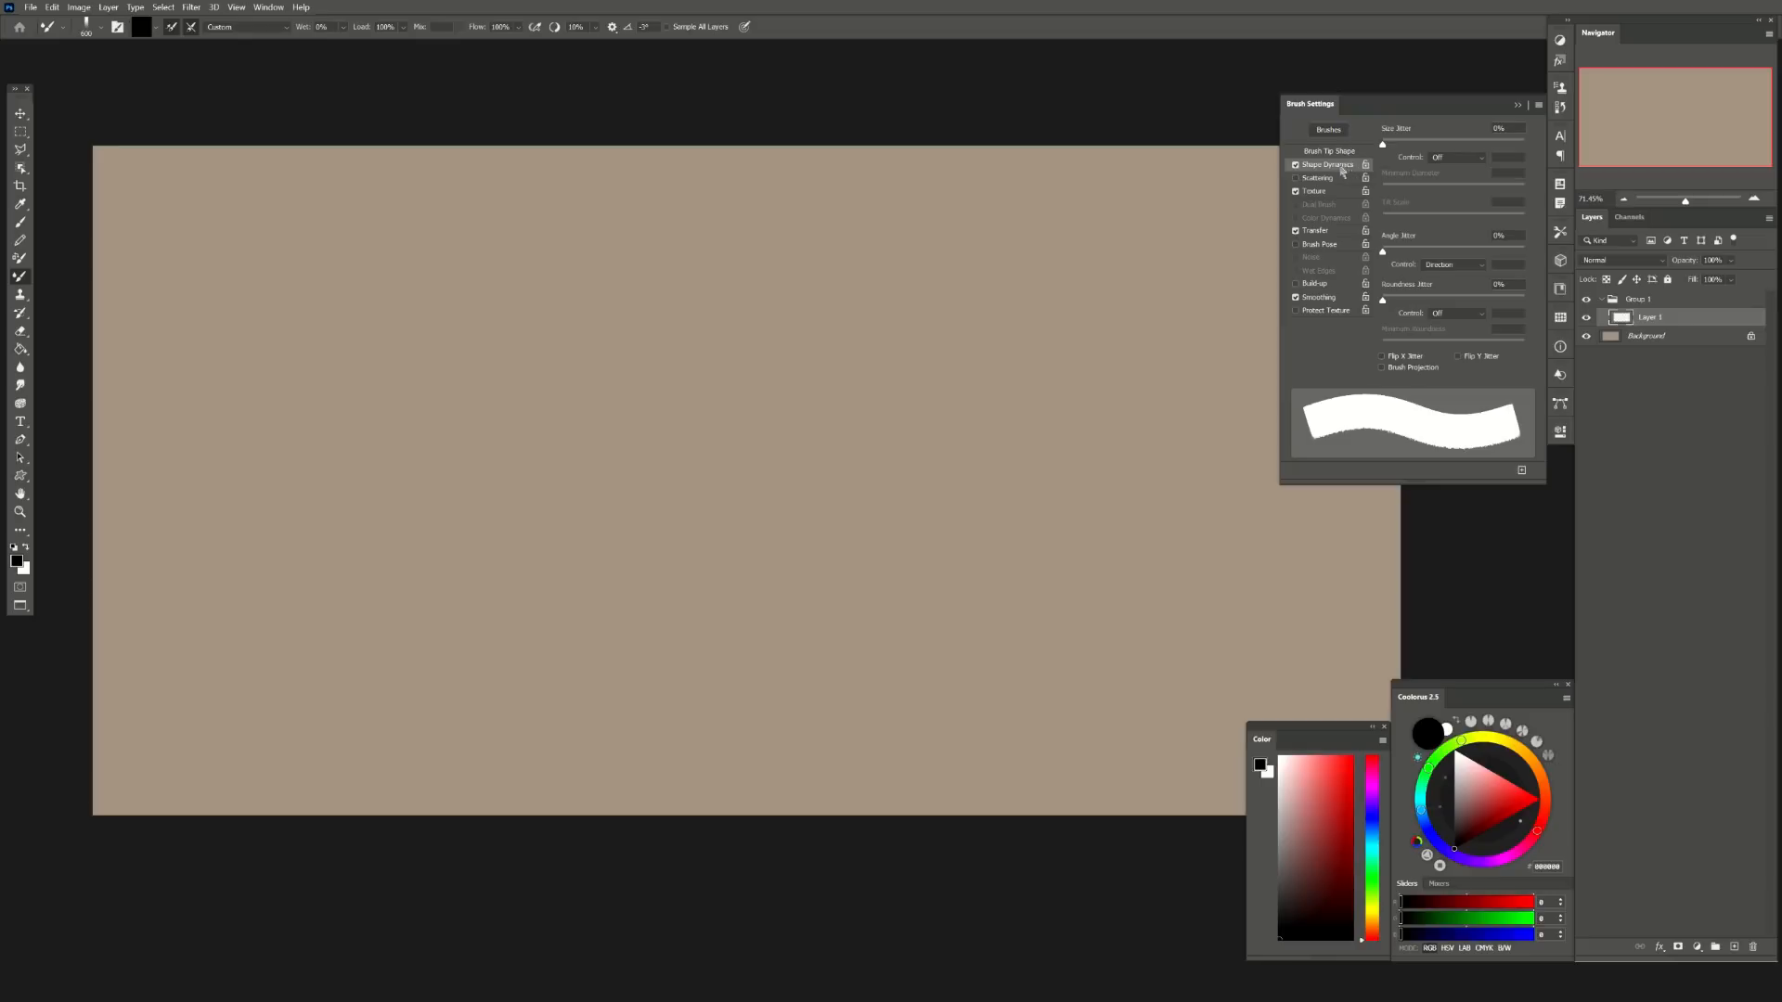
- Check the mixer brush's Texture and Transfer settings, reduce the brush size and collapse the brush settings
left_click(1341, 193)
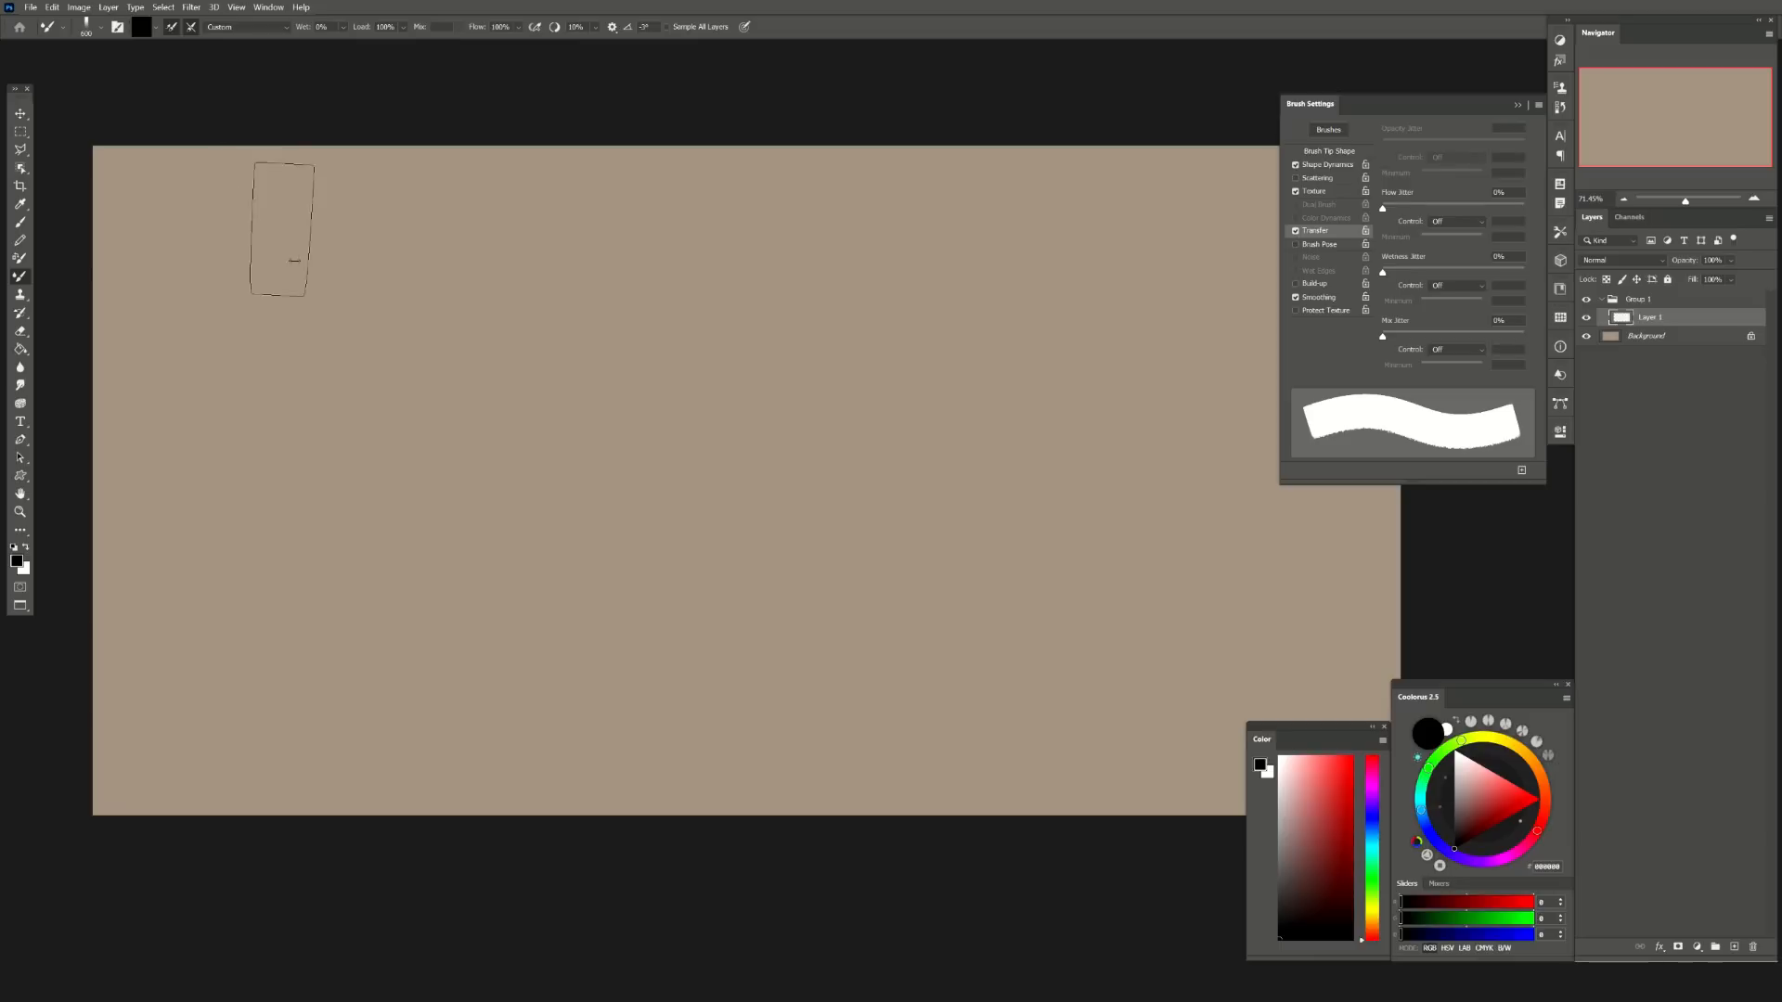
key("bracketleft")
left_click(1518, 107)
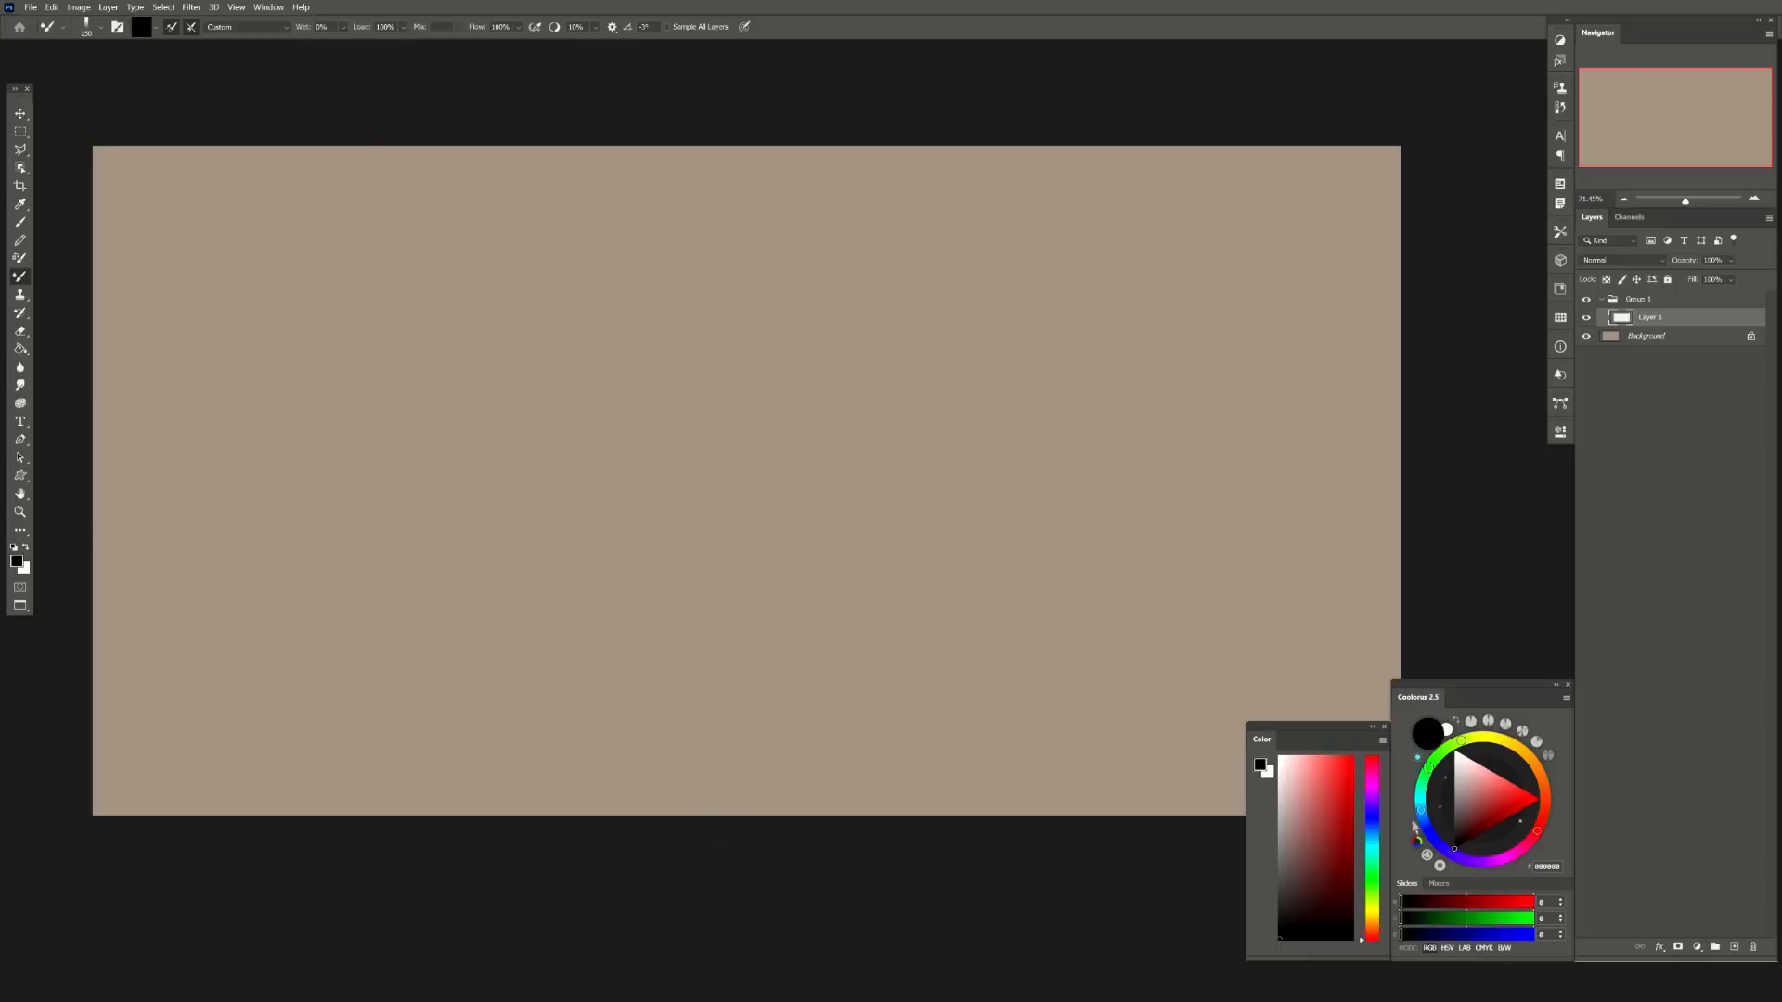
- Mix a pale blue-green and paint a first blocky patch in the upper middle of the canvas
left_click_drag(1533, 848, 1427, 804)
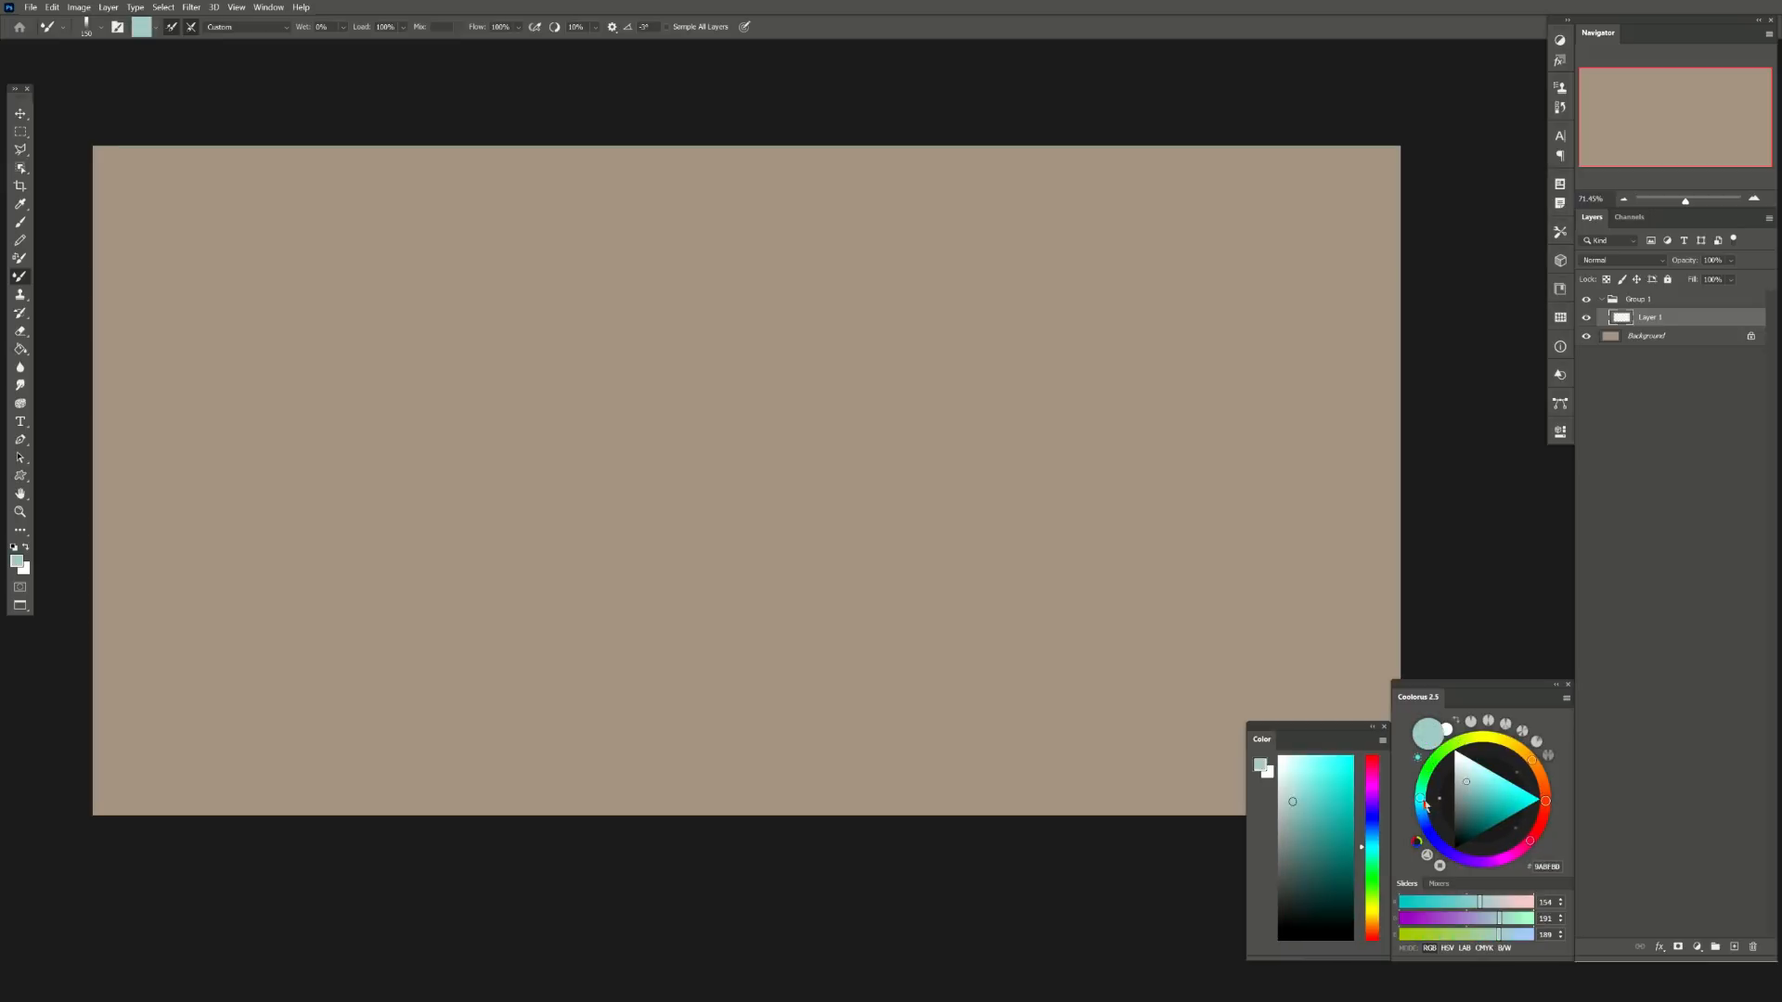
left_click_drag(1468, 780, 1466, 776)
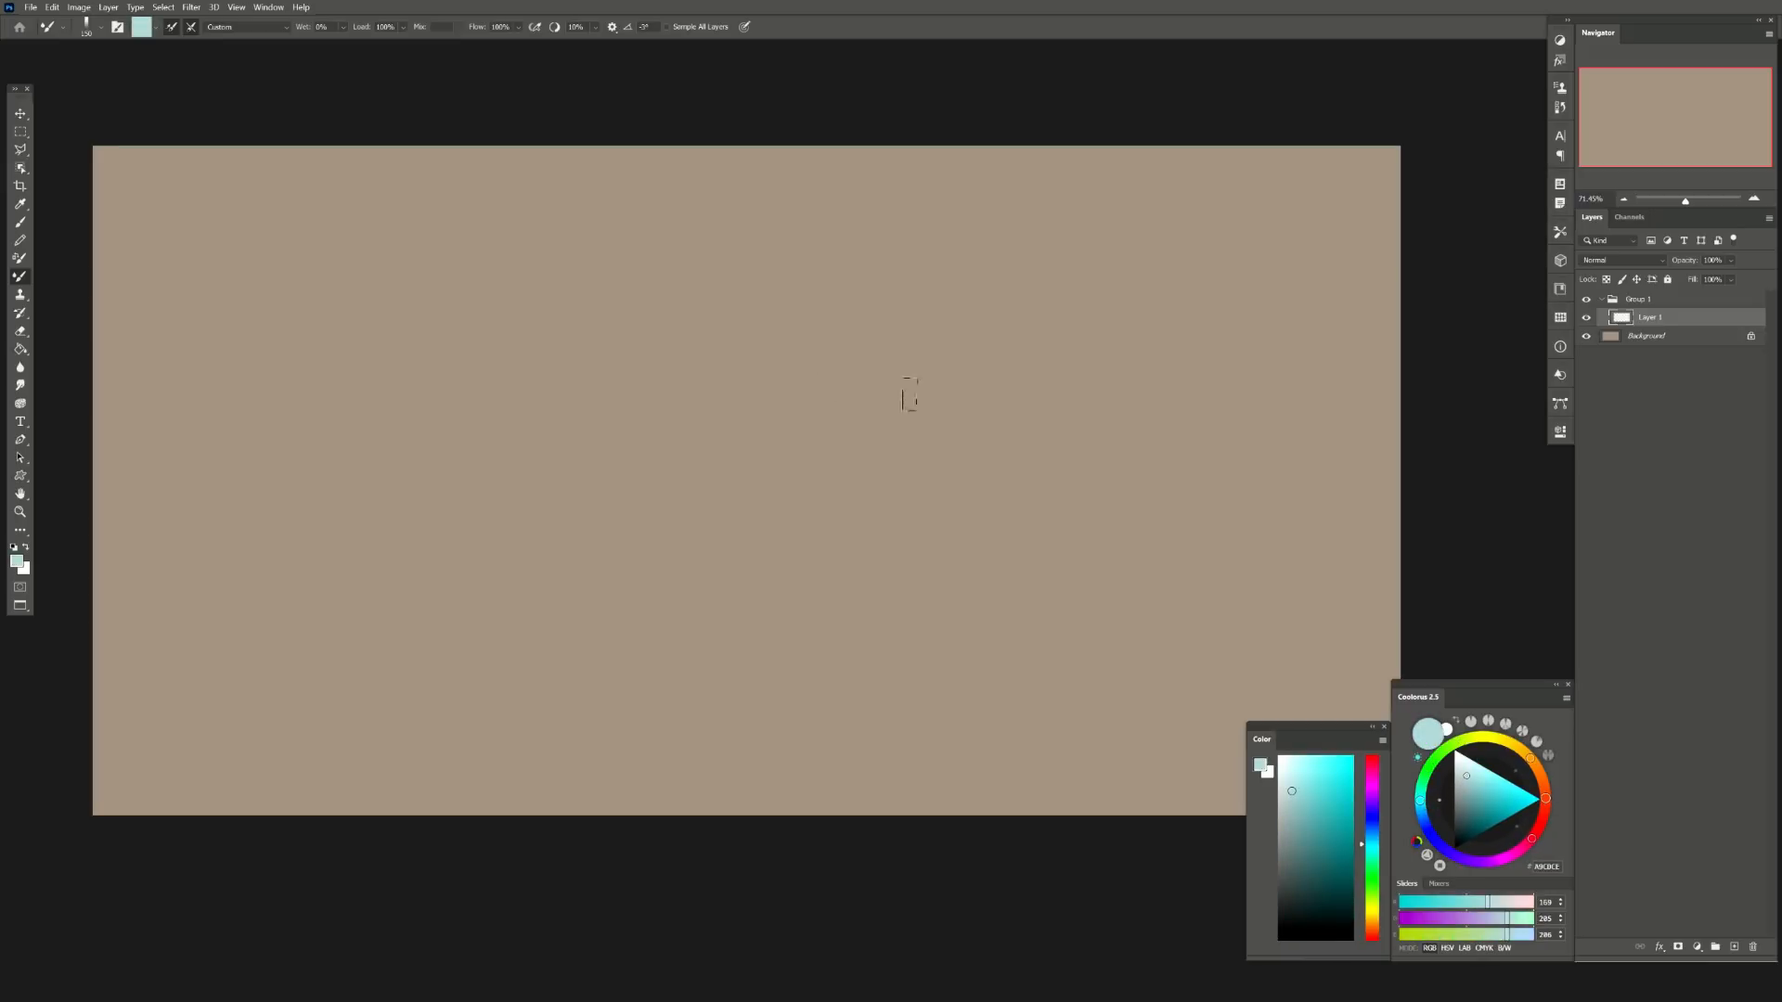
key("Tab")
key("Tab")
key("bracketleft")
left_click_drag(819, 276, 750, 355)
left_click_drag(817, 230, 863, 361)
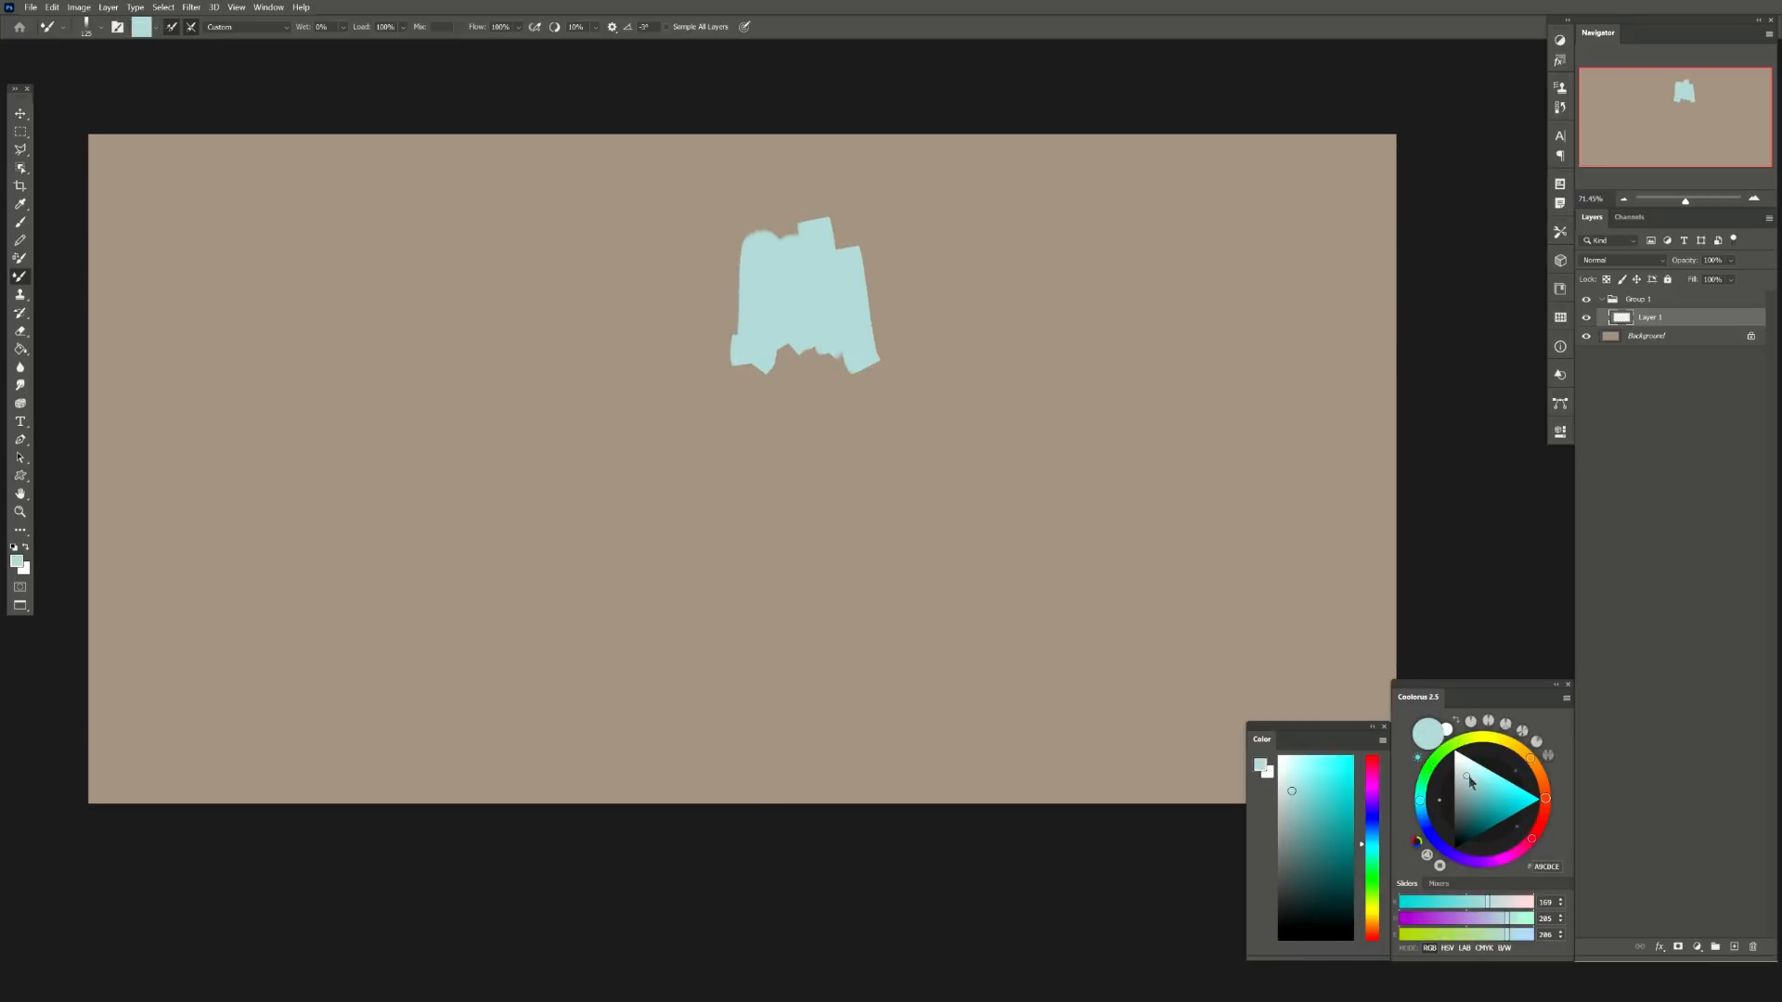
- Paint brighter cyan and near-white strokes over the patch's right side
left_click(1473, 769)
mouse_move(861, 281)
left_mouse_down()
mouse_move(868, 343)
mouse_move(837, 365)
left_mouse_up()
left_click_drag(1470, 780, 1462, 755)
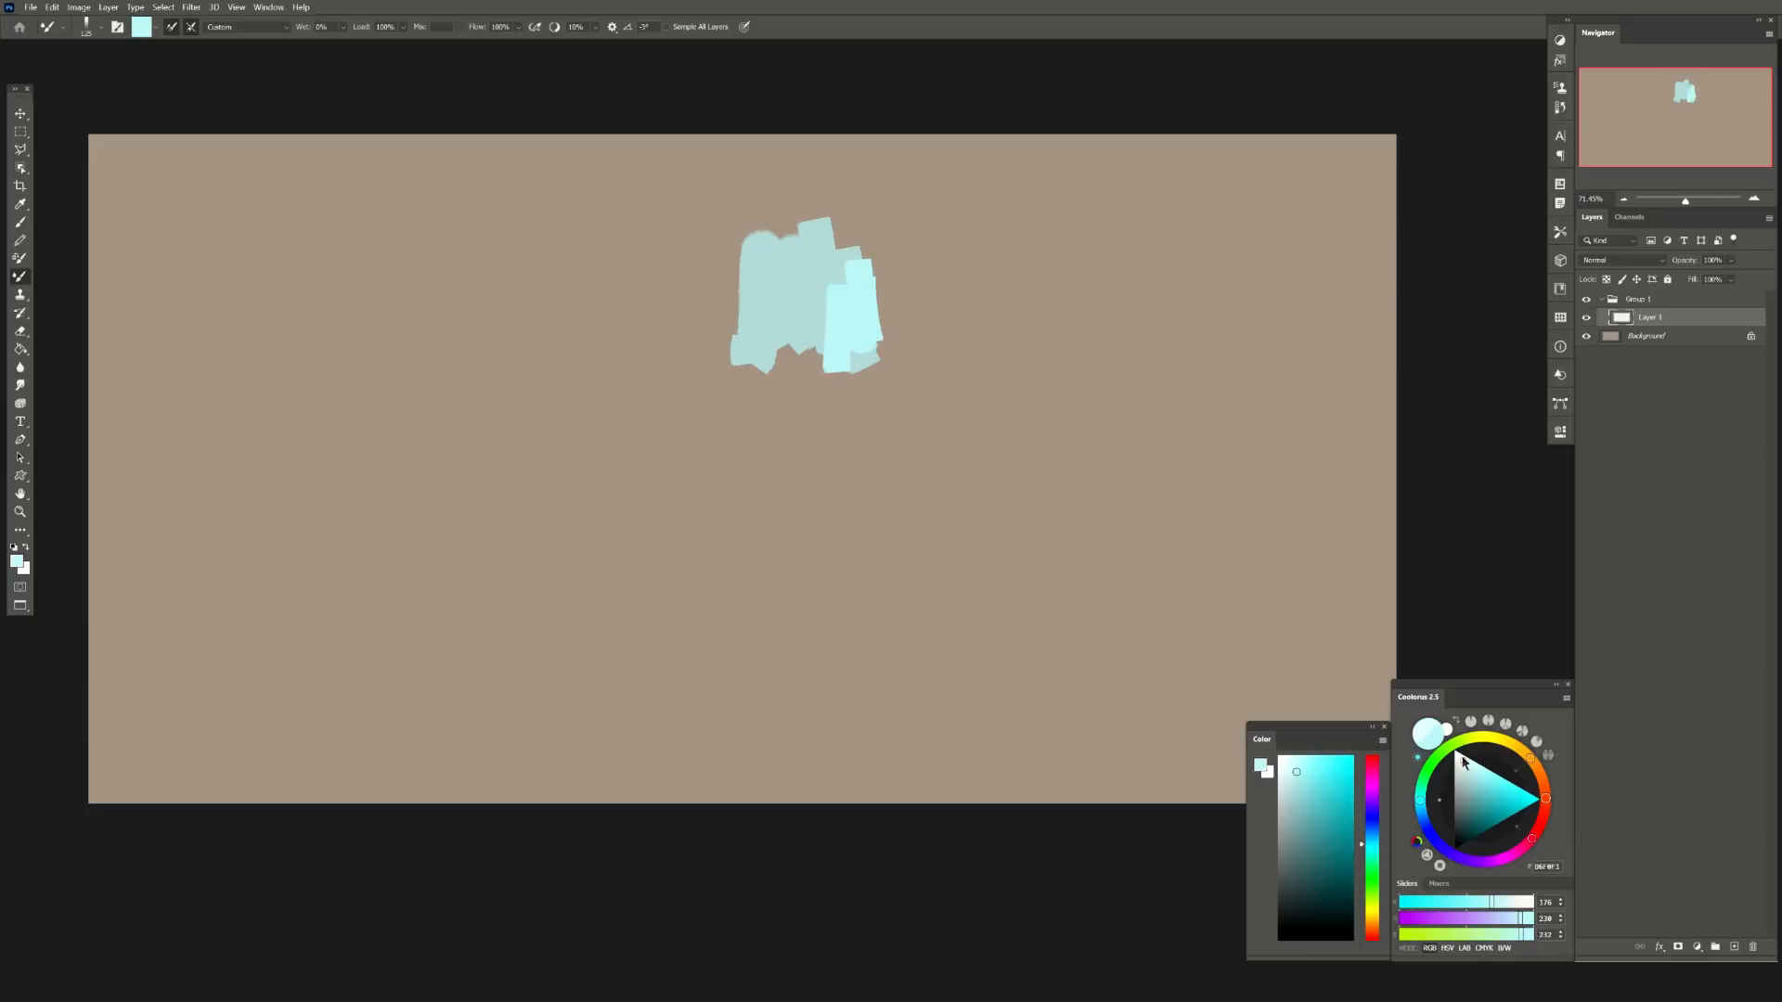
key("bracketleft")
mouse_move(877, 289)
left_mouse_down()
mouse_move(844, 376)
mouse_move(877, 388)
mouse_move(743, 325)
mouse_move(740, 348)
mouse_move(782, 364)
left_mouse_up()
- Enlarge the brush and add light strokes sampled from the patch along its upper-left edge
key("bracketright")
key("bracketright")
left_click(834, 301, "alt")
left_click(851, 325, "alt")
left_click_drag(758, 212, 731, 264)
mouse_move(785, 229)
left_mouse_down()
mouse_move(807, 227)
mouse_move(678, 307)
left_mouse_up()
- Sample the pale blue-green and spread it from the patch's centre out to its lower left
left_click(762, 283, "alt")
mouse_move(753, 262)
left_mouse_down()
mouse_move(685, 314)
mouse_move(661, 366)
left_mouse_up()
mouse_move(765, 326)
left_mouse_down()
mouse_move(754, 379)
mouse_move(684, 397)
left_mouse_up()
left_click_drag(838, 283, 826, 330)
mouse_move(770, 239)
left_mouse_down()
mouse_move(833, 228)
mouse_move(826, 214)
mouse_move(691, 295)
left_mouse_up()
left_click(717, 286, "alt")
left_click(727, 296, "alt")
key("bracketleft")
left_click_drag(657, 311, 643, 342)
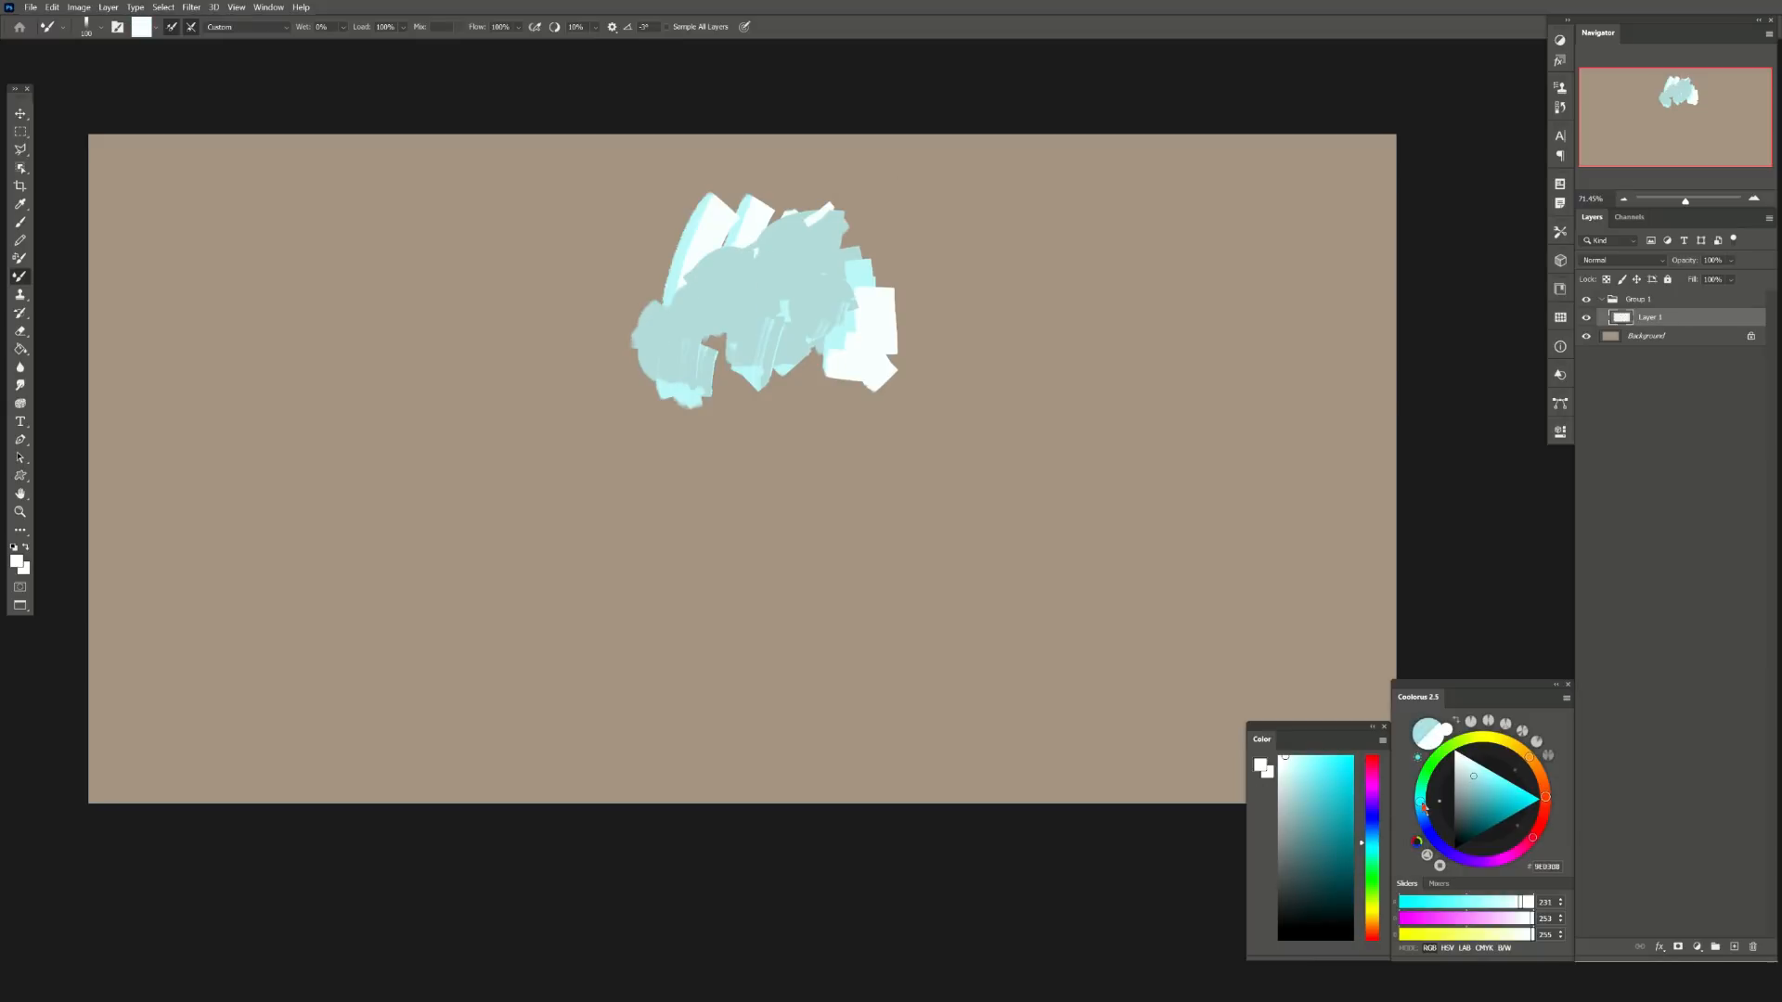
- Choose a deeper teal and paint larger strokes beneath the patch's lower right as a shadow
left_click(1479, 778)
key("bracketright")
key("bracketright")
mouse_move(823, 360)
left_mouse_down()
mouse_move(819, 390)
mouse_move(784, 401)
left_mouse_up()
mouse_move(755, 362)
left_mouse_down()
mouse_move(756, 413)
mouse_move(805, 469)
left_mouse_up()
- Sample tones from the painting and extend the patch downward with strokes along its lower-left edge
left_click(1470, 792)
left_click(722, 324, "alt")
key("bracketright")
mouse_move(719, 349)
left_mouse_down()
mouse_move(708, 414)
mouse_move(675, 418)
mouse_move(733, 478)
left_mouse_up()
left_click(797, 456, "alt")
left_click(712, 365, "alt")
mouse_move(796, 380)
left_mouse_down()
mouse_move(735, 464)
mouse_move(677, 446)
left_mouse_up()
- Sample white and paint broad light strokes through the lower middle of the patch
left_click(868, 320, "alt")
key("bracketright")
left_click_drag(836, 306, 789, 390)
mouse_move(771, 390)
left_mouse_down()
mouse_move(789, 348)
mouse_move(794, 407)
mouse_move(750, 472)
left_mouse_up()
left_click(794, 407, "alt")
key("bracketright")
key("bracketright")
key("bracketright")
key("bracketright")
left_click_drag(782, 336, 705, 409)
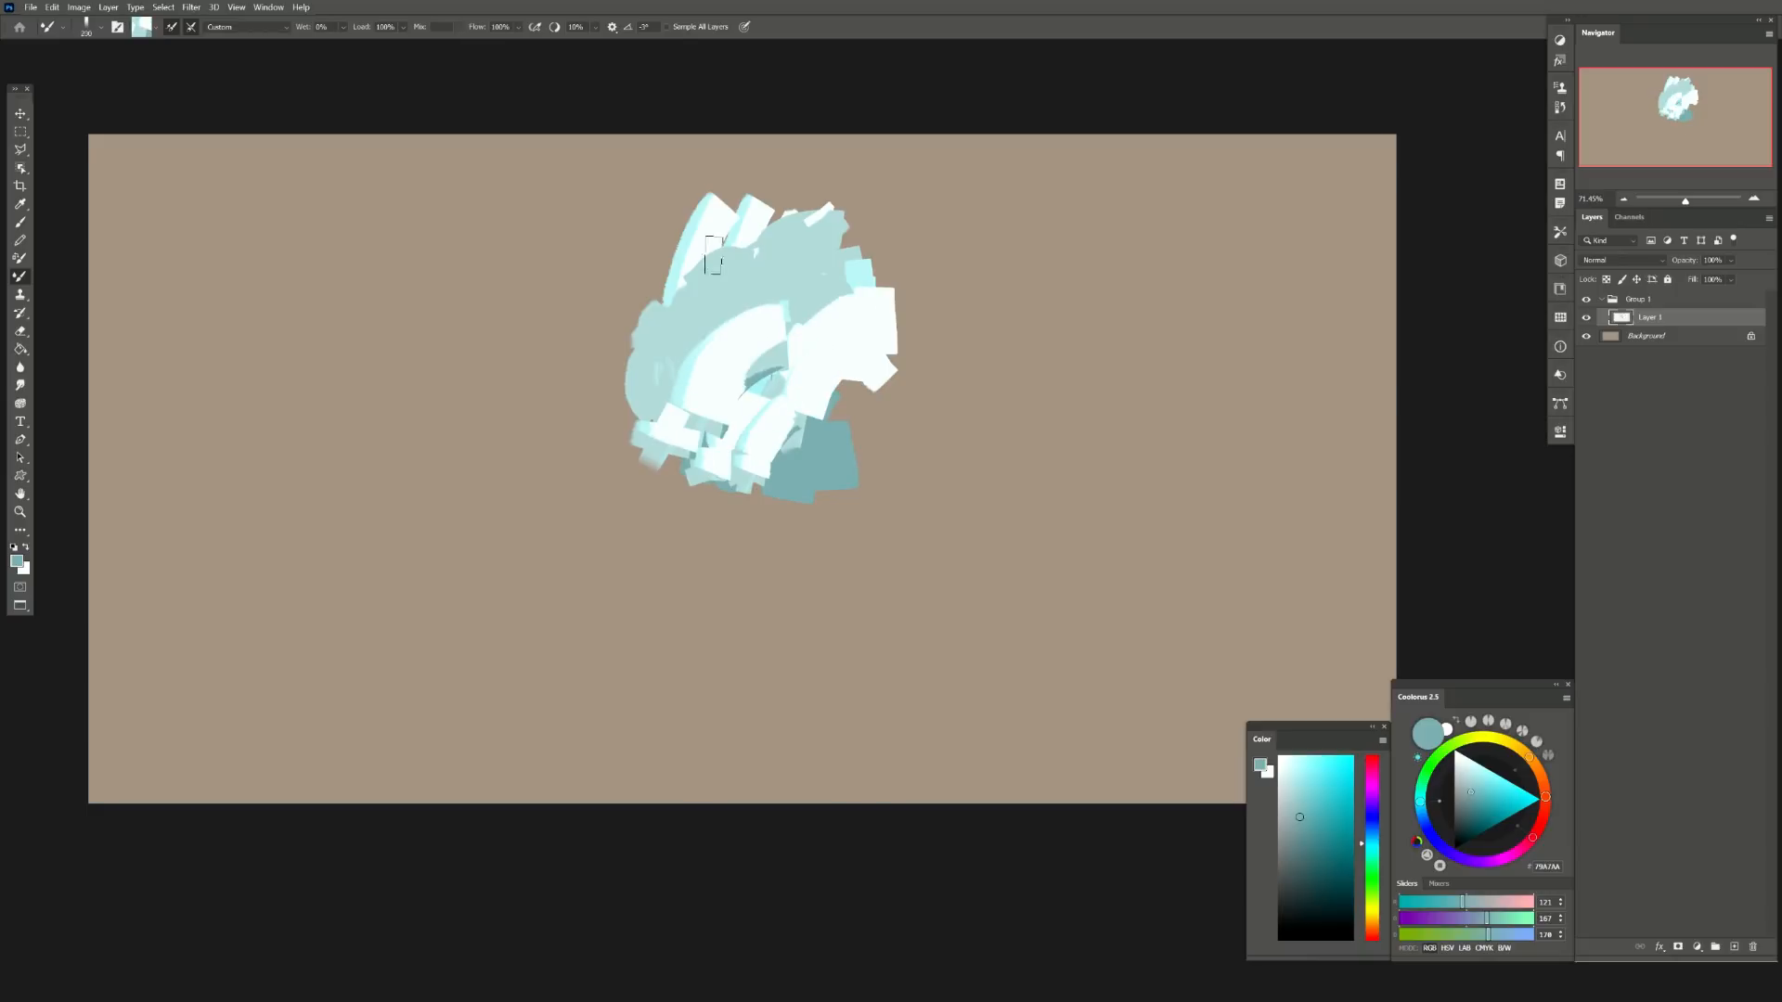
- Sample the pale tones and sweep curved strokes down the patch's left side with a larger brush
left_click(712, 259, "alt")
mouse_move(742, 234)
left_mouse_down()
mouse_move(636, 299)
mouse_move(554, 299)
mouse_move(550, 345)
left_mouse_up()
left_click(715, 243, "alt")
left_click_drag(678, 203, 522, 362)
key("bracketright")
key("bracketright")
mouse_move(724, 264)
left_mouse_down()
mouse_move(608, 360)
mouse_move(688, 362)
left_mouse_up()
- Switch to a very pale cyan and cover the top and centre of the shape with overlapping strokes
left_click(712, 219, "alt")
mouse_move(811, 197)
left_mouse_down()
mouse_move(845, 174)
mouse_move(920, 179)
left_mouse_up()
left_click_drag(797, 186, 772, 169)
left_click_drag(1461, 763, 1468, 759)
left_click_drag(840, 279, 782, 286)
key("bracketleft")
key("bracketleft")
key("bracketleft")
key("bracketleft")
mouse_move(792, 219)
left_mouse_down()
mouse_move(662, 372)
mouse_move(684, 247)
mouse_move(763, 254)
mouse_move(855, 179)
left_mouse_up()
- Extend the pale cyan with broad strokes to the upper right and down the shape's right side
key("bracketright")
mouse_move(966, 181)
left_mouse_down()
mouse_move(881, 139)
mouse_move(1026, 123)
left_mouse_up()
left_click_drag(863, 215, 1040, 256)
left_click_drag(905, 264, 949, 324)
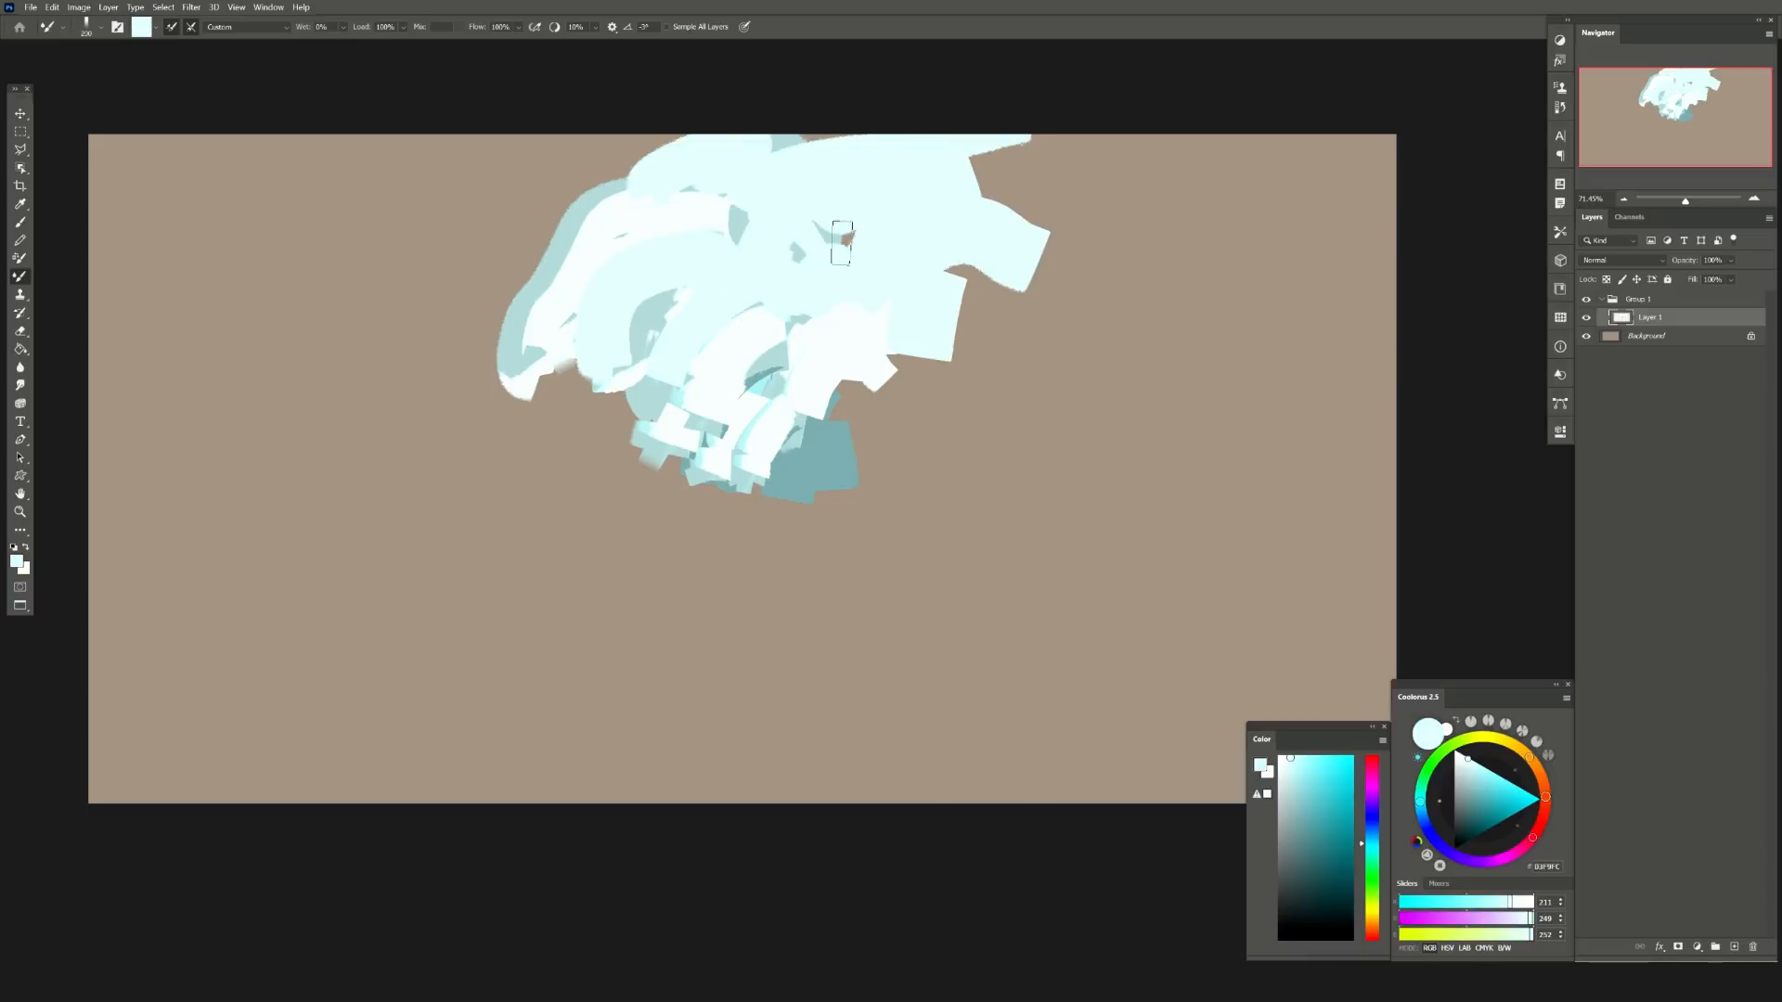
left_click_drag(839, 241, 1005, 316)
left_click_drag(943, 341, 875, 486)
left_click_drag(840, 409, 853, 517)
- Pick pure white and paint a zigzag stroke from the shape's centre to its lower left
left_click(1454, 750)
key("bracketleft")
mouse_move(829, 359)
left_mouse_down()
mouse_move(904, 389)
mouse_move(886, 426)
mouse_move(839, 426)
mouse_move(773, 487)
mouse_move(668, 506)
left_mouse_up()
- Enlarge the brush and extend the pale cyan into broad strokes at the shape's upper-left and upper-right ends
key("bracketright")
key("bracketright")
key("bracketright")
key("bracketright")
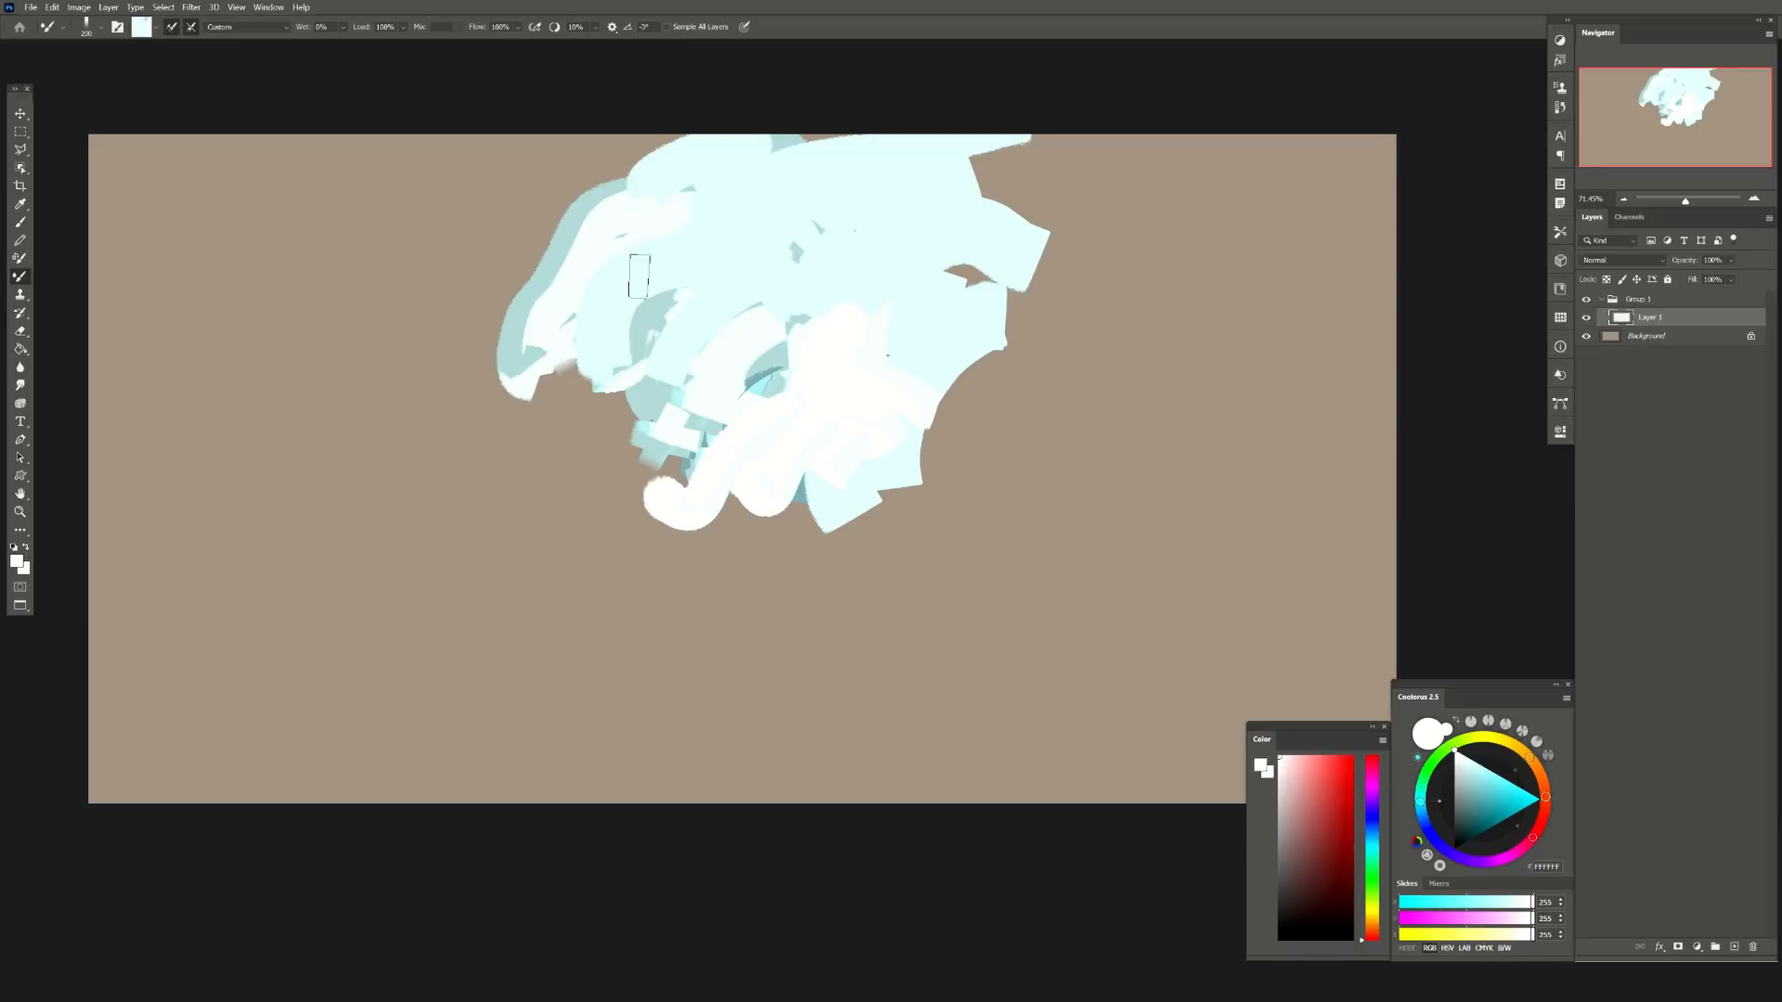
left_click_drag(636, 120, 460, 218)
left_click_drag(1055, 127, 1097, 158)
key("bracketleft")
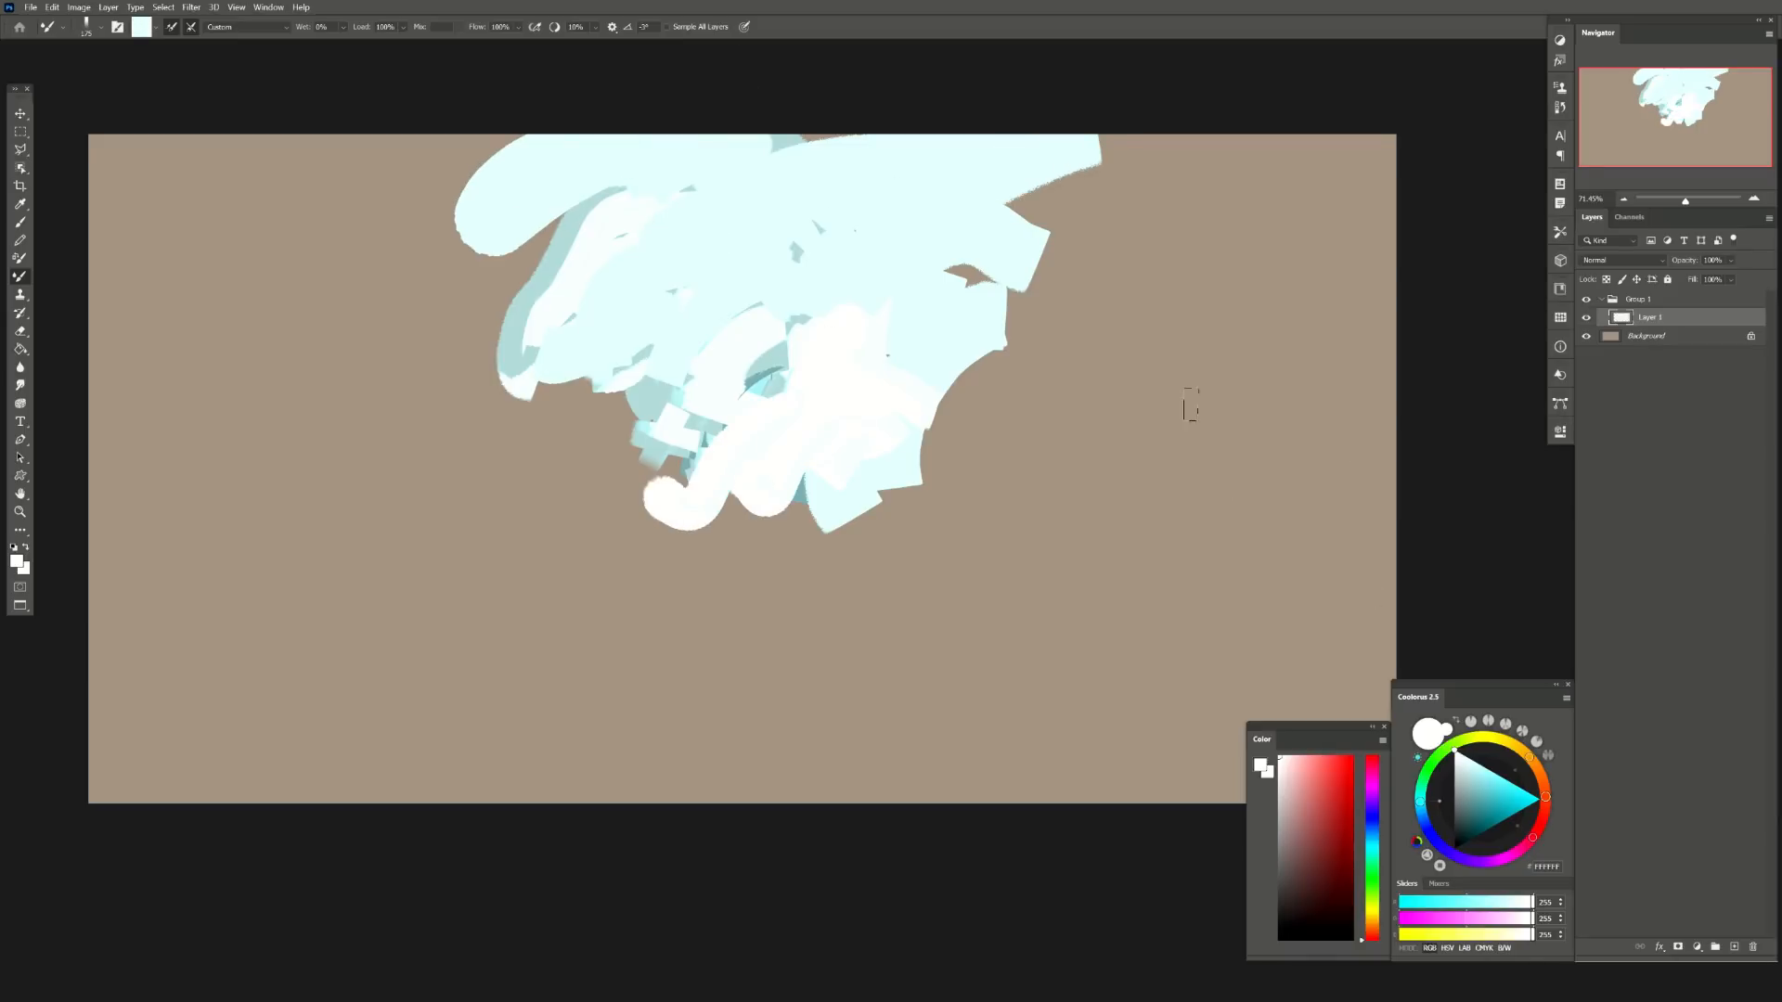
- Select the pale cyan areas of the painting with Color Range
left_click(163, 7)
left_click(179, 137)
left_click(838, 282)
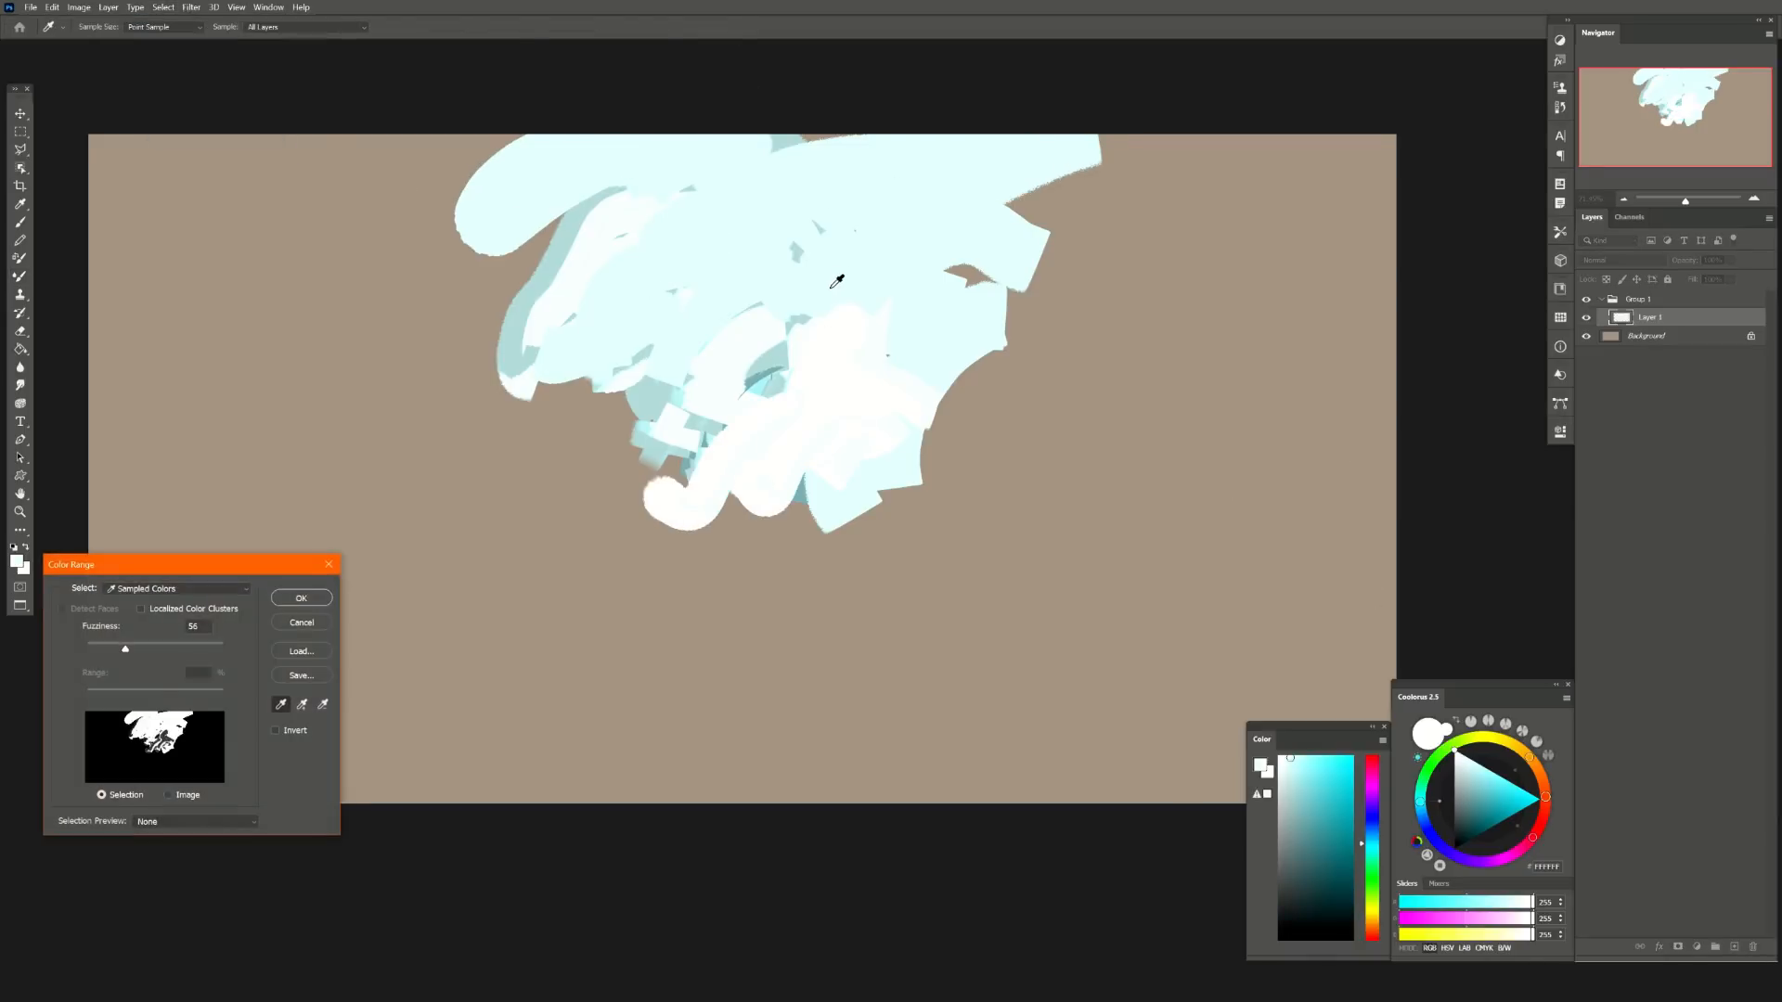
left_click(301, 600)
- Fill the selected areas with a vertical gradient from bright sky blue at the top to transparent, then deselect
key("g")
key("shift+g")
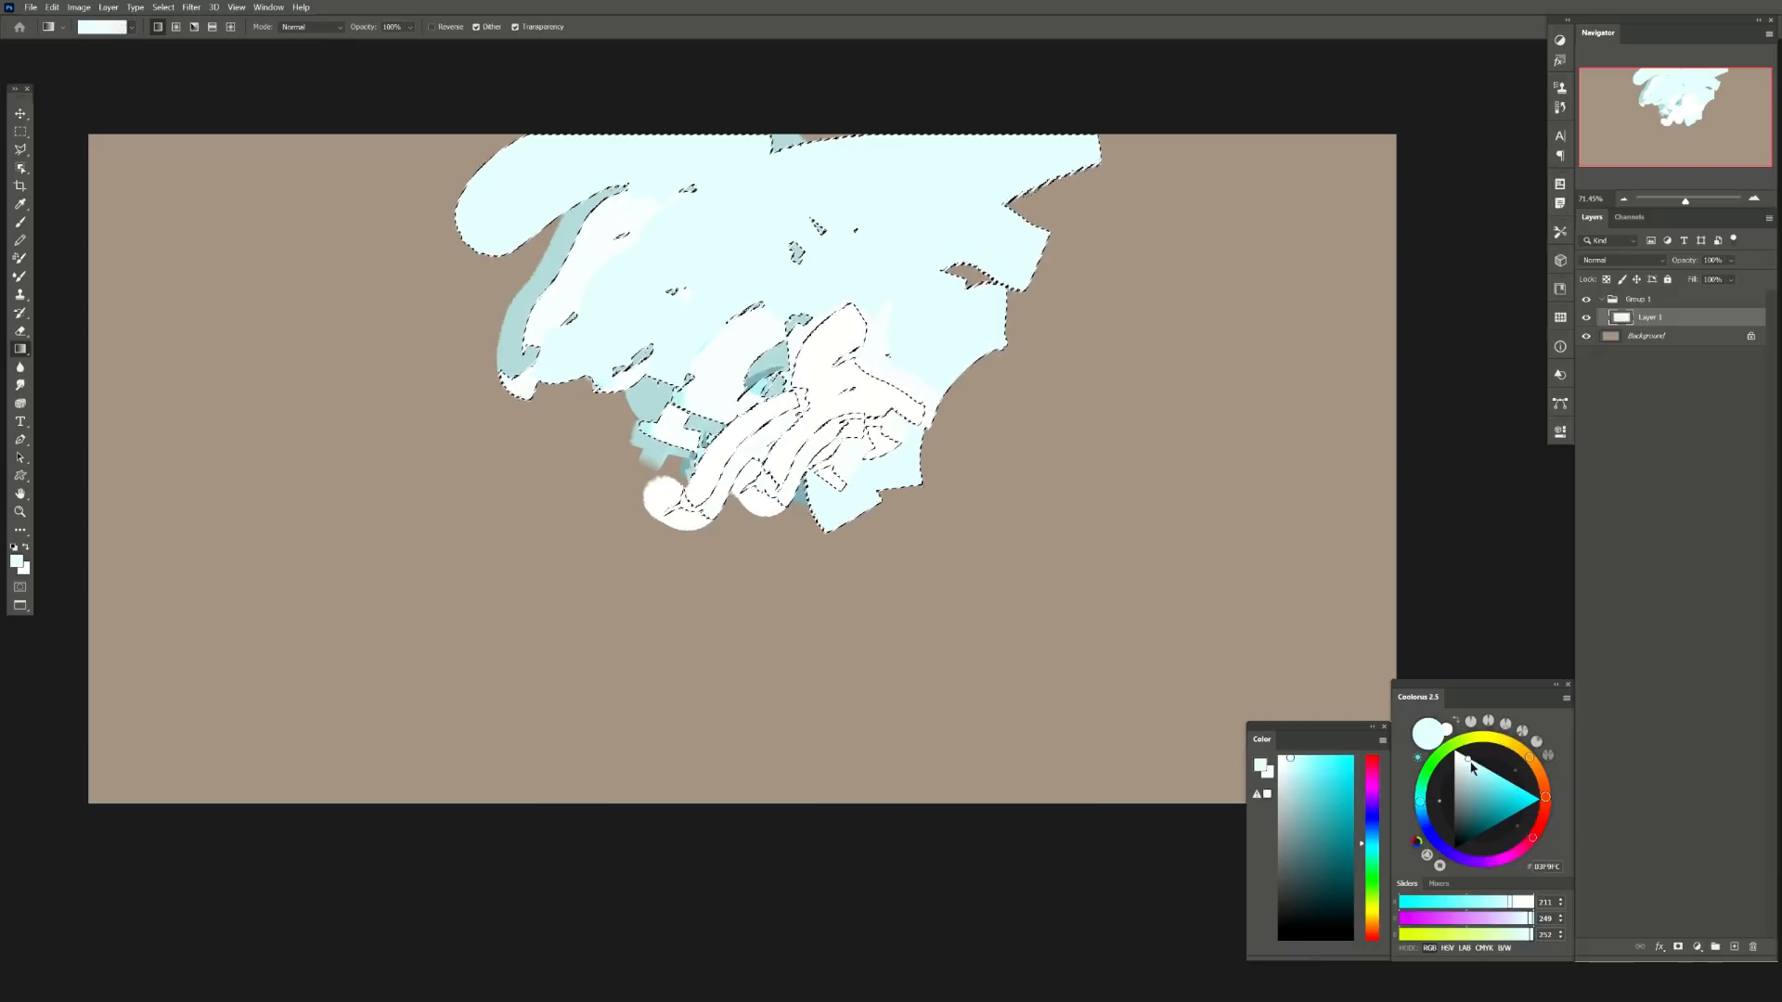
left_click(1372, 834)
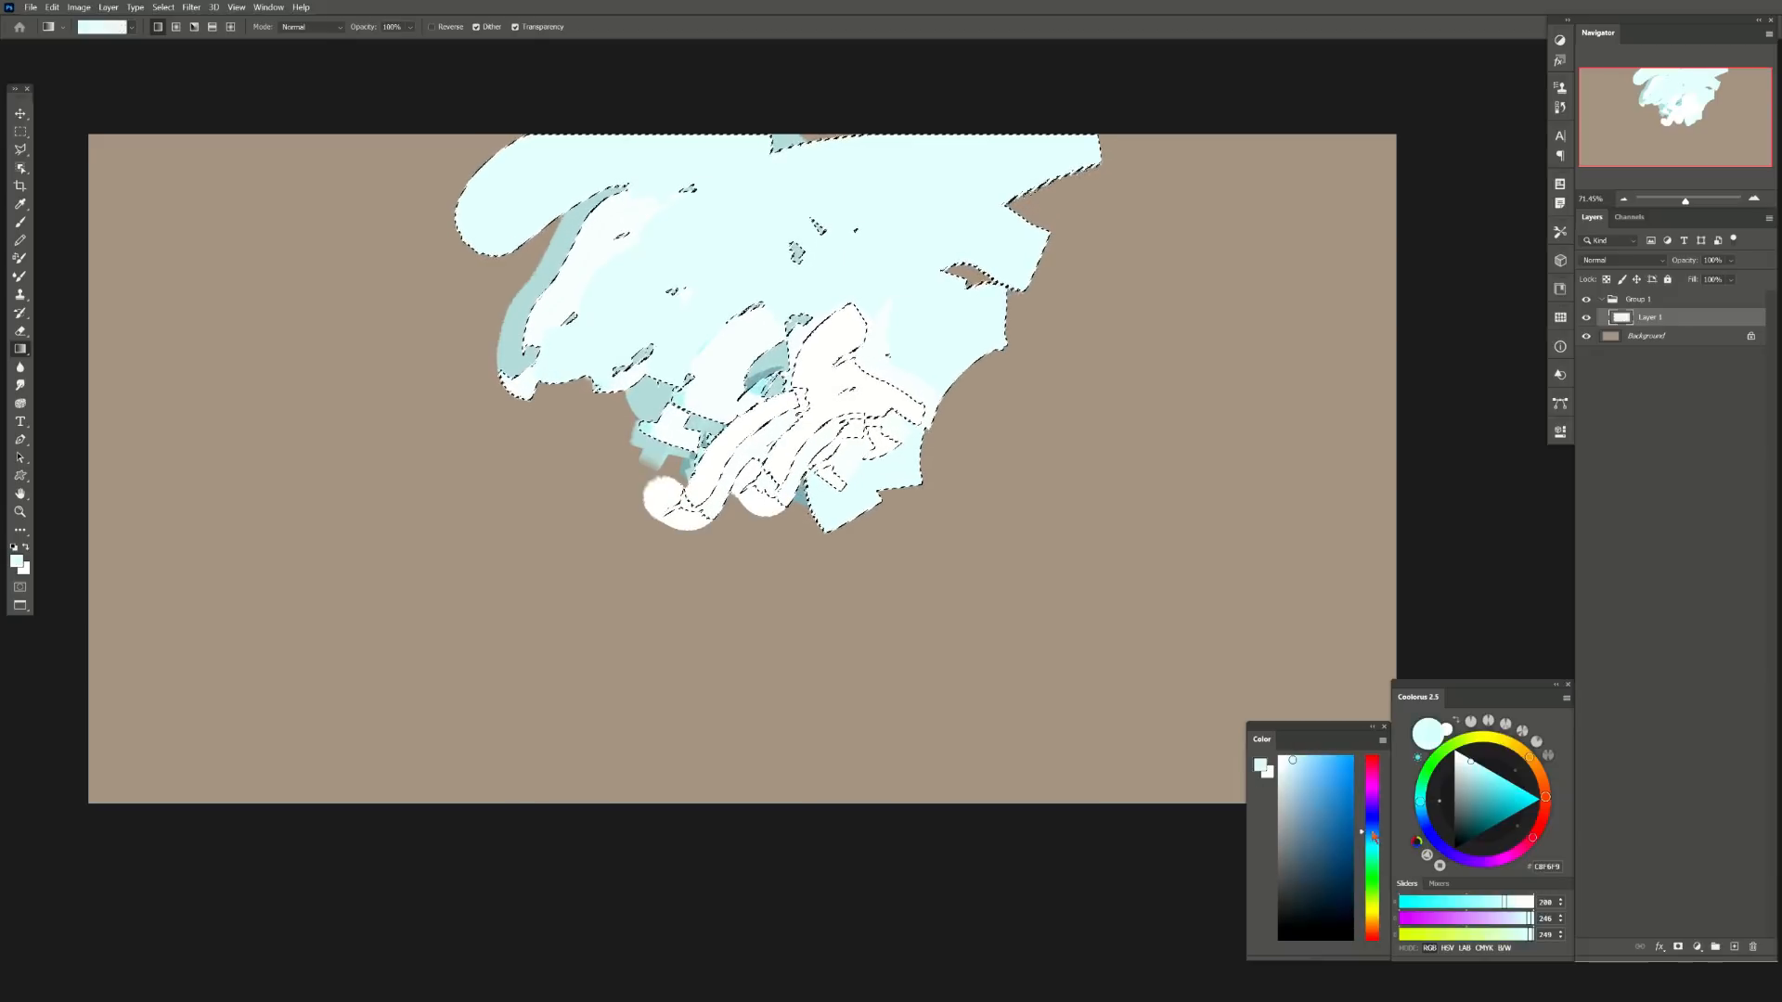
left_click(1427, 805)
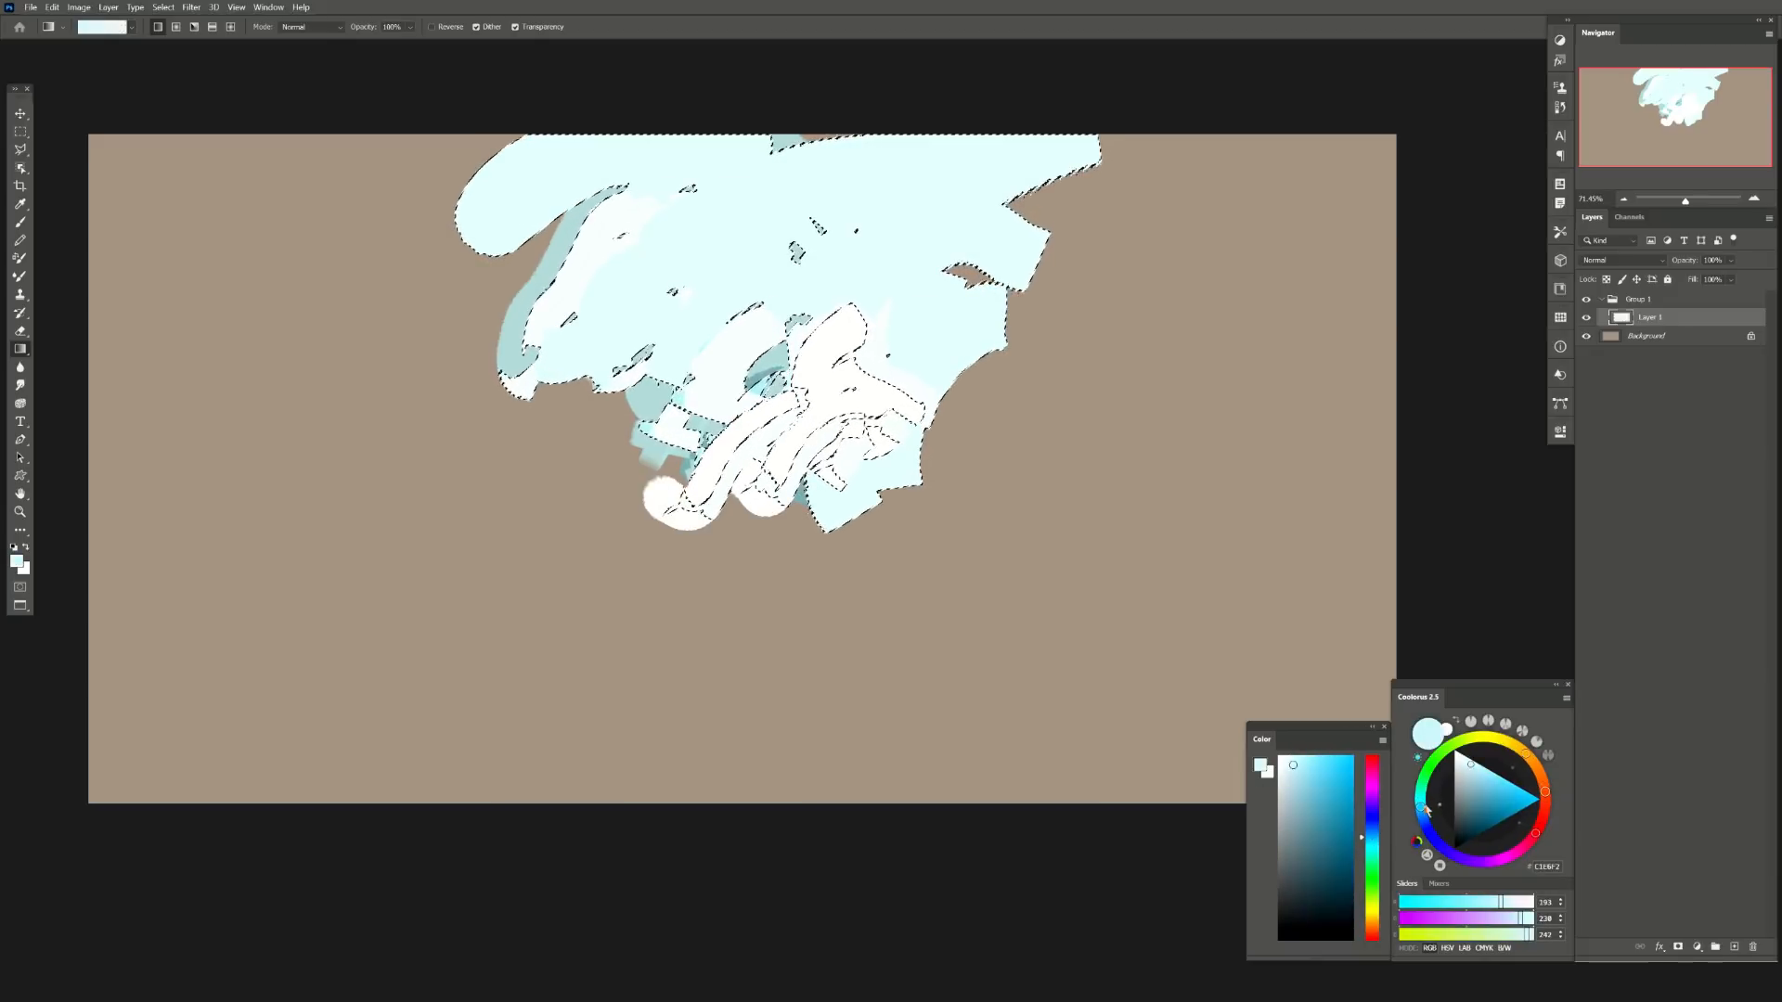
left_click(1483, 802)
left_click(1507, 783)
left_click_drag(742, 149, 736, 484)
key("ctrl+d")
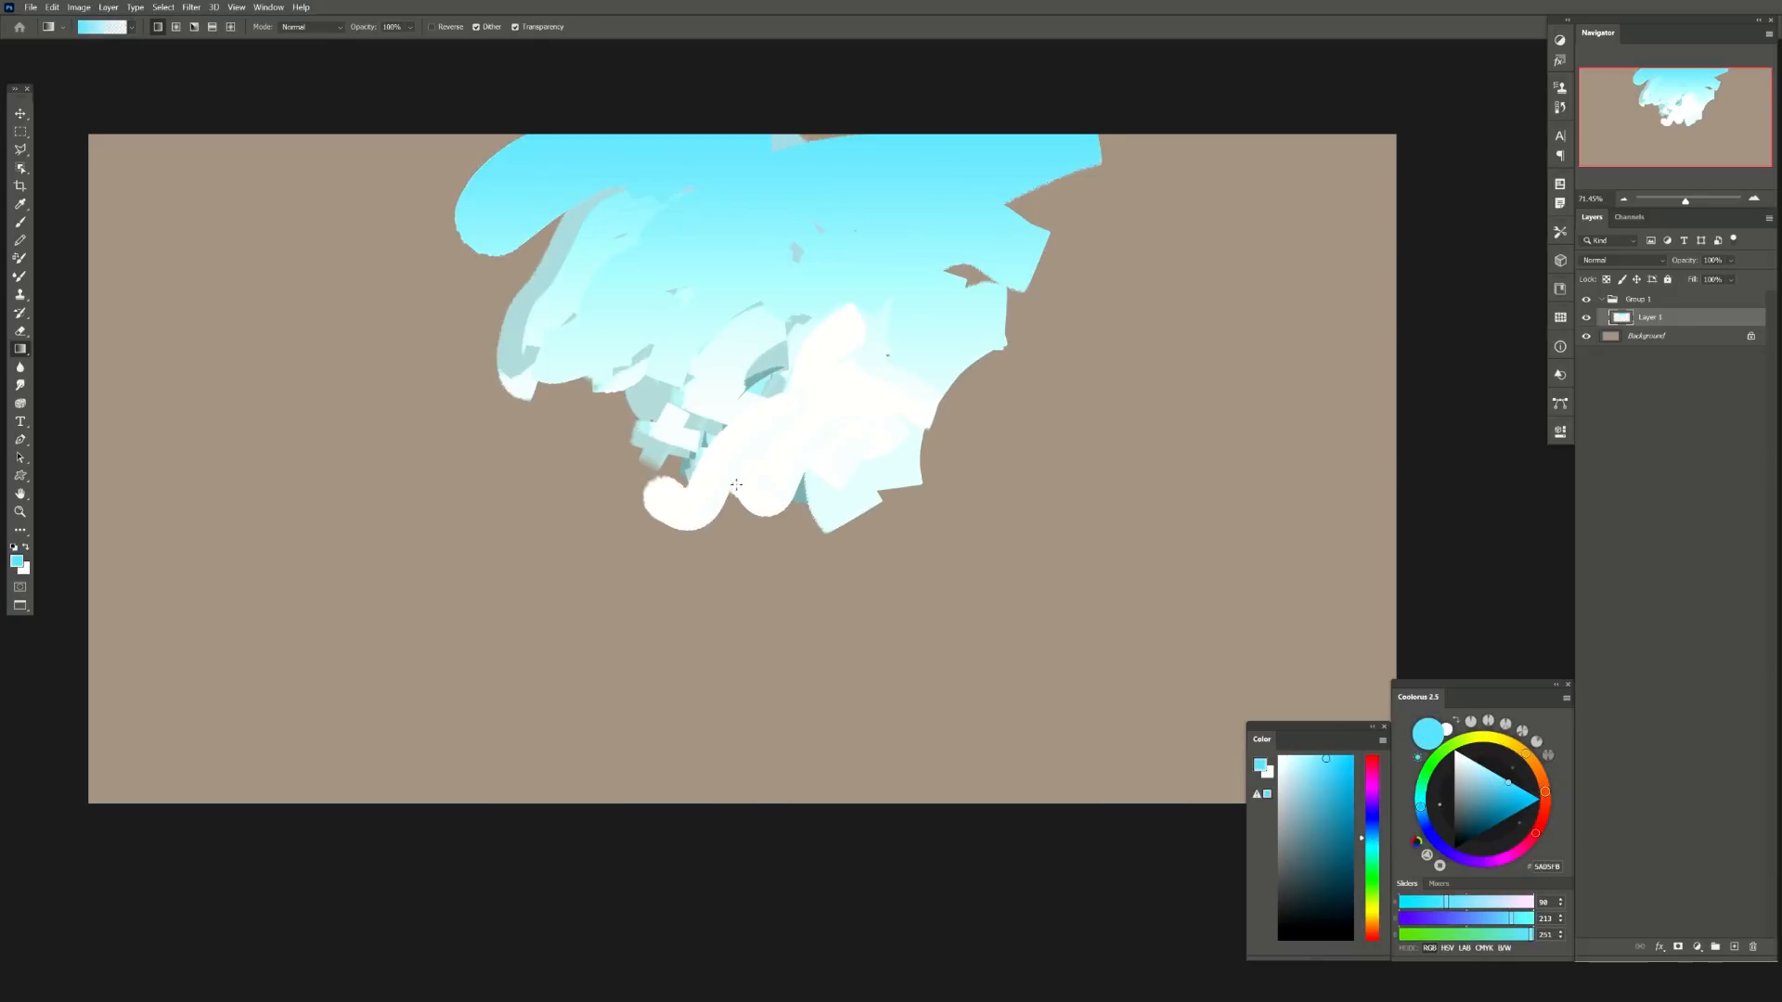
- Add a new layer above the painting and copy the merged image into it with Apply Image
left_click(1735, 947)
key("ctrl+alt+shift+a")
key("Return")
left_click(80, 8)
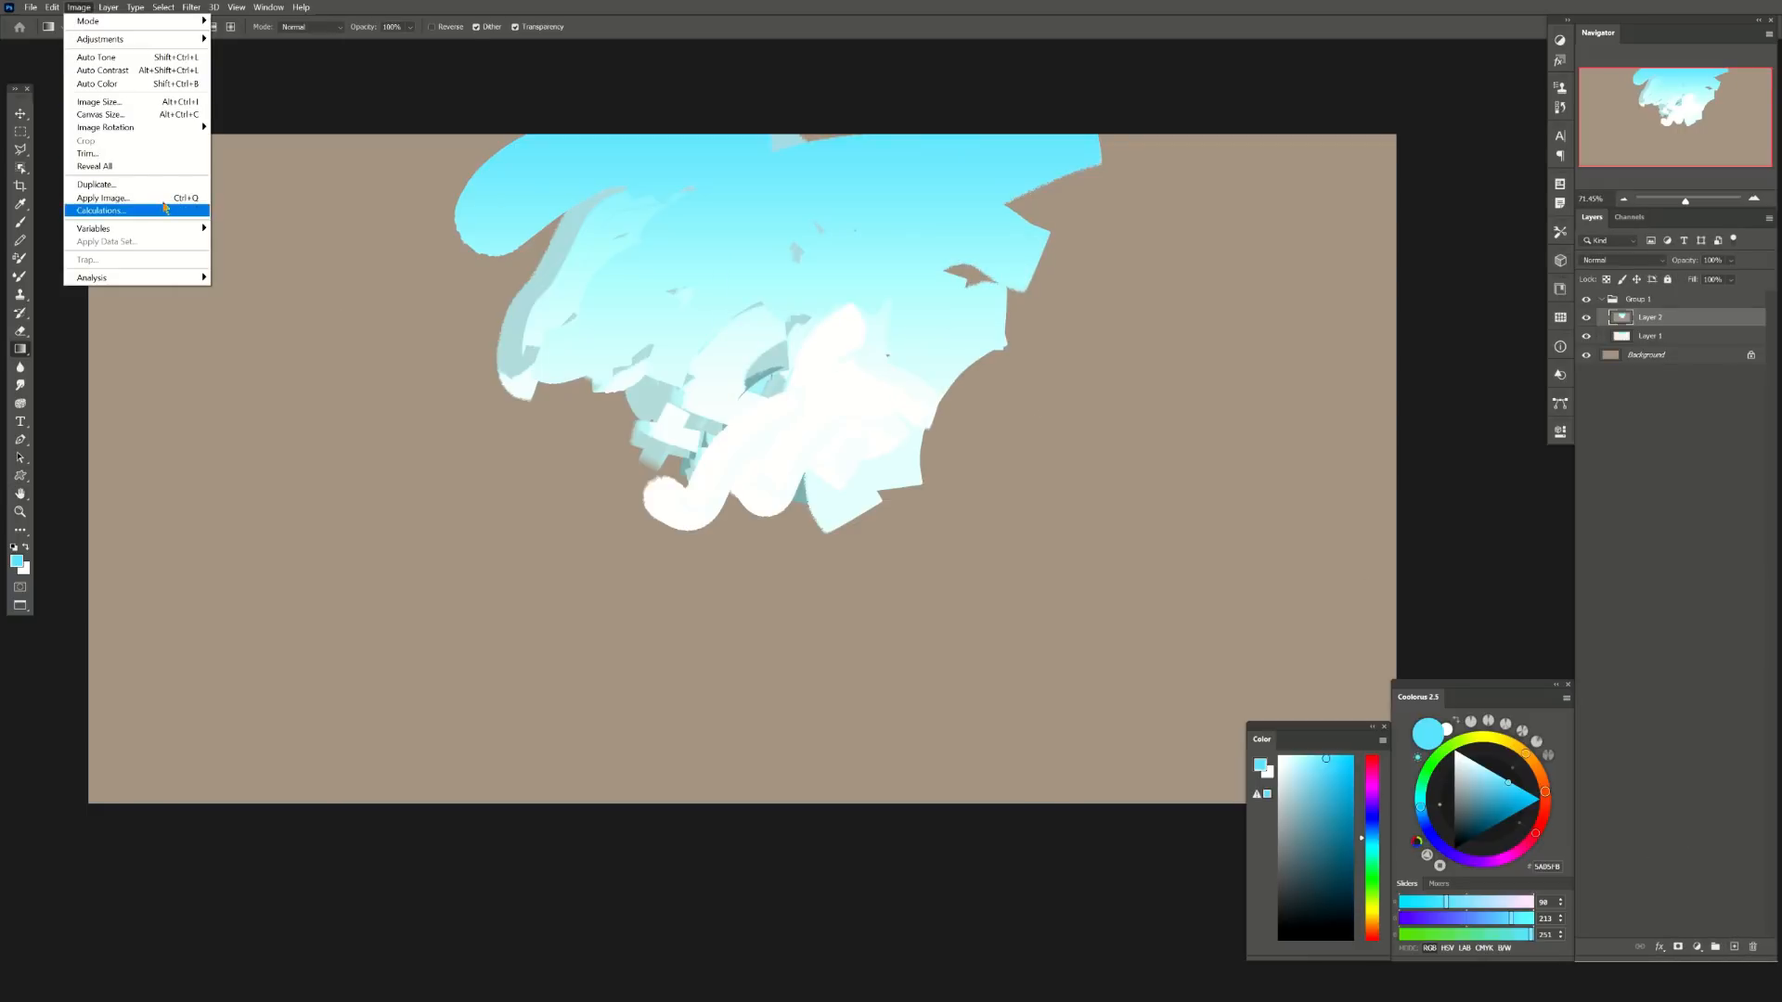
key("Escape")
- With the Mixer Brush, choose a light orange and paint broad strokes down the blue shape's right side and outward
key("b")
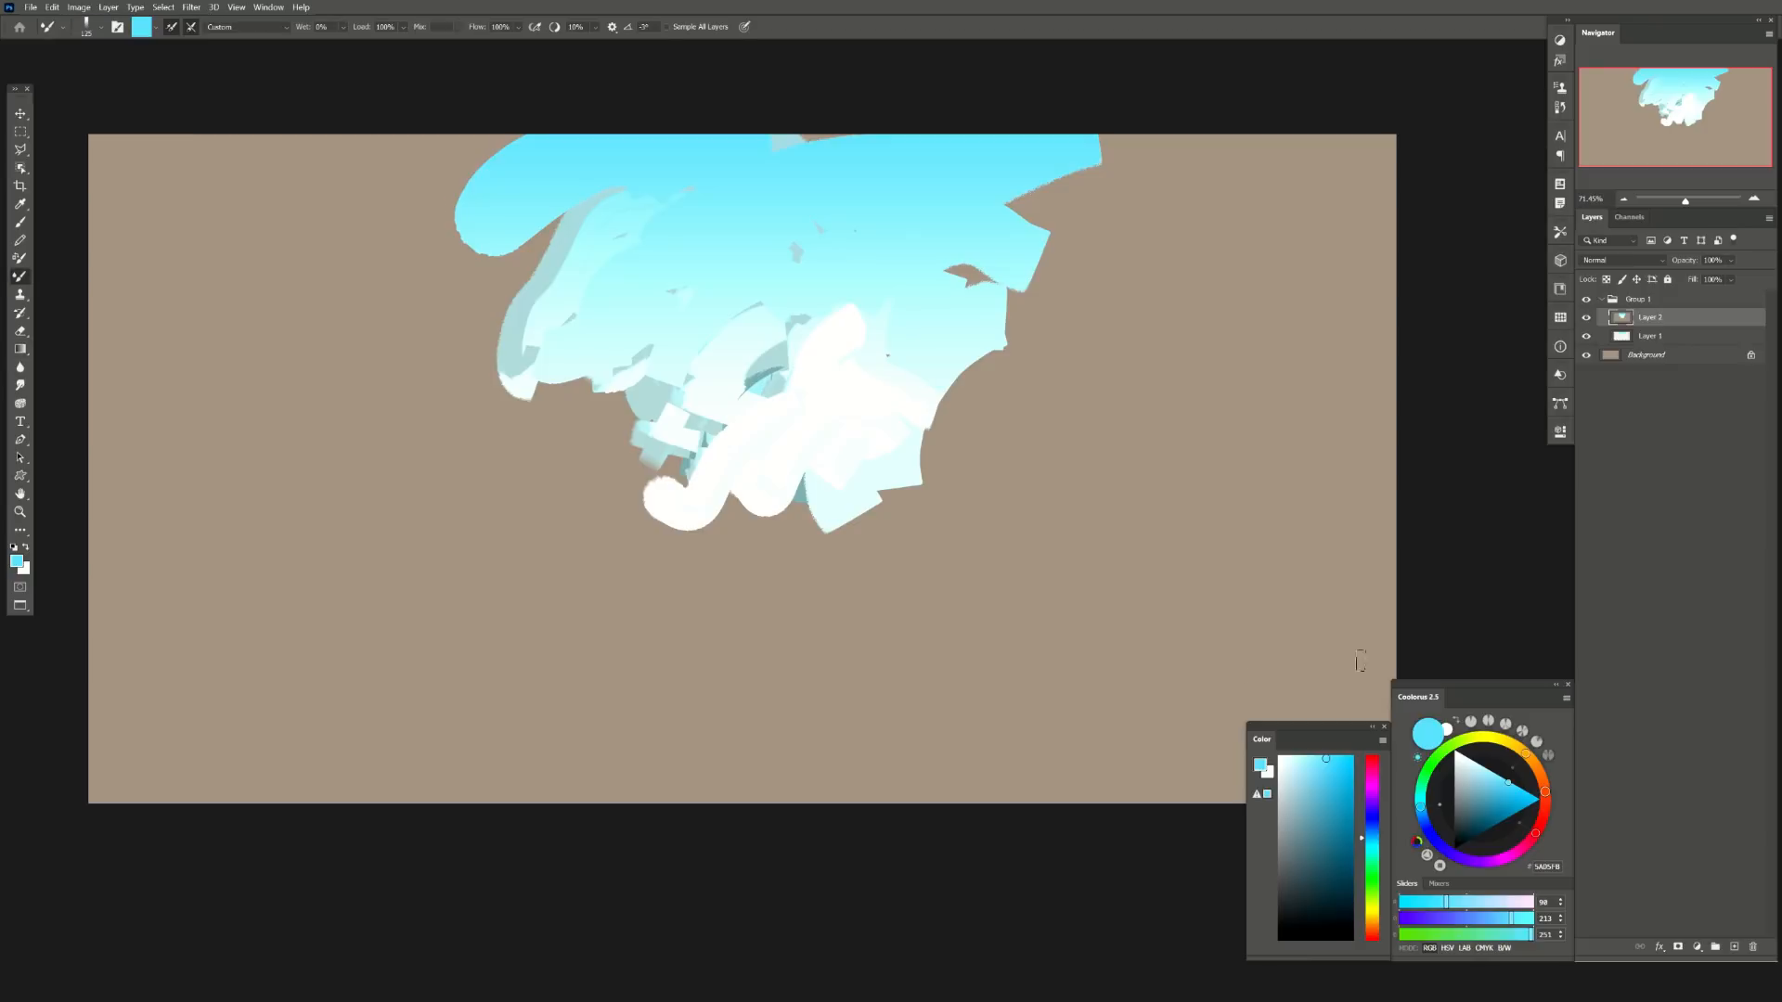
left_click(1546, 795)
key("bracketleft")
mouse_move(1045, 408)
left_mouse_down()
mouse_move(1022, 394)
mouse_move(1035, 386)
left_mouse_up()
key("bracketright")
key("bracketright")
key("bracketright")
mouse_move(1030, 323)
left_mouse_down()
mouse_move(955, 457)
mouse_move(959, 498)
mouse_move(968, 263)
mouse_move(1021, 265)
mouse_move(1081, 197)
left_mouse_up()
key("bracketright")
key("bracketright")
key("bracketright")
key("bracketright")
left_click_drag(1026, 269, 1256, 236)
- Extend the sampled sky blue along the top edge, then sweep orange beneath it to the canvas's right edge
left_click(978, 171, "alt")
left_click_drag(954, 176, 1215, 118)
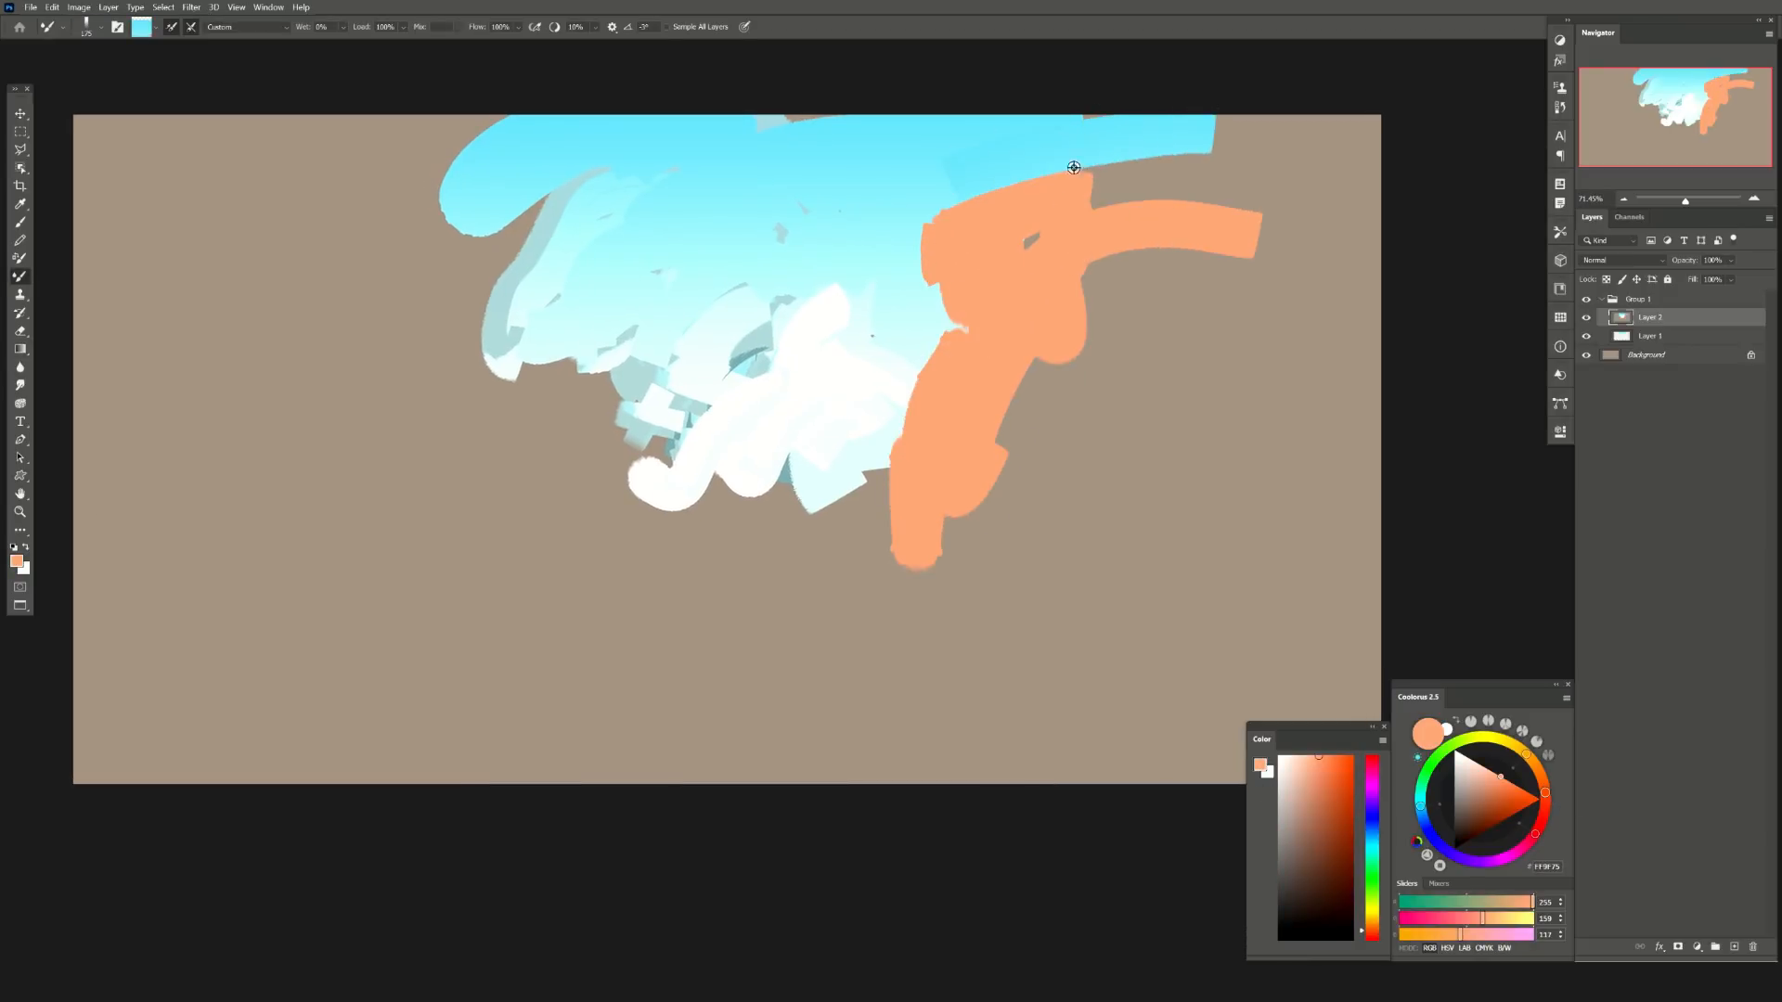
left_click(1053, 202, "alt")
mouse_move(1066, 189)
left_mouse_down()
mouse_move(1278, 164)
mouse_move(1355, 227)
left_mouse_up()
key("bracketright")
key("bracketright")
key("bracketright")
mouse_move(1197, 134)
left_mouse_down()
mouse_move(1281, 102)
mouse_move(1355, 204)
left_mouse_up()
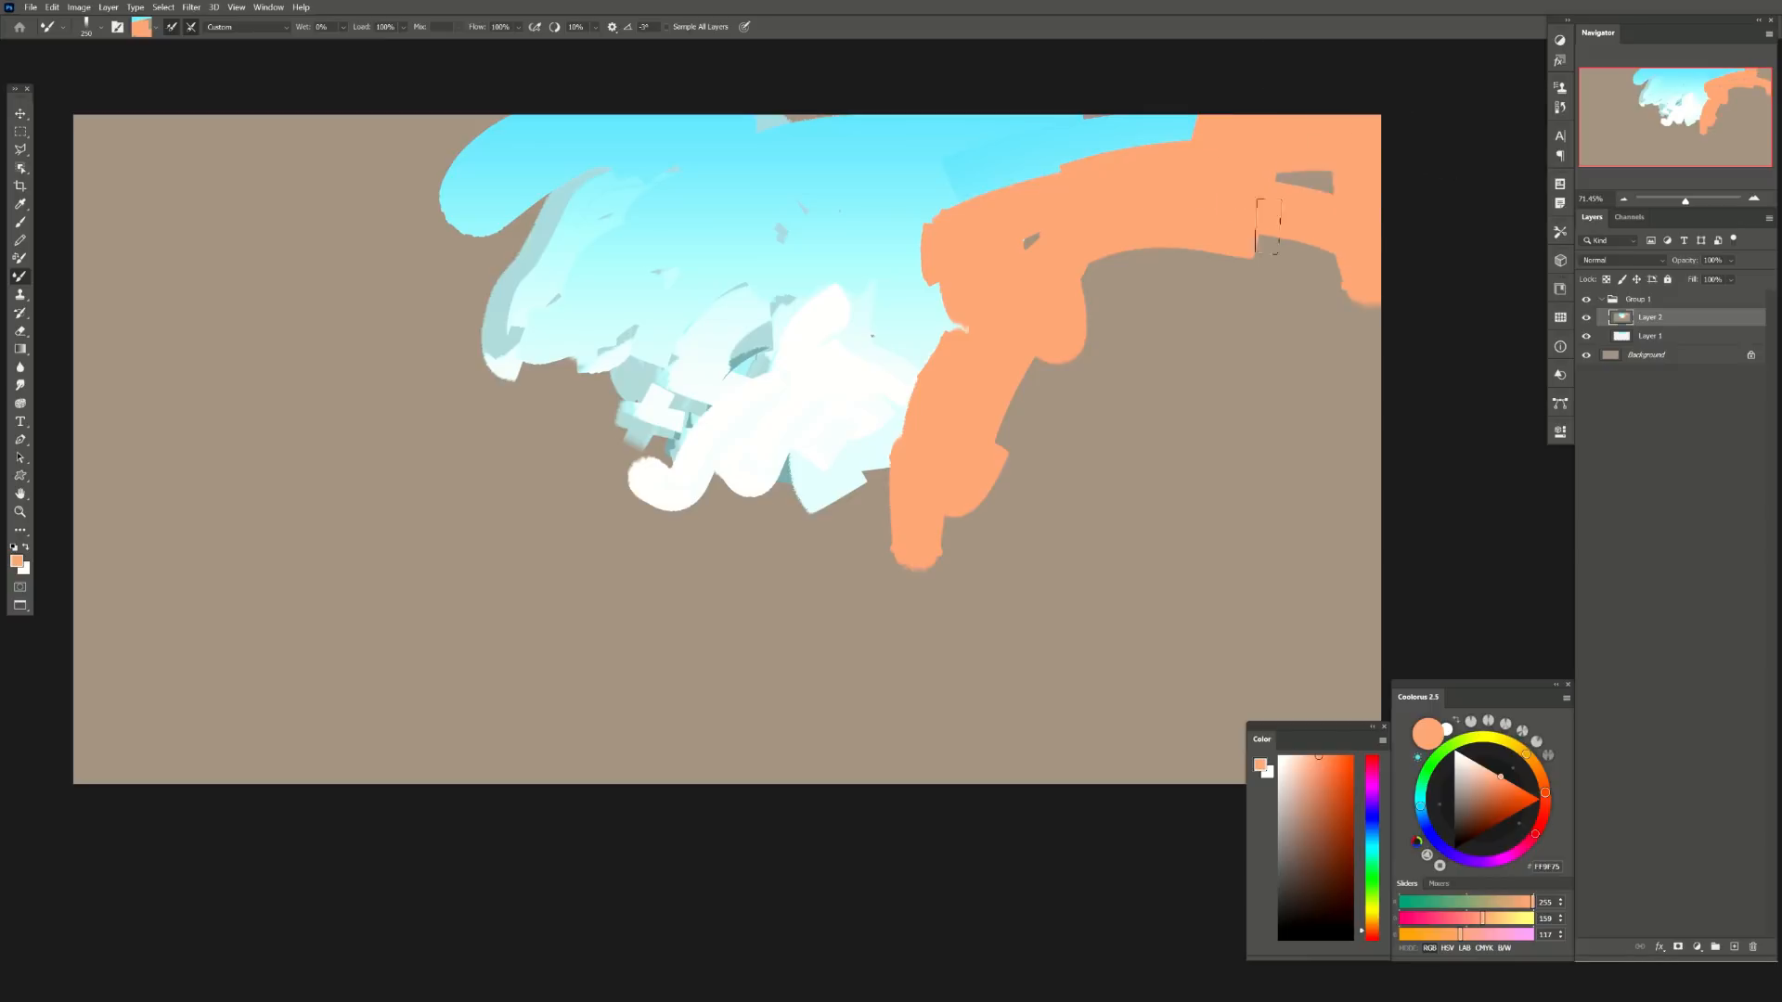
- Fill the canvas's right side with orange and pull broad finger-like strokes downward
left_click_drag(1243, 260, 1234, 338)
mouse_move(1337, 260)
left_mouse_down()
mouse_move(1327, 334)
mouse_move(1090, 520)
left_mouse_up()
left_click_drag(1193, 269, 1082, 310)
key("bracketleft")
left_click_drag(1014, 395, 985, 560)
left_click_drag(1044, 395, 1030, 540)
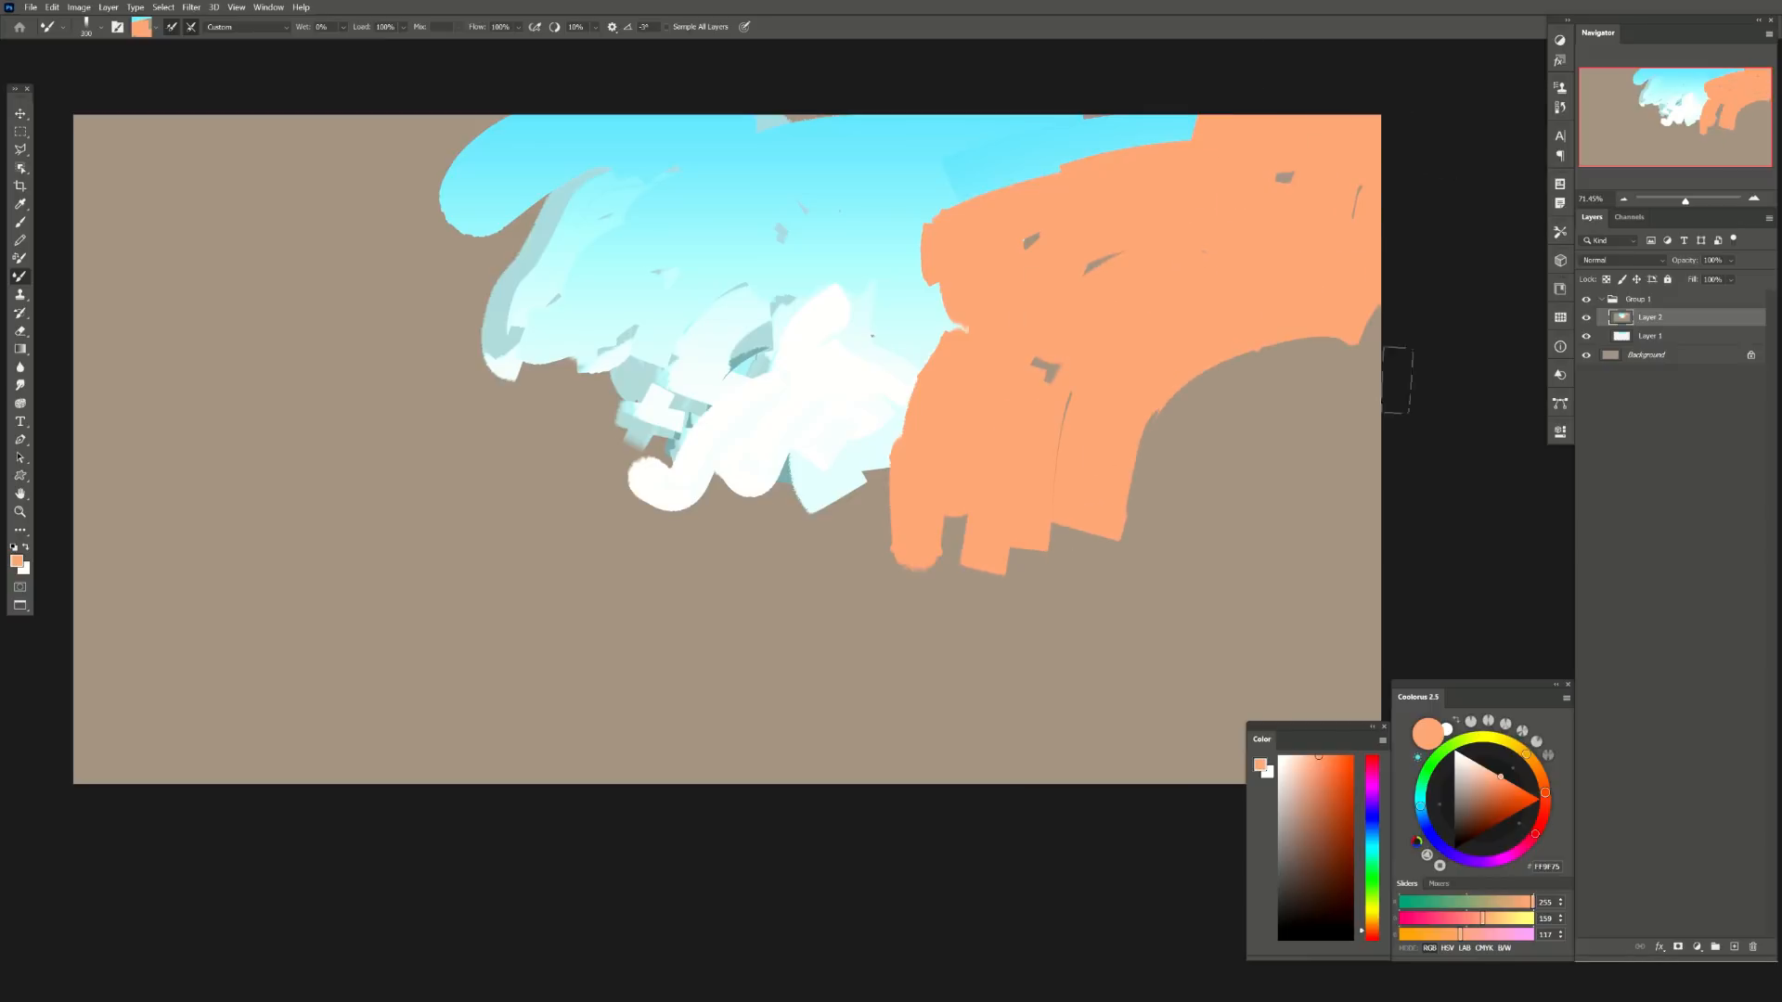
mouse_move(1146, 432)
left_mouse_down()
mouse_move(1379, 388)
mouse_move(1207, 501)
mouse_move(1160, 631)
left_mouse_up()
left_click_drag(1067, 520, 998, 669)
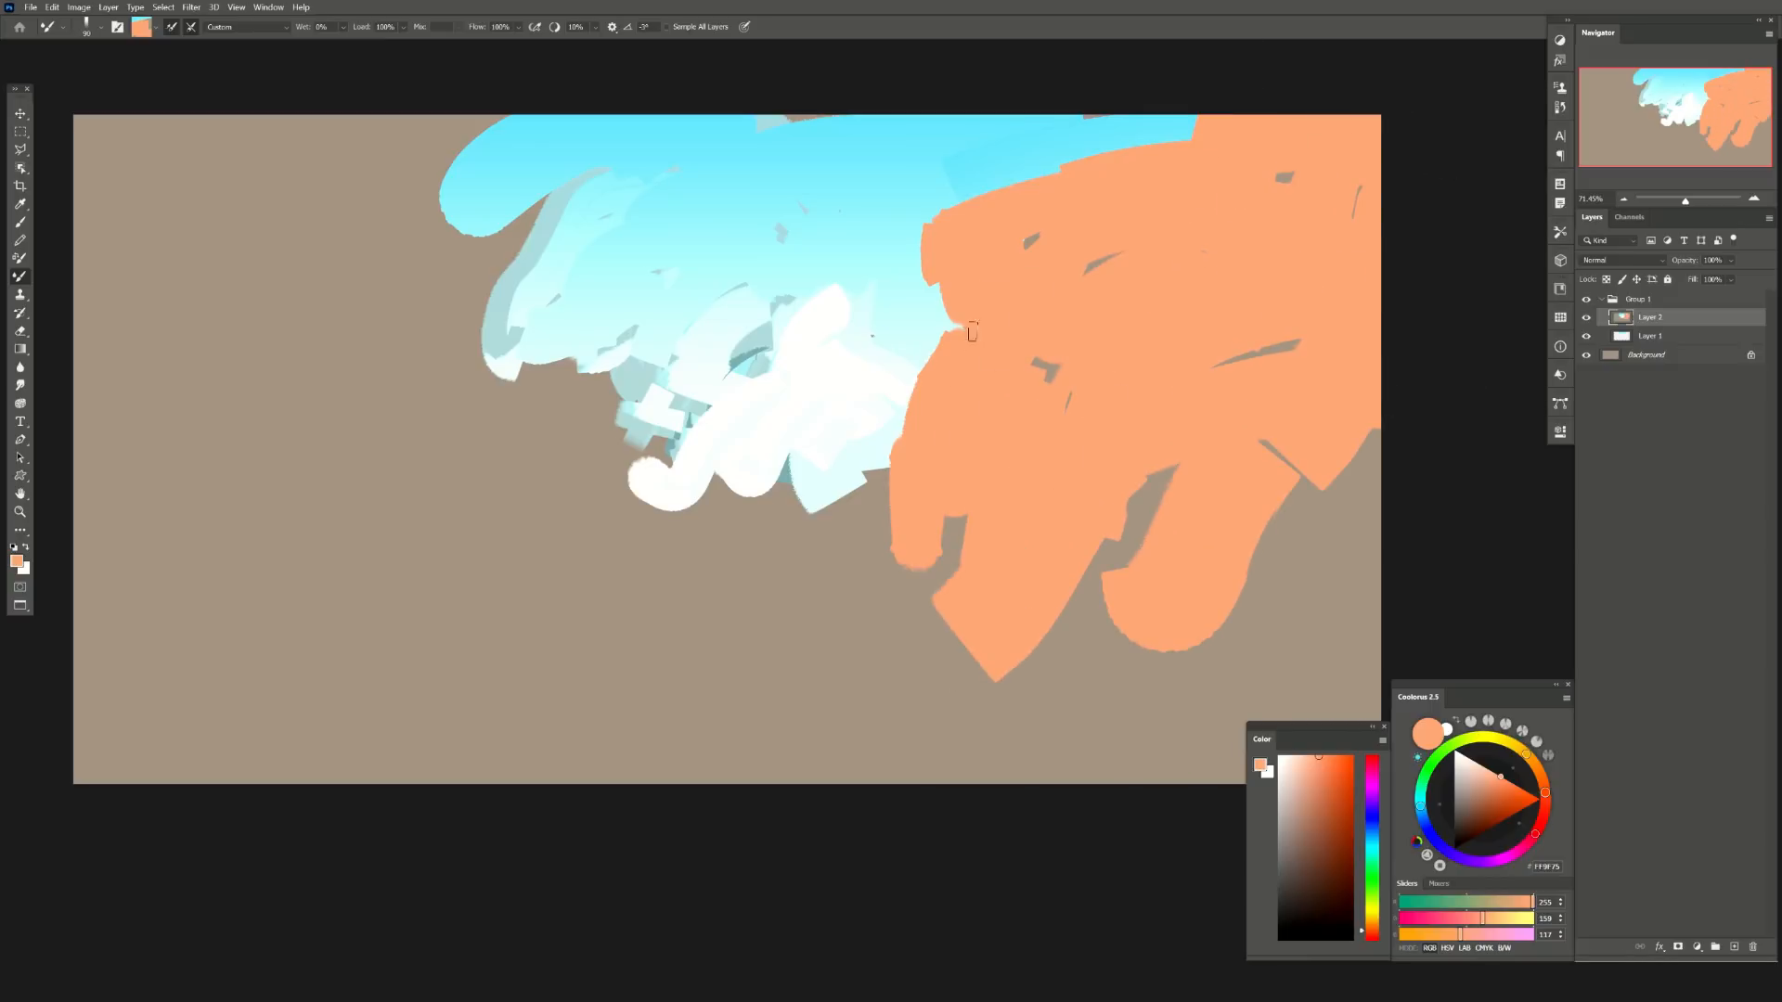
- Use a smaller brush to spread the orange leftward beneath the white strokes
key("bracketleft")
key("bracketleft")
key("bracketleft")
mouse_move(947, 603)
left_mouse_down()
mouse_move(943, 520)
mouse_move(801, 562)
left_mouse_up()
left_click_drag(907, 501, 729, 585)
left_click_drag(1003, 580, 817, 566)
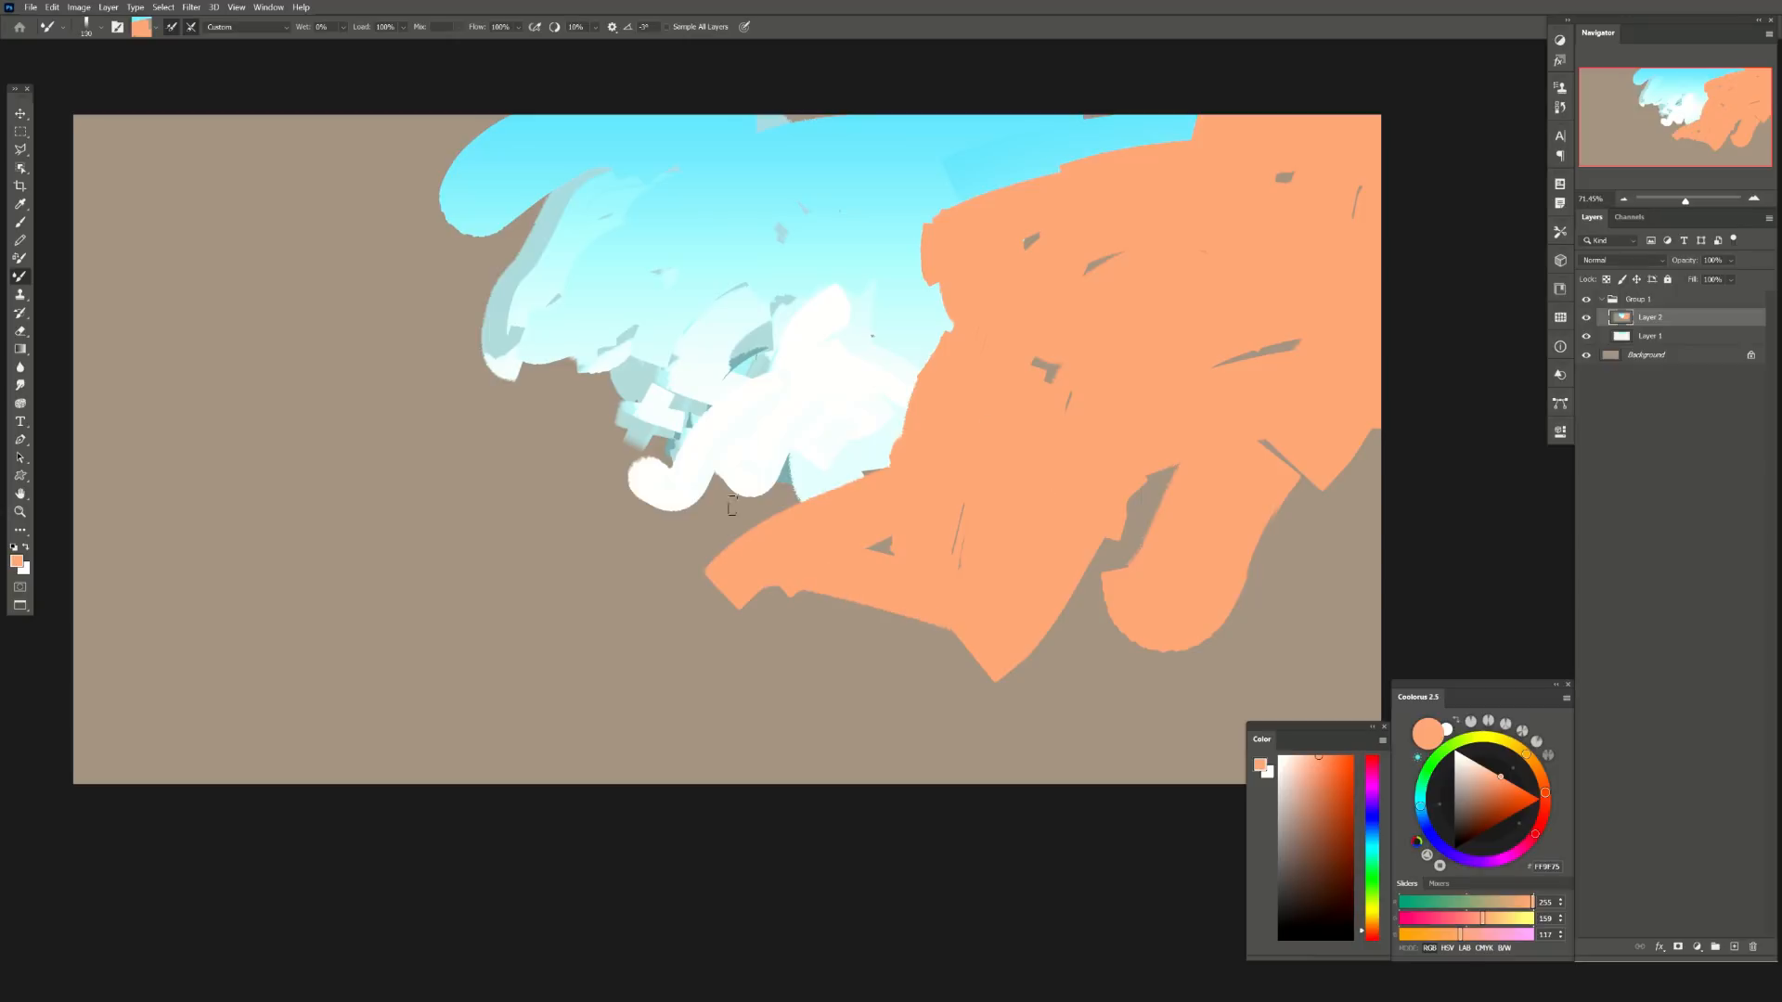
- Carry the orange along the white area's lower edge to its left end and cover gaps in the orange mass
key("bracketleft")
key("bracketleft")
mouse_move(789, 490)
left_mouse_down()
mouse_move(713, 540)
mouse_move(842, 526)
left_mouse_up()
mouse_move(653, 496)
left_mouse_down()
mouse_move(633, 531)
mouse_move(604, 513)
left_mouse_up()
mouse_move(622, 506)
left_mouse_down()
mouse_move(734, 497)
mouse_move(757, 575)
left_mouse_up()
key("bracketright")
key("bracketright")
key("bracketright")
mouse_move(1062, 399)
left_mouse_down()
mouse_move(1128, 483)
mouse_move(1139, 547)
left_mouse_up()
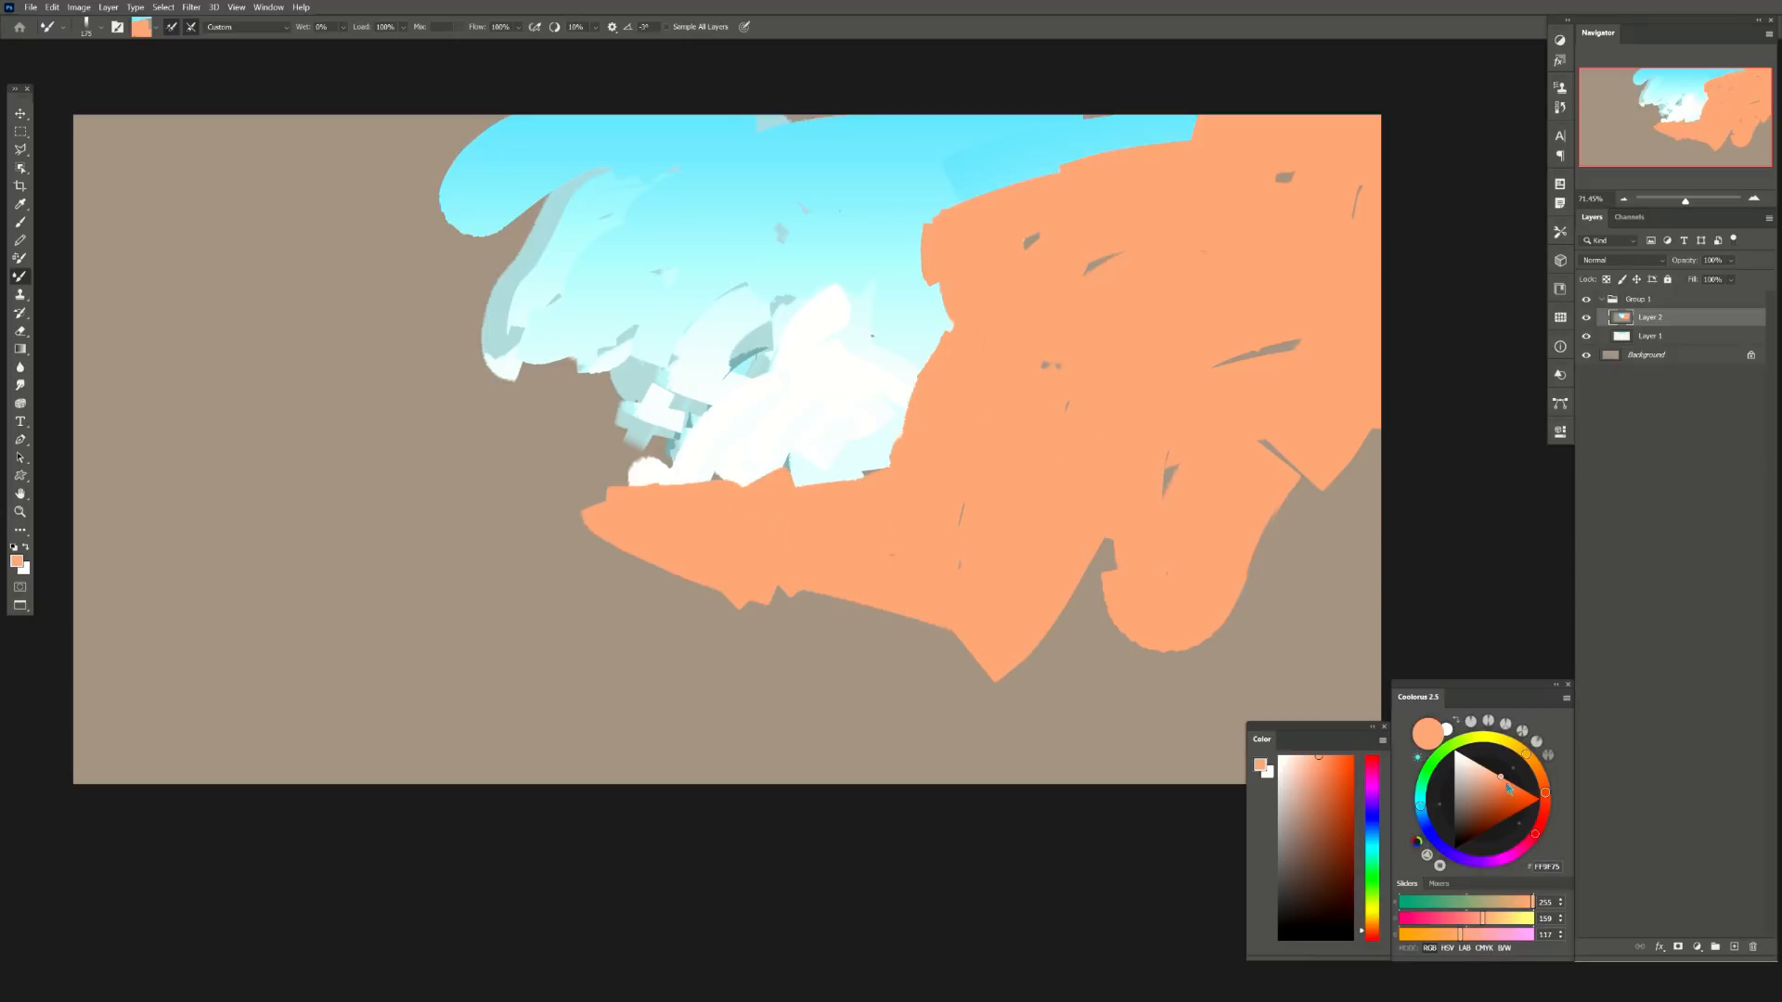
- Shift the colour to salmon pink and paint small strokes at the orange shape's left tip
left_click(1535, 835)
key("bracketleft")
key("bracketleft")
key("bracketleft")
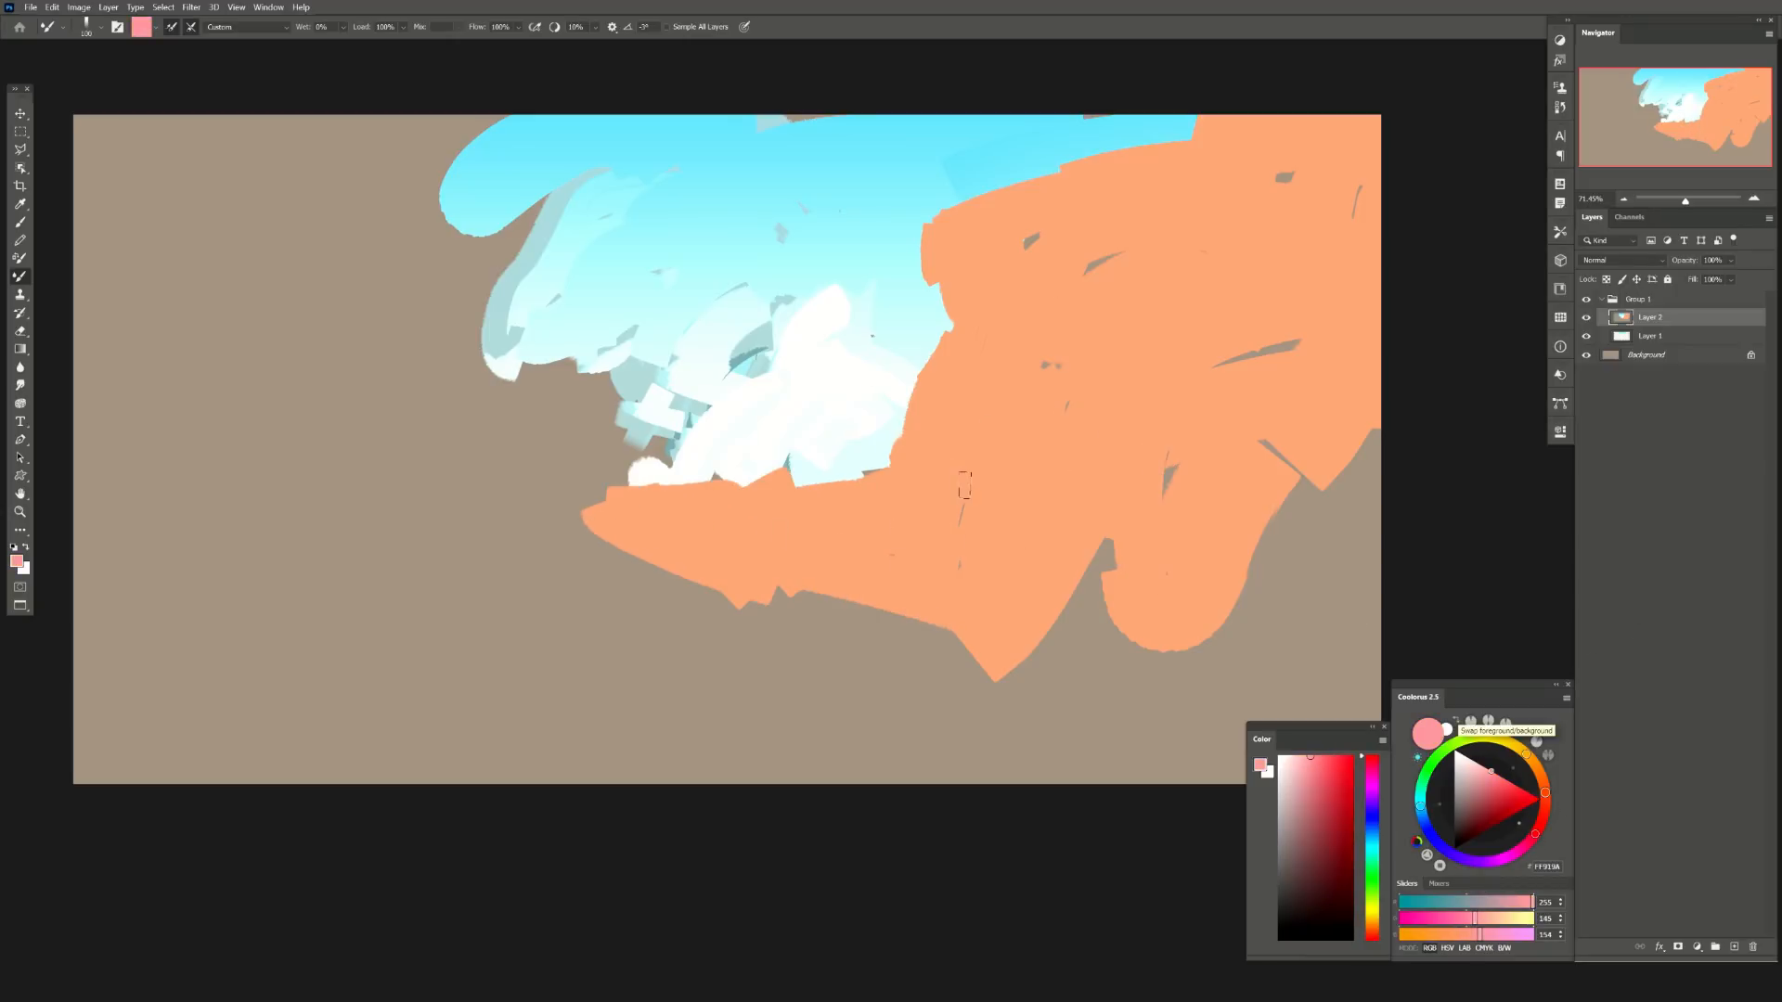
mouse_move(590, 508)
left_mouse_down()
mouse_move(524, 557)
mouse_move(608, 529)
left_mouse_up()
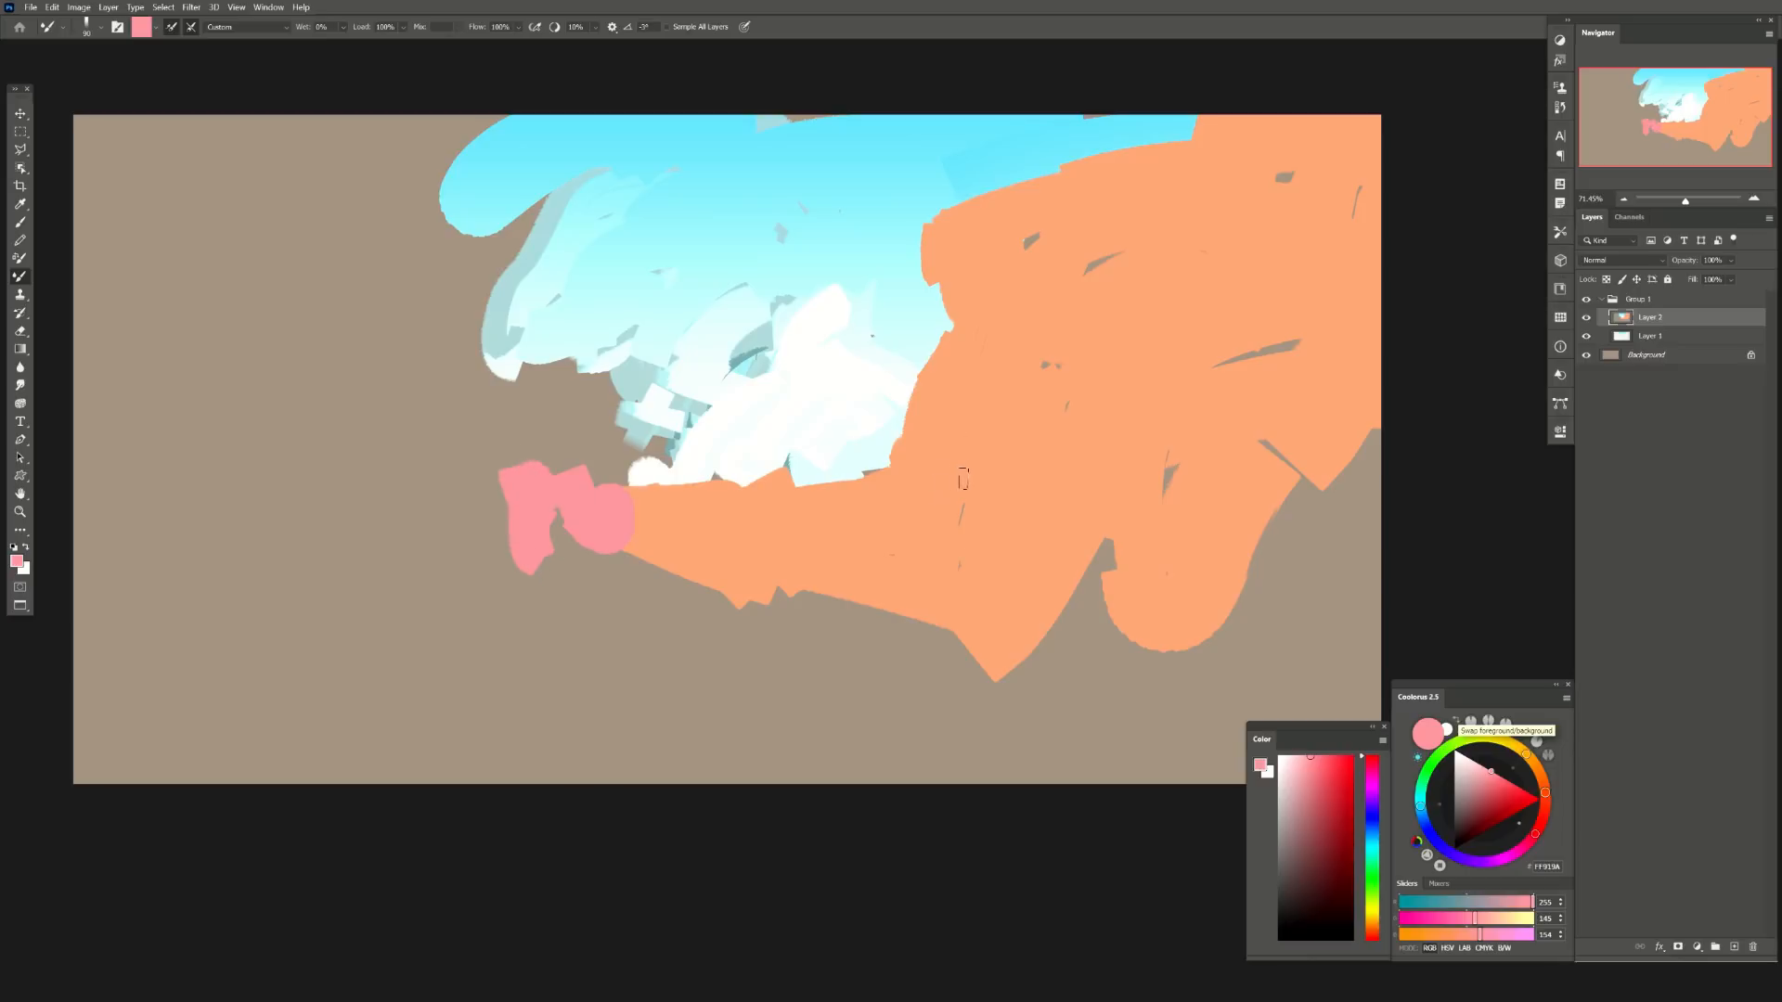
- Use a larger brush to paint a cluster of pink rectangular patches on the right orange mass beside the white cloud
key("bracketright")
key("bracketright")
key("bracketright")
mouse_move(996, 392)
left_mouse_down()
mouse_move(1005, 452)
mouse_move(986, 450)
left_mouse_up()
left_click_drag(943, 422, 941, 458)
left_click_drag(1036, 361, 1102, 494)
left_click_drag(1044, 481, 1041, 488)
- Sample the orange and paint over most of the pink strokes at the orange shape's left tip
left_click(637, 518, "alt")
key("bracketright")
key("bracketright")
key("bracketright")
key("bracketright")
left_click_drag(622, 547, 541, 560)
mouse_move(560, 492)
left_mouse_down()
mouse_move(489, 491)
mouse_move(589, 455)
left_mouse_up()
- Resample the orange and paint broad strokes up the white cloud's left side and across the pale blue toward the upper left
left_click(627, 340, "alt")
left_click(616, 517, "alt")
key("bracketright")
key("bracketright")
key("bracketright")
key("bracketright")
key("bracketright")
mouse_move(639, 412)
left_mouse_down()
mouse_move(662, 492)
mouse_move(657, 475)
mouse_move(707, 481)
left_mouse_up()
left_click_drag(656, 269, 684, 388)
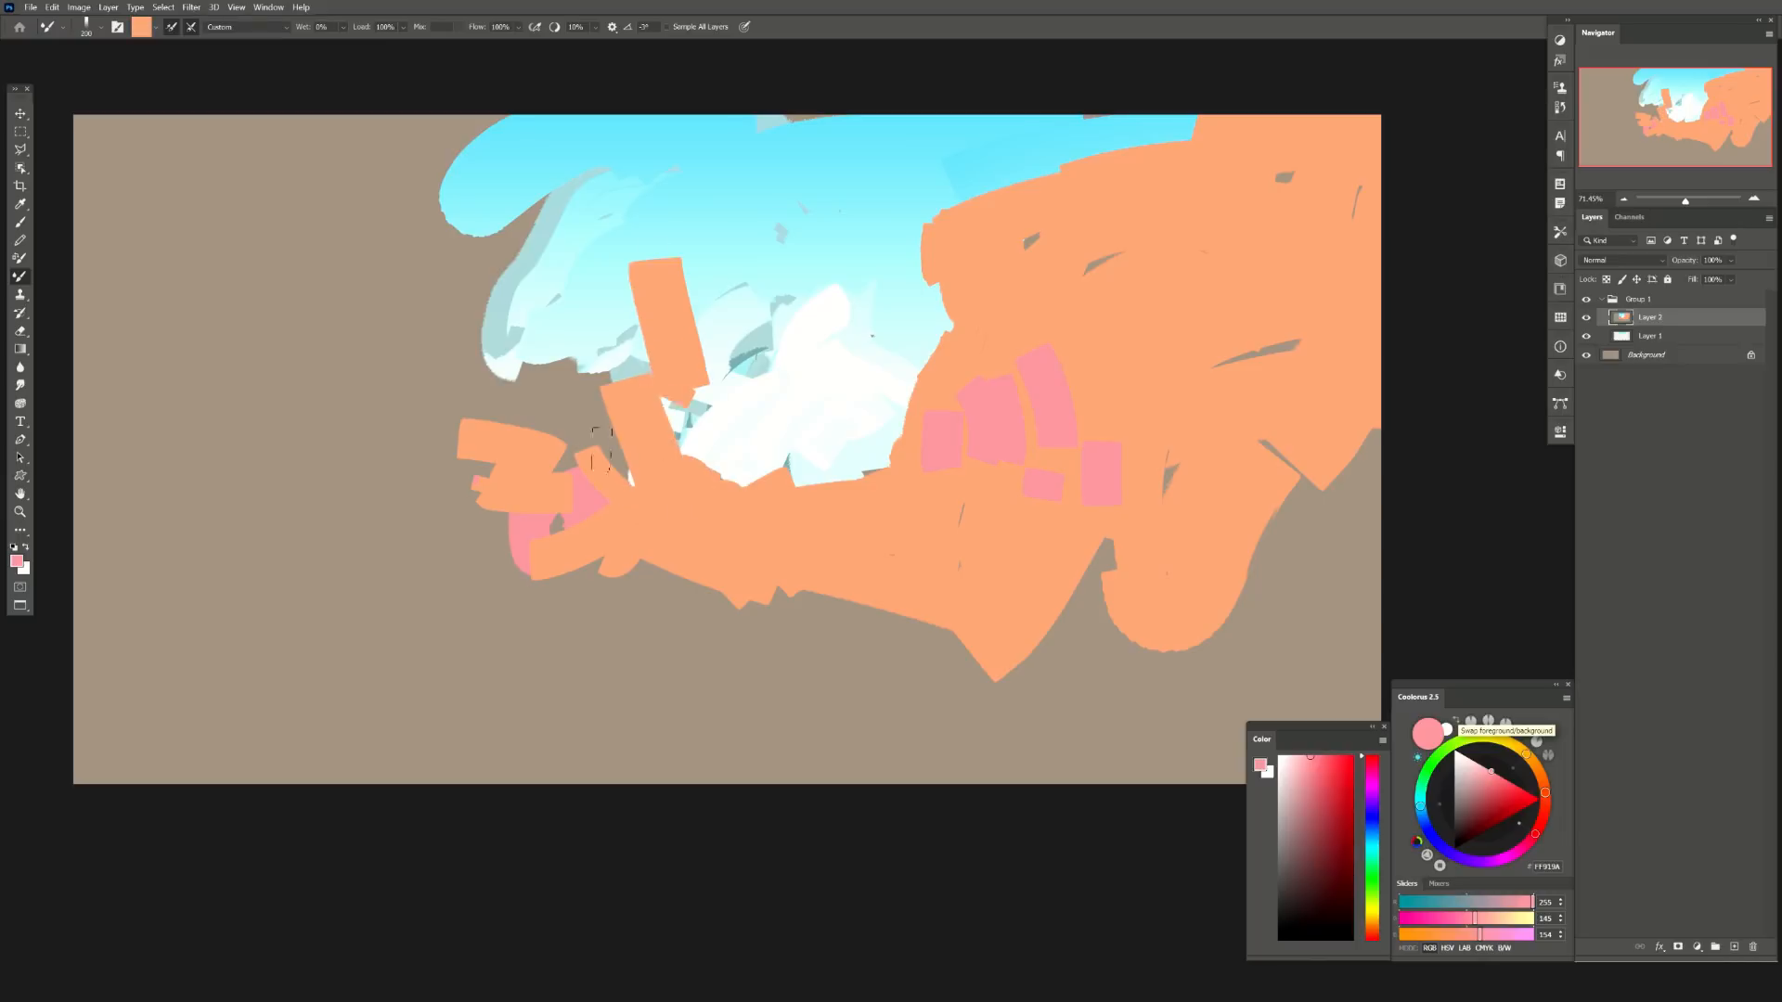
left_click_drag(594, 453, 603, 436)
mouse_move(650, 320)
left_mouse_down()
mouse_move(629, 260)
mouse_move(524, 209)
left_mouse_up()
- Enlarge the brush and extend the orange over the canvas's upper-left area out to its left edge
key("bracketright")
key("bracketright")
key("bracketright")
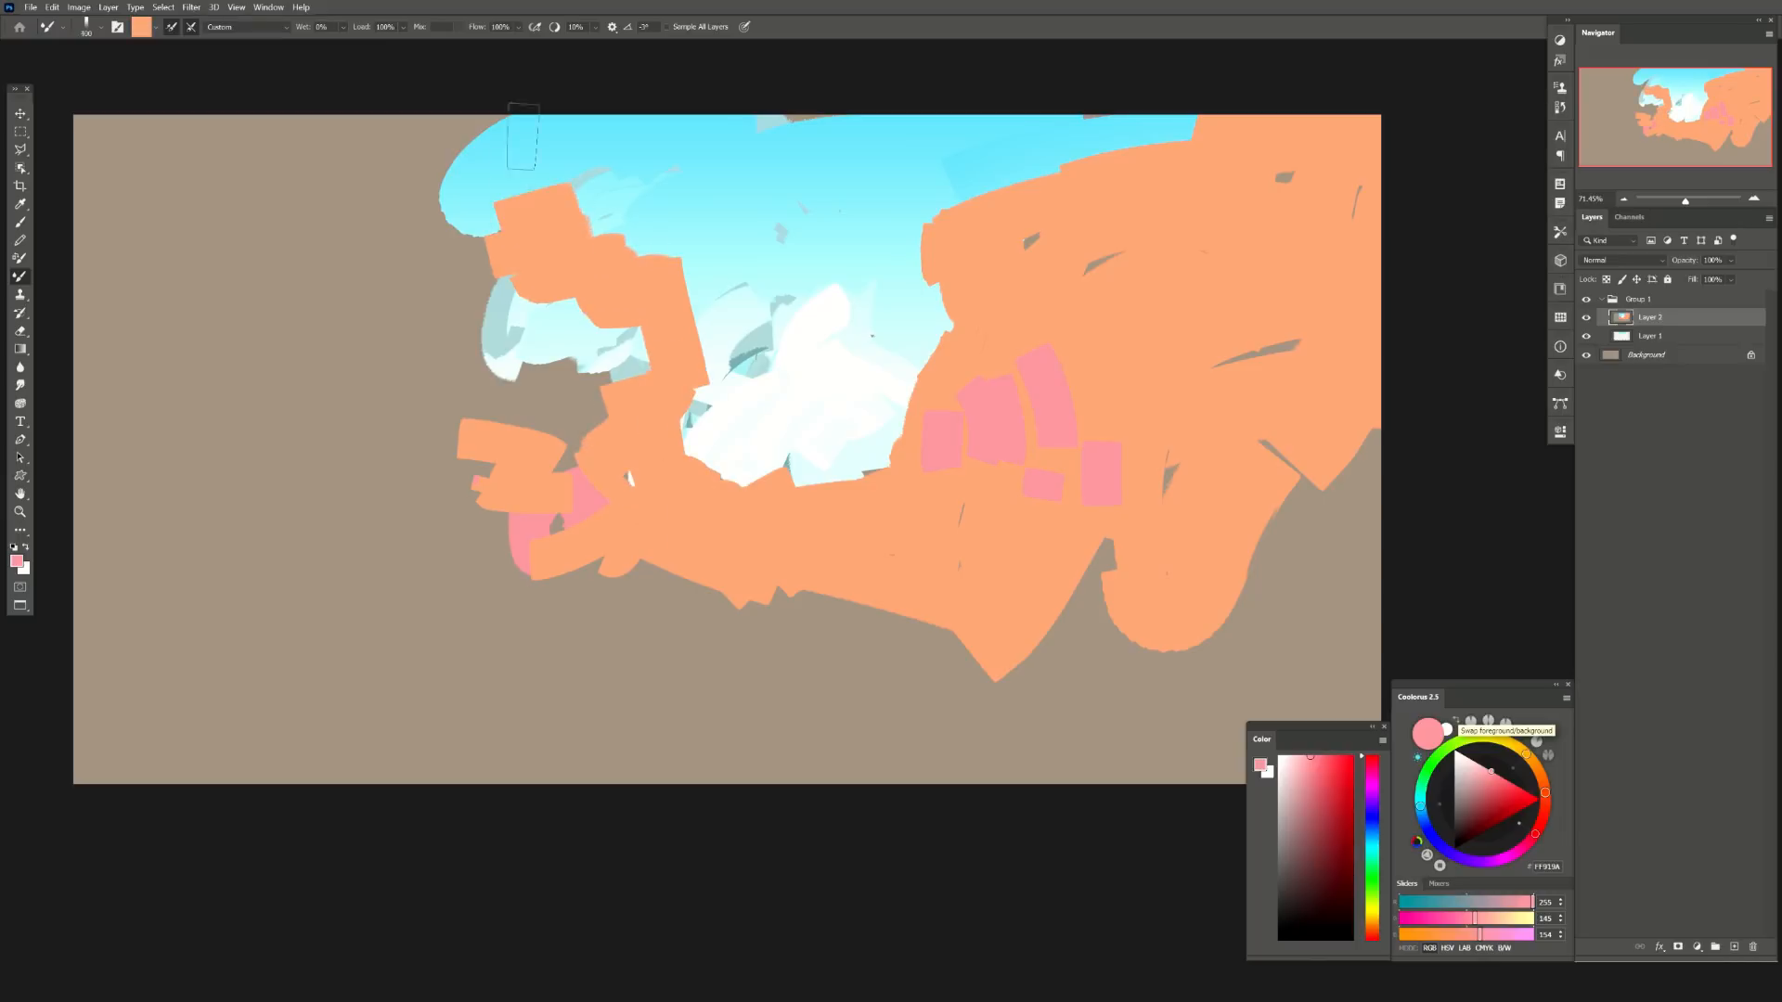
mouse_move(522, 136)
left_mouse_down()
mouse_move(464, 278)
mouse_move(437, 102)
left_mouse_up()
key("bracketright")
left_click_drag(381, 186, 186, 232)
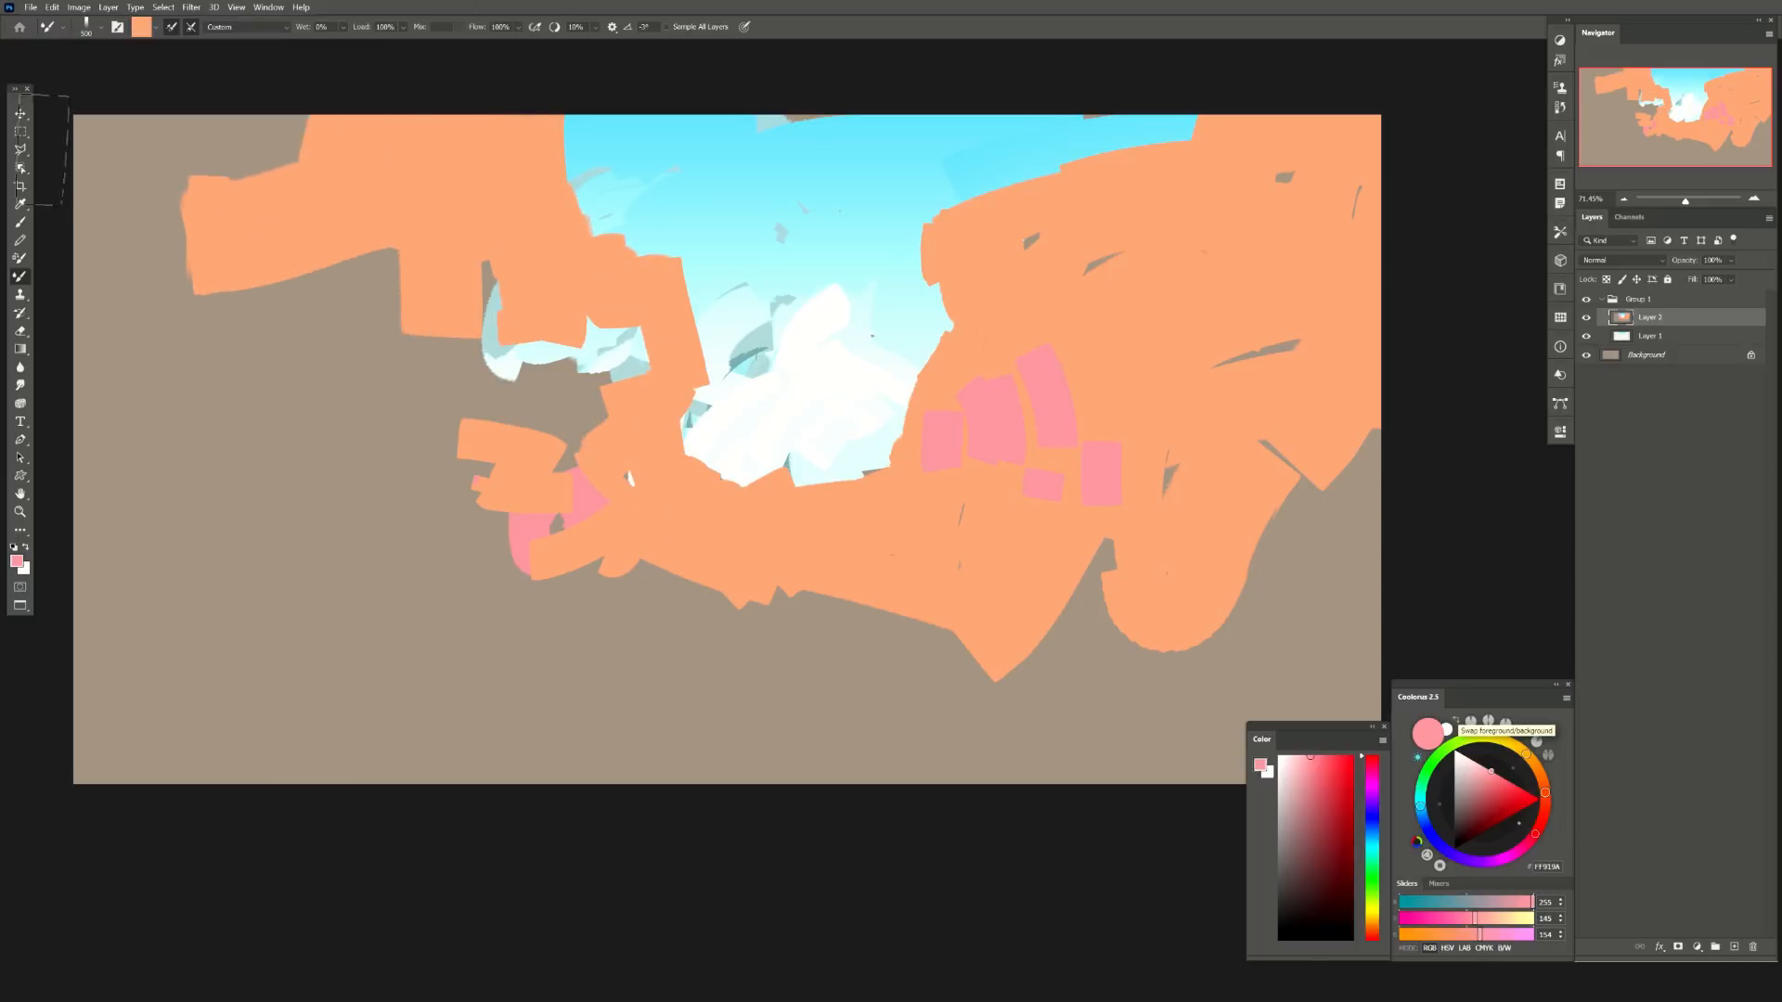
left_click_drag(279, 143, 74, 172)
- Cover the leftover pale blue and white strip with orange and extend the left cliff mass downward
left_click_drag(506, 302, 515, 399)
left_click_drag(530, 409, 589, 431)
key("bracketleft")
key("bracketleft")
left_click_drag(603, 353, 633, 367)
left_click_drag(388, 299, 420, 397)
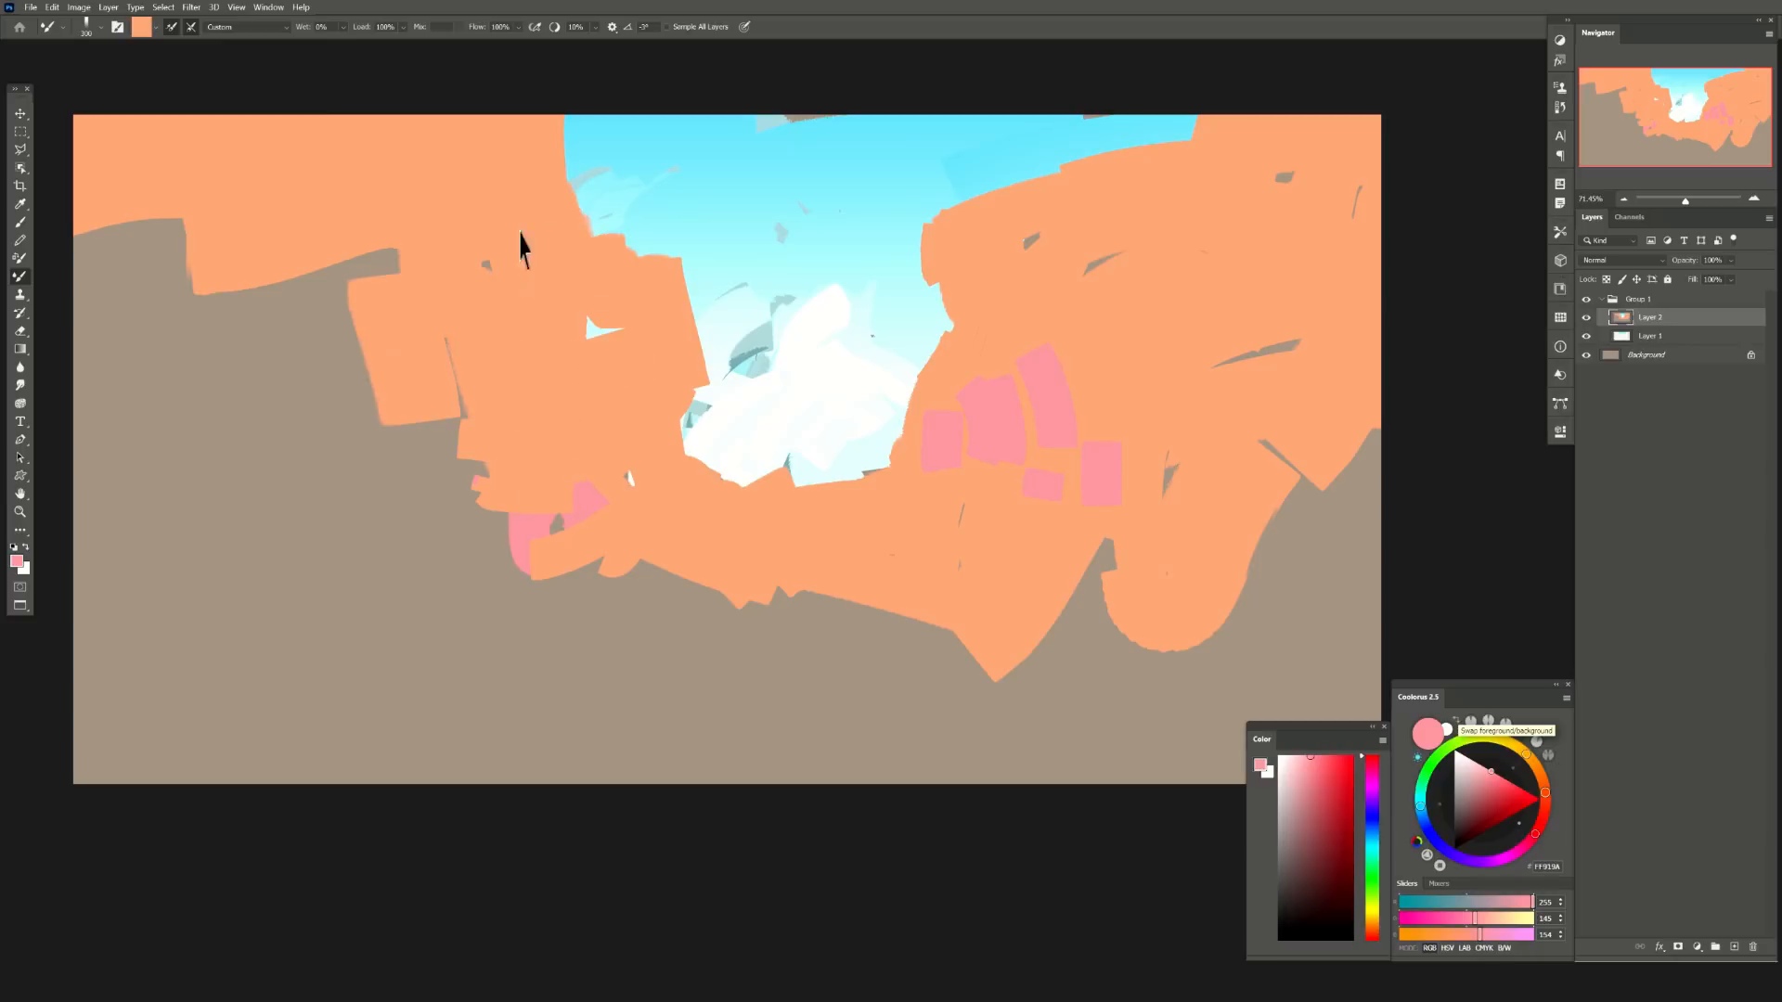
- Sample the sky blue with a smaller brush and cover the grey gap along the sky's upper edge
key("bracketleft")
key("bracketleft")
left_click(811, 149, "alt")
left_click_drag(742, 116, 832, 120)
- Choose a pale cream colour and outline a winding path from beneath the clouds to the canvas's lower-left corner with the Polygonal Lasso
left_click(1526, 757)
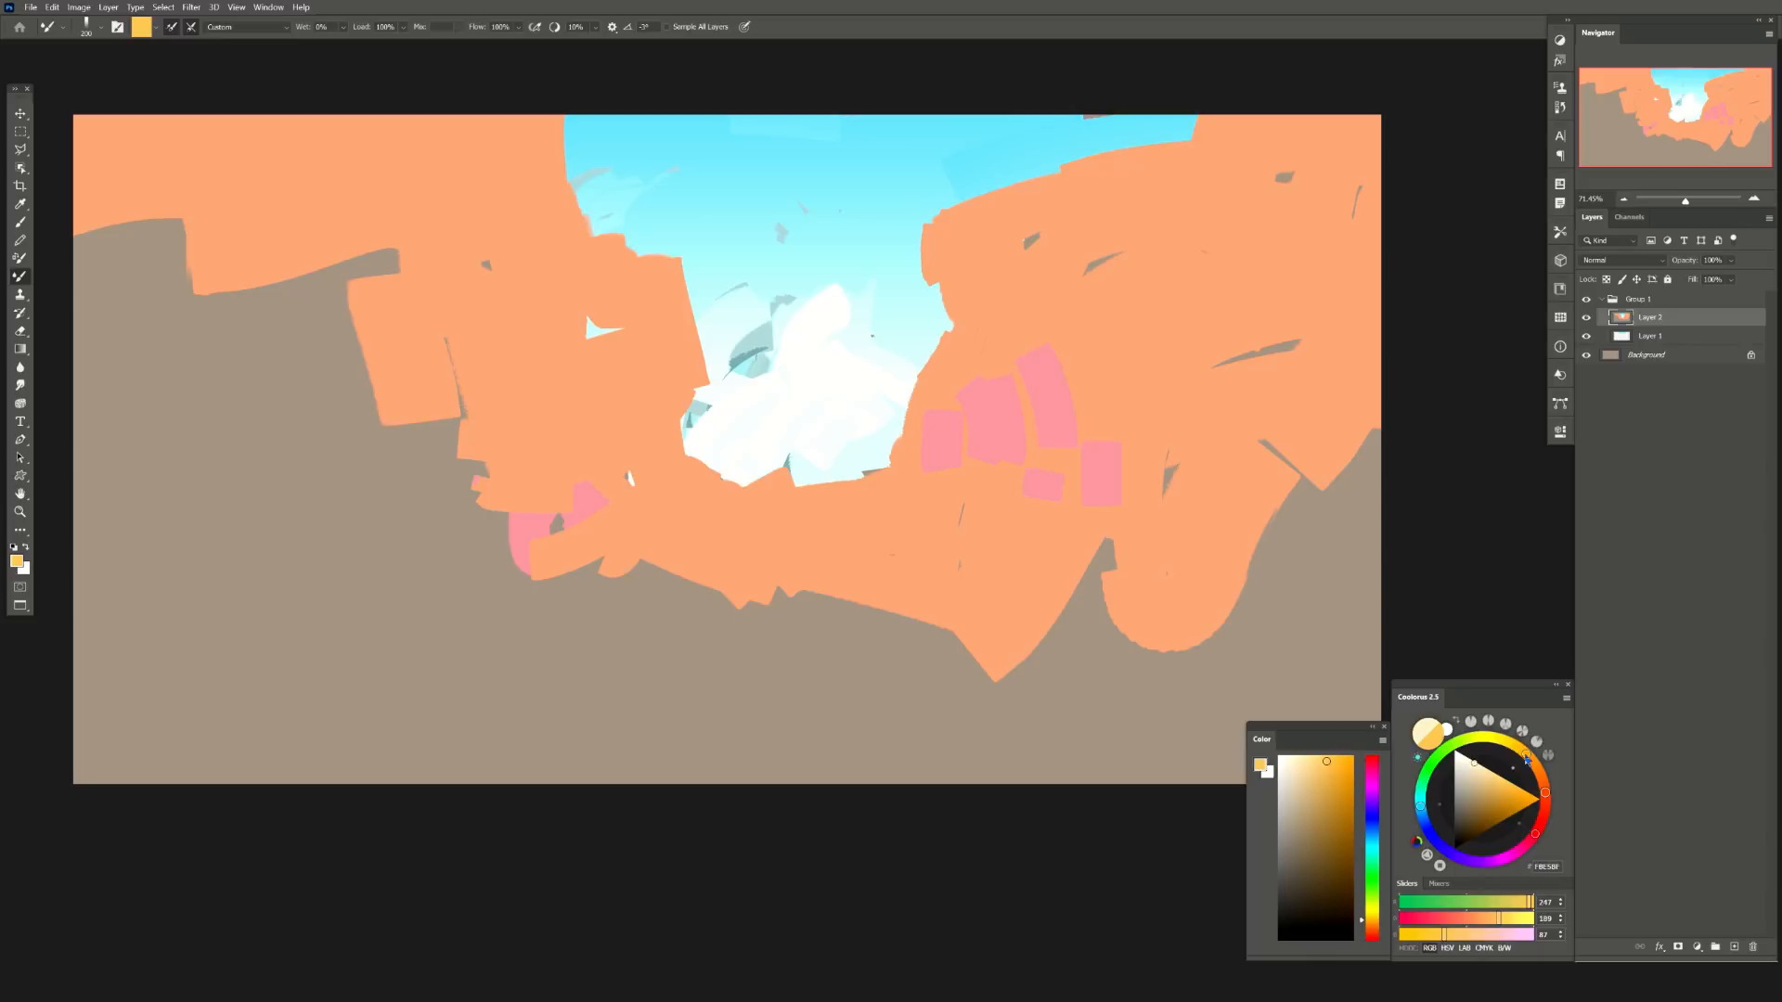
left_click(831, 477, "alt")
key("l")
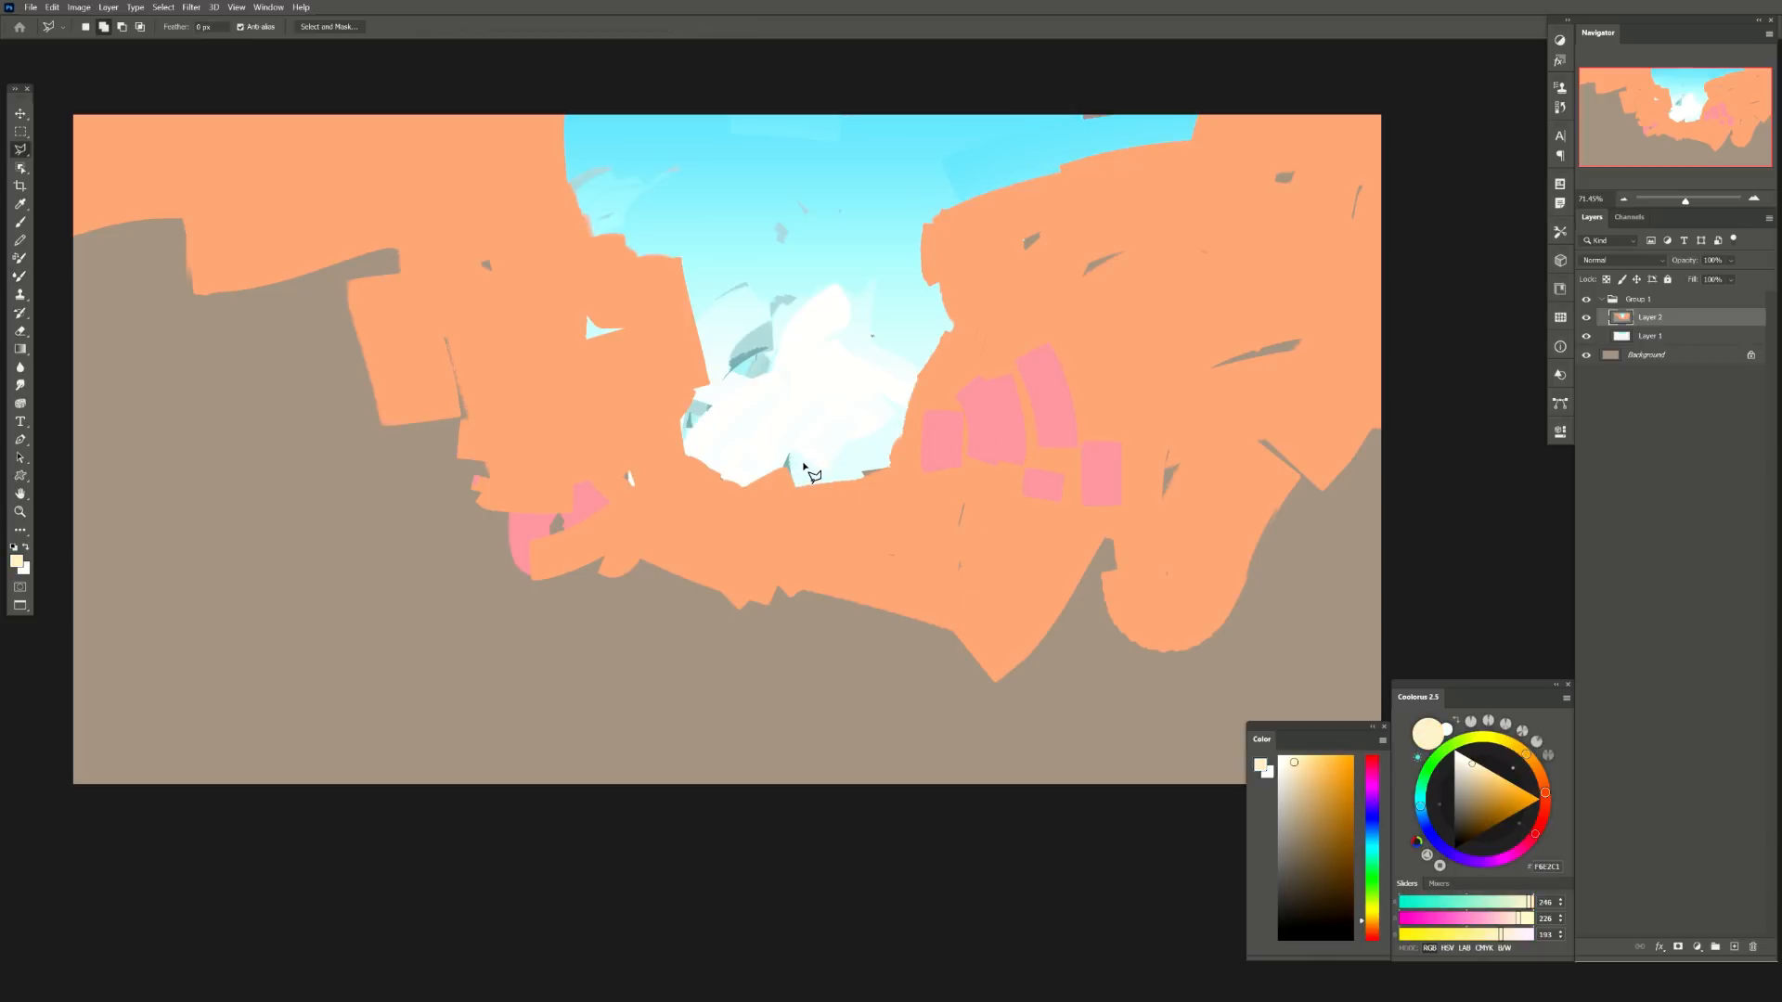
left_click(712, 465)
left_click(942, 470)
left_click(905, 489)
left_click(958, 506)
left_click(1090, 524)
left_click(1039, 533)
left_click(1133, 568)
left_click(1144, 589)
left_click(1054, 608)
left_click(1077, 605)
left_click(673, 844)
left_click(192, 864)
left_click(47, 794)
left_click(24, 773)
left_click(41, 744)
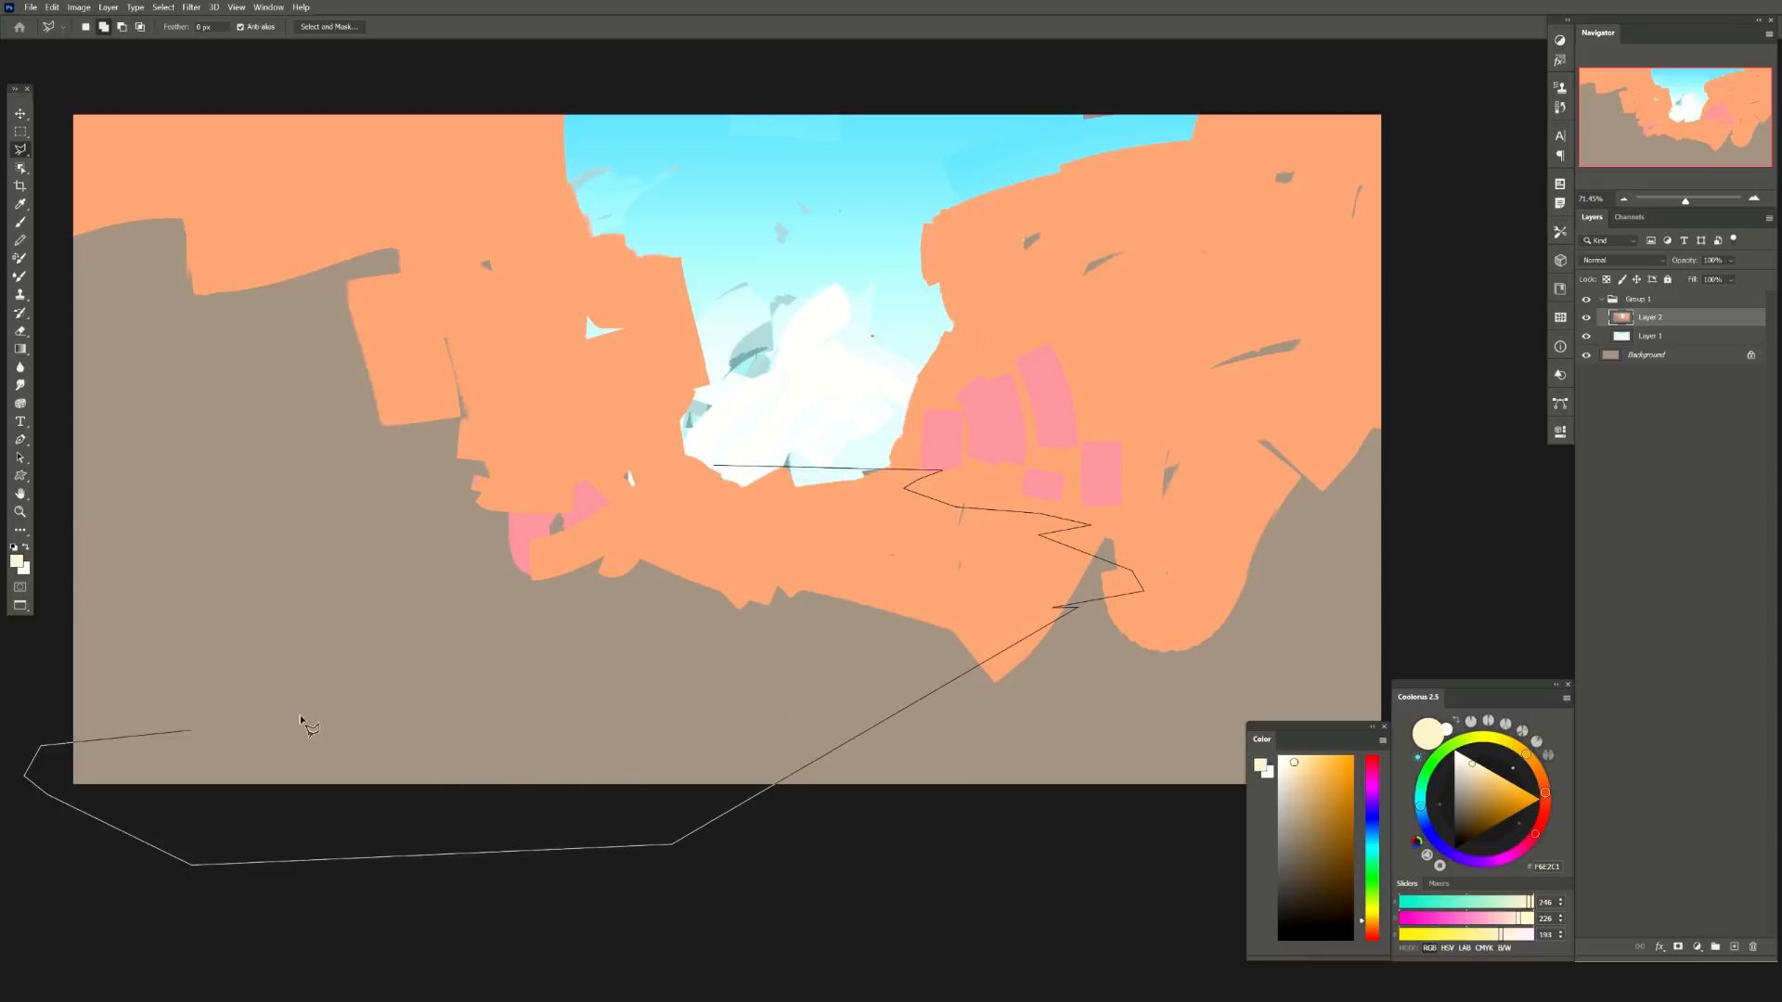
left_click(816, 582)
left_click(915, 541)
left_click(821, 509)
left_click(713, 465)
- Fill the selected winding path with pale cream using broad Mixer Brush strokes
key("b")
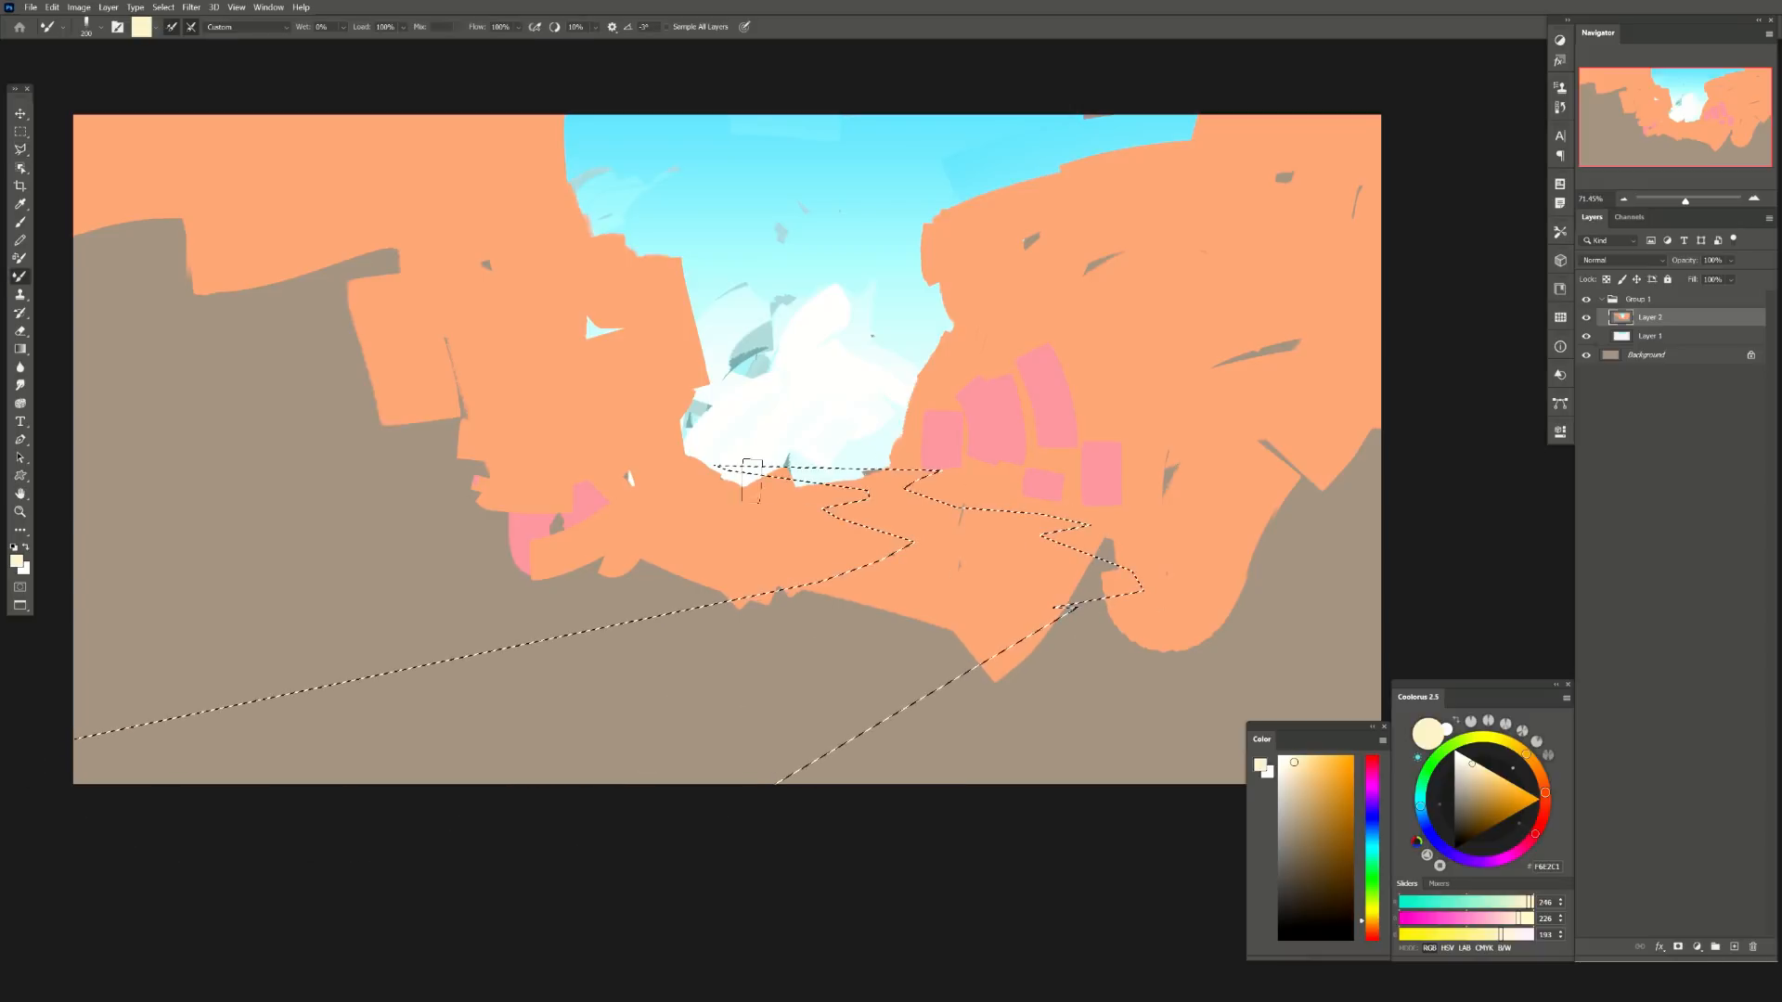
mouse_move(752, 469)
left_mouse_down()
mouse_move(1095, 543)
mouse_move(1015, 594)
mouse_move(743, 650)
mouse_move(596, 816)
mouse_move(668, 677)
mouse_move(835, 687)
left_mouse_up()
key("]")
mouse_move(253, 817)
left_mouse_down()
mouse_move(588, 656)
mouse_move(20, 776)
left_mouse_up()
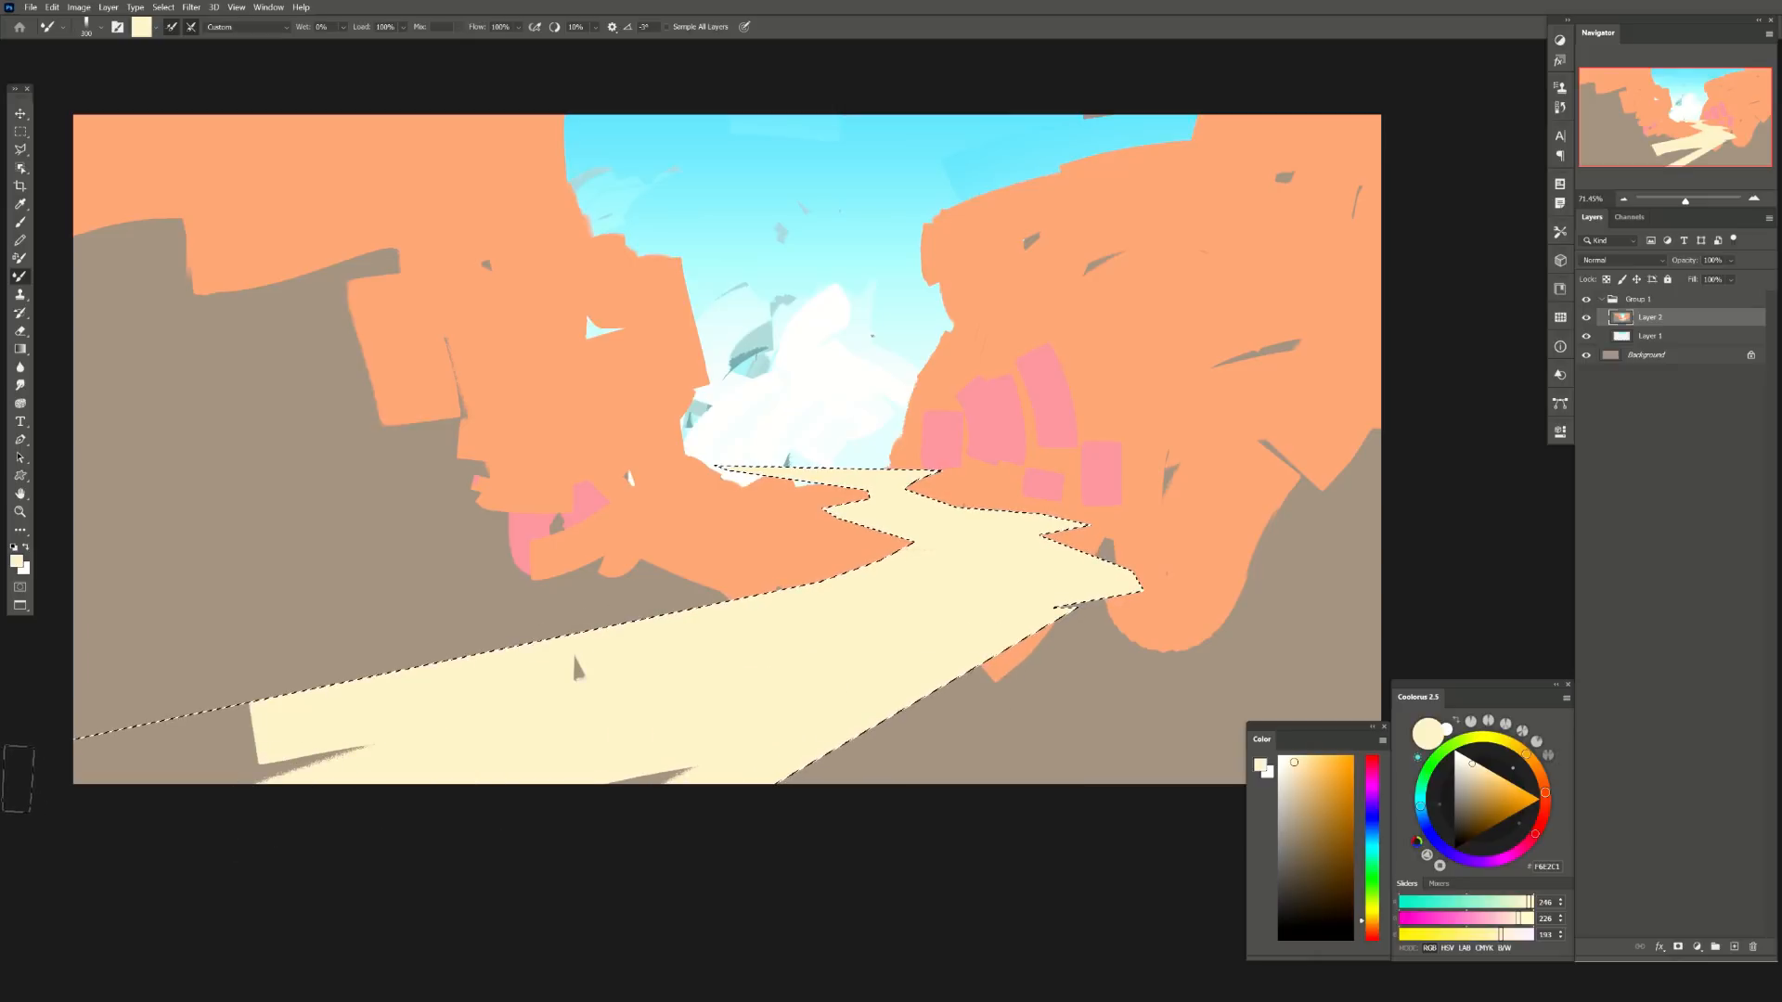
- Choose a muted grey-brown with a smaller brush and paint a shadow band across the path's middle bend
key("[")
key("[")
key("[")
key("[")
left_click(1461, 796)
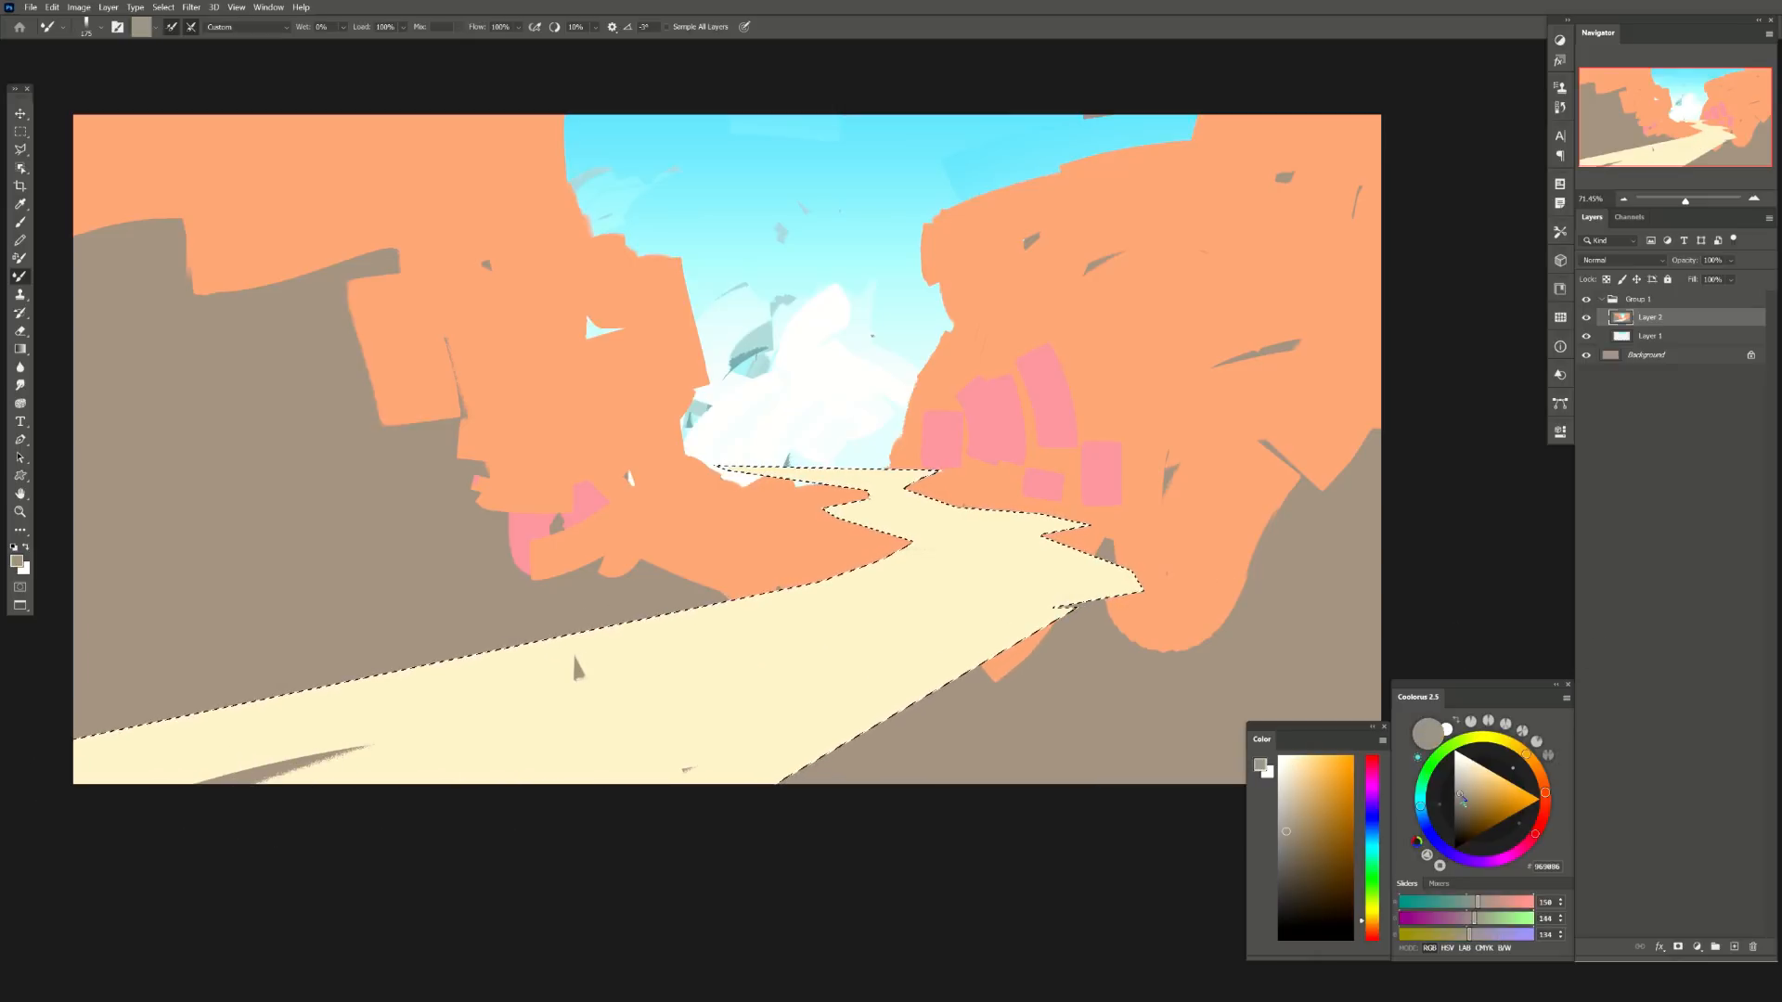
left_click(1466, 795)
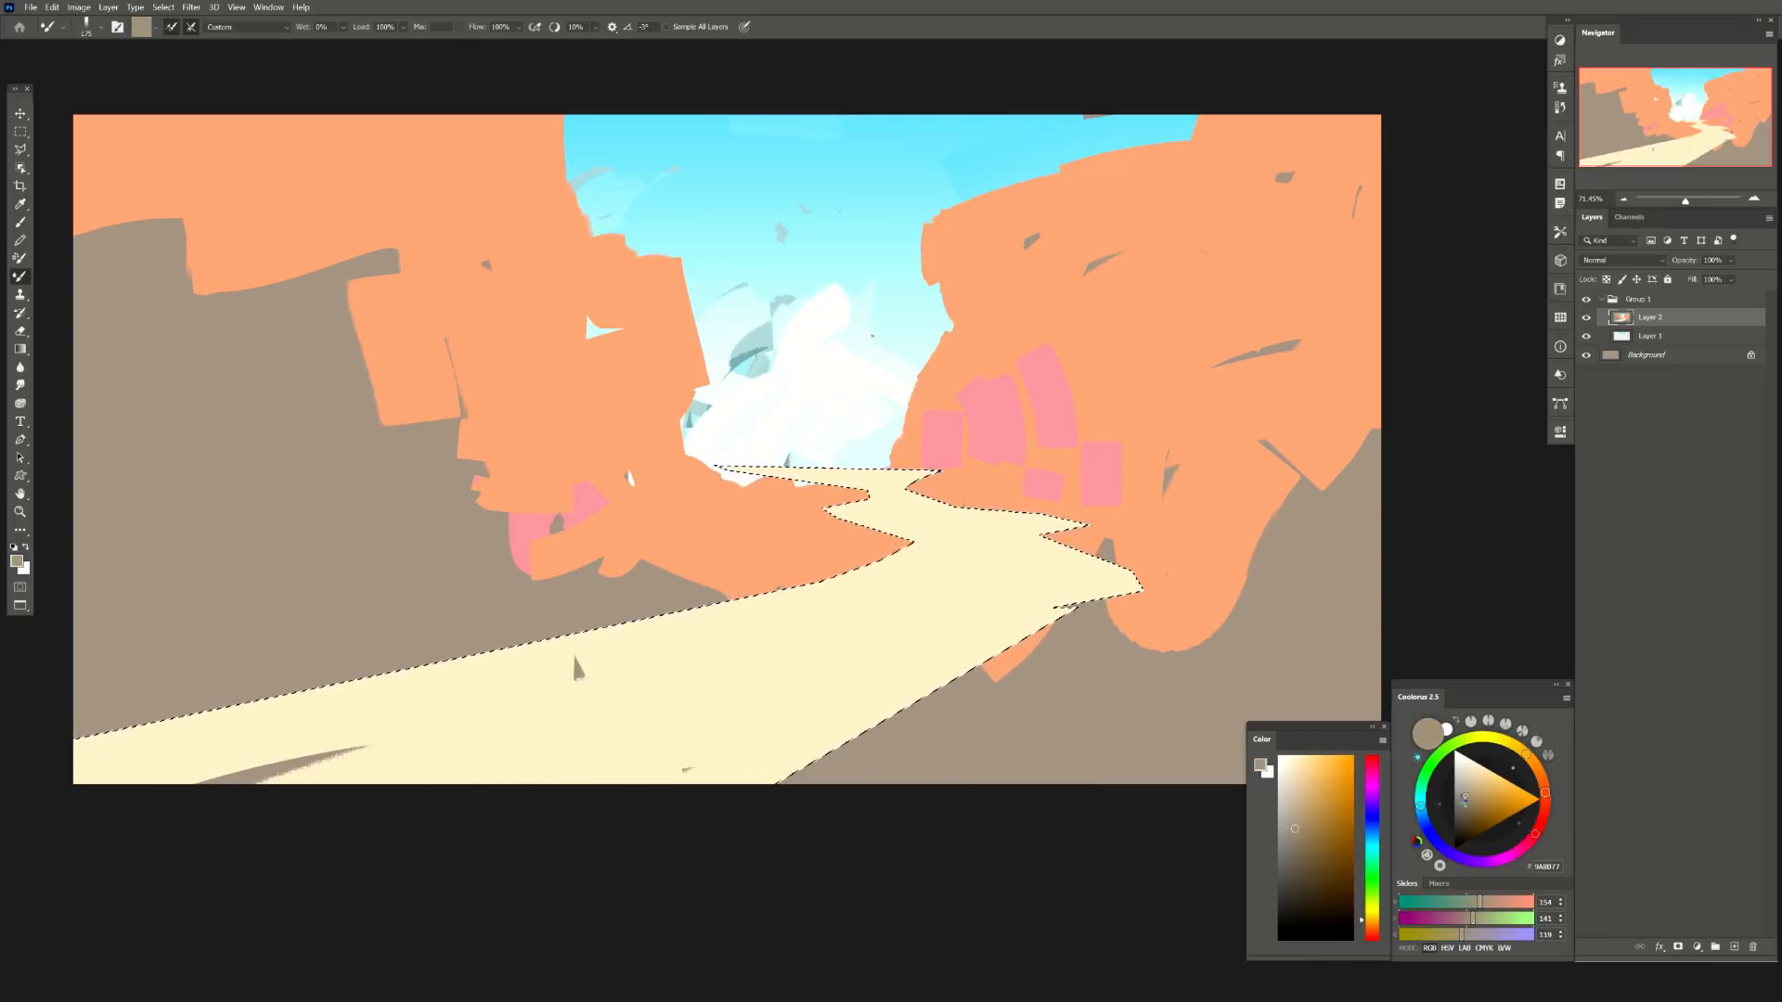
key("[")
mouse_move(674, 555)
left_mouse_down()
mouse_move(1068, 562)
mouse_move(1183, 612)
left_mouse_up()
- Enlarge the brush and paint a grey-brown shadow across the path's foreground, leaving a cream patch of light above it
key("bracketright")
key("bracketright")
key("bracketright")
key("bracketright")
key("bracketright")
left_click_drag(186, 676, 839, 812)
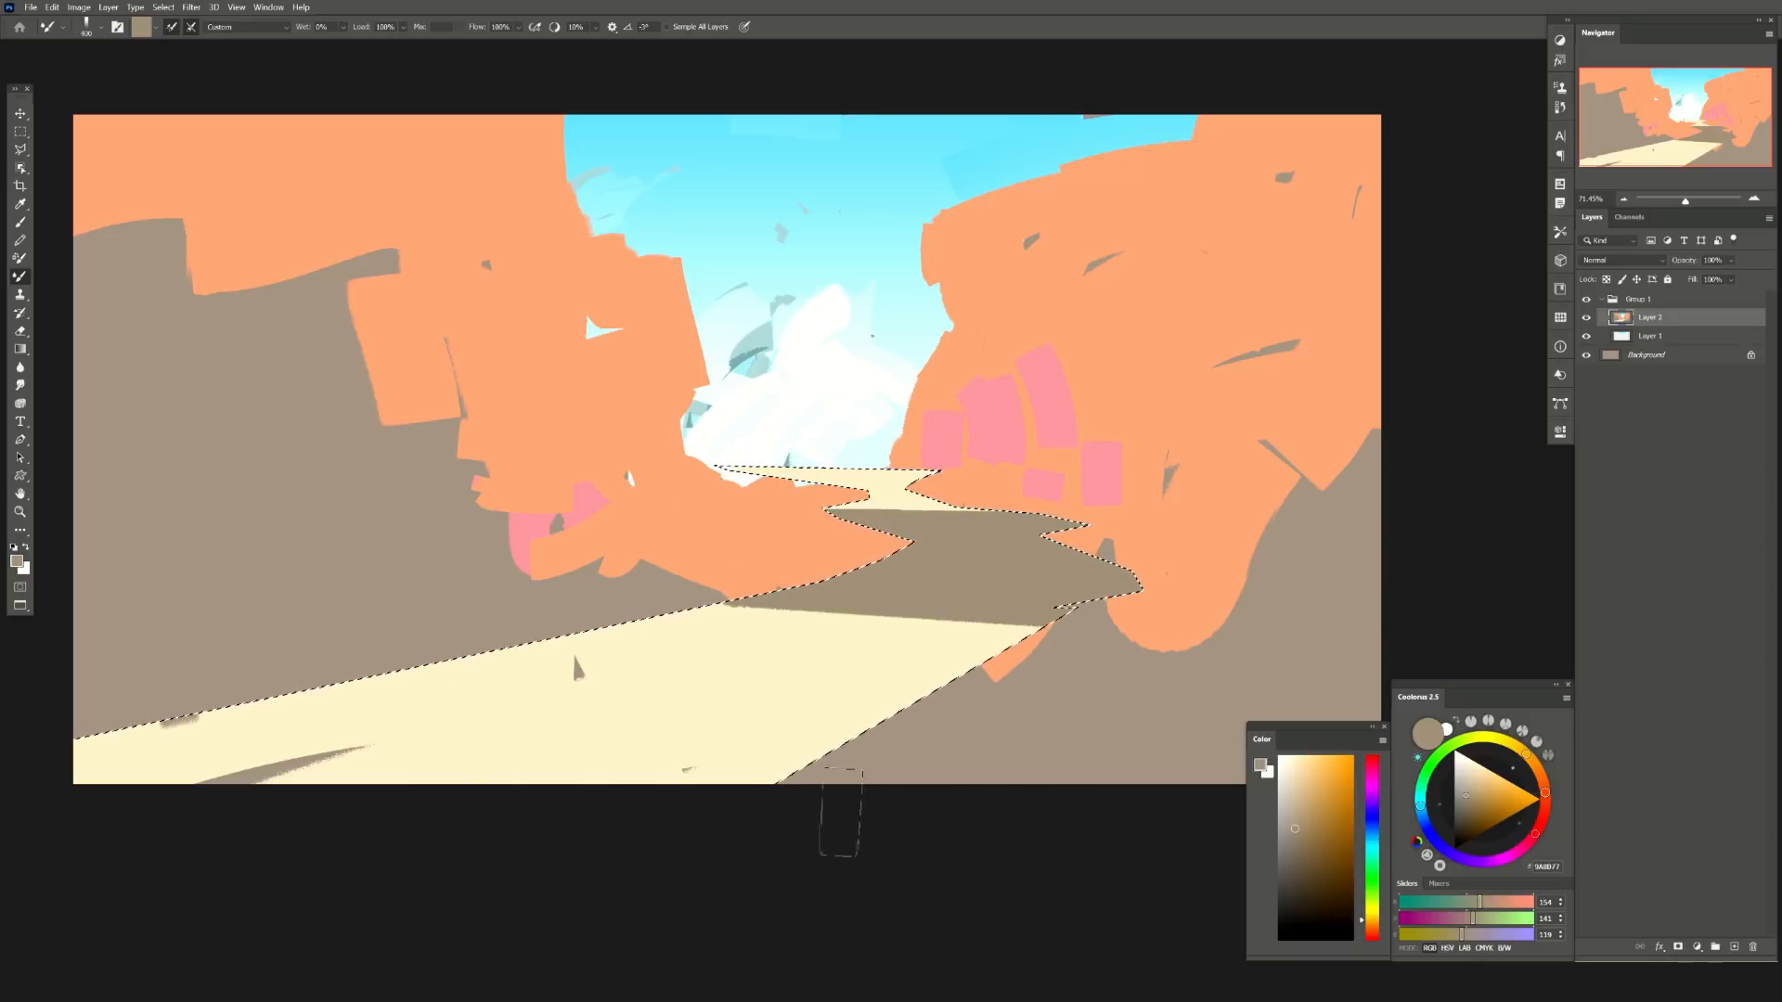
mouse_move(160, 764)
left_mouse_down()
mouse_move(174, 799)
mouse_move(445, 836)
left_mouse_up()
- Shrink the brush and invert the selection so that painting is limited to the area outside the path
key("bracketleft")
key("bracketleft")
key("bracketleft")
key("bracketleft")
key("bracketleft")
key("bracketleft")
key("bracketleft")
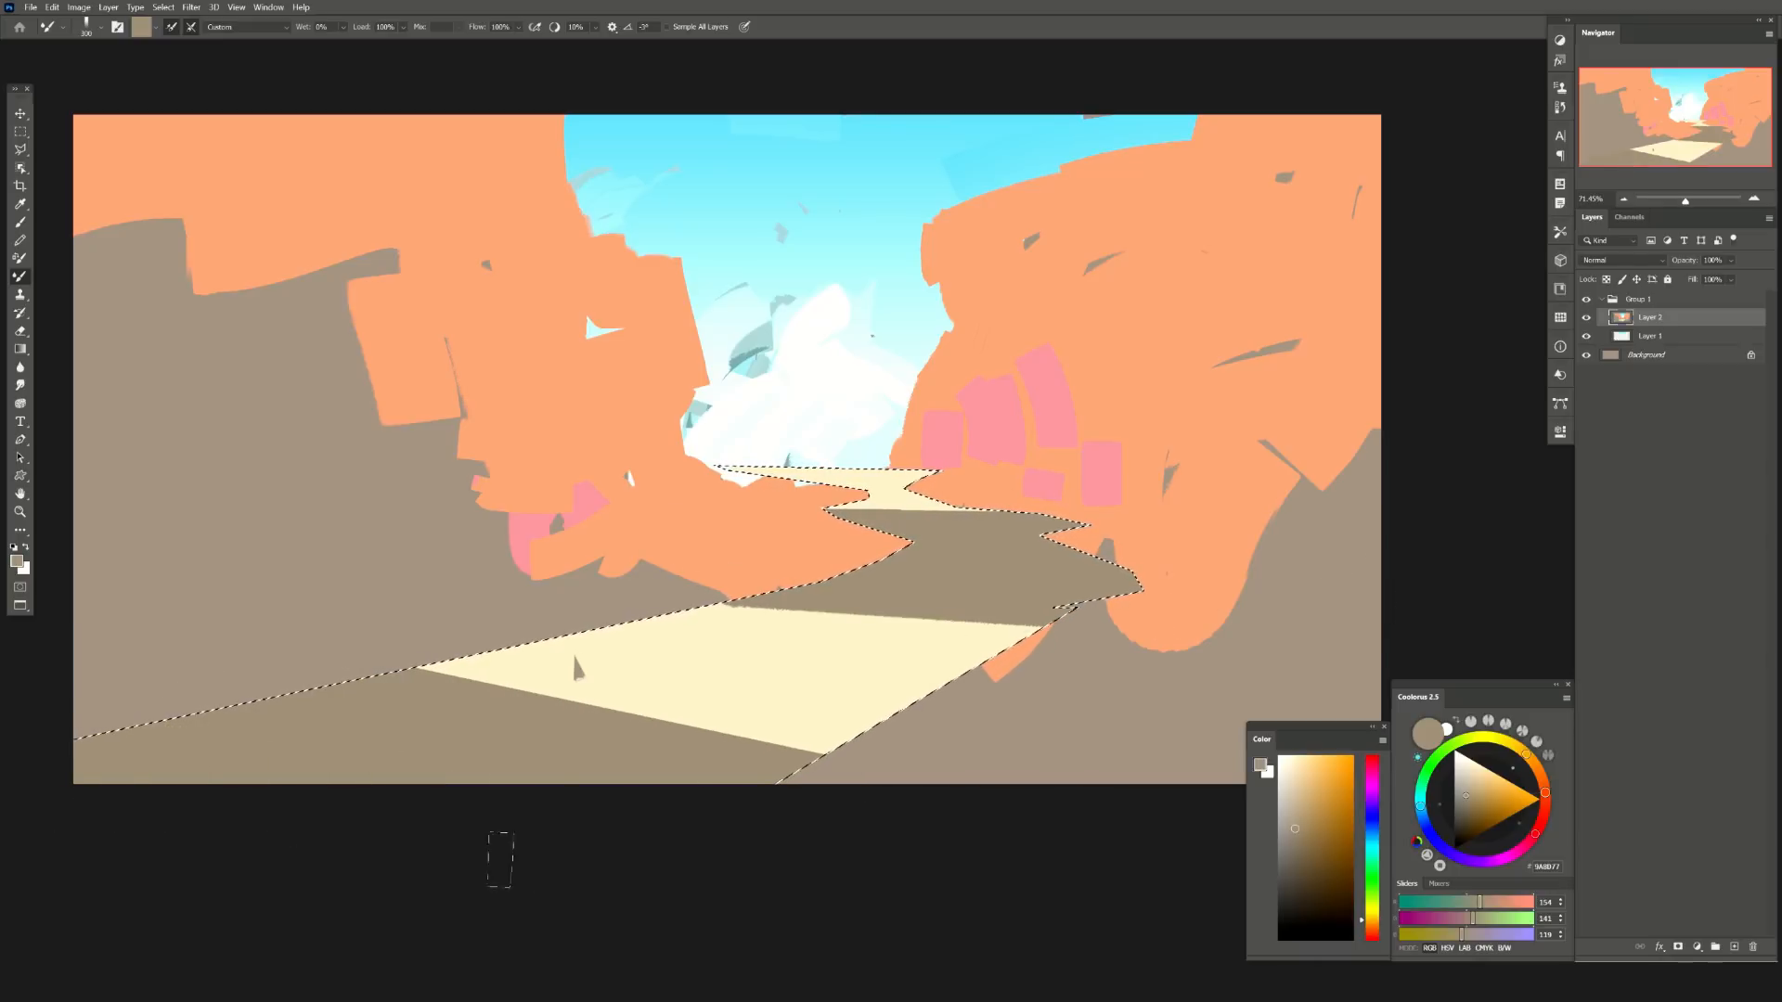
key("alt+s")
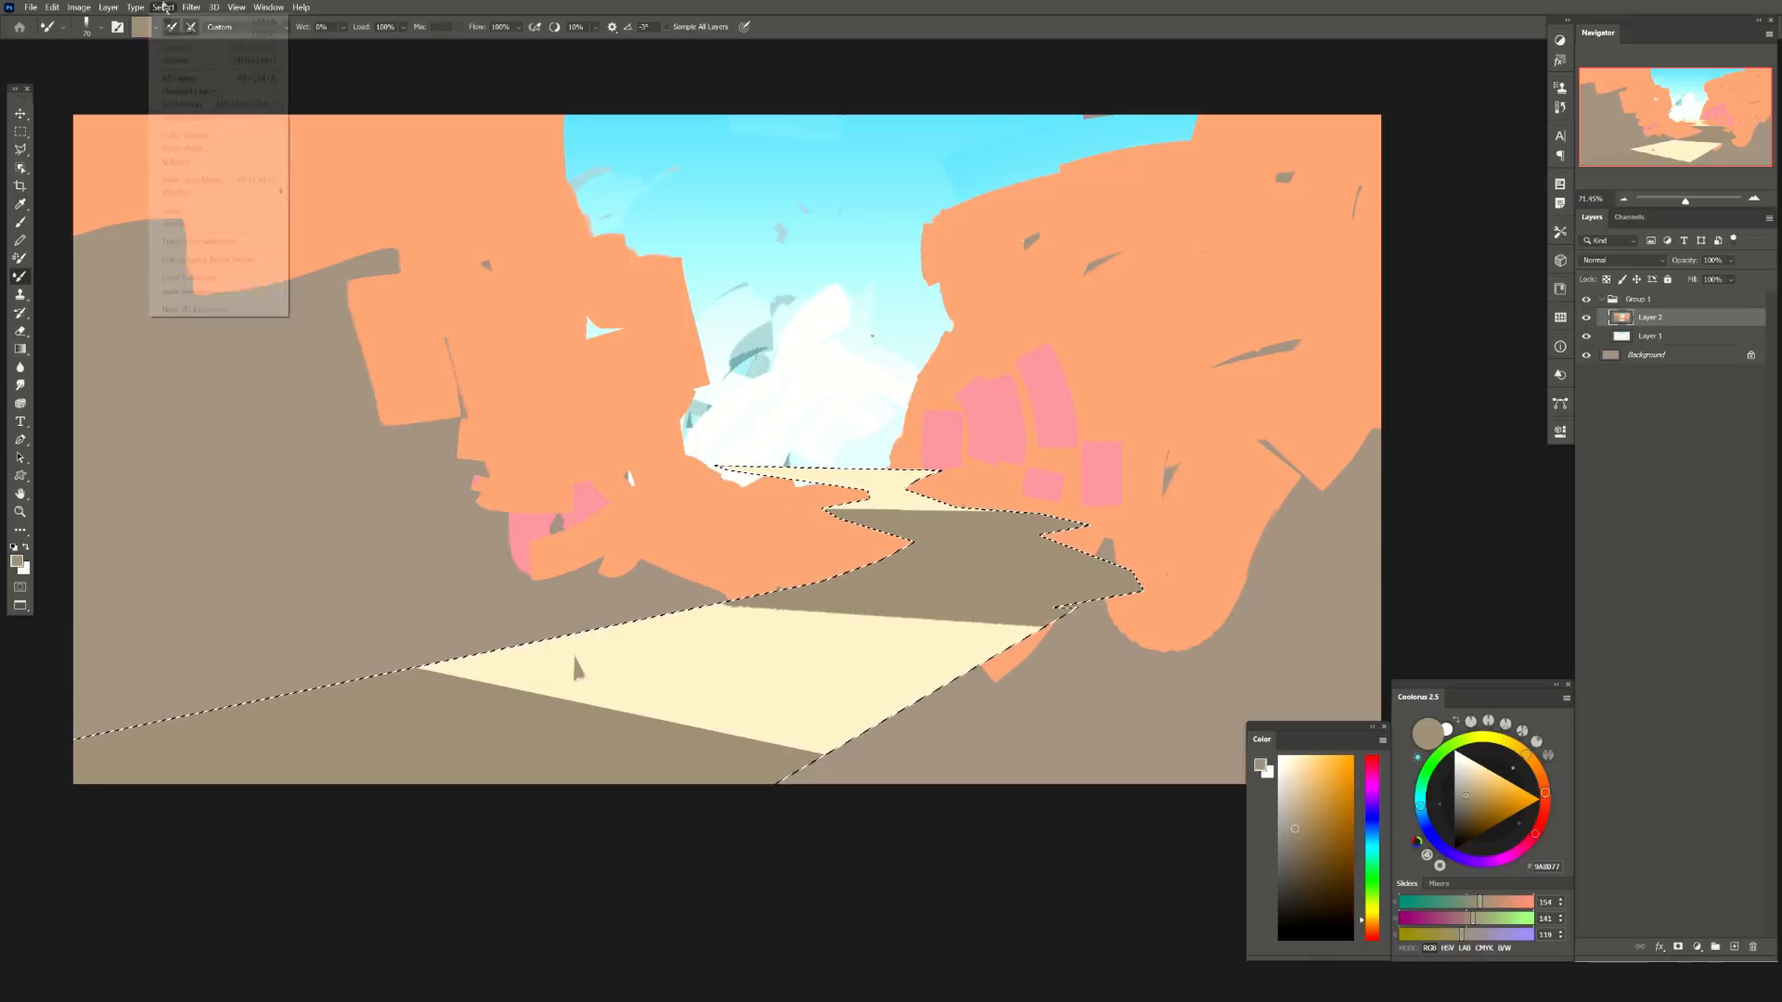
key("i")
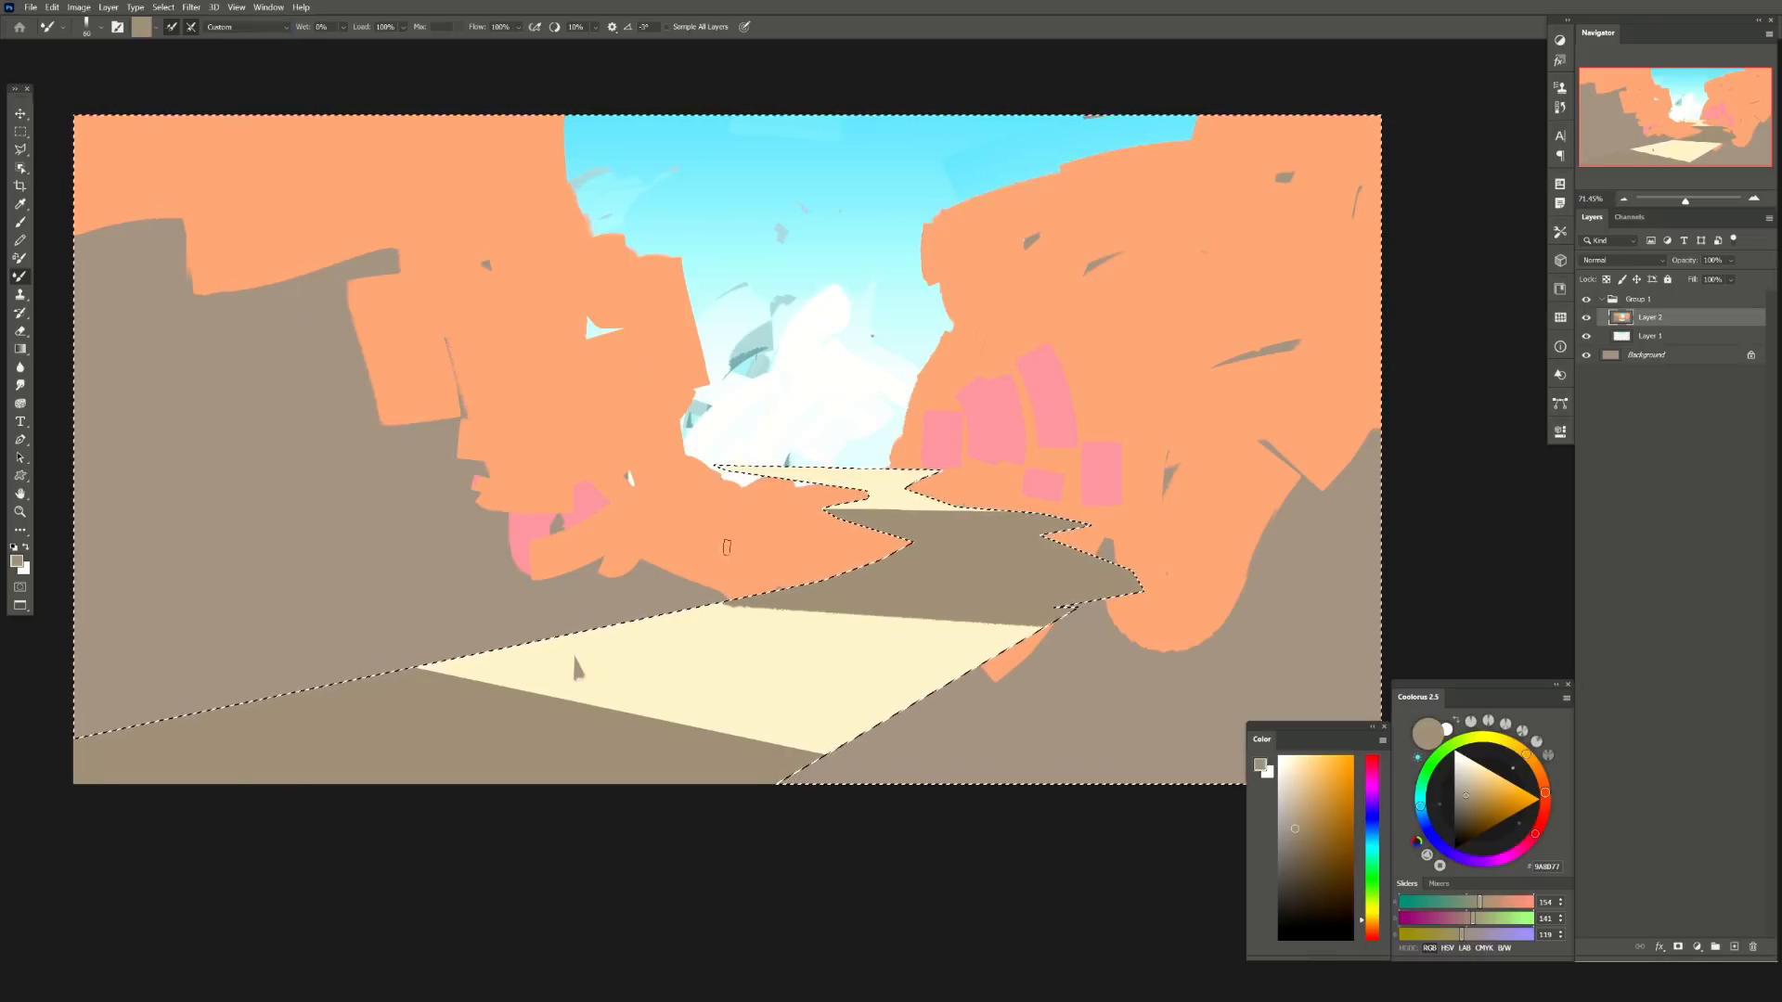
- Choose a dark reddish brown and paint strokes along the path's left bank and a long bar above it
left_click(1546, 796)
left_click(1477, 828)
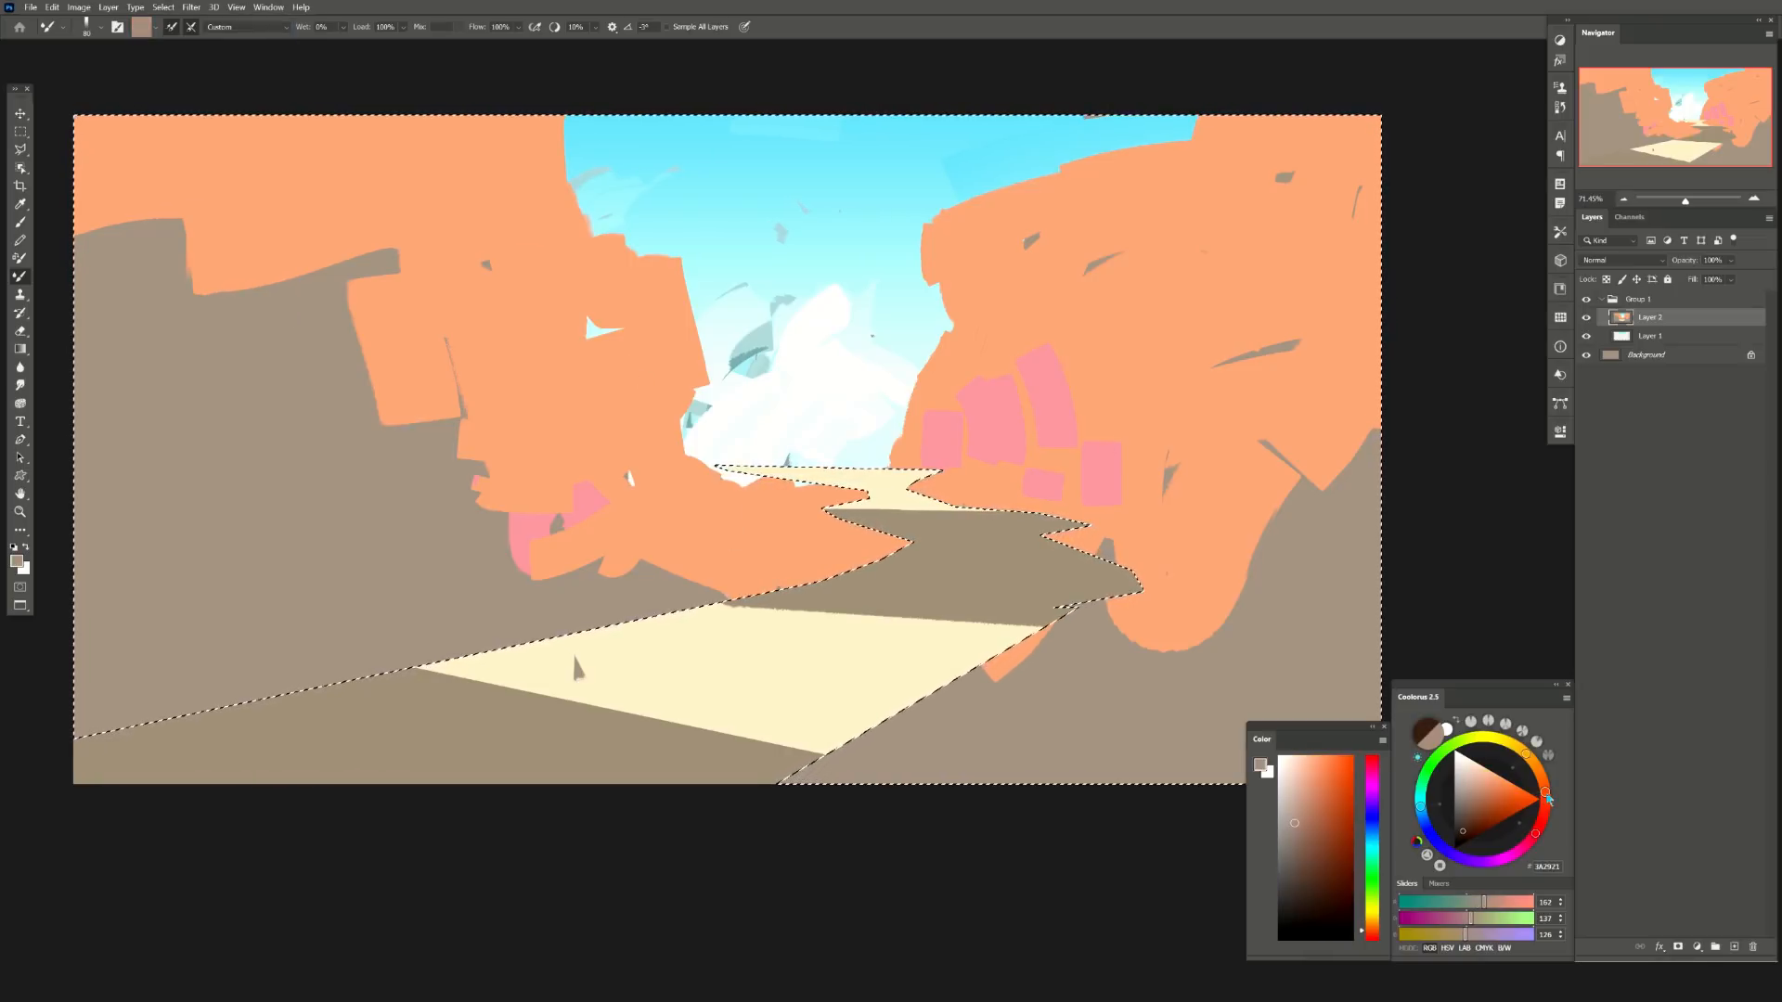
left_click_drag(578, 439, 577, 431)
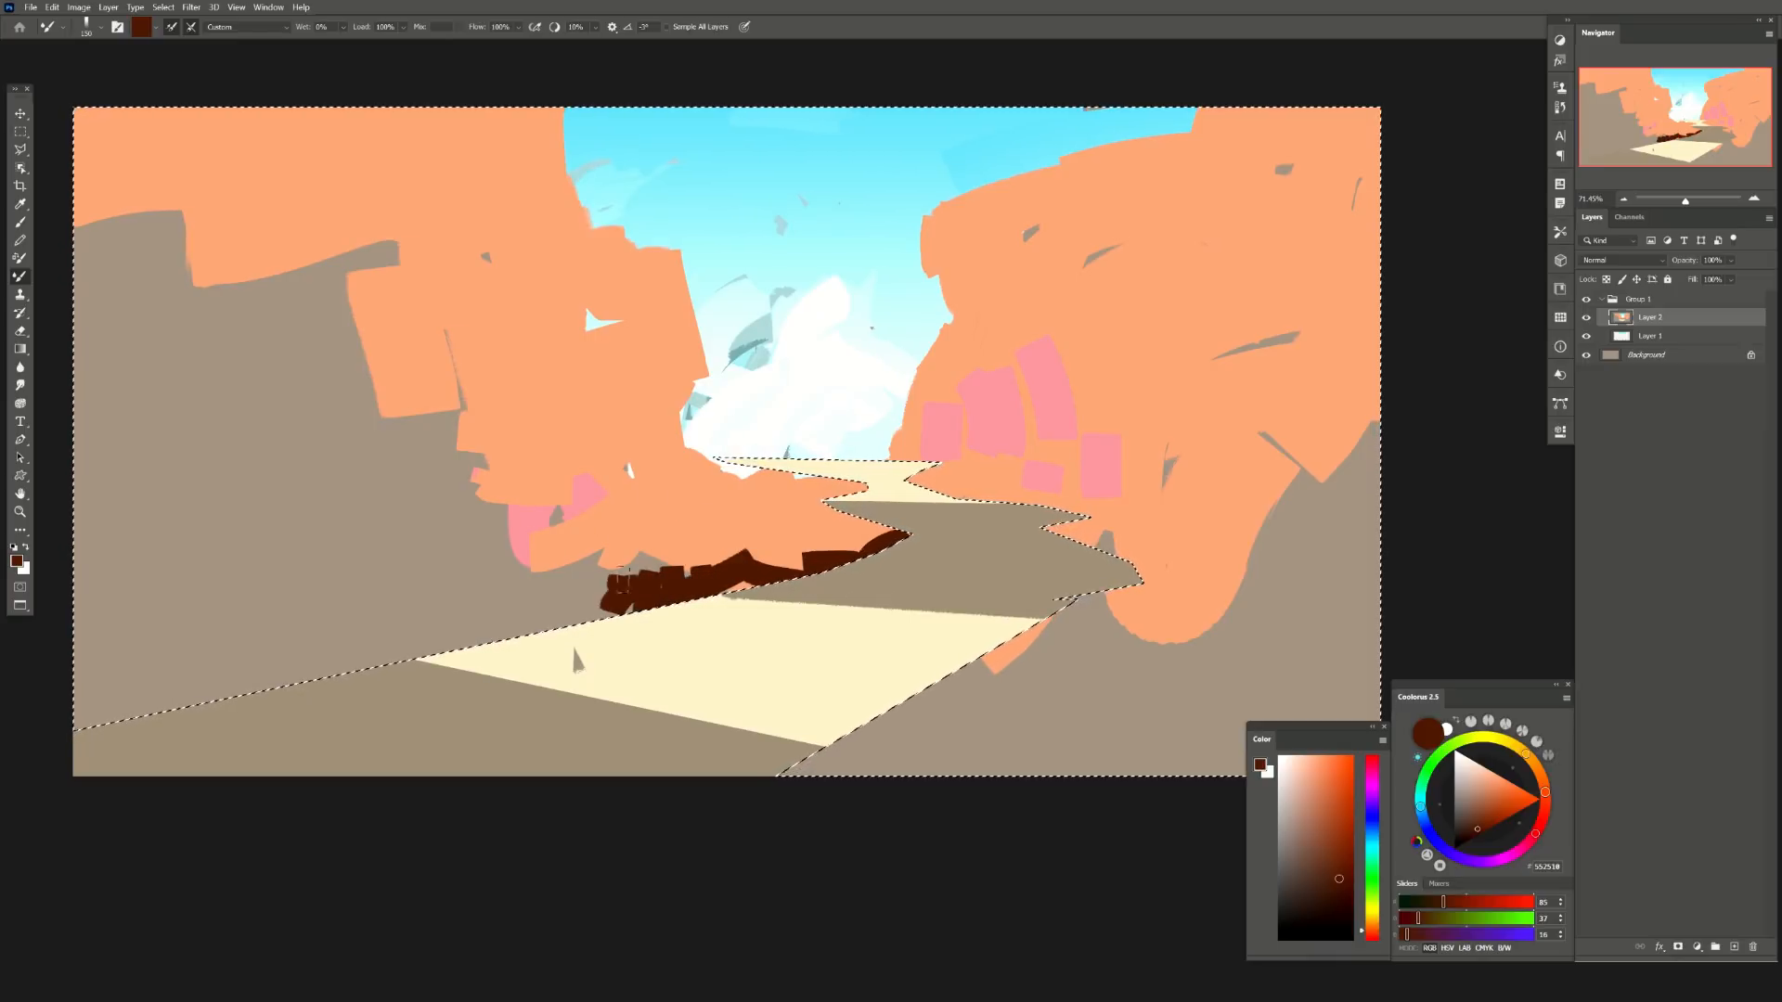
left_click_drag(239, 601, 86, 620)
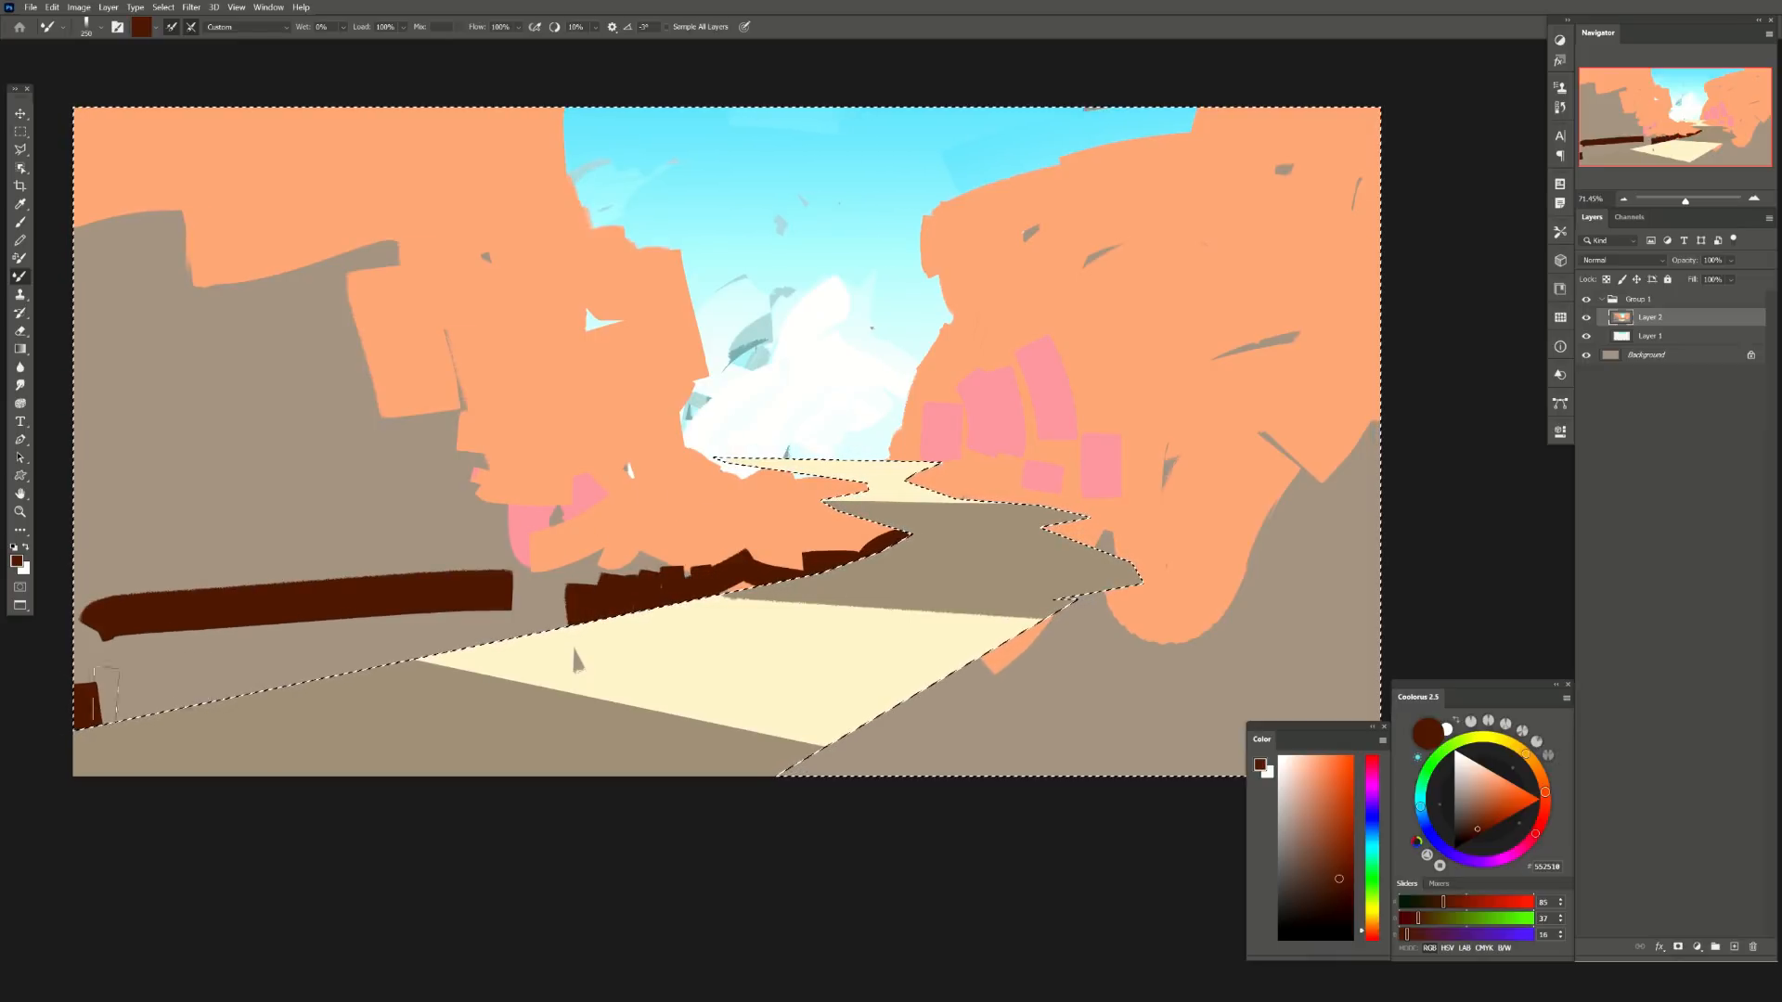
- Block in a large dark brown mass at the canvas's left edge, adding small blocks at its tapered end
mouse_move(432, 440)
left_mouse_down()
mouse_move(409, 506)
mouse_move(148, 476)
mouse_move(135, 559)
left_mouse_up()
key("bracketright")
key("bracketright")
key("bracketright")
key("bracketright")
key("bracketright")
key("bracketleft")
key("bracketleft")
key("bracketleft")
left_click_drag(384, 466, 97, 422)
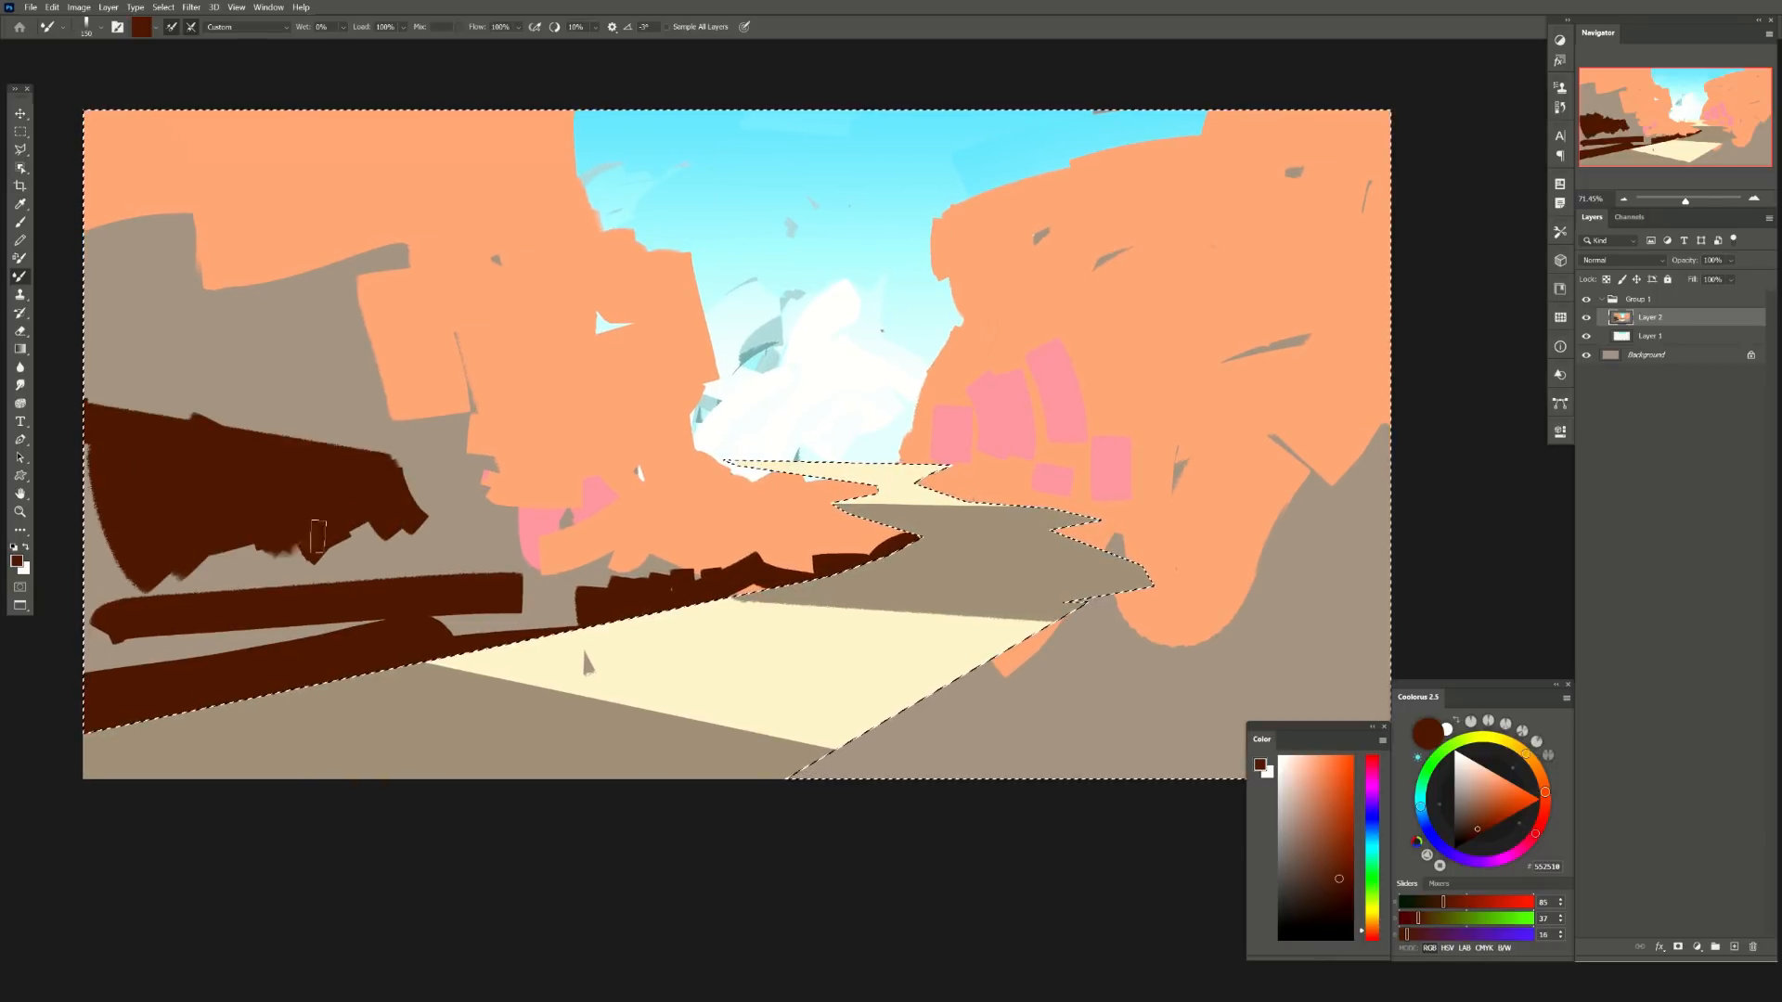
left_click_drag(401, 506, 416, 554)
mouse_move(452, 490)
left_mouse_down()
mouse_move(449, 551)
mouse_move(486, 542)
mouse_move(303, 551)
left_mouse_up()
- Sample the orange and paint horizontal strokes from the left cliff's foot toward the dark brown mass
left_click(506, 546, "alt")
key("bracketleft")
key("bracketleft")
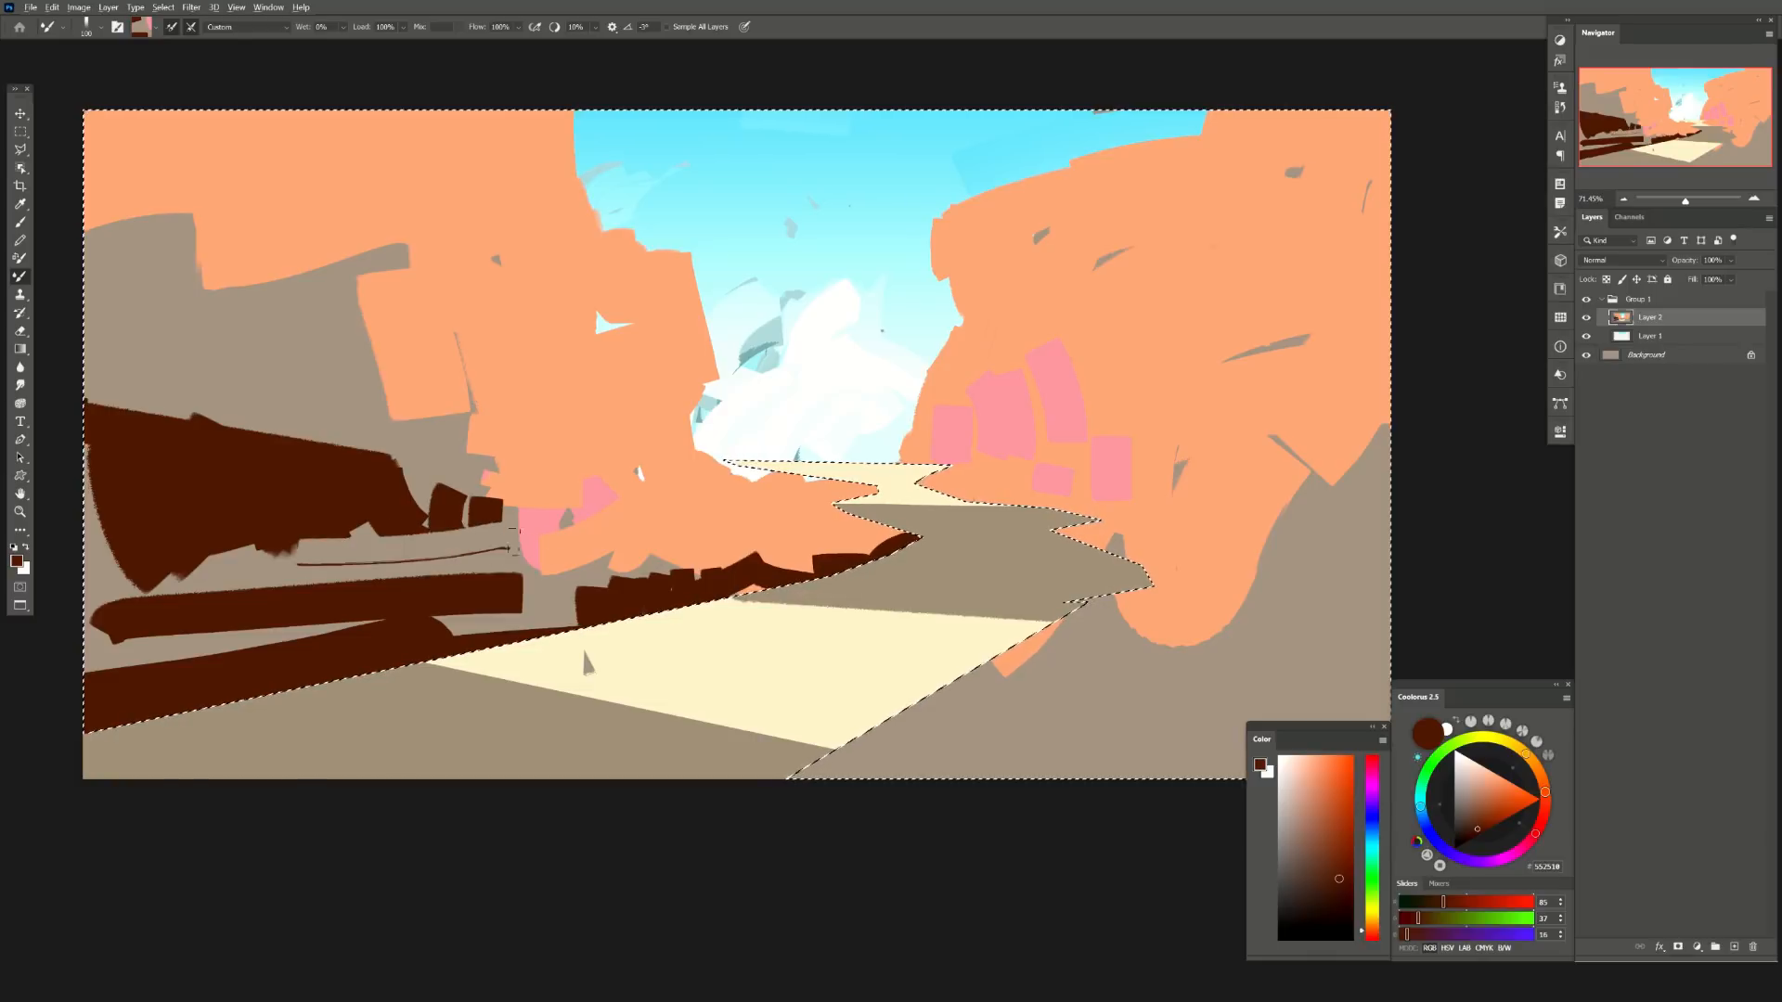
left_click(516, 546, "alt")
key("bracketright")
left_click_drag(522, 548, 364, 550)
left_click_drag(522, 534, 345, 536)
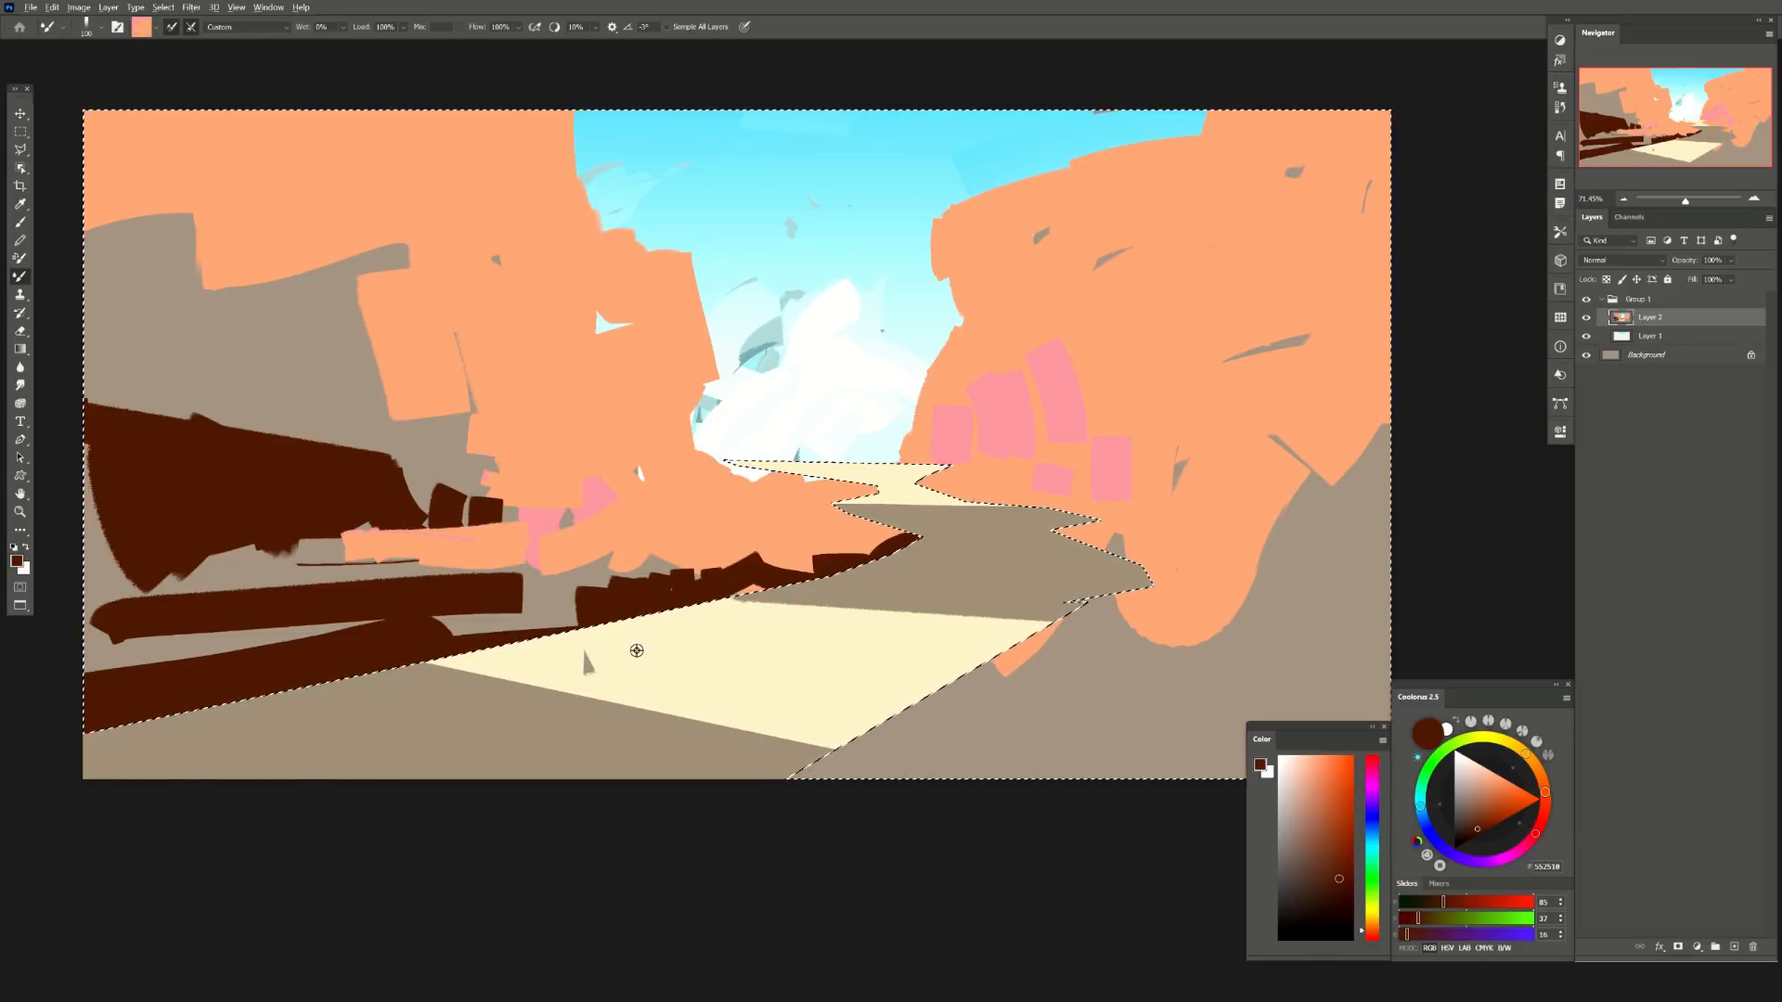
- Sample the grey-brown and paint over parts of the orange and pink at the left cliff's foot
left_click(463, 681, "alt")
key("bracketright")
mouse_move(523, 553)
left_mouse_down()
mouse_move(325, 556)
mouse_move(438, 531)
left_mouse_up()
left_click_drag(544, 532, 605, 537)
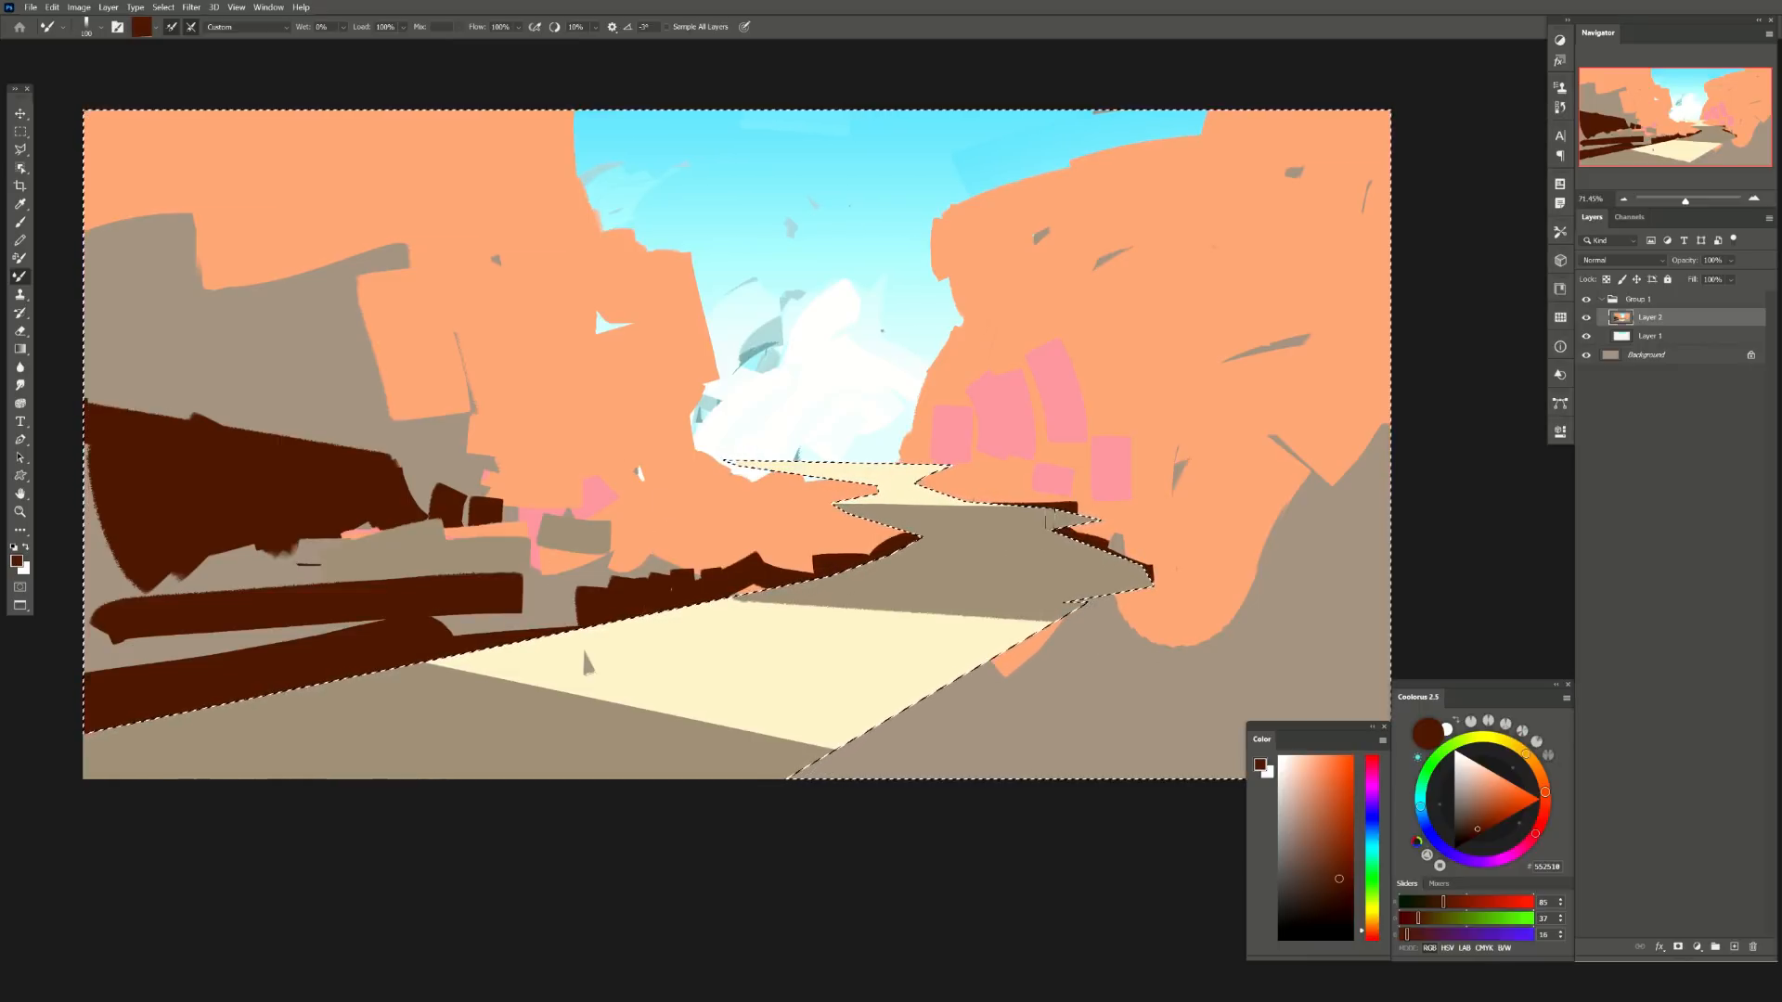
- Paint dark brown accents along the path's right bank and cover the right cliff's lower orange lobe with sampled grey-brown
left_click_drag(1121, 414, 1017, 424)
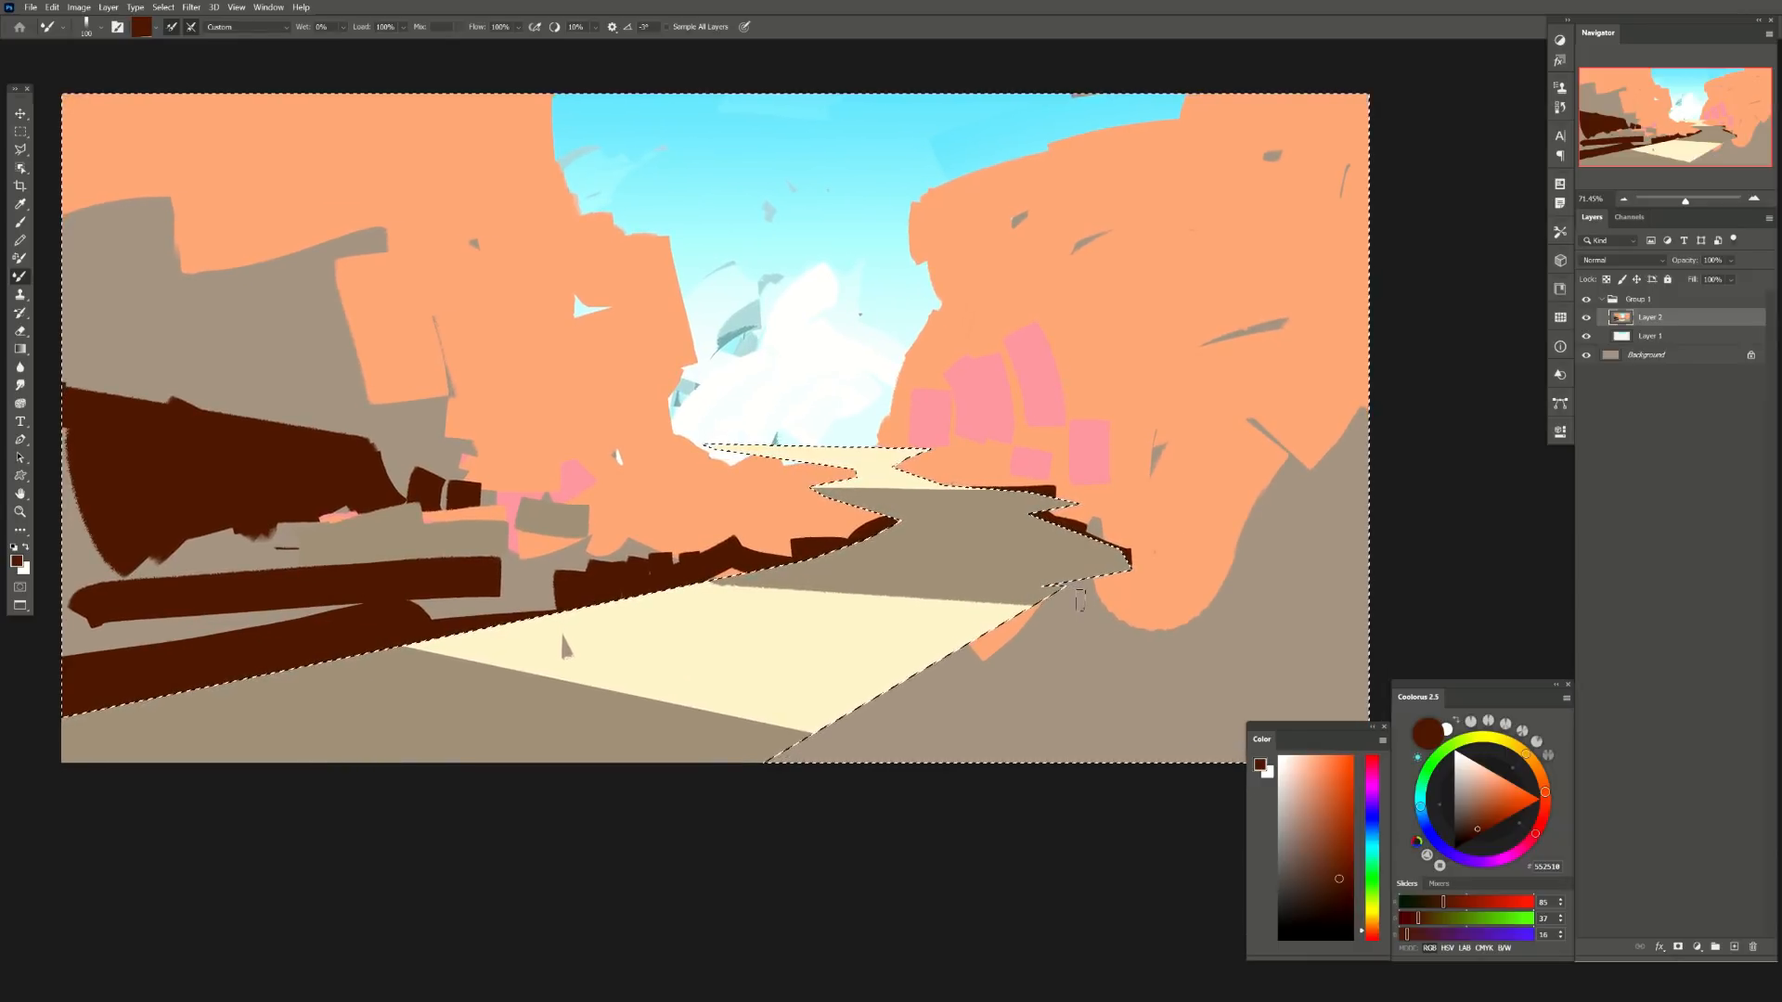
key("bracketleft")
key("bracketleft")
key("bracketleft")
left_click_drag(1139, 533, 1131, 527)
key("bracketright")
key("bracketright")
key("bracketright")
left_click(1214, 657, "alt")
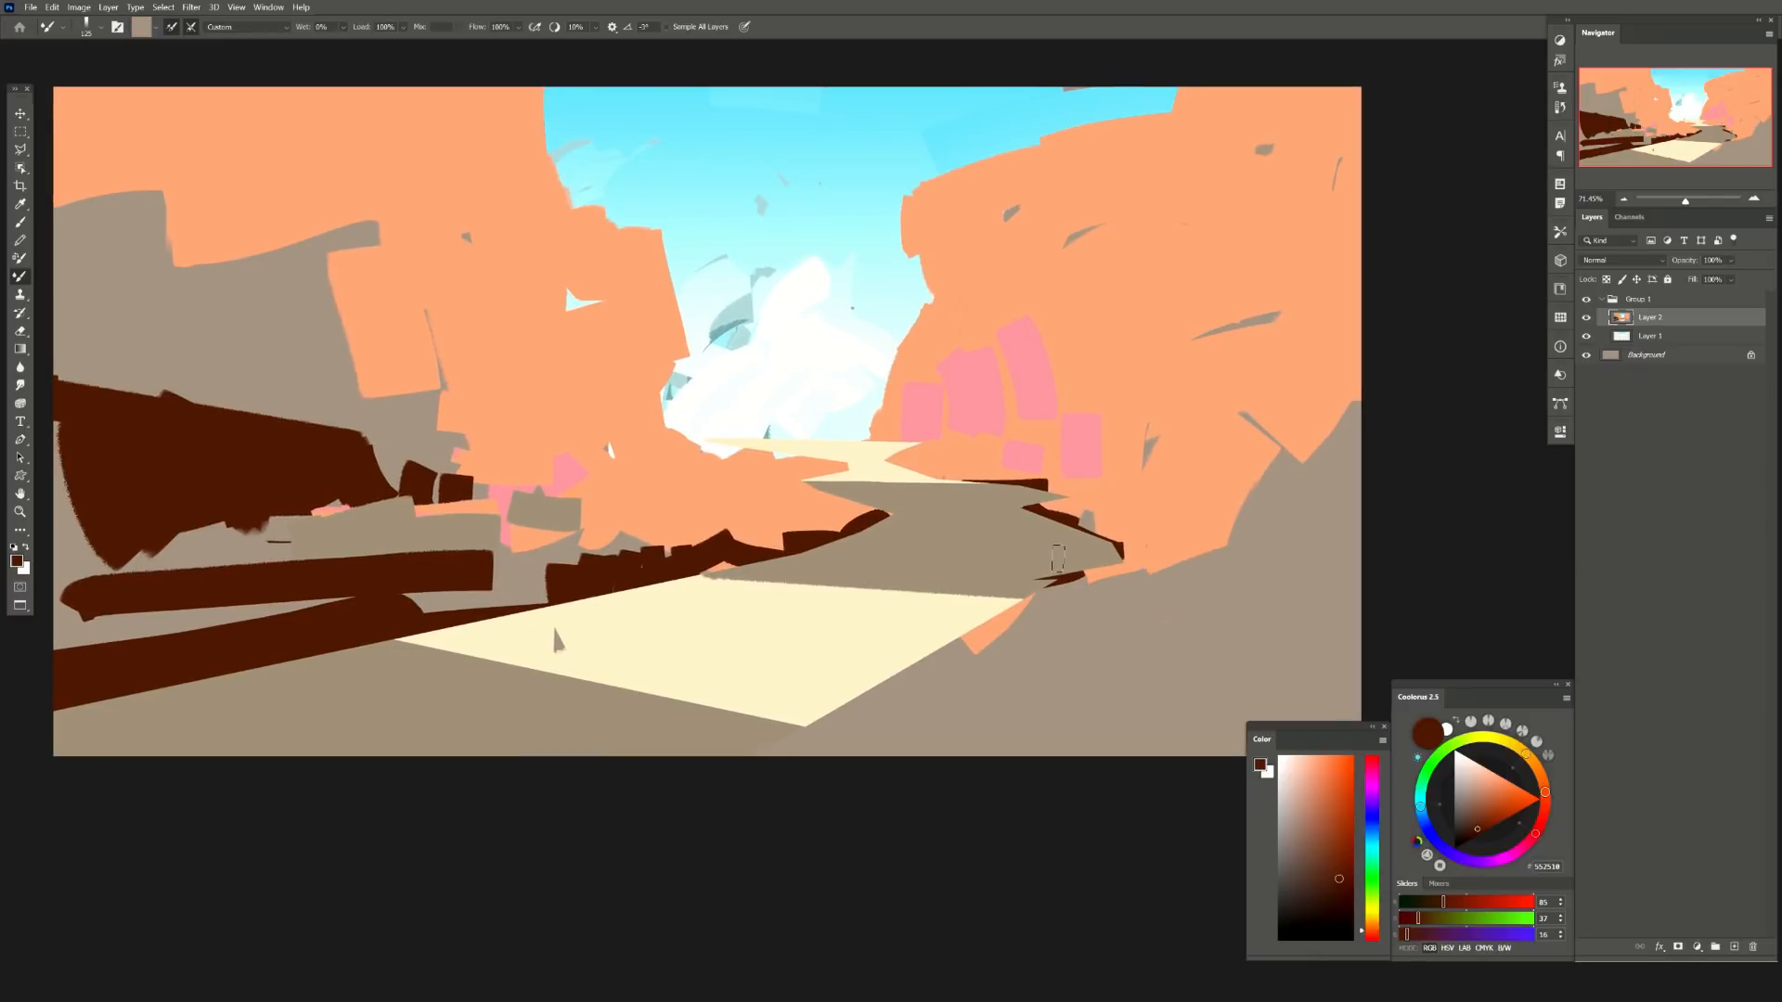
- Select all the orange areas of the painting with Color Range
left_click(163, 7)
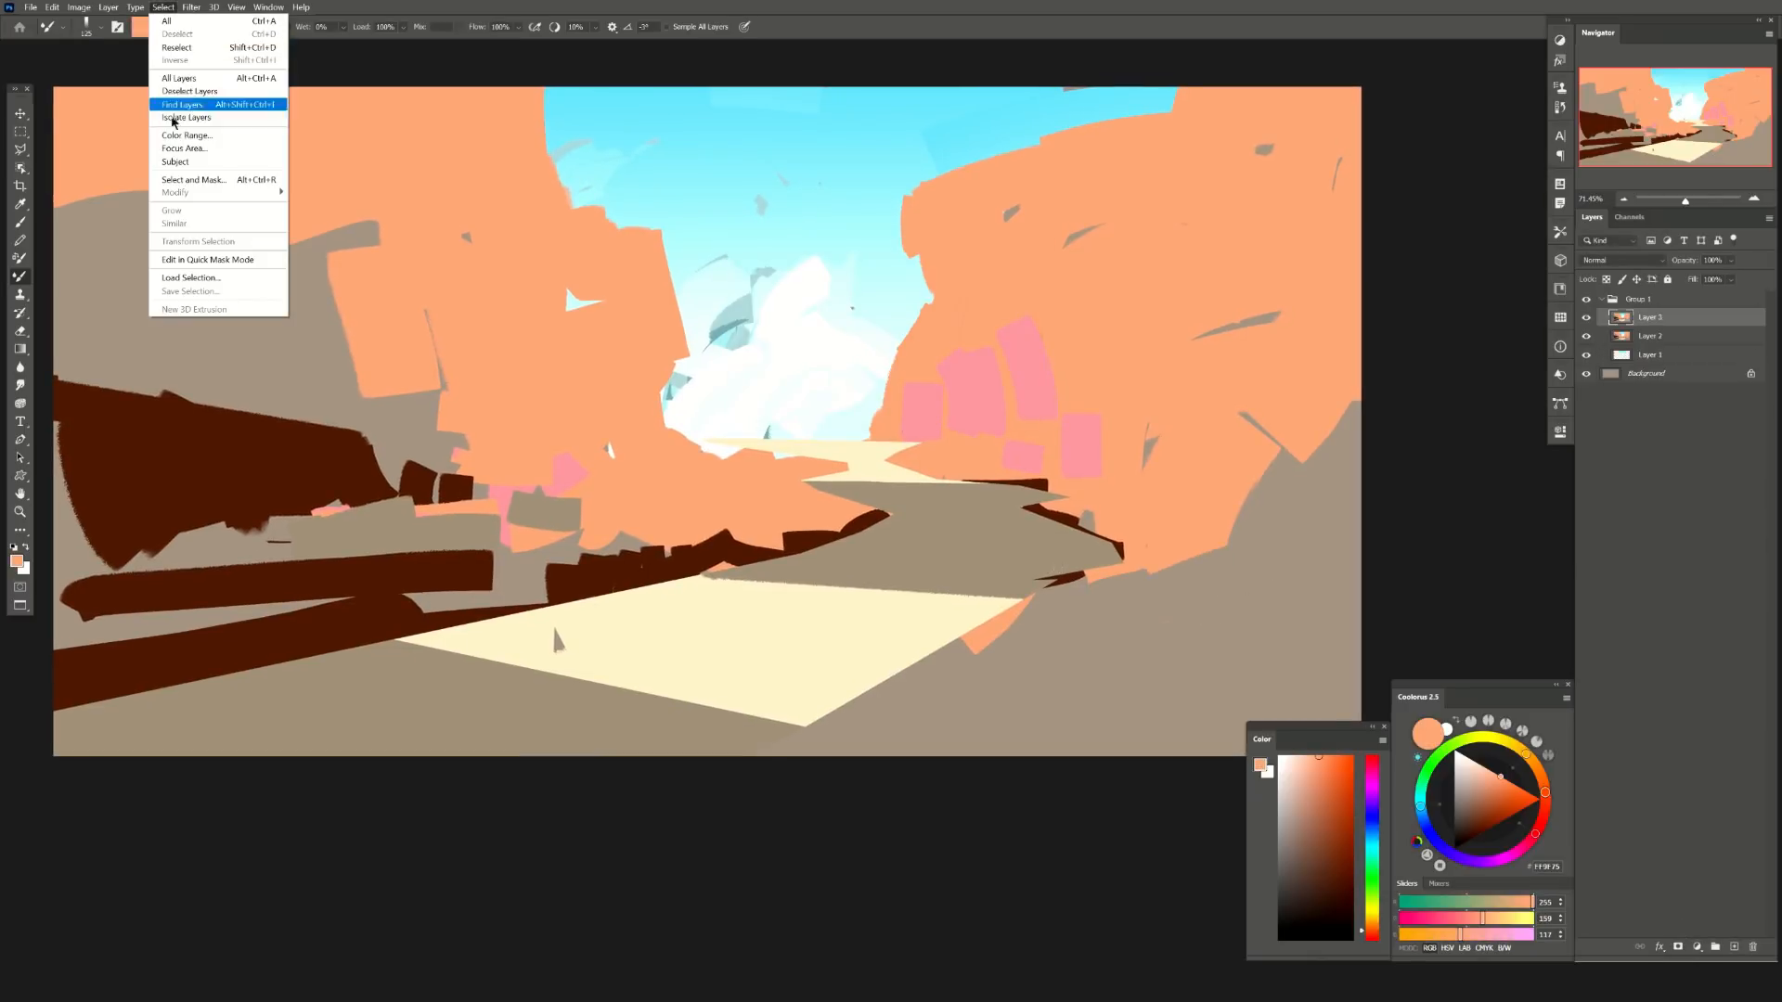
left_click(190, 136)
key("Return")
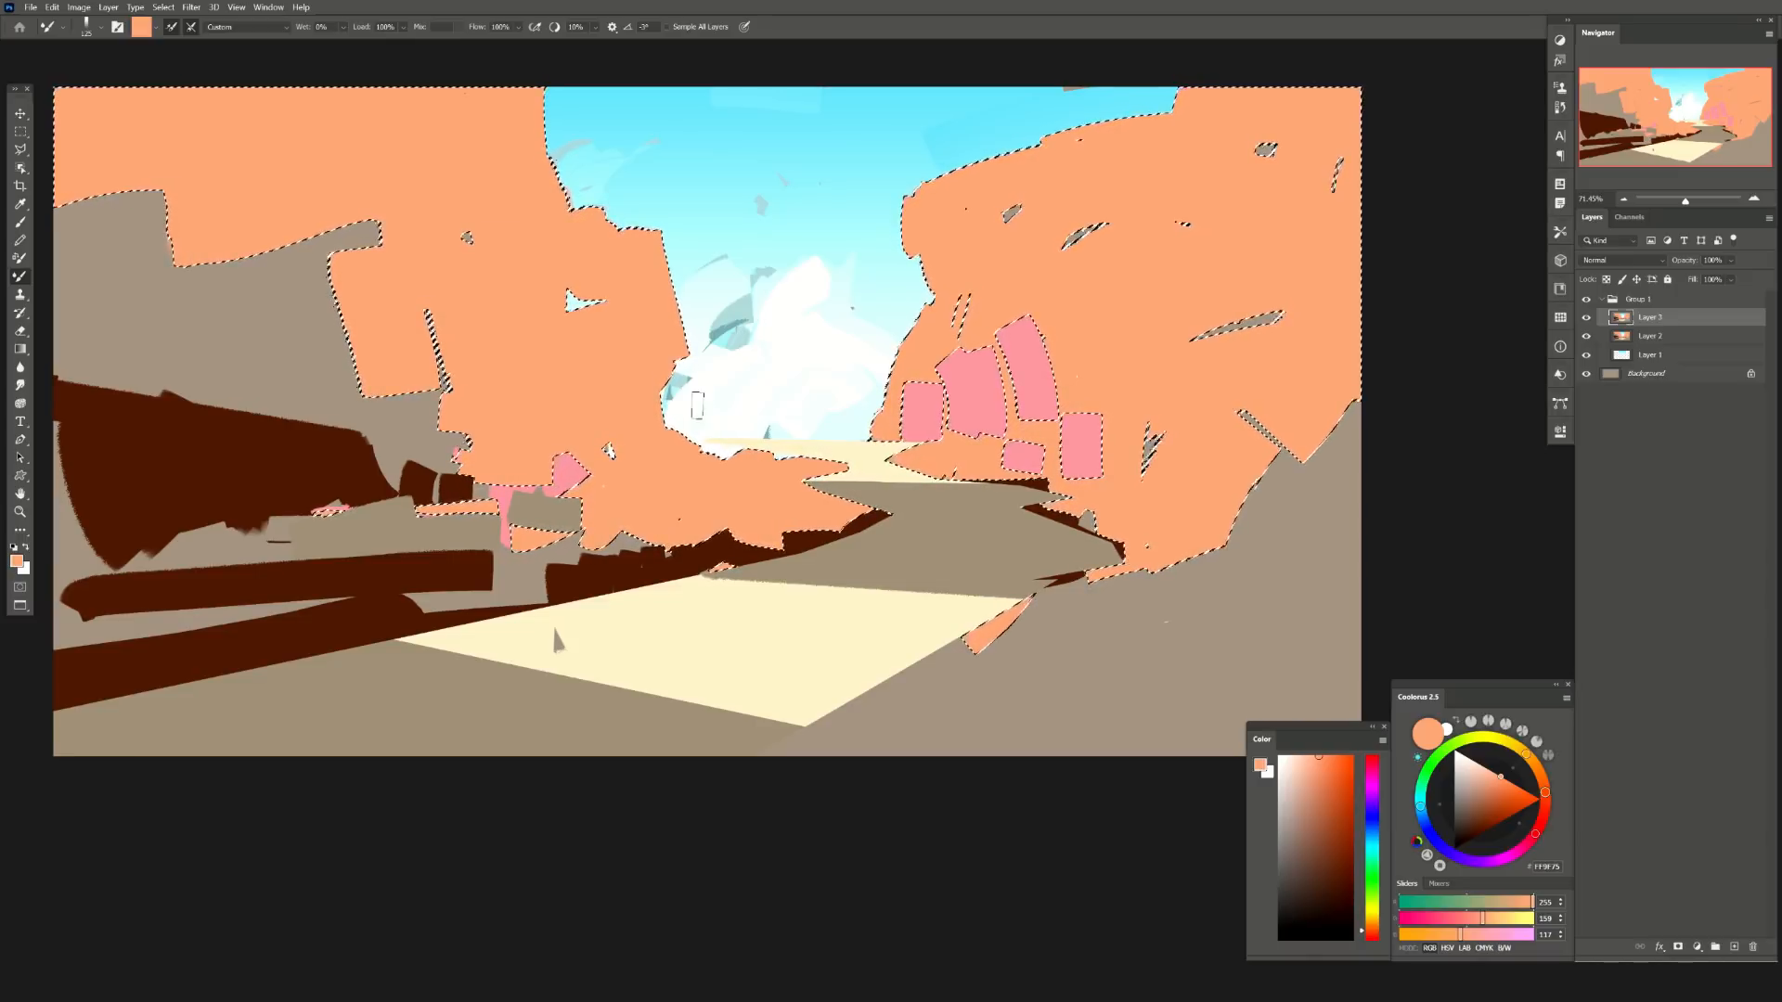
- Choose a dark mauve-brown and block broad shadows over the selected orange of both cliffs, leaving some orange patches lit
left_click_drag(1441, 829, 1421, 808)
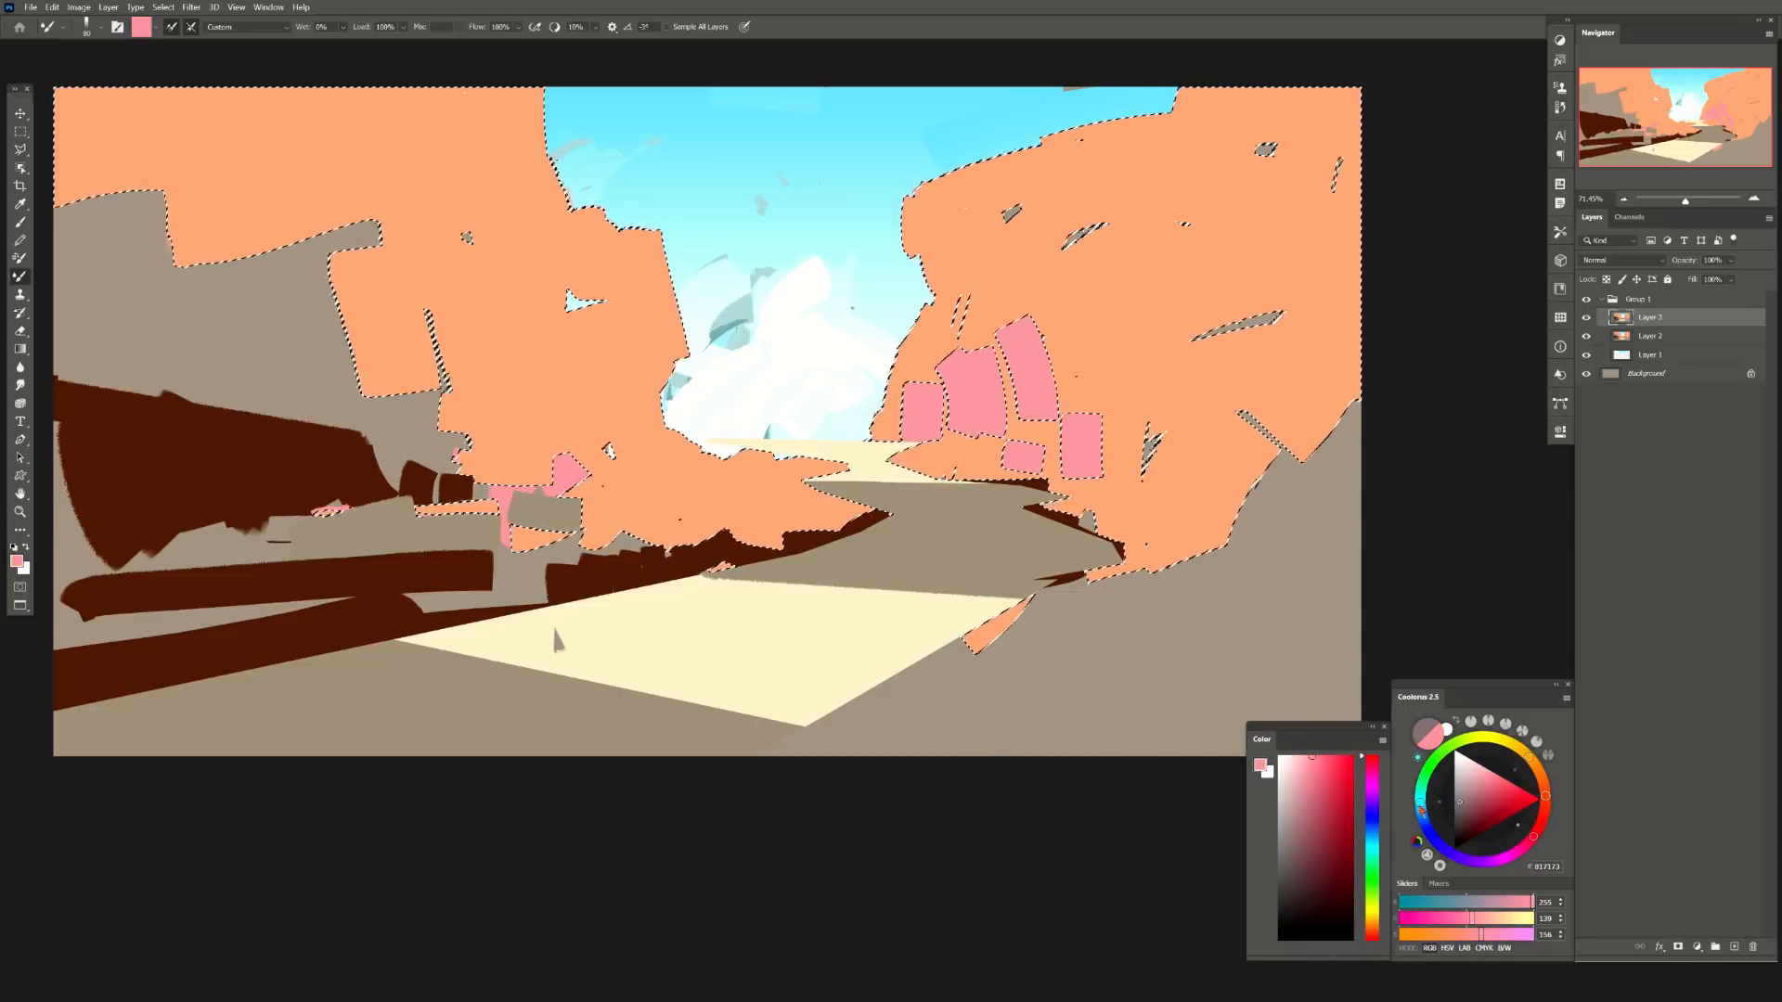
left_click(1297, 868)
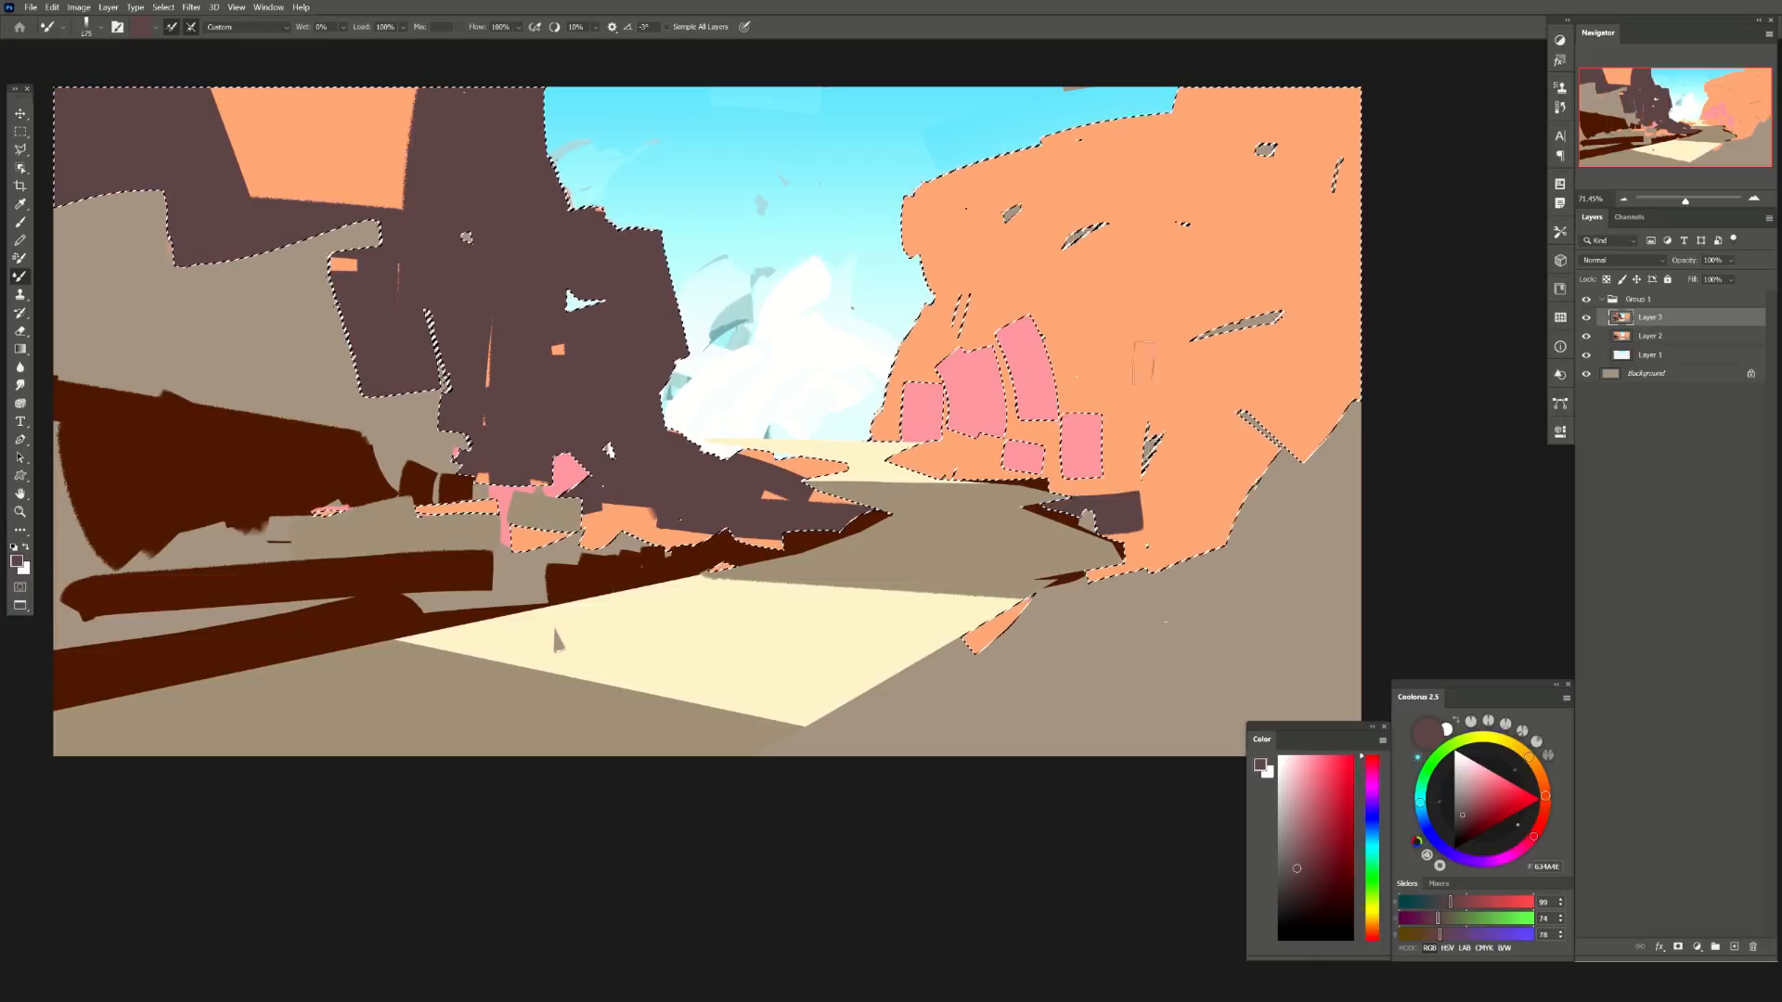
key("bracketright")
key("bracketright")
key("bracketright")
left_click_drag(1144, 362, 1151, 520)
left_click_drag(1206, 334, 1341, 243)
key("bracketright")
mouse_move(1184, 134)
left_mouse_down()
mouse_move(1173, 265)
mouse_move(1141, 311)
left_mouse_up()
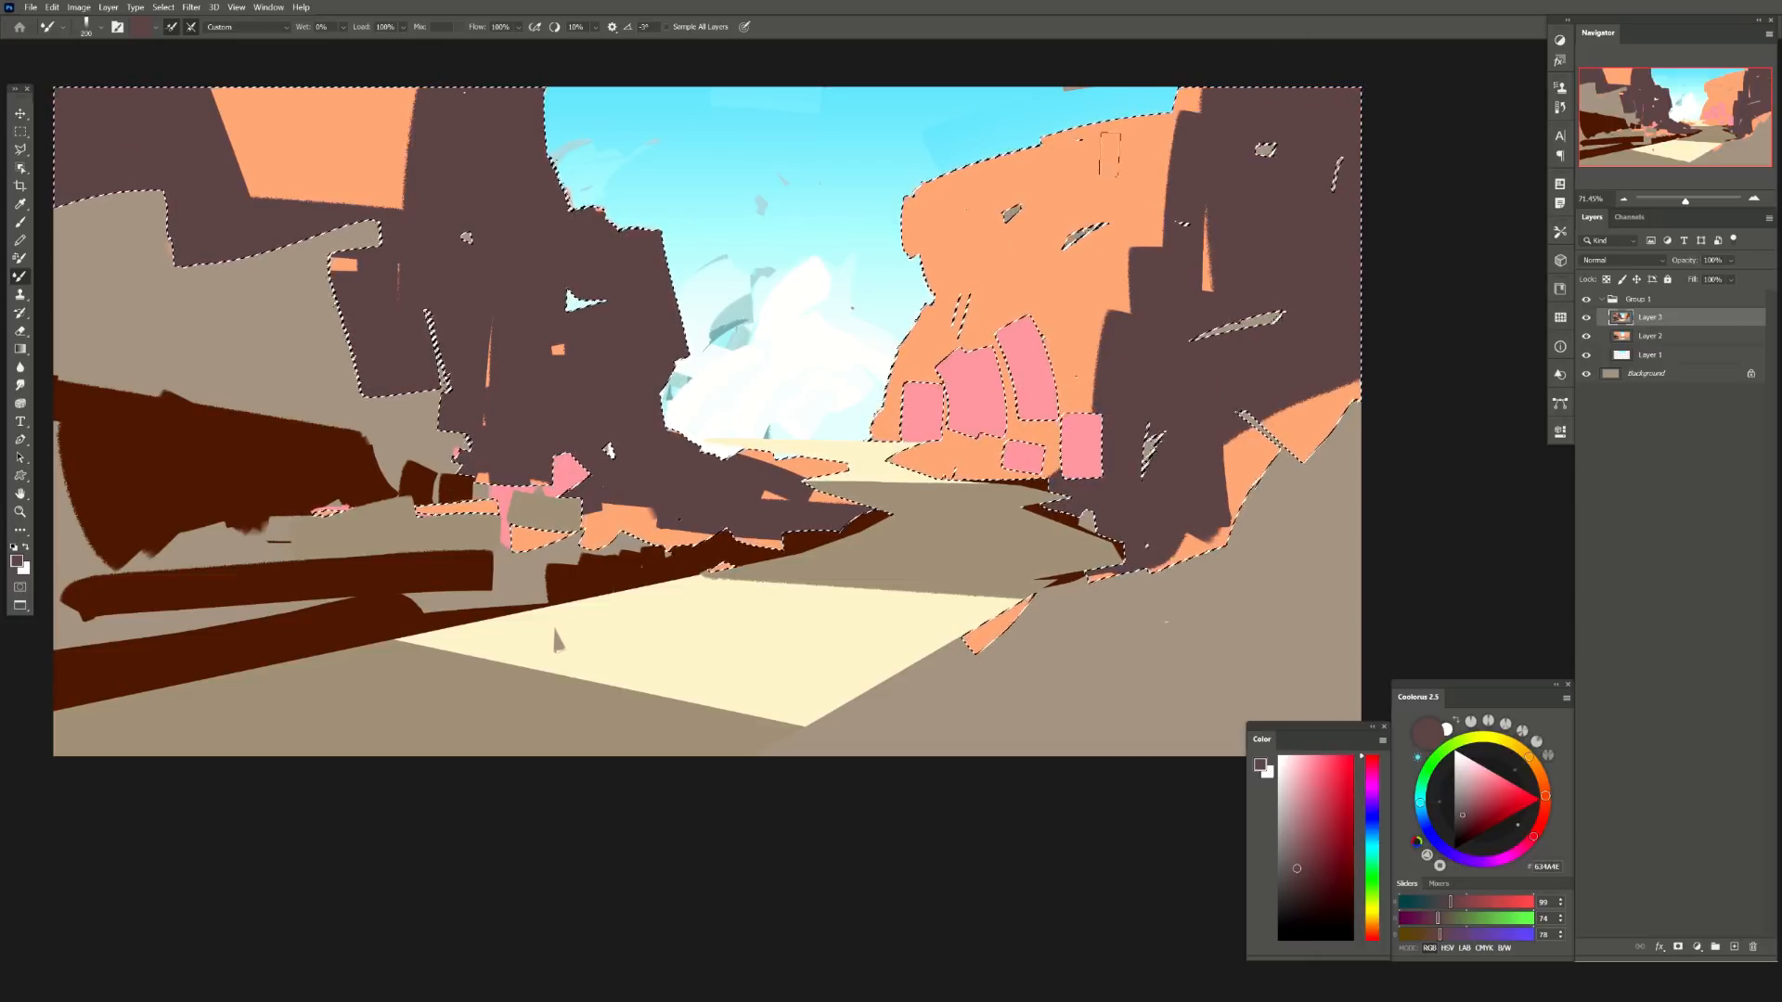
mouse_move(1088, 144)
left_mouse_down()
mouse_move(1103, 283)
mouse_move(1063, 348)
left_mouse_up()
key("bracketright")
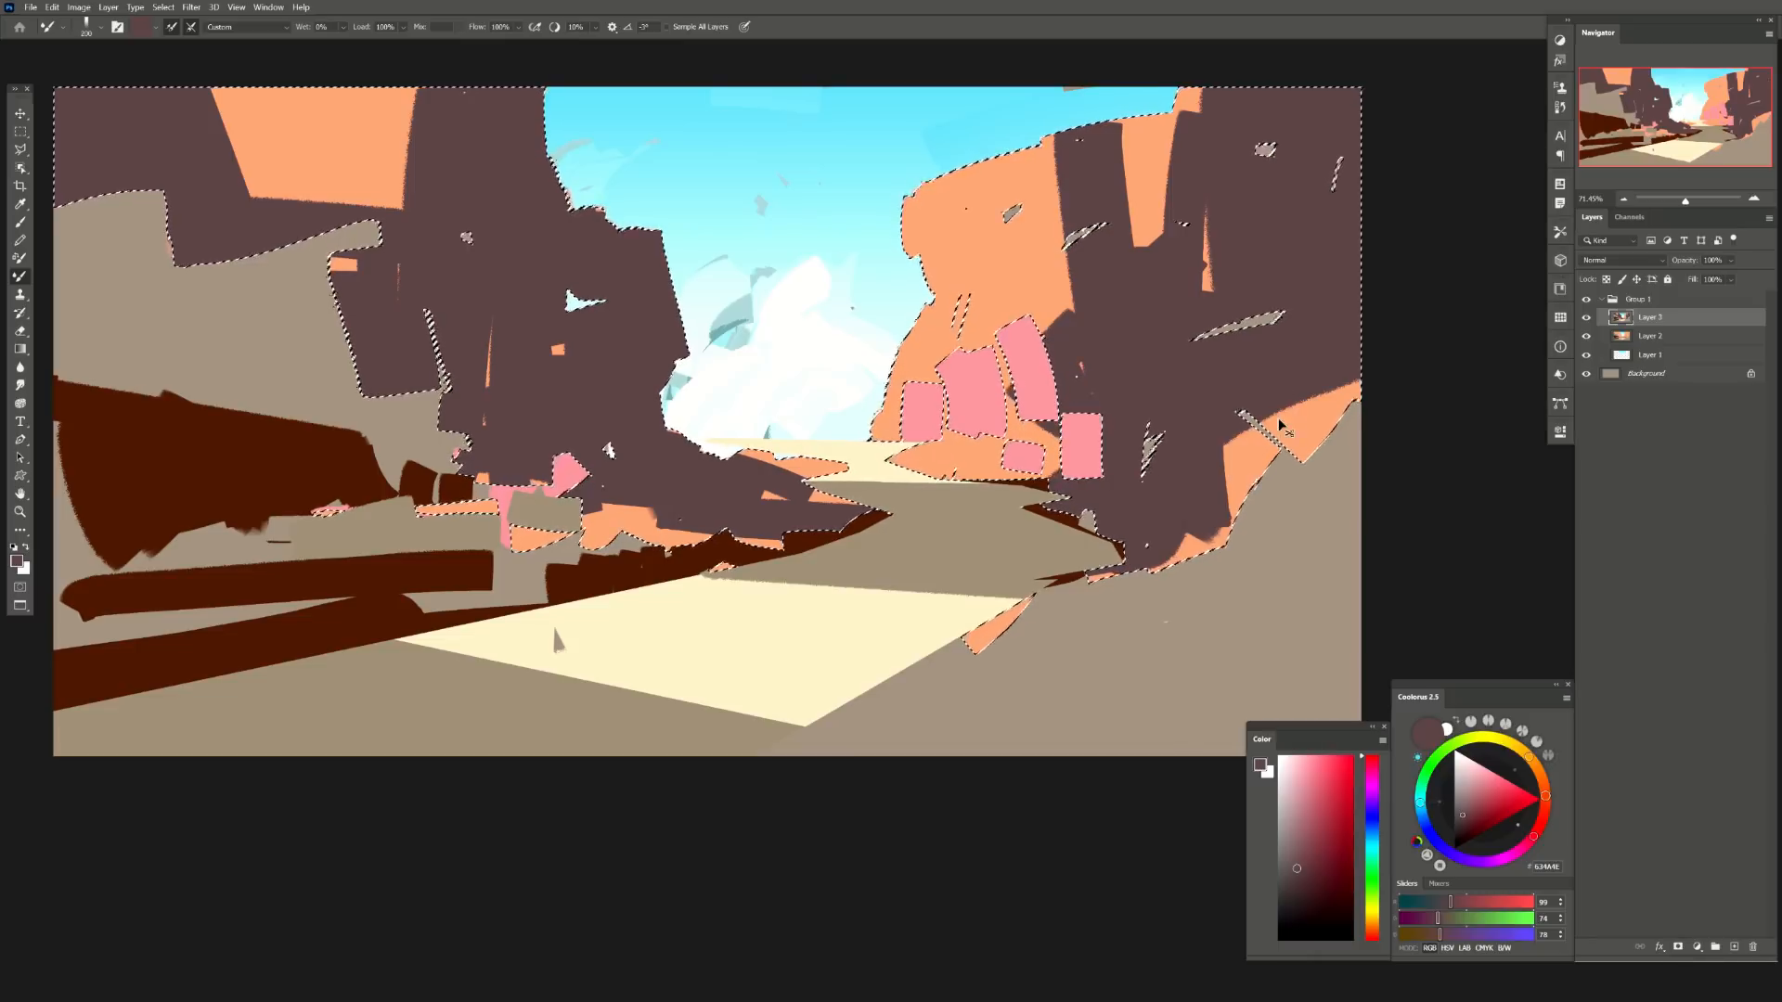
- Deselect, lower the shadow layer's opacity to about 75%, and flip the painting horizontally
key("ctrl+d")
left_click_drag(1643, 303, 1753, 279)
key("ctrl+shift+h")
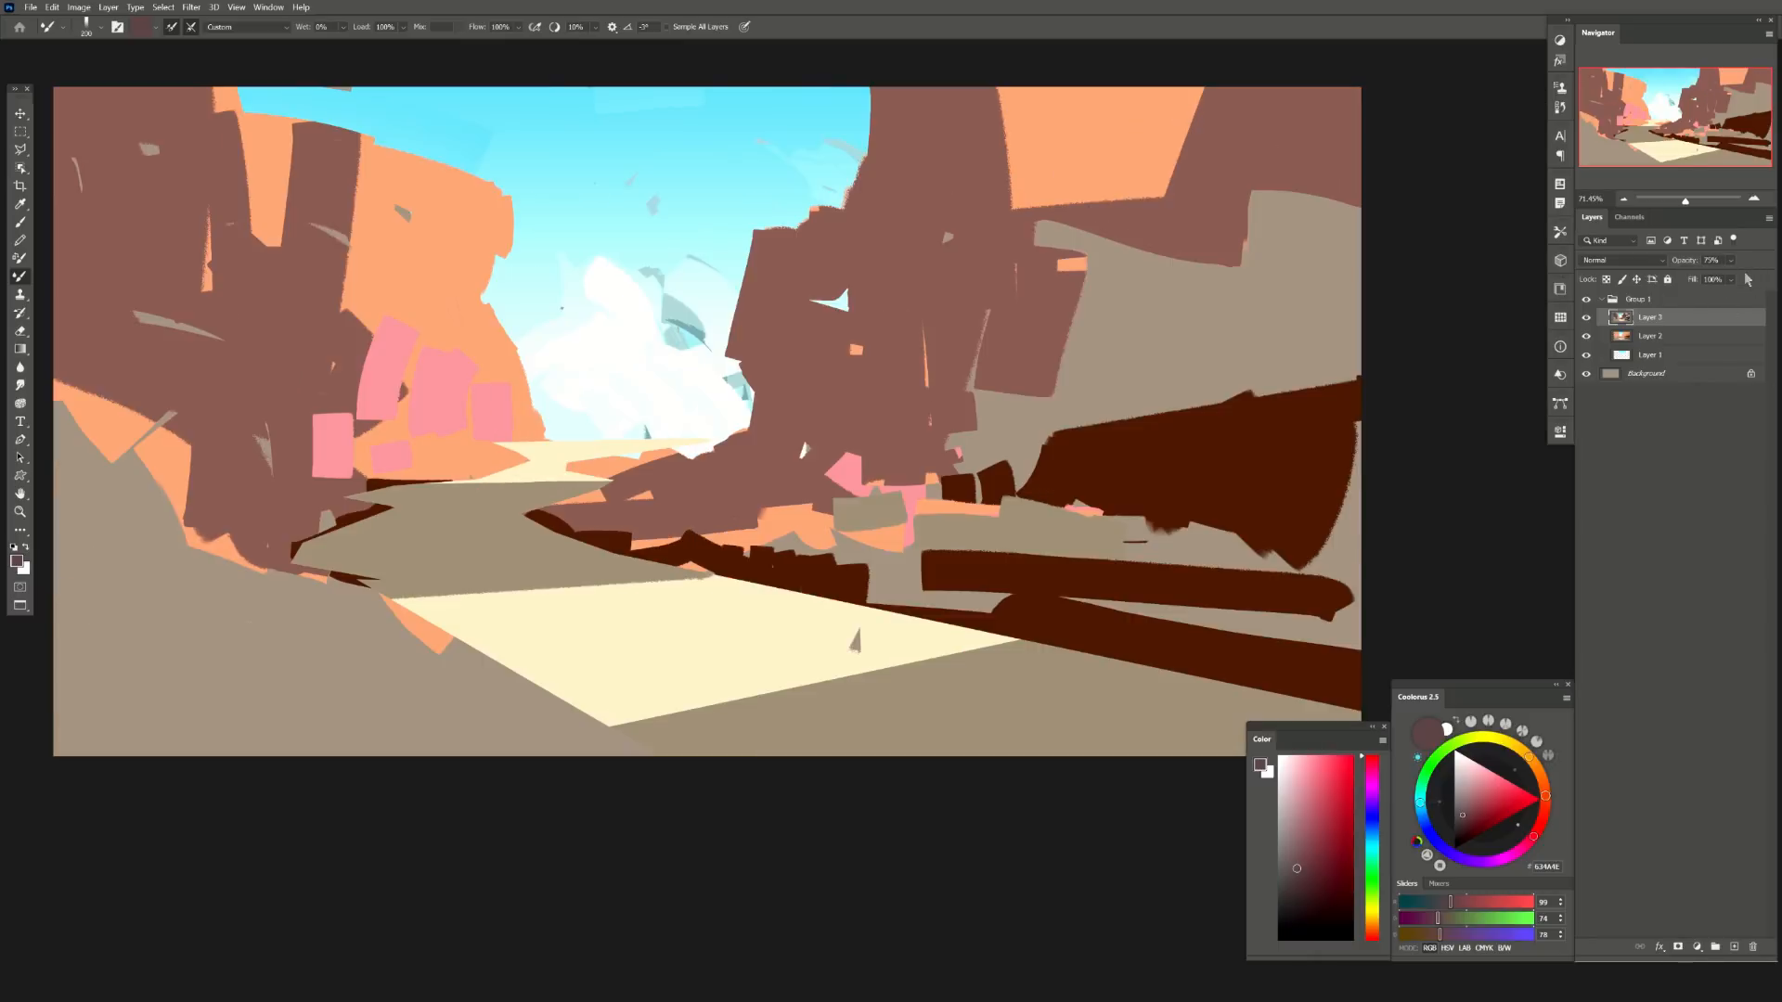
- Stamp all visible layers onto a new layer, squash the copy vertically at full width, and shift it slightly upward
left_click(1734, 947)
key("ctrl+alt+shift+e")
key("ctrl+t")
left_click_drag(708, 756, 715, 682)
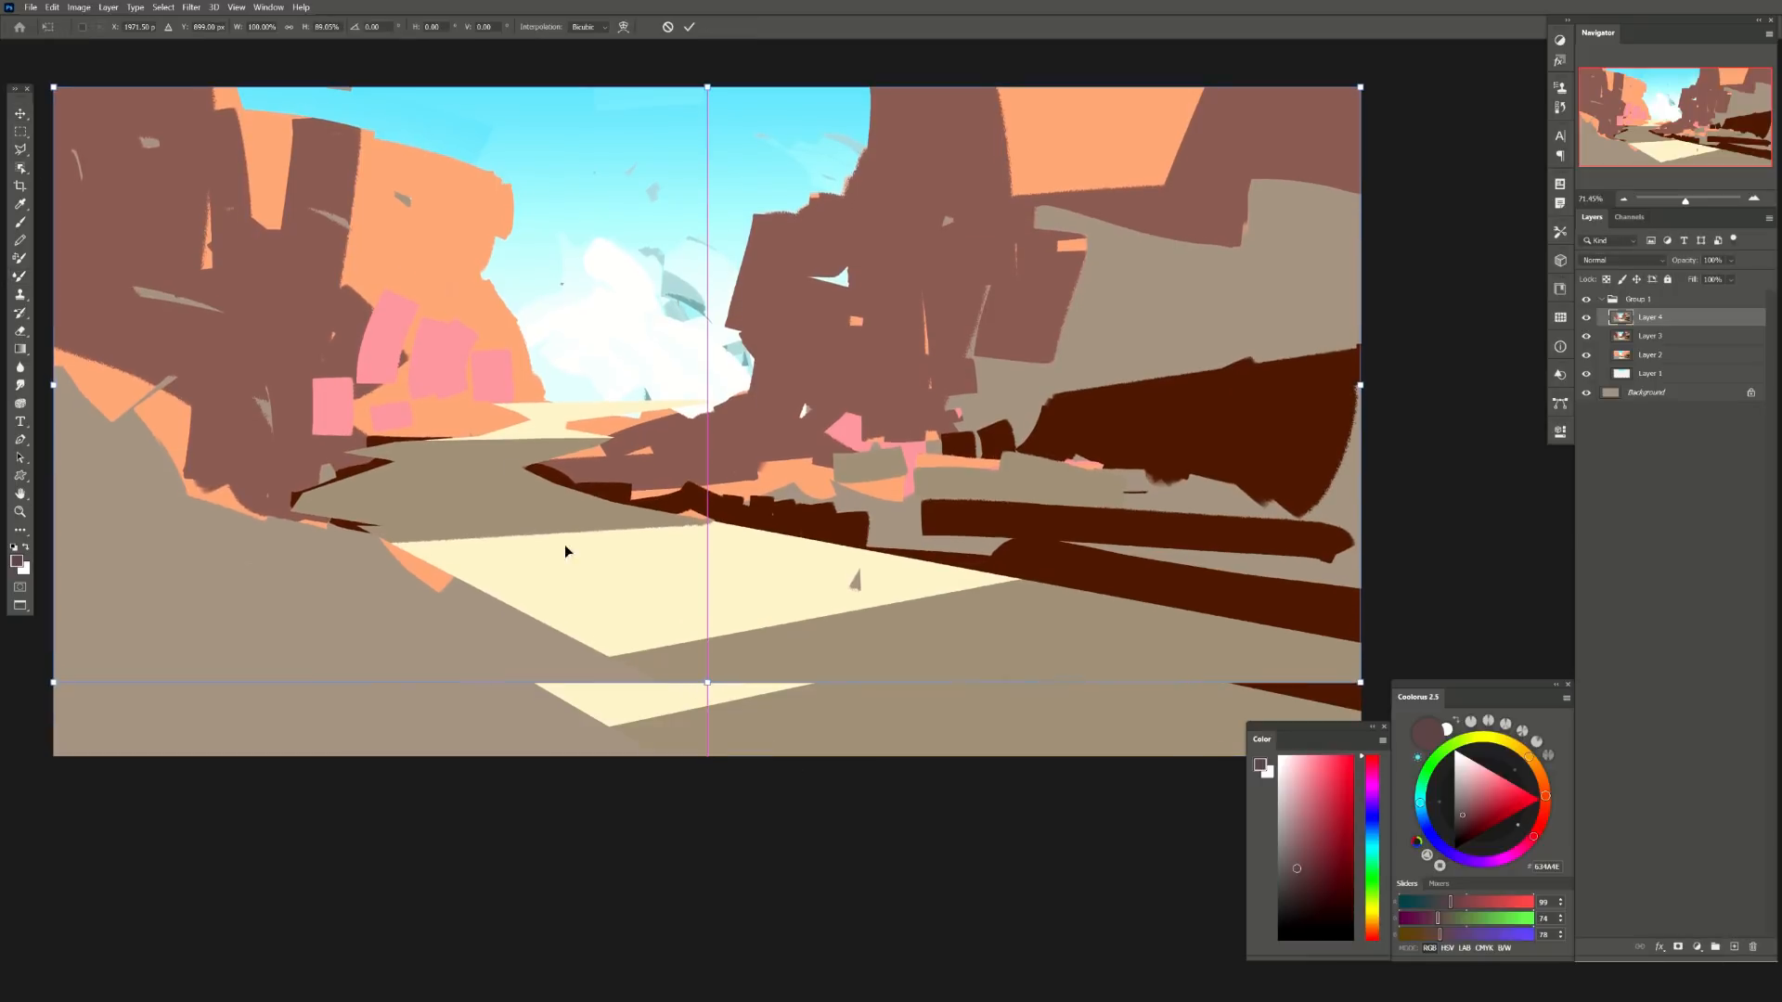
left_click_drag(604, 683, 623, 473)
left_click_drag(566, 376, 557, 354)
key("Return")
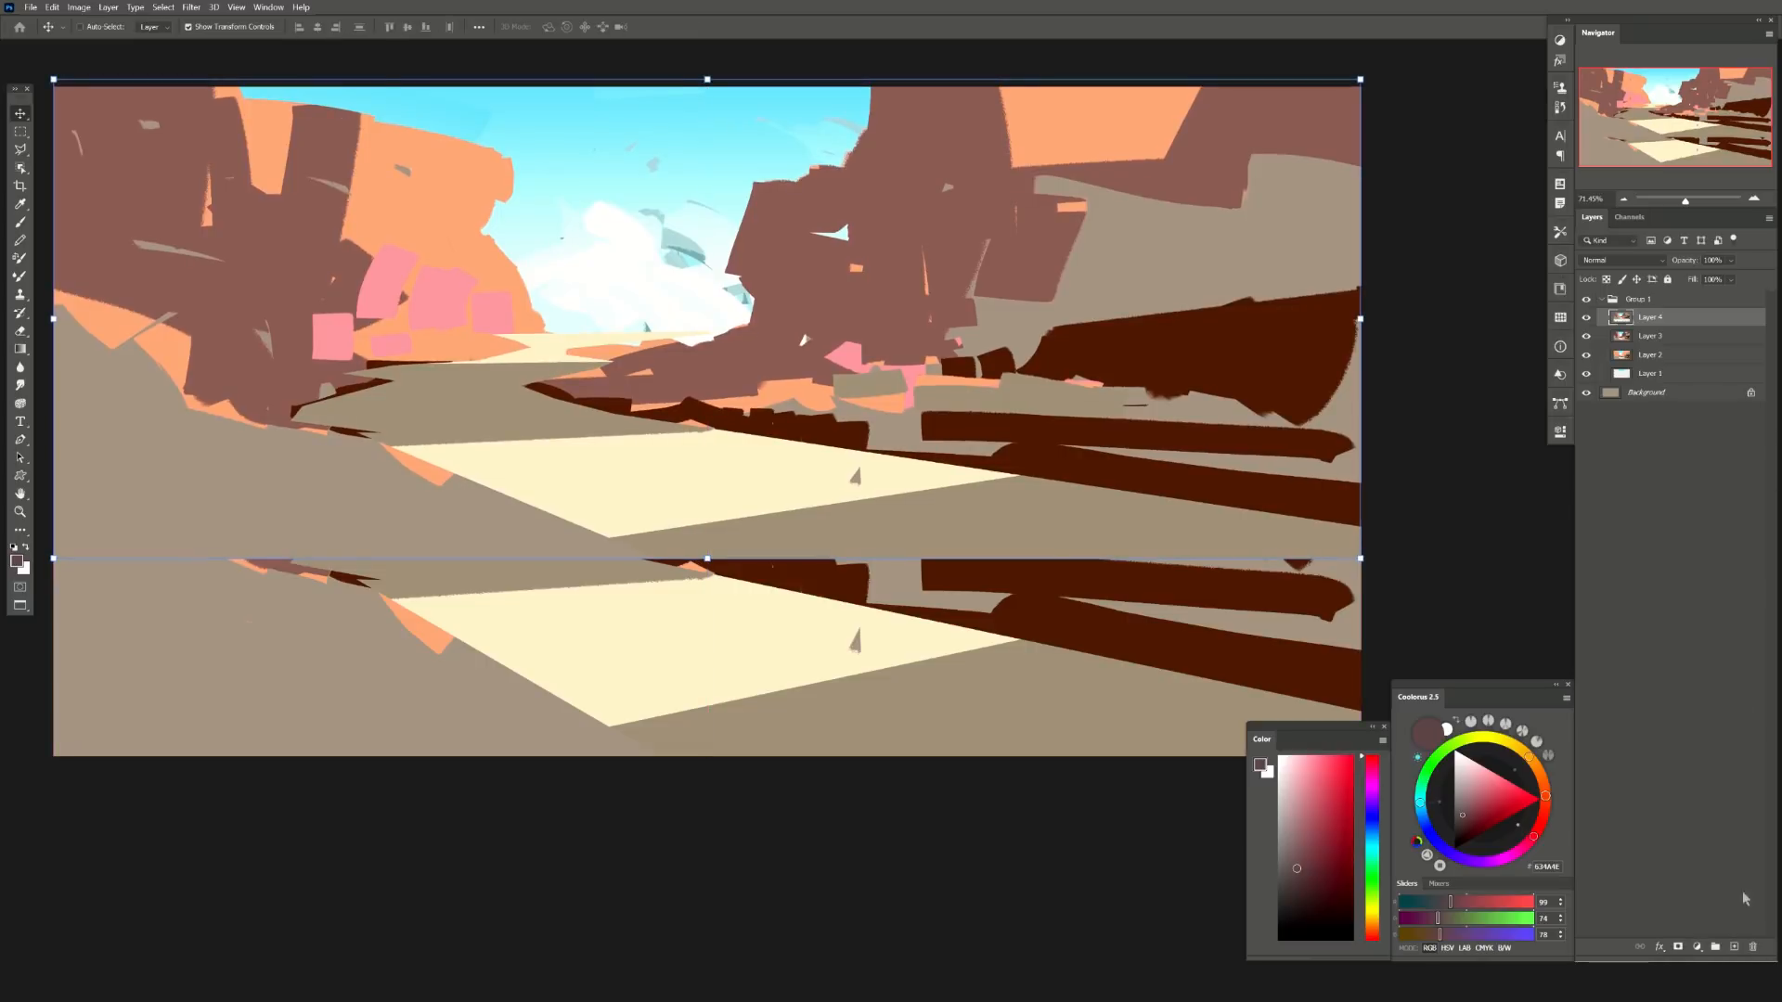
- Stamp the visible composition onto another new layer and return to the Mixer Brush
left_click(1734, 946)
key("ctrl+alt+shift+e")
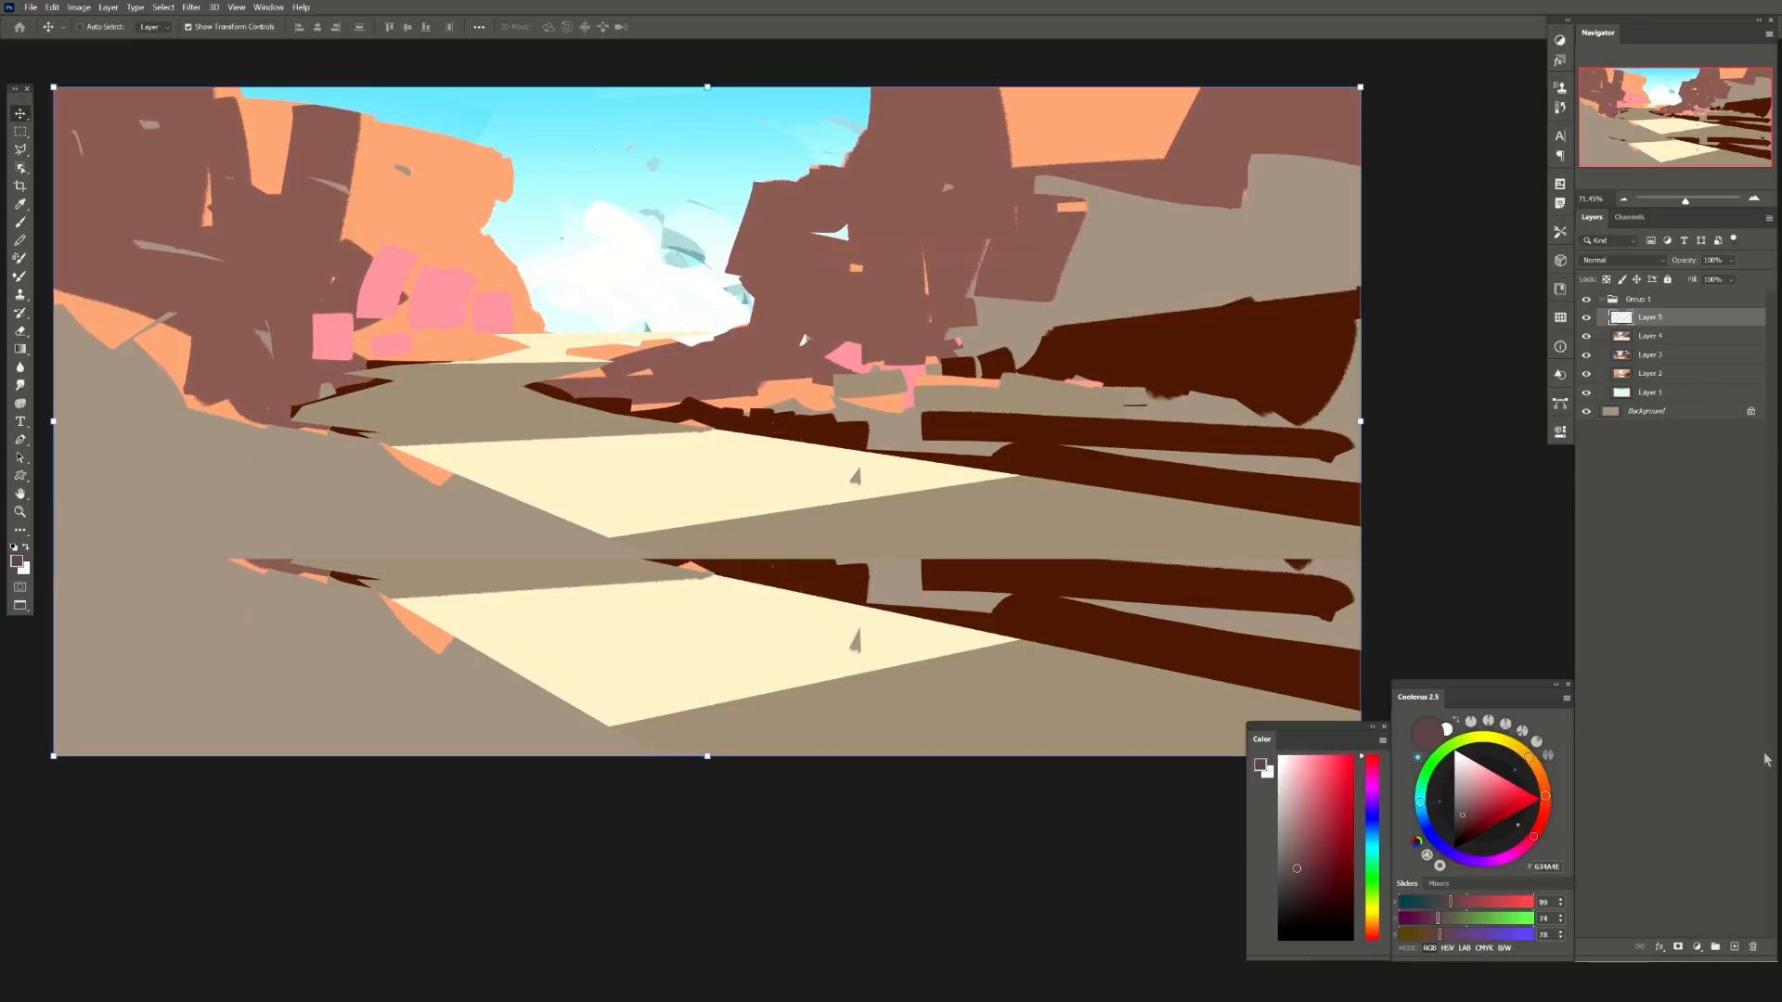
key("ctrl+t")
key("b")
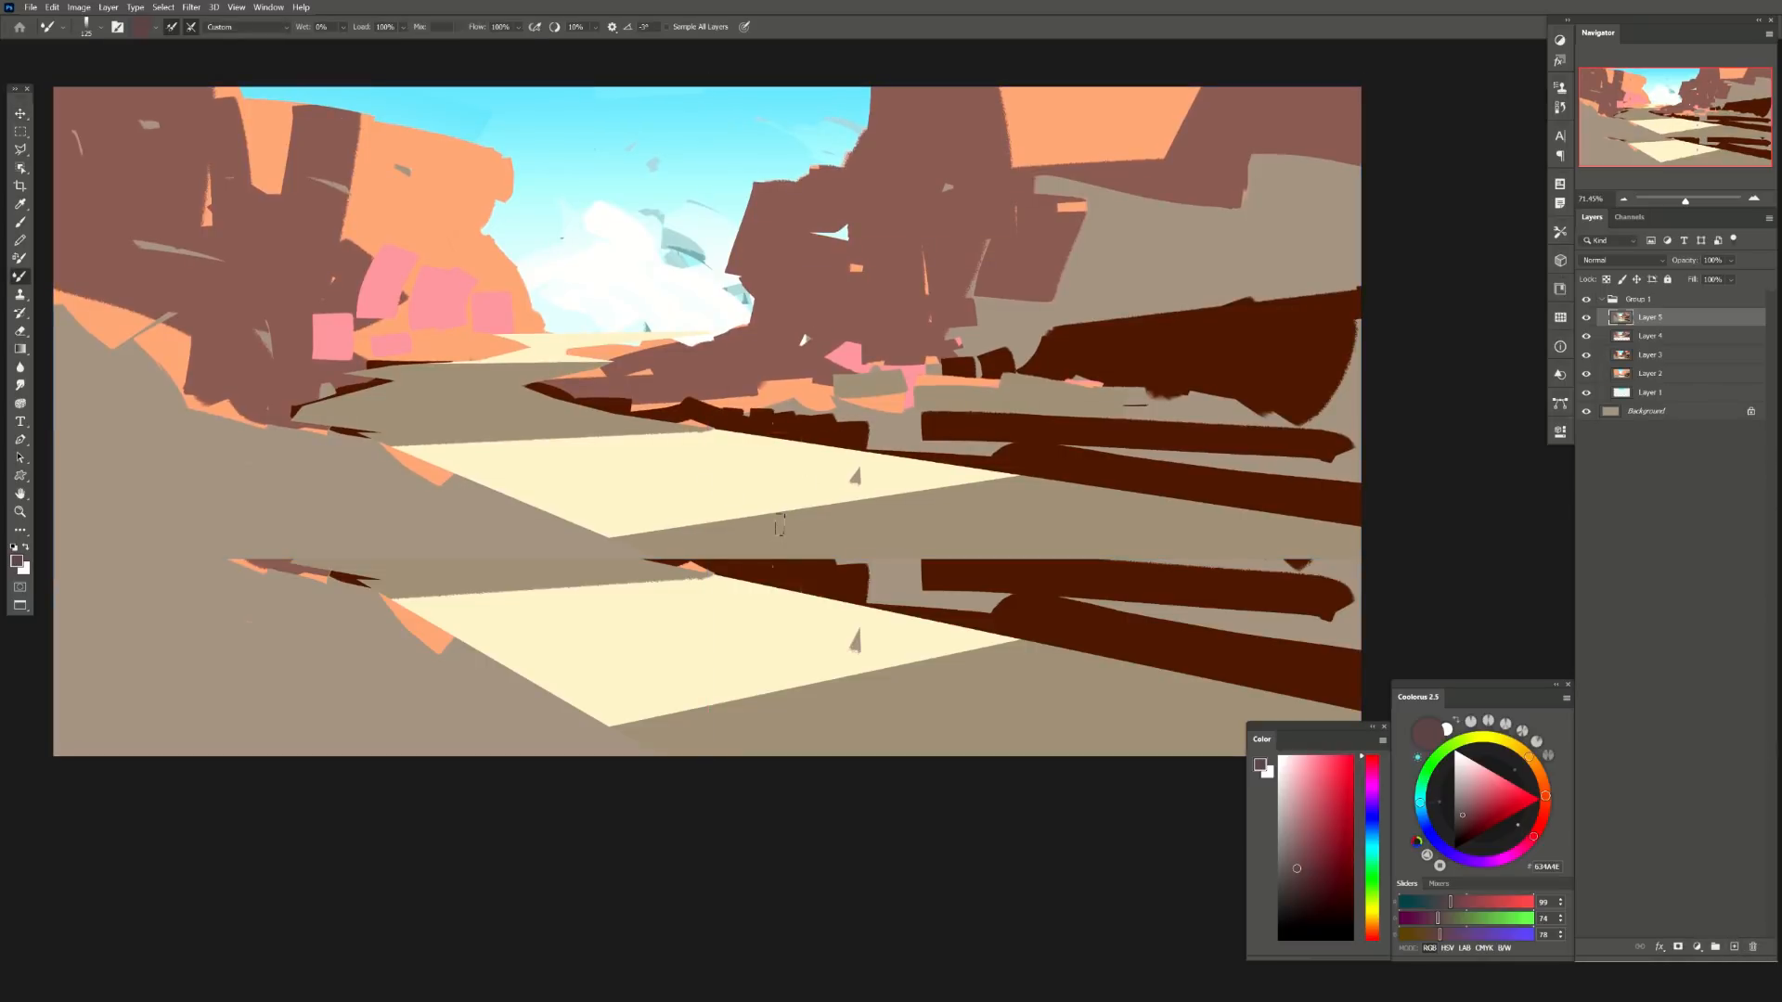
left_click_drag(580, 507, 586, 452)
key("l")
left_click(383, 390)
left_click_drag(888, 593, 839, 521)
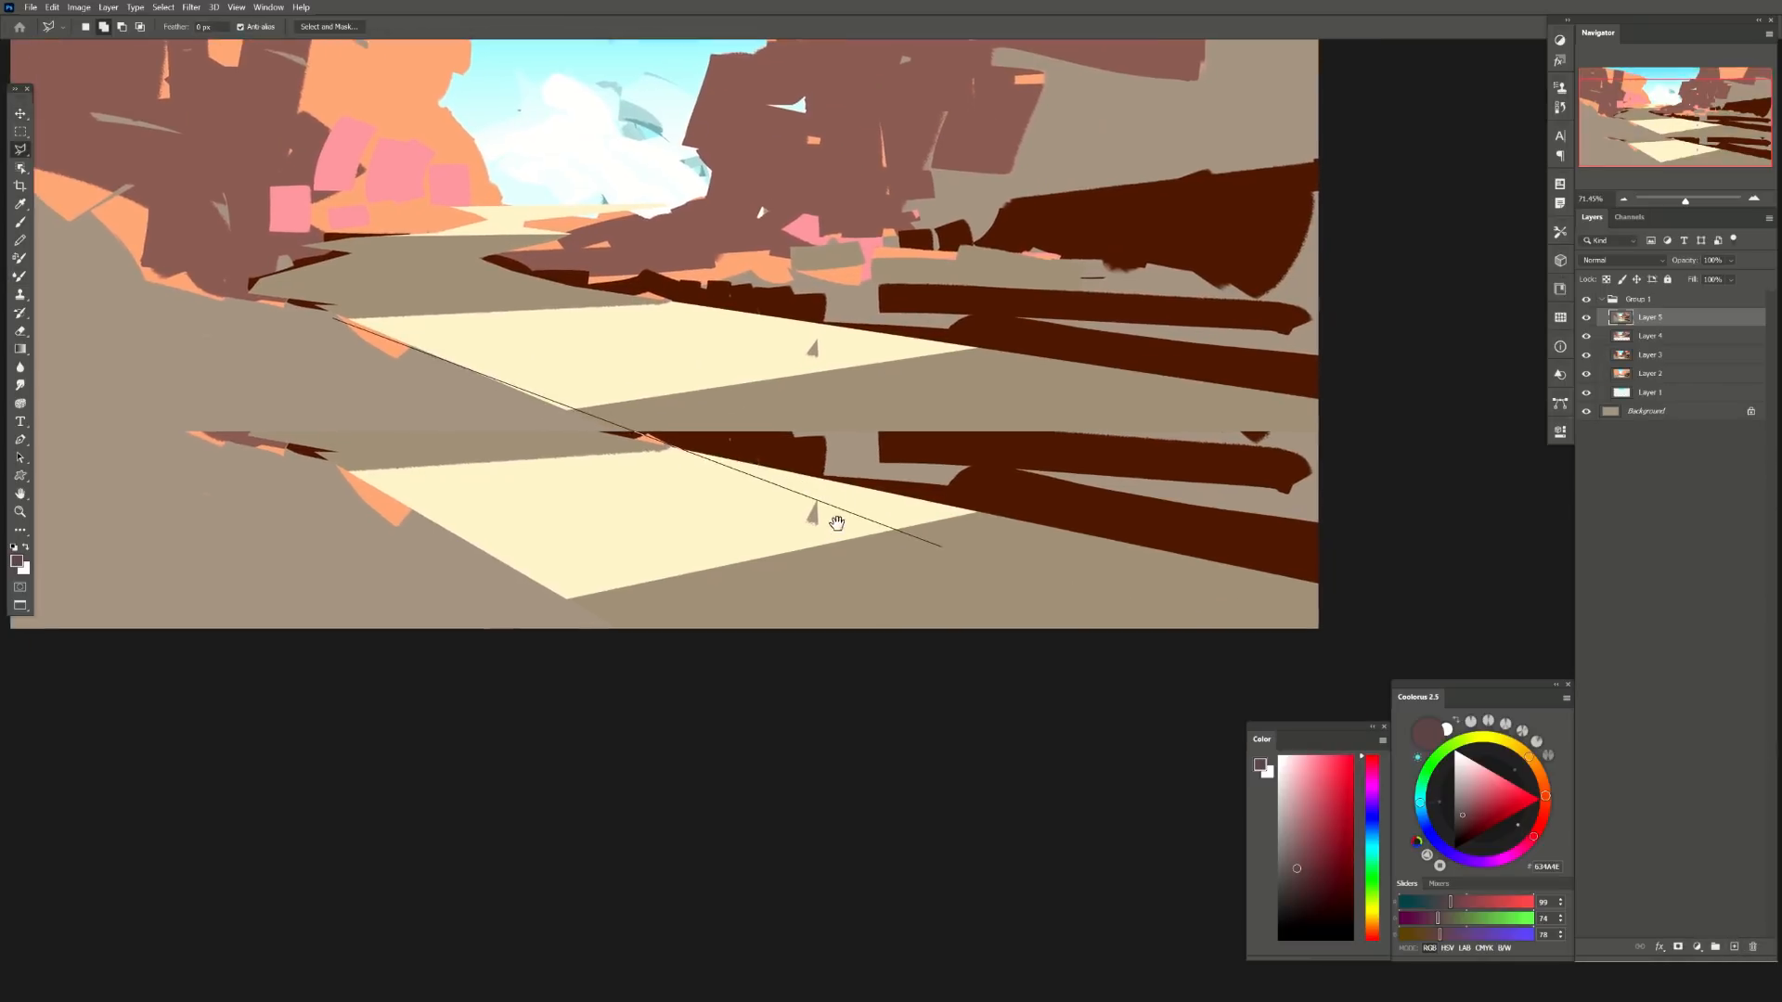
key("Escape")
- Lasso a straight-edged selection from the upper cream patch diagonally down past the canvas's lower right corner, enclosing the duplicated dark bands
left_click_drag(408, 362, 427, 366)
mouse_move(1016, 584)
left_mouse_down()
mouse_move(895, 545)
mouse_move(1084, 708)
left_mouse_up()
left_click(997, 610)
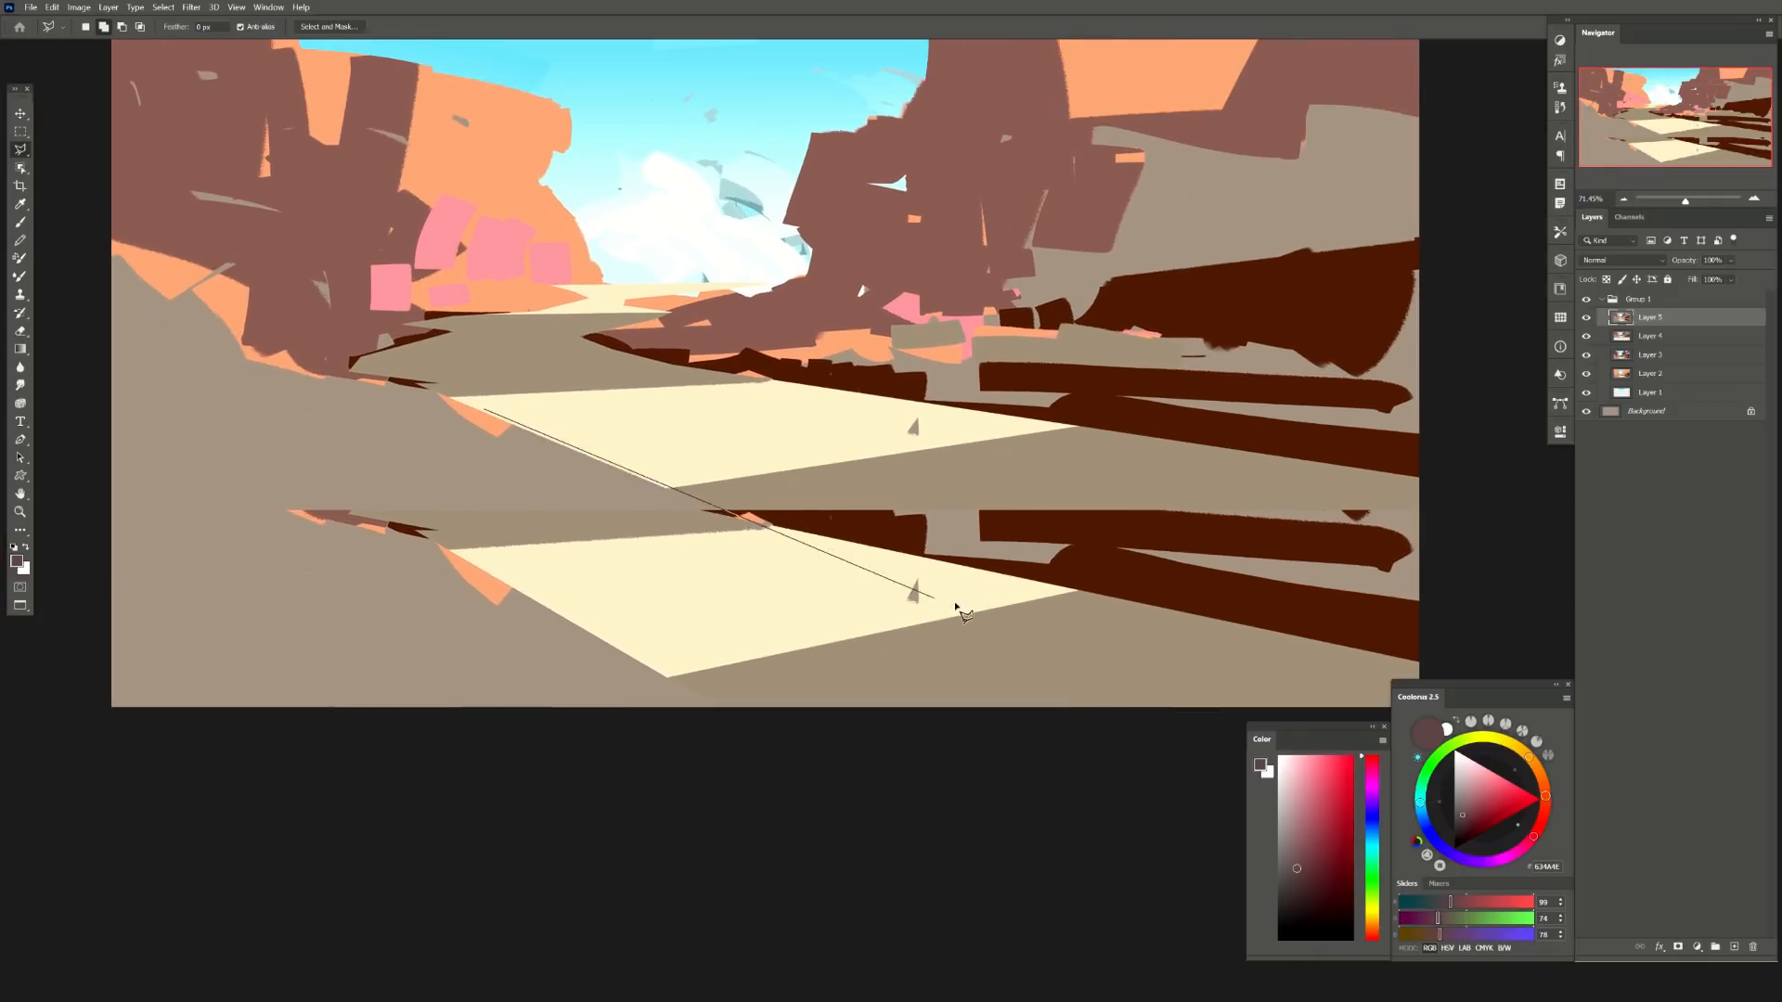
left_click_drag(934, 607, 799, 552)
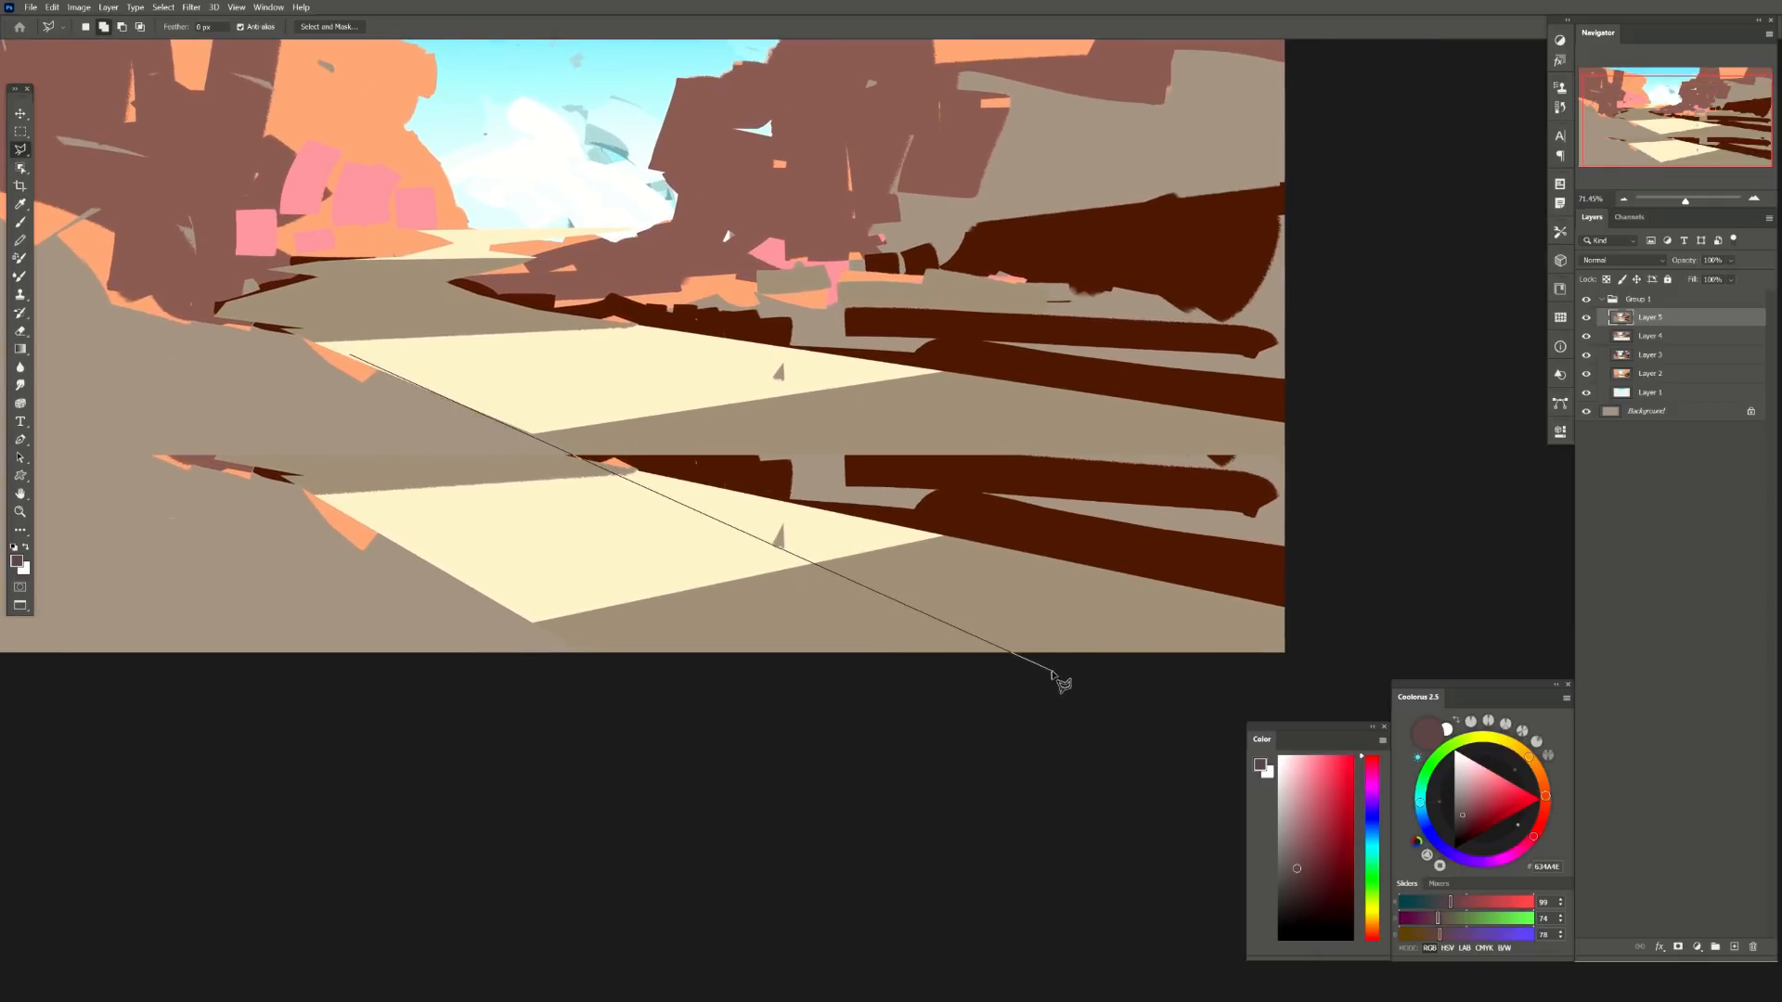
left_click(1049, 670)
left_click(1319, 688)
left_click(1366, 478)
left_click(1320, 444)
key("Escape")
- Cover the duplicated dark bands and cream inside the selection with the sampled brown ground colour, using broad Mixer Brush strokes
key("b")
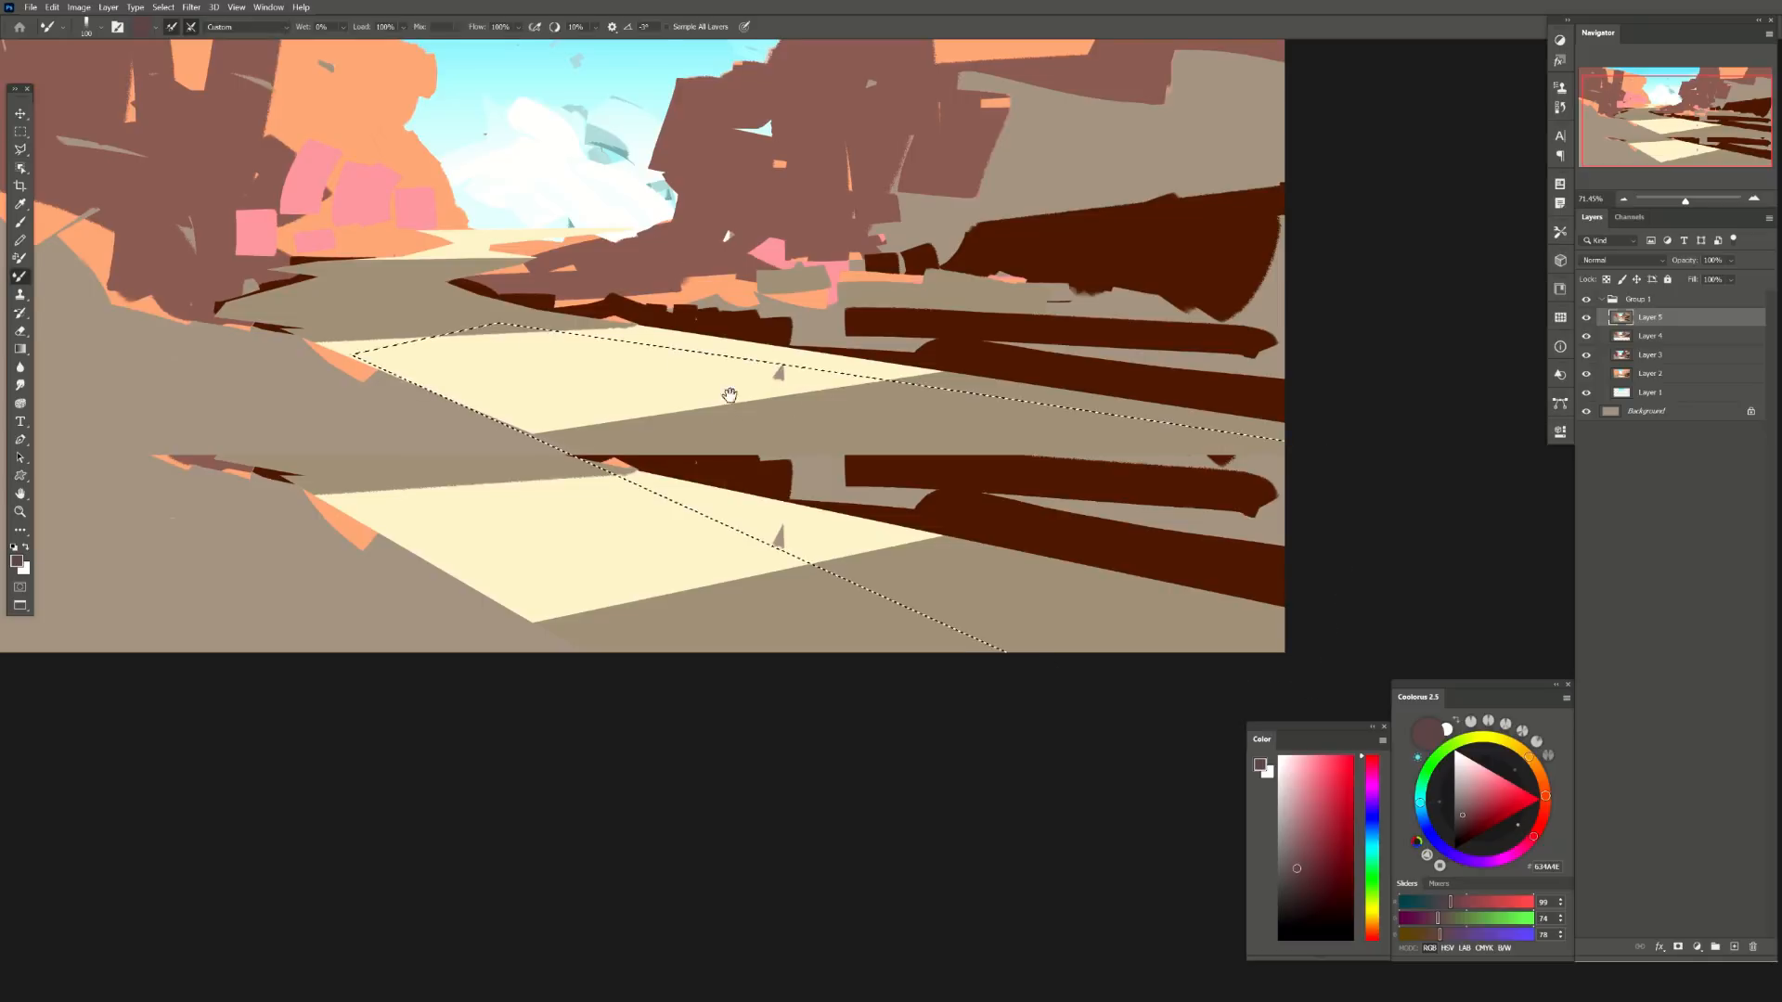
mouse_move(728, 395)
left_mouse_down()
mouse_move(844, 505)
mouse_move(805, 501)
left_mouse_up()
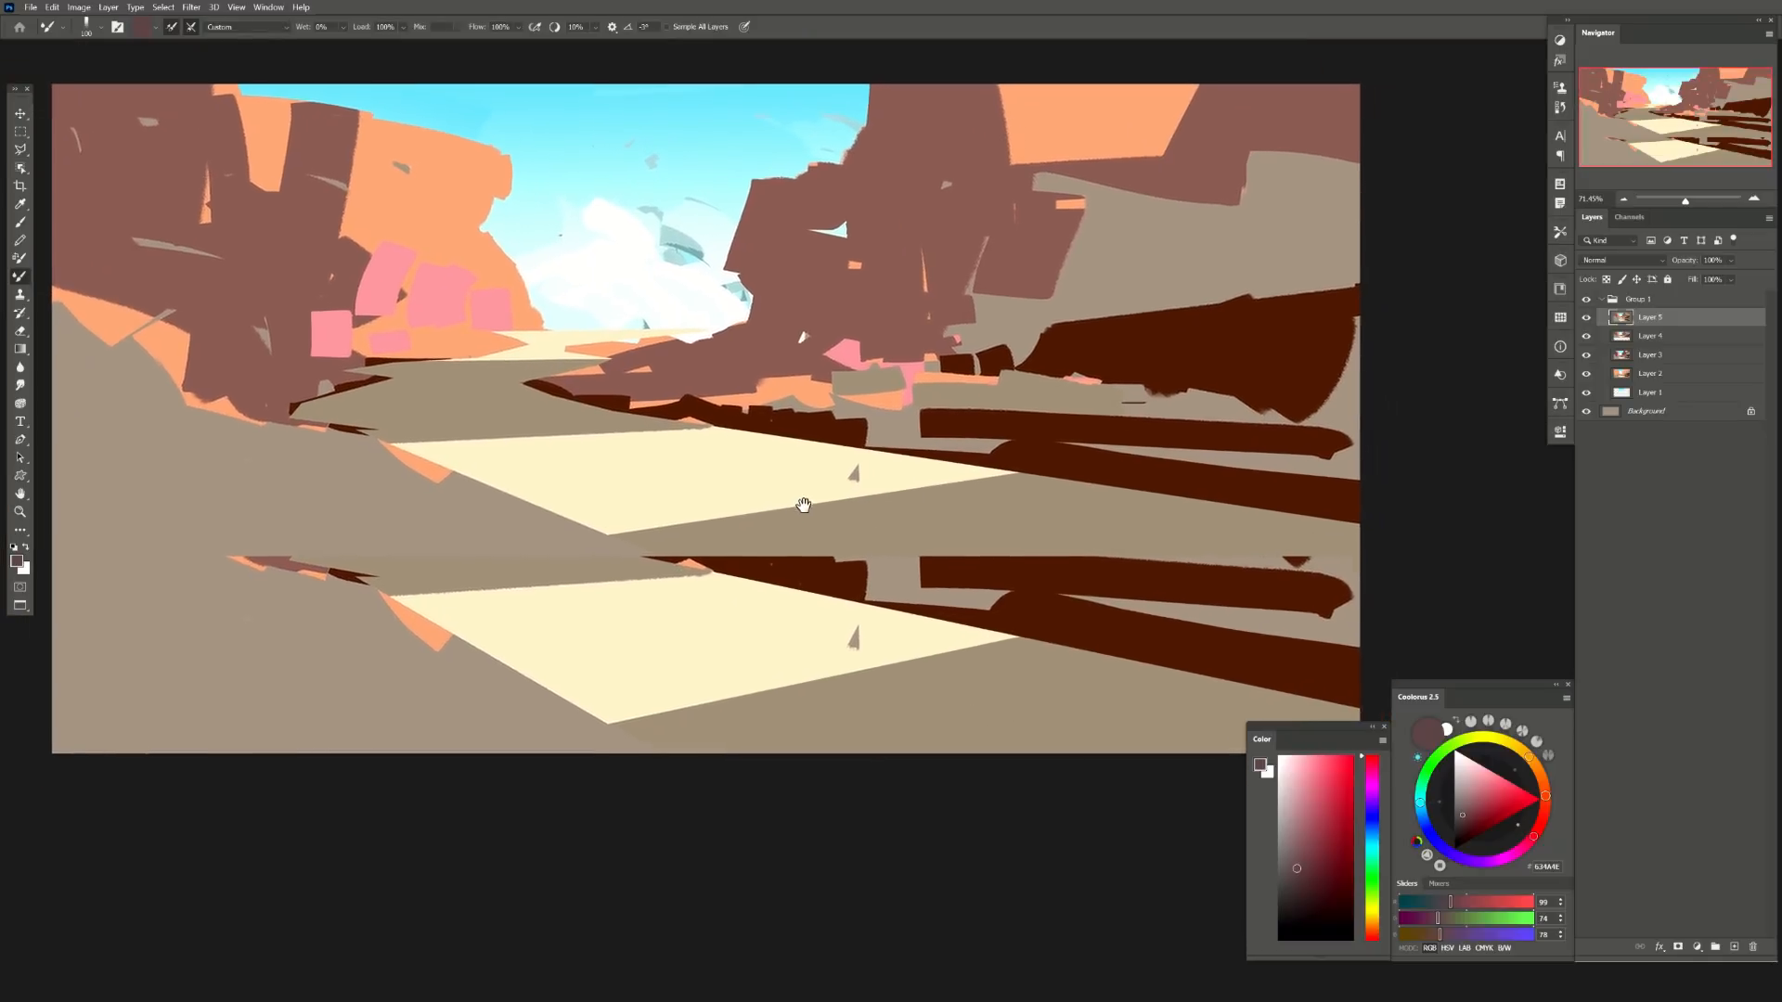
left_click_drag(1003, 505, 1007, 501)
left_click(1007, 503, "alt")
key("bracketright")
key("bracketright")
key("bracketright")
mouse_move(1050, 565)
left_mouse_down()
mouse_move(859, 626)
mouse_move(688, 581)
left_mouse_up()
left_click_drag(919, 492, 796, 409)
key("bracketleft")
mouse_move(1358, 511)
left_mouse_down()
mouse_move(1142, 534)
mouse_move(1281, 548)
mouse_move(1043, 576)
left_mouse_up()
key("bracketright")
mouse_move(813, 631)
left_mouse_down()
mouse_move(1021, 594)
mouse_move(1294, 640)
left_mouse_up()
key("bracketright")
mouse_move(813, 534)
left_mouse_down()
mouse_move(850, 580)
mouse_move(913, 568)
mouse_move(1241, 698)
left_mouse_up()
left_click_drag(1045, 555, 750, 564)
mouse_move(903, 442)
left_mouse_down()
mouse_move(977, 486)
mouse_move(948, 493)
left_mouse_up()
- On a new layer, brush a soft muted teal tint over the selected brown ground with a large regular brush
key("b")
left_click(1012, 548, "alt")
left_click(1423, 805)
left_click(1473, 791)
left_click(1734, 947)
key("bracketright")
key("bracketright")
key("bracketright")
key("bracketright")
left_click_drag(1160, 464, 798, 508)
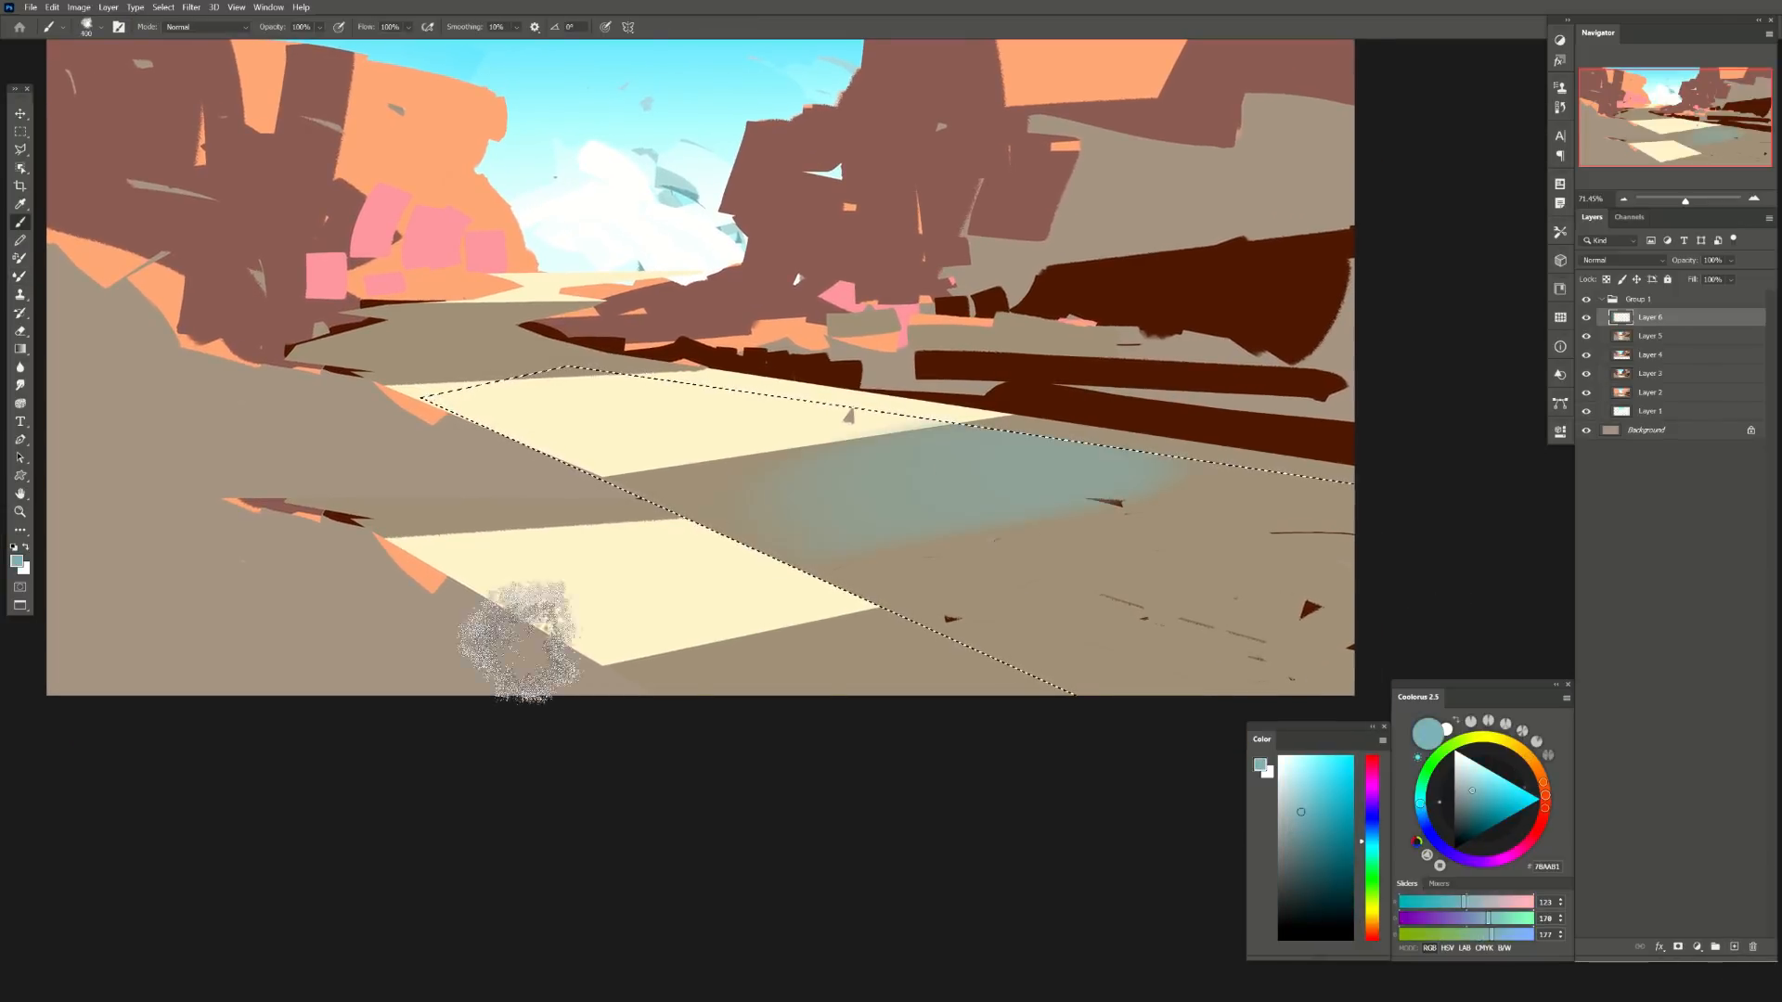
key("bracketright")
left_click_drag(975, 618, 1300, 626)
- Deselect and partly erase the teal tint so the brown ground shows through its middle
key("ctrl+d")
key("e")
key("bracketright")
left_click_drag(777, 471, 1090, 555)
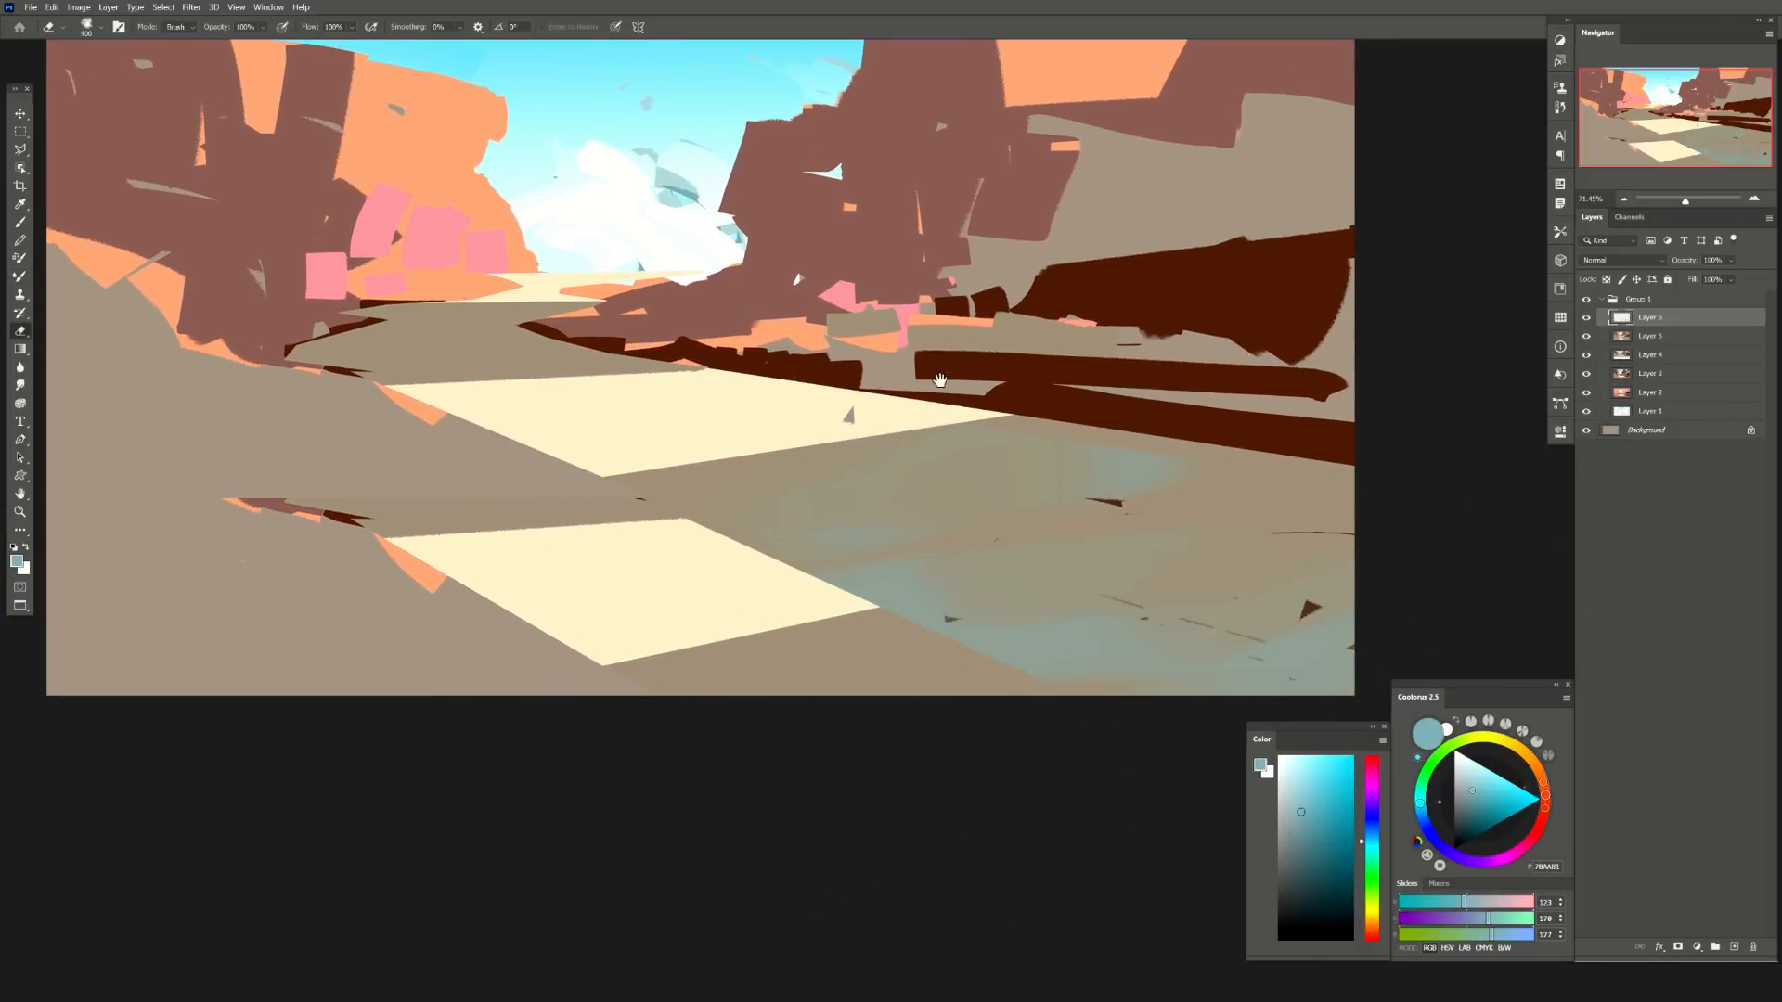
- Stamp all visible layers onto a new layer and return to the Mixer Brush
left_click_drag(940, 382, 937, 398)
key("ctrl+alt+shift+e")
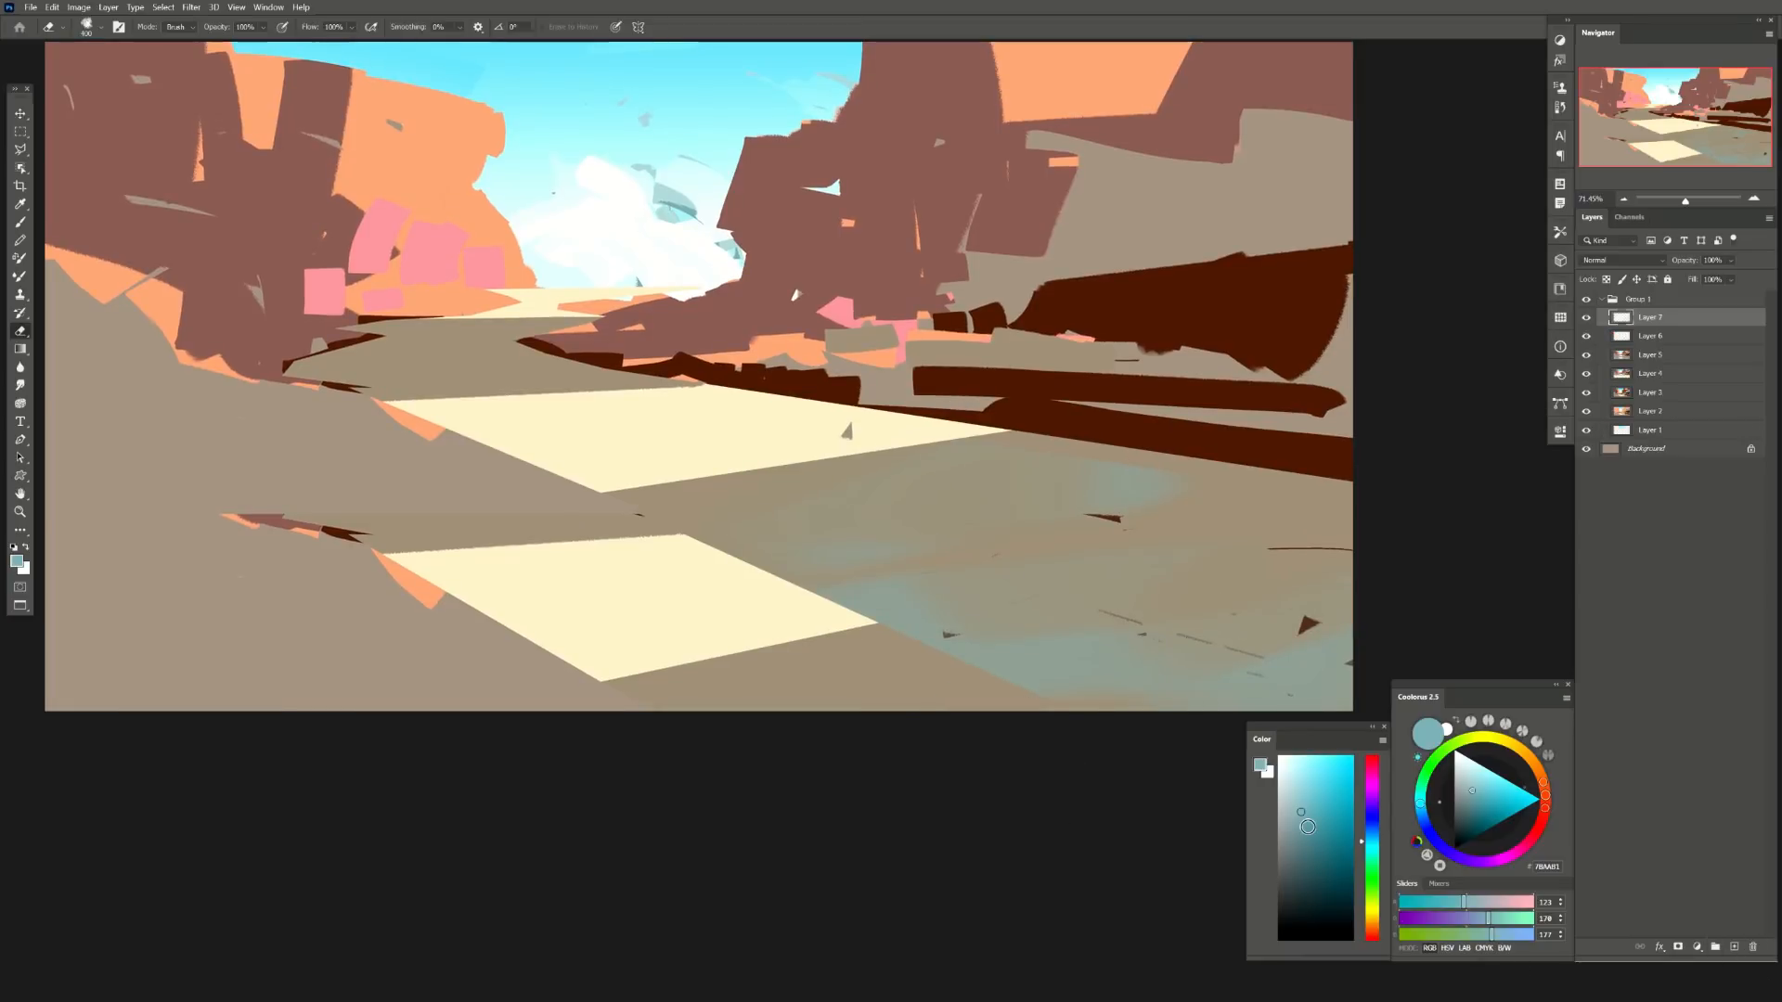
left_click_drag(785, 245, 793, 274)
key("b")
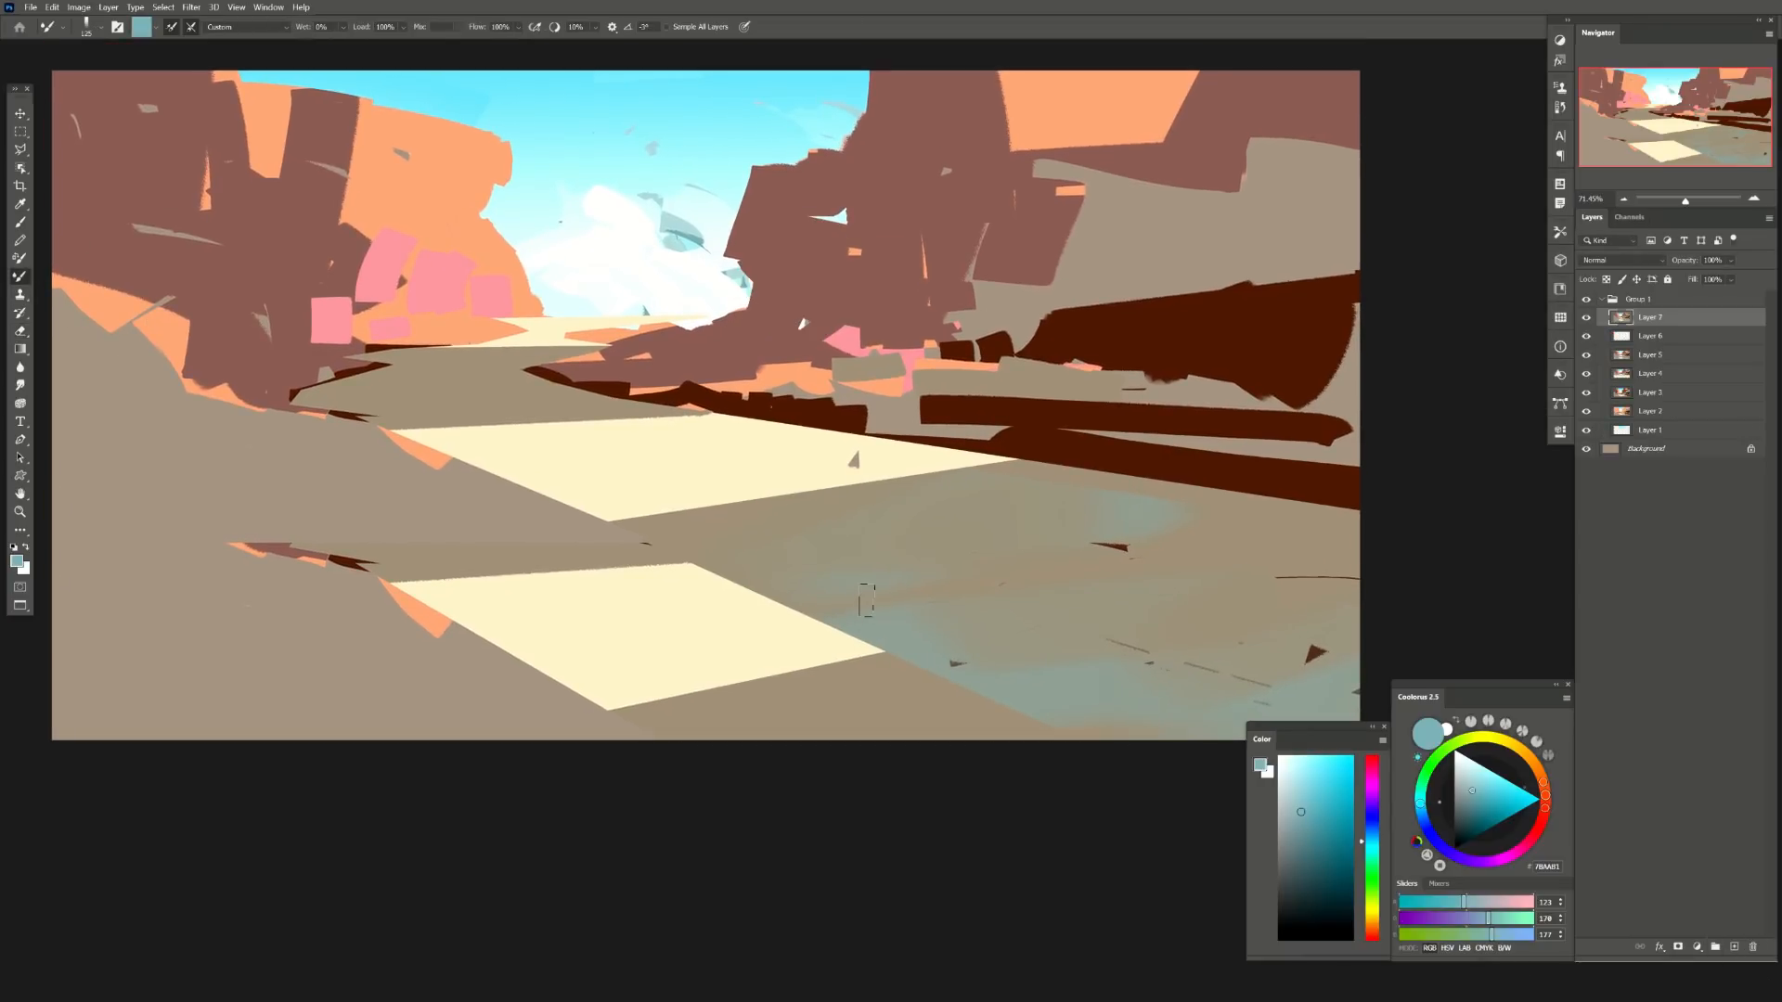
- Break up the lower cream patch with sampled grey-brown, and block mauve-brown cliff colour along the foreground edge
key("bracketright")
left_click(827, 647, "alt")
left_click_drag(688, 604, 827, 650)
left_click_drag(802, 489, 804, 491)
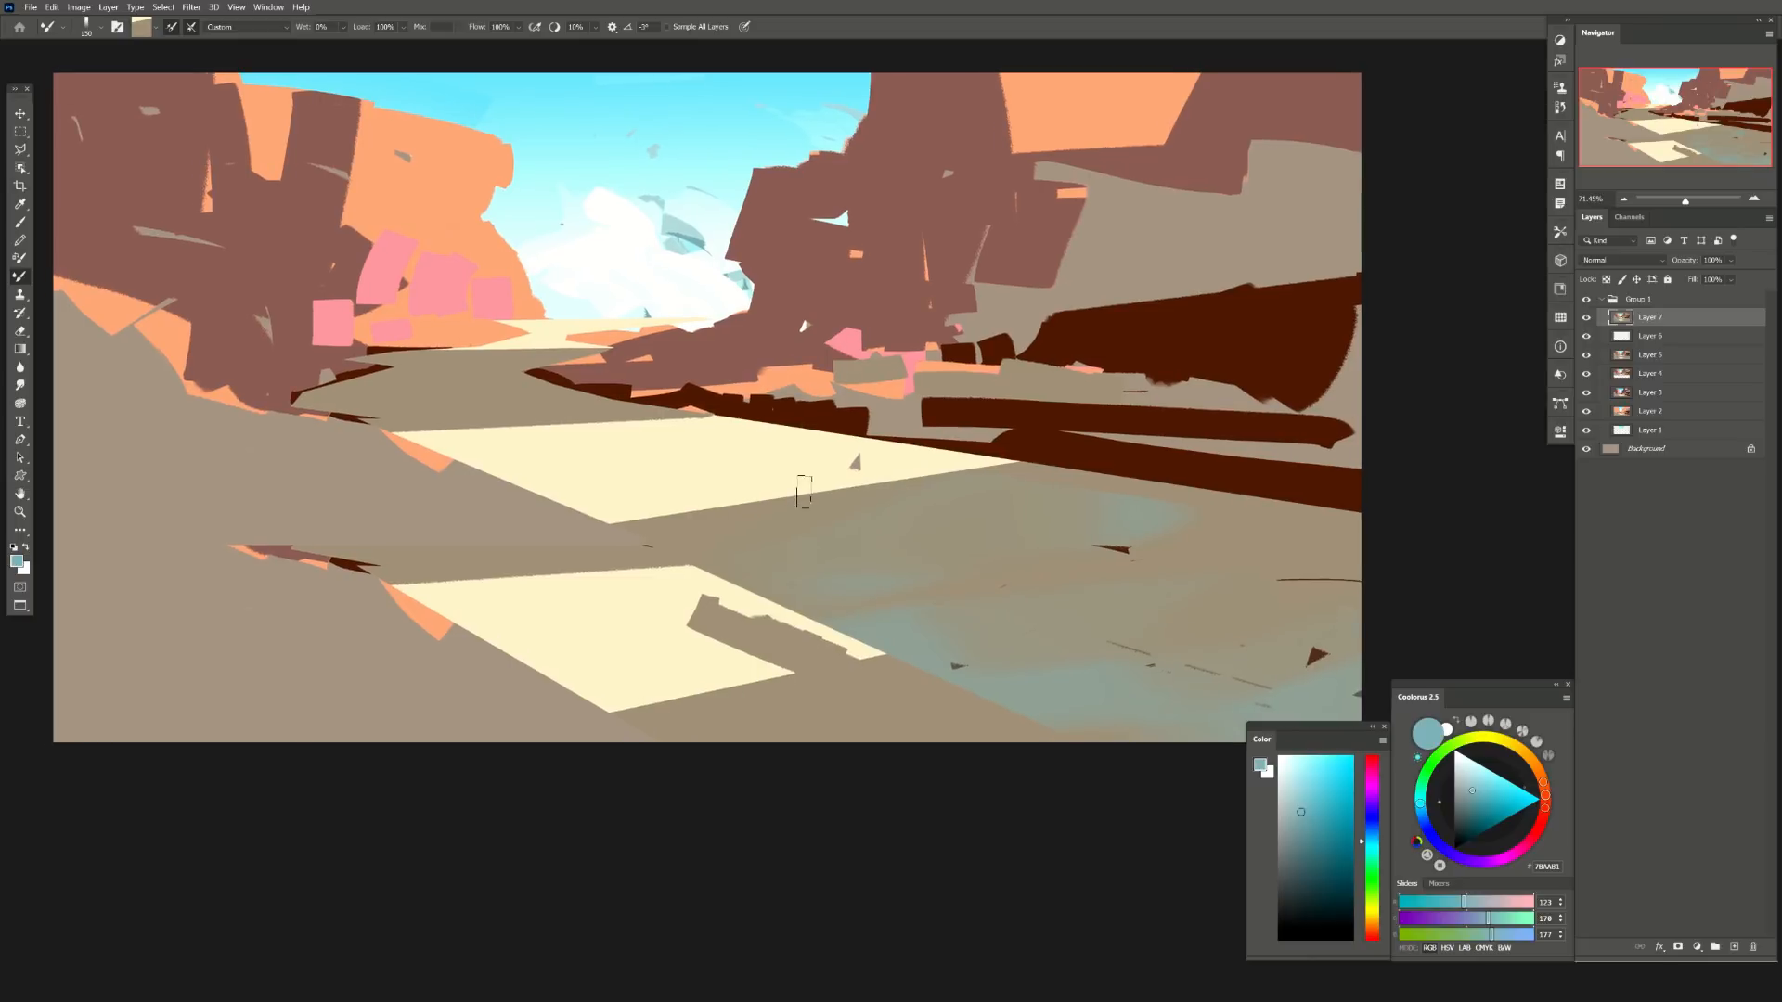
key("bracketleft")
left_click(249, 367, "alt")
mouse_move(646, 663)
left_mouse_down()
mouse_move(817, 682)
mouse_move(603, 726)
left_mouse_up()
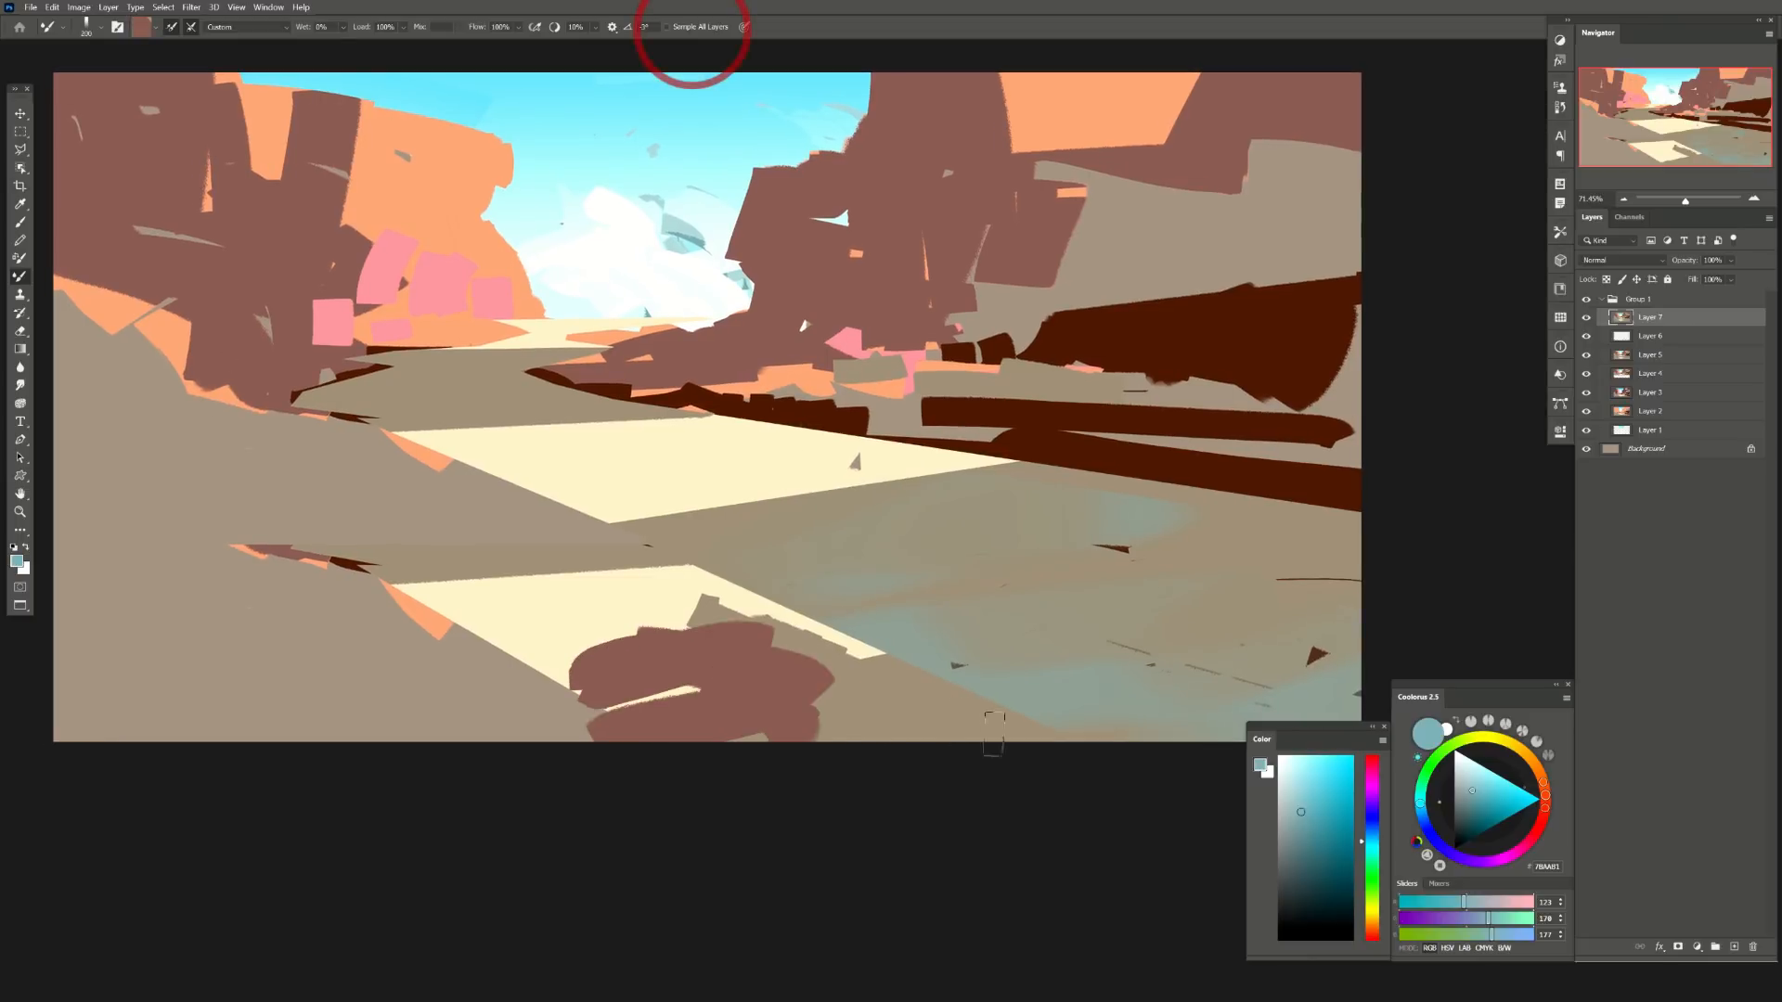
mouse_move(990, 734)
left_mouse_down()
mouse_move(827, 696)
mouse_move(769, 614)
mouse_move(808, 698)
left_mouse_up()
- Choose a golden orange and block sunlit patches over the mauve foreground along the painting's lower edge
left_click(1530, 769)
left_click(1502, 781)
key("bracketright")
mouse_move(863, 670)
left_mouse_down()
mouse_move(905, 715)
mouse_move(759, 689)
left_mouse_up()
left_click(817, 680, "alt")
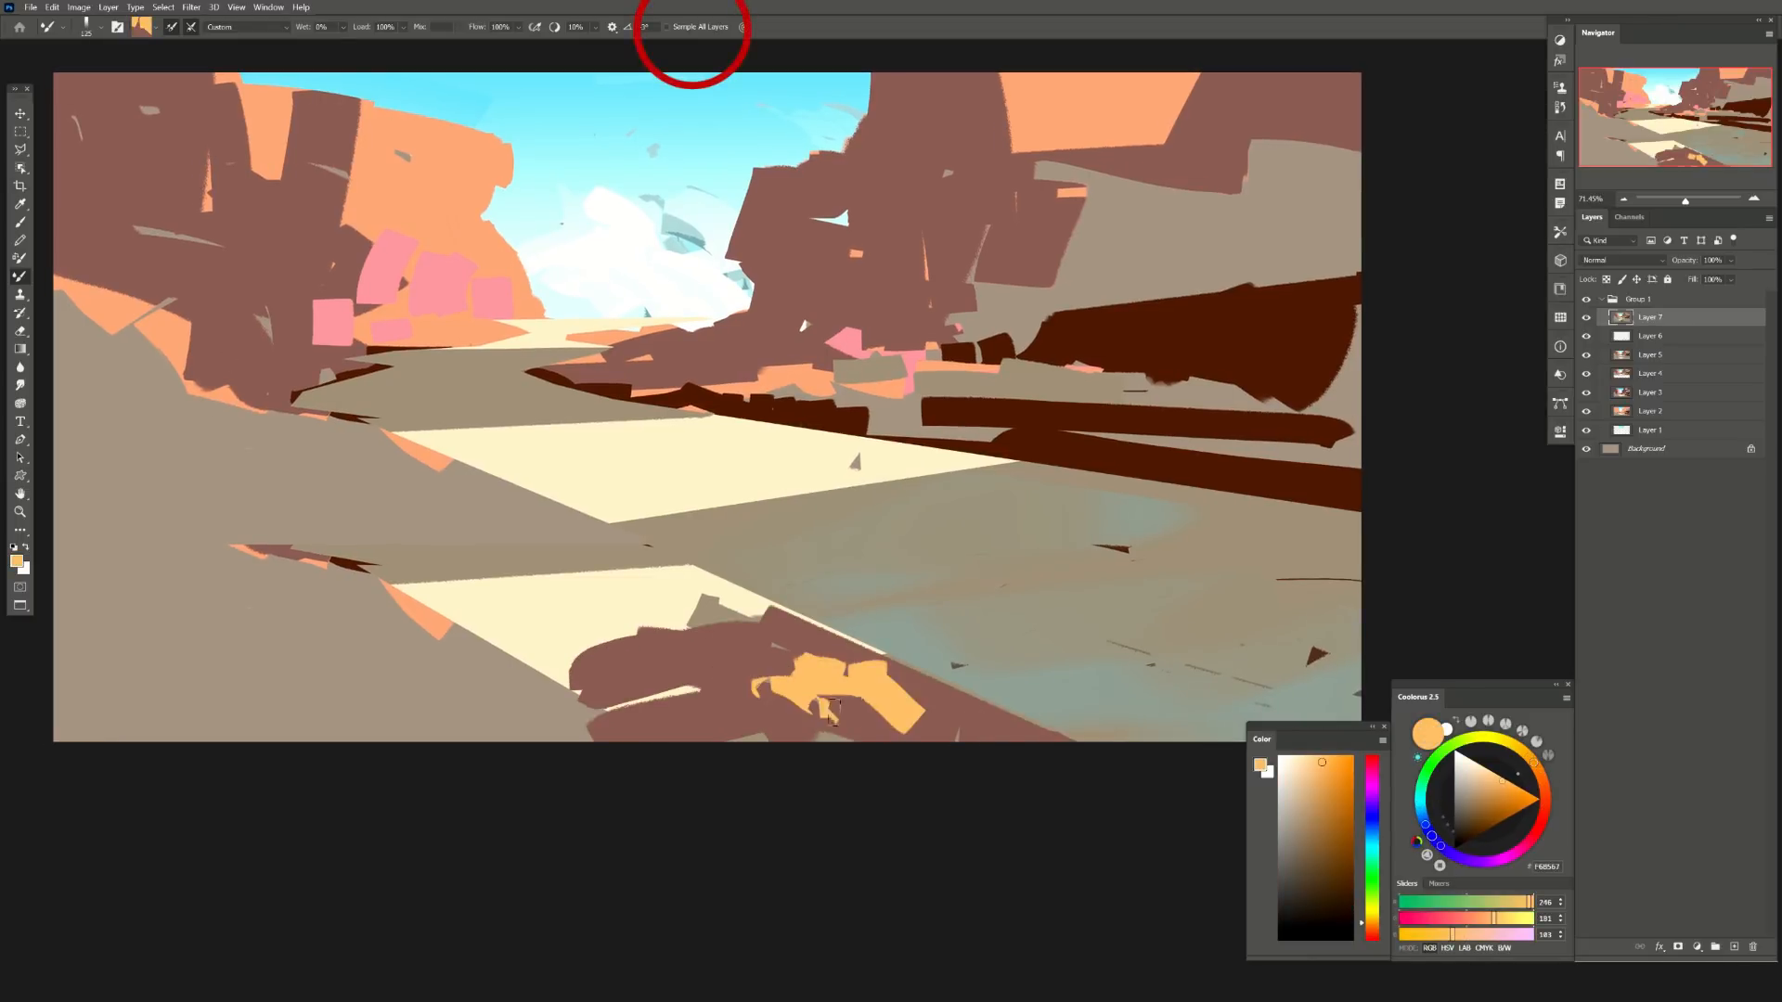
left_click_drag(873, 701, 831, 696)
mouse_move(711, 703)
left_mouse_down()
mouse_move(835, 741)
mouse_move(1049, 739)
left_mouse_up()
left_click(791, 711, "alt")
key("bracketright")
key("bracketright")
left_click_drag(692, 740, 821, 735)
- Extend the mauve-brown foreground leftward and upward over the remaining cream patch, resampling colours and varying the brush size
mouse_move(756, 640)
left_mouse_down()
mouse_move(902, 664)
mouse_move(507, 657)
left_mouse_up()
left_click(641, 693, "alt")
left_click_drag(682, 698, 362, 715)
left_click(608, 710, "alt")
left_click_drag(590, 733, 557, 733)
key("bracketleft")
key("bracketleft")
mouse_move(536, 606)
left_mouse_down()
mouse_move(717, 596)
mouse_move(817, 625)
left_mouse_up()
mouse_move(789, 608)
left_mouse_down()
mouse_move(610, 546)
mouse_move(796, 611)
left_mouse_up()
left_click_drag(676, 617, 531, 595)
left_click_drag(650, 587, 385, 590)
left_click_drag(561, 645, 327, 647)
left_click_drag(436, 661, 399, 682)
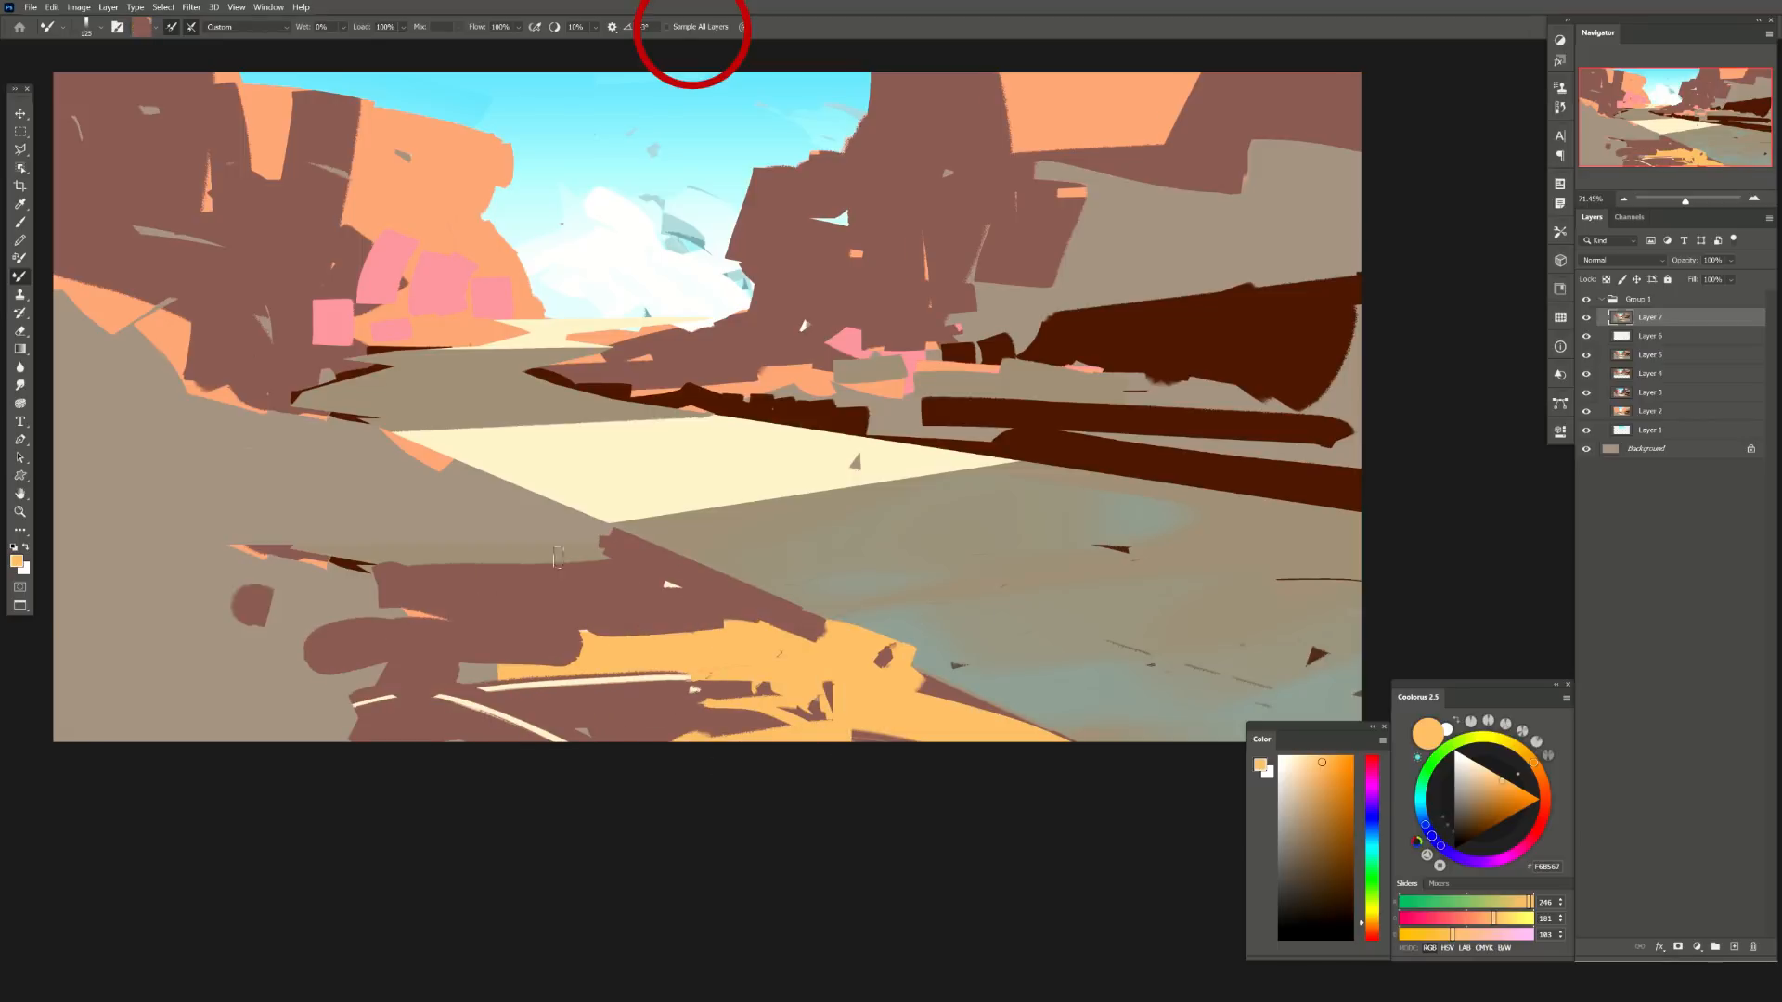
- Dab sampled grey-teal onto the left bank's shadow, and extend the golden ground leftward along the lower edge
left_click(859, 585, "alt")
left_click_drag(404, 557, 549, 559)
left_click_drag(546, 614, 456, 601)
key("bracketleft")
key("bracketleft")
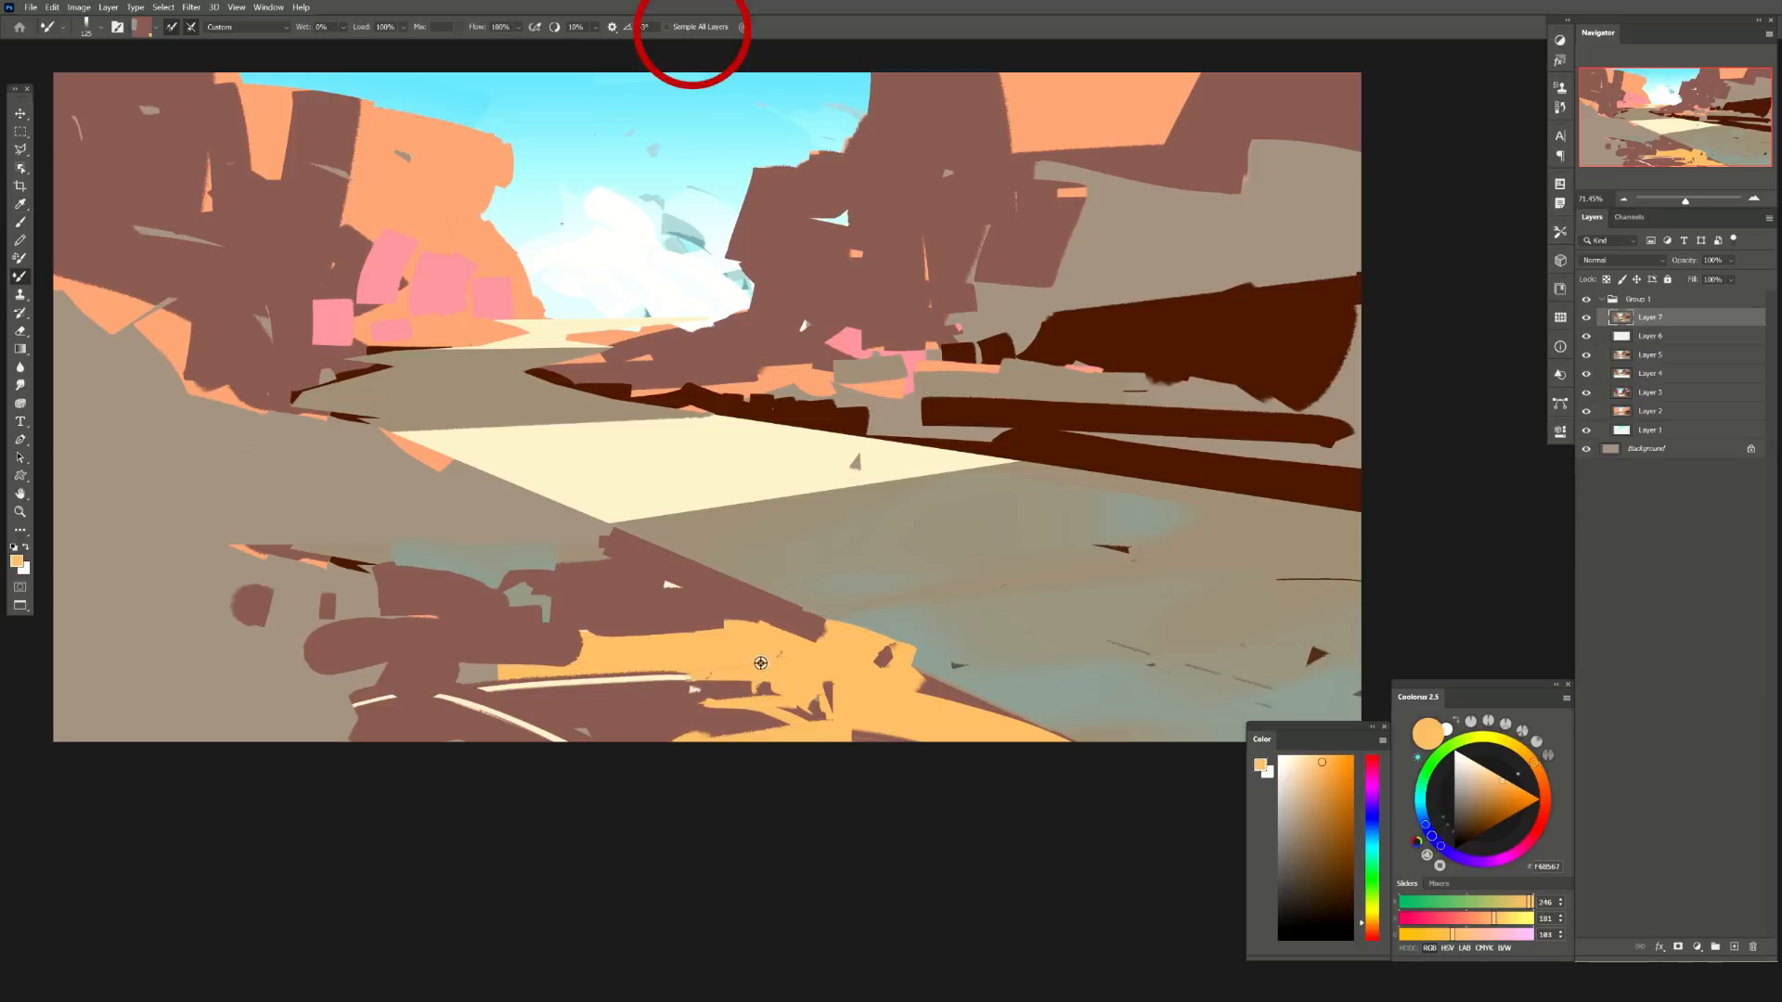
left_click_drag(724, 687, 436, 710)
left_click_drag(733, 733, 409, 735)
- Select the golden ground with Color Range, brush a lighter yellow-orange across it, and deselect
key("alt+s")
key("c")
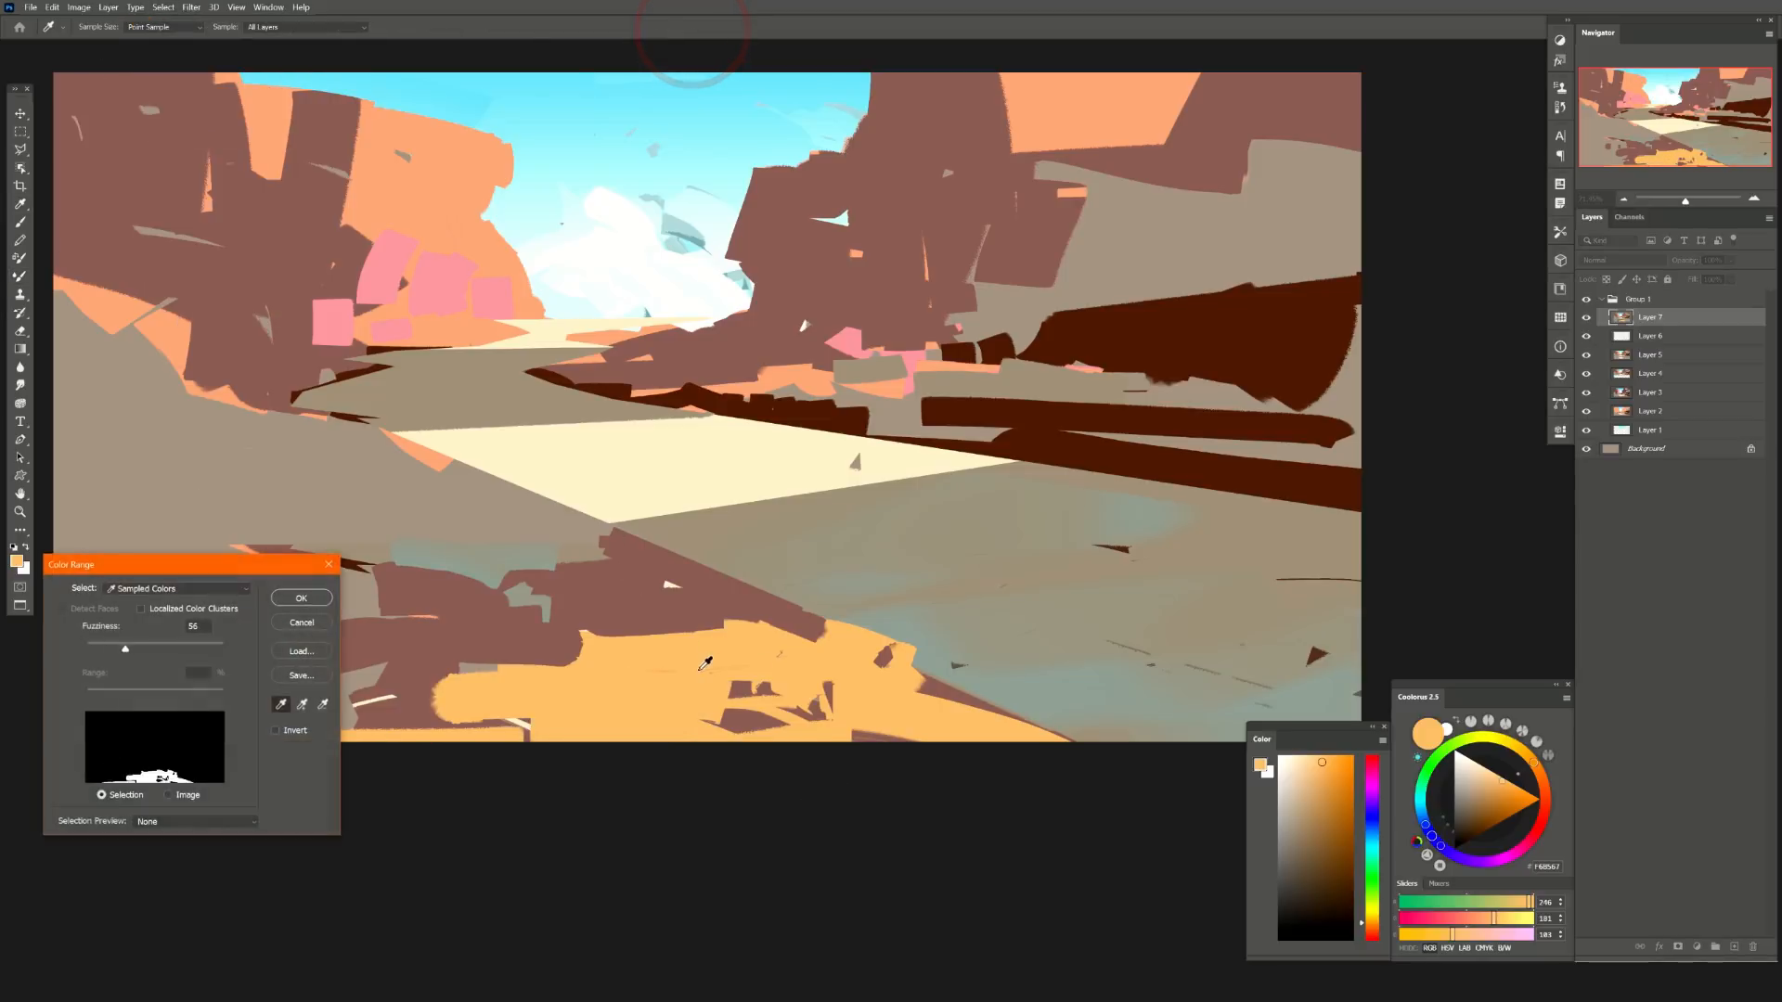
key("Return")
left_click(1490, 766)
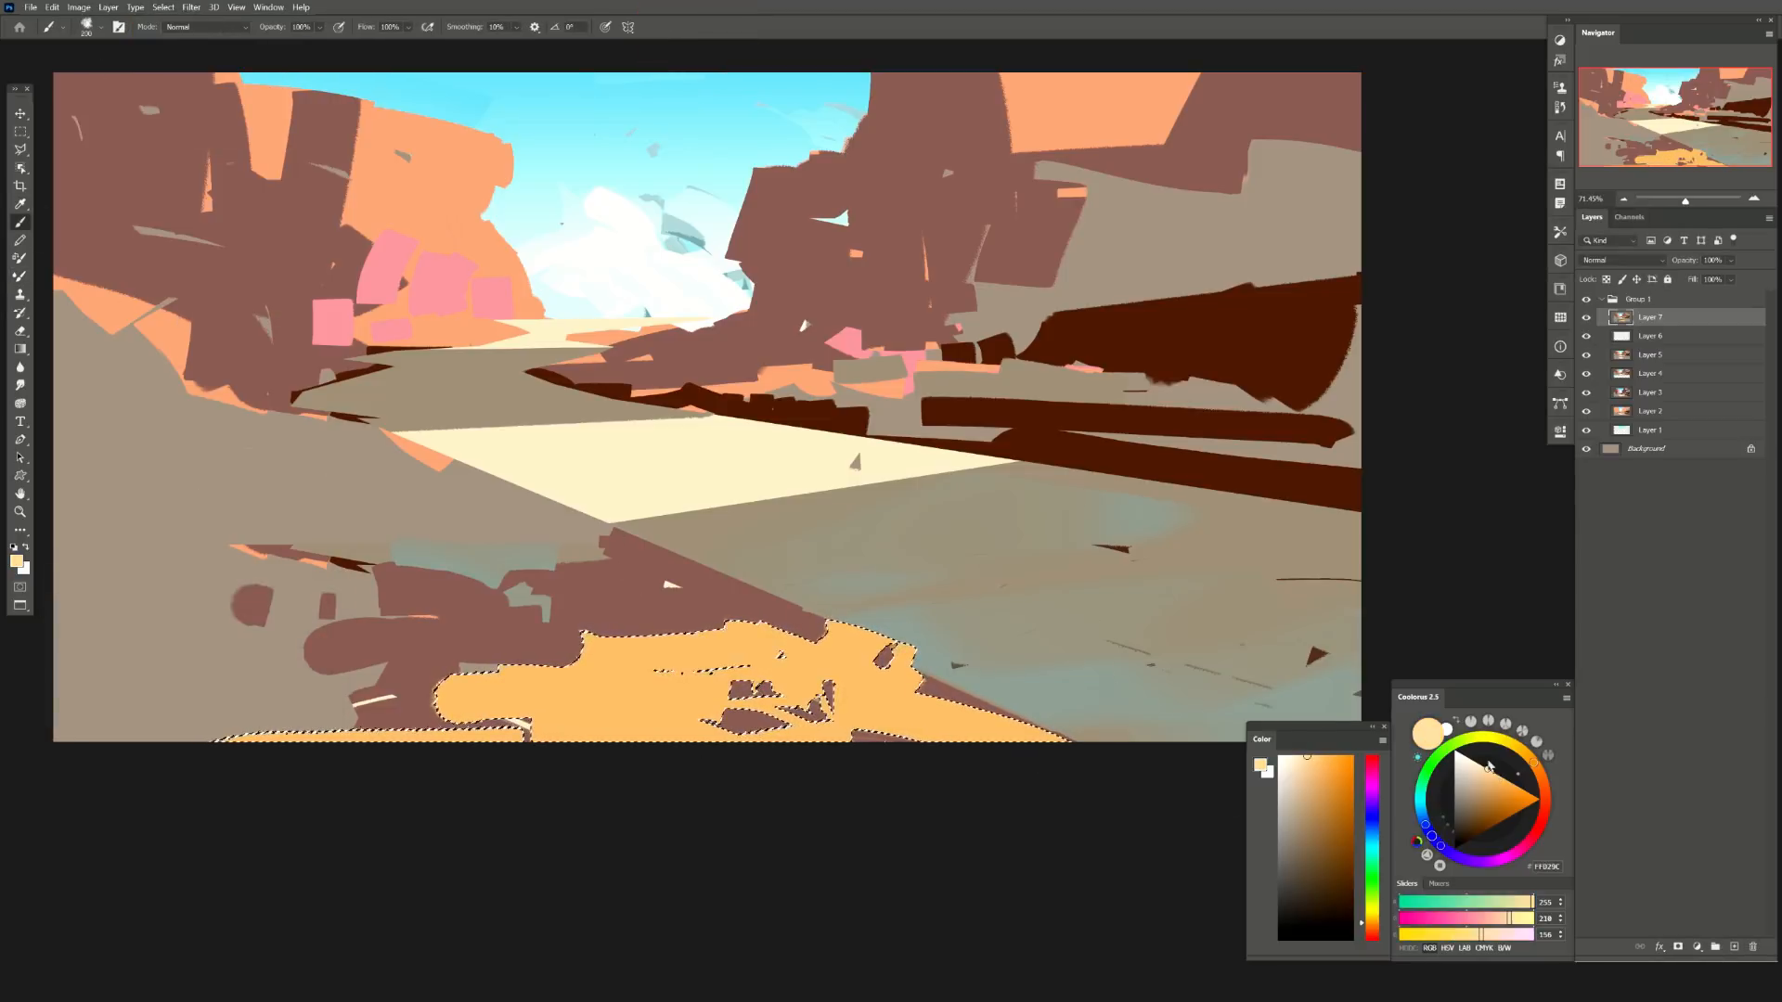
left_click(1497, 774)
left_click_drag(1012, 724, 631, 650)
left_click_drag(780, 654, 575, 650)
left_click_drag(975, 705, 557, 738)
key("ctrl+d")
- Switch to the Mixer Brush and extend the sampled mauve-brown shadow up the foreground bank
left_click(21, 277)
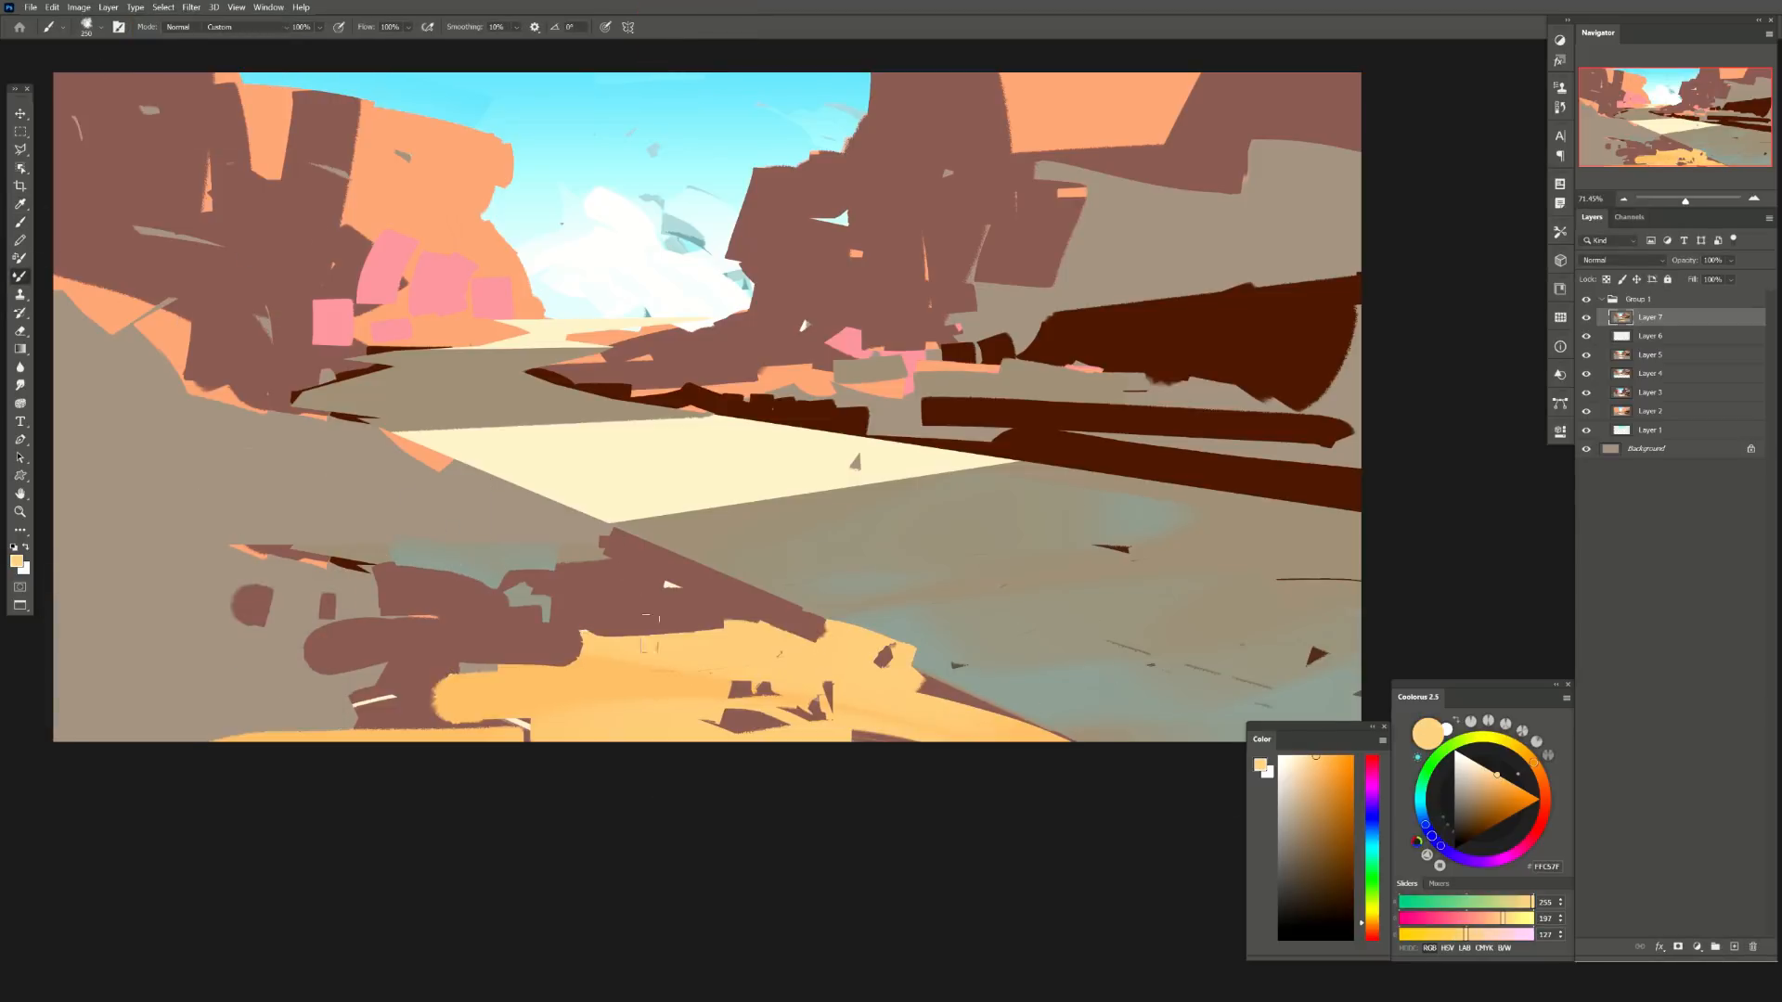
left_click(644, 615, "alt")
mouse_move(599, 559)
left_mouse_down()
mouse_move(315, 569)
mouse_move(497, 528)
left_mouse_up()
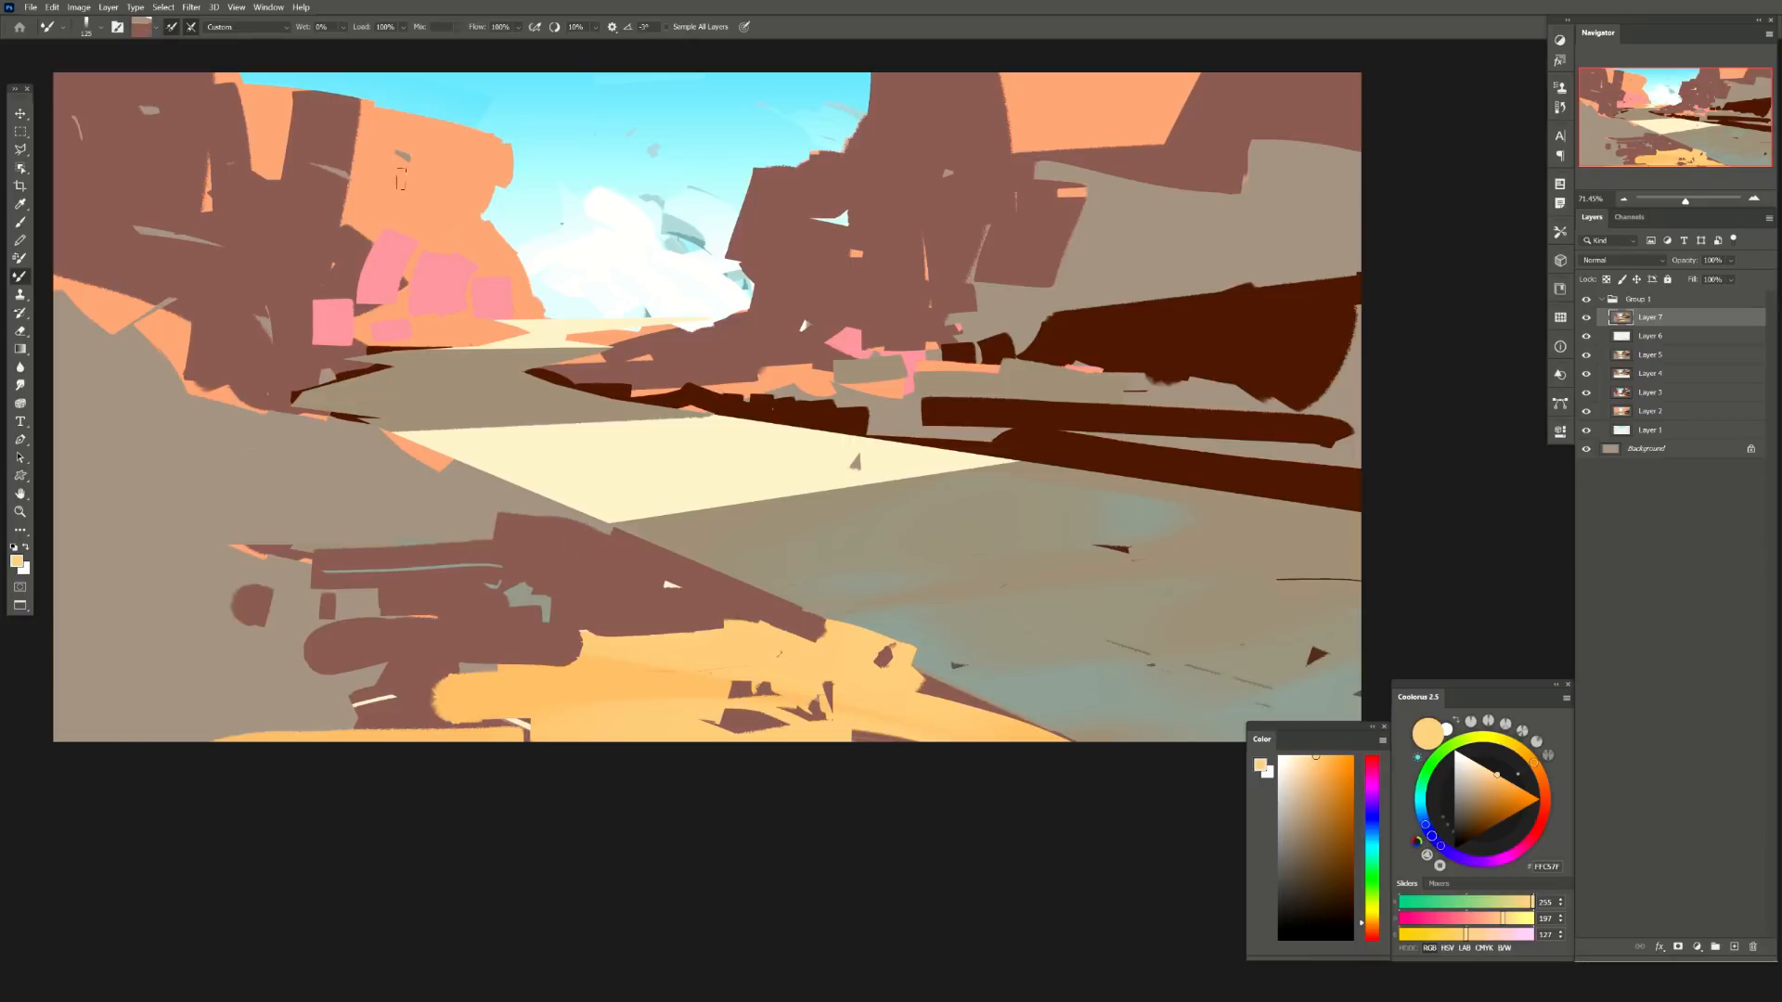
- Sample the cliff's orange and block a sunlit orange top onto the left foreground bank beside the path
left_click(401, 180, "alt")
left_click_drag(501, 457, 394, 501)
left_click_drag(548, 534, 306, 478)
left_click_drag(408, 548, 232, 488)
left_click_drag(376, 445, 162, 413)
left_click_drag(404, 457, 558, 522)
key("bracketright")
key("bracketright")
left_click_drag(302, 509, 469, 533)
left_click_drag(269, 554, 243, 557)
mouse_move(197, 487)
left_mouse_down()
mouse_move(180, 501)
mouse_move(515, 542)
left_mouse_up()
- Sample the dark brown and paint a thin broken shadow band beneath the orange bank
left_click(948, 448, "alt")
key("bracketleft")
key("bracketleft")
key("bracketleft")
key("bracketleft")
left_click(526, 537)
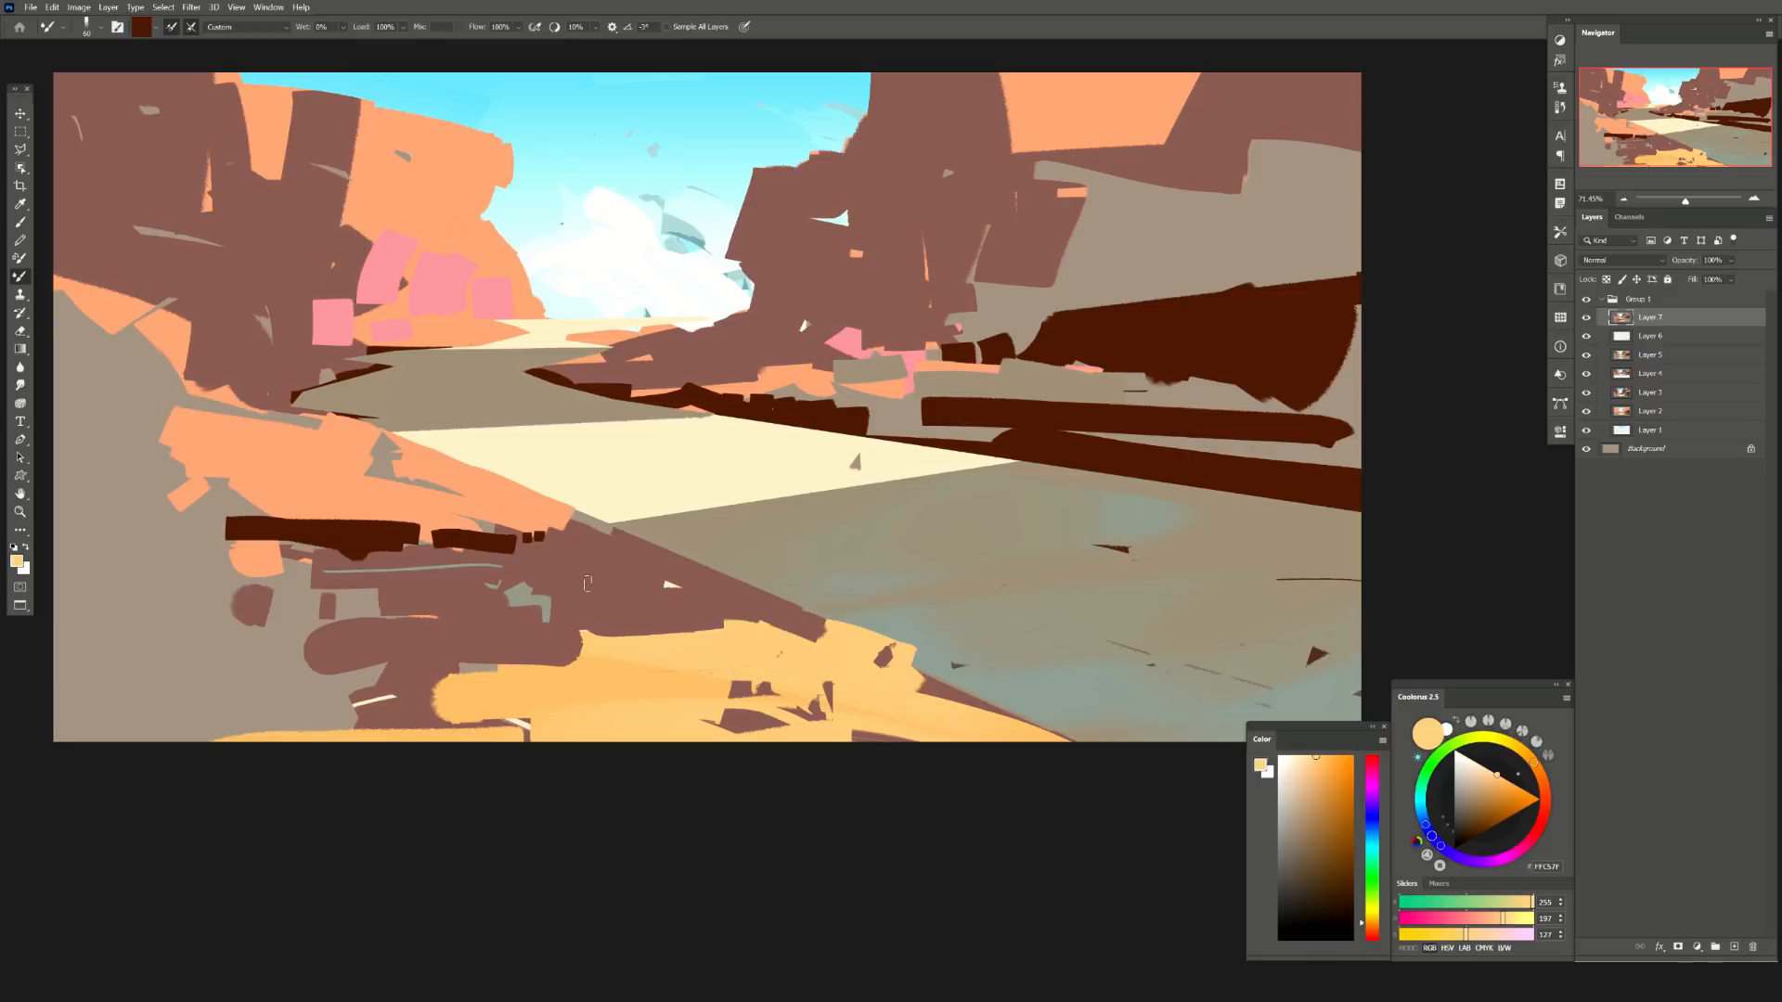
- Extend the right cliff into the sky with sampled mauve-brown, leaving a small sky opening, and undo the last stroke
left_click_drag(540, 267, 548, 323)
key("bracketright")
key("bracketright")
key("bracketright")
left_click(789, 251, "alt")
left_click_drag(785, 223, 785, 136)
mouse_move(770, 135)
left_mouse_down()
mouse_move(806, 230)
mouse_move(750, 139)
left_mouse_up()
left_click_drag(752, 258, 732, 139)
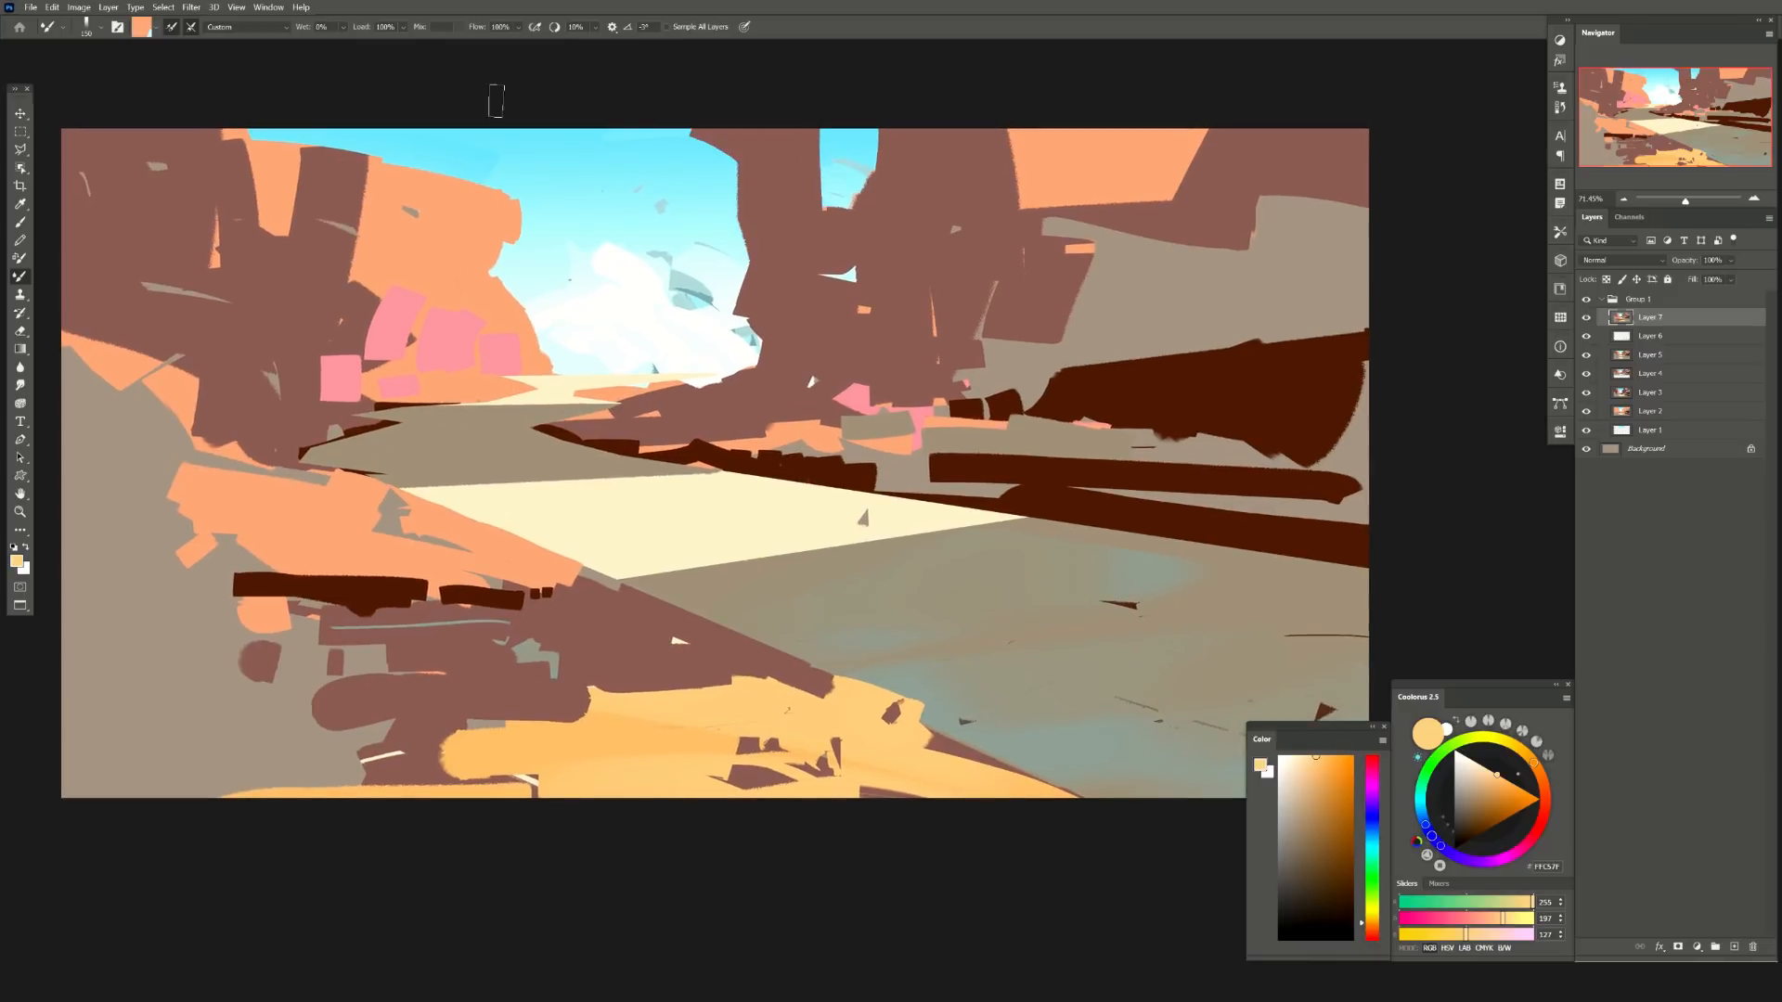
key("ctrl+z")
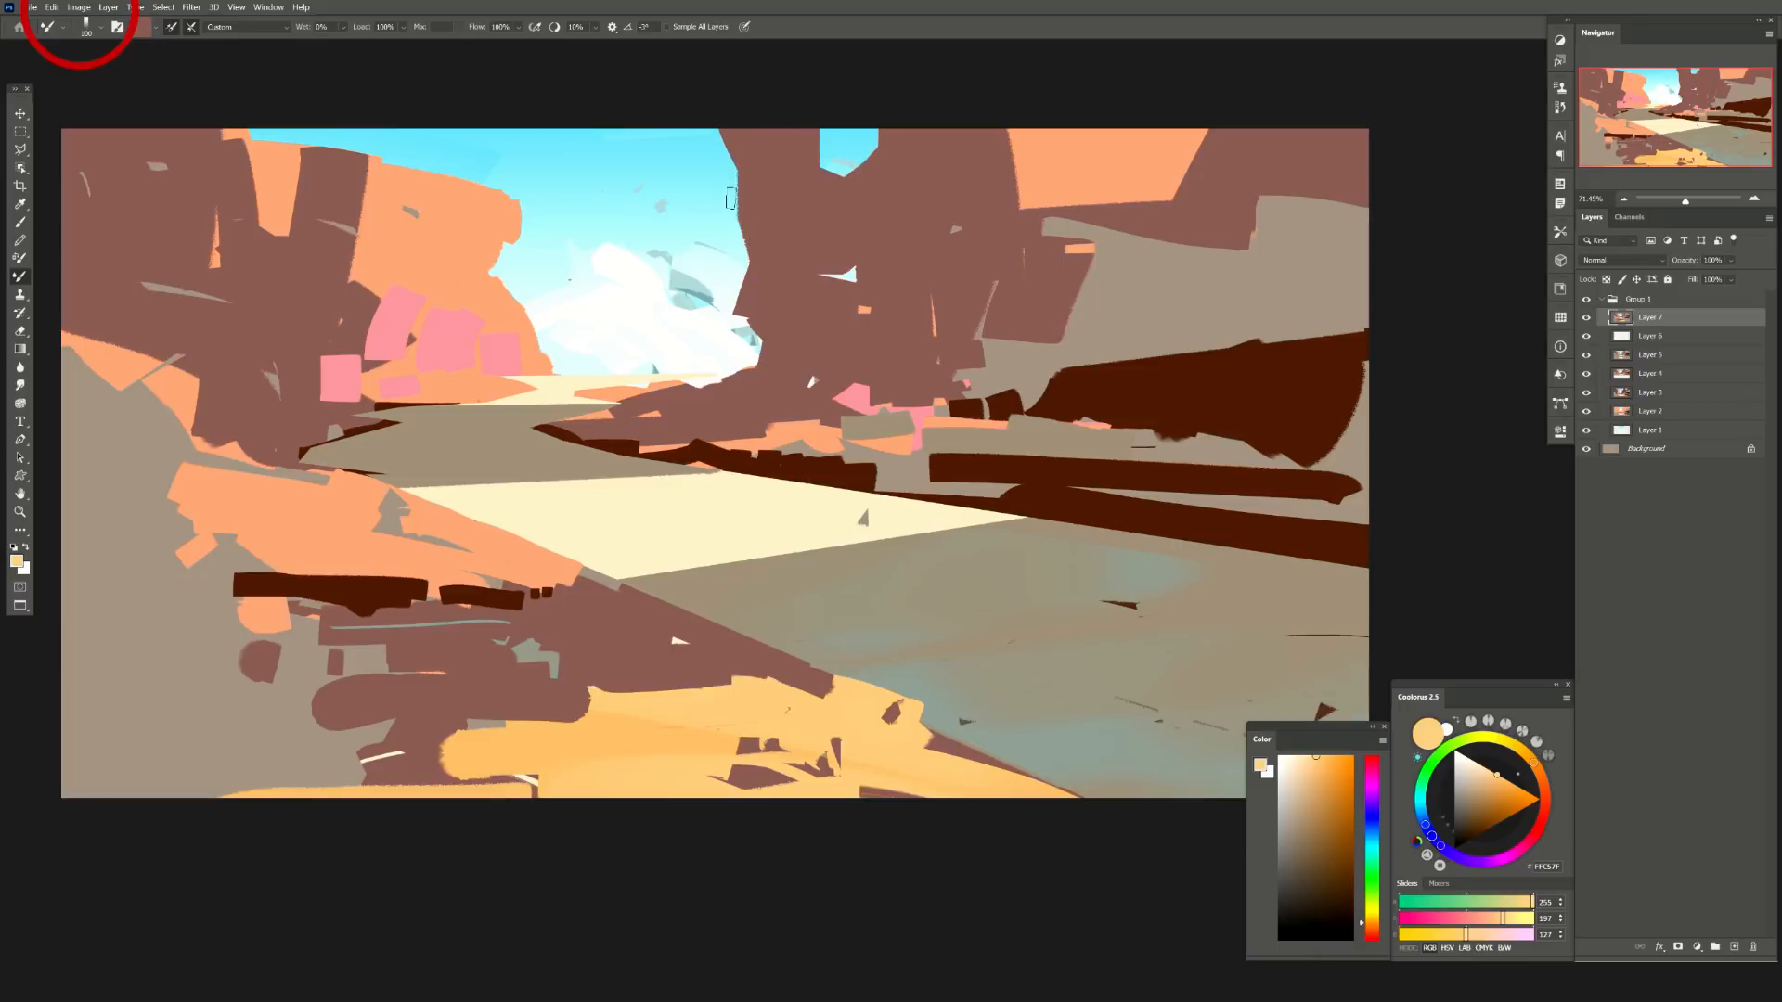
- Flip the painting horizontally and add dark brown accent strokes to the mauve foreground below the orange bank
key("bracketleft")
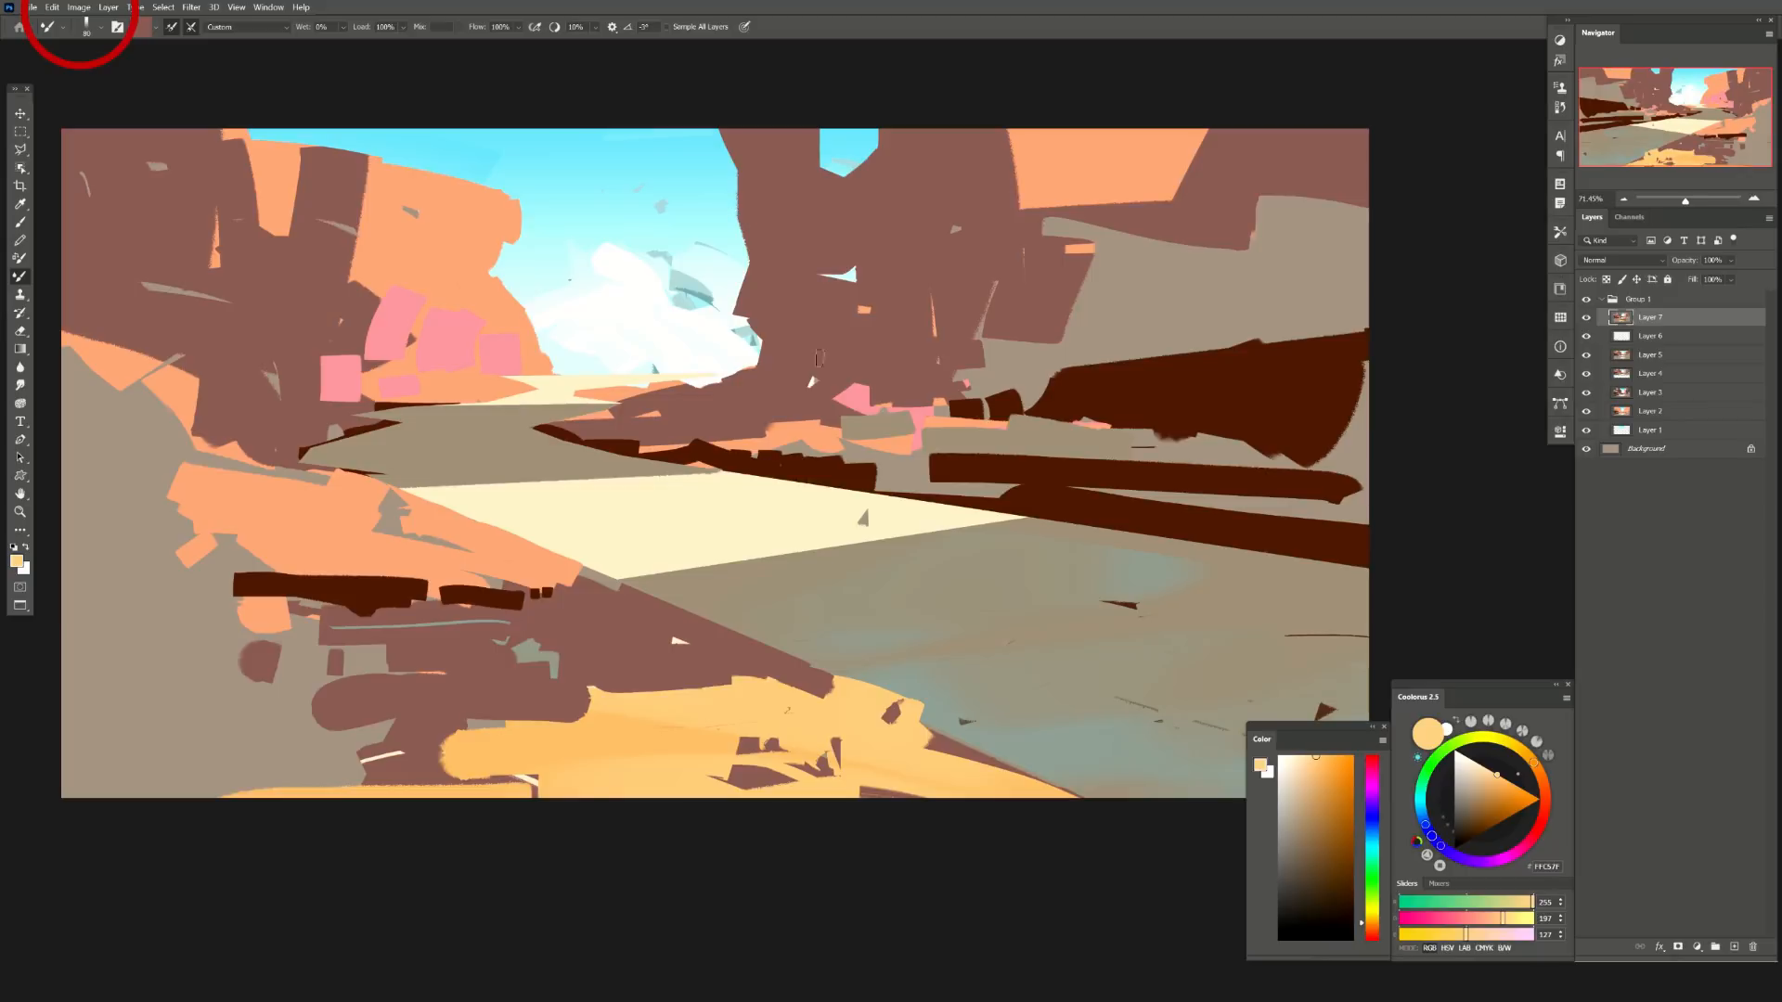
left_click_drag(913, 433, 899, 422)
key("ctrl+shift+h")
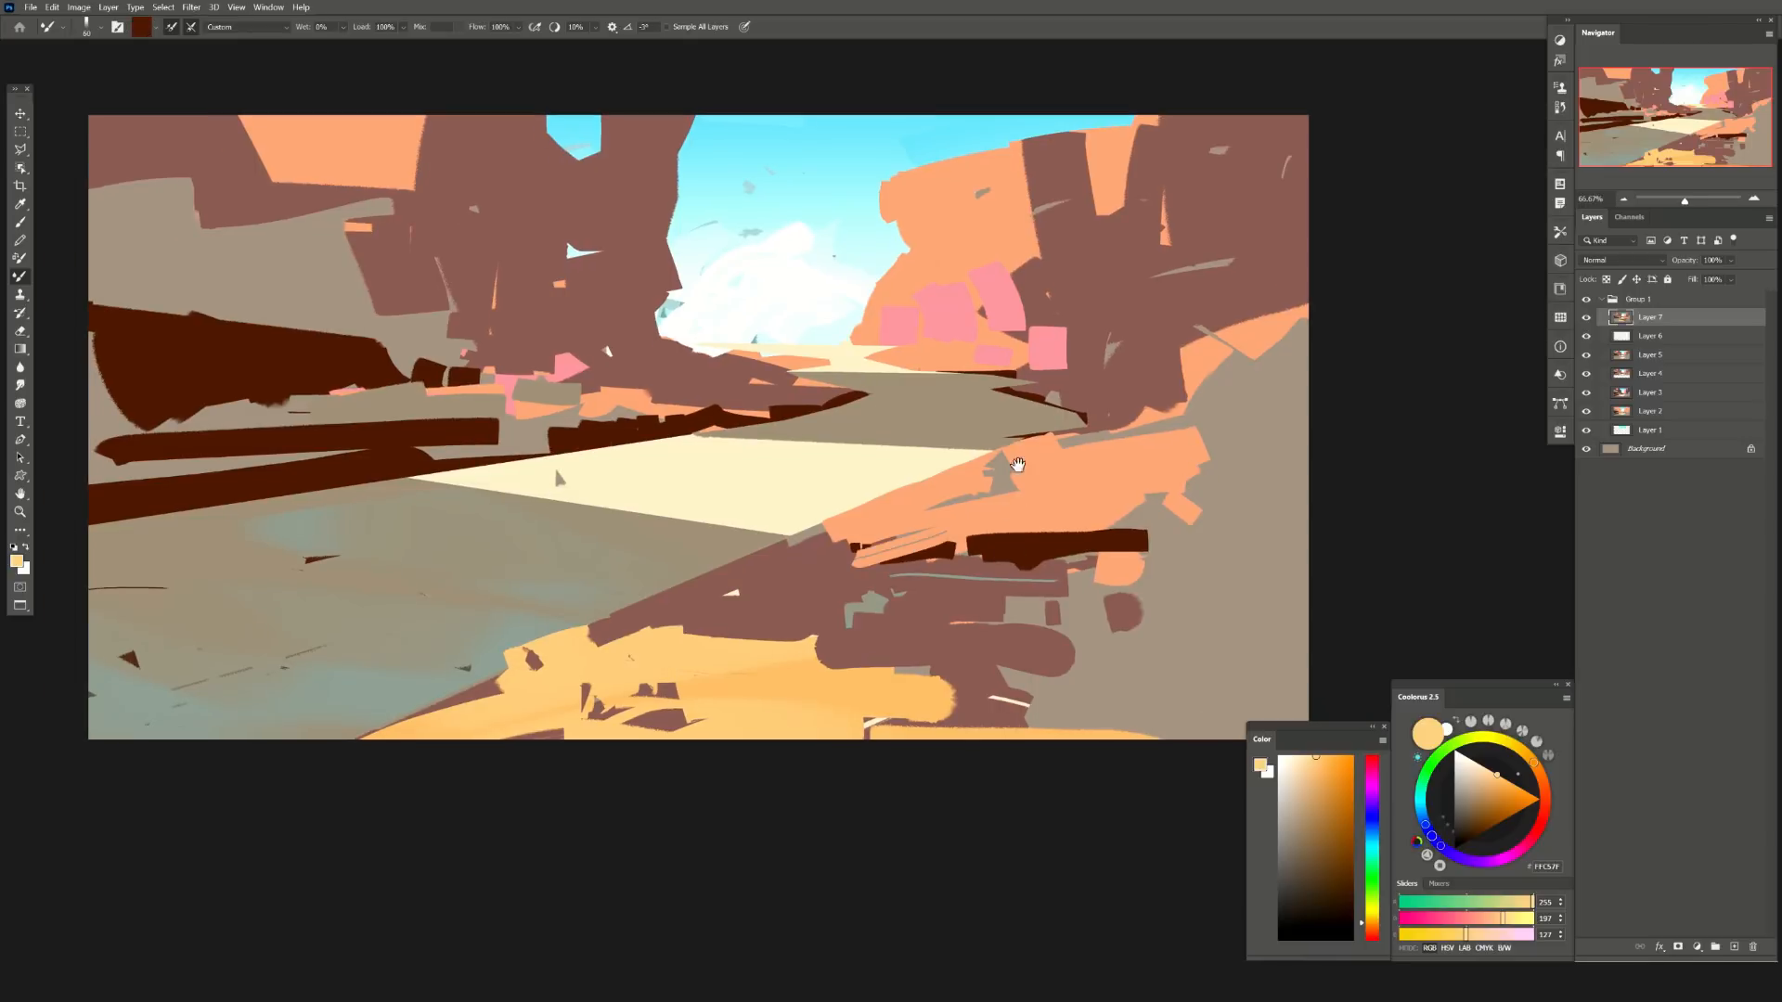
left_click_drag(1018, 464, 1018, 451)
key("bracketright")
left_click_drag(1001, 606, 977, 654)
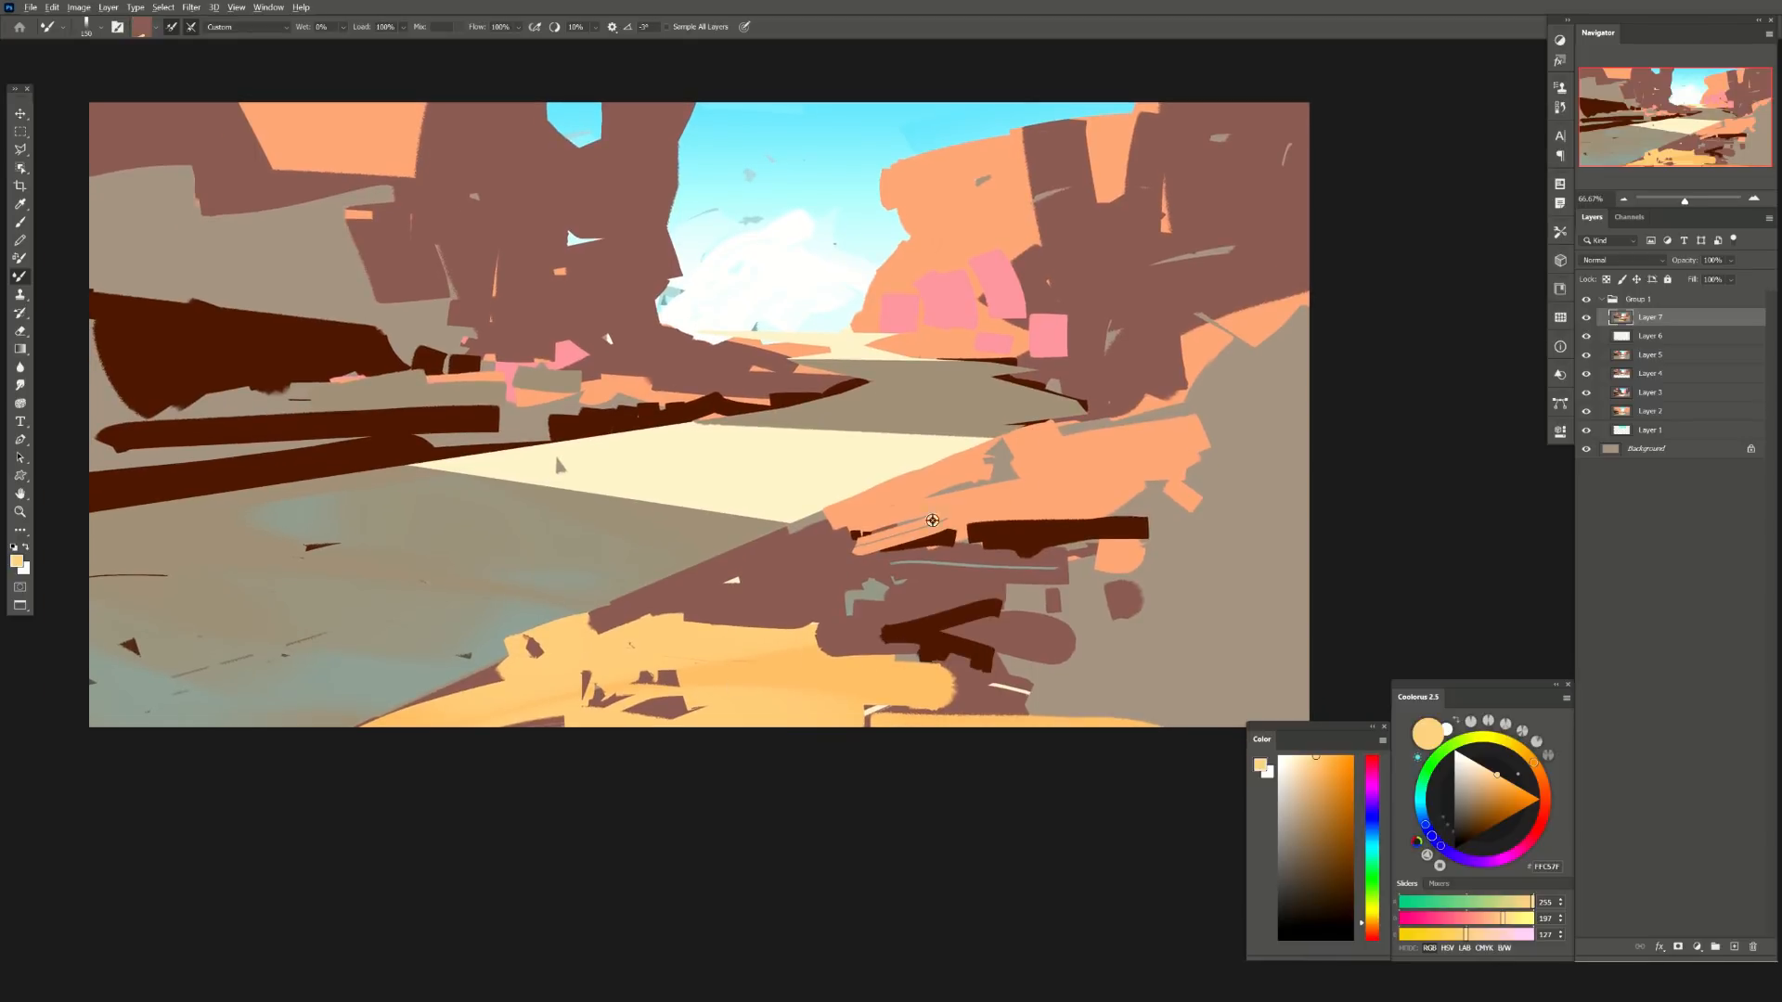
- Layer small golden and pale yellow highlight strokes over the orange bank beside the path
key("bracketleft")
key("bracketleft")
key("bracketleft")
key("bracketleft")
mouse_move(993, 450)
left_mouse_down()
mouse_move(888, 509)
mouse_move(1082, 476)
left_mouse_up()
left_click_drag(1002, 451, 1118, 443)
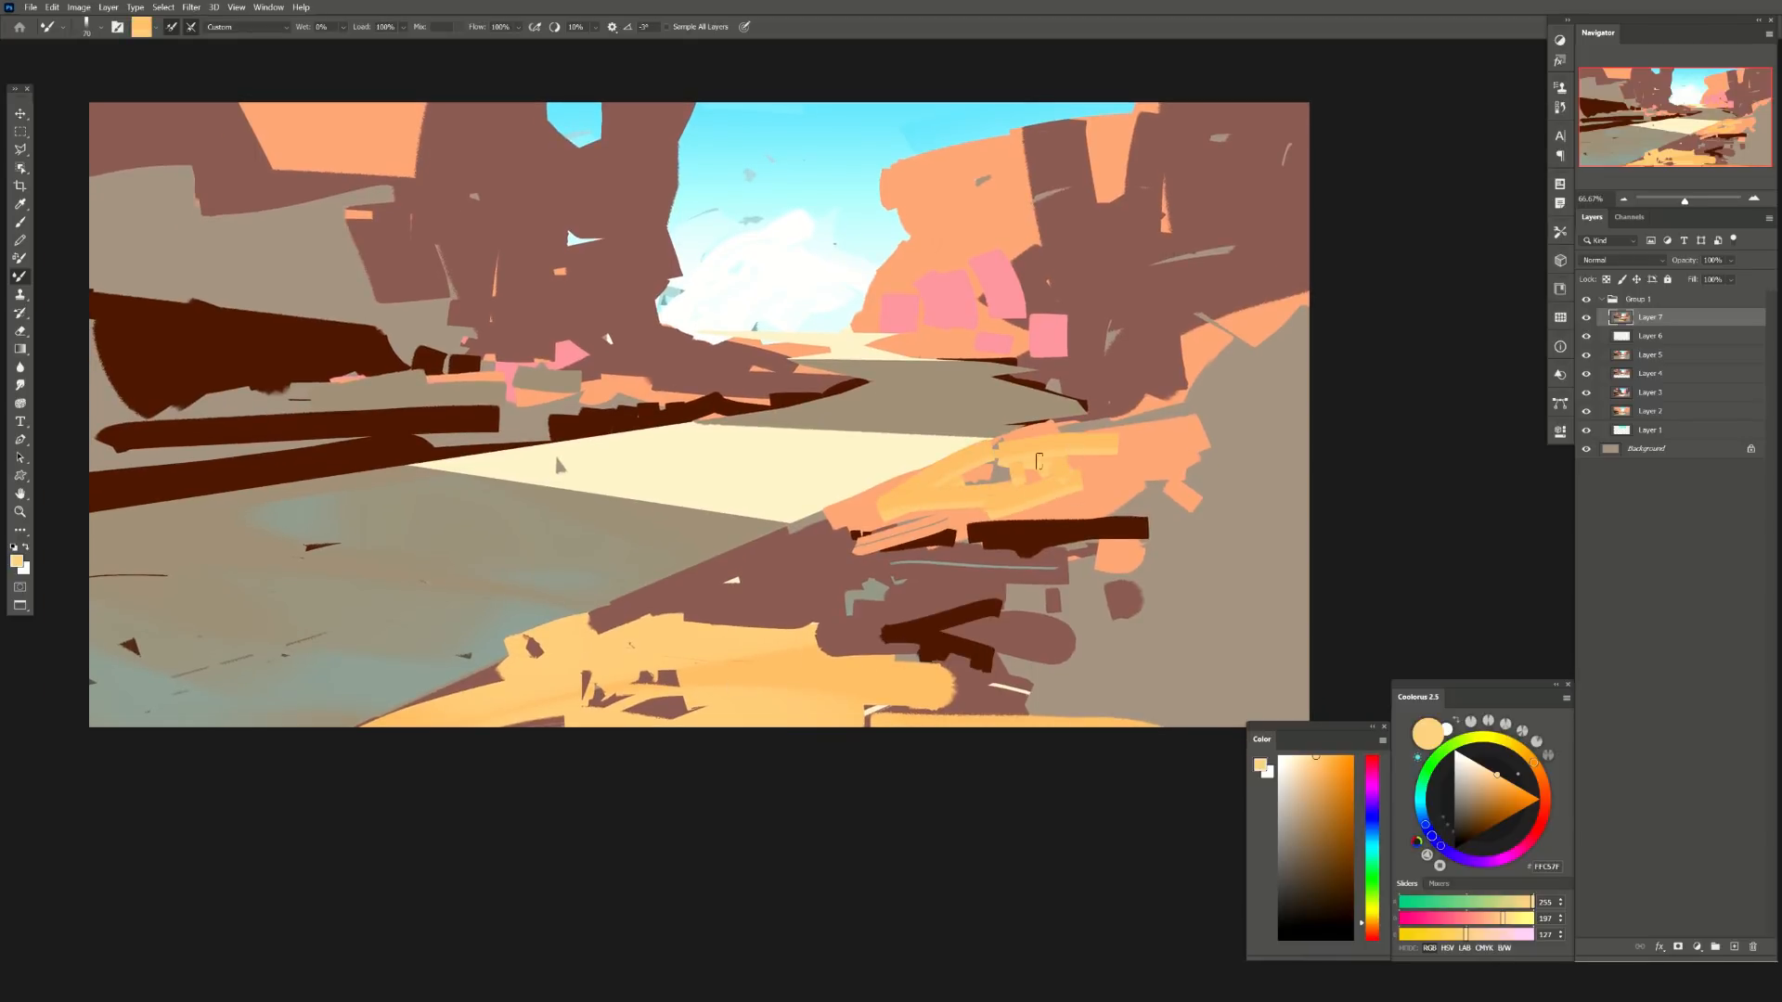
left_click(1485, 768)
mouse_move(984, 459)
left_mouse_down()
mouse_move(1141, 429)
mouse_move(1196, 439)
mouse_move(956, 469)
mouse_move(863, 520)
mouse_move(1194, 488)
left_mouse_up()
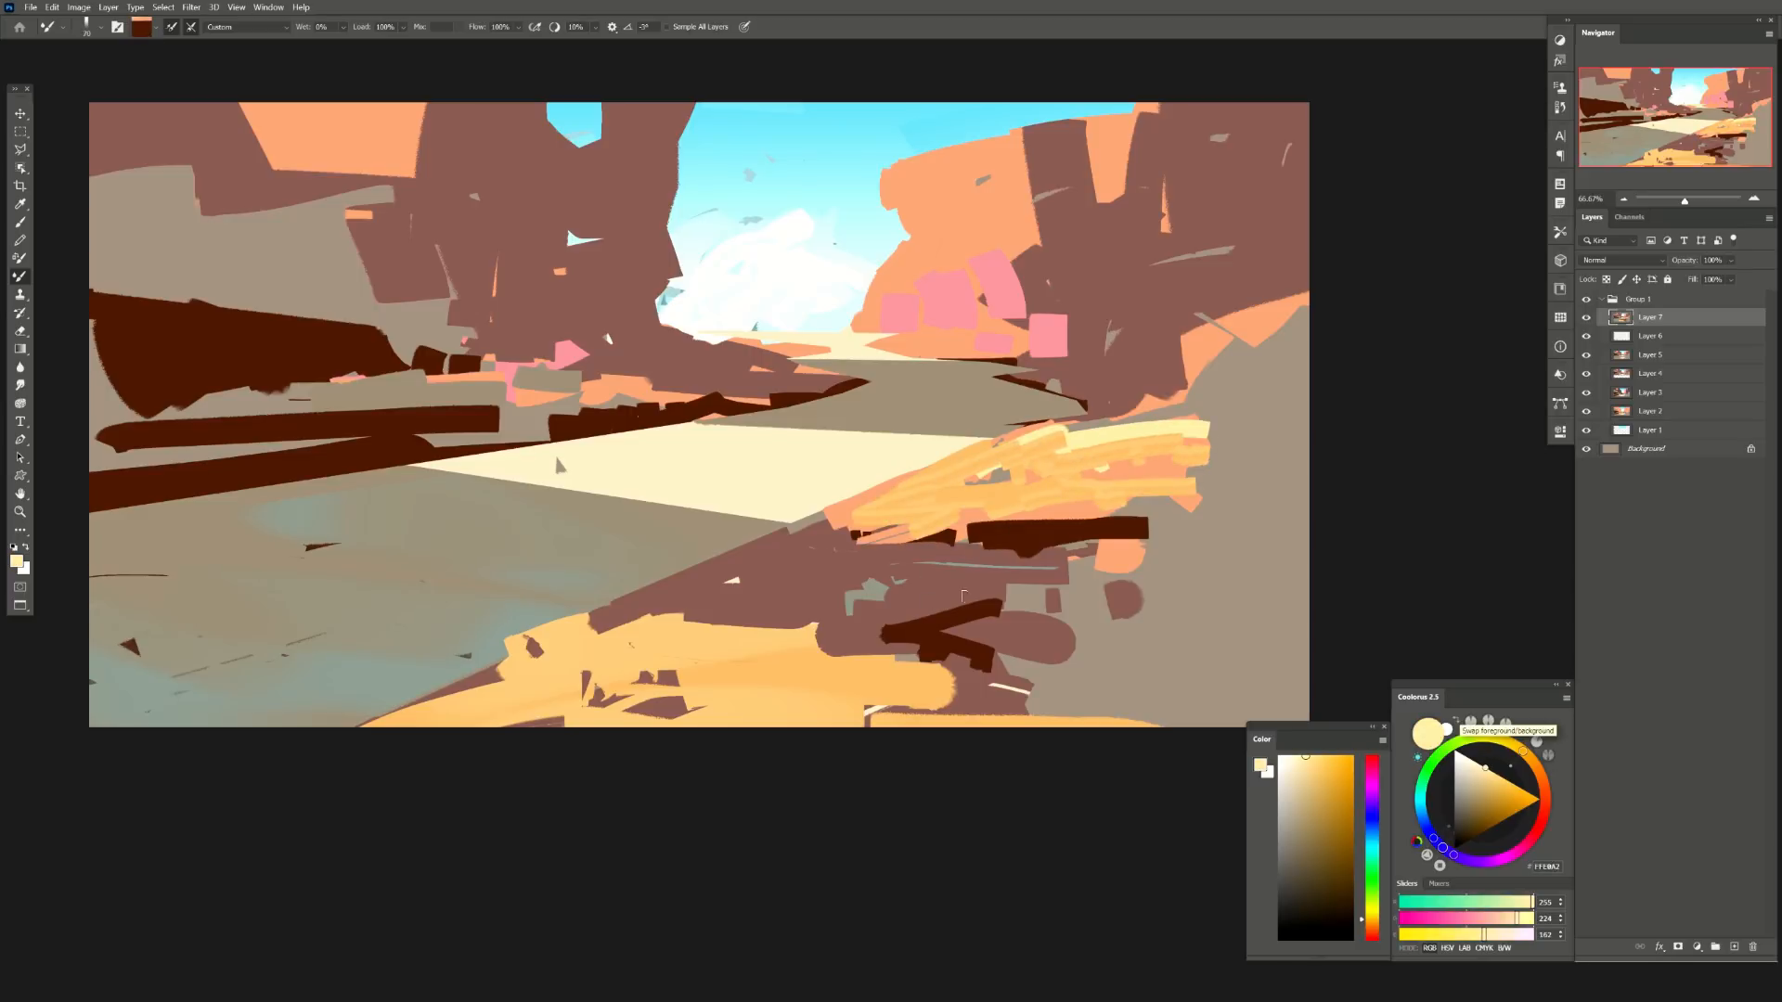
- Repaint the foreground below the bank with broad mauve-brown strokes, covering most of the dark accents and part of the golden ground
left_click(946, 604, "alt")
mouse_move(947, 604)
left_mouse_down()
mouse_move(1049, 669)
mouse_move(742, 715)
mouse_move(1044, 655)
mouse_move(1299, 631)
mouse_move(1128, 692)
left_mouse_up()
left_click(1044, 655, "alt")
key("bracketright")
key("bracketright")
key("bracketright")
mouse_move(1128, 692)
left_mouse_down()
mouse_move(1295, 682)
mouse_move(1058, 715)
left_mouse_up()
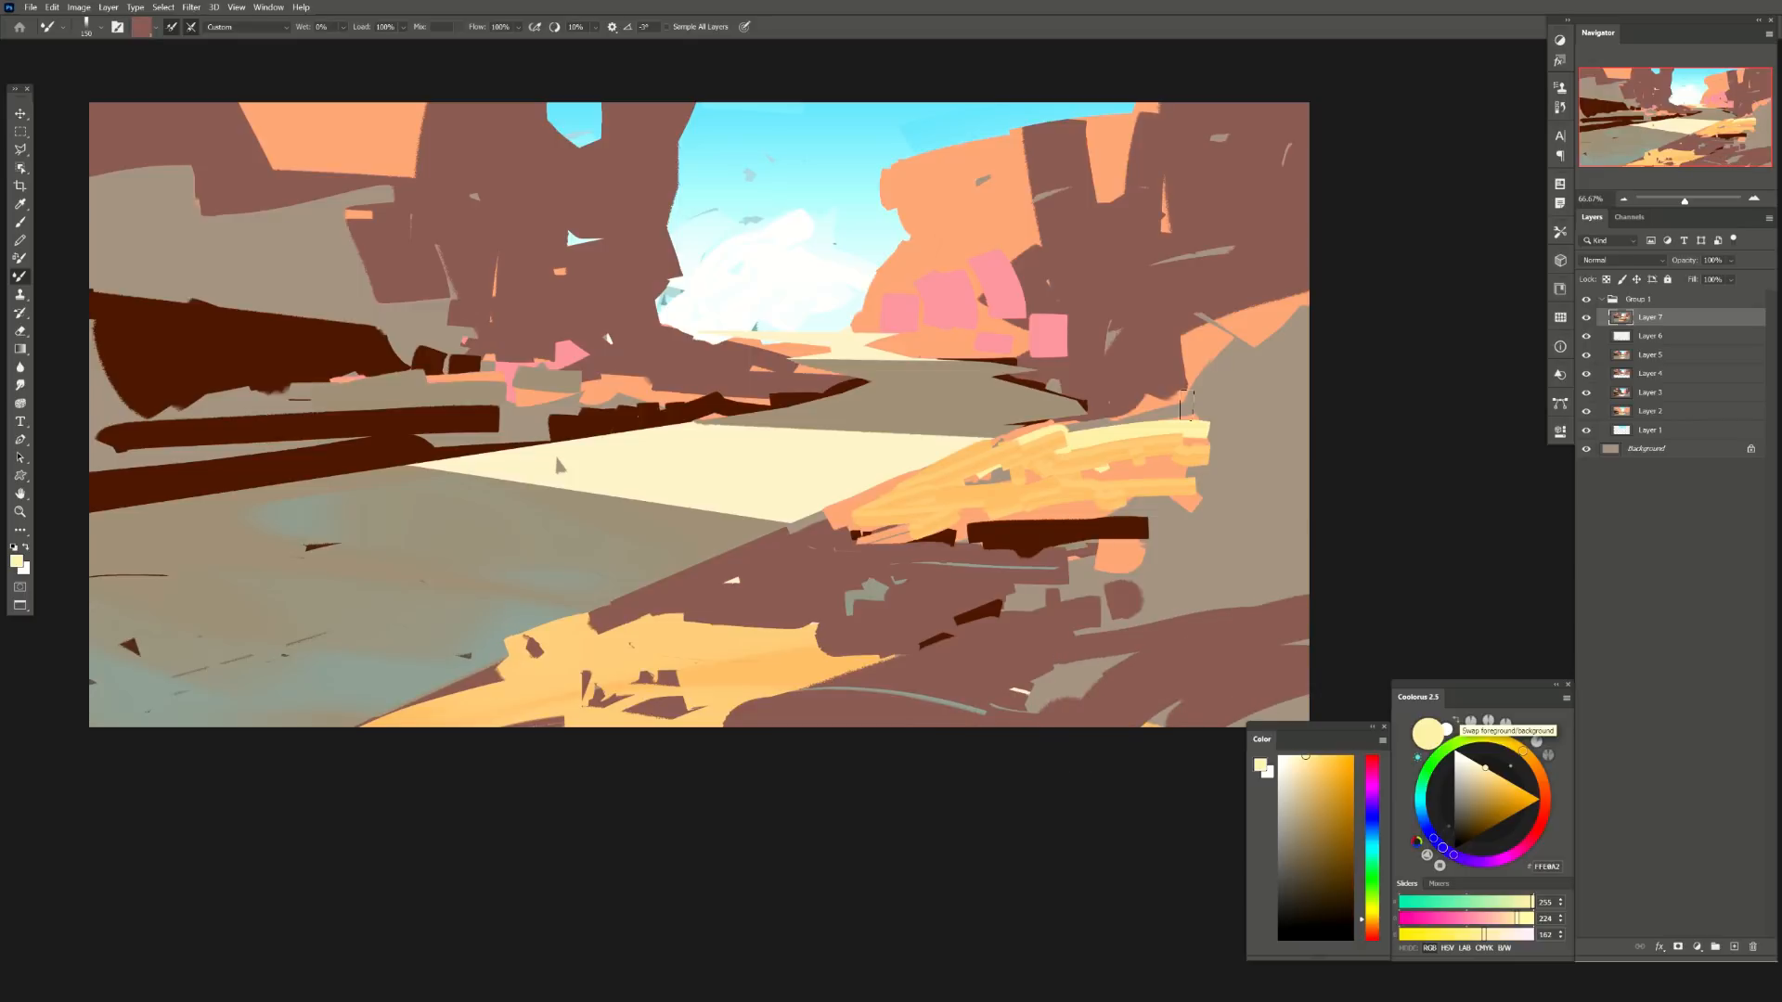
- Fill most of the grey ground on the right bank with mauve-brown, and cut a mauve stroke into the golden patch
left_click(1162, 654, "alt")
left_click_drag(1128, 663, 965, 707)
key("bracketleft")
left_click_drag(1031, 641, 1197, 529)
left_click_drag(1104, 614, 1299, 547)
mouse_move(1198, 599)
left_mouse_down()
mouse_move(1299, 473)
mouse_move(1156, 534)
left_mouse_up()
left_click_drag(1299, 510, 1229, 464)
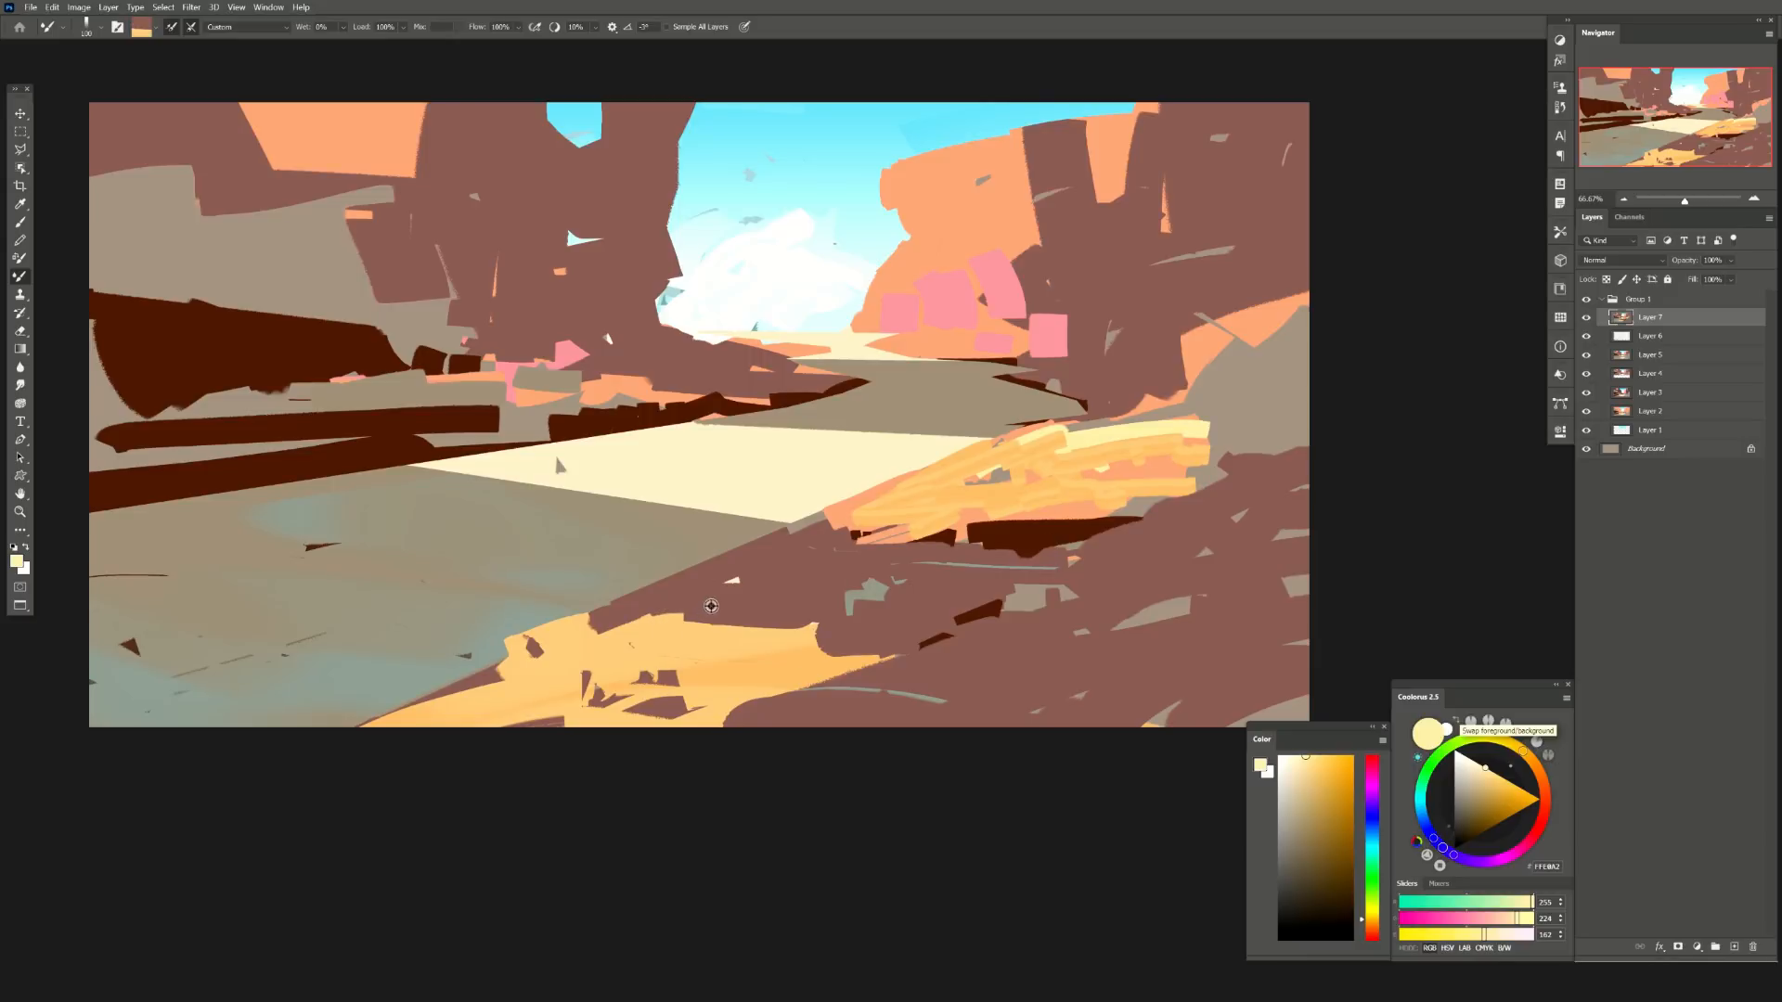
key("bracketright")
left_click_drag(701, 616, 557, 691)
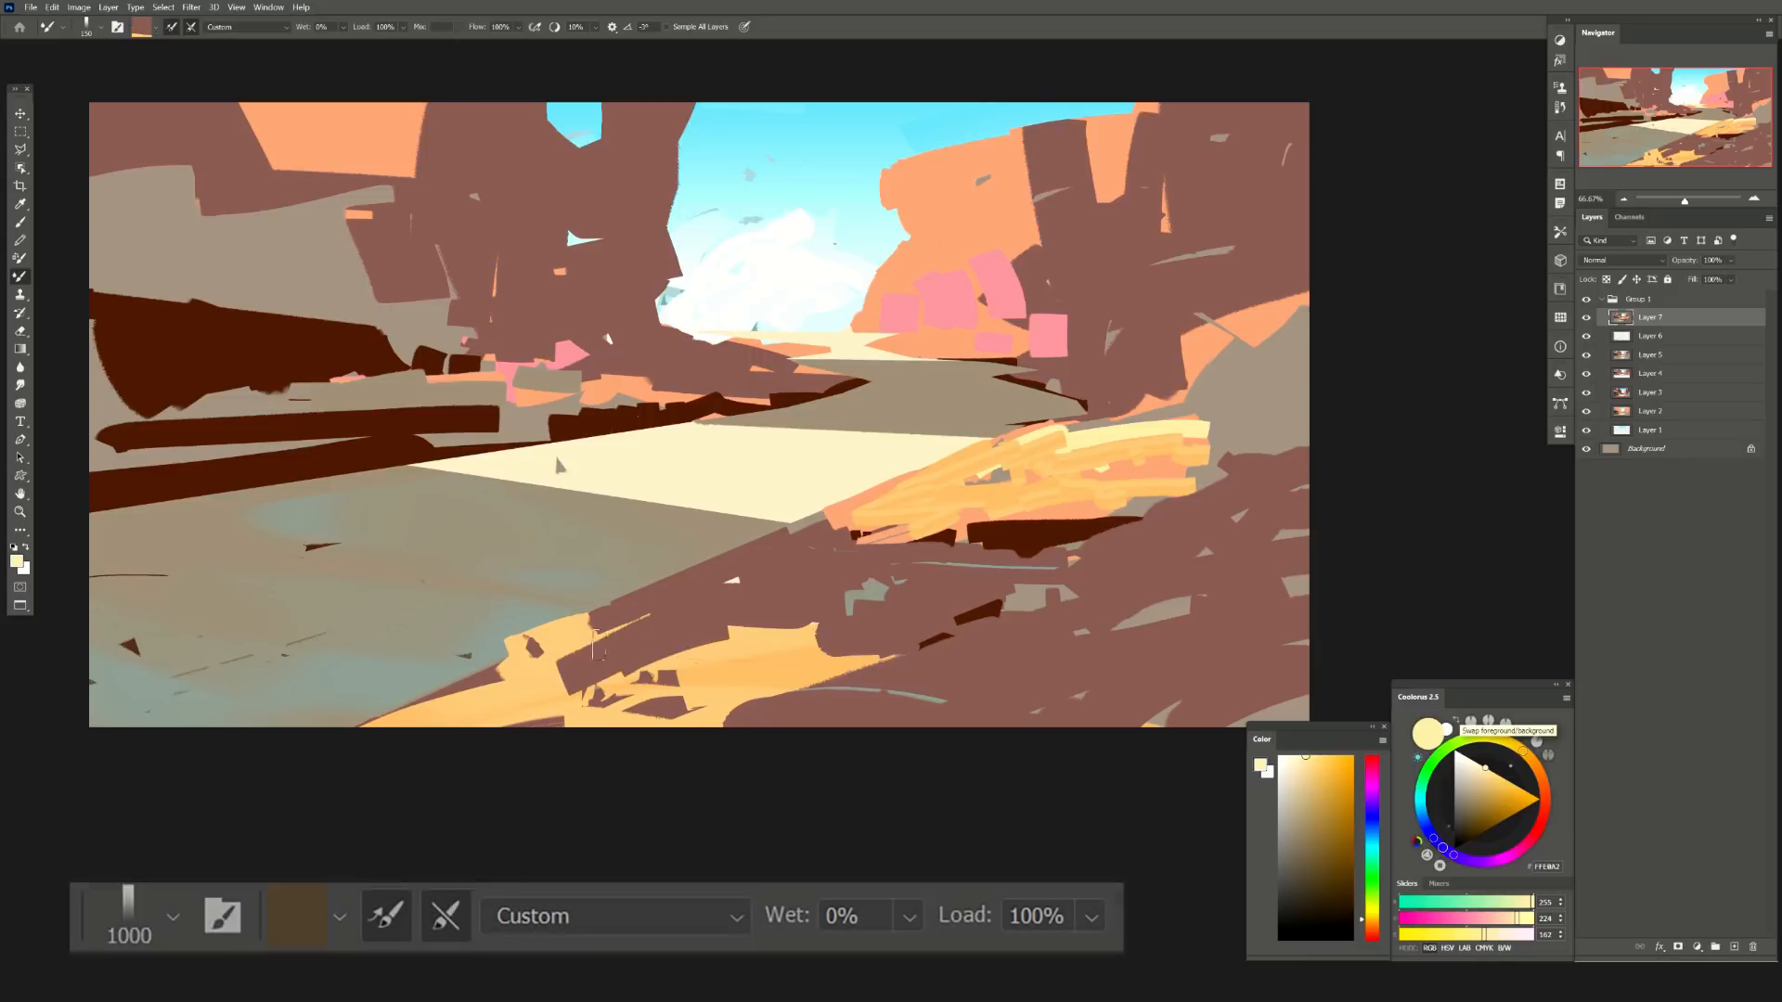
- Cover most of the golden foreground patch with mauve-brown strokes, leaving small golden fragments
left_click_drag(594, 631, 427, 719)
left_click_drag(617, 733, 529, 692)
left_click_drag(822, 624, 640, 714)
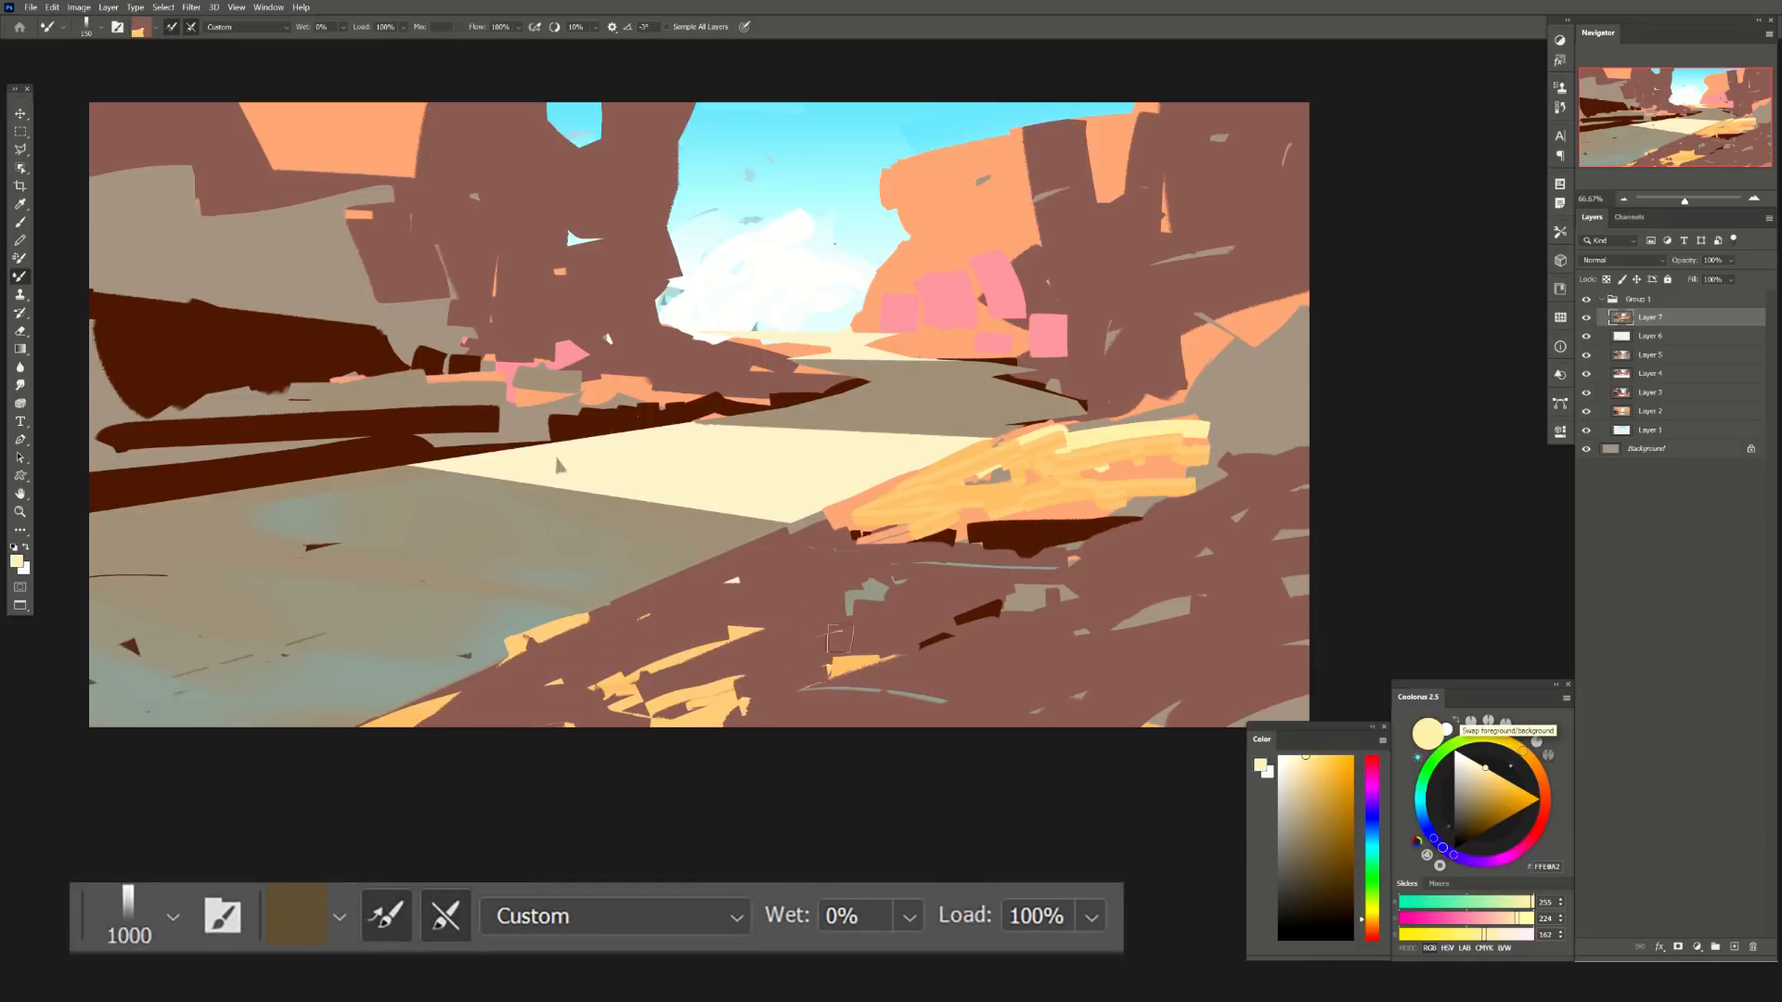
left_click_drag(751, 678, 641, 728)
- Make a polygonal selection from the middle of the orange bank down across the foreground to the painting's lower edge
key("l")
left_click_drag(952, 527, 940, 509)
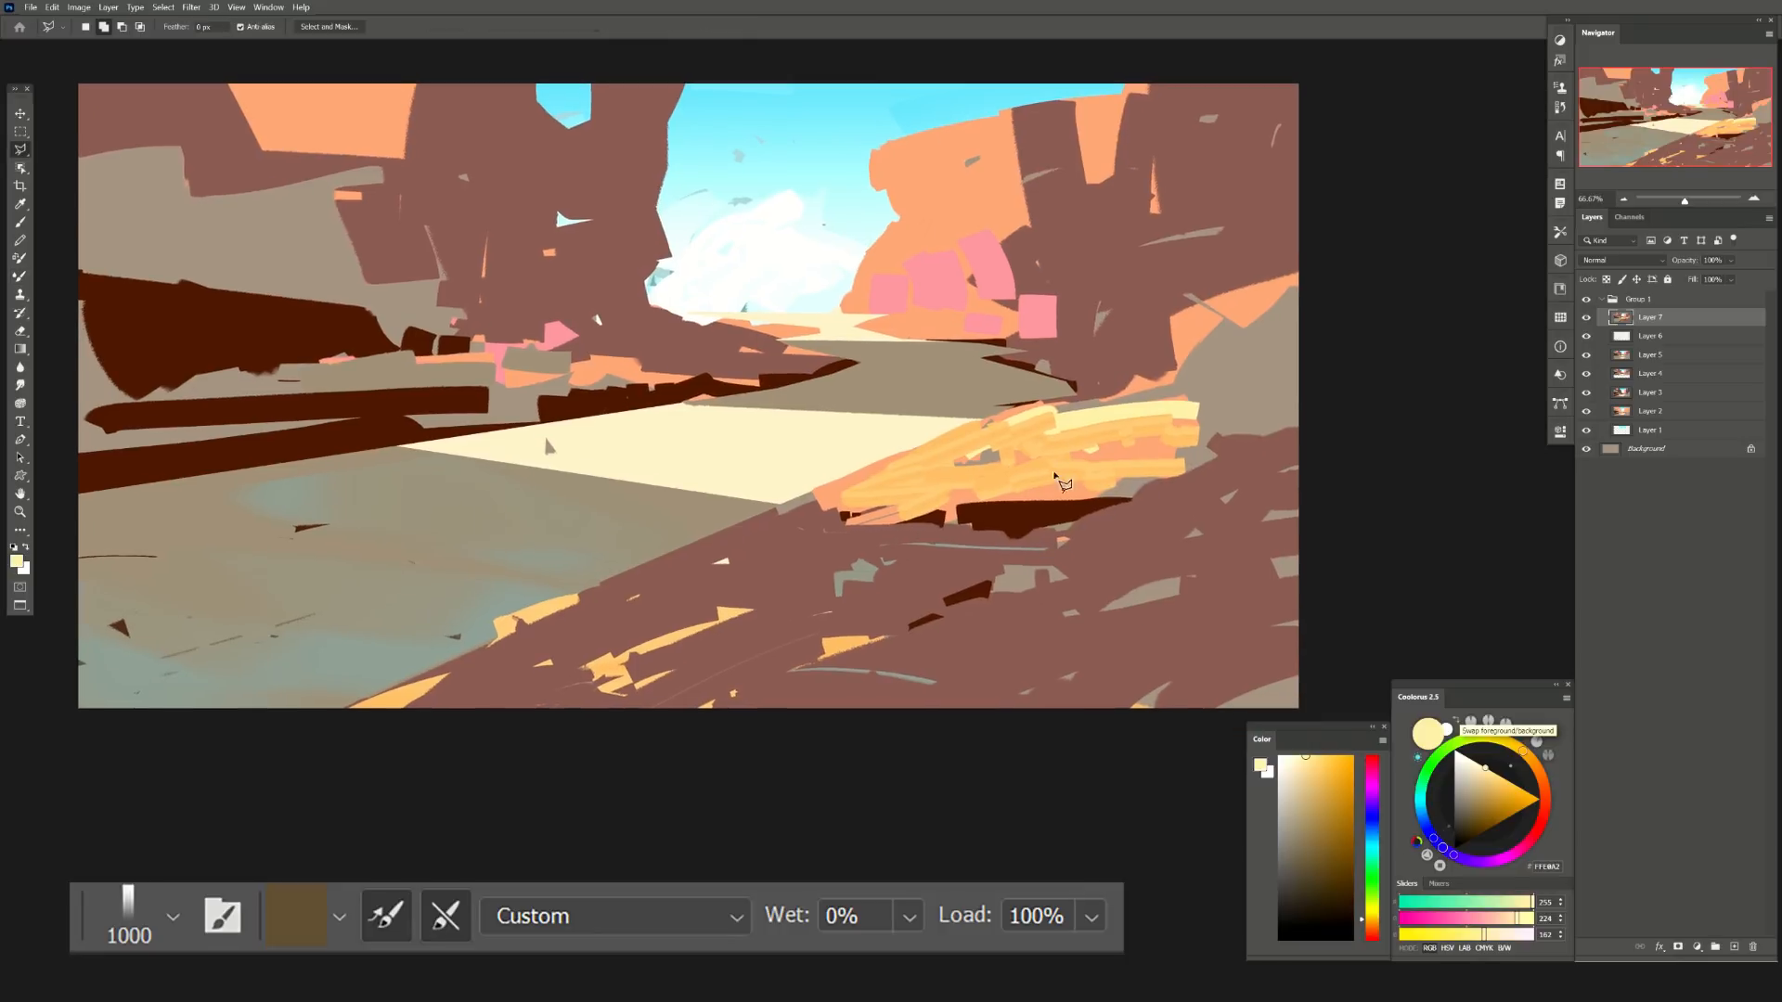
left_click(1027, 414)
left_click(1198, 436)
left_click(1120, 476)
left_click(1154, 491)
left_click(937, 764)
left_click(510, 764)
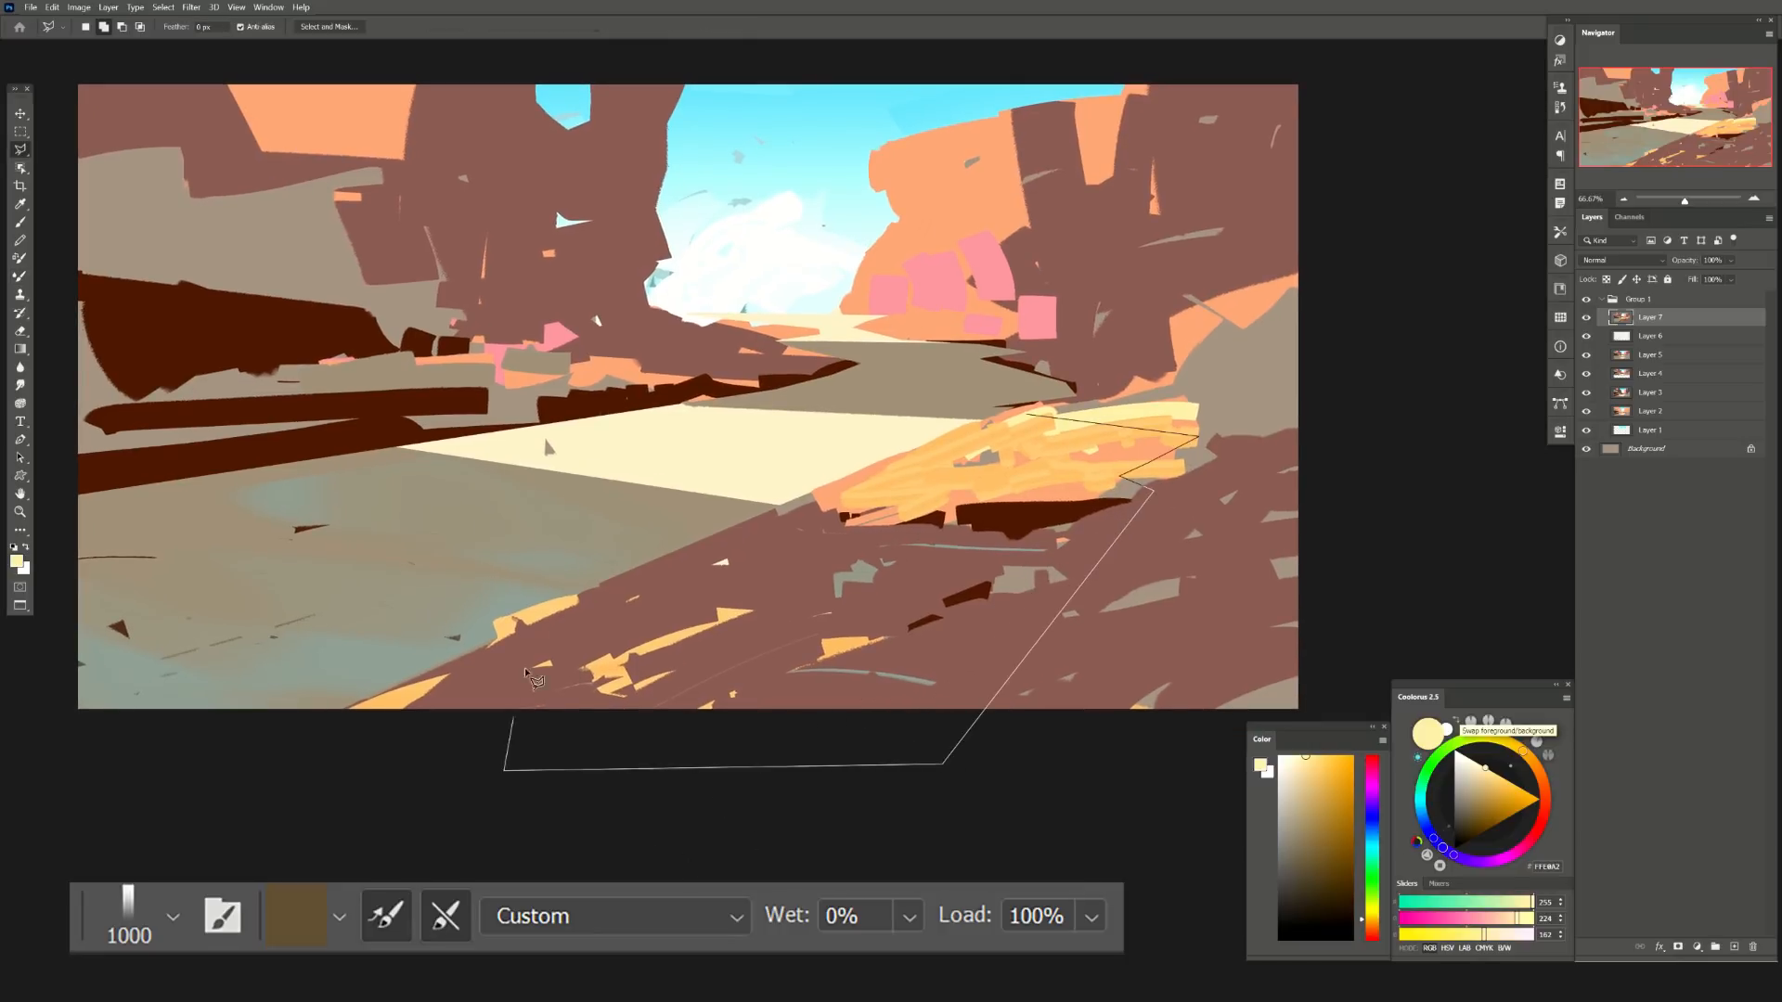
left_click(543, 640)
left_click(854, 430)
left_click(1027, 414)
- Paint dark brown shadow shapes along the selection's diagonal edge in the foreground, and deselect
key("b")
key("bracketright")
key("bracketright")
key("bracketright")
left_click_drag(1149, 506, 1031, 539)
left_click_drag(1100, 570, 1046, 570)
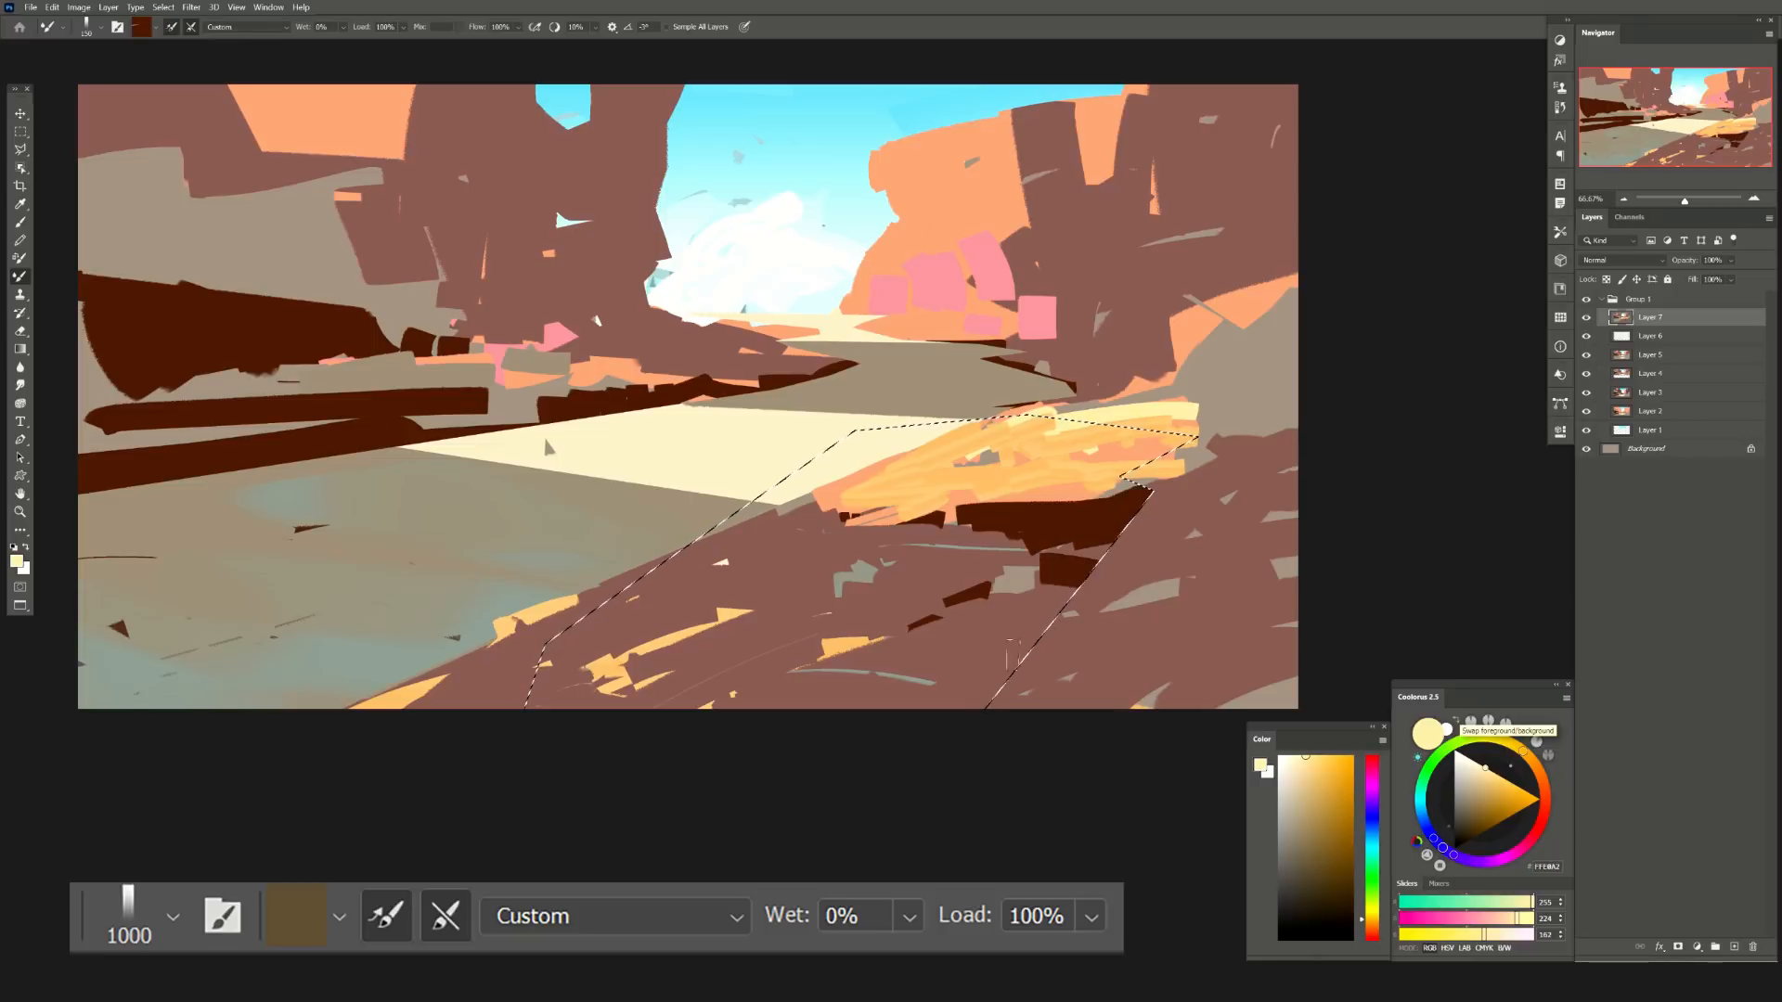
left_click_drag(1038, 652, 824, 738)
key("ctrl+d")
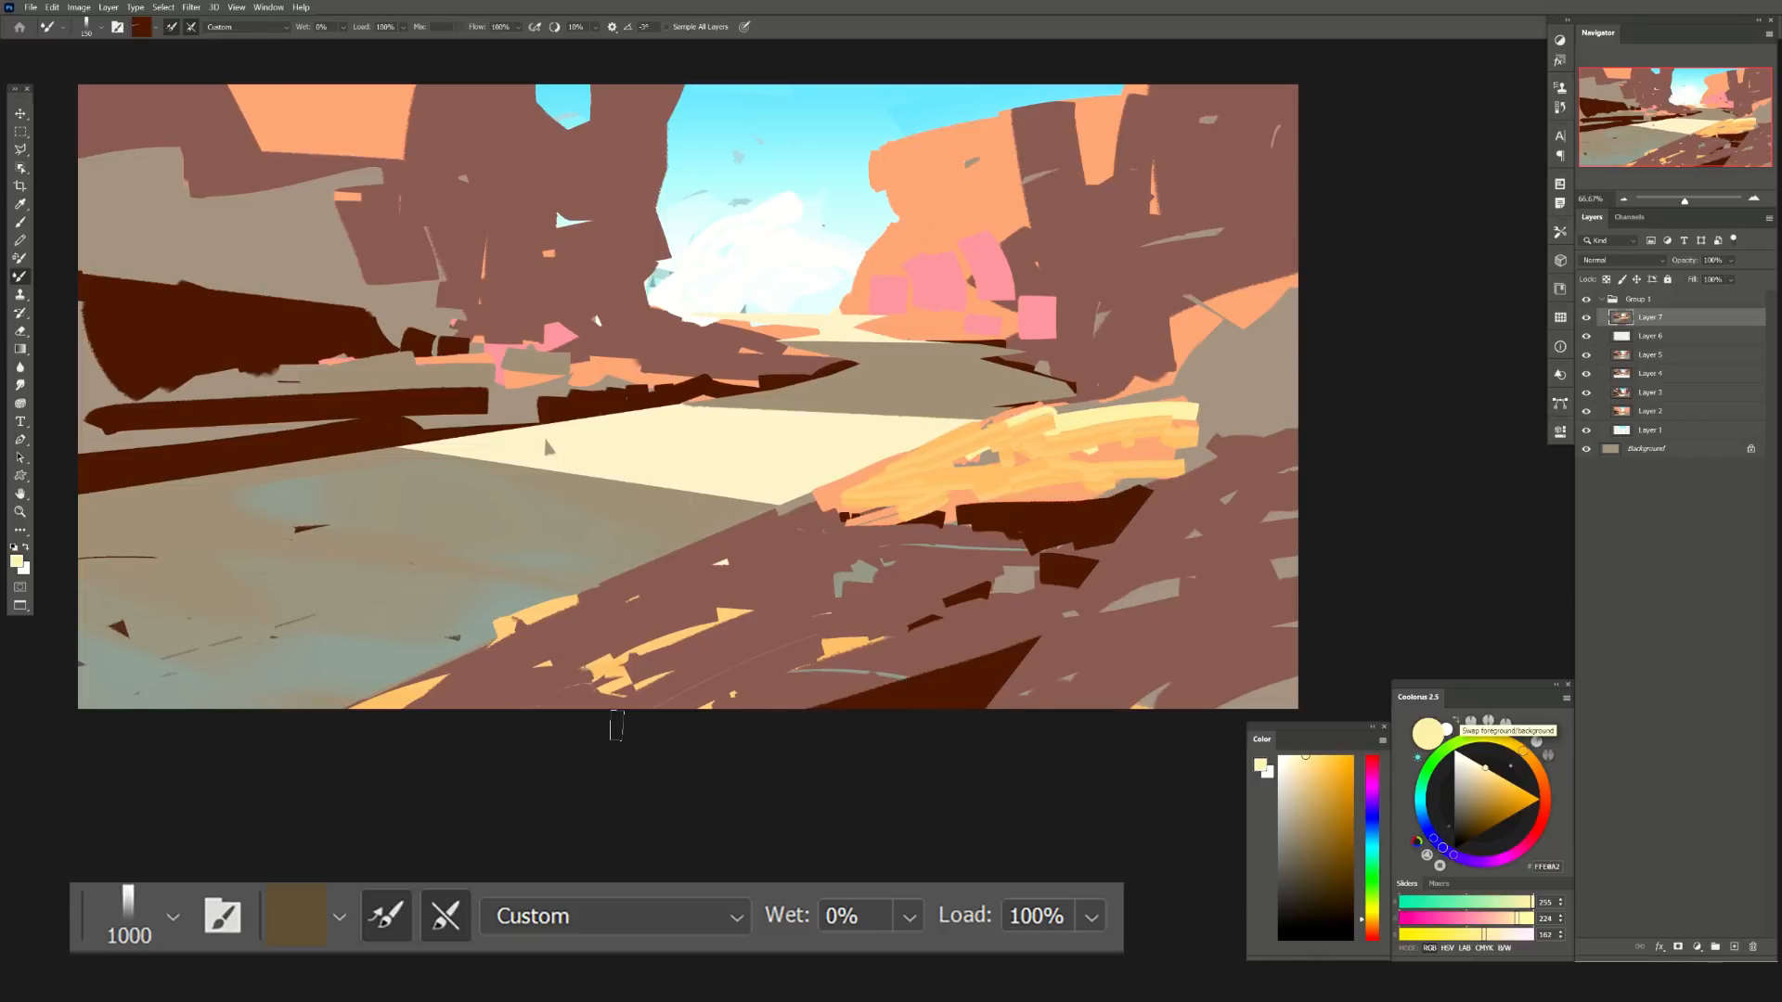
- Break up the remaining golden foreground accents with thin mauve-brown strokes along the slope
left_click_drag(759, 613, 589, 670)
left_click_drag(560, 653, 501, 687)
left_click(637, 655, "alt")
left_click_drag(761, 615, 627, 659)
left_click_drag(696, 627, 366, 722)
- Select the mauve-brown areas by colour range and add a new layer for soft brush work
left_click(163, 8)
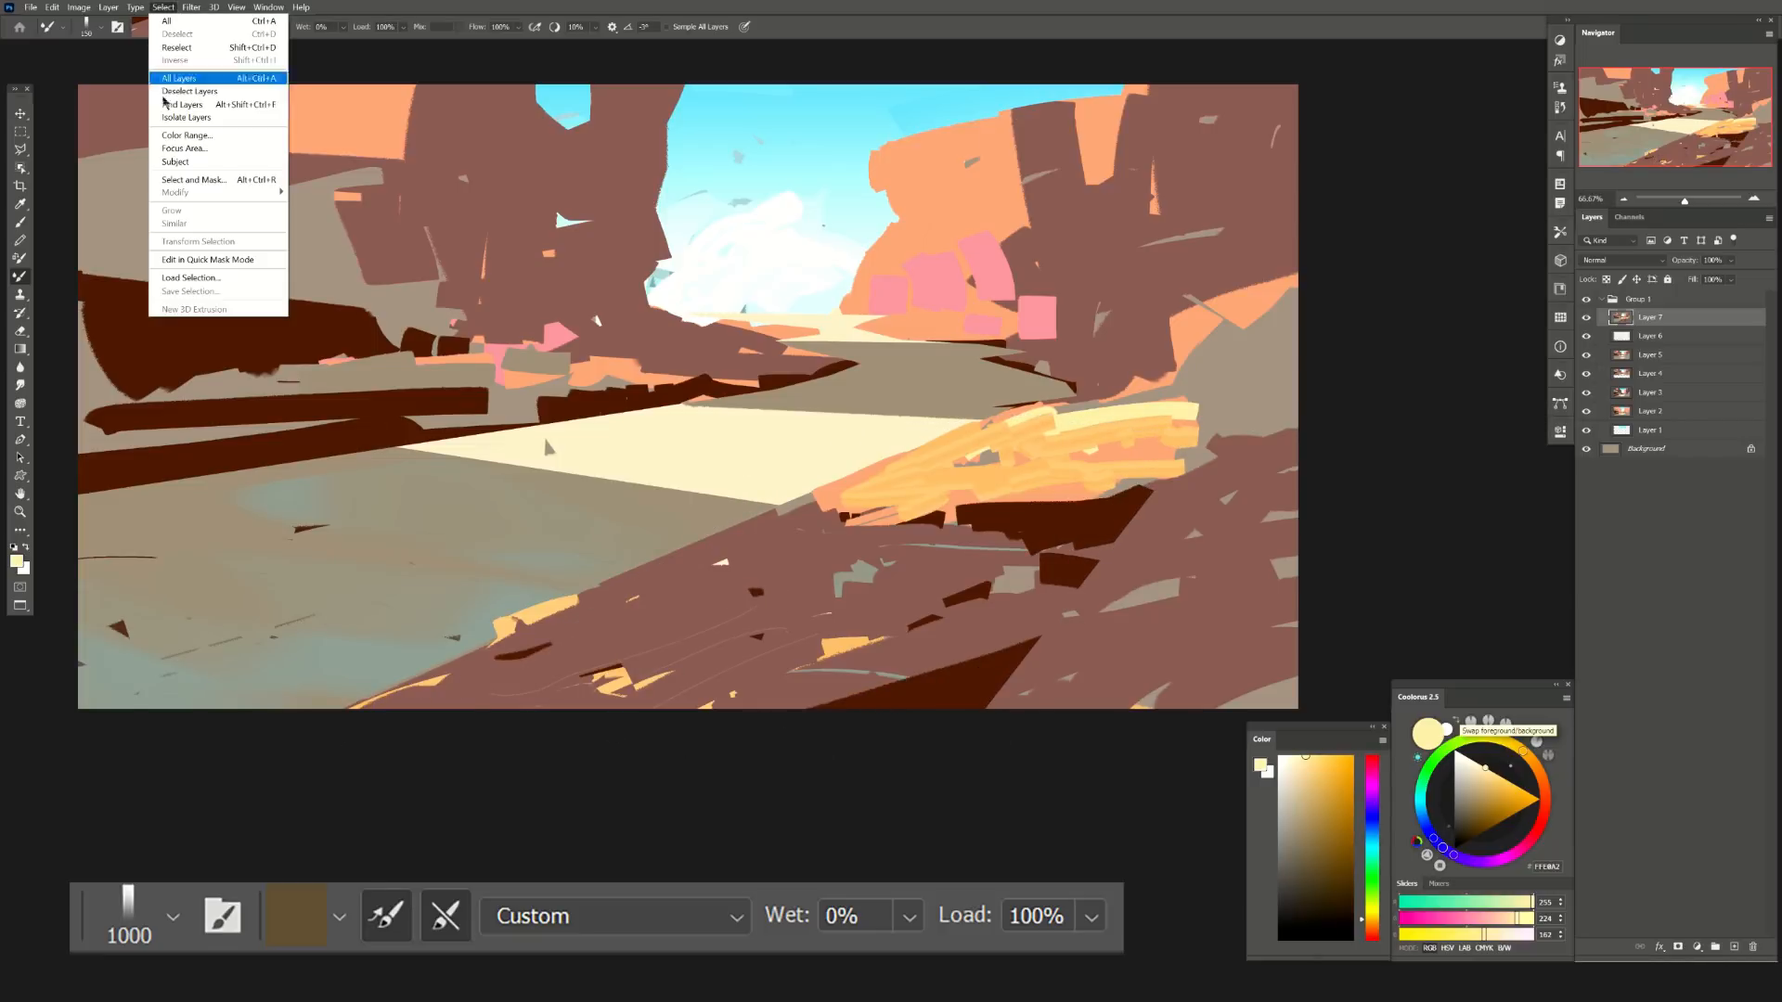
left_click(175, 135)
left_click(804, 613)
key("Return")
key("b")
key("ctrl+alt+shift+n")
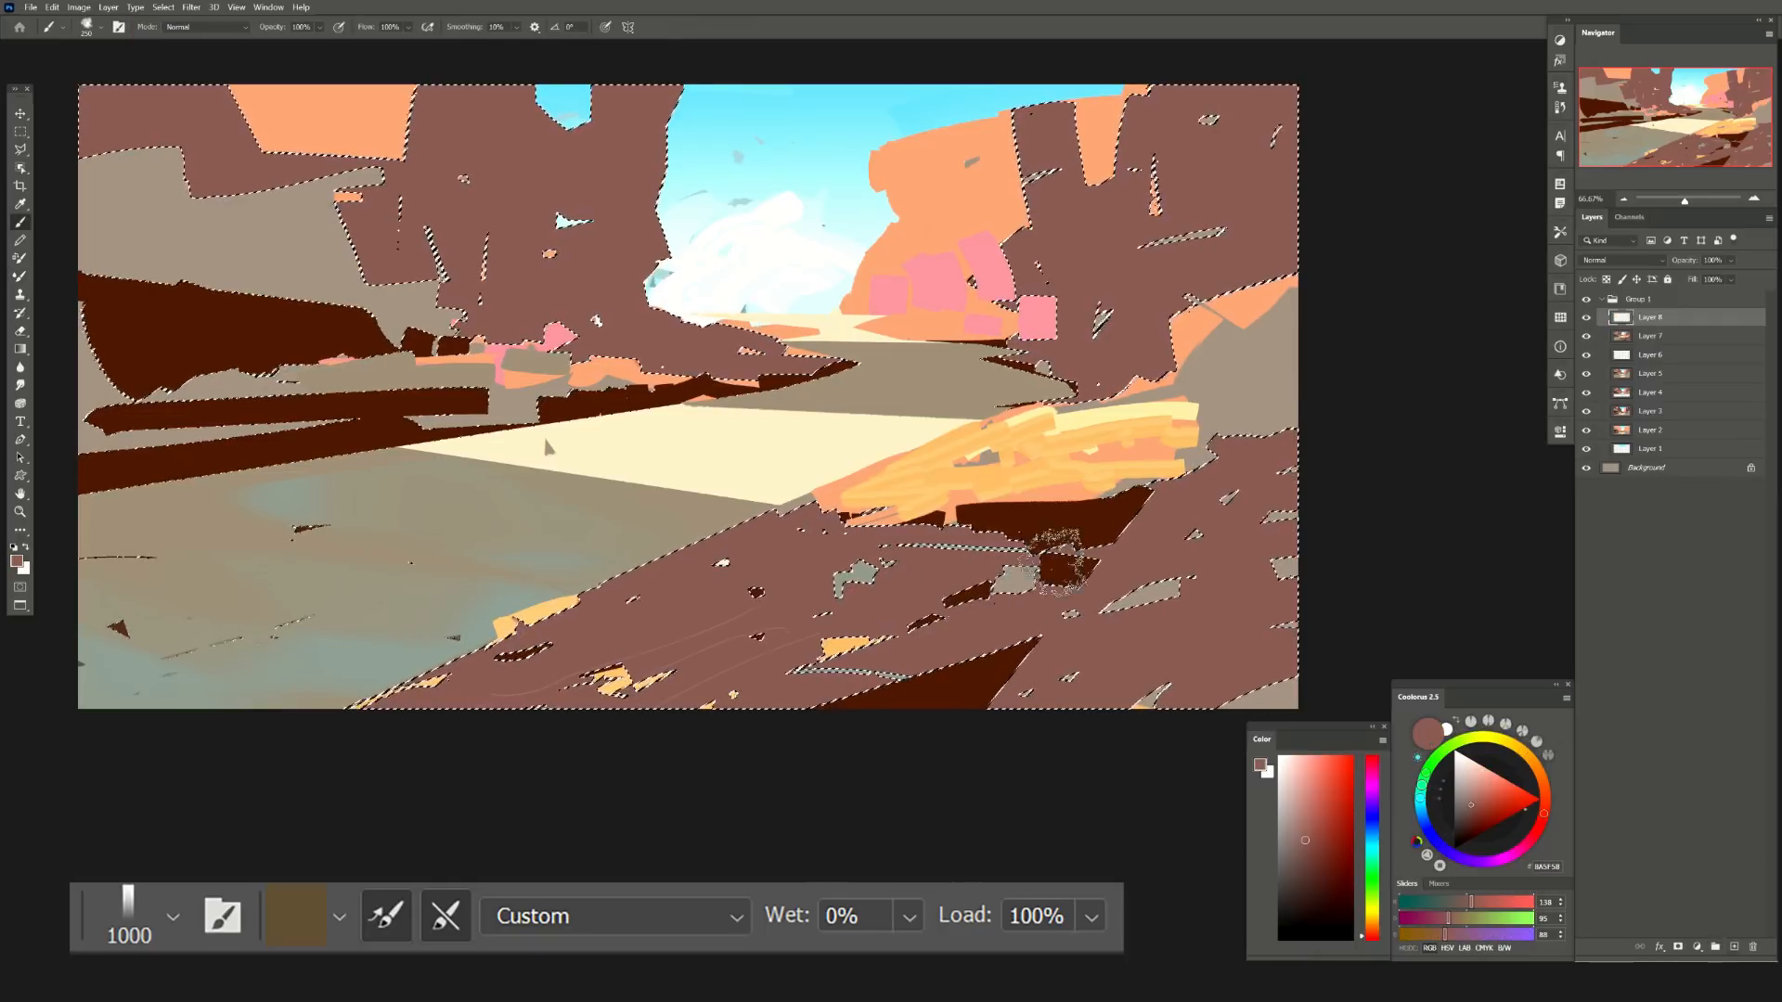
- Sample the sky blue, mute it, and brush a large soft blue-grey haze over the selected foreground slope
key("bracketleft")
left_click(777, 139, "alt")
left_click(1466, 788)
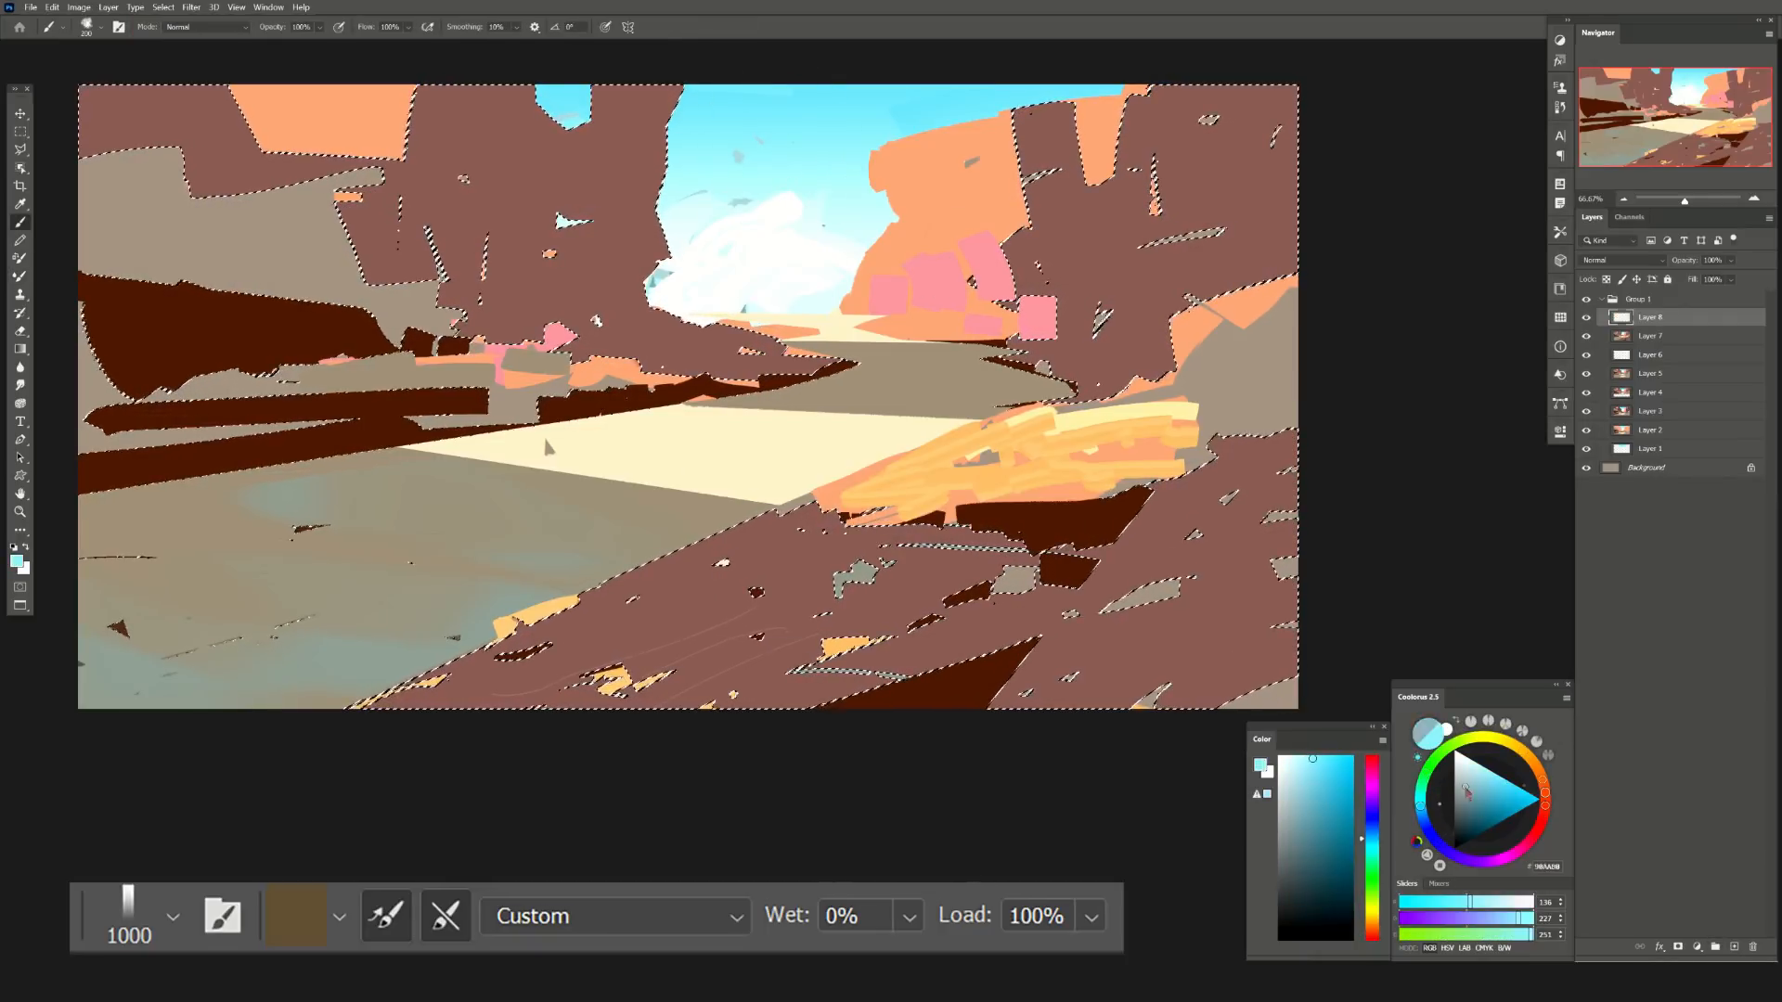
key("bracketright")
key("bracketright")
left_click_drag(965, 539, 705, 587)
key("bracketright")
left_click_drag(464, 692, 928, 654)
left_click_drag(1040, 684, 1286, 492)
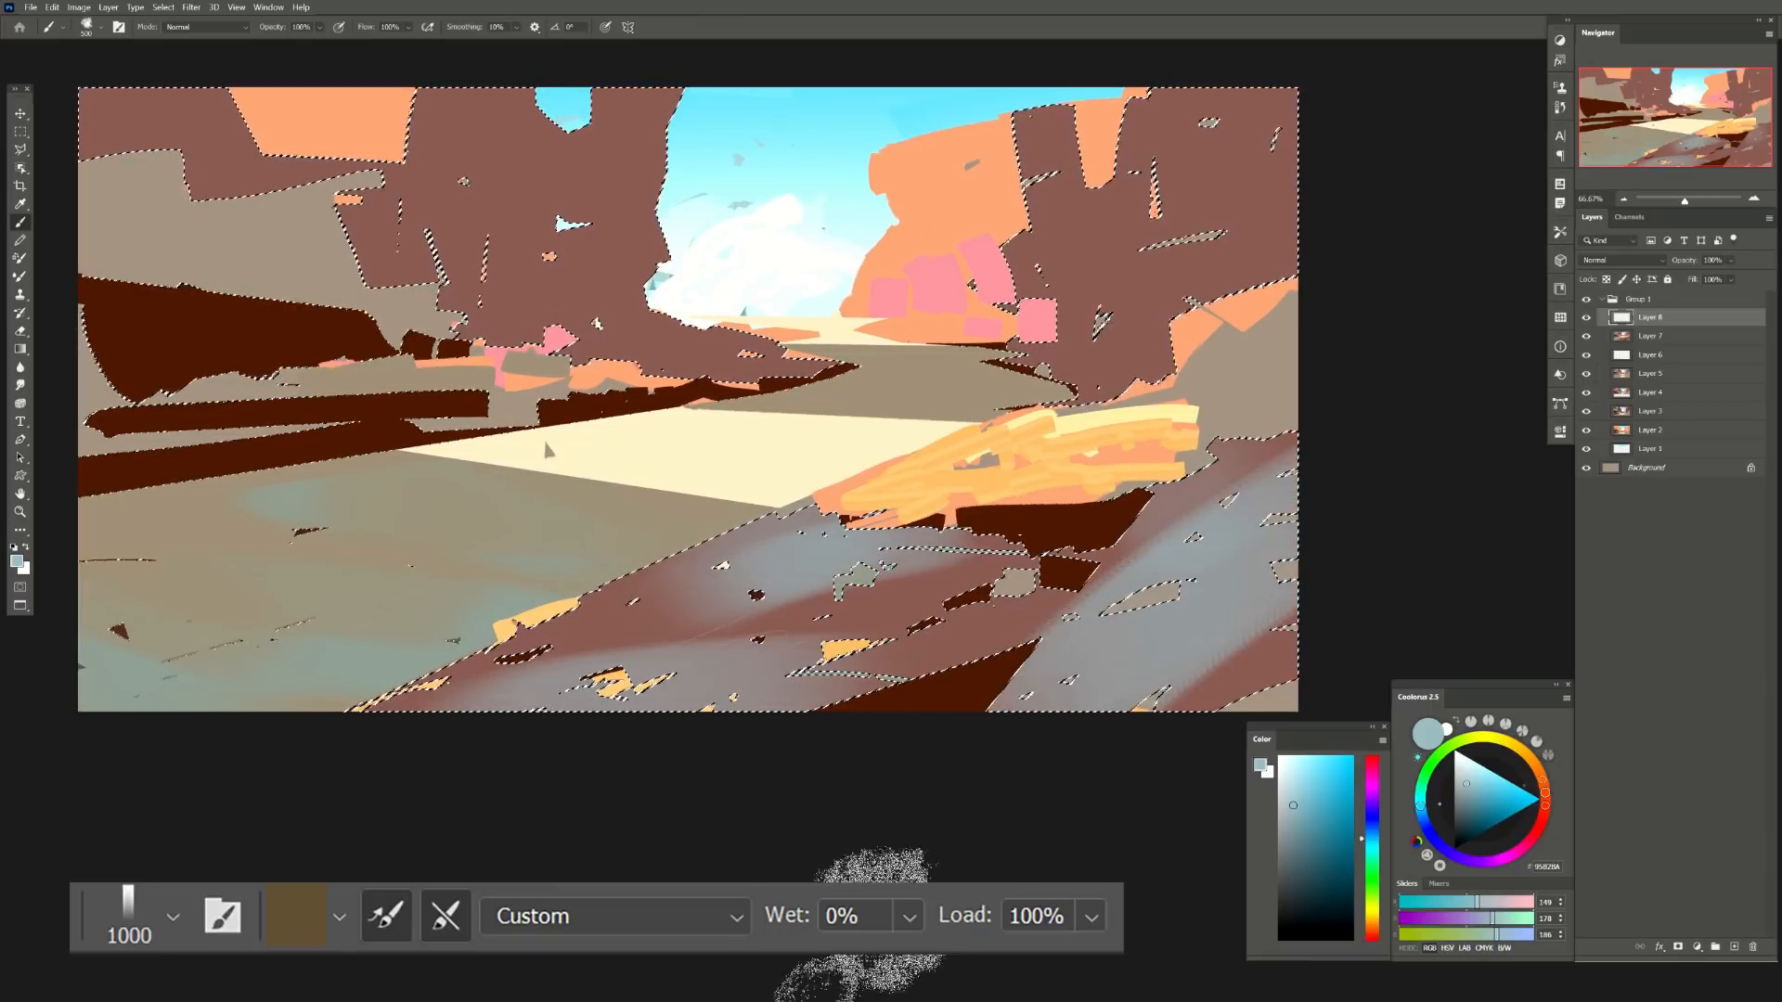
- Deselect, erase parts of the blue-grey haze on the foreground, and lower the haze layer's opacity
key("ctrl+d")
key("e")
left_click_drag(1290, 576, 1165, 590)
left_click_drag(816, 659, 520, 742)
left_click_drag(1290, 483, 1151, 566)
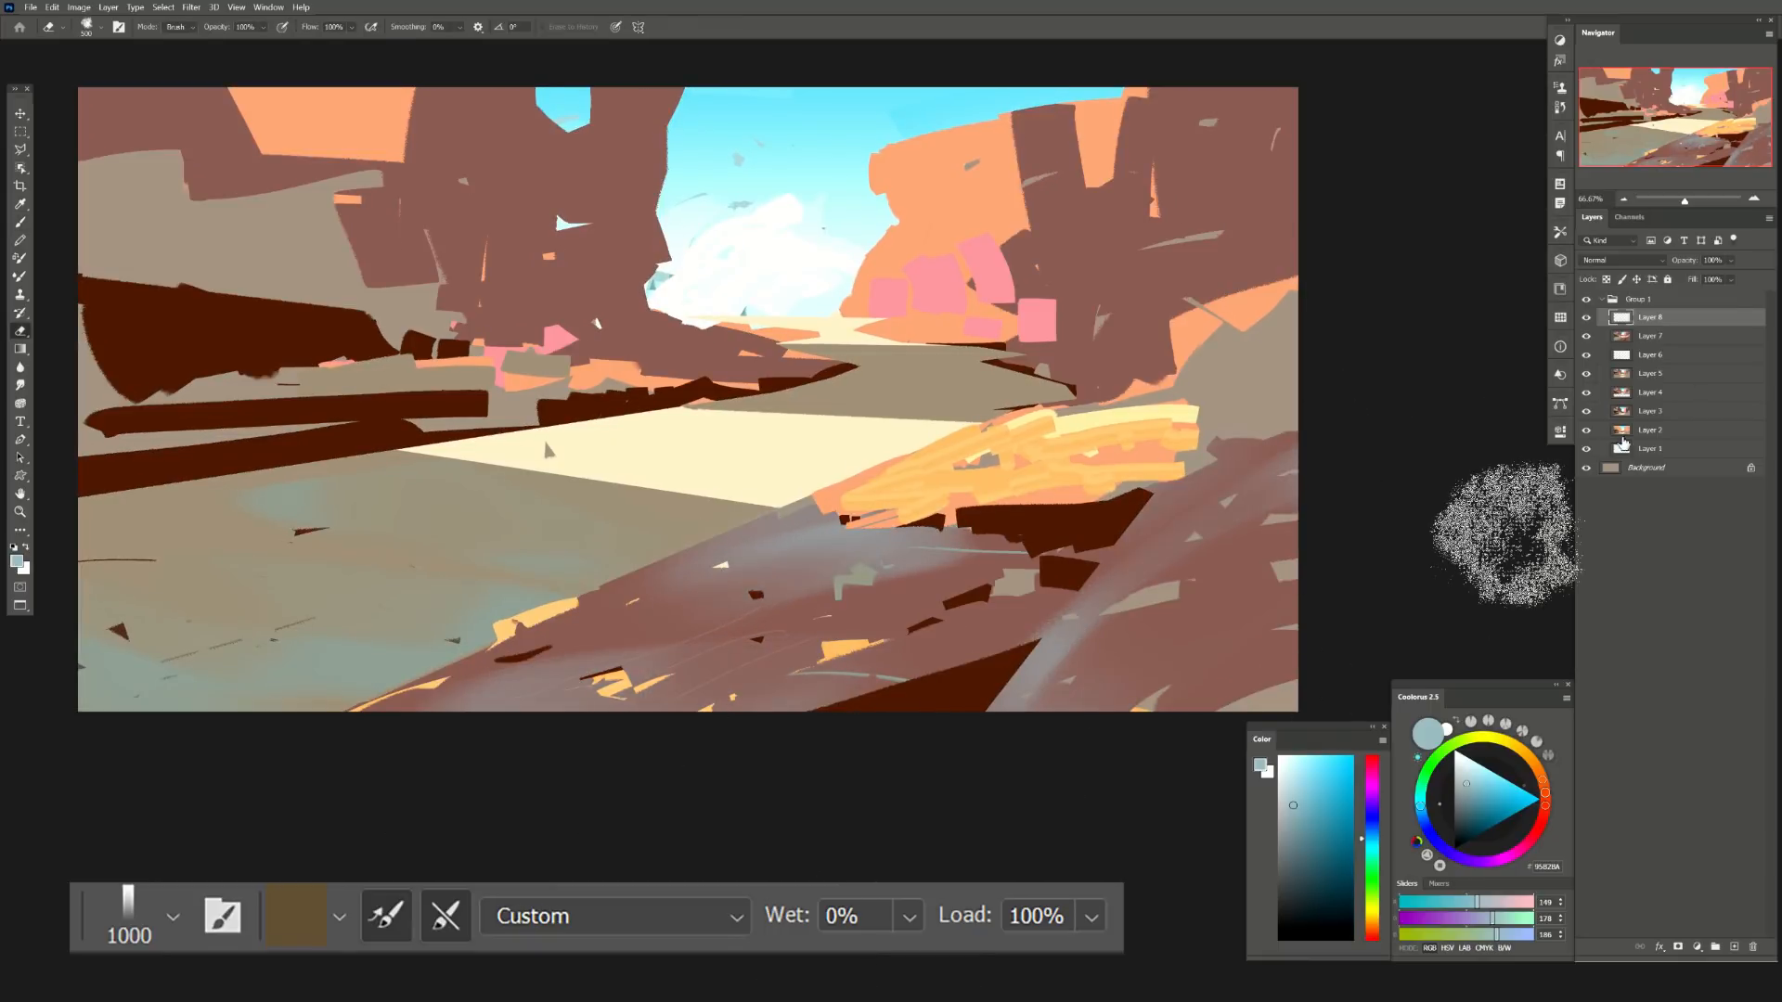
left_click(1731, 260)
mouse_move(1756, 277)
left_mouse_down()
mouse_move(1687, 288)
mouse_move(1734, 277)
left_mouse_up()
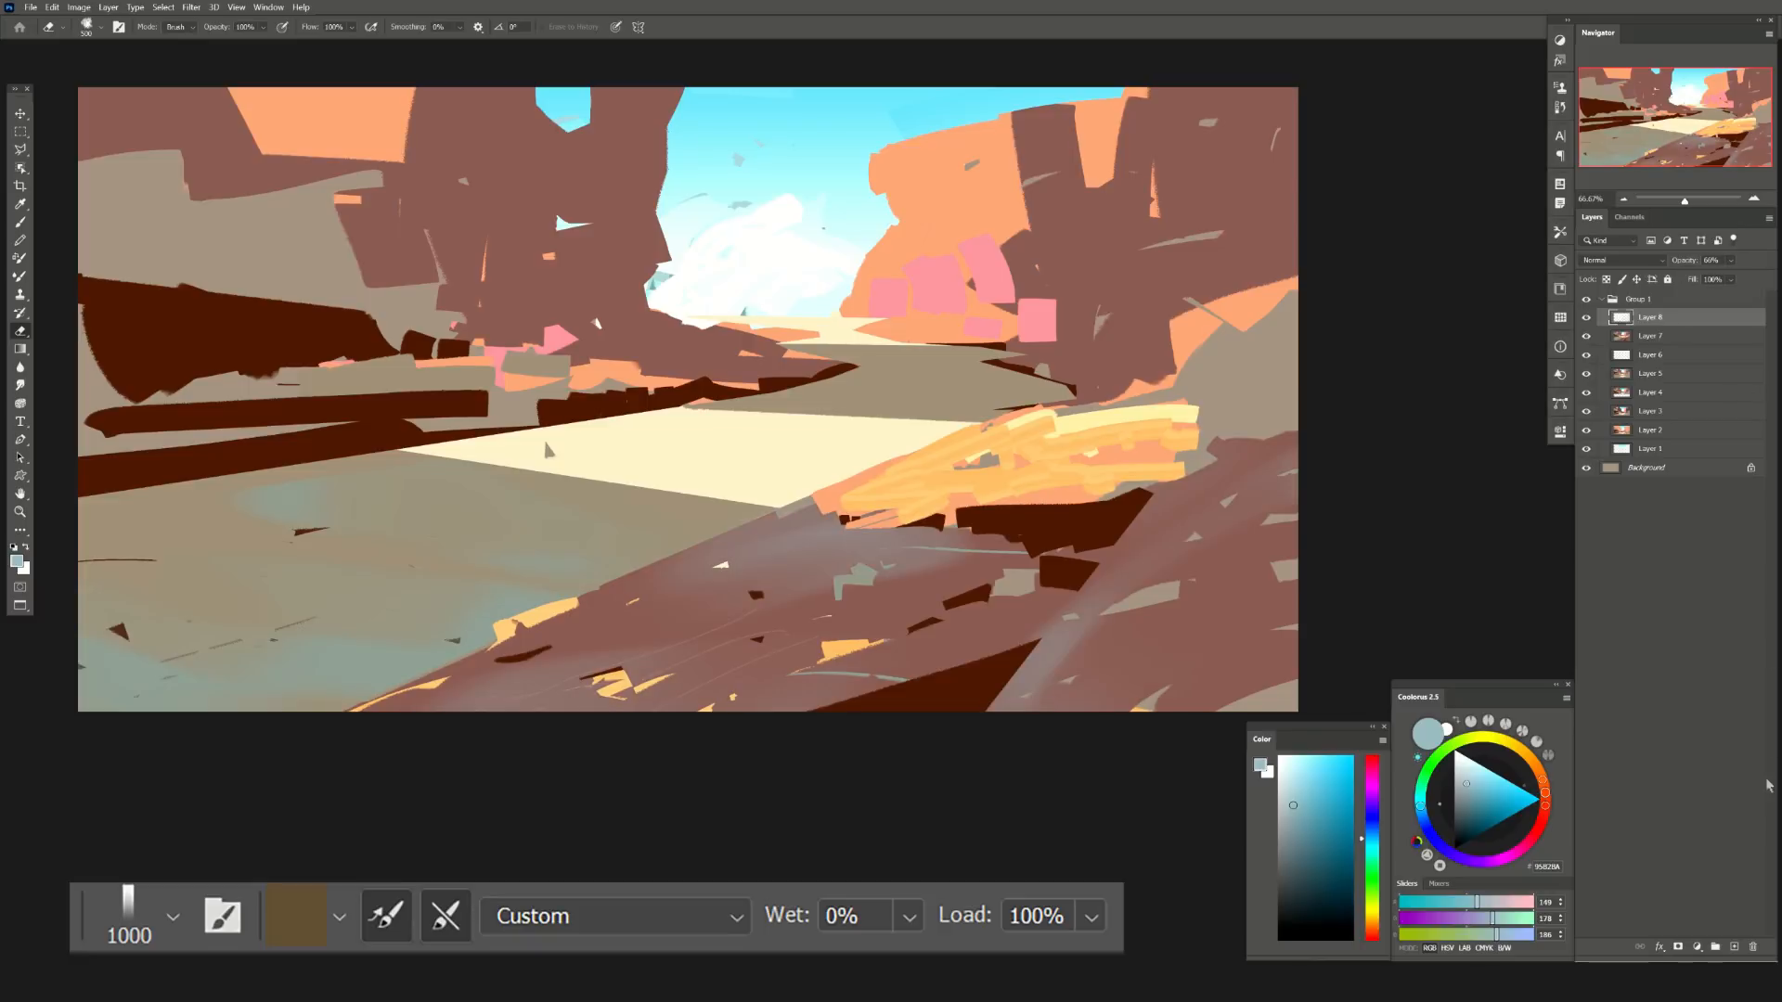
- Add a new layer on top and set its blending mode to Overlay
left_click(1734, 947)
left_click(1619, 260)
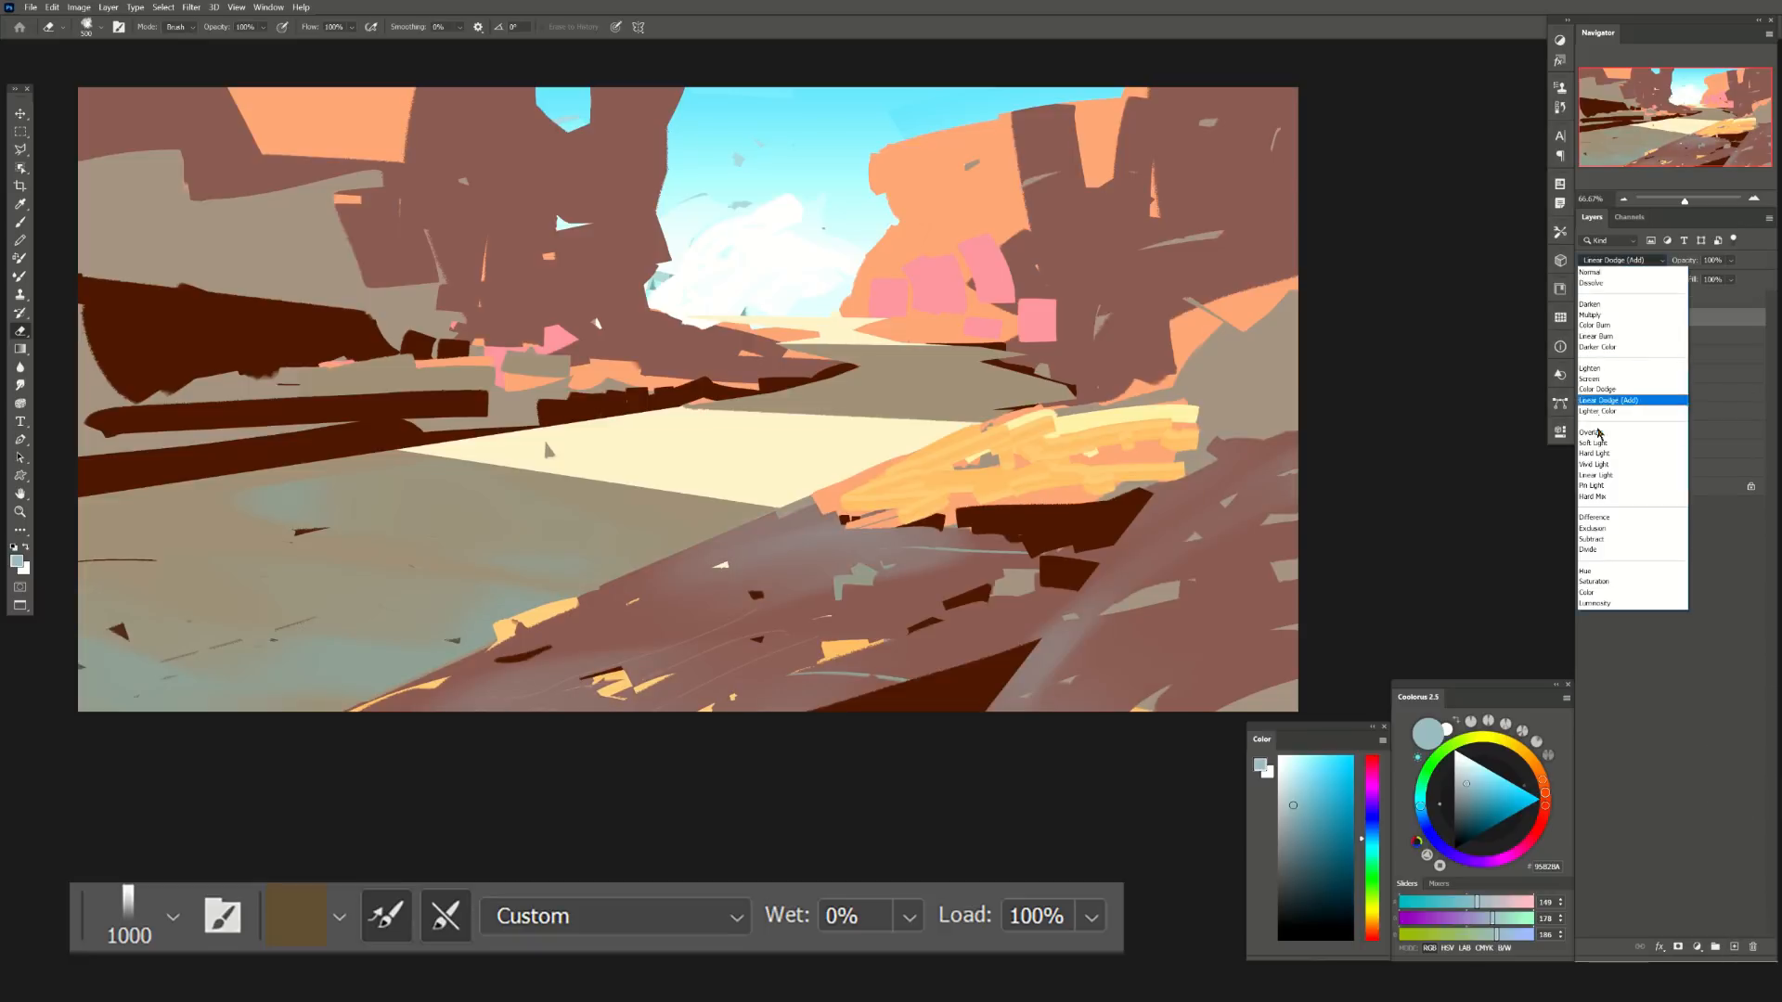
left_click(1633, 422)
left_click(986, 474)
key("Return")
- Sample the bank's orange and brush a soft warm glow over the bank, path and both cliff bases
key("b")
left_click(1017, 480, "alt")
left_click_drag(1018, 471, 1119, 418)
key("bracketright")
mouse_move(604, 425)
left_mouse_down()
mouse_move(588, 291)
mouse_move(836, 402)
left_mouse_up()
key("bracketright")
key("bracketright")
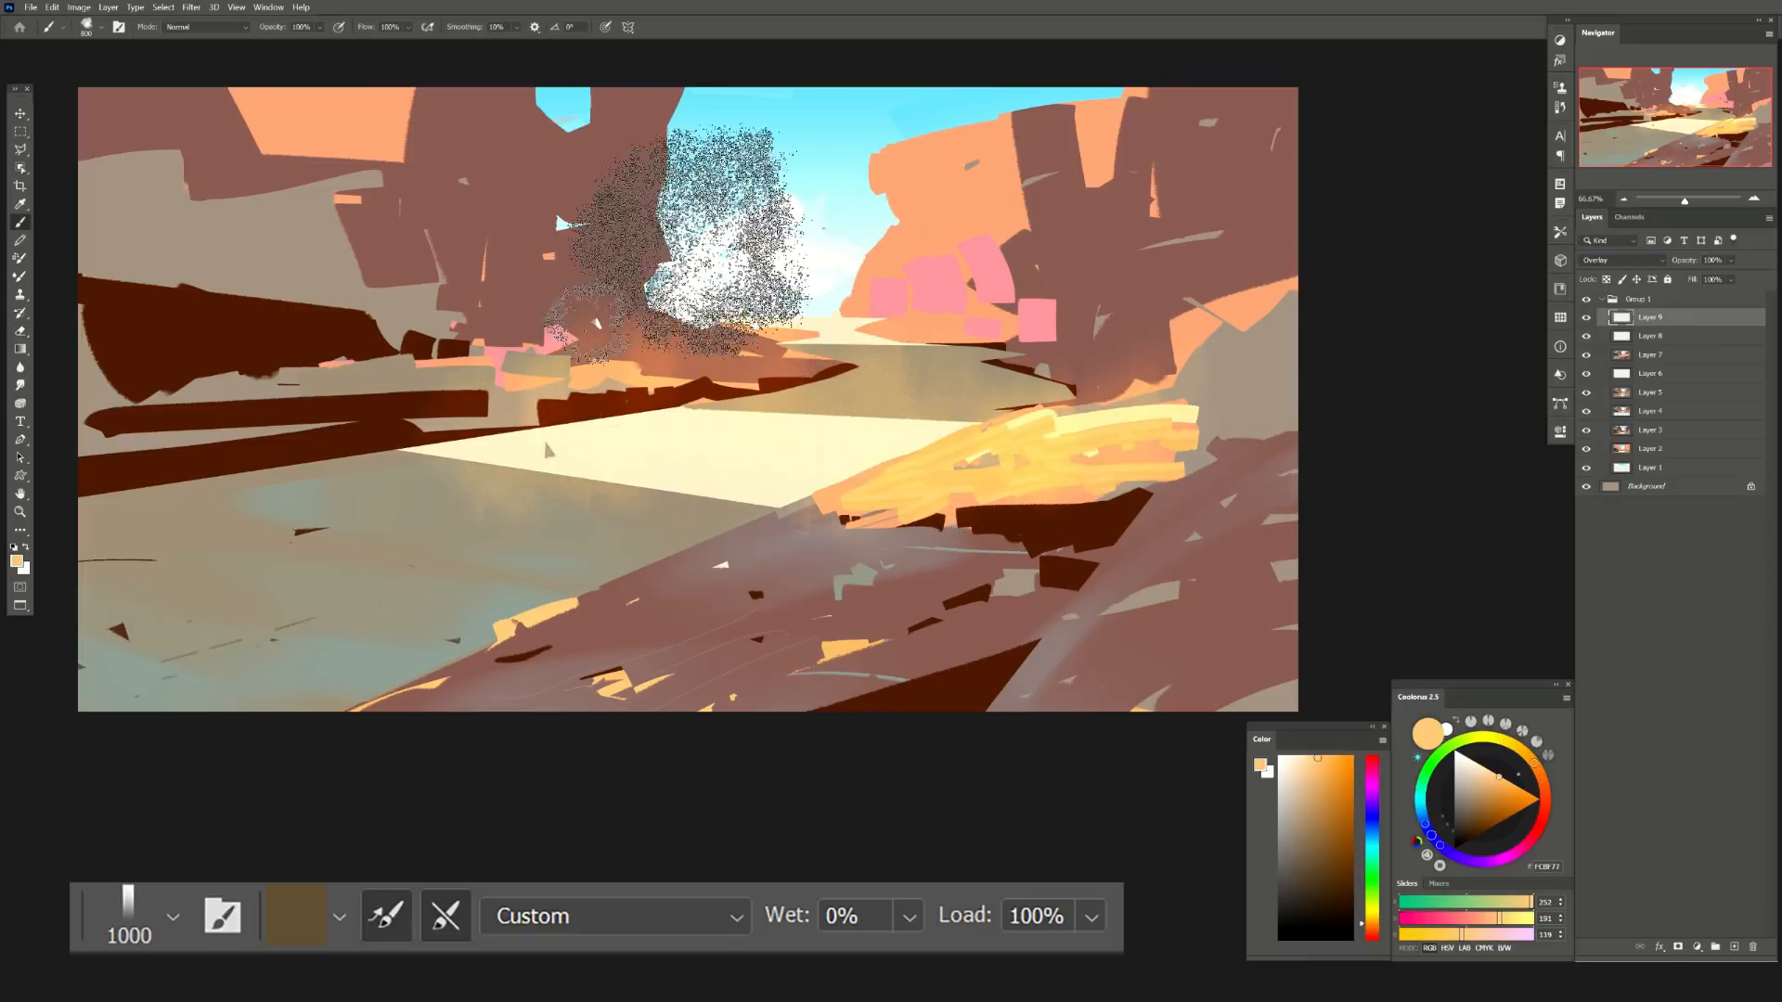
left_click_drag(696, 239, 576, 279)
left_click_drag(1021, 348, 1098, 374)
- Flip the painting horizontally and reduce the opacity of the Overlay glow layer
key("e")
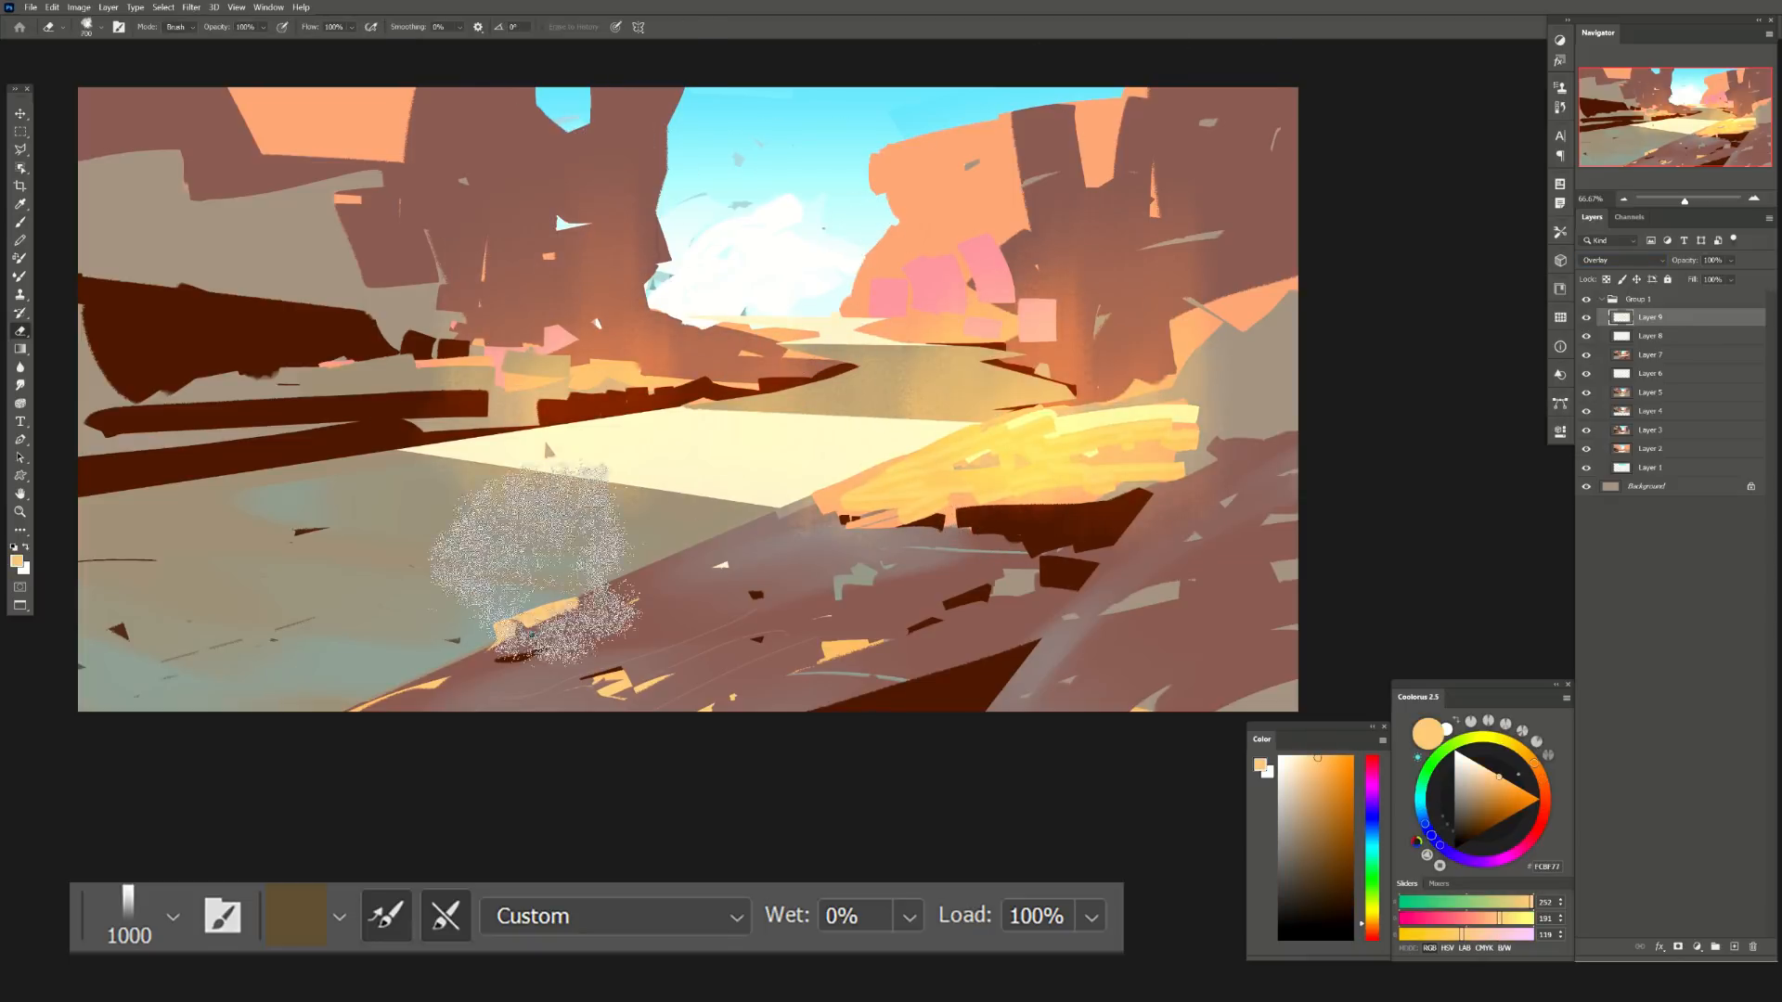
key("h")
left_click(1731, 261)
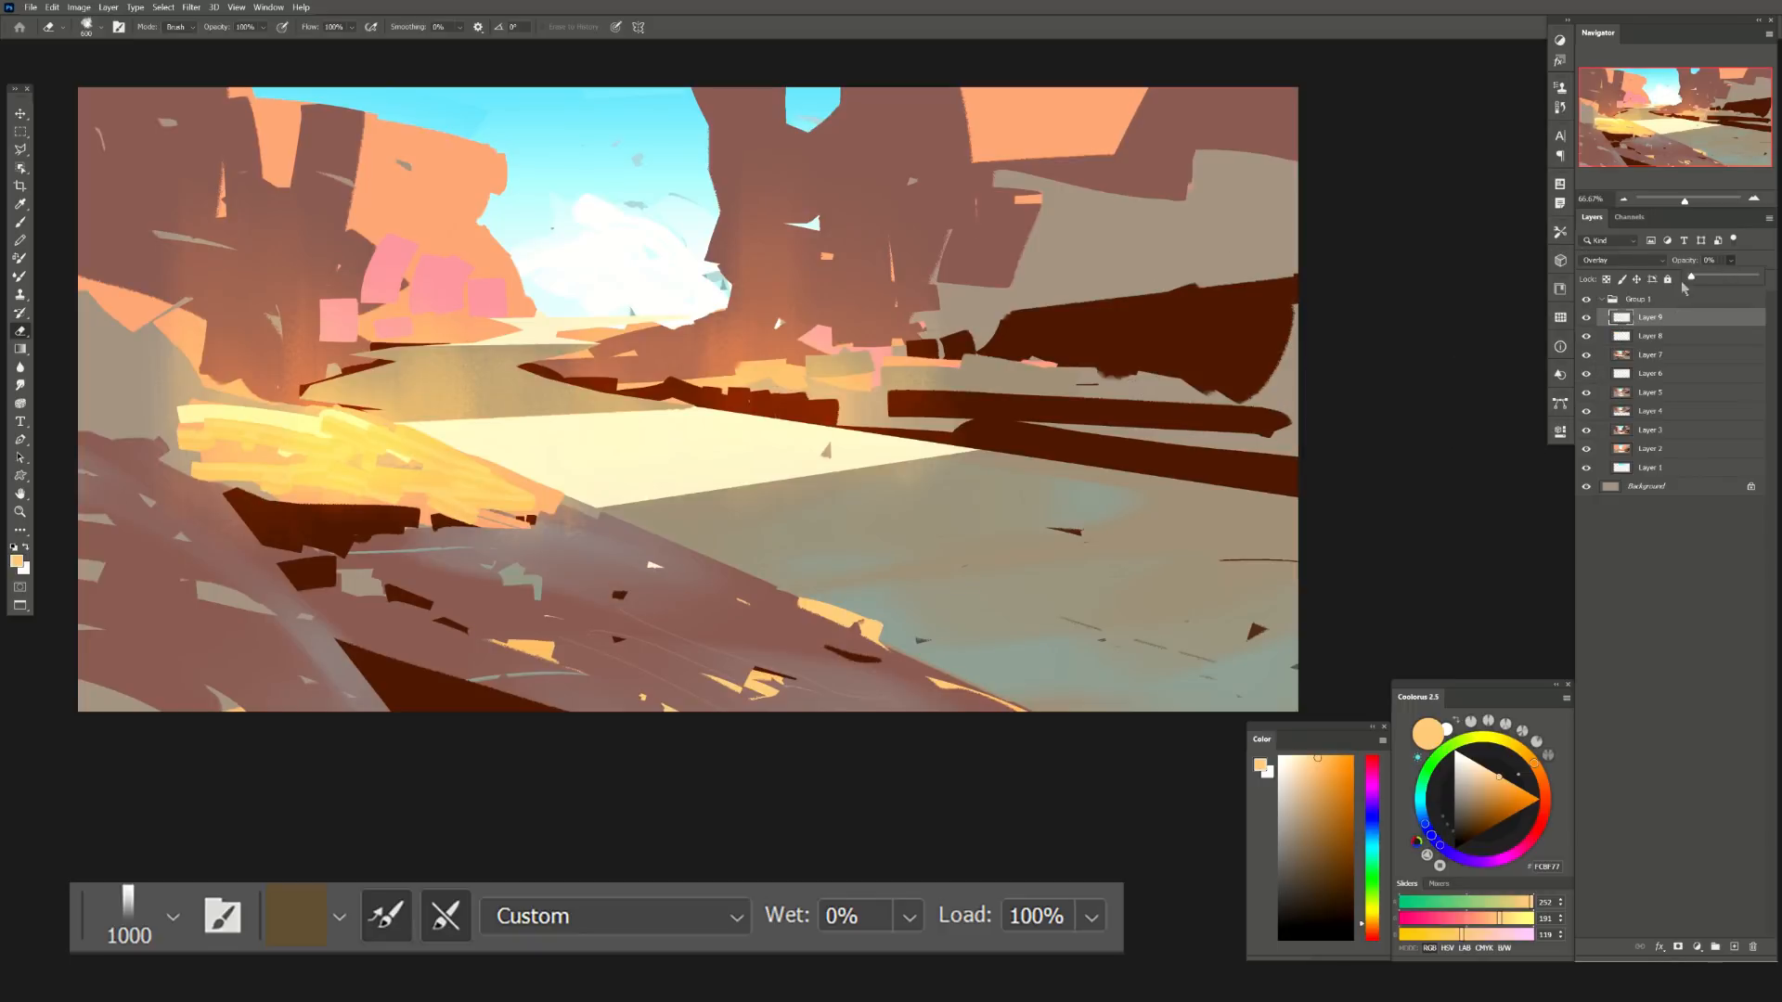
left_click_drag(1754, 277, 1734, 281)
- Stamp the merged picture onto a new layer using Apply Image
left_click(1734, 947)
key("alt+i")
key("y")
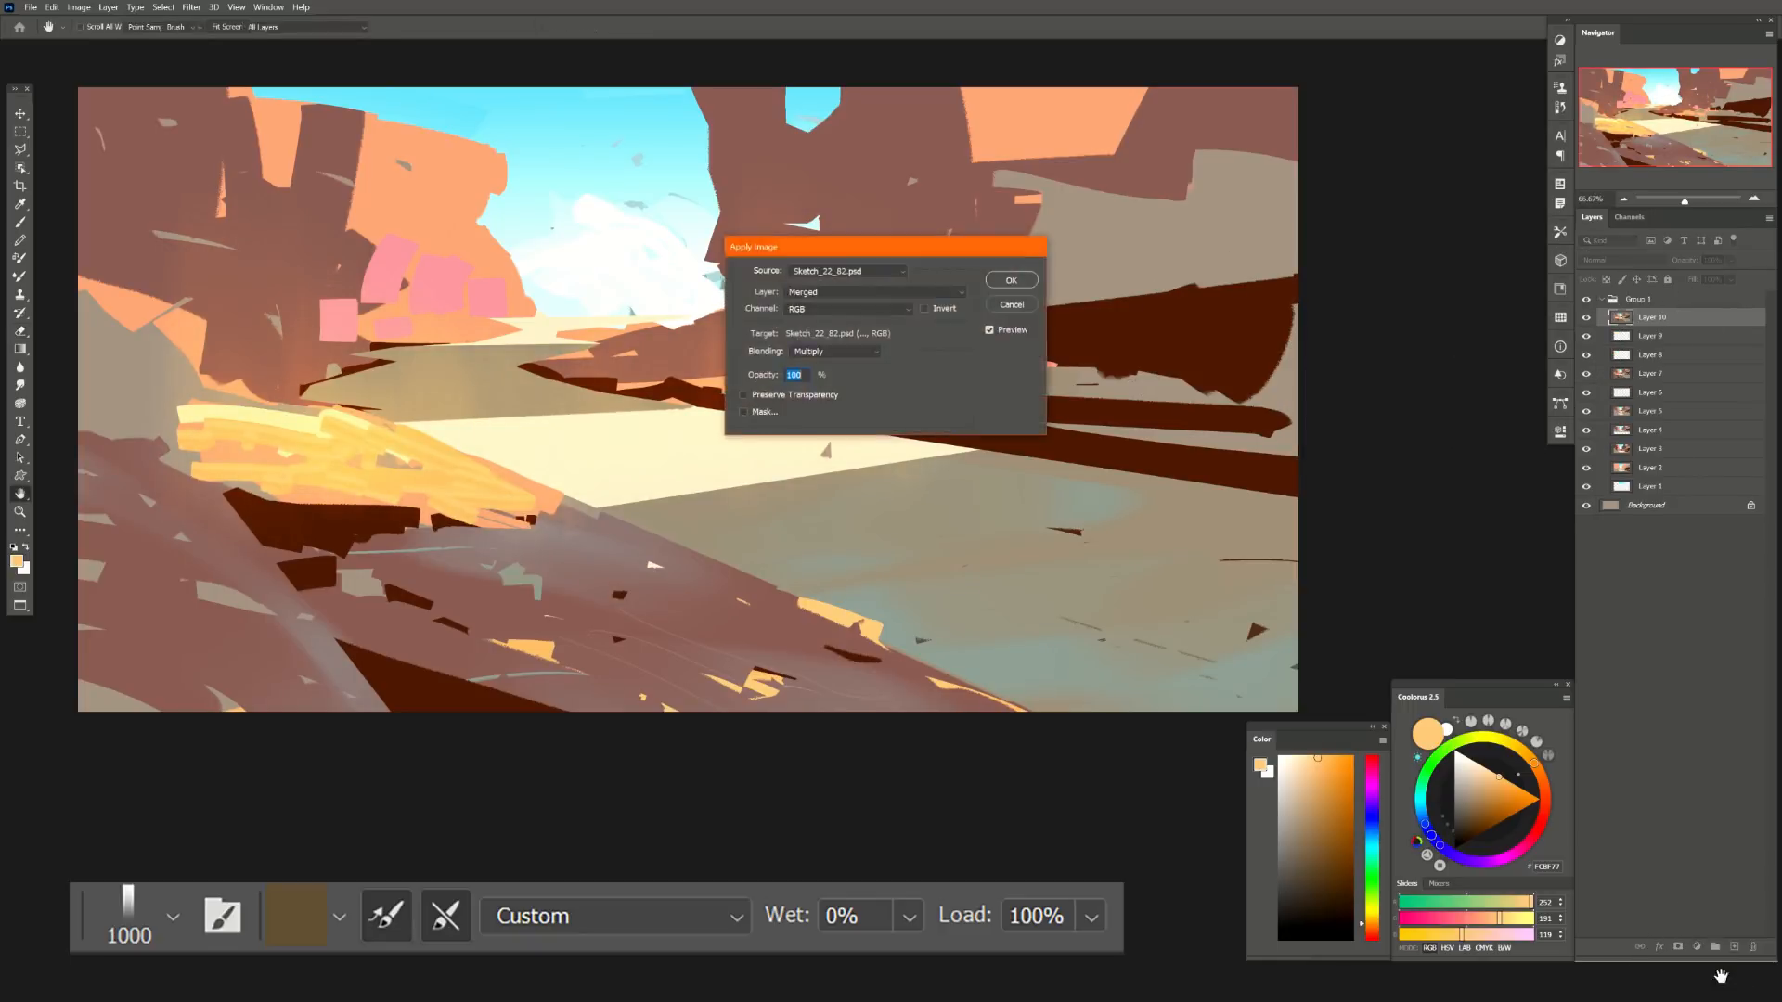
key("Return")
- Use the Mixer Brush to trim the far edge and tip of the cream sunlit path patch
left_click(19, 259)
left_click(19, 276)
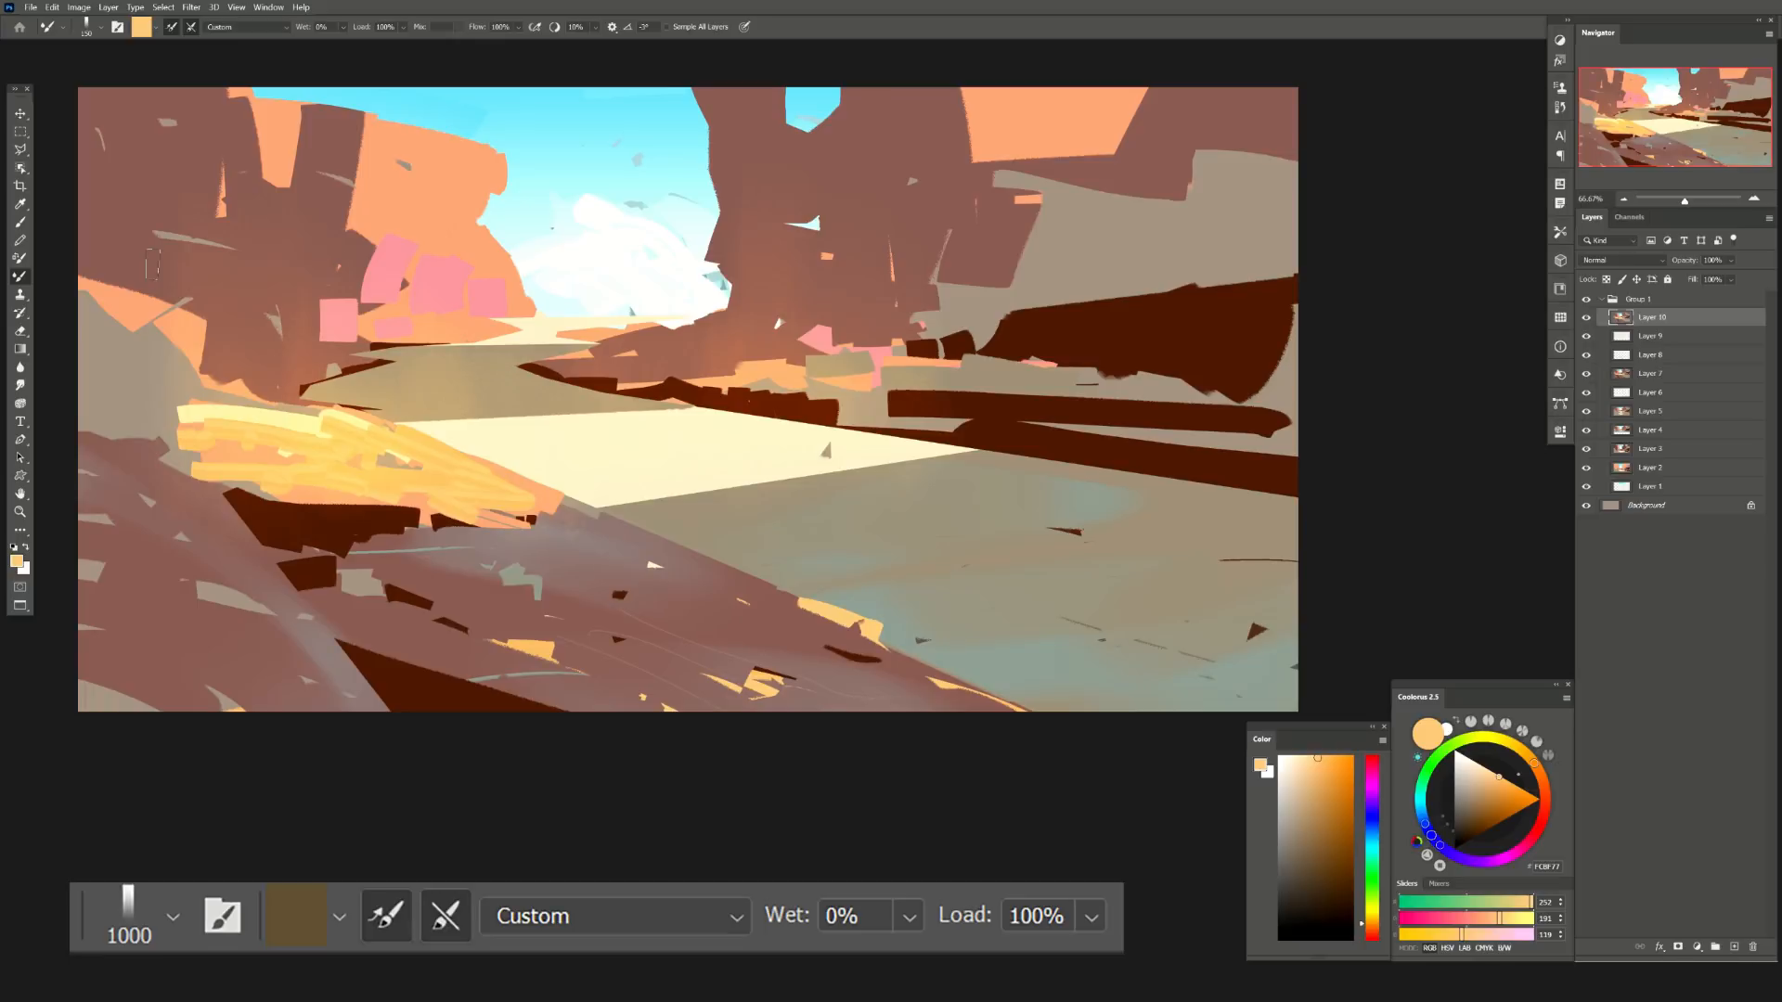
left_click_drag(971, 450, 686, 409)
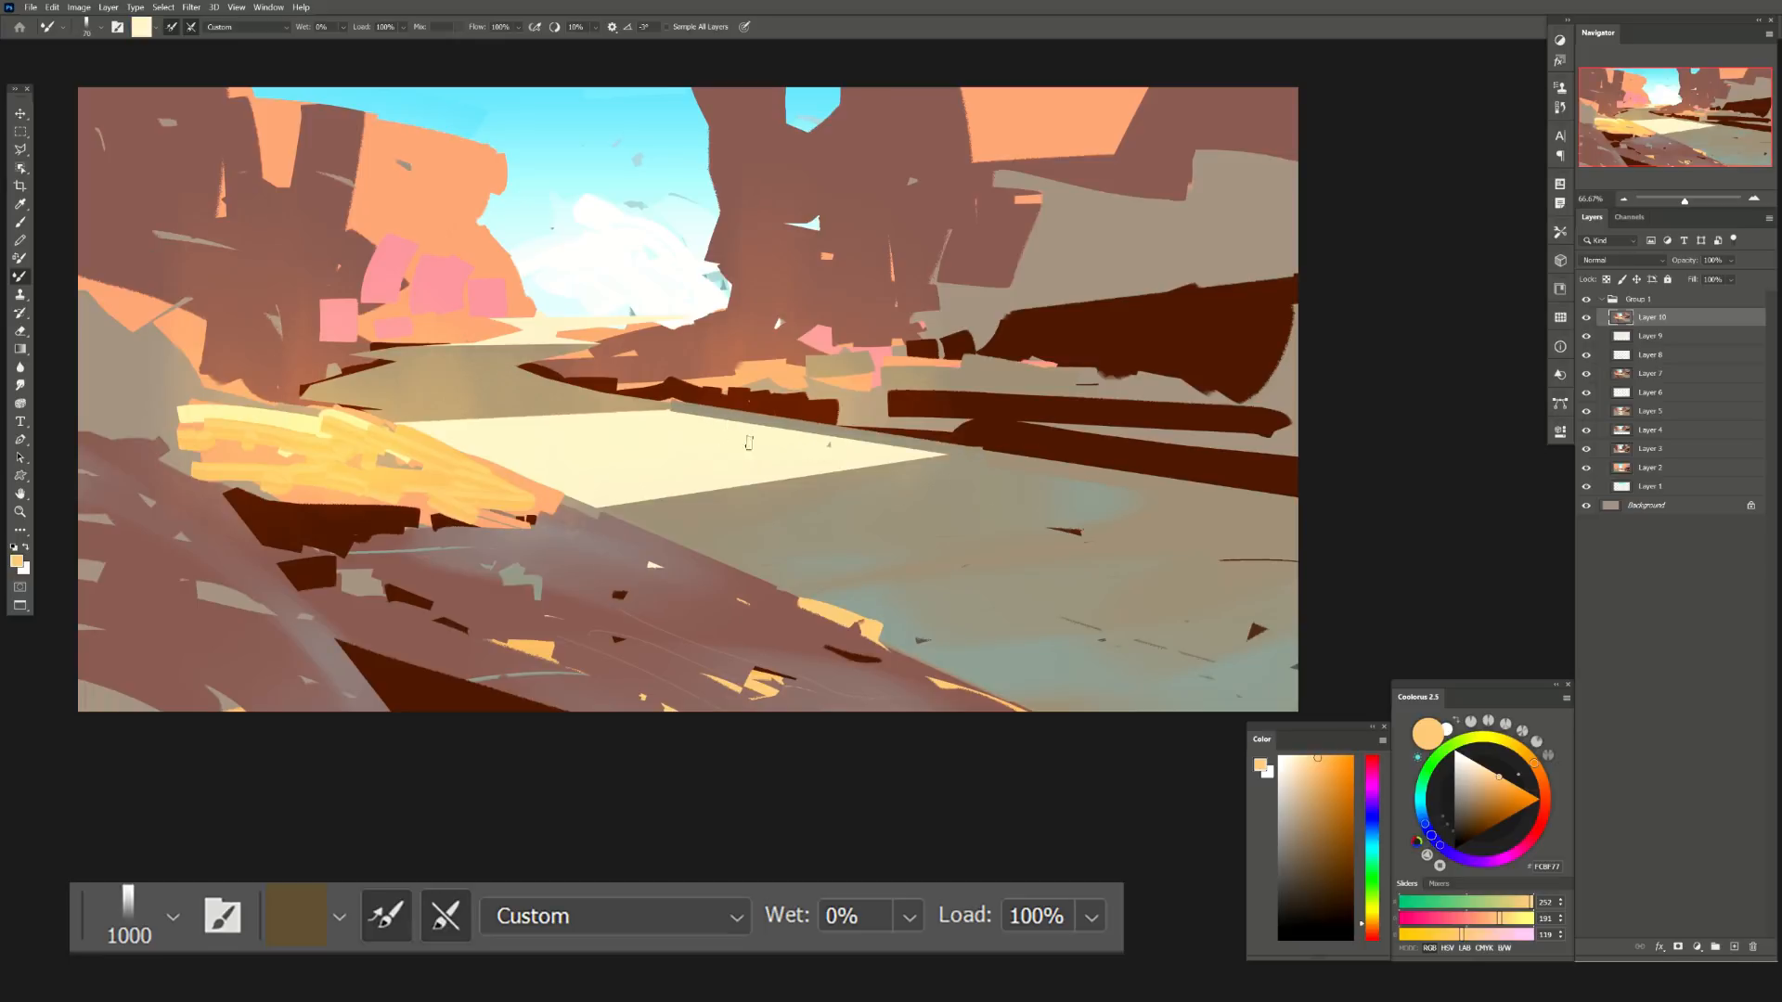
key("l")
left_click(1301, 499)
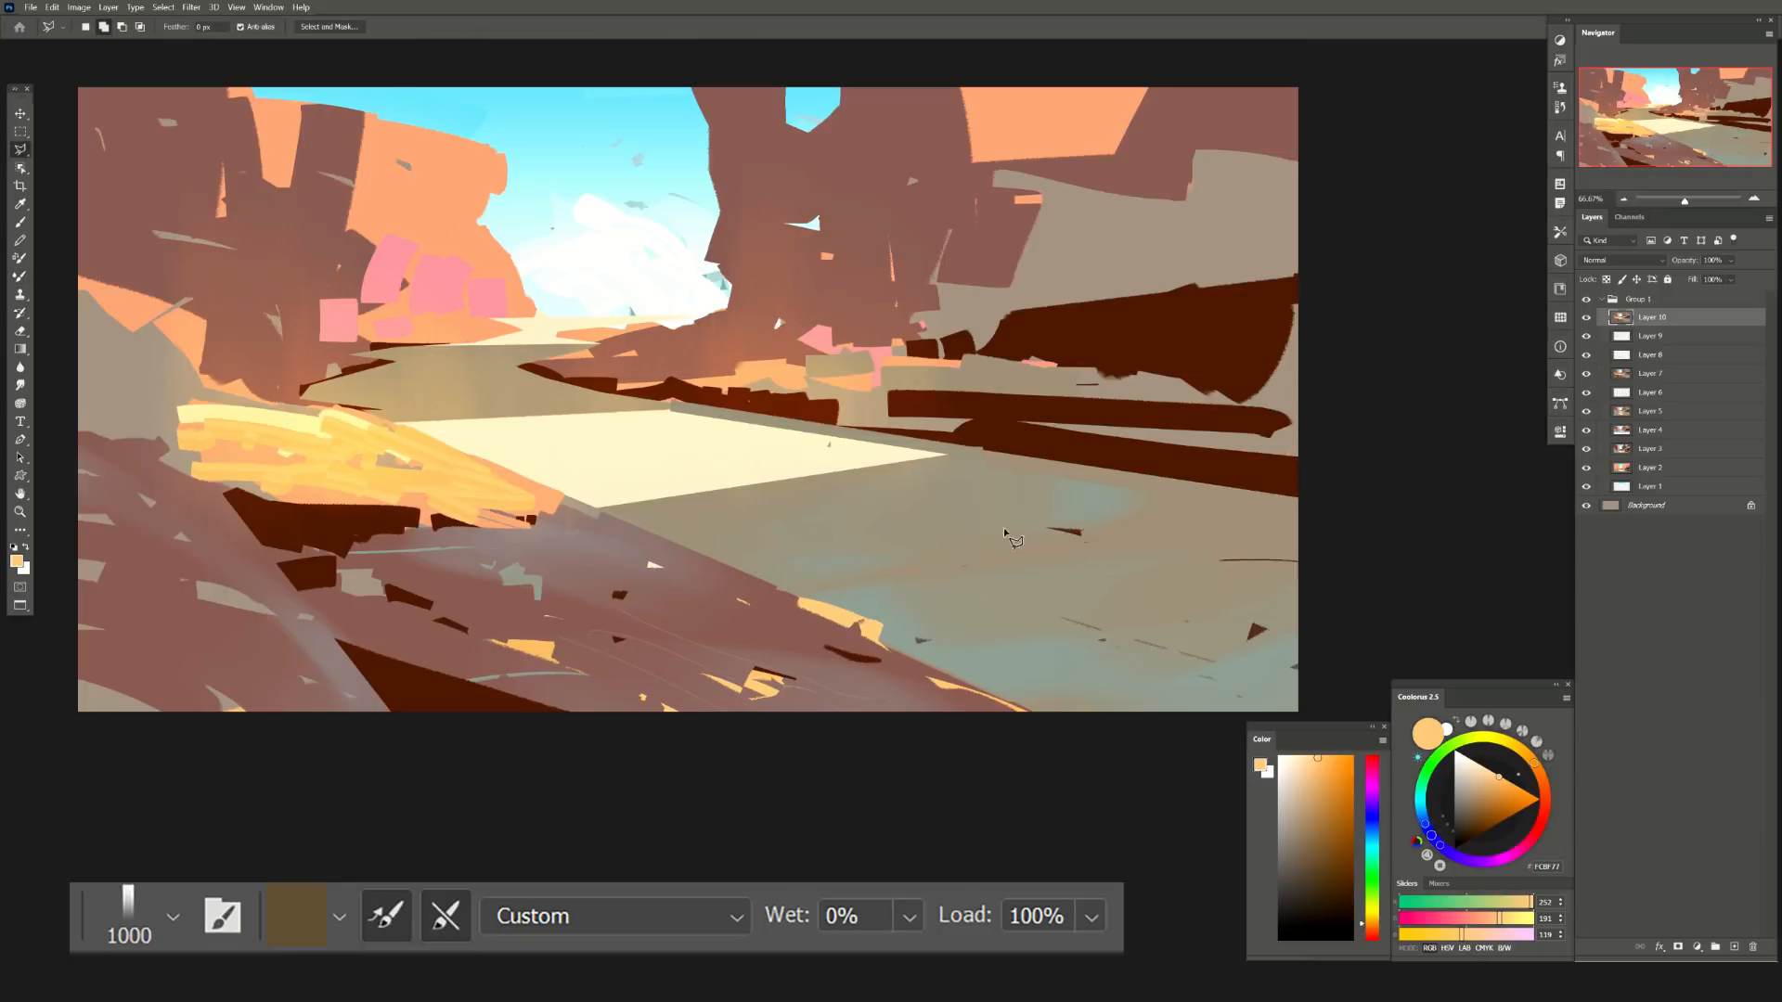
- Paint broad golden strokes across the lower foreground around the dark brown shadow wedge
key("b")
mouse_move(847, 692)
left_mouse_down()
mouse_move(529, 664)
mouse_move(817, 690)
left_mouse_up()
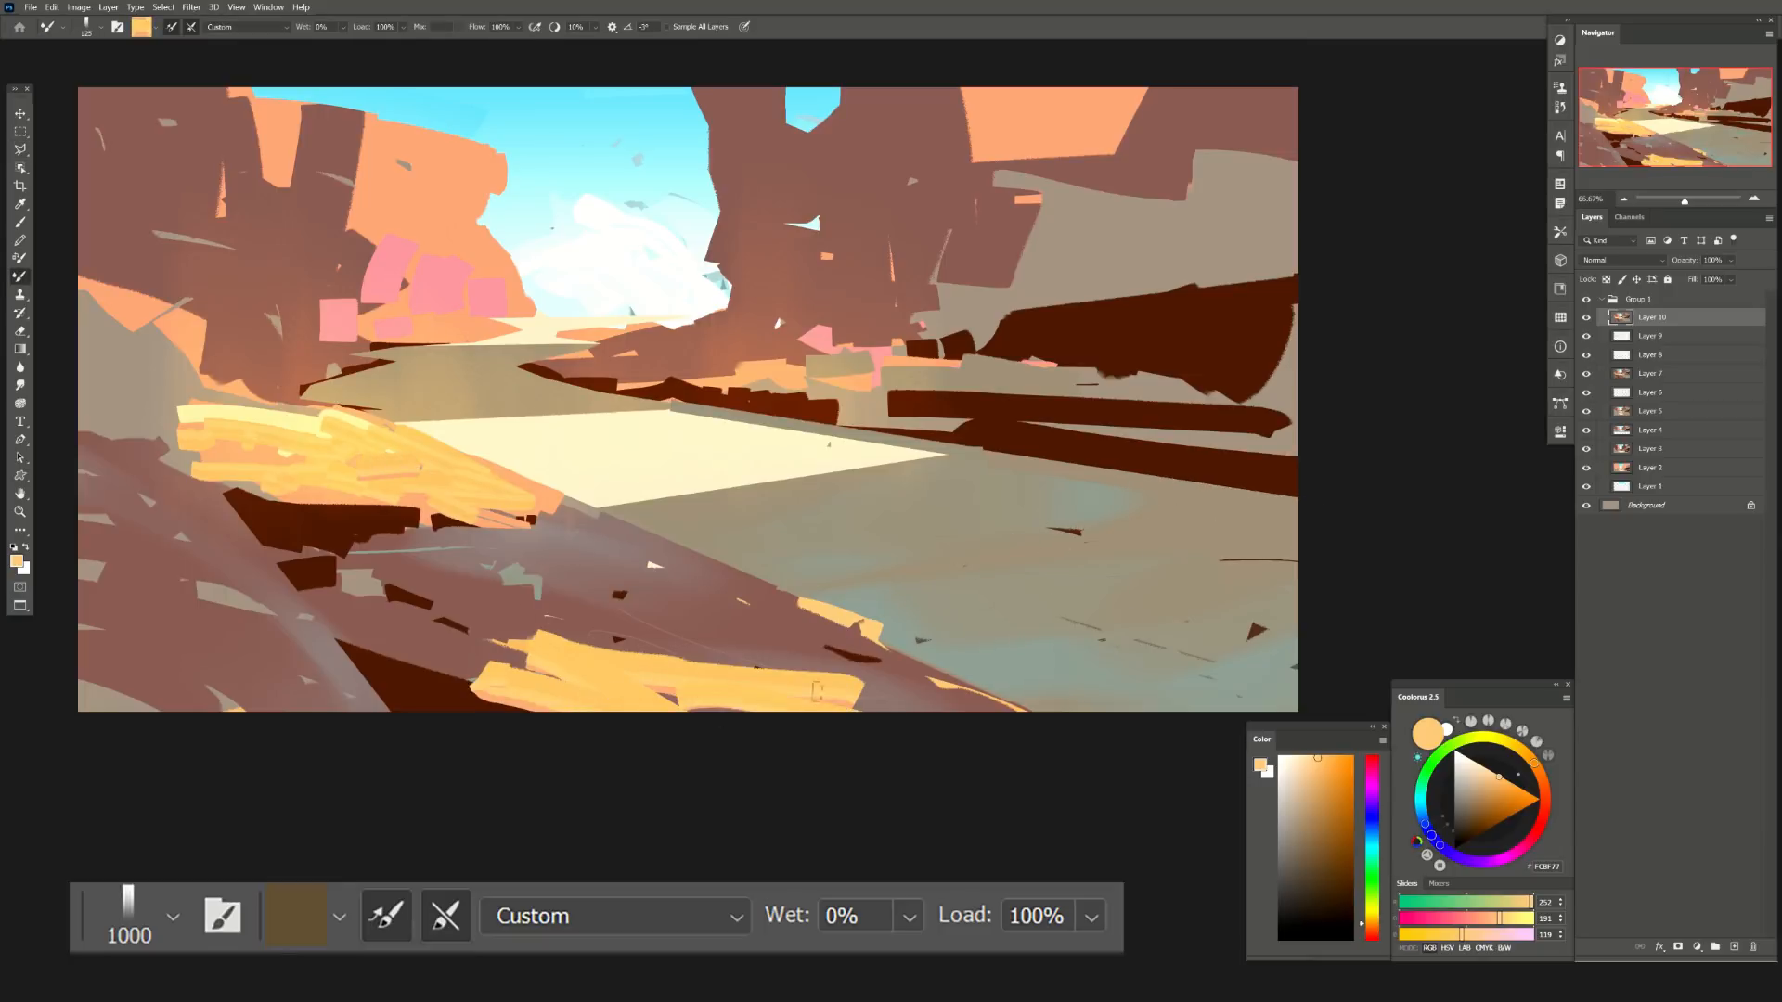
mouse_move(483, 650)
left_mouse_down()
mouse_move(311, 599)
mouse_move(561, 683)
left_mouse_up()
left_click_drag(288, 608, 386, 720)
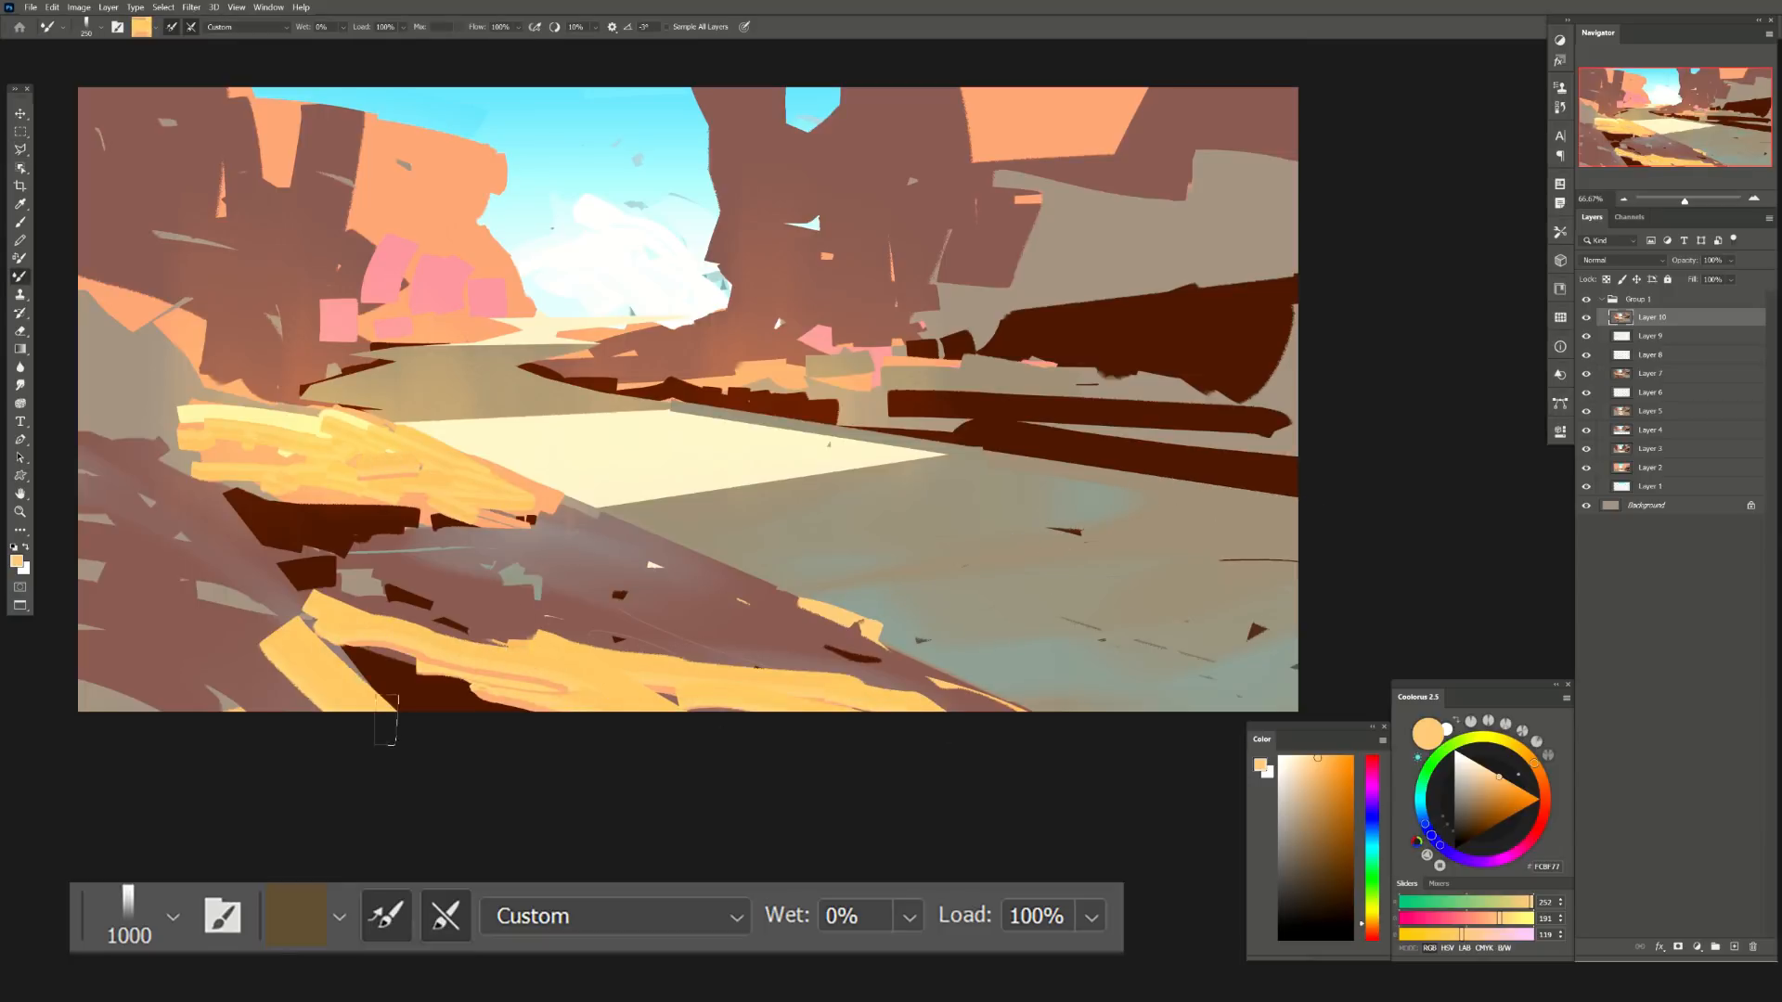
left_click_drag(278, 640, 102, 705)
left_click_drag(306, 696, 84, 705)
left_click_drag(597, 625, 780, 668)
- Shrink the brush and extend the golden bank over the grey rock at the painting's left edge
key("bracketleft")
key("bracketleft")
left_click(780, 668, "alt")
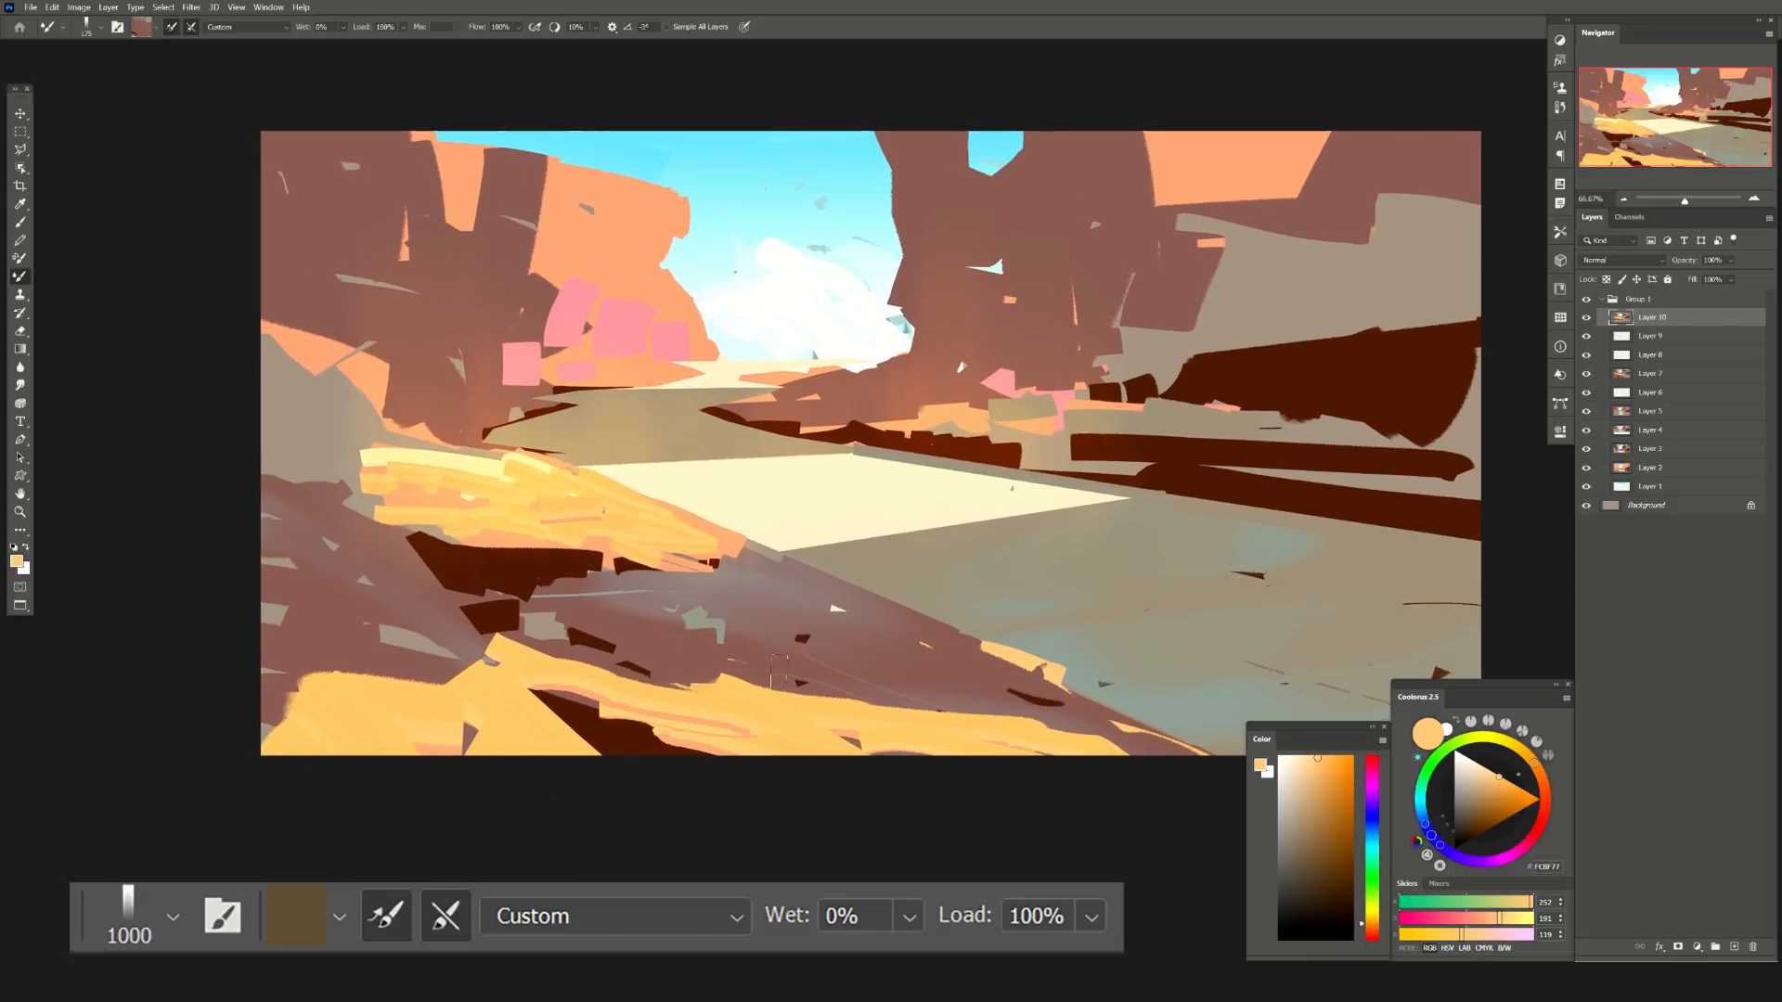
key("bracketleft")
left_click_drag(278, 436, 345, 444)
mouse_move(304, 506)
left_mouse_down()
mouse_move(399, 483)
mouse_move(274, 469)
mouse_move(399, 464)
left_mouse_up()
key("bracketleft")
left_click_drag(278, 409, 409, 436)
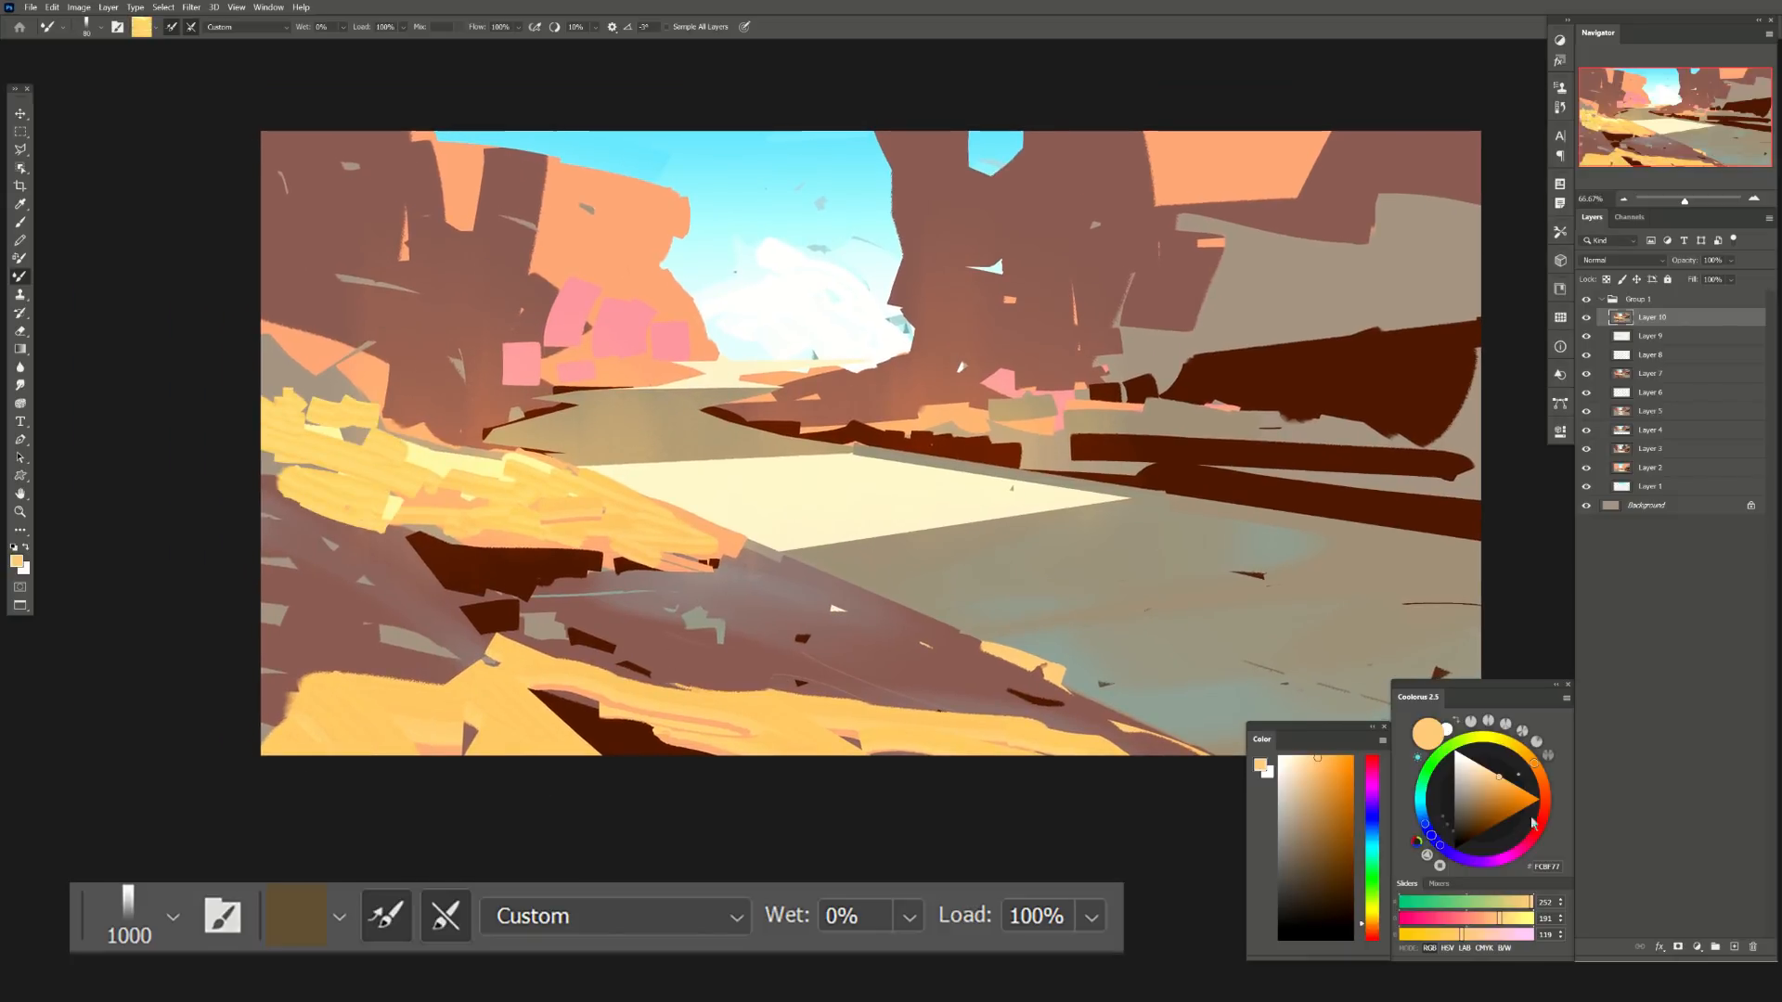
- Pick a saturated orange-red and dab small bush shapes at the bases of the left and right cliffs
left_click_drag(1533, 823, 1522, 789)
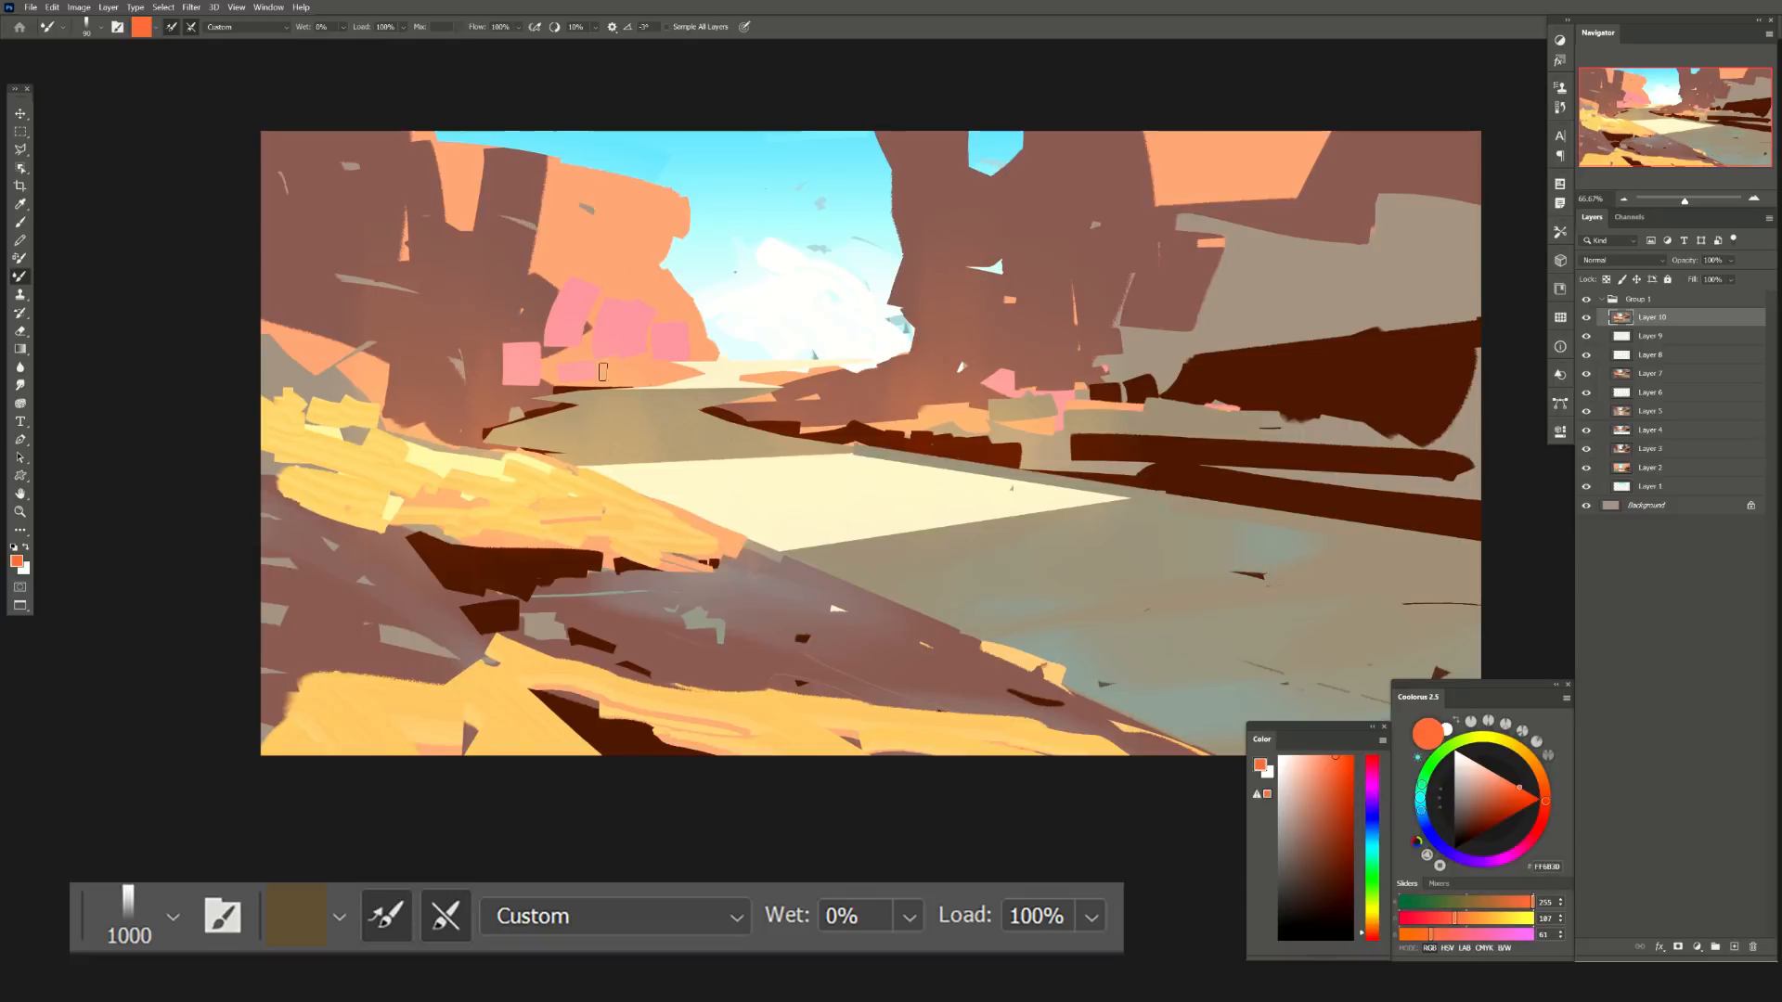
left_click_drag(465, 404, 437, 432)
left_click_drag(543, 399, 502, 418)
left_click_drag(925, 349, 933, 320)
mouse_move(963, 371)
left_mouse_down()
mouse_move(967, 329)
mouse_move(974, 368)
mouse_move(907, 381)
left_mouse_up()
- Adjust the orange-red colour, enlarge the brush and add more dabs at the right cliff's base
left_click(1512, 783)
key("bracketright")
key("bracketright")
mouse_move(993, 353)
left_mouse_down()
mouse_move(972, 382)
mouse_move(964, 370)
left_mouse_up()
left_click(1522, 798)
left_click(1543, 817)
left_click(1508, 781)
mouse_move(1004, 338)
left_mouse_down()
mouse_move(1004, 360)
mouse_move(1044, 365)
mouse_move(1040, 391)
left_mouse_up()
- Paint upright red-orange blocks across the lower part of the right cliff
key("bracketright")
left_click(1033, 328, "alt")
left_click_drag(1033, 311, 1034, 369)
left_click_drag(1079, 281, 1080, 362)
mouse_move(1103, 278)
left_mouse_down()
mouse_move(1103, 357)
mouse_move(1115, 327)
left_mouse_up()
key("bracketleft")
mouse_move(1139, 272)
left_mouse_down()
mouse_move(1137, 324)
mouse_move(1053, 386)
left_mouse_up()
- Soften the red-orange cliff strokes with the Eraser and flip the painting horizontally
key("e")
left_click_drag(1138, 349, 1038, 380)
left_click_drag(980, 373, 935, 375)
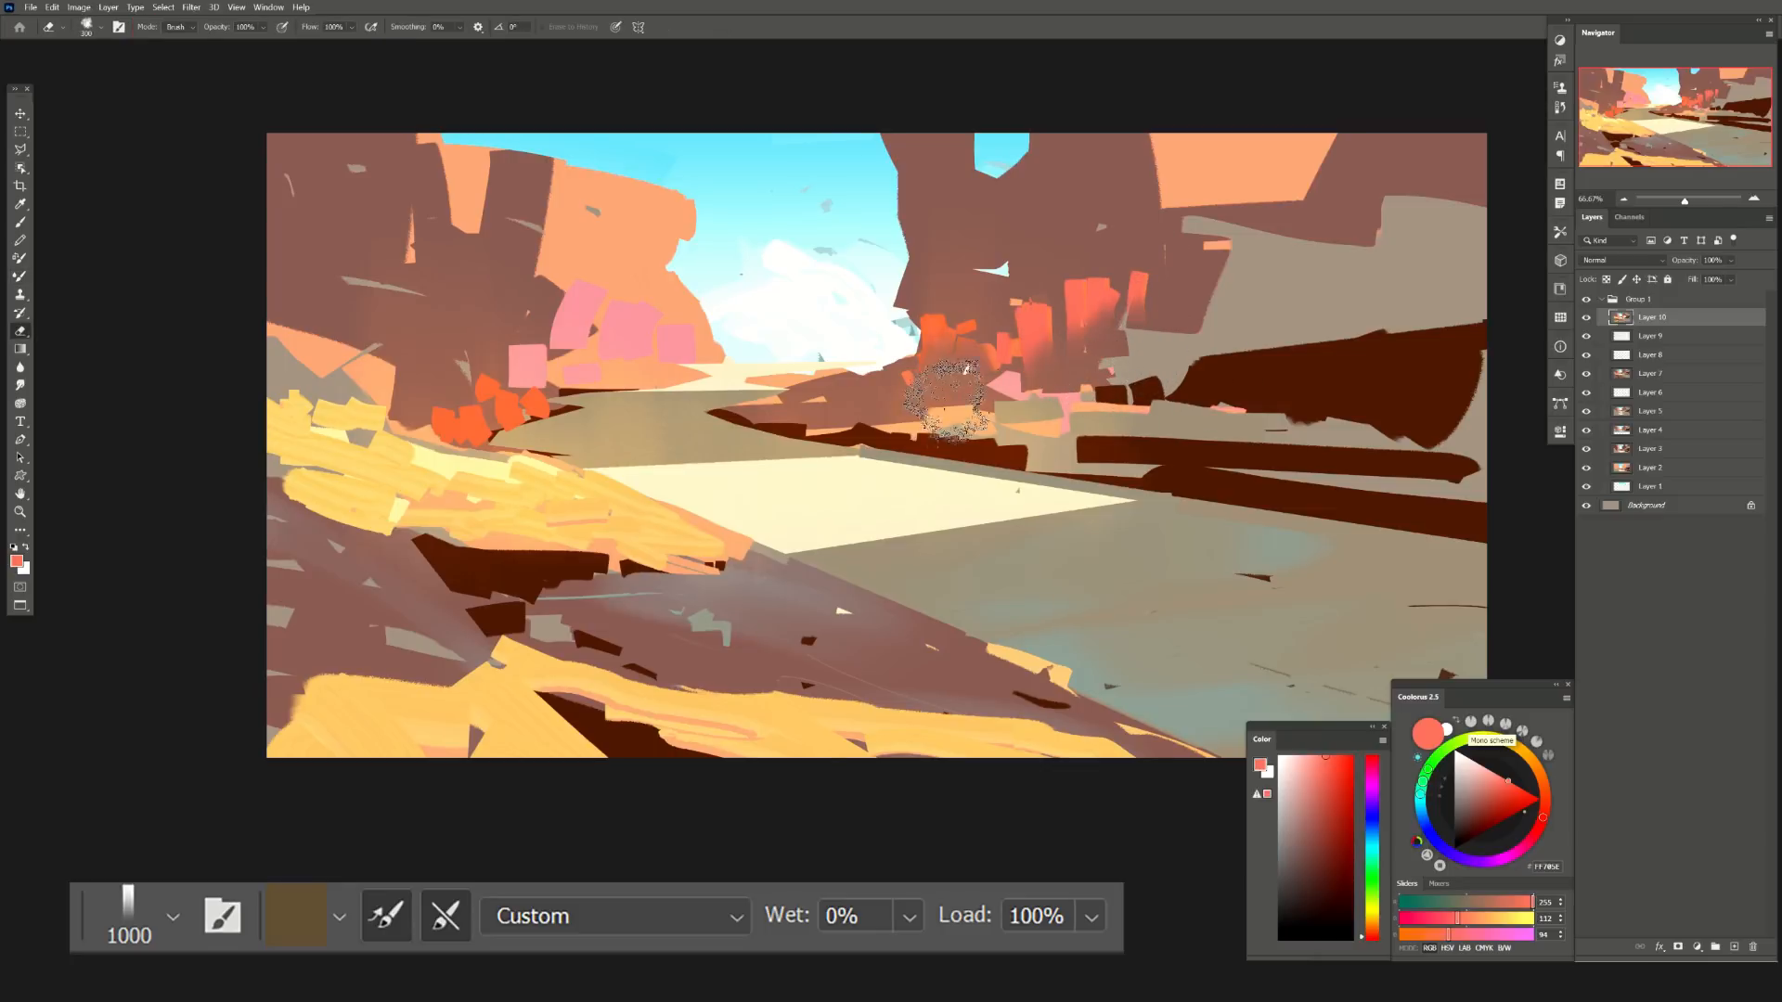
mouse_move(1131, 258)
left_mouse_down()
mouse_move(1091, 334)
mouse_move(970, 304)
mouse_move(1183, 191)
mouse_move(996, 299)
mouse_move(919, 299)
left_mouse_up()
key("bracketleft")
key("F2")
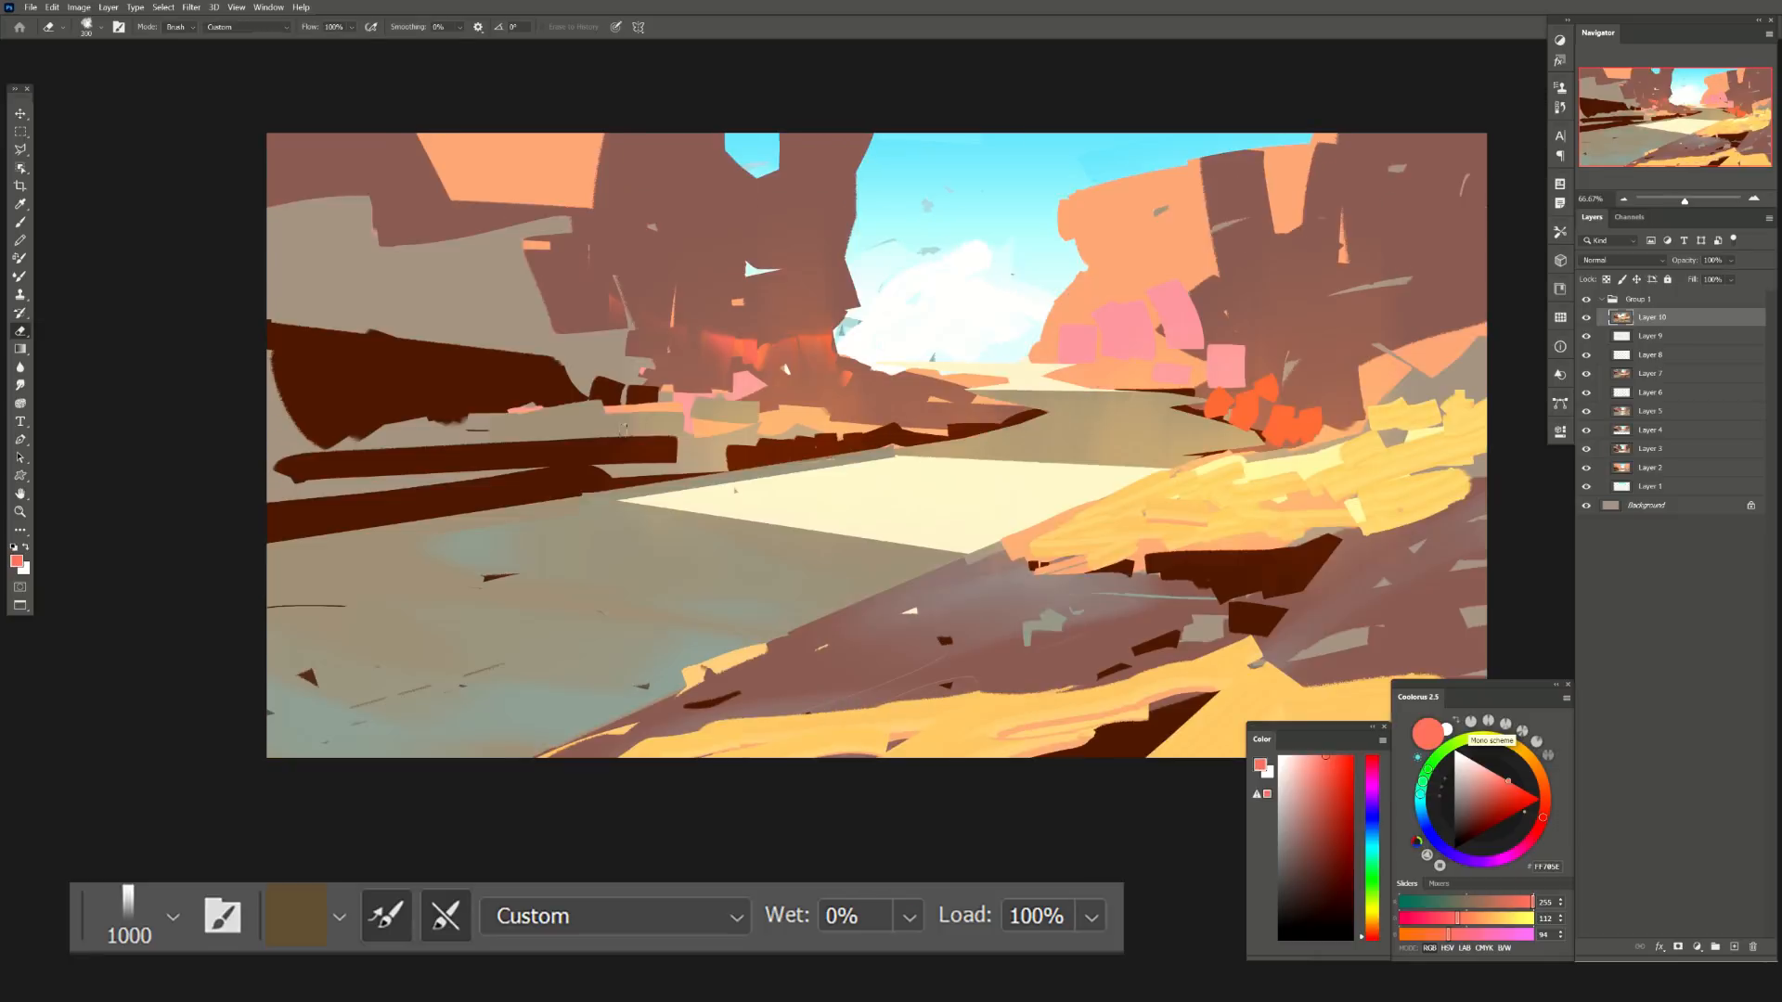
- Refine the pointed tip of the golden bank beside the path with small golden strokes
key("b")
left_click_drag(1030, 494, 953, 476)
left_click(984, 508, "alt")
key("bracketleft")
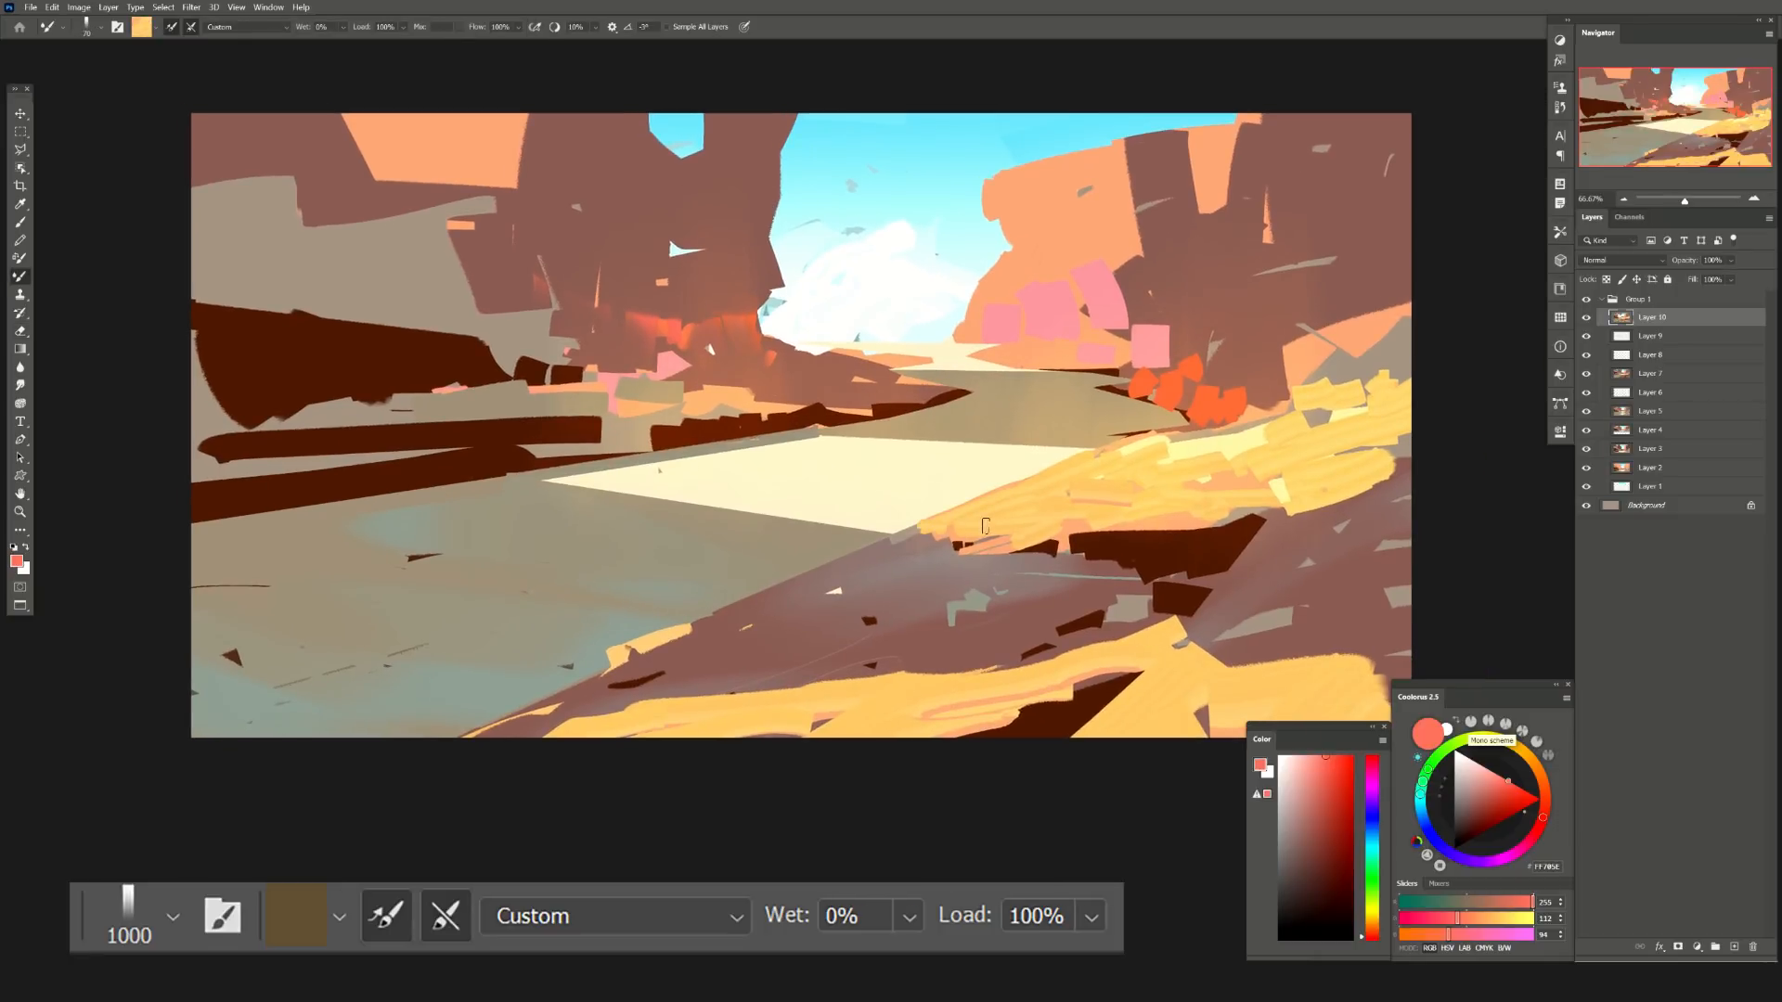
key("bracketleft")
- Add grey-mauve strokes to the foreground slope and along the edges of the dark ledges on the left
left_click_drag(797, 610, 902, 624)
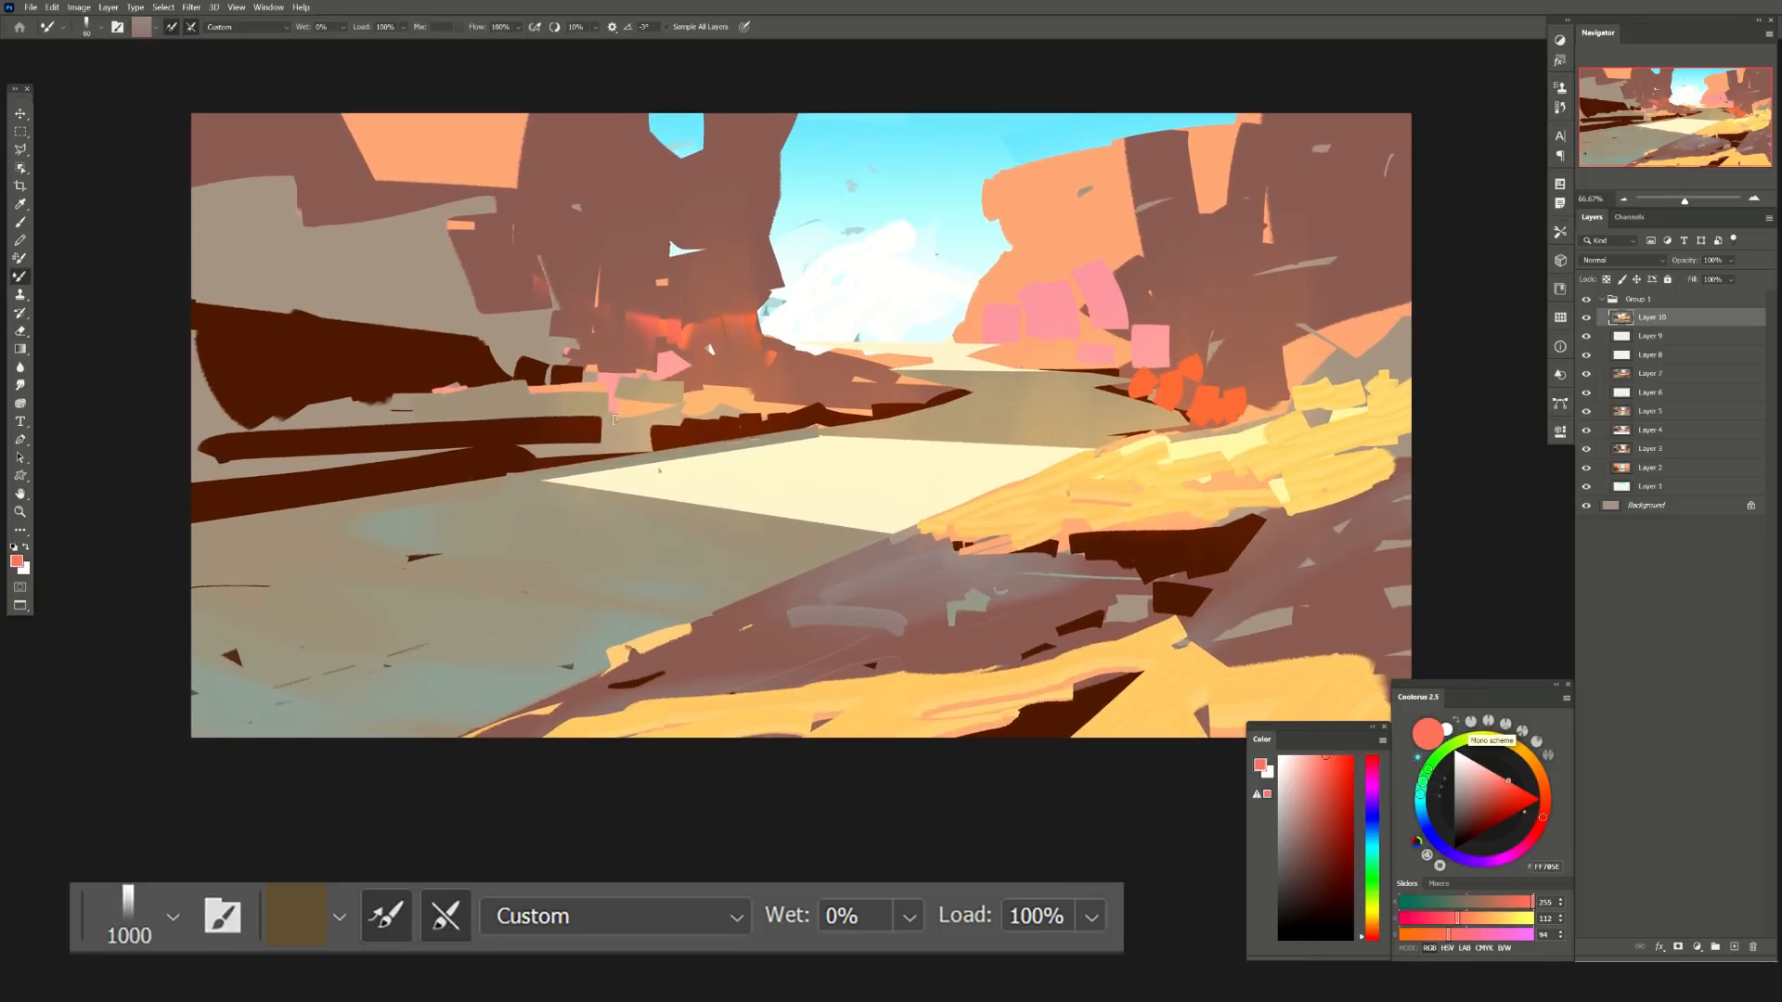
left_click_drag(418, 407, 663, 399)
key("bracketright")
left_click_drag(525, 336, 191, 294)
key("bracketright")
left_click(335, 346, "alt")
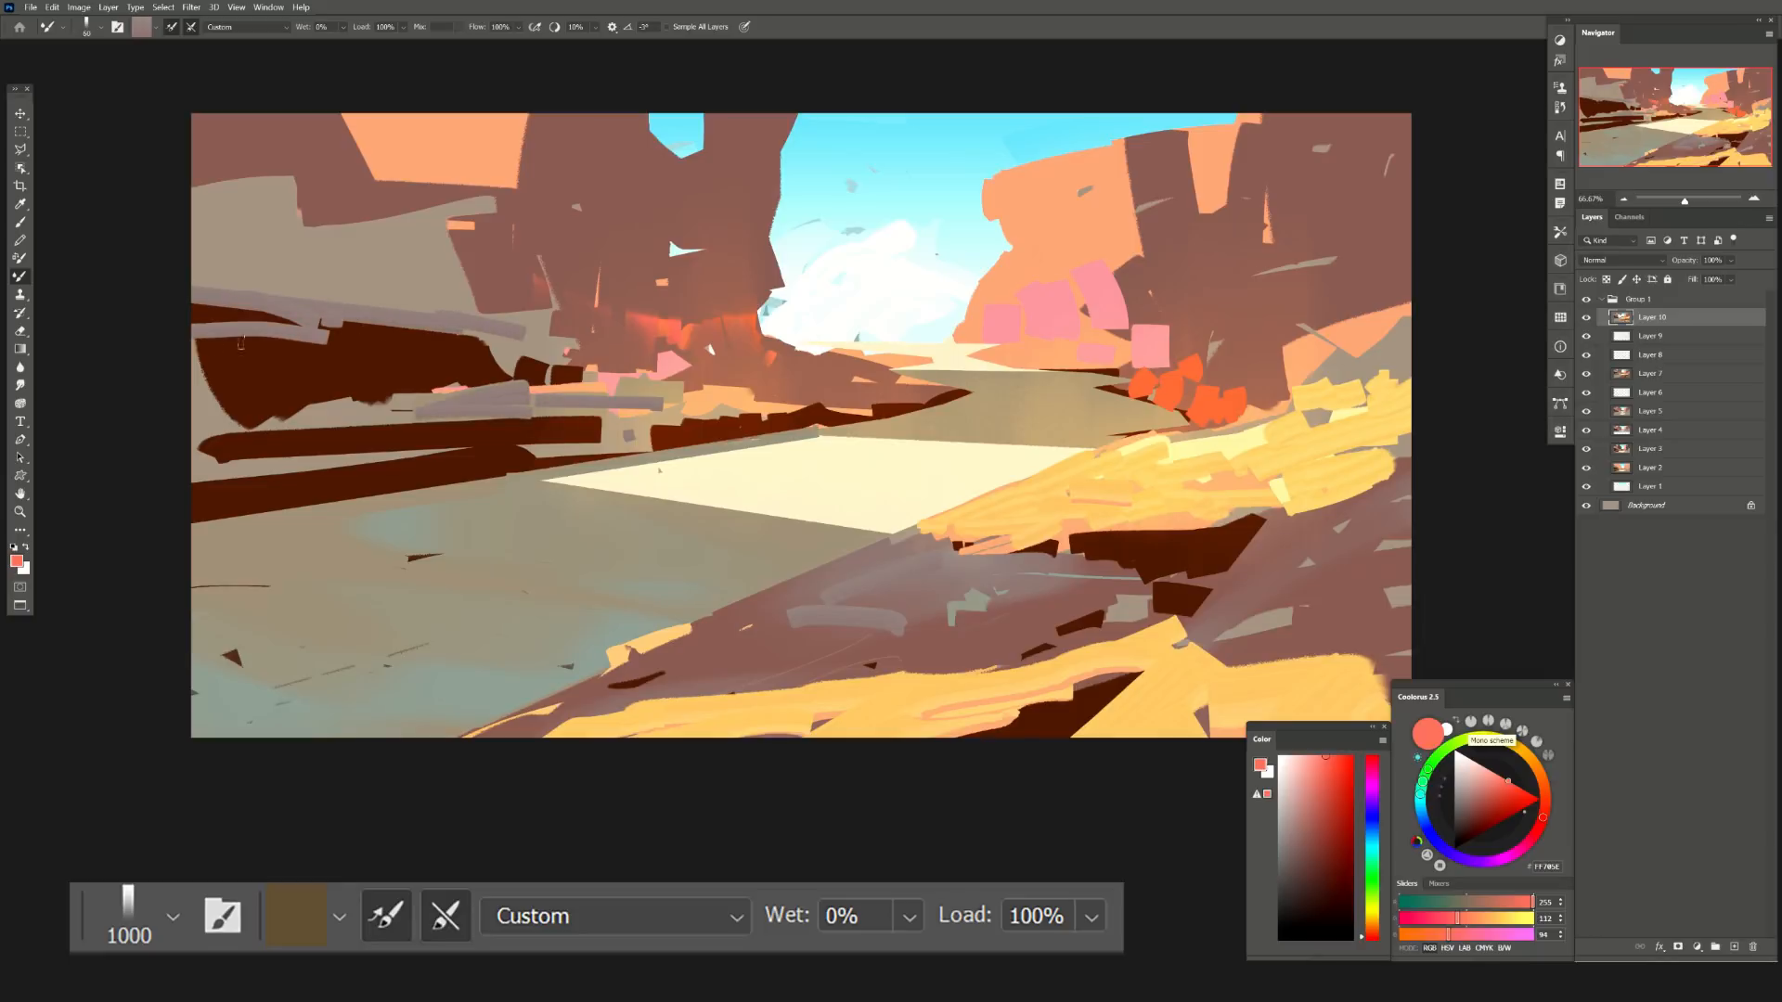
left_click_drag(335, 345, 192, 360)
- Paint a mauve accent on the grey ground and break up the left ends of the dark ledges with sampled colours
mouse_move(501, 493)
left_mouse_down()
mouse_move(363, 521)
mouse_move(474, 531)
mouse_move(332, 529)
left_mouse_up()
left_click(319, 540, "alt")
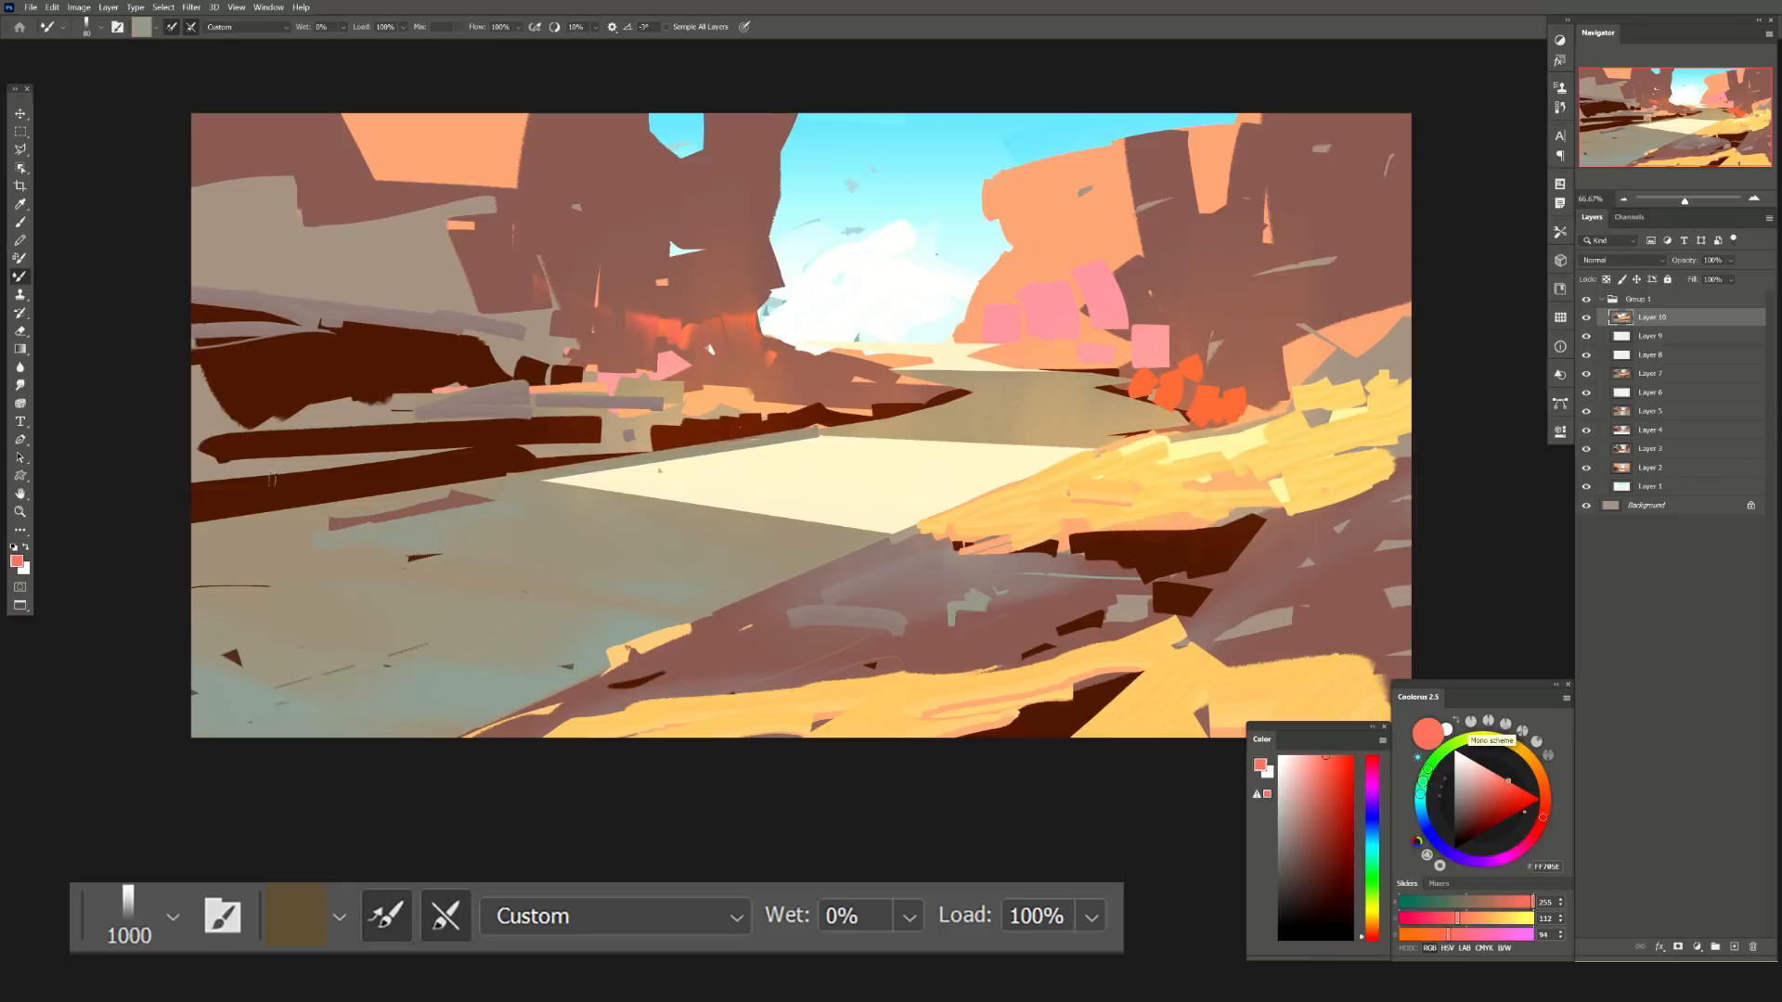
left_click(342, 523, "alt")
left_click_drag(234, 458, 183, 478)
key("bracketleft")
key("bracketleft")
mouse_move(191, 415)
left_mouse_down()
mouse_move(334, 397)
mouse_move(191, 427)
left_mouse_up()
mouse_move(309, 406)
left_mouse_down()
mouse_move(359, 412)
mouse_move(284, 421)
left_mouse_up()
left_click(433, 406, "alt")
left_click_drag(297, 400, 195, 425)
- Sample the dark ledge colour and paint a long diagonal stroke across the ground below the lowest ledge
left_click(379, 488, "alt")
mouse_move(481, 509)
left_mouse_down()
mouse_move(177, 580)
mouse_move(248, 557)
mouse_move(275, 586)
mouse_move(187, 581)
left_mouse_up()
key("bracketright")
key("bracketright")
key("bracketright")
key("bracketright")
key("bracketright")
left_click(278, 574, "alt")
left_click(446, 522, "alt")
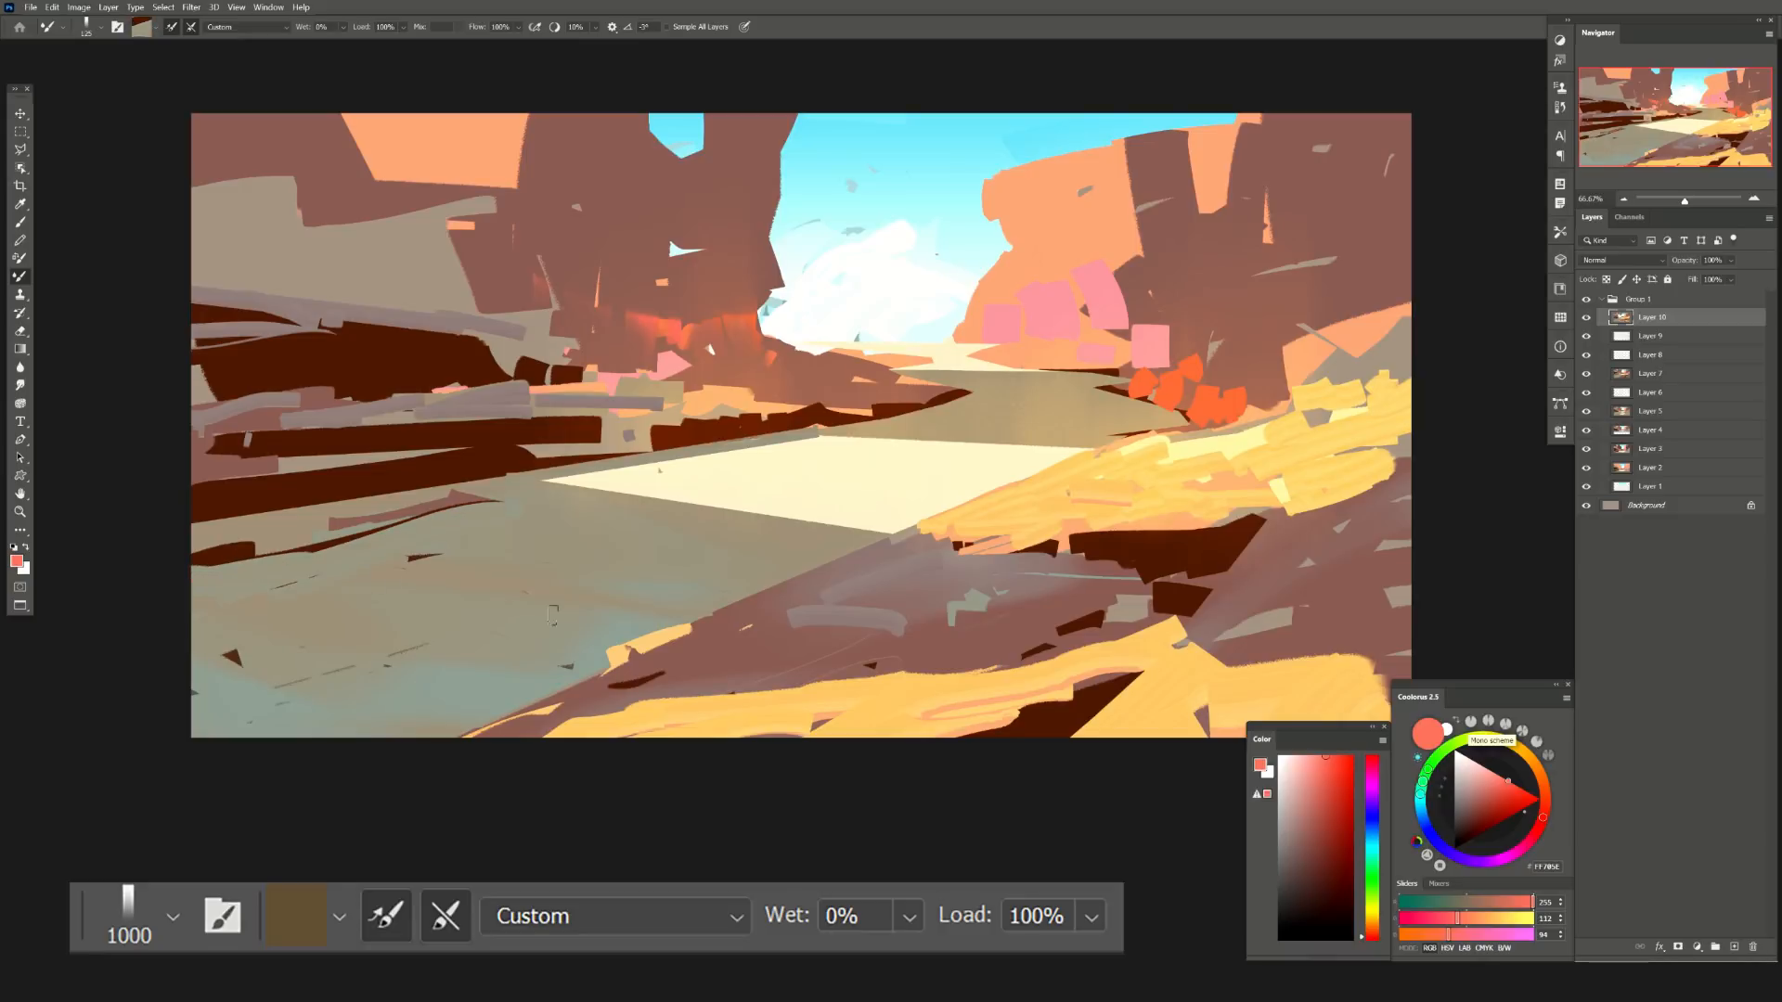
- Paint mauve strokes on the ground under the lowest ledge and along the near edge of the grey path
left_click(673, 665, "alt")
key("bracketleft")
key("bracketleft")
left_click_drag(363, 524, 184, 540)
left_click_drag(485, 676, 212, 770)
mouse_move(533, 664)
left_mouse_down()
mouse_move(413, 726)
mouse_move(441, 733)
left_mouse_up()
mouse_move(604, 651)
left_mouse_down()
mouse_move(713, 596)
mouse_move(427, 728)
left_mouse_up()
- Sample the path's grey and cut a diagonal grey stroke through the new mauve strokes at the near edge
left_click(721, 568, "alt")
key("bracketleft")
key("bracketright")
left_click_drag(548, 662, 358, 745)
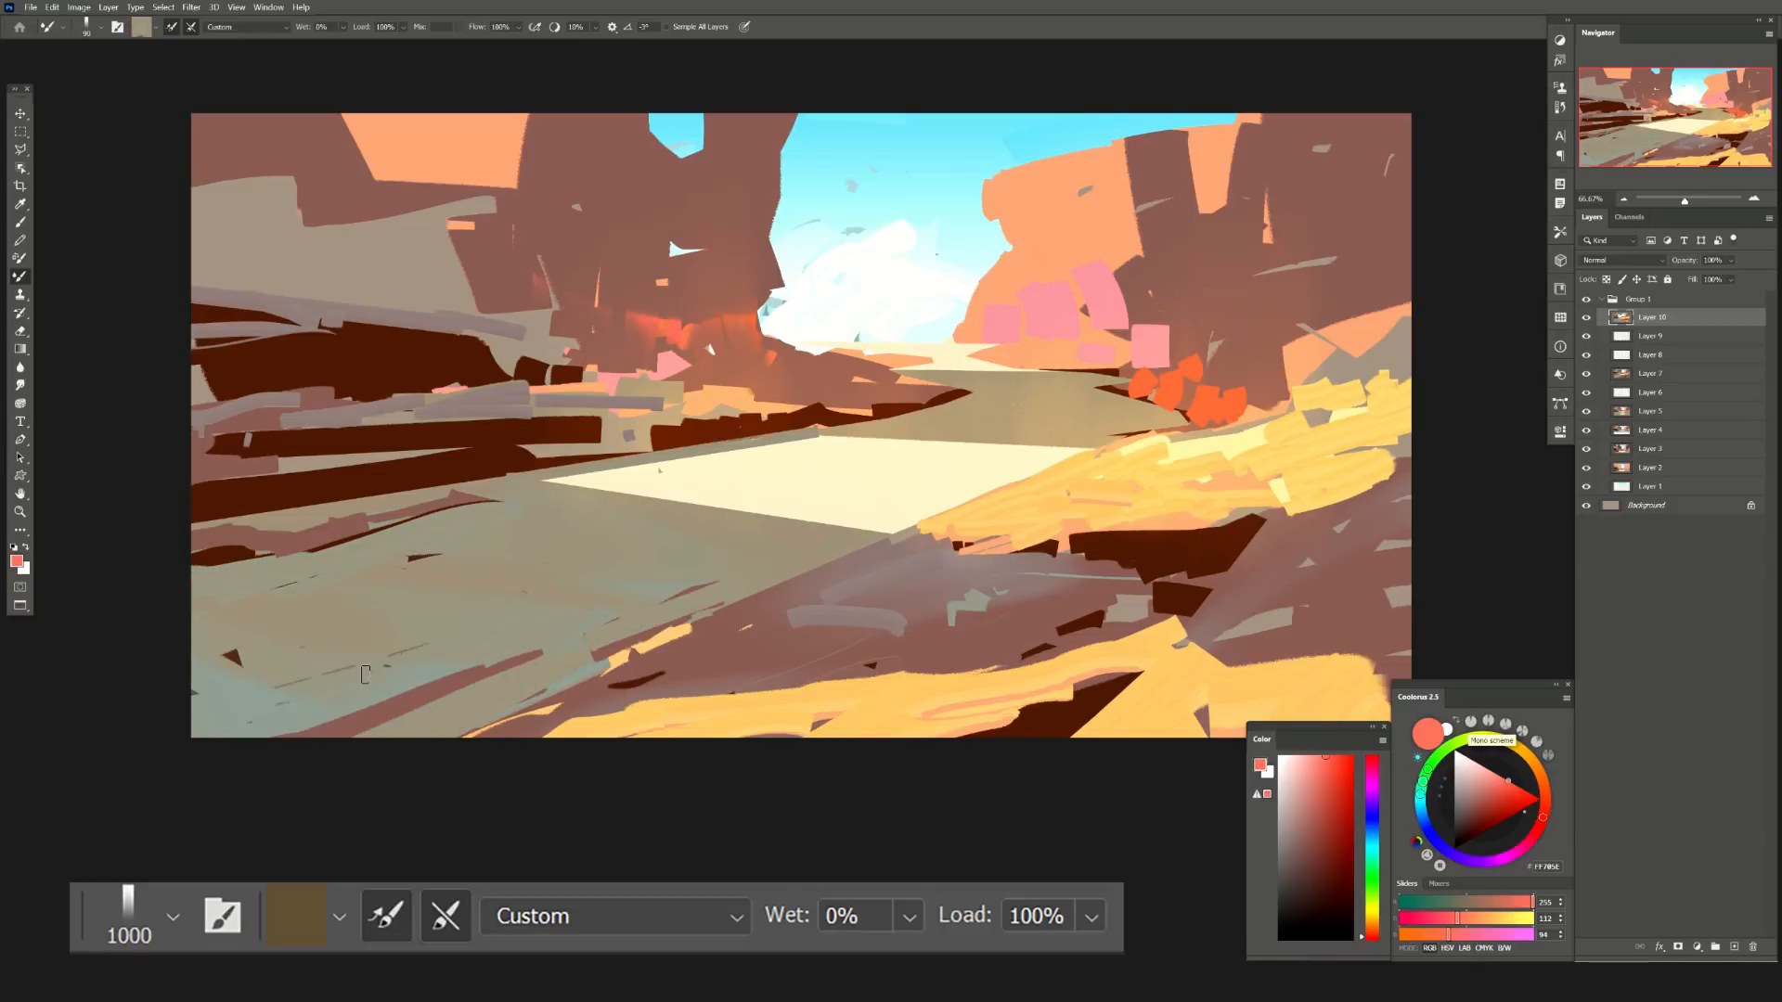
- Paint sampled yellow strokes on the upper face of the distant right cliff and over the orange strip beside it
scroll(846, 357, "up", 1)
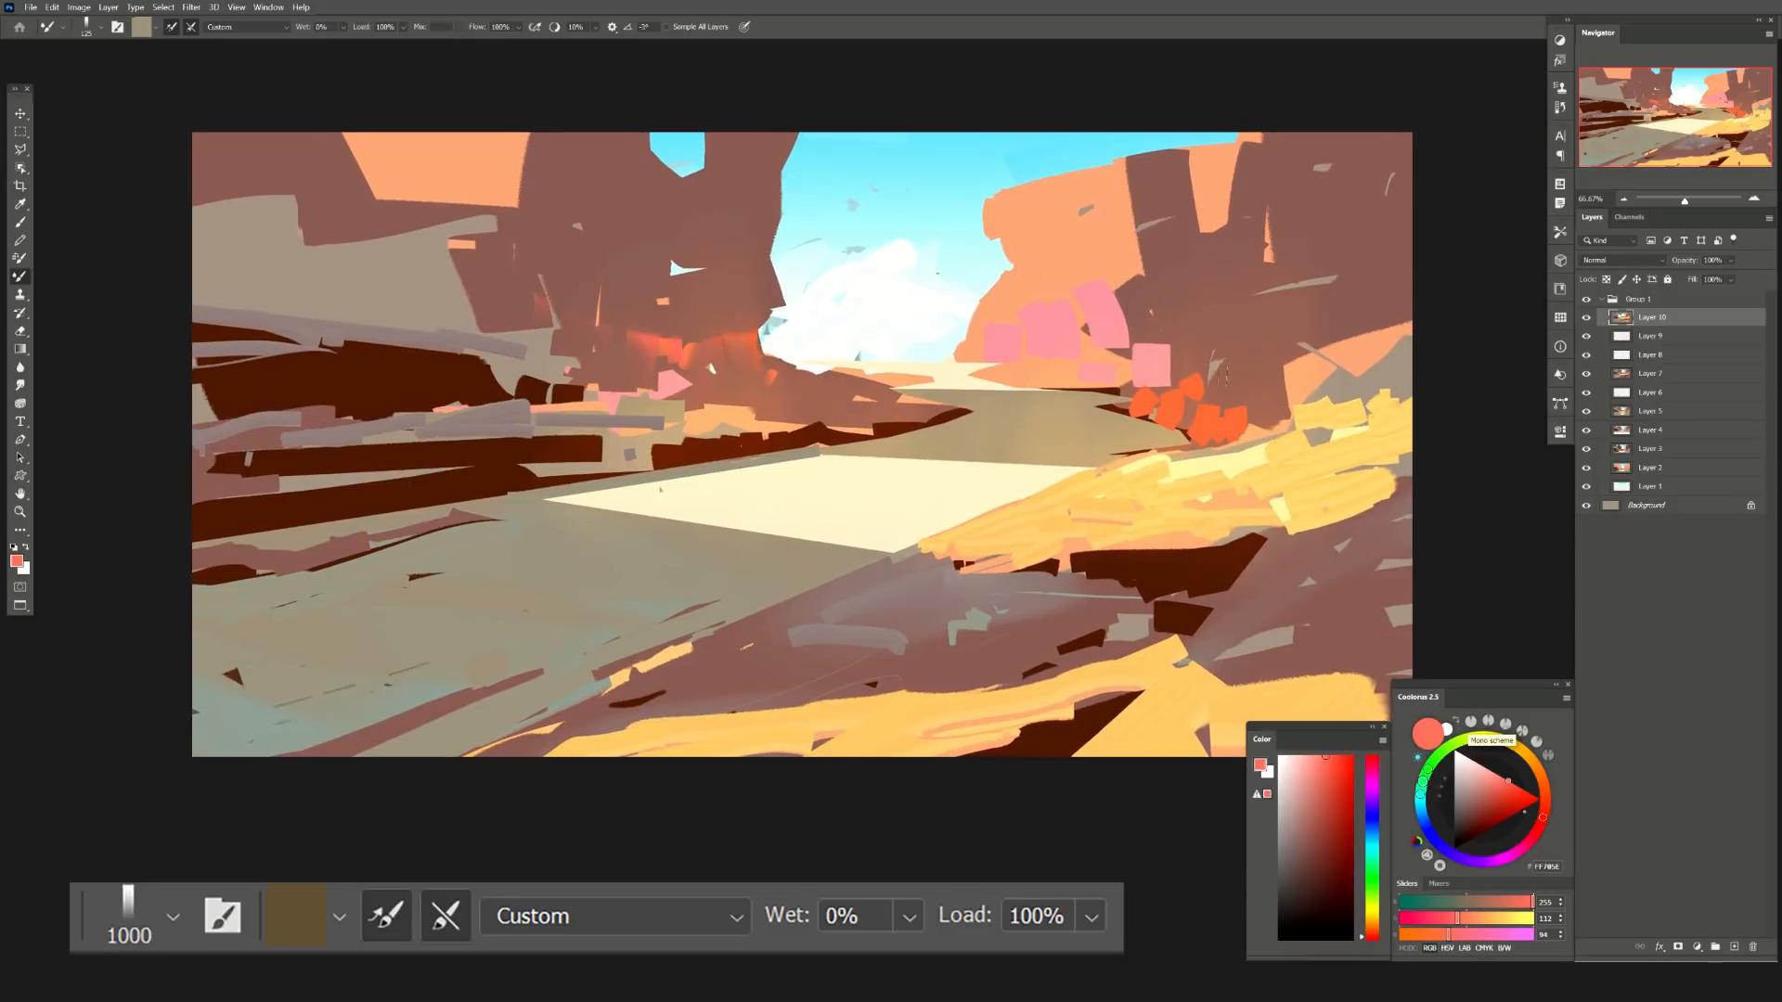
left_click_drag(942, 344, 934, 347)
mouse_move(1014, 249)
left_mouse_down()
mouse_move(1052, 227)
mouse_move(1035, 223)
mouse_move(1049, 264)
mouse_move(1128, 243)
left_mouse_up()
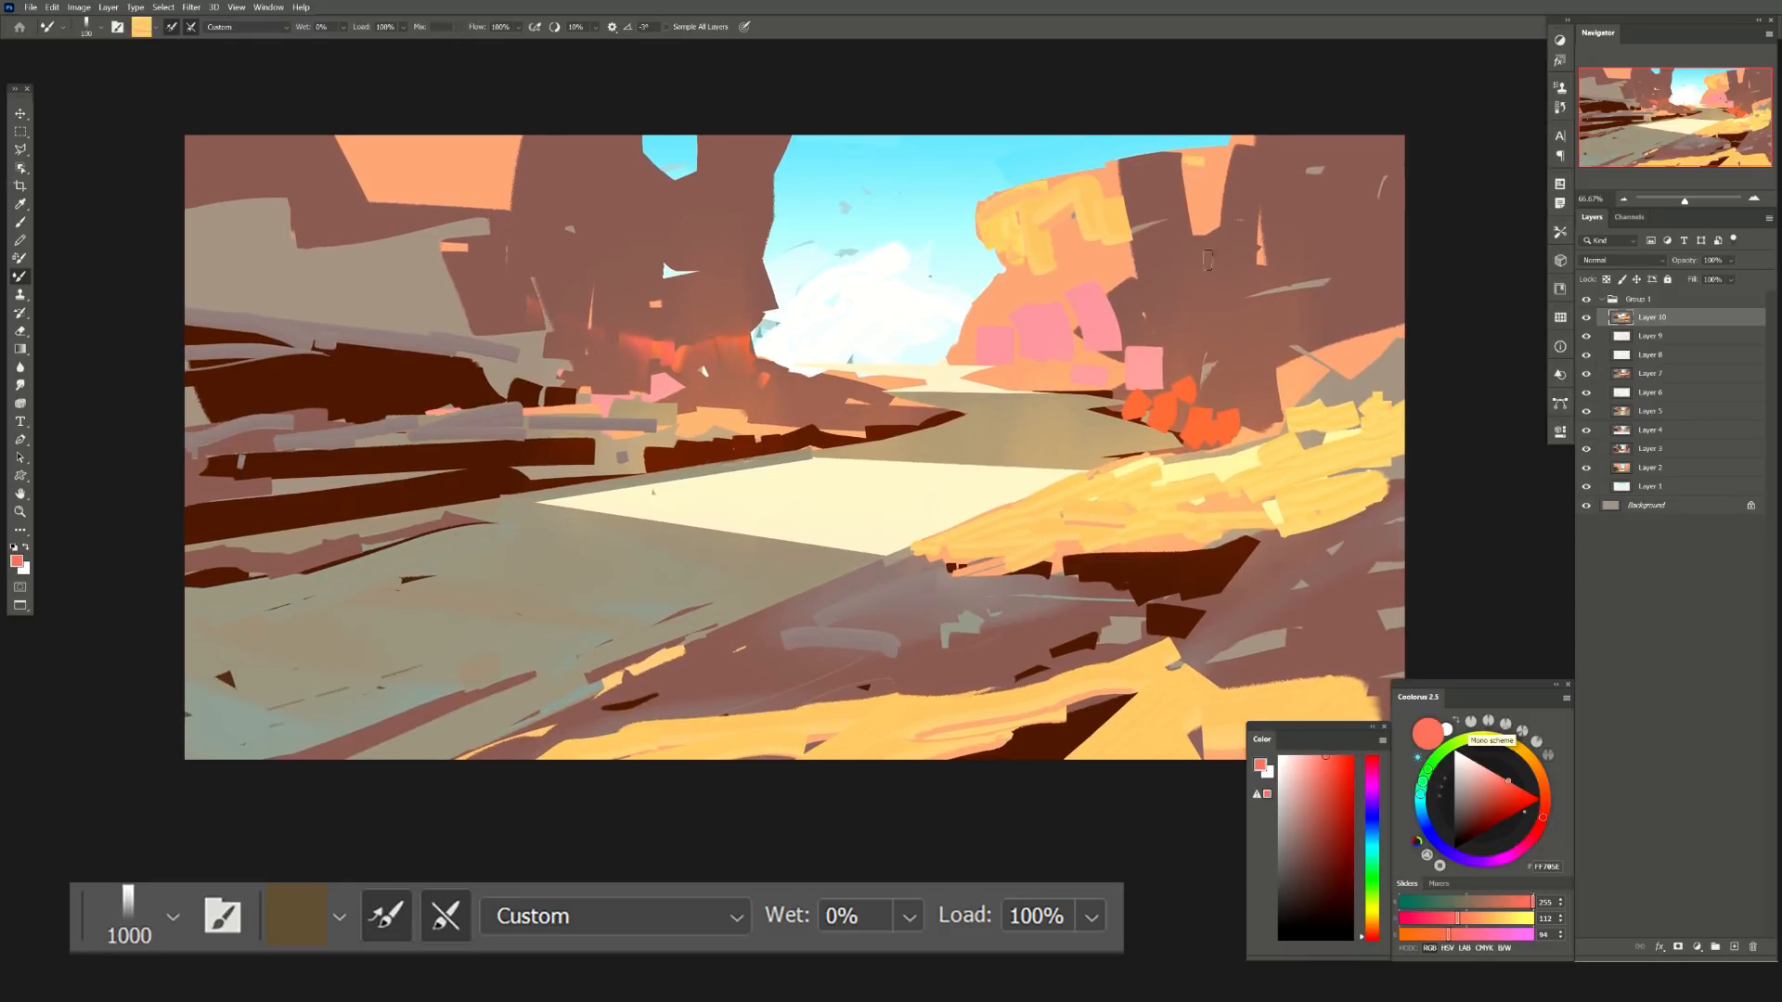
mouse_move(1192, 158)
left_mouse_down()
mouse_move(1207, 265)
mouse_move(1223, 247)
left_mouse_up()
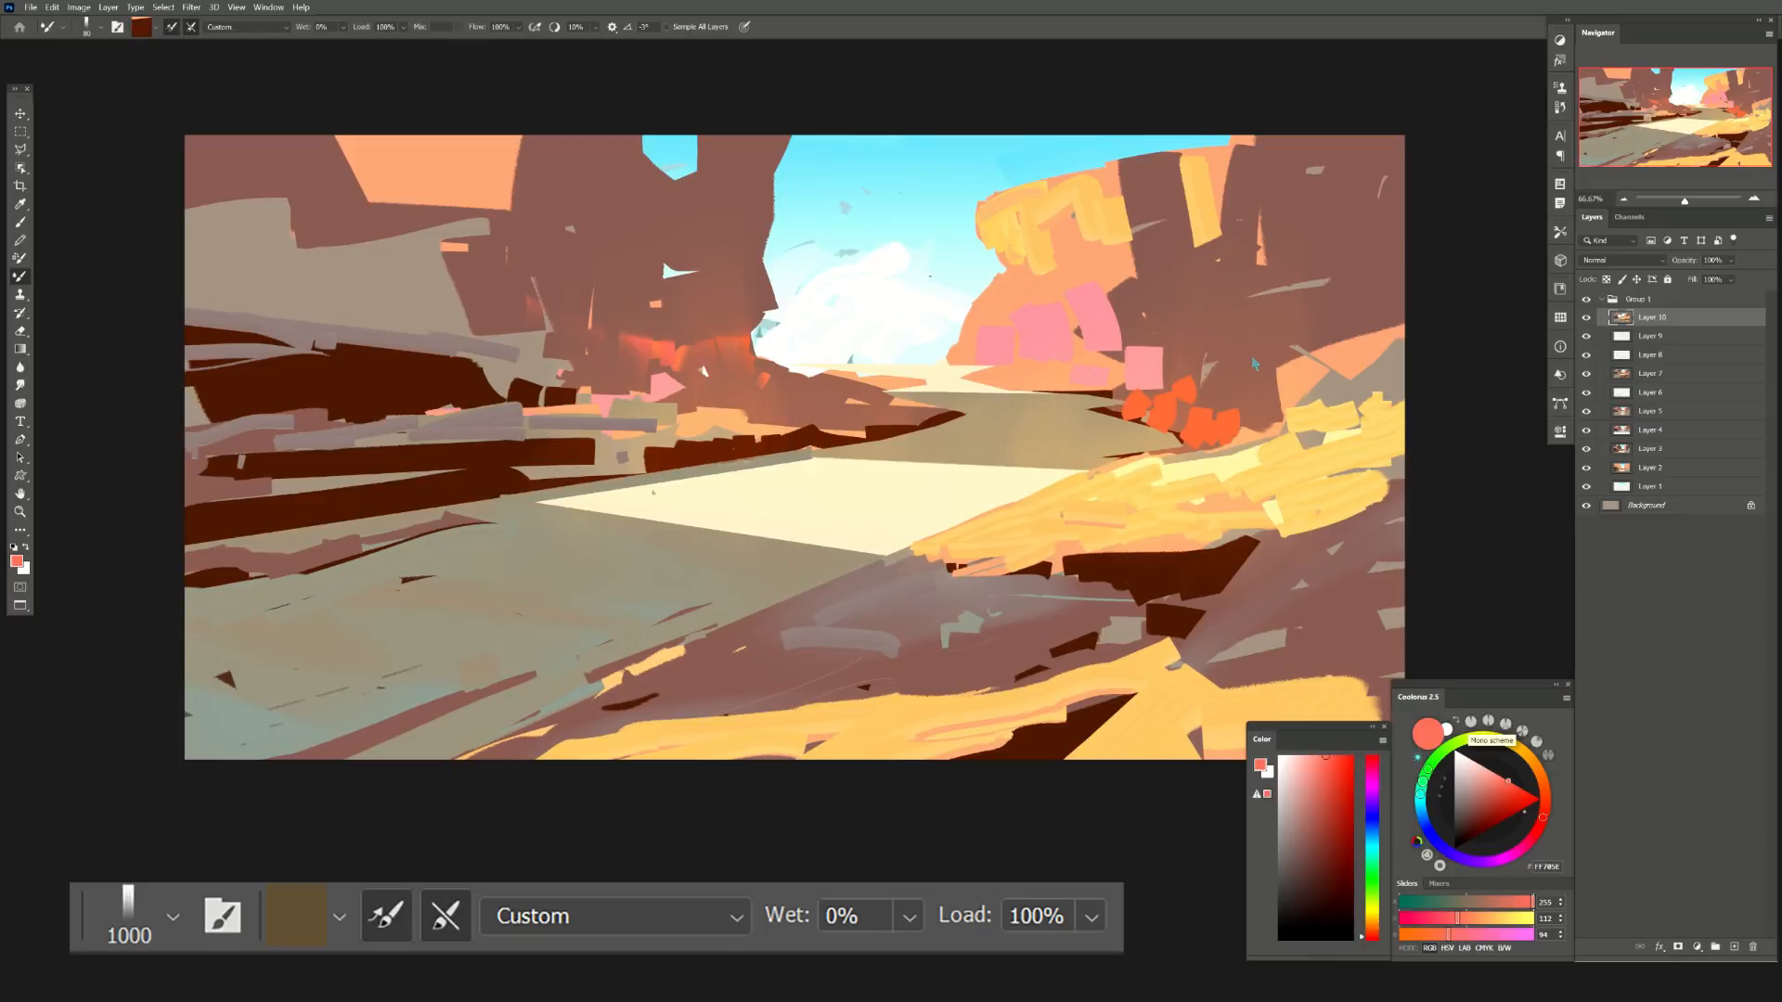
- Paint a dark brown arching shadow edge across the right canyon wall and add sampled orange strokes beneath it
mouse_move(1401, 169)
left_mouse_down()
mouse_move(1298, 277)
mouse_move(1125, 313)
left_mouse_up()
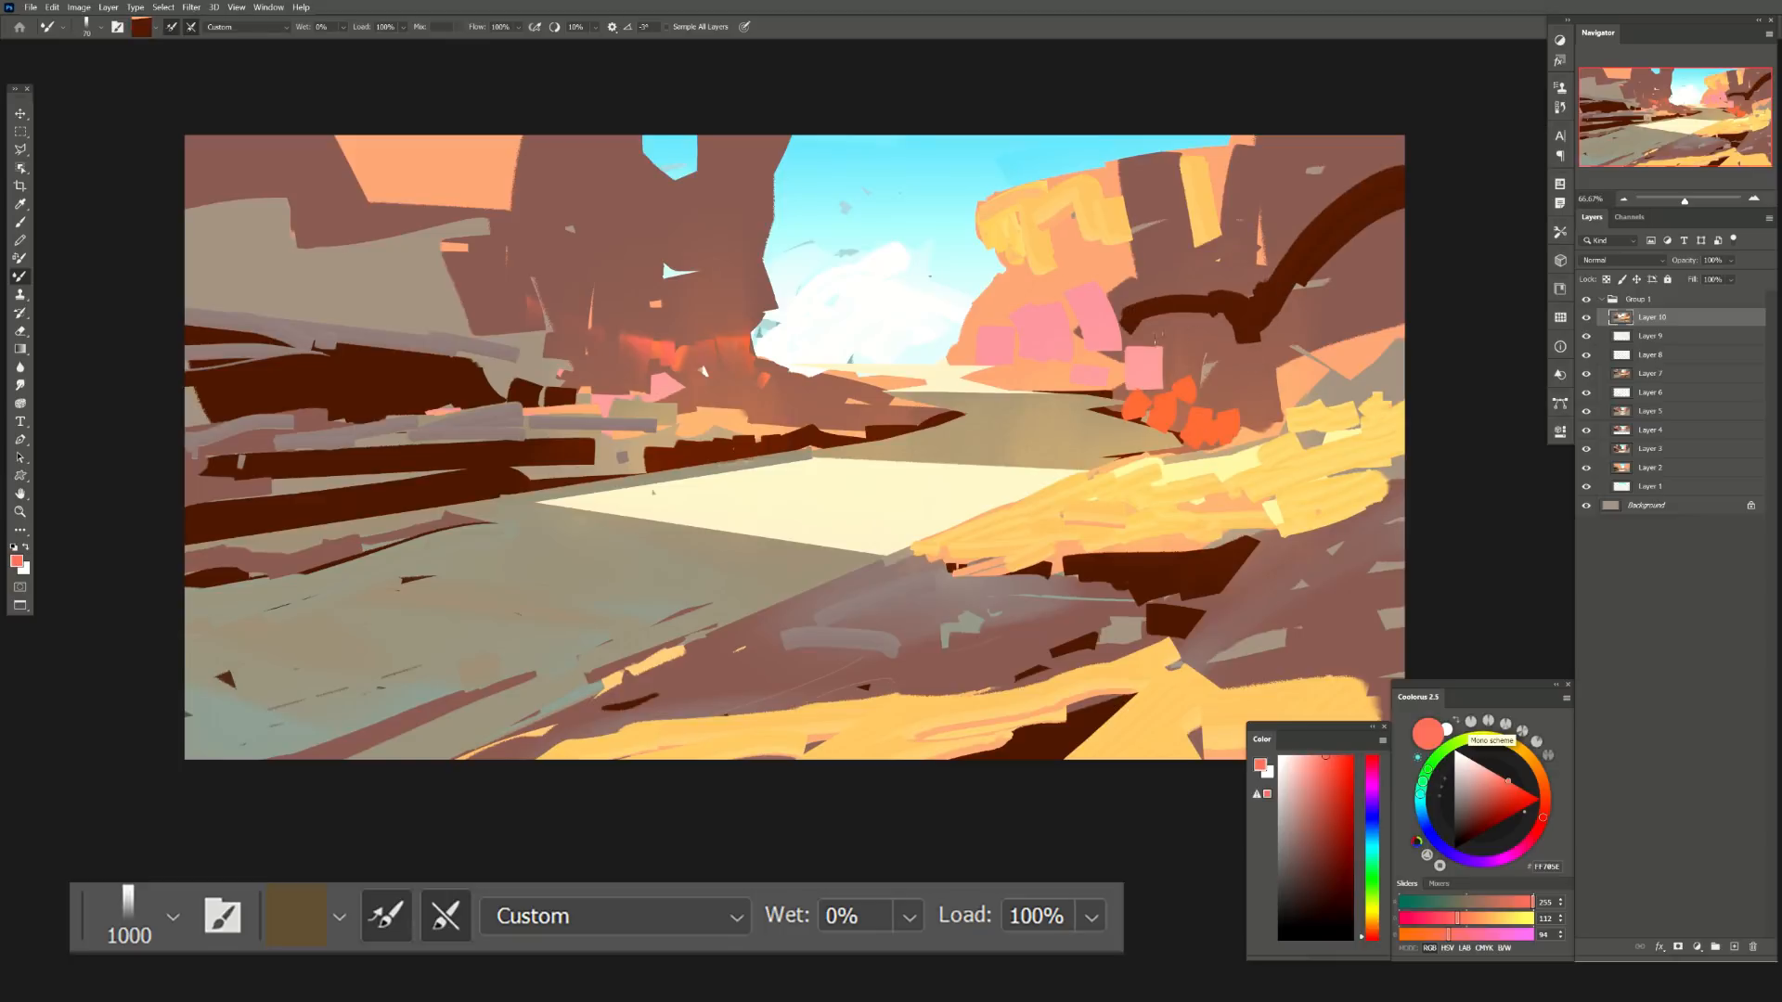
left_click_drag(1259, 325, 1249, 341)
left_click(1216, 426, "alt")
left_click_drag(1129, 336, 1192, 318)
mouse_move(1164, 334)
left_mouse_down()
mouse_move(1172, 374)
mouse_move(1204, 315)
mouse_move(1309, 297)
mouse_move(1304, 283)
mouse_move(1341, 345)
mouse_move(1308, 327)
left_mouse_up()
- Sample colours around the orange rock, enlarge the brush and partly erase the orange strokes beneath the dark arch
left_click(1306, 379, "alt")
left_click(1166, 348, "alt")
key("bracketright")
key("bracketright")
key("bracketright")
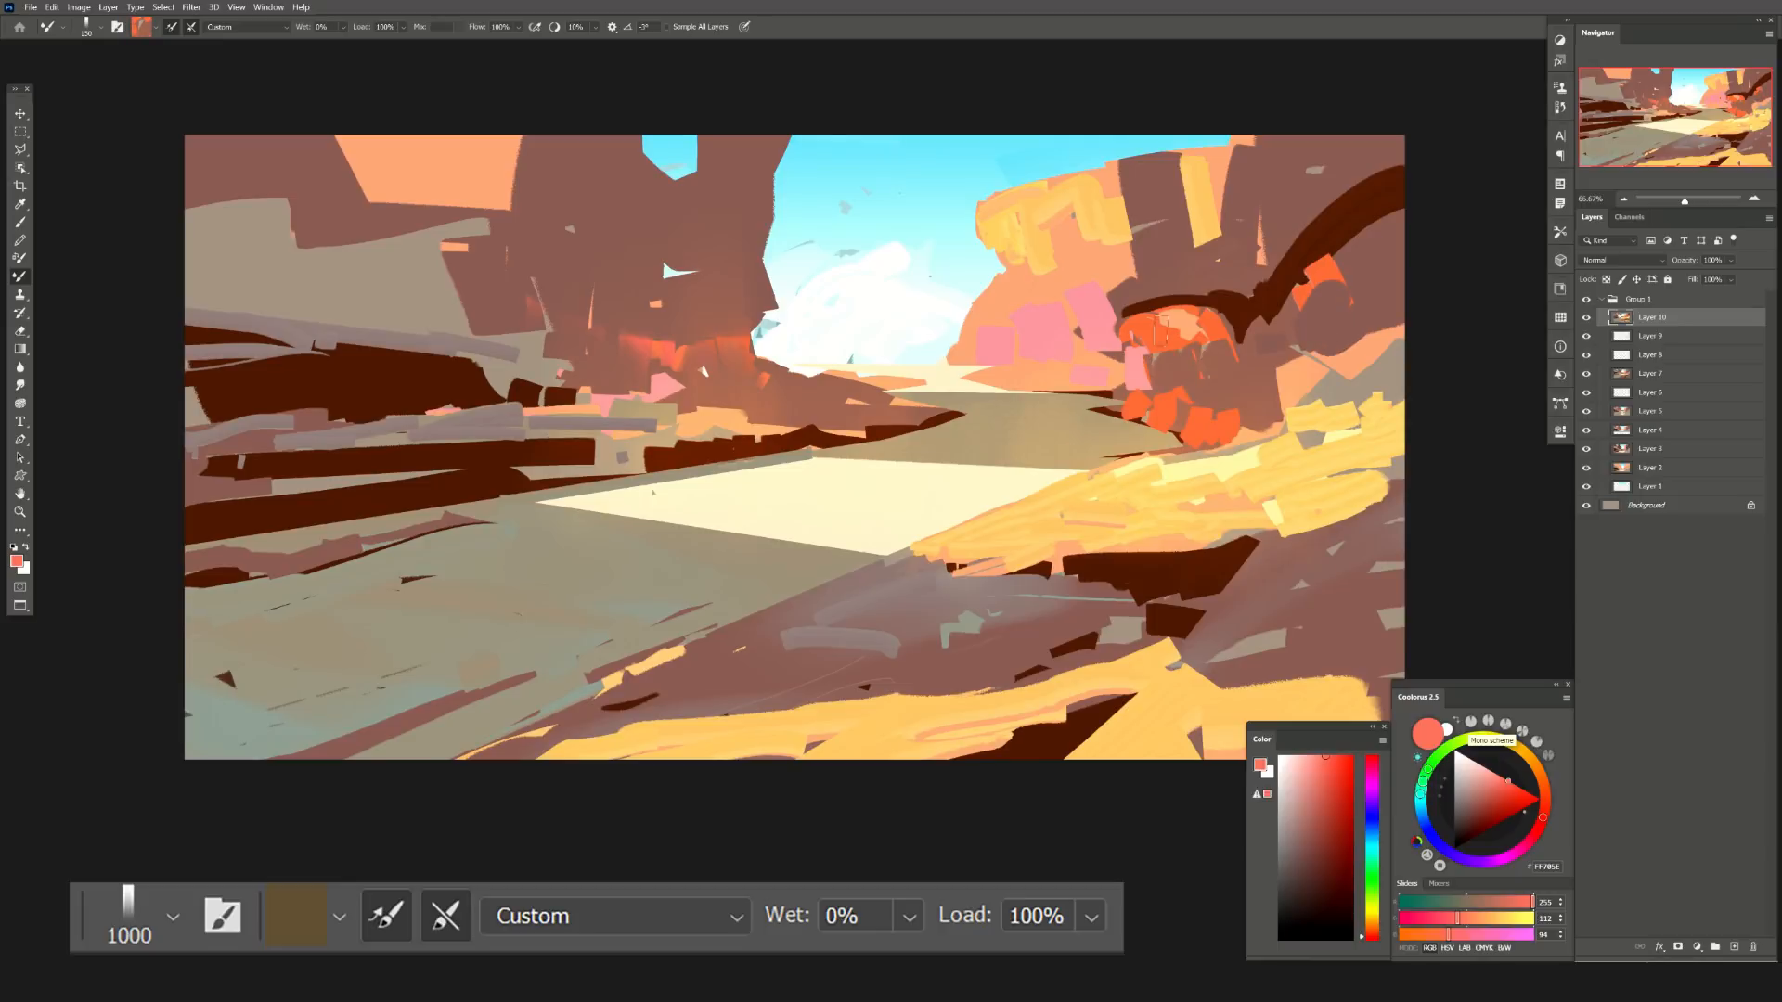
key("e")
left_click_drag(1174, 358, 1204, 344)
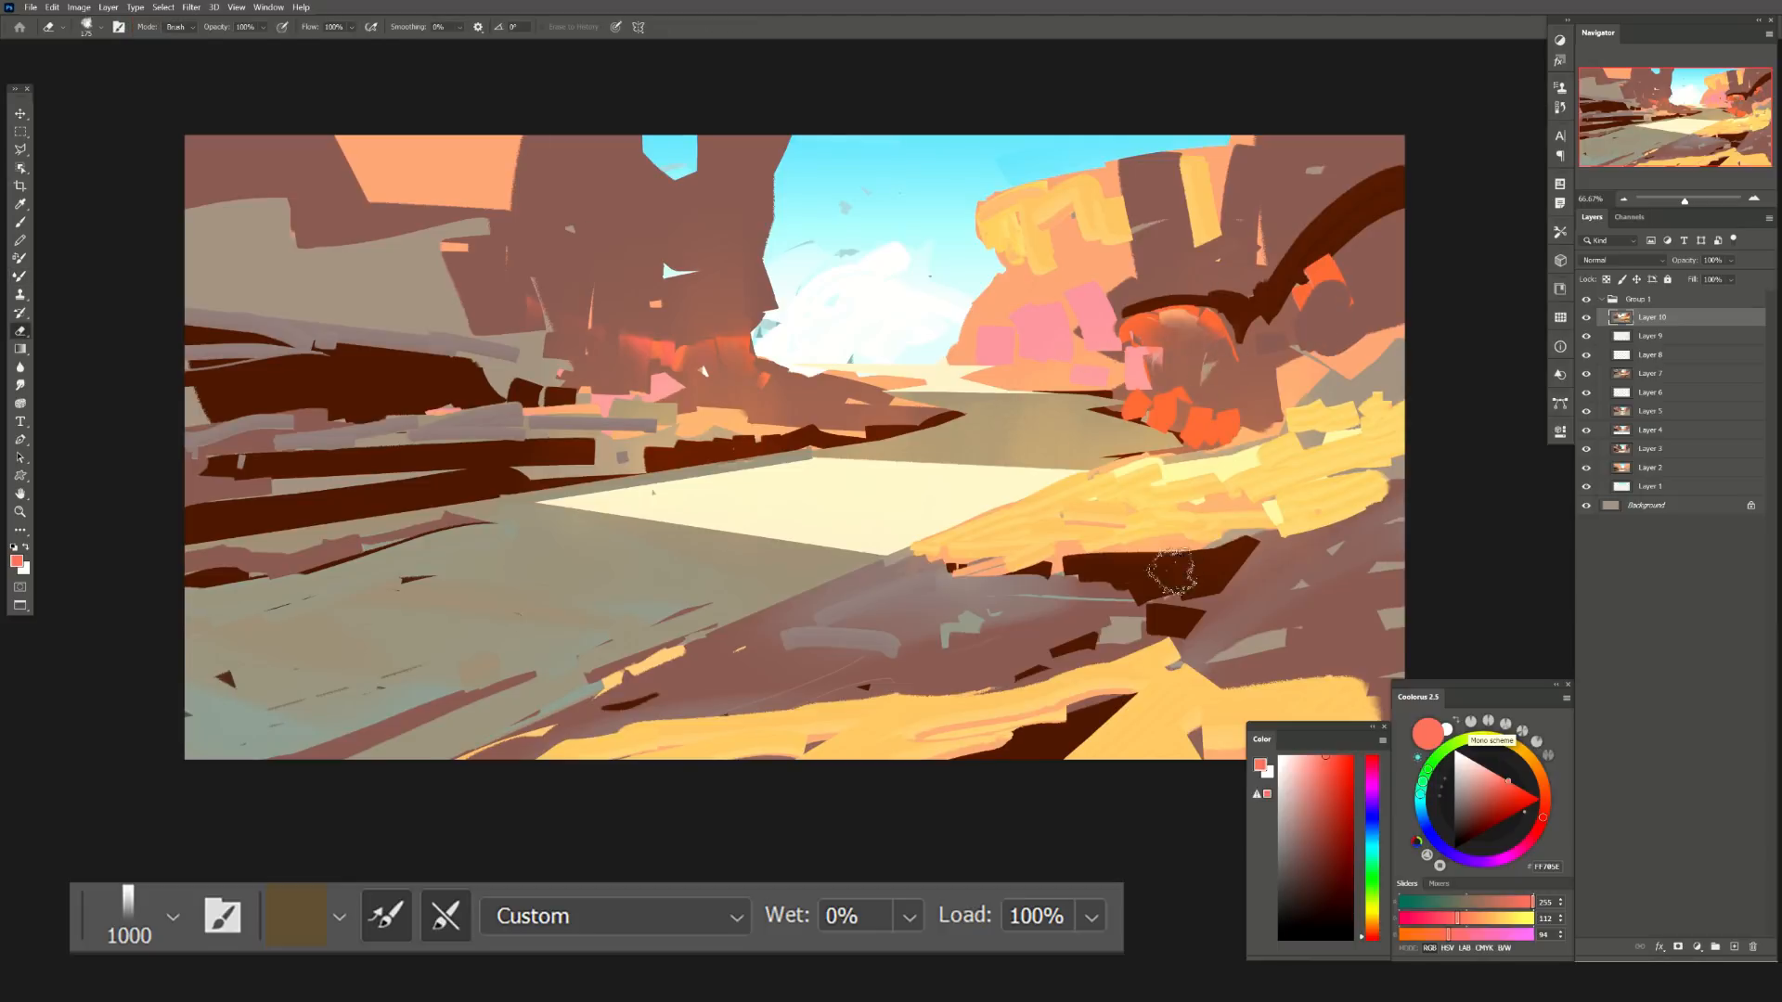
- Extend the yellow on the distant right cliff and repaint the rock beneath the dark arch with orange
key("b")
left_click_drag(1072, 239, 1057, 276)
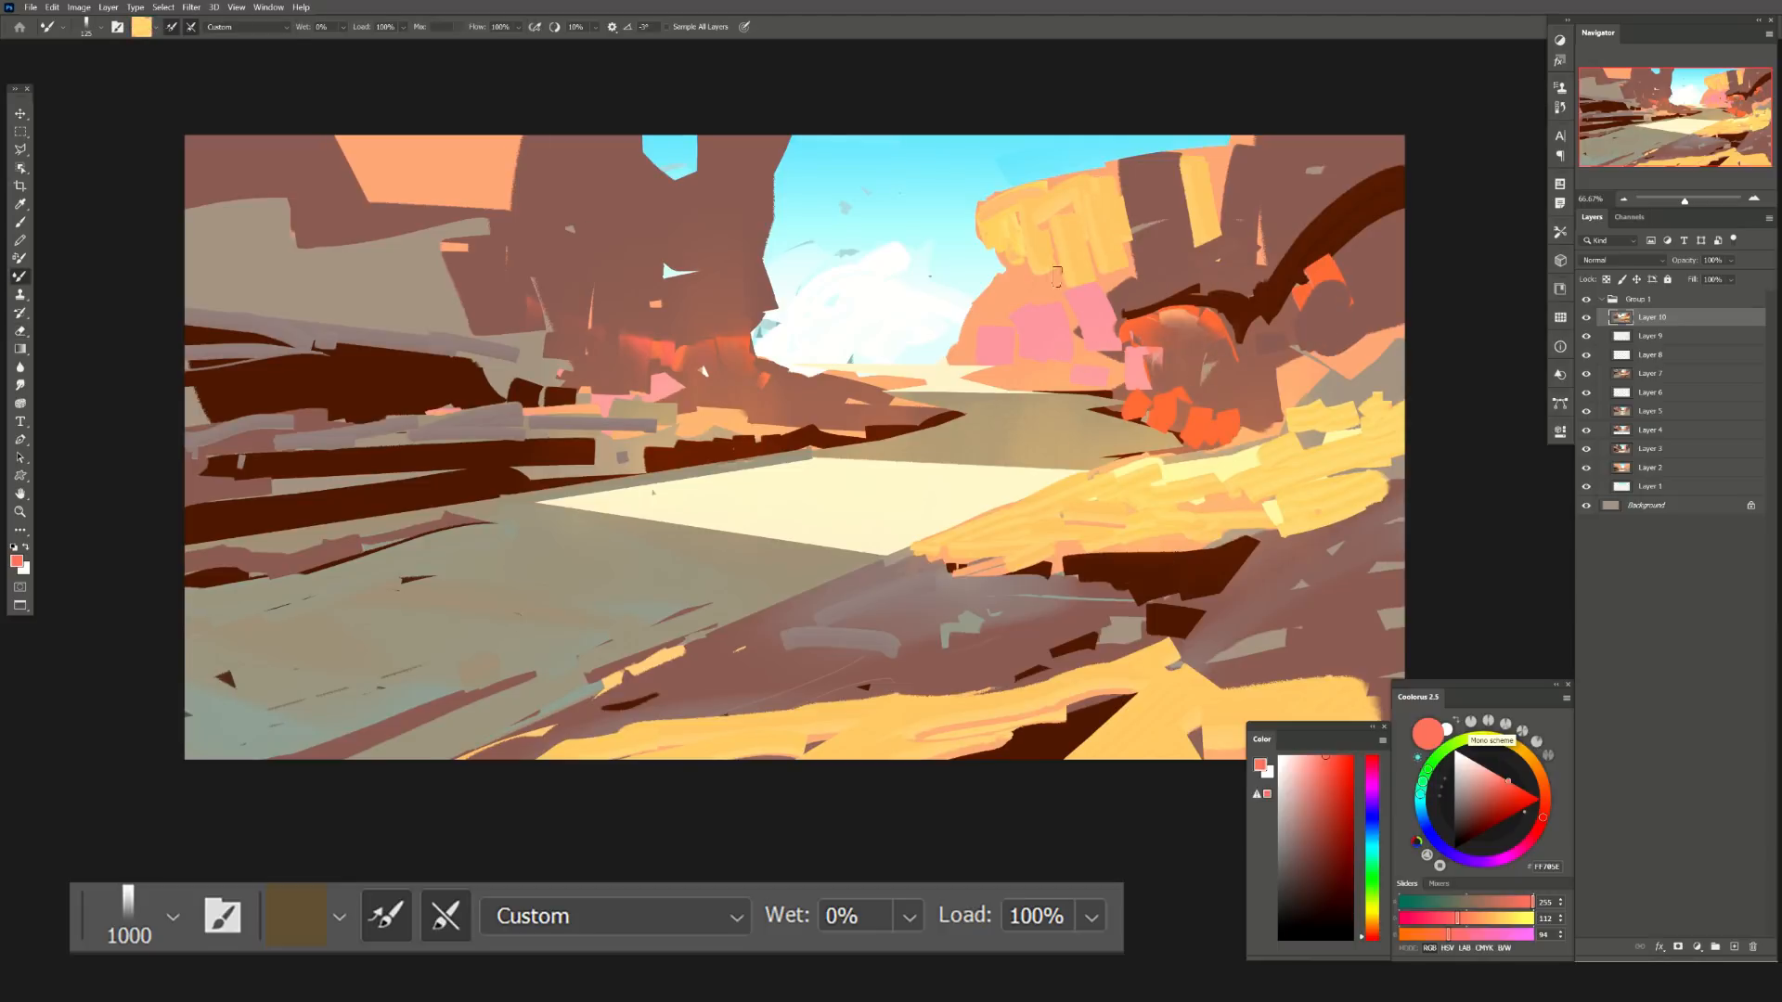
left_click_drag(1153, 326, 1159, 367)
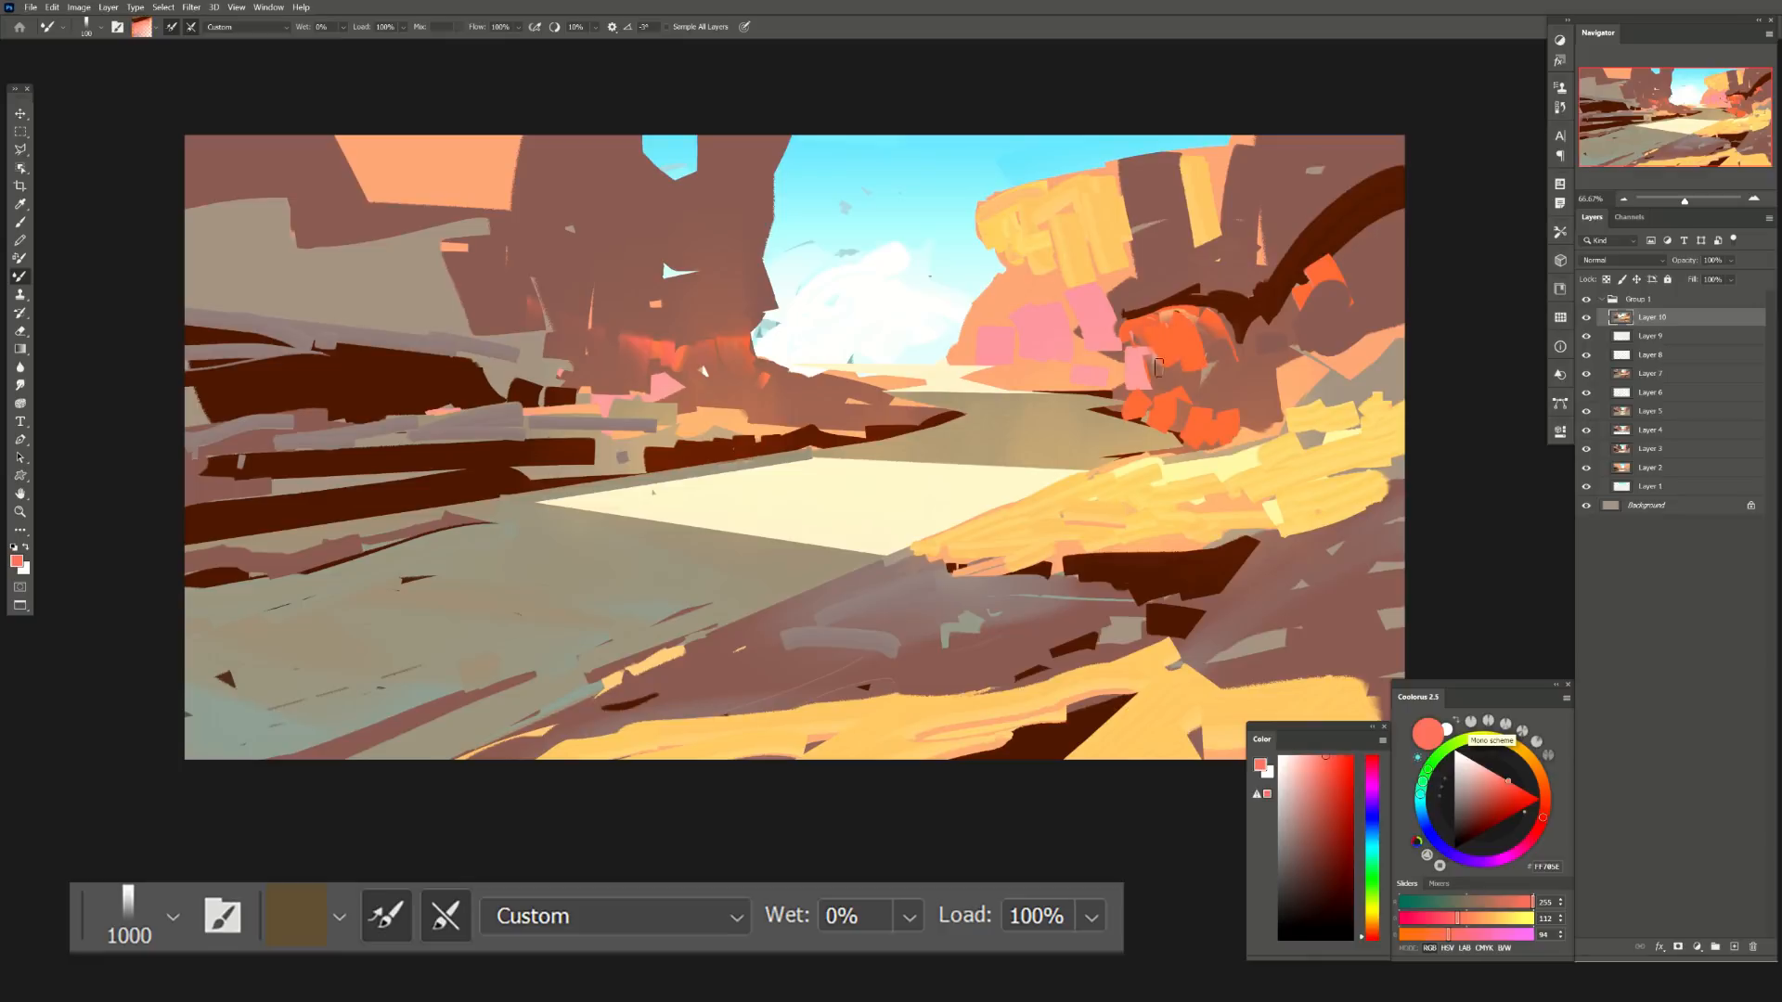
- Trim the distant right cliff's lower edge with sampled cloud white and paint sampled orange over its pink base
left_click(924, 319, "alt")
mouse_move(954, 314)
left_mouse_down()
mouse_move(960, 341)
mouse_move(1012, 351)
left_mouse_up()
left_click(1180, 351, "alt")
key("bracketright")
key("bracketright")
left_click_drag(1019, 324, 1049, 353)
mouse_move(1064, 321)
left_mouse_down()
mouse_move(1077, 355)
mouse_move(999, 378)
mouse_move(1090, 378)
left_mouse_up()
- Sample the cliff's yellow, extend its sunlit face to the outer edge and paint a yellow band above the orange base
left_click(1023, 332, "alt")
left_click(1075, 239, "alt")
key("bracketleft")
key("bracketleft")
key("ctrl+z")
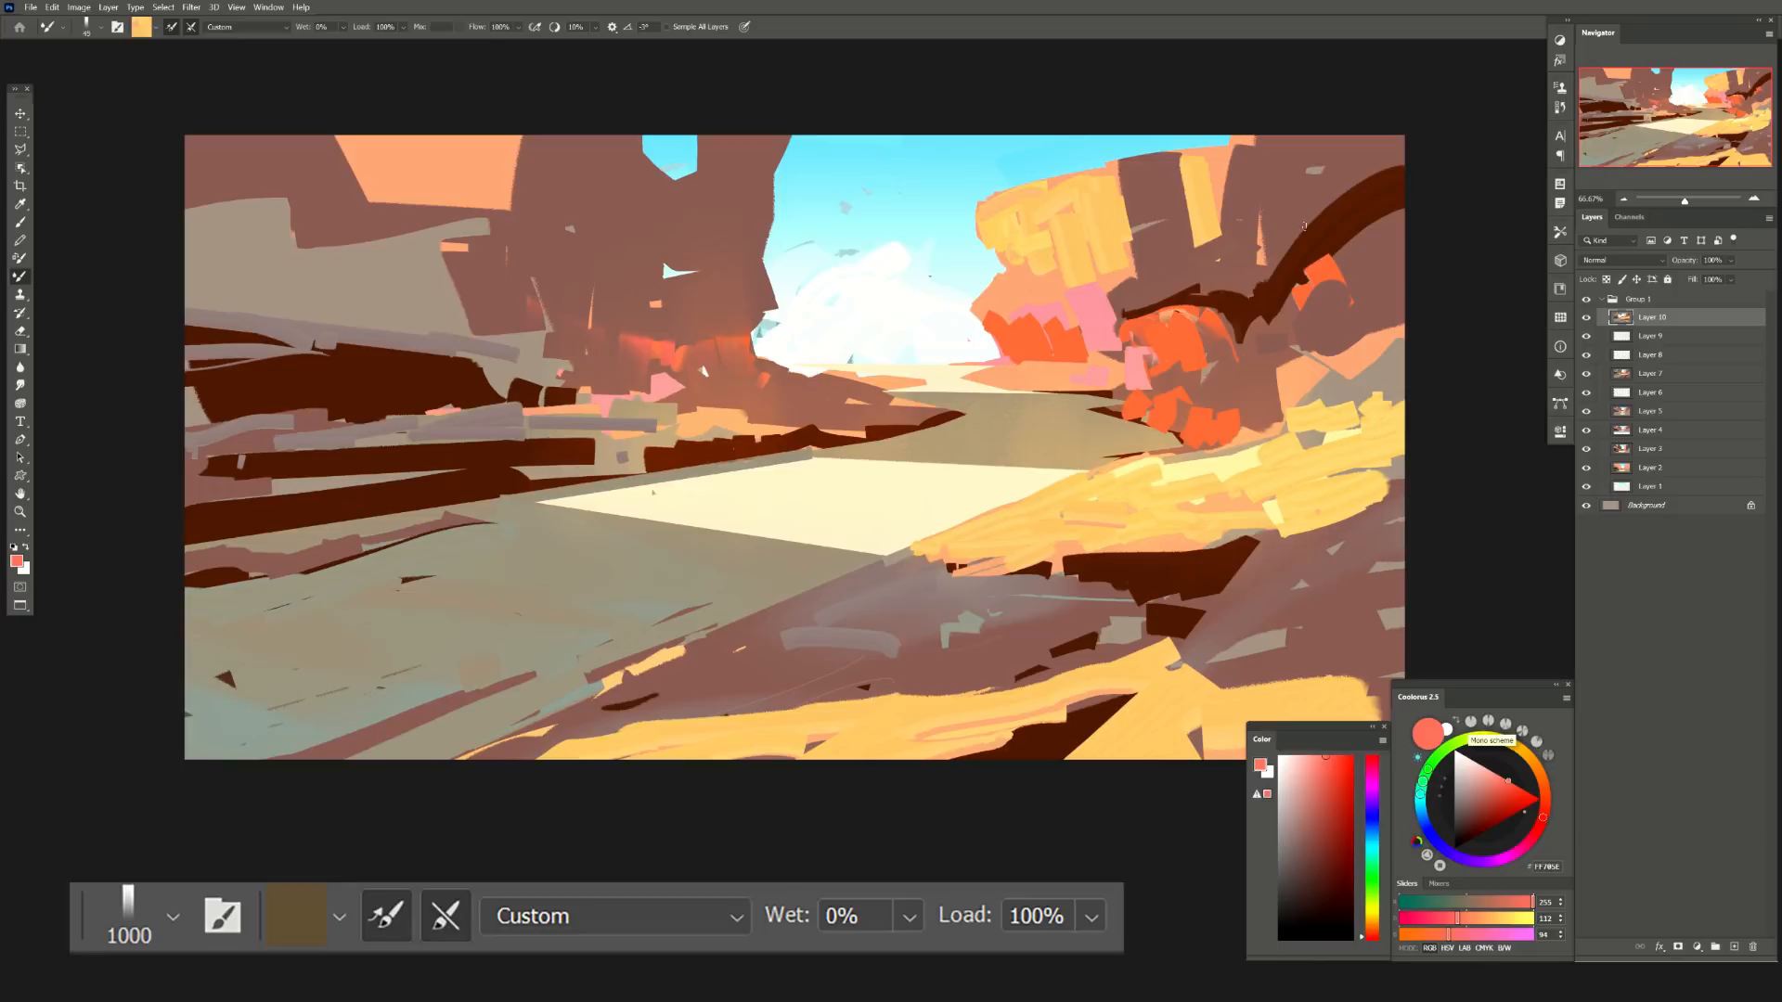
key("bracketright")
mouse_move(1005, 290)
left_mouse_down()
mouse_move(986, 311)
mouse_move(1086, 299)
left_mouse_up()
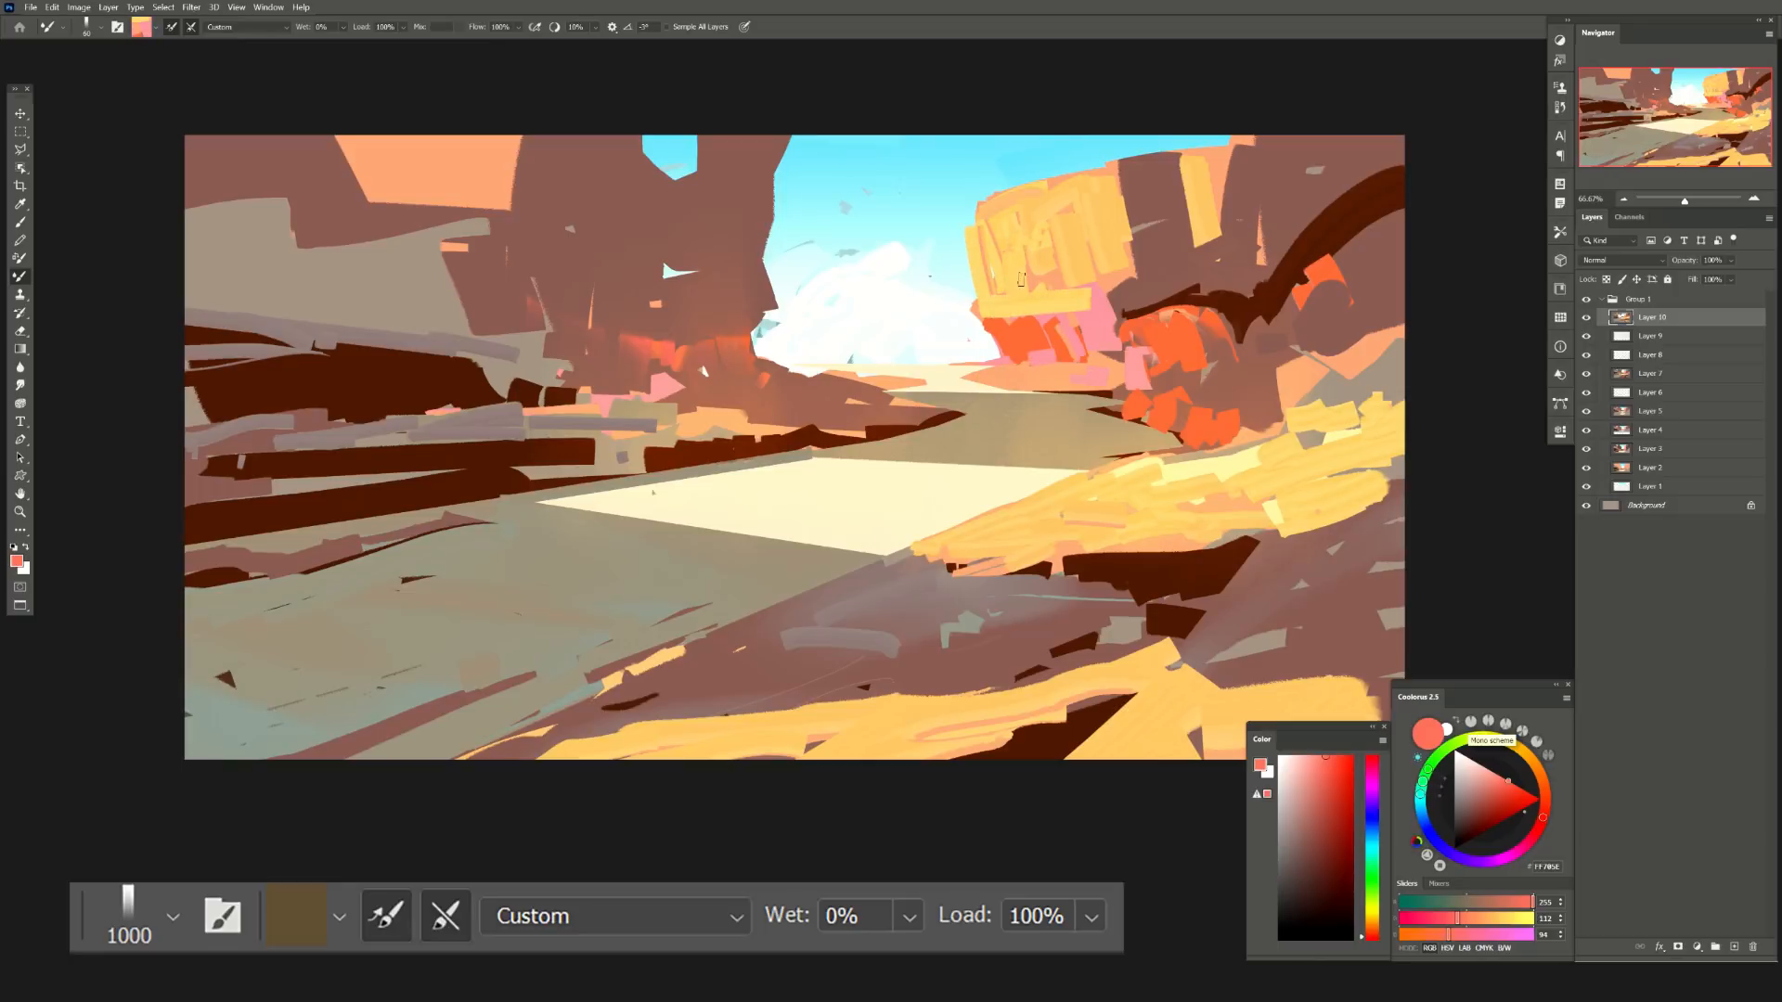
- Draw a polygonal lasso selection for a tall rock pillar in the sky beside the distant right cliff
key("l")
left_click(967, 363)
left_click(947, 361)
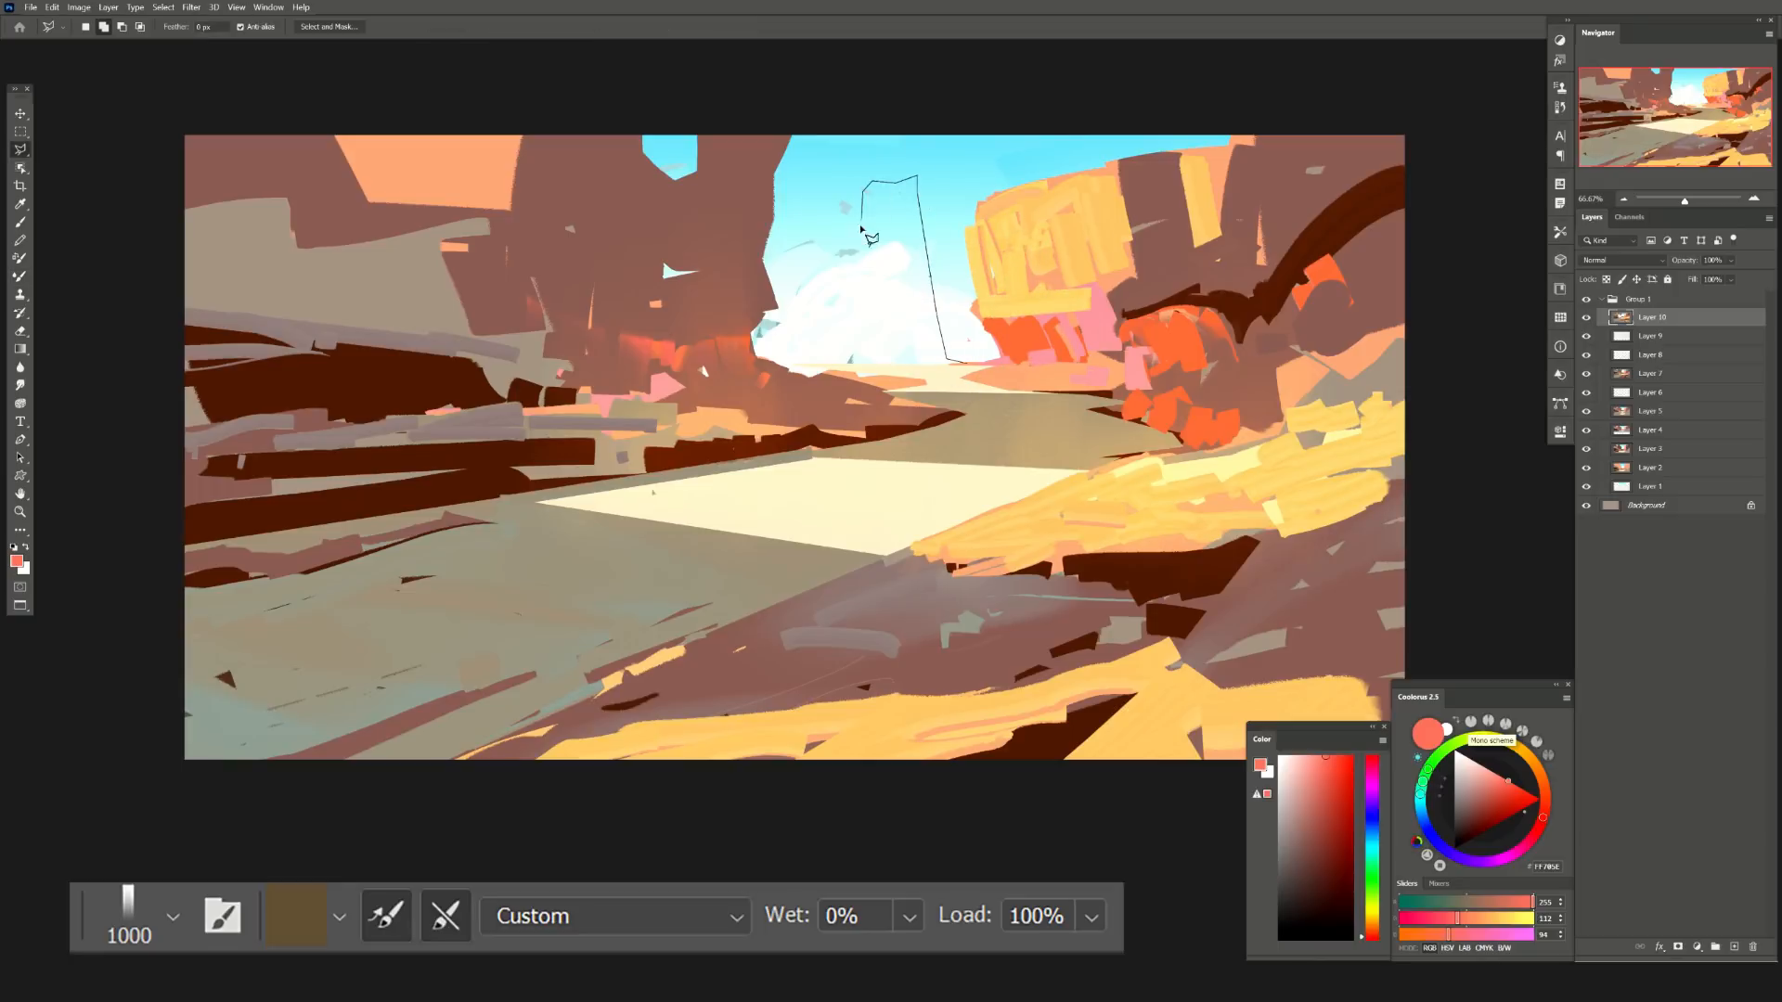
left_click(865, 189)
left_click(824, 363)
left_click(967, 362)
- Fill the pillar selection with Mixer Brush strokes of sampled yellow and orange, and deselect it
key("b")
left_click(1043, 251, "alt")
left_click_drag(906, 199, 939, 354)
mouse_move(881, 206)
left_mouse_down()
mouse_move(863, 348)
mouse_move(918, 351)
left_mouse_up()
key("[")
left_click(986, 206, "alt")
left_click_drag(917, 223, 921, 324)
left_click_drag(881, 339, 859, 358)
key("ctrl+d")
- Sample the path's cream, pick a paler tint and paint light strokes over the sunlit patch of the path
key("[")
key("[")
key("[")
key("[")
key("[")
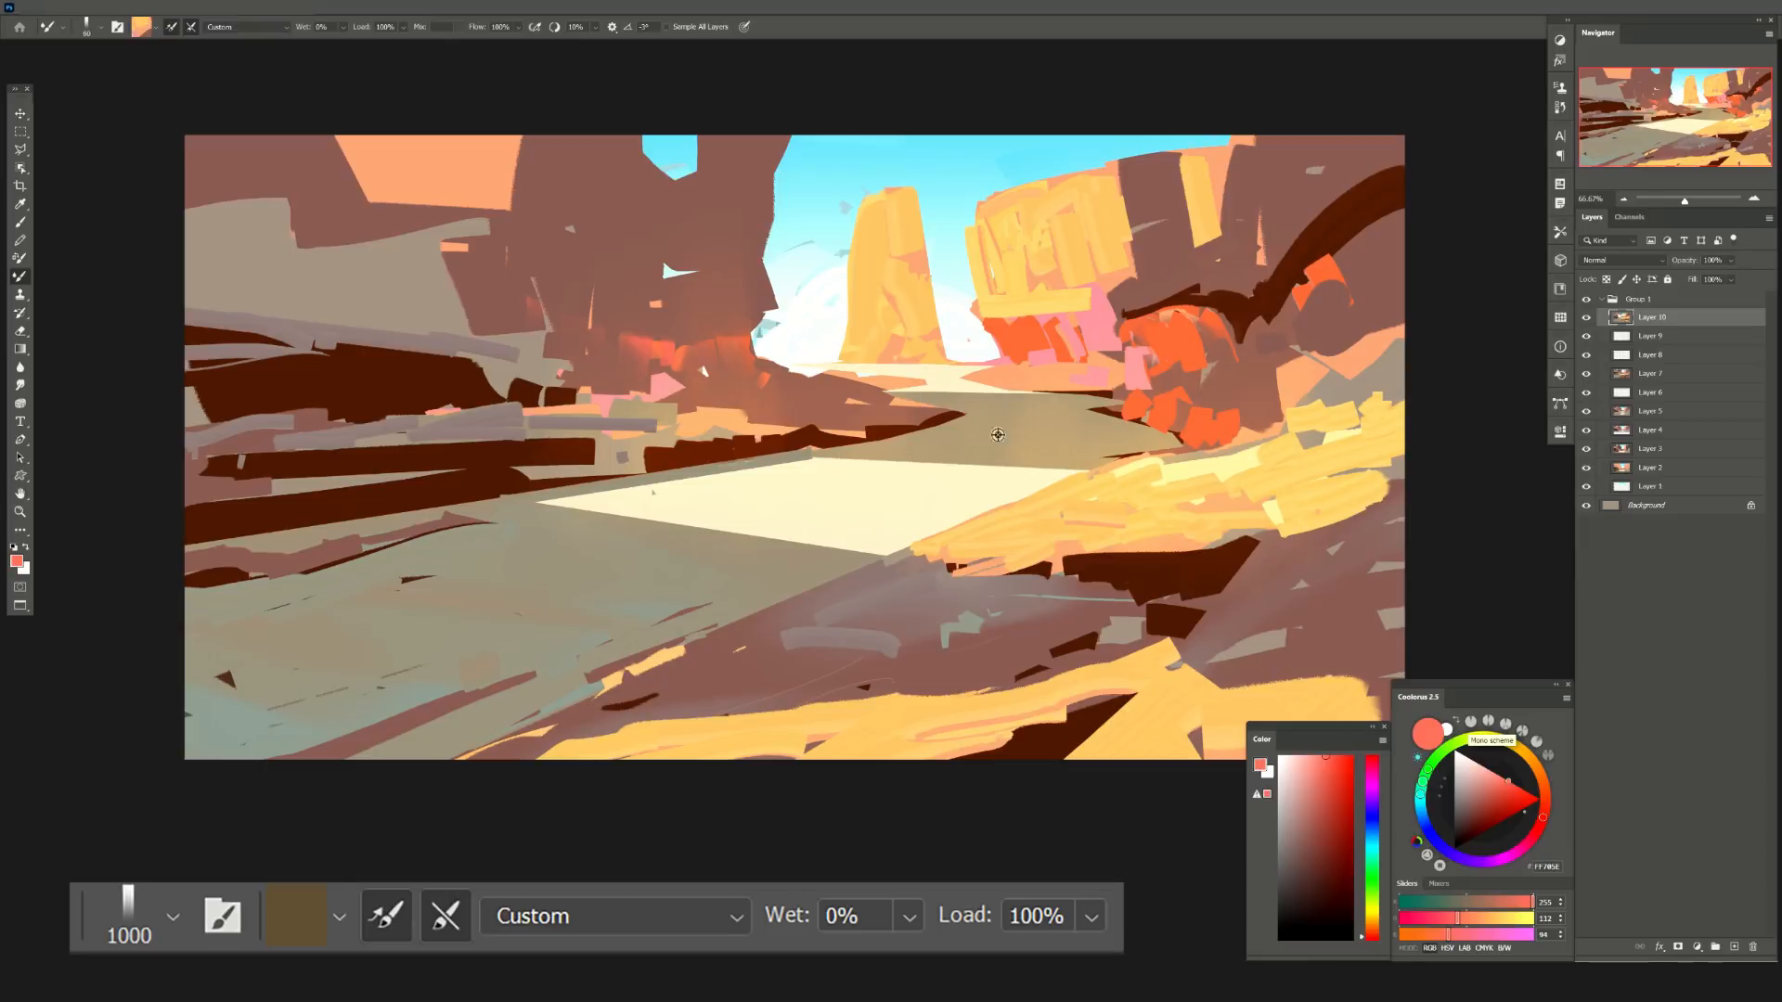
left_click(947, 376, "alt")
left_click(1466, 785)
key("[")
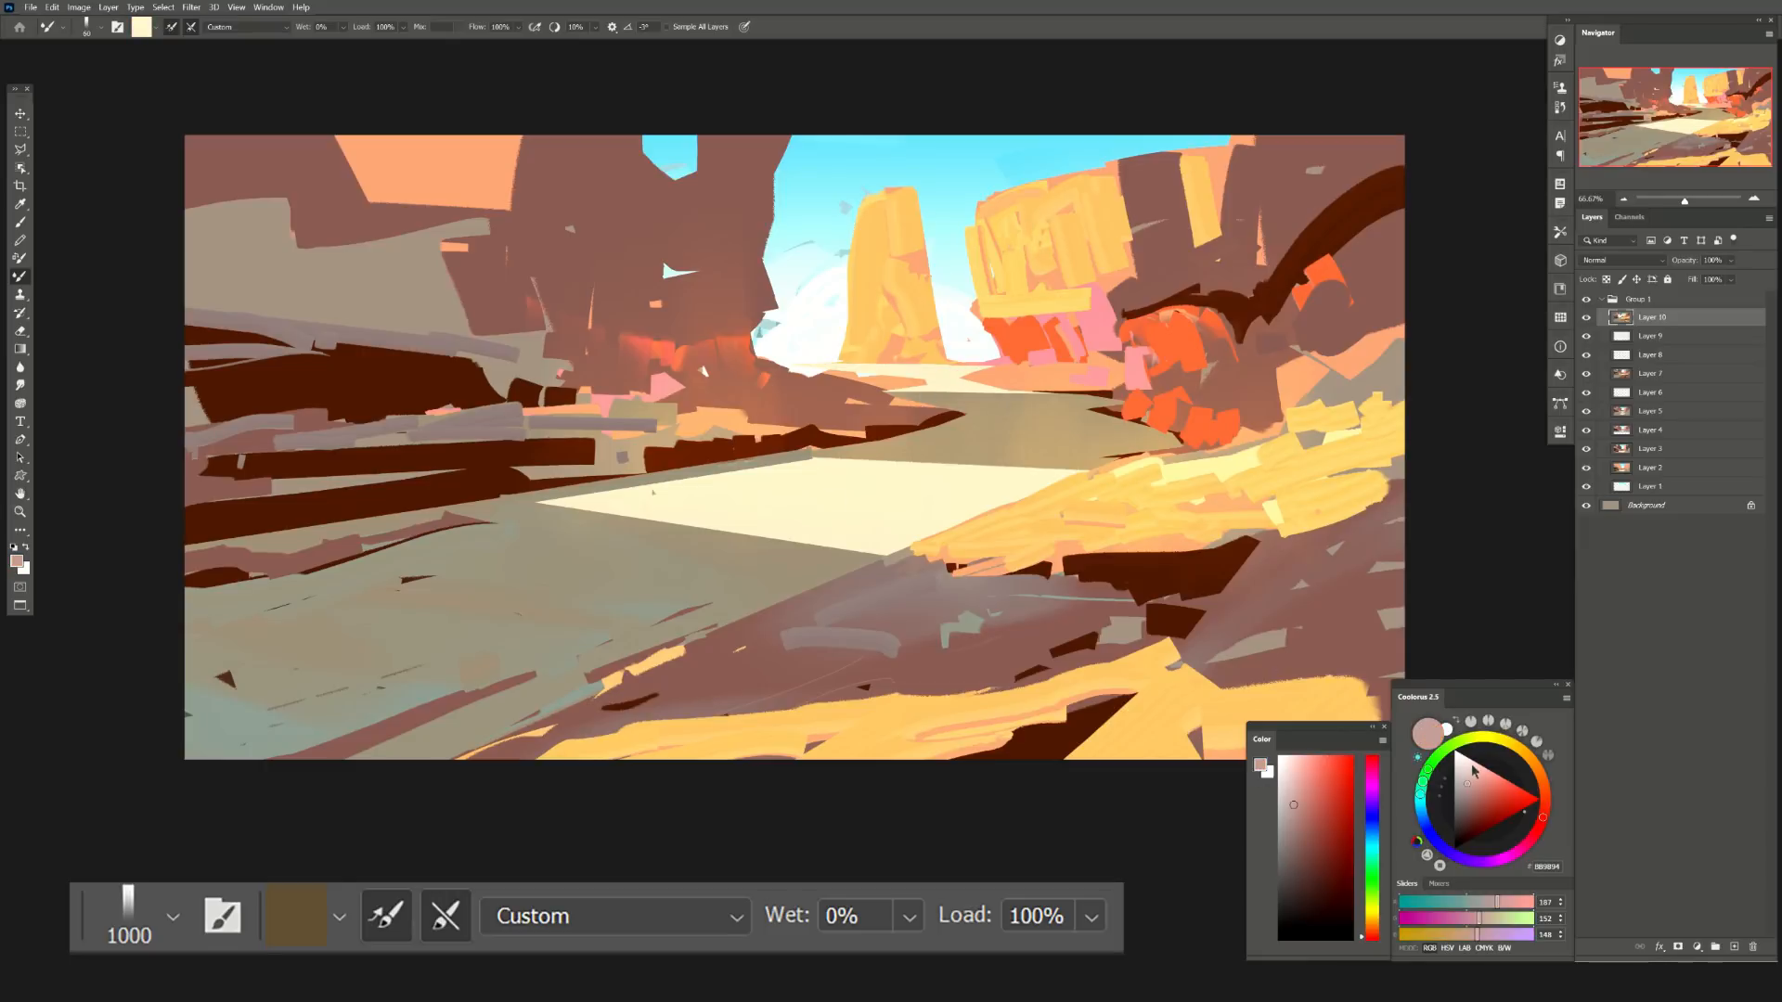
left_click(17, 222)
left_click(842, 510, "alt")
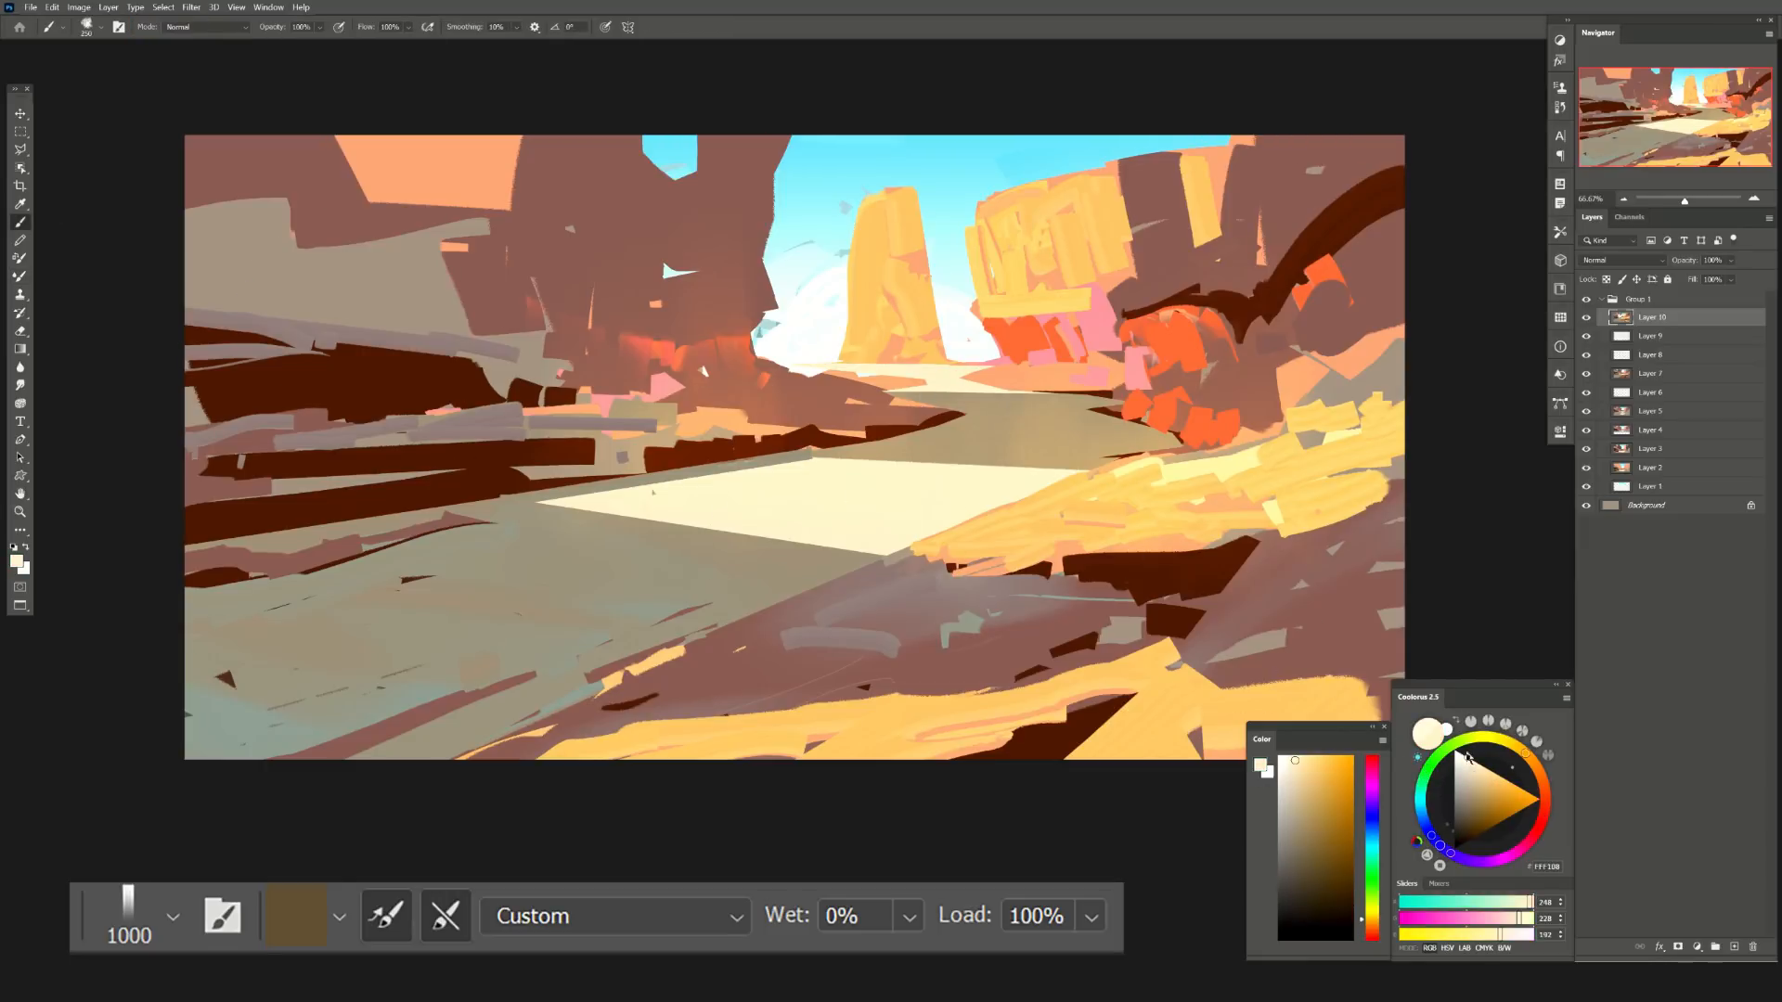
key("shift+b")
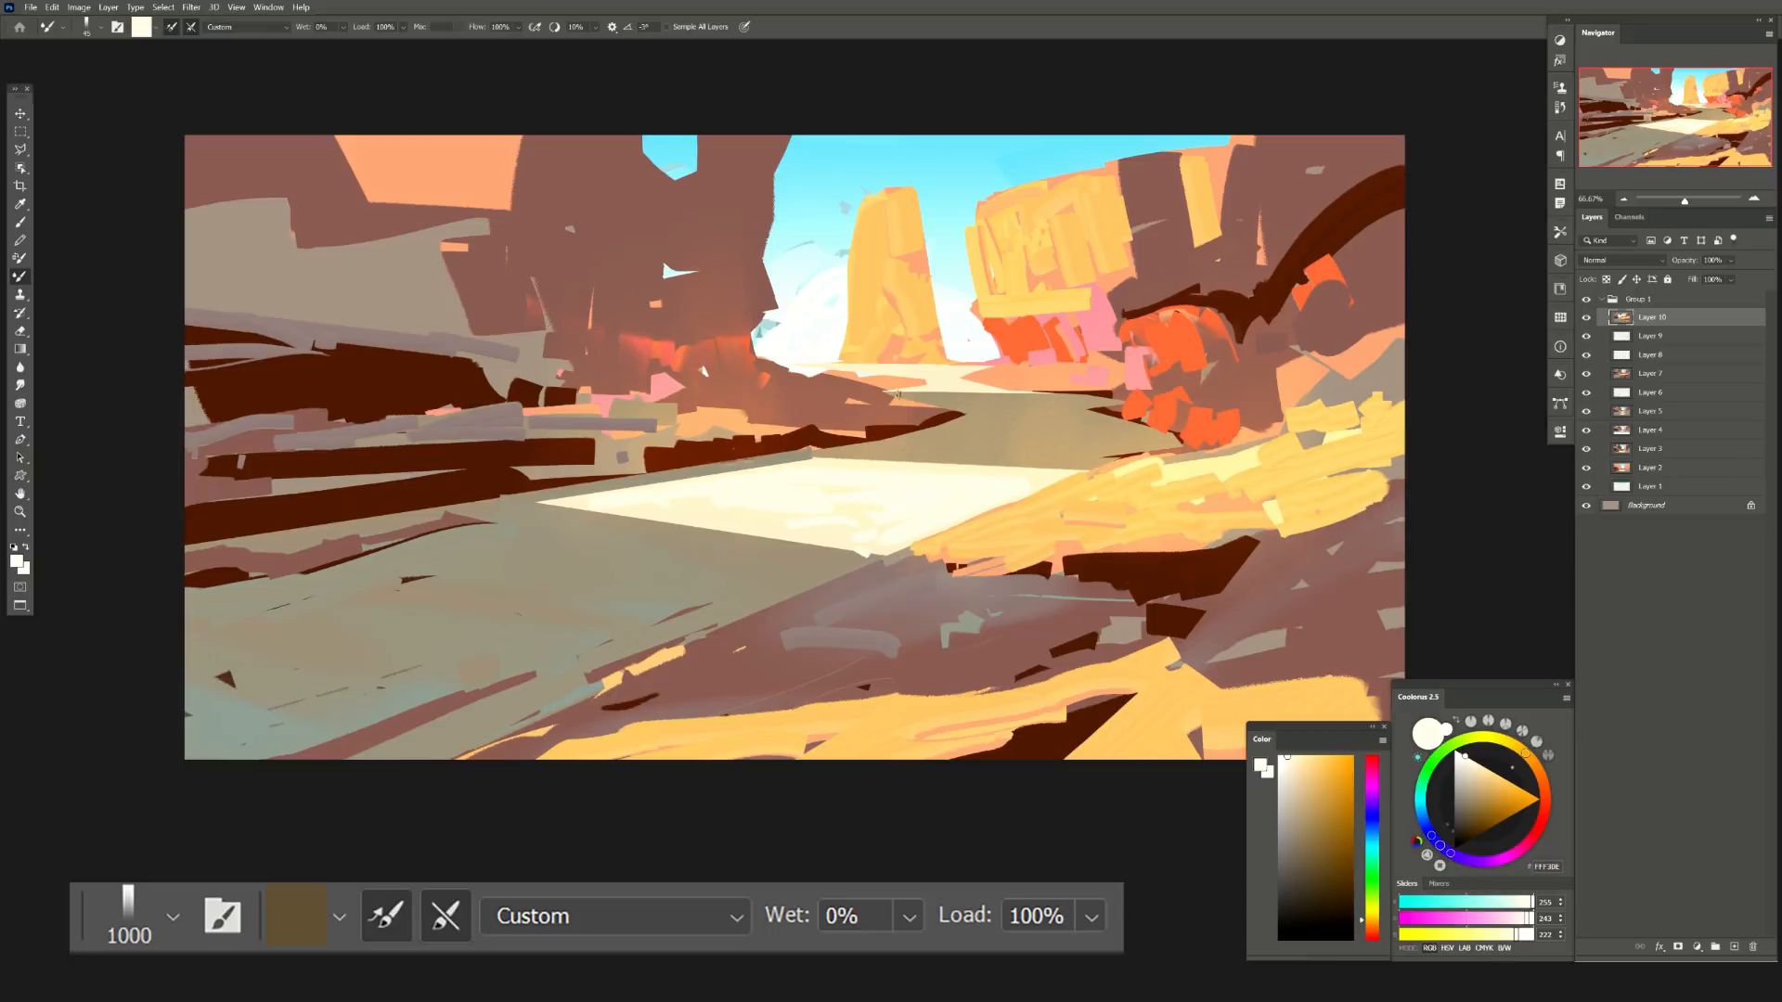
- Paint pale cream highlights on the distant cliff's base and rim and the pillar's top, and trim the nearby yellow strip
left_click_drag(1051, 365, 1054, 346)
left_click_drag(1043, 191, 1057, 182)
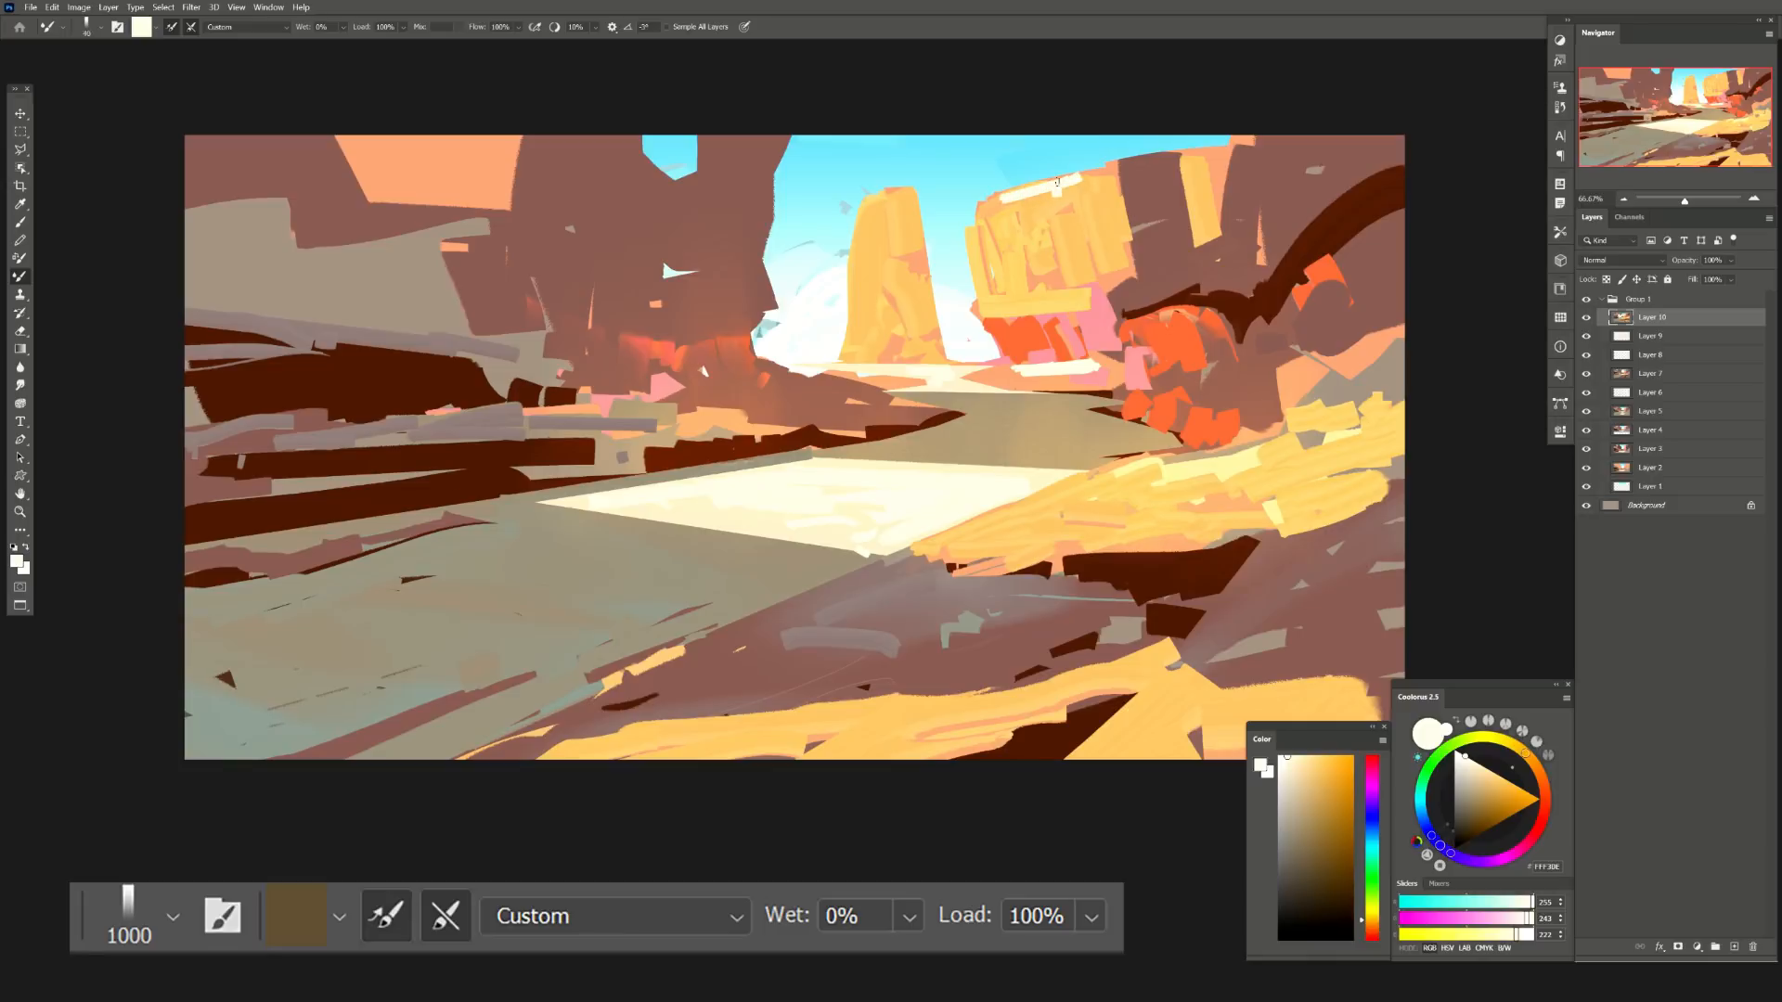
left_click(1178, 179, "alt")
mouse_move(1208, 157)
left_mouse_down()
mouse_move(1186, 160)
mouse_move(1188, 204)
left_mouse_up()
key("bracketright")
key("bracketright")
left_click(1244, 310, "alt")
left_click_drag(1005, 321, 1103, 314)
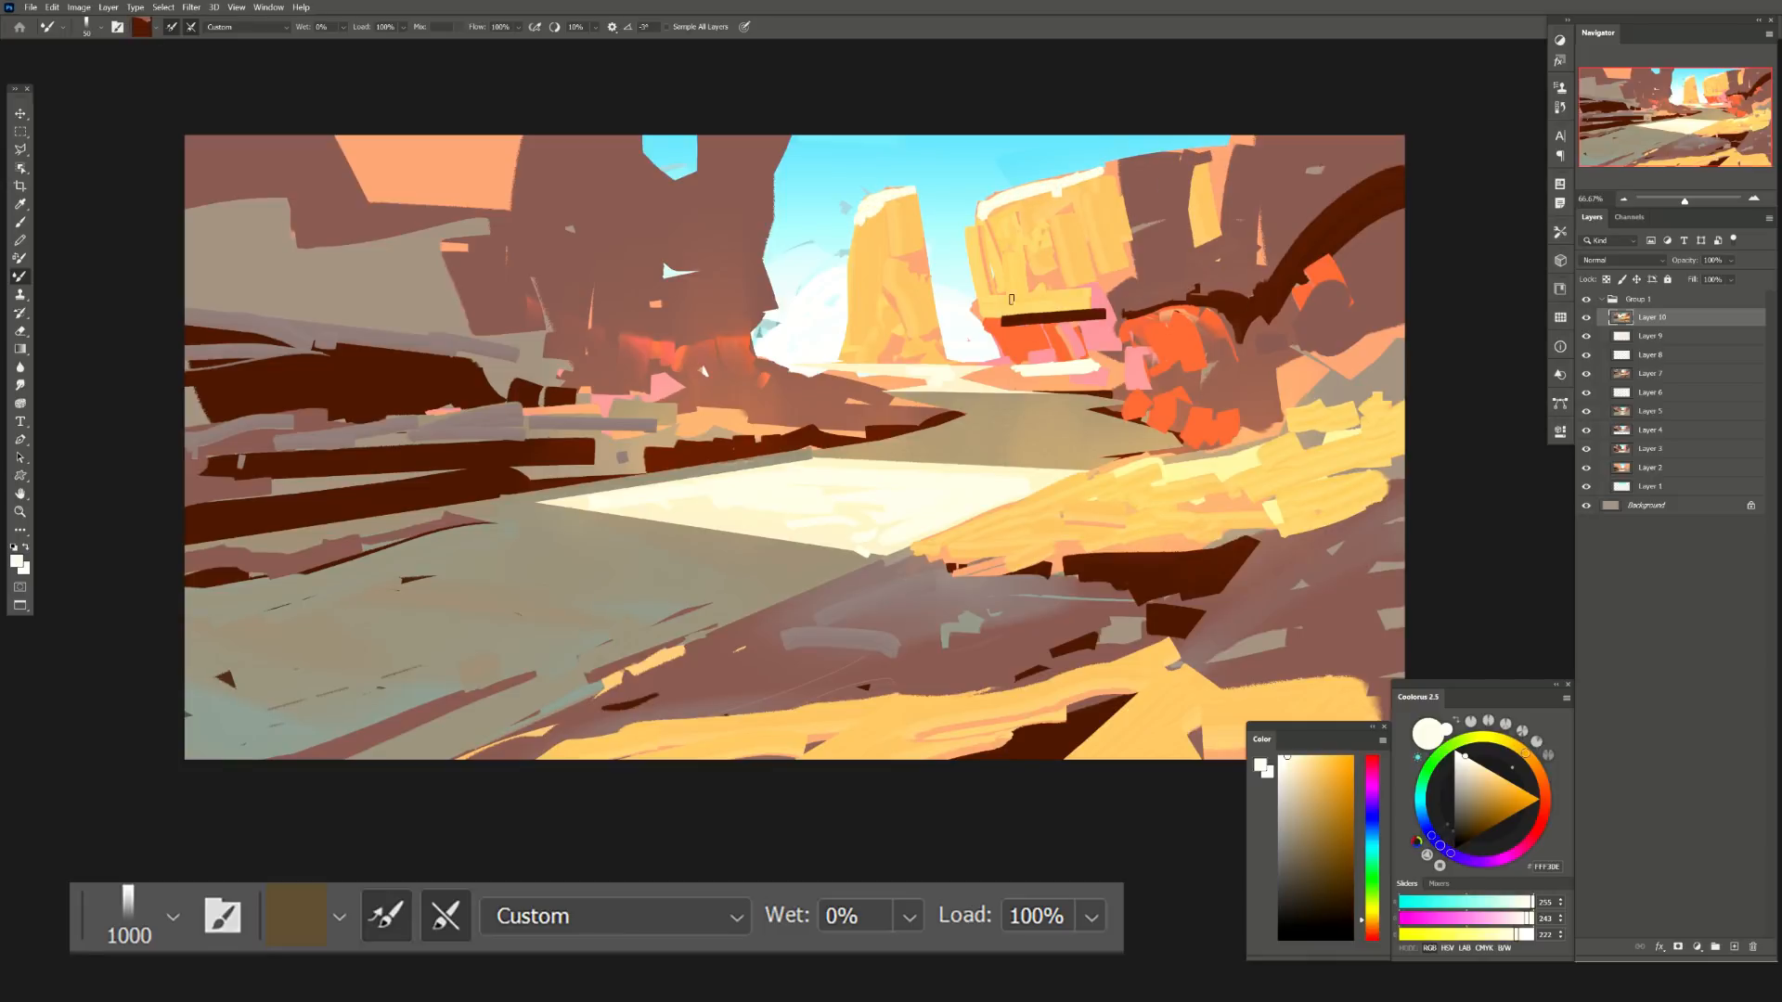
key("ctrl+z")
- Mirror the canvas horizontally and undo the last two trial strokes on the sunlit yellow slope
key("ctrl+shift+h")
left_click_drag(655, 422, 637, 403)
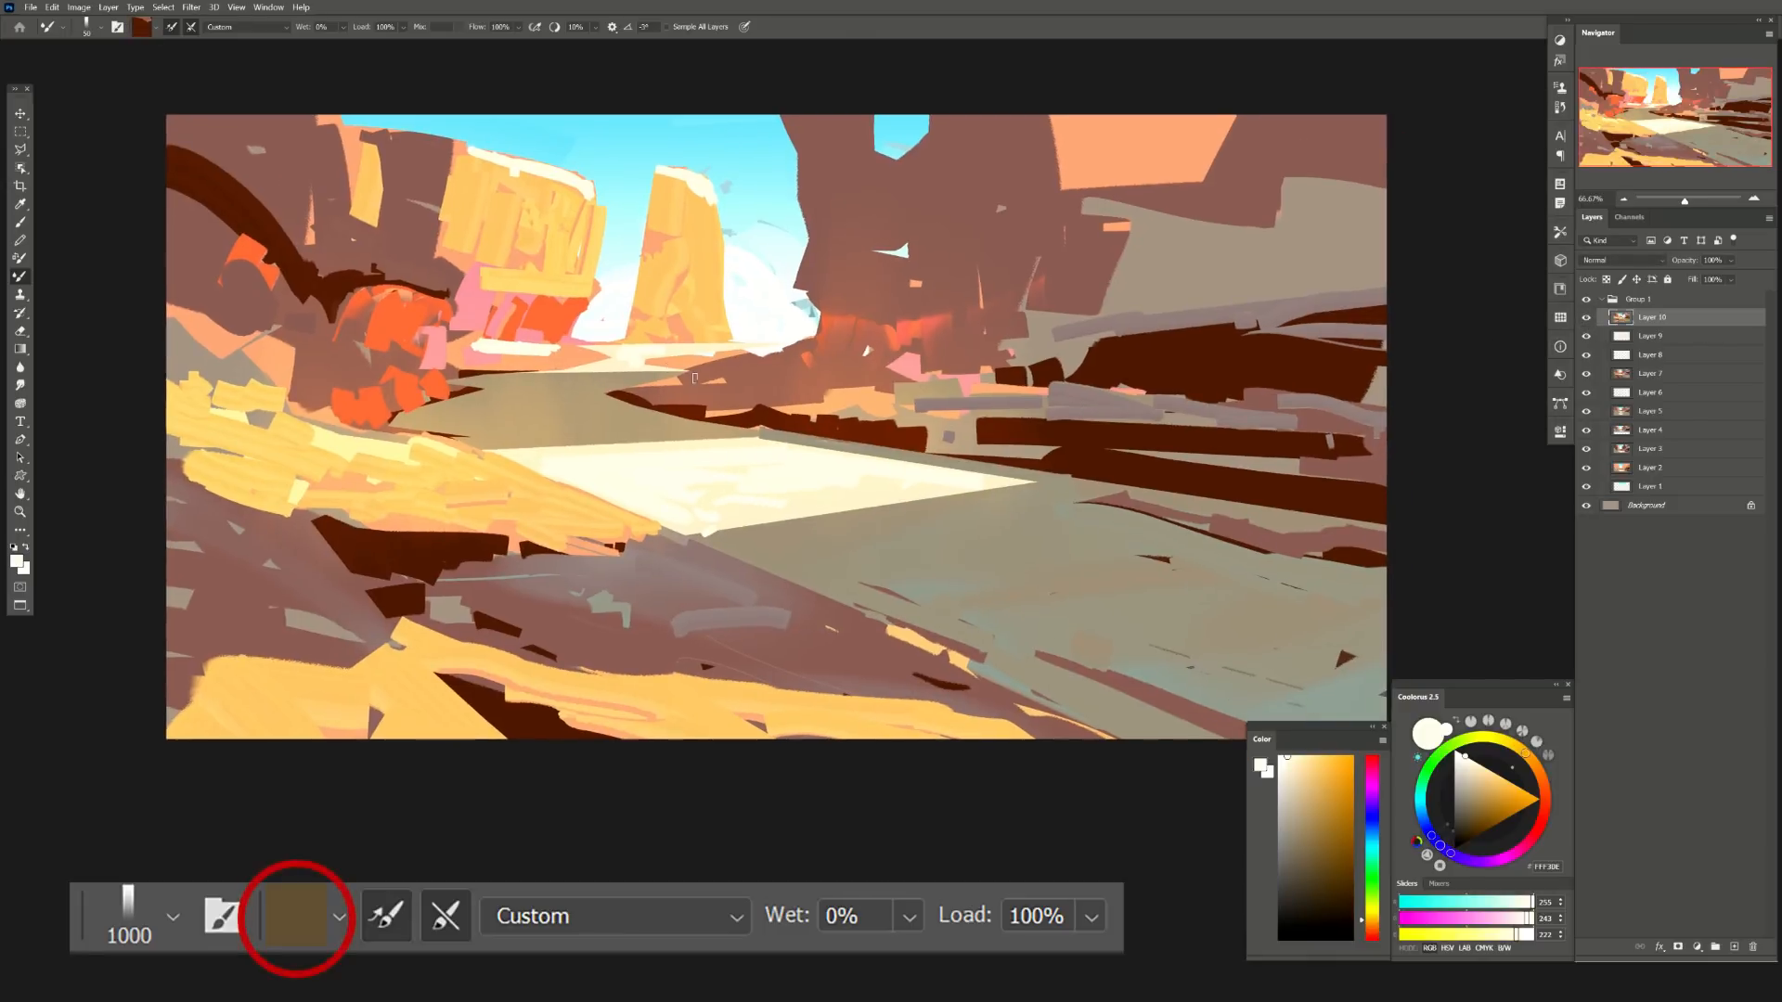
key("bracketleft")
left_click(411, 475, "alt")
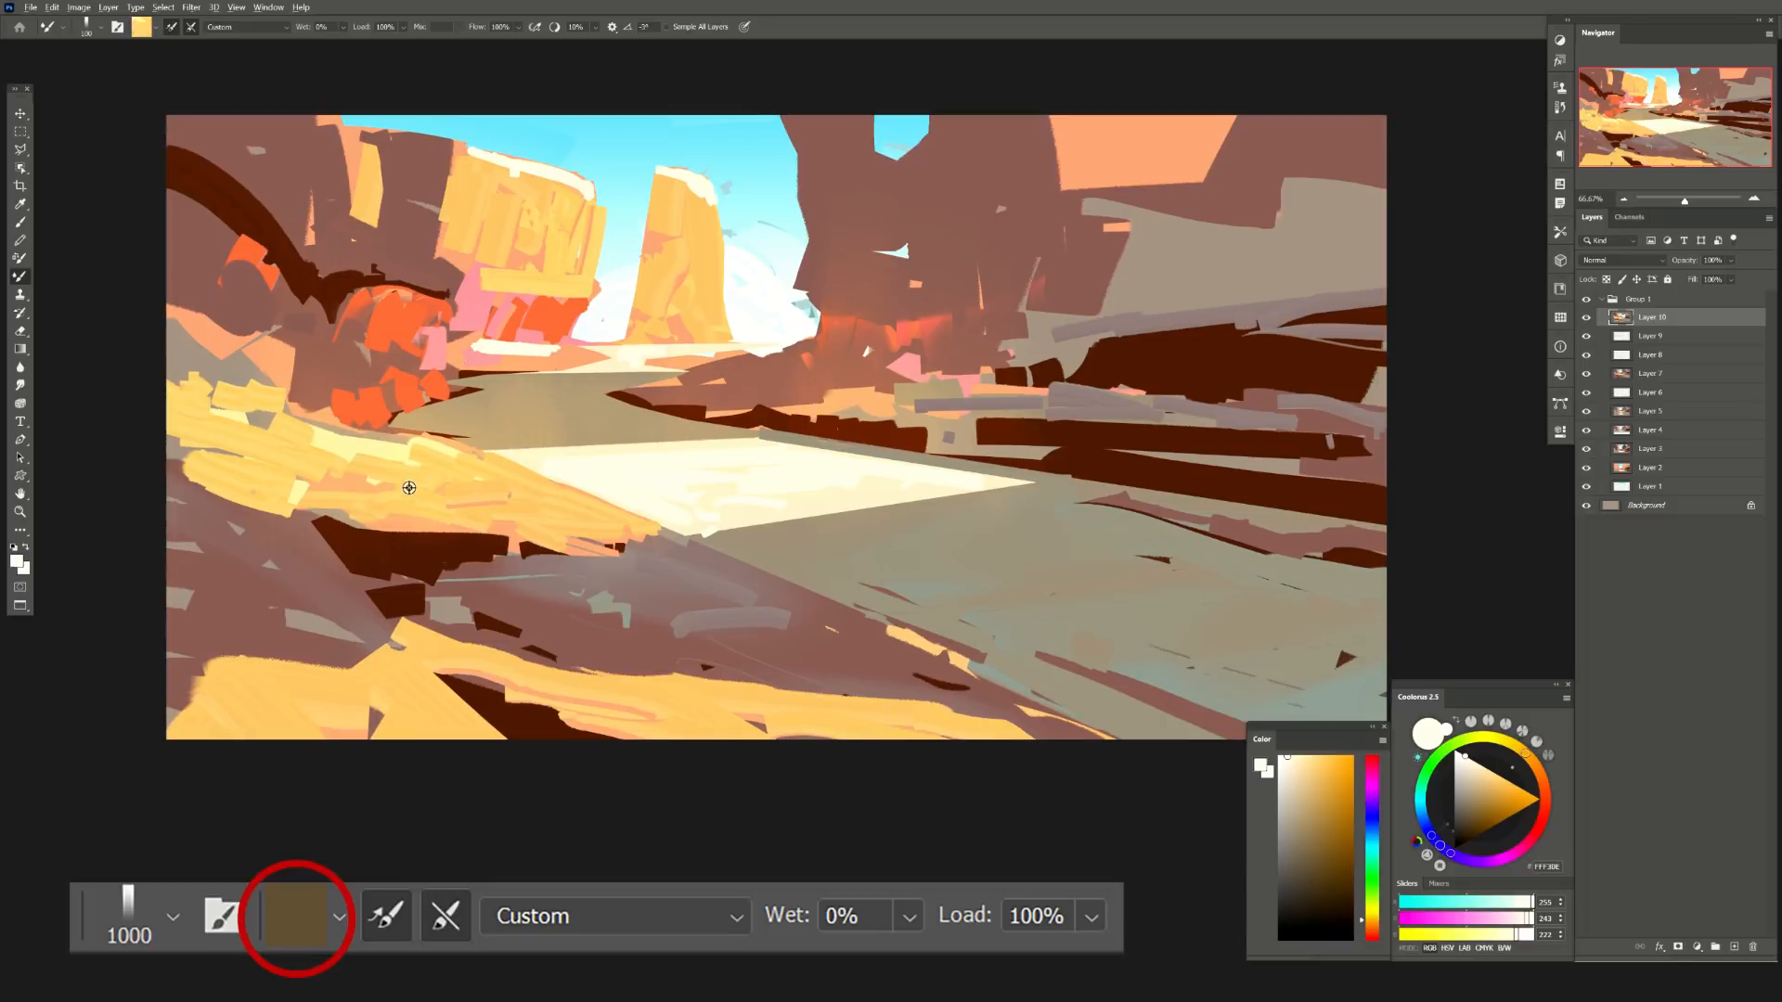
mouse_move(260, 497)
left_mouse_down()
mouse_move(170, 472)
mouse_move(171, 496)
mouse_move(215, 511)
left_mouse_up()
key("bracketleft")
key("bracketleft")
key("bracketleft")
key("bracketleft")
left_click(446, 521, "alt")
key("ctrl+z")
key("ctrl+z")
- Paint pale yellow highlight strokes along the upper part of the sunlit slope with varied brush sizes
left_click_drag(268, 420, 195, 399)
mouse_move(249, 429)
left_mouse_down()
mouse_move(171, 408)
mouse_move(171, 373)
mouse_move(171, 400)
mouse_move(238, 448)
mouse_move(376, 451)
left_mouse_up()
key("bracketright")
key("bracketright")
key("bracketright")
key("bracketright")
key("bracketright")
left_click(246, 364, "alt")
left_click(326, 452, "alt")
key("bracketleft")
key("bracketleft")
- Sample the grey of the ledges, sweep grey strokes across the tall shadowed cliff and soften them with the Eraser
left_click(1034, 402, "alt")
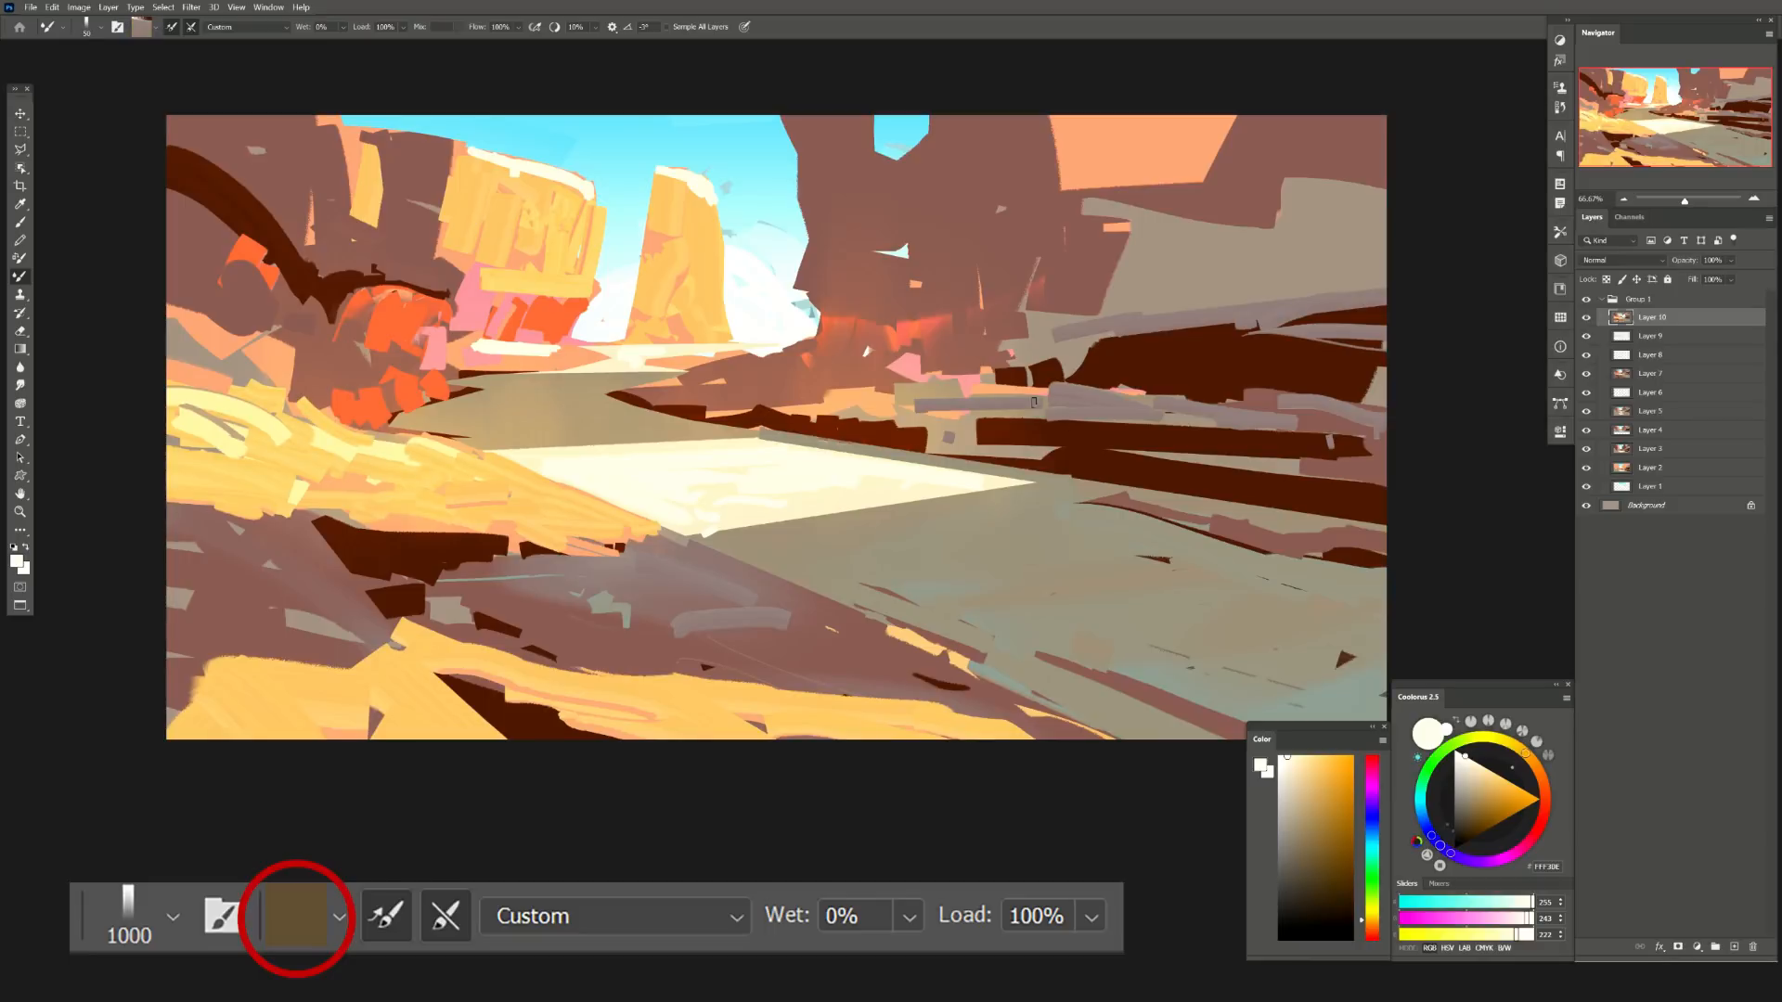
key("bracketright")
key("bracketright")
mouse_move(1053, 176)
left_mouse_down()
mouse_move(912, 258)
mouse_move(800, 269)
left_mouse_up()
mouse_move(856, 157)
left_mouse_down()
mouse_move(924, 168)
mouse_move(855, 226)
left_mouse_up()
key("e")
mouse_move(1044, 172)
left_mouse_down()
mouse_move(849, 226)
mouse_move(784, 276)
left_mouse_up()
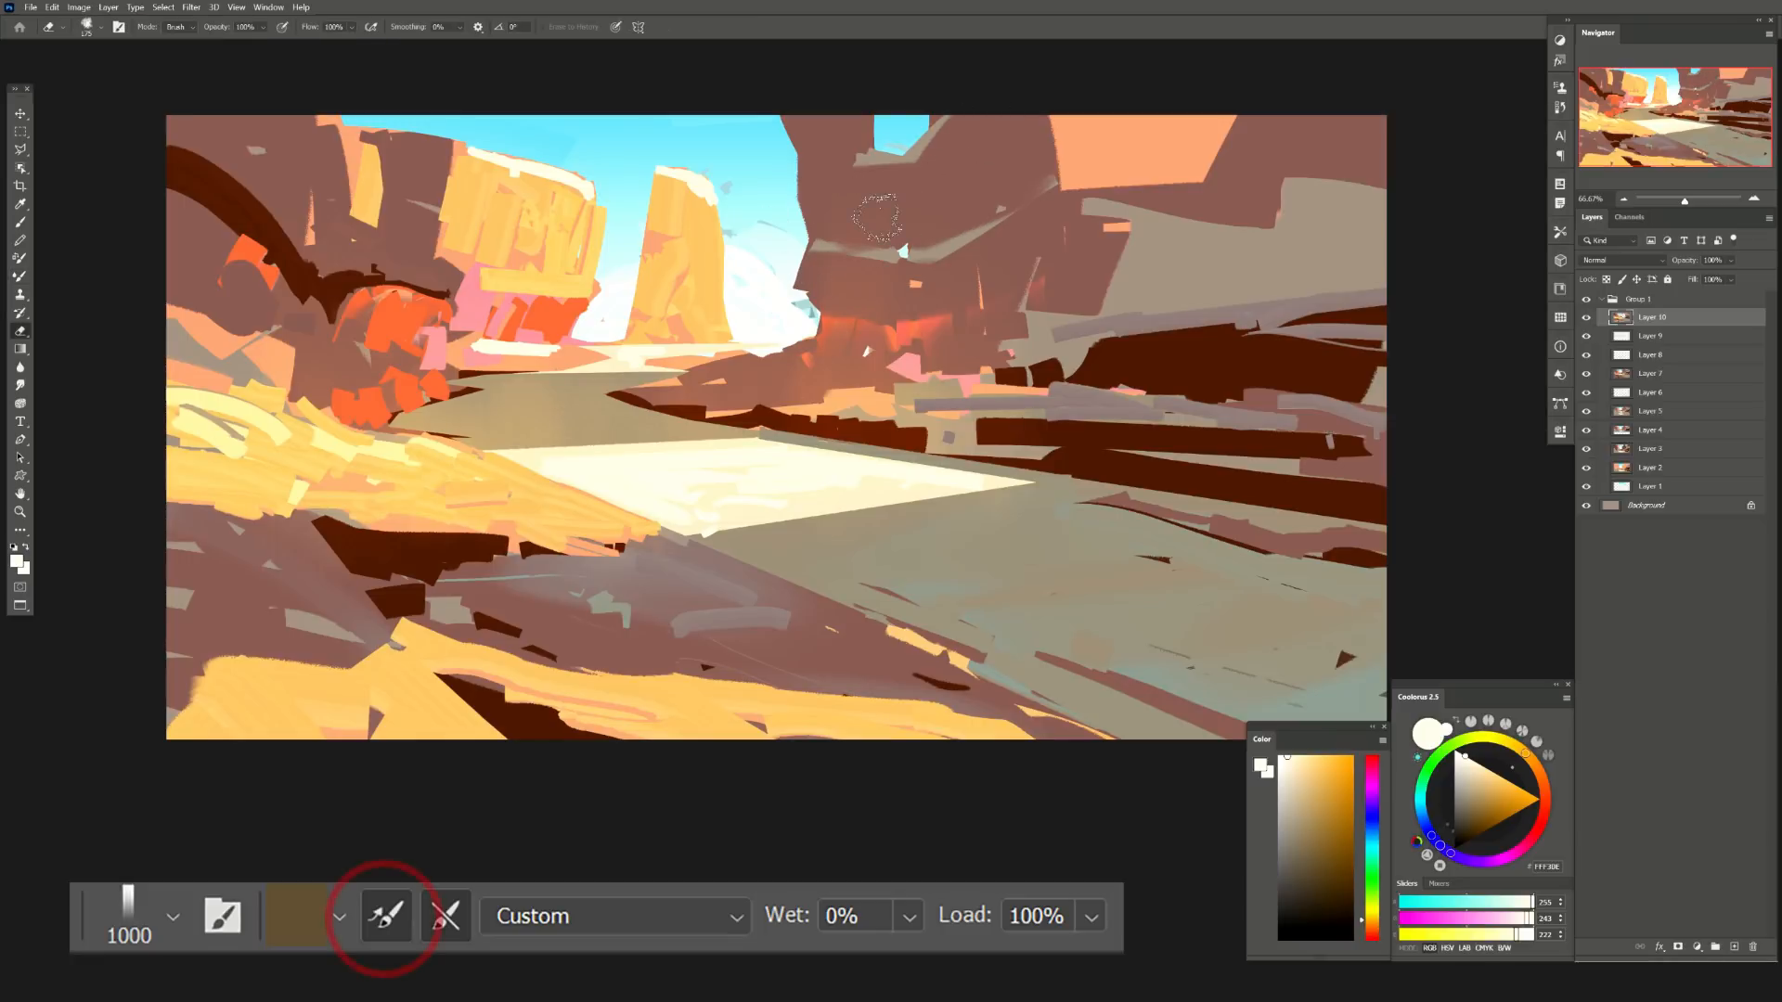
key("[")
- Add a new layer and lasso the overhanging rock beneath the dark arching edge with a polygonal selection
mouse_move(1587, 318)
left_mouse_down()
mouse_move(1586, 358)
mouse_move(1586, 317)
left_mouse_up()
key("ctrl+shift+alt+n")
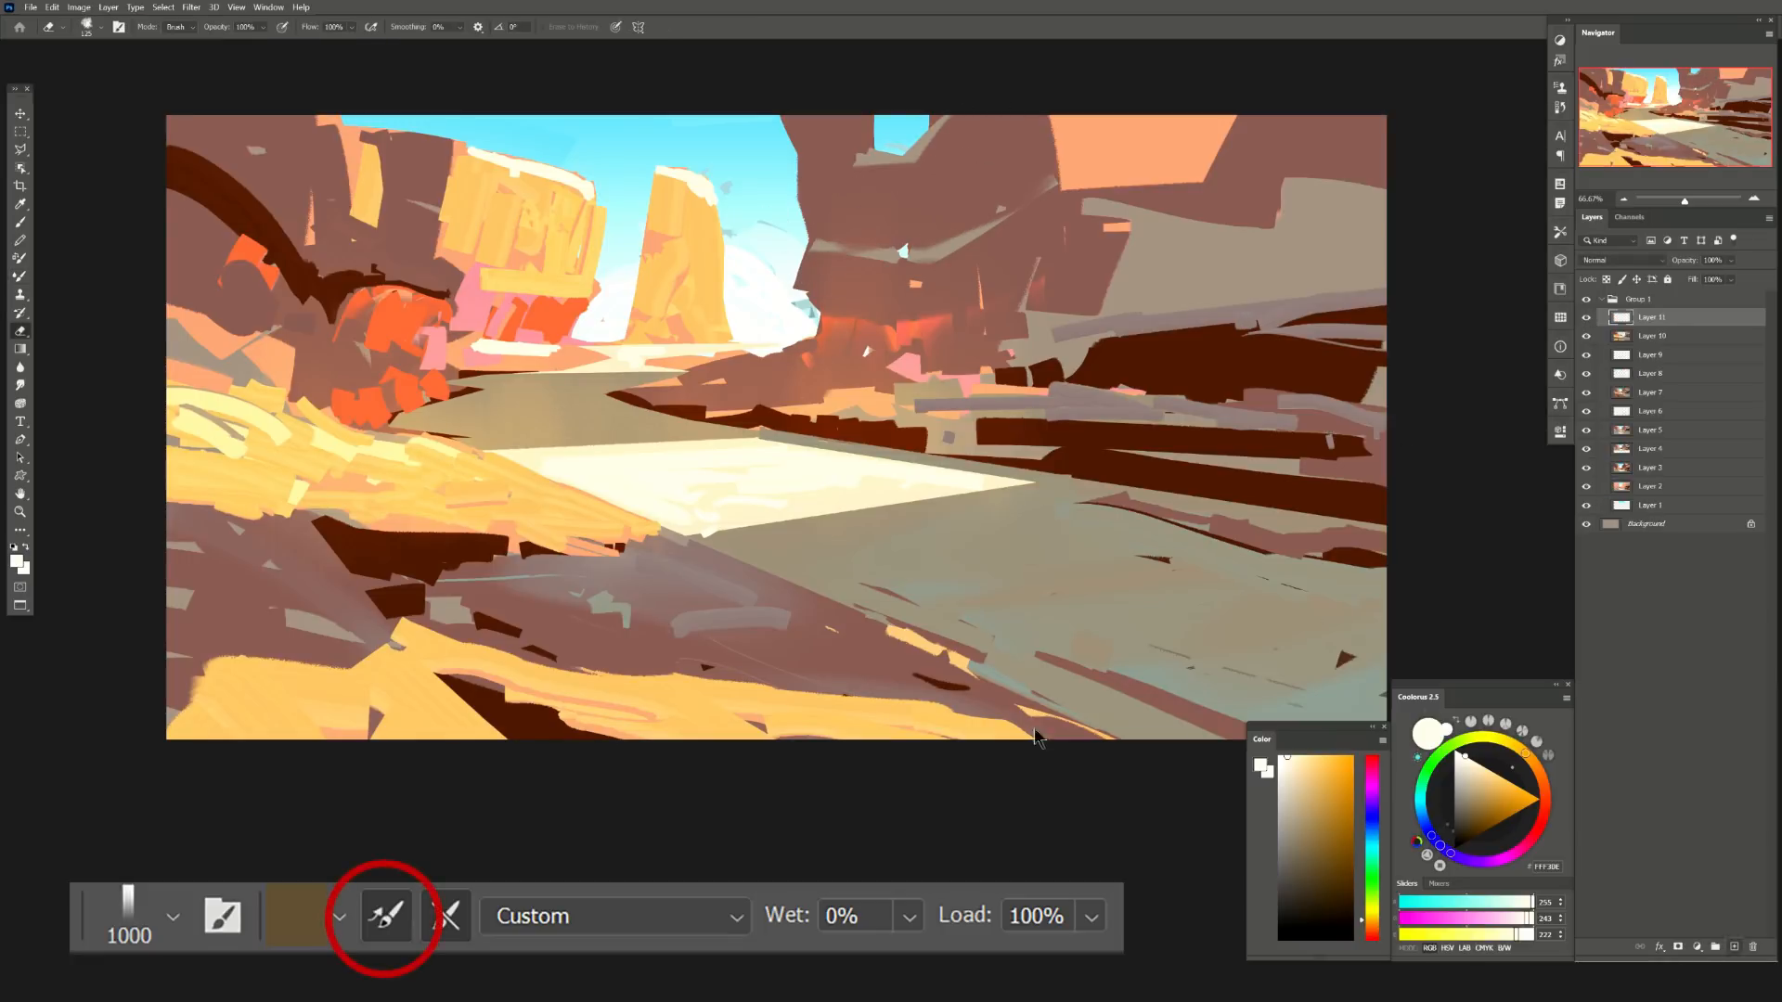
key("b")
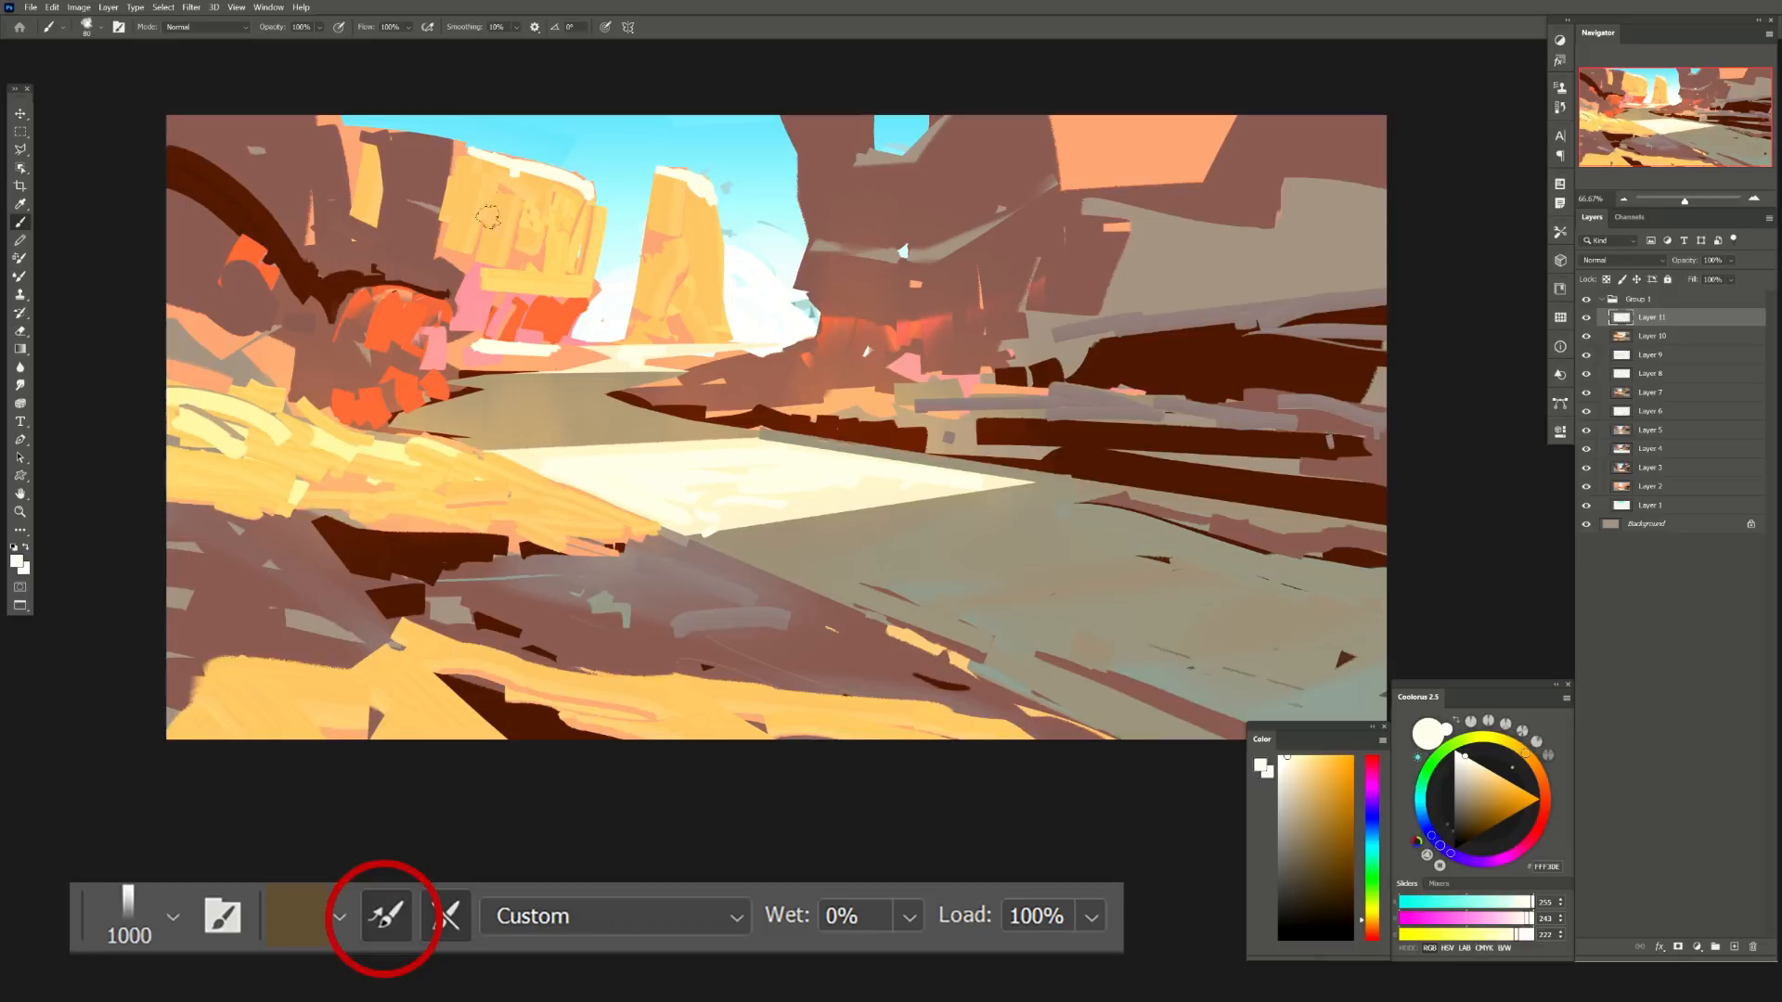
key("l")
left_click(459, 305)
left_click(424, 283)
left_click(350, 273)
left_click(324, 300)
left_click(192, 163)
left_click(129, 173)
left_click(98, 271)
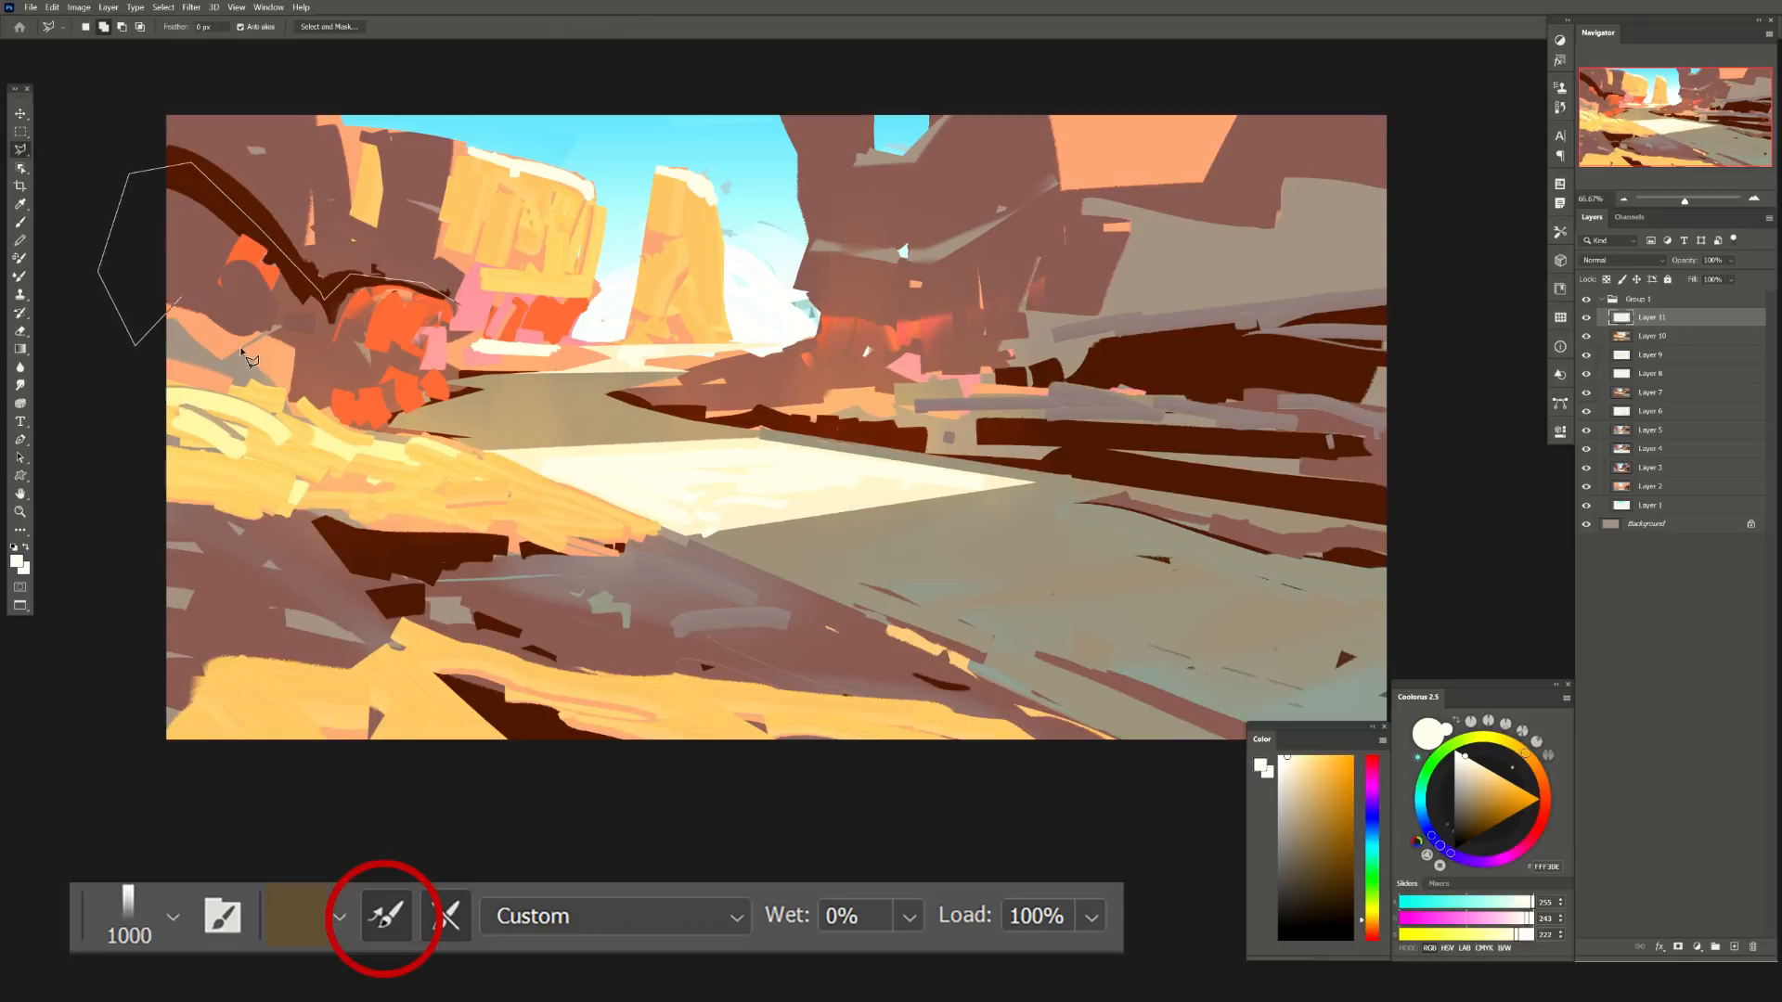
left_click(469, 399)
left_click(459, 304)
- Shade the selected rock with soft sampled reddish-brown, deselect it and erase part of the shading along its outer edge
key("b")
left_click(381, 284, "alt")
mouse_move(423, 302)
left_mouse_down()
mouse_move(358, 325)
mouse_move(381, 357)
mouse_move(343, 320)
mouse_move(340, 339)
left_mouse_up()
left_click(396, 294, "alt")
left_click(396, 294, "alt")
mouse_move(325, 279)
left_mouse_down()
mouse_move(218, 232)
mouse_move(325, 297)
left_mouse_up()
key("]")
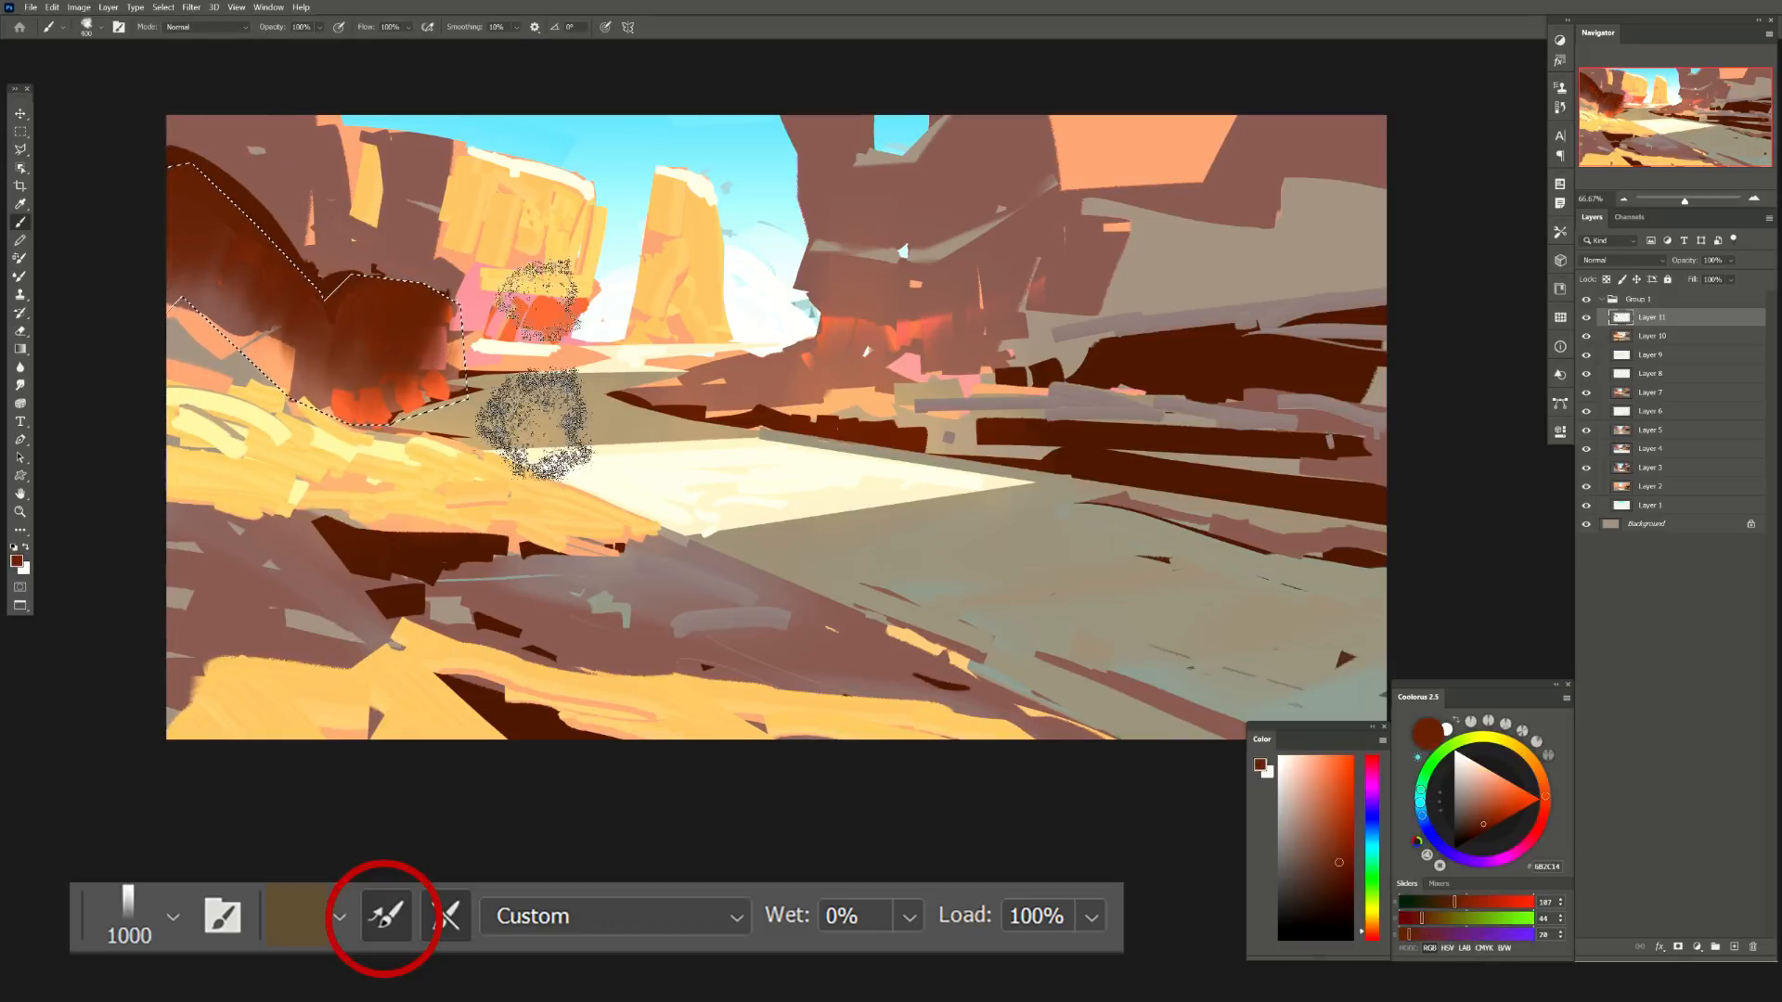
key("ctrl+d")
key("e")
left_click_drag(455, 306, 437, 390)
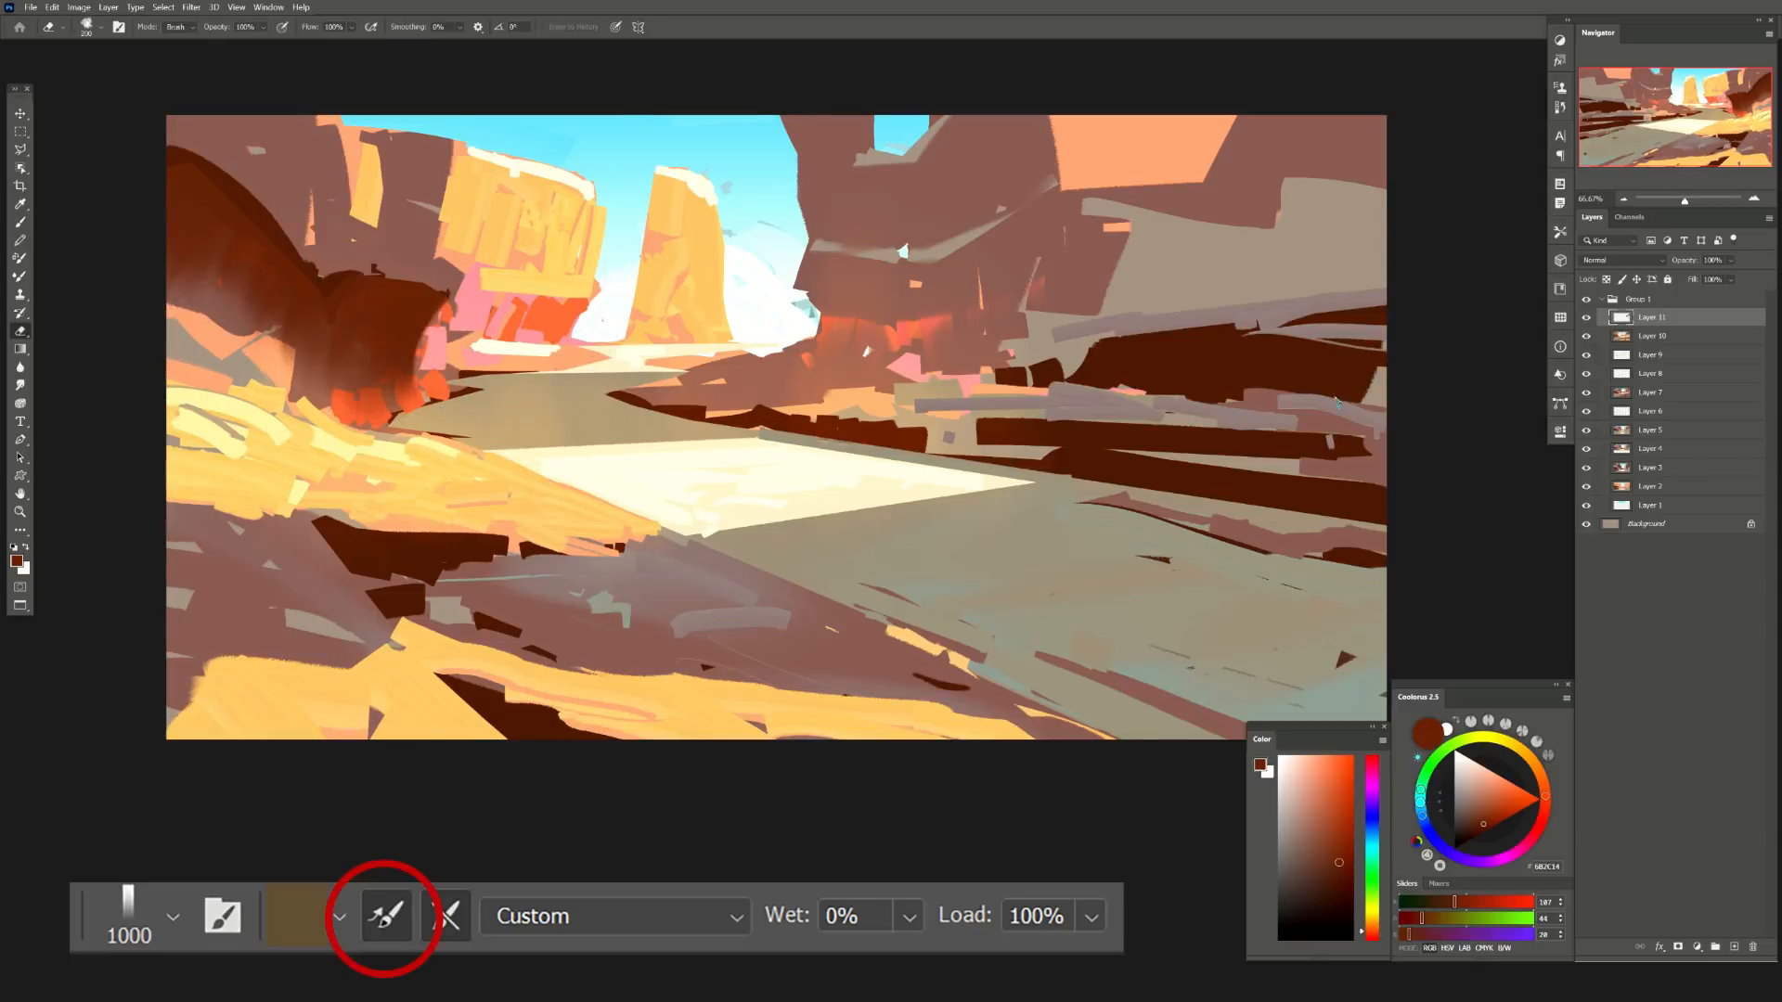
- Mirror the canvas back horizontally, add a new layer and stamp all visible layers onto it
key("ctrl+shift+h")
left_click(1600, 263)
left_click(1587, 305)
left_click(1731, 261)
left_click_drag(1754, 277, 1745, 281)
left_click(1734, 947)
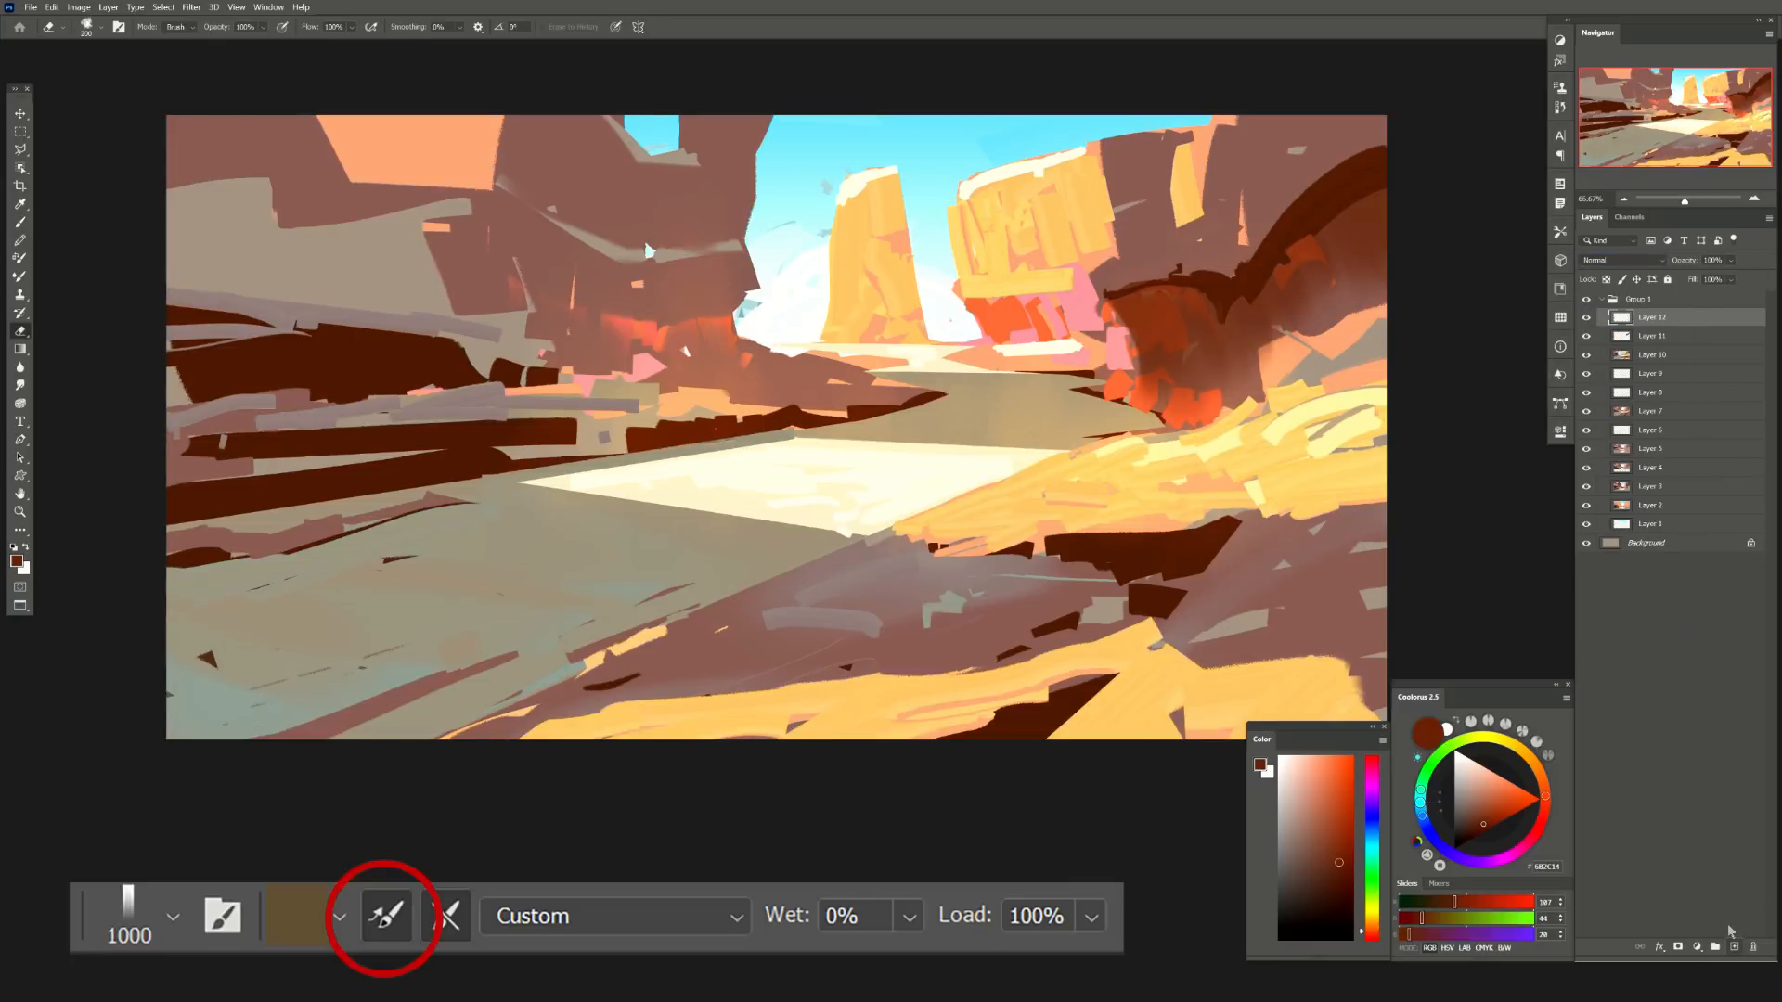
key("ctrl+shift+alt+e")
- Paint grey strokes across the shadowed foreground and shape a mauve rock with grey streaks at the end of the yellow slope
key("b")
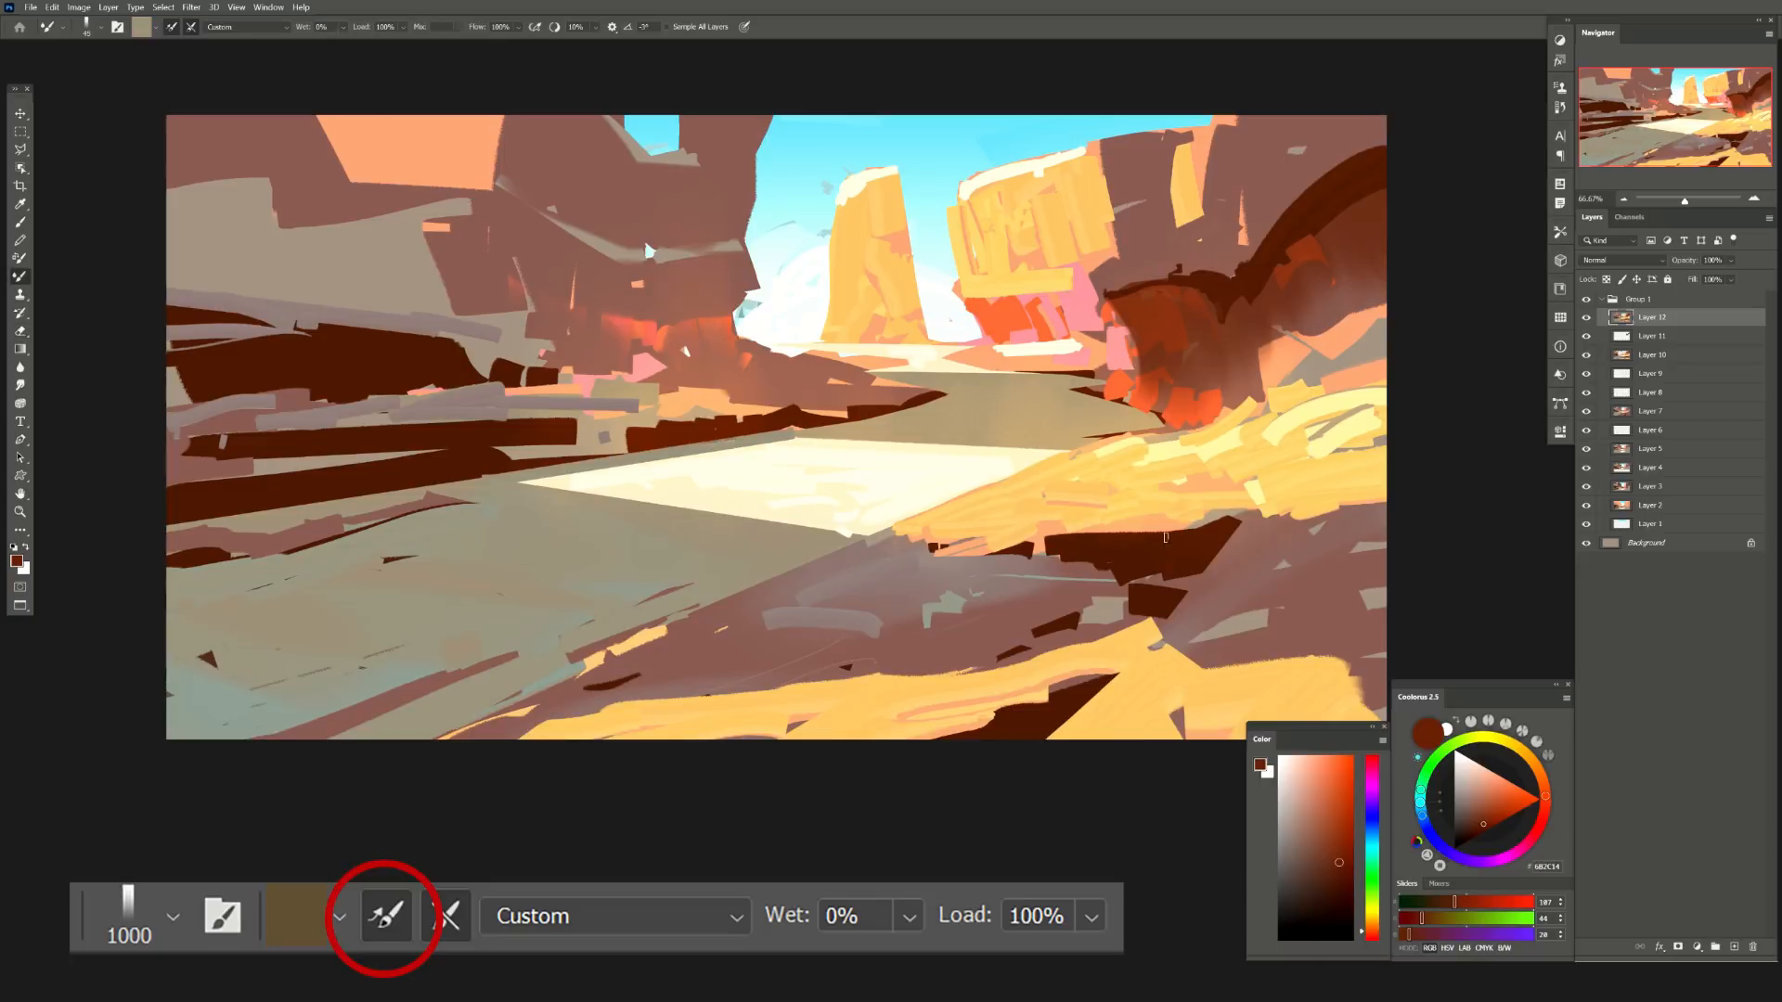
mouse_move(1030, 594)
left_mouse_down()
mouse_move(965, 574)
mouse_move(1105, 612)
mouse_move(832, 647)
mouse_move(1021, 651)
mouse_move(1110, 609)
left_mouse_up()
mouse_move(1407, 484)
left_mouse_down()
mouse_move(1300, 427)
mouse_move(1355, 529)
mouse_move(1336, 445)
mouse_move(1319, 492)
mouse_move(1225, 580)
left_mouse_up()
mouse_move(1290, 547)
left_mouse_down()
mouse_move(1322, 585)
mouse_move(1292, 556)
mouse_move(1384, 541)
left_mouse_up()
left_click(1204, 545, "alt")
left_click(1316, 587, "alt")
left_click_drag(1384, 553, 1291, 559)
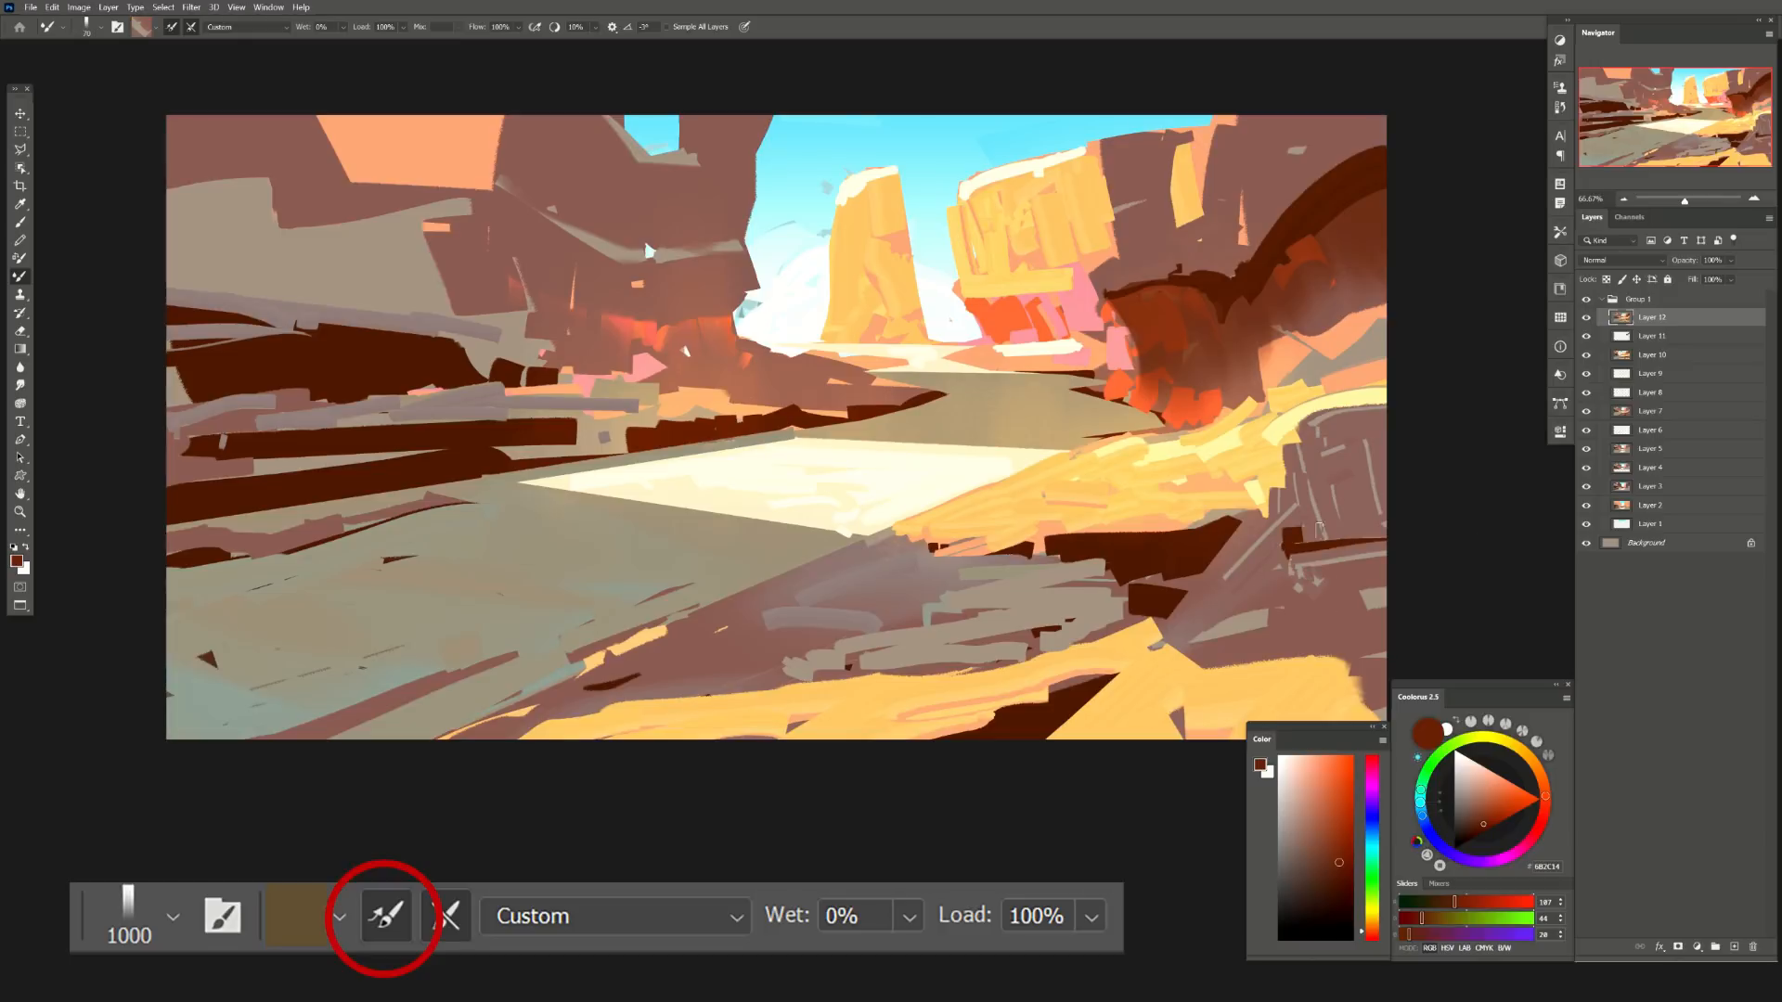
- Extend the dark brown shadow diagonally beneath the new foreground rock and reselect Layer 12
mouse_move(1183, 587)
left_mouse_down()
mouse_move(1222, 644)
mouse_move(1259, 644)
left_mouse_up()
left_click(1273, 631, "alt")
key("alt+bracketright")
key("bracketright")
left_click(1274, 635)
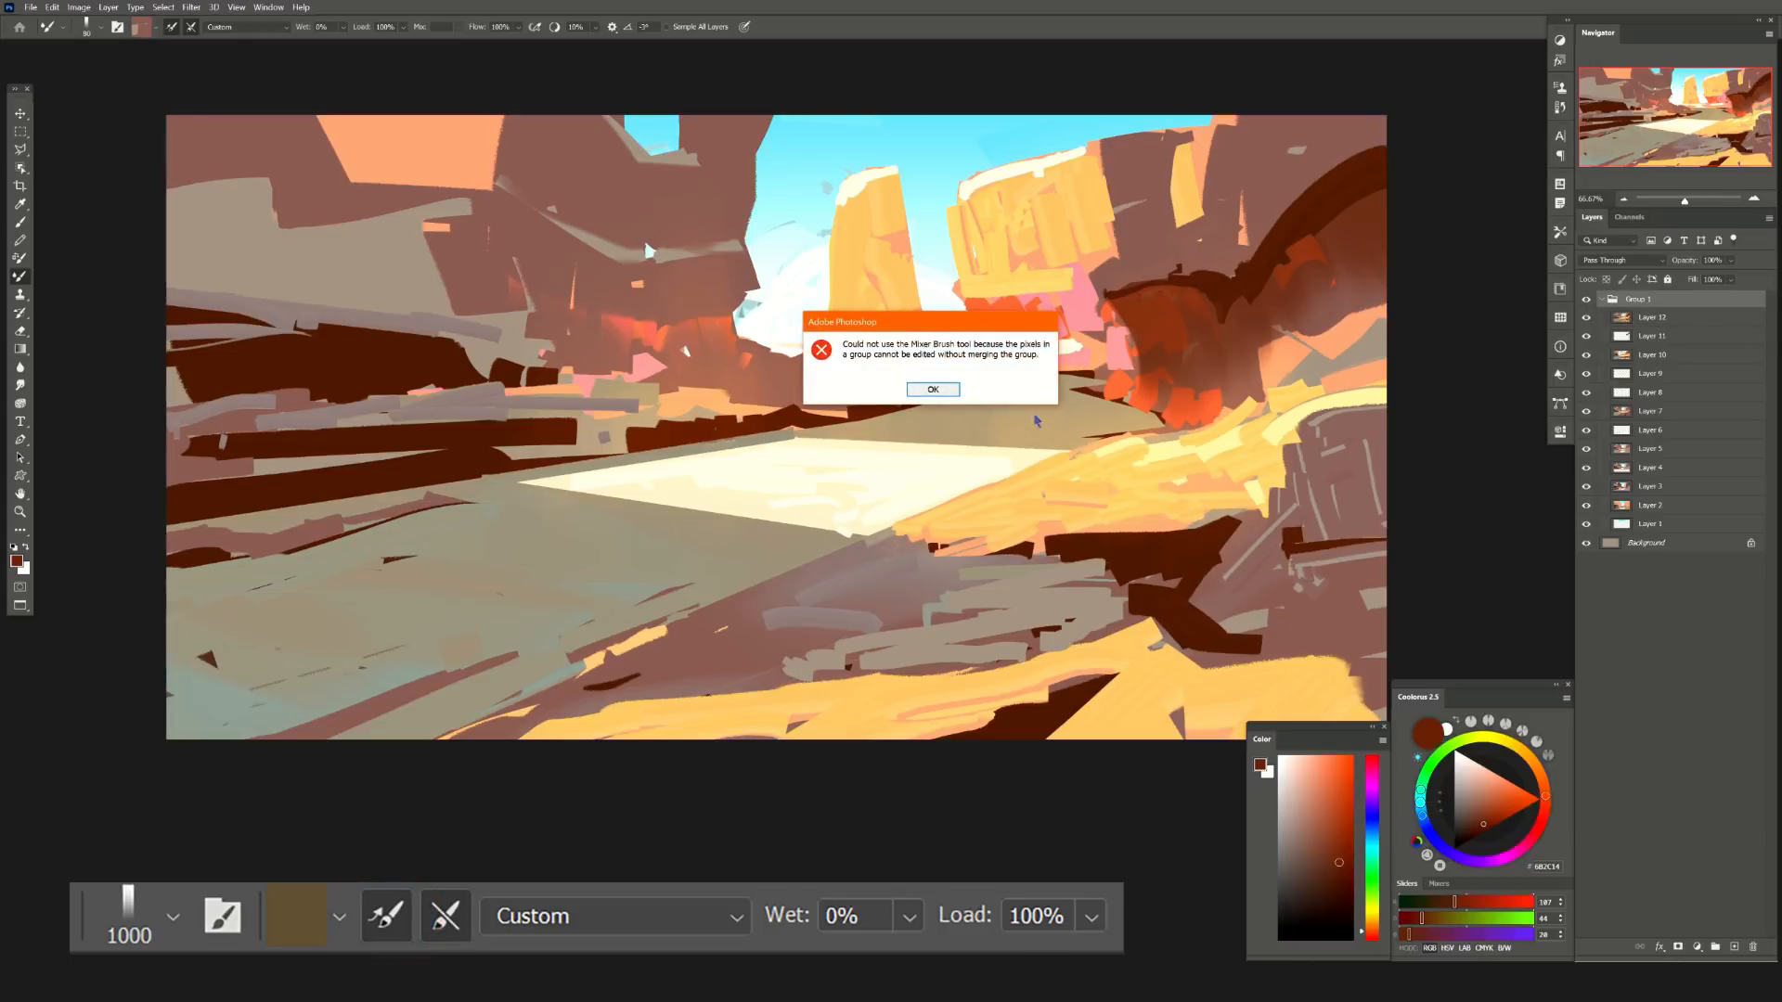
left_click(933, 389)
left_click(1607, 320)
- Sample the bright orange and paint vertical strokes across the lower face of the foreground rock
key("ctrl+plus")
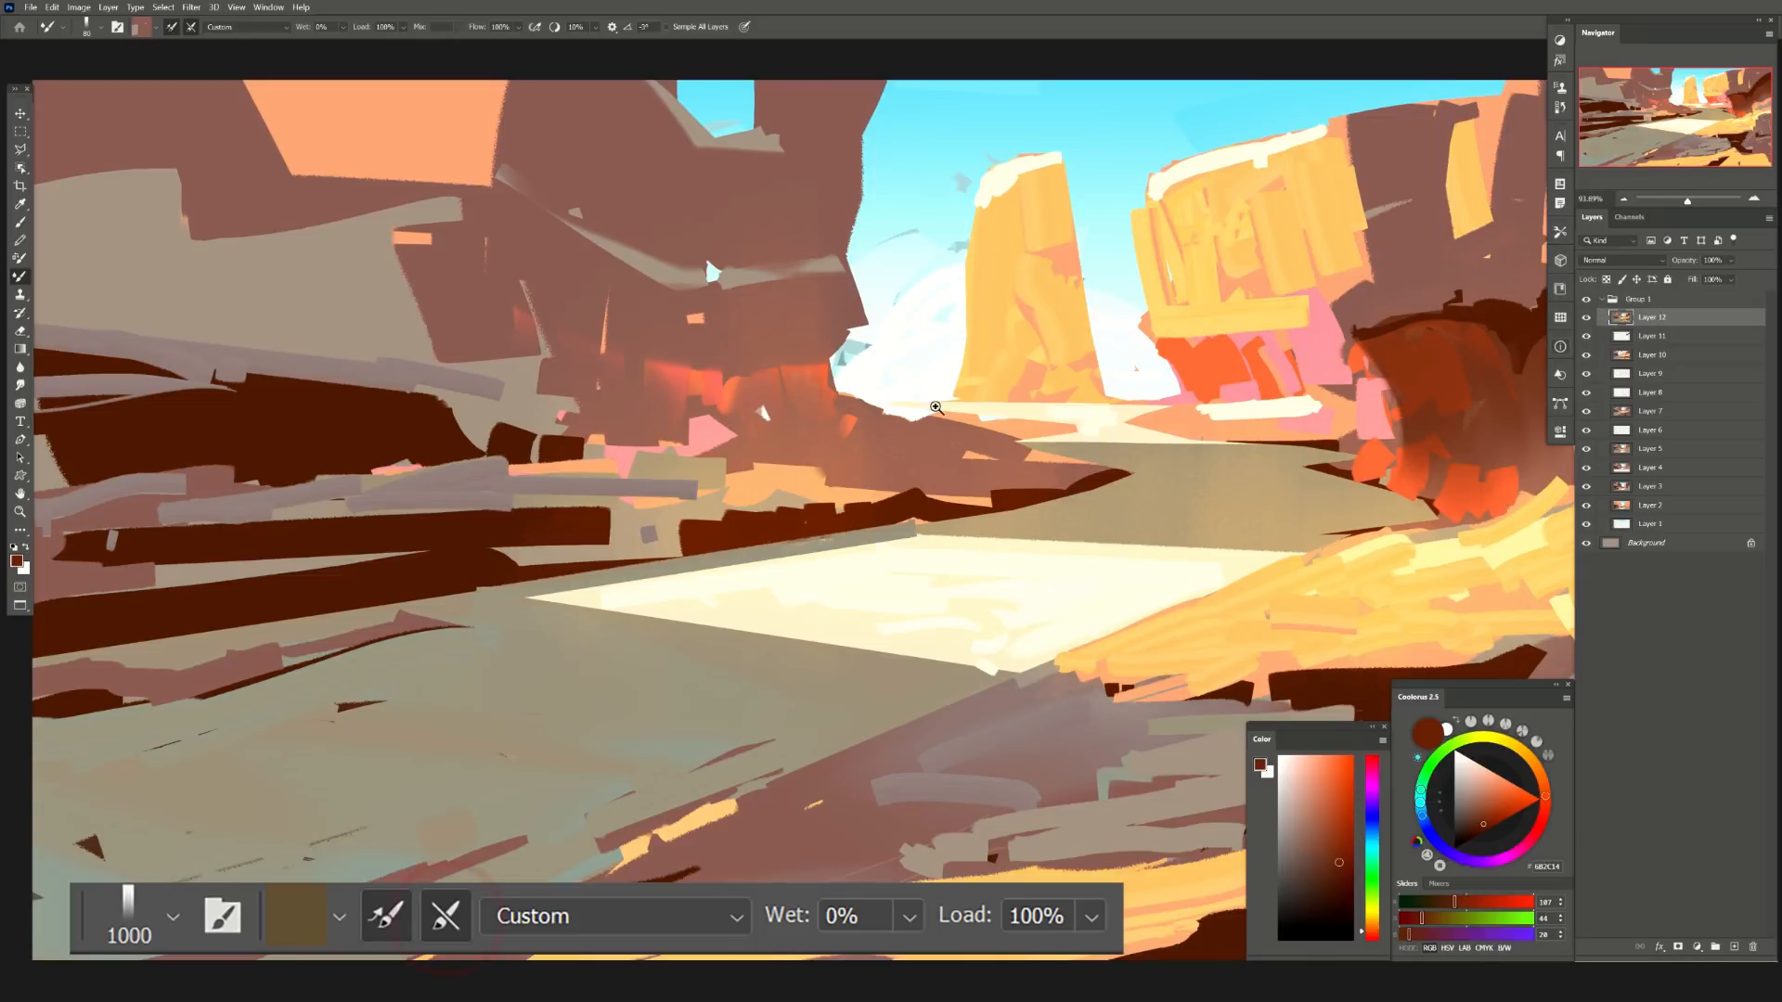
mouse_move(936, 406)
left_mouse_down()
mouse_move(902, 406)
mouse_move(920, 406)
left_mouse_up()
mouse_move(1097, 572)
left_mouse_down()
mouse_move(956, 485)
mouse_move(954, 507)
left_mouse_up()
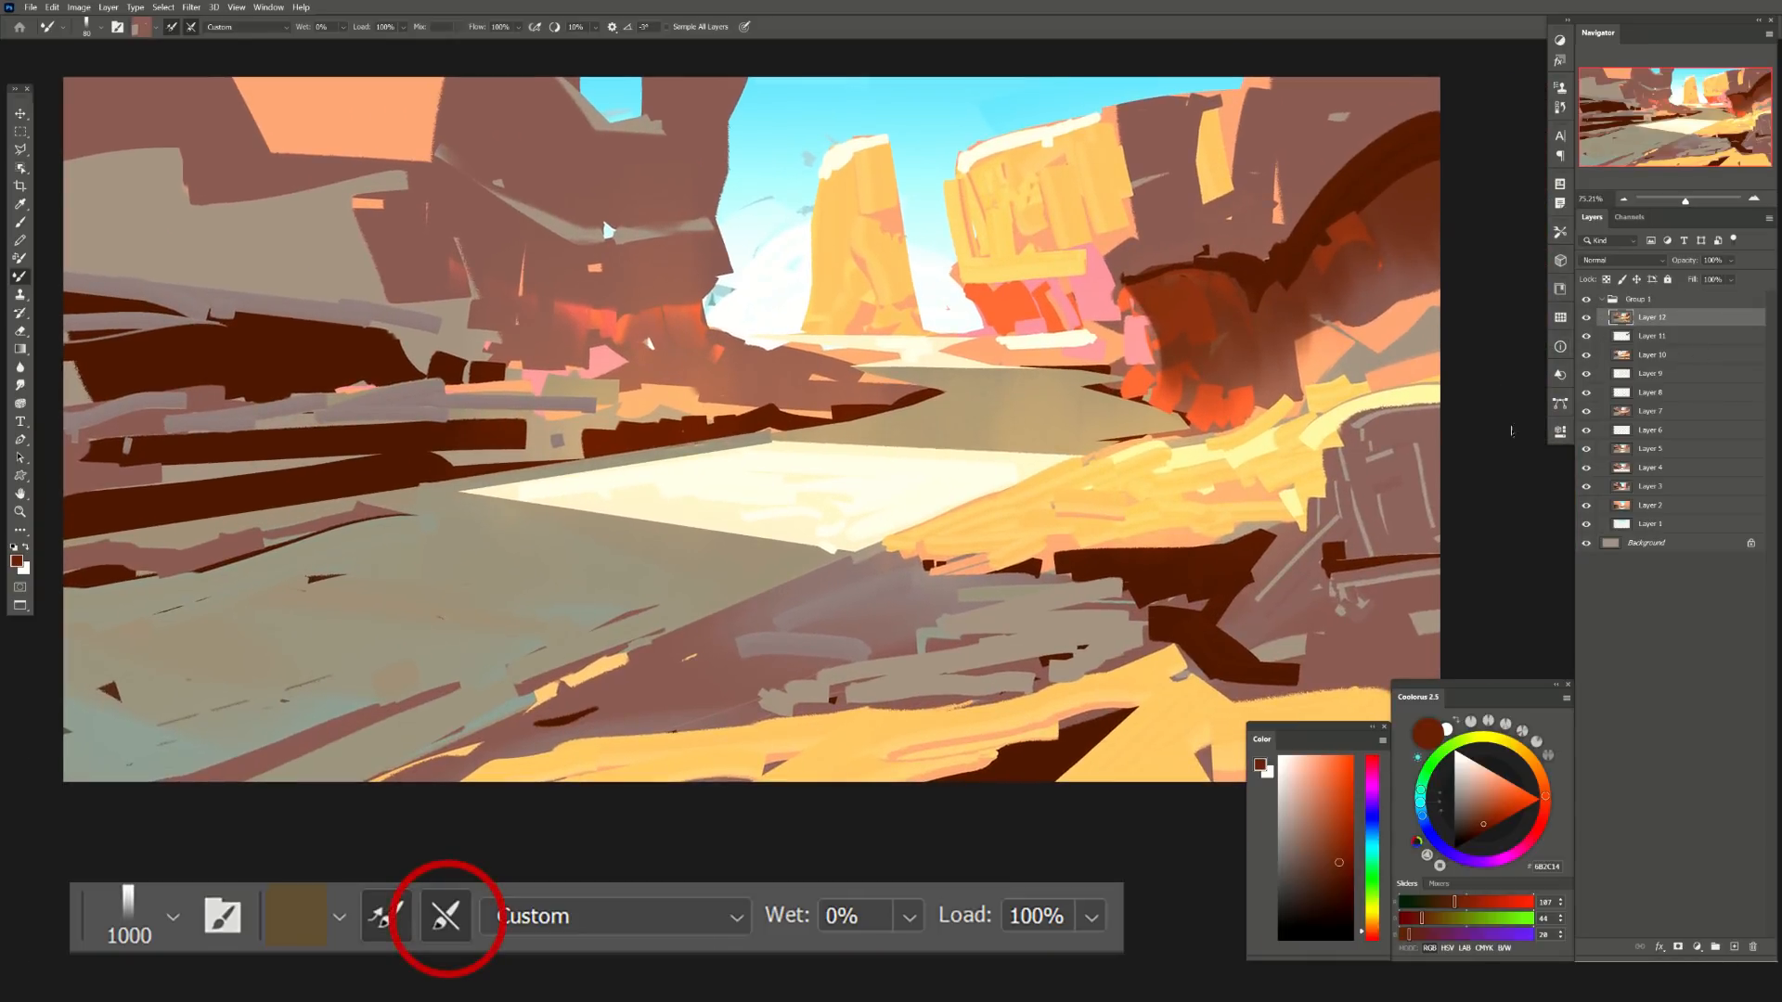
left_click(1105, 349, "alt")
key("bracketright")
key("bracketright")
mouse_move(1272, 576)
left_mouse_down()
mouse_move(1241, 542)
mouse_move(1287, 646)
left_mouse_up()
left_click_drag(1275, 586, 1253, 617)
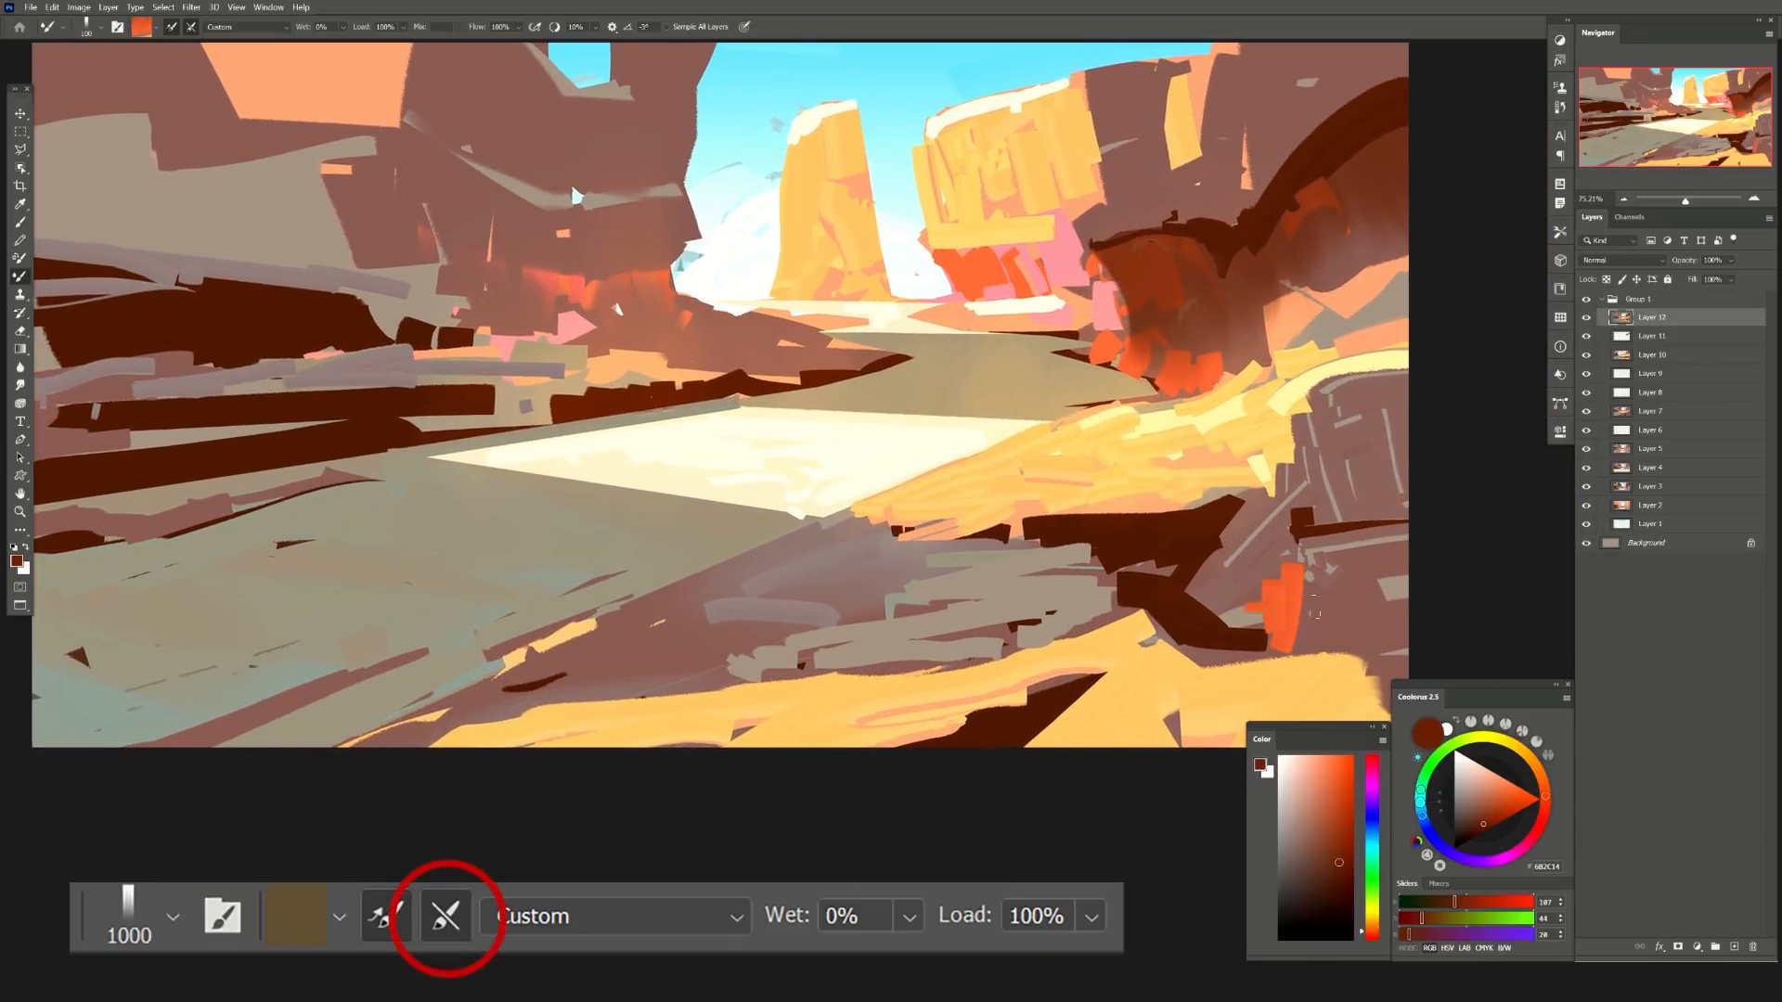
mouse_move(1320, 570)
left_mouse_down()
mouse_move(1320, 644)
mouse_move(1375, 655)
left_mouse_up()
left_click_drag(1245, 554, 1246, 619)
- Add an orange stroke on the foreground rock's upper face and break up the lower strokes with sampled rock colours
mouse_move(1311, 420)
left_mouse_down()
mouse_move(1343, 516)
mouse_move(1361, 506)
mouse_move(1351, 482)
left_mouse_up()
left_click(1377, 446, "alt")
left_click_drag(1387, 633, 1371, 557)
left_click(1250, 521, "alt")
left_click_drag(1257, 557, 1267, 624)
left_click_drag(1253, 560, 1231, 591)
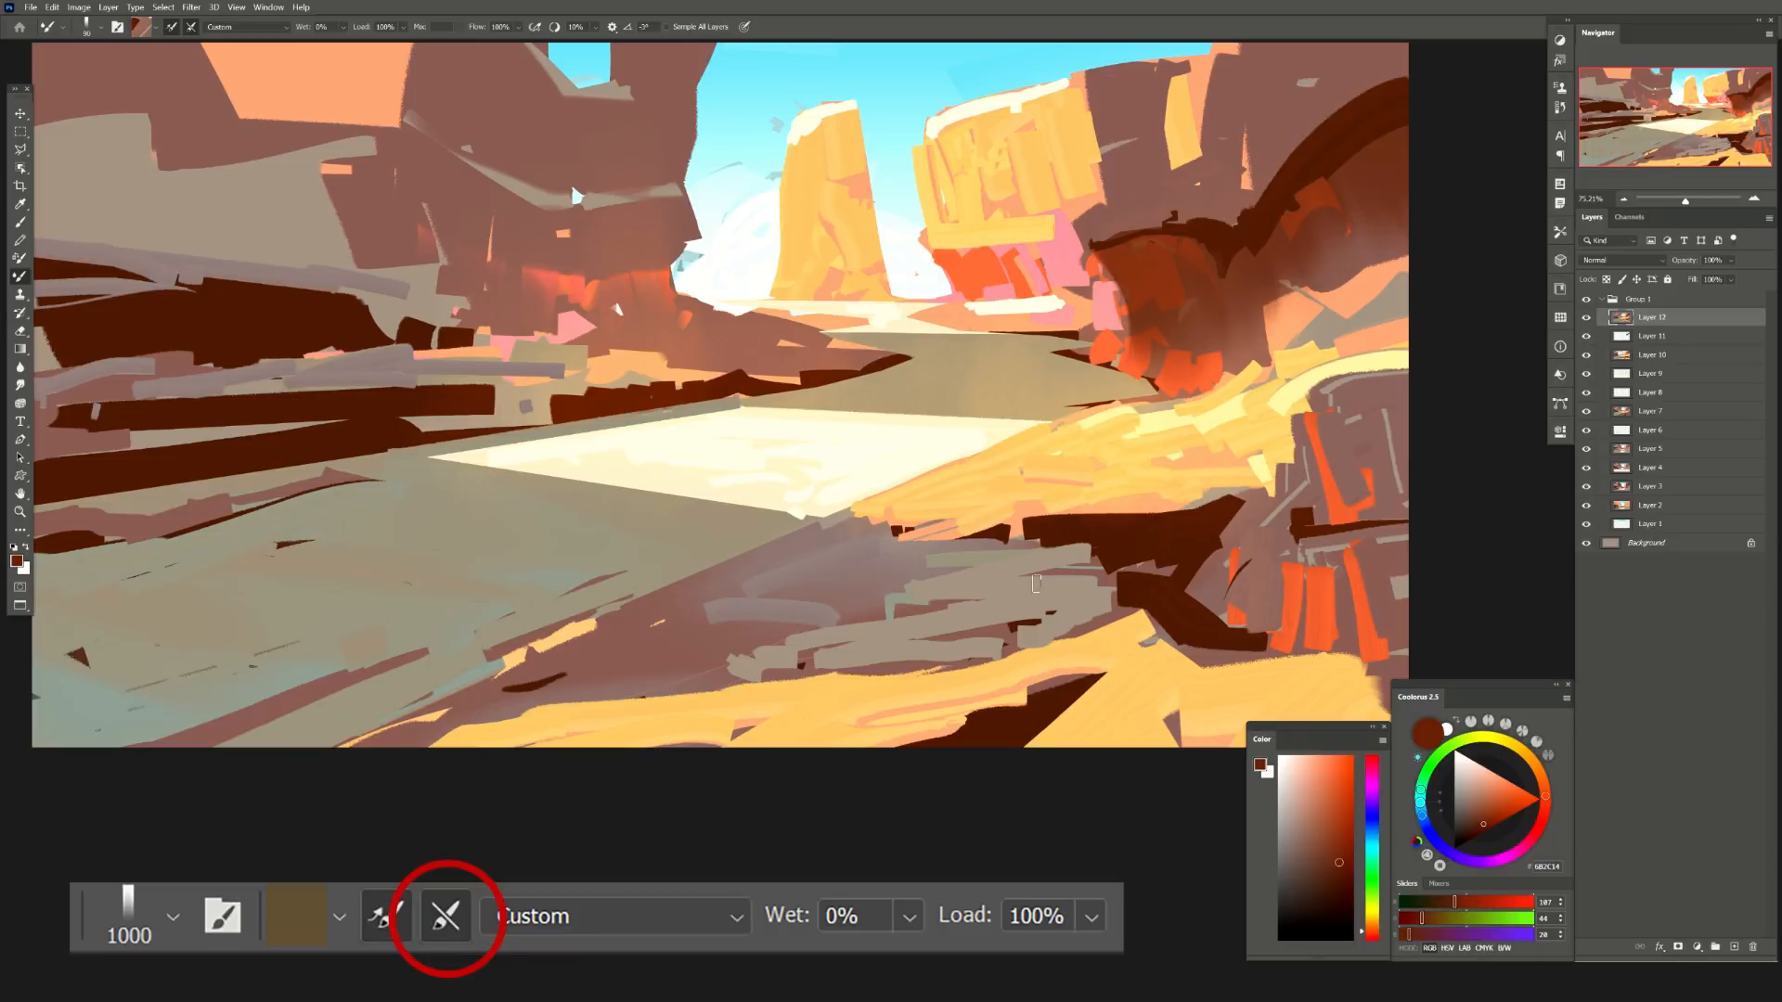
- Paint sampled grey and mauve strokes across the middle ledge and upper face of the foreground rock
left_click(1260, 535, "alt")
left_click_drag(1302, 515, 1406, 510)
left_click_drag(1314, 504, 1296, 520)
key("bracketleft")
key("bracketleft")
key("bracketleft")
key("bracketleft")
left_click_drag(1403, 414, 1321, 425)
left_click_drag(1403, 388, 1318, 412)
key("bracketright")
key("bracketright")
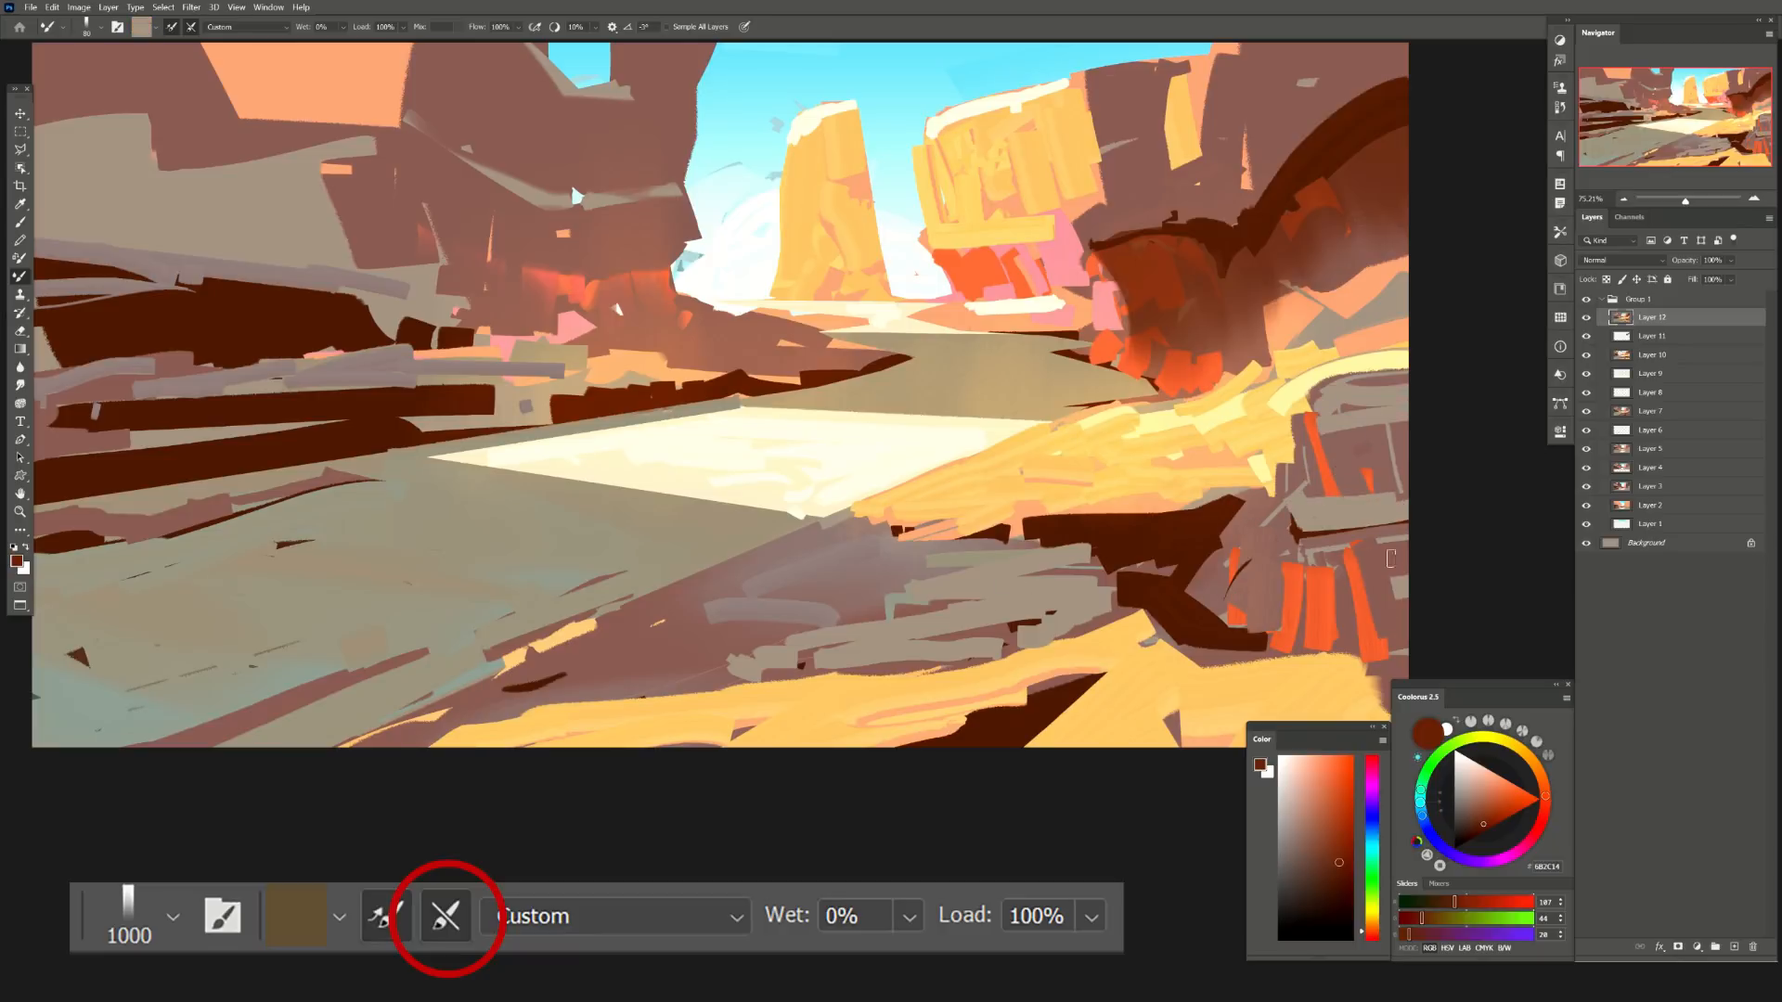
left_click_drag(1300, 564, 1406, 563)
key("ctrl+z")
key("ctrl+z")
key("ctrl+z")
key("ctrl+z")
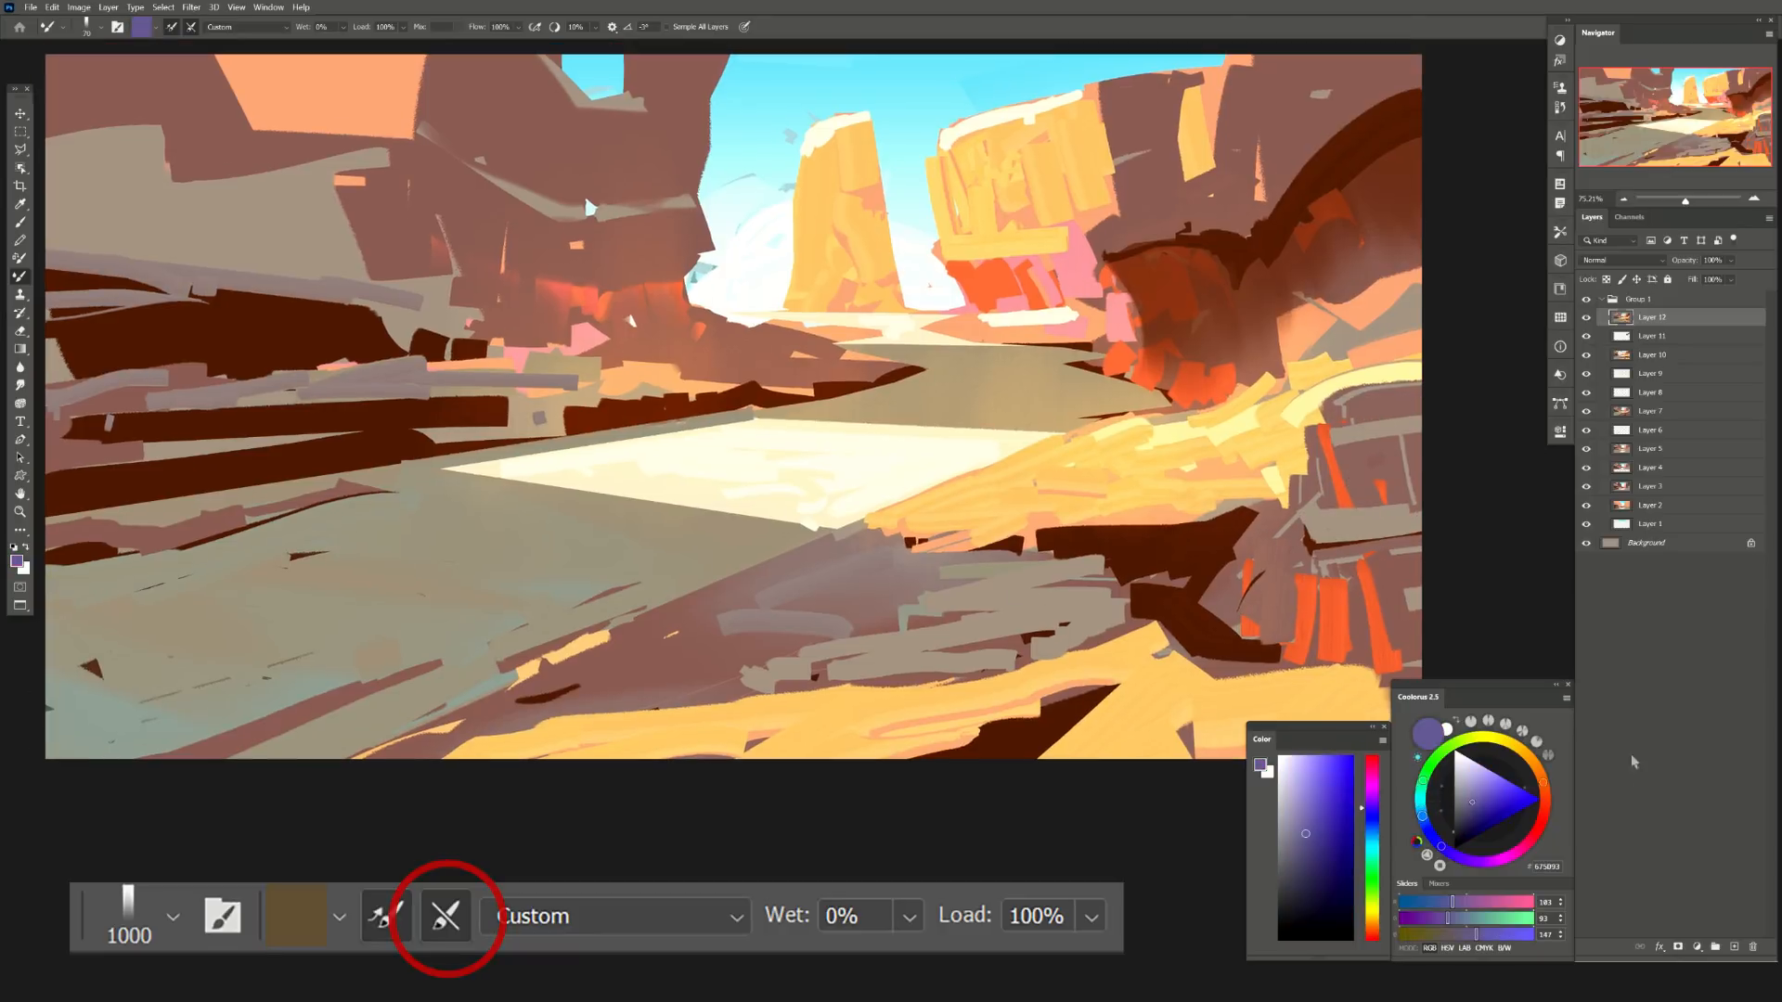
- Duplicate Layer 12 and paint dark teal strokes on the foreground rock's upper face and down the right cliff
left_click_drag(1437, 834, 1425, 810)
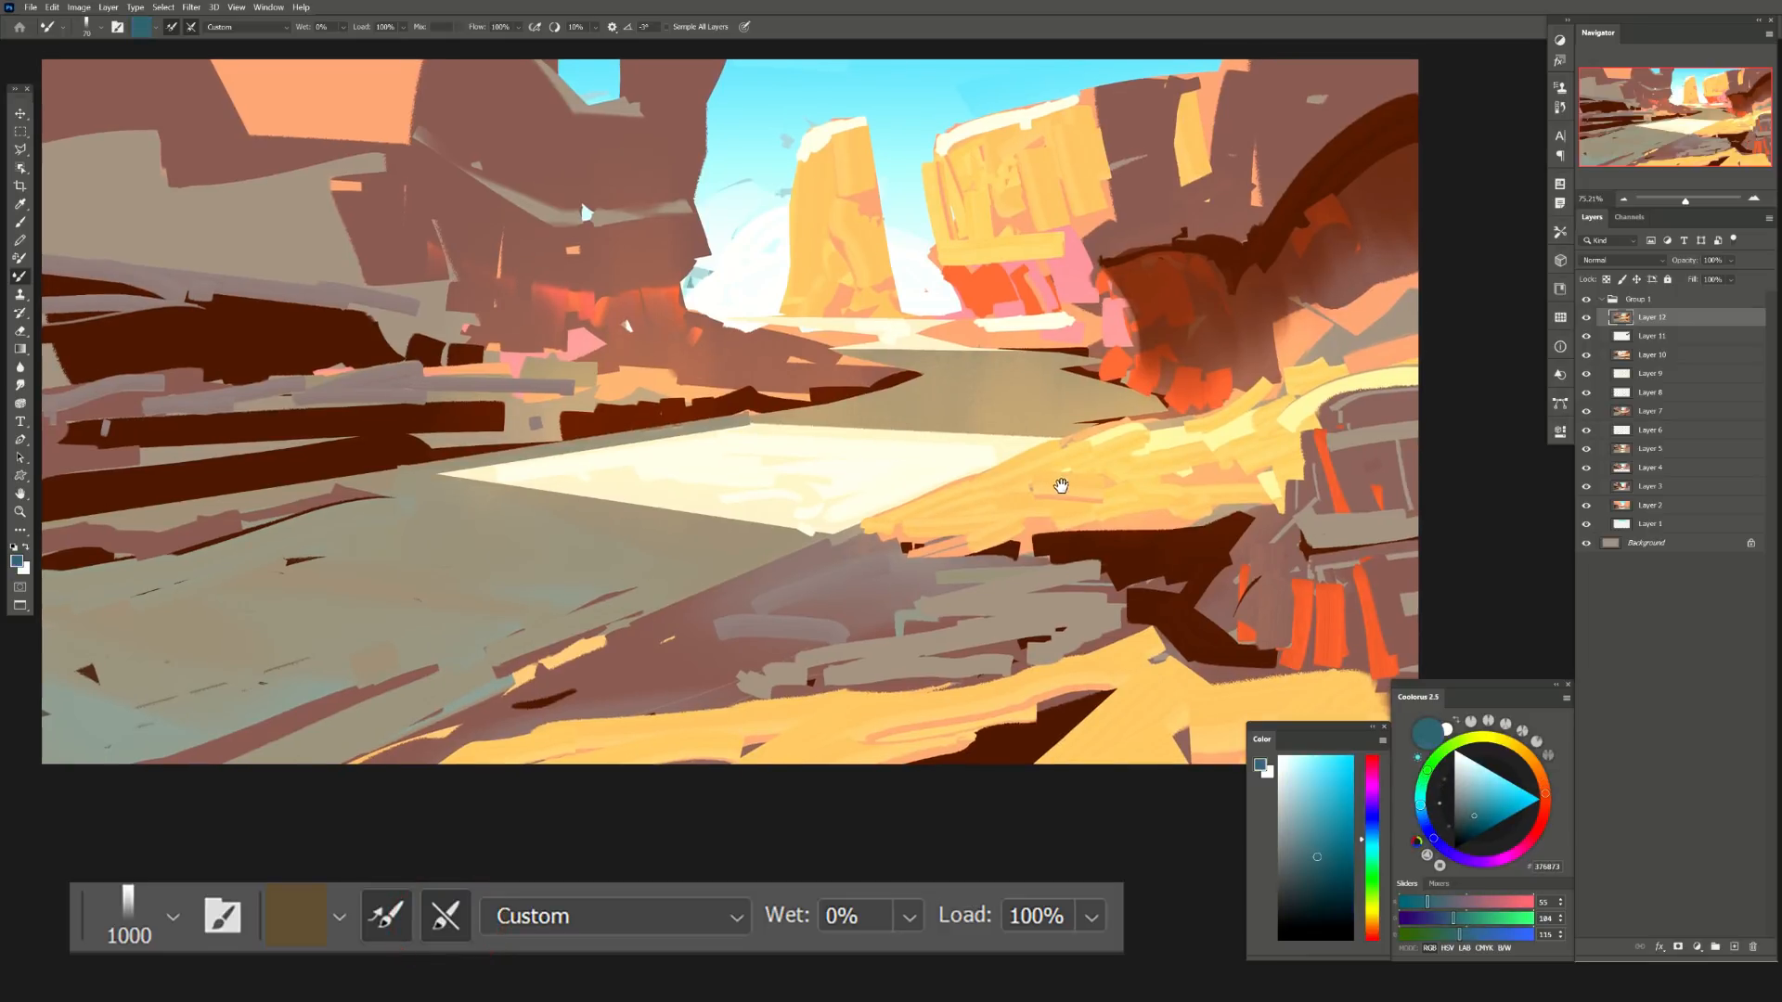
key("ctrl+j")
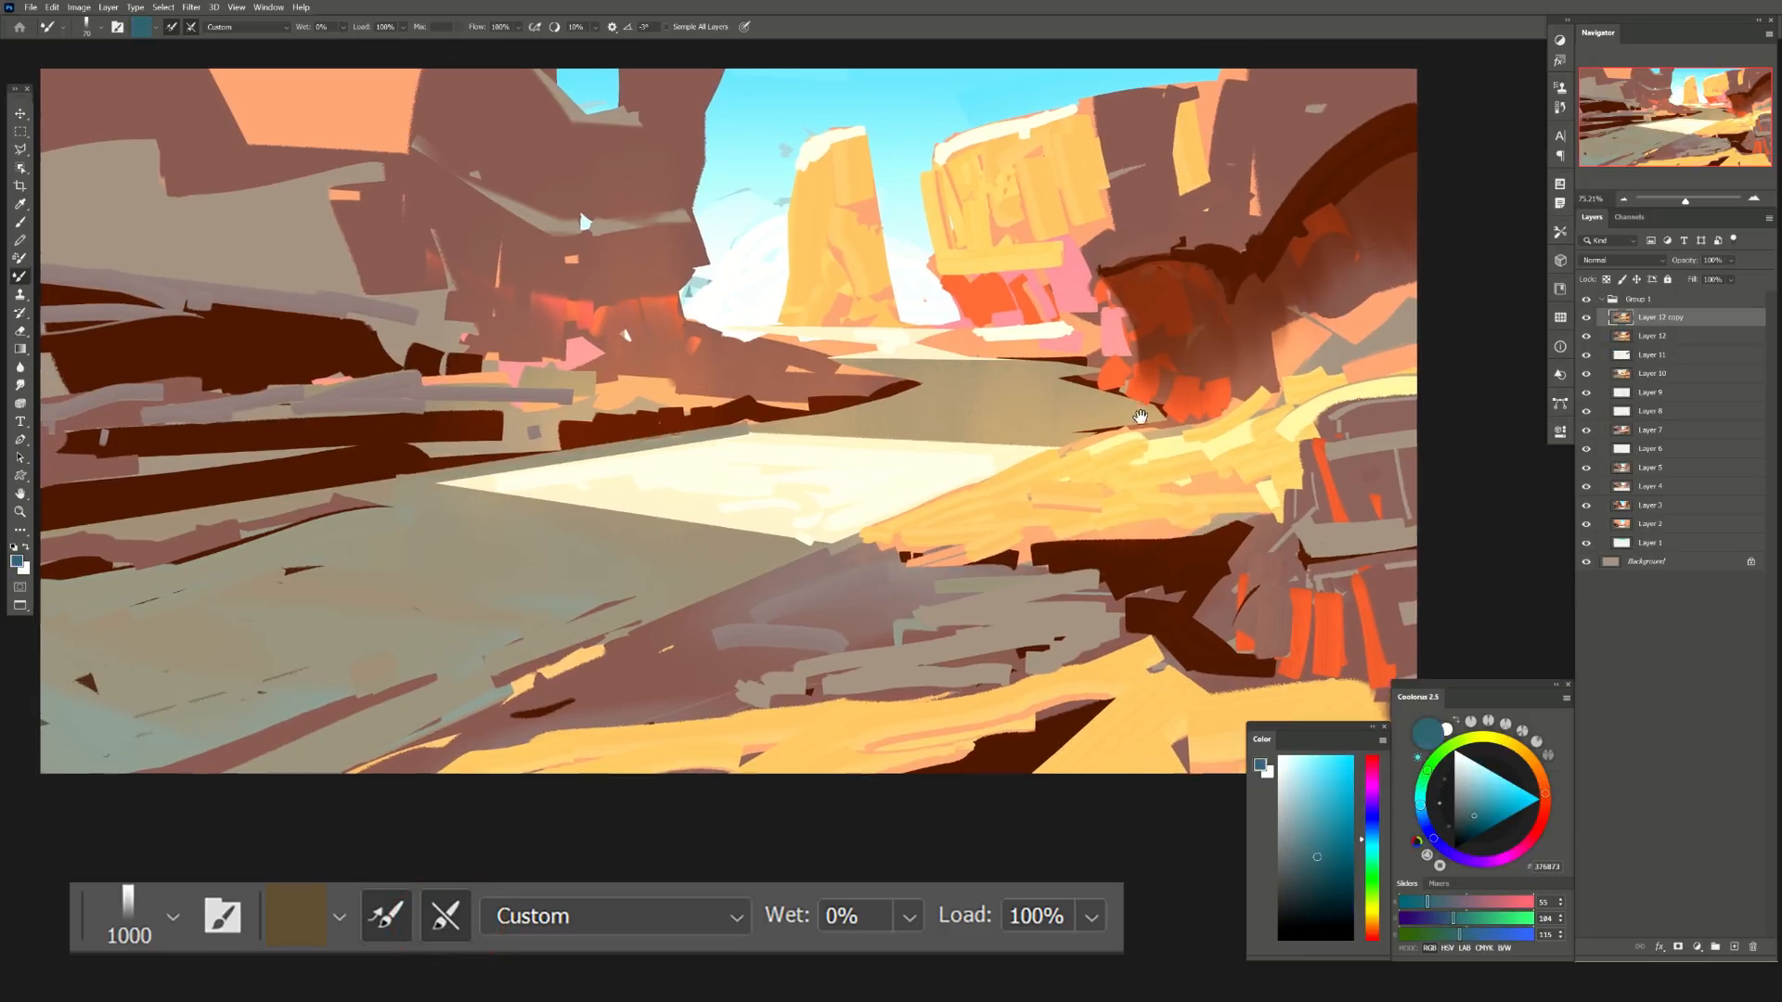
mouse_move(1416, 436)
left_mouse_down()
mouse_move(1326, 447)
mouse_move(1333, 467)
left_mouse_up()
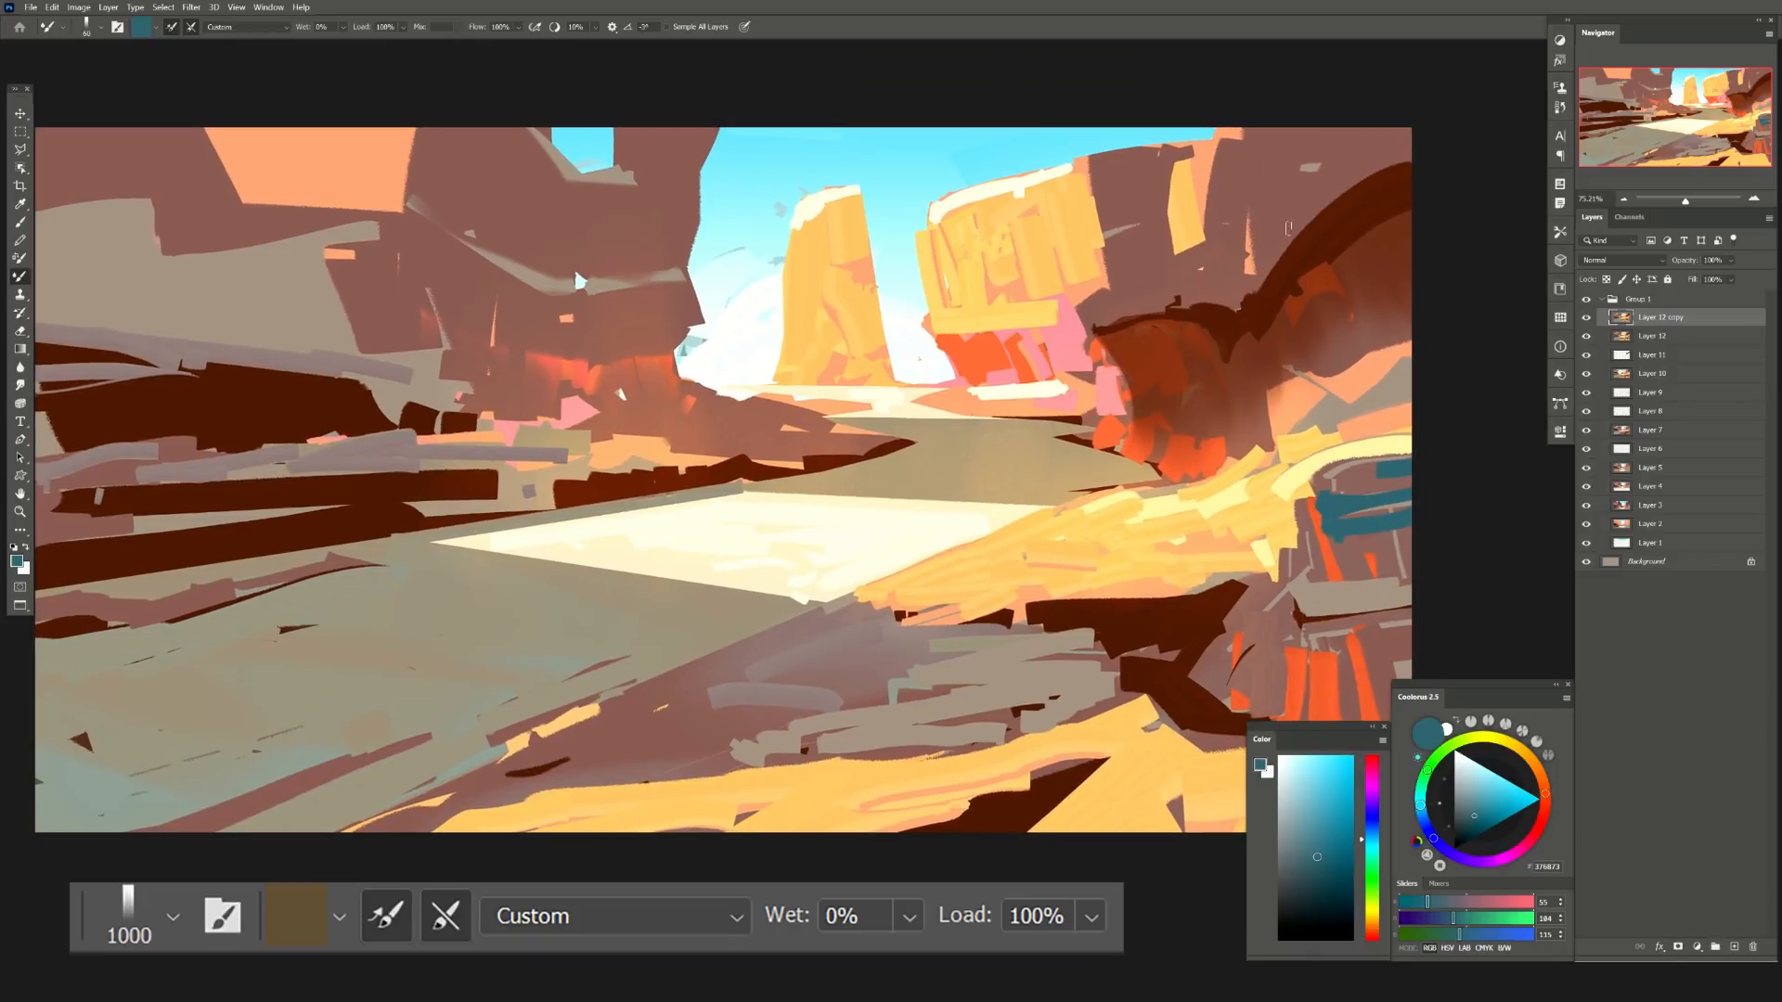
mouse_move(1255, 125)
left_mouse_down()
mouse_move(1259, 223)
mouse_move(1285, 278)
left_mouse_up()
left_click_drag(1277, 159, 1280, 195)
- Pick a muted blue-purple and paint vertical strokes beside the teal on the right cliff with a smaller brush
key("[")
left_click(1466, 816)
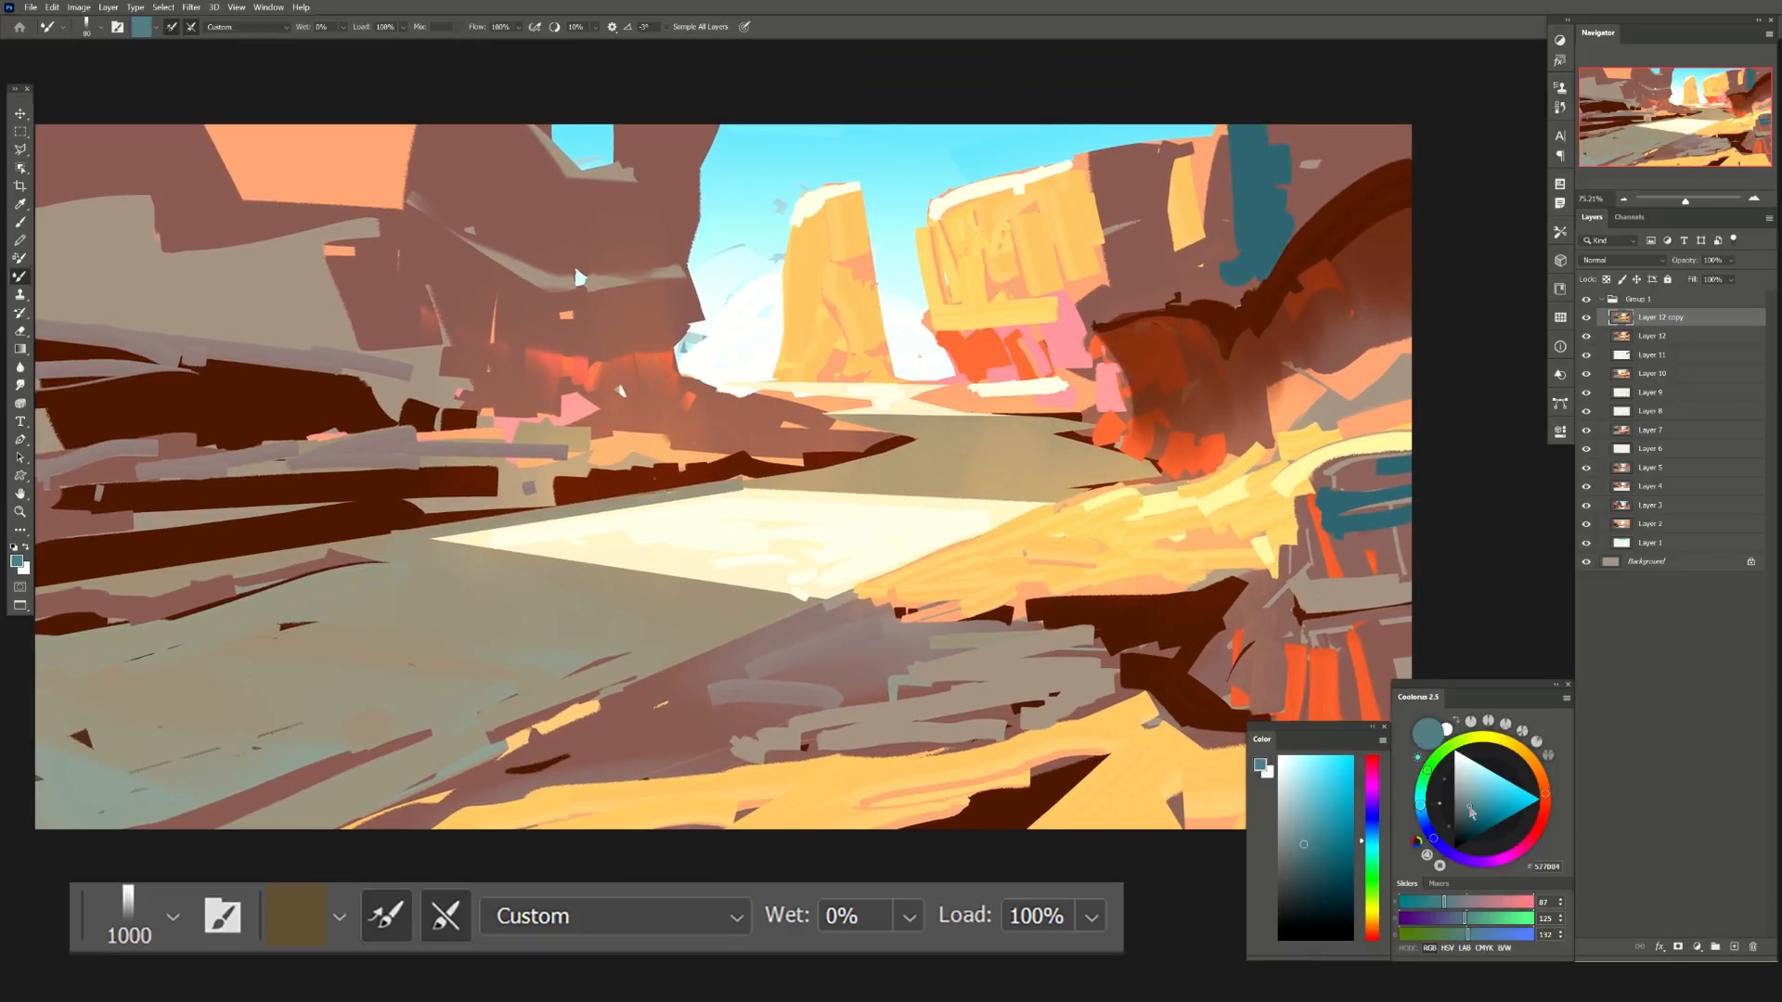
left_click(1436, 841)
left_click(1468, 807)
left_click(1476, 798)
key("[")
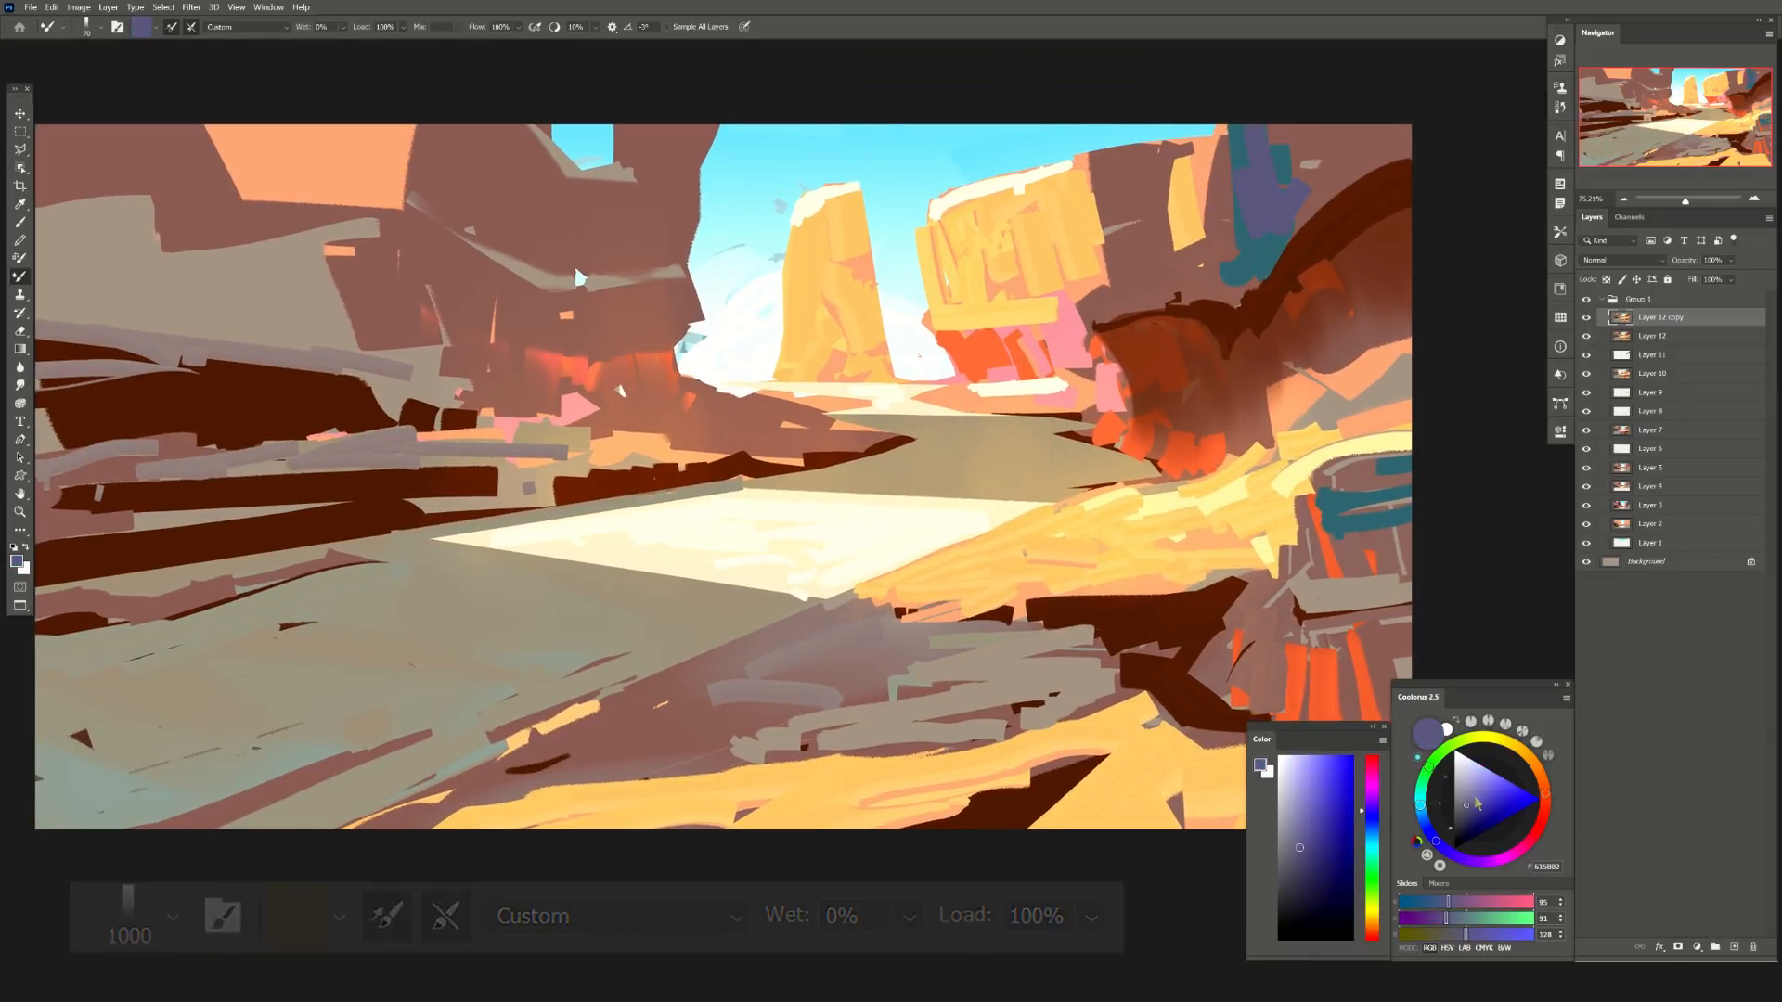
mouse_move(1277, 153)
left_mouse_down()
mouse_move(1282, 216)
mouse_move(1262, 197)
left_mouse_up()
left_click_drag(1257, 183, 1260, 226)
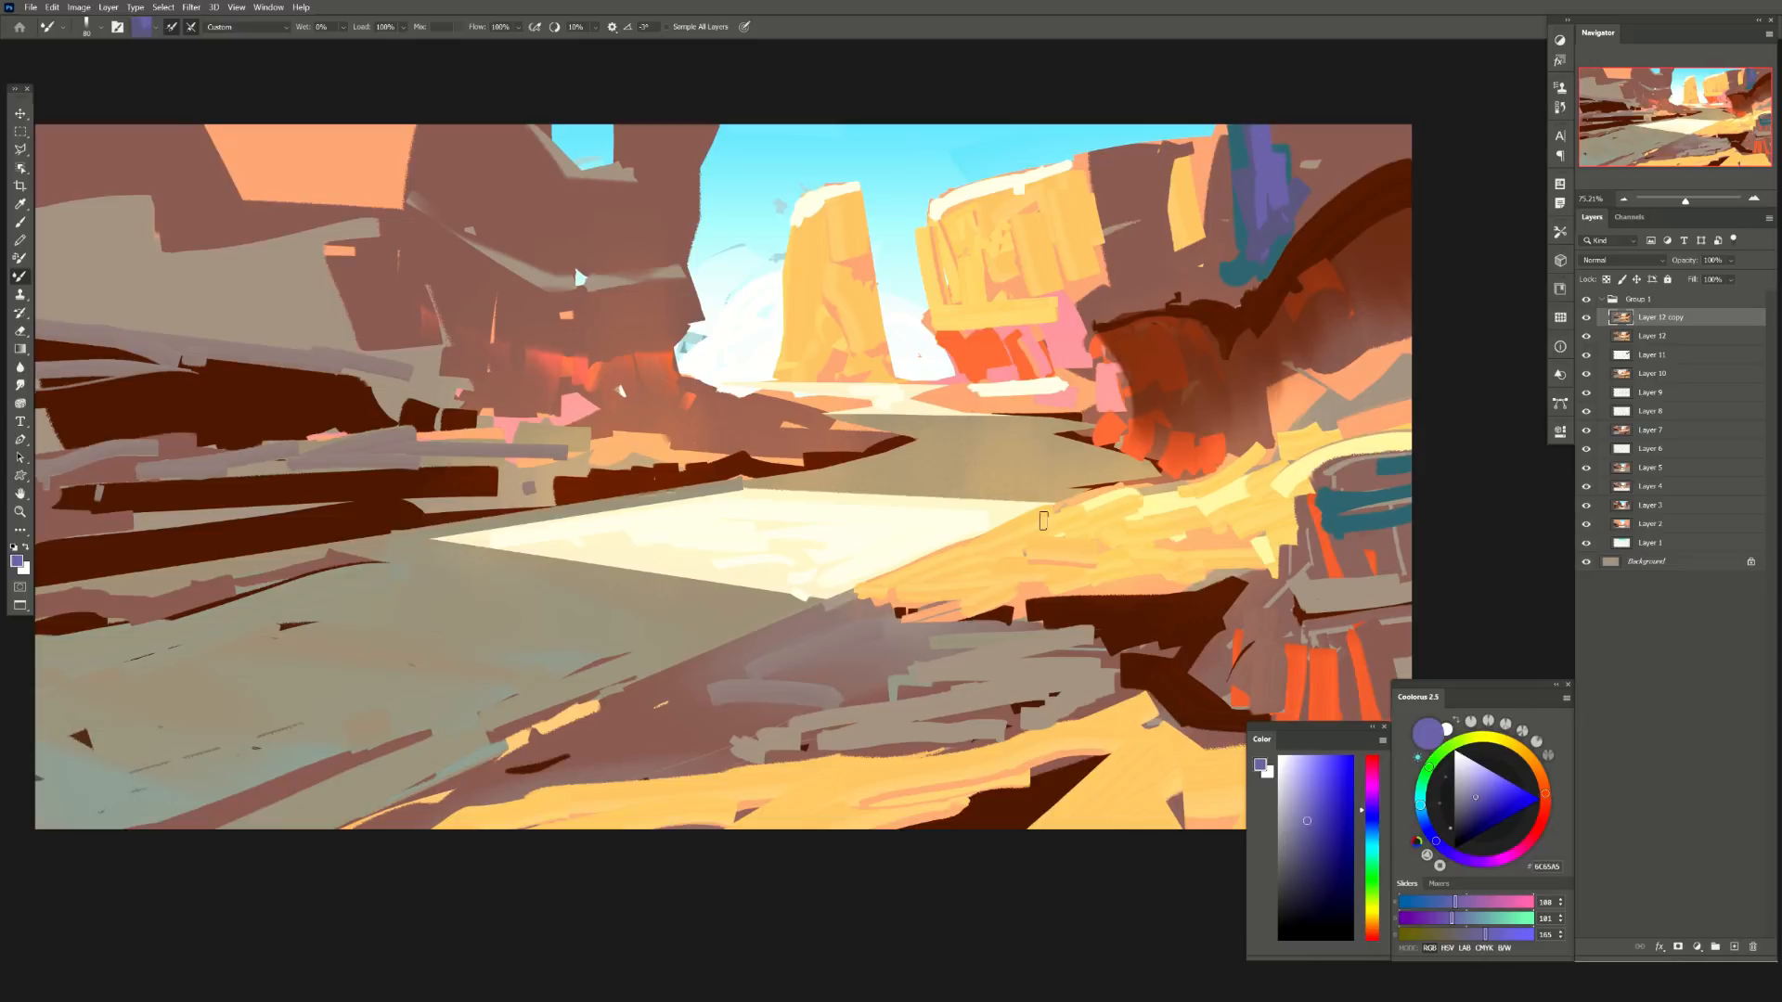
- Extend the purple strokes along the shaded right cliff to the yellow rock face and onto the foreground rock
key("bracketleft")
key("bracketleft")
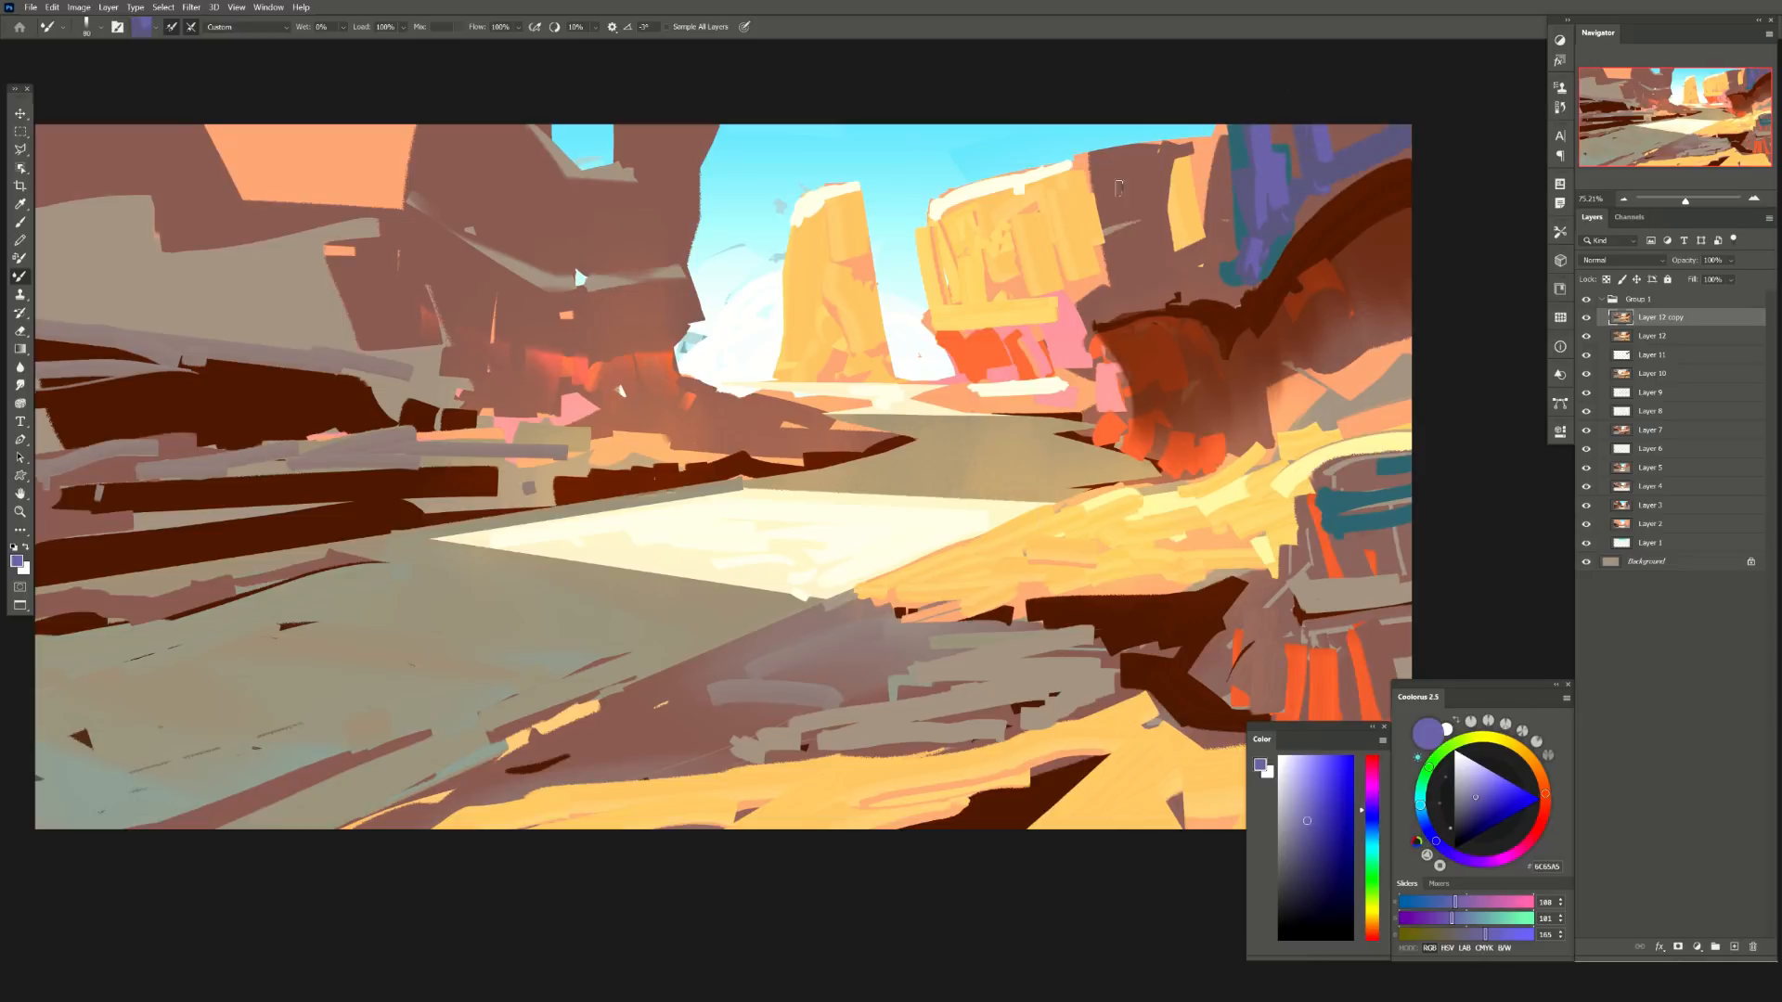
left_click_drag(1119, 227, 1114, 311)
mouse_move(1125, 190)
left_mouse_down()
mouse_move(1179, 279)
mouse_move(1225, 306)
left_mouse_up()
mouse_move(1346, 560)
left_mouse_down()
mouse_move(1268, 487)
mouse_move(1334, 450)
left_mouse_up()
key("bracketright")
mouse_move(1261, 409)
left_mouse_down()
mouse_move(1334, 394)
mouse_move(1313, 491)
left_mouse_up()
- Paint dark navy strokes on the foreground rock and lighter purple strokes over the brown shadow beneath the yellow slope
left_click(1469, 824)
key("bracketleft")
mouse_move(1334, 549)
left_mouse_down()
mouse_move(1225, 568)
mouse_move(1200, 531)
left_mouse_up()
left_click_drag(990, 456, 1055, 460)
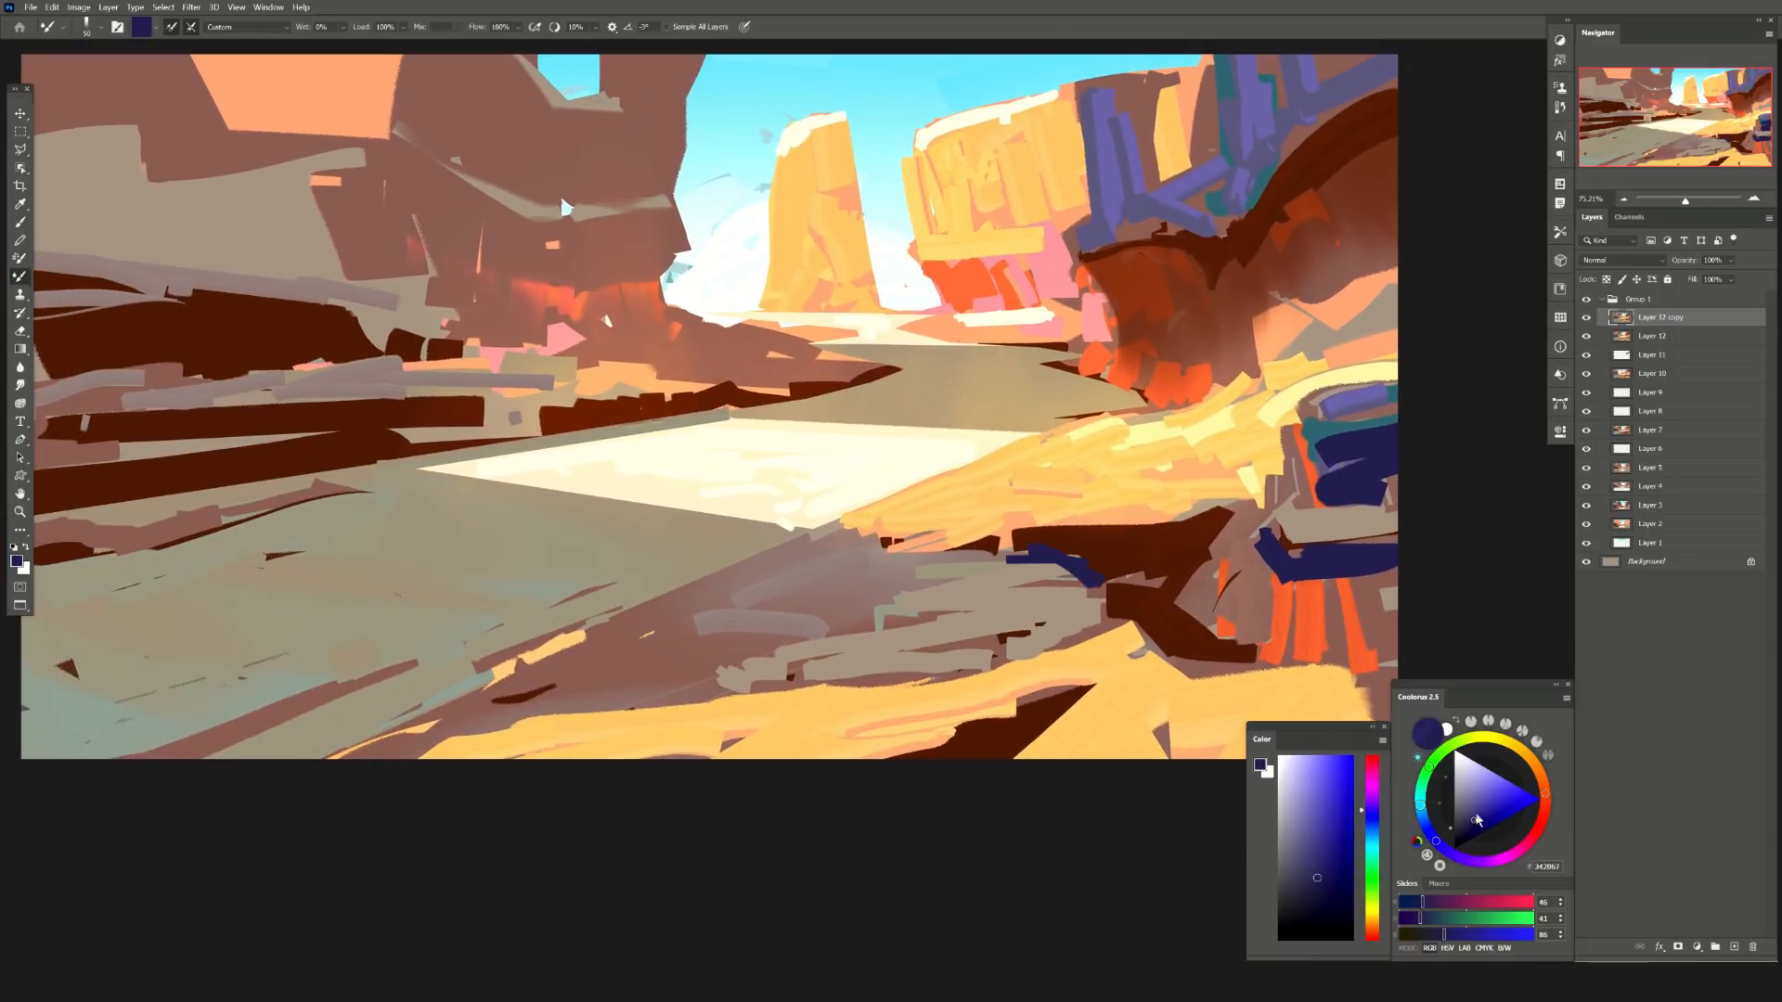
left_click(1477, 796)
mouse_move(1197, 525)
left_mouse_down()
mouse_move(1016, 555)
mouse_move(1095, 580)
mouse_move(1017, 655)
mouse_move(942, 665)
left_mouse_up()
- Paint sampled dark brown strokes along the lower edge of the grey rocks bordering the yellow foreground
left_click(1164, 602, "alt")
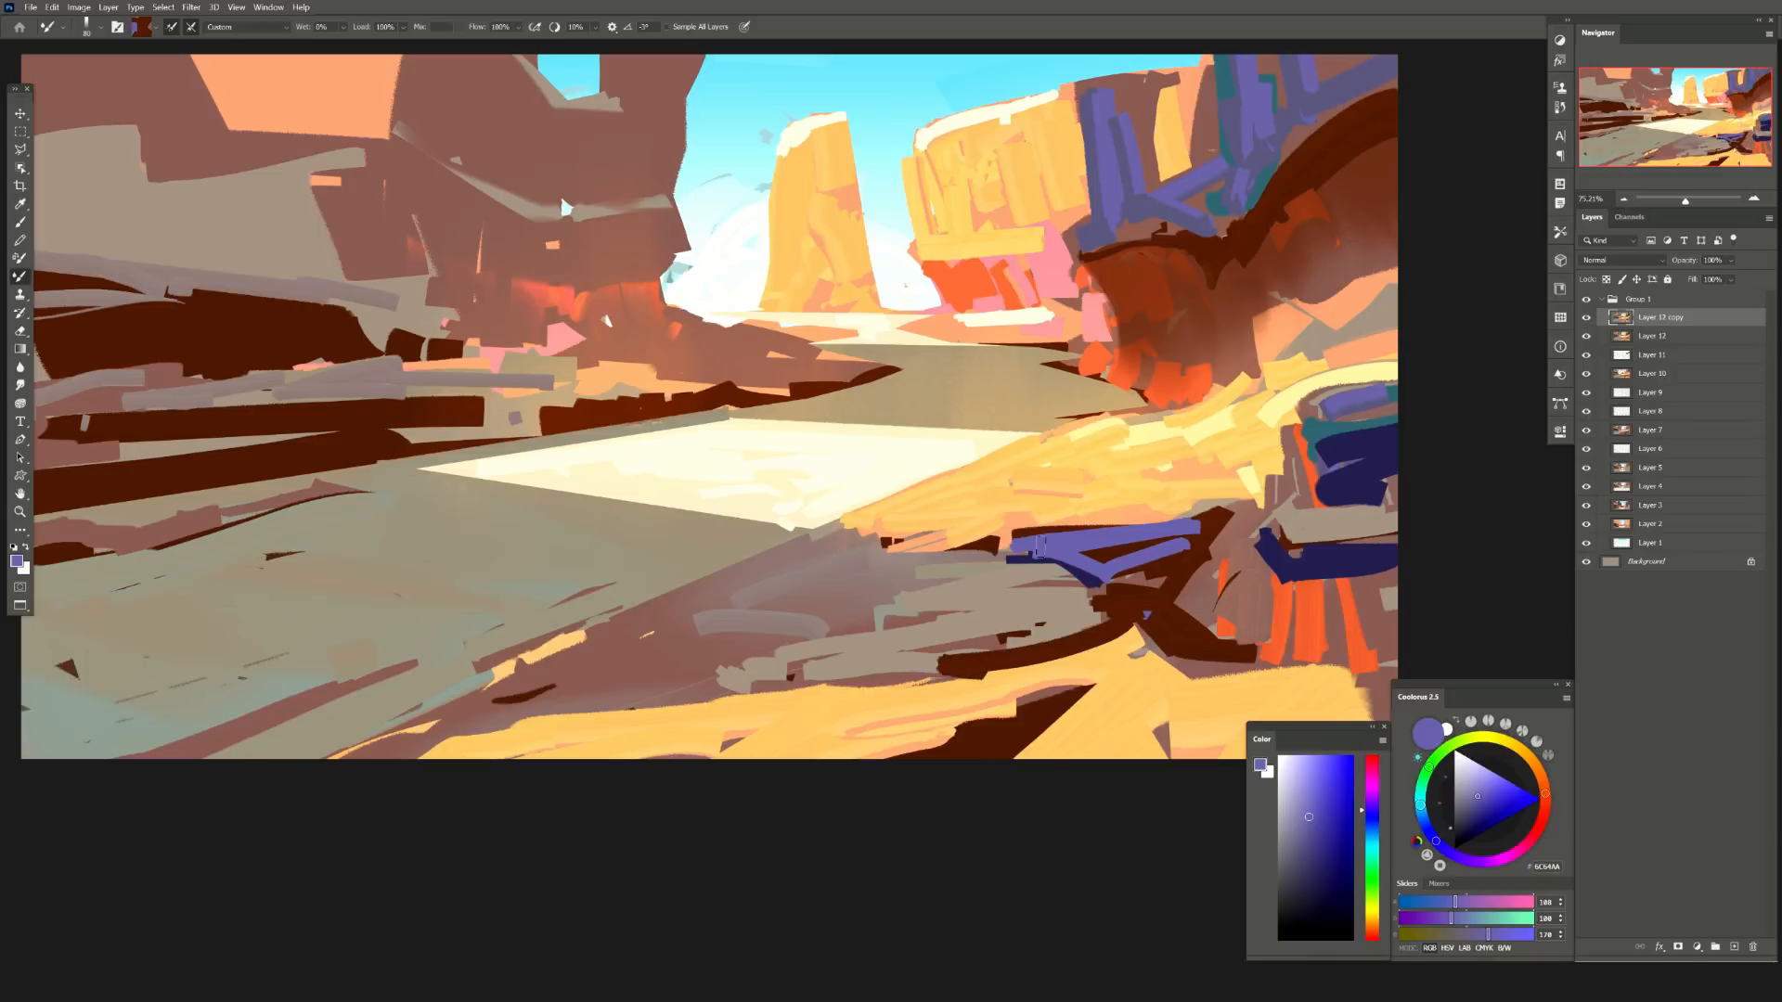
left_click_drag(1128, 627, 942, 673)
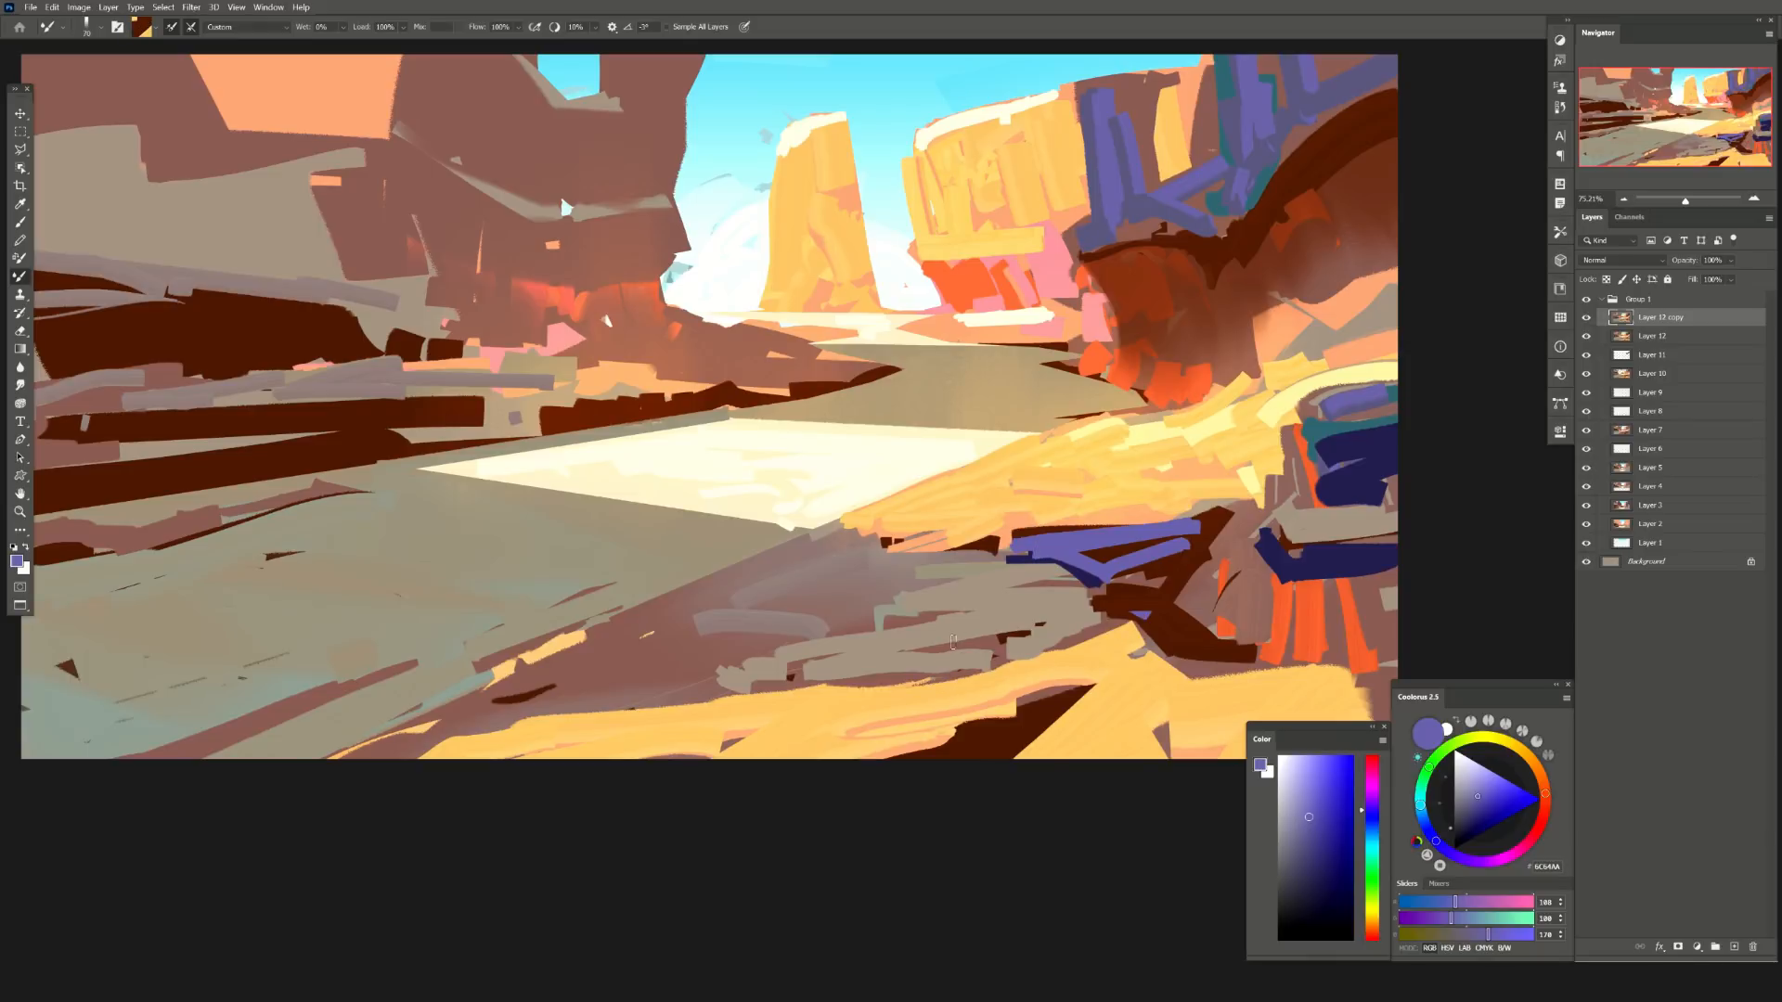
key("bracketright")
key("bracketright")
mouse_move(873, 674)
left_mouse_down()
mouse_move(756, 698)
mouse_move(485, 820)
left_mouse_up()
left_click(840, 701, "alt")
left_click_drag(873, 689, 722, 722)
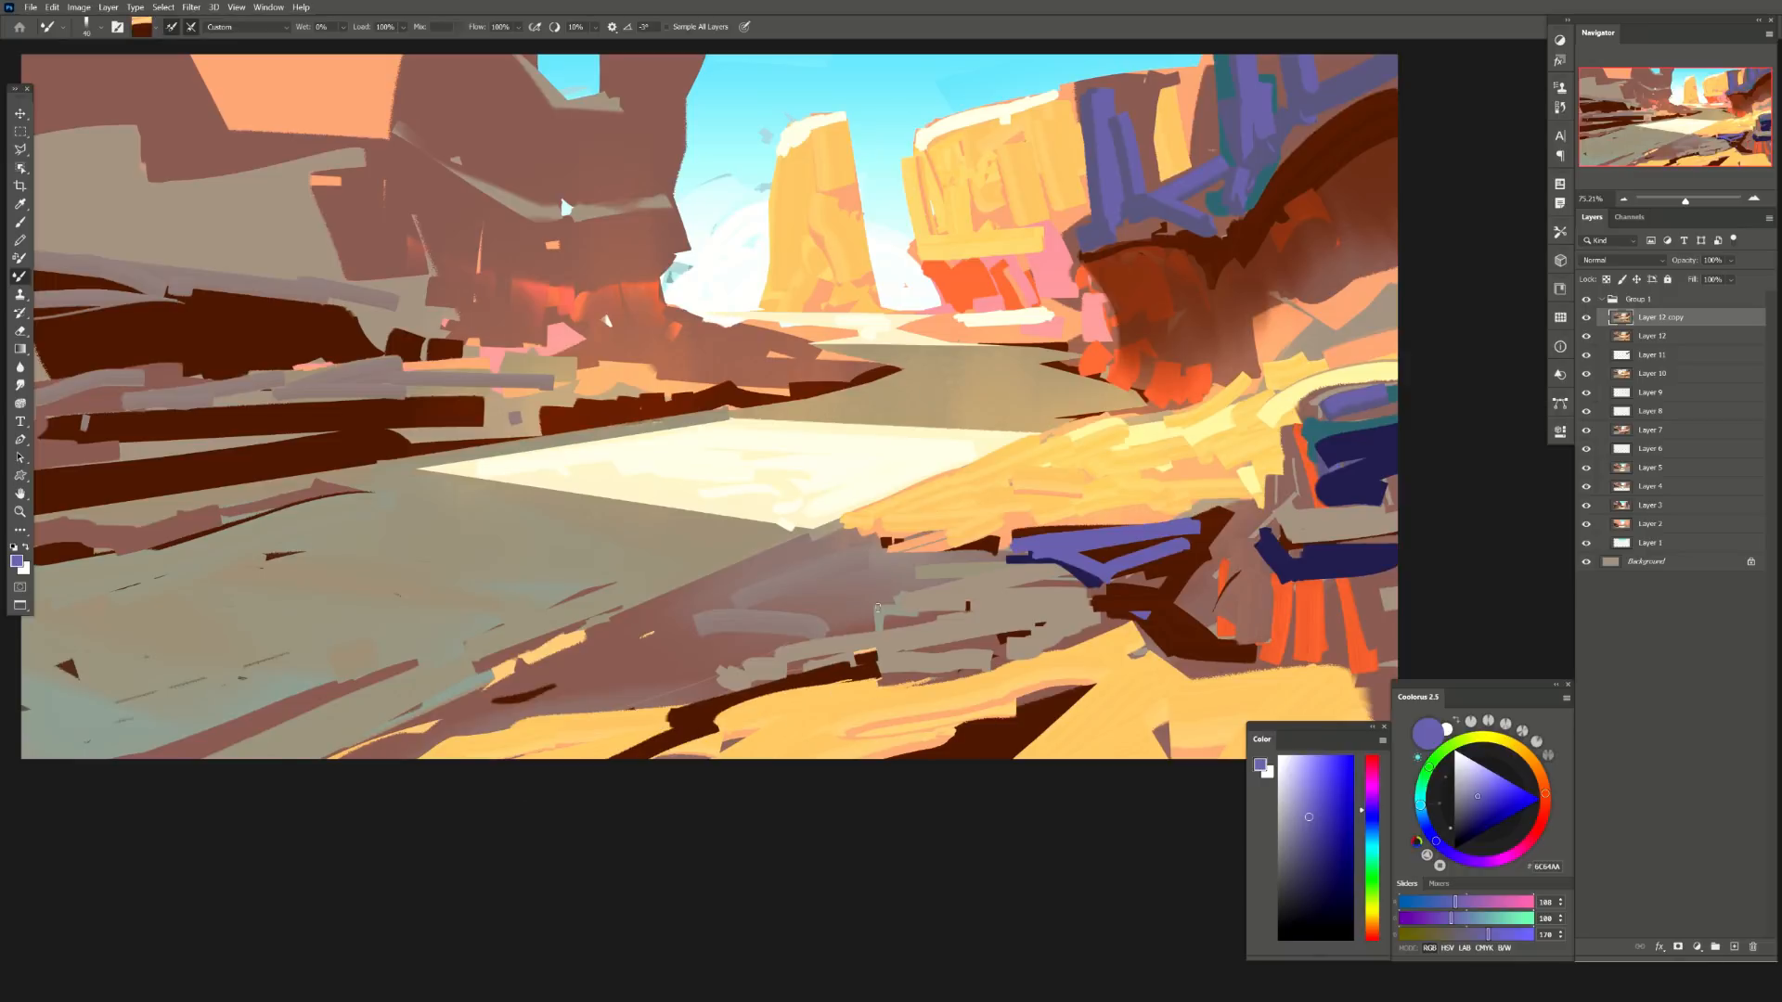
- Add small dark brown and mauve accents along the upper edge of the grey rocks down to the path
left_click_drag(936, 571, 1021, 545)
key("bracketleft")
key("bracketleft")
left_click(991, 599, "alt")
left_click_drag(970, 601, 877, 617)
left_click_drag(1011, 556, 808, 640)
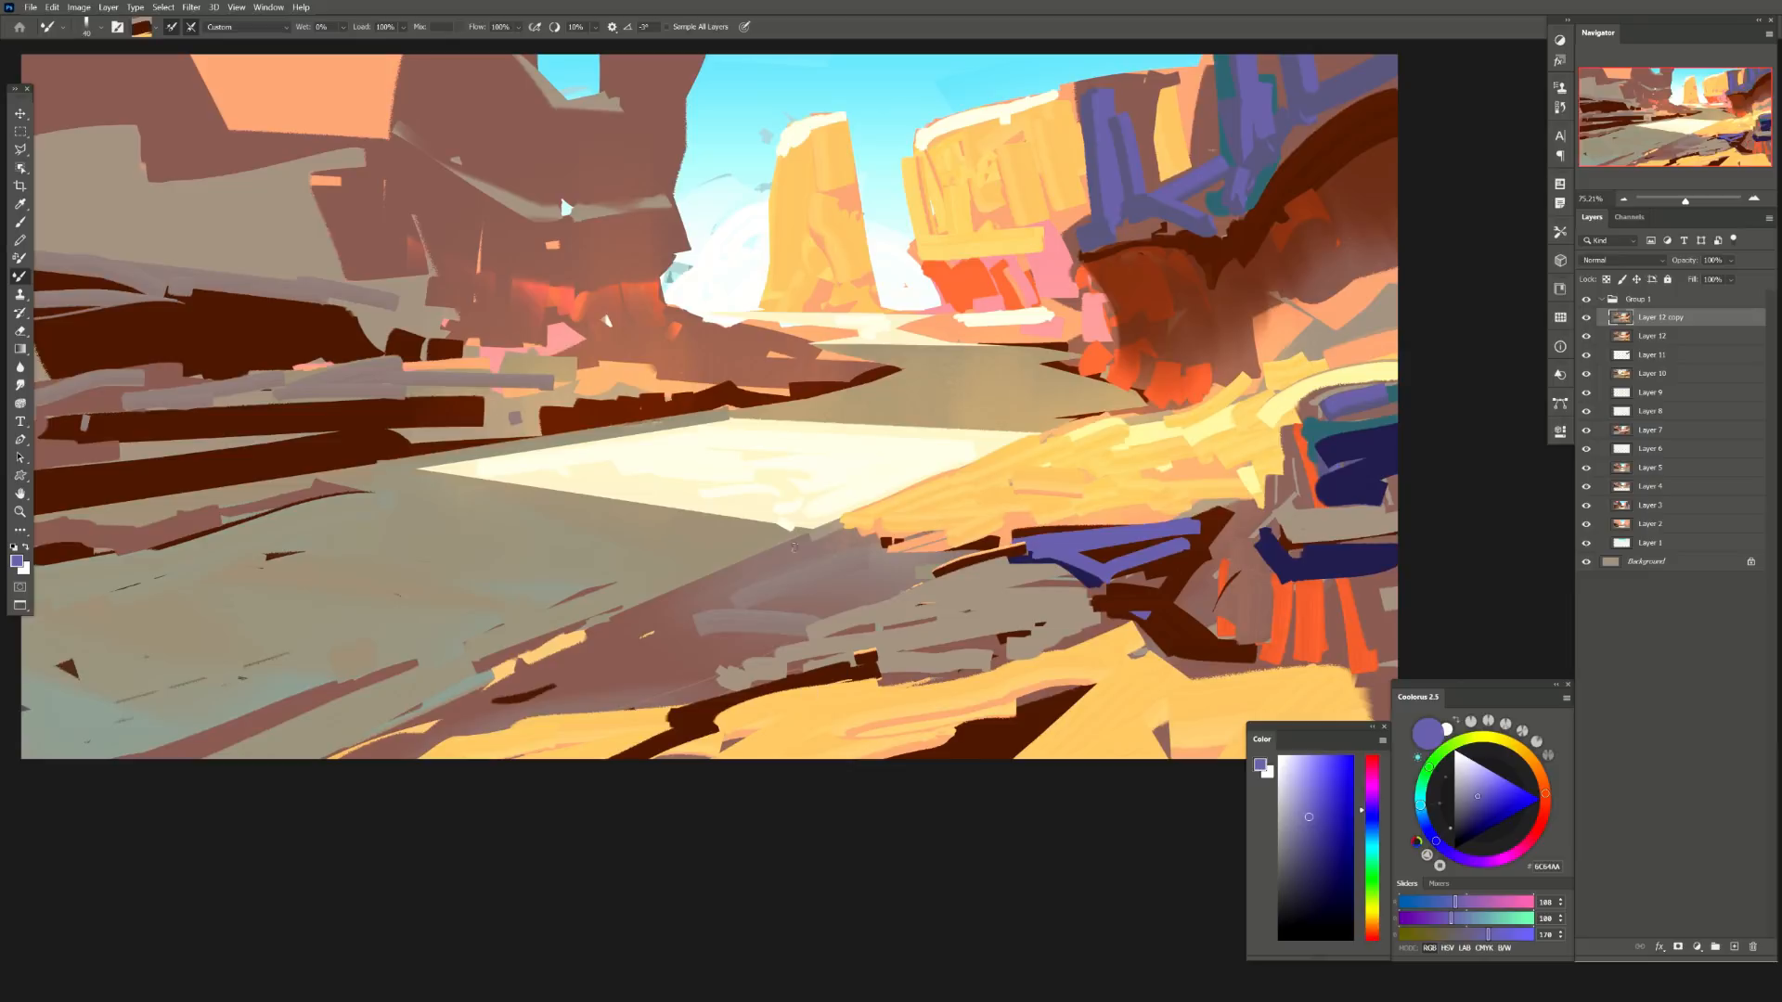
left_click_drag(728, 564, 784, 555)
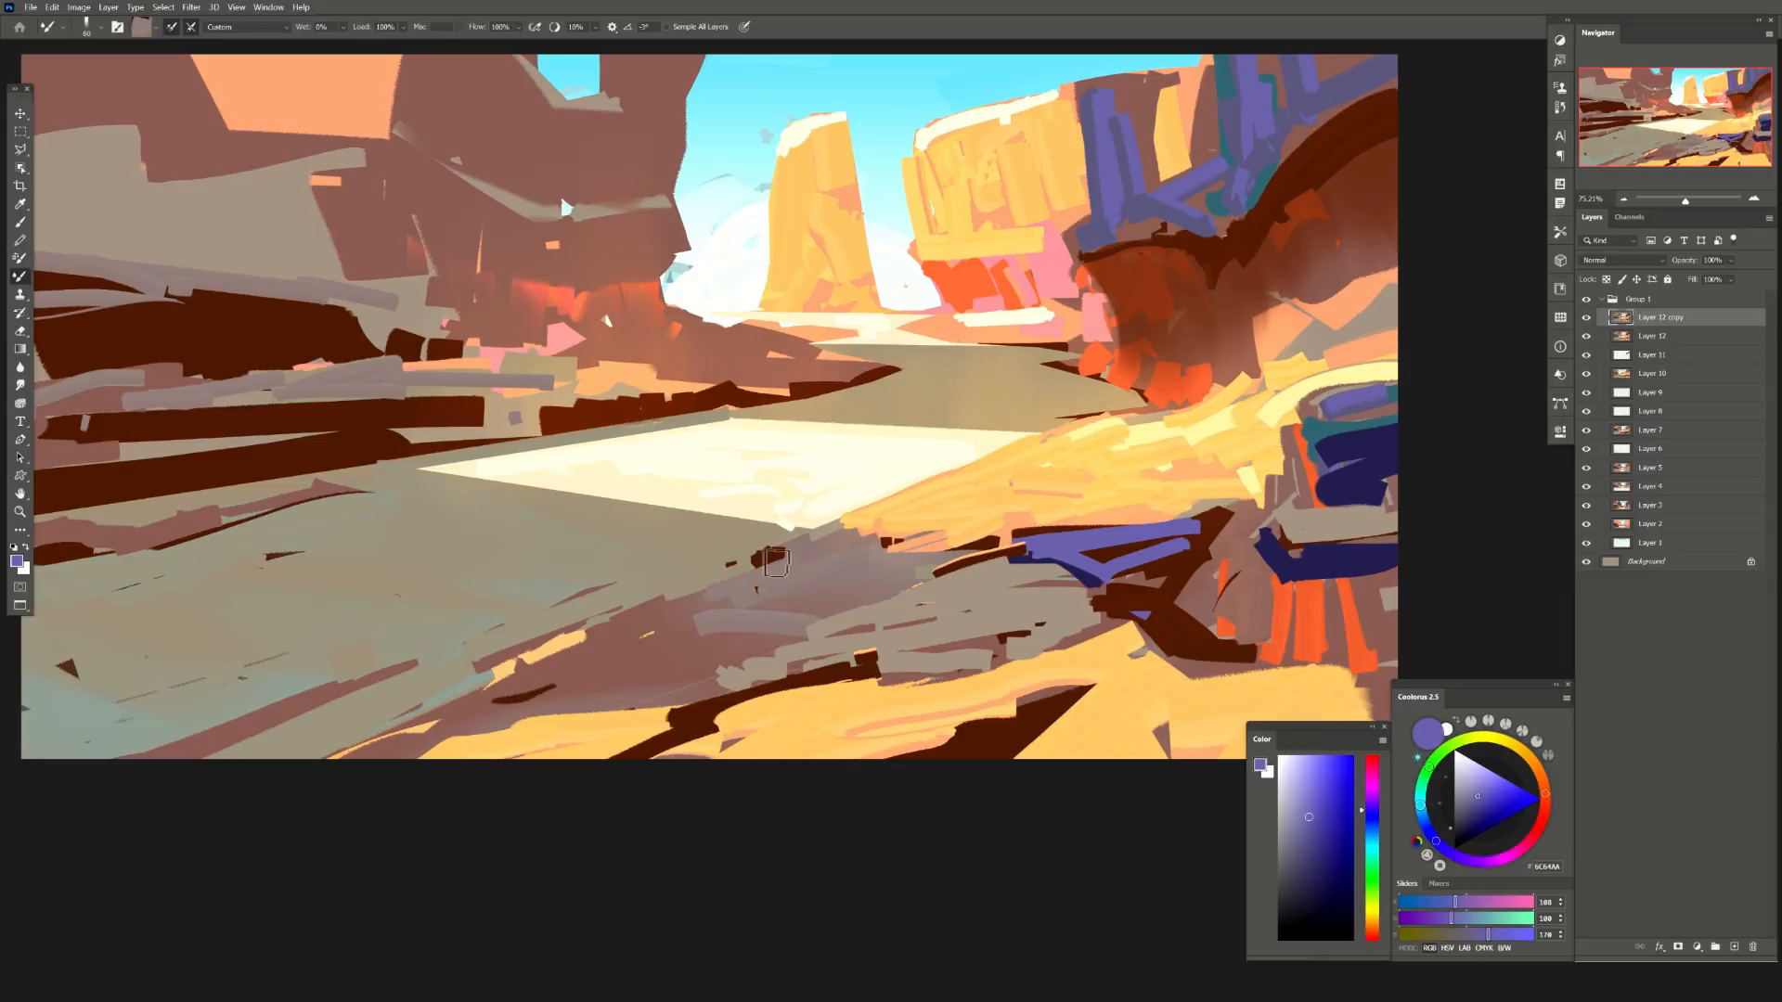
mouse_move(629, 614)
left_mouse_down()
mouse_move(542, 643)
mouse_move(752, 601)
left_mouse_up()
key("bracketleft")
left_click(650, 612, "alt")
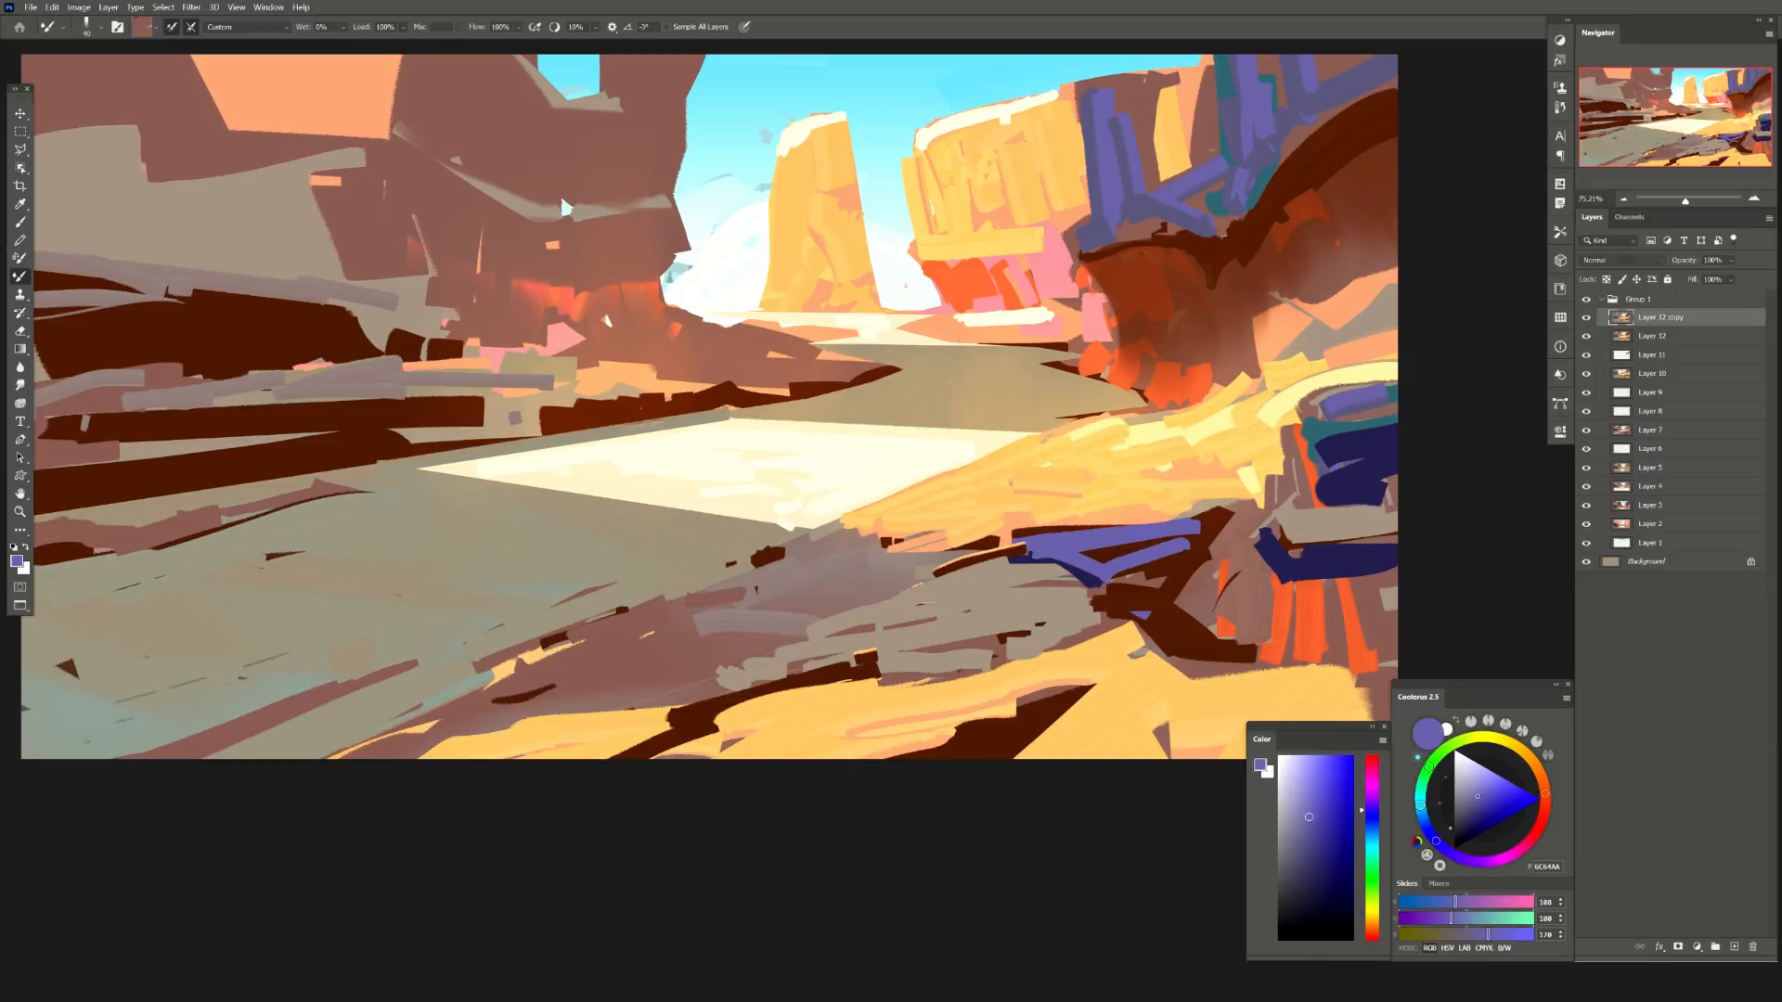
- Partly erase the blue and purple strokes on the foreground rock, shadow and right cliff, comparing with the layer hidden
key("e")
mouse_move(1074, 437)
left_mouse_down()
mouse_move(1061, 517)
mouse_move(1181, 492)
mouse_move(1115, 516)
left_mouse_up()
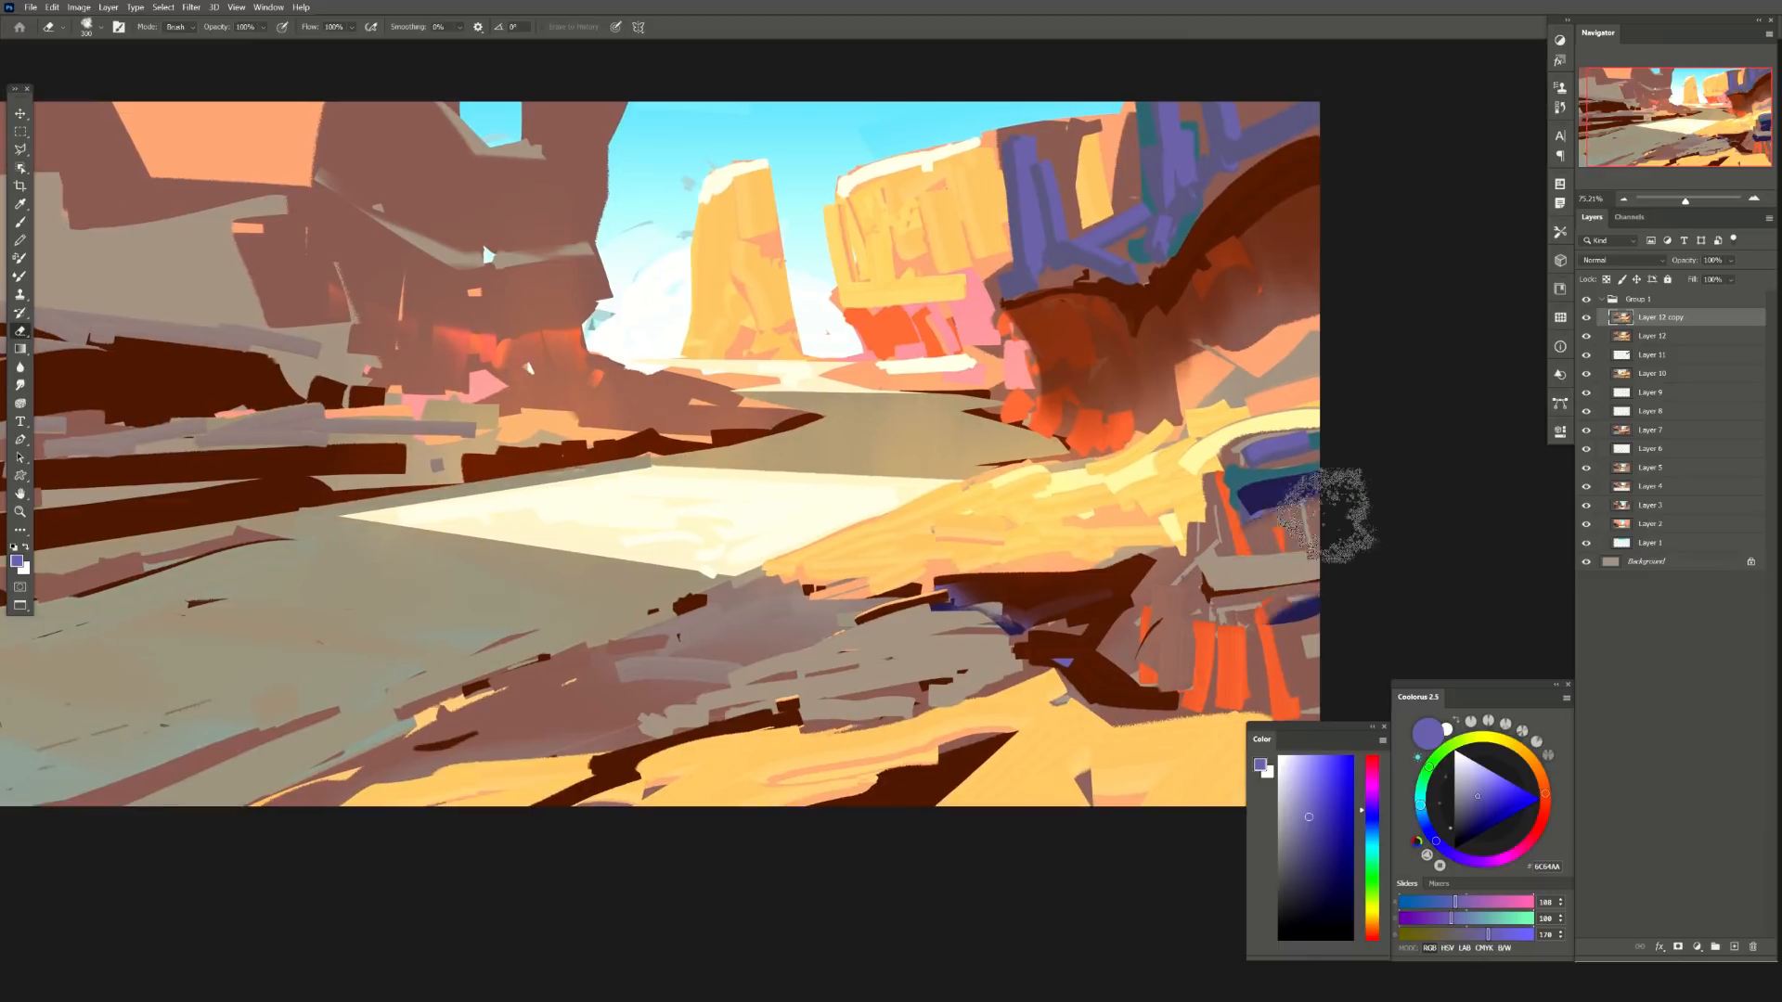
key("bracketright")
mouse_move(1019, 282)
left_mouse_down()
mouse_move(1117, 339)
mouse_move(1237, 179)
mouse_move(1175, 83)
left_mouse_up()
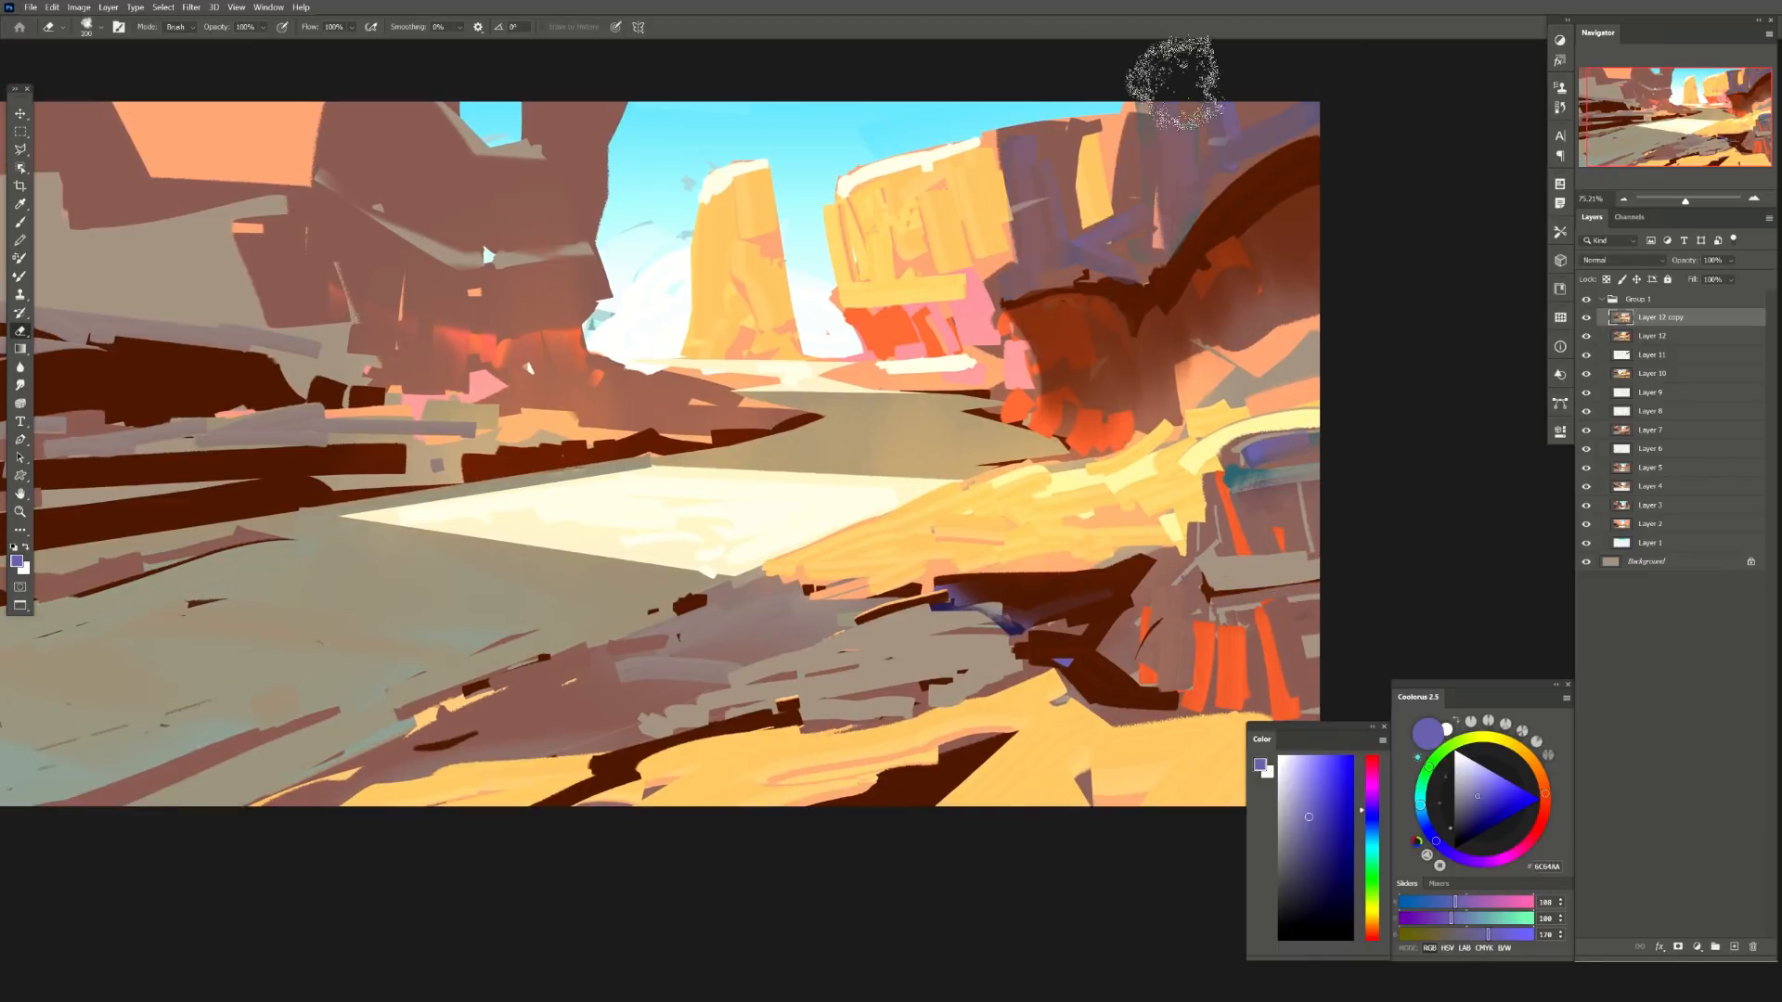
left_click(1587, 318)
left_click(1586, 319)
- Flip the canvas horizontally, add two new layers and stamp the merged image onto the top one
key("ctrl+shift+h")
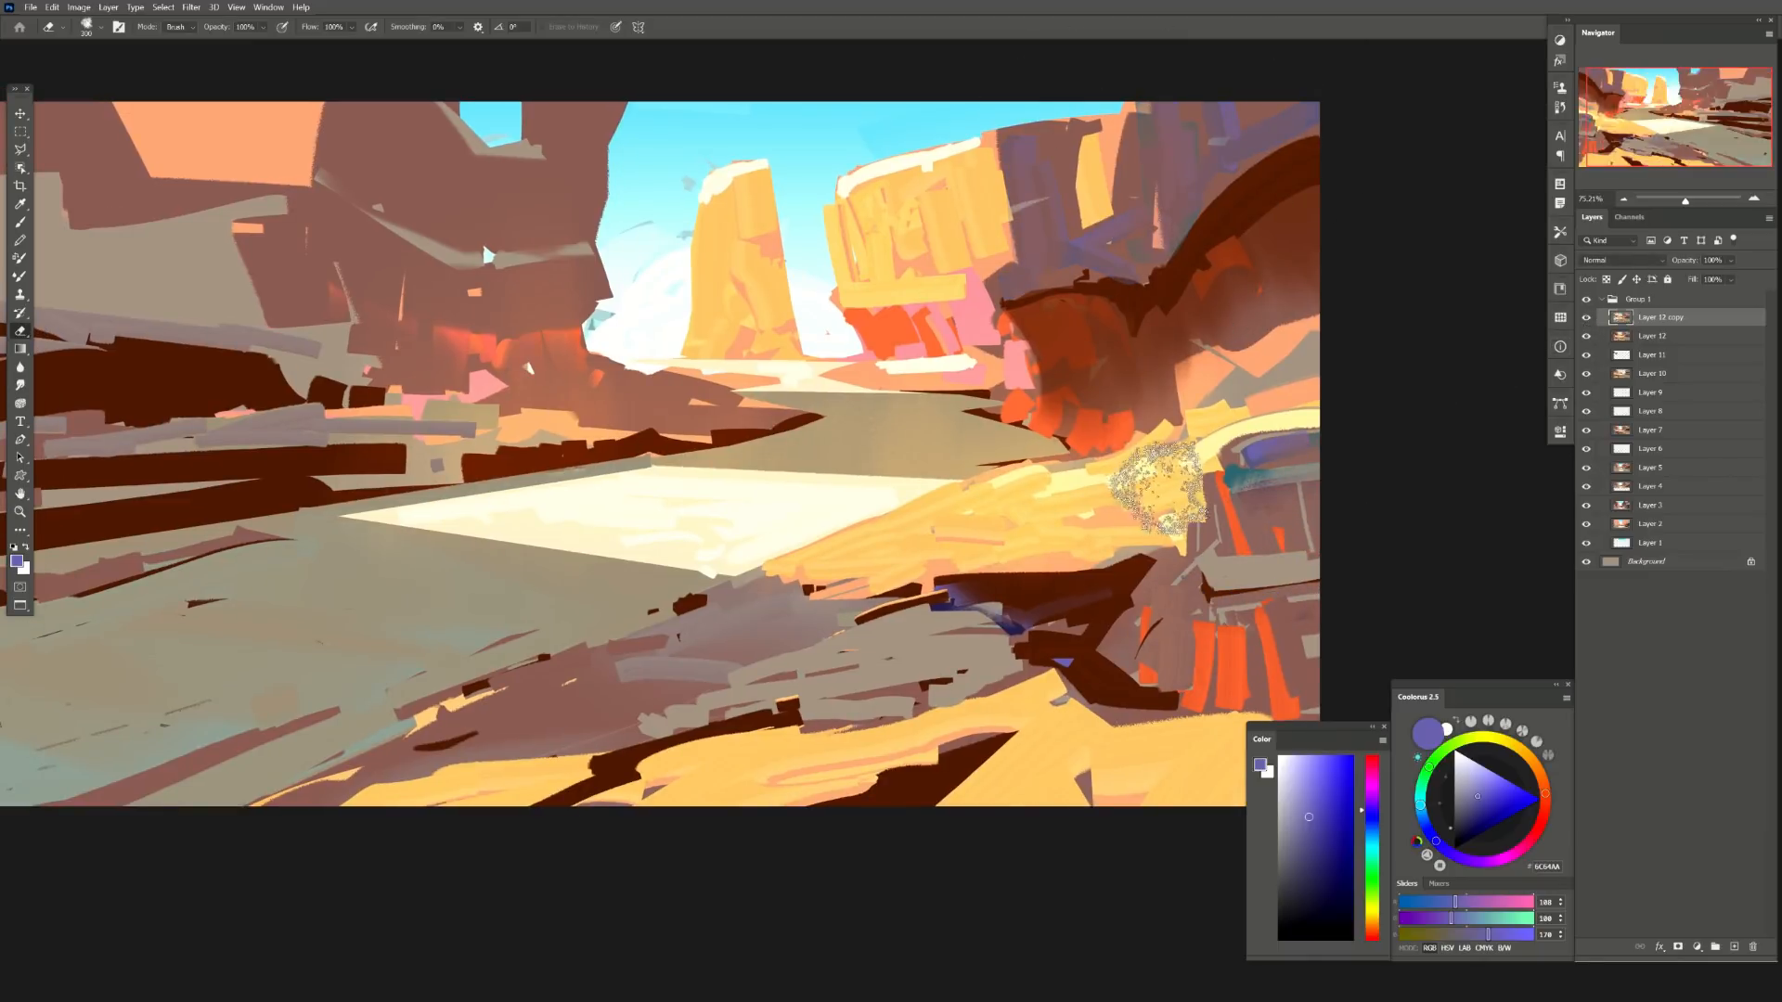
left_click_drag(524, 436, 631, 412)
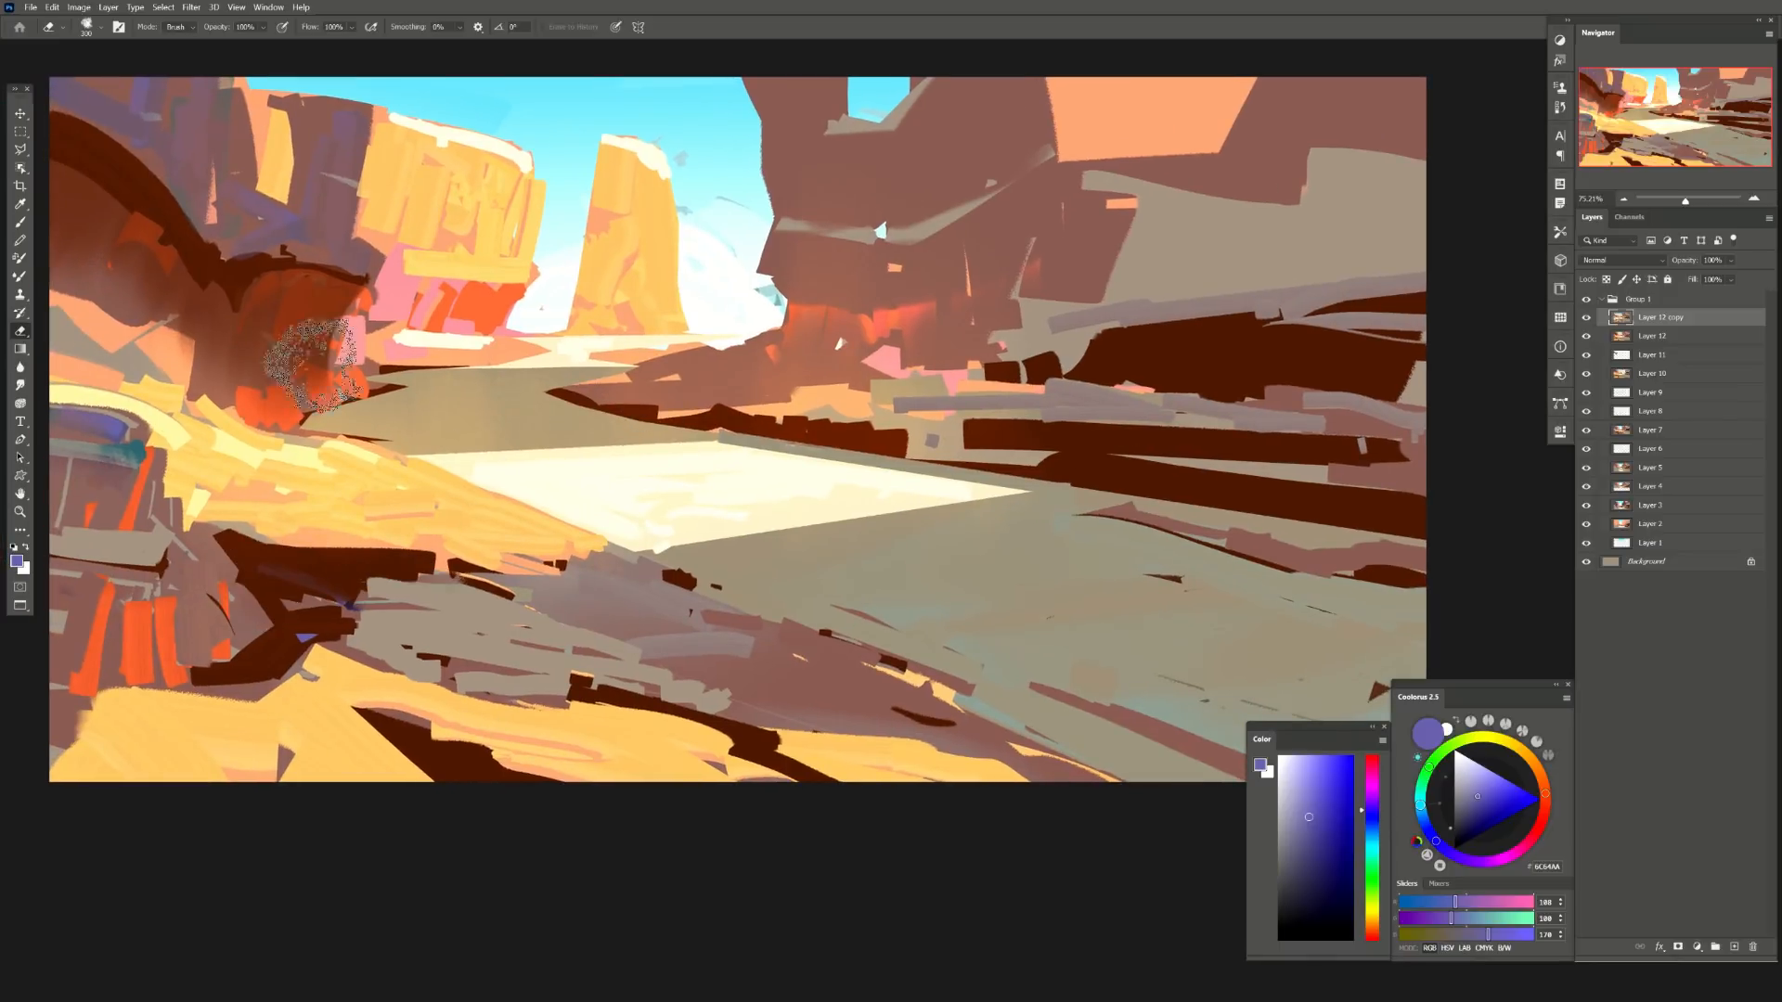
left_click(1733, 947)
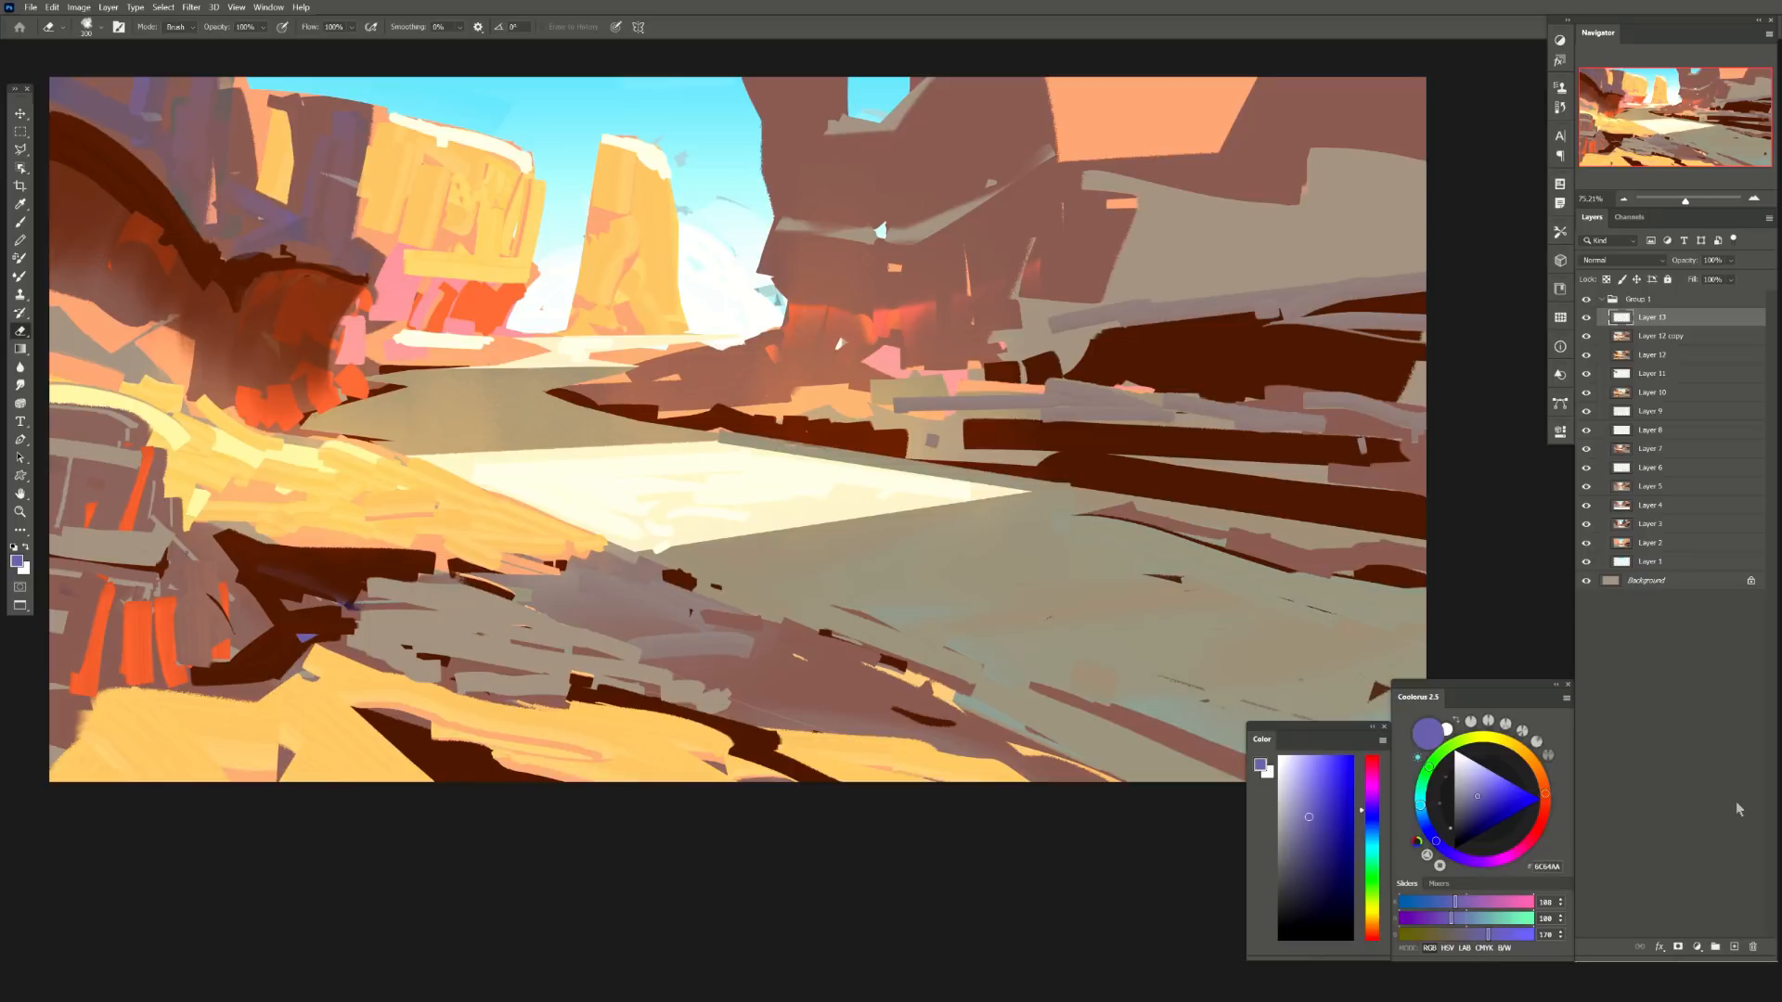
left_click(1734, 947)
key("alt+i")
key("y")
key("Return")
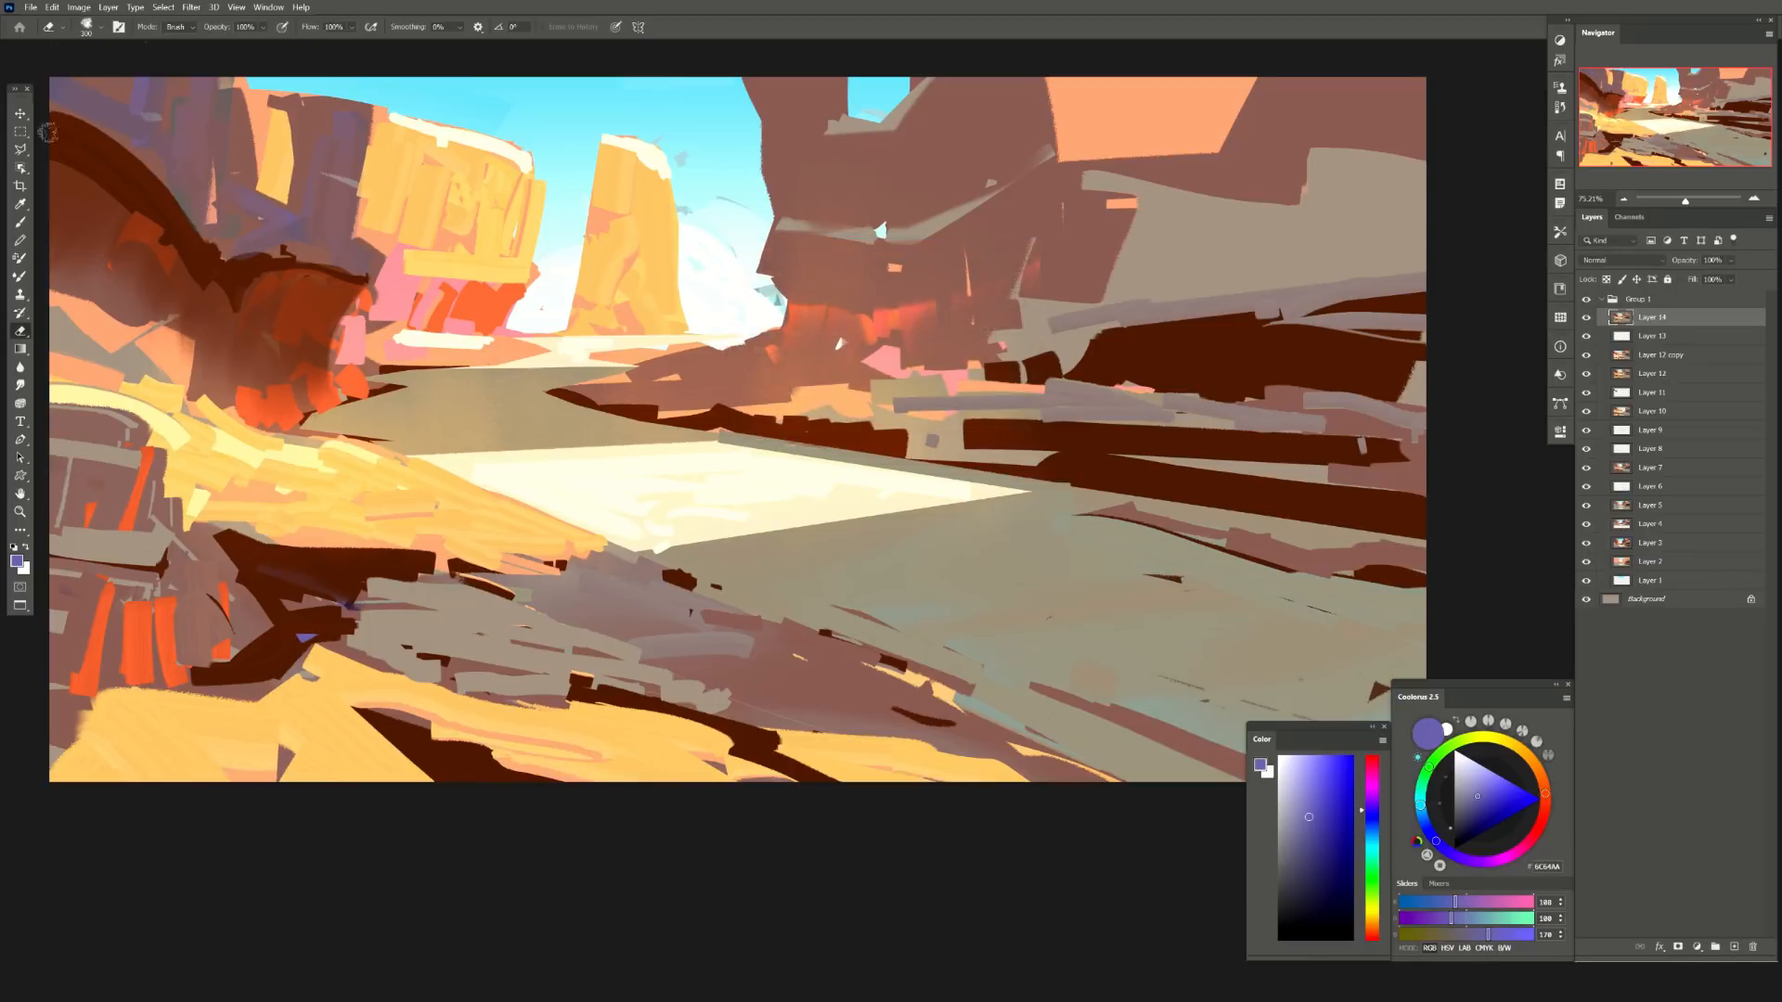
- Copy the lower half of the painting to its own layer, squash it vertically to about 69%, and add an empty layer above
left_click_drag(739, 355, 732, 353)
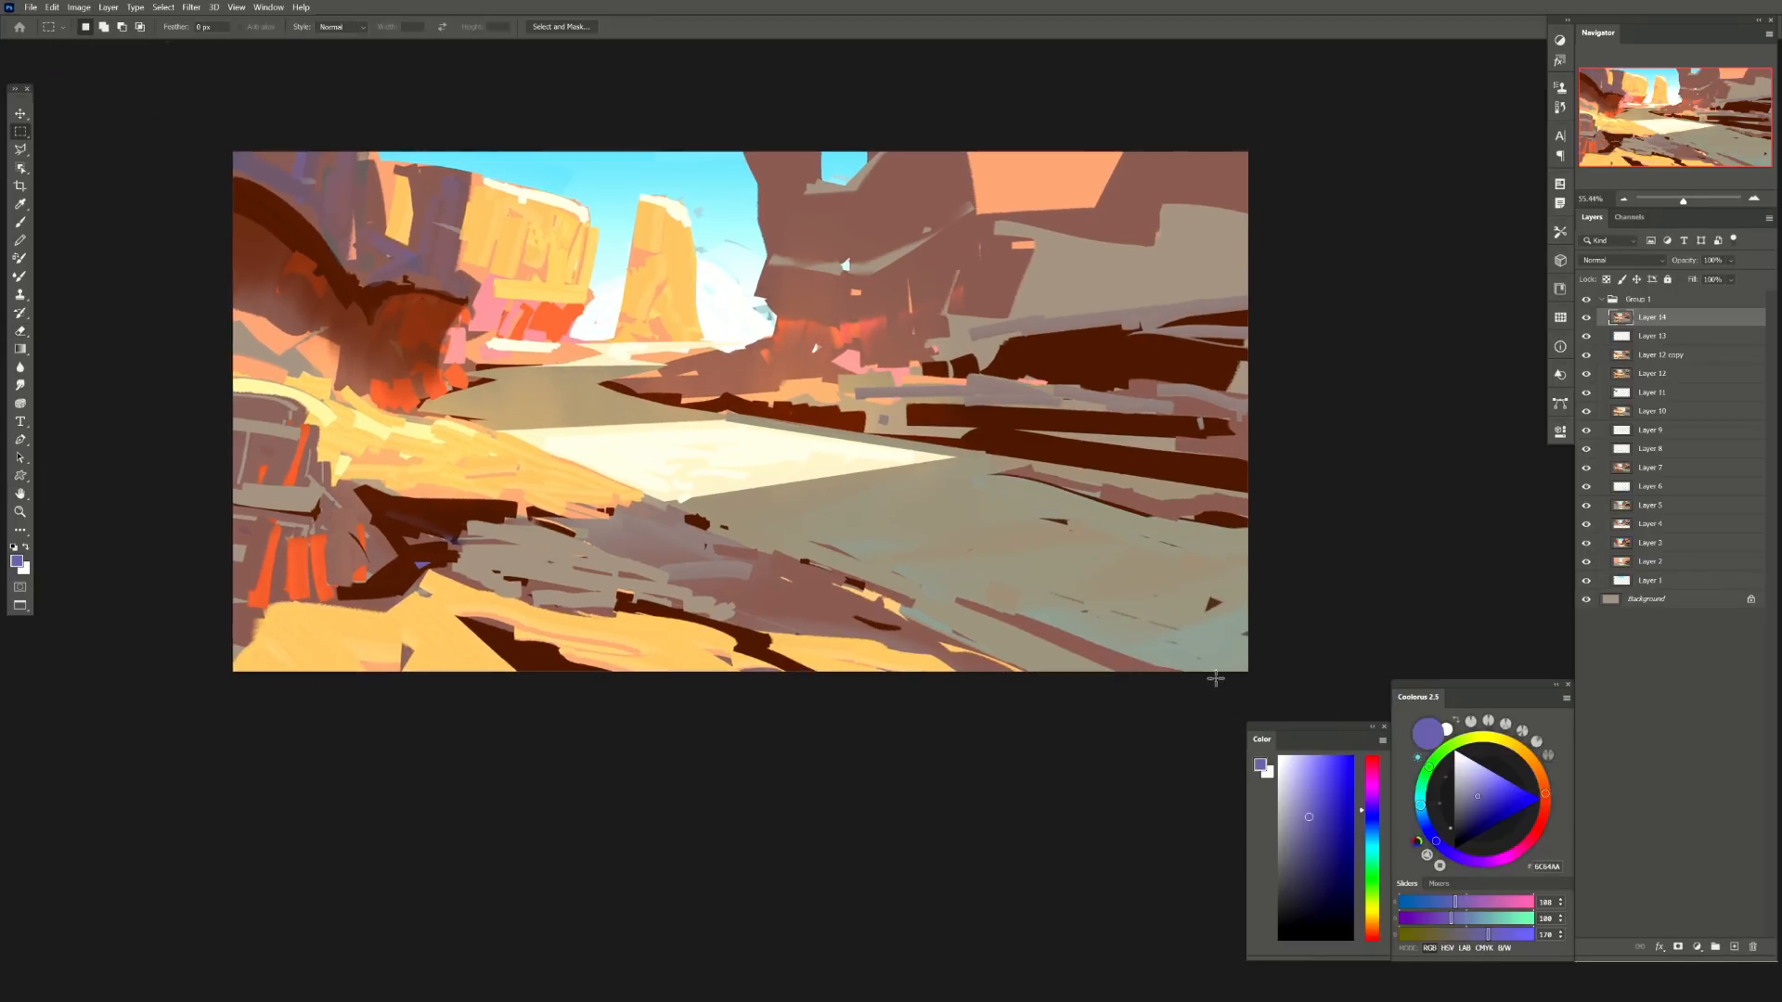
left_click_drag(1216, 679, 100, 382)
key("ctrl+j")
key("v")
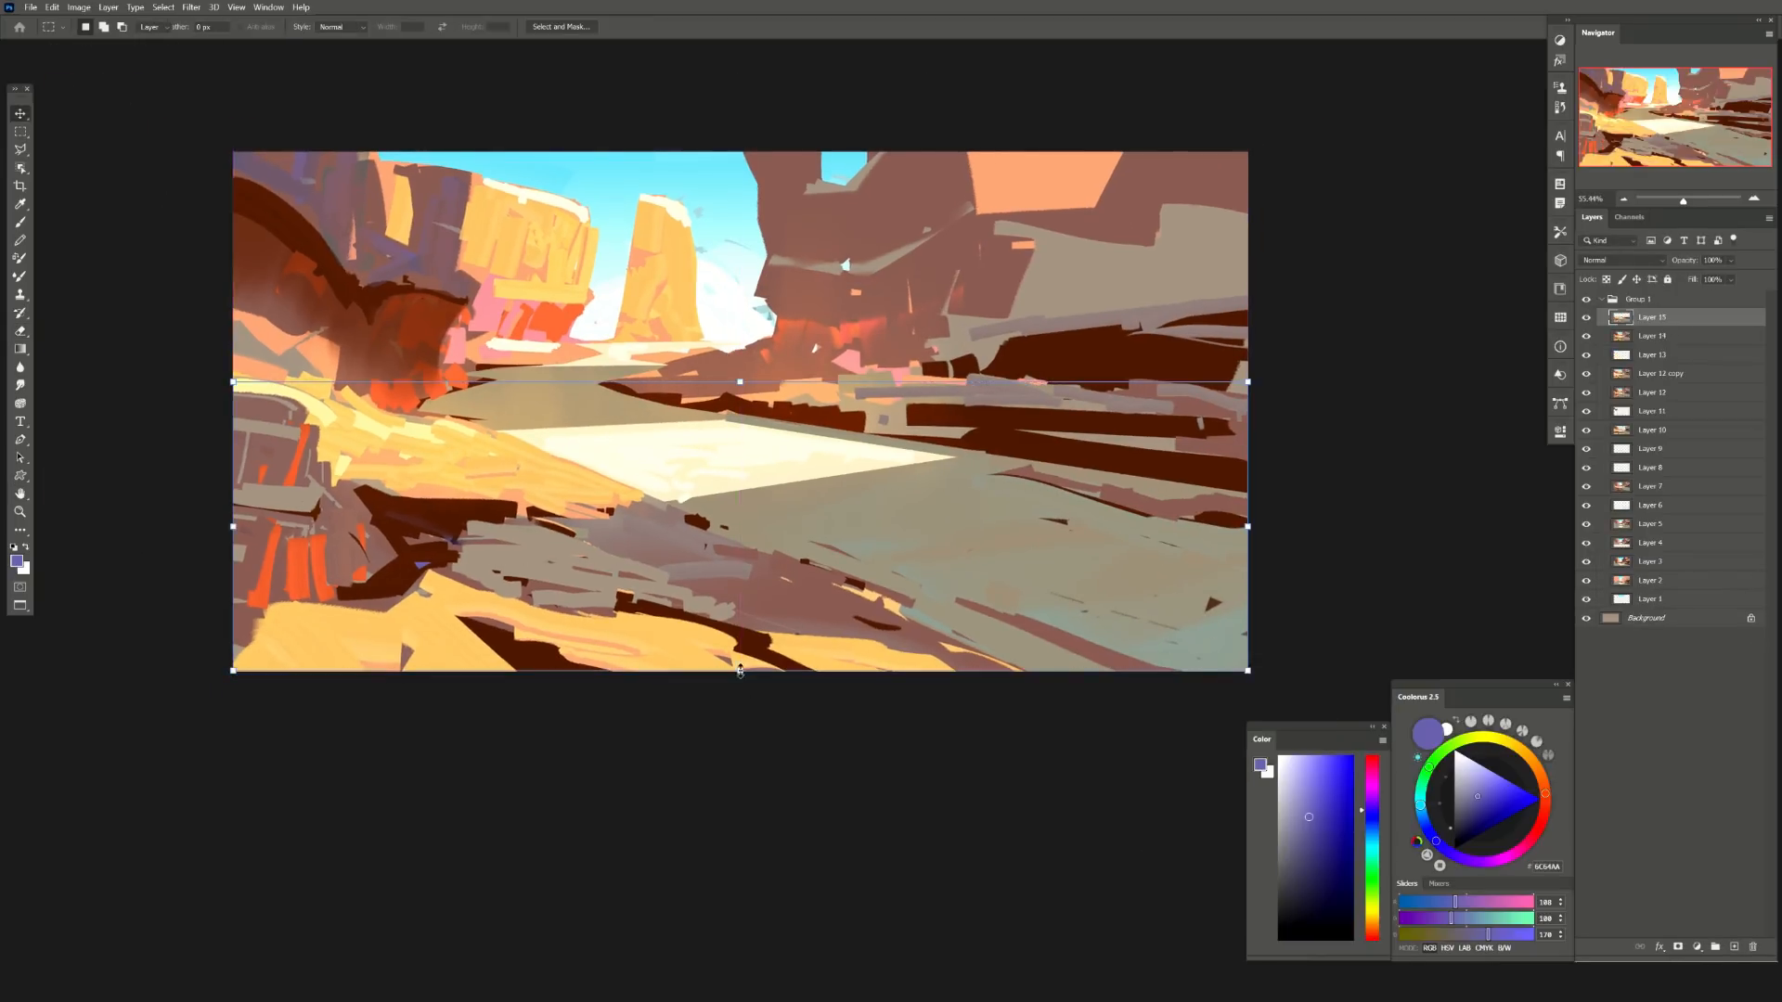
left_click_drag(740, 671, 740, 582)
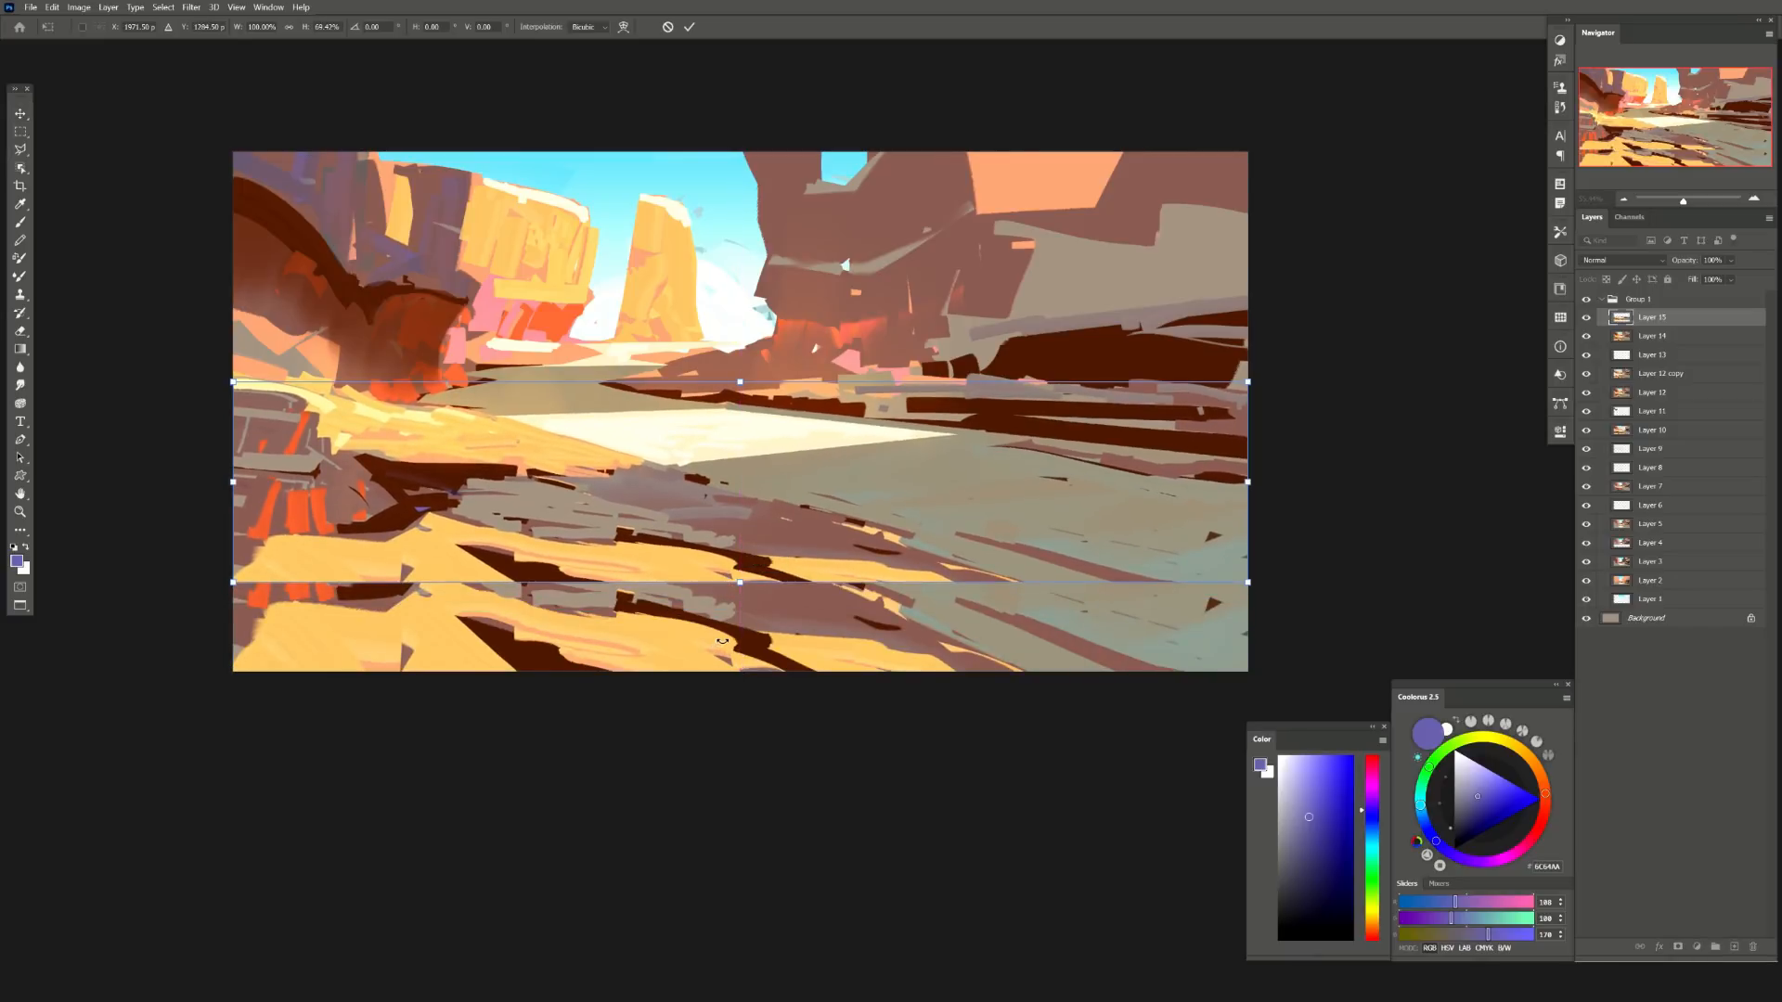
key("Return")
left_click_drag(650, 408, 636, 384)
left_click(1733, 947)
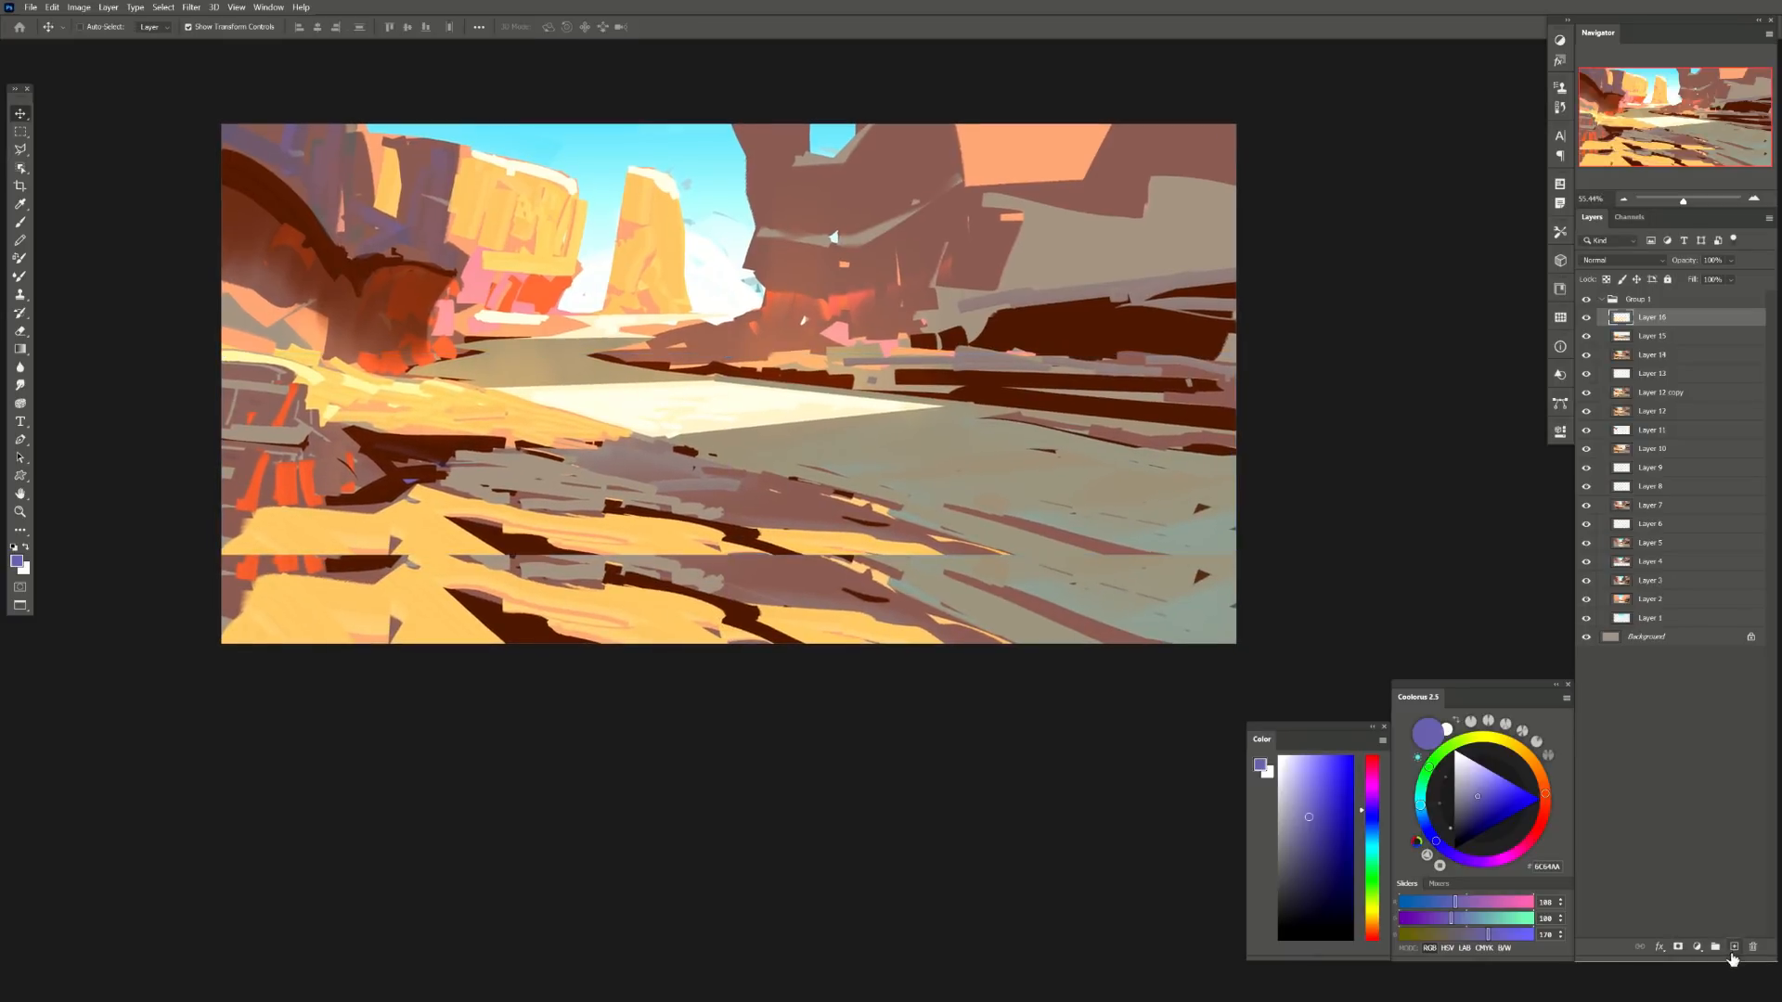
key("l")
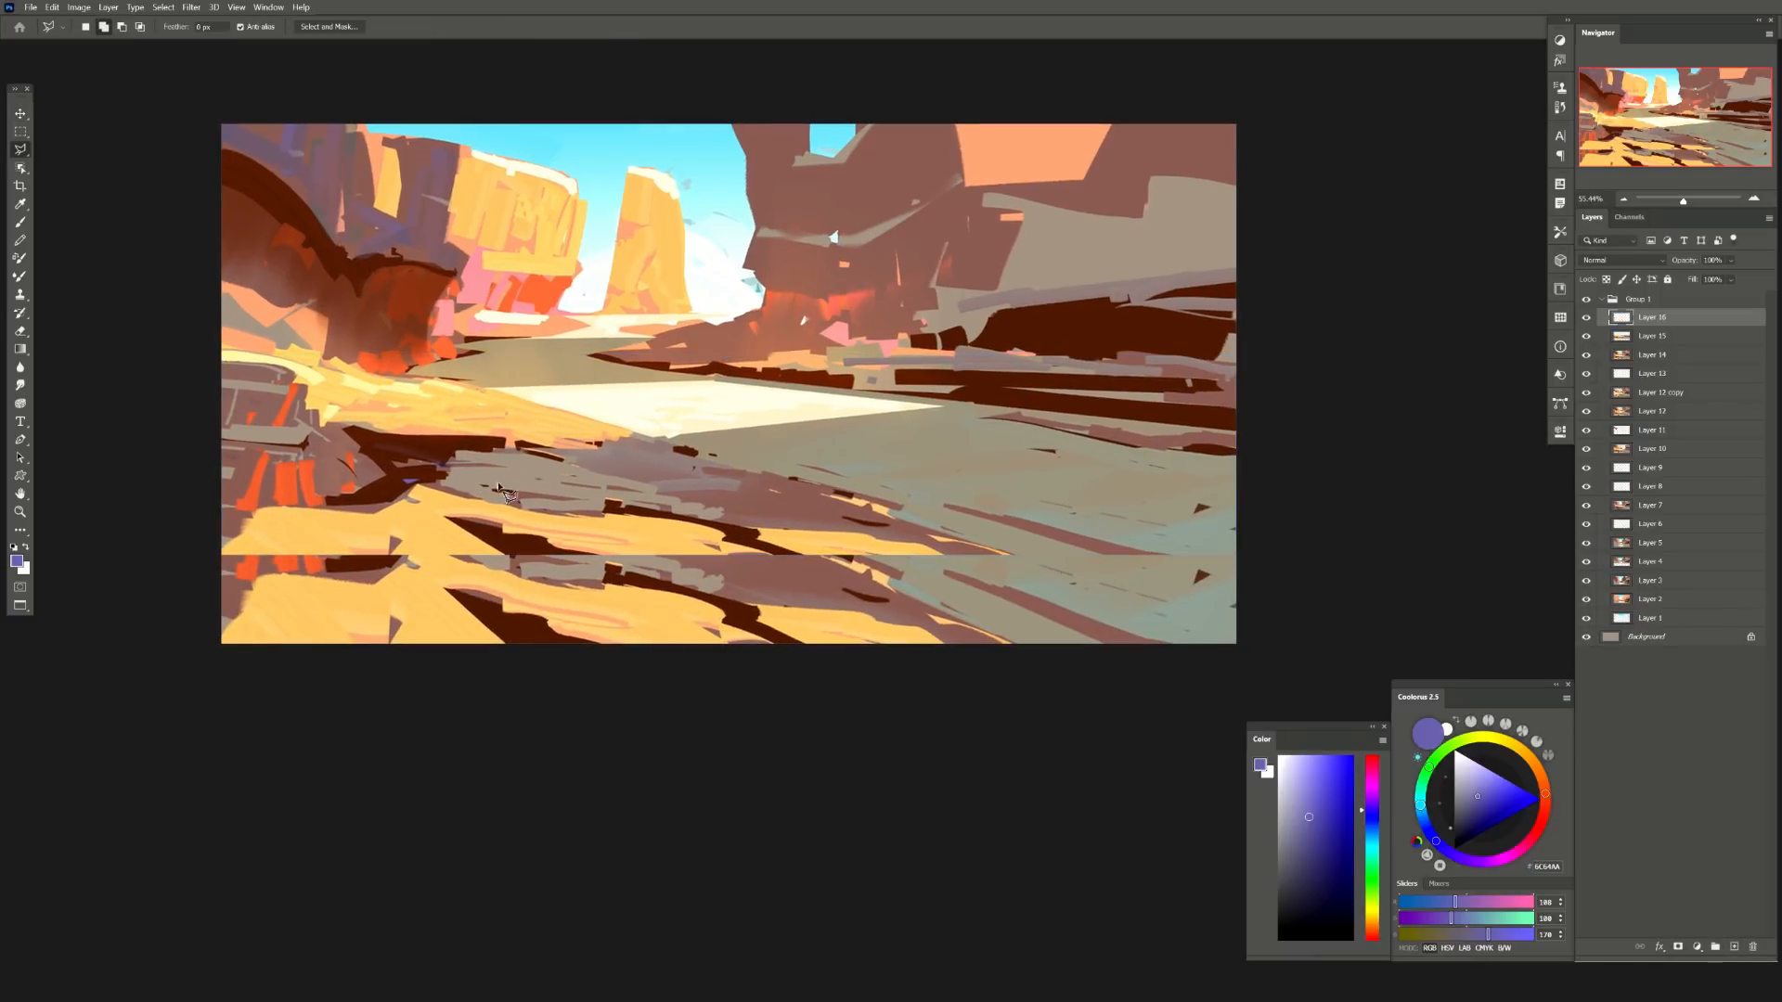
left_click(555, 487)
key("Escape")
- Brush sampled mauve and greyish olive over the horizontal seam across the middle of the foreground
key("b")
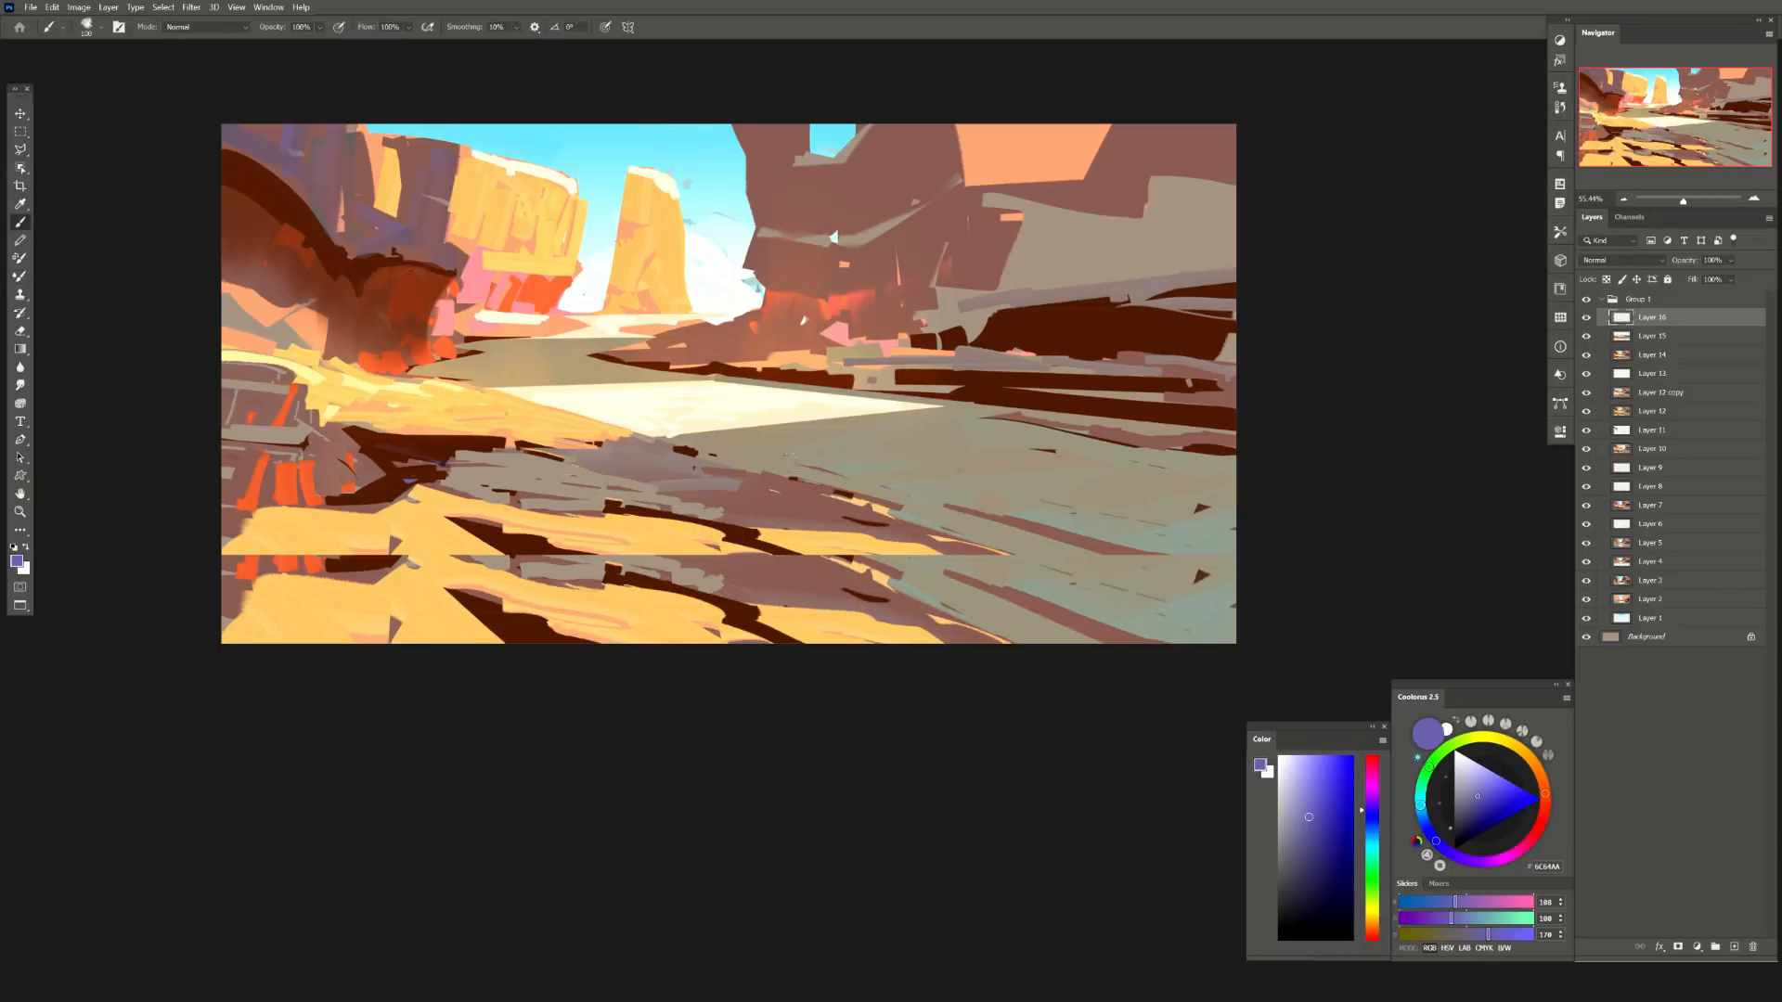
left_click_drag(768, 513, 1021, 598)
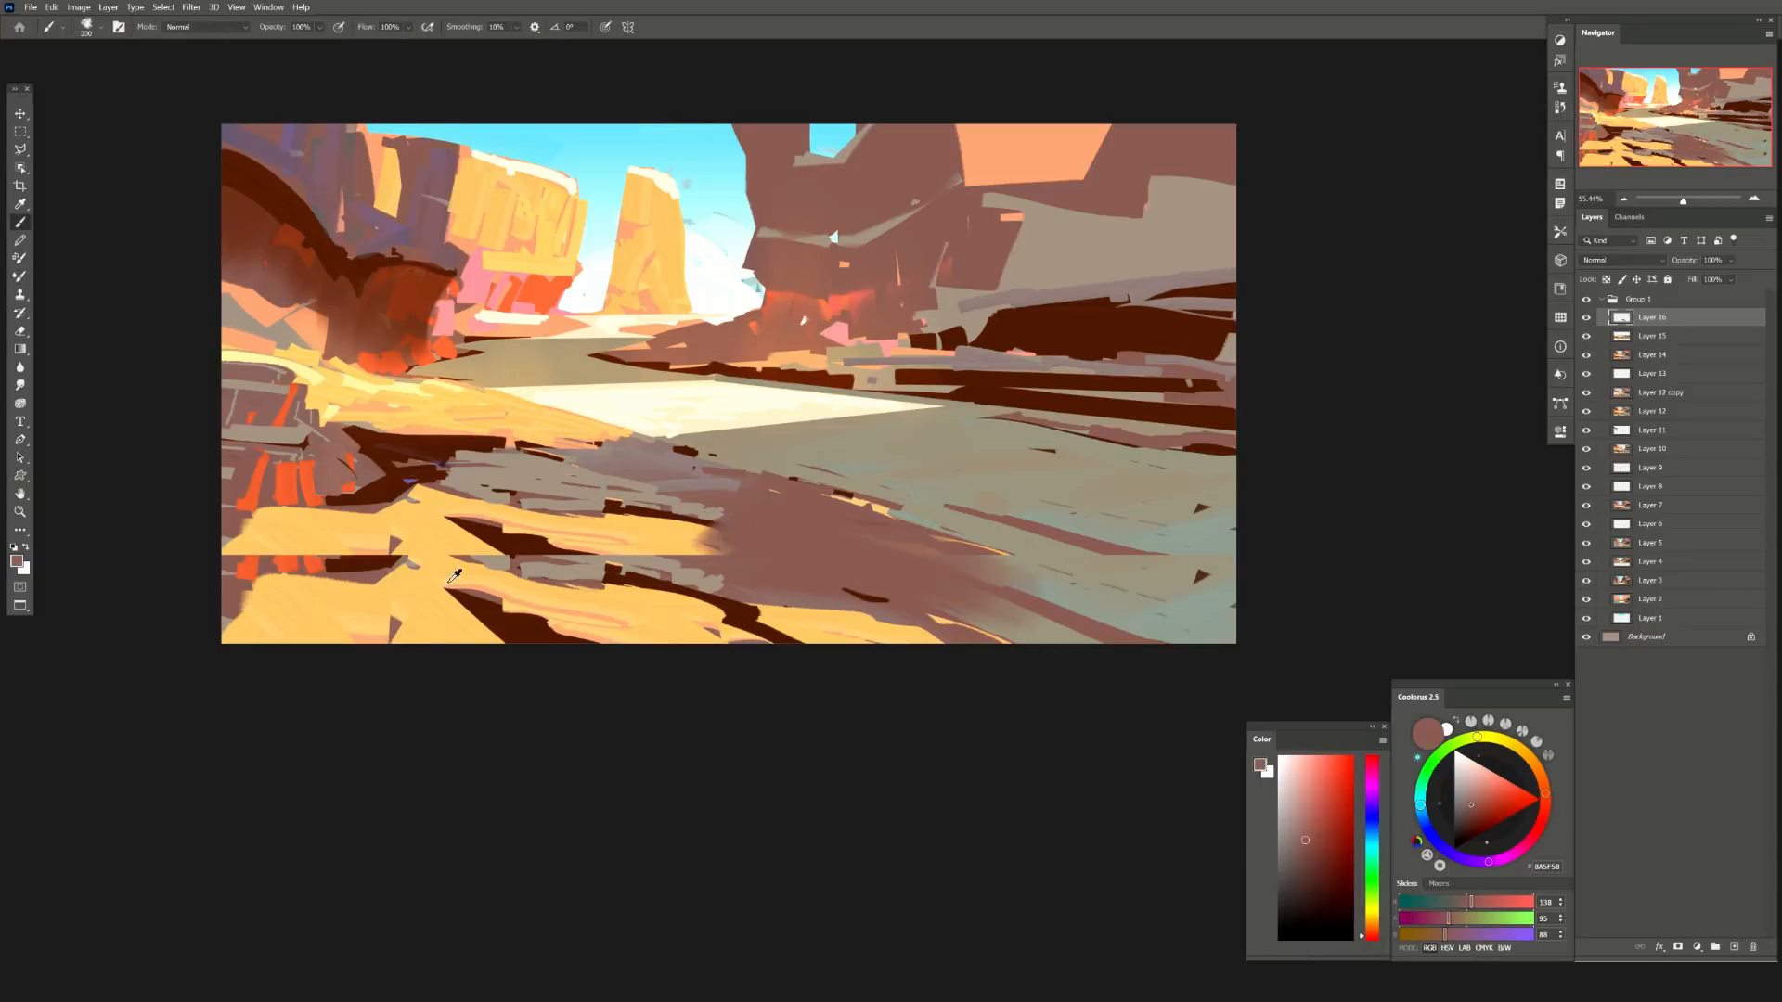
left_click(520, 585, "alt")
key("bracketright")
key("bracketright")
key("bracketright")
key("bracketright")
key("bracketright")
left_click(845, 446, "alt")
key("bracketleft")
key("bracketleft")
mouse_move(557, 524)
left_mouse_down()
mouse_move(817, 585)
mouse_move(621, 557)
mouse_move(566, 613)
left_mouse_up()
left_click(719, 553, "alt")
left_click_drag(622, 520, 881, 608)
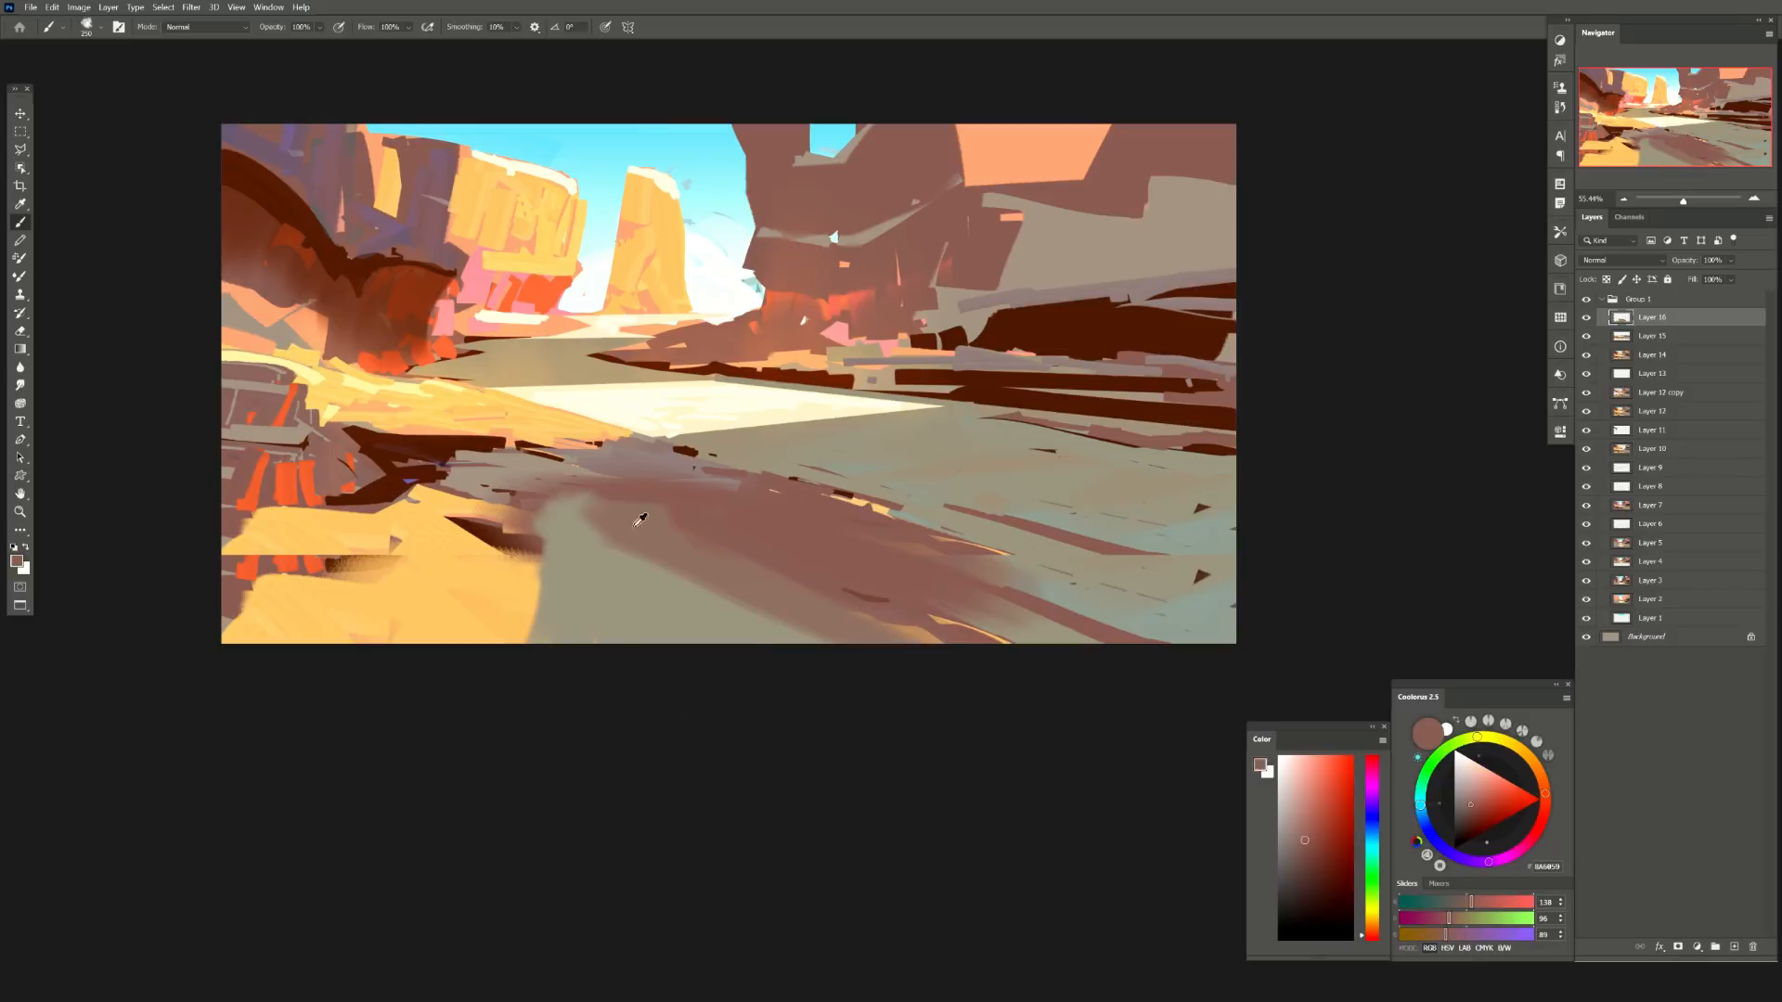
- Cover the lower foreground rock and much of the yellow ground along the bottom edge with sampled mauve
left_click(641, 517, "alt")
key("bracketleft")
left_click(380, 537, "alt")
left_click(293, 471, "alt")
mouse_move(222, 460)
left_mouse_down()
mouse_move(397, 573)
mouse_move(321, 620)
mouse_move(598, 670)
left_mouse_up()
left_click(491, 594, "alt")
left_click_drag(529, 585, 724, 650)
left_click(436, 620, "alt")
left_click_drag(594, 608, 867, 676)
key("bracketleft")
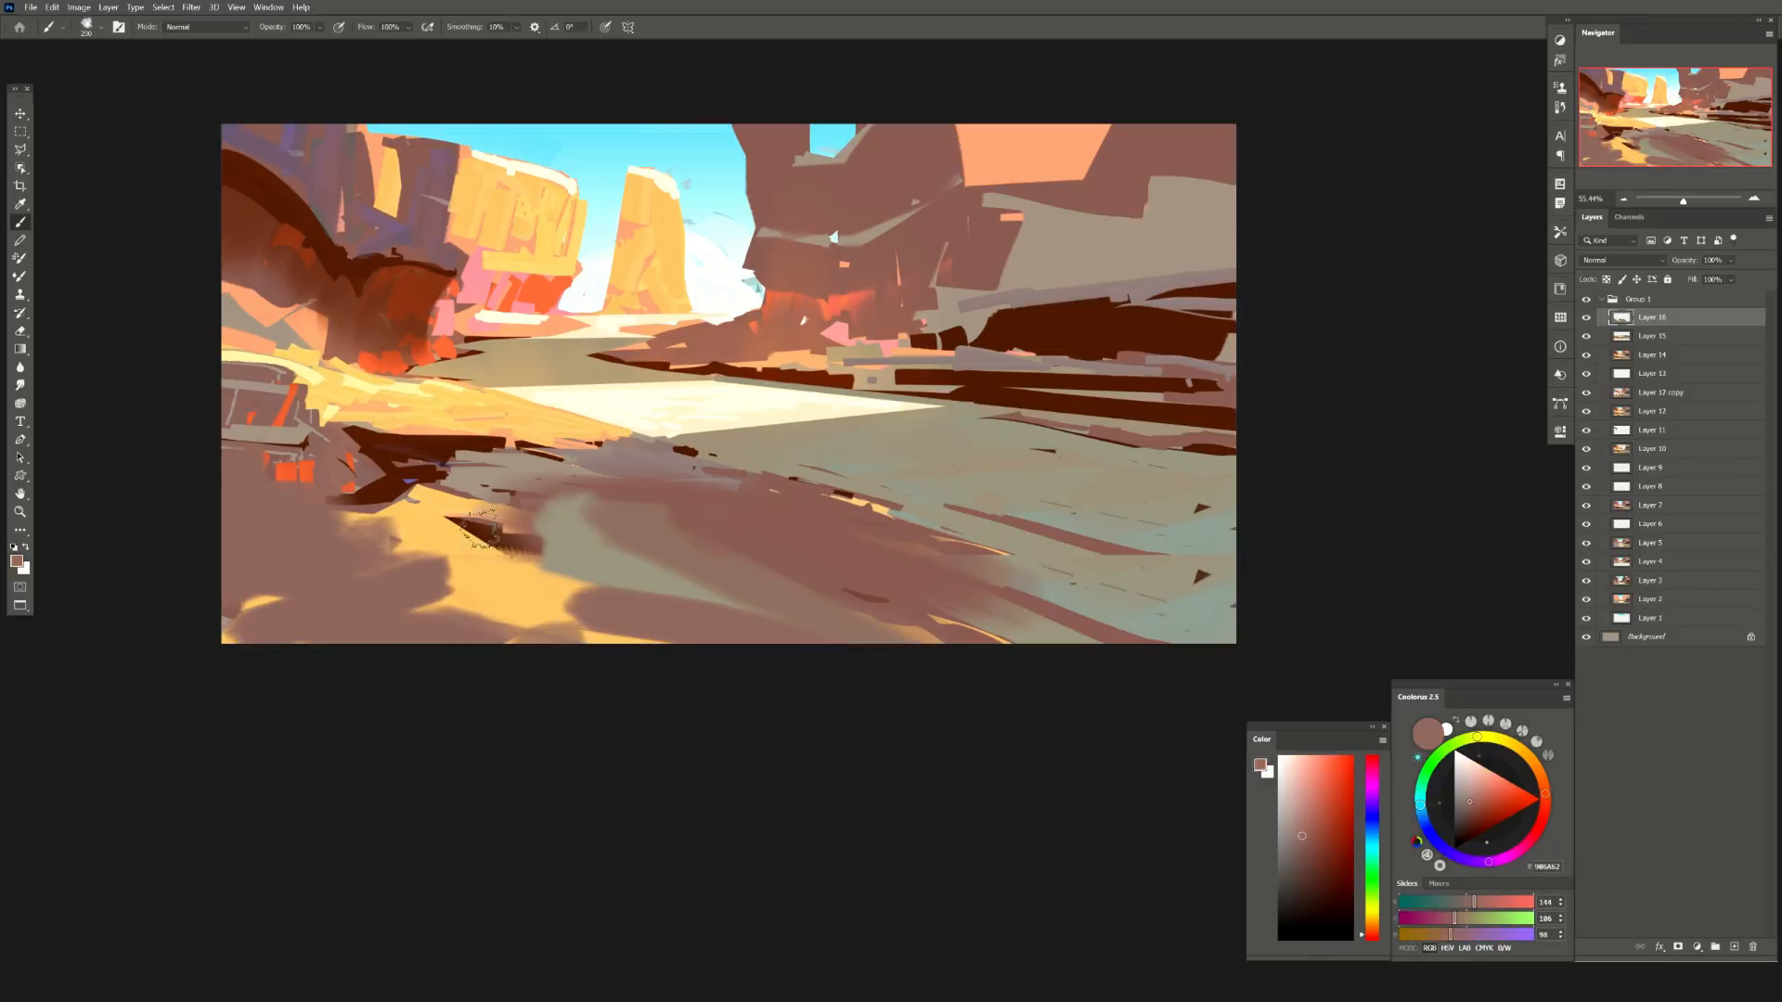
- Break up the remaining yellow ground with sampled tones and paint a dark brown shadow stroke across the lower foreground
left_click(515, 592, "alt")
left_click(459, 531, "alt")
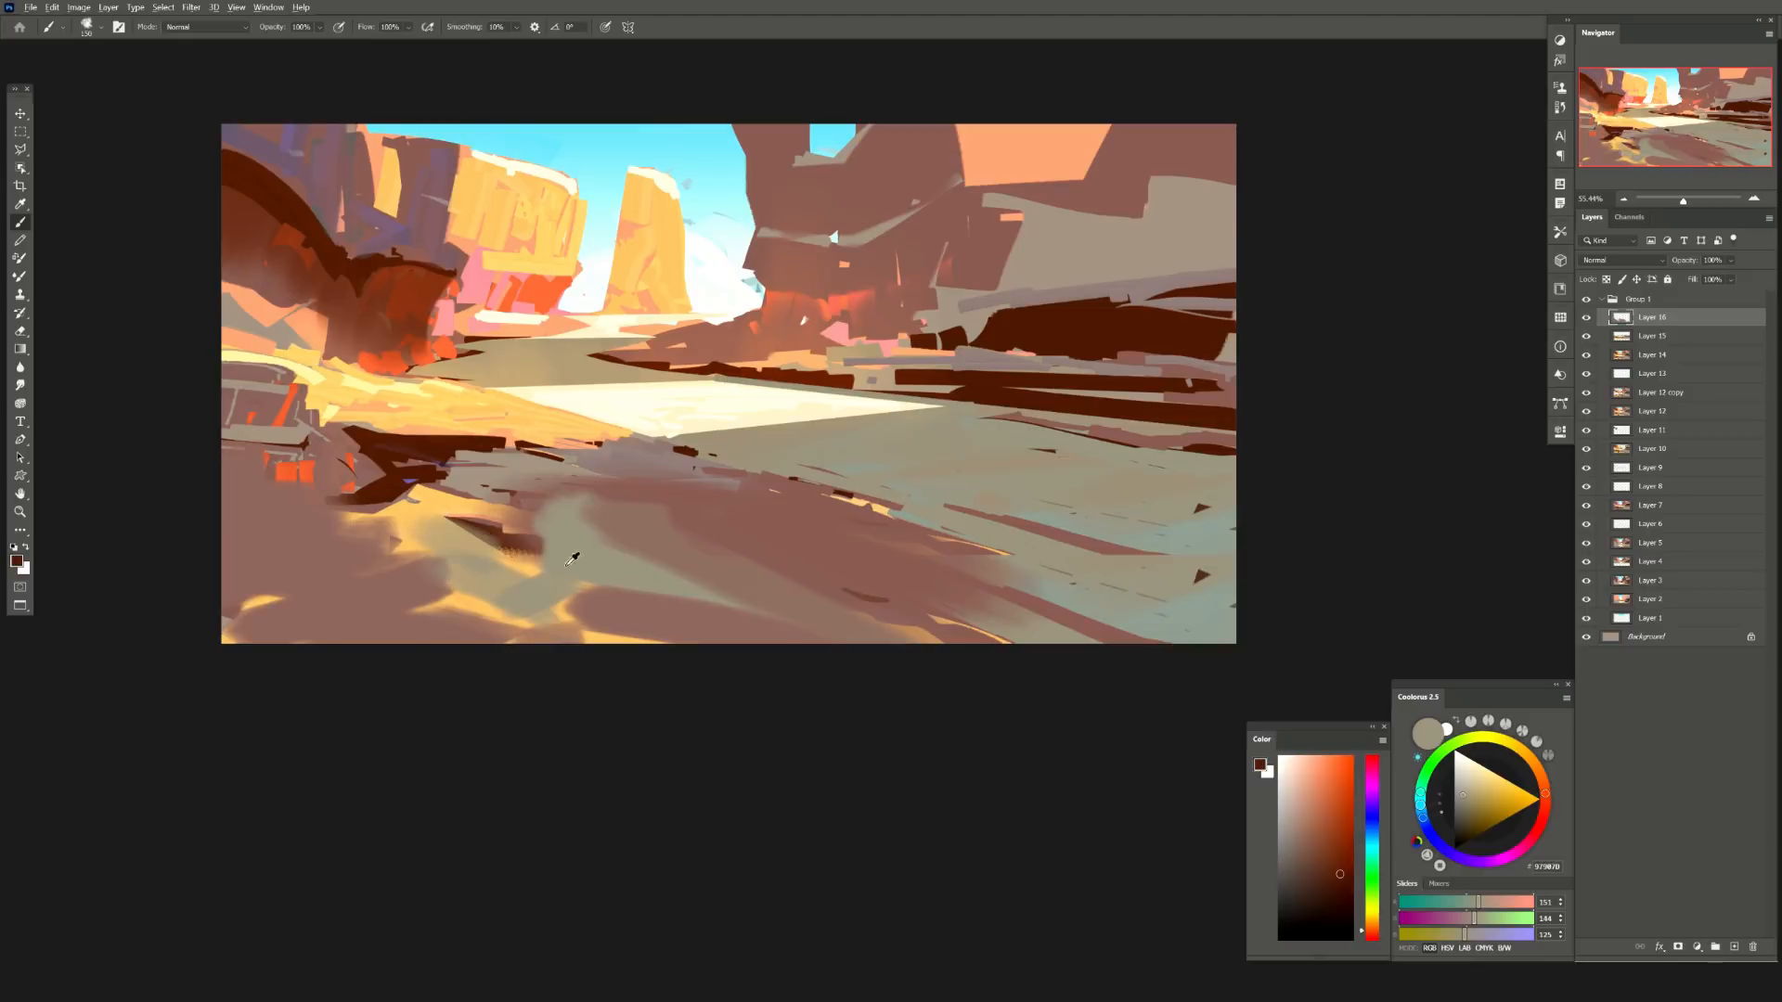
key("bracketleft")
key("bracketleft")
key("bracketleft")
mouse_move(580, 582)
left_mouse_down()
mouse_move(933, 640)
mouse_move(747, 607)
left_mouse_up()
left_click(650, 612, "alt")
key("bracketright")
key("bracketright")
- Flip the canvas back and brush sampled mauve tones over the lower-left ground along the edge of the path
key("F2")
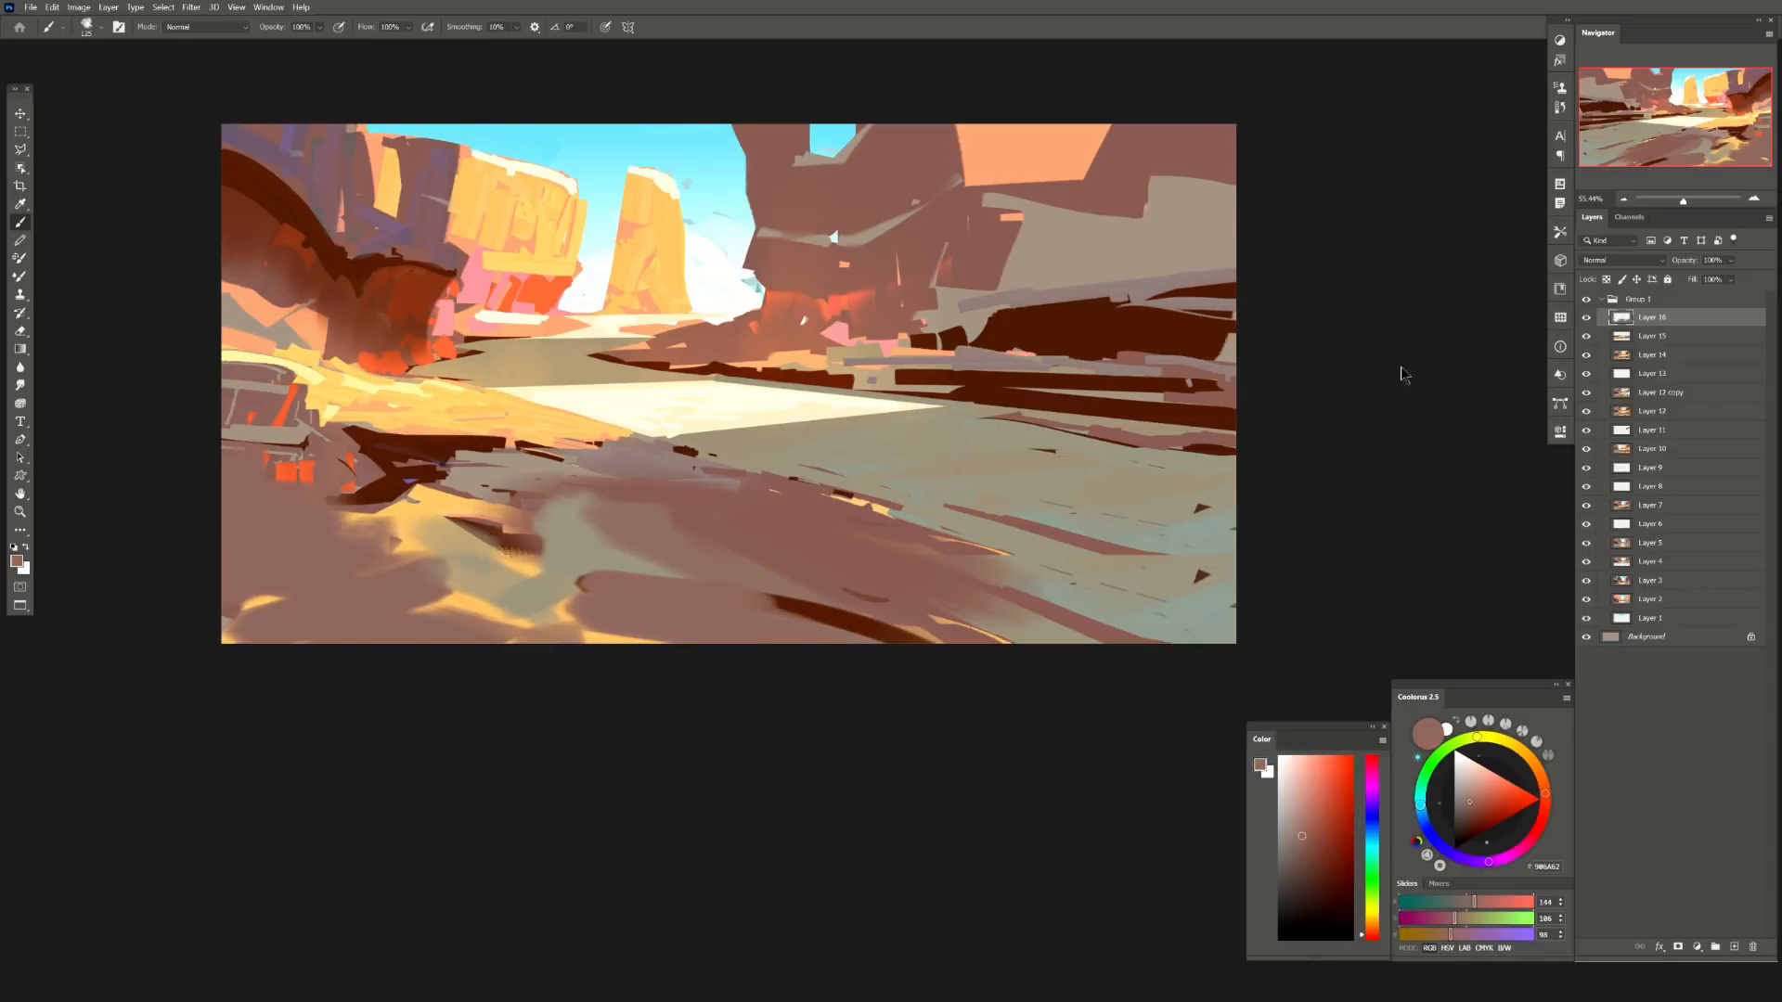
left_click(607, 525, "alt")
key("bracketright")
key("bracketright")
key("bracketright")
left_click_drag(302, 589, 567, 528)
left_click(521, 402, "alt")
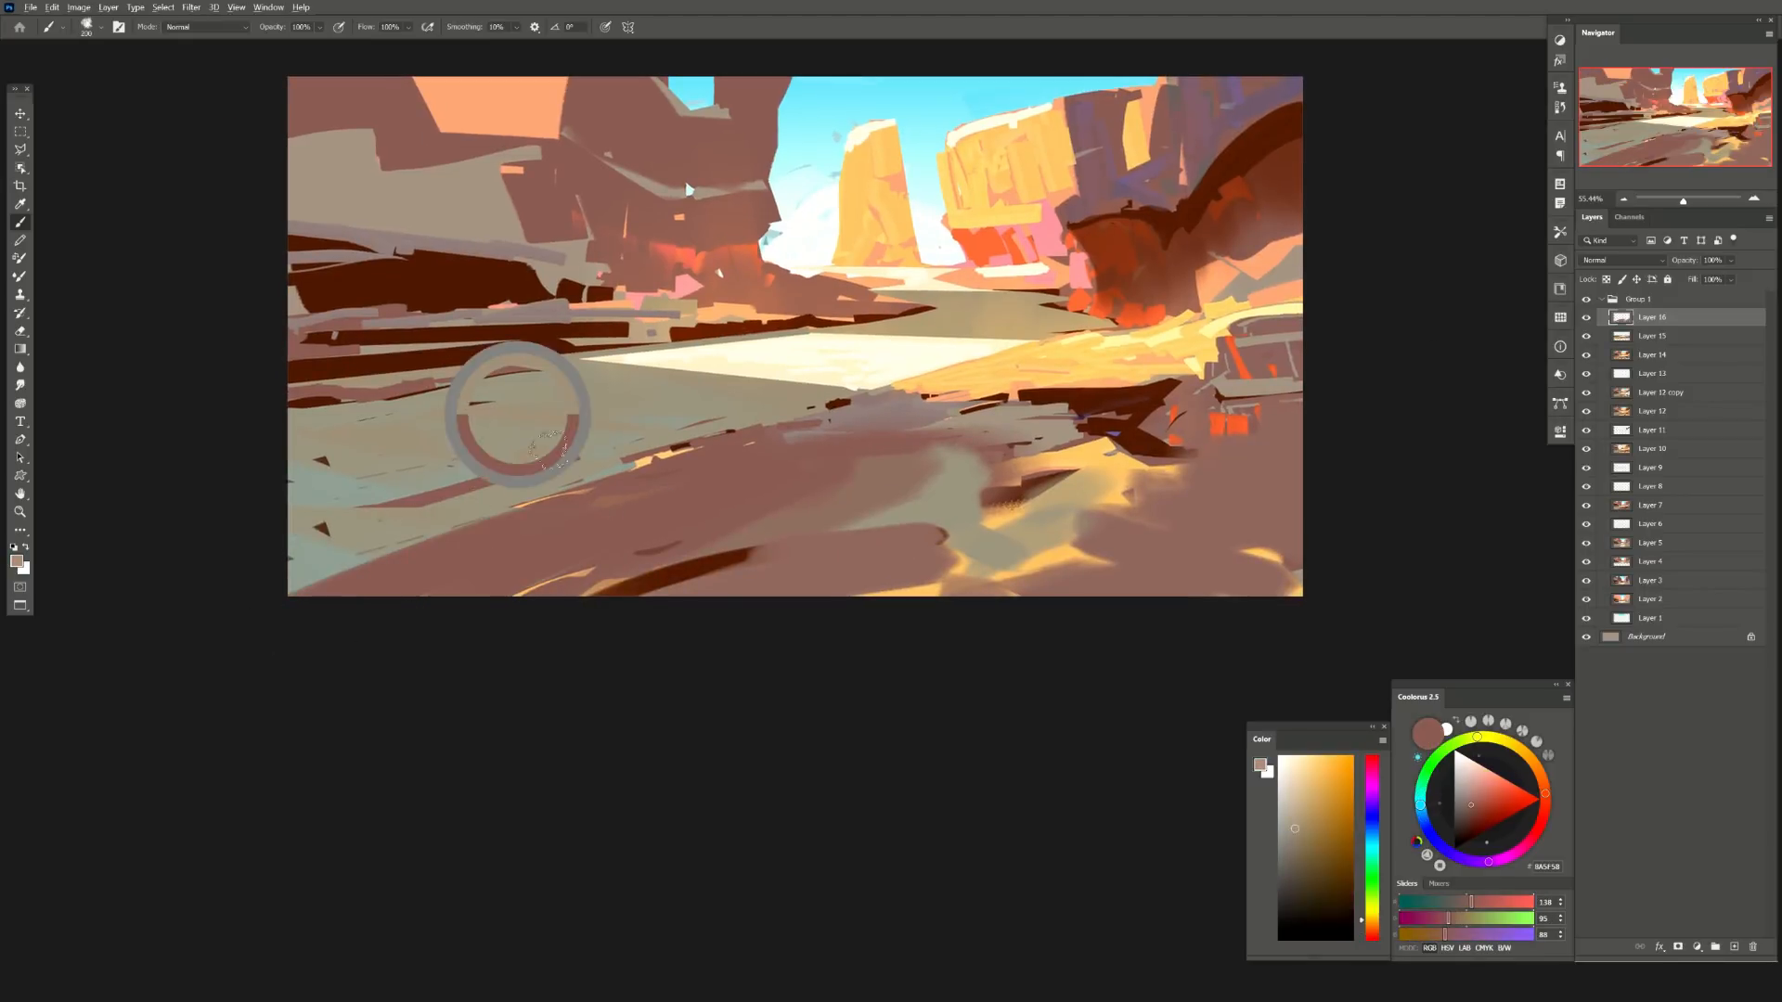
key("bracketleft")
key("bracketleft")
left_click_drag(642, 443, 656, 470)
left_click_drag(304, 576, 562, 525)
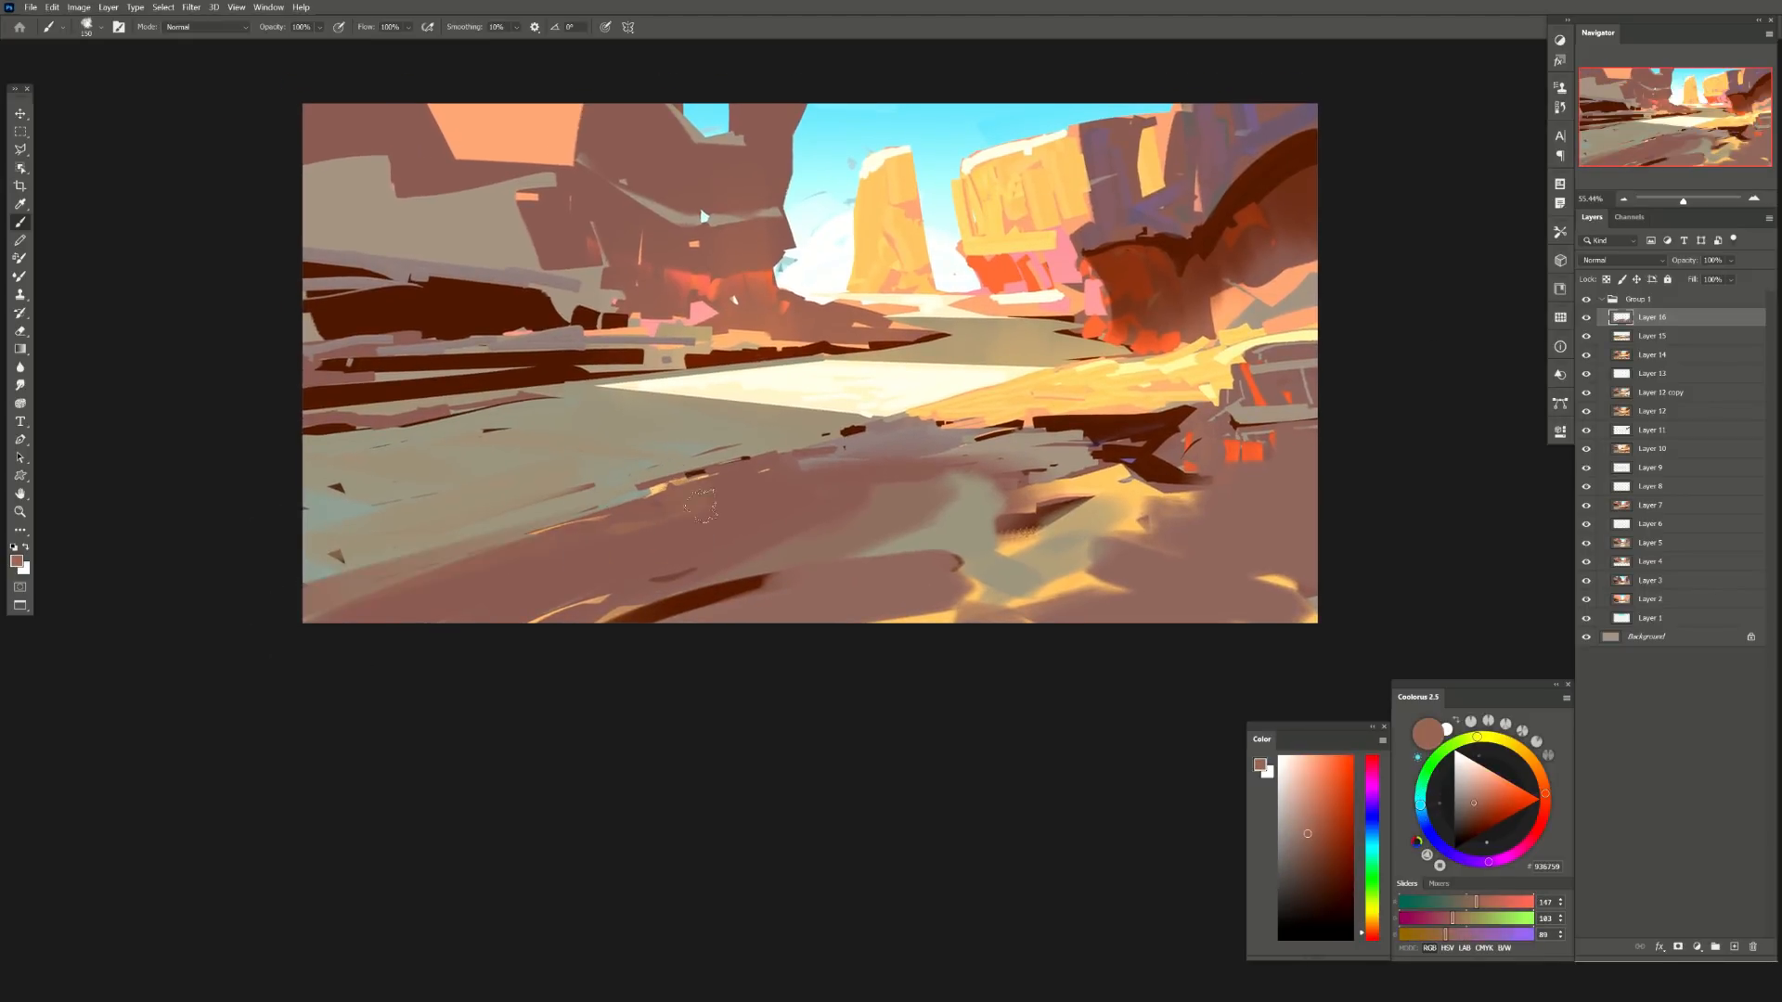
- Flip the canvas horizontally and add two new empty layers at the top of the group
key("F2")
key("ctrl+shift+alt+n")
key("shift+b")
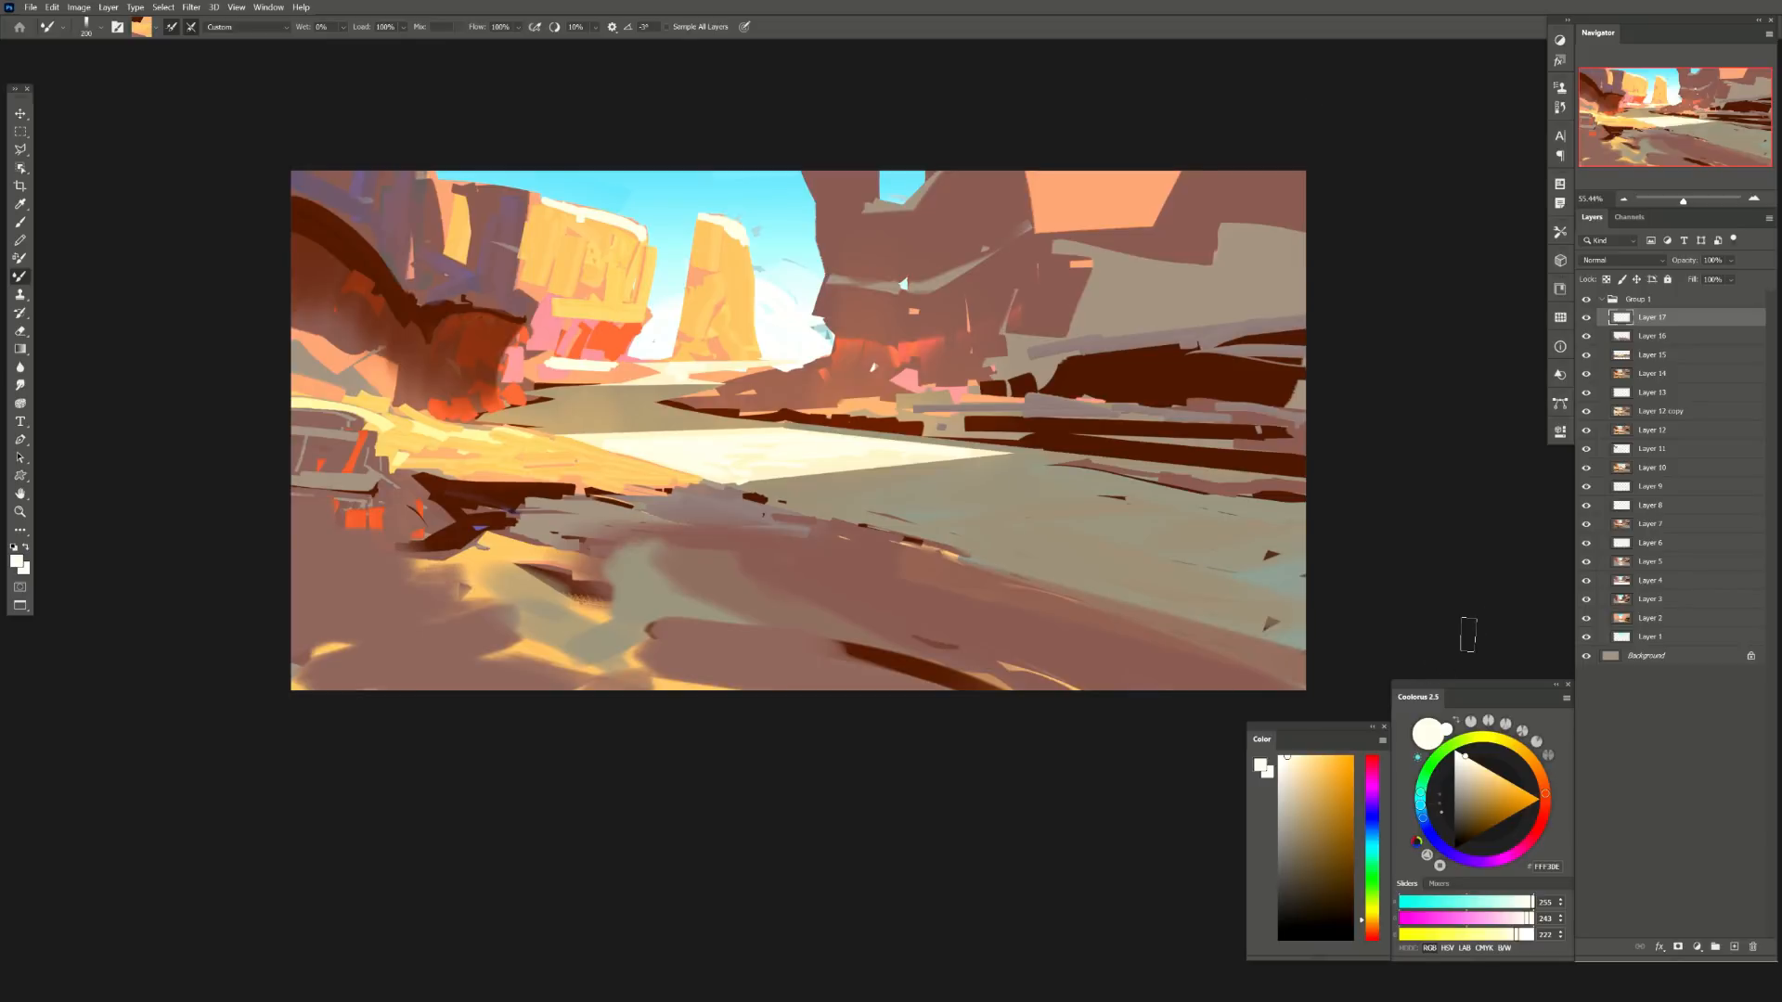
left_click(1735, 947)
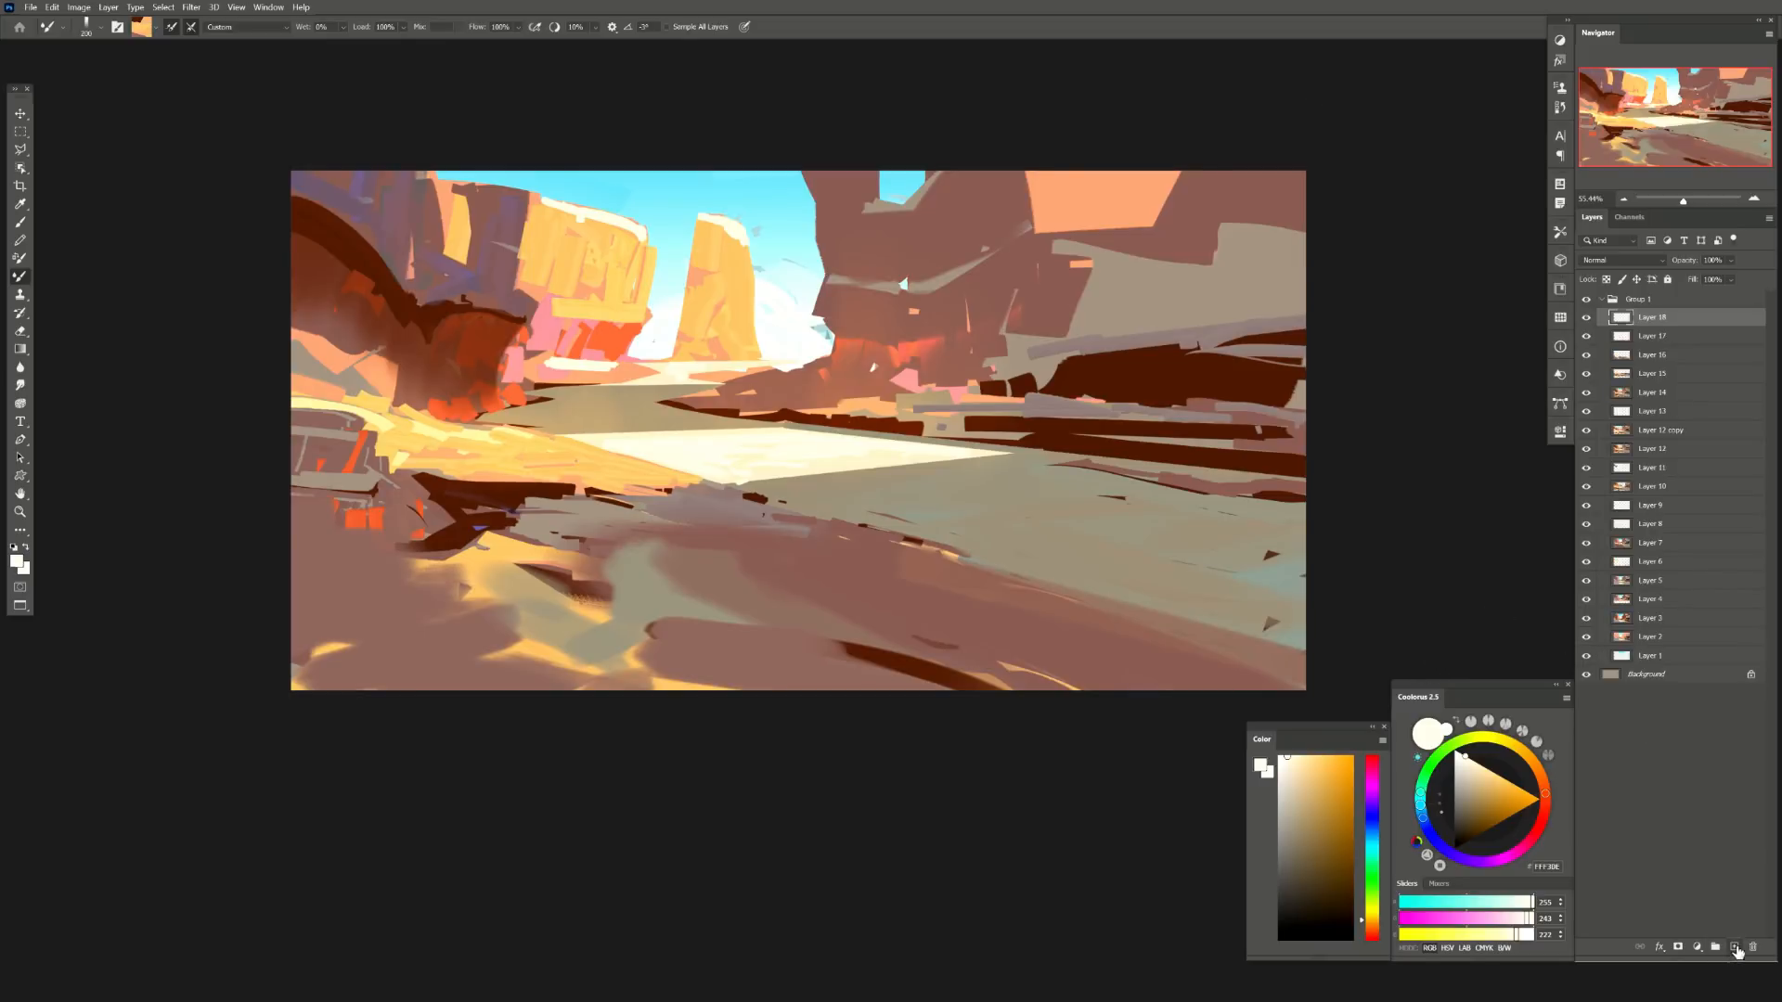
- Start a pen path at the edge of the lit yellow ground, curving across the foreground to a point below the canvas
left_click_drag(553, 434, 495, 364)
key("p")
left_click(437, 355)
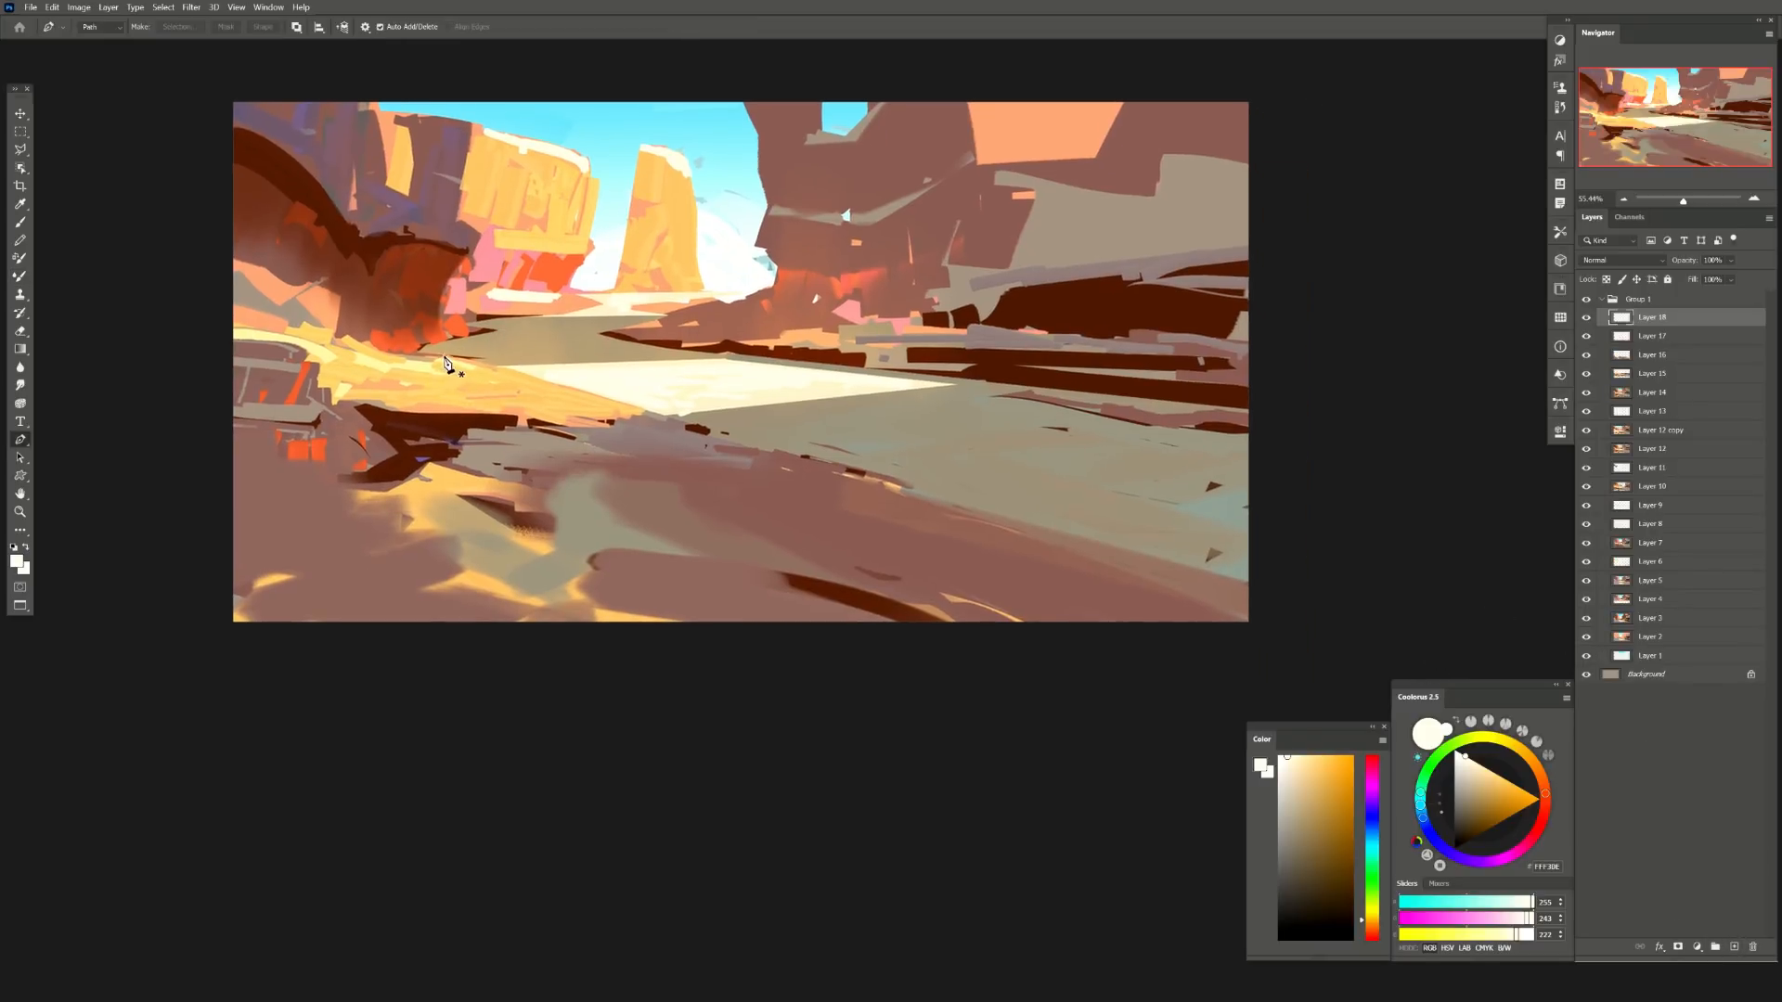
mouse_move(767, 655)
left_mouse_down()
mouse_move(482, 758)
mouse_move(238, 784)
mouse_move(717, 875)
mouse_move(187, 750)
mouse_move(393, 811)
mouse_move(379, 816)
left_mouse_up()
left_click_drag(694, 466, 707, 377)
left_click_drag(783, 566, 789, 810)
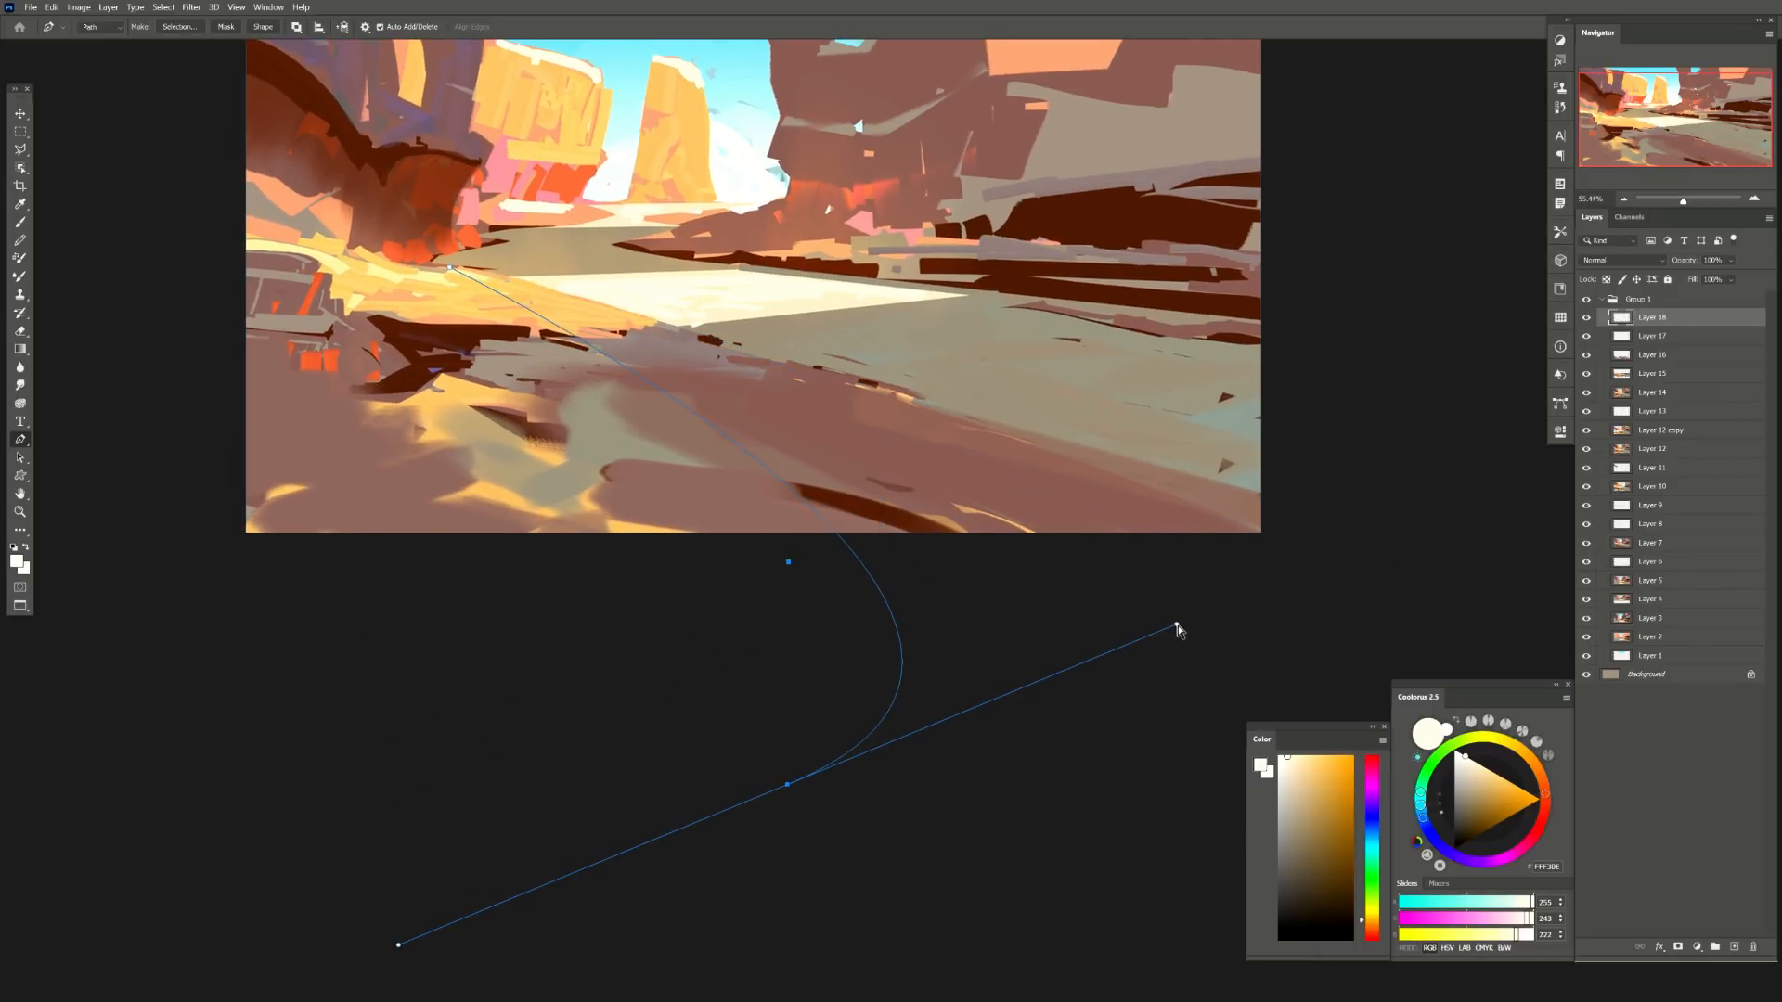
- Reshape the path's lower bend by moving its end anchor outward and readjusting its direction handle so the curve swings under the canvas
left_click_drag(1177, 631, 1363, 452)
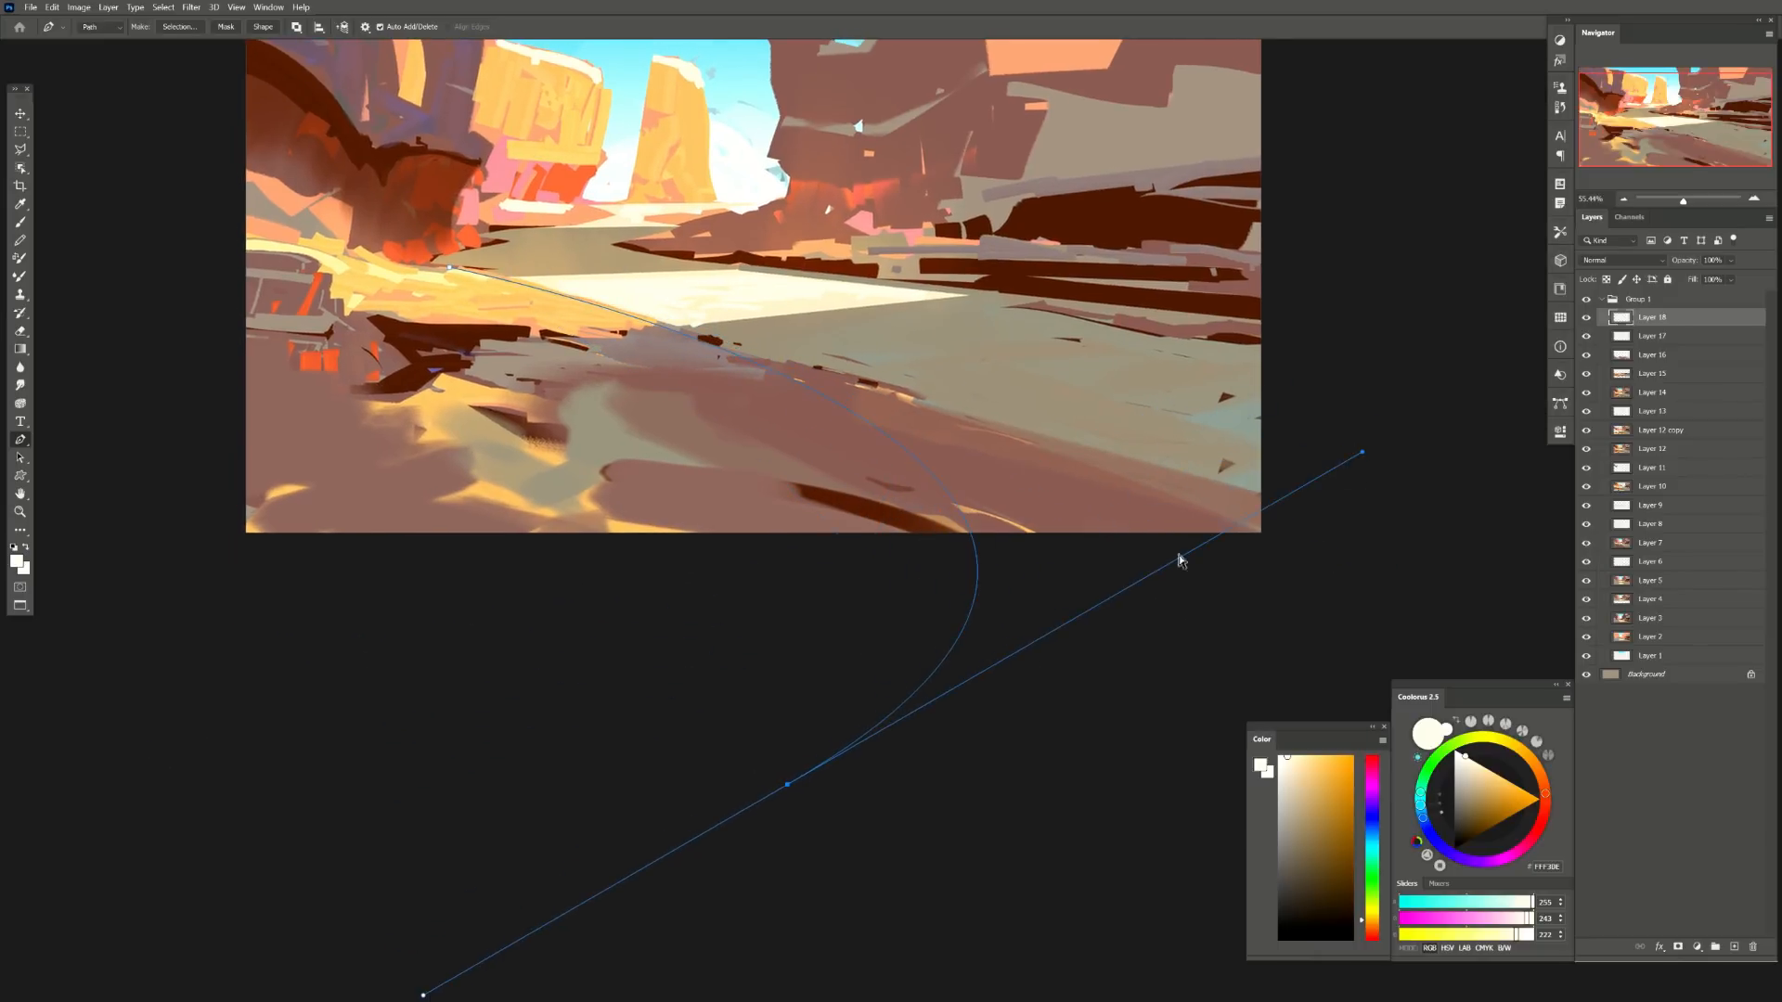
left_click_drag(788, 785, 295, 746)
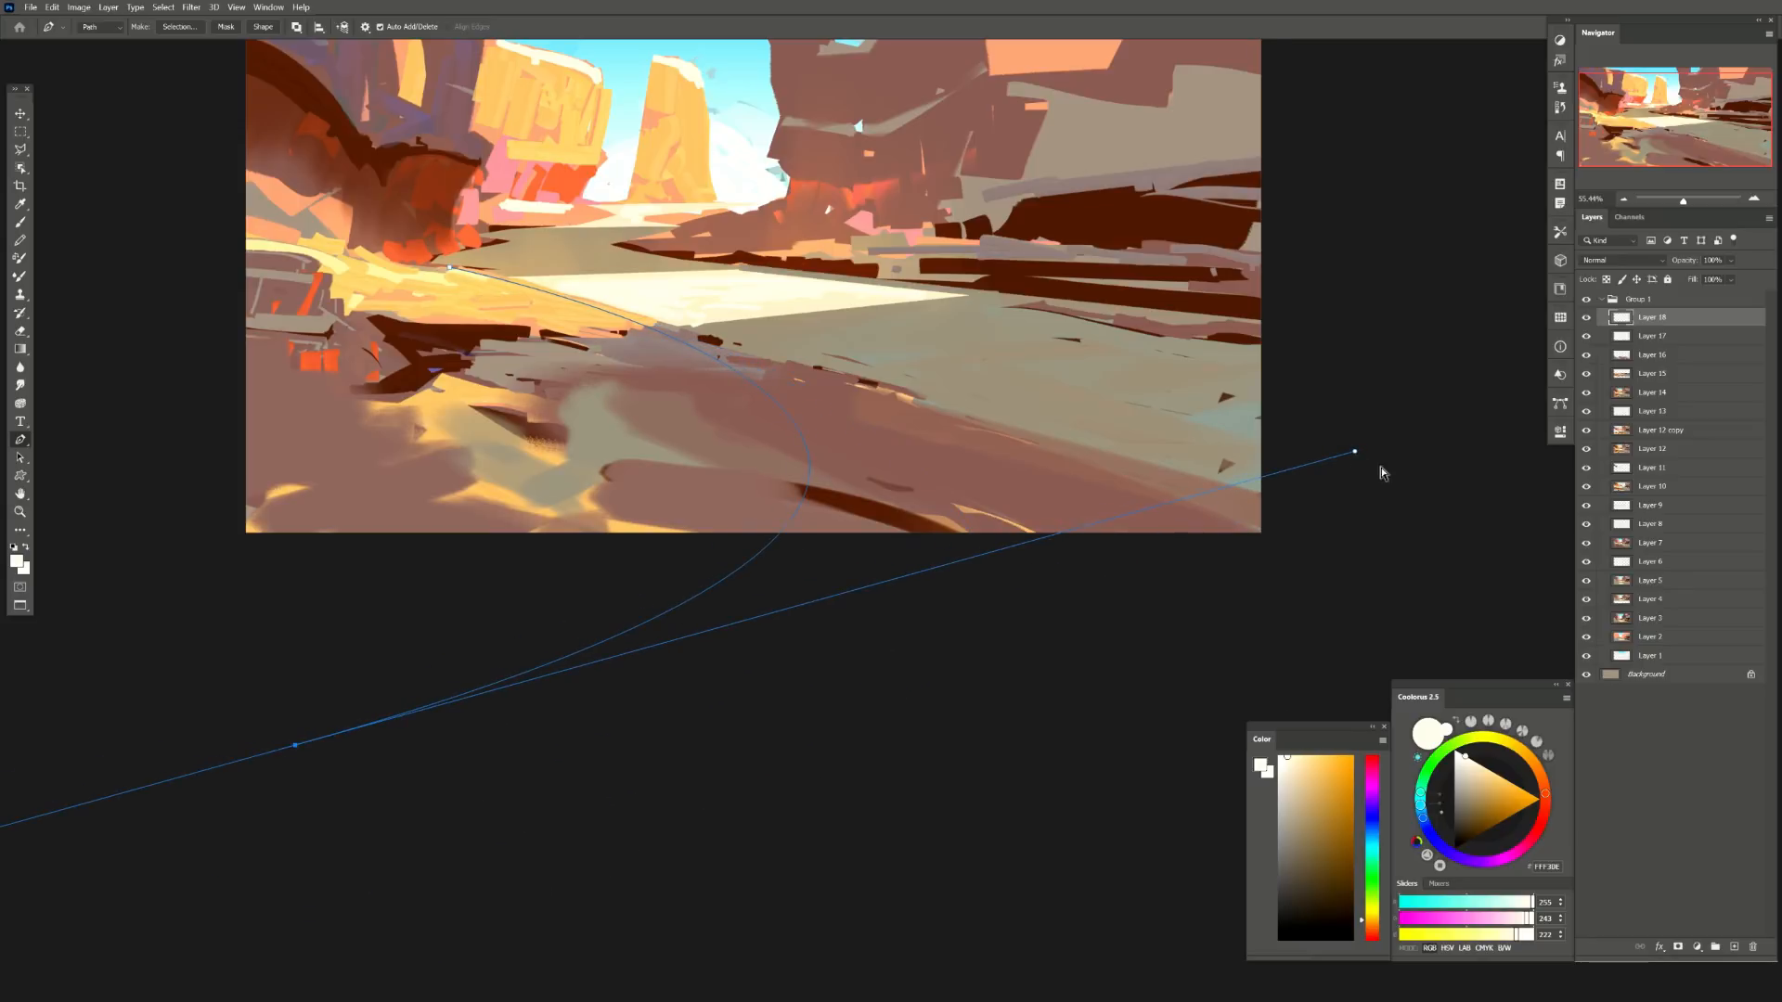
left_click(1329, 479, "ctrl")
left_click(311, 742, "ctrl")
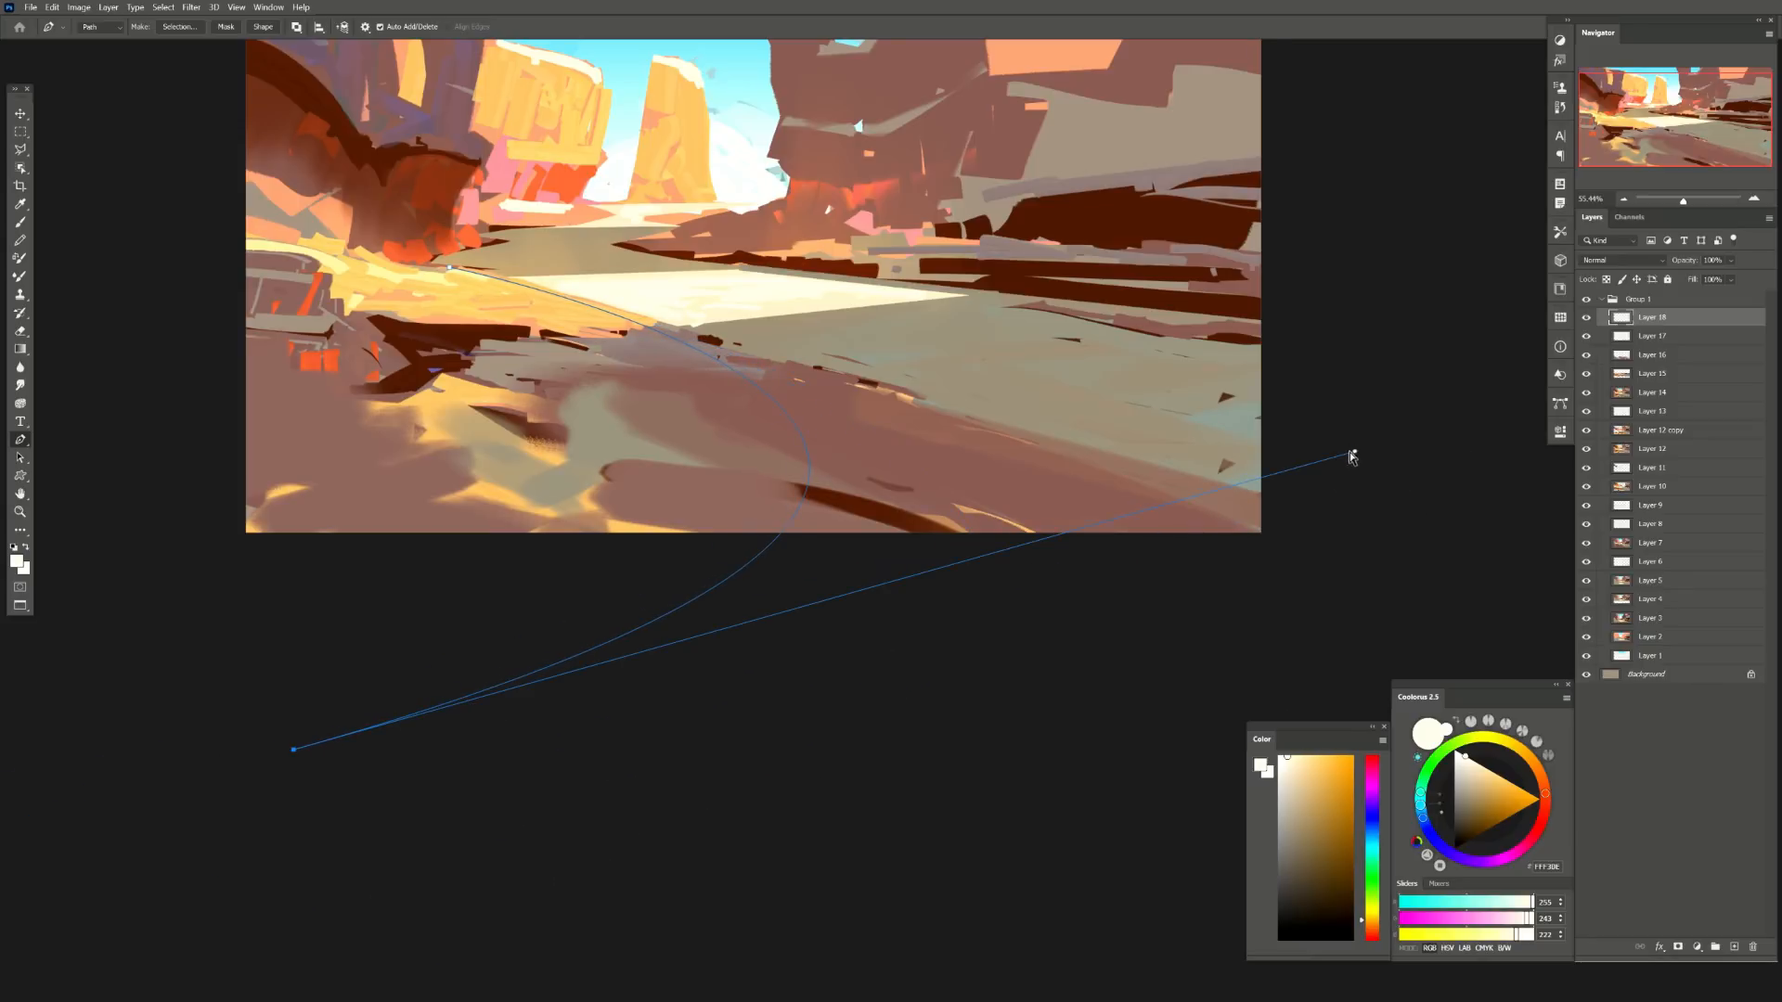
left_click_drag(1352, 456, 1397, 408)
- Close the path around the outside of the canvas and convert it into a selection of the foreground path area
left_click_drag(1319, 670, 1336, 663)
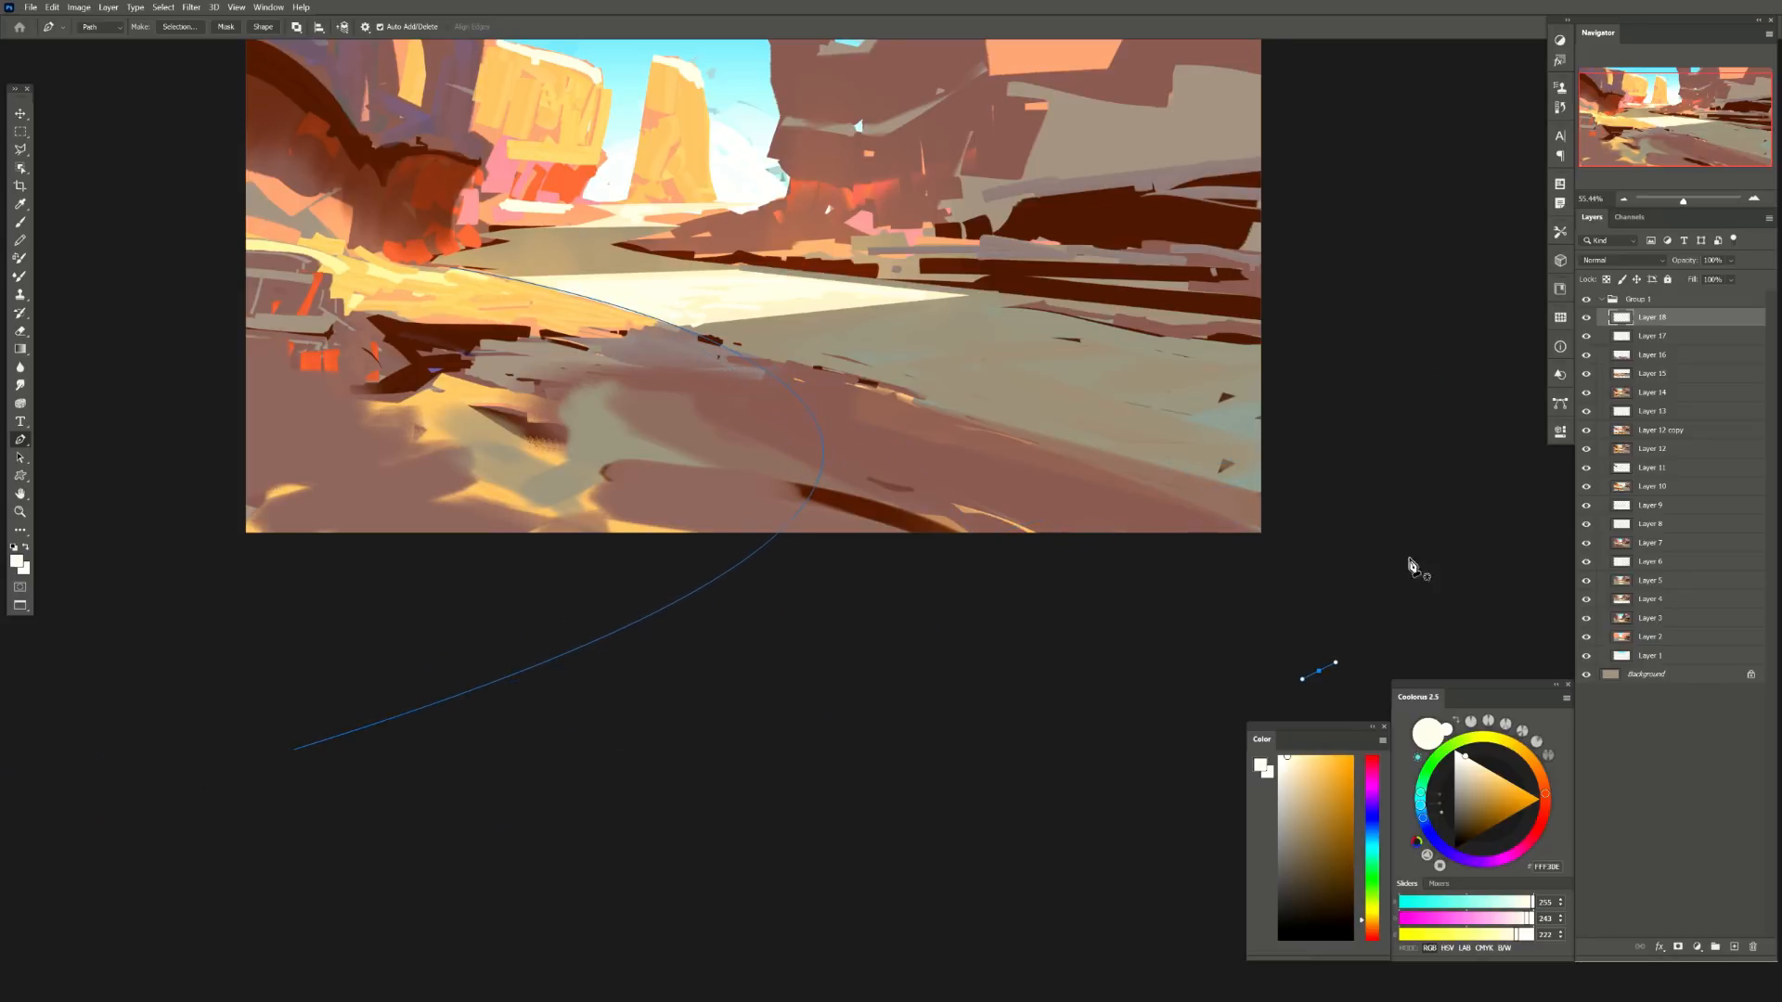
key("ctrl+z")
left_click(312, 739, "ctrl")
left_click_drag(1012, 777, 1042, 756)
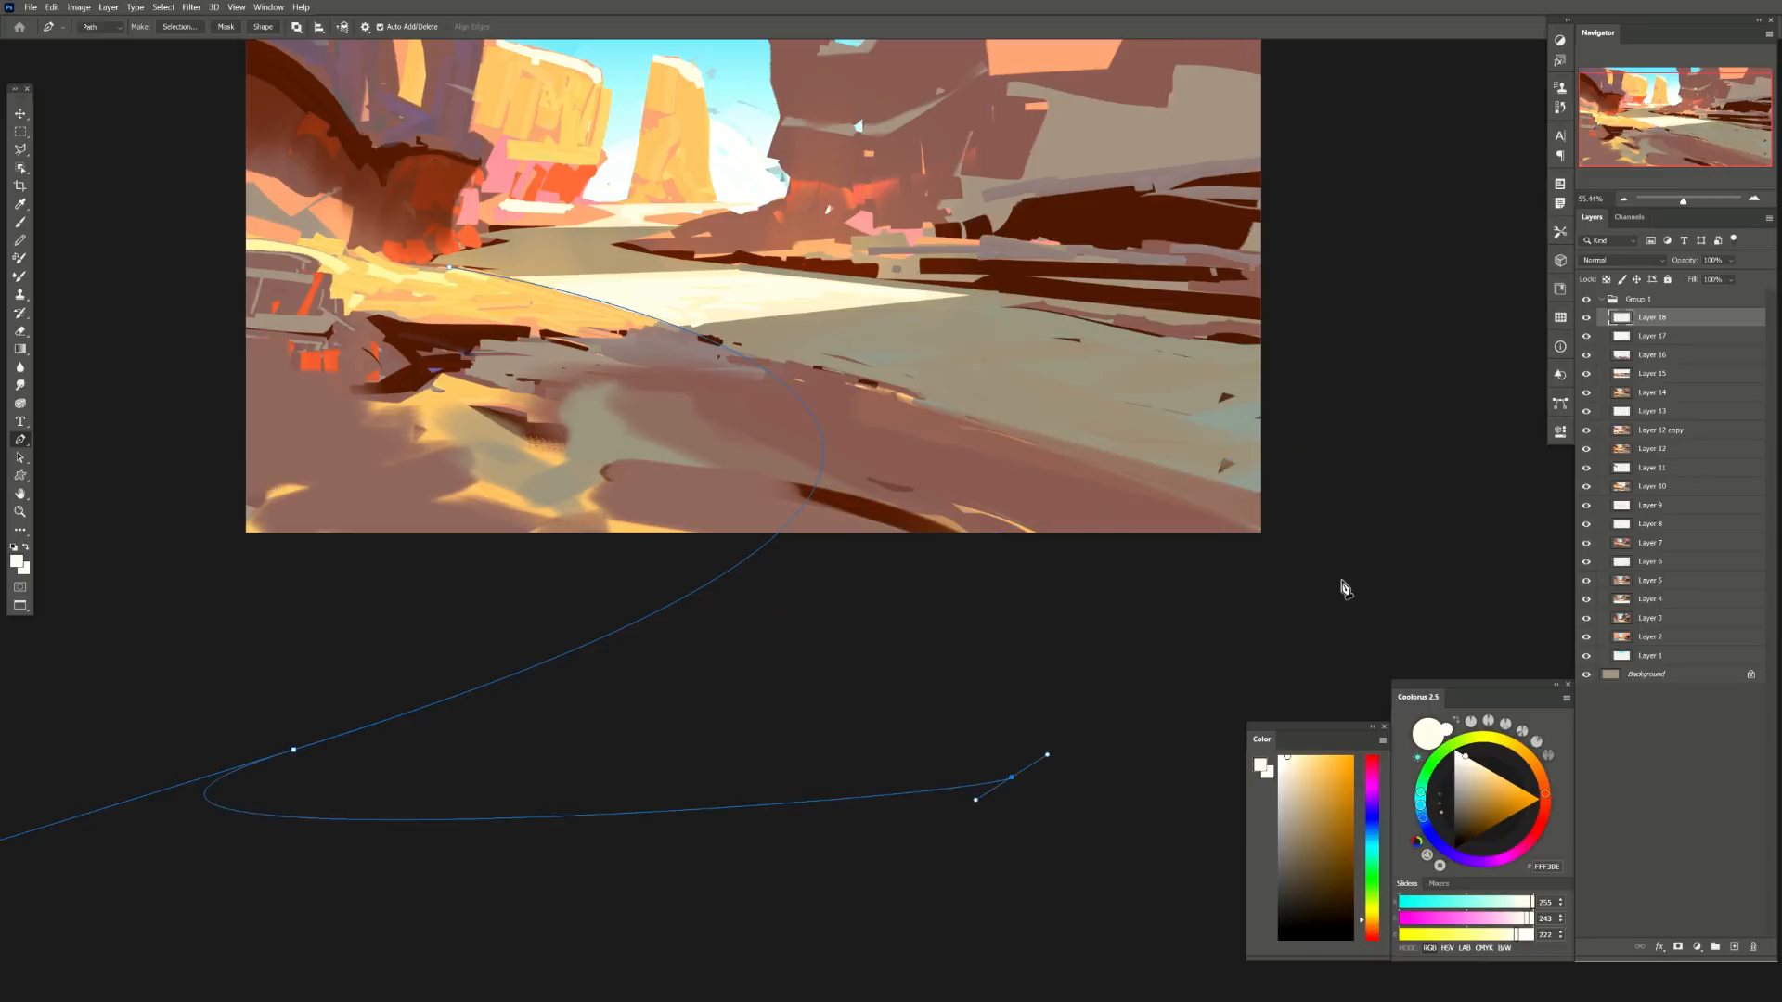
left_click_drag(1359, 566, 1362, 542)
left_click(1302, 420)
left_click(1447, 475)
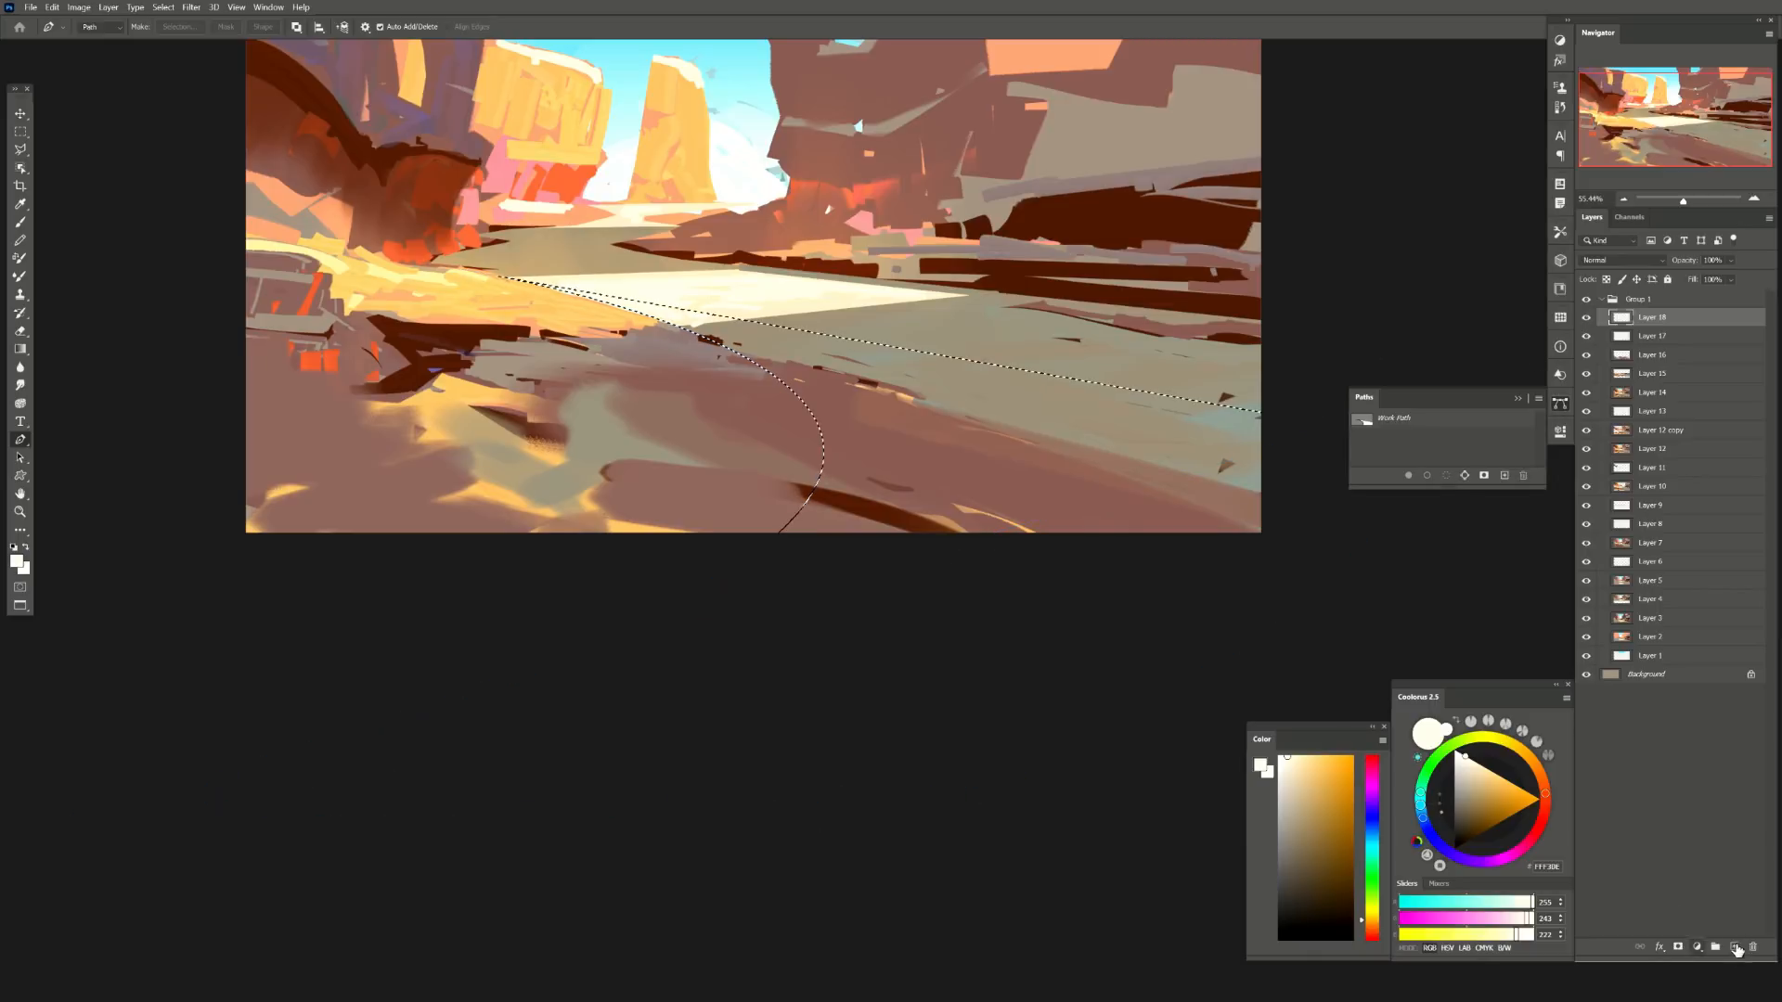
- On a new layer, cover the selected foreground path with sampled greyish beige using an enlarged brush, and deselect
left_click(1733, 947)
left_click(20, 277)
left_click(20, 221)
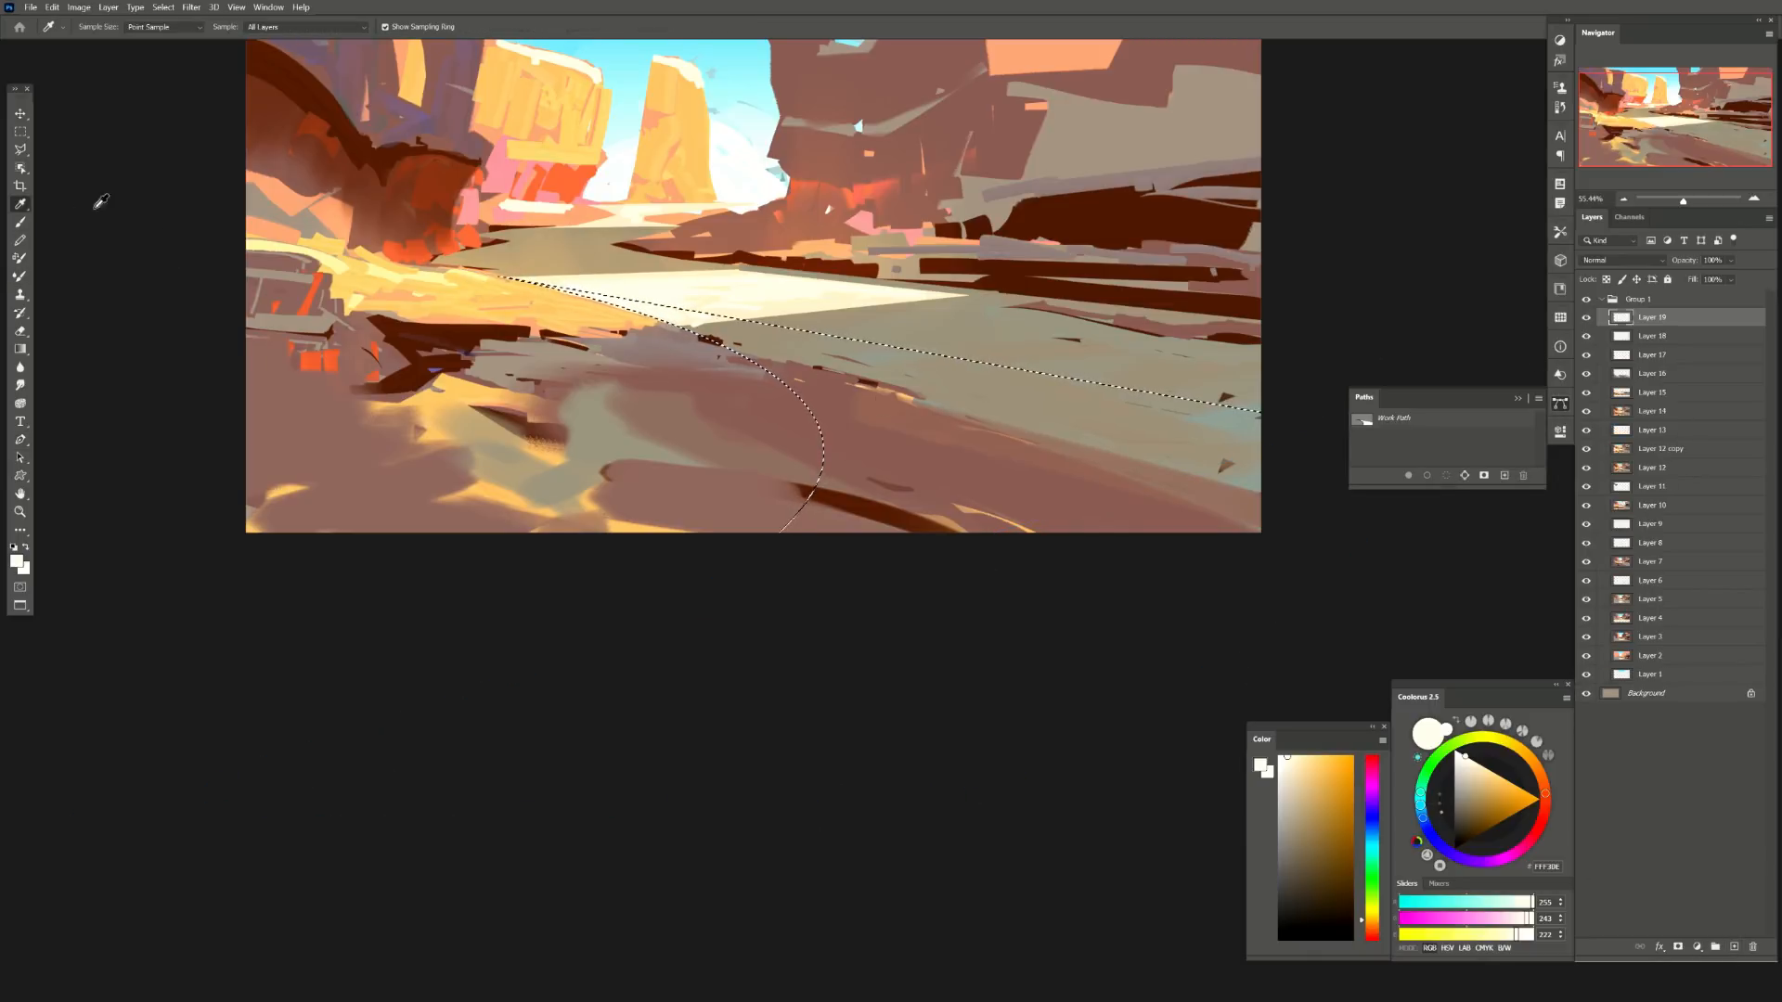
left_click(815, 362, "alt")
key("bracketright")
key("bracketright")
key("bracketright")
key("bracketright")
key("bracketright")
key("bracketright")
key("bracketright")
key("bracketright")
key("bracketright")
key("bracketright")
key("bracketright")
key("bracketright")
key("bracketright")
mouse_move(817, 394)
left_mouse_down()
mouse_move(1074, 458)
mouse_move(949, 562)
mouse_move(1006, 557)
mouse_move(1334, 627)
left_mouse_up()
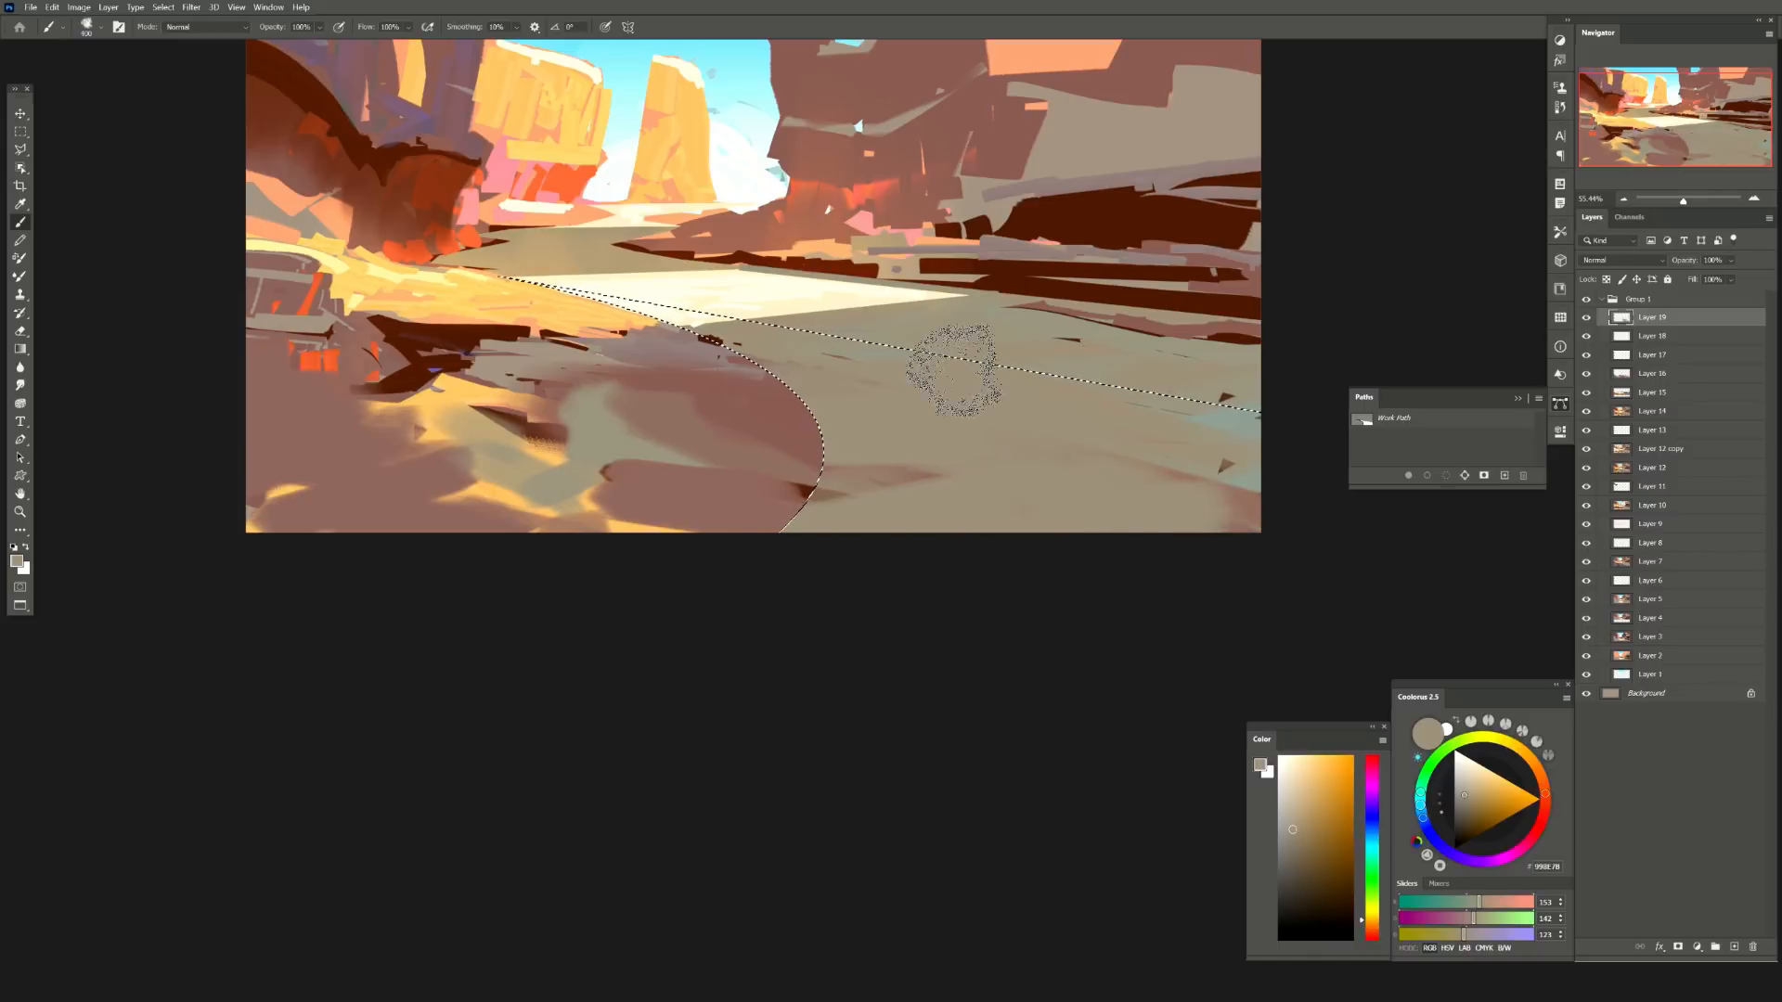
key("bracketleft")
key("ctrl+d")
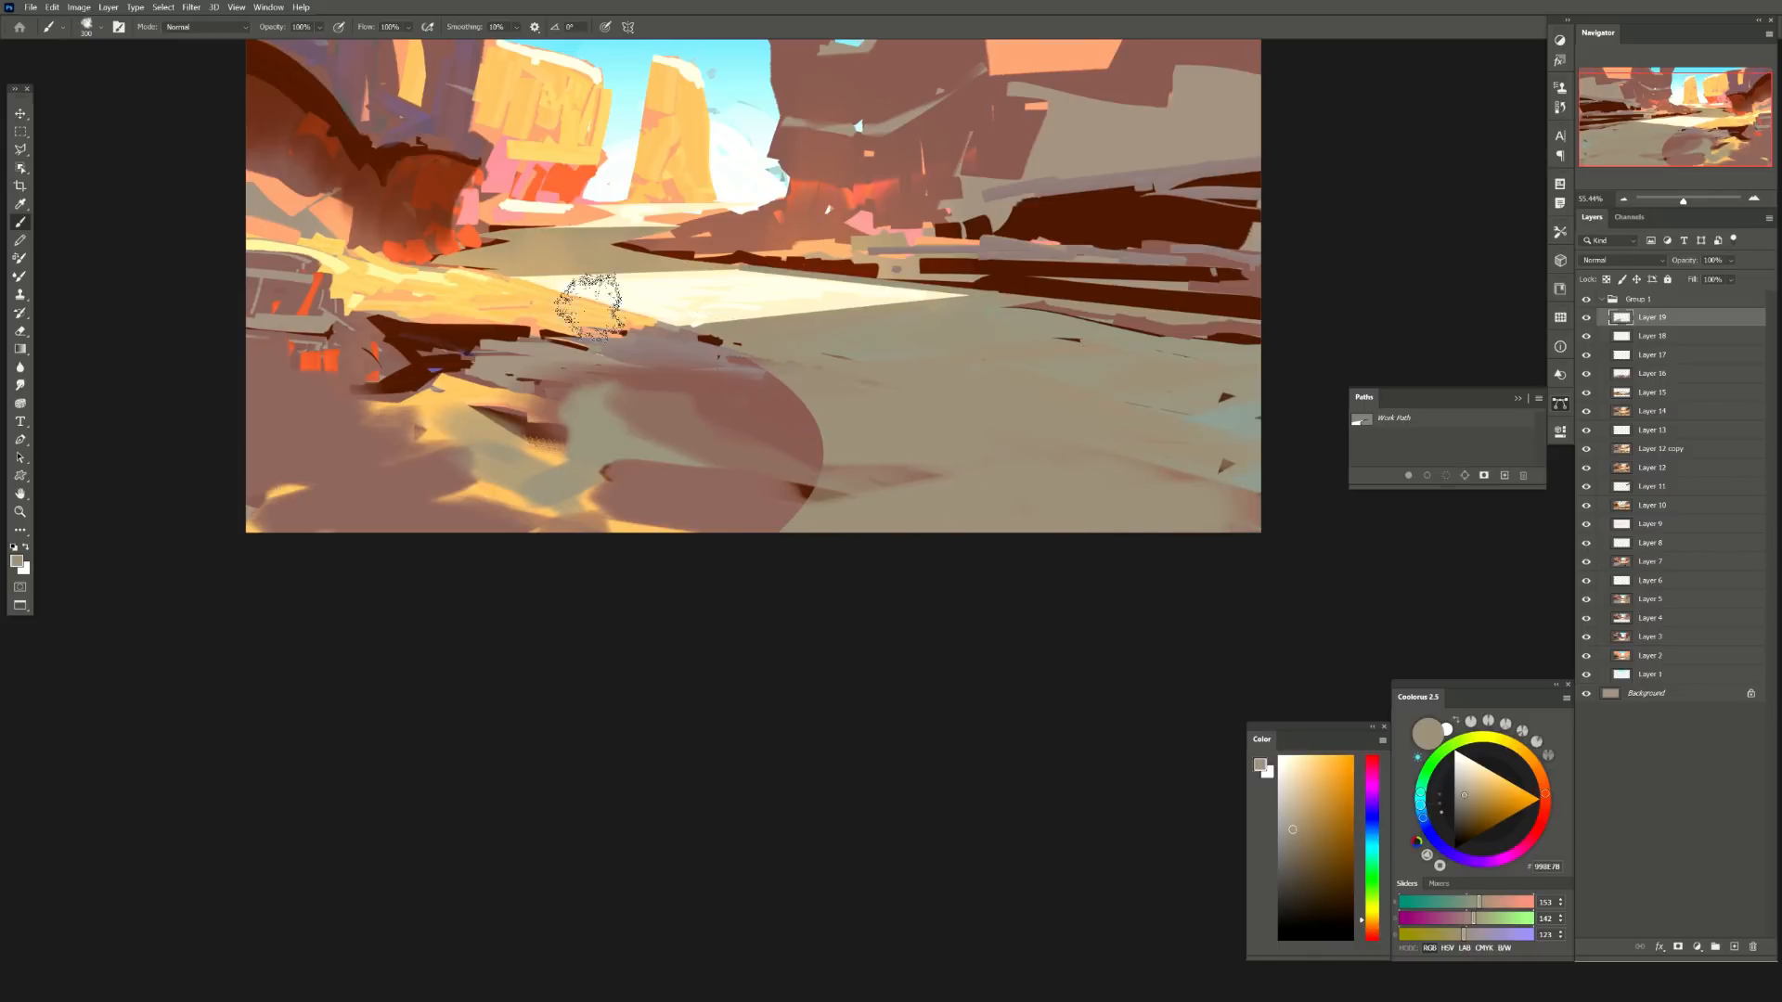
- Flip the canvas back and convert a curved pen path from the bright patch's left tip past the left canvas edge into a selection
key("ctrl+shift+h")
left_click_drag(653, 219, 637, 341)
key("p")
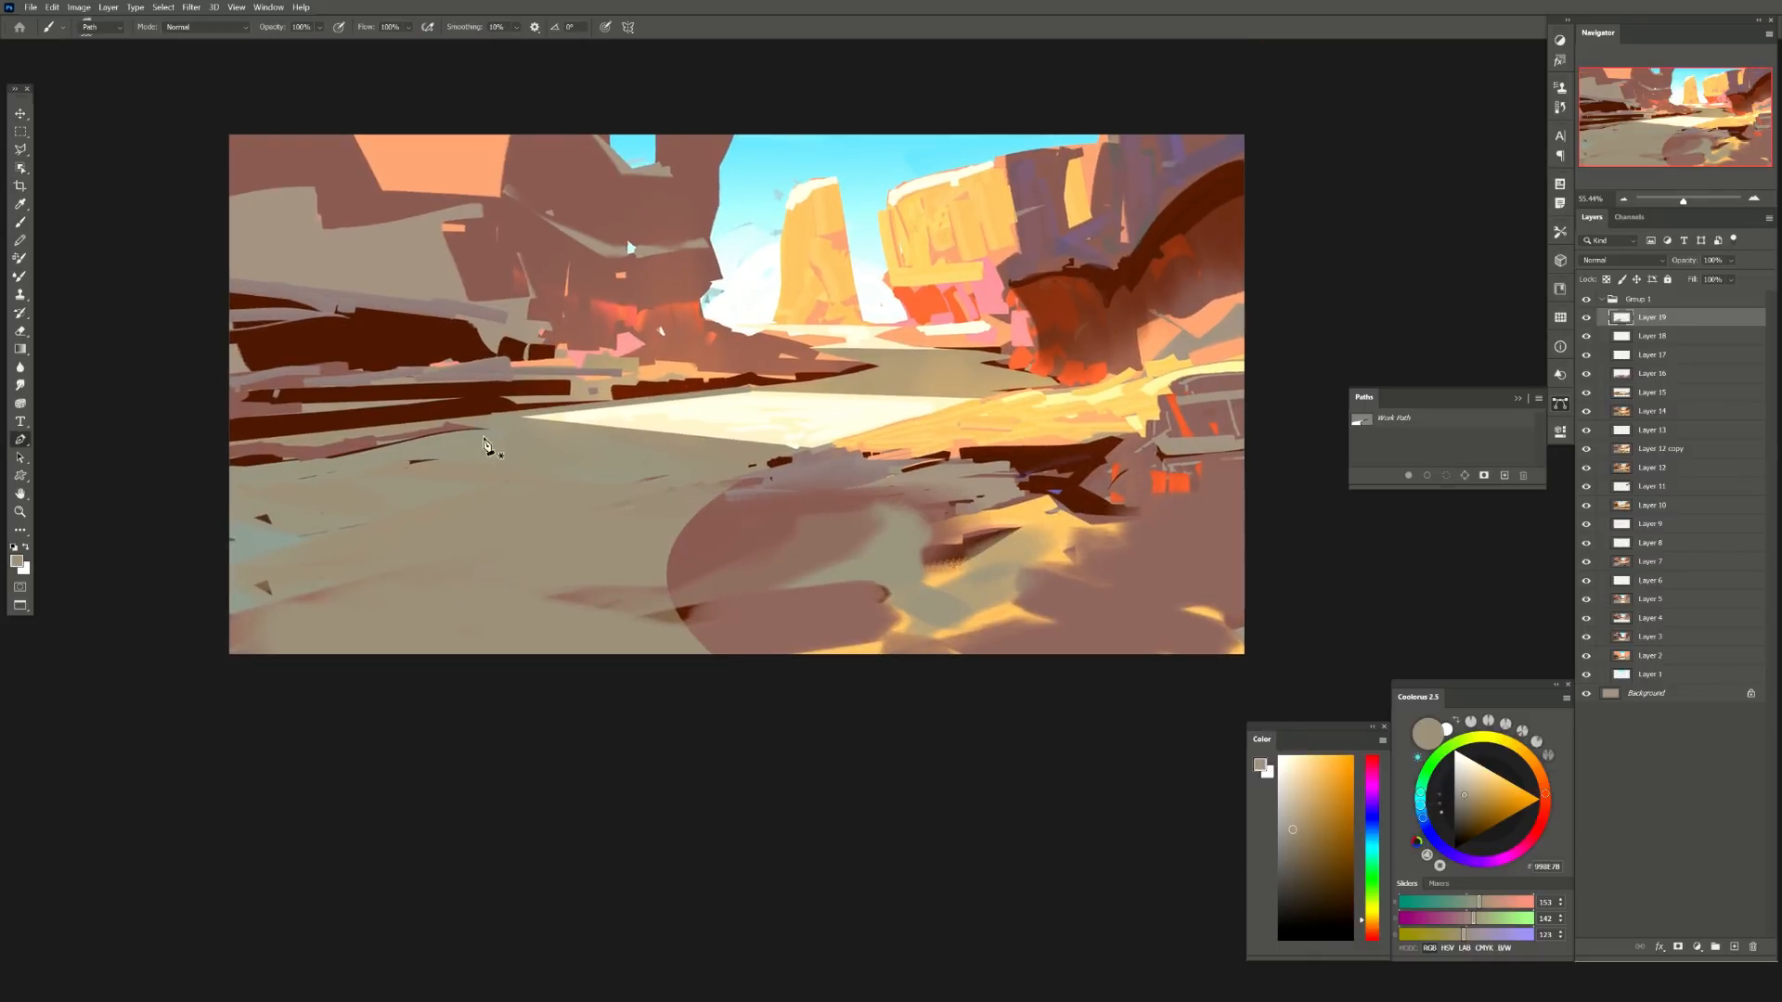
left_click(526, 417)
left_click_drag(177, 647, 266, 754)
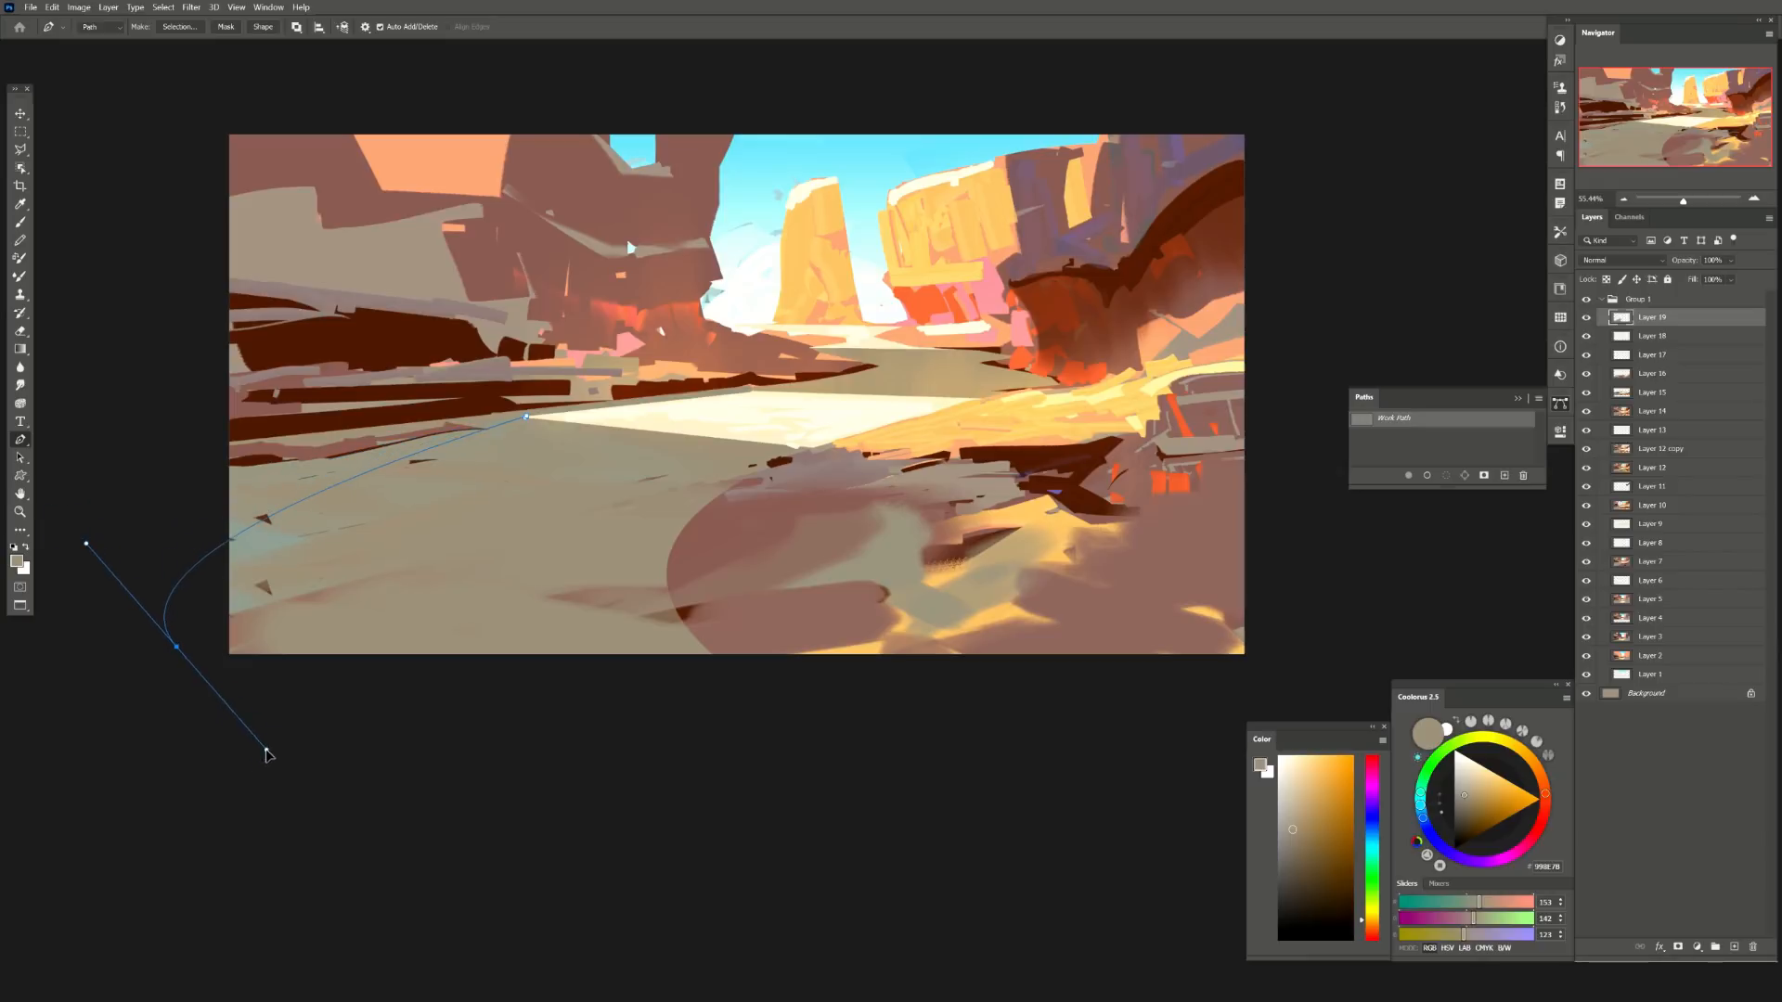
left_click(103, 466)
left_click(249, 364)
left_click(1445, 477)
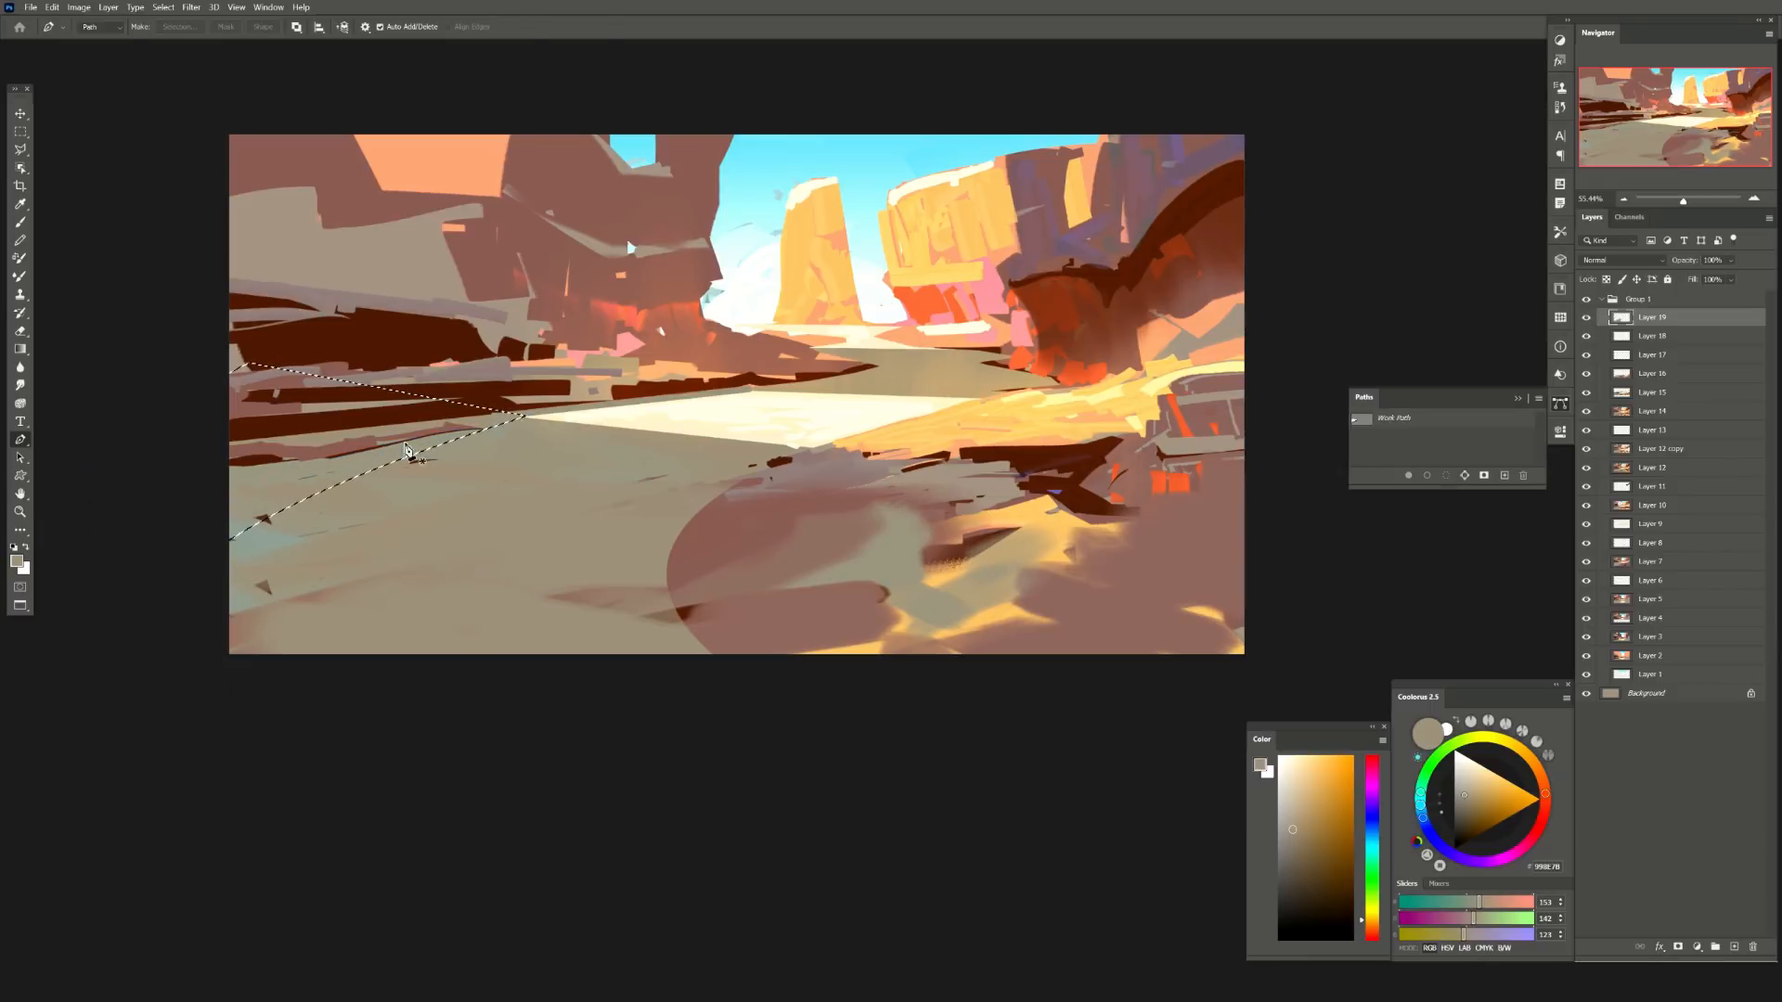
- Paint sampled dark brown shadow wedges on Layer 19 inside the selection along the path's left bank, and deselect
key("b")
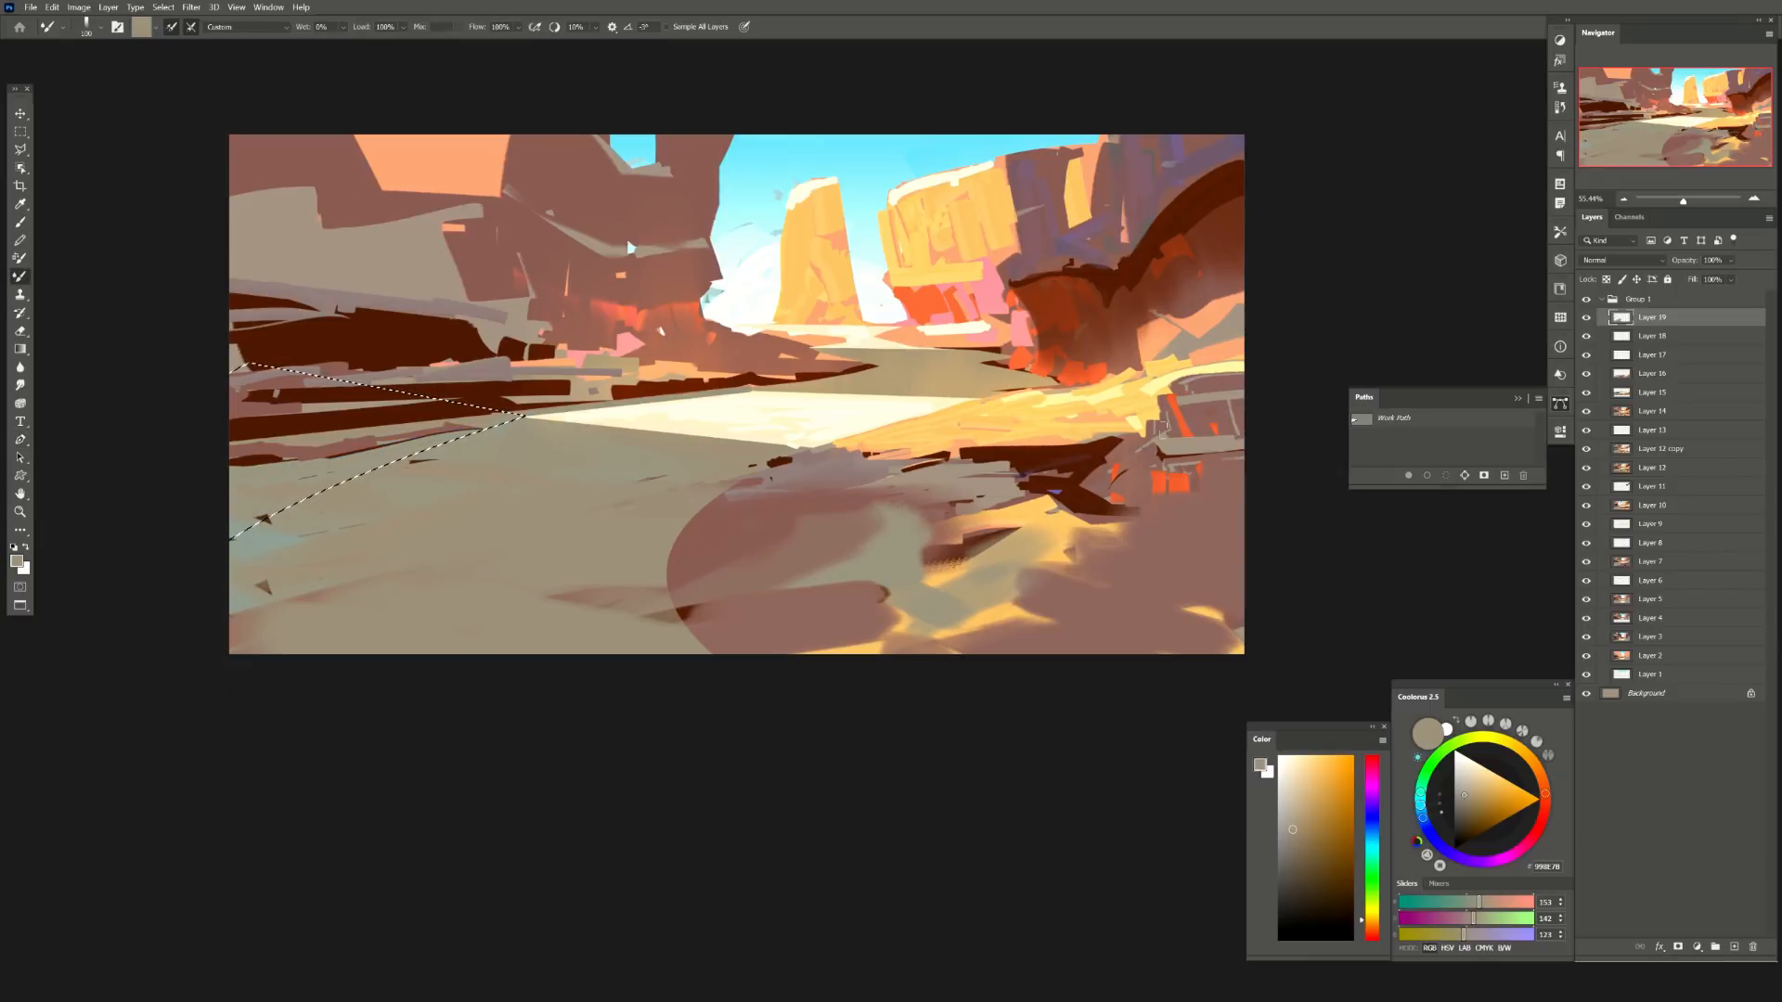
left_click(1653, 413)
left_click(406, 340, "alt")
key("bracketleft")
key("bracketleft")
key("bracketleft")
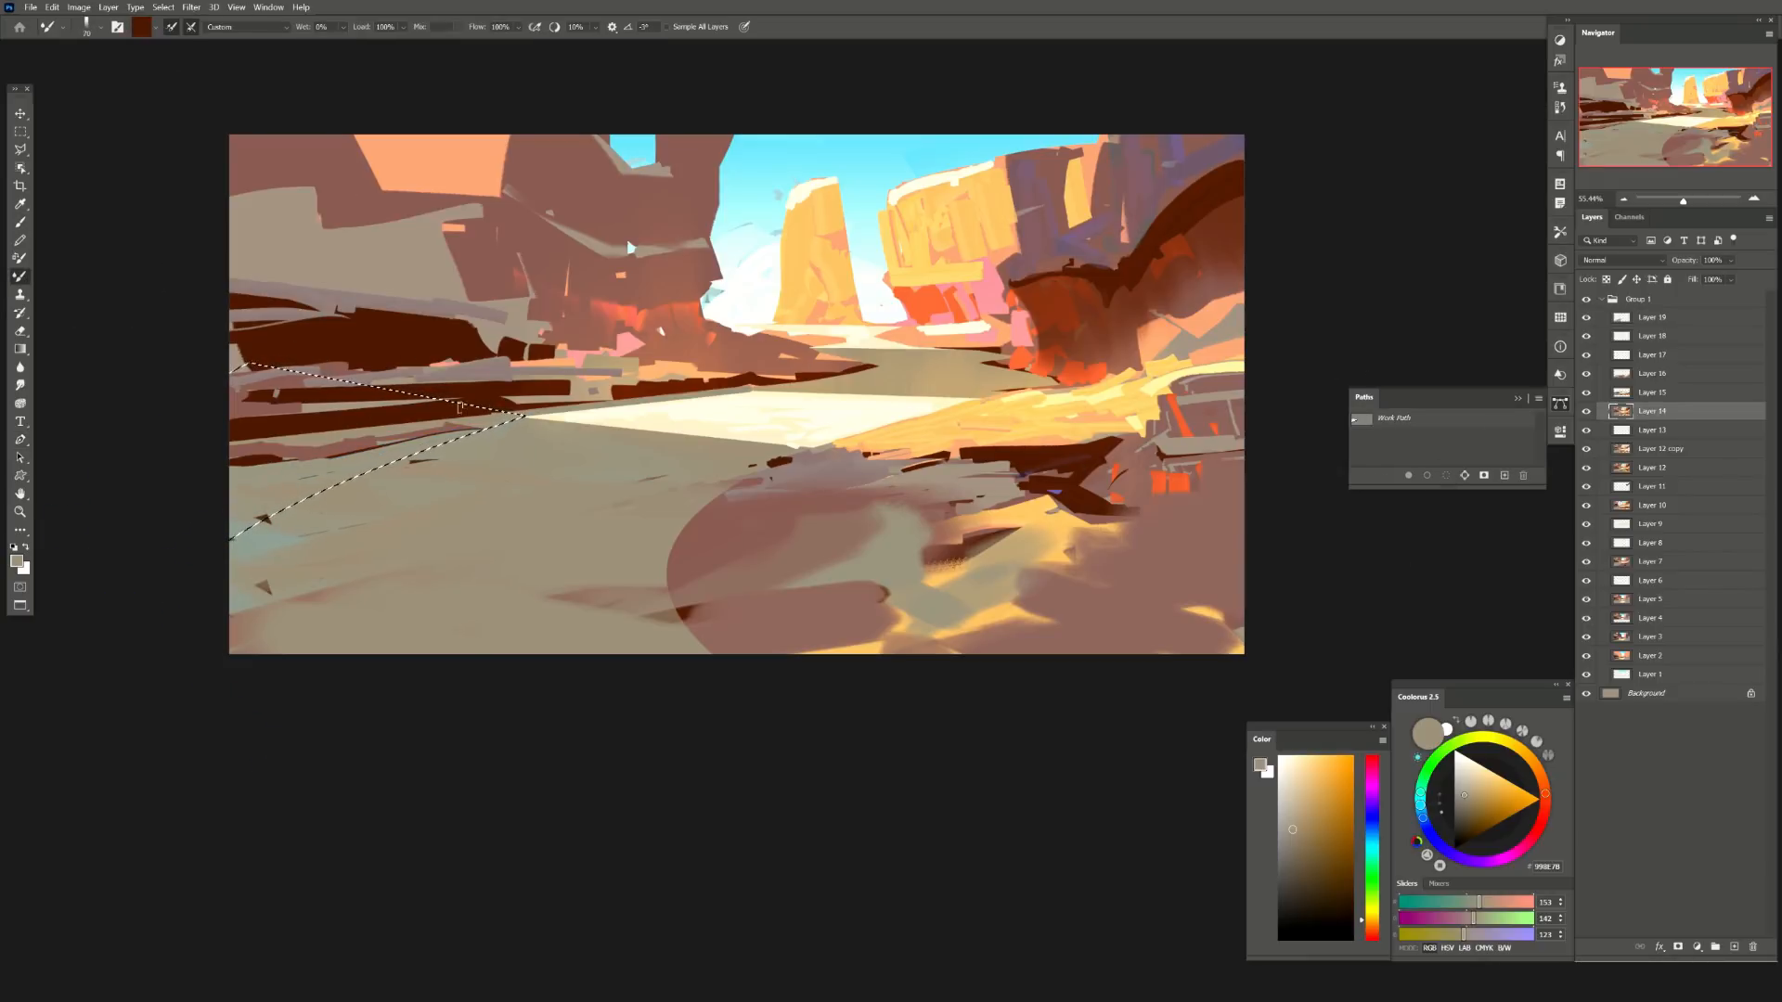
key("bracketright")
key("bracketright")
key("bracketright")
key("bracketright")
left_click(459, 407, "alt")
left_click(1652, 319)
mouse_move(416, 455)
left_mouse_down()
mouse_move(234, 531)
mouse_move(96, 555)
left_mouse_up()
key("bracketright")
key("bracketright")
key("bracketright")
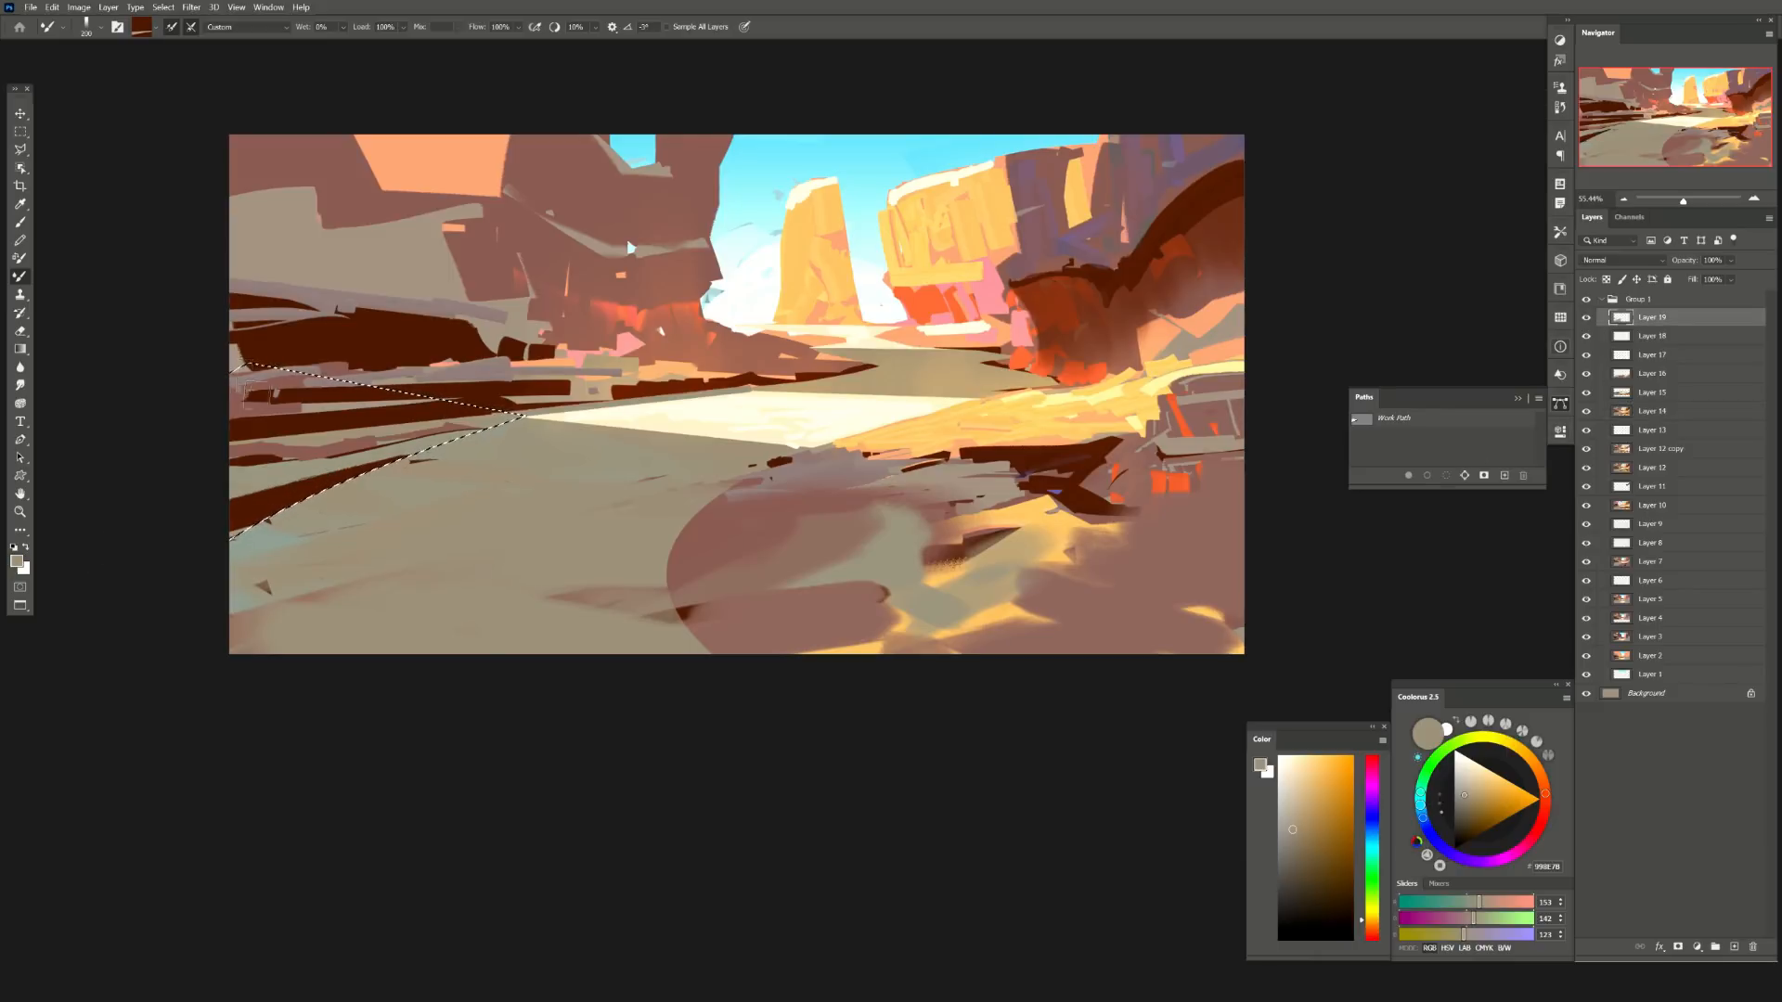
left_click_drag(631, 384, 610, 403)
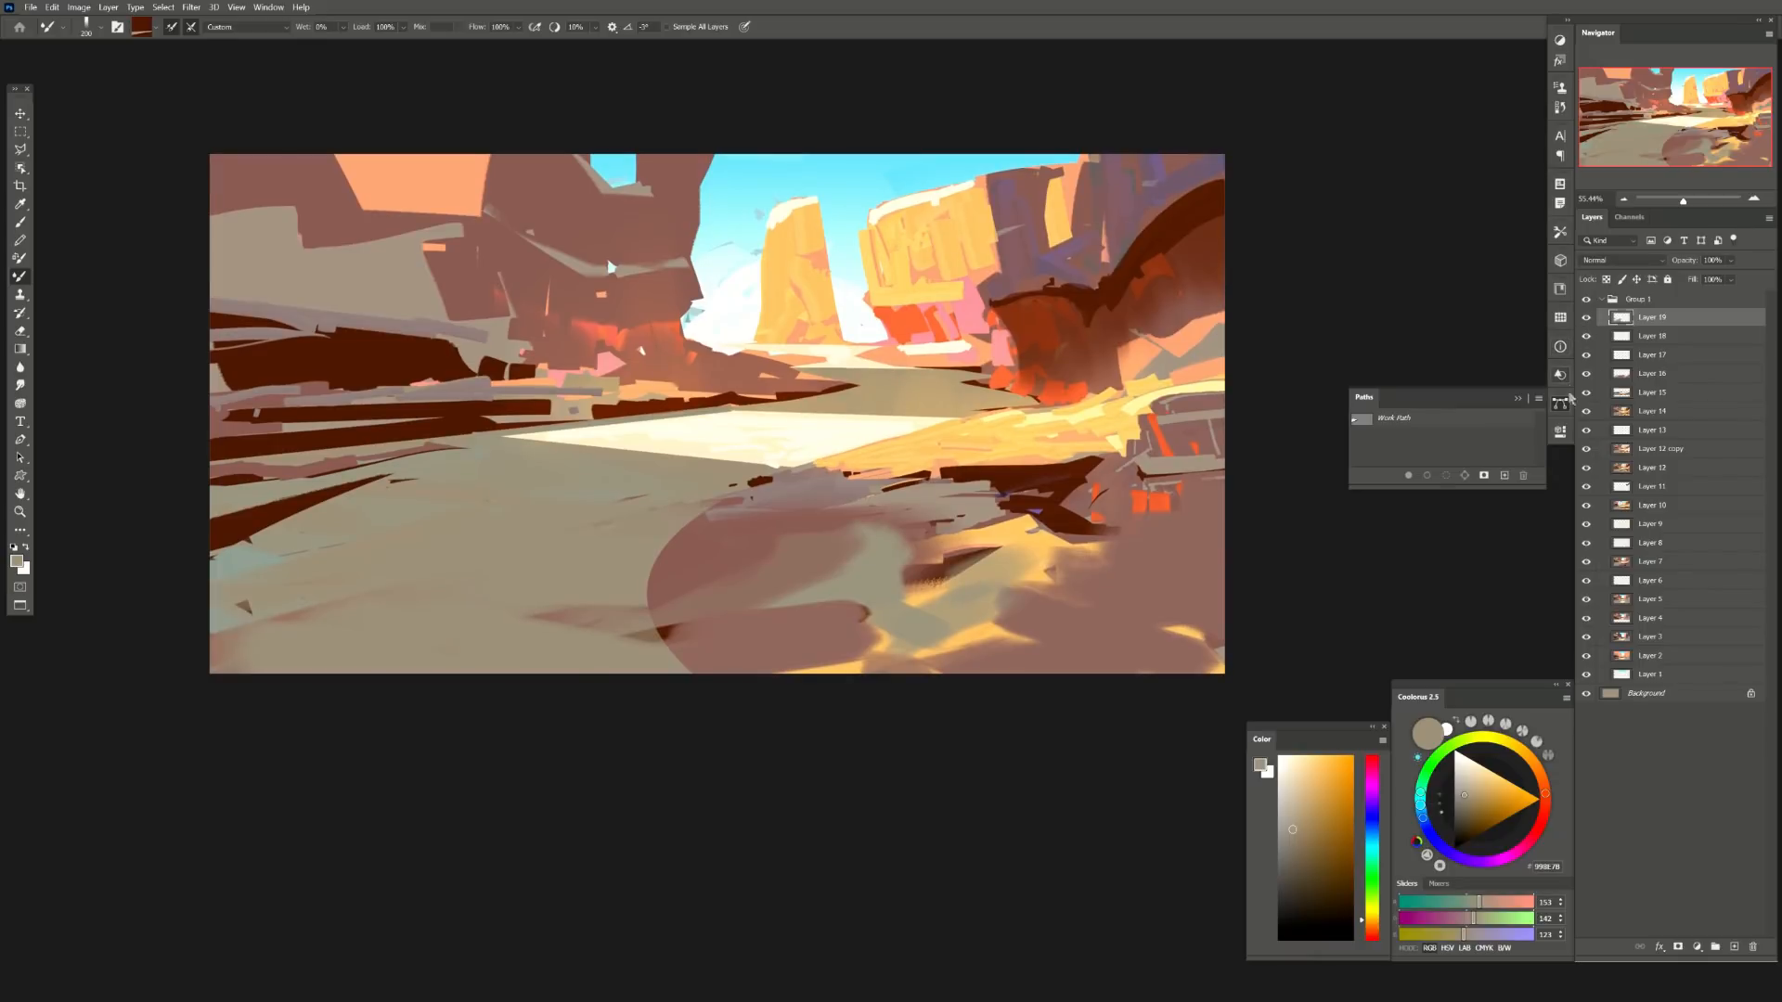
- Add a new layer and lasso the background canyon, from the left cliff down along the bright patch and up past the right cliff
left_click(1734, 946)
left_click(1560, 405)
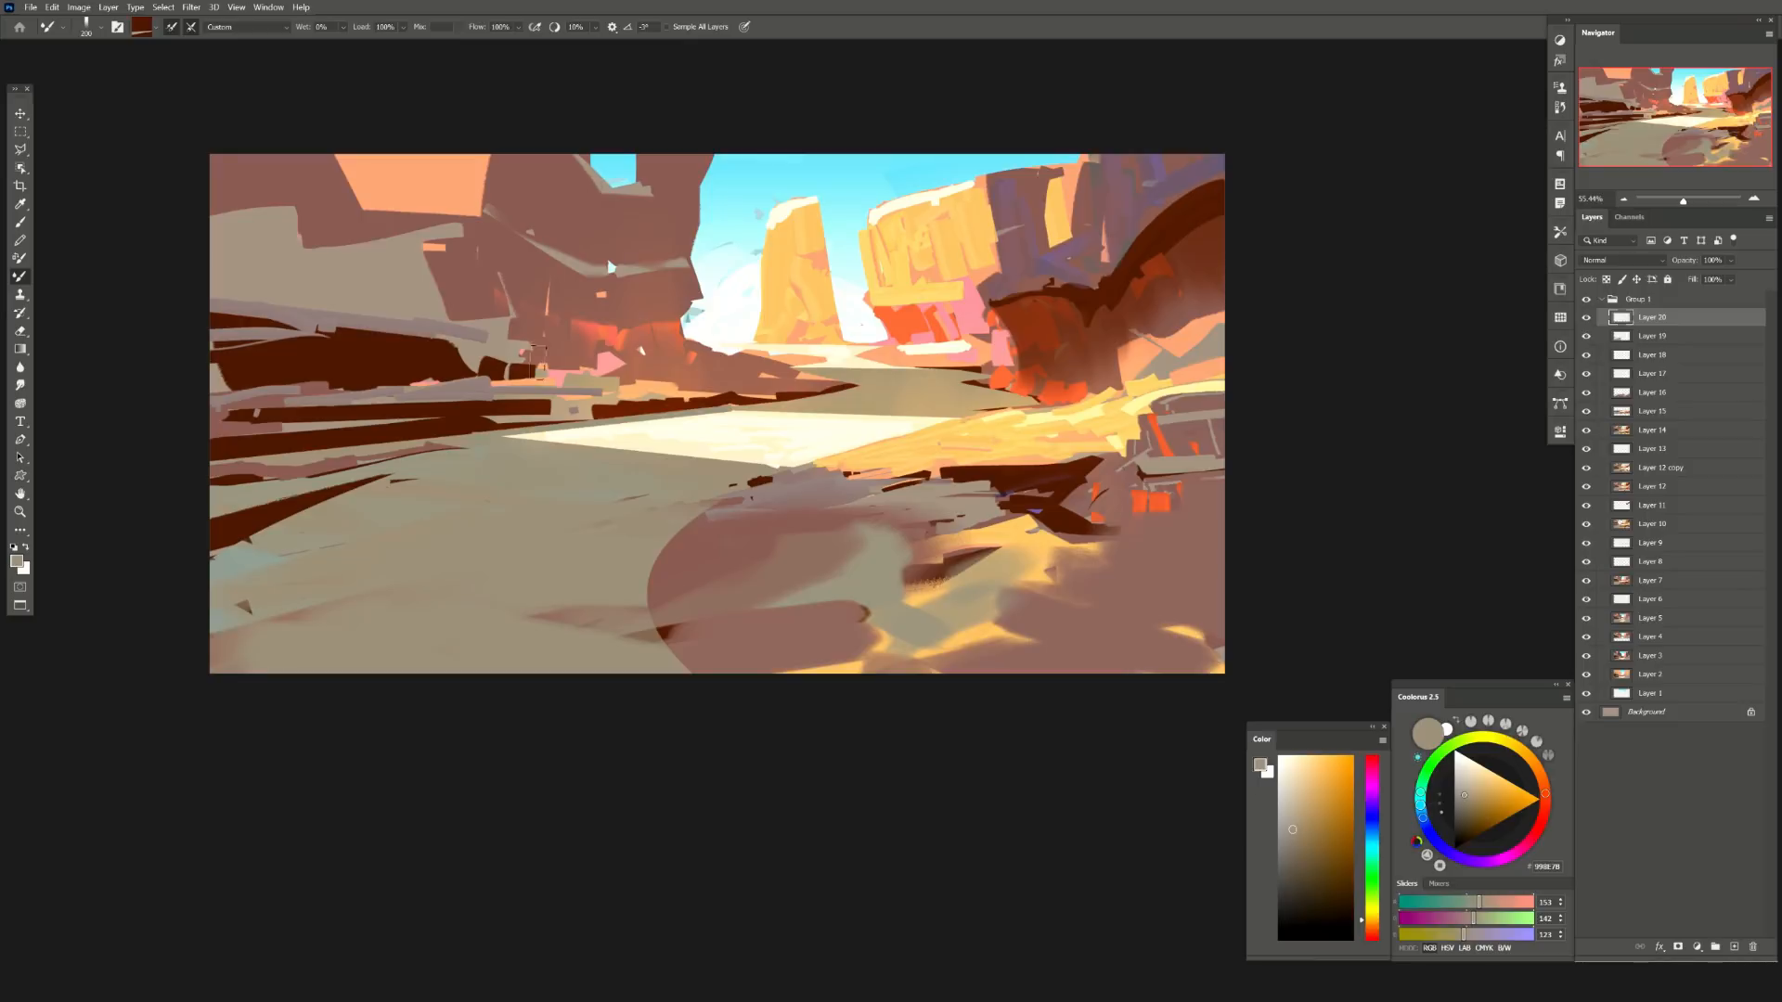
key("l")
mouse_move(1259, 371)
left_mouse_down()
mouse_move(1071, 456)
mouse_move(754, 464)
left_mouse_up()
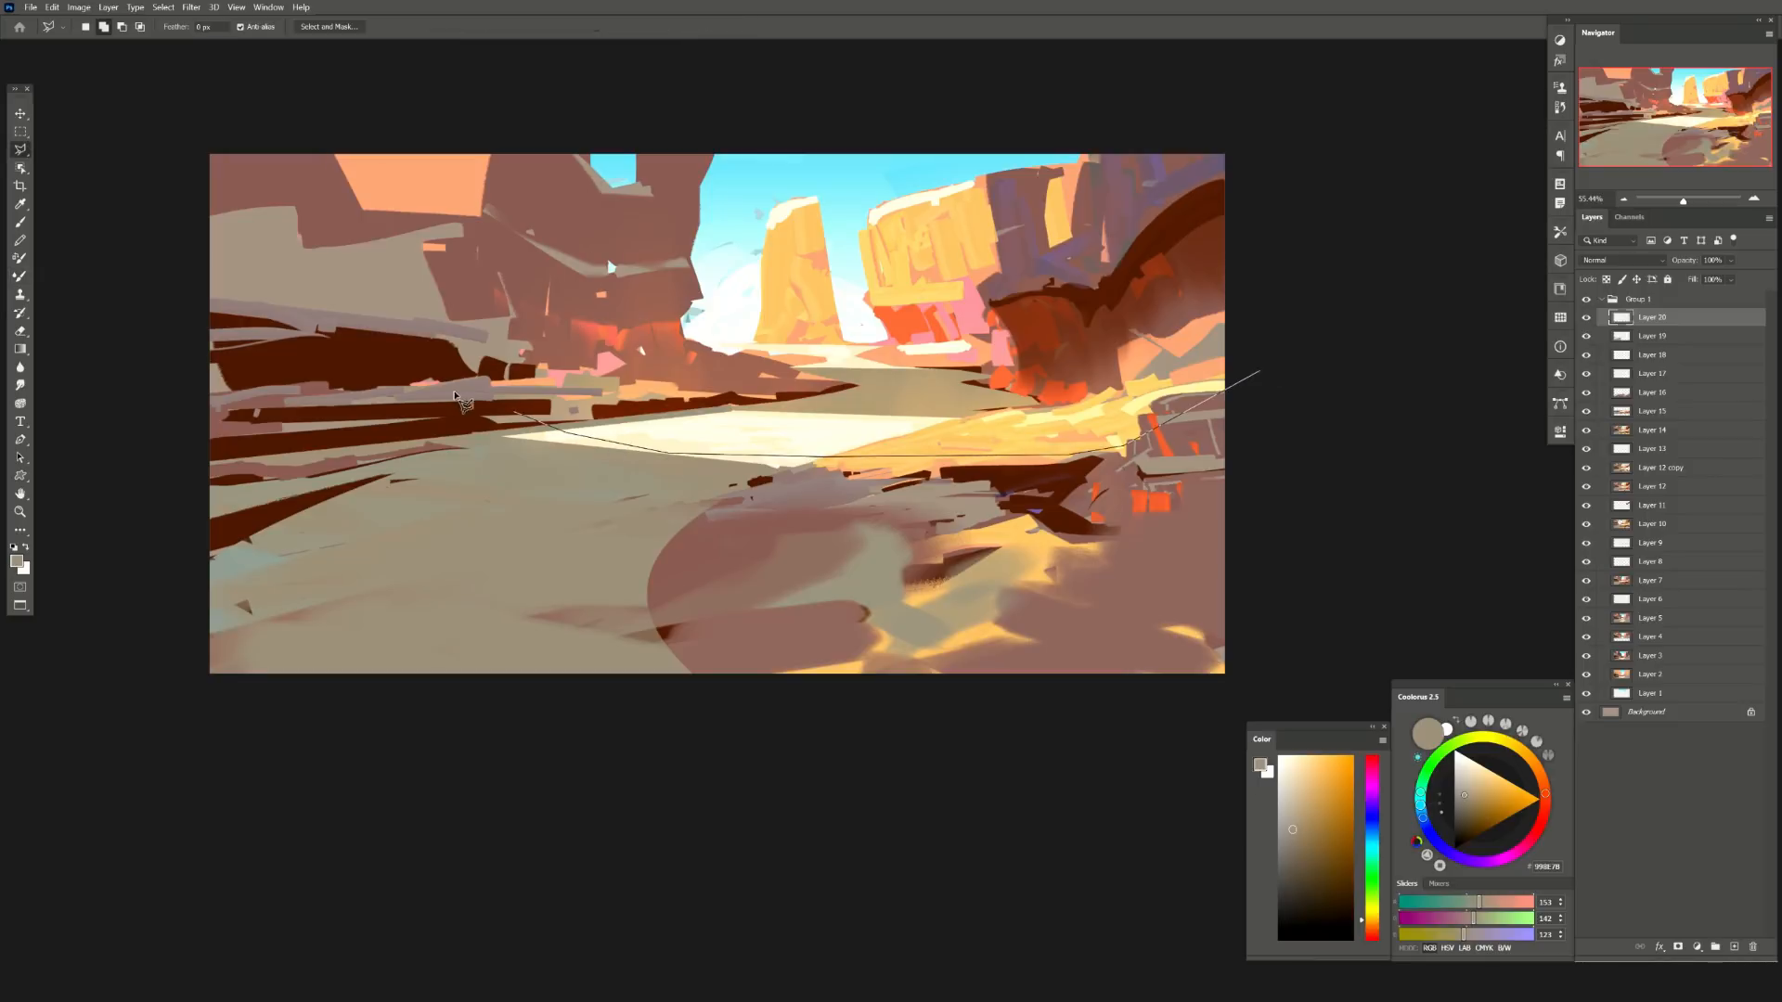
mouse_move(461, 401)
left_mouse_down()
mouse_move(397, 205)
mouse_move(324, 147)
mouse_move(774, 39)
mouse_move(1283, 113)
left_mouse_up()
- Add another new layer and set its blend mode to Overlay
key("ctrl+shift+alt+n")
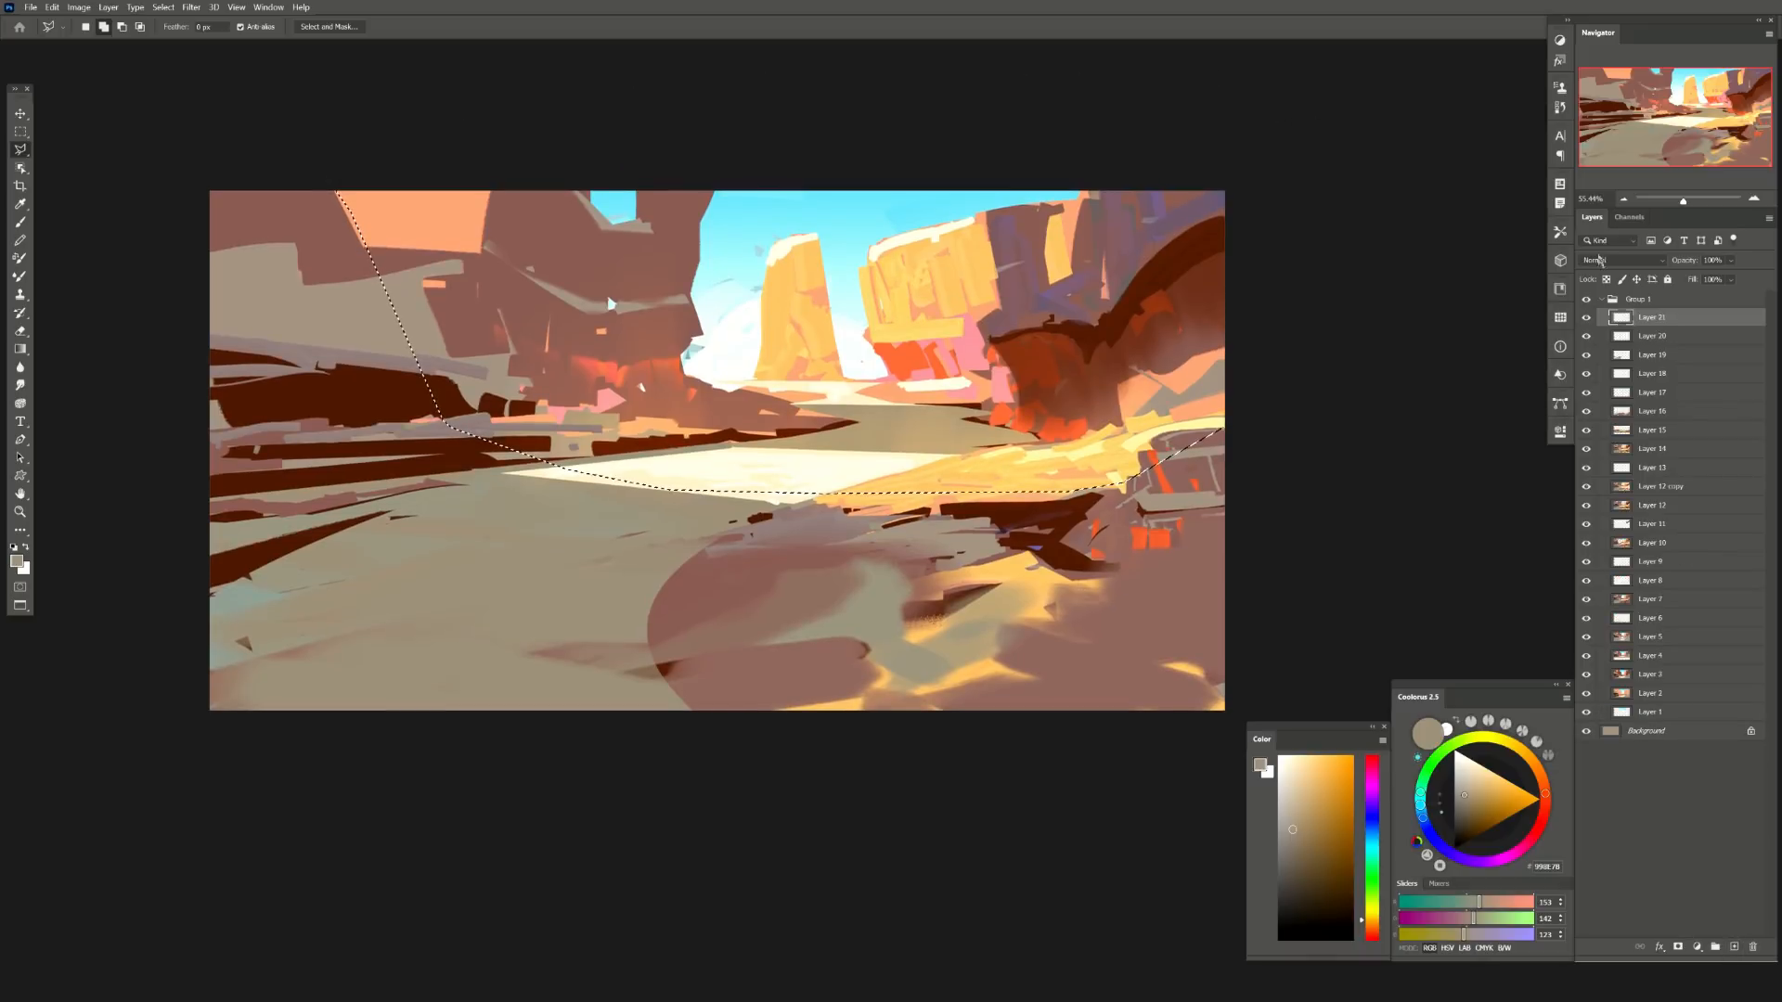
left_click(1598, 261)
left_click(1598, 410)
key("g")
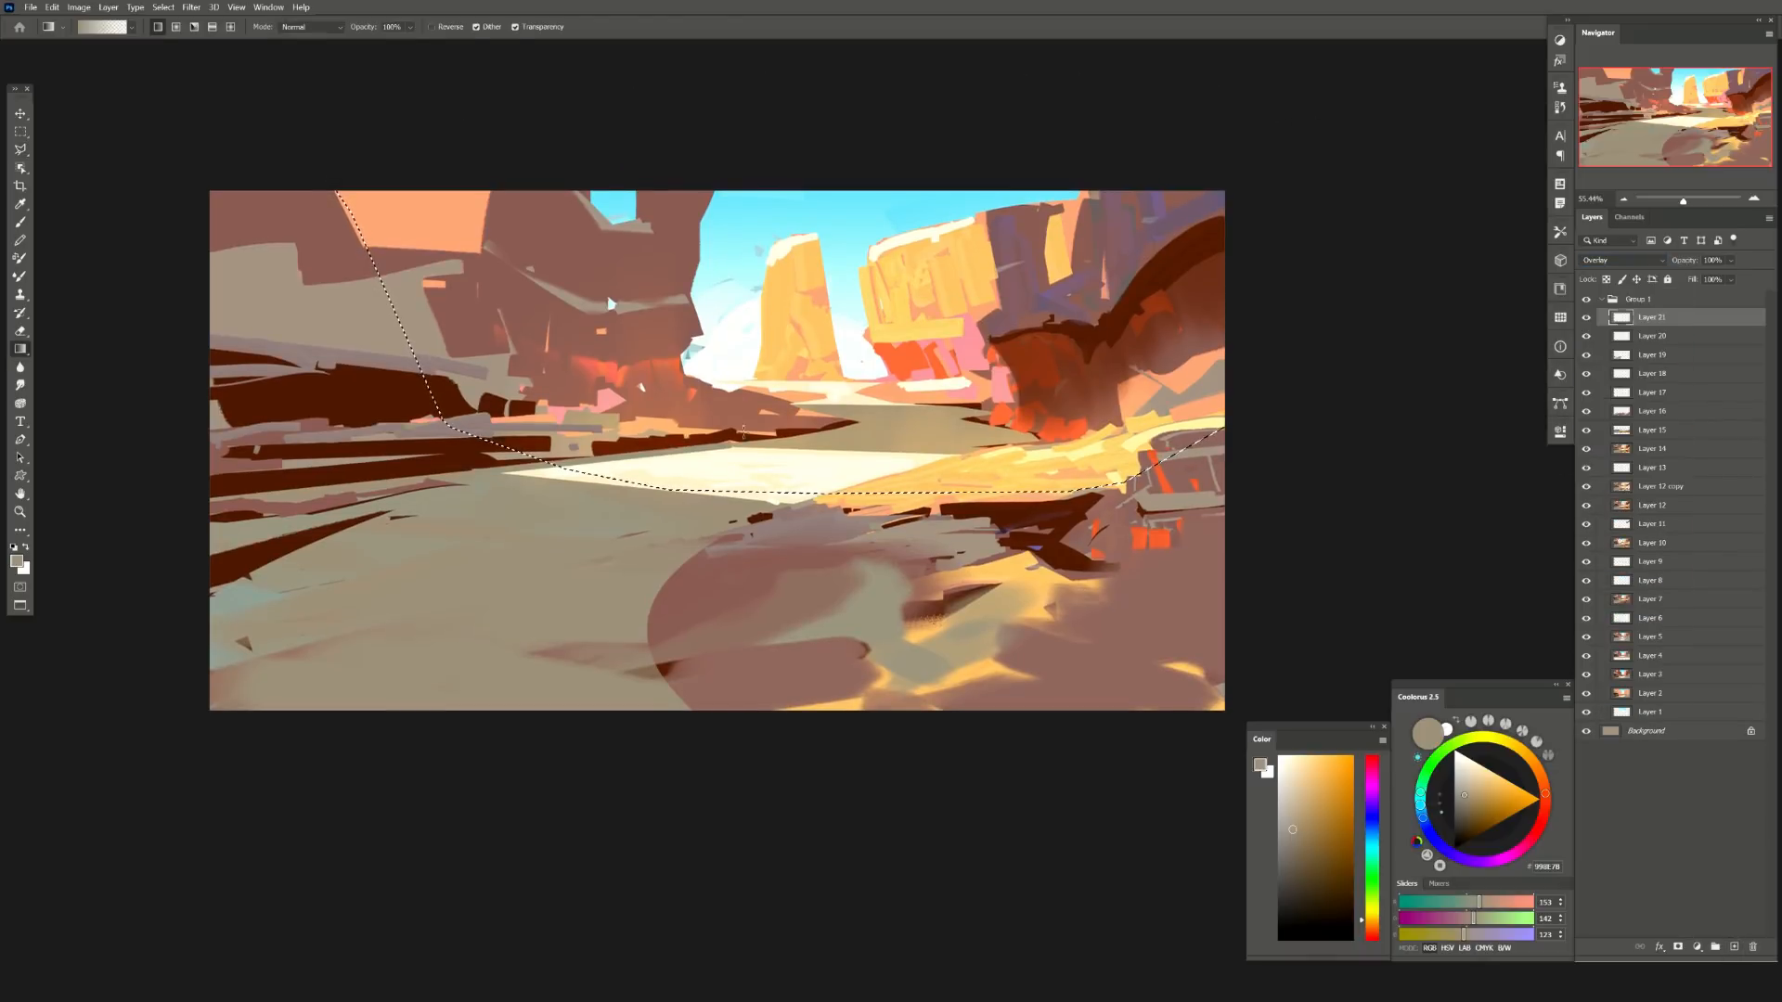
- Brush a soft glow of sampled pale yellow and peach over the lit ground and left cliff inside the selection
key("b")
left_click(1006, 450, "alt")
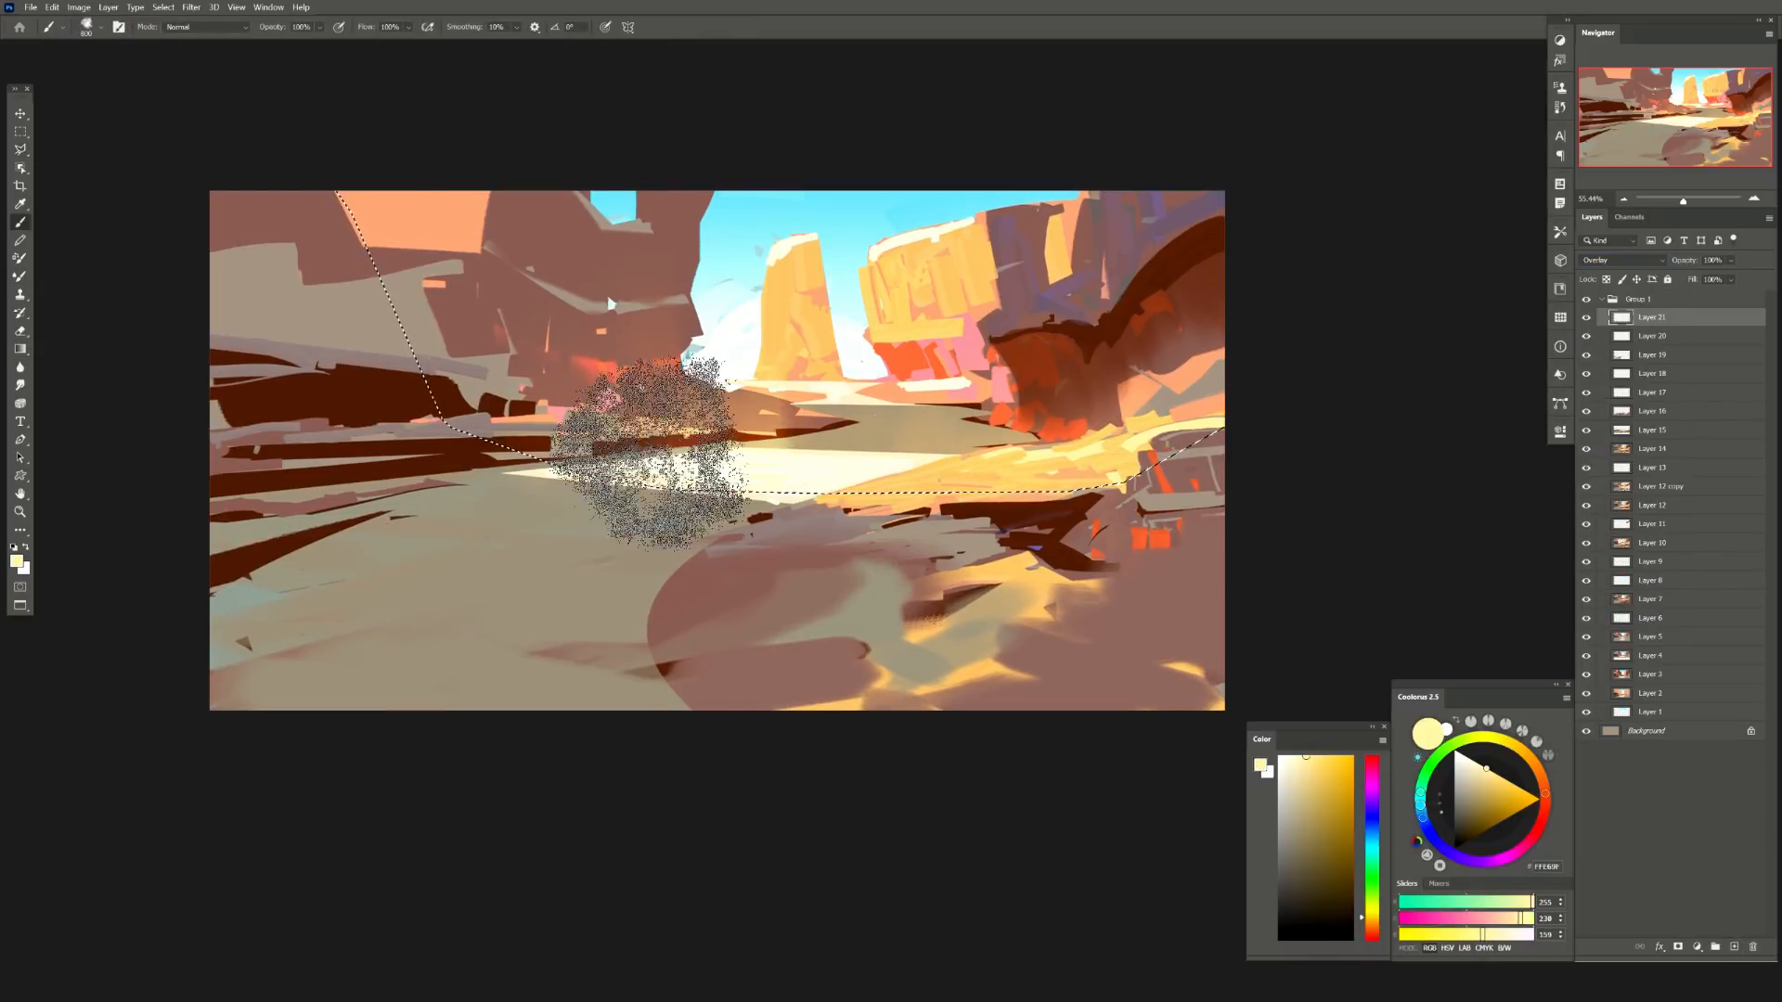
key("]")
left_click(724, 469, "alt")
left_click_drag(657, 477, 557, 417)
left_click(434, 221, "alt")
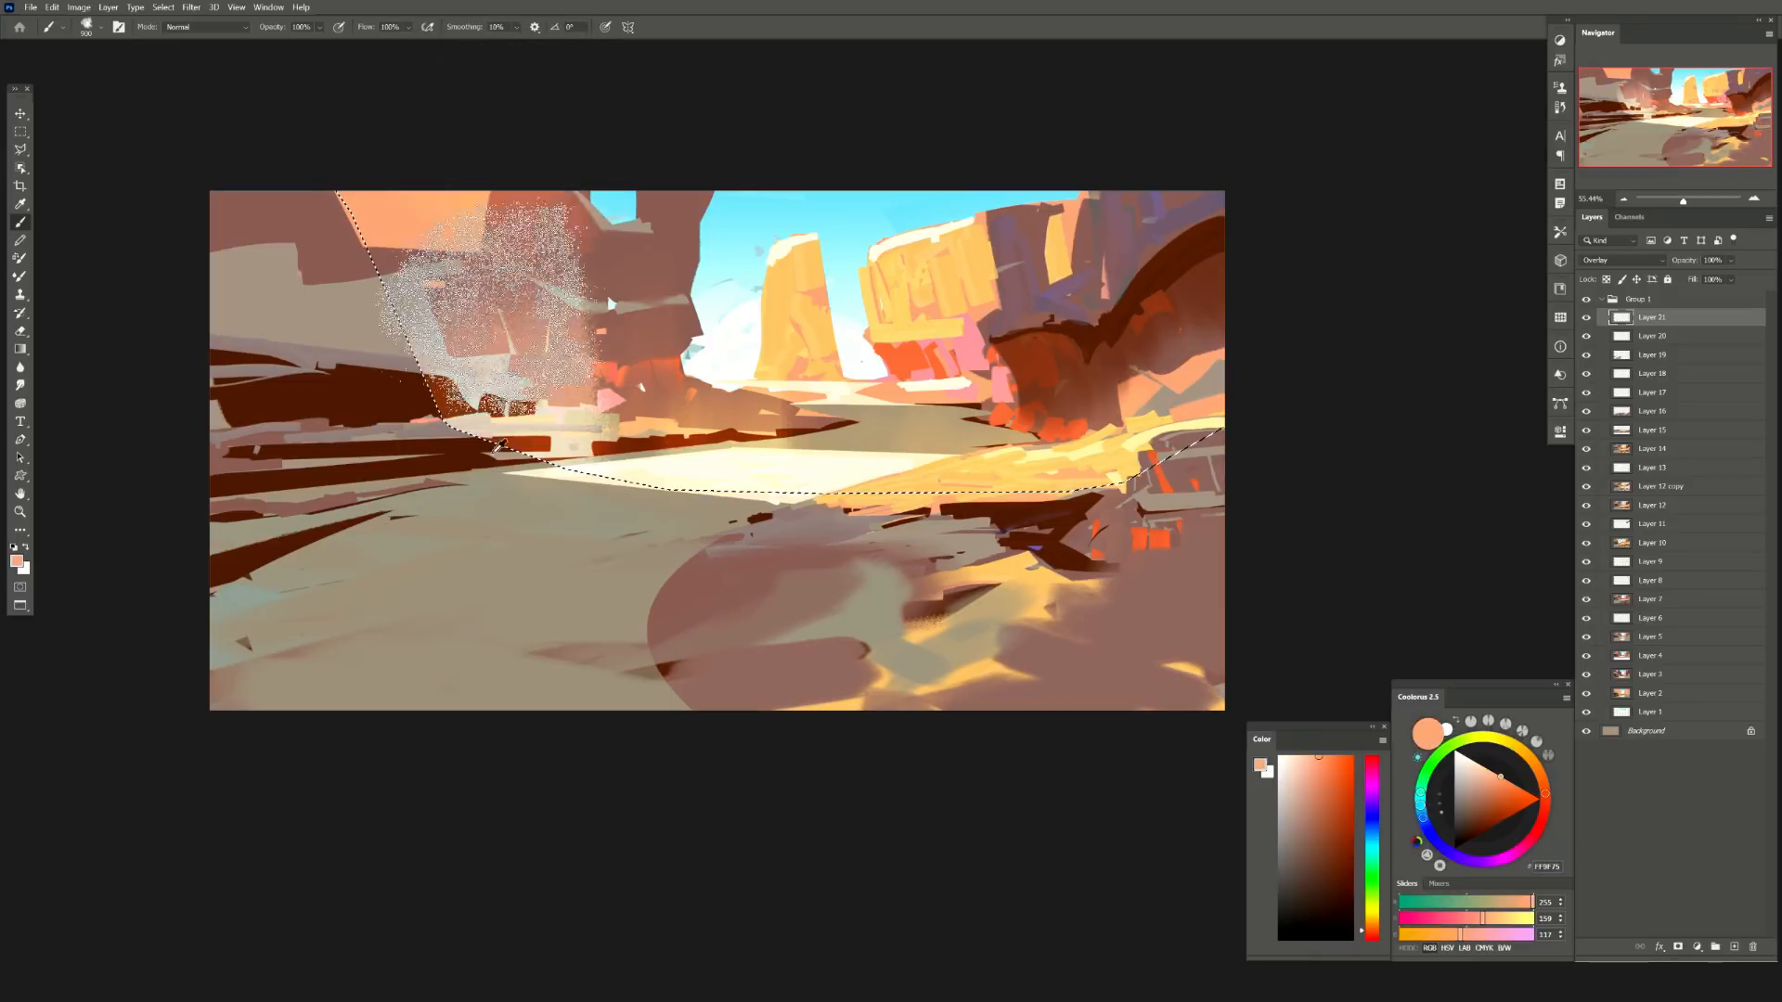
left_click(1006, 465, "alt")
key("]")
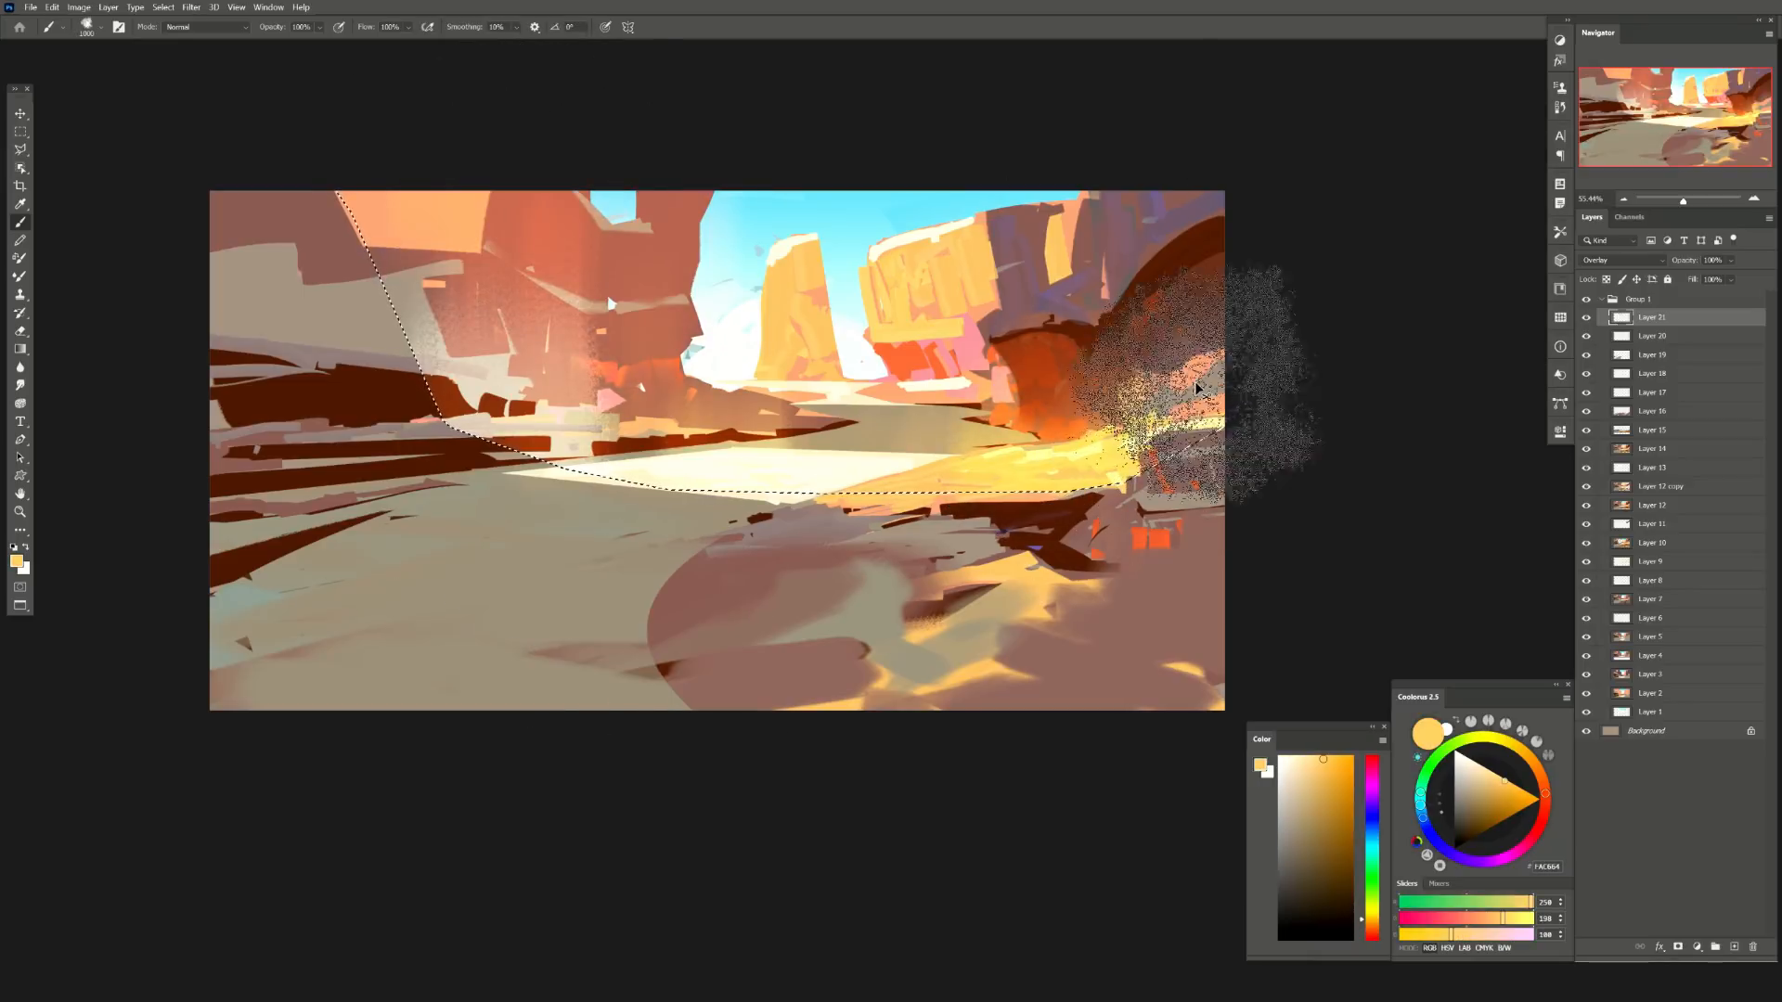
key("ctrl+z")
- Deselect and erase the excess Overlay glow from the left cliff, the rock ledges and the base of the right cliff
key("ctrl+d")
key("e")
left_click_drag(403, 474, 373, 355)
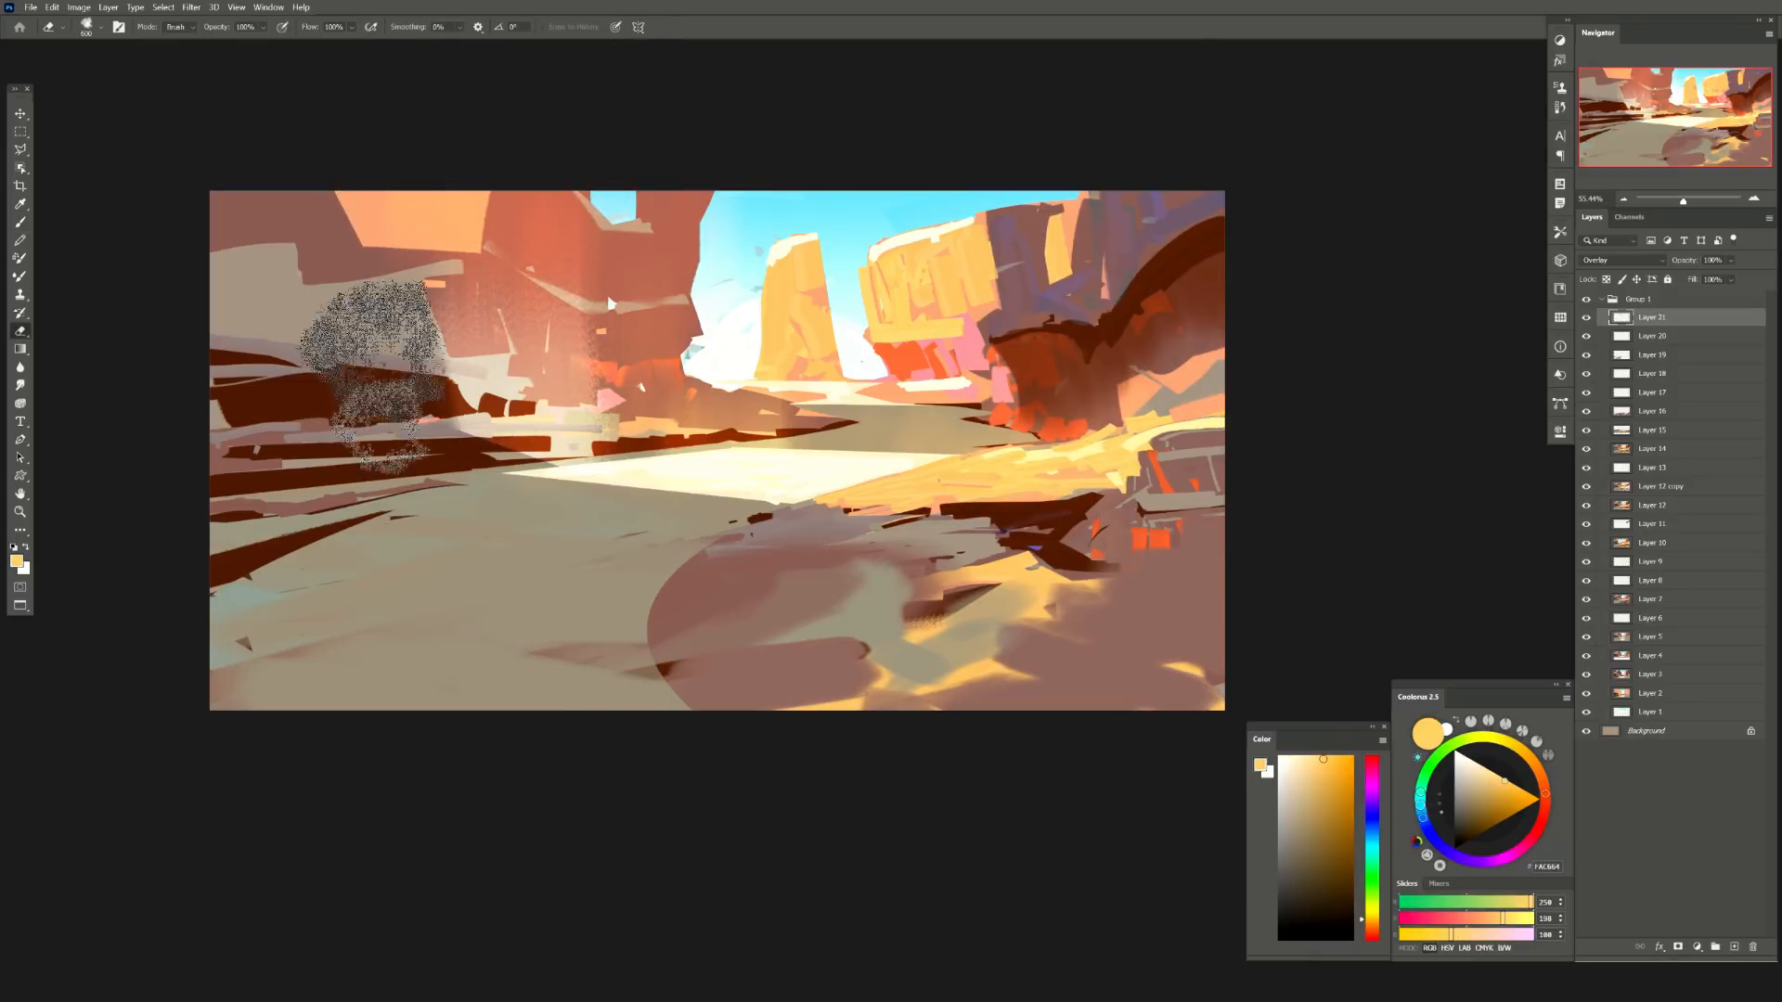
mouse_move(452, 557)
left_mouse_down()
mouse_move(520, 413)
mouse_move(467, 373)
mouse_move(562, 325)
left_mouse_up()
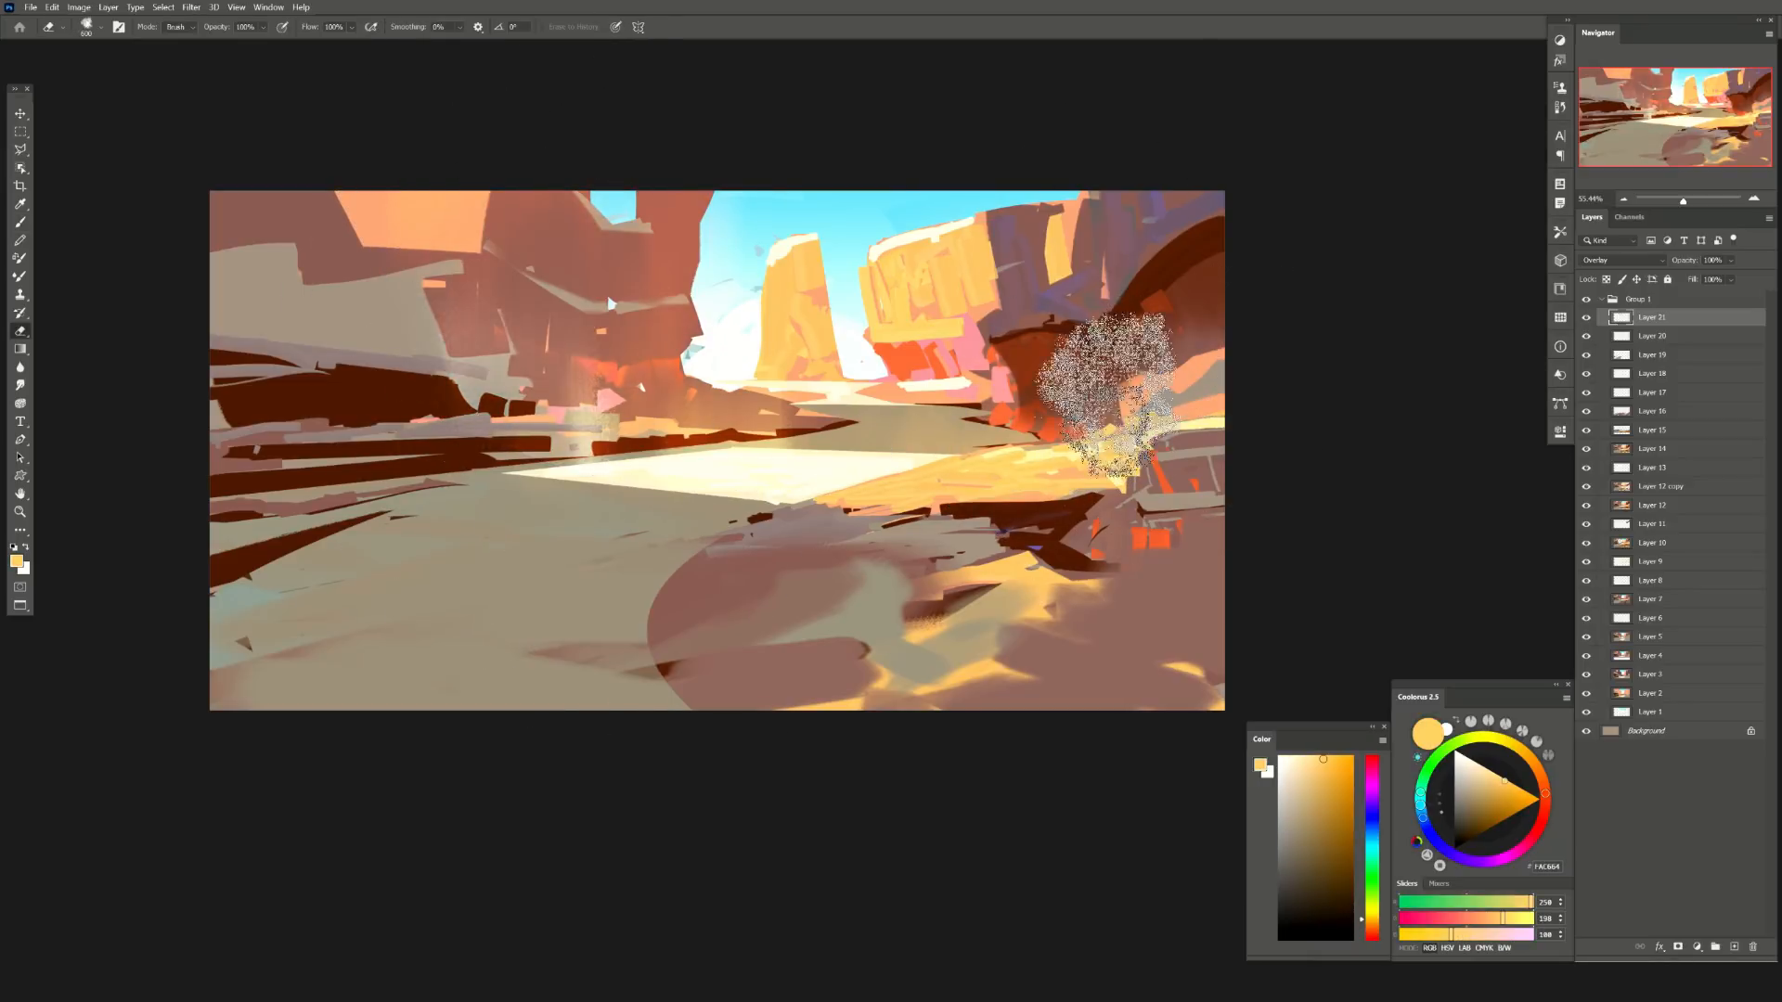
left_click_drag(1104, 395, 984, 408)
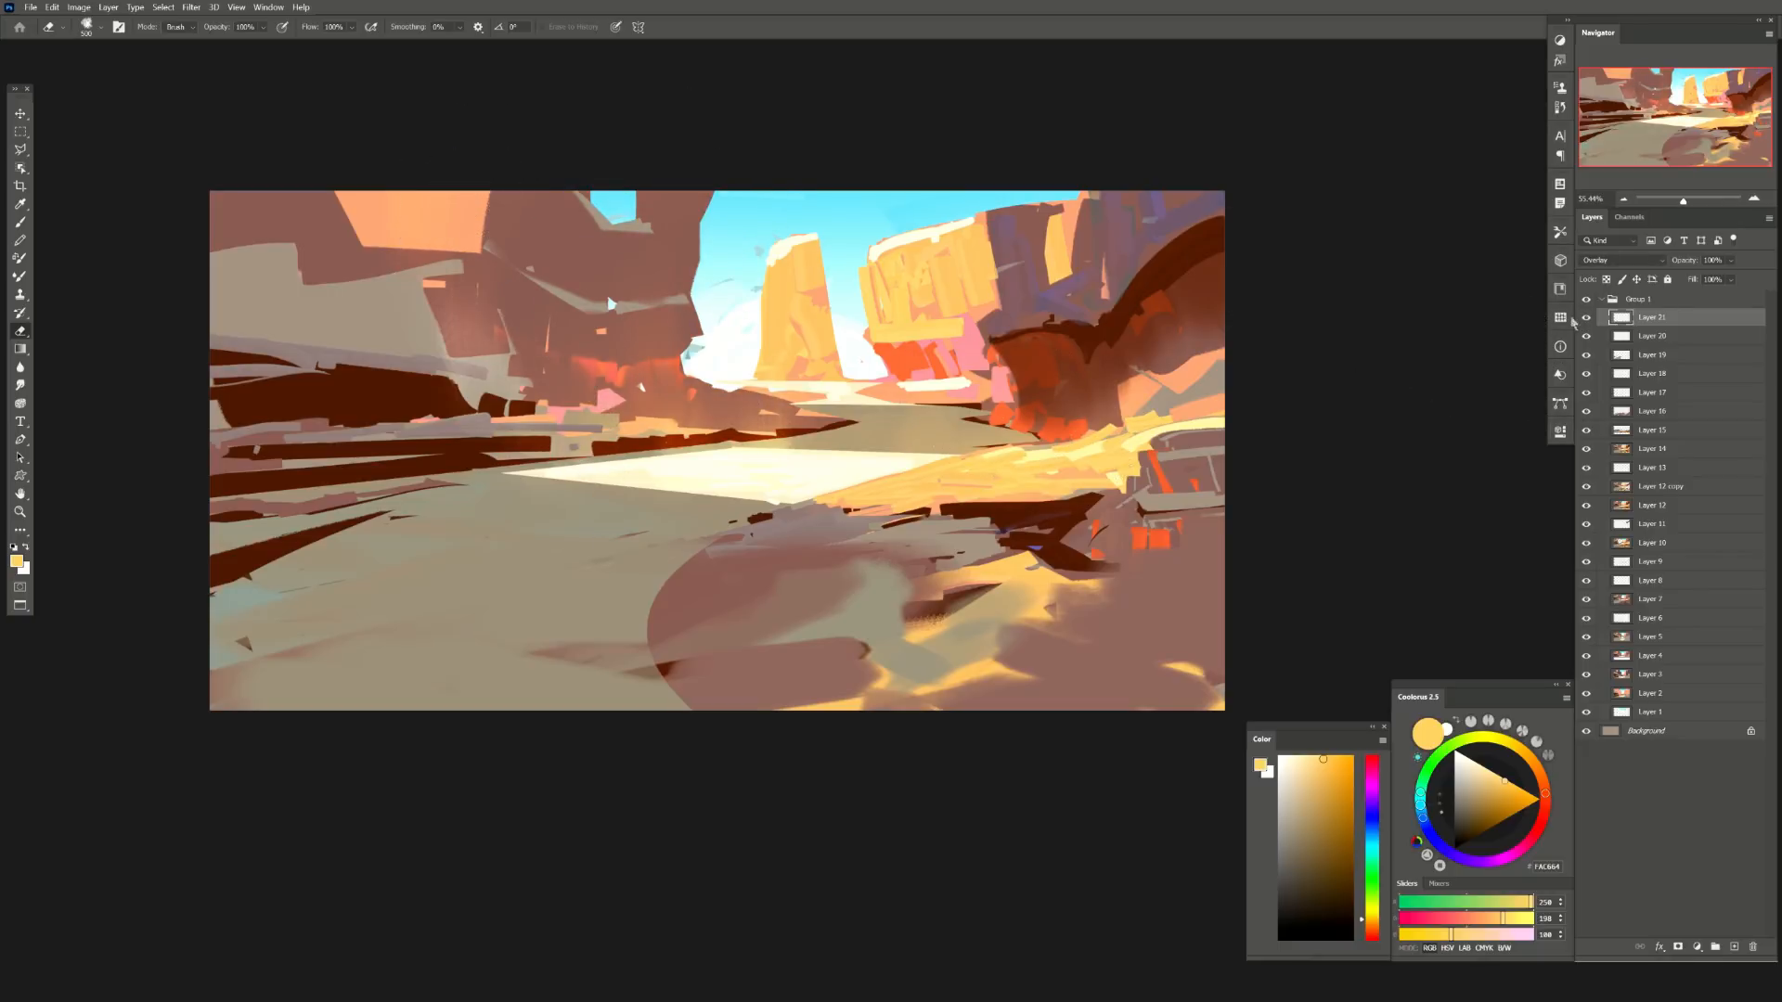
- Add two new layers and stamp all visible artwork onto the topmost one
left_click(1734, 946)
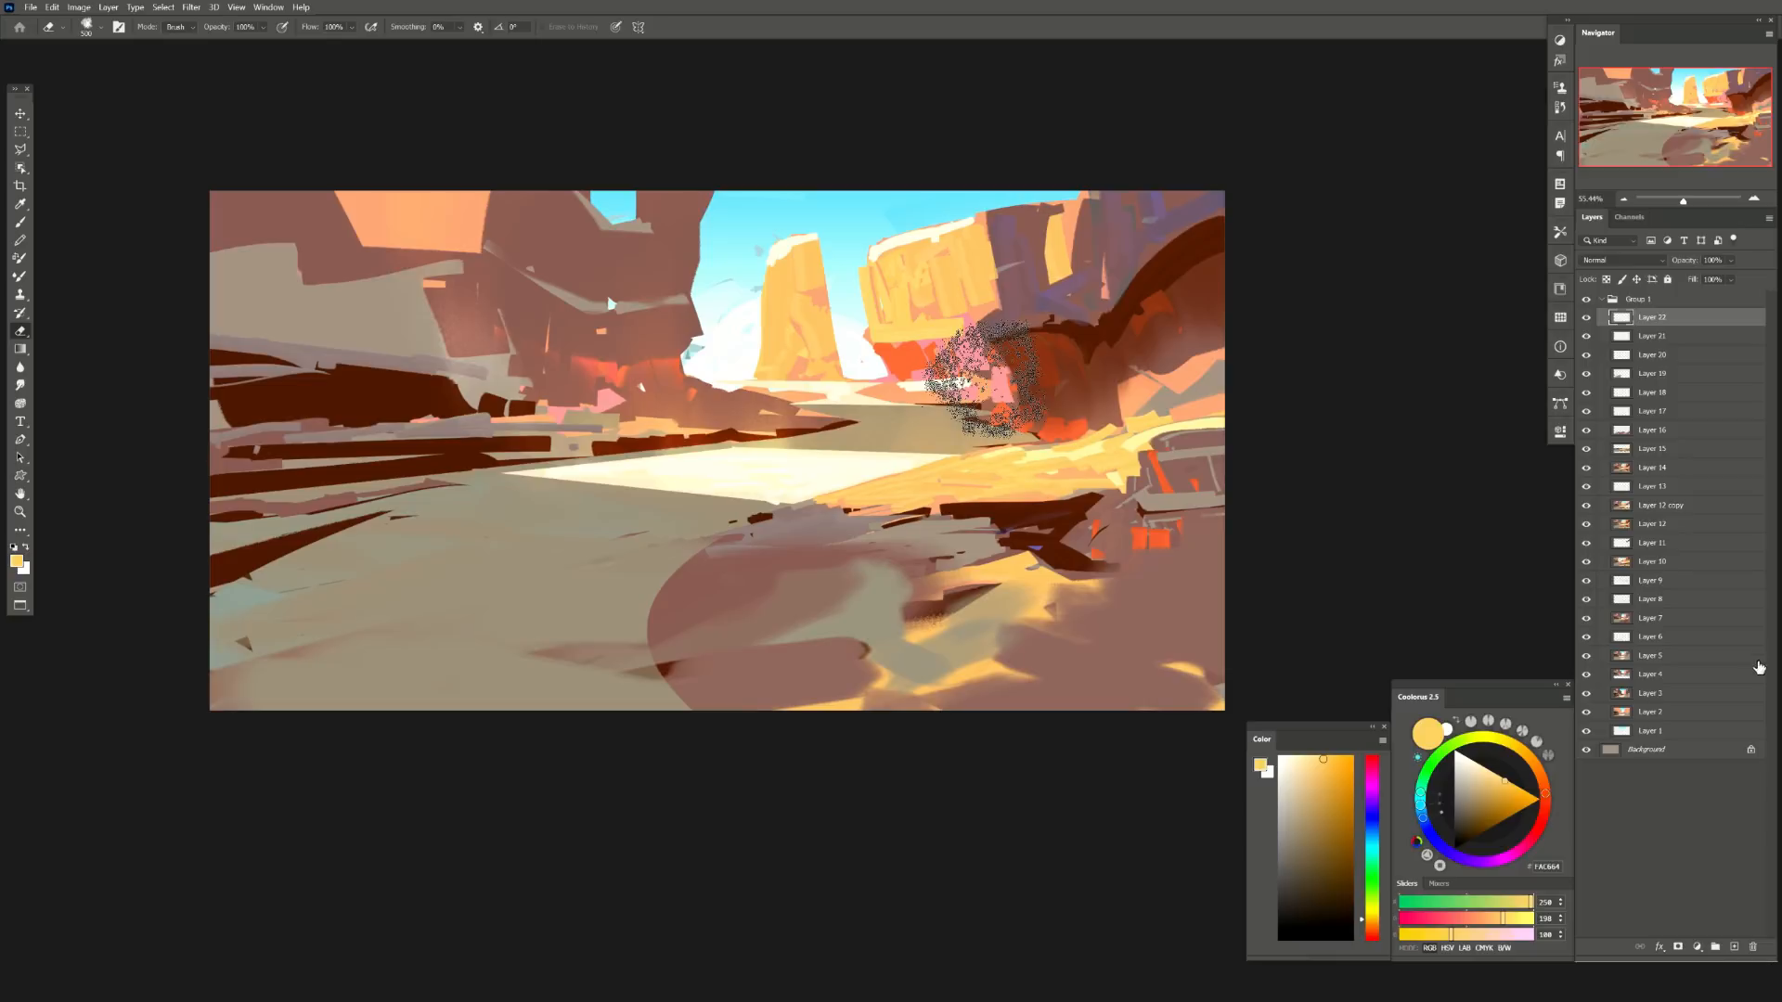
left_click(1733, 947)
key("b")
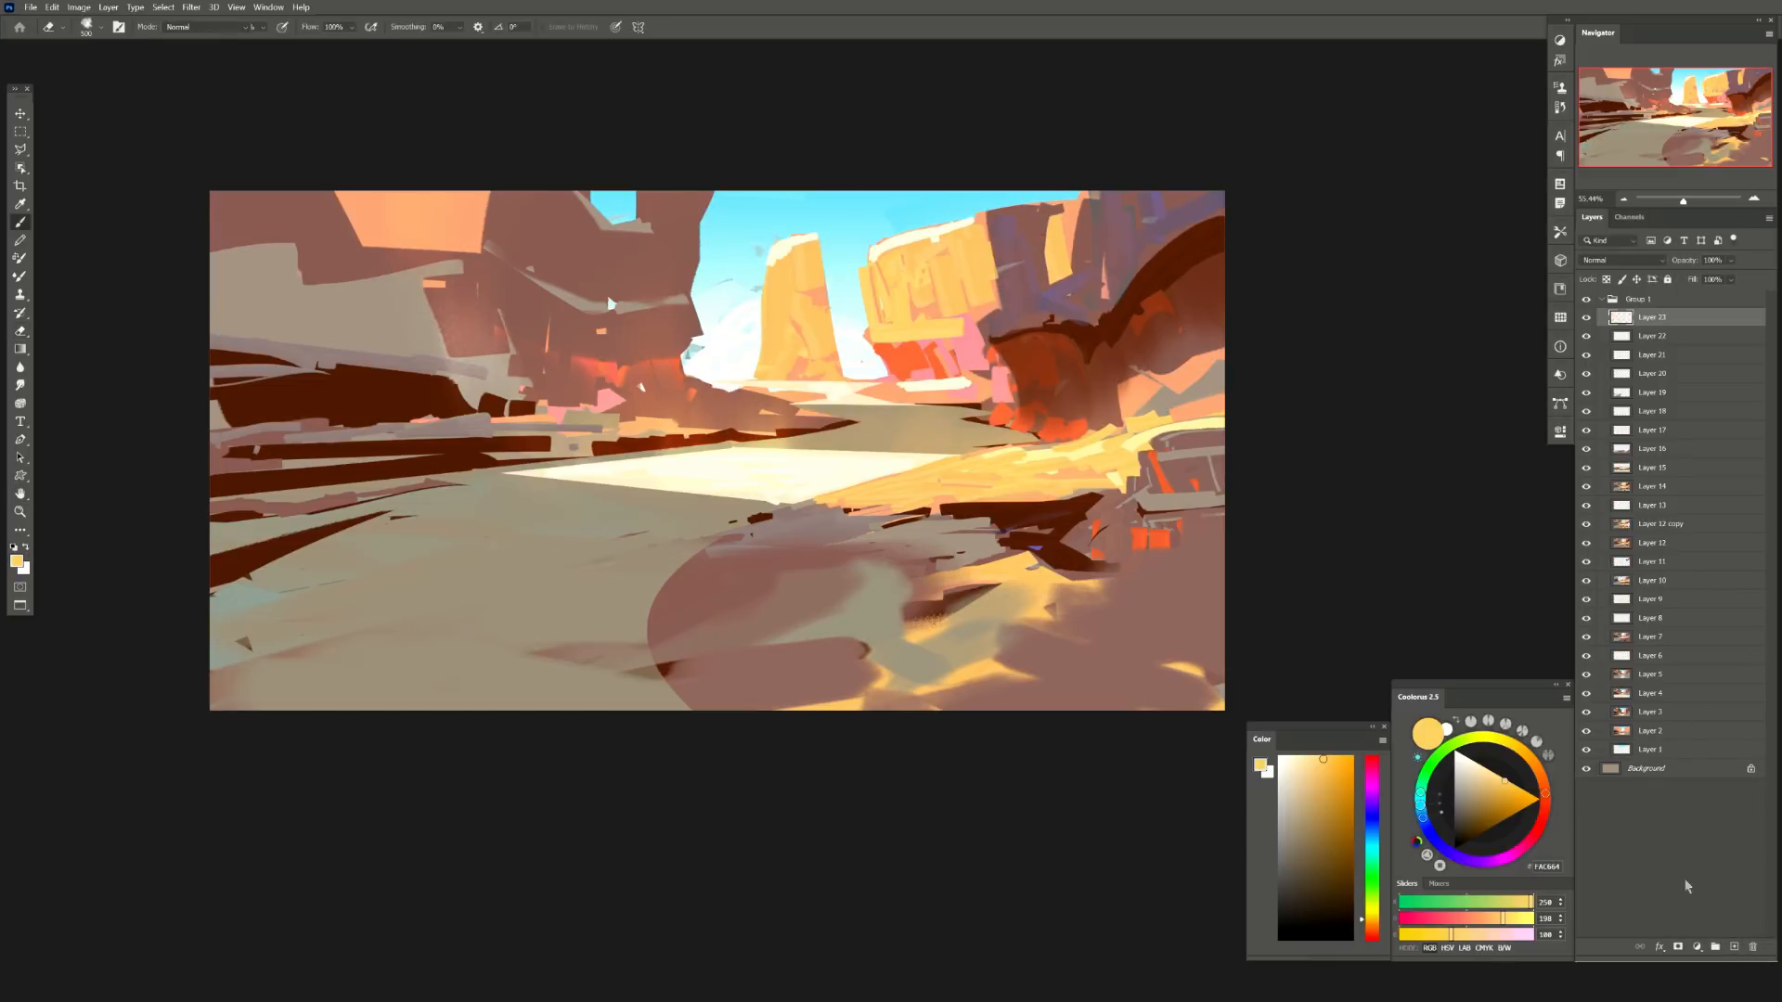
key("ctrl+alt+shift+e")
- Paint a shadow crack in the yellow cliff with sampled purple and orange, and trim the rock pillar's upper edge with sampled sky blue
left_click(26, 276)
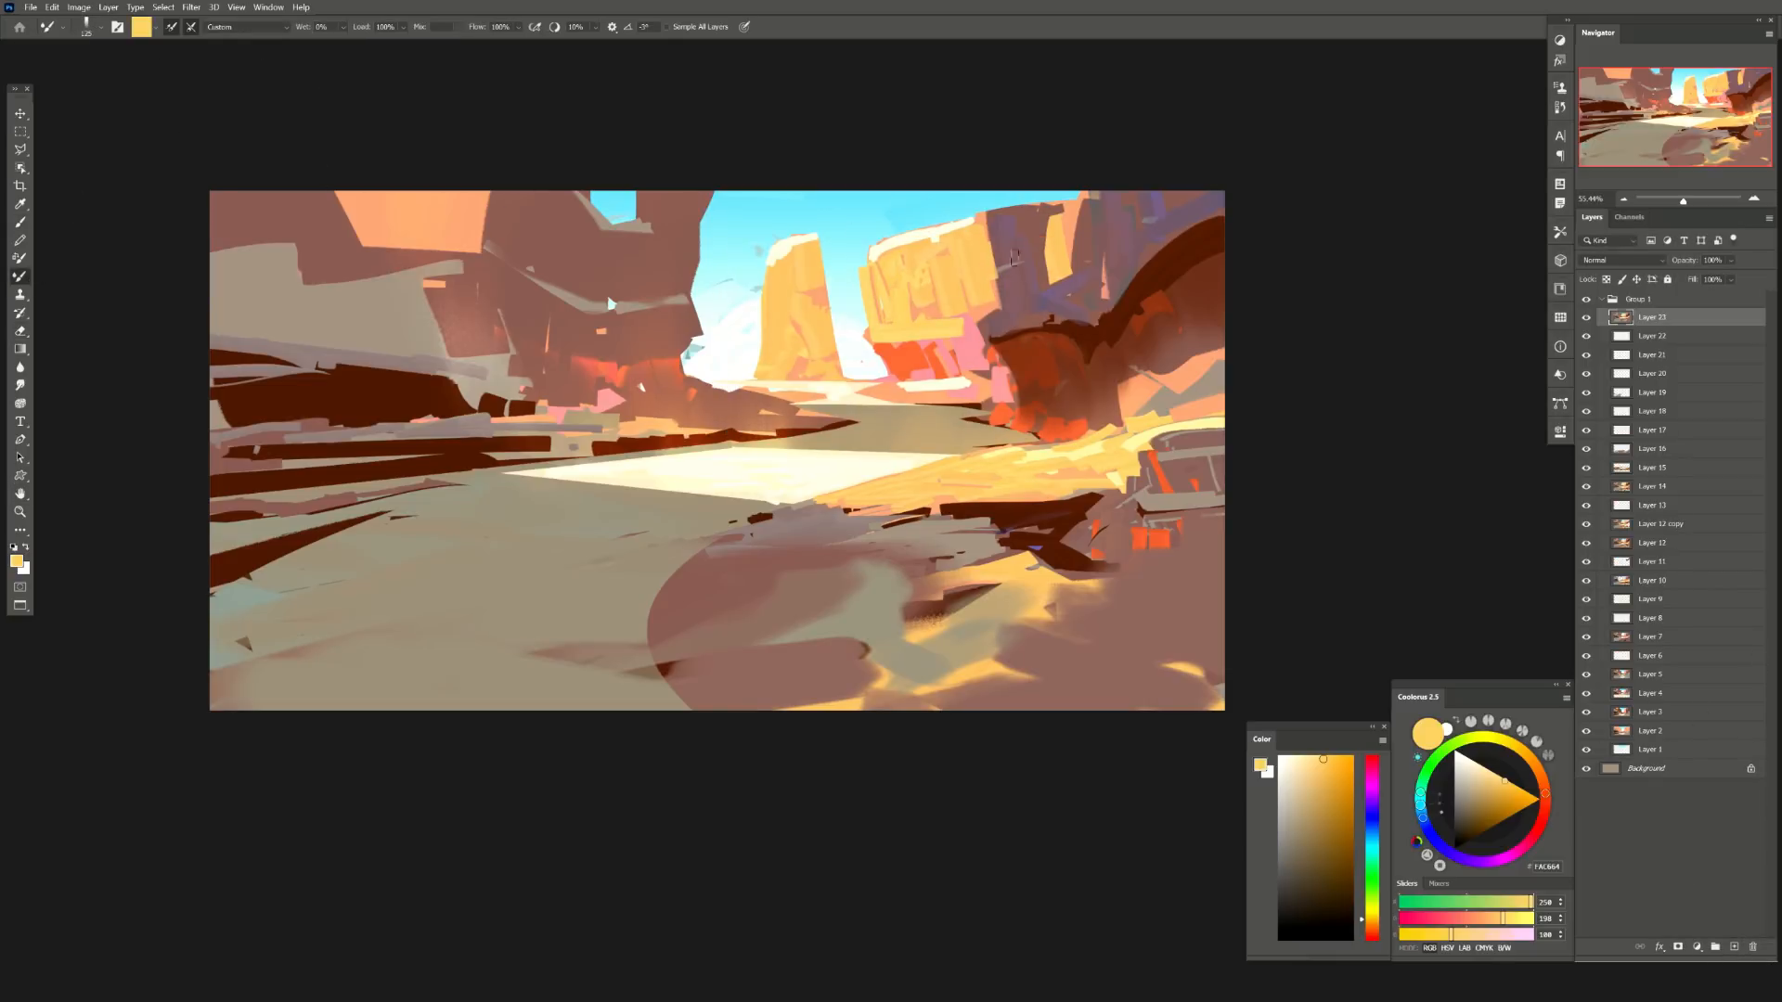
left_click(980, 324, "alt")
key("bracketright")
left_click_drag(936, 230, 968, 305)
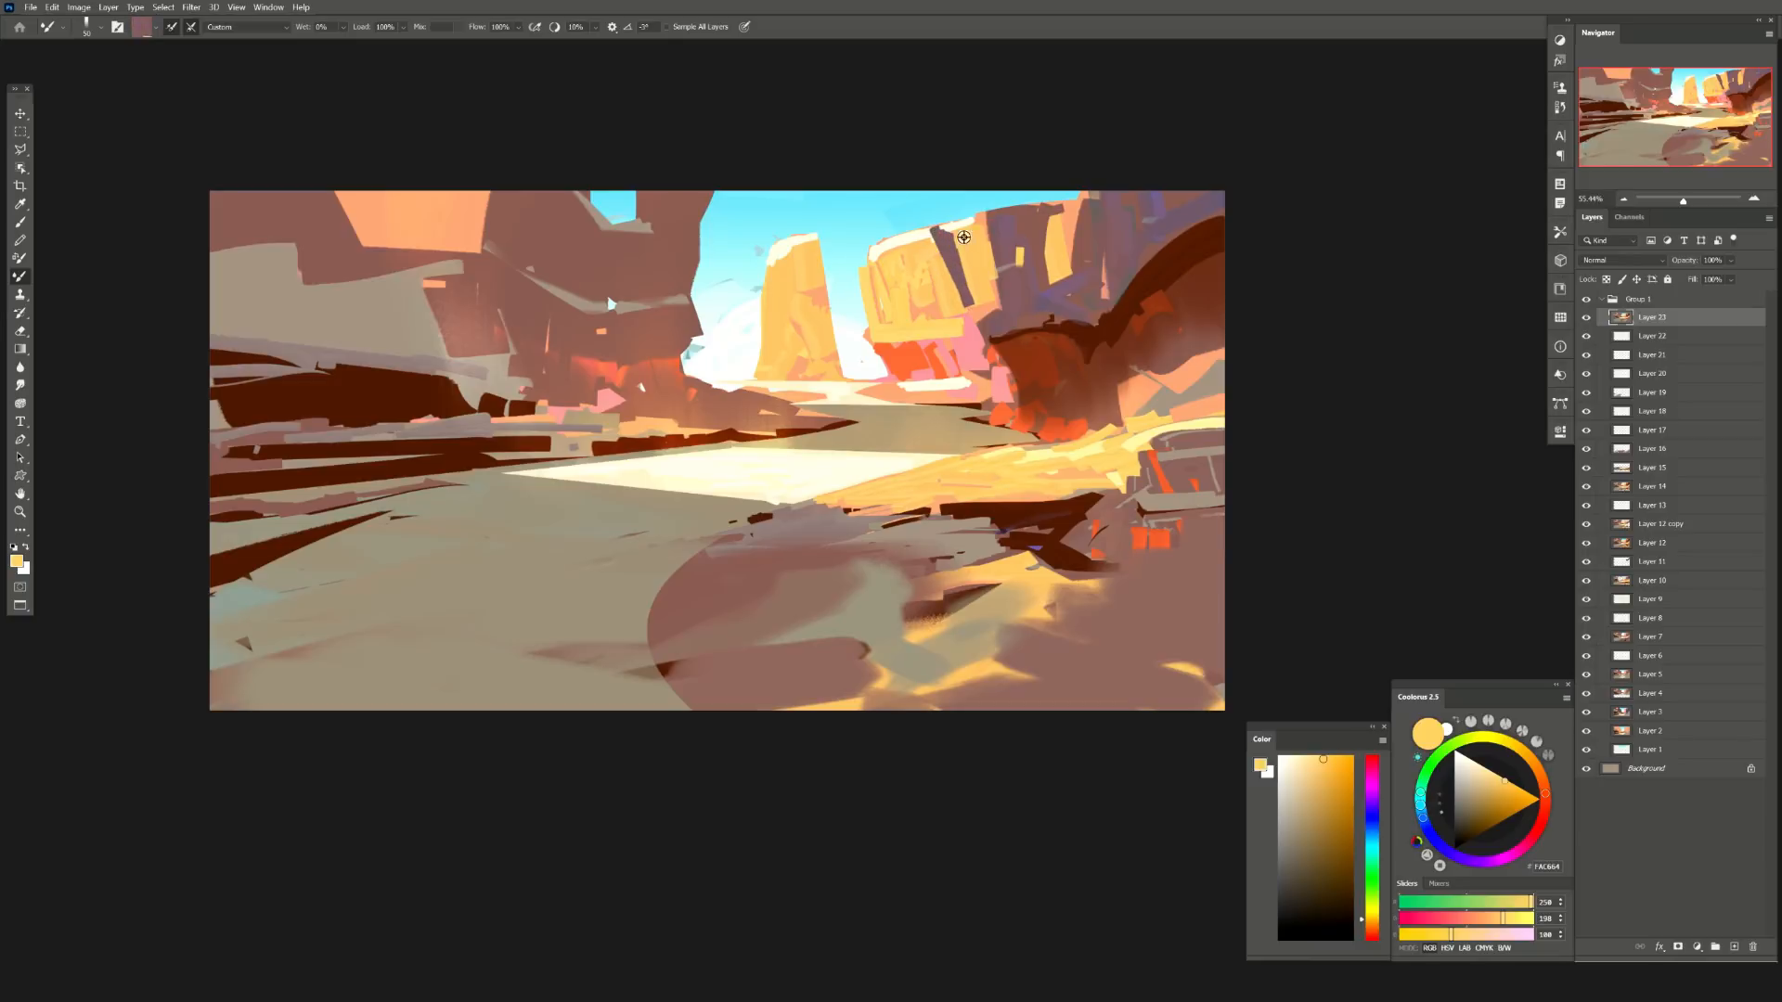
left_click(963, 237, "alt")
left_click_drag(959, 234, 973, 310)
key("bracketright")
left_click(768, 252, "alt")
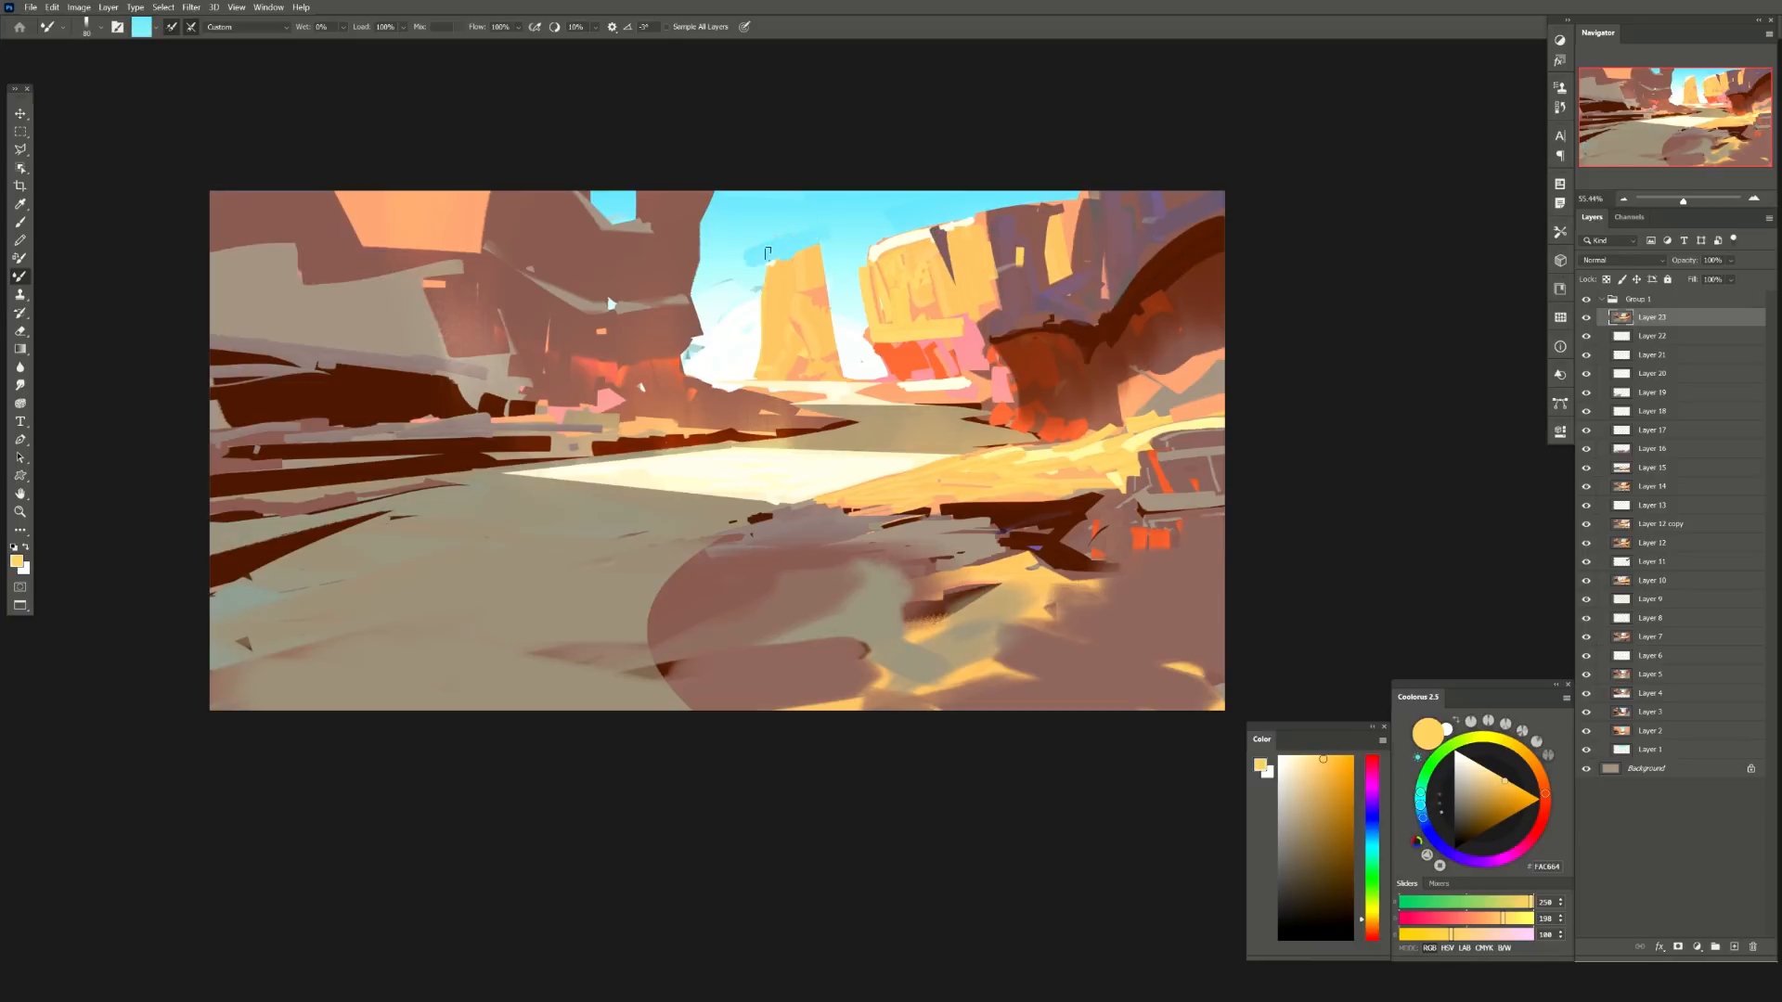
- Widen the yellow rock pillar to meet the left cliff and cover the sky gap in that cliff with sampled brown
key("bracketright")
mouse_move(766, 278)
left_mouse_down()
mouse_move(713, 272)
mouse_move(739, 364)
mouse_move(698, 363)
left_mouse_up()
key("bracketleft")
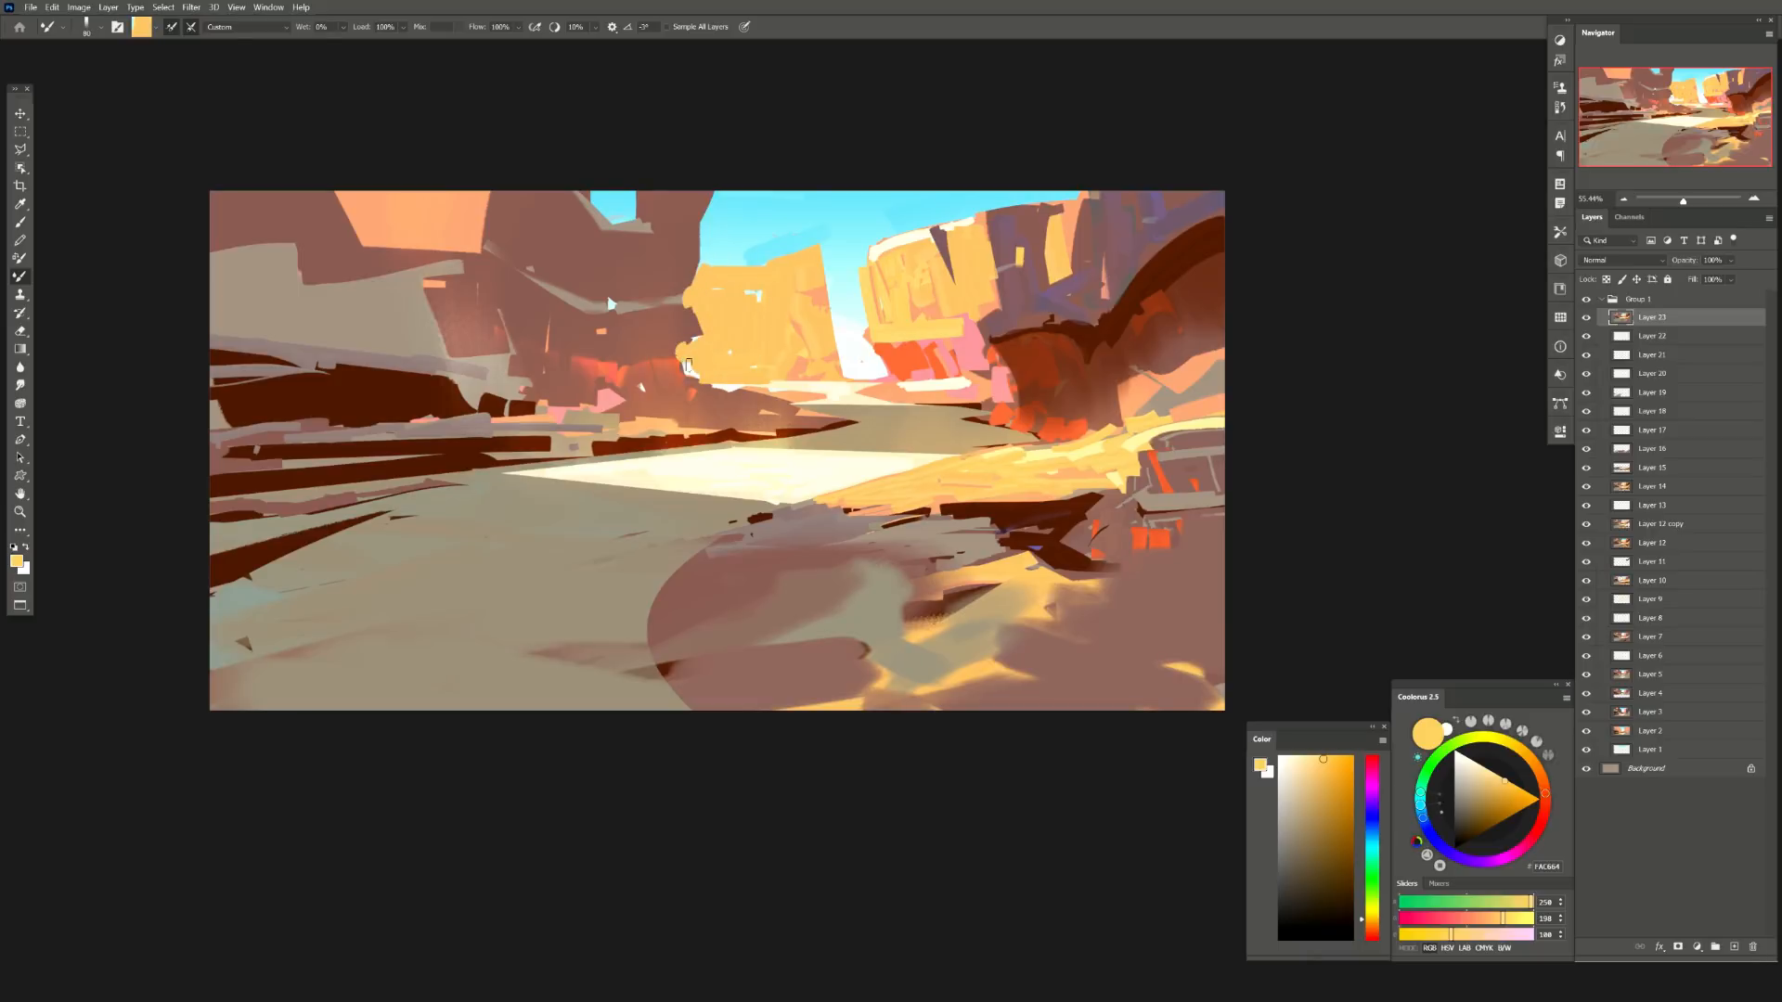
left_click(640, 216, "alt")
key("bracketright")
left_click_drag(639, 214, 596, 177)
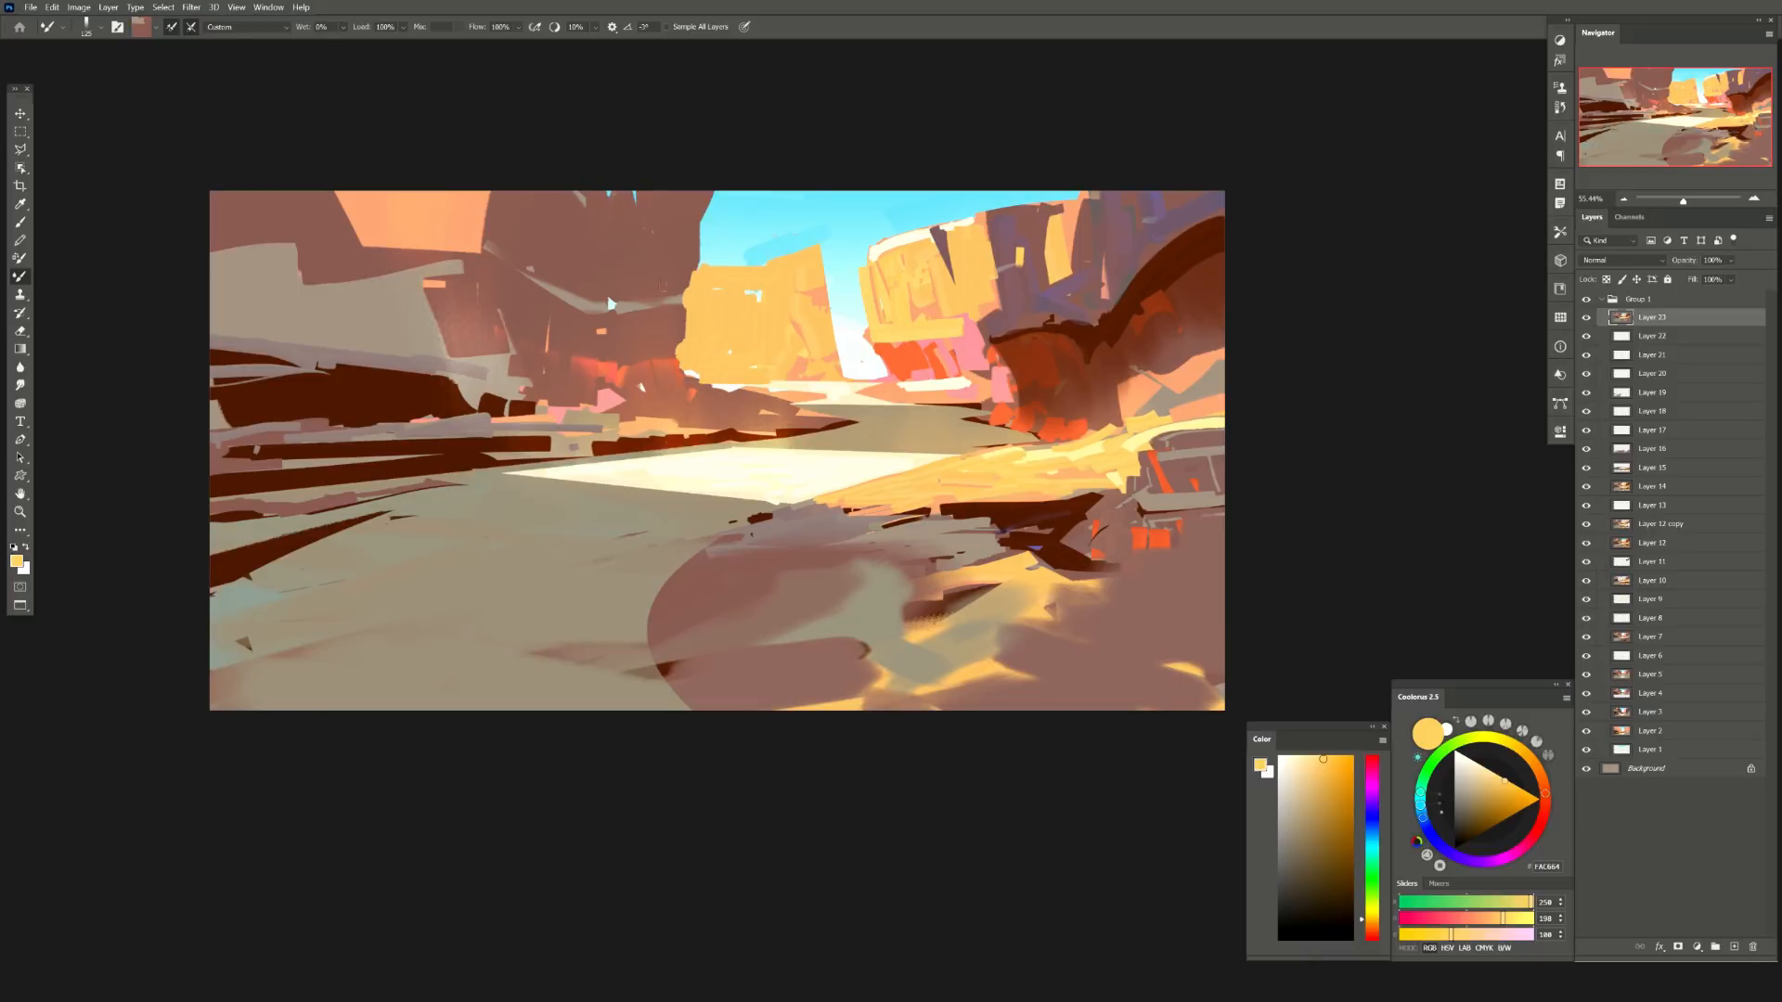
- Extend the yellow pillar up to the canvas's upper edge and add narrow peach highlights beside the left cliff's lit patch
mouse_move(788, 262)
left_mouse_down()
mouse_move(772, 212)
mouse_move(722, 224)
left_mouse_up()
key("bracketleft")
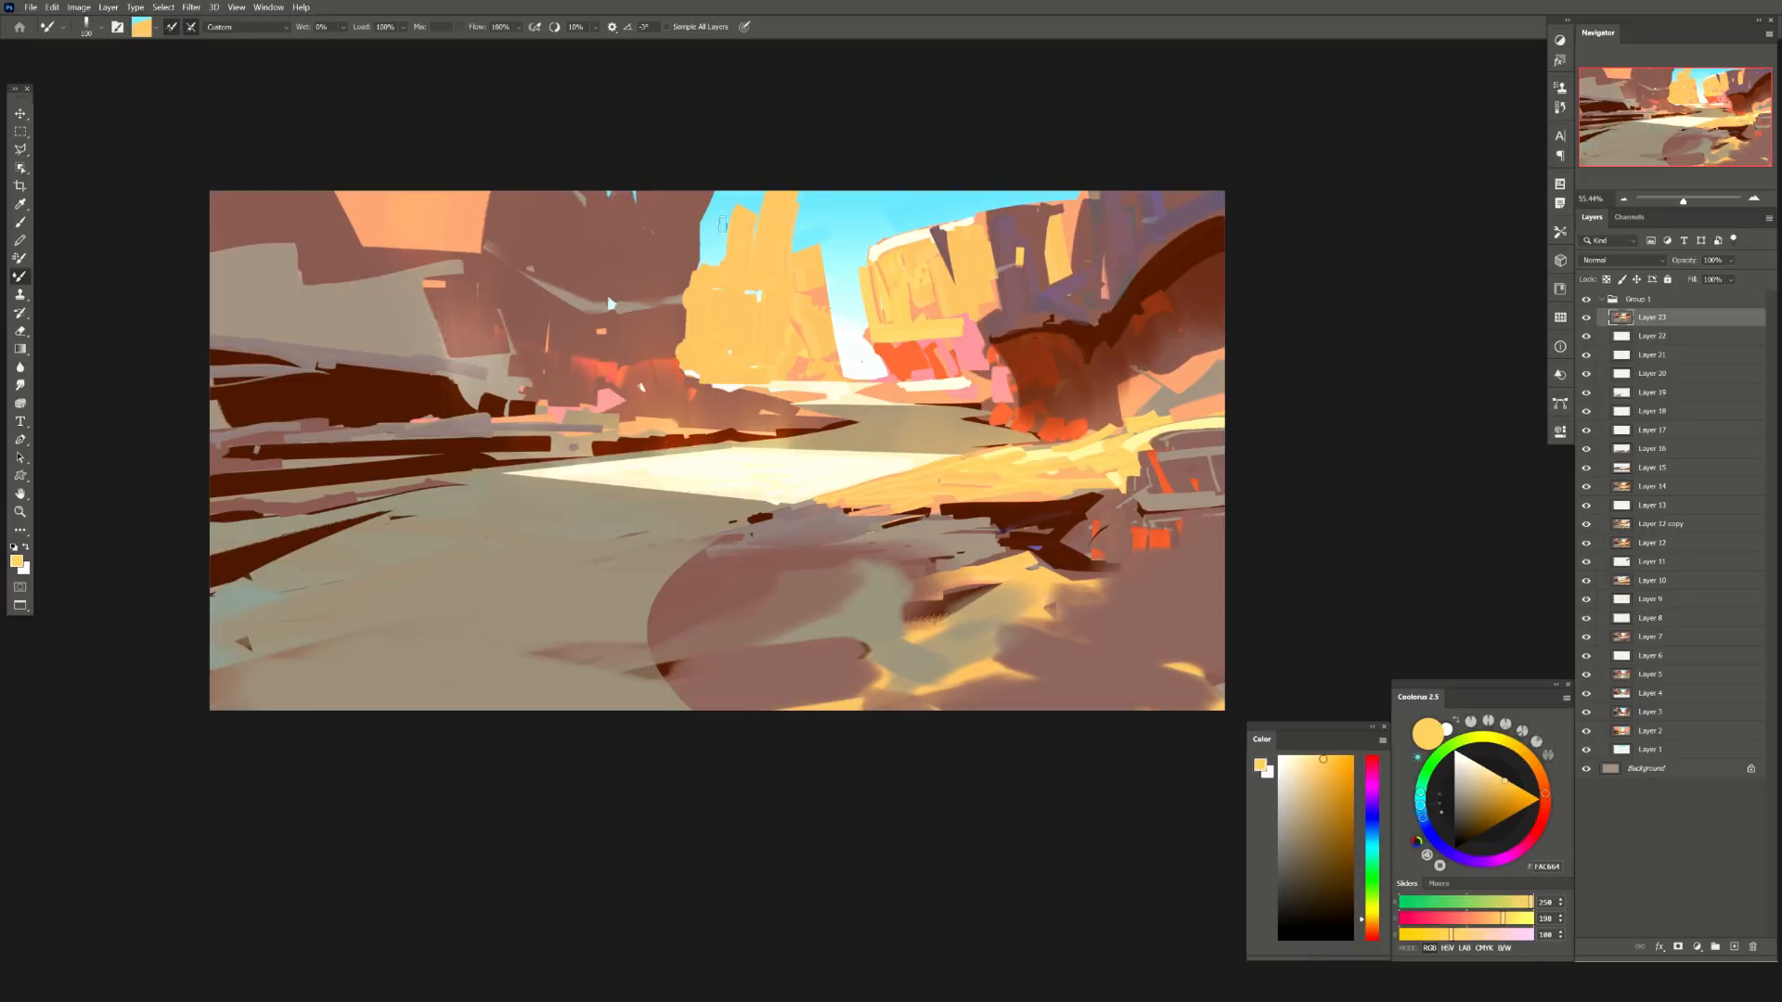
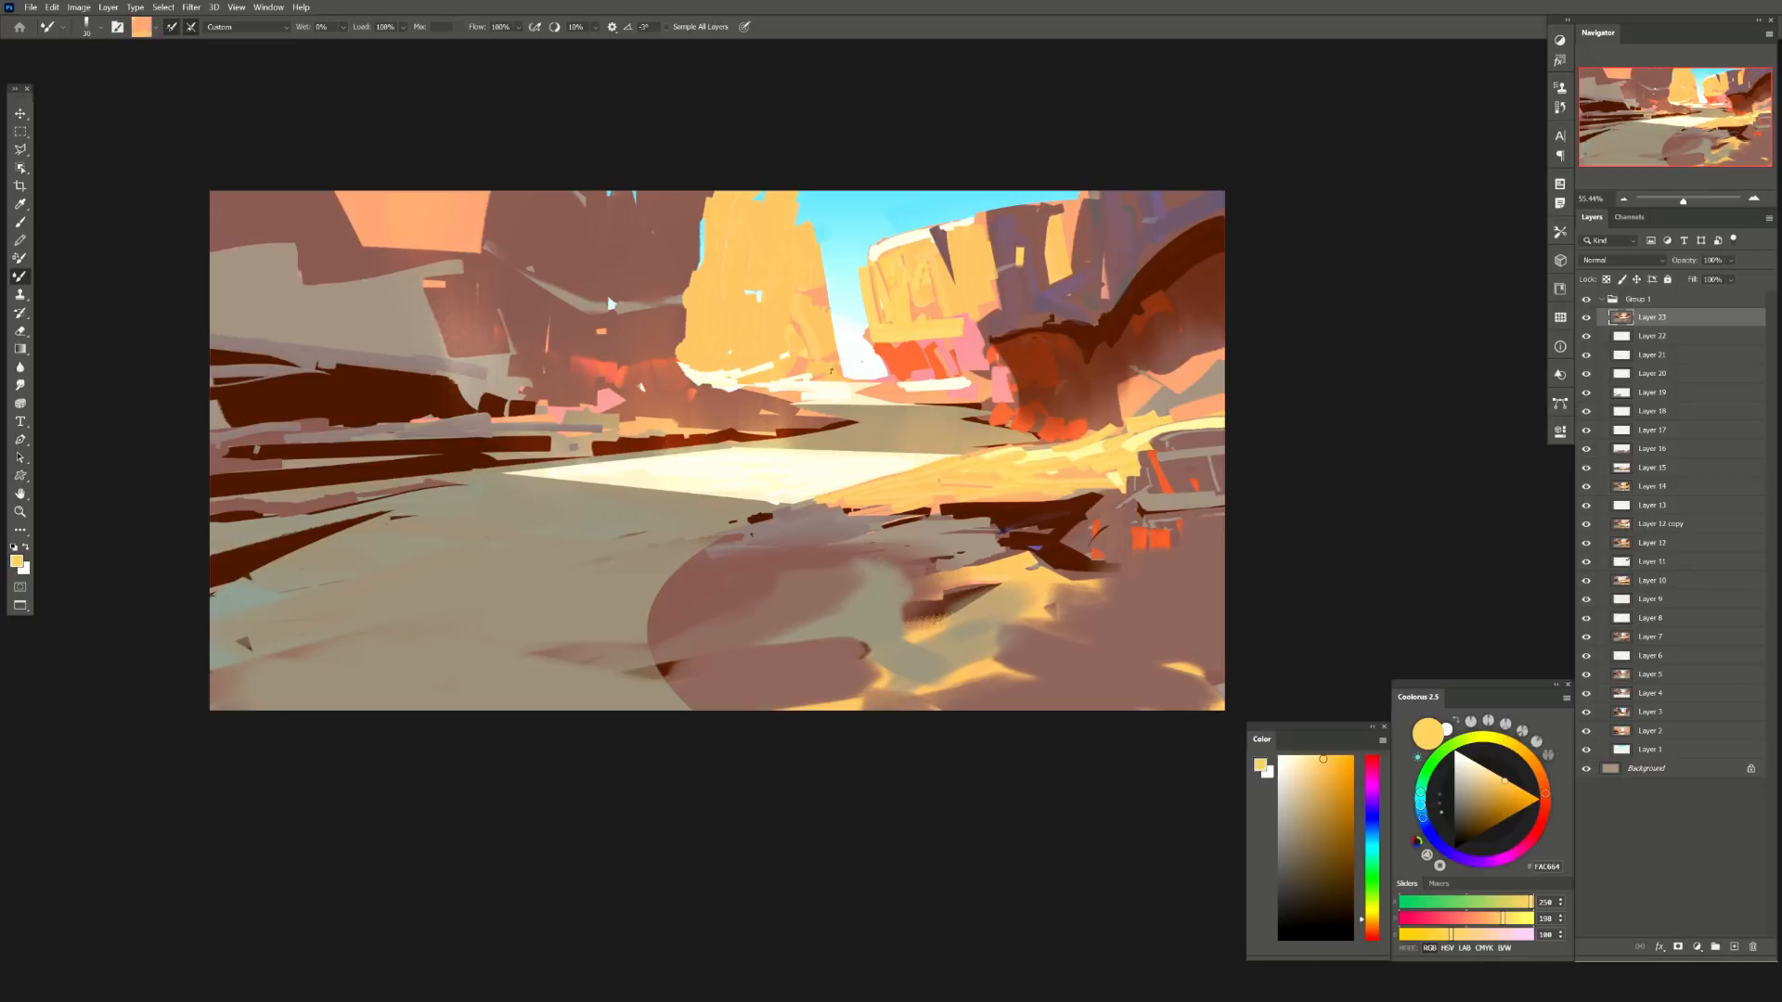
key("bracketright")
left_click_drag(511, 251, 503, 191)
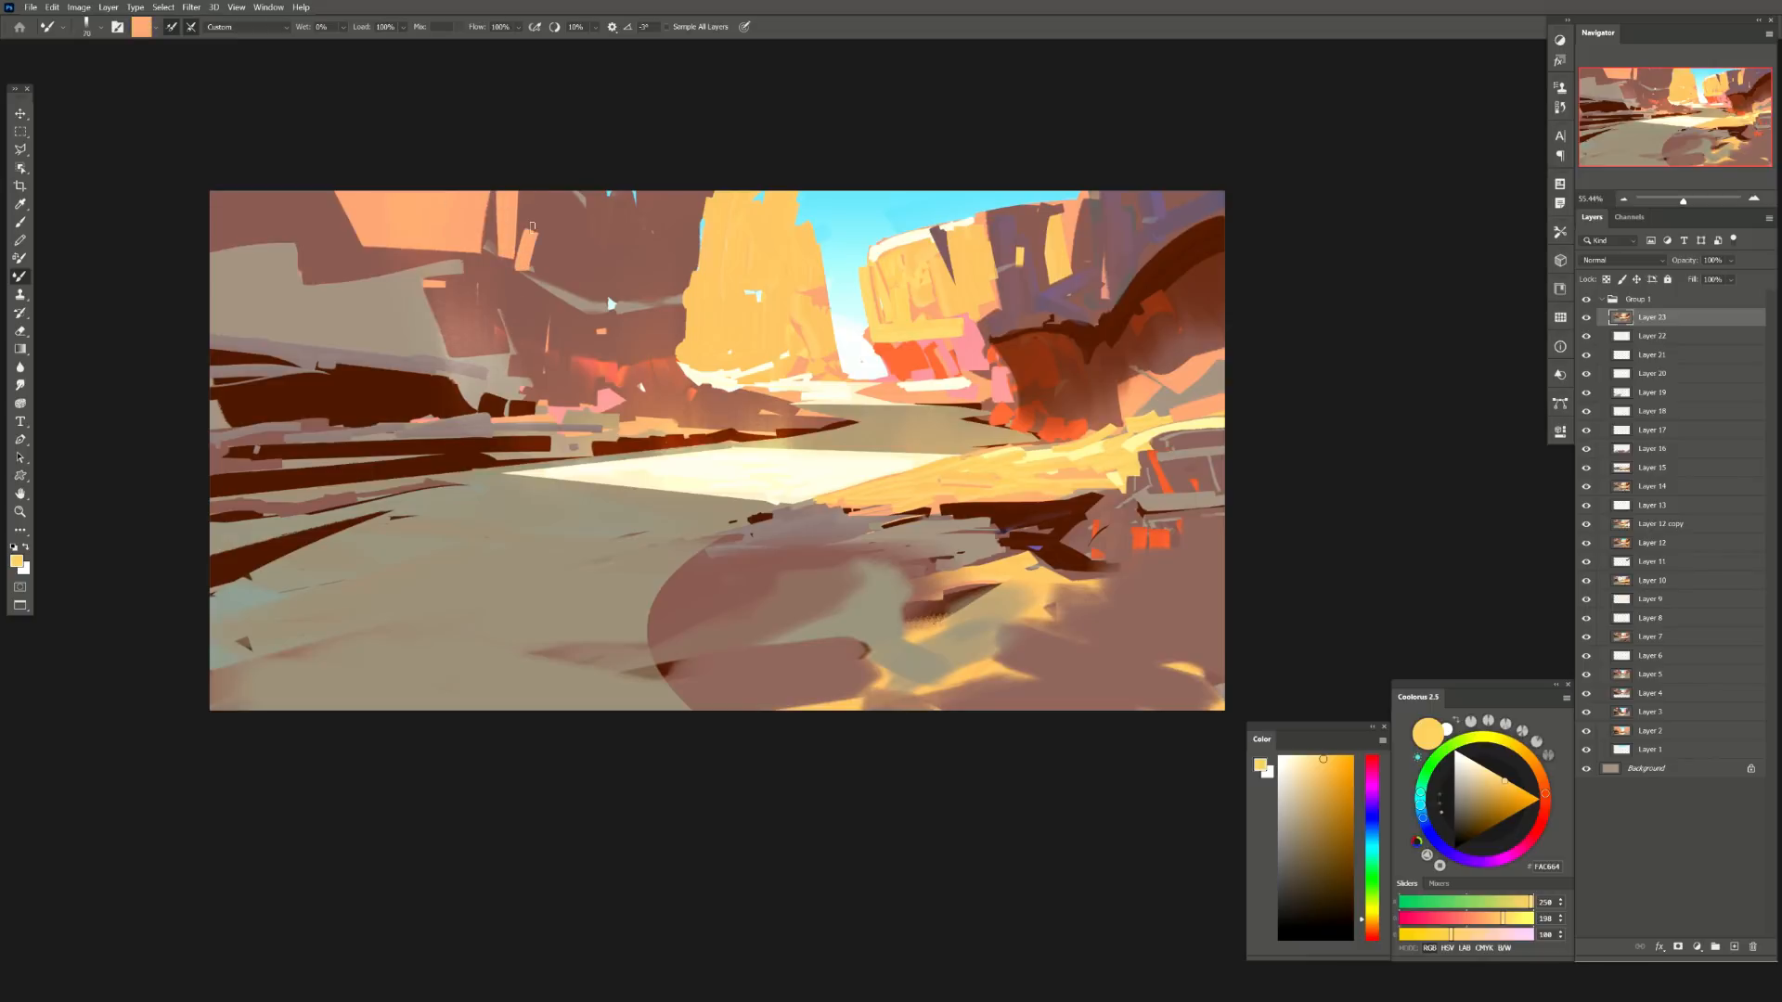
- Flip the painting horizontally and add a new layer set to the Darken blend mode
key("ctrl+shift+h")
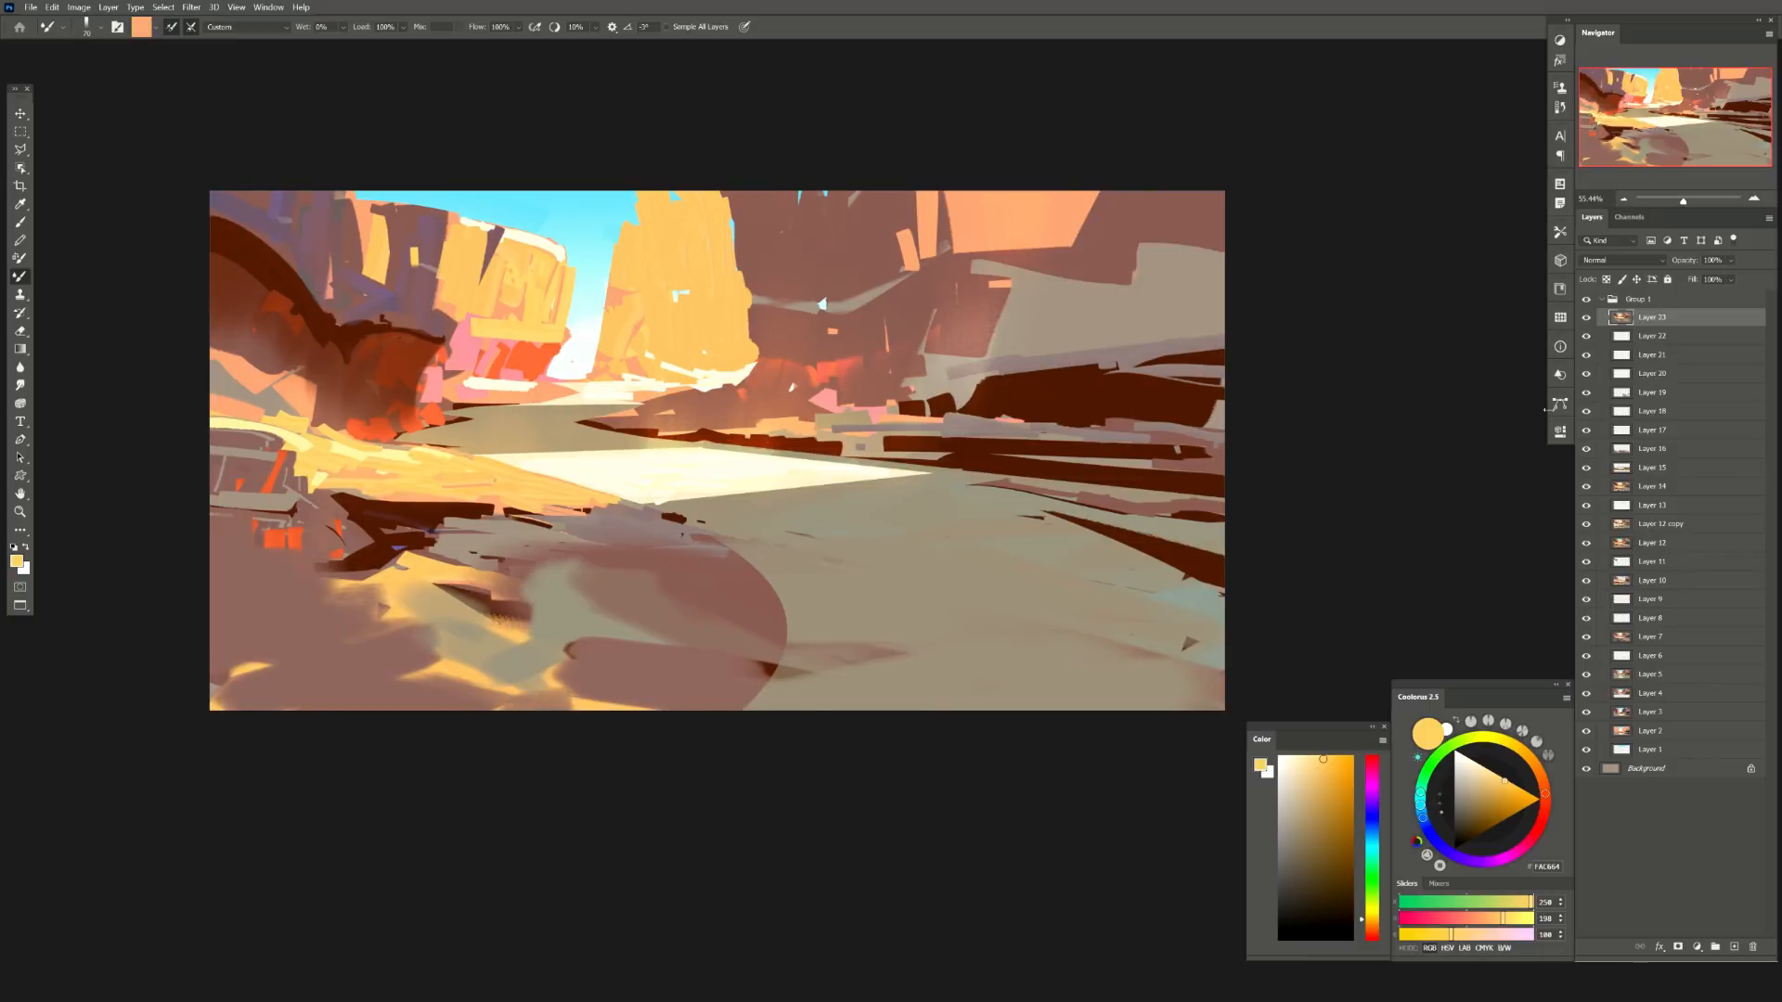
left_click(1729, 947)
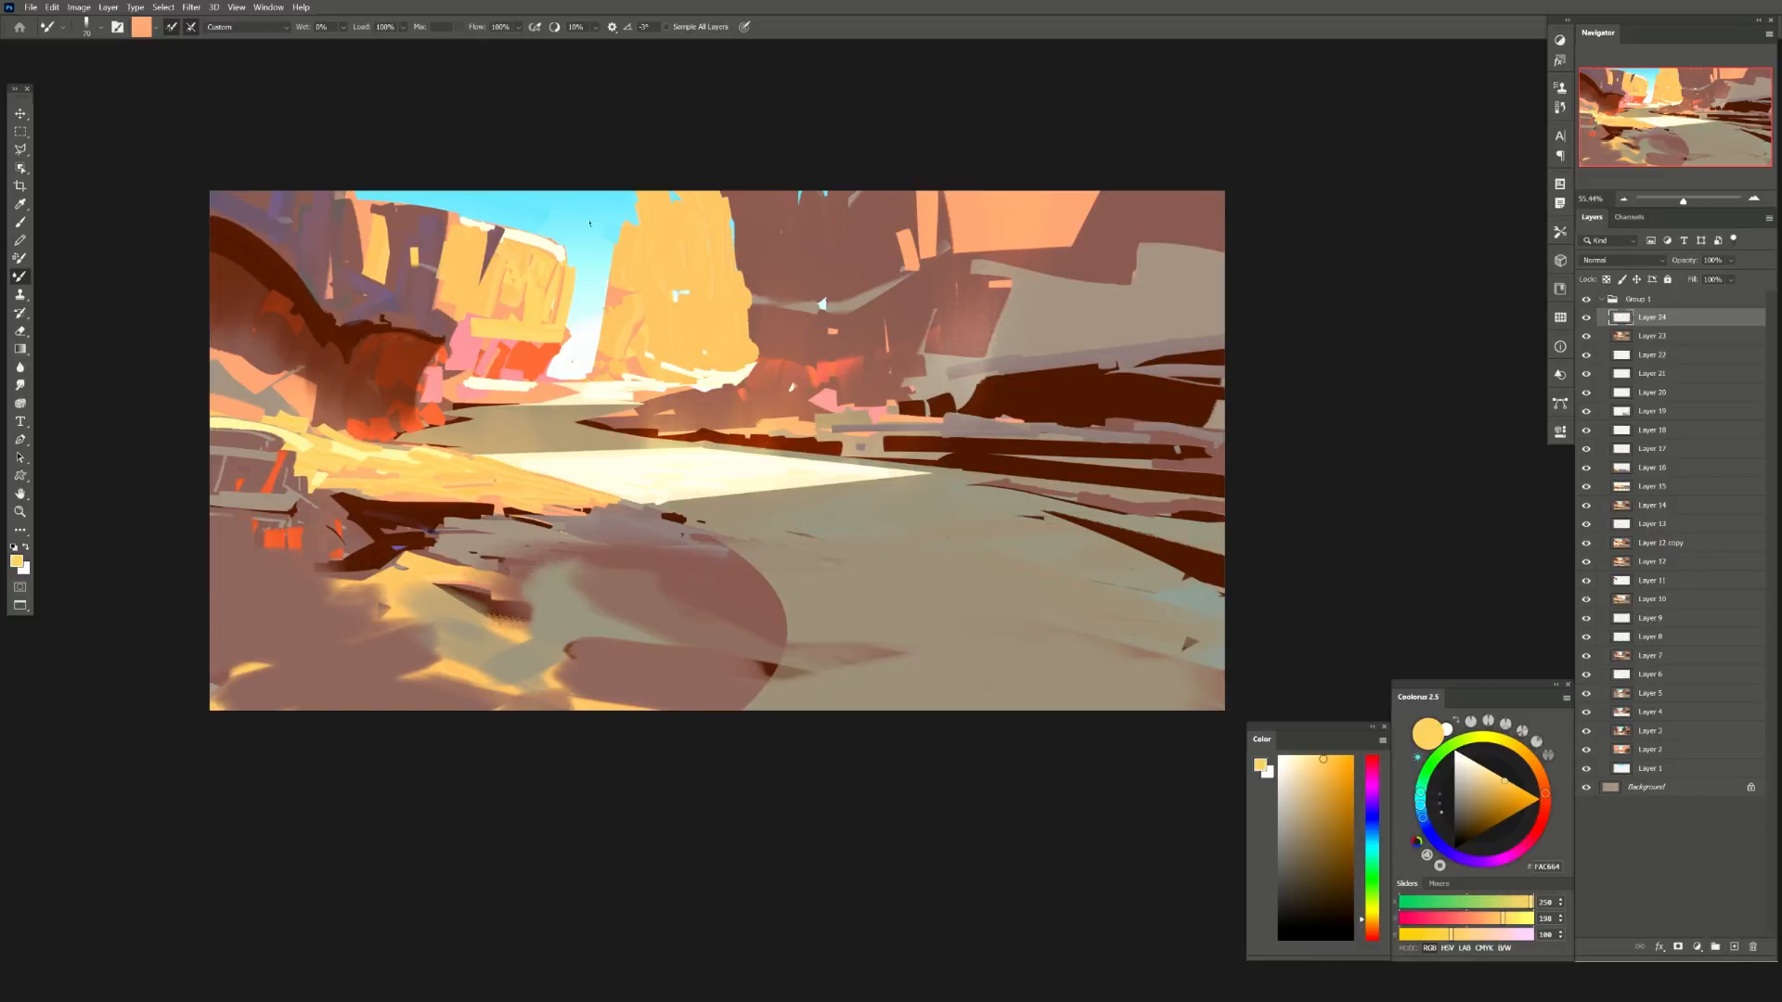
left_click(1610, 261)
left_click(1610, 292)
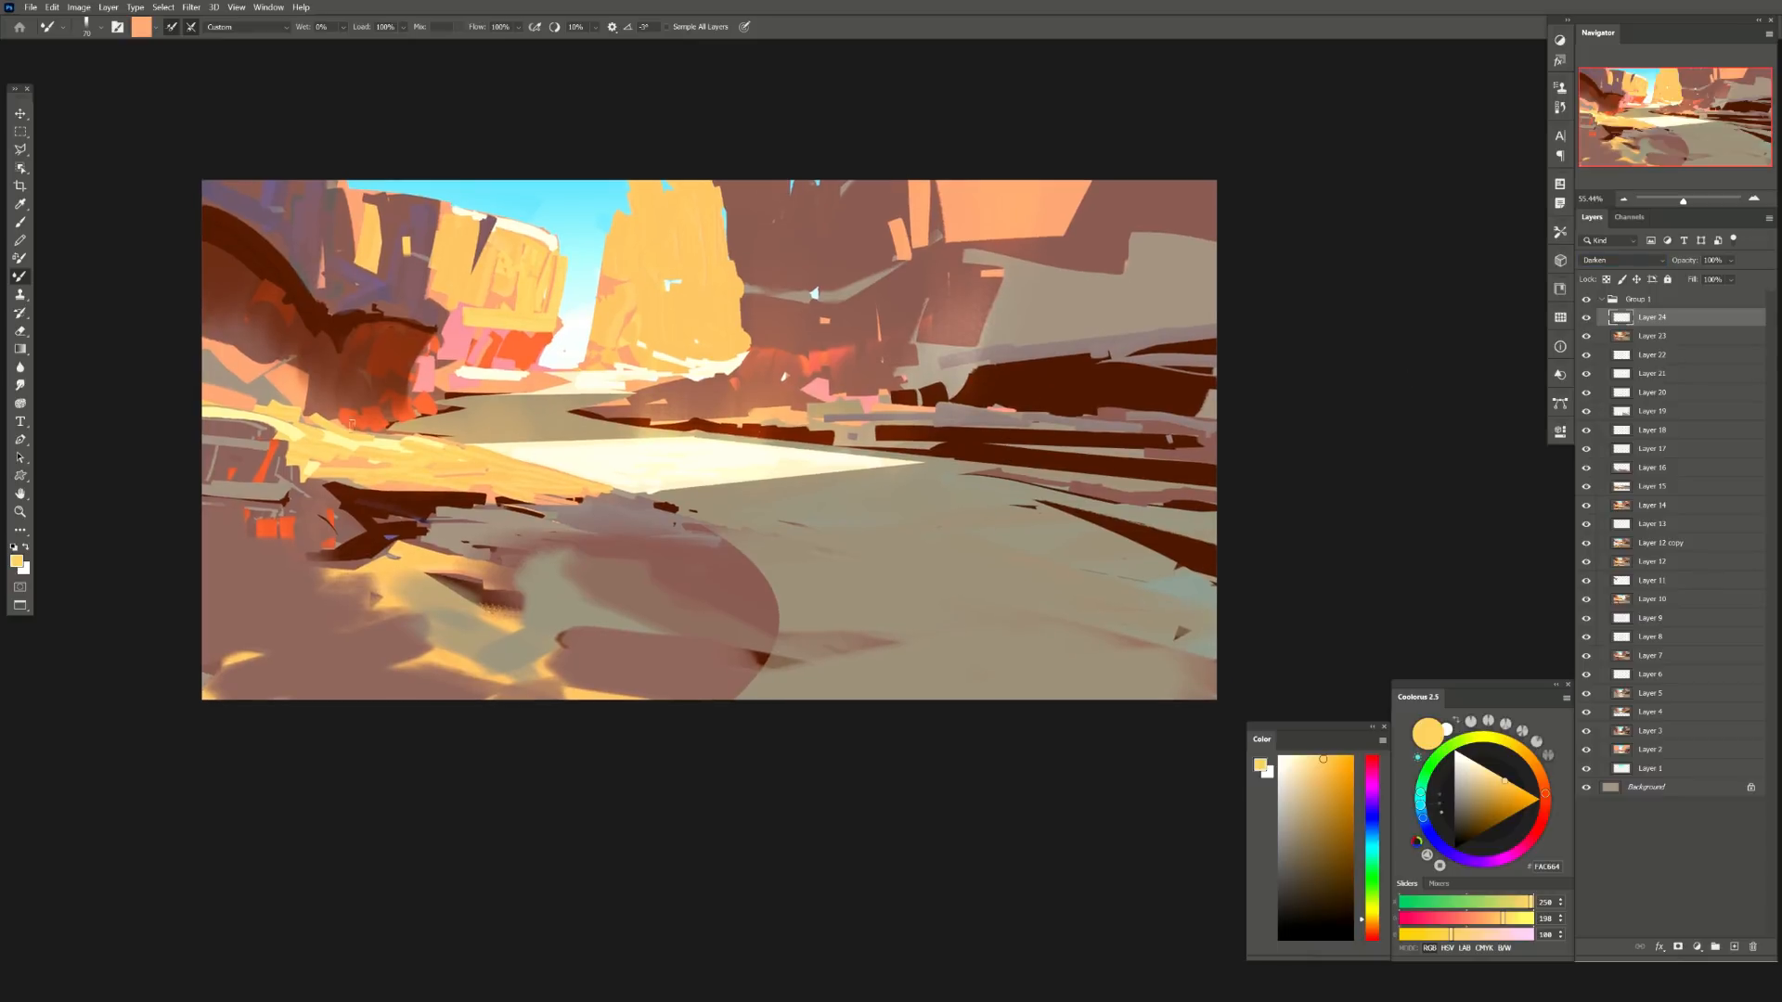
- Stamp the visible artwork onto a new layer and paint over the dark patch in the left foreground with sampled mauve-brown
key("bracketleft")
left_click(294, 555, "alt")
left_click(1733, 947, "alt")
key("Return")
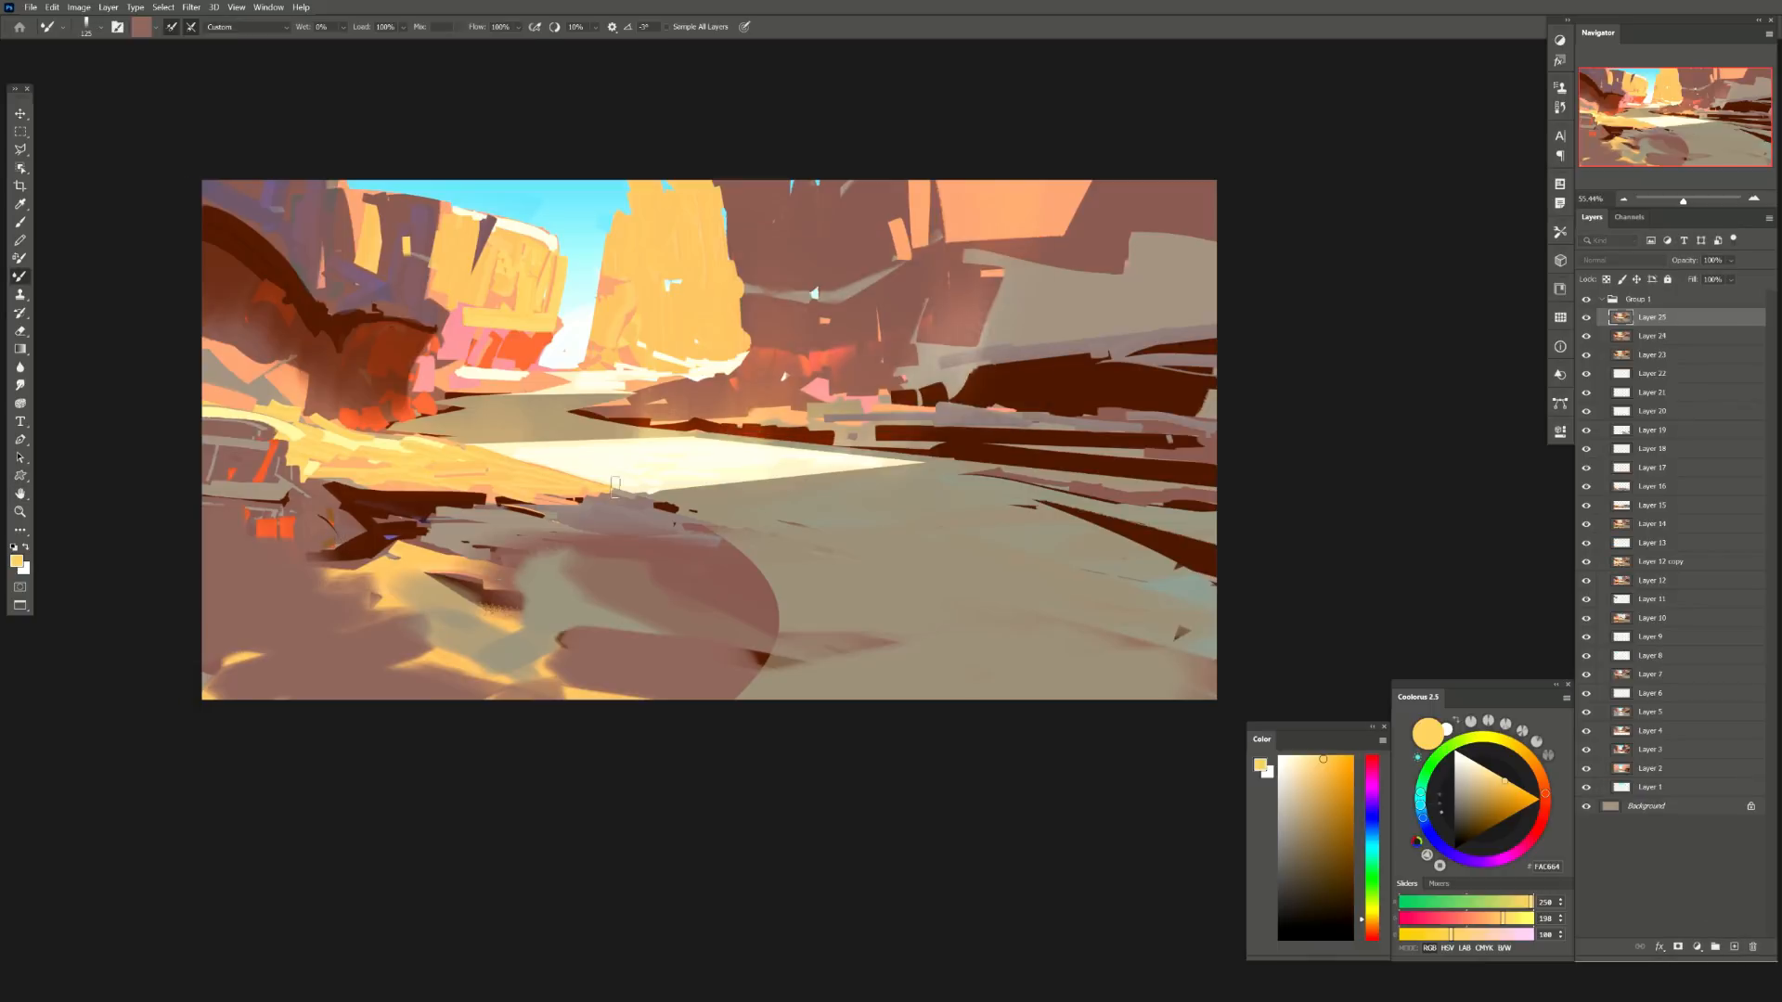
left_click_drag(348, 524, 306, 562)
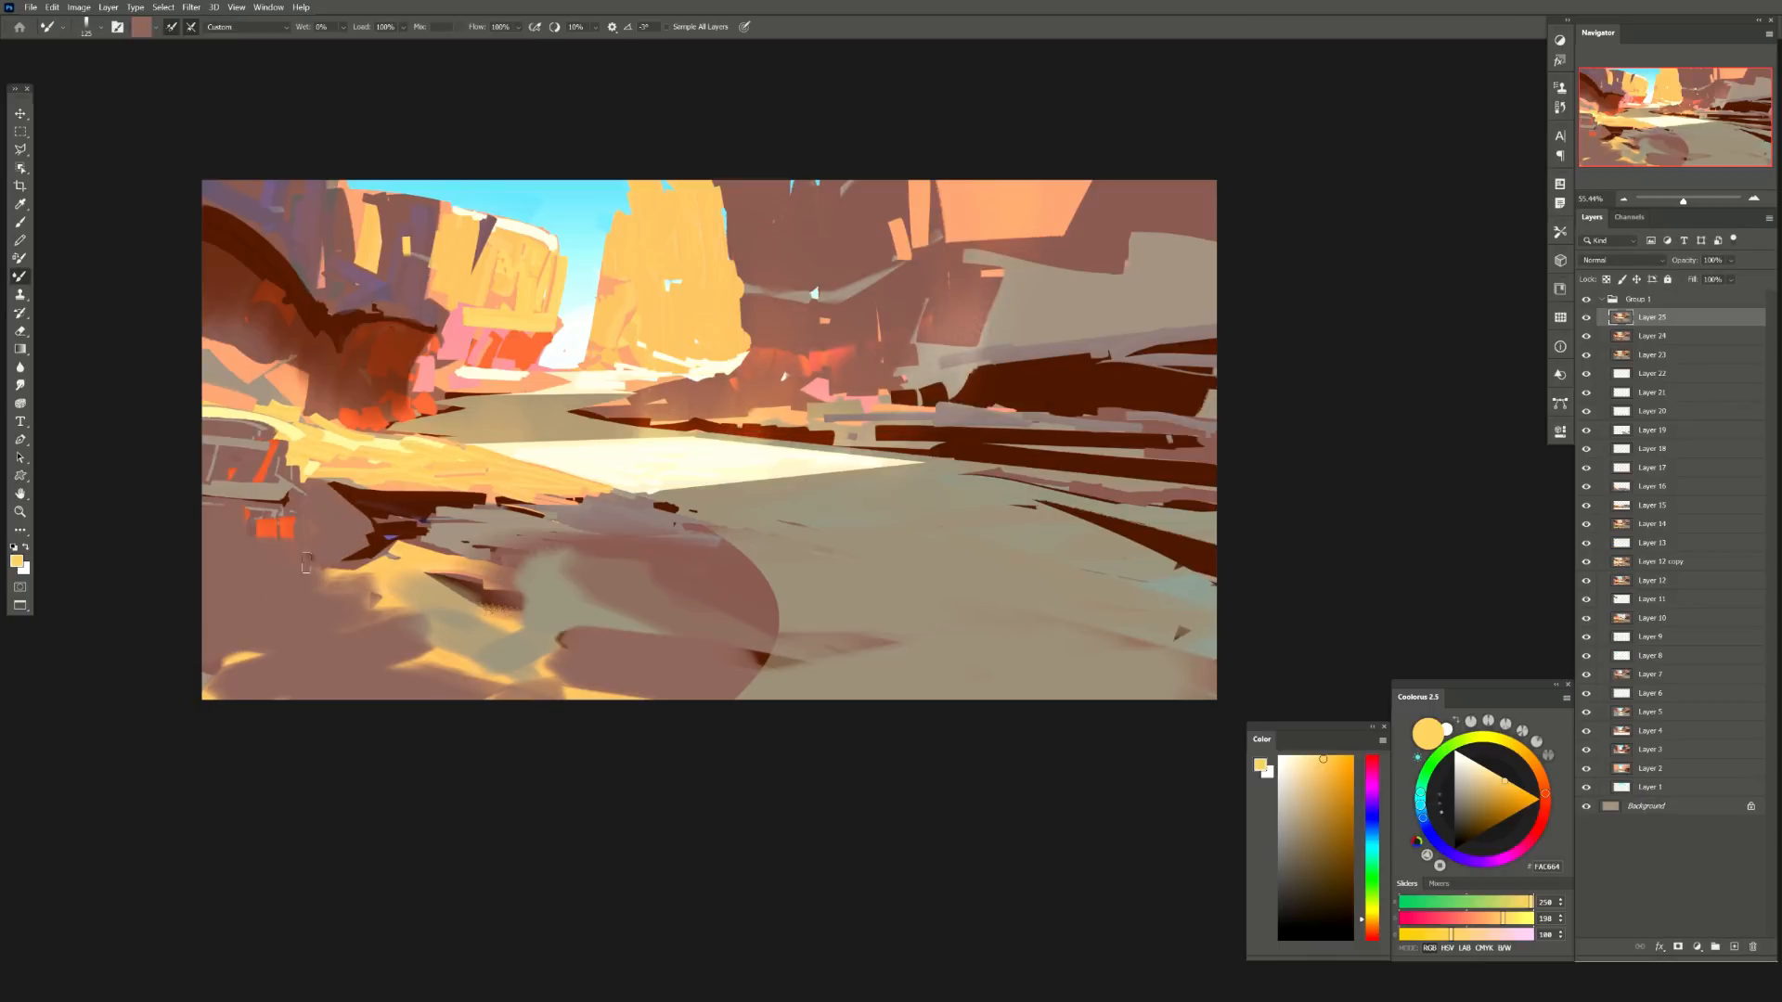
- Sample dark brown and lasso the ground below the left foreground rock, following a jagged ledge outline
key("bracketleft")
left_click(372, 526, "alt")
key("l")
mouse_move(321, 484)
left_mouse_down()
mouse_move(534, 555)
mouse_move(176, 768)
mouse_move(696, 556)
mouse_move(334, 487)
left_mouse_up()
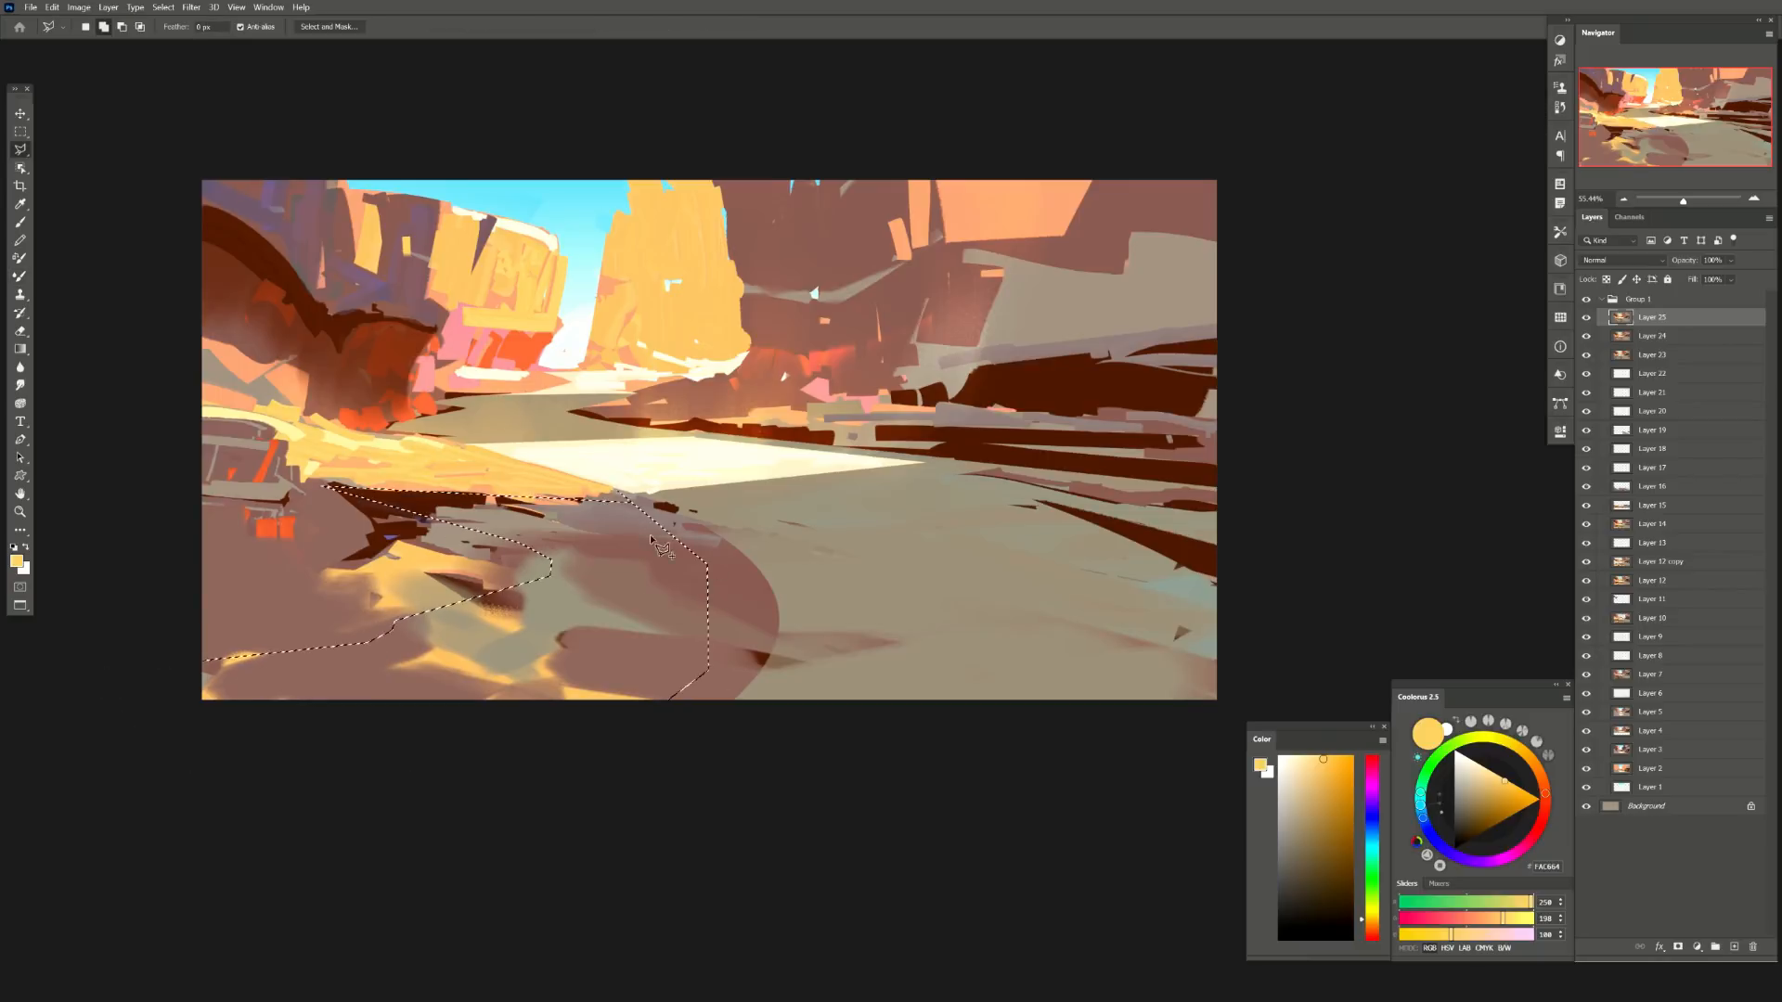
- Brush a dark brown shadow band inside the selection along the foreground rock's ledge edge
key("b")
left_click_drag(279, 661, 209, 682)
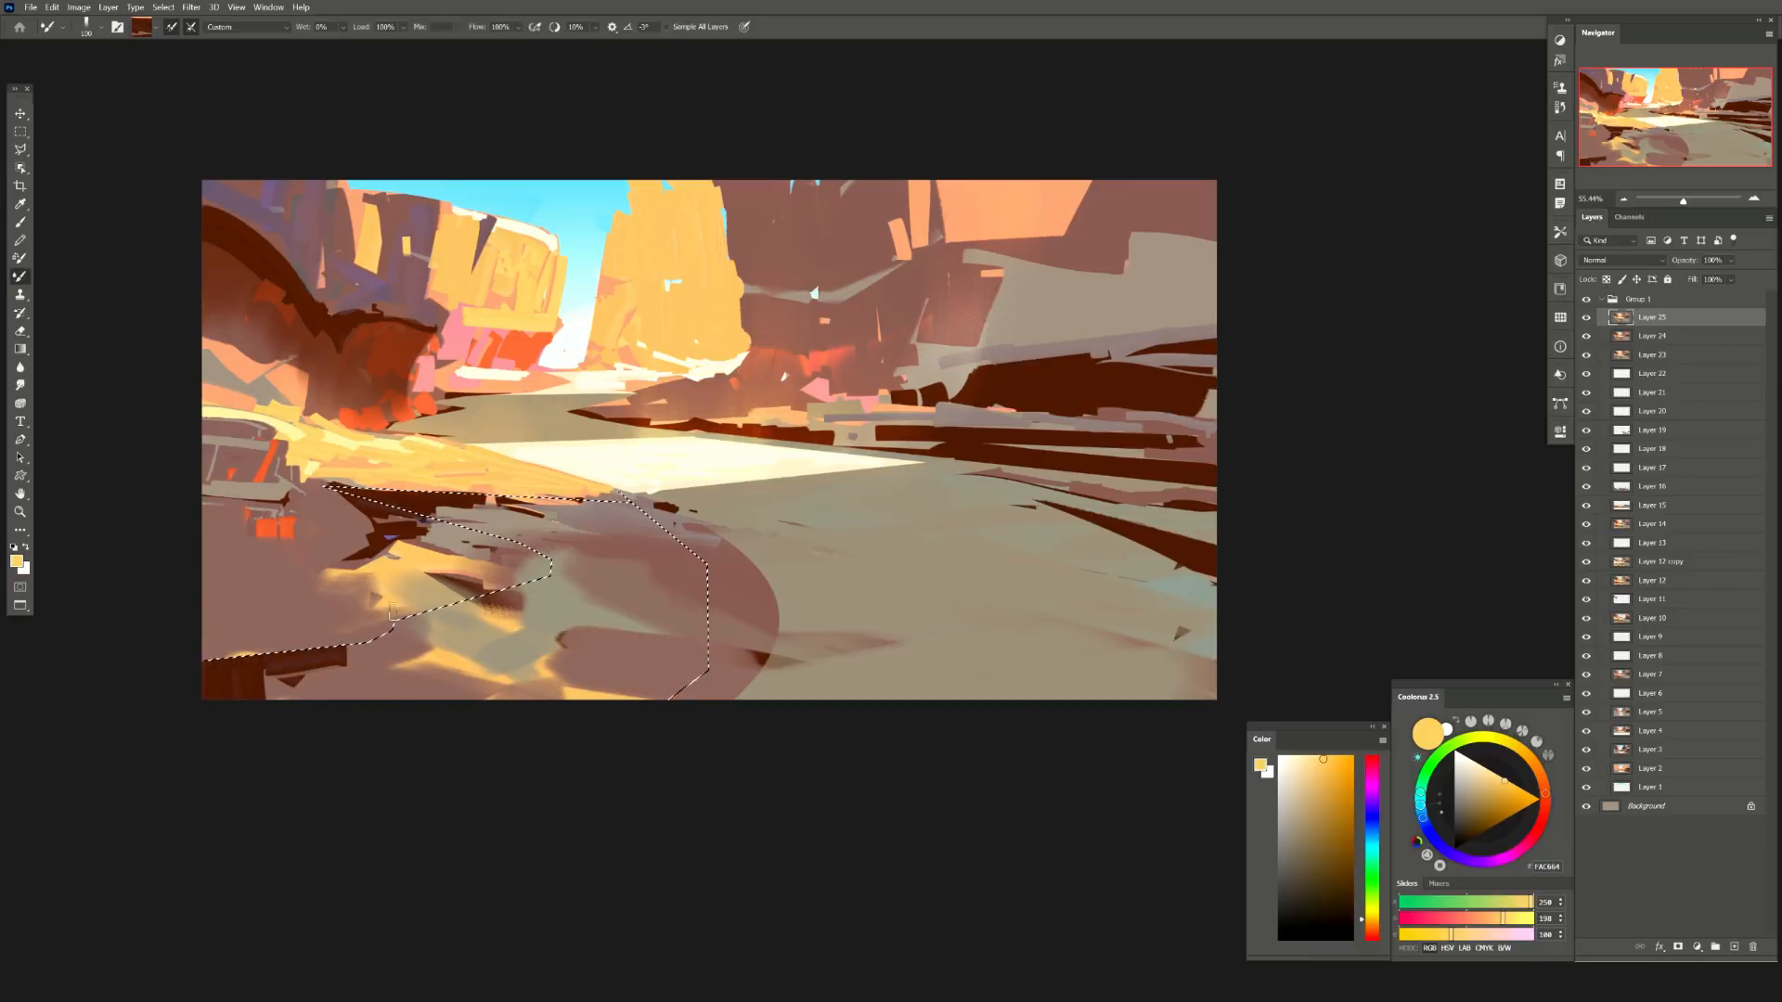
key("[")
left_click(426, 606, "alt")
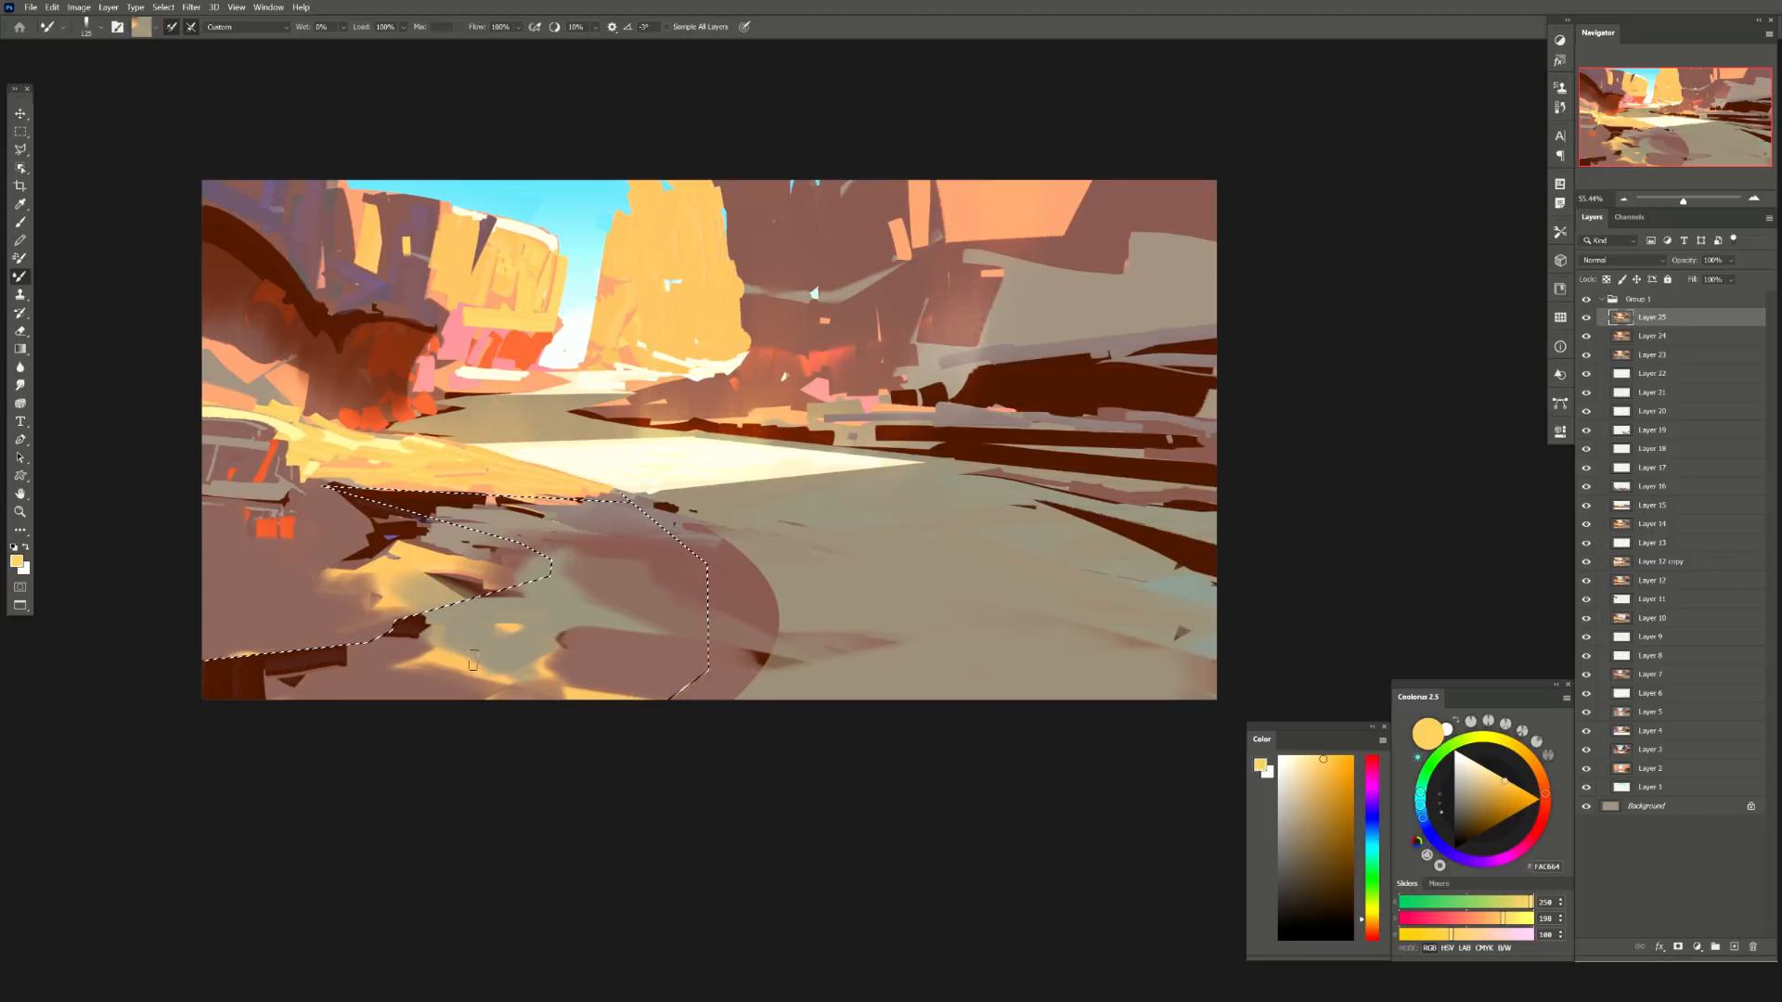
key("[")
left_click(441, 594, "alt")
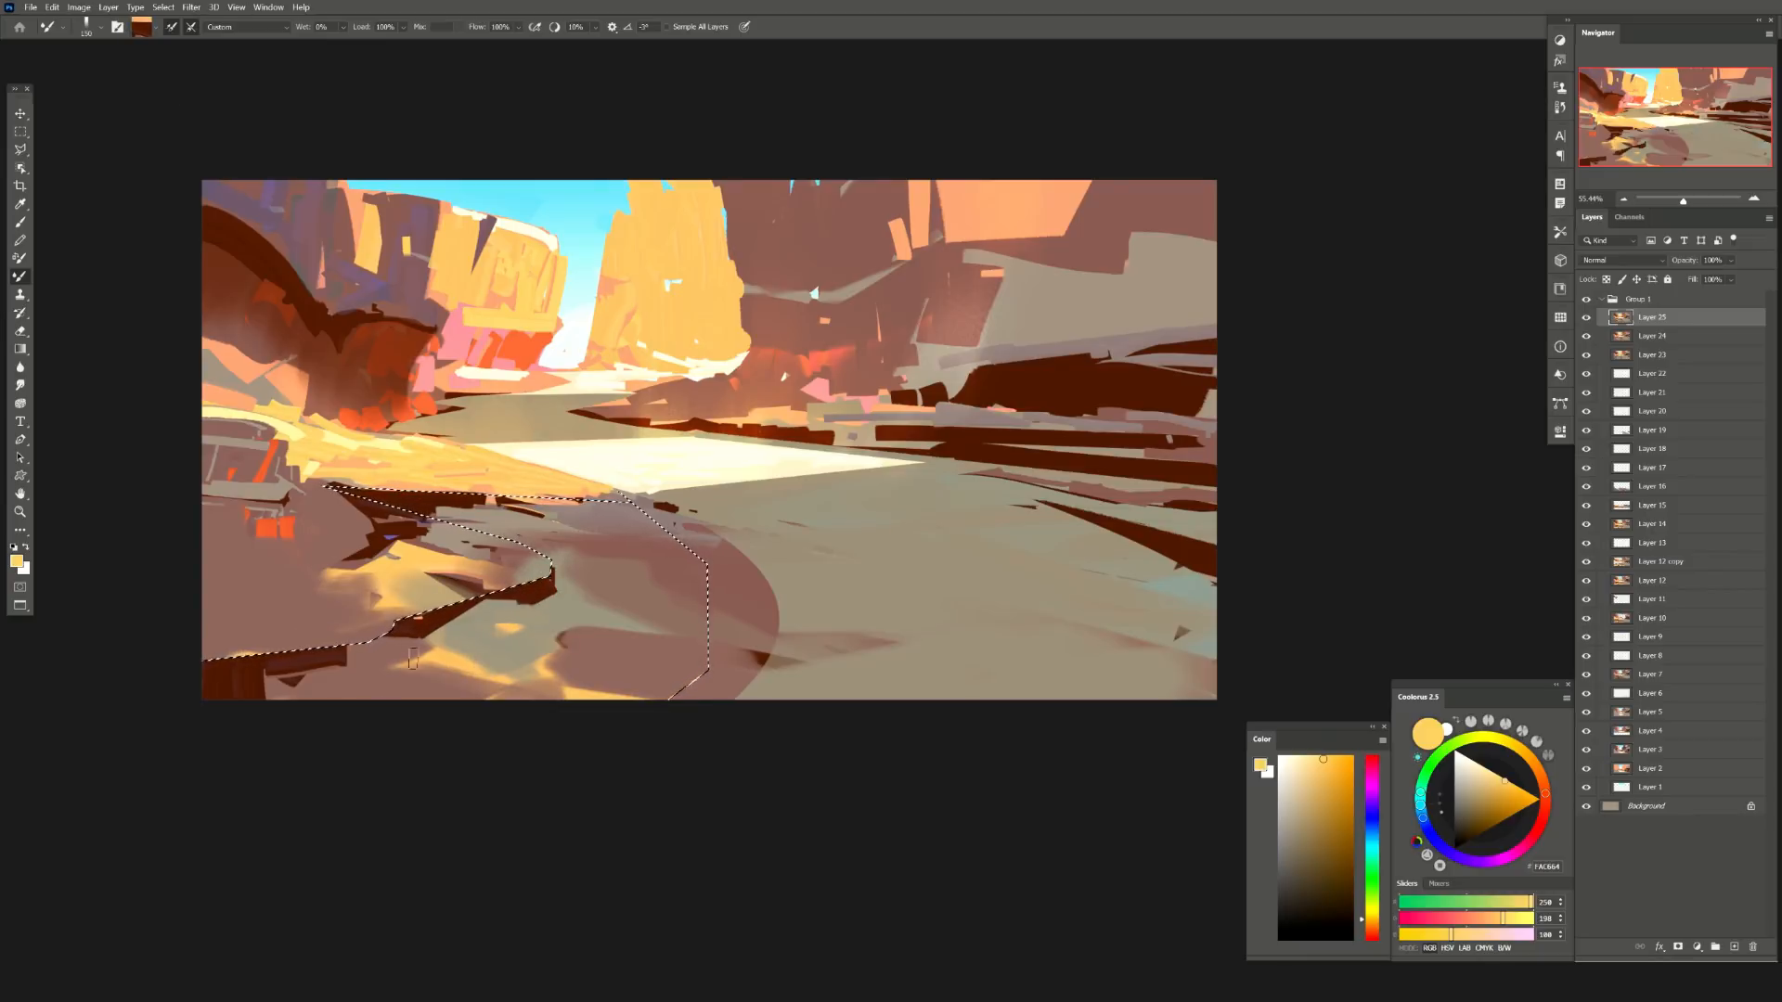
- Paint the ledge's front face rust brown and cover the yellow patches below it with sampled mauve-brown
left_click(467, 676, "alt")
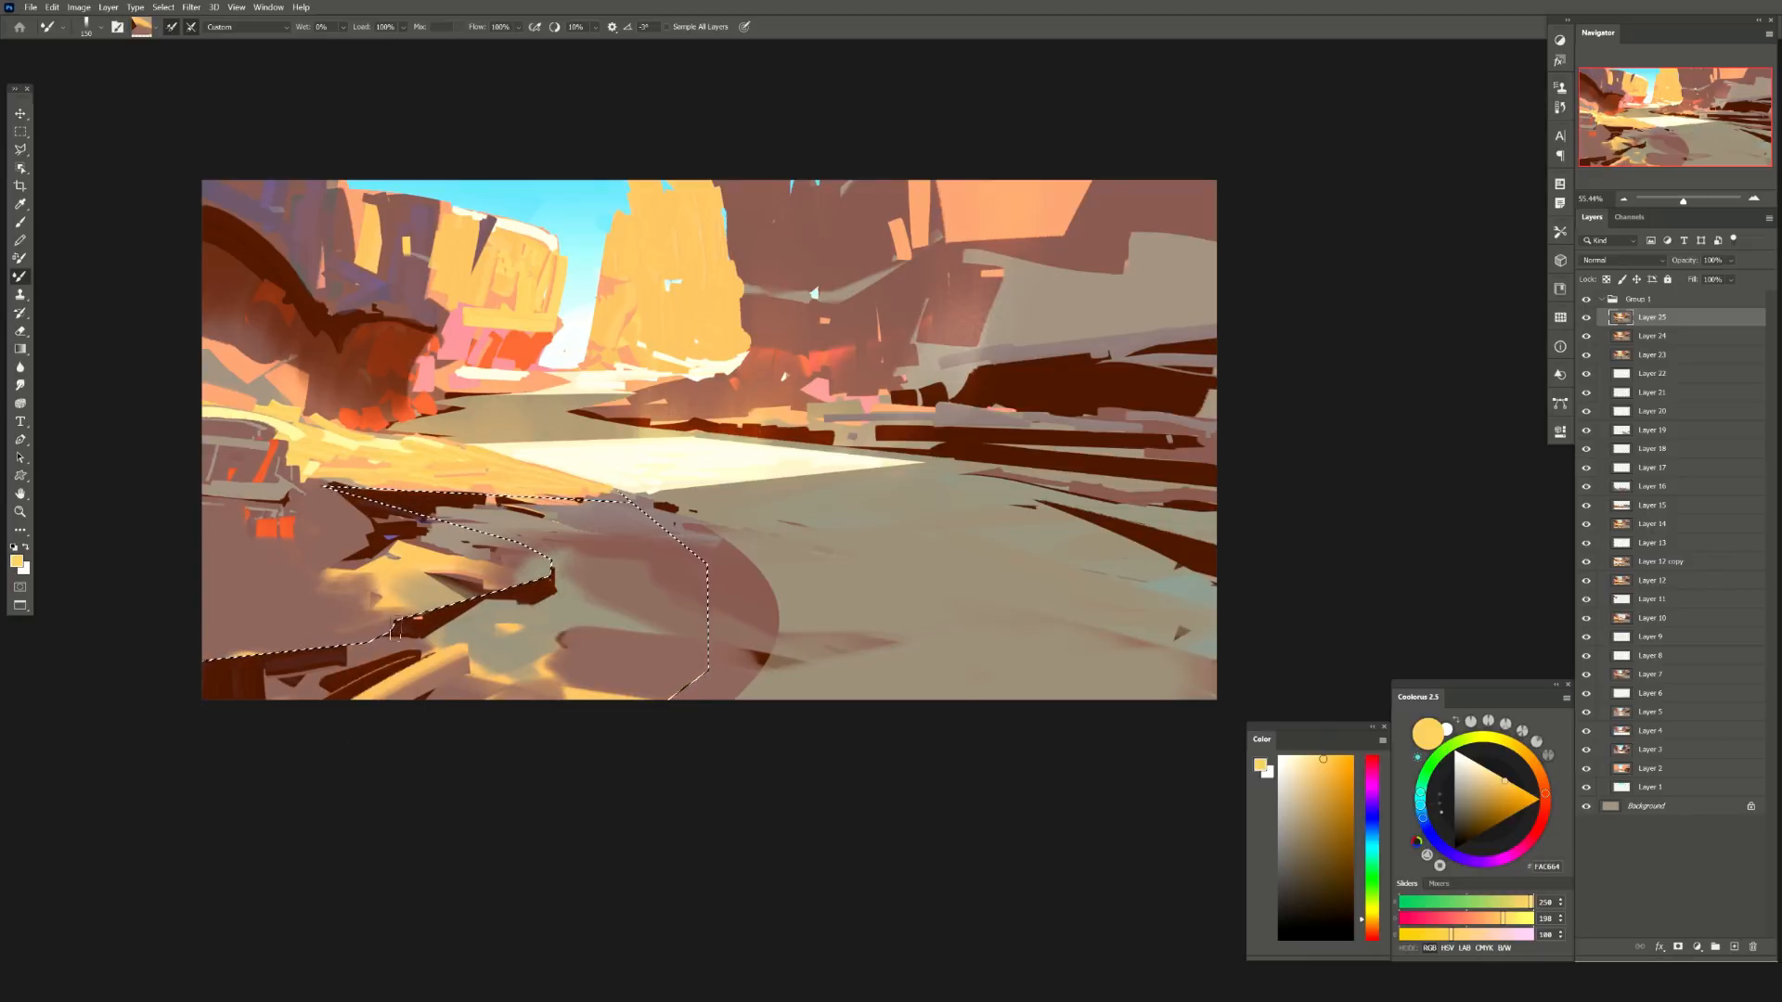
key("bracketleft")
left_click(507, 670, "alt")
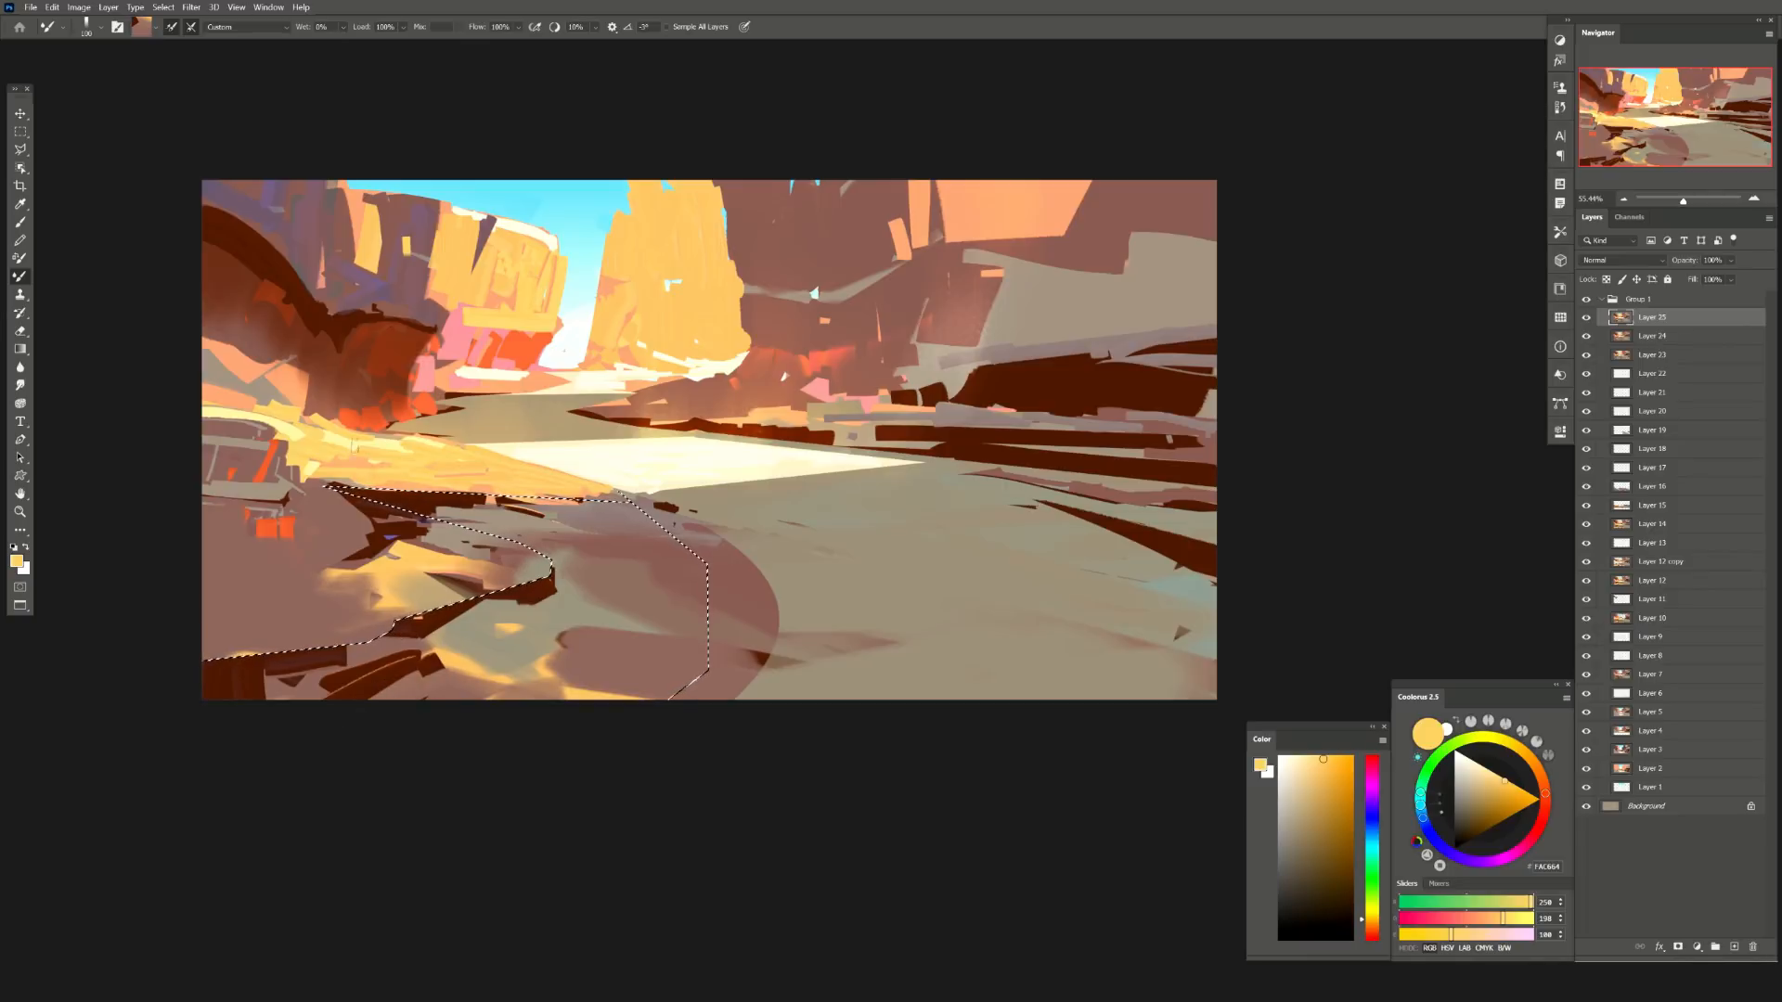
left_click(345, 656, "alt")
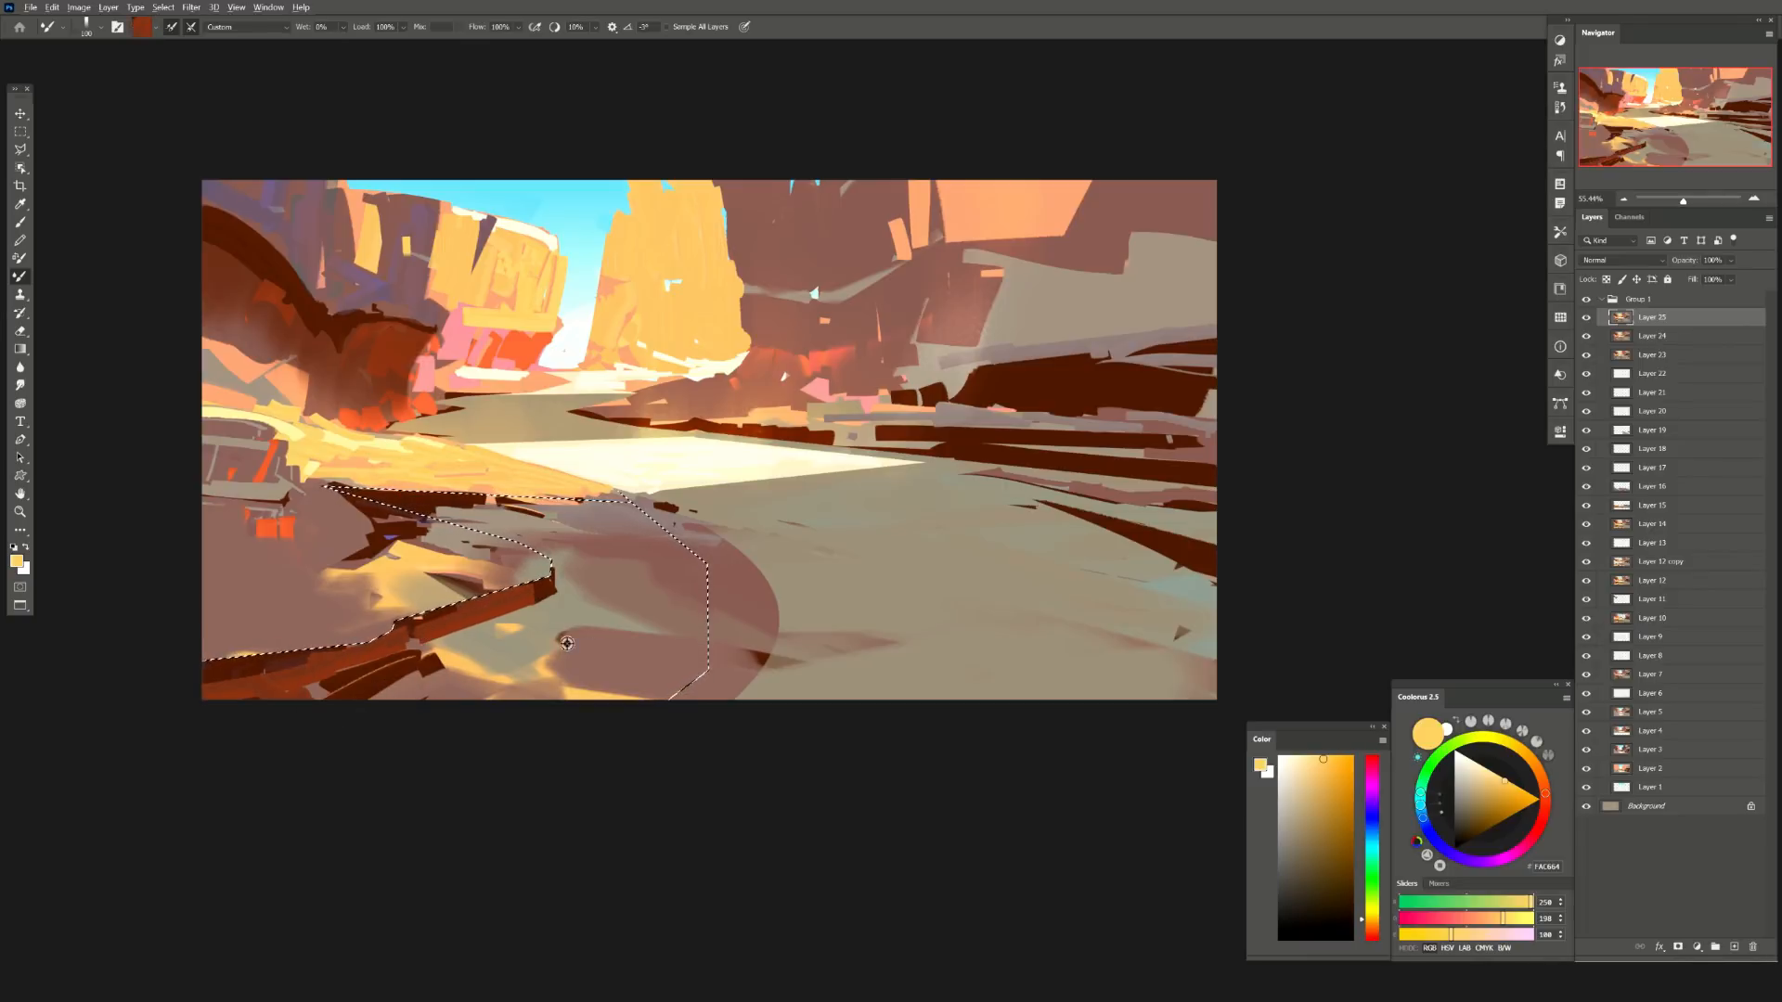
key("bracketright")
left_click(567, 643, "alt")
mouse_move(550, 653)
left_mouse_down()
mouse_move(496, 680)
mouse_move(455, 685)
left_mouse_up()
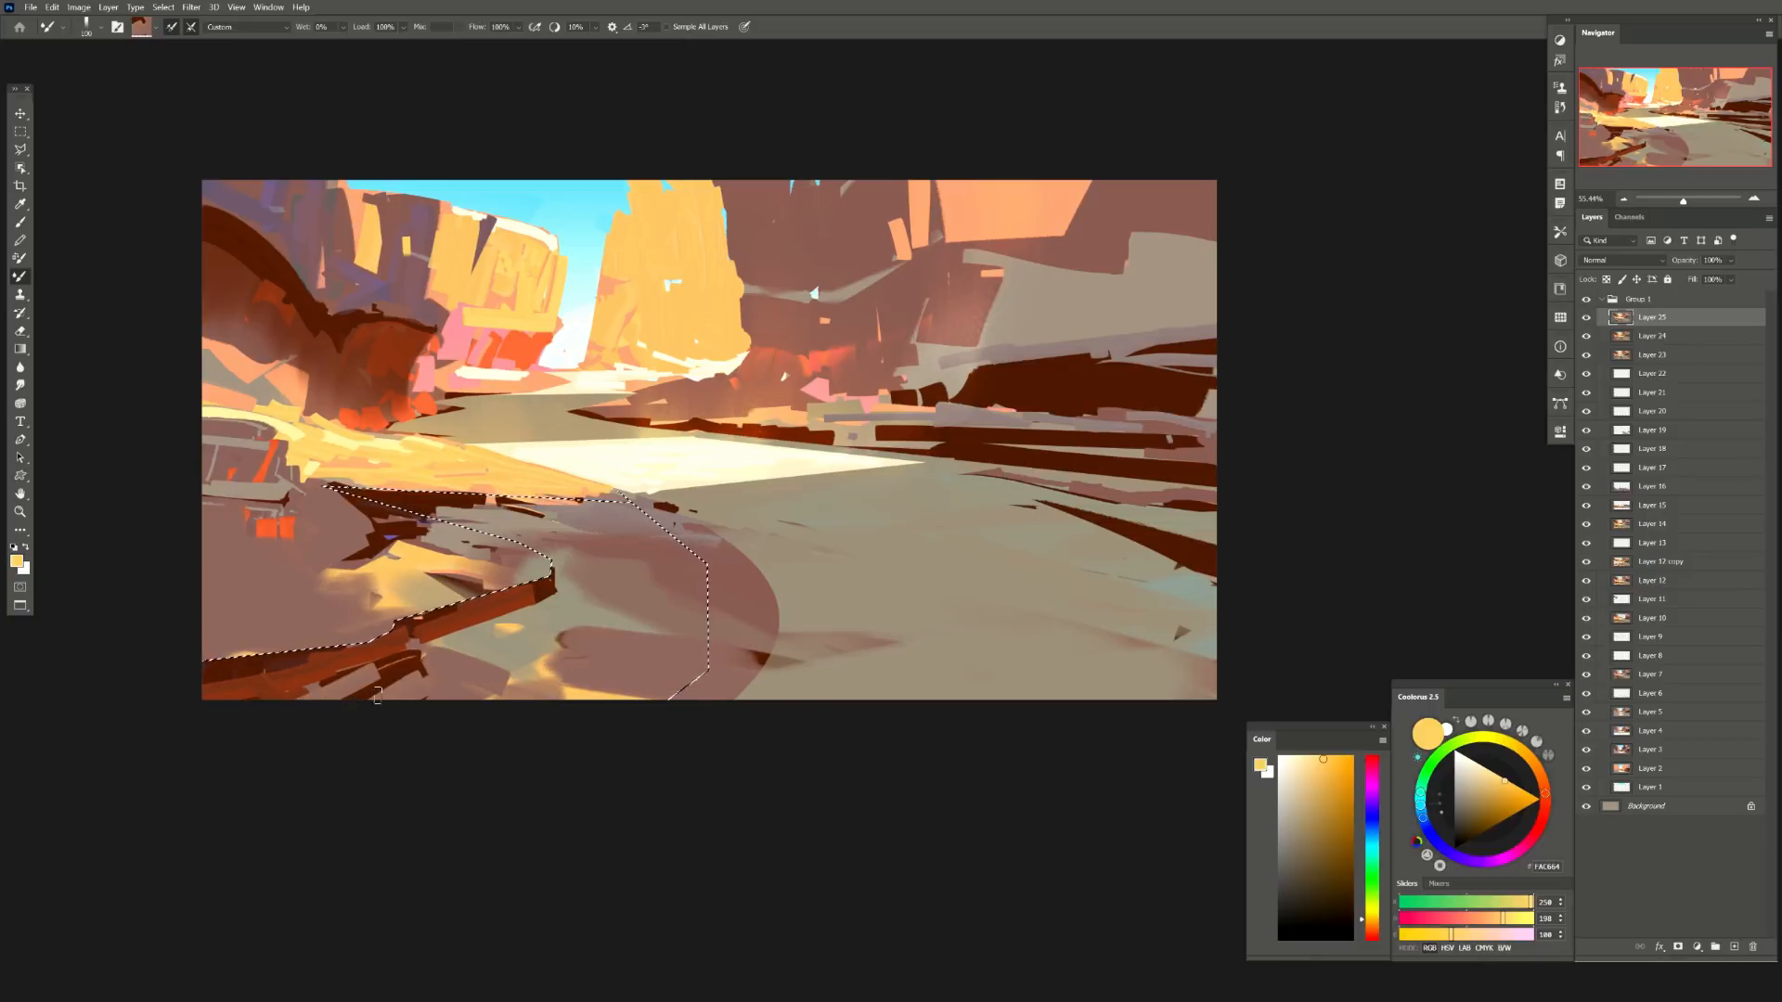
- Invert the selection and cover the yellow patches on the foreground rock's top with sampled grey-beige and brown
left_click(169, 7)
left_click(185, 57)
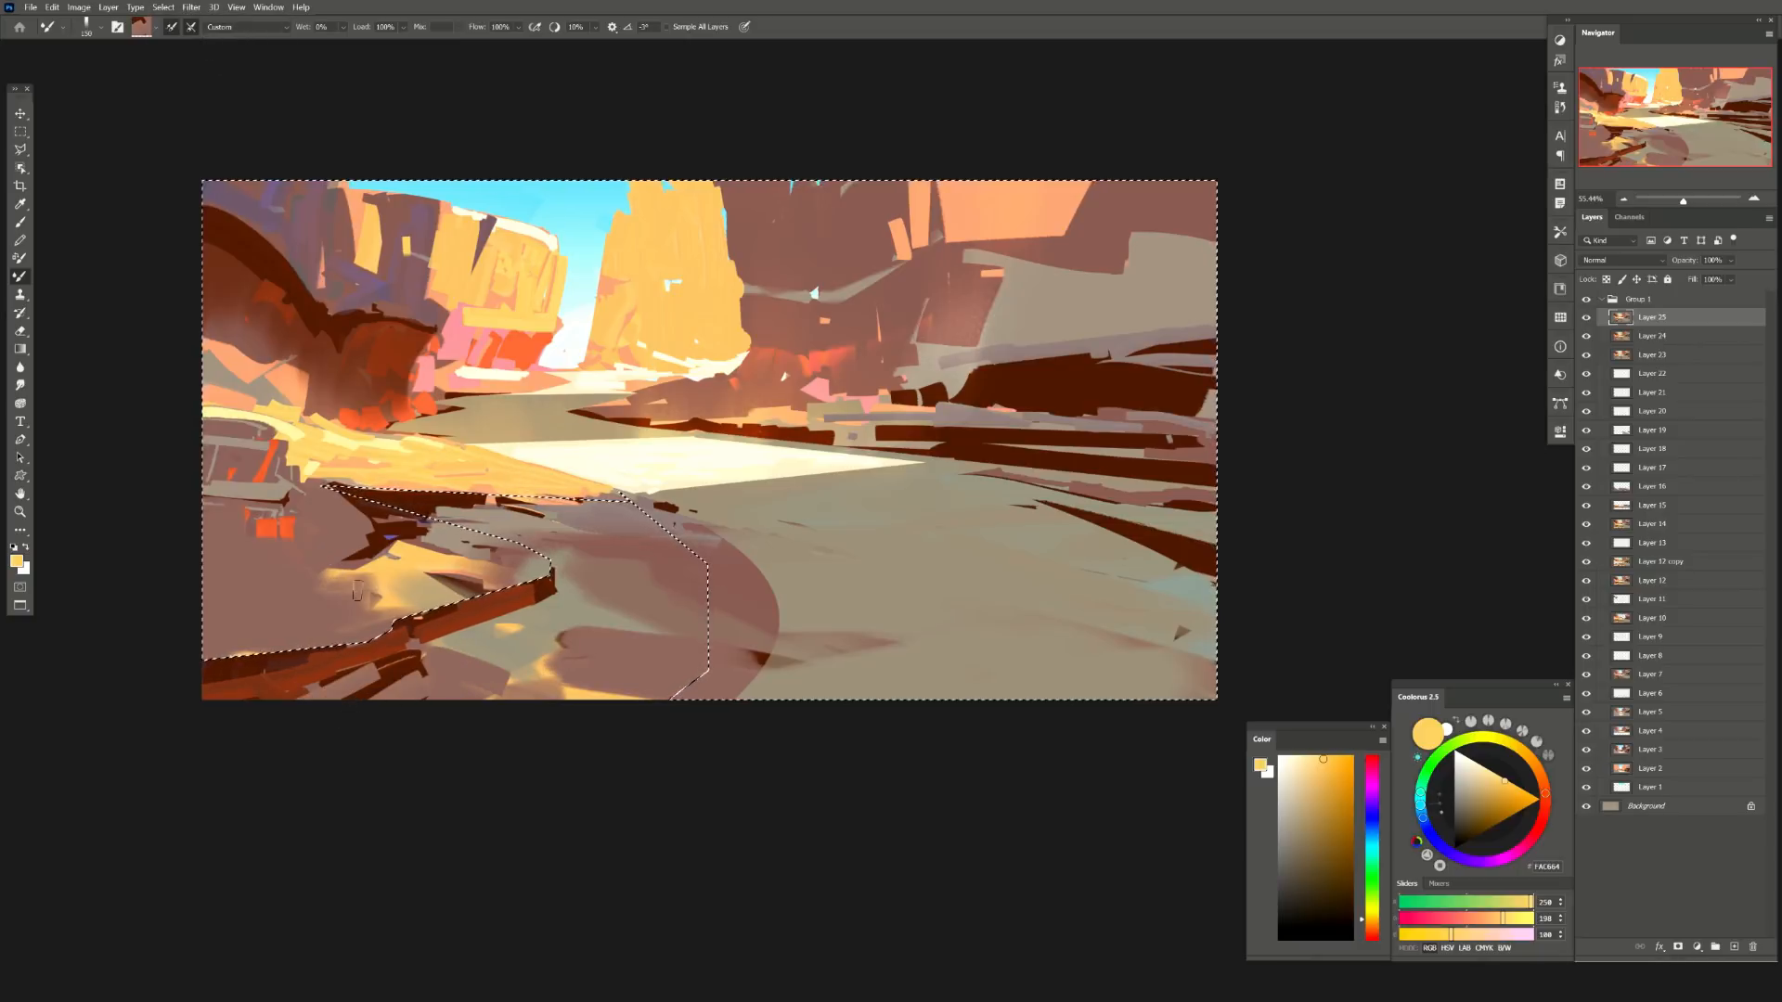
left_click(543, 600, "alt")
key("bracketright")
key("bracketright")
mouse_move(419, 562)
left_mouse_down()
mouse_move(520, 616)
mouse_move(416, 567)
mouse_move(511, 583)
left_mouse_up()
key("bracketleft")
key("bracketleft")
left_click(315, 595, "alt")
mouse_move(395, 564)
left_mouse_down()
mouse_move(292, 578)
mouse_move(218, 620)
left_mouse_up()
left_click(357, 604, "alt")
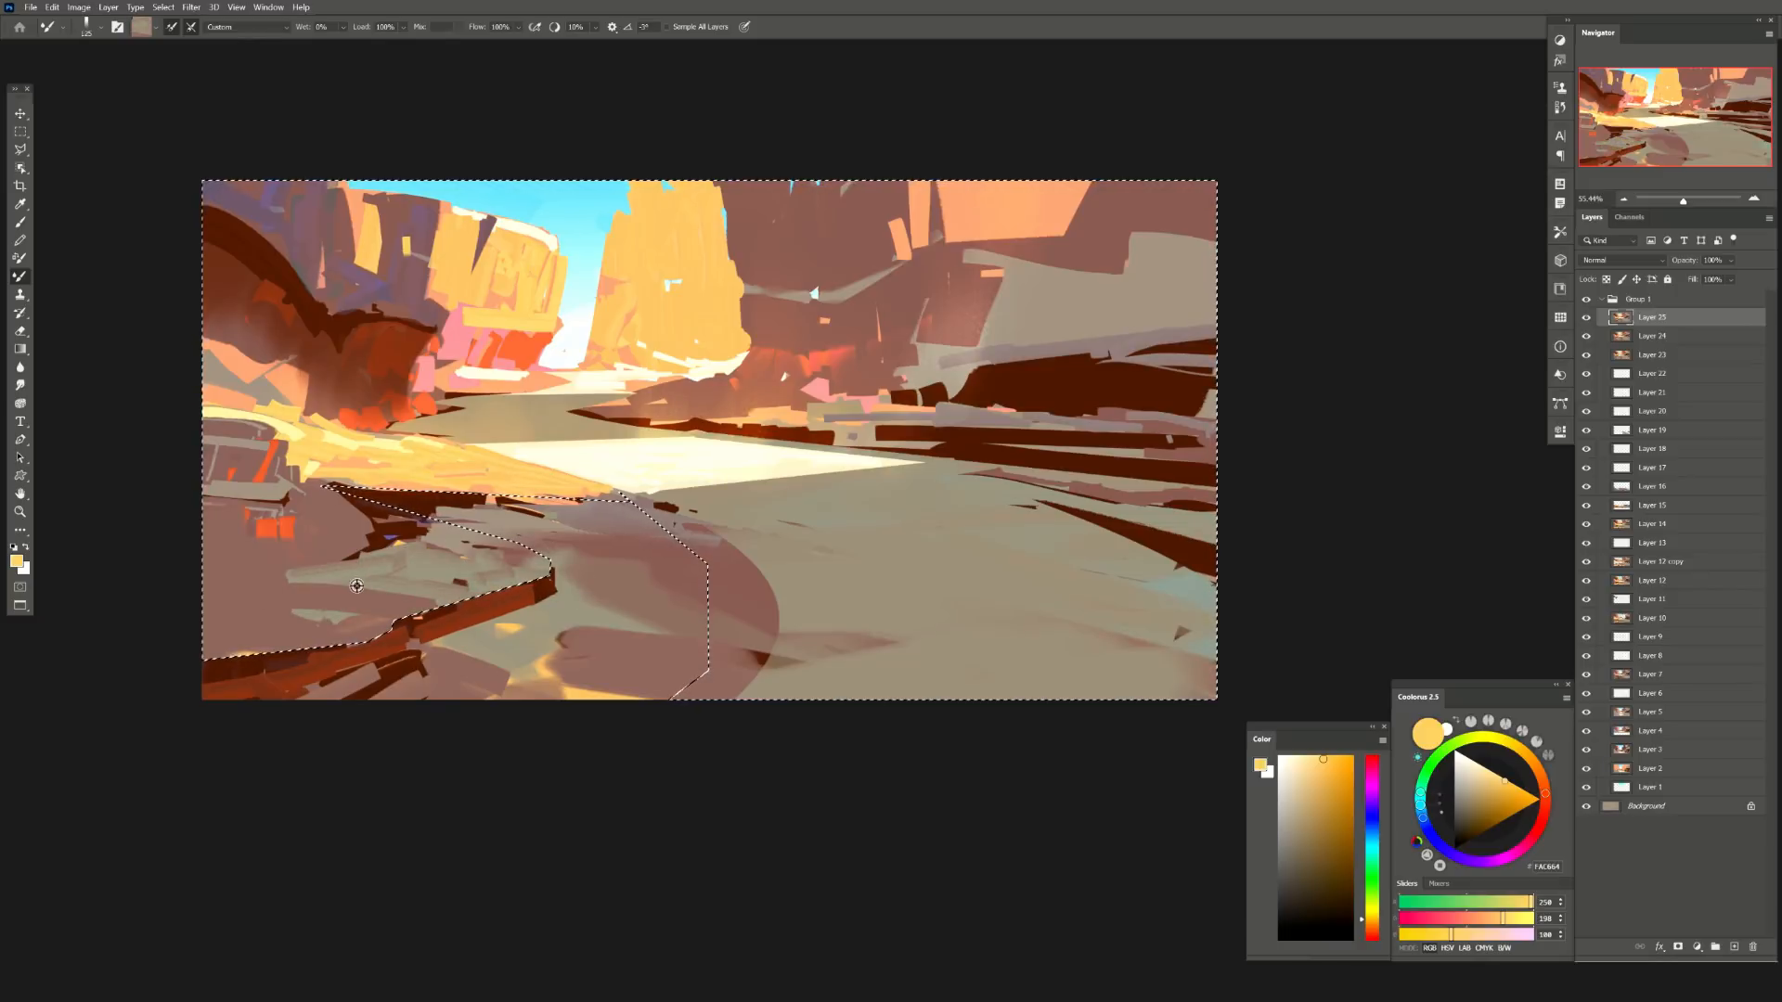
- Brush sweeping grey strokes across the rest of the left foreground rock's flat top
left_click_drag(325, 626, 209, 645)
left_click_drag(306, 576, 209, 599)
left_click_drag(321, 529, 209, 543)
left_click_drag(209, 515, 289, 508)
- Paint a curved dark reddish-brown ledge line across the foreground rock's top, and deselect
left_click(371, 548, "alt")
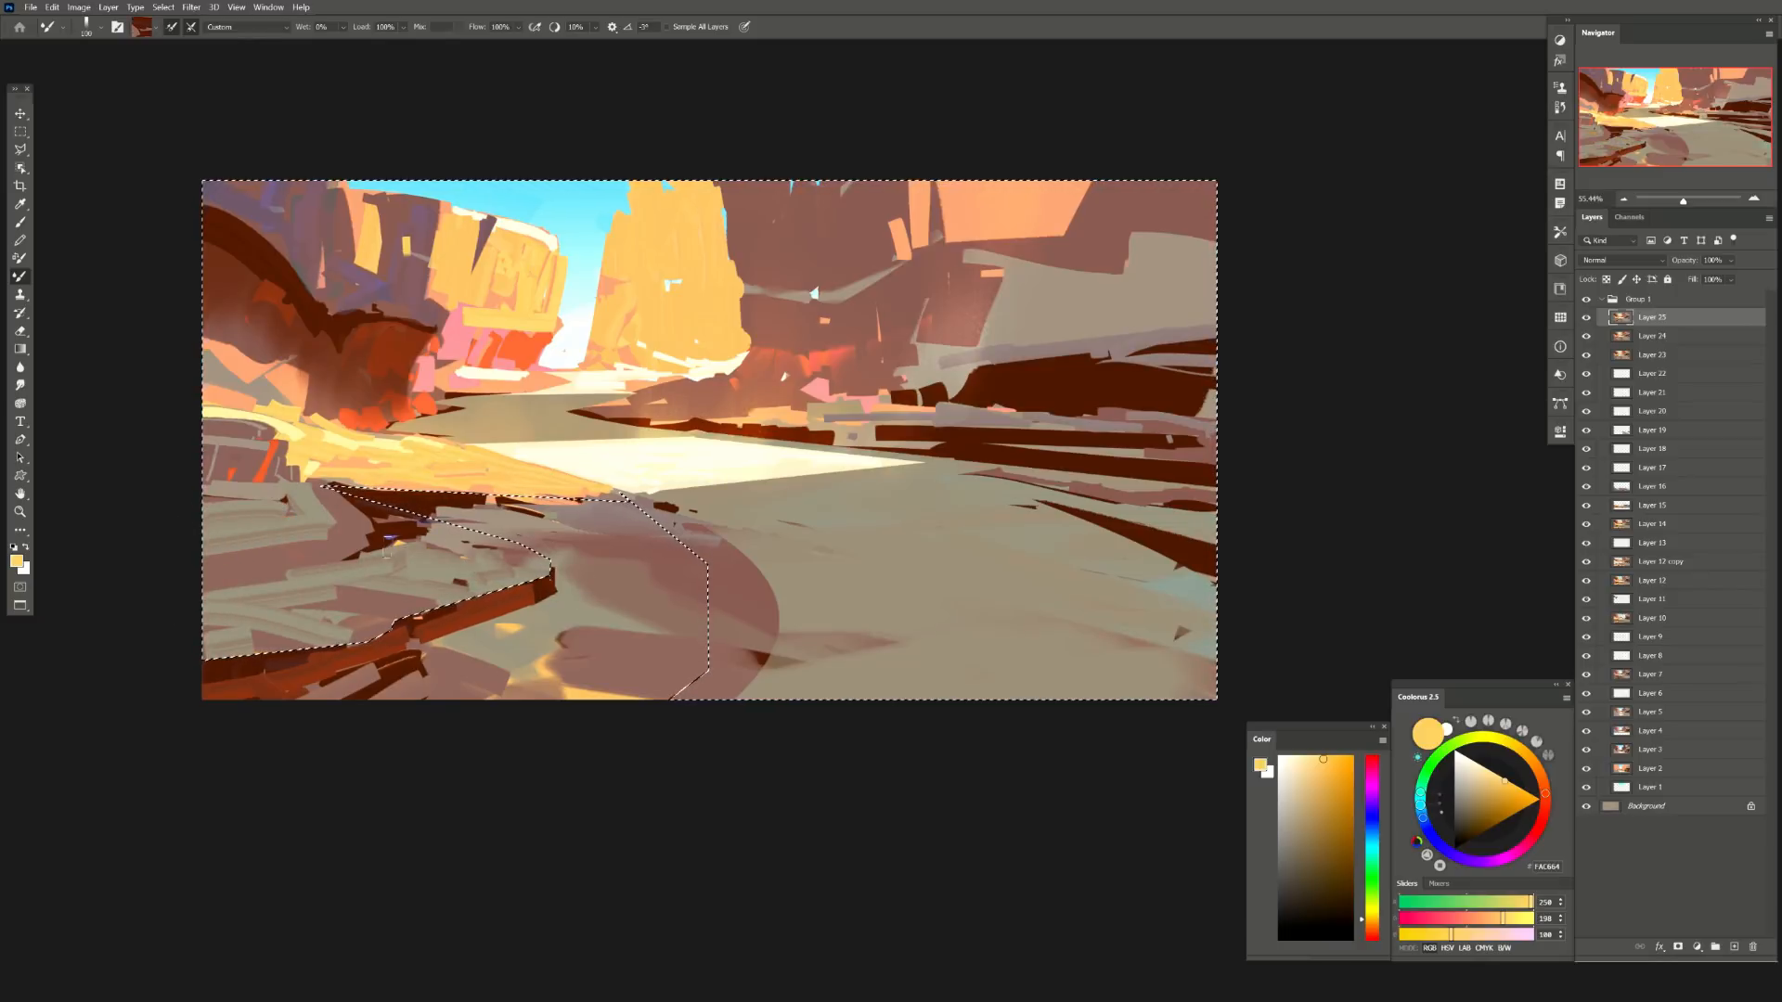
left_click_drag(376, 555, 124, 576)
left_click_drag(392, 572, 206, 586)
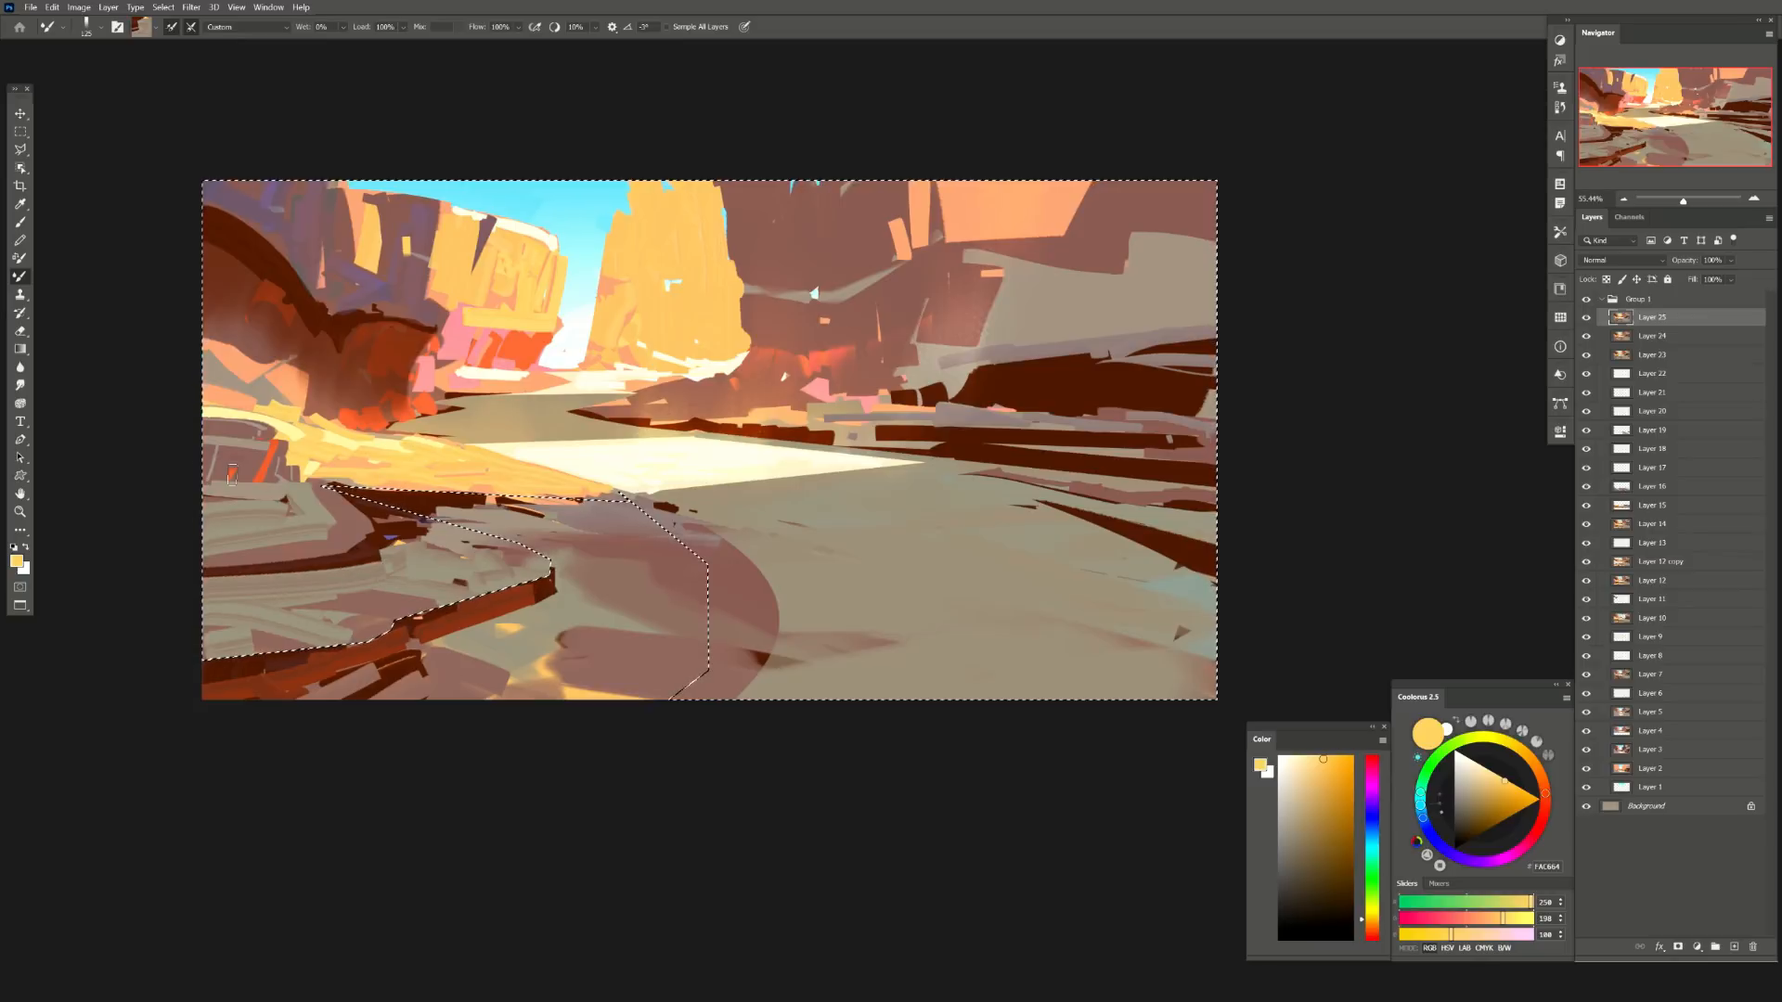
key("ctrl+d")
- Rework the dark marks between the upper ledge and the path with sampled ground colours
left_click_drag(702, 441, 691, 412)
key("bracketright")
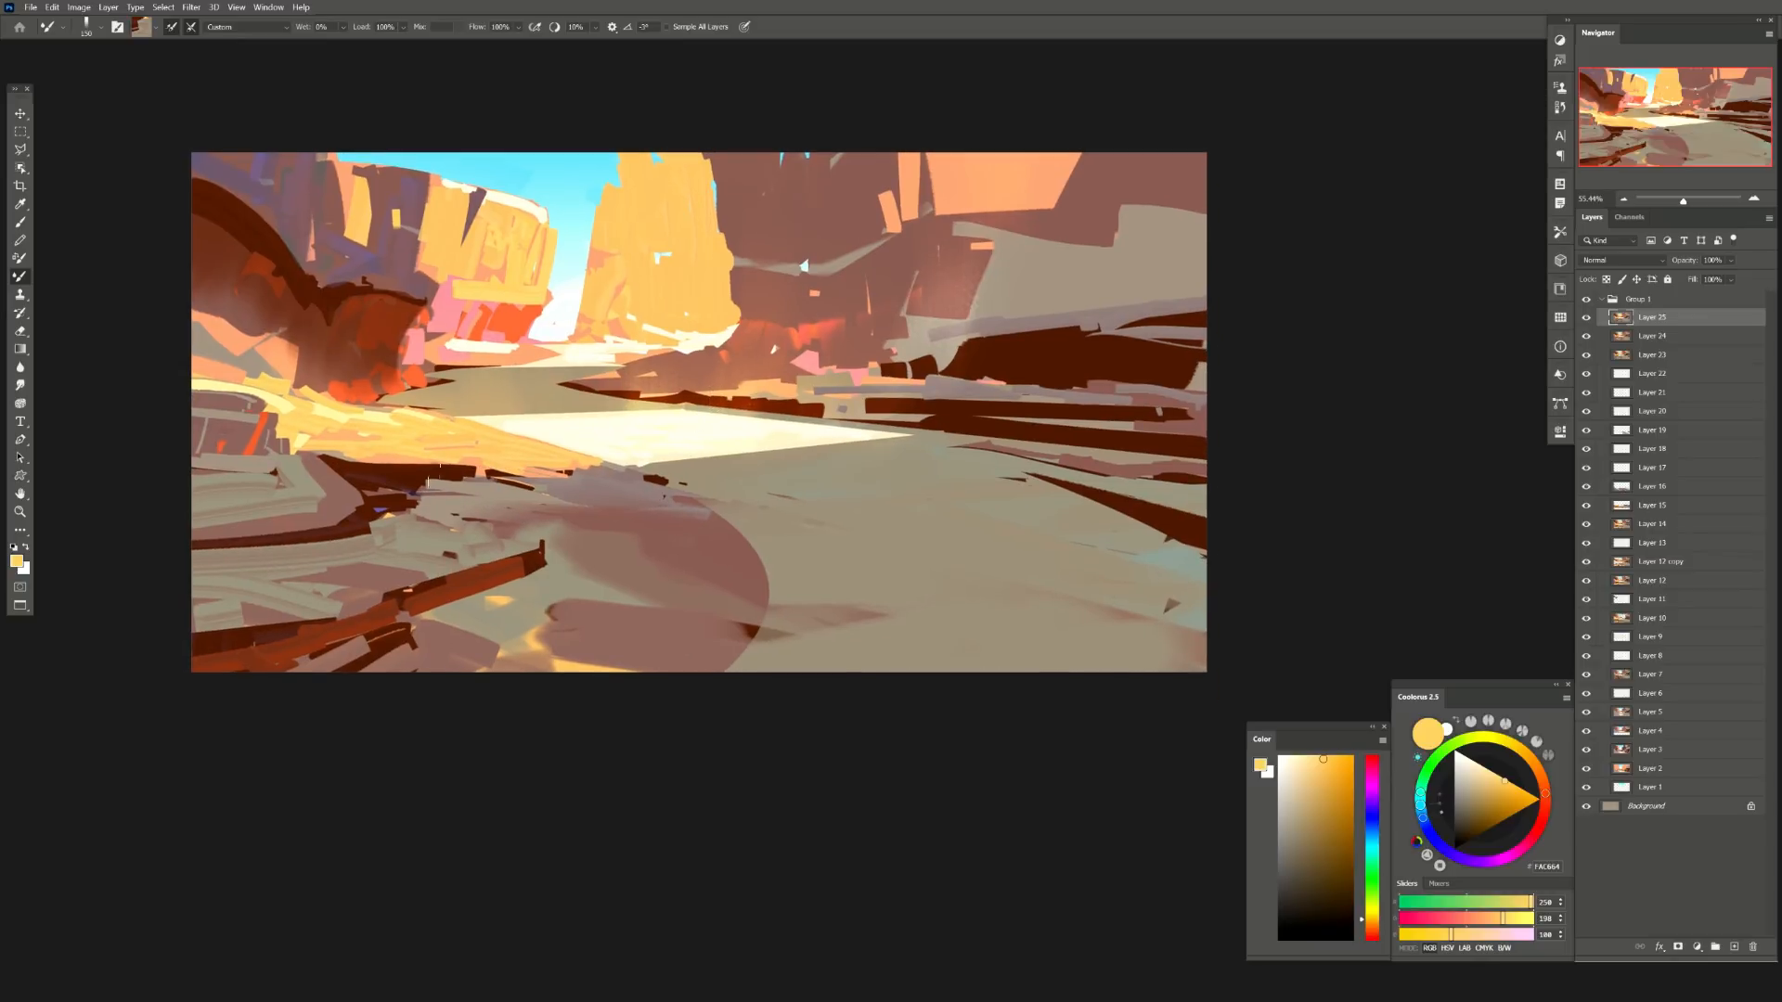
left_click(401, 493, "alt")
left_click_drag(360, 473, 436, 474)
mouse_move(390, 480)
left_mouse_down()
mouse_move(437, 473)
mouse_move(326, 457)
mouse_move(320, 475)
mouse_move(305, 457)
mouse_move(348, 485)
mouse_move(368, 473)
mouse_move(332, 490)
mouse_move(374, 488)
mouse_move(359, 528)
mouse_move(306, 462)
mouse_move(329, 467)
mouse_move(249, 458)
mouse_move(288, 489)
mouse_move(392, 502)
mouse_move(389, 474)
mouse_move(366, 480)
mouse_move(447, 507)
mouse_move(379, 508)
mouse_move(152, 573)
left_mouse_up()
left_click(512, 488, "alt")
key("bracketleft")
- Shape the upper foreground ledge's curved rim with sampled dark brown, rust and grey strokes
left_click(445, 486, "alt")
left_click(355, 517, "alt")
key("bracketleft")
key("bracketleft")
left_click(329, 479, "alt")
key("bracketright")
left_click(390, 473, "alt")
left_click(393, 487, "alt")
left_click(356, 521, "alt")
key("bracketright")
key("bracketright")
key("bracketright")
key("bracketright")
key("bracketright")
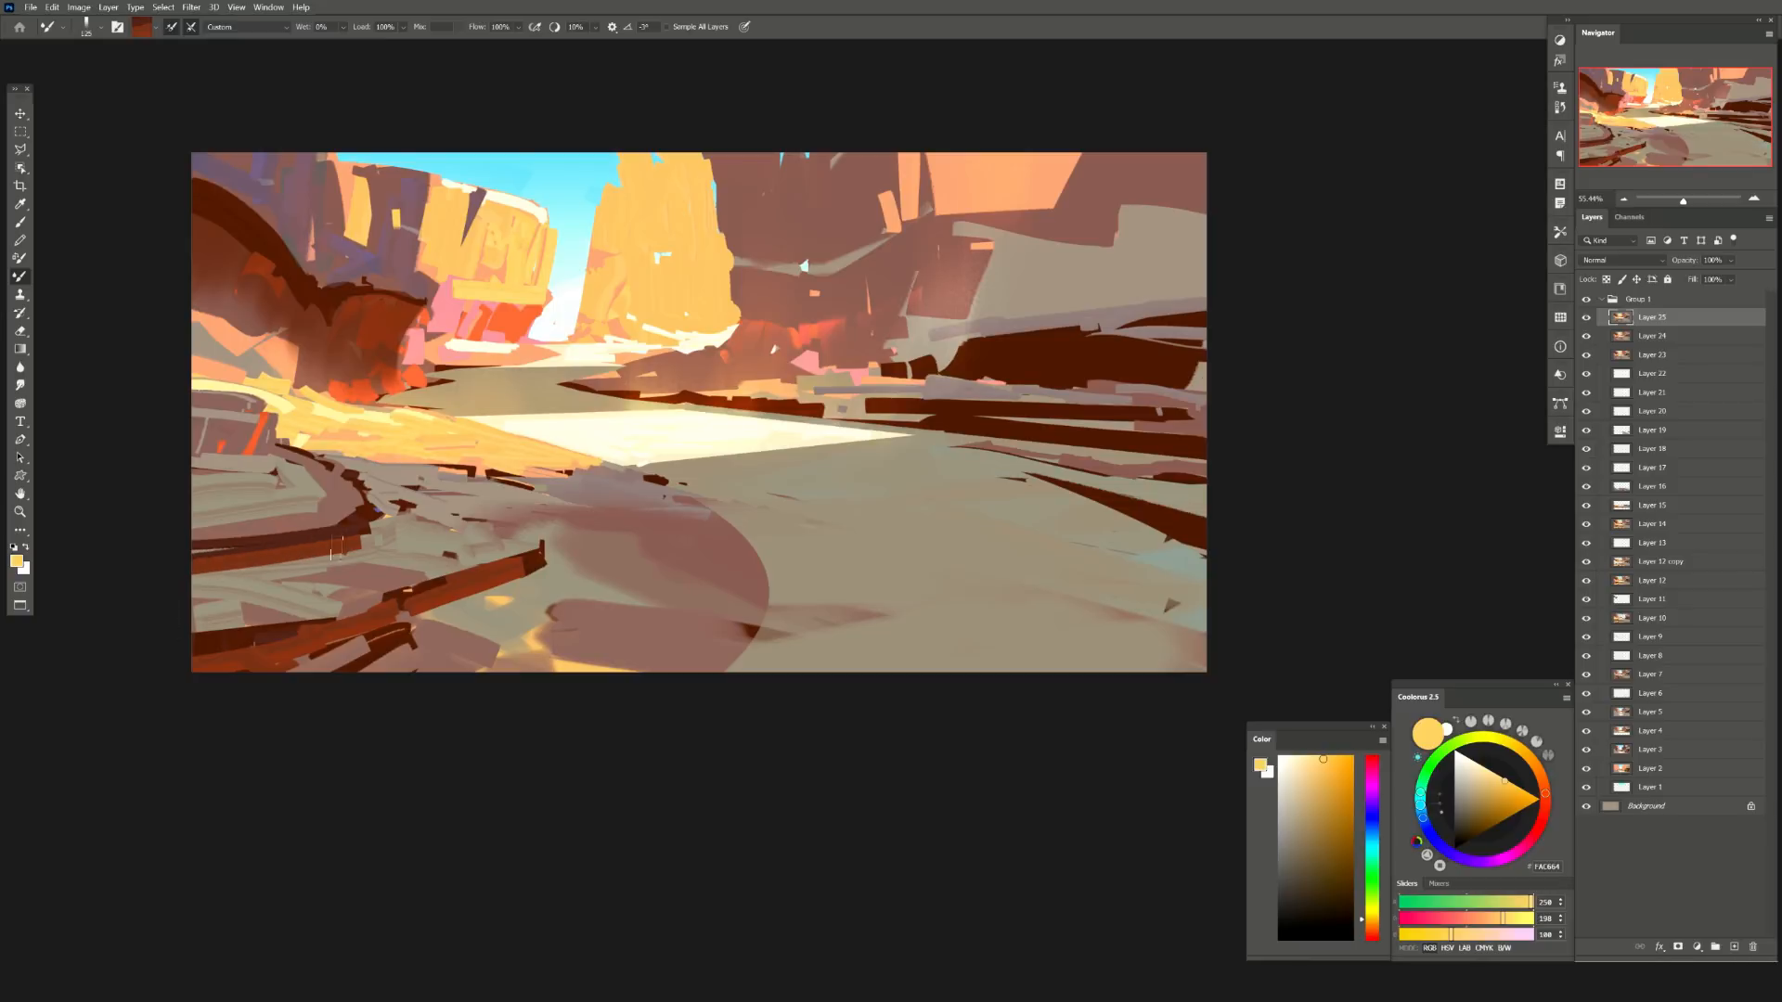
- Try a broader rust-brown stroke along the ledge line on the foreground rock, and undo it
key("bracketright")
left_click_drag(332, 548, 163, 515)
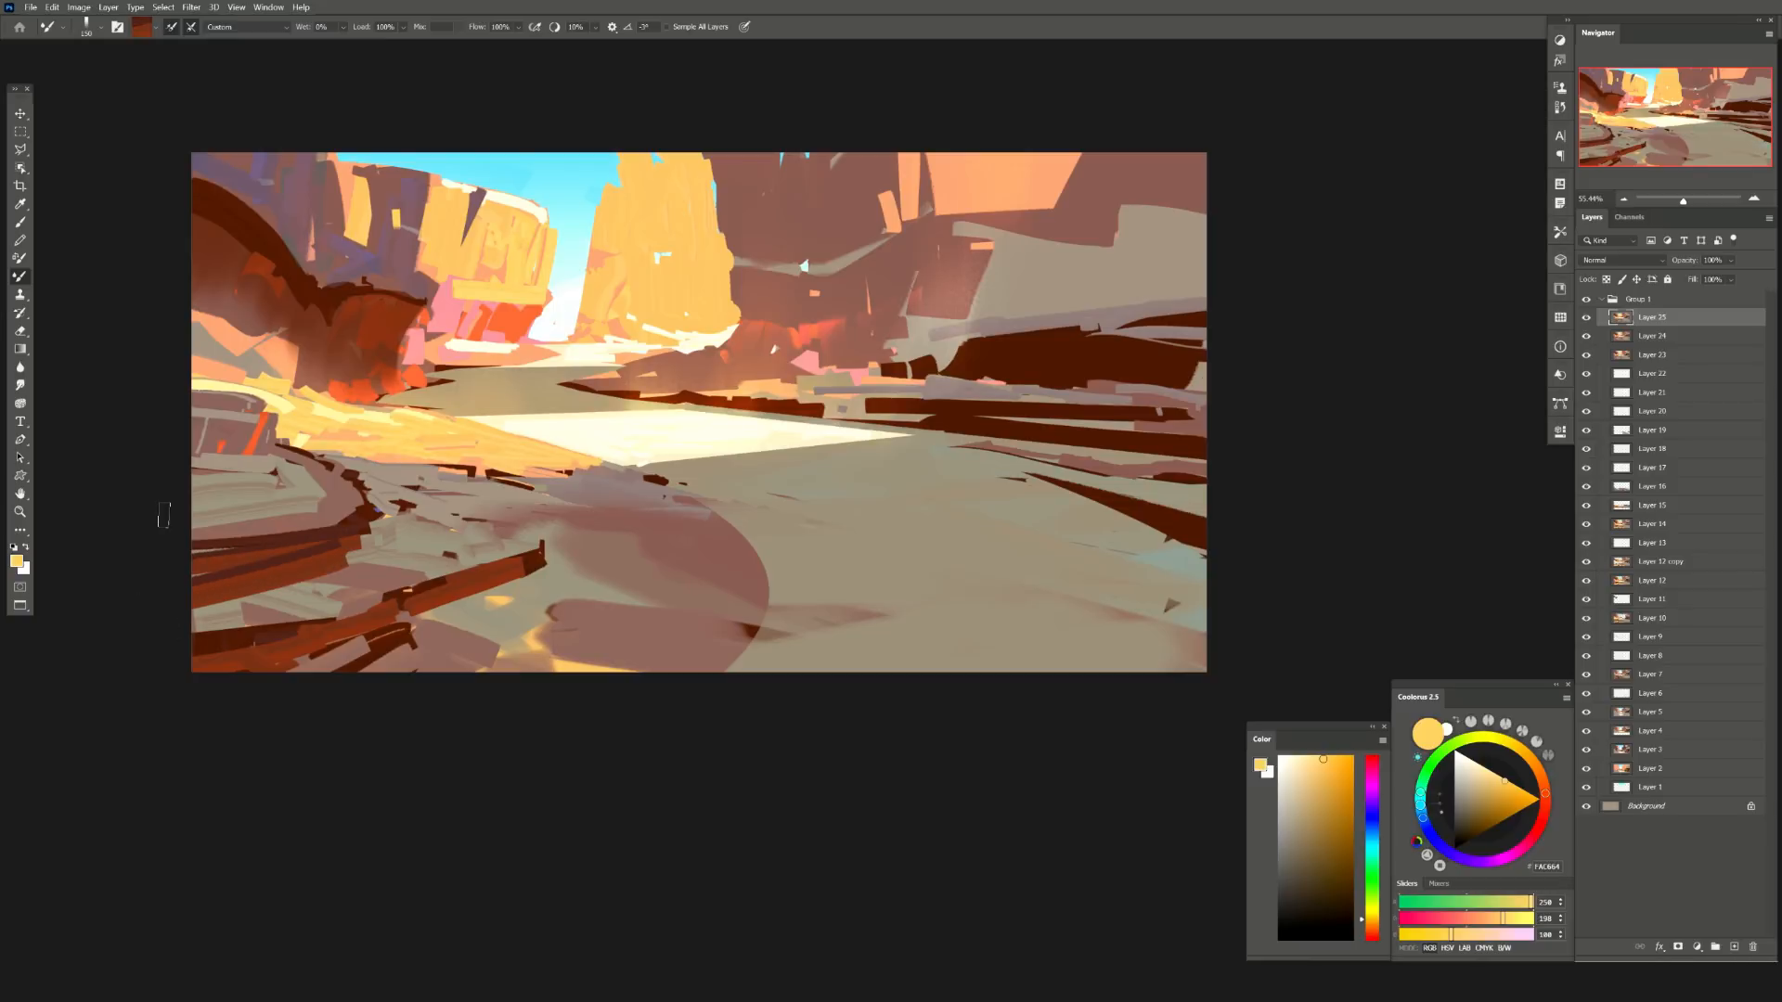
key("ctrl+z")
key("bracketleft")
key("bracketleft")
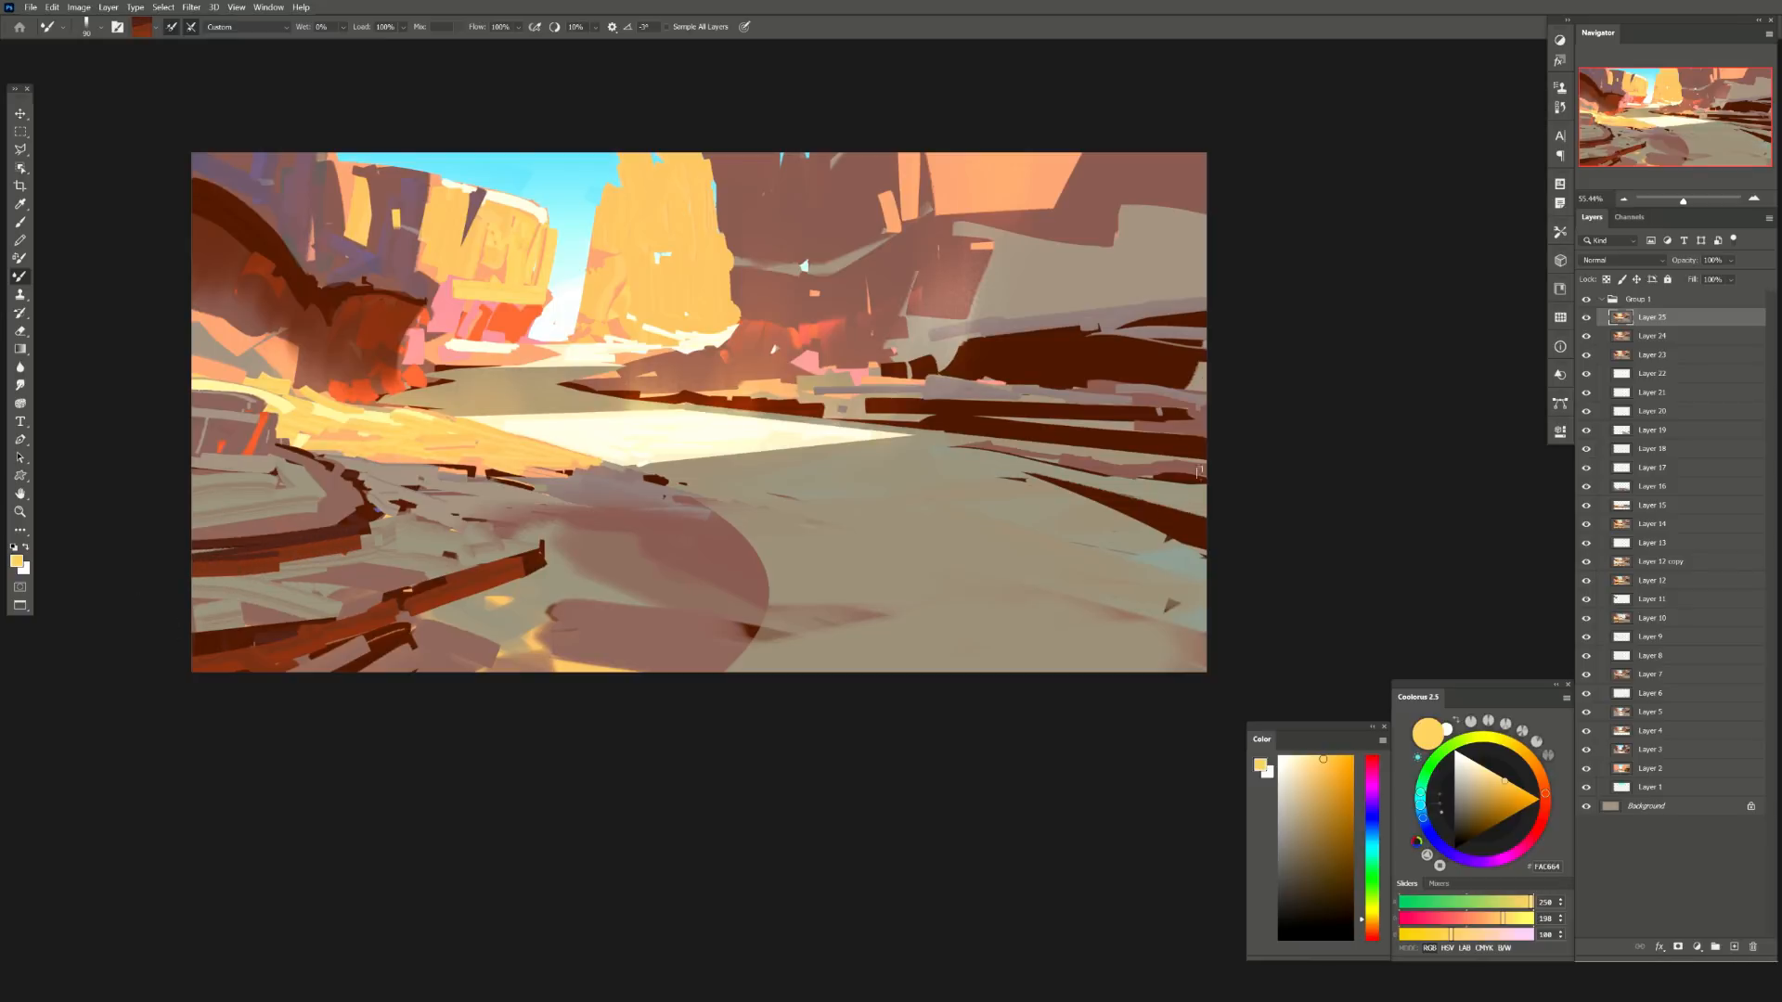
- Paint a cracked dark brown edge at the lower end of the rounded mauve rock beside the path
left_click_drag(1023, 440, 1025, 443)
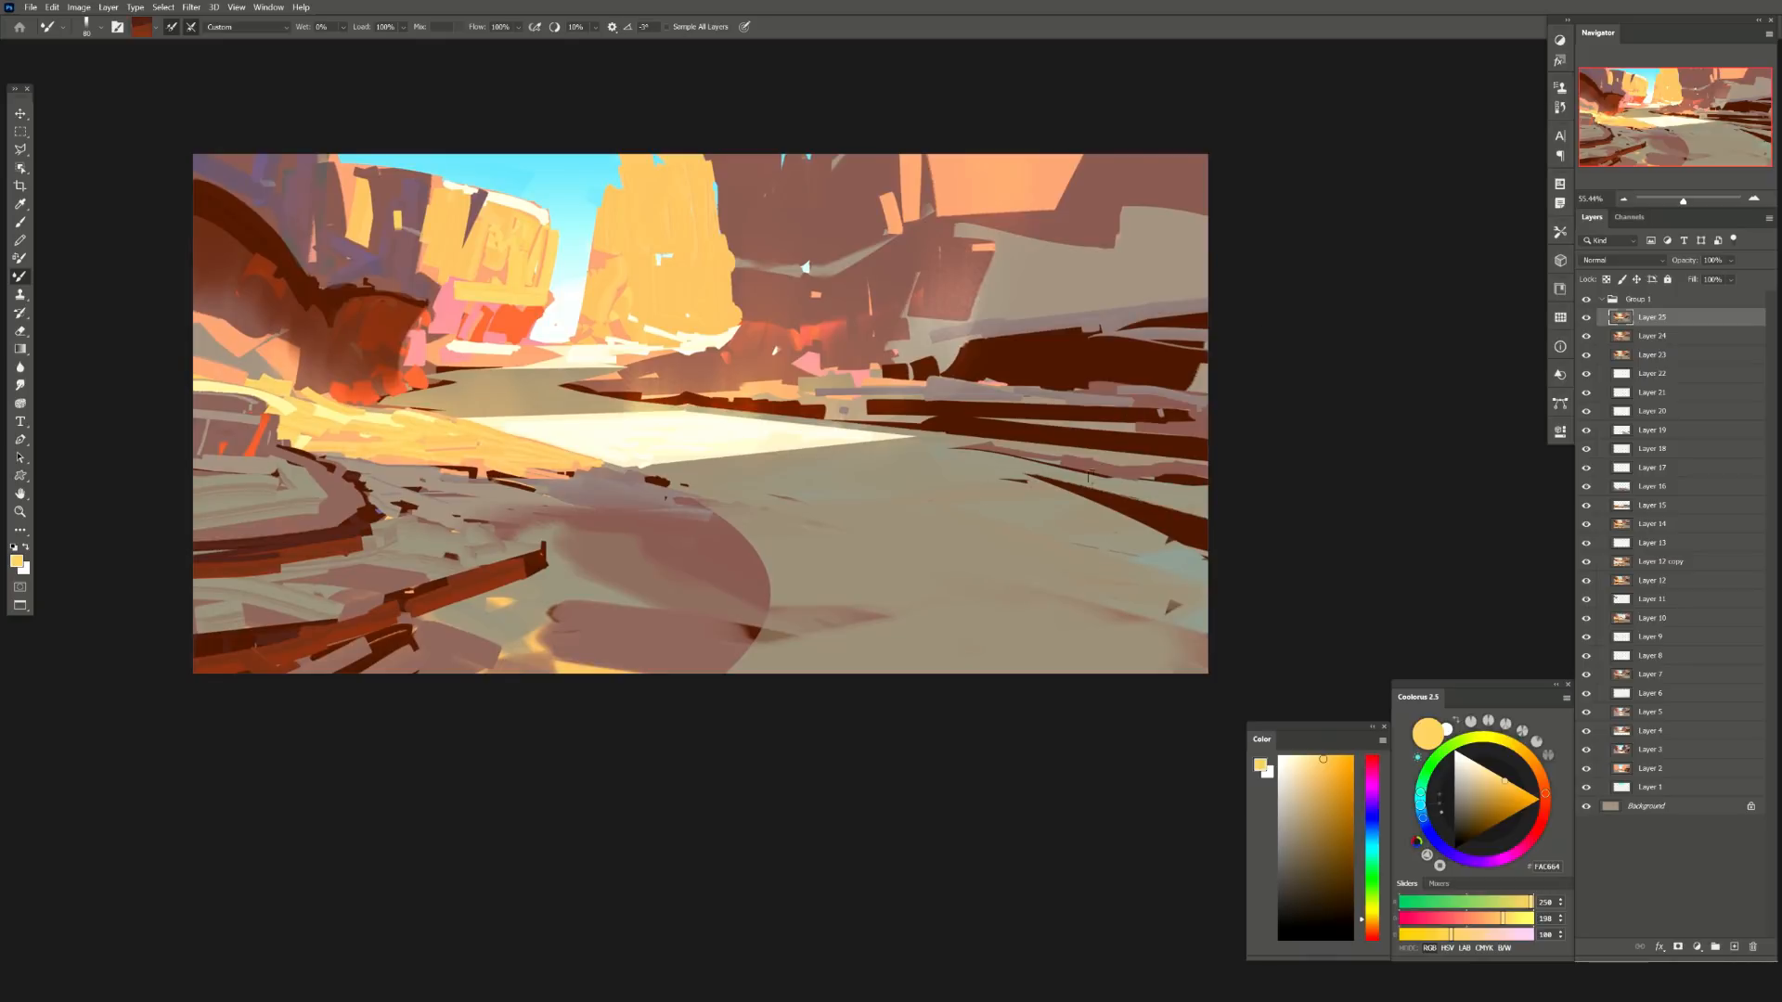
key("bracketleft")
key("bracketleft")
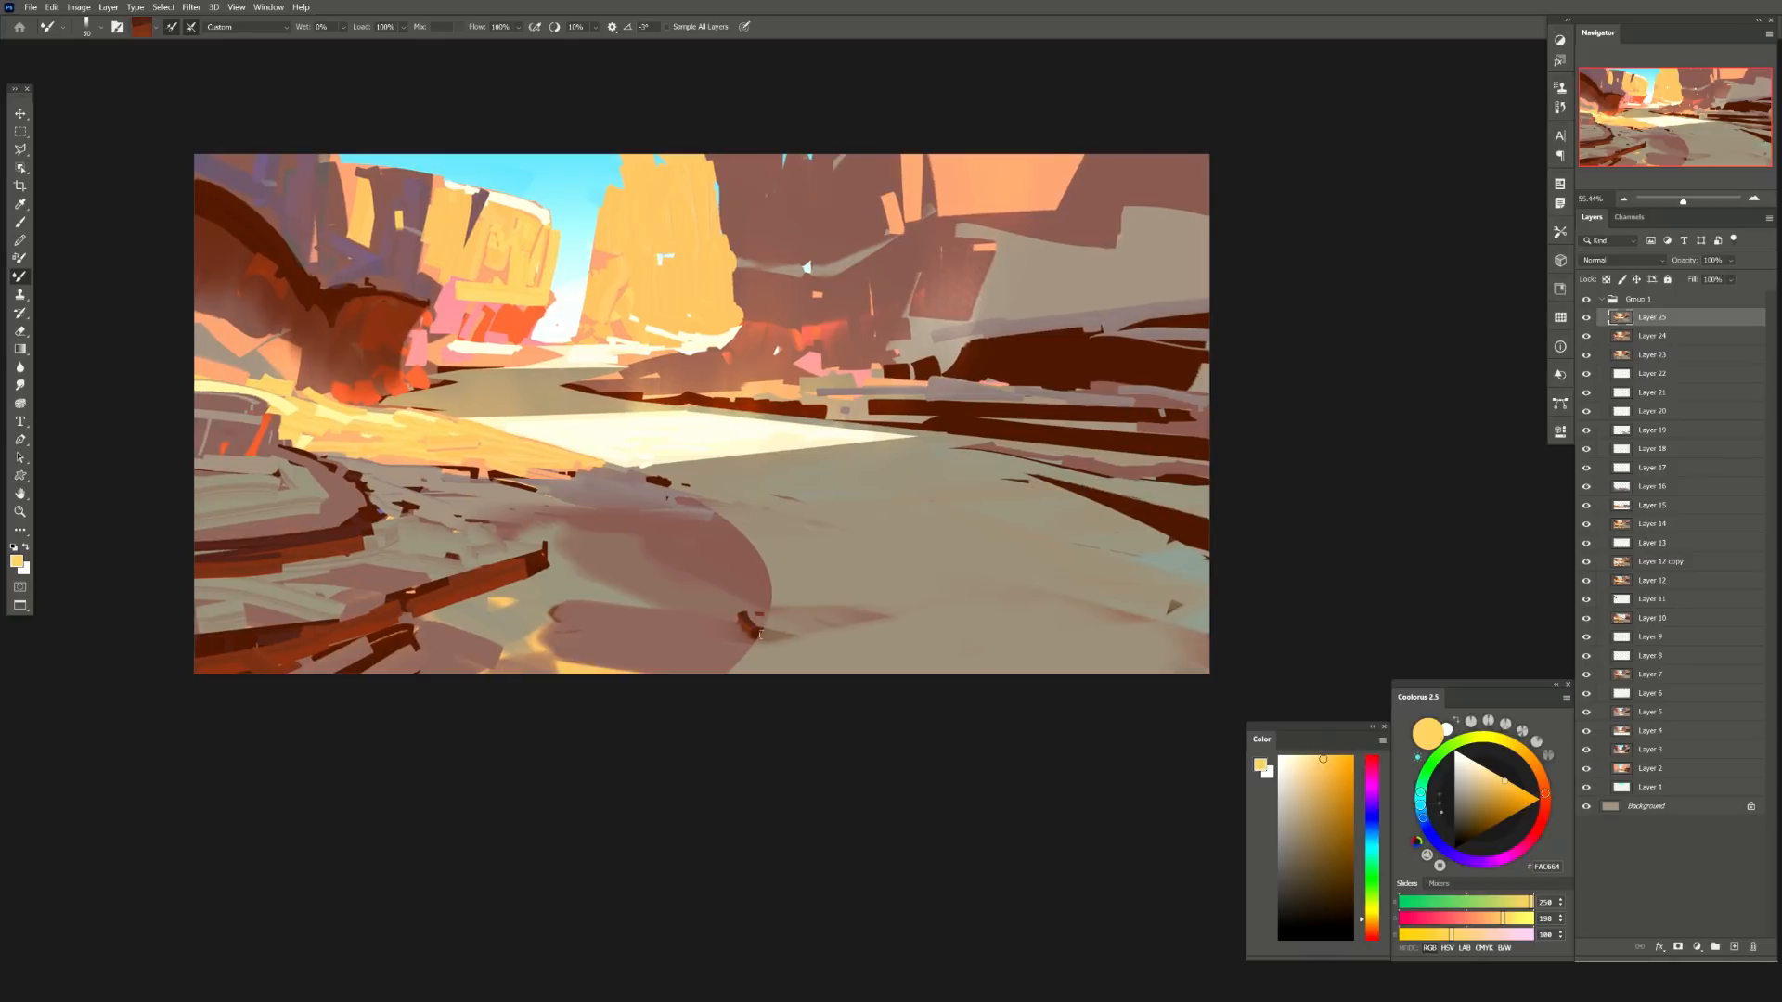
left_click(356, 565, "alt")
key("bracketright")
left_click_drag(733, 614, 761, 631)
left_click_drag(760, 632, 666, 669)
mouse_move(760, 633)
left_mouse_down()
mouse_move(695, 672)
mouse_move(770, 610)
left_mouse_up()
key("bracketleft")
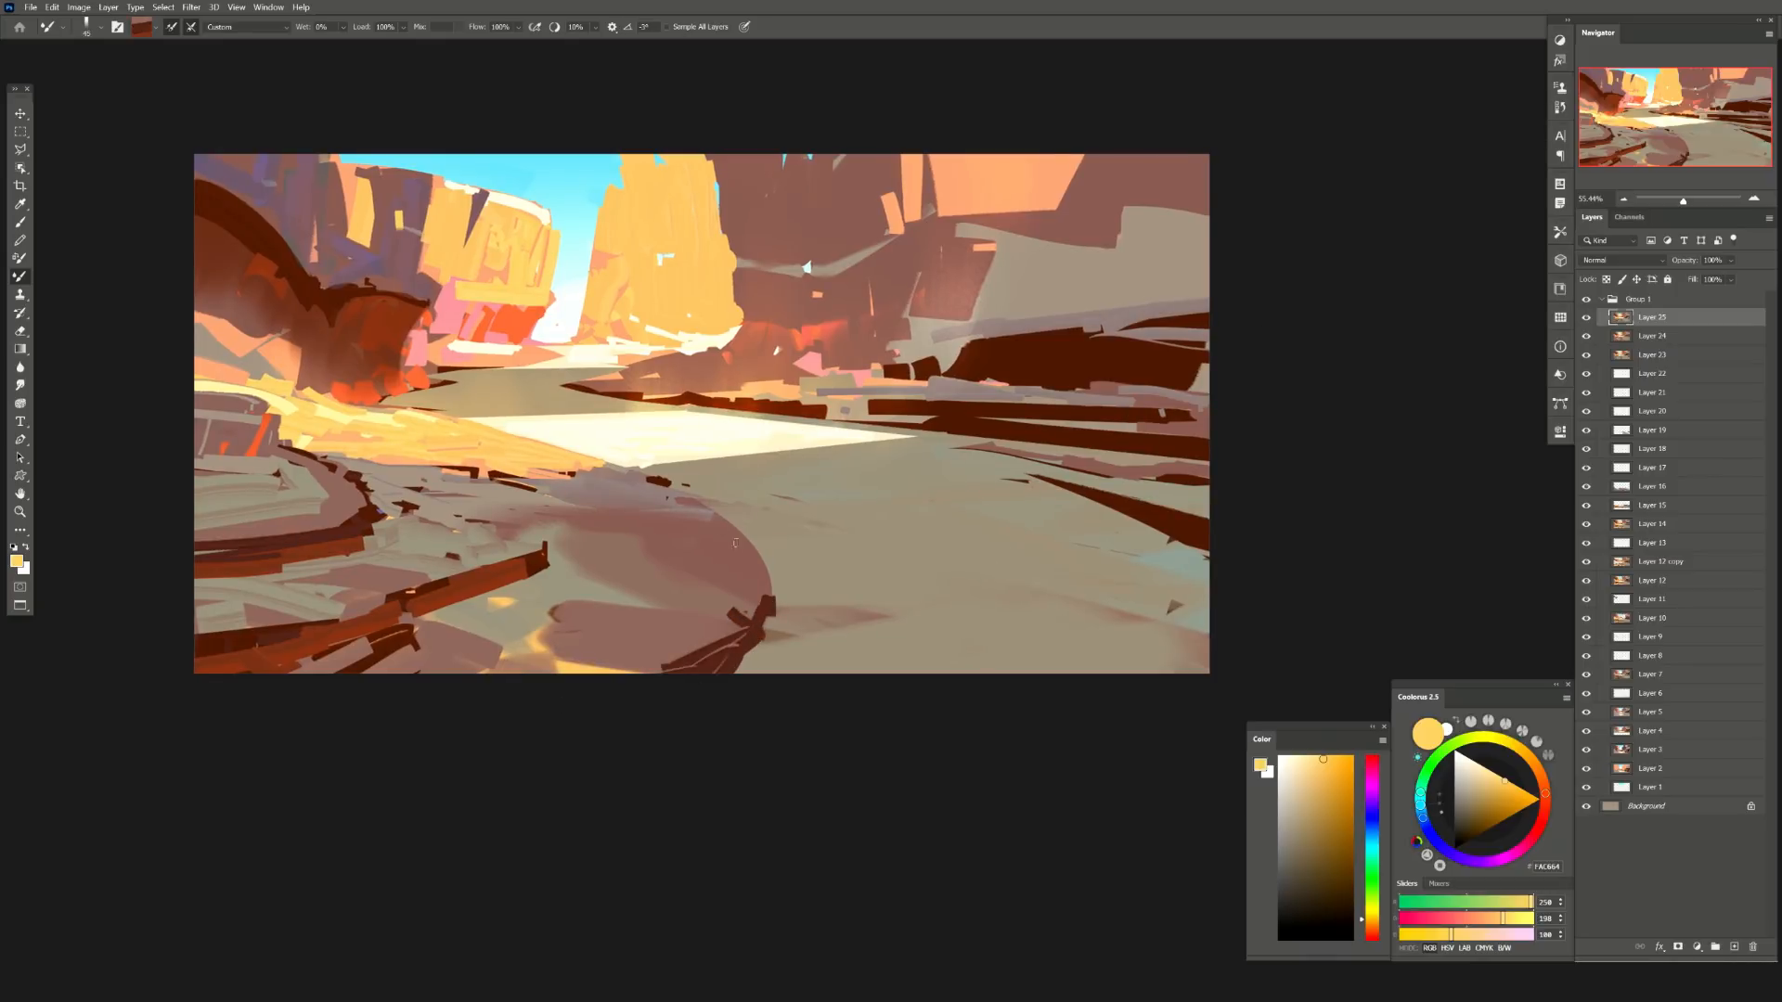
- Refine the rounded rock's outer rim with sampled brown and extend its dark edge toward the canvas's lower border
left_click(723, 540, "alt")
left_click_drag(739, 542, 754, 550)
left_click(735, 640, "alt")
key("bracketright")
left_click_drag(734, 643, 640, 686)
- Brush sampled orange-red bounce light across the right cliff's middle ledge, along its base and onto the left rock
left_click_drag(713, 335, 741, 365)
key("bracketright")
key("bracketright")
key("bracketright")
key("bracketright")
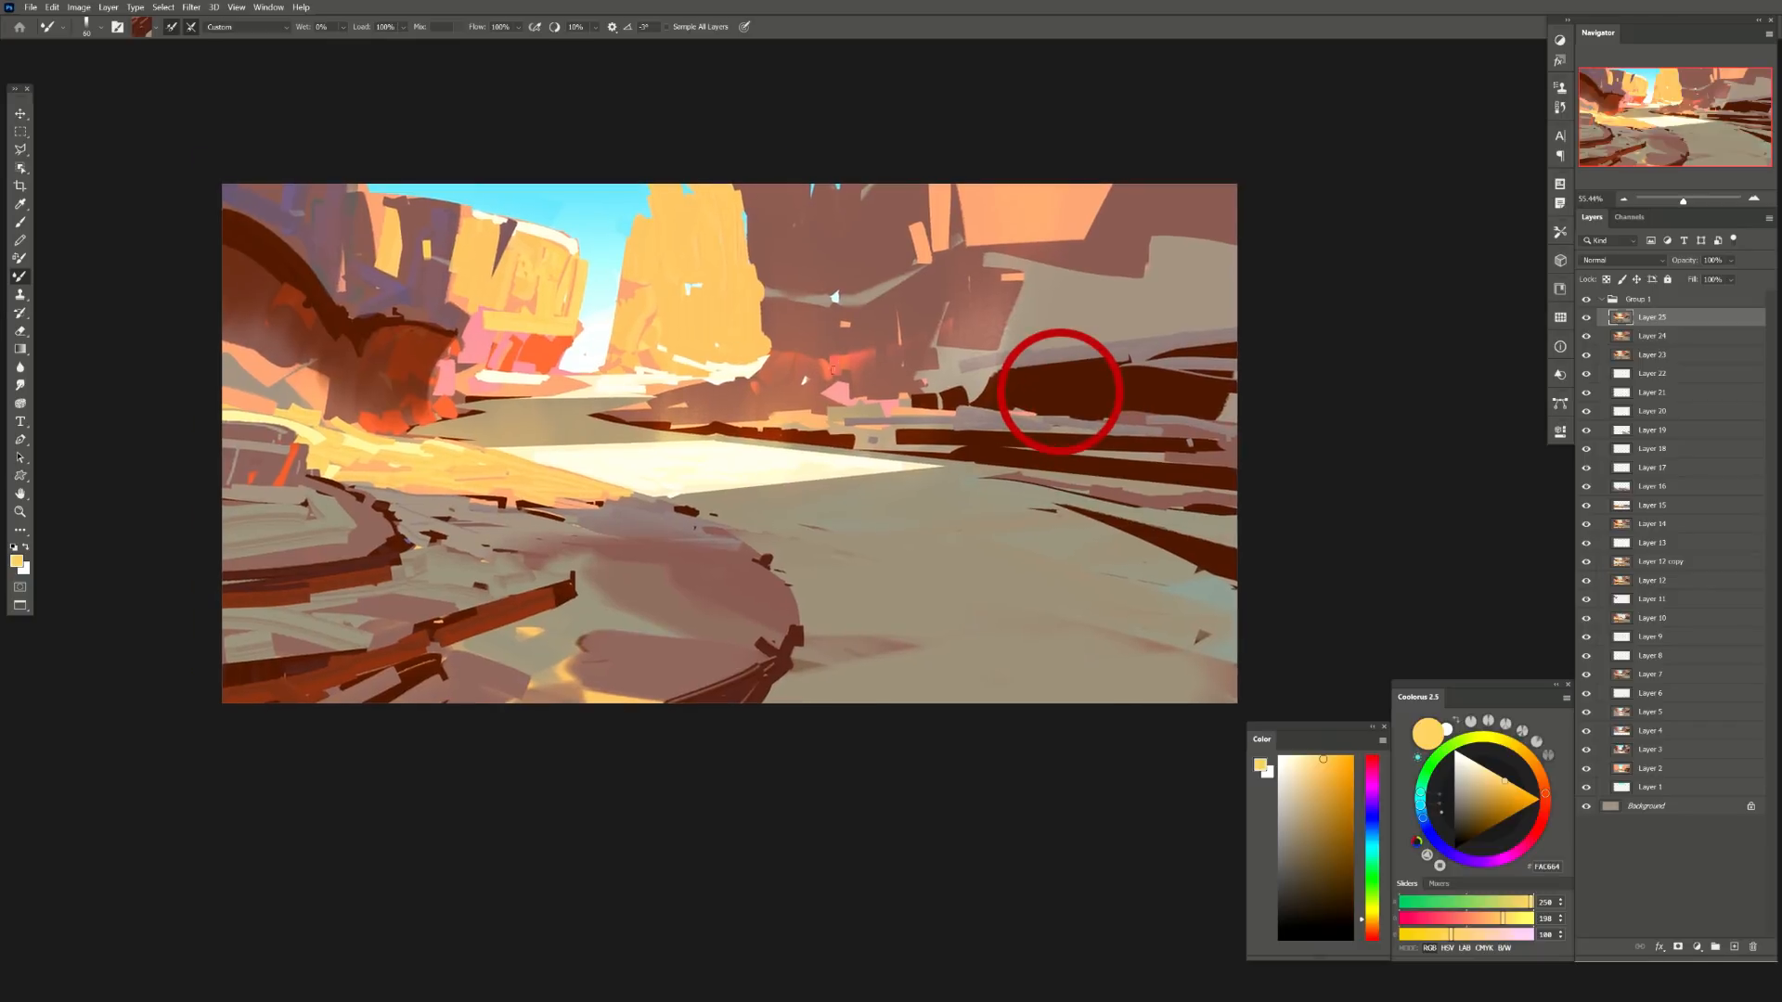
left_click(819, 345, "alt")
key("bracketright")
left_click_drag(770, 286, 905, 303)
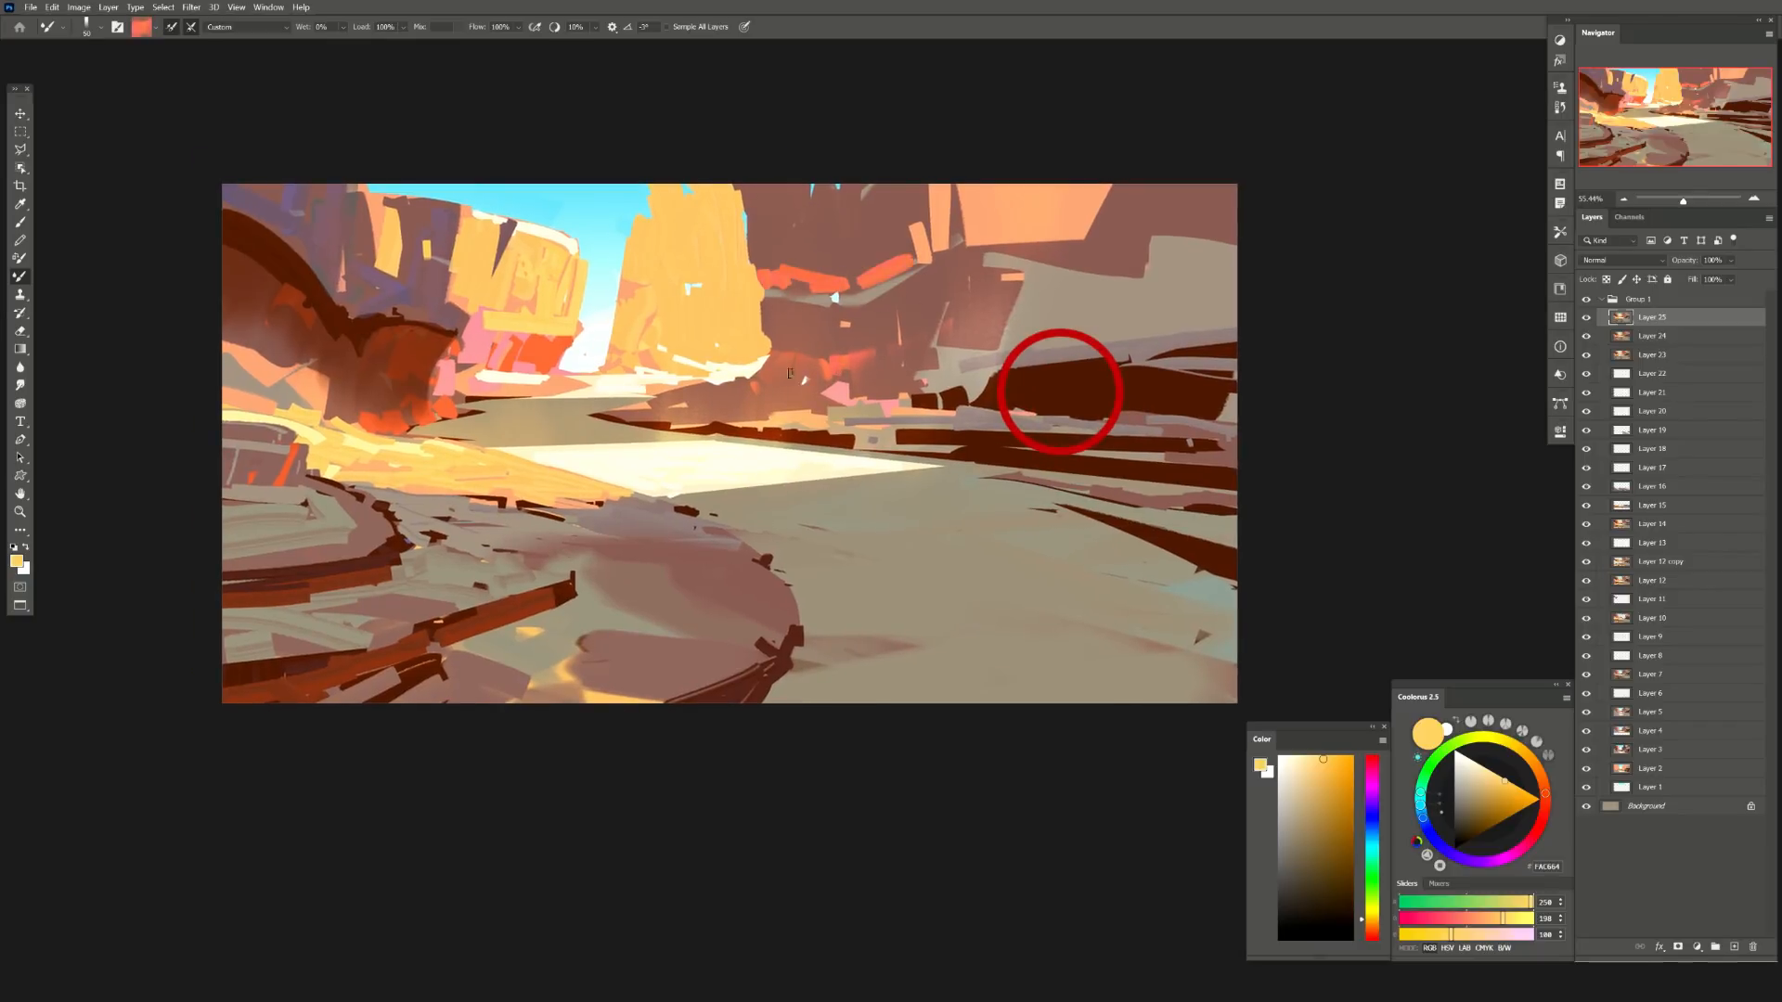
left_click_drag(753, 405, 703, 408)
mouse_move(409, 388)
left_mouse_down()
mouse_move(425, 349)
mouse_move(345, 346)
mouse_move(339, 325)
mouse_move(283, 364)
mouse_move(319, 279)
mouse_move(230, 366)
mouse_move(276, 392)
mouse_move(308, 370)
mouse_move(283, 405)
left_mouse_up()
- Soften the red strokes on the left rock and the orange band on the right cliff with the Eraser
left_click(337, 319, "alt")
key("e")
mouse_move(293, 307)
left_mouse_down()
mouse_move(270, 341)
mouse_move(278, 297)
mouse_move(353, 371)
mouse_move(414, 380)
left_mouse_up()
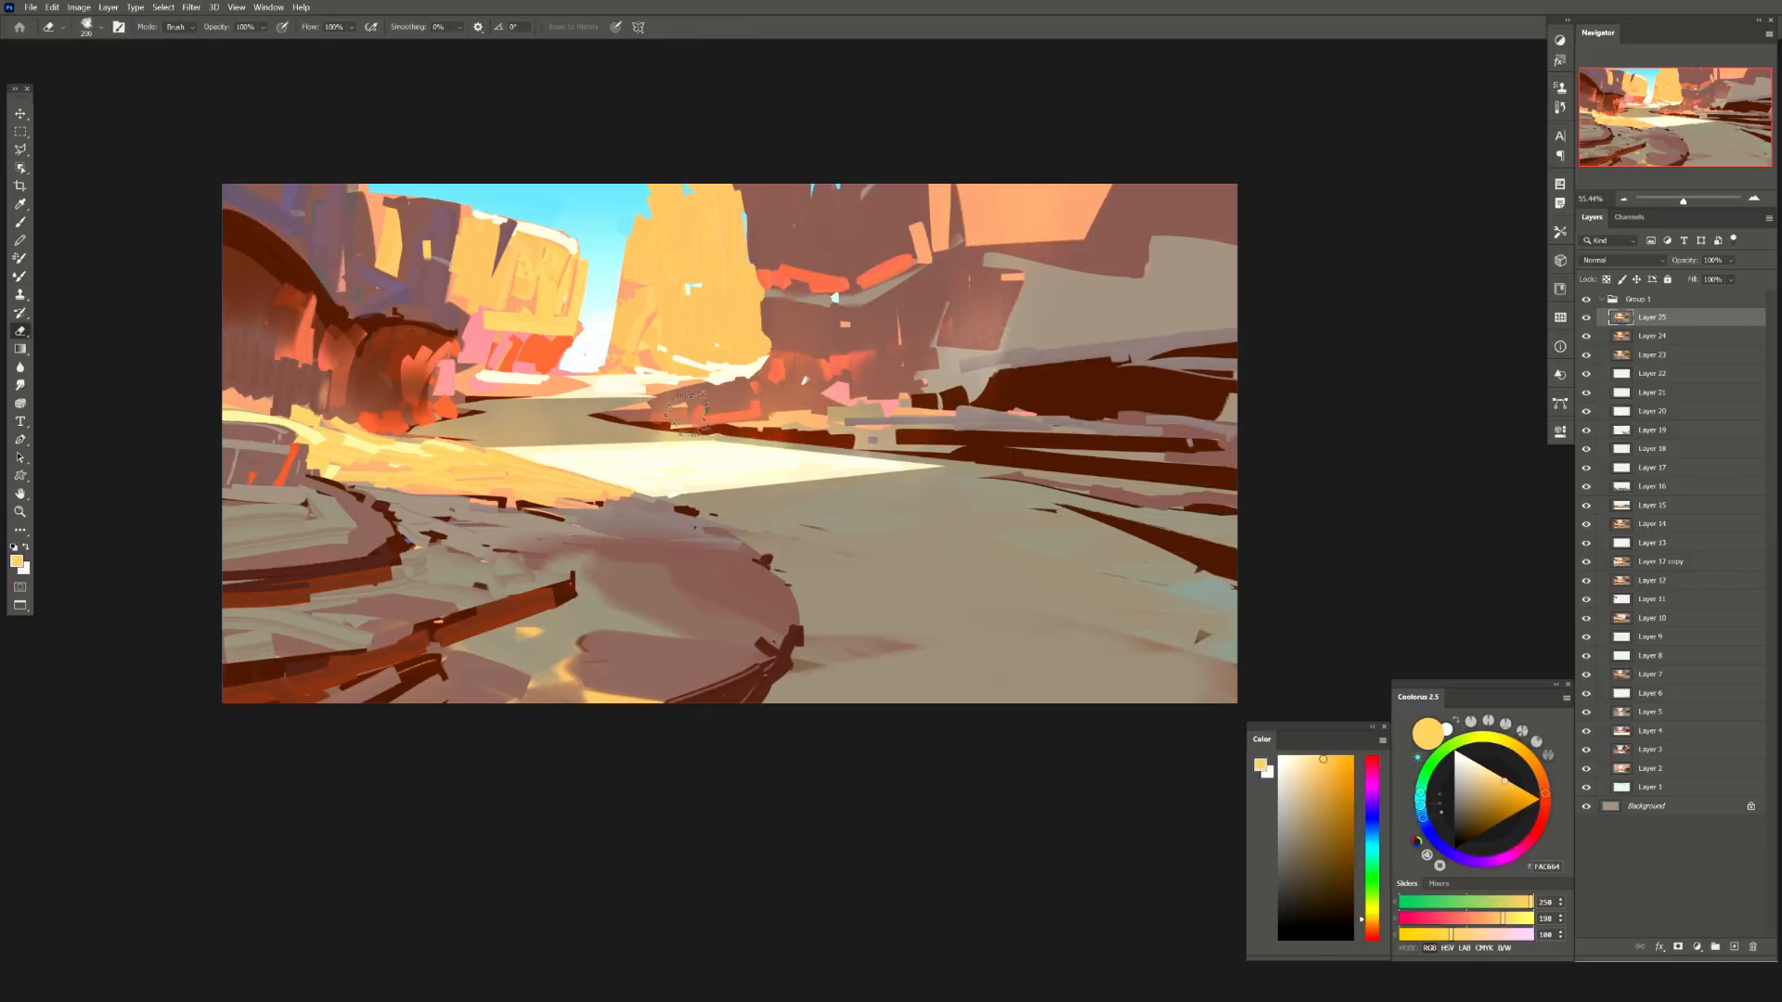
key("bracketright")
key("bracketright")
key("bracketright")
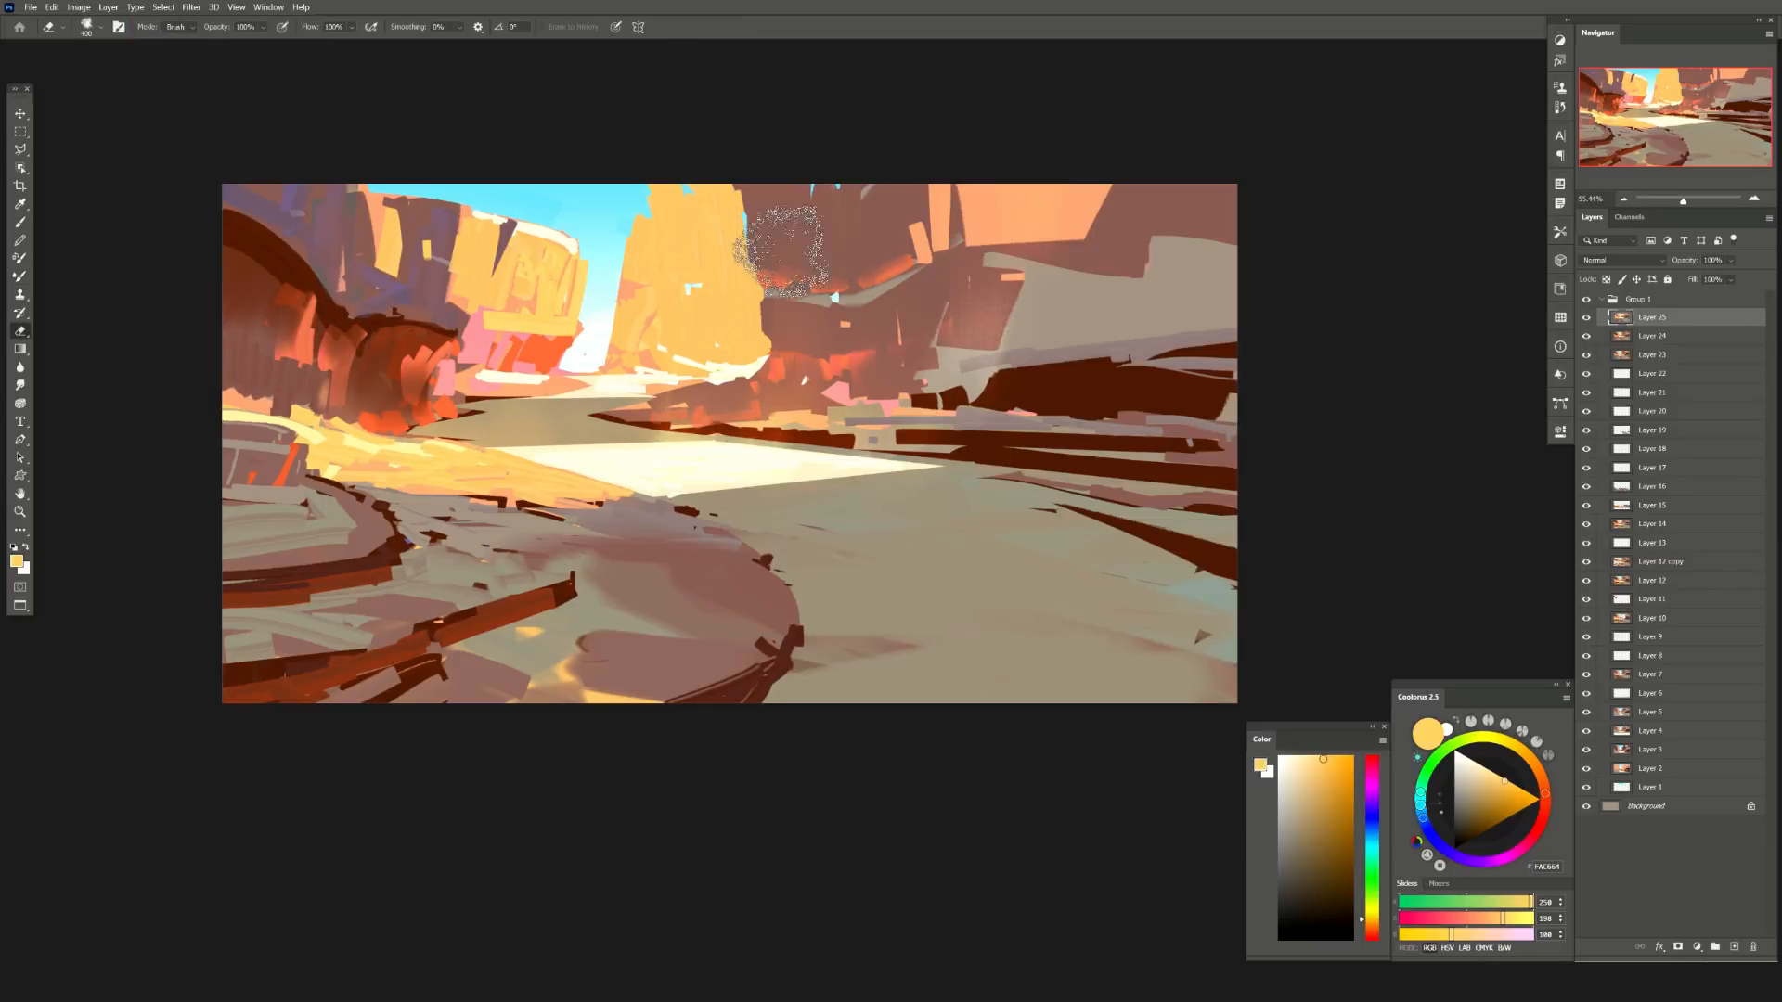
- Try erasing more of the left rock's red shading with a resized Eraser, and undo the strokes
key("bracketright")
key("bracketright")
key("bracketleft")
key("bracketleft")
mouse_move(387, 328)
left_mouse_down()
mouse_move(381, 367)
mouse_move(423, 336)
left_mouse_up()
left_click_drag(313, 318, 289, 382)
key("ctrl+z")
key("ctrl+z")
key("ctrl+z")
key("ctrl+z")
key("ctrl+z")
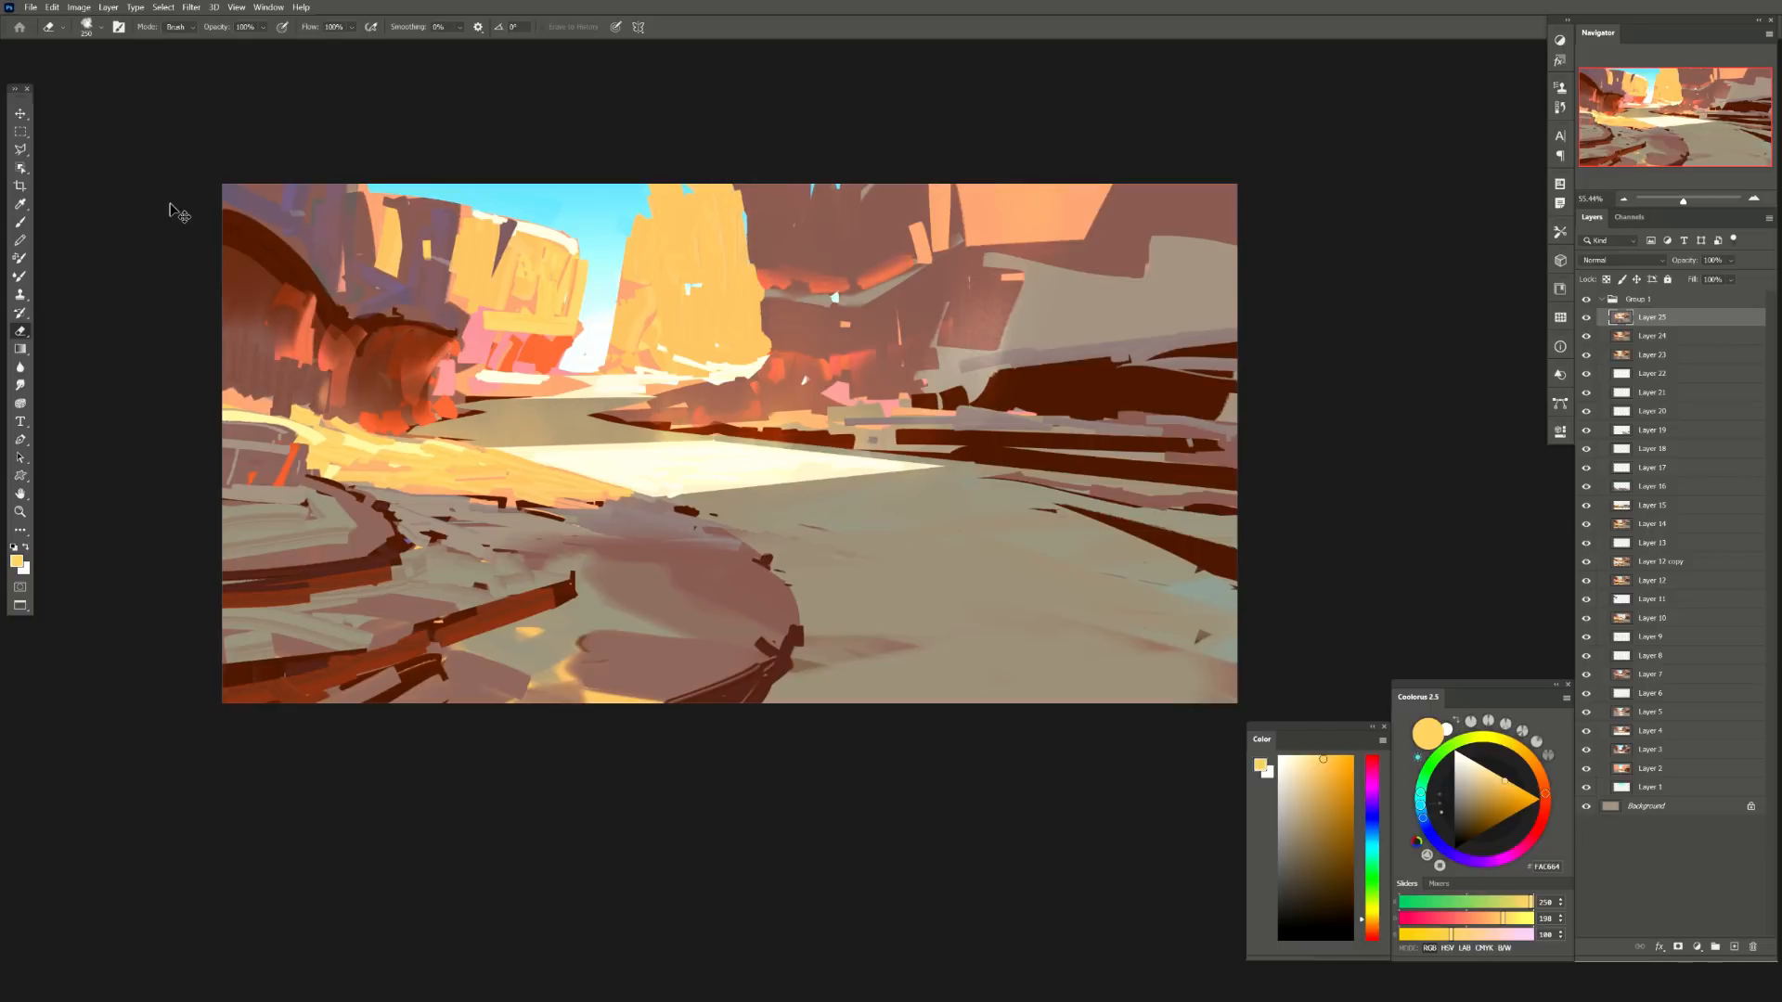
- Flip the canvas horizontally and compare the painting with the top layer hidden and shown
key("b")
key("r")
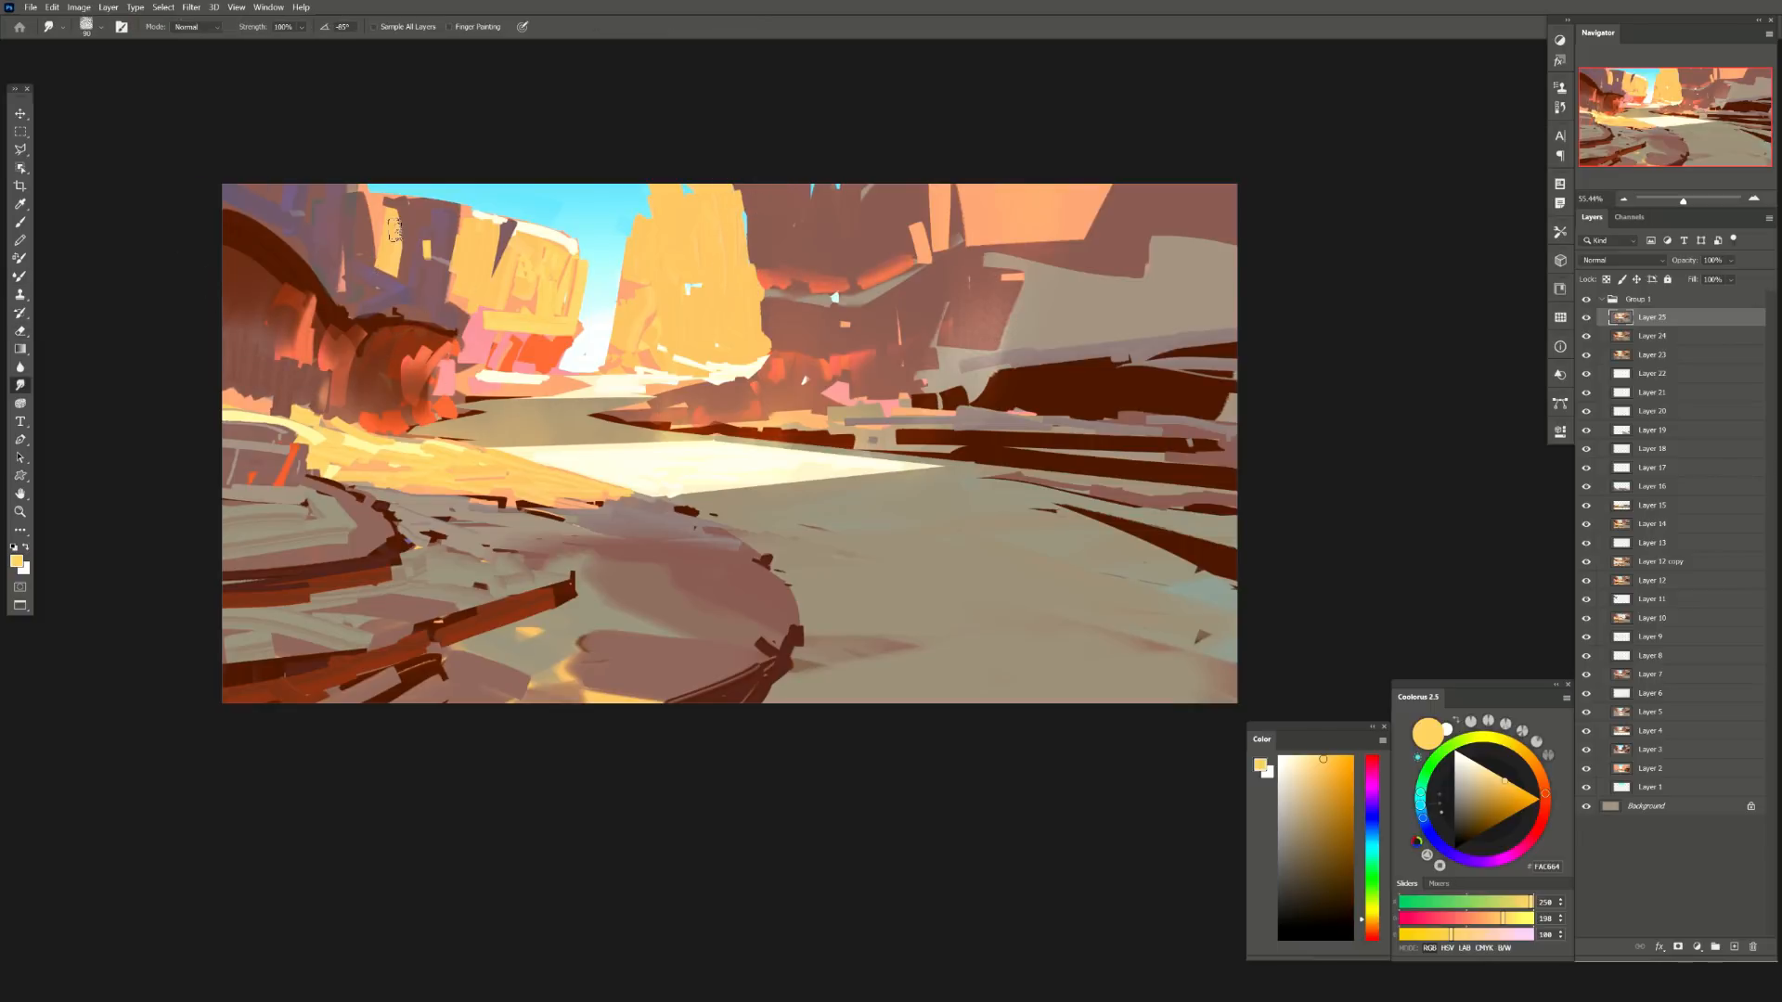
key("b")
key("ctrl+shift+h")
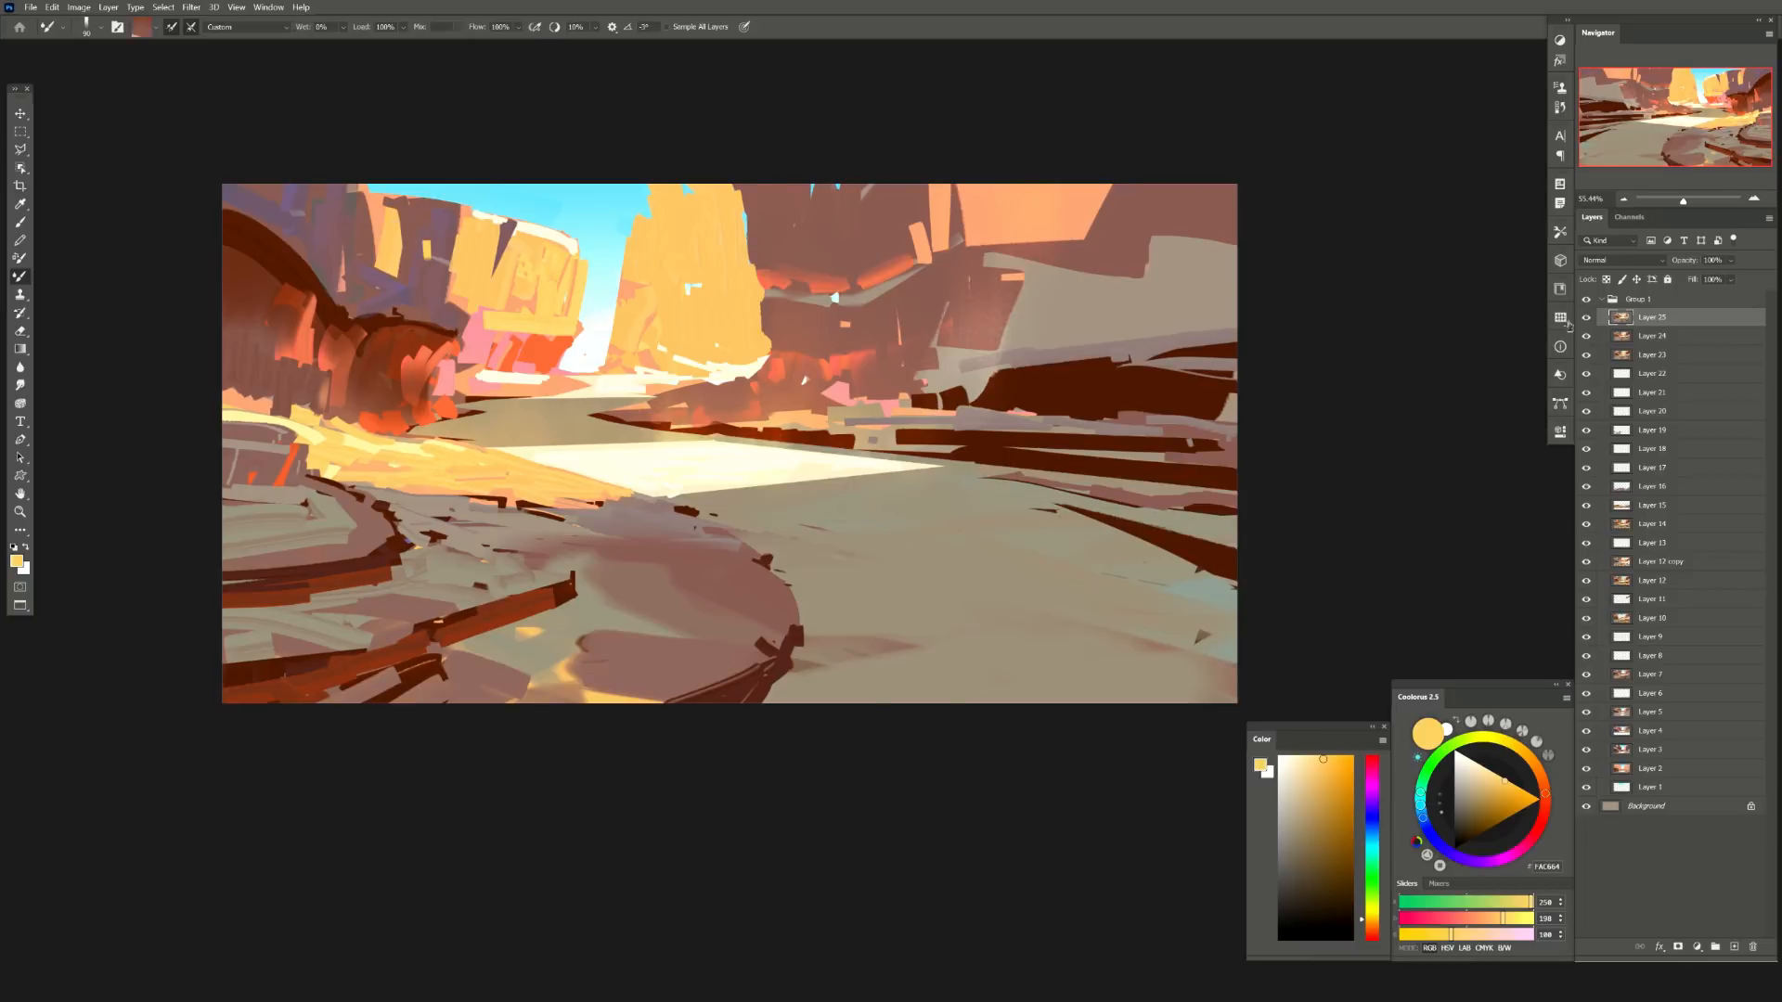
left_click(1586, 319)
left_click(1585, 320)
- Erase parts of the red shading on the rounded rock and the dark cliff beside it
key("e")
left_click_drag(1067, 357, 1042, 379)
left_click_drag(1140, 325, 1165, 307)
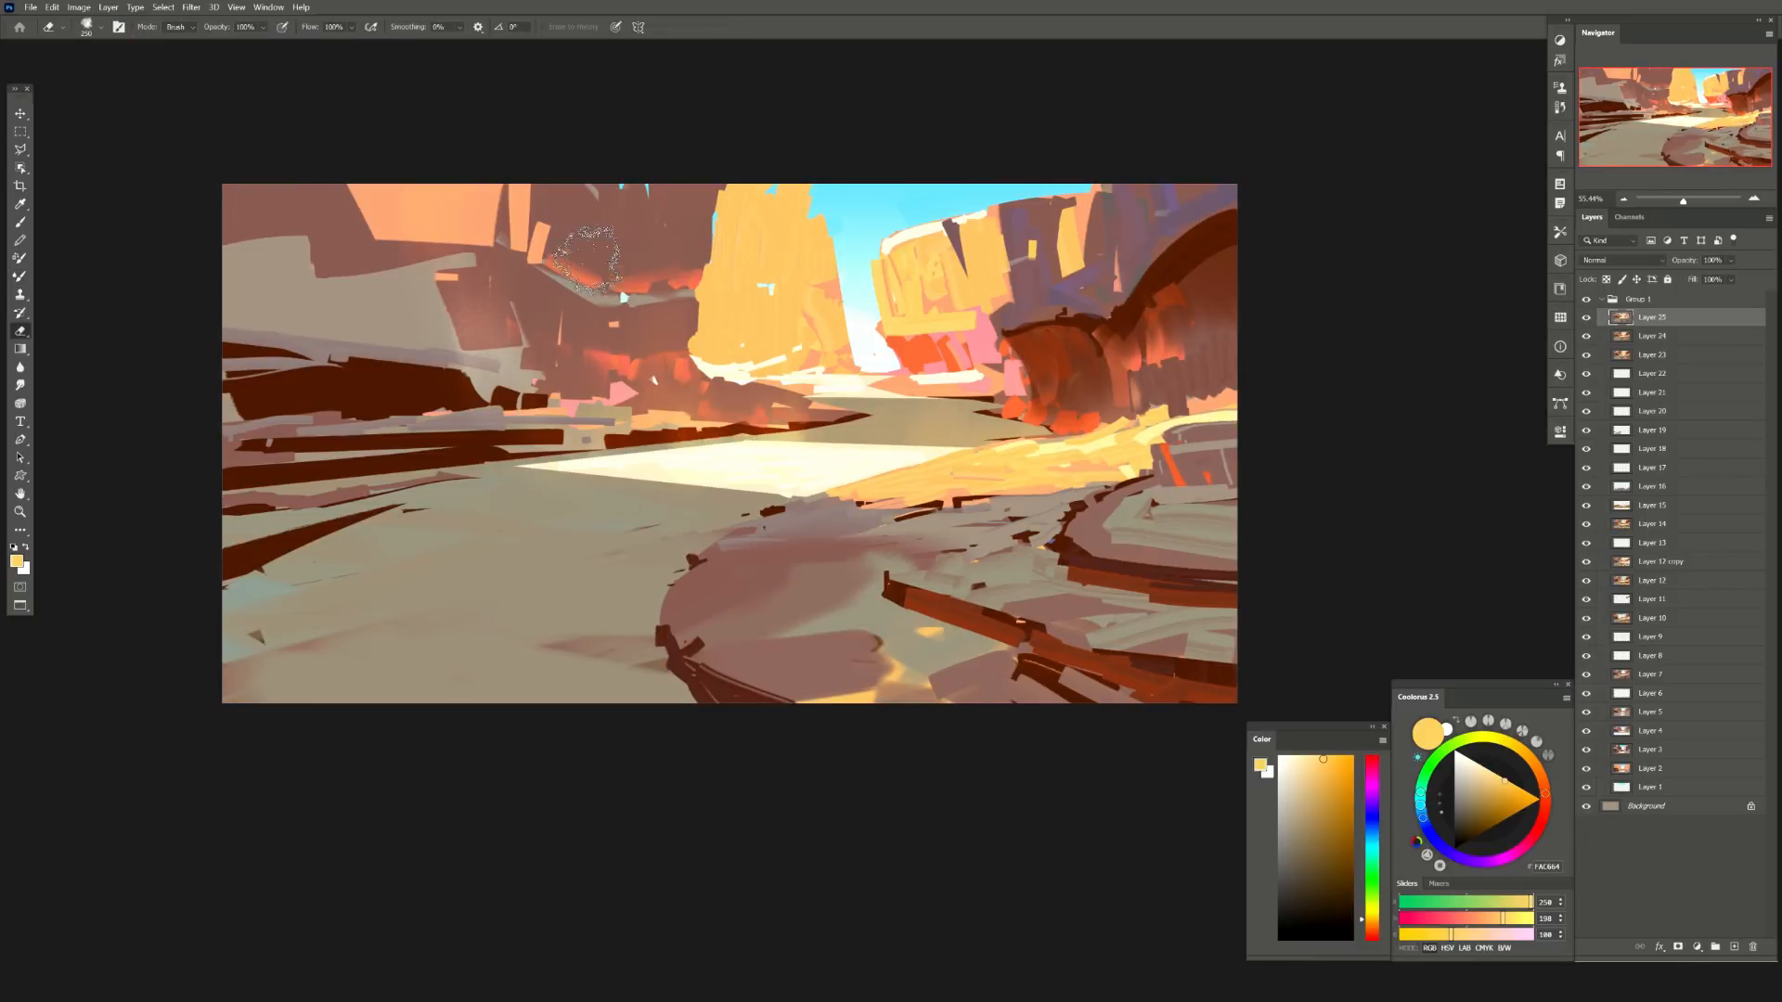
key("bracketright")
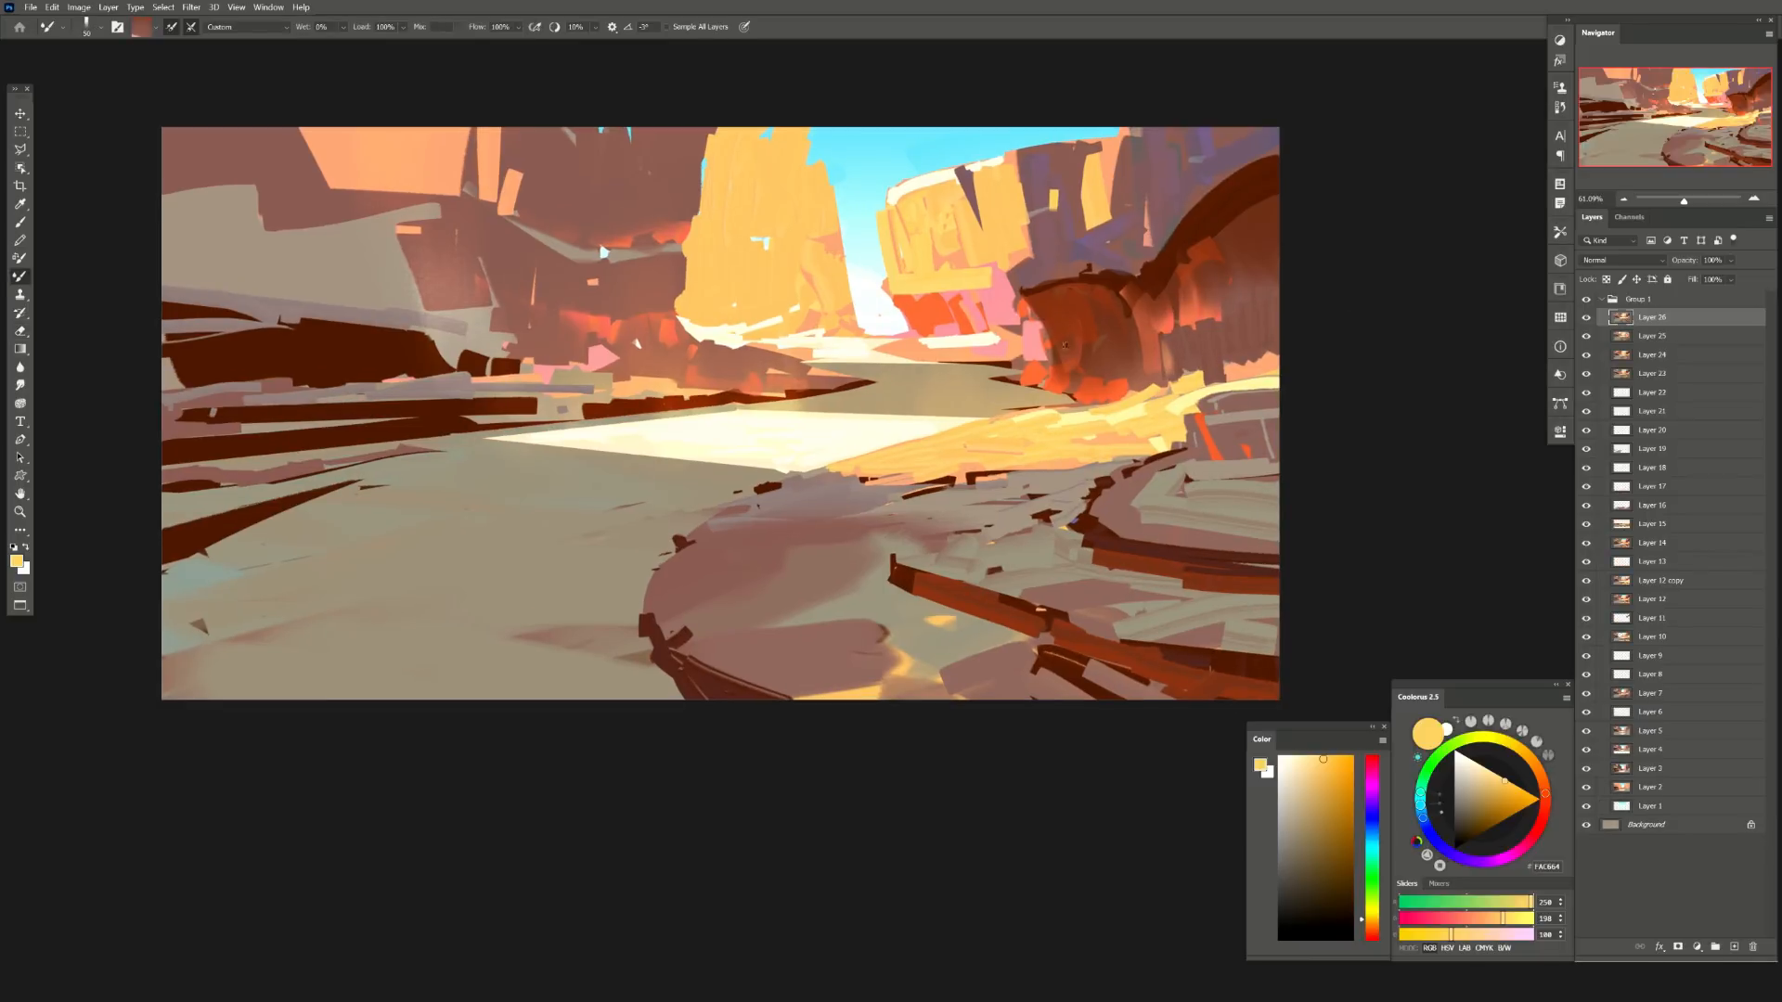
- Brush sampled reddish brown along the rounded rock's left edge and touch up the cliff base beside it
left_click(1067, 335, "alt")
key("bracketright")
mouse_move(1036, 332)
left_mouse_down()
mouse_move(1044, 371)
mouse_move(1025, 371)
left_mouse_up()
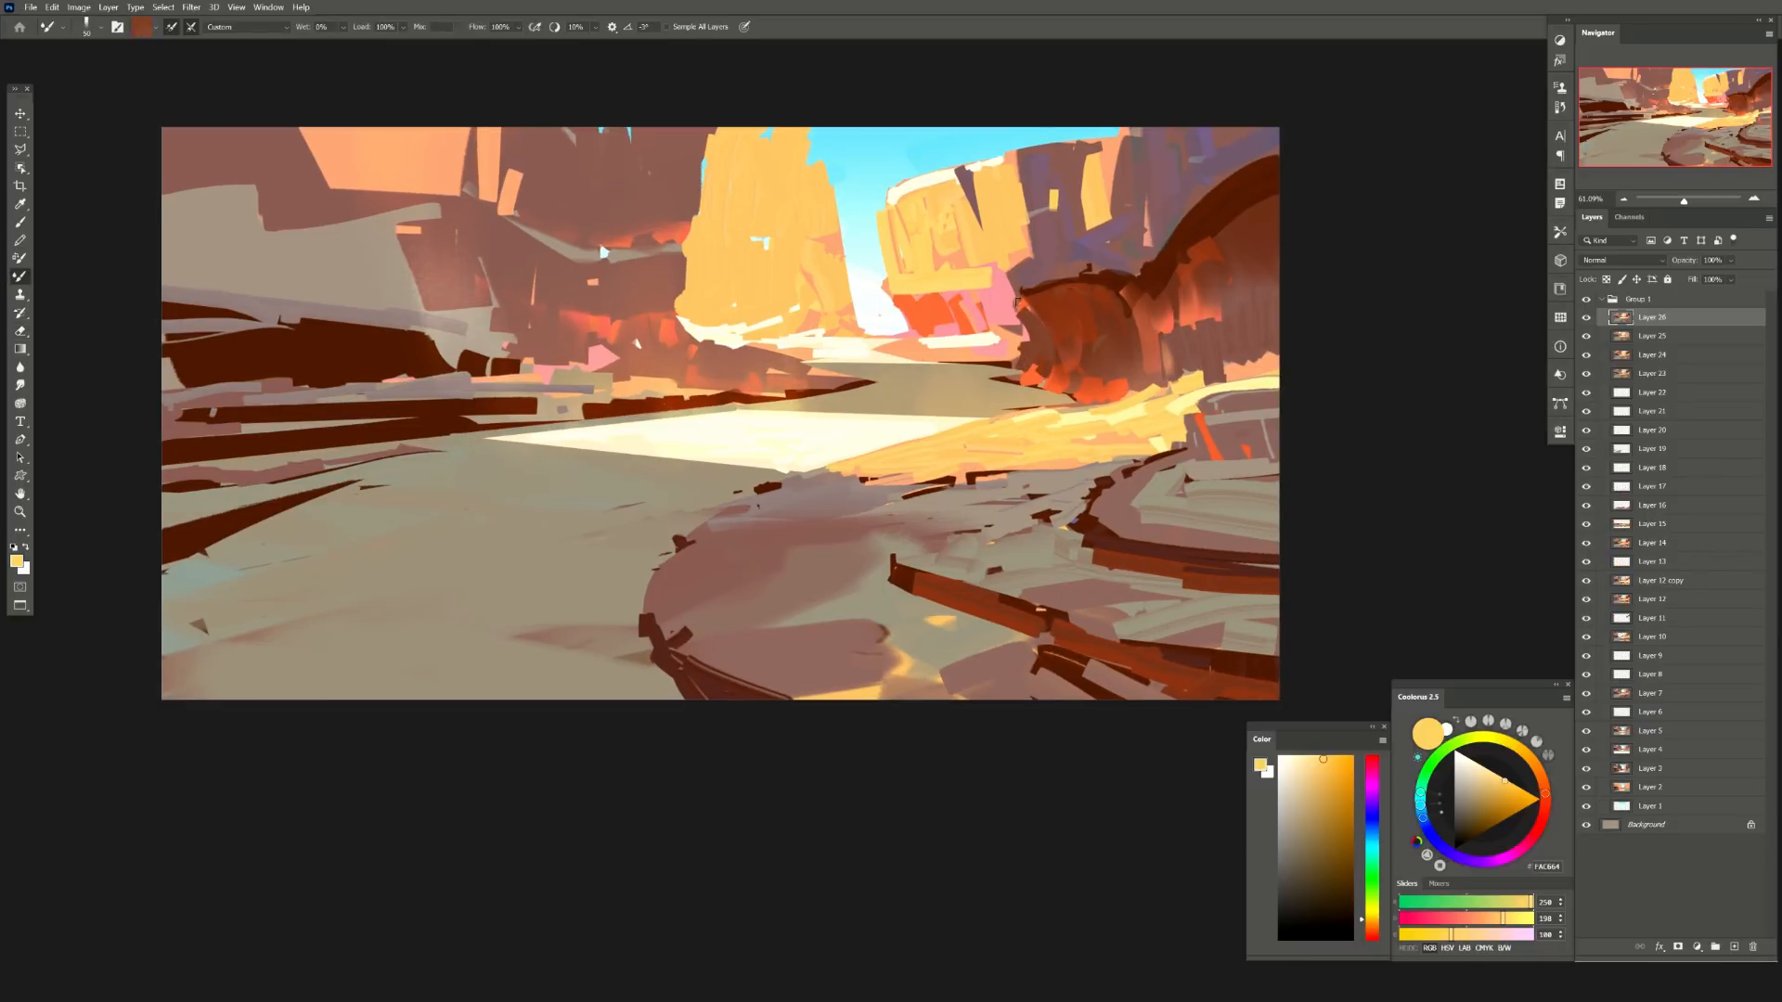
left_click_drag(1021, 300, 1010, 355)
key("bracketleft")
key("bracketleft")
left_click(988, 259, "alt")
mouse_move(991, 260)
left_mouse_down()
mouse_move(998, 299)
mouse_move(1024, 285)
mouse_move(1012, 295)
left_mouse_up()
- Cover the yellow facets of the cliff above the rounded rock with broad sampled purple-brown strokes
left_click(1034, 276, "alt")
key("bracketright")
key("bracketright")
key("bracketright")
key("bracketright")
mouse_move(1007, 181)
left_mouse_down()
mouse_move(1012, 281)
mouse_move(1012, 165)
mouse_move(1005, 302)
left_mouse_up()
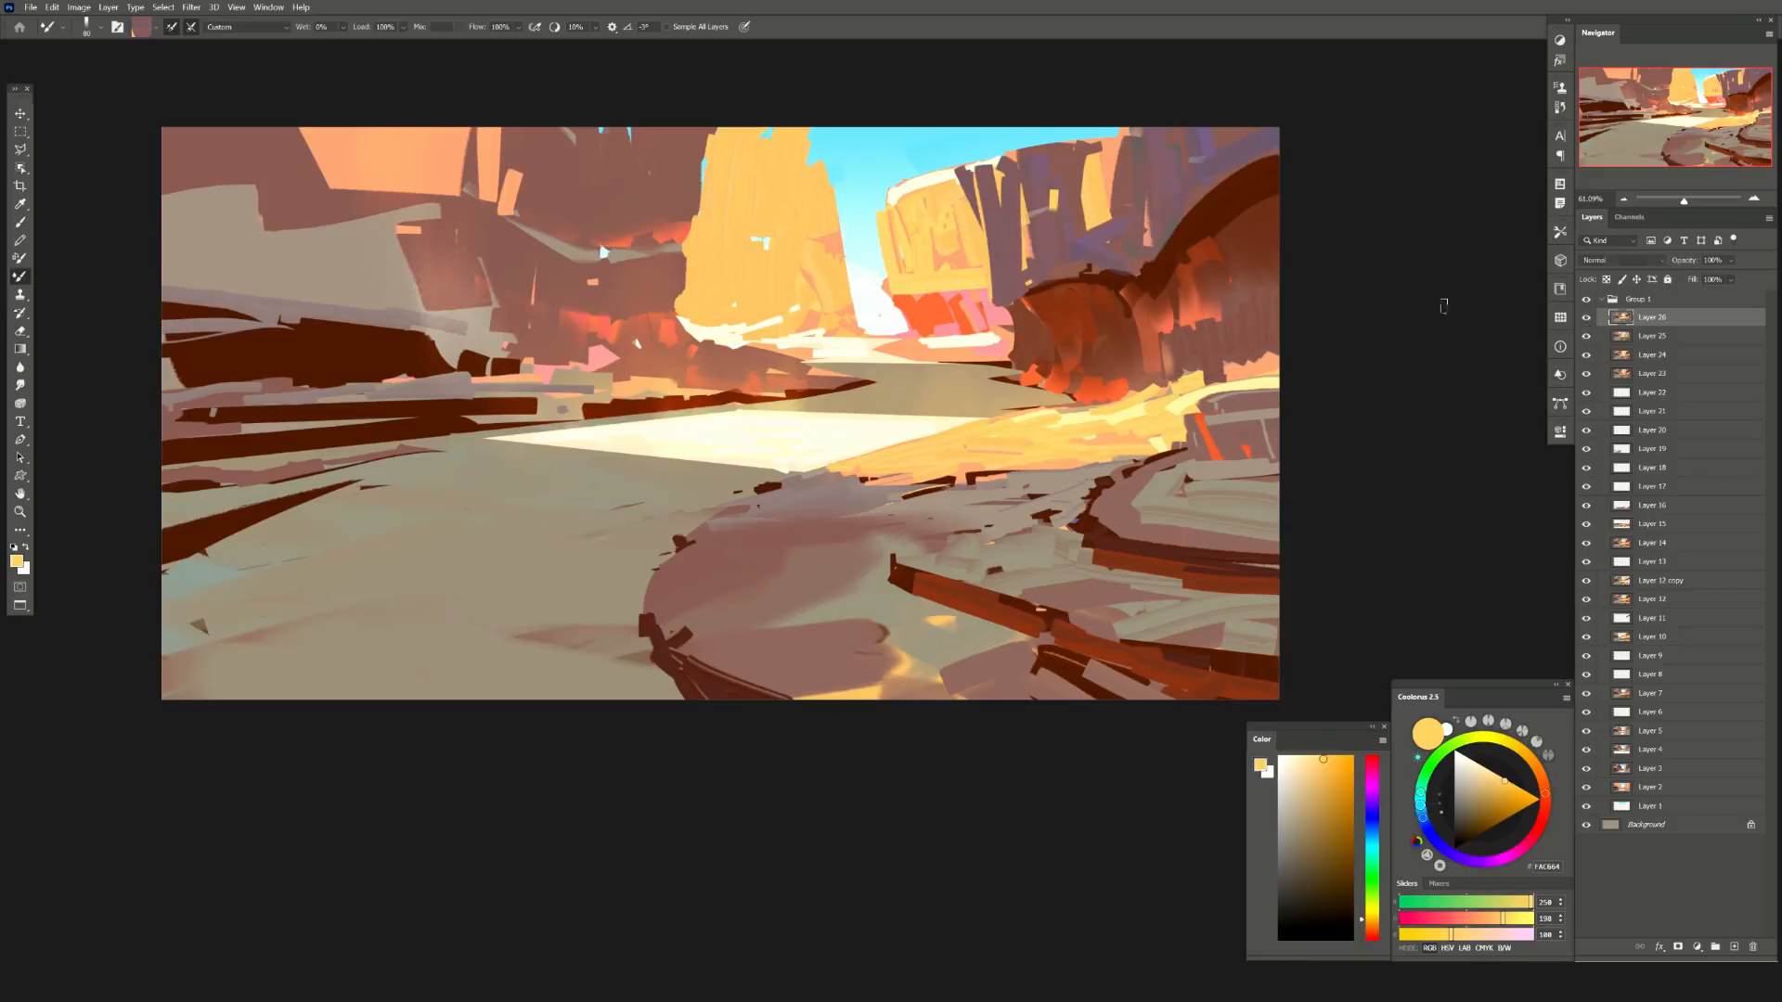
left_click_drag(1033, 267, 1026, 191)
key("bracketleft")
left_click_drag(977, 177, 1002, 302)
- Touch up the distant butte's upper edge with sampled yellow and extend the purple-brown cliff to the canvas's upper border
key("bracketleft")
left_click(955, 231, "alt")
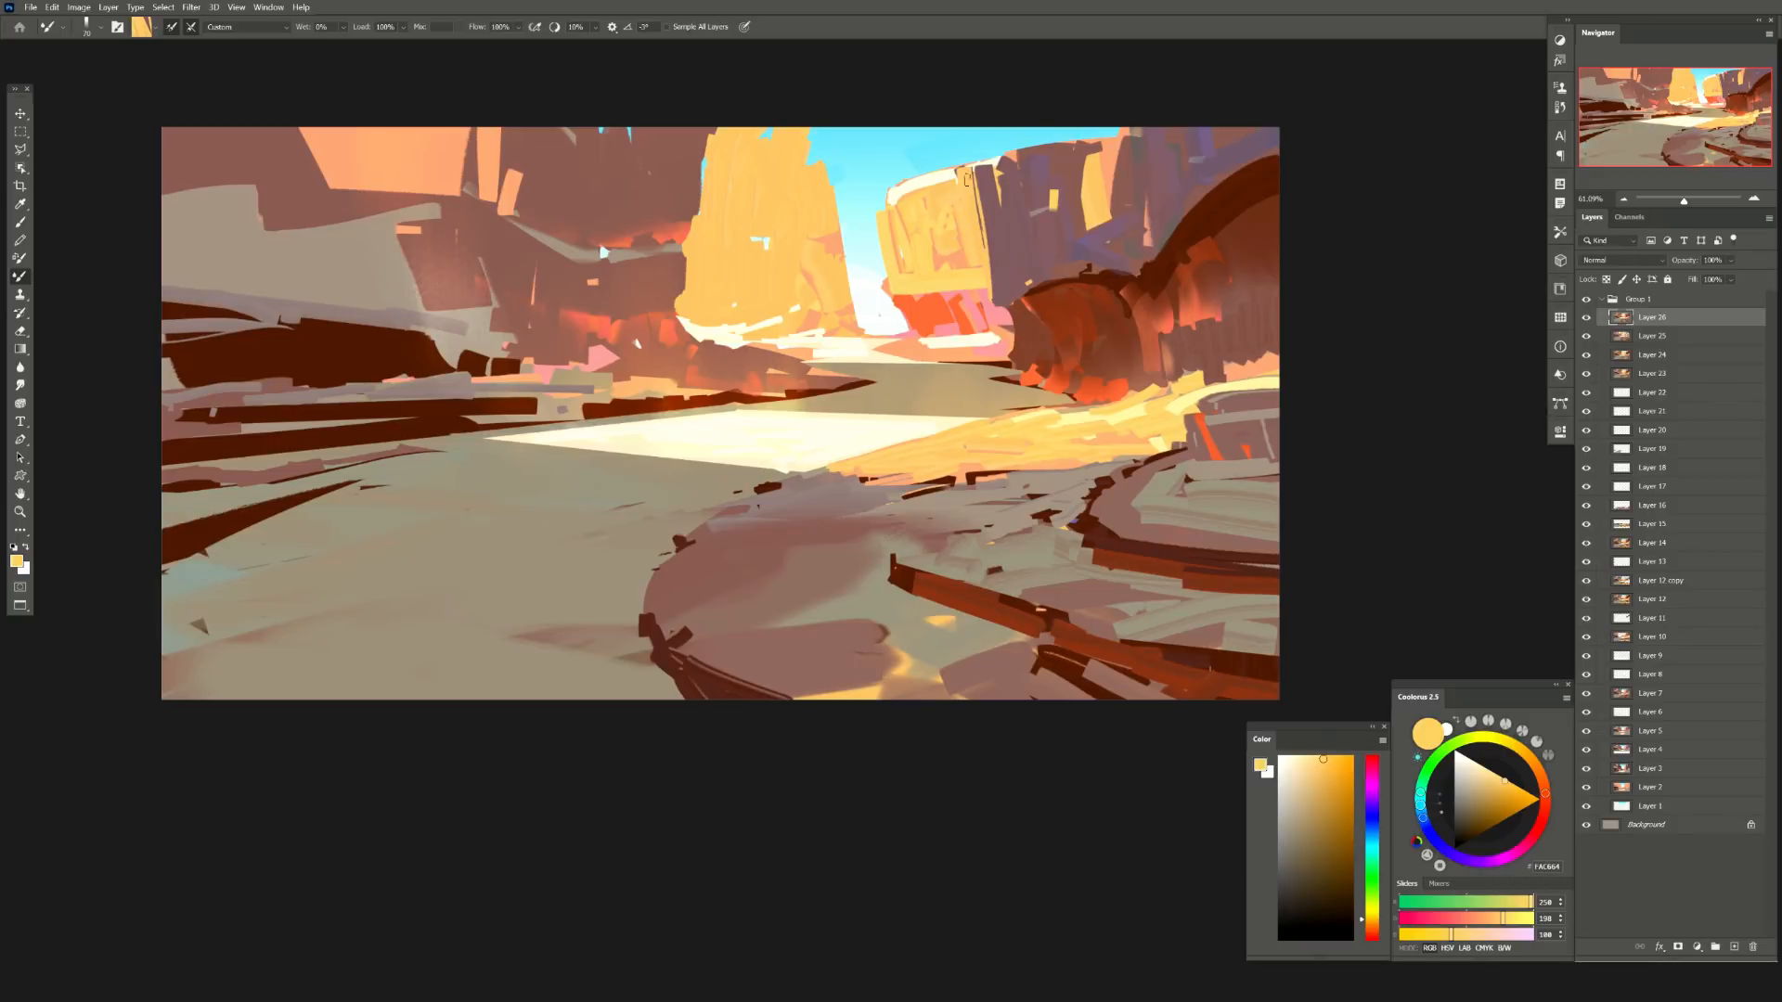
mouse_move(967, 179)
left_mouse_down()
mouse_move(1004, 212)
mouse_move(978, 139)
mouse_move(1004, 190)
mouse_move(1059, 118)
mouse_move(995, 119)
mouse_move(980, 127)
mouse_move(1008, 171)
mouse_move(1091, 118)
mouse_move(1115, 151)
mouse_move(1030, 199)
mouse_move(1011, 141)
left_mouse_up()
left_click(1005, 212, "alt")
key("bracketright")
key("bracketright")
key("bracketright")
left_click(1025, 167, "alt")
left_click(1115, 151, "alt")
left_click(1025, 162, "alt")
left_click(1026, 378, "alt")
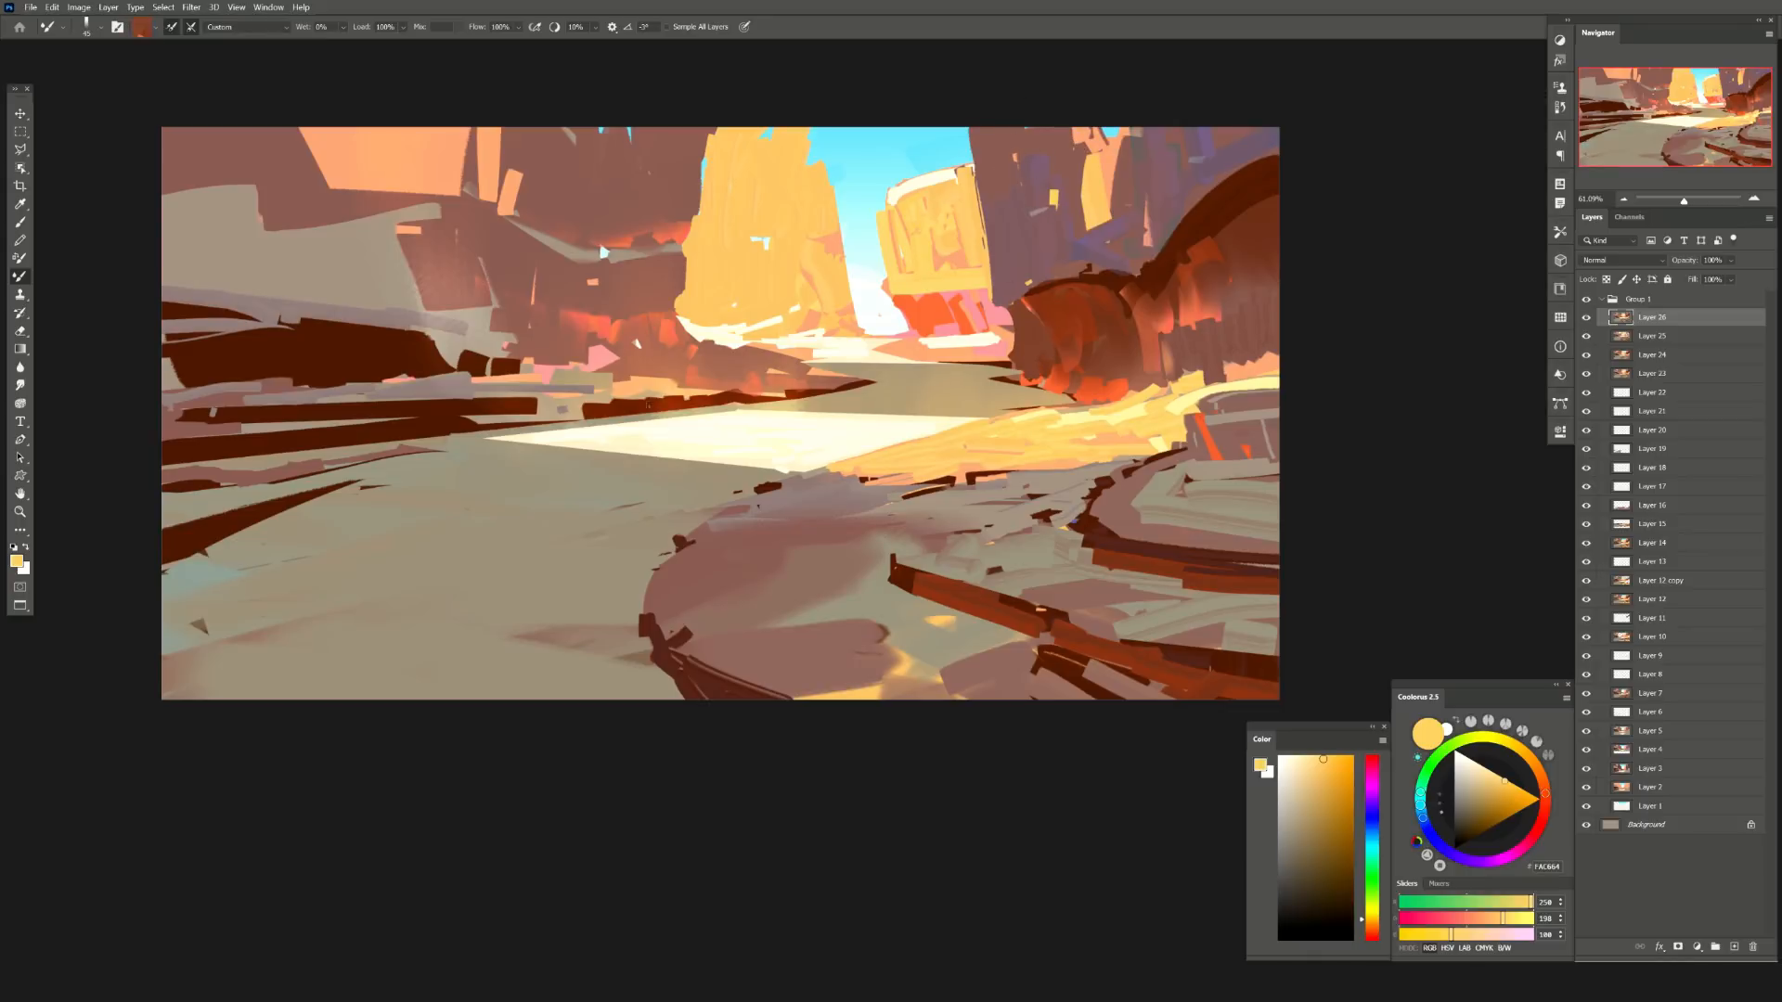
- Select the dark brown shadow areas with Color Range and add a new layer
left_click(162, 7)
left_click(170, 137)
left_click(346, 360)
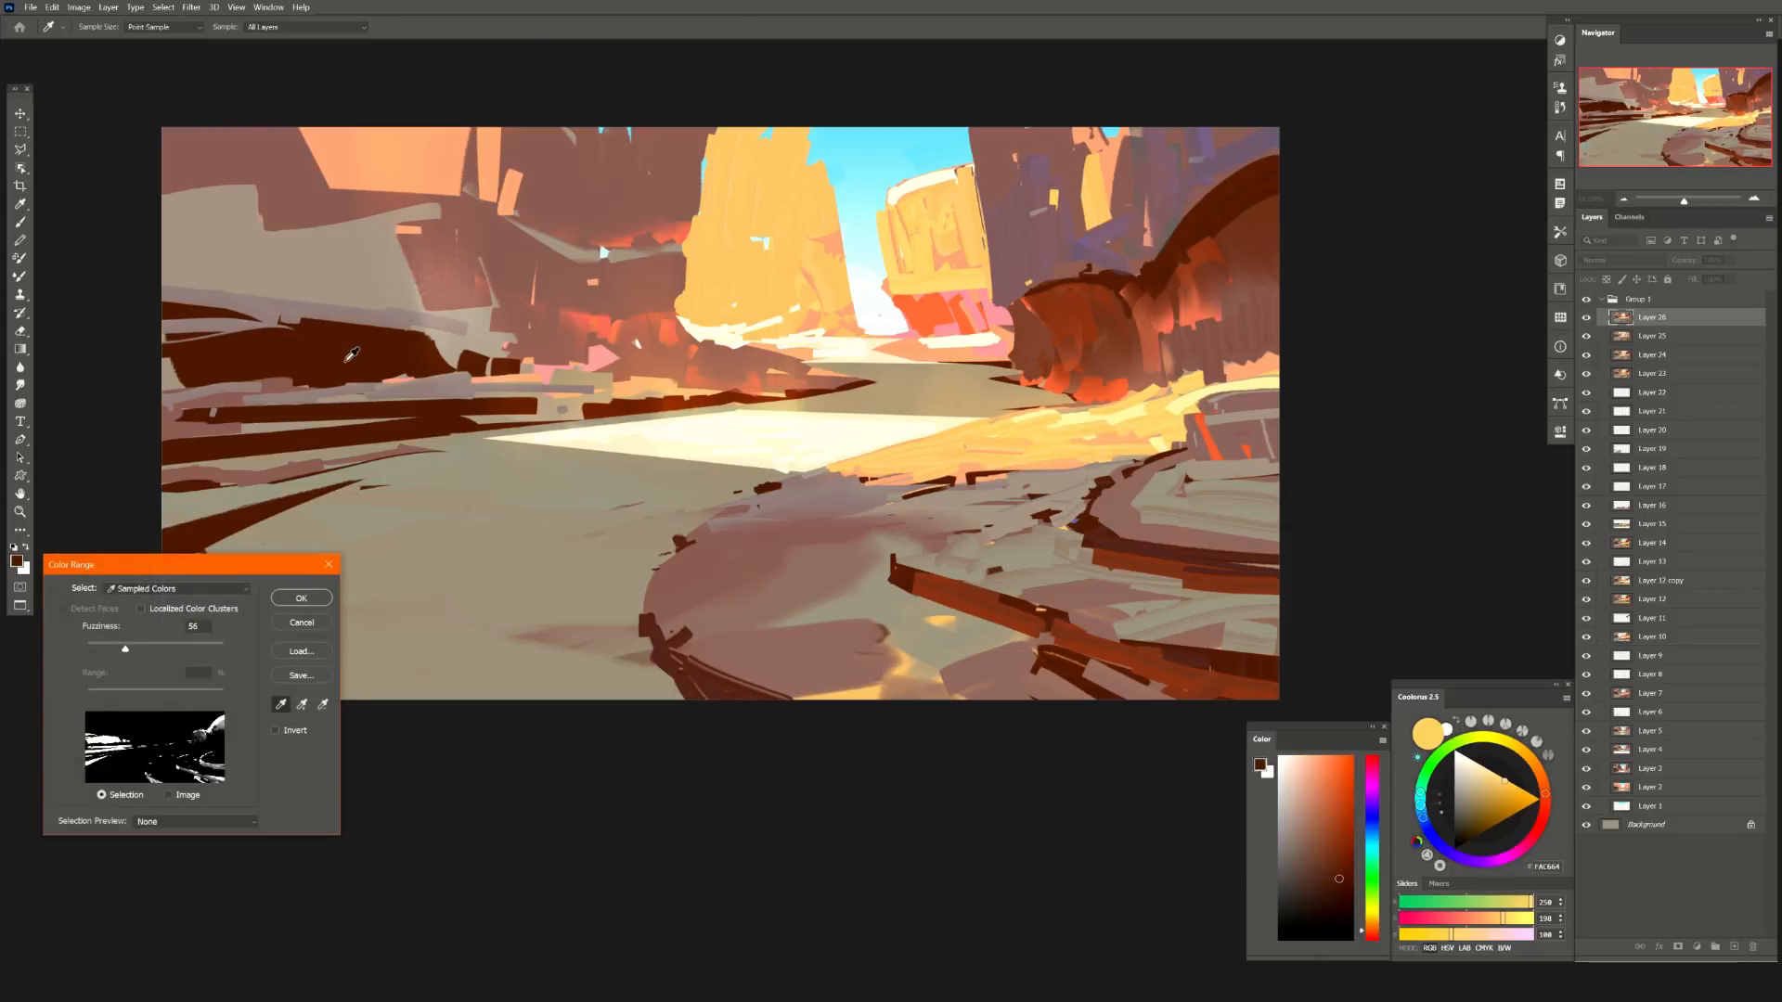
key("Return")
left_click(1734, 947)
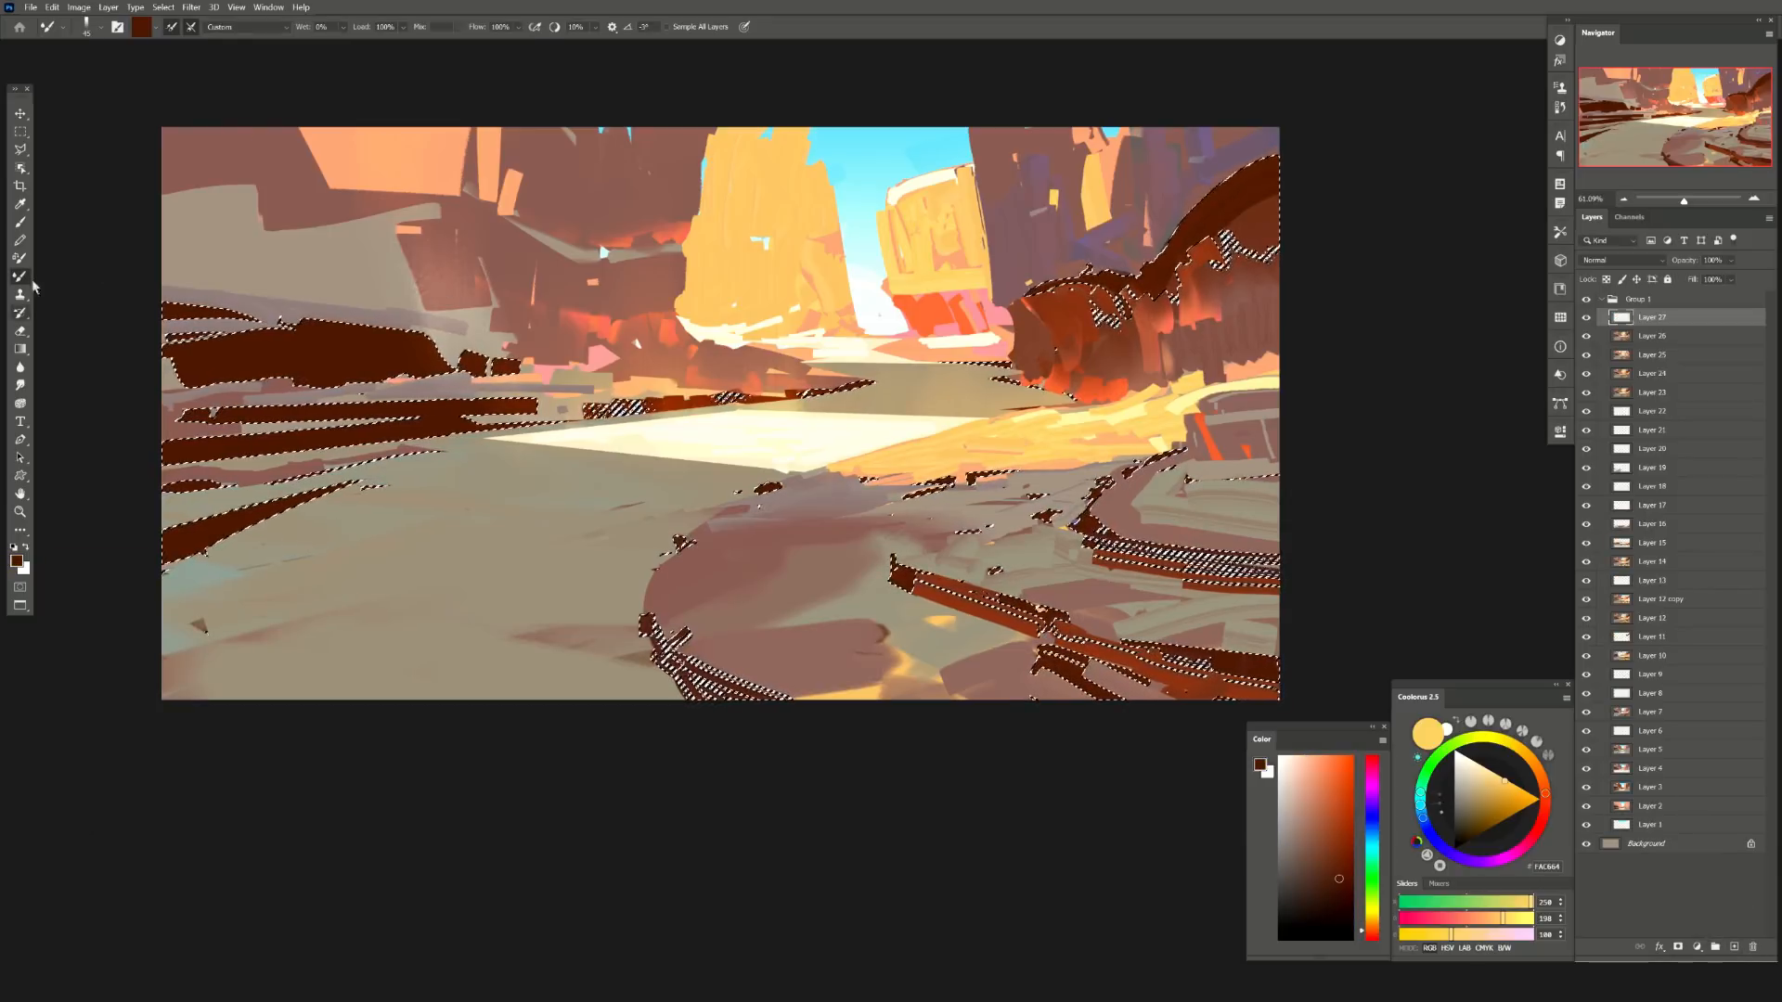
- Brush a very dark maroon into the selected shadows of the left ledges and the lower-right foreground cracks
key("]")
left_click_drag(1545, 821, 1489, 862)
left_click_drag(1504, 781, 1454, 793)
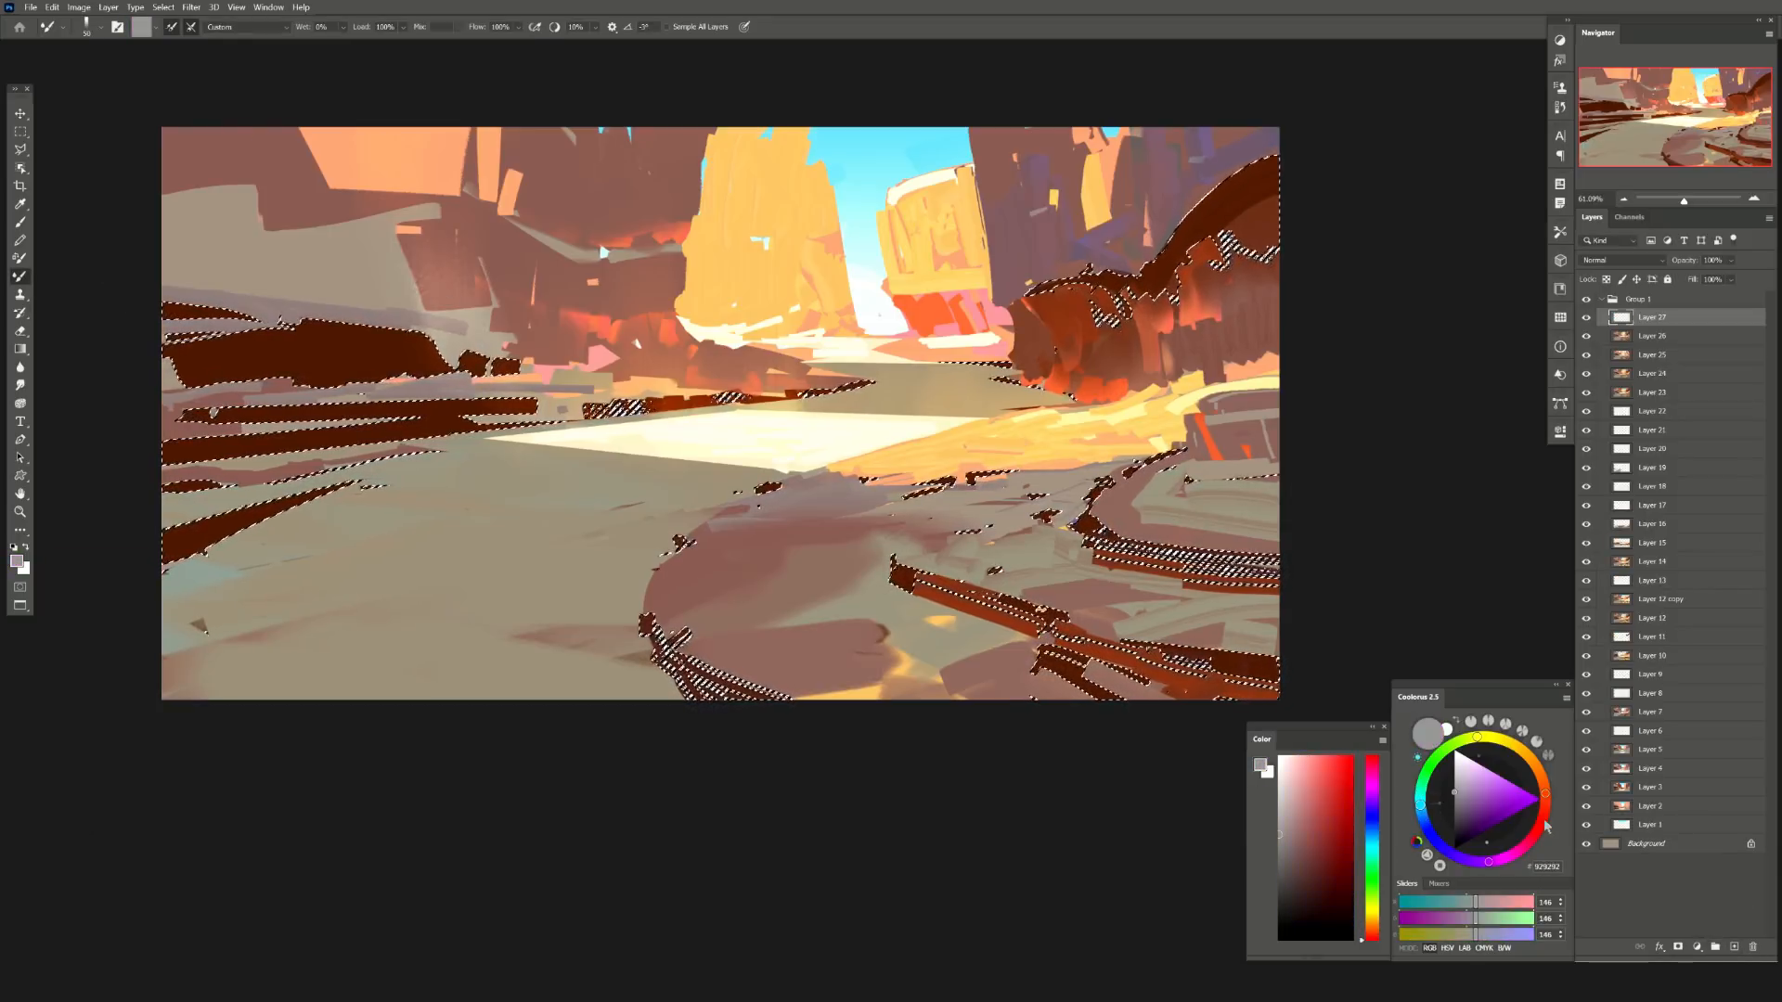
mouse_move(1488, 863)
left_mouse_down()
mouse_move(1545, 811)
mouse_move(1492, 737)
mouse_move(1424, 779)
mouse_move(1475, 860)
mouse_move(1540, 824)
mouse_move(1472, 837)
left_mouse_up()
left_click(1474, 823)
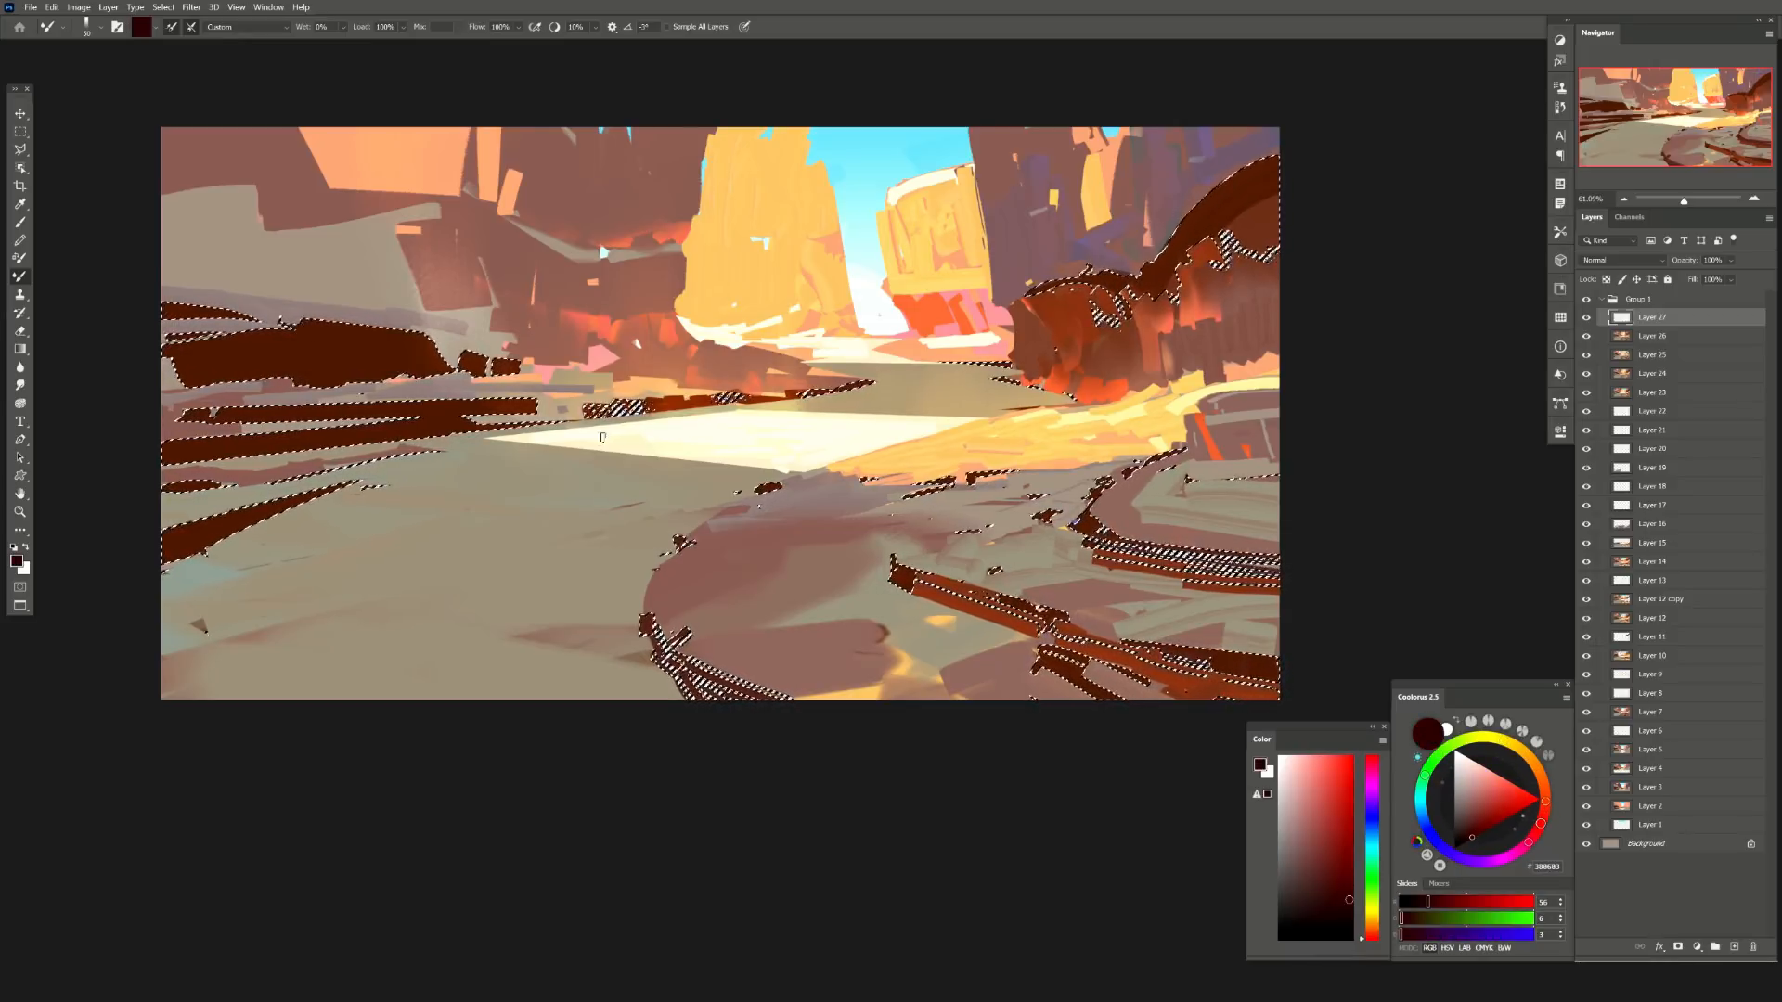
key("bracketright")
key("bracketright")
key("bracketright")
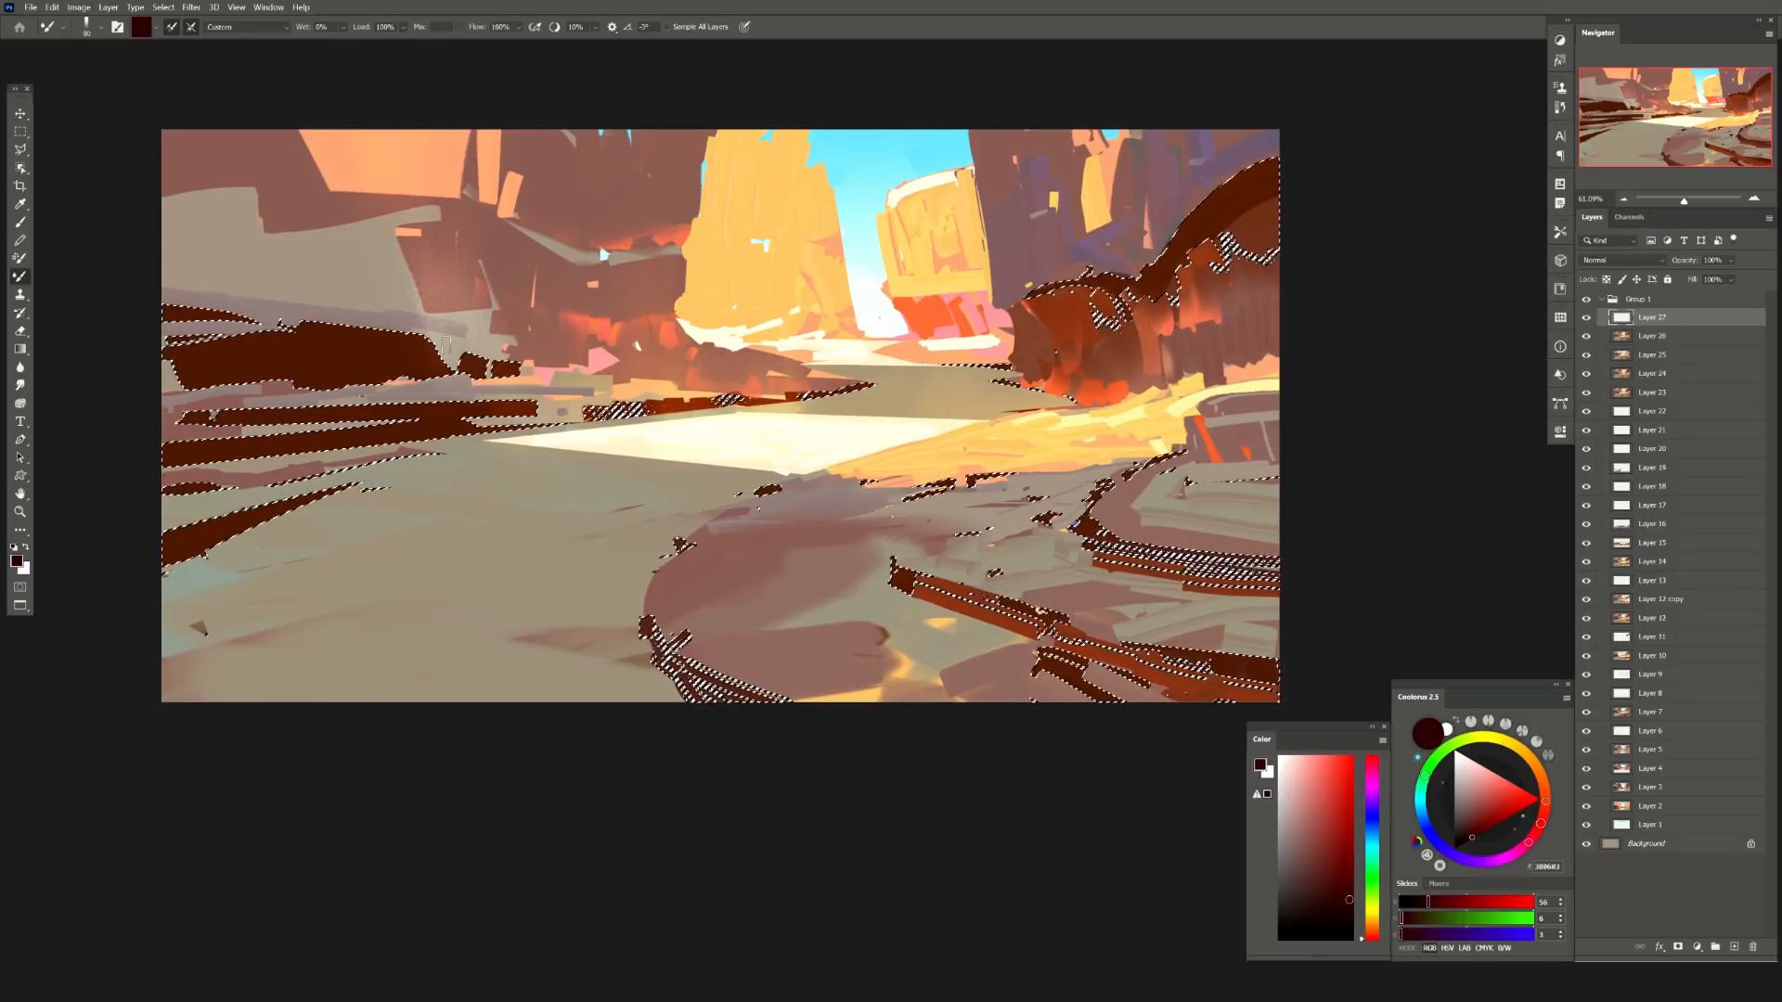
key("bracketleft")
left_click_drag(432, 336, 171, 325)
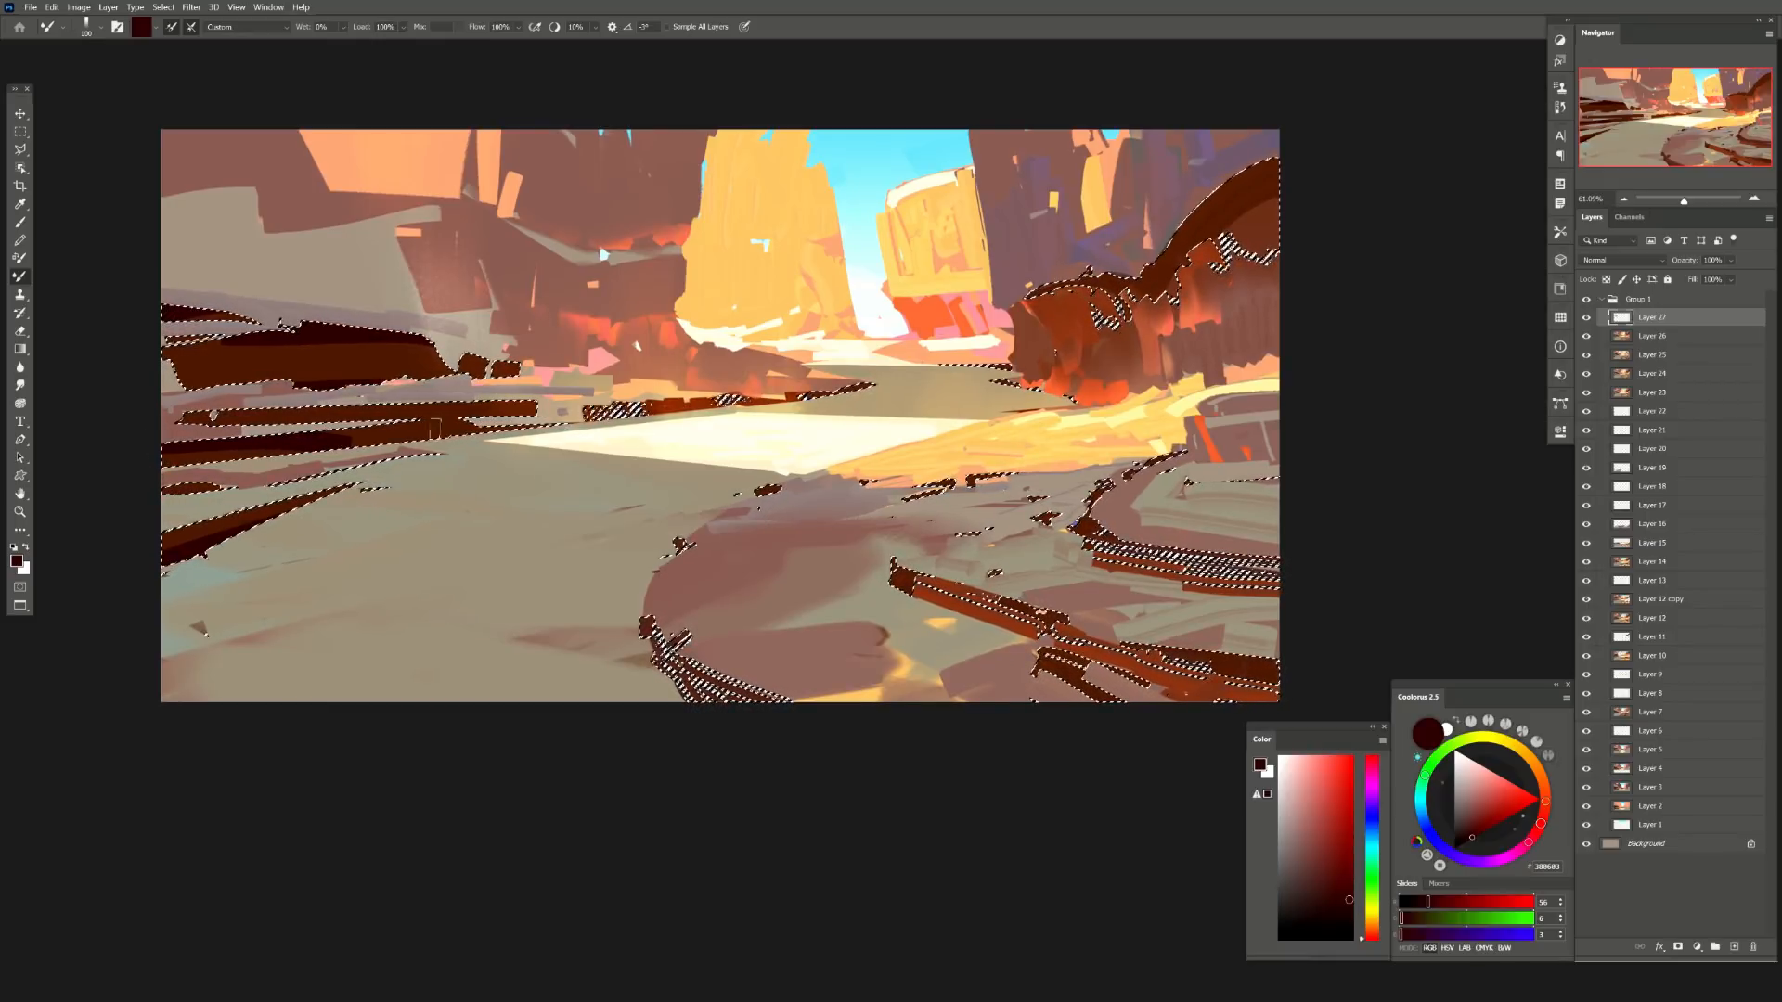
key("bracketright")
left_click_drag(1084, 693, 1194, 678)
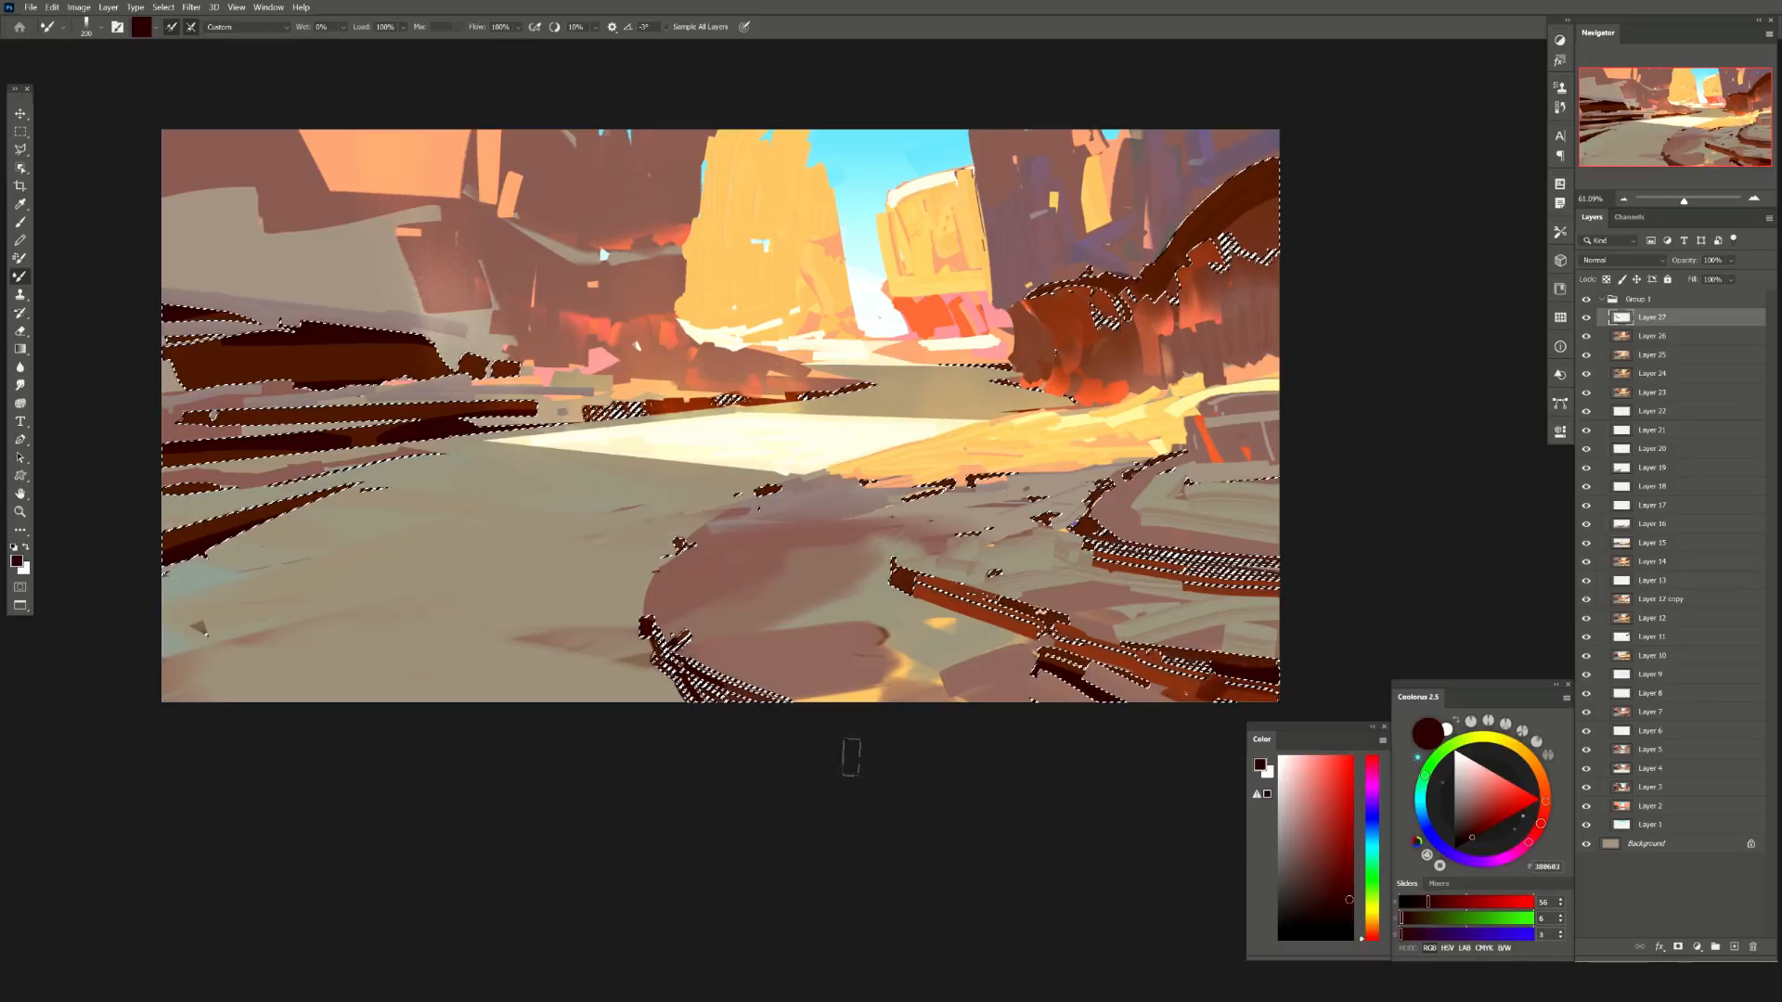
- Deselect, then erase part of the dark maroon on the left ledges and compare the layer hidden and shown
key("ctrl+d")
key("e")
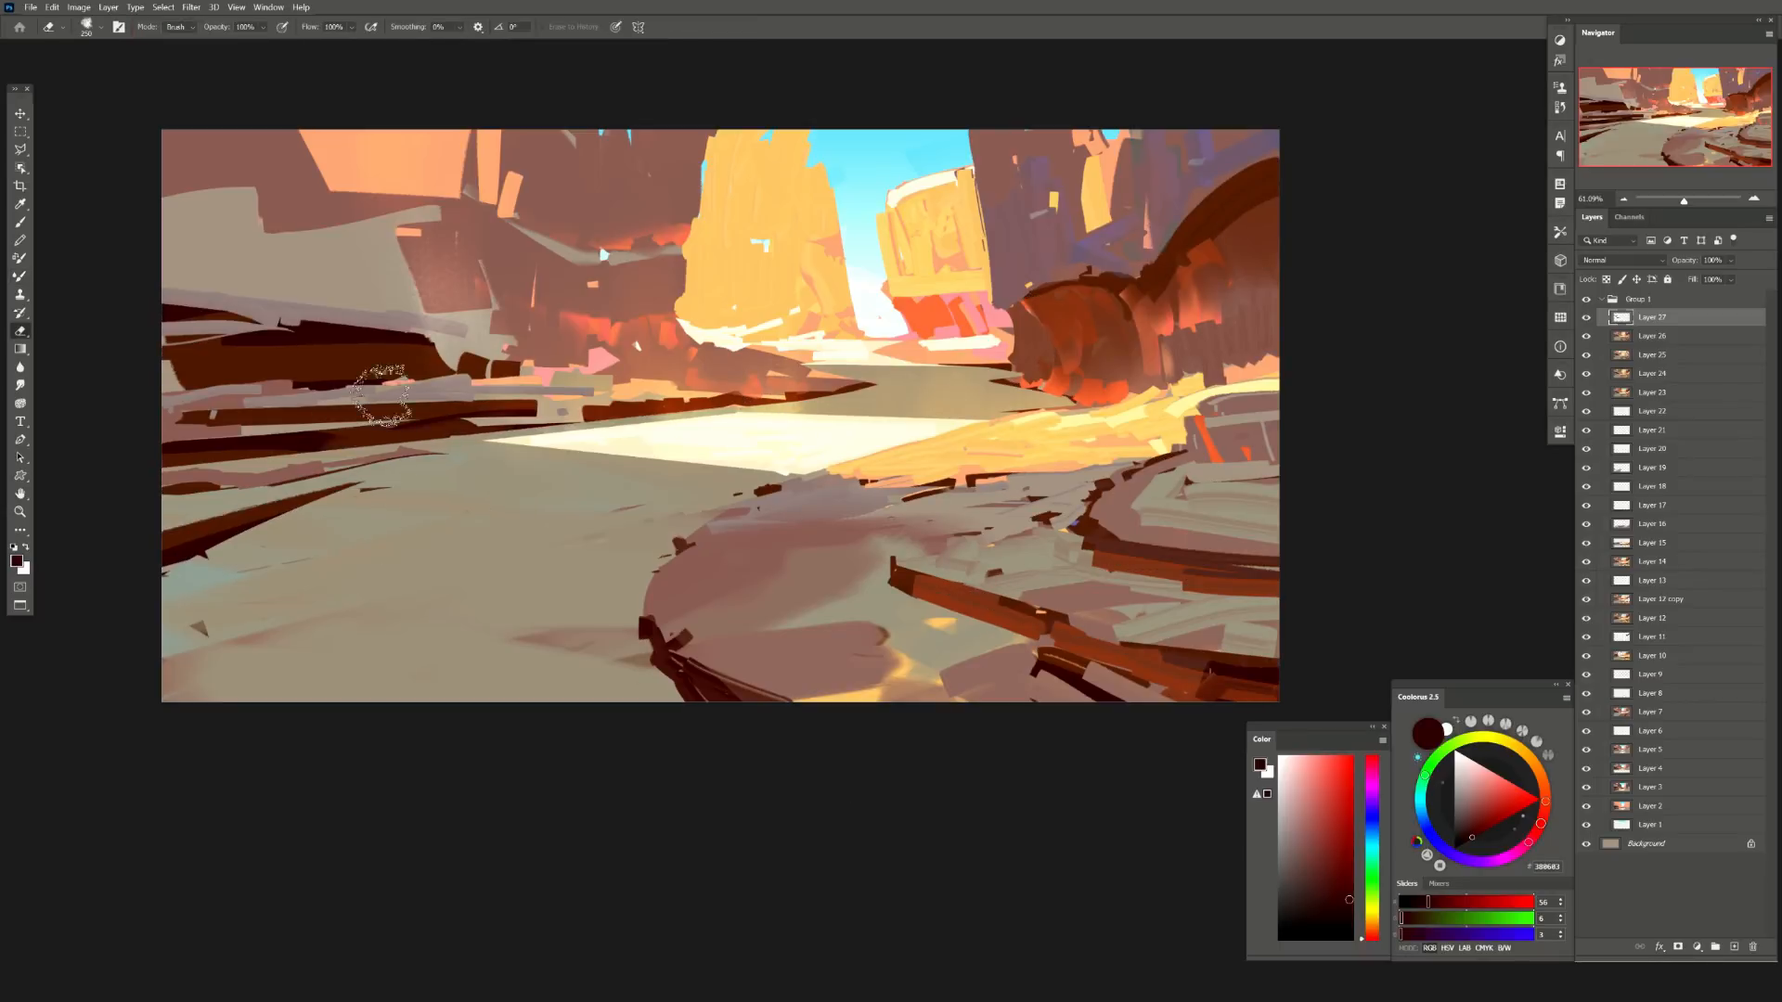
left_click_drag(382, 396, 285, 345)
left_click(1587, 319)
left_click(1586, 319)
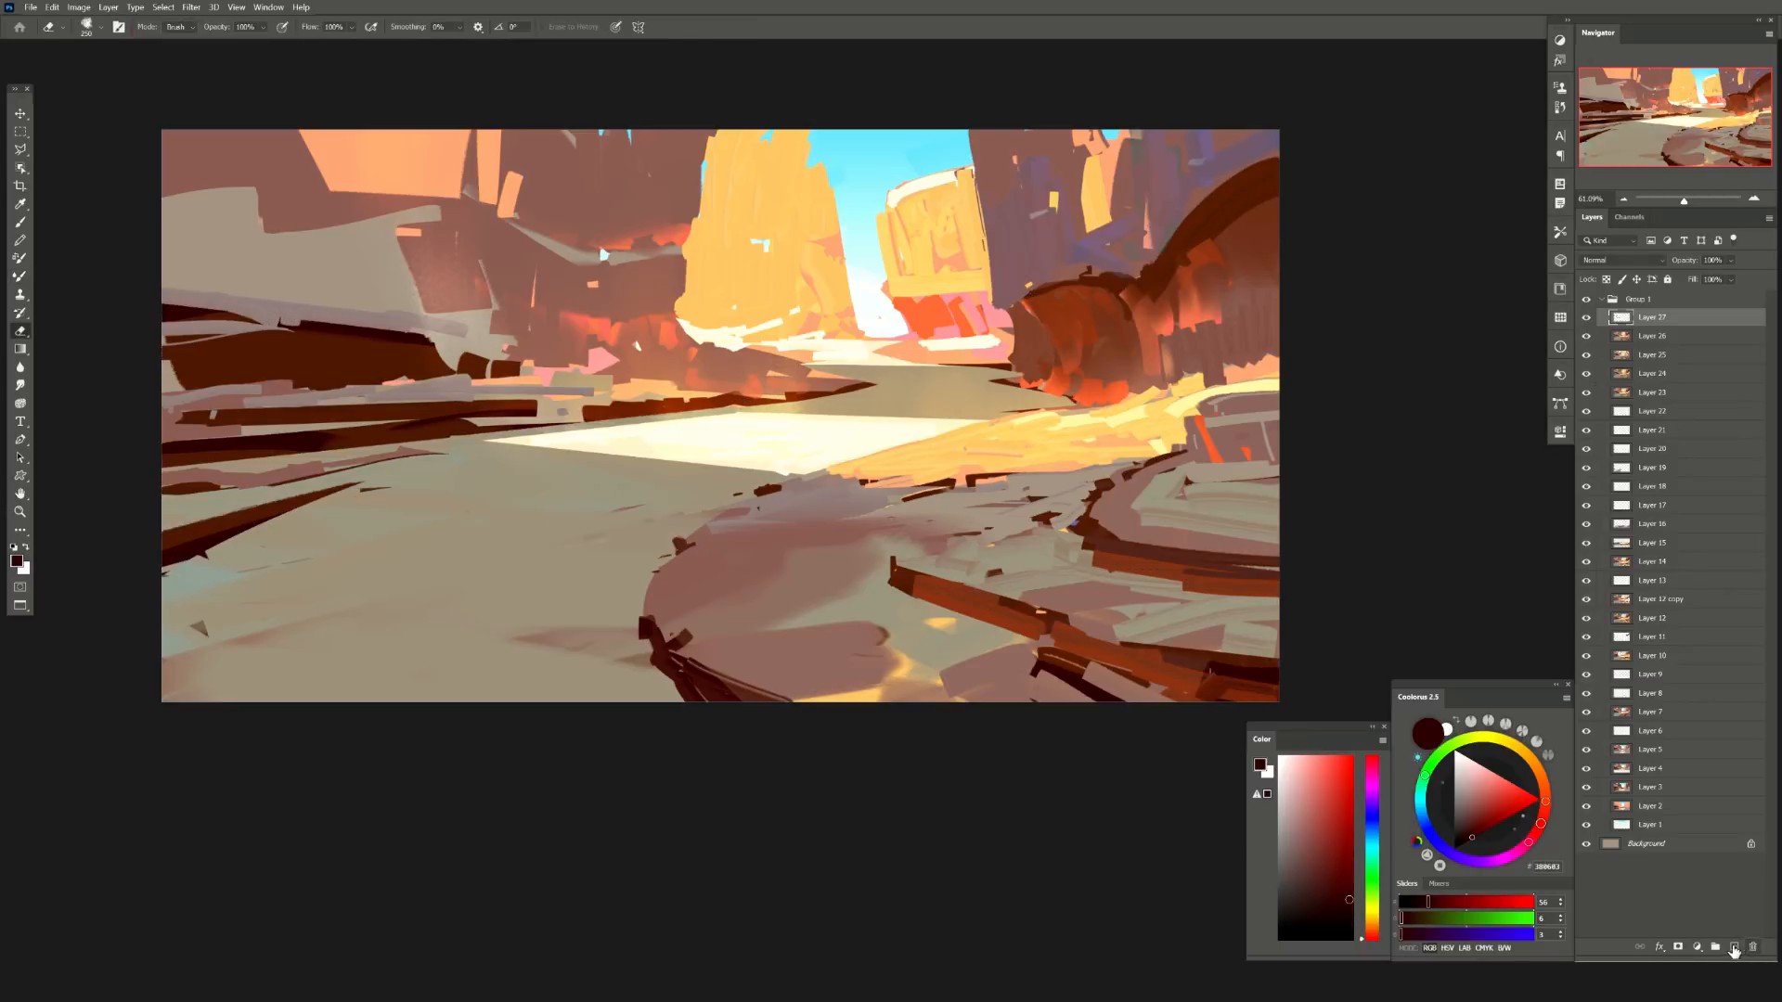
- Add empty layers and a Brightness/Contrast adjustment layer that lowers the brightness and raises the contrast
left_click(1734, 946)
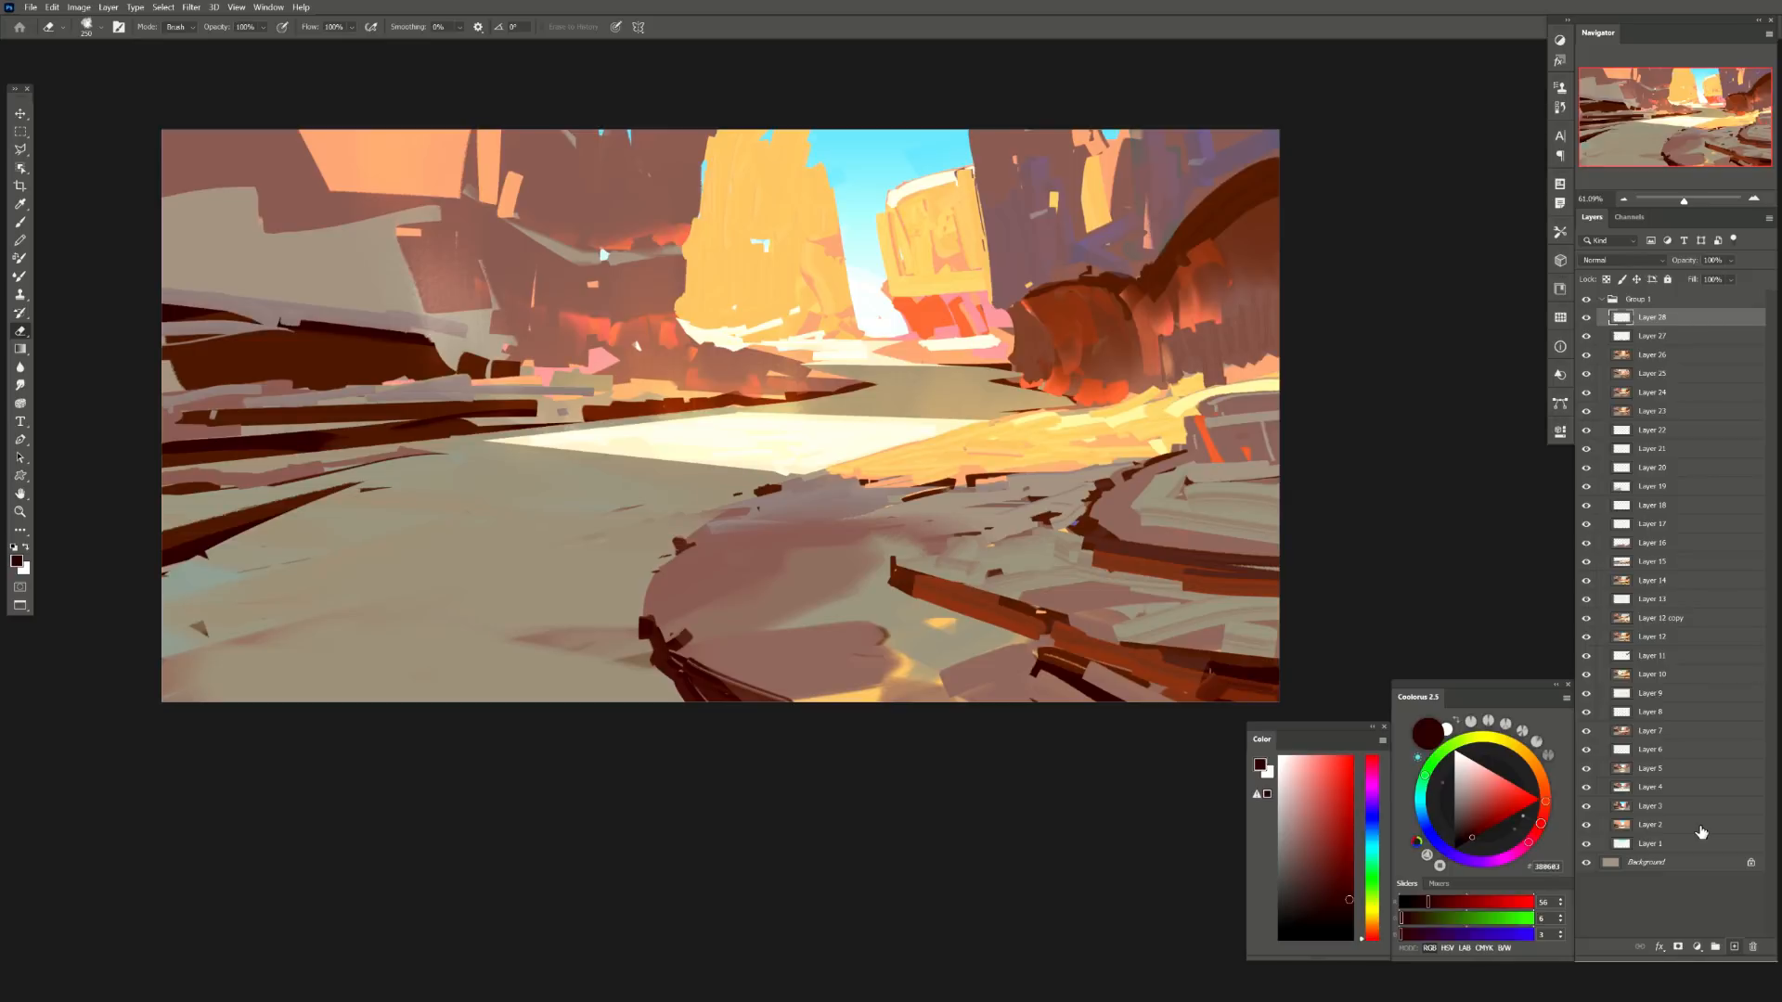
left_click(1735, 946)
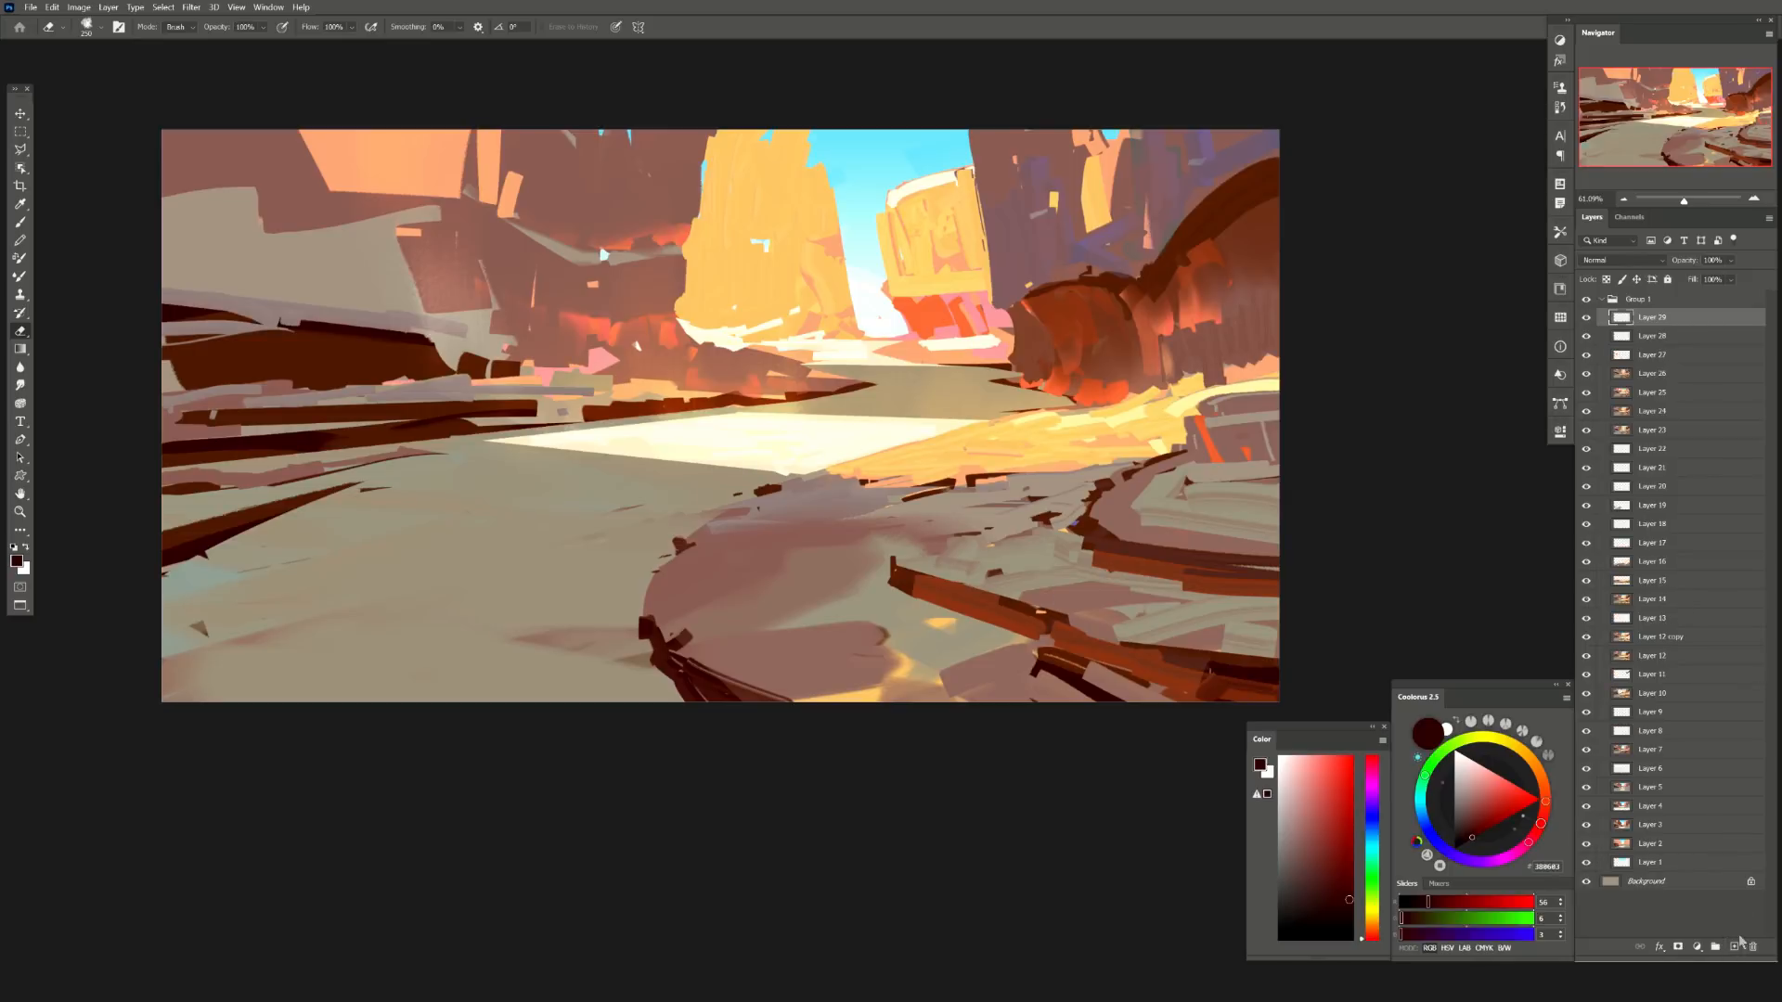
left_click(1696, 947)
left_click(1690, 769)
left_click_drag(1464, 539, 1501, 539)
left_click(1452, 512)
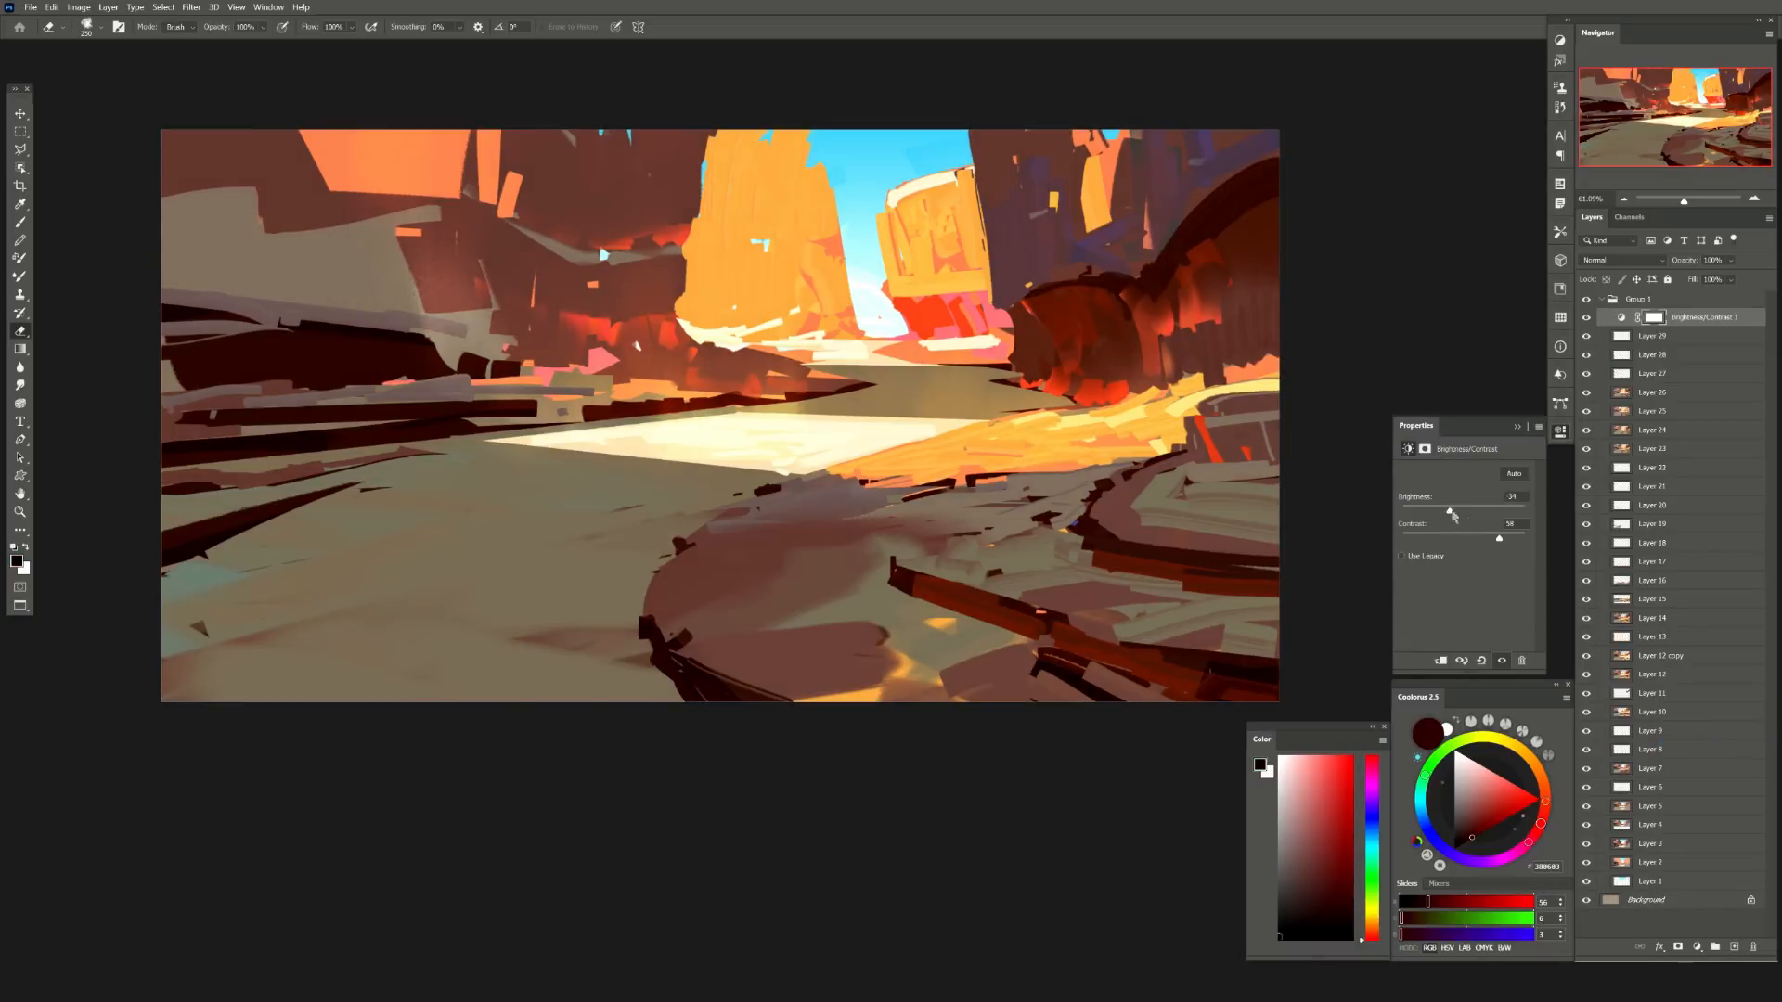
left_click_drag(1496, 544, 1491, 540)
- Compare the Brightness/Contrast layer hidden and shown, and reduce its opacity to about 64%
left_click(1587, 318)
left_click(1586, 319)
left_click(1731, 261)
left_click_drag(1757, 276, 1733, 278)
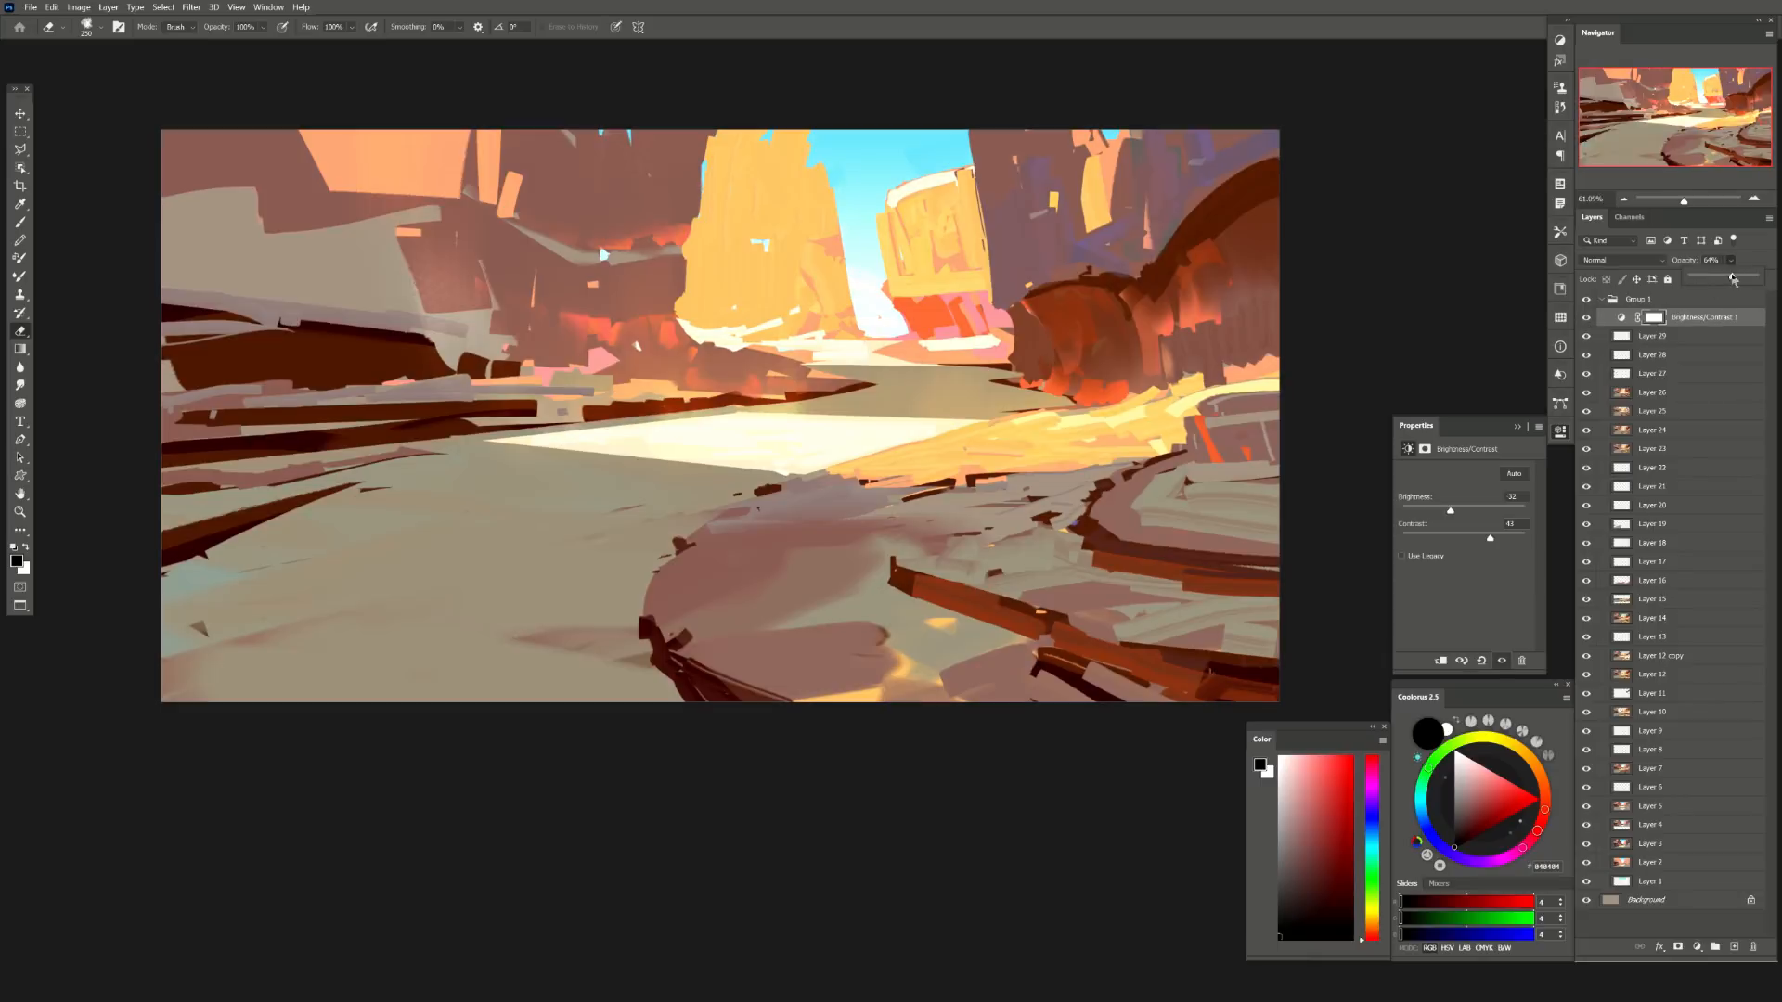
- Stamp the visible image onto a new layer and select the grey-brown ground tones with Color Range
left_click(1734, 947)
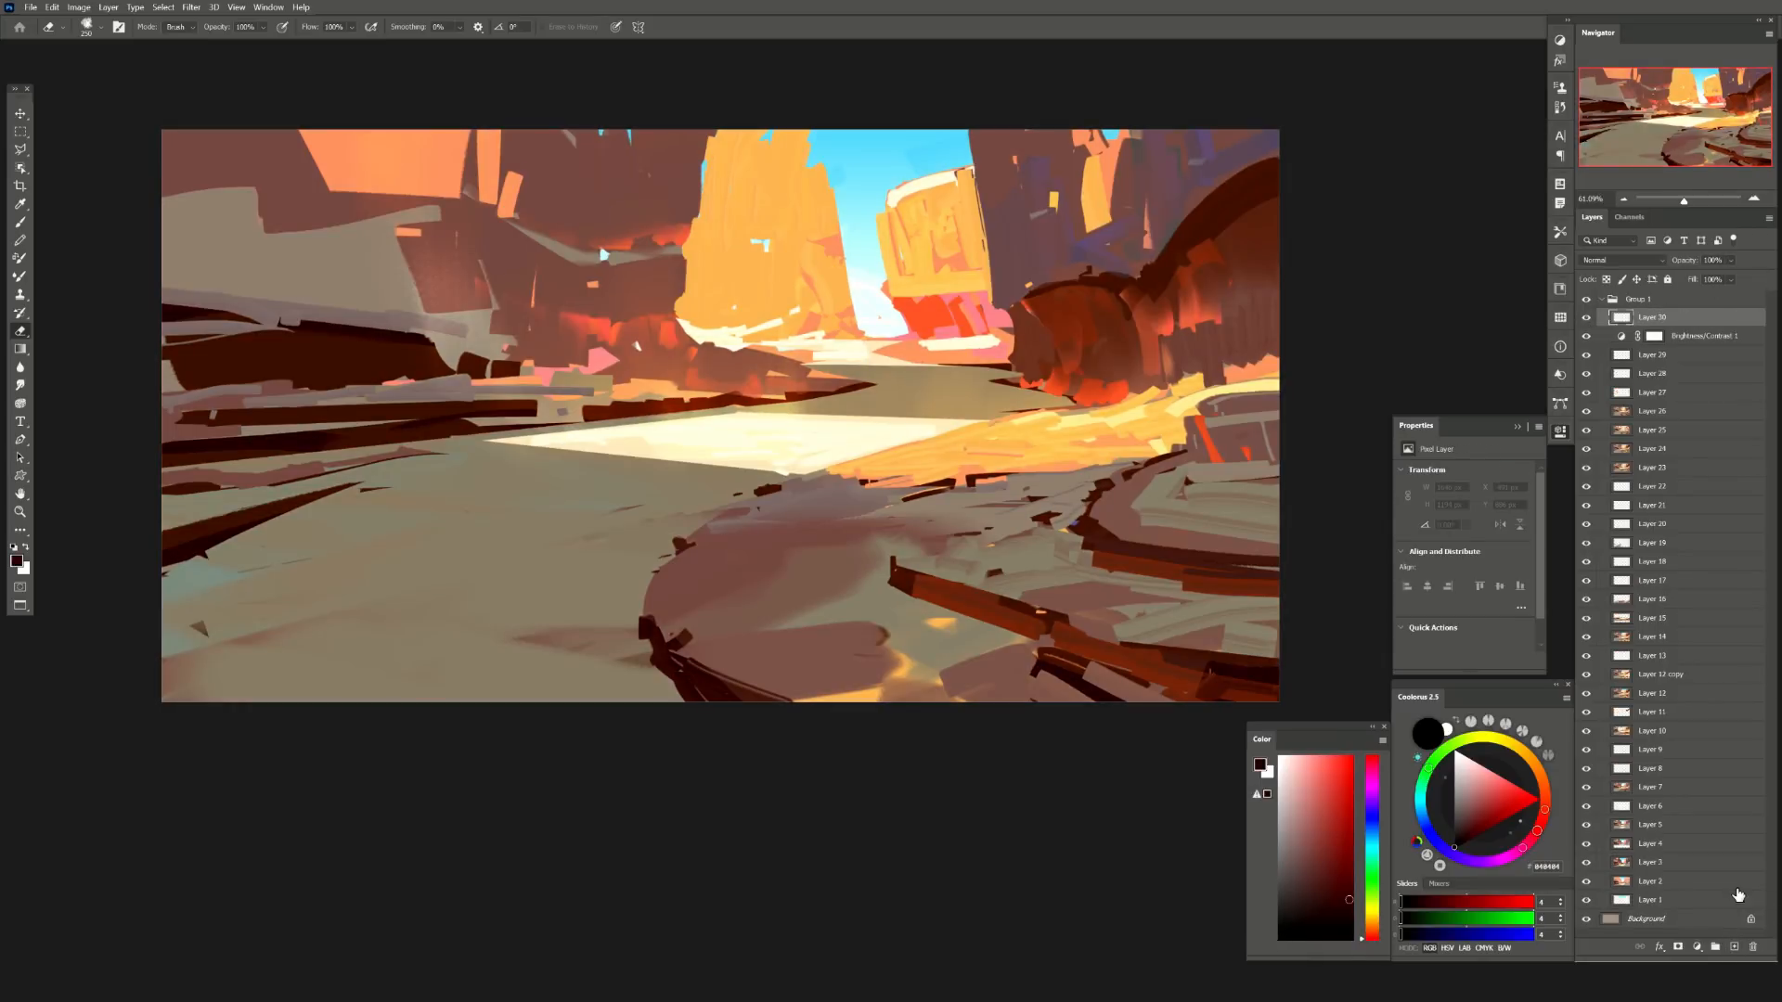
key("ctrl+alt+shift+e")
left_click(164, 7)
left_click(186, 145)
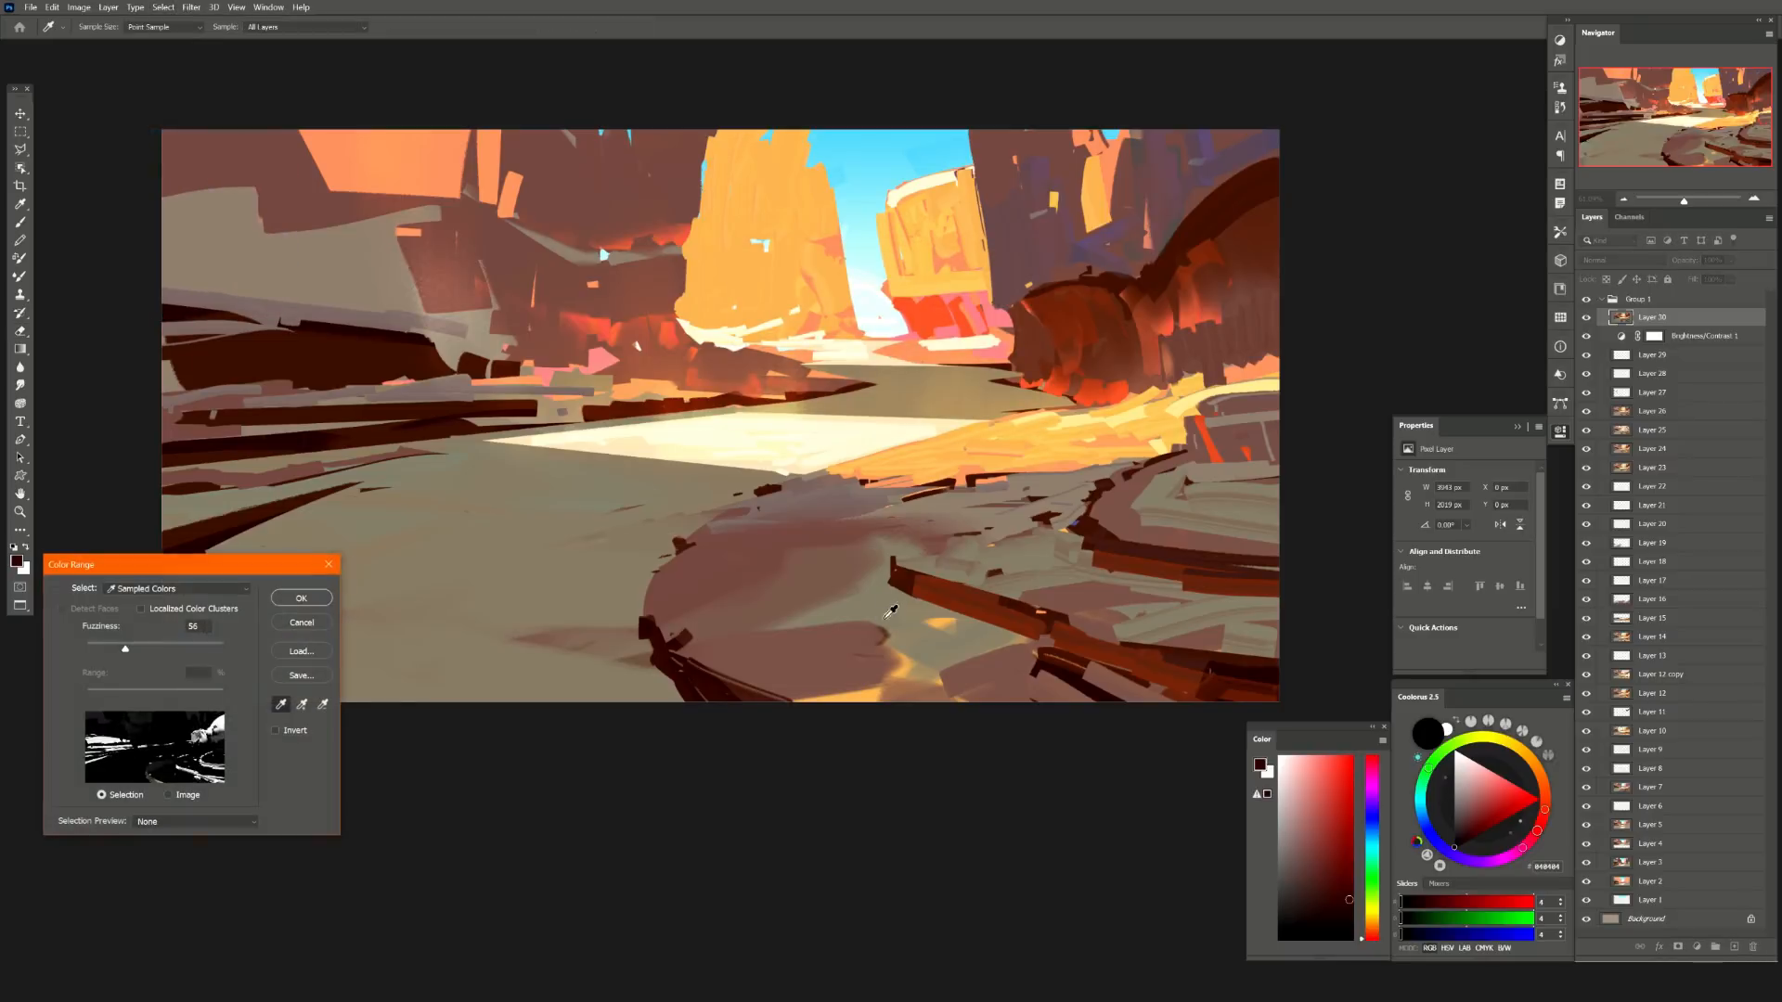
left_click(884, 617)
key("Return")
- On a new layer, paint muted blue-grey over the selected ground of the right foreground with a large soft brush
left_click(1733, 946)
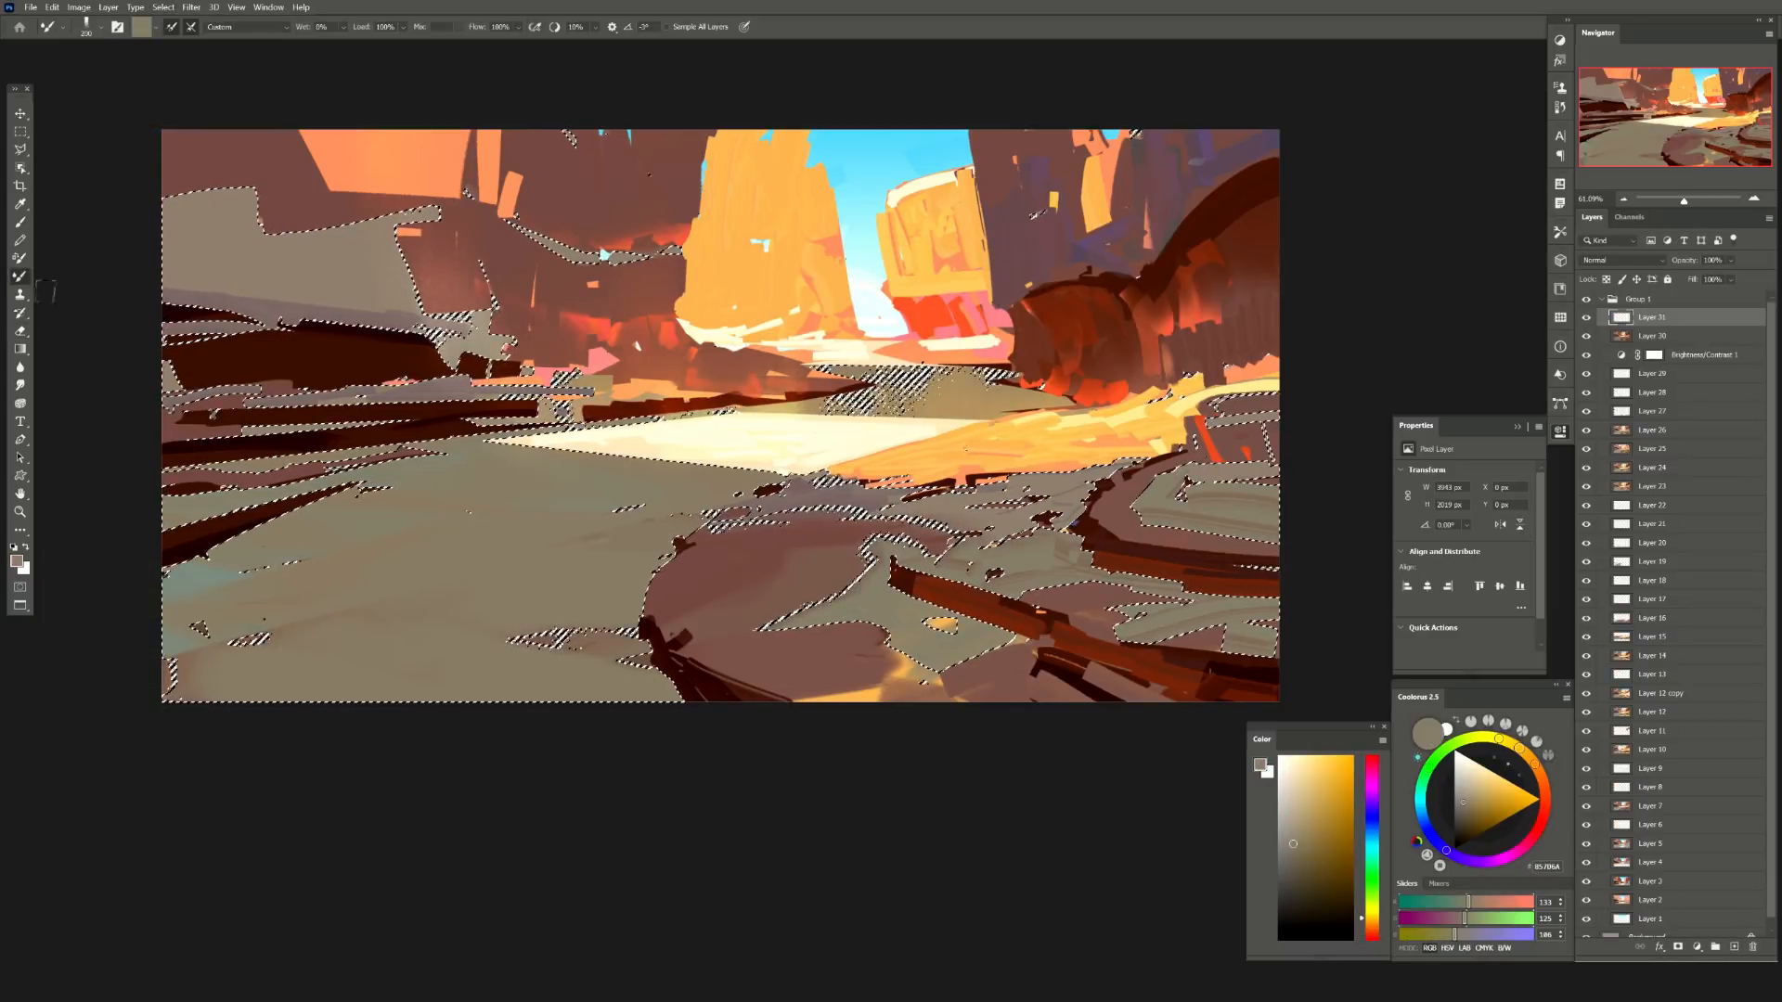
left_click(20, 222)
key("bracketright")
key("bracketright")
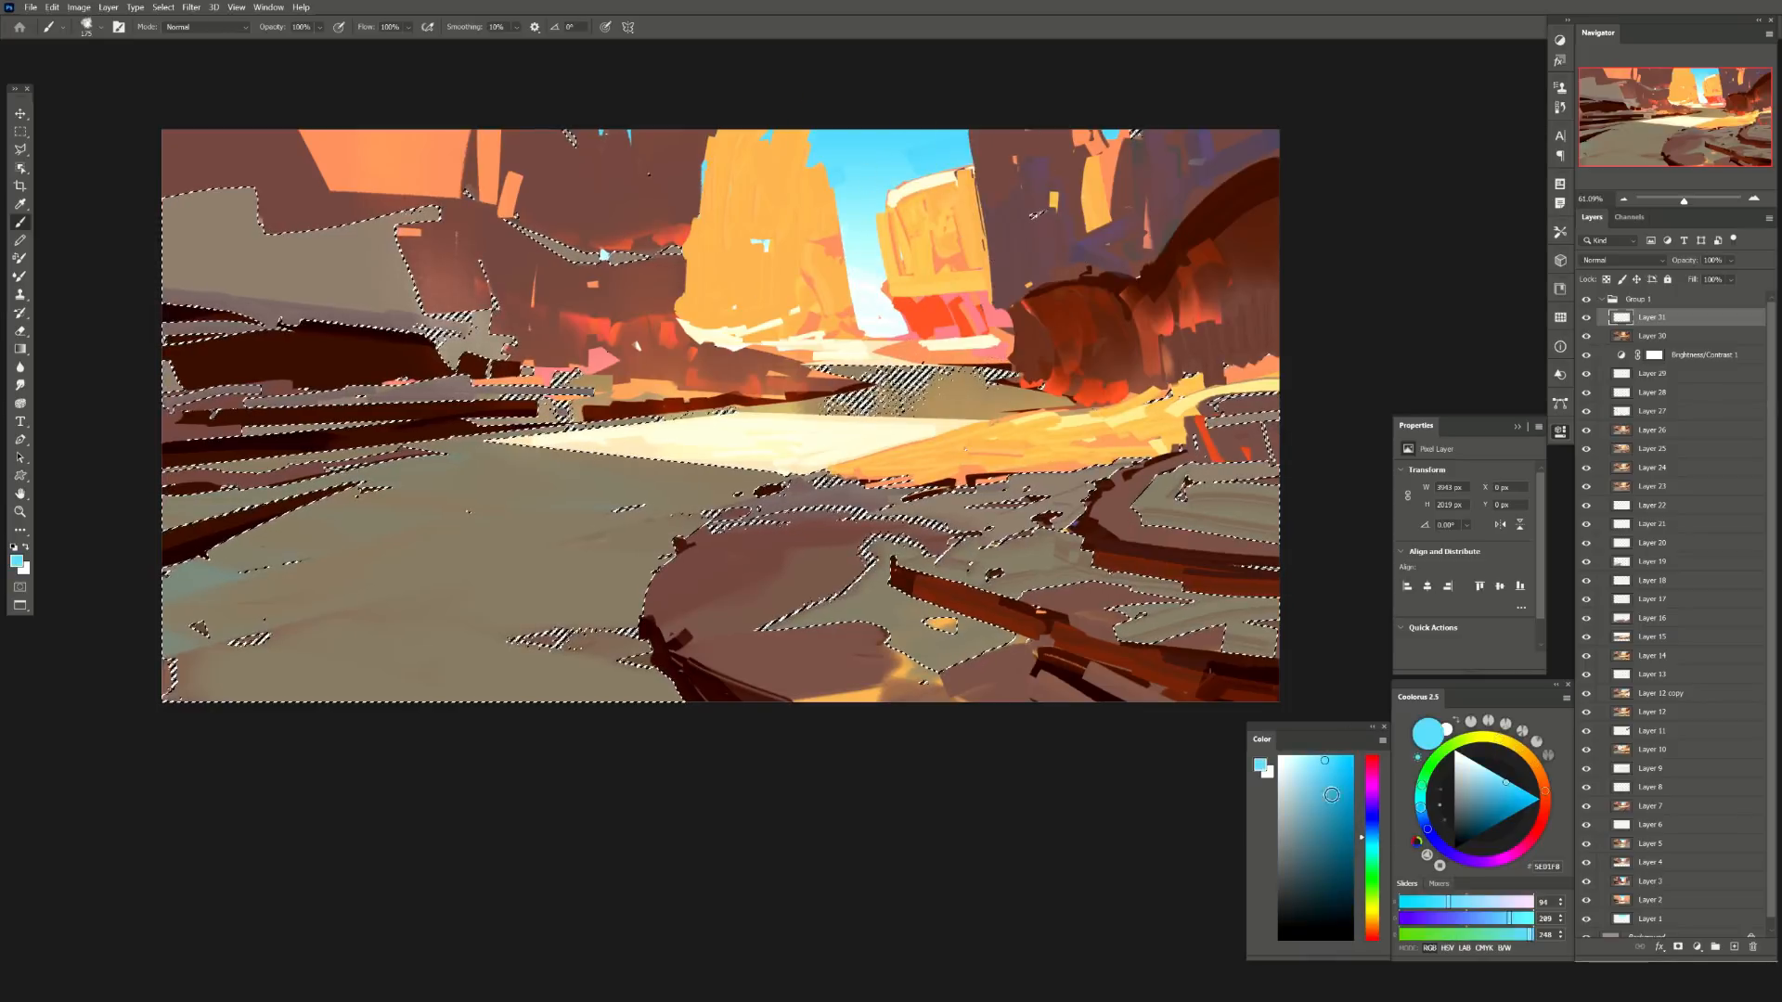
mouse_move(1304, 855)
left_mouse_down()
mouse_move(1303, 833)
mouse_move(1374, 828)
left_mouse_up()
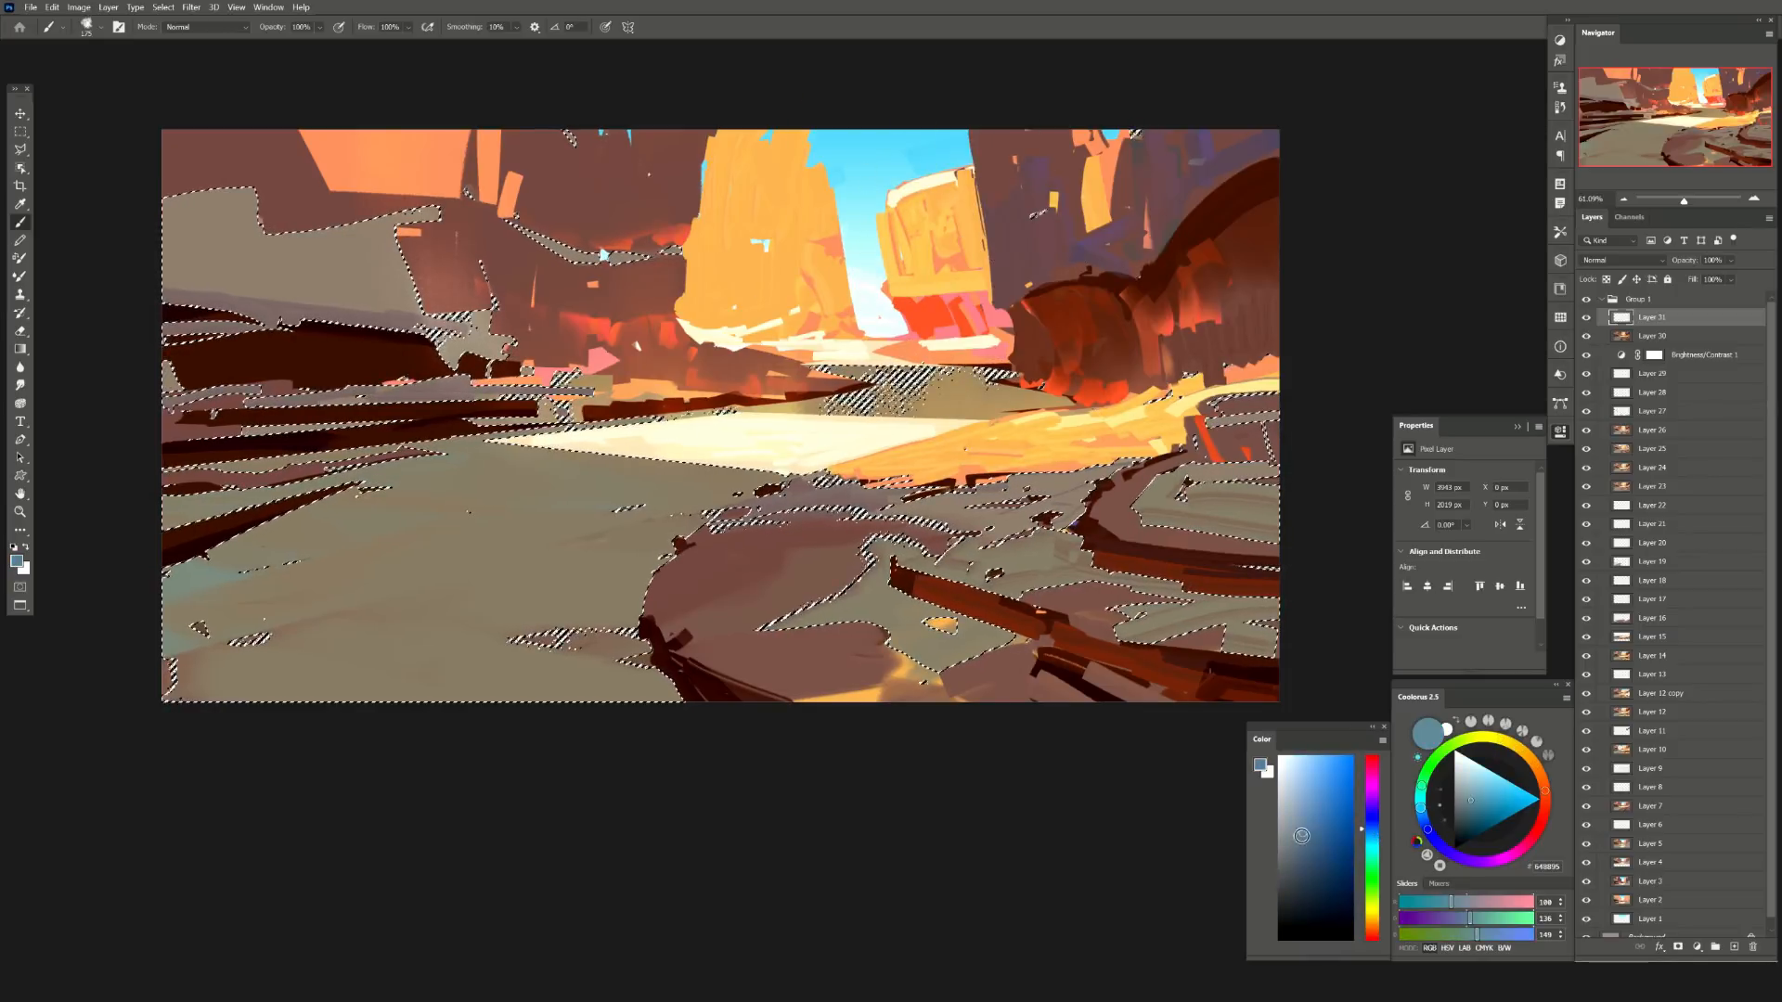
left_click(1303, 839)
key("bracketright")
key("bracketright")
key("bracketright")
key("bracketright")
left_click_drag(1058, 506, 919, 539)
left_click_drag(817, 608, 979, 645)
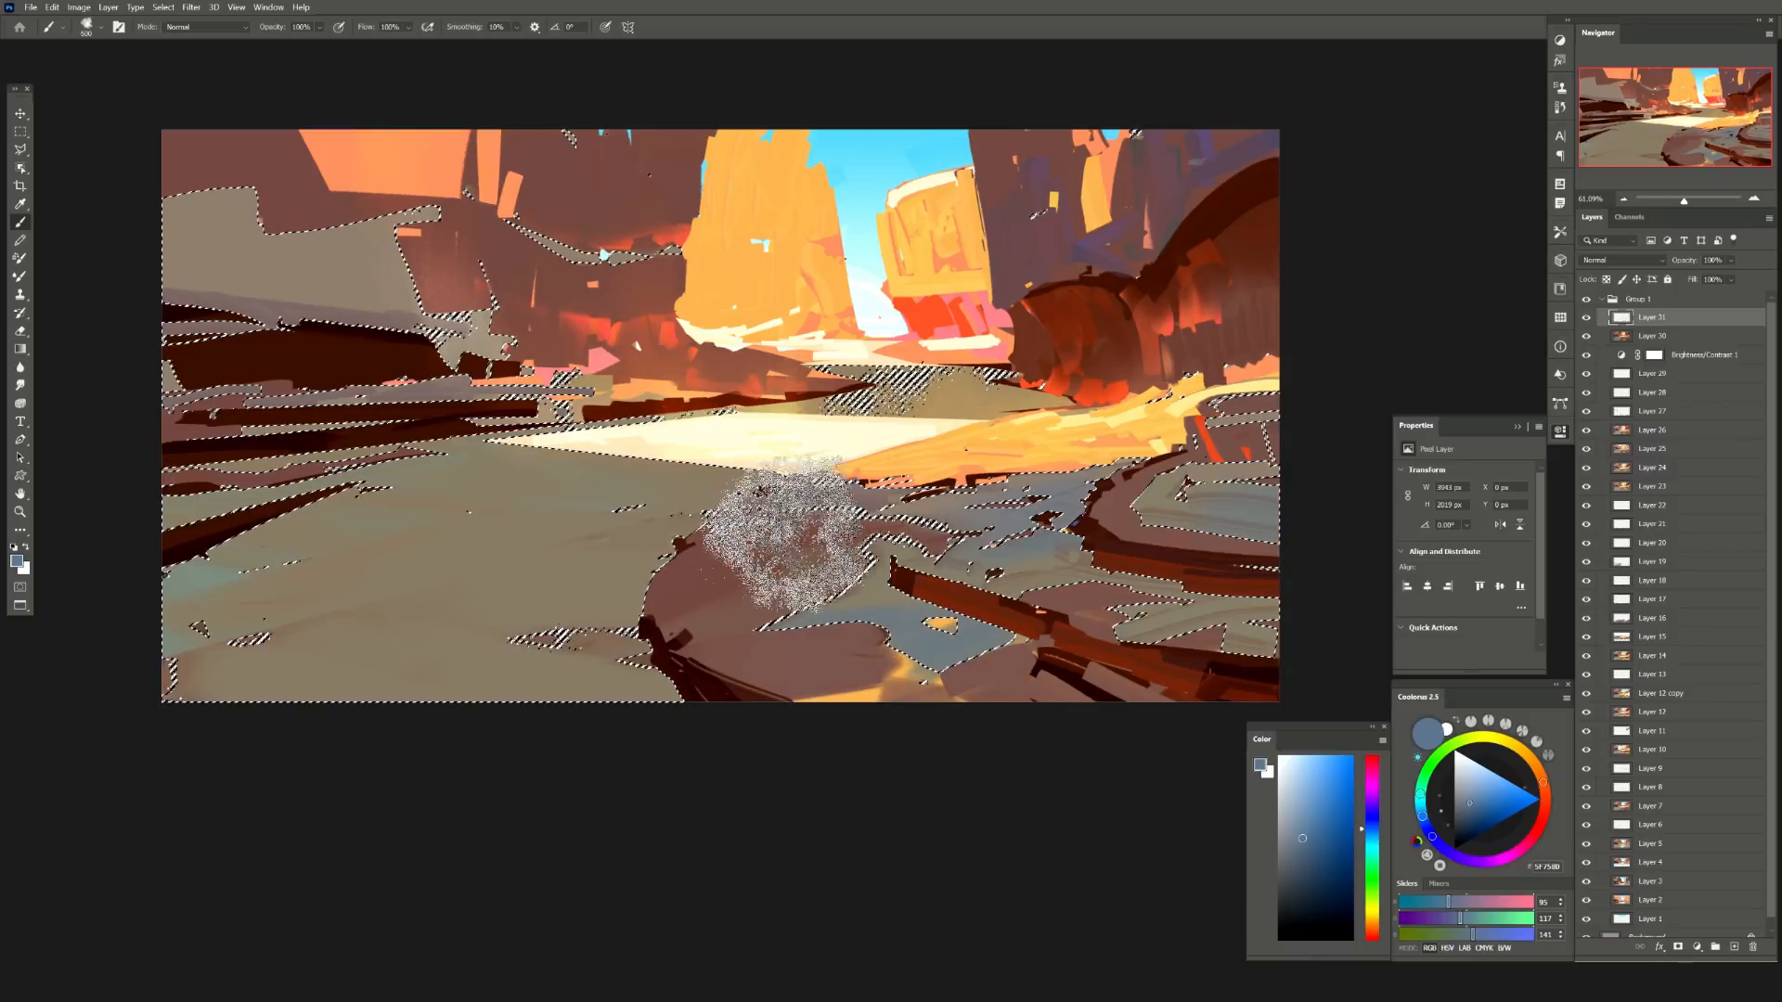
- Continue the blue-grey tint across the selected path and the grey cliff face on the left
mouse_move(736, 636)
left_mouse_down()
mouse_move(185, 650)
mouse_move(604, 669)
left_mouse_up()
key("bracketleft")
key("bracketleft")
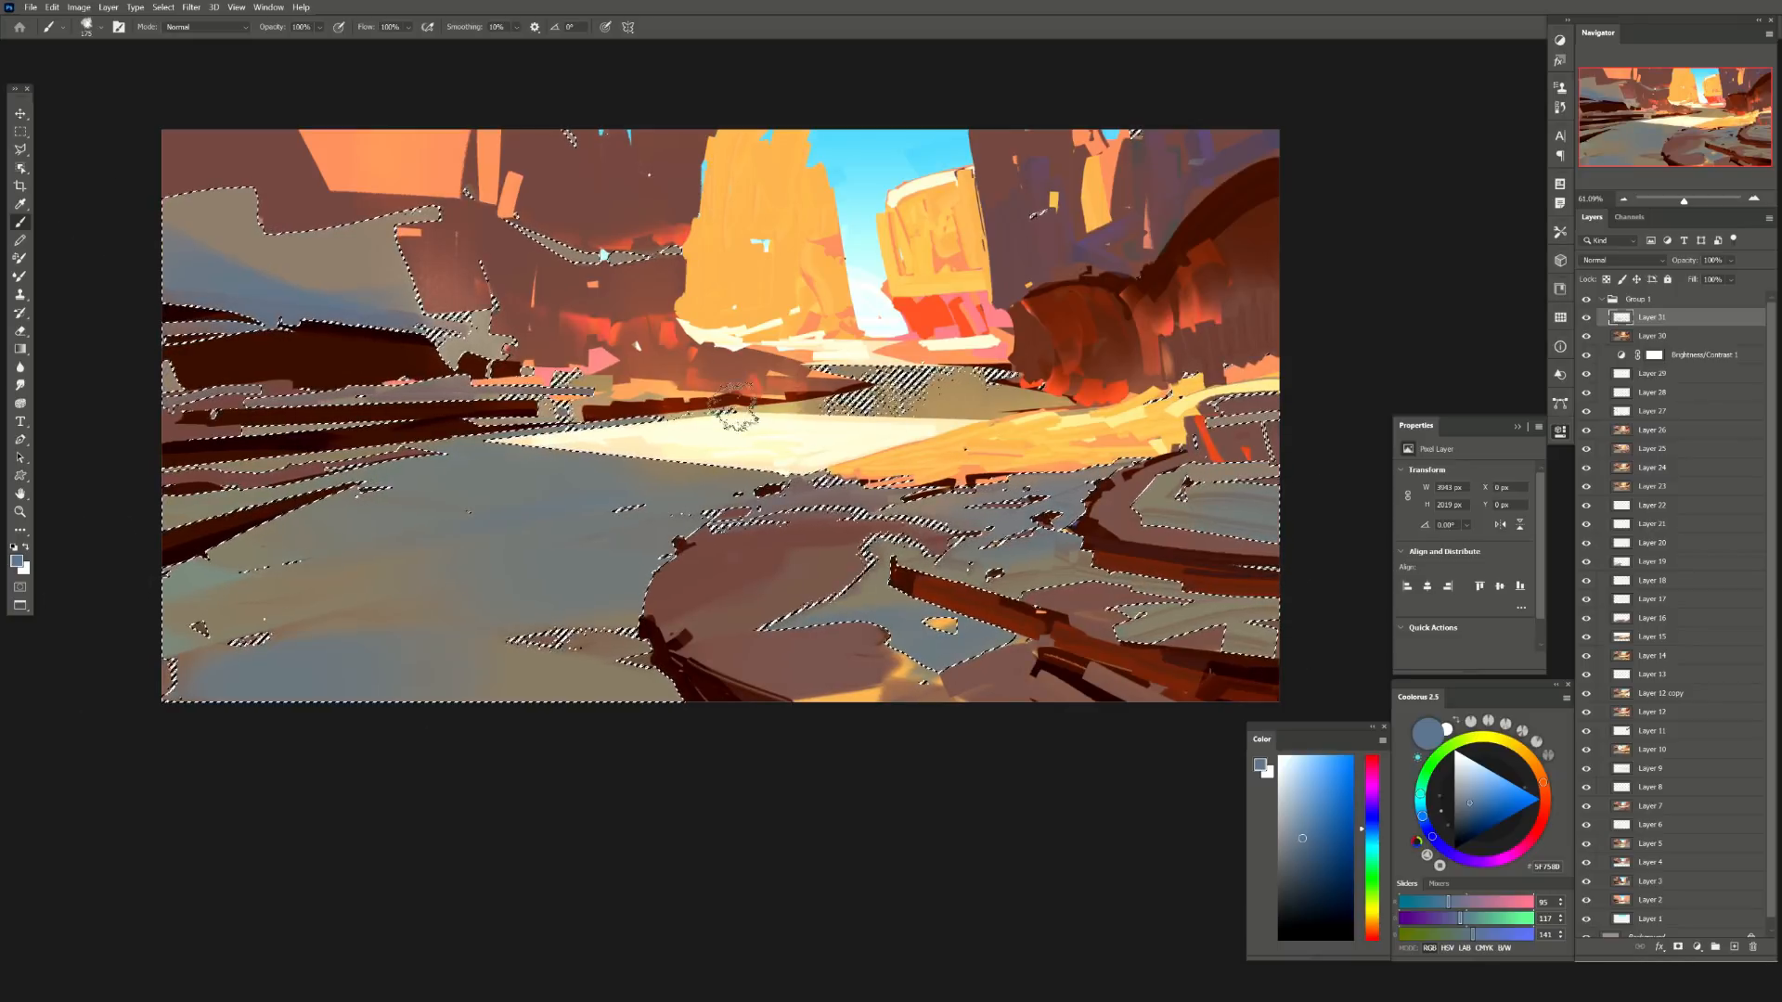
- Deselect, lower the blue-grey layer's opacity to about half, and stamp the visible image onto a new layer
key("ctrl+d")
left_click(1730, 260)
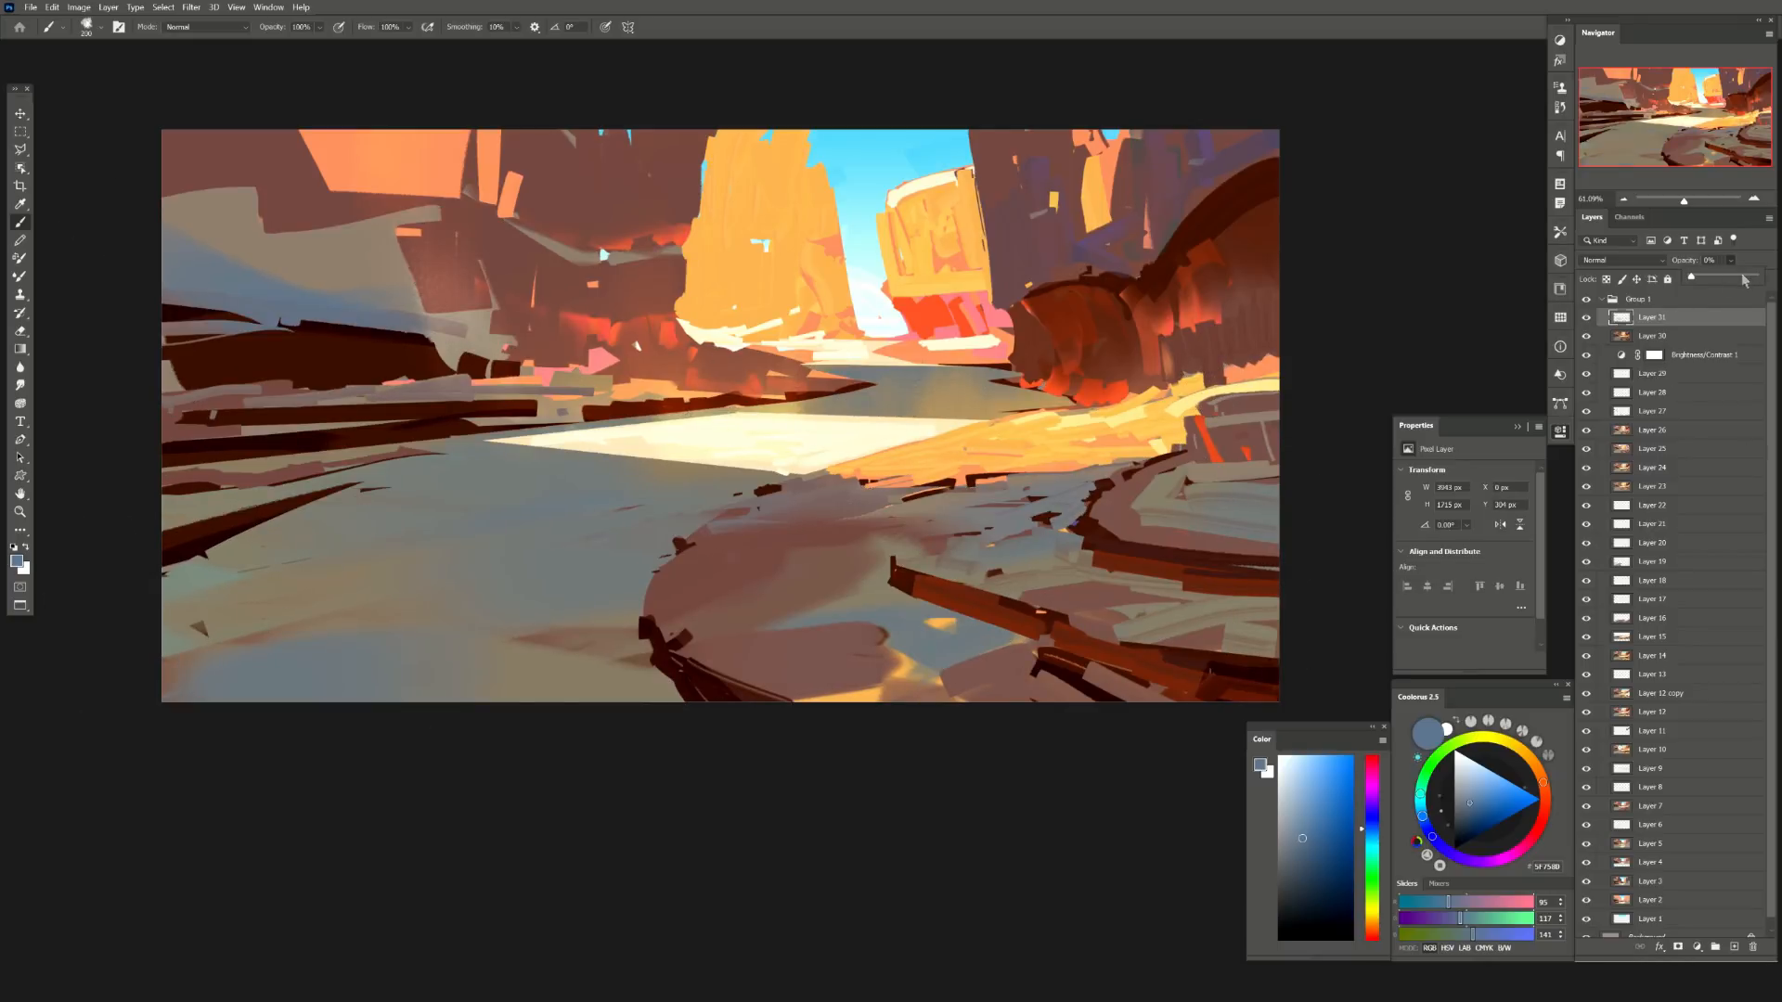
left_click_drag(1757, 276, 1698, 288)
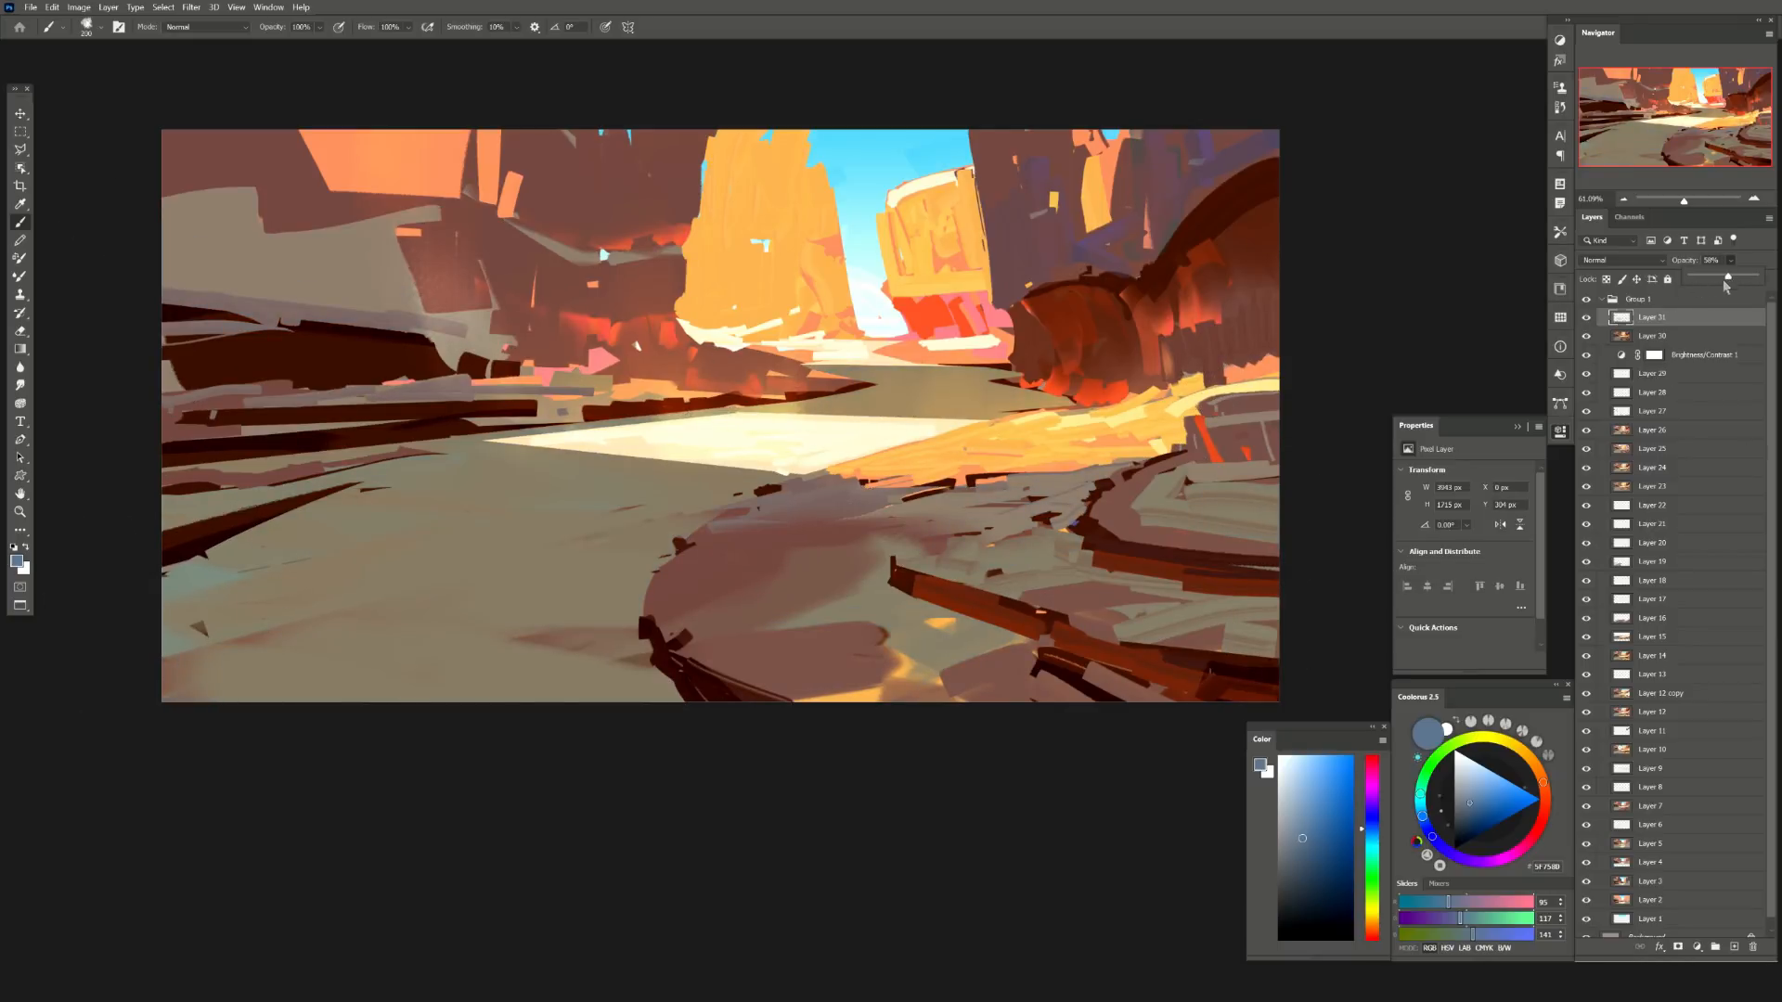
left_click(1734, 946)
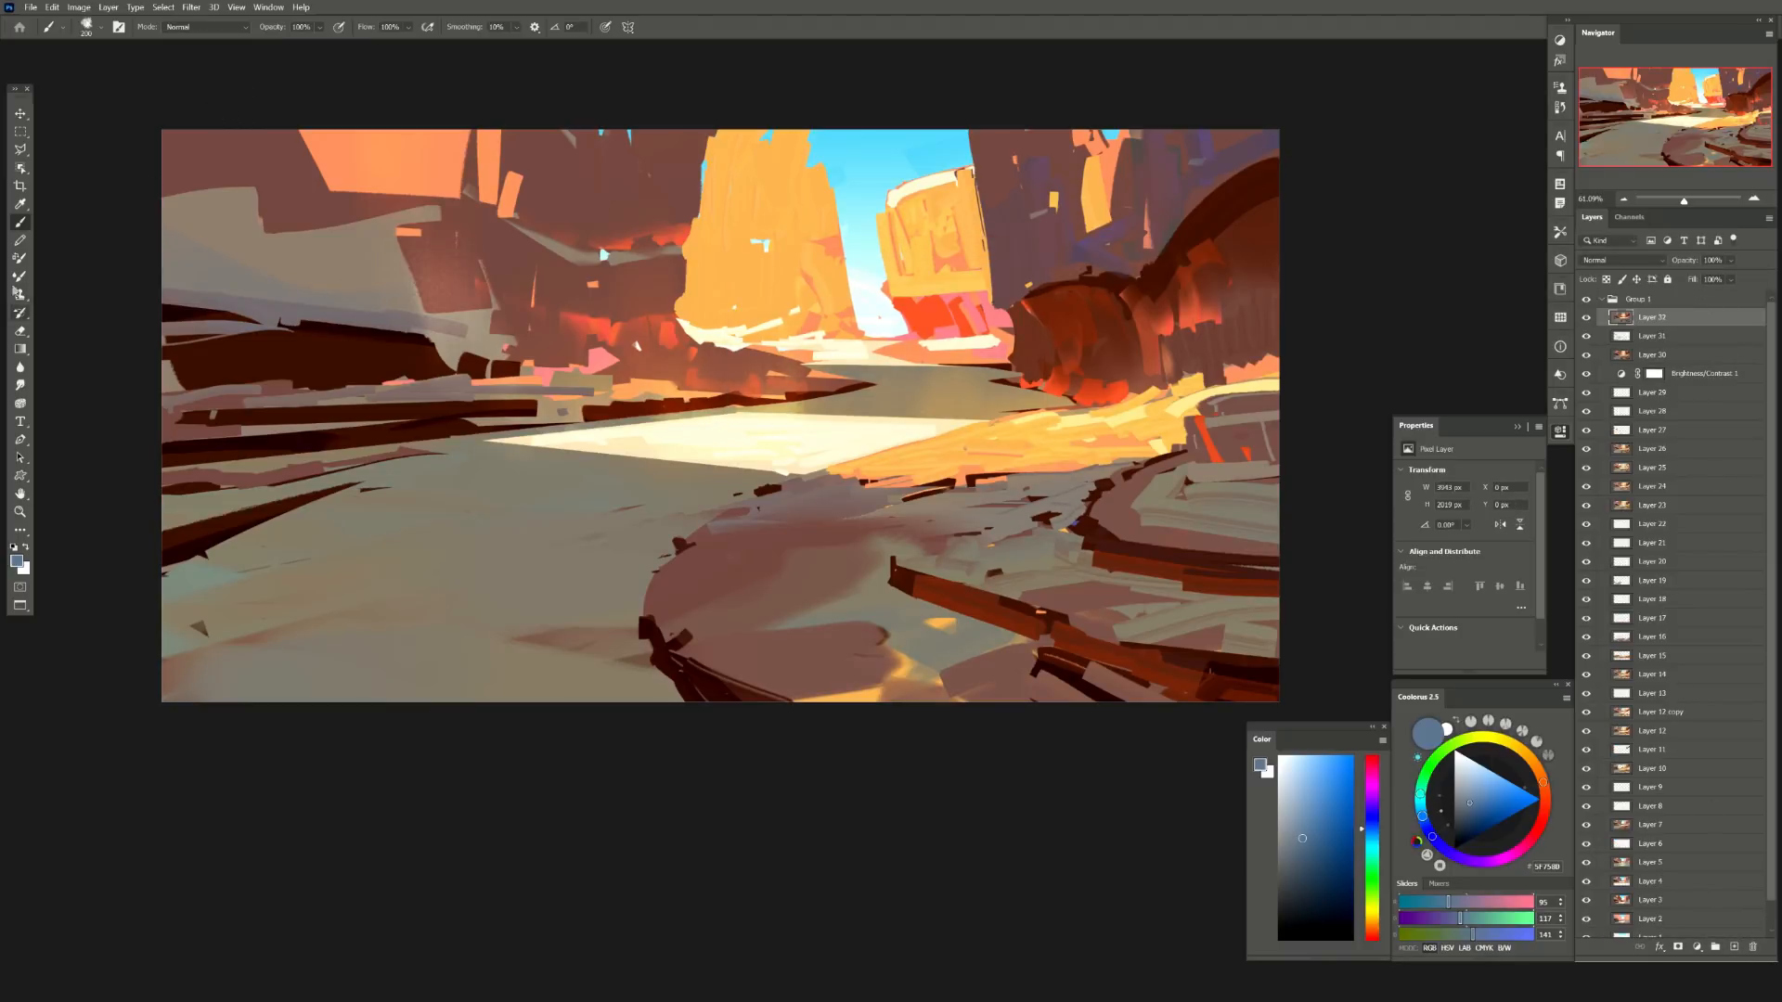
- Add sampled pale yellow Mixer Brush strokes across the sunlit sand slope and along the left ledge
left_click(20, 276)
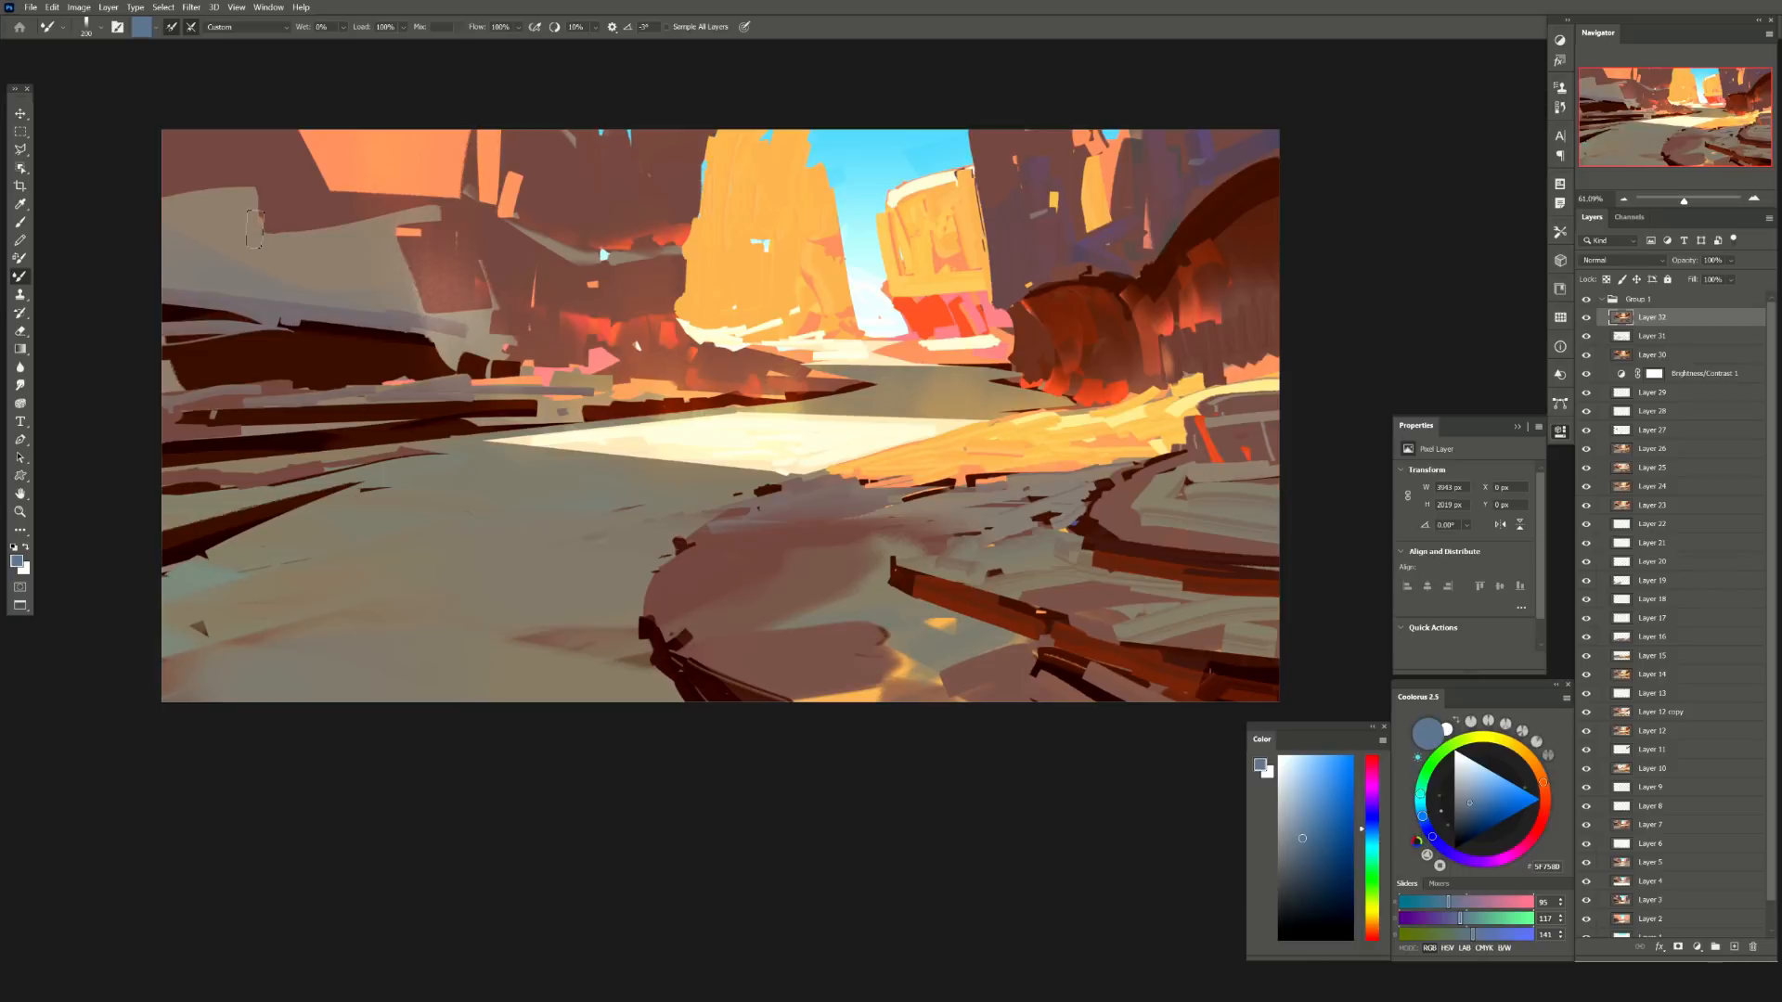
left_click(1058, 430, "alt")
mouse_move(1074, 423)
left_mouse_down()
mouse_move(886, 470)
mouse_move(1075, 447)
mouse_move(997, 433)
mouse_move(1061, 378)
mouse_move(913, 457)
mouse_move(858, 465)
mouse_move(996, 451)
left_mouse_up()
key("bracketright")
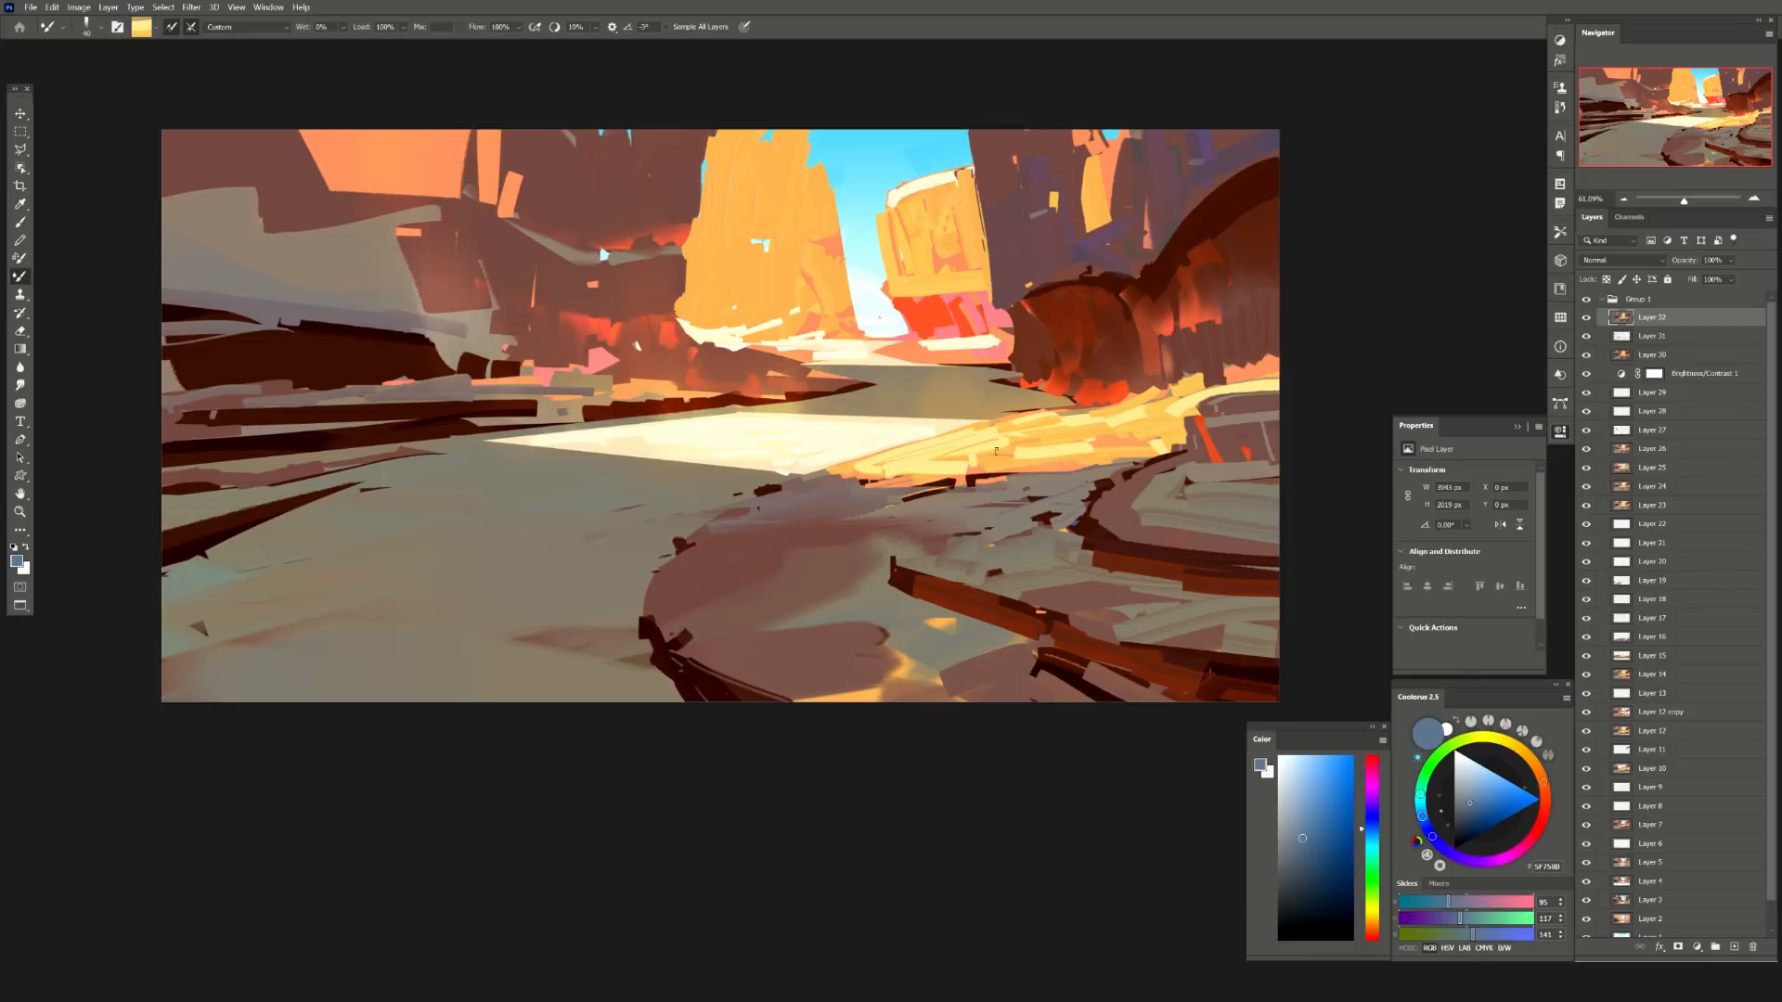
mouse_move(563, 399)
left_mouse_down()
mouse_move(660, 398)
mouse_move(465, 384)
mouse_move(577, 397)
left_mouse_up()
key("bracketright")
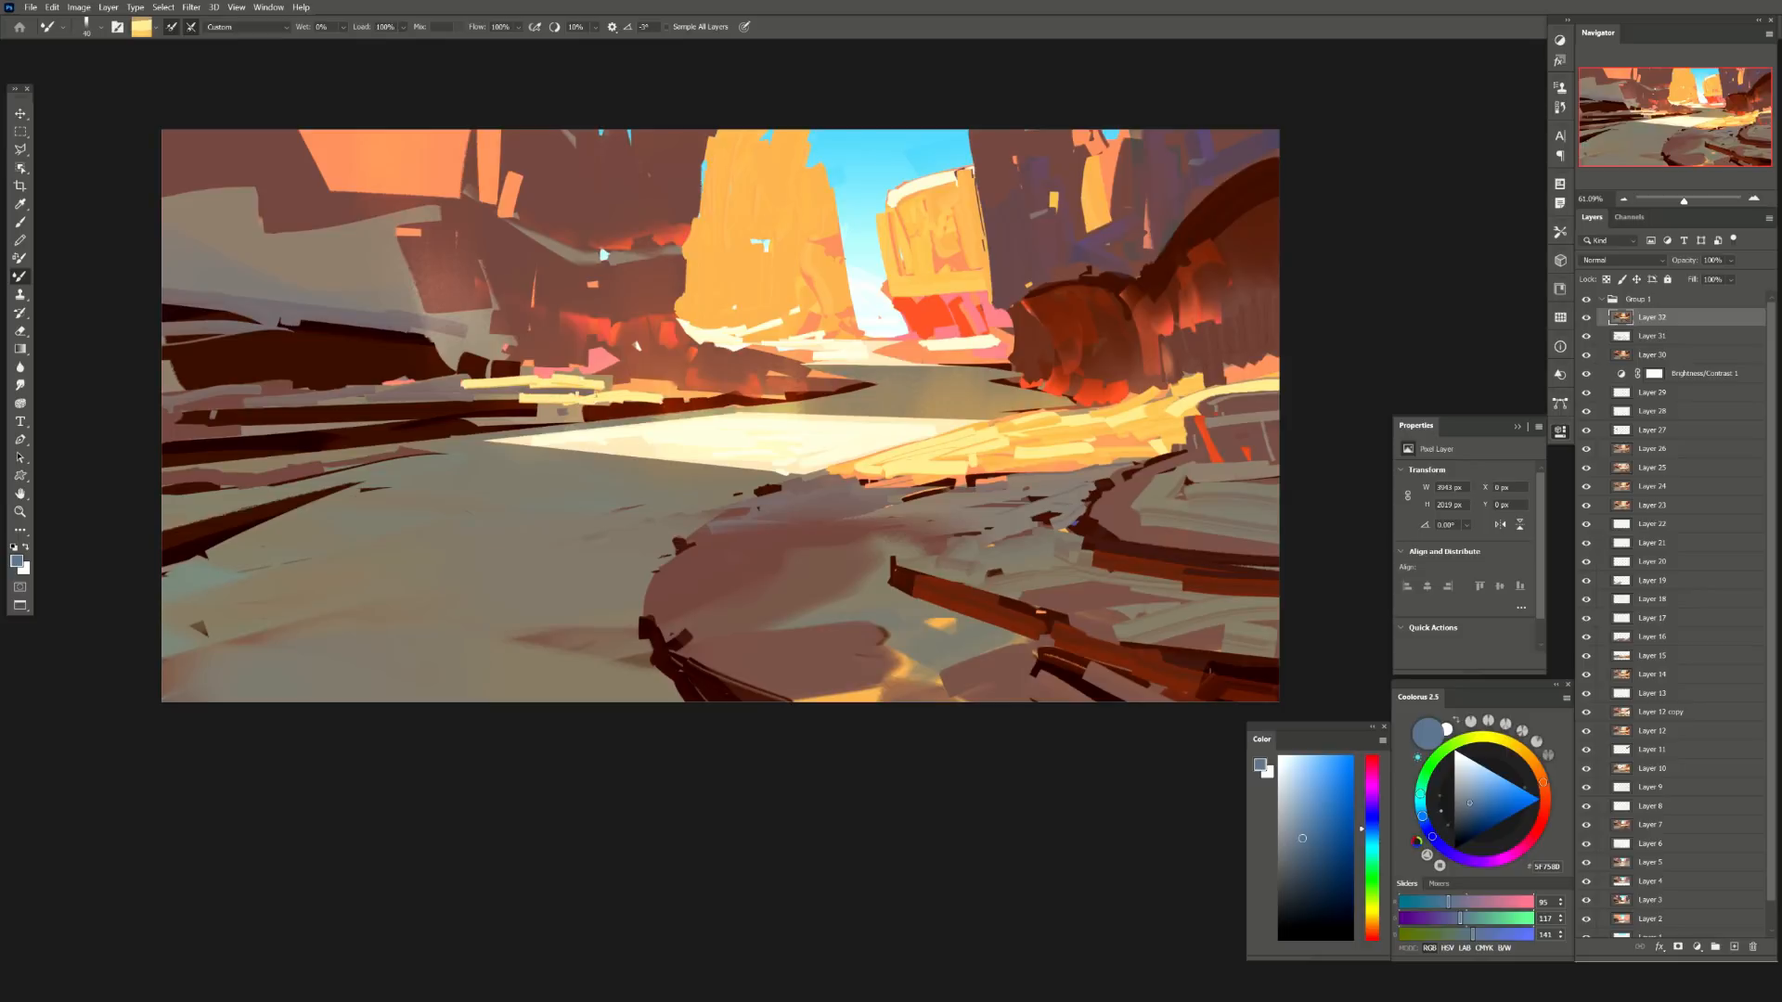
- Brush sampled dark brown beneath the left ledge's yellow highlight to redefine its lower edge
left_click(660, 409, "alt")
key("bracketright")
mouse_move(646, 408)
left_mouse_down()
mouse_move(574, 411)
mouse_move(632, 367)
mouse_move(588, 414)
mouse_move(481, 424)
left_mouse_up()
left_click(583, 413, "alt")
key("bracketright")
left_click(590, 413, "alt")
mouse_move(591, 417)
left_mouse_down()
mouse_move(459, 426)
mouse_move(502, 421)
mouse_move(478, 394)
left_mouse_up()
- Refine the left ledge with sampled colours and add small pale yellow strokes at the base of the grey cliff face
left_click(460, 425, "alt")
key("bracketleft")
key("bracketleft")
key("bracketleft")
left_click(688, 399, "alt")
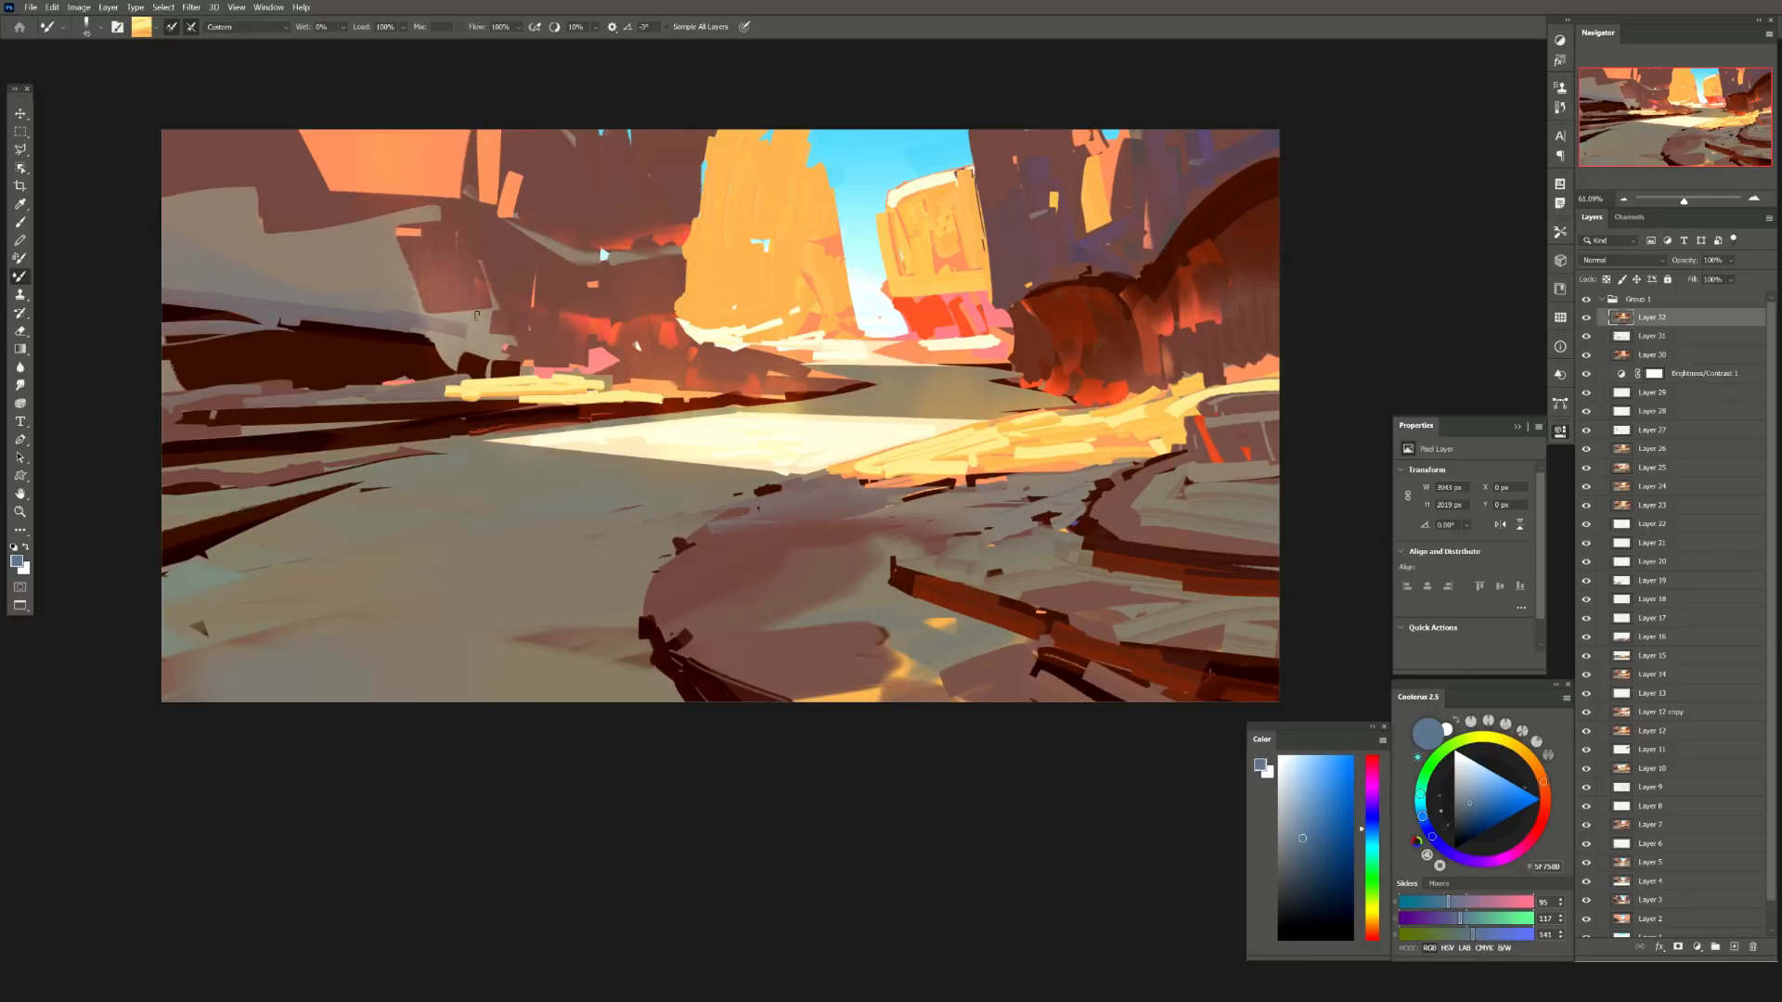
key("bracketright")
left_click_drag(489, 316, 432, 318)
- Undo the last edit and trim the small yellow strokes above the dark rock with a smaller eraser
key("e")
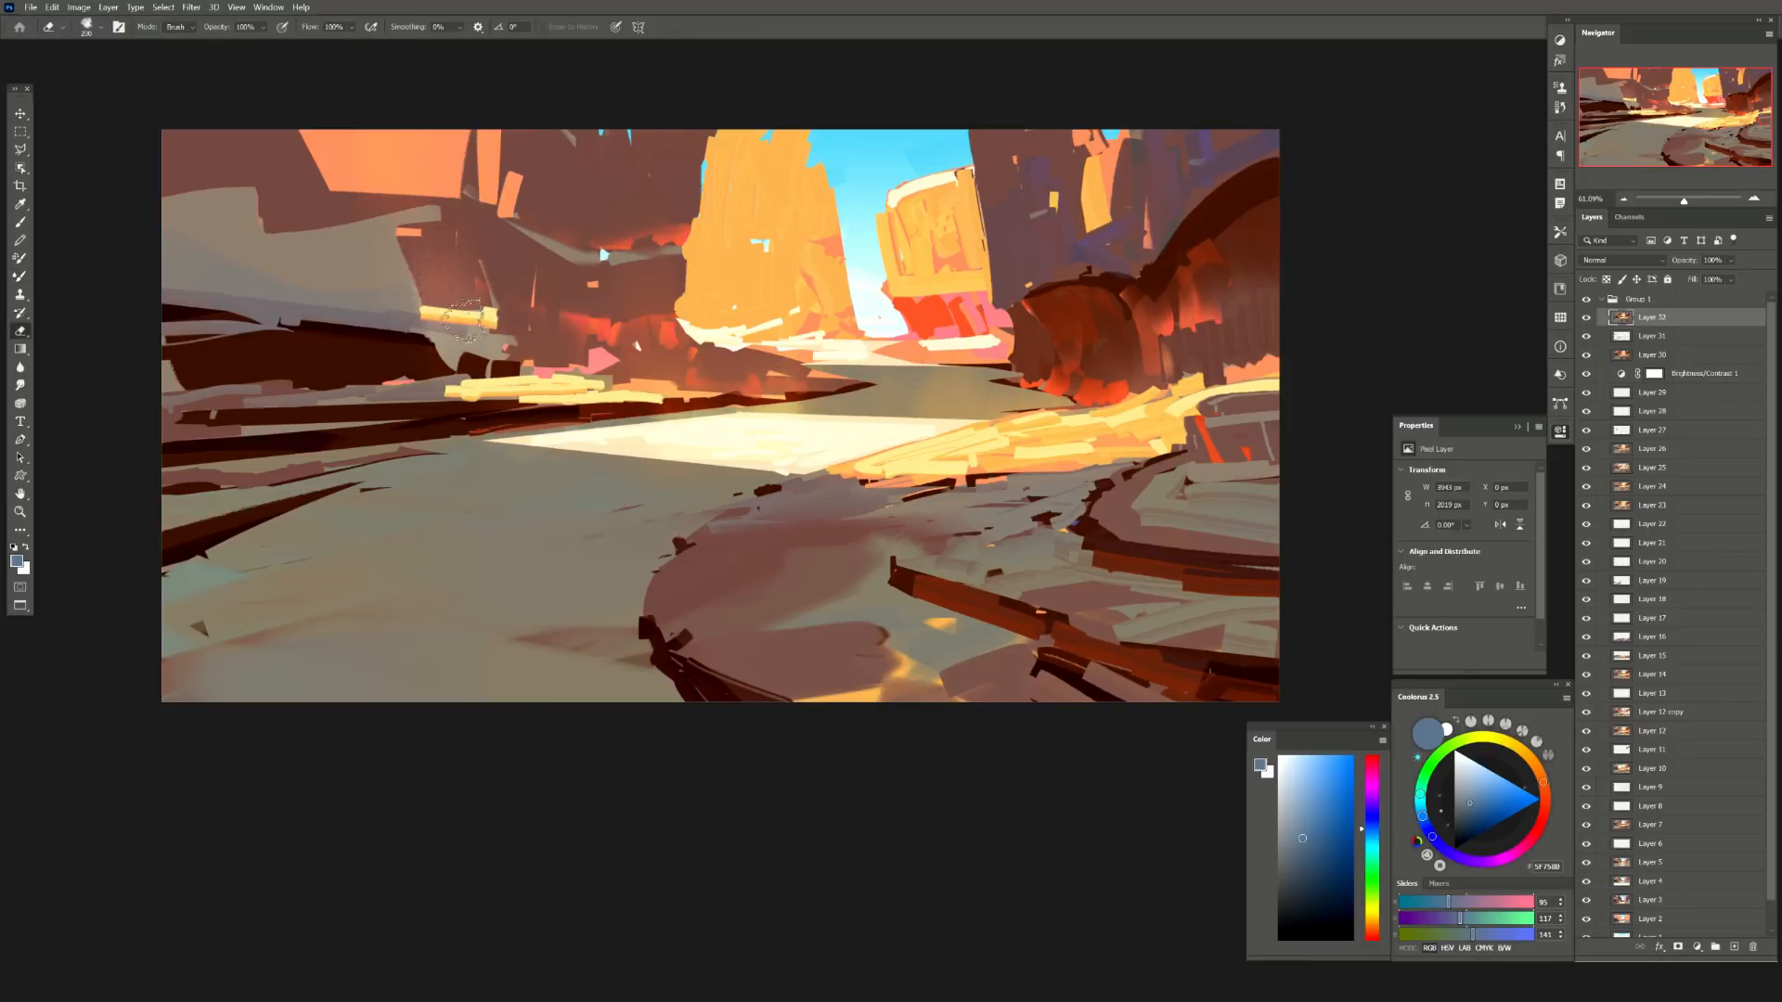
key("ctrl+z")
key("bracketleft")
key("bracketleft")
key("bracketleft")
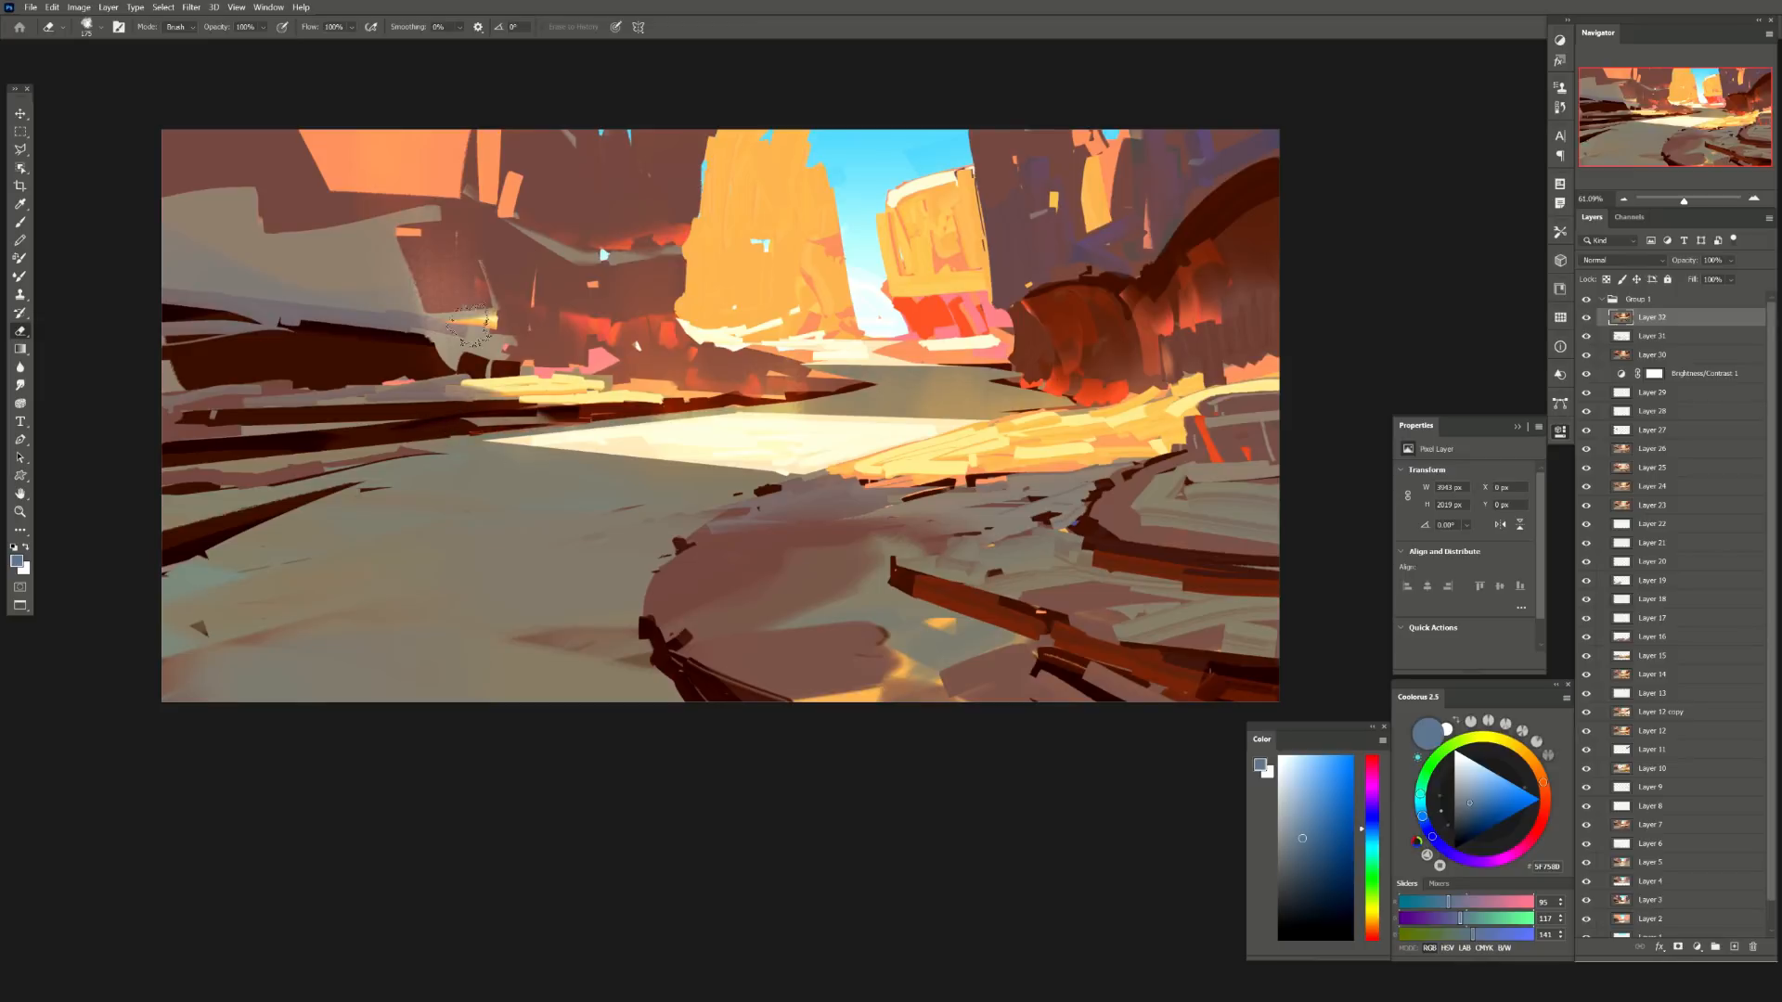
- Lasso the left end of the ledge's yellow highlight, cut it back to expose the dark rock, and deselect
key("l")
left_click(536, 406)
left_click(355, 358)
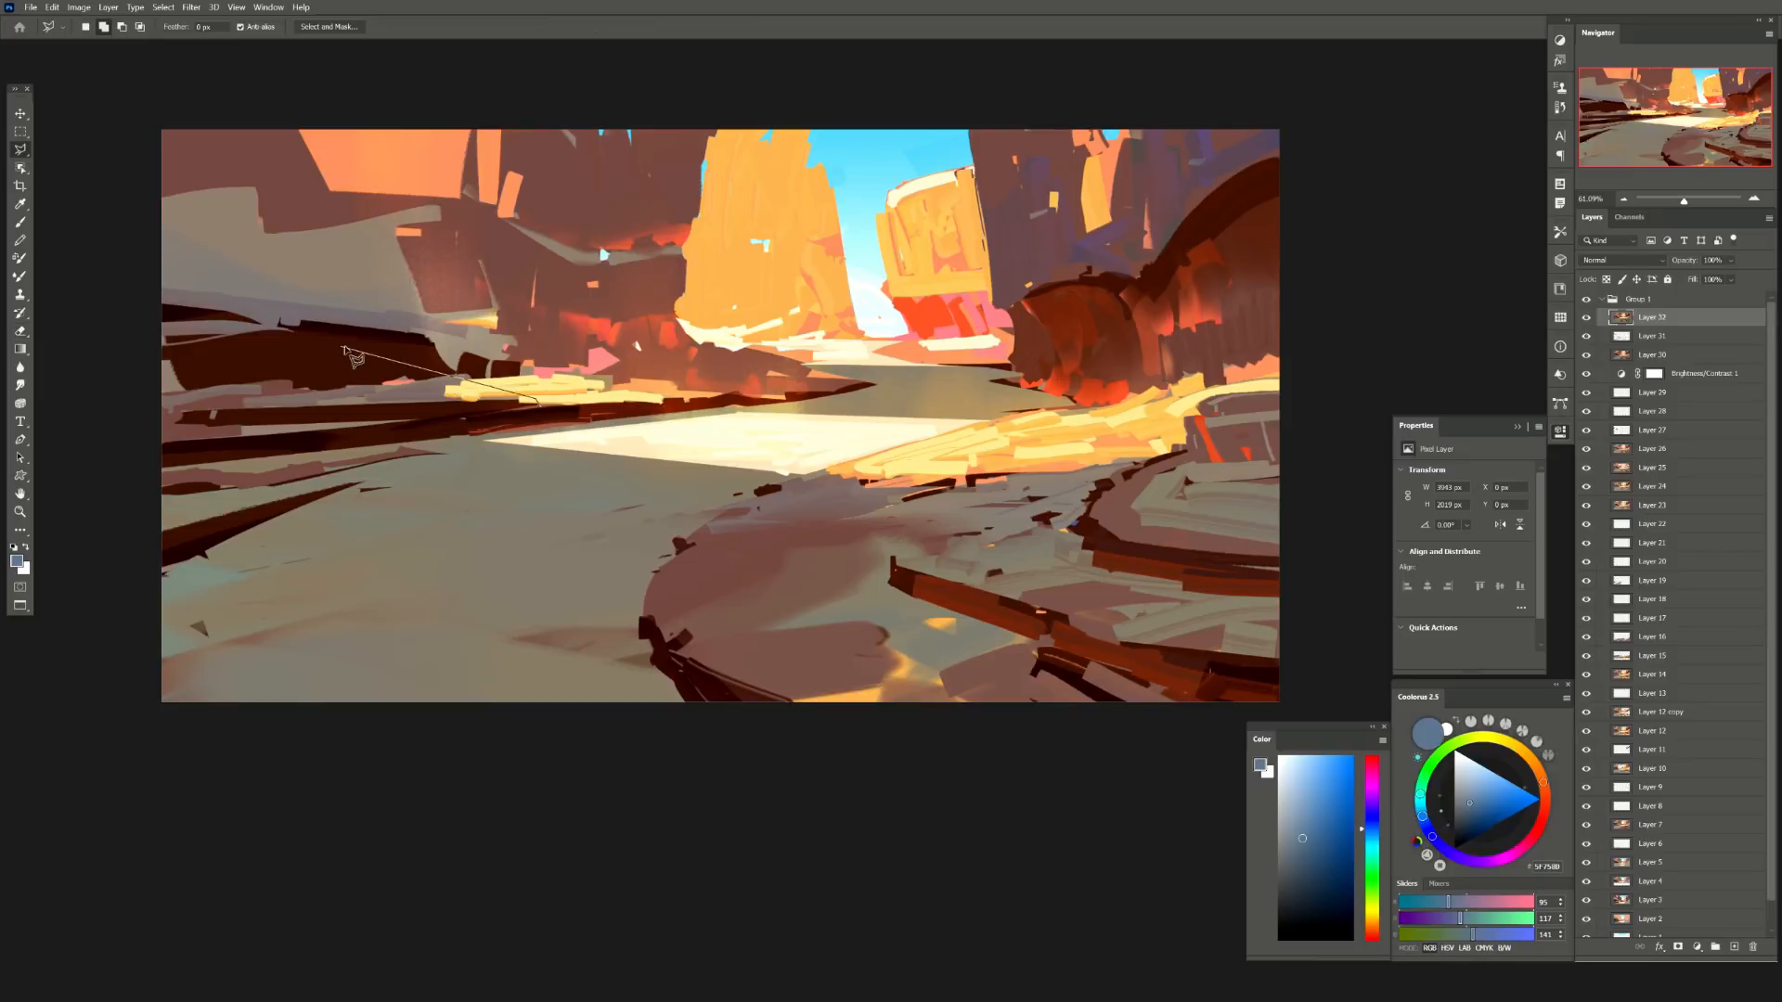
left_click(378, 385)
left_click(442, 405)
left_click(536, 405)
key("ctrl+d")
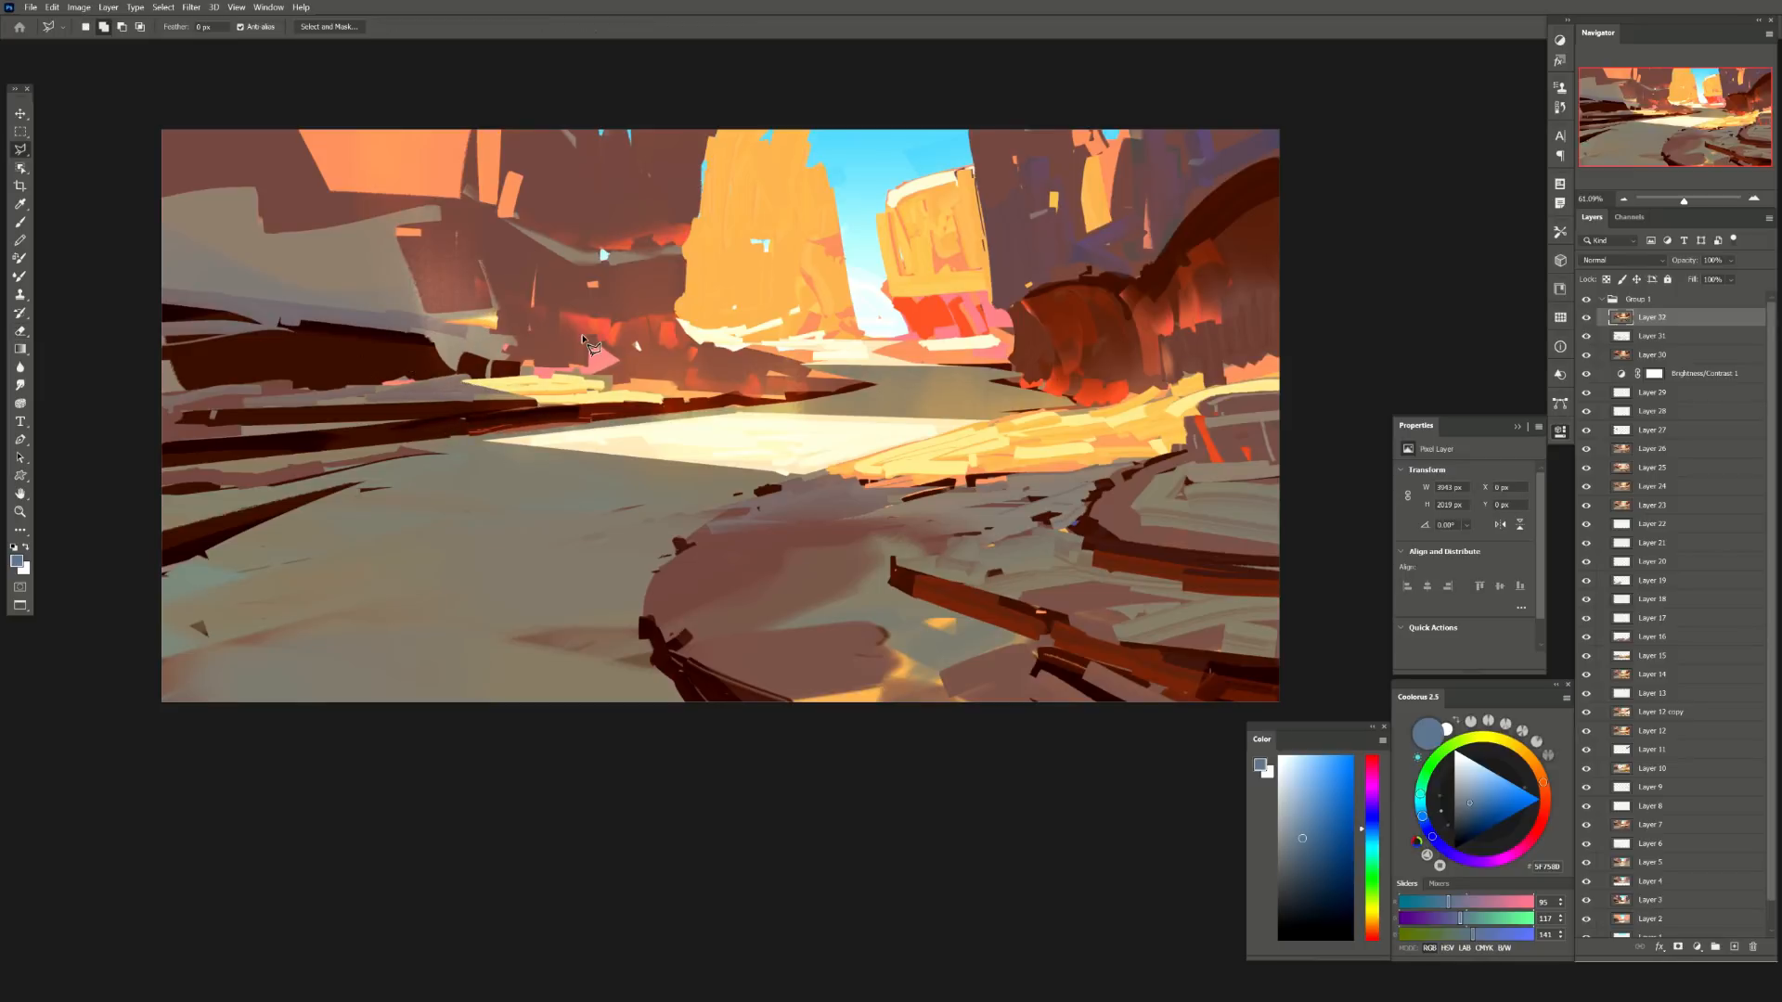
- Repaint the left end of the ledge's highlight with yellow Mixer Brush strokes and tidy it with the eraser
key("b")
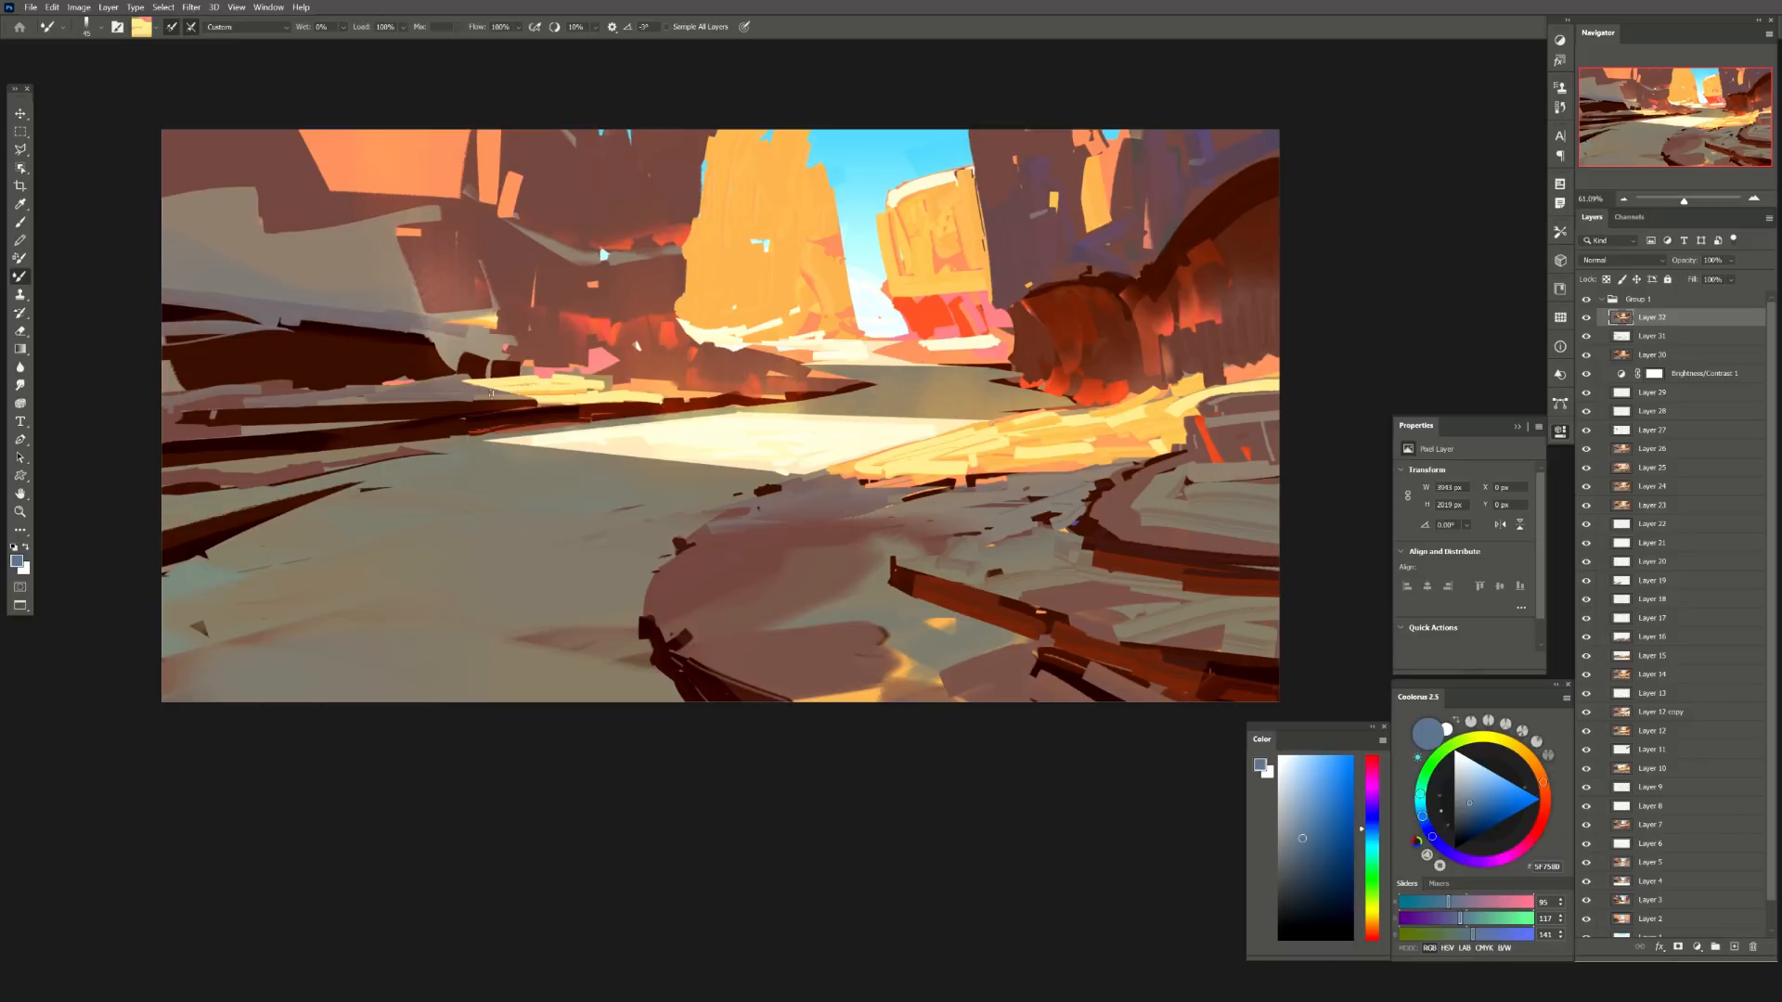
mouse_move(492, 393)
left_mouse_down()
mouse_move(449, 390)
mouse_move(501, 399)
left_mouse_up()
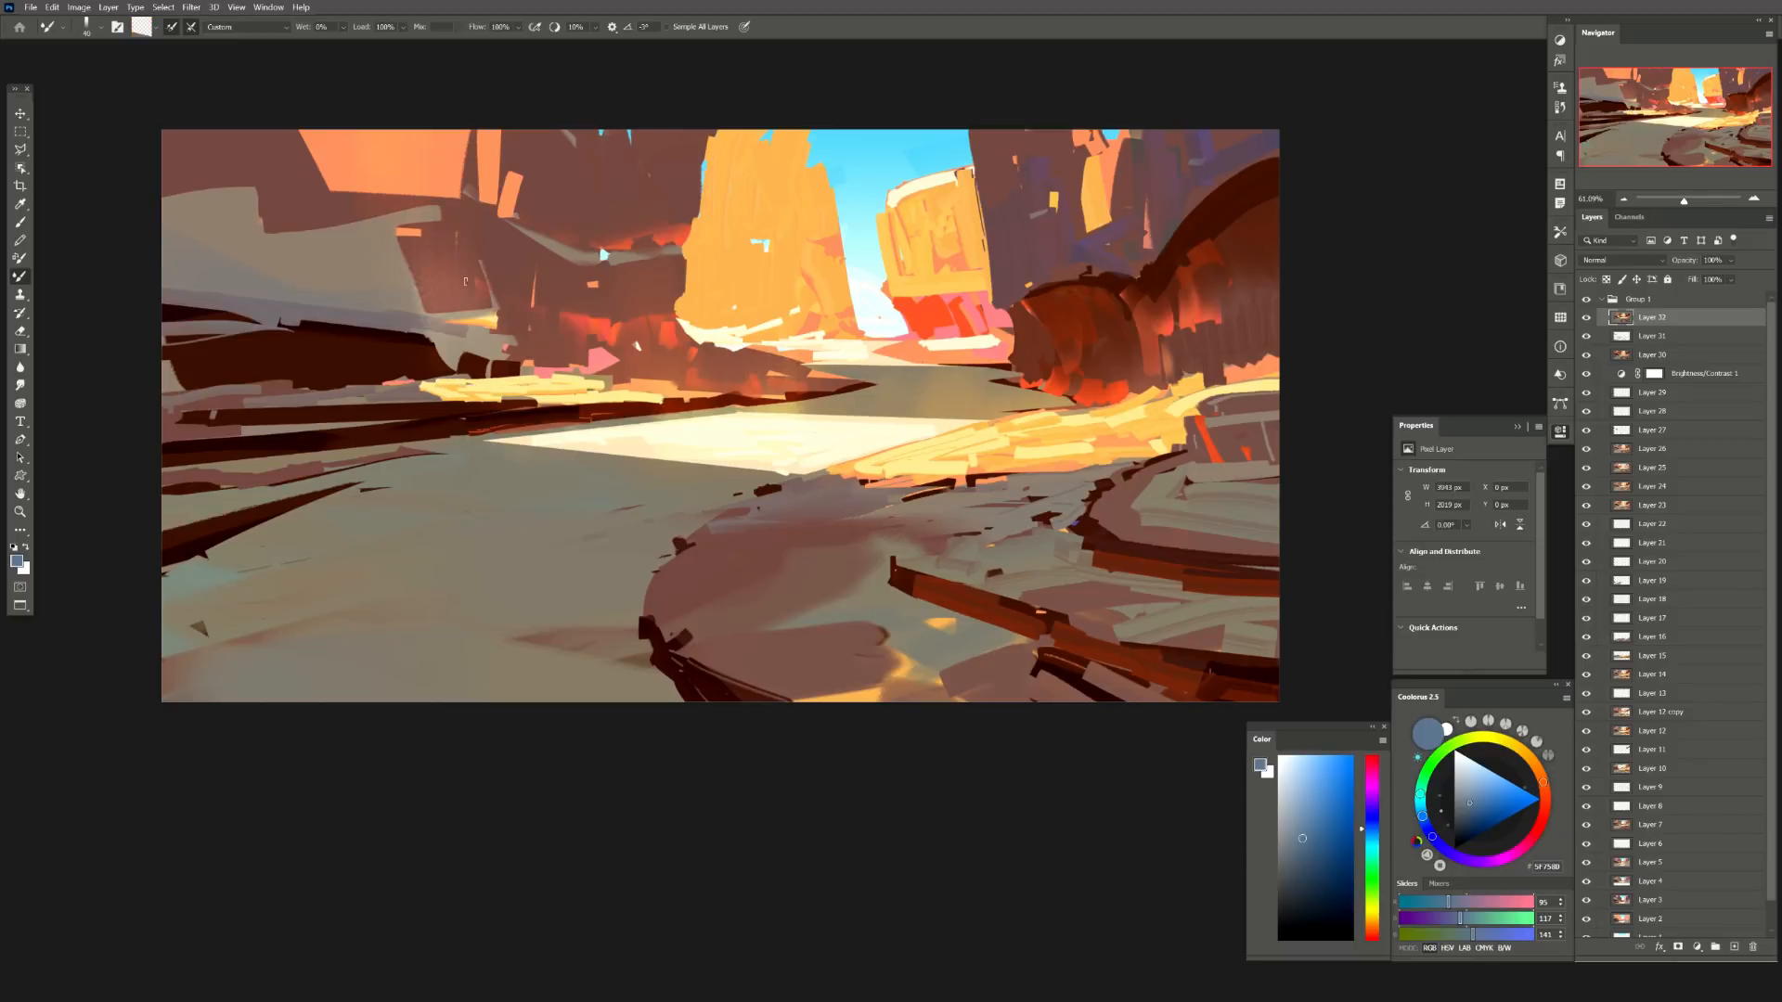
key("e")
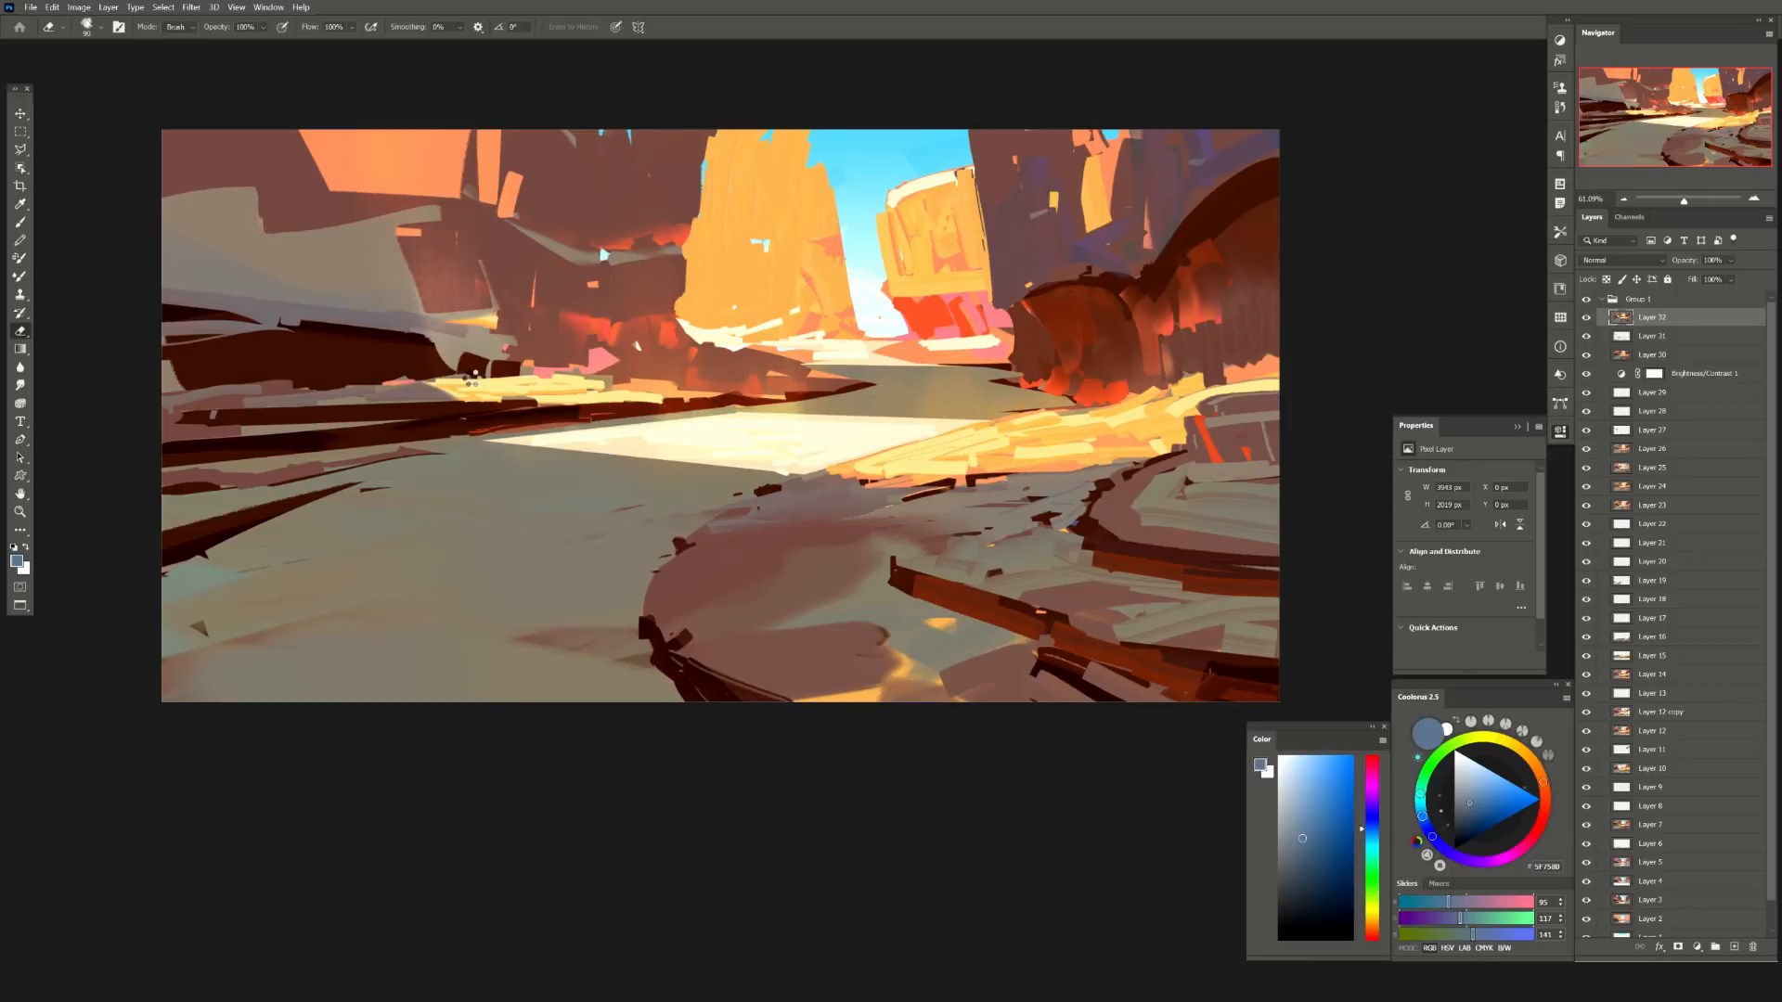
- Flip the canvas horizontally and stamp the visible image onto a new layer
key("F2")
double_click(1734, 947)
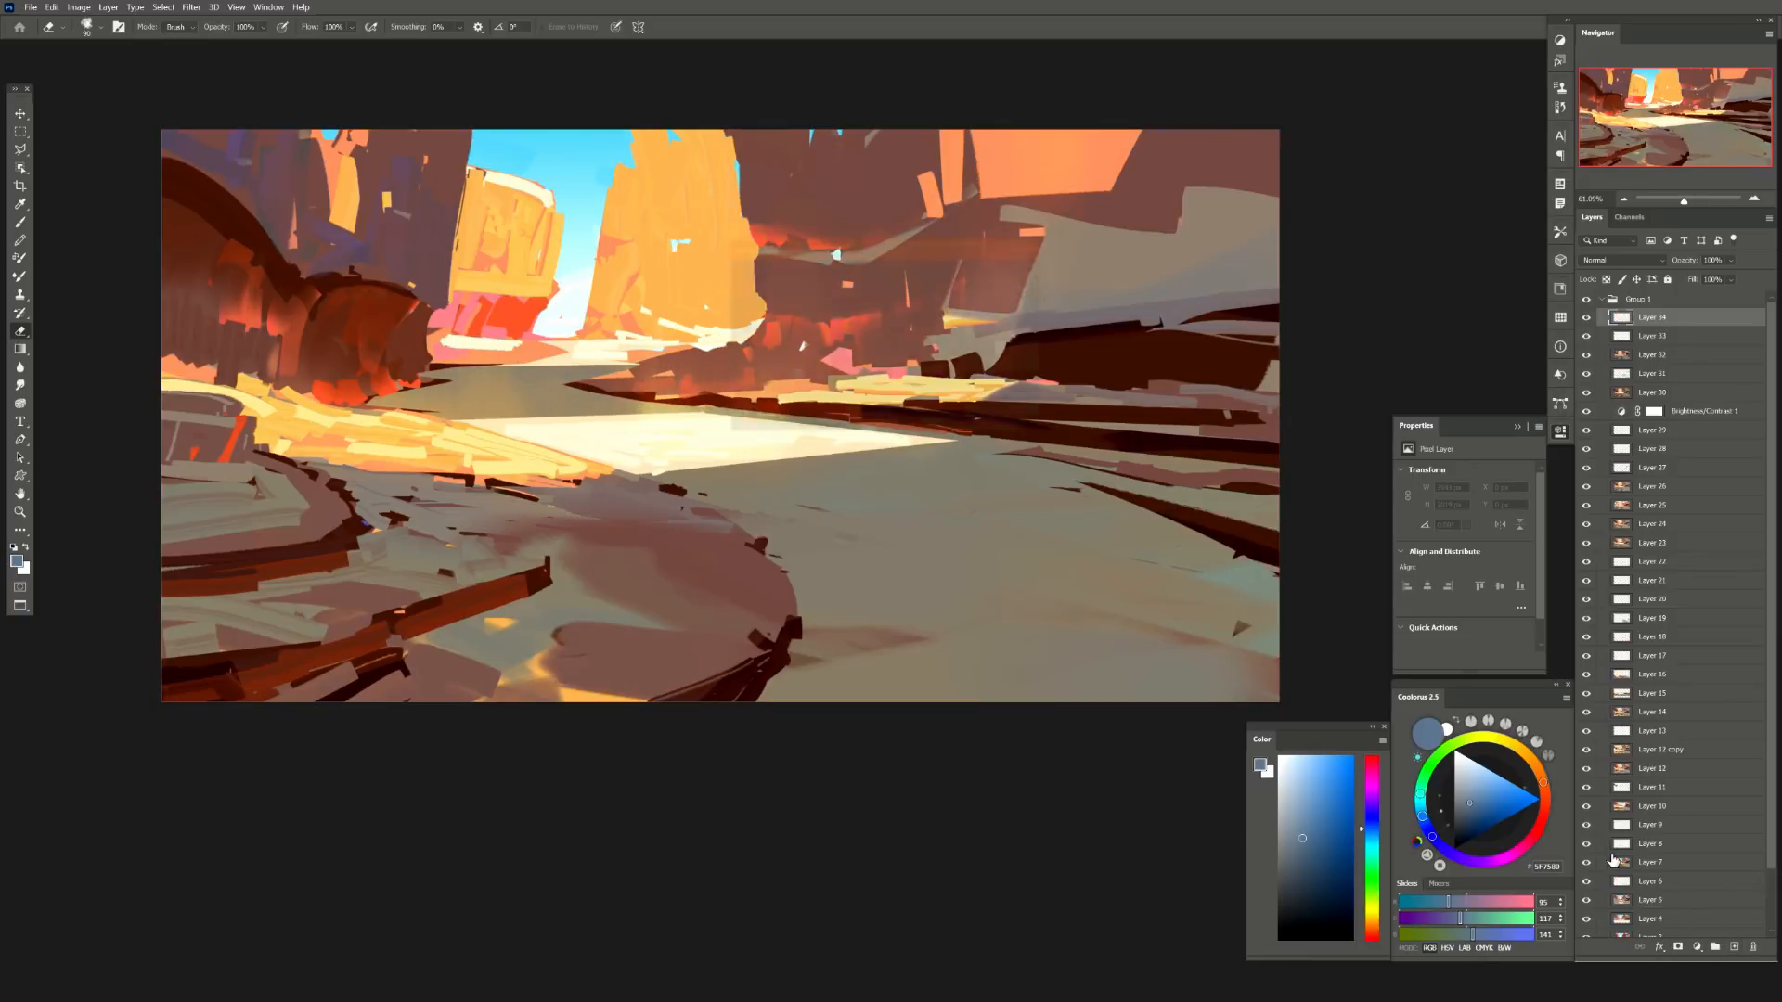
key("ctrl+shift+alt+e")
- Blend Mixer Brush strokes over the orange and purple patches of the shadowed upper-left cliff
key("b")
key("bracketright")
left_click(567, 349, "alt")
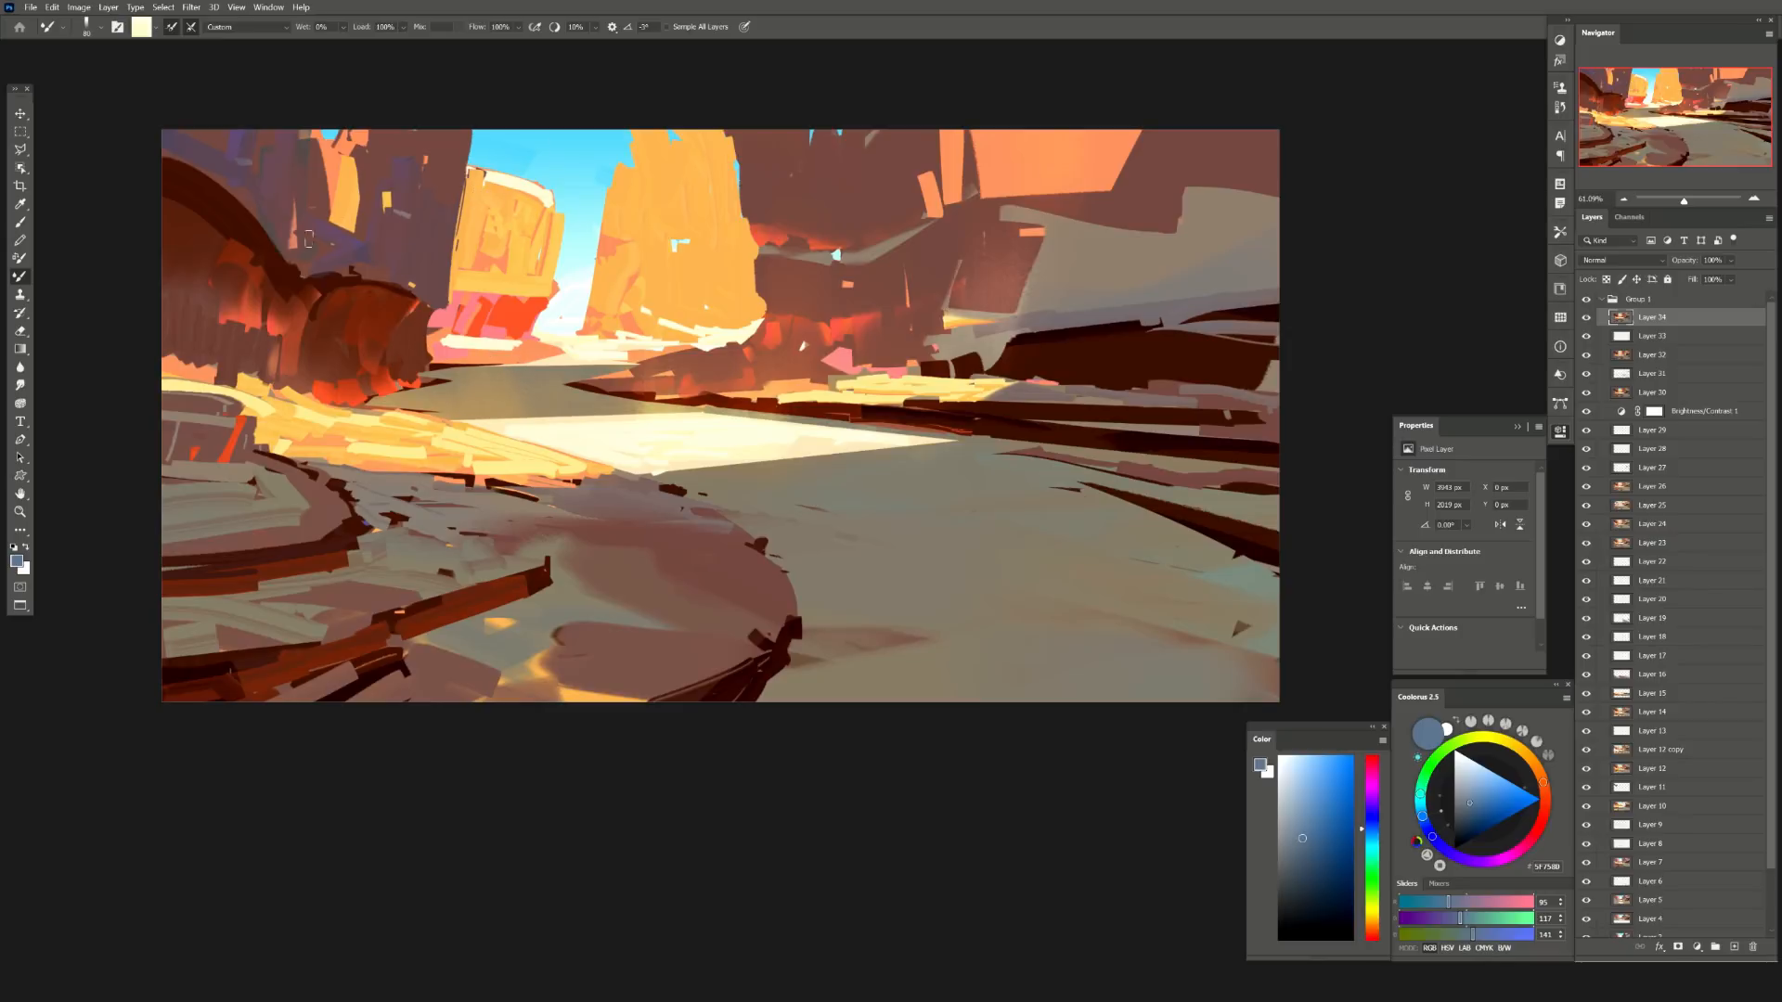
left_click_drag(358, 194, 325, 149)
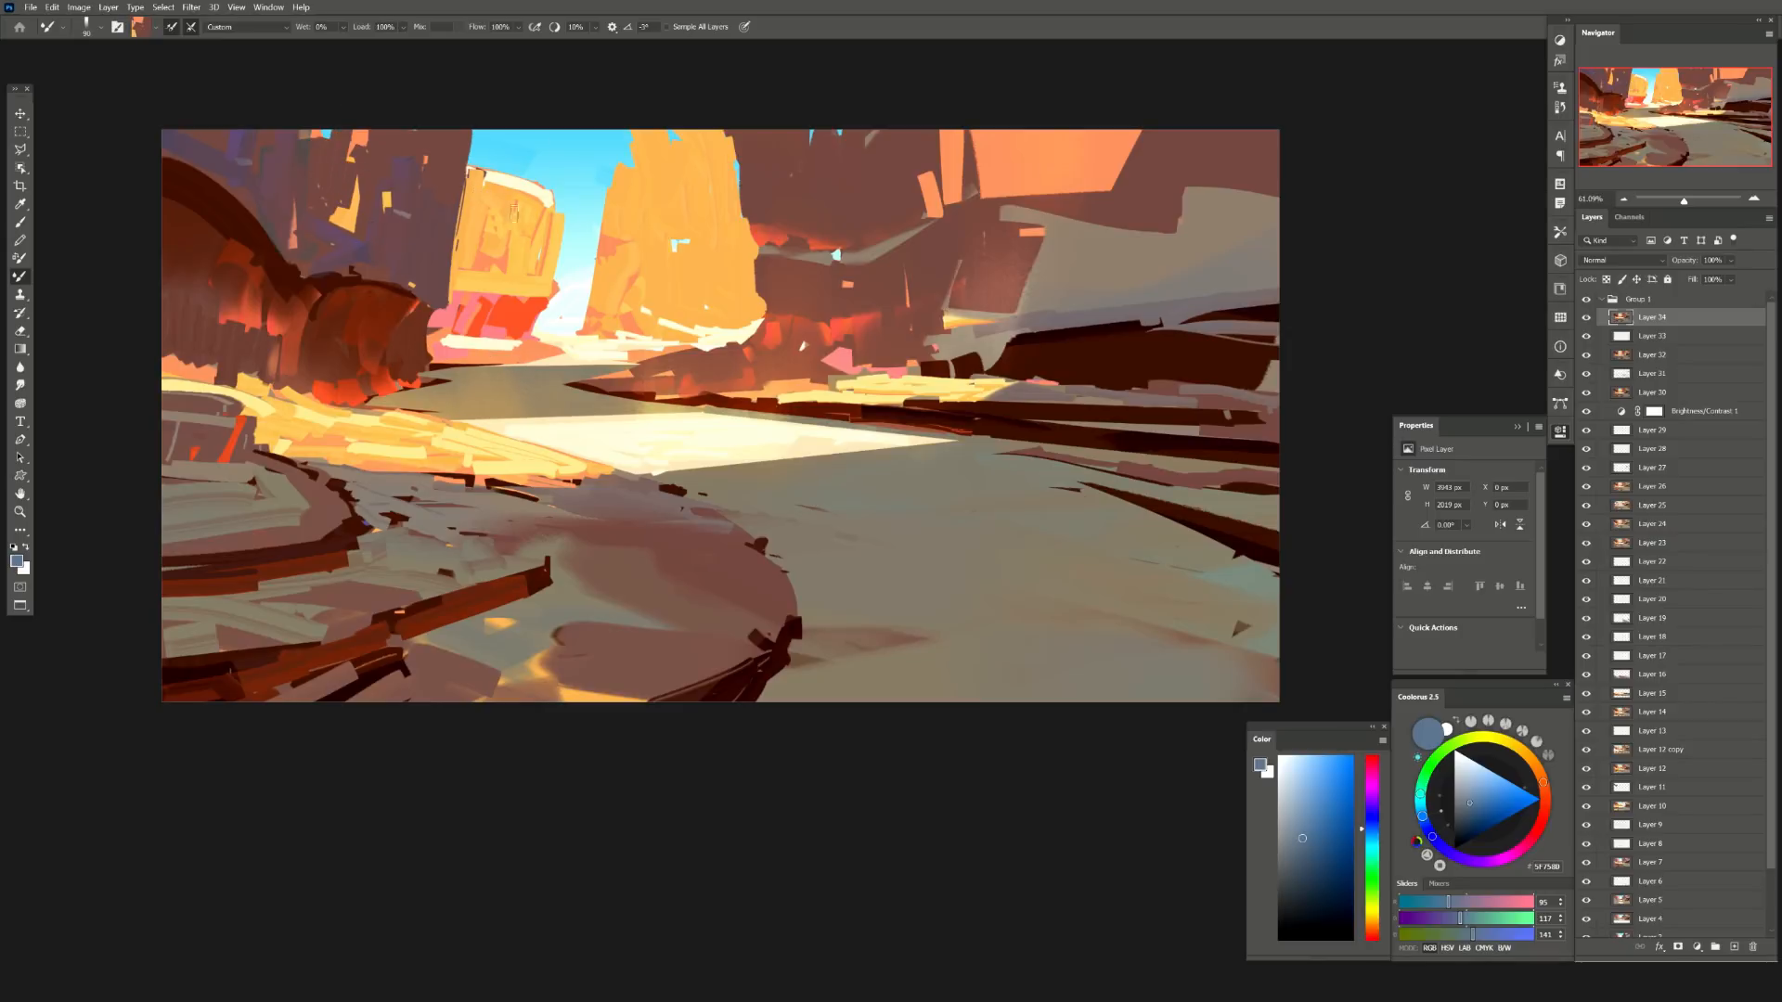
mouse_move(375, 245)
left_mouse_down()
mouse_move(311, 262)
mouse_move(383, 268)
mouse_move(305, 269)
mouse_move(334, 221)
mouse_move(295, 249)
mouse_move(275, 215)
mouse_move(281, 233)
mouse_move(284, 118)
mouse_move(246, 172)
left_mouse_up()
- Brush broad vertical grey-brown strokes down the upper-left cliff with a larger Mixer Brush
key("bracketright")
key("bracketright")
key("bracketright")
key("bracketright")
key("bracketright")
left_click_drag(311, 232, 320, 130)
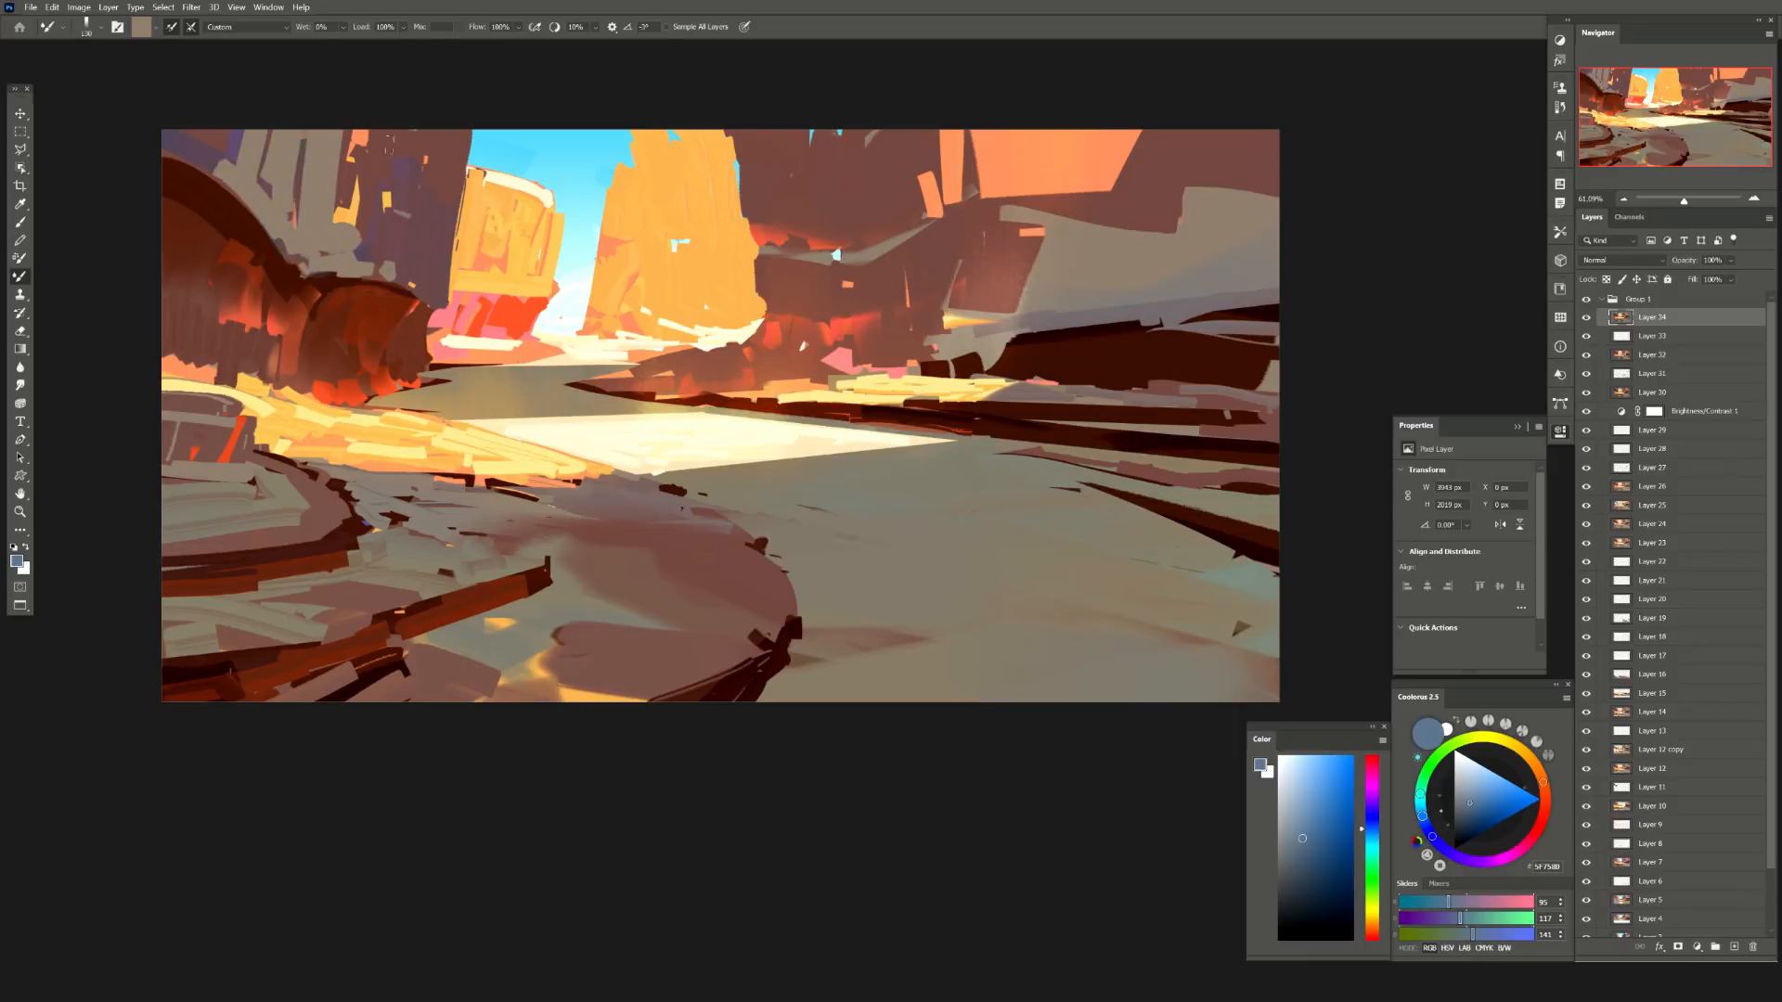
mouse_move(376, 265)
left_mouse_down()
mouse_move(381, 129)
mouse_move(418, 123)
left_mouse_up()
key("bracketleft")
mouse_move(227, 167)
left_mouse_down()
mouse_move(185, 135)
mouse_move(260, 191)
left_mouse_up()
- Erase most of the grey strokes from the upper-left cliff and rework its face with a vertical Mixer Brush stroke
key("e")
left_click_drag(340, 67, 325, 214)
mouse_move(376, 130)
left_mouse_down()
mouse_move(381, 223)
mouse_move(406, 232)
mouse_move(292, 258)
left_mouse_up()
left_click_drag(262, 185, 250, 227)
key("b")
left_click_drag(339, 134, 336, 225)
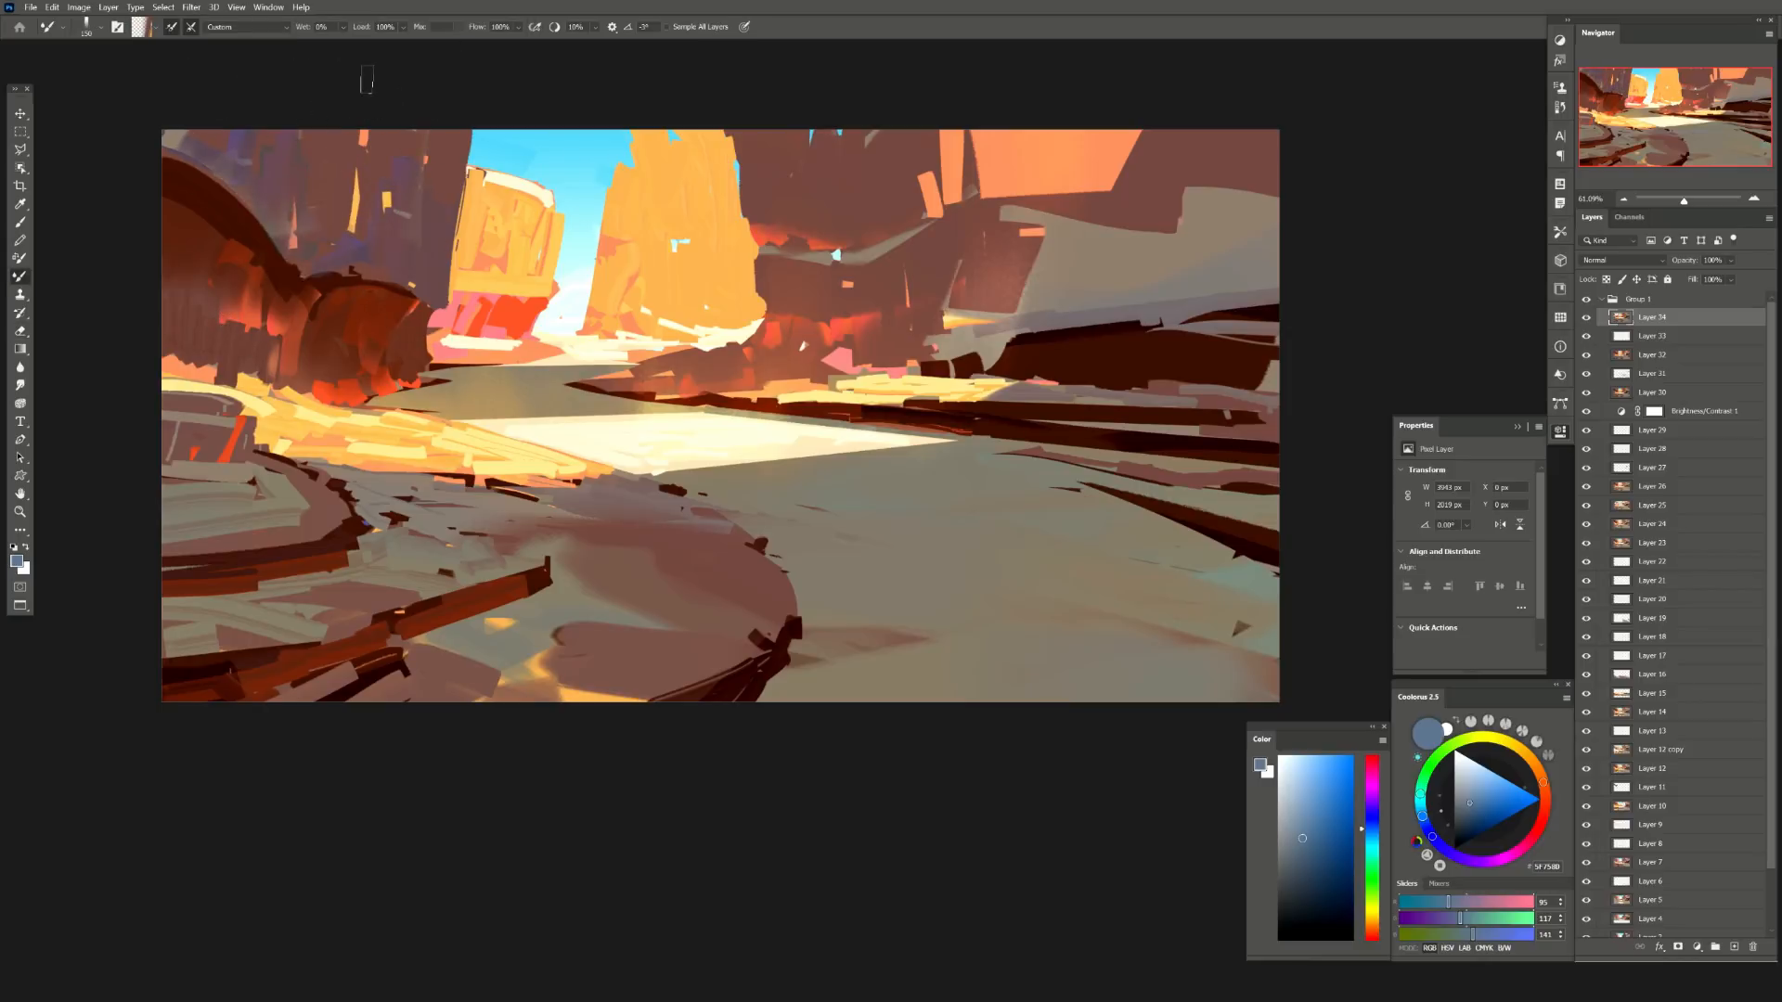
- Paint a sampled brown shadow plane down the left edge of the central yellow rock pillar
key("bracketleft")
left_click(859, 189, "alt")
key("bracketright")
key("bracketright")
mouse_move(629, 130)
left_mouse_down()
mouse_move(634, 168)
mouse_move(616, 165)
mouse_move(599, 294)
left_mouse_up()
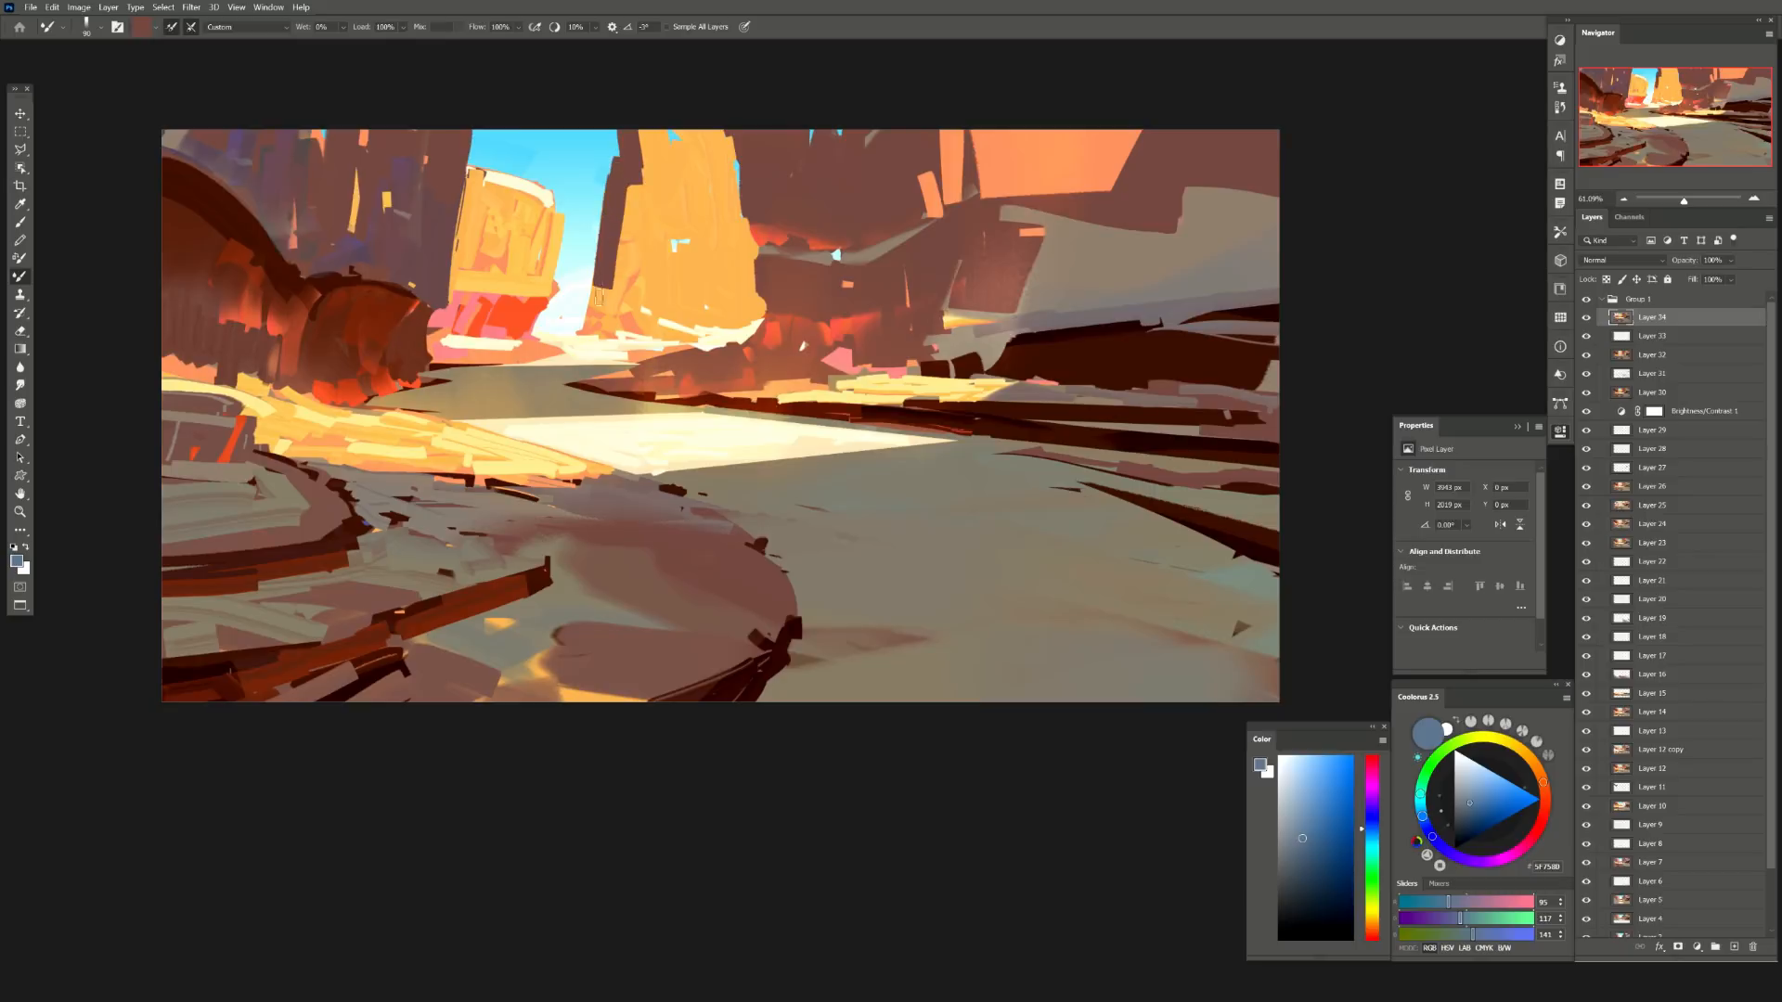
mouse_move(628, 205)
left_mouse_down()
mouse_move(622, 327)
mouse_move(598, 329)
left_mouse_up()
- Add sampled red vertical strokes over the brown plane and across the left part of the central pillar
left_click(781, 334, "alt")
key("bracketright")
key("bracketright")
left_click_drag(599, 306, 584, 335)
left_click_drag(612, 188, 613, 320)
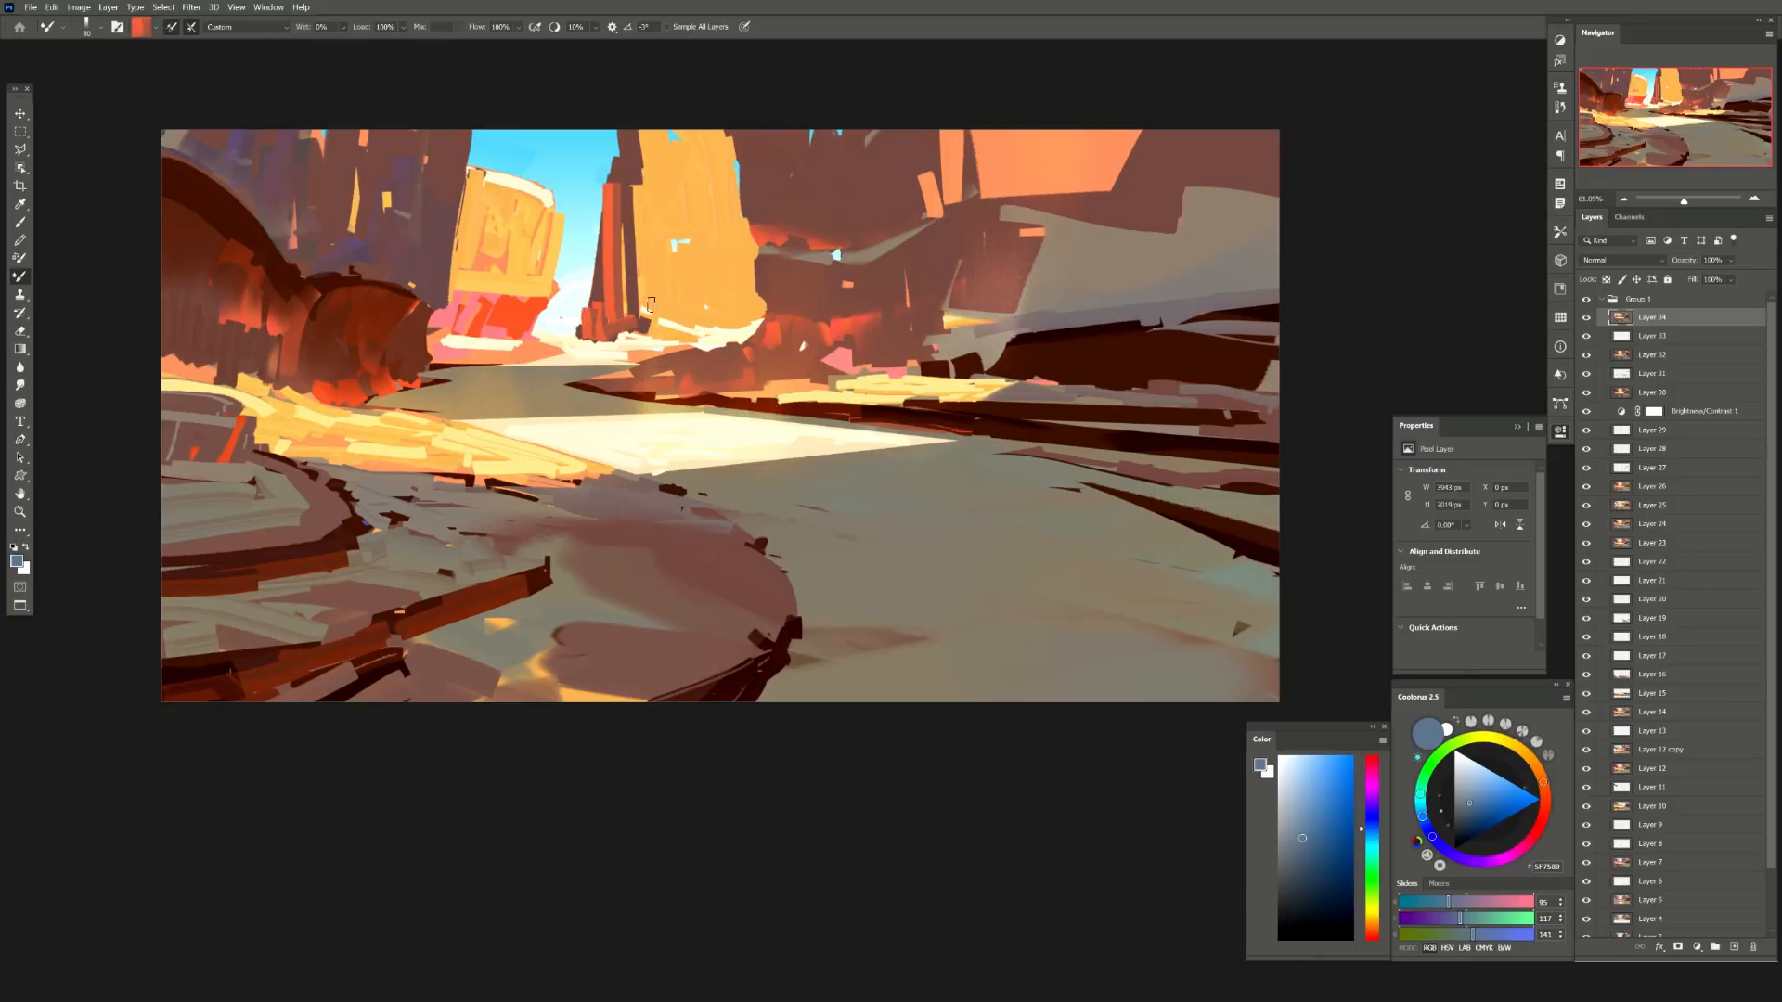
left_click_drag(649, 140, 655, 316)
- Erase much of the pillar's red and brown strokes with a large textured eraser, comparing by toggling the layer's visibility
key("bracketright")
key("bracketright")
key("bracketright")
key("bracketright")
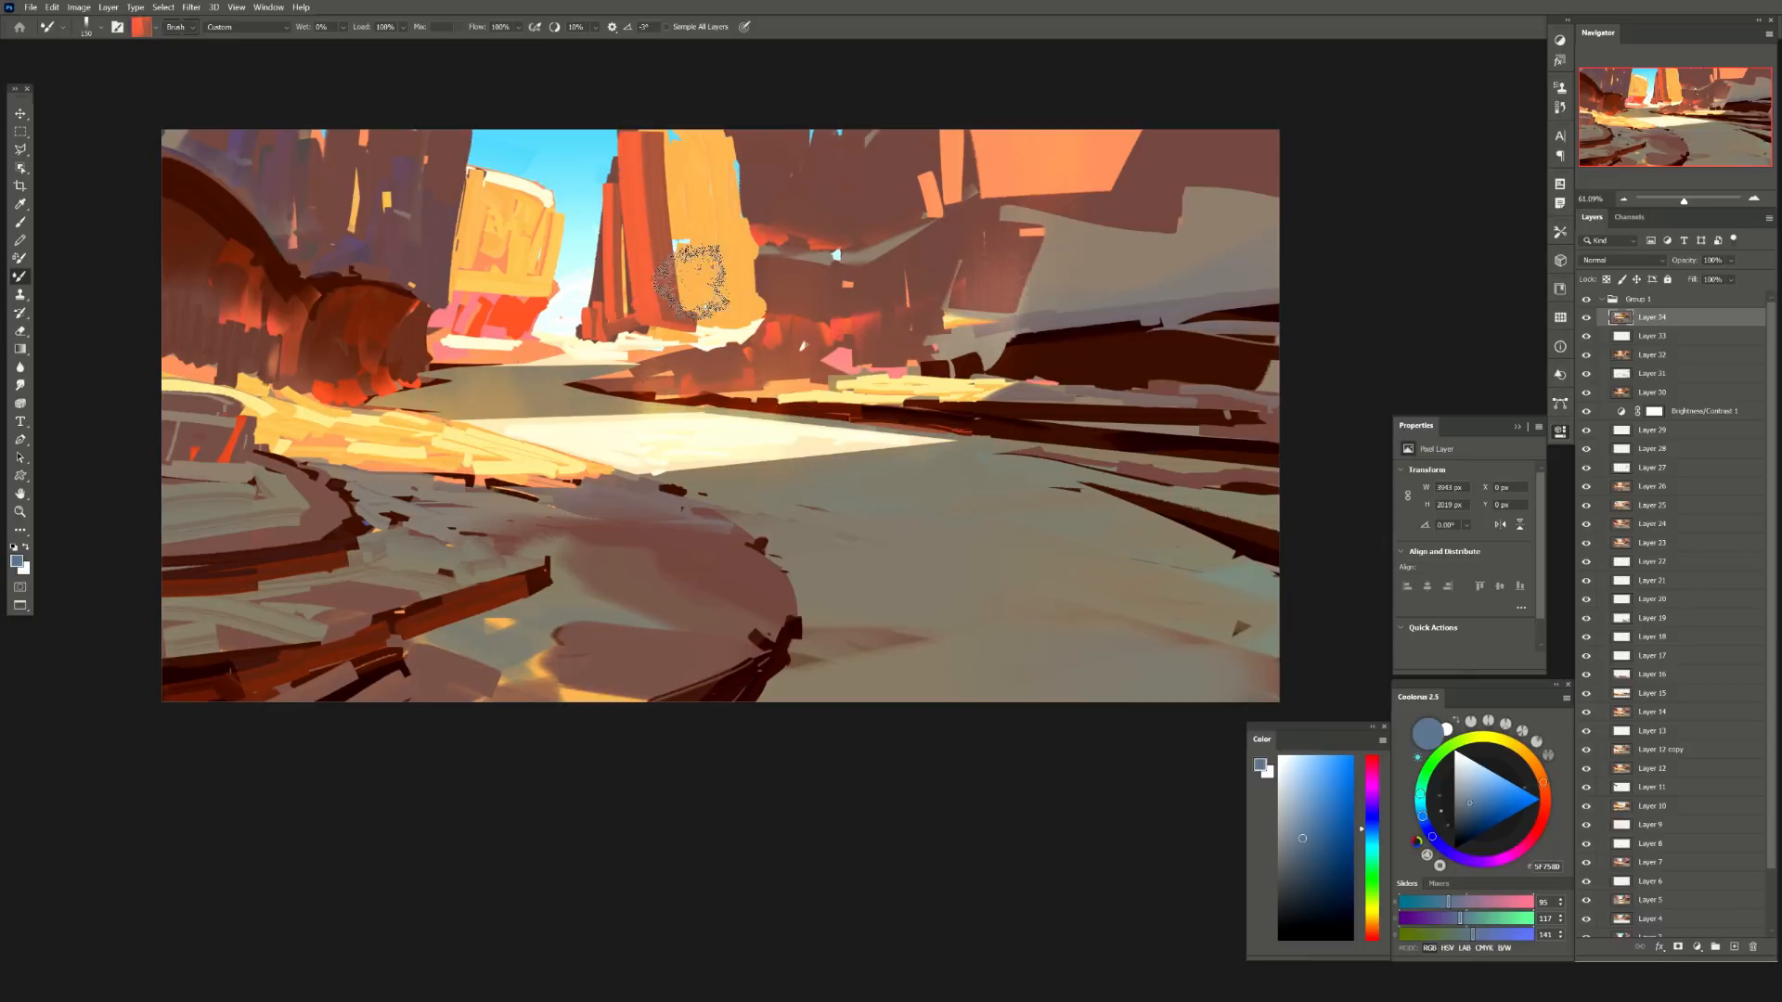
key("e")
left_click(1586, 317)
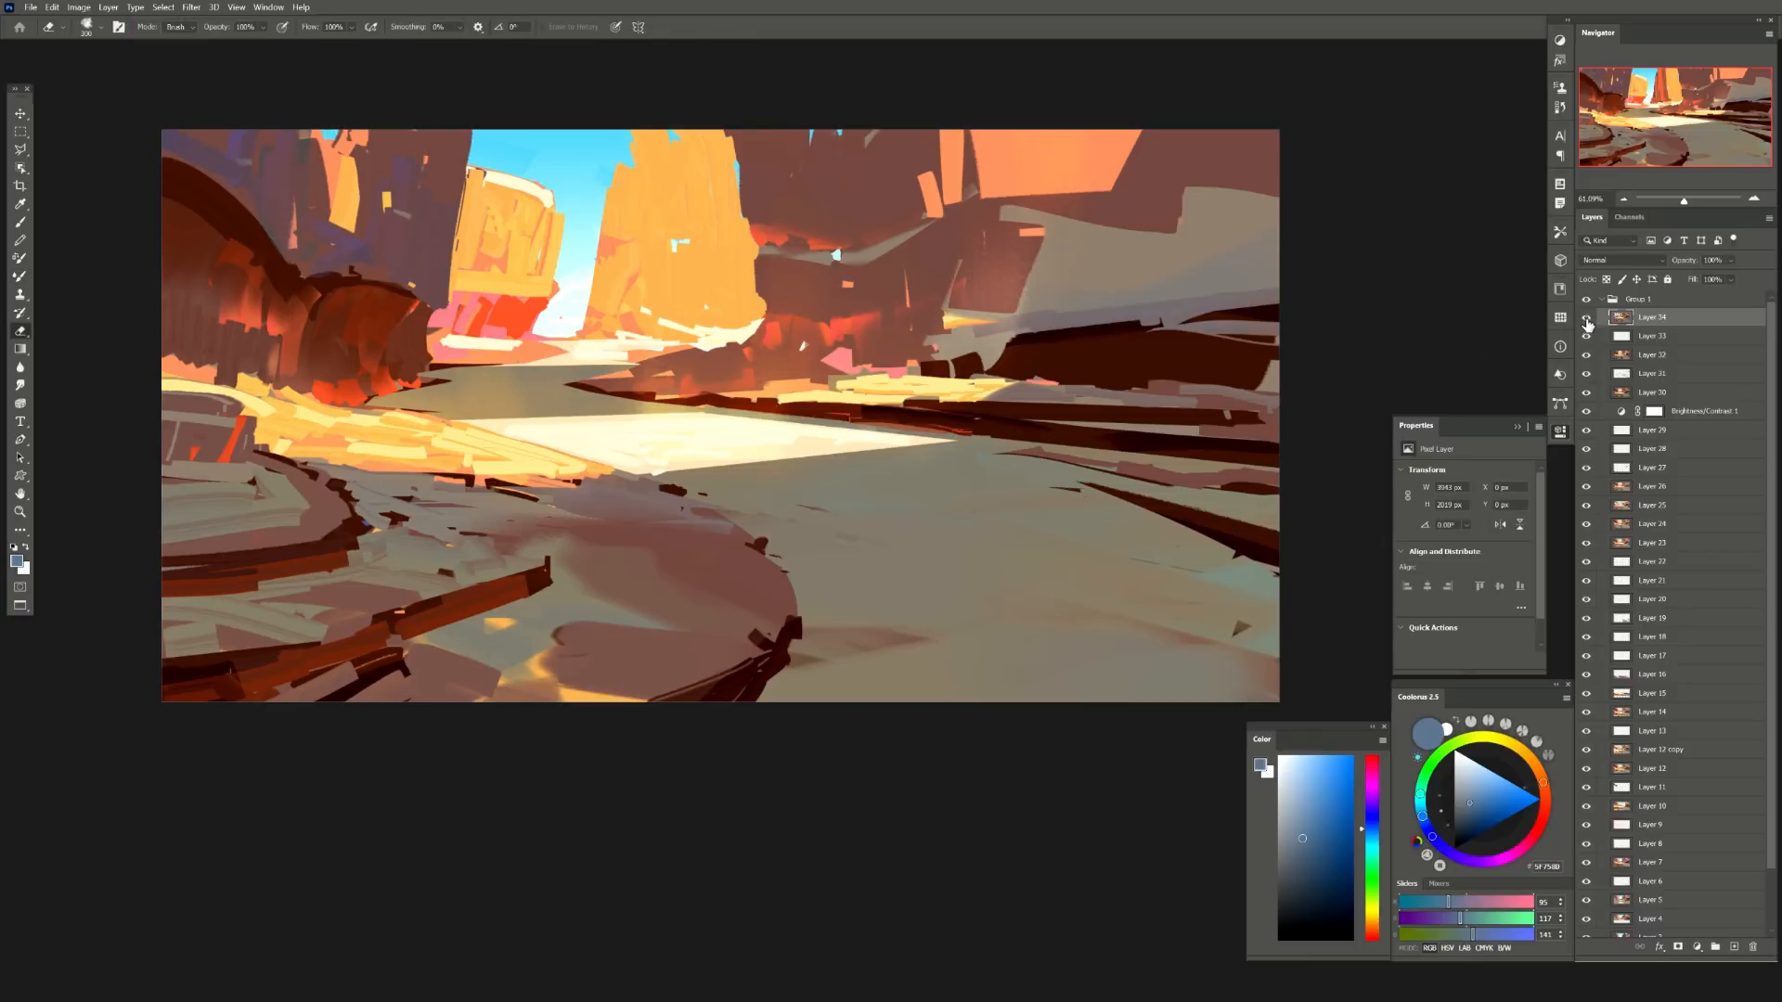
left_click(1587, 318)
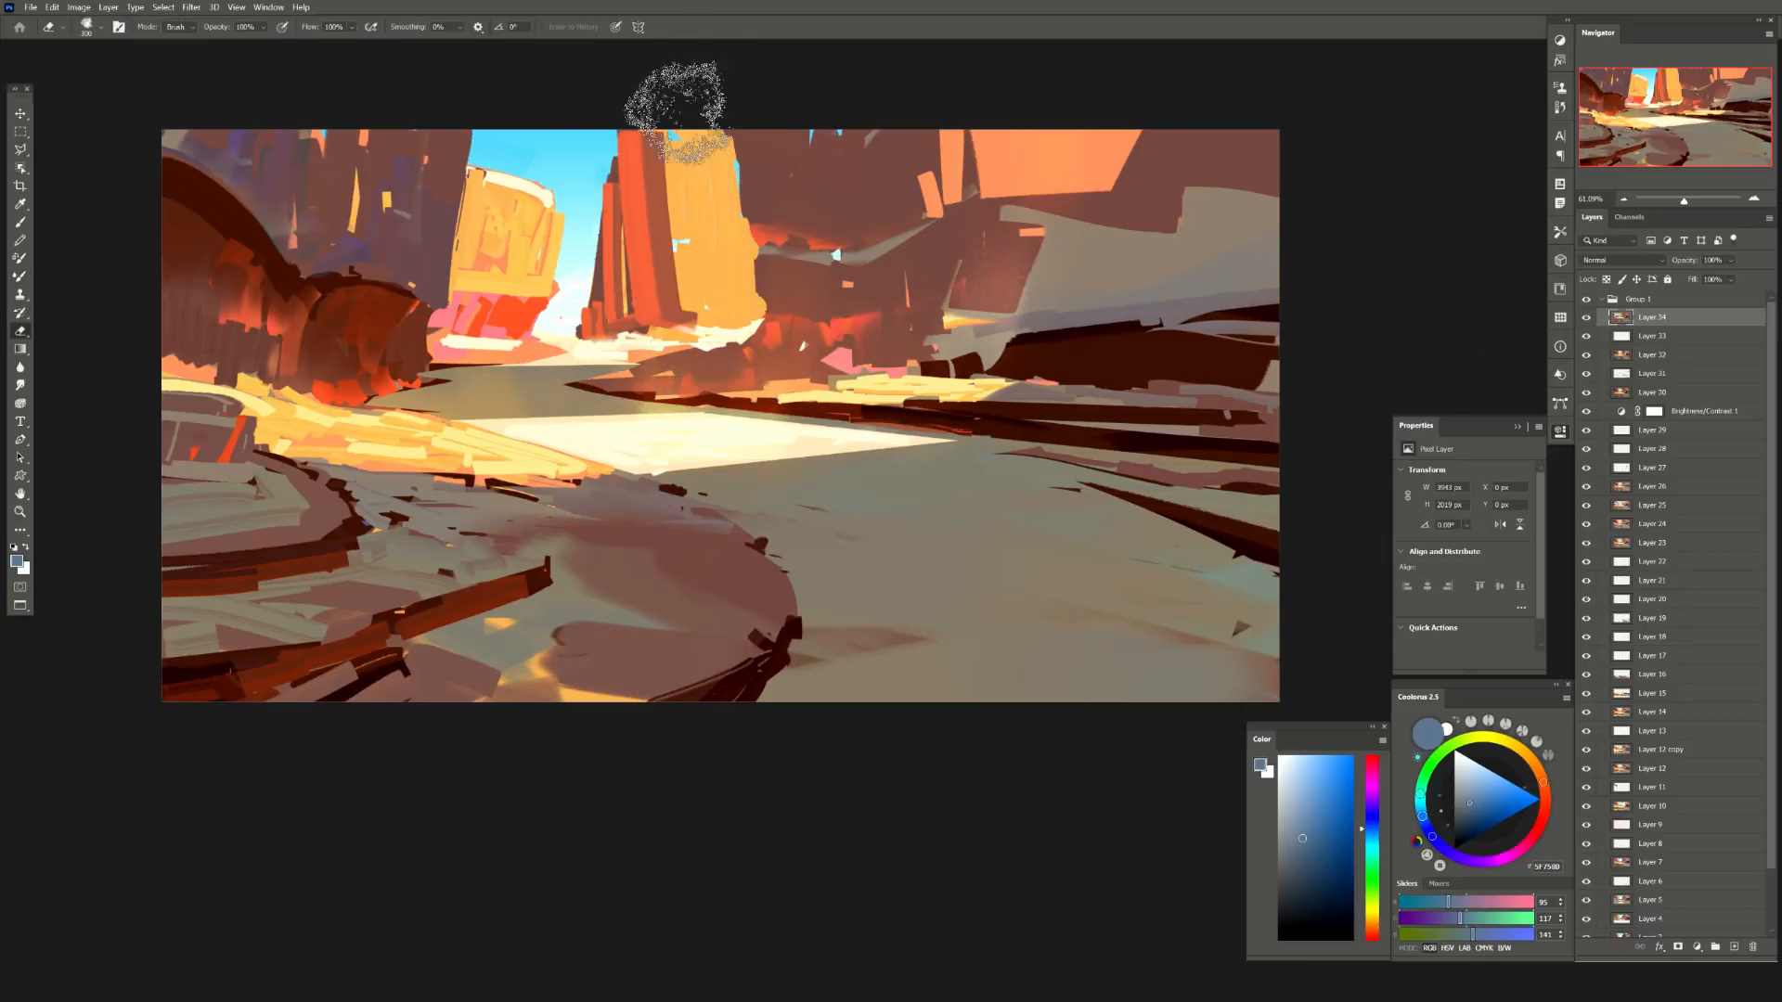
left_click_drag(675, 109, 604, 147)
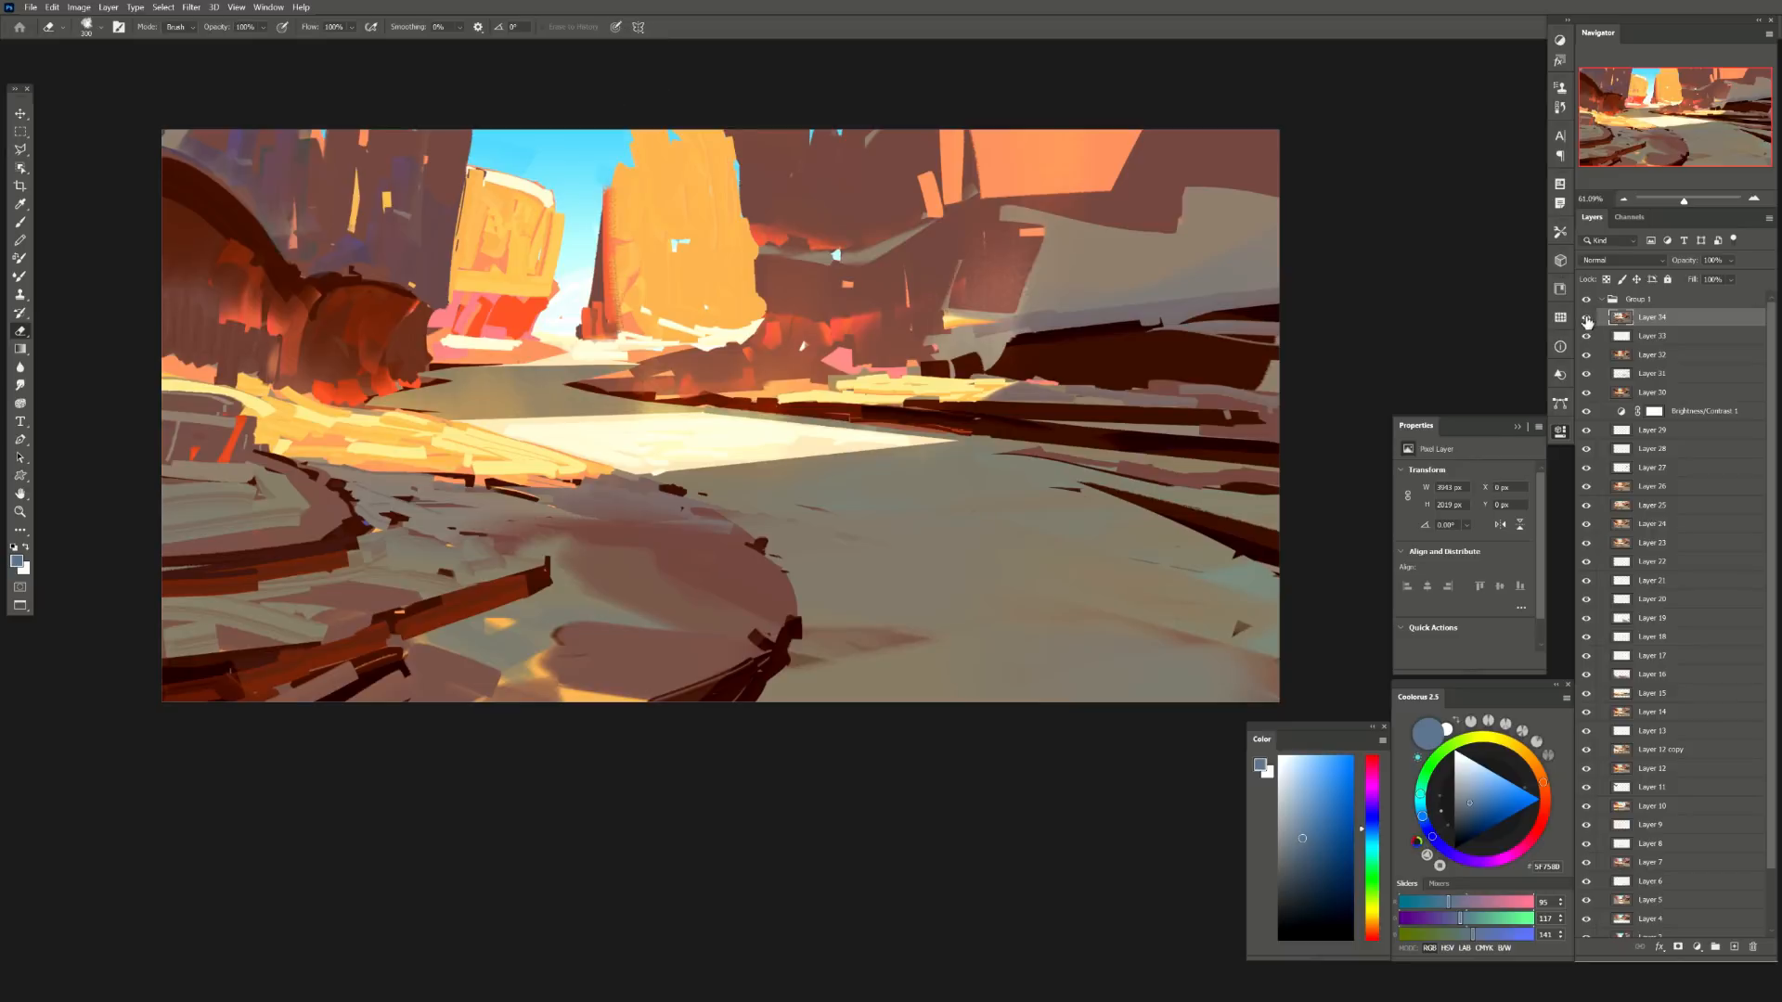
left_click(1586, 318)
left_click(1586, 317)
- Lasso the narrow reddish spire along the left side of the central pillar
key("l")
left_click(640, 335)
left_click(582, 343)
left_click(570, 328)
left_click(620, 170)
double_click(637, 175)
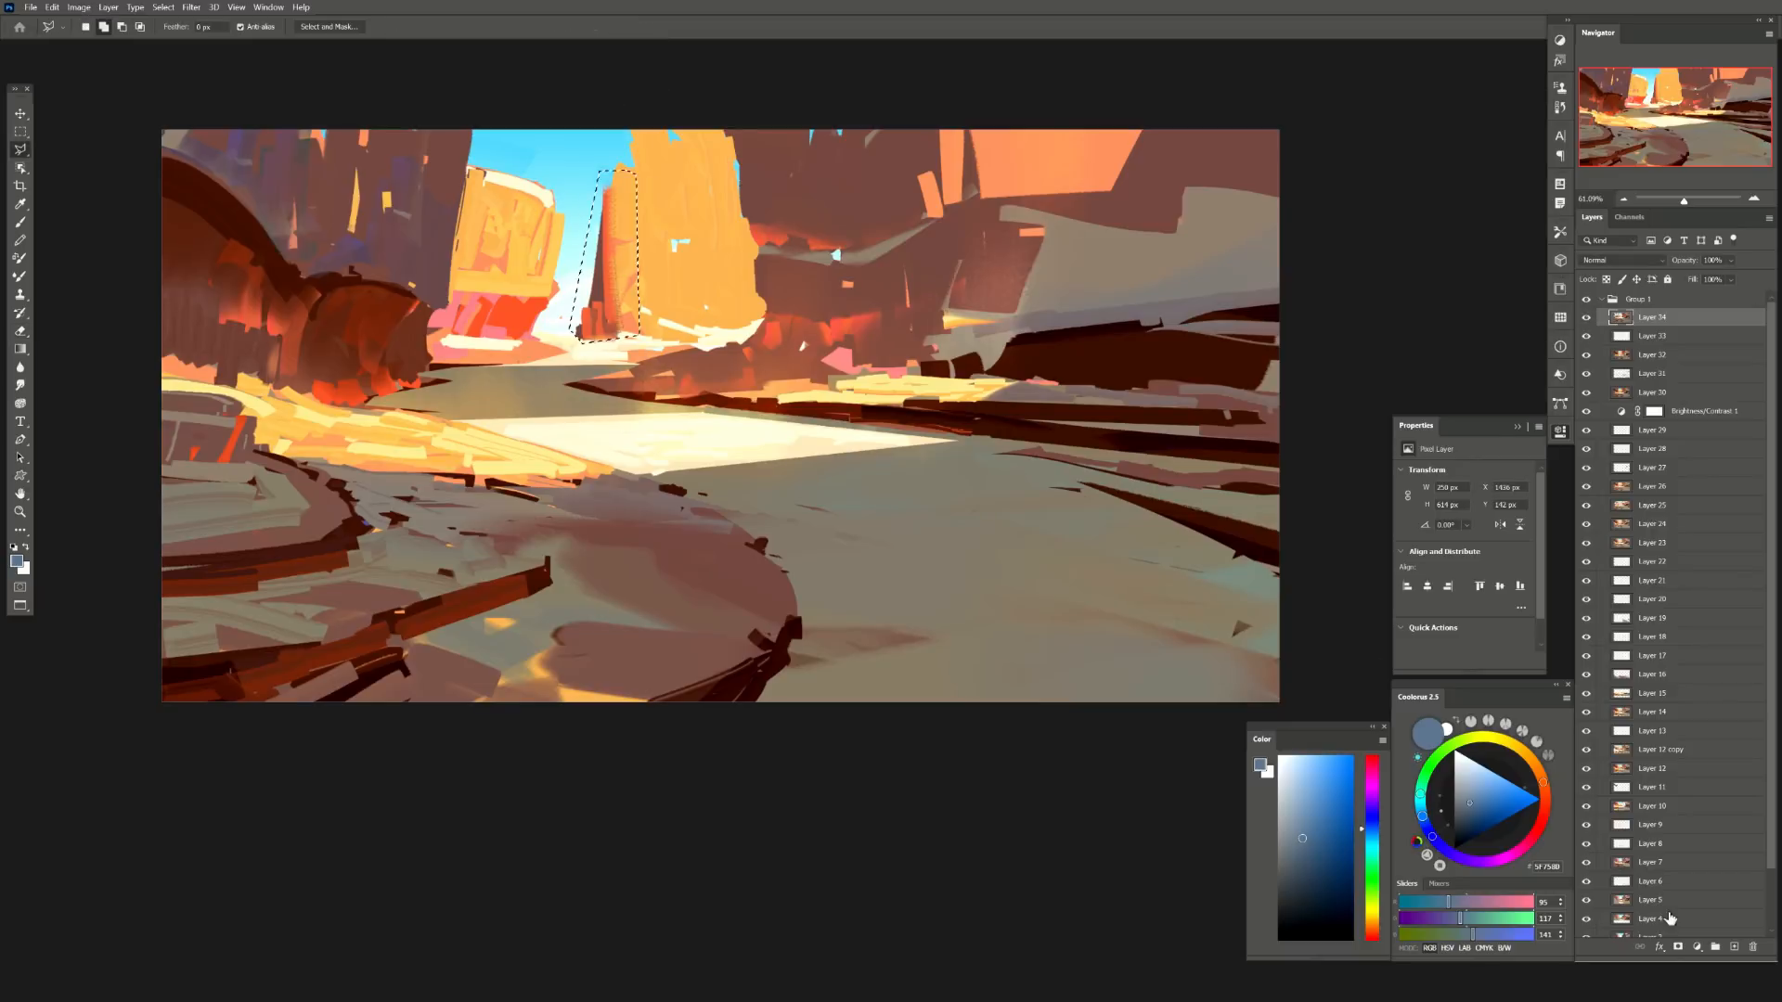
- Lighten the selected spire with sampled orange on a new layer in Lighten mode, and deselect
left_click(1734, 947)
left_click(1606, 261)
left_click(1594, 369)
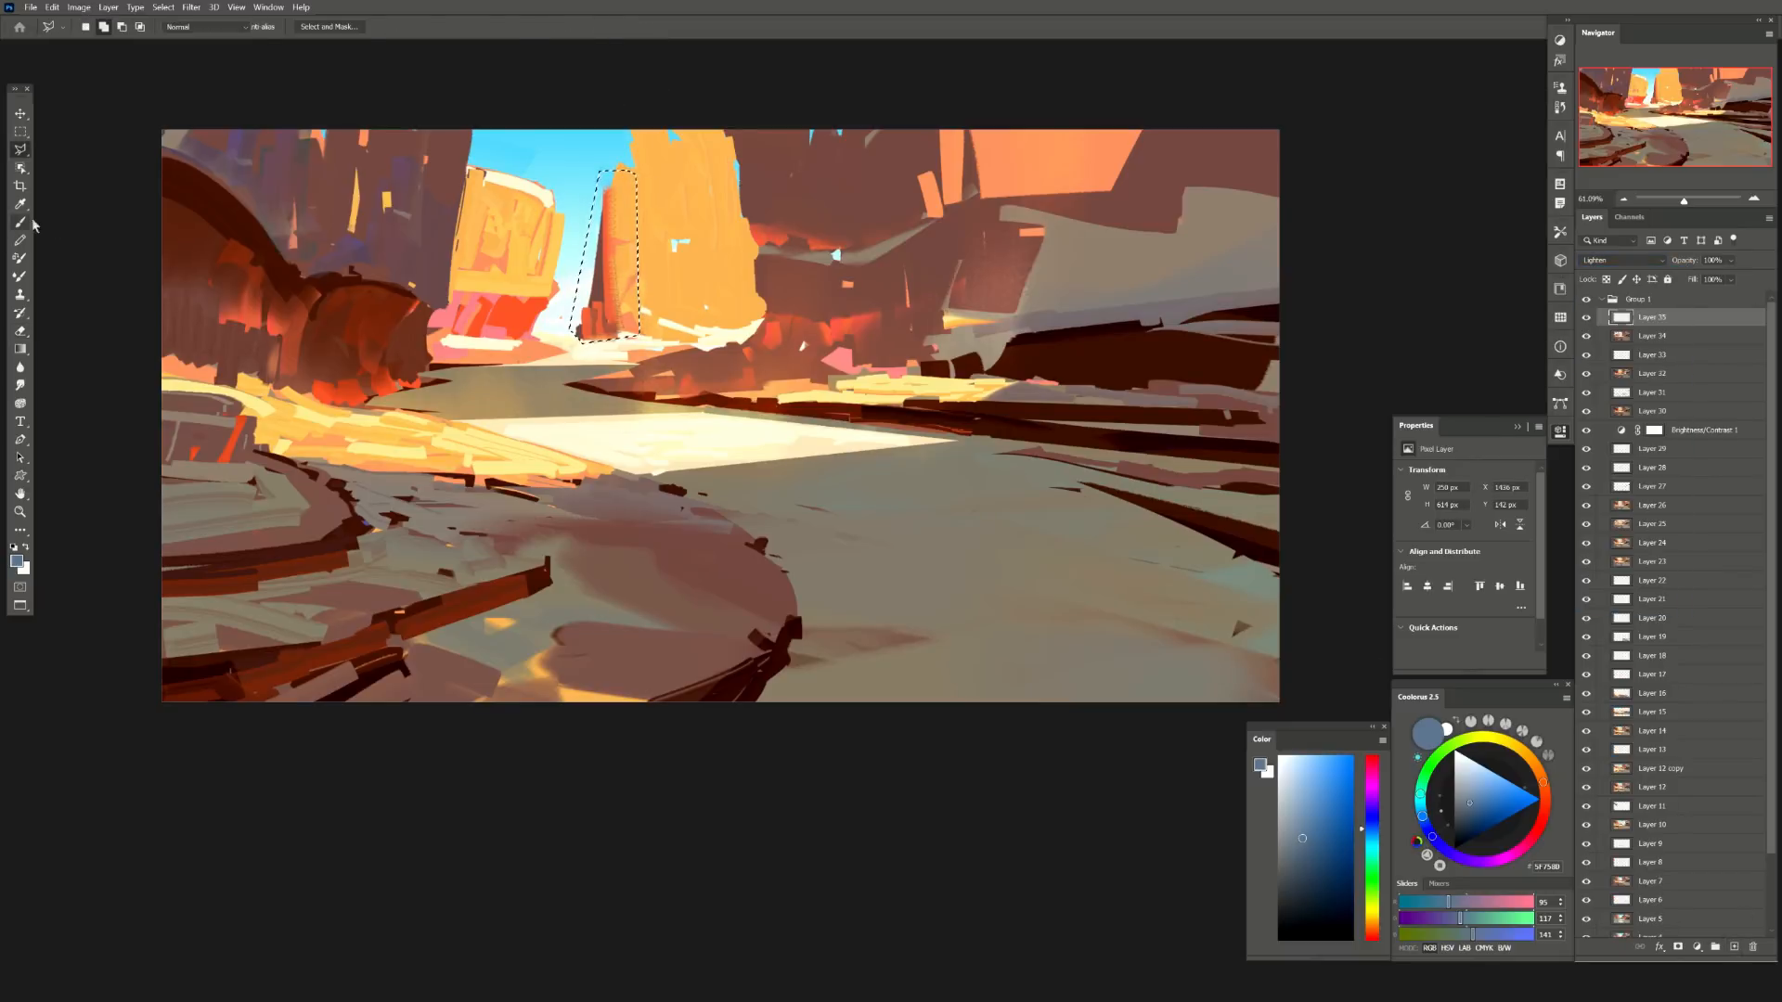
key("b")
left_click(636, 353, "alt")
key("[")
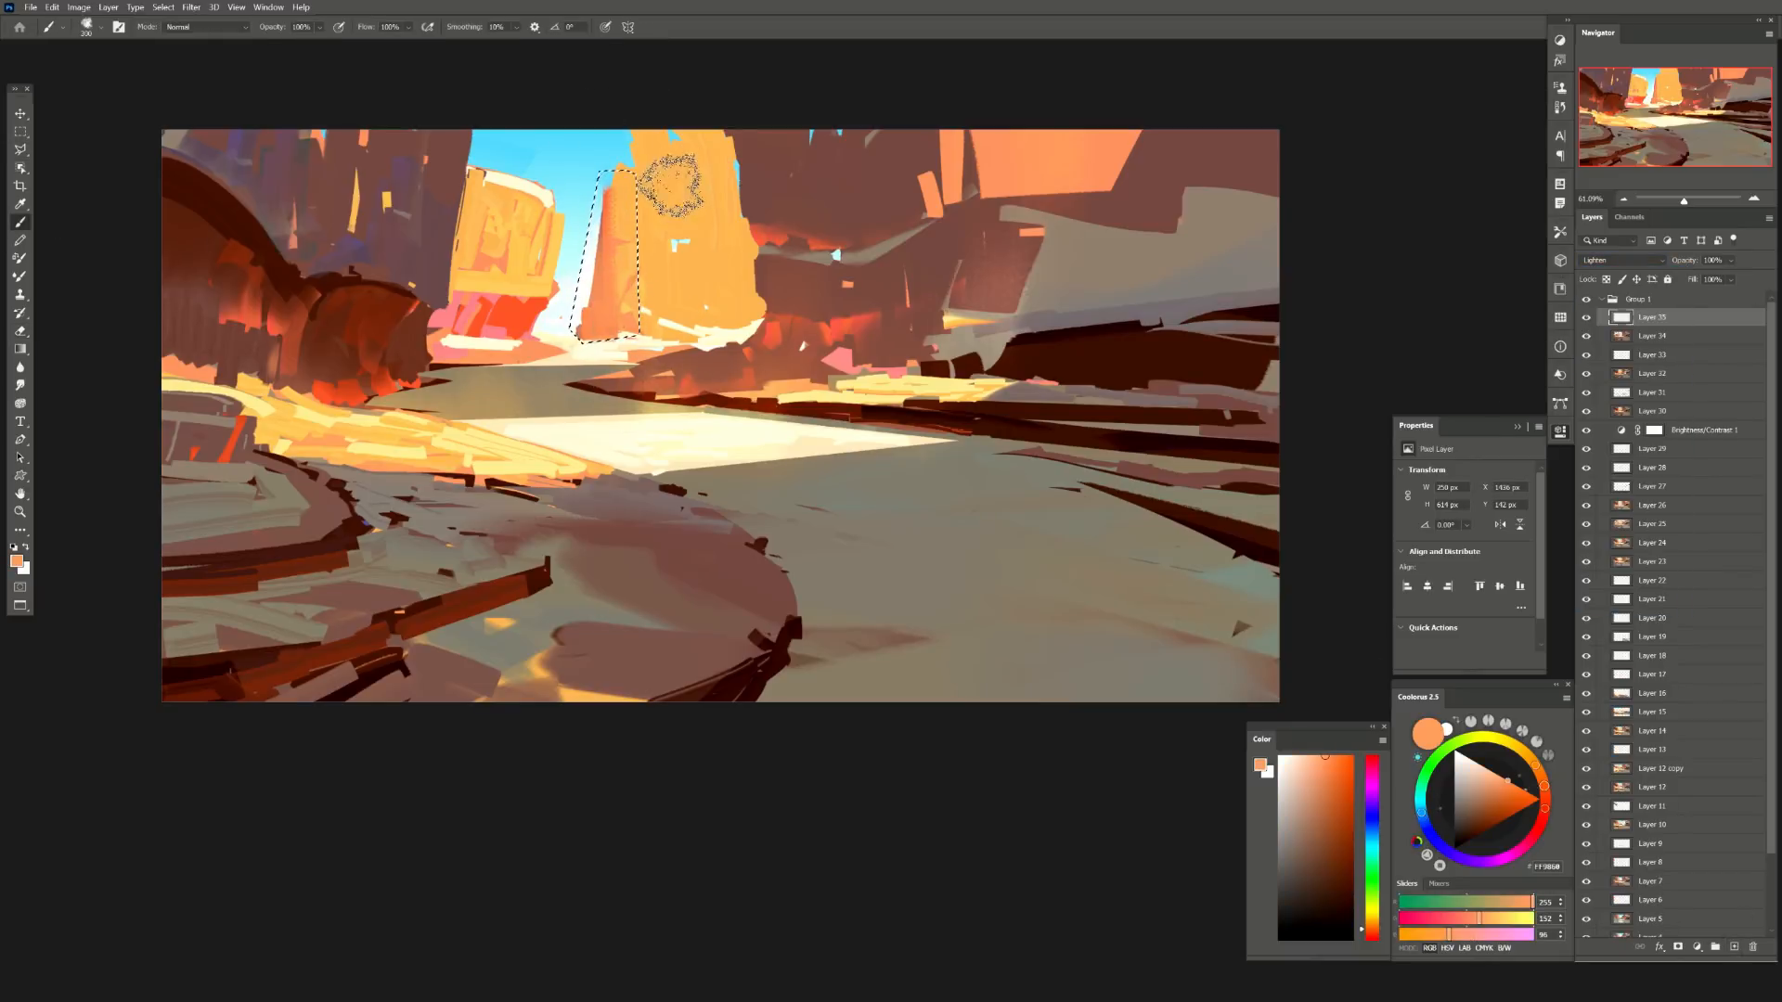
key("ctrl+d")
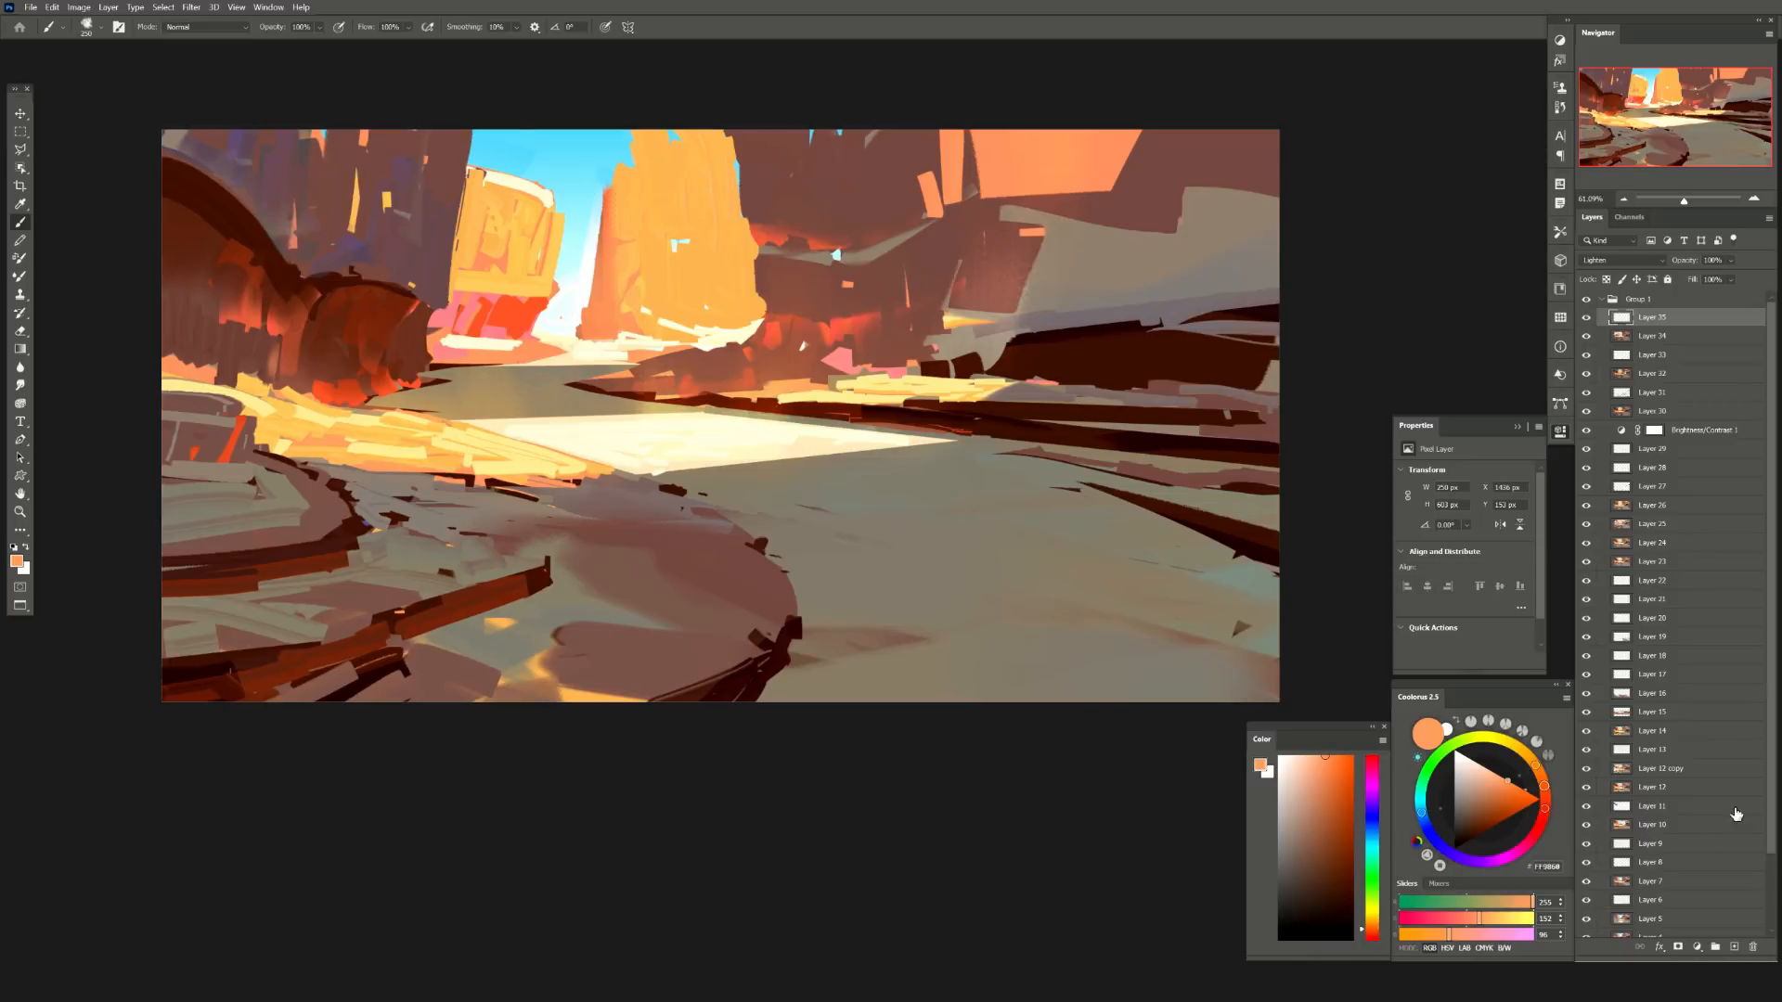
- Stamp the visible image onto a new layer and sample dark brown from the right ledge with the Mixer Brush
left_click(1729, 947)
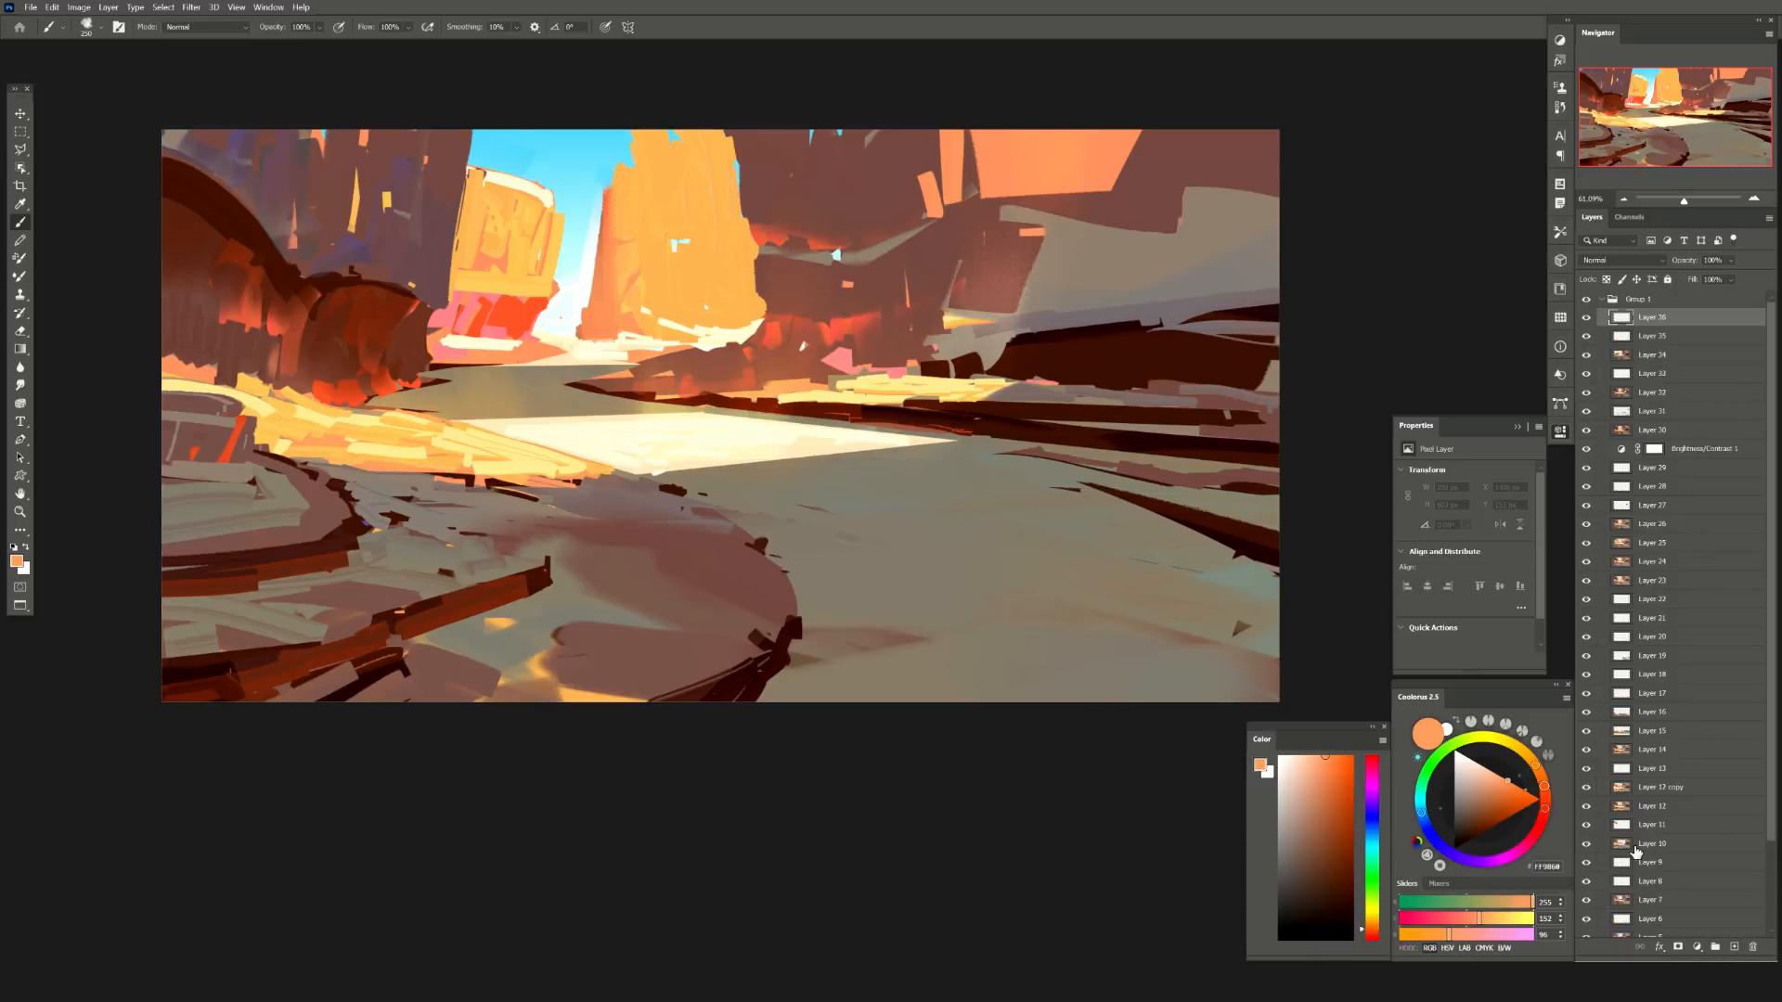
key("alt+i")
key("y")
key("Return")
left_click(19, 277)
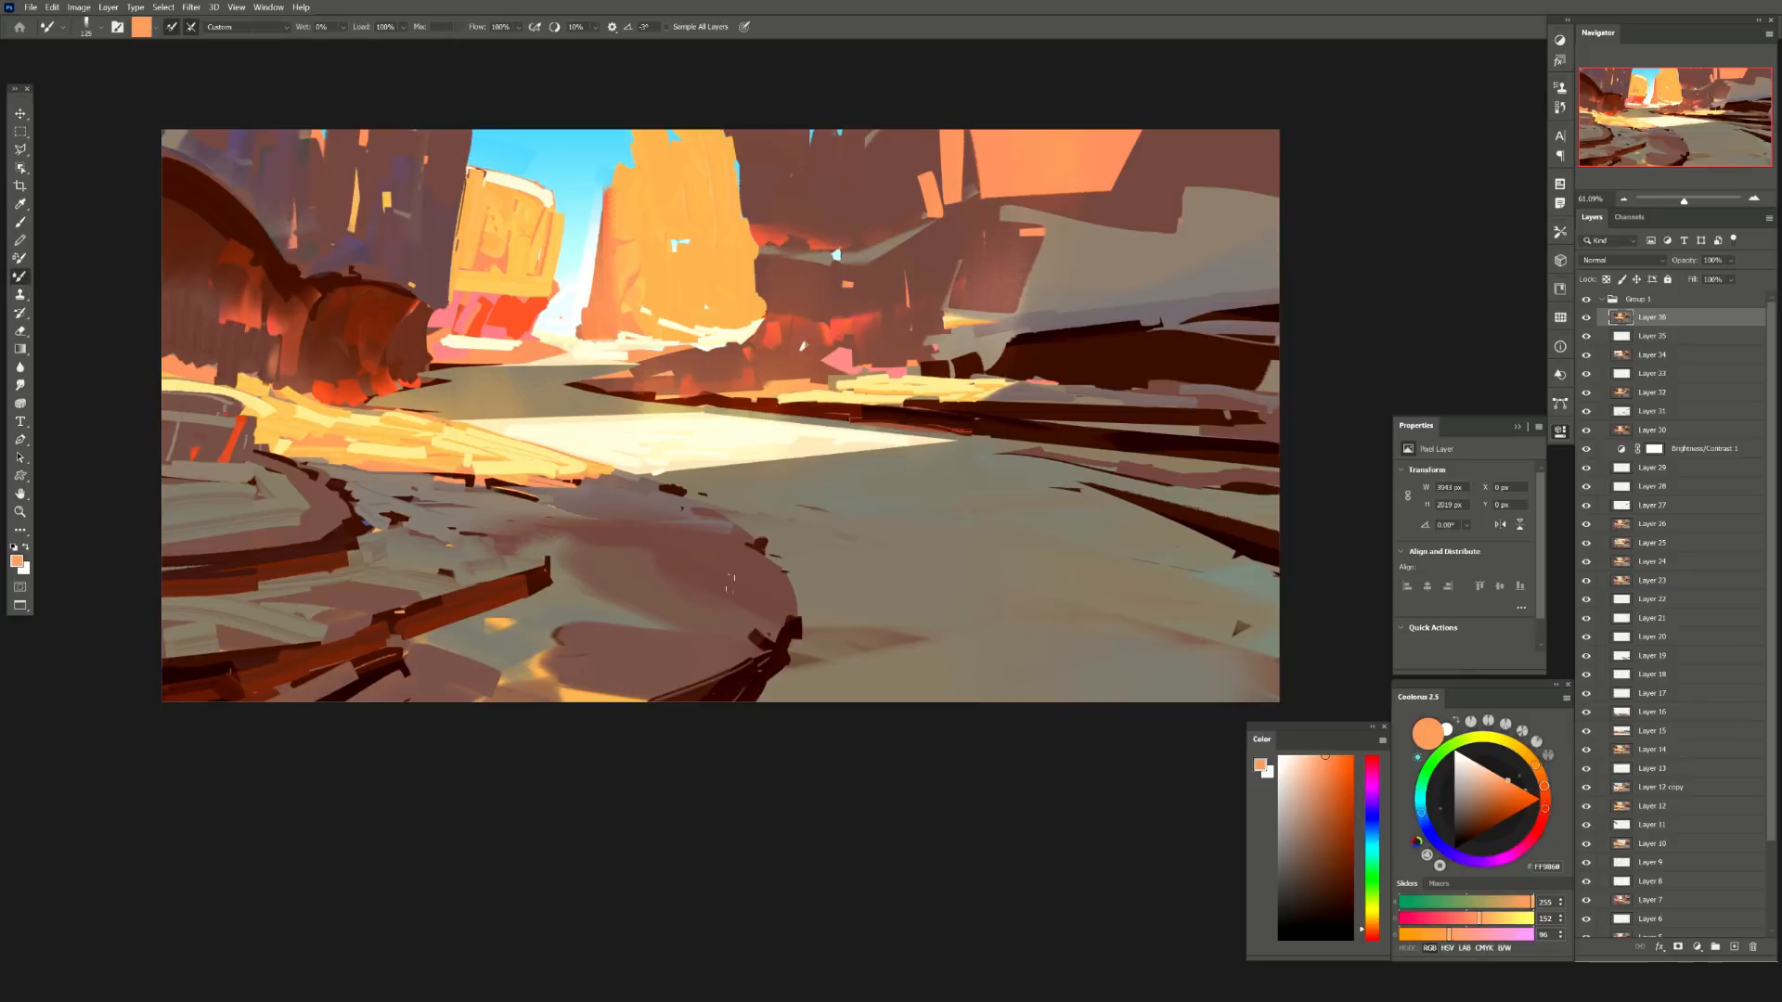
key("bracketright")
left_click(1003, 409, "alt")
key("bracketright")
- Select the dark brown rock areas with Color Range, sampling the shadowed left boulder
left_click(164, 8)
left_click(204, 131)
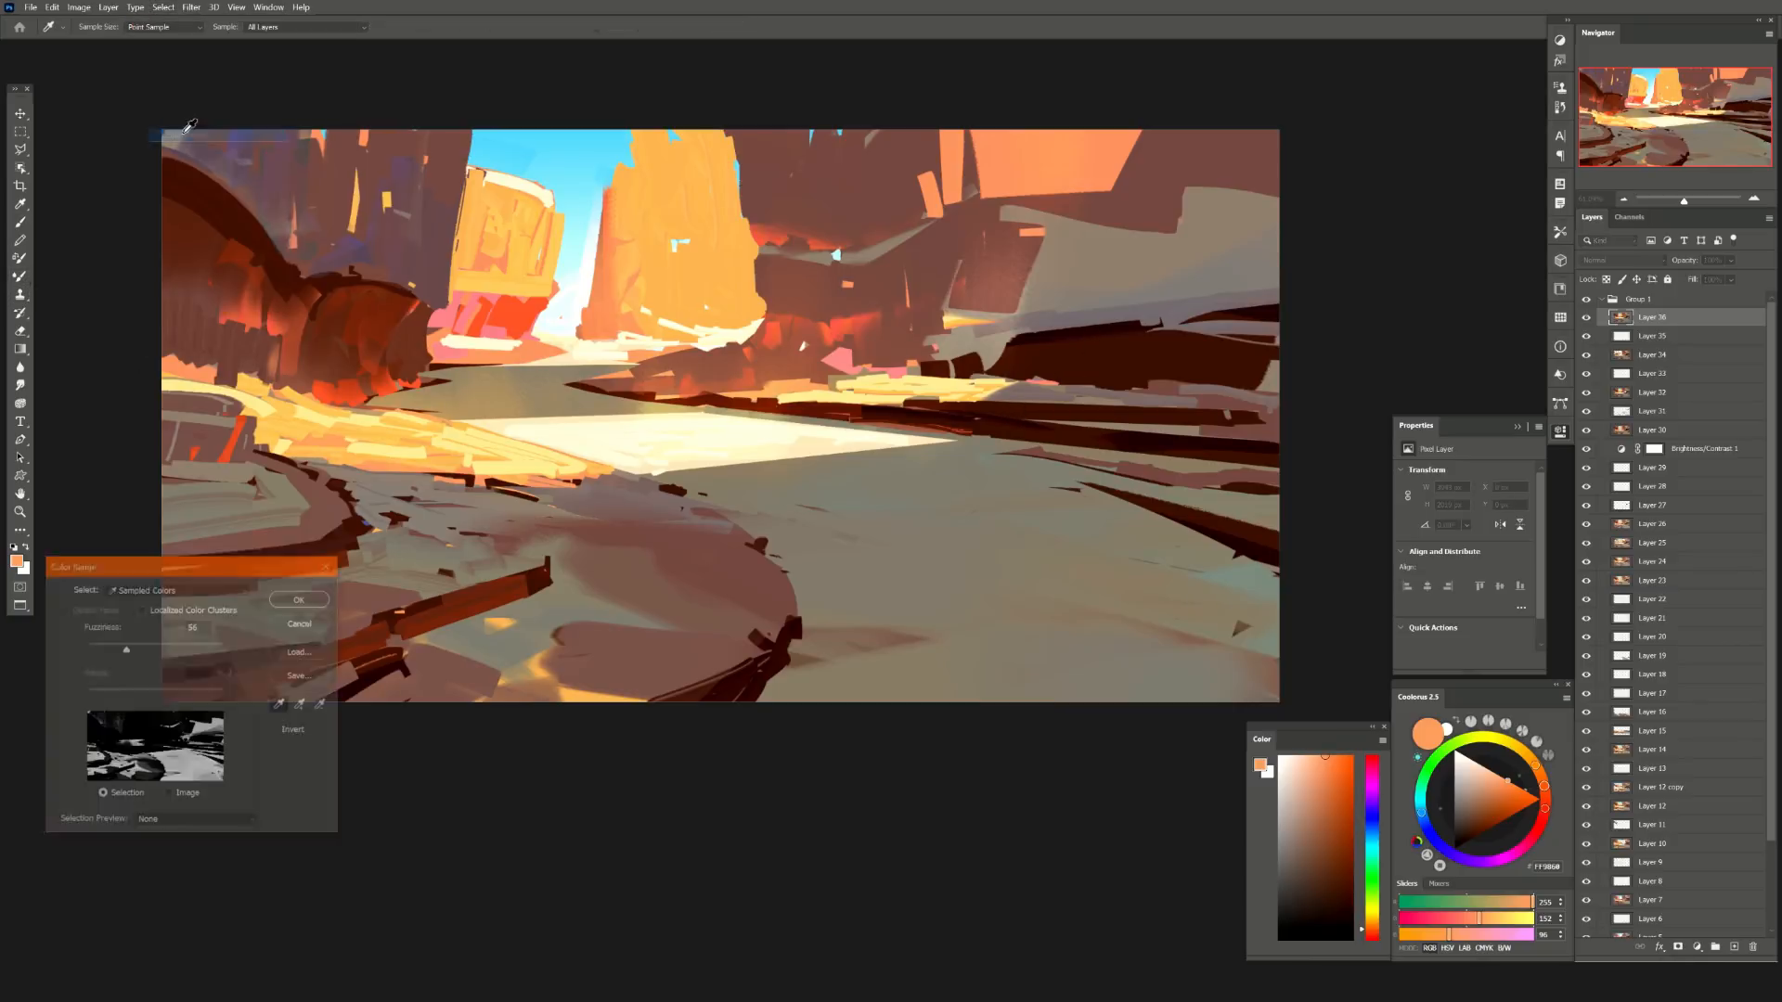
left_click(308, 628)
left_click(168, 7)
left_click(197, 134)
left_click(209, 191)
left_click(302, 596)
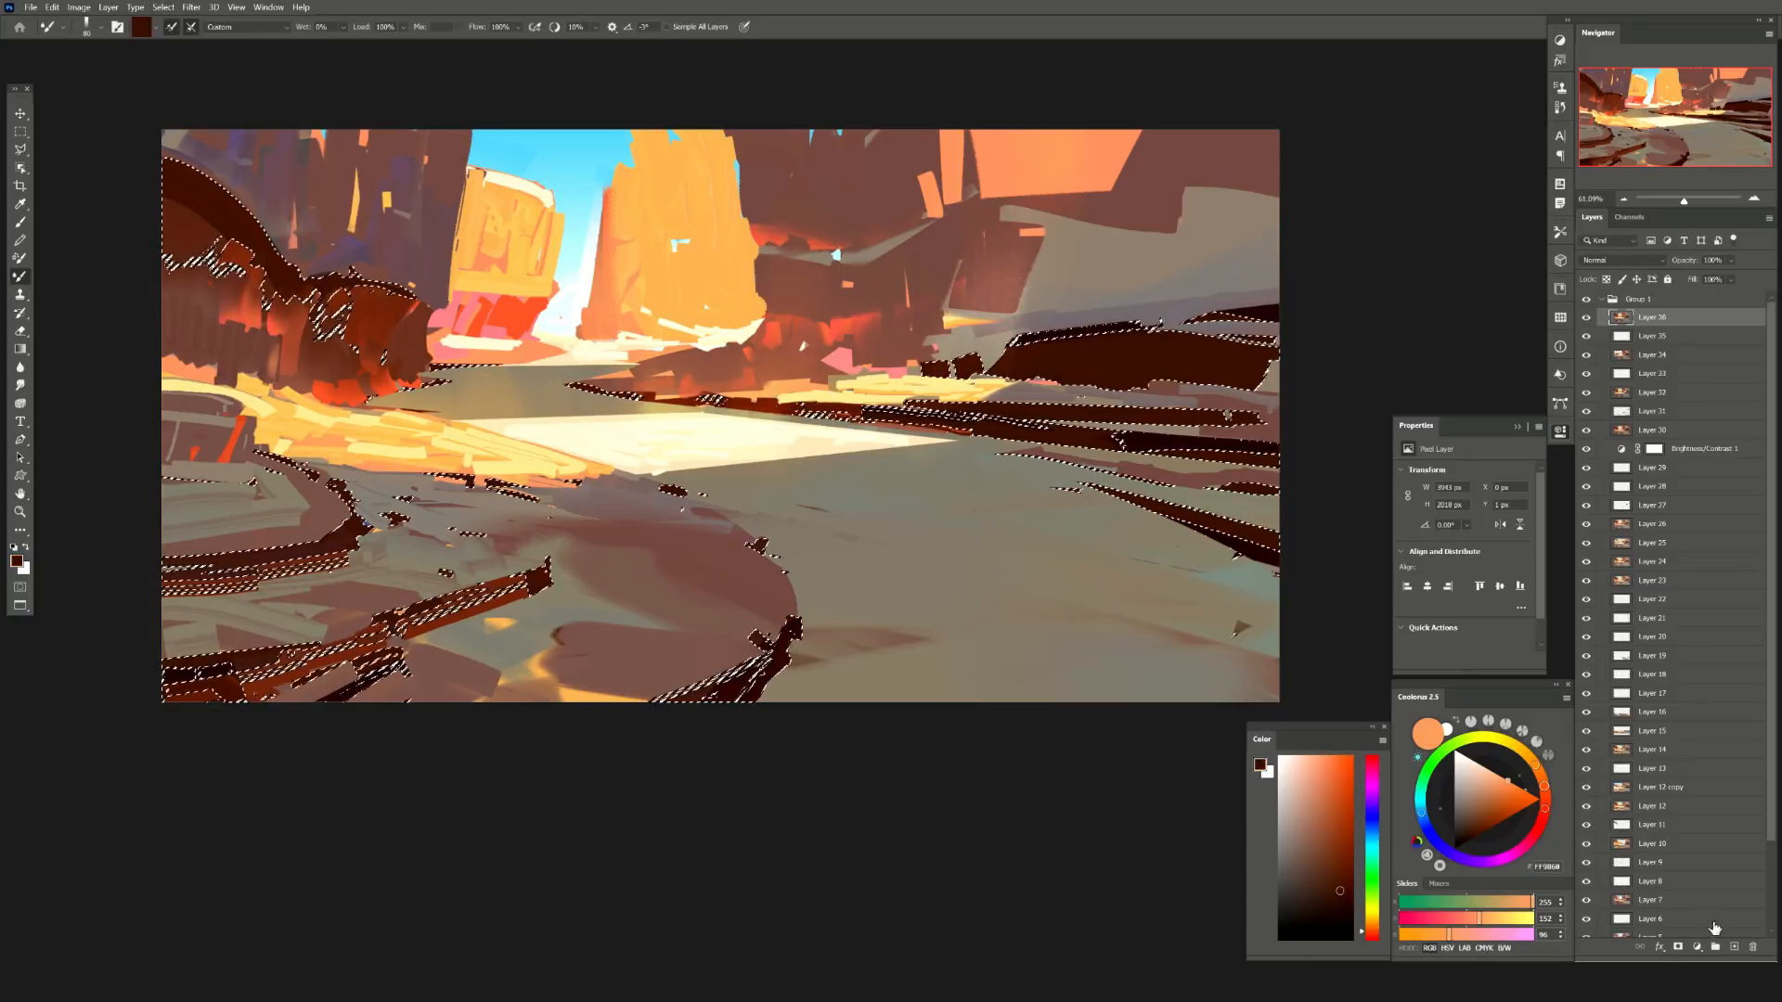
- Paint a sampled red-orange glow into the selected dark rock of the right ledge on a new layer
left_click(1734, 947)
key("b")
left_click(350, 386, "alt")
left_click_drag(984, 408, 1021, 418)
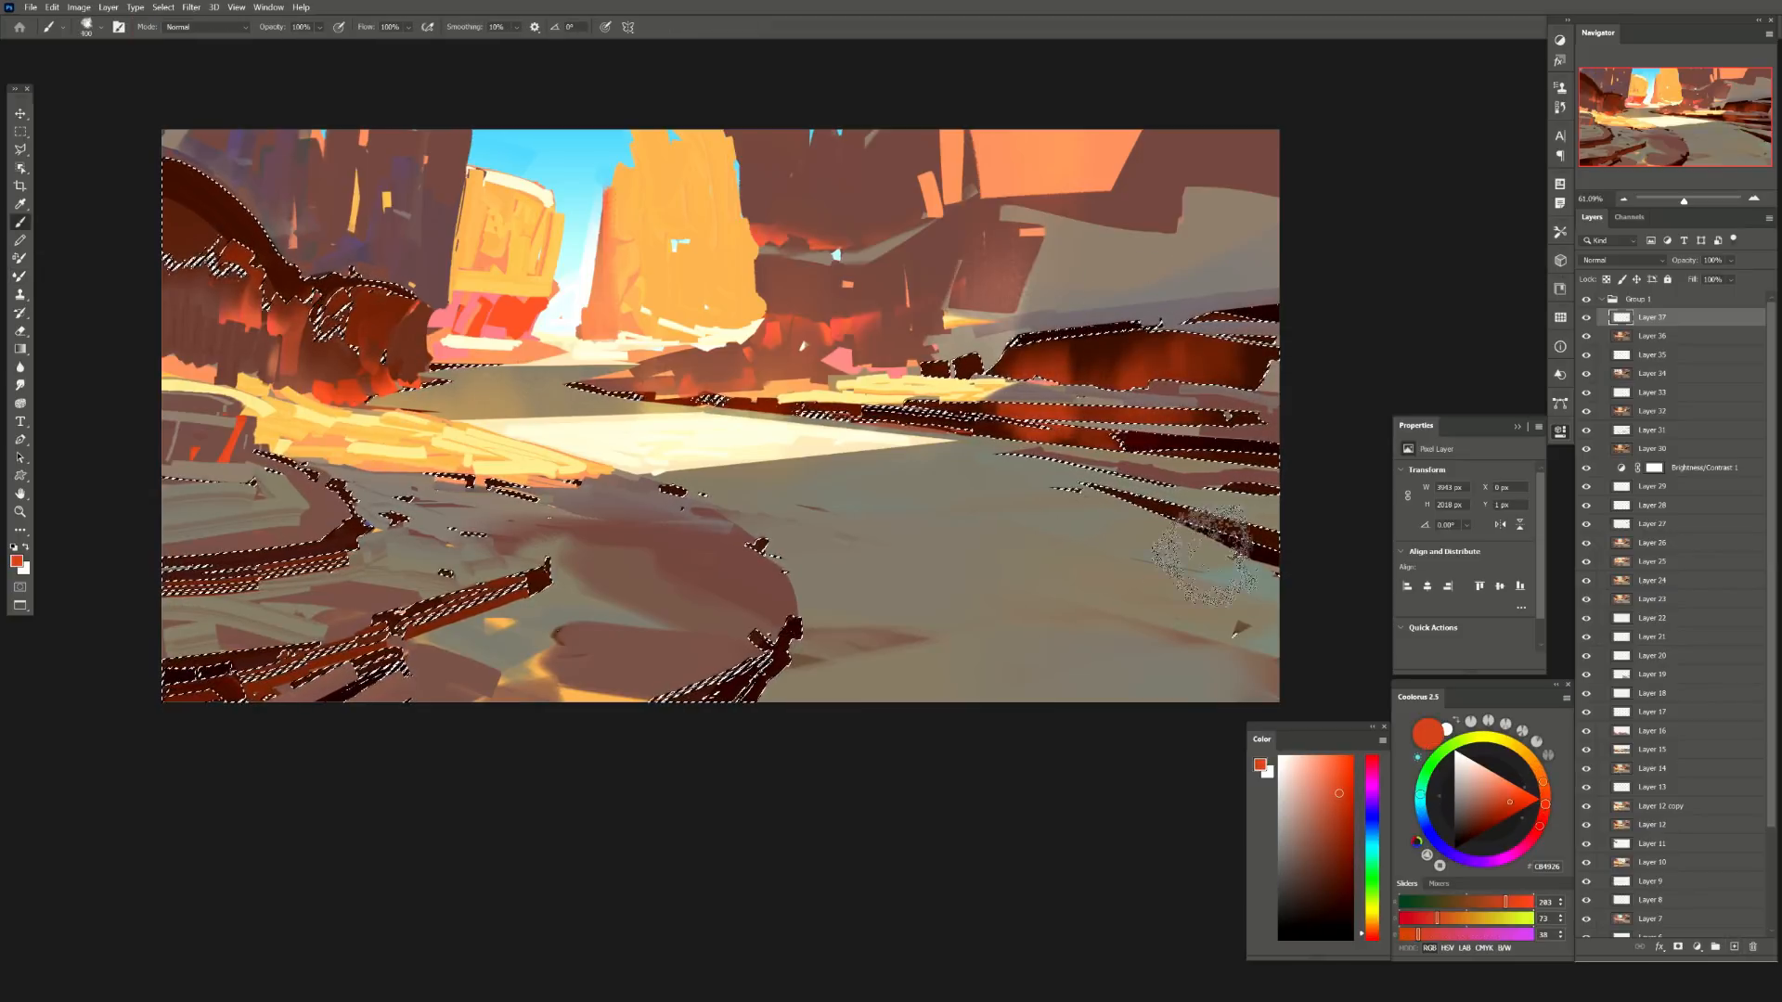
- Deselect and soften the red-orange glow on the right ledge with a textured eraser
key("bracketright")
key("bracketright")
key("ctrl+d")
key("e")
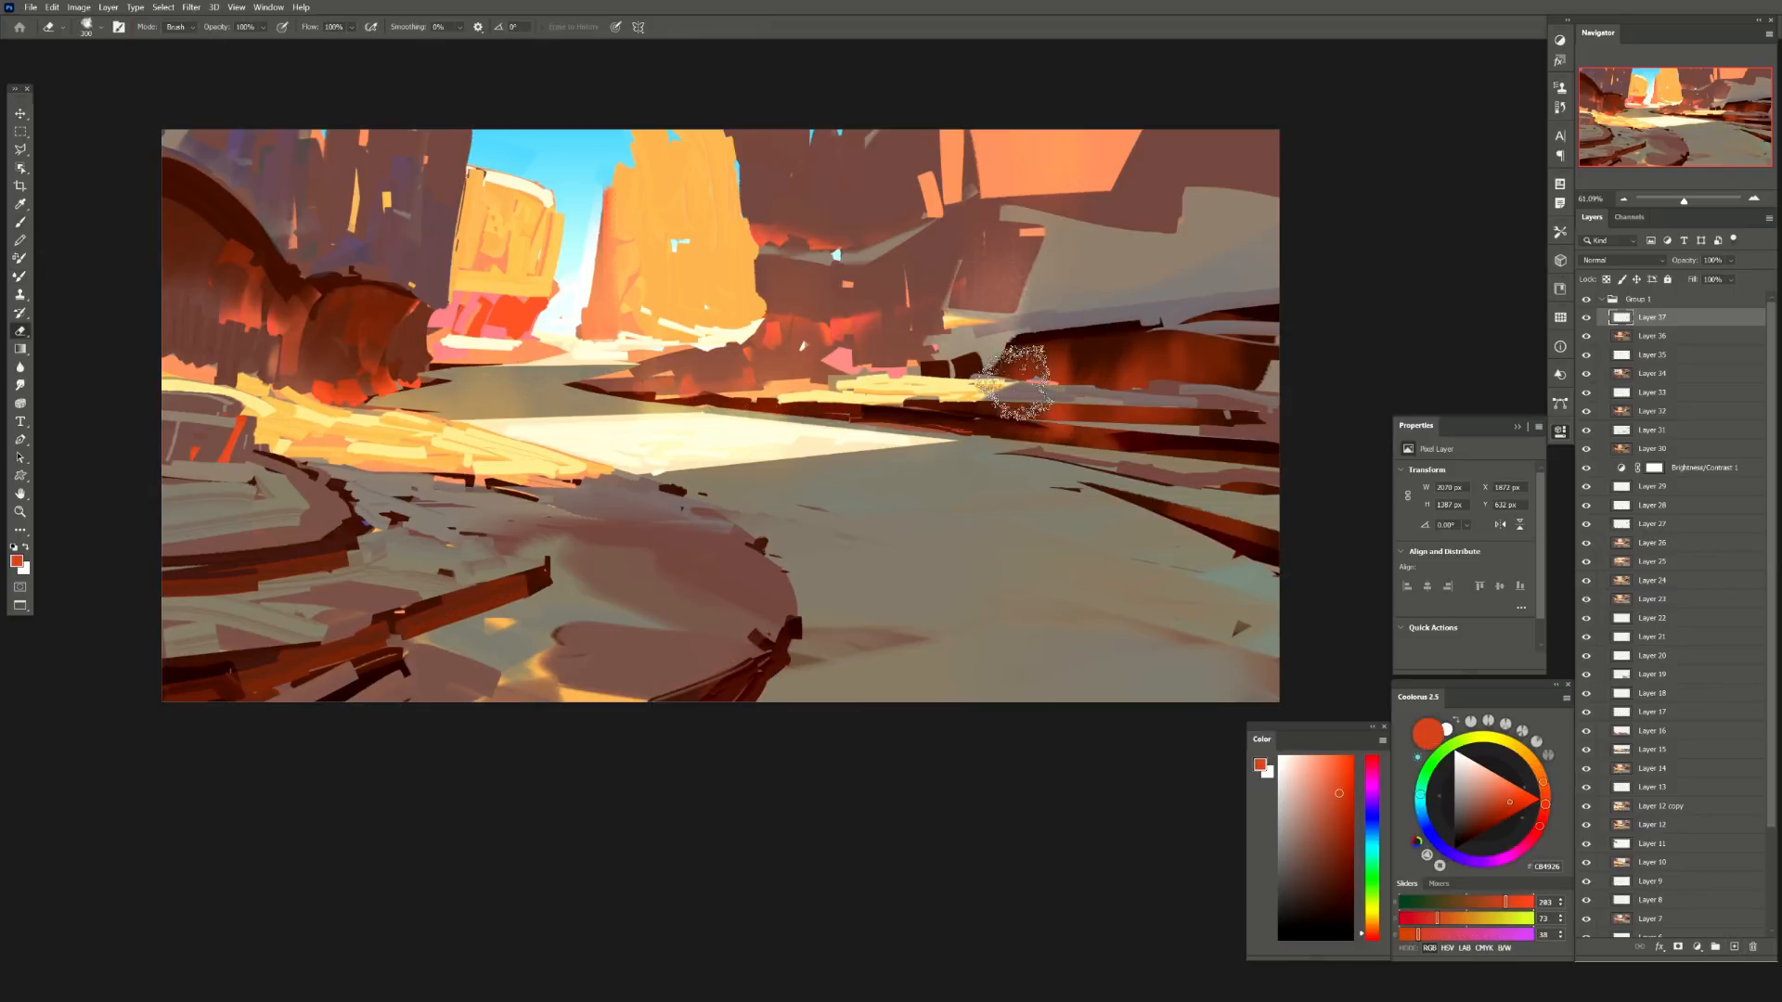
key("bracketleft")
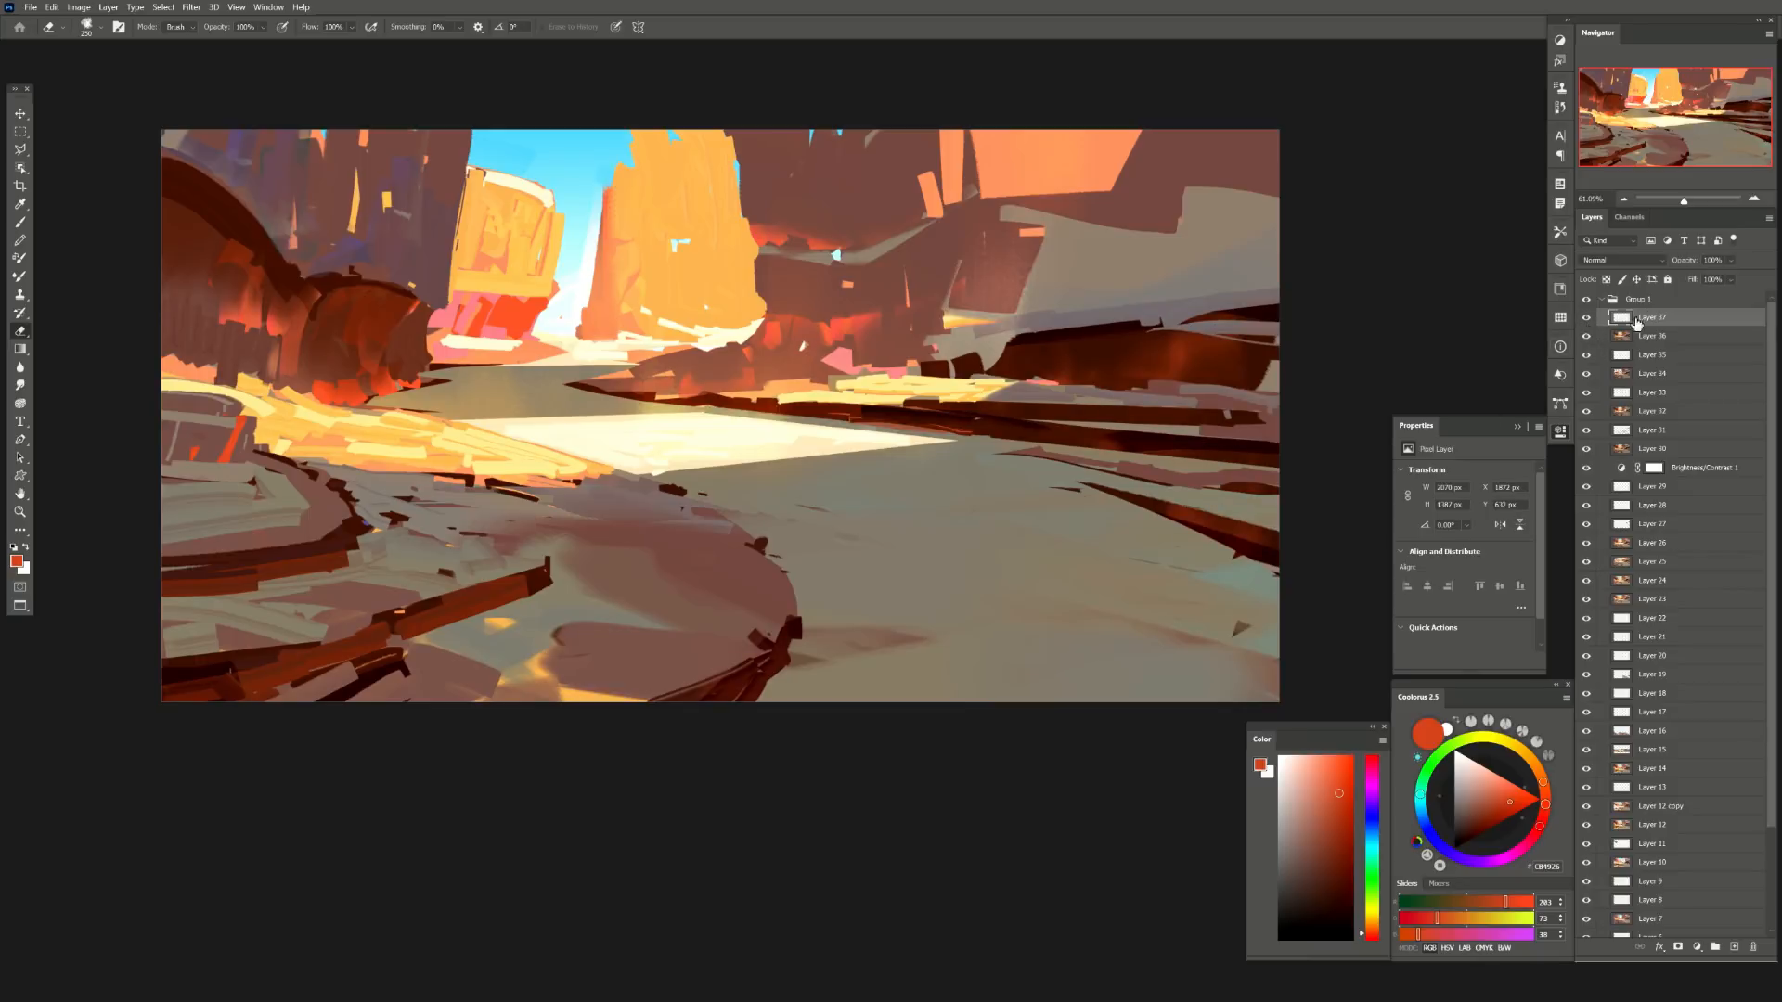
- Adjust the glow layer's opacity and stamp the visible image onto a new layer
left_click(1731, 260)
left_click(1734, 946)
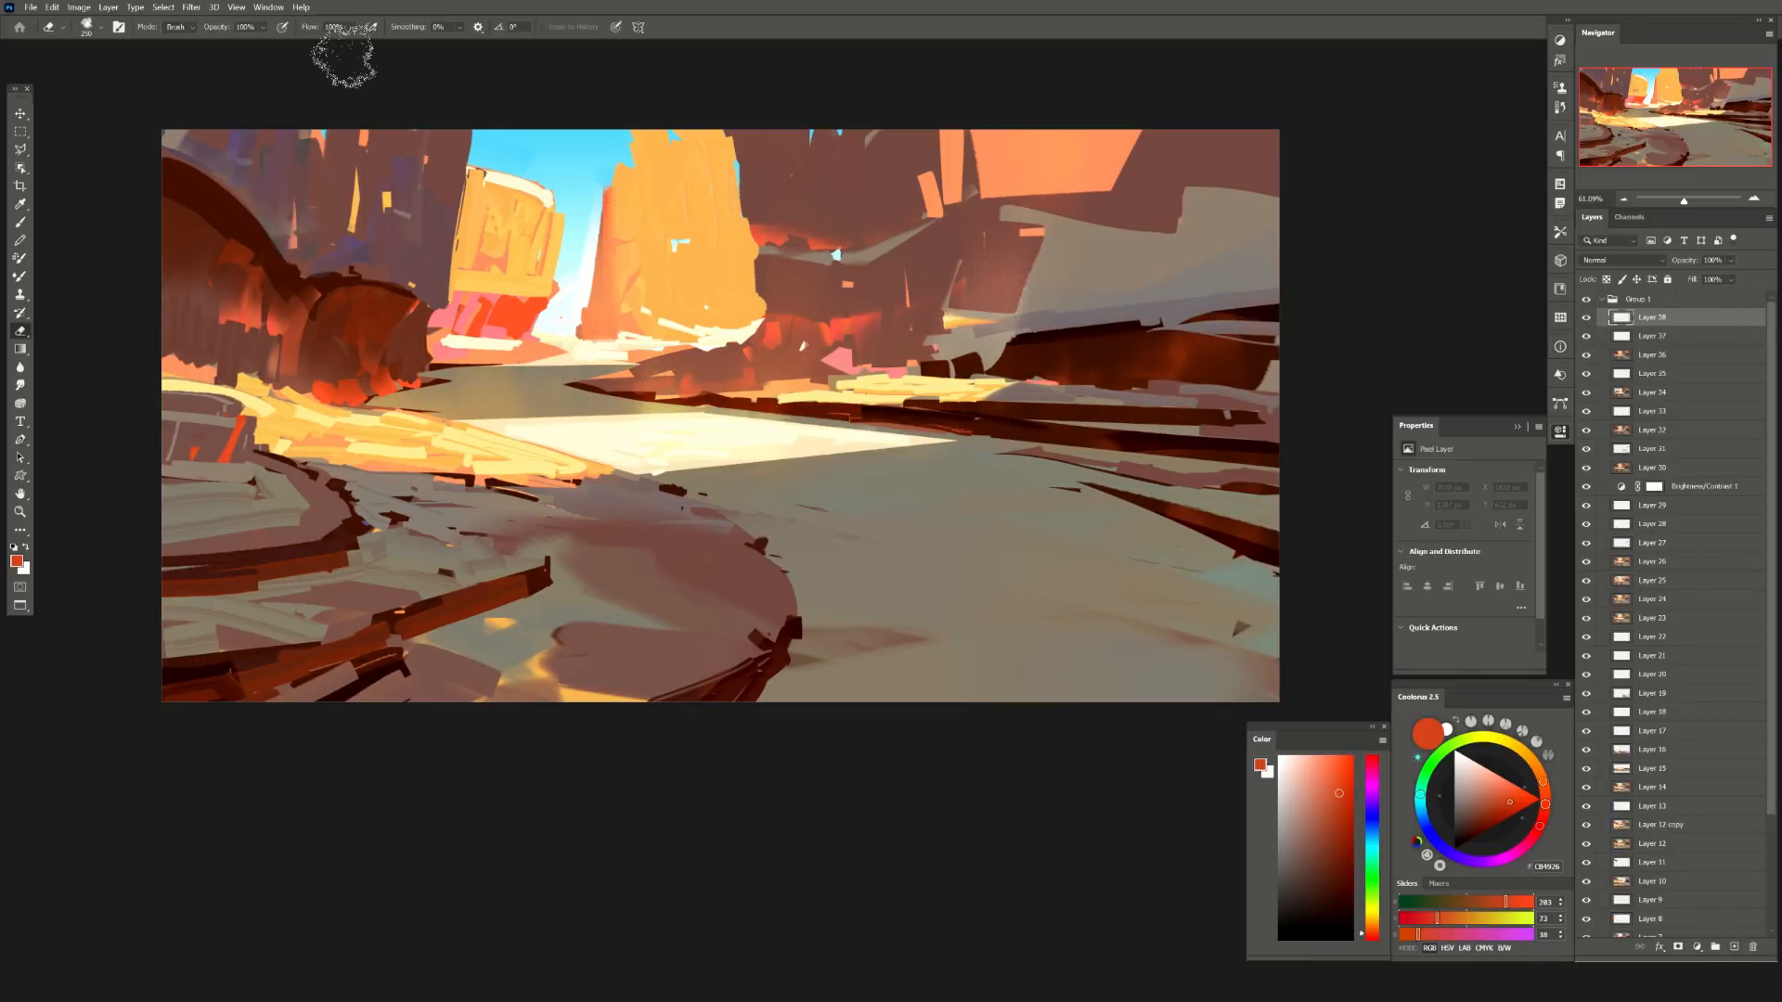
key("ctrl+alt+shift+e")
- Brush sampled dark brown Mixer Brush strokes along the layered rock ledge in the left foreground
key("b")
left_click(21, 277)
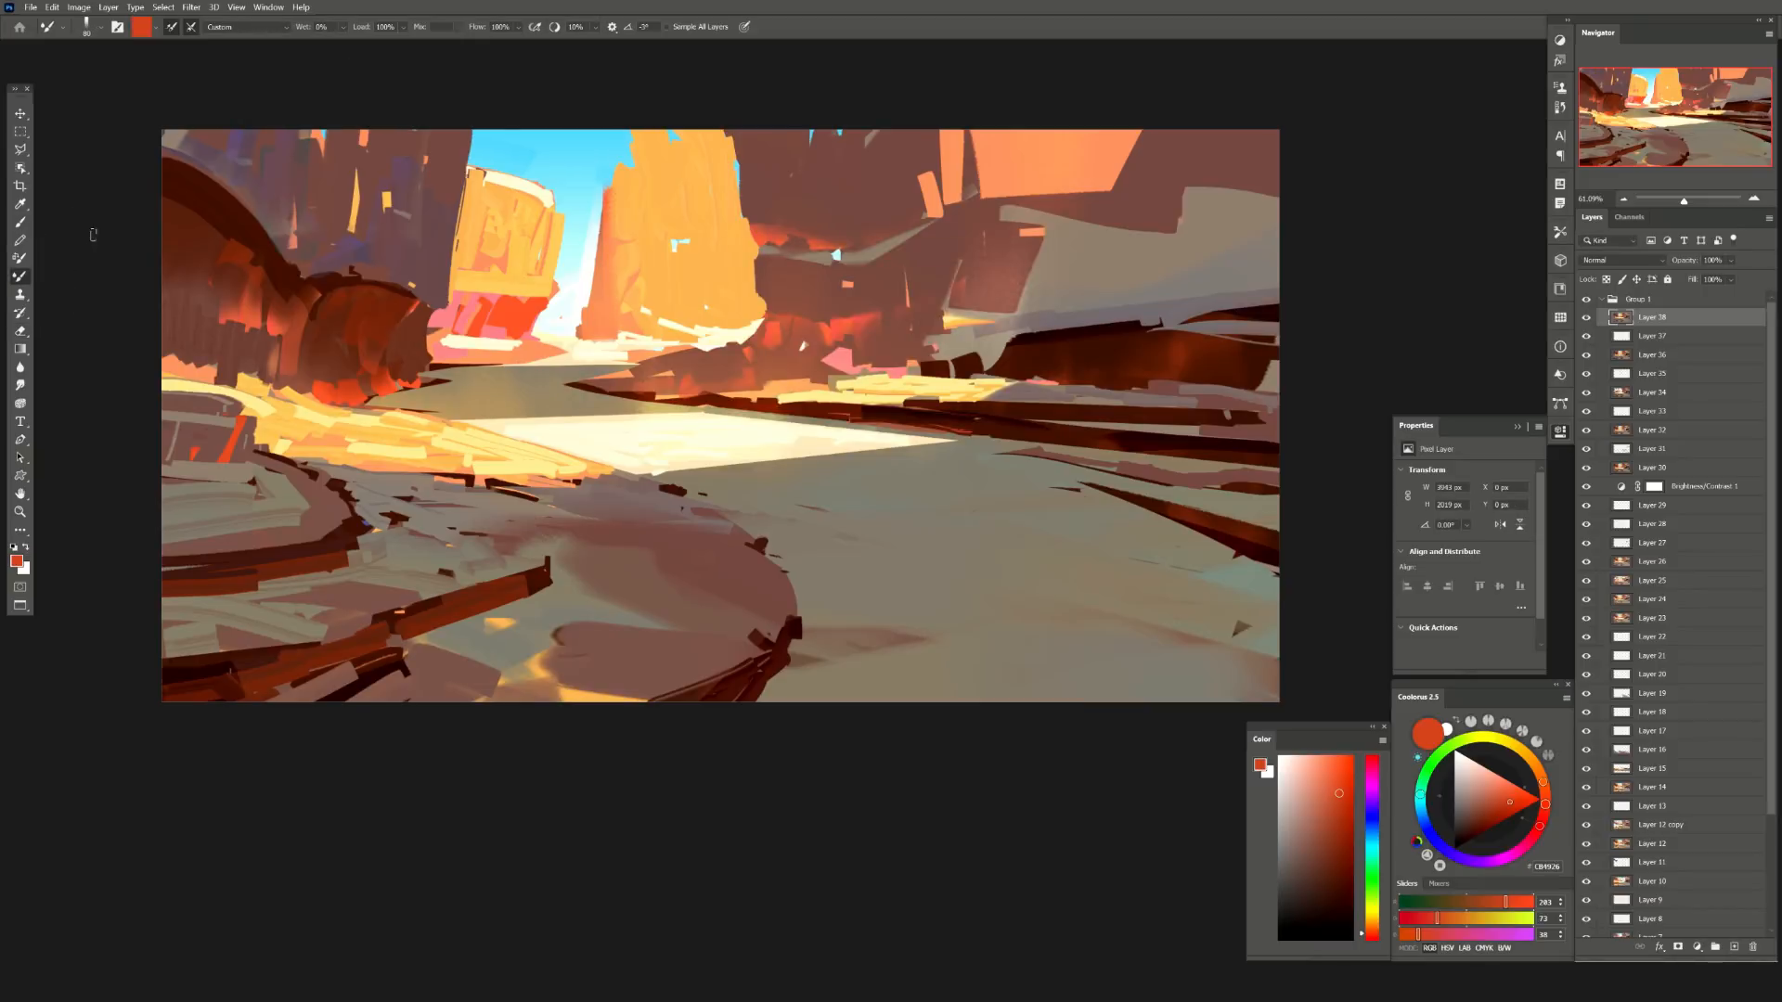
left_click(1062, 341, "alt")
key("bracketleft")
left_click_drag(268, 524, 99, 545)
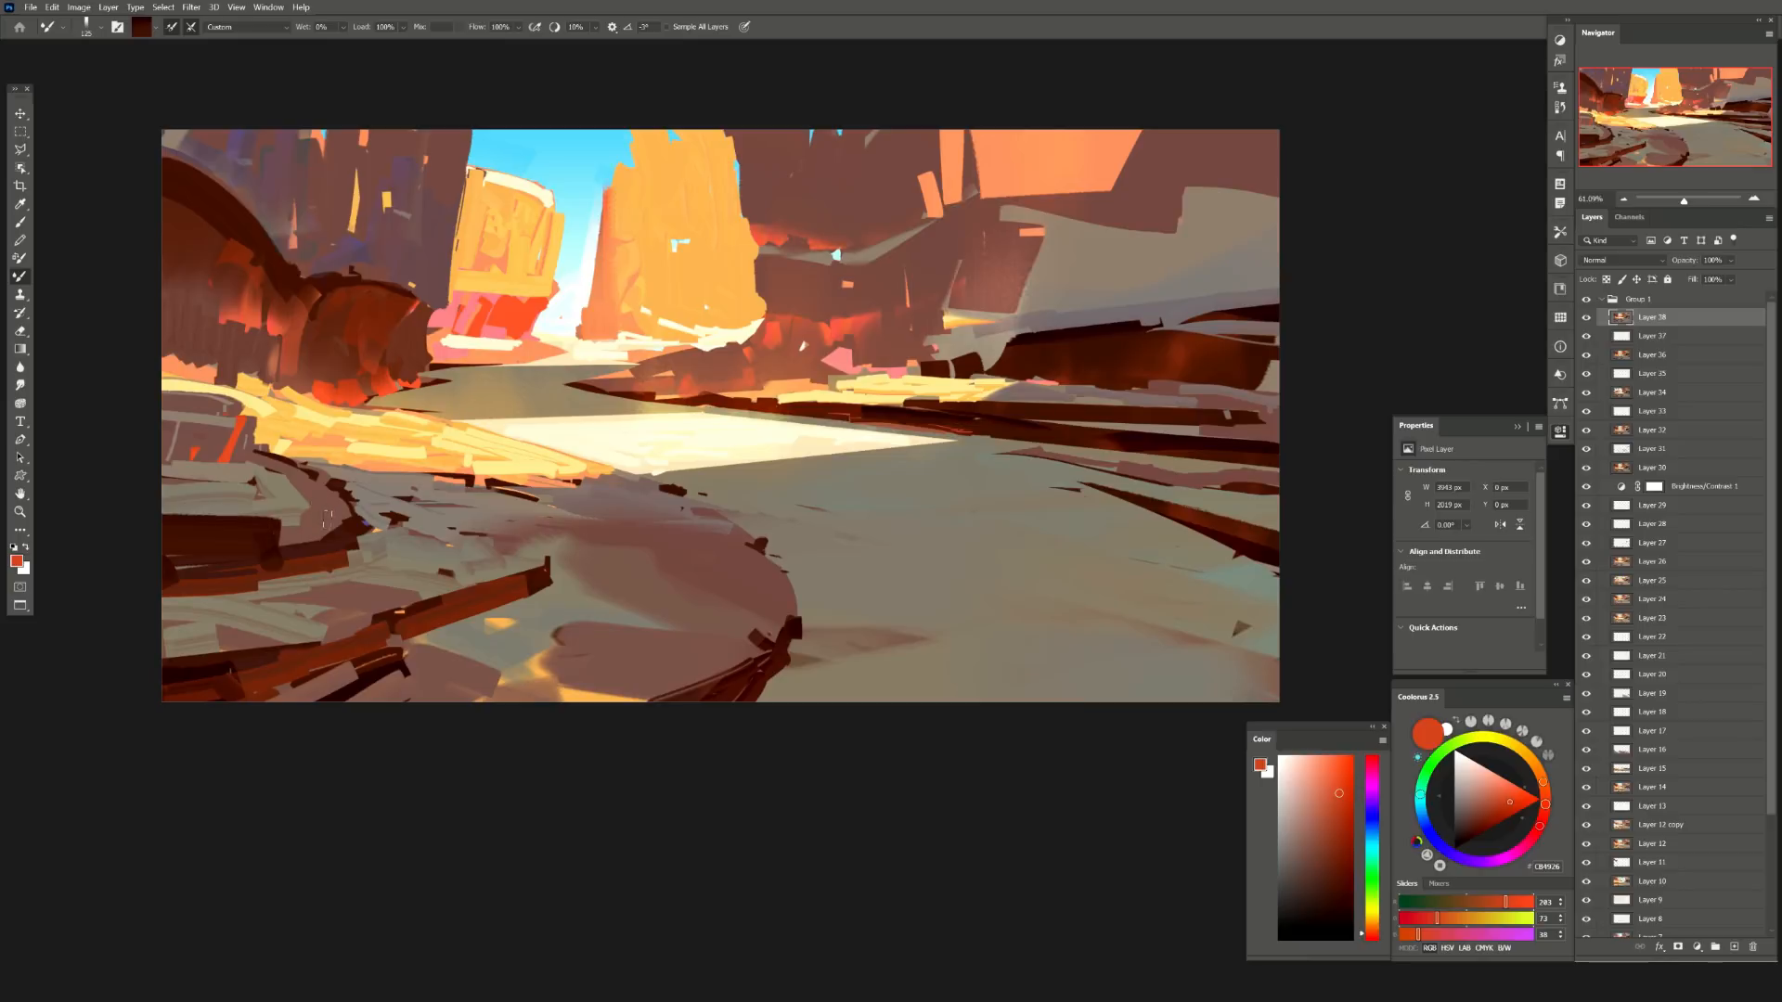
mouse_move(336, 517)
left_mouse_down()
mouse_move(286, 547)
mouse_move(345, 537)
left_mouse_up()
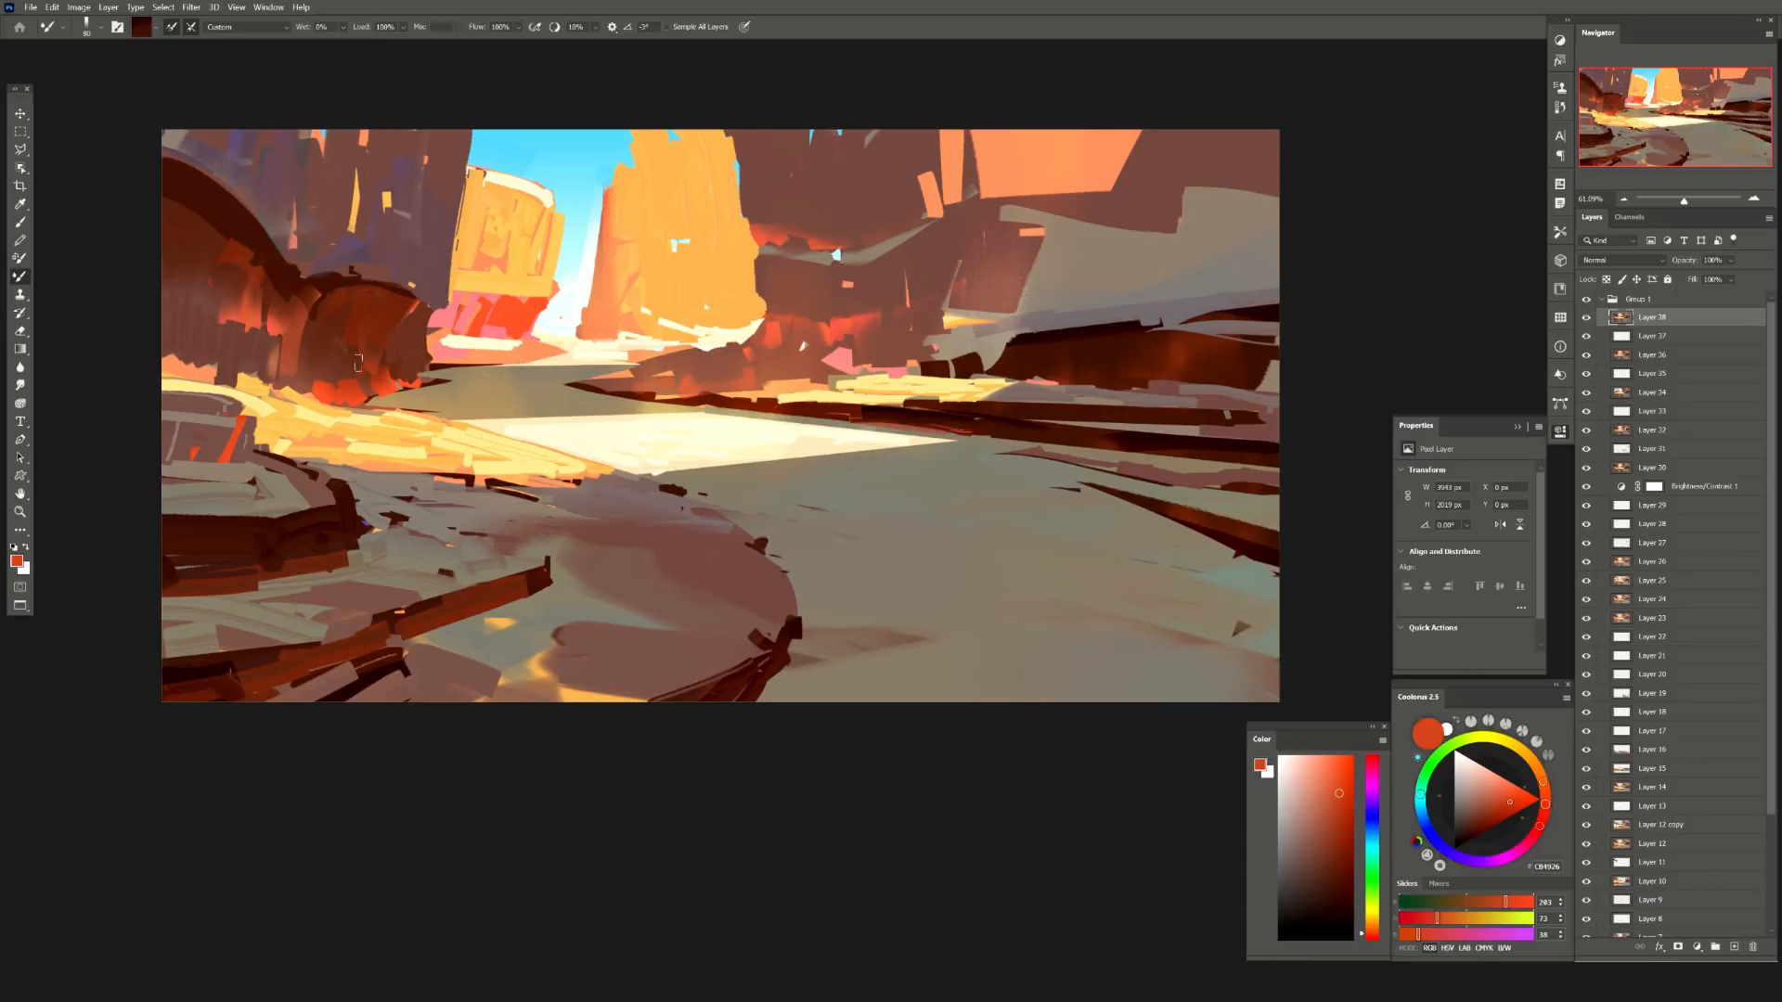
- Select the reddish-brown shadowed rock across the canyon with Color Range, sampling the right cliff's mid-tone
left_click(163, 7)
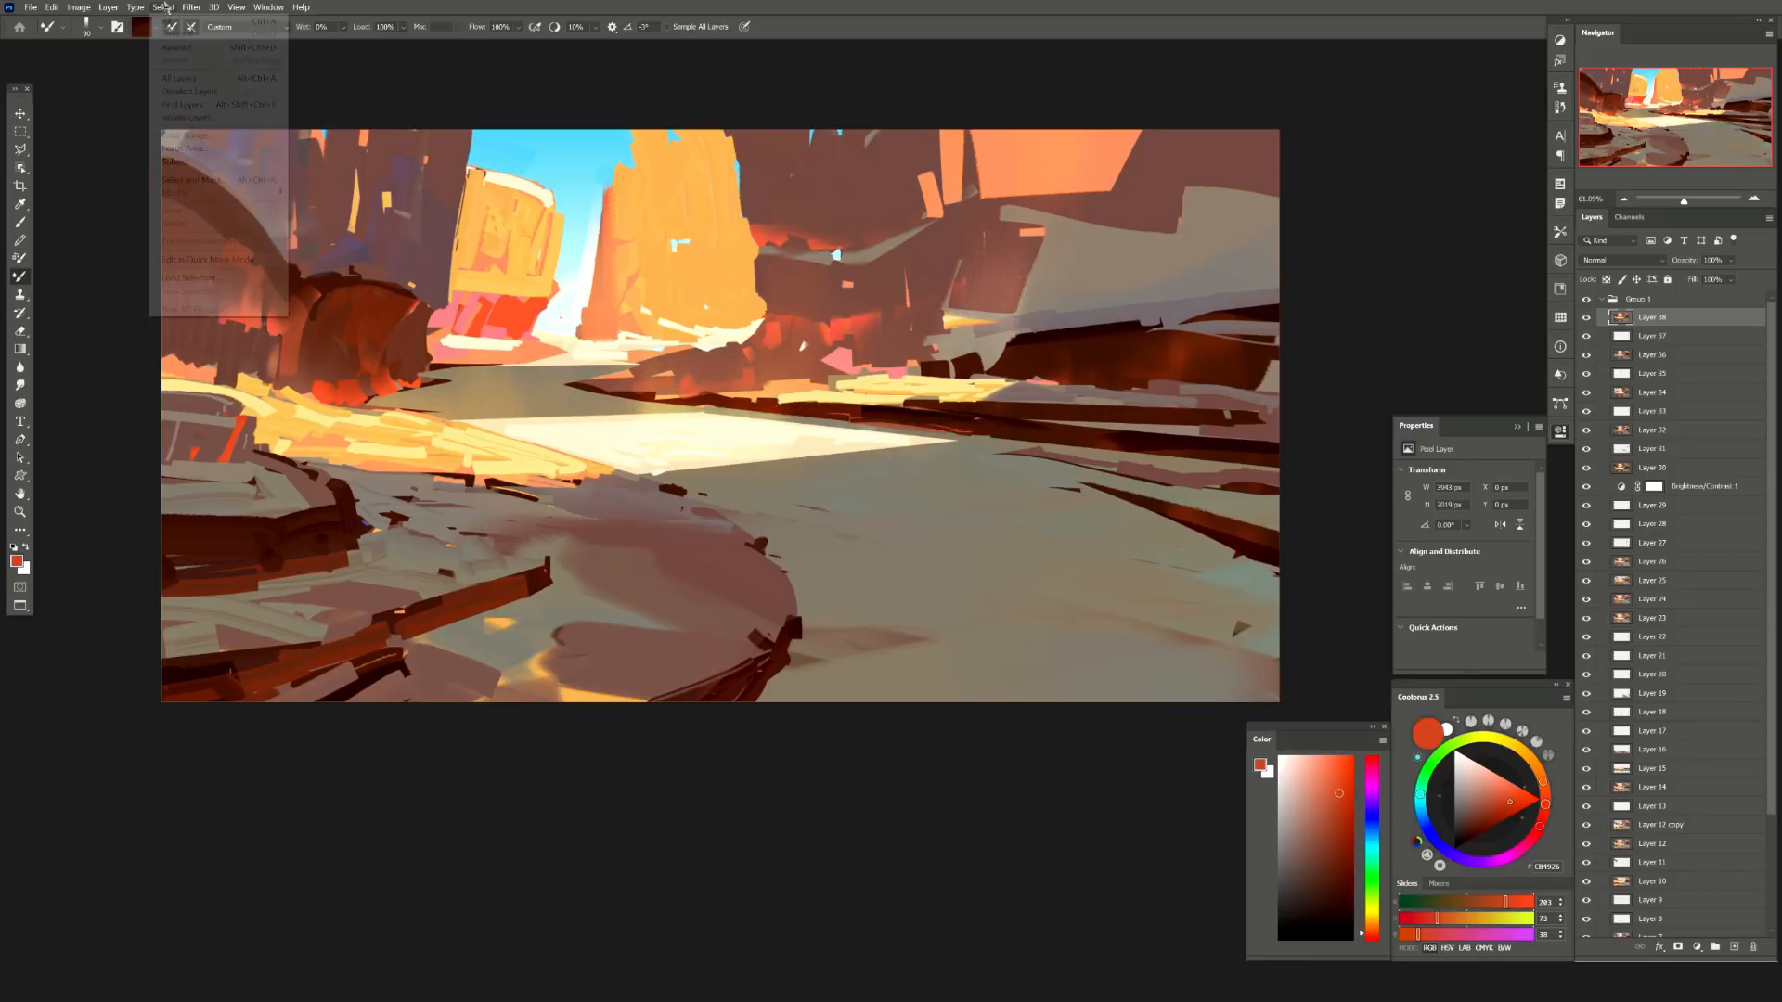
left_click(191, 134)
left_click(877, 296)
key("Return")
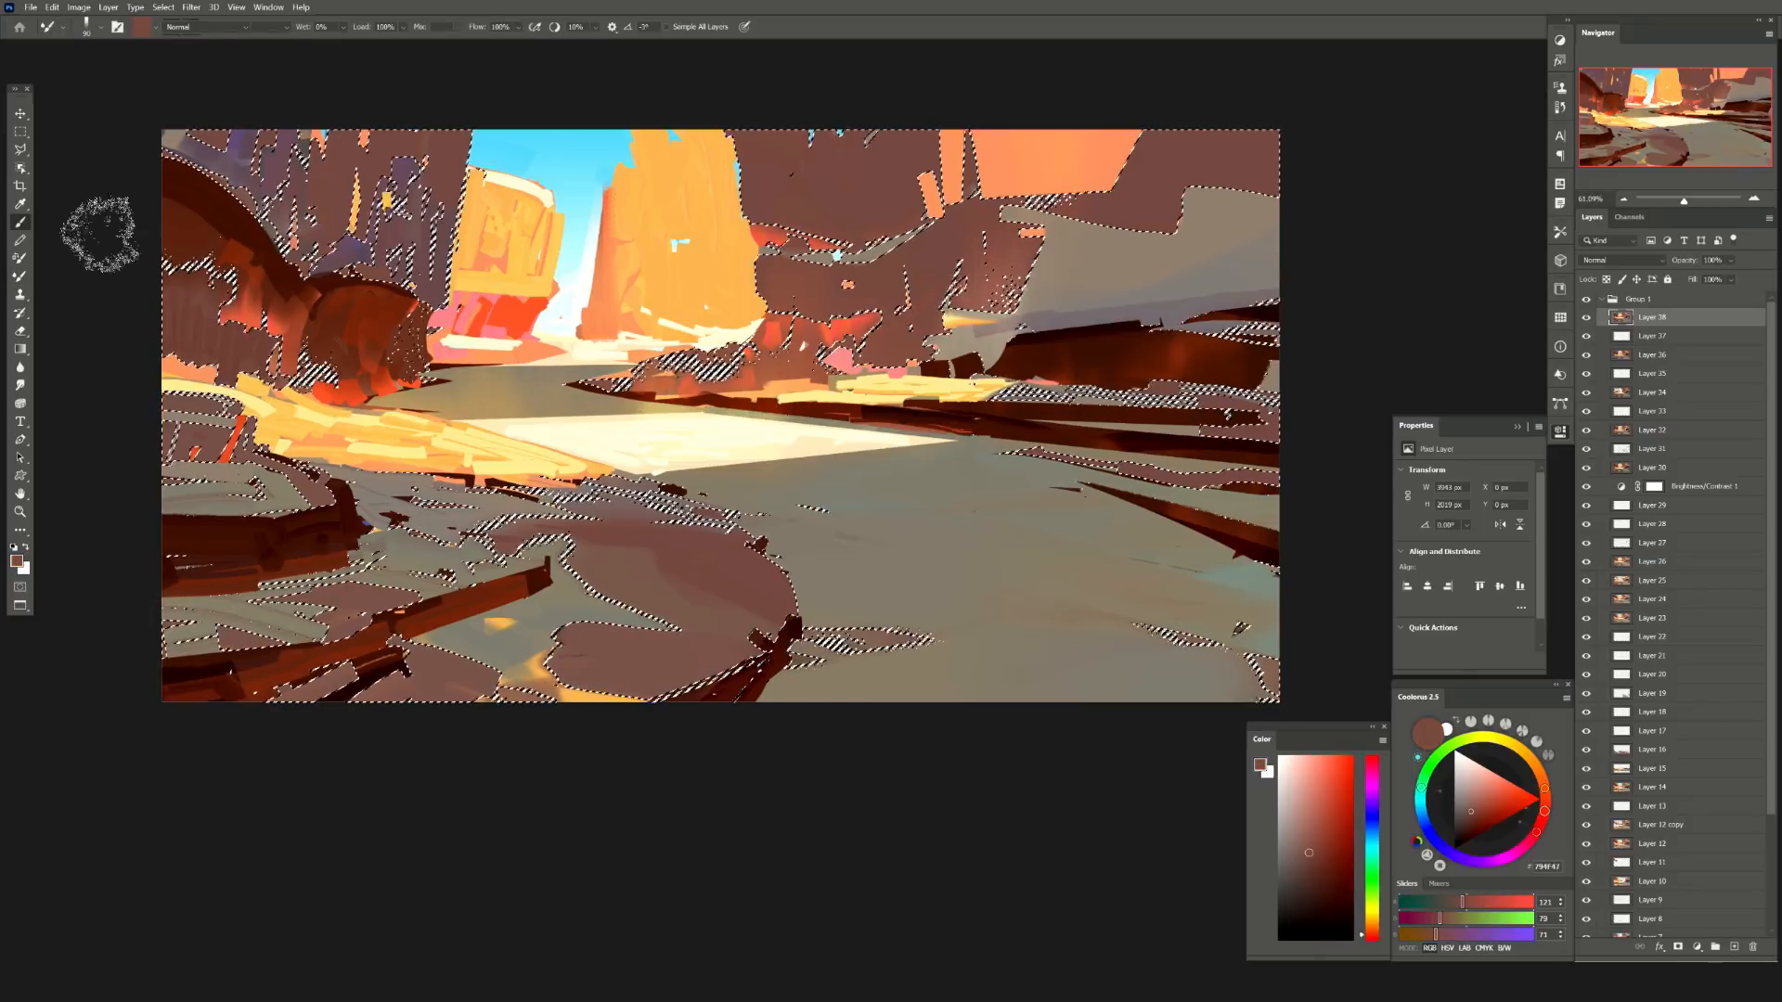
- Brush sampled dark brown shading into the selected rock of the right cliff on a new layer
left_click(20, 222)
left_click(1182, 420, "alt")
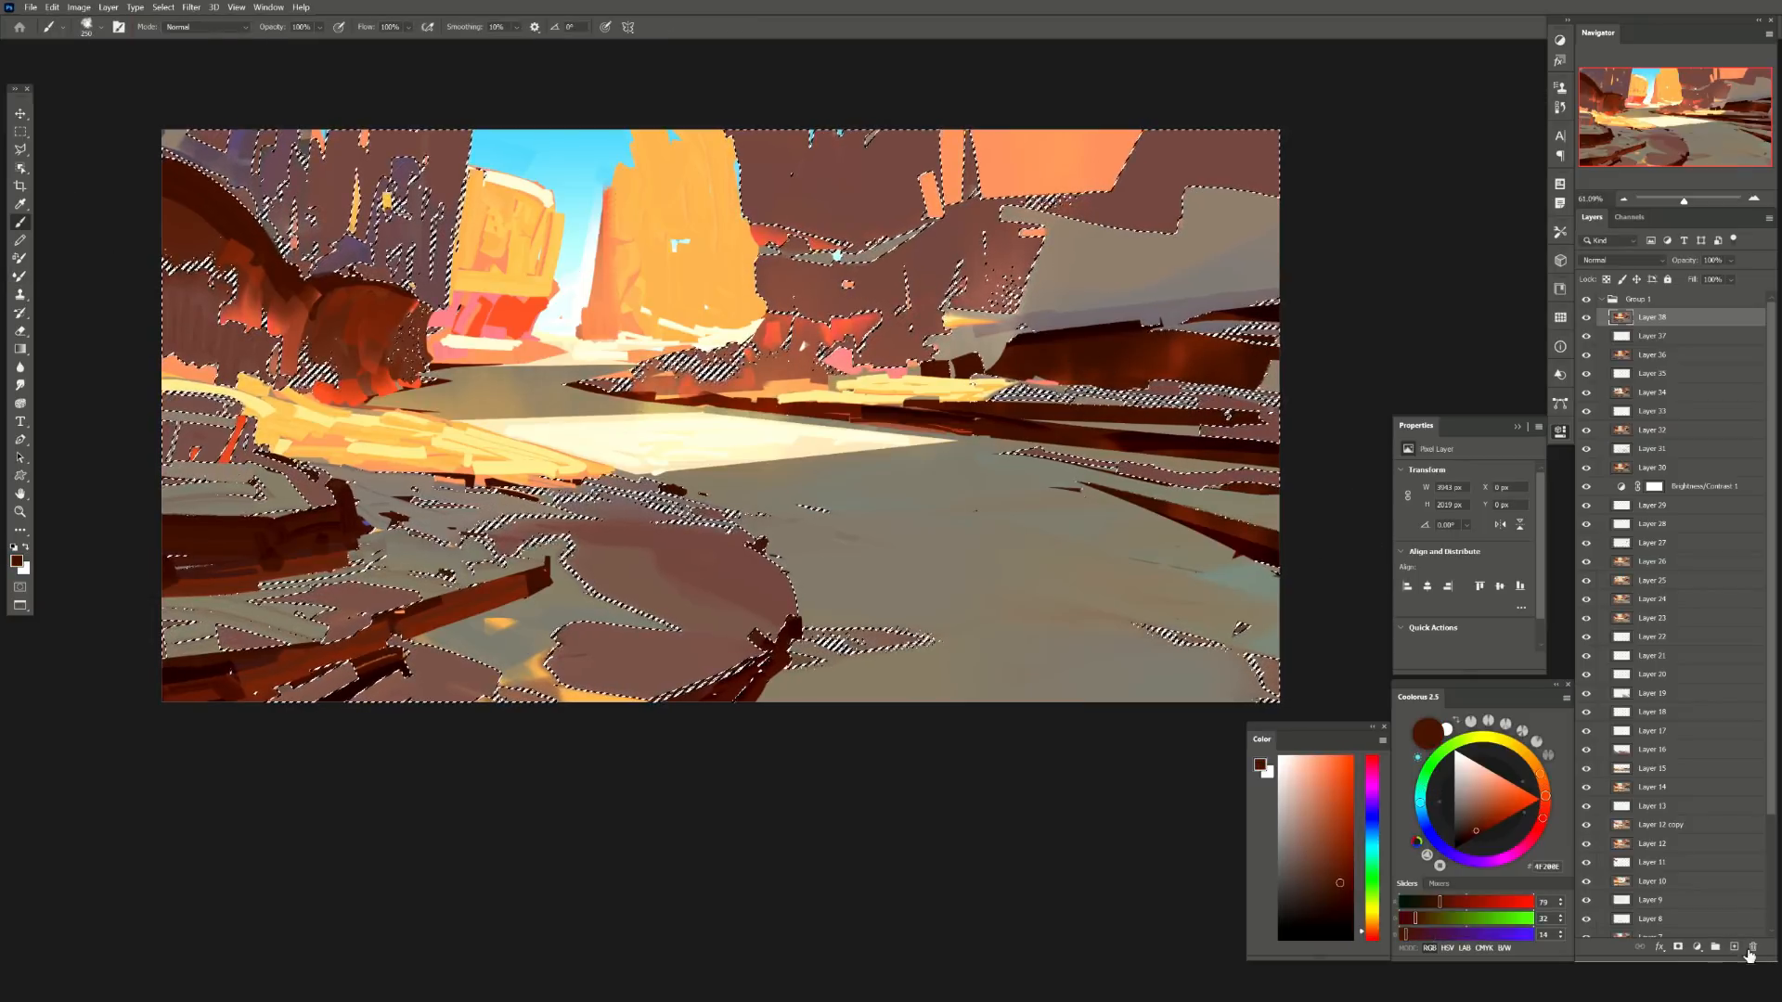
left_click(1734, 947)
key("bracketleft")
left_click(370, 315, "alt")
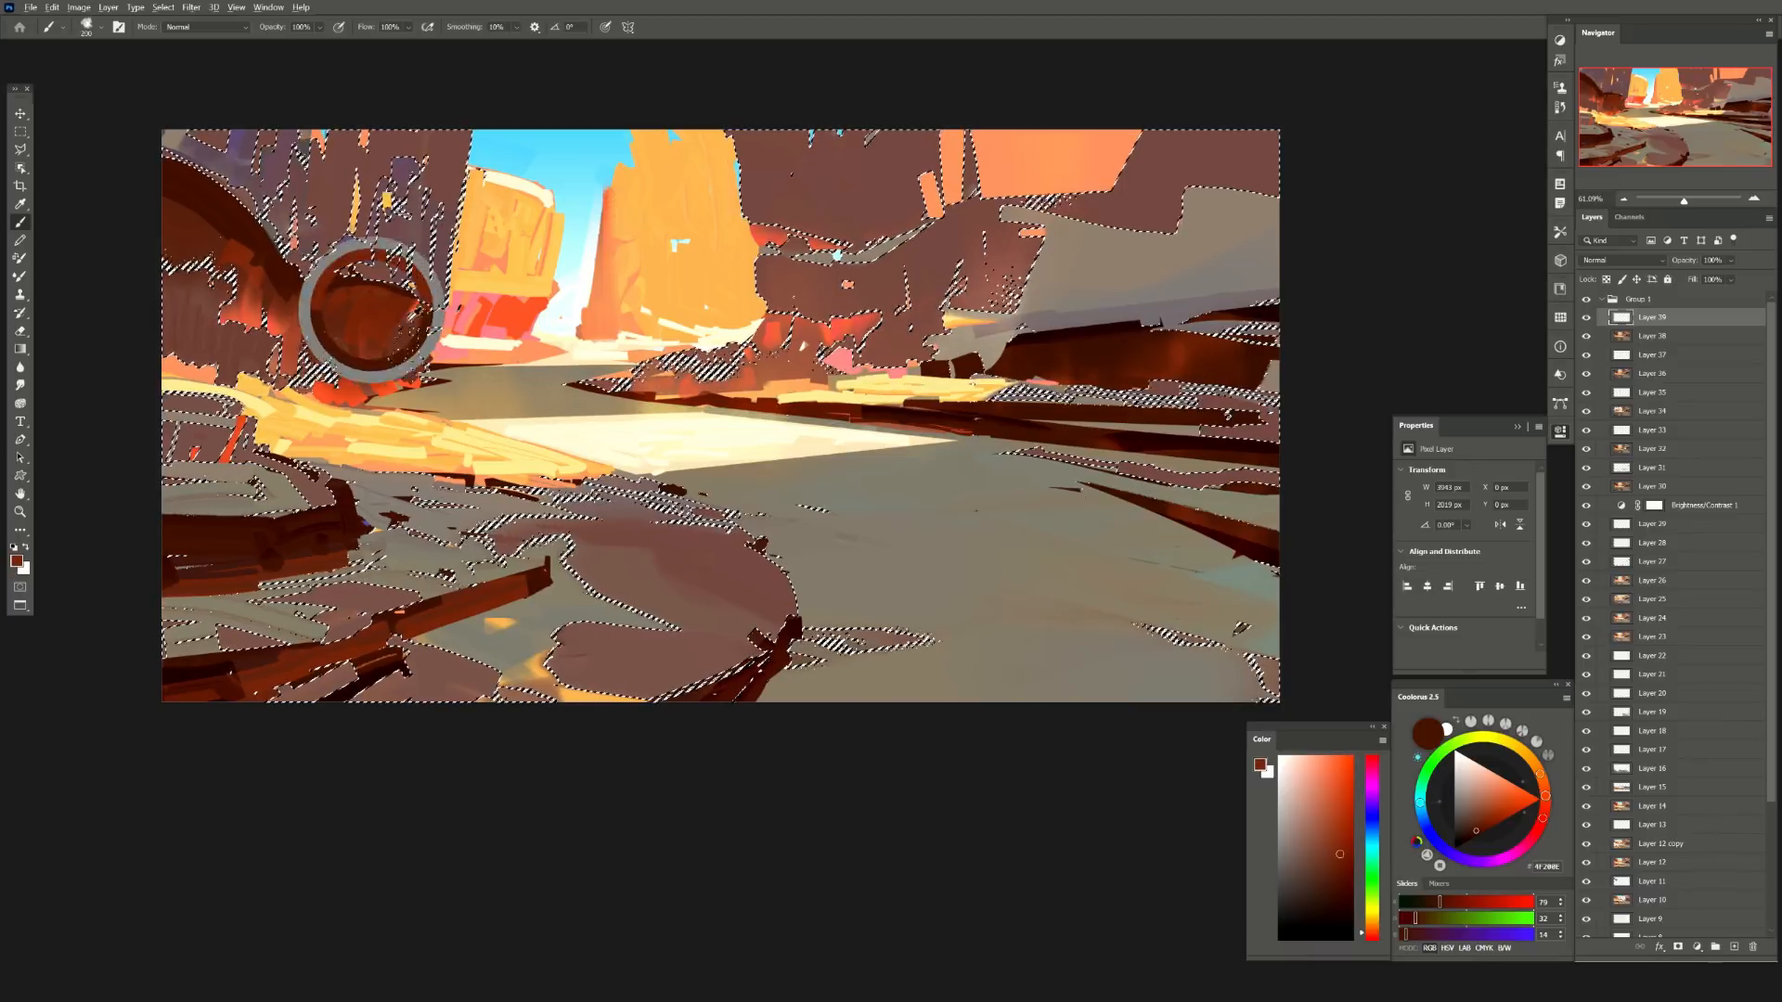
left_click_drag(787, 282, 836, 295)
left_click(1064, 345, "alt")
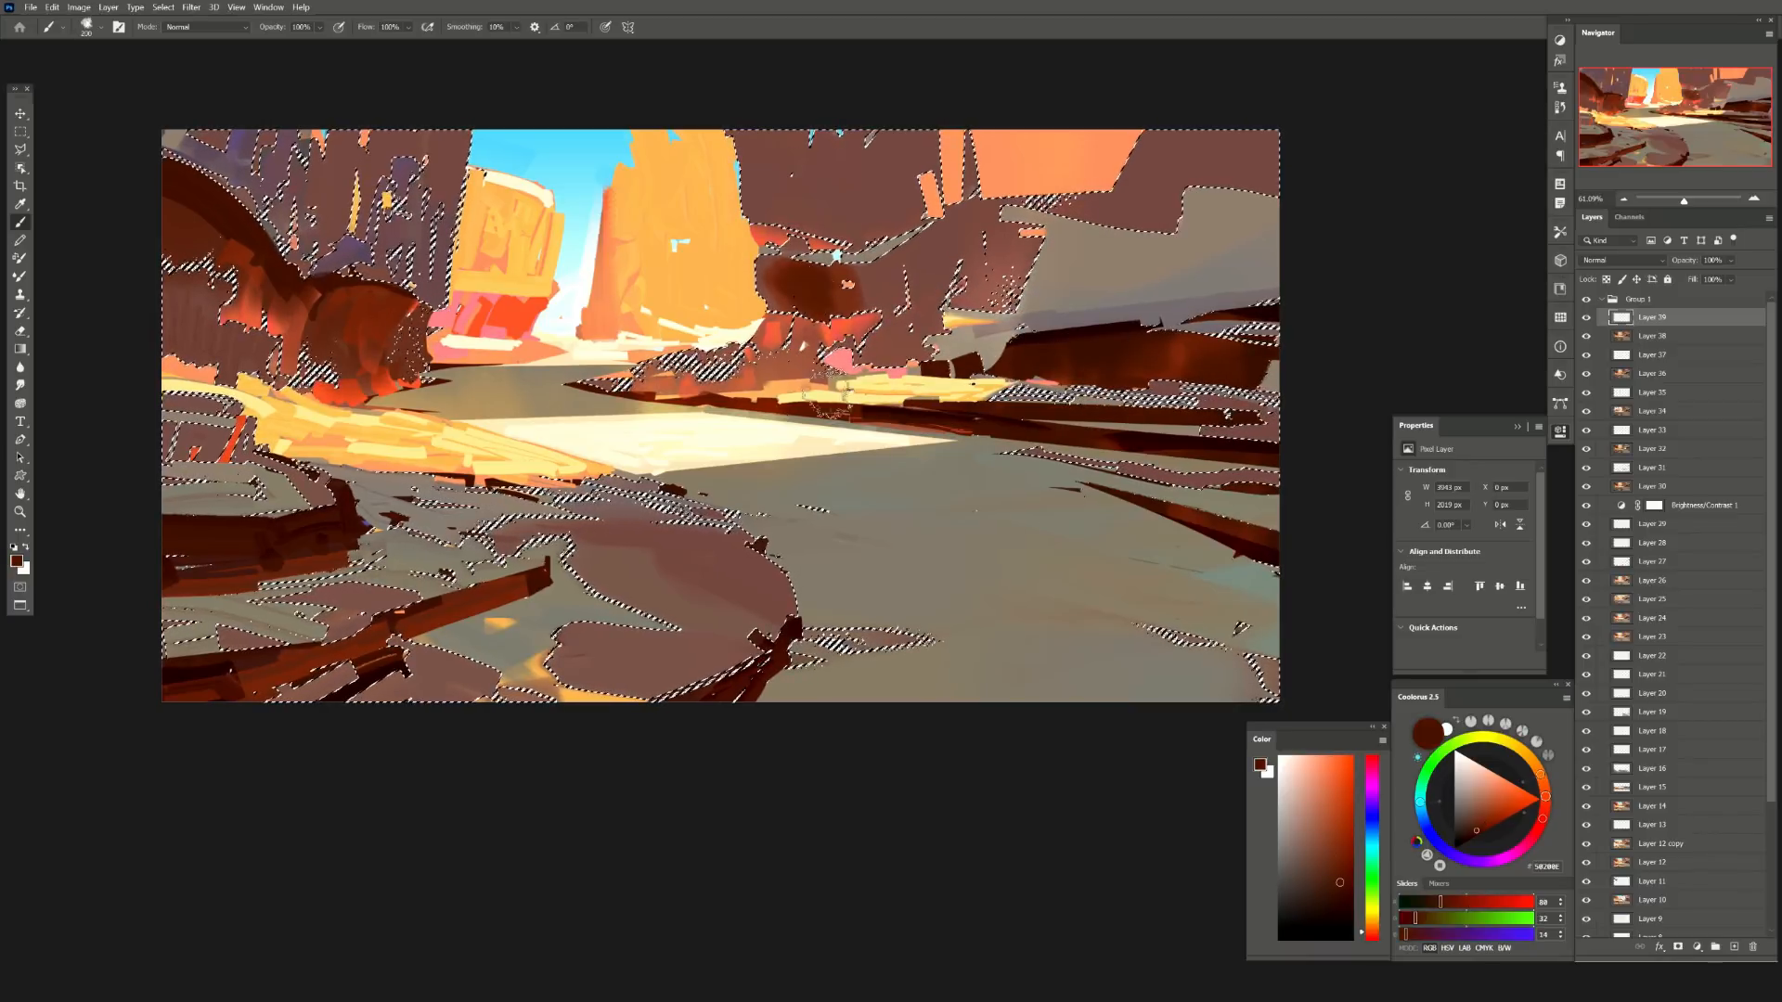
key("bracketright")
key("bracketright")
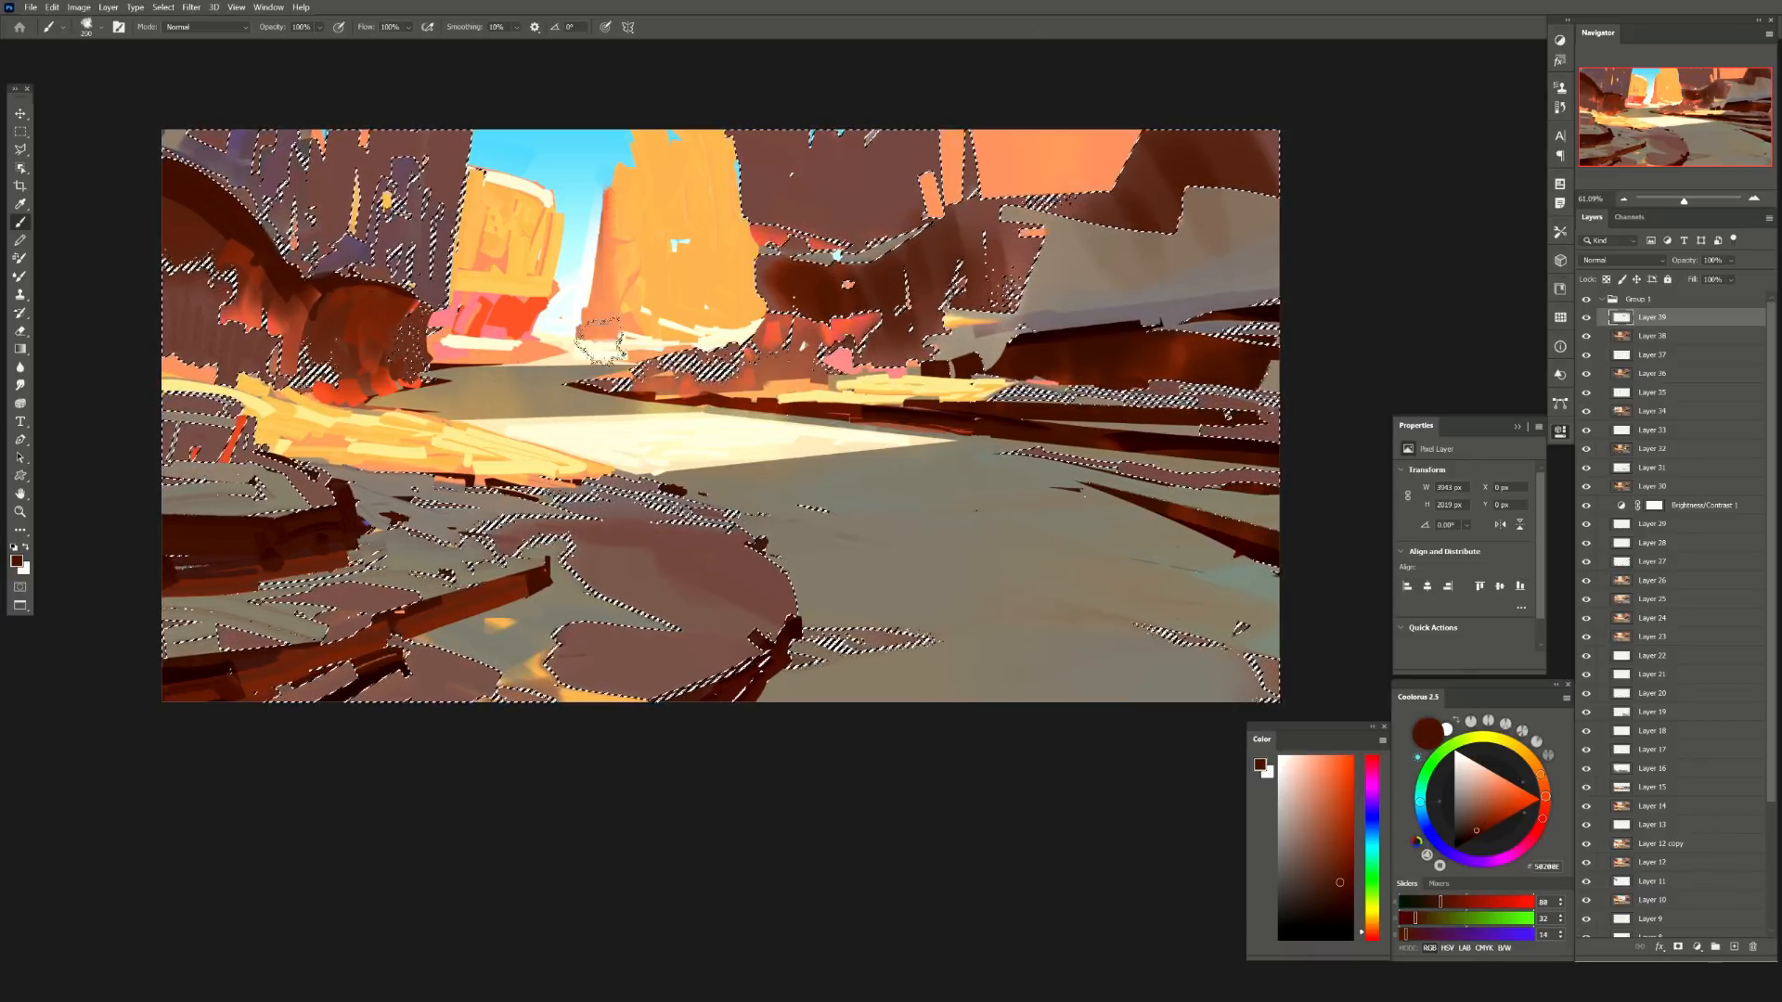
- Paint a sampled sky-blue tint at 30% brush opacity over the upper part of the selected right cliff
left_click(1095, 302, "alt")
left_click(574, 158, "alt")
key("bracketright")
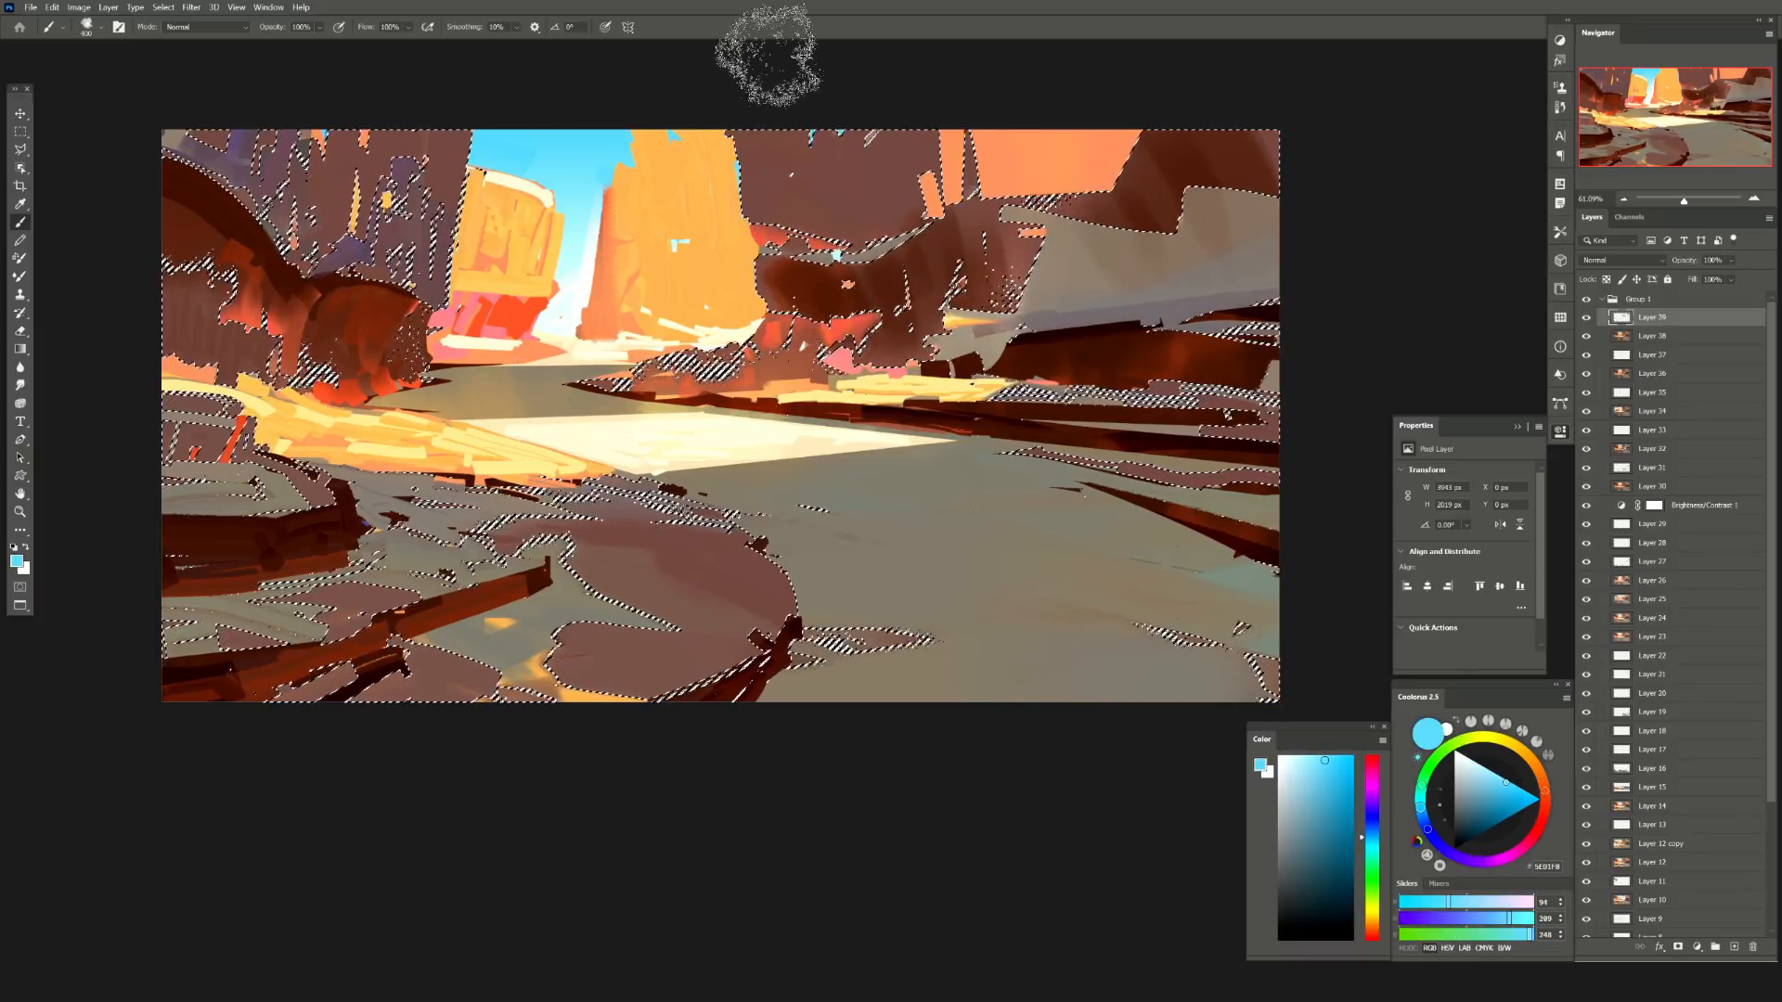
key("3")
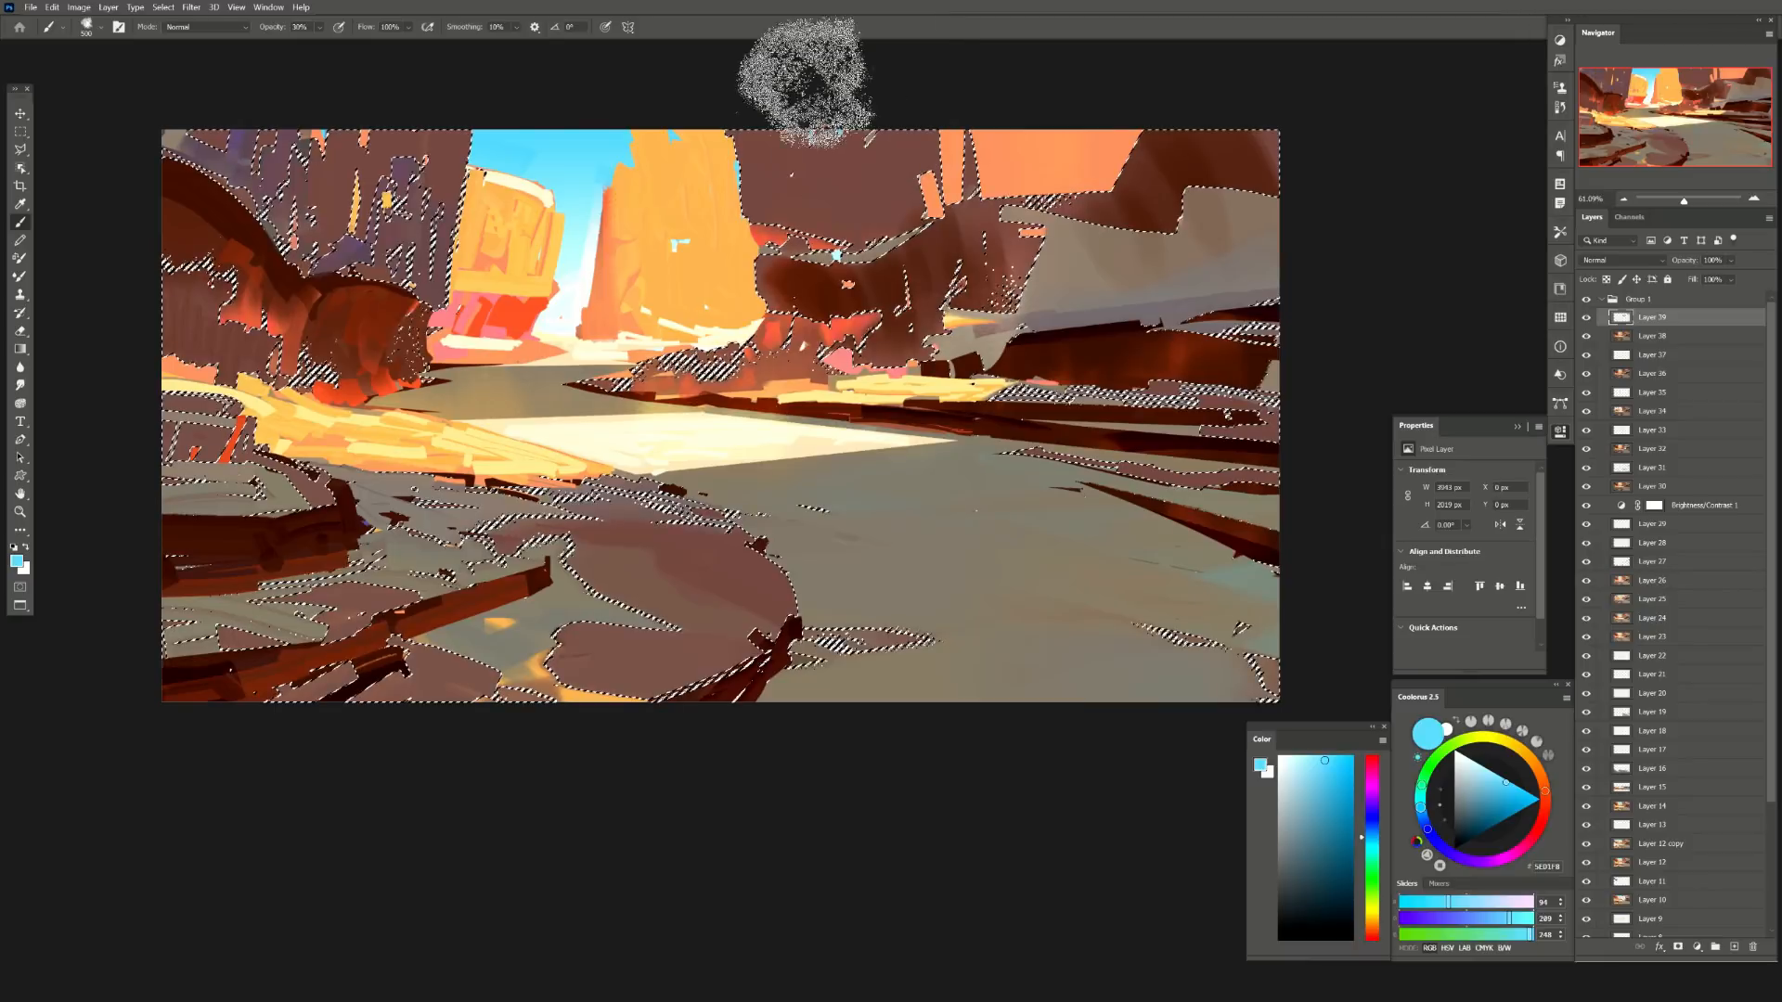
left_click_drag(808, 81, 836, 269)
key("bracketleft")
left_click_drag(887, 82, 919, 218)
- Deselect, soften the new shading on the right cliff with a textured eraser and lower the layer's opacity
key("ctrl+d")
key("e")
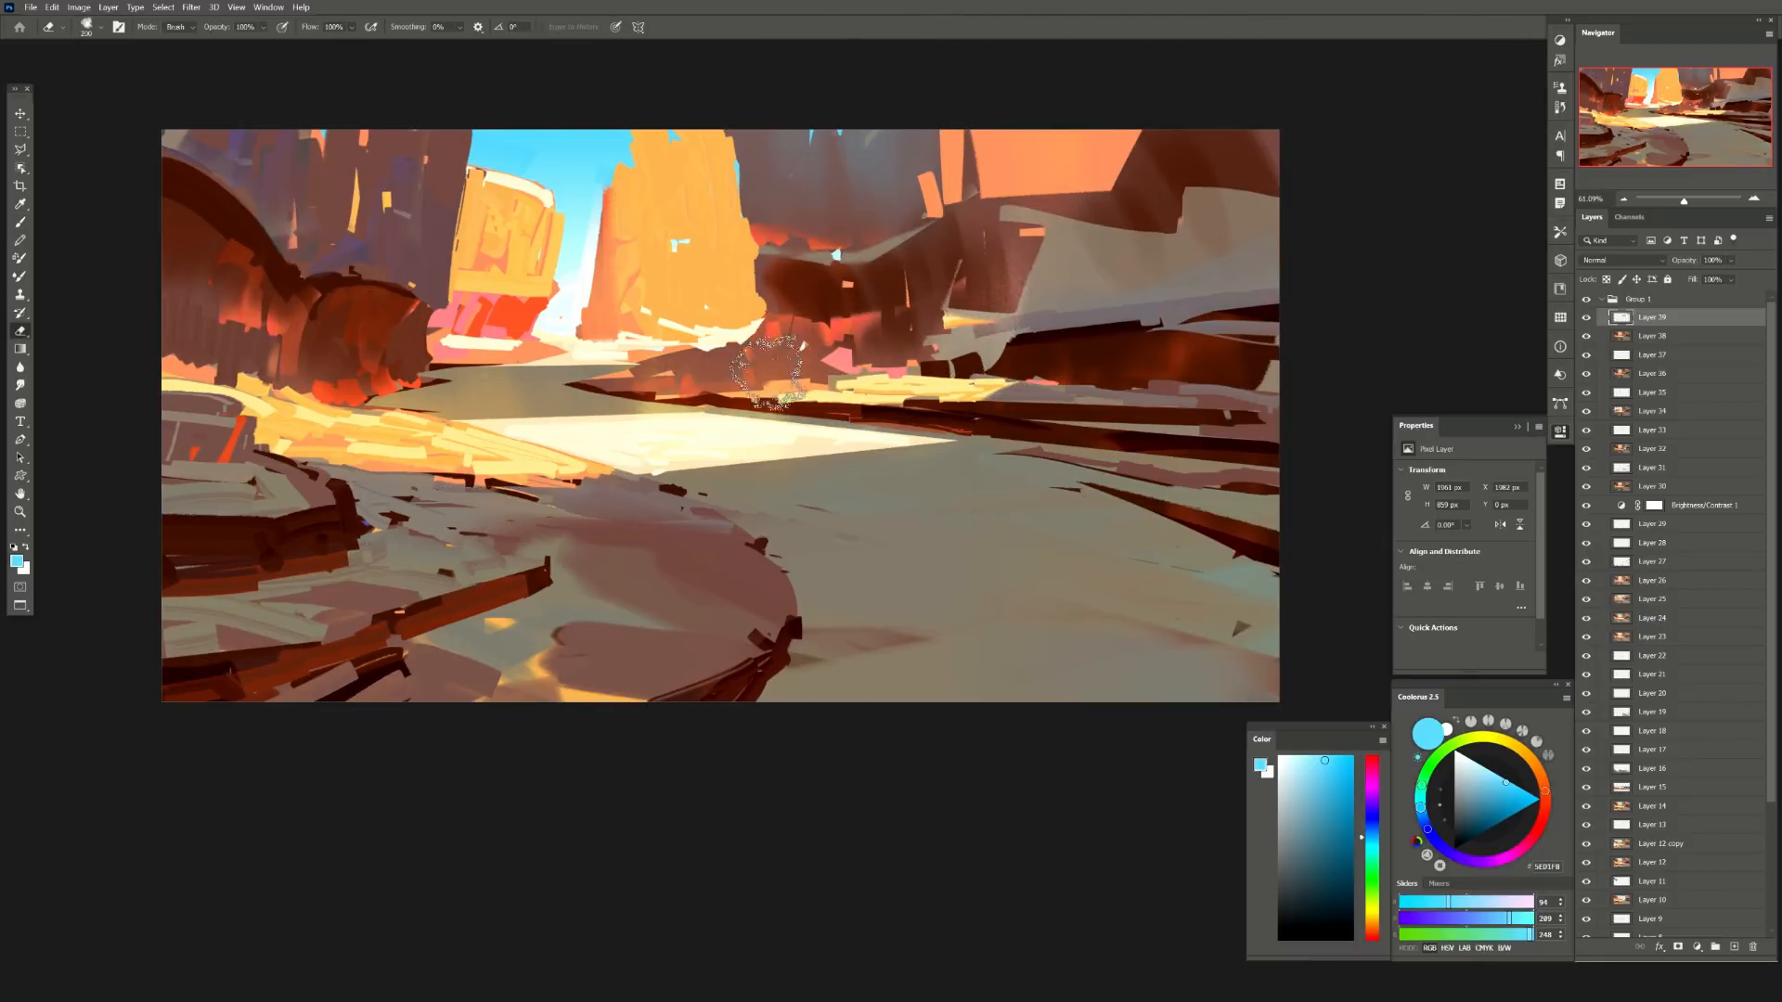
key("bracketright")
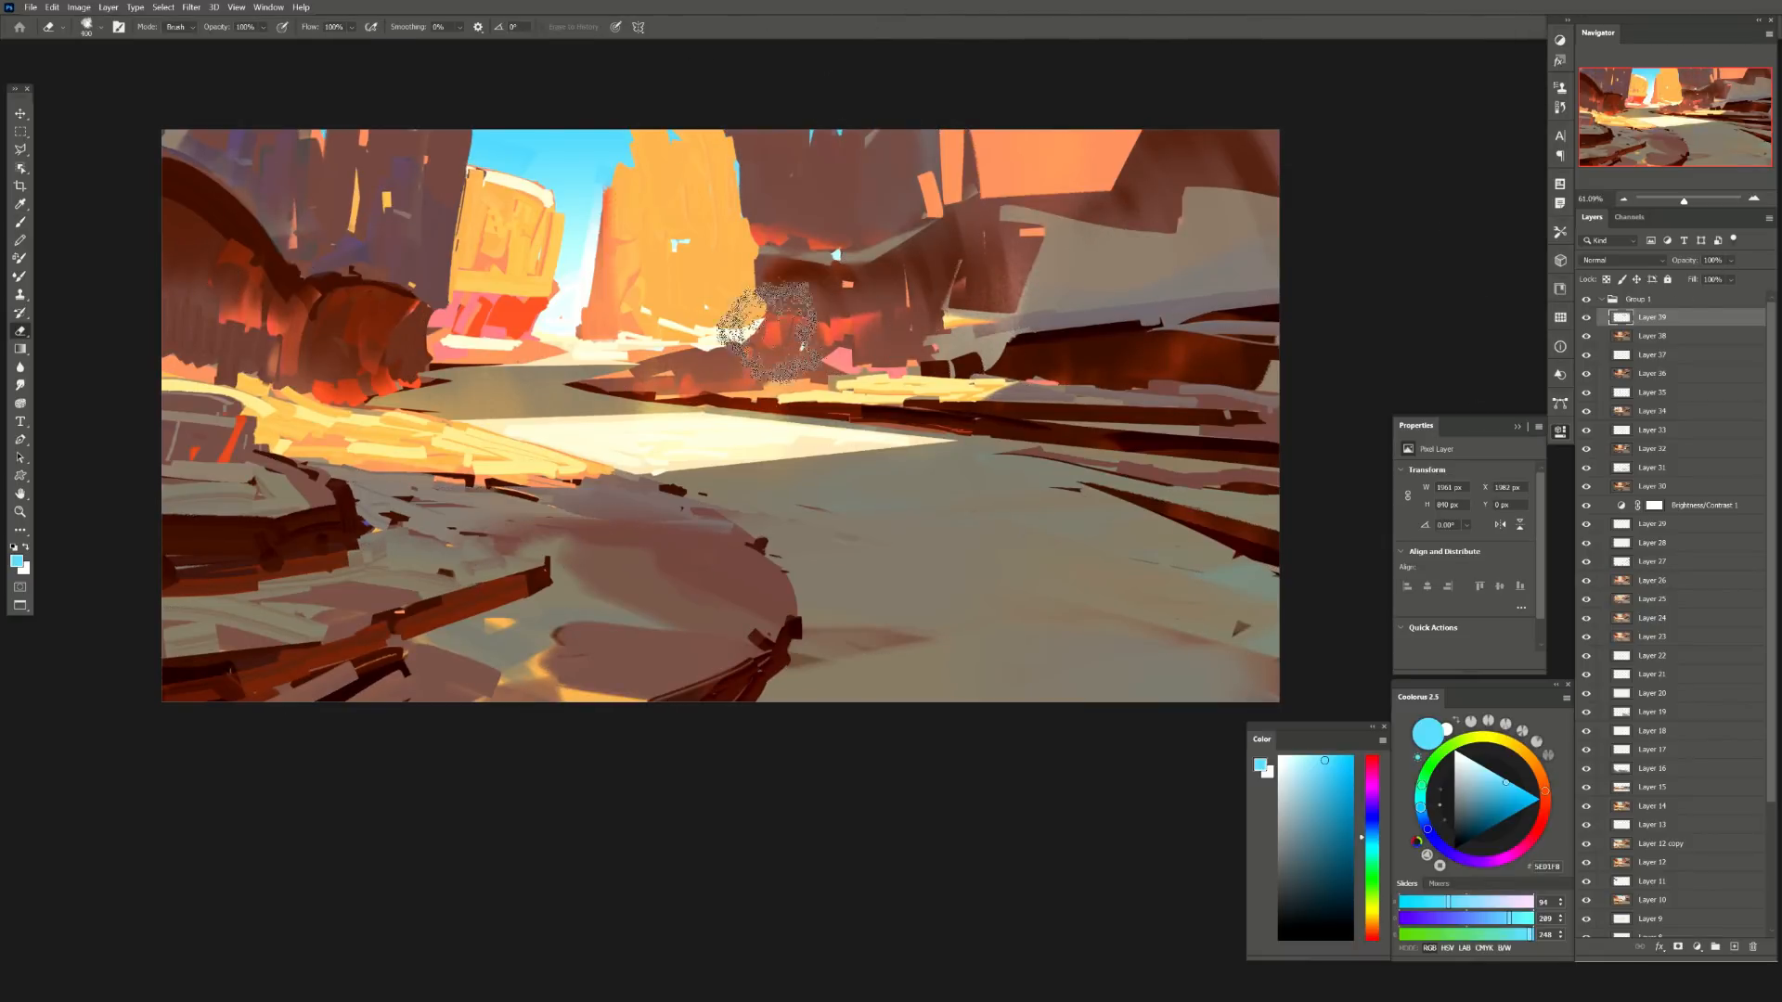
left_click(1731, 261)
left_click_drag(1756, 278, 1732, 289)
- Paint a rounded sunlit bulge at the lower right of the central pillar on a new layer, using sampled orange at 100% opacity
left_click(1734, 947)
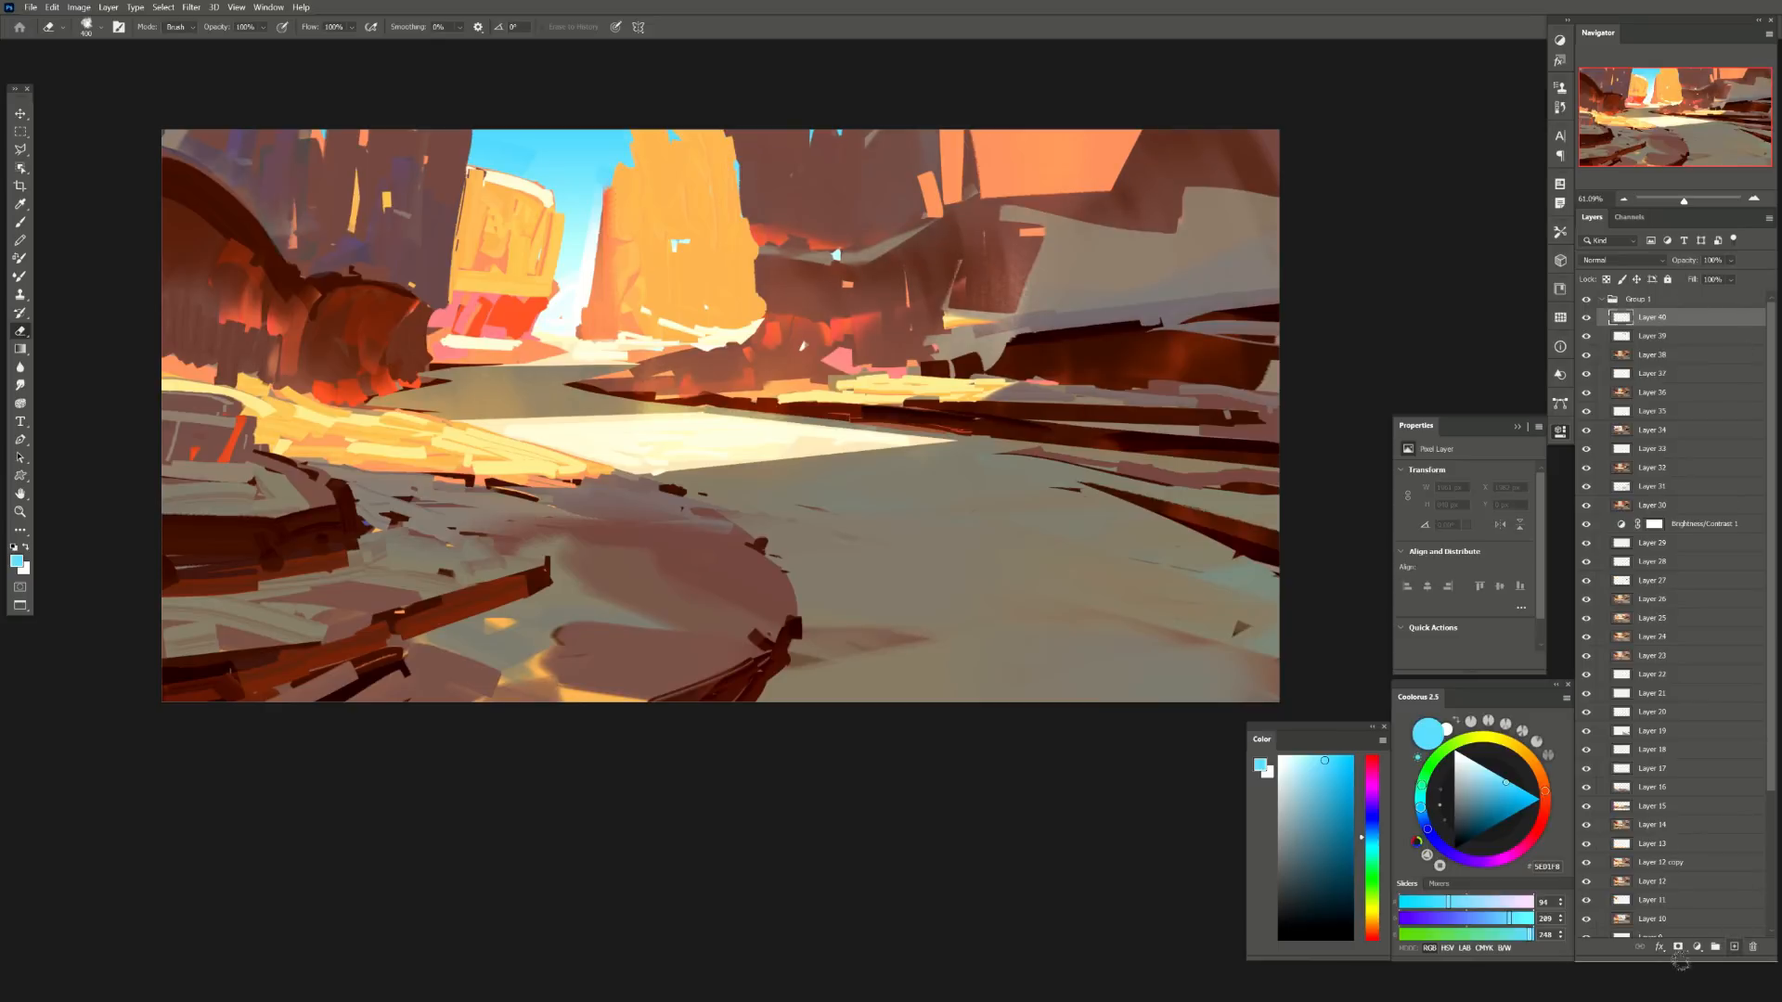
key("p")
key("b")
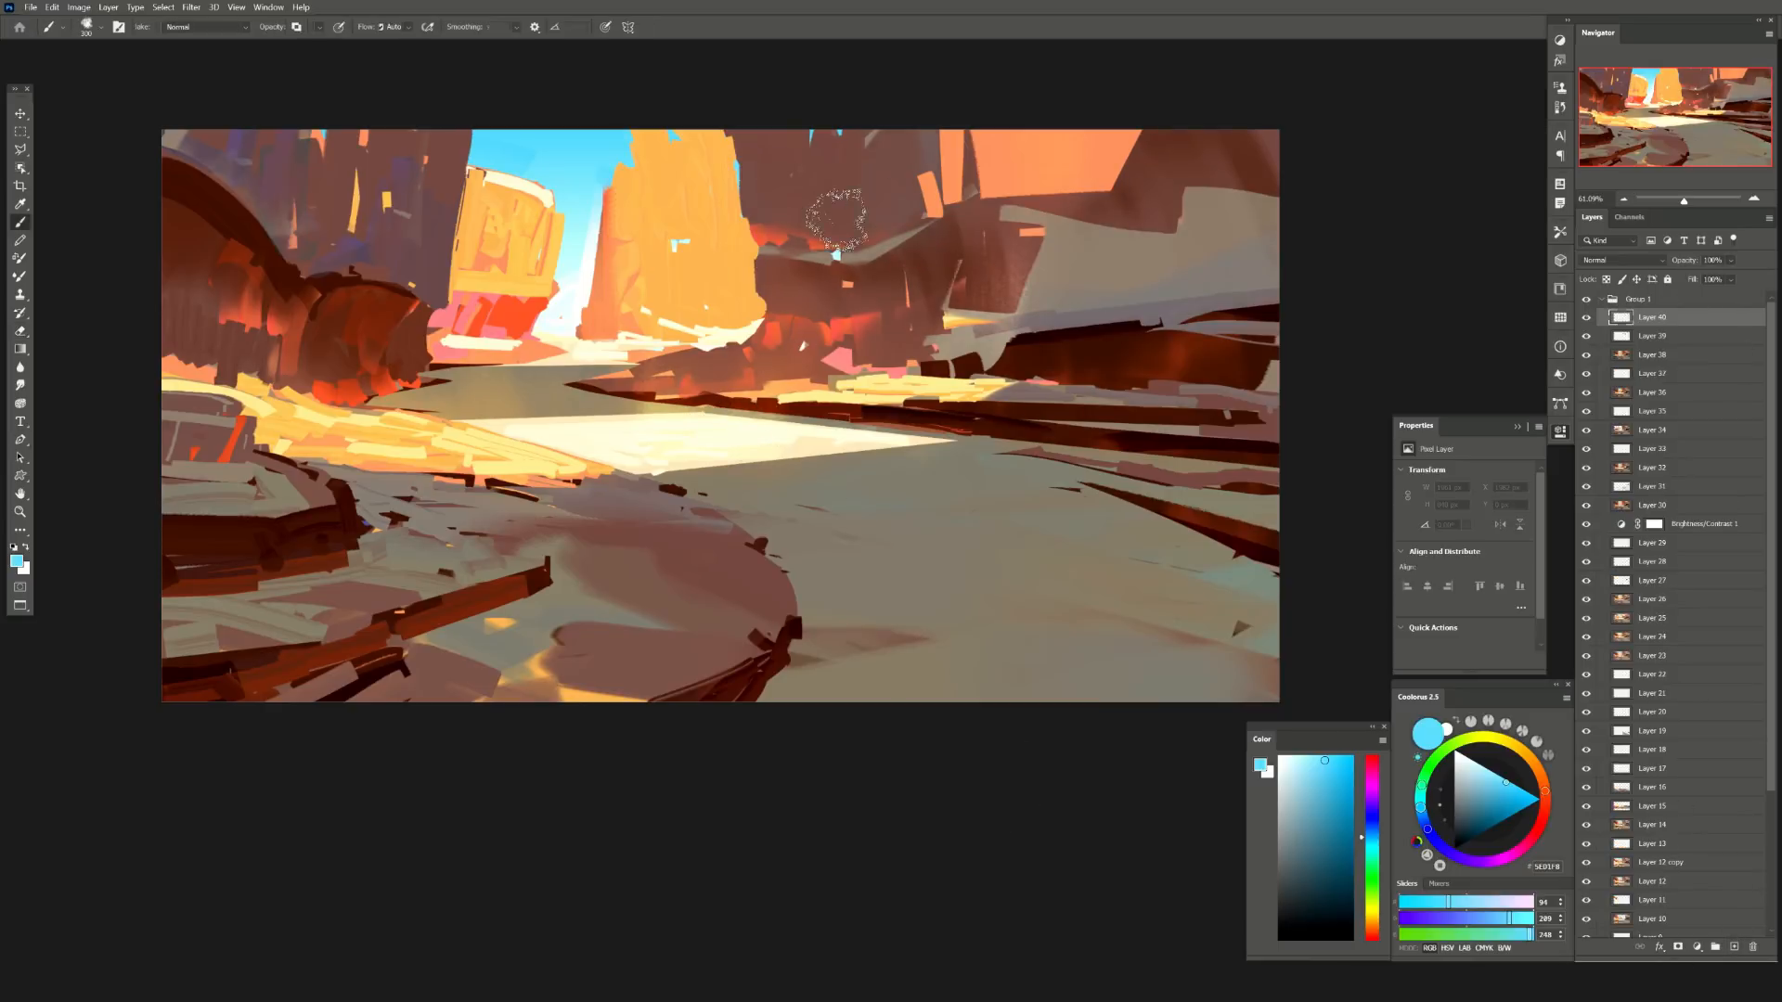
left_click(724, 279, "alt")
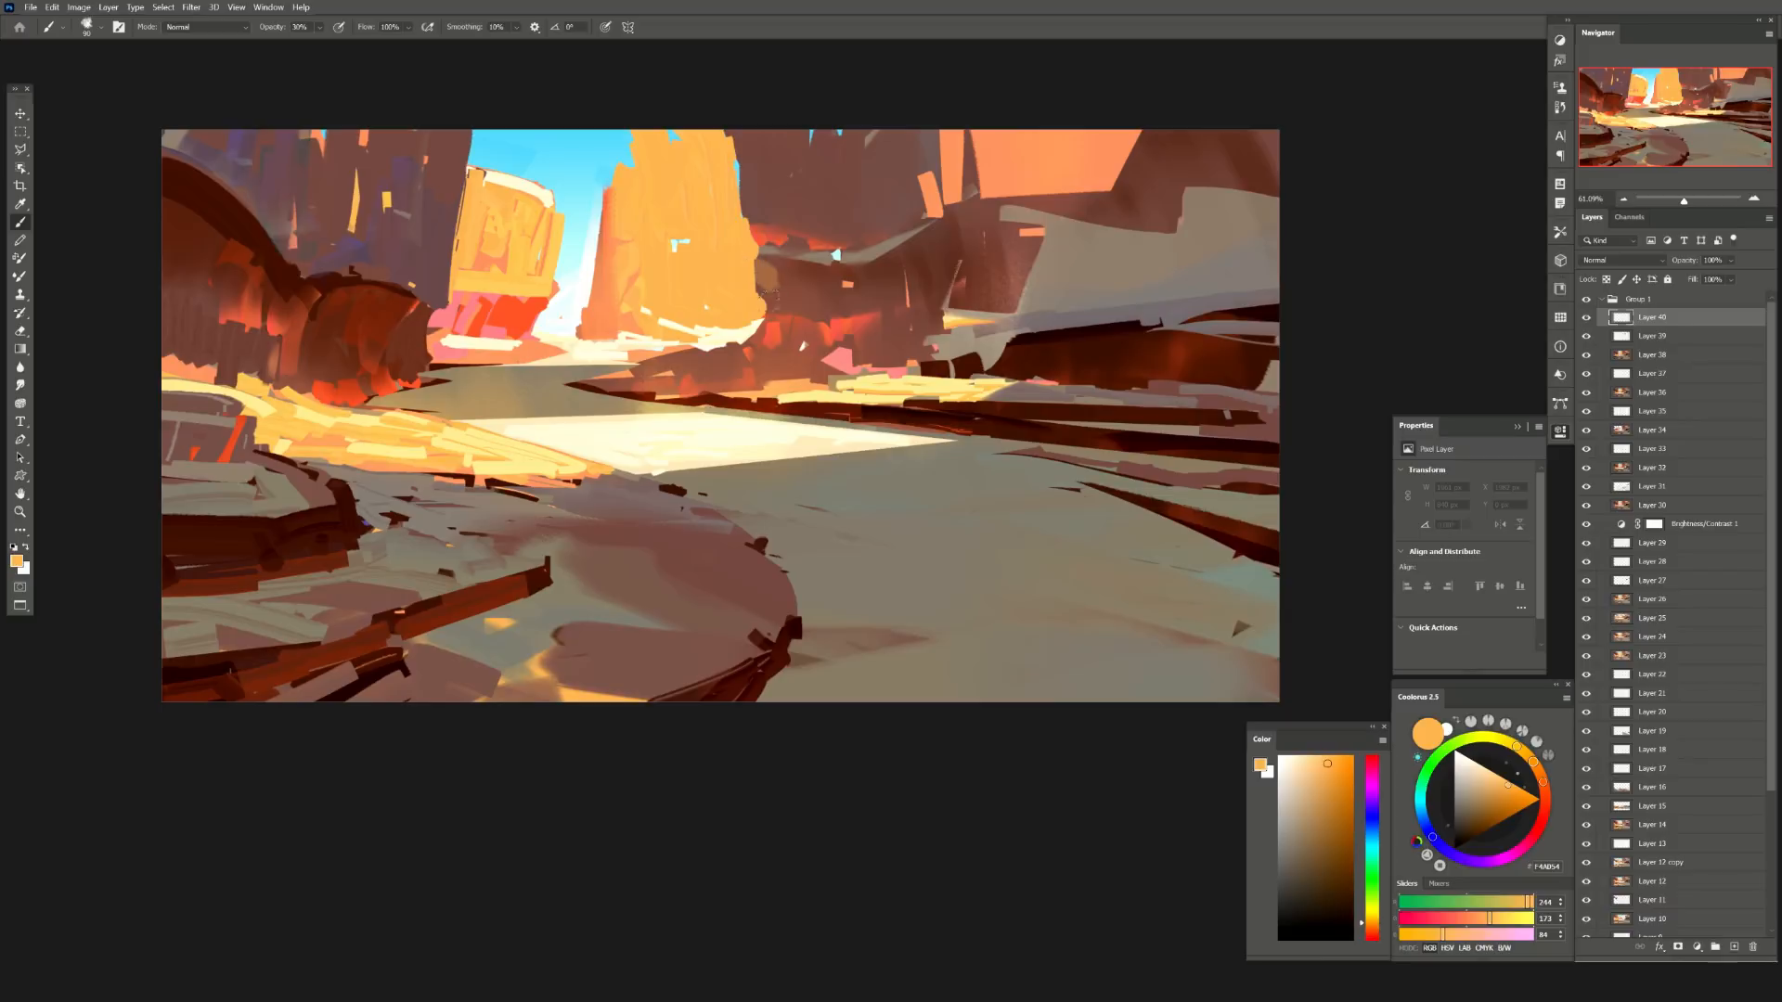
key("0")
left_click(730, 282, "alt")
left_click_drag(750, 280, 774, 293)
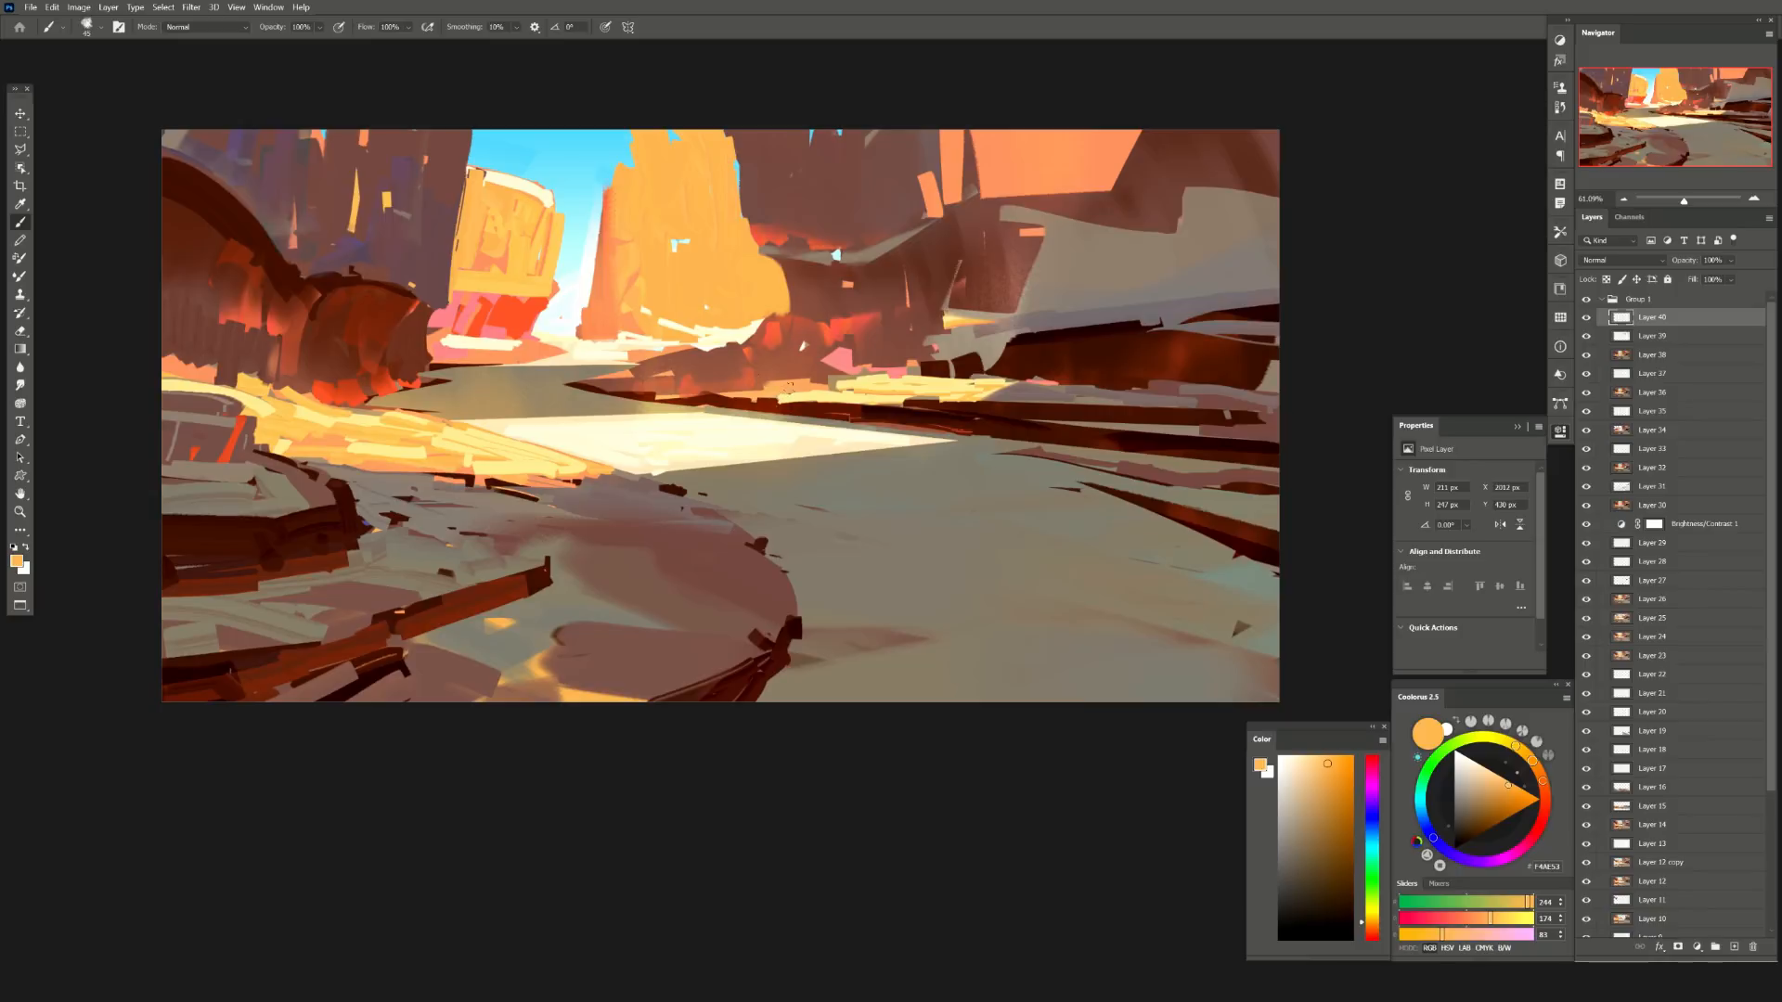
- Stamp the visible image onto a new layer and sample the reddish brown at the right cliff's base for the Mixer Brush
left_click(1735, 951)
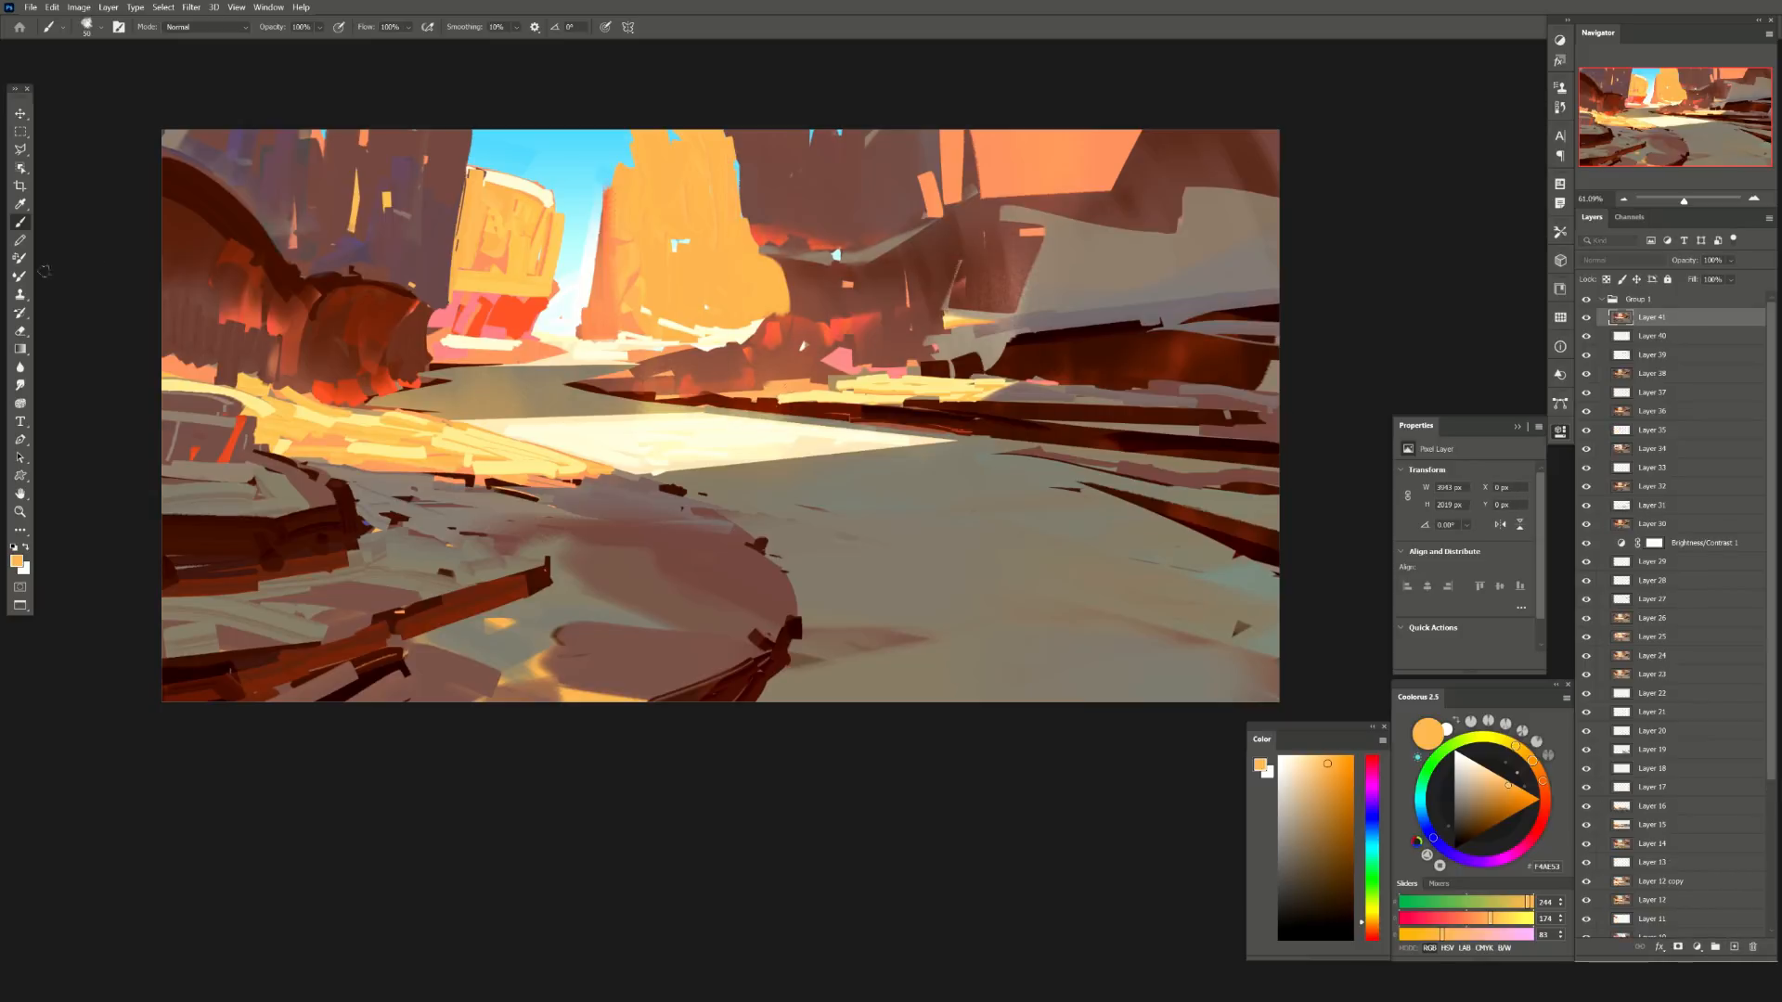
key("shift+b")
left_click(736, 359, "alt")
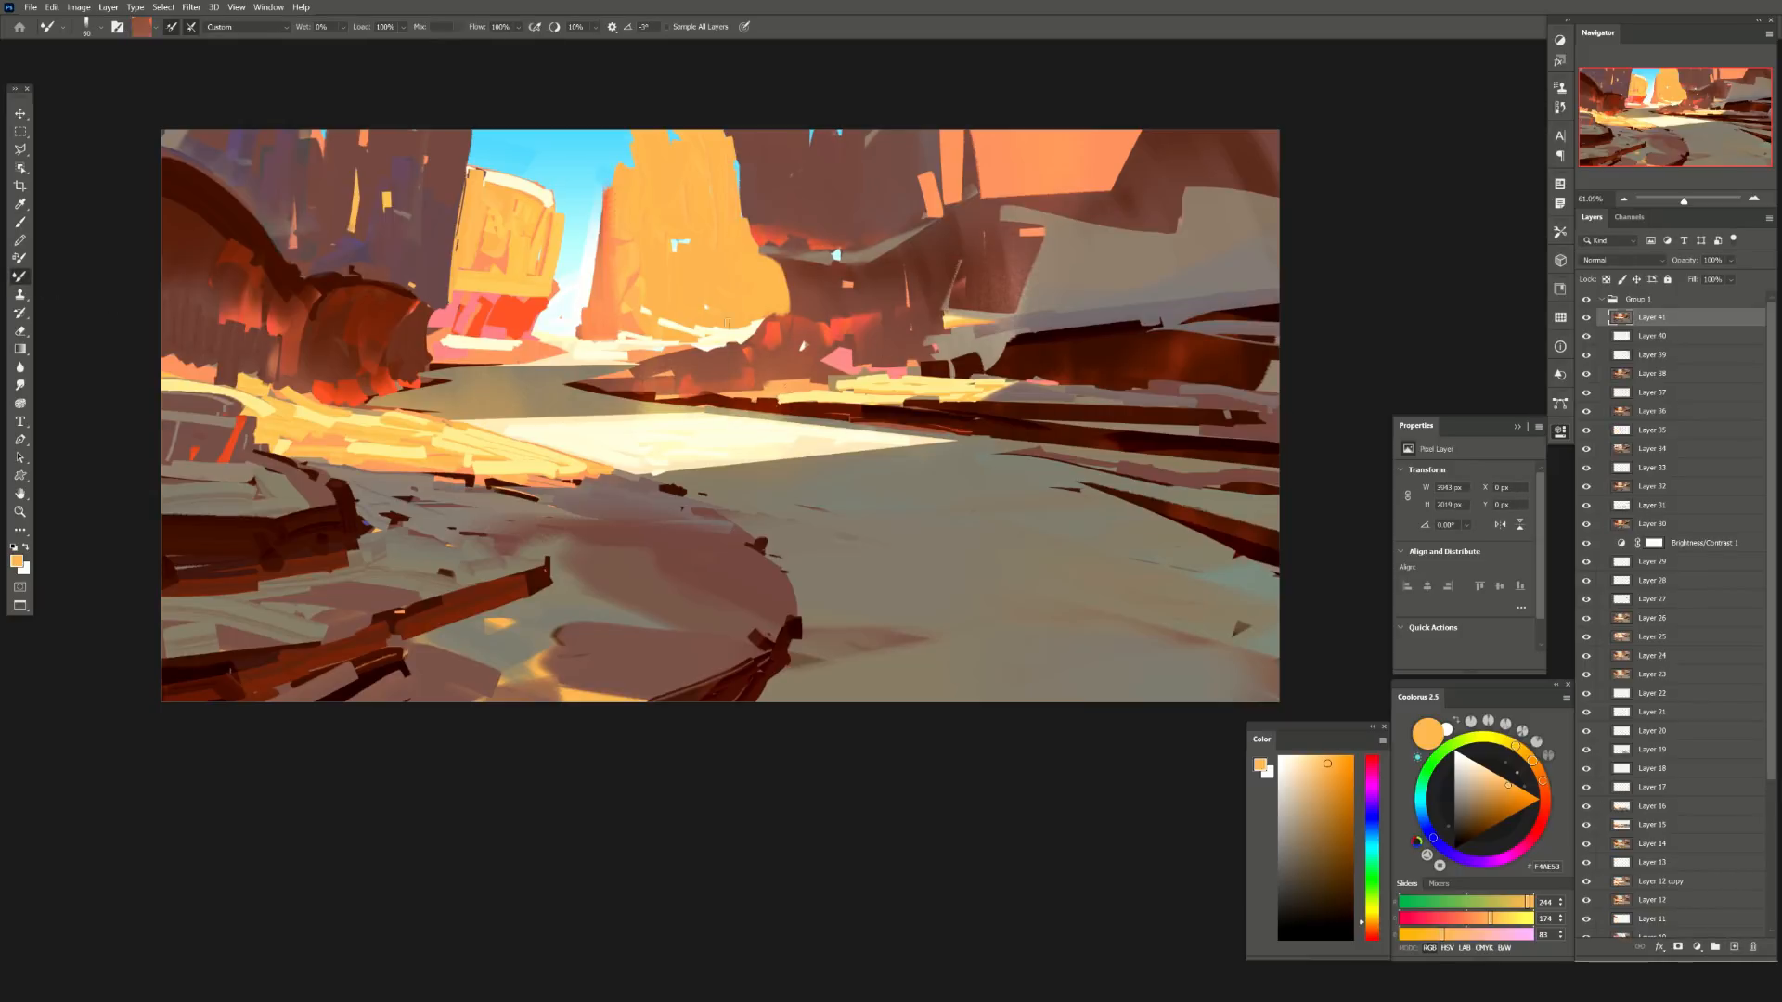
- Paint two dark reddish-brown rock pillars at the foot of the yellow cliff and trim the taller pillar with the Eraser
left_click_drag(730, 345, 723, 278)
mouse_move(720, 266)
left_mouse_down()
mouse_move(740, 337)
mouse_move(717, 310)
mouse_move(714, 361)
mouse_move(674, 360)
mouse_move(673, 312)
mouse_move(660, 354)
left_mouse_up()
key("bracketright")
key("bracketright")
key("e")
mouse_move(738, 288)
left_mouse_down()
mouse_move(697, 248)
mouse_move(746, 260)
left_mouse_up()
key("bracketleft")
key("bracketleft")
key("bracketleft")
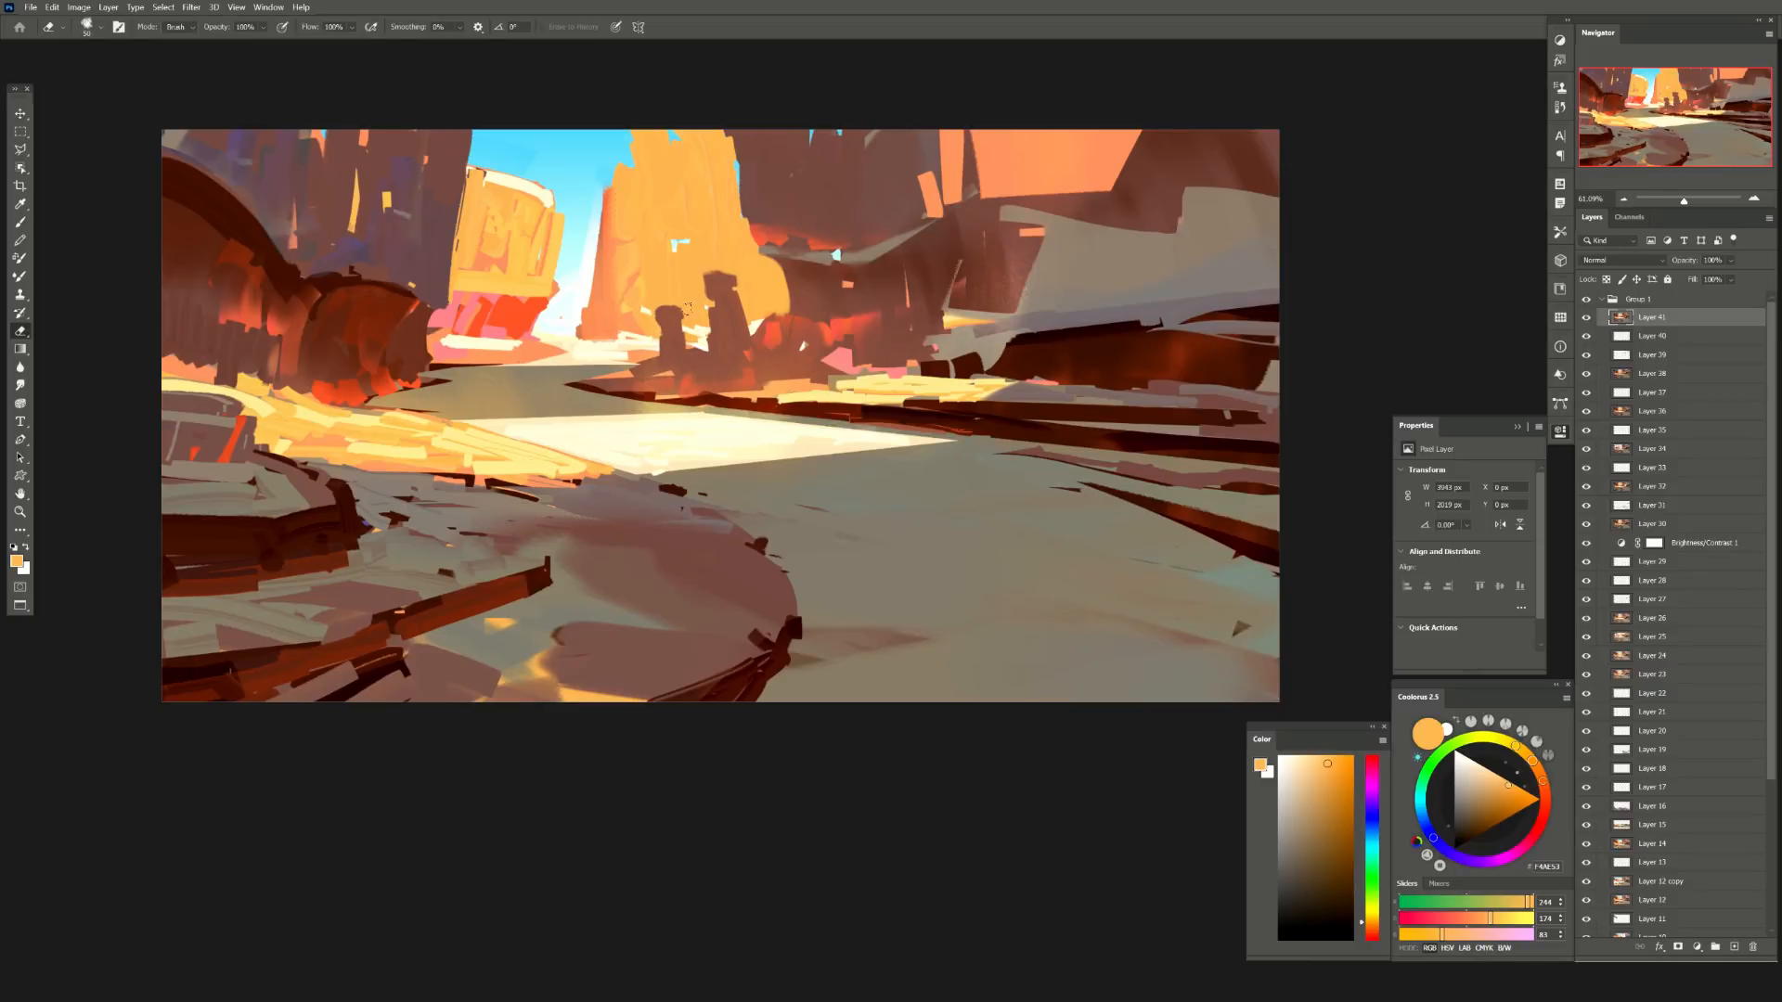
- Undo the unwanted strokes and recarve the pillars' tops and the gap between them with the Eraser
key("ctrl+z")
key("ctrl+z")
mouse_move(726, 268)
left_mouse_down()
mouse_move(704, 275)
mouse_move(709, 352)
mouse_move(682, 309)
left_mouse_up()
key("ctrl+z")
key("ctrl+z")
key("bracketright")
key("bracketright")
left_click_drag(680, 314, 689, 355)
key("ctrl+z")
key("ctrl+z")
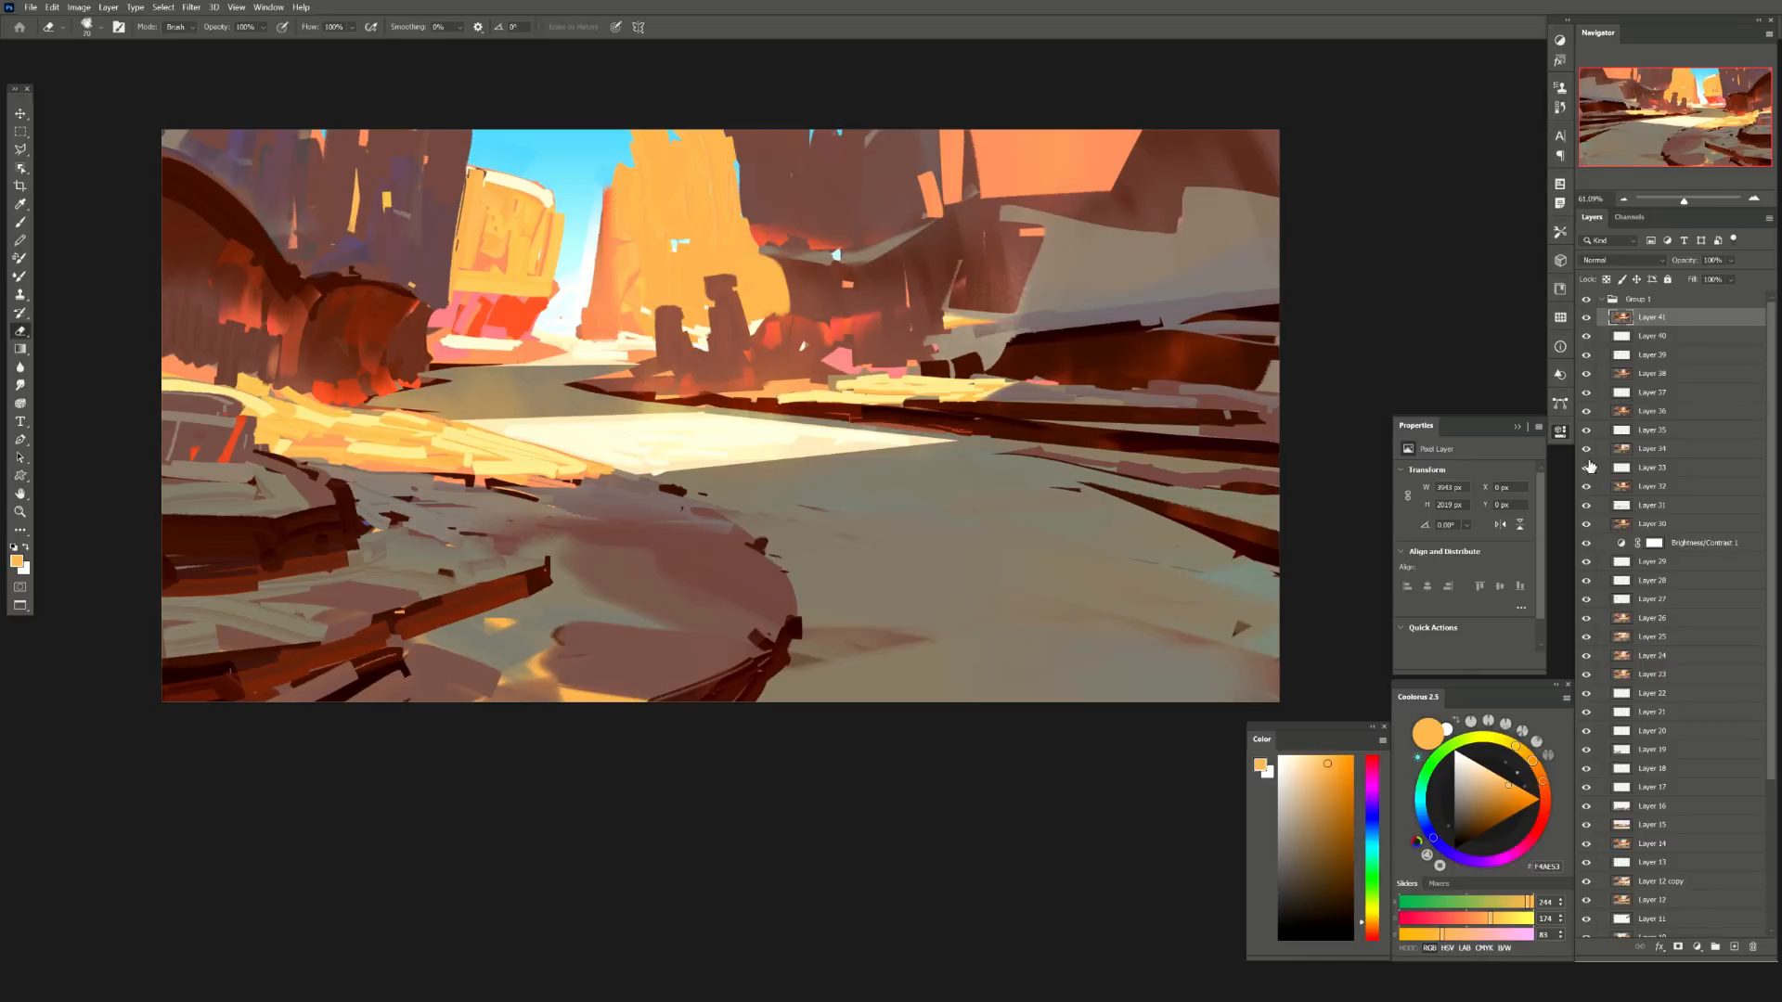
- Add a new layer, flip the canvas horizontally and apply the merged image to the new layer
key("ctrl+shift+alt+n")
key("h")
key("ctrl+shift+alt+e")
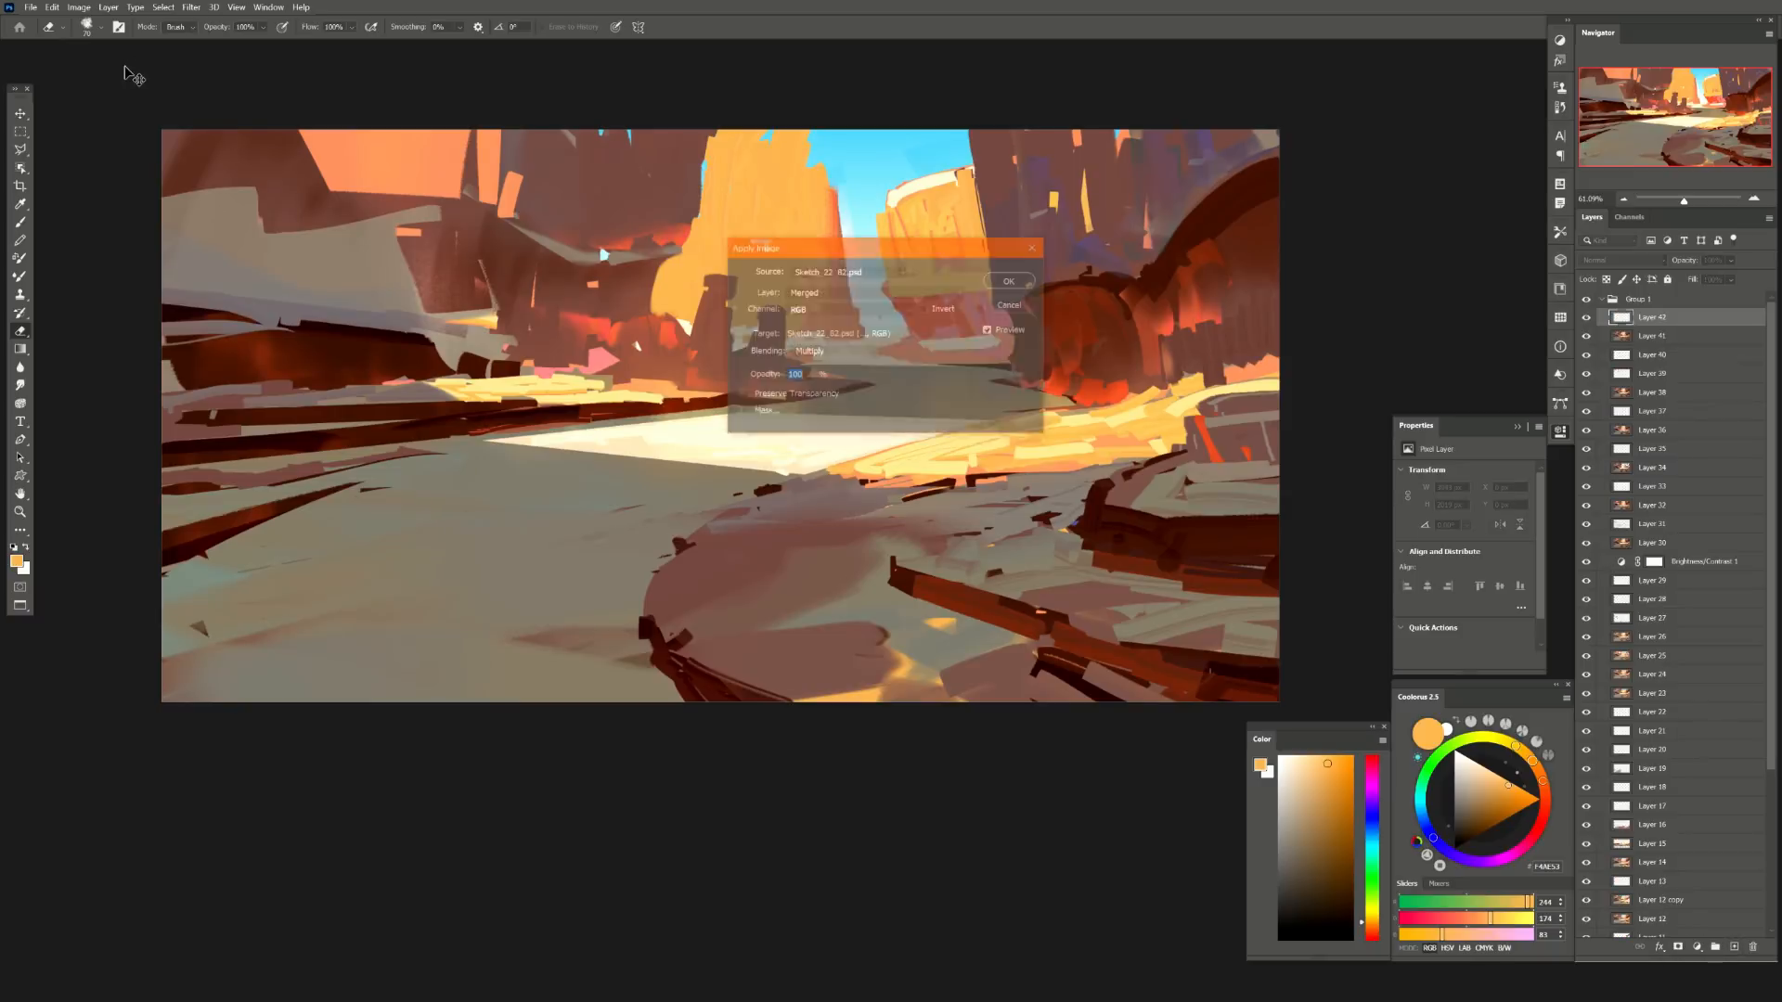
- Sample the taller pillar's dark brown and repaint its top and side edge with the Mixer Brush
key("b")
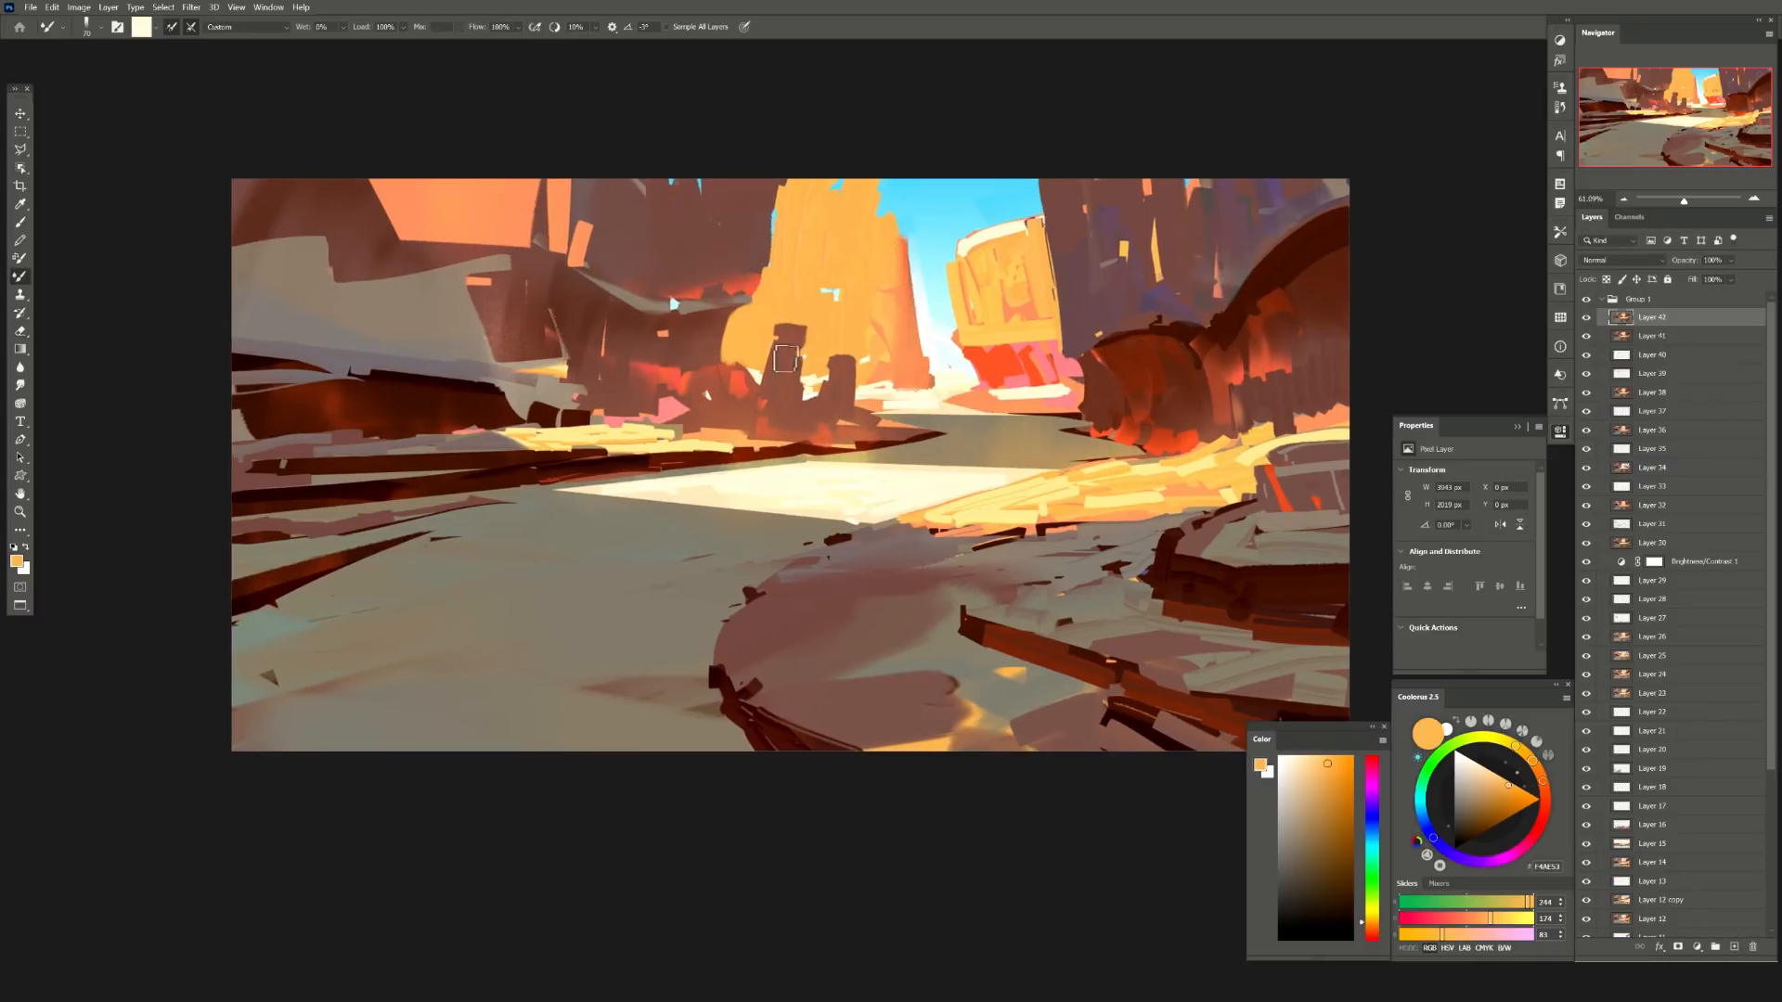
left_click(779, 356, "alt")
left_click_drag(788, 316, 772, 346)
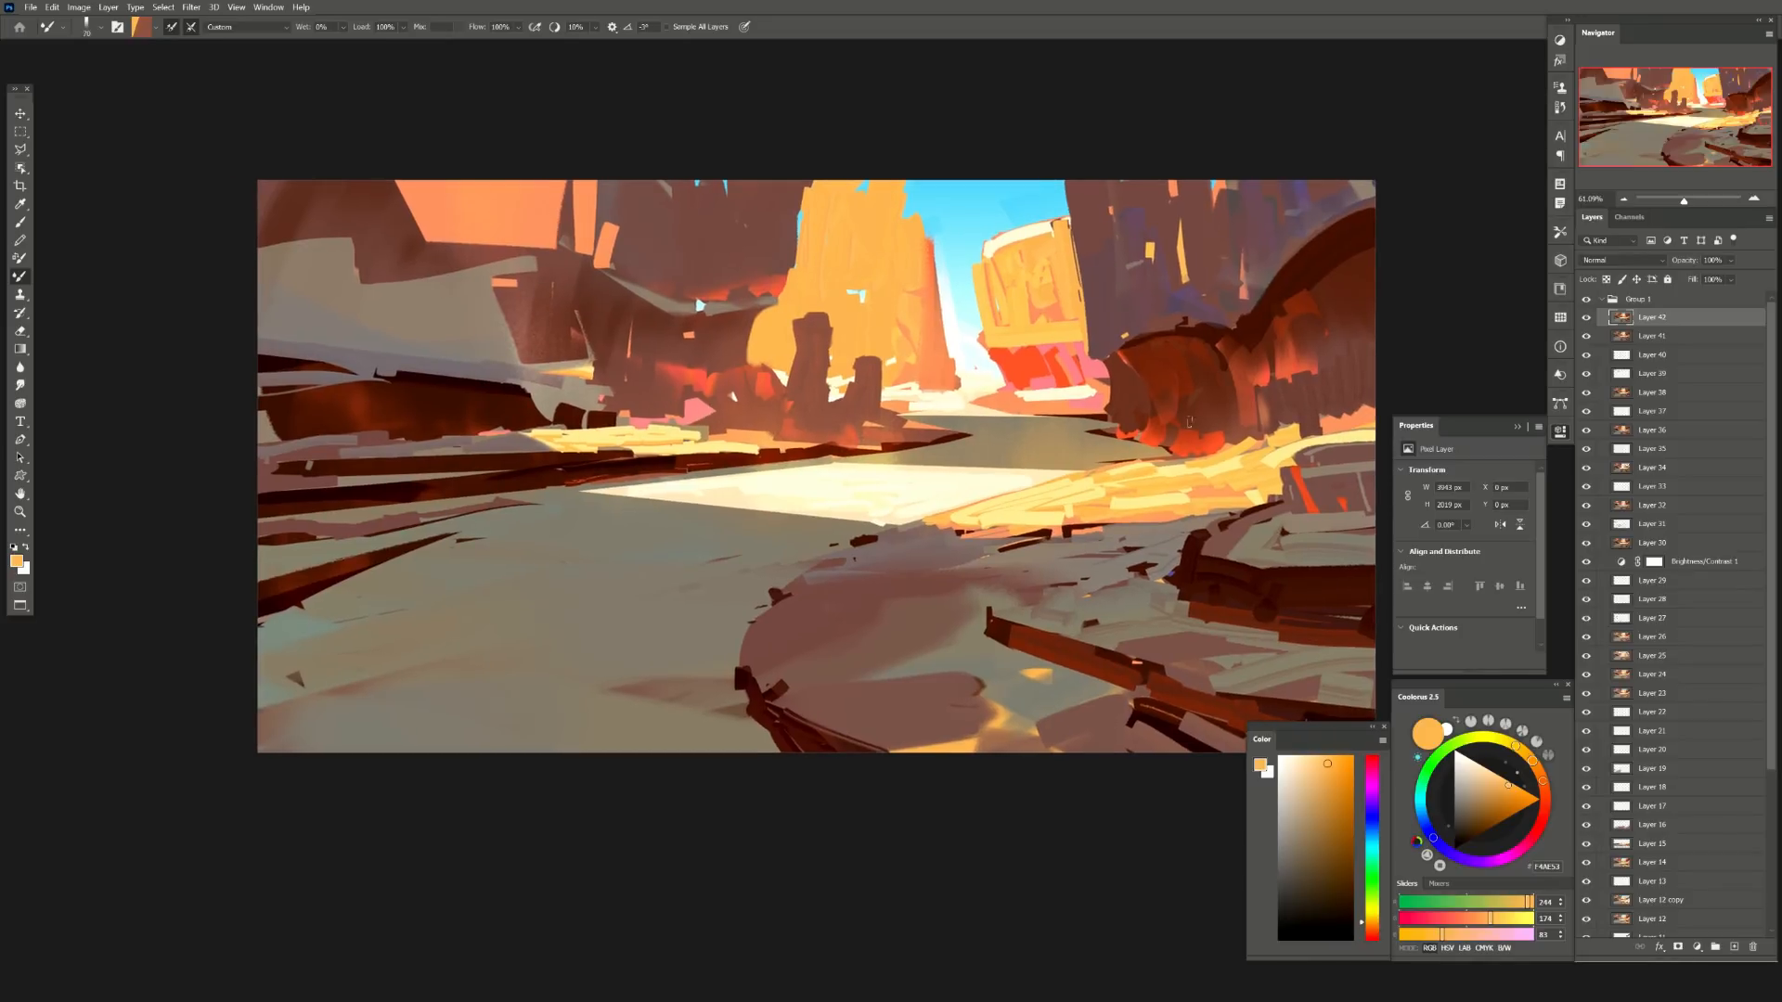
- Paint greyish strokes over the glowing red base of the round boulder and soften them with a larger Eraser
left_click(1189, 424, "alt")
mouse_move(1190, 430)
left_mouse_down()
mouse_move(1197, 452)
mouse_move(1155, 425)
mouse_move(1223, 429)
left_mouse_up()
key("bracketleft")
left_click(1142, 435, "alt")
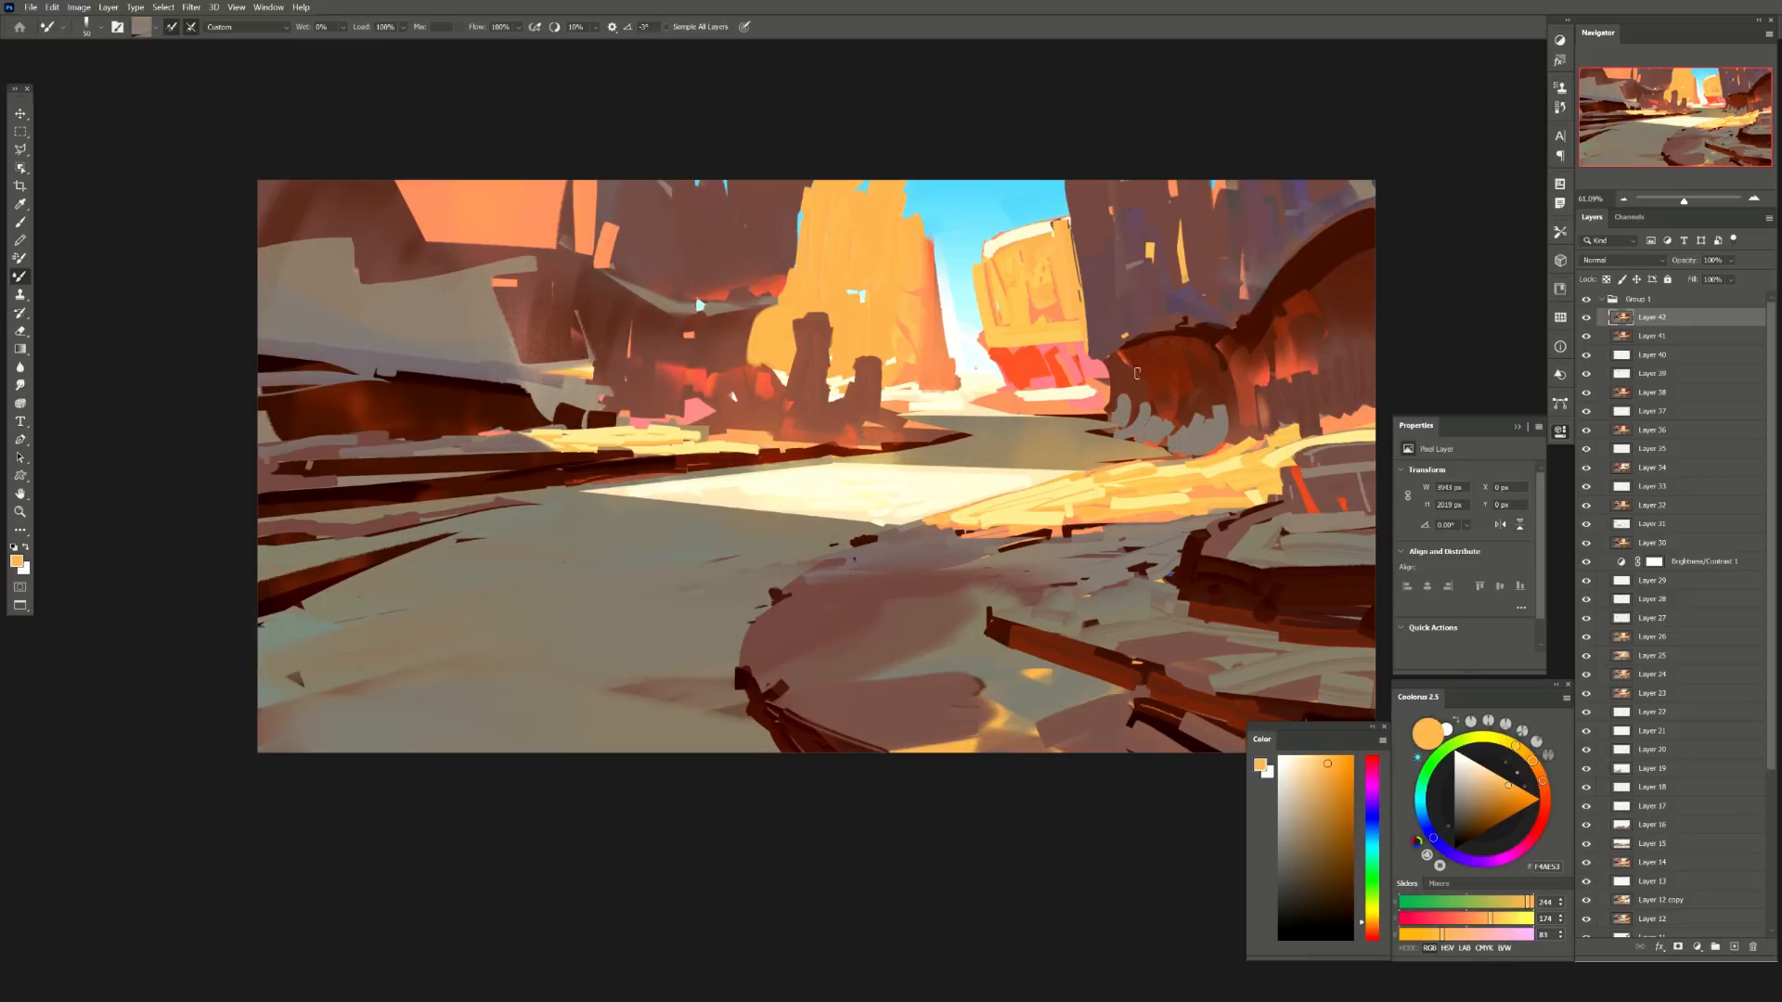
key("e")
key("bracketright")
key("bracketright")
mouse_move(1199, 384)
left_mouse_down()
mouse_move(1176, 412)
mouse_move(1166, 375)
left_mouse_up()
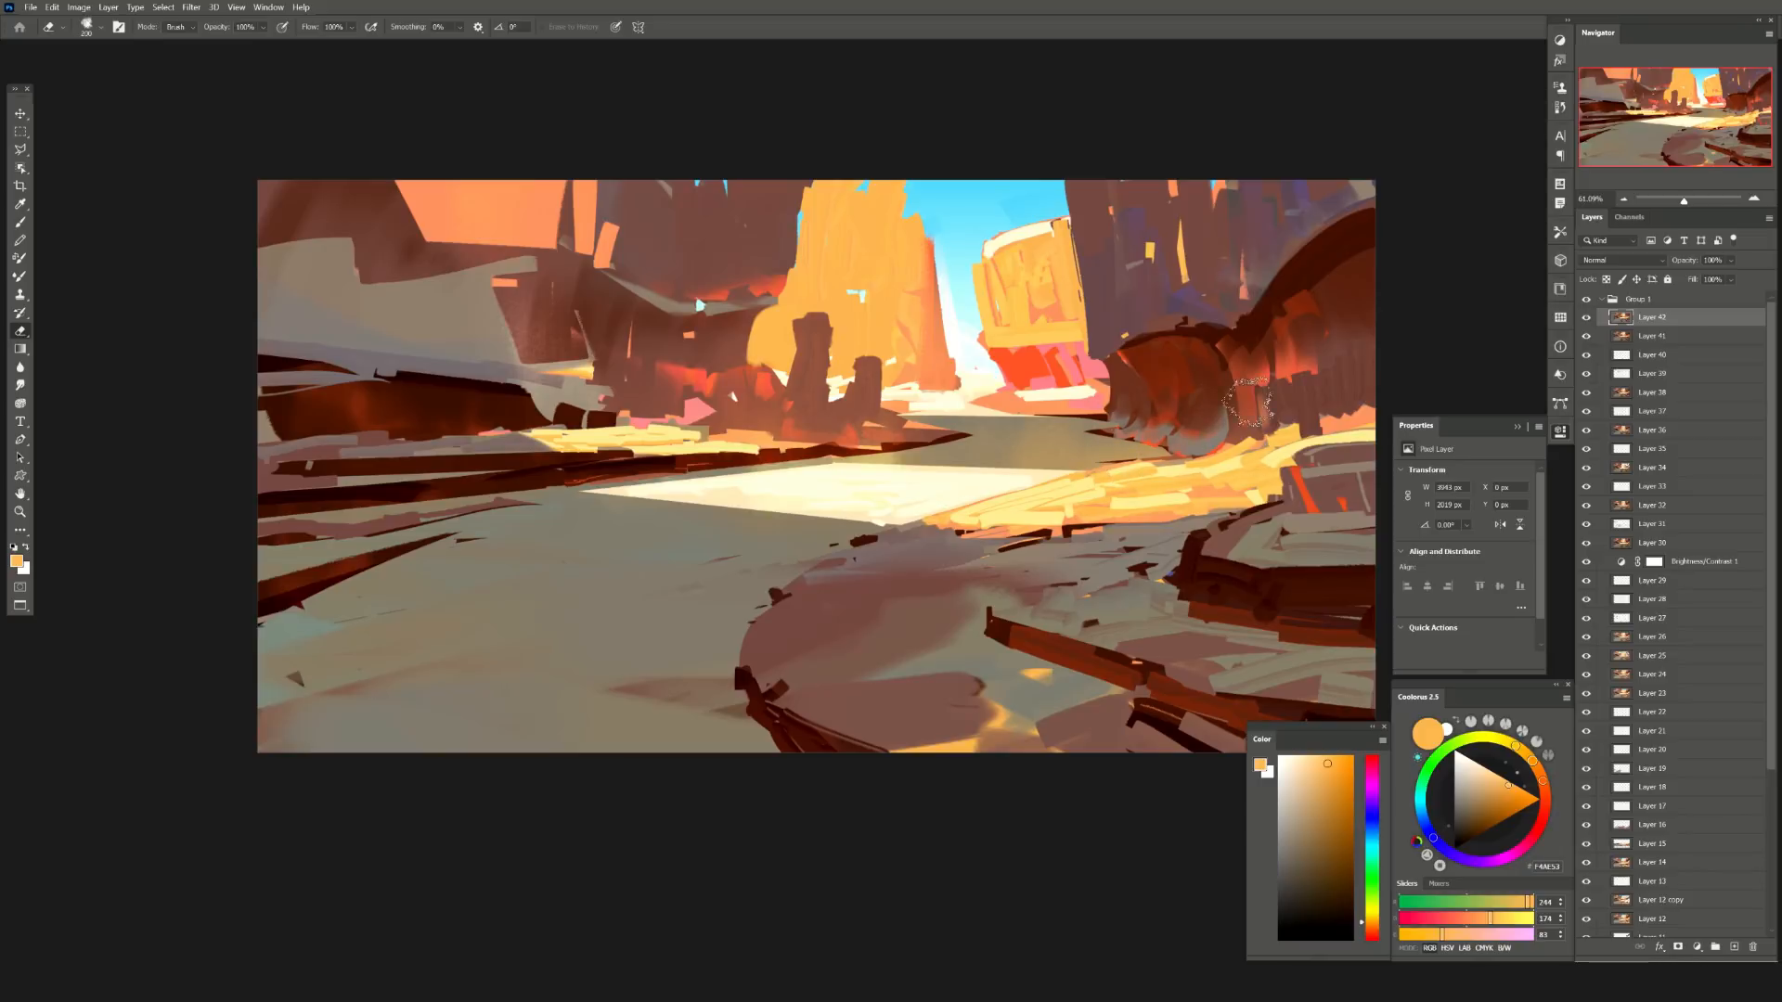
- Repaint pale grey dabs at the round boulder's base and erase them back into the shadow
key("b")
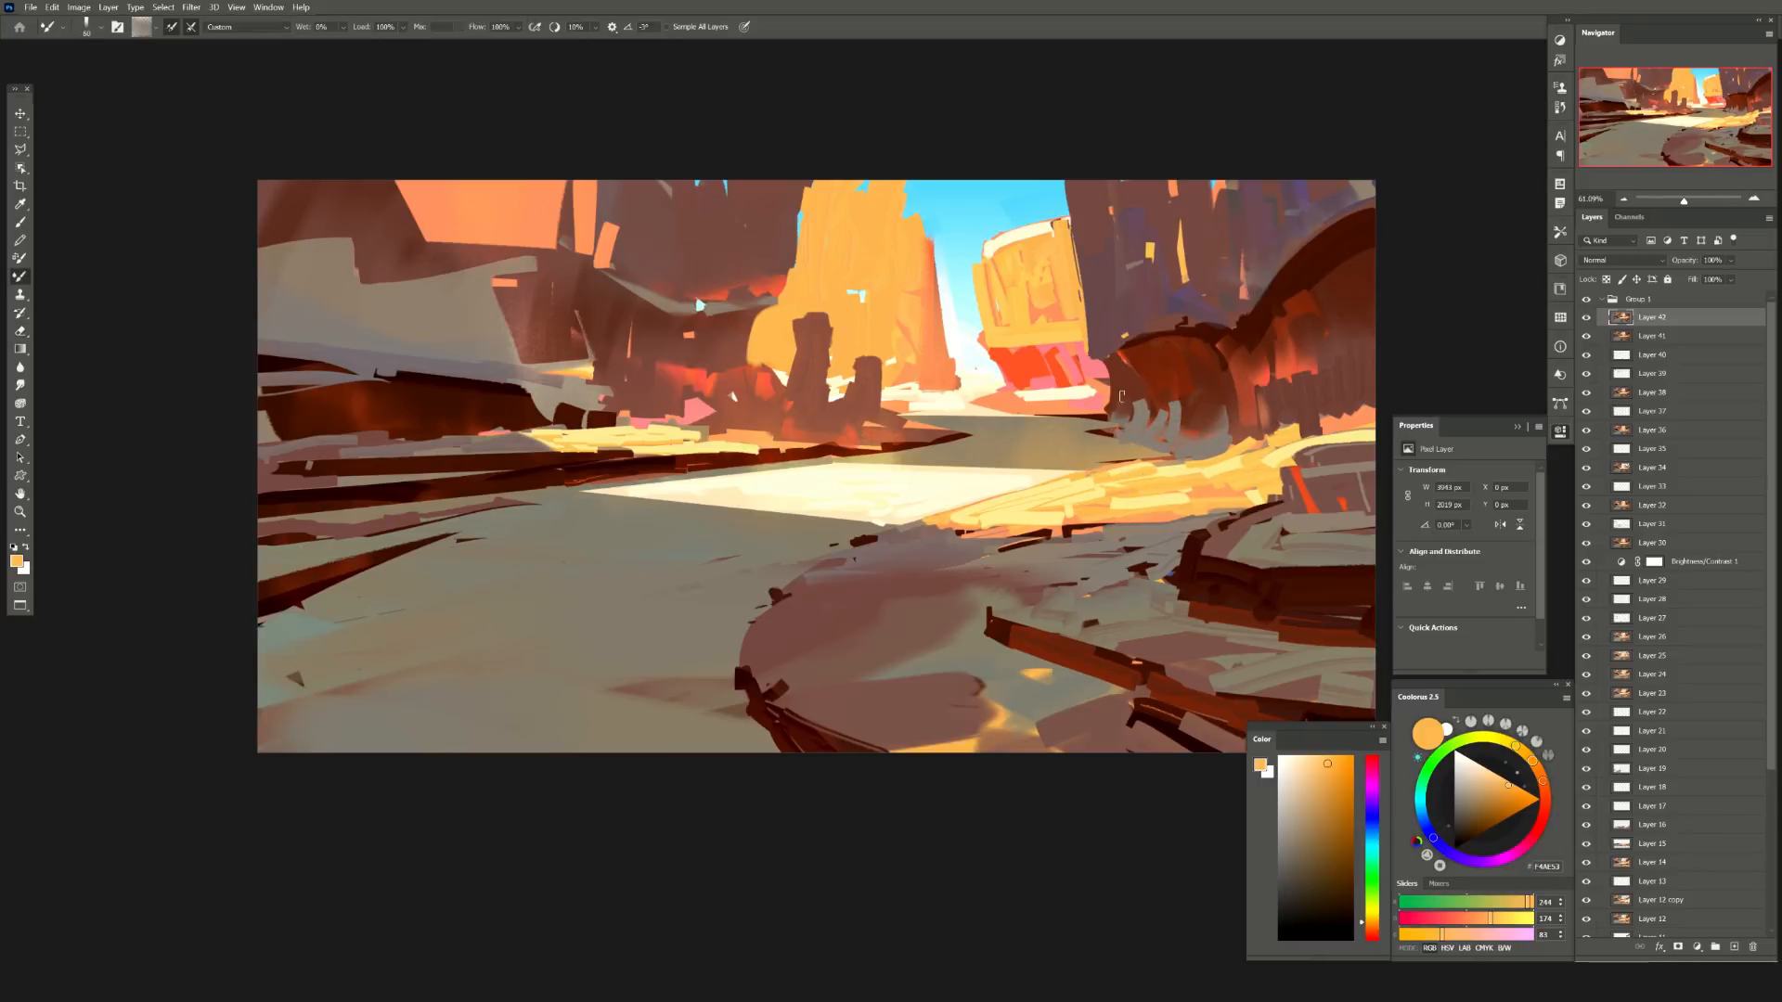
key("e")
key("]")
mouse_move(1128, 390)
left_mouse_down()
mouse_move(1146, 424)
mouse_move(1185, 387)
mouse_move(1214, 425)
left_mouse_up()
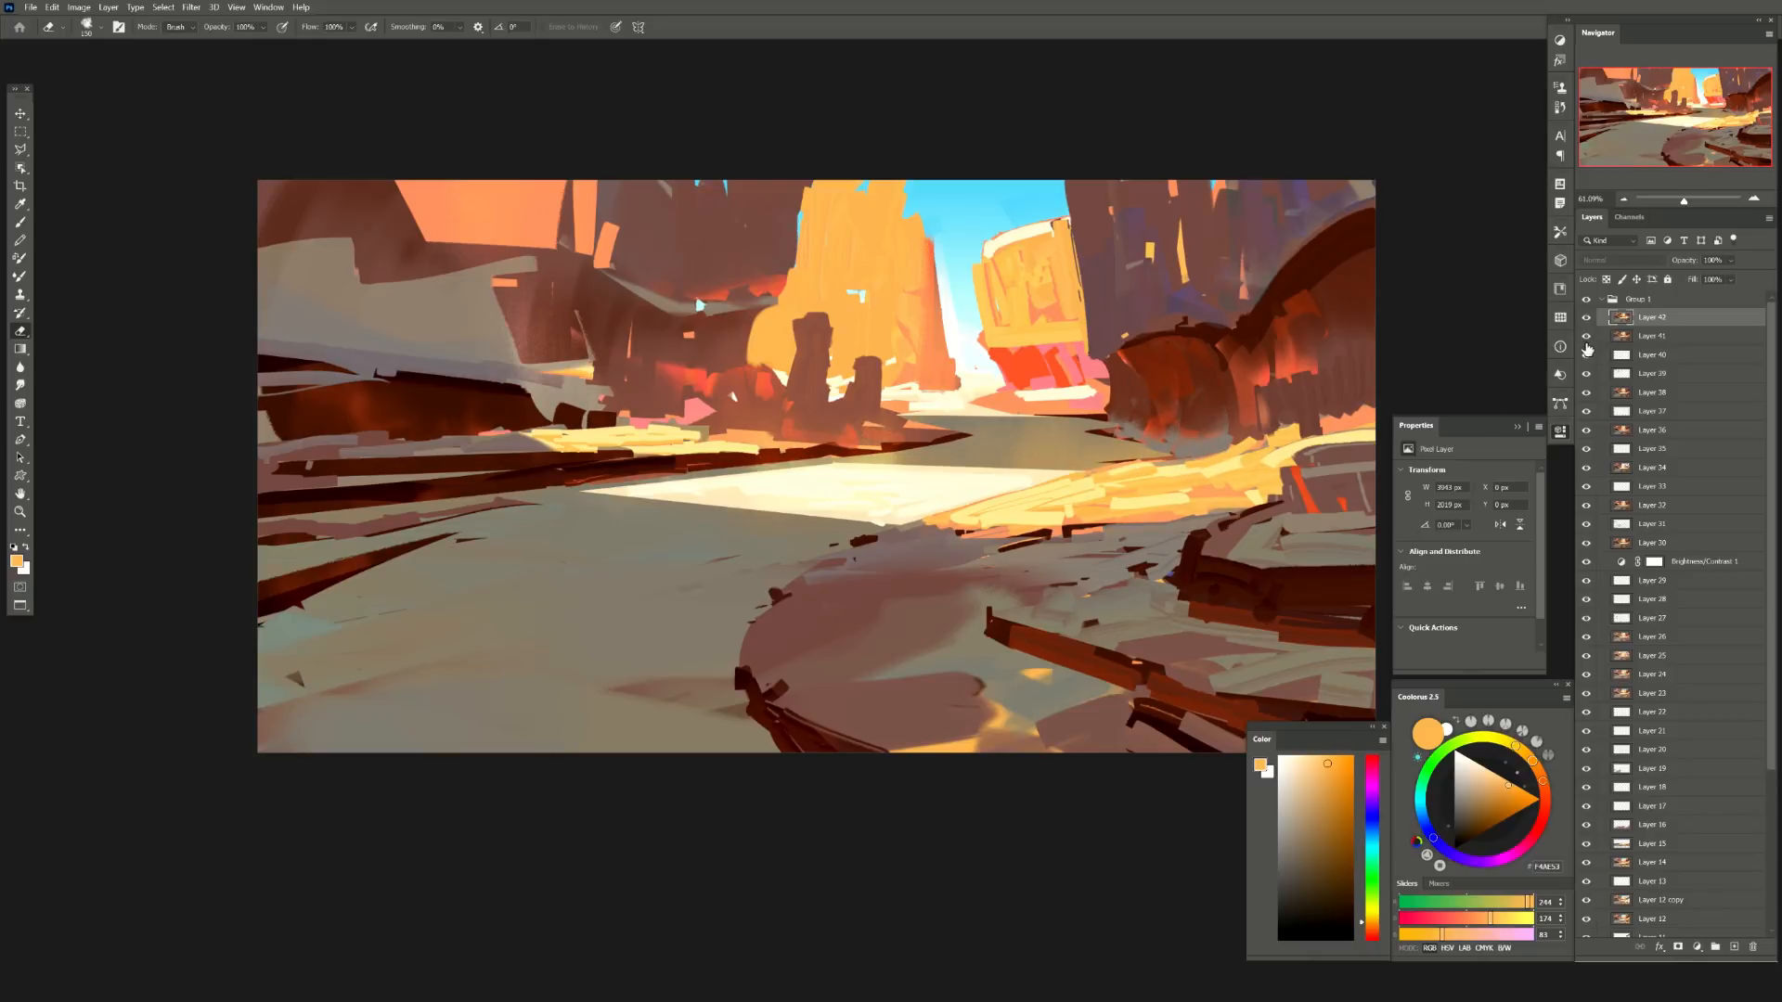
- Add new empty layers at the top of the stack and switch to the Mixer Brush
left_click(1733, 948)
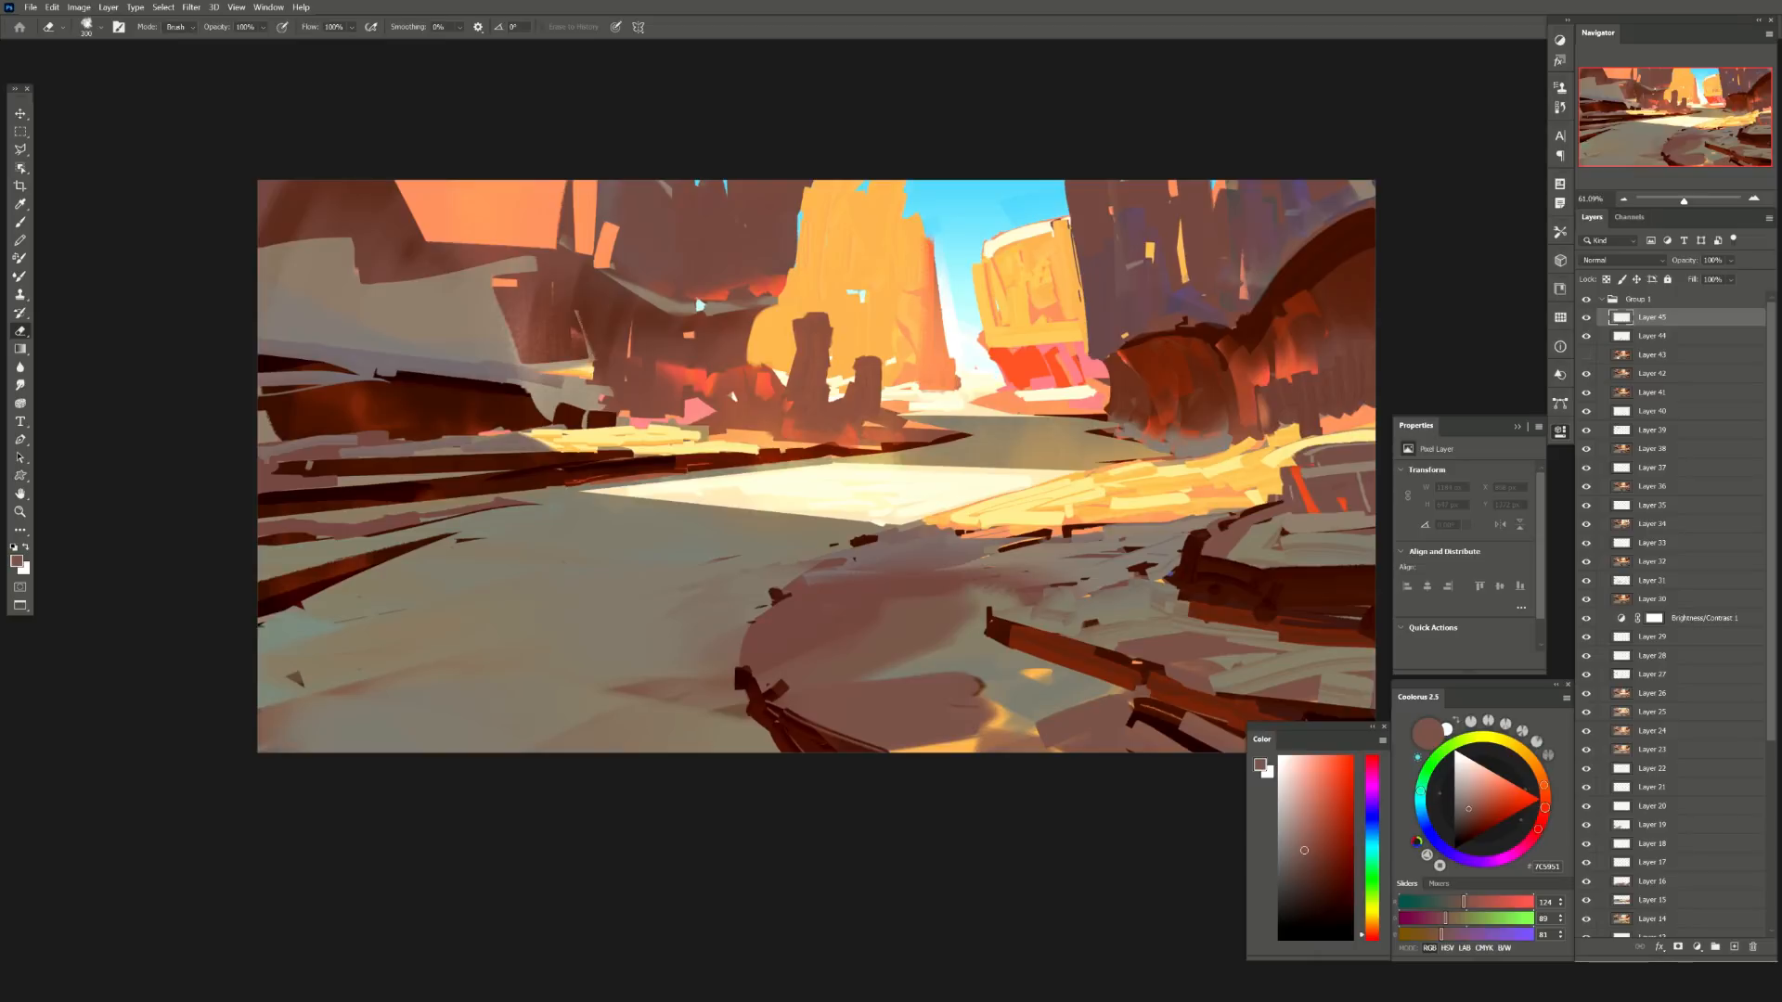
left_click(1734, 948)
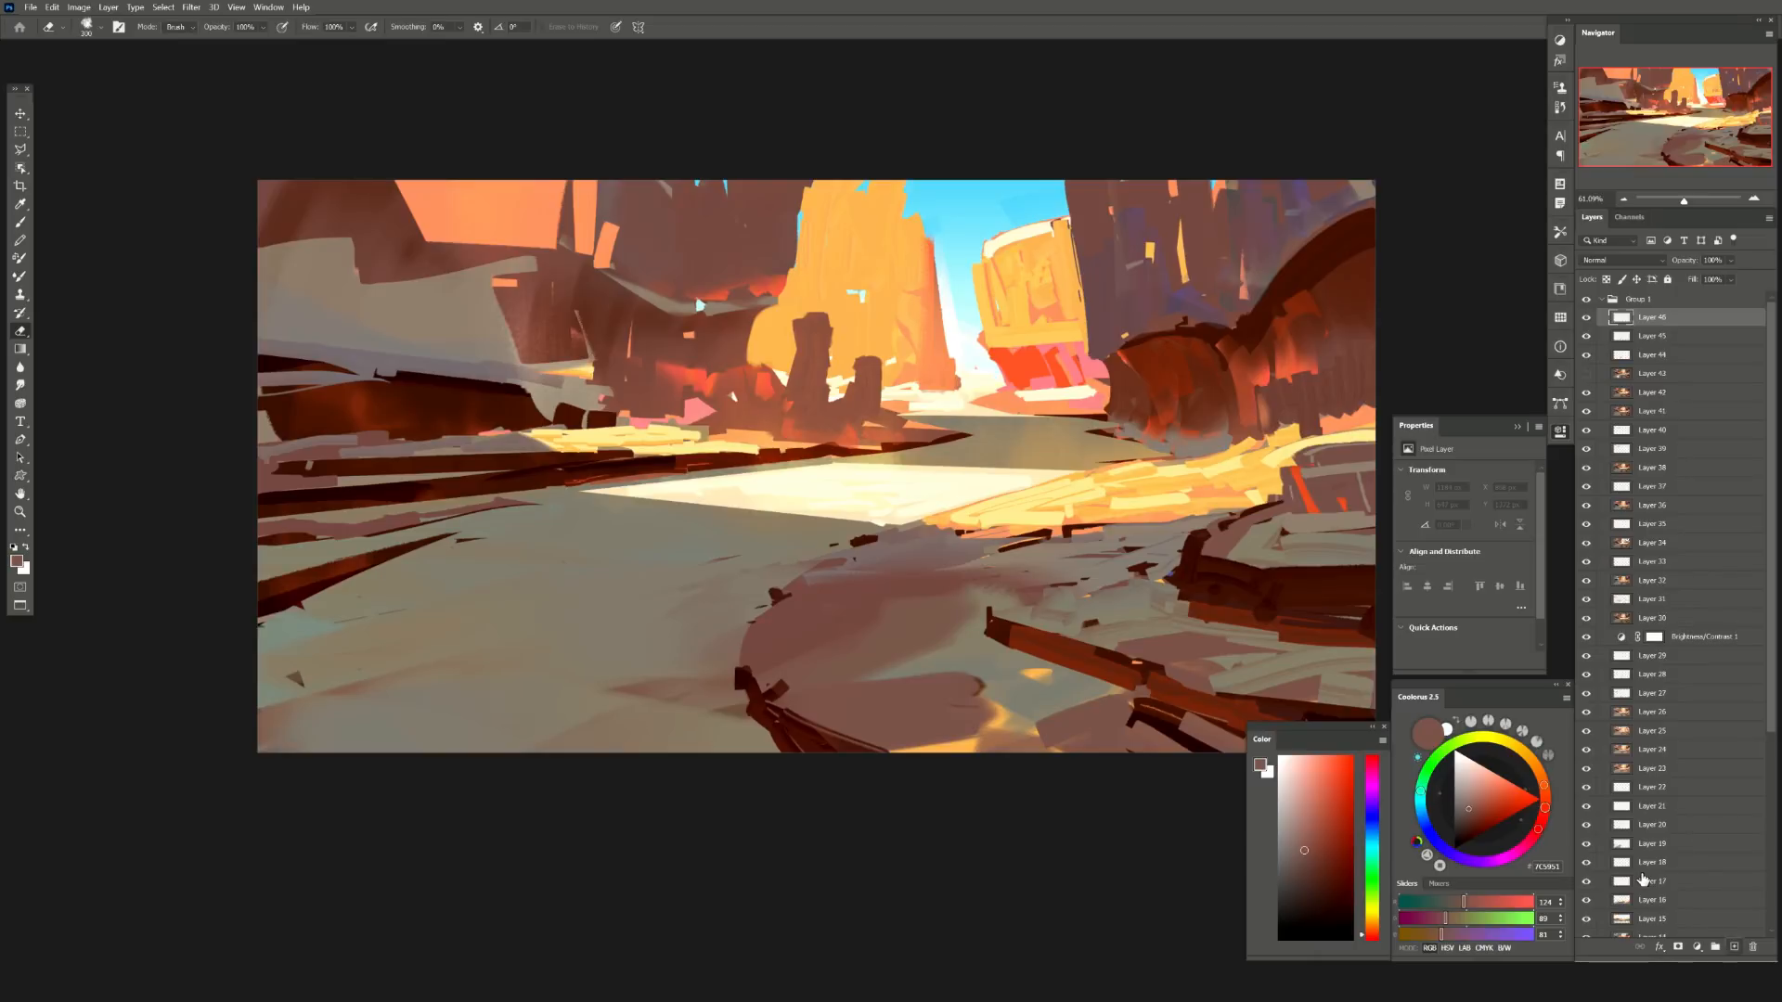
key("b")
left_click(19, 276)
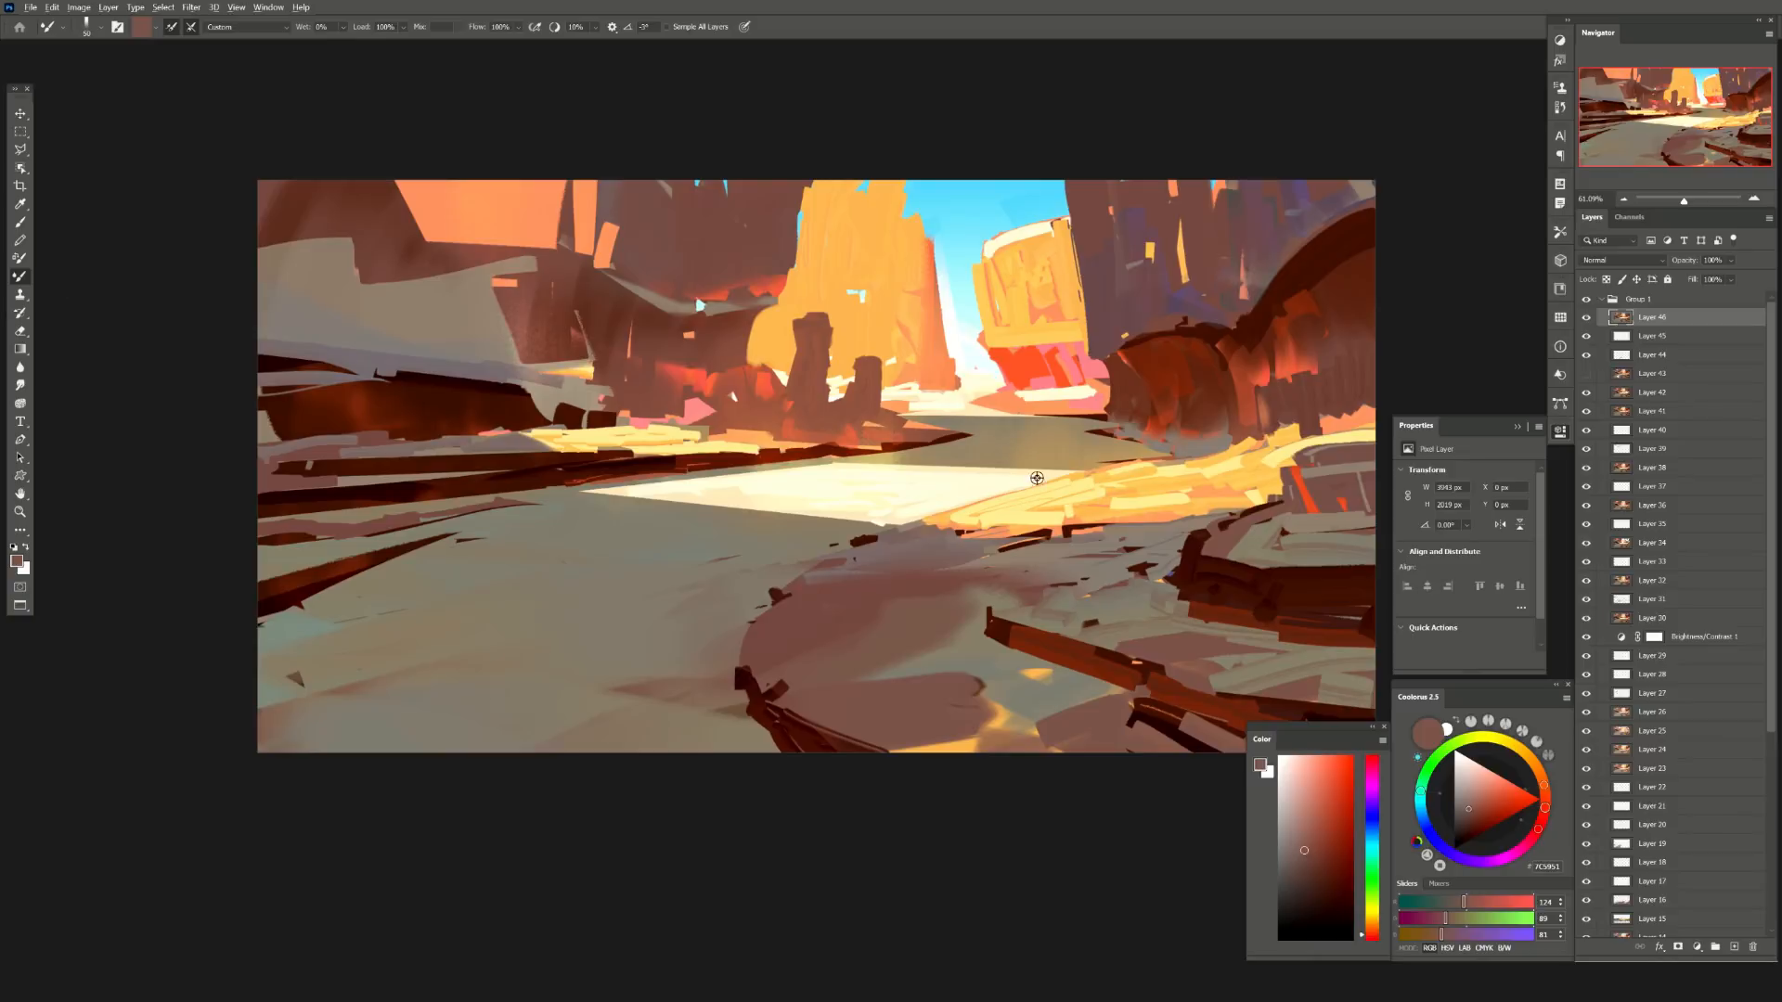
- Paint pale yellow light accents beneath the orange cliff plane, along the grey rock's ledge and on the purple cliff
left_click_drag(1089, 406, 1083, 383)
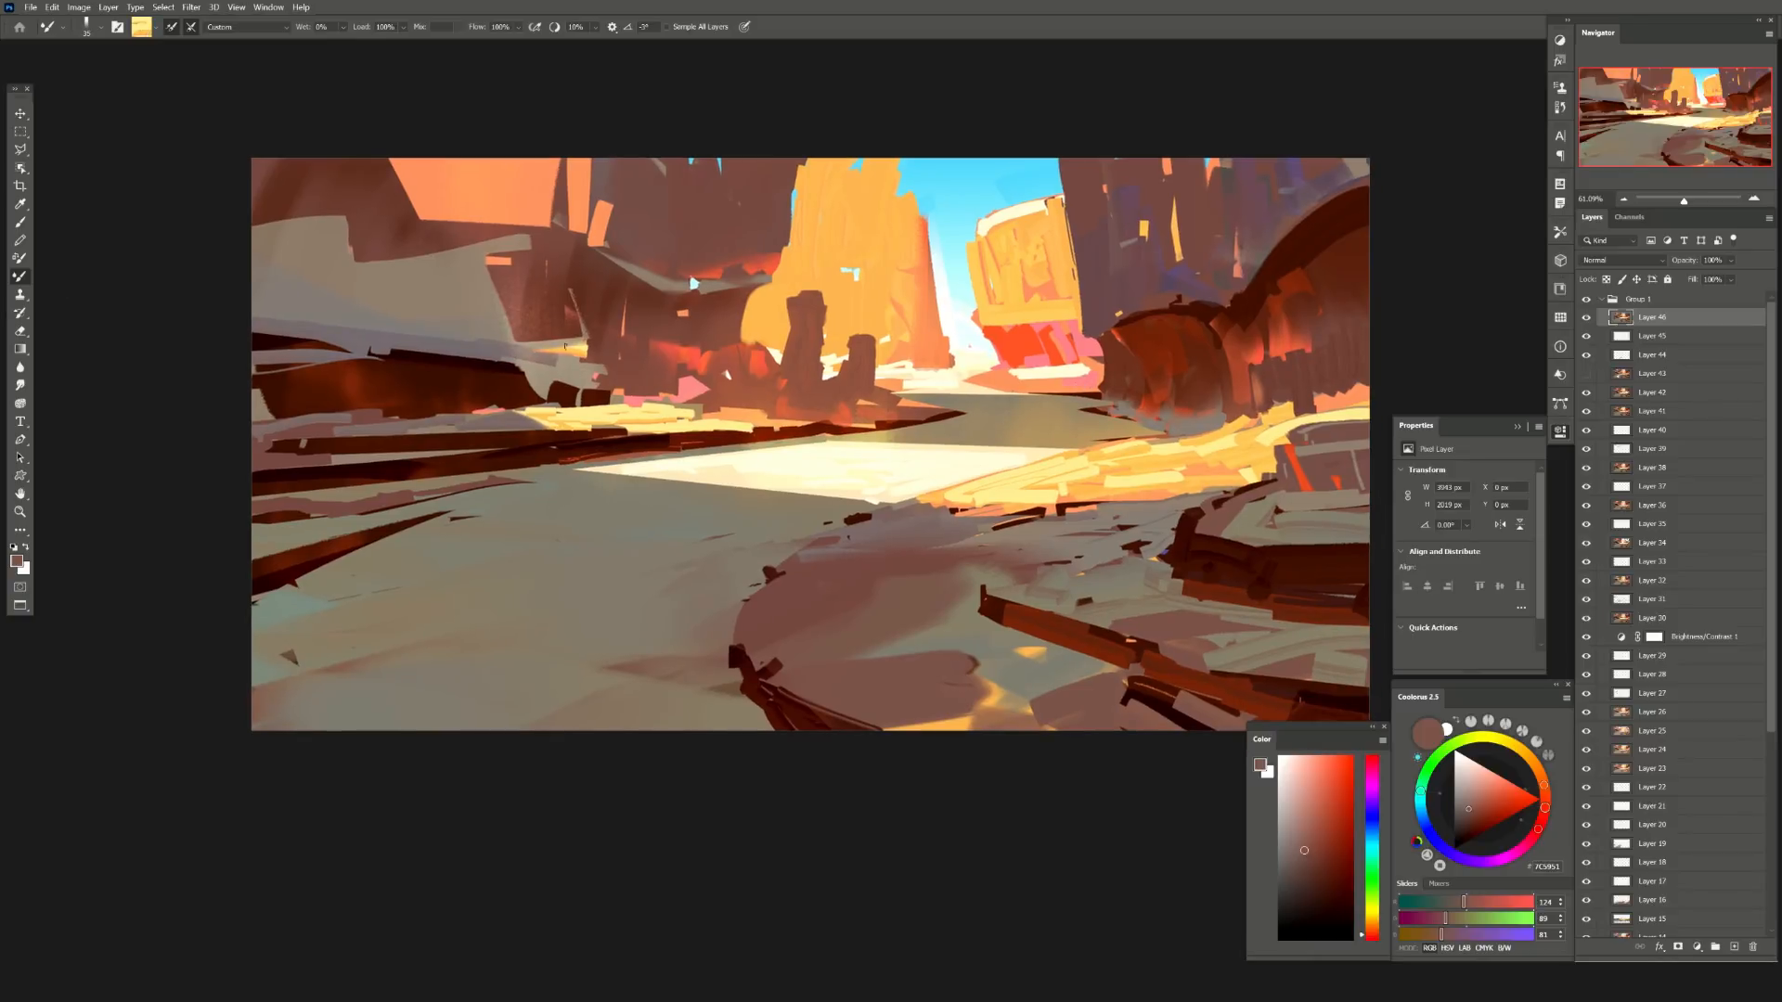
left_click_drag(564, 346, 510, 344)
mouse_move(537, 227)
left_mouse_down()
mouse_move(411, 222)
mouse_move(531, 249)
left_mouse_up()
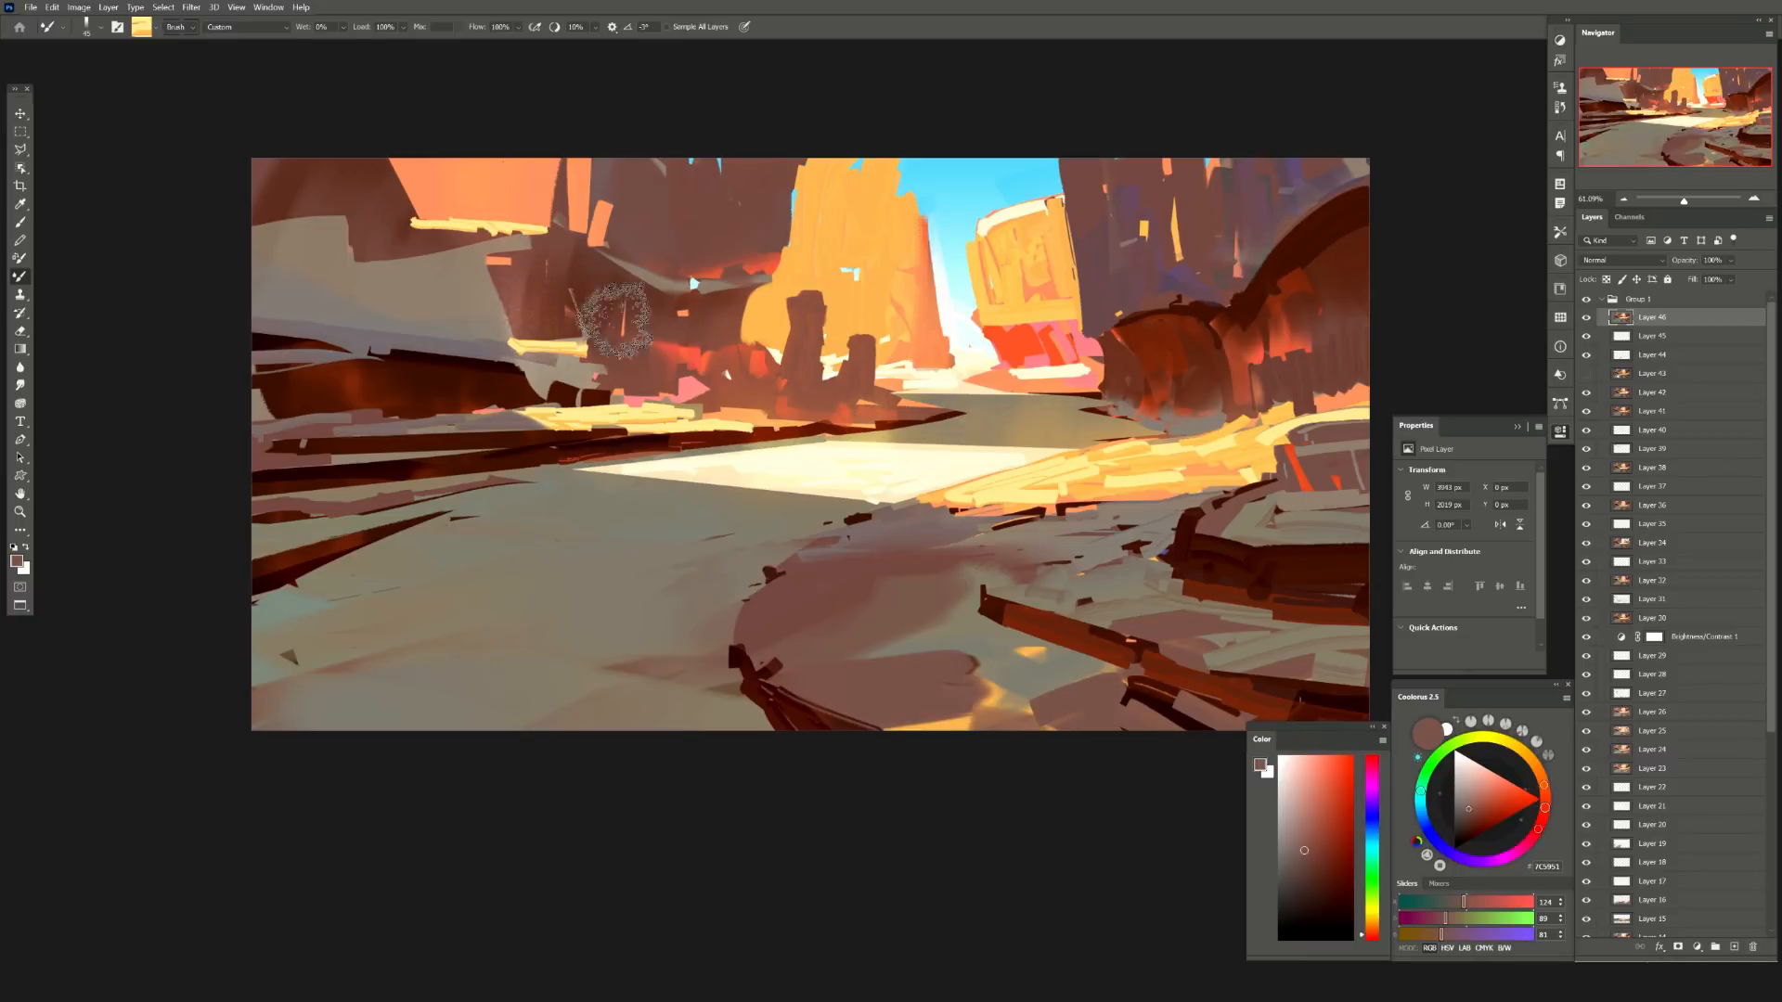
- Erase the yellow strokes beneath the orange cliff plane and along the ledge beside the grey rock
key("e")
mouse_move(376, 237)
left_mouse_down()
mouse_move(546, 239)
mouse_move(543, 224)
left_mouse_up()
key("bracketleft")
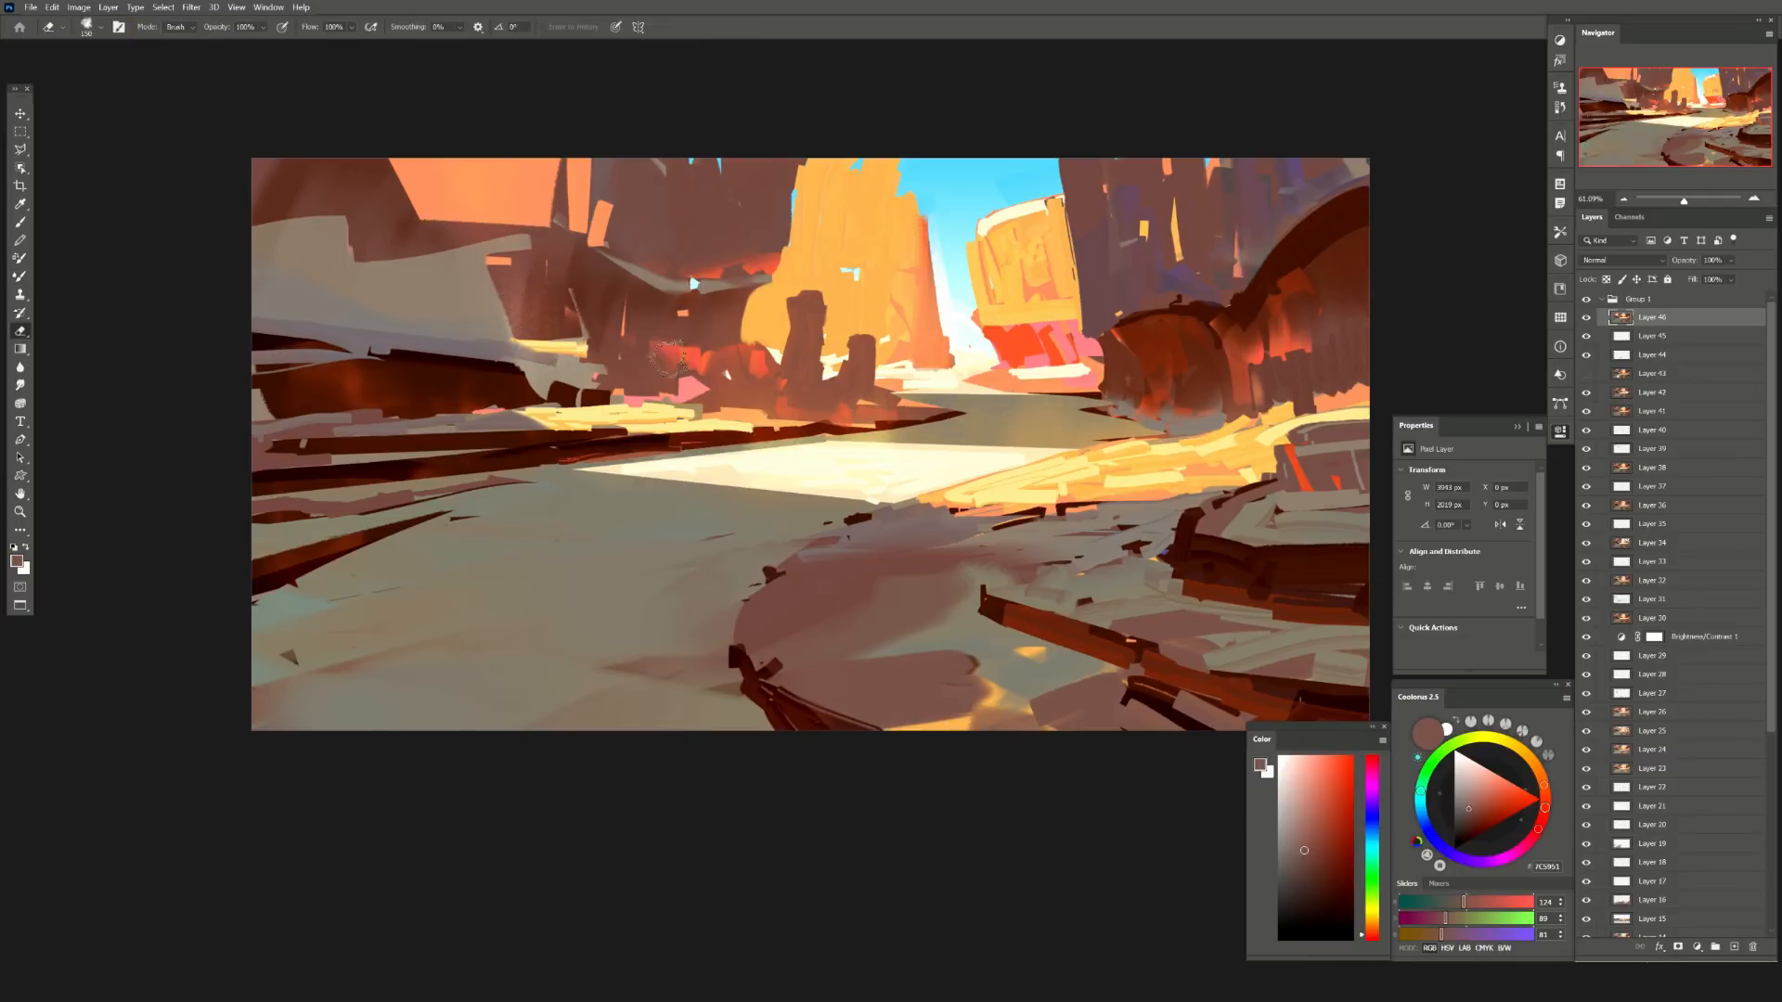
- Repaint a thinner pale yellow strip along the lower edge of the orange cliff plane and touch the ledge below
key("b")
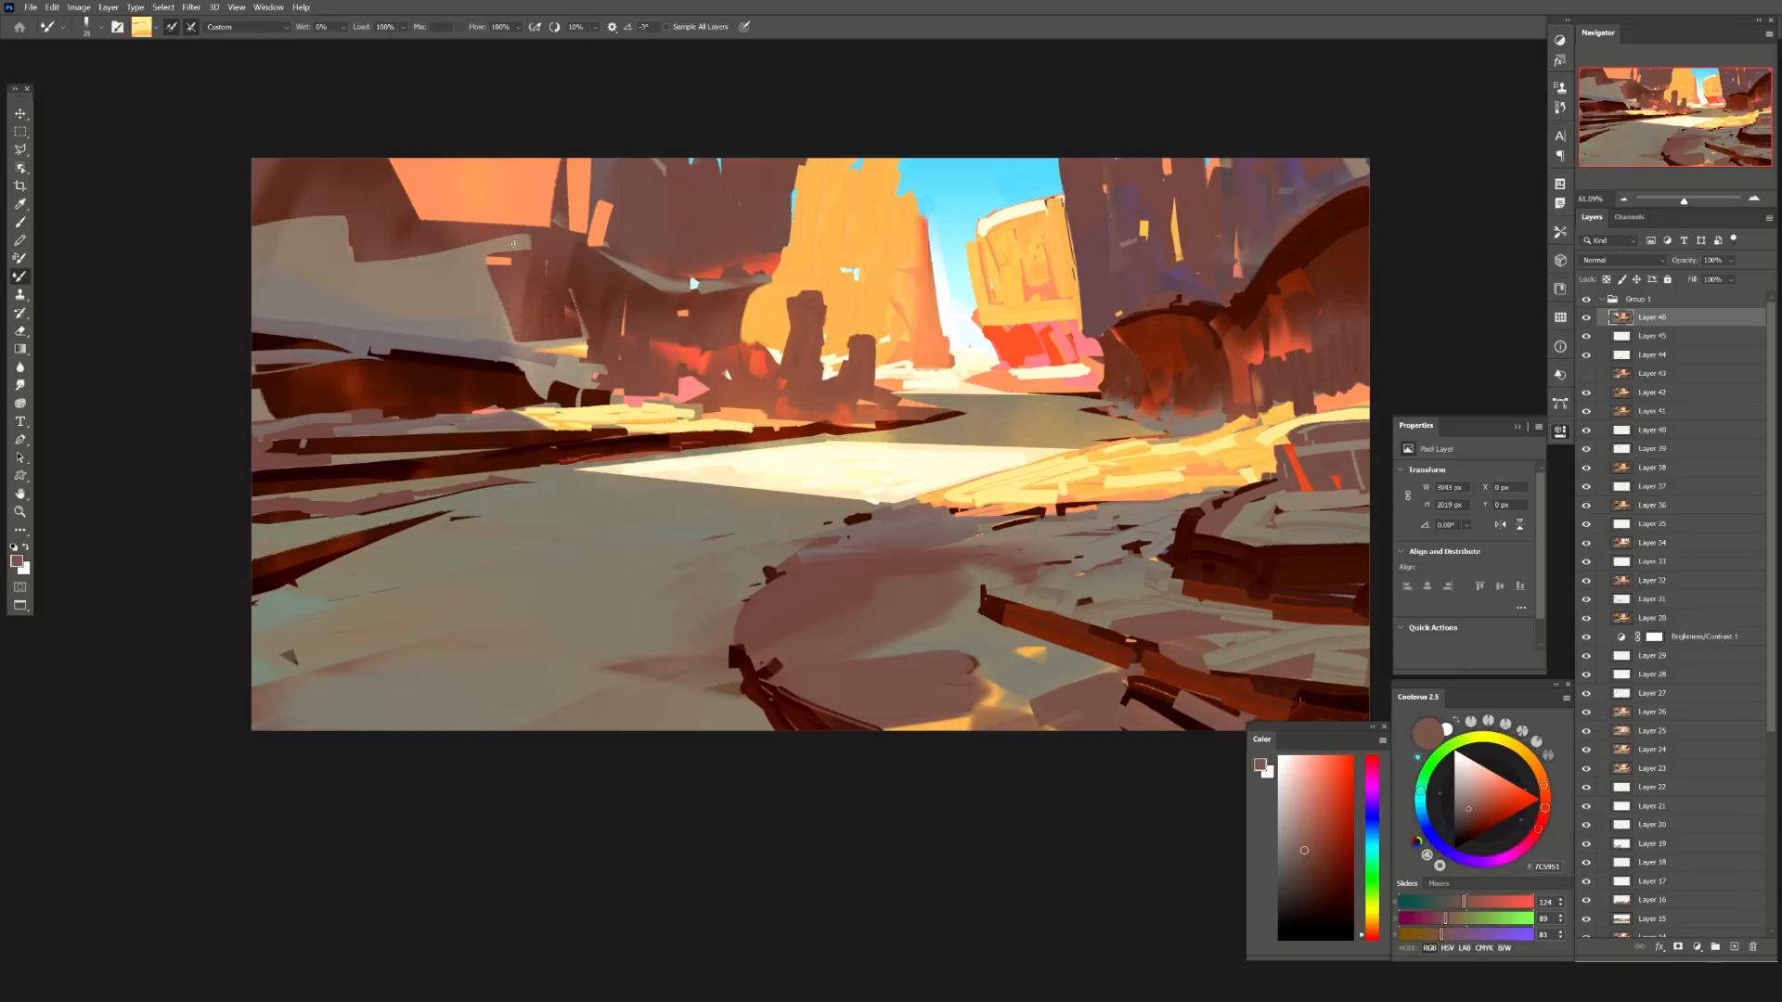
mouse_move(545, 214)
left_mouse_down()
mouse_move(438, 218)
mouse_move(457, 219)
left_mouse_up()
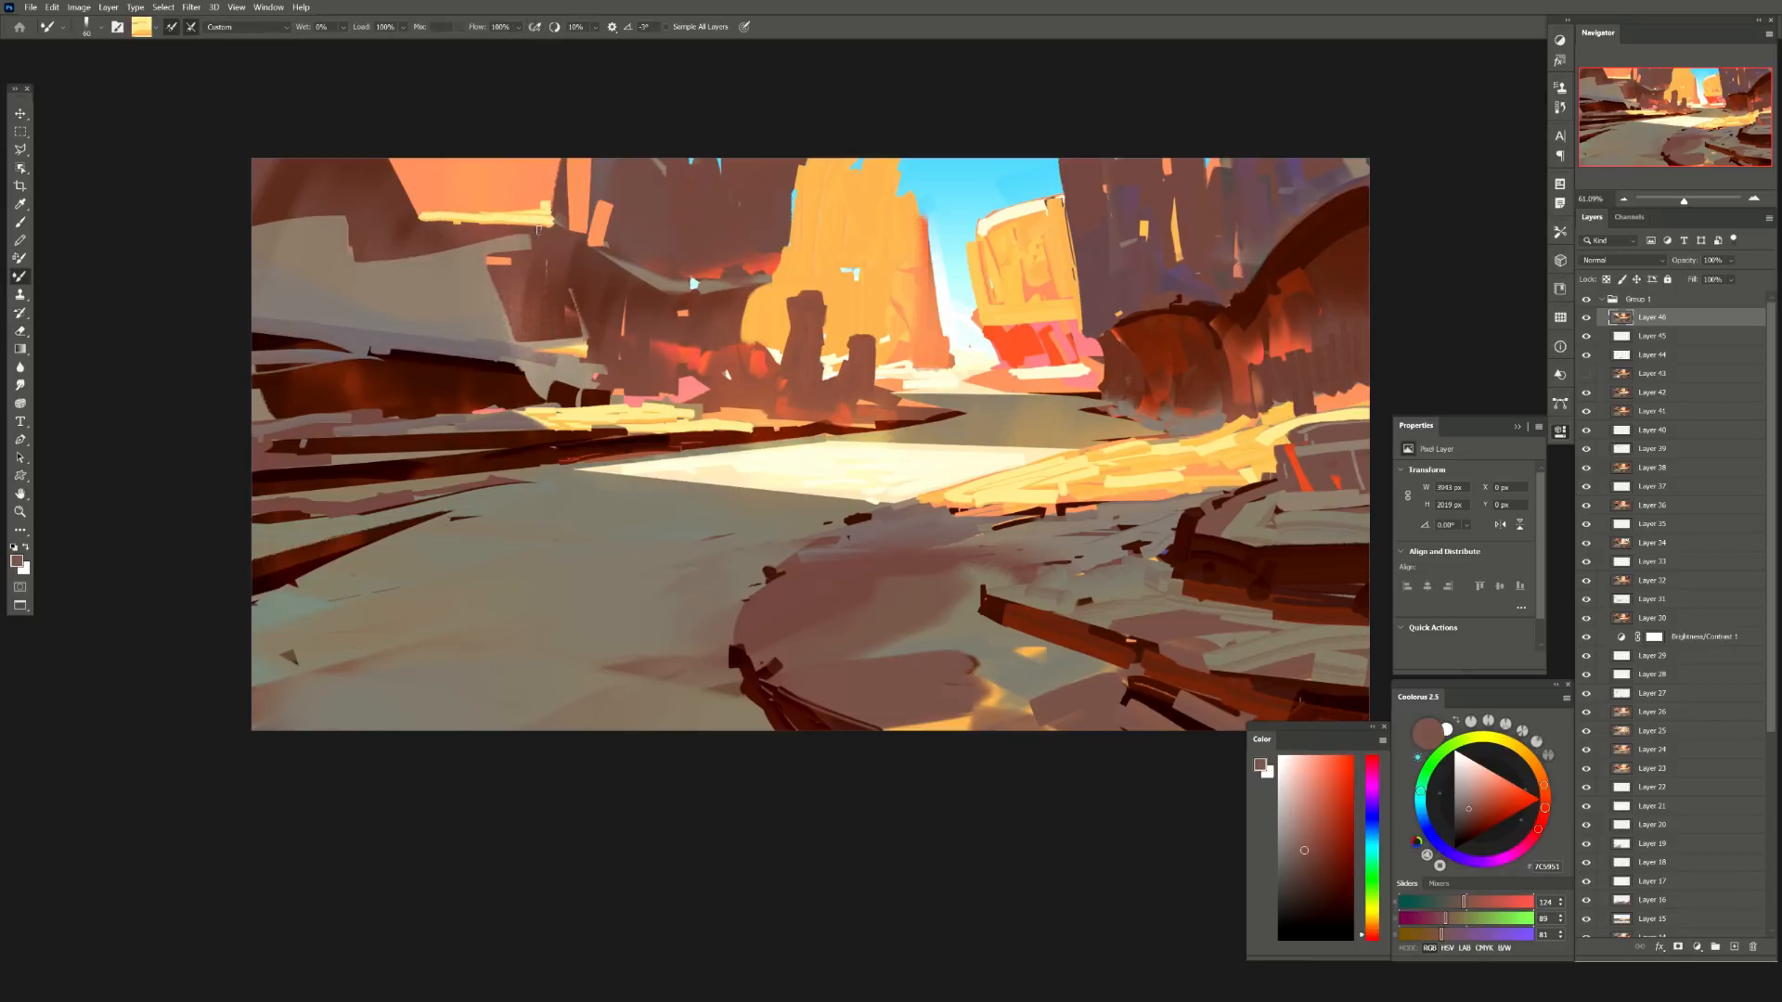
mouse_move(429, 364)
left_mouse_down()
mouse_move(465, 350)
mouse_move(430, 359)
left_mouse_up()
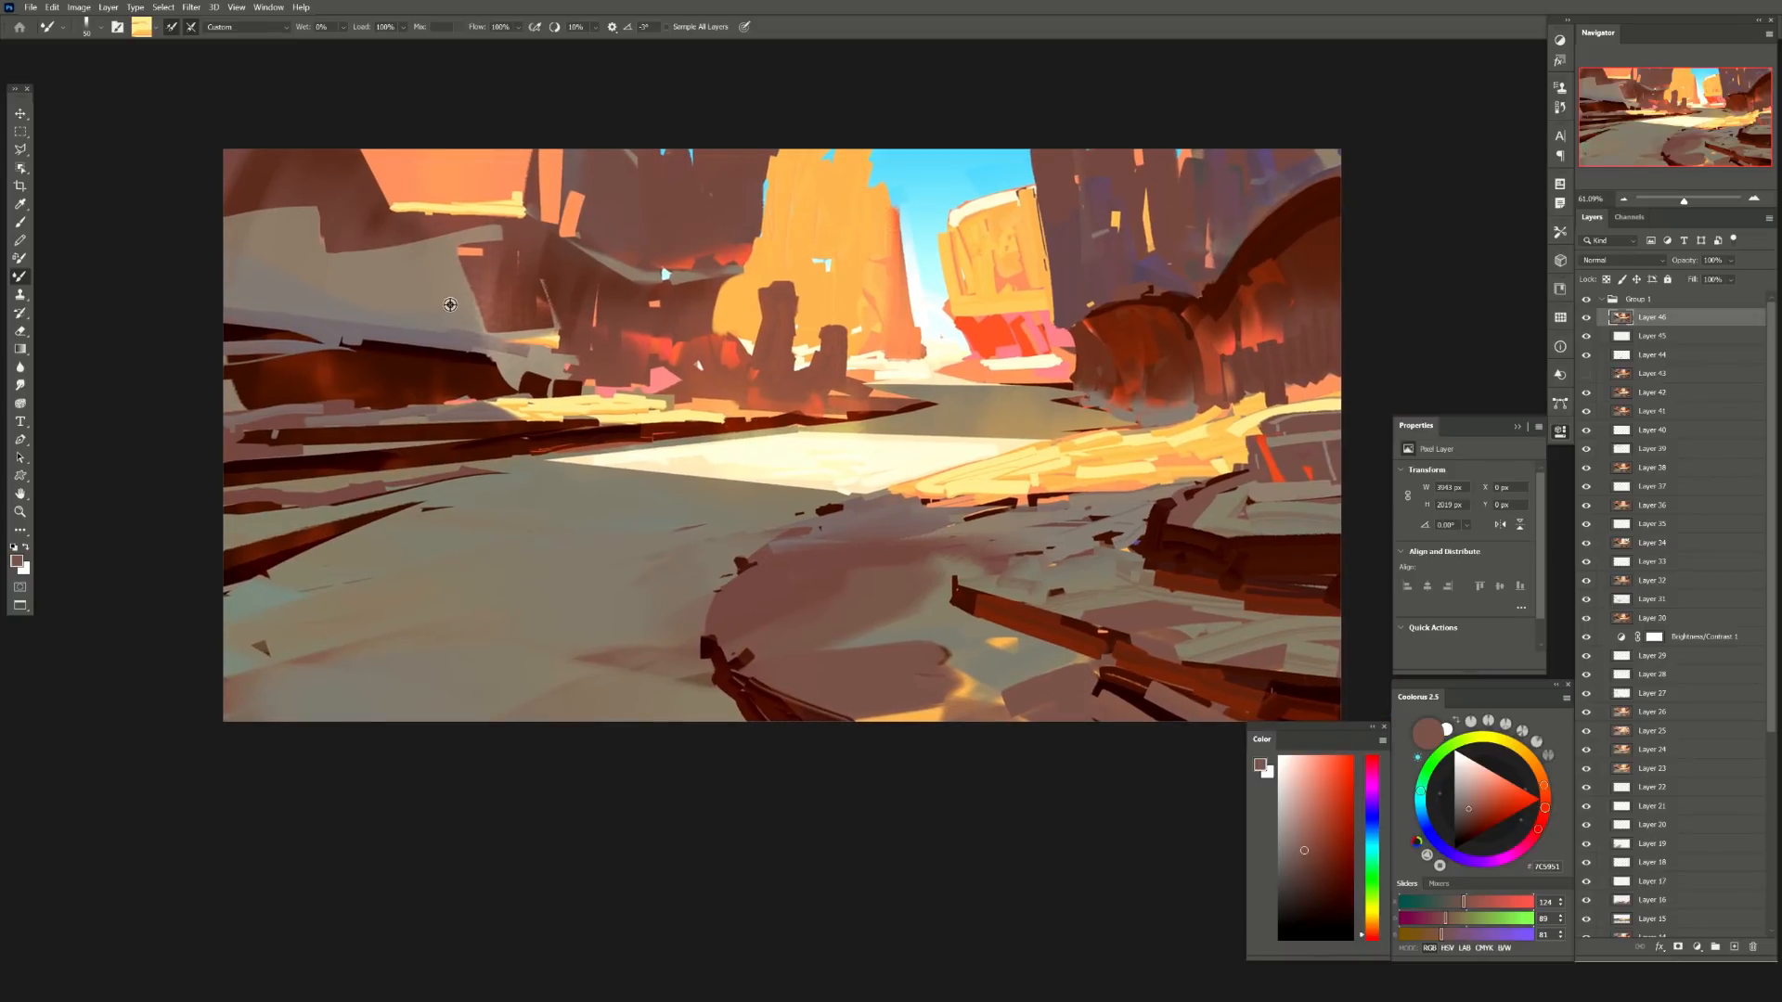
left_click(450, 305, "alt")
key("bracketleft")
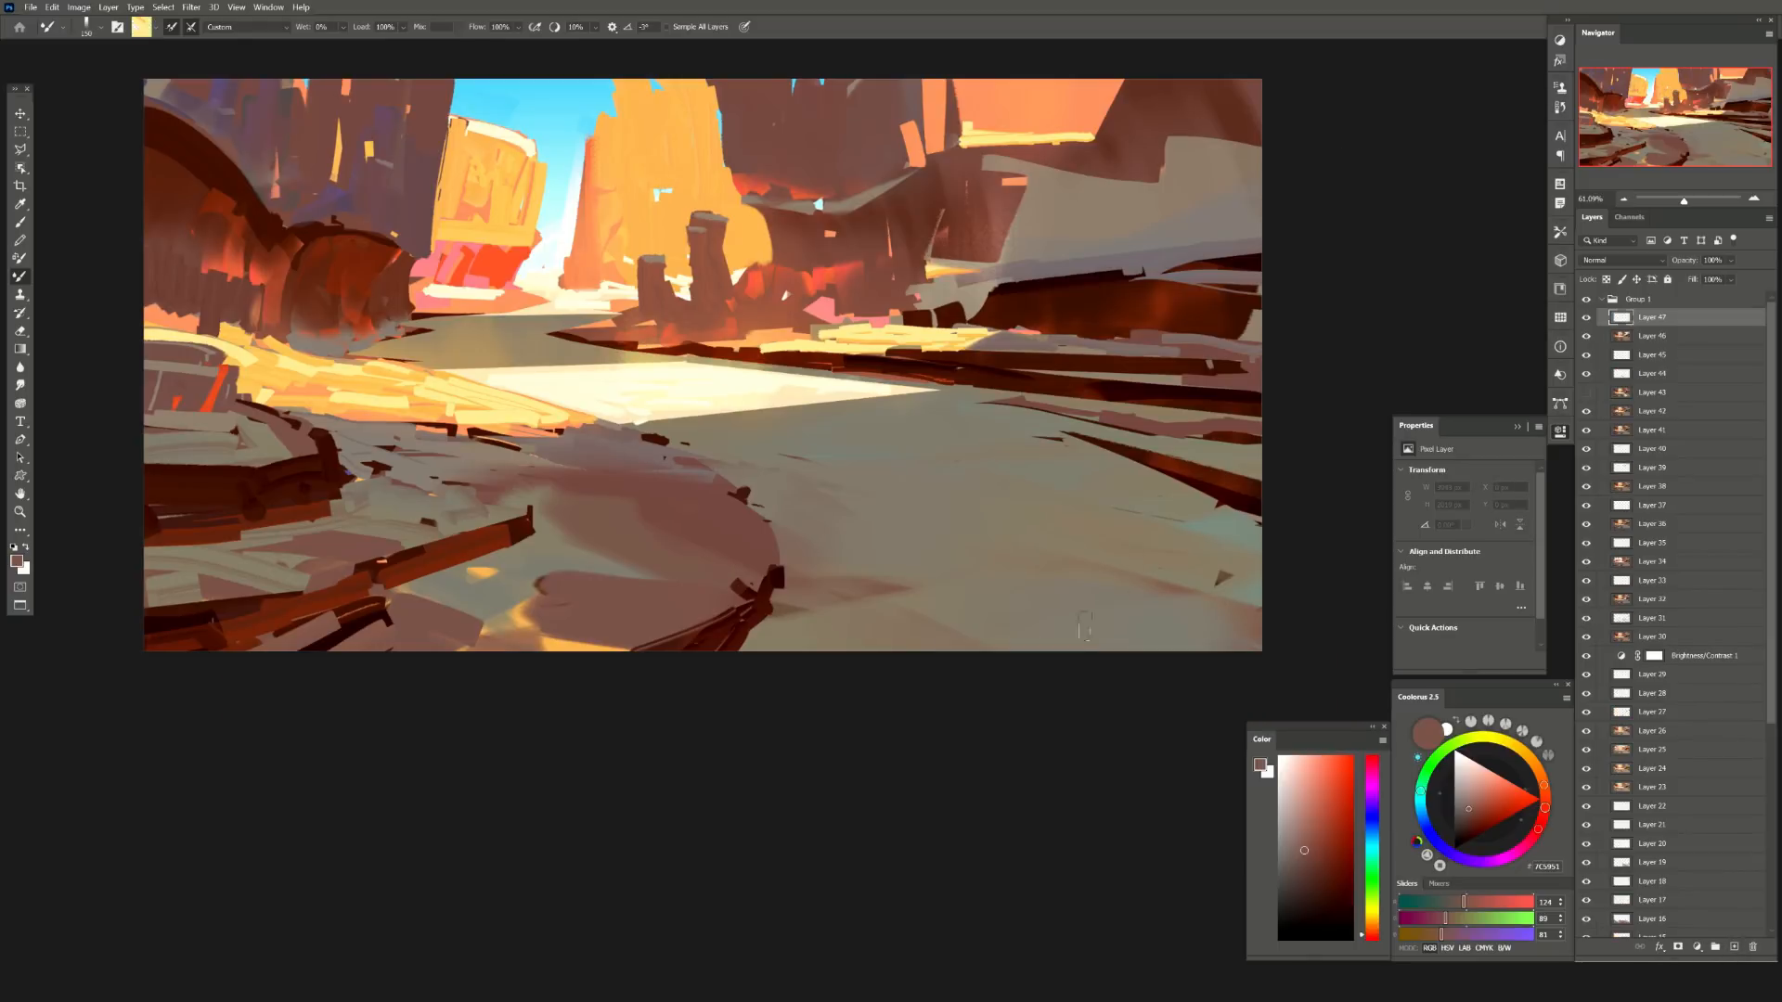
left_click(20, 131)
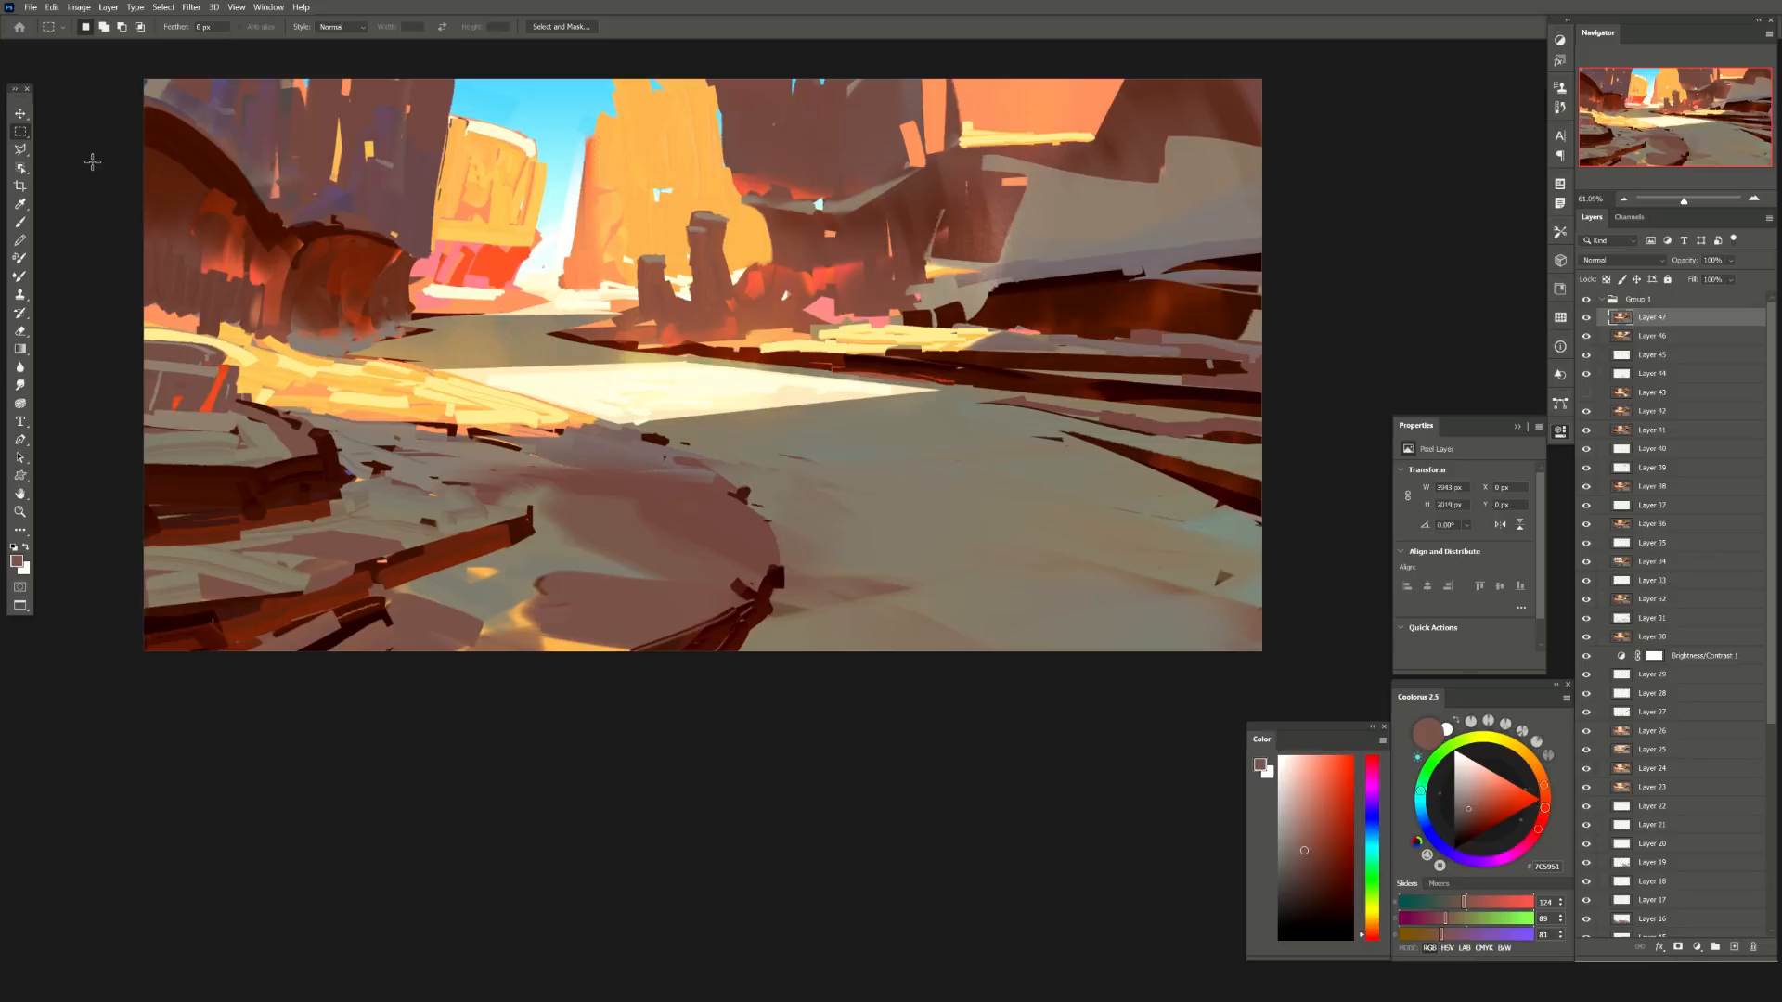
mouse_move(1240, 654)
left_mouse_down()
mouse_move(160, 497)
mouse_move(55, 415)
left_mouse_up()
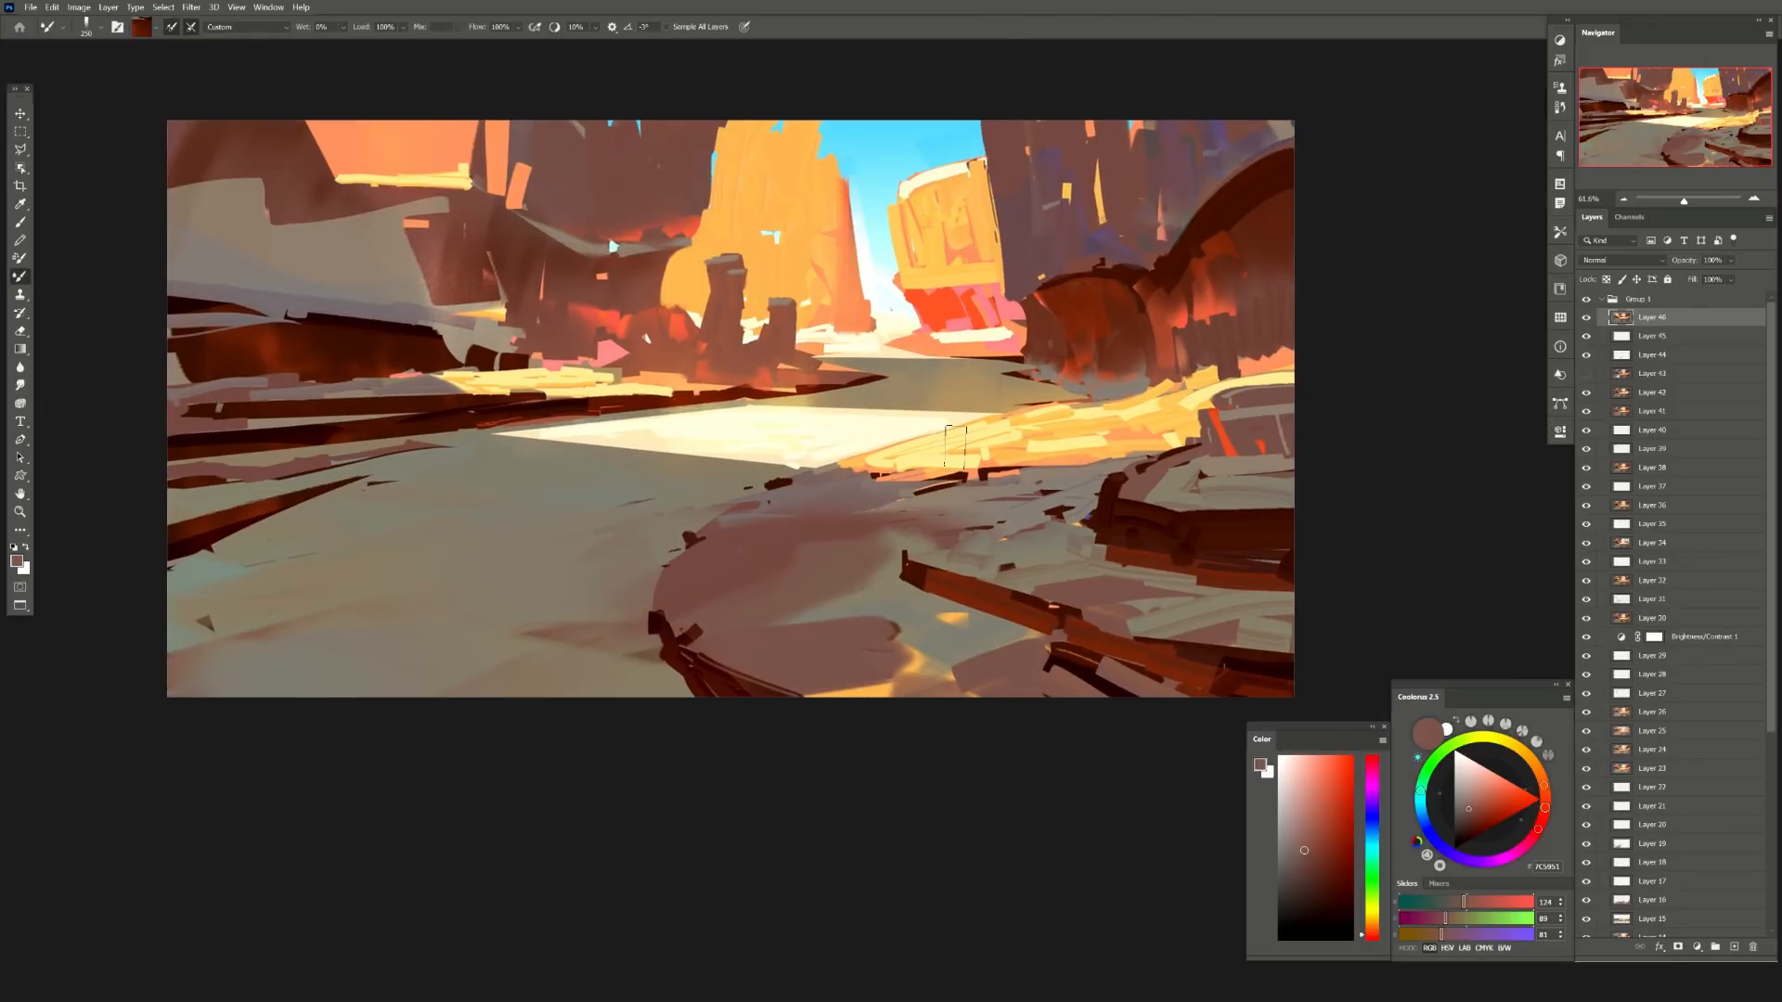
- Add a new layer and paint a broken dark brown crack from the sunlit patch down along the path's edge
left_click(1732, 947)
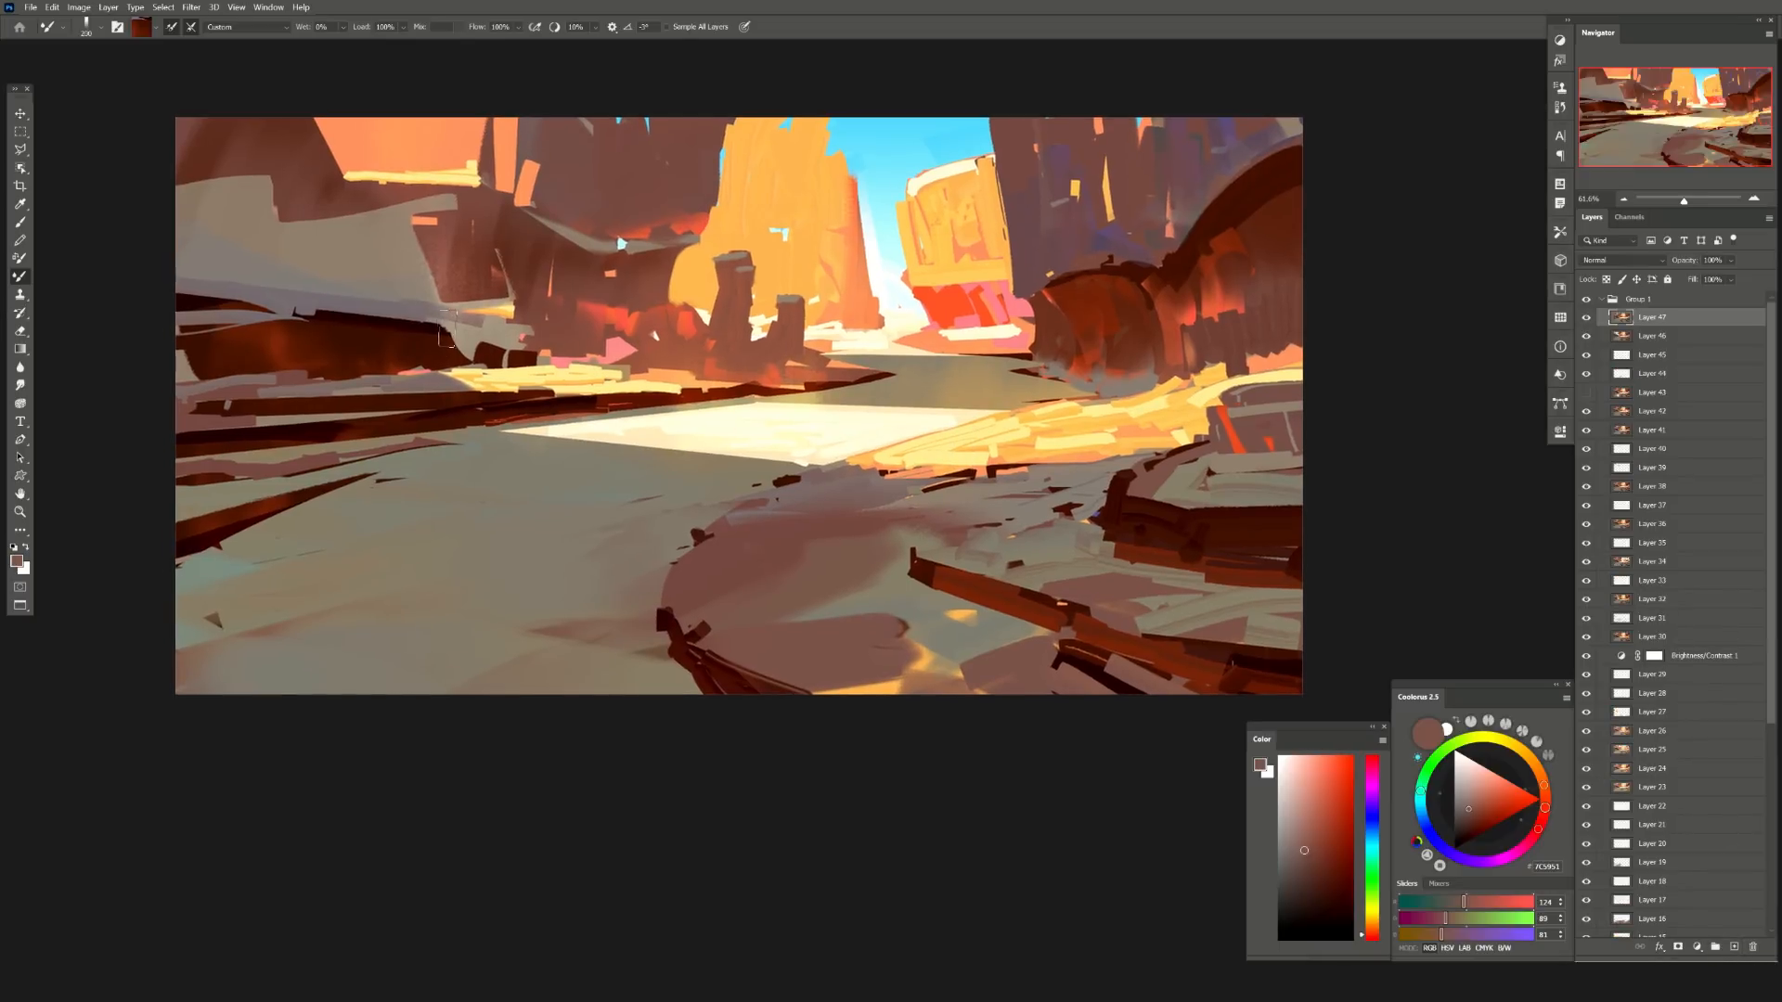
left_click(359, 328, "alt")
key("bracketleft")
left_click(689, 396, "alt")
key("bracketright")
mouse_move(784, 411)
left_mouse_down()
mouse_move(486, 475)
mouse_move(586, 461)
left_mouse_up()
key("bracketright")
key("bracketright")
key("bracketright")
key("bracketright")
key("bracketright")
left_click(447, 416, "alt")
mouse_move(482, 478)
left_mouse_down()
mouse_move(421, 528)
mouse_move(433, 504)
mouse_move(429, 542)
mouse_move(380, 547)
mouse_move(396, 599)
mouse_move(389, 542)
mouse_move(361, 597)
left_mouse_up()
- Enlarge the brush and extend the dark brown crack as a broad band to the canvas's lower edge
key("bracketright")
key("bracketright")
key("bracketright")
key("bracketright")
key("bracketright")
key("bracketright")
key("bracketright")
mouse_move(299, 581)
left_mouse_down()
mouse_move(296, 606)
mouse_move(348, 608)
mouse_move(382, 682)
left_mouse_up()
left_click(446, 581, "alt")
left_click(344, 608, "alt")
key("bracketleft")
mouse_move(304, 581)
left_mouse_down()
mouse_move(352, 692)
mouse_move(287, 615)
mouse_move(416, 789)
left_mouse_up()
- Sample the ground grey and cut into the path side of the dark band
left_click(325, 591, "alt")
key("bracketright")
key("bracketright")
left_click(391, 618, "alt")
mouse_move(391, 619)
left_mouse_down()
mouse_move(308, 659)
mouse_move(455, 608)
left_mouse_up()
left_click(386, 627, "alt")
key("bracketleft")
key("bracketleft")
left_click(373, 631)
- Cover the band's wide lower part with ground grey and thin its middle section into a narrow crack
key("bracketleft")
key("bracketleft")
key("bracketleft")
key("bracketleft")
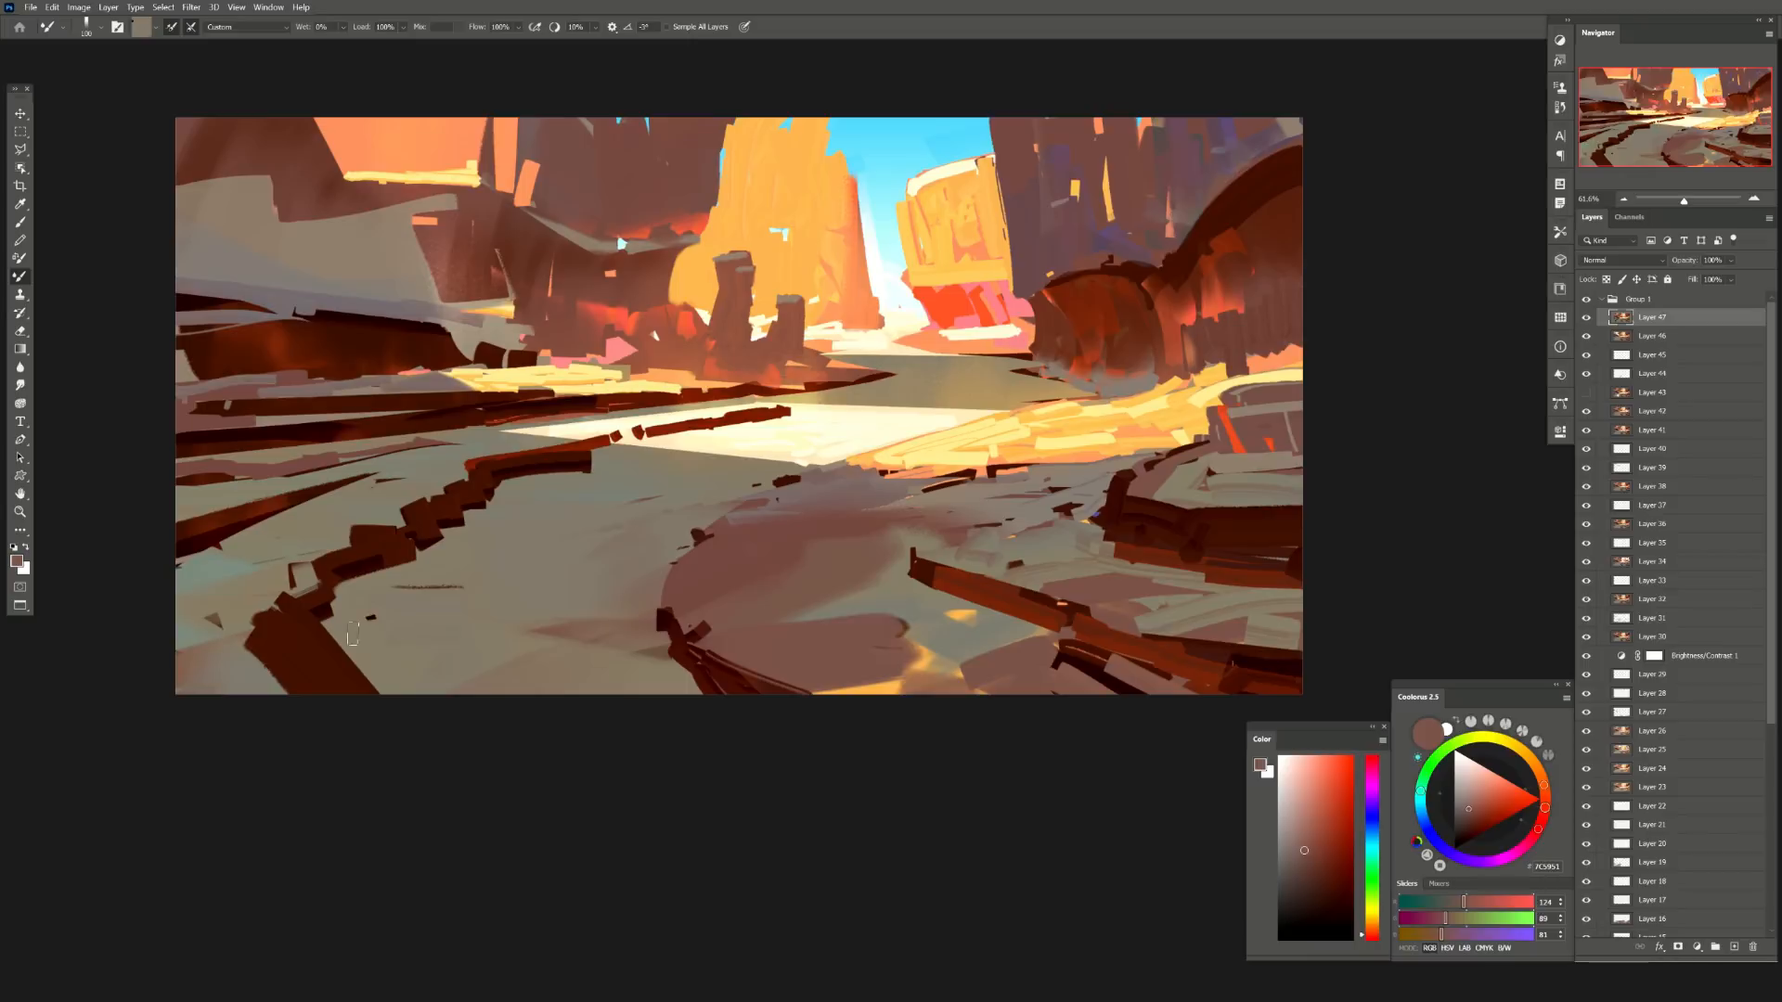
left_click_drag(353, 634, 285, 710)
key("bracketright")
key("bracketright")
left_click_drag(278, 650, 320, 692)
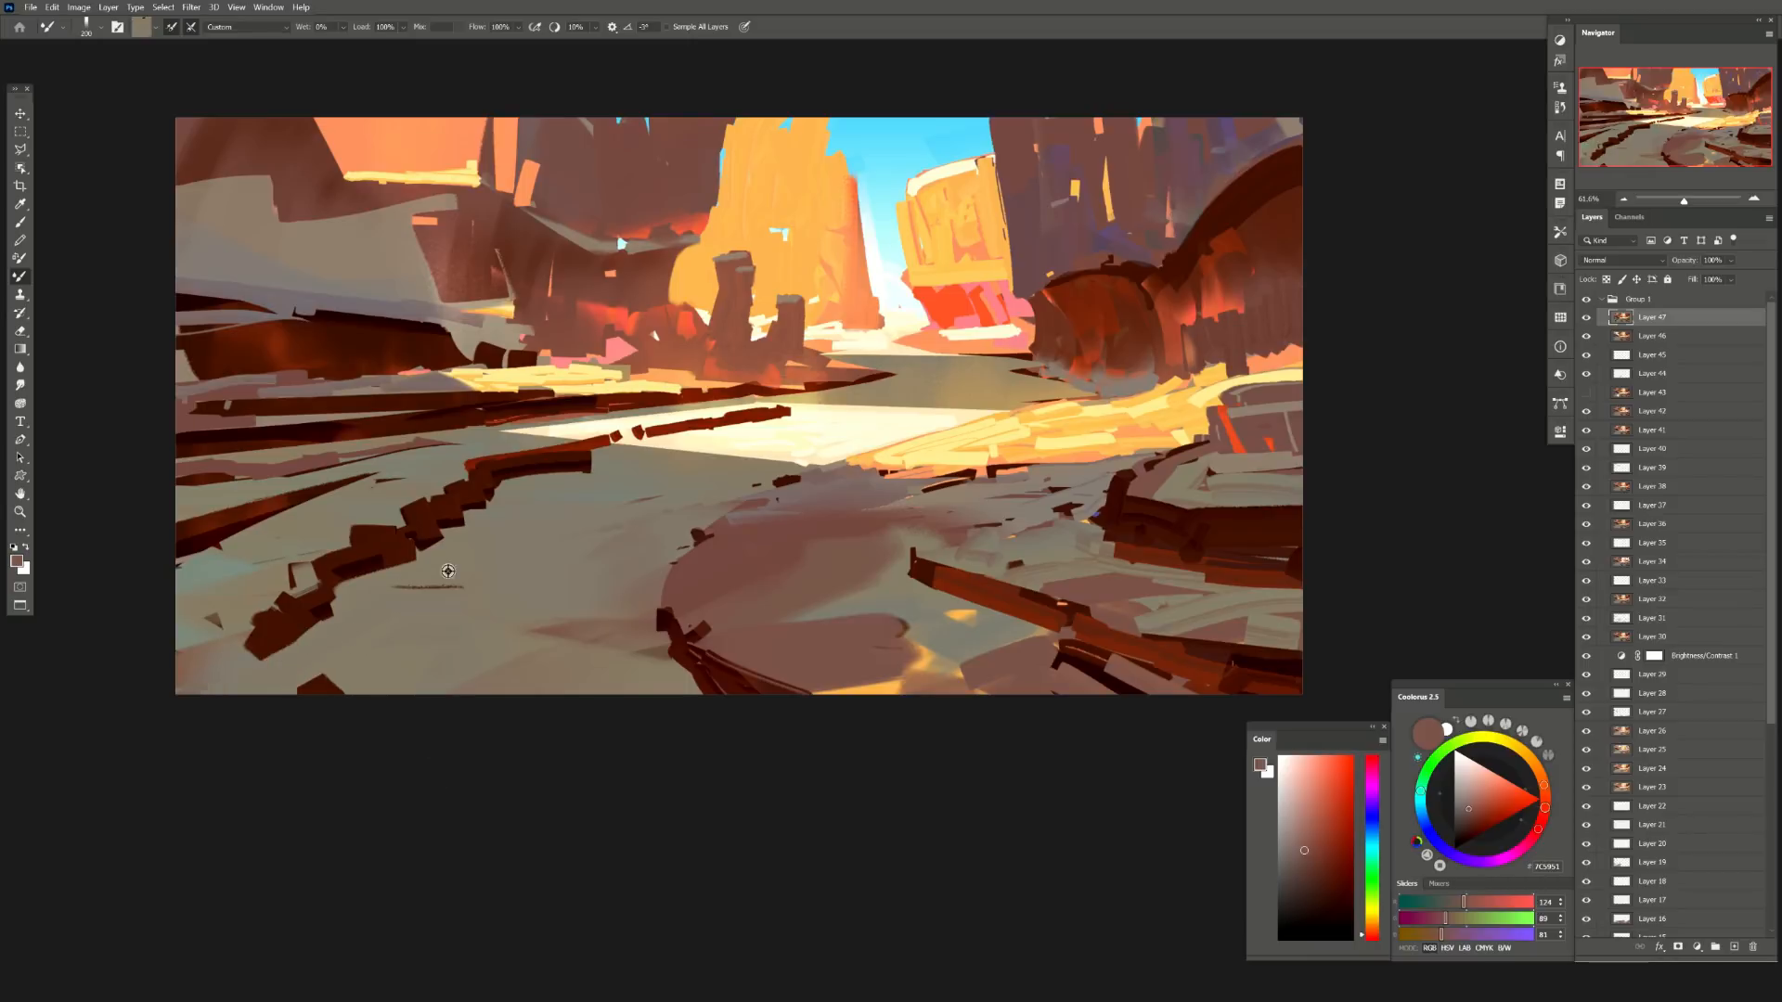
left_click_drag(455, 522, 366, 566)
key("bracketleft")
left_click_drag(497, 487, 334, 589)
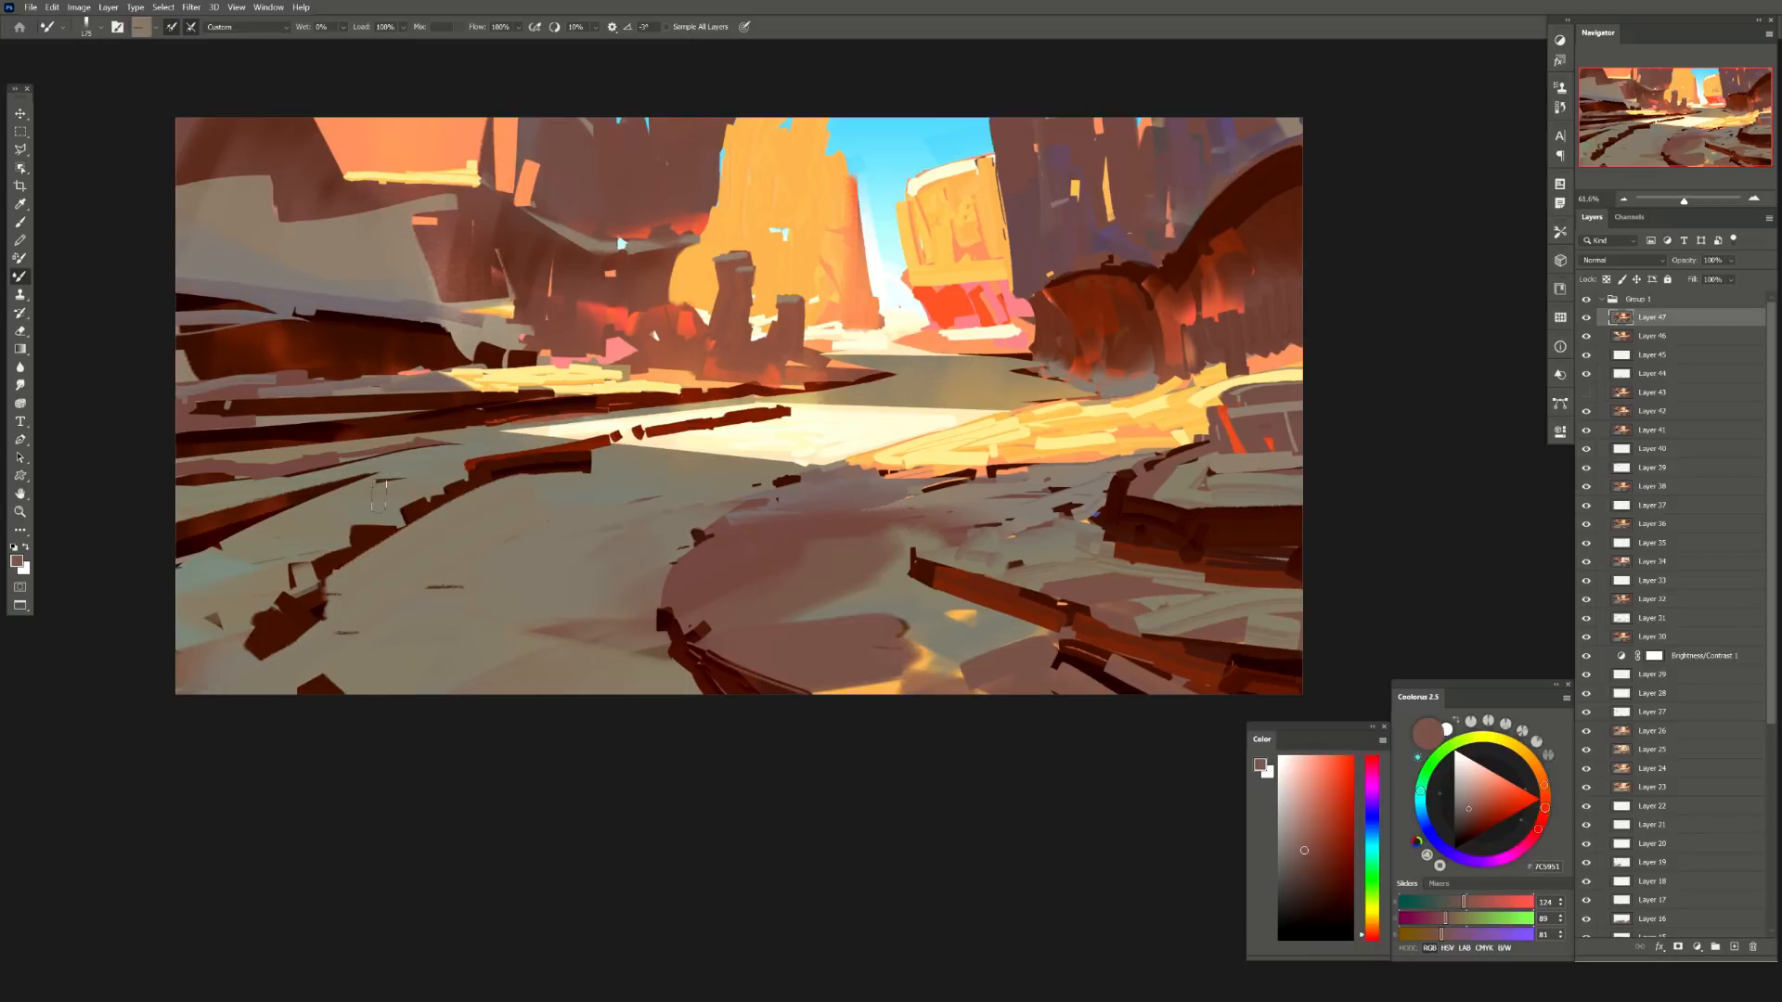
- Erase most of the dark stroke crossing the sunlit patch, leaving a tapered tip
key("l")
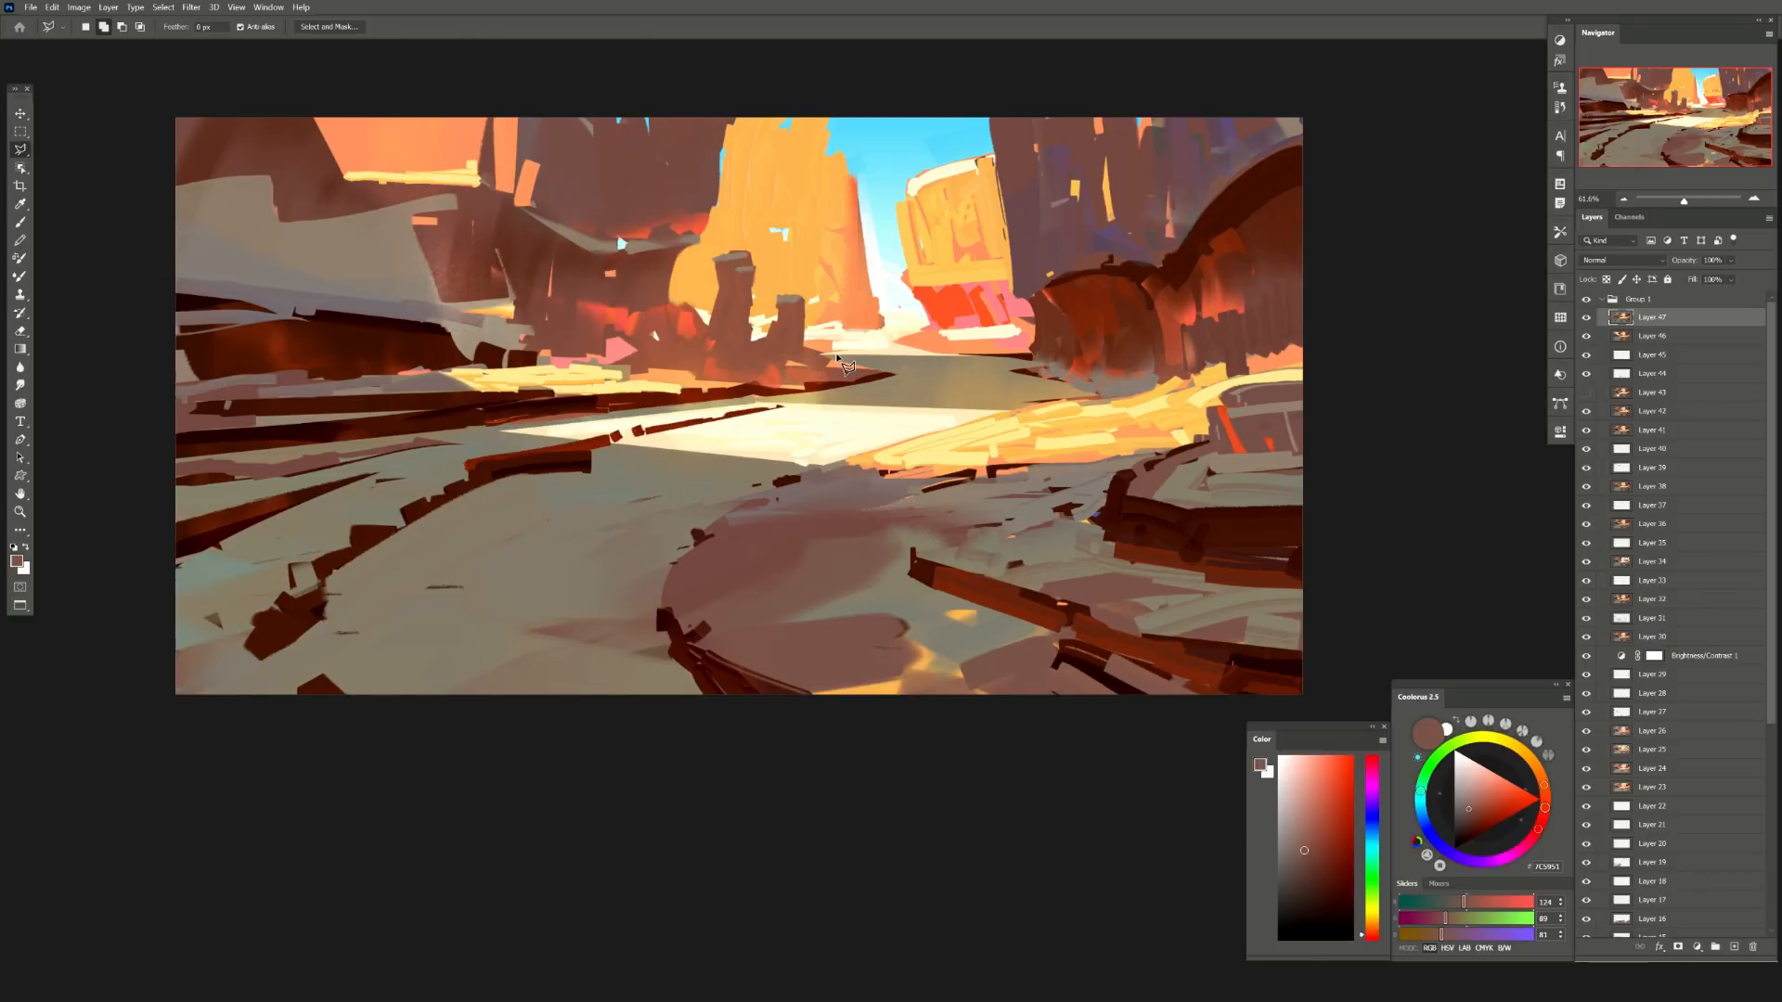
key("e")
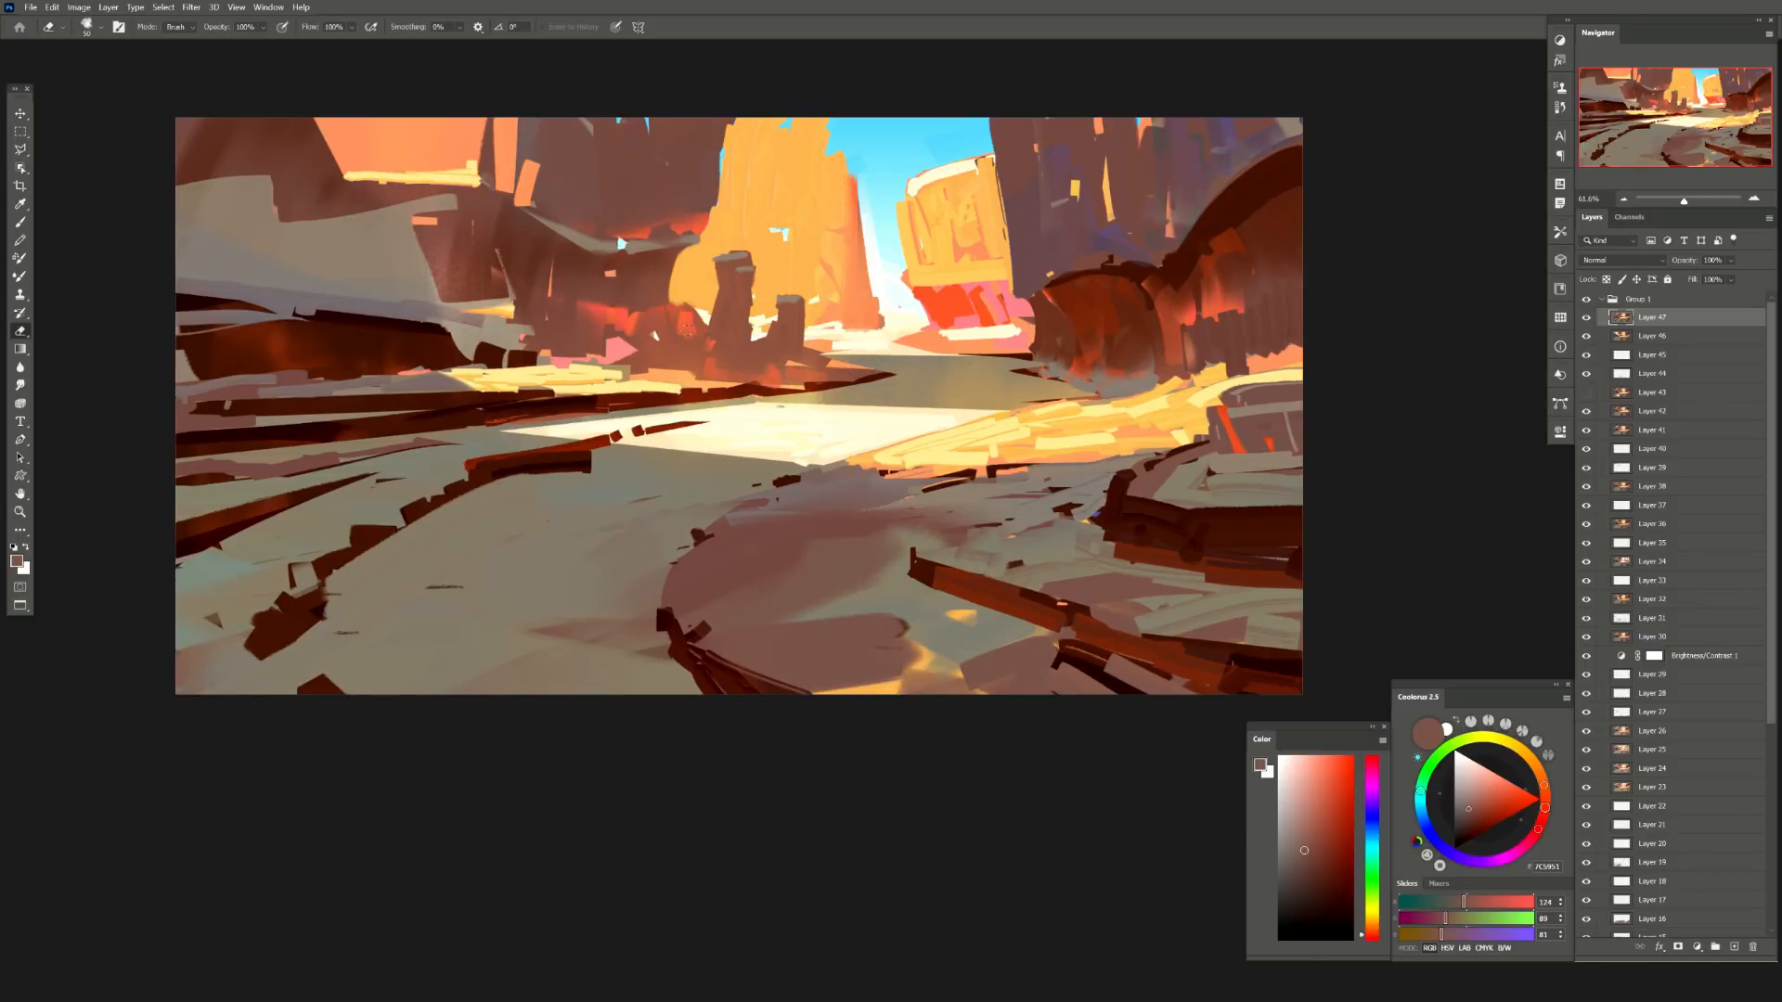
key("ctrl+z")
key("bracketright")
left_click_drag(788, 404, 657, 421)
key("b")
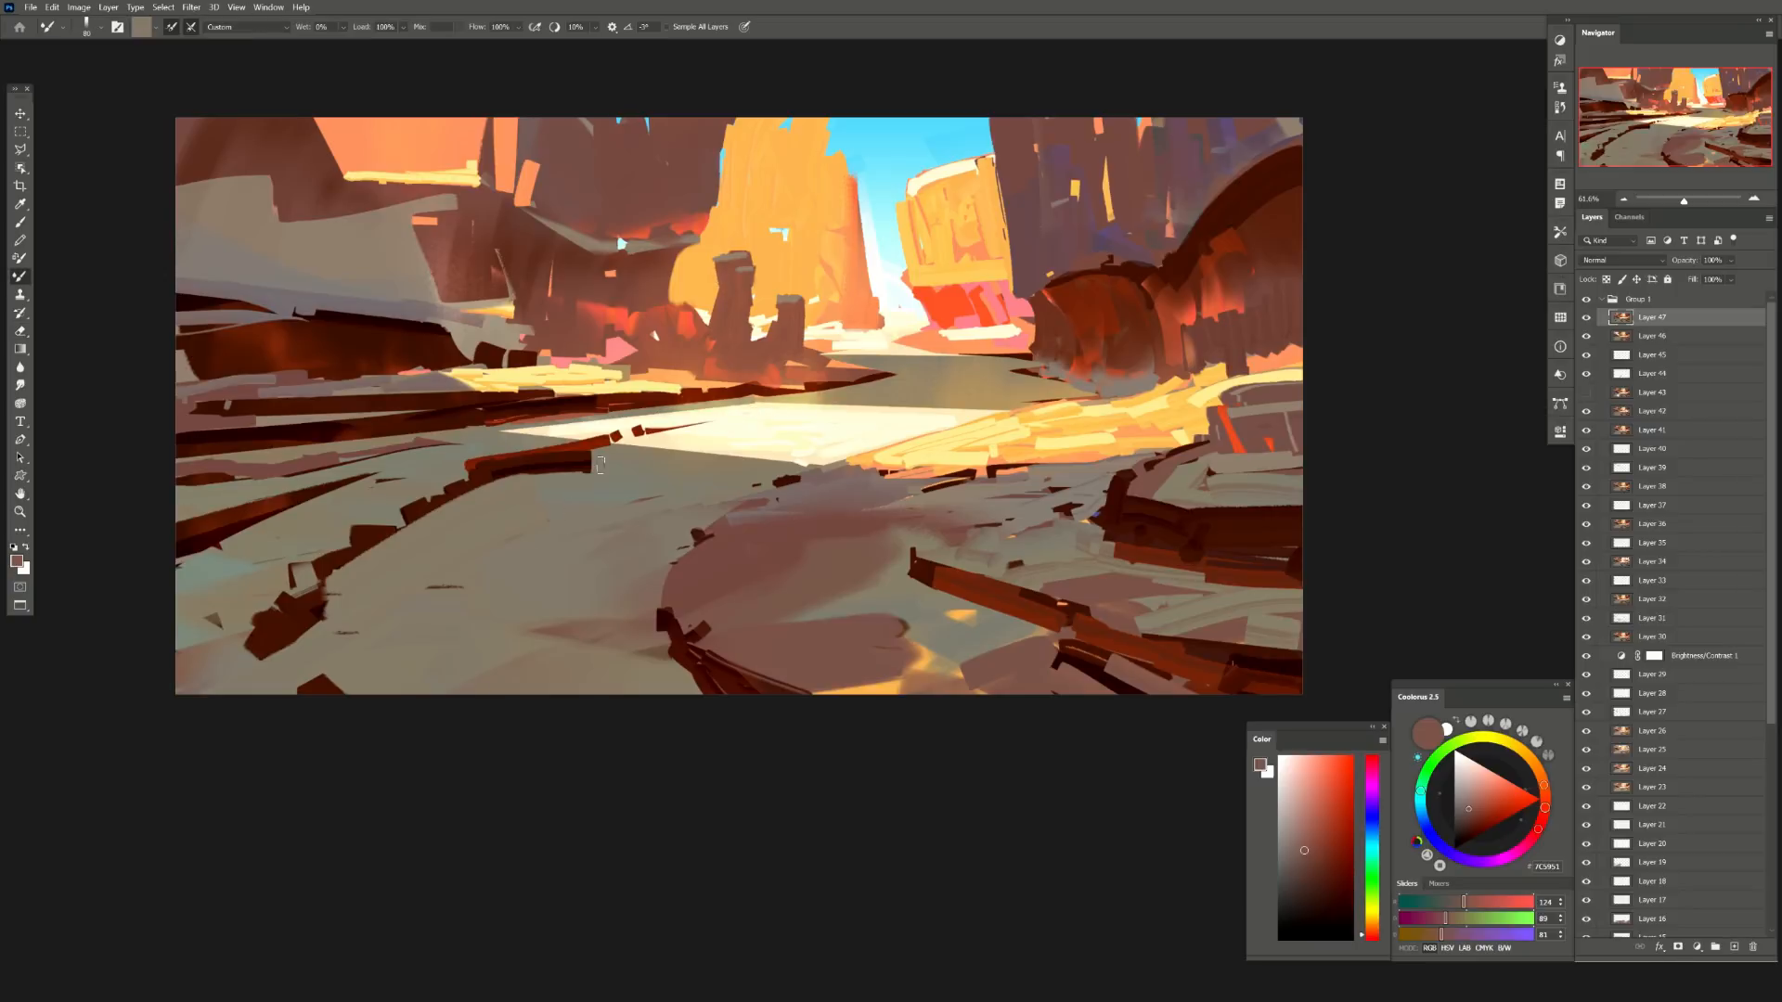
- Thin the upper end of the crack with ground grey and paint branching dark brown strokes near the canvas's lower corner
key("bracketleft")
key("bracketleft")
left_click_drag(590, 457, 492, 471)
left_click(314, 624, "alt")
mouse_move(295, 645)
left_mouse_down()
mouse_move(360, 690)
mouse_move(350, 659)
left_mouse_up()
mouse_move(341, 573)
left_mouse_down()
mouse_move(374, 598)
mouse_move(346, 661)
left_mouse_up()
key("bracketright")
key("bracketright")
key("bracketright")
left_click(315, 635, "alt")
mouse_move(294, 652)
left_mouse_down()
mouse_move(318, 739)
mouse_move(186, 673)
left_mouse_up()
- Sample the mauve of the foreground rock and paint mauve strokes across the ground outside the dark crack
left_click(741, 640, "alt")
key("bracketleft")
mouse_move(256, 594)
left_mouse_down()
mouse_move(301, 553)
mouse_move(225, 541)
mouse_move(361, 527)
left_mouse_up()
left_click_drag(199, 557, 451, 471)
left_click_drag(405, 467, 494, 446)
key("bracketleft")
key("bracketleft")
key("bracketleft")
key("bracketleft")
left_click_drag(400, 466, 348, 483)
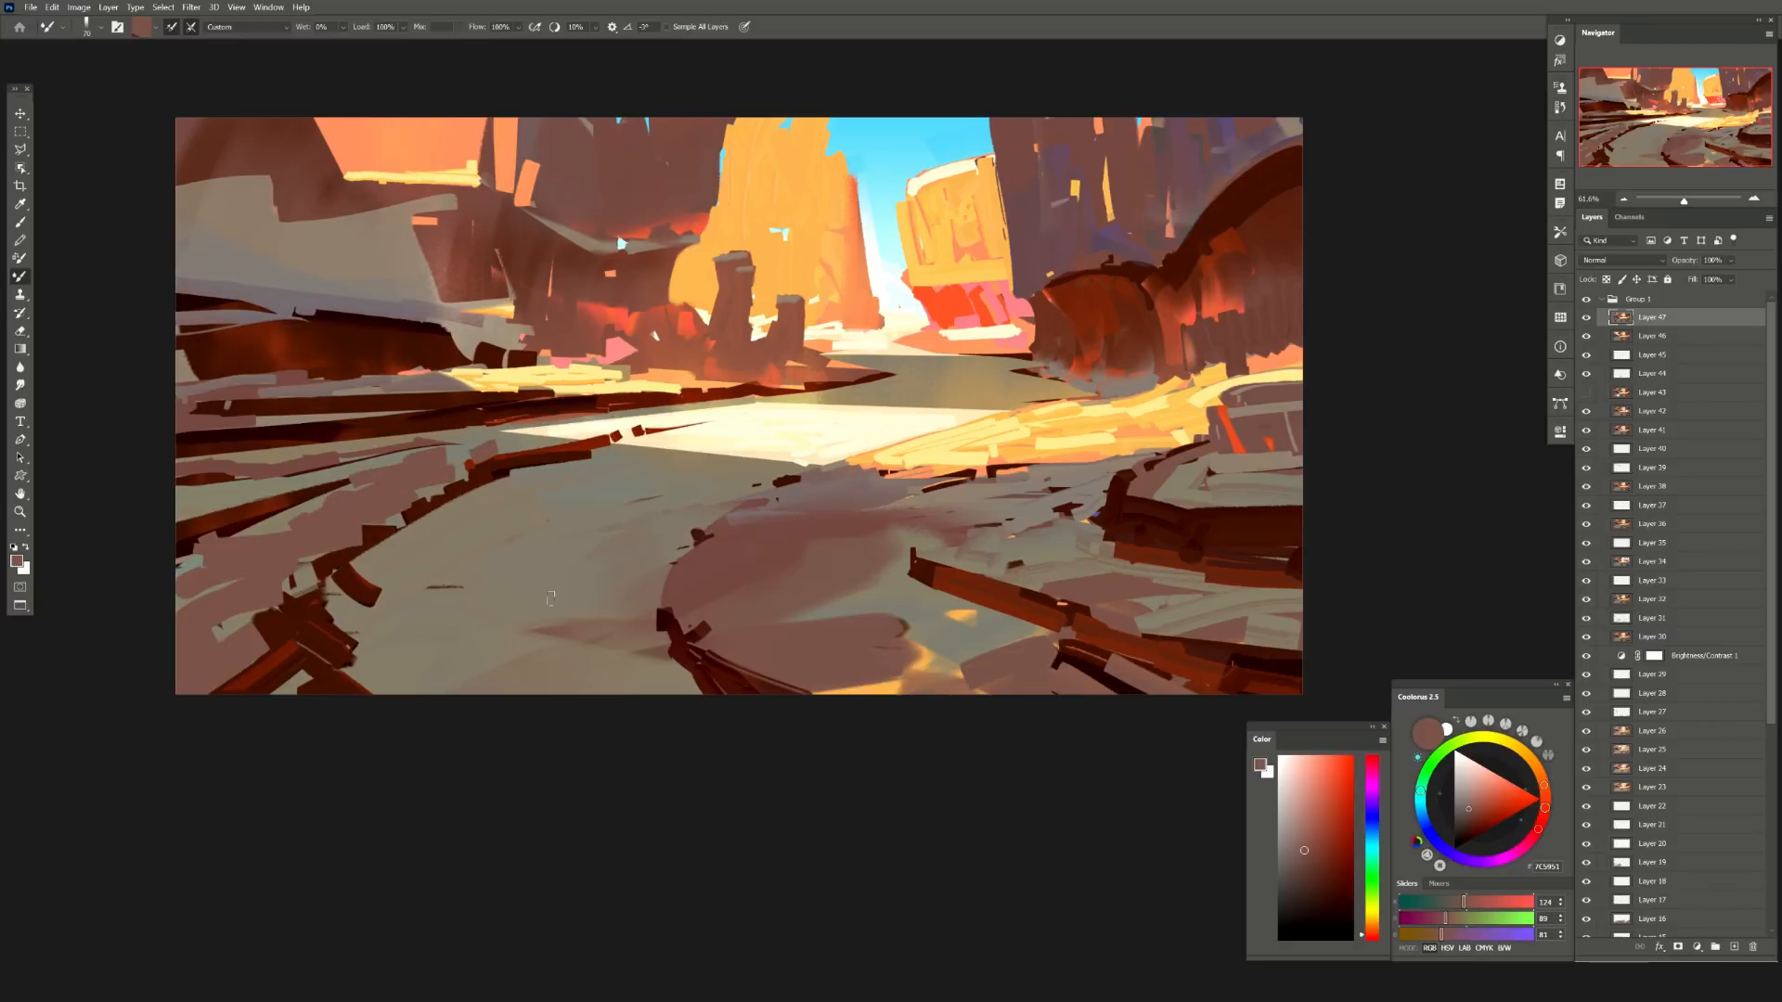
- Sample a dark red-brown and paint a curved band along the path's edge down to the canvas's lower edge
left_click(722, 687, "alt")
key("bracketright")
key("bracketright")
mouse_move(522, 467)
left_mouse_down()
mouse_move(415, 537)
mouse_move(480, 493)
mouse_move(331, 764)
left_mouse_up()
key("bracketright")
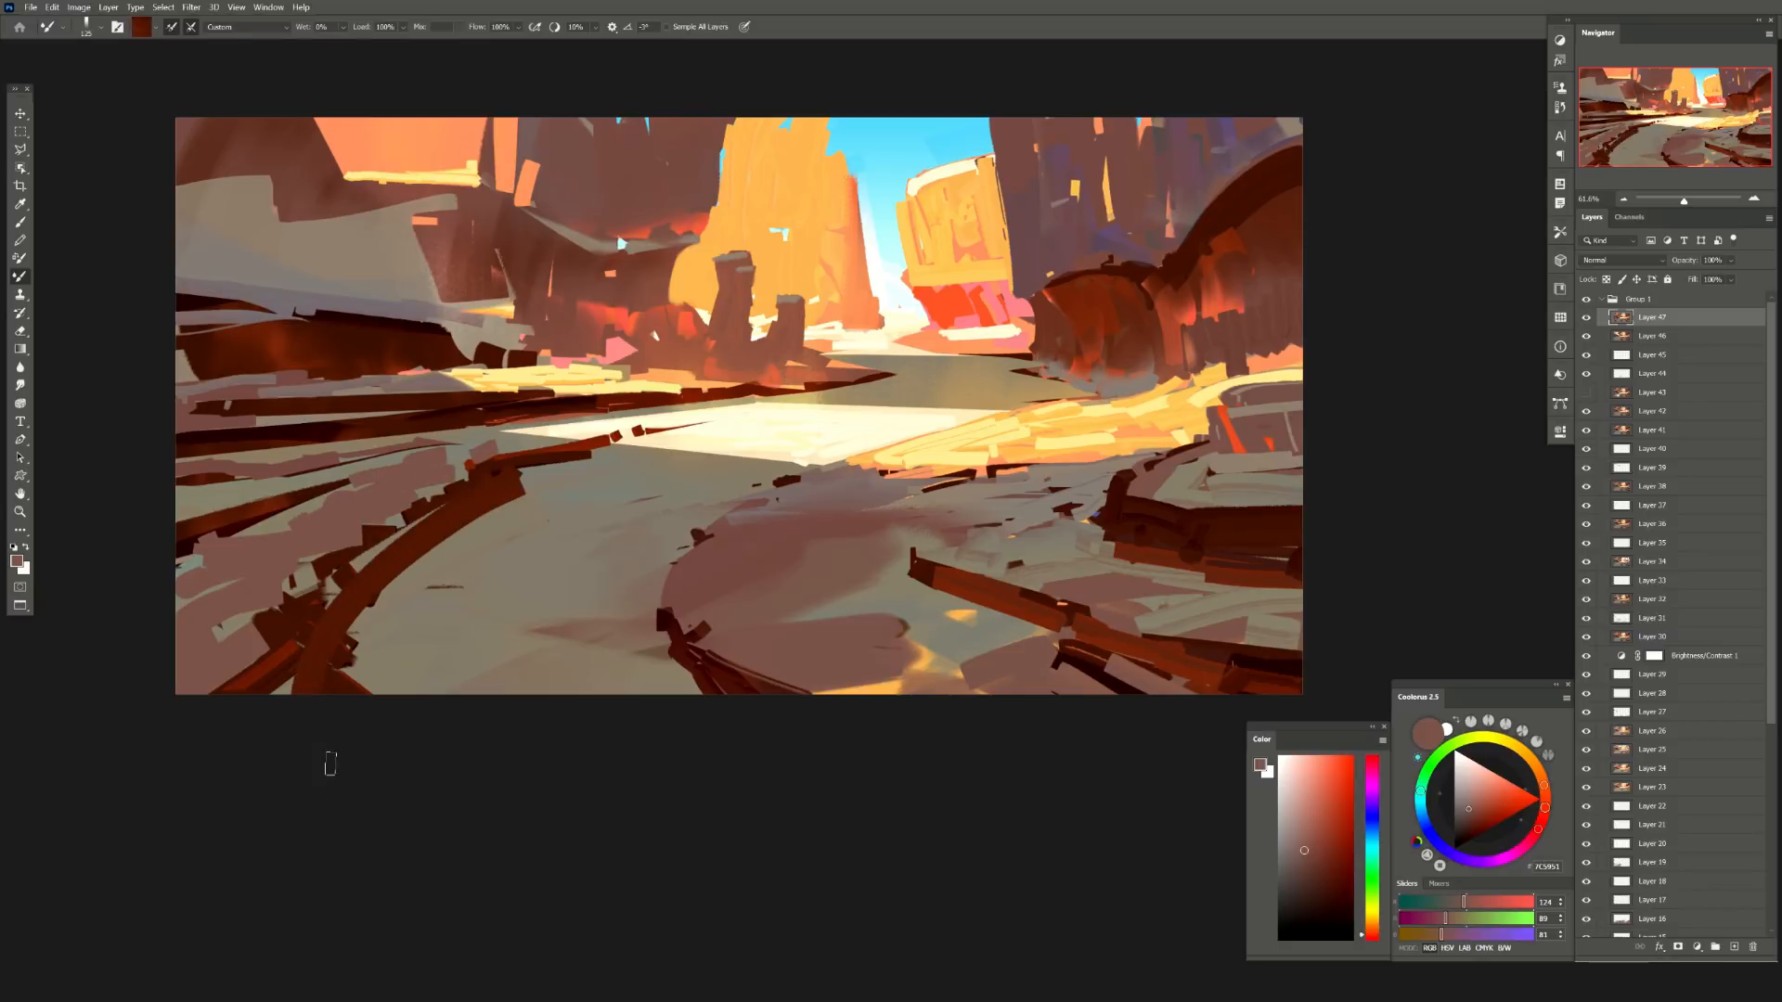
mouse_move(334, 636)
left_mouse_down()
mouse_move(475, 452)
mouse_move(442, 515)
mouse_move(357, 588)
left_mouse_up()
- Deepen the curved bank with a darker brown, clean its edge with sampled colours and undo the last stroke
left_click(358, 371, "alt")
key("bracketright")
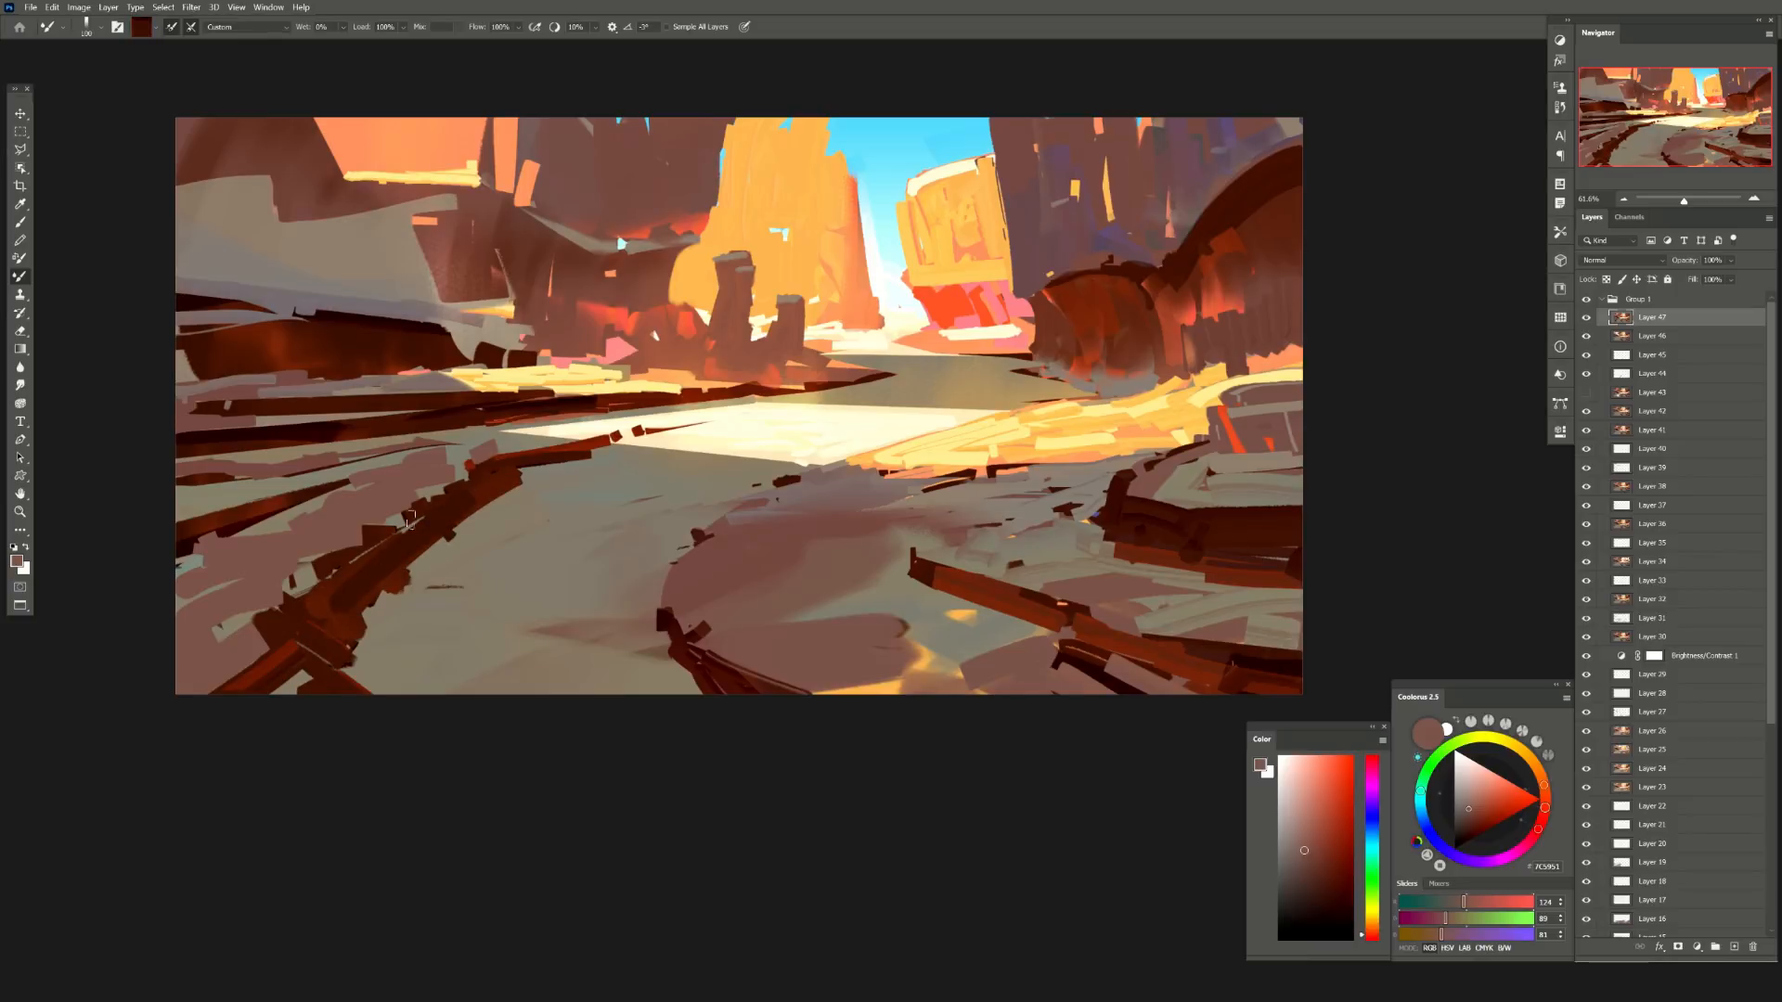
left_click(462, 540, "alt")
mouse_move(462, 538)
left_mouse_down()
mouse_move(403, 559)
mouse_move(437, 513)
mouse_move(339, 571)
left_mouse_up()
left_click(437, 514, "alt")
key("bracketright")
left_click_drag(460, 486, 313, 581)
key("ctrl+z")
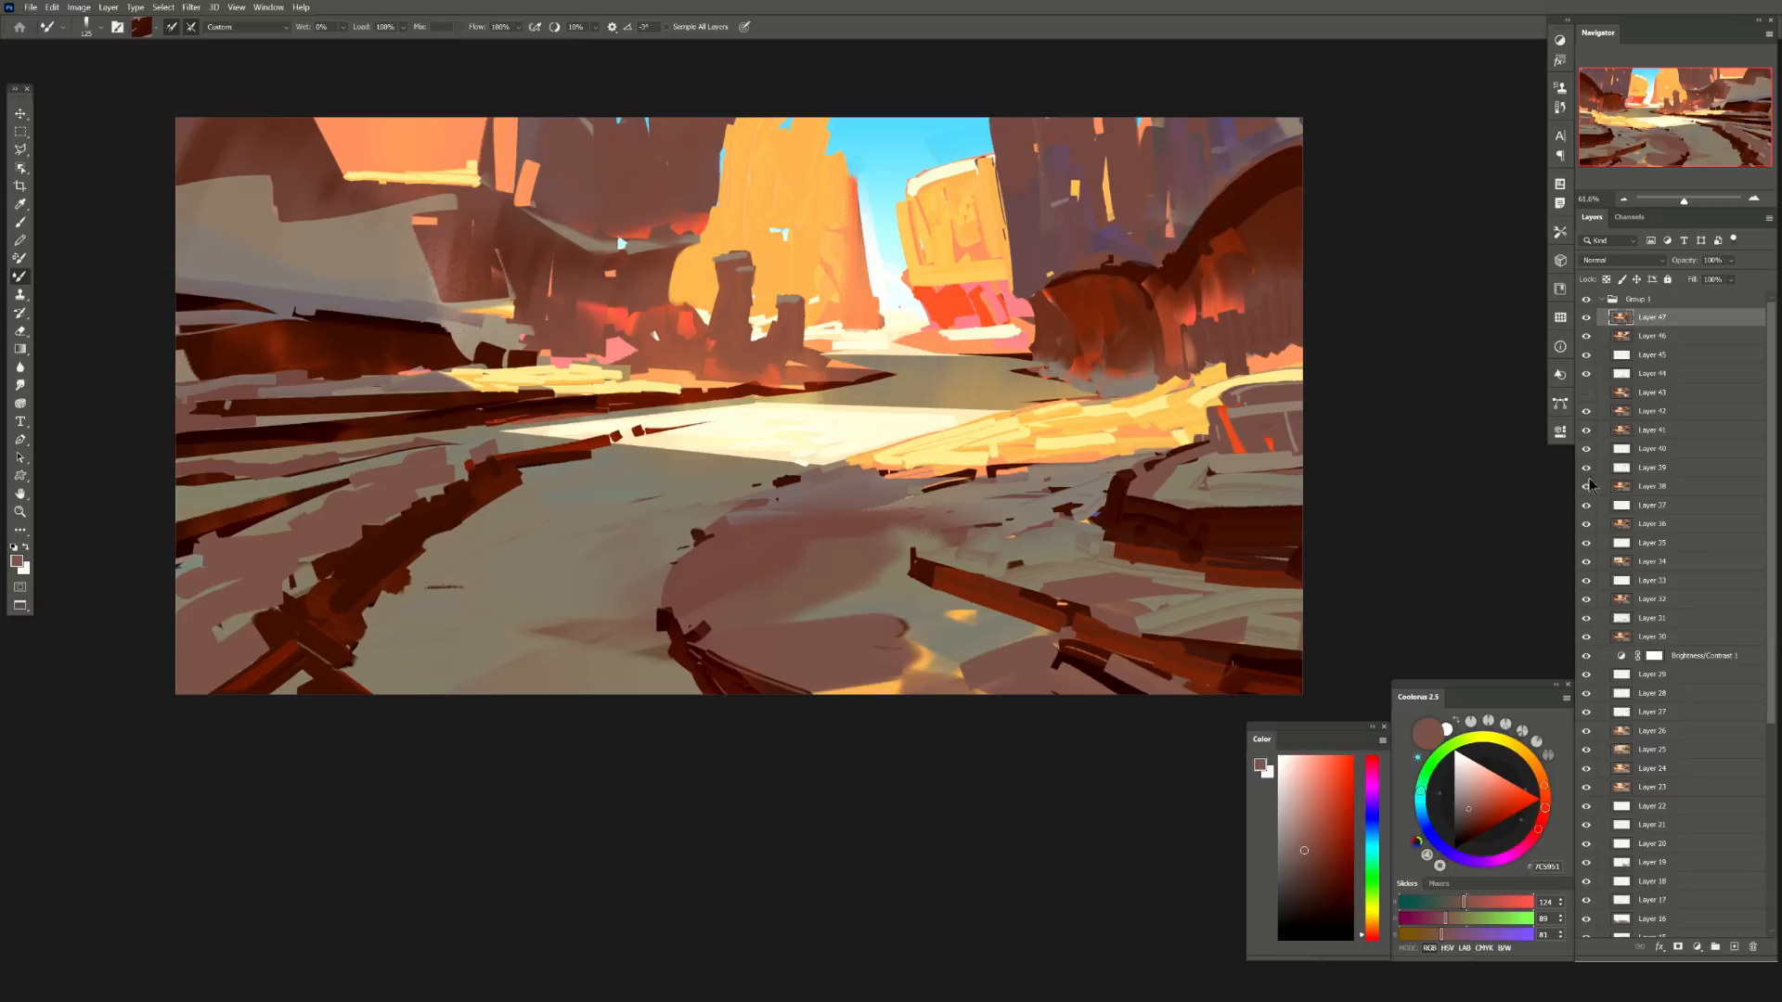
- Flip the canvas horizontally and toggle the top layer's visibility to compare the changes
key("ctrl+shift+h")
left_click(1584, 319)
left_click(1585, 319)
- Sample a dark brown, shrink the brush and outline the ledge on the rock face behind the two pillars
left_click_drag(464, 408, 525, 425)
left_click(483, 382, "alt")
key("bracketleft")
key("bracketleft")
key("bracketleft")
key("bracketleft")
key("bracketleft")
key("bracketleft")
key("bracketleft")
key("bracketleft")
key("bracketleft")
key("bracketleft")
mouse_move(437, 388)
left_mouse_down()
mouse_move(403, 393)
mouse_move(422, 401)
left_mouse_up()
left_click_drag(463, 215, 468, 268)
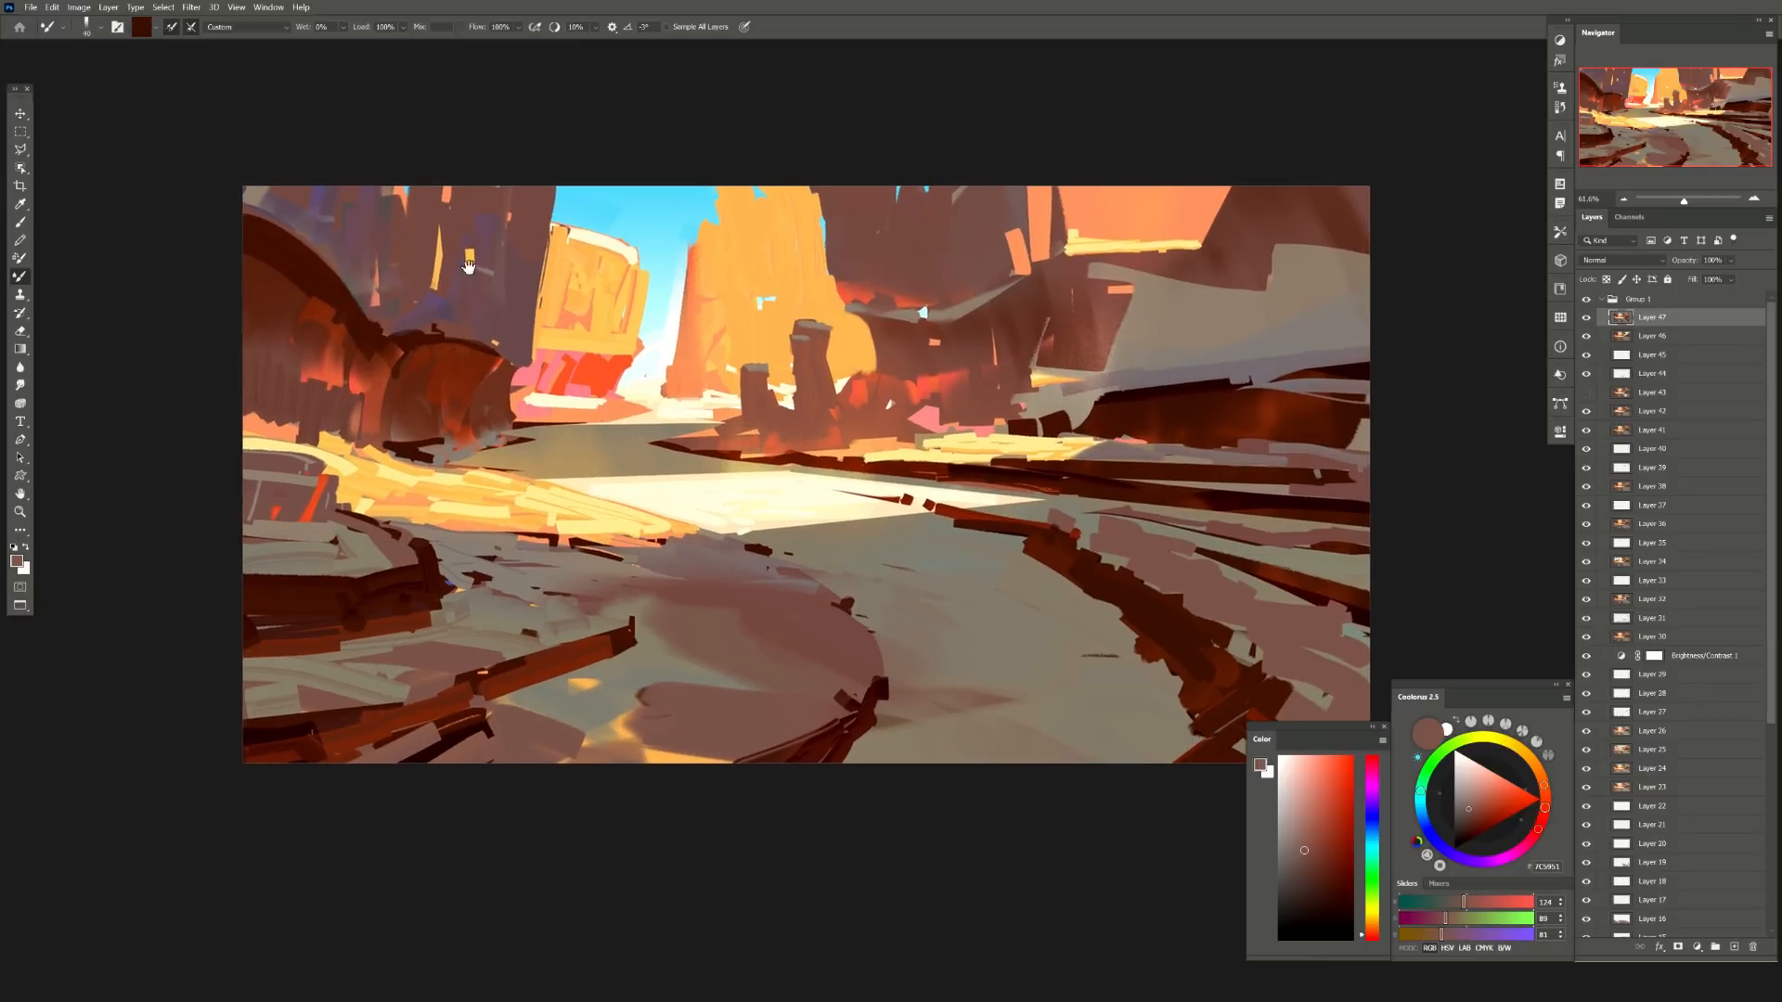
left_click_drag(937, 329, 931, 322)
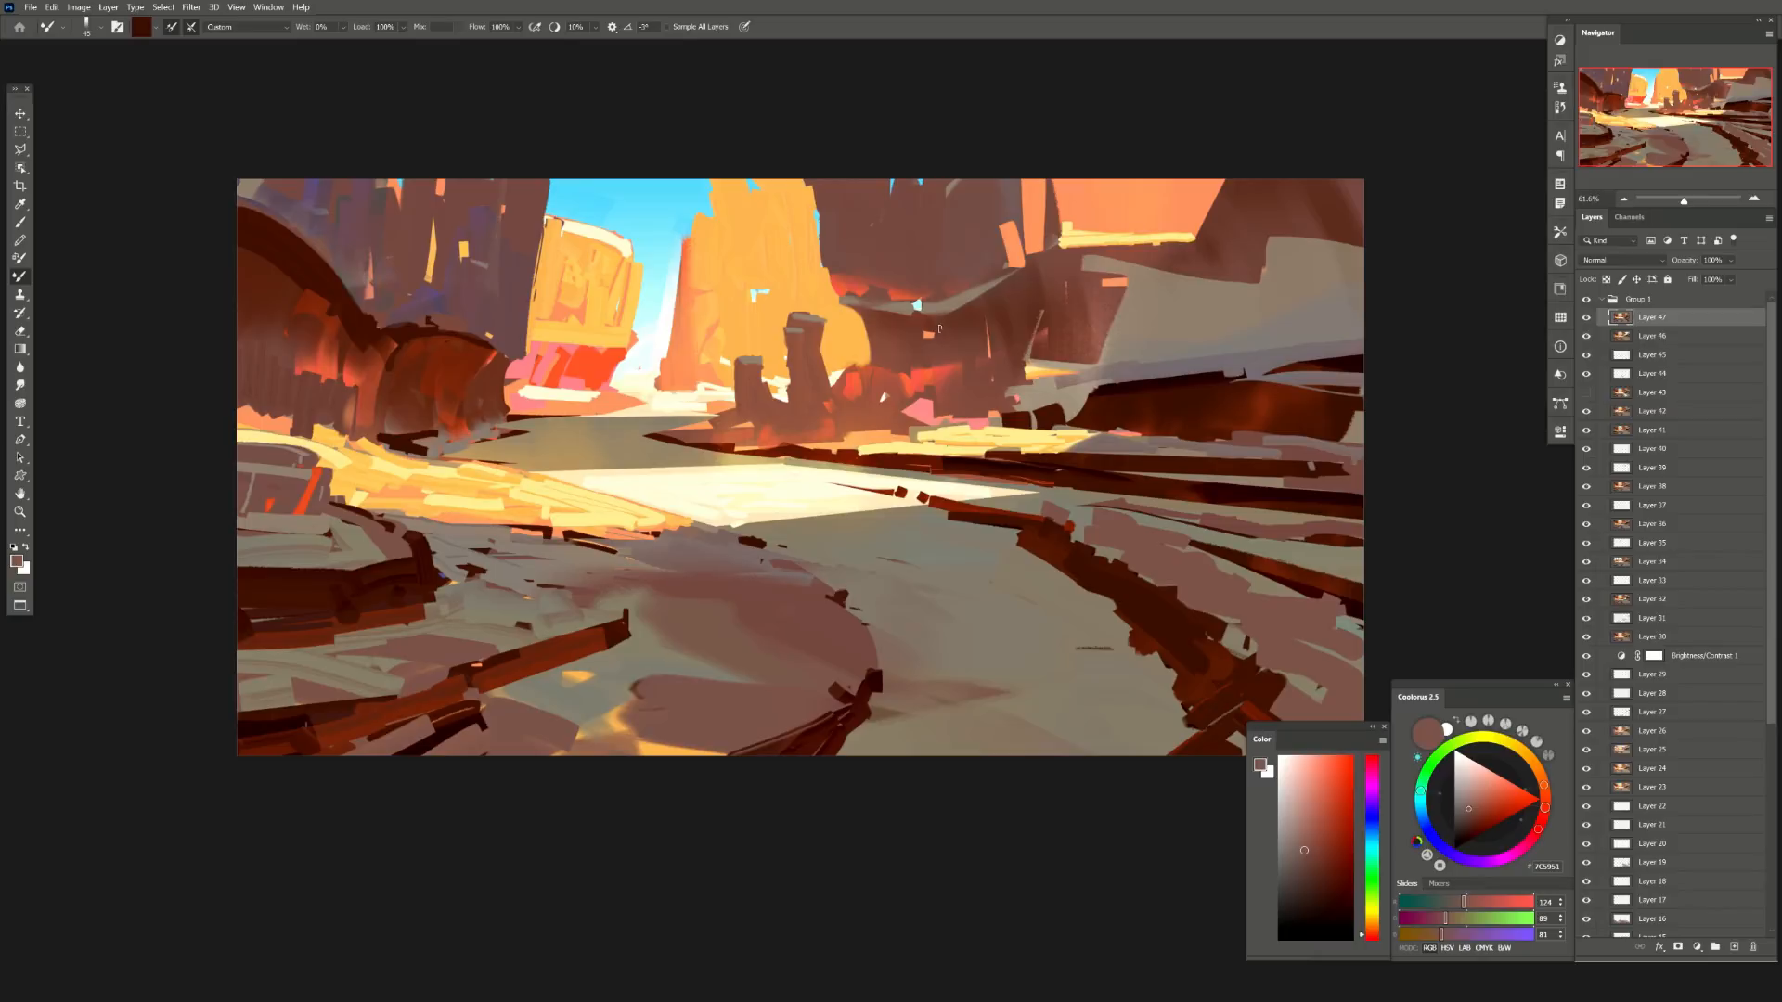
mouse_move(1053, 249)
left_mouse_down()
mouse_move(956, 321)
mouse_move(843, 326)
left_mouse_up()
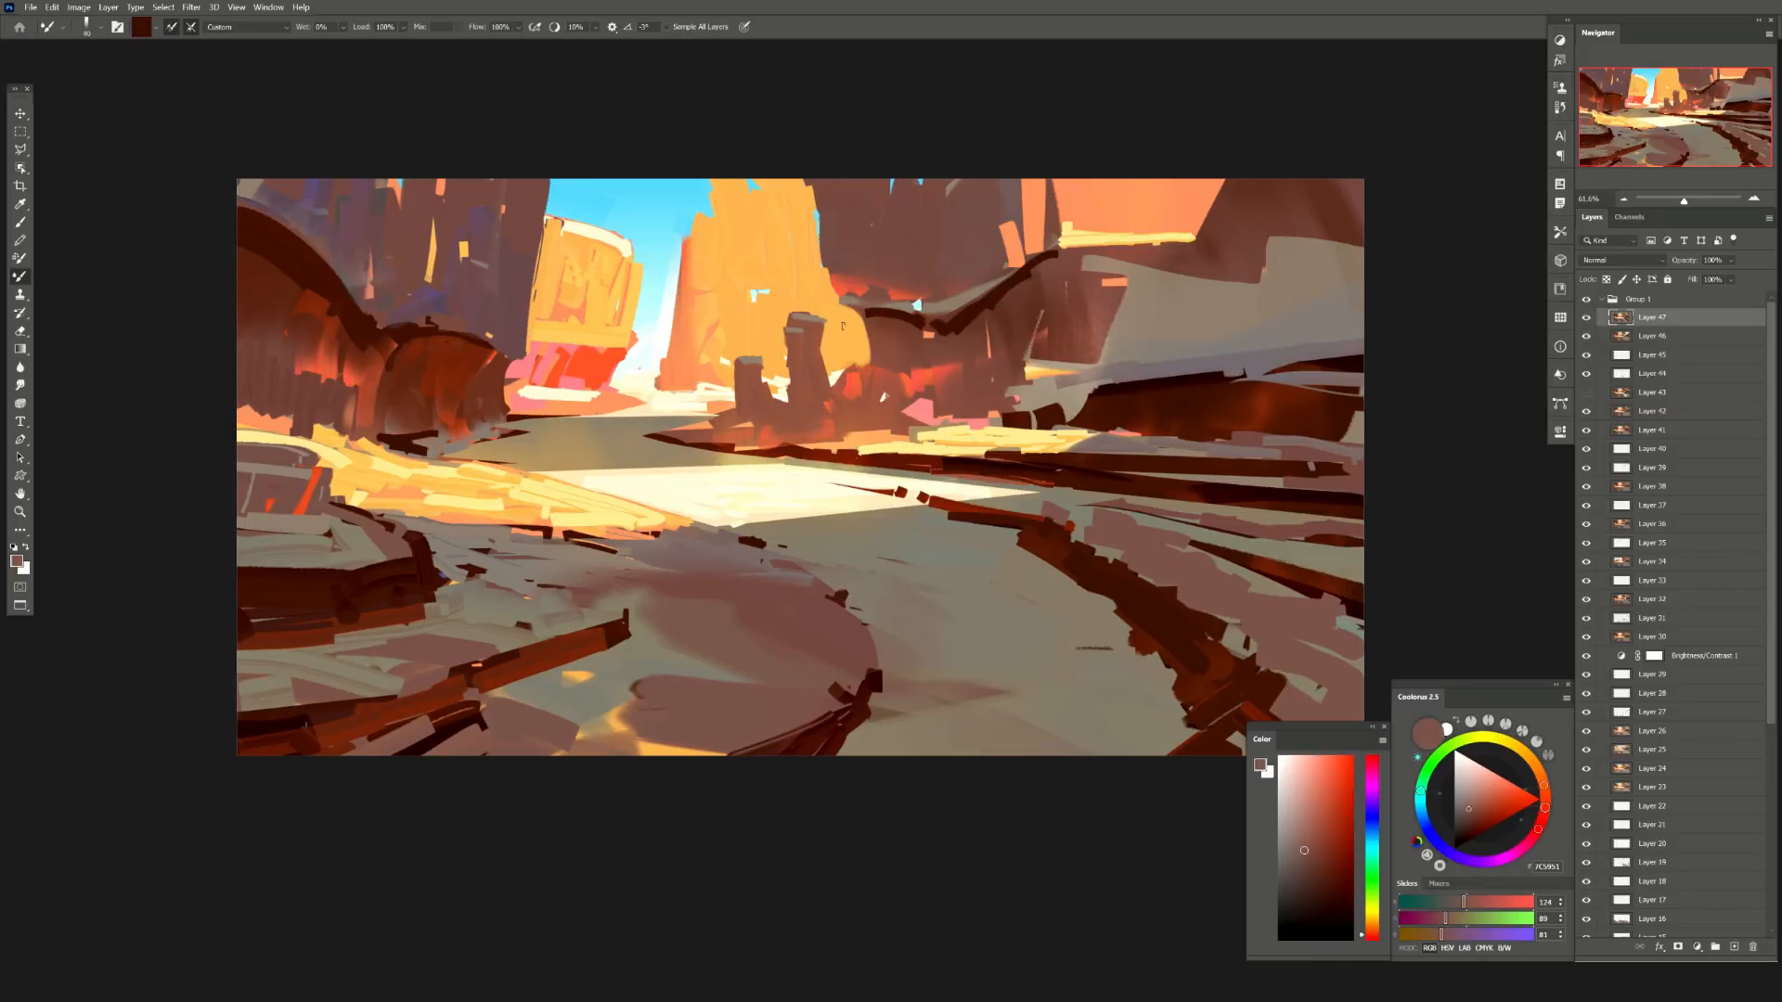
- Erase the dark ledge outline from the rock face behind the two pillars and return to a larger mixer brush
key("e")
left_click_drag(1064, 252, 942, 331)
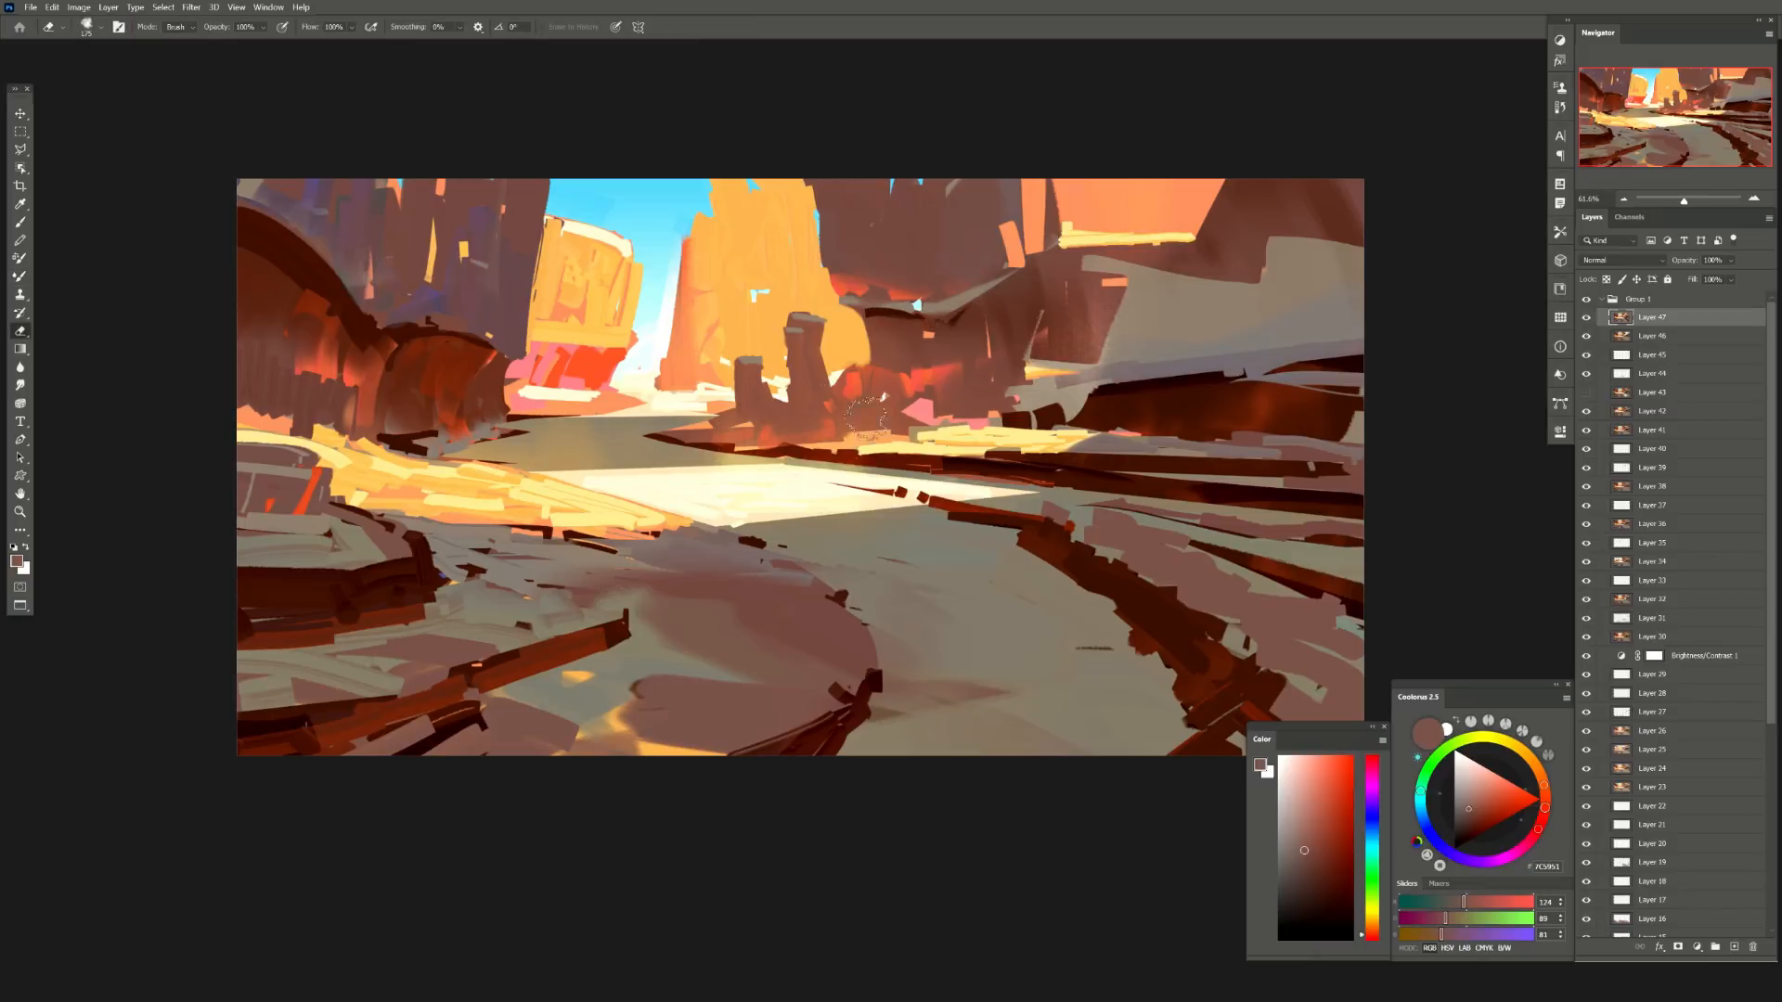
key("b")
key("]")
key("]")
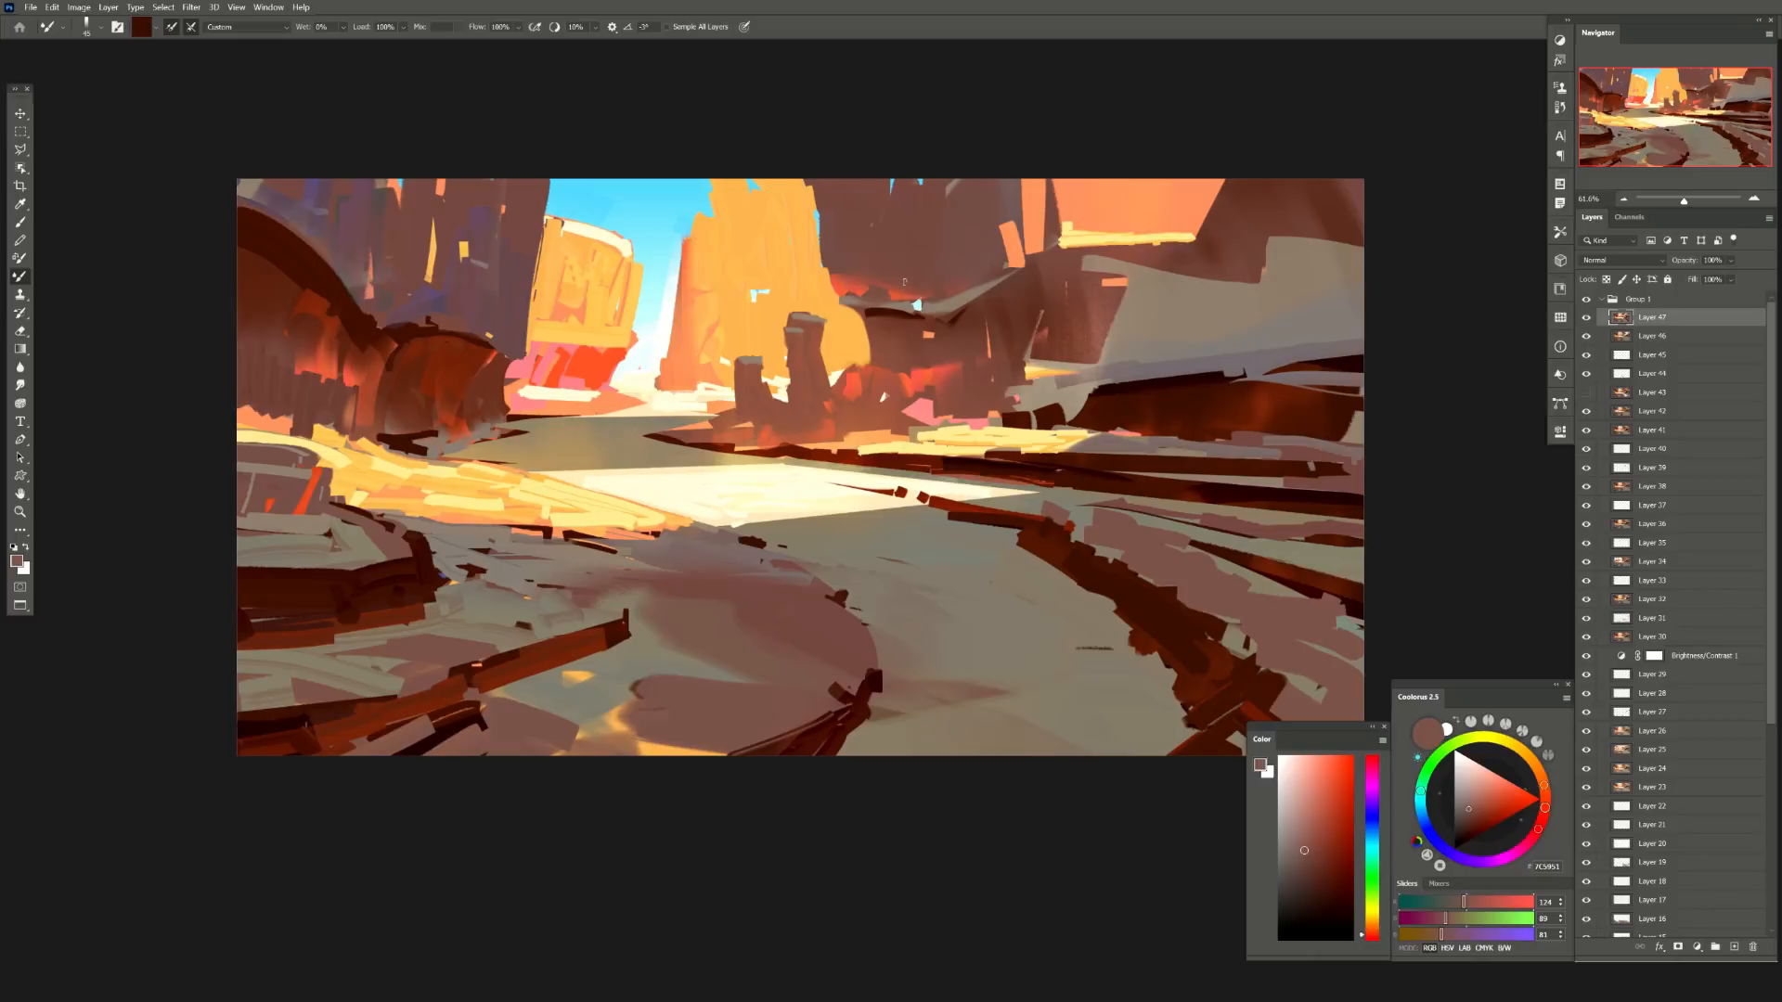
- Sample the glowing red at the rock base and try curved red strokes over the rock face behind the pillars
left_click(847, 282, "alt")
key("]")
key("]")
key("]")
left_click(938, 376, "alt")
mouse_move(876, 324)
left_mouse_down()
mouse_move(908, 335)
mouse_move(976, 344)
mouse_move(991, 388)
left_mouse_up()
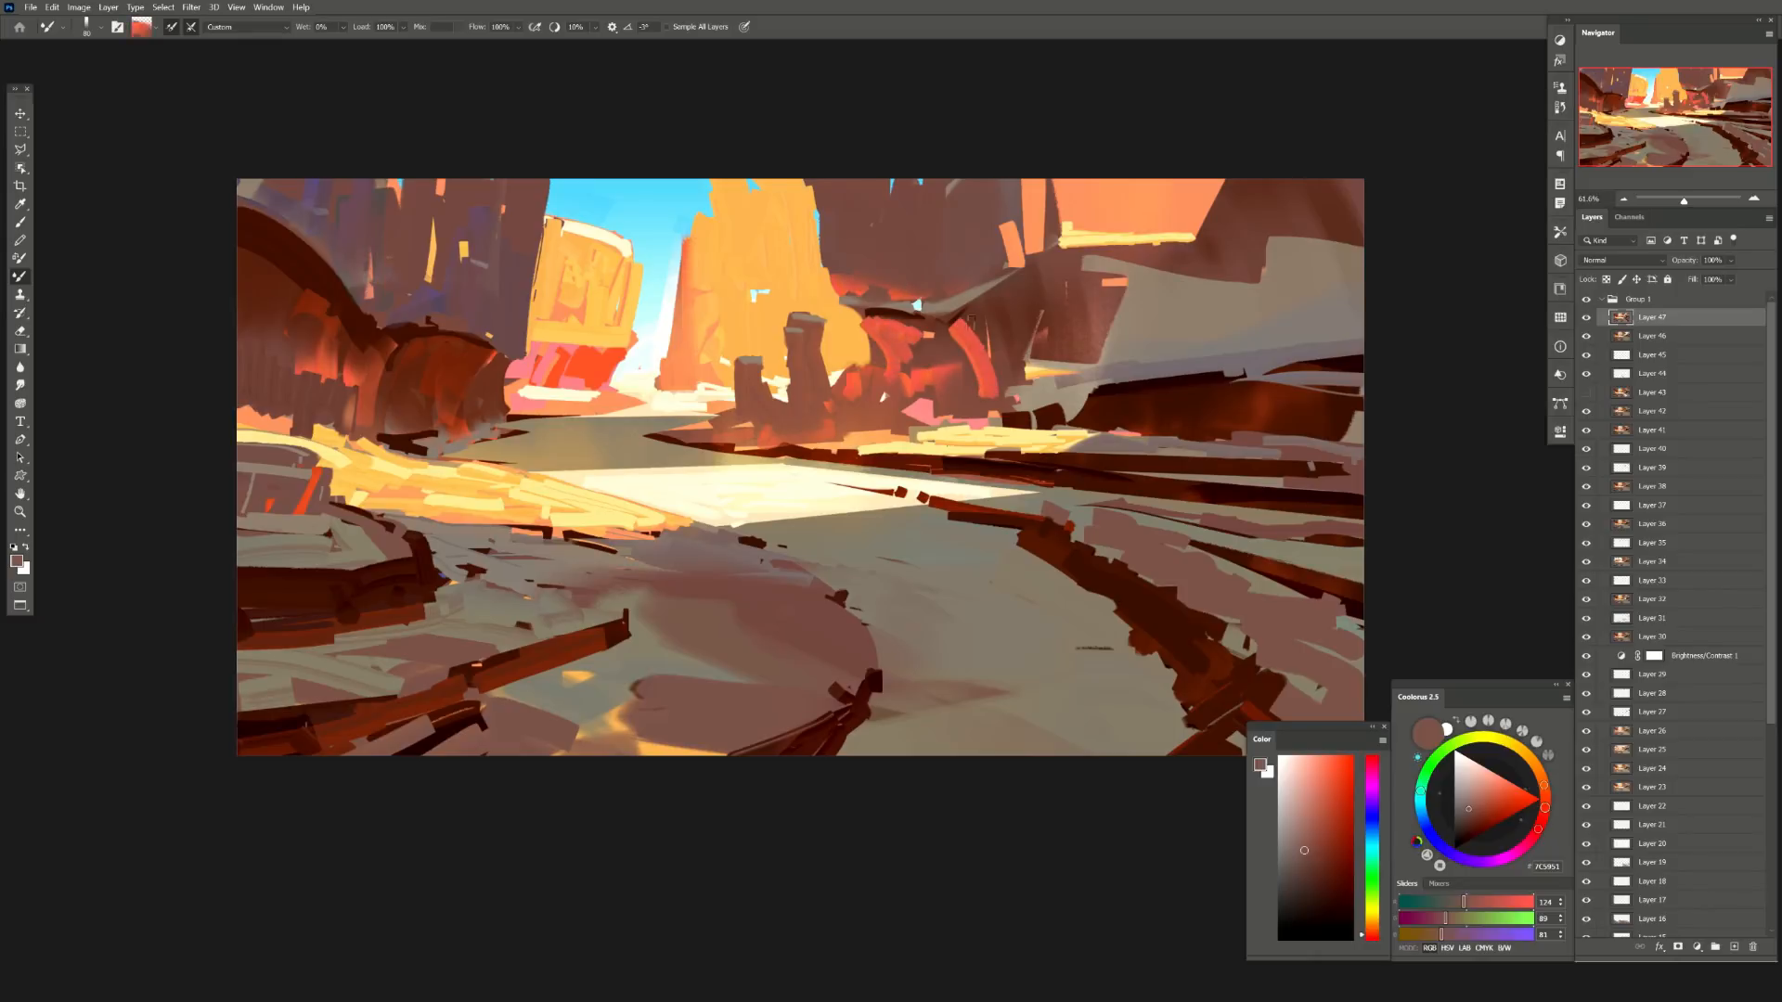
mouse_move(972, 316)
left_mouse_down()
mouse_move(1004, 391)
mouse_move(1006, 355)
left_mouse_up()
mouse_move(985, 304)
left_mouse_down()
mouse_move(1021, 350)
mouse_move(1048, 342)
left_mouse_up()
key("[")
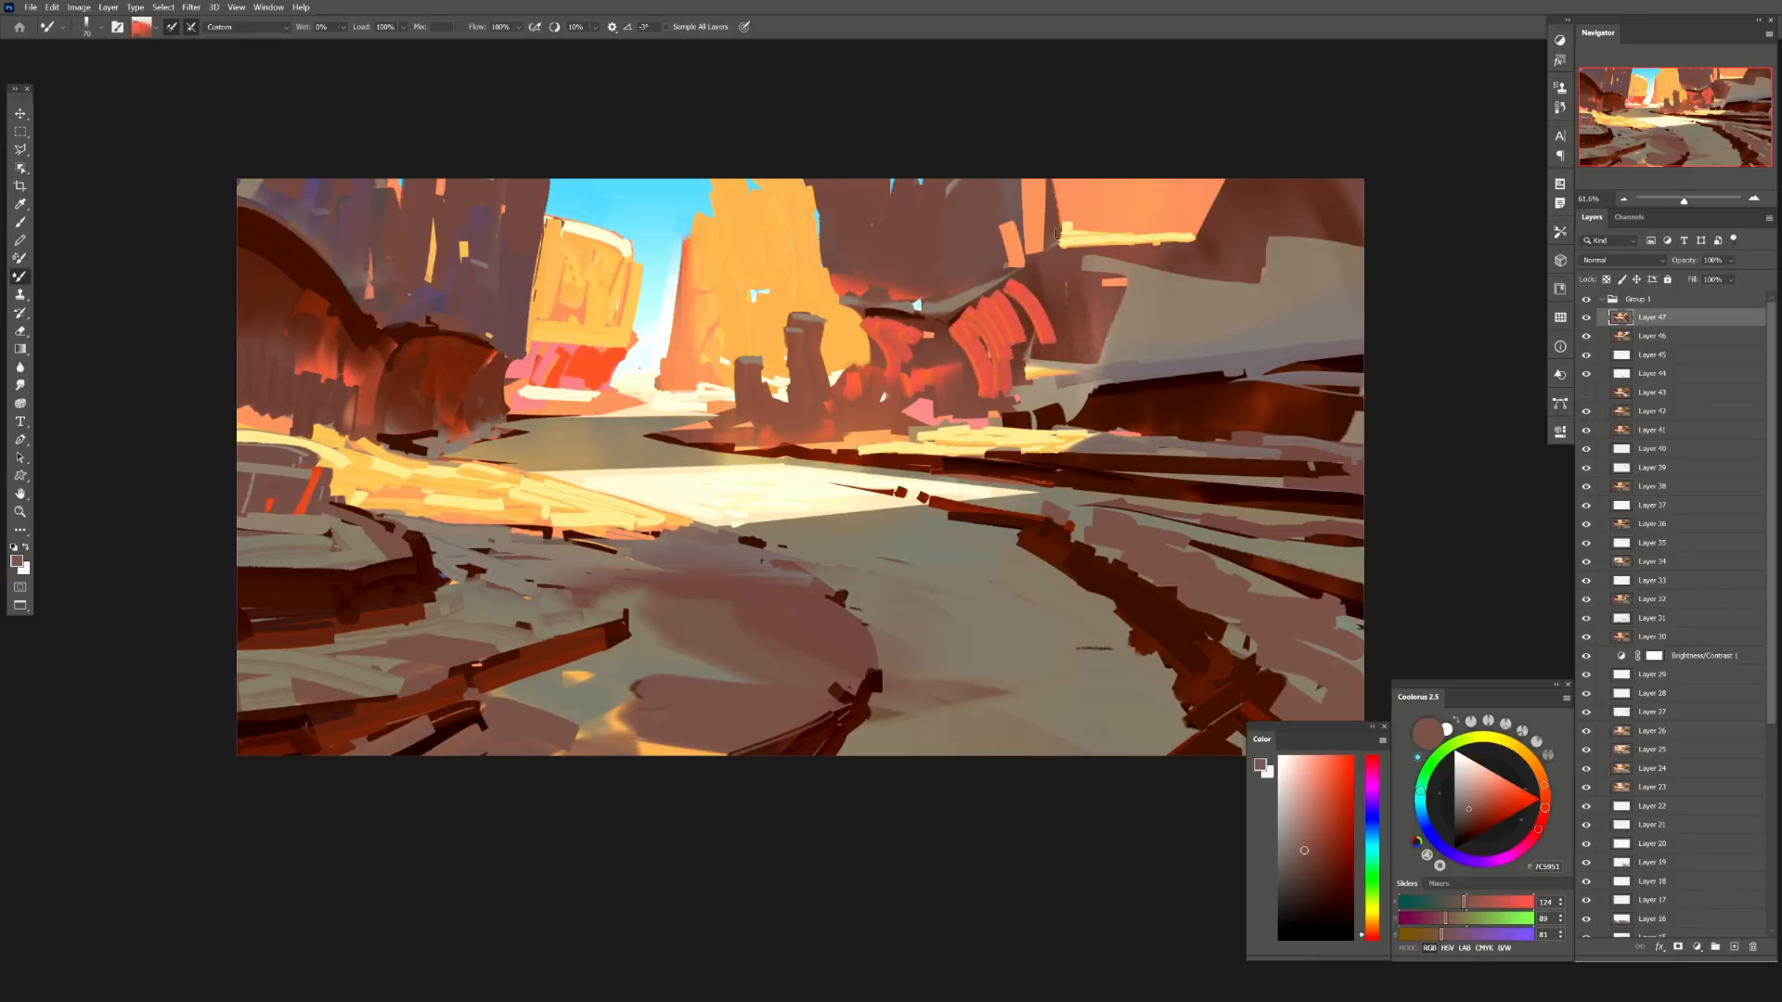
- Erase the curved red strokes from the rock face behind the pillars
key("e")
left_click_drag(984, 432, 1003, 320)
key("[")
left_click_drag(870, 345, 896, 343)
mouse_move(1039, 351)
left_mouse_down()
mouse_move(1025, 311)
mouse_move(956, 409)
mouse_move(976, 314)
left_mouse_up()
left_click_drag(964, 390, 971, 414)
key("[")
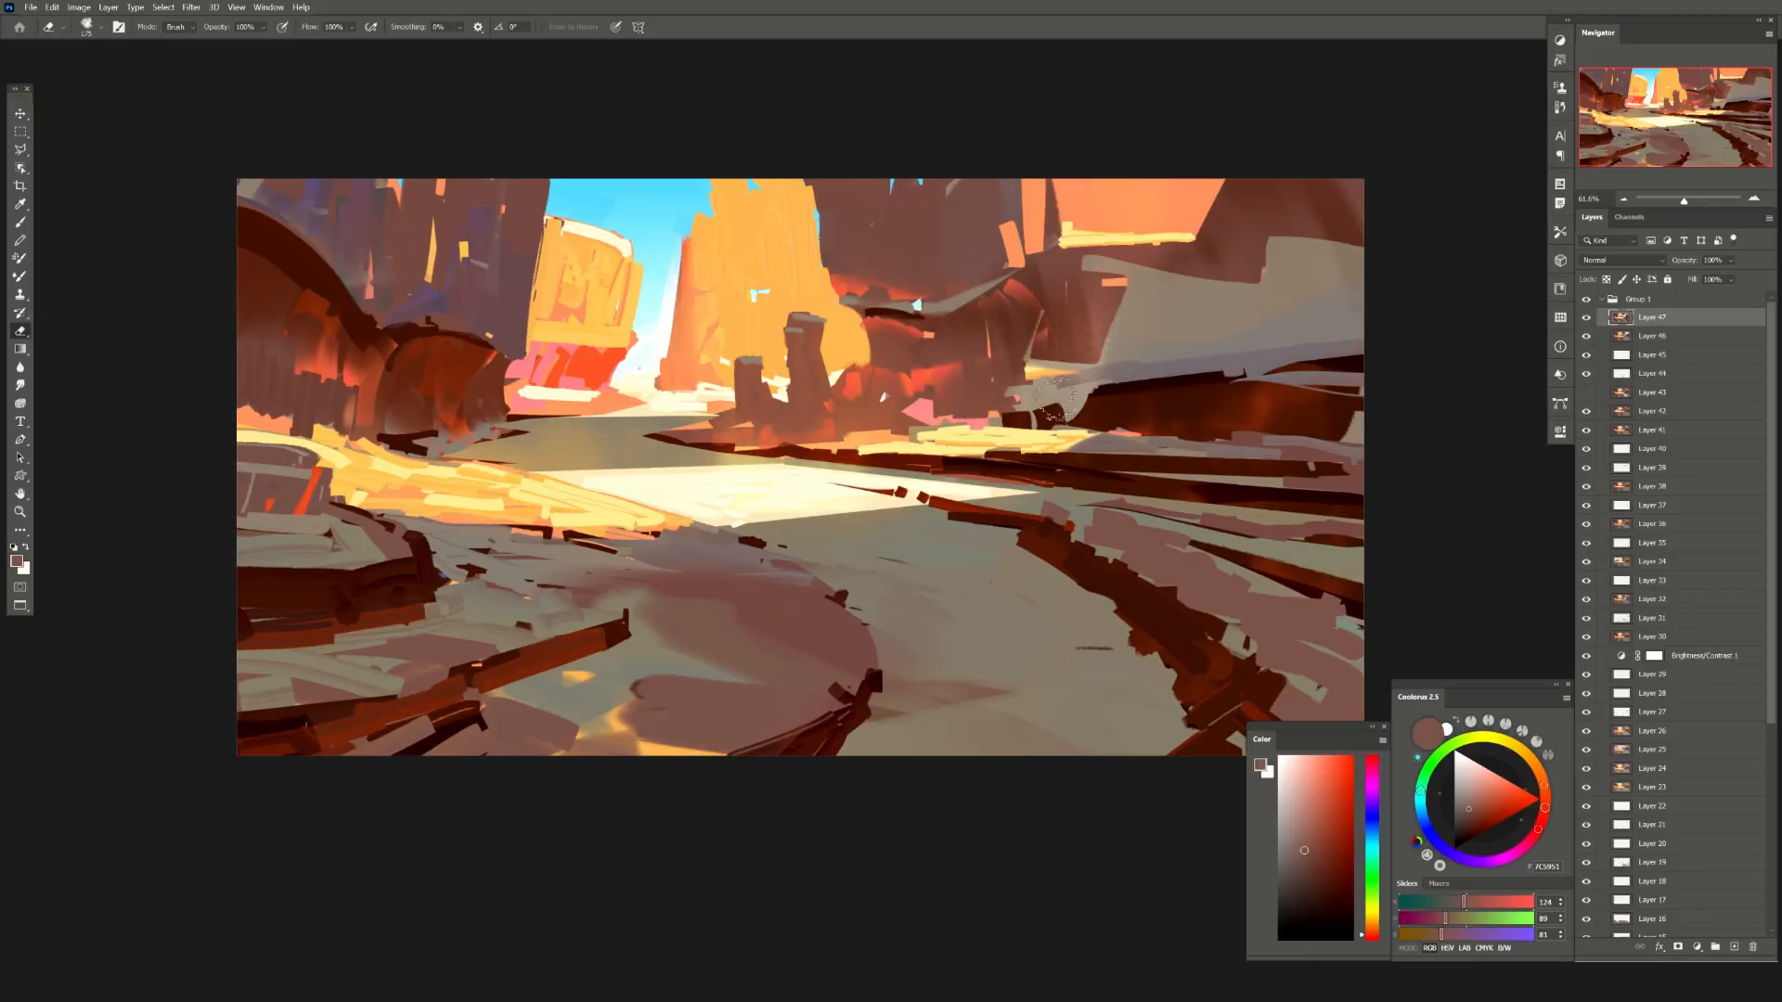
- Add a new layer and select the grey ground tones with Color Range using sampled colours
left_click(1734, 948)
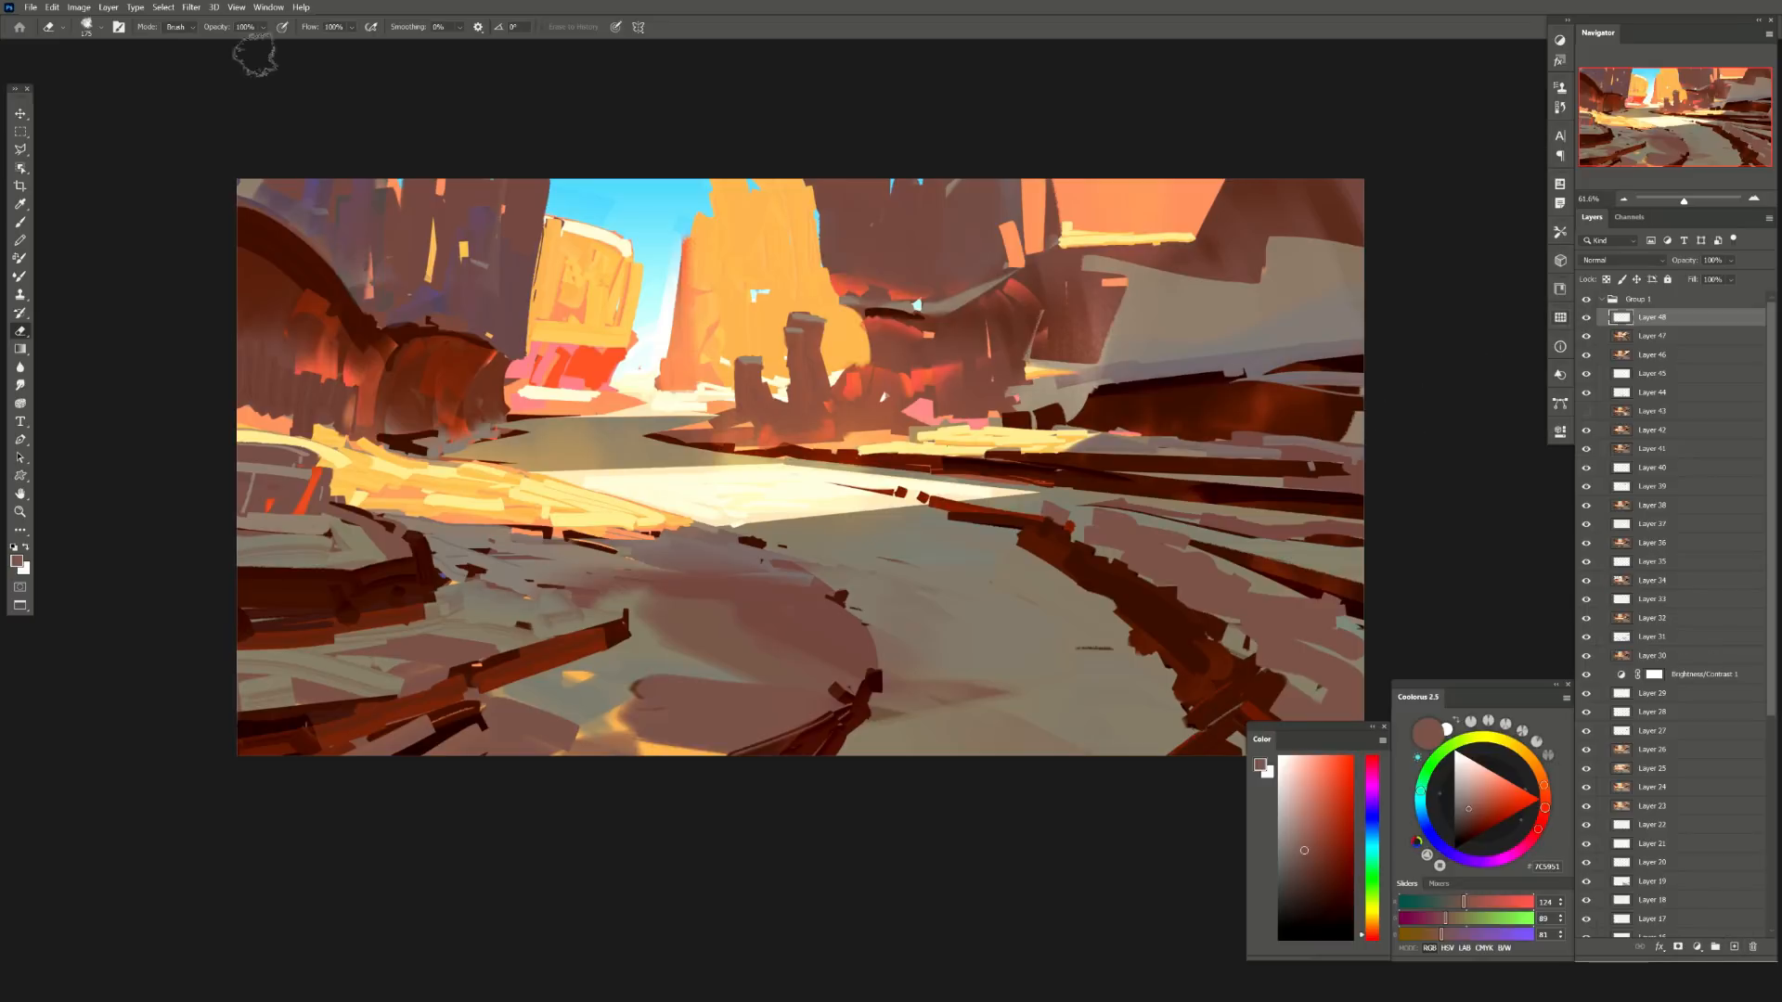
left_click(176, 135)
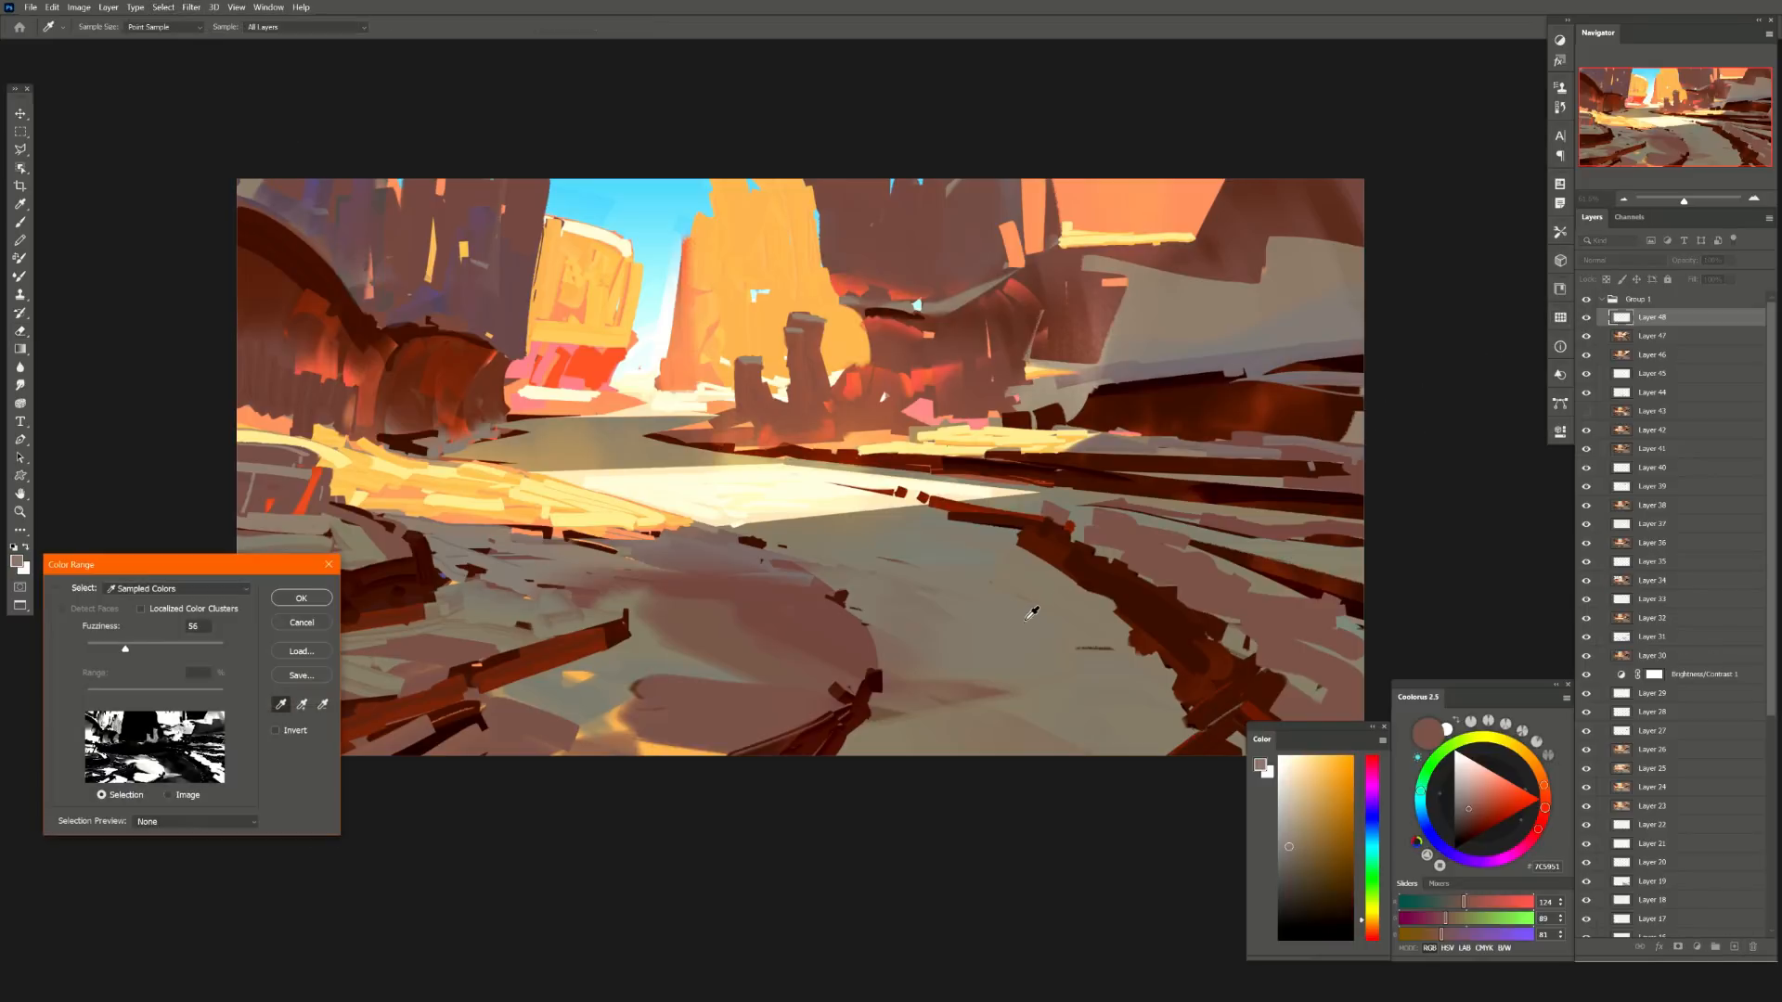
key("Return")
- Brush blue-grey 777D97 over the selected path and foreground ground, deselect, and lower the layer's opacity
key("b")
left_click(958, 614, "alt")
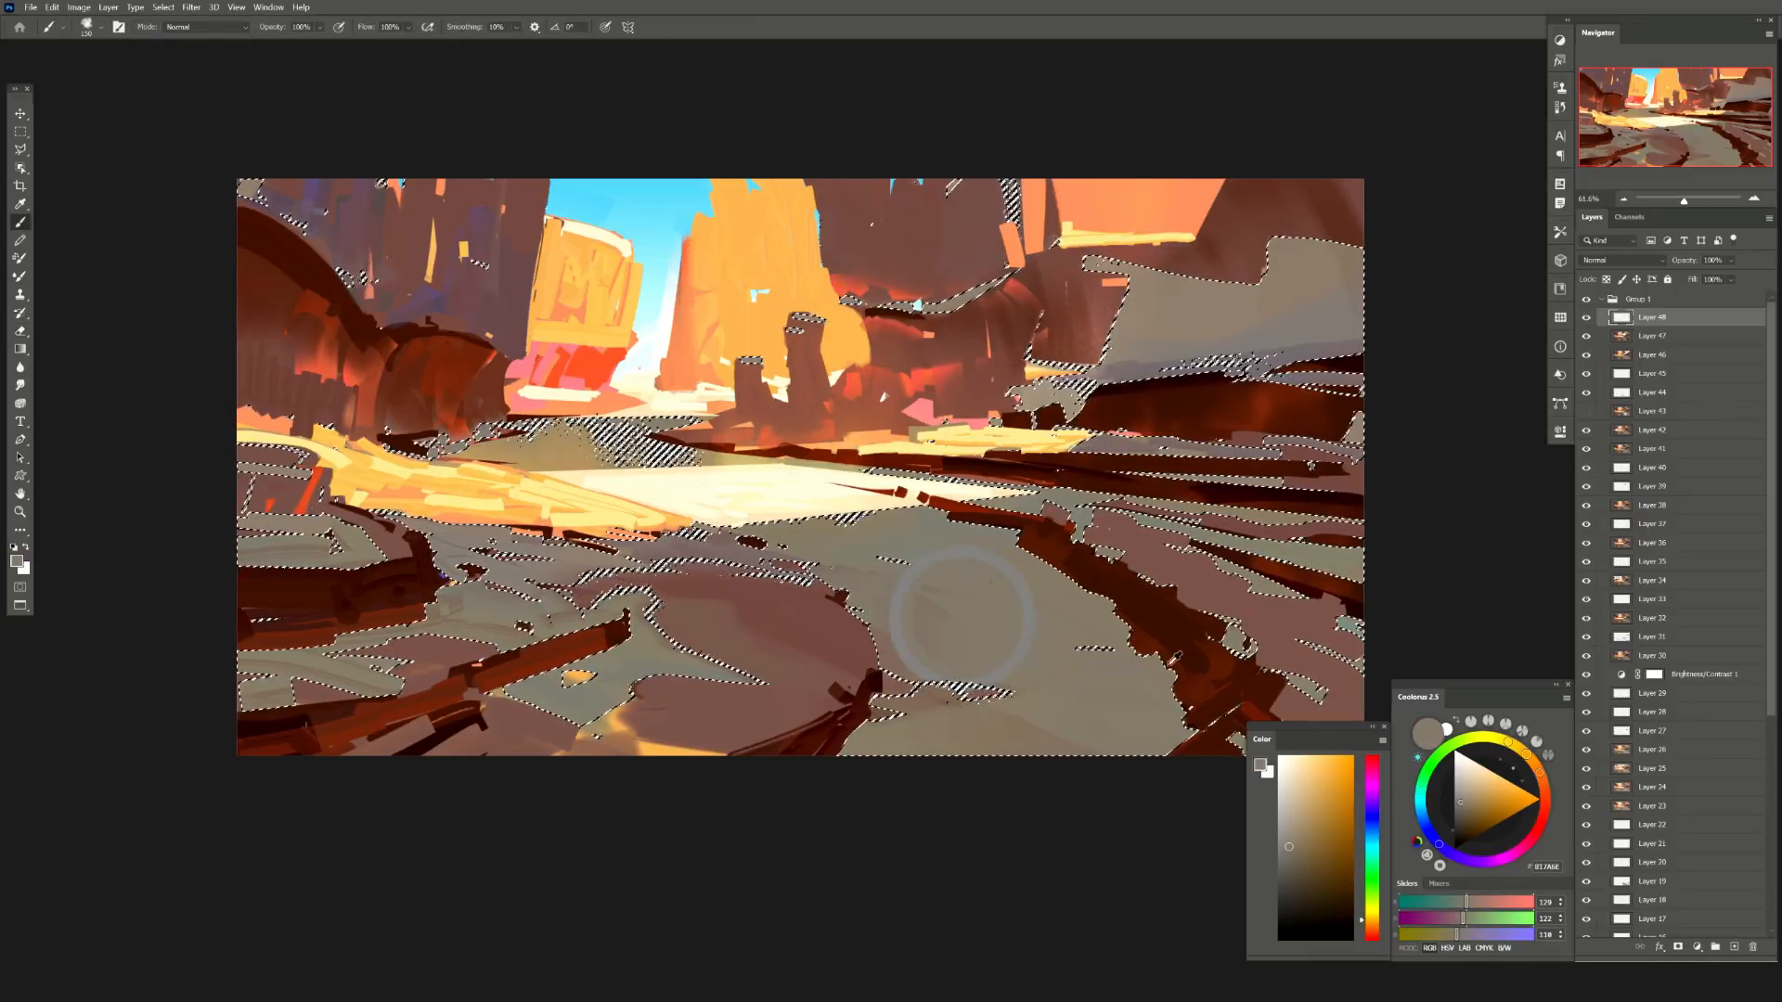
left_click(1425, 825)
key("bracketright")
left_click_drag(1025, 594, 980, 612)
left_click_drag(889, 655, 785, 579)
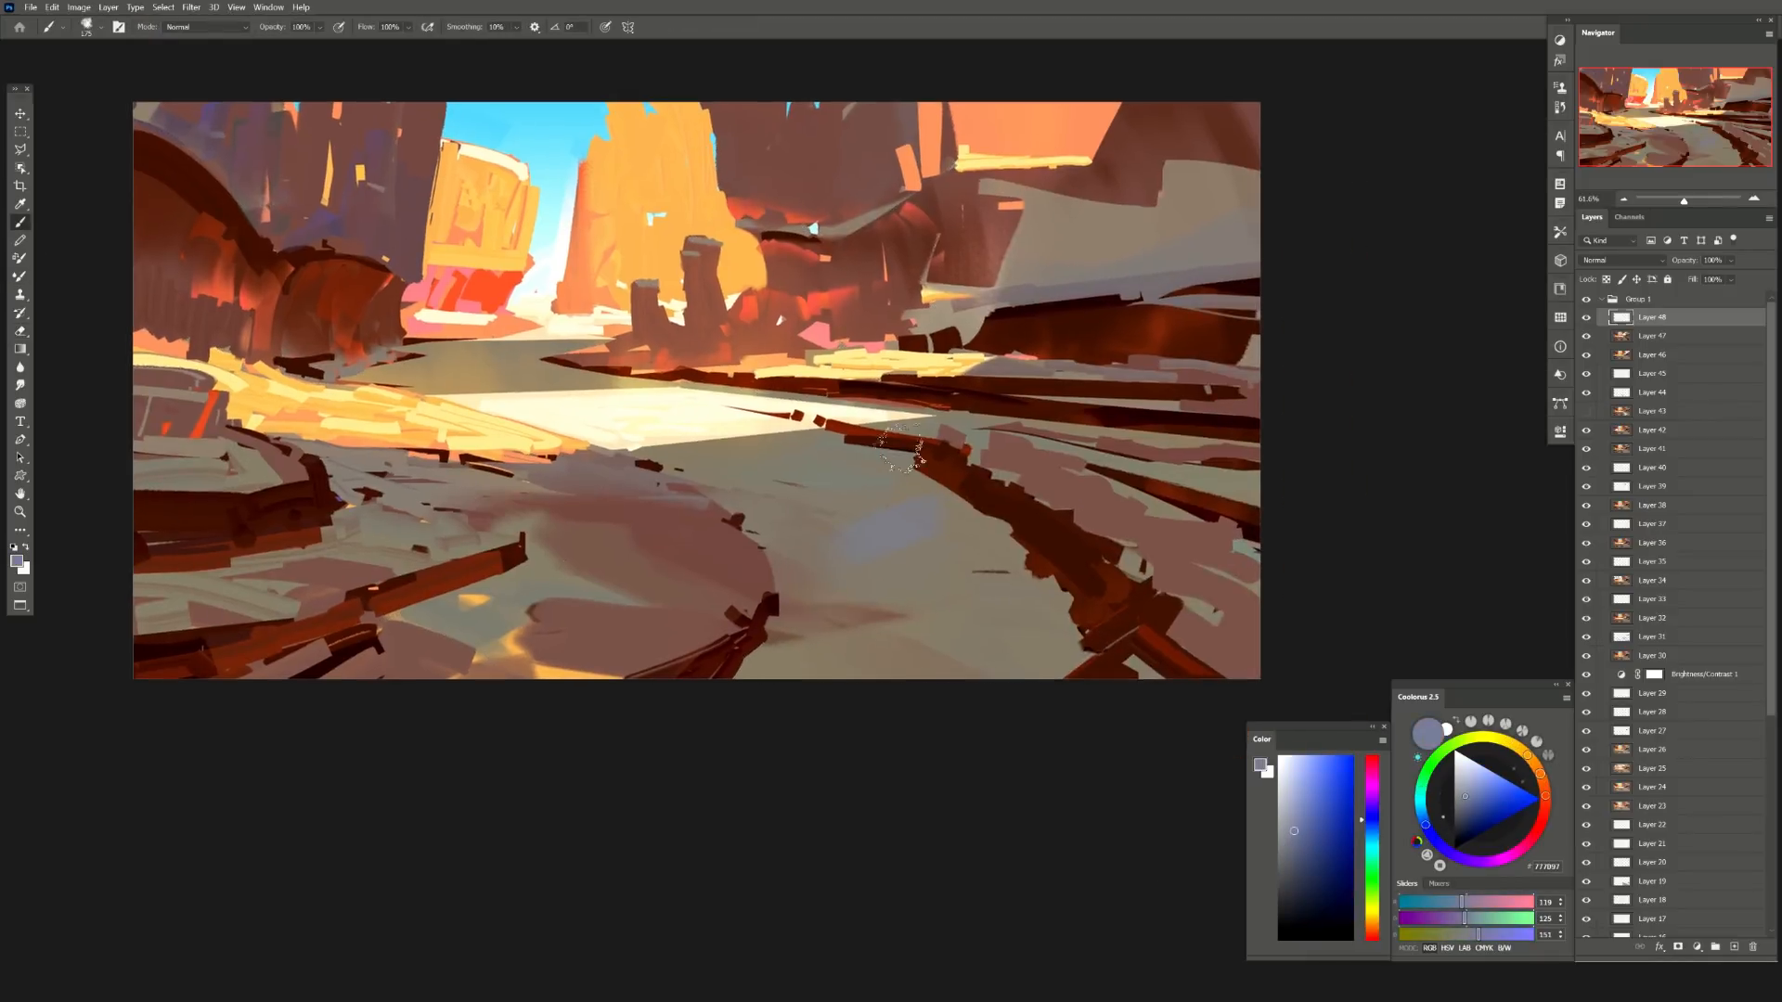
key("bracketright")
key("bracketright")
key("bracketright")
mouse_move(799, 506)
left_mouse_down()
mouse_move(1281, 509)
mouse_move(1165, 656)
mouse_move(365, 513)
left_mouse_up()
key("bracketleft")
key("bracketleft")
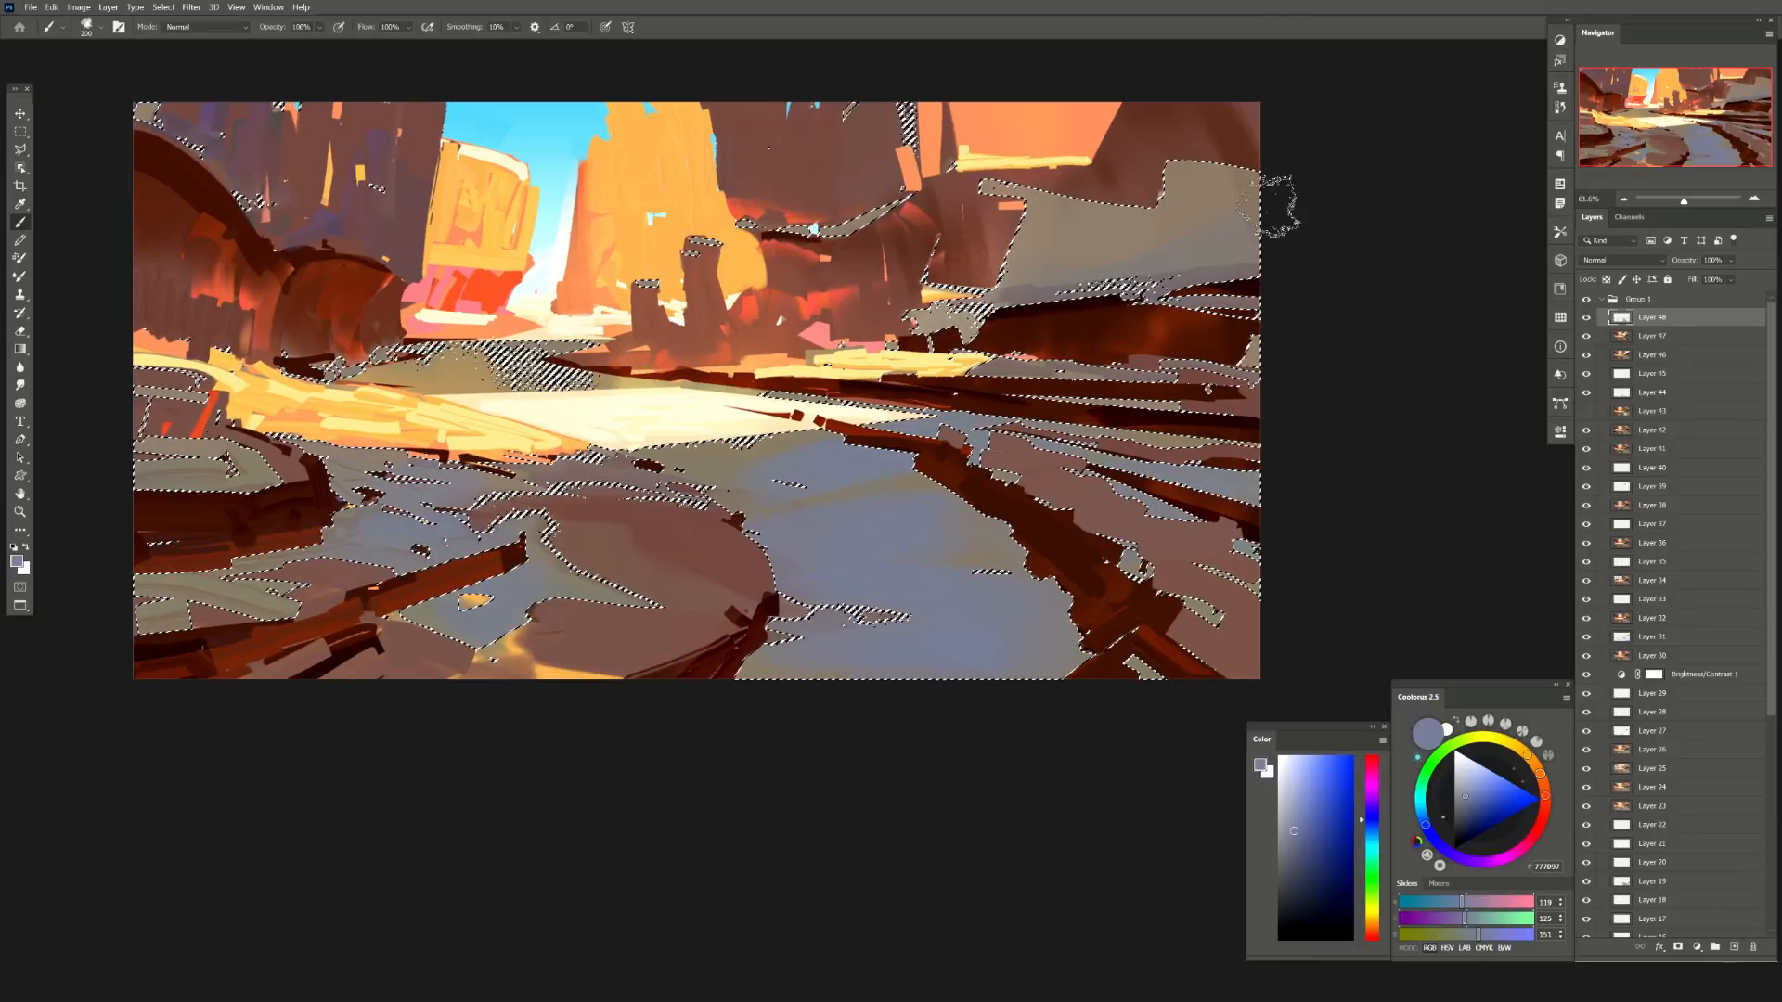
key("ctrl+d")
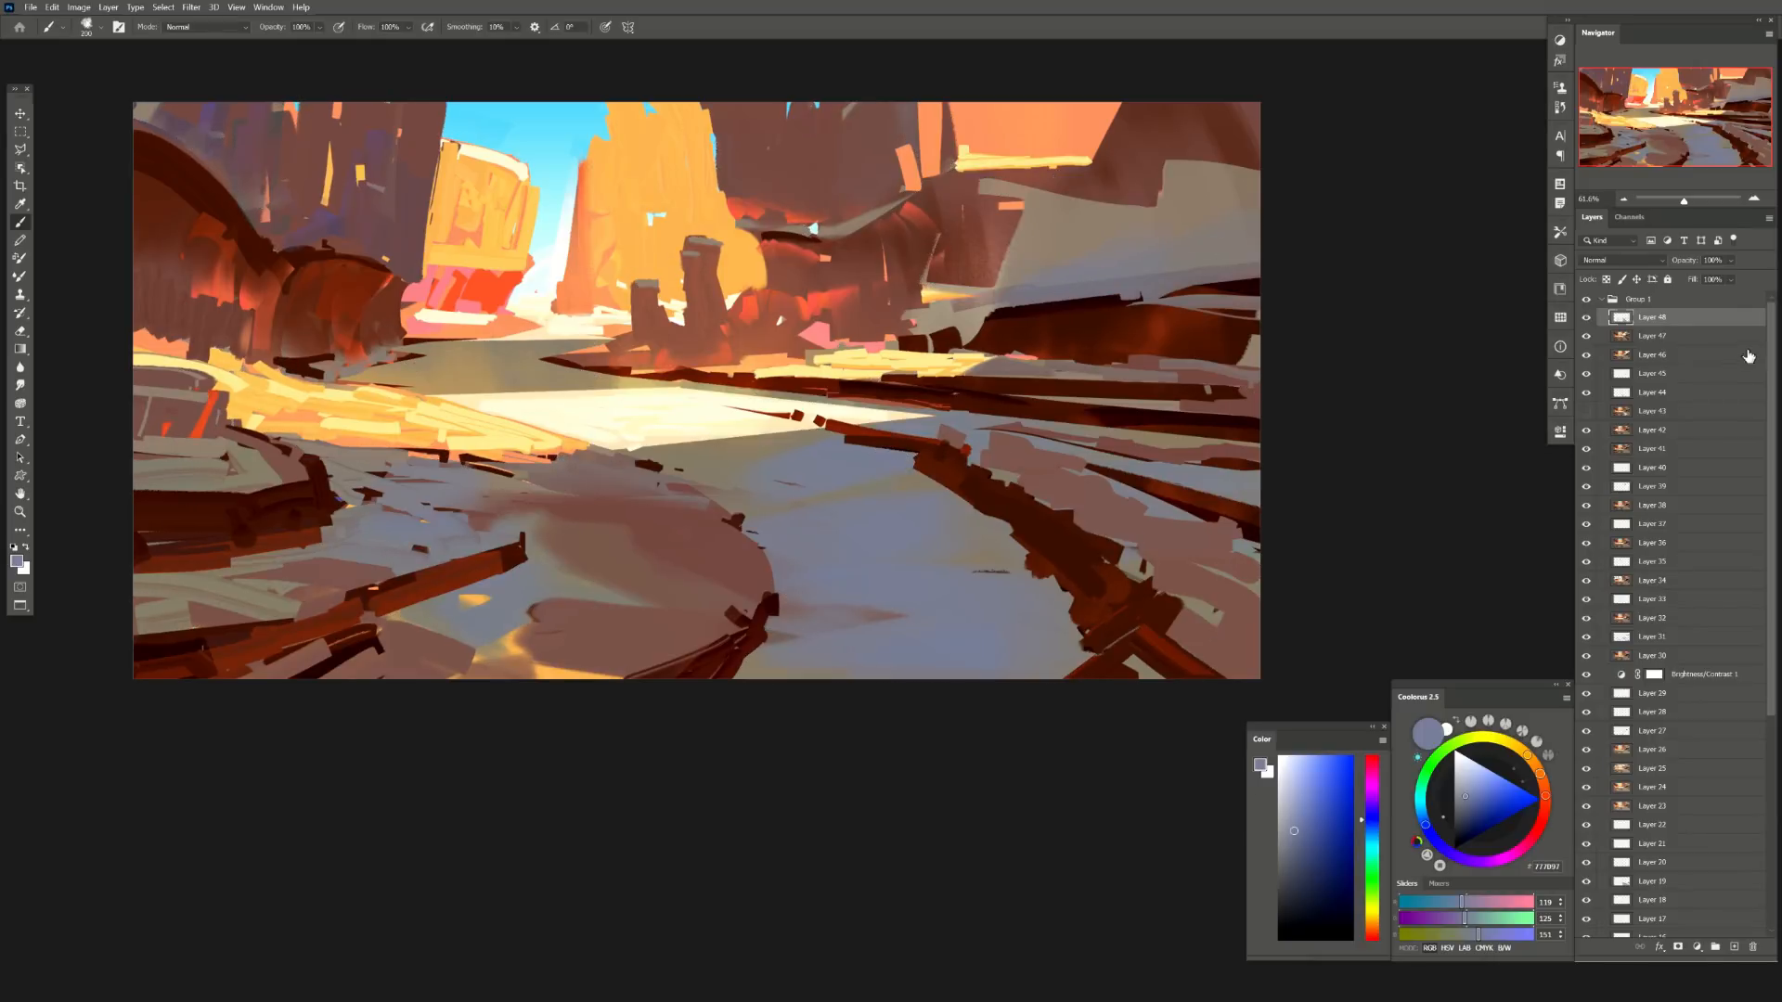
left_click_drag(1730, 261, 1736, 274)
- Add another new layer and toggle the visibility of Group 1 to compare the painting
left_click(1734, 947)
left_click(1586, 300)
left_click(1586, 300)
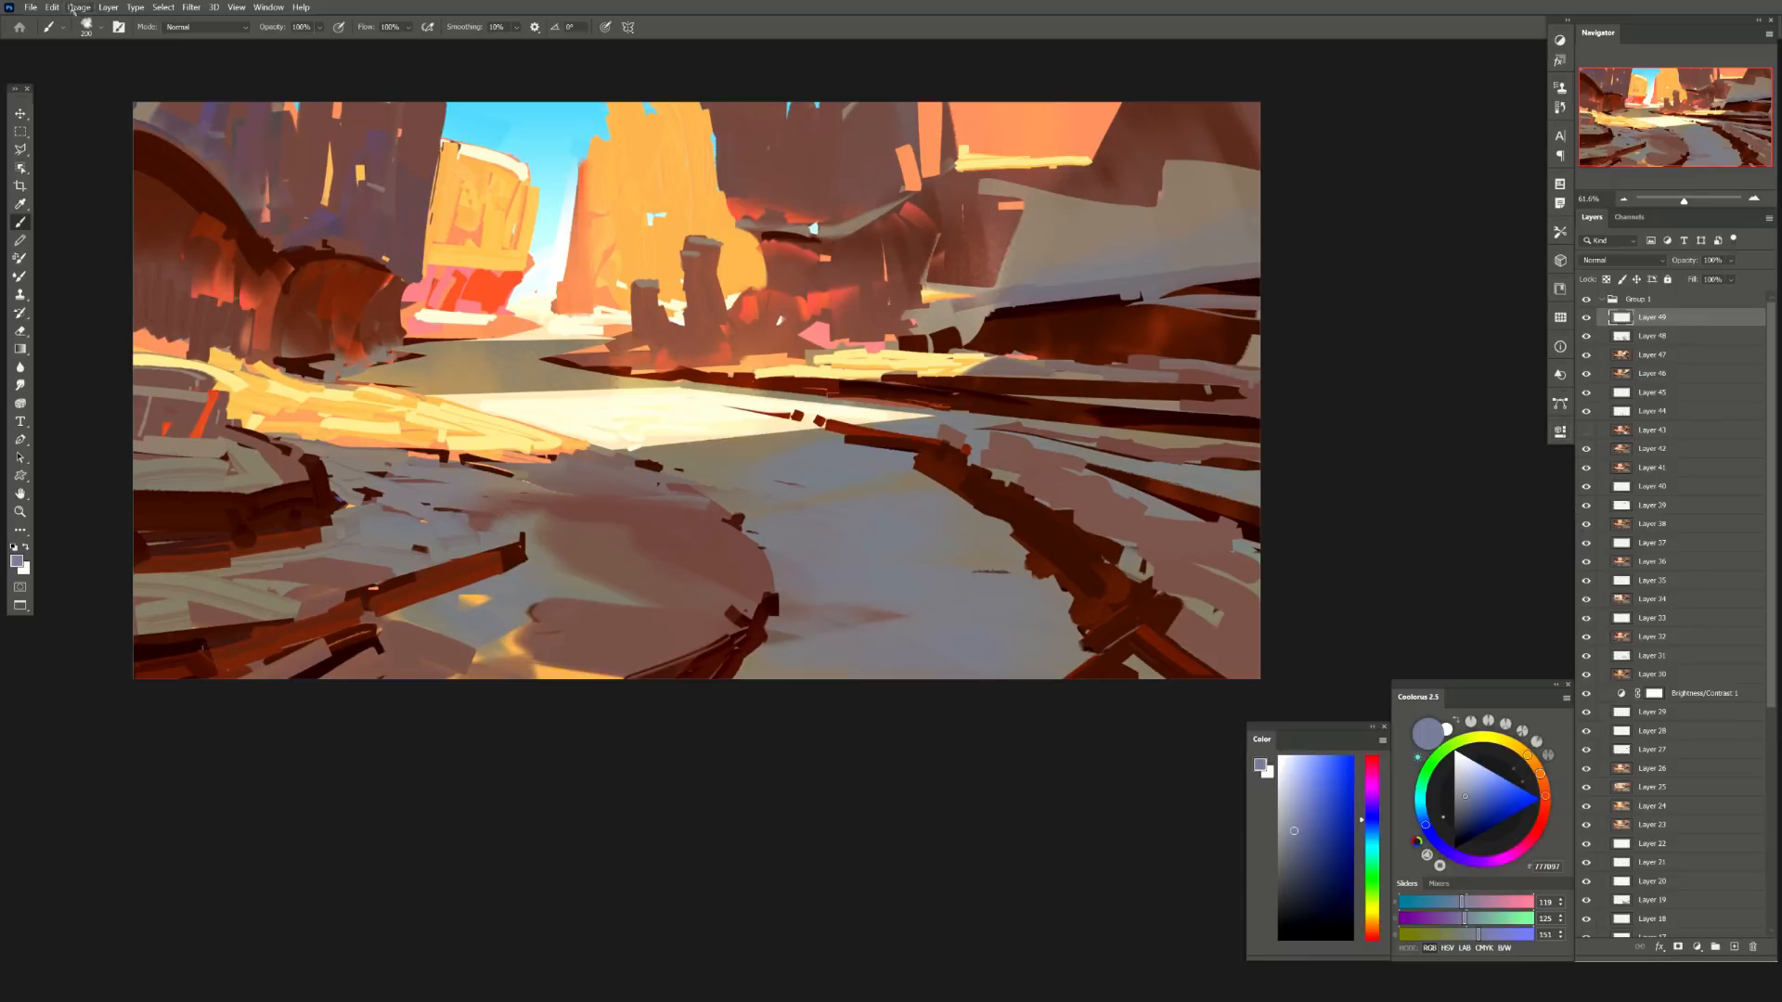
- Outline the foreground path and its banks with the Polygonal Lasso and copy the selection to a new layer
key("l")
left_click(1328, 486)
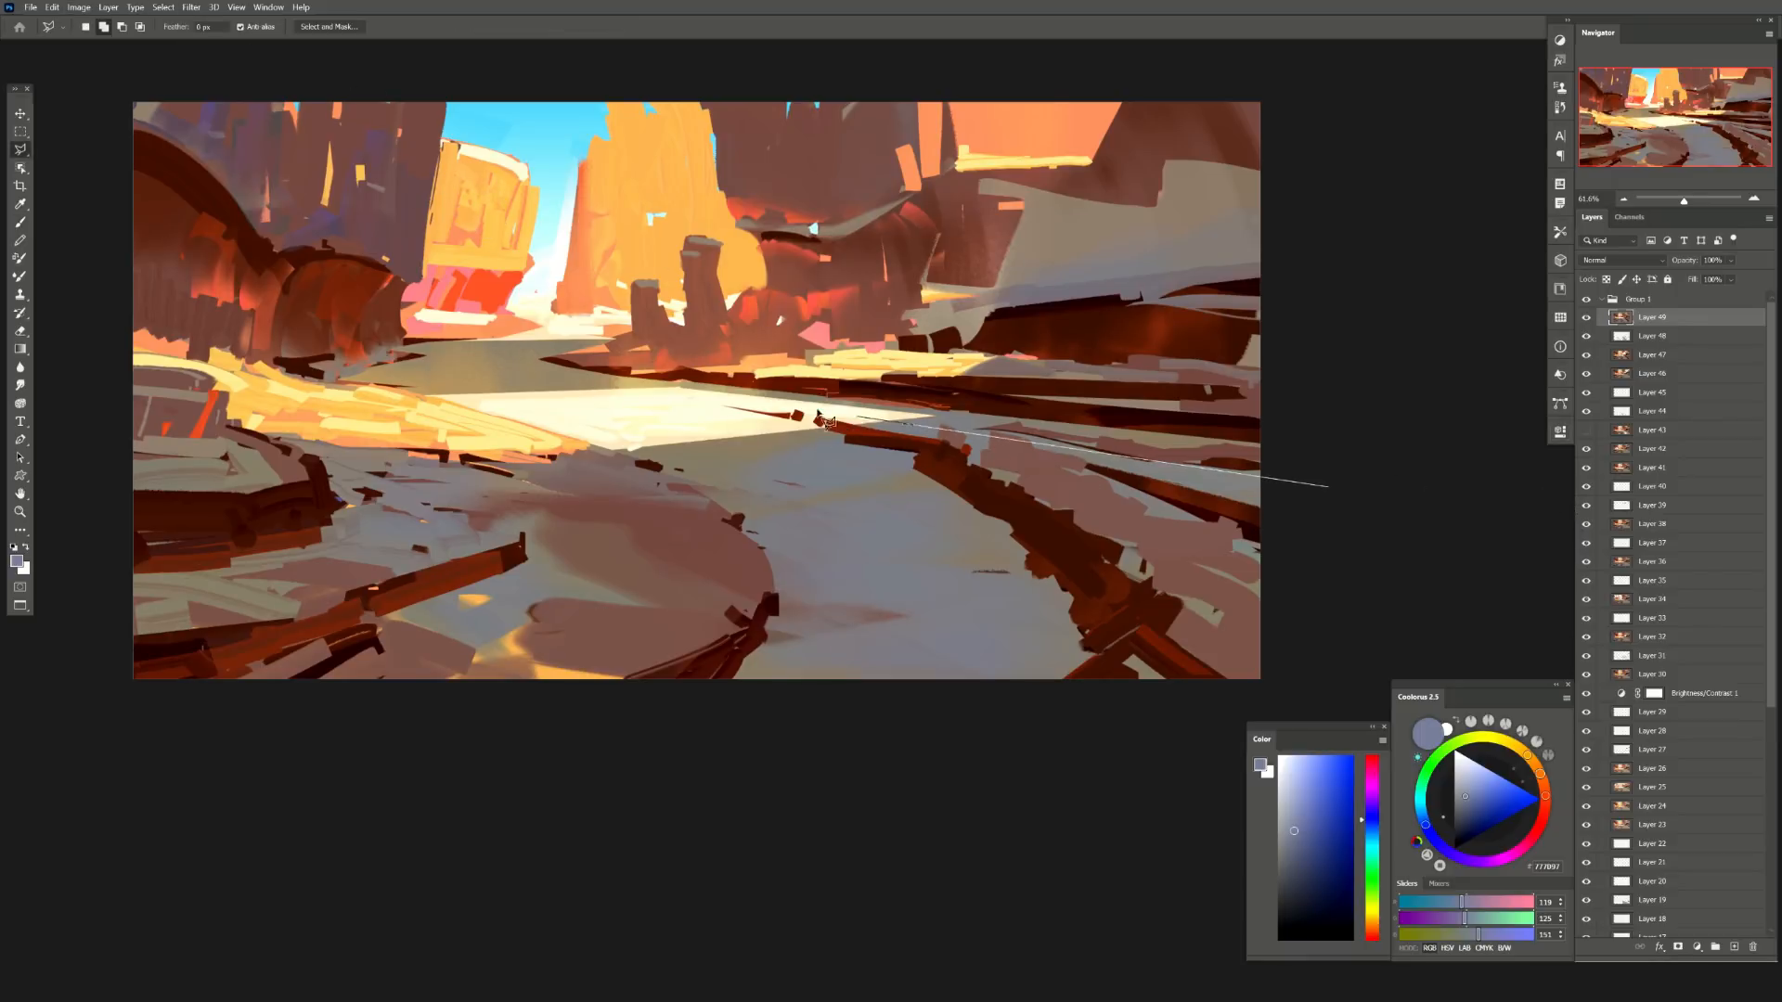
left_click(719, 399)
left_click(595, 429)
left_click(610, 450)
left_click(643, 550)
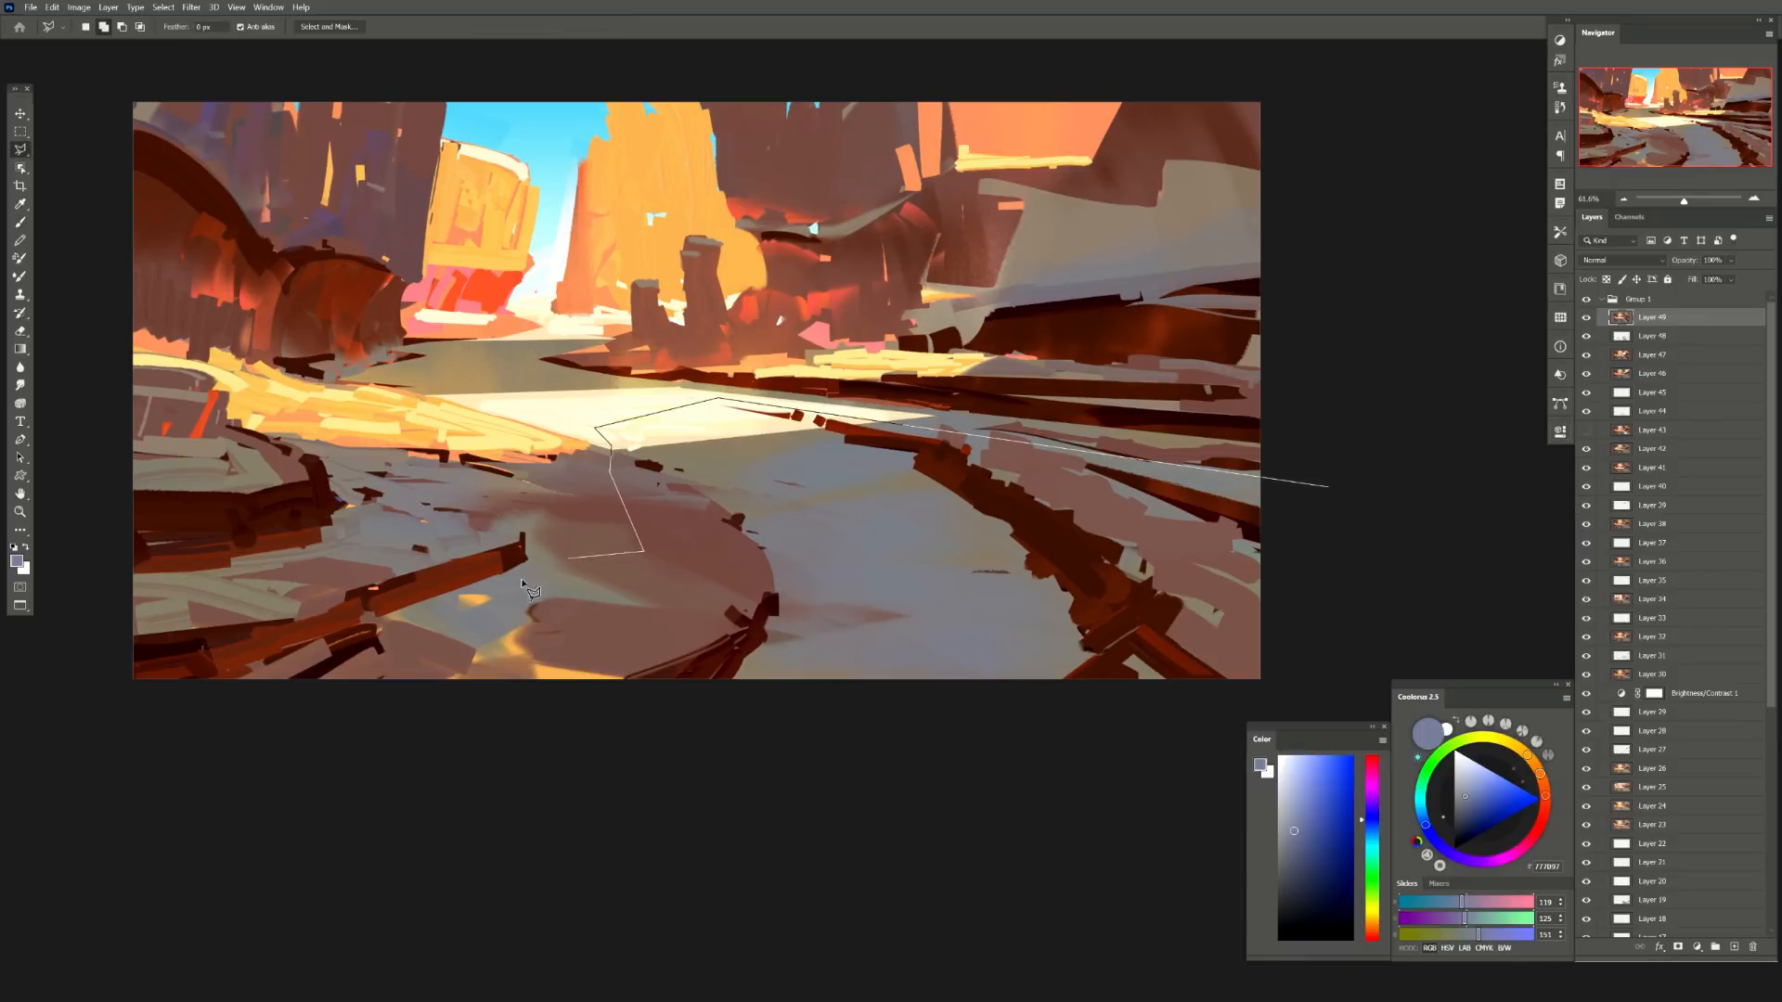
left_click(539, 563)
left_click(284, 680)
key("Return")
key("ctrl+j")
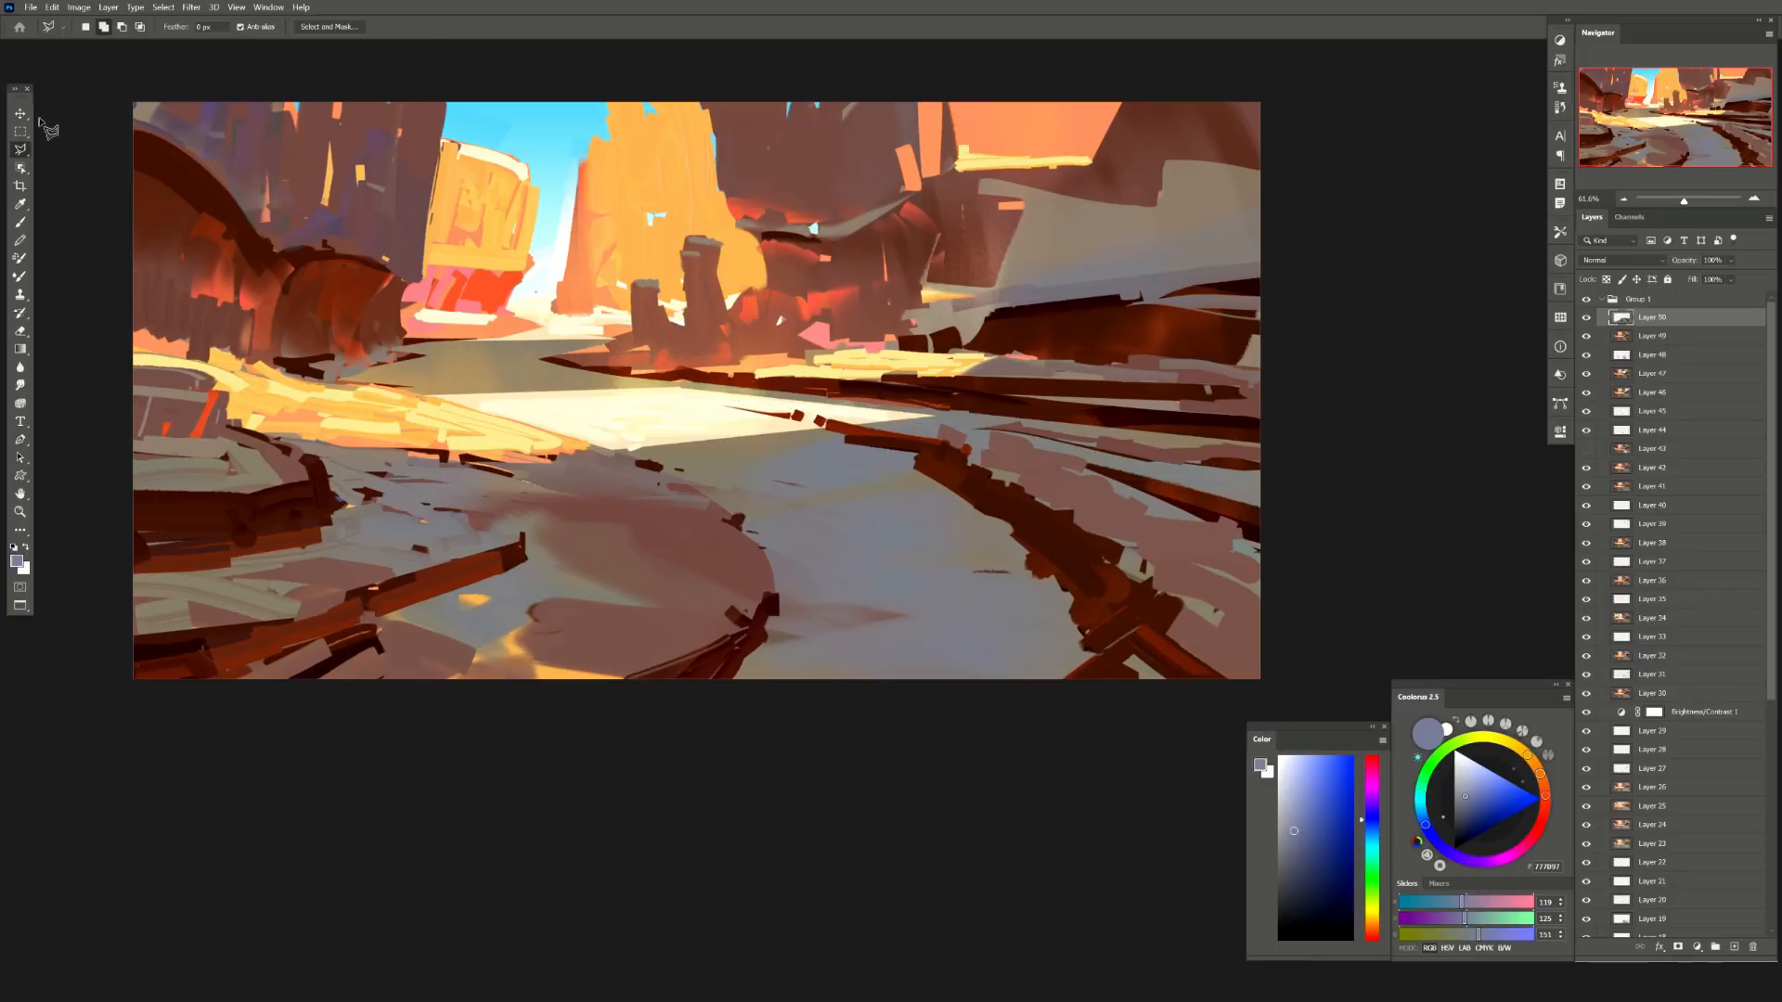
- Shift the copied foreground upward and slightly left, commit the change, and switch to the eraser
key("v")
left_click_drag(773, 682, 752, 617)
key("Return")
key("e")
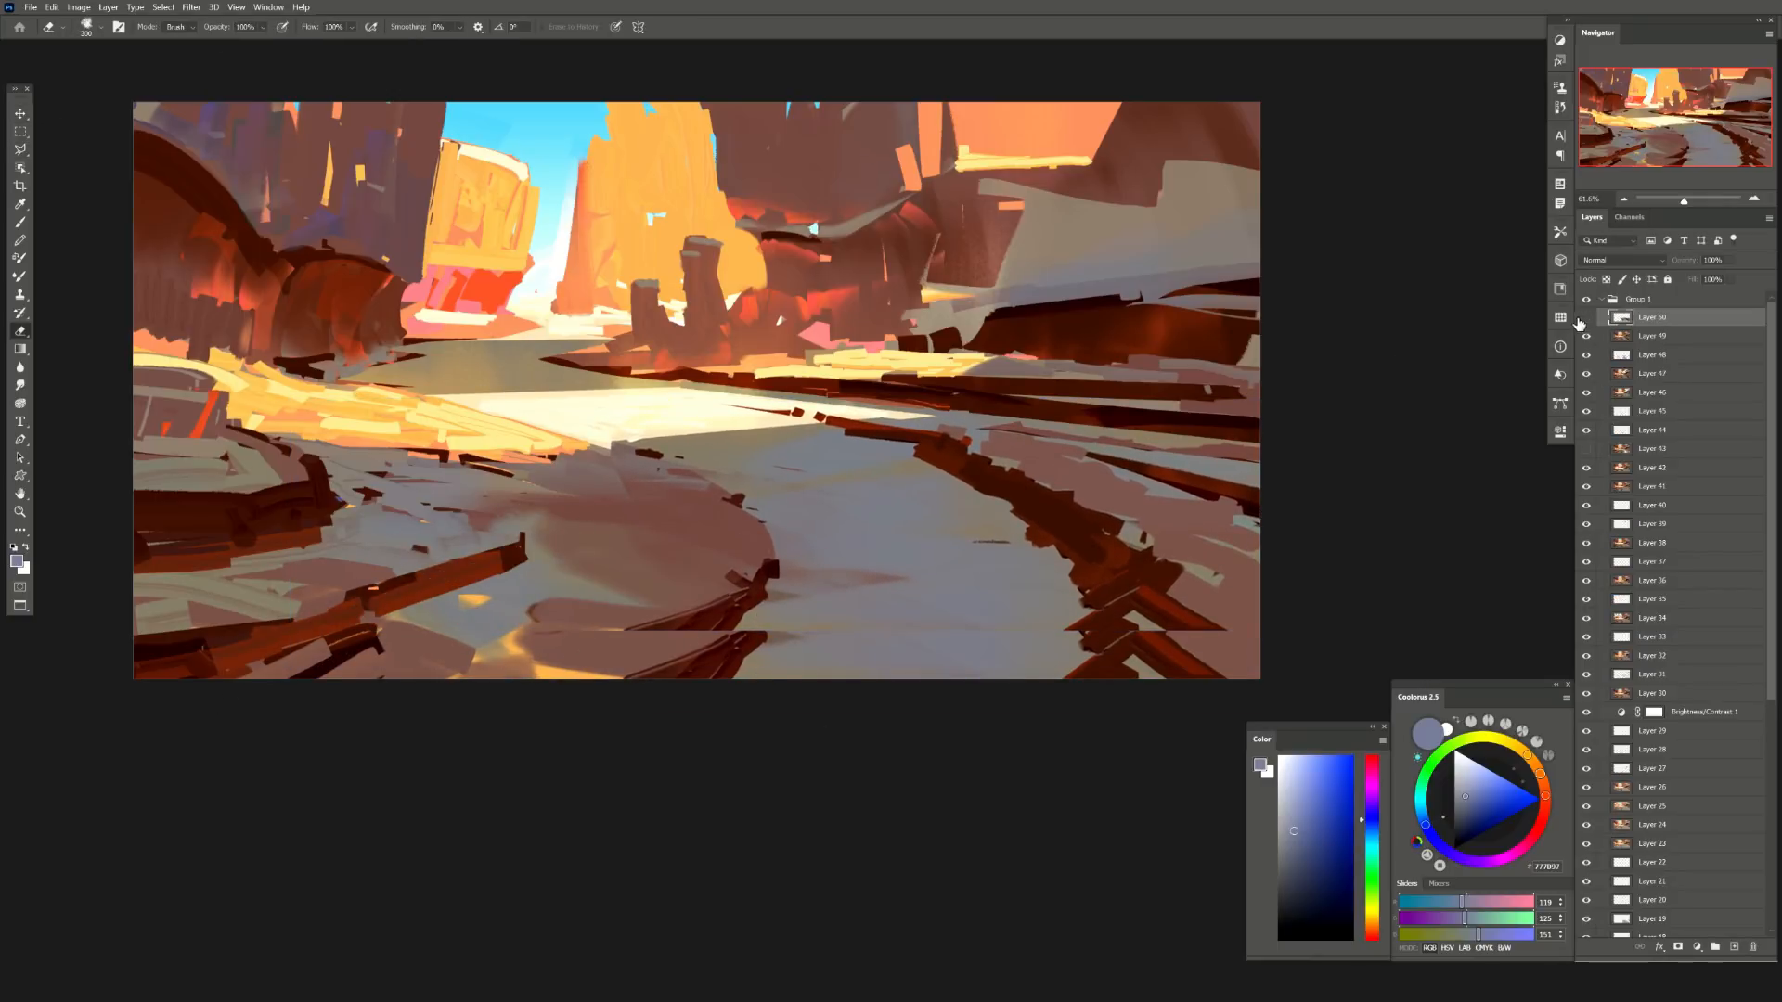
- With the Mixer Brush, sample the bank's brown and extend the mound's dark lower edge across the seam to the canvas's lower edge
left_click(20, 223)
left_click(26, 277)
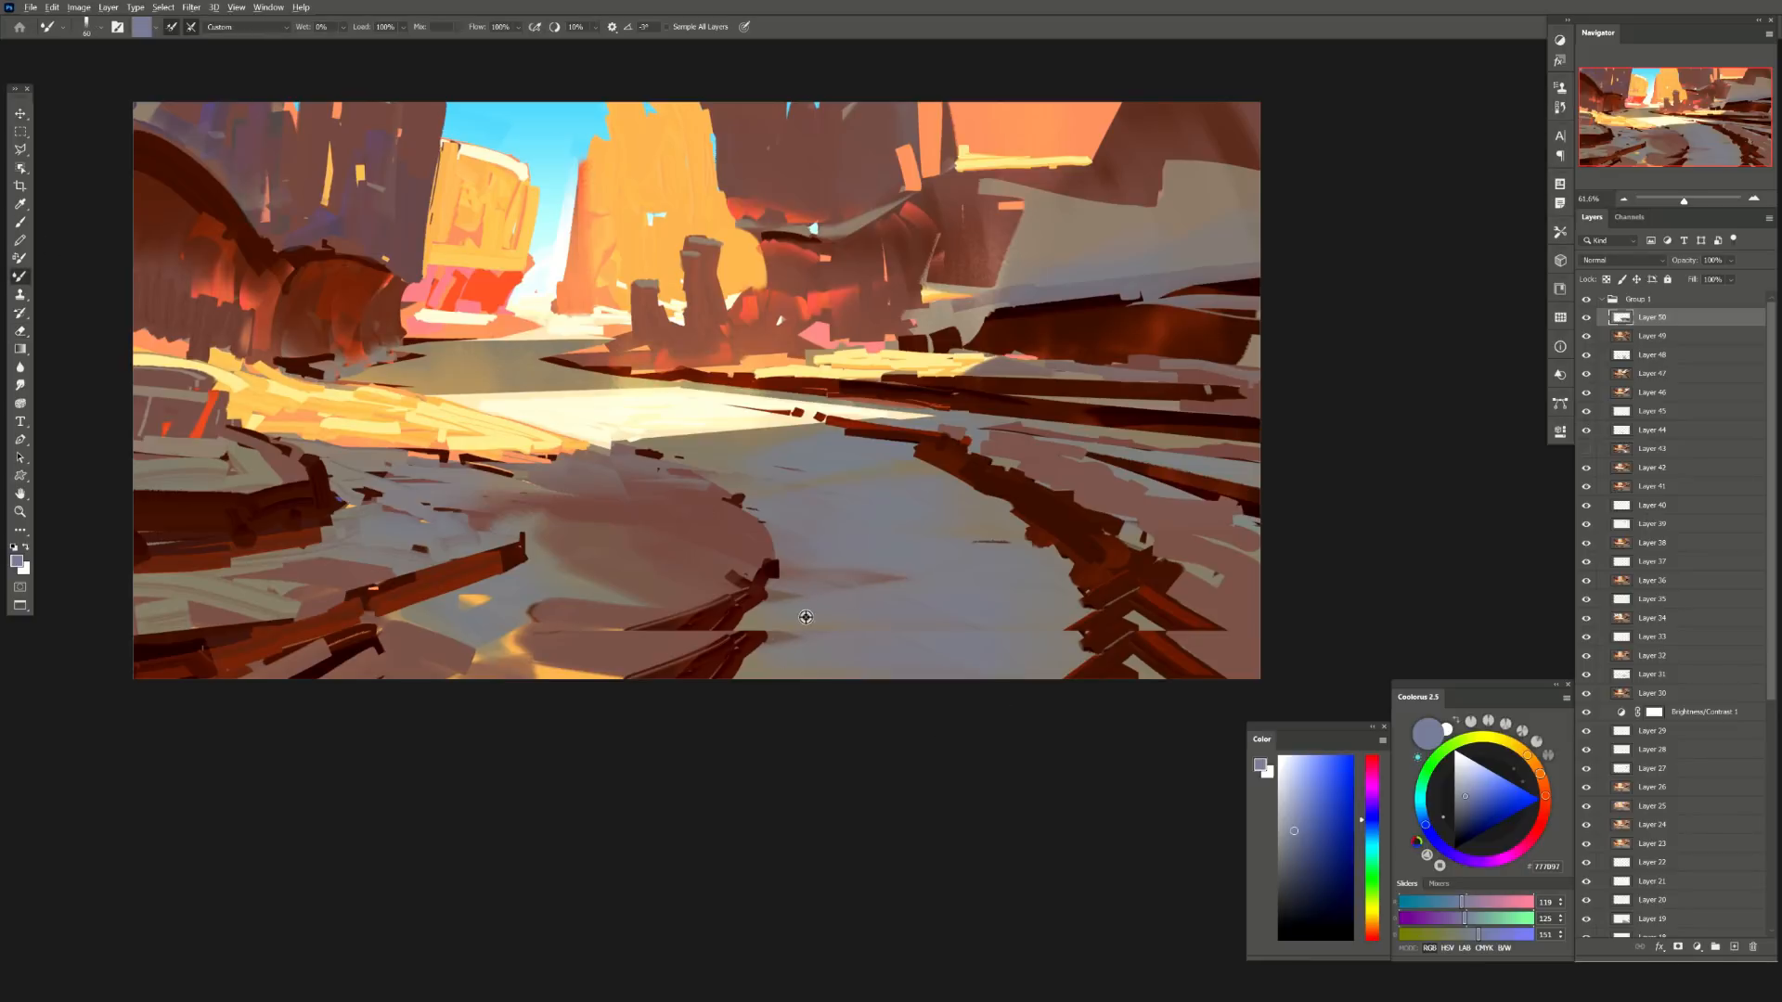
left_click(694, 625, "alt")
mouse_move(729, 614)
left_mouse_down()
mouse_move(616, 669)
mouse_move(727, 629)
left_mouse_up()
mouse_move(480, 701)
left_mouse_down()
mouse_move(569, 694)
mouse_move(759, 617)
mouse_move(701, 686)
mouse_move(765, 643)
left_mouse_up()
left_click(760, 619, "alt")
- Rework the dark crack along the path's right bank with sampled dark red-brown strokes
key("]")
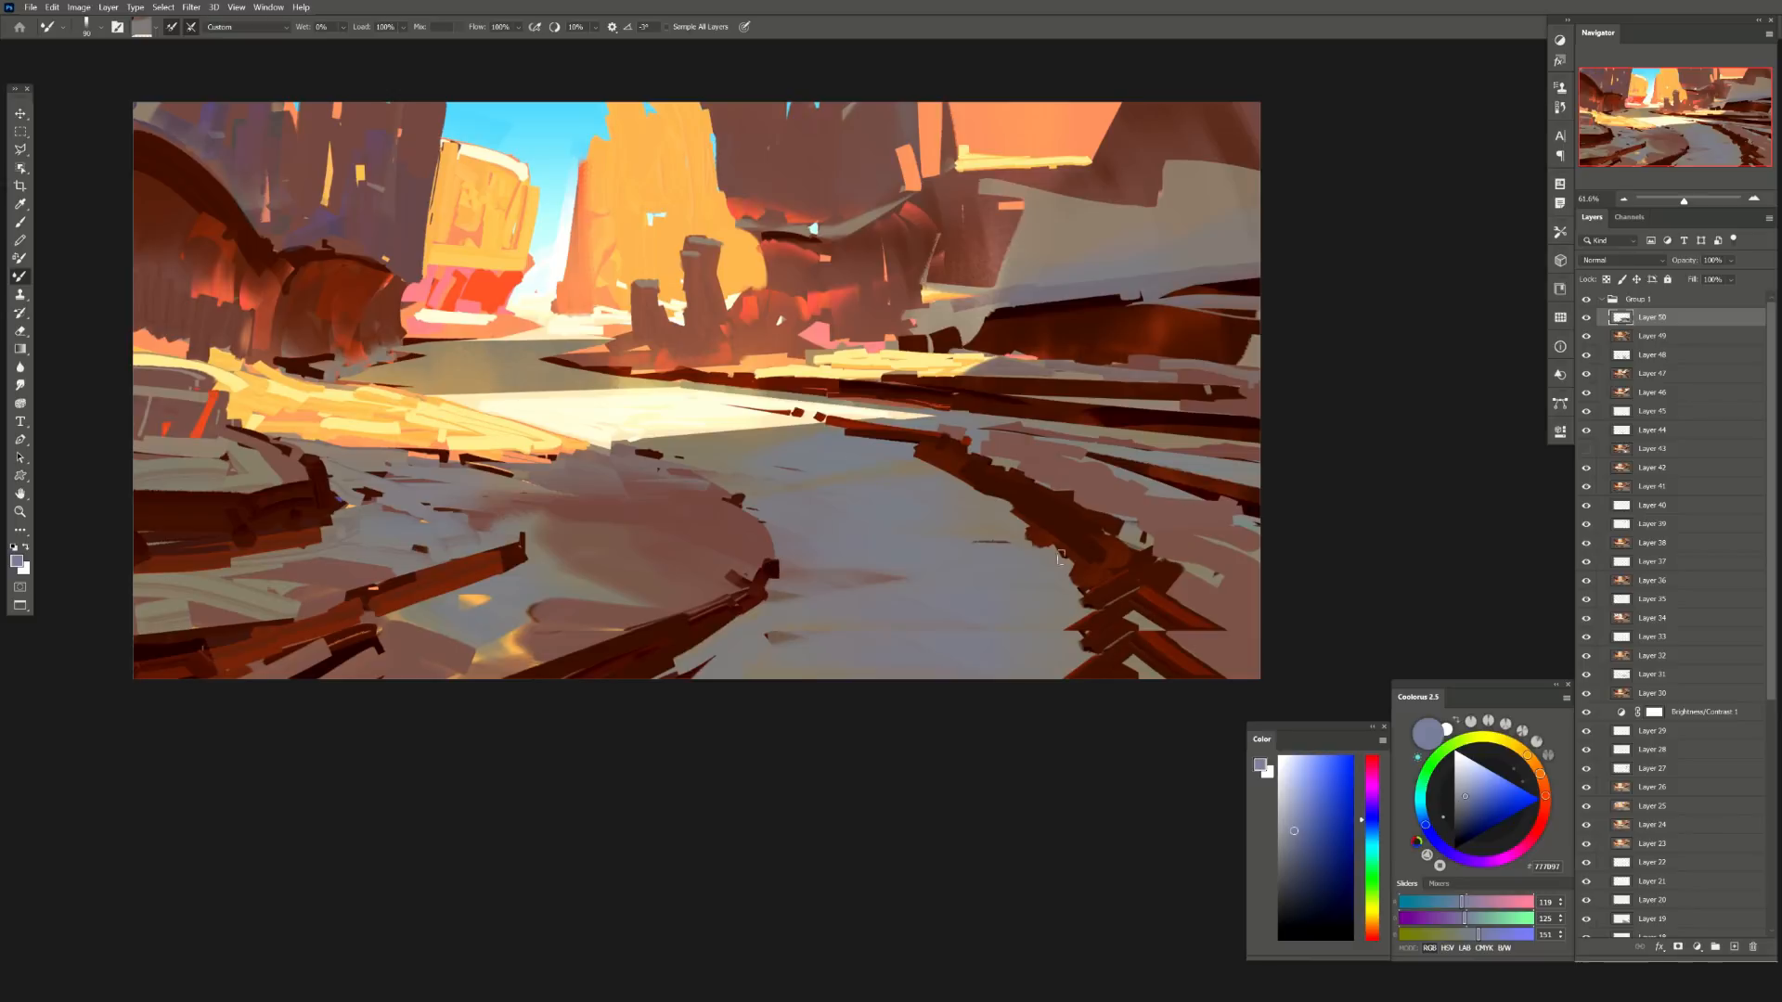
left_click_drag(1054, 518, 1125, 587)
key("[")
left_click(1130, 534, "alt")
left_click(1030, 504, "alt")
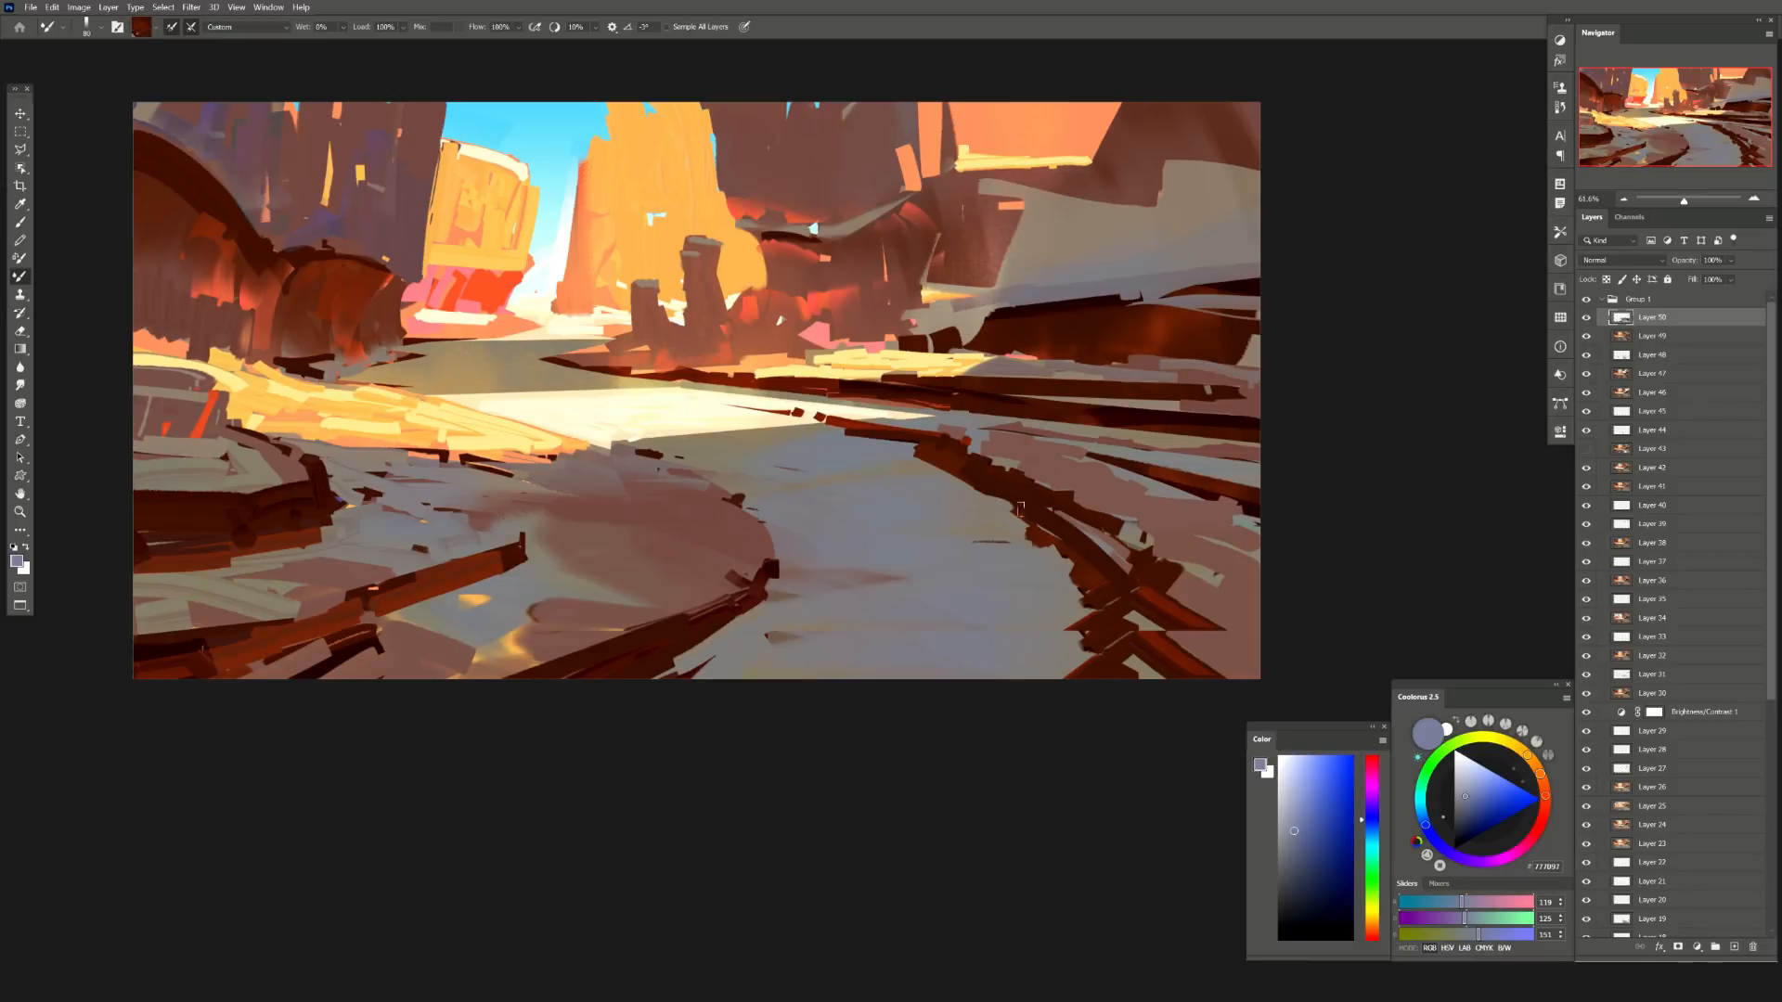
left_click_drag(1020, 510, 1068, 568)
- Shrink the brush and add small dark chips along the path's right edge, sampling the nearby ground tones
key("[")
key("[")
key("[")
mouse_move(1041, 506)
left_mouse_down()
mouse_move(1039, 622)
mouse_move(1056, 612)
mouse_move(1034, 653)
mouse_move(1012, 677)
mouse_move(953, 664)
mouse_move(1033, 669)
mouse_move(949, 693)
mouse_move(975, 643)
mouse_move(954, 612)
mouse_move(1036, 677)
left_mouse_up()
key("]")
left_click(1068, 661, "alt")
left_click(974, 642, "alt")
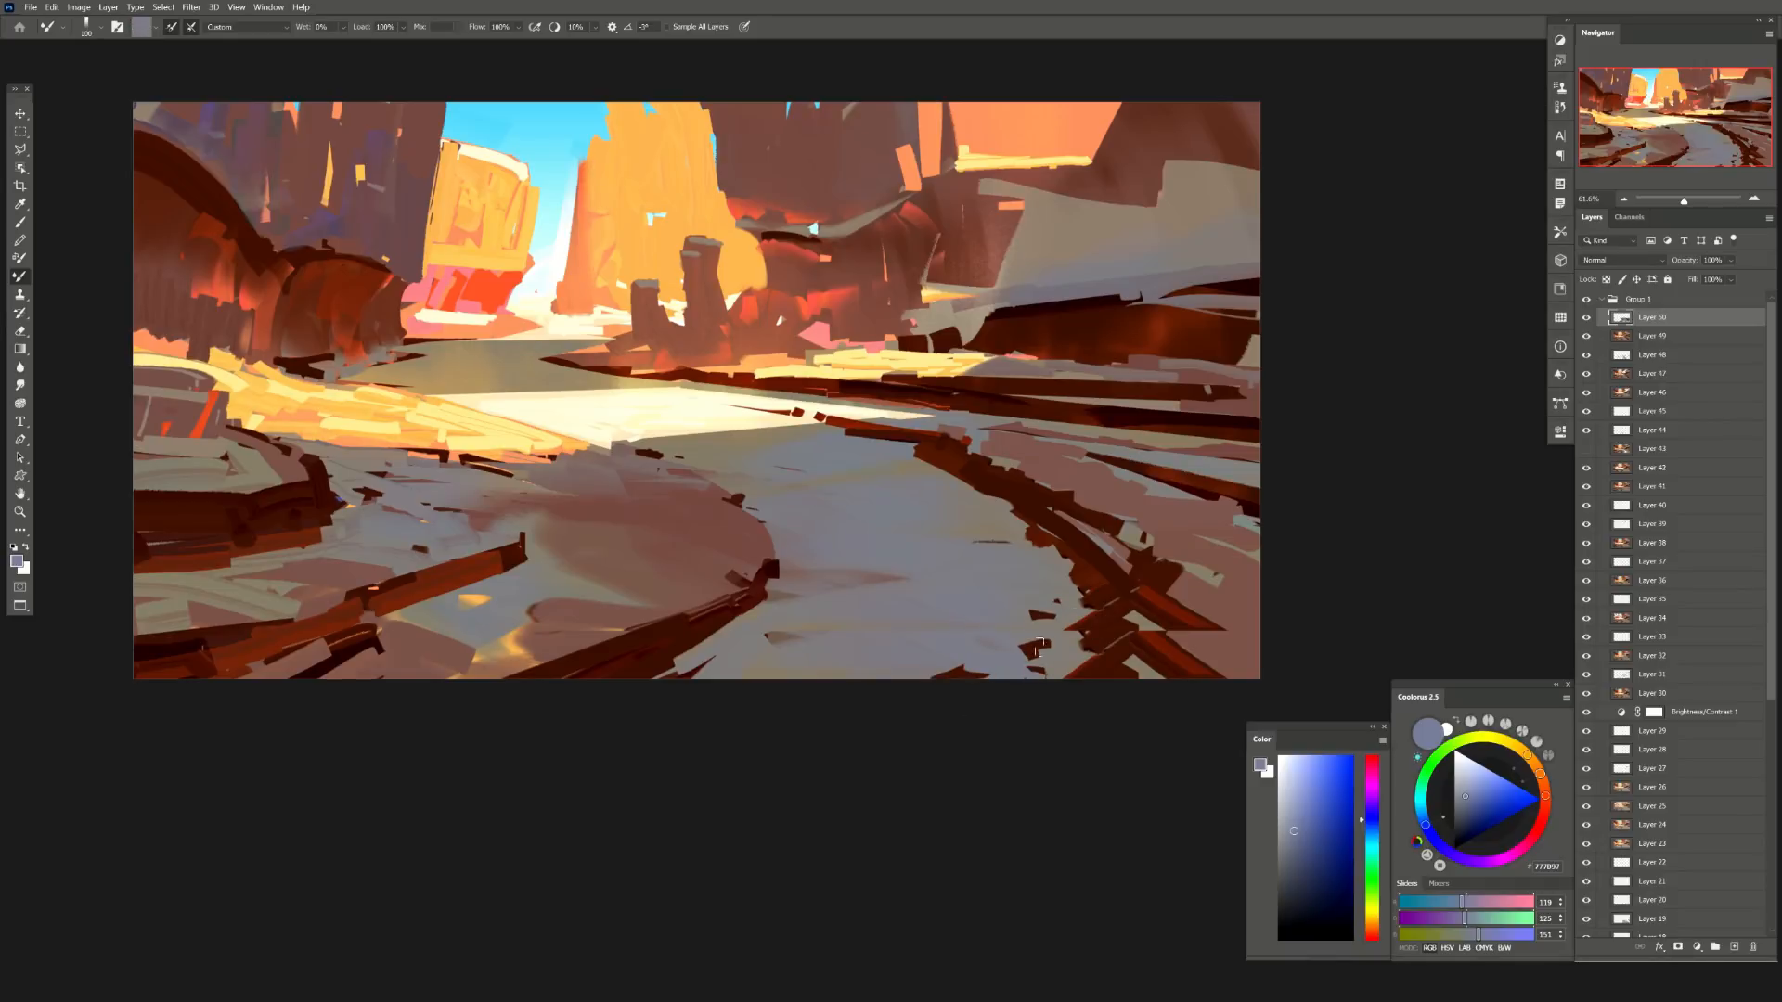
- Touch up the left foreground ledge and add a new layer for a small dab on the central mound
left_click_drag(826, 456, 1051, 461)
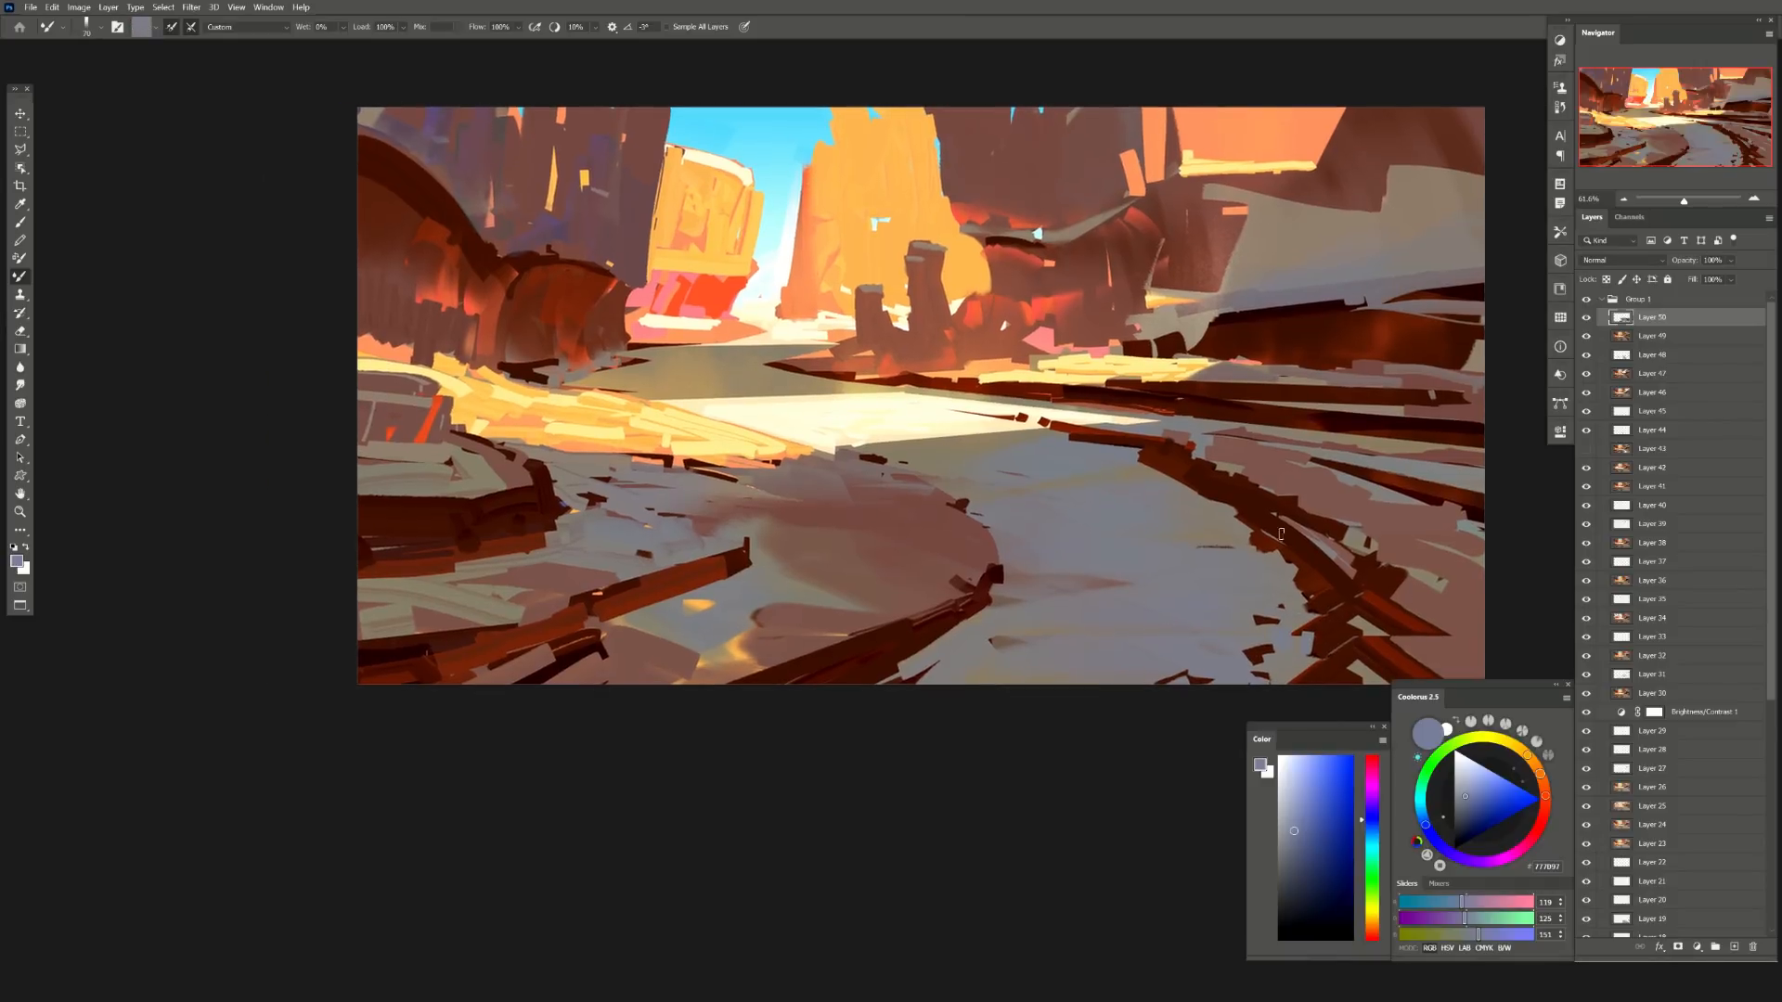
left_click_drag(735, 565, 592, 622)
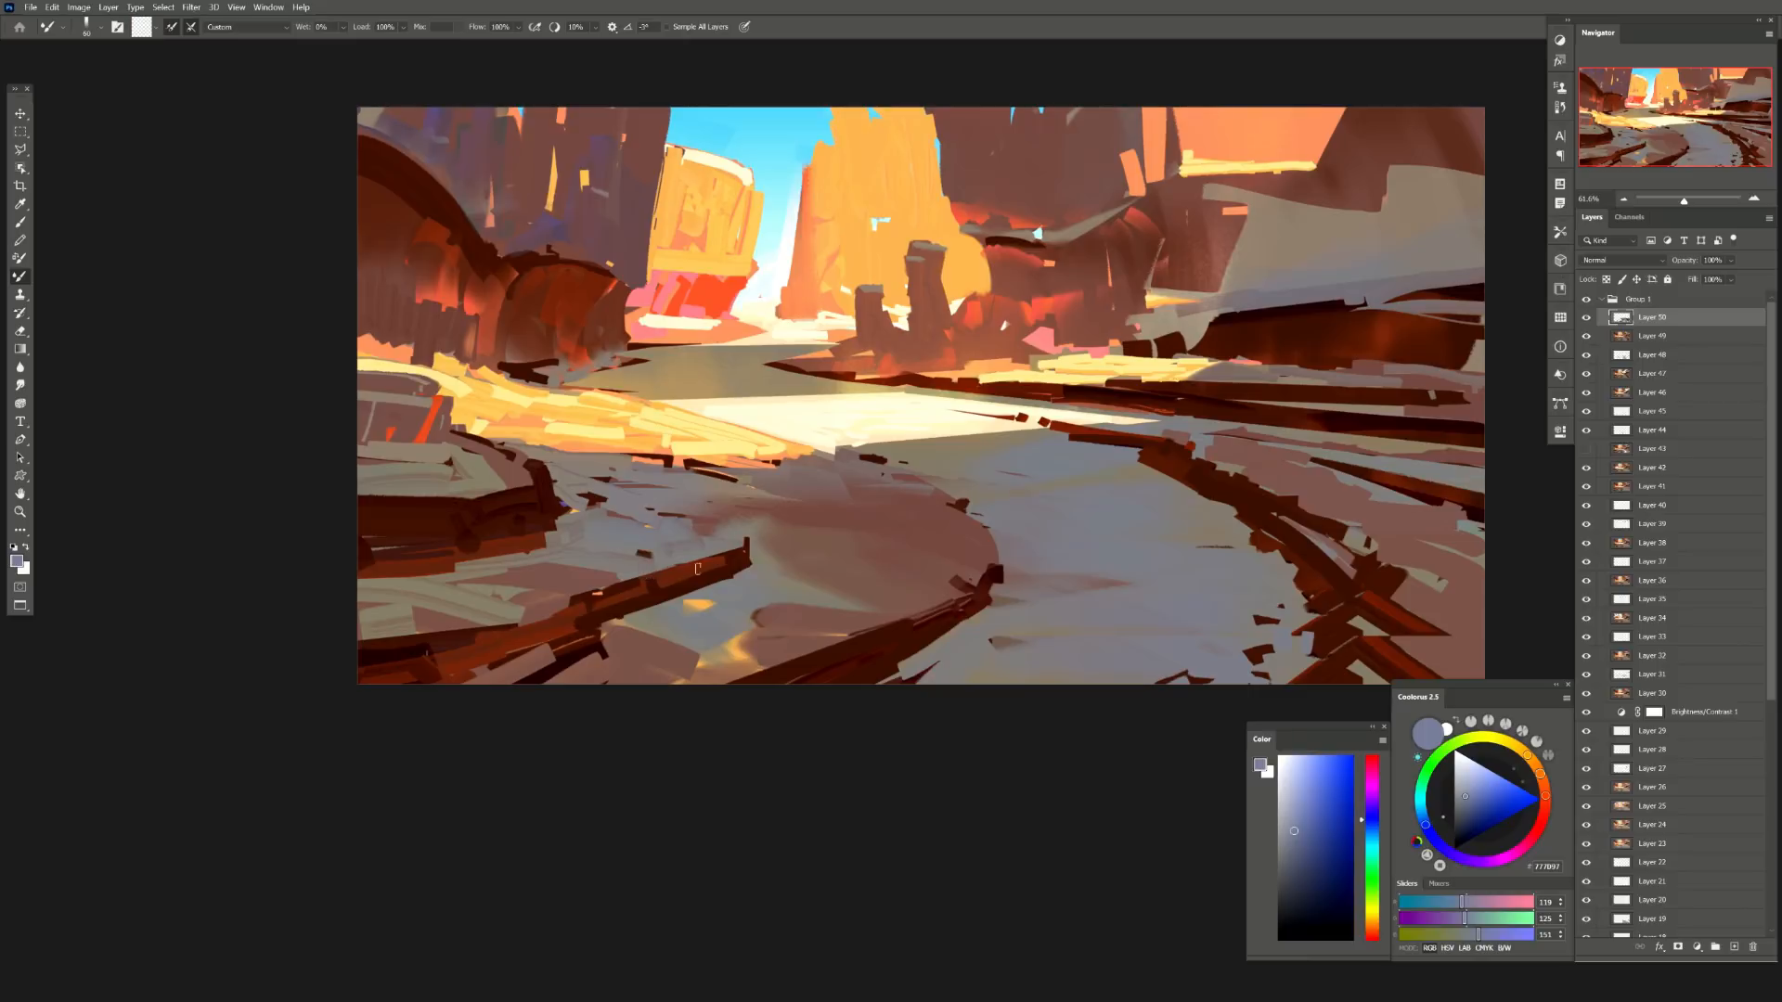
left_click(1733, 948)
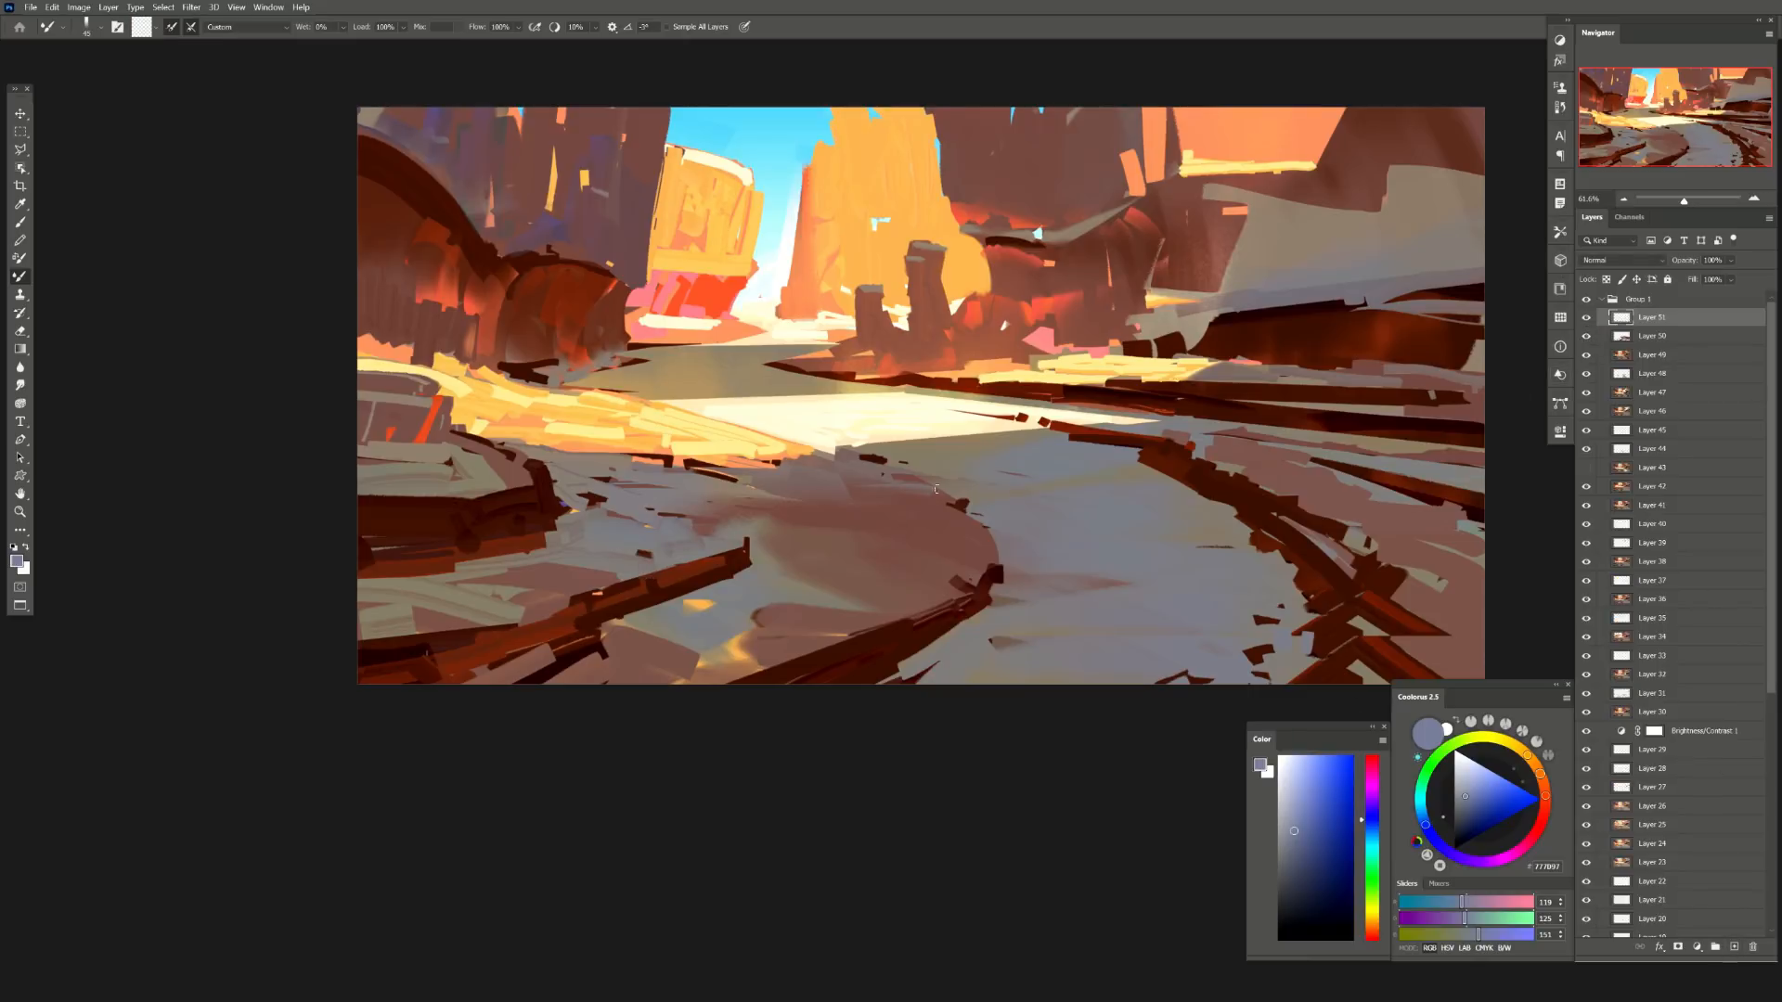
left_click_drag(874, 489, 794, 476)
left_click_drag(933, 530, 934, 532)
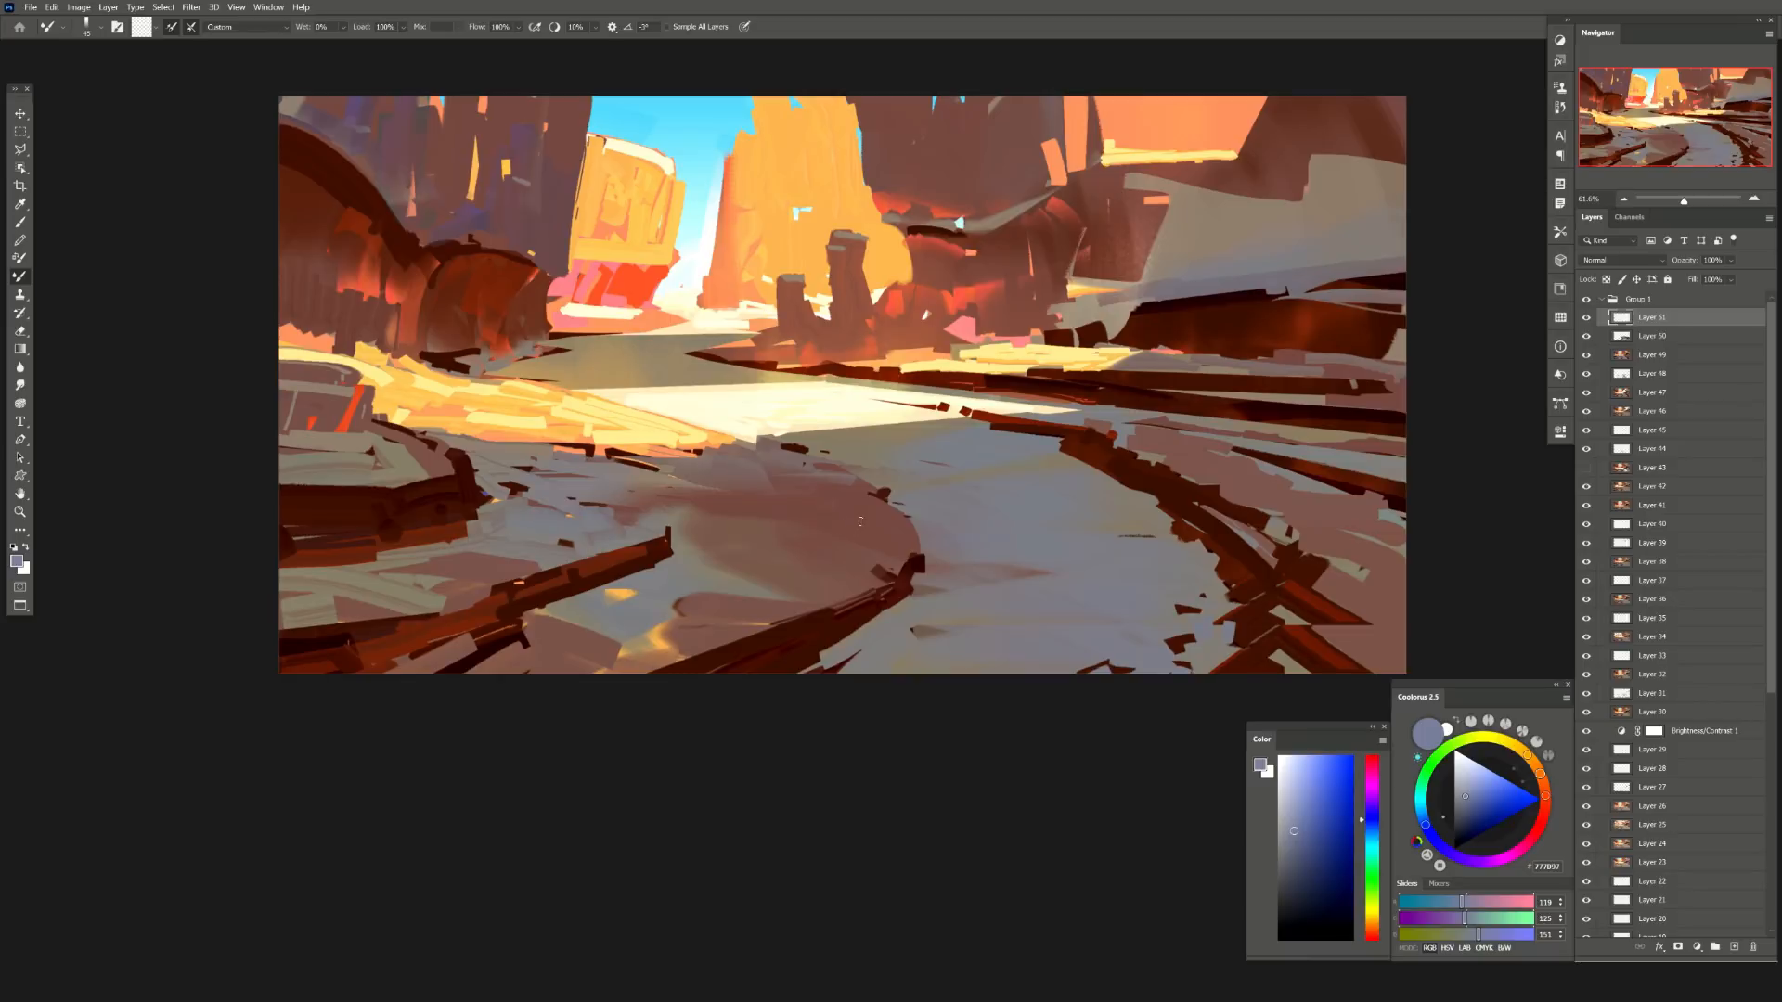
- Add a new layer and sample bright orange-red from the sunlit rocks for an enlarged regular brush
left_click(1734, 947)
key("b")
left_click(363, 287, "alt")
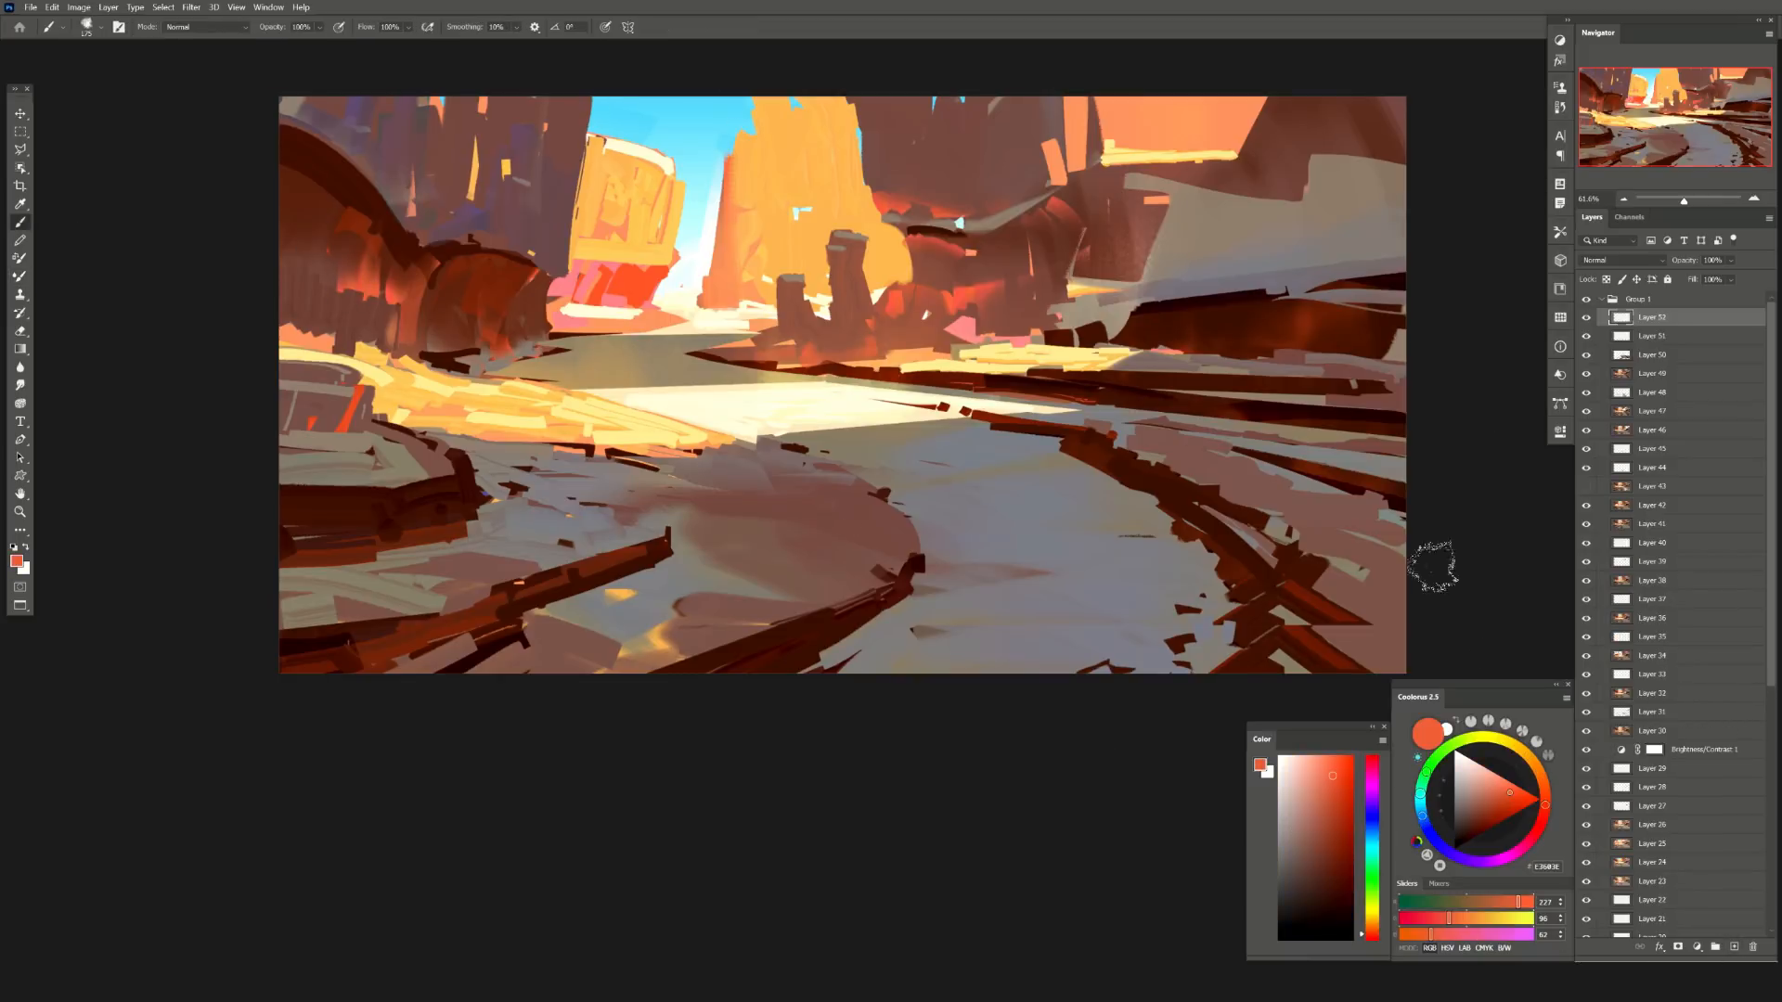
key("bracketright")
left_click_drag(559, 334, 681, 364)
left_click(643, 284, "alt")
key("bracketright")
key("l")
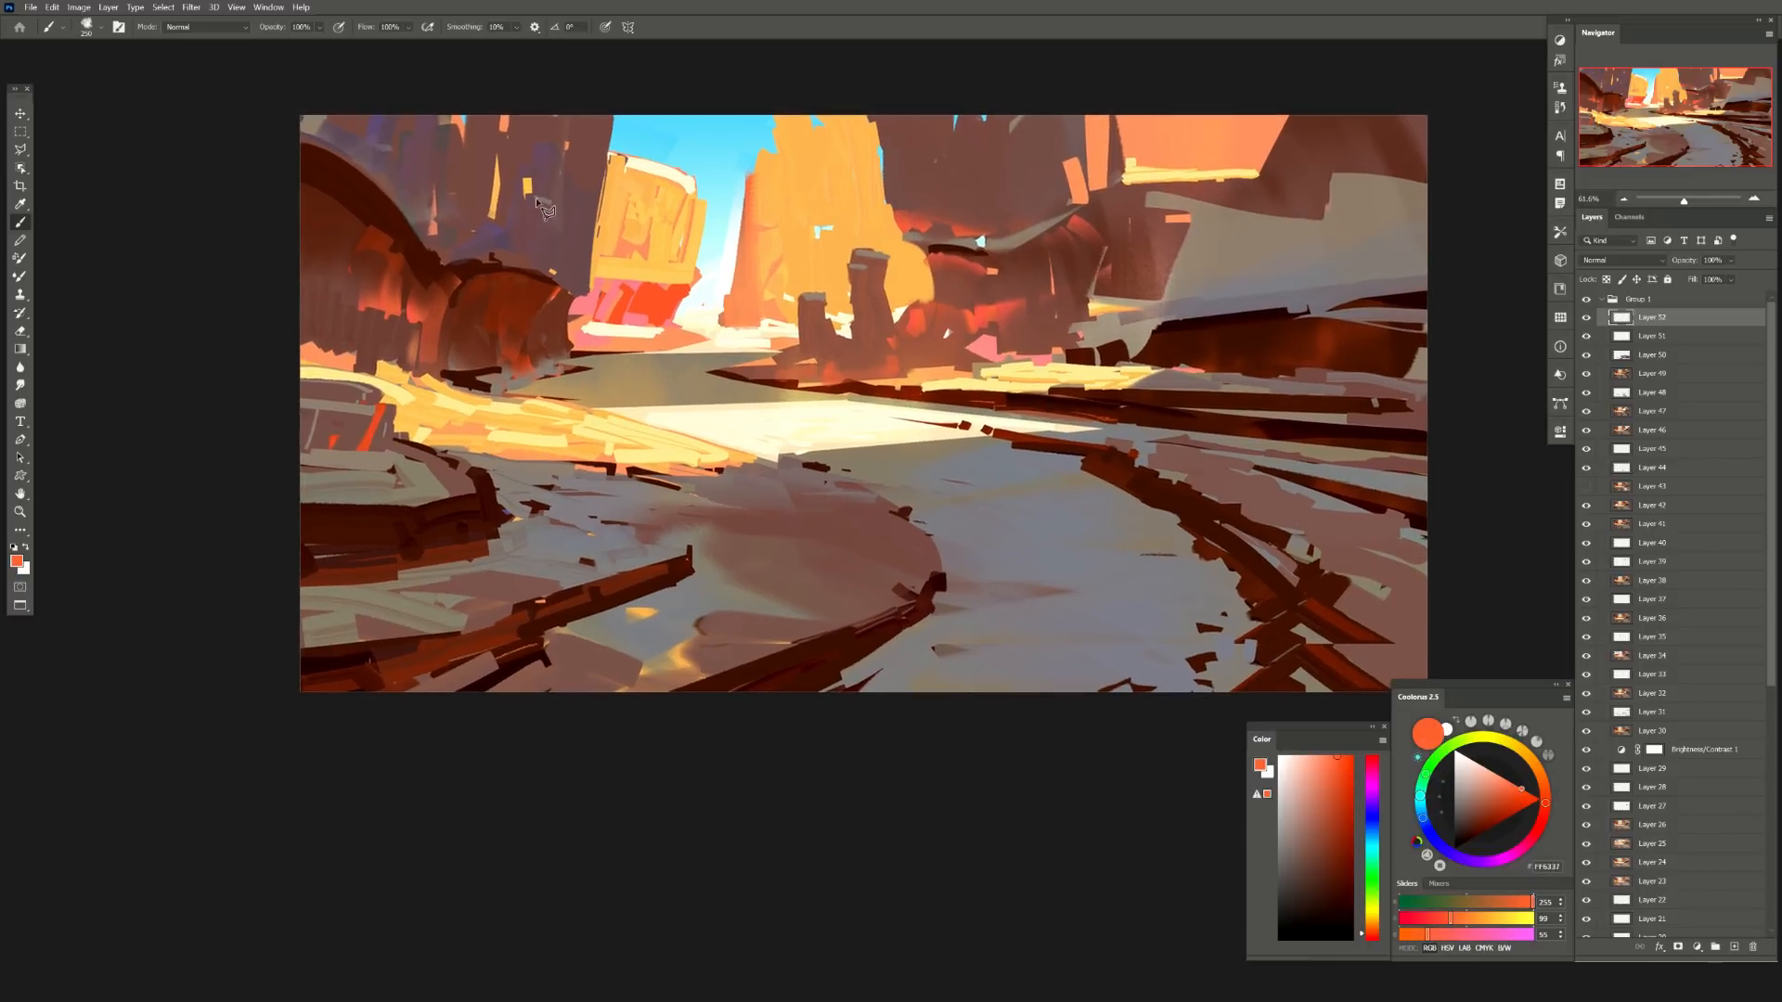
- Brush a soft orange-red glow onto the shaded left rocks with a smaller brush and ready a larger eraser
key("bracketleft")
left_click_drag(418, 325, 308, 169)
key("bracketleft")
mouse_move(484, 290)
left_mouse_down()
mouse_move(525, 371)
mouse_move(563, 315)
mouse_move(516, 367)
mouse_move(532, 276)
mouse_move(499, 234)
mouse_move(381, 358)
mouse_move(336, 316)
mouse_move(307, 226)
mouse_move(344, 232)
mouse_move(381, 170)
mouse_move(438, 234)
mouse_move(431, 336)
mouse_move(343, 193)
mouse_move(464, 320)
mouse_move(547, 257)
mouse_move(374, 325)
mouse_move(351, 237)
left_mouse_up()
key("e")
key("bracketright")
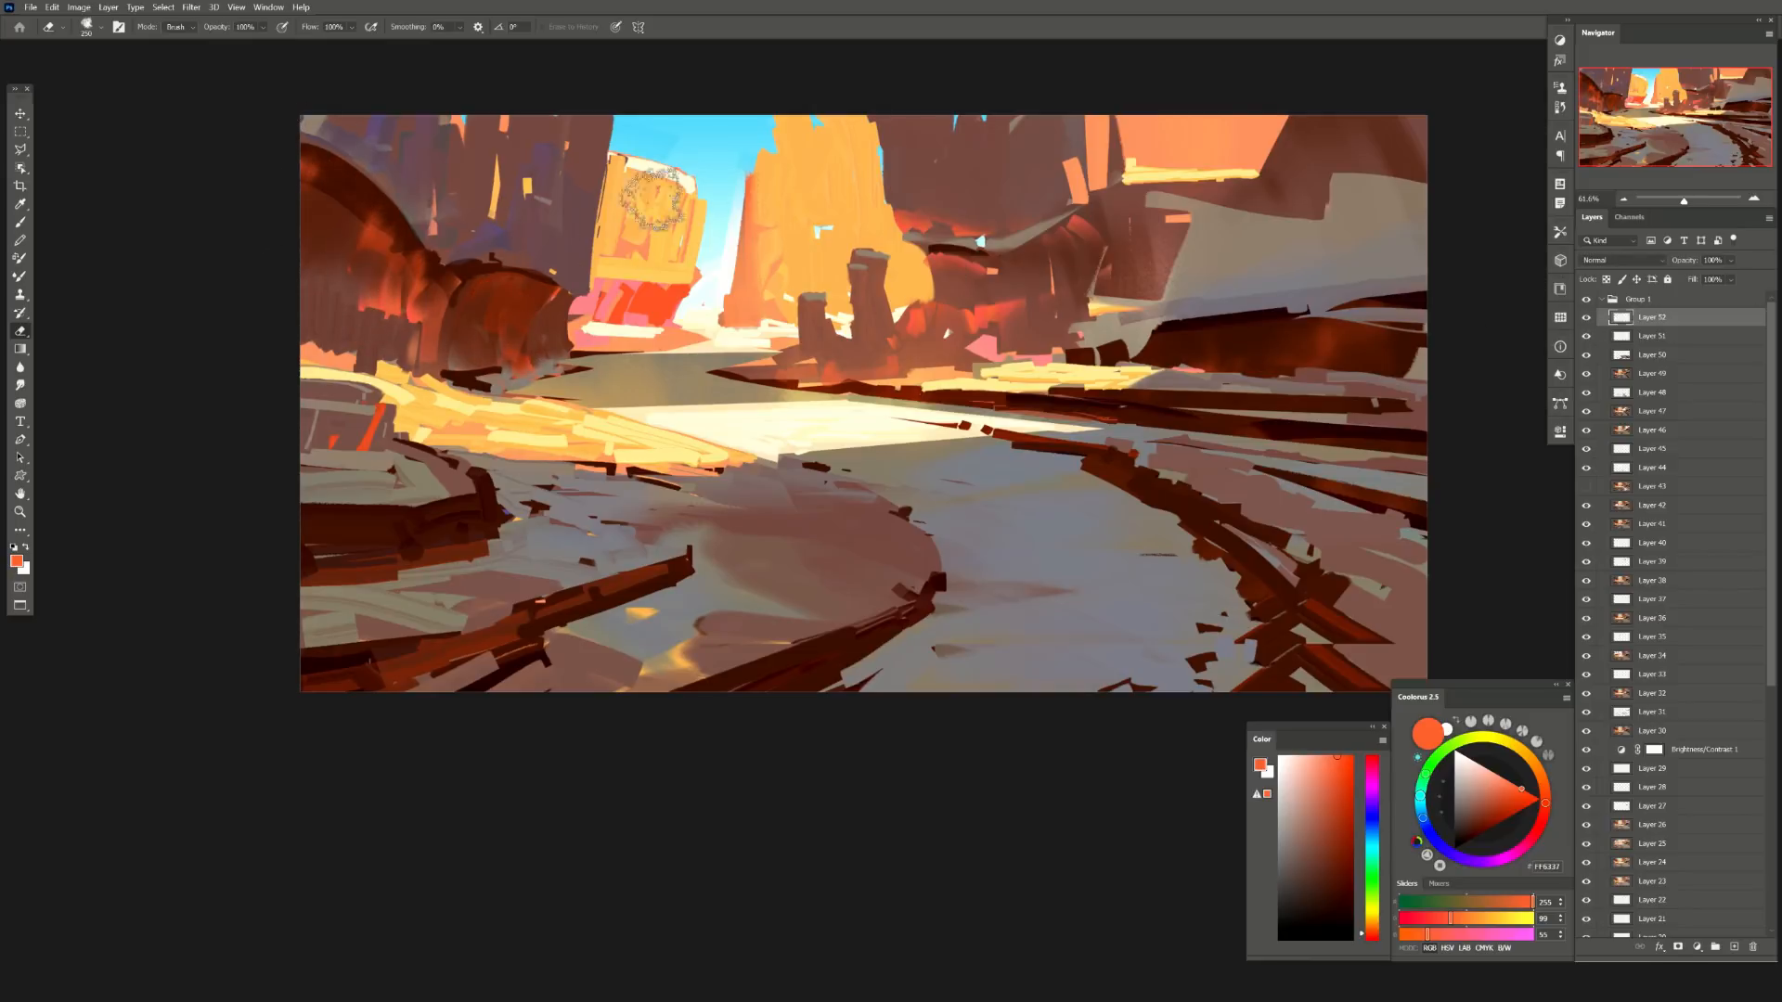
- Add a new layer and lasso a jagged wedge across the base of the pillars and the rock face behind them
left_click(1734, 943)
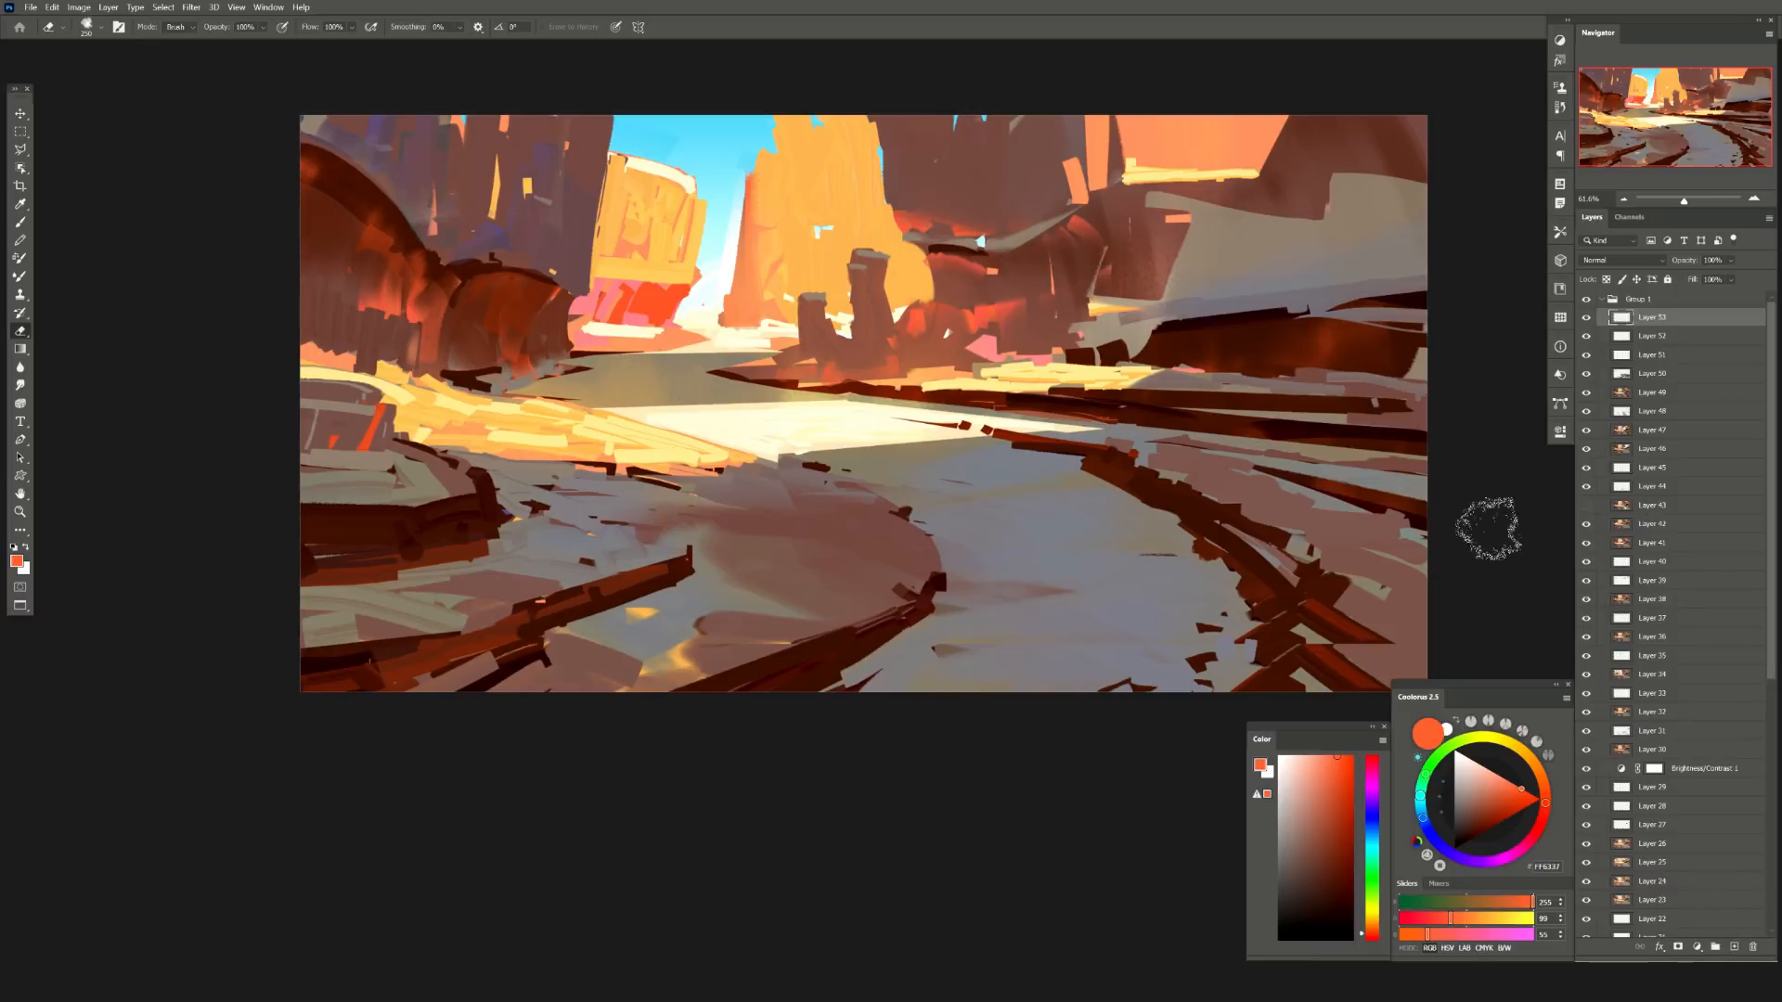
key("l")
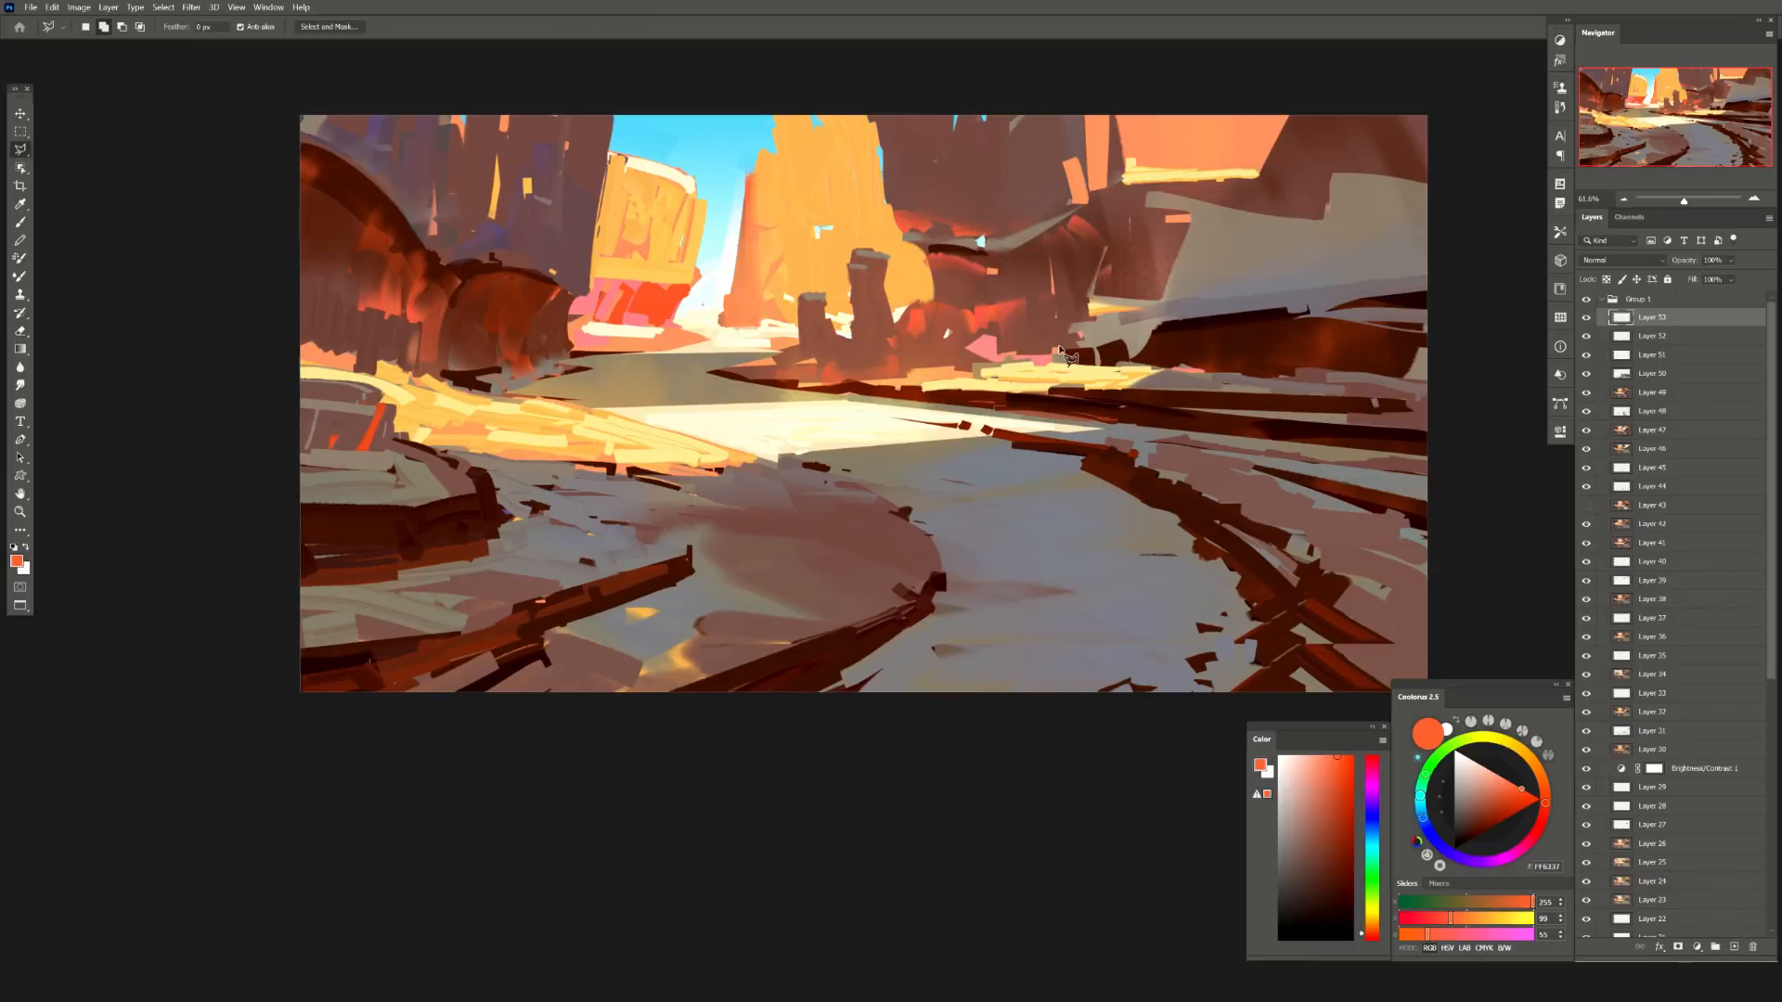
left_click(1160, 316)
left_click(961, 341)
left_click(983, 326)
left_click(910, 336)
left_click(910, 349)
left_click(759, 361)
left_click(740, 351)
left_click(842, 307)
double_click(1160, 270)
- On another new layer, paint a grey-brown slope along the lower edge of the wedge selection with sampled ground tones
key("b")
left_click(1207, 397, "alt")
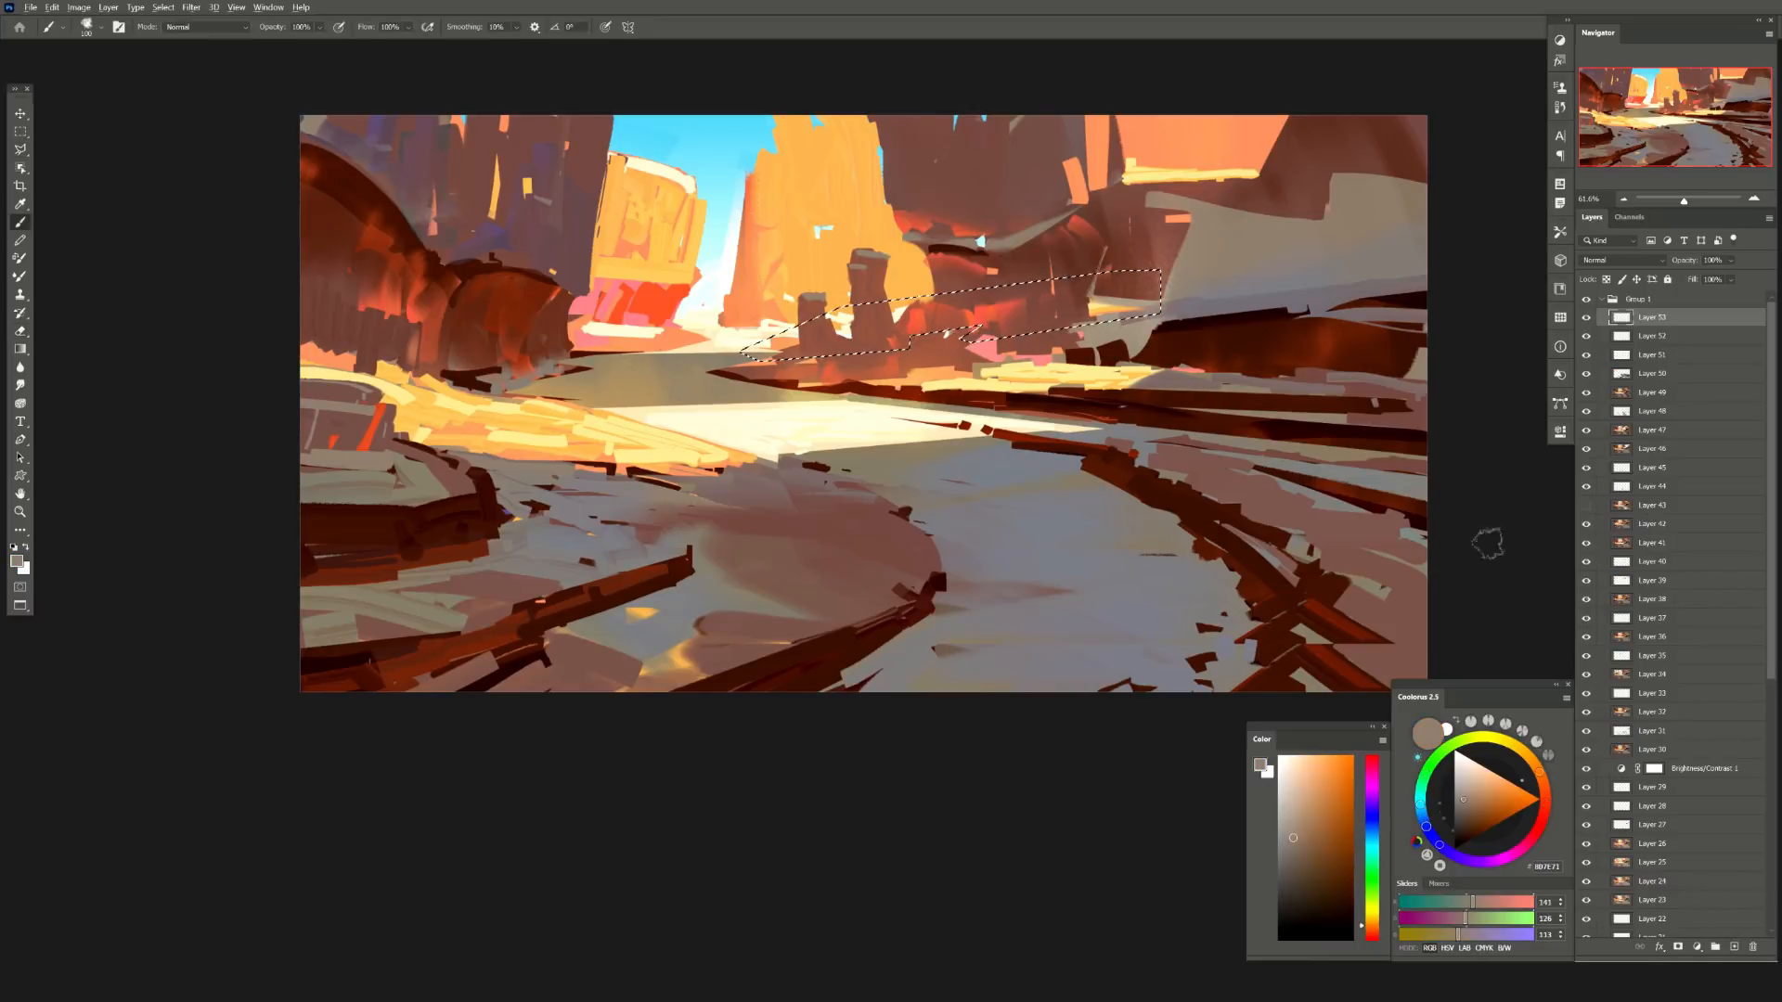
key("ctrl+shift+alt+n")
mouse_move(975, 338)
left_mouse_down()
mouse_move(1144, 310)
mouse_move(975, 340)
left_mouse_up()
left_click(1183, 289, "alt")
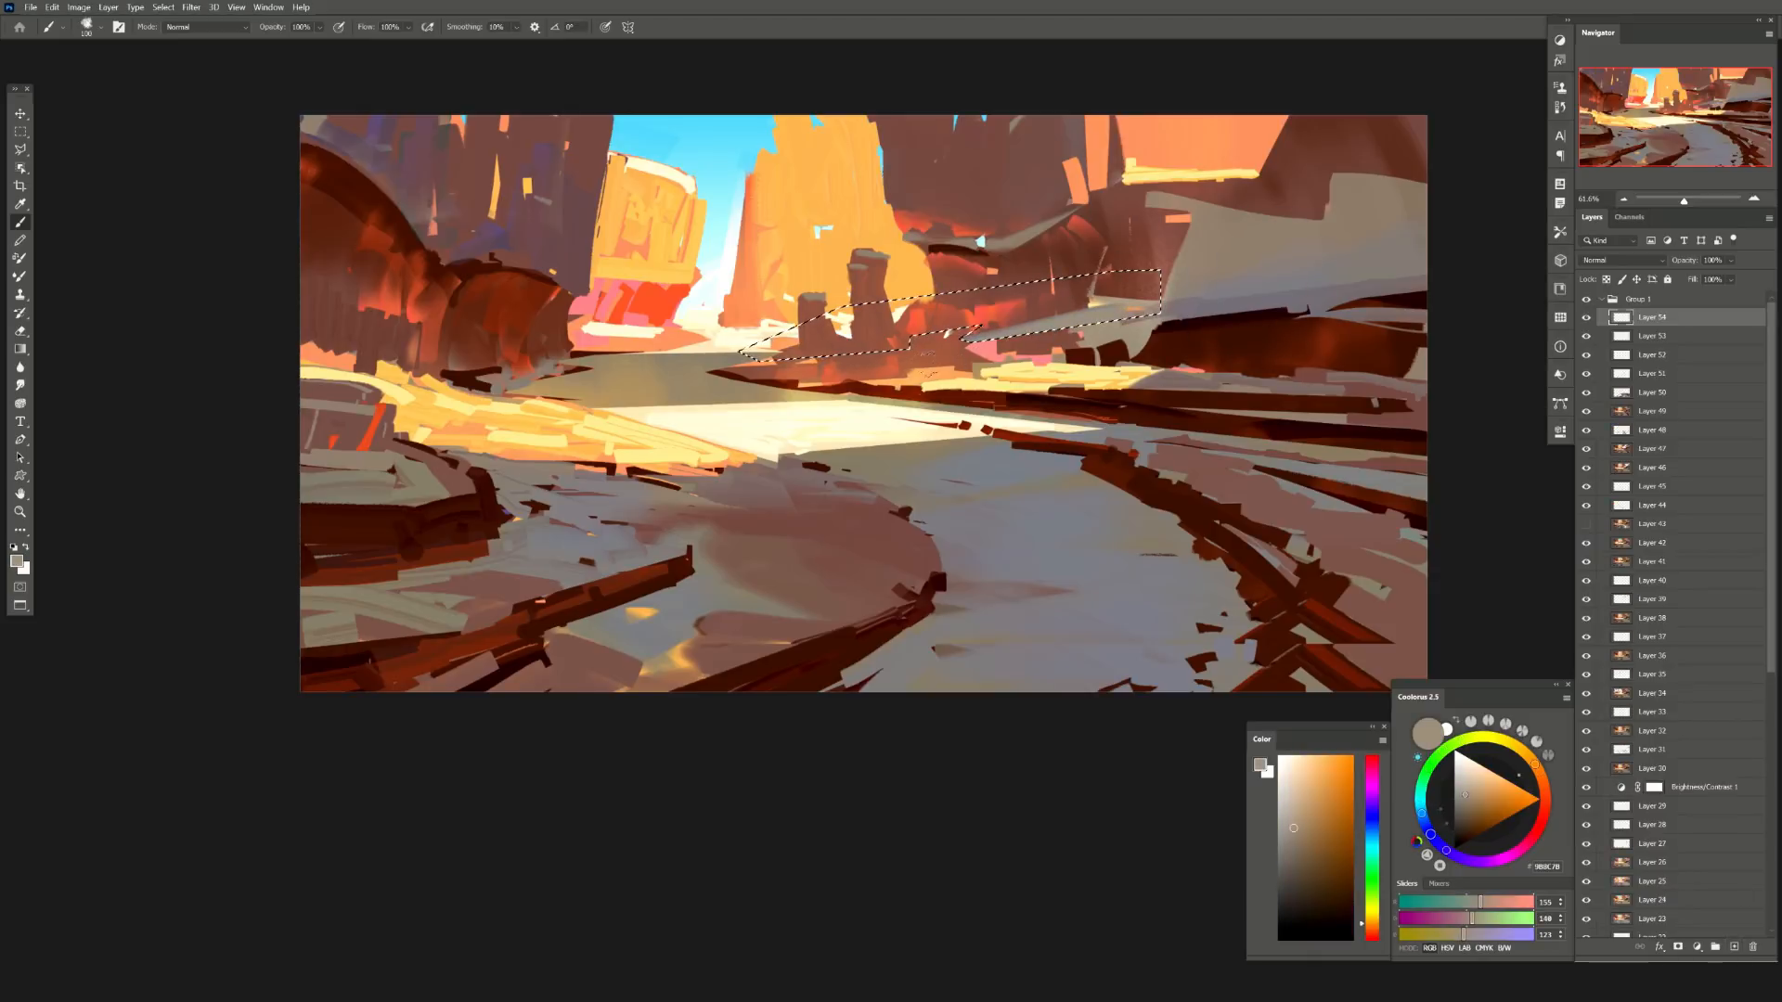
left_click_drag(809, 357, 908, 345)
left_click(788, 374, "alt")
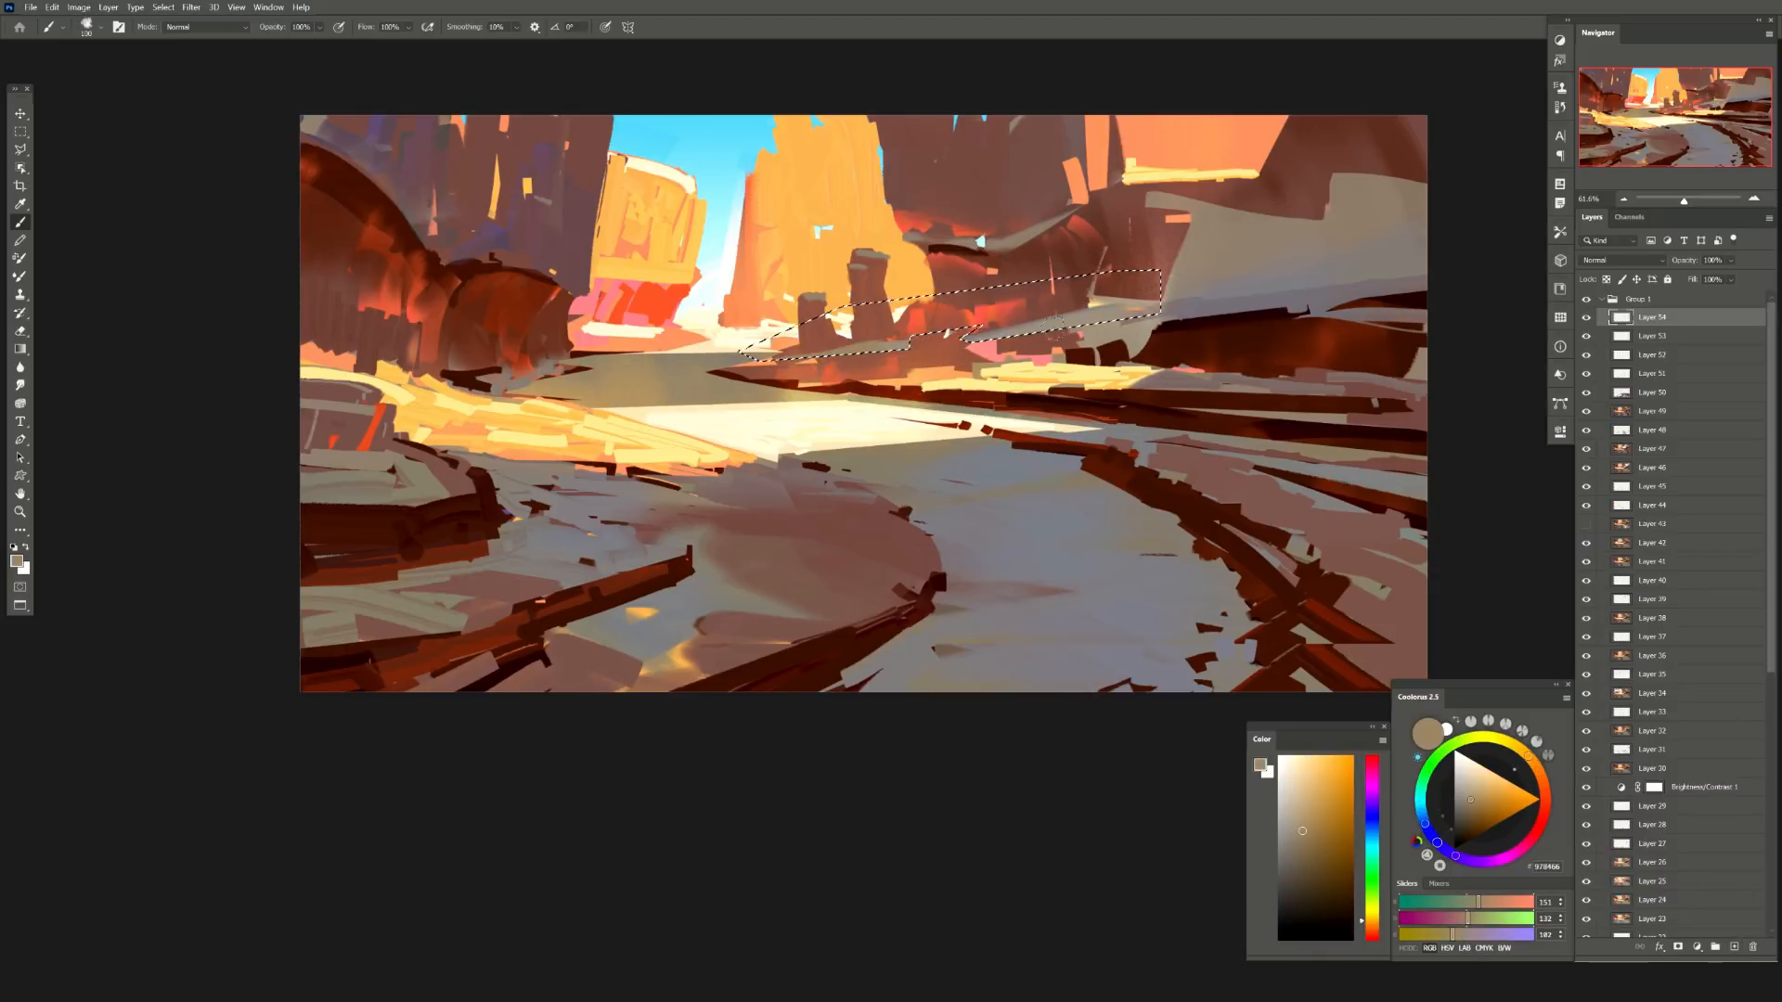
- Sample a lighter beige, shrink the brush, add thin highlights on the rock face inside the selection, and deselect
left_click(1093, 311, "alt")
key("bracketleft")
key("bracketleft")
key("bracketleft")
key("bracketleft")
key("bracketleft")
mouse_move(941, 300)
left_mouse_down()
mouse_move(1104, 276)
mouse_move(1124, 222)
mouse_move(1110, 249)
mouse_move(1150, 278)
mouse_move(1013, 306)
left_mouse_up()
key("ctrl+d")
- Trim the slope's highlights with the eraser and paint sampled golden orange on the cliff edge beside the taller pillar
key("e")
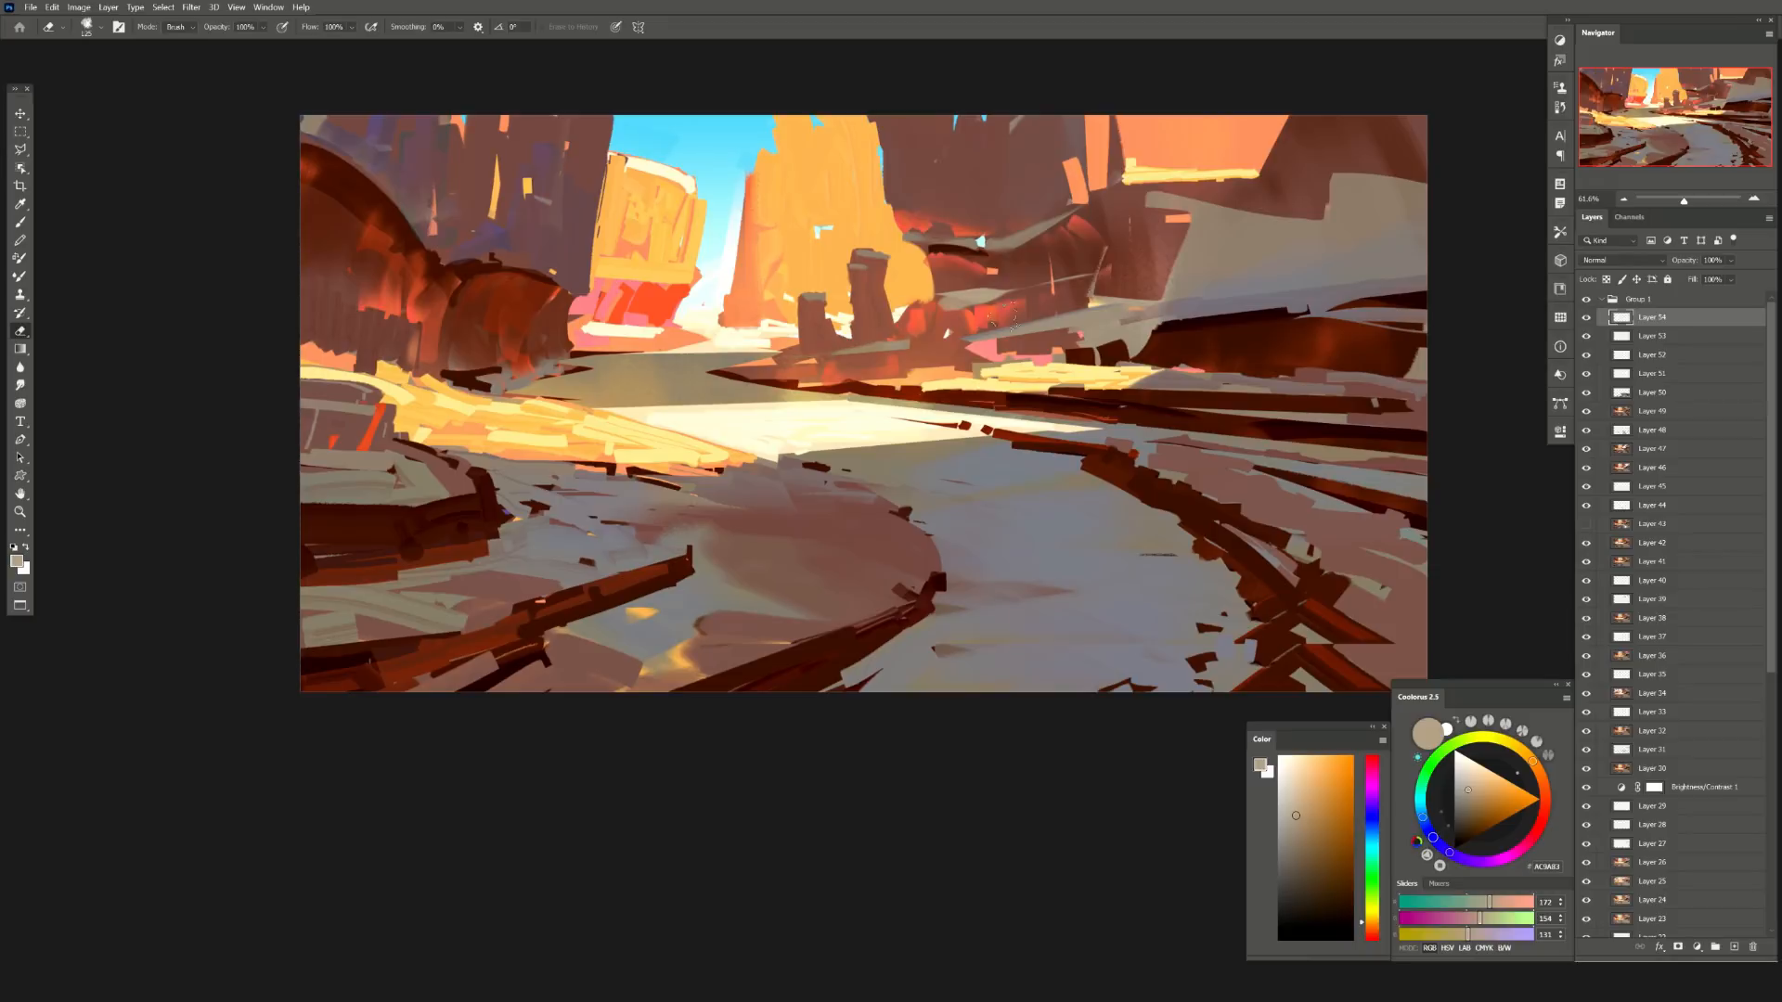
key("bracketright")
key("b")
left_click(959, 353, "alt")
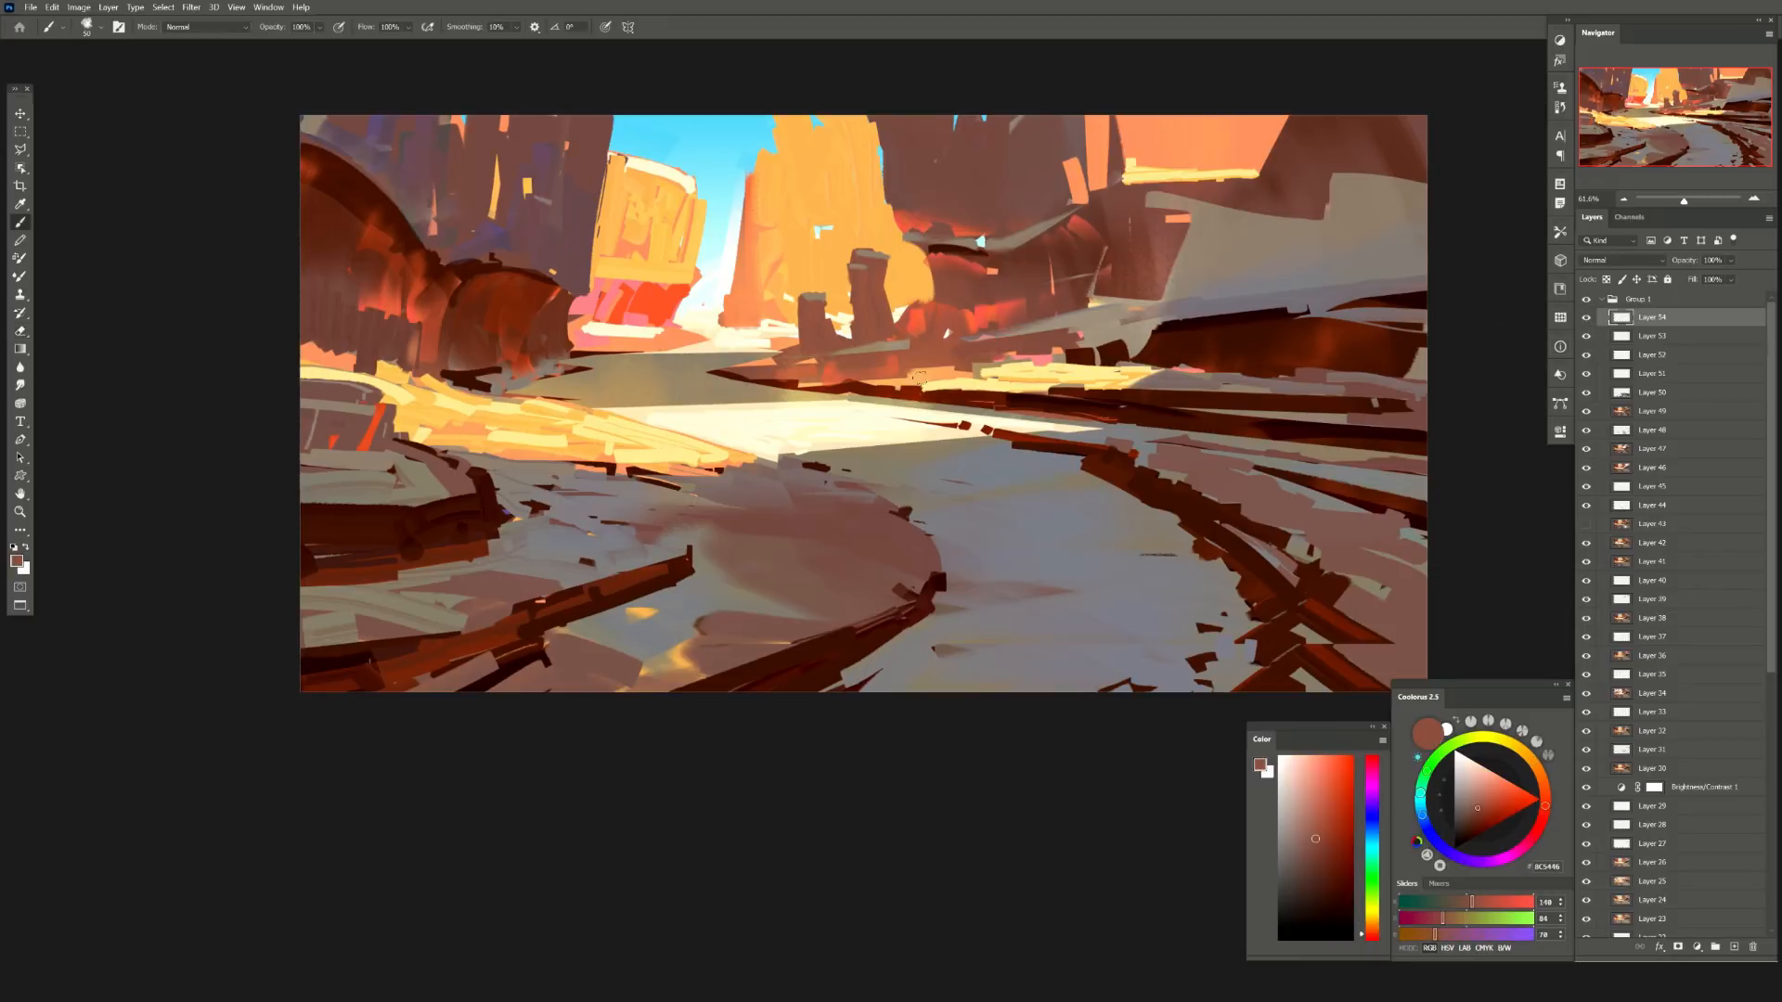
key("bracketright")
left_click(921, 265, "alt")
left_click_drag(919, 261, 924, 283)
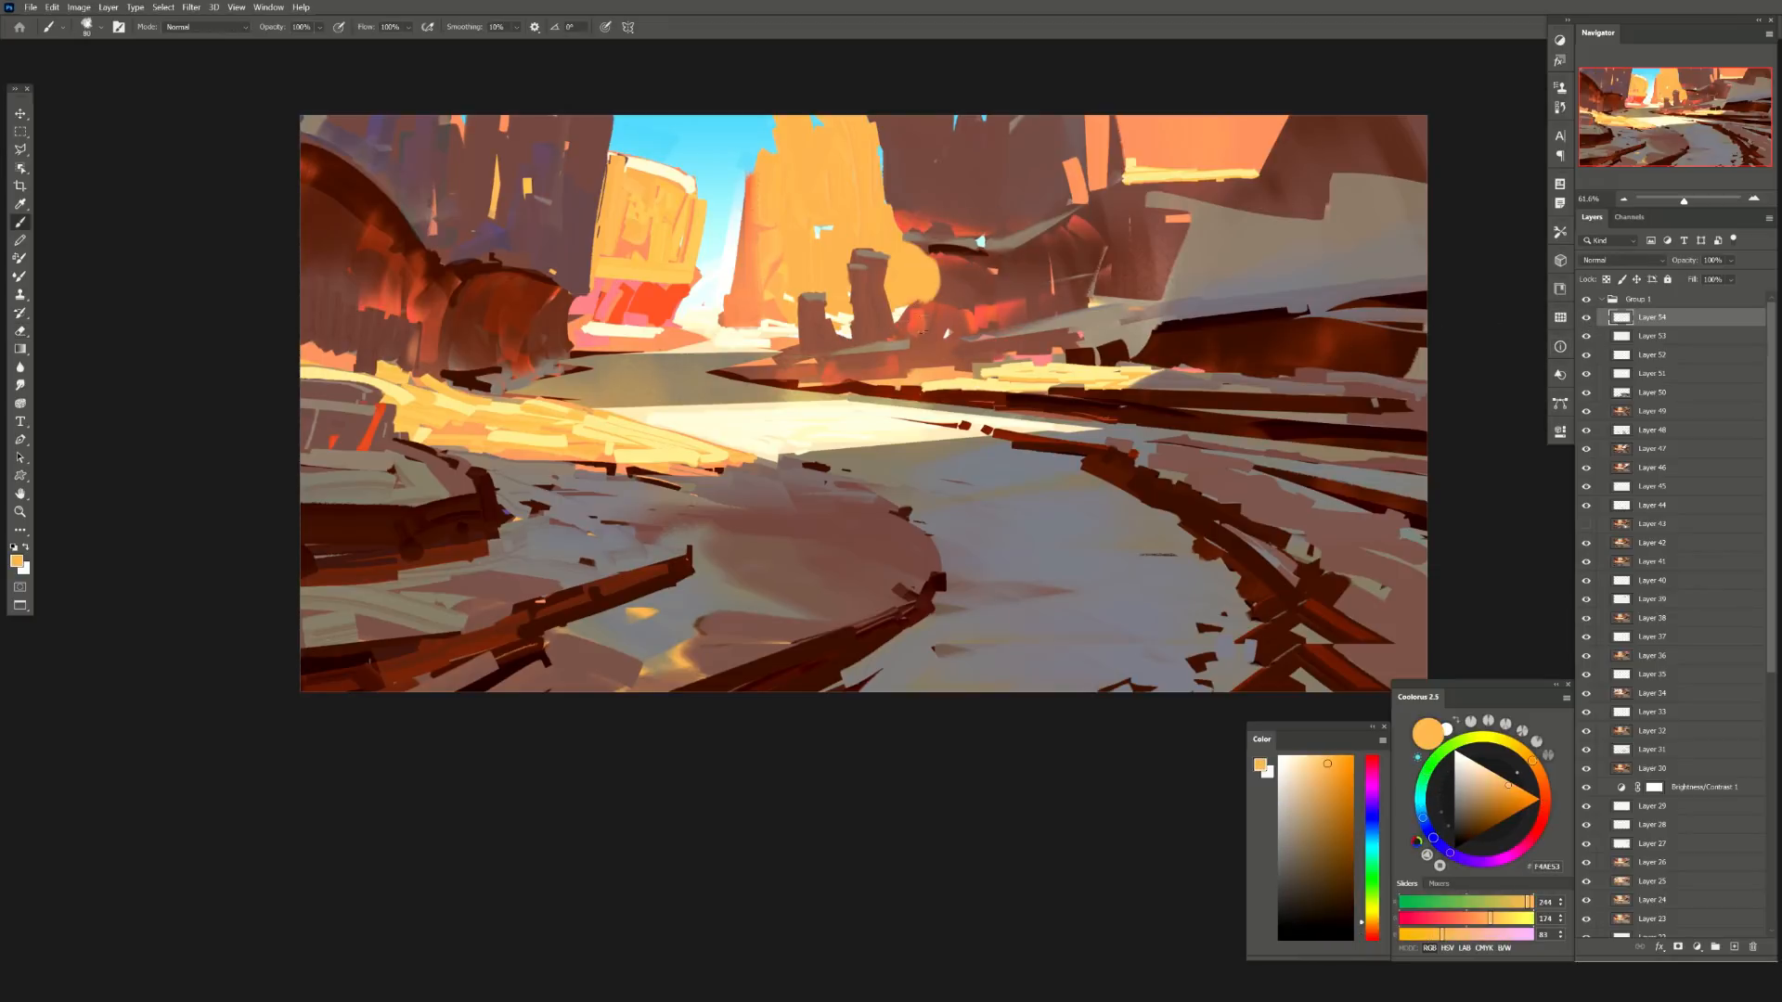
- Add a new layer and select the brown shadow areas by color range, sampling the rock beside the dark ledge
left_click(1734, 948)
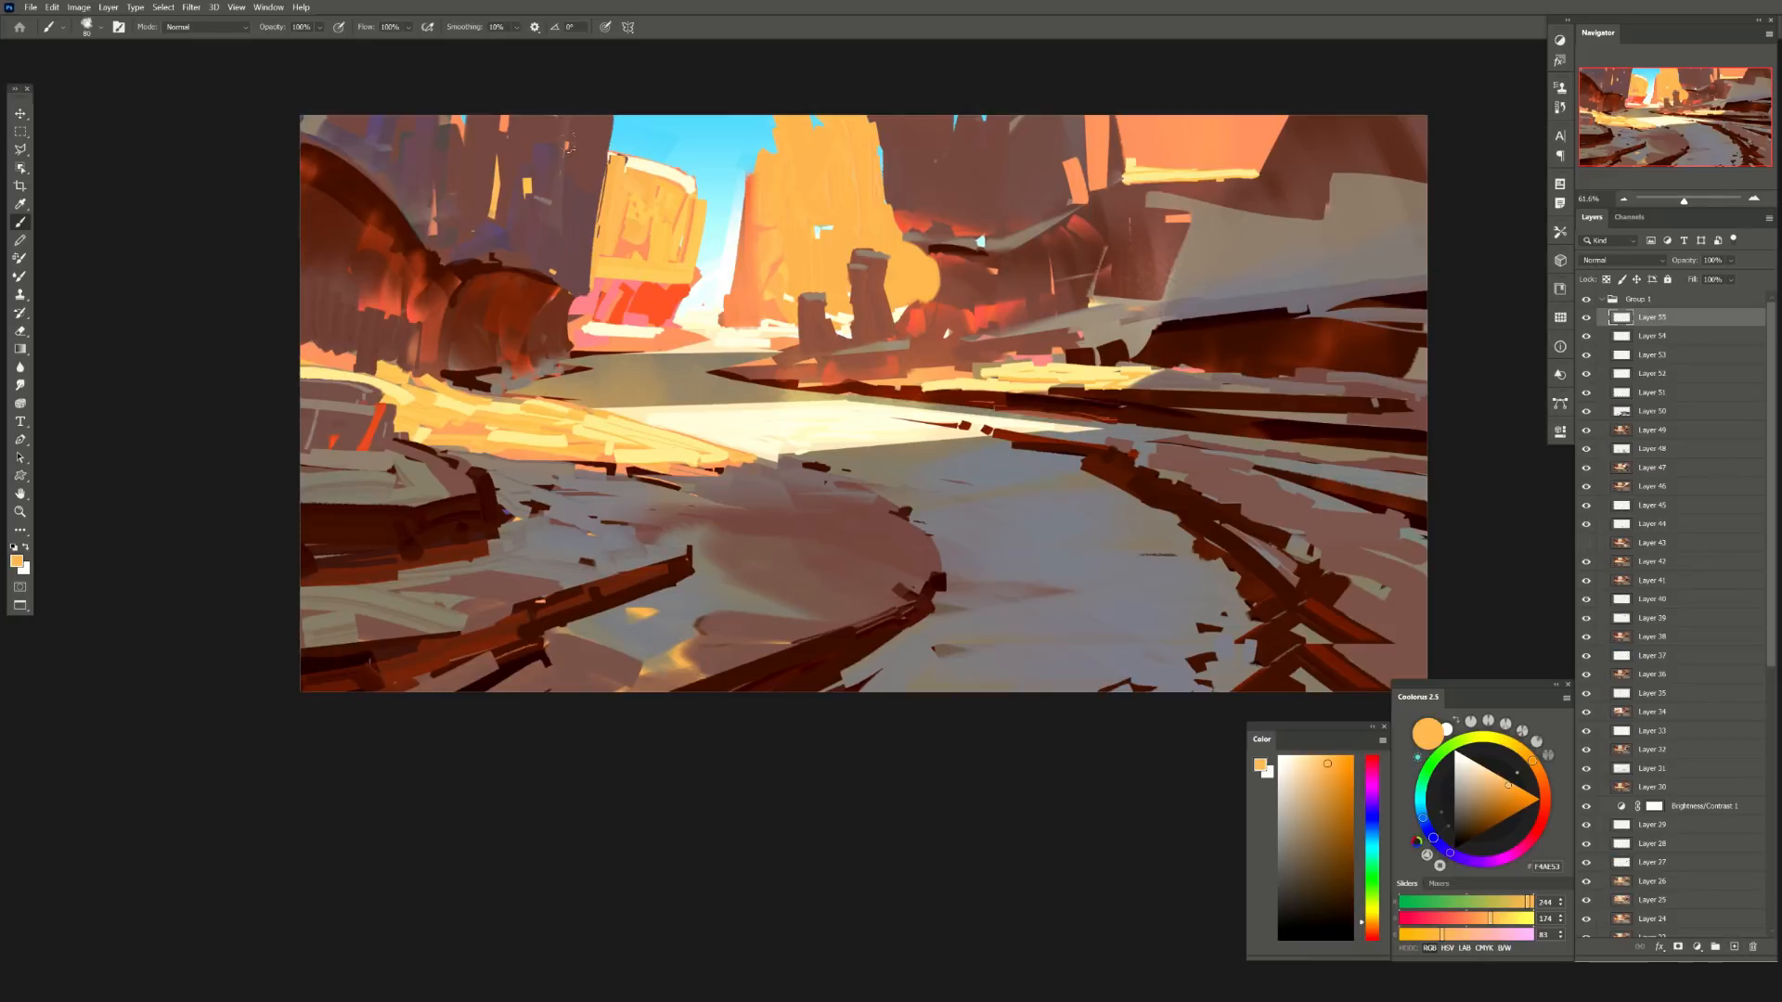
left_click(164, 7)
left_click(177, 104)
left_click(1137, 351)
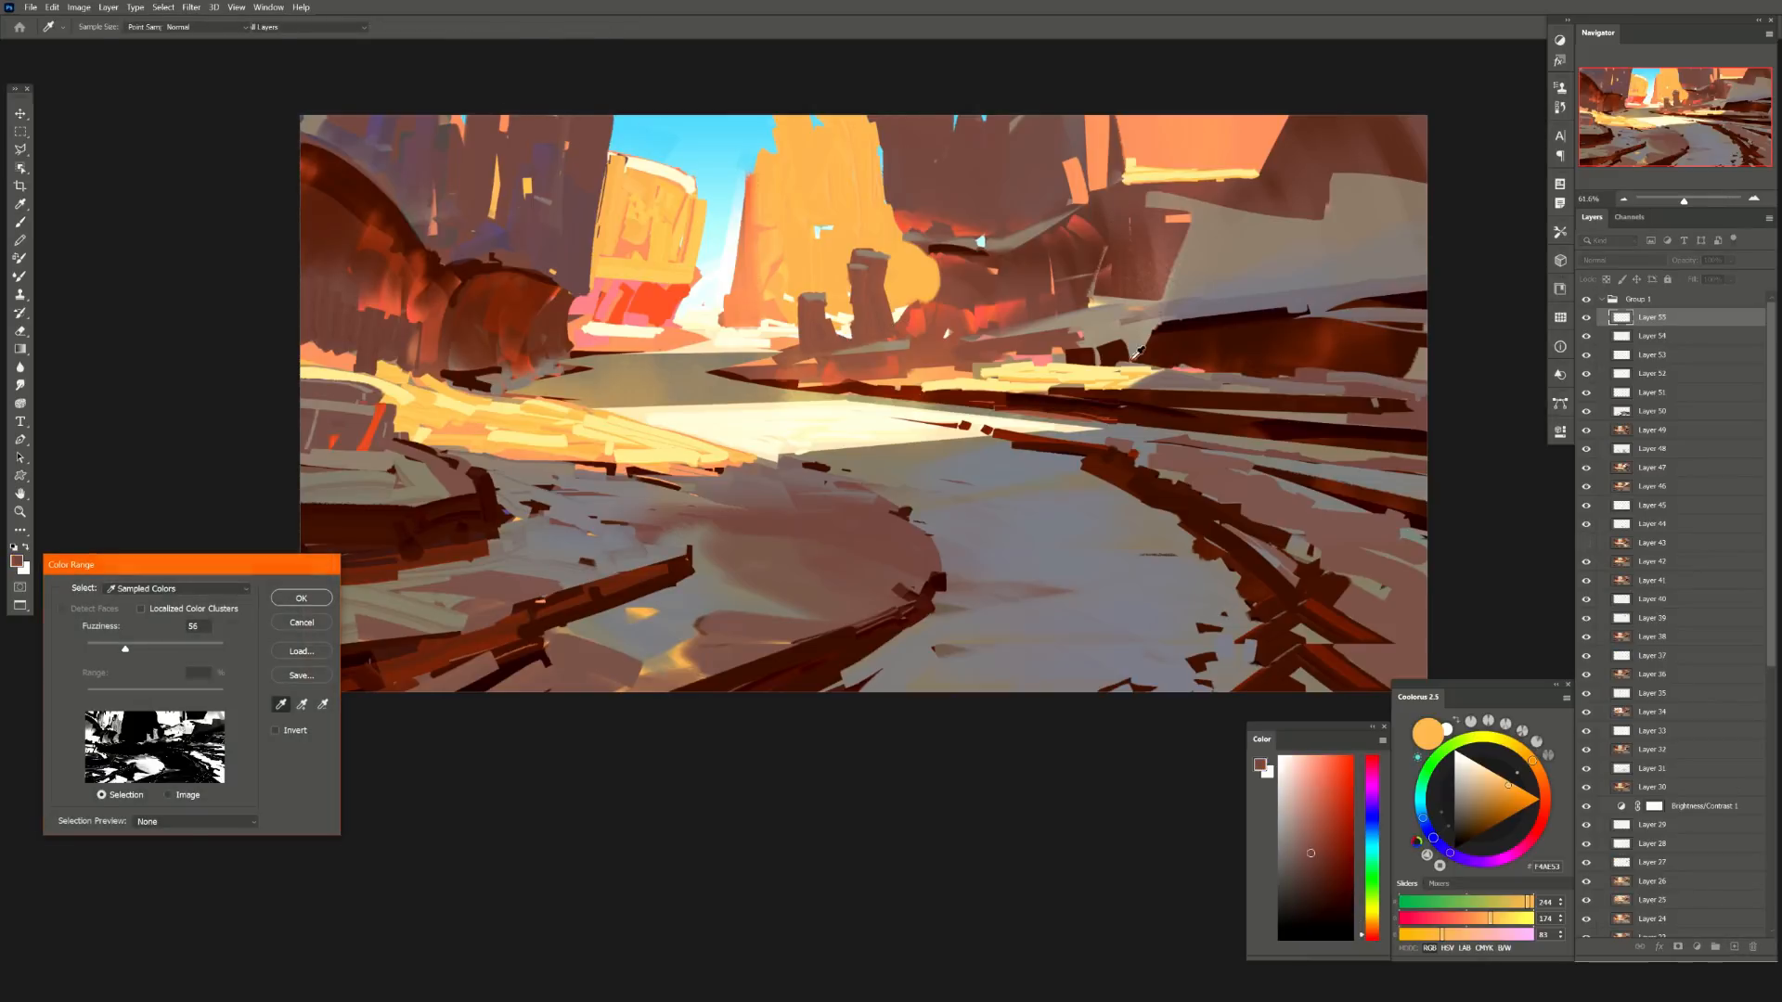
key("Return")
- With coral red on another new layer, paint soft red glows on the upper-right cliffs inside the selection, and deselect
left_click(1542, 821)
left_click(1514, 785)
left_click(1734, 947)
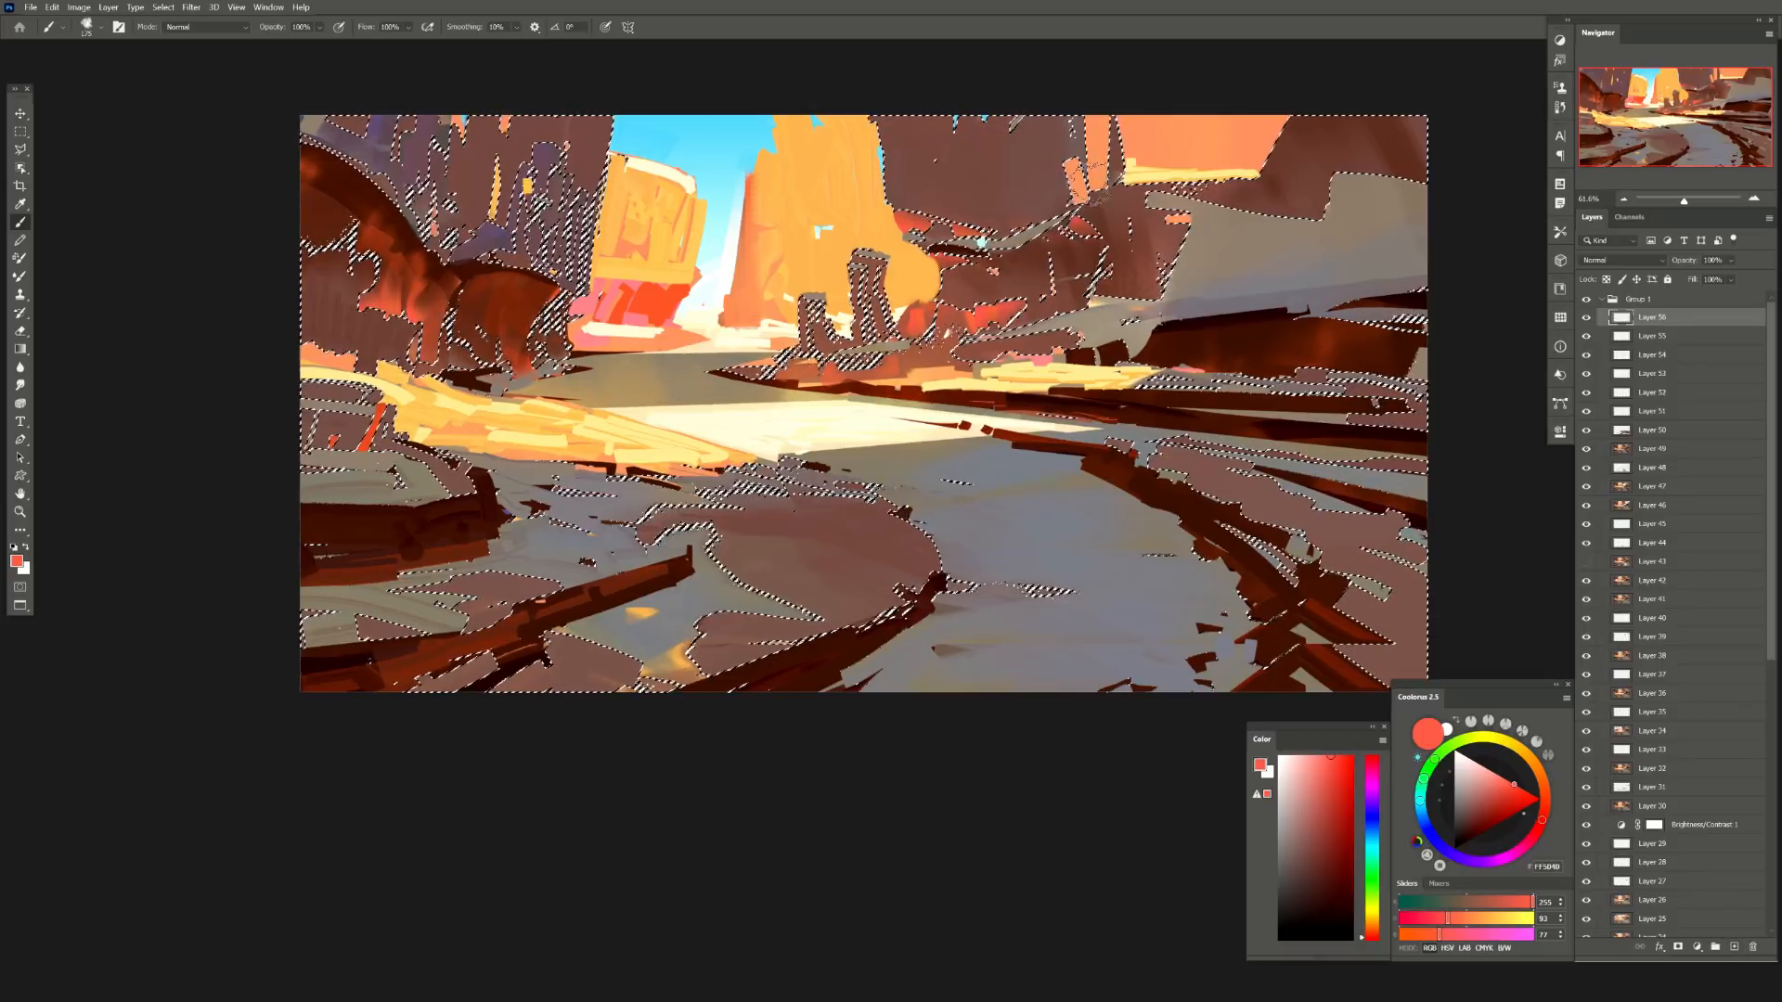
left_click_drag(1093, 188, 1125, 218)
key("bracketright")
key("bracketright")
key("bracketright")
key("bracketright")
left_click_drag(1299, 172, 1265, 87)
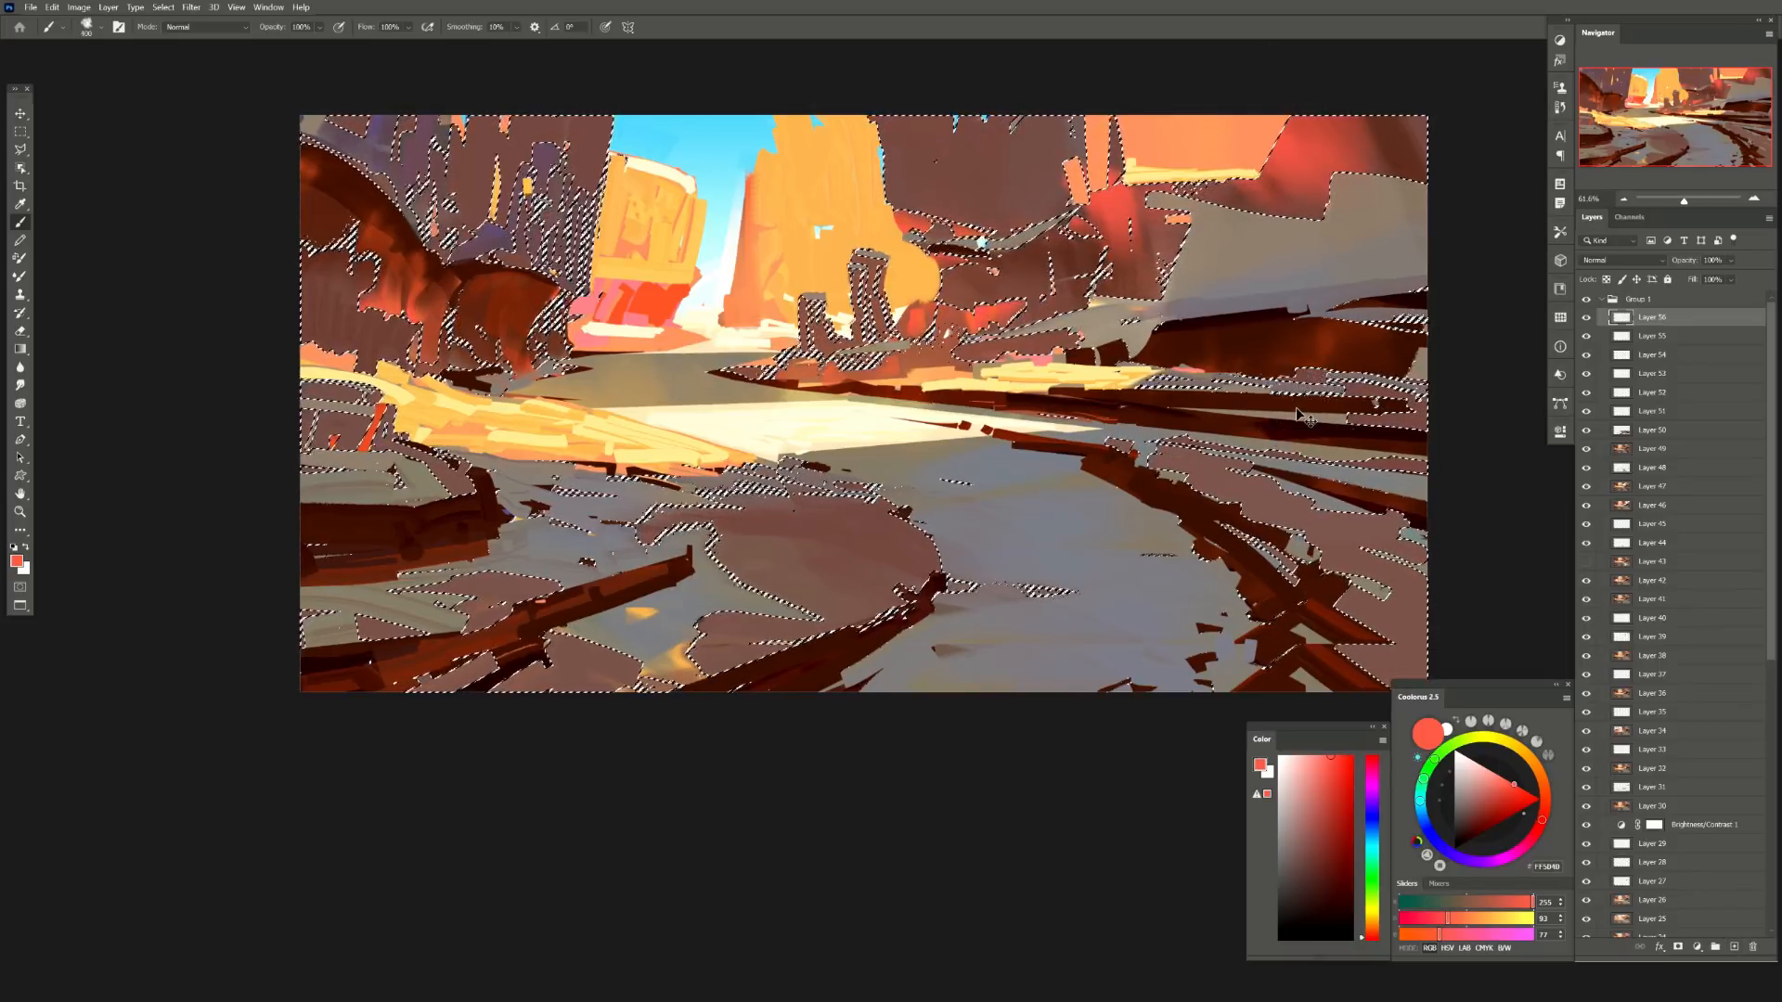
key("ctrl+d")
- Erase the excess red glow around the right-hand cliffs with a large eraser and lower the layer's opacity
key("e")
mouse_move(1089, 304)
left_mouse_down()
mouse_move(1098, 251)
mouse_move(1055, 223)
mouse_move(1029, 275)
left_mouse_up()
key("bracketright")
key("bracketright")
key("bracketright")
key("bracketright")
mouse_move(1255, 196)
left_mouse_down()
mouse_move(1283, 188)
mouse_move(1307, 136)
left_mouse_up()
left_click_drag(1731, 260, 1742, 273)
- On a new layer, paint sampled grey-brown over the large shaded cliff block above the pillars
left_click(1734, 948)
key("b")
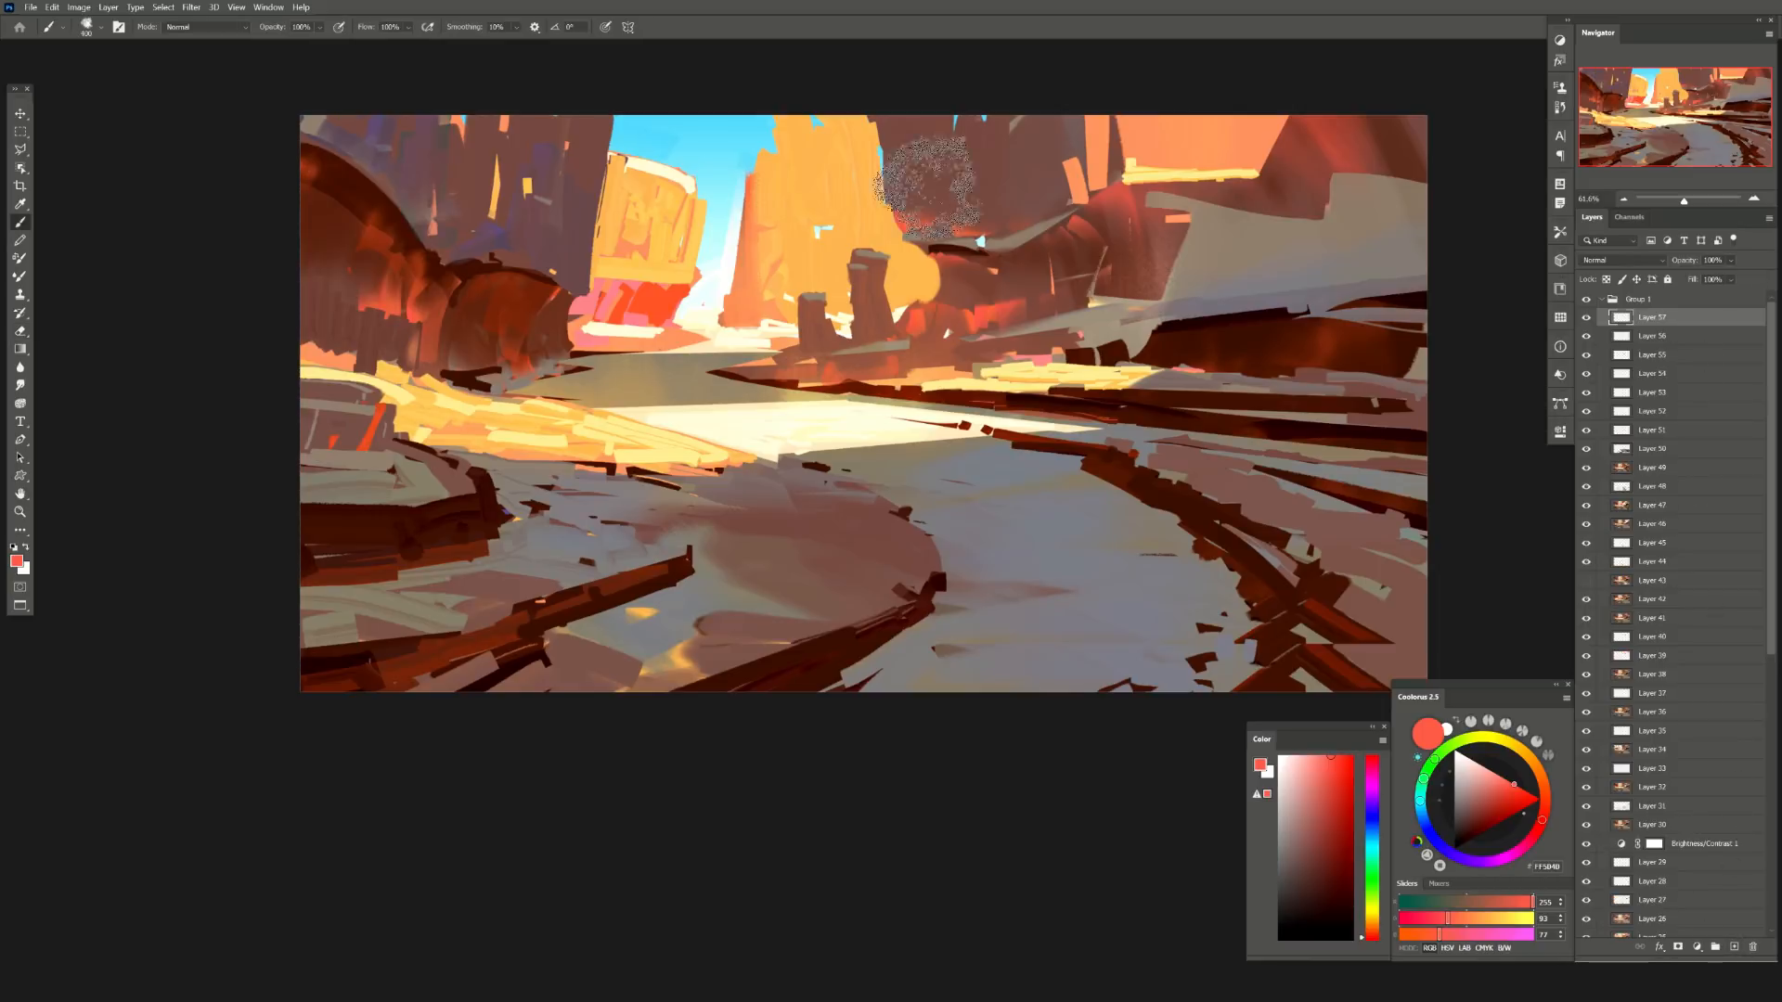
left_click(936, 221, "alt")
left_click(895, 137, "alt")
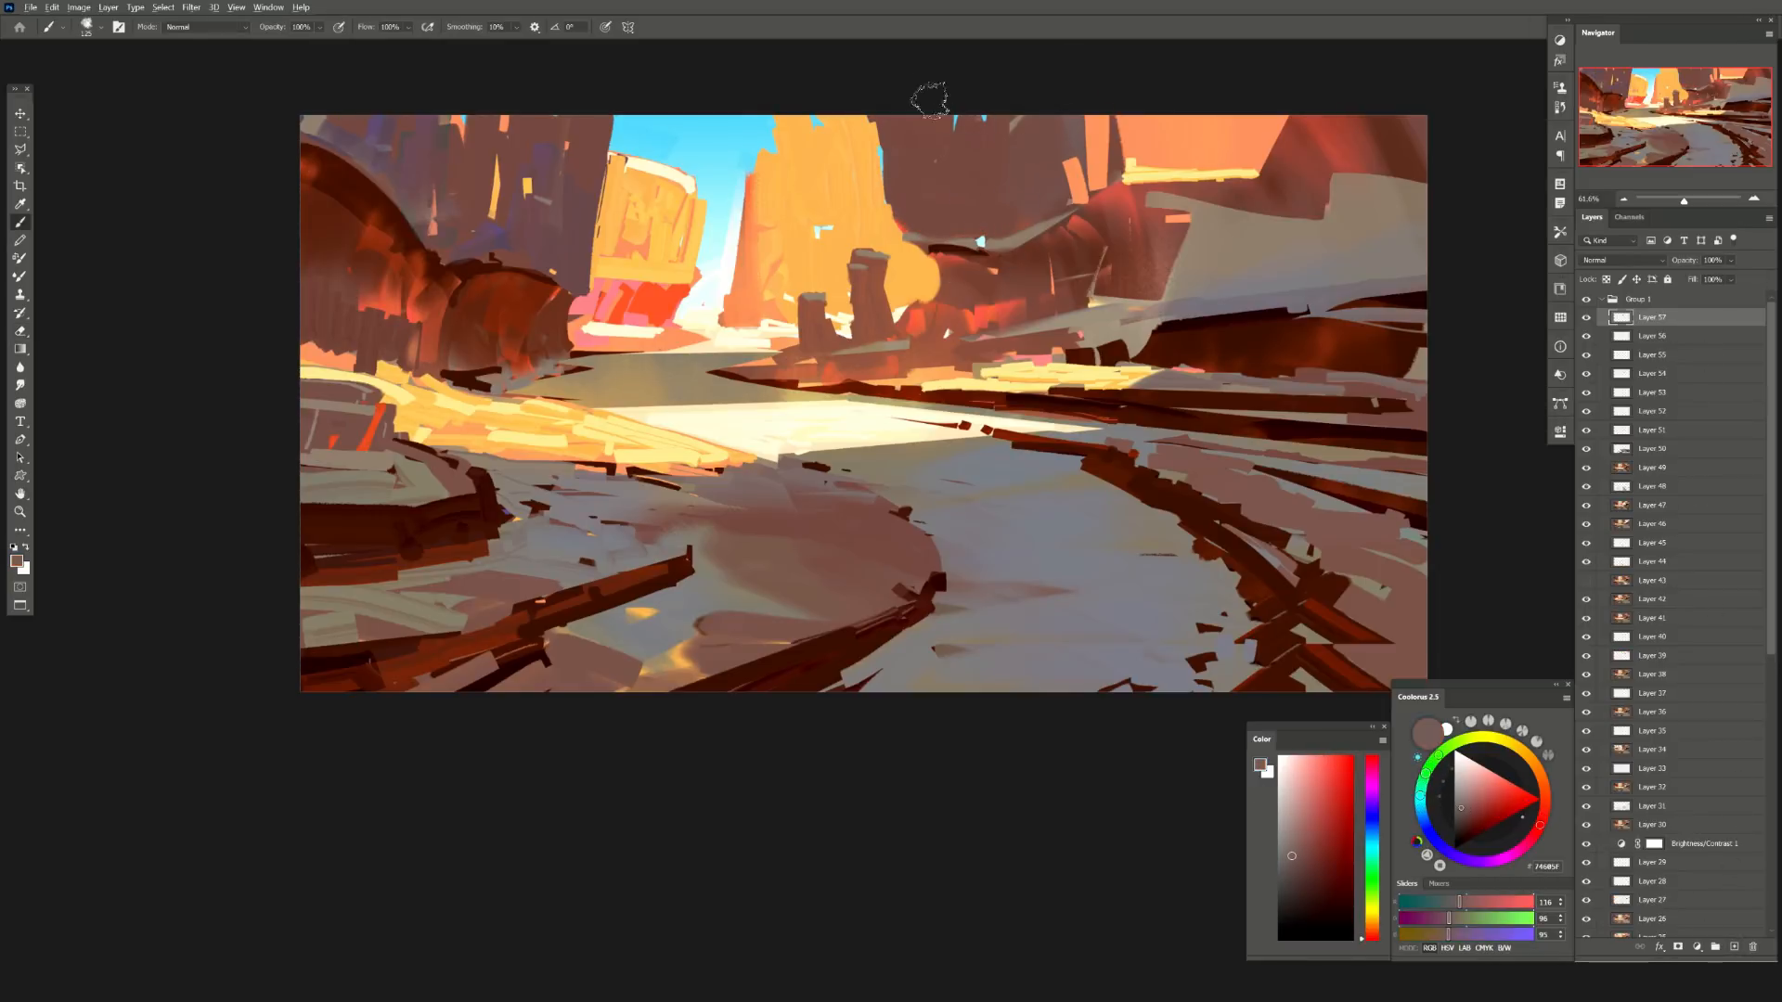
key("bracketright")
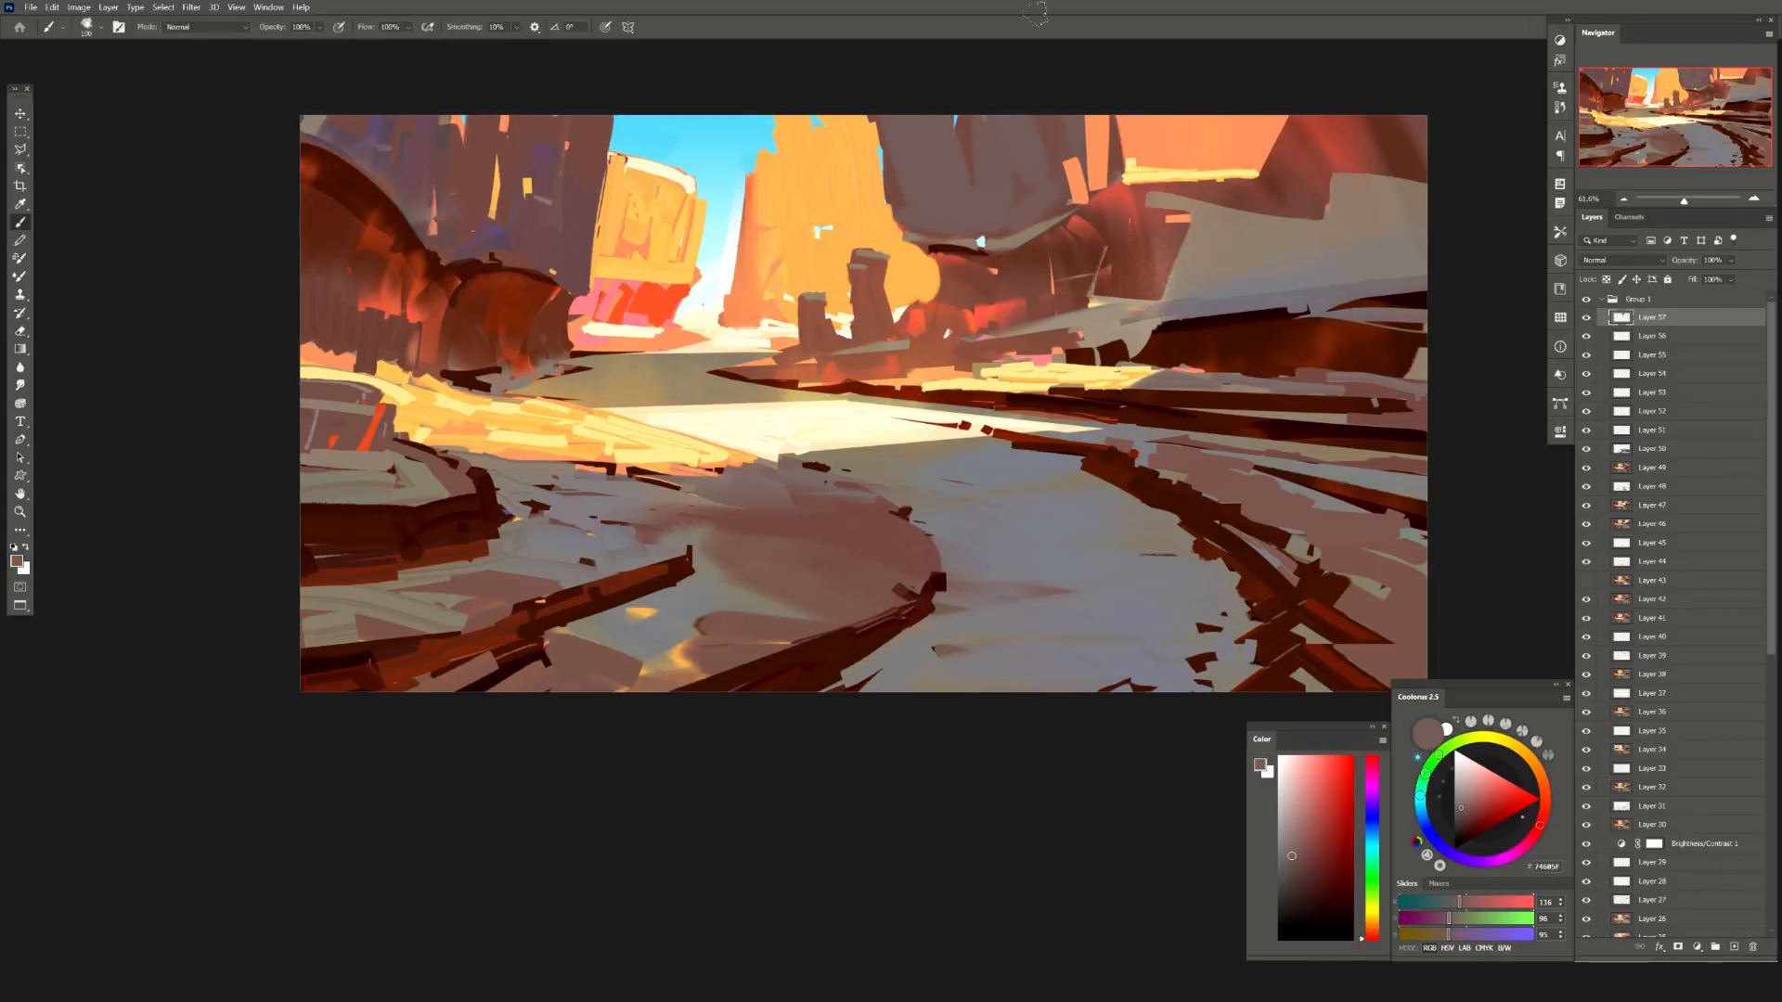
- Sample red and dark brown tones and darken the rock directly beneath the shaded cliff block
left_click(984, 310, "alt")
left_click(976, 286, "alt")
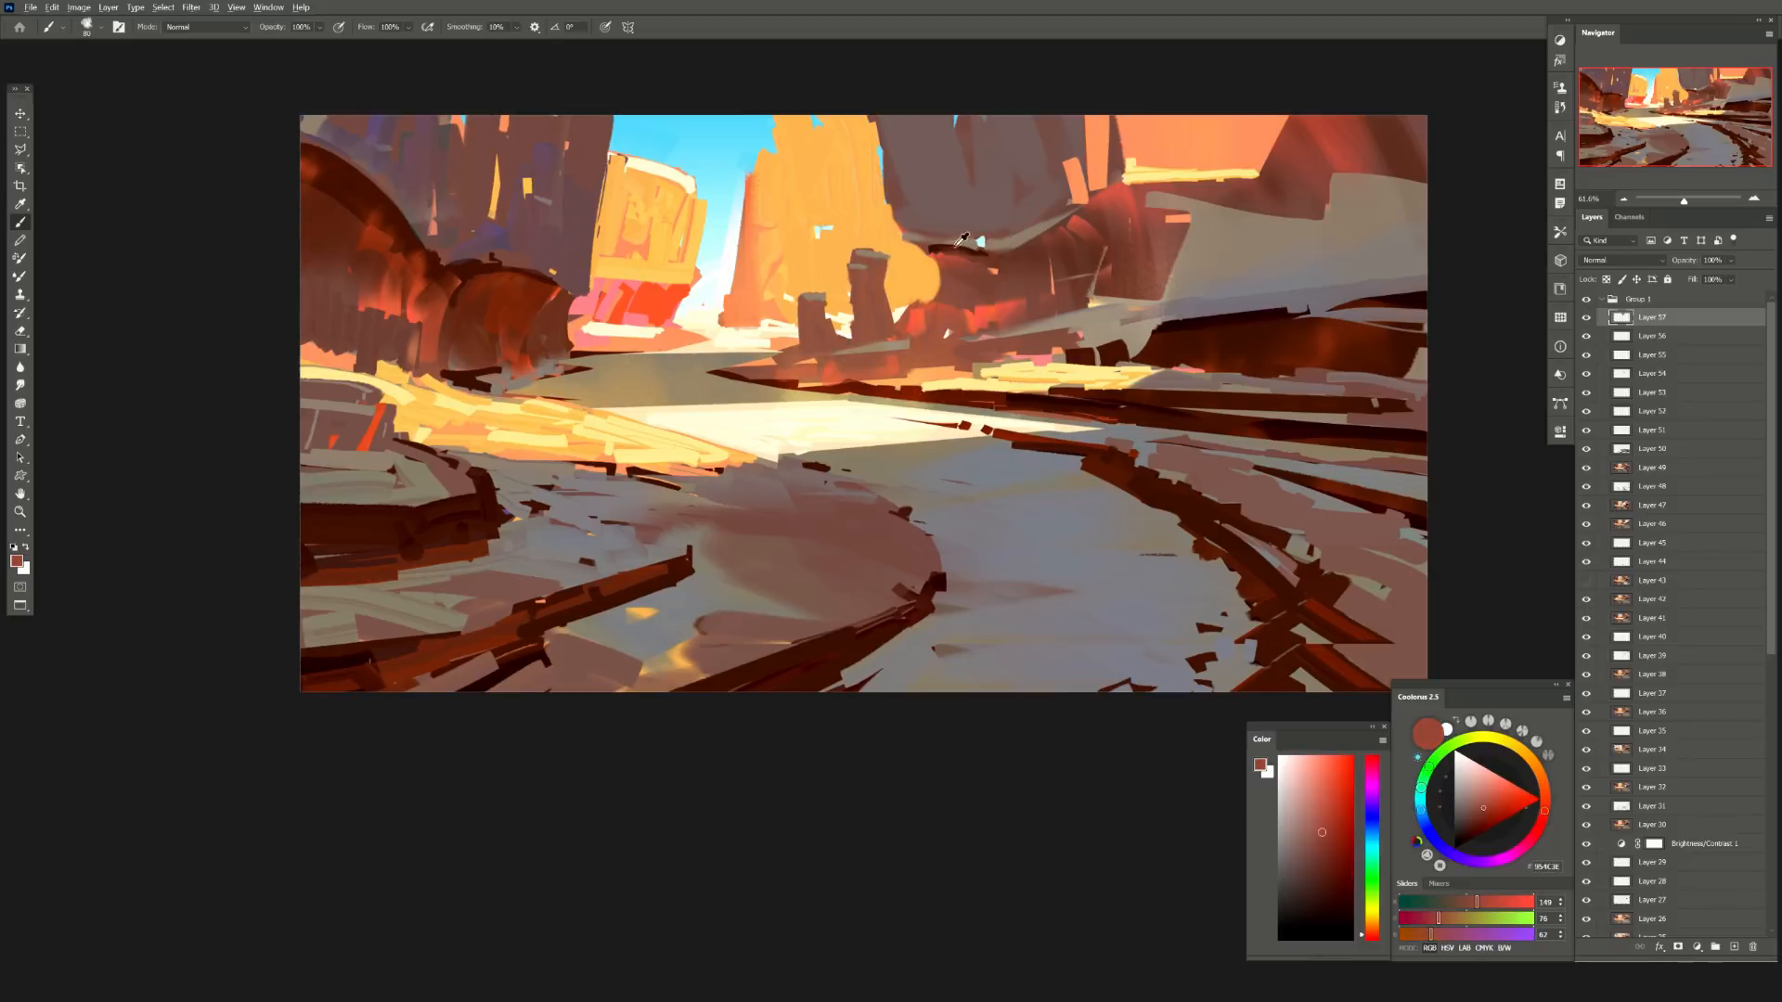
left_click(961, 249, "alt")
key("bracketright")
key("bracketright")
key("bracketright")
key("bracketright")
left_click_drag(943, 263, 1024, 264)
key("bracketright")
key("bracketright")
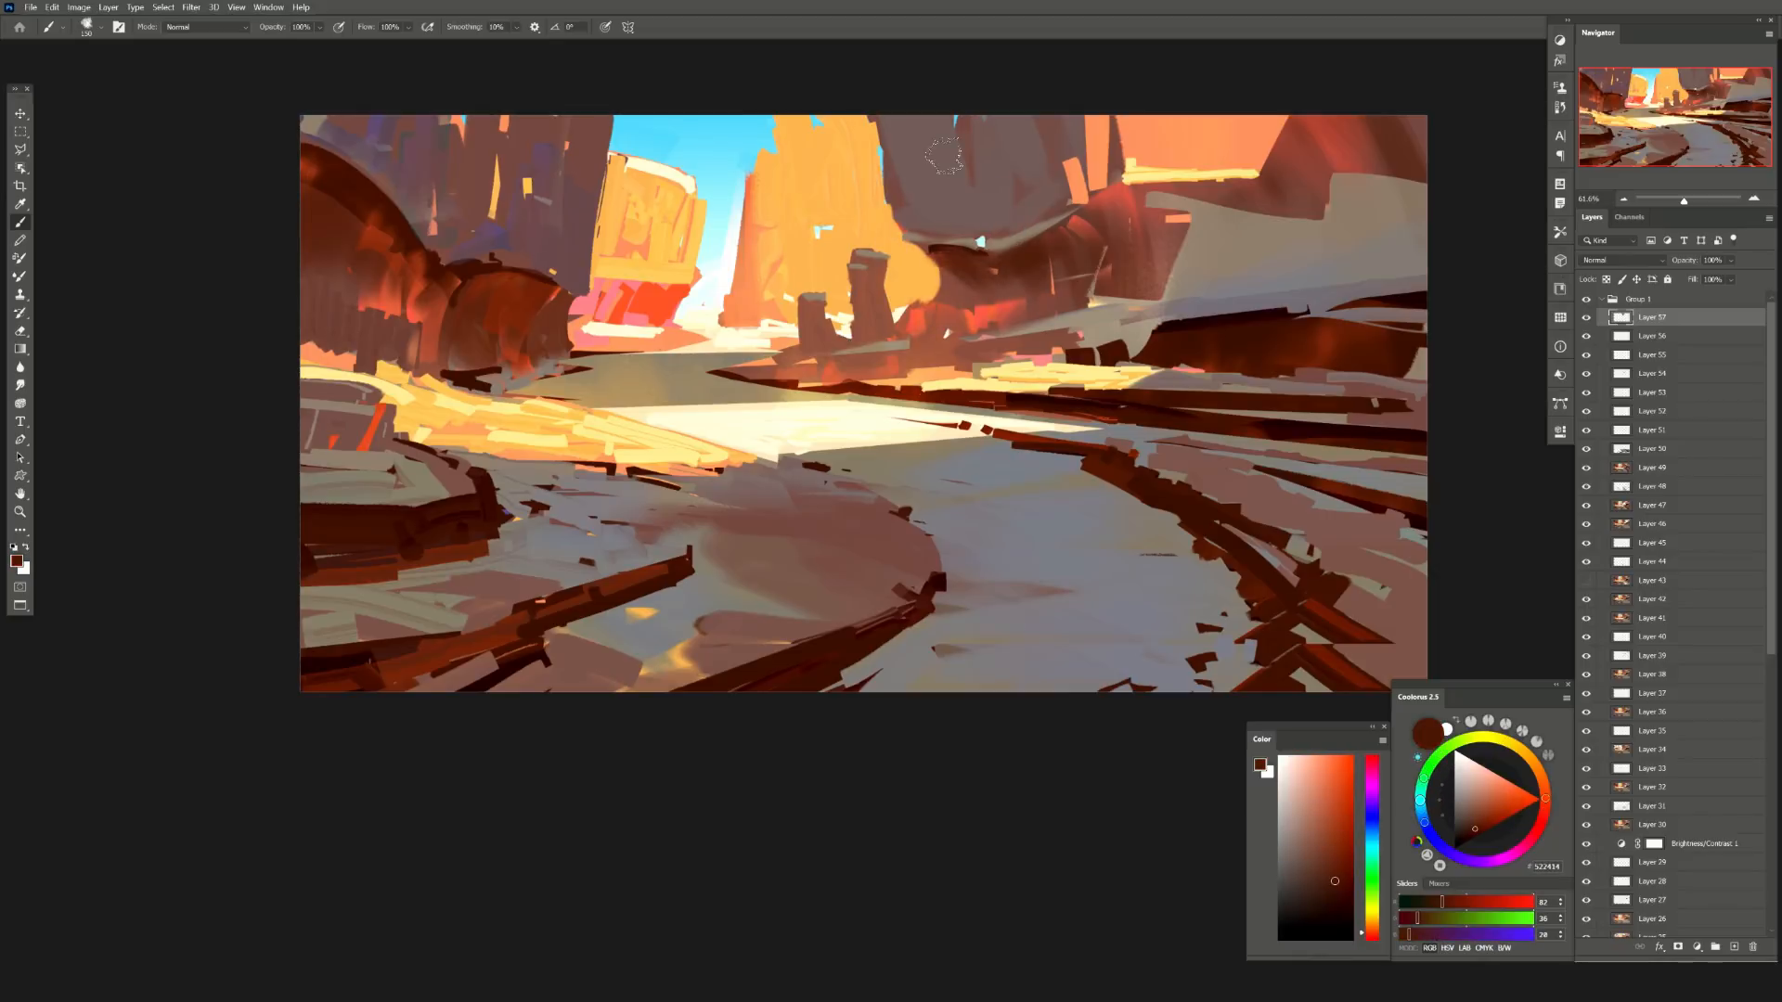
left_click(965, 281, "alt")
key("bracketleft")
key("bracketleft")
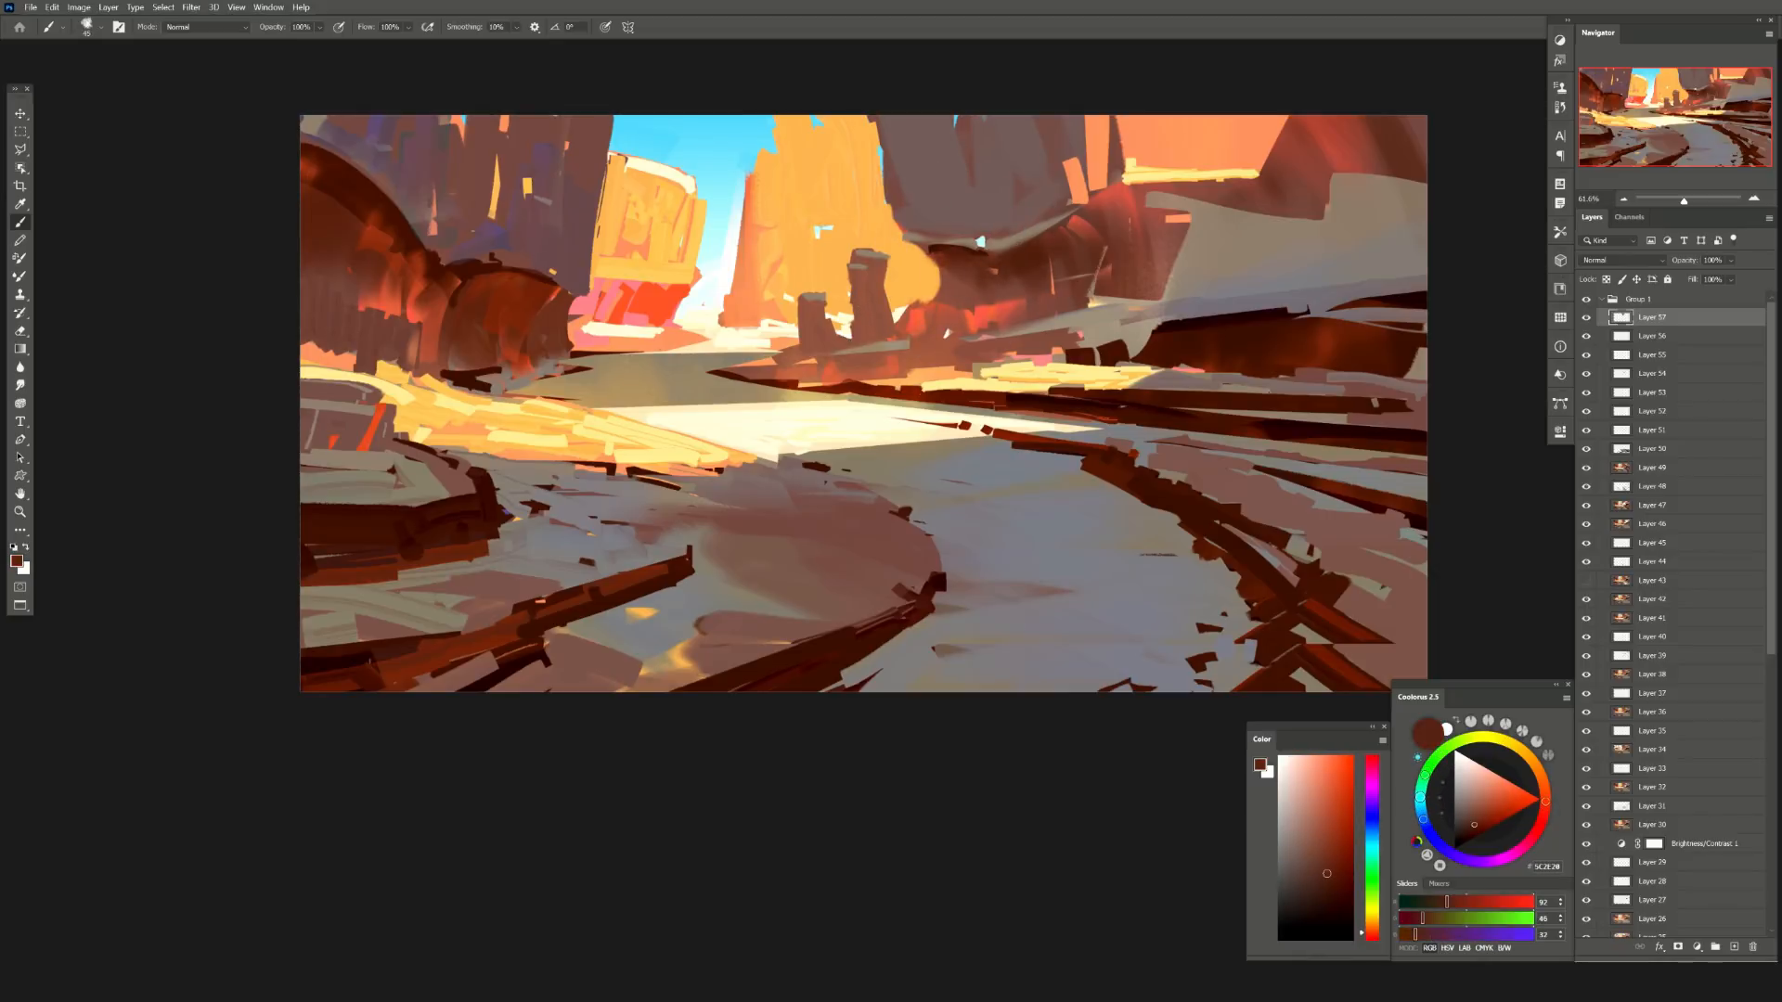
- Add a new layer and fill it with the merged picture using Apply Image
left_click(1734, 947)
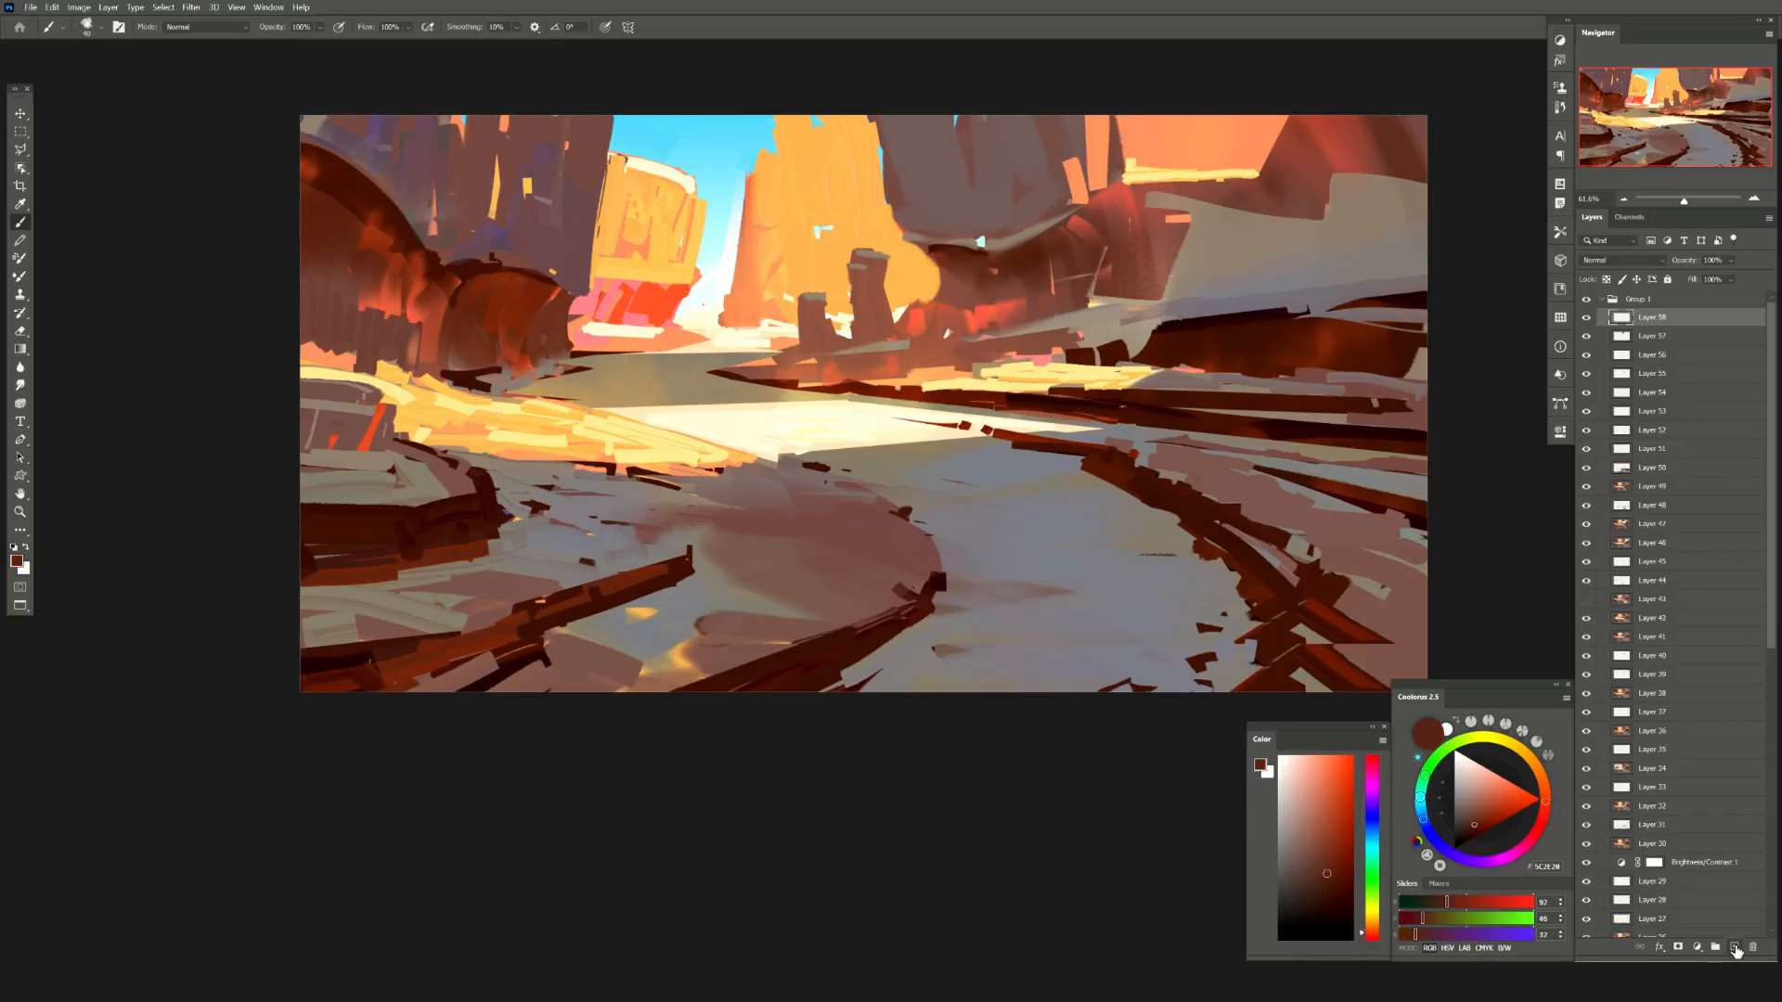
key("alt+i")
key("y")
key("Return")
- Use the Mixer Brush to shape the small rocks at the pillars' base with dark red and brown strokes
left_click(22, 277)
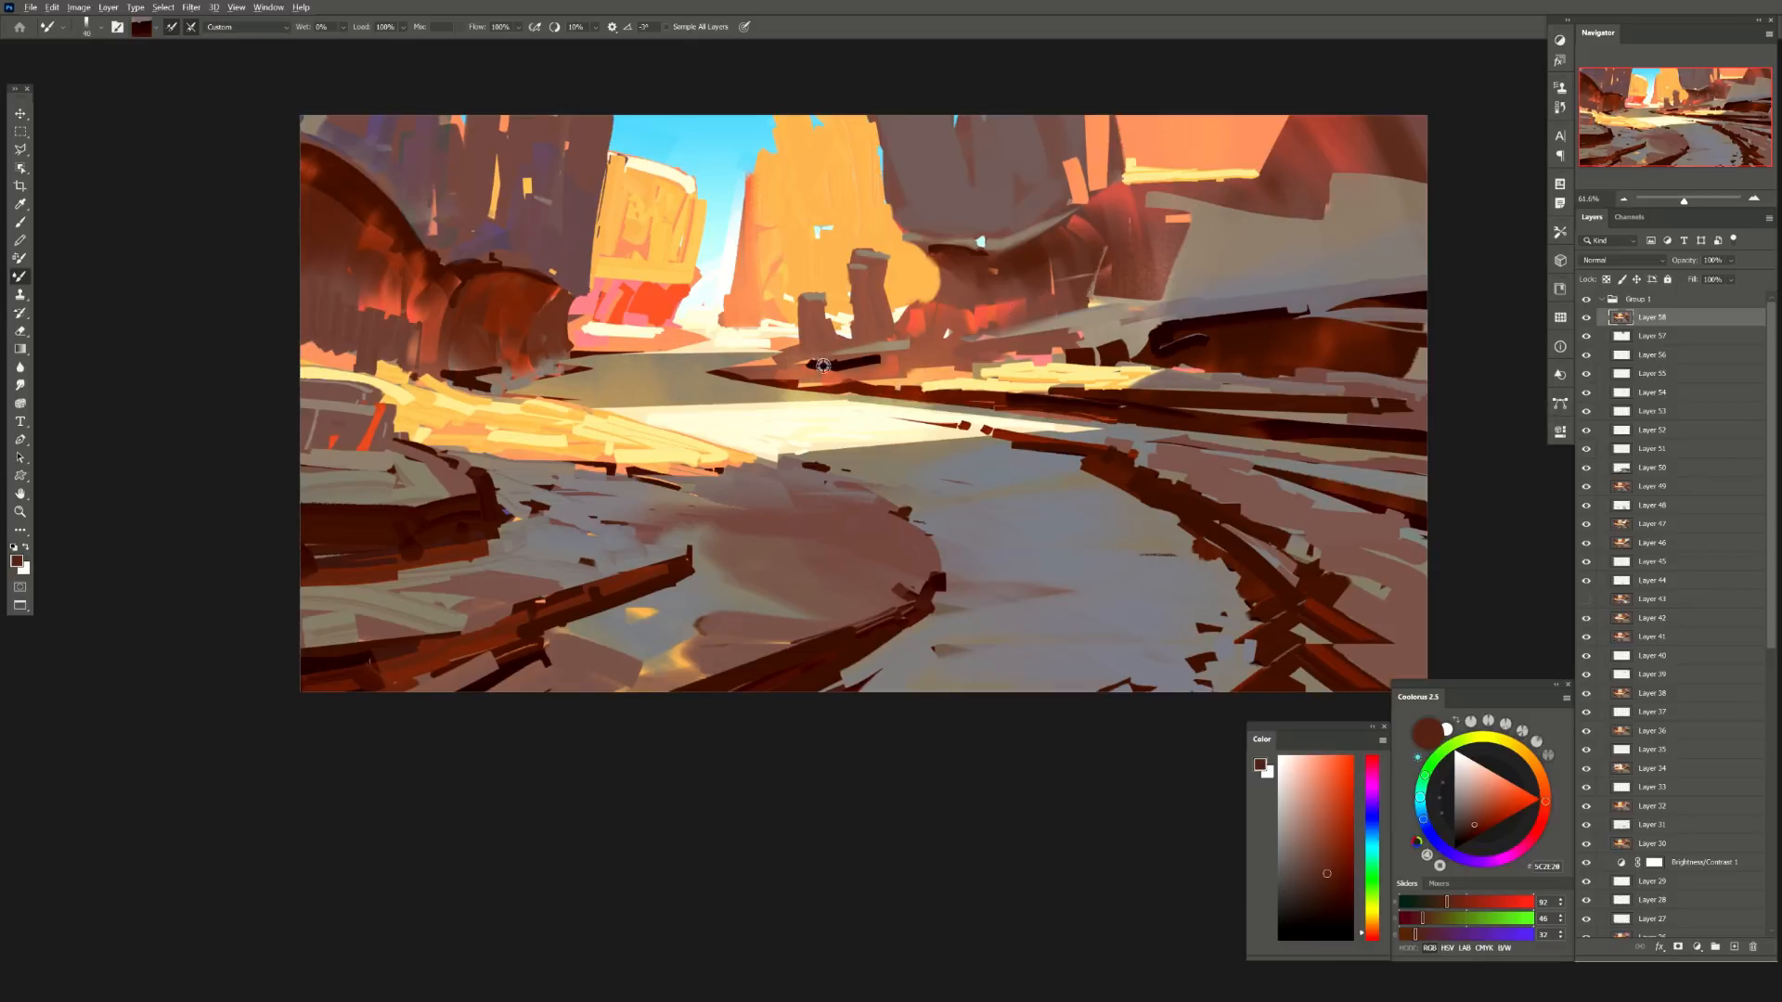
mouse_move(873, 359)
left_mouse_down()
mouse_move(827, 363)
mouse_move(878, 334)
left_mouse_up()
key("]")
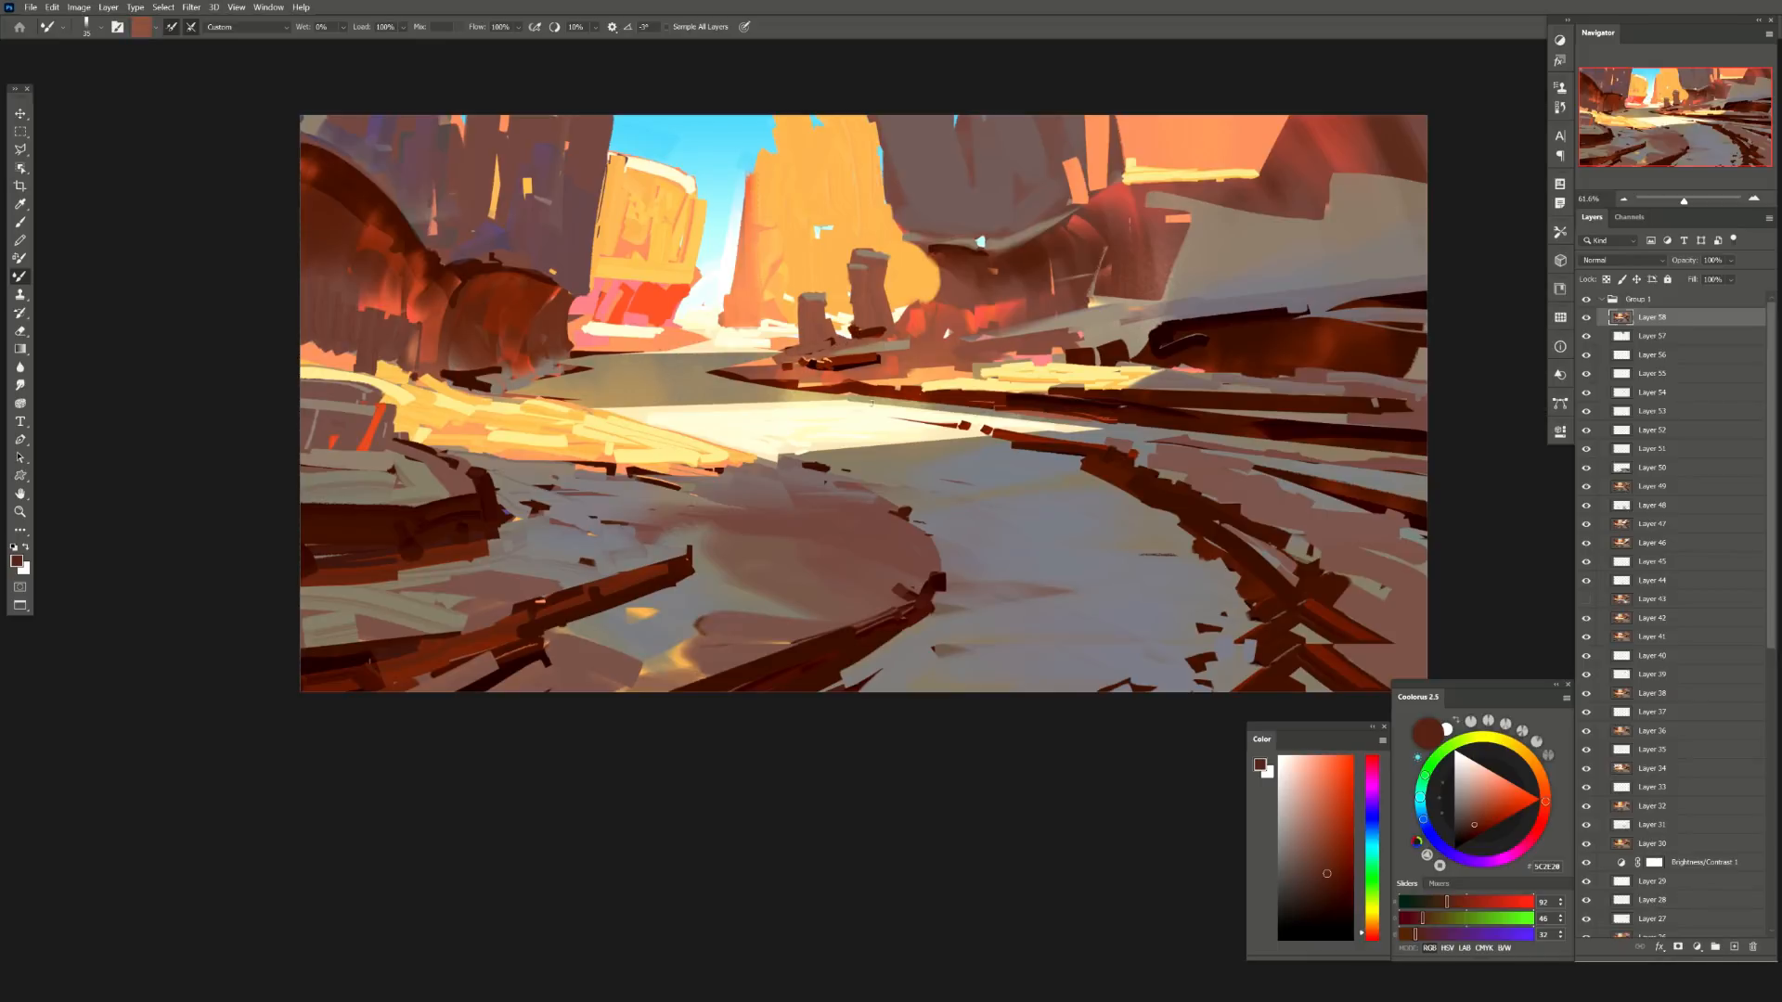
key("]")
left_click_drag(875, 374, 804, 370)
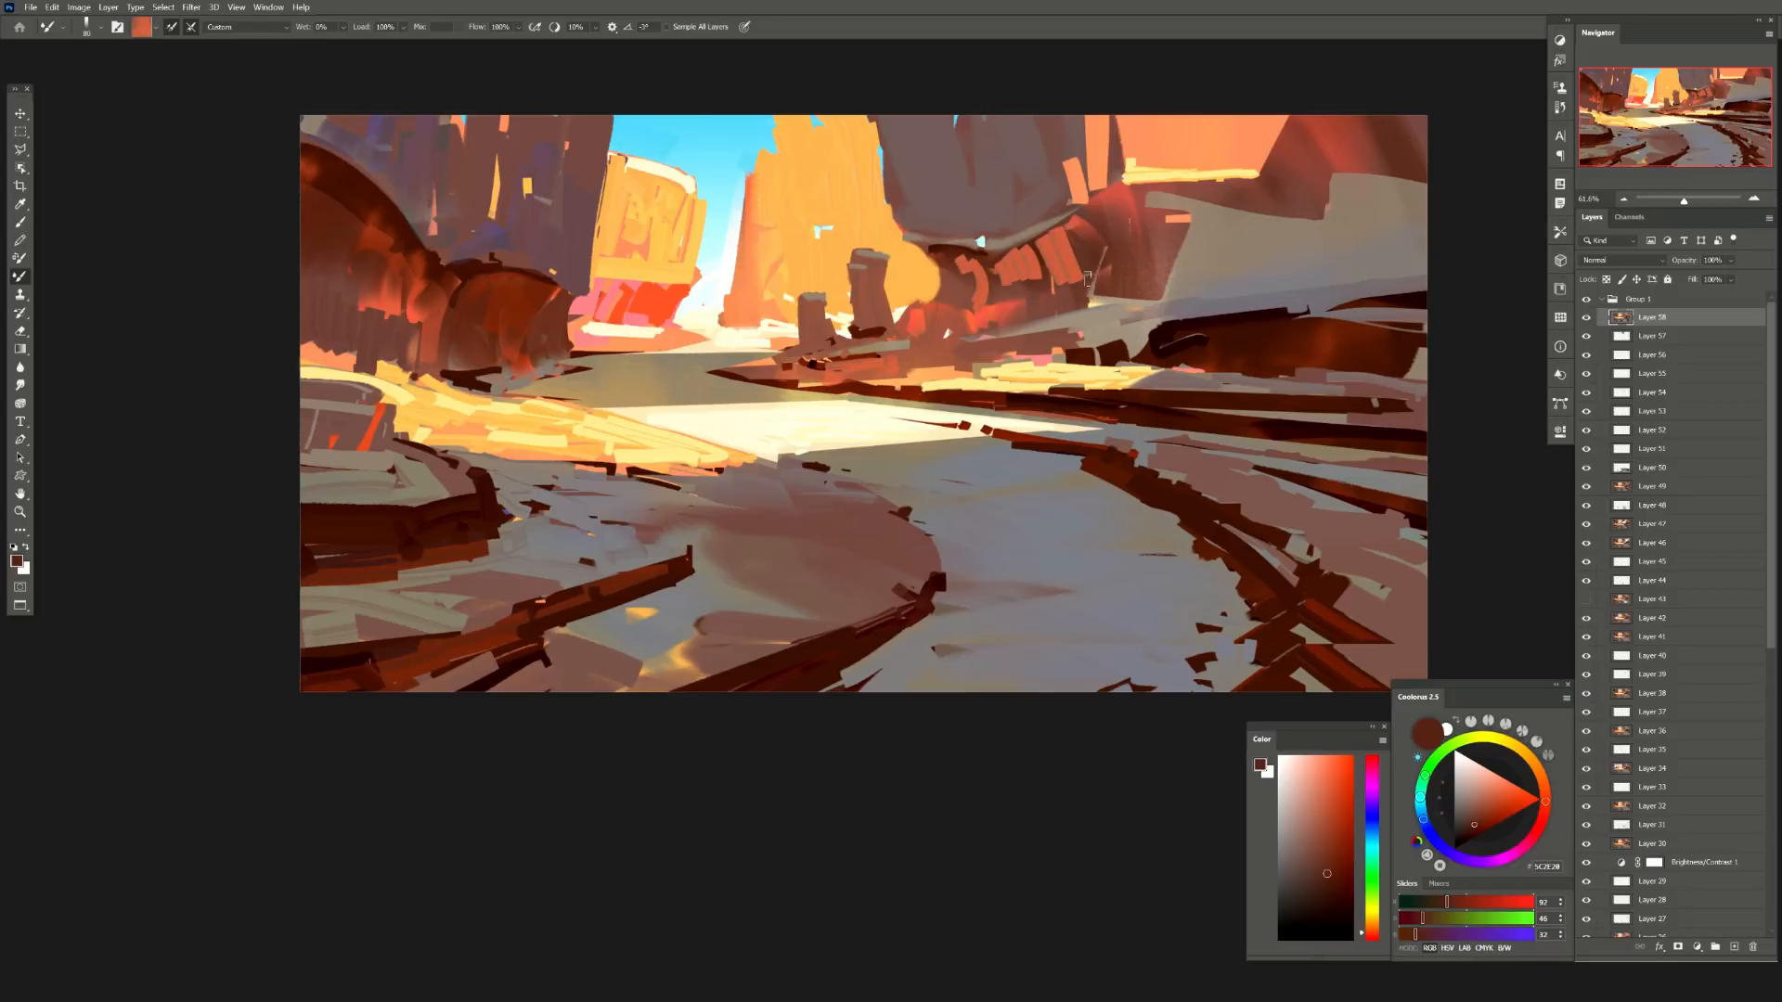
- Soften the orange streaks on the rock wall beside the pillars with the eraser
key("e")
key("bracketleft")
key("bracketleft")
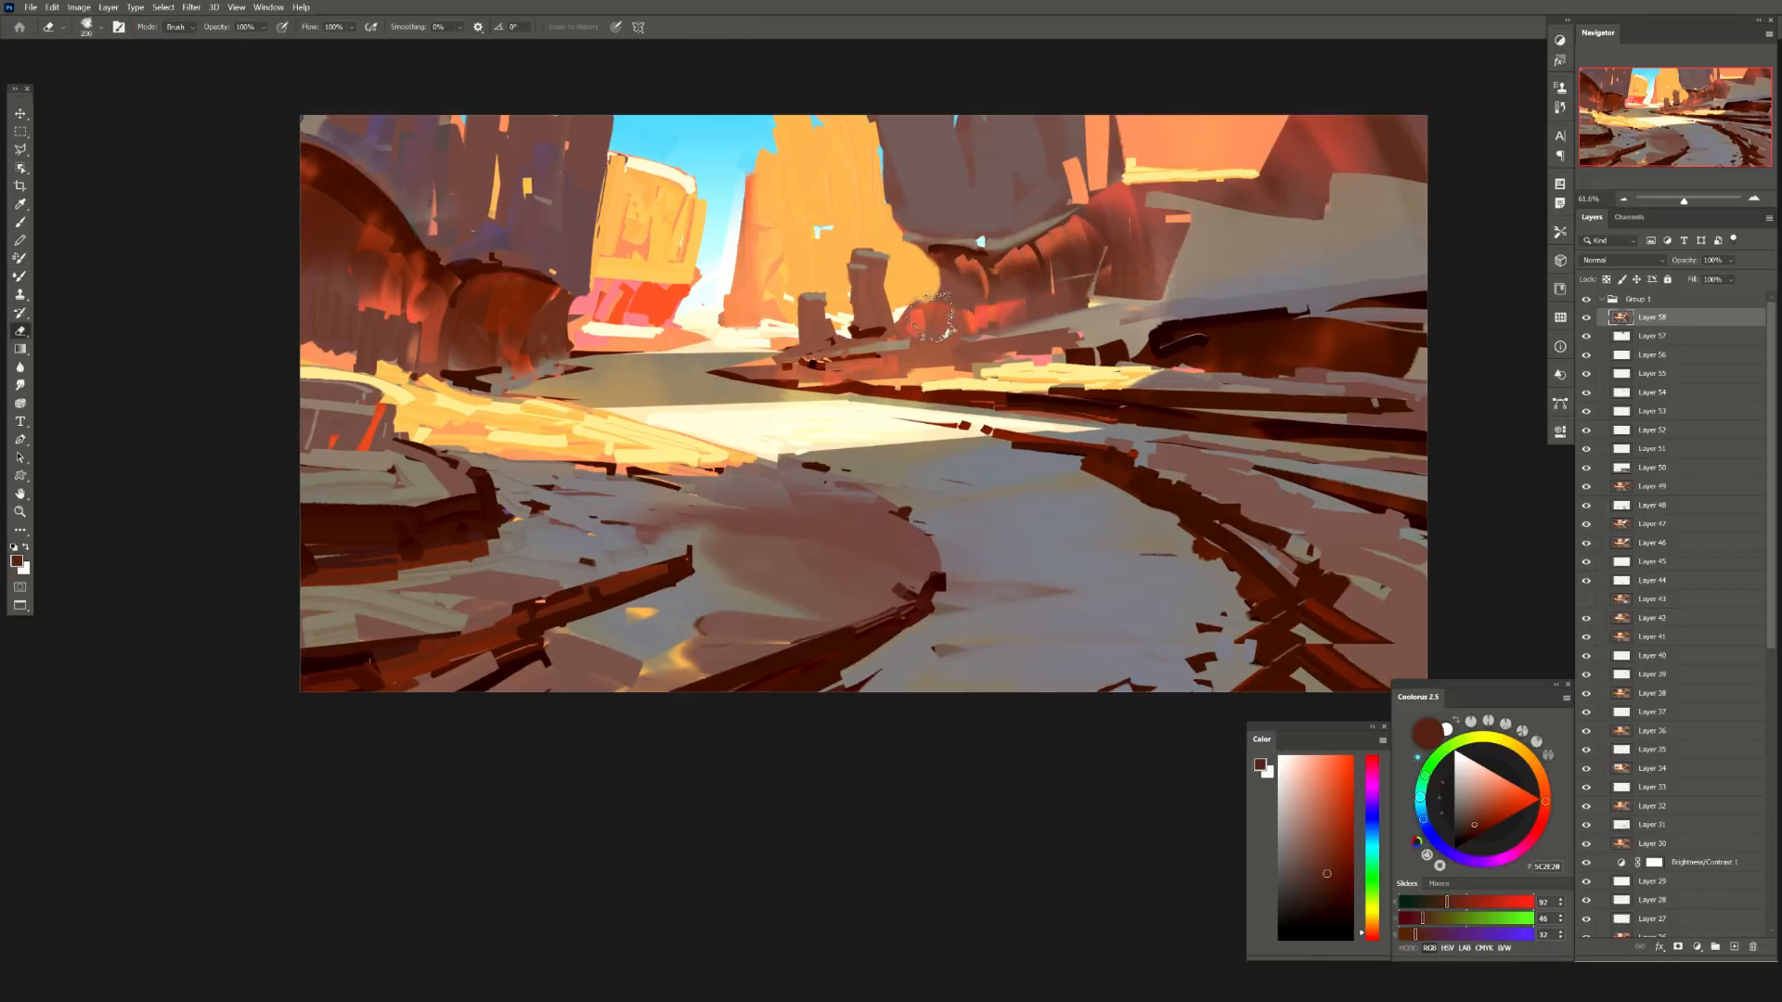
key("bracketright")
key("bracketright")
key("bracketright")
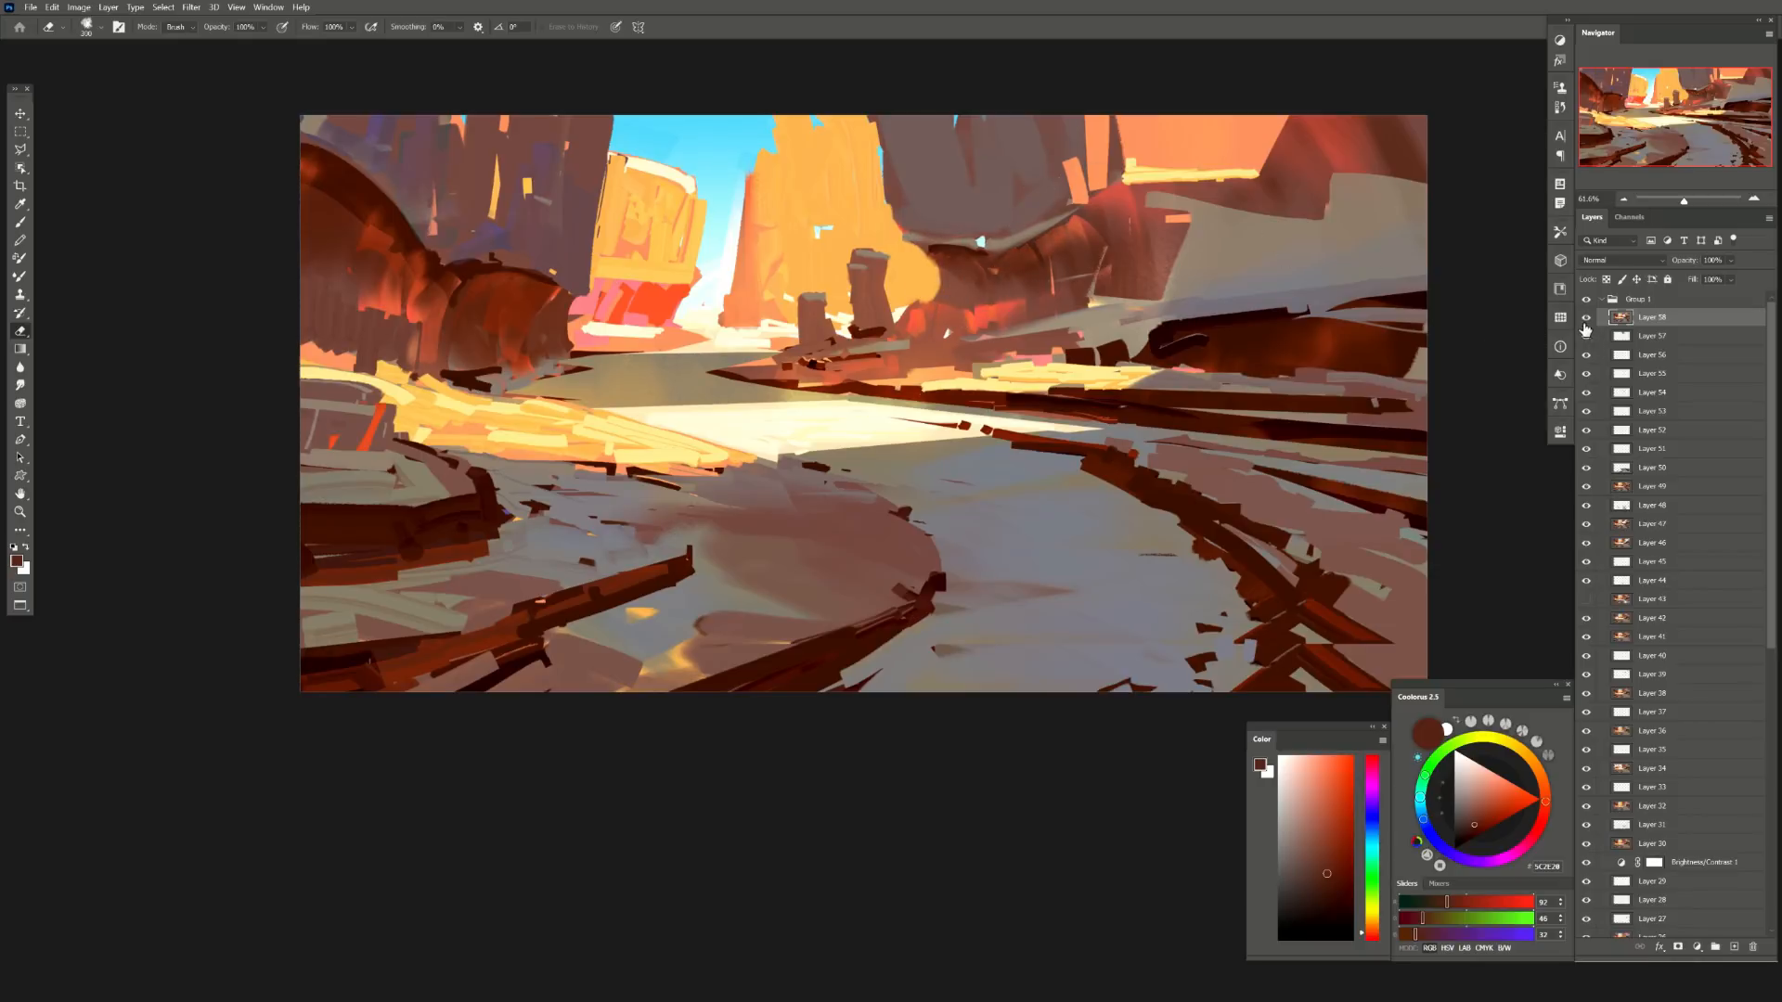
- Add a new layer and select the orange areas by color range, sampling the sunlit upper-right cliff
left_click(1734, 948)
left_click(163, 7)
left_click(188, 135)
left_click(1126, 160)
key("Return")
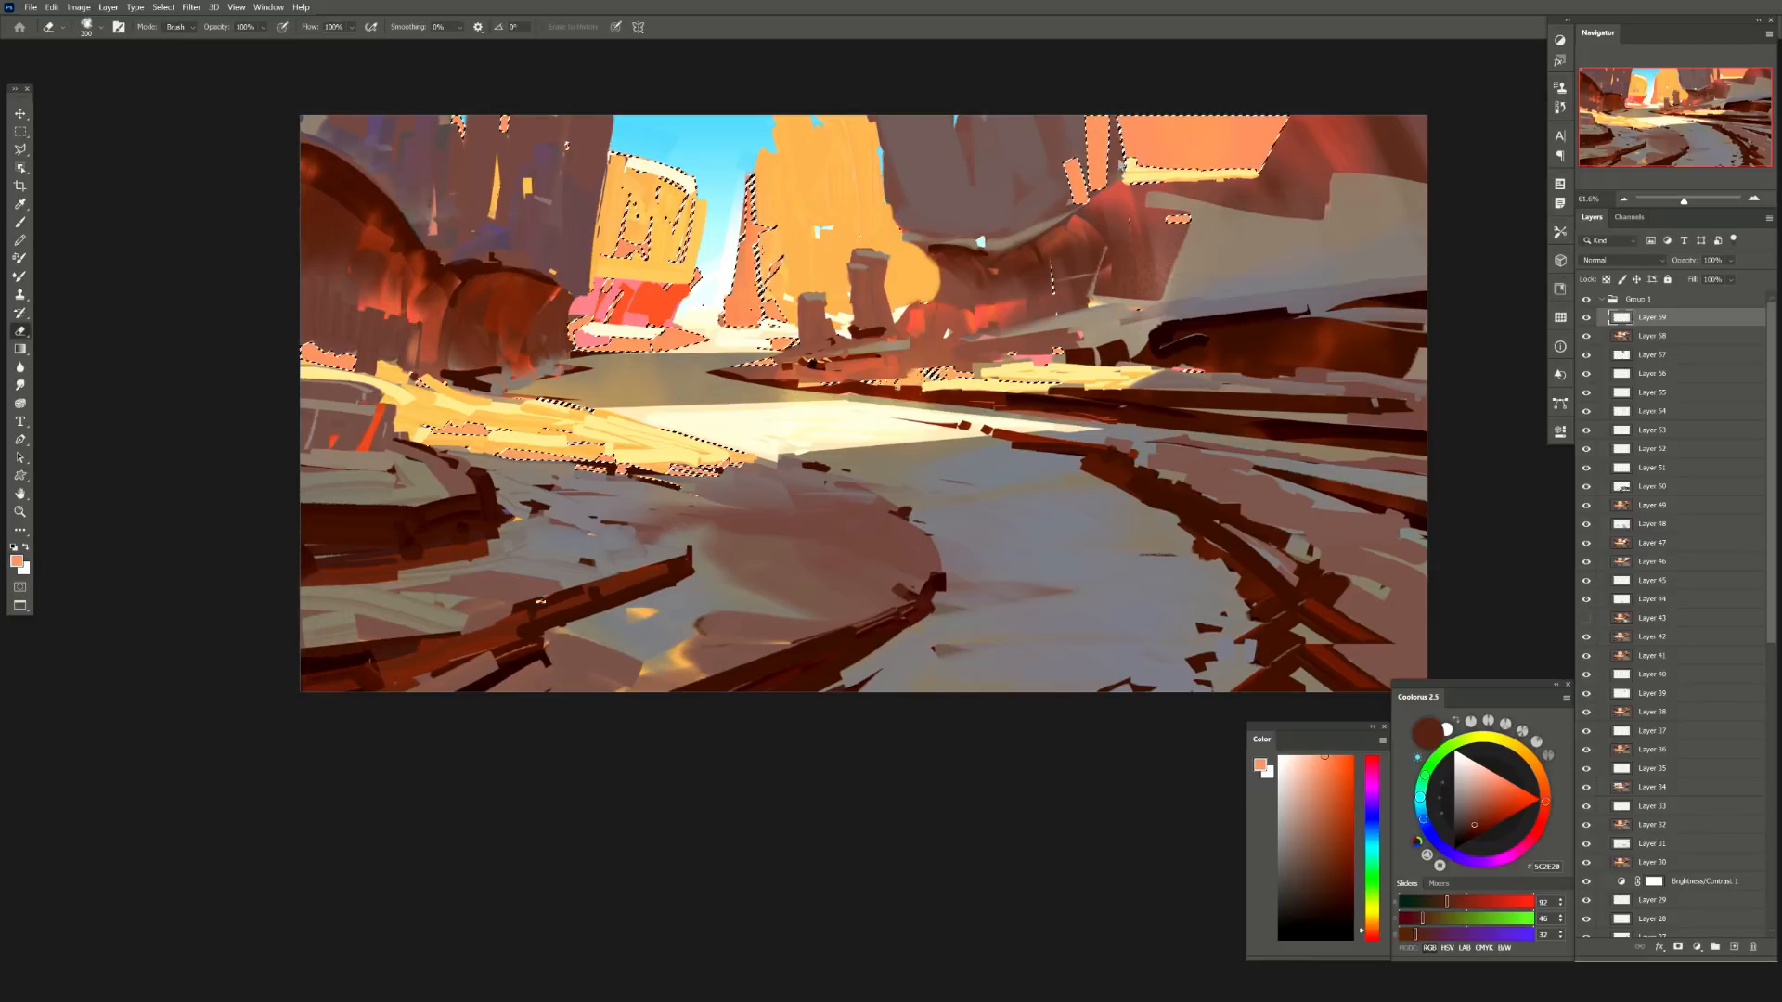
- Sample golden yellow from the sunlit sand, paint it over the selected upper-right cliff, and deselect
key("b")
left_click(21, 223)
left_click(656, 268, "alt")
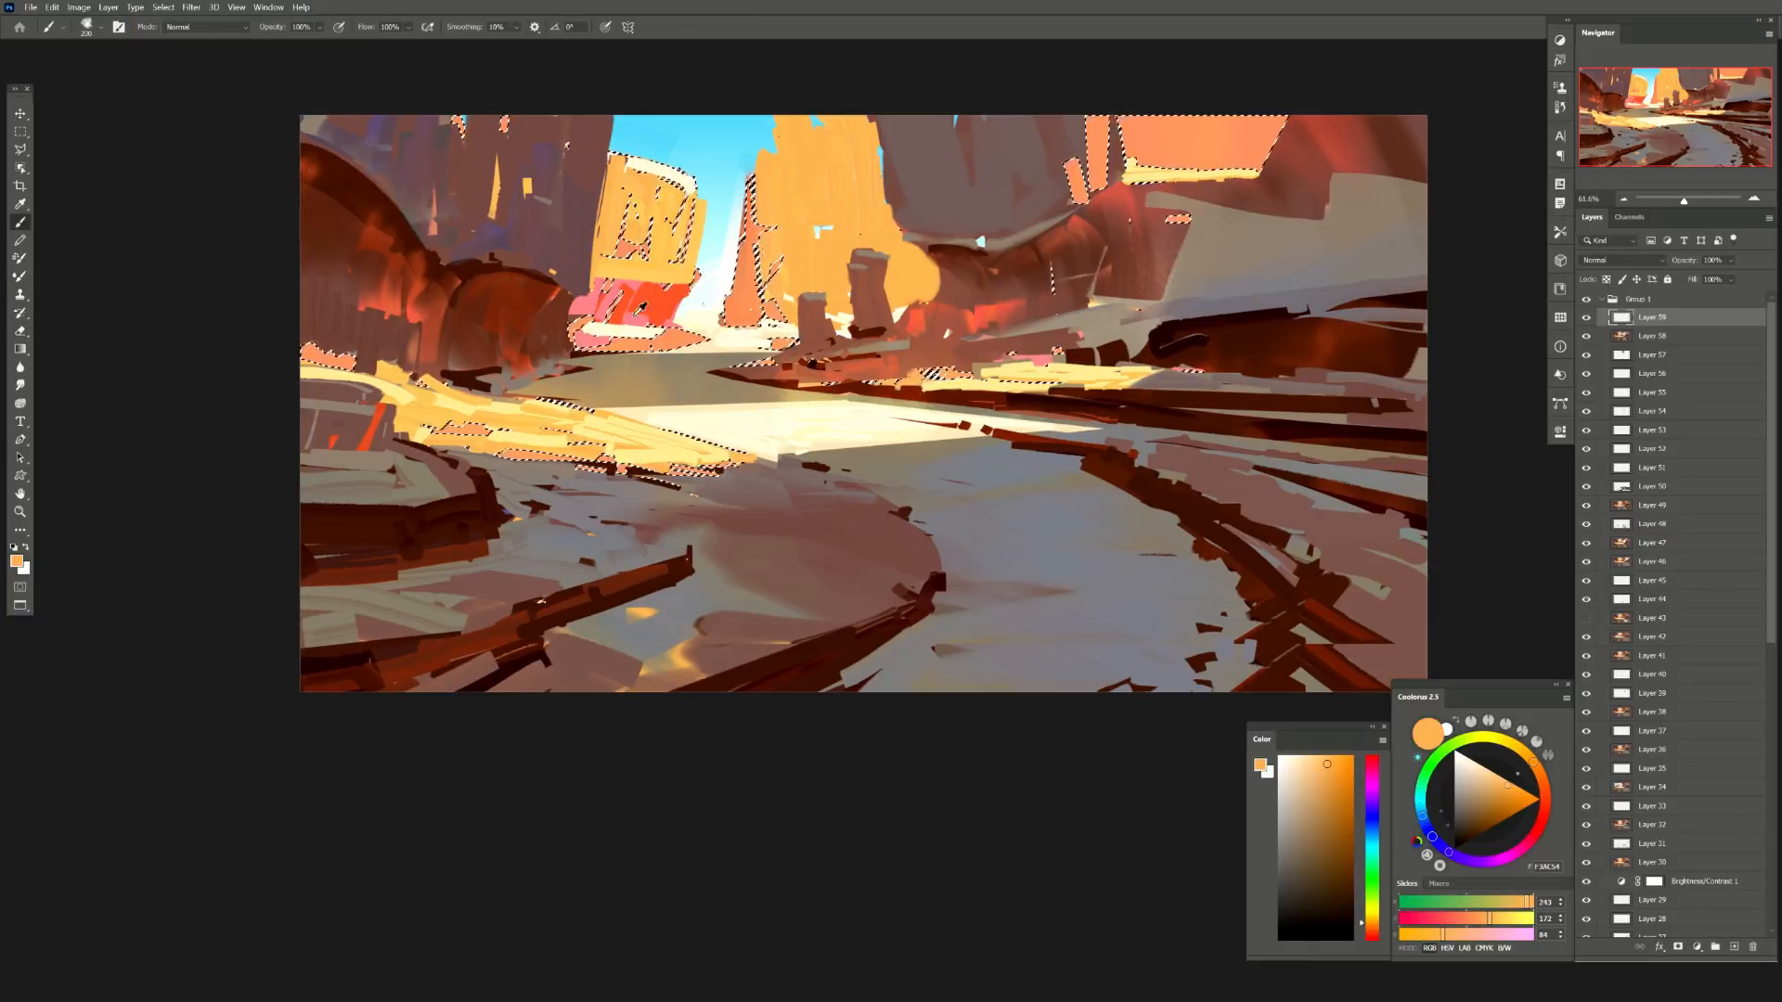
left_click(616, 433, "alt")
key("bracketright")
key("bracketright")
mouse_move(1086, 223)
left_mouse_down()
mouse_move(1198, 64)
mouse_move(1197, 19)
left_mouse_up()
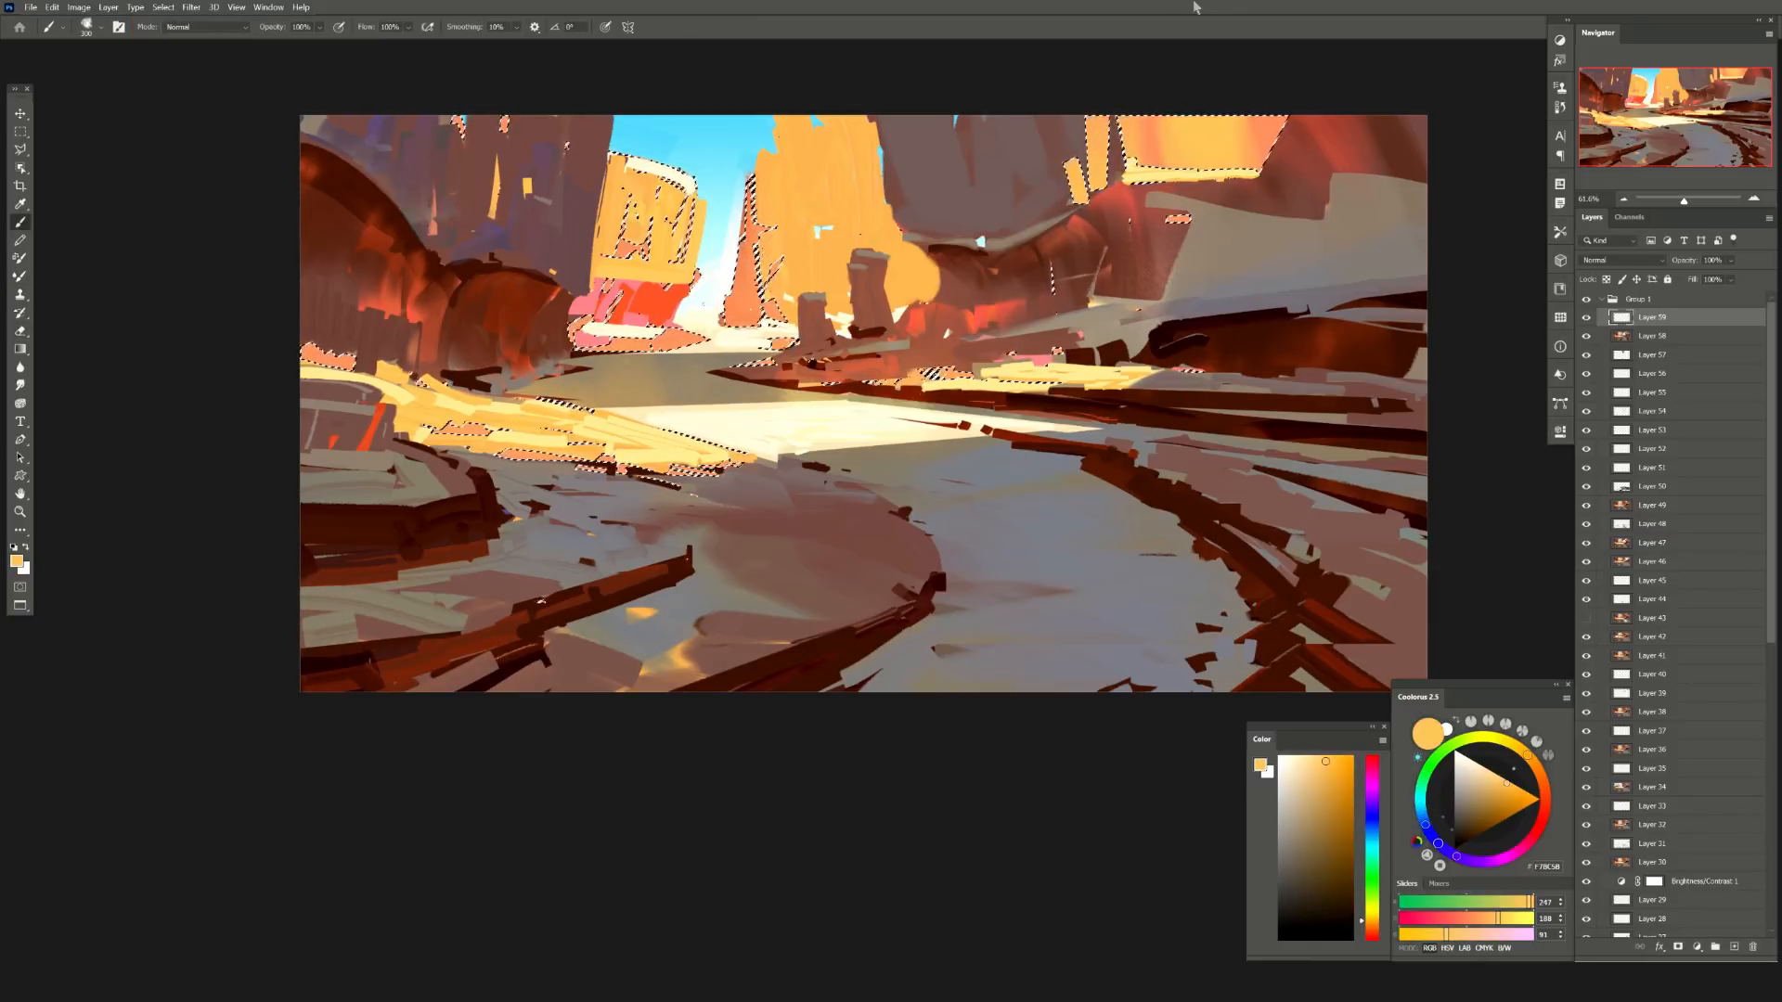
key("ctrl+d")
- Add a new layer and stamp all visible layers into it
key("bracketright")
key("bracketright")
left_click(1734, 947)
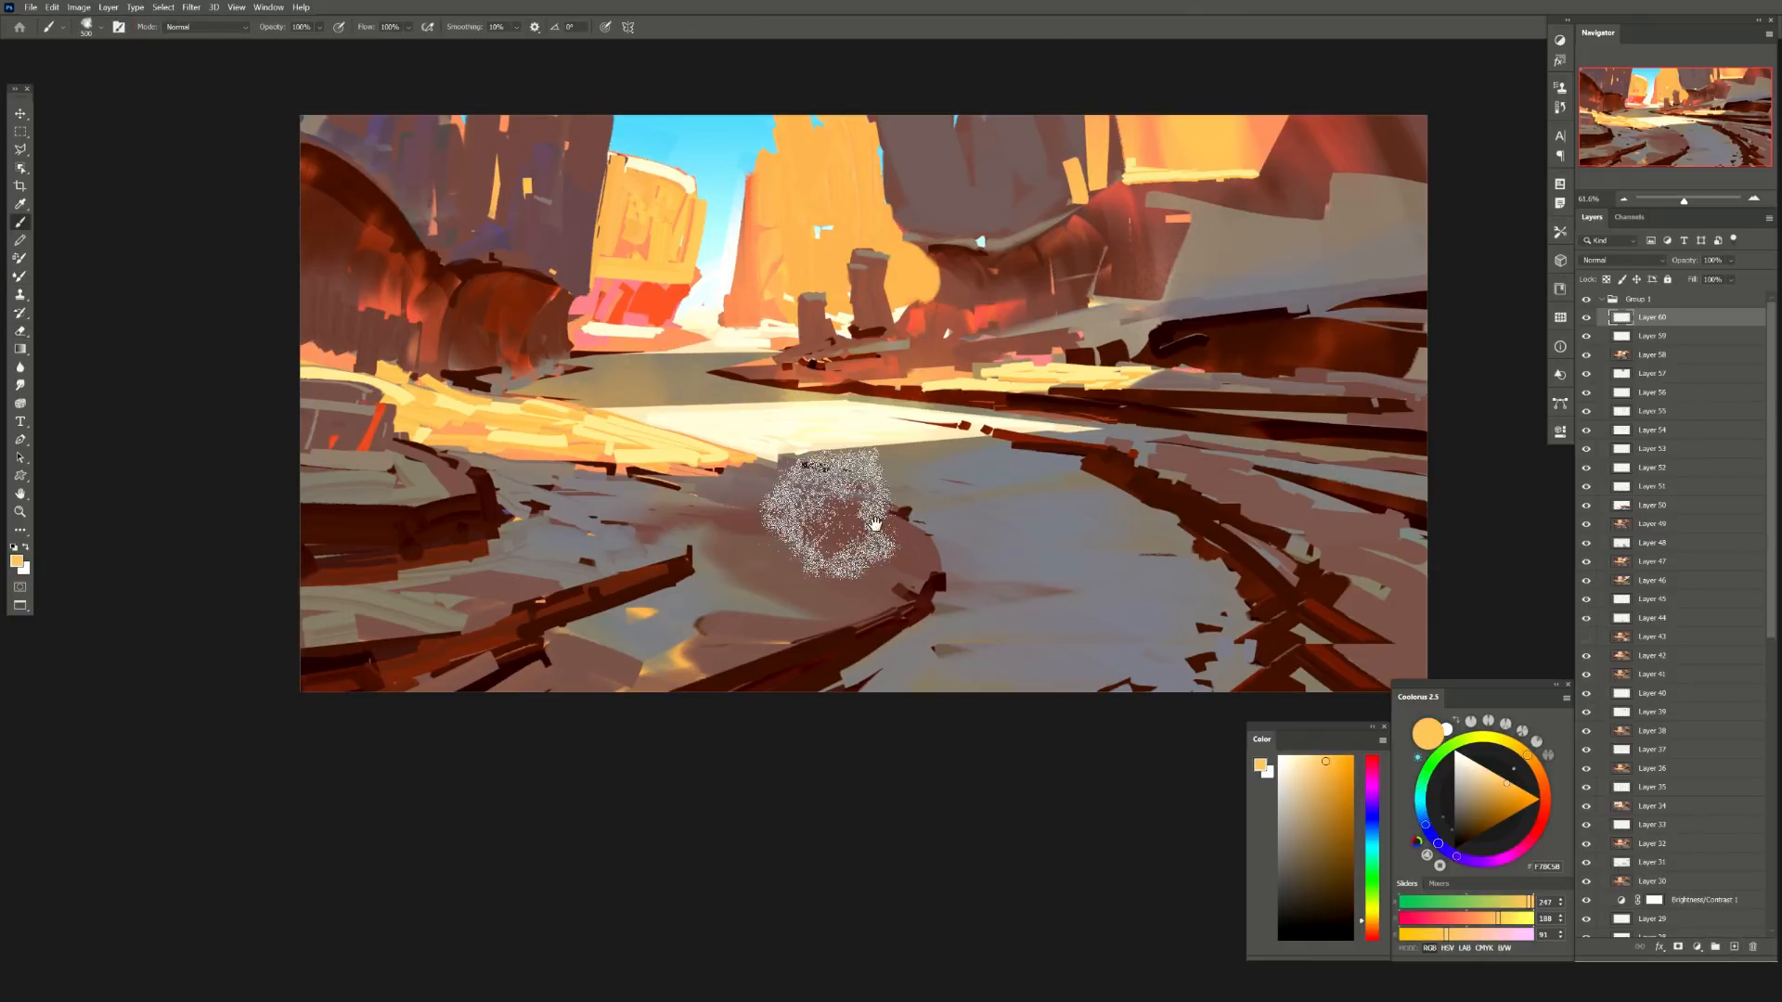
left_click_drag(919, 548, 796, 549)
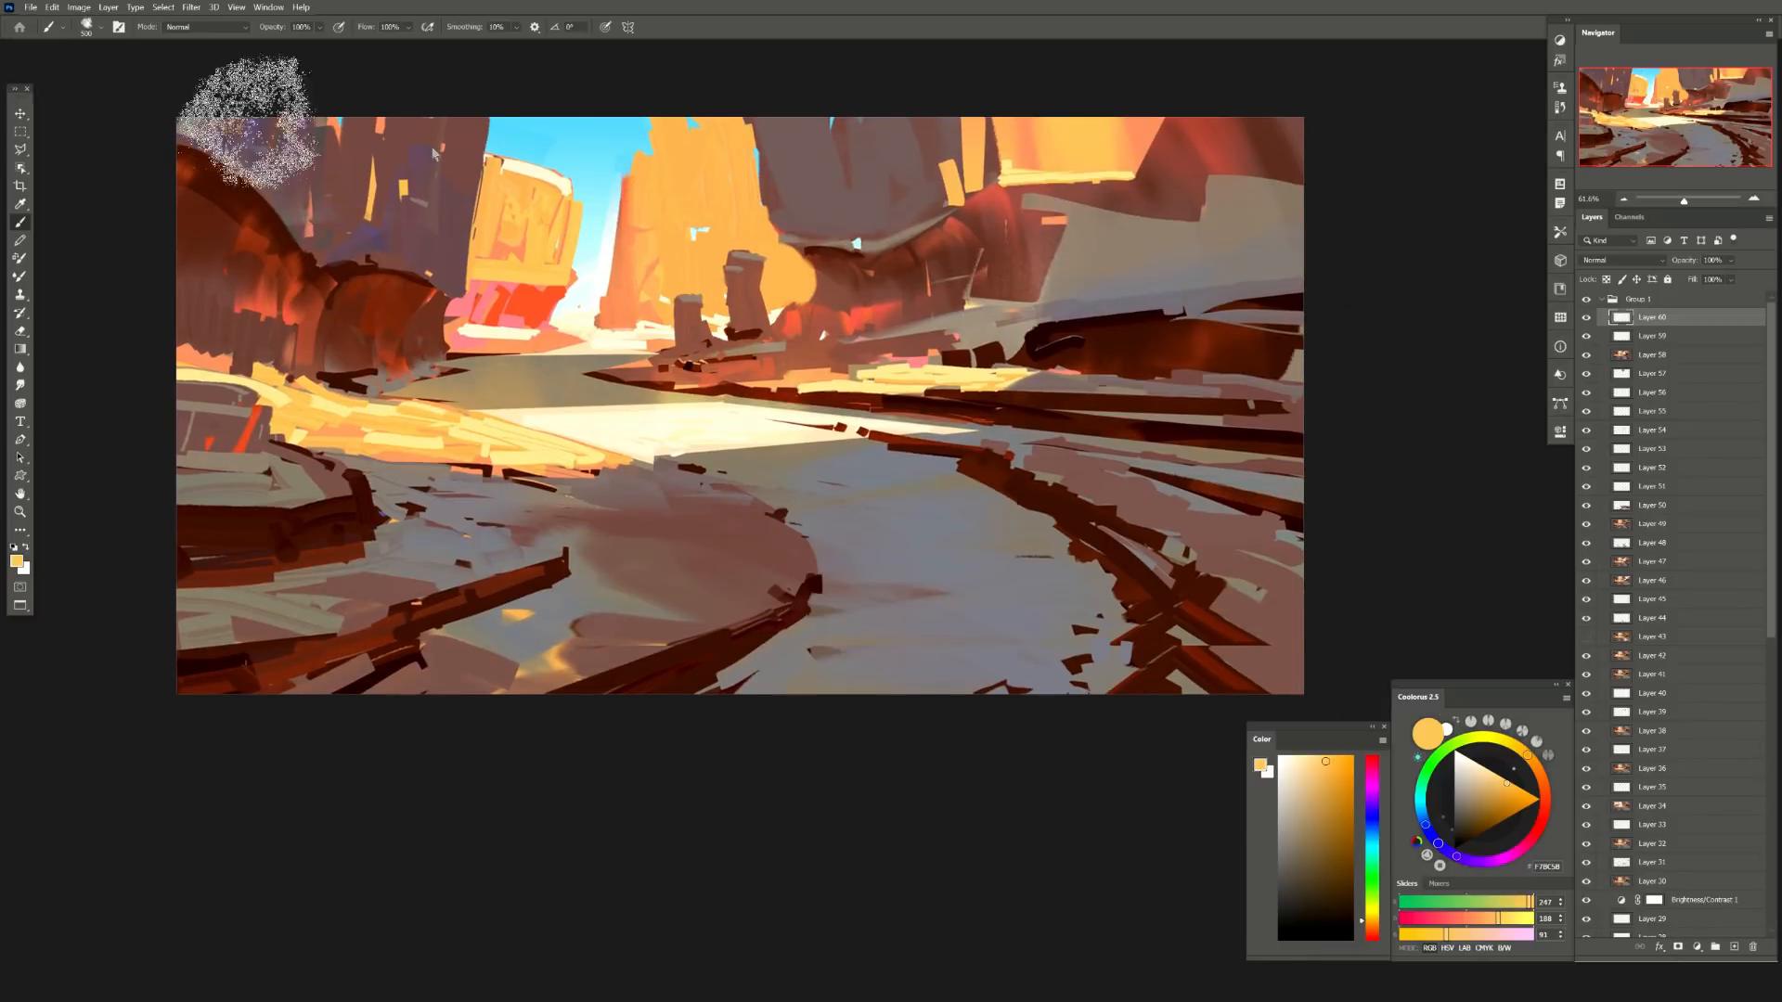
key("ctrl+alt+shift+e")
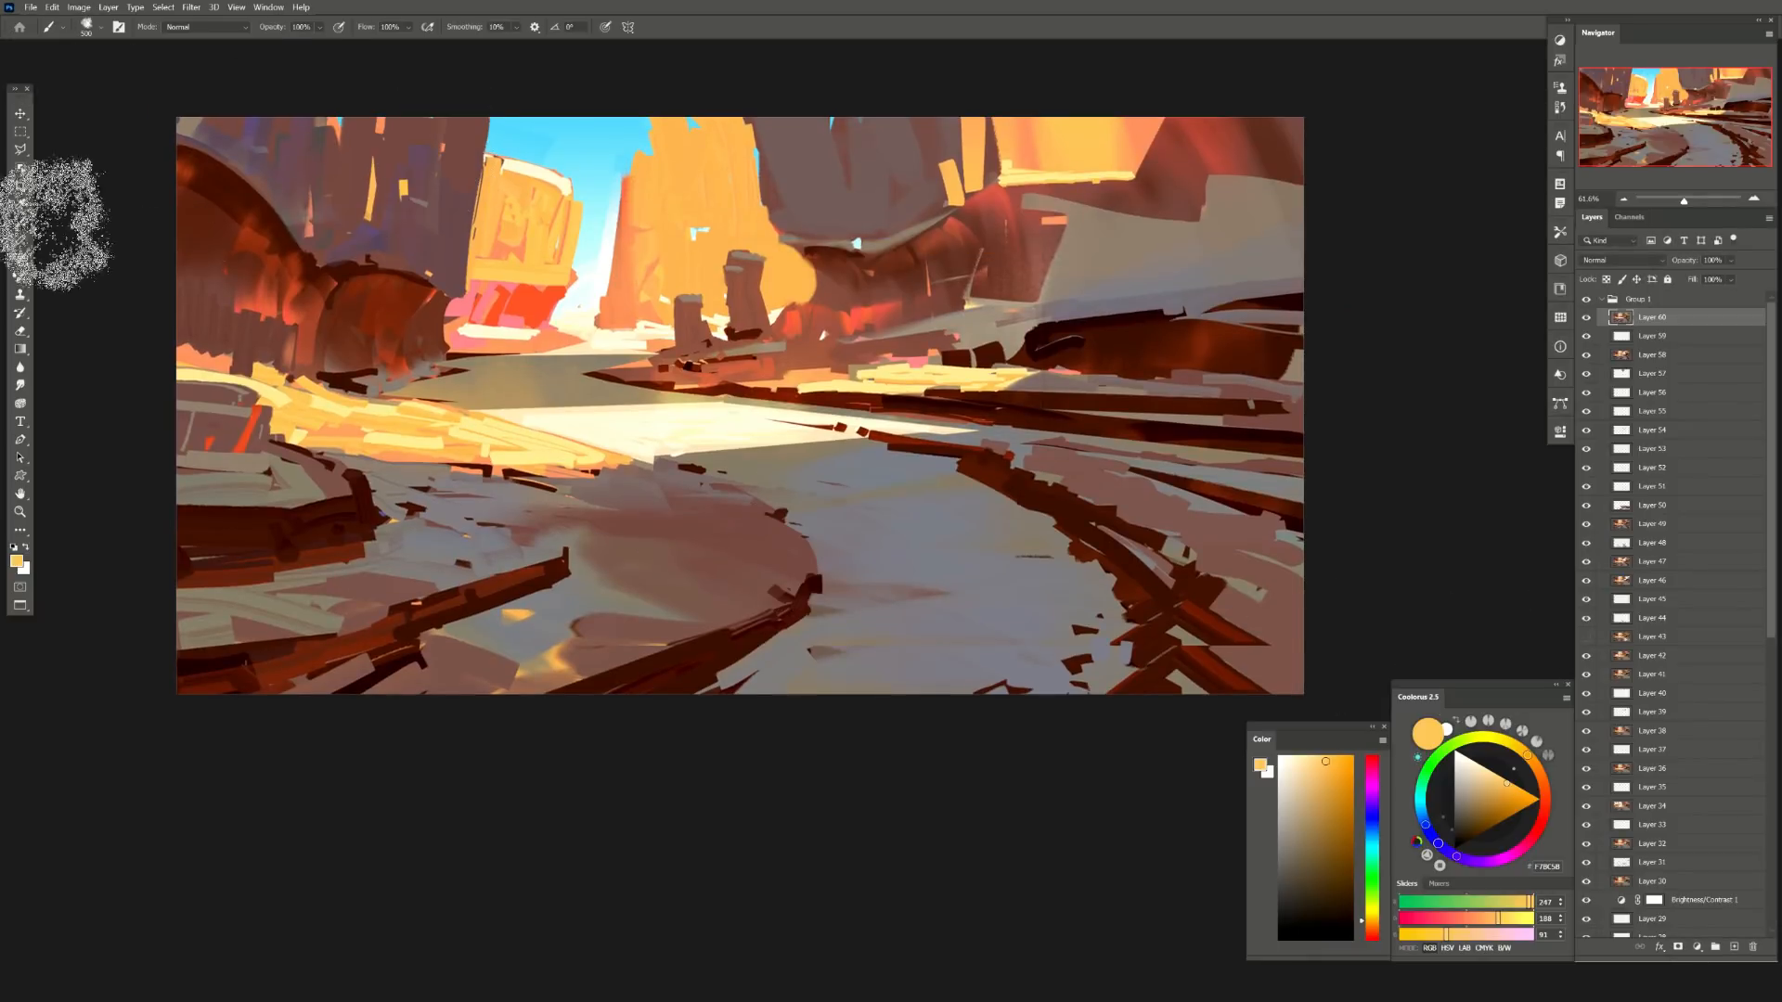
- Cover the crossing dark strokes on the lower-right bank with sampled brown and dark red using the Mixer Brush
left_click(20, 275)
left_click(1225, 639, "alt")
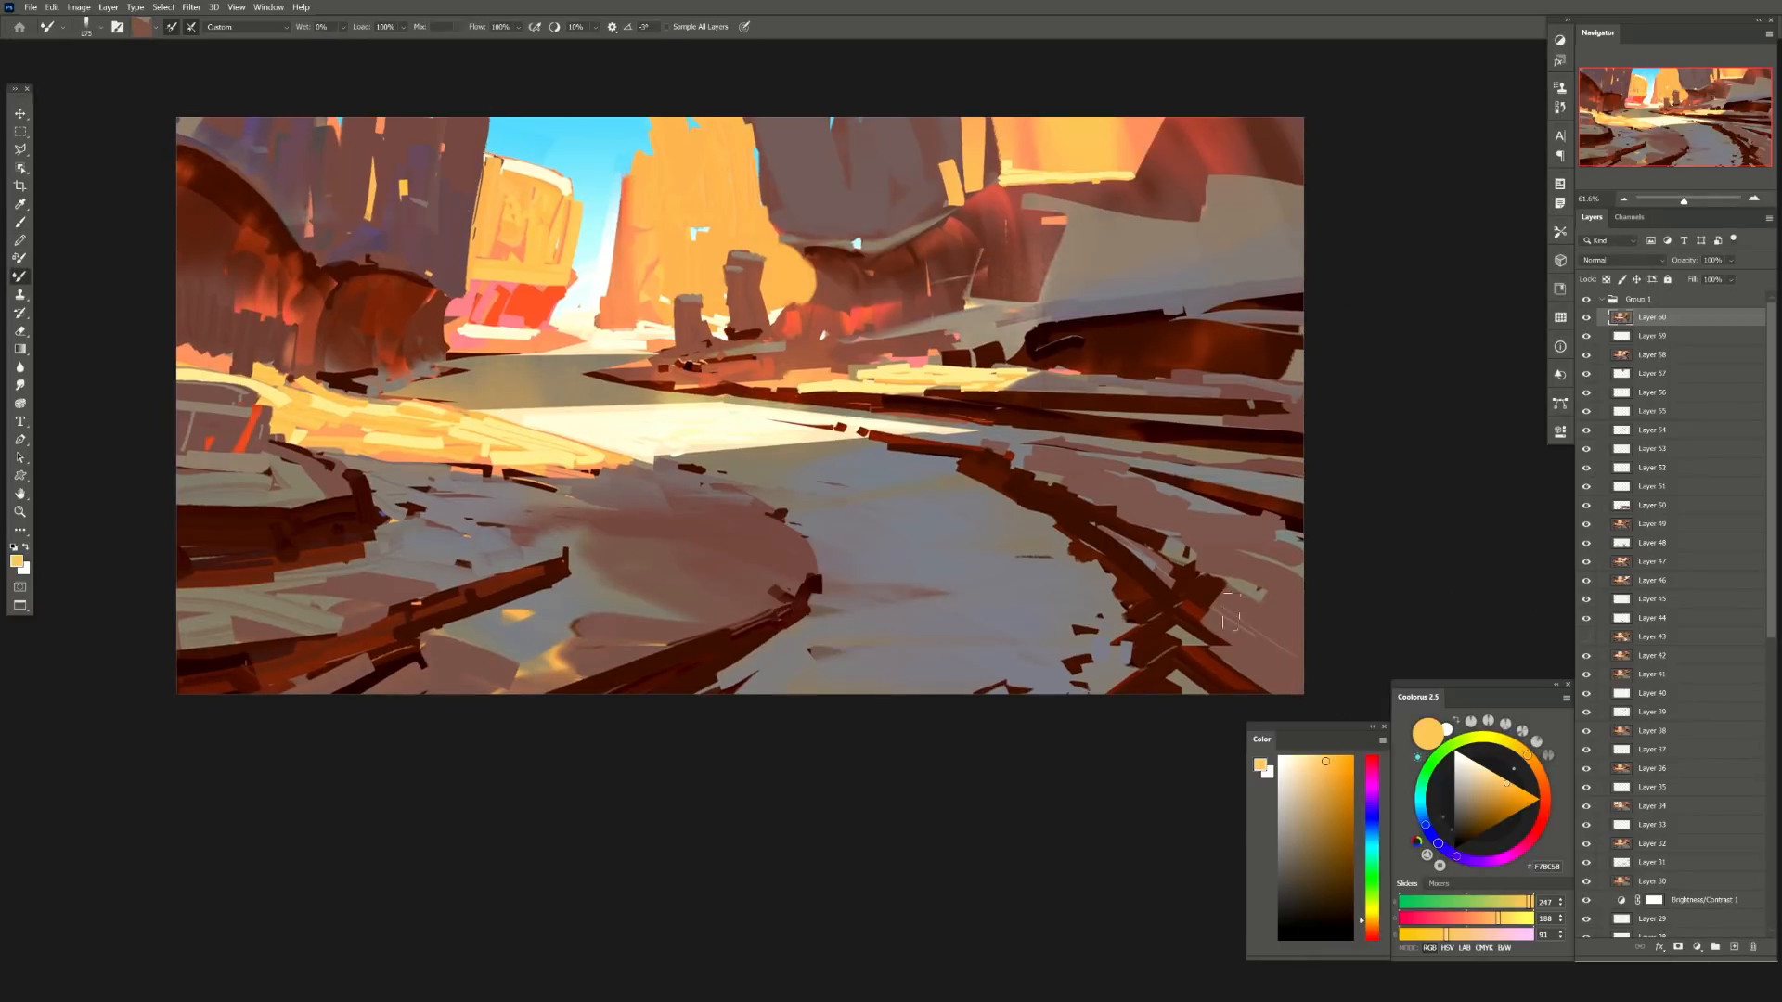
left_click_drag(1227, 620, 1195, 695)
left_click_drag(1214, 667, 1274, 692)
left_click(1186, 594, "alt")
key("bracketleft")
key("bracketleft")
left_click_drag(1206, 603, 1171, 661)
mouse_move(1193, 645)
left_mouse_down()
mouse_move(1118, 754)
mouse_move(1206, 696)
left_mouse_up()
left_click(1242, 646, "alt")
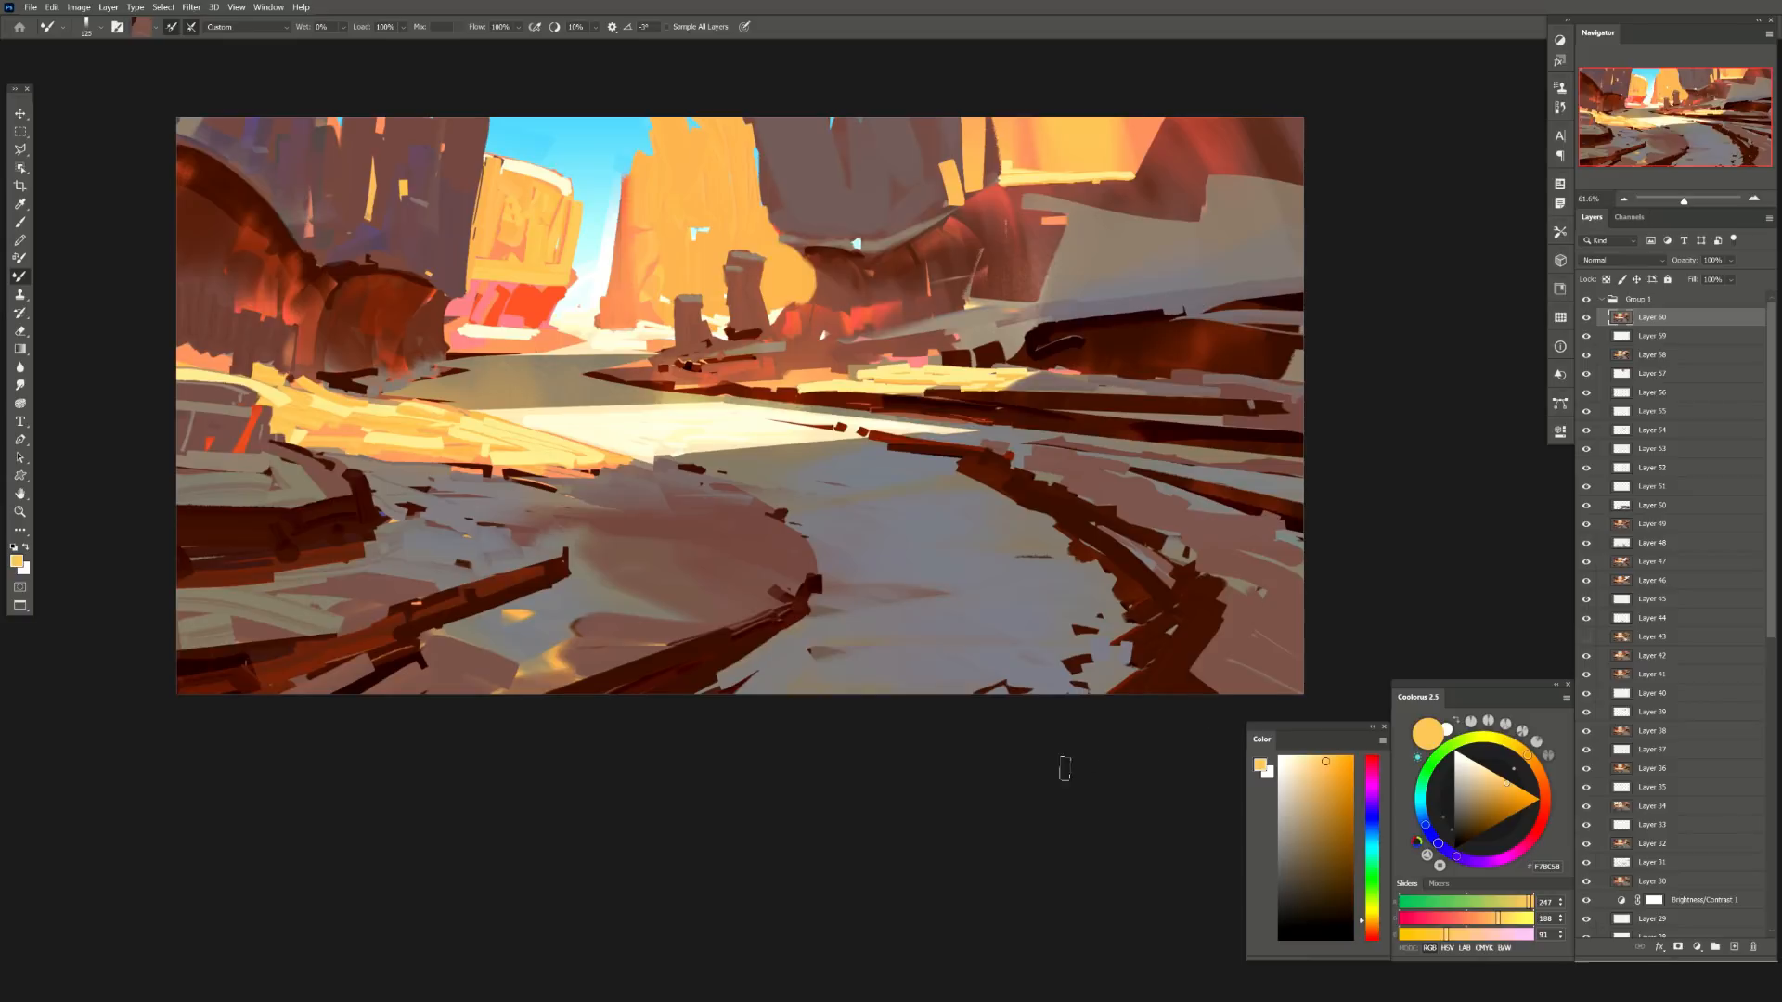
- Refine the lower-right bank corner with thinner streaks of sampled dark red and brown
key("bracketright")
left_click(1190, 605, "alt")
key("bracketleft")
key("bracketleft")
mouse_move(1212, 615)
left_mouse_down()
mouse_move(1151, 689)
mouse_move(1287, 693)
left_mouse_up()
left_click(1183, 640, "alt")
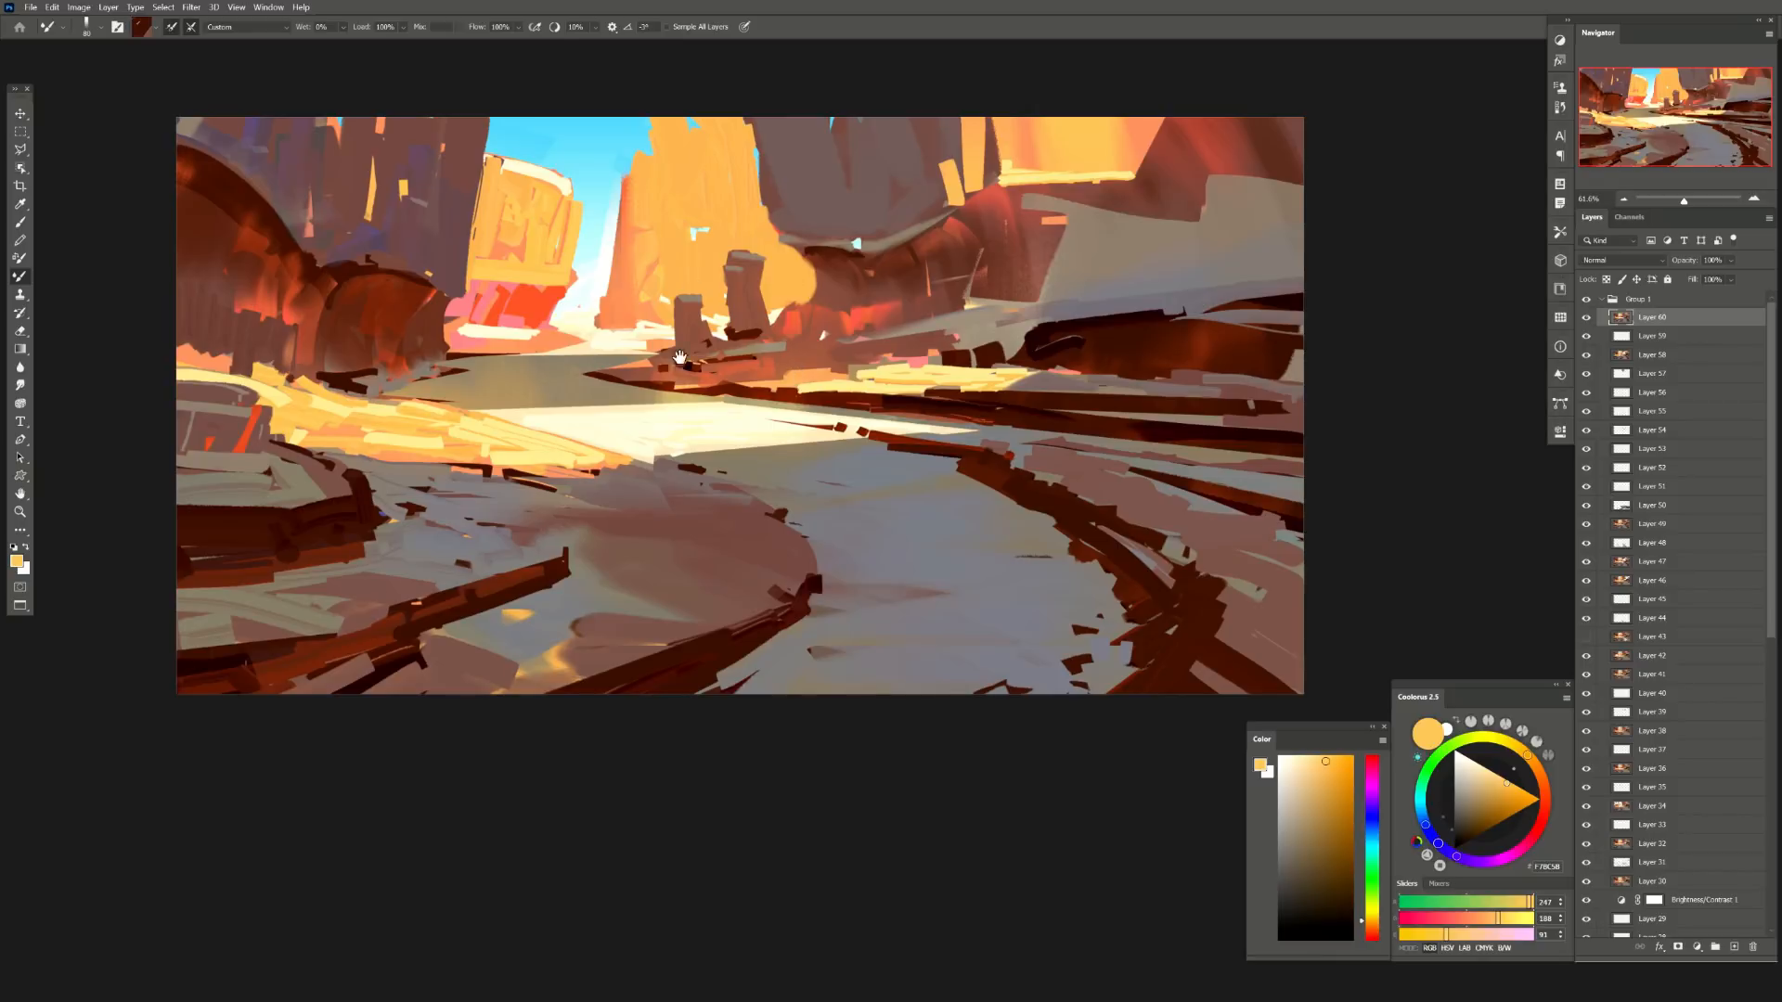
- Add a new layer and select the golden orange areas by color range, sampling the tall sunlit cliff
left_click_drag(680, 357, 696, 380)
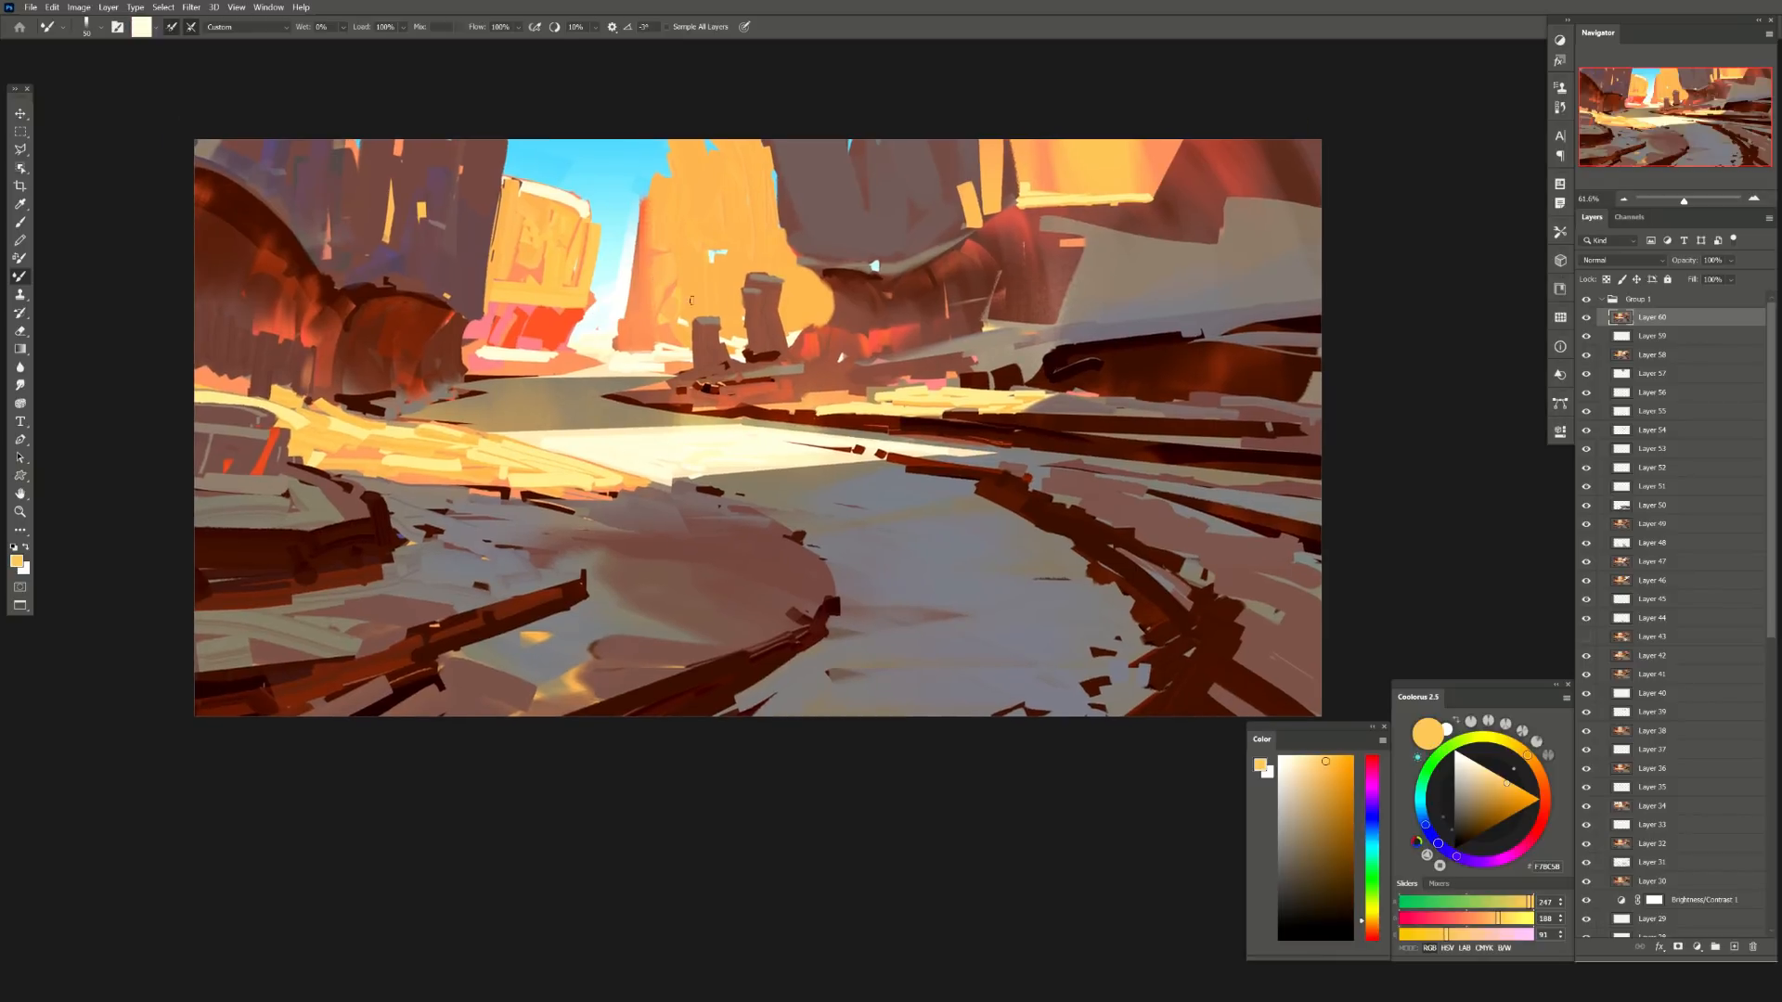
left_click(1734, 947)
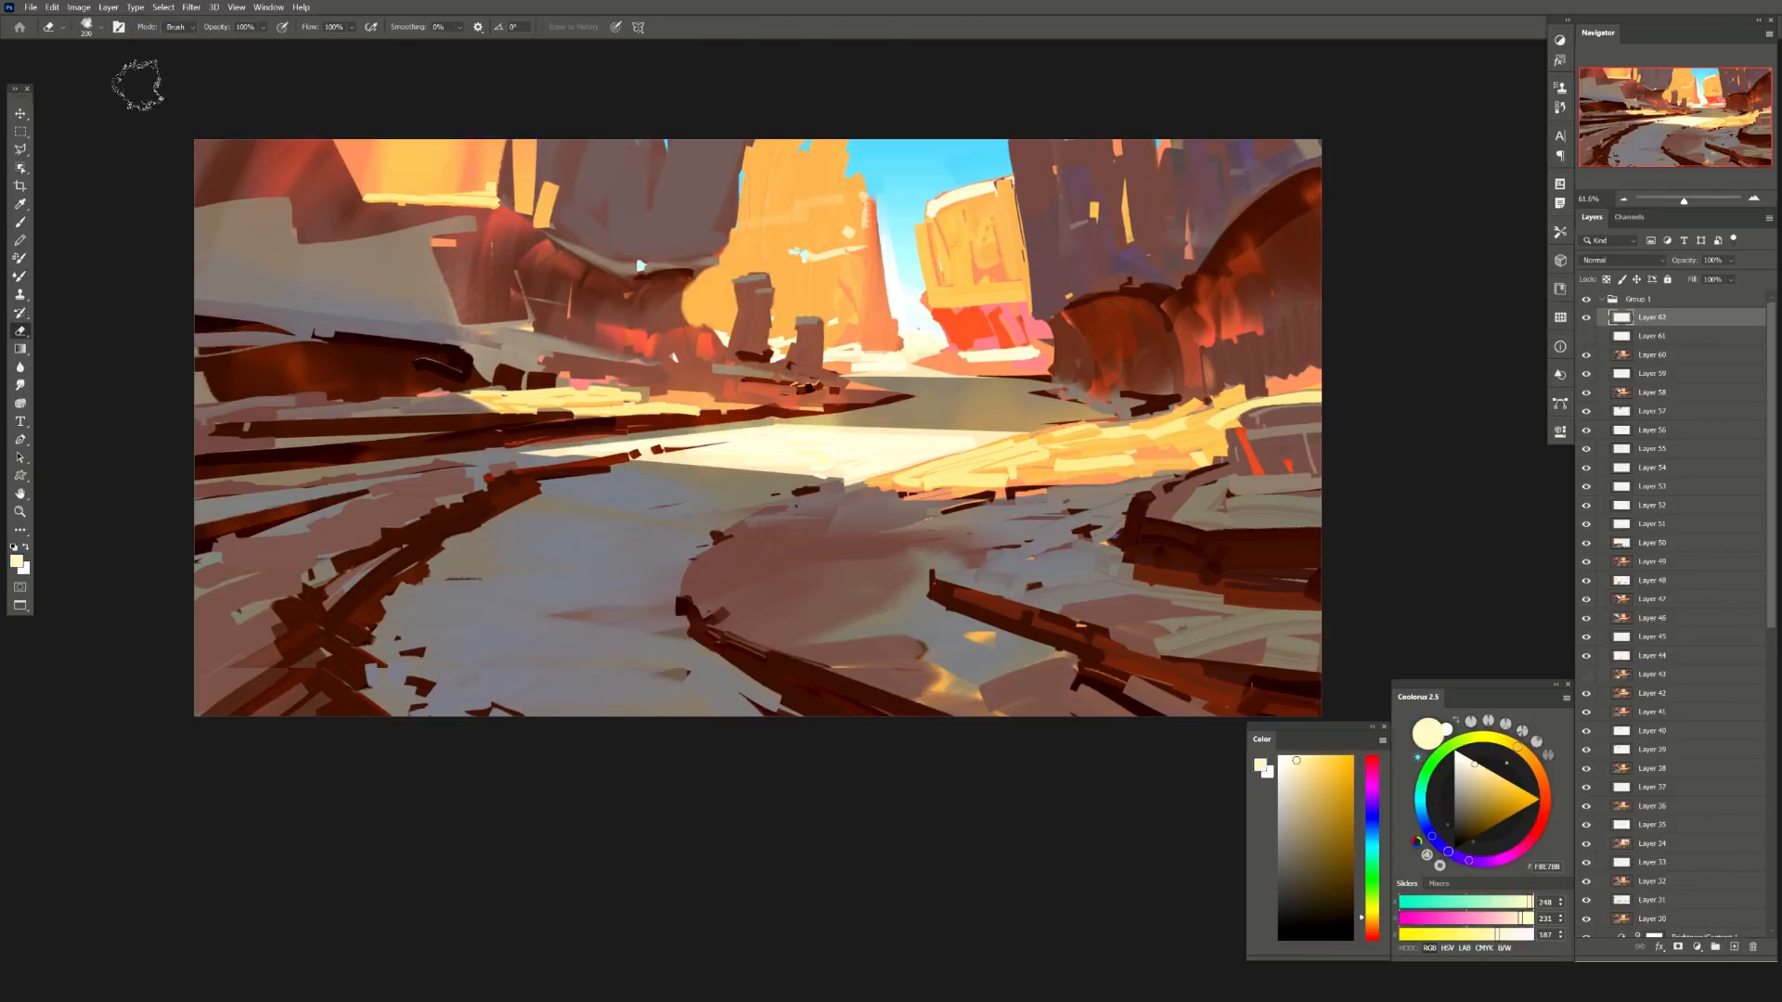
left_click(163, 8)
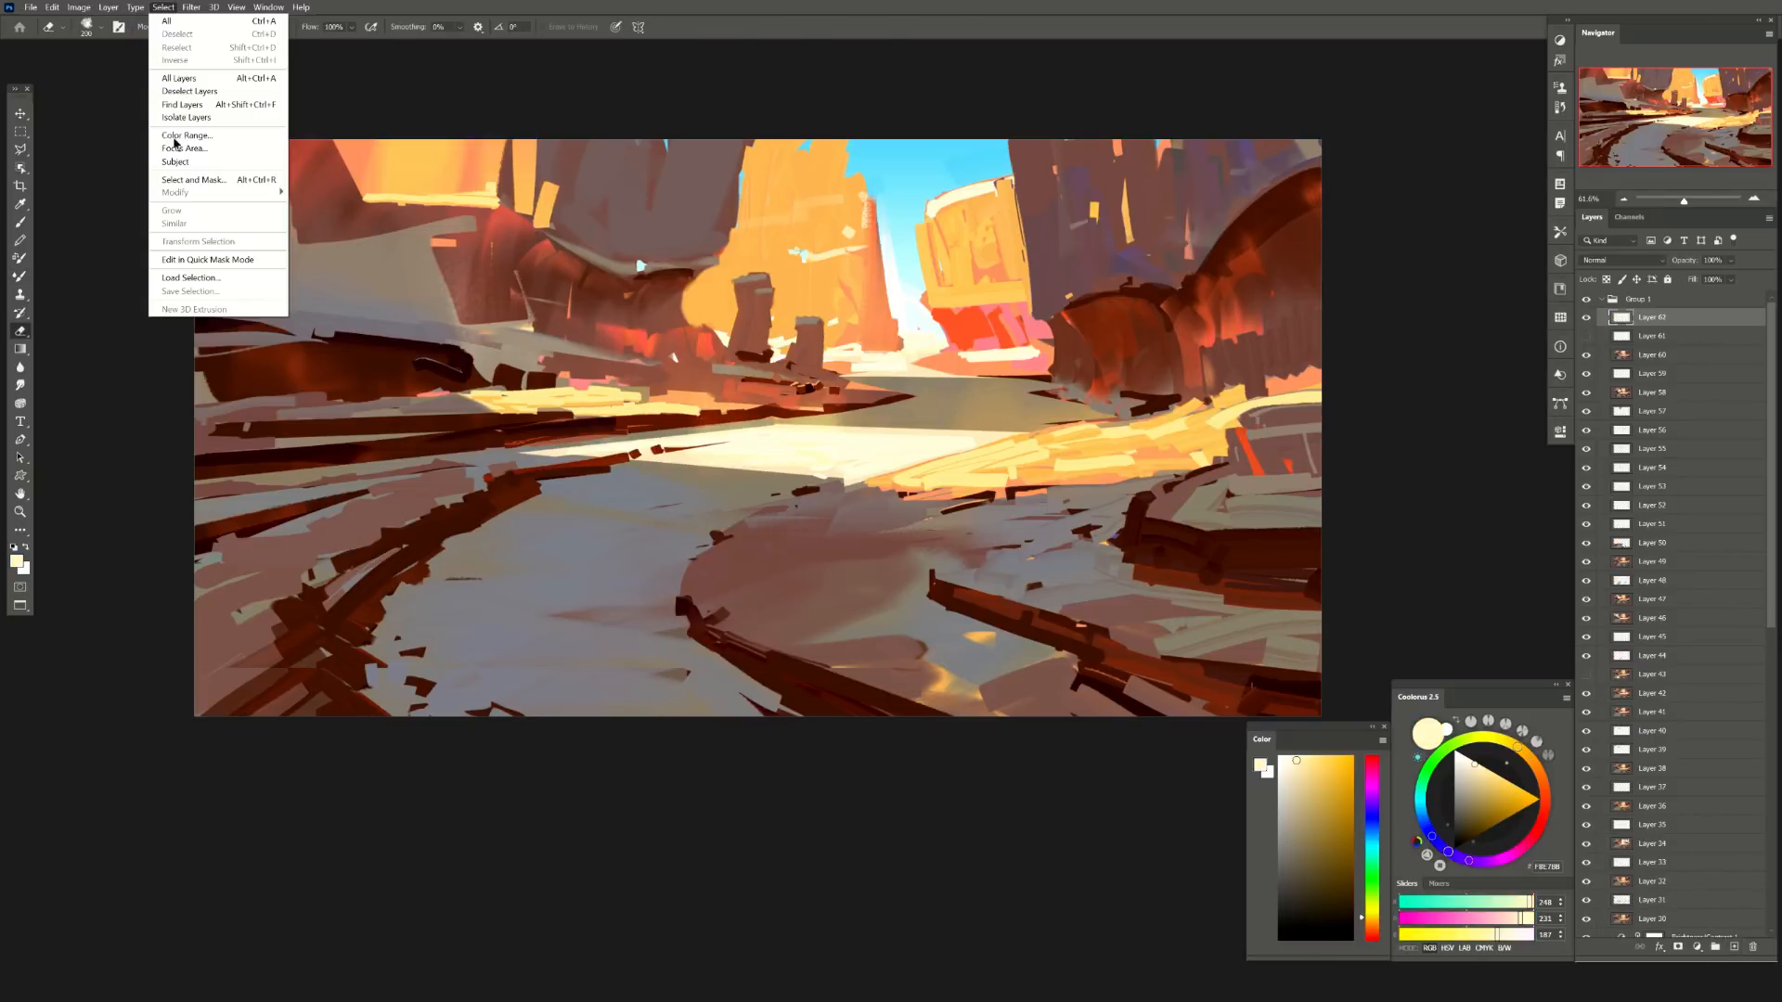
left_click(174, 140)
left_click(801, 245)
key("Return")
- Pick a lighter peach and brush pale horizontal bands across the tall sunlit cliff and around the pillars inside the selection
key("b")
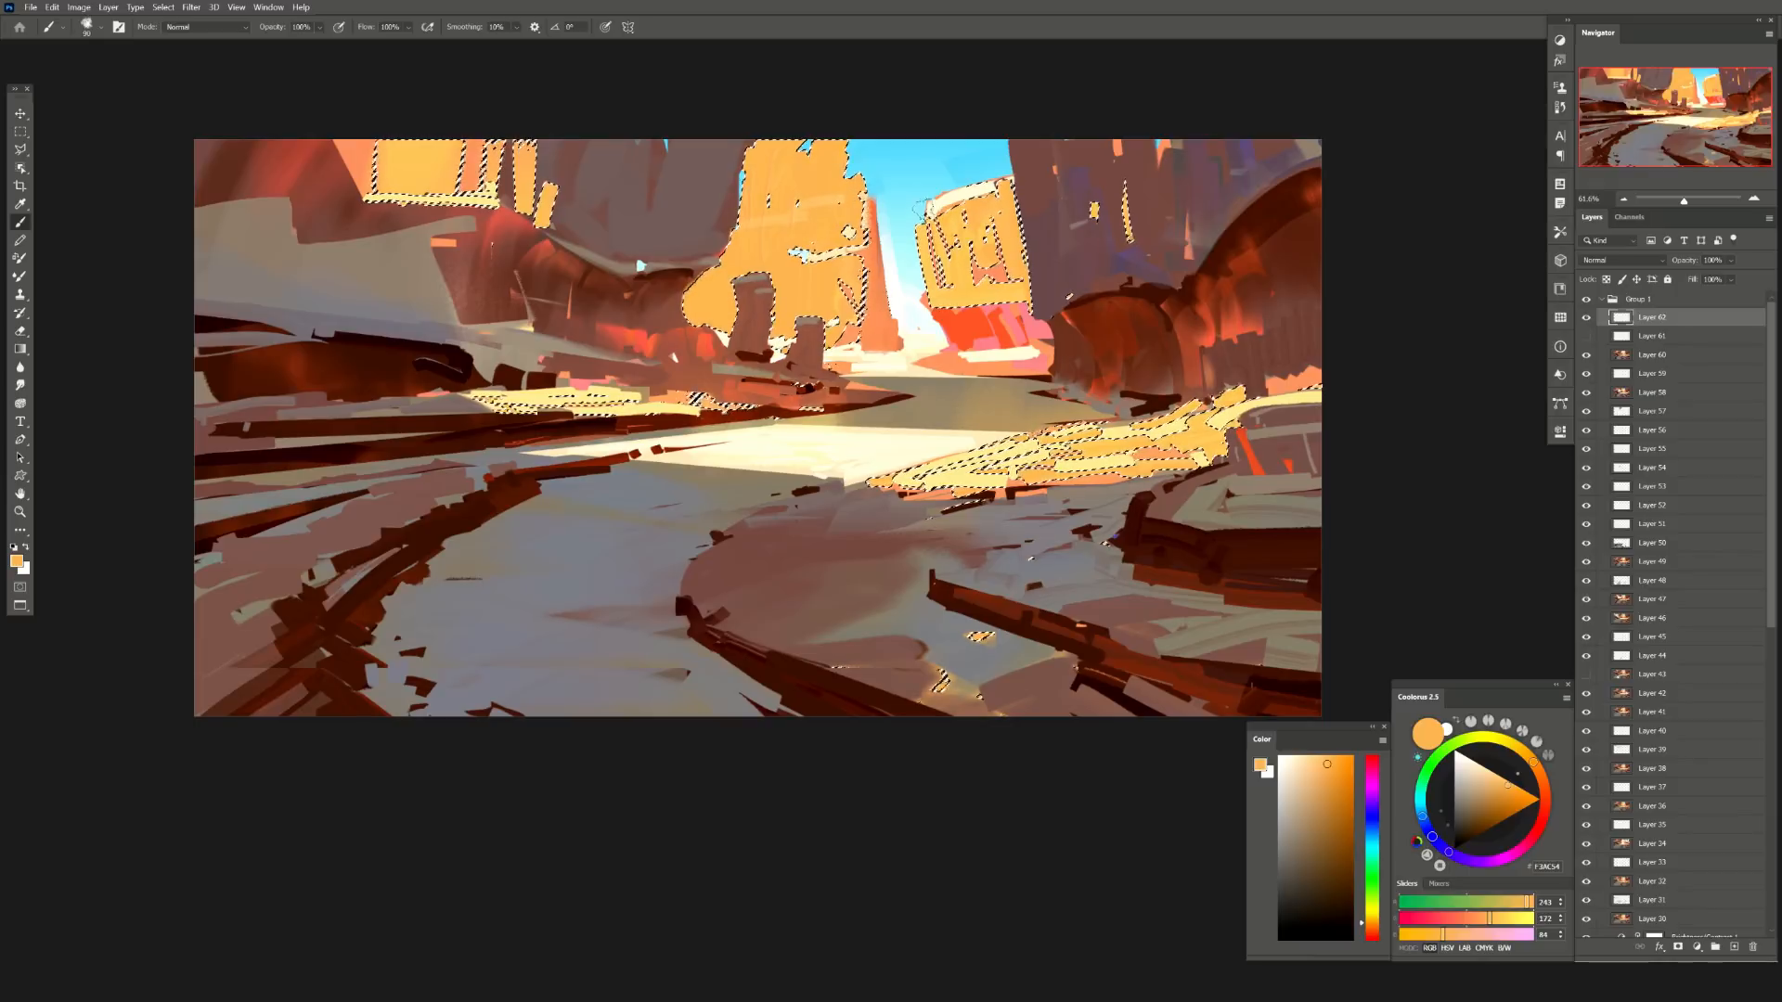
left_click(1495, 774)
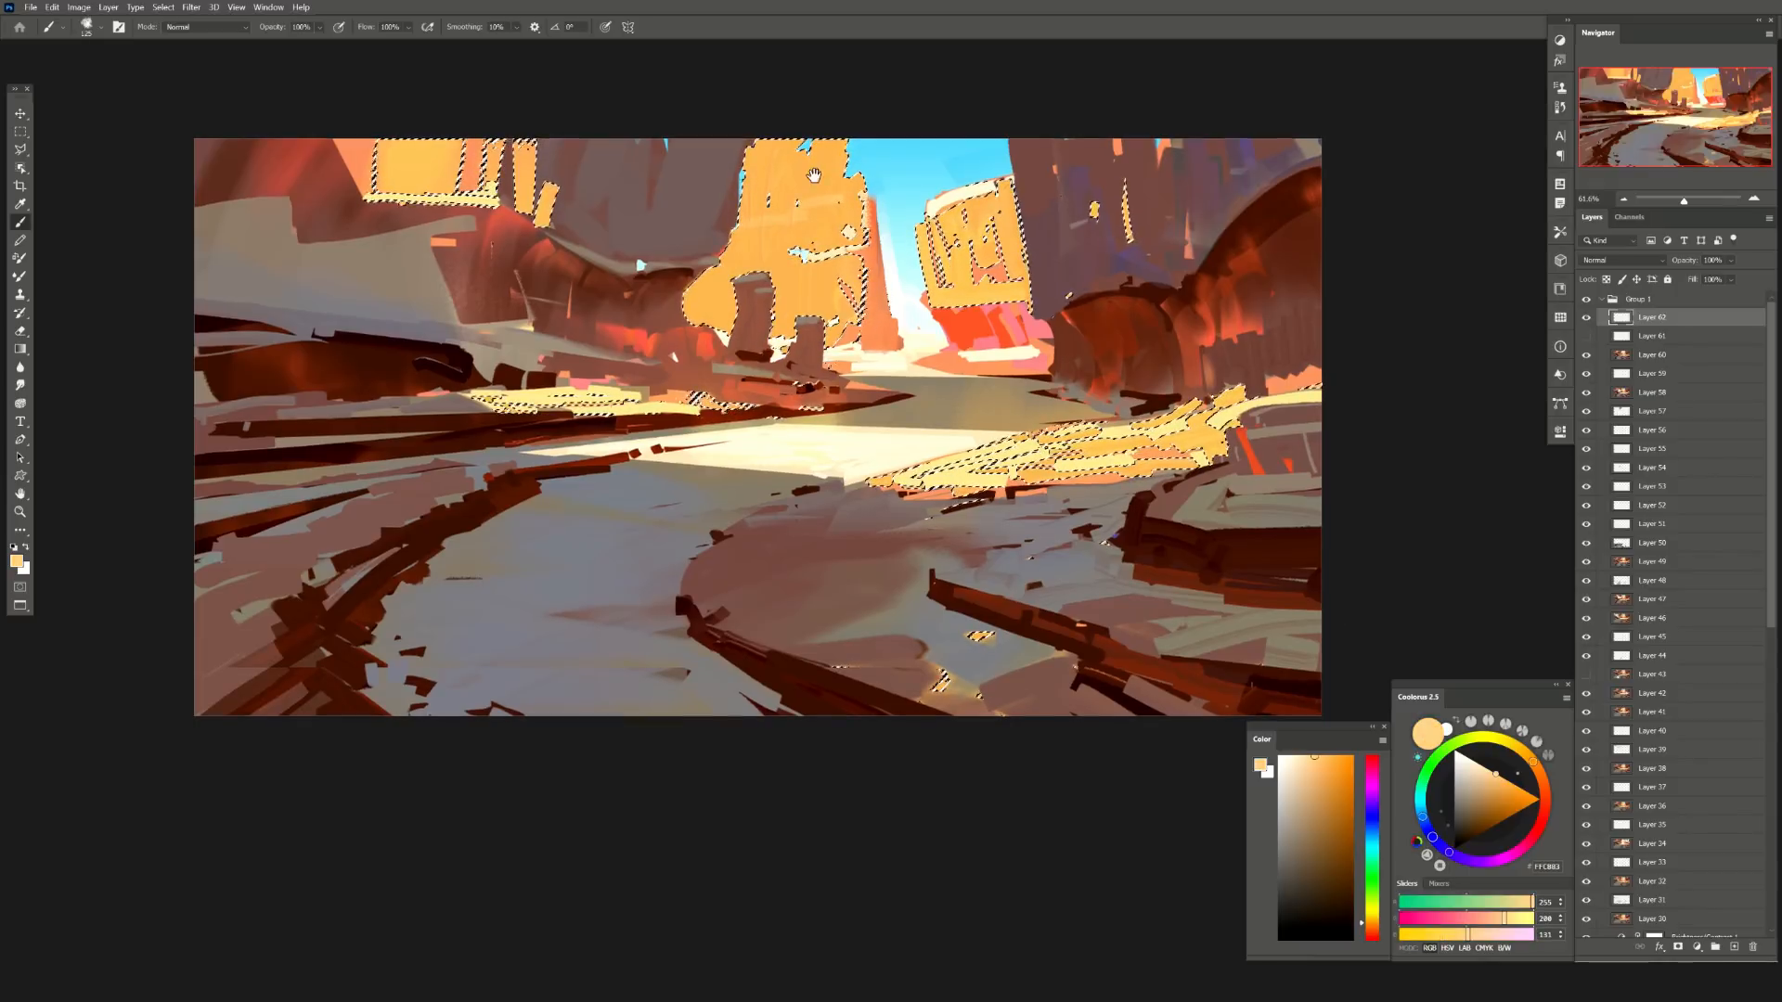
key("bracketleft")
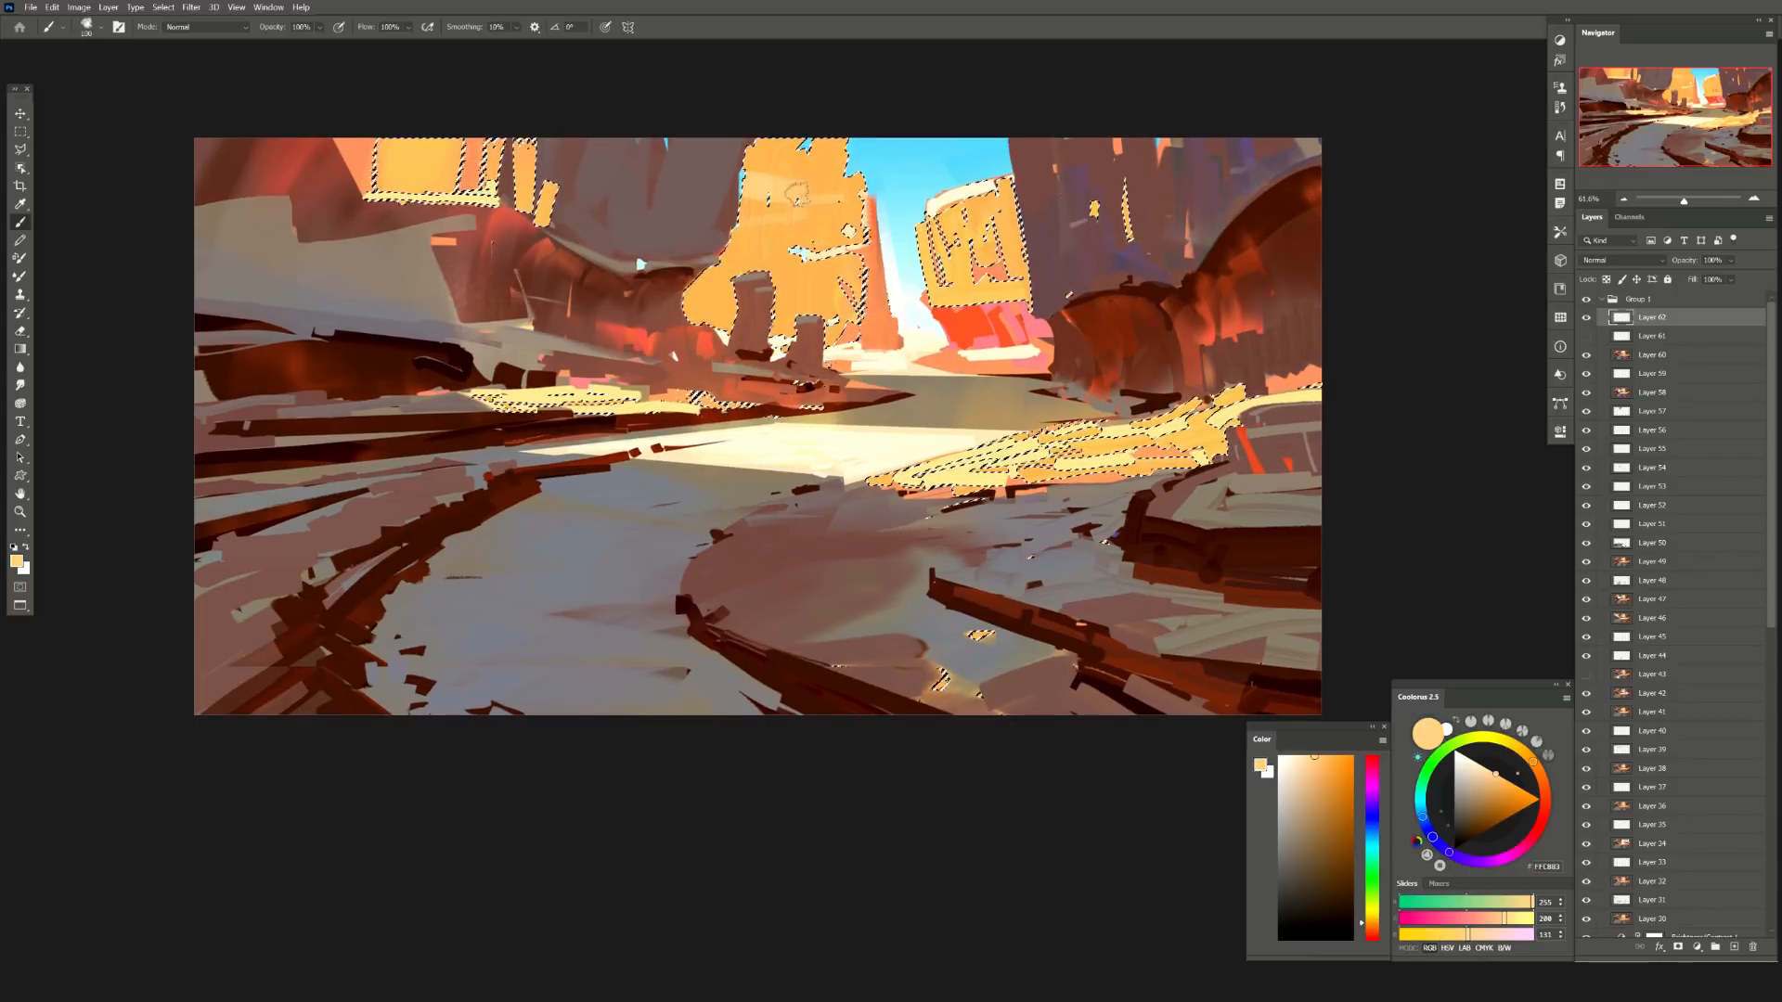
left_click_drag(792, 195, 846, 191)
key("bracketright")
key("bracketright")
key("bracketright")
key("bracketright")
mouse_move(728, 237)
left_mouse_down()
mouse_move(741, 293)
mouse_move(663, 286)
mouse_move(845, 315)
mouse_move(658, 325)
left_mouse_up()
- Add narrower peach strokes to the distant sunlit butte, deselect, and lower the layer's opacity to 77%
key("bracketleft")
key("bracketleft")
key("bracketleft")
left_click_drag(948, 215, 1007, 201)
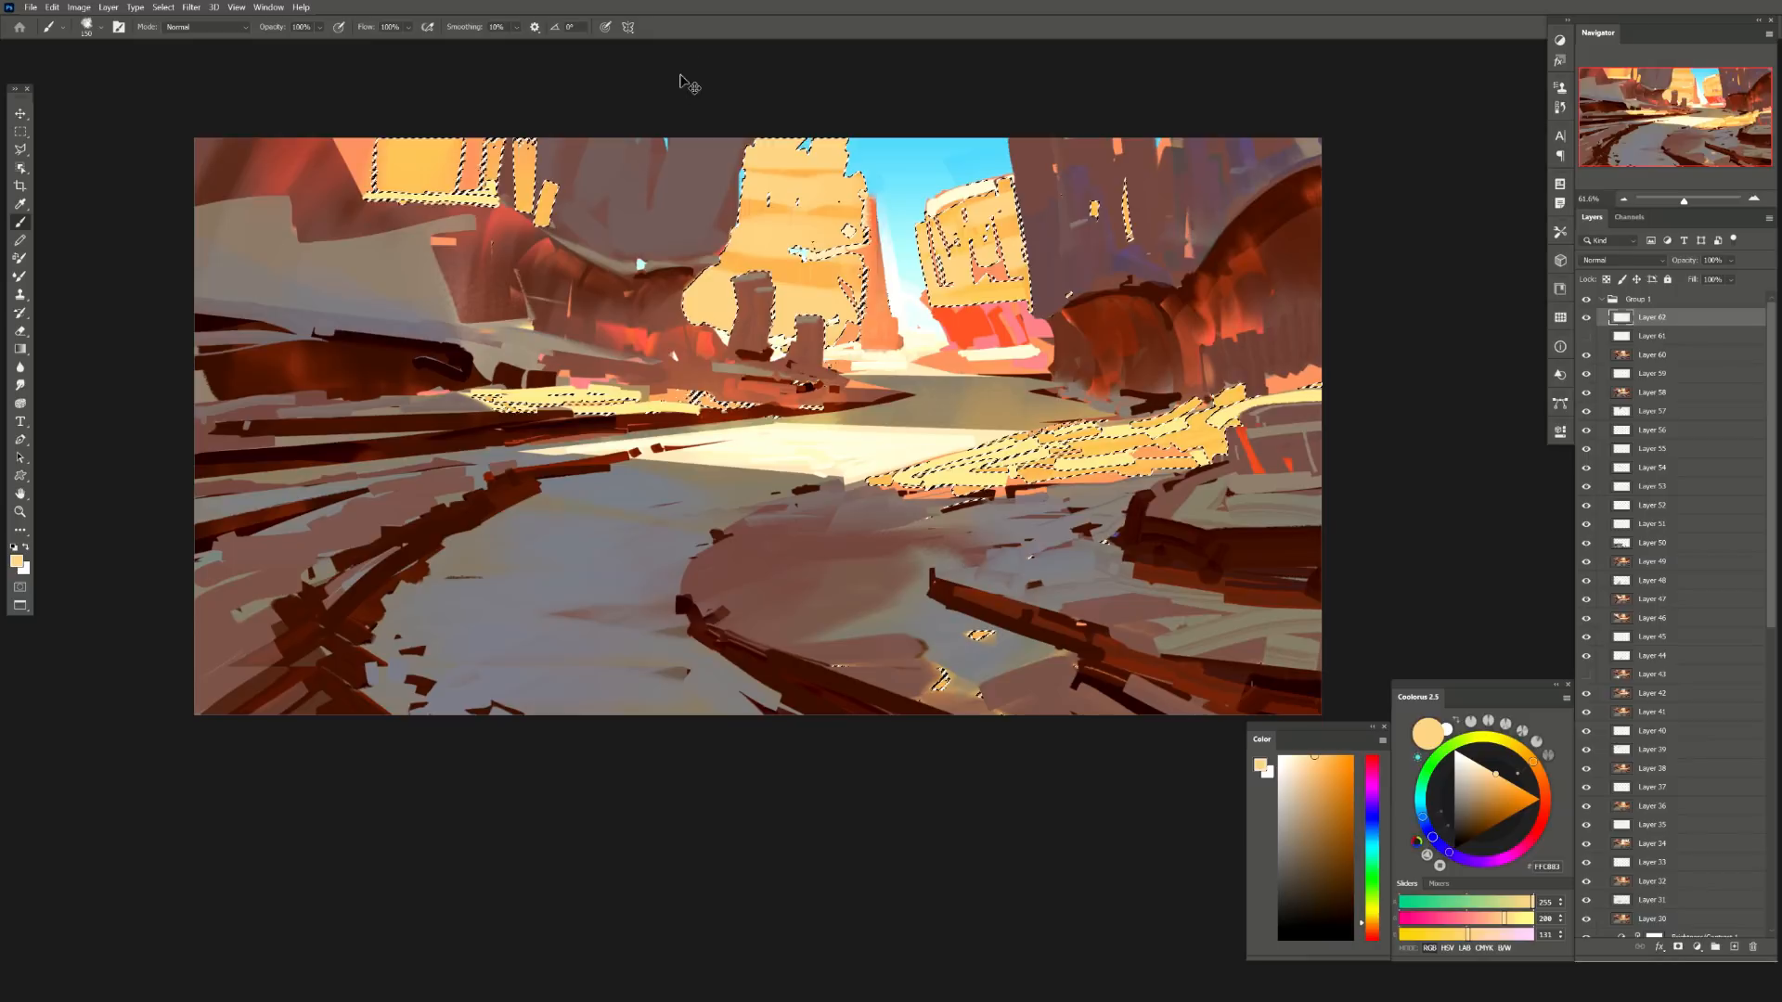
left_click_drag(1743, 279, 1742, 277)
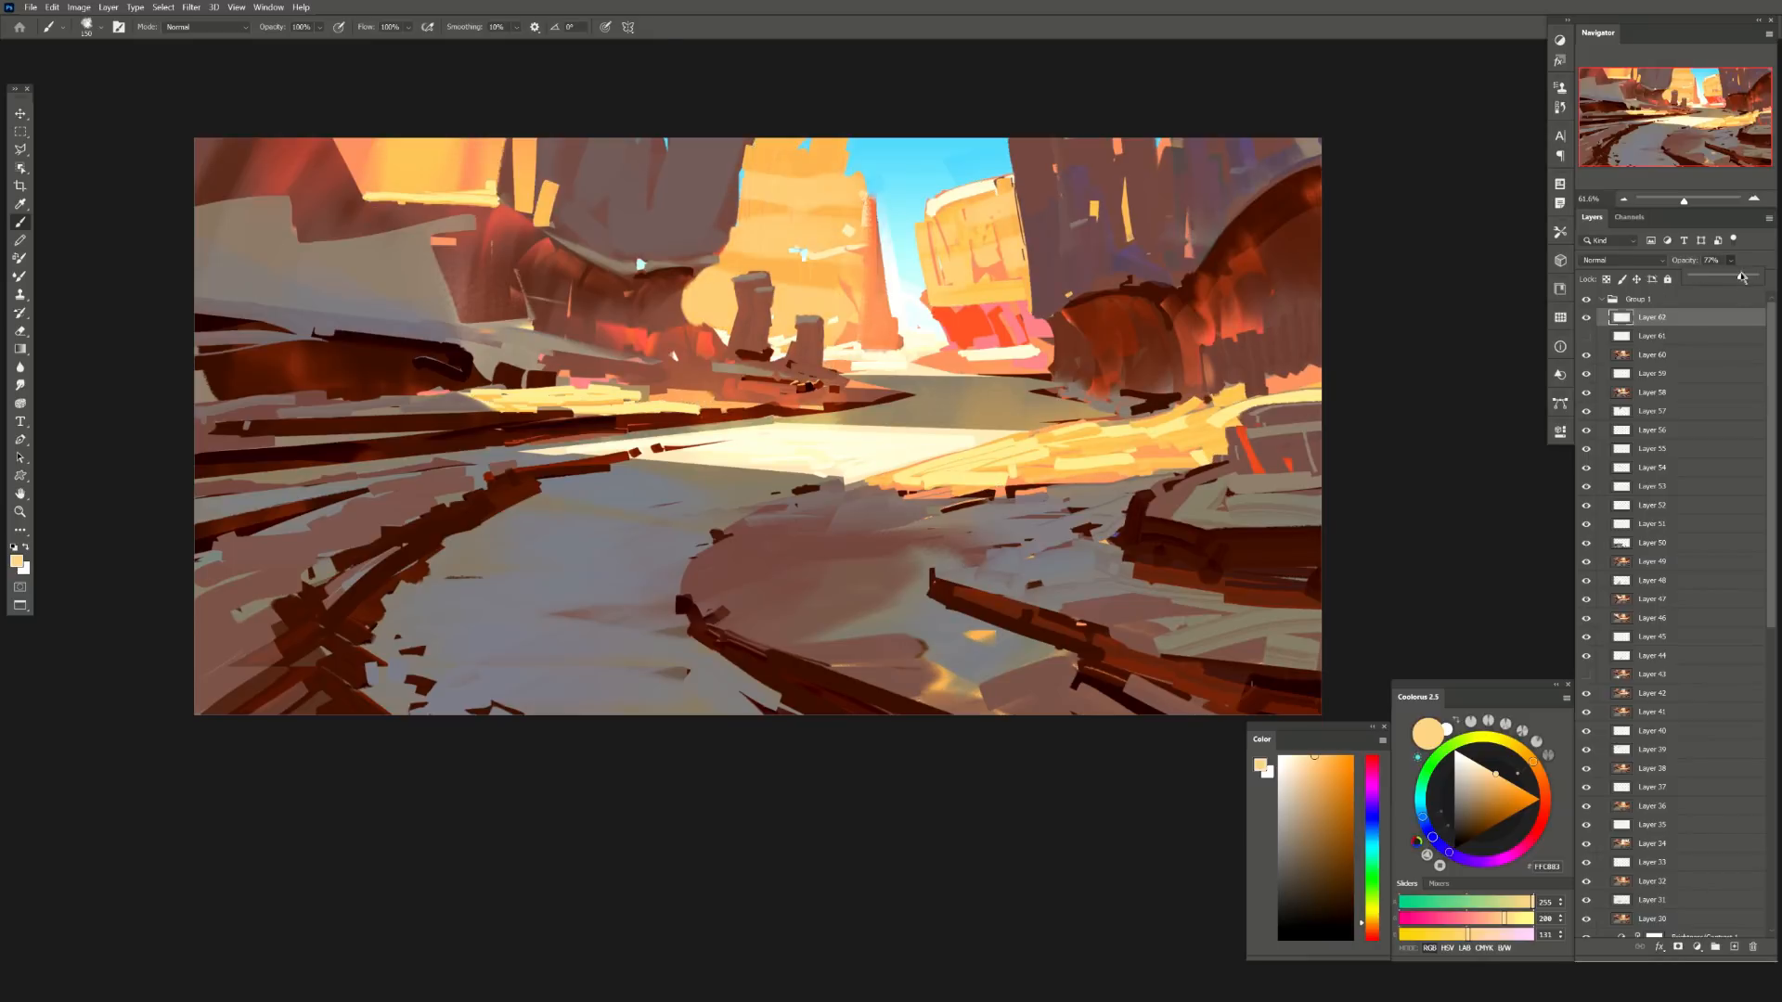
- Add two layers, set the upper one to Overlay, and brush a large sampled pale yellow glow over the sunlit right bank
left_click(1733, 947)
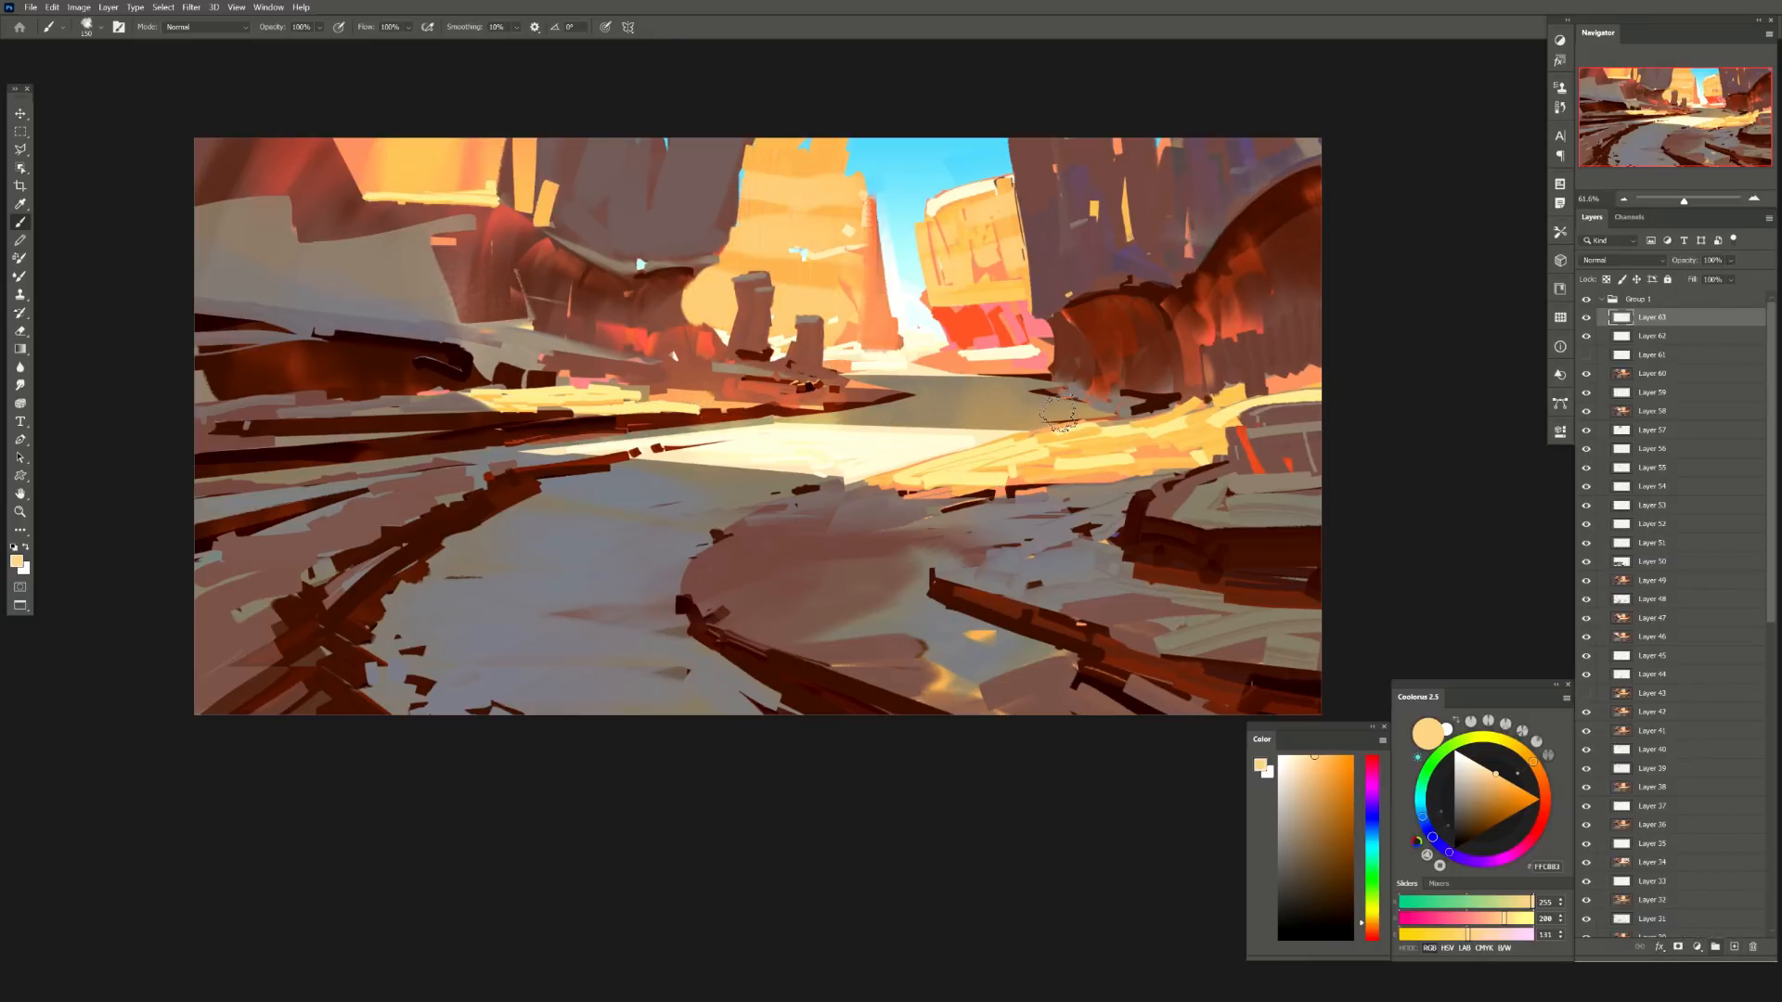
left_click(1734, 947)
left_click(1622, 260)
left_click(1625, 409)
left_click_drag(792, 449, 796, 422)
key("bracketright")
key("bracketright")
key("bracketright")
key("bracketright")
left_click(1114, 398, "alt")
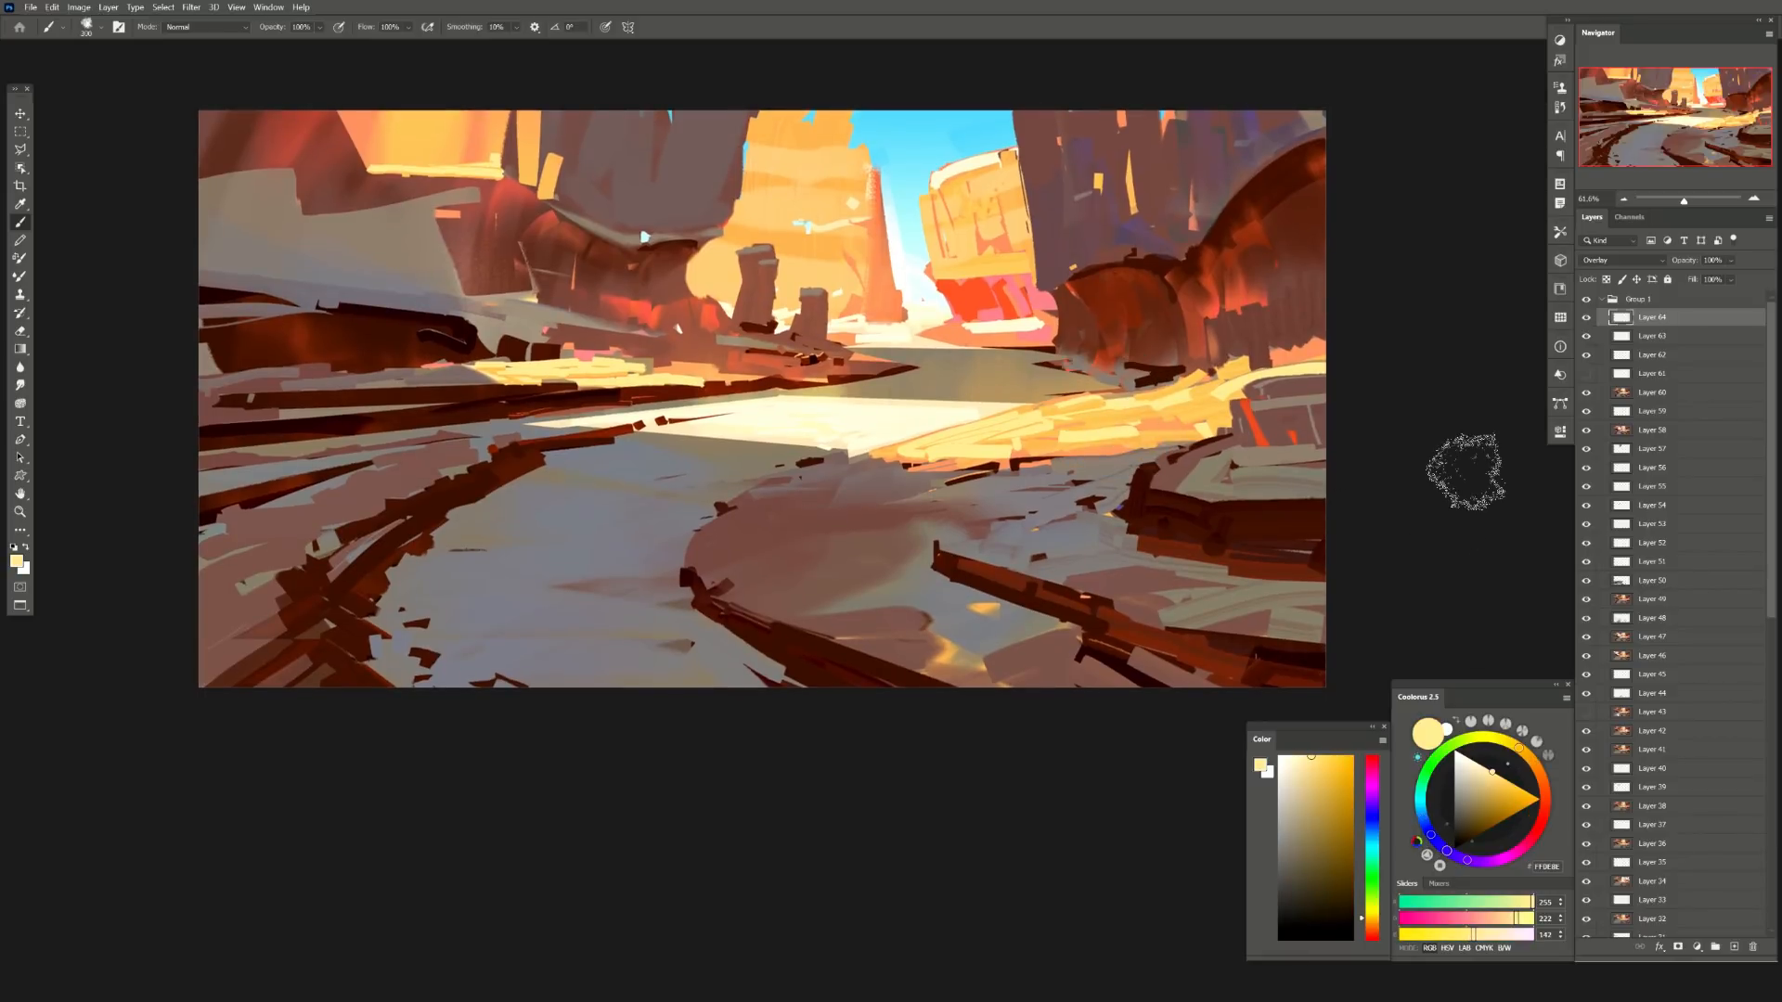
key("bracketright")
key("bracketright")
mouse_move(1206, 371)
left_mouse_down()
mouse_move(1185, 350)
mouse_move(1272, 223)
left_mouse_up()
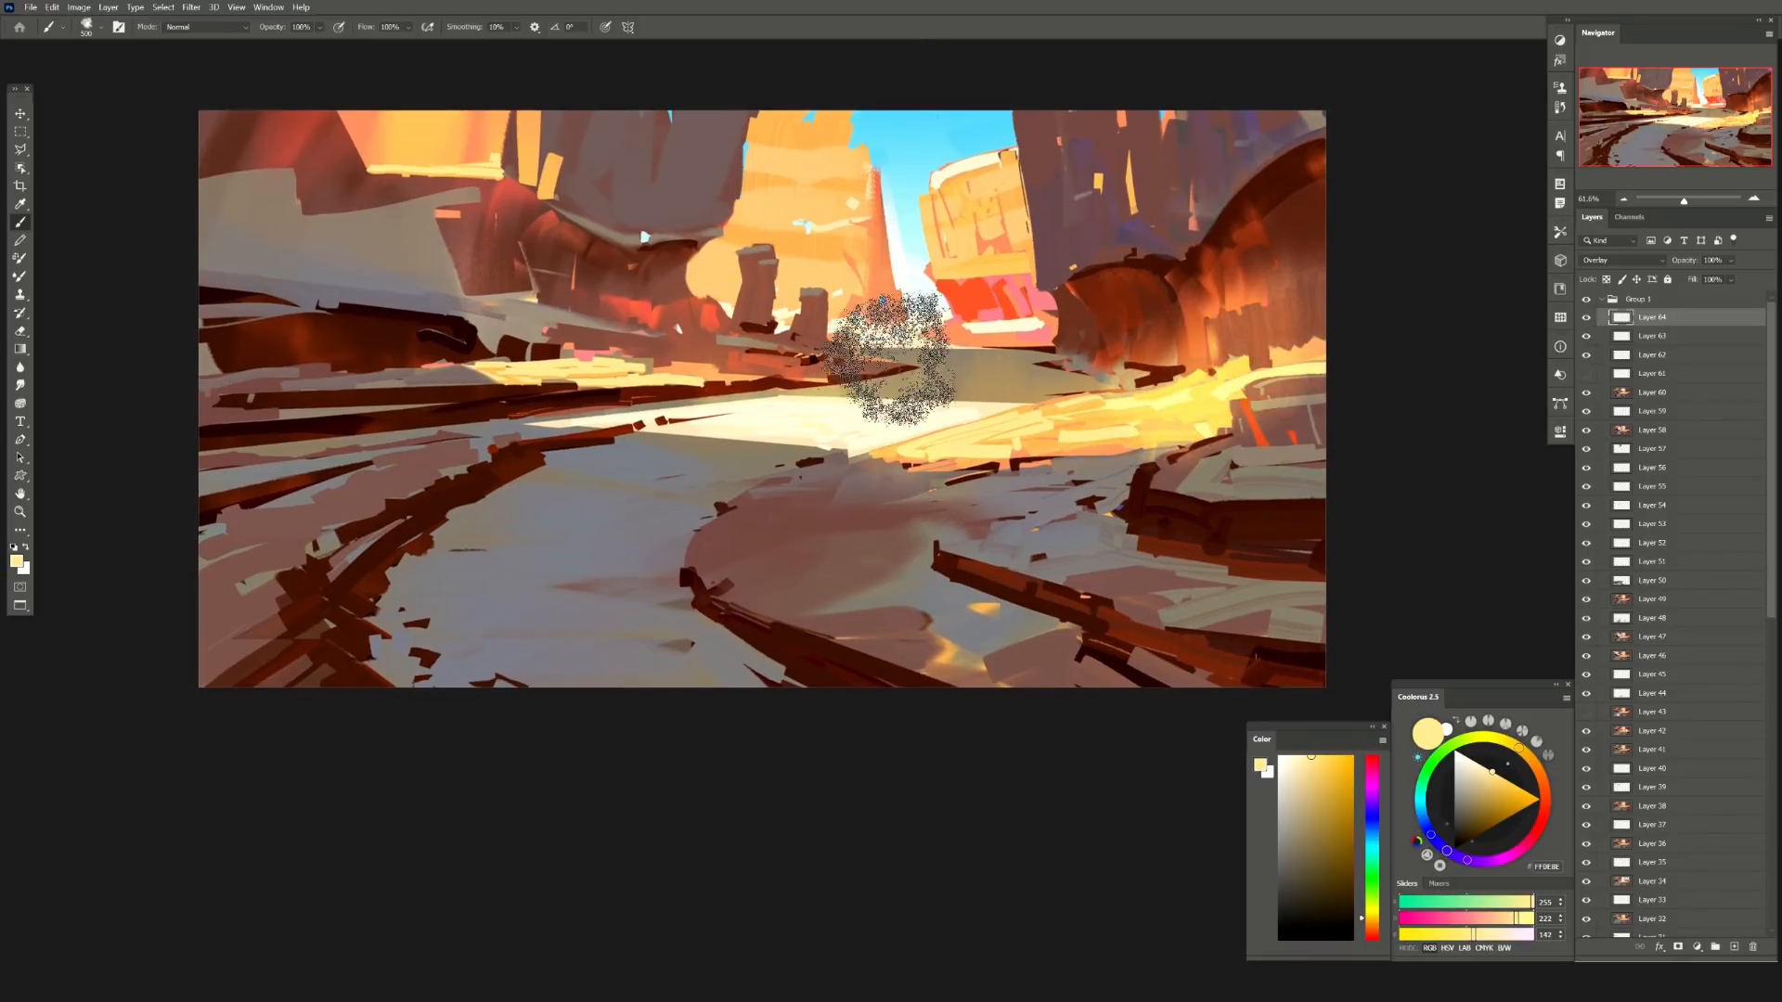
- Brush the same yellow glow over the upper-left cliffs with a larger brush and over the shaded water edge with a smaller one
key("bracketright")
key("bracketright")
key("bracketright")
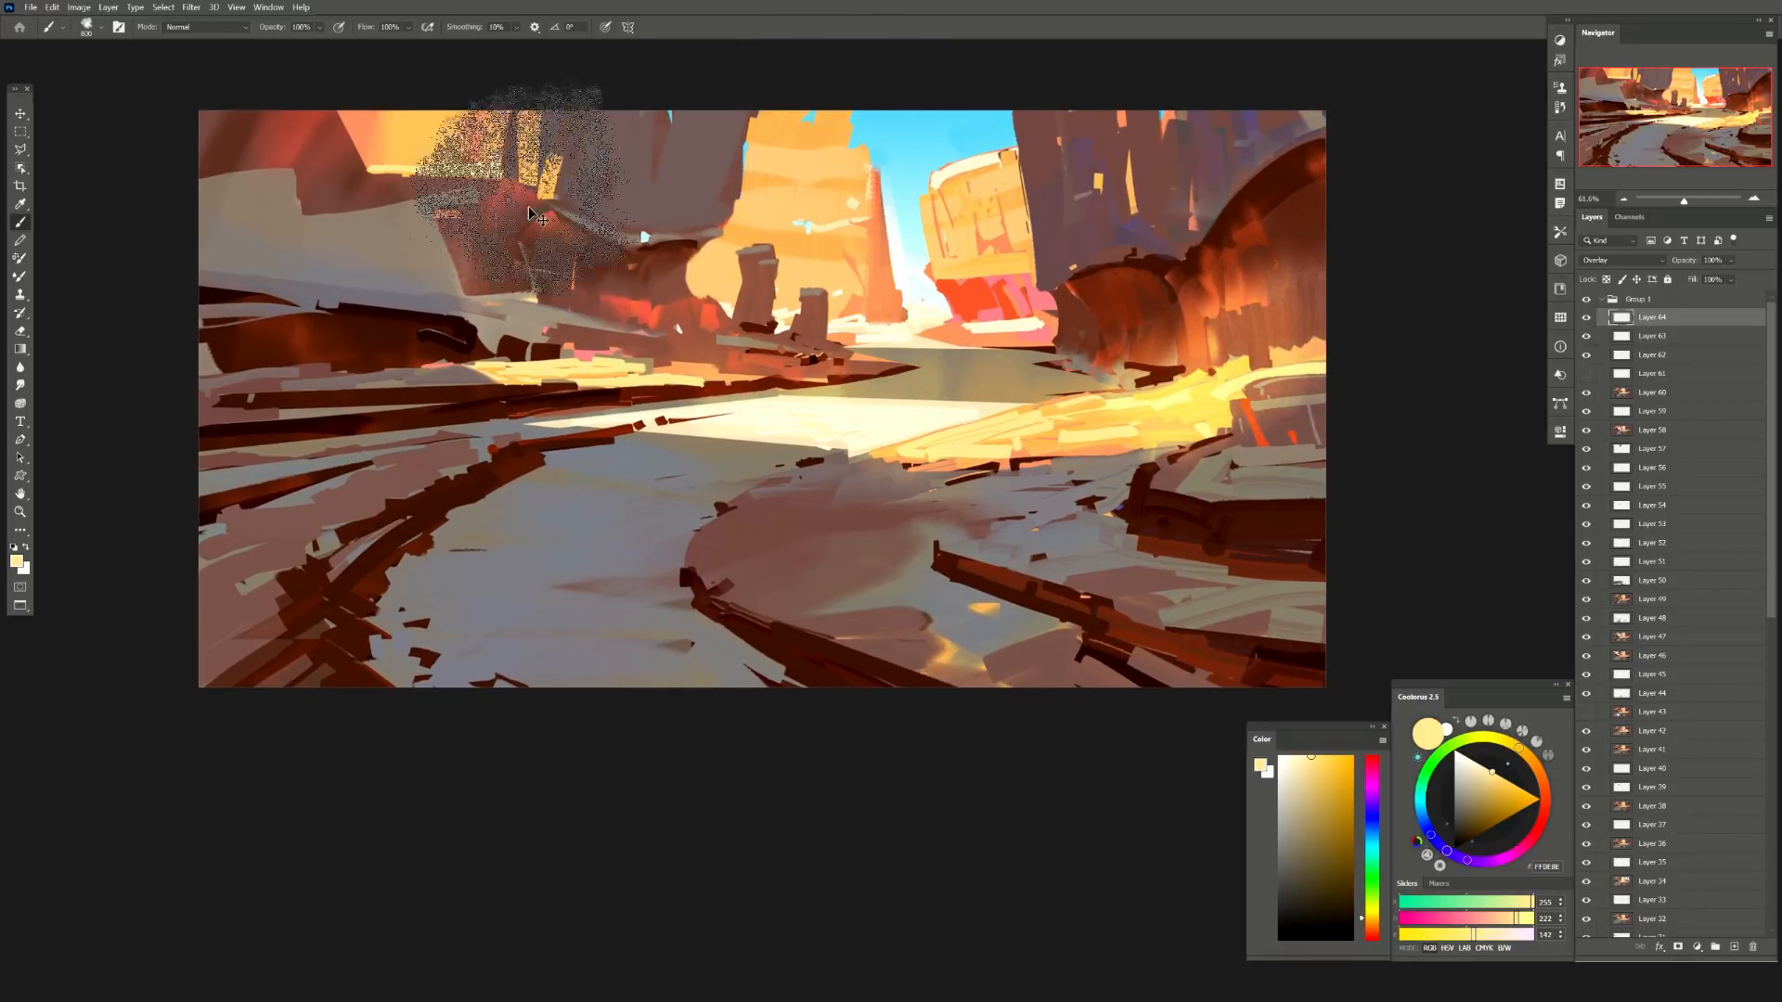
mouse_move(492, 176)
left_mouse_down()
mouse_move(477, 58)
mouse_move(494, 269)
mouse_move(623, 223)
left_mouse_up()
key("bracketleft")
key("bracketleft")
left_click_drag(766, 406, 707, 409)
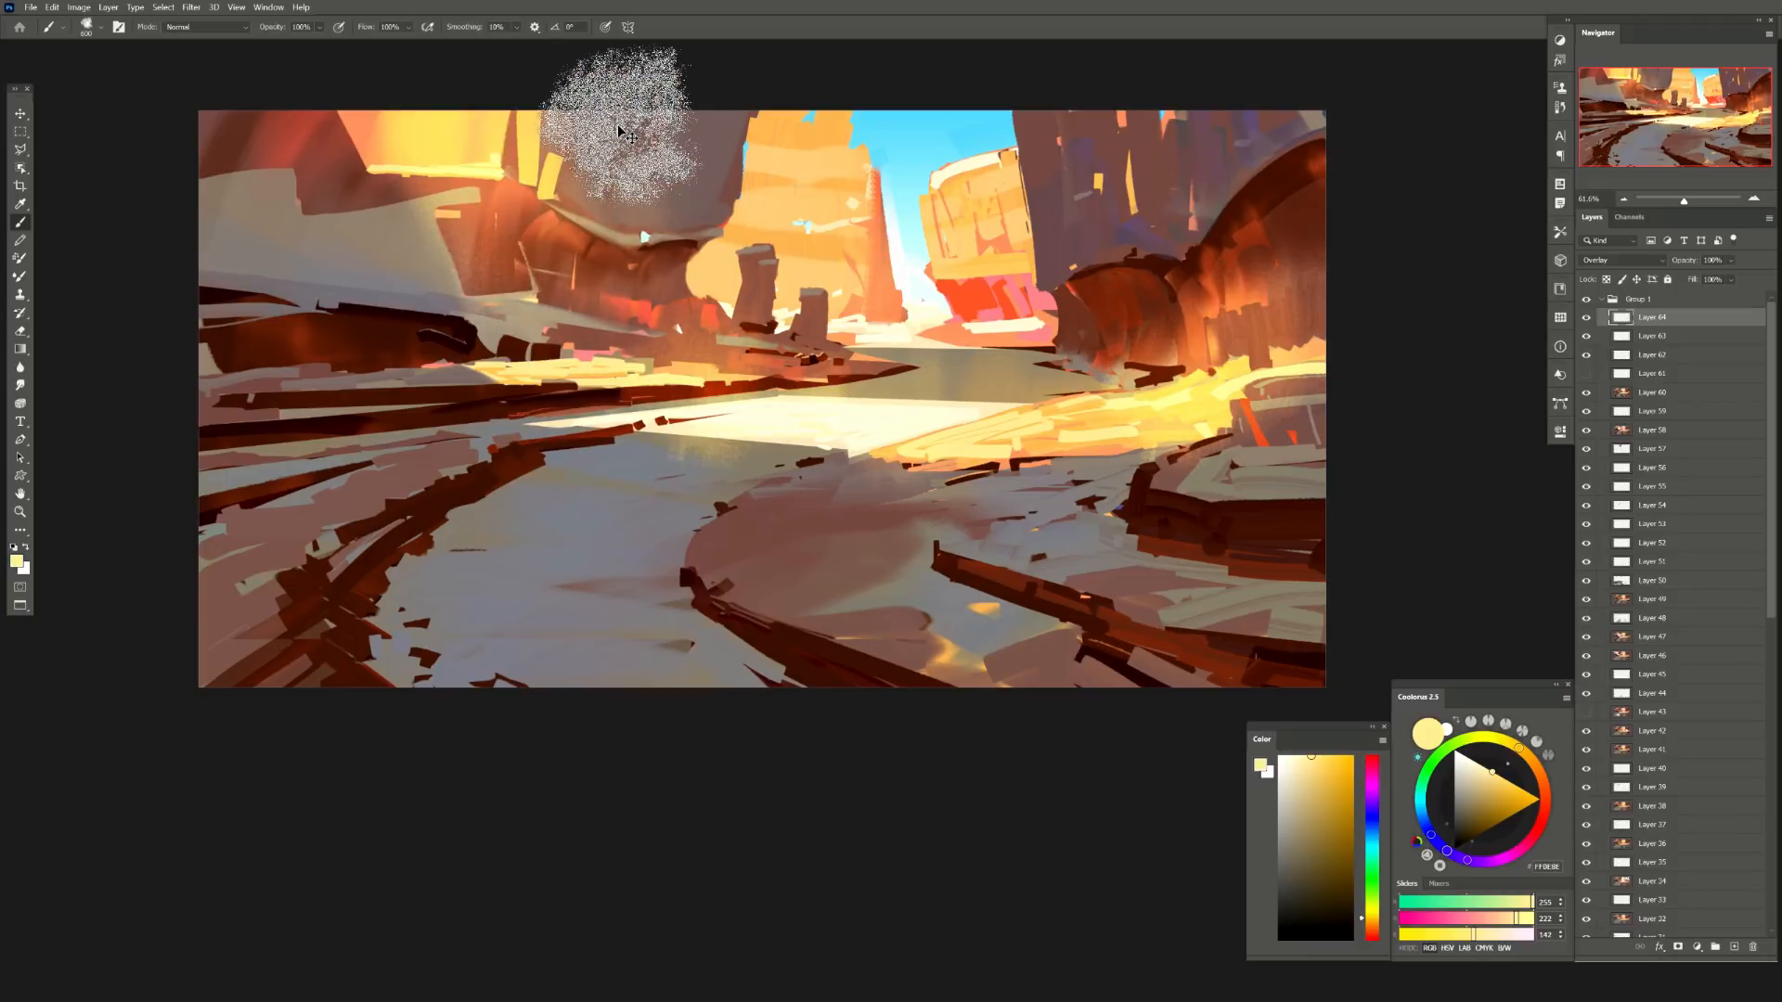
- Erase the excess glow with a large soft eraser and lower the Overlay layer's opacity
key("e")
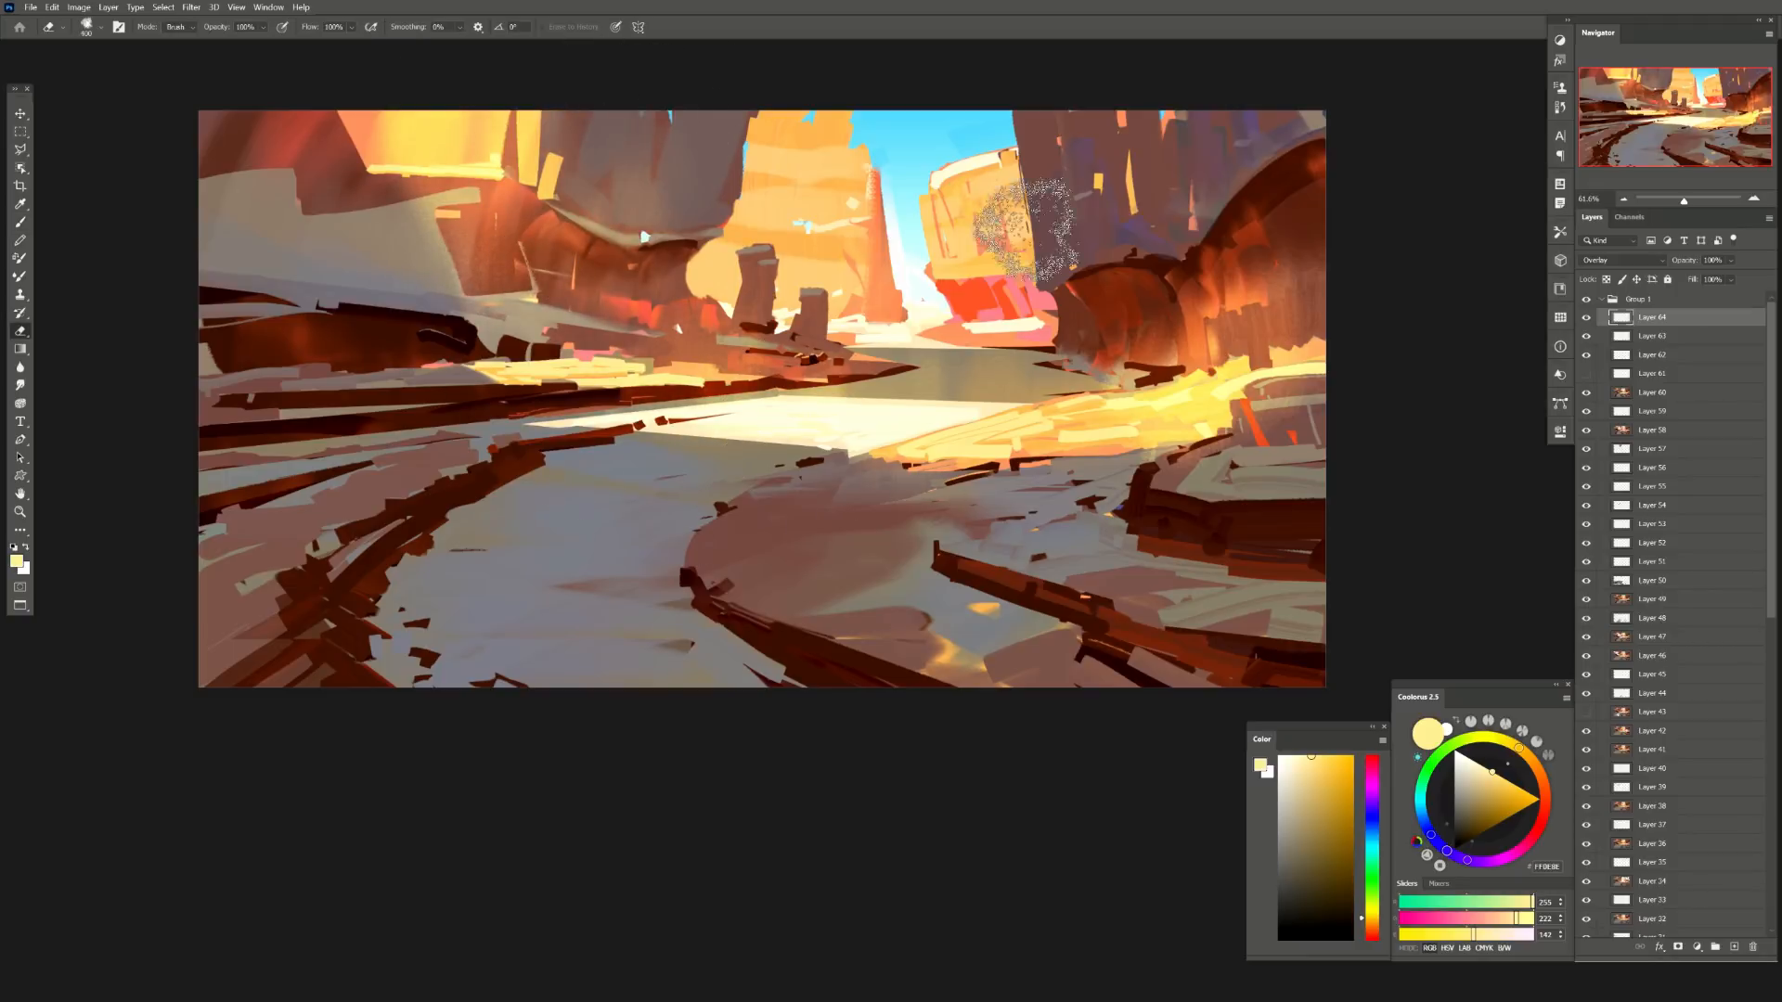
key("bracketright")
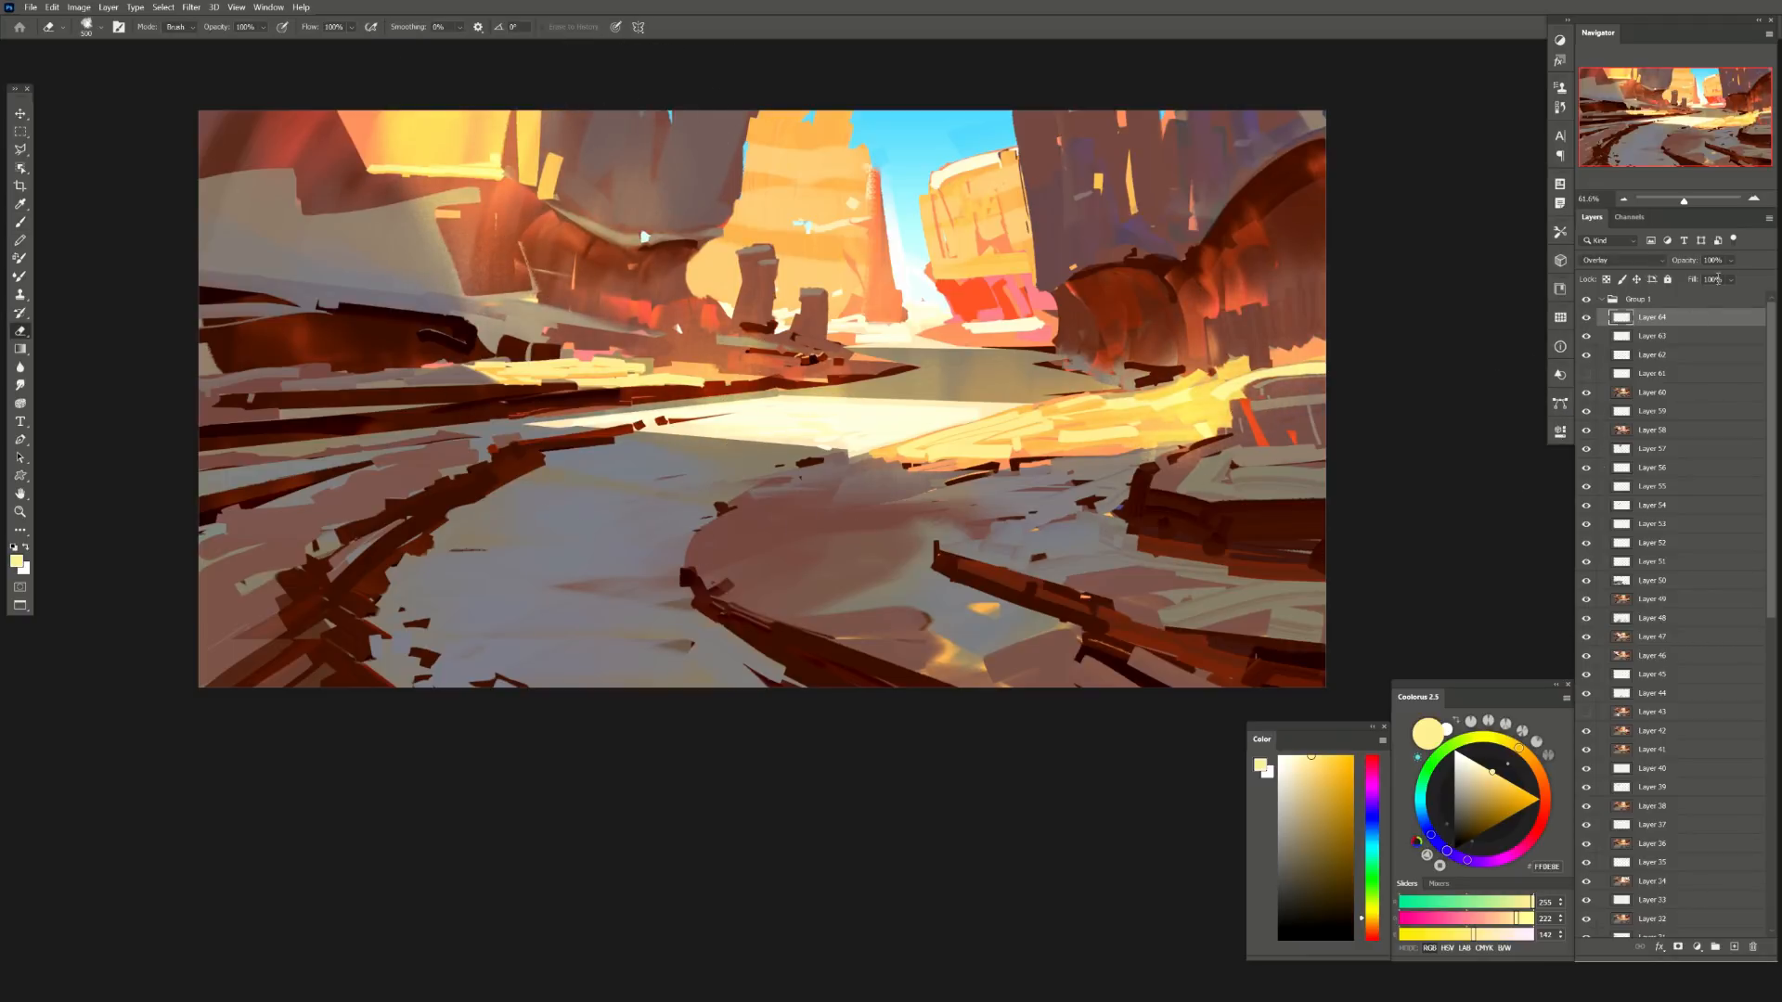
mouse_move(1730, 260)
left_mouse_down()
mouse_move(1754, 279)
mouse_move(1731, 278)
left_mouse_up()
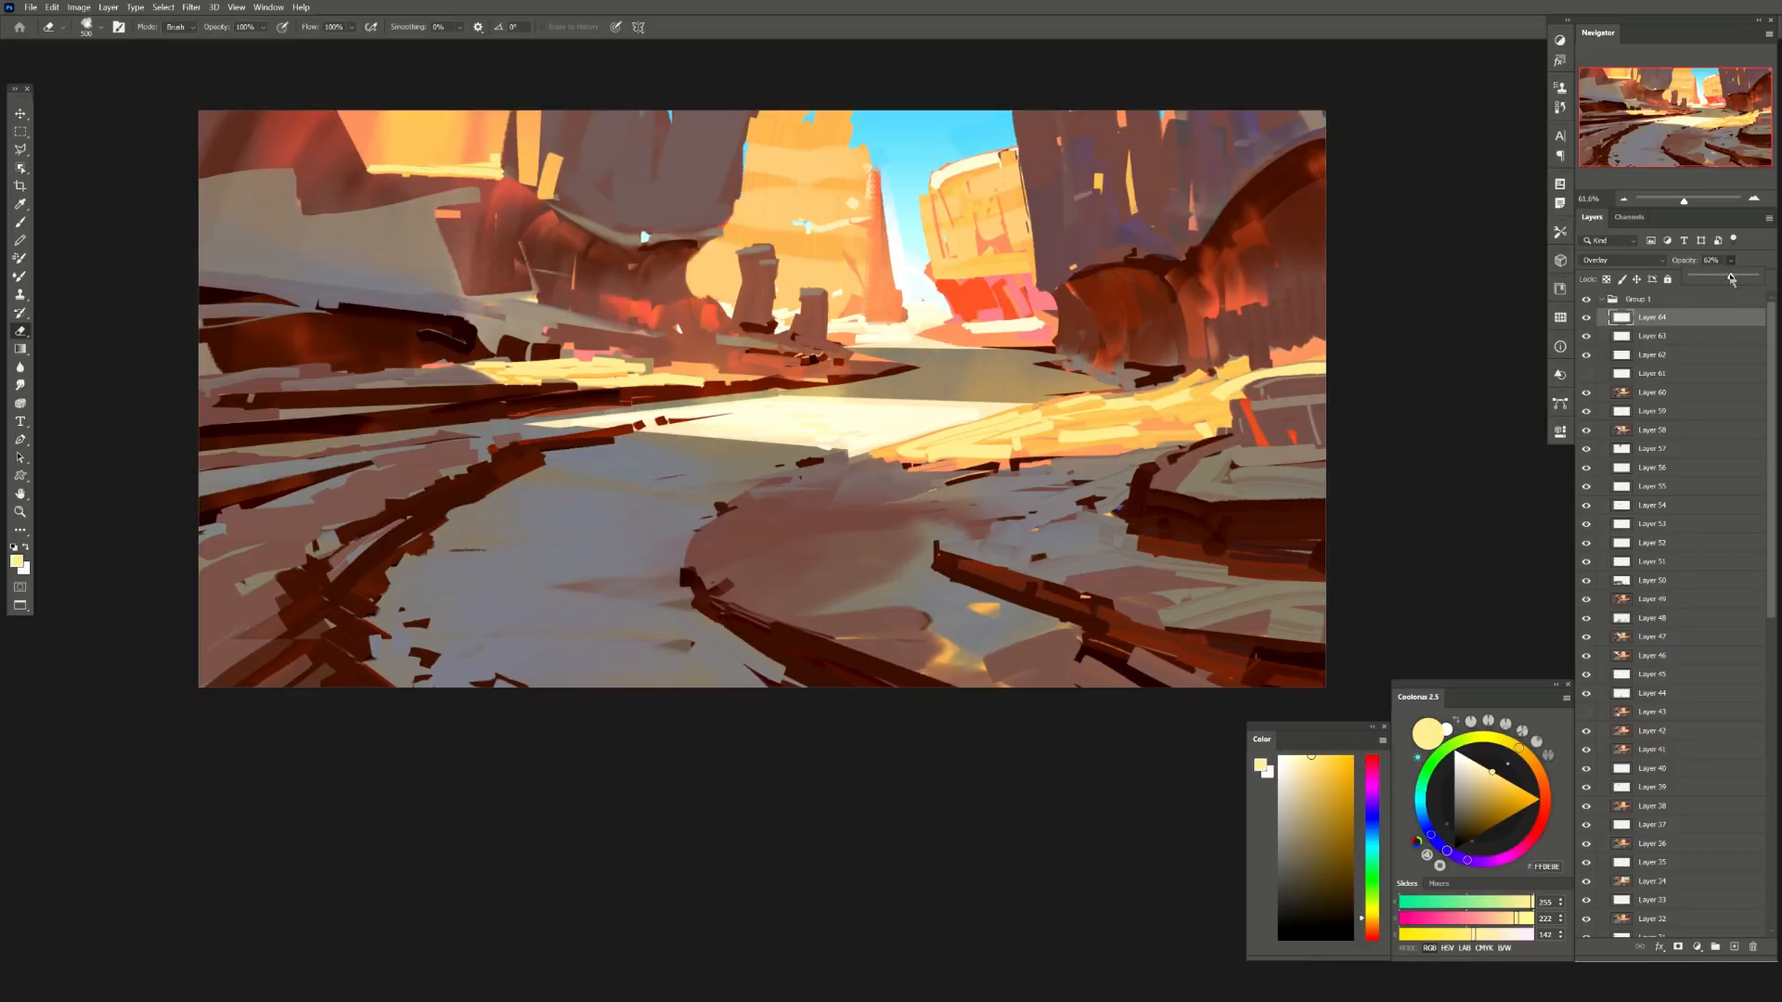
- Add a new layer and select the muted shadow areas by color range, sampling the tall shaded right cliff
left_click(1734, 947)
left_click(163, 6)
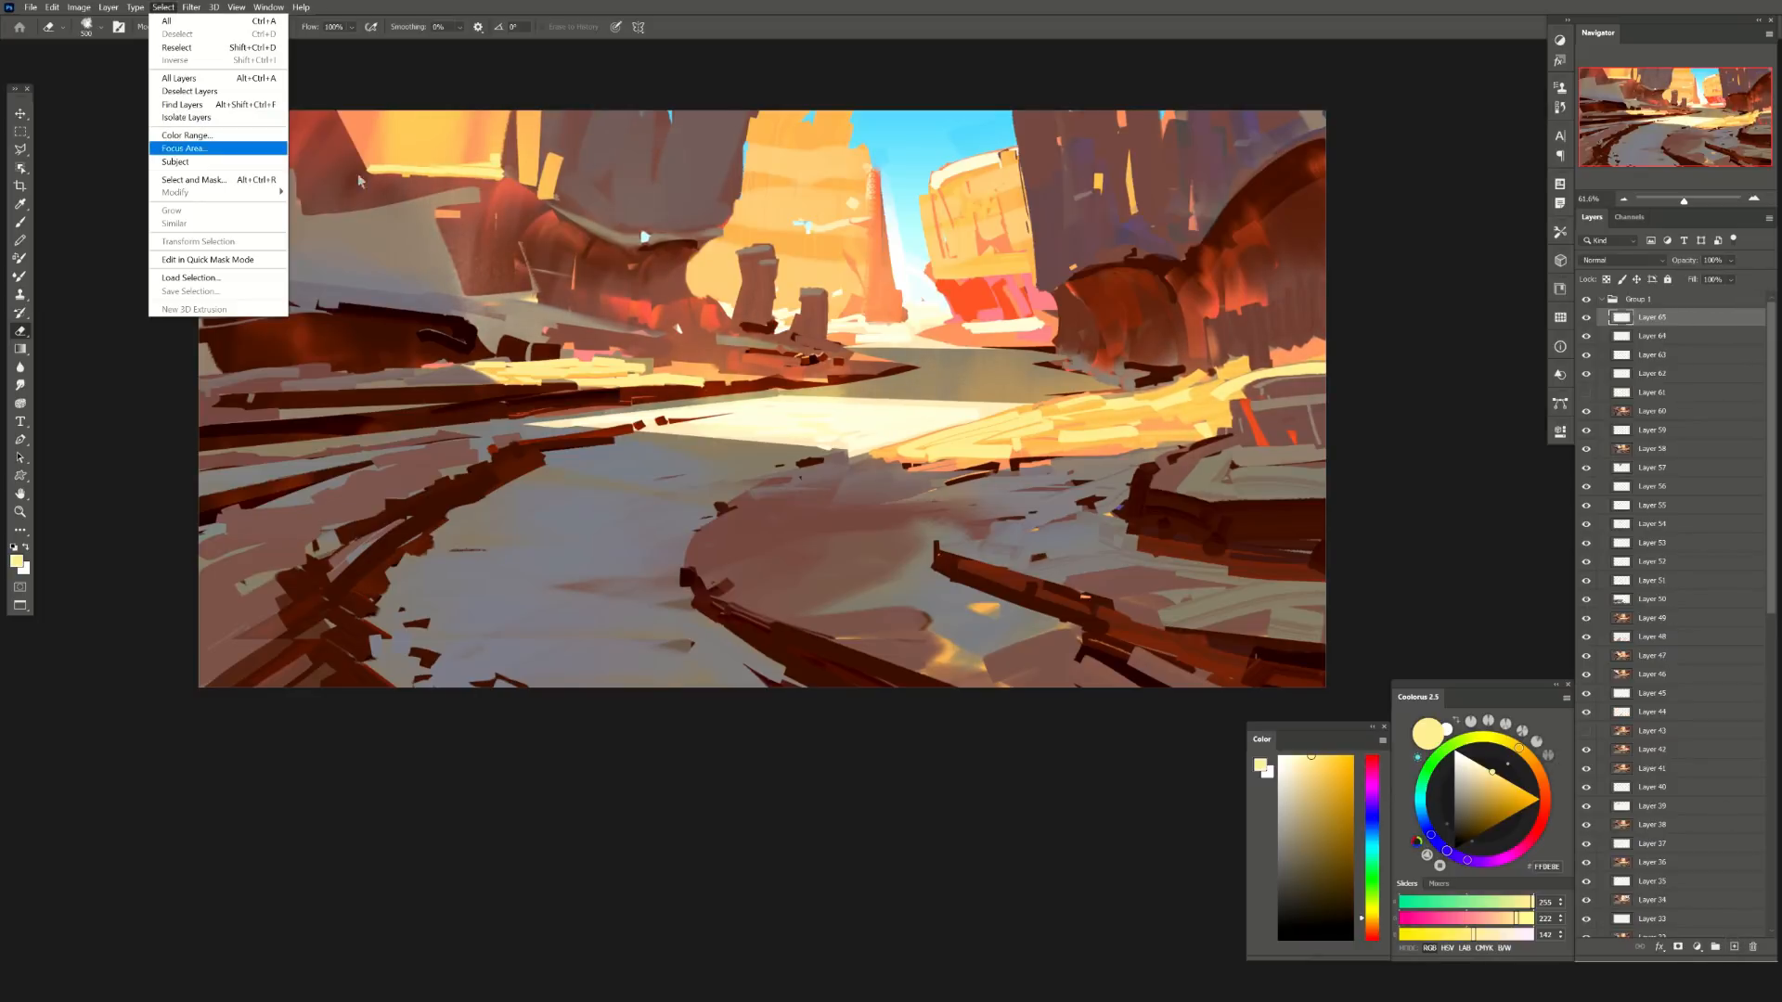
left_click(211, 137)
left_click(1108, 239)
key("Return")
key("b")
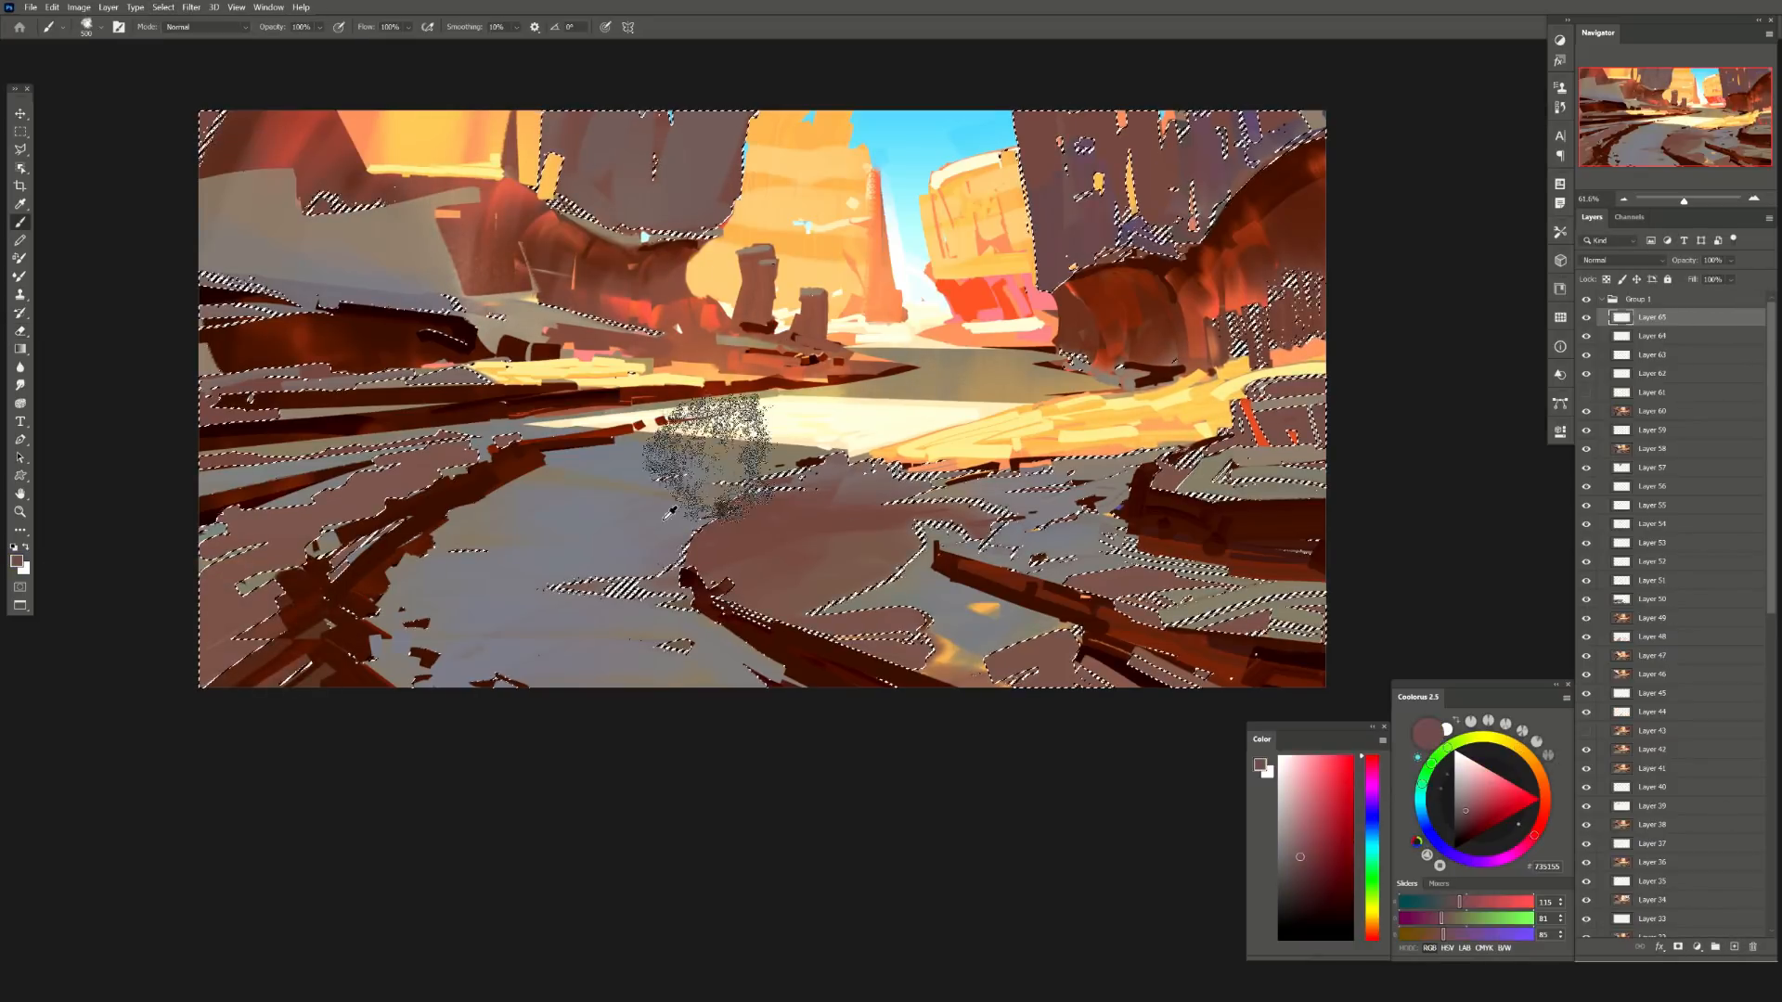
- Pick a cool lavender and brush smaller strokes across the shaded right cliff inside the selection
left_click(654, 499, "alt")
key("bracketleft")
key("bracketleft")
key("bracketleft")
key("bracketleft")
key("bracketleft")
key("bracketleft")
mouse_move(1034, 116)
left_mouse_down()
mouse_move(1039, 250)
mouse_move(1271, 168)
mouse_move(1142, 250)
mouse_move(1253, 121)
left_mouse_up()
key("bracketright")
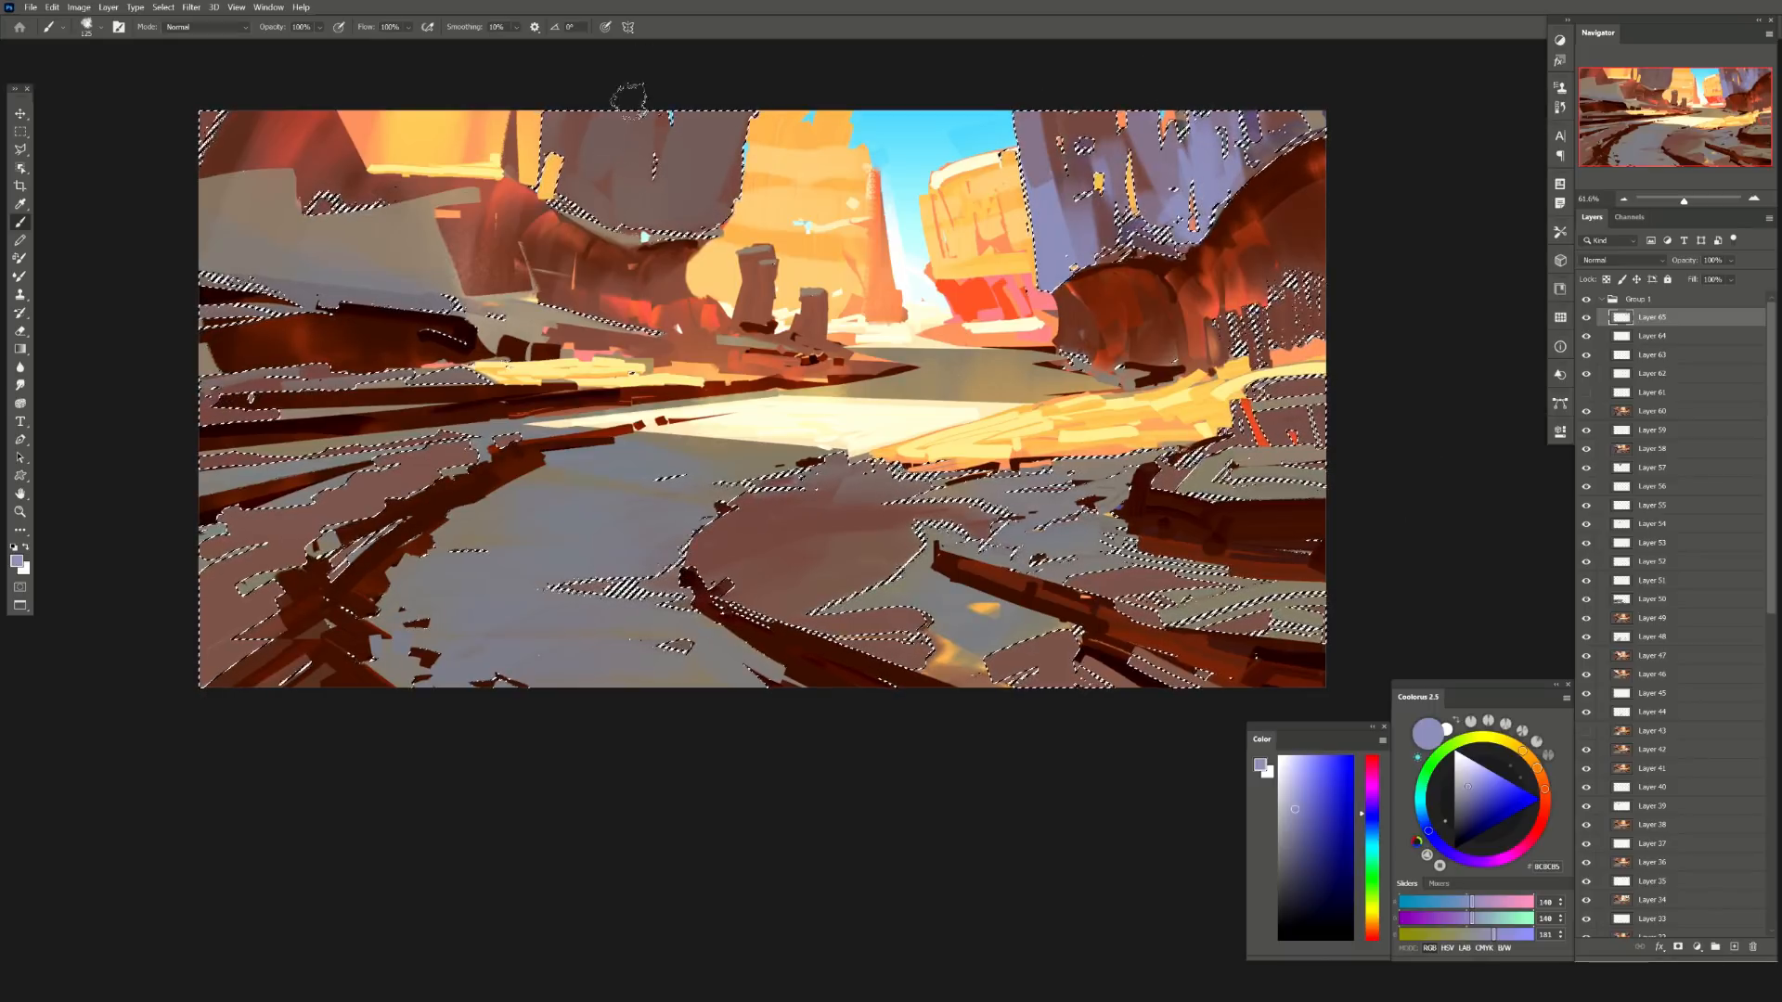
- Brush the lavender down the shaded cliff on the left, deselect, and strongly lower the layer's opacity
mouse_move(628, 87)
left_mouse_down()
mouse_move(662, 246)
mouse_move(710, 93)
left_mouse_up()
key("bracketleft")
left_click_drag(545, 99, 608, 218)
key("ctrl+d")
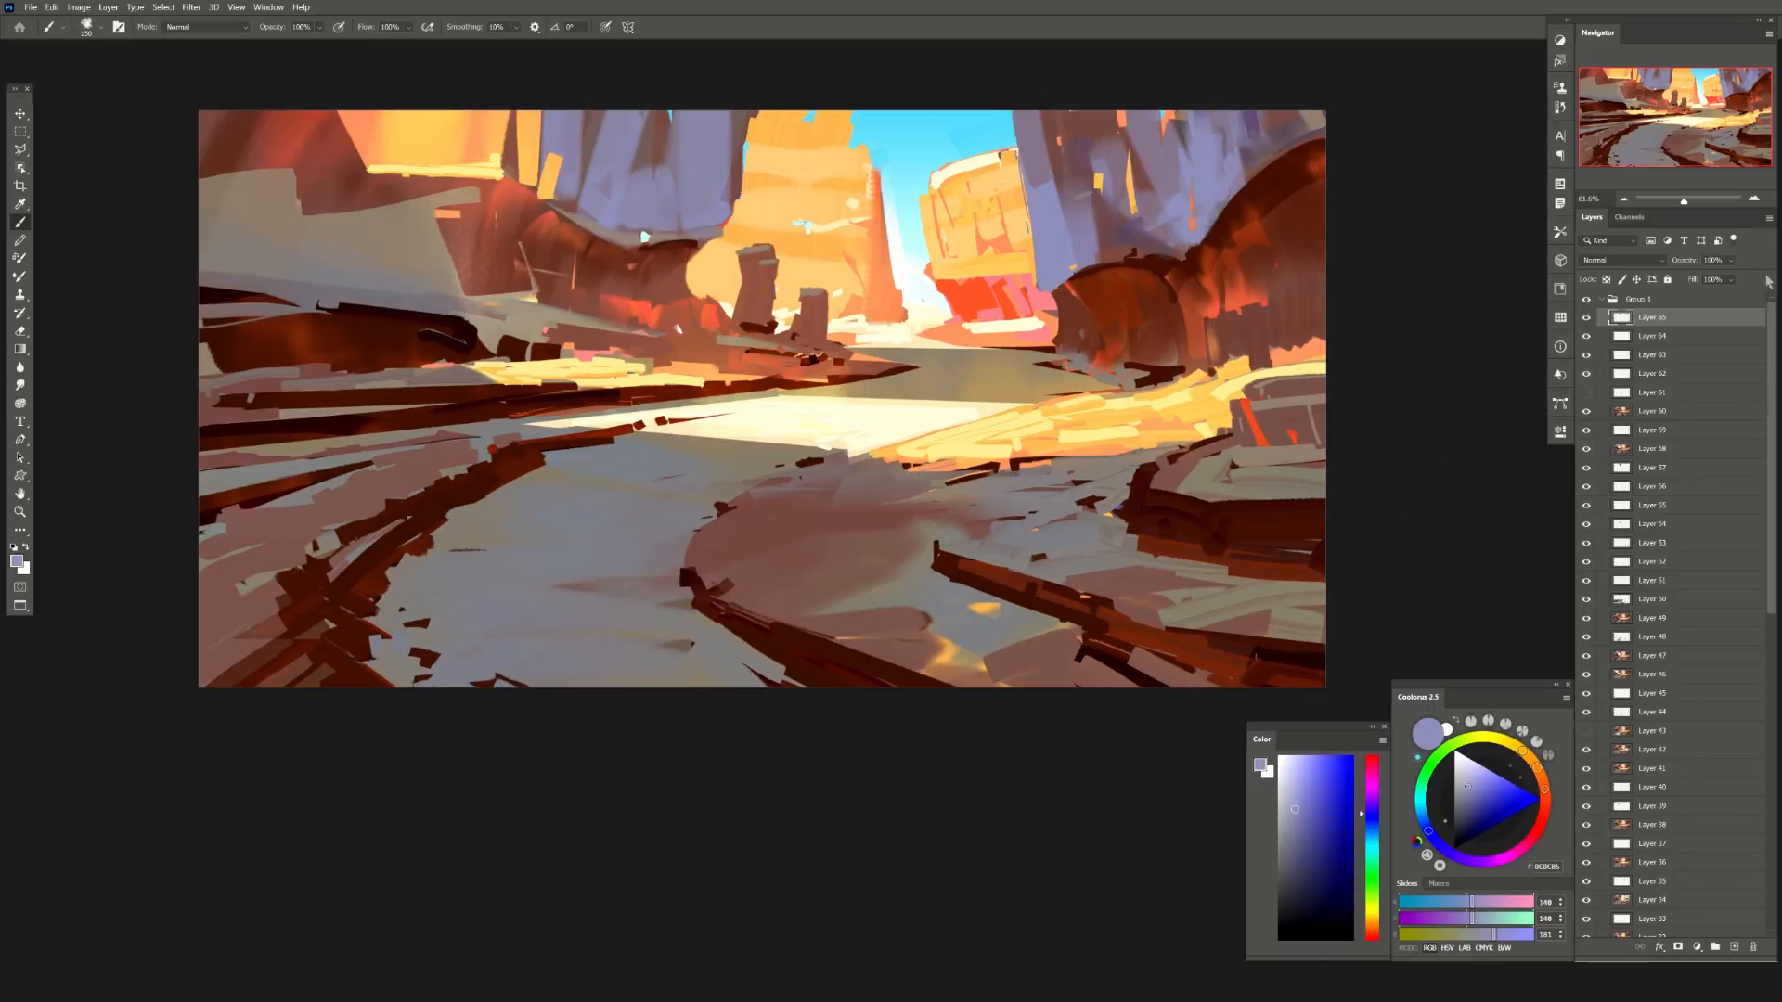
left_click(1731, 261)
left_click_drag(1742, 278, 1692, 279)
- Add two new layers, stamp all visible layers into the top one, and switch to the Mixer Brush
left_click(1734, 947)
left_click(1734, 947)
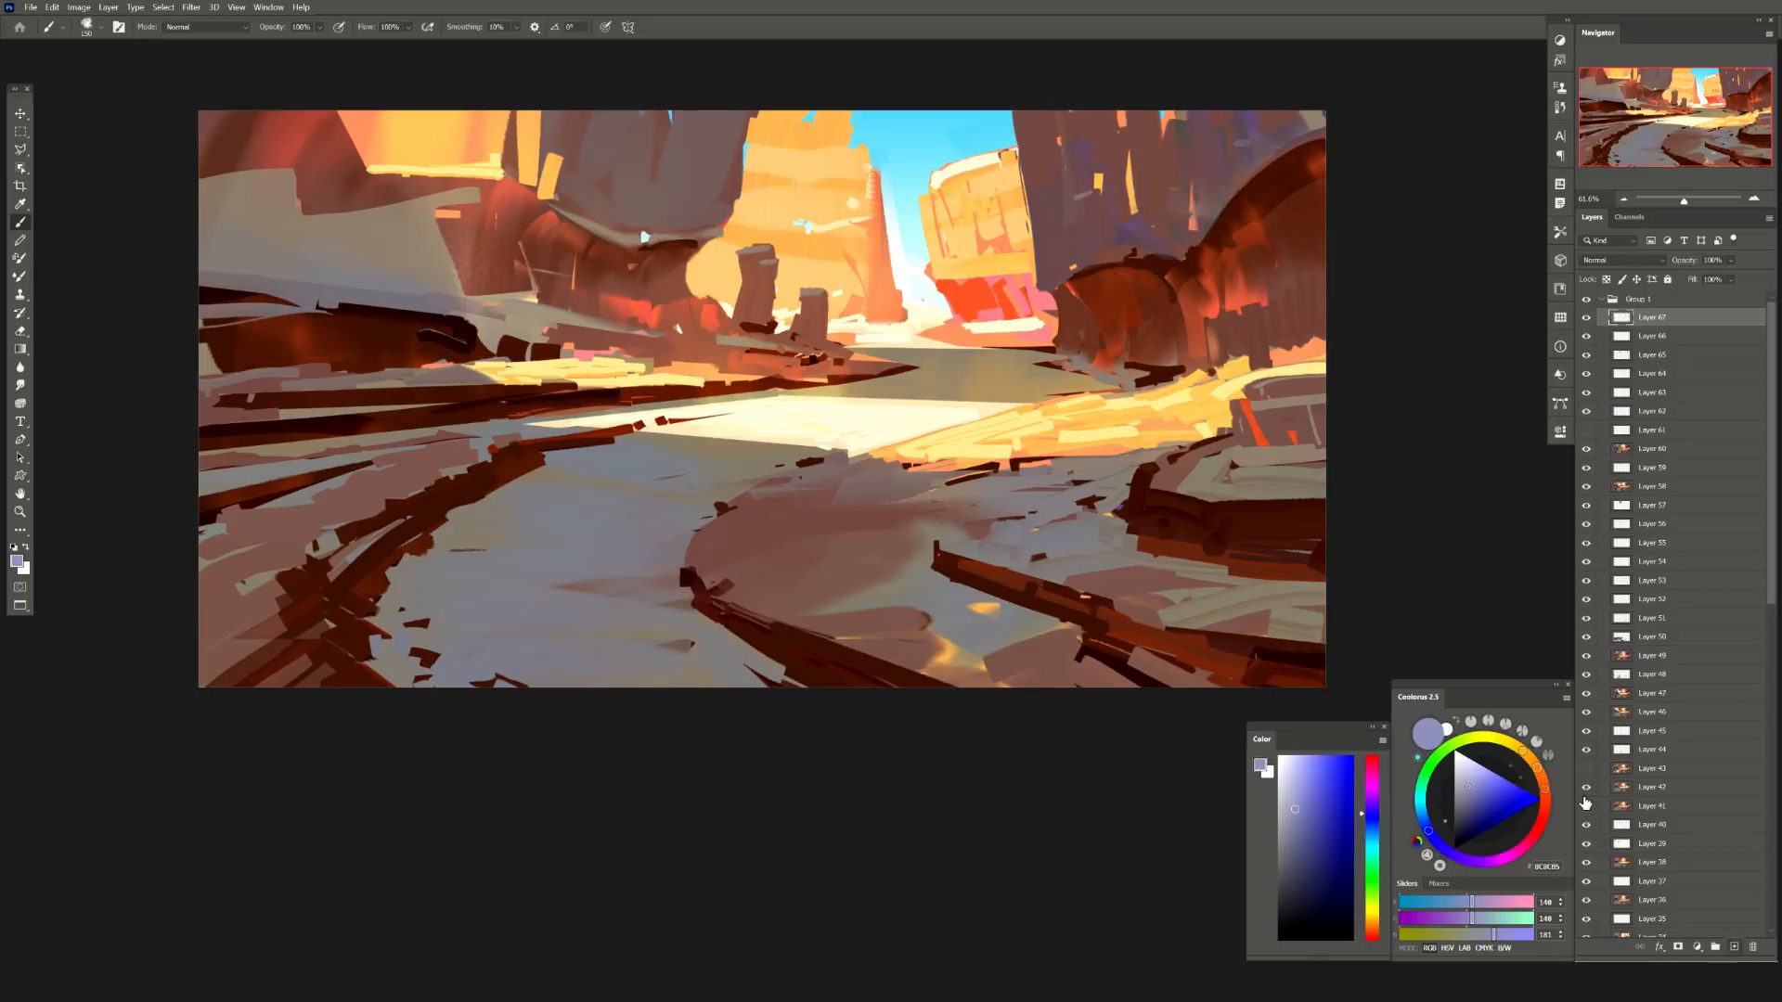
key("ctrl+alt+shift+e")
left_click(21, 277)
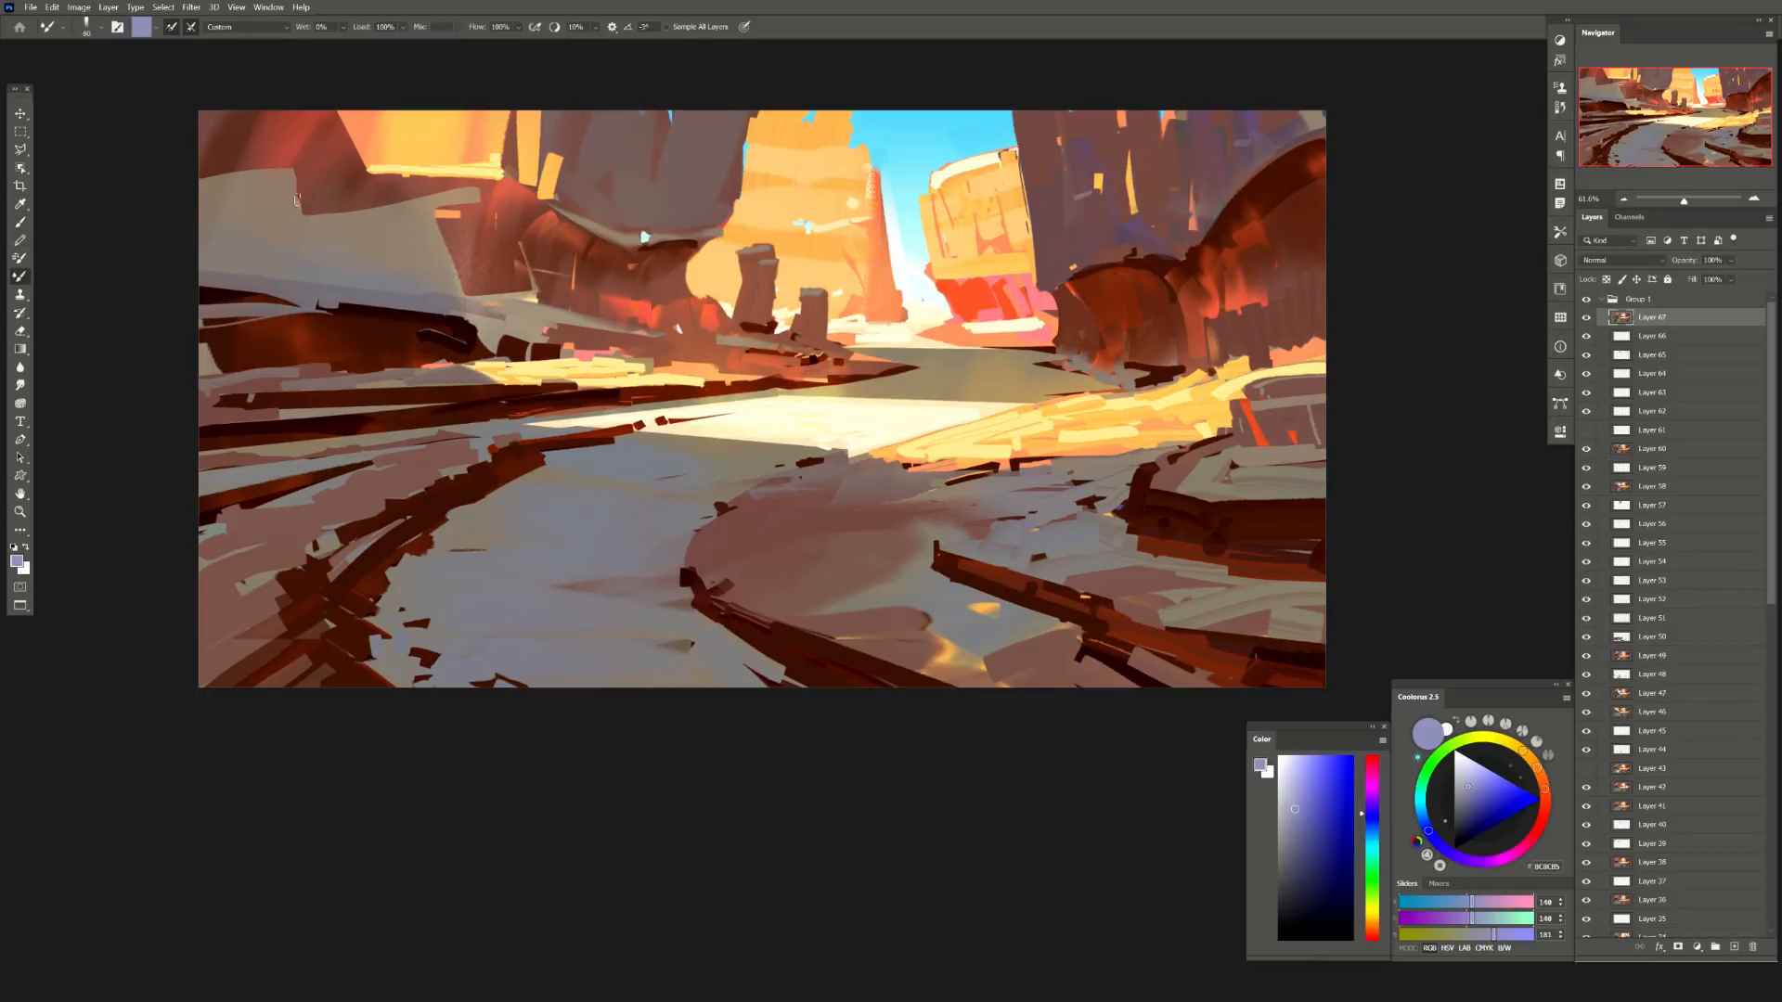
- Paint over the large grey rock slope on the left with broad Mixer Brush strokes of sampled reddish brown
key("bracketright")
key("bracketright")
key("bracketright")
key("bracketright")
key("bracketright")
left_click(319, 195, "alt")
left_click_drag(293, 193, 267, 267)
left_click_drag(245, 176, 236, 255)
left_click(237, 164, "alt")
mouse_move(234, 169)
left_mouse_down()
mouse_move(210, 240)
mouse_move(242, 244)
mouse_move(276, 215)
mouse_move(311, 222)
mouse_move(323, 255)
mouse_move(430, 219)
mouse_move(432, 249)
mouse_move(389, 279)
mouse_move(343, 223)
mouse_move(446, 263)
left_mouse_up()
left_click(294, 199, "alt")
left_click(316, 202, "alt")
left_click(454, 232, "alt")
left_click(345, 223, "alt")
- Refine the pale ledge beneath the left rock slope with smaller Mixer Brush strokes of its sampled color
key("bracketleft")
key("bracketleft")
left_click(295, 277, "alt")
mouse_move(297, 274)
left_mouse_down()
mouse_move(179, 256)
mouse_move(367, 277)
left_mouse_up()
key("bracketleft")
key("bracketleft")
key("bracketleft")
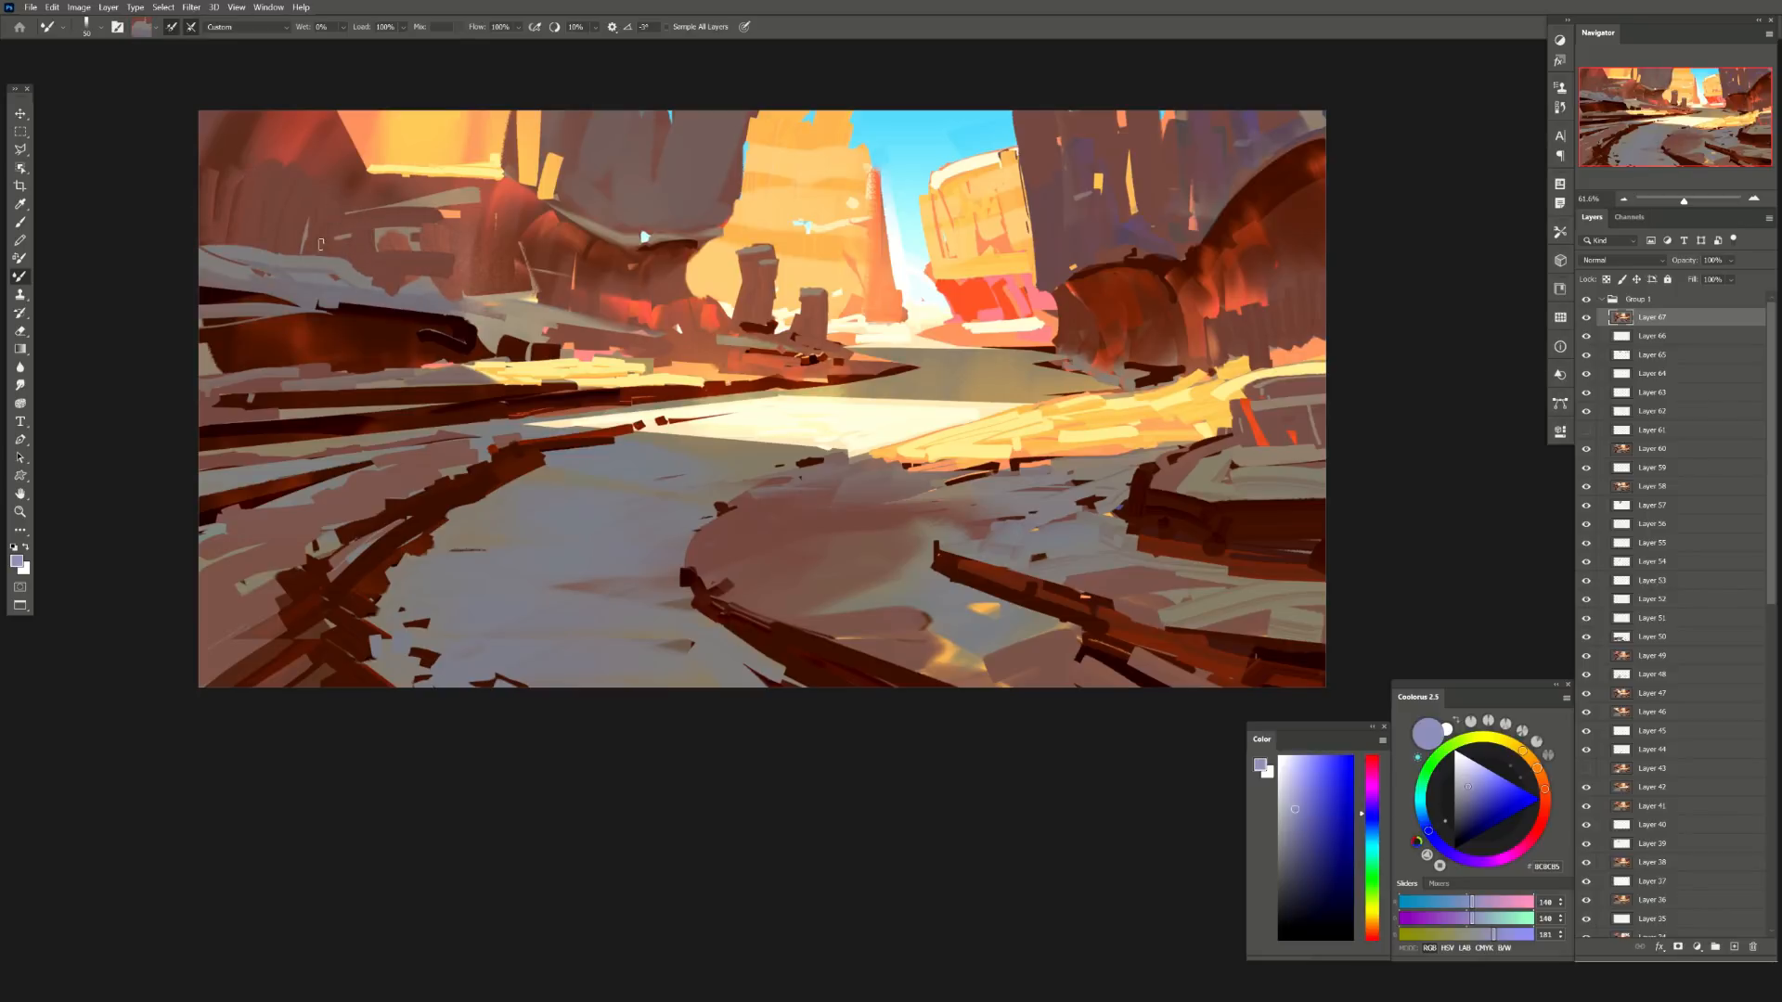
- Add more sampled reddish-brown strokes to the left rock face, enlarging the Mixer Brush for broader coverage
mouse_move(289, 219)
left_mouse_down()
mouse_move(160, 180)
mouse_move(326, 263)
mouse_move(201, 188)
left_mouse_up()
key("bracketright")
key("bracketright")
key("bracketright")
key("bracketright")
left_click(304, 210, "alt")
mouse_move(286, 232)
left_mouse_down()
mouse_move(191, 191)
mouse_move(274, 239)
left_mouse_up()
- Flip the canvas horizontally and blend the reddish rock face on the right with short Mixer Brush strokes of sampled browns
key("h")
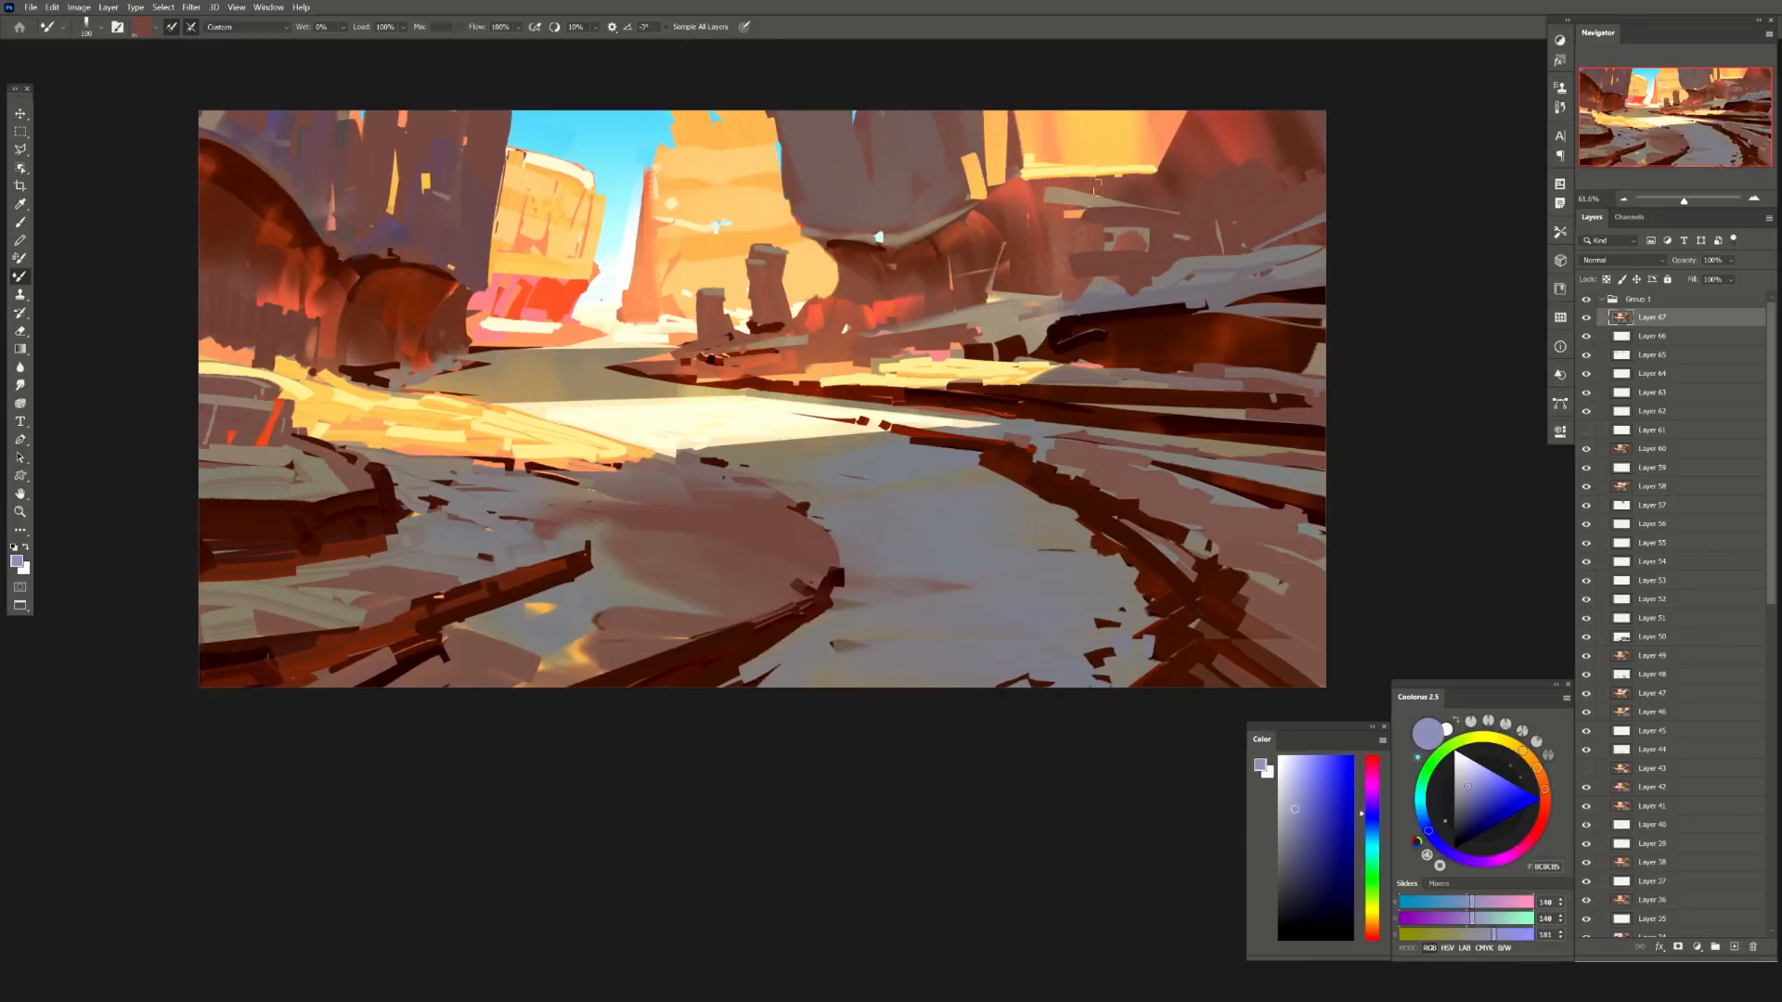
left_click(1052, 229, "alt")
left_click_drag(1046, 194, 1068, 217)
left_click(1028, 192, "alt")
key("bracketleft")
key("bracketleft")
left_click(1077, 196, "alt")
left_click_drag(1077, 198, 1179, 214)
left_click(1171, 223, "alt")
key("bracketright")
mouse_move(1175, 215)
left_mouse_down()
mouse_move(1095, 210)
mouse_move(1177, 223)
mouse_move(1149, 217)
left_mouse_up()
left_click(1160, 197, "alt")
left_click(1133, 201, "alt")
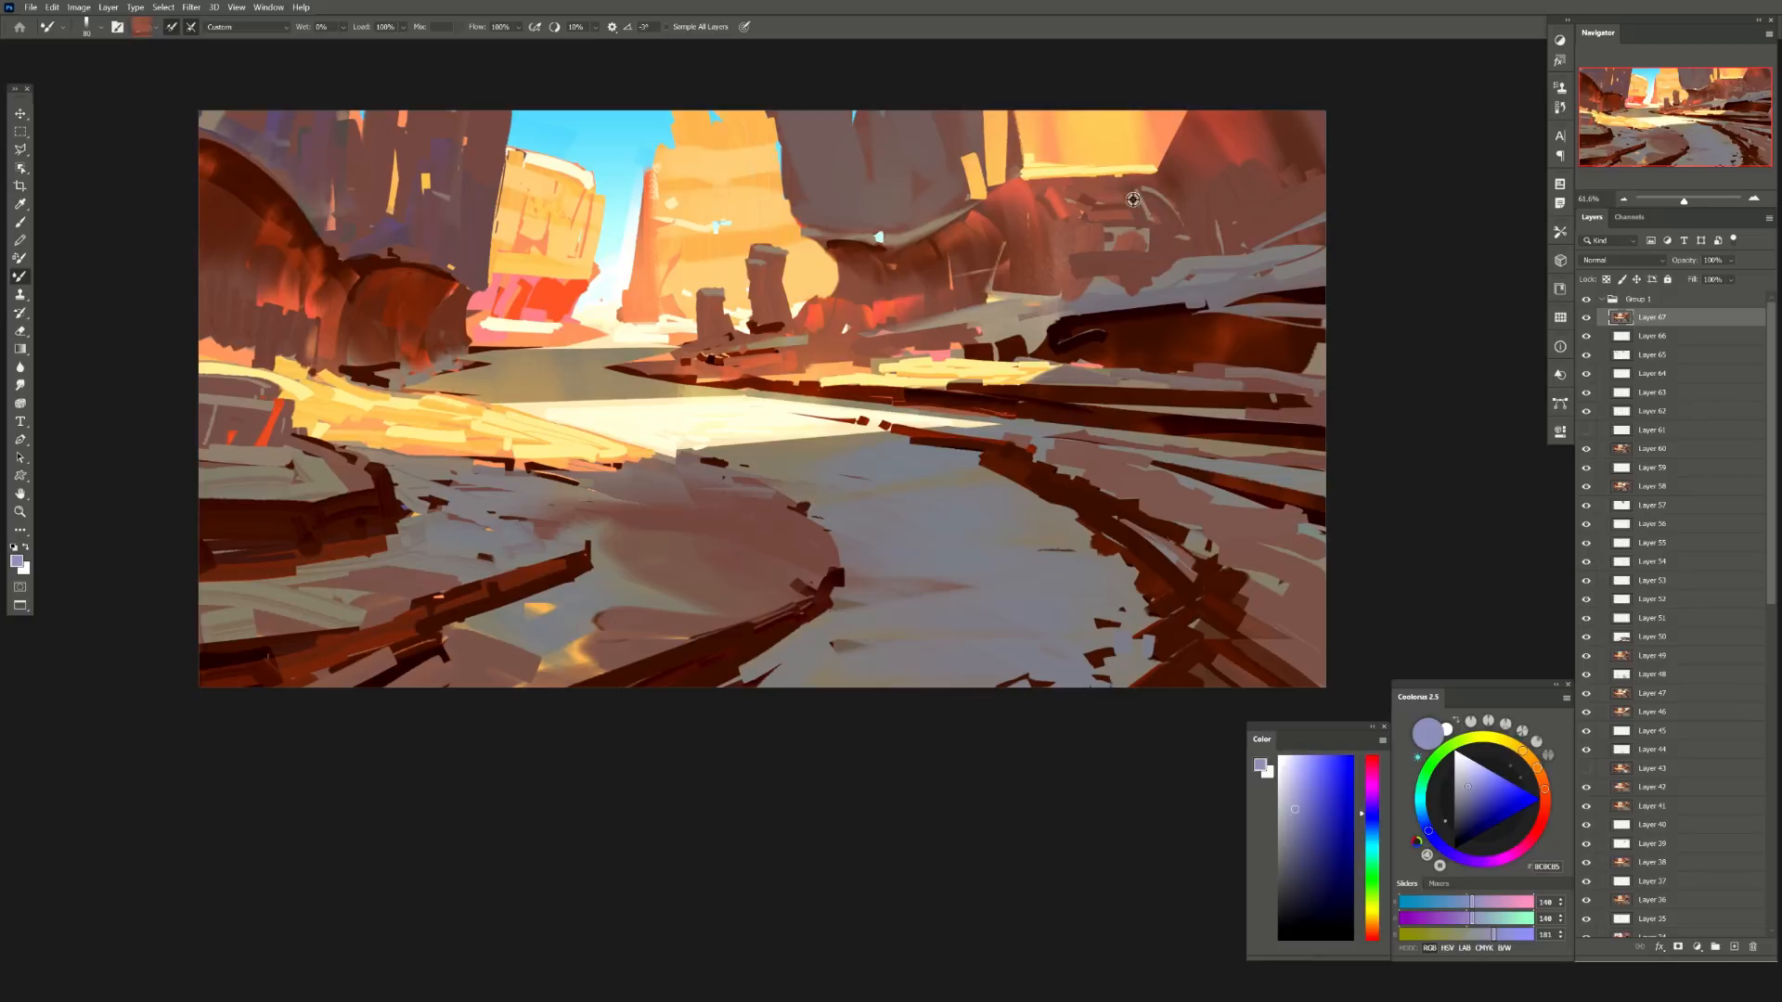
- Cover the rough patches on the right rock face with larger Brush strokes of sampled reddish brown and compare the layer's before and after
left_click(21, 223)
left_click(1179, 191, "alt")
key("alt+bracketright")
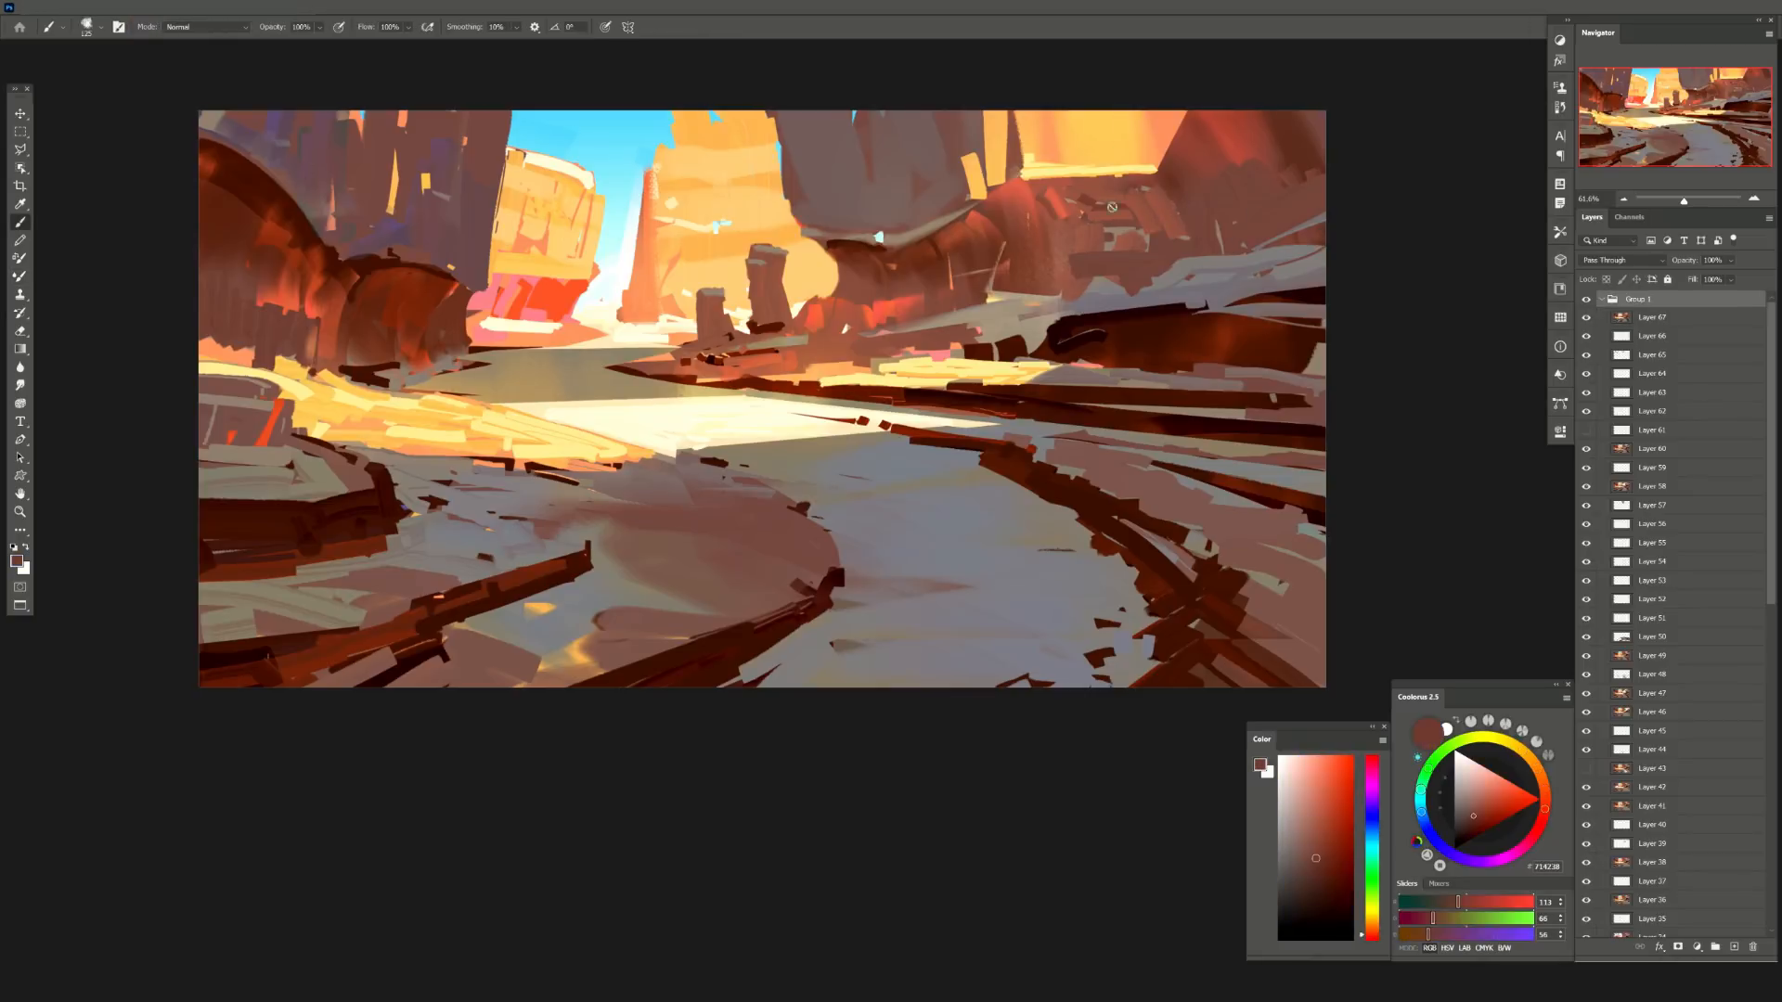
left_click(1179, 192)
key("Return")
left_click(1641, 318)
left_click(1139, 212, "alt")
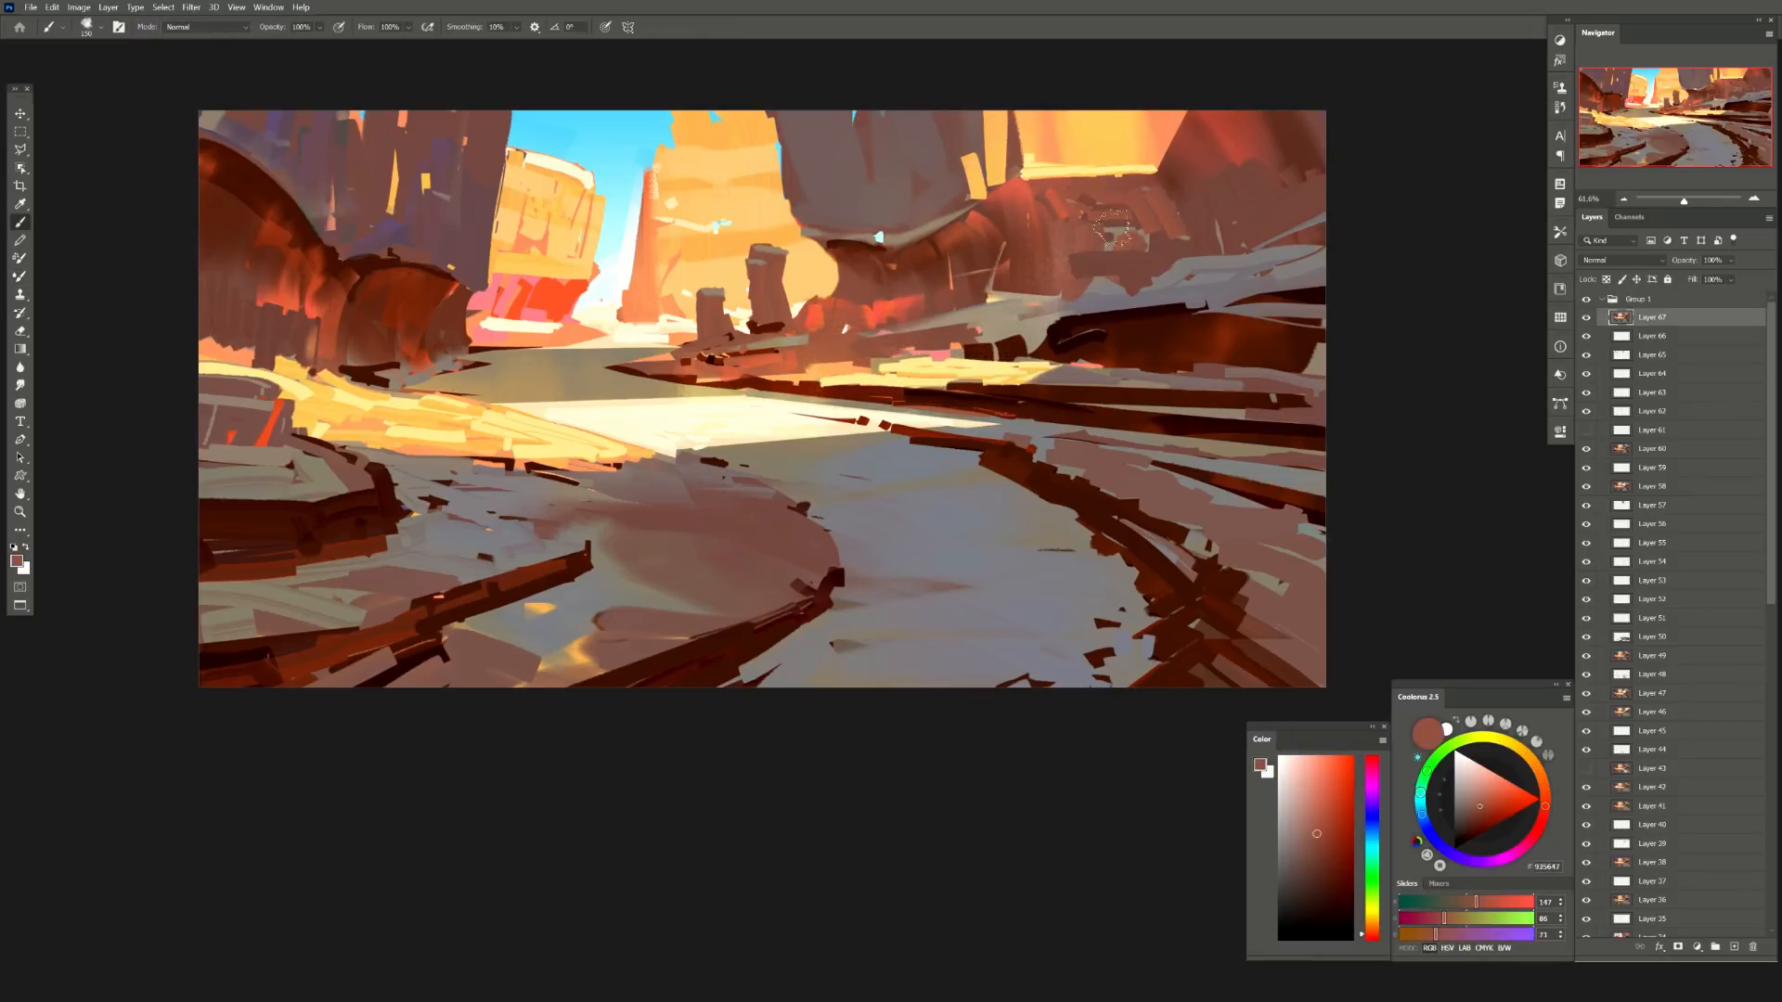
key("bracketright")
key("bracketright")
key("bracketright")
key("bracketright")
key("bracketright")
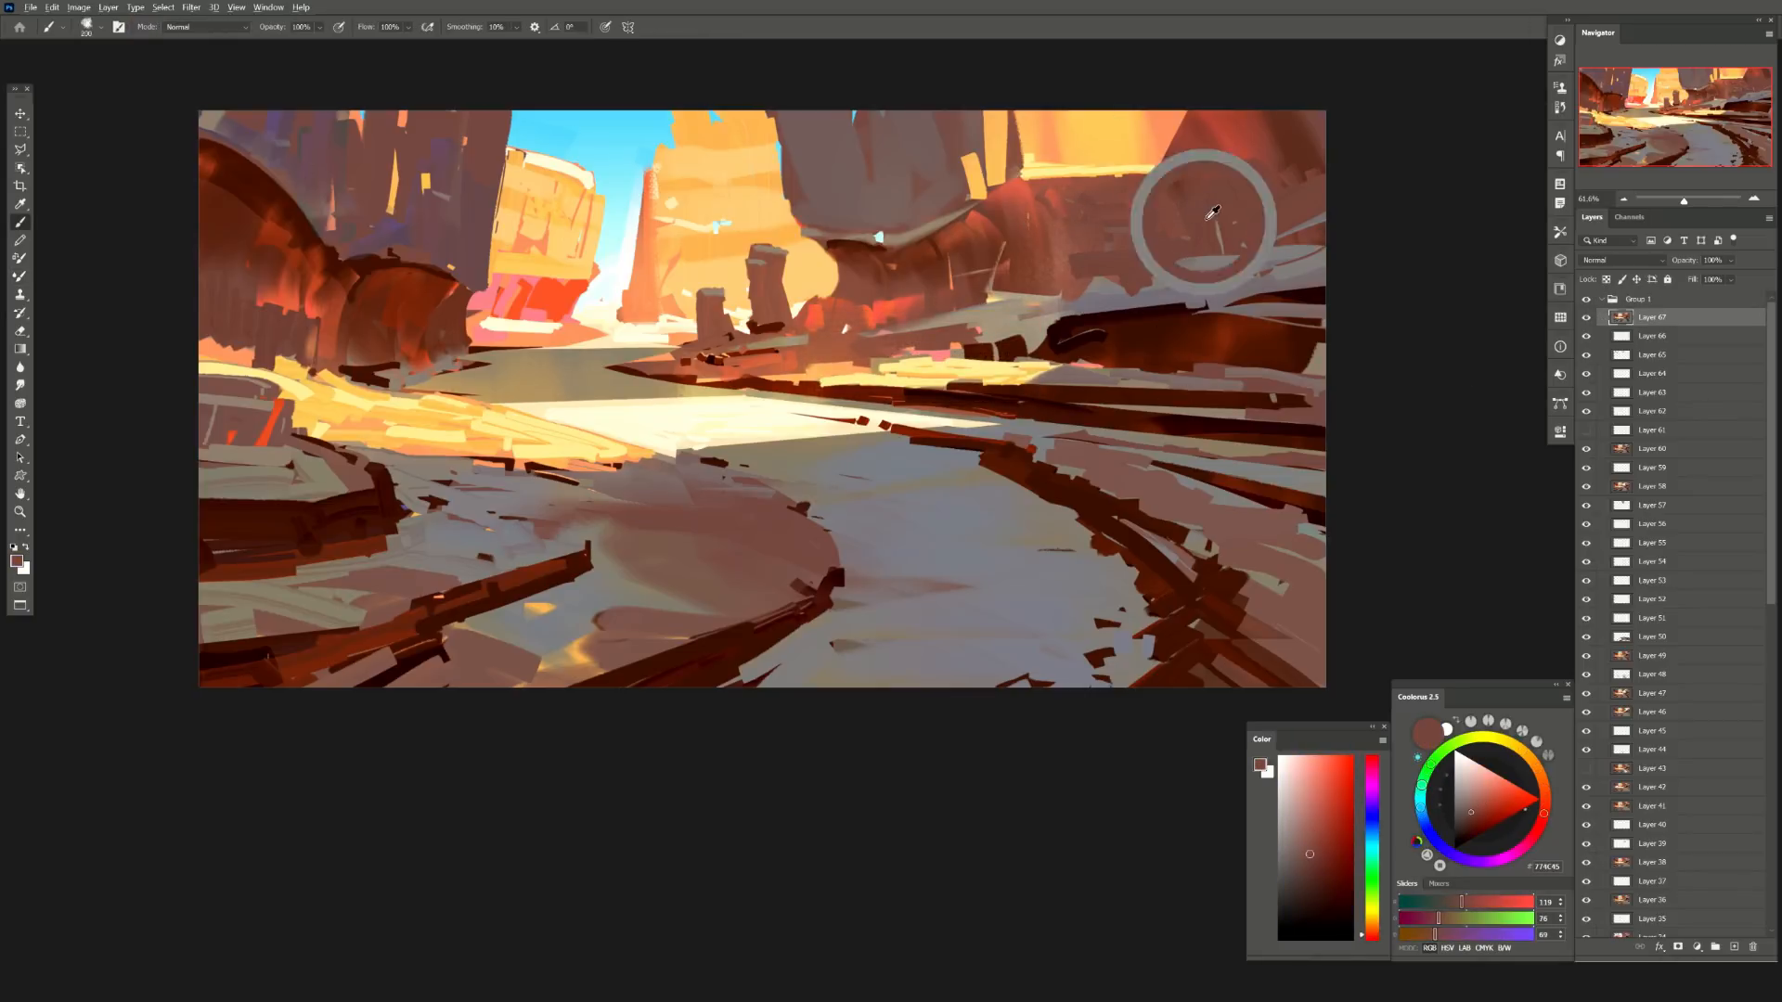
left_click(1205, 219, "alt")
left_click(1586, 317)
left_click(1586, 317)
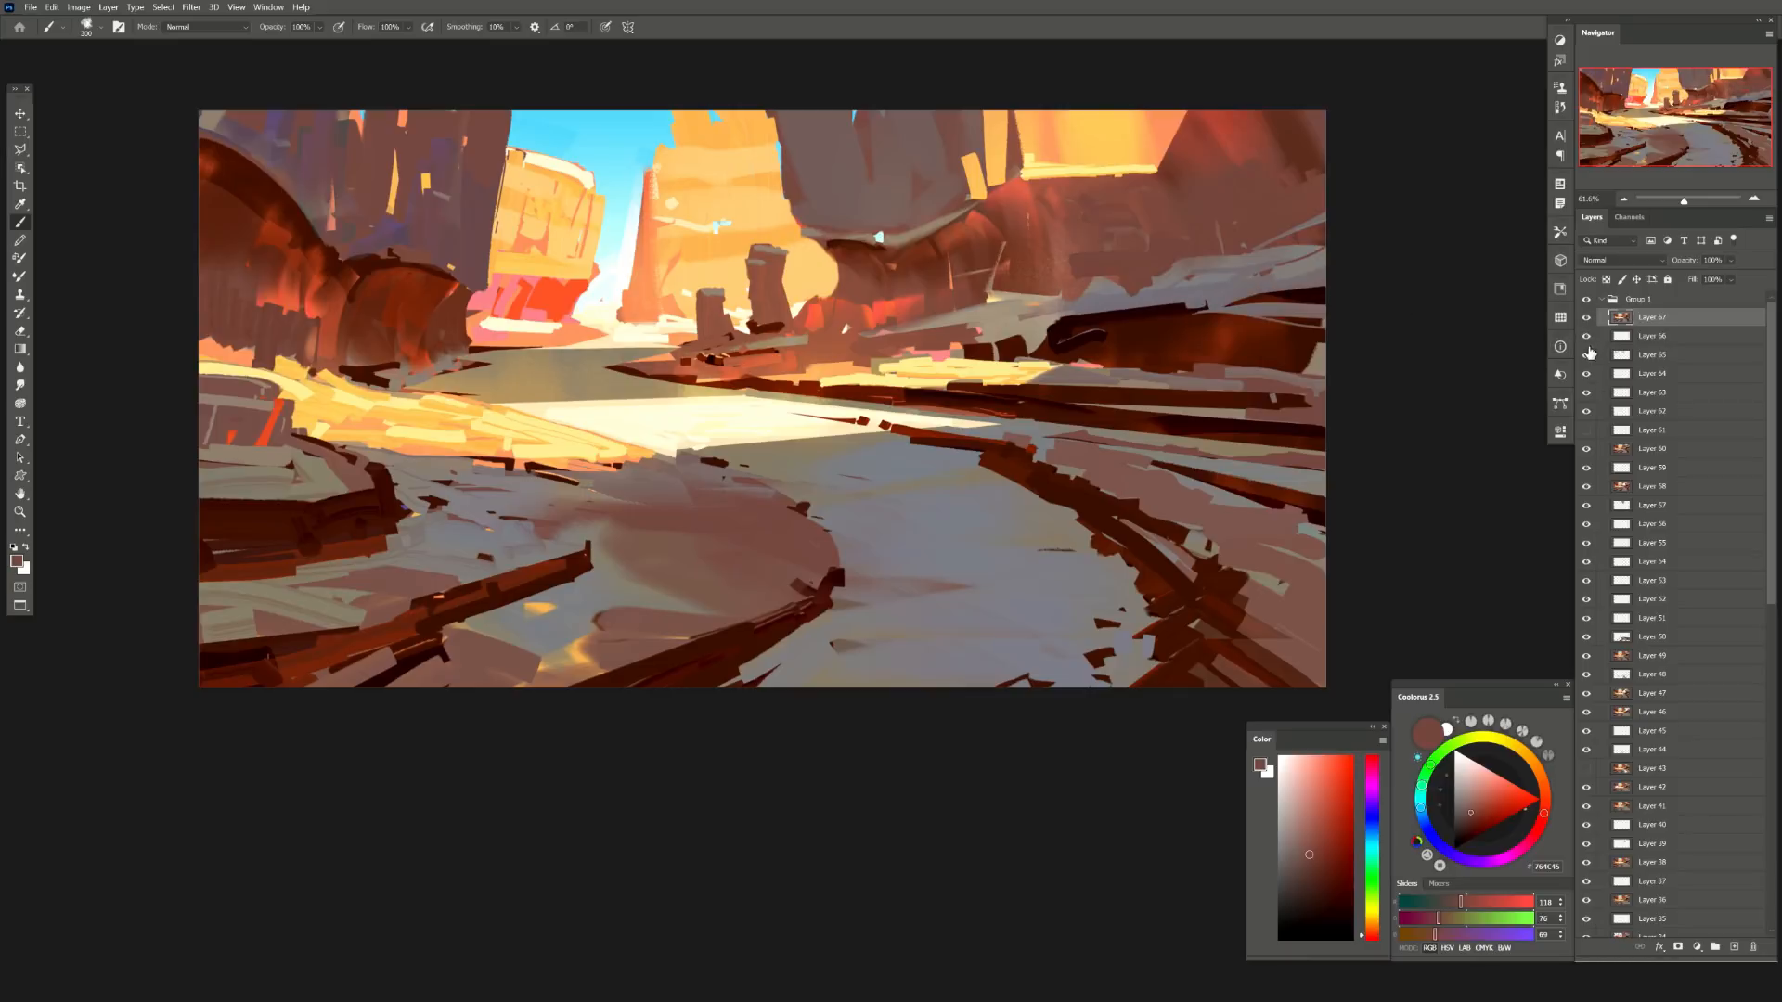
- Add two new layers and outline the shaded left cliffs above the sunlit bank with a polygonal lasso selection
left_click(1734, 947)
left_click(1734, 947)
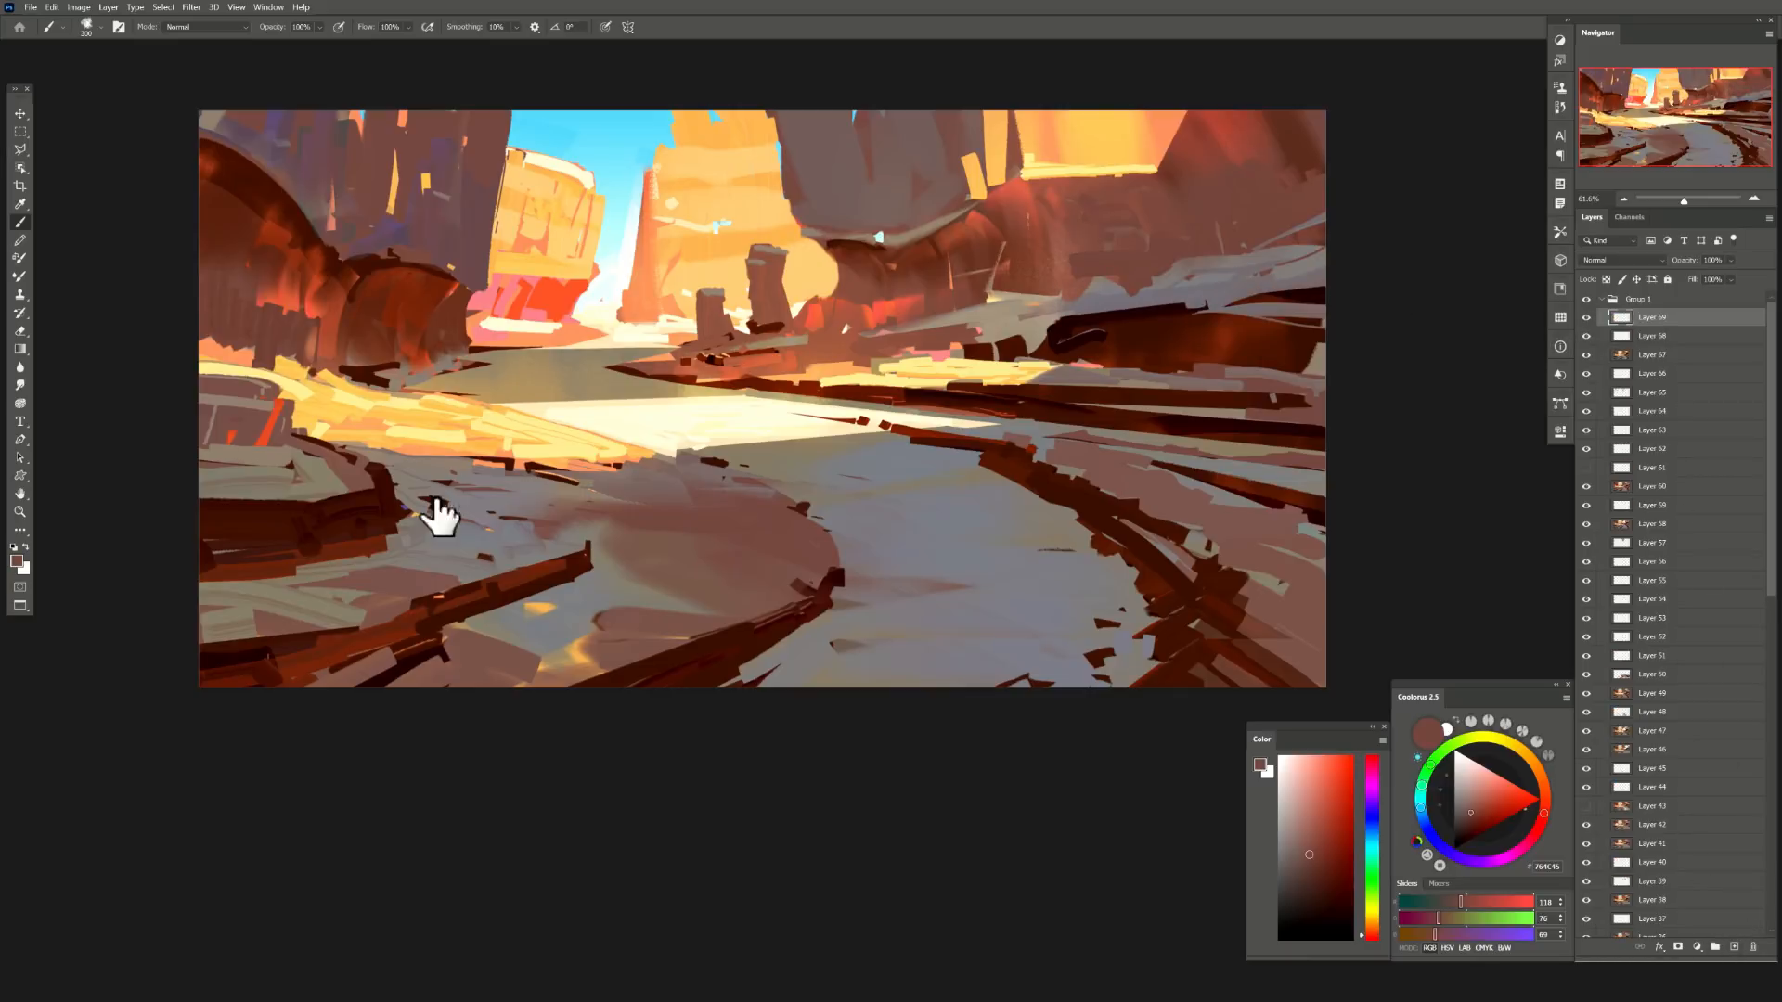
key("l")
left_click(513, 363)
left_click(497, 380)
left_click(399, 391)
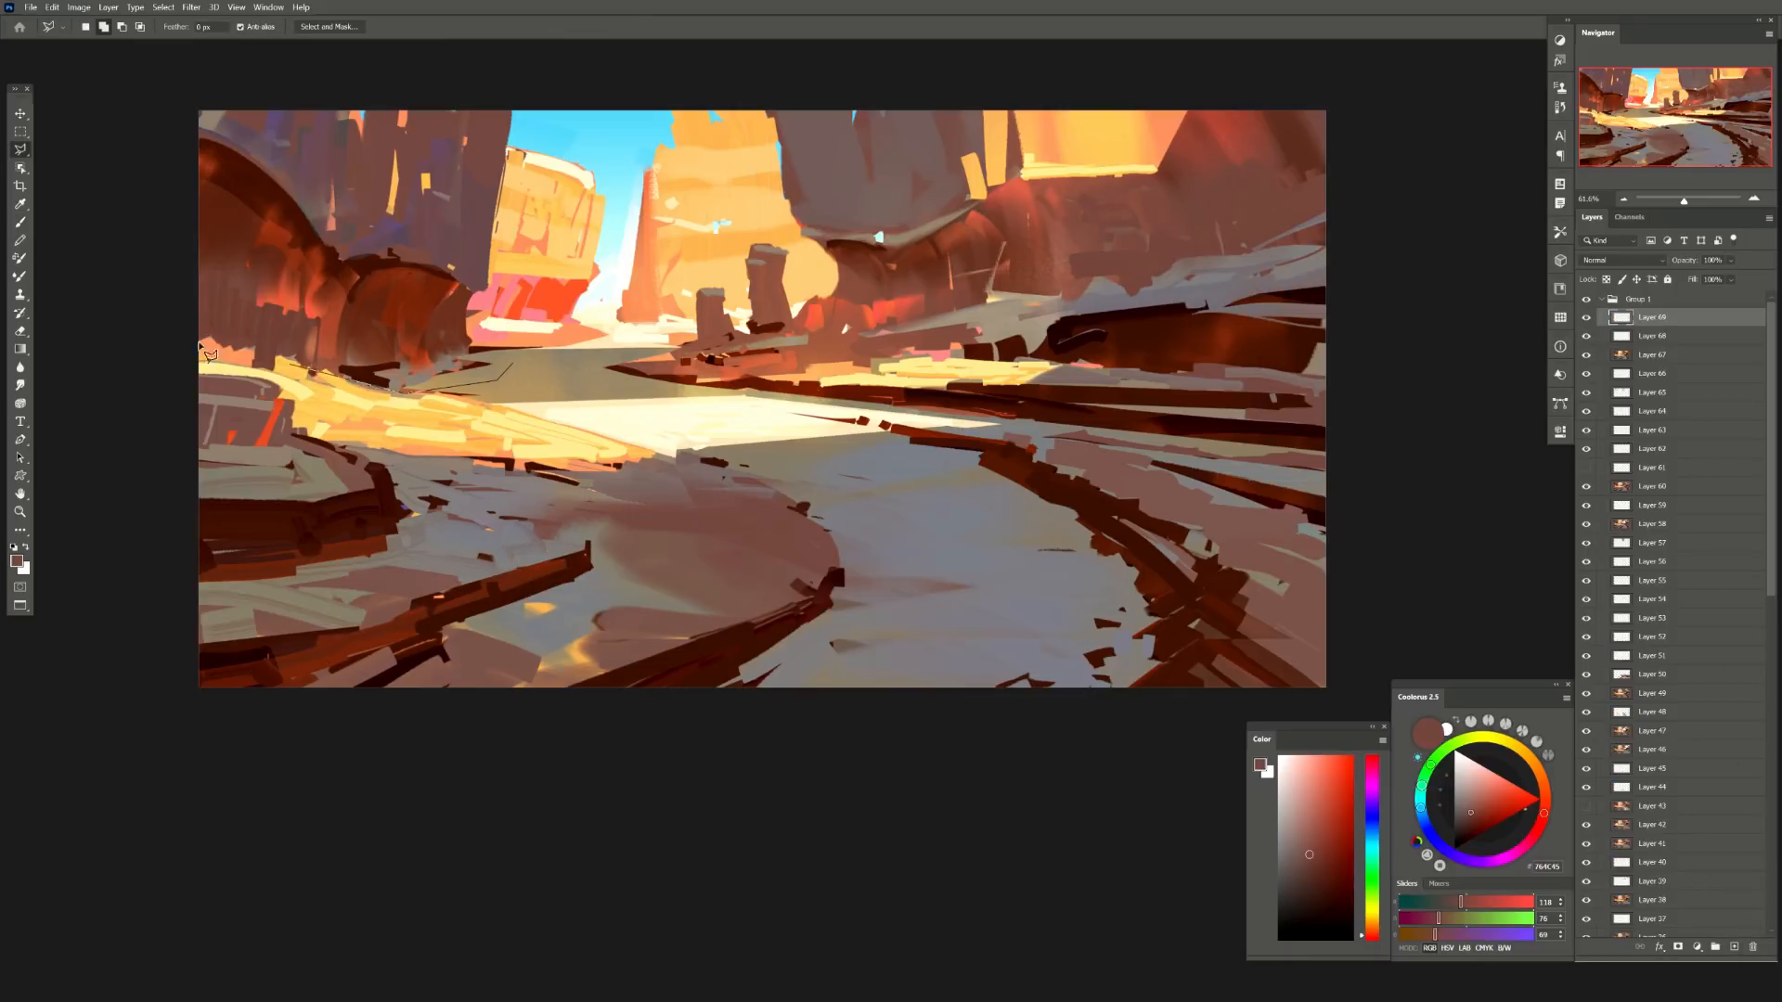
left_click(184, 345)
left_click(150, 142)
left_click(184, 66)
double_click(322, 50)
- Brush a soft warm glow of sampled golden and beige tones along the base of the left cliffs inside the selection
key("b")
left_click(343, 426, "alt")
left_click(335, 412, "alt")
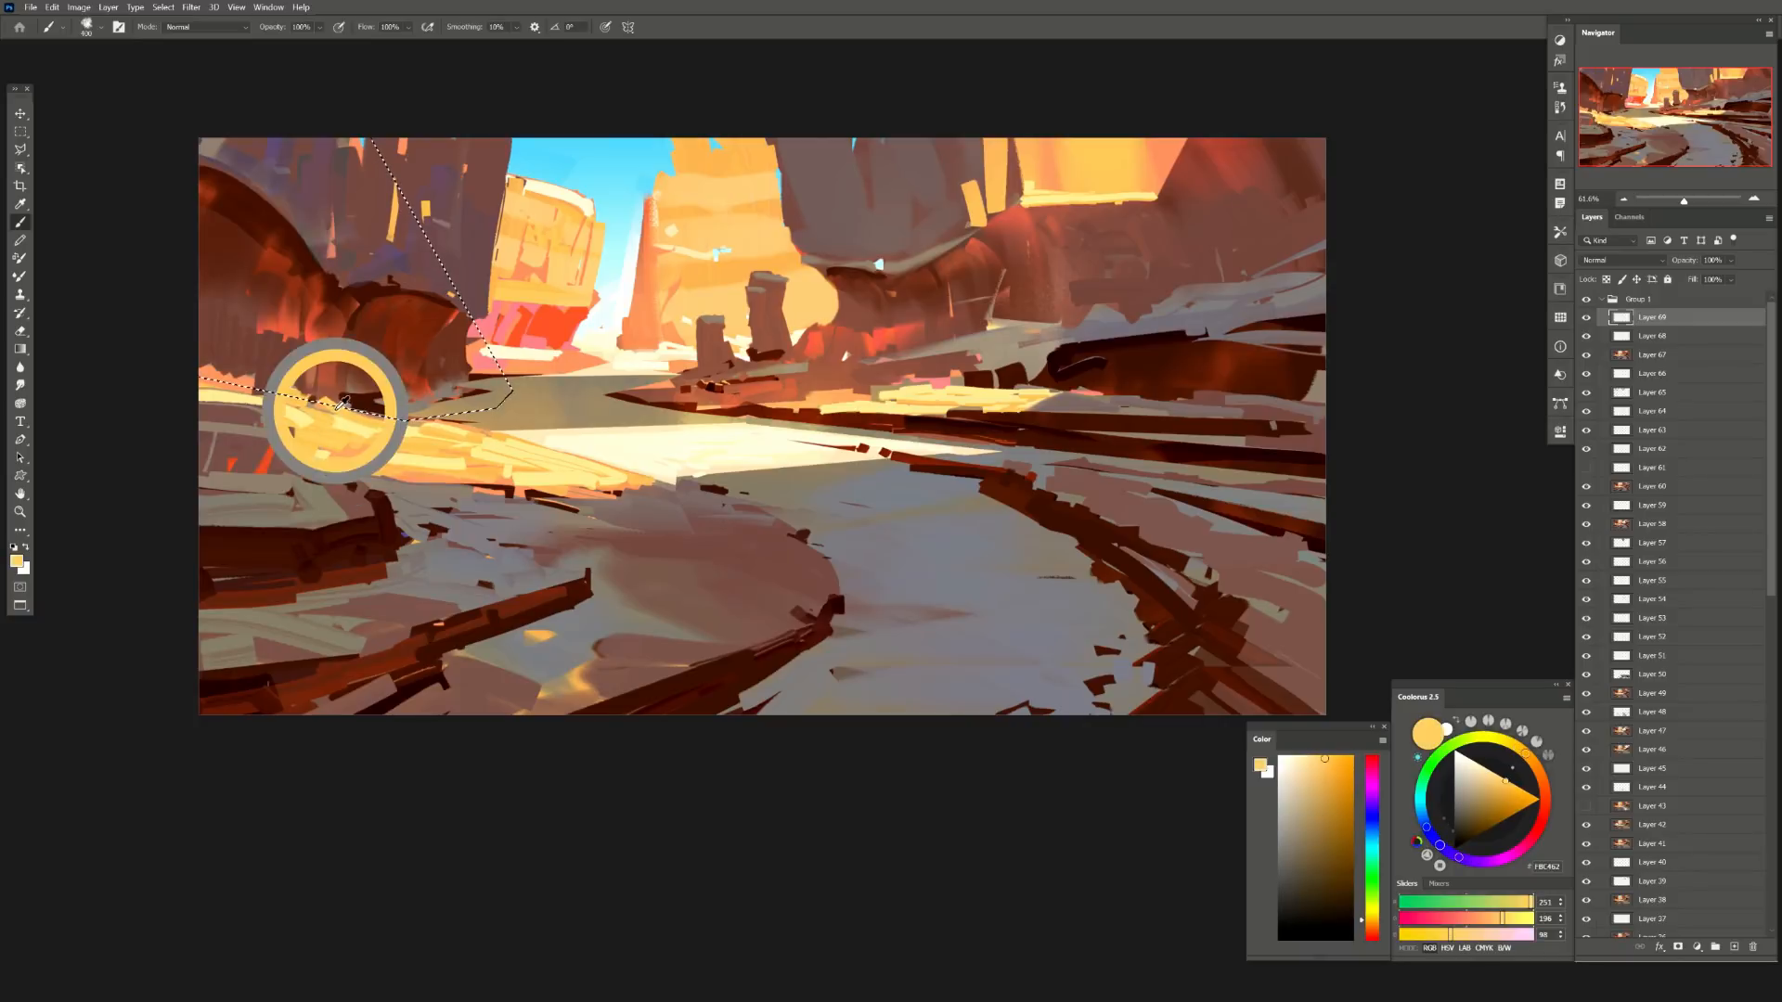
left_click_drag(230, 373, 244, 362)
left_click(483, 357, "alt")
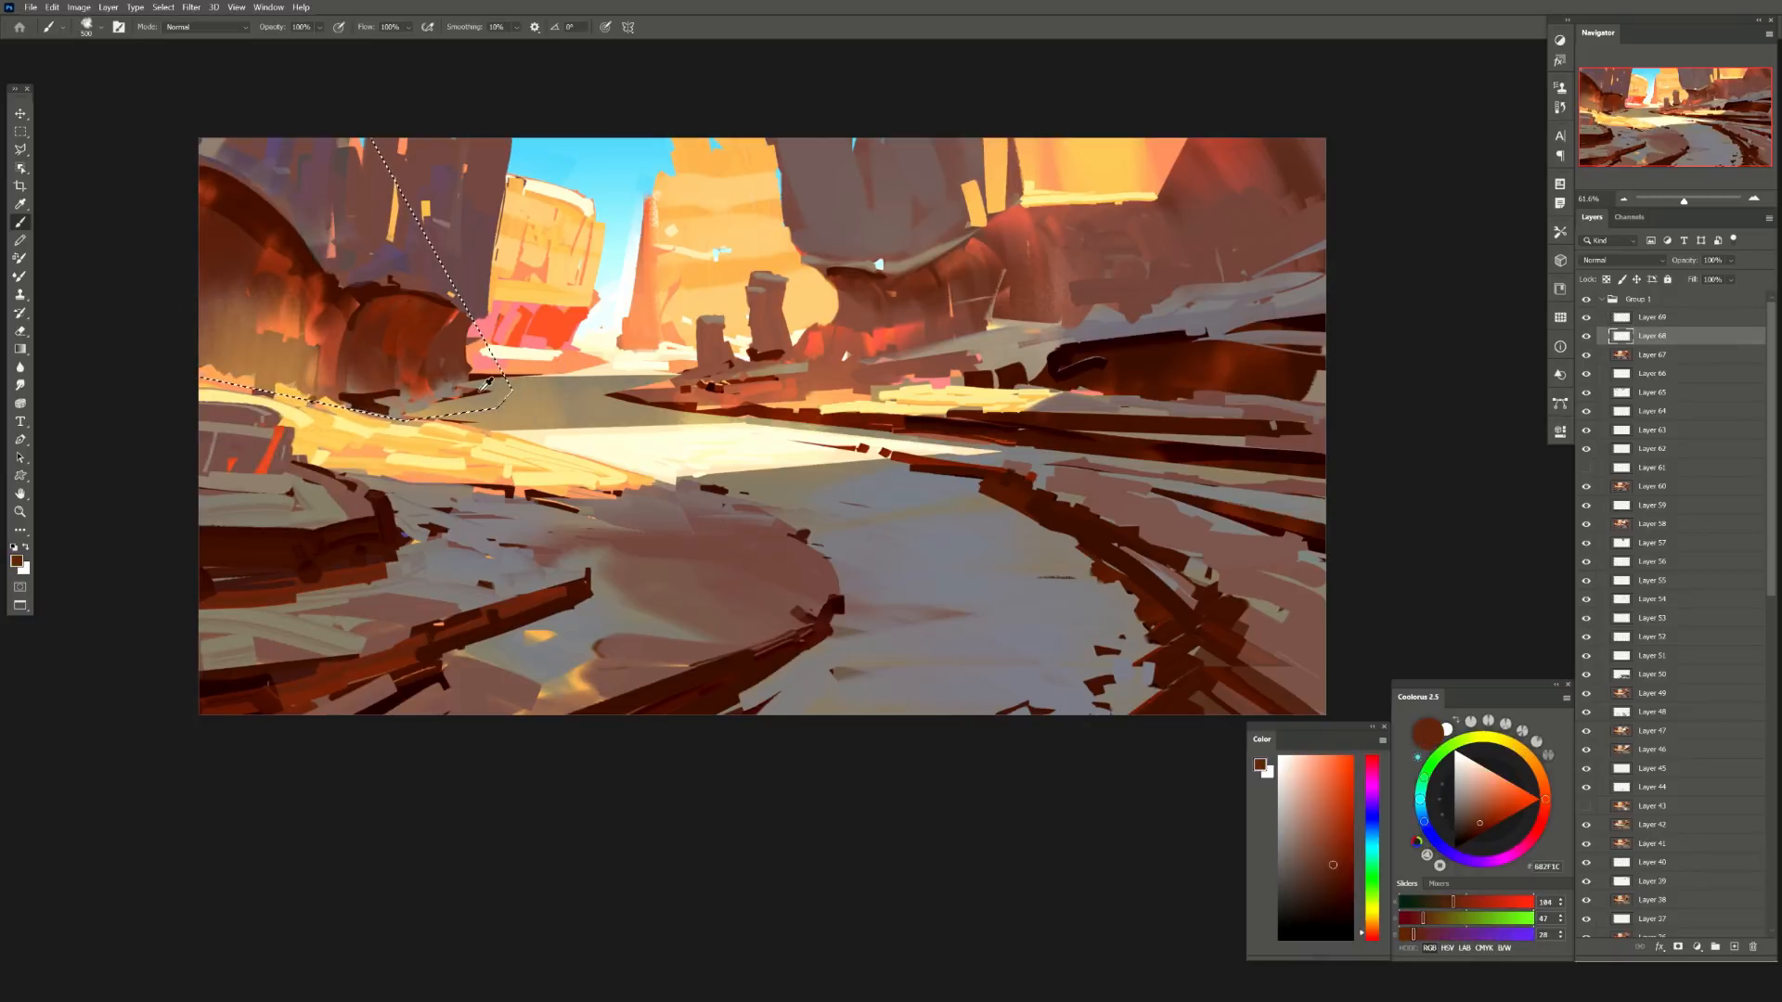
left_click(1647, 337)
left_click(1652, 318)
left_click(408, 431, "alt")
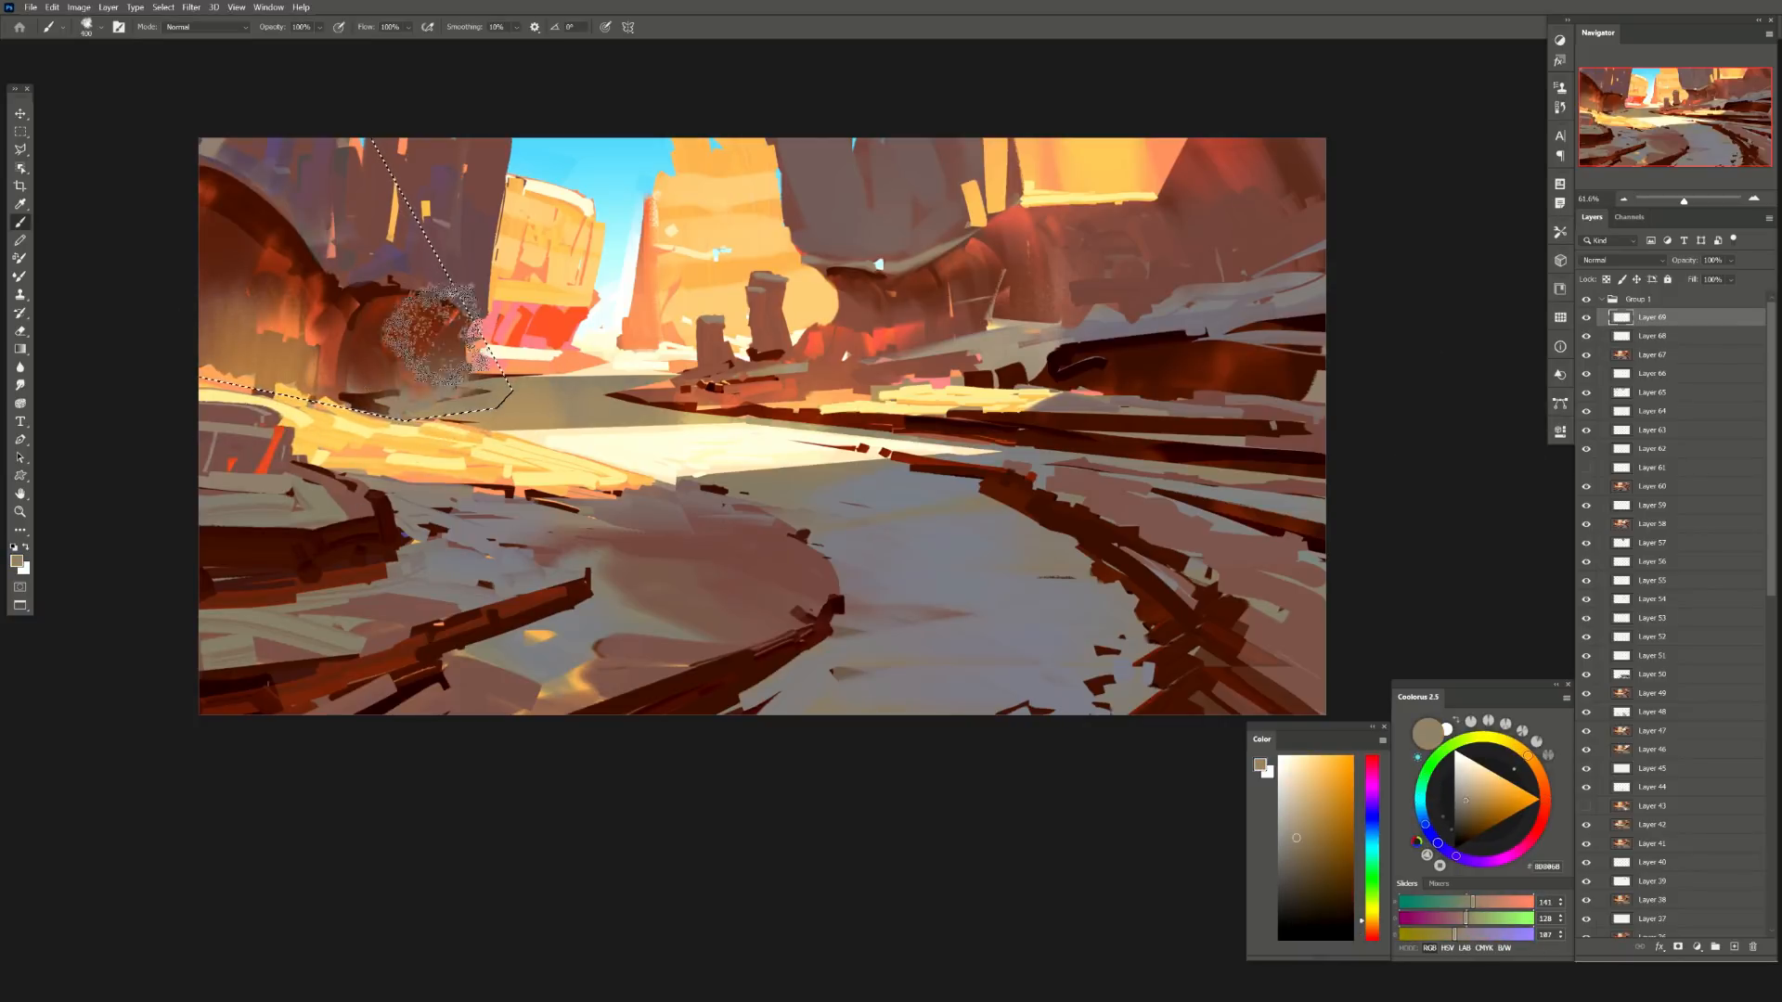
- Deselect, erase the excess glow from the left cliffs with a large eraser, and lower the layer's opacity
key("ctrl+d")
key("e")
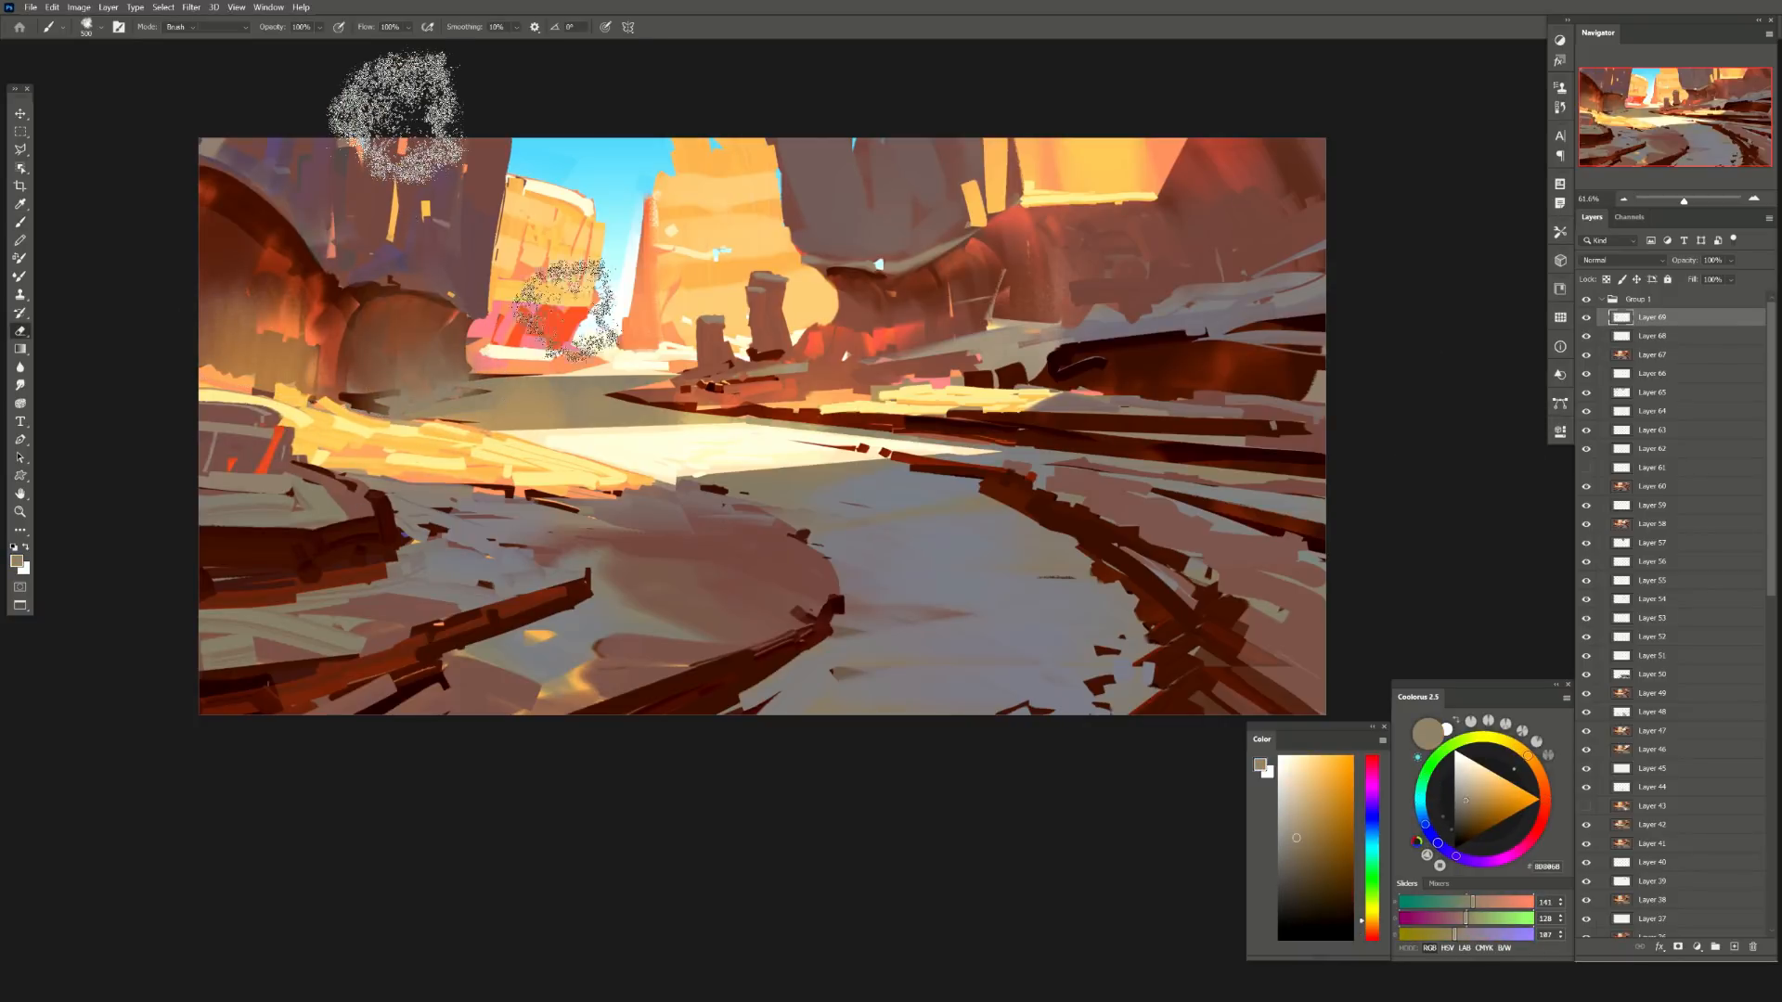
left_click_drag(223, 330, 516, 334)
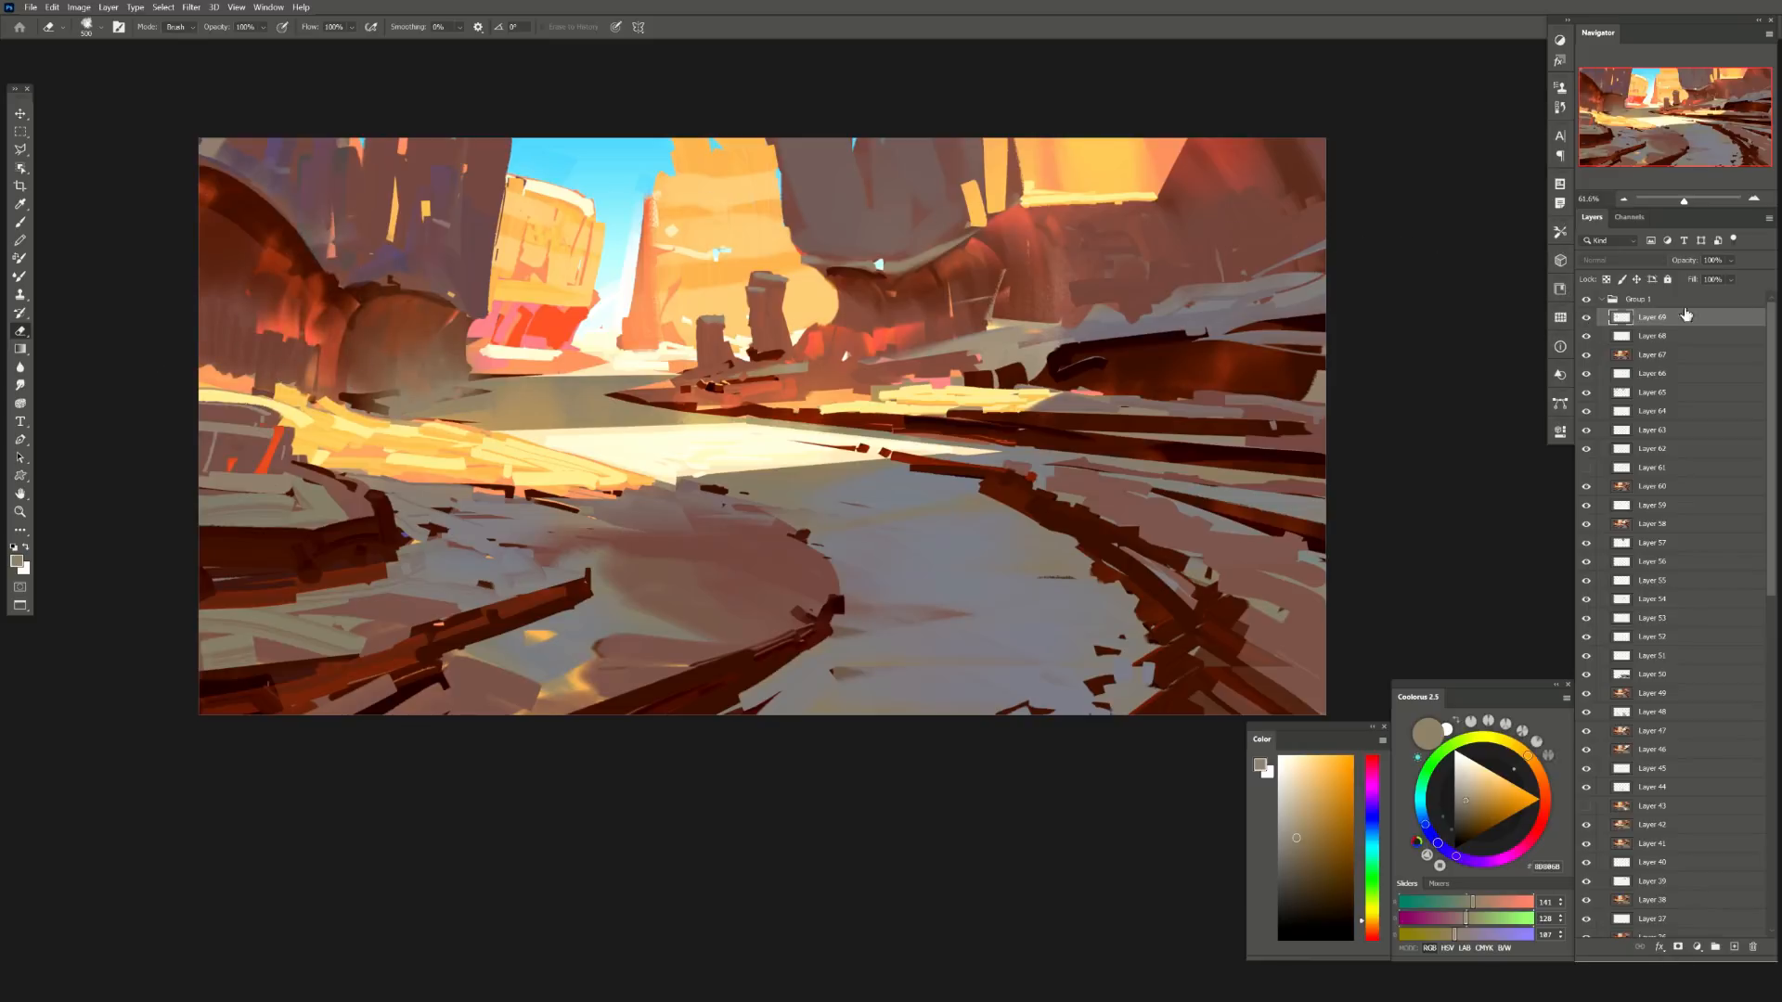
mouse_move(1731, 261)
left_mouse_down()
mouse_move(1697, 278)
mouse_move(1741, 279)
mouse_move(1719, 276)
left_mouse_up()
- Add new layers, swap the foreground color to white, stamp all visible layers into the top one, and return to the Mixer Brush
left_click(1736, 951)
left_click(1735, 950)
left_click(1736, 950)
key("bracketleft")
key("bracketleft")
key("bracketleft")
key("bracketleft")
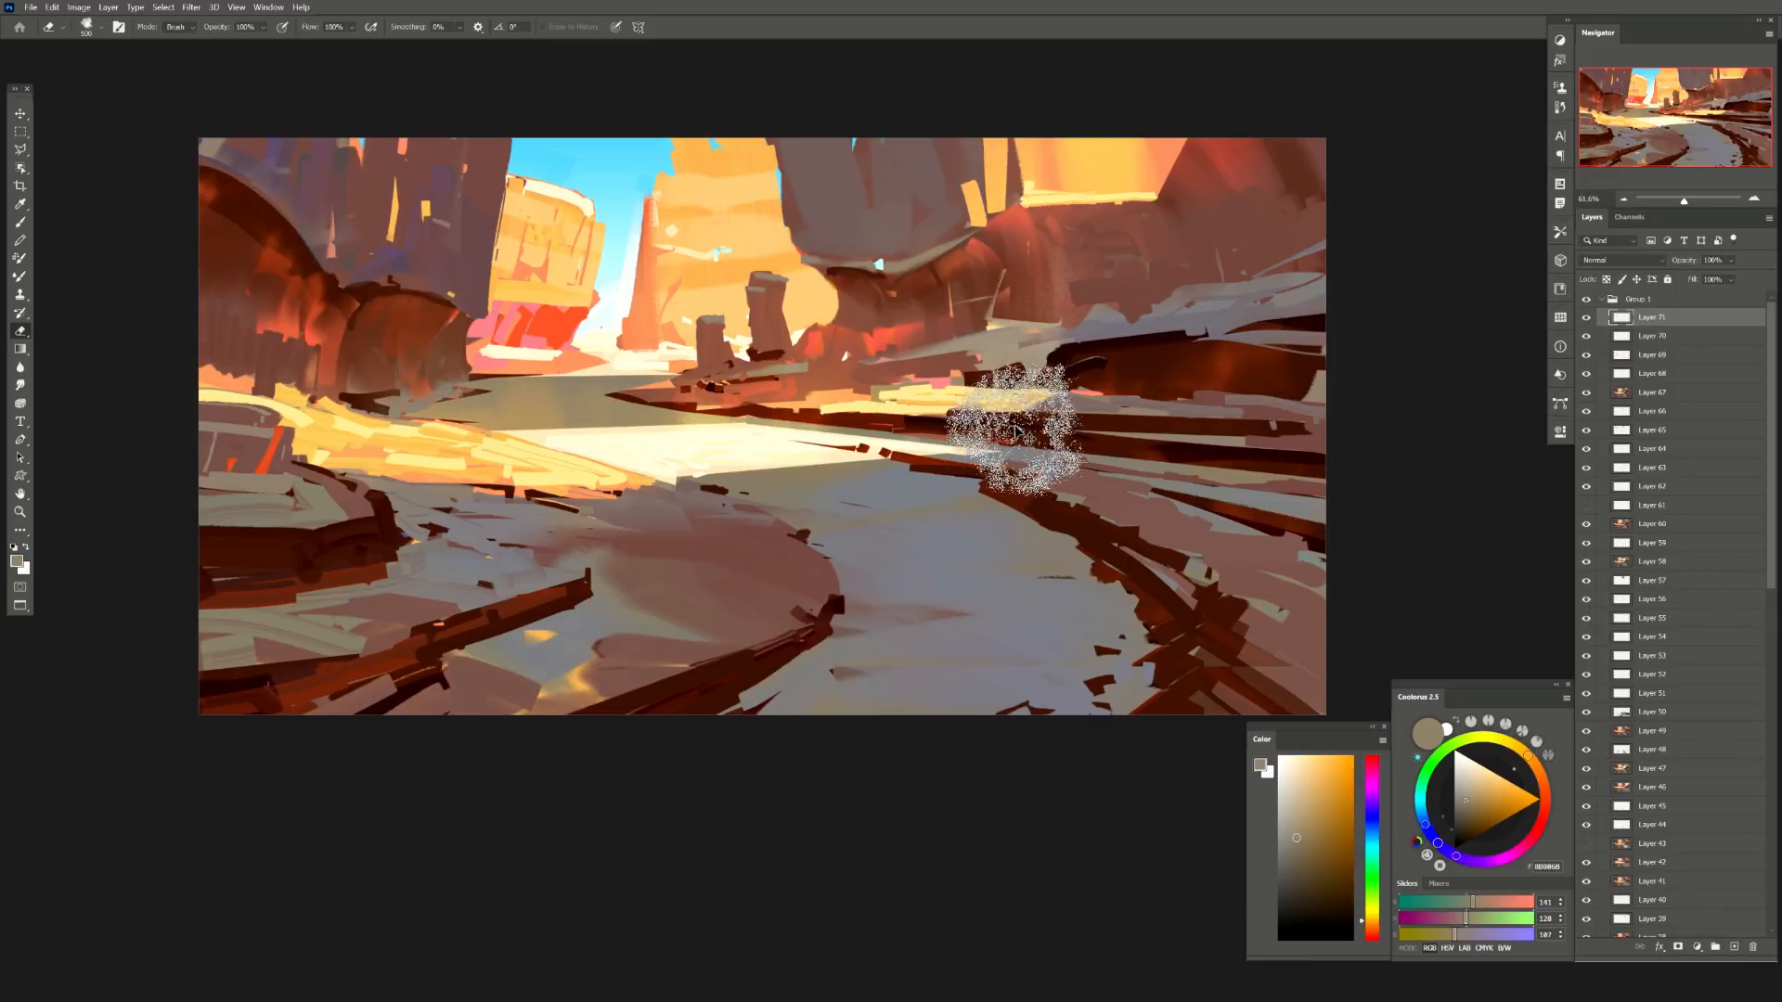
key("x")
key("ctrl+shift+alt+e")
key("b")
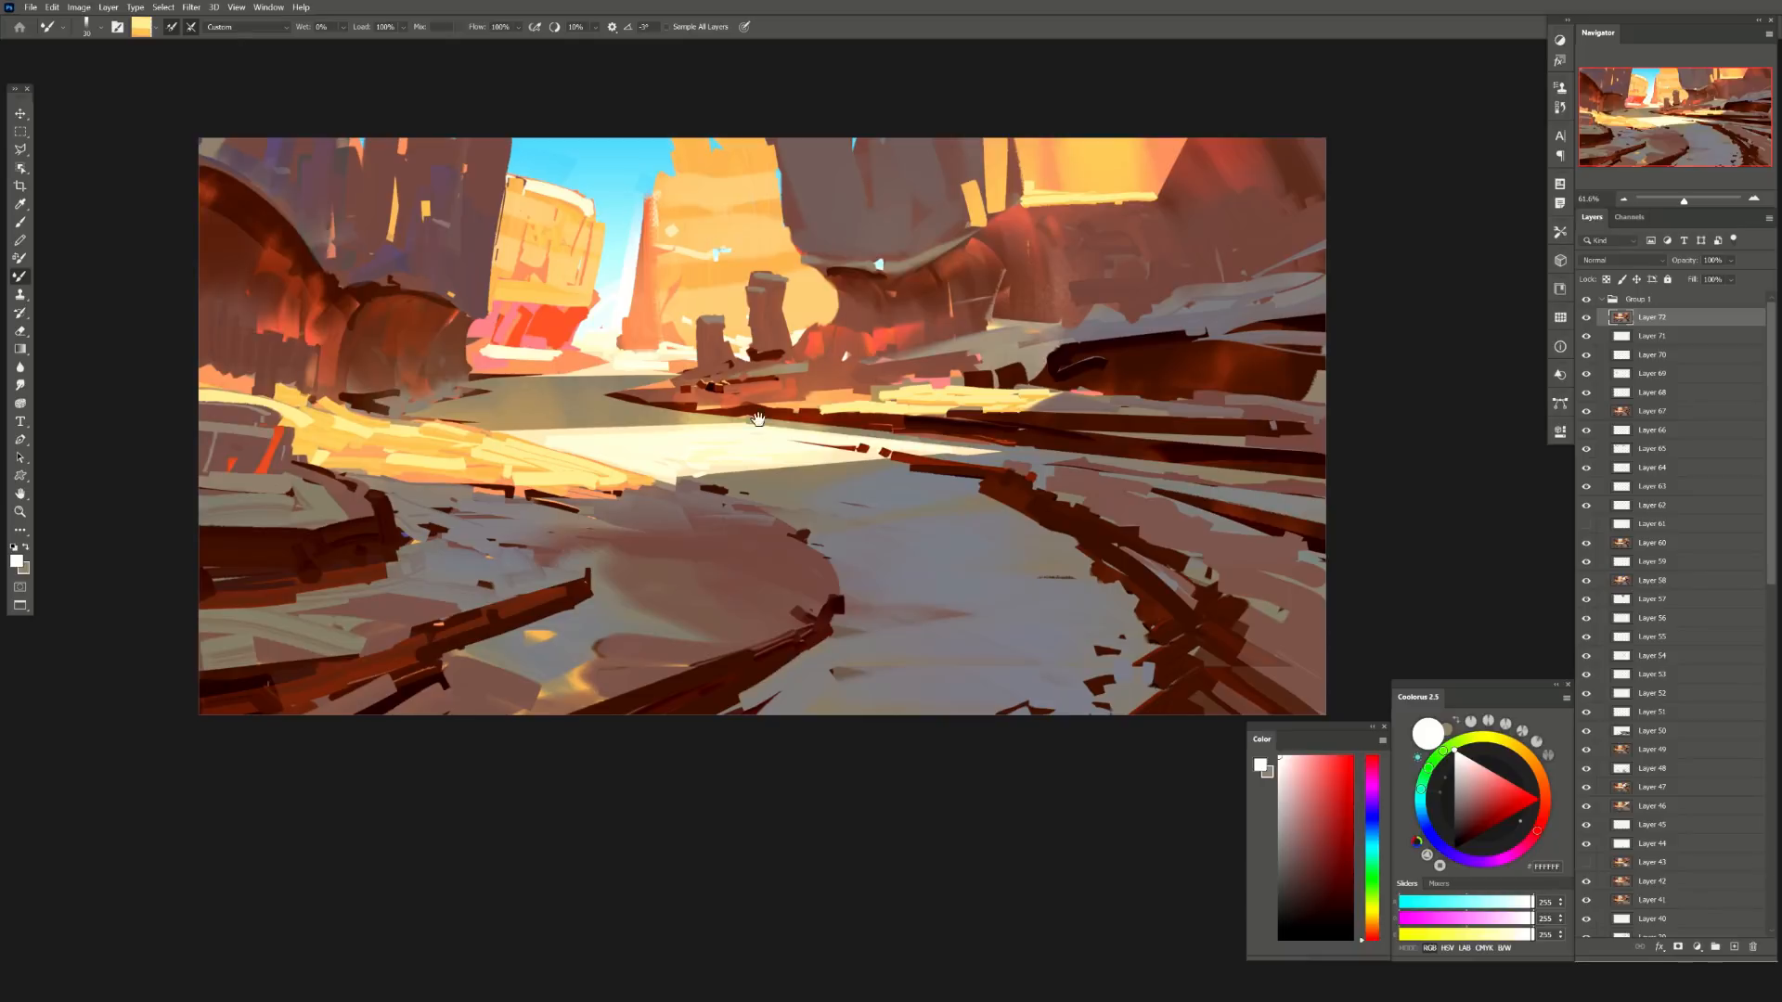
- Blend a narrow vertical stroke of sampled rock color down the shaded upper-left cliff with the Mixer Brush
left_click_drag(785, 410, 803, 382)
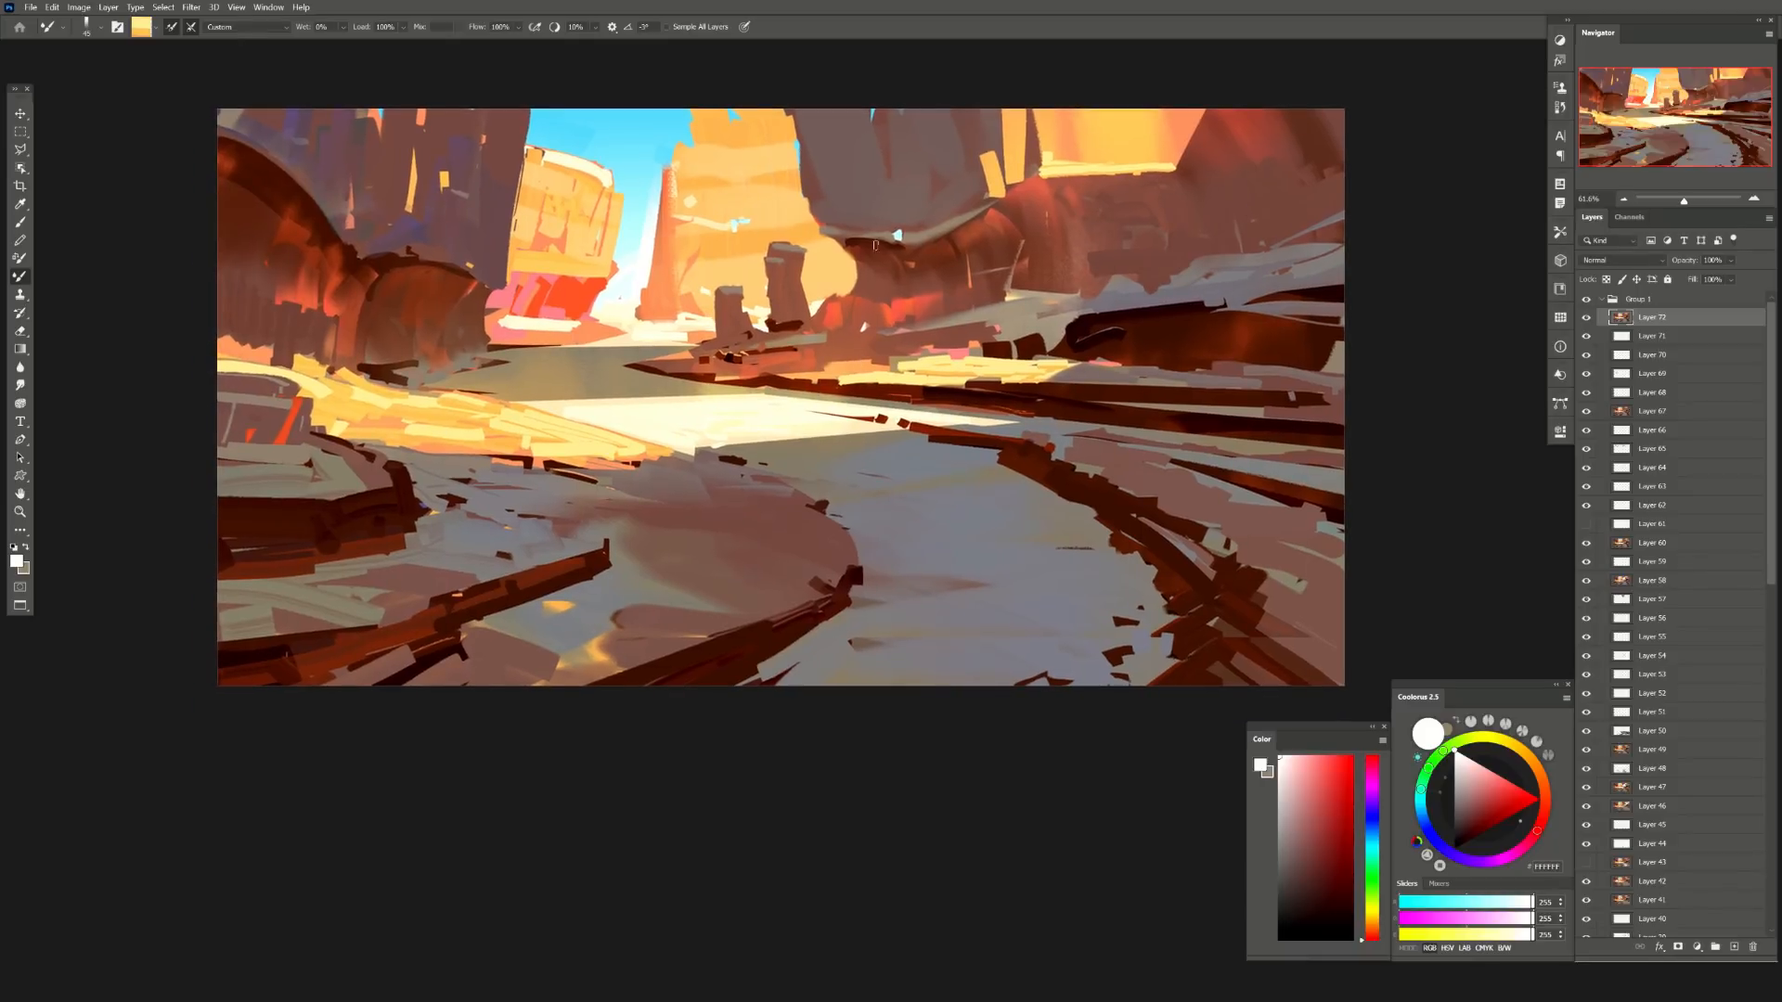
left_click(438, 249, "alt")
key("bracketleft")
key("bracketleft")
left_click(384, 252, "alt")
left_click_drag(374, 110, 362, 215)
- Smooth the upper-left cliff face with broader vertical Mixer Brush strokes of sampled reddish brown
key("bracketright")
key("bracketright")
key("bracketright")
key("bracketright")
key("bracketright")
mouse_move(422, 110)
left_mouse_down()
mouse_move(408, 206)
mouse_move(362, 240)
left_mouse_up()
left_click(444, 129, "alt")
key("bracketleft")
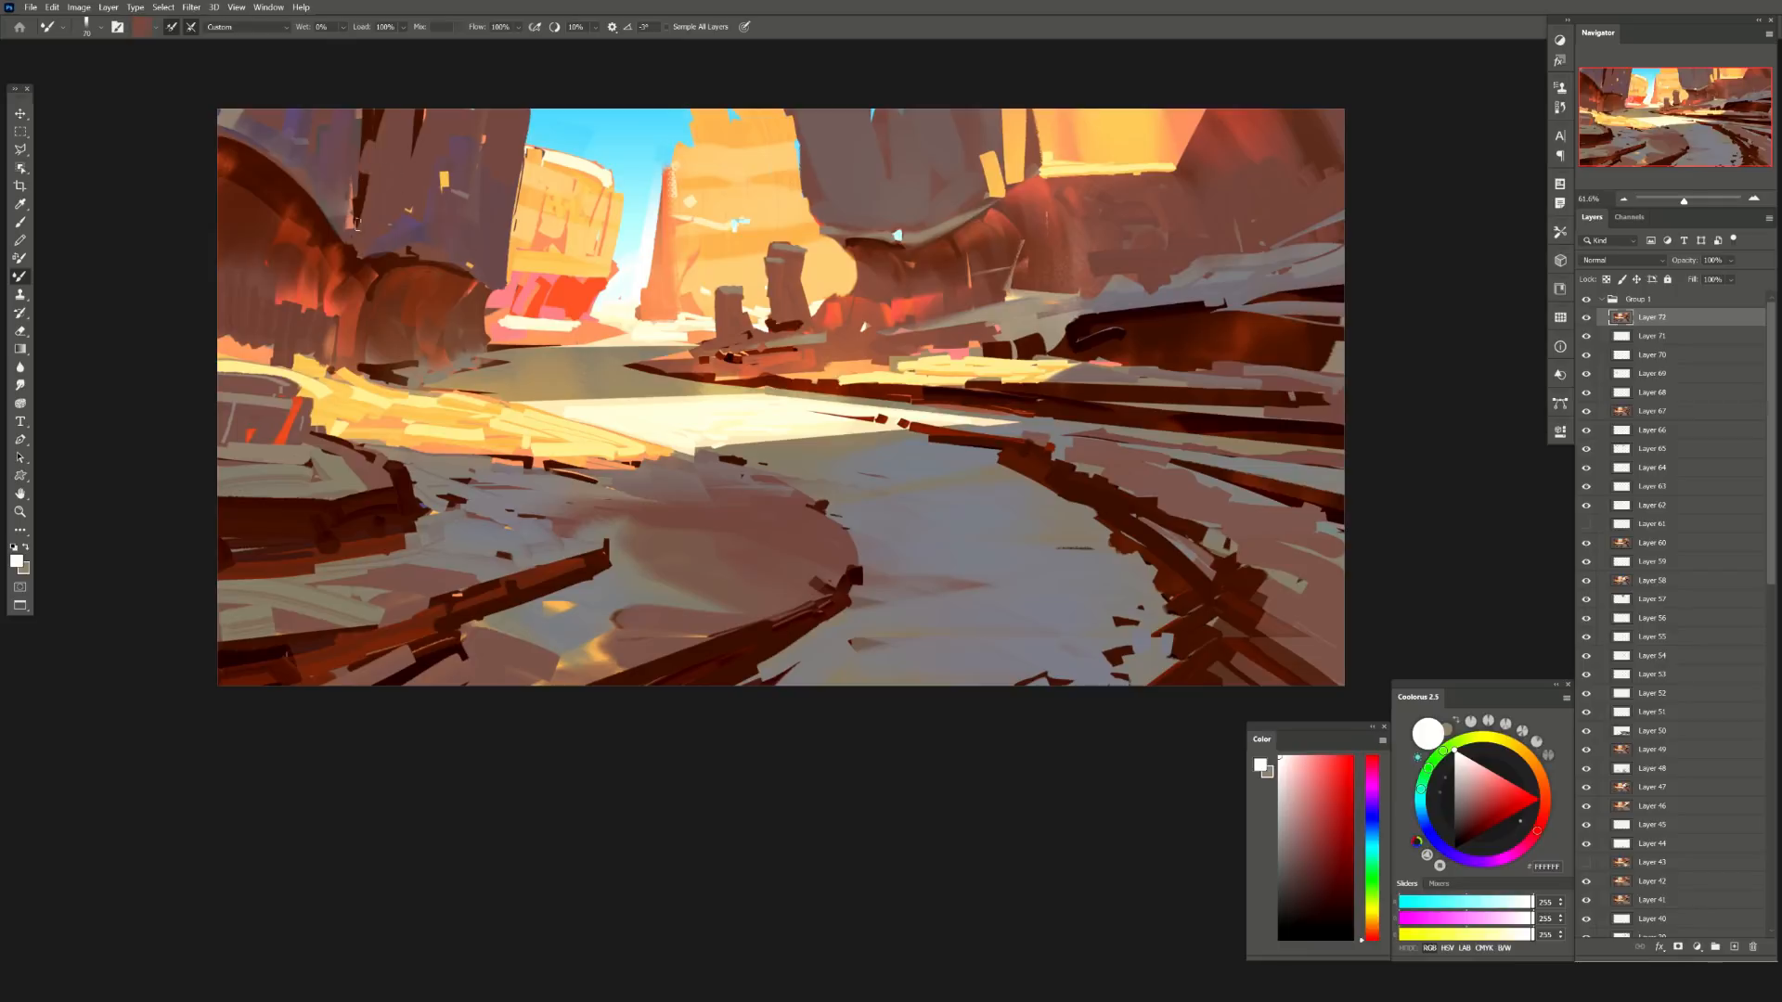
left_click_drag(362, 139, 358, 228)
key("e")
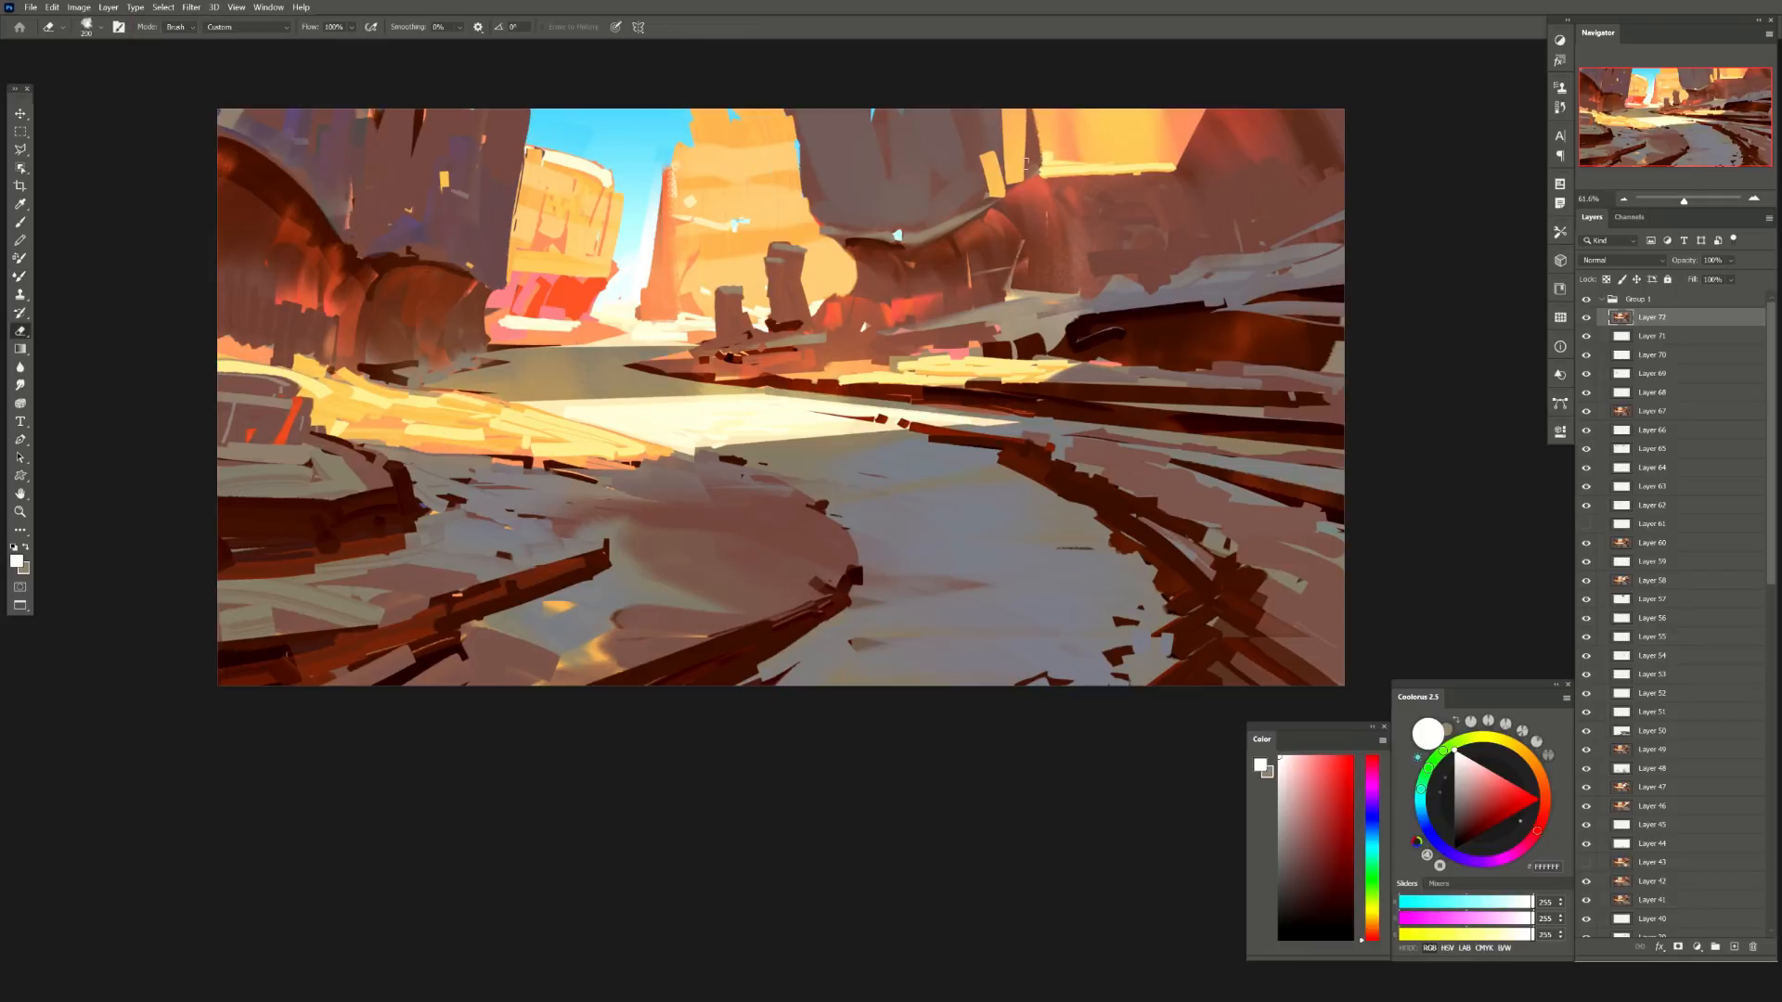
key("b")
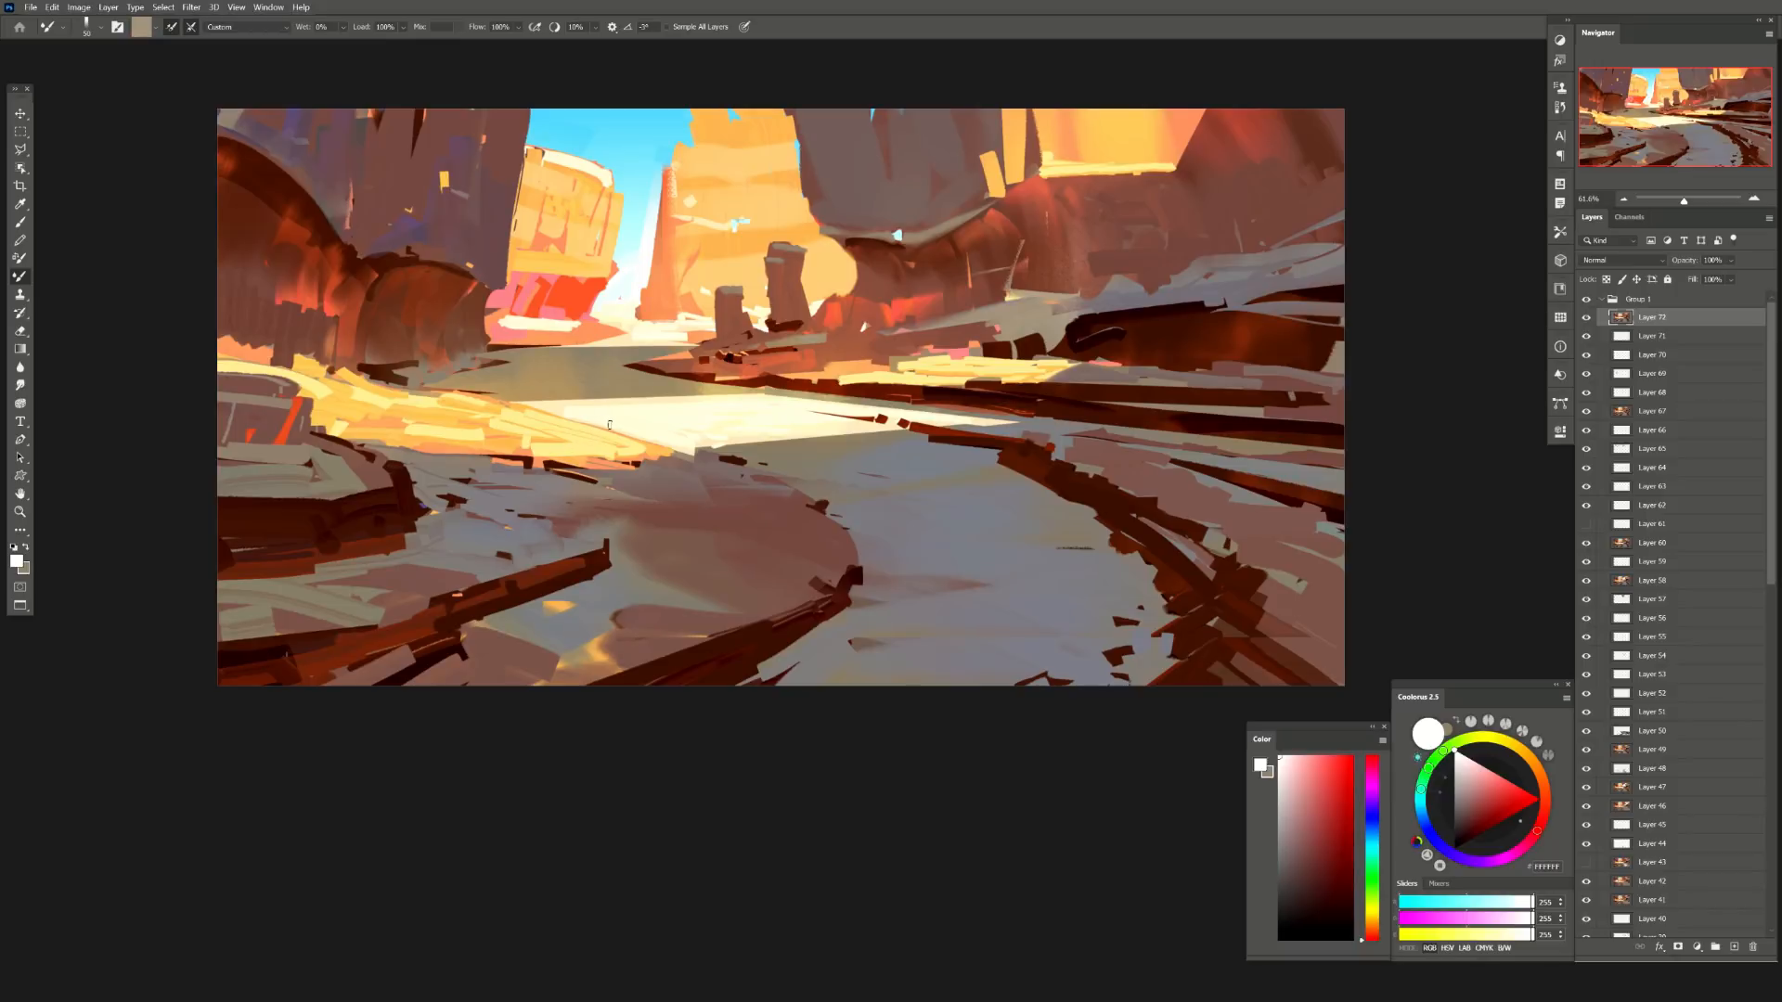
- Paint sampled pale-yellow Mixer Brush strokes across the sunlit sand bank on the left side of the path
left_click(479, 401, "alt")
left_click_drag(472, 442, 394, 435)
mouse_move(353, 411)
left_mouse_down()
mouse_move(382, 420)
mouse_move(362, 404)
left_mouse_up()
key("bracketright")
key("bracketright")
key("bracketleft")
mouse_move(589, 442)
left_mouse_down()
mouse_move(464, 418)
mouse_move(474, 403)
mouse_move(430, 410)
mouse_move(474, 427)
mouse_move(417, 410)
mouse_move(461, 393)
mouse_move(471, 448)
mouse_move(374, 433)
left_mouse_up()
key("bracketleft")
left_click(481, 444, "alt")
left_click(378, 376, "alt")
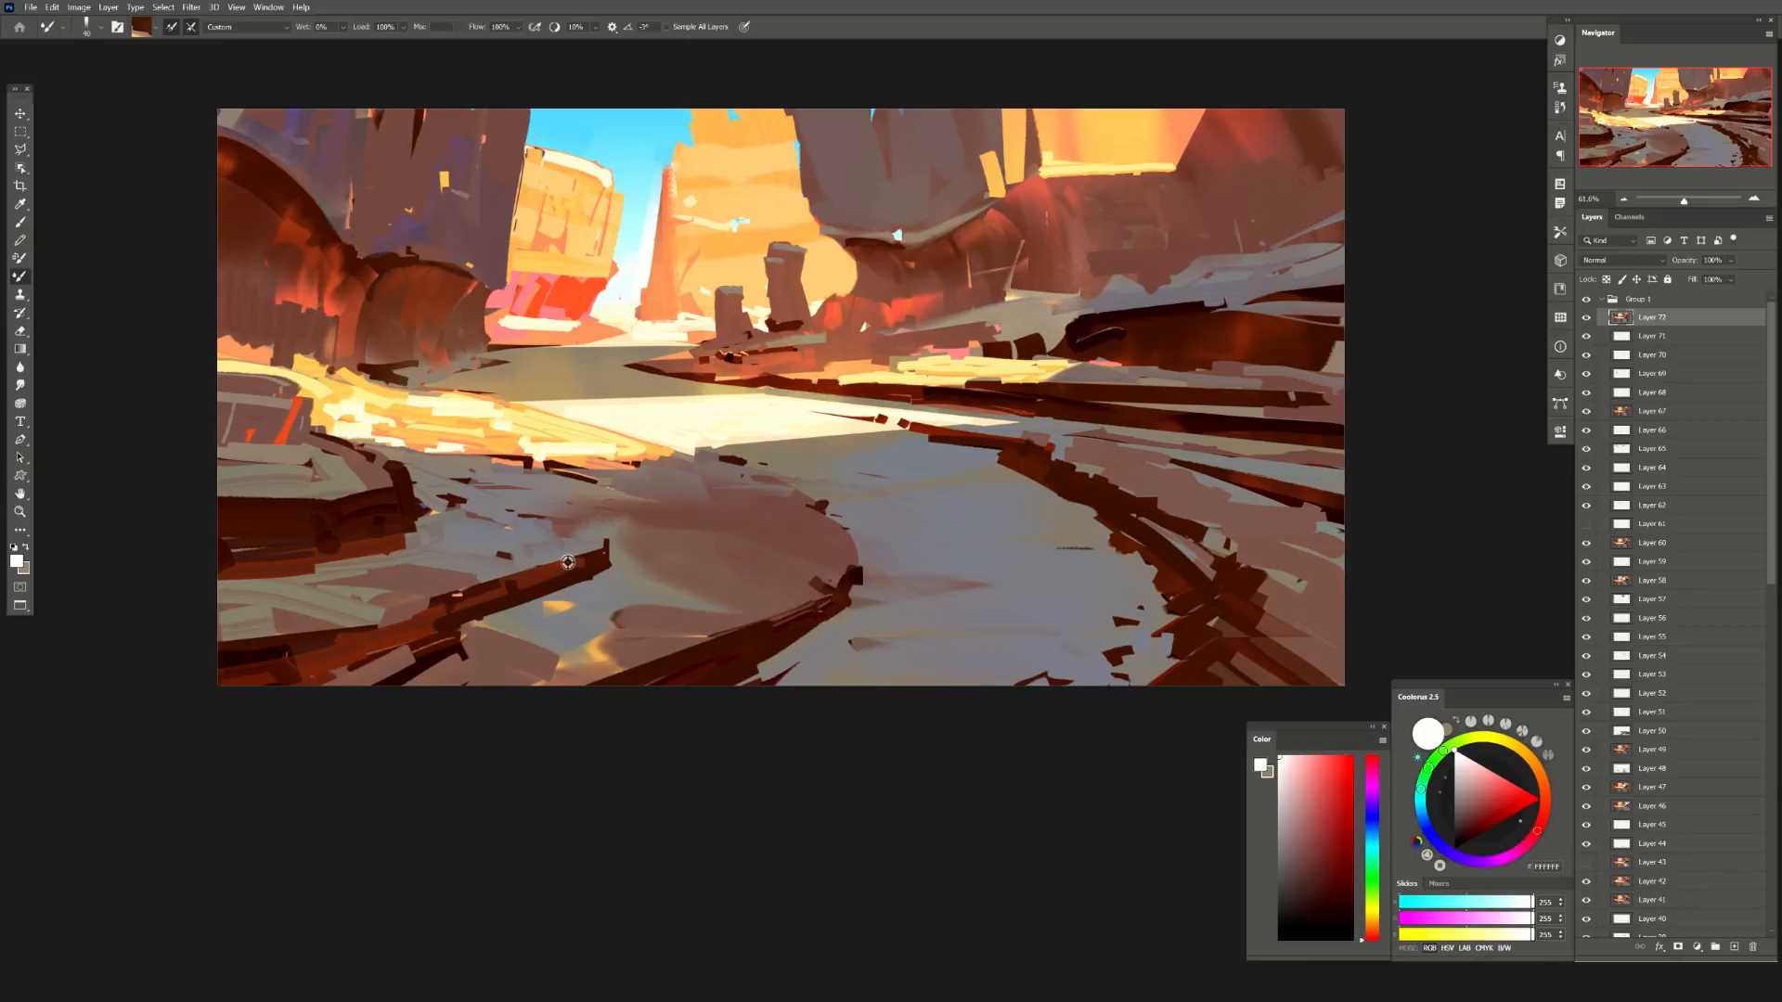
- Add sampled dark red accent strokes to the shaded left foreground and the upper edge of the rounded mound
left_click(568, 562, "alt")
key("bracketright")
left_click_drag(522, 512, 557, 524)
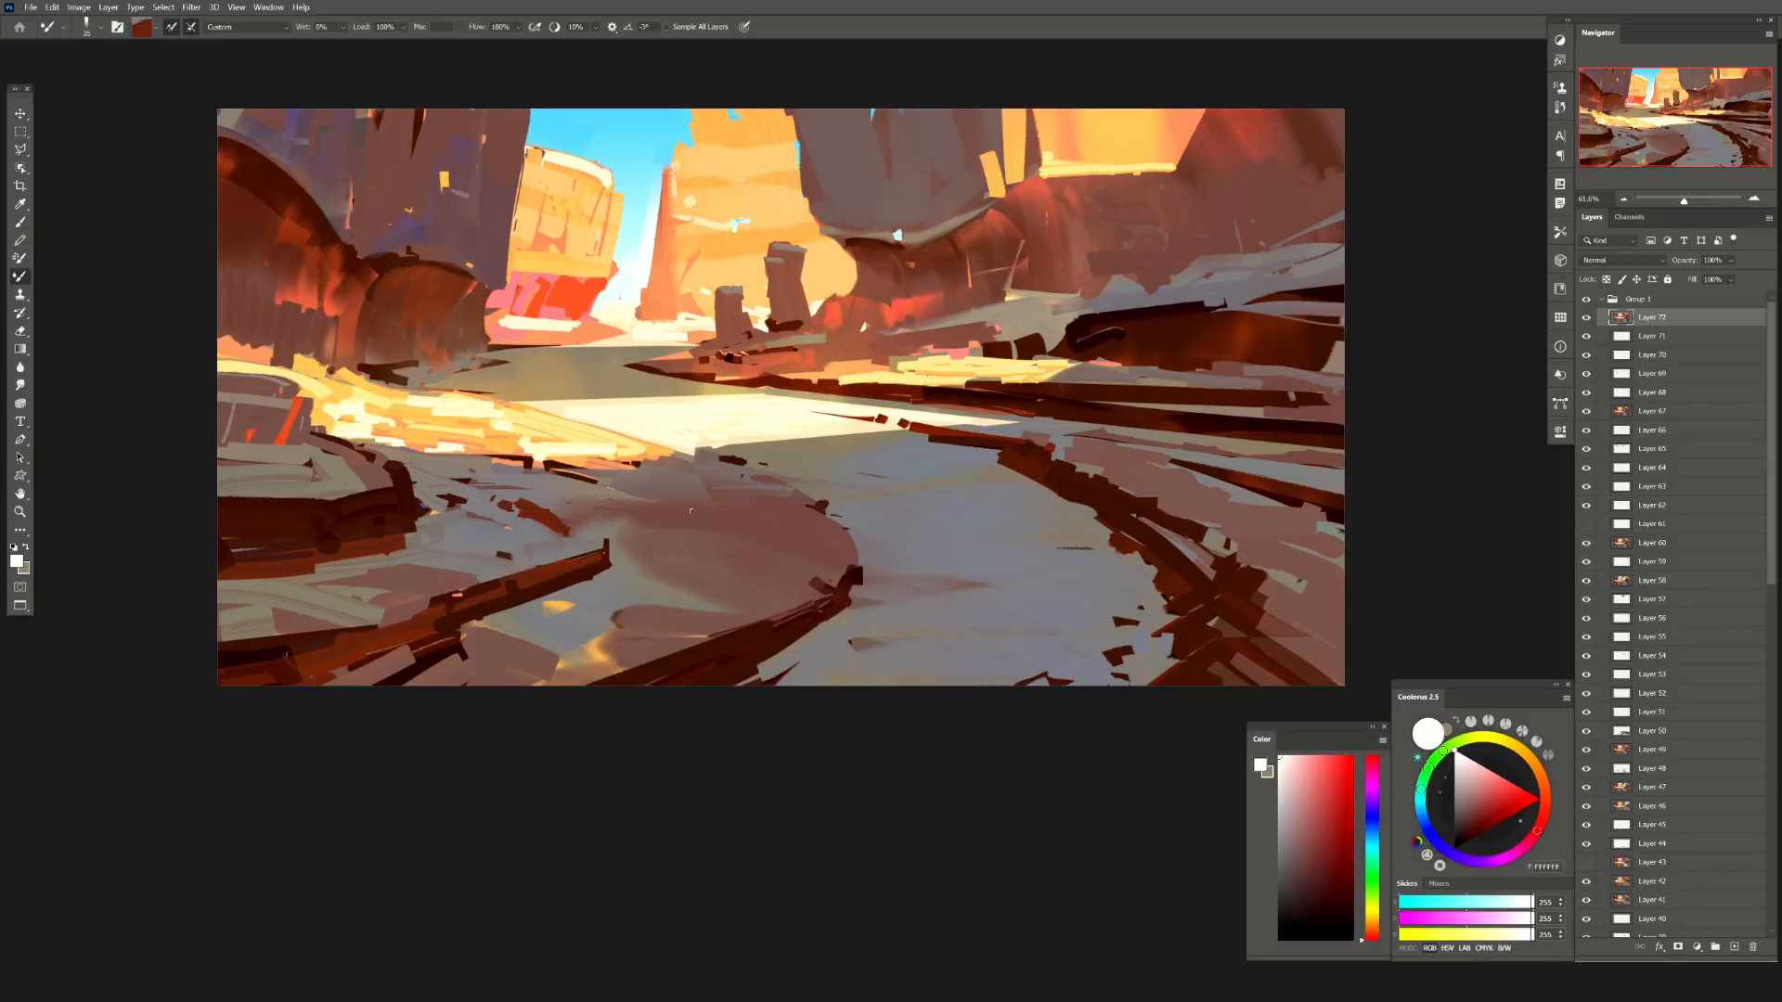
mouse_move(691, 511)
left_mouse_down()
mouse_move(646, 506)
mouse_move(744, 512)
mouse_move(742, 469)
mouse_move(787, 478)
left_mouse_up()
left_click(753, 641, "alt")
key("bracketleft")
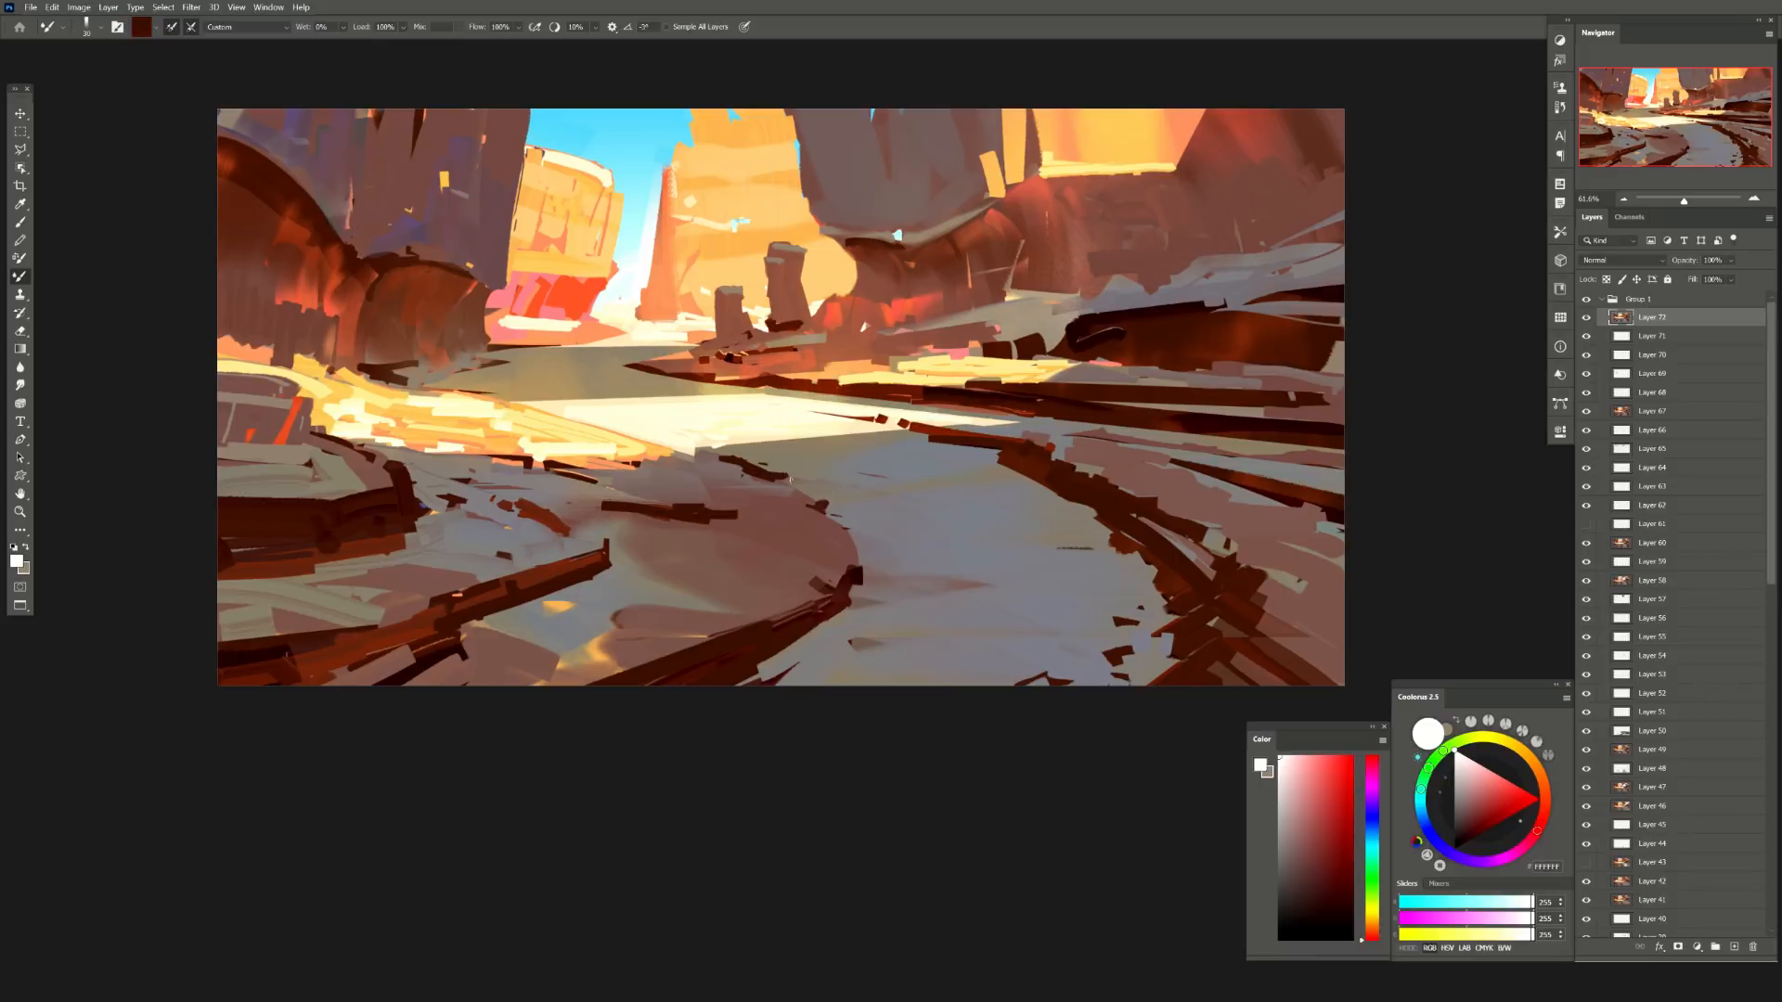
- Erase excess strokes from the left foreground and sand bank, comparing the layer hidden and shown
key("e")
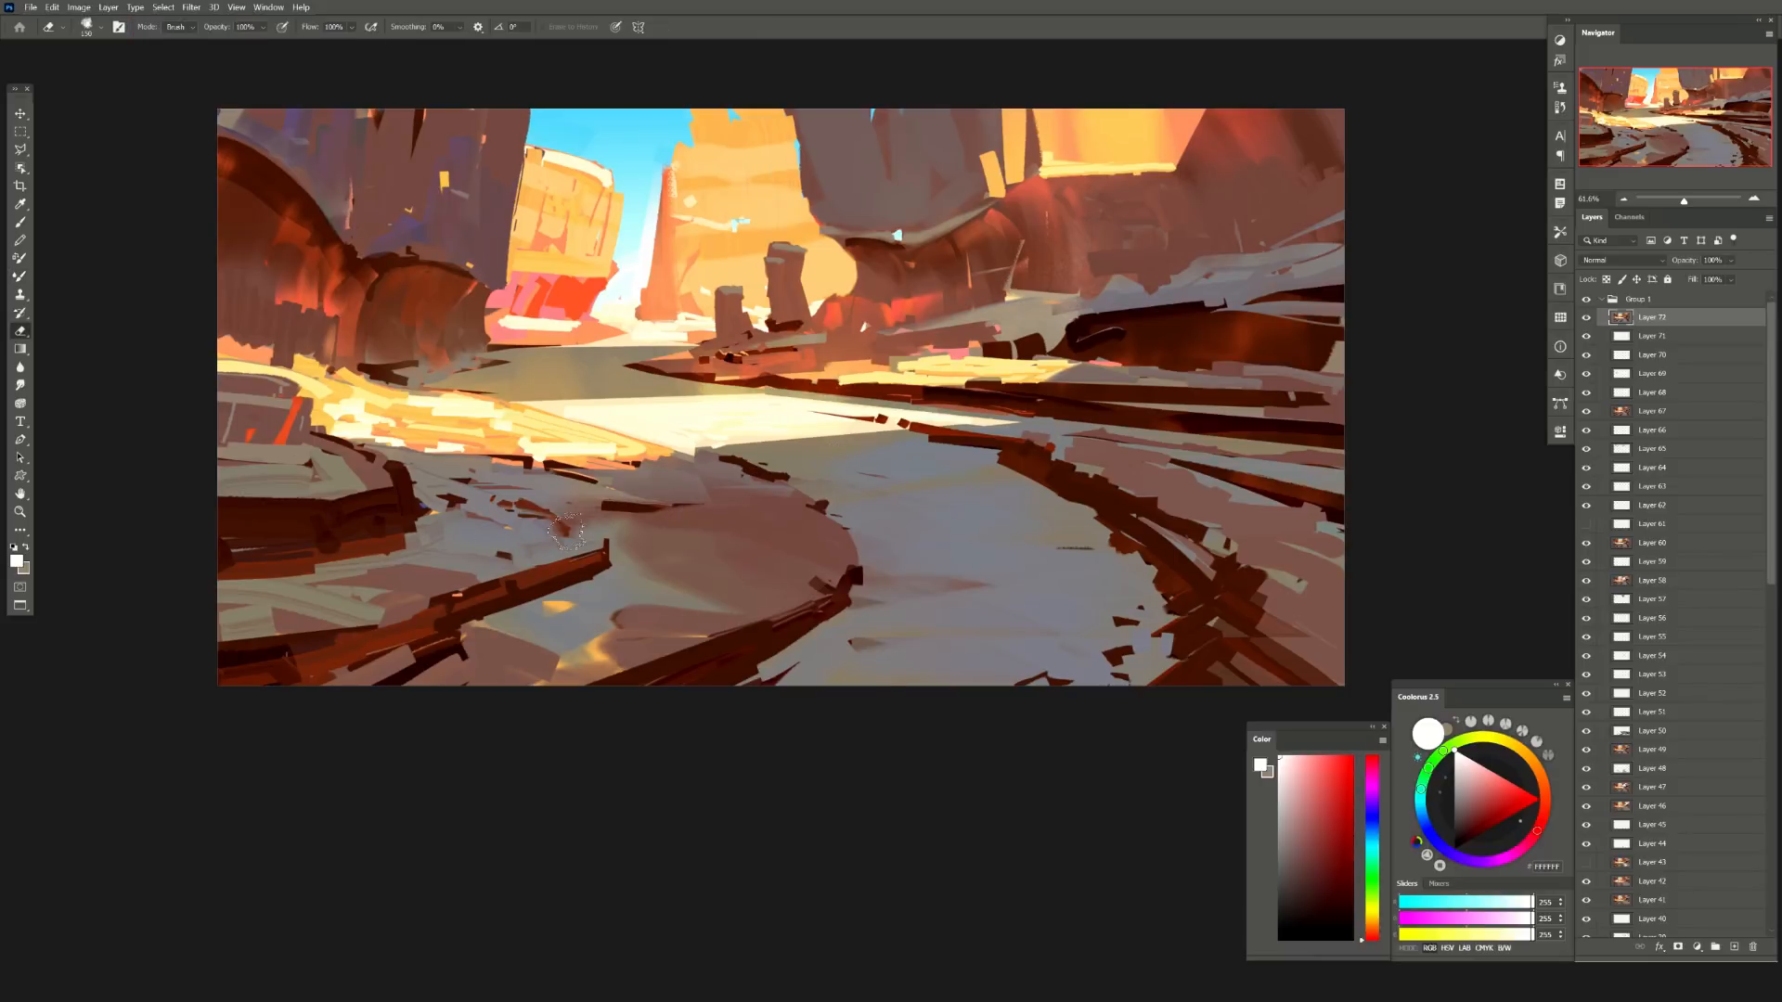
left_click(1589, 321)
left_click(1589, 321)
left_click_drag(429, 401, 492, 411)
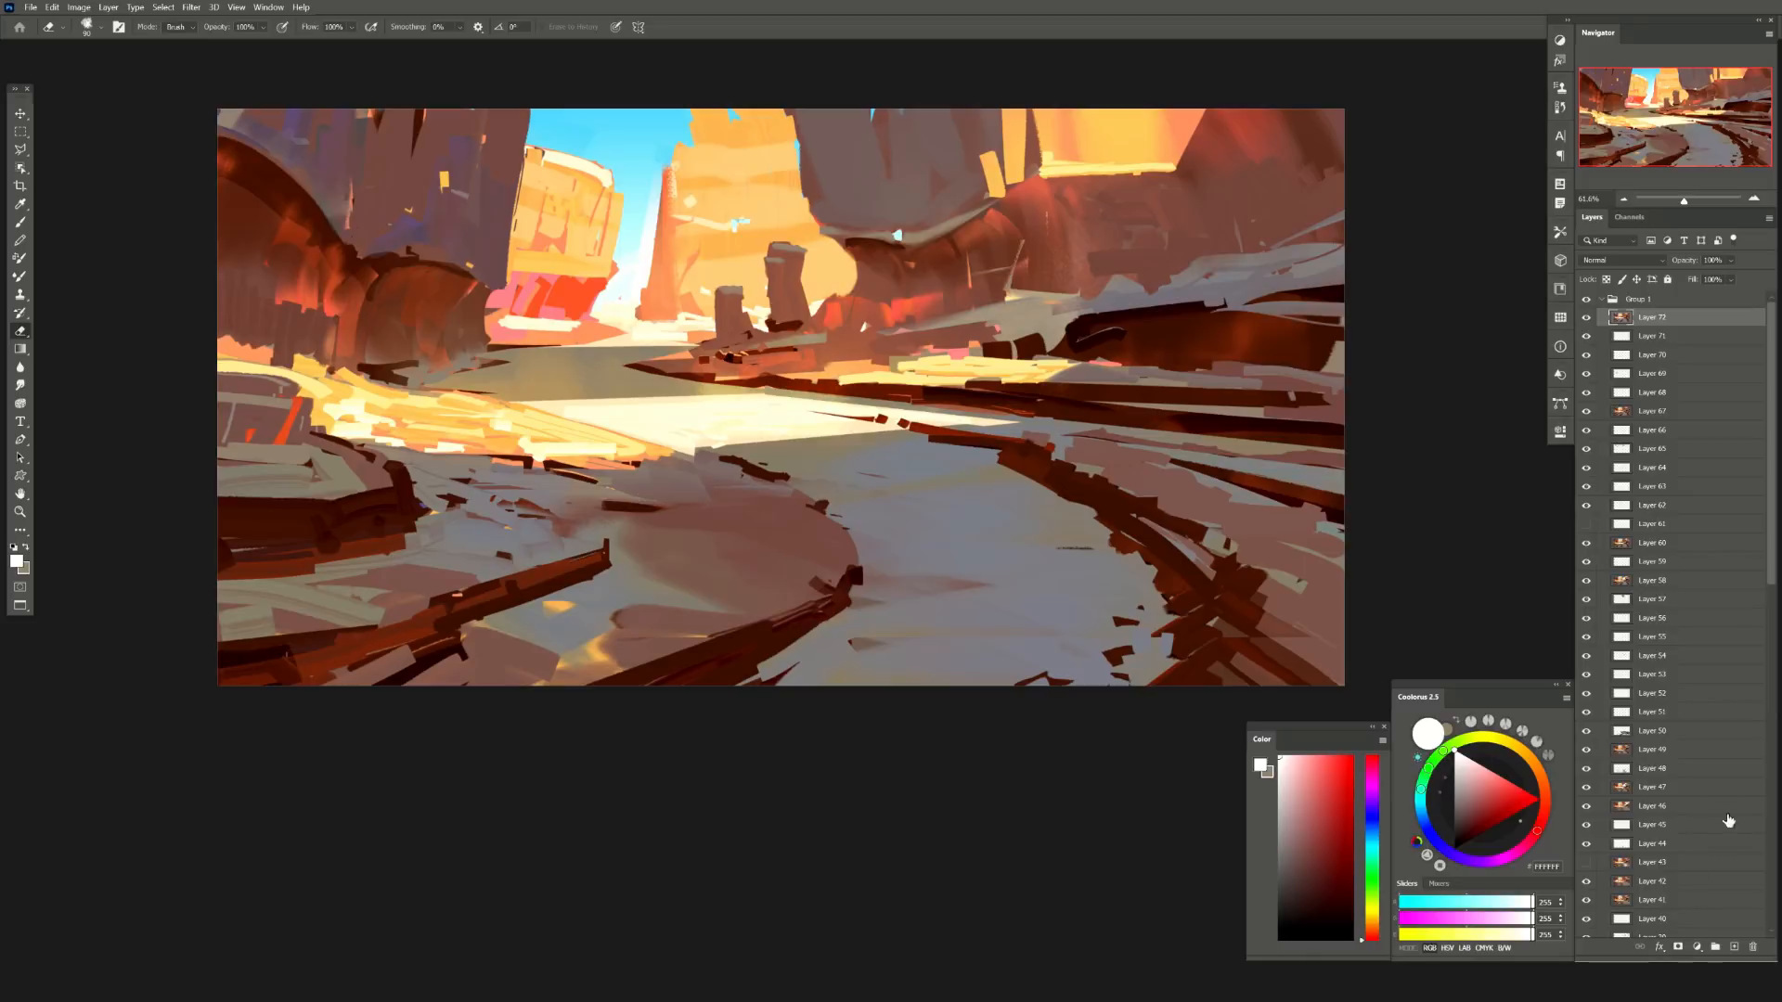
- Add two new layers, stamp all visible layers into the top one, and return to the Mixer Brush
left_click(1734, 947)
left_click(1734, 946)
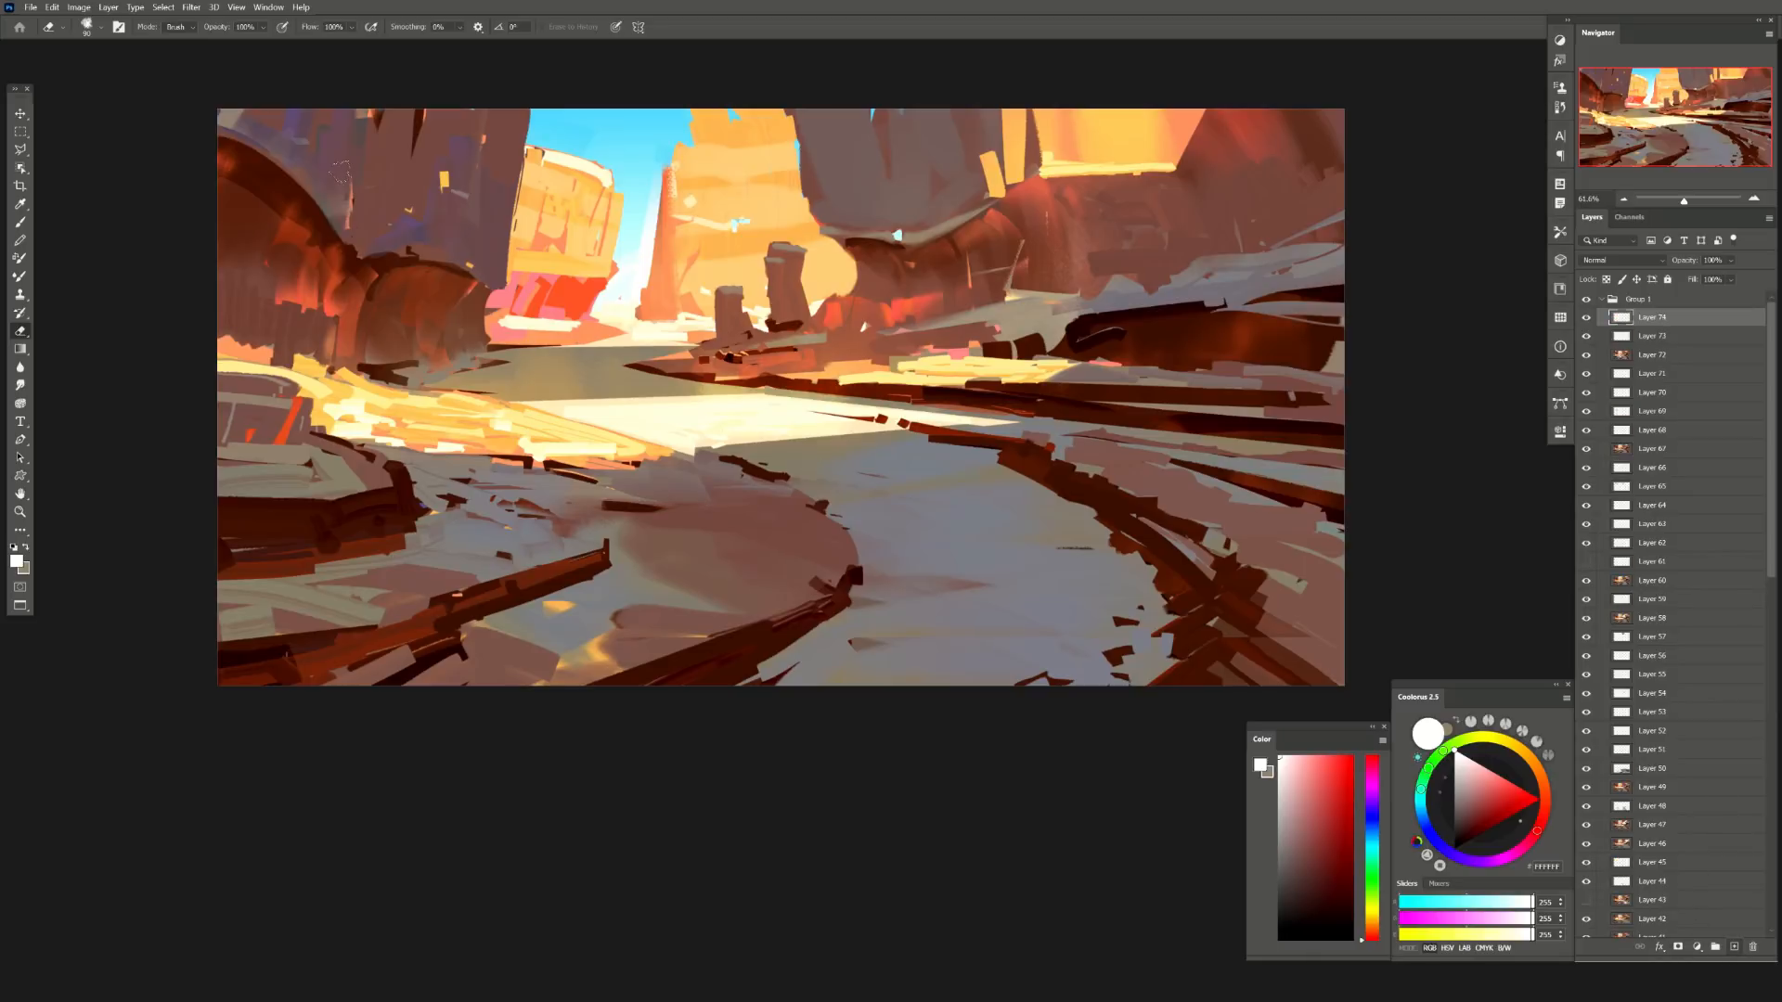
key("ctrl+alt+shift+e")
key("b")
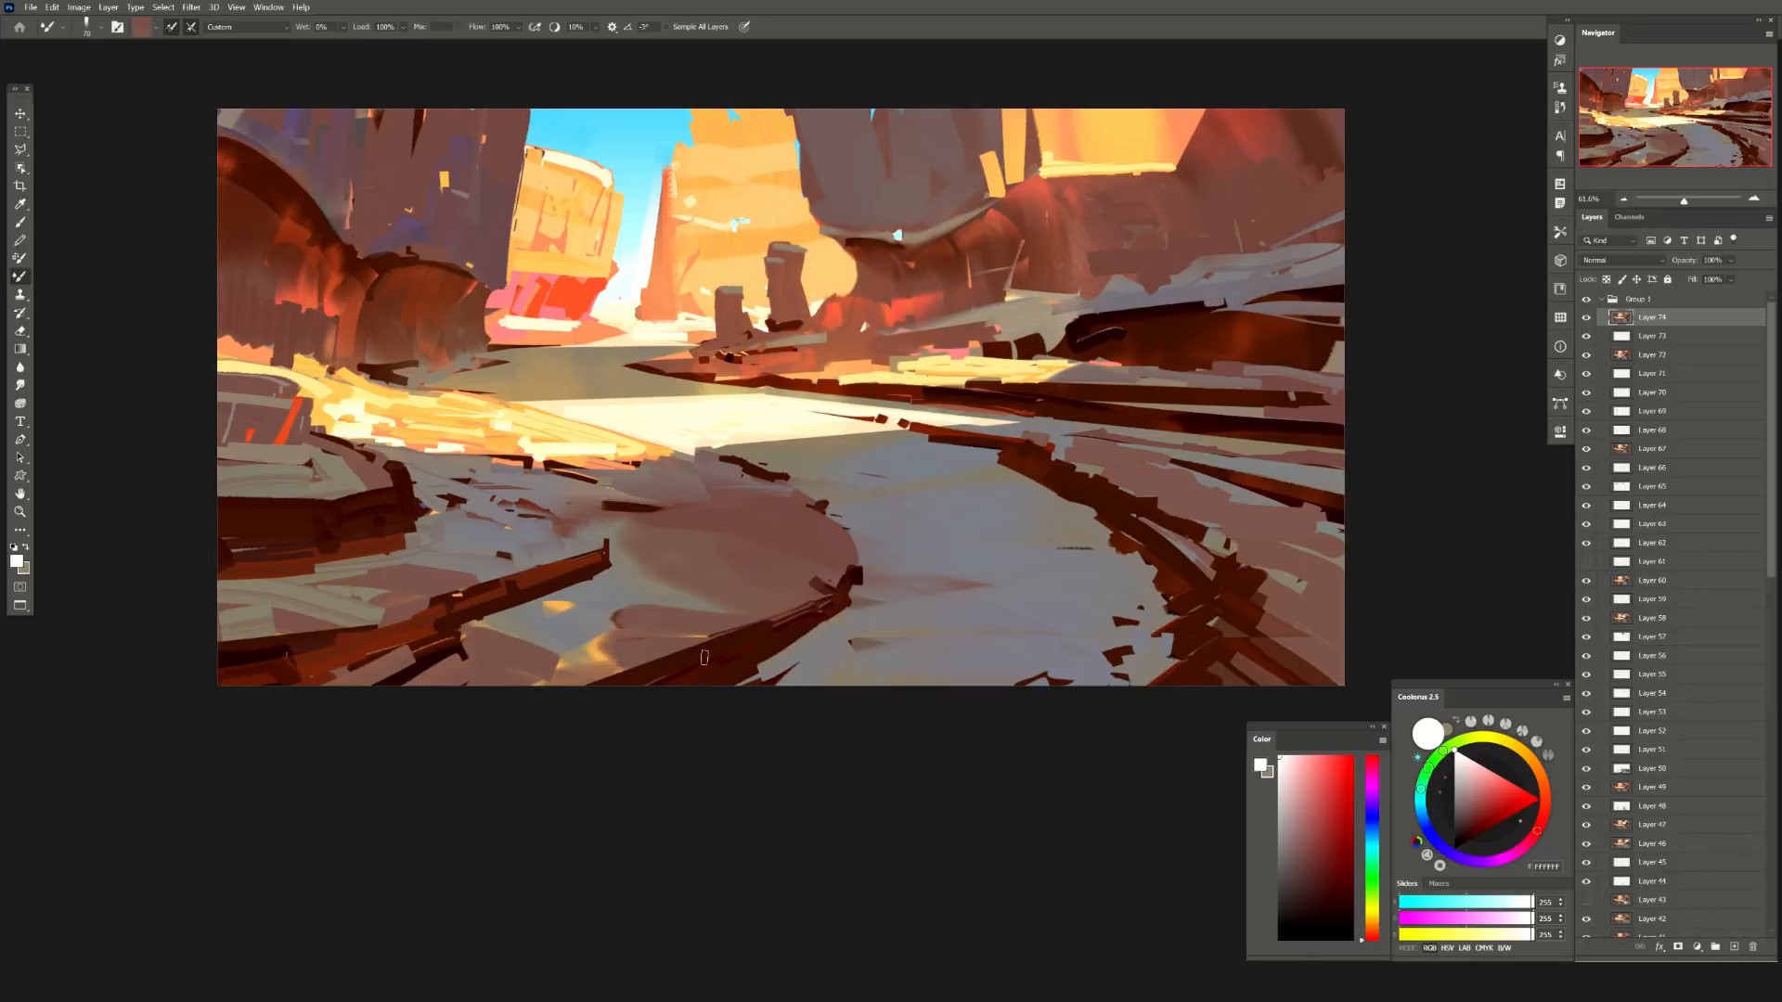
- Blend reddish-brown Mixer Brush strokes diagonally into the dark rock ledge at the lower center
key("]")
left_click_drag(744, 648, 633, 719)
left_click_drag(729, 648, 648, 703)
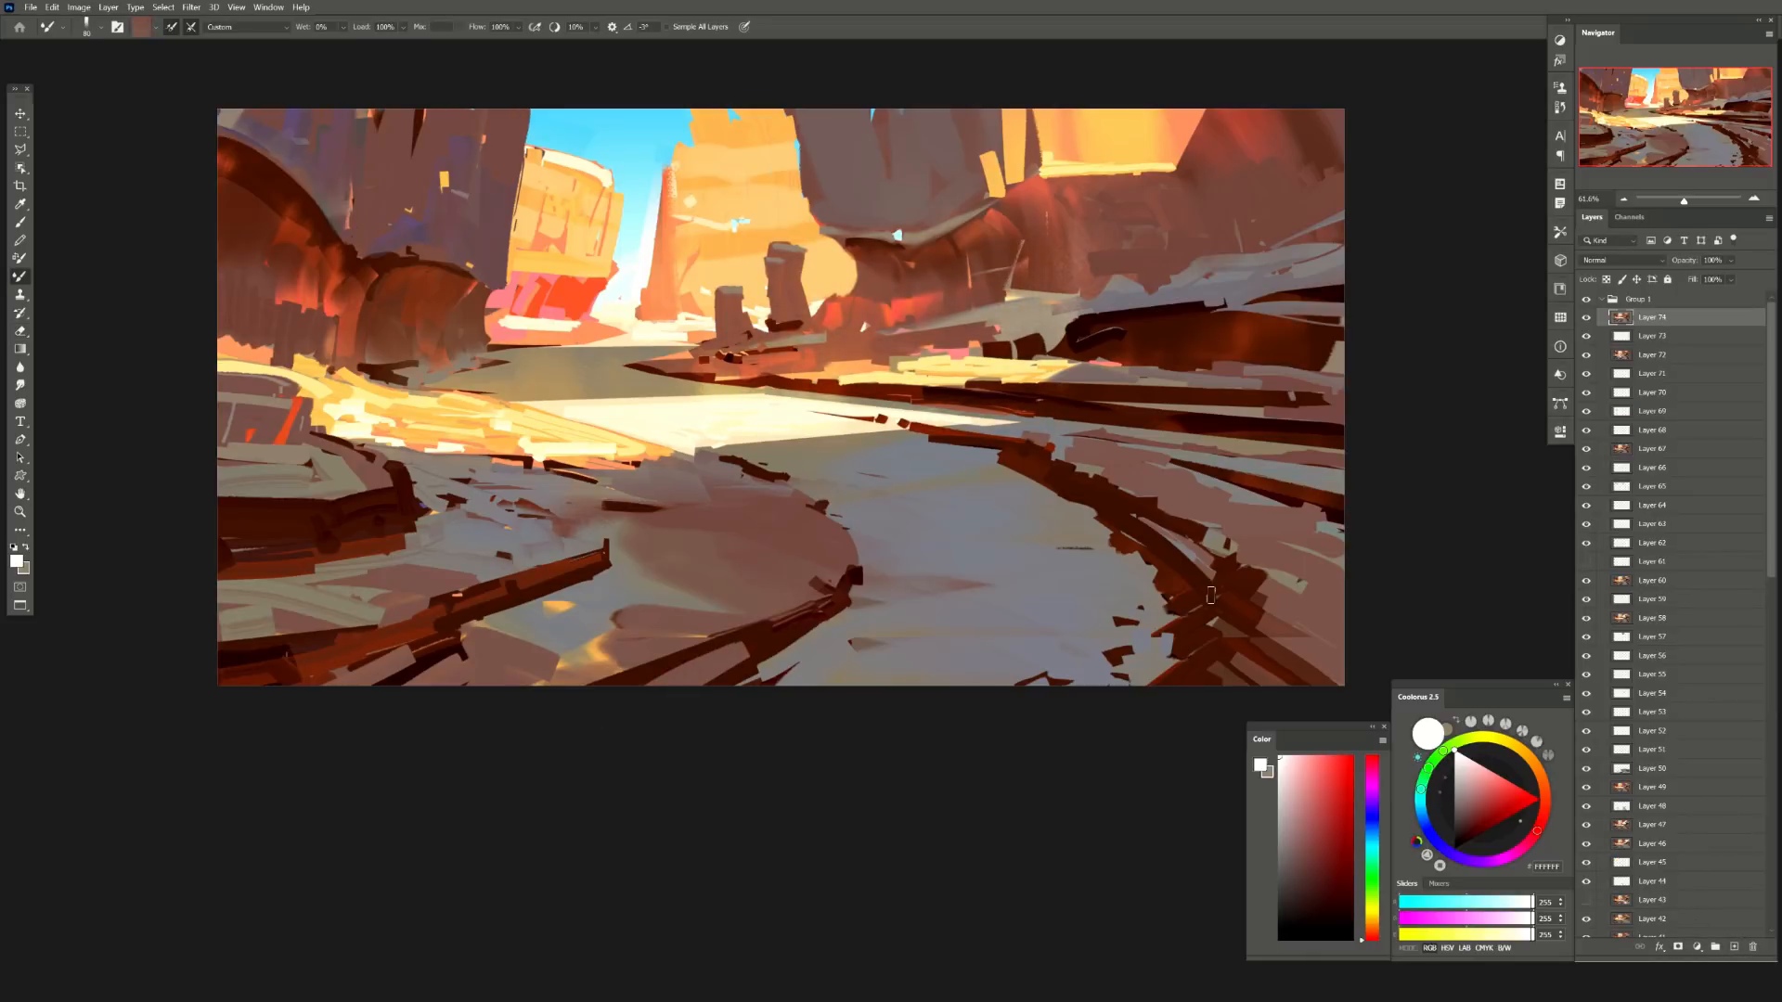
key("bracketright")
key("bracketright")
left_click(948, 658, "alt")
- Dab small sampled cream highlights along the right-hand rock ledge below the cliff and trim them with the eraser
left_click(661, 417, "alt")
key("bracketleft")
key("bracketleft")
key("bracketleft")
left_click_drag(1041, 324, 1006, 335)
key("e")
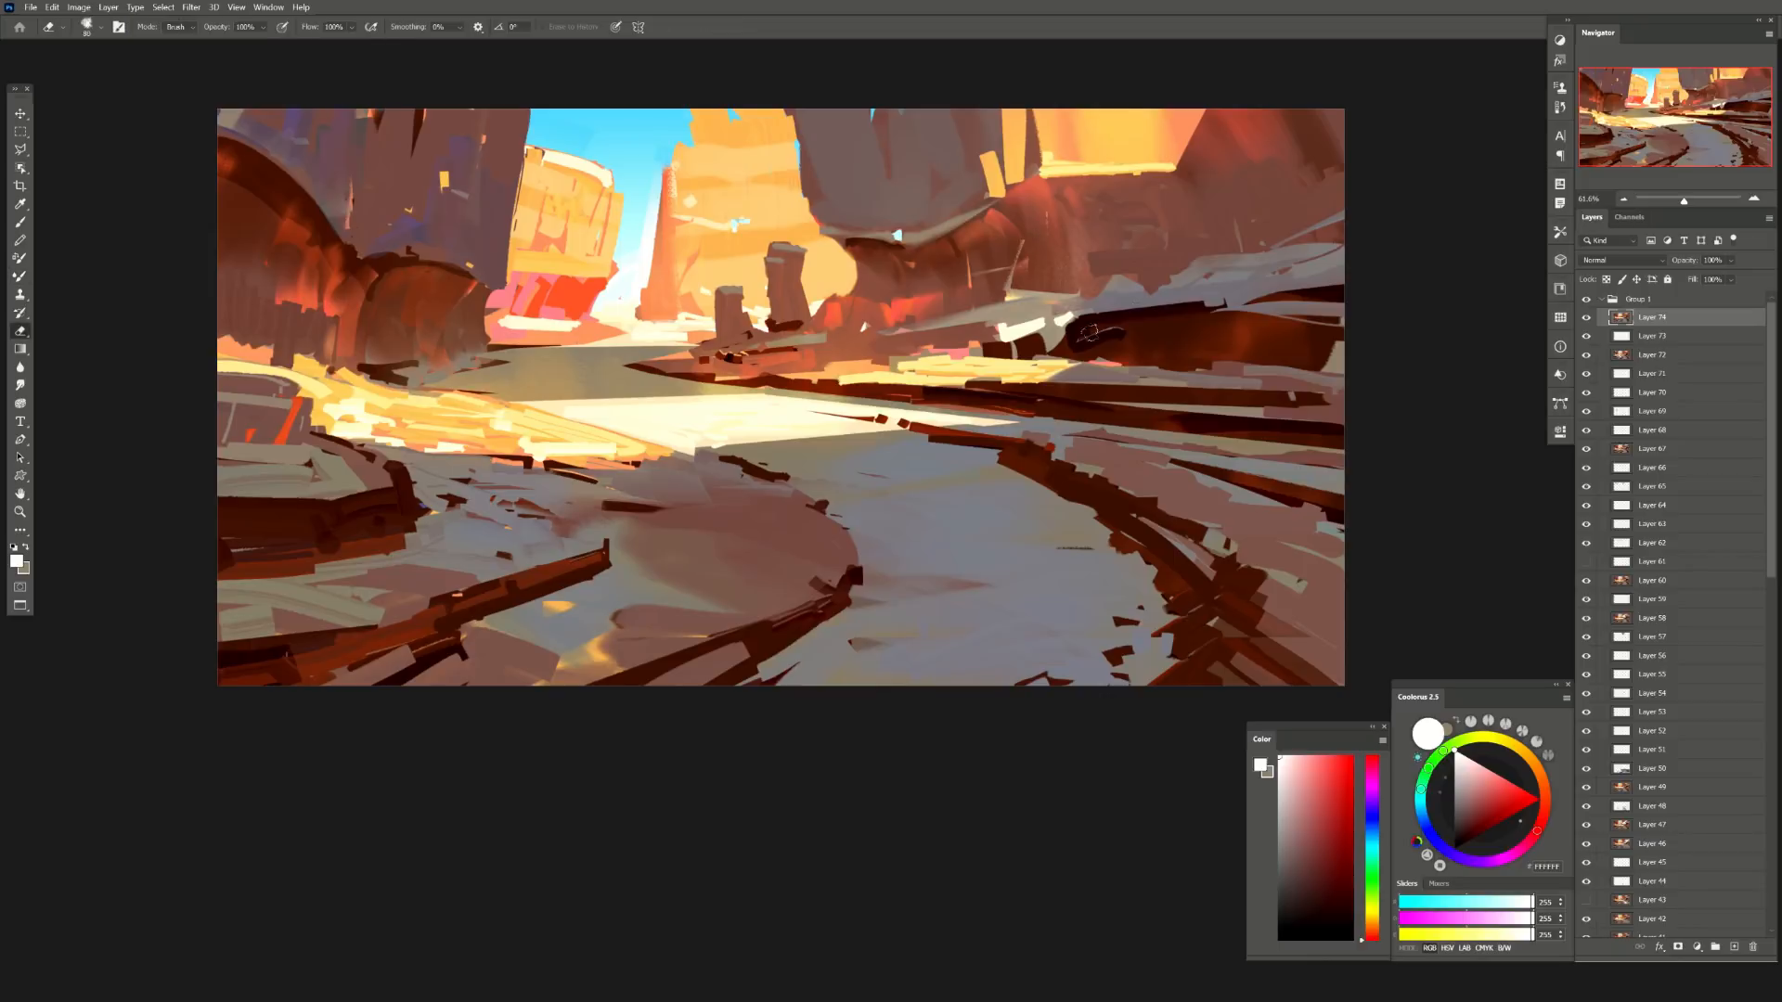
left_click_drag(1088, 325, 1008, 332)
key("b")
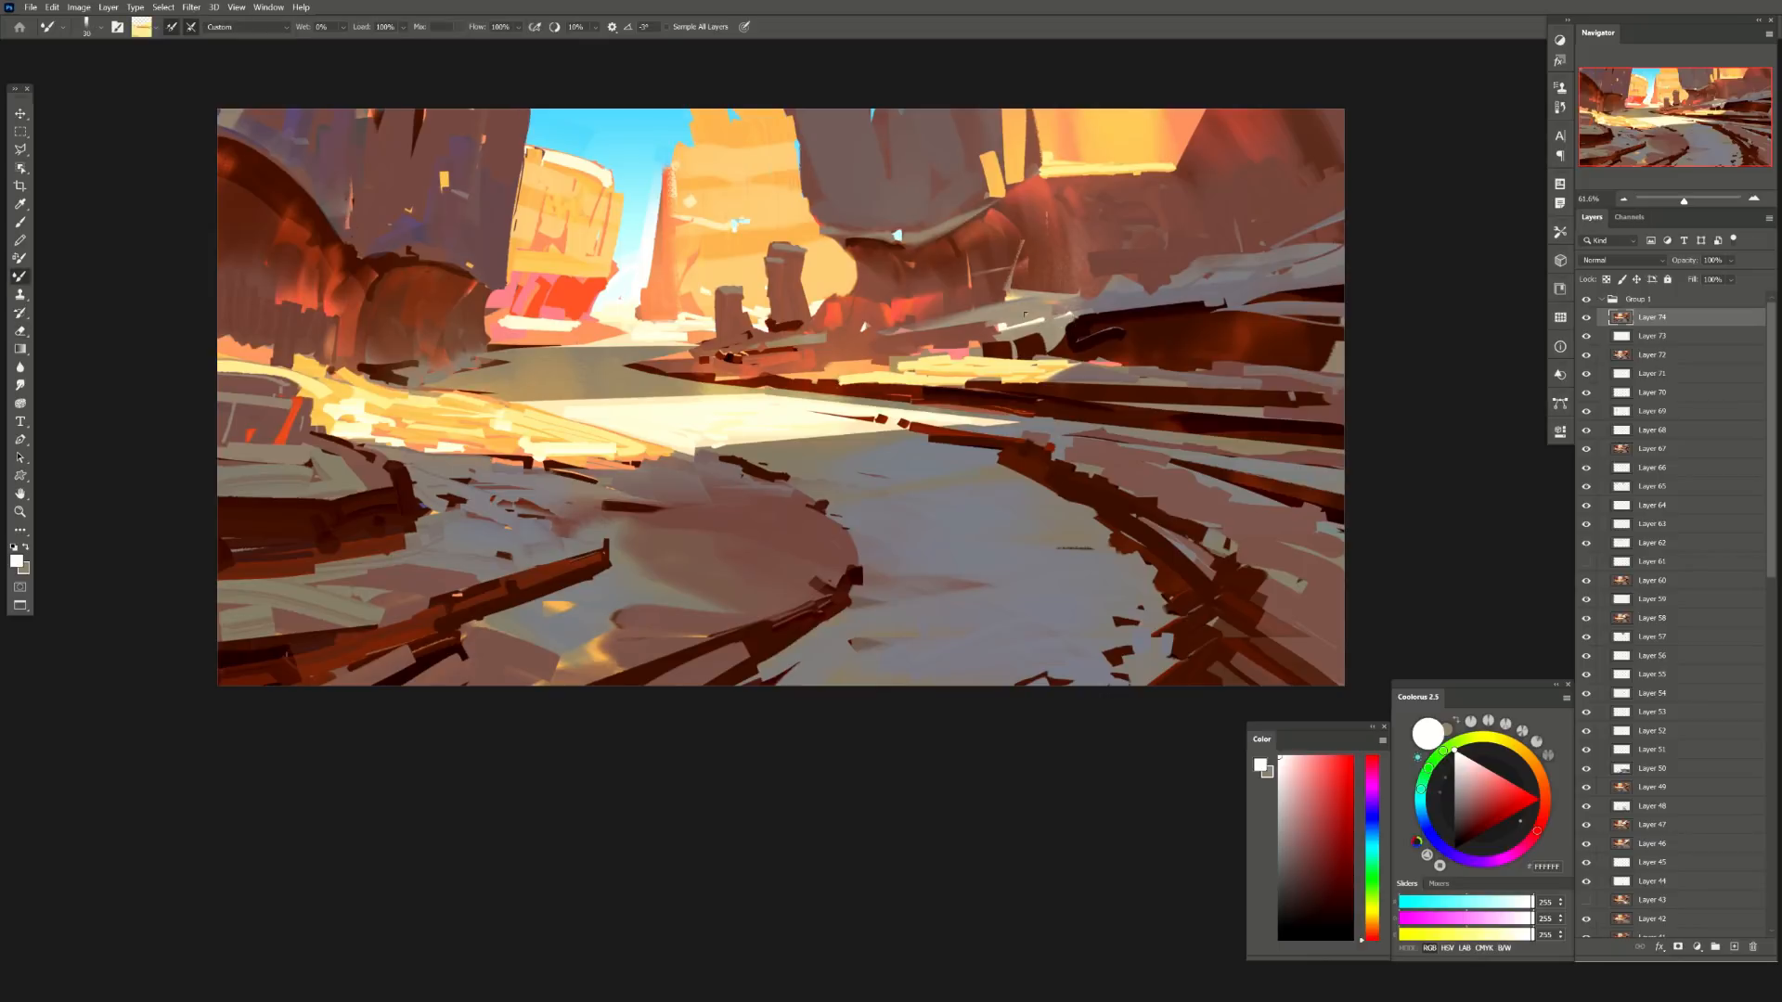
mouse_move(1005, 314)
left_mouse_down()
mouse_move(1068, 312)
mouse_move(975, 320)
left_mouse_up()
key("bracketleft")
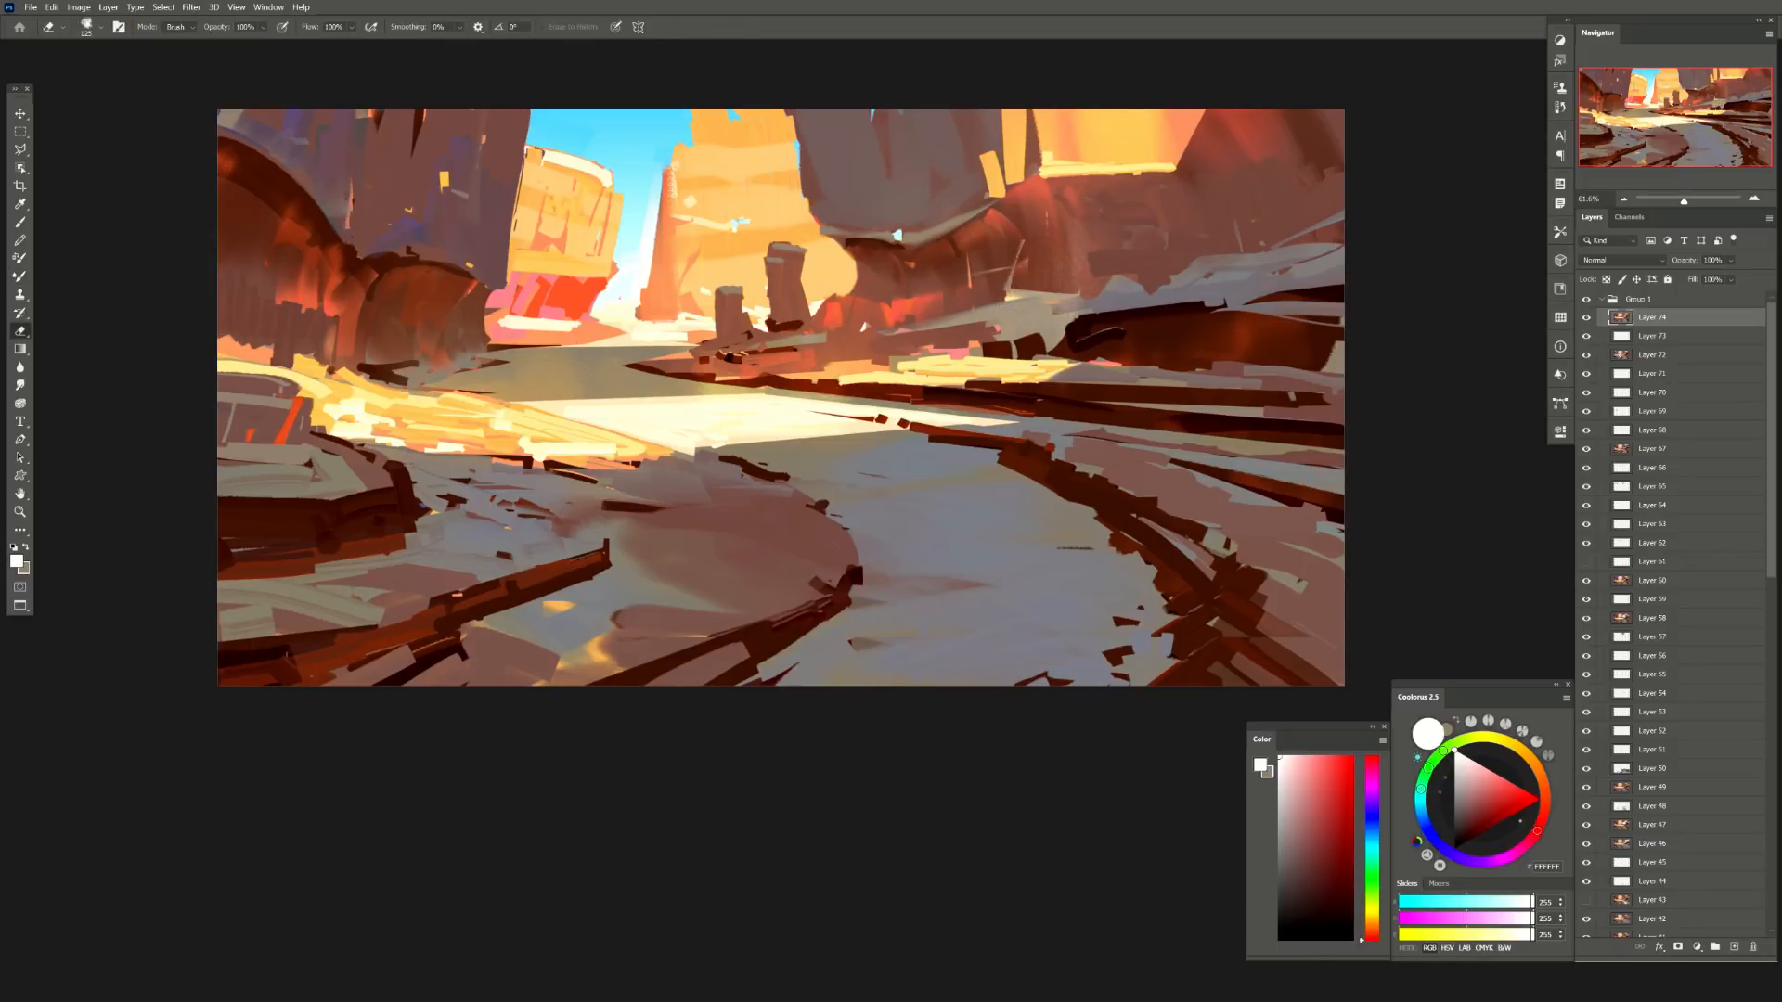
- Sweep broad sampled orange-red strokes down the upper-right cliff with an enlarged brush and erase the excess
left_click(1035, 191, "alt")
key("bracketright")
key("bracketright")
key("bracketright")
key("bracketright")
key("bracketright")
left_click_drag(1190, 158, 1216, 209)
left_click_drag(1206, 144, 1234, 212)
left_click_drag(1227, 116, 1287, 228)
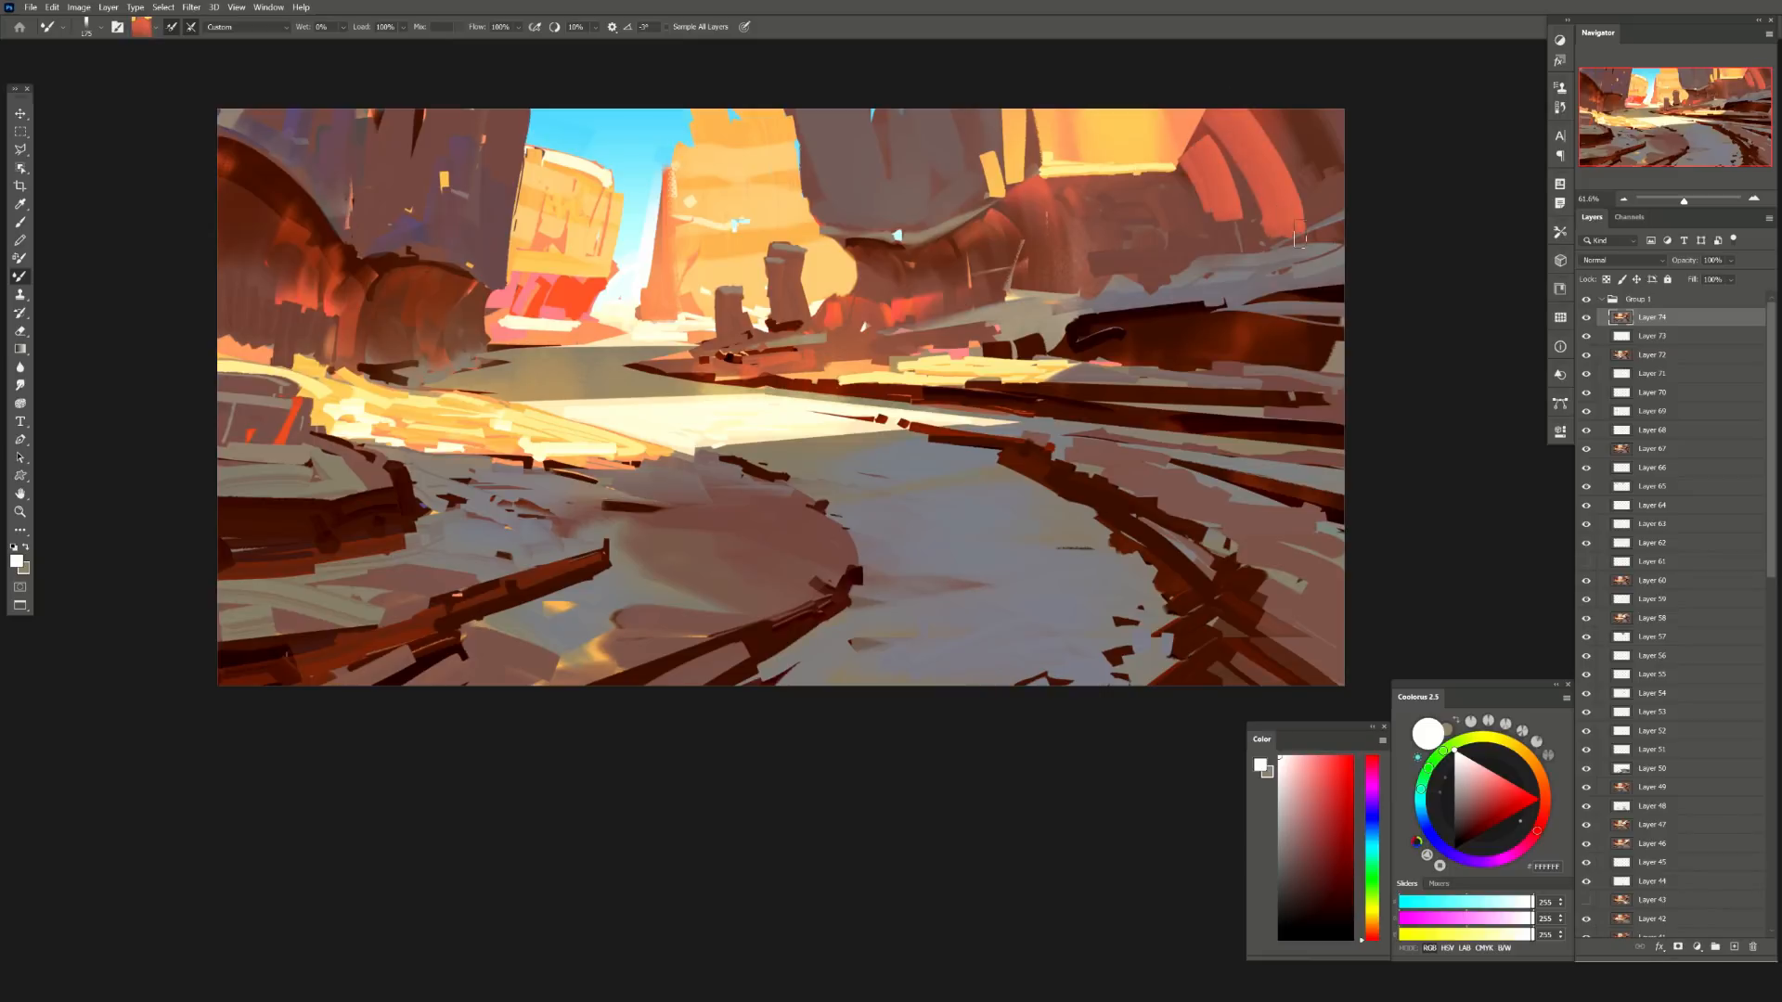
key("e")
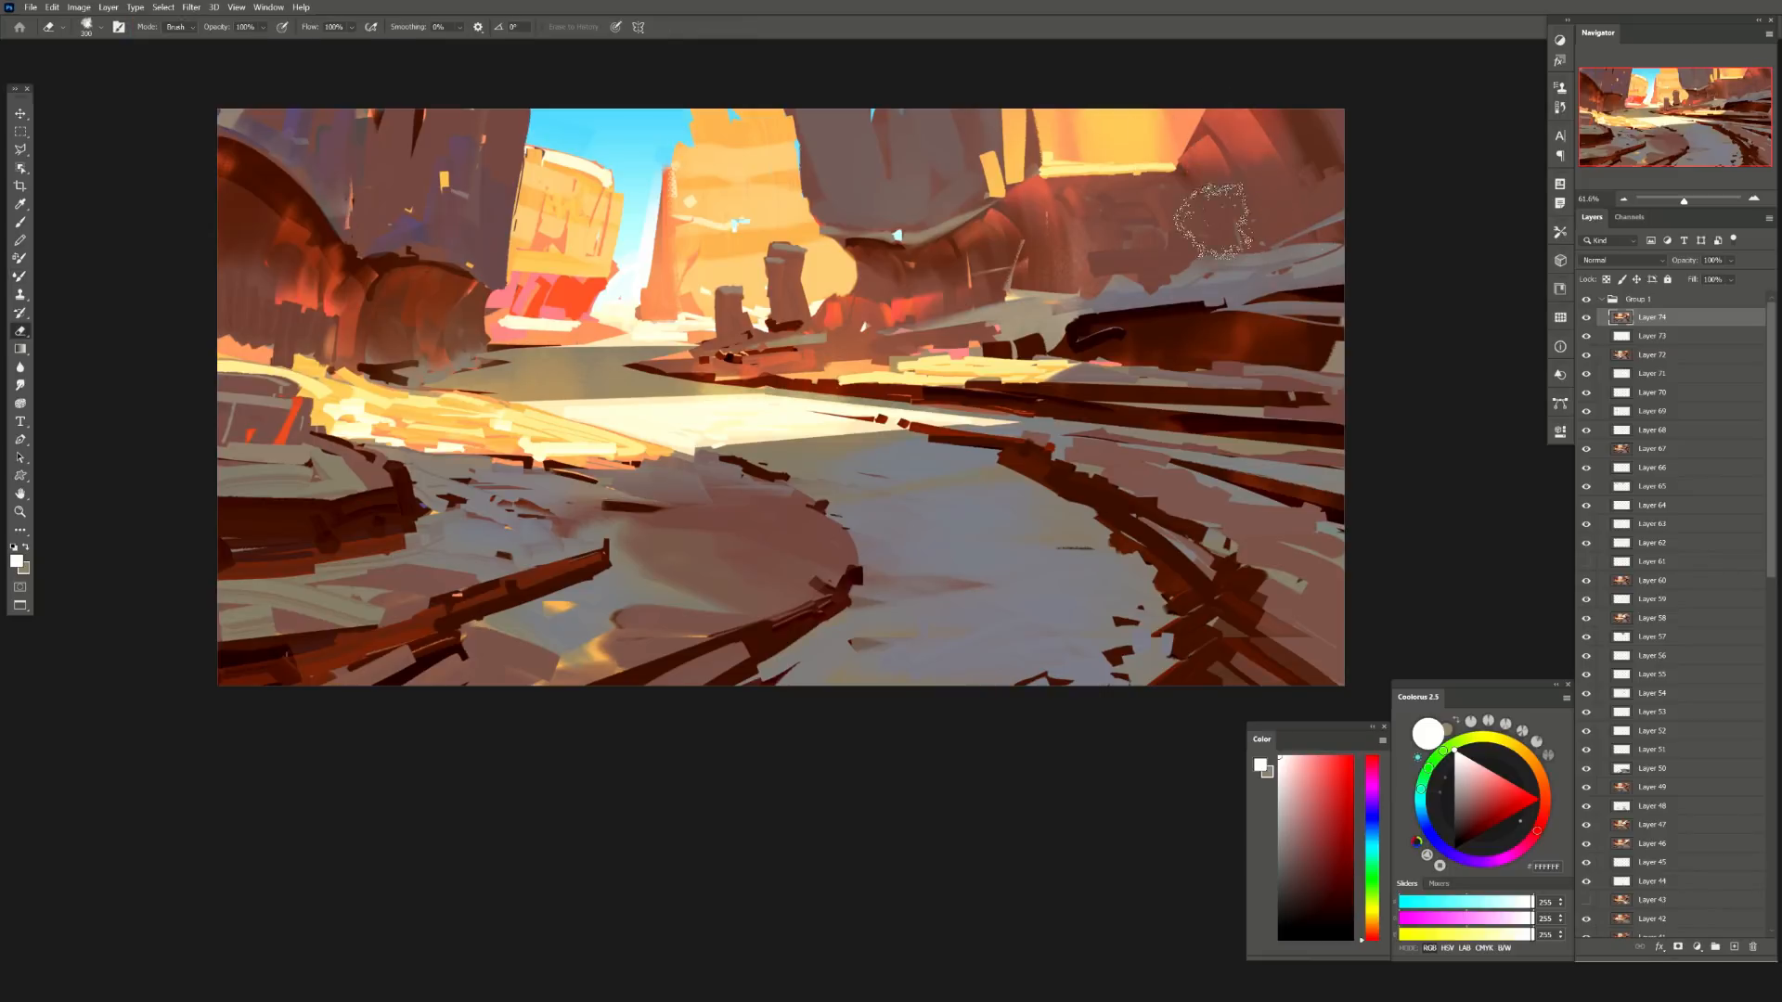
key("b")
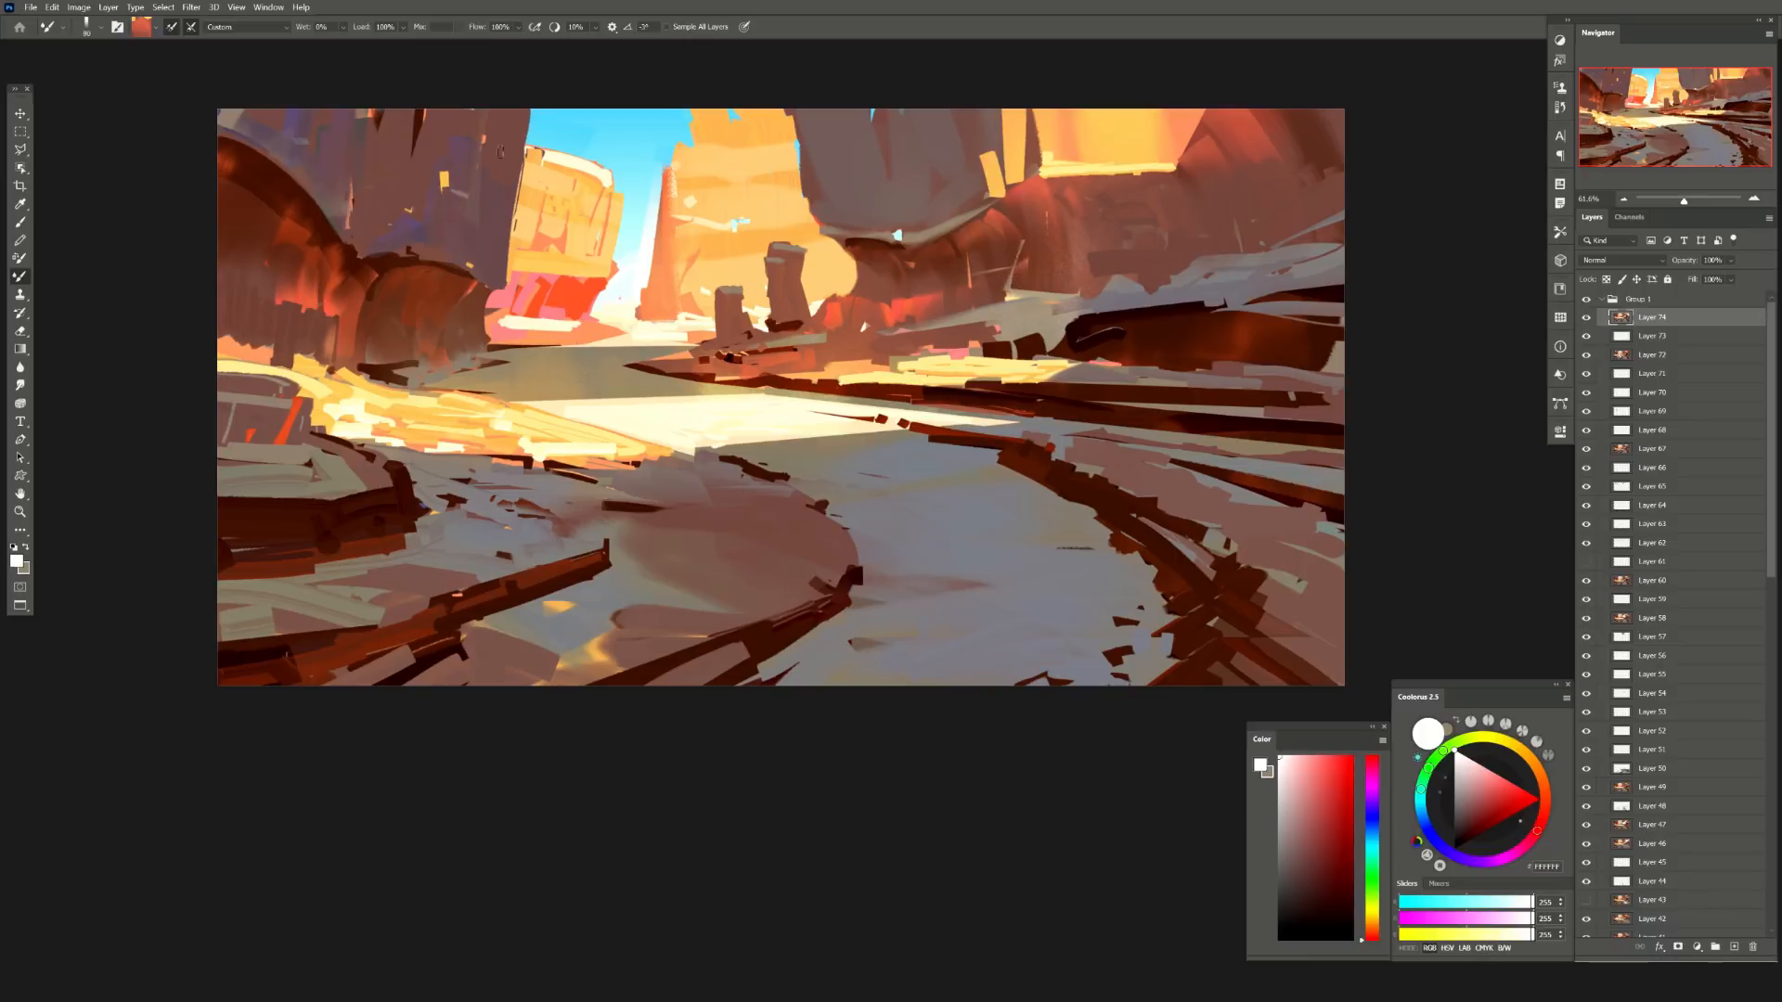
- Smooth the shaded upper-left cliff with large vertical strokes of sampled brown, extending down its right edge
left_click(445, 215, "alt")
key("bracketright")
key("bracketright")
key("bracketright")
key("bracketright")
left_click_drag(375, 248, 418, 114)
left_click_drag(360, 230, 364, 113)
left_click_drag(336, 150, 319, 109)
key("bracketleft")
mouse_move(465, 243)
left_mouse_down()
mouse_move(471, 362)
mouse_move(492, 303)
mouse_move(474, 313)
mouse_move(482, 365)
mouse_move(479, 327)
mouse_move(507, 351)
mouse_move(497, 341)
mouse_move(530, 341)
mouse_move(485, 329)
mouse_move(579, 327)
mouse_move(477, 342)
left_mouse_up()
- Sample nearby pinks and oranges and extend the pink glow at the base of the distant sunlit rock
left_click(493, 306, "alt")
key("bracketright")
left_click(489, 336, "alt")
left_click(492, 333, "alt")
left_click(501, 341, "alt")
left_click(611, 341, "alt")
key("bracketleft")
left_click(651, 418, "alt")
key("bracketleft")
left_click(521, 334, "alt")
key("bracketright")
key("bracketright")
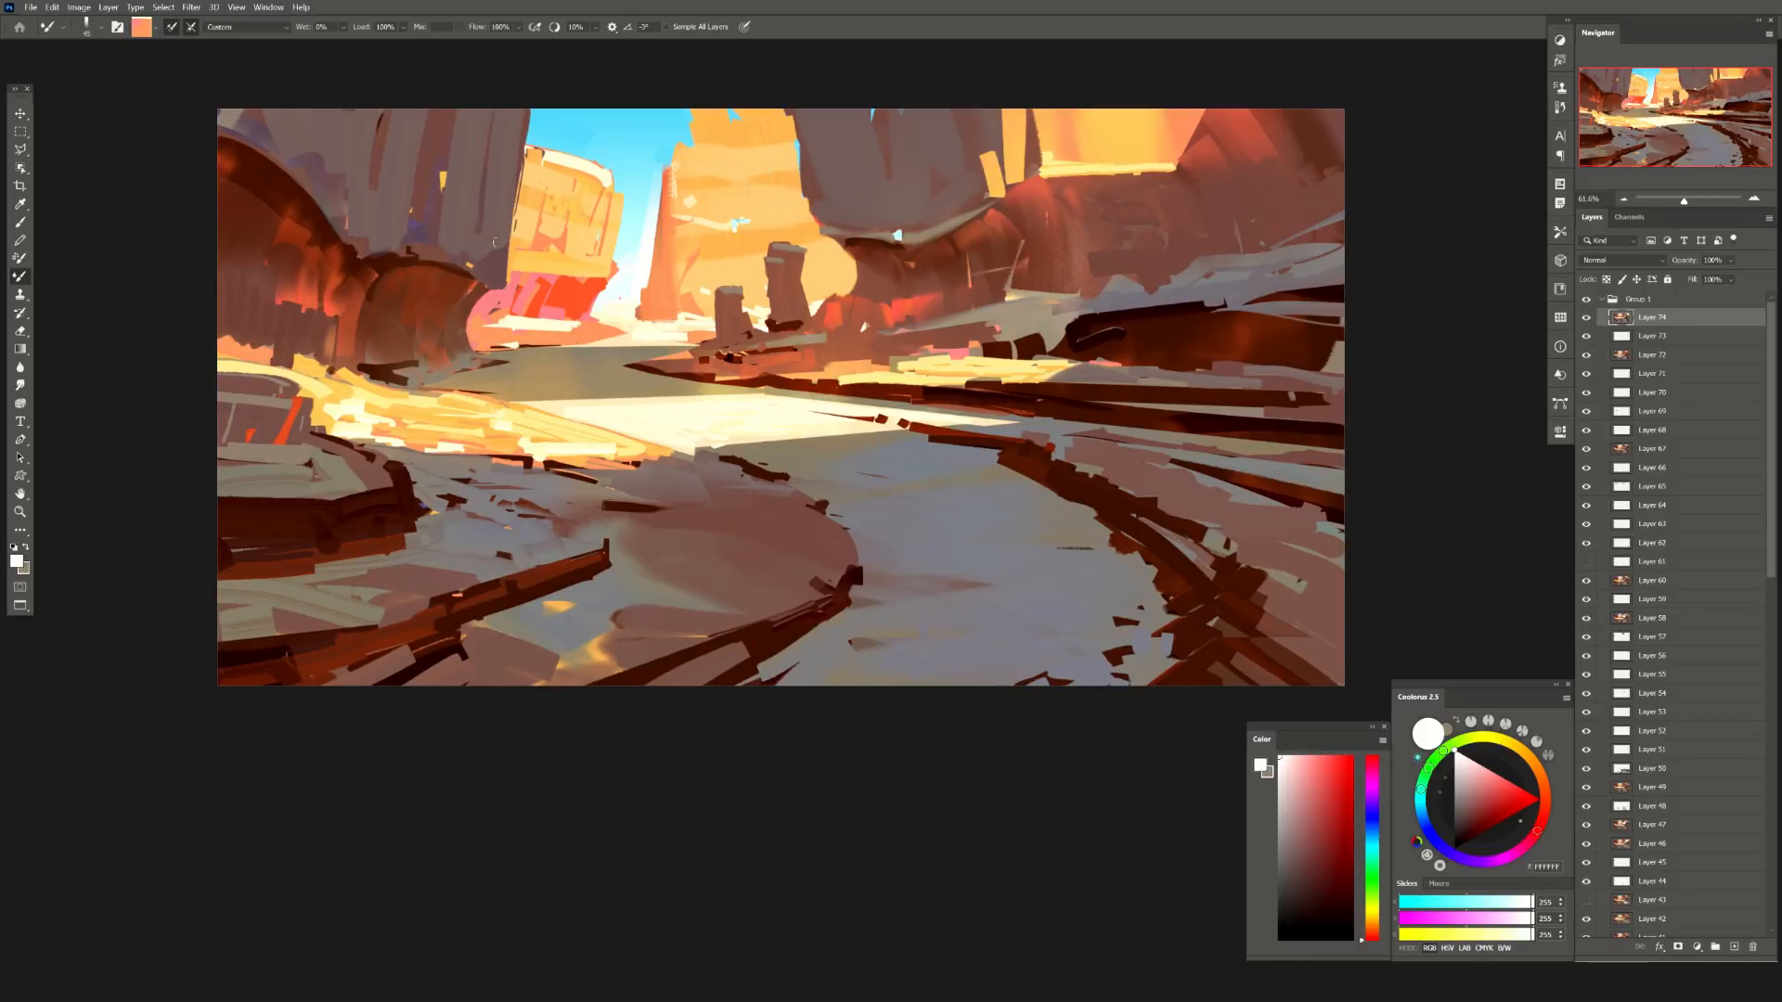
- Compare the painted layer hidden and shown, flip the canvas horizontally, and sample pink from the glowing rock base
left_click(1586, 318)
left_click(1585, 318)
key("ctrl+shift+h")
left_click(1073, 310, "alt")
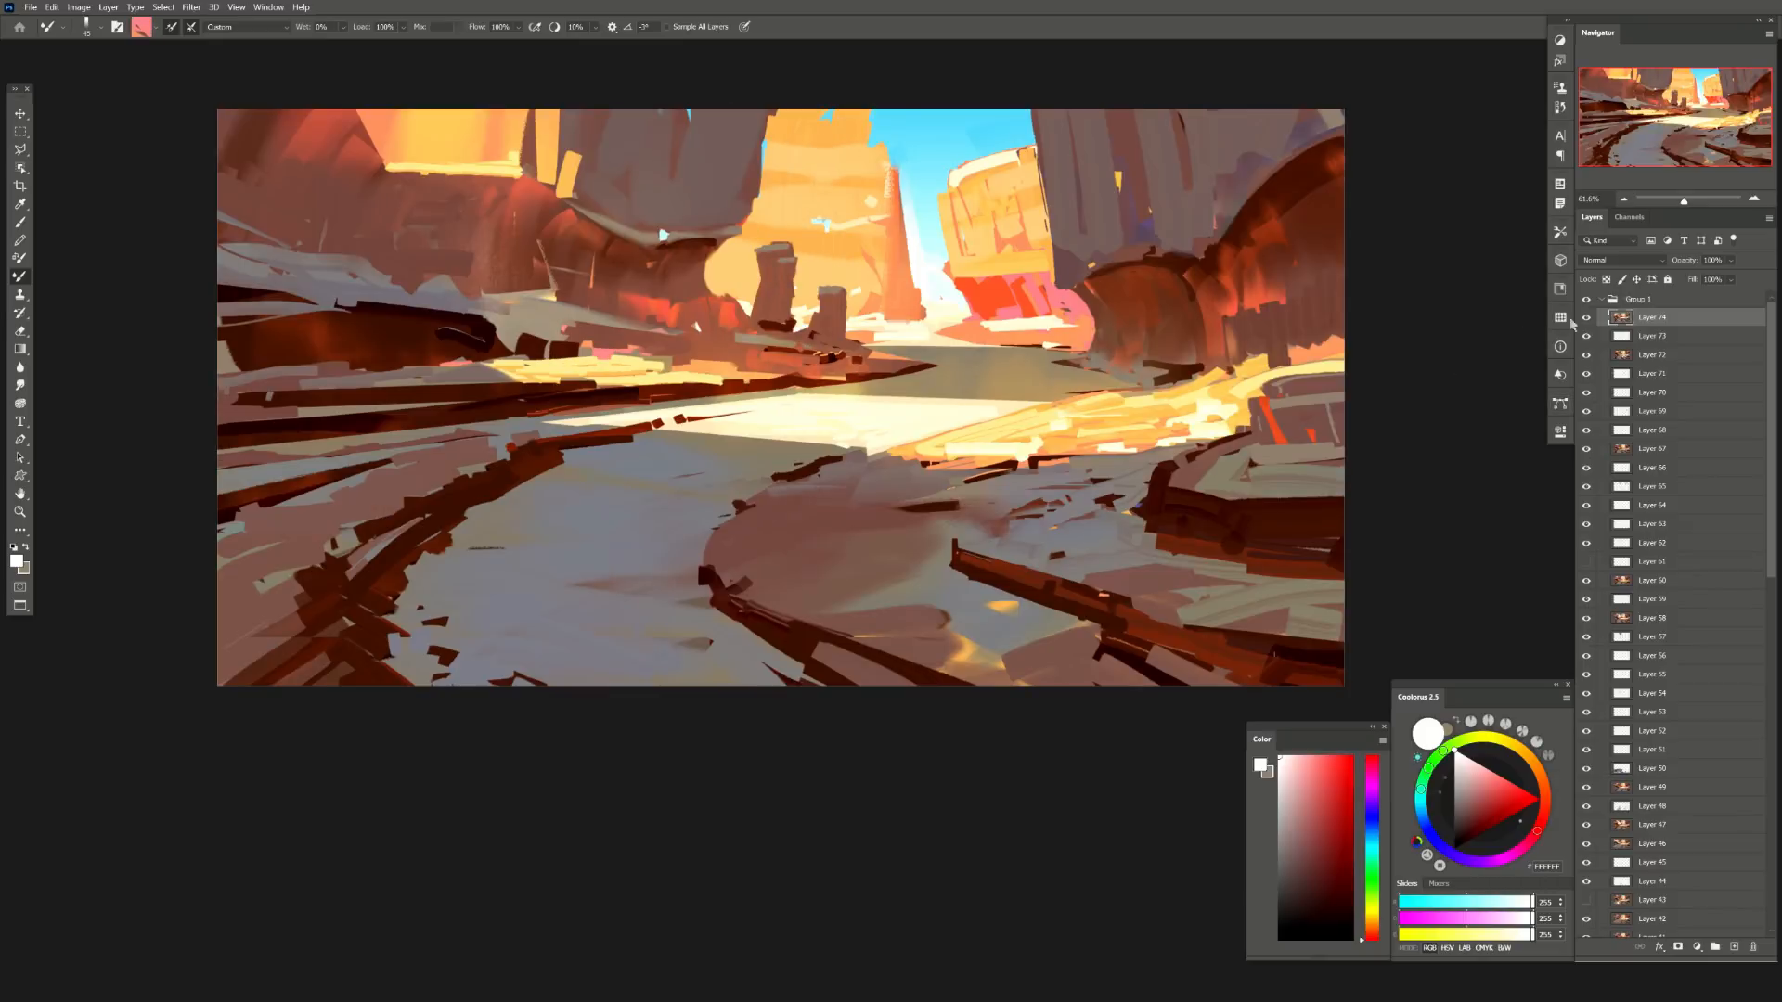
- Add a new layer and fill it using Apply Image with the Merged RGB source, Multiply blending and 100% opacity
left_click(1586, 318)
left_click(1585, 318)
left_click(1733, 949, "alt")
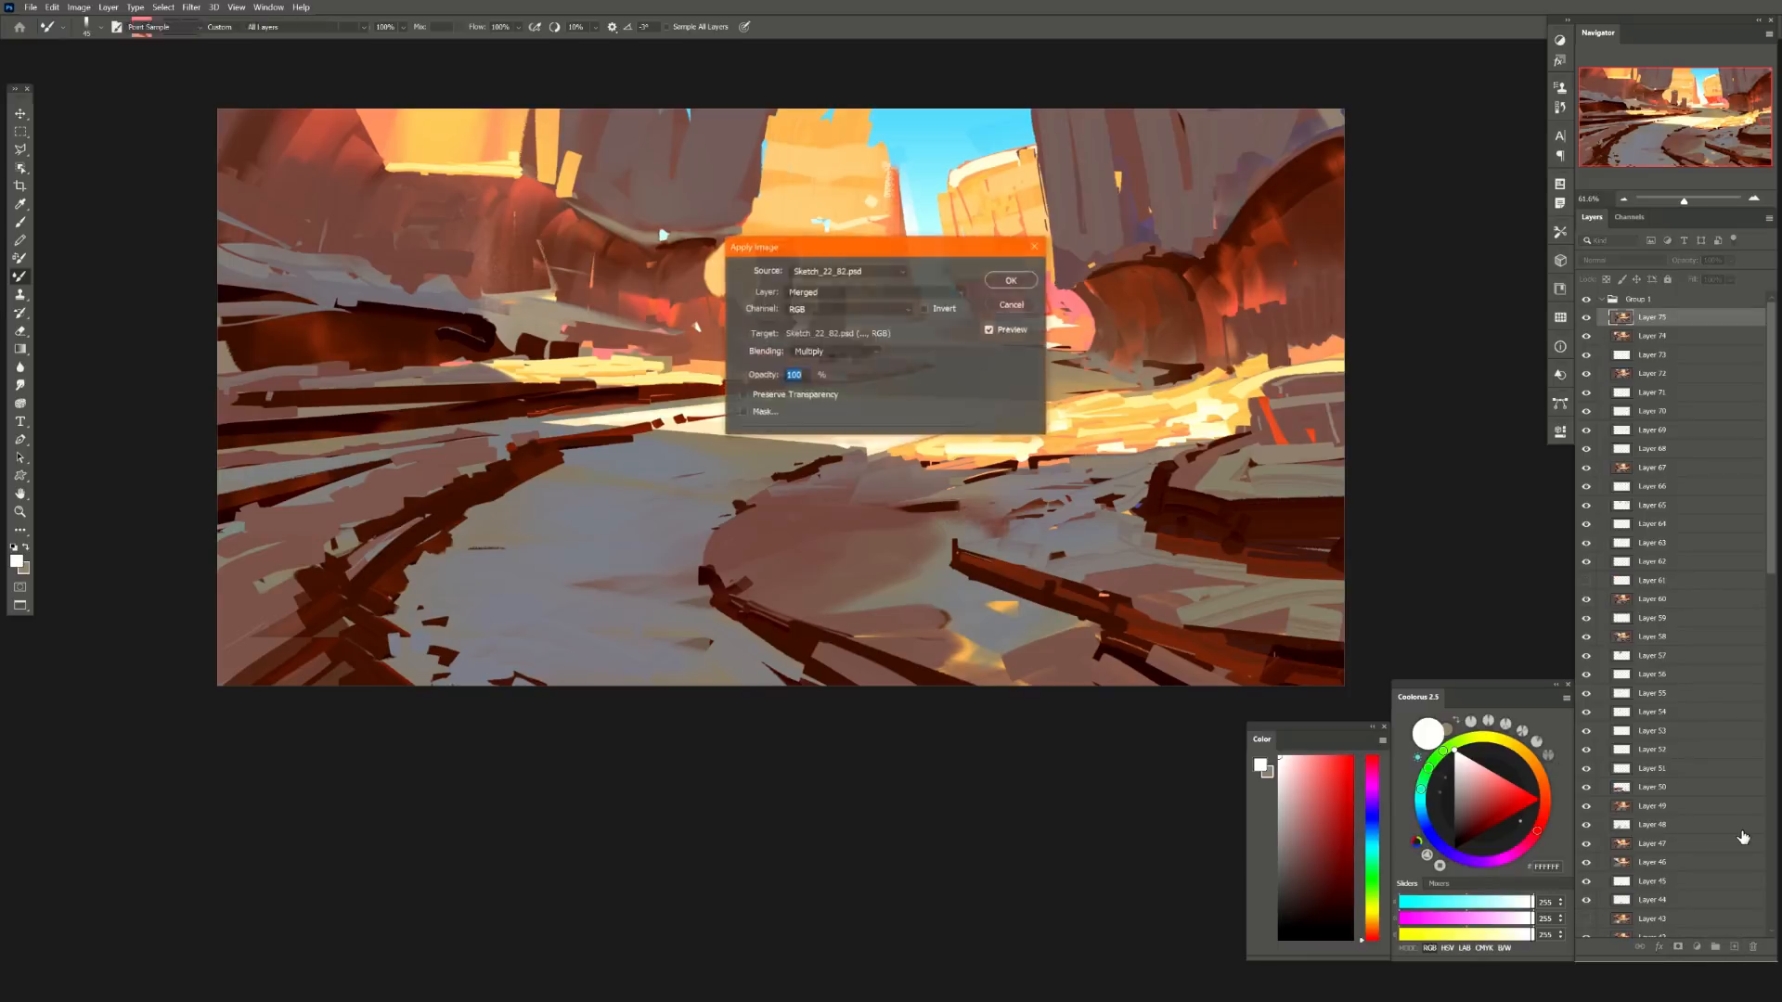
key("Return")
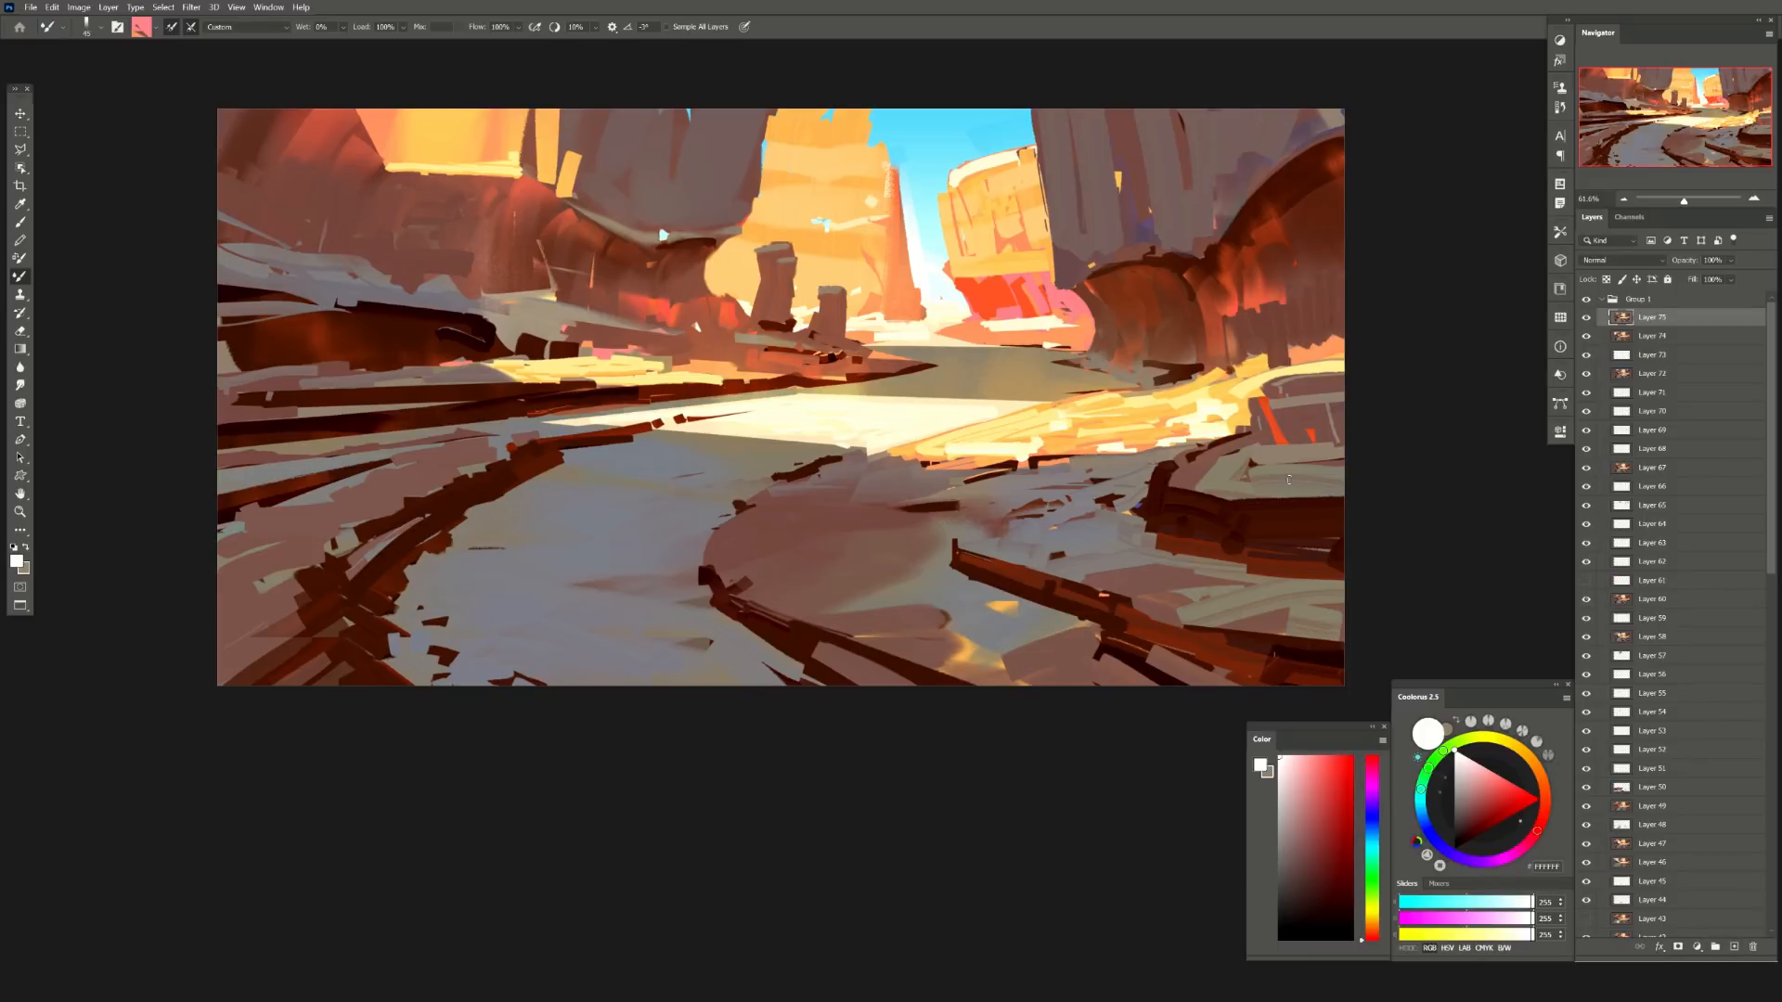
- Paint sampled dark red-brown strokes on the right foreground ledge and the lower-left rocks of the flipped canvas
left_click(1195, 590, "alt")
left_click_drag(1201, 572, 1168, 570)
left_click(336, 283, "alt")
left_click(307, 652, "alt")
key("]")
key("]")
key("]")
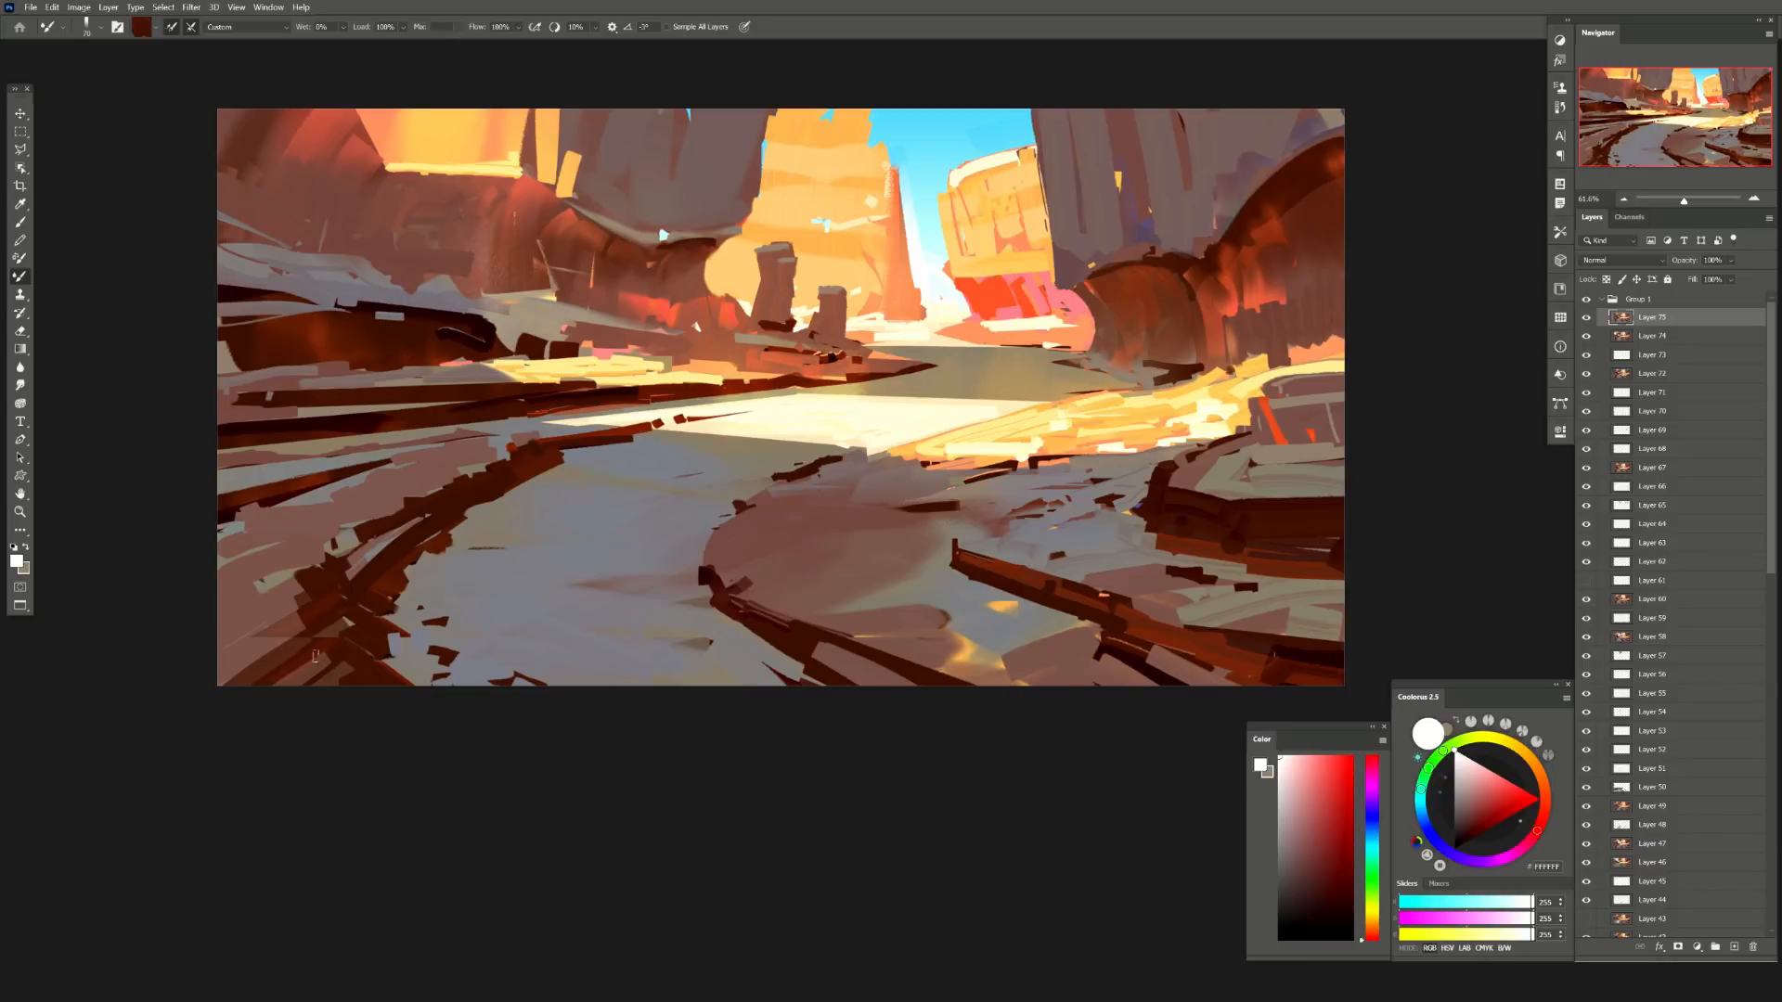
left_click_drag(322, 656, 281, 682)
- On a new merged layer, paint sampled cream highlights across the distant sunlit cliffs and switch to the eraser for trimming
left_click(873, 372, "alt")
key("bracketright")
key("bracketleft")
key("bracketleft")
key("bracketleft")
left_click(1734, 947)
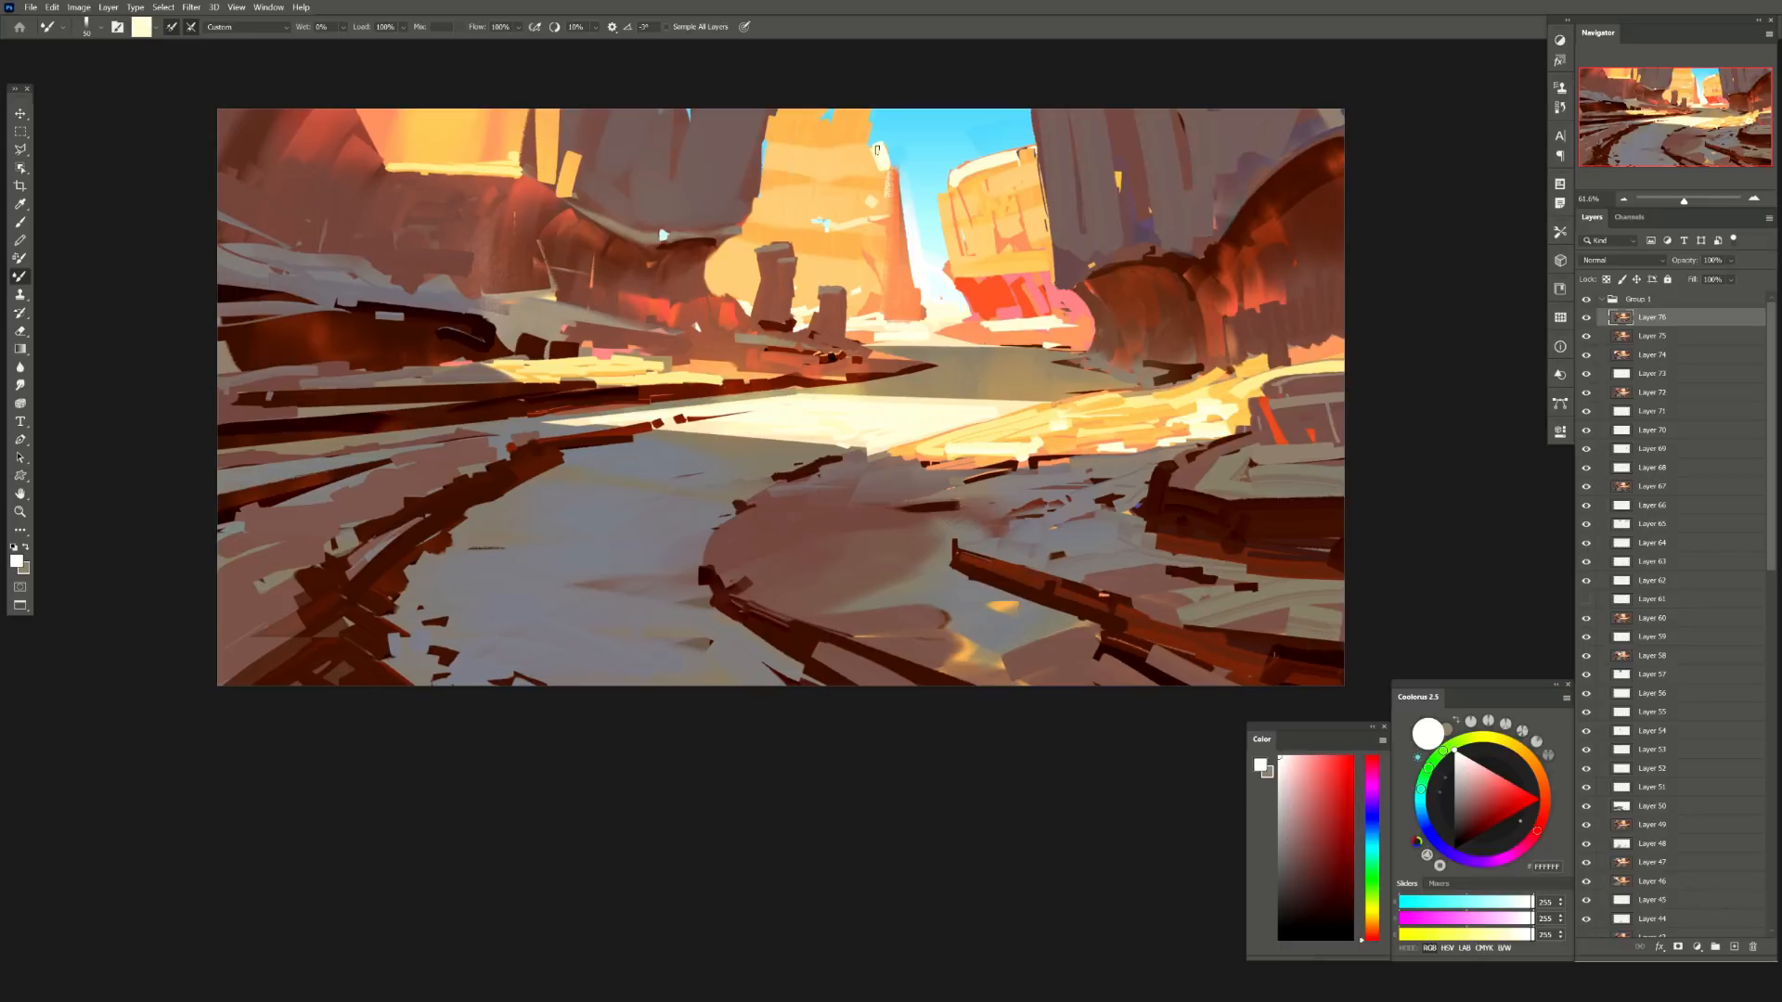
mouse_move(878, 150)
left_mouse_down()
mouse_move(825, 158)
mouse_move(878, 161)
left_mouse_up()
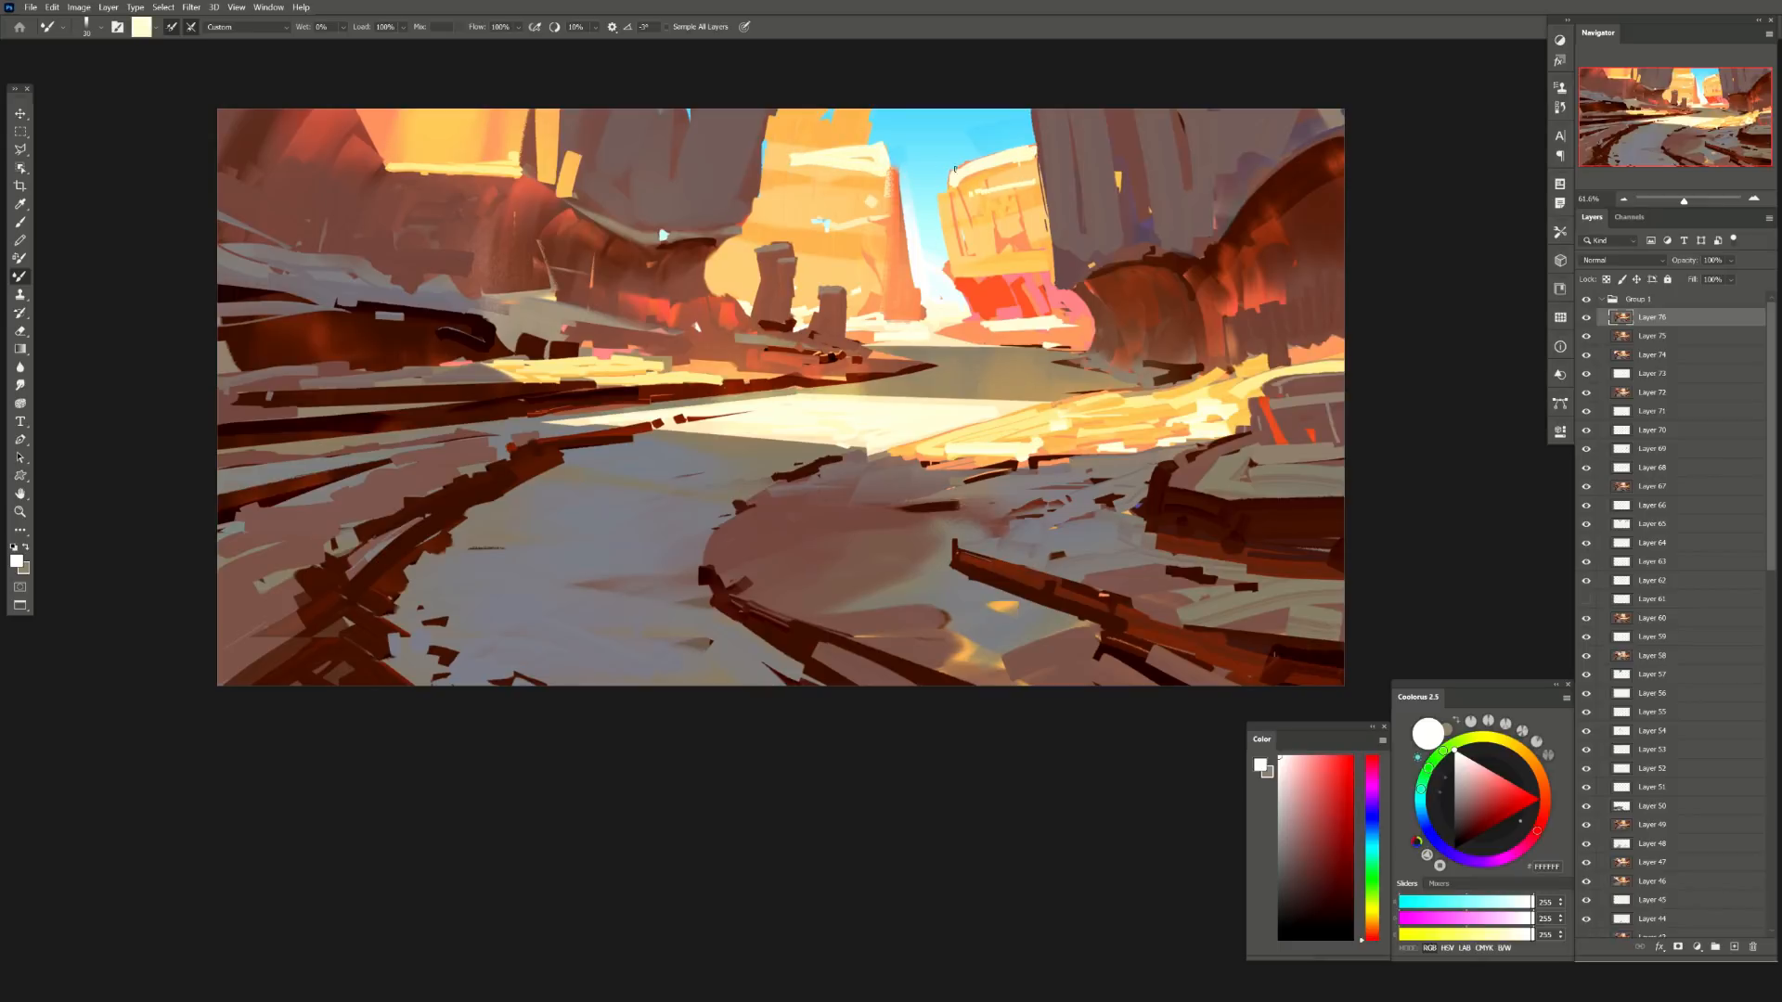
left_click_drag(801, 151, 764, 149)
mouse_move(517, 145)
left_mouse_down()
mouse_move(376, 112)
mouse_move(447, 167)
mouse_move(515, 175)
left_mouse_up()
left_click_drag(515, 137, 404, 114)
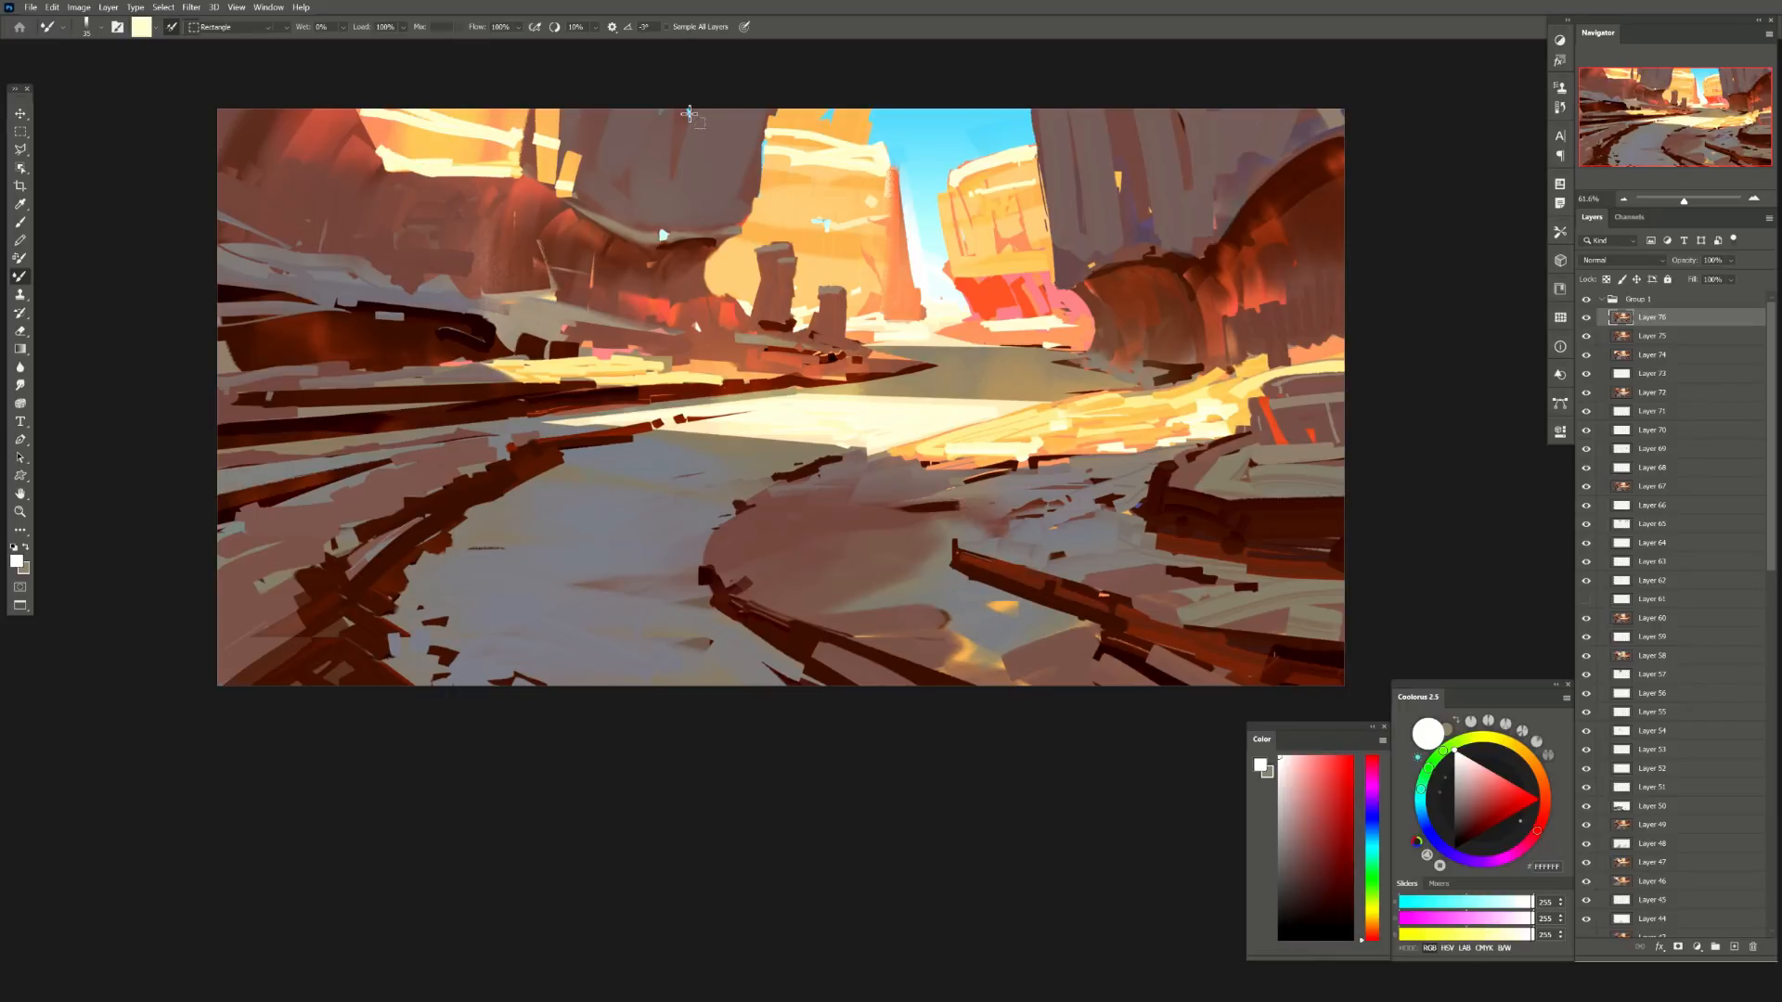
key("e")
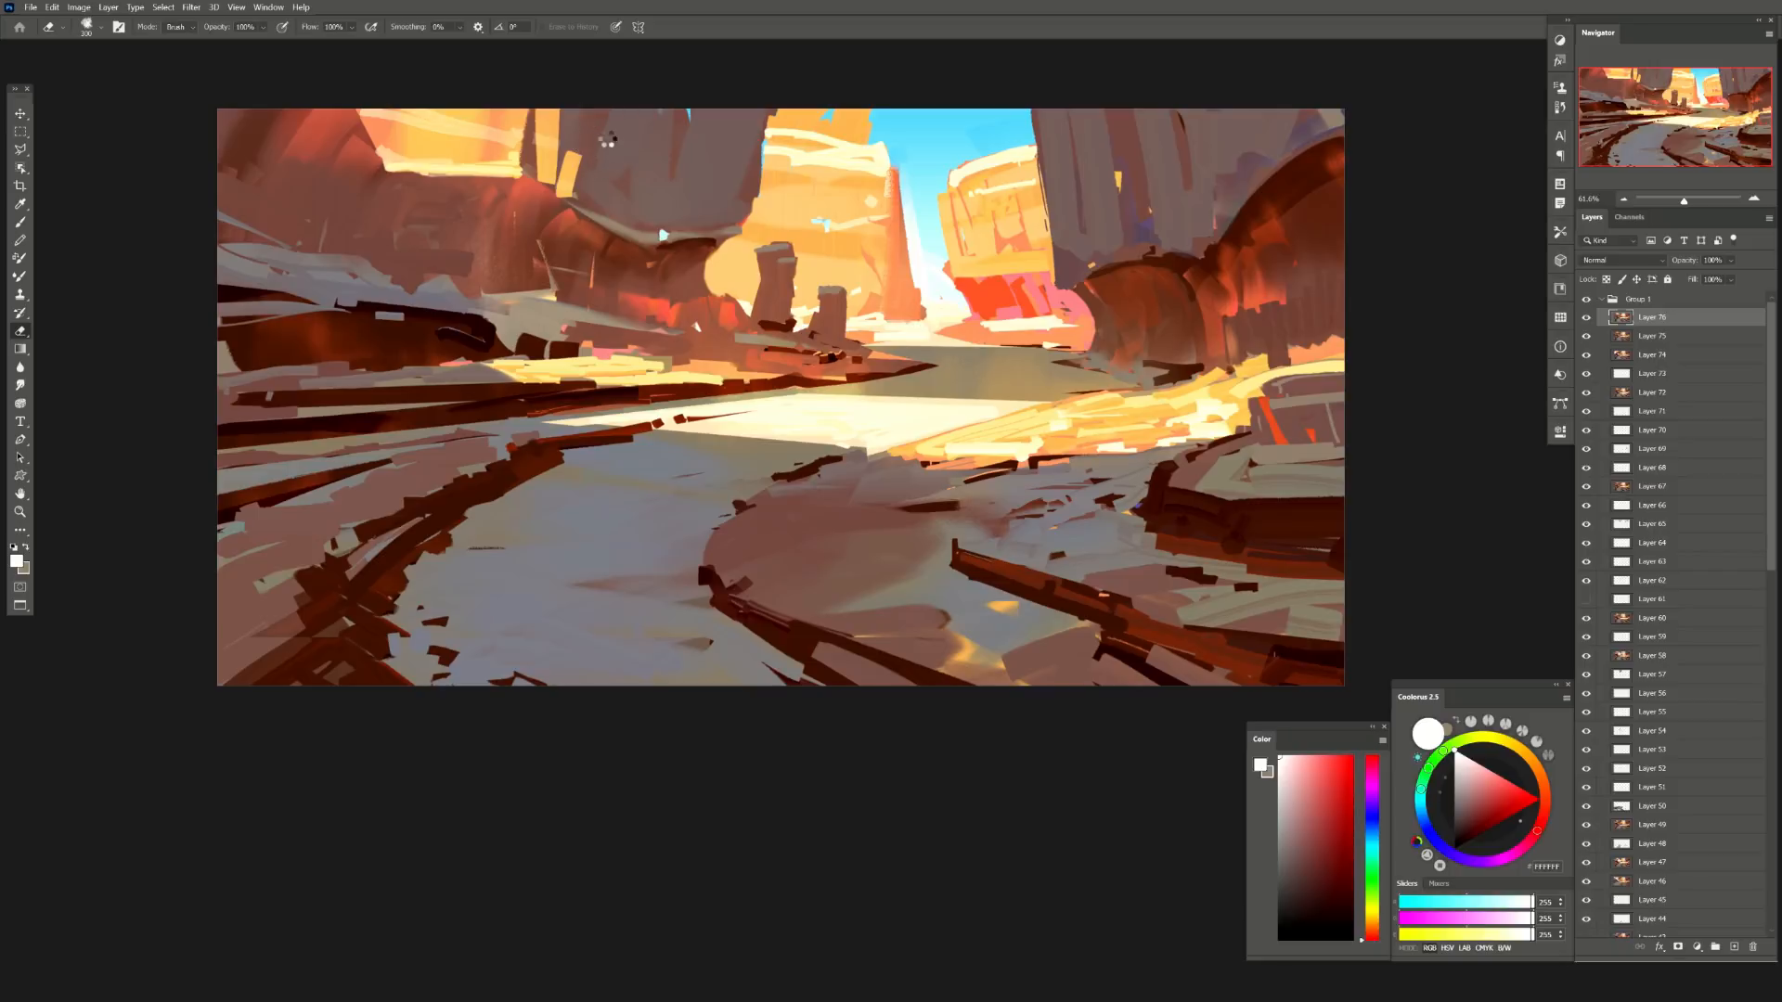
- Flip the canvas back horizontally and add a new layer holding the merged painting, ready for the Mixer Brush
key("h")
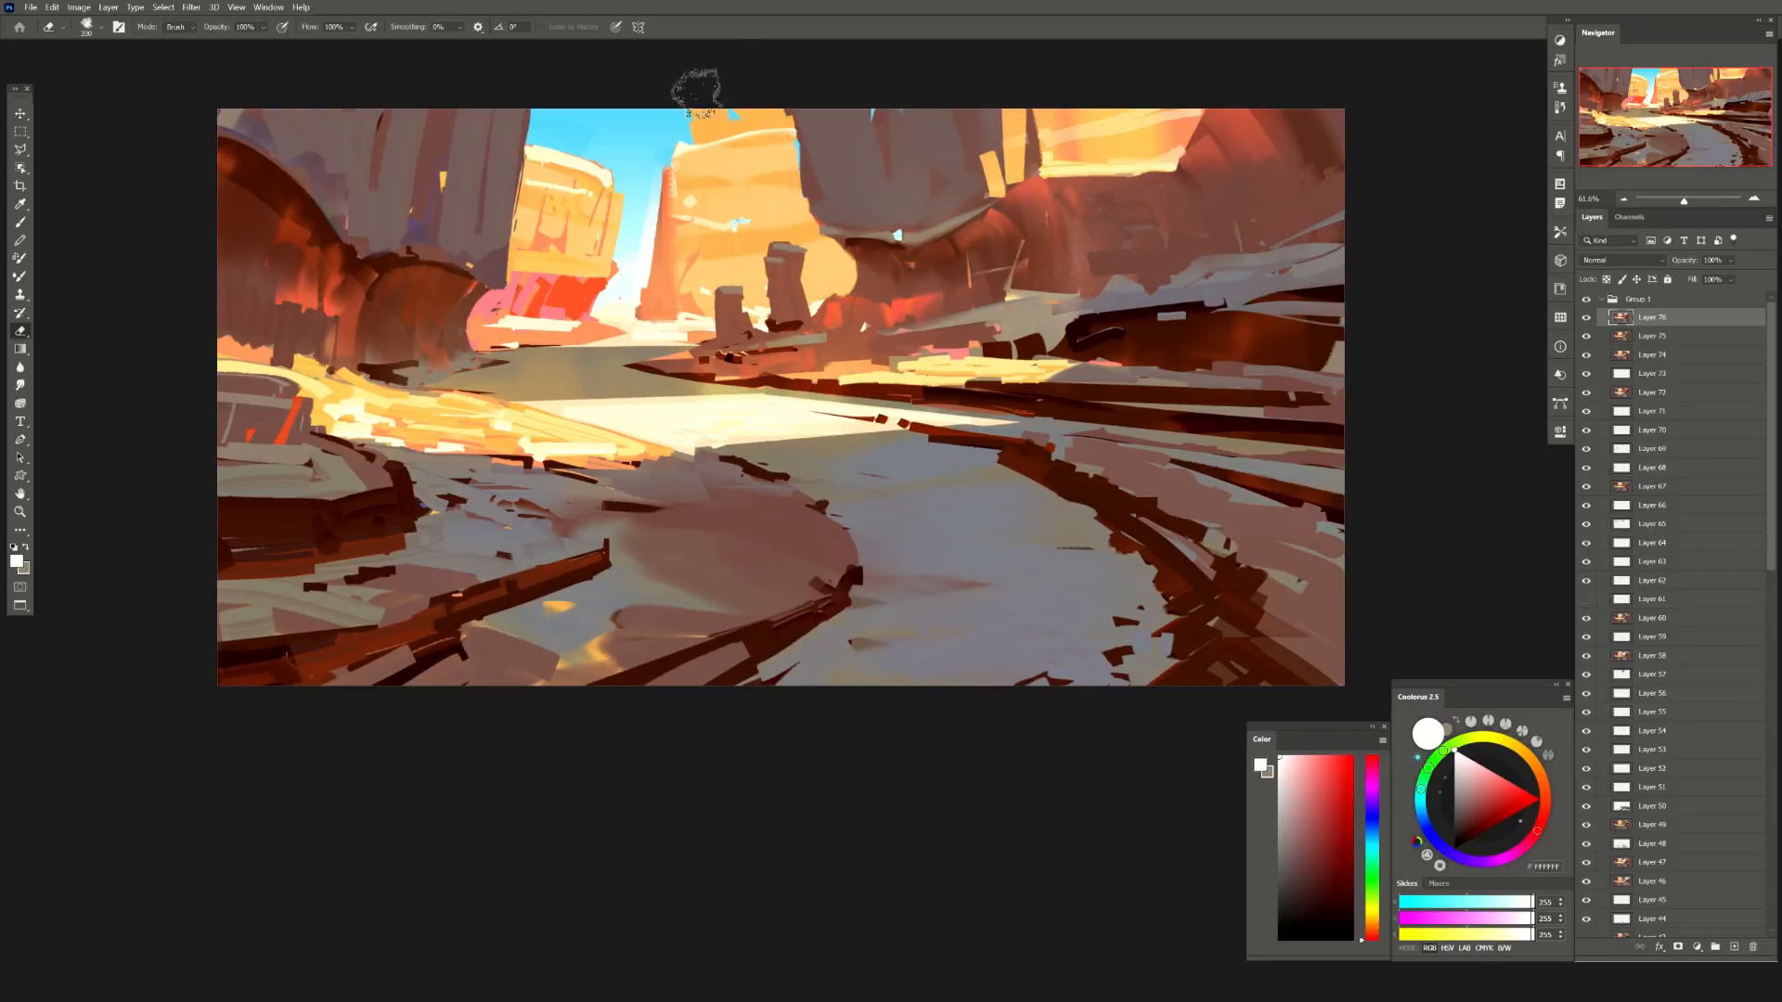
left_click(1734, 947)
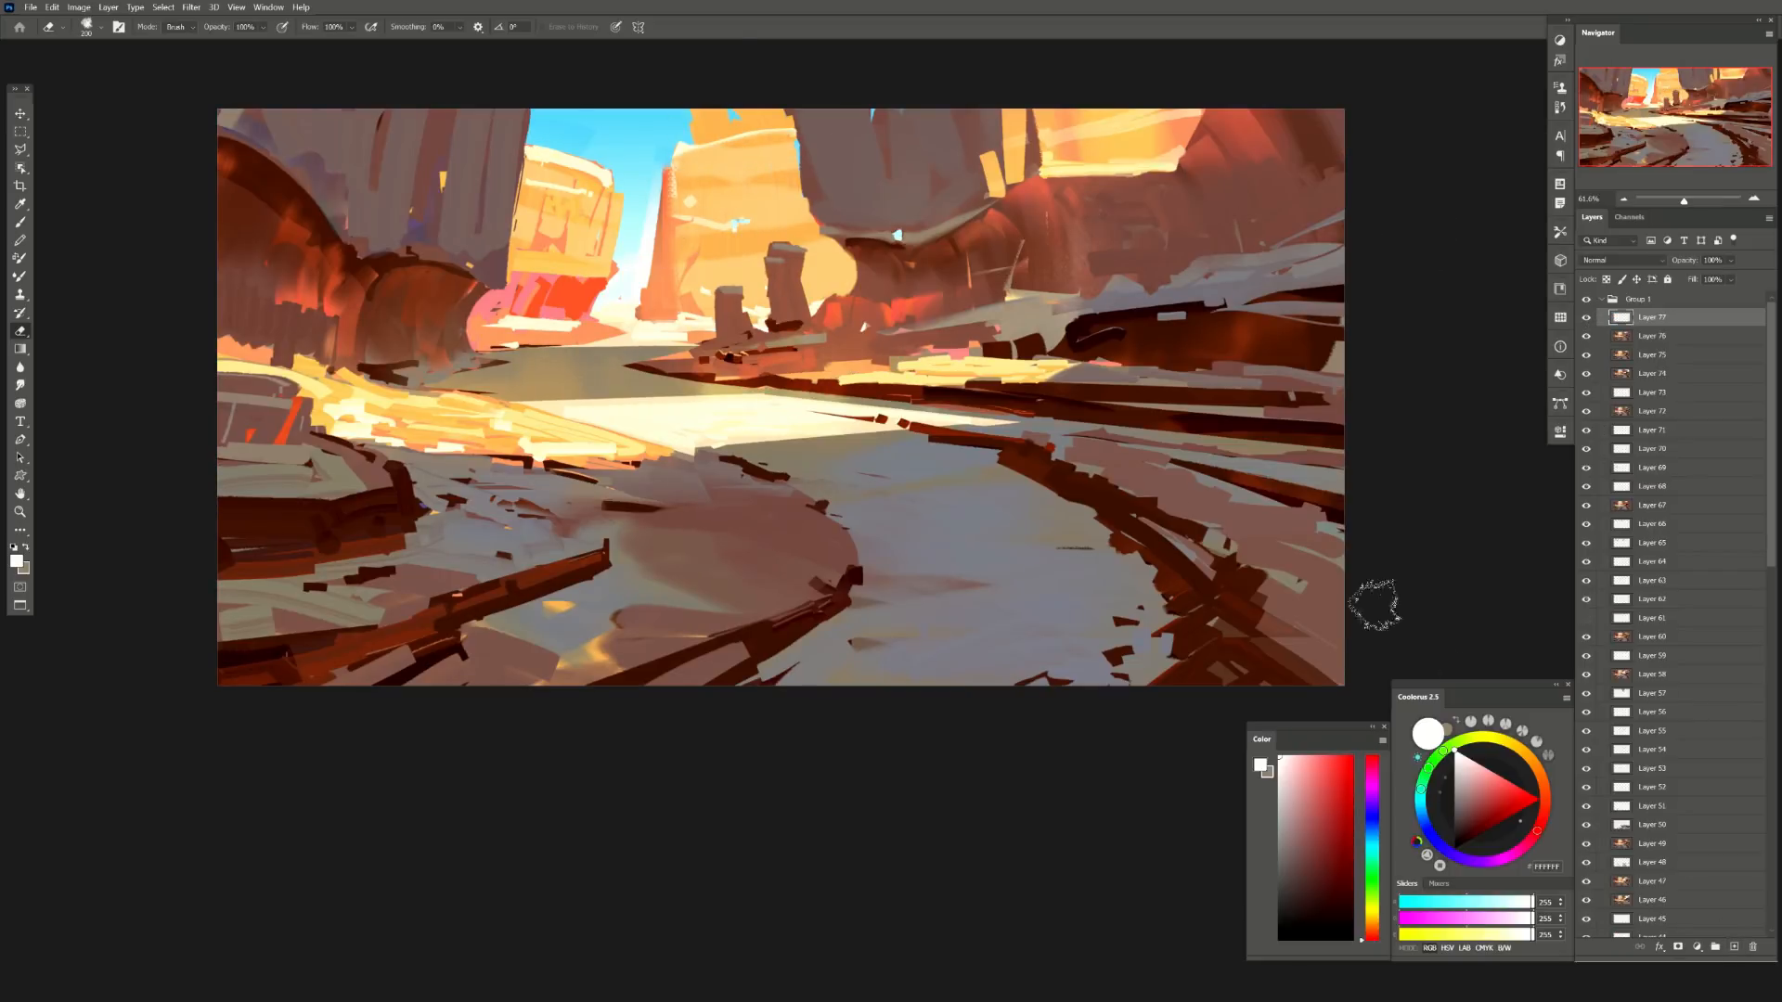
key("b")
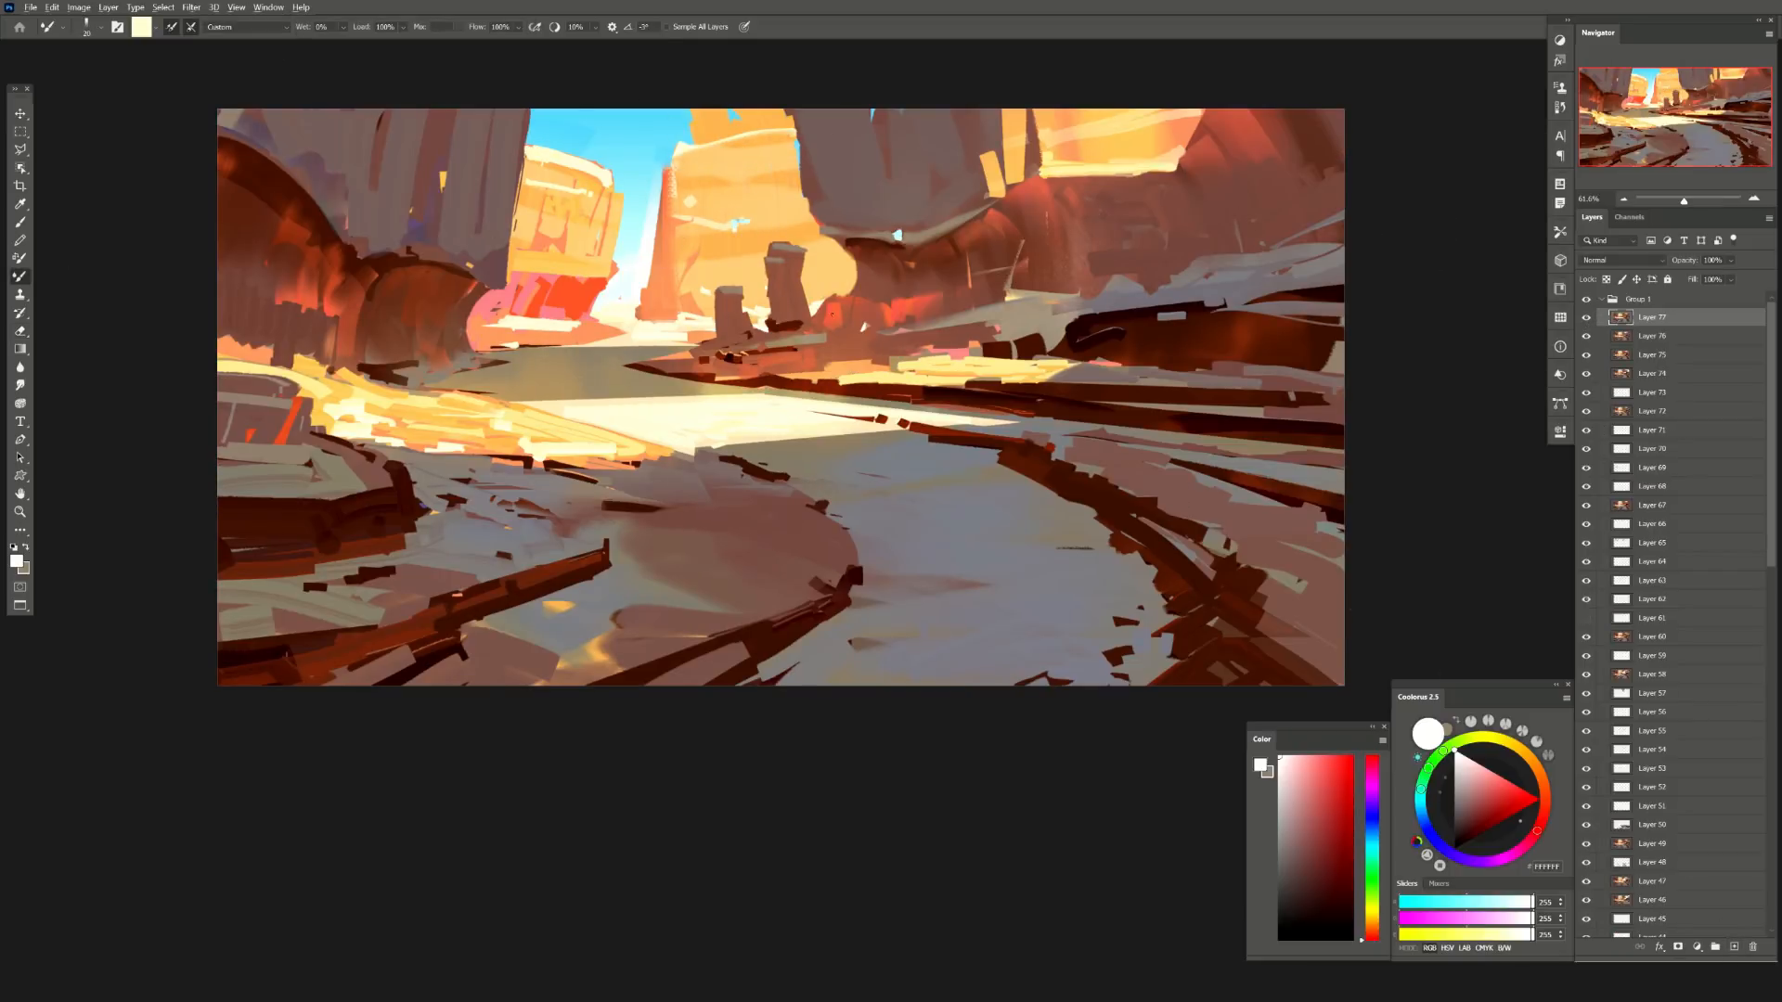
- Paint sampled orange-red glow strokes on the middle-distance ledges and two rock pillars, then lower the layer's opacity to 29%
left_click(832, 315, "alt")
key("bracketright")
key("bracketright")
key("bracketright")
left_click_drag(852, 395, 889, 399)
left_click_drag(985, 326, 804, 347)
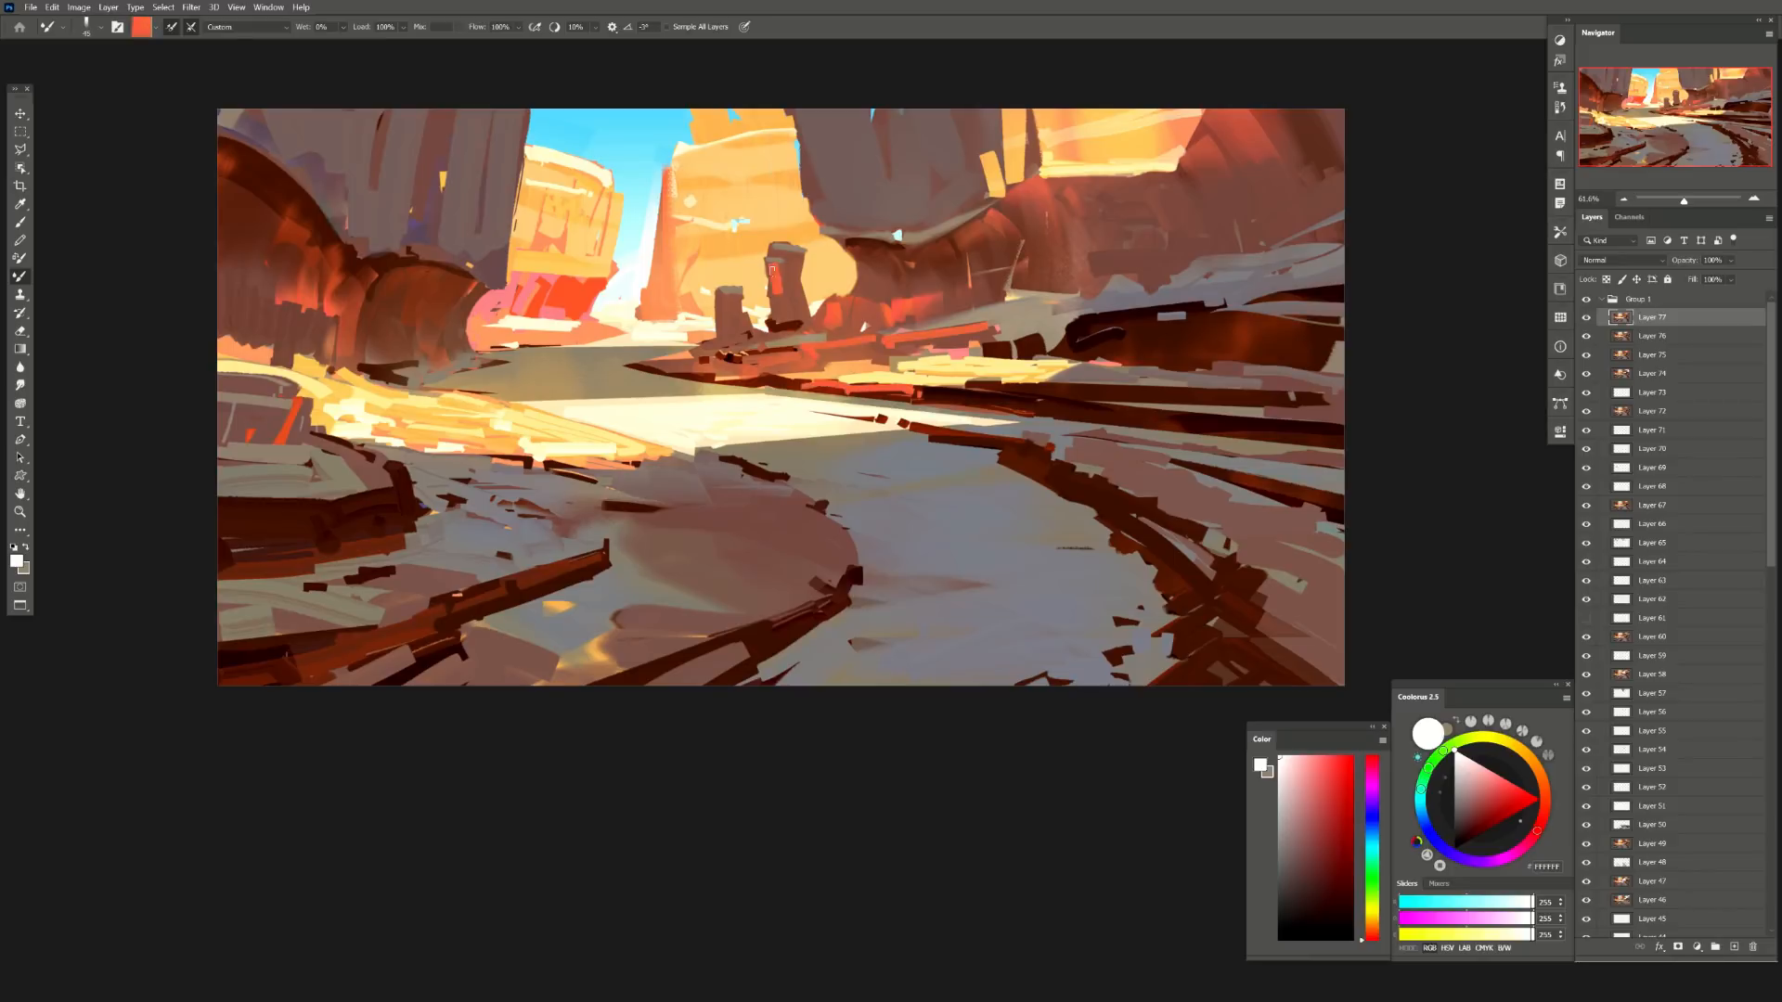
left_click_drag(728, 298, 746, 336)
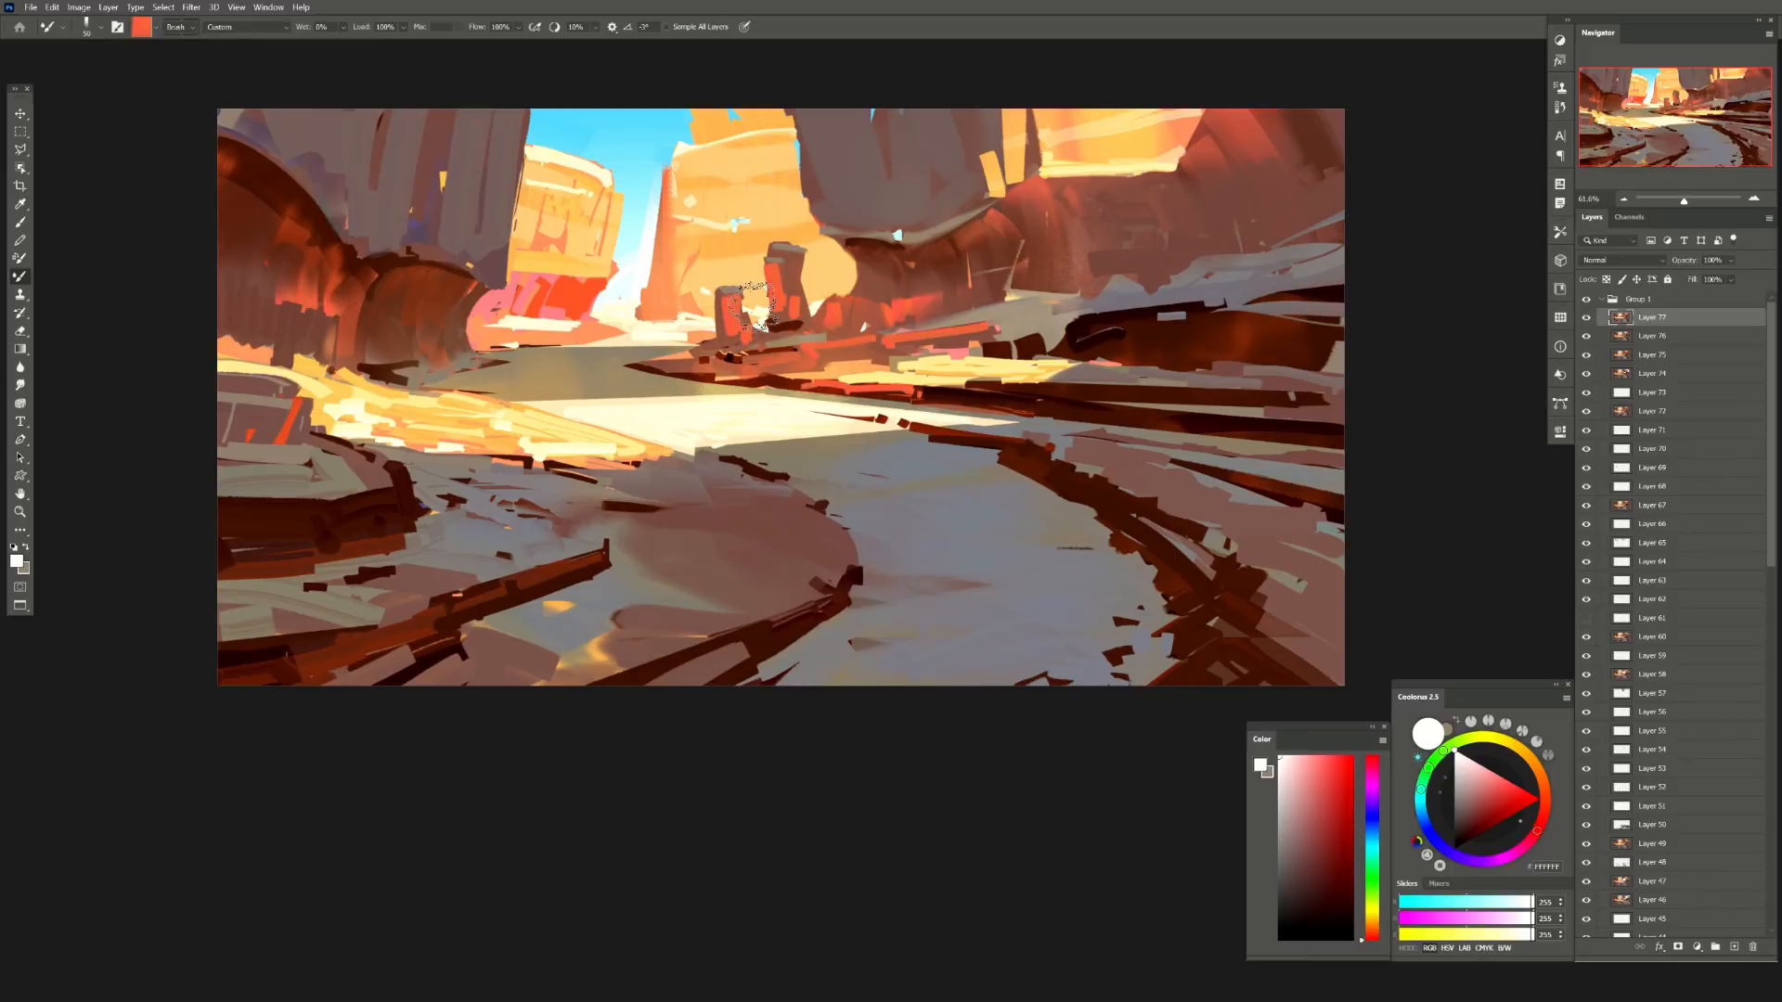
key("e")
left_click_drag(1730, 261, 1710, 277)
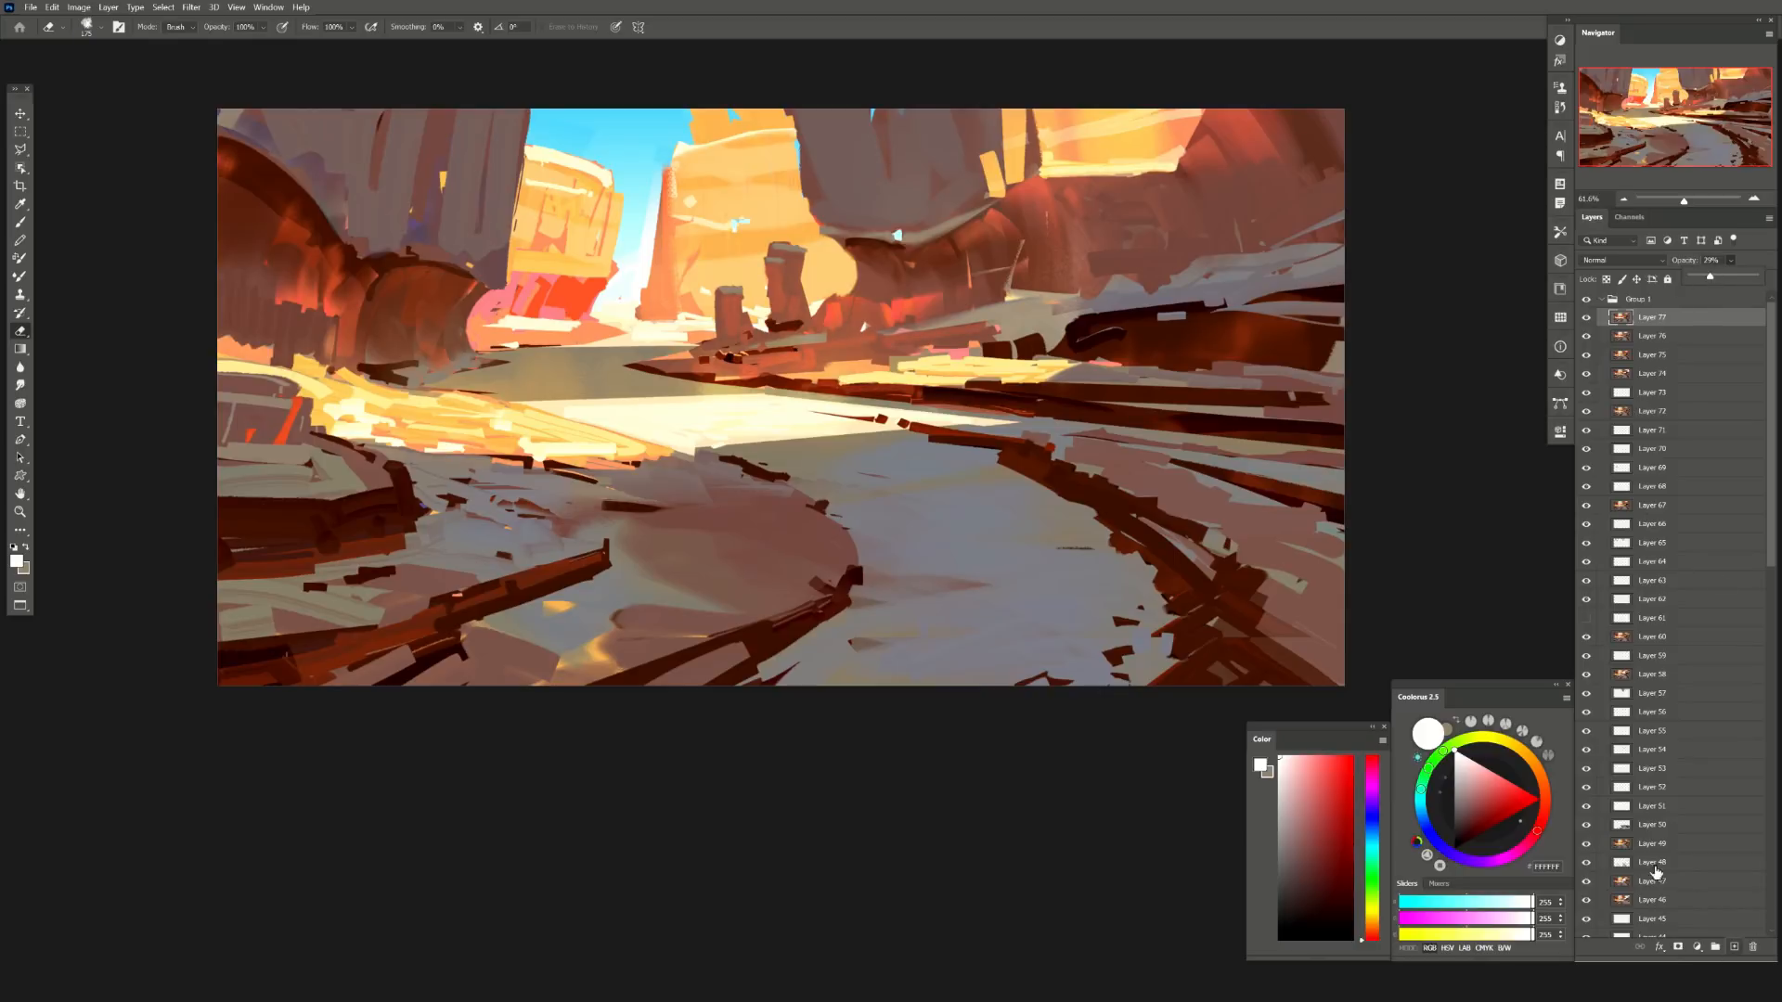
- Add another layer, stamp the visible painting into it, and reselect the Mixer Brush
left_click(1734, 948)
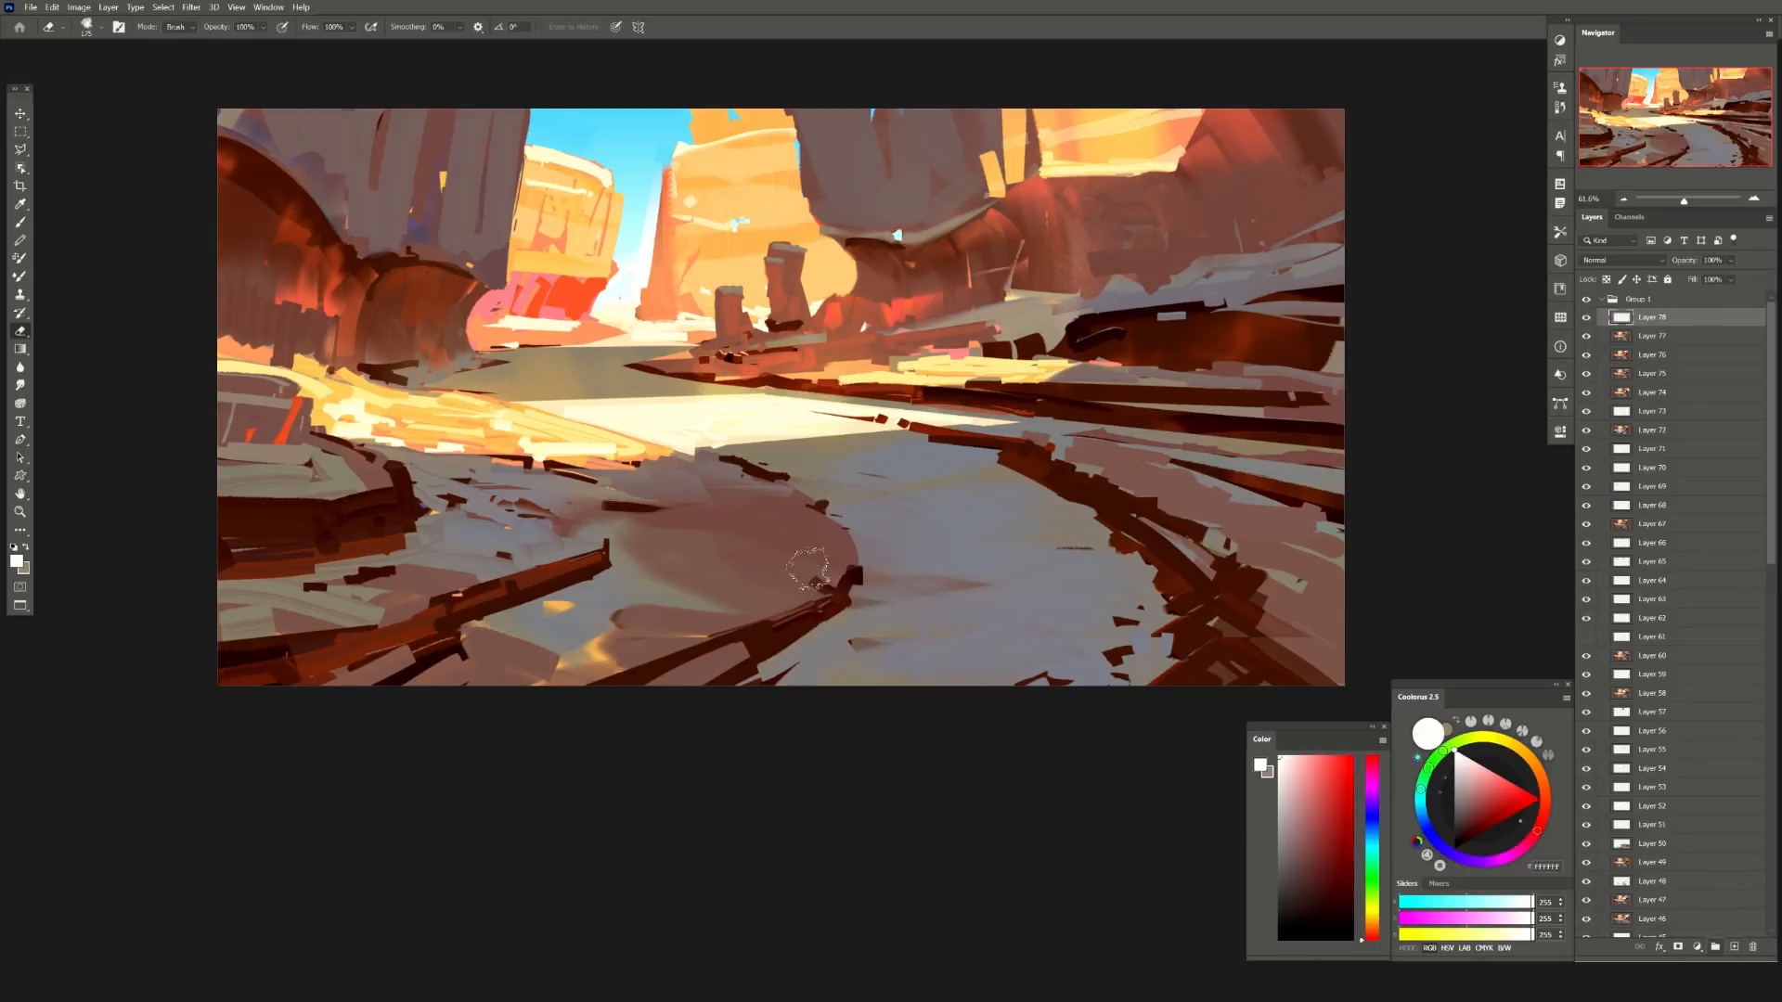
key("ctrl+alt+shift+e")
key("b")
- Paint sampled dark brown strokes across the rounded mound beside the path with an enlarged brush and erase the excess
left_click(776, 633, "alt")
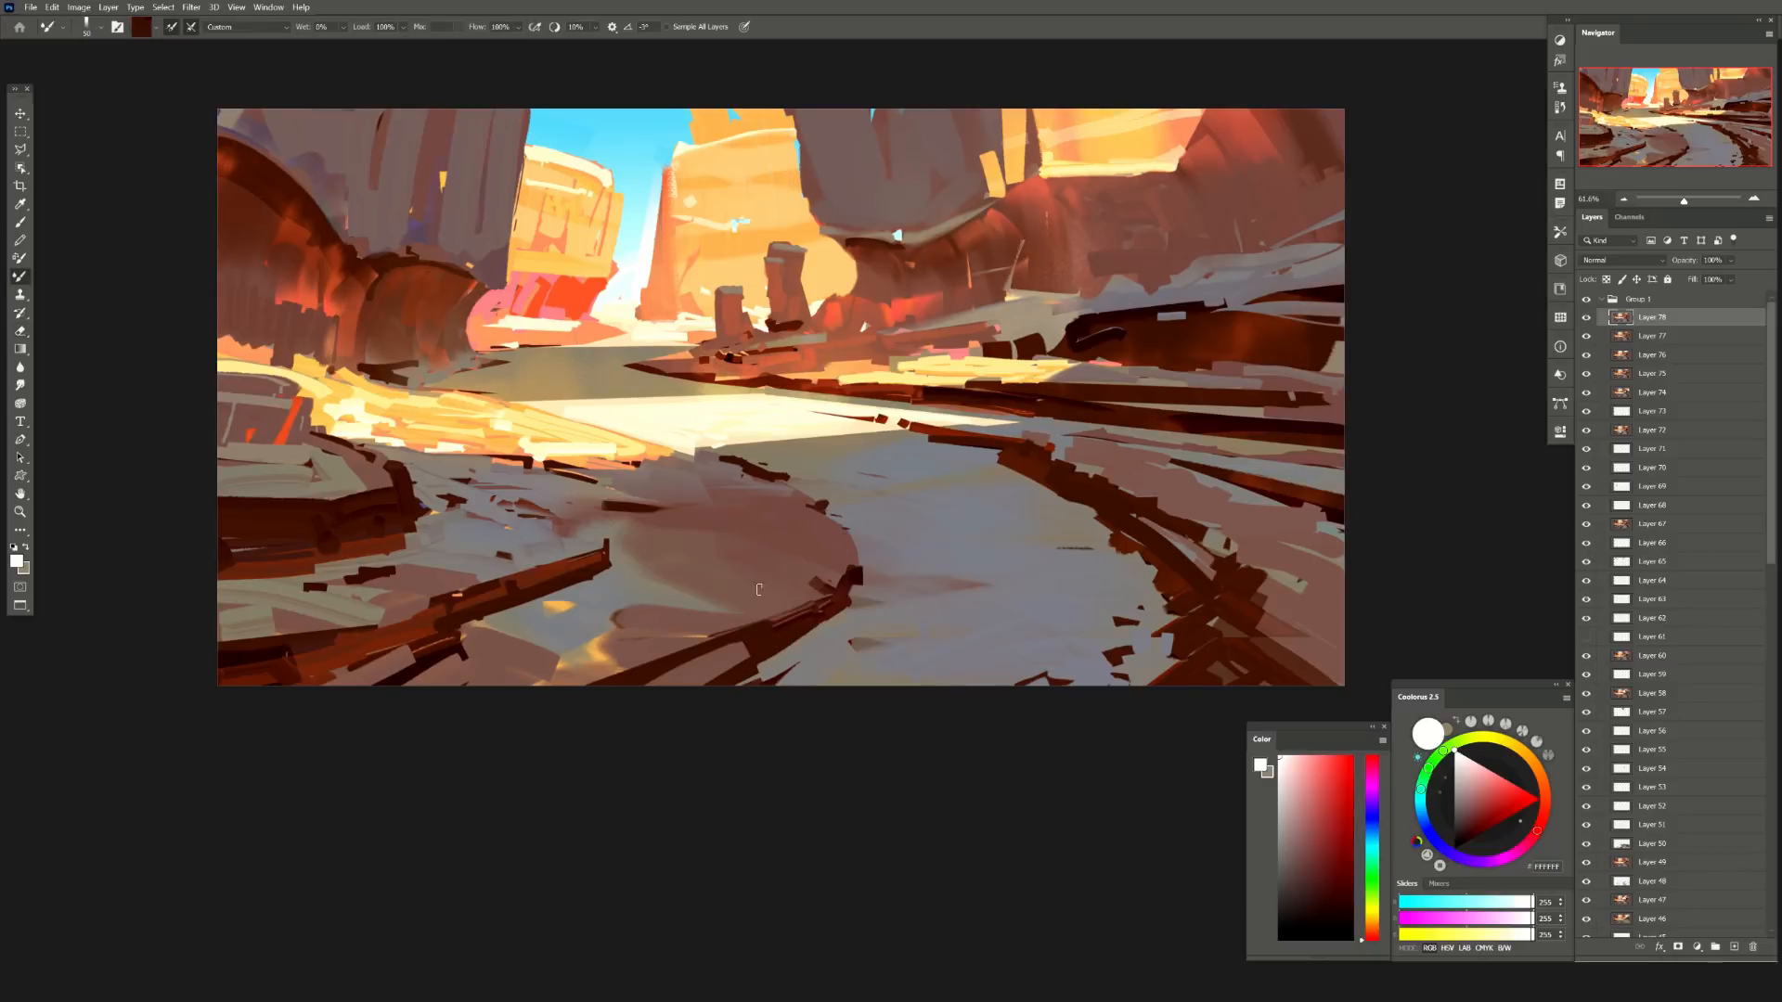
key("bracketright")
key("bracketright")
key("bracketright")
key("bracketright")
key("bracketright")
key("bracketright")
mouse_move(714, 496)
left_mouse_down()
mouse_move(773, 524)
mouse_move(762, 560)
mouse_move(780, 582)
mouse_move(585, 638)
mouse_move(741, 543)
mouse_move(678, 517)
left_mouse_up()
key("e")
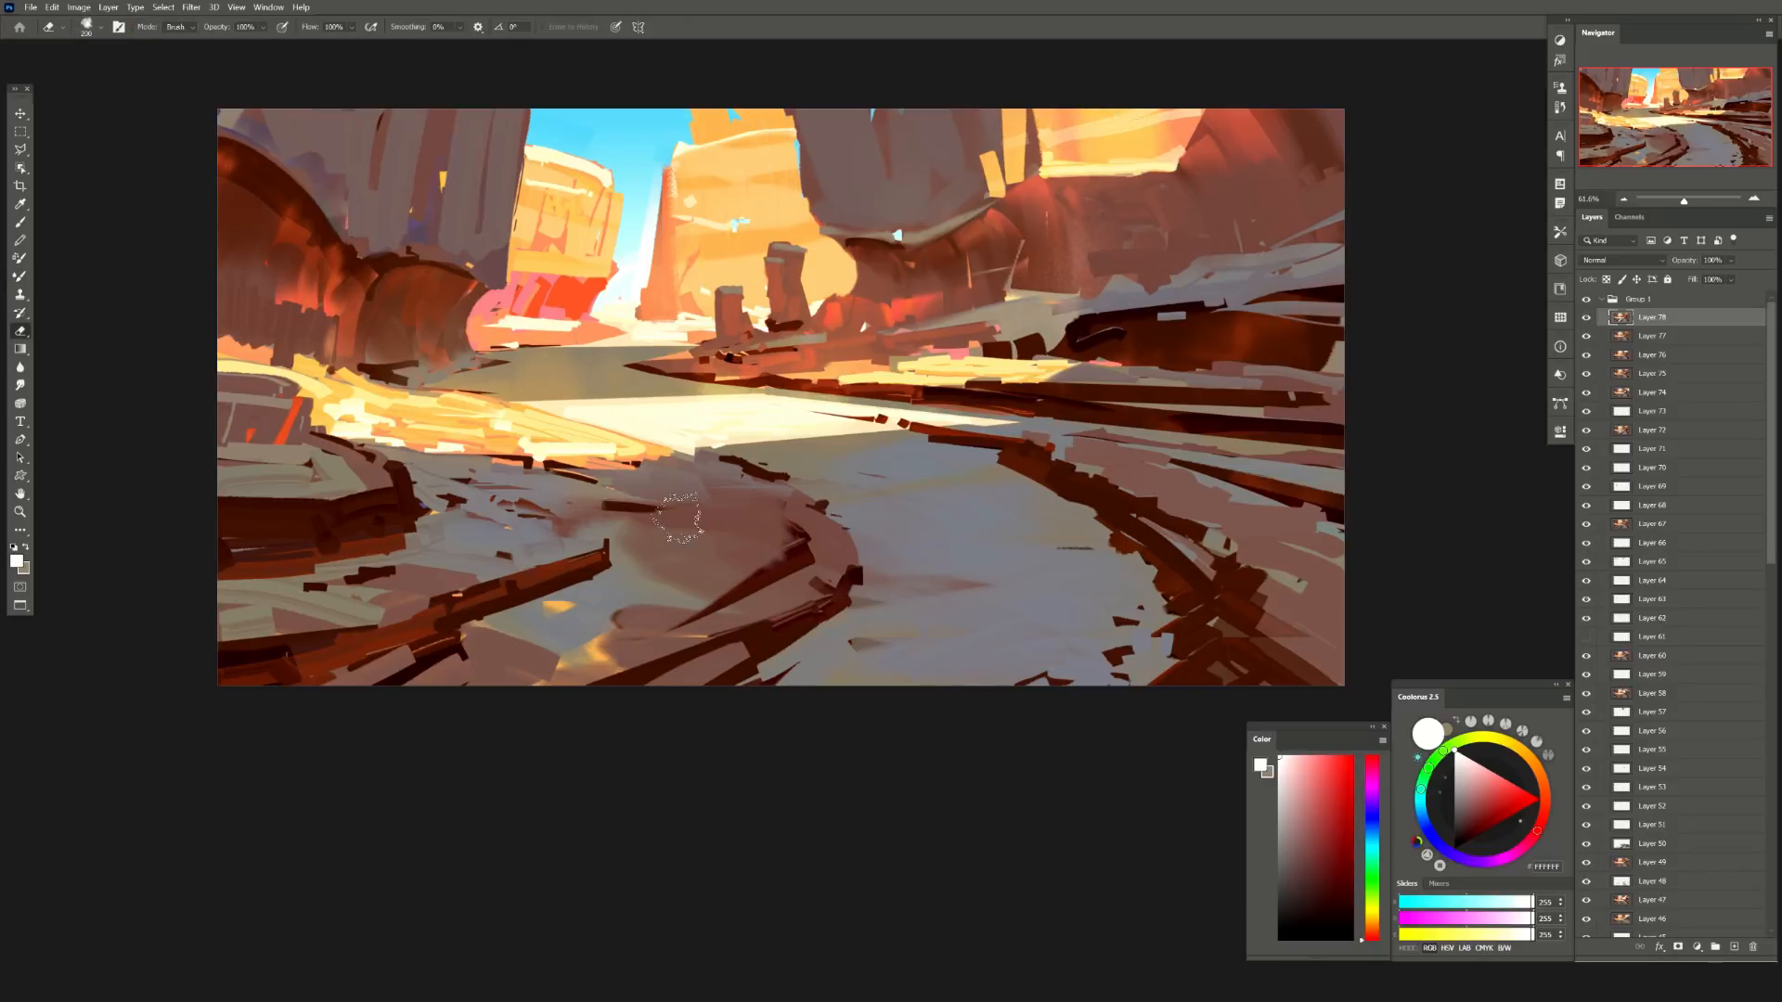
key("bracketleft")
key("bracketleft")
key("bracketleft")
- Add sampled gray-blue Mixer Brush strokes along the inner edge of the rounded mound
key("b")
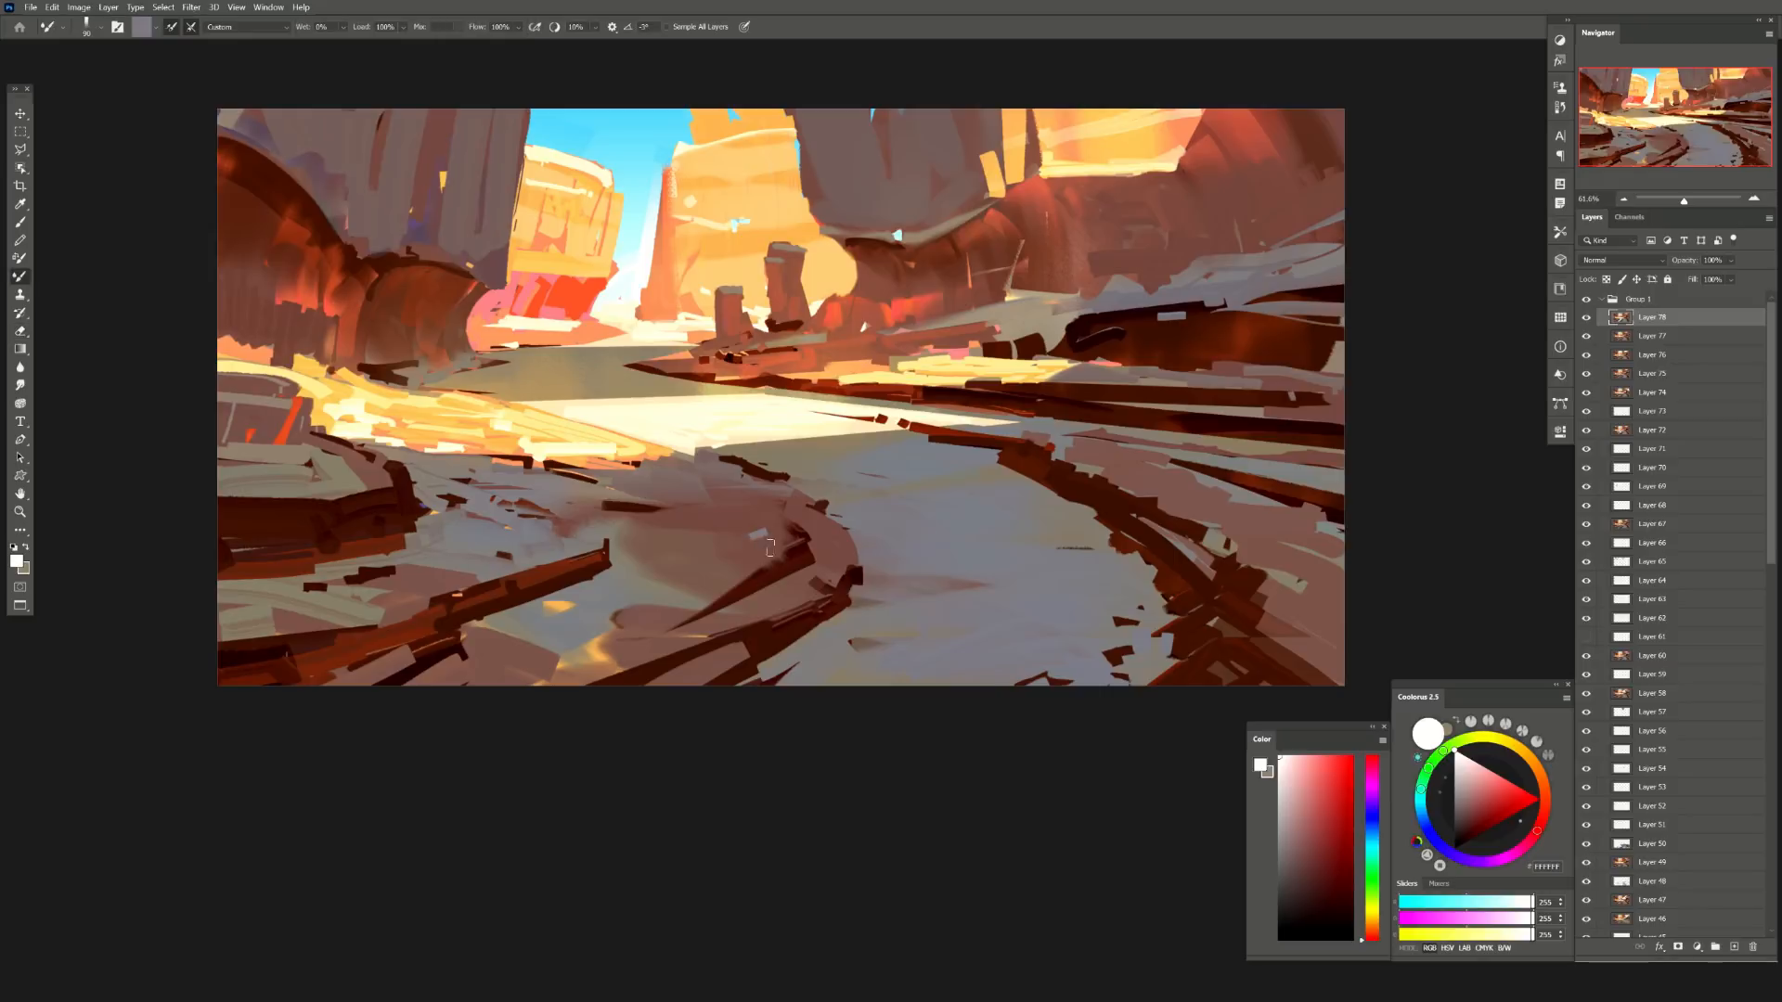
mouse_move(732, 509)
left_mouse_down()
mouse_move(827, 547)
mouse_move(728, 498)
left_mouse_up()
key("bracketleft")
key("bracketleft")
key("bracketleft")
key("bracketleft")
- Refine the mound's new strokes with the eraser and lower the layer's opacity
key("e")
mouse_move(694, 578)
left_mouse_down()
mouse_move(730, 561)
mouse_move(704, 504)
mouse_move(763, 540)
left_mouse_up()
left_click_drag(805, 521, 816, 529)
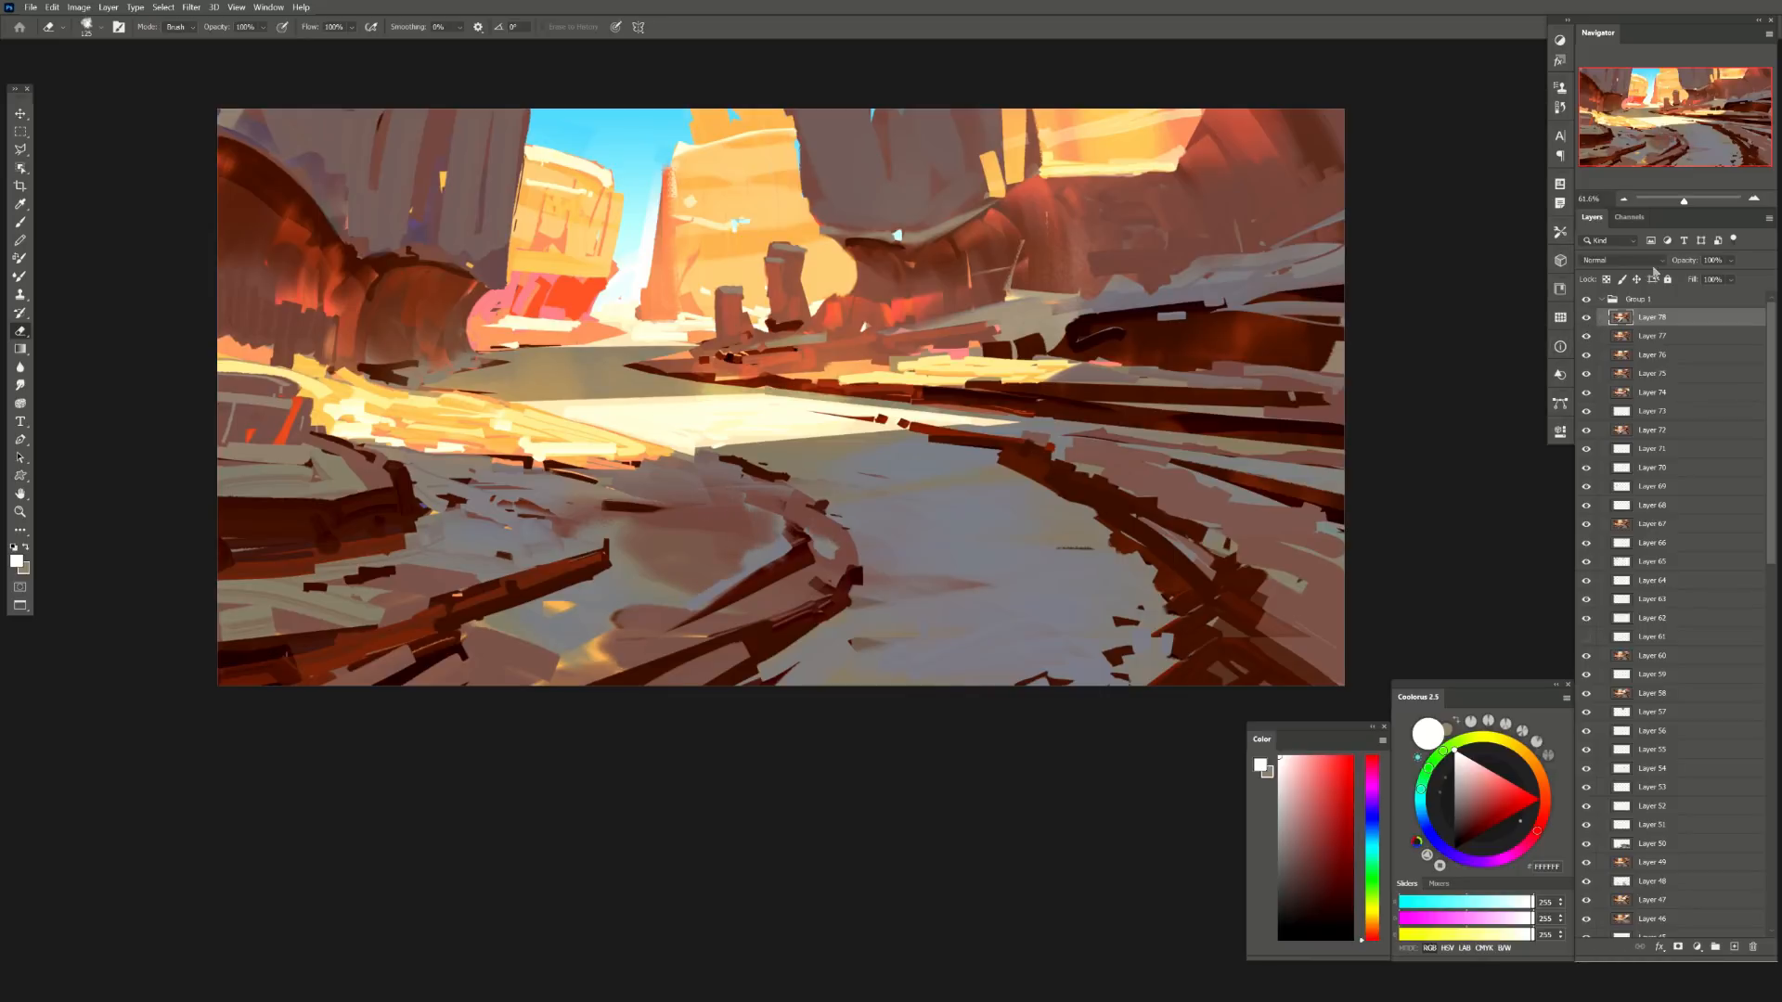
left_click(1732, 278)
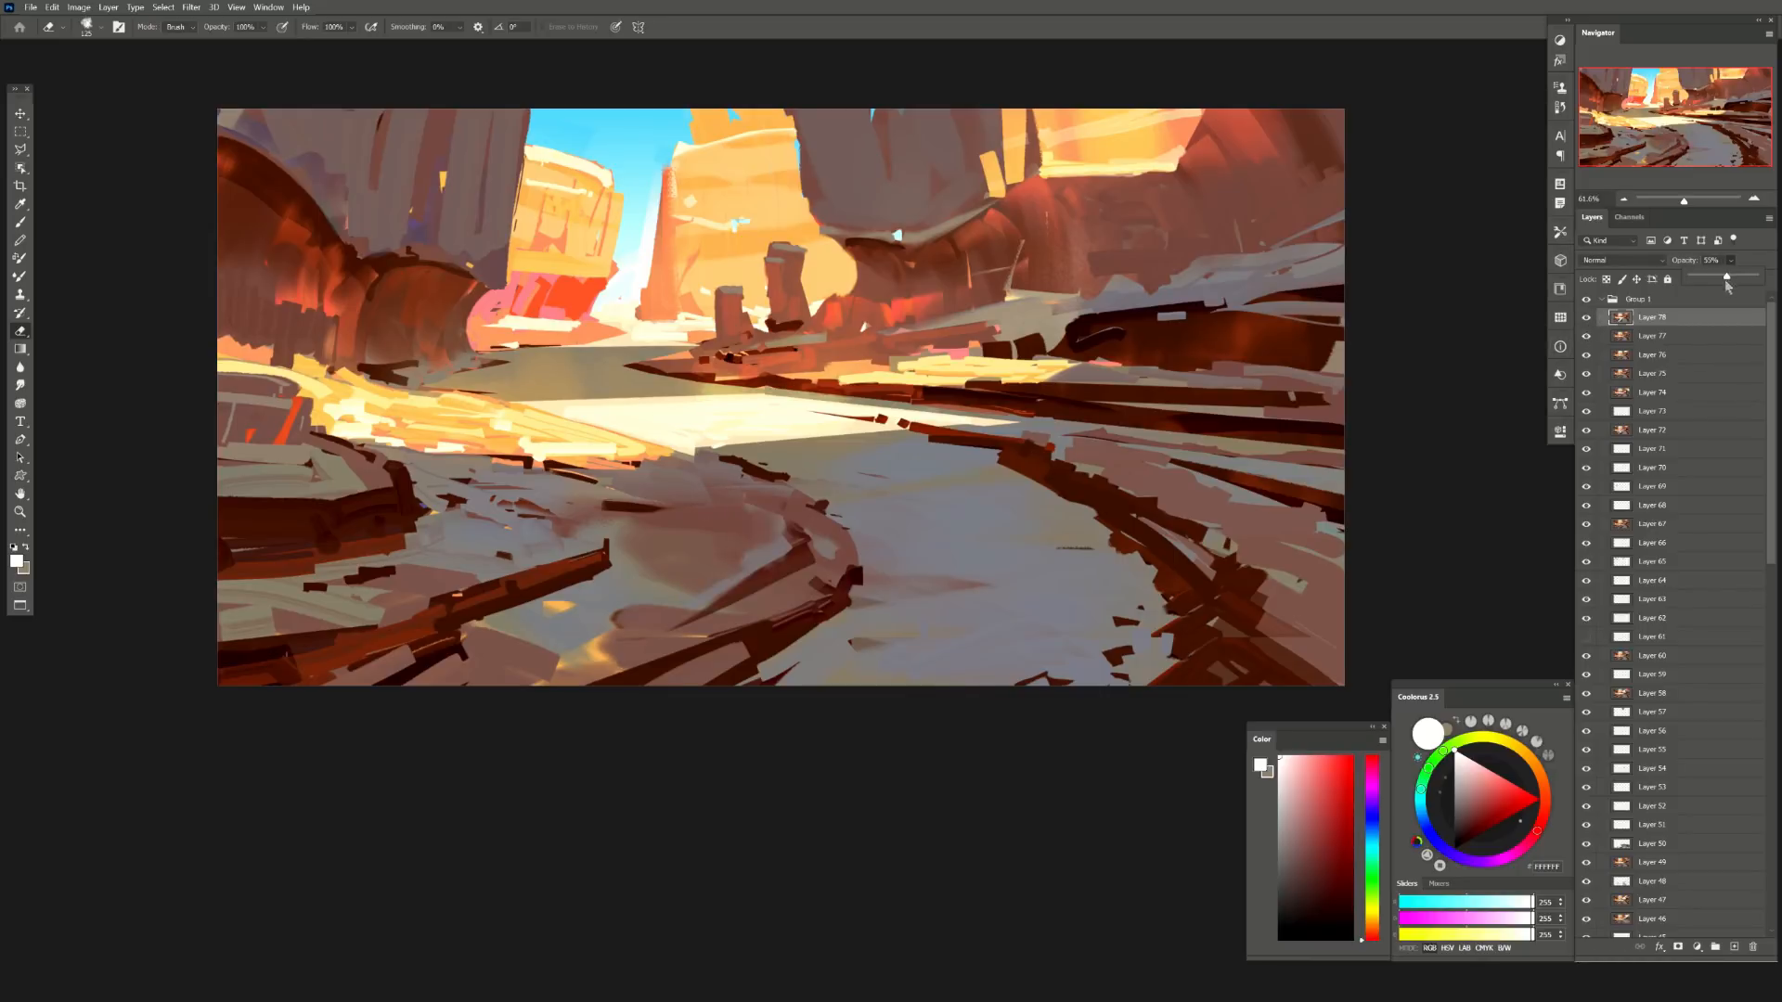
- Erase back more of the rounded mound's strokes beside the path with an enlarged eraser
left_click_drag(813, 567, 653, 654)
key("]")
mouse_move(715, 598)
left_mouse_down()
mouse_move(806, 568)
mouse_move(805, 536)
left_mouse_up()
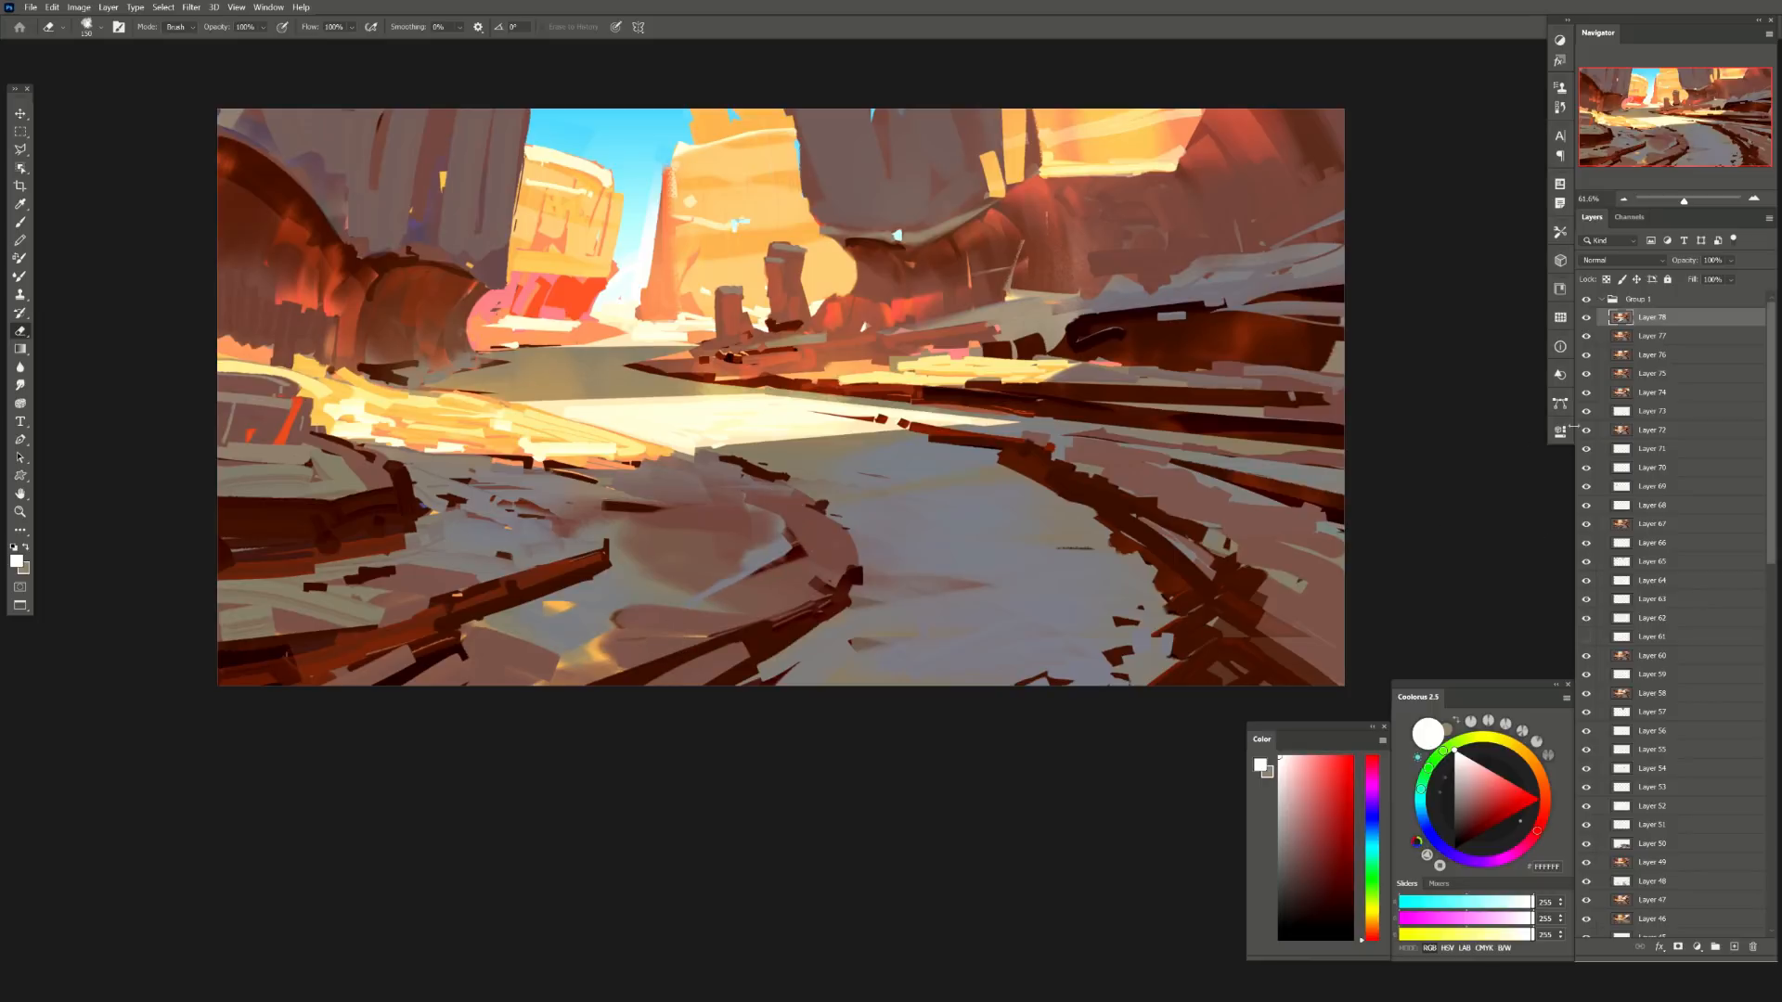
- On a new stamped layer, paint warm Mixer Brush strokes over the low rocks below the pink cliff and adjust the layer's opacity
left_click(1735, 947)
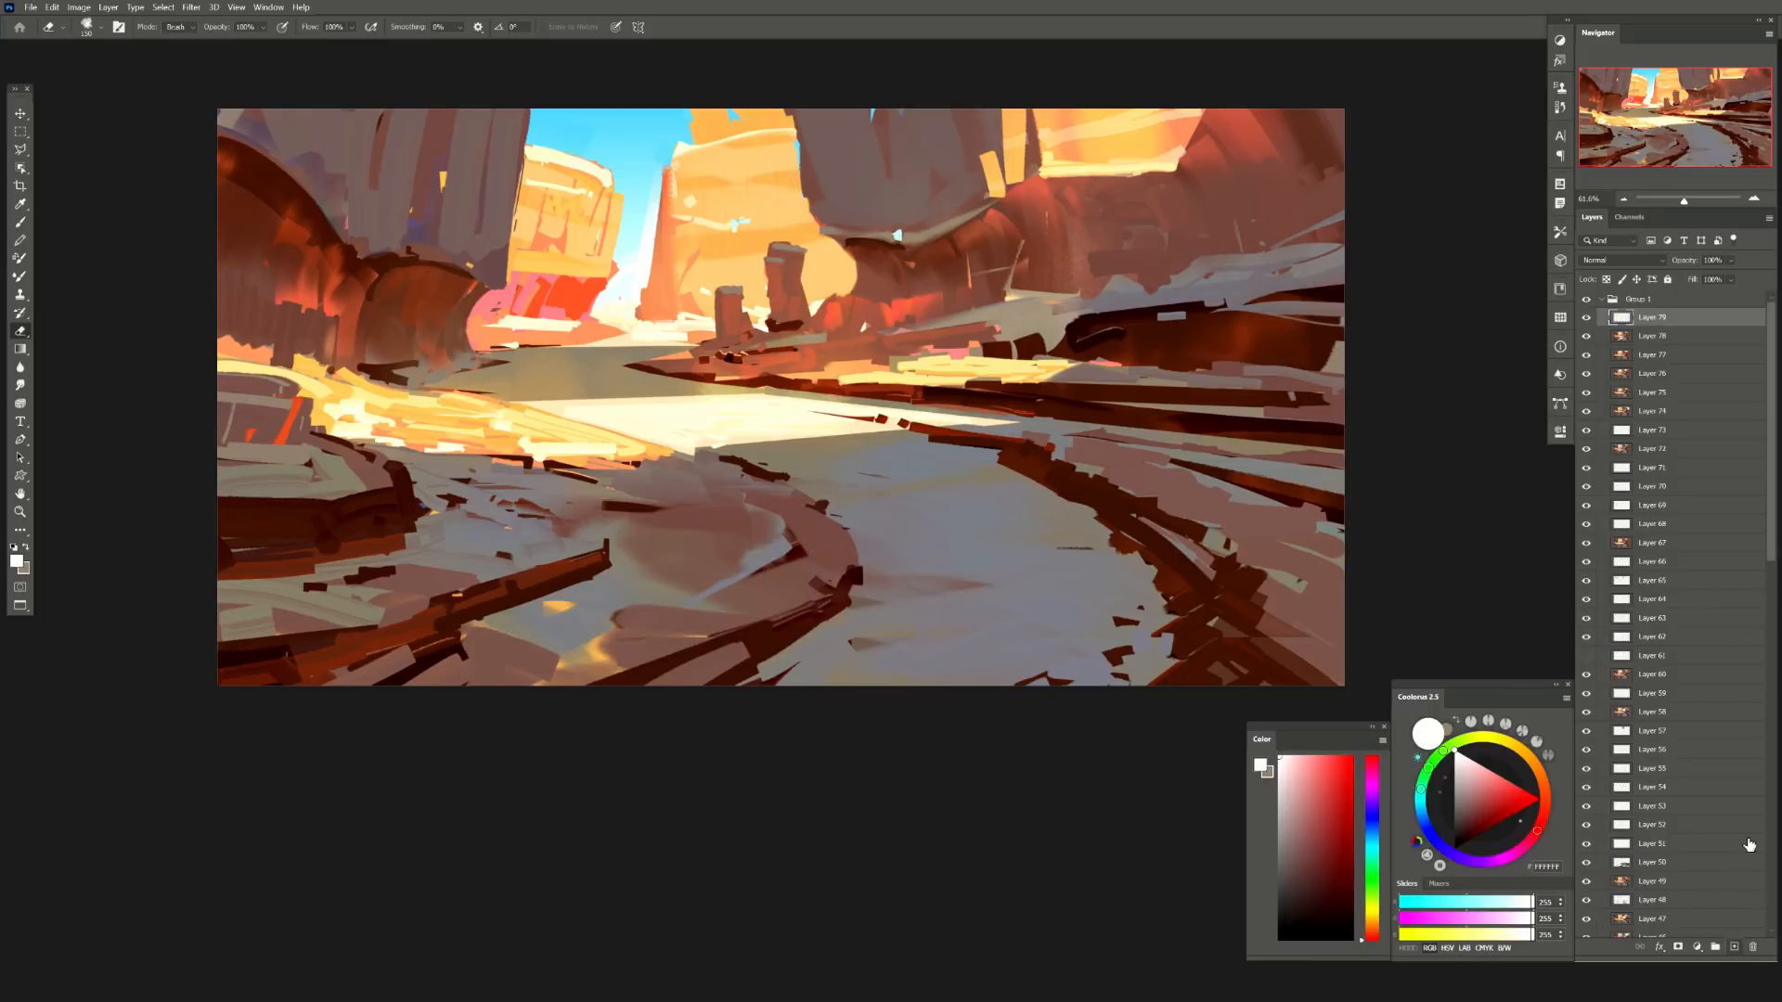
left_click(488, 295, "ctrl")
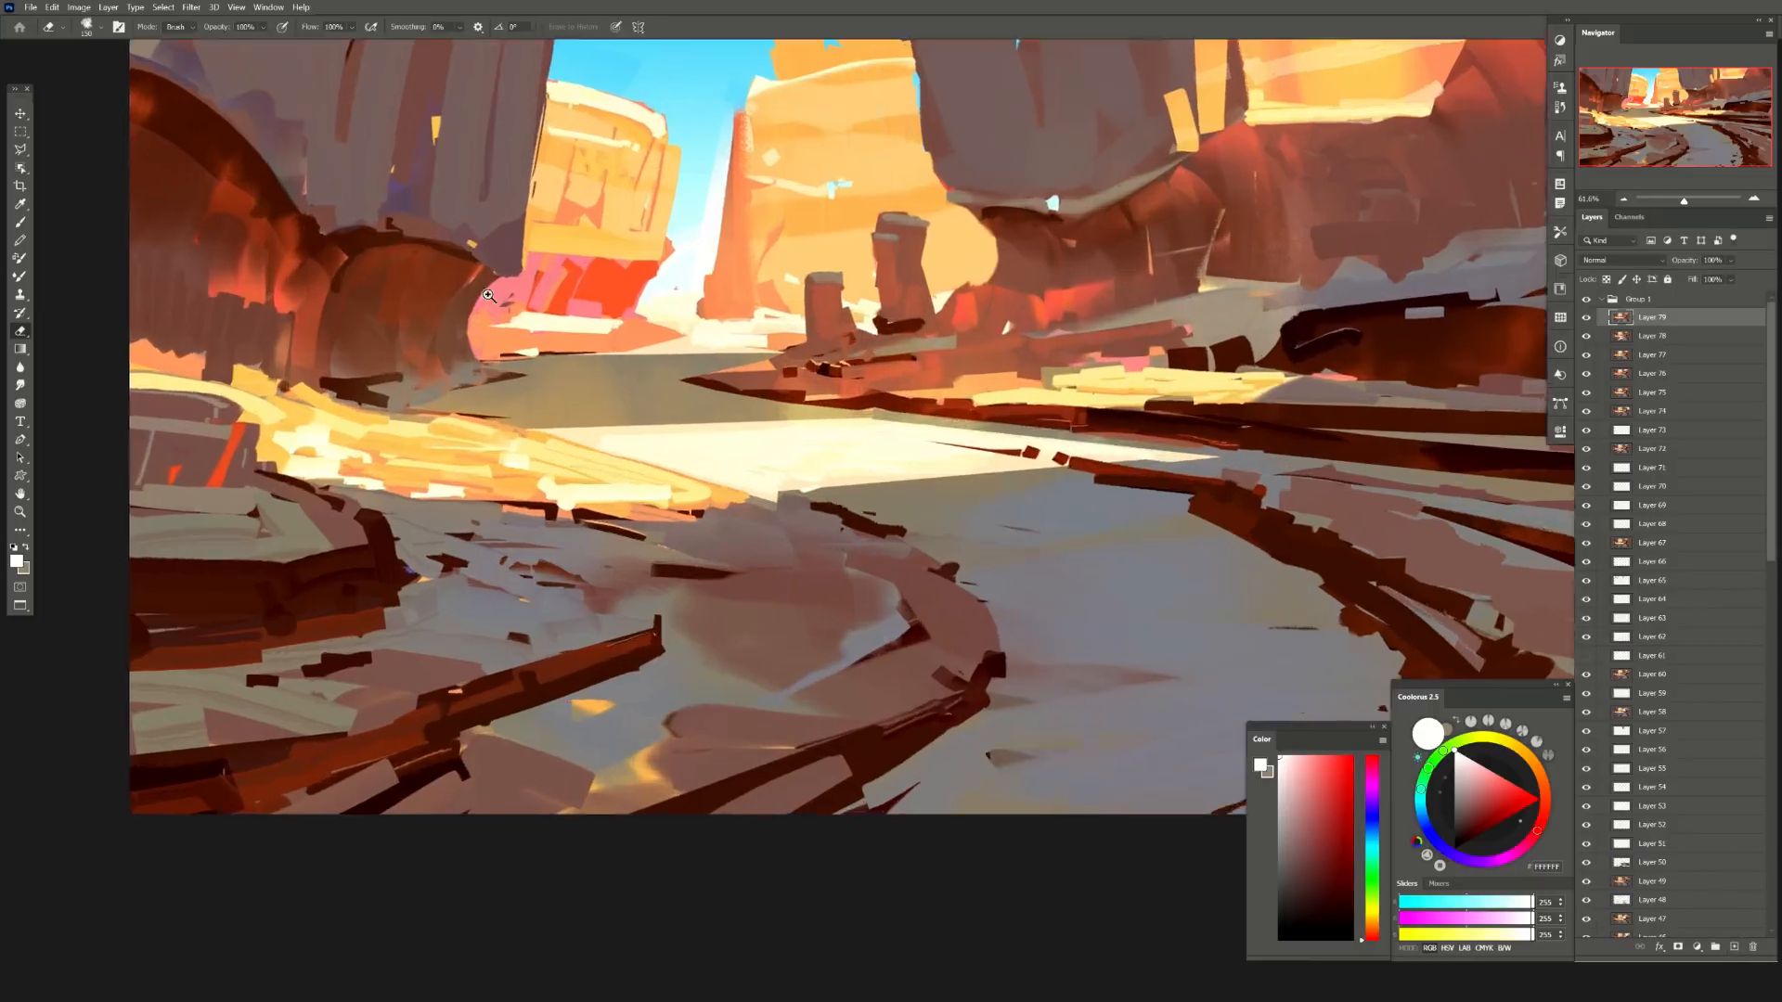
mouse_move(488, 296)
left_mouse_down()
mouse_move(533, 344)
mouse_move(480, 329)
mouse_move(519, 349)
mouse_move(754, 366)
left_mouse_up()
key("b")
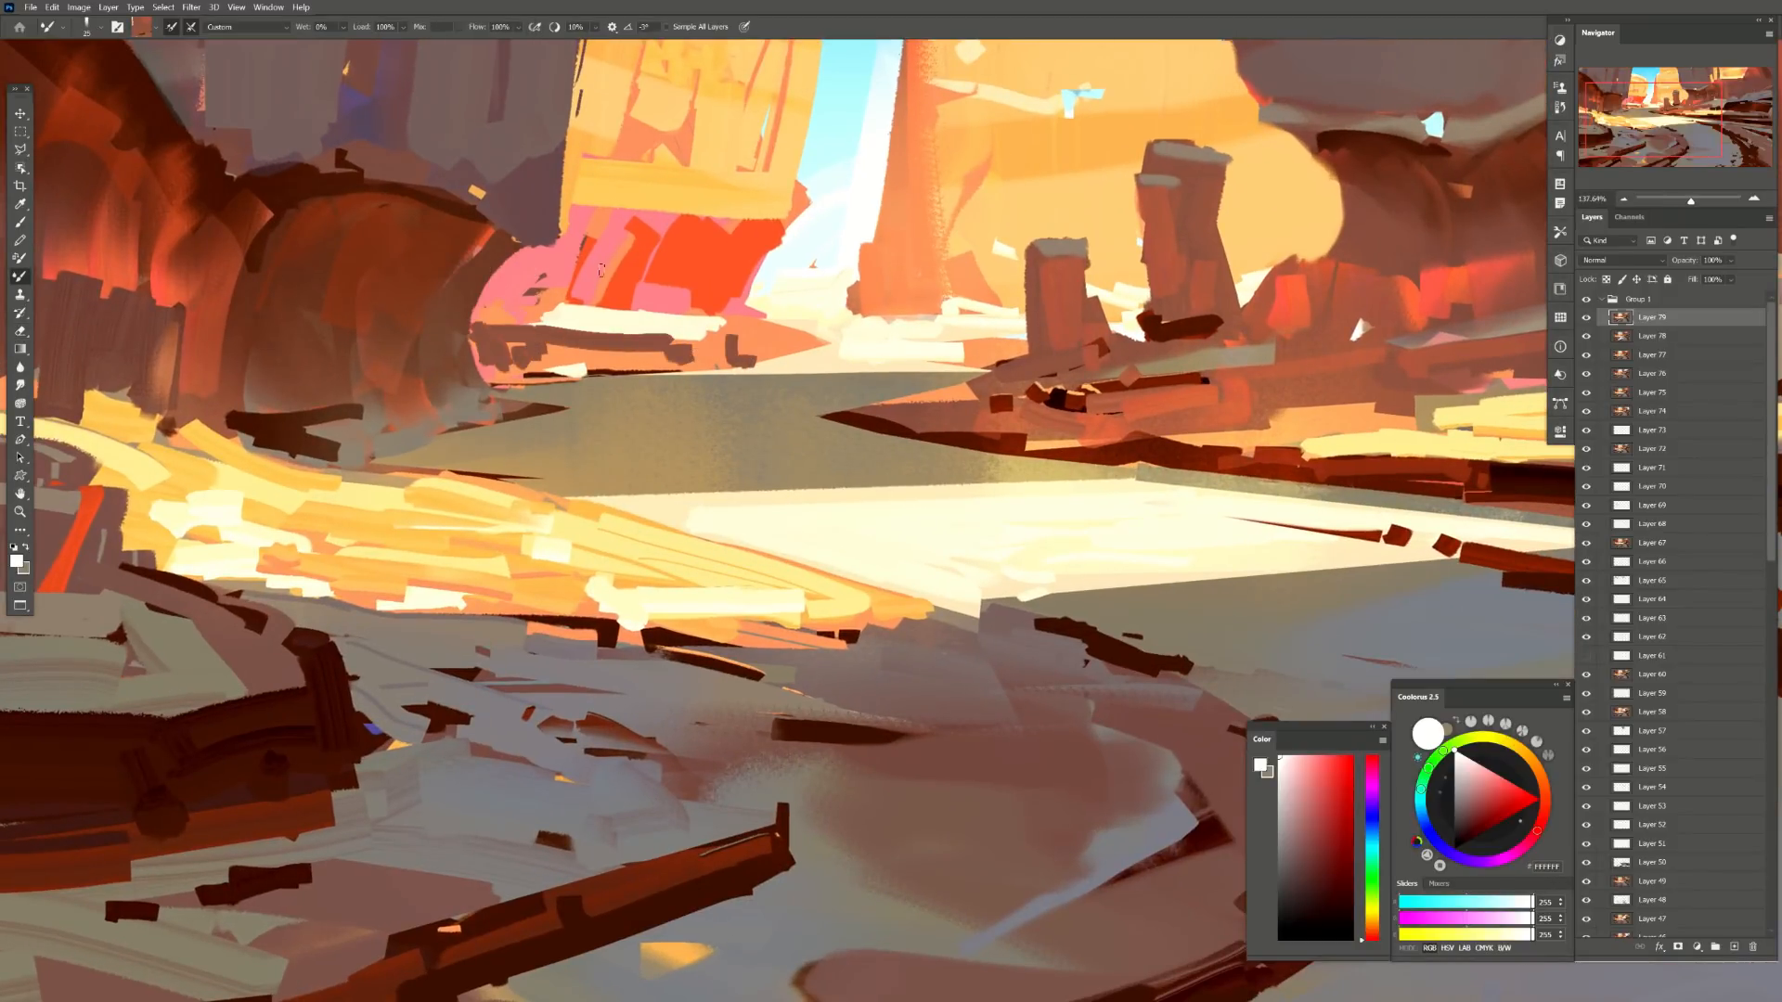
mouse_move(476, 340)
left_mouse_down()
mouse_move(487, 376)
mouse_move(615, 370)
left_mouse_up()
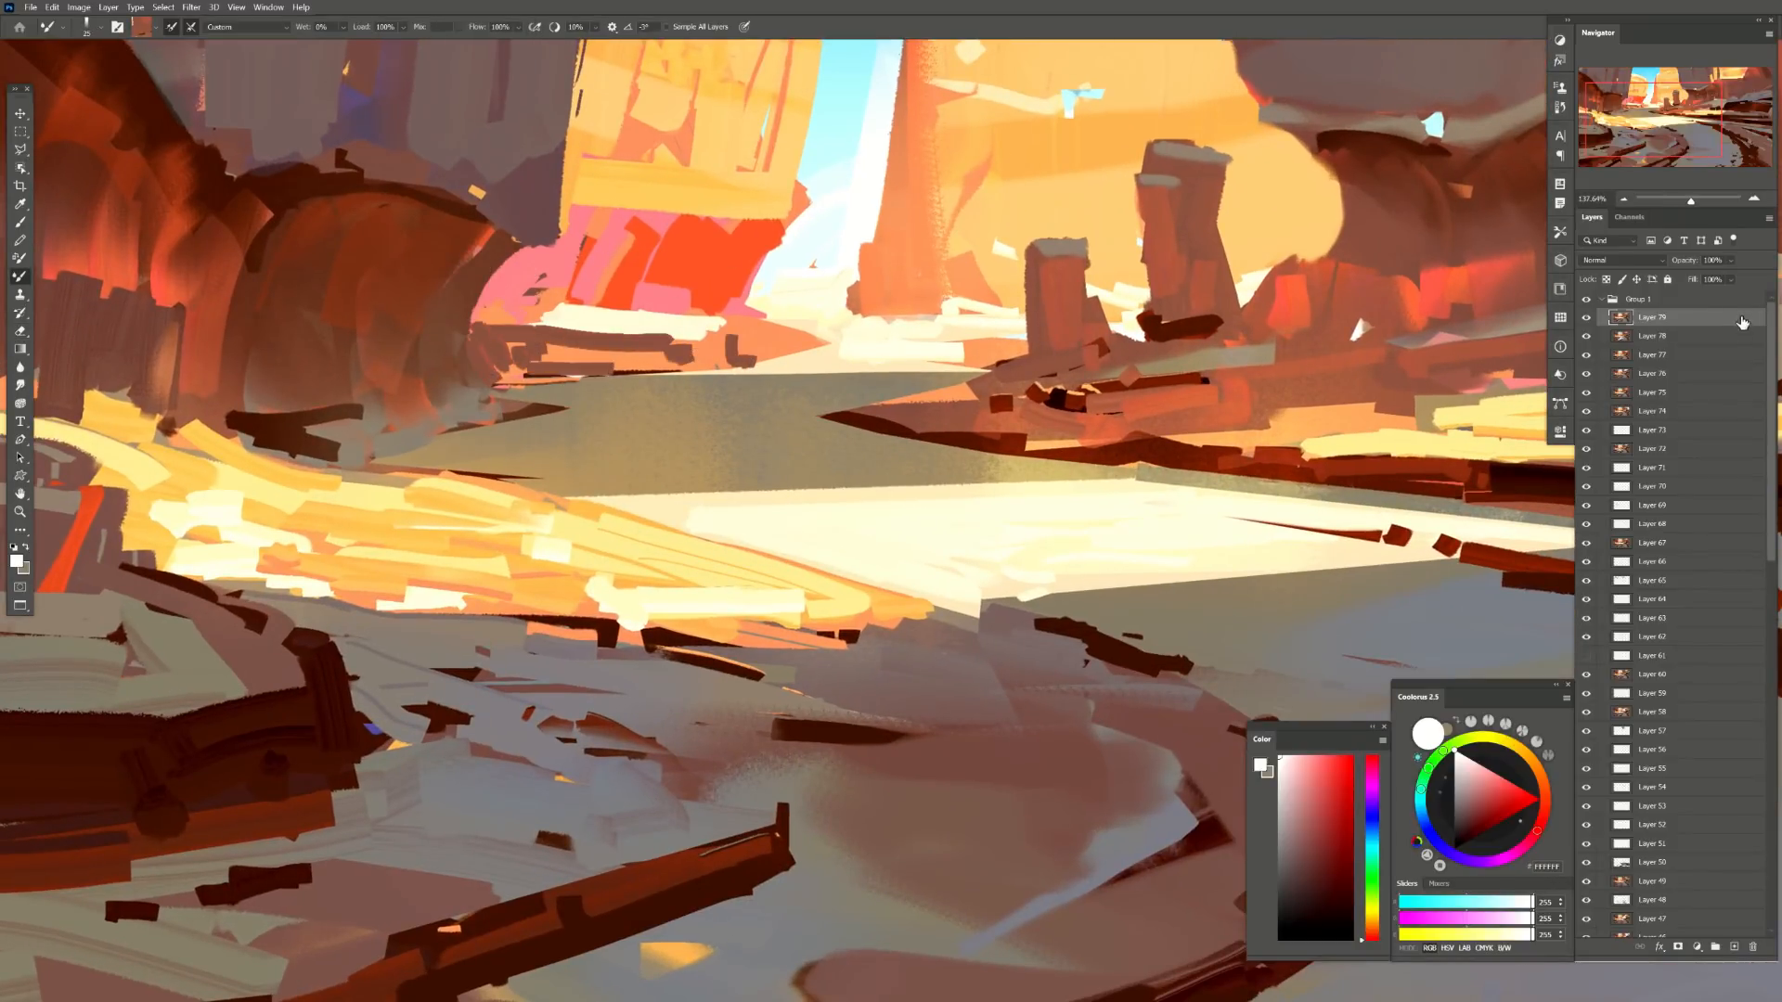
mouse_move(1731, 262)
left_mouse_down()
mouse_move(1700, 280)
mouse_move(1724, 283)
left_mouse_up()
- Add a layer and apply the merged image to it with Multiply blending at 100% opacity
left_click(1734, 948)
key("alt+i")
key("y")
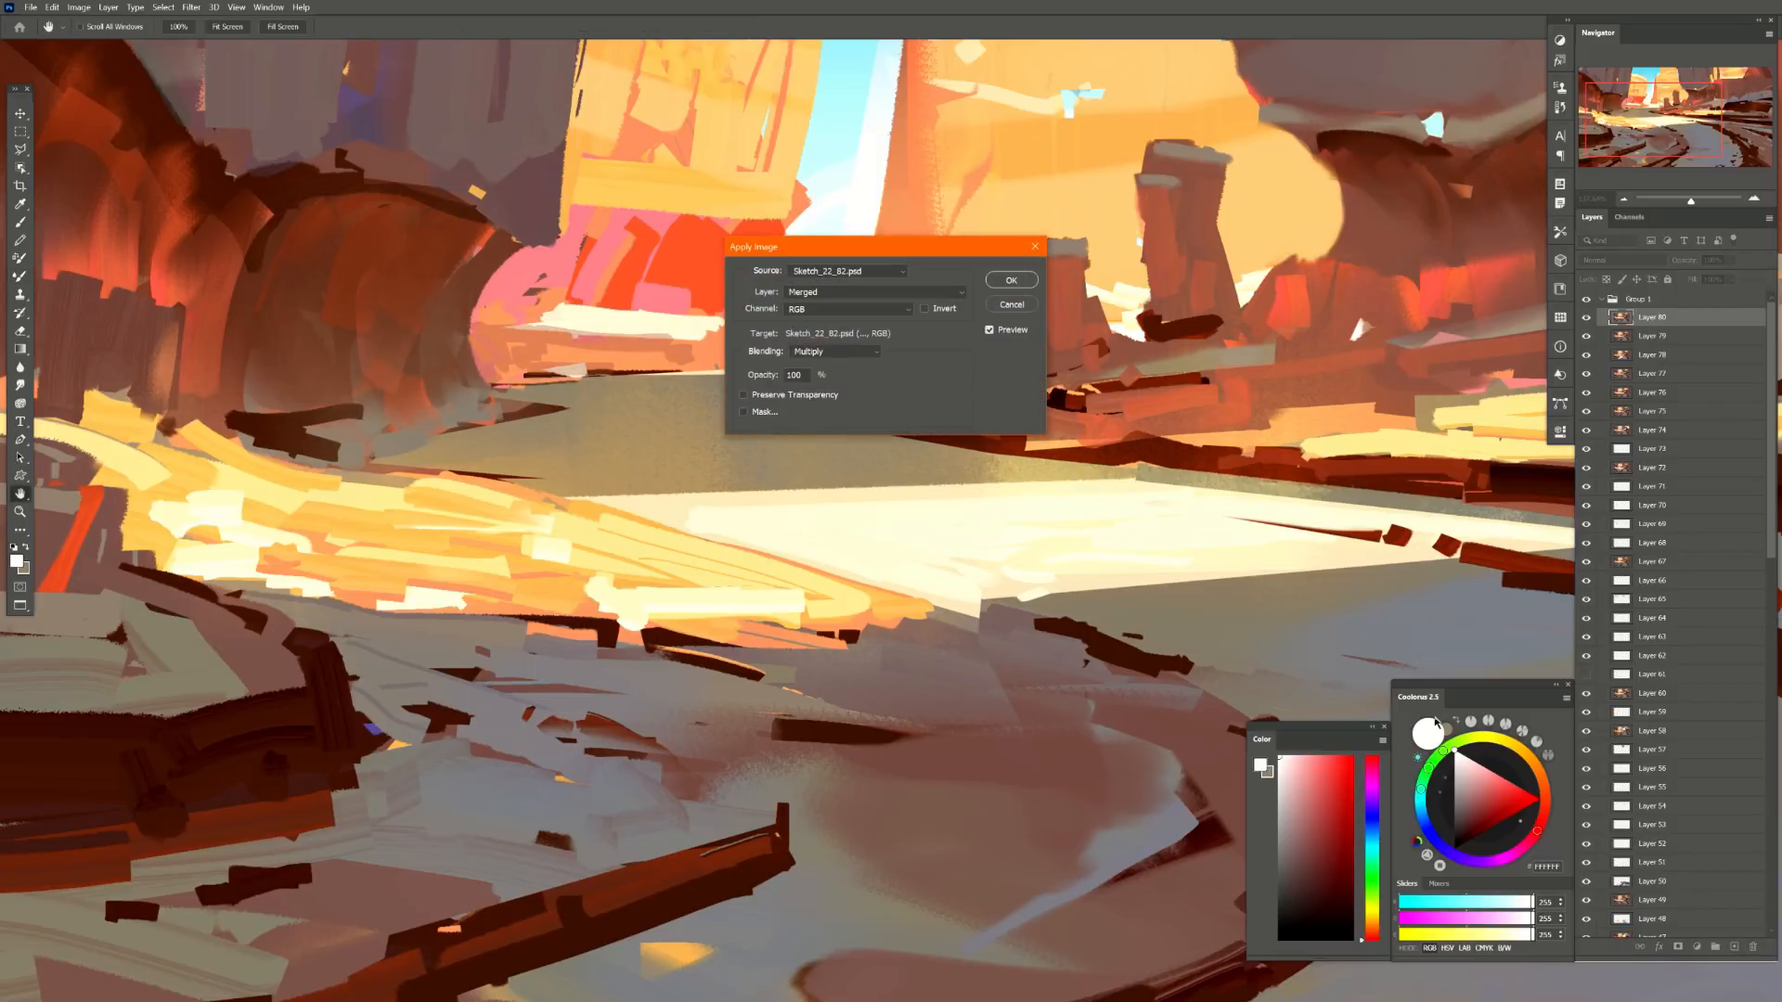
left_click(1024, 280)
- Paint a small standing figure's head and body on the distant path with dark red-brown sampled from a ledge
left_click_drag(1000, 501, 824, 457)
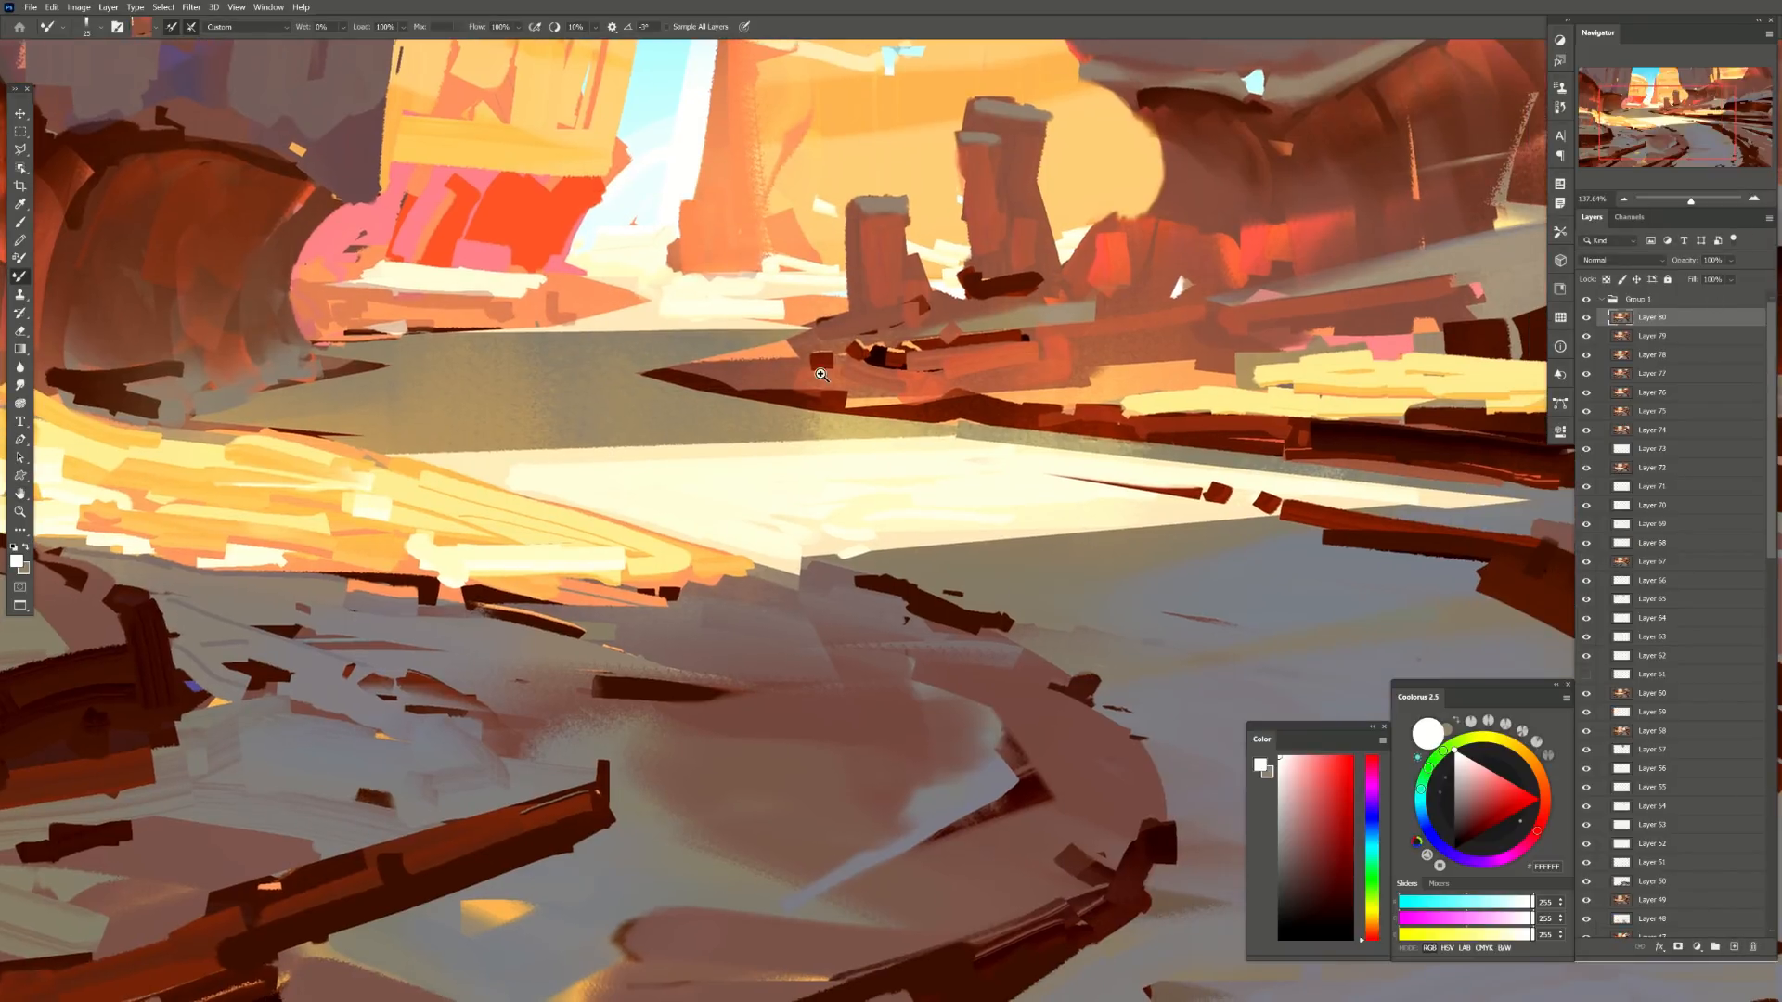
left_click_drag(677, 302, 860, 381)
left_click(1359, 476, "alt")
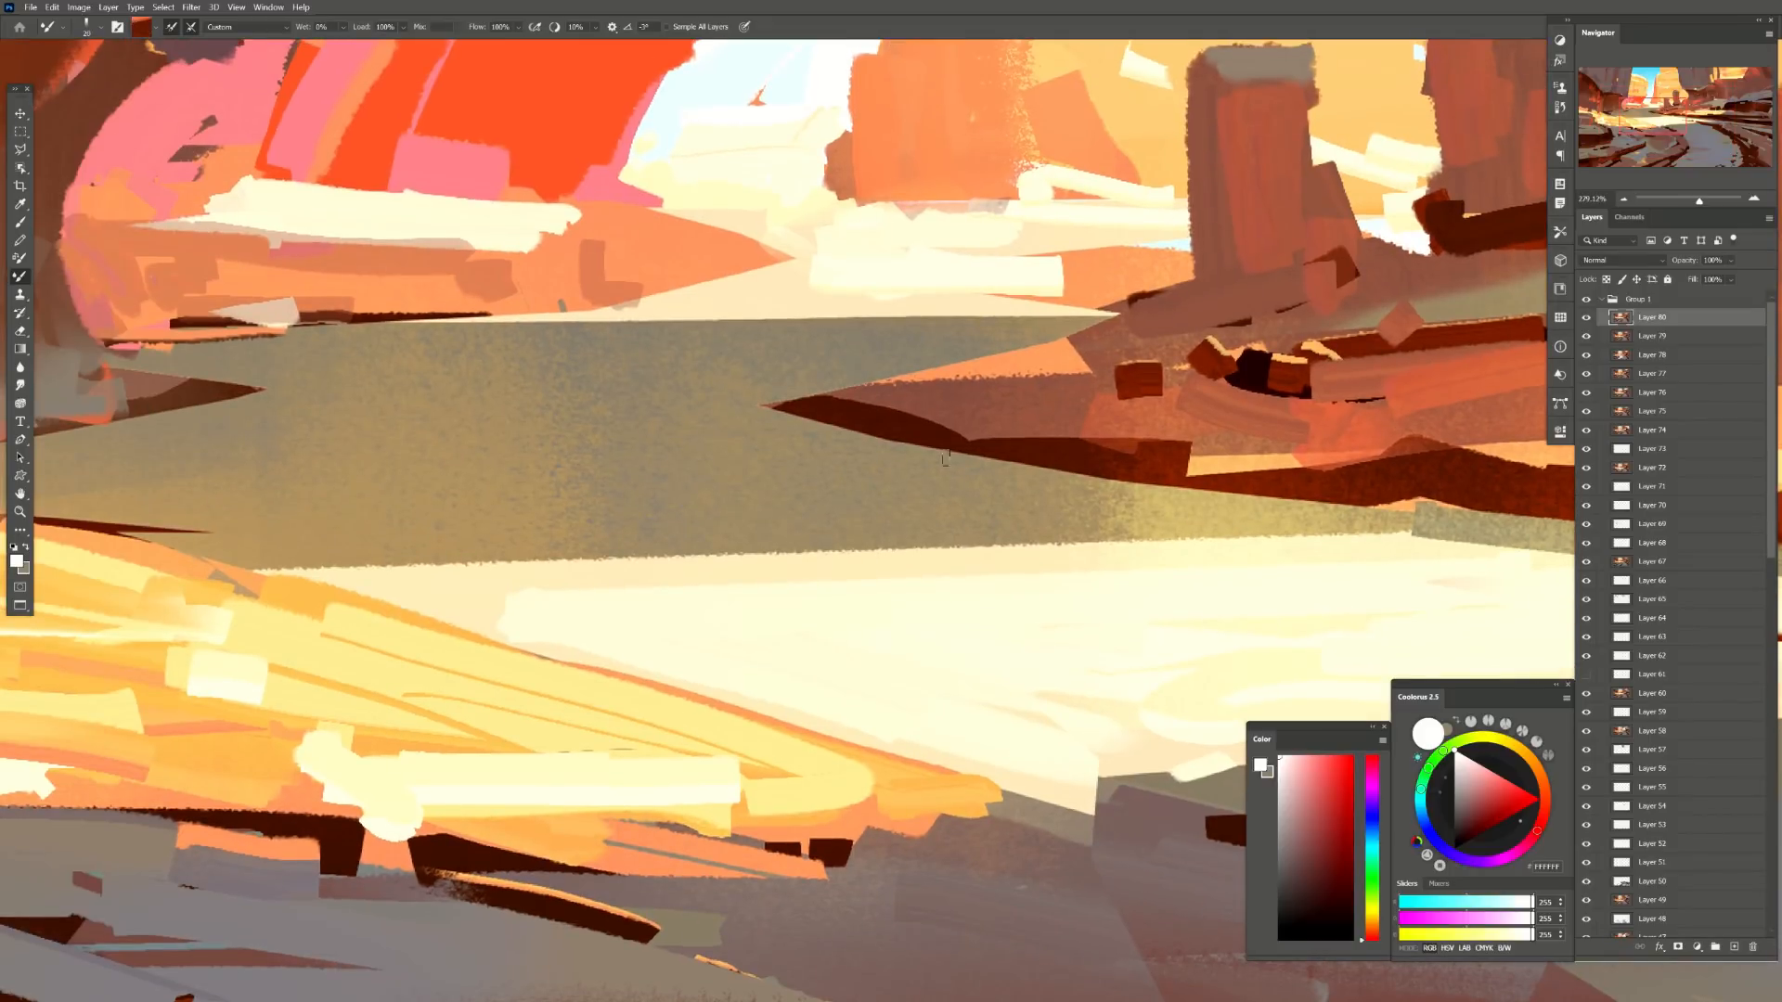
mouse_move(648, 480)
left_mouse_down()
mouse_move(672, 423)
mouse_move(691, 594)
mouse_move(704, 522)
mouse_move(687, 590)
mouse_move(694, 543)
mouse_move(704, 589)
left_mouse_up()
key("[")
key("[")
key("[")
key("bracketright")
- Carve an arch into the figure's lower body with a small eraser to form two legs
key("e")
key("bracketleft")
key("bracketleft")
key("bracketleft")
left_click_drag(1039, 456, 1199, 432)
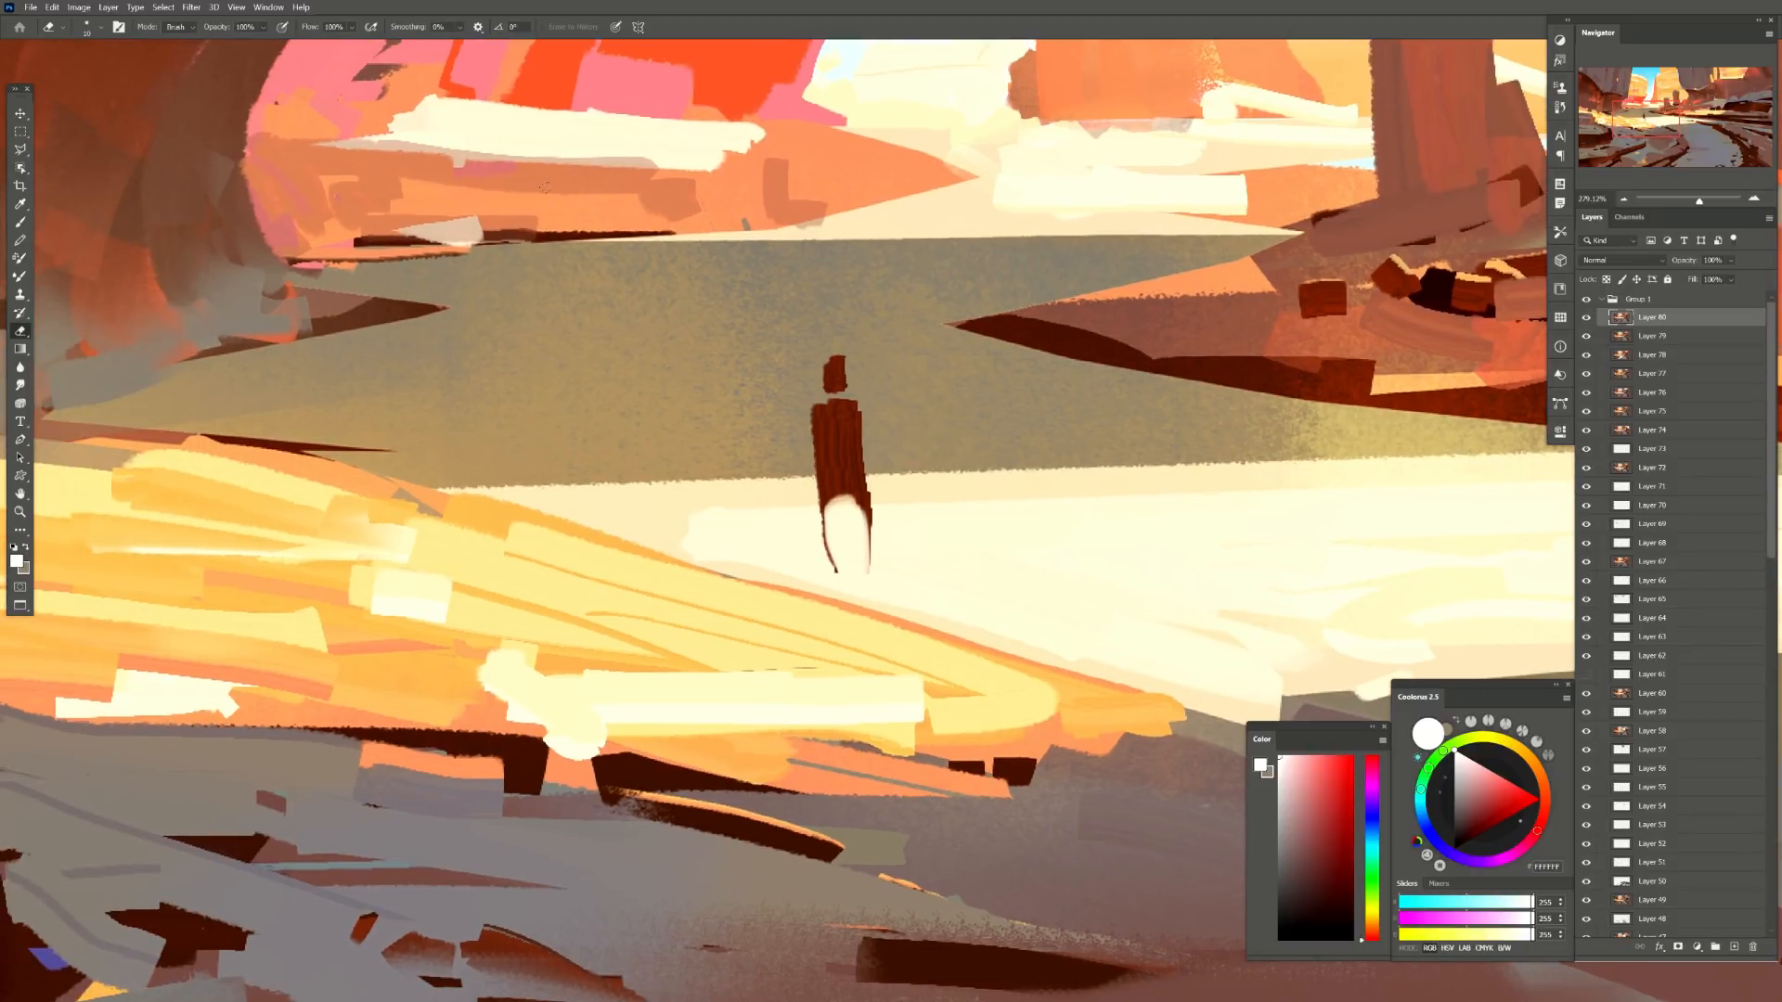
- Select the dark red-brown areas with Color Range, sampling the figure's body
left_click(163, 6)
left_click(186, 139)
left_click(835, 431)
key("Return")
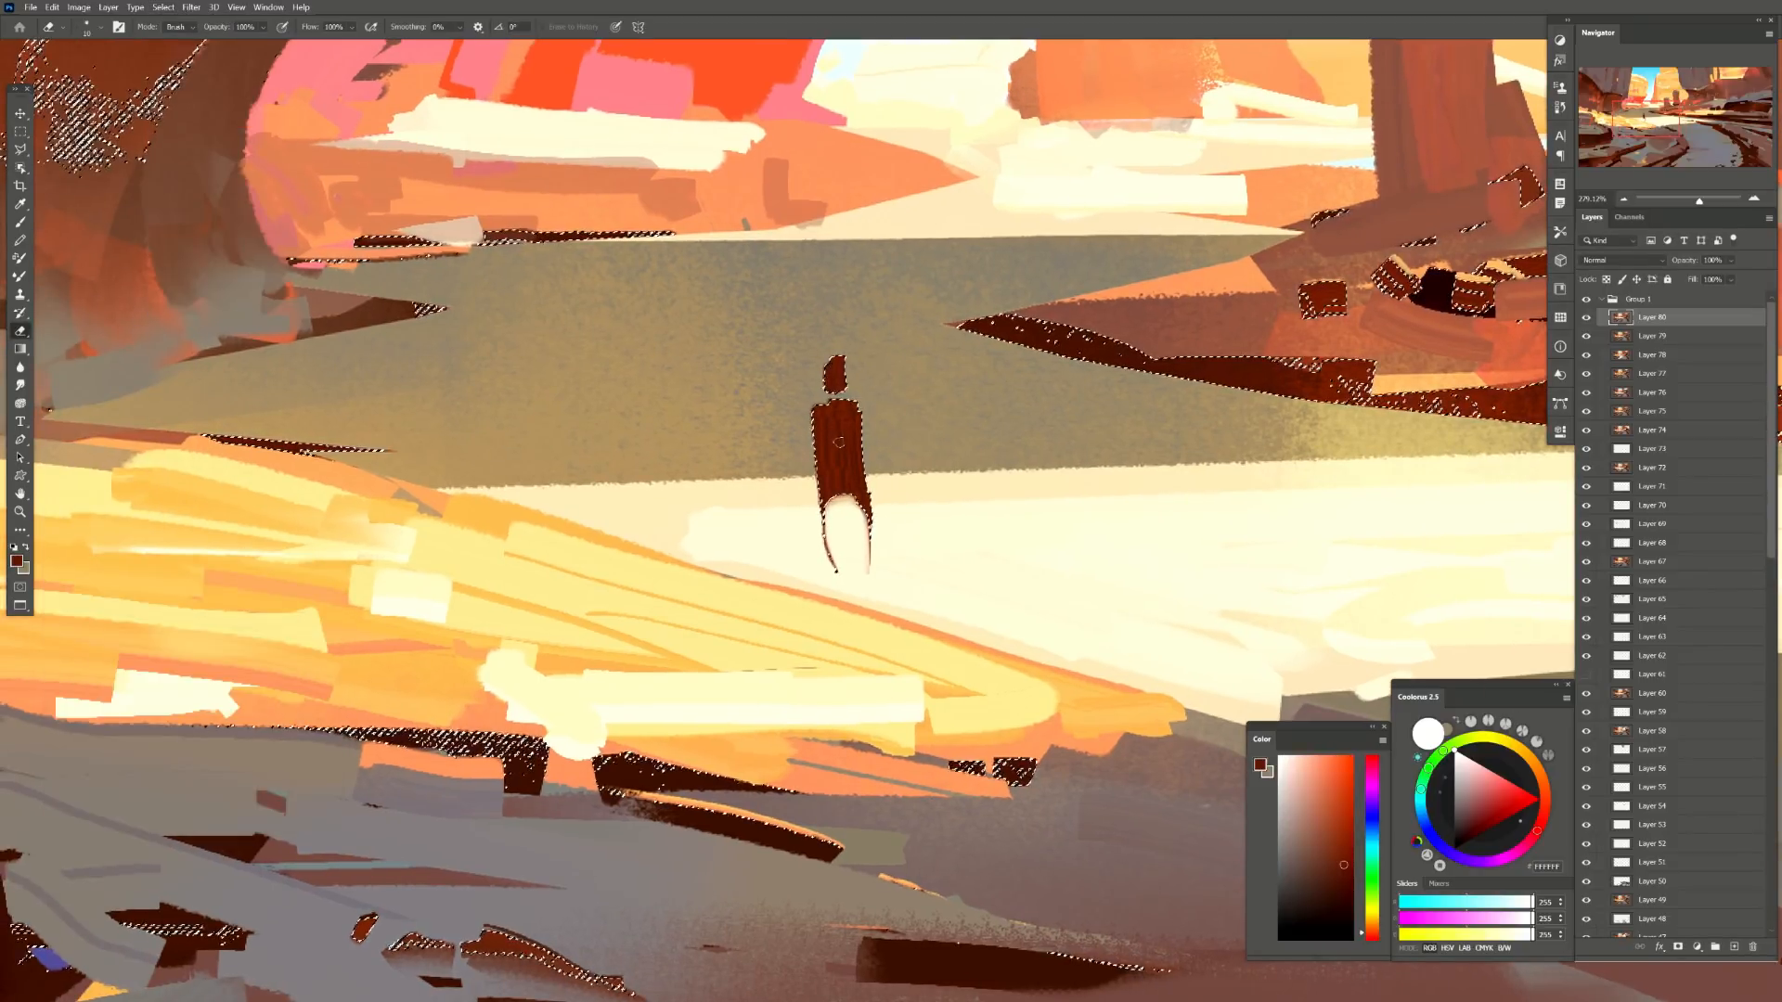
- Copy the selected dark areas to a new layer and hide the layer beneath it
key("ctrl+j")
left_click(1622, 340)
left_click(1586, 337)
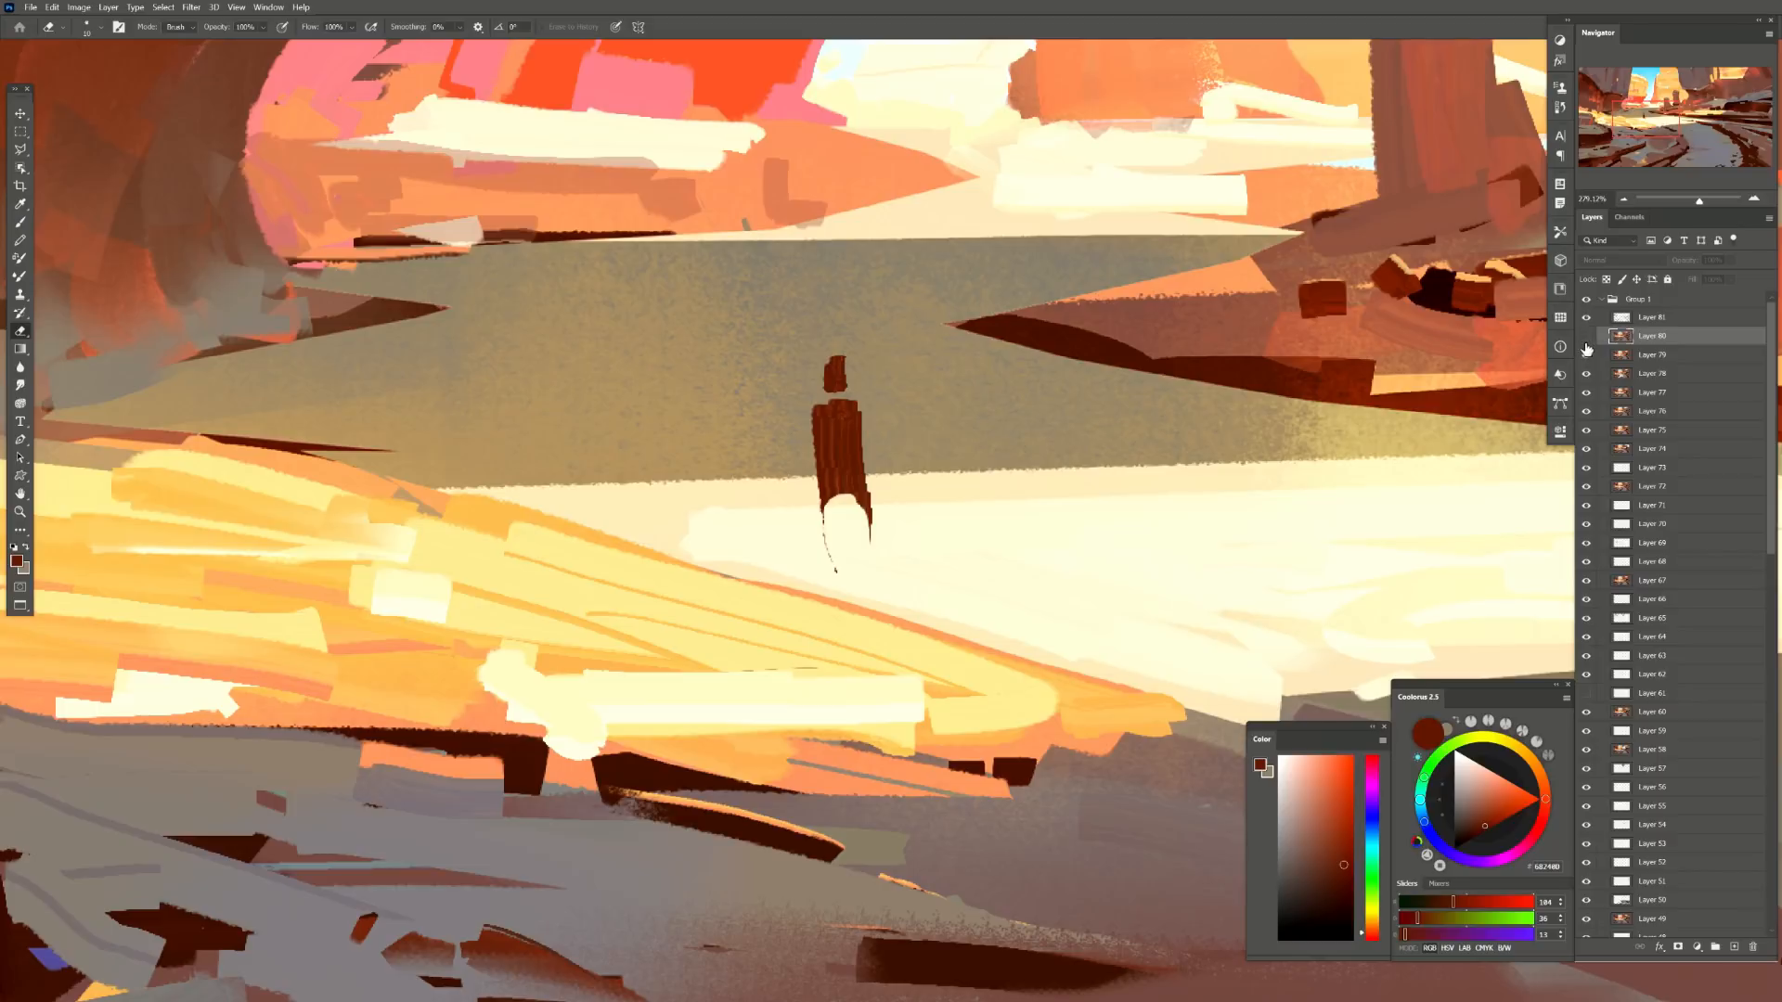
- Isolate the figure on its copied layer with a rectangular selection turned into a layer mask, and apply the mask
left_click(1652, 317)
key("m")
left_click_drag(778, 302, 917, 654)
left_click(1678, 947)
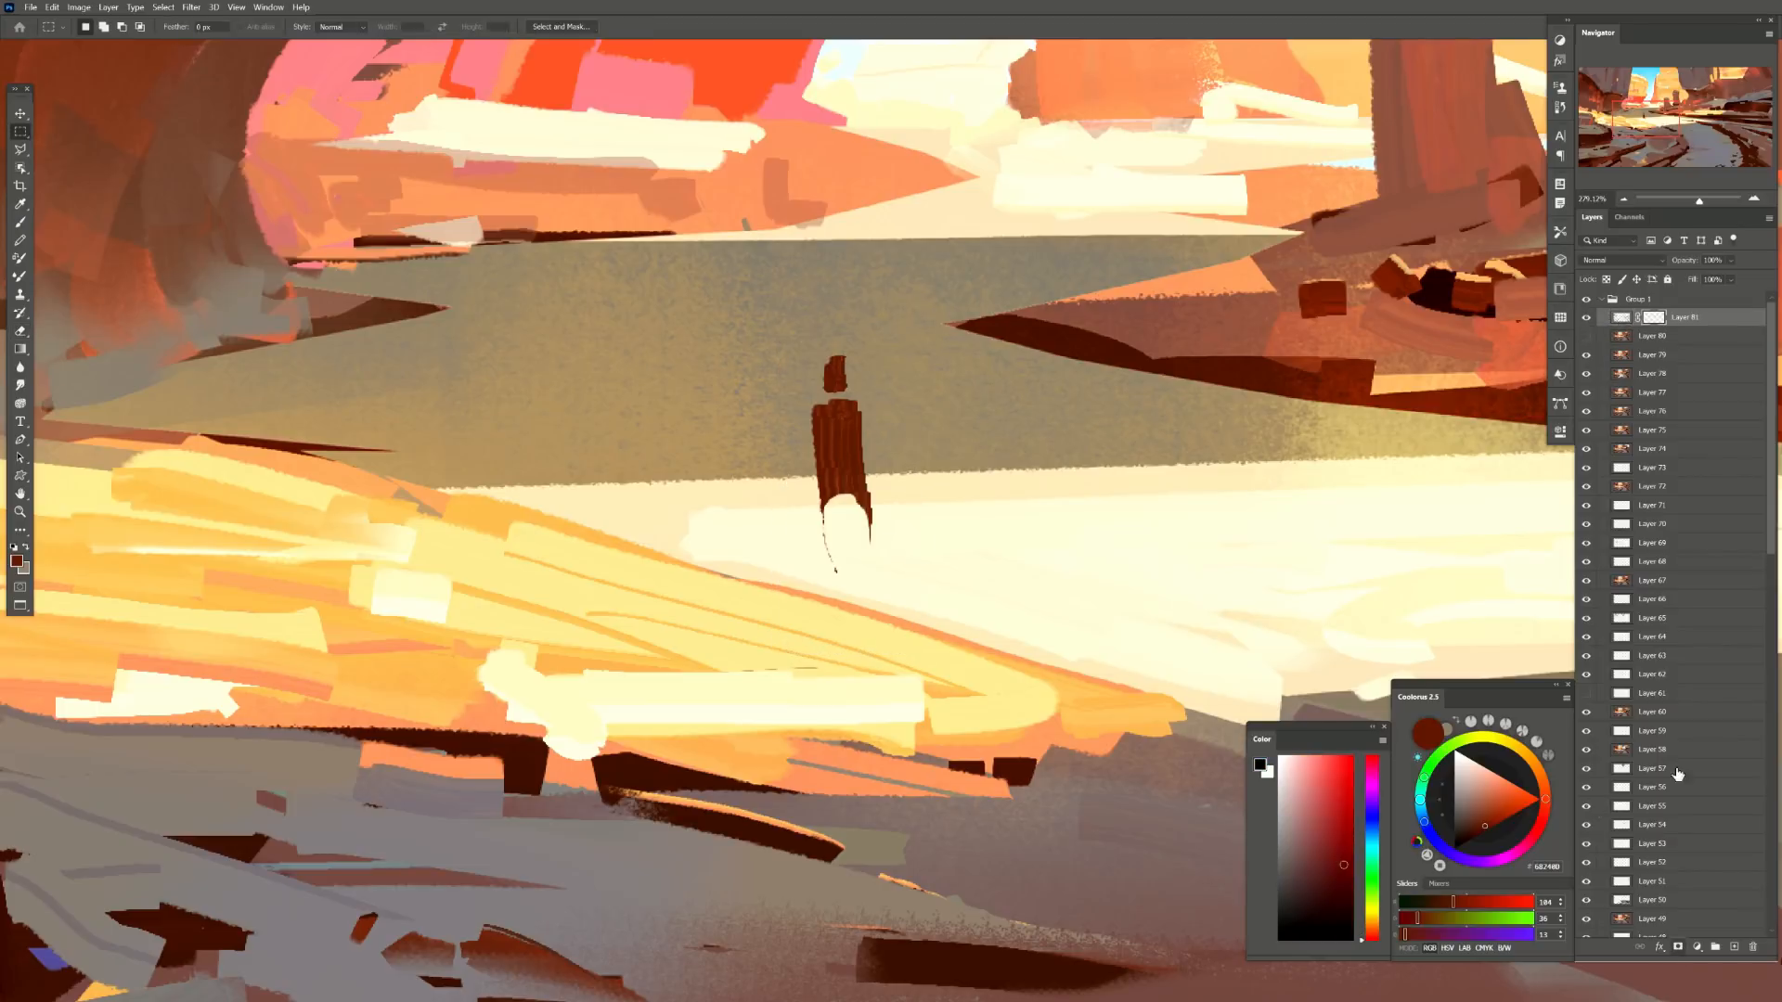
right_click(1654, 317)
left_click(1671, 345)
- Transform the isolated figure with the Move tool and commit its new placement on the path
key("v")
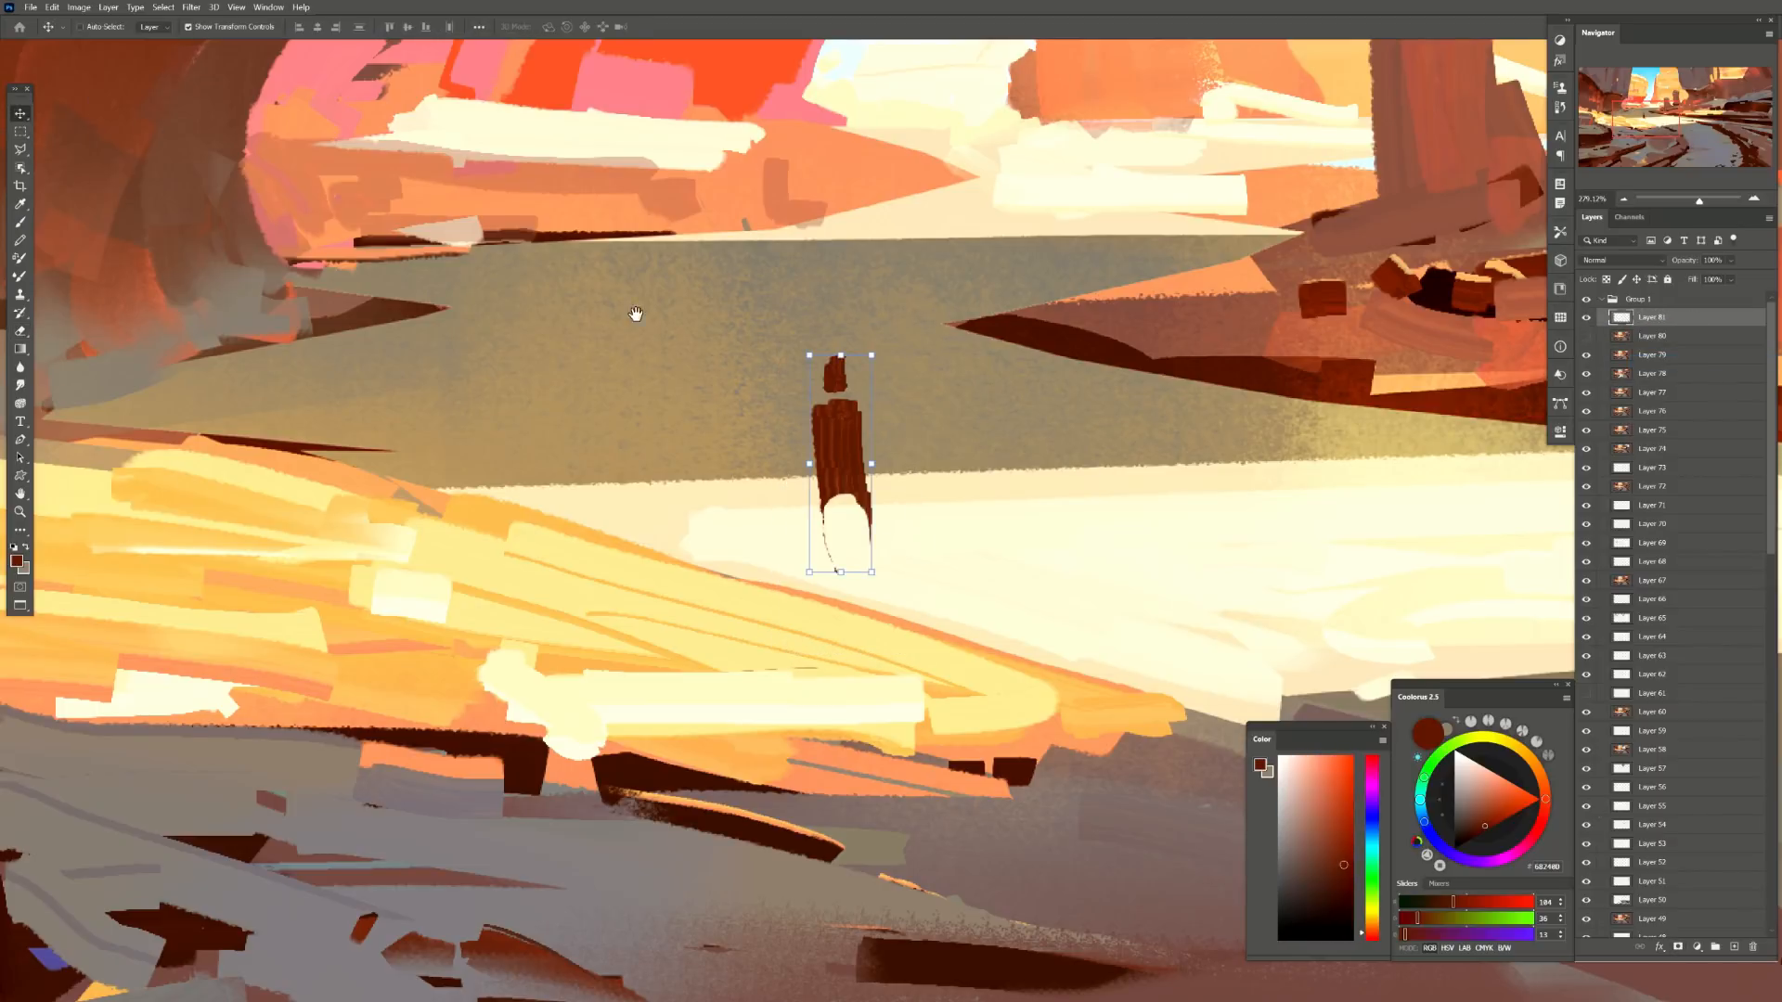
left_click_drag(636, 315, 332, 283)
mouse_move(394, 464)
left_mouse_down()
mouse_move(587, 416)
mouse_move(817, 463)
left_mouse_up()
mouse_move(837, 384)
left_mouse_down()
mouse_move(642, 407)
mouse_move(939, 501)
mouse_move(604, 440)
mouse_move(902, 471)
mouse_move(386, 369)
left_mouse_up()
left_click_drag(615, 374, 1149, 421)
left_click_drag(920, 424, 604, 386)
left_click_drag(747, 331, 763, 386)
key("Return")
- Try further shifts of the figure across the sunlit path and undo the last one
mouse_move(485, 505)
left_mouse_down()
mouse_move(546, 467)
mouse_move(483, 472)
left_mouse_up()
left_click_drag(560, 406, 866, 497)
left_click_drag(866, 498, 809, 497)
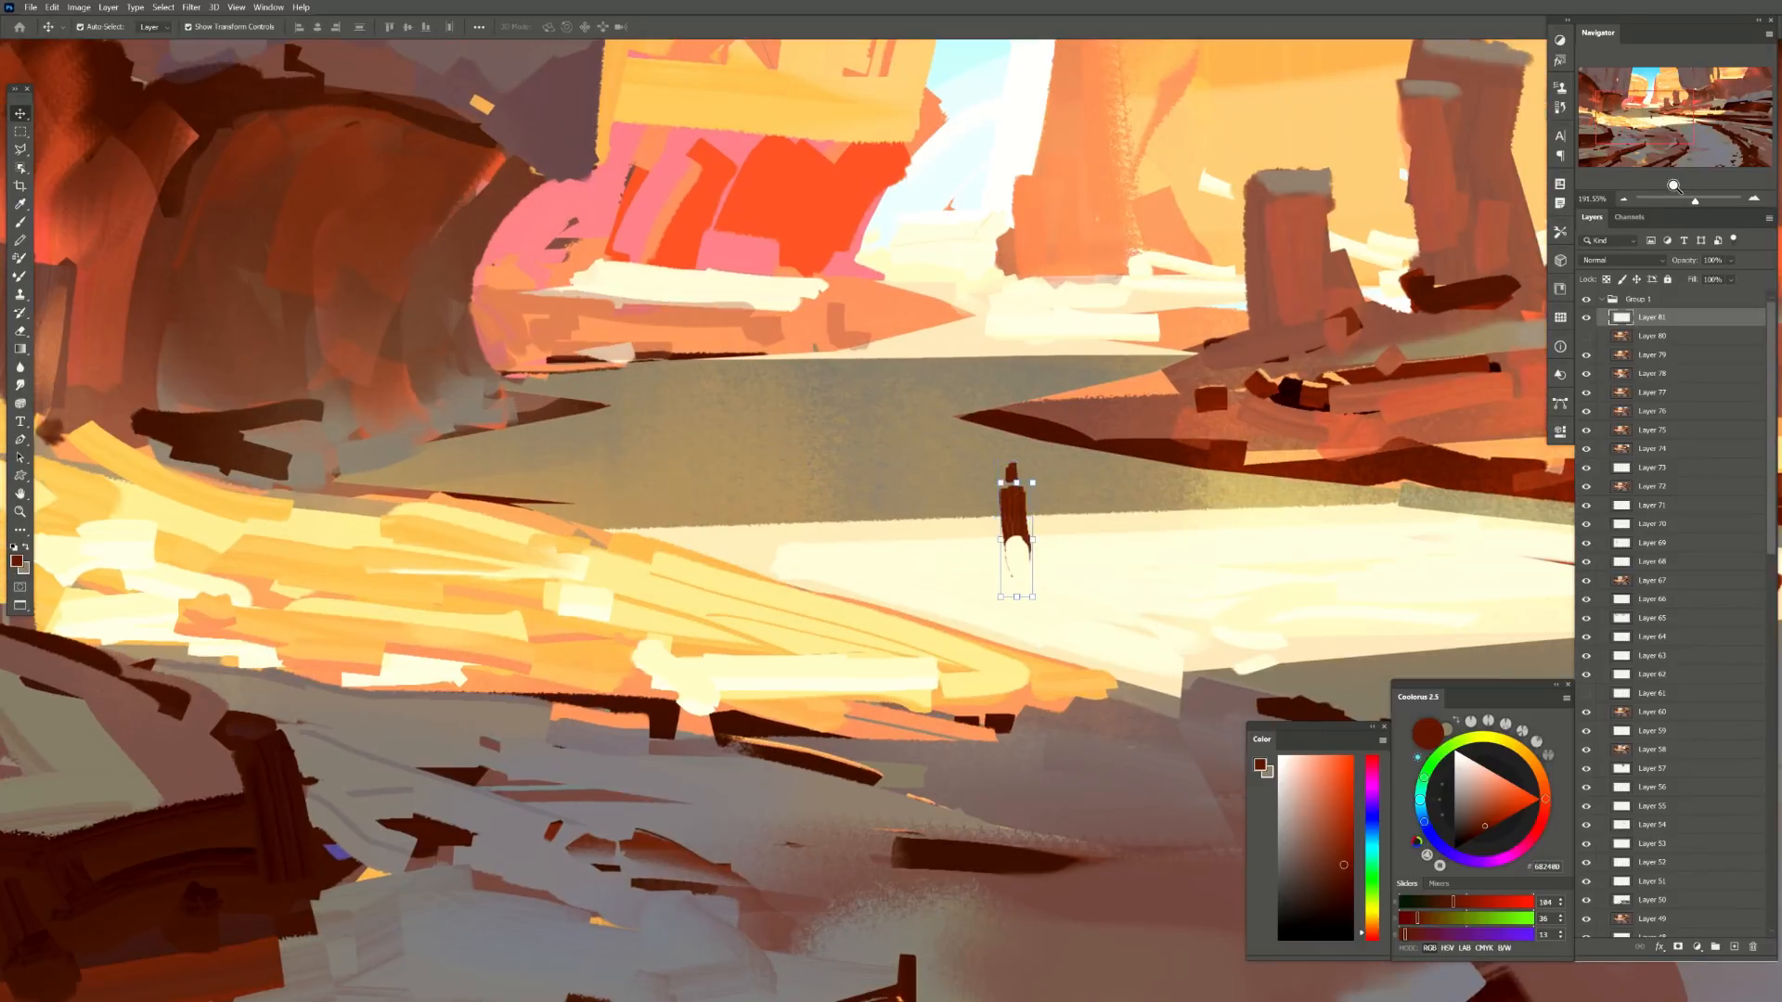
key("ctrl+z")
left_click_drag(794, 438, 765, 437)
left_click_drag(766, 438, 391, 477)
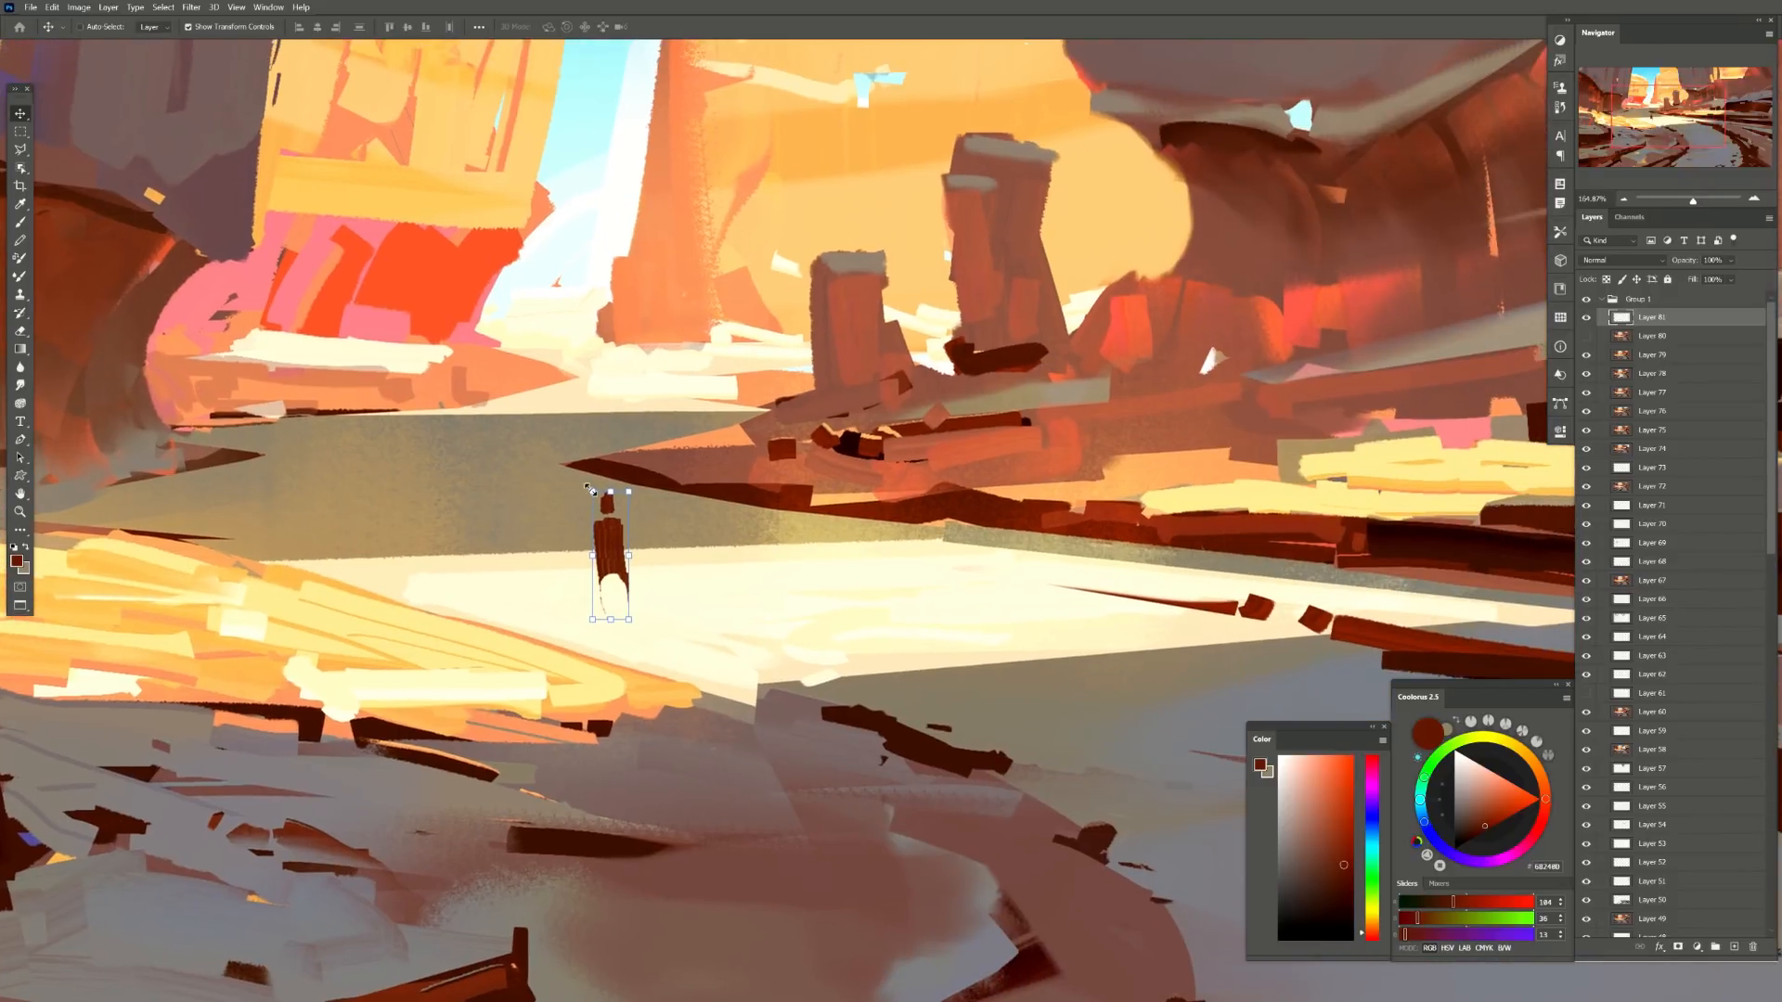
- Enlarge the figure slightly and place it where the shaded path meets the sunlit patch
mouse_move(591, 489)
left_mouse_down()
mouse_move(576, 439)
mouse_move(483, 482)
mouse_move(503, 506)
mouse_move(558, 501)
left_mouse_up()
key("Return")
left_click_drag(585, 423, 584, 453)
key("Return")
left_click_drag(595, 511, 569, 492)
- Paint sampled cream highlights over the figure's head and body on a new stamped layer with a smaller Mixer Brush
key("b")
left_click(1734, 947)
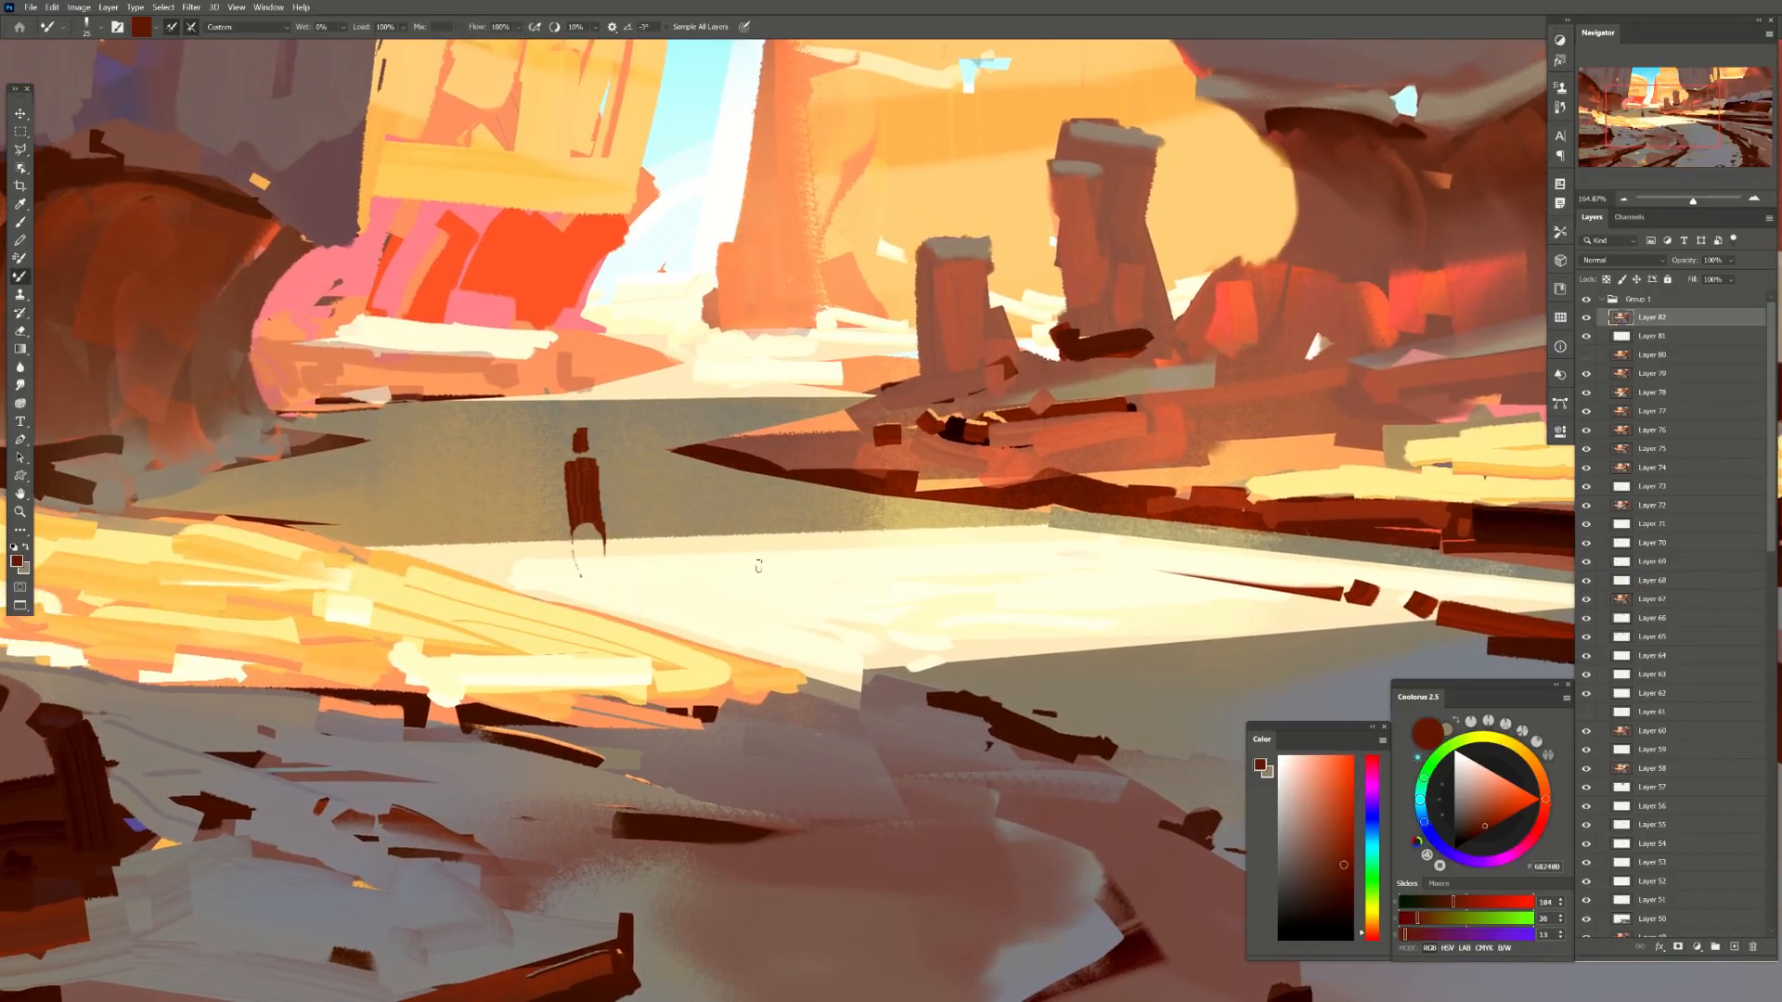
left_click(699, 559, "alt")
key("bracketleft")
key("bracketleft")
left_click_drag(579, 474, 597, 516)
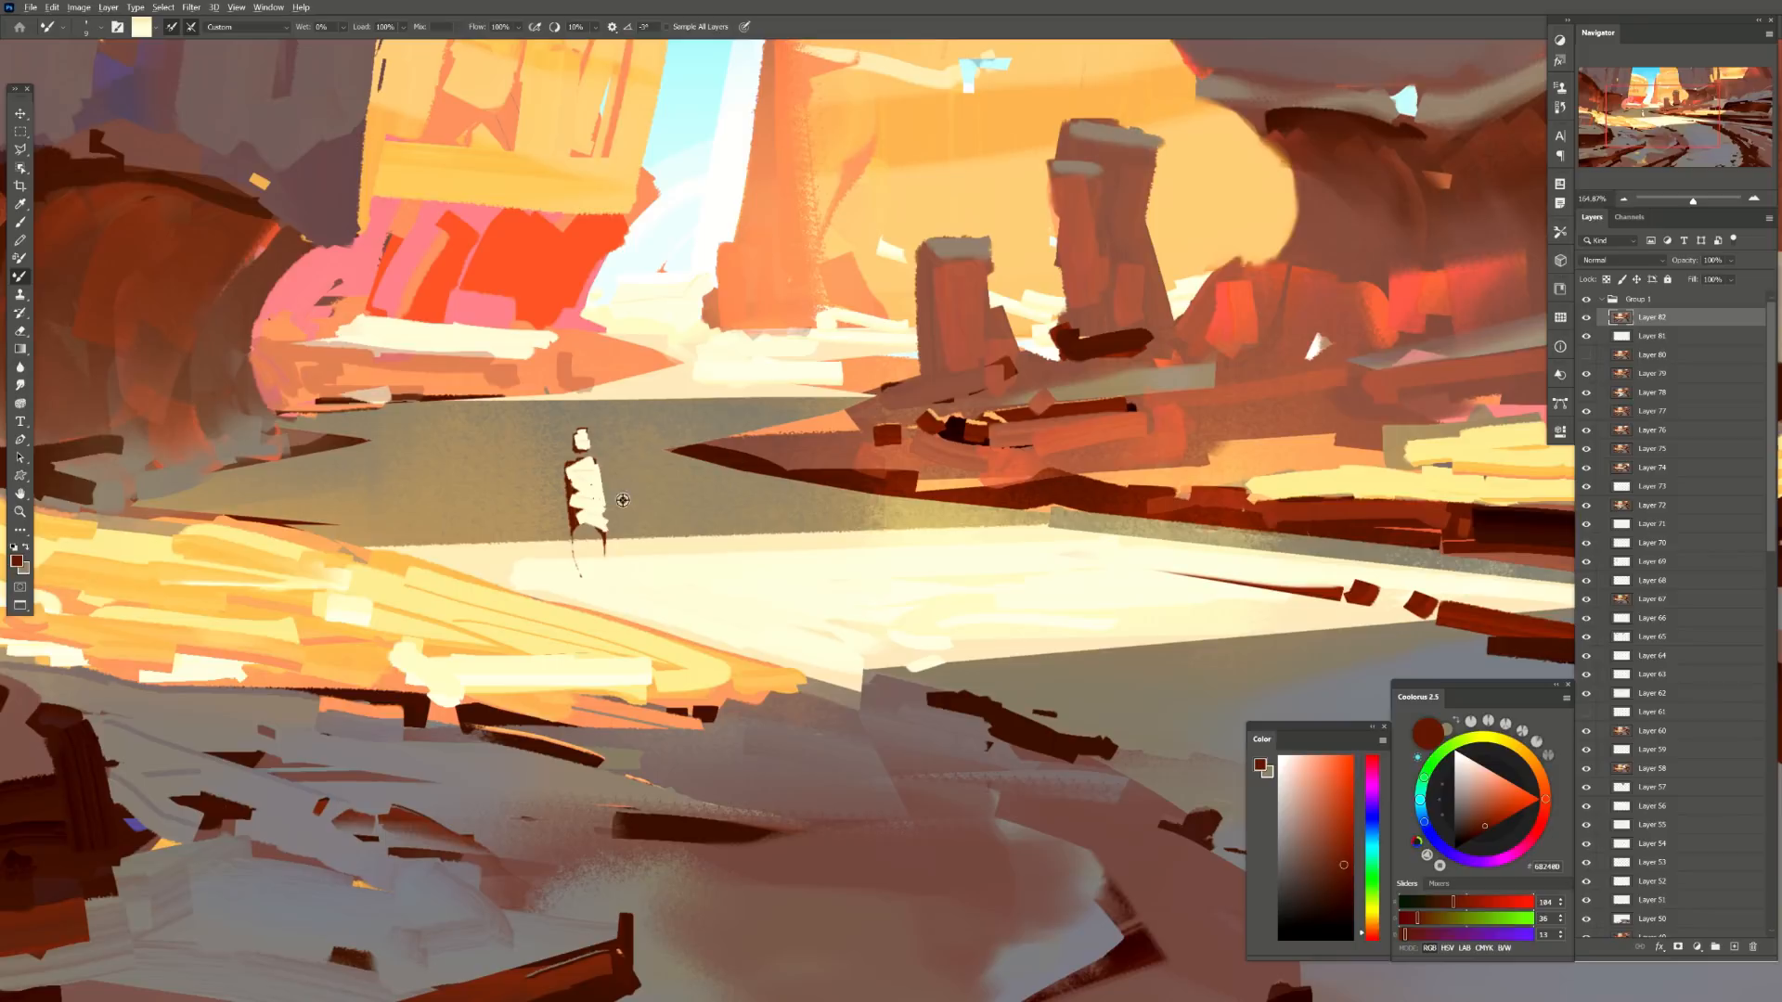
- Paint a cast shadow from the figure's feet toward the yellow bank using sampled brown and gray
left_click_drag(568, 583, 605, 579)
left_click(1289, 704, "alt")
left_click_drag(605, 574, 361, 583)
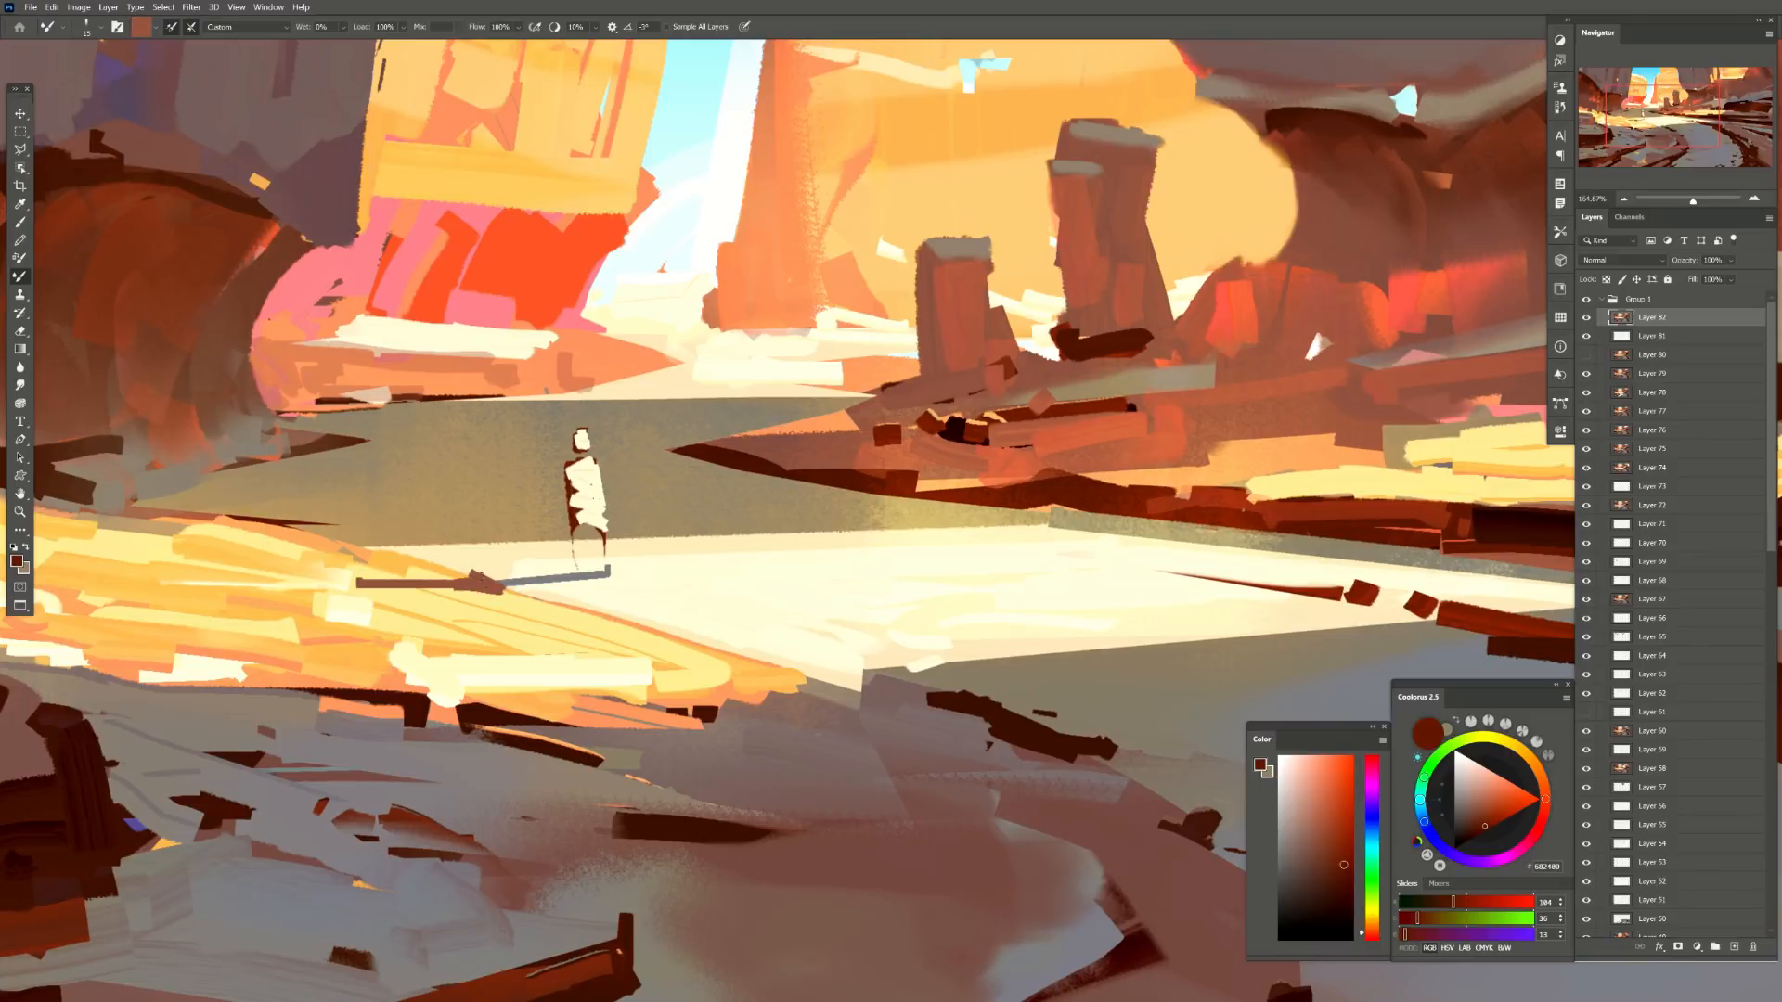
left_click(598, 587, "alt")
left_click_drag(609, 581, 503, 589)
- Trim the figure's cast shadow to a thin tapered sliver with an enlarged eraser, redoing one pass
key("e")
key("bracketright")
key("bracketright")
key("bracketright")
key("bracketright")
left_click_drag(353, 594, 506, 598)
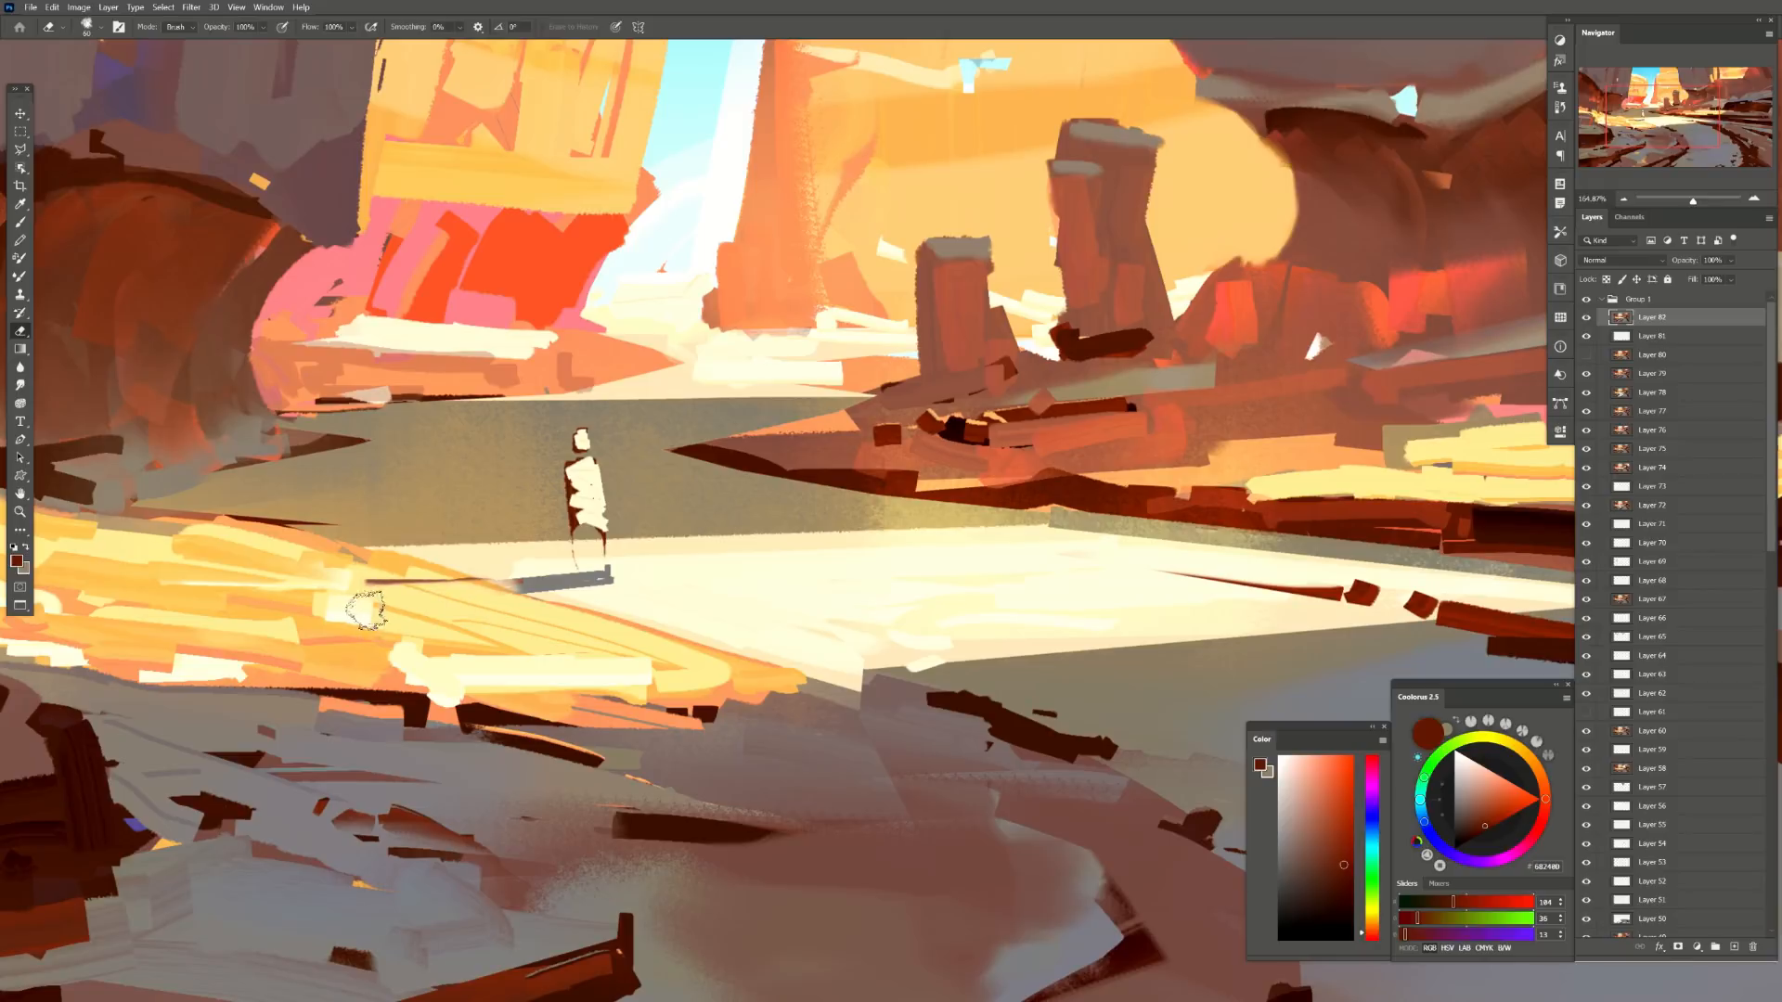
key("ctrl+z")
mouse_move(371, 610)
left_mouse_down()
mouse_move(569, 595)
mouse_move(484, 614)
mouse_move(471, 610)
mouse_move(608, 580)
left_mouse_up()
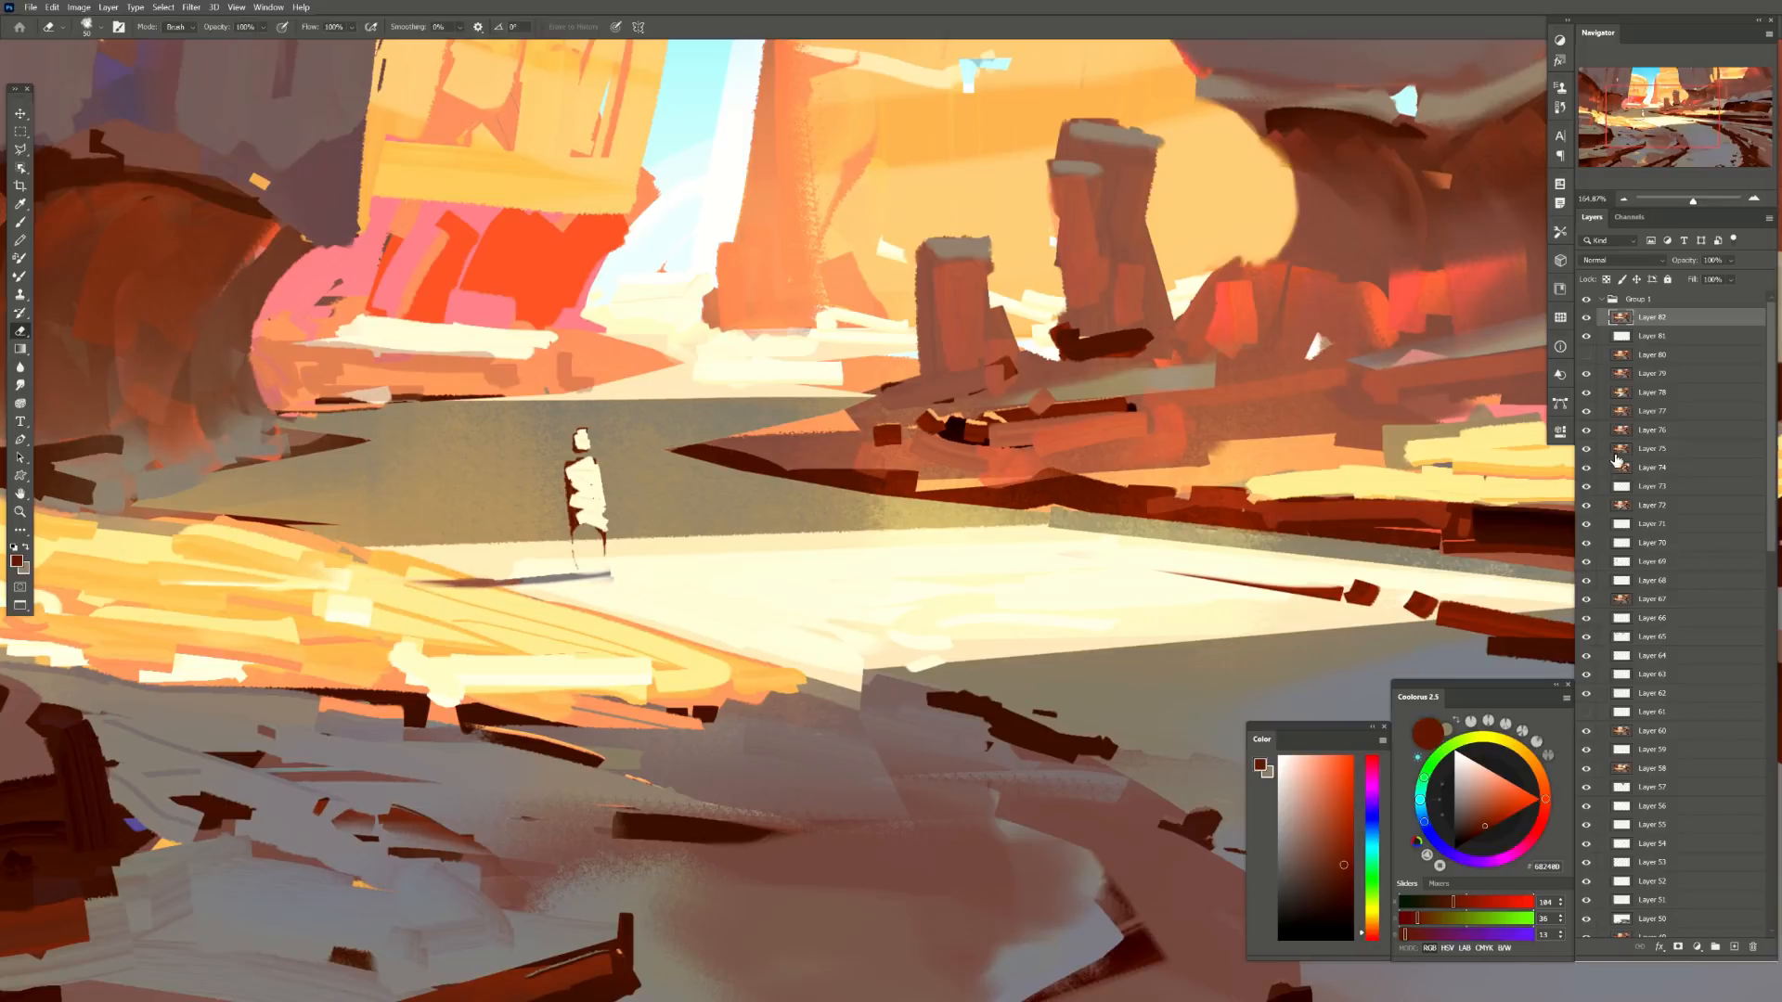
- Flip the canvas horizontally
left_click_drag(1694, 201, 1687, 205)
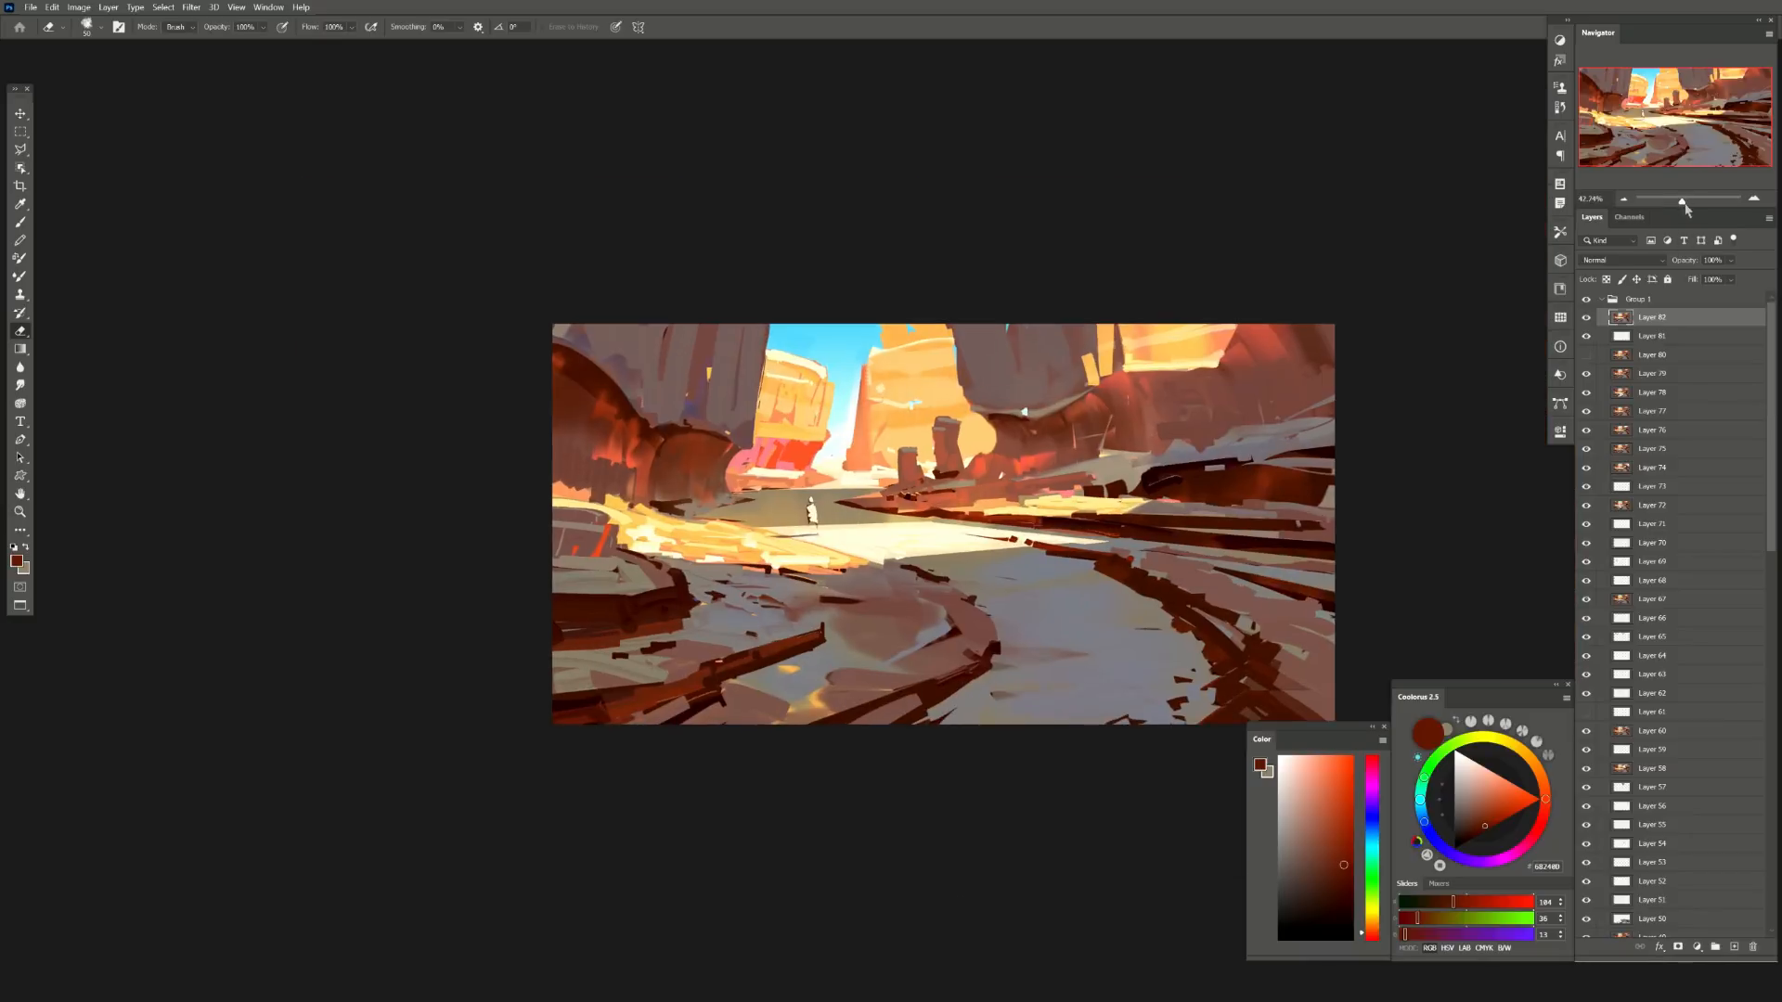
key("ctrl+shift+h")
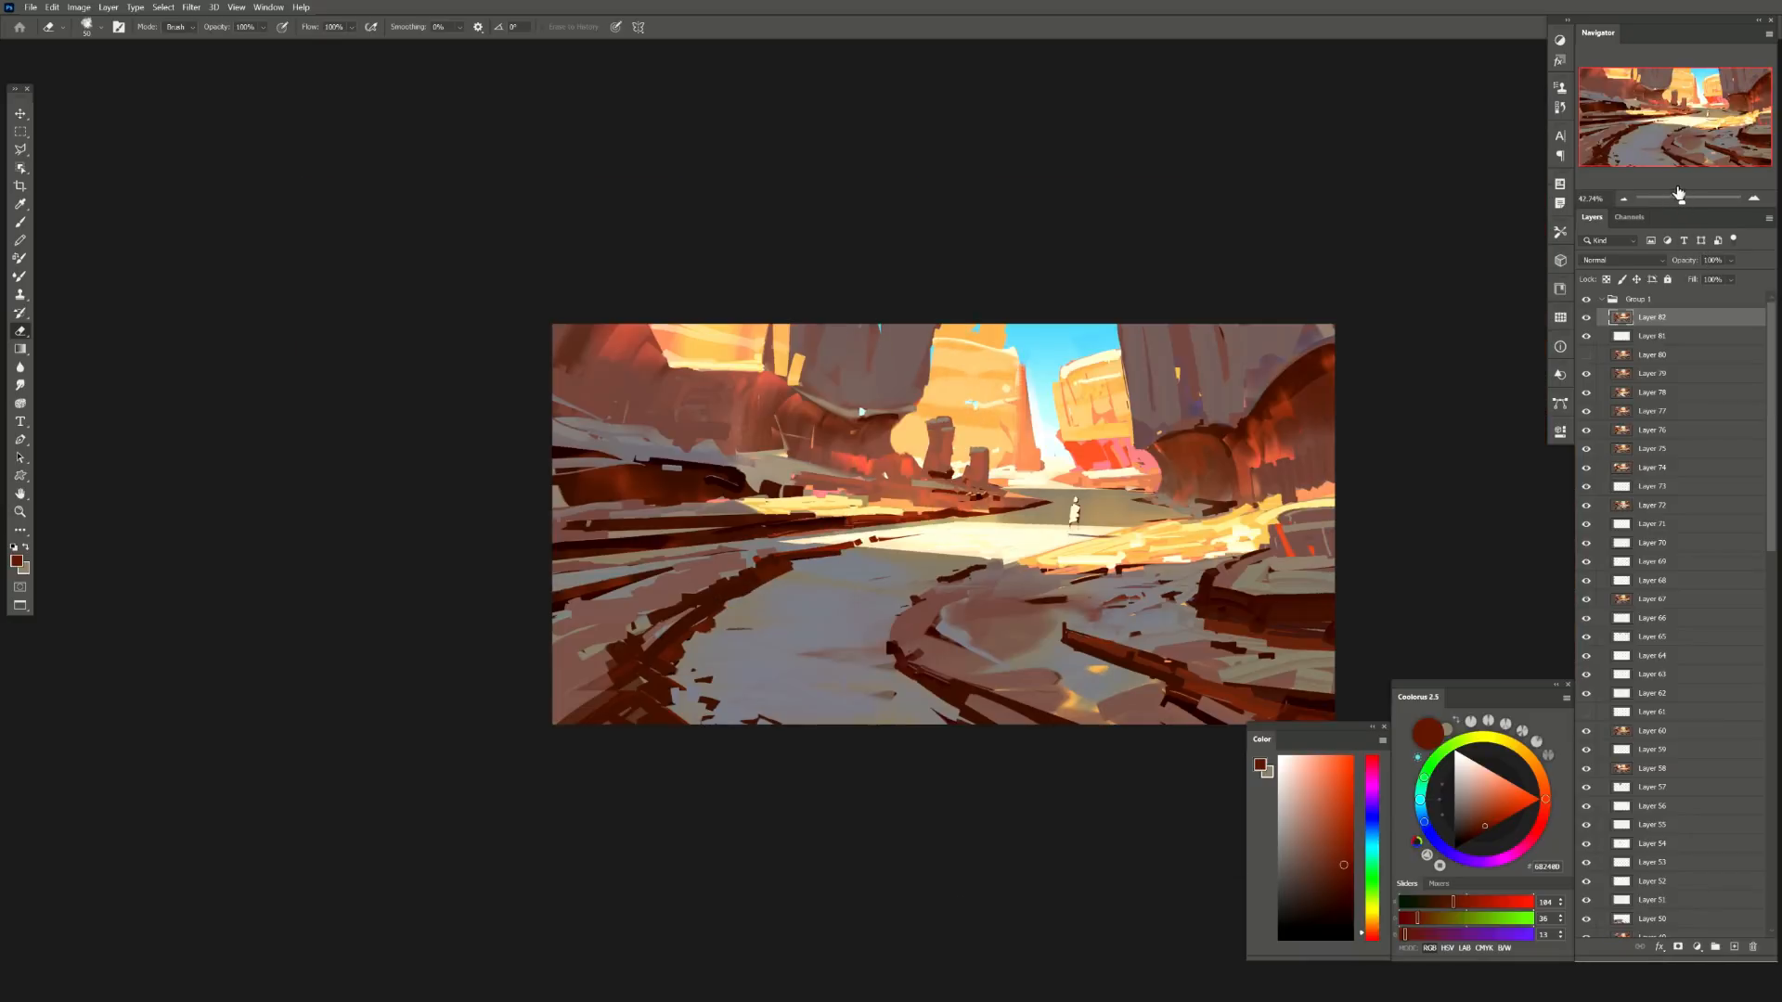
left_click_drag(933, 587, 719, 526)
left_click_drag(828, 444, 847, 404)
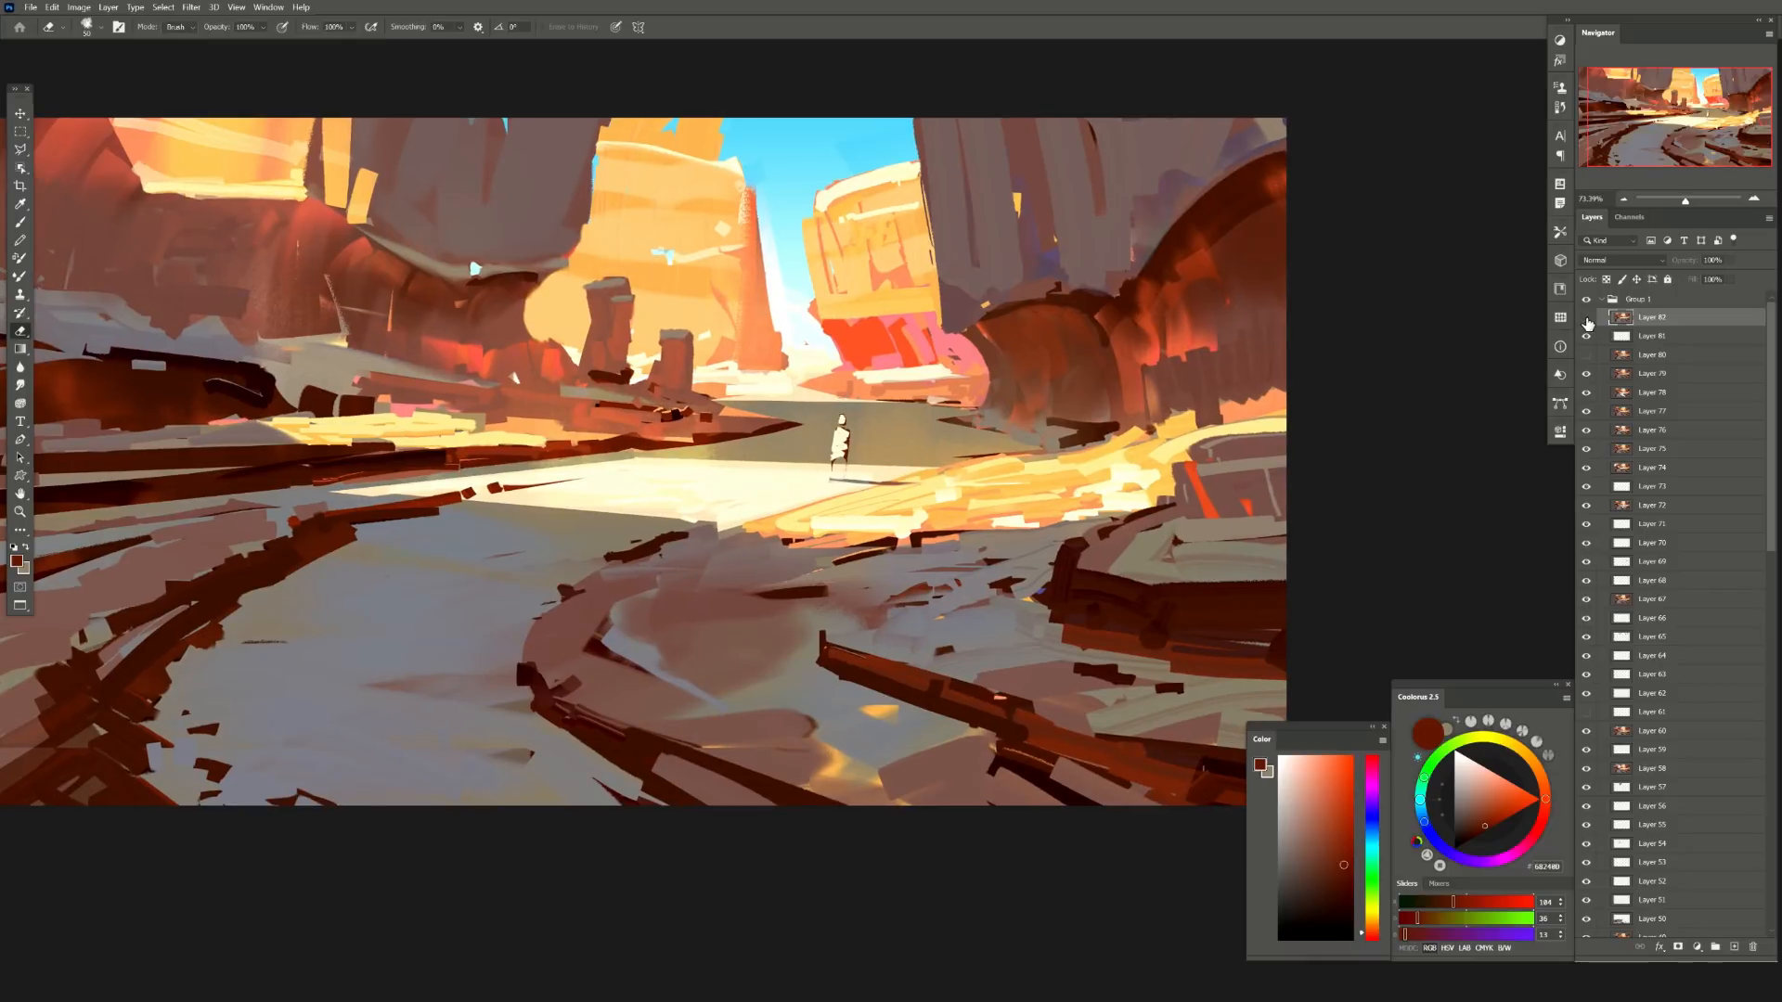
- Erase the figure's cast shadow and part of its cream highlights with a resized eraser
left_click_drag(850, 475, 833, 478)
key("bracketright")
key("bracketright")
key("bracketright")
left_click_drag(913, 477, 868, 474)
left_click_drag(842, 461, 839, 438)
key("bracketleft")
key("bracketleft")
- Repaint and soften a short dark shadow under the figure on a new stamped layer, and hide Layer 82
left_click(1733, 947)
key("ctrl+alt+shift+e")
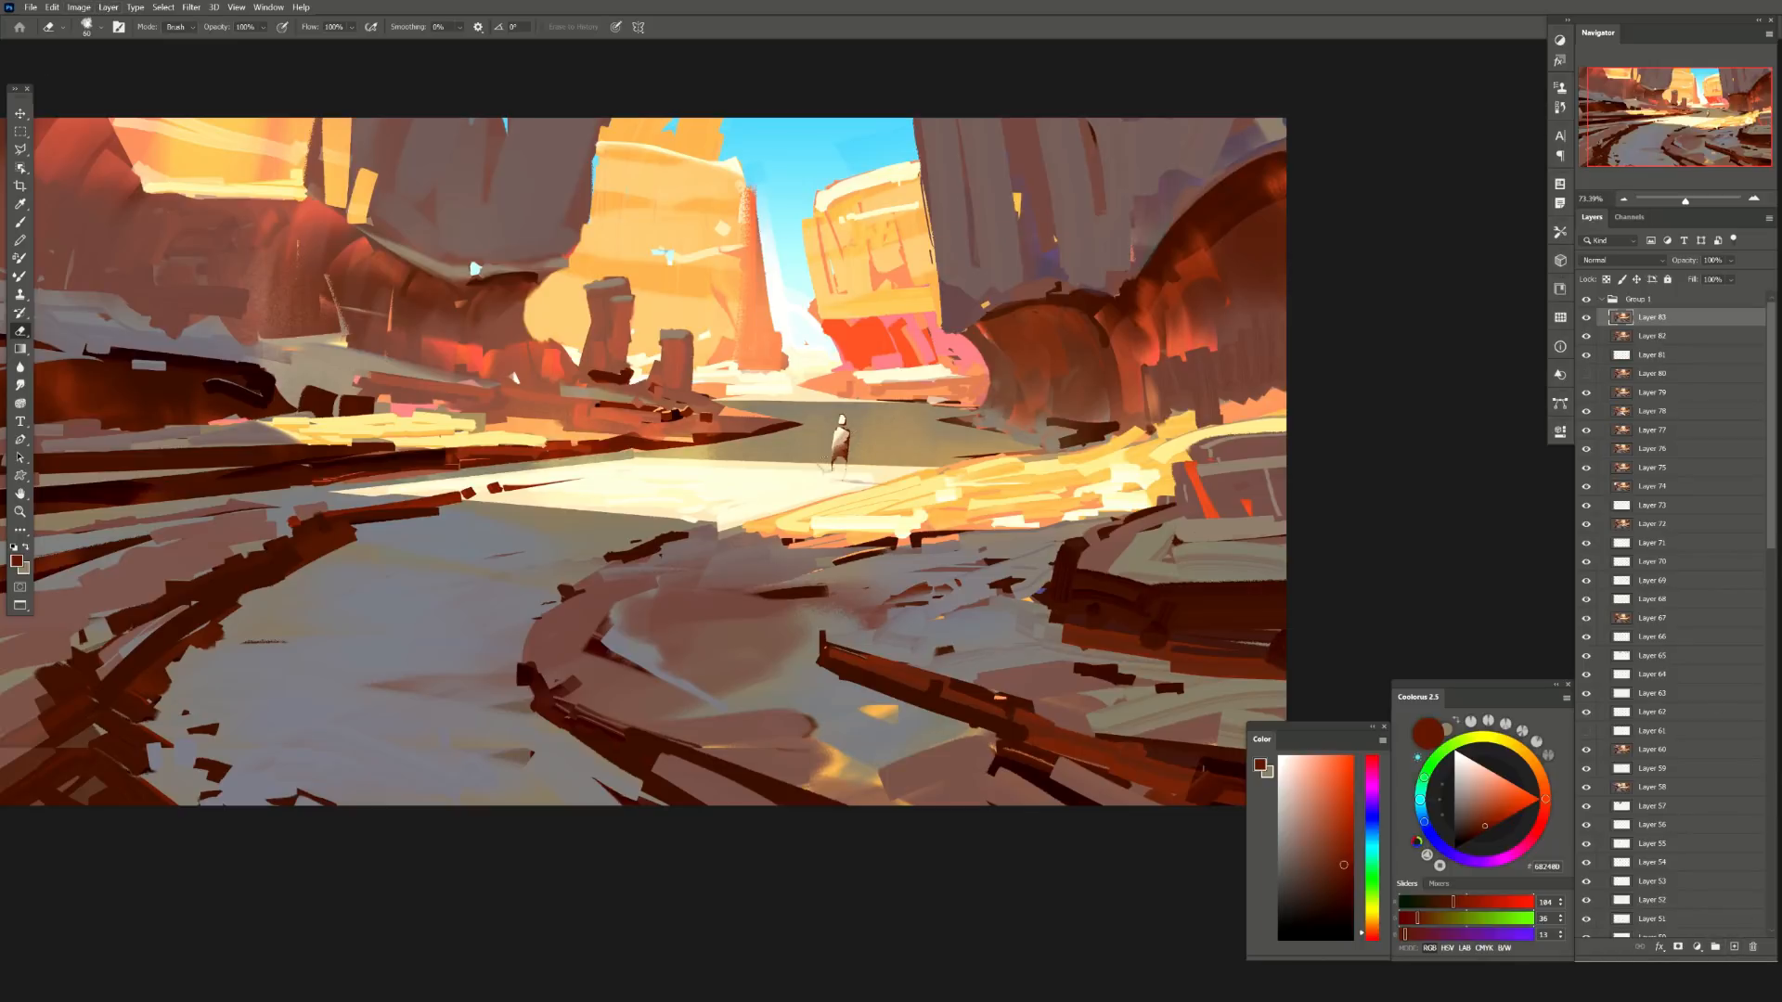
key("b")
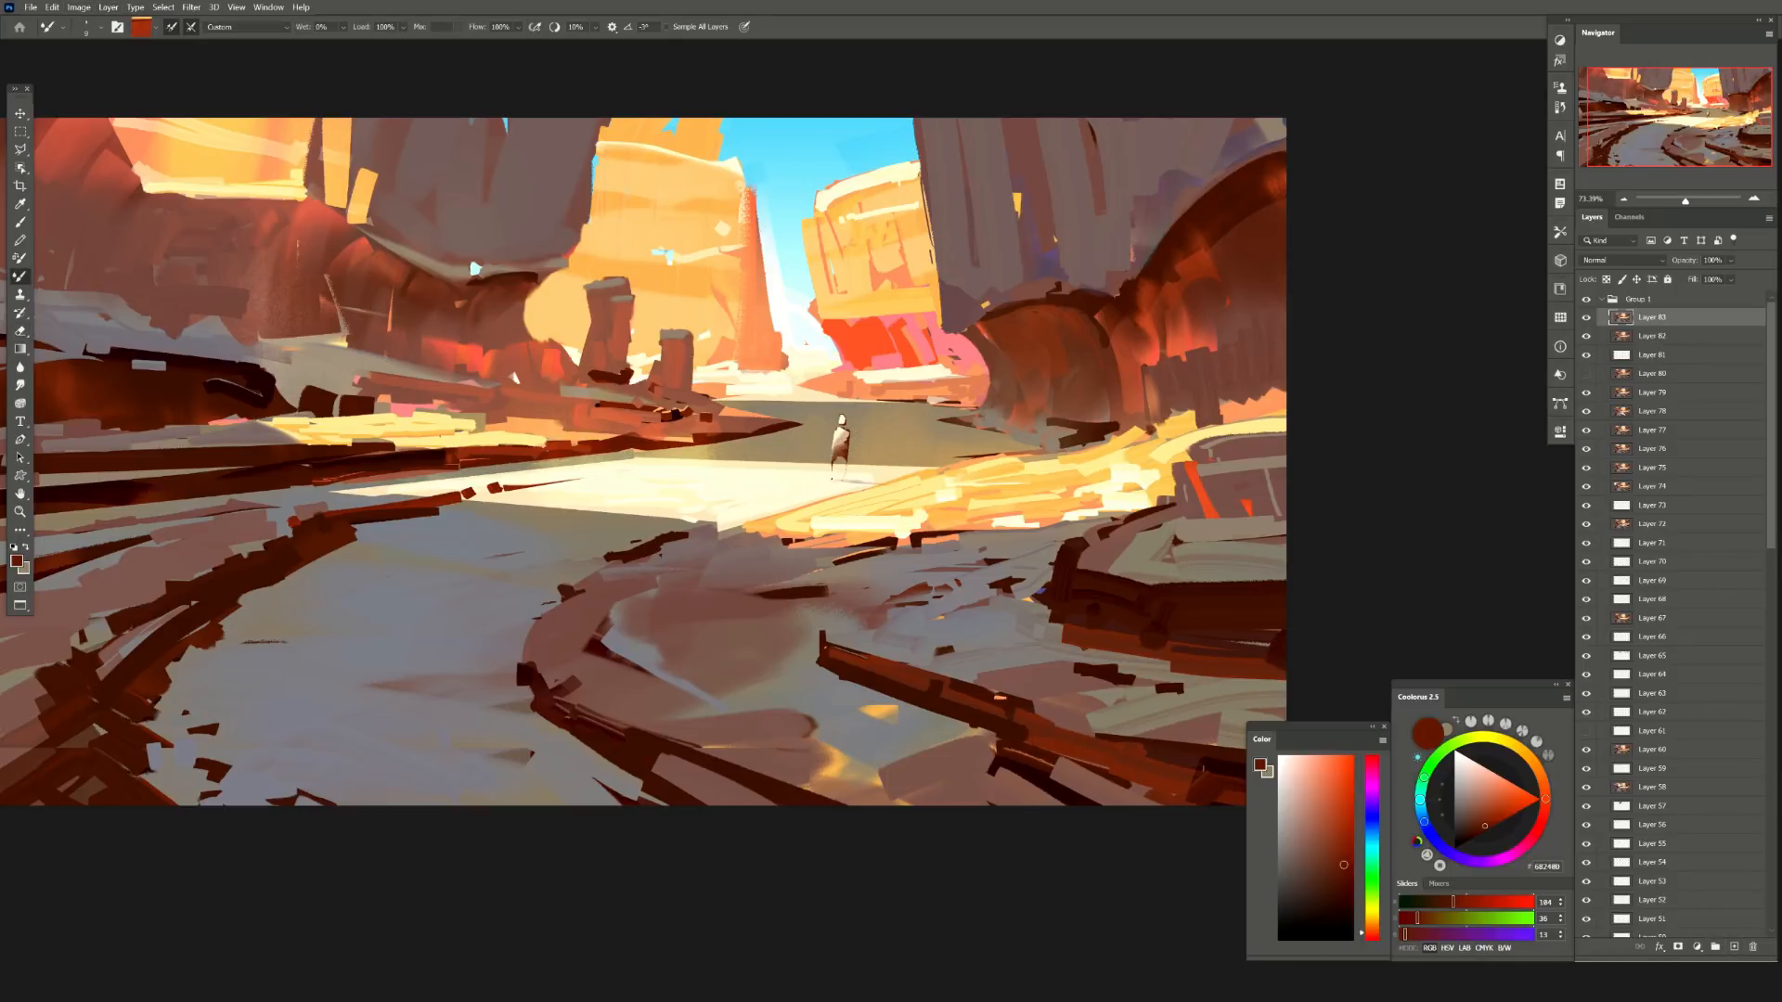
key("e")
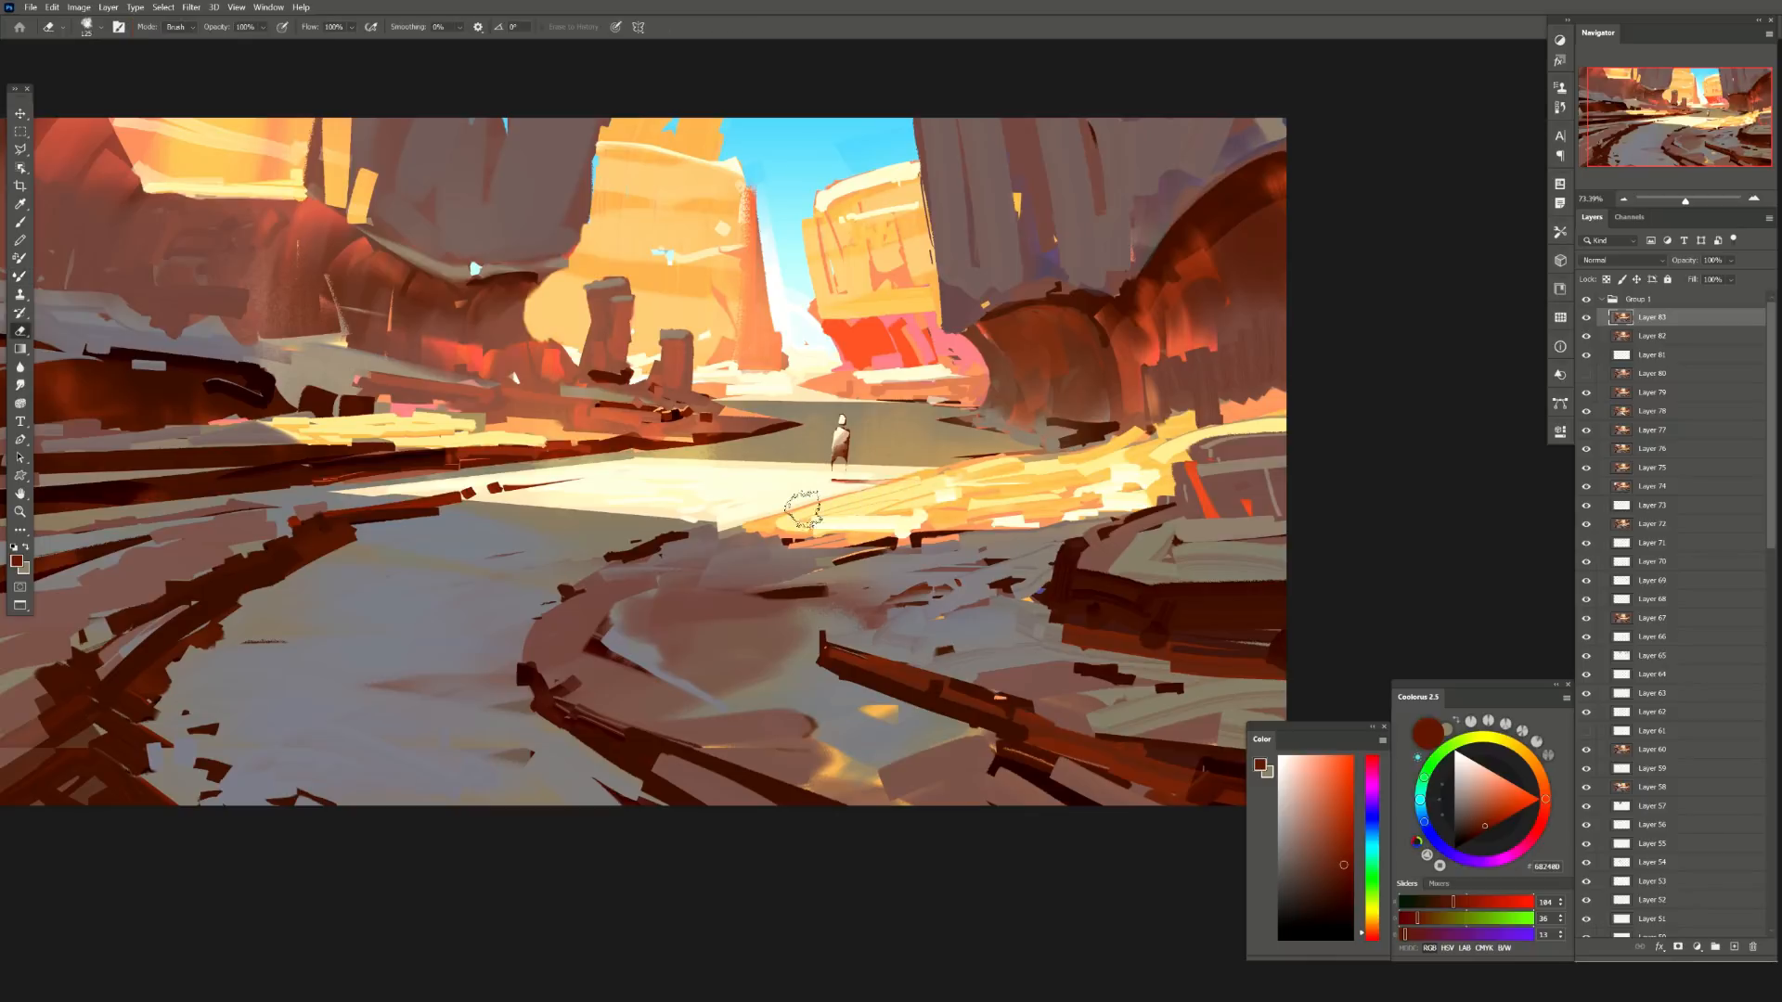
left_click(1732, 279)
left_click(1586, 336)
- On another stamped layer, paint light beige Mixer Brush strokes across the shadowed cliff left of the sky
left_click(1734, 947)
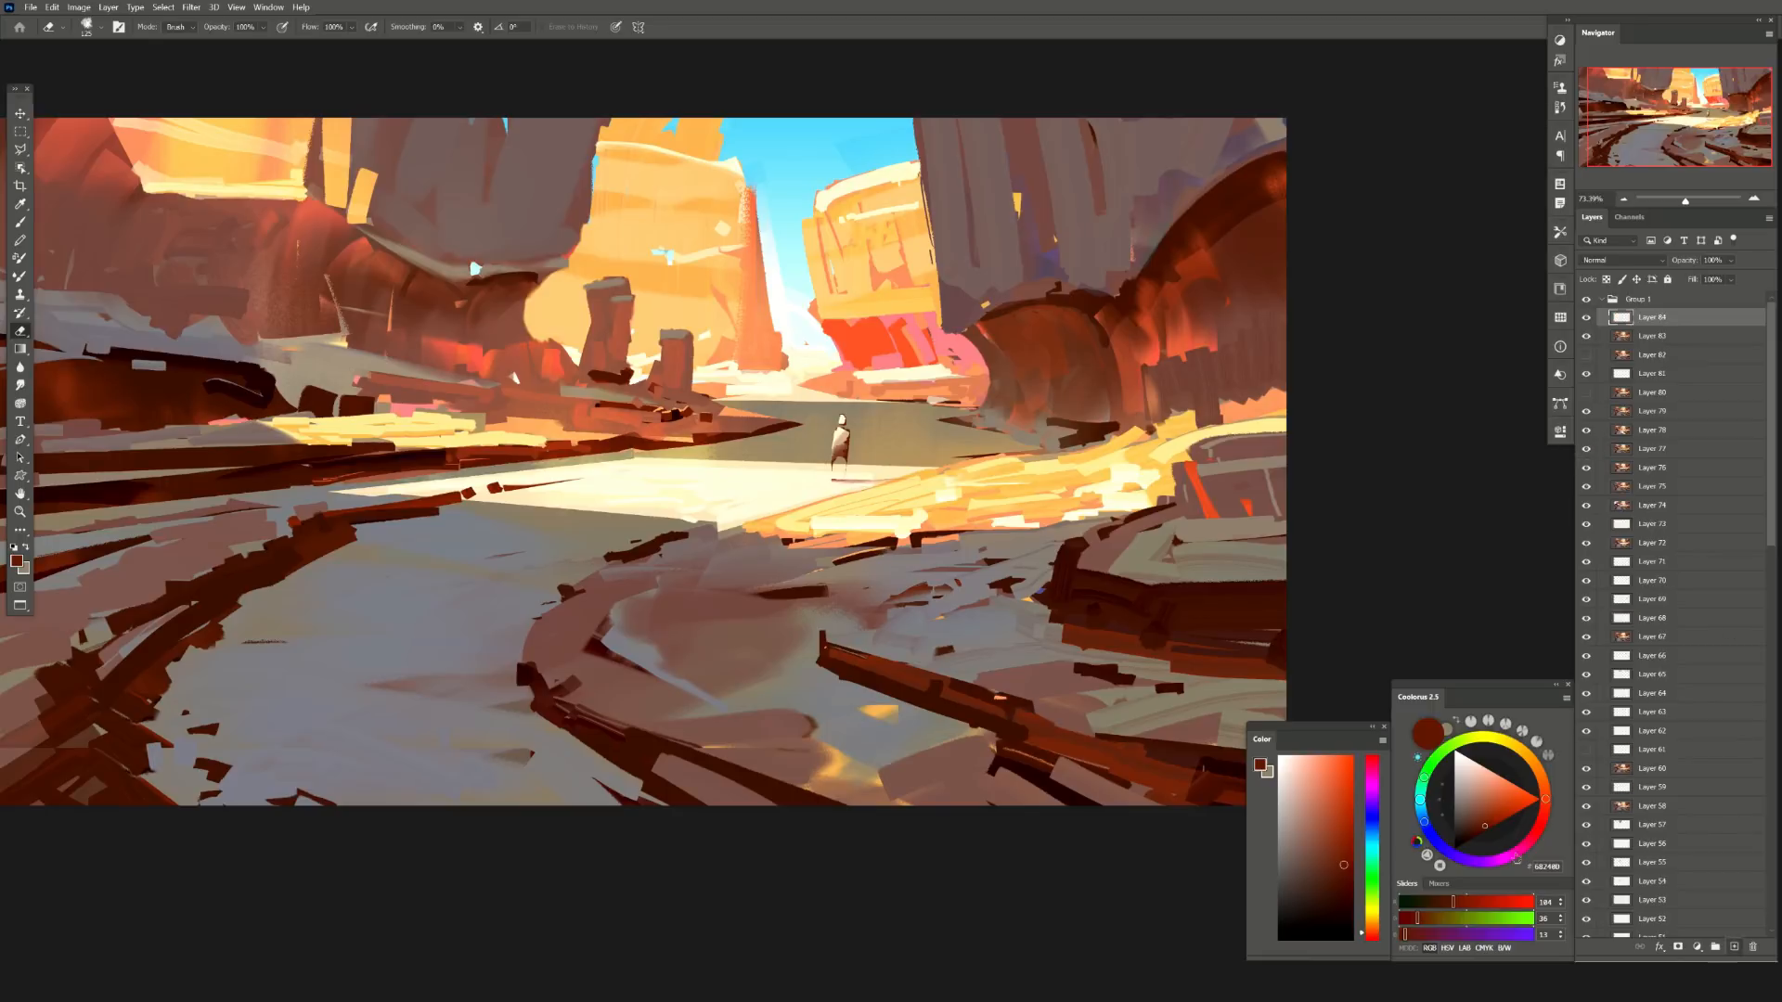
left_click_drag(440, 231, 606, 220)
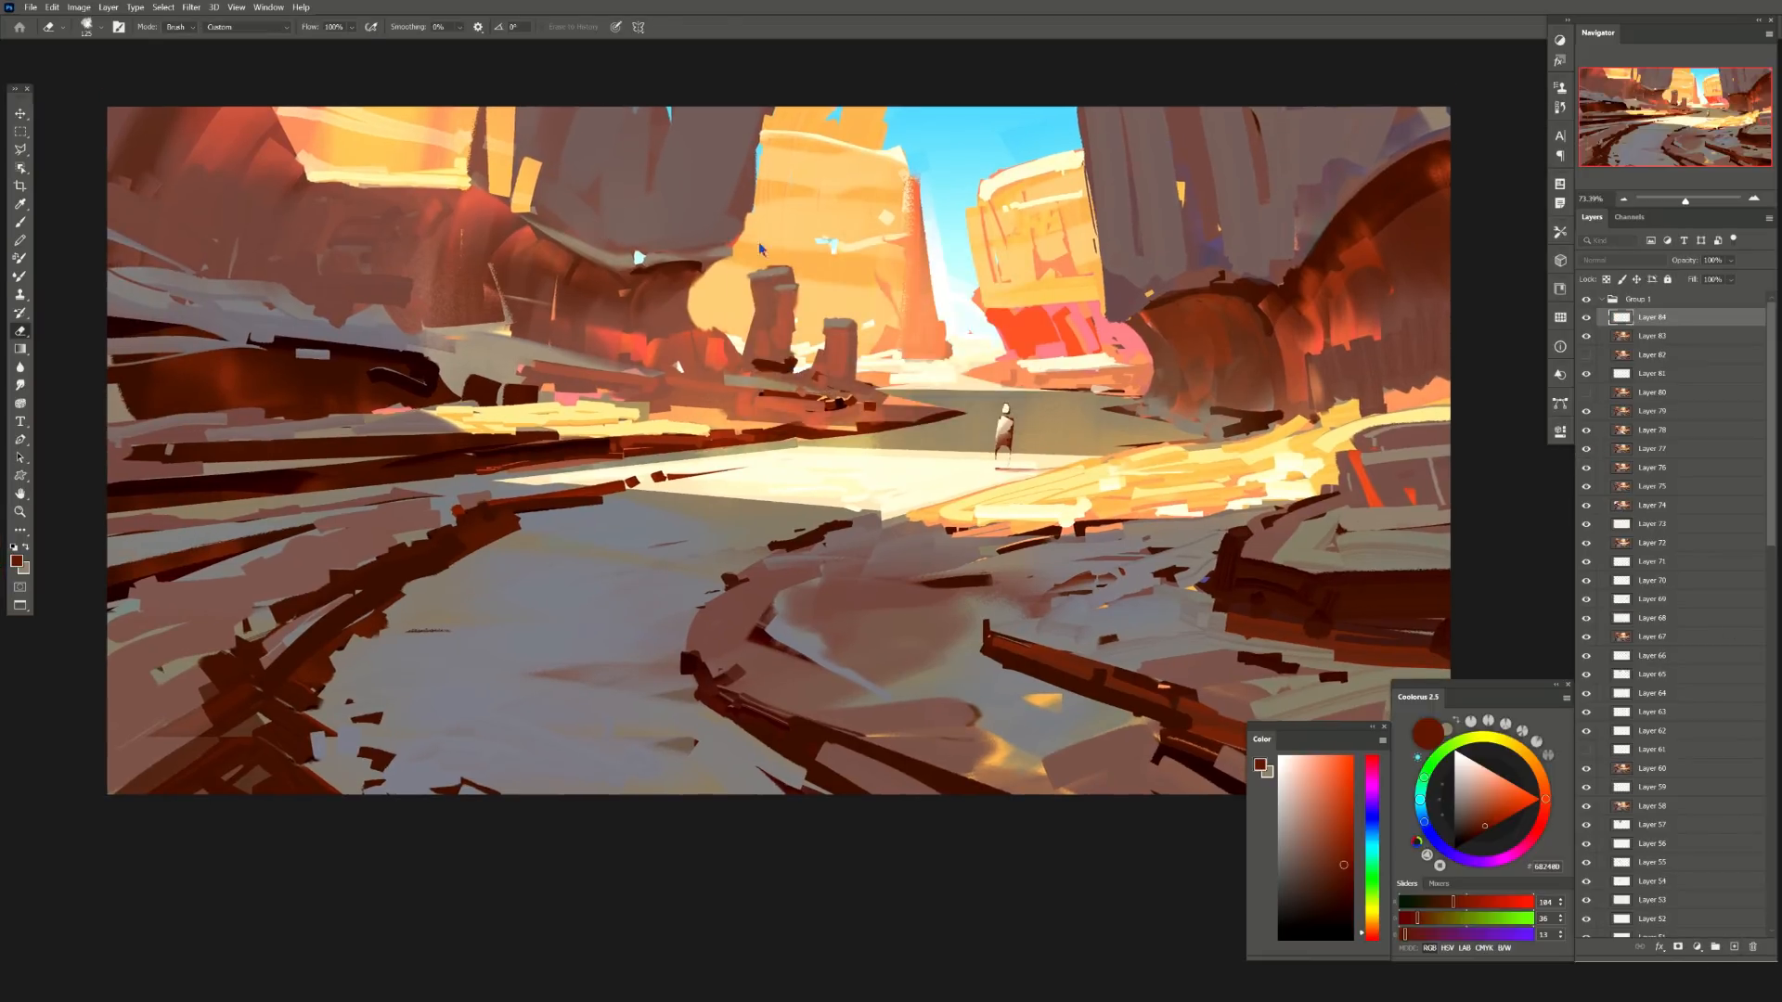
key("b")
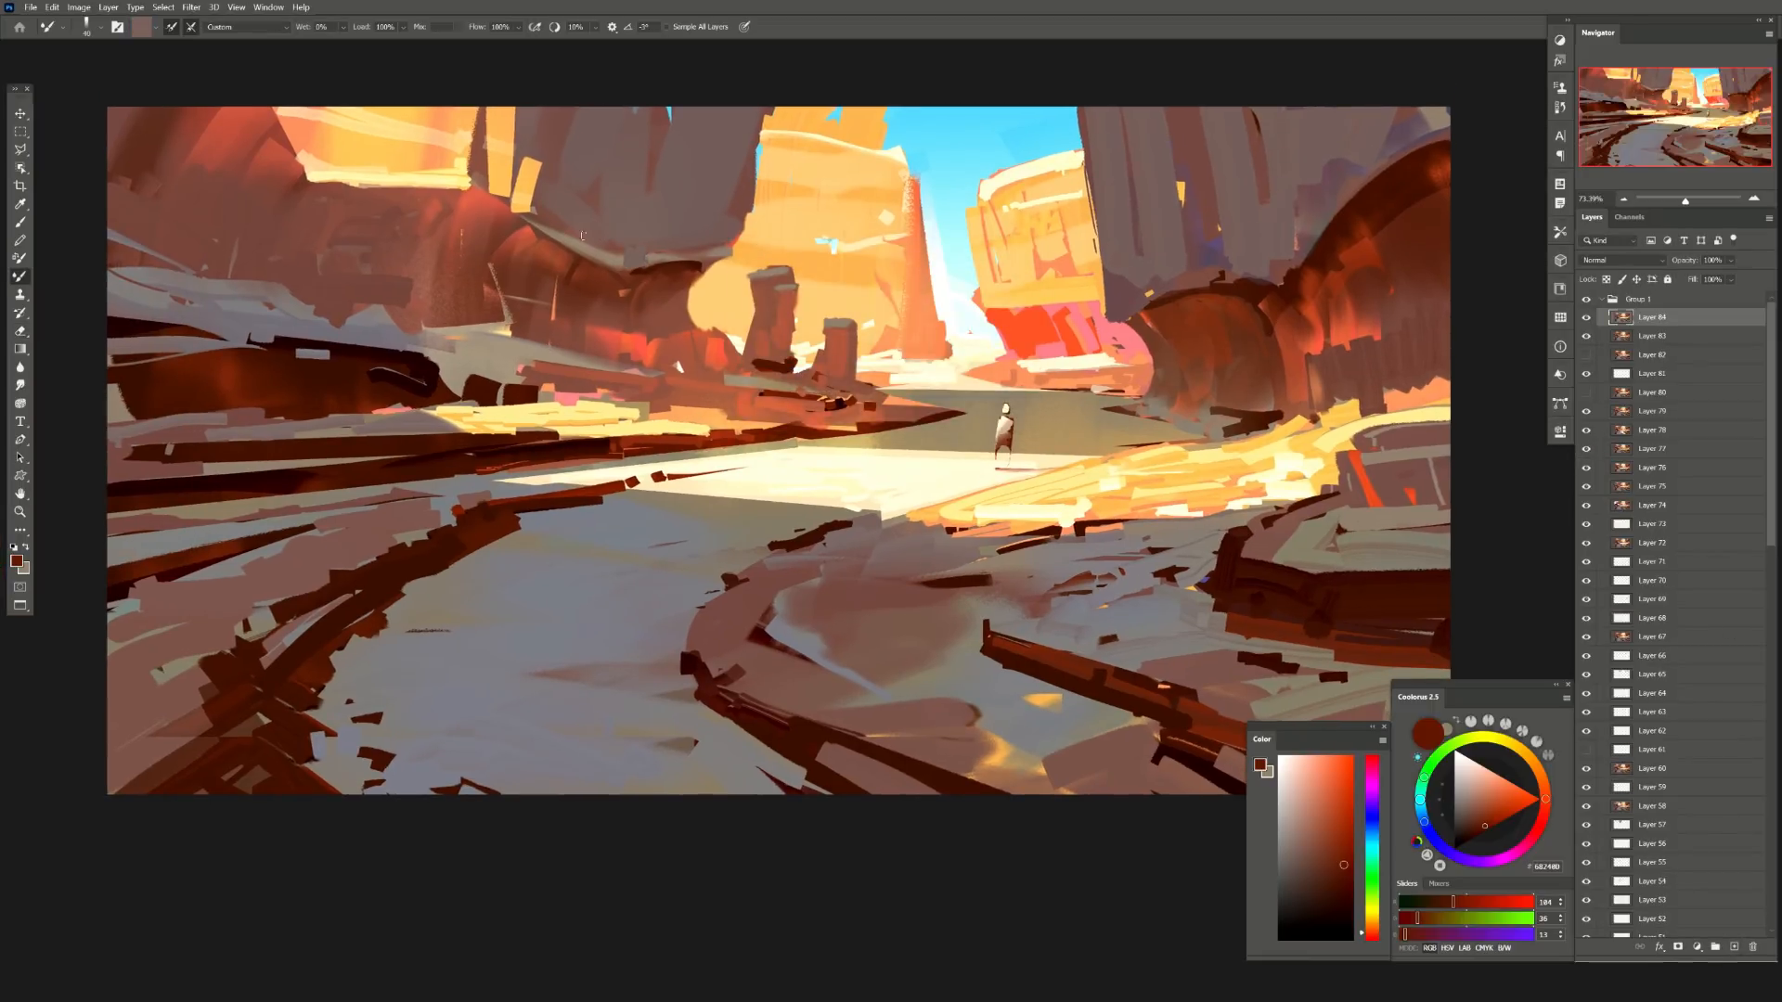
left_click_drag(730, 213, 555, 112)
left_click_drag(746, 152, 675, 110)
- Paint diagonal beige Mixer Brush streaks across the tall shadowed cliff right of the sky, varying the brush size
left_click_drag(1185, 201, 905, 373)
key("bracketleft")
key("bracketleft")
key("bracketleft")
key("bracketright")
key("bracketright")
key("bracketright")
left_click_drag(988, 298, 1114, 222)
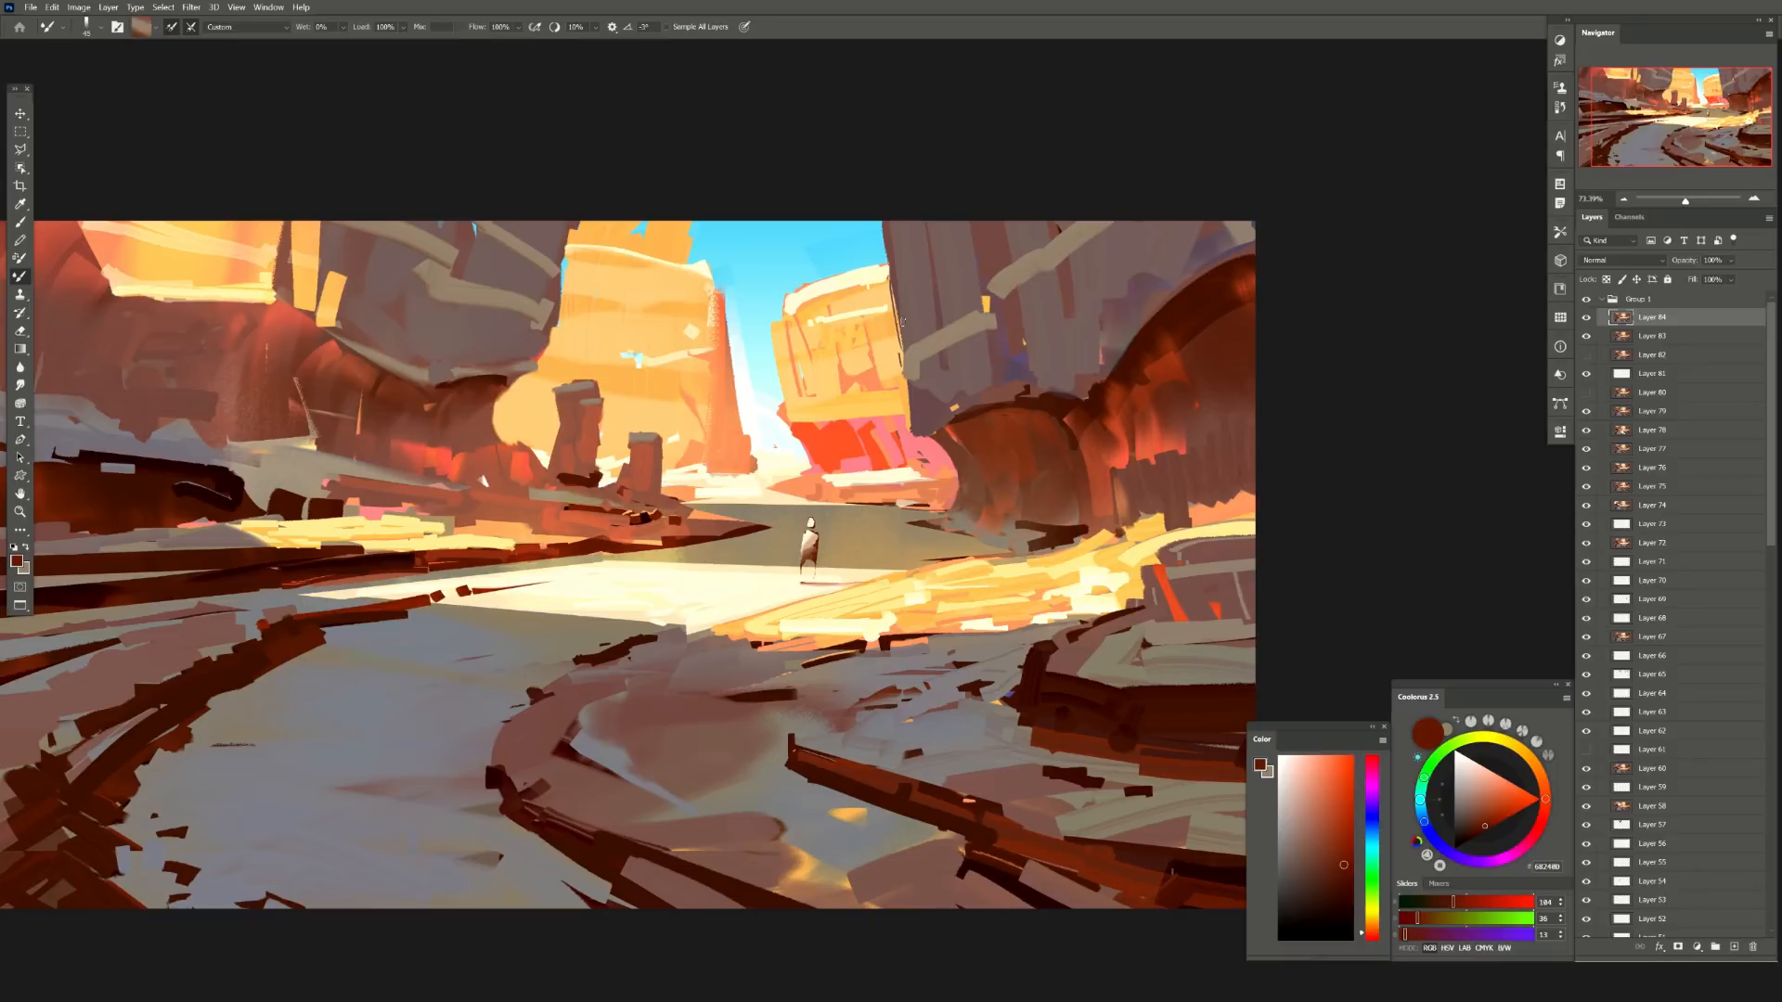
left_click_drag(902, 322, 1045, 223)
key("bracketright")
key("bracketright")
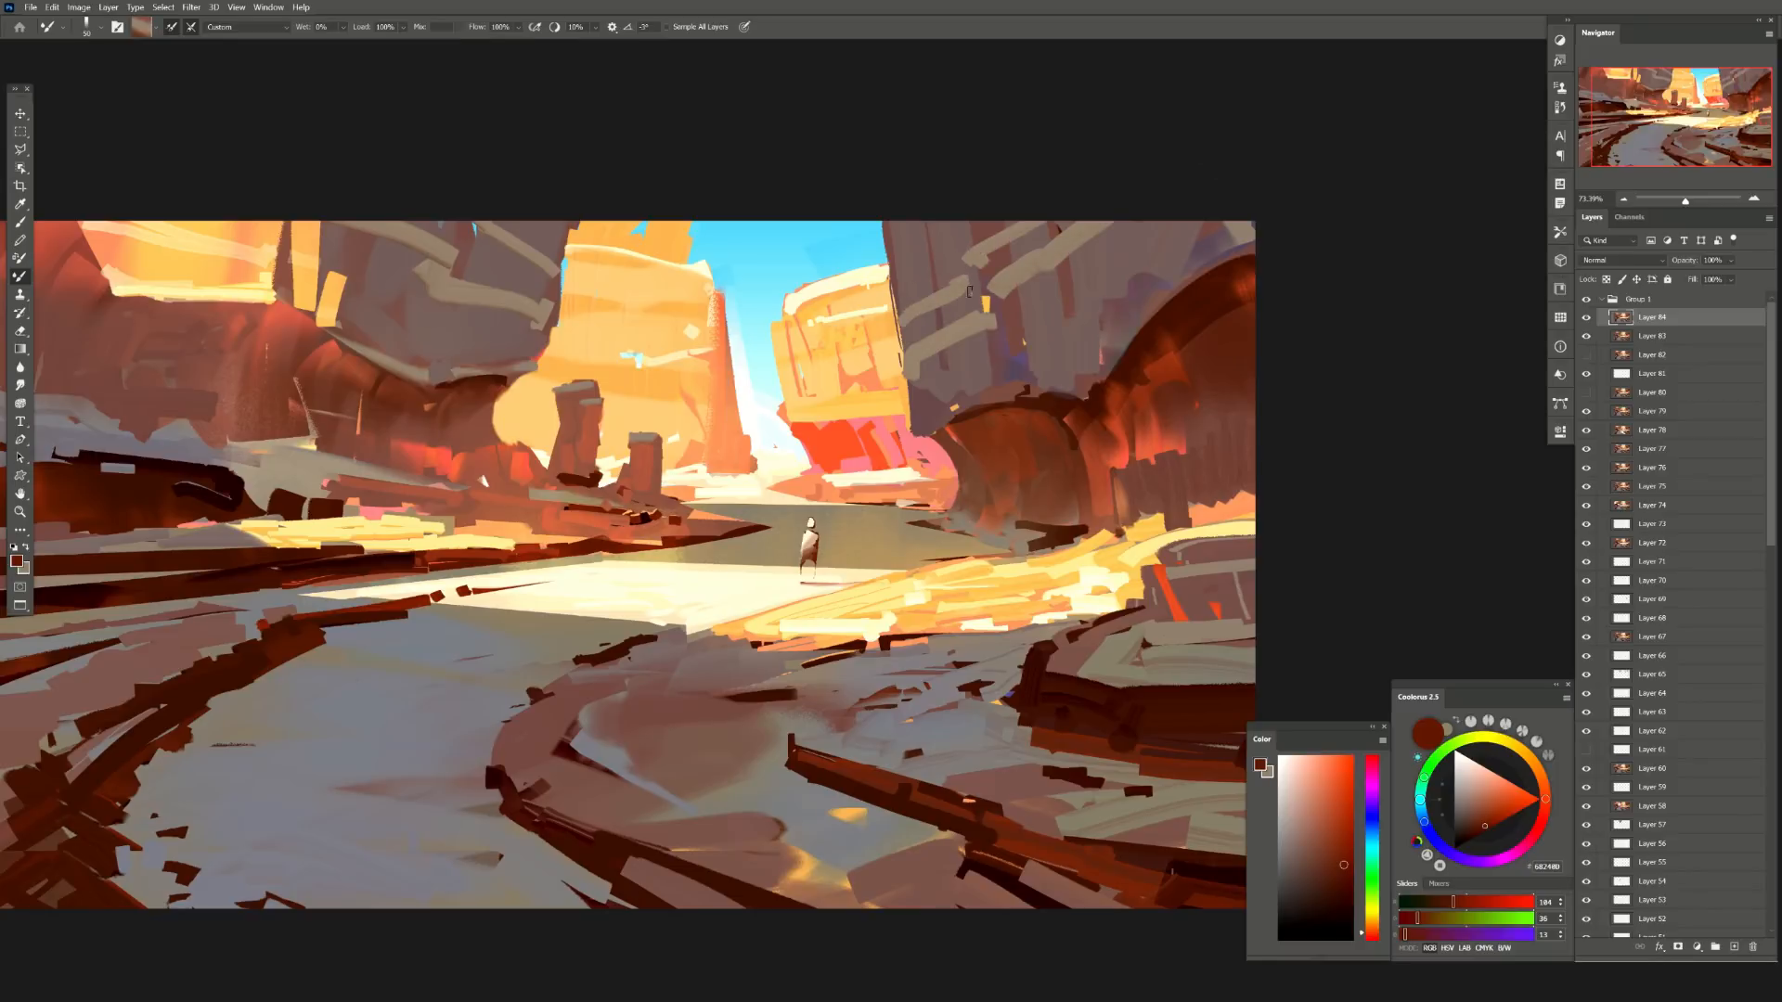
- Outline an angular facet near the top of the right cliff with the Polygonal Lasso and return to the Mixer Brush
key("l")
left_click(995, 211)
left_click(952, 212)
left_click(972, 300)
double_click(1000, 278)
key("b")
- Erase back the beige streaks on the right cliff, undo the last pass and resize the eraser
key("e")
left_click_drag(1100, 236, 998, 295)
left_click_drag(917, 375, 970, 329)
left_click_drag(893, 311, 1020, 267)
key("ctrl+z")
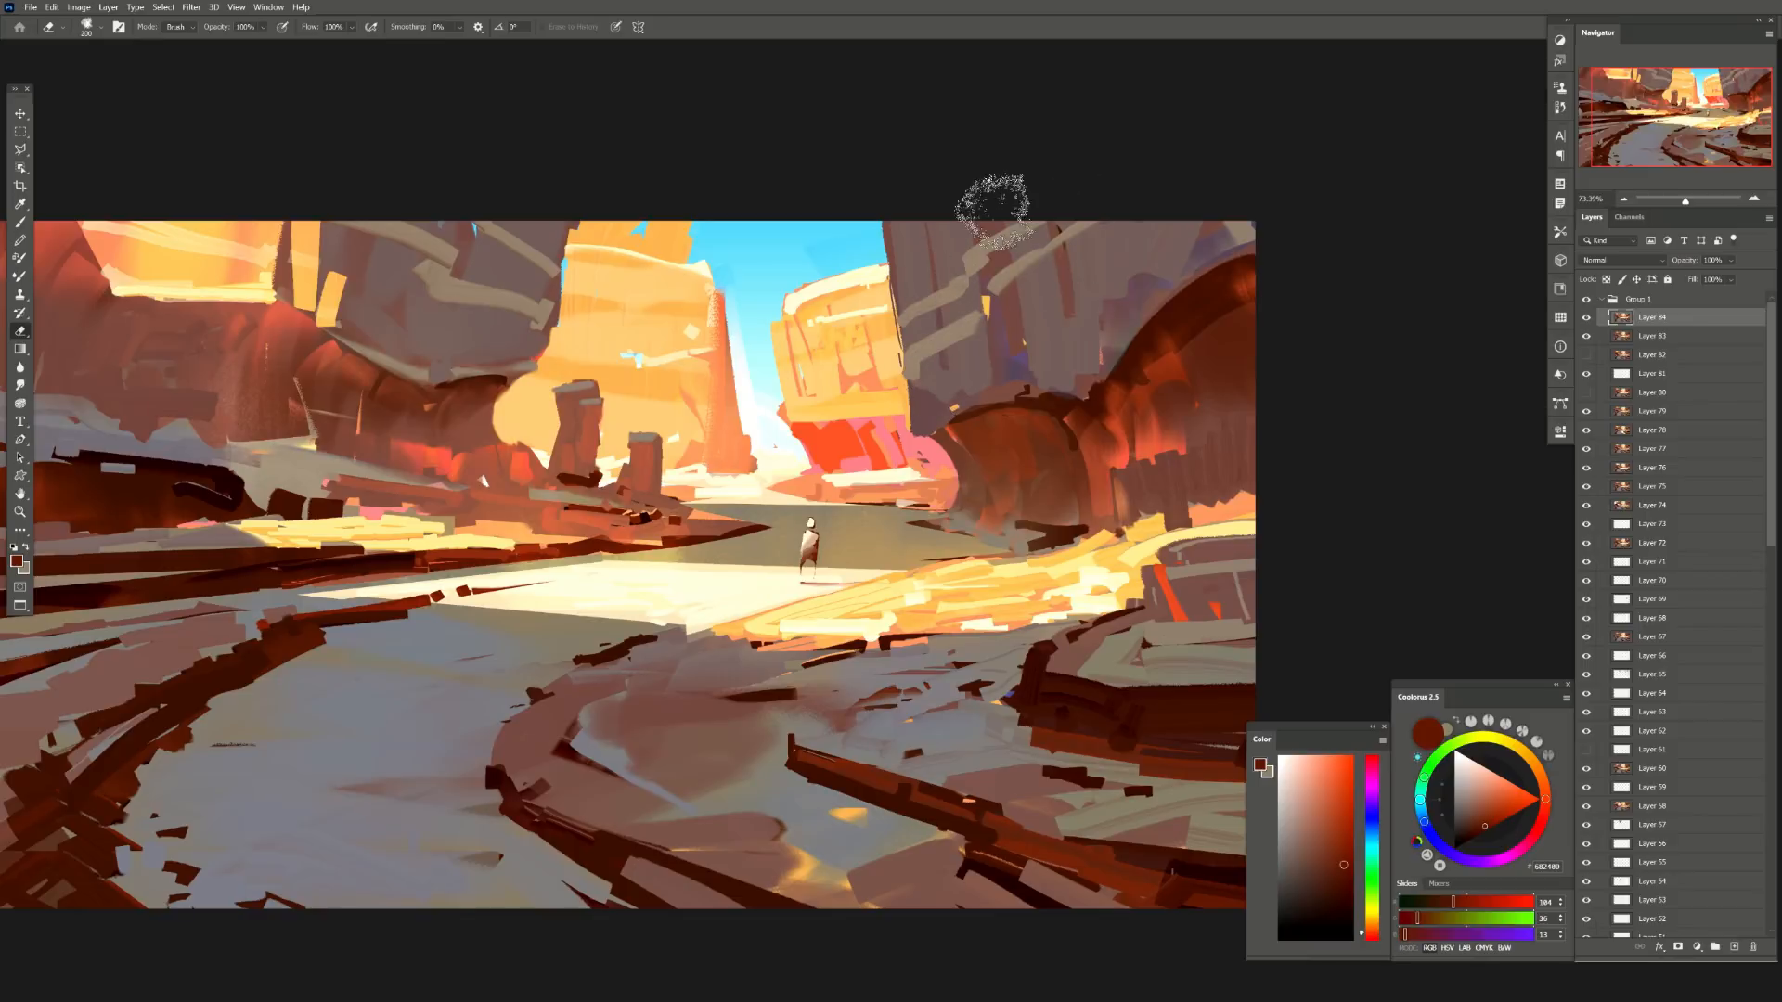
key("bracketright")
key("bracketright")
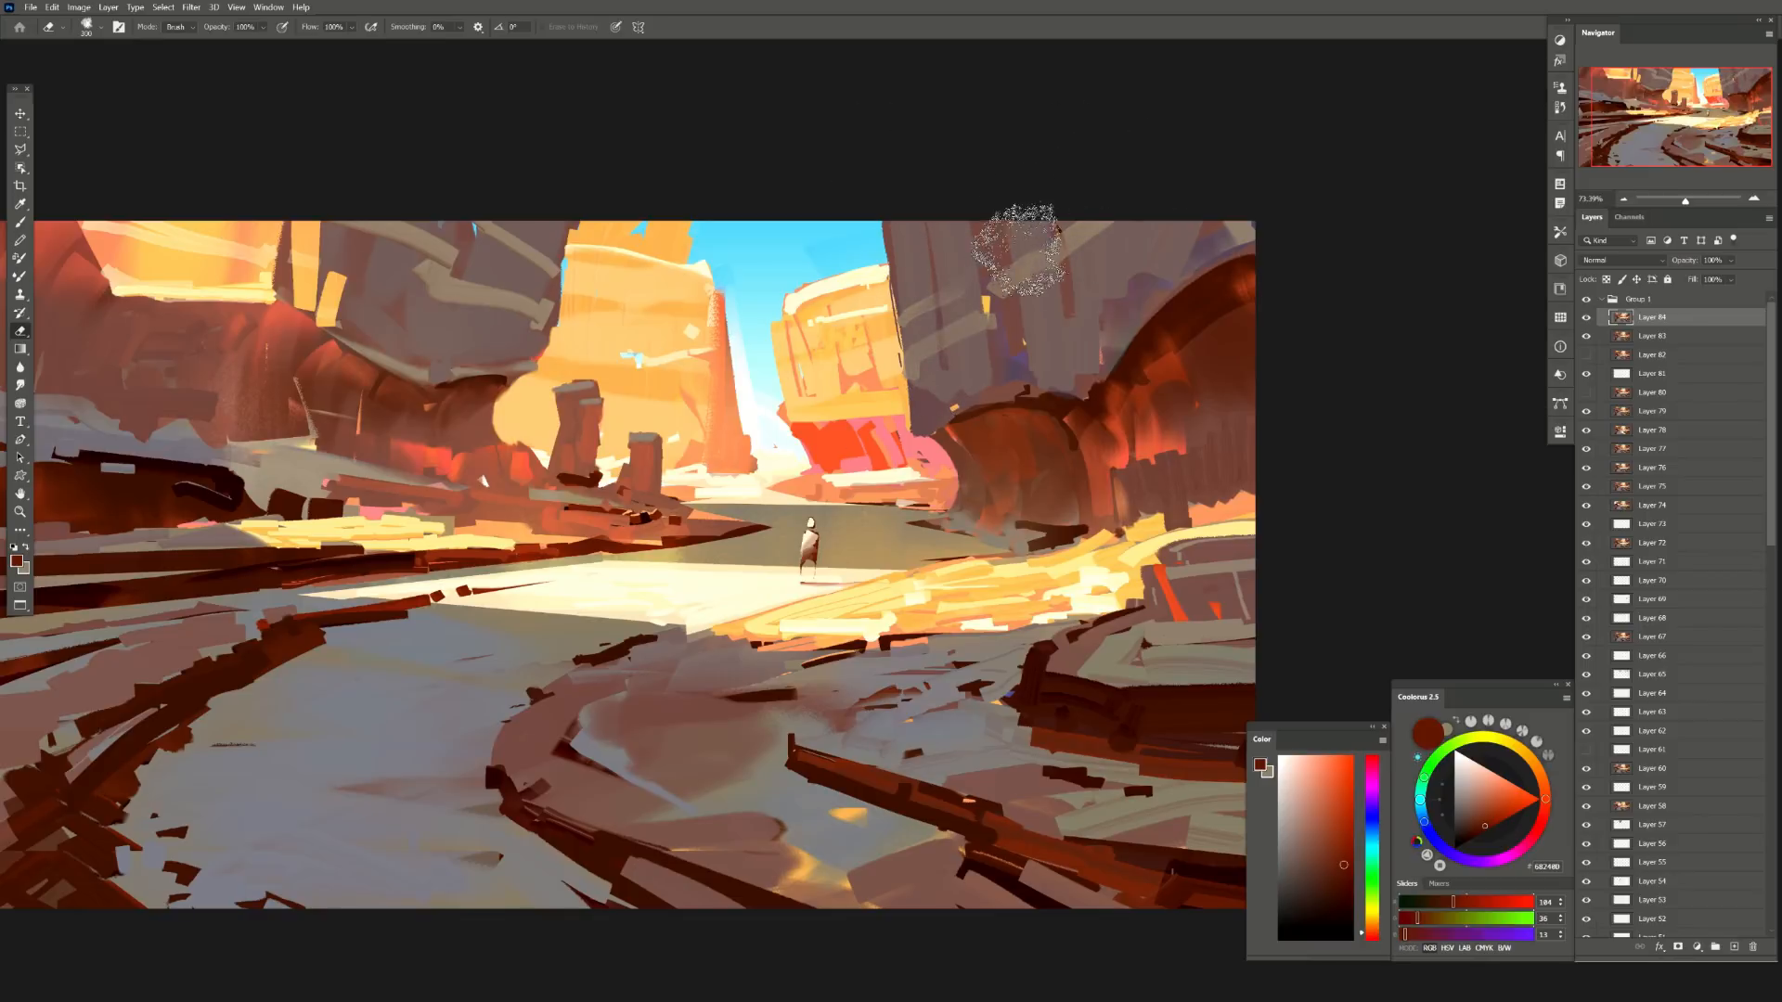
key("bracketleft")
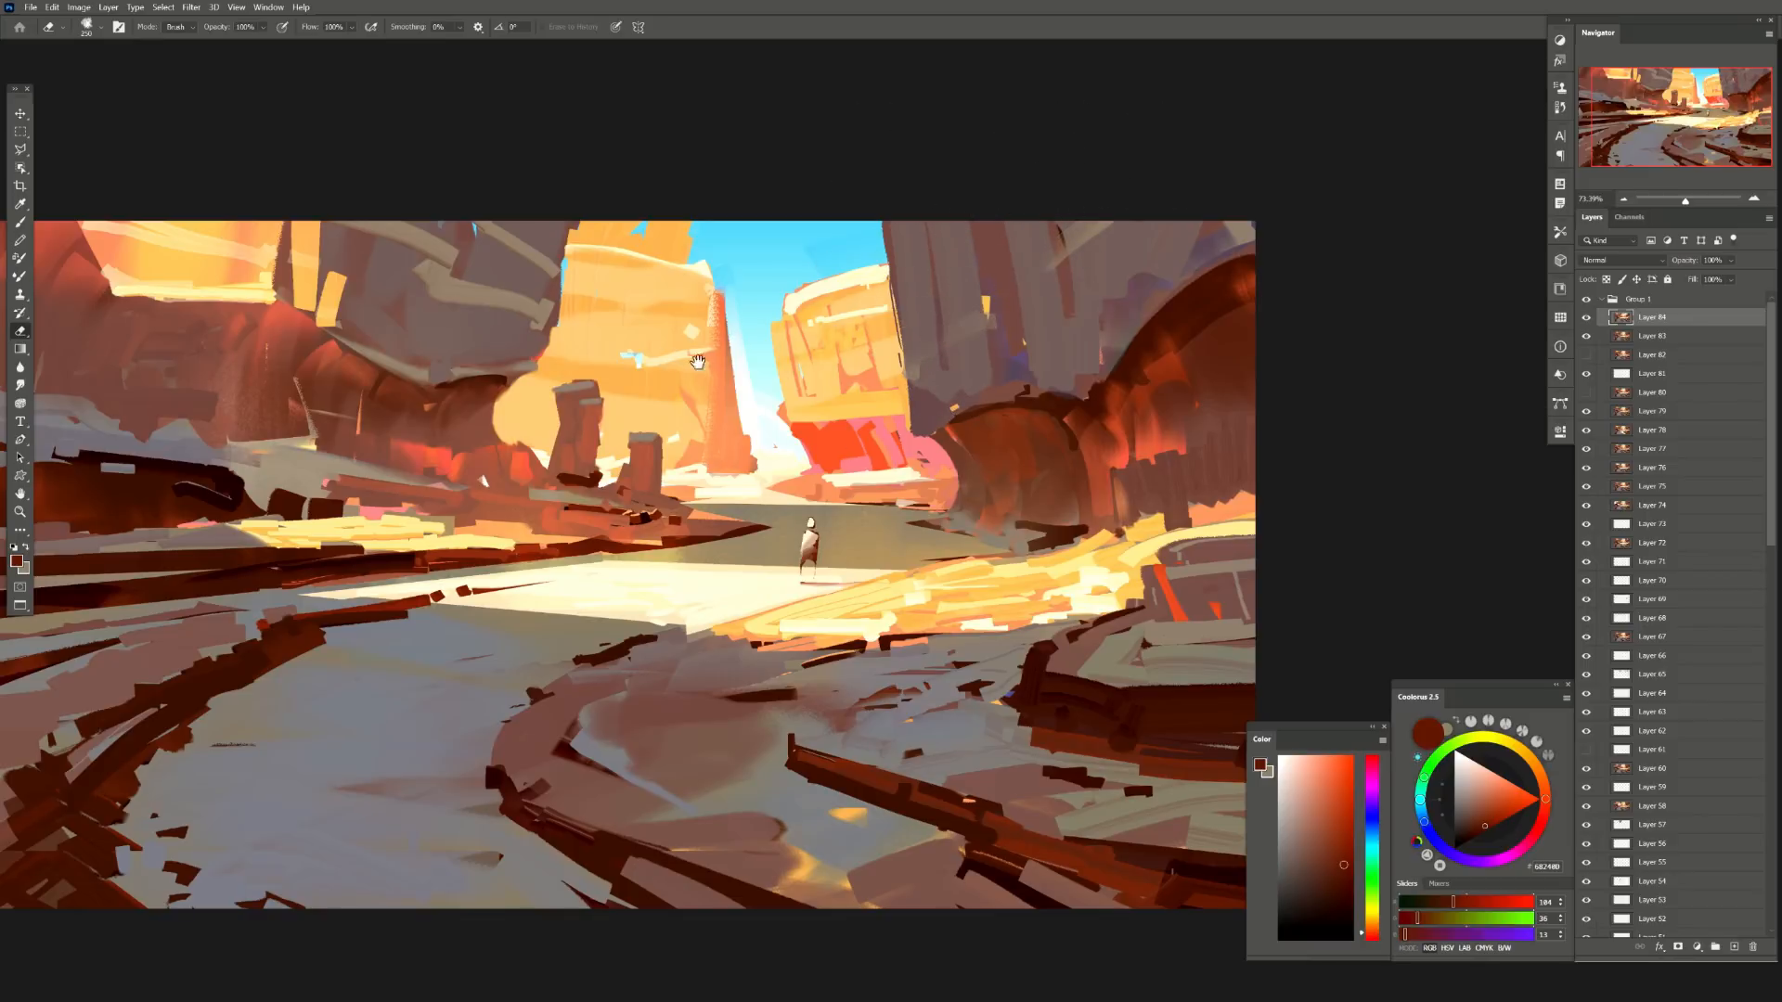
- Compare the painting with and without the new cliff-stroke layer
left_click_drag(697, 362, 921, 294)
left_click(1586, 318)
left_click(1586, 319)
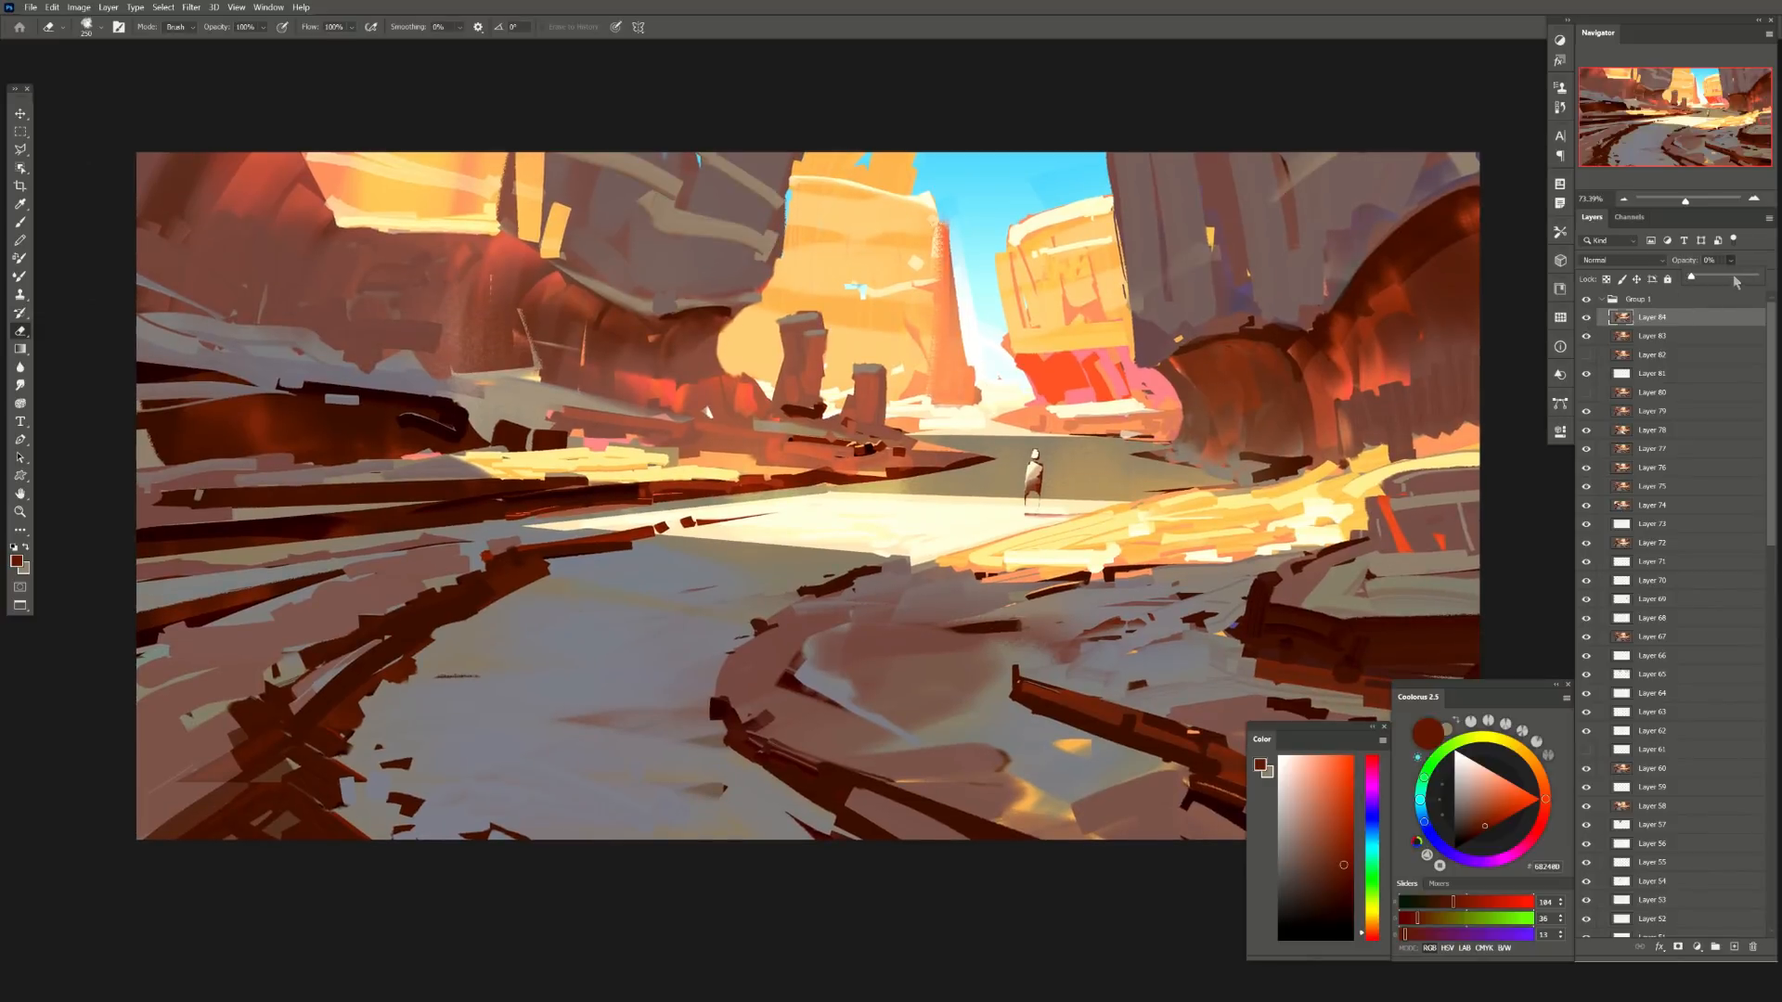
- Create a new layer holding a merged copy of the painting and switch to the Mixer Brush
left_click(1734, 947)
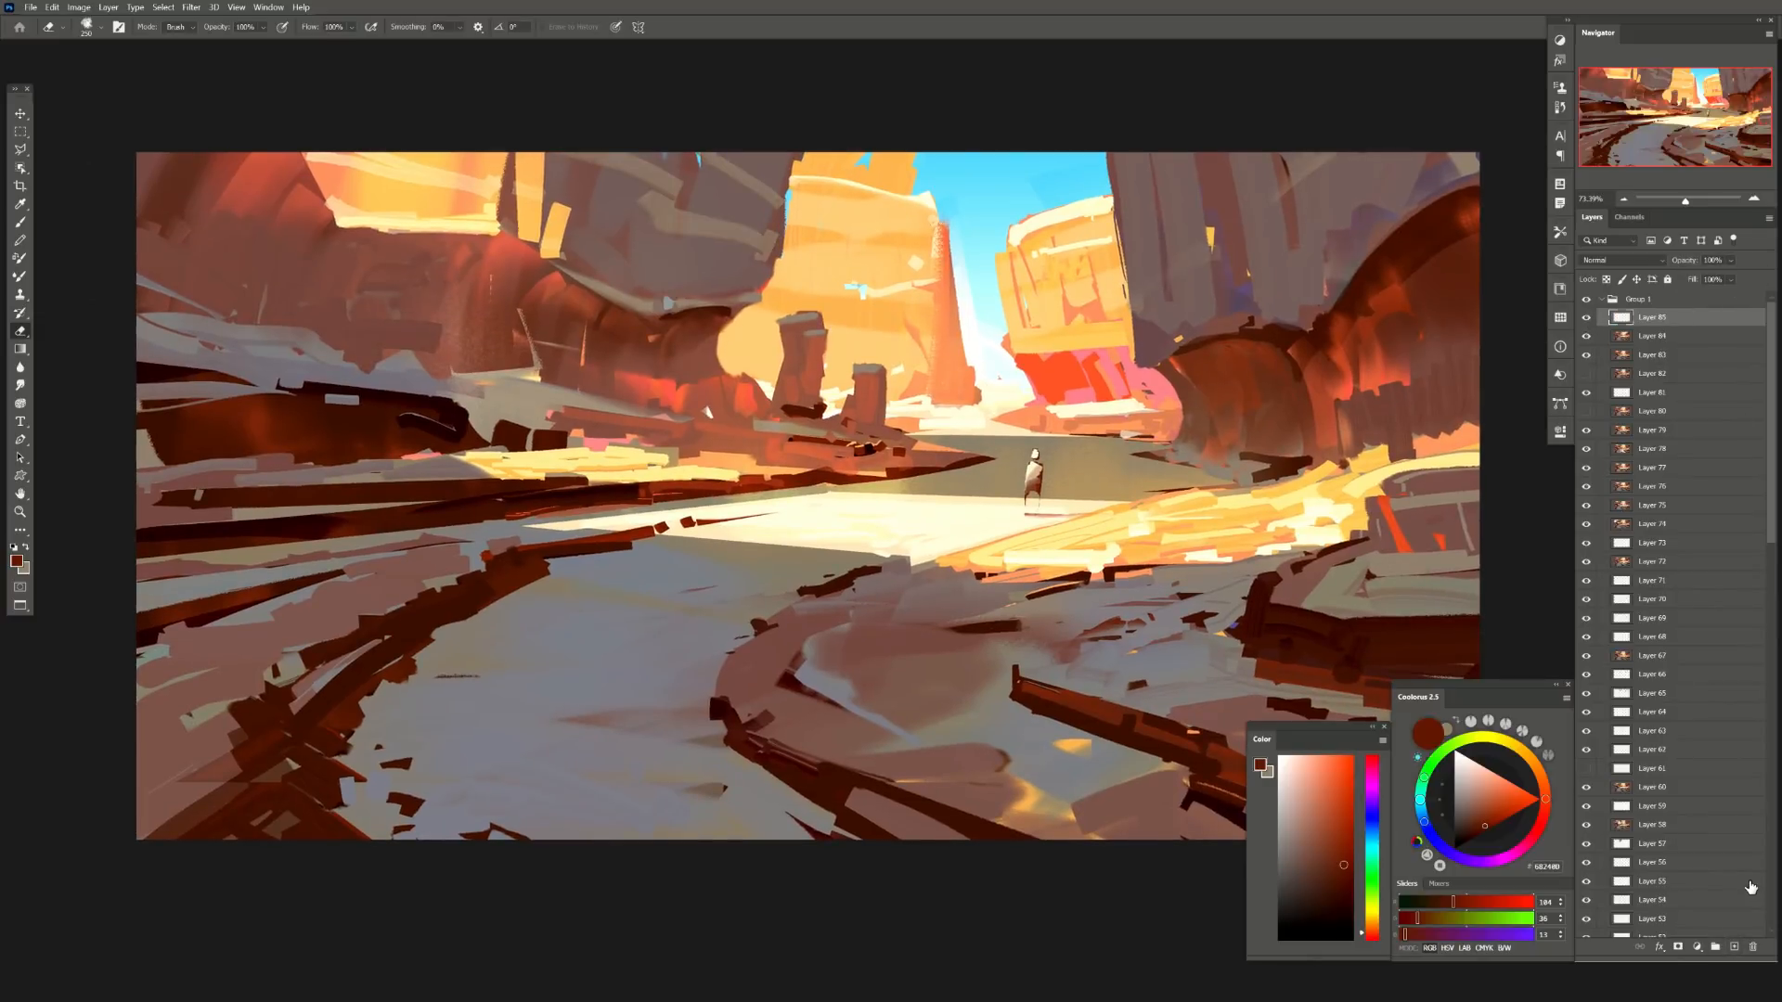
key("ctrl+alt+a")
key("Return")
key("b")
key("b")
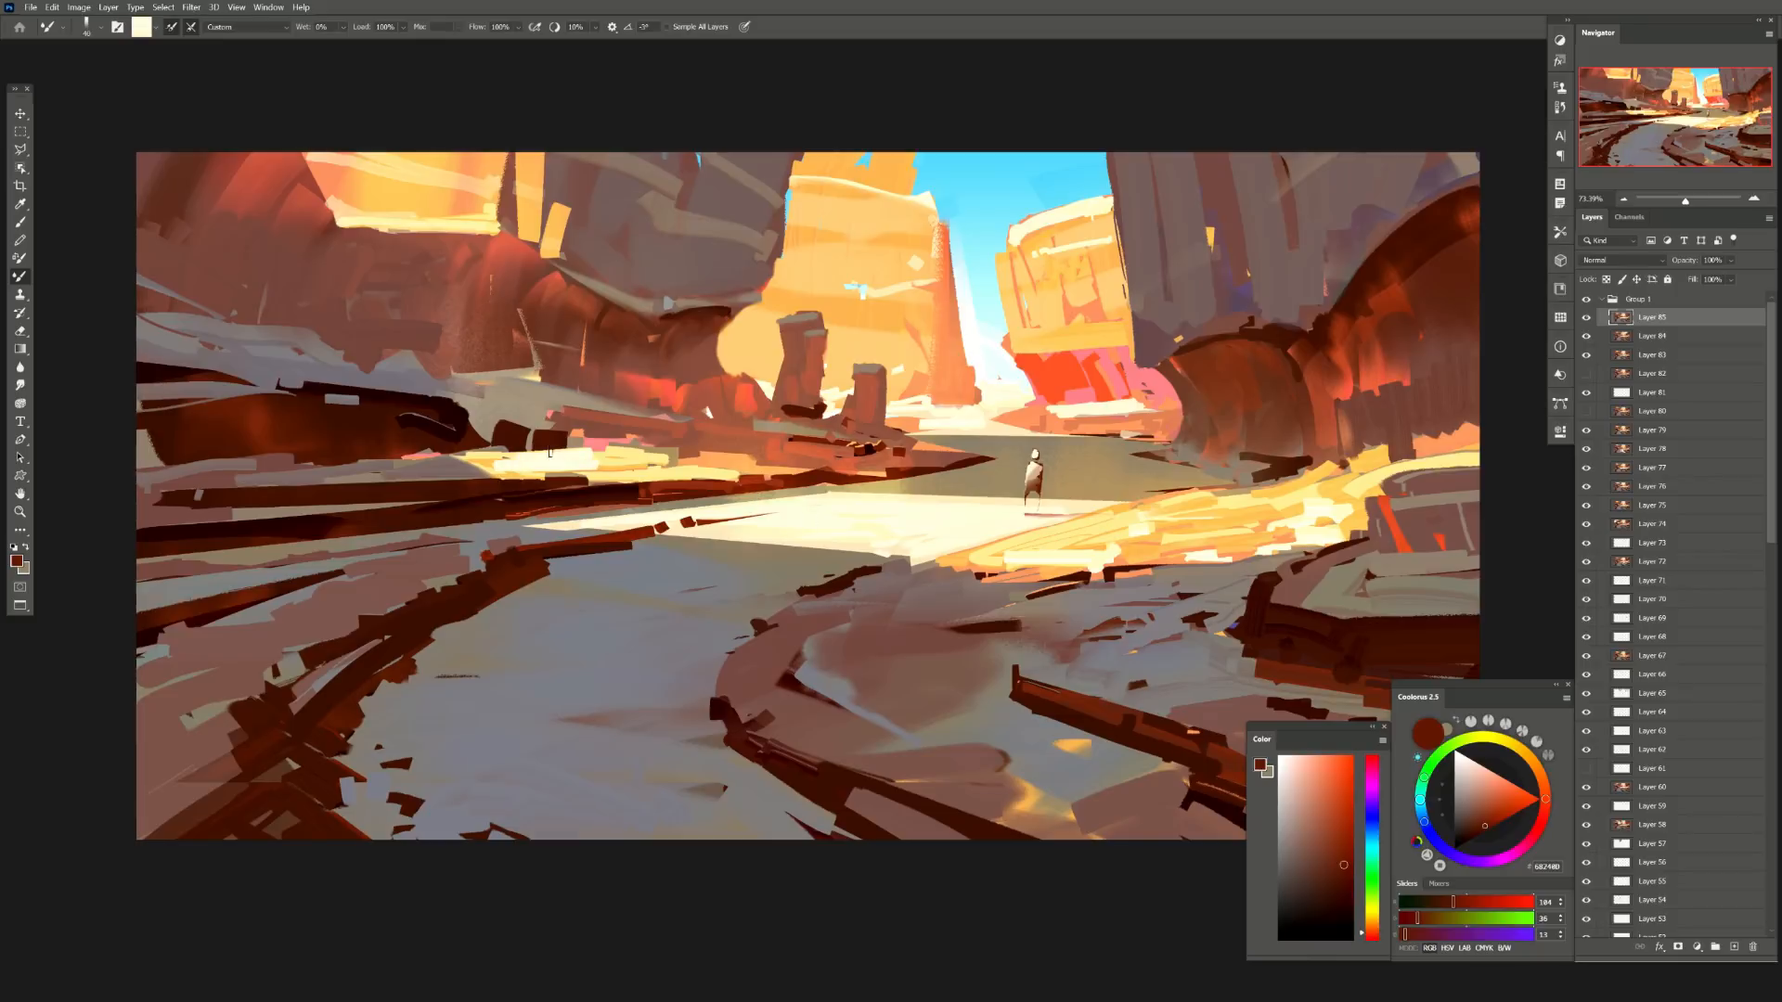
left_click(445, 429, "alt")
left_click_drag(450, 408, 568, 420)
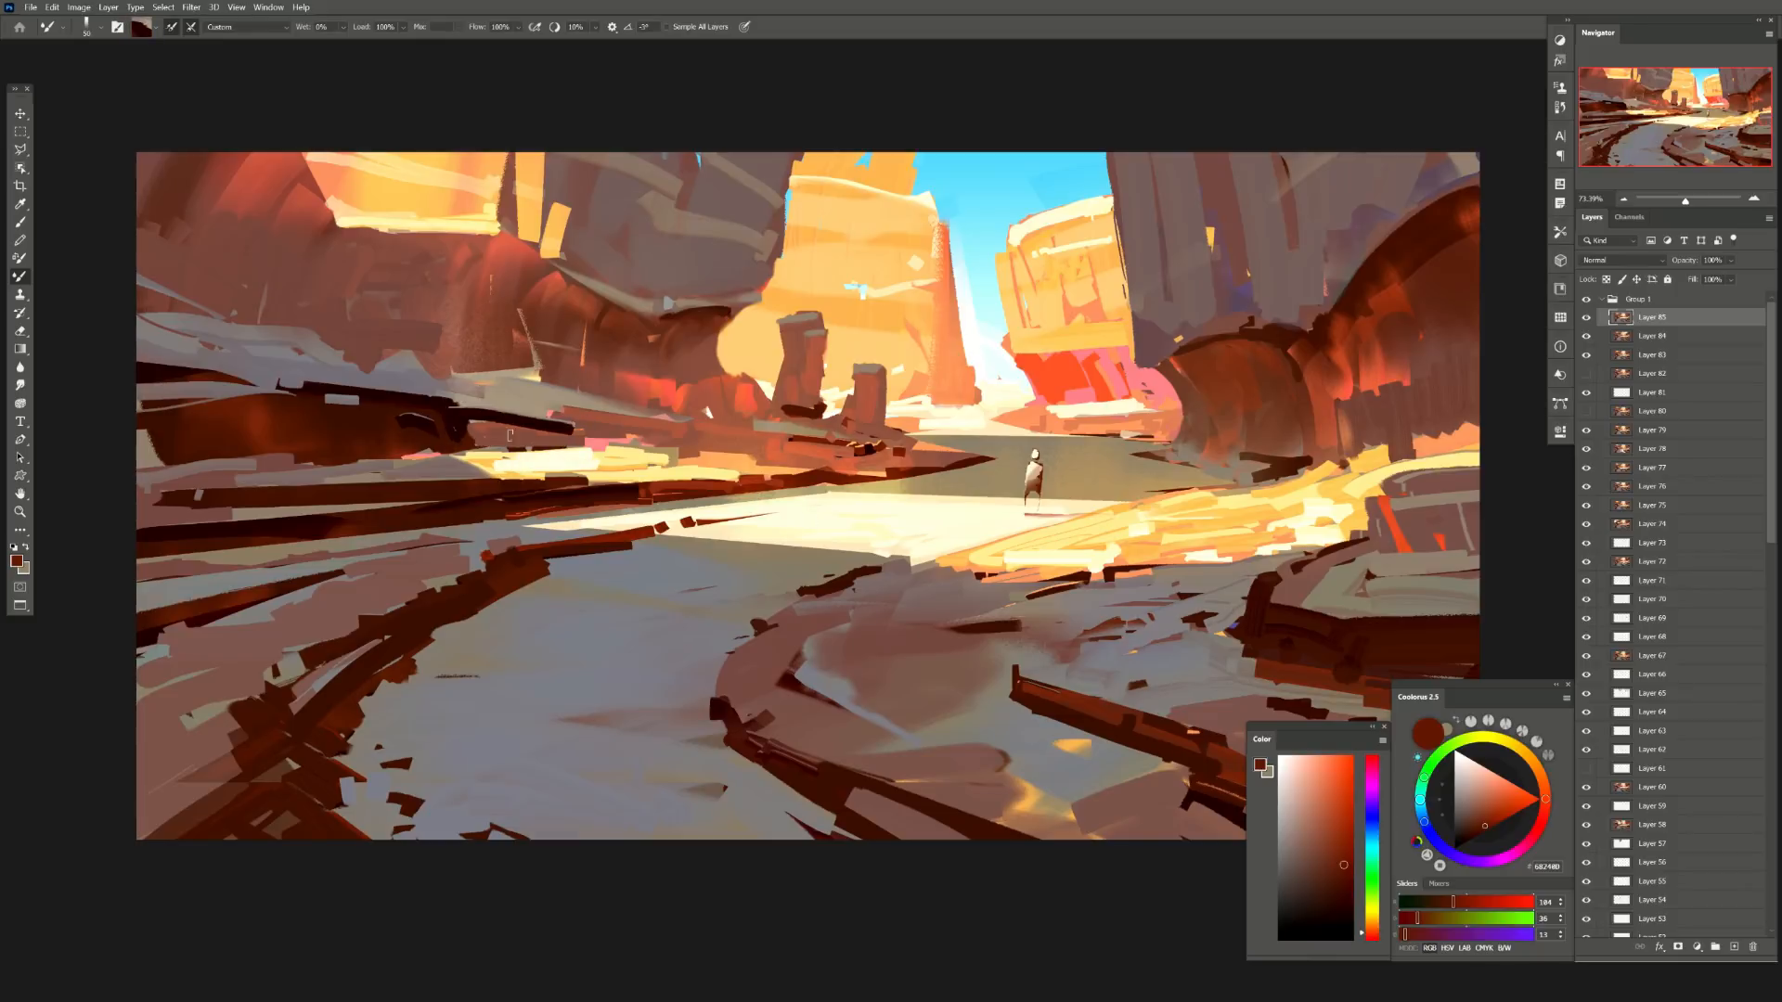
key("ctrl+z")
- Cover the dark edge along the upper left ledge with beige Mixer Brush strokes sampled from the surrounding rock
left_click(523, 412, "alt")
key("[")
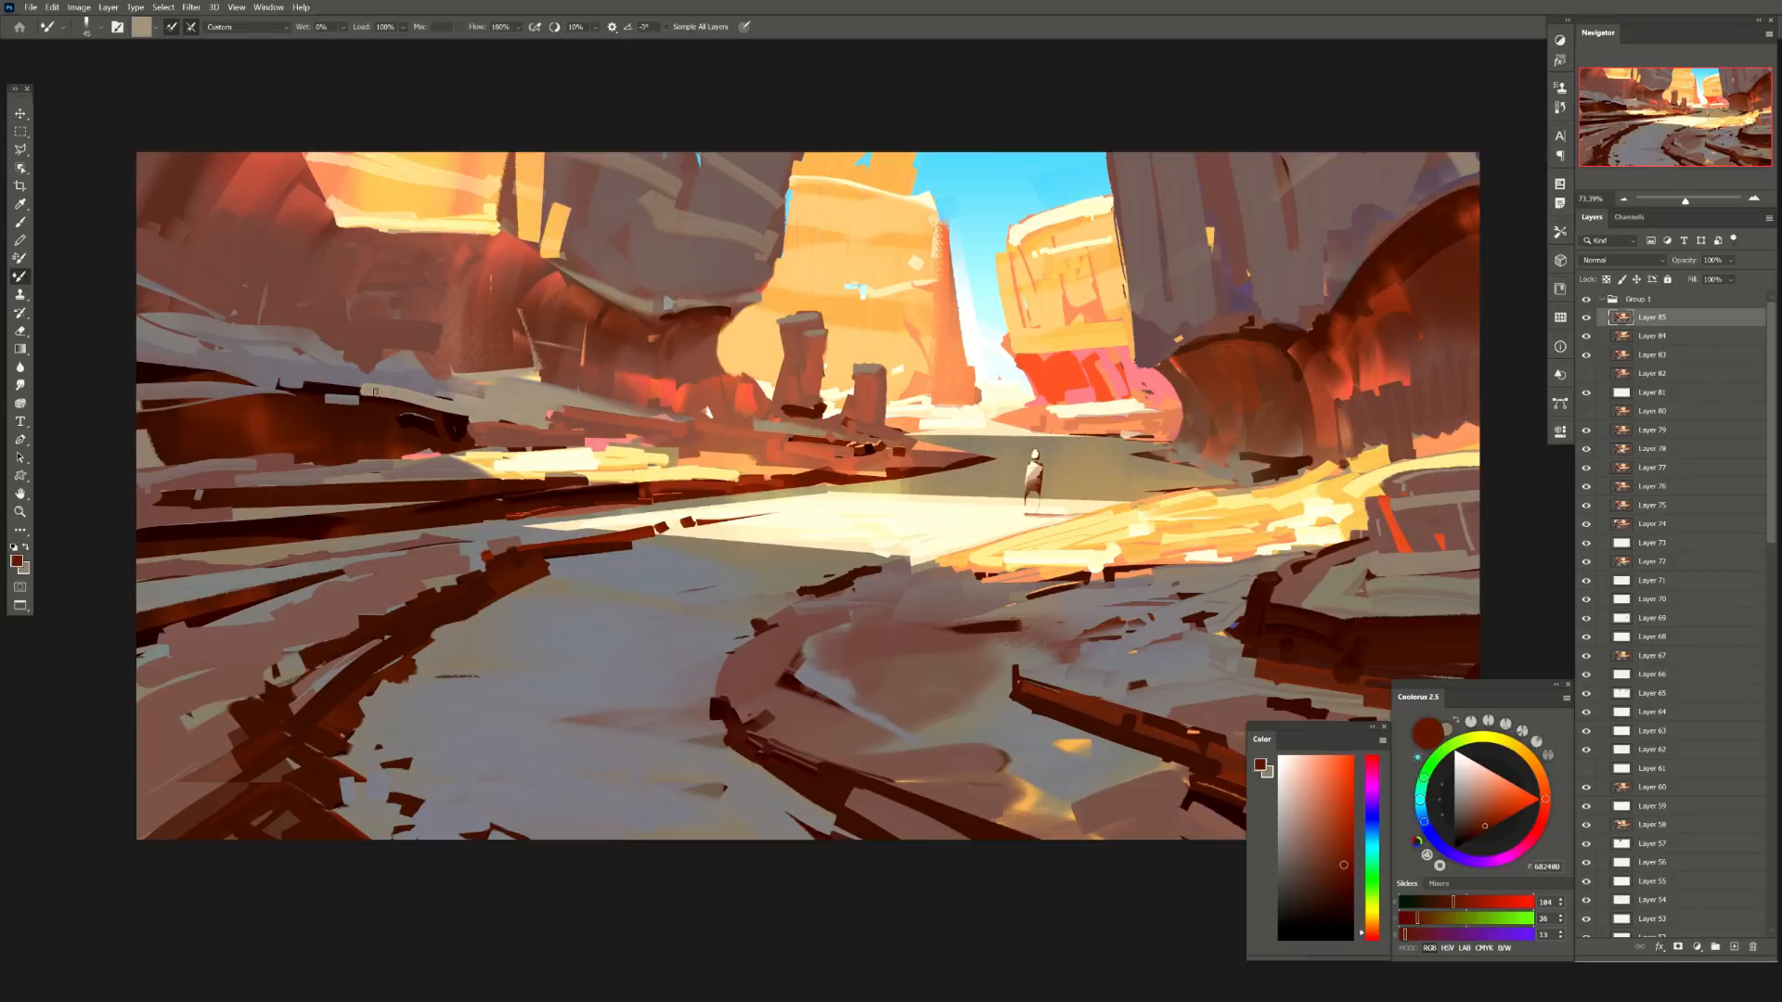
left_click_drag(366, 399, 397, 401)
left_click(395, 380, "alt")
mouse_move(354, 392)
left_mouse_down()
mouse_move(418, 402)
mouse_move(360, 390)
left_mouse_up()
left_click(468, 405, "alt")
mouse_move(379, 386)
left_mouse_down()
mouse_move(214, 358)
mouse_move(229, 371)
left_mouse_up()
left_click_drag(211, 363, 137, 348)
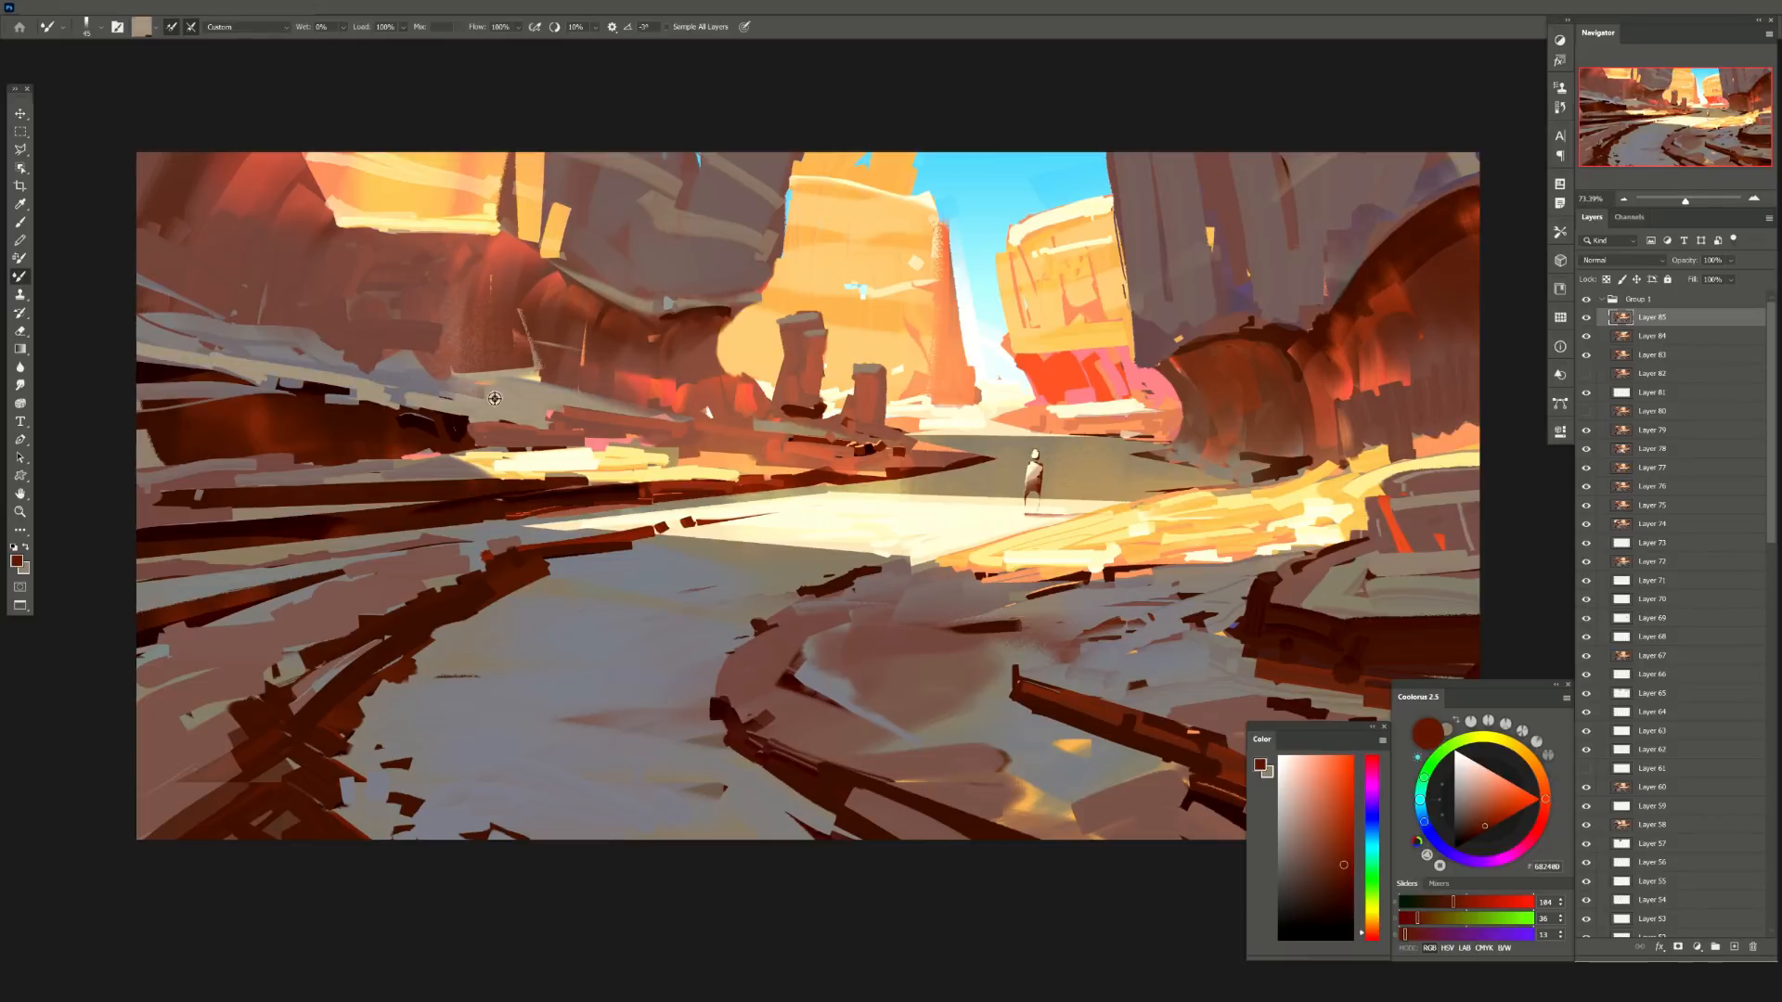
- Blend finer beige and grey strokes over the left ledge and compare the painting with and without them
key("[")
mouse_move(439, 389)
left_mouse_down()
mouse_move(481, 397)
mouse_move(409, 401)
left_mouse_up()
left_click(488, 535, "alt")
left_click_drag(294, 372, 143, 349)
left_click(436, 403, "alt")
left_click_drag(513, 403, 437, 393)
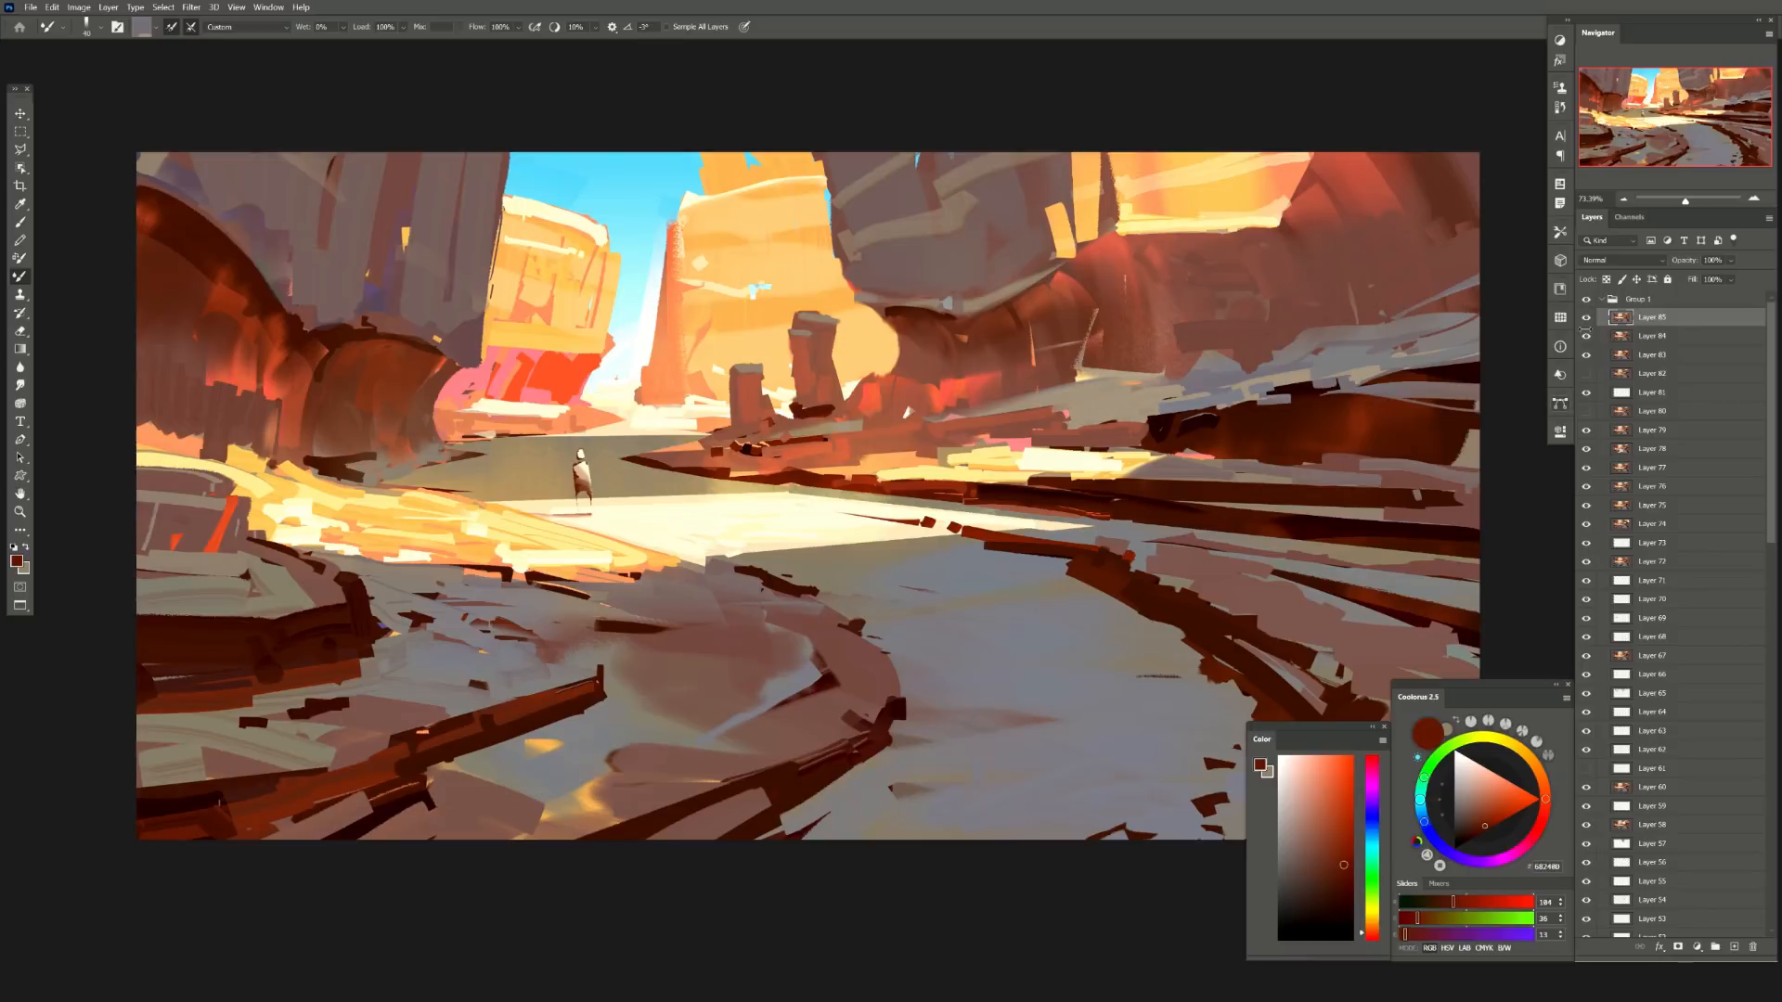
left_click(1587, 321)
left_click(1586, 321)
- On a new layer, brush sampled dark red-brown shading onto the bright red rock base beneath the sunlit cliff beside the sky
left_click(1732, 948)
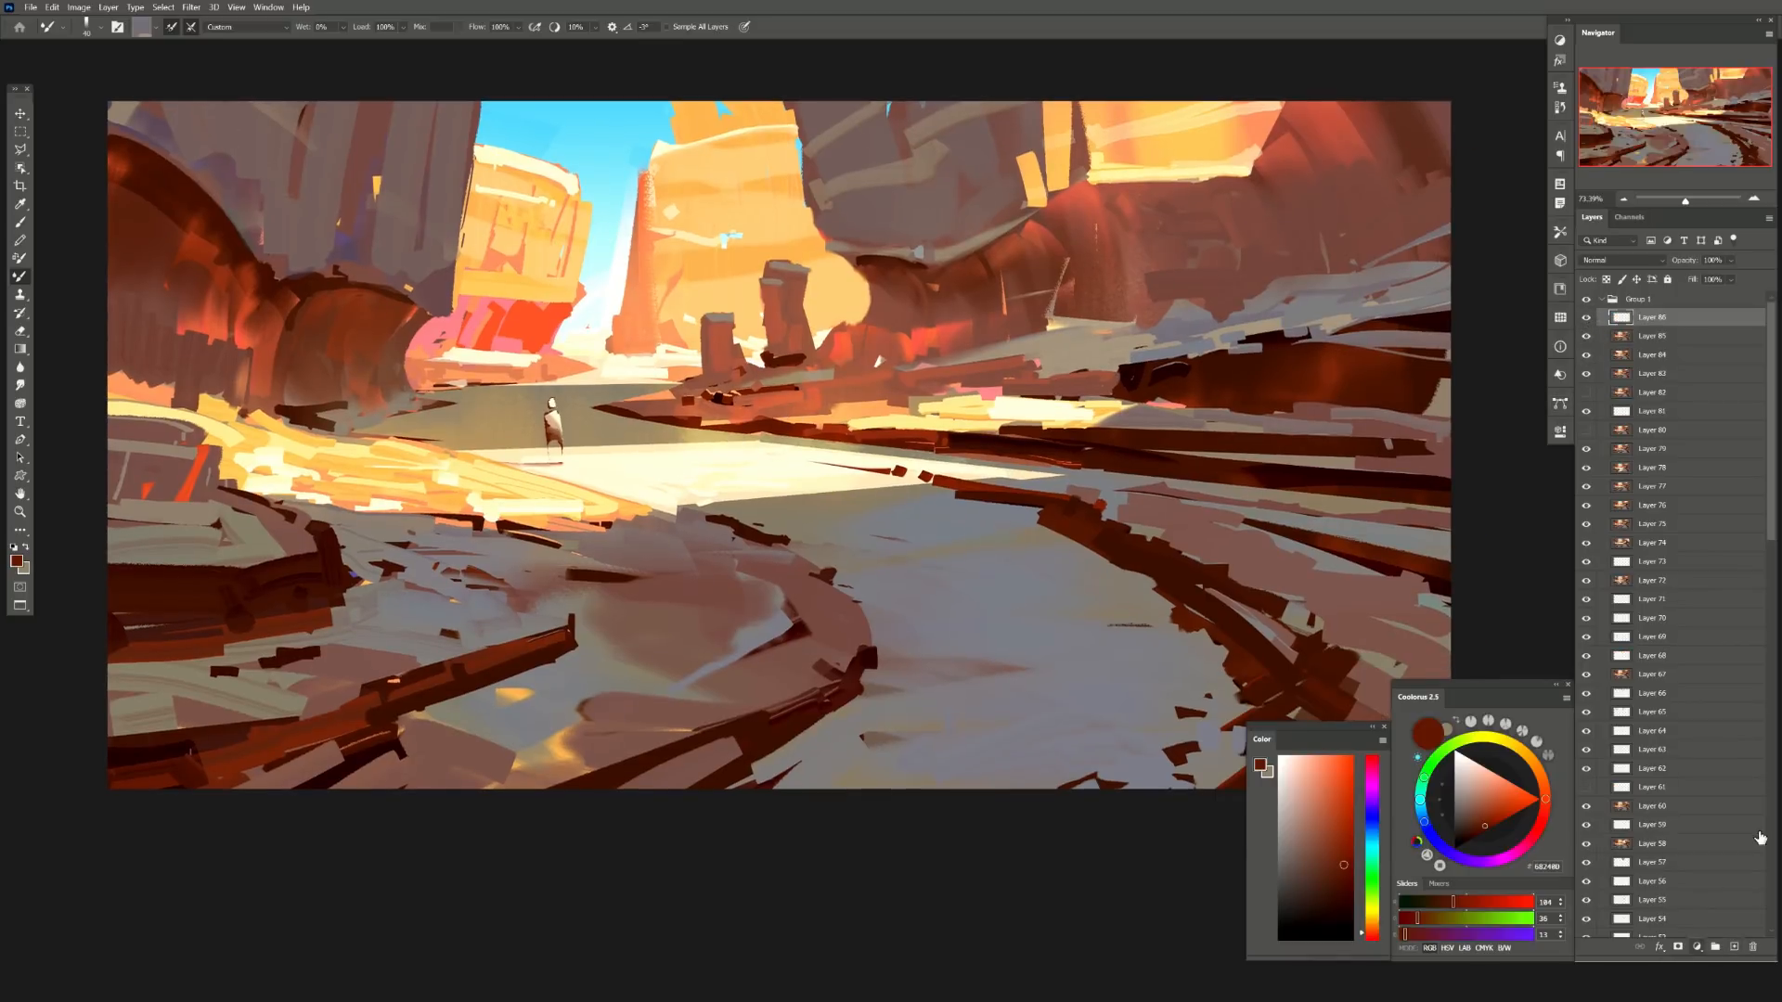
scroll(190, 276, "up", 5)
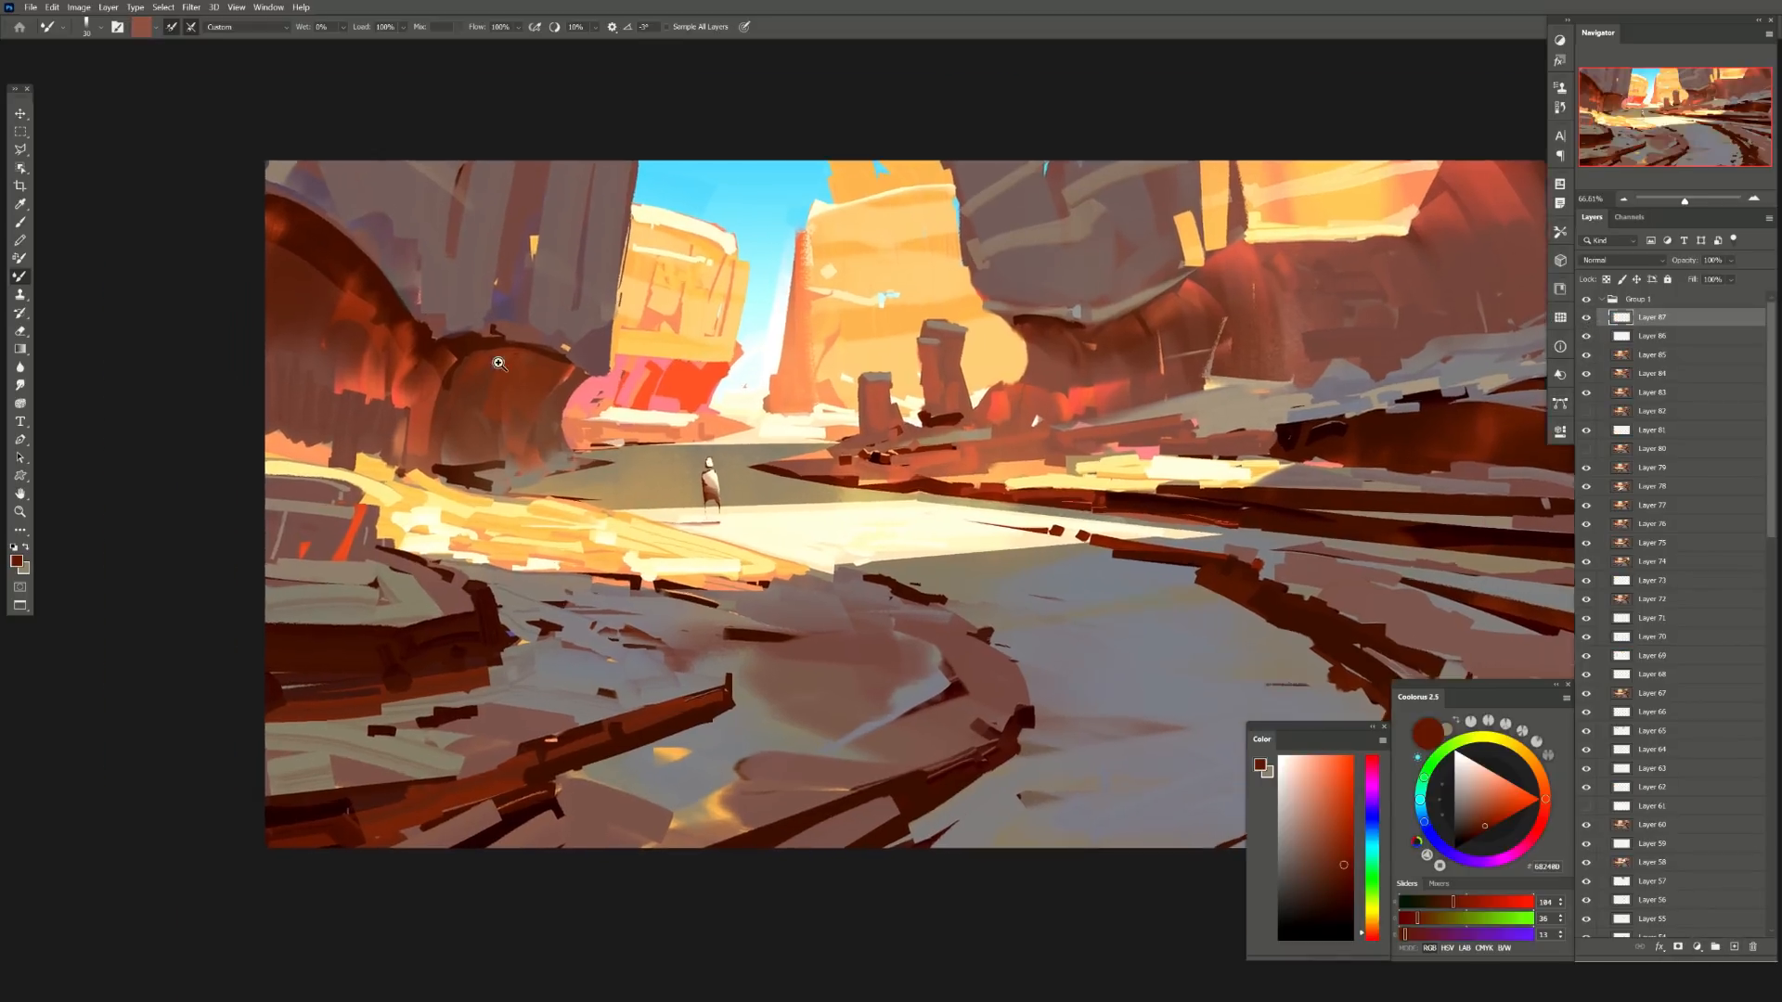
key("bracketleft")
key("ctrl+shift+alt+n")
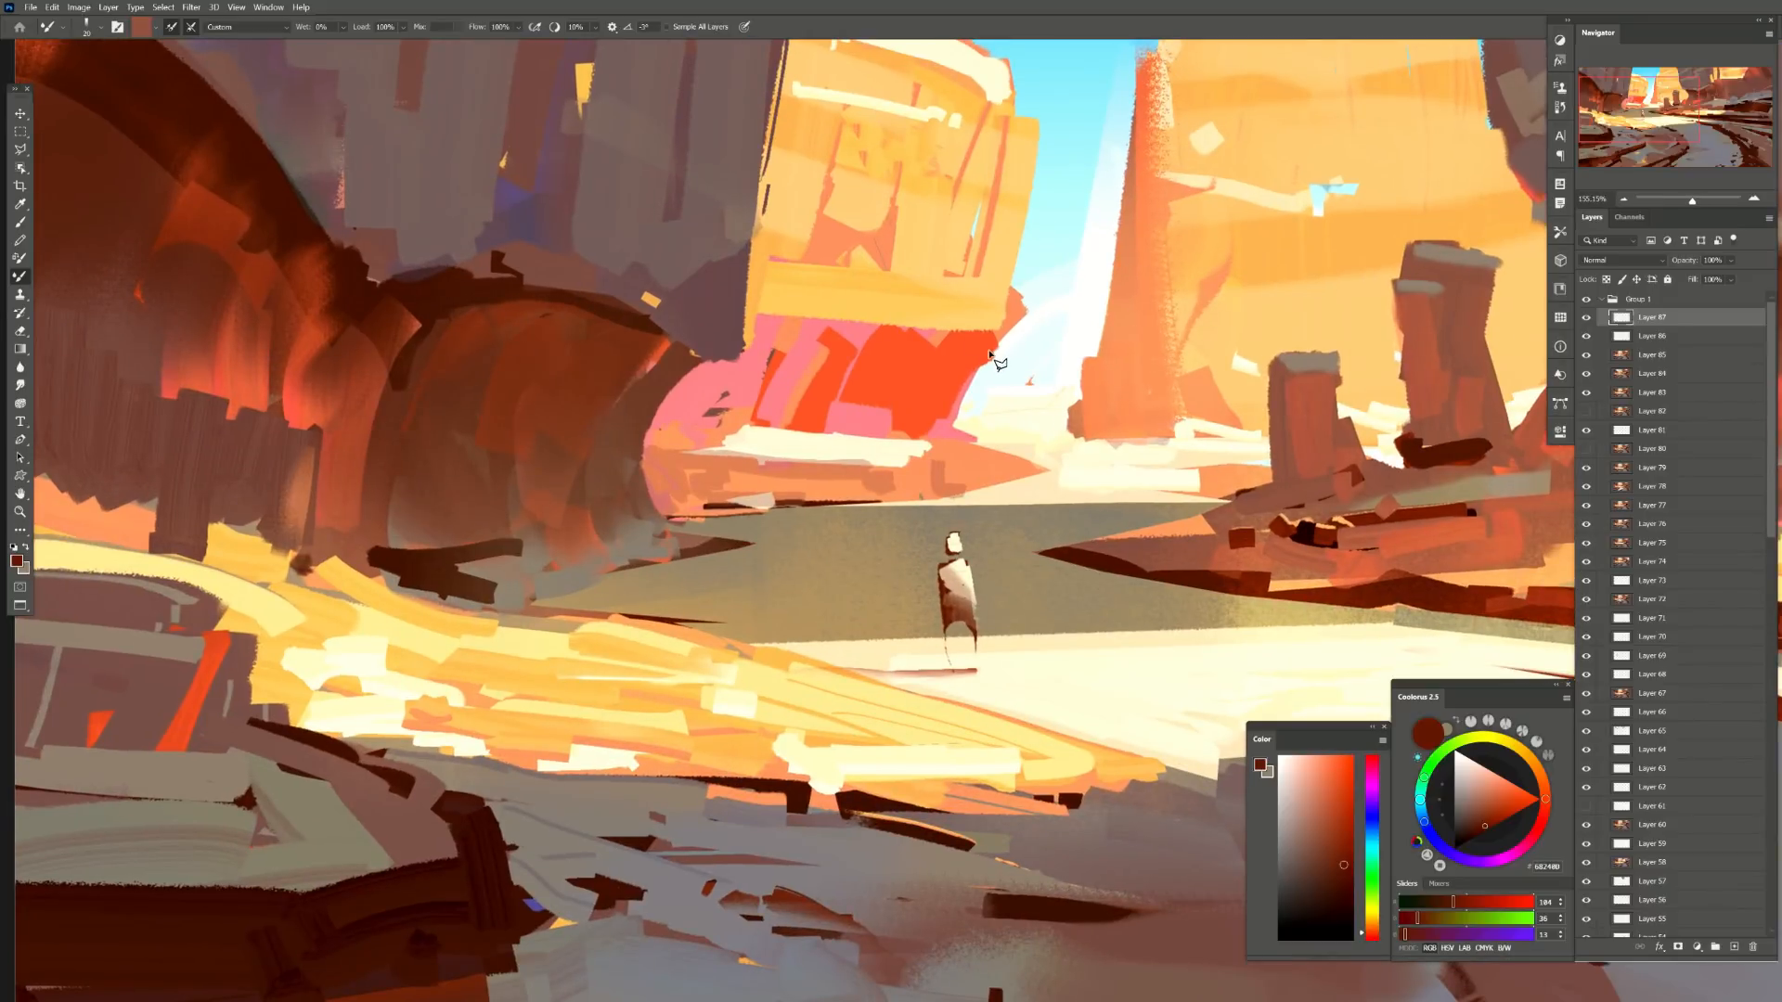
key("shift+b")
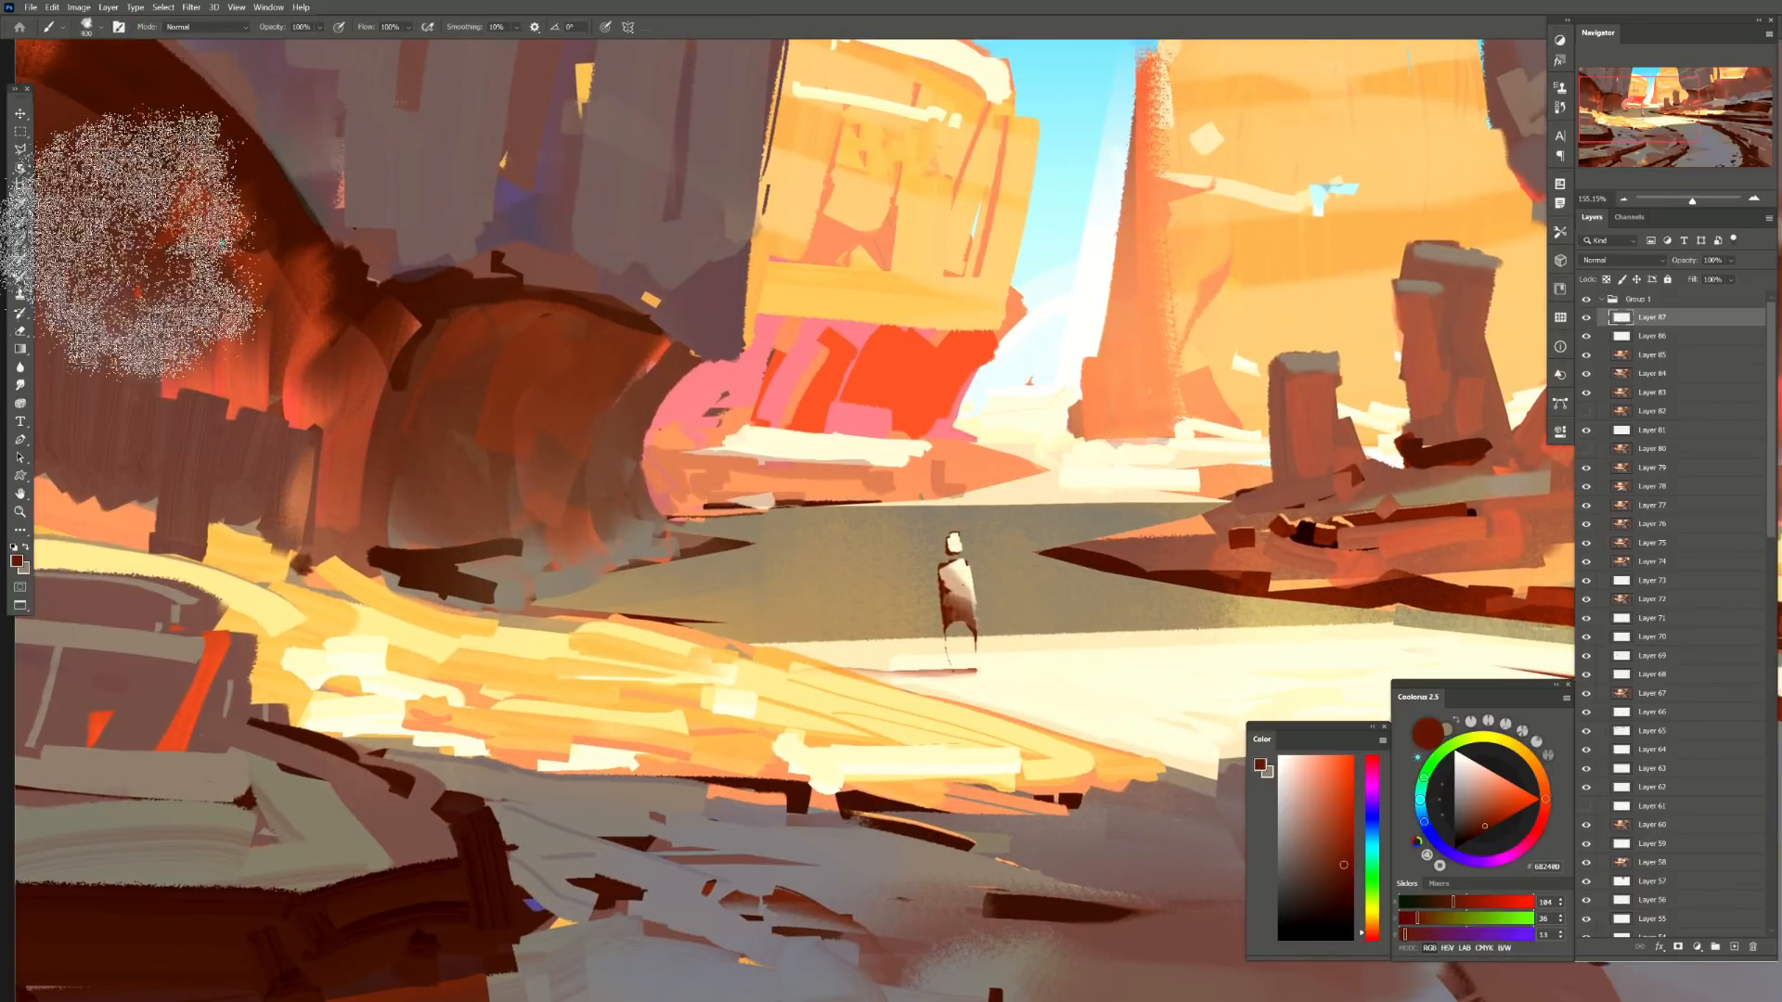
left_click(1443, 288, "alt")
mouse_move(967, 389)
left_mouse_down()
mouse_move(910, 445)
mouse_move(845, 371)
left_mouse_up()
left_click(1173, 582, "alt")
key("bracketright")
key("bracketright")
mouse_move(974, 353)
left_mouse_down()
mouse_move(854, 436)
mouse_move(779, 371)
mouse_move(734, 409)
mouse_move(800, 376)
mouse_move(785, 316)
mouse_move(775, 529)
mouse_move(891, 381)
left_mouse_up()
- Soften the red rock shading with the Eraser and lower its layer opacity to about 38%
key("e")
key("bracketright")
key("bracketright")
left_click(1731, 261)
left_click_drag(1755, 277, 1734, 278)
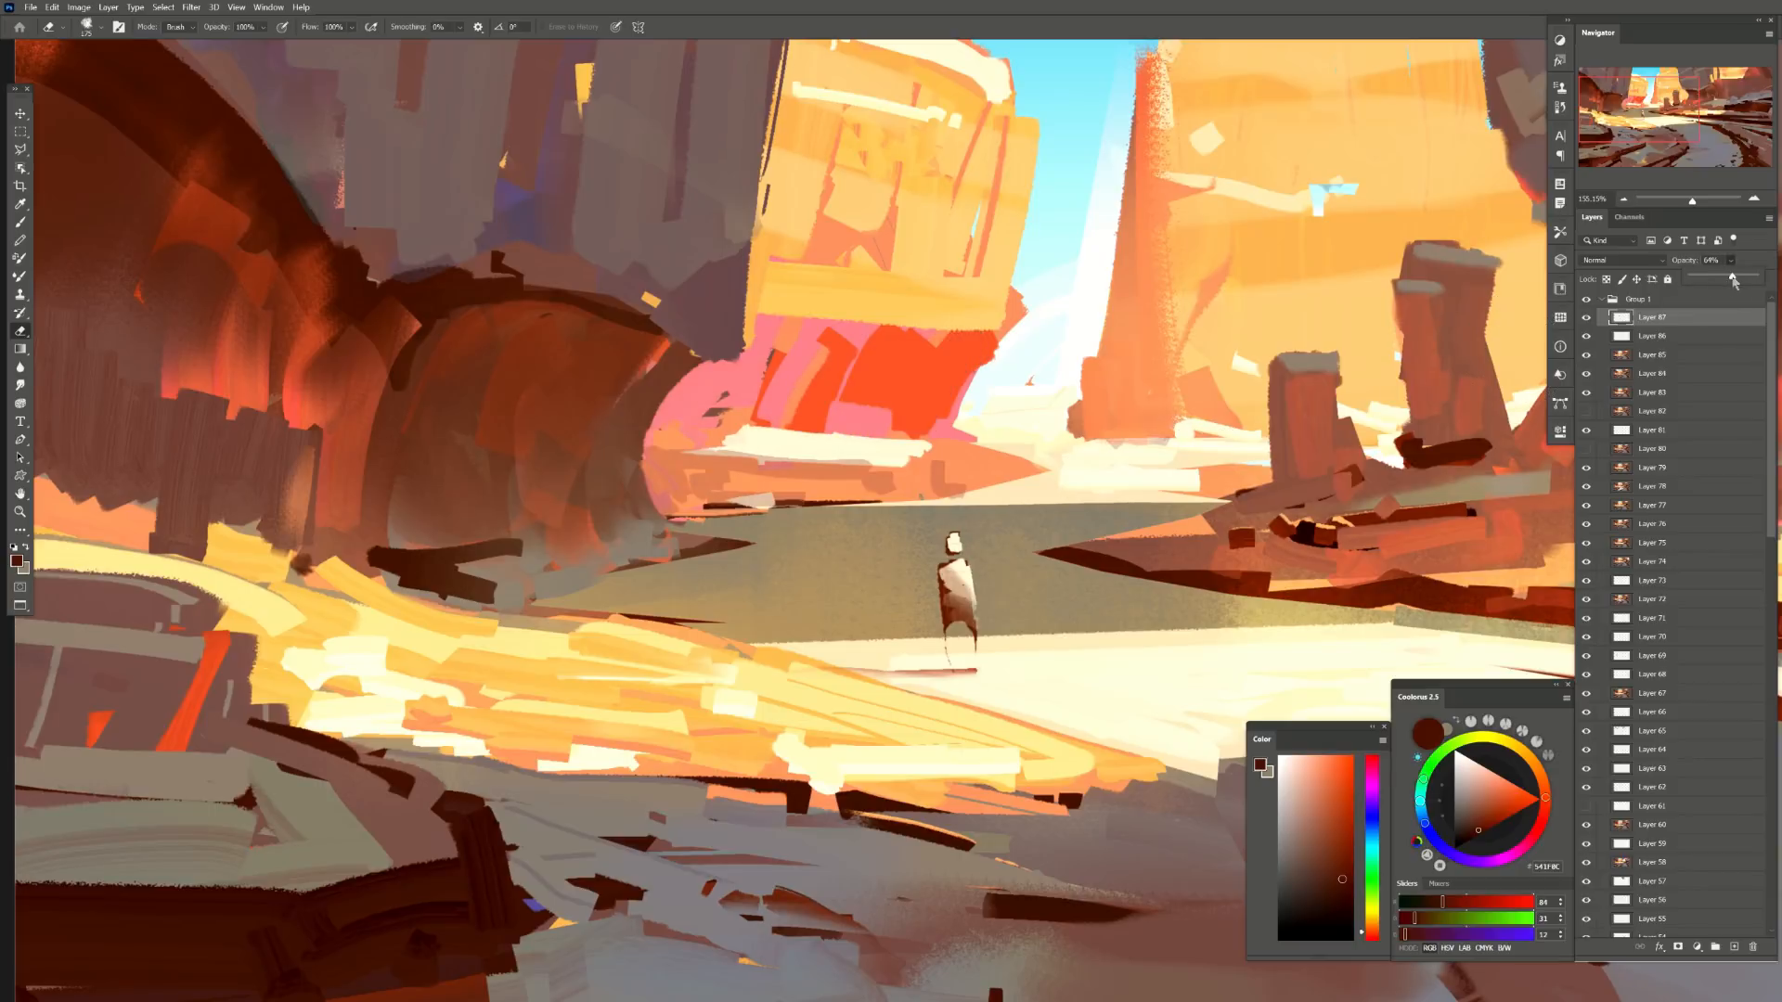
key("bracketleft")
key("bracketleft")
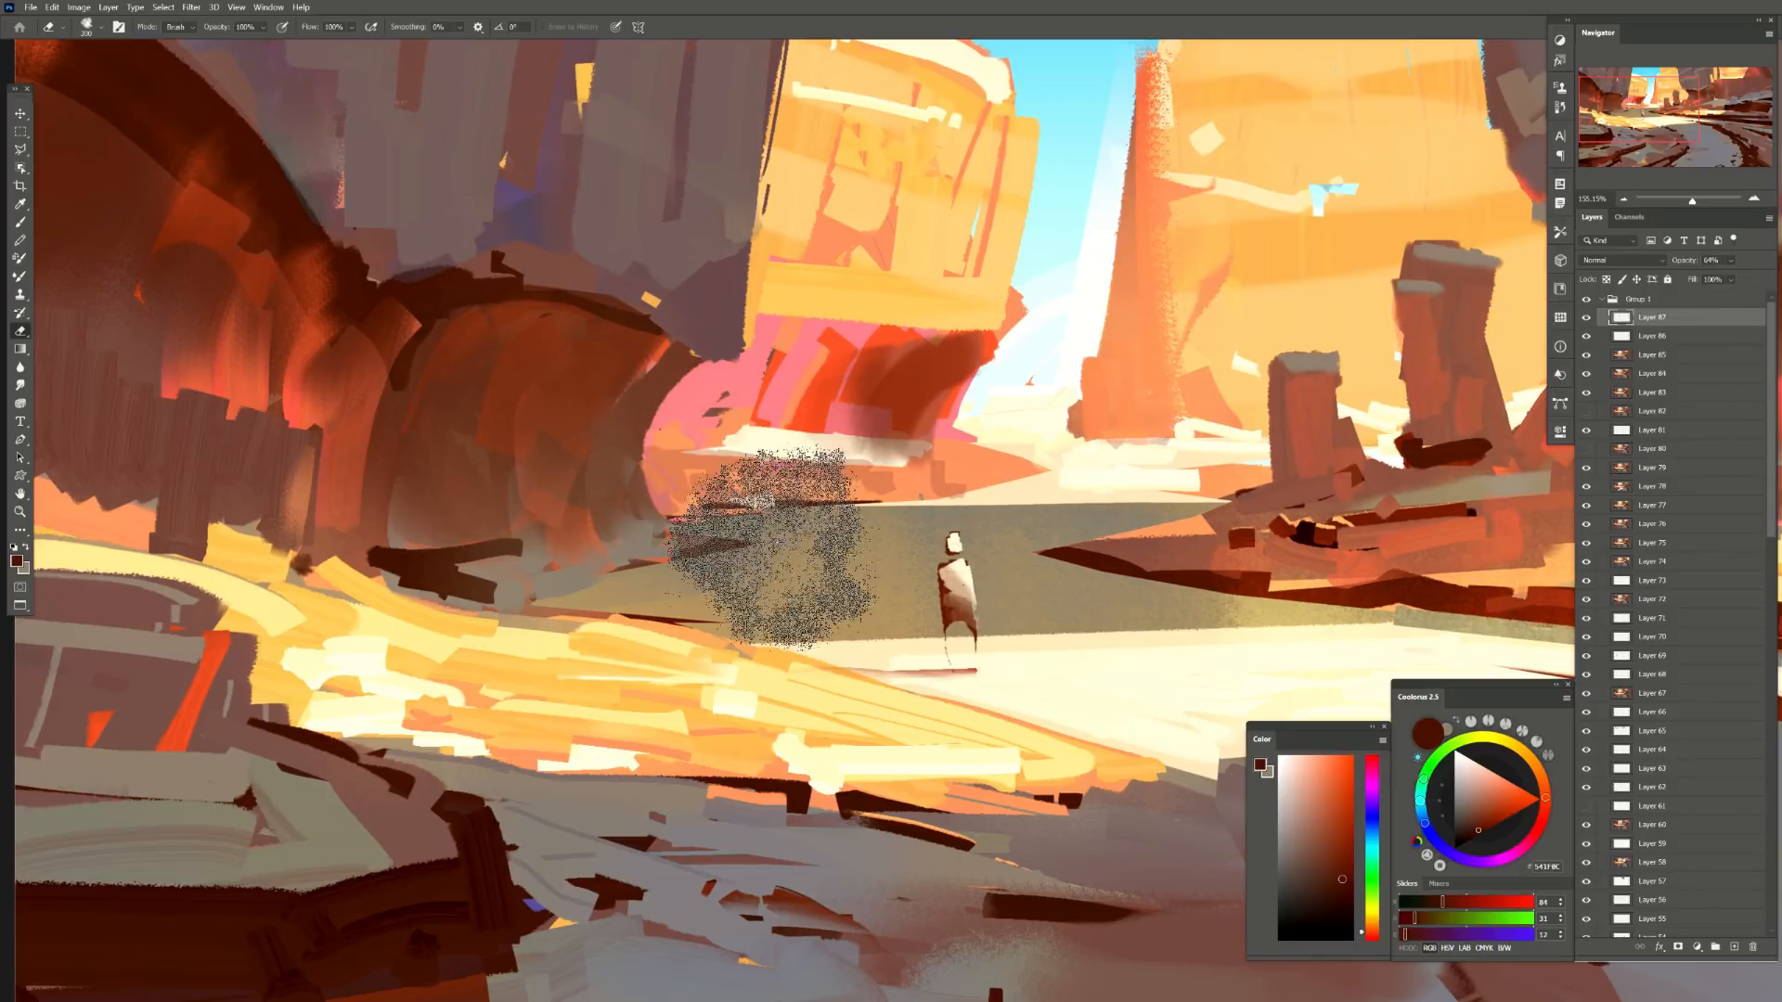
left_click(1731, 261)
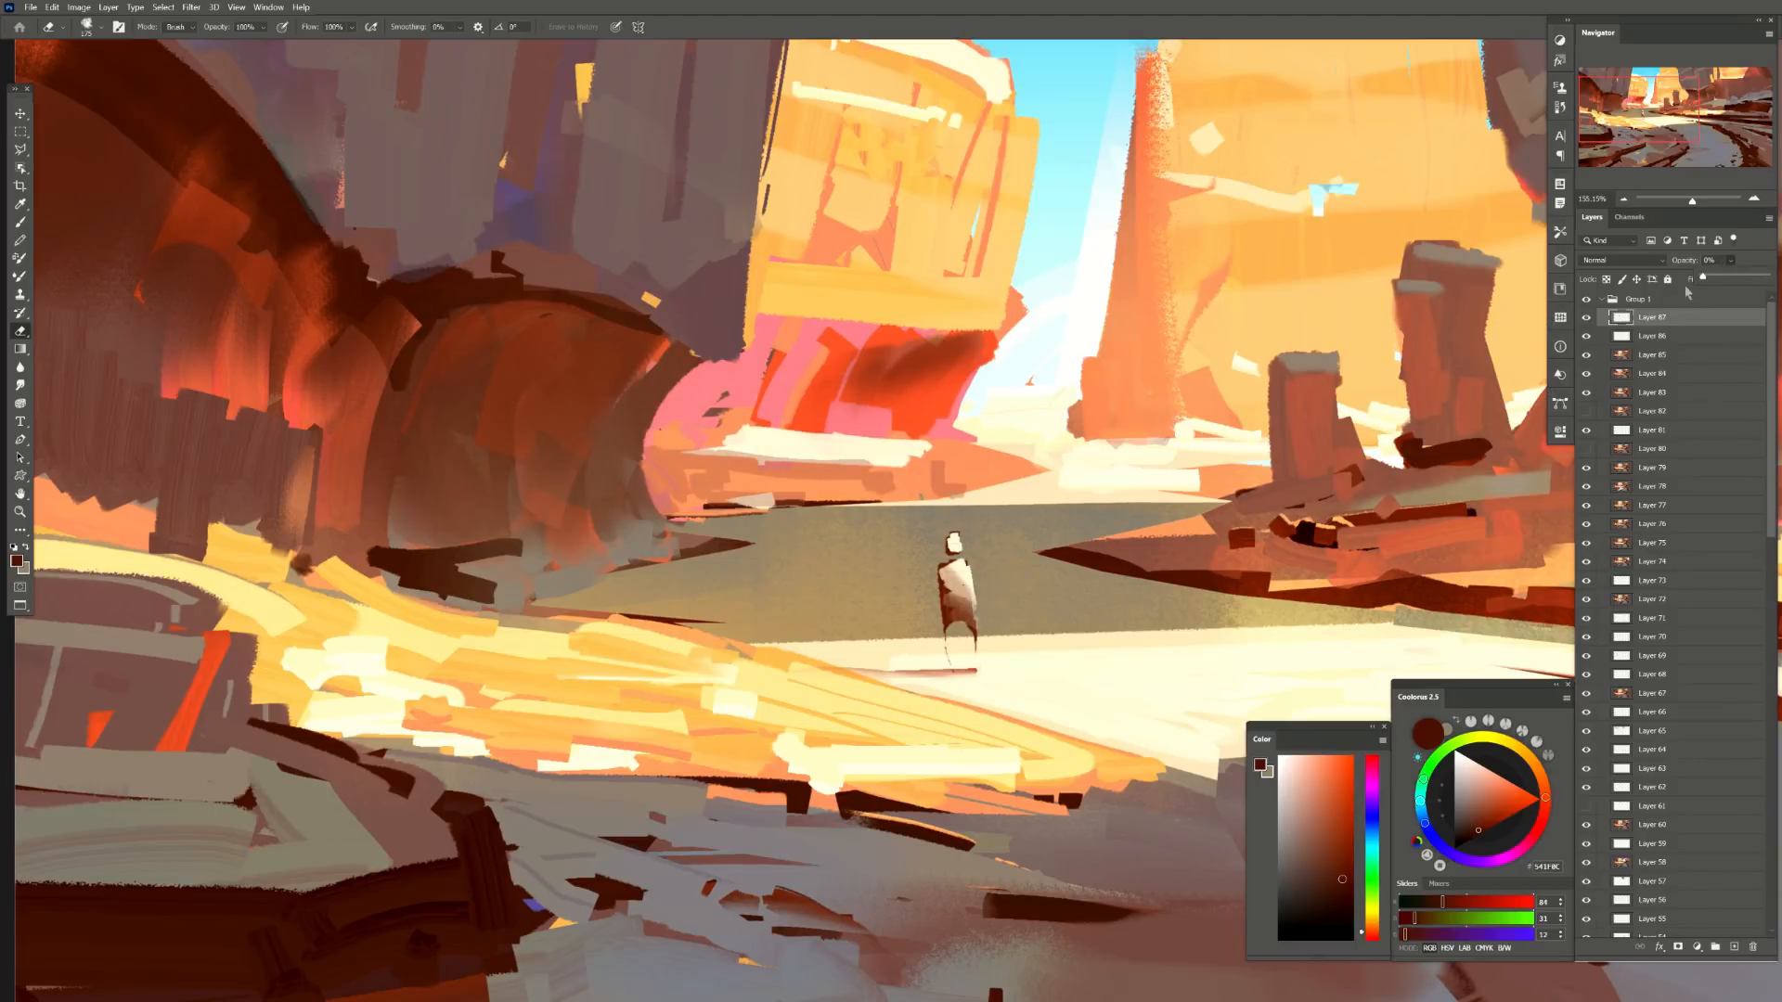
left_click_drag(1734, 278, 1740, 282)
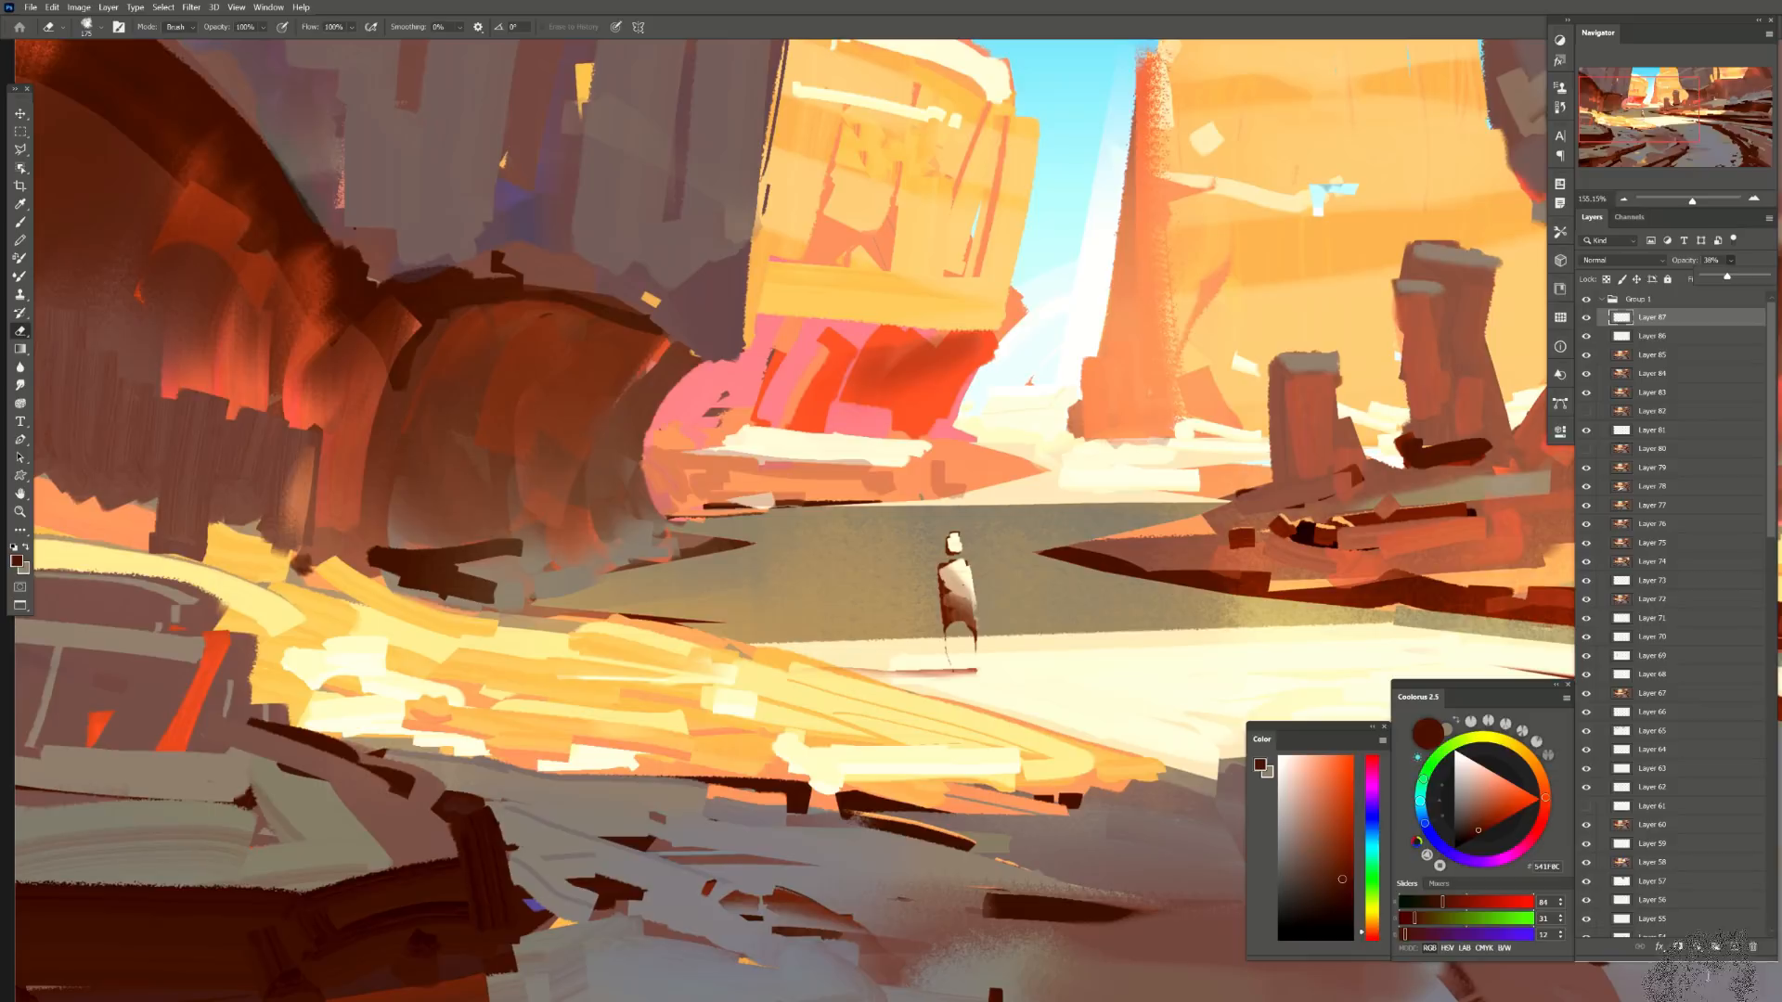
- On a new merged layer, reshape the sunlit cliff's lower edge in yellow and the rocks below in red with the Mixer Brush
left_click(1733, 947)
left_click(19, 275)
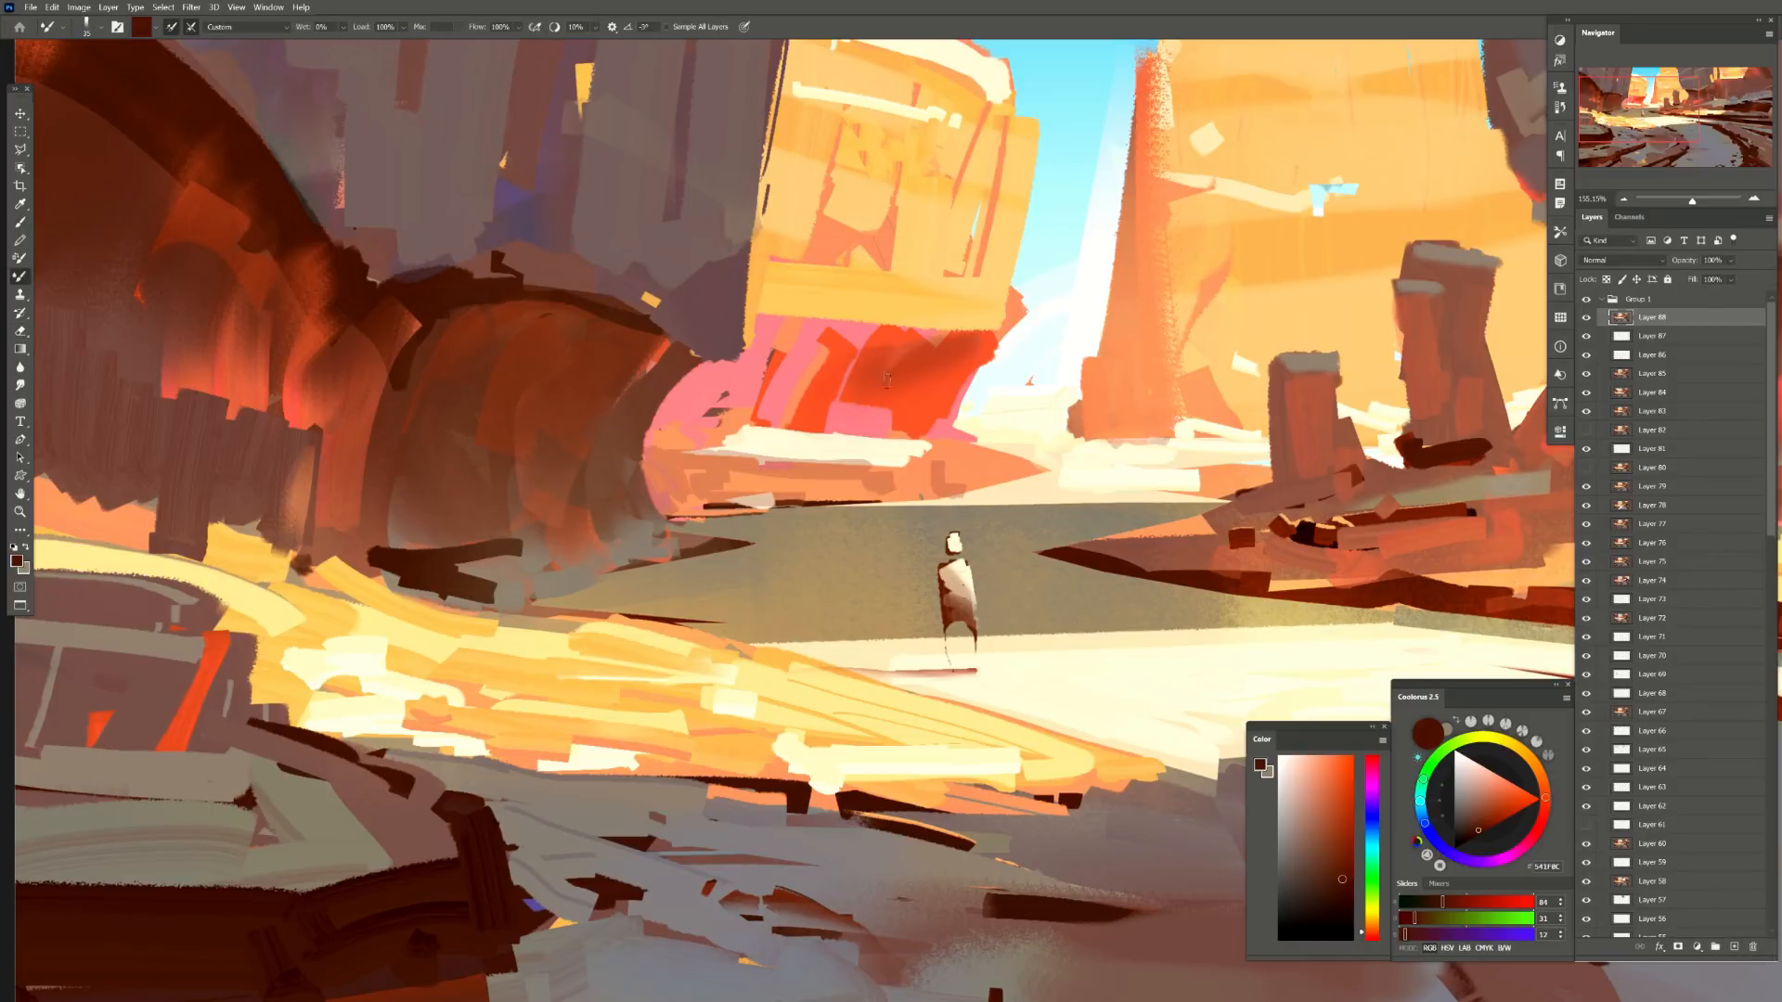
left_click_drag(859, 339, 965, 326)
left_click_drag(817, 320, 748, 301)
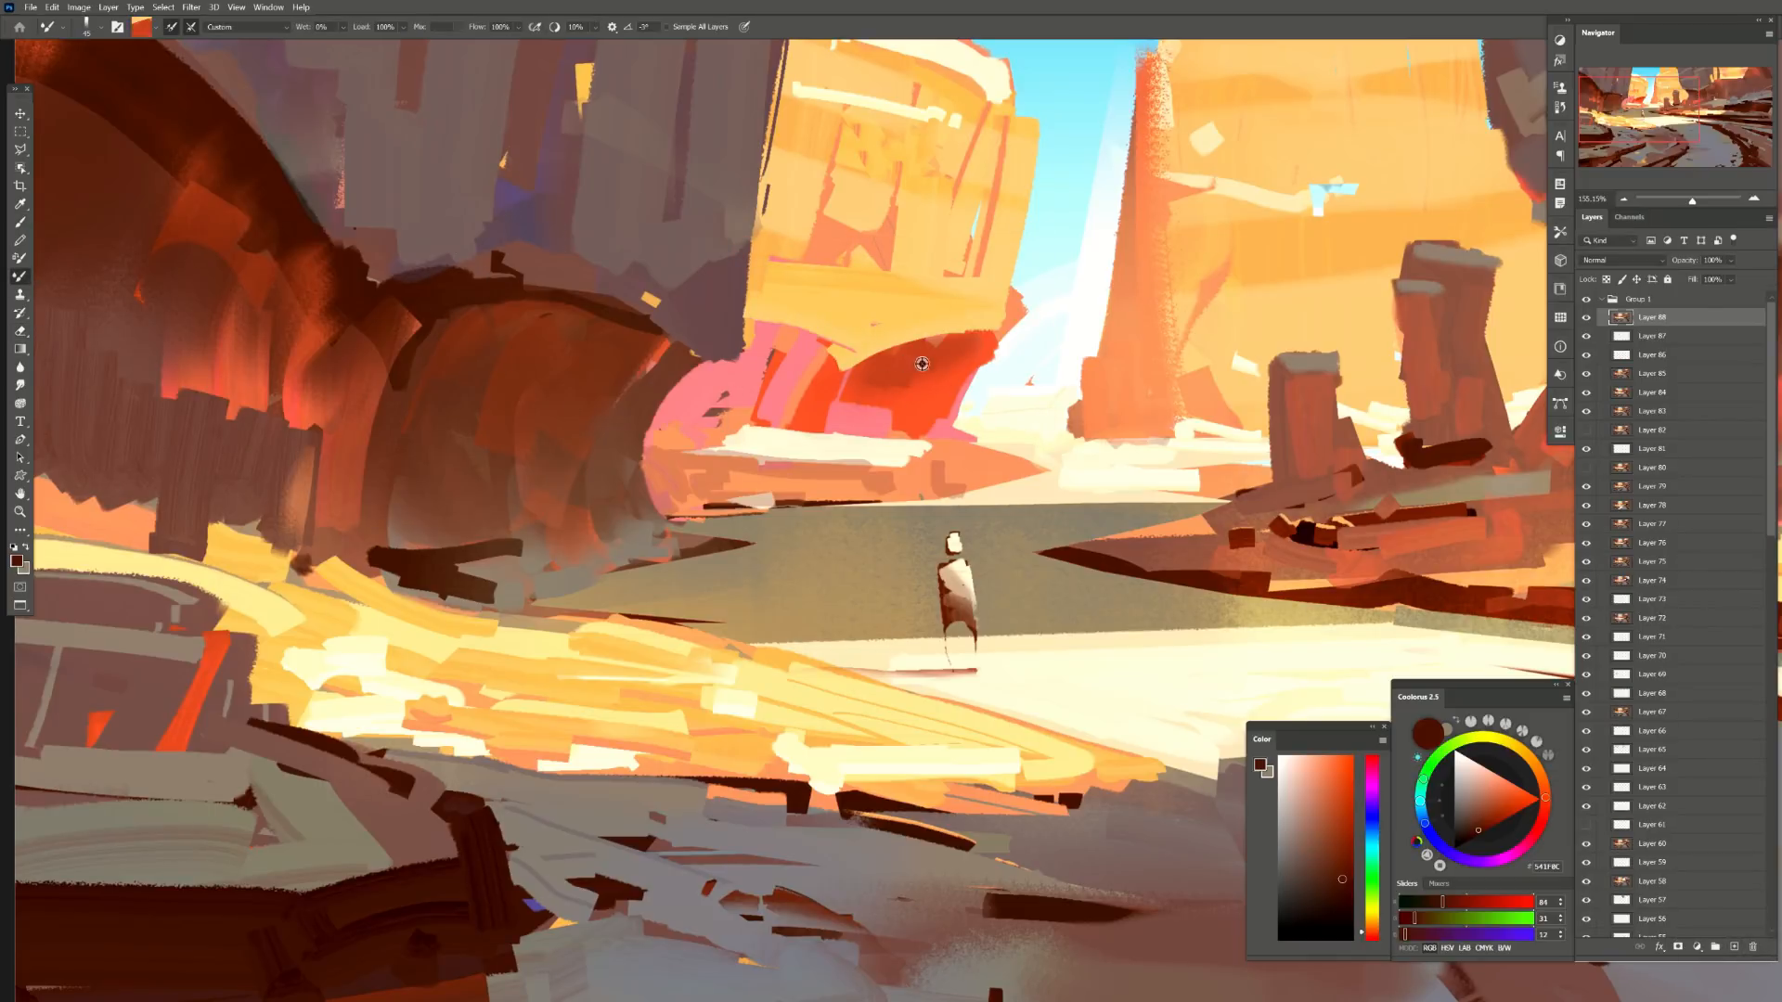
left_click_drag(924, 364, 891, 417)
mouse_move(993, 357)
left_mouse_down()
mouse_move(961, 435)
mouse_move(936, 364)
mouse_move(808, 386)
mouse_move(803, 357)
mouse_move(779, 384)
mouse_move(864, 392)
mouse_move(803, 409)
mouse_move(772, 335)
mouse_move(749, 339)
mouse_move(768, 381)
mouse_move(737, 372)
mouse_move(826, 383)
mouse_move(736, 374)
mouse_move(749, 365)
mouse_move(784, 413)
mouse_move(887, 437)
left_mouse_up()
key("bracketright")
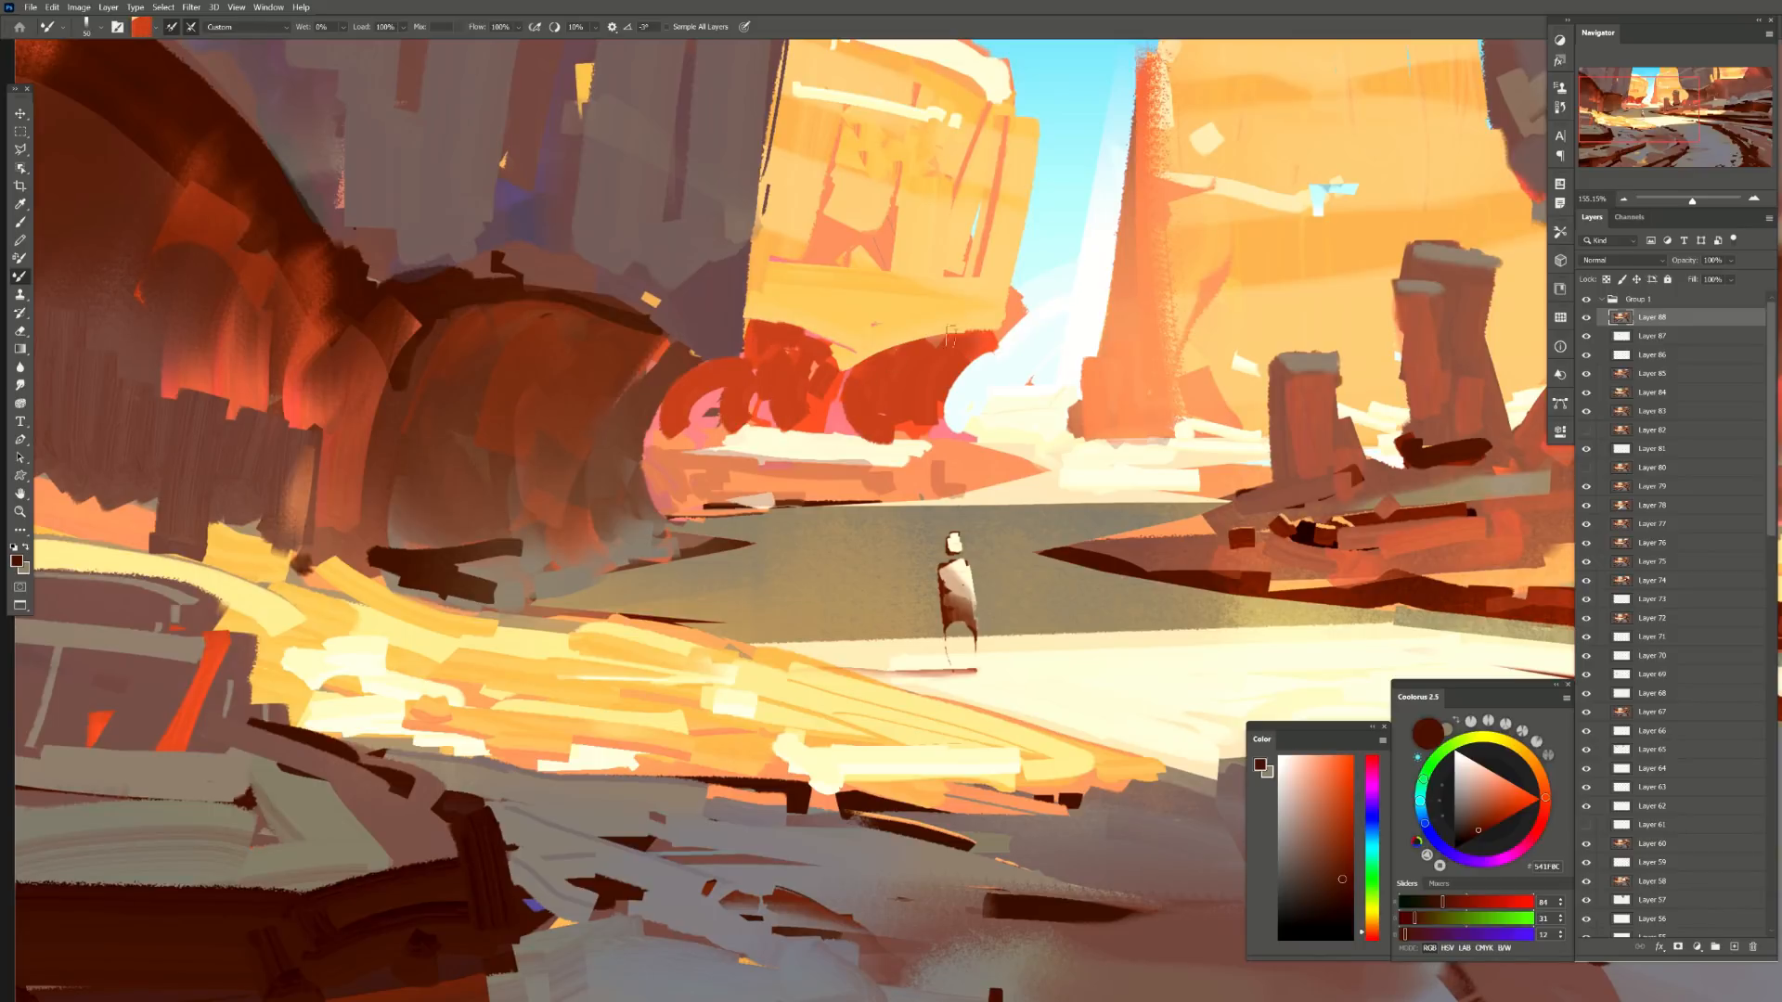
- Paint darker red strokes along the top of the red rocks, undoing the first, and erase back the excess
left_click_drag(950, 333, 846, 382)
key("ctrl+z")
left_click_drag(956, 325, 789, 334)
key("e")
left_click_drag(905, 325, 798, 339)
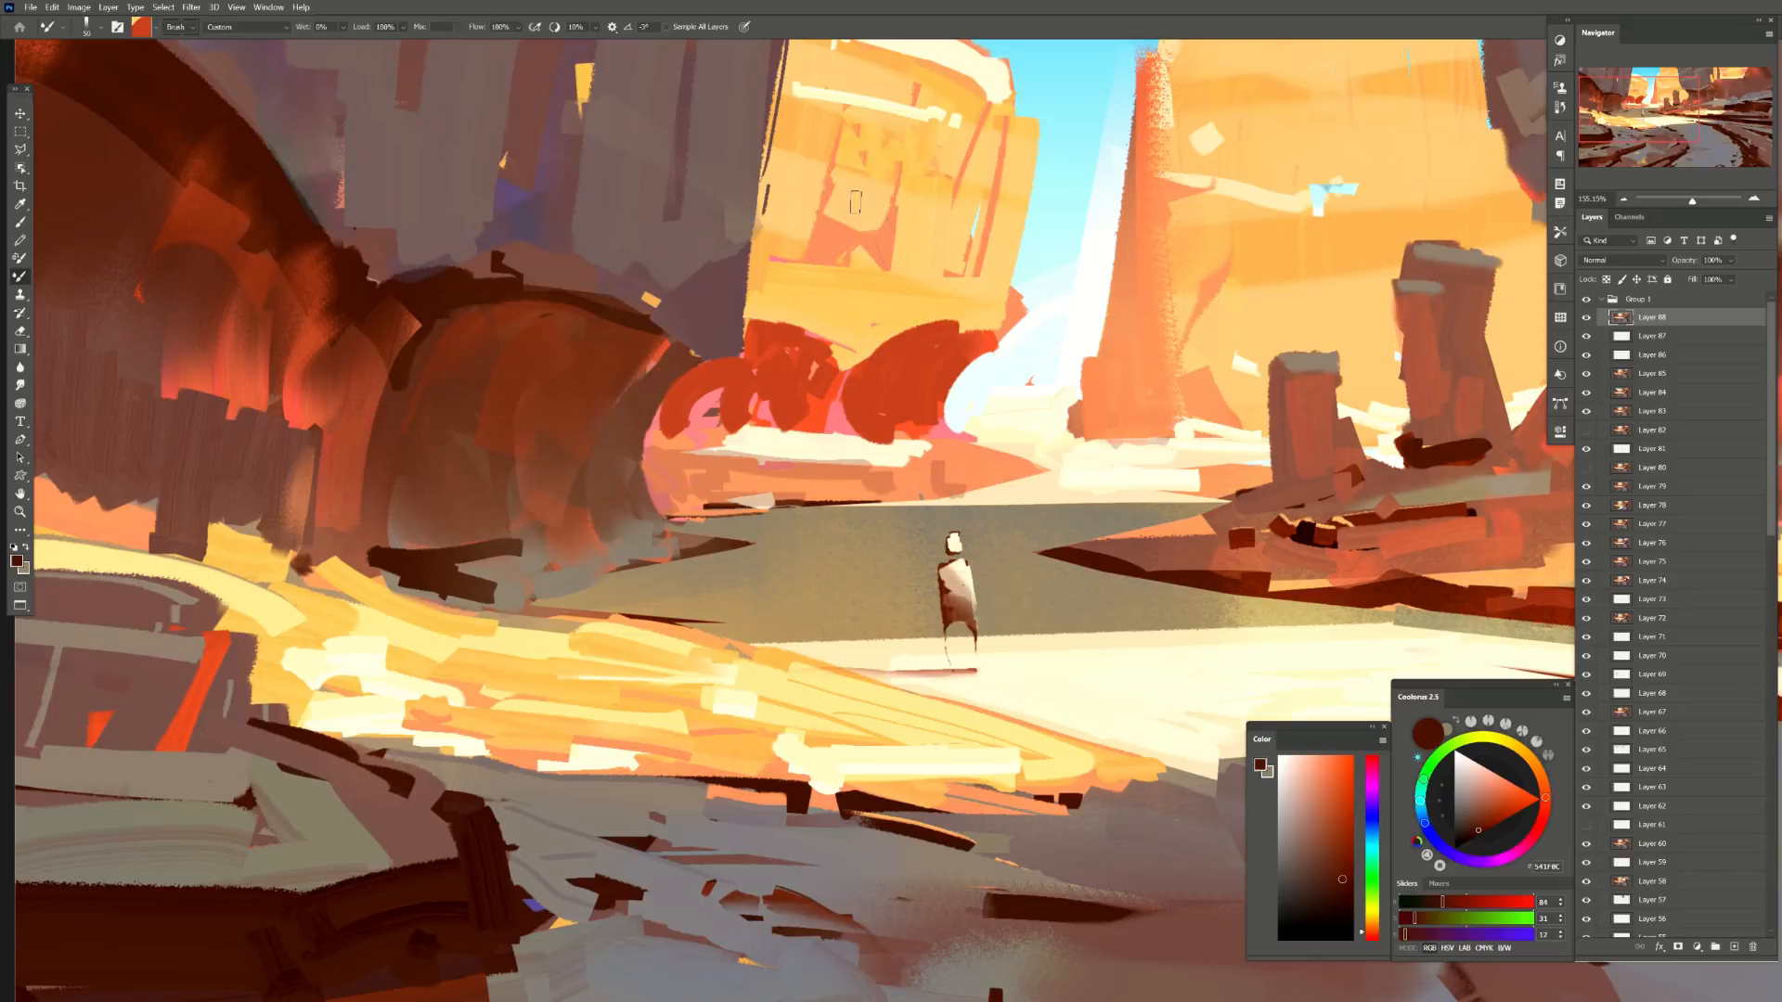
mouse_move(965, 408)
left_mouse_down()
mouse_move(872, 482)
mouse_move(743, 483)
mouse_move(678, 371)
mouse_move(961, 353)
mouse_move(775, 332)
left_mouse_up()
key("bracketleft")
key("bracketleft")
left_click_drag(710, 394, 692, 406)
- Touch up the red rocks and the cliff edge against the sky with smaller Mixer Brush strokes
key("b")
mouse_move(961, 332)
left_mouse_down()
mouse_move(845, 339)
mouse_move(984, 367)
left_mouse_up()
left_click_drag(877, 371, 862, 348)
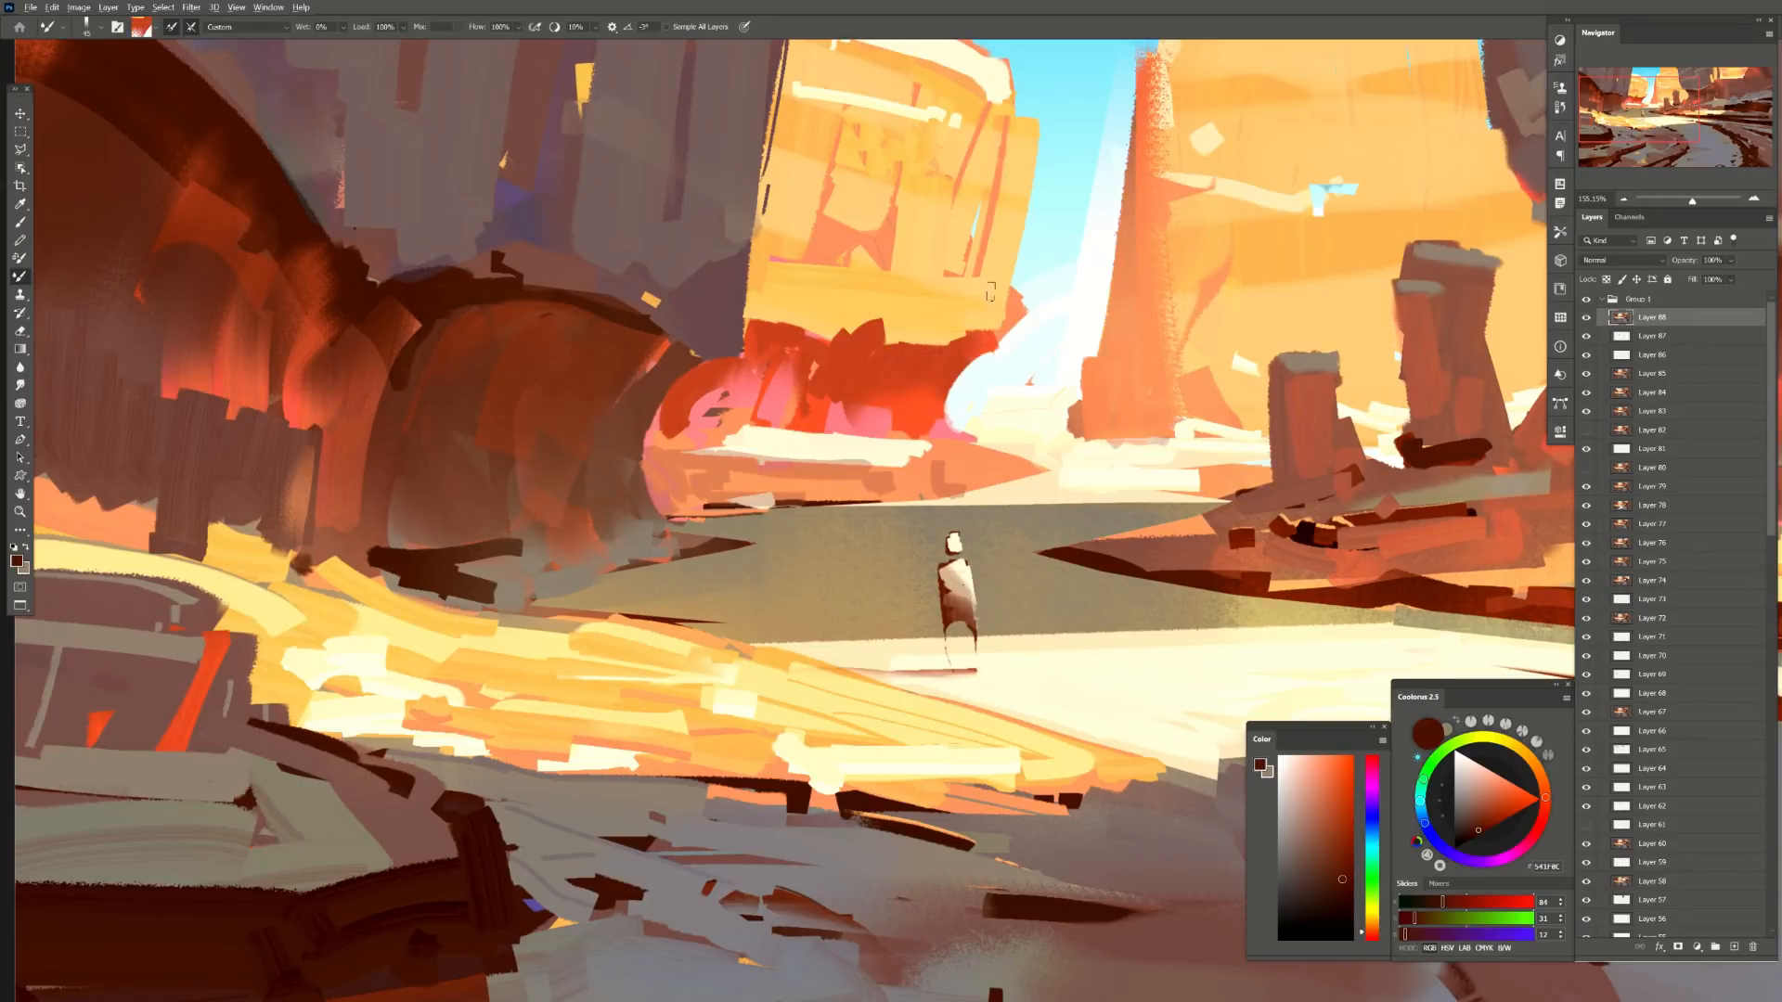
left_click(1032, 295, "alt")
key("bracketleft")
key("bracketleft")
left_click_drag(1017, 292, 1016, 336)
- Compare the painting with and without the red rock layer and set its opacity to 89%
left_click_drag(1693, 200, 1685, 200)
left_click(1587, 319)
left_click(1731, 260)
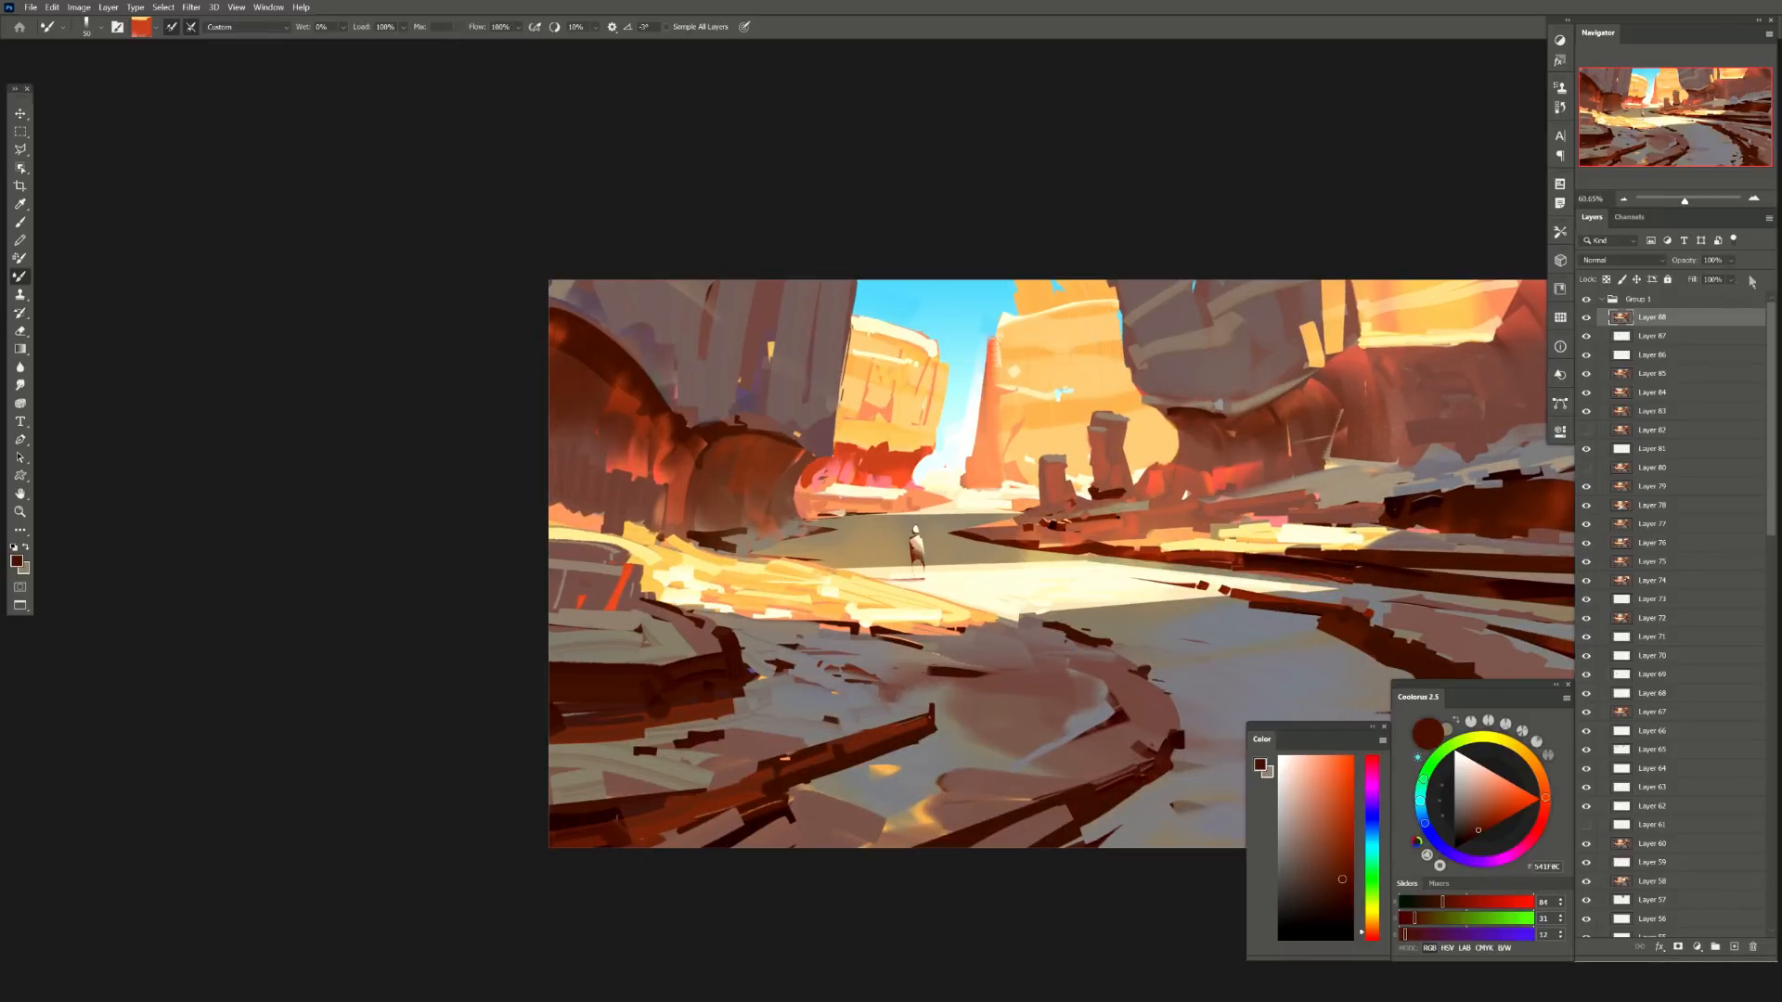
left_click_drag(1756, 277, 1744, 279)
left_click_drag(570, 418, 304, 343)
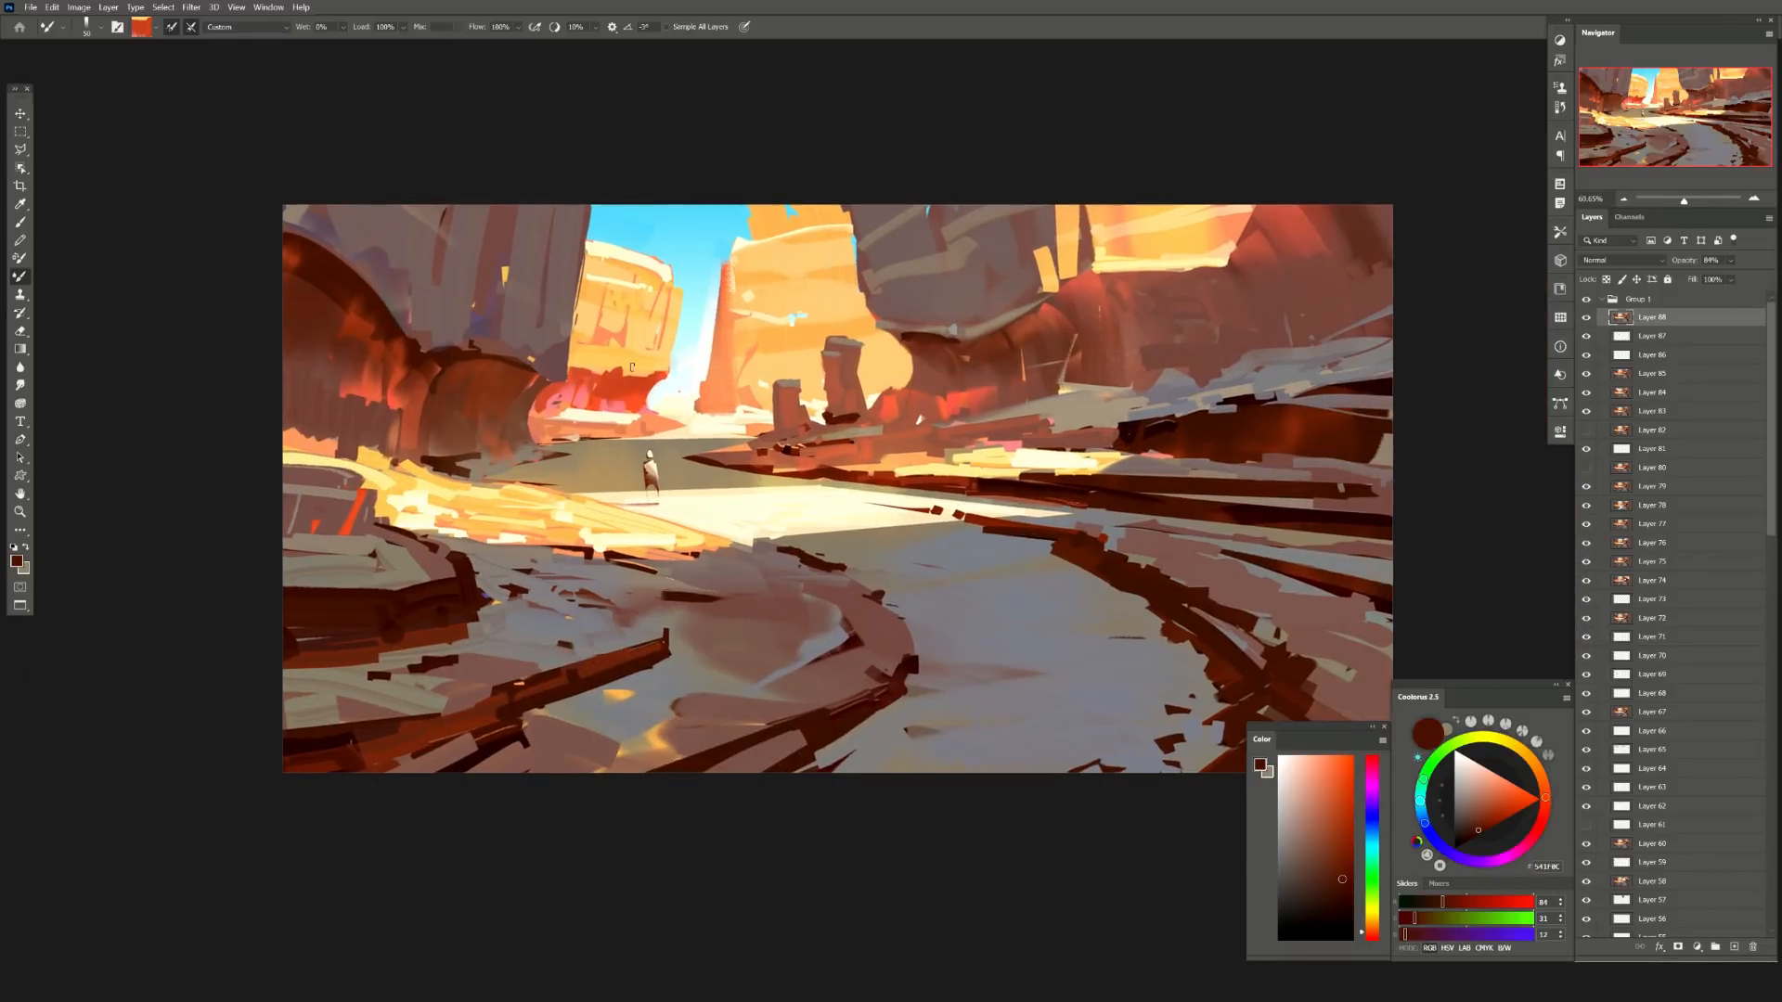
- Add a new layer in Lighten mode and outline the sky gap and distant cliffs with the Polygonal Lasso
left_click(1733, 947)
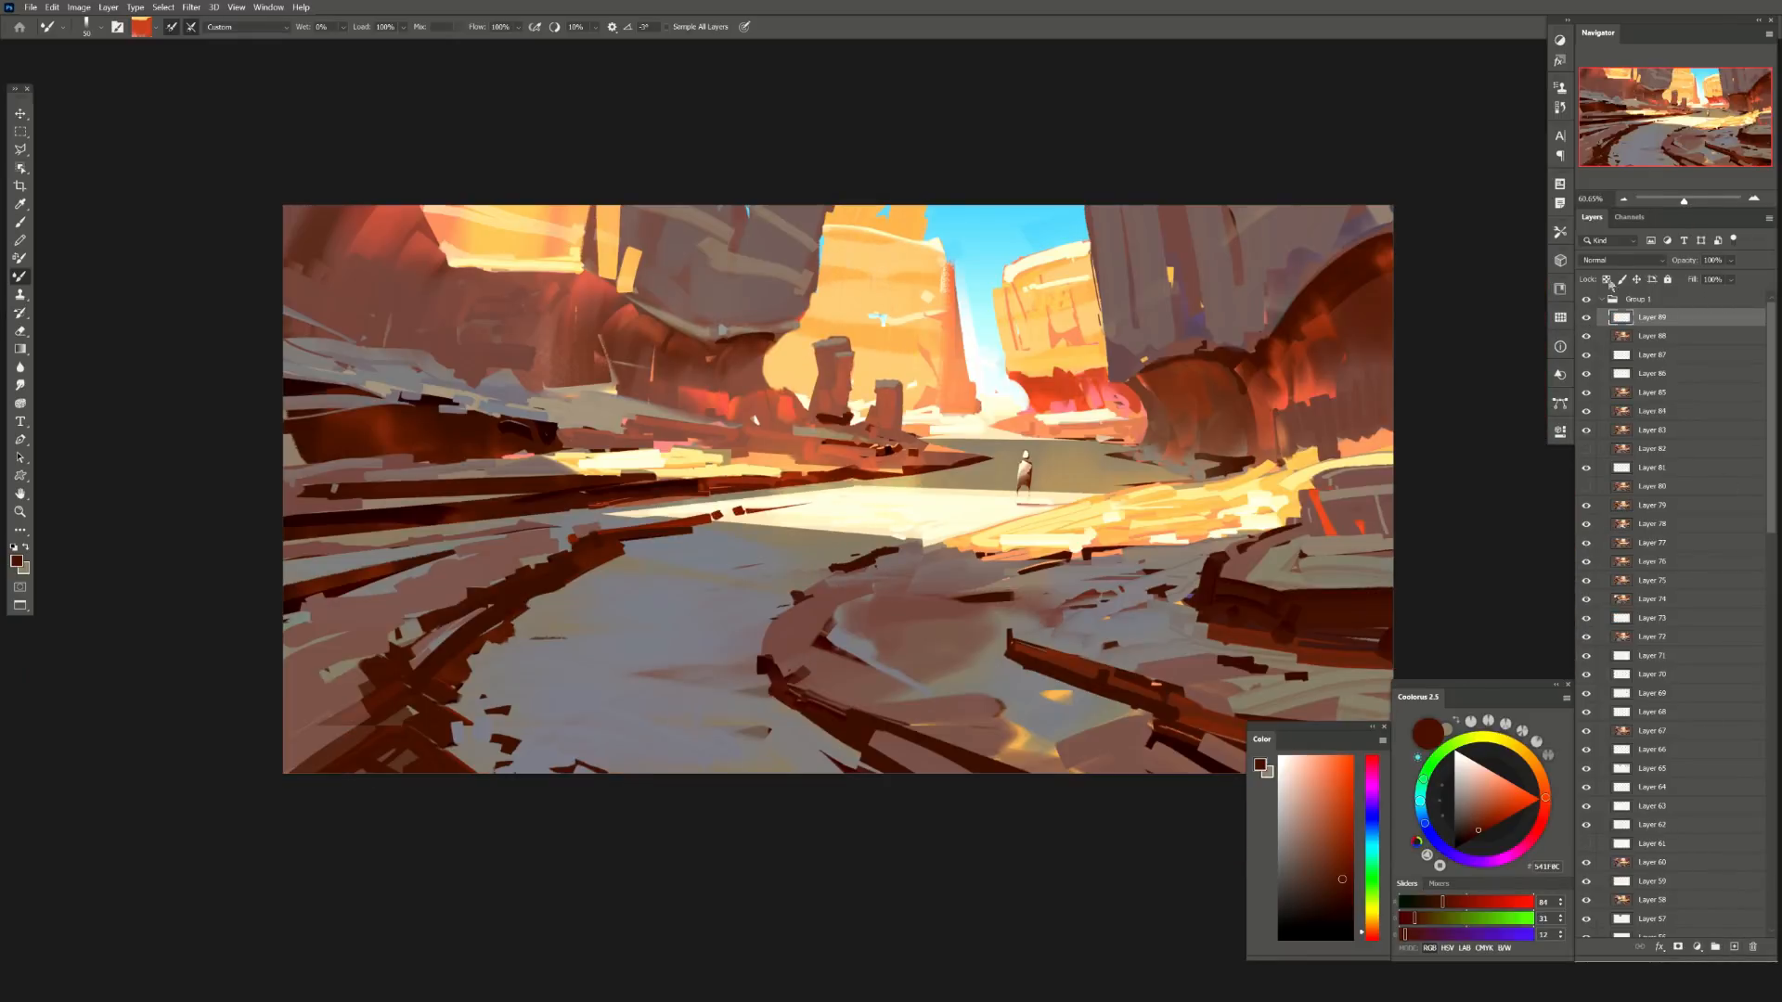
left_click(1622, 260)
left_click(1615, 358)
key("b")
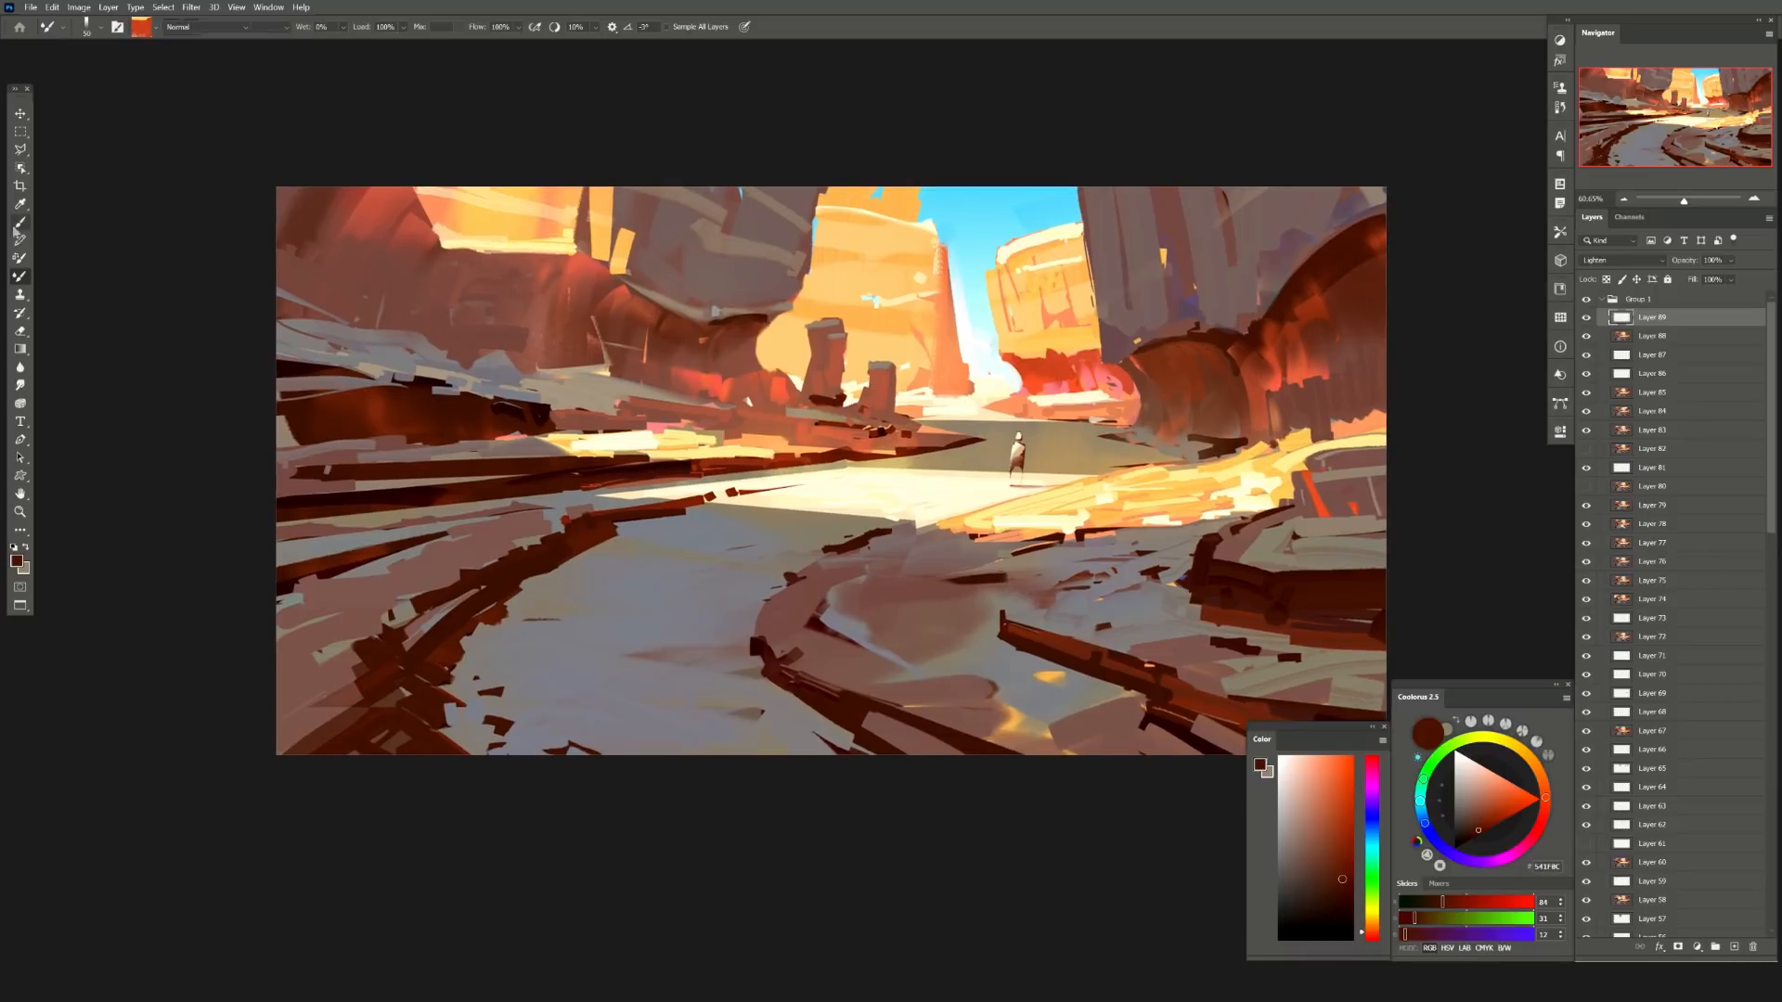
key("l")
left_click_drag(912, 414, 1123, 425)
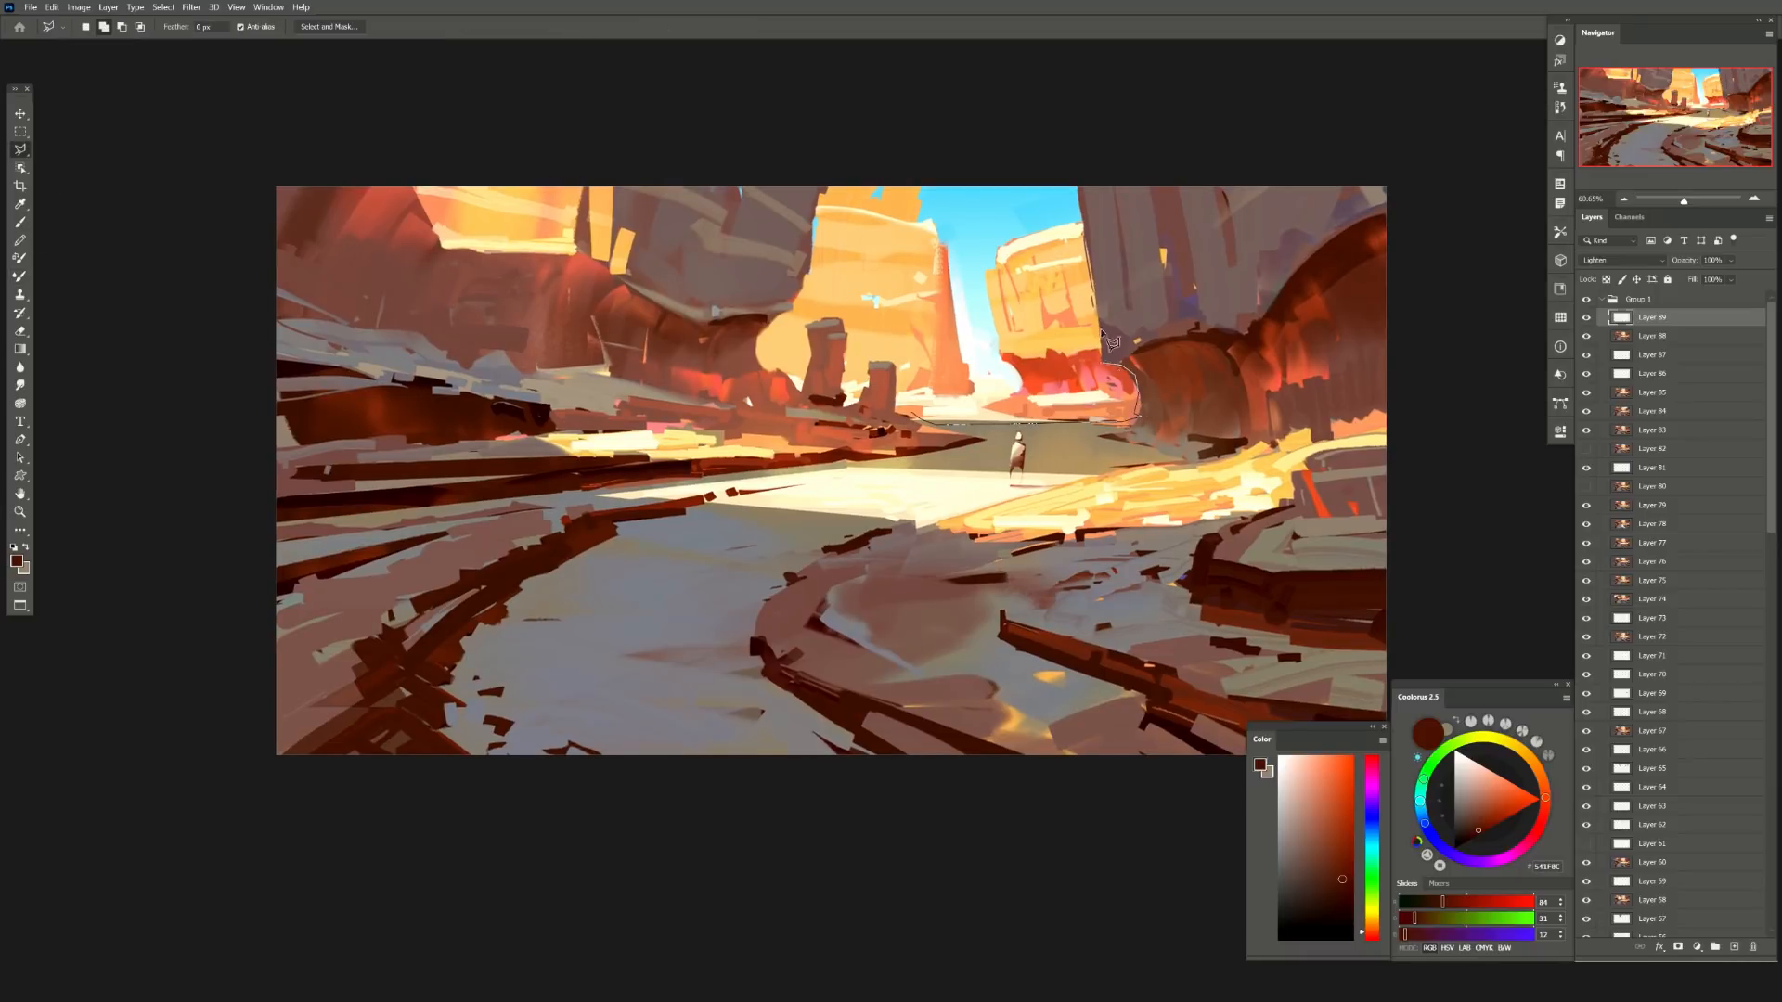
left_click(1072, 169)
double_click(856, 169)
- Brush sampled cream haze over the base of the distant cliffs inside the selection, deselect, and reduce the layer's opacity
key("b")
left_click(974, 399, "alt")
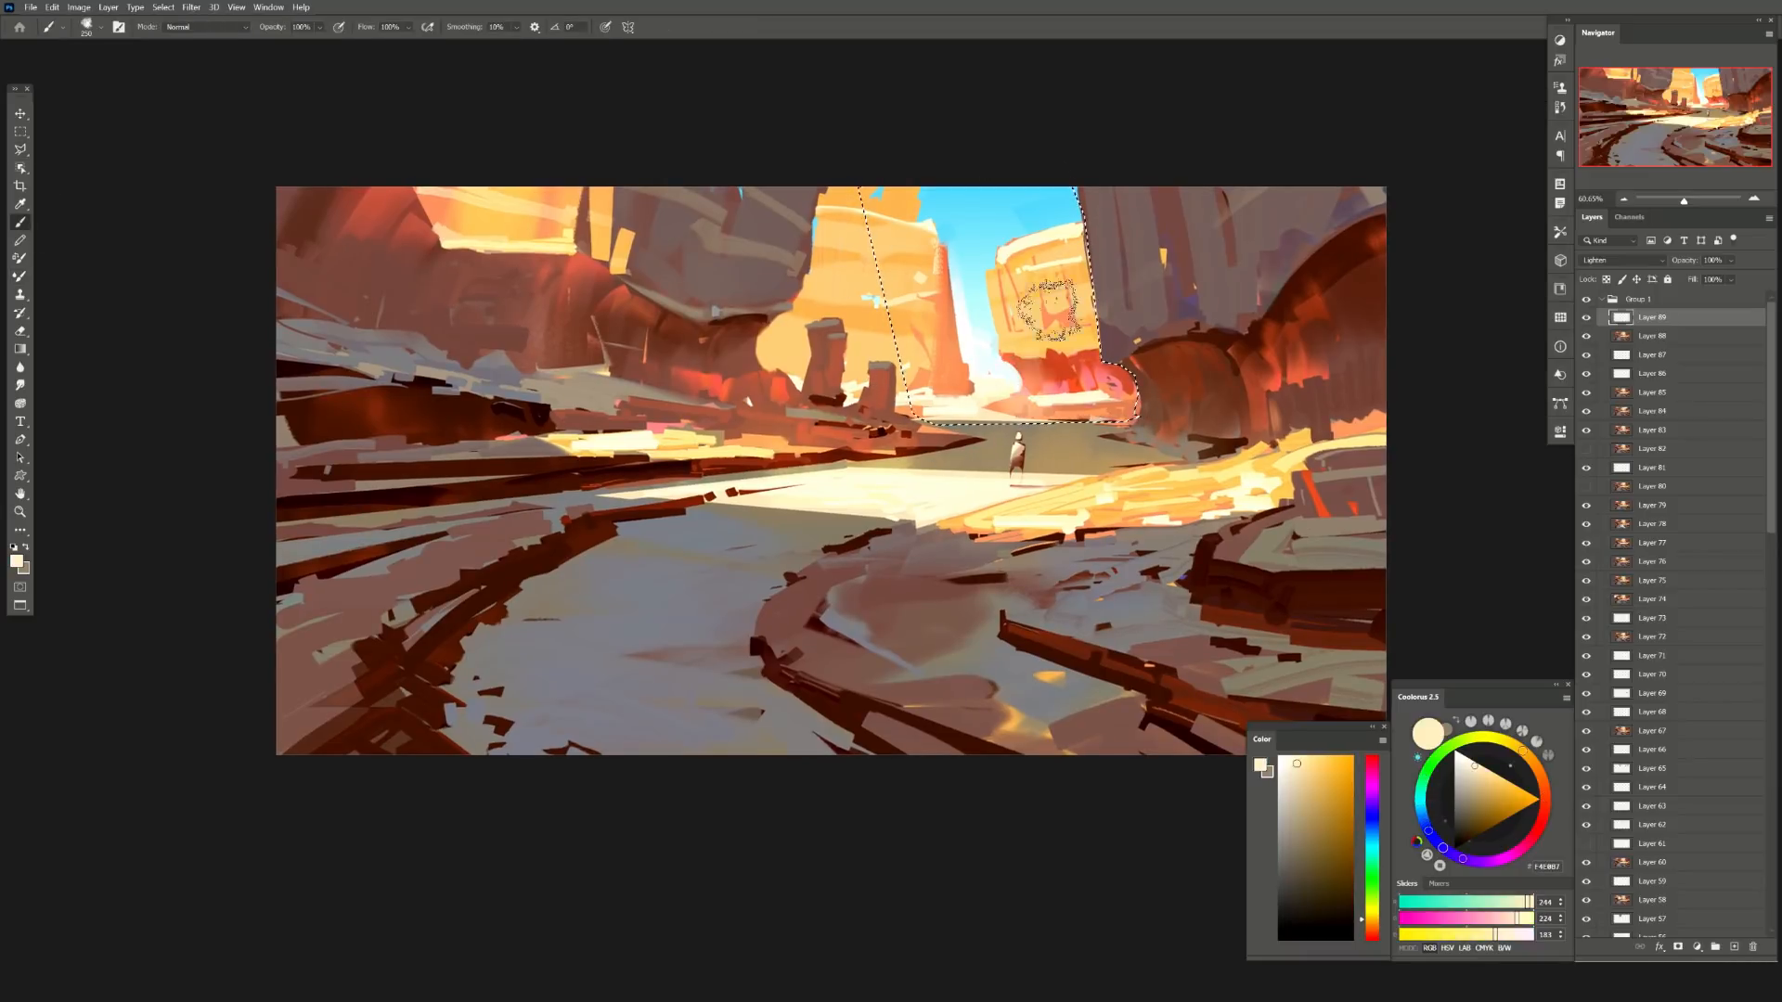
left_click_drag(1048, 311, 993, 357)
key("ctrl+d")
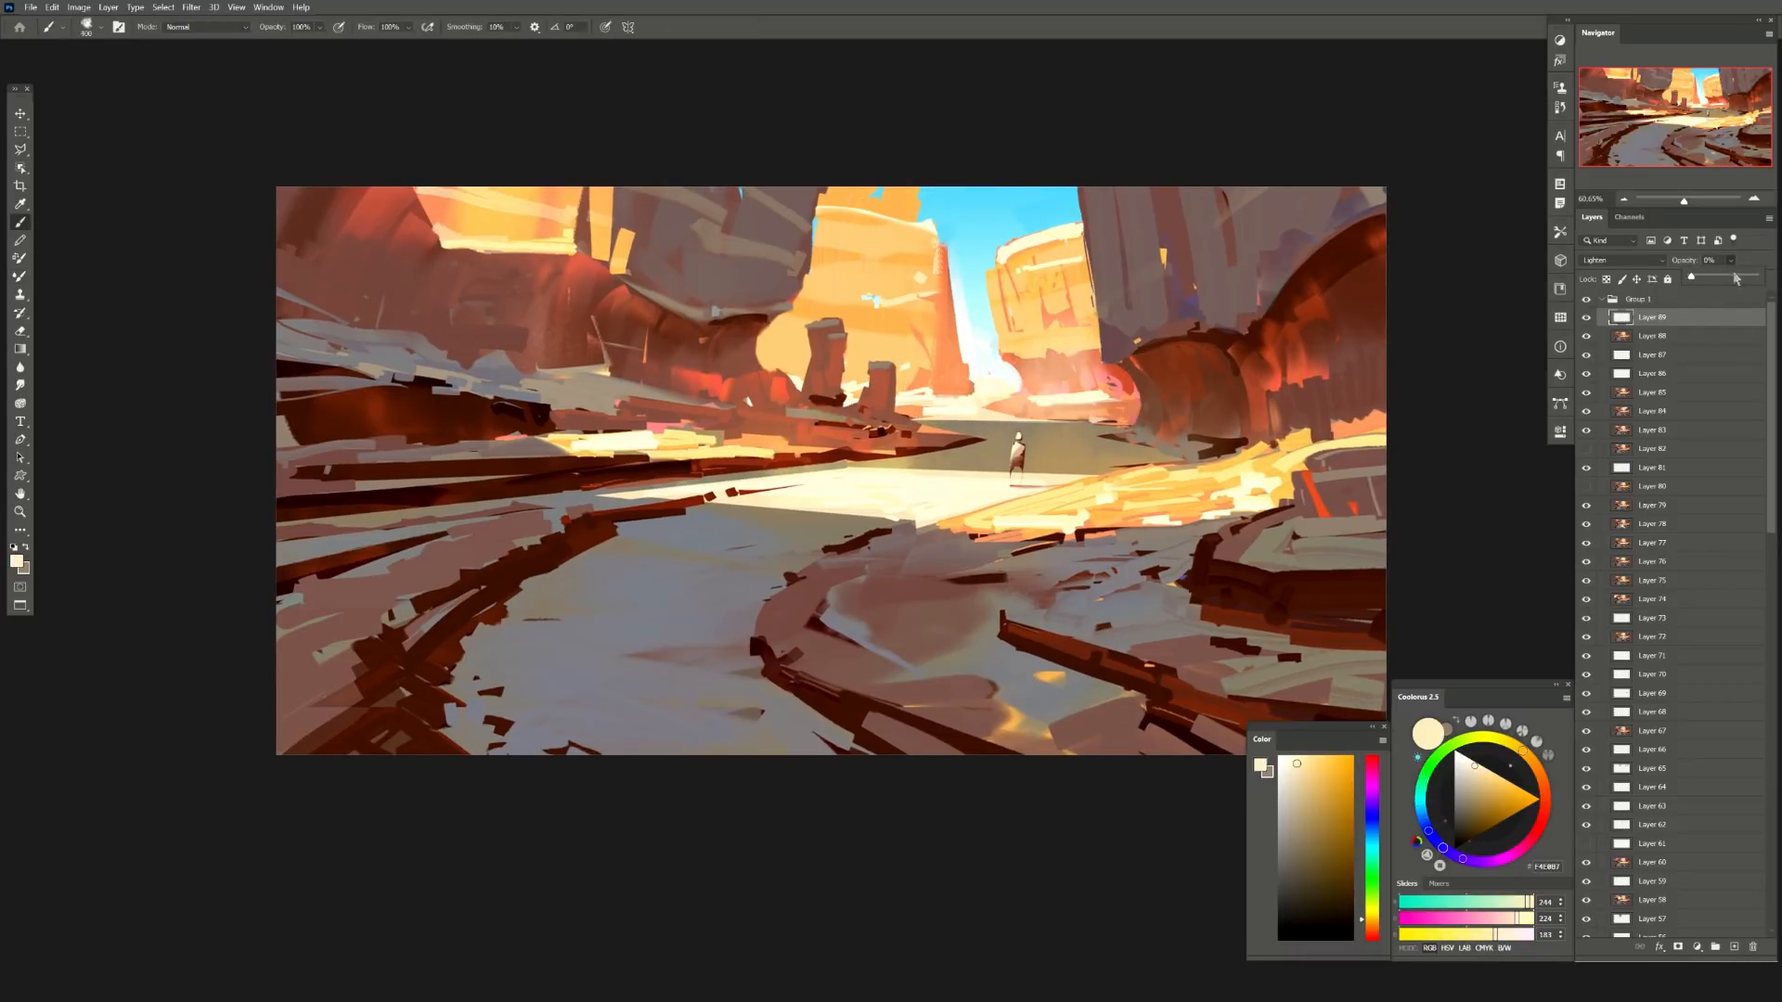
left_click_drag(1737, 278, 1725, 281)
- On a new layer, brush cream haze over the base of the rounded rocks right of the path
left_click(1734, 947)
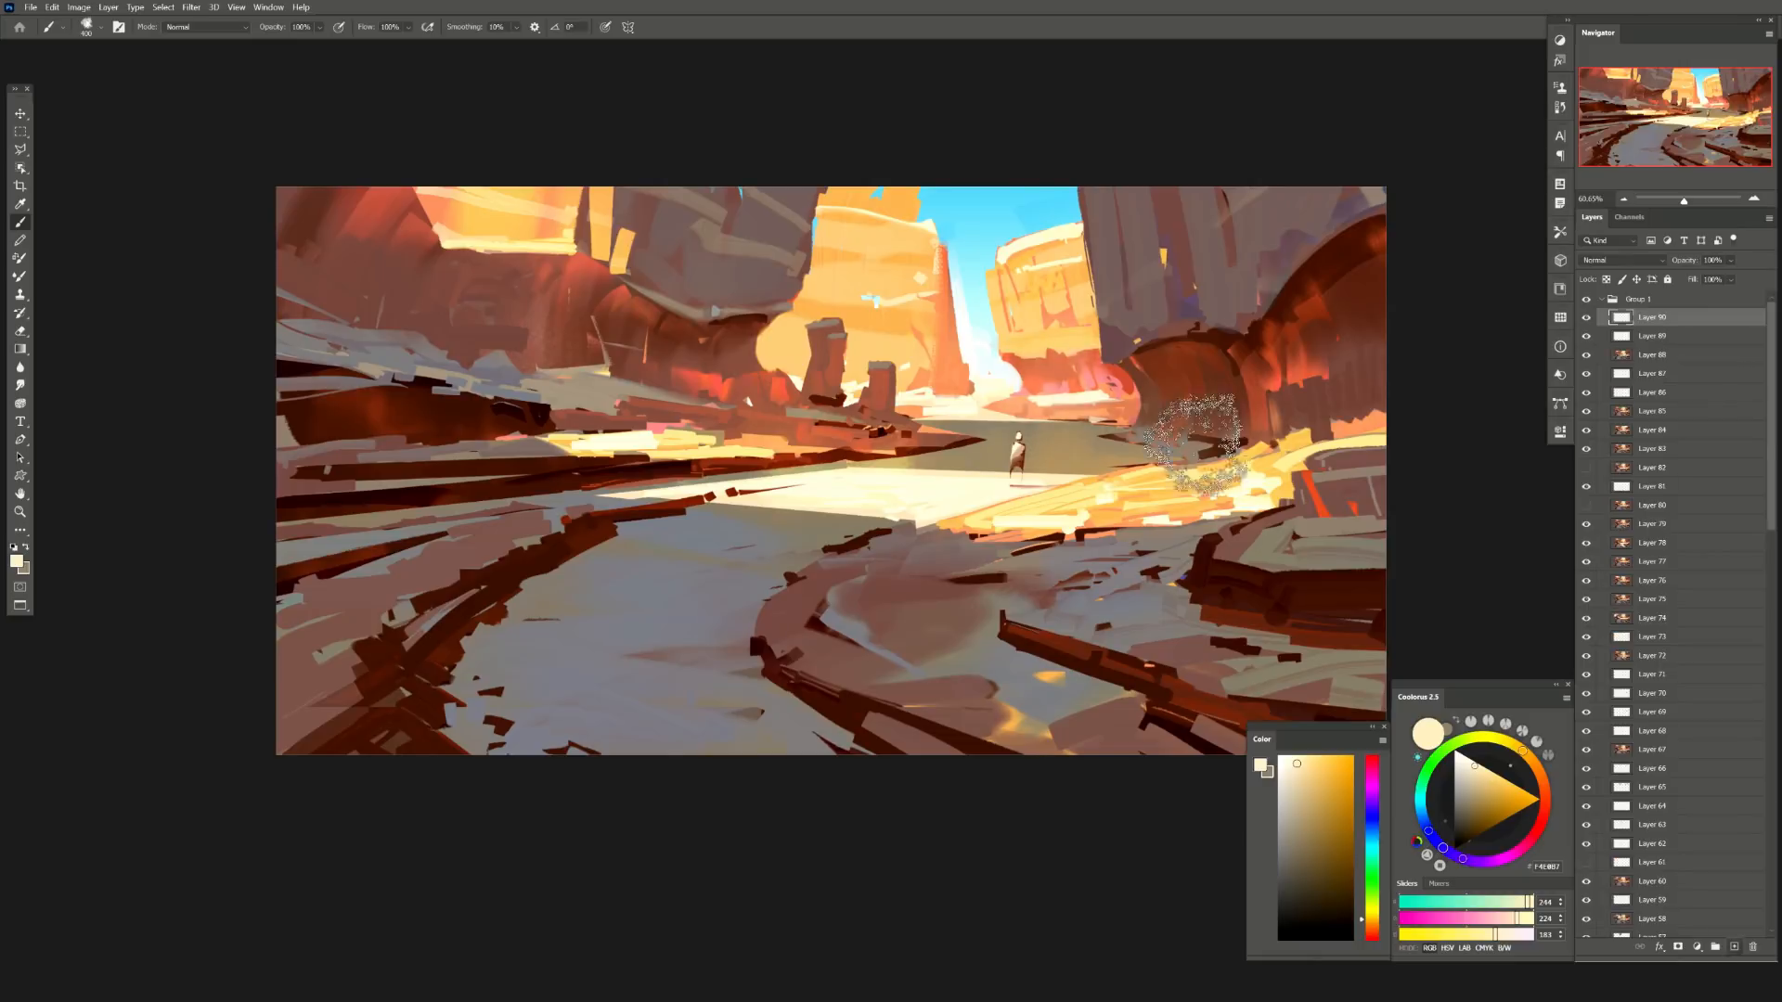
left_click_drag(1197, 445, 1114, 381)
- Add a new layer in Overlay mode and choose a soft round brush
left_click(1734, 947)
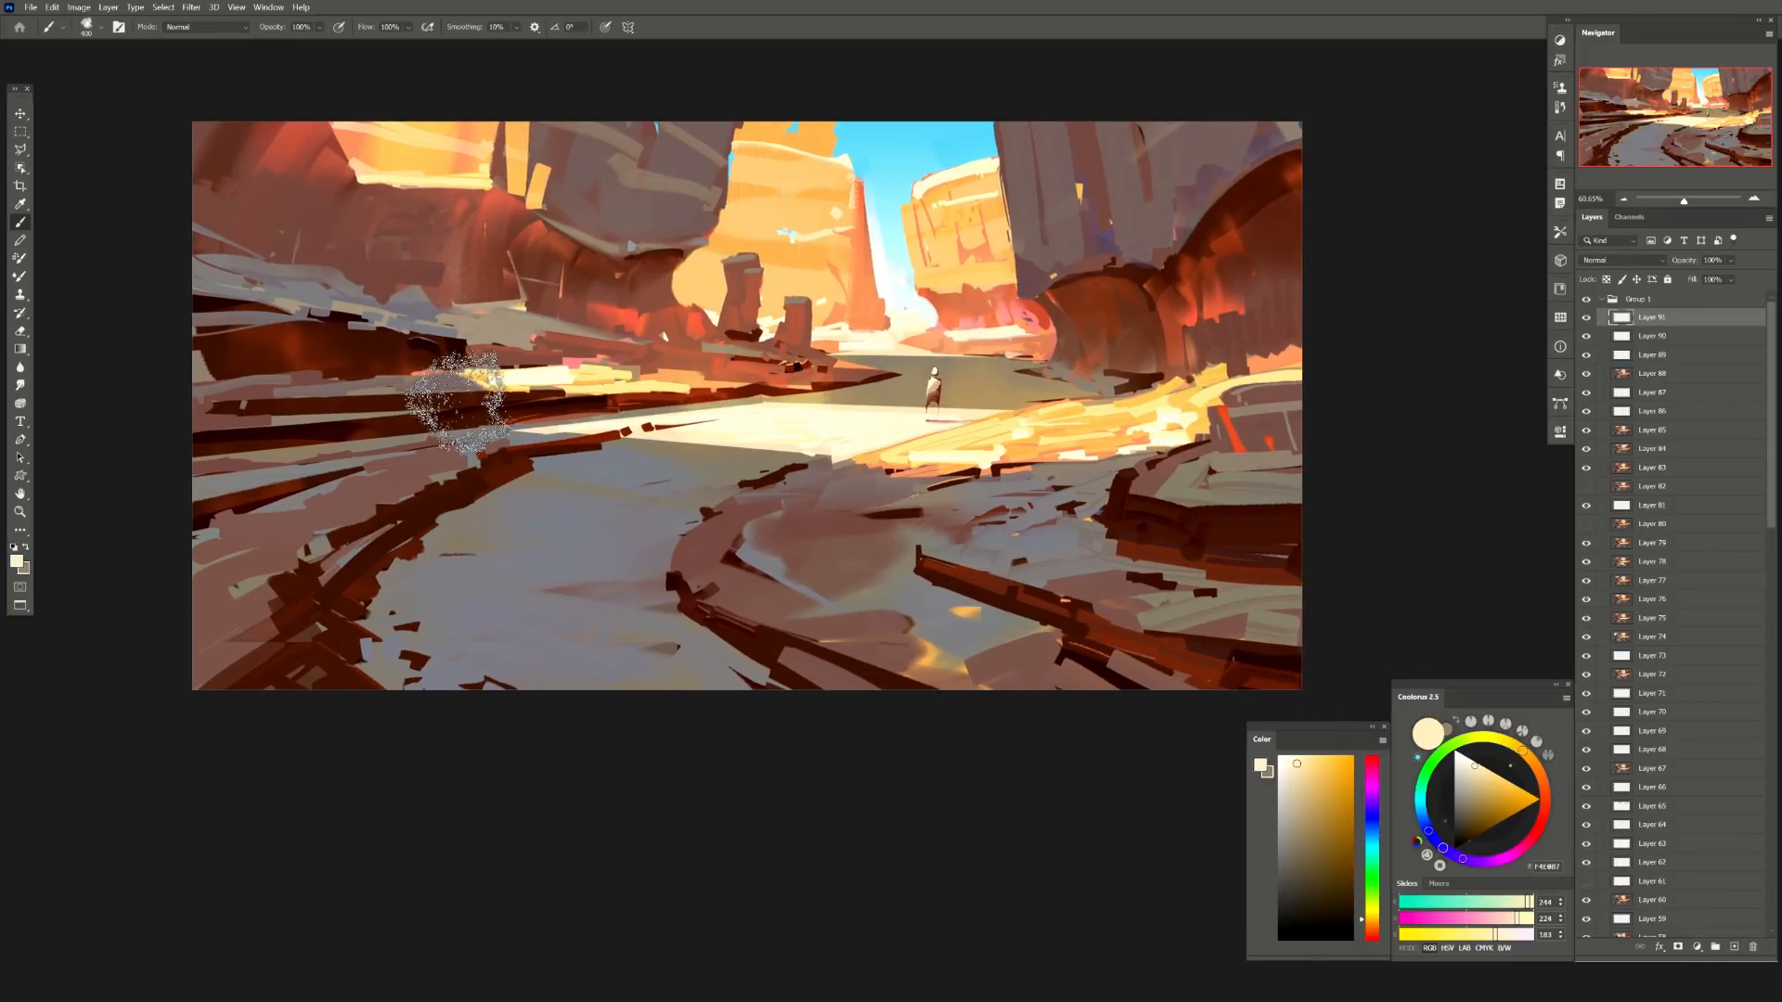
left_click(1622, 260)
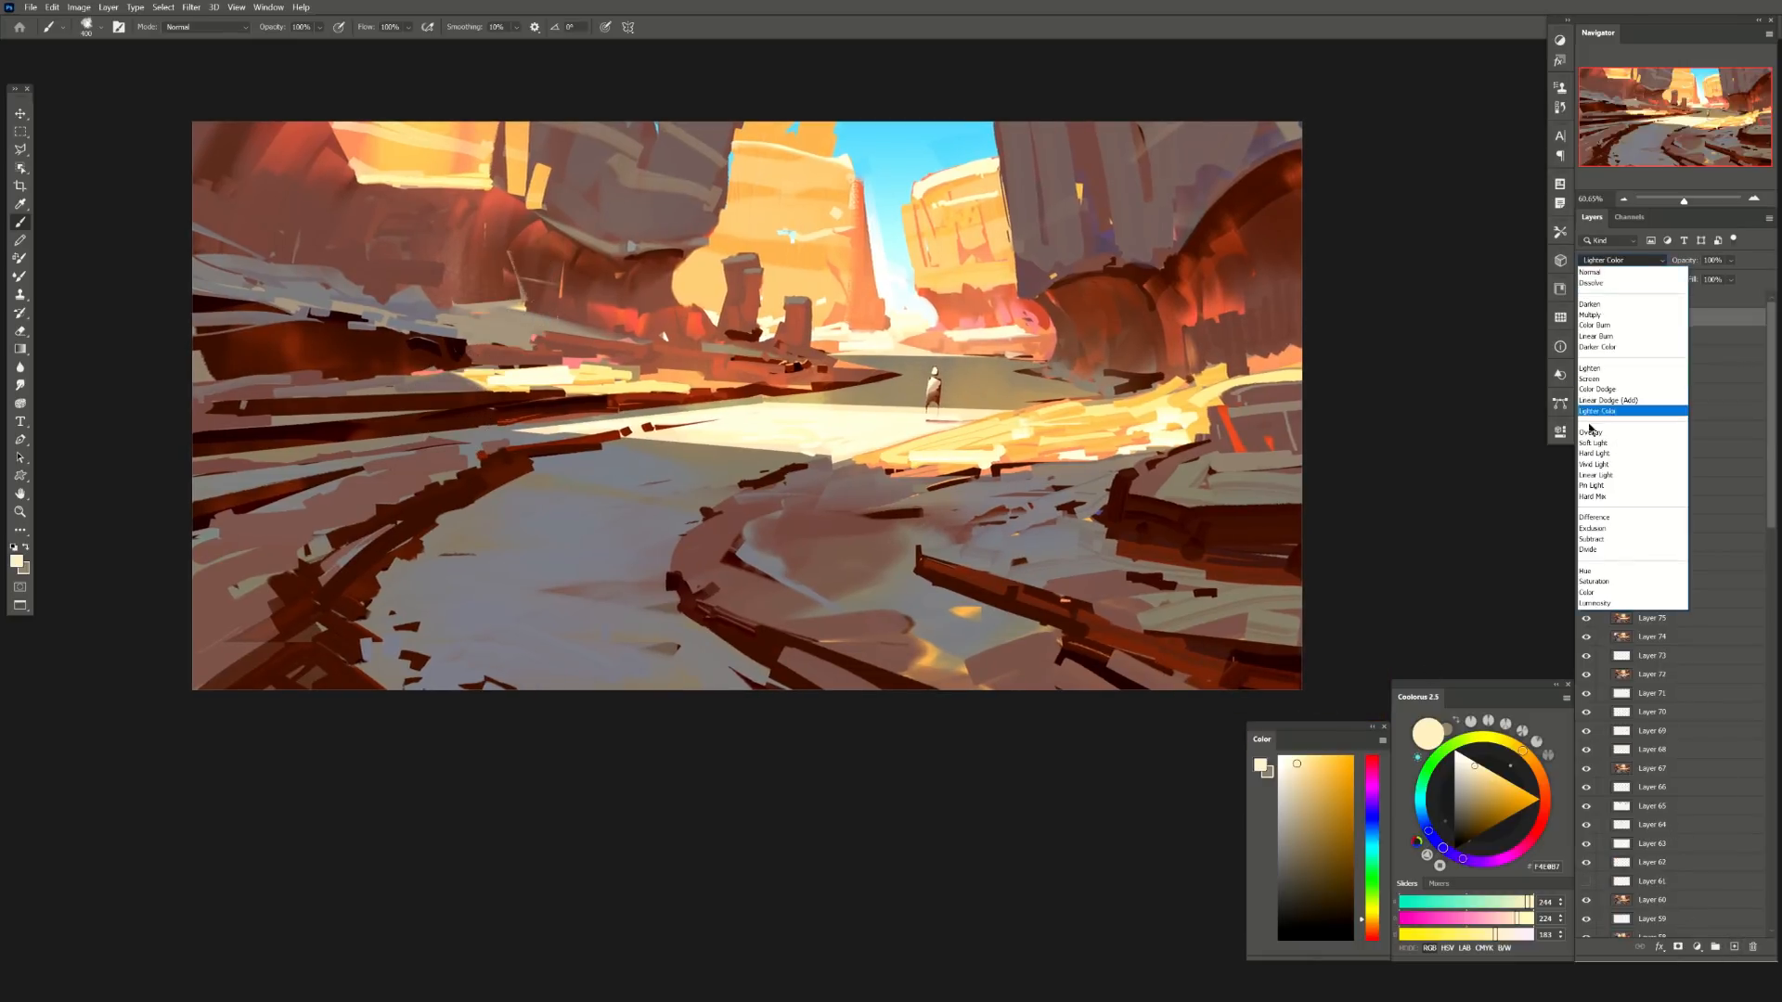
left_click(1619, 408)
left_click(90, 27)
double_click(133, 198)
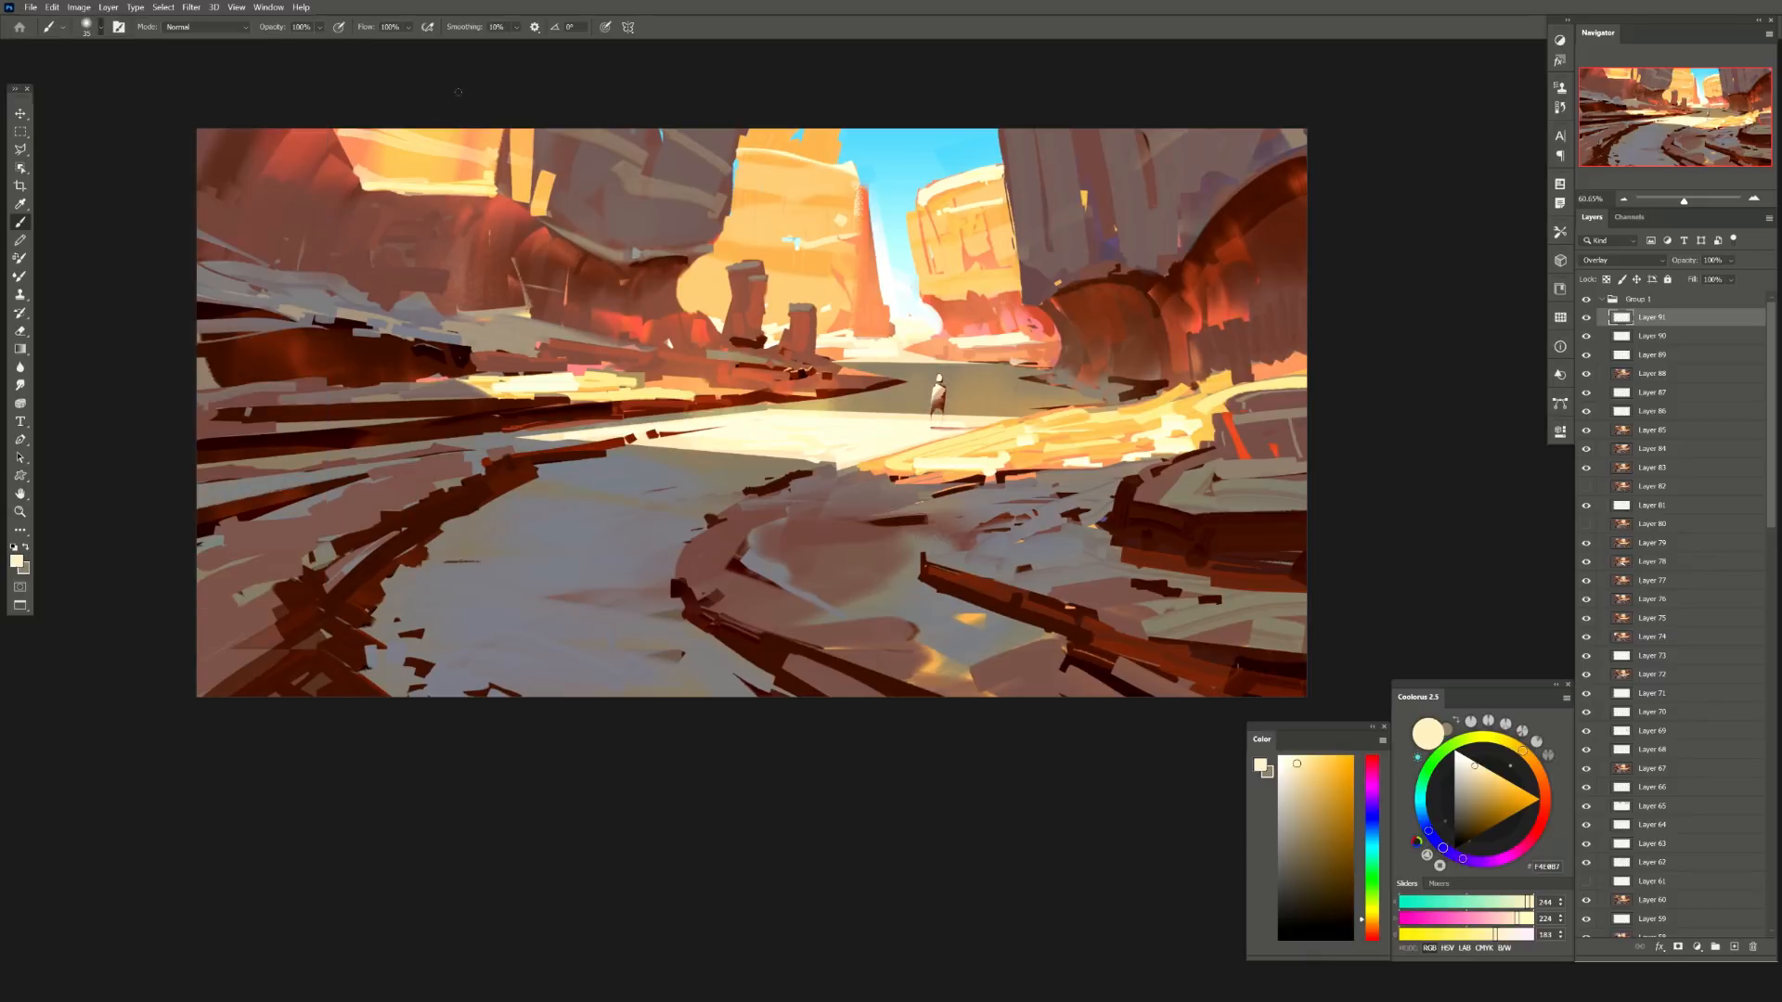
- Sample pale cream from the sunlit path and dab a greatly enlarged soft brush over the sunlit rocks on the right
left_click(836, 445, "alt")
key("bracketright")
key("bracketright")
key("bracketright")
key("bracketright")
key("bracketright")
key("bracketright")
key("bracketright")
key("bracketright")
key("bracketright")
key("bracketright")
key("bracketright")
key("bracketright")
left_click(1099, 413)
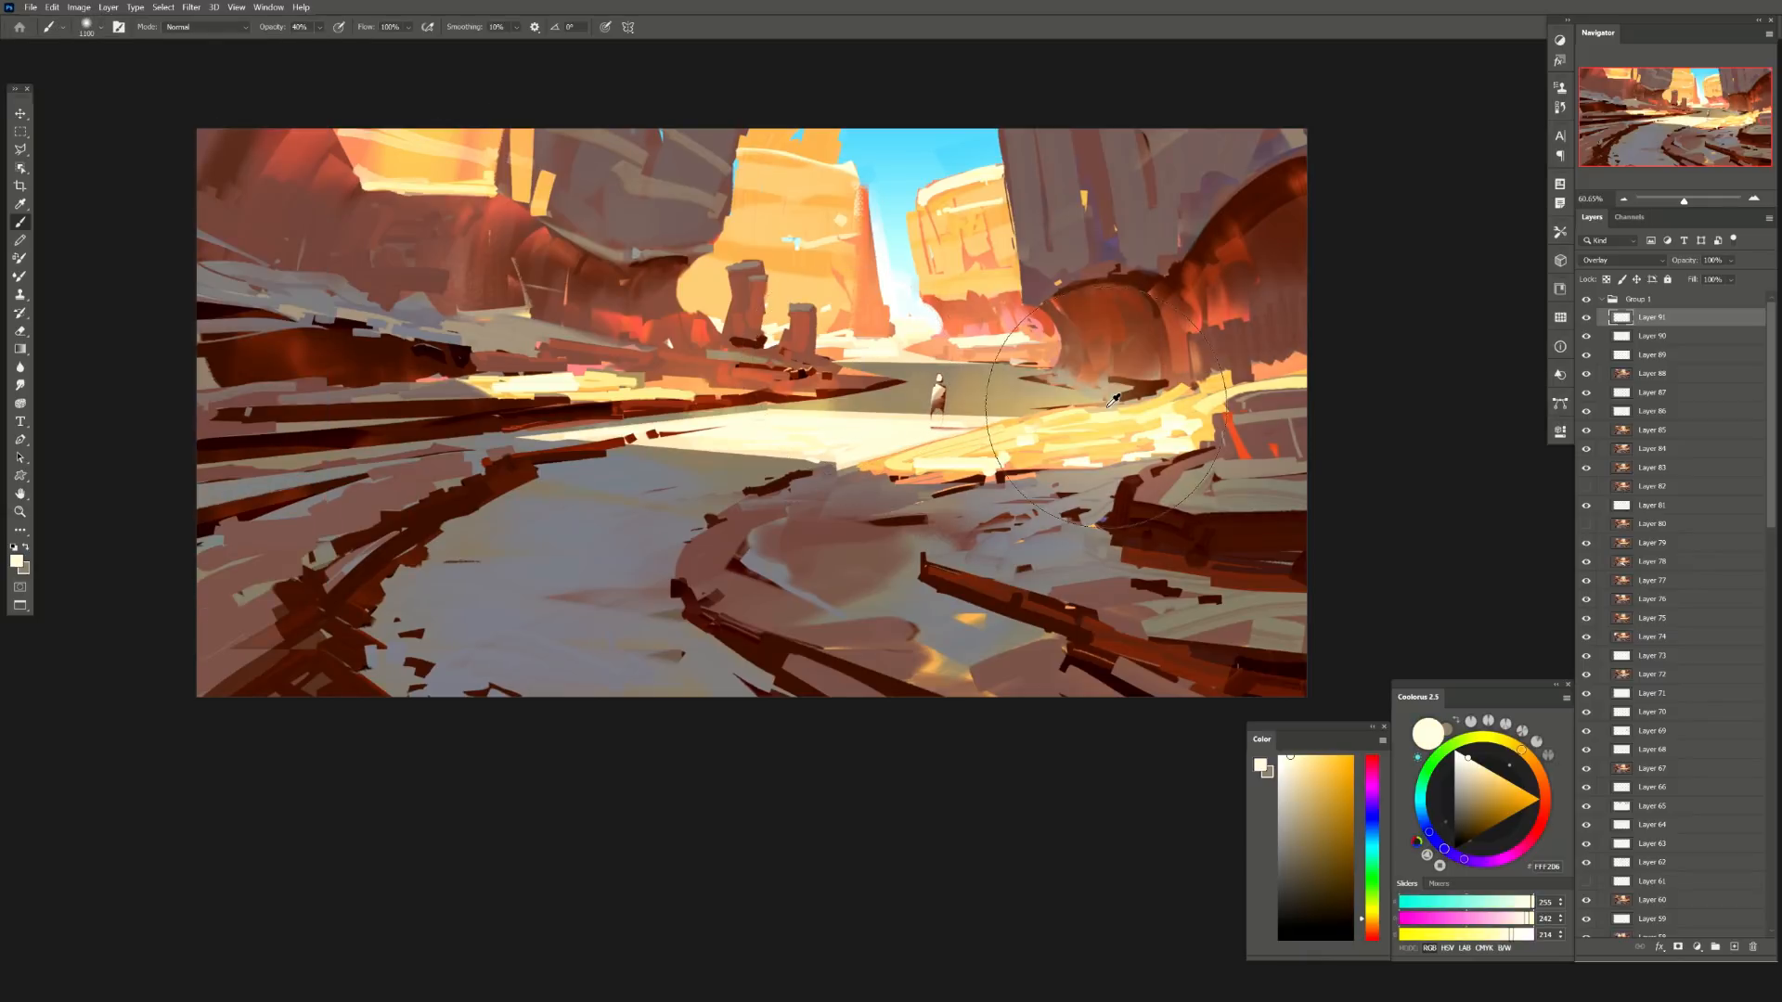
- Add large cream glows over the sunlit cliffs left of the sky and lower the Overlay layer's opacity to about 15%
key("bracketright")
key("bracketright")
key("bracketright")
left_click(806, 249)
left_click(465, 137)
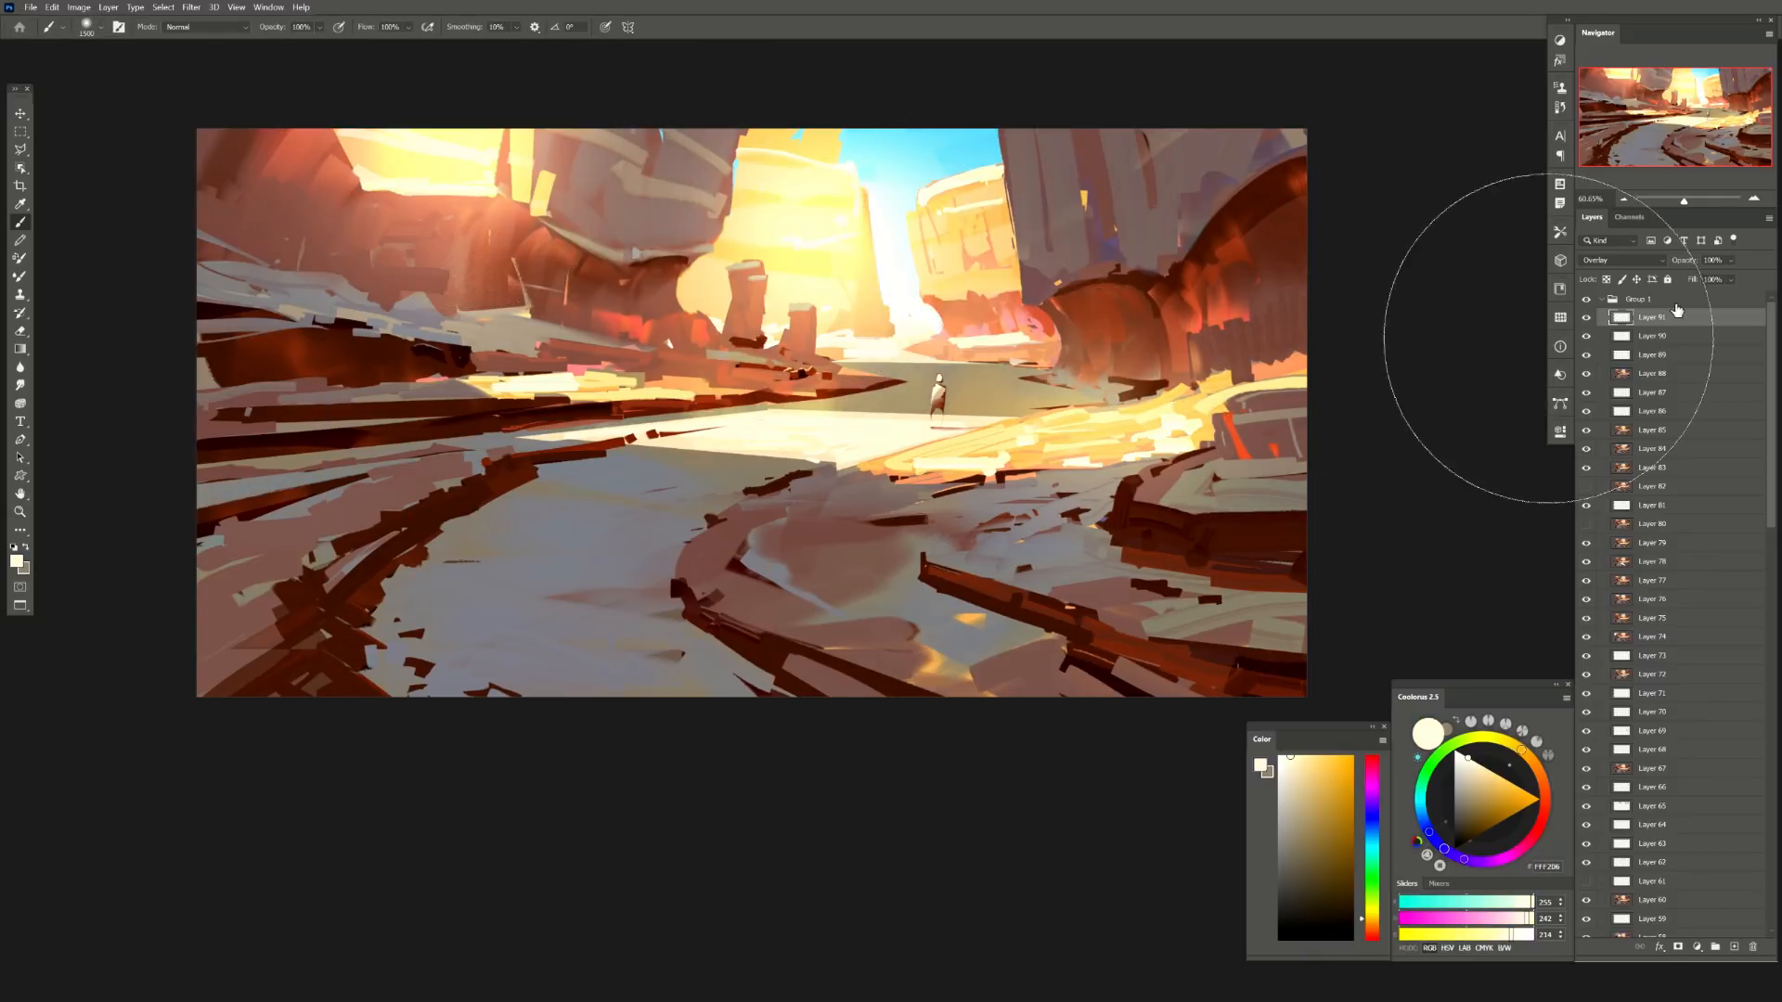
mouse_move(1731, 261)
left_mouse_down()
mouse_move(1734, 278)
mouse_move(1702, 277)
left_mouse_up()
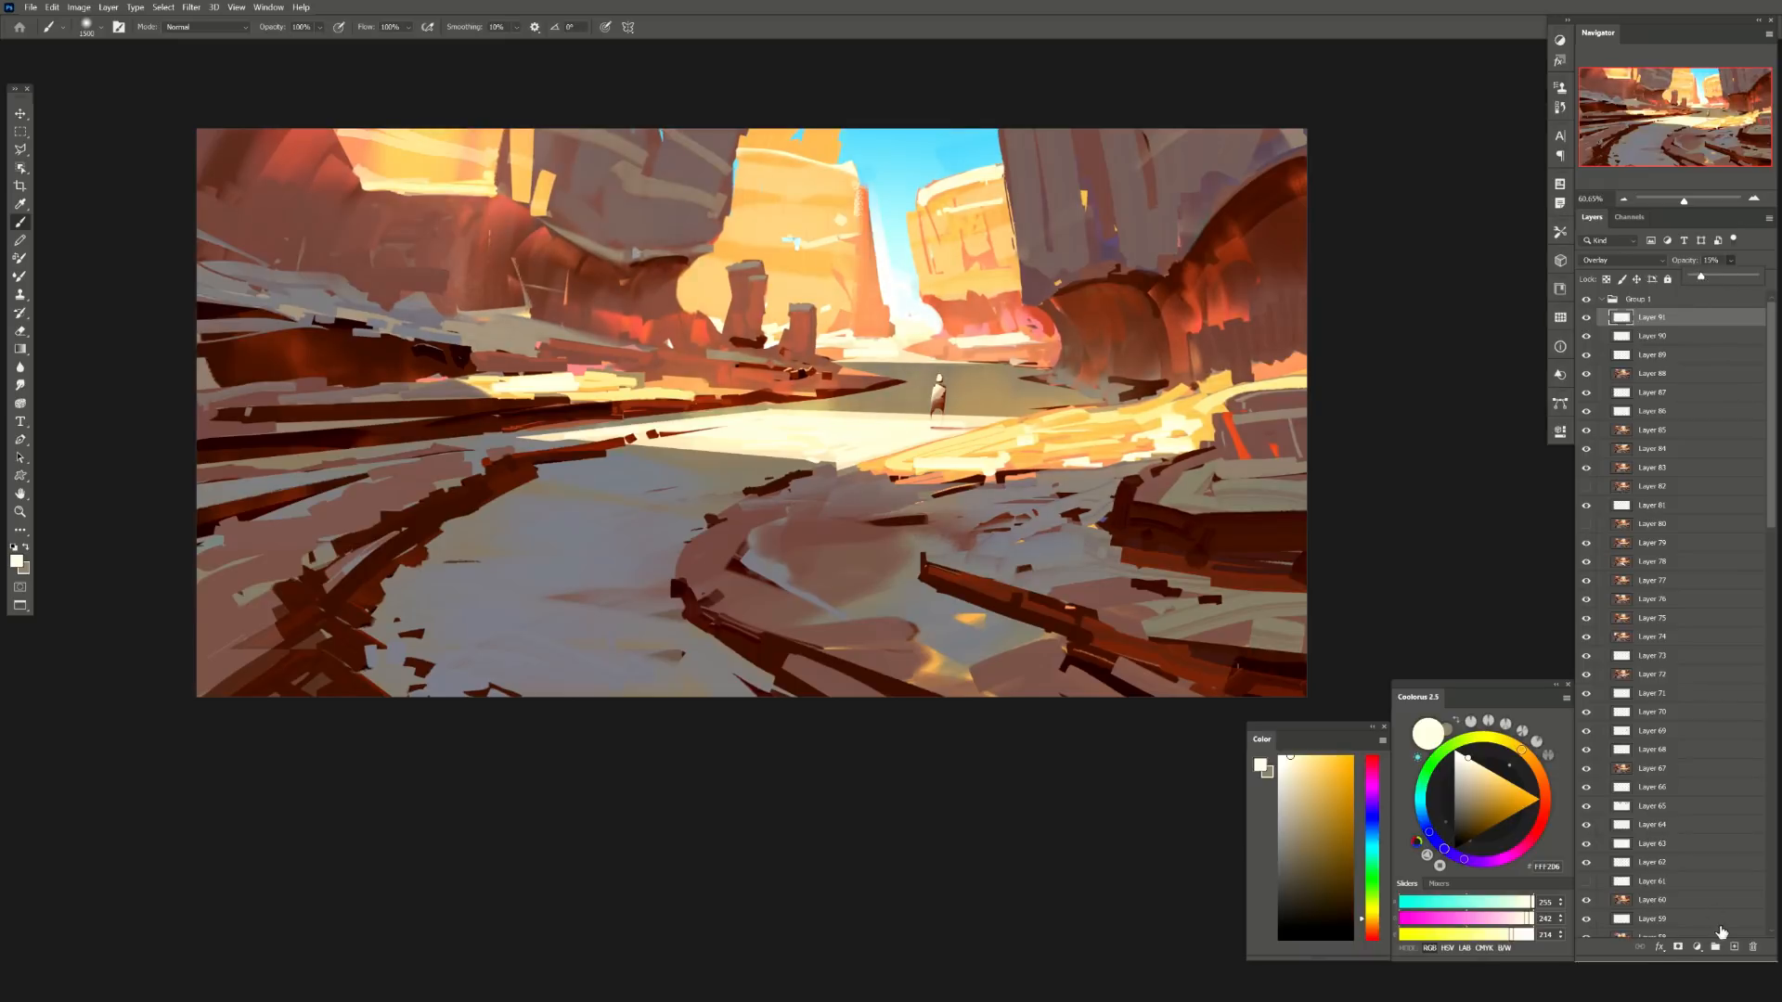
- On a new layer, mix a dark blue-grey from the sampled path colour and begin darkening the foreground path
left_click(1734, 947)
key("bracketright")
left_click_drag(475, 609, 473, 577)
left_click(473, 577, "alt")
left_click_drag(1465, 818, 1459, 829)
key("bracketleft")
key("bracketleft")
left_click_drag(656, 639, 650, 611)
- Sweep dark blue-grey across the whole foreground with a larger soft brush and set the layer's blend mode to Darken
key("bracketright")
key("bracketright")
key("bracketright")
left_click_drag(278, 724, 788, 736)
left_click_drag(278, 520, 1424, 589)
left_click(1622, 260)
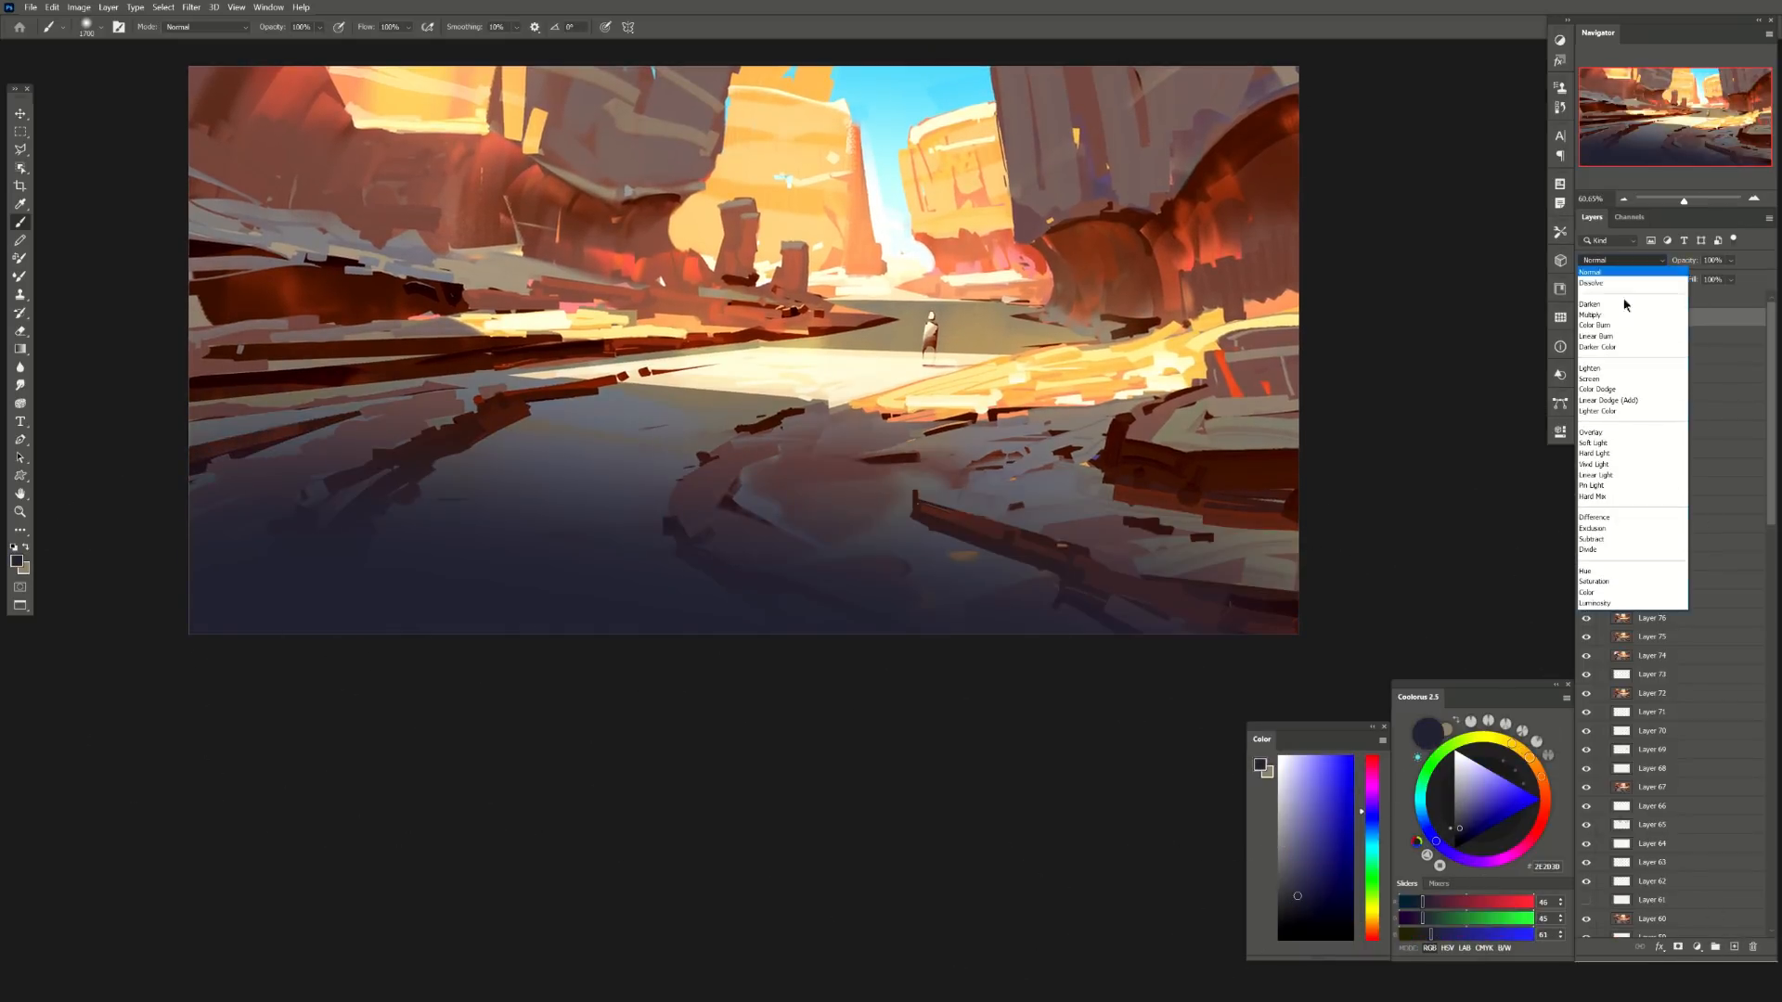
left_click(1599, 305)
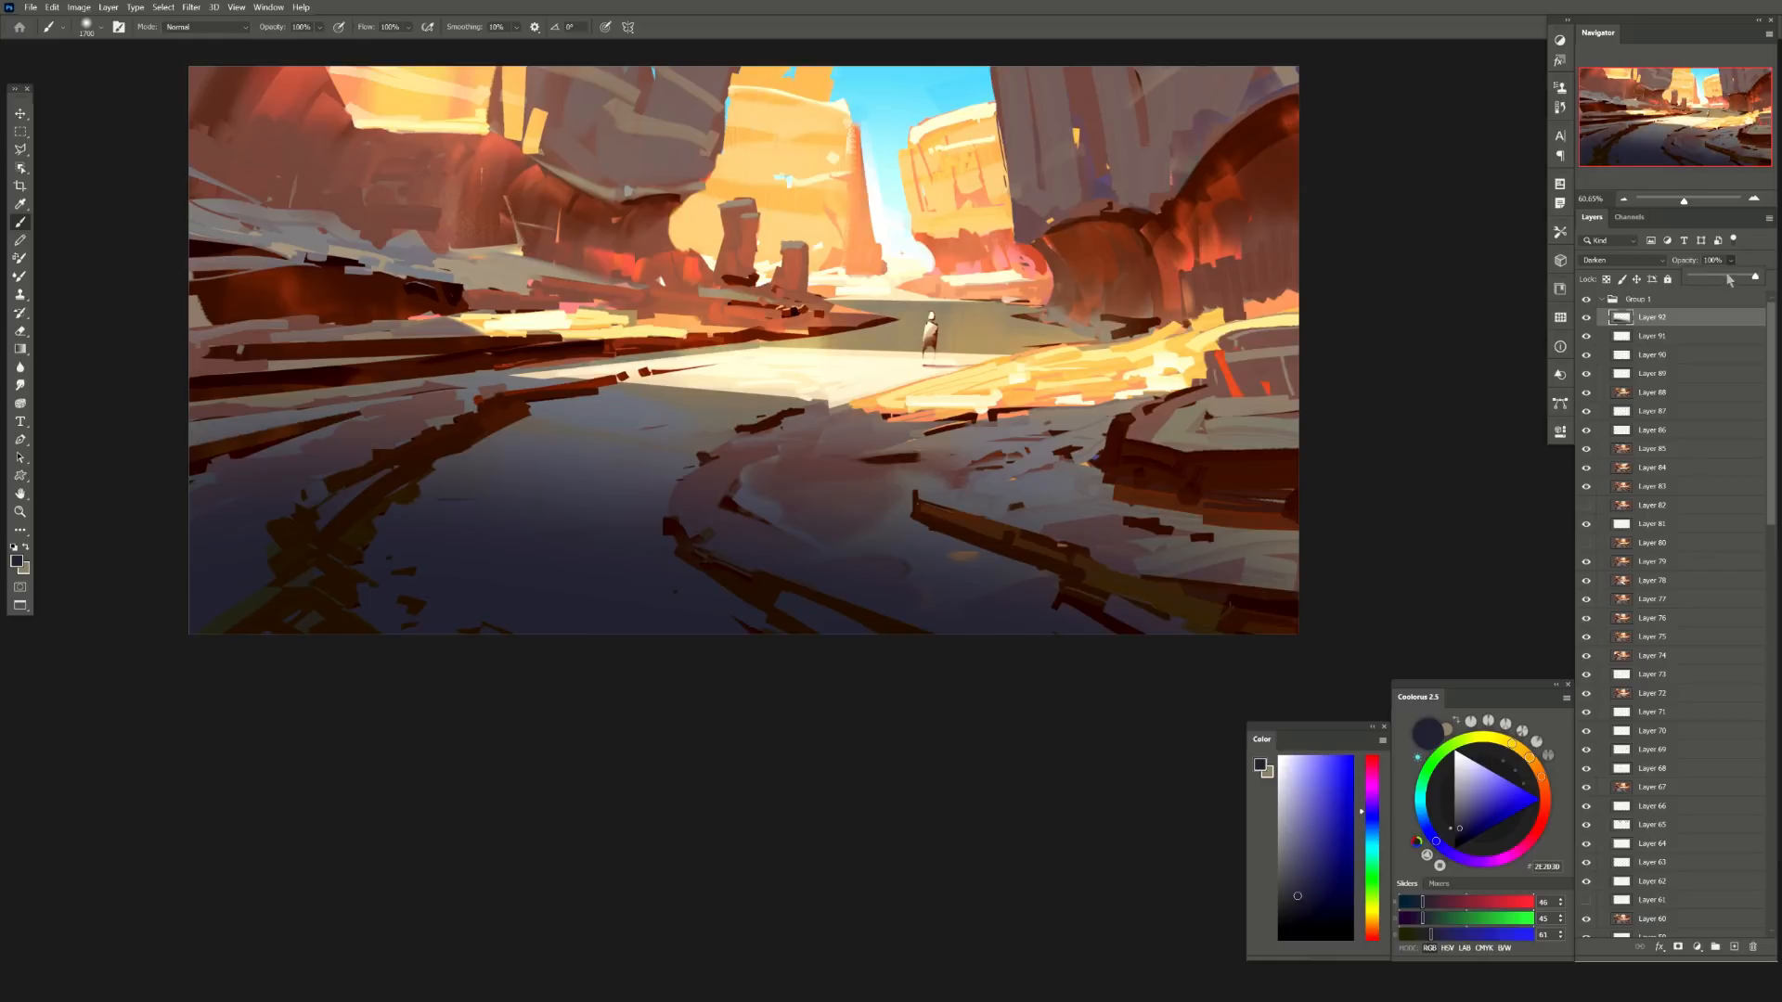
- Lower the Darken layer's opacity to about 19% to soften the dark blue-grey over the foreground
left_click_drag(1729, 279, 1715, 282)
left_click_drag(612, 393, 605, 411)
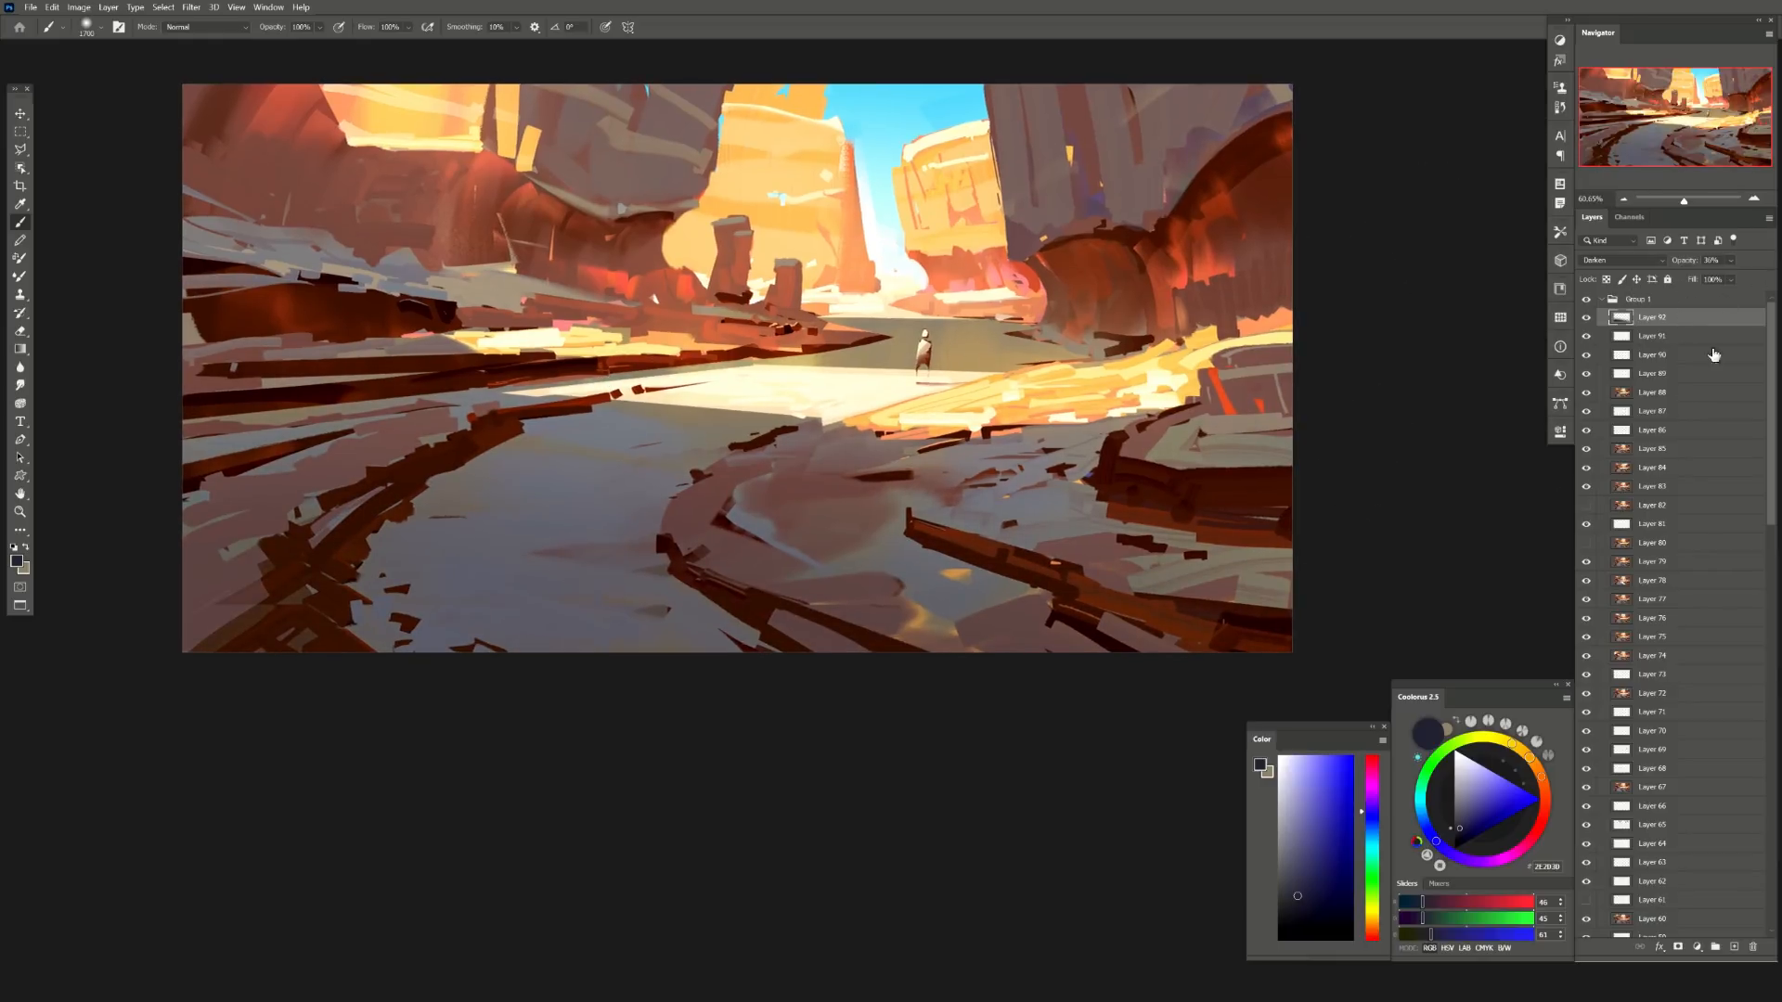
left_click_drag(1733, 267, 1720, 281)
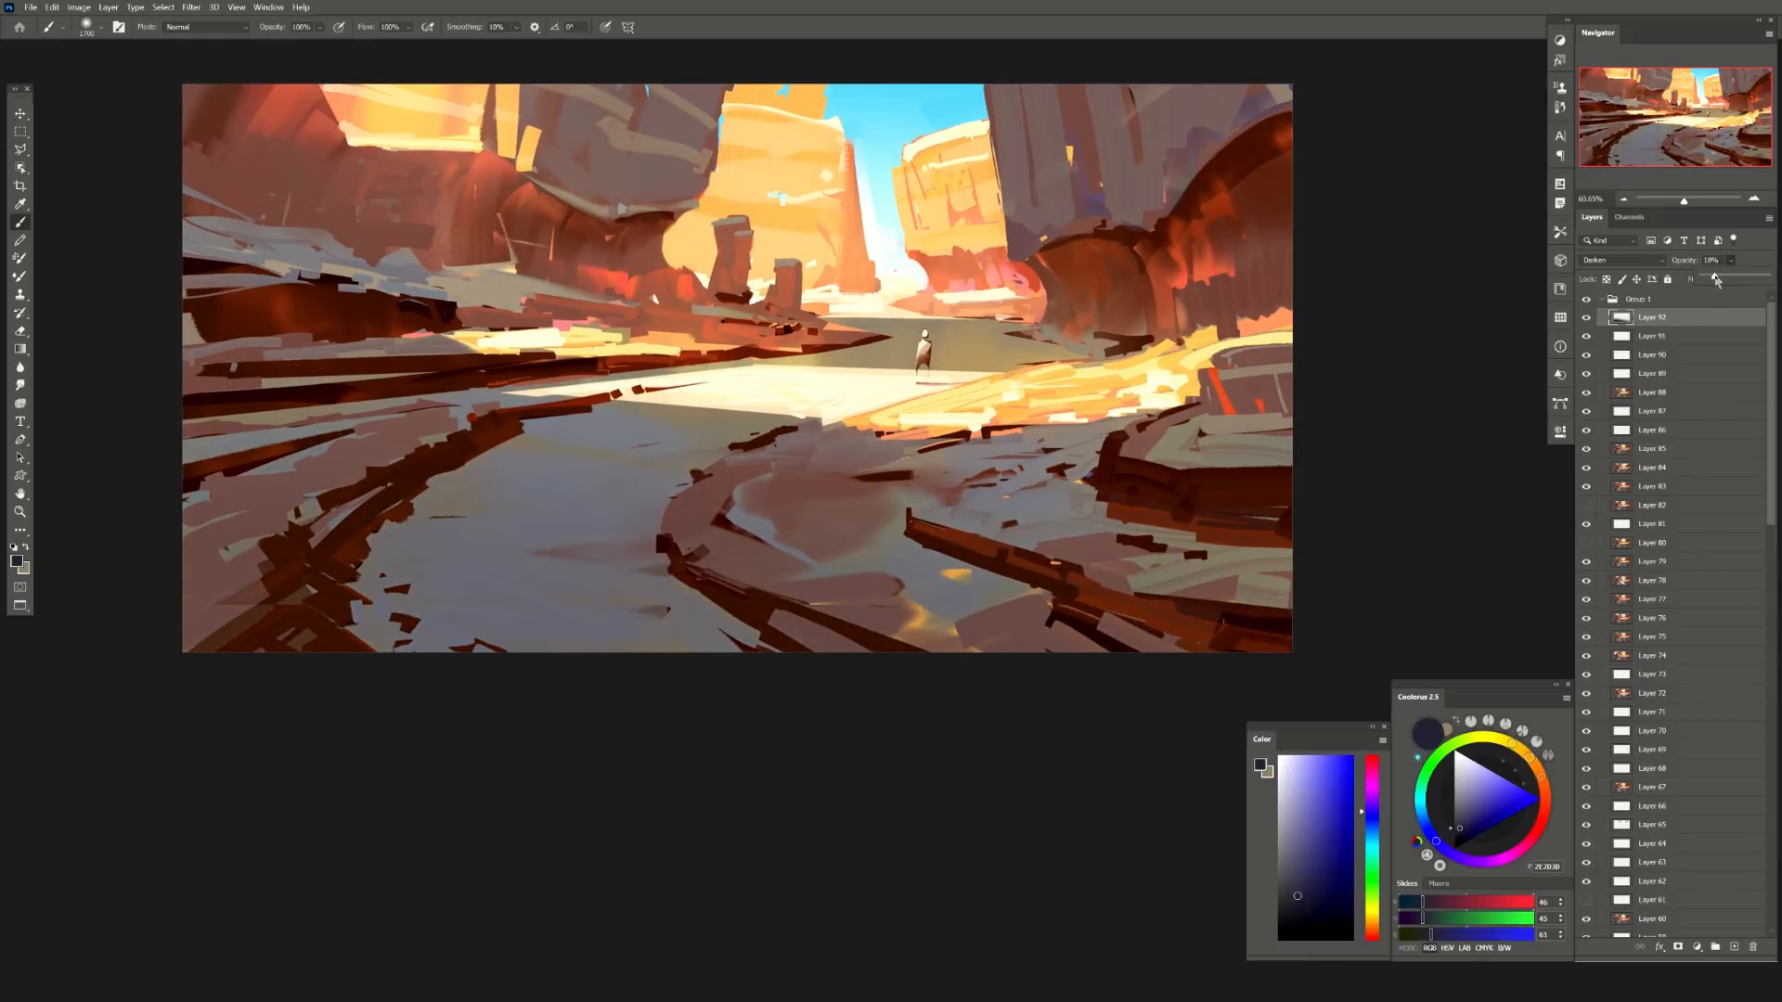
- Add a new layer above the darkening layer and greatly reduce the brush size for foreground detail
left_click(1734, 946)
key("bracketleft")
key("bracketleft")
left_click_drag(759, 731, 761, 752)
key("bracketleft")
key("bracketleft")
key("bracketleft")
key("bracketleft")
key("bracketleft")
key("bracketleft")
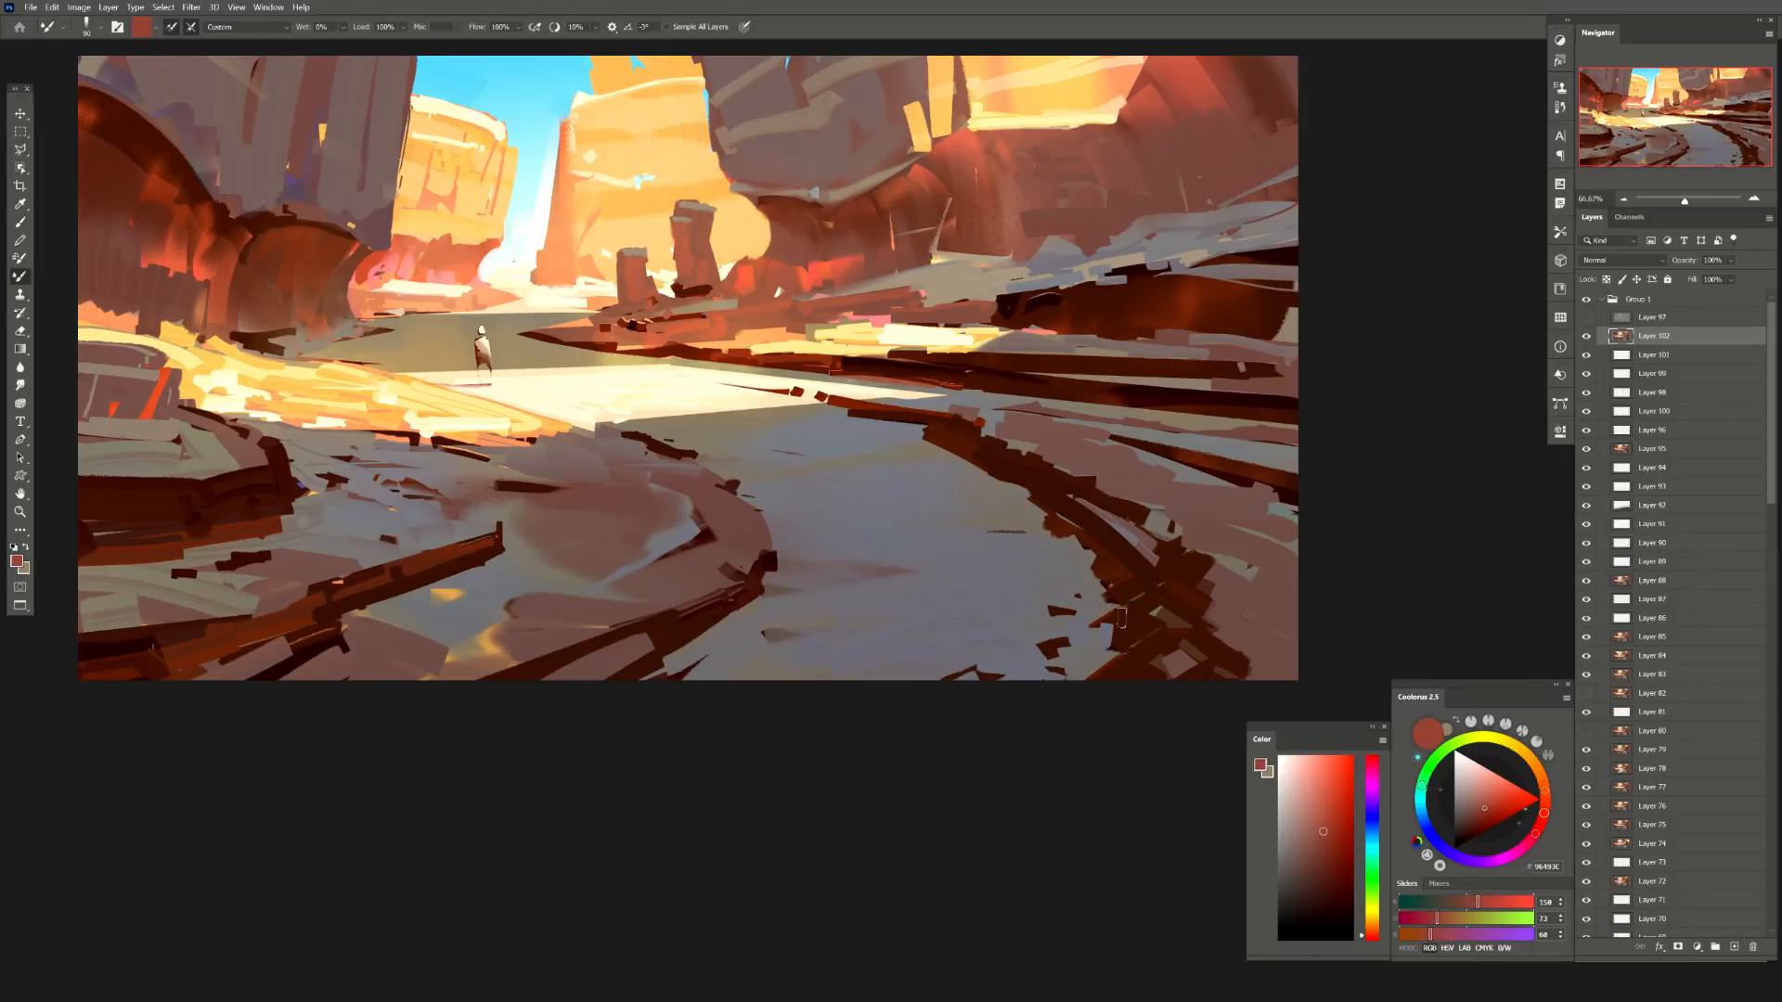
- Enlarge the Mixer Brush and sweep a colour sampled from the canvas along the path's edge beside the central rock ledge
left_click(1142, 578, "alt")
key("bracketright")
key("bracketright")
key("bracketright")
key("bracketright")
key("bracketright")
key("bracketright")
key("bracketright")
mouse_move(825, 586)
left_mouse_down()
mouse_move(754, 682)
mouse_move(710, 683)
mouse_move(828, 562)
mouse_move(724, 716)
left_mouse_up()
- Lay smaller blue-grey strokes over the shaded path and tidy its border with the central rock ledge
left_click(789, 664, "alt")
key("bracketleft")
key("bracketleft")
left_click(832, 543, "alt")
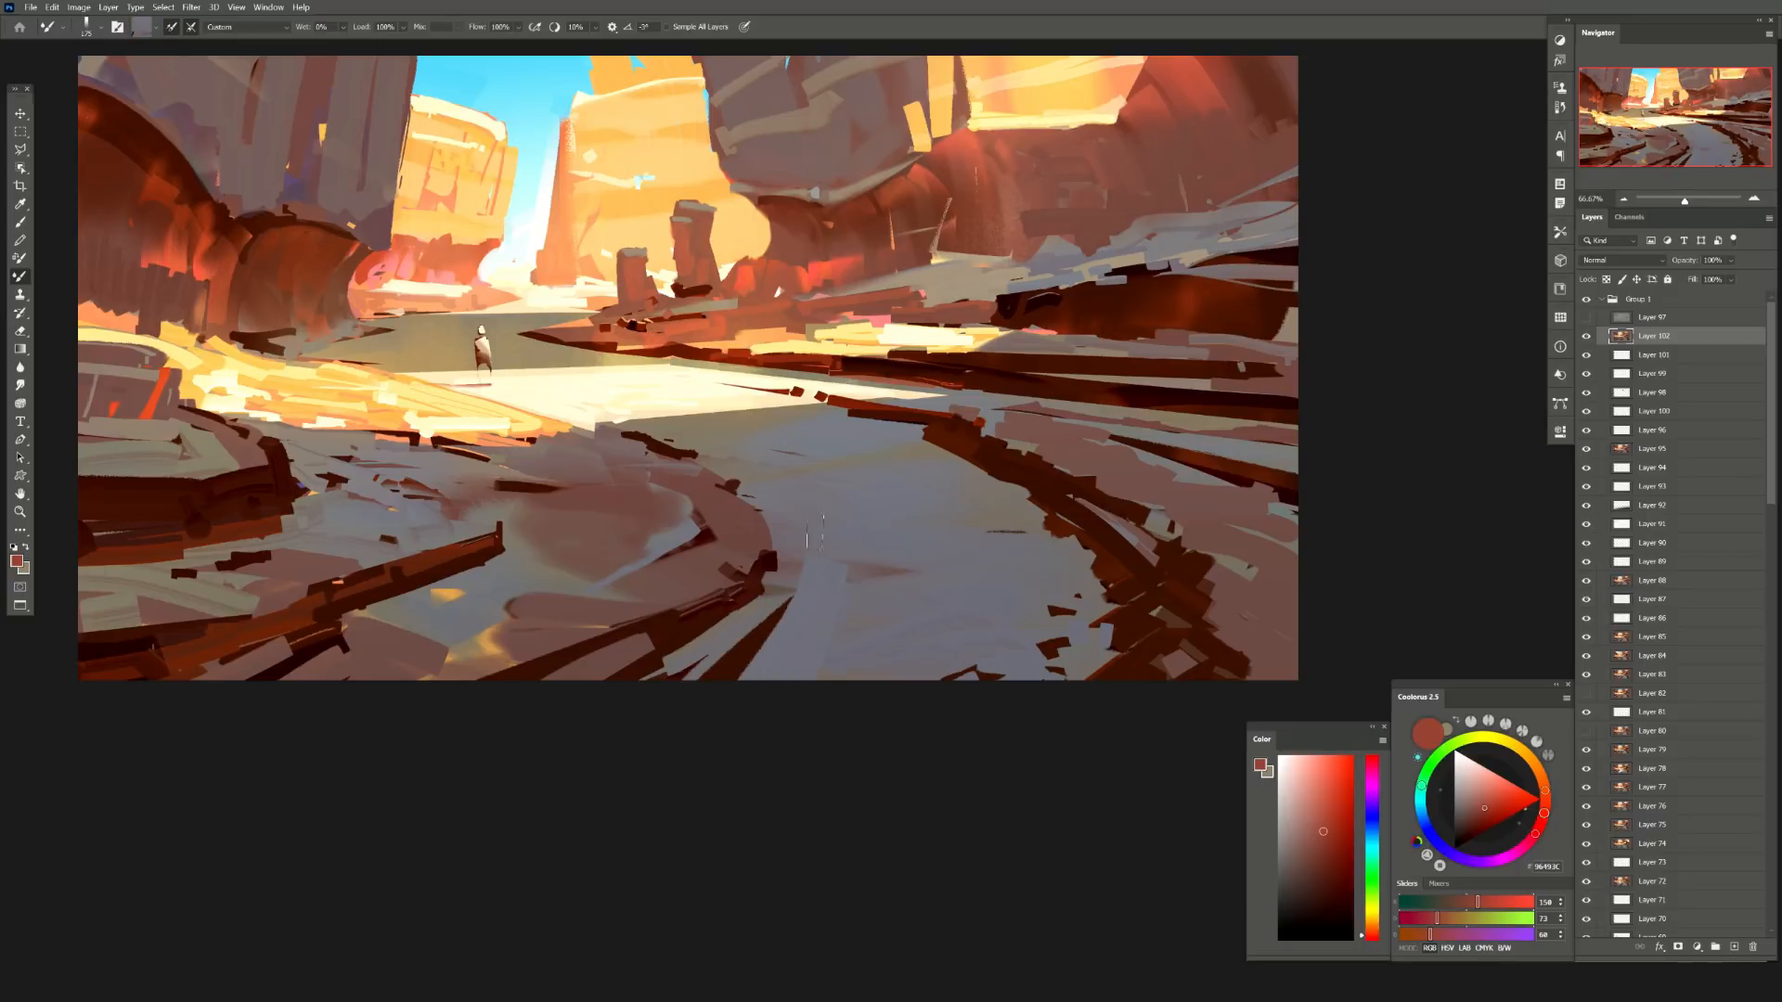
left_click_drag(835, 571, 905, 573)
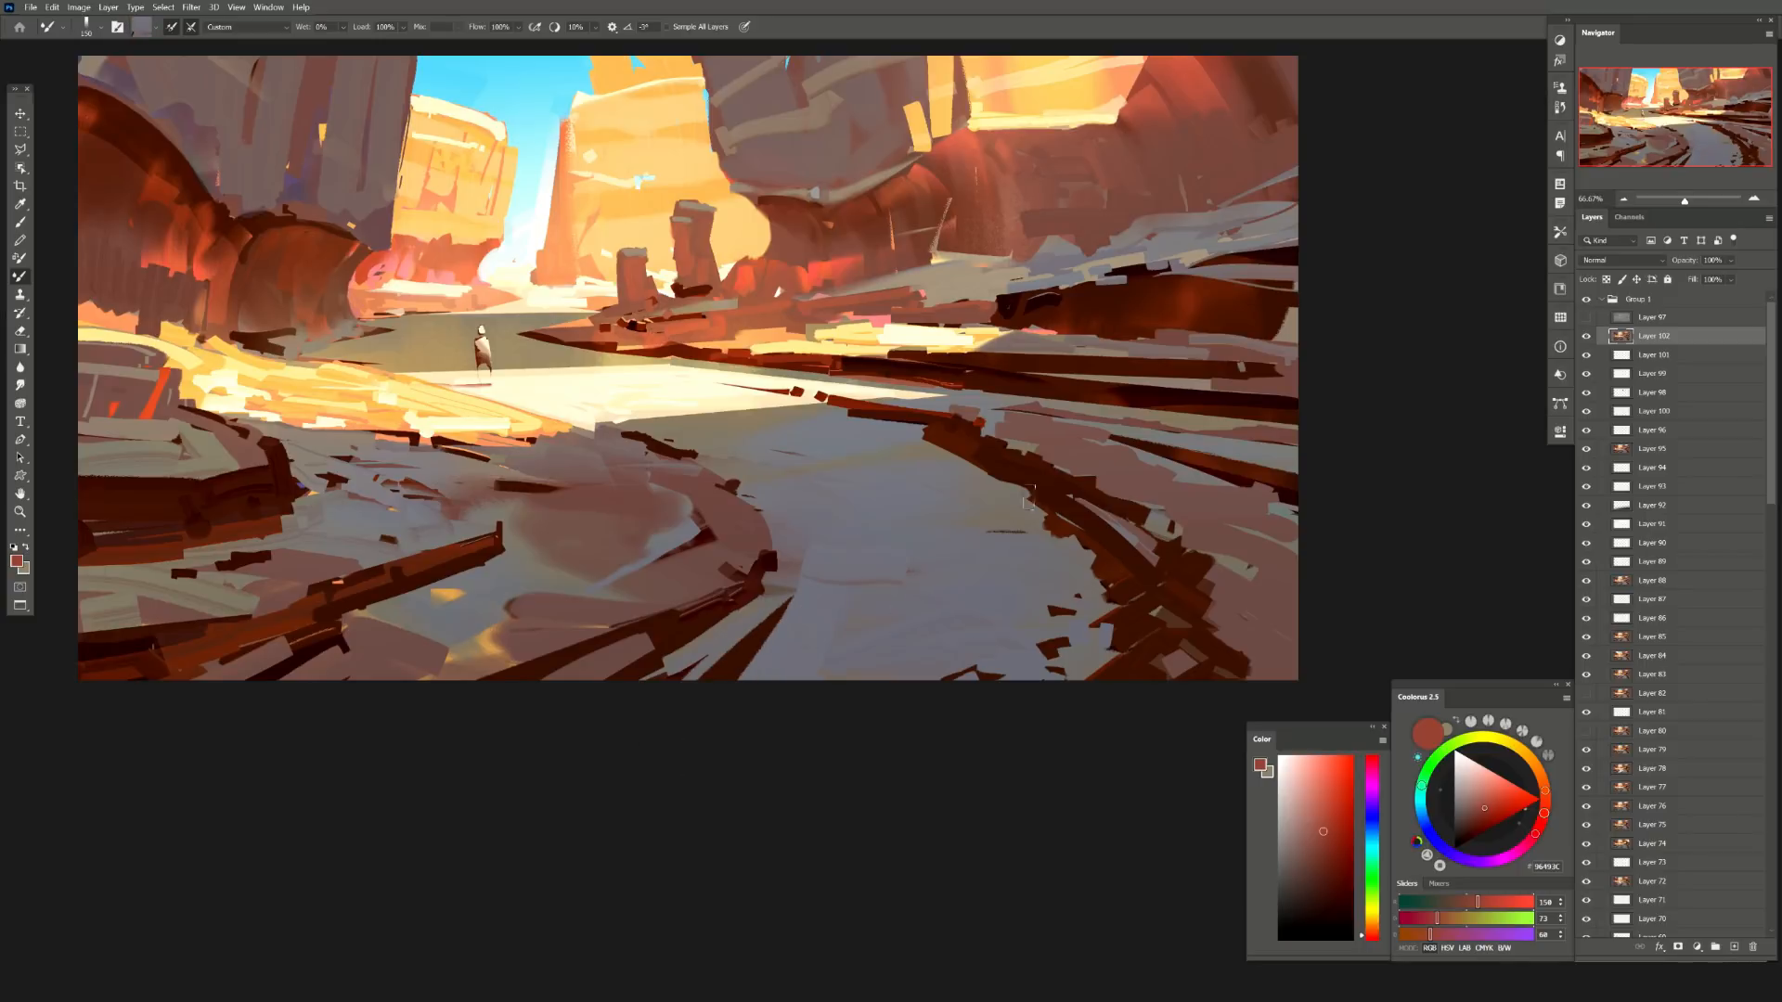
left_click(774, 628, "alt")
left_click_drag(774, 628, 687, 749)
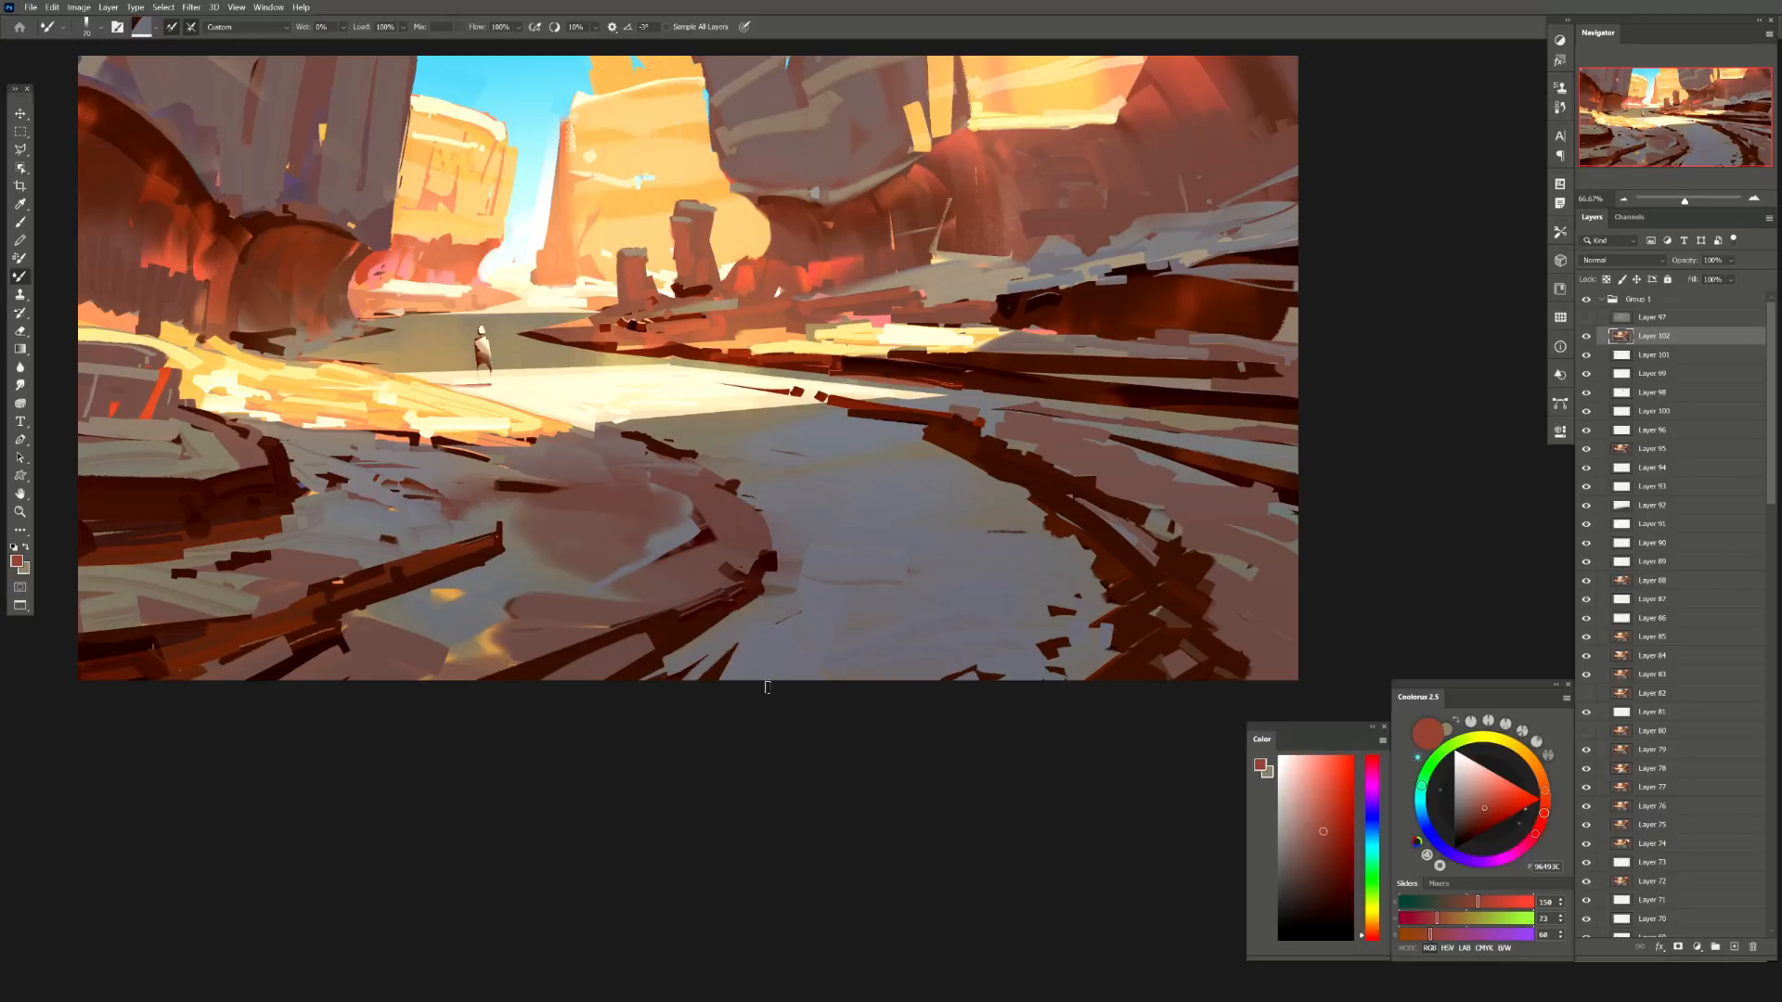
- Sample mauve and blue-grey tones and block flat patches across the upper part of the shaded path
key("bracketright")
left_click(1021, 496, "alt")
mouse_move(1021, 497)
left_mouse_down()
mouse_move(886, 441)
mouse_move(729, 463)
left_mouse_up()
key("bracketright")
key("bracketright")
key("bracketright")
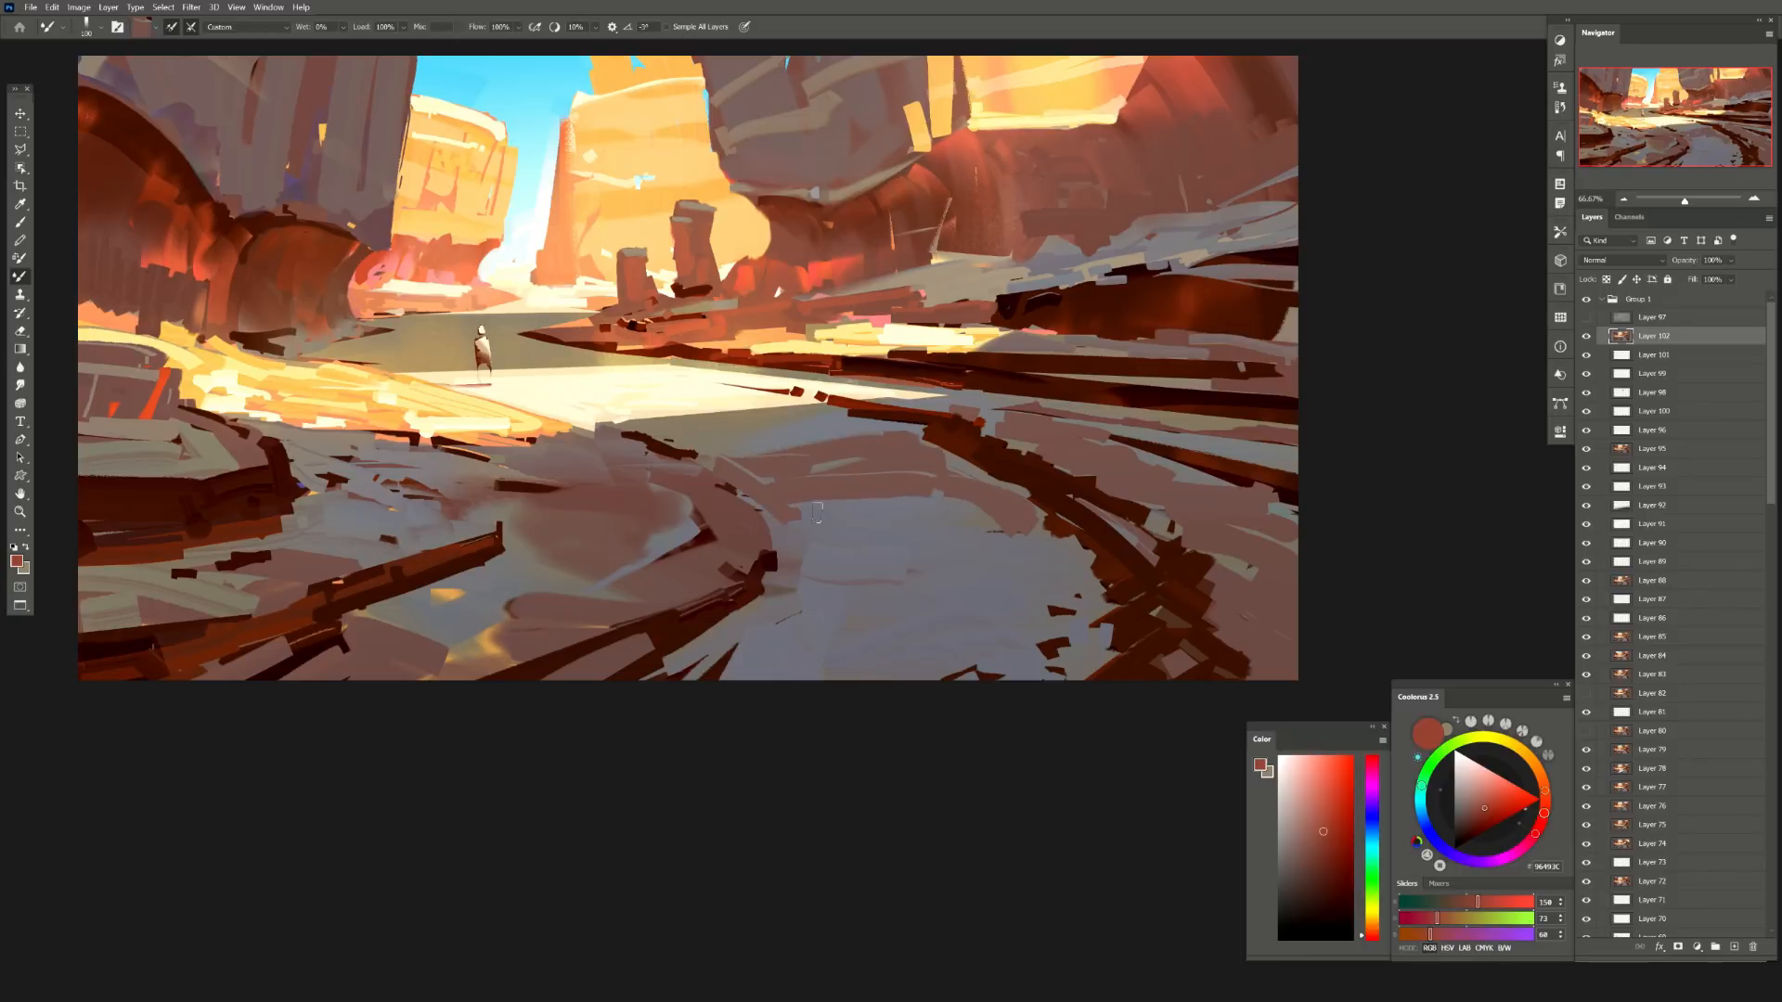
left_click(956, 536, "alt")
mouse_move(993, 506)
left_mouse_down()
mouse_move(817, 496)
mouse_move(906, 461)
left_mouse_up()
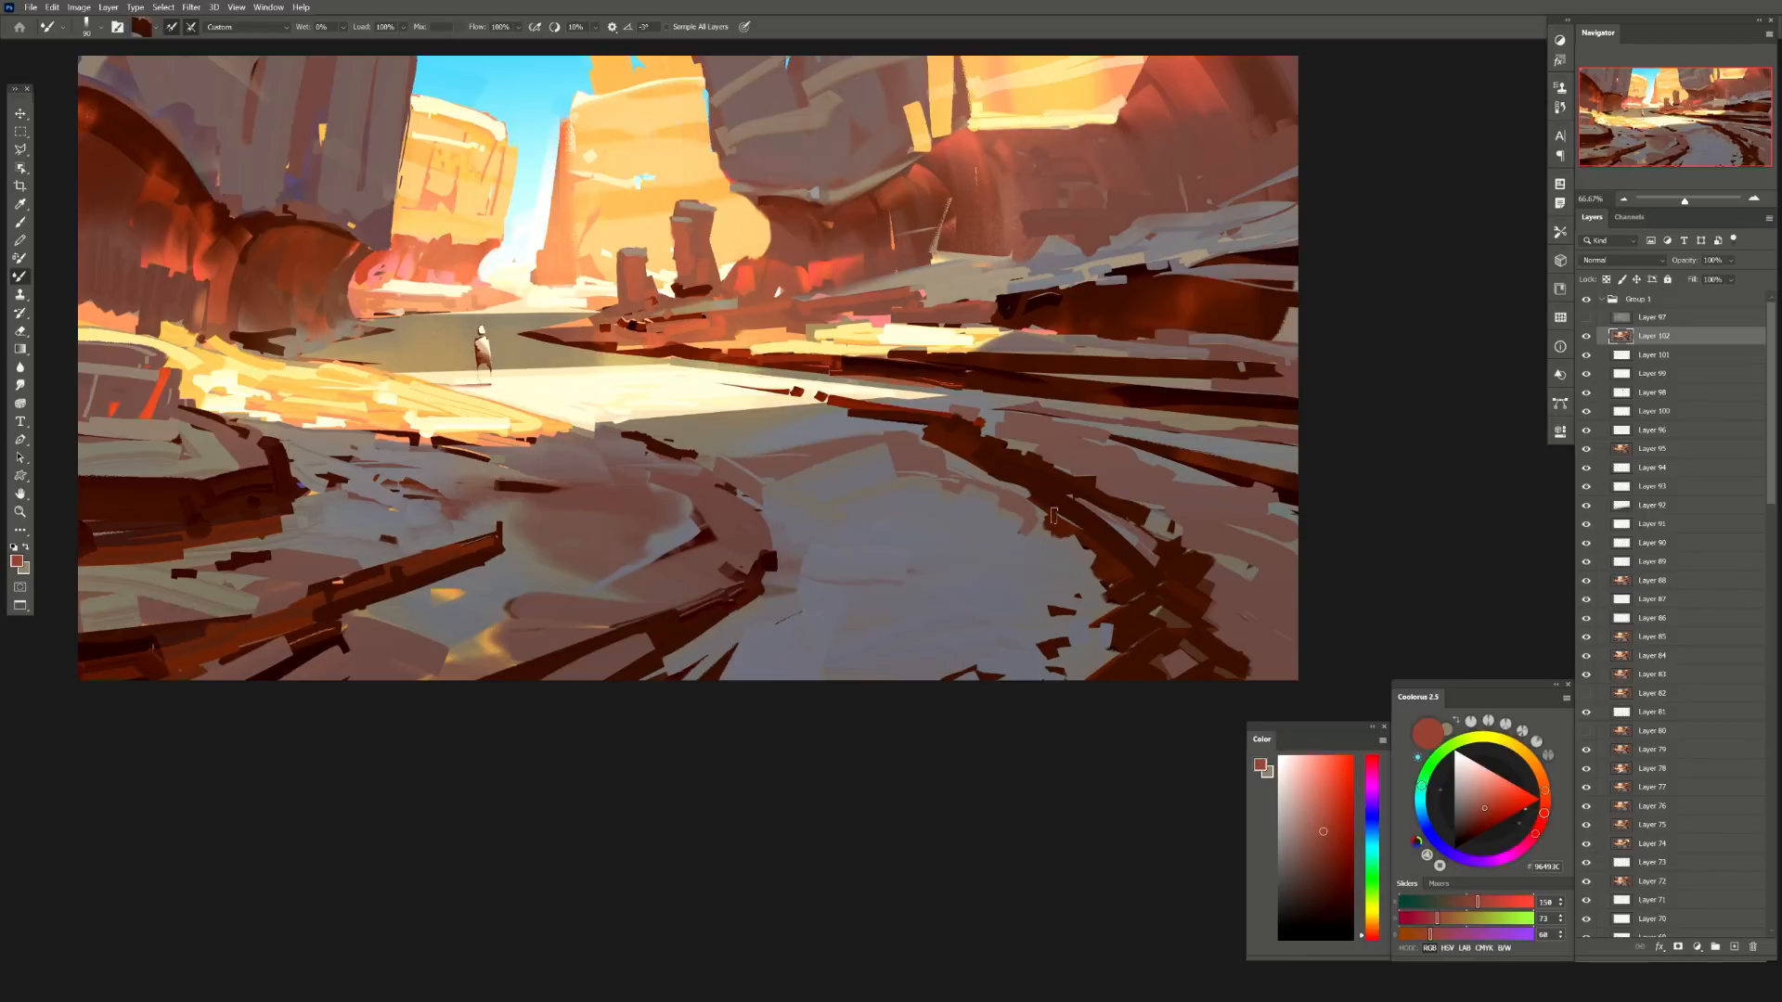
- Paint dark brown cracks across the shaded path and trim the upper one with sampled blue-grey
mouse_move(1054, 515)
left_mouse_down()
mouse_move(1023, 476)
mouse_move(1014, 500)
mouse_move(776, 534)
left_mouse_up()
key("bracketleft")
key("bracketleft")
left_click(818, 554, "alt")
left_click_drag(994, 516, 781, 535)
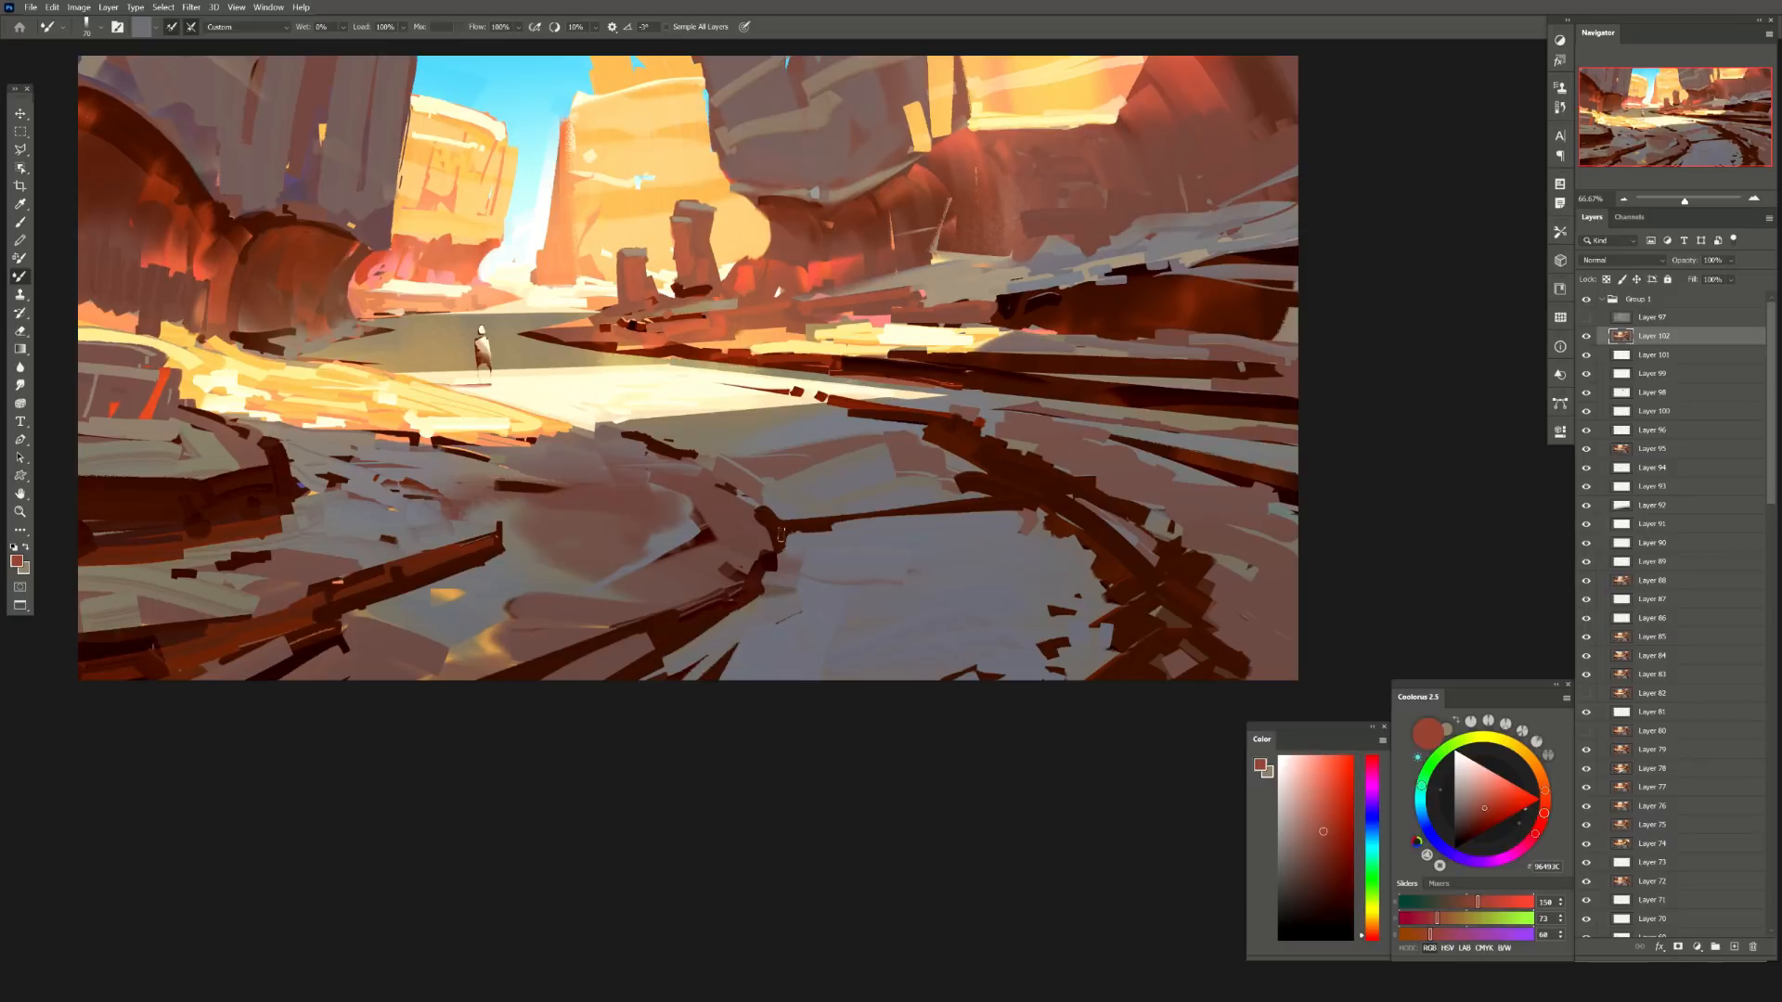
left_click(761, 527, "alt")
left_click(1095, 538, "alt")
mouse_move(1097, 564)
left_mouse_down()
mouse_move(872, 553)
mouse_move(886, 568)
left_mouse_up()
- Cover the cracks with broad sampled strokes and add smaller mauve and grey patches along the upper path
left_click(933, 588, "alt")
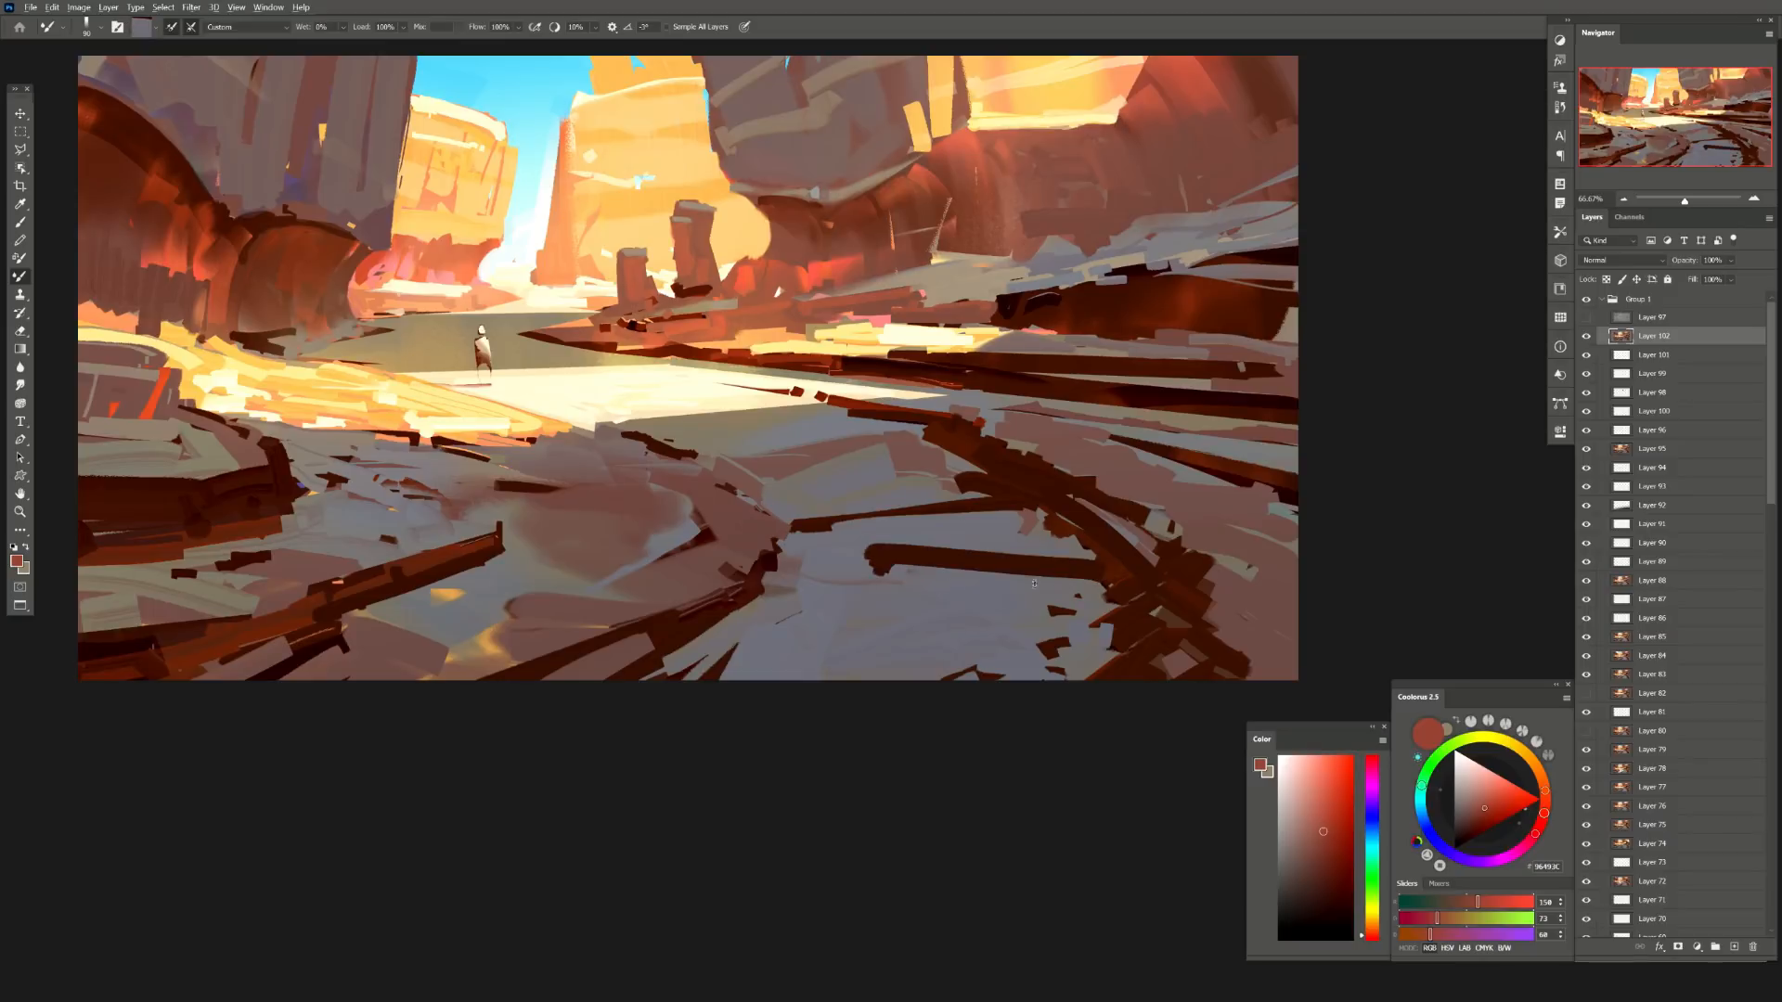
key("bracketright")
key("bracketright")
key("bracketright")
left_click_drag(1045, 578, 870, 559)
left_click(914, 464, "alt")
left_click_drag(936, 482, 782, 512)
left_click_drag(882, 499, 805, 514)
key("bracketleft")
key("bracketleft")
left_click_drag(1027, 540, 939, 543)
left_click_drag(954, 540, 812, 529)
- Sample dark brown and build up the shadowed edge of the rock ledge beside the path
left_click(719, 619, "alt")
key("bracketright")
key("bracketright")
mouse_move(757, 608)
left_mouse_down()
mouse_move(707, 652)
mouse_move(741, 668)
left_mouse_up()
mouse_move(773, 578)
left_mouse_down()
mouse_move(782, 620)
mouse_move(659, 675)
left_mouse_up()
left_click_drag(791, 635, 772, 675)
left_click_drag(787, 548, 799, 596)
mouse_move(817, 544)
left_mouse_down()
mouse_move(800, 568)
mouse_move(892, 567)
left_mouse_up()
- Block mauve-brown over the middle of the shaded path with a larger brush
left_click(849, 541, "alt")
key("bracketright")
key("bracketright")
key("bracketright")
key("bracketright")
left_click_drag(835, 585, 1044, 590)
mouse_move(909, 570)
left_mouse_down()
mouse_move(1016, 642)
mouse_move(887, 615)
left_mouse_up()
left_click(889, 622, "alt")
key("bracketleft")
- Extend the mauve-brown down to the canvas edge and over to the dark crack beside the path
left_click(915, 580, "alt")
left_click_drag(896, 624, 817, 624)
mouse_move(923, 653)
left_mouse_down()
mouse_move(740, 660)
mouse_move(826, 642)
mouse_move(824, 605)
left_mouse_up()
left_click(859, 582, "alt")
mouse_move(847, 676)
left_mouse_down()
mouse_move(882, 641)
mouse_move(956, 650)
left_mouse_up()
mouse_move(988, 680)
left_mouse_down()
mouse_move(1020, 638)
mouse_move(1103, 605)
left_mouse_up()
mouse_move(1077, 620)
left_mouse_down()
mouse_move(1090, 678)
mouse_move(1045, 654)
left_mouse_up()
key("bracketleft")
key("bracketleft")
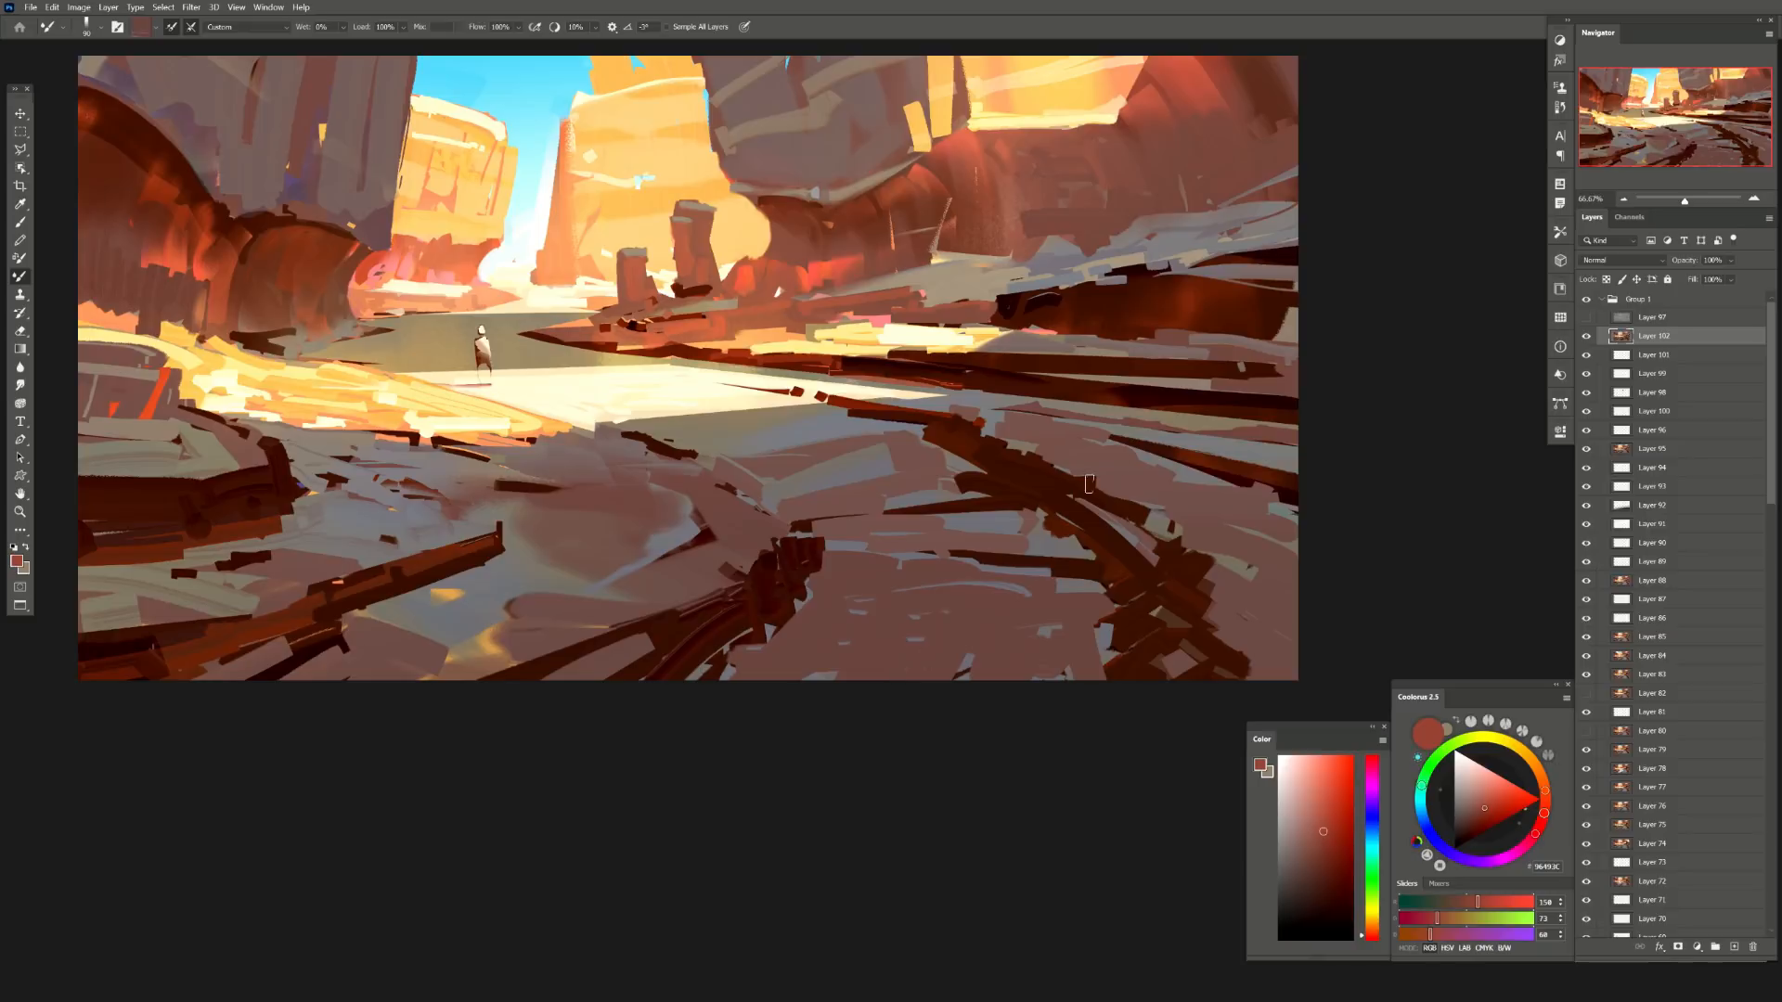
- Paint a flat stone slab in the near foreground with a blue-grey far edge and a tan-grey top
left_click(813, 452, "alt")
key("bracketright")
key("bracketright")
key("bracketright")
left_click_drag(911, 585, 1053, 592)
mouse_move(1039, 604)
left_mouse_down()
mouse_move(913, 594)
mouse_move(932, 576)
mouse_move(1083, 642)
left_mouse_up()
left_click(735, 433, "alt")
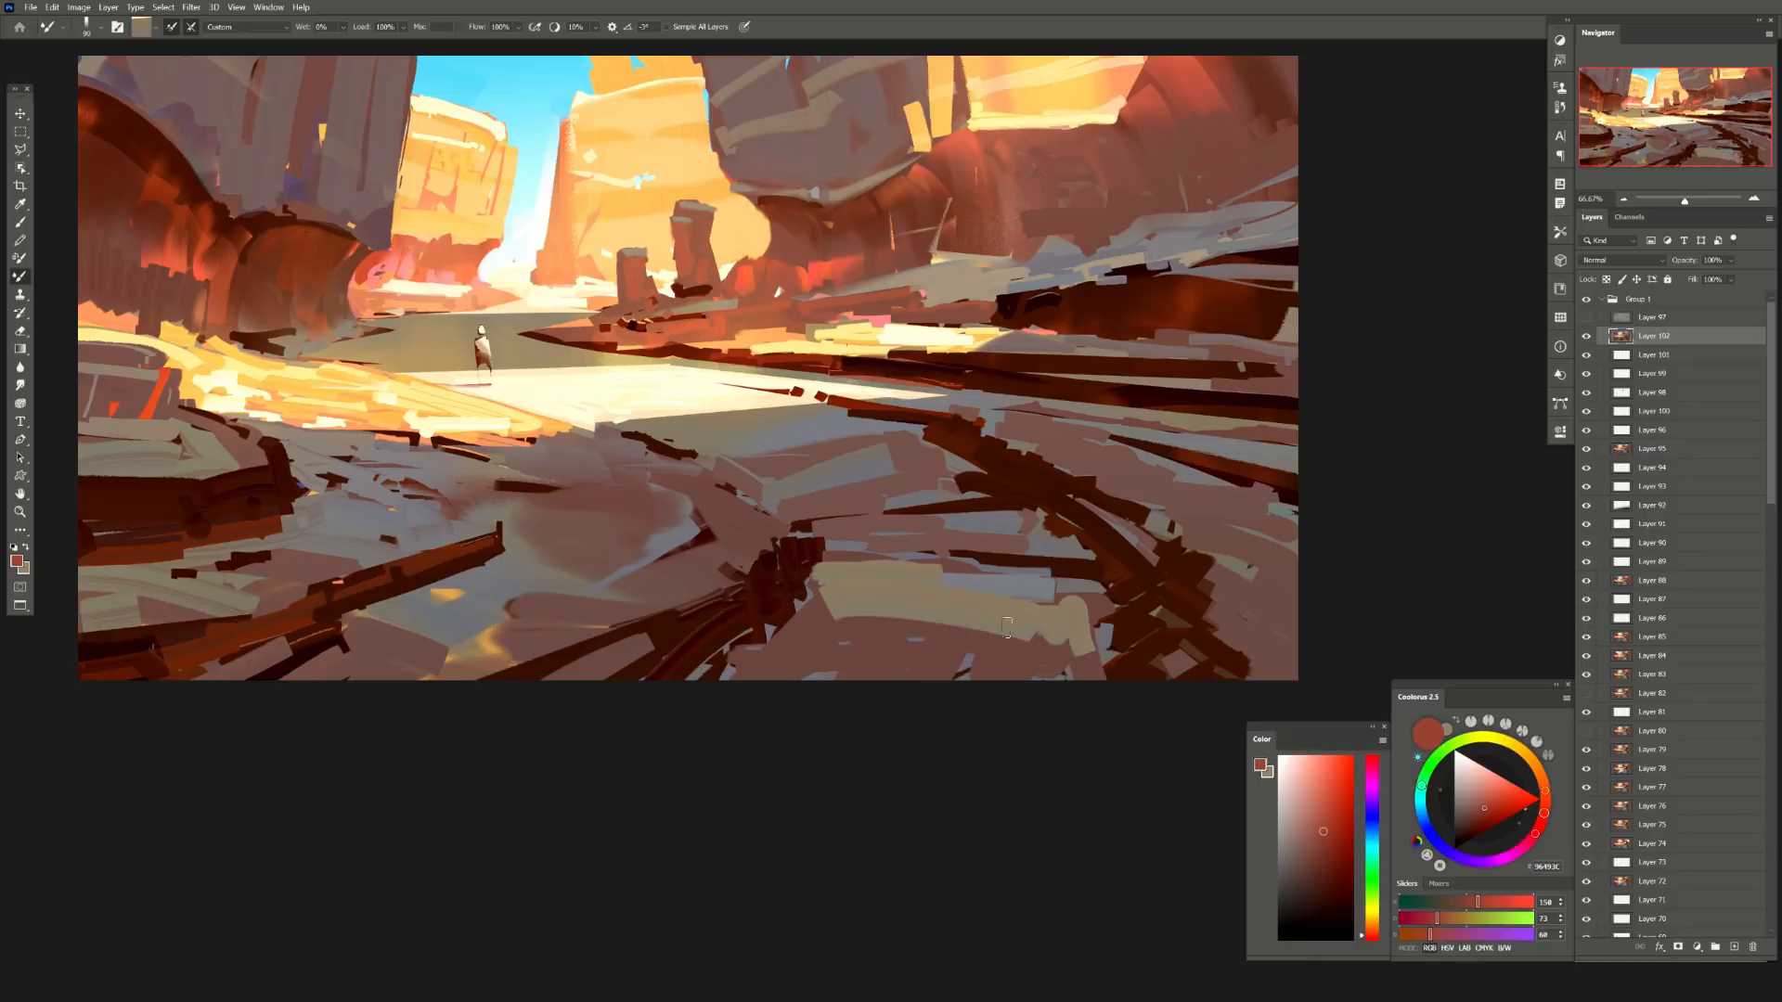
key("bracketright")
mouse_move(972, 591)
left_mouse_down()
mouse_move(873, 614)
mouse_move(1042, 650)
mouse_move(650, 664)
left_mouse_up()
left_click(739, 639, "alt")
key("bracketright")
left_click(843, 596, "alt")
key("bracketleft")
left_click_drag(803, 567, 803, 621)
key("bracketleft")
key("bracketleft")
key("ctrl+z")
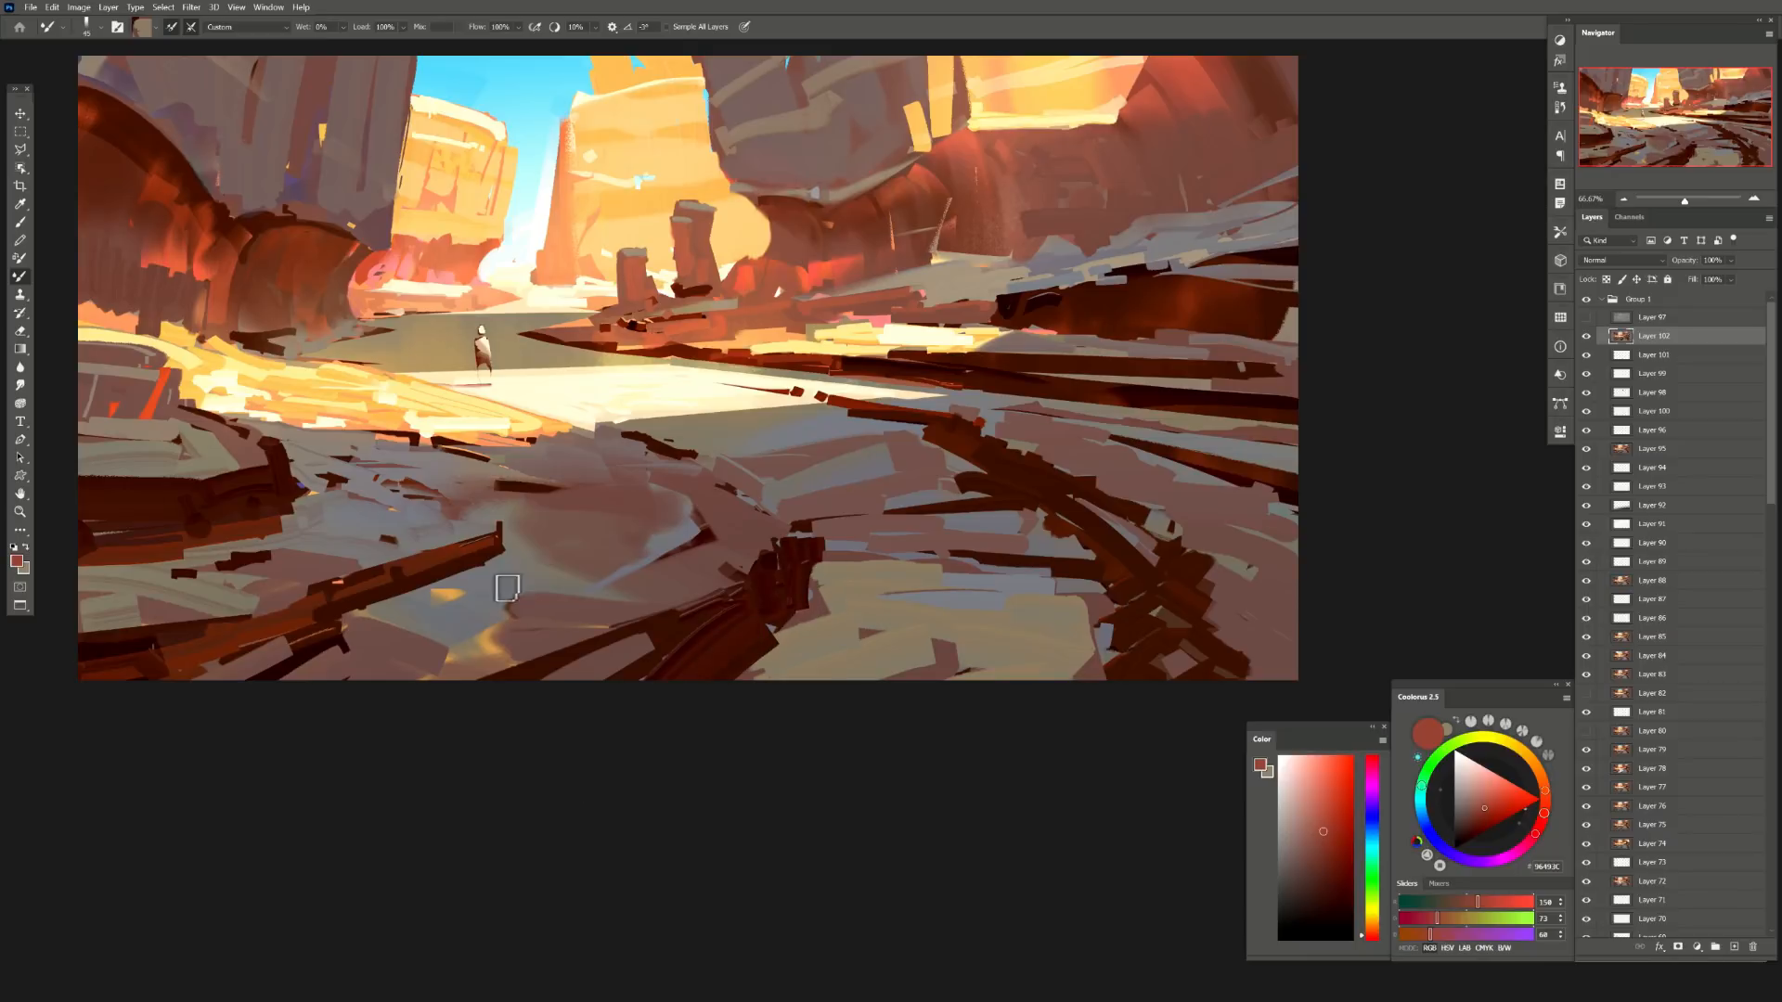
- Repaint the tan top of the foreground slab in blue-grey with a larger brush
left_click(817, 611, "alt")
key("bracketright")
key("bracketright")
key("bracketright")
mouse_move(833, 612)
left_mouse_down()
mouse_move(956, 612)
mouse_move(1047, 677)
mouse_move(853, 624)
left_mouse_up()
key("ctrl+z")
key("bracketright")
key("bracketright")
key("bracketright")
key("bracketright")
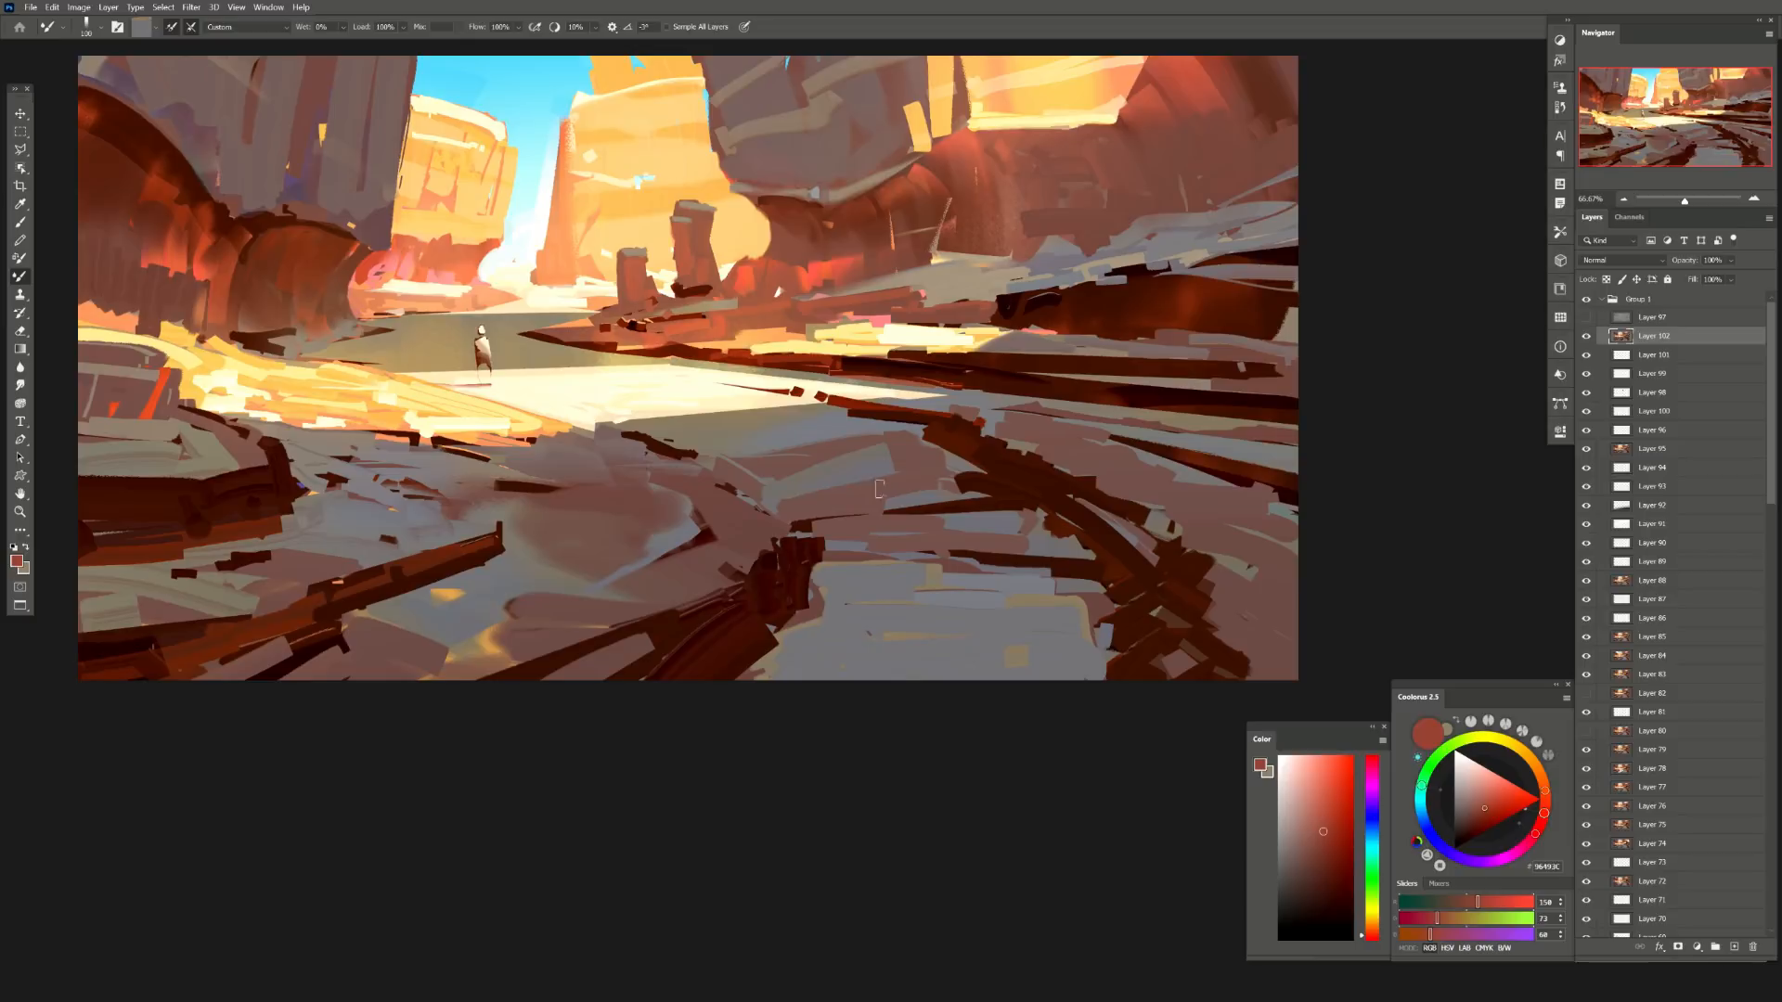
- Add blue-grey strokes above the foreground slab and paint dark brown shadow bands along its far edge
key("bracketleft")
key("bracketleft")
left_click_drag(835, 530, 1025, 540)
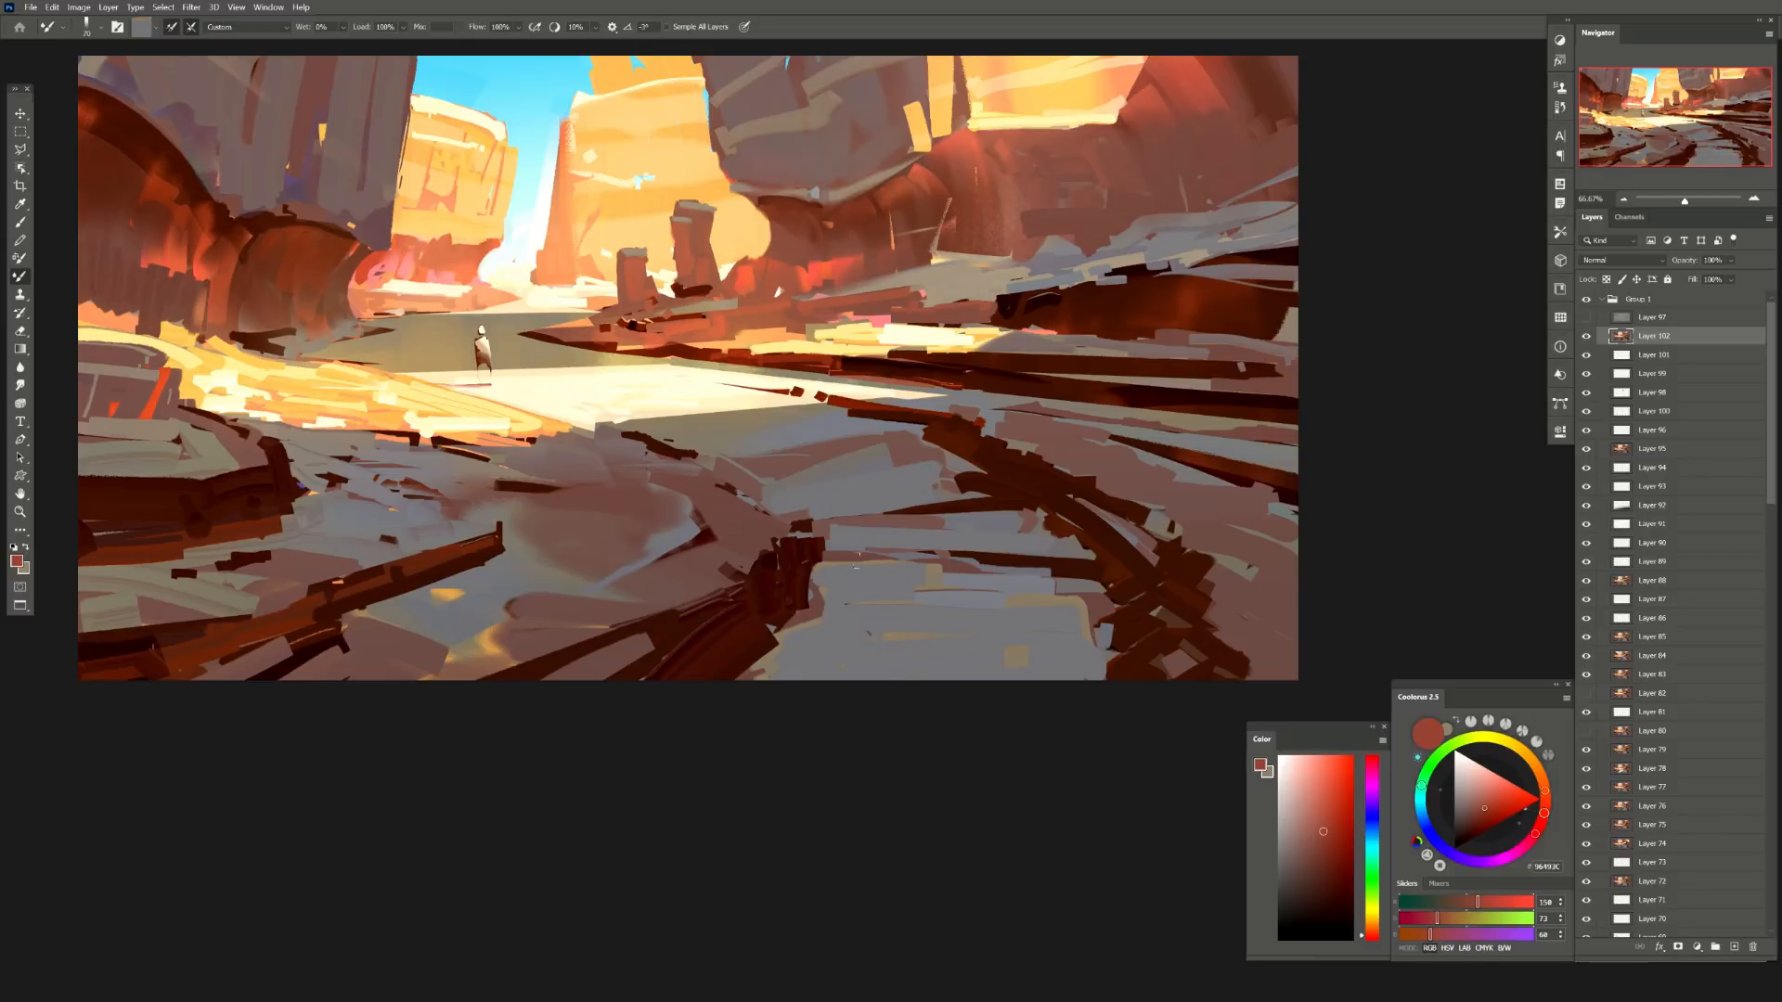
mouse_move(1092, 594)
left_mouse_down()
mouse_move(822, 571)
mouse_move(1130, 581)
left_mouse_up()
left_click_drag(811, 553, 804, 571)
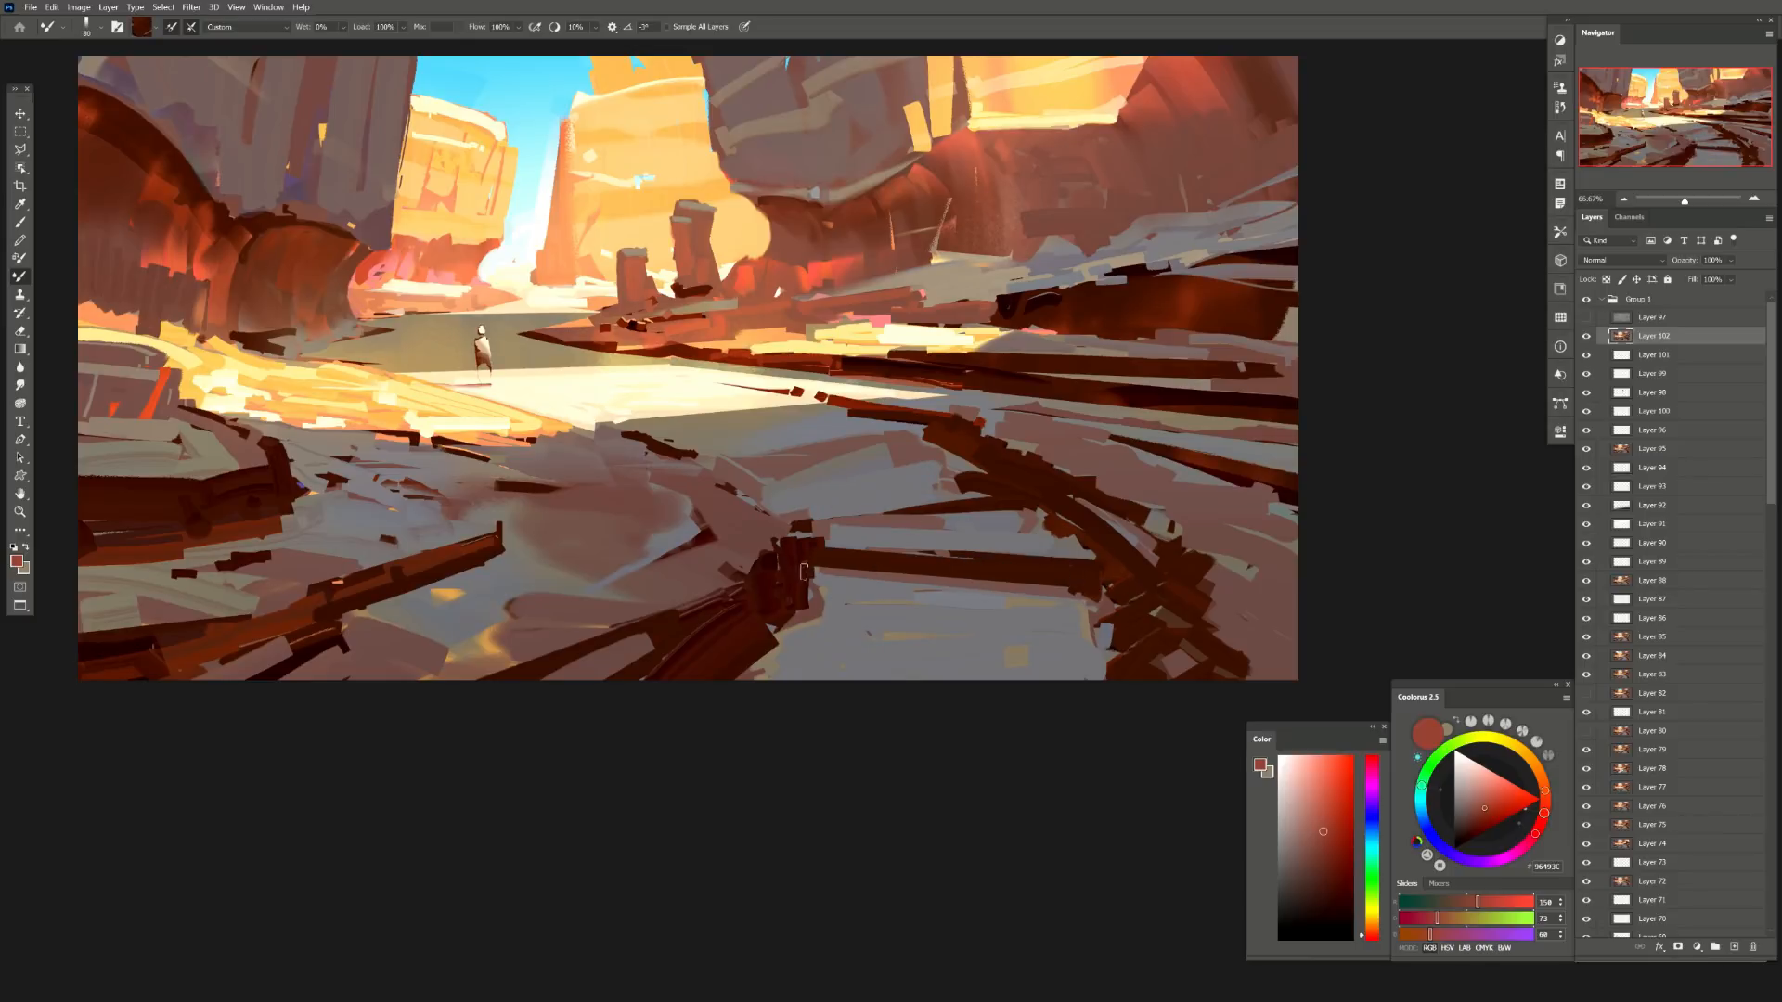
left_click_drag(983, 584, 813, 585)
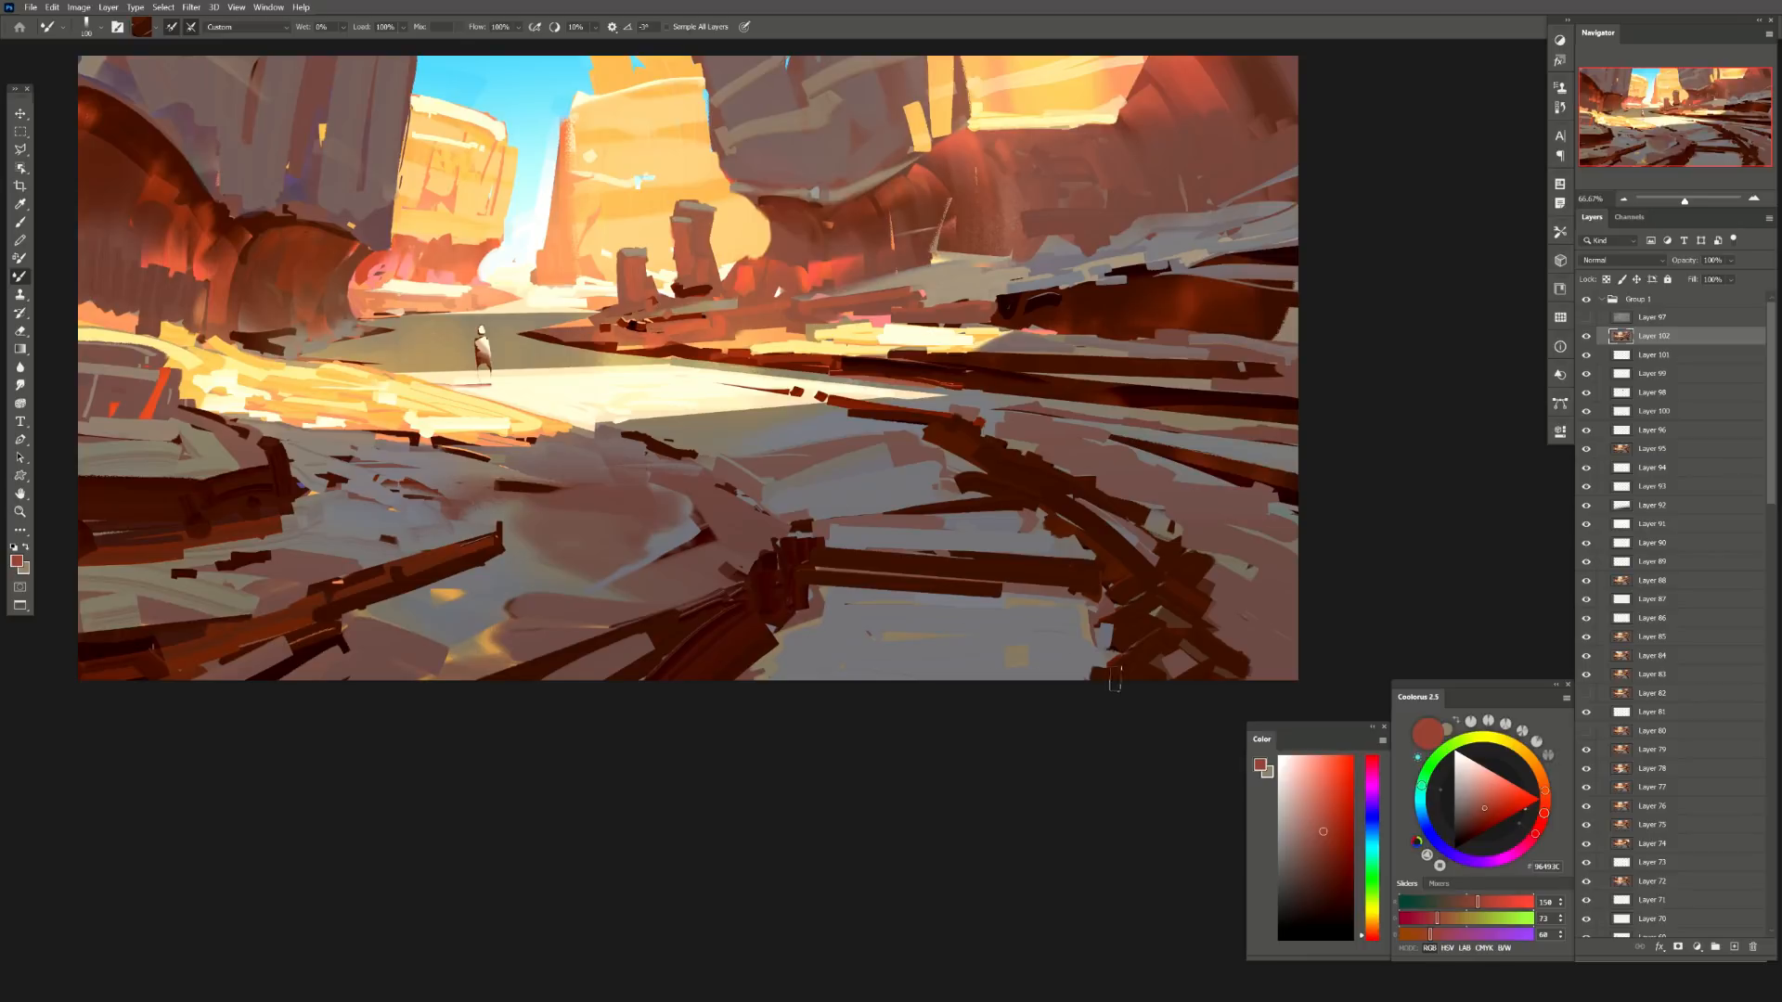
- Paint dark brown cracks along the near edge of the foreground slab, spreading from the rock ledge
left_click_drag(1114, 679, 757, 629)
key("bracketright")
mouse_move(991, 722)
left_mouse_down()
mouse_move(778, 641)
mouse_move(849, 663)
left_mouse_up()
key("bracketleft")
left_click(846, 630, "alt")
mouse_move(1068, 666)
left_mouse_down()
mouse_move(873, 640)
mouse_move(1033, 713)
mouse_move(873, 650)
mouse_move(793, 649)
left_mouse_up()
left_click(812, 668, "alt")
left_click(783, 634, "alt")
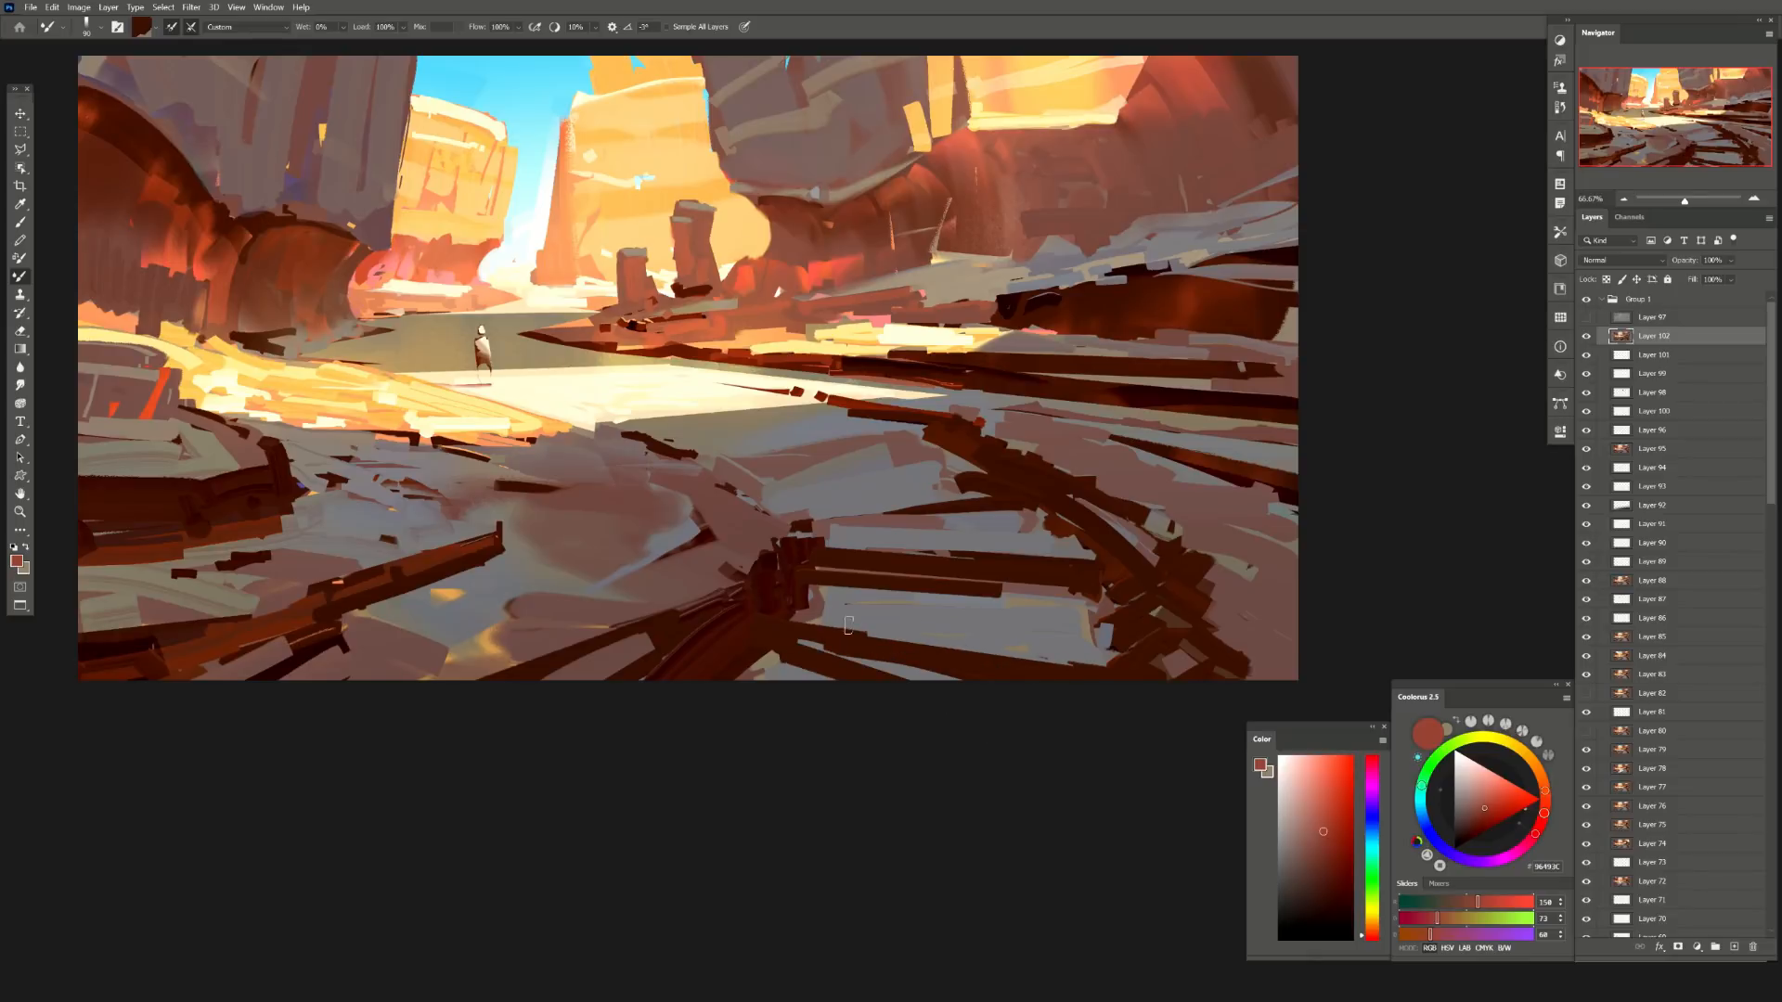
left_click(895, 481, "alt")
left_click(997, 487, "alt")
left_click(761, 455, "alt")
key("ctrl+z")
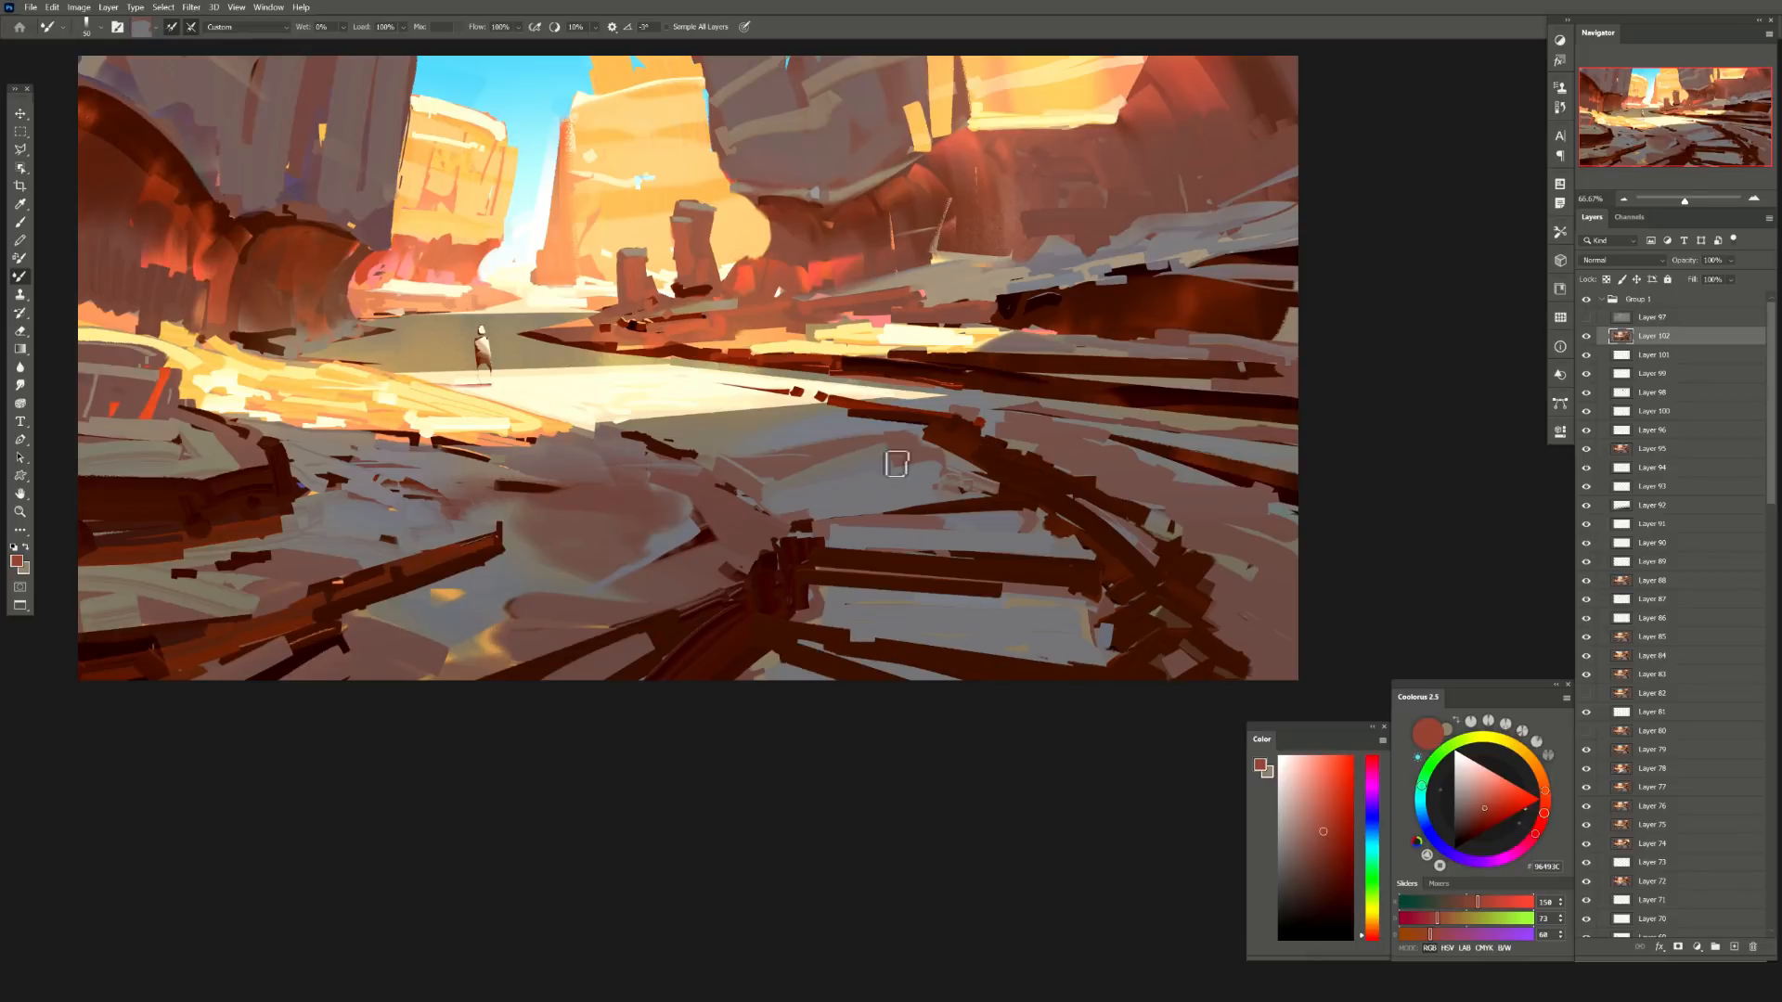
key("bracketleft")
key("bracketleft")
mouse_move(935, 431)
left_mouse_down()
mouse_move(1010, 455)
mouse_move(952, 436)
left_mouse_up()
left_click(1010, 458, "alt")
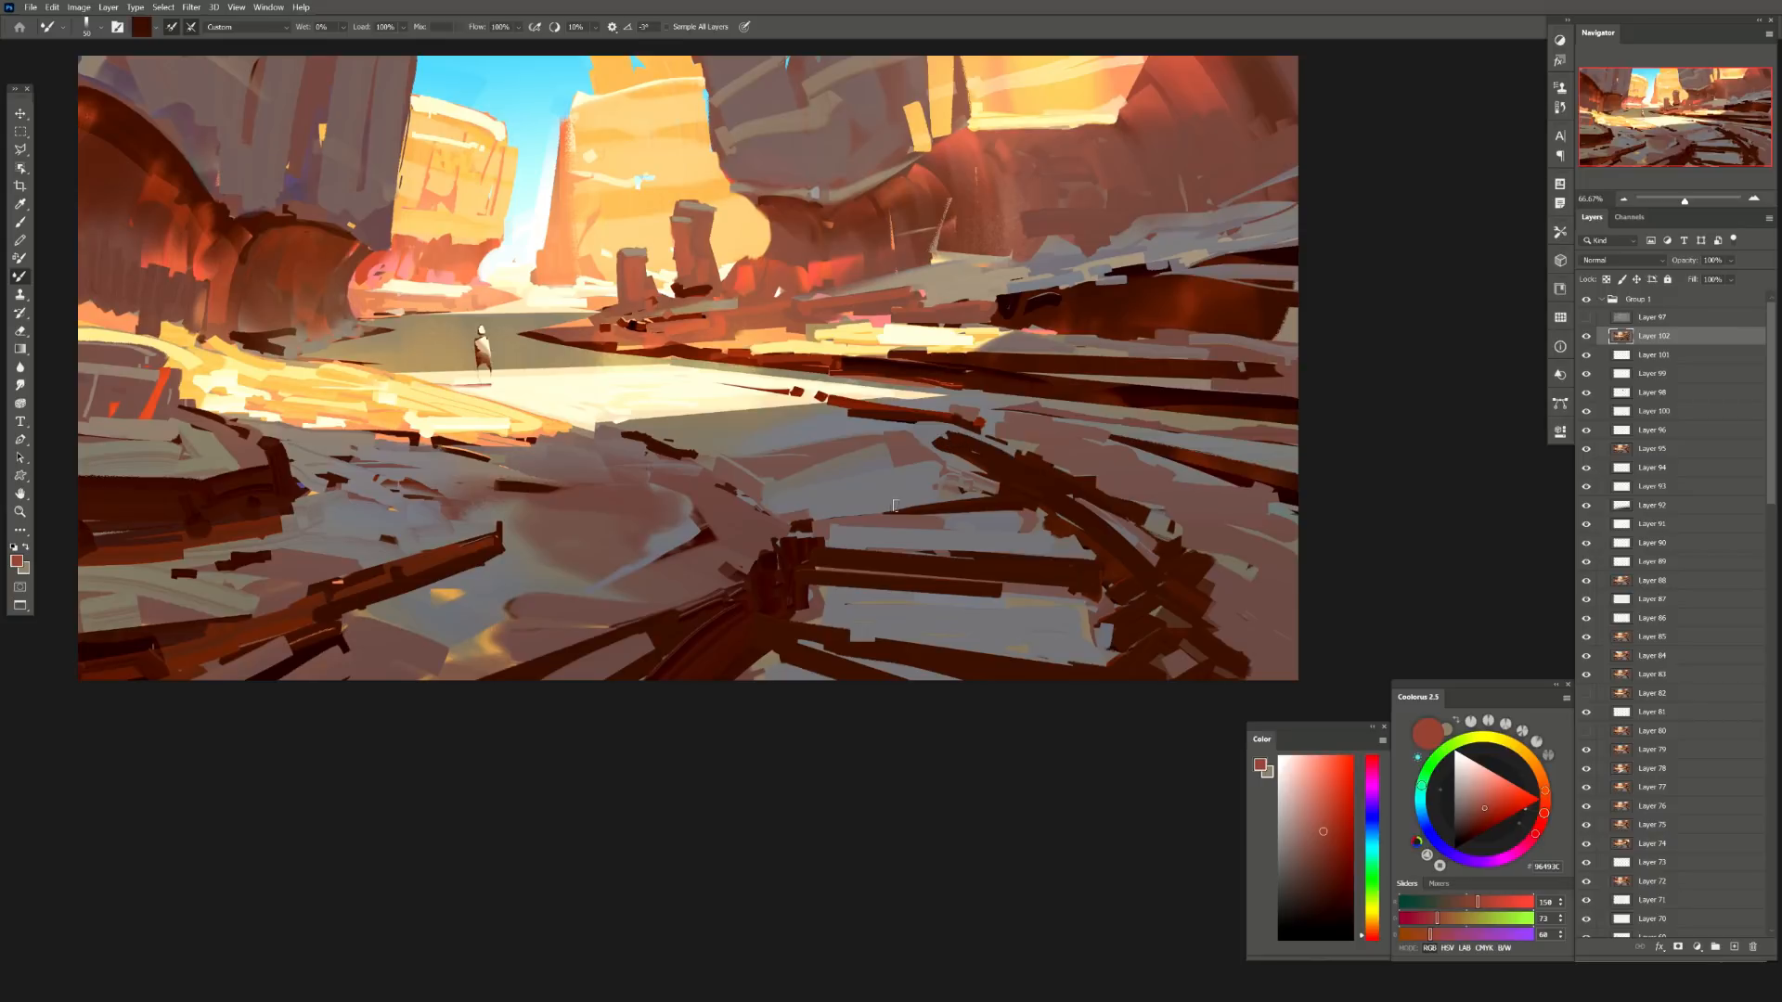
key("ctrl+z")
key("ctrl+z")
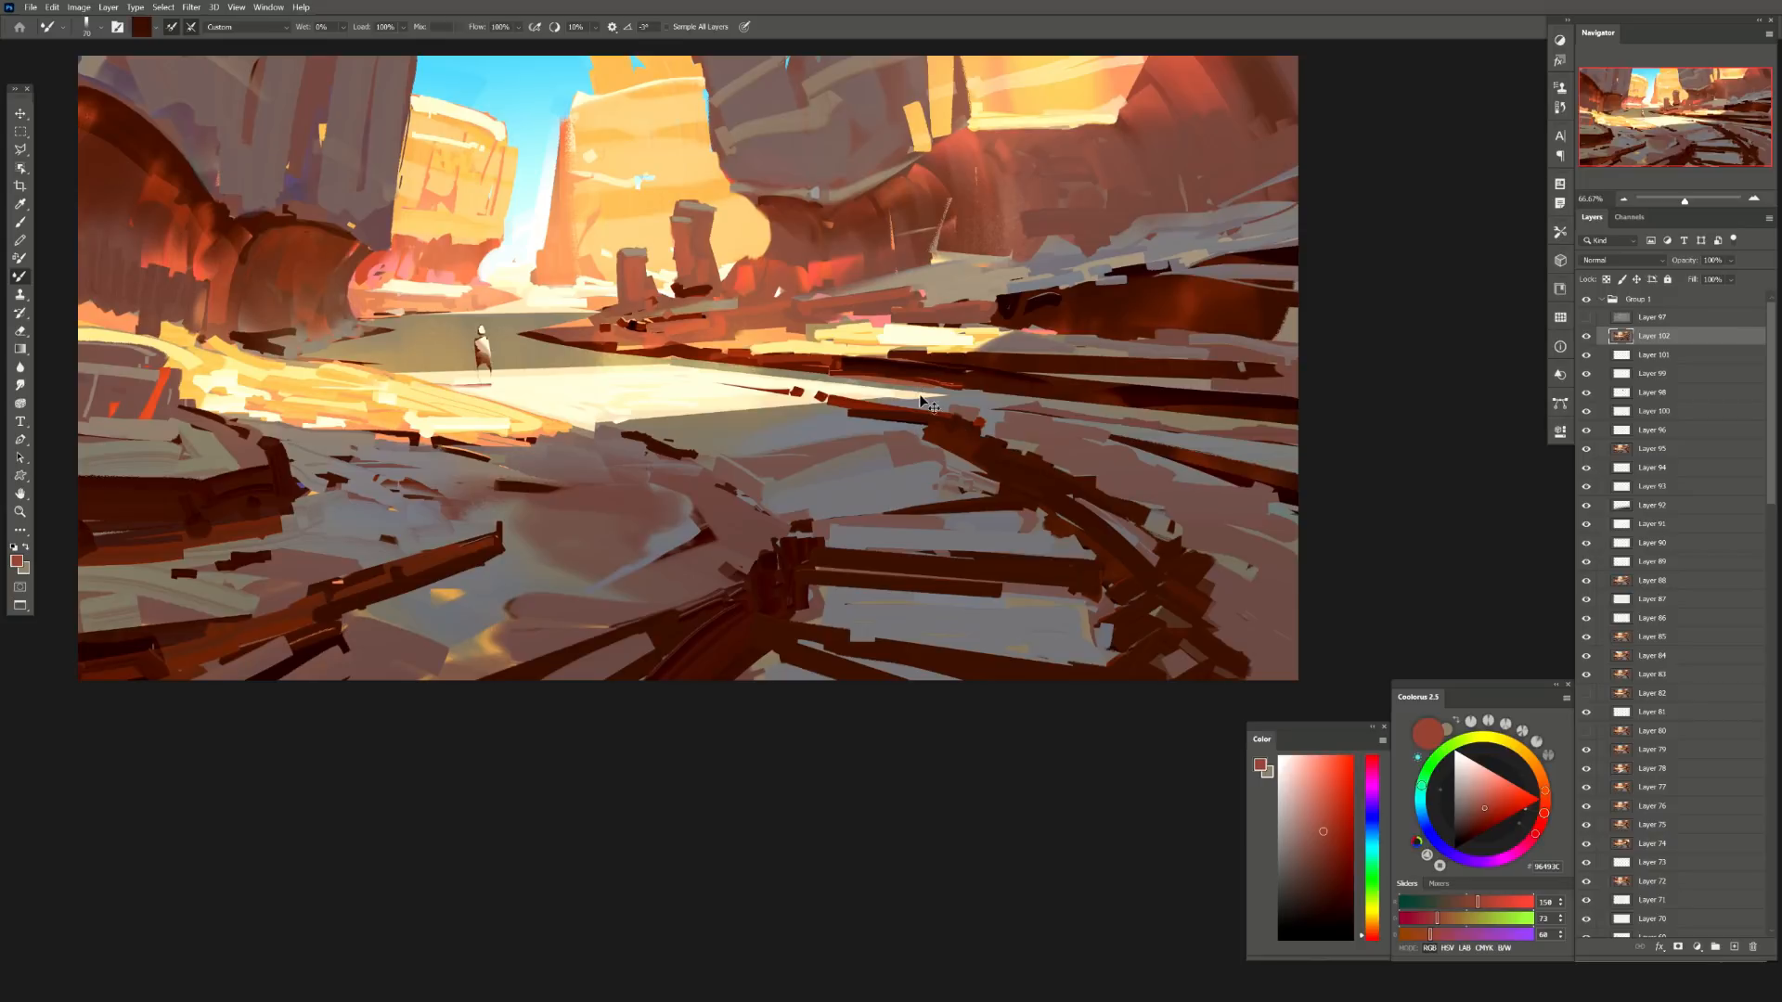
- Compare the painting with and without Layer 102, flip the canvas horizontally and duplicate the layer
left_click(1586, 336)
left_click(1587, 336)
key("ctrl+shift+h")
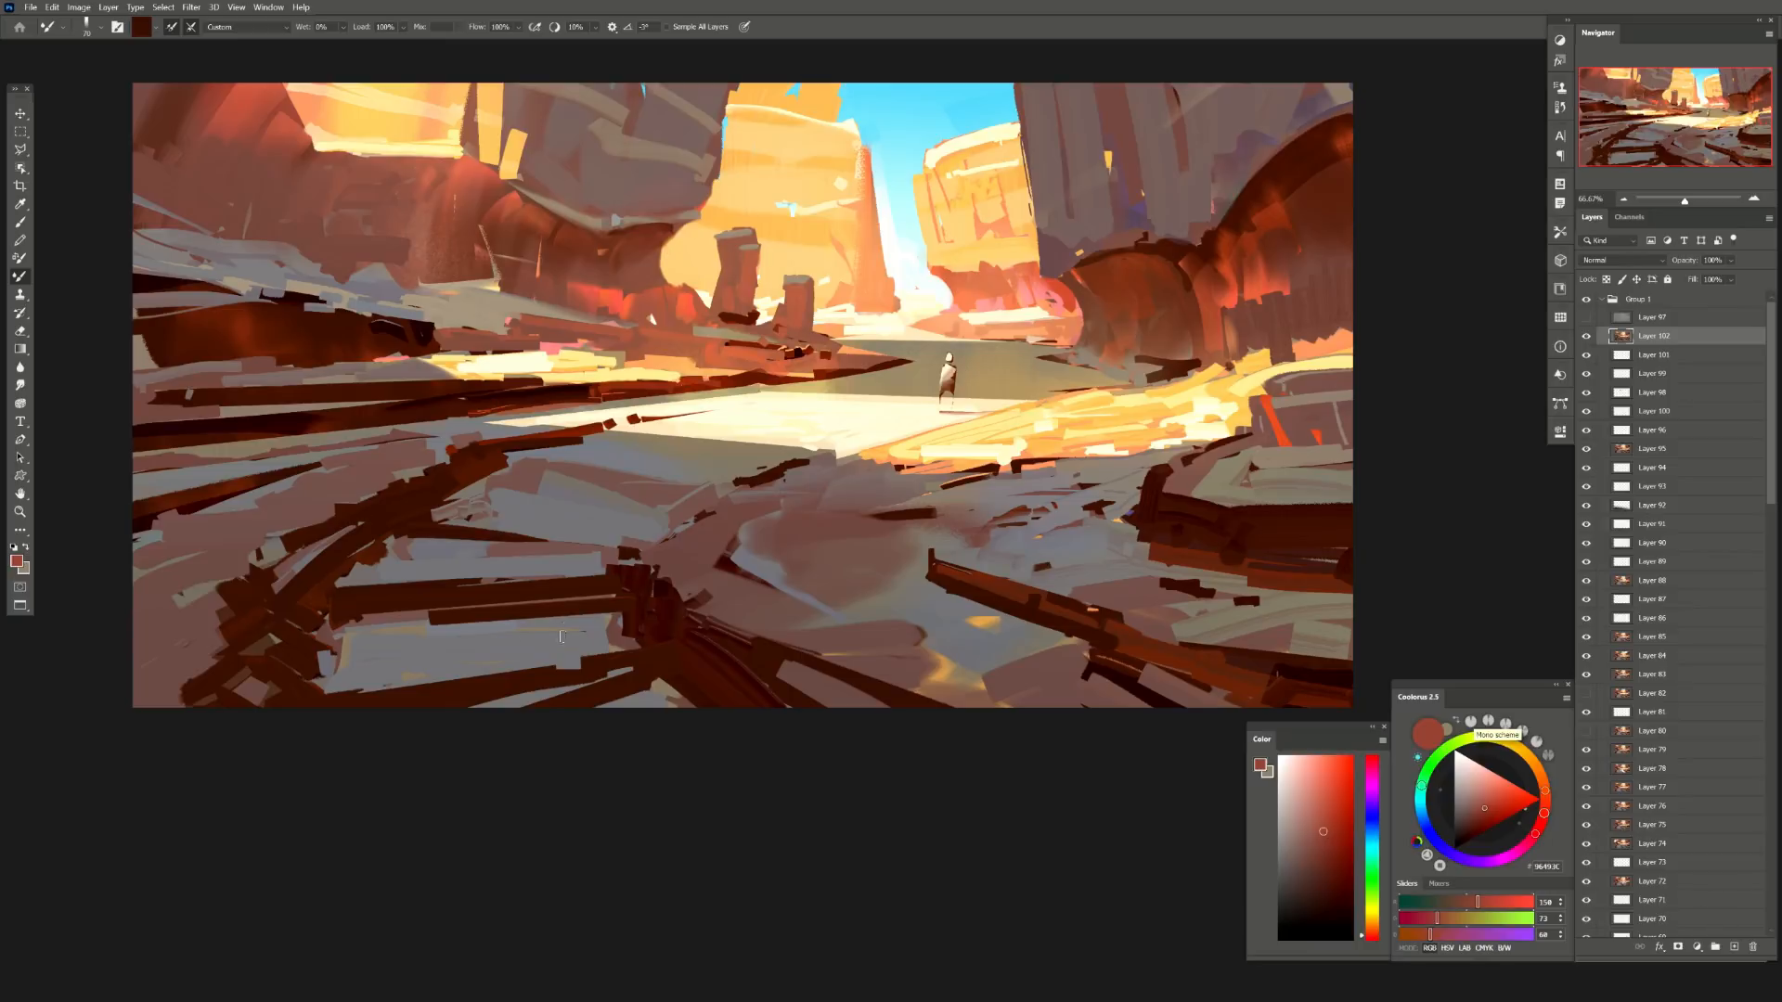
key("ctrl+j")
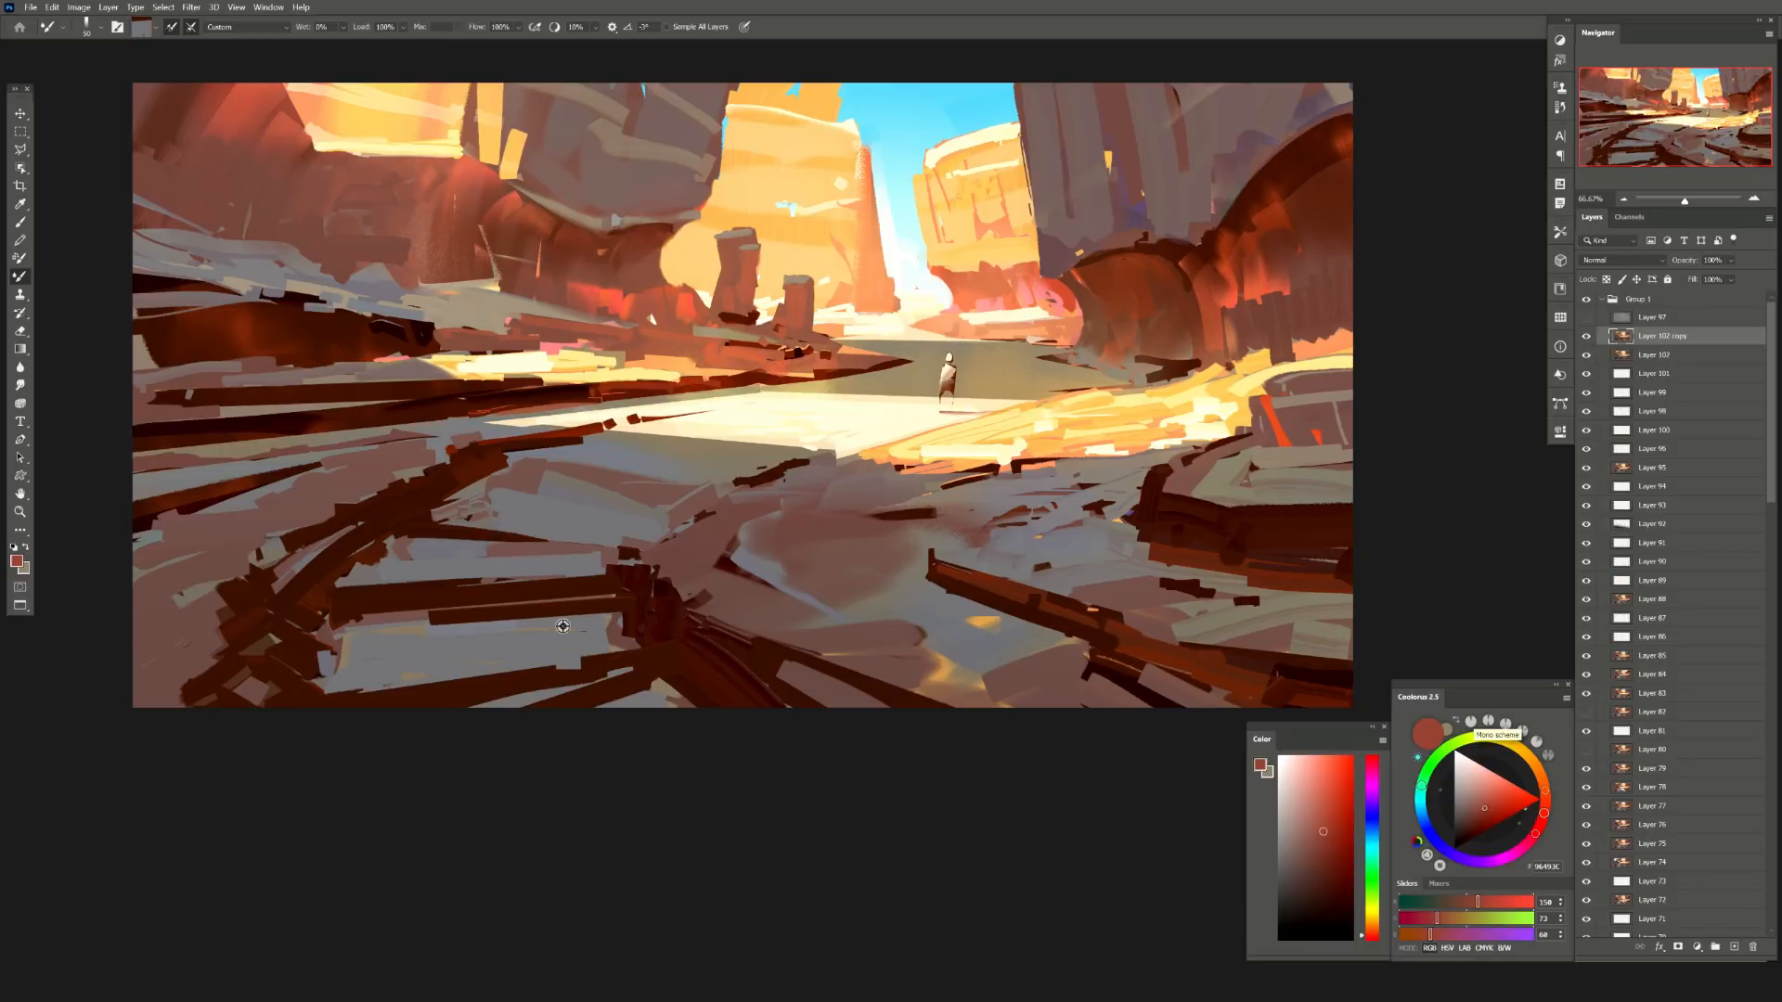
- Break up the foreground slab and its dark shadow bands with short brown, mauve and blue-grey strokes
left_click_drag(562, 627, 628, 613)
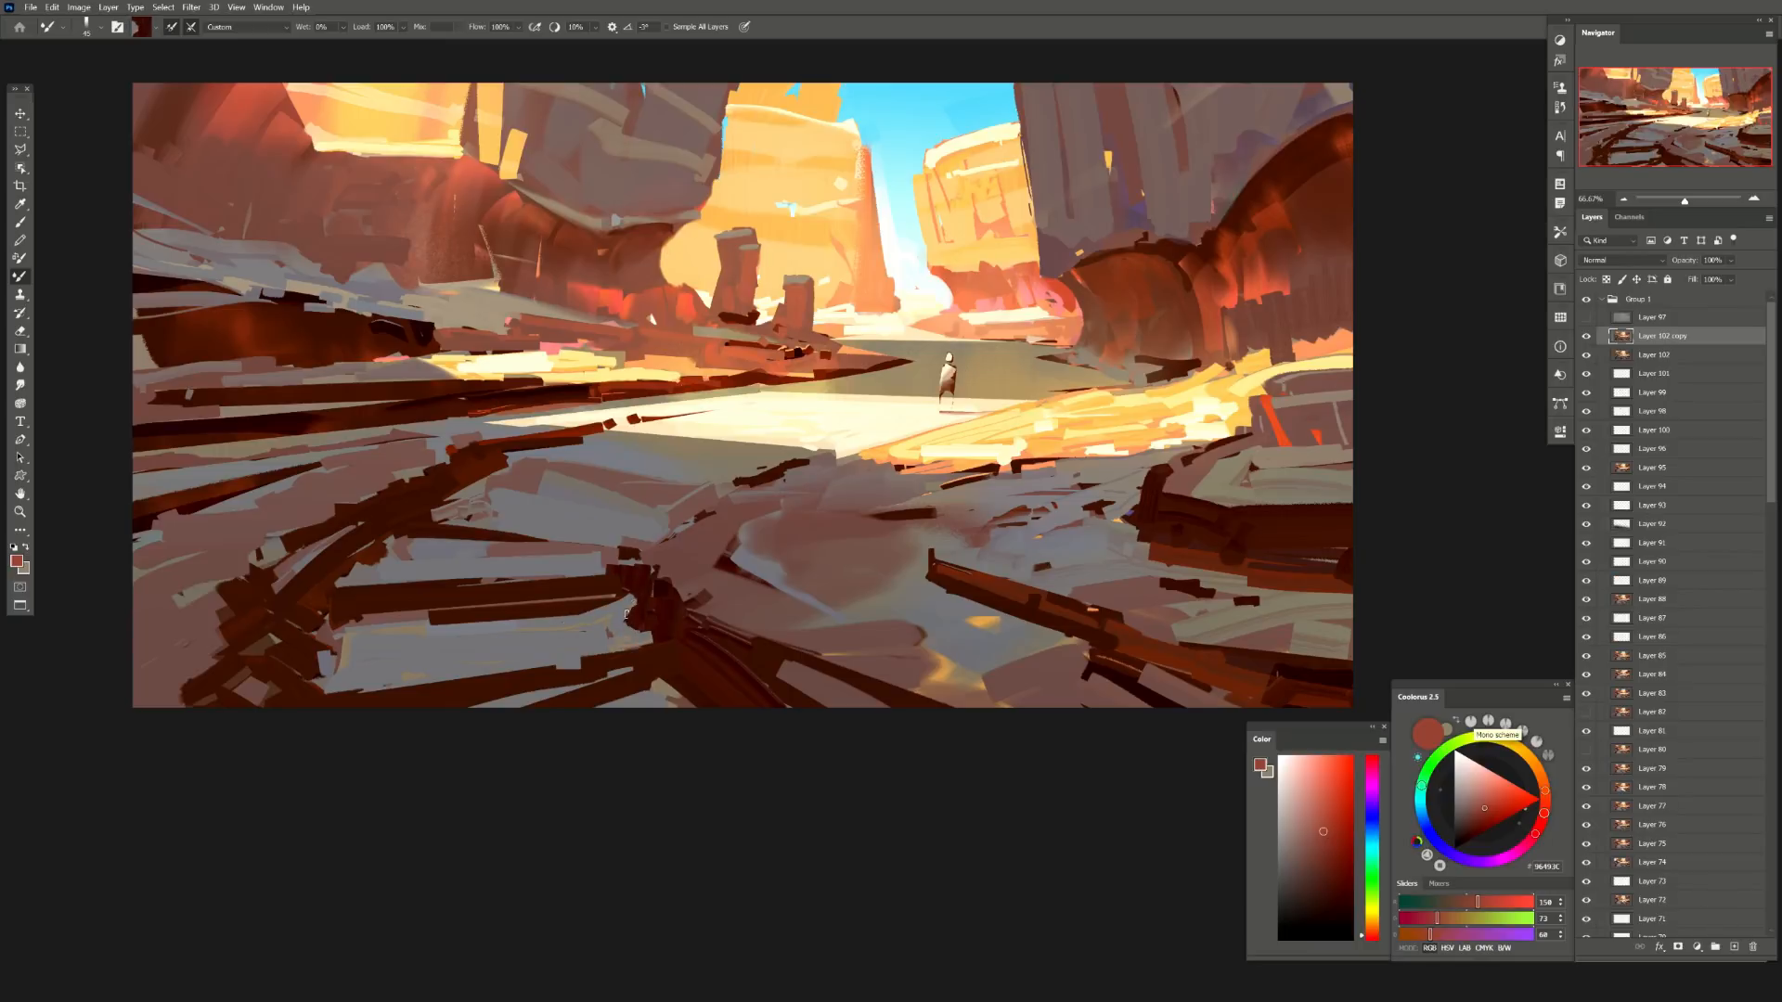
left_click_drag(466, 631, 436, 639)
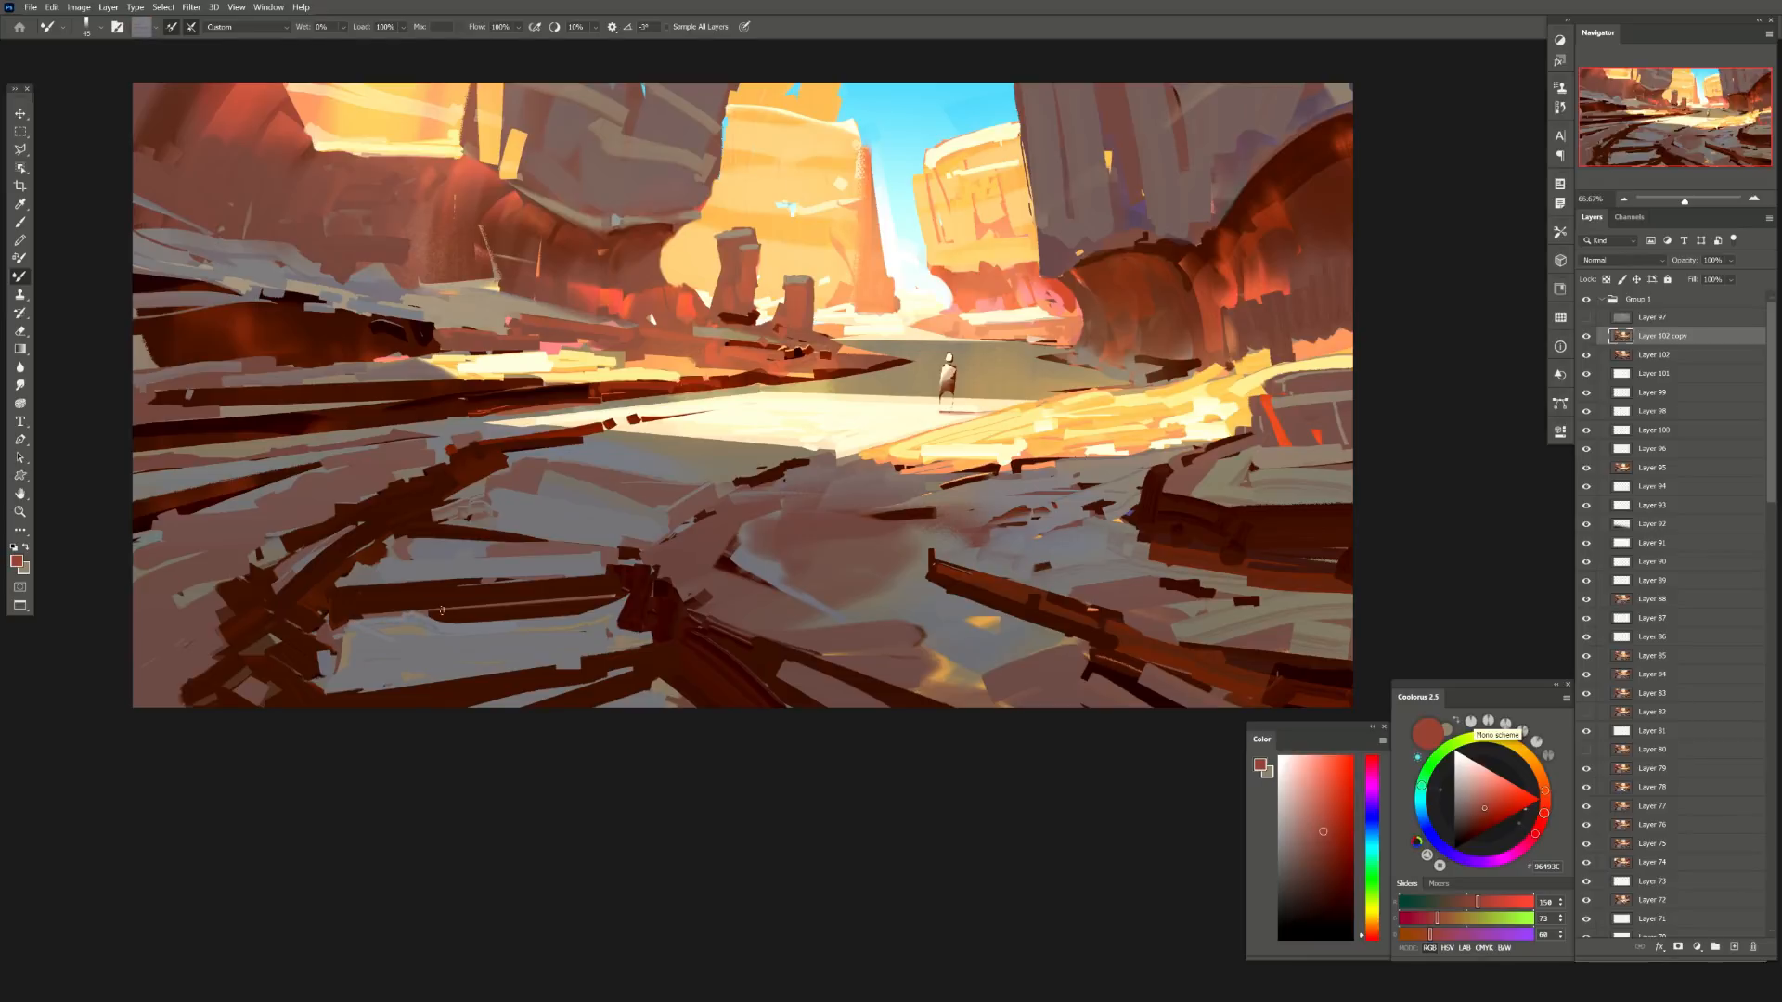
left_click_drag(573, 592, 448, 606)
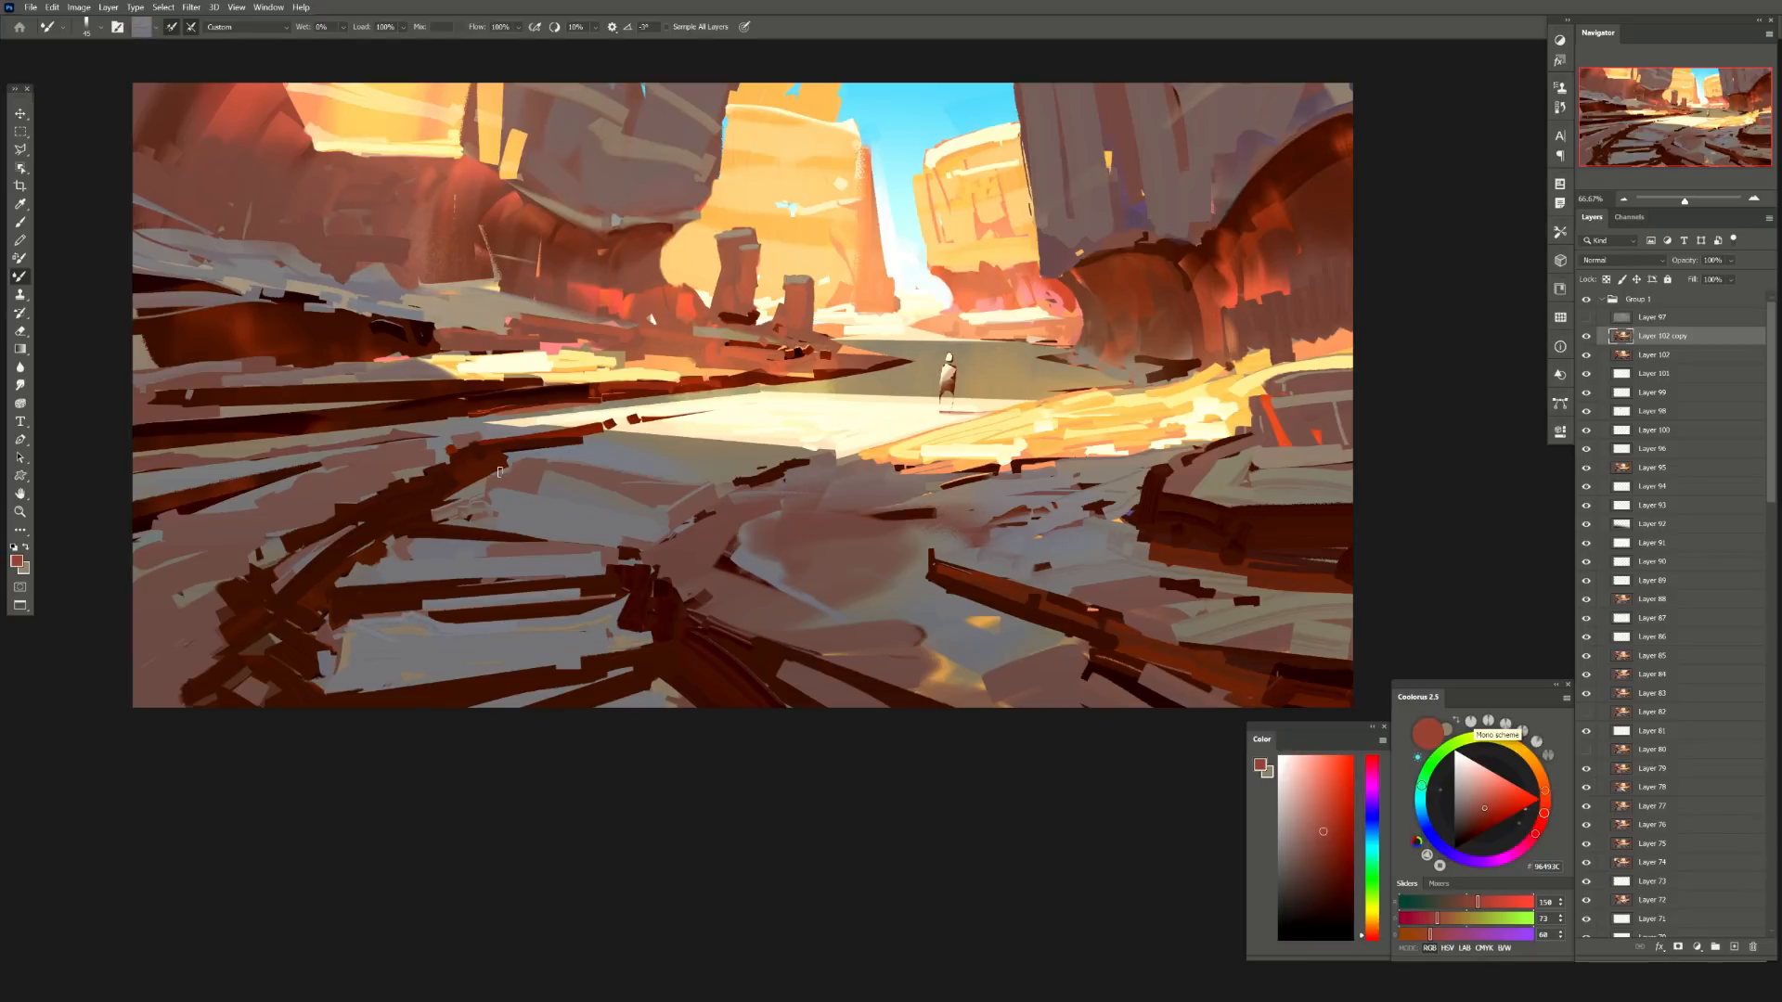
left_click(523, 549, "alt")
left_click_drag(532, 649, 498, 661)
mouse_move(355, 684)
left_mouse_down()
mouse_move(423, 650)
mouse_move(399, 641)
mouse_move(561, 635)
left_mouse_up()
key("[")
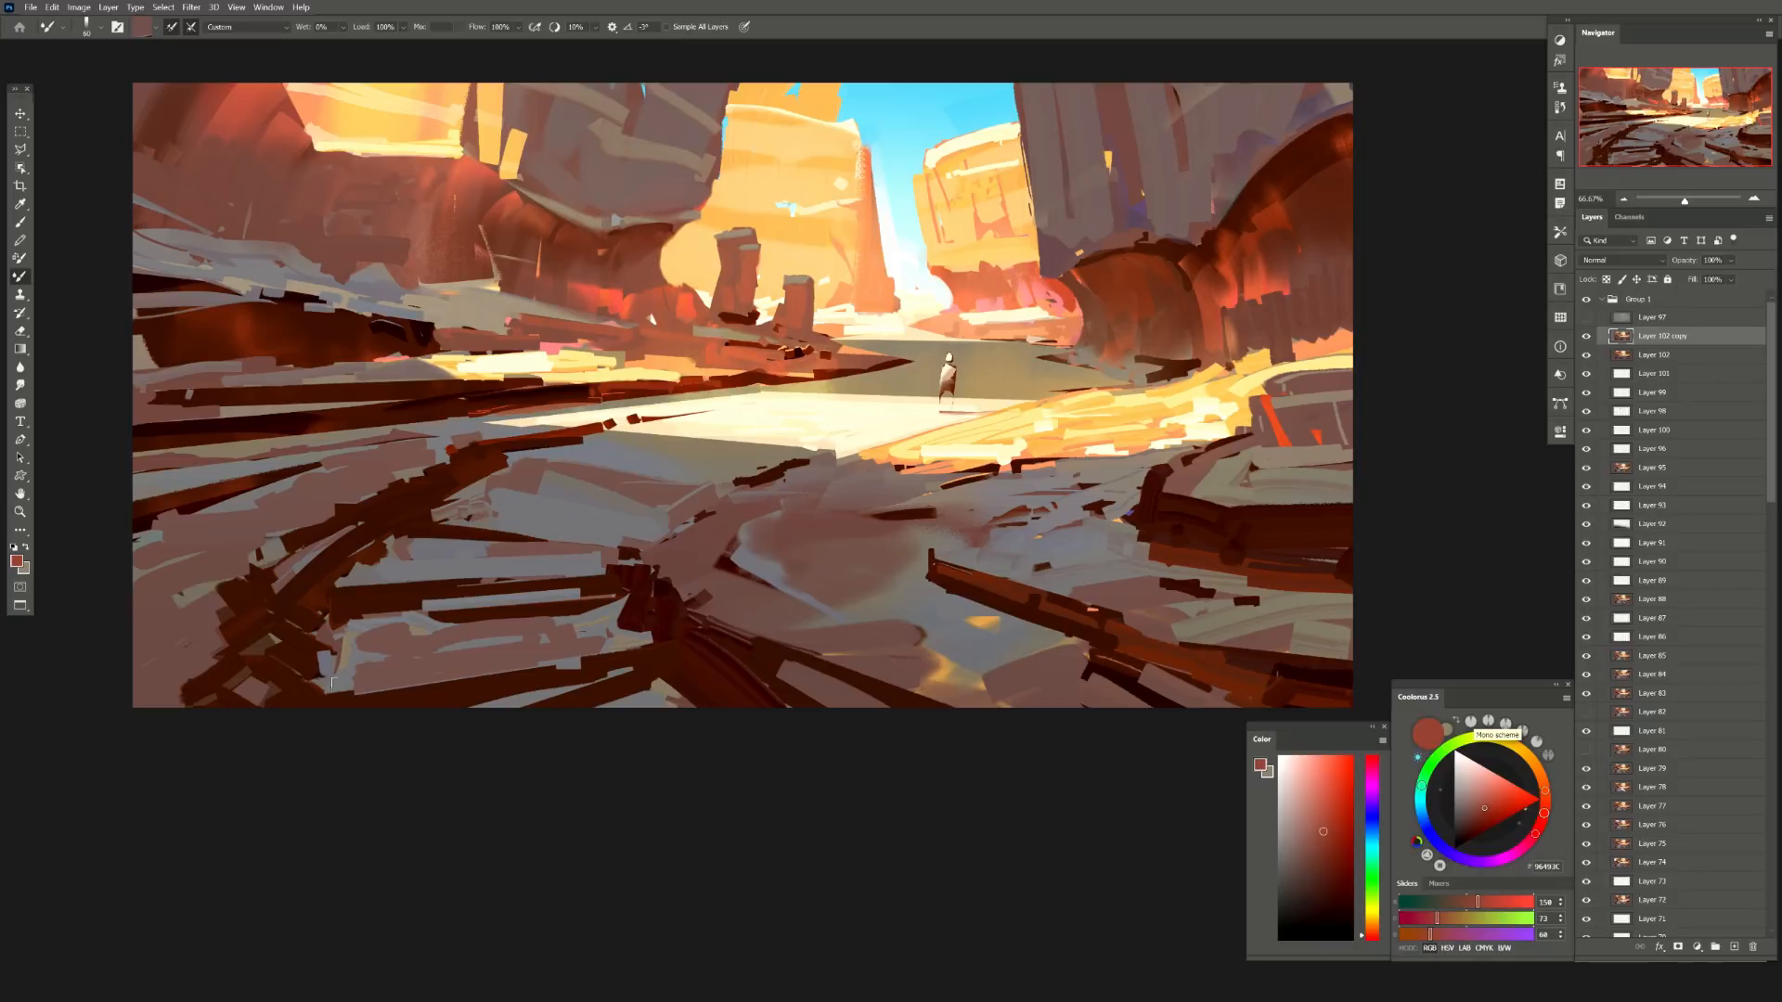
- Rework the dark crack in the painting's lower-left corner with dark brown and sampled mauve-grey strokes
mouse_move(325, 686)
left_mouse_down()
mouse_move(353, 663)
mouse_move(306, 682)
mouse_move(268, 655)
left_mouse_up()
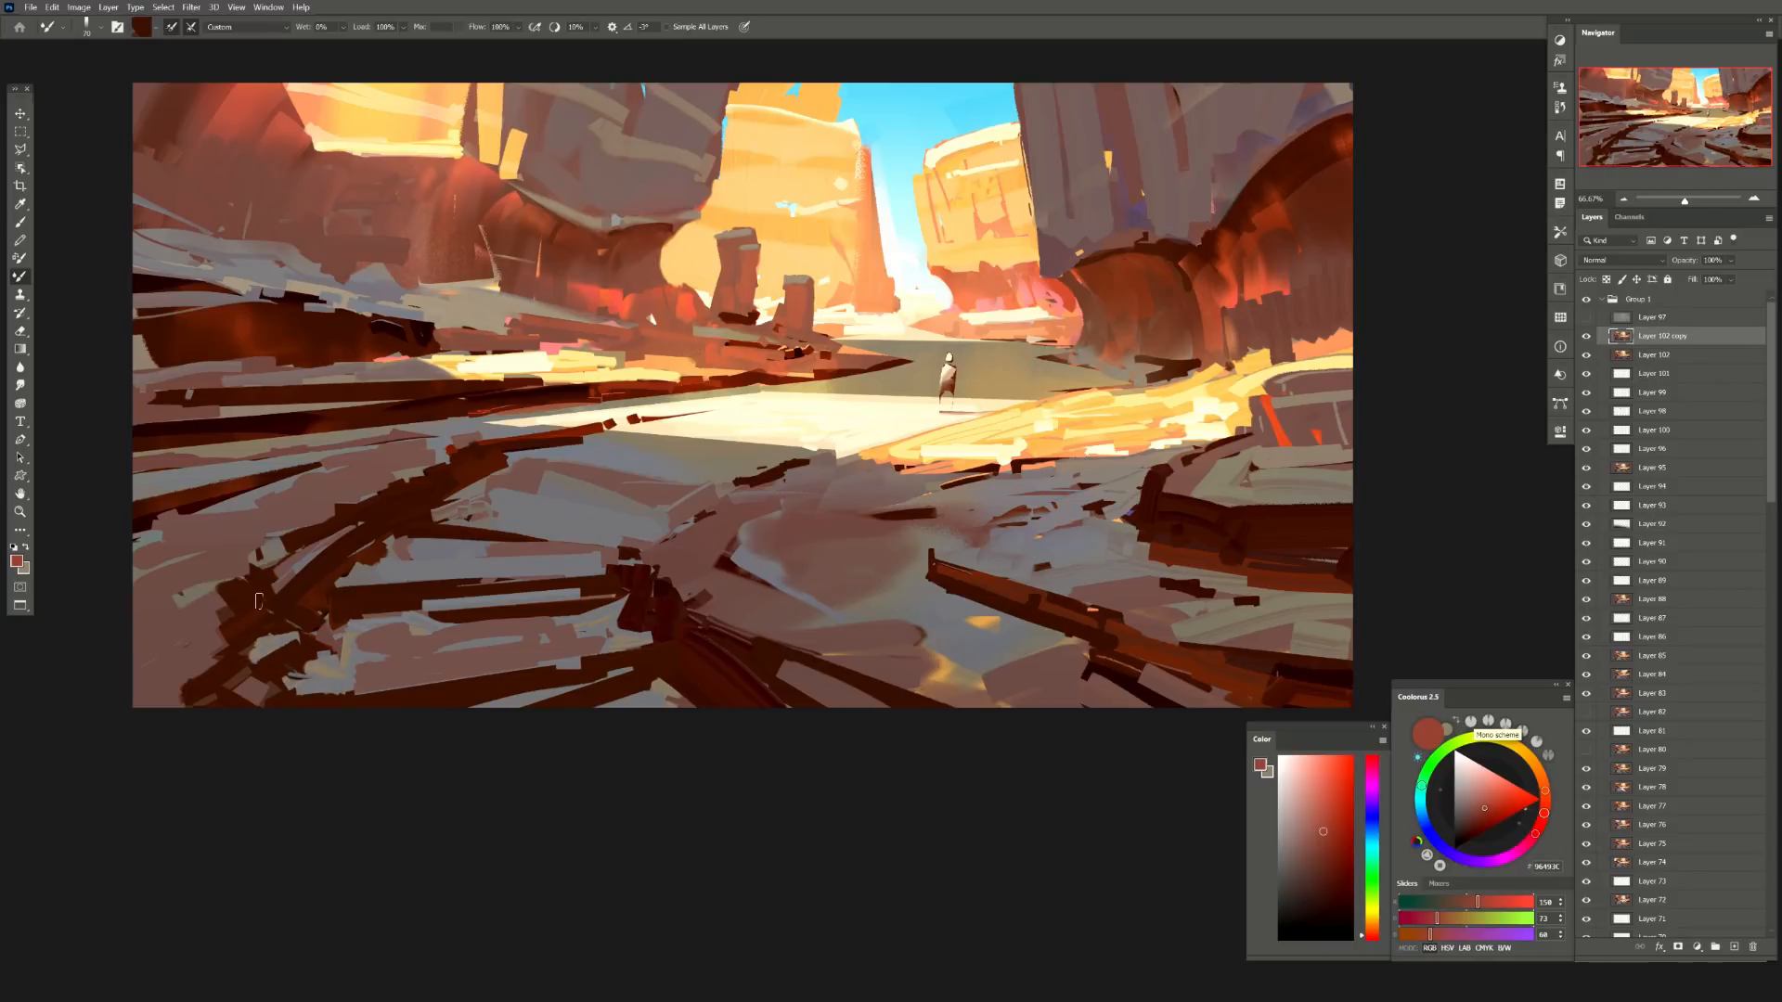
key("]")
mouse_move(231, 599)
left_mouse_down()
mouse_move(193, 645)
mouse_move(161, 647)
mouse_move(143, 718)
mouse_move(162, 694)
left_mouse_up()
left_click(343, 677, "alt")
left_click_drag(215, 566, 99, 667)
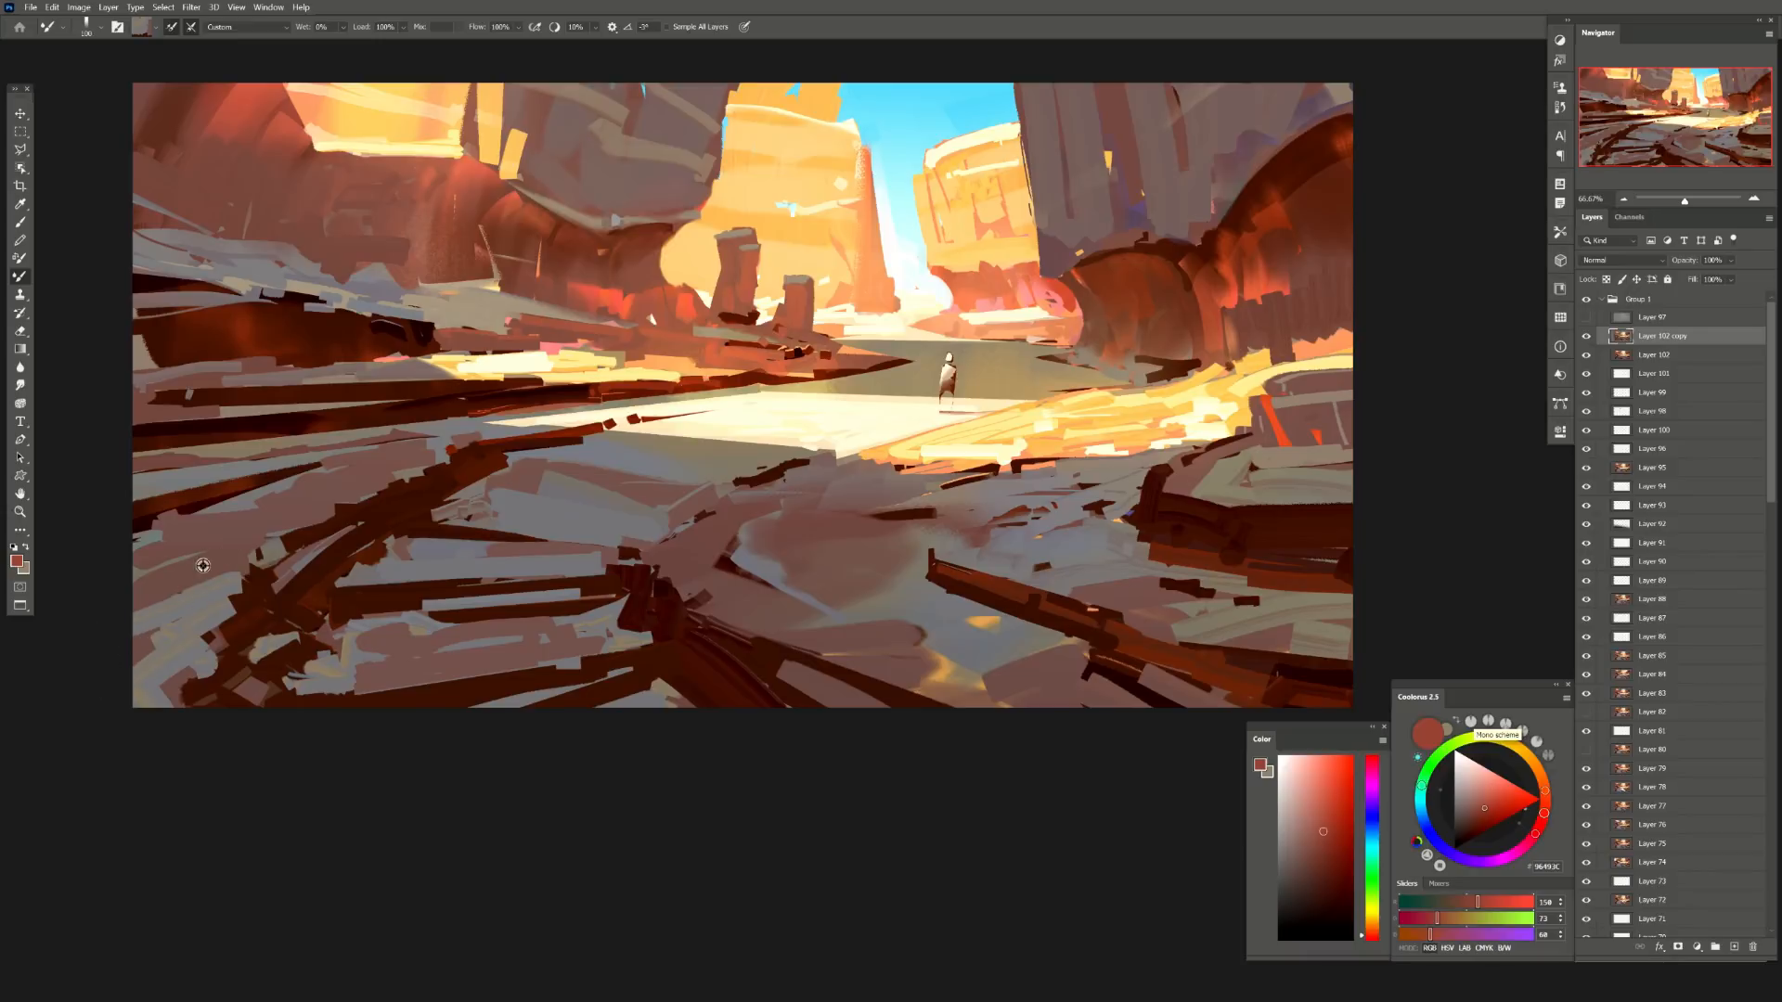
key("]")
left_click_drag(203, 565, 172, 642)
- Sample dark brown and sweep a larger brush diagonally along the crack in the painting's lower-left corner
left_click(351, 531, "alt")
key("]")
key("]")
key("]")
left_click_drag(253, 570, 94, 662)
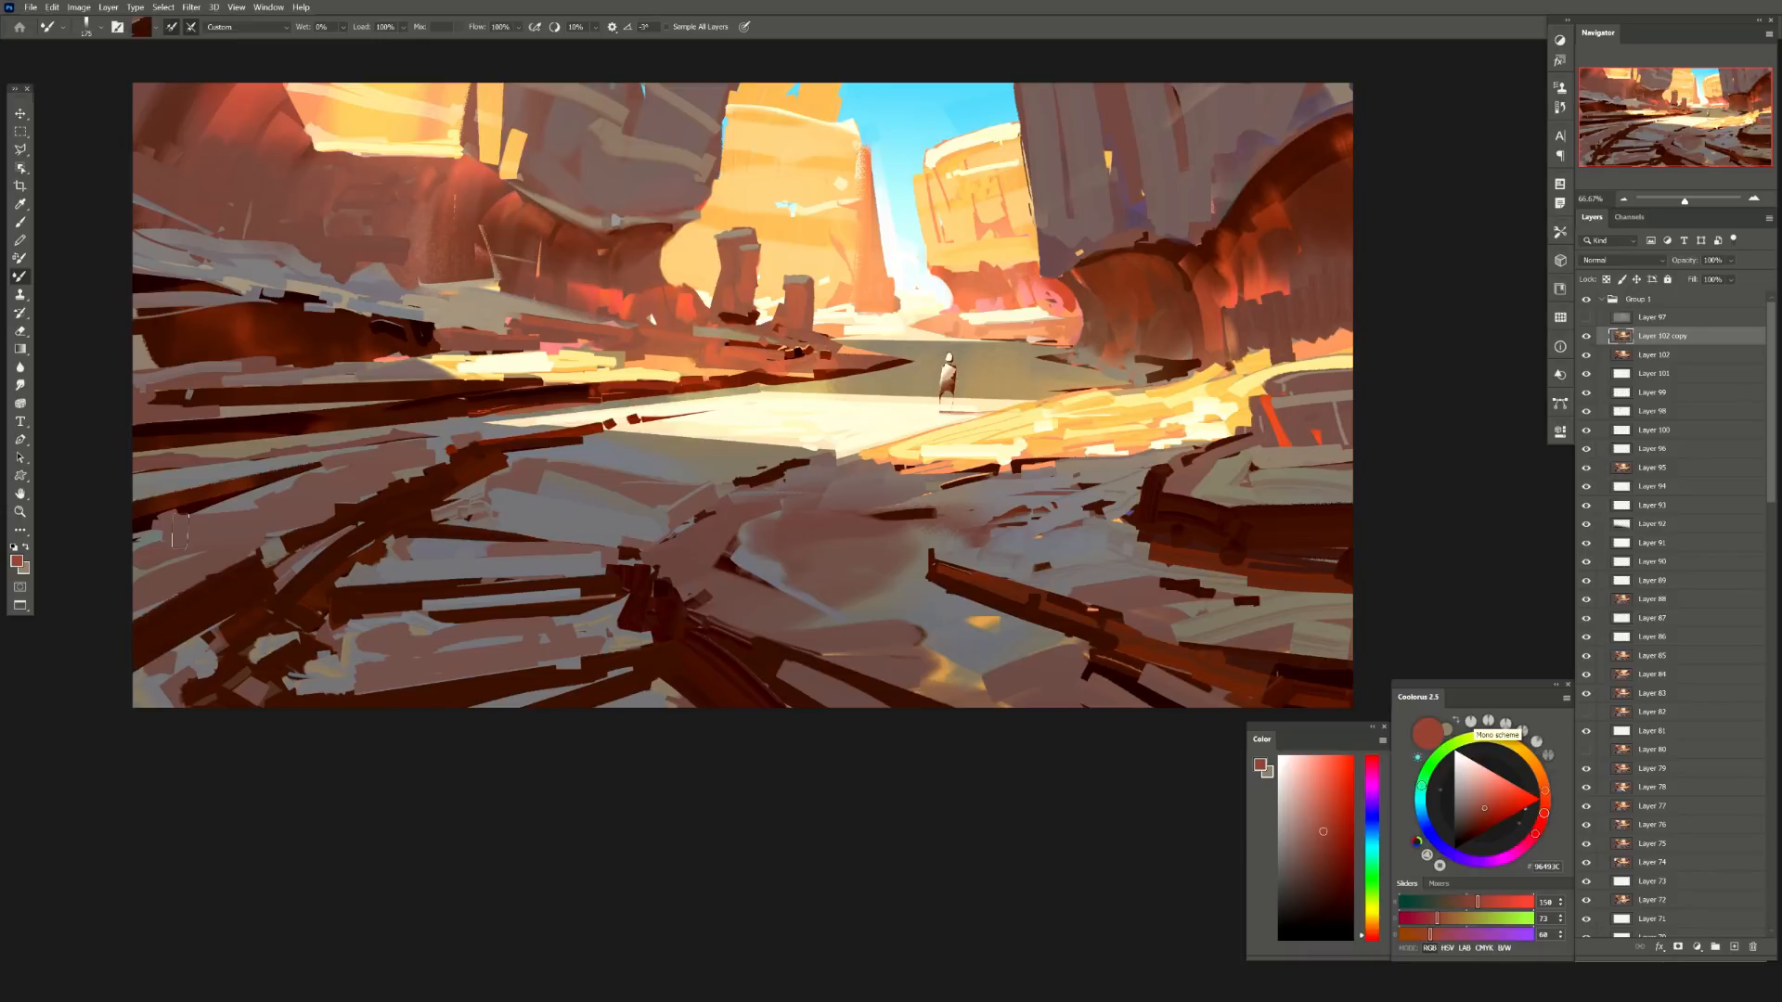
- Compare the painting with and without Layer 102 copy
key("bracketleft")
key("bracketleft")
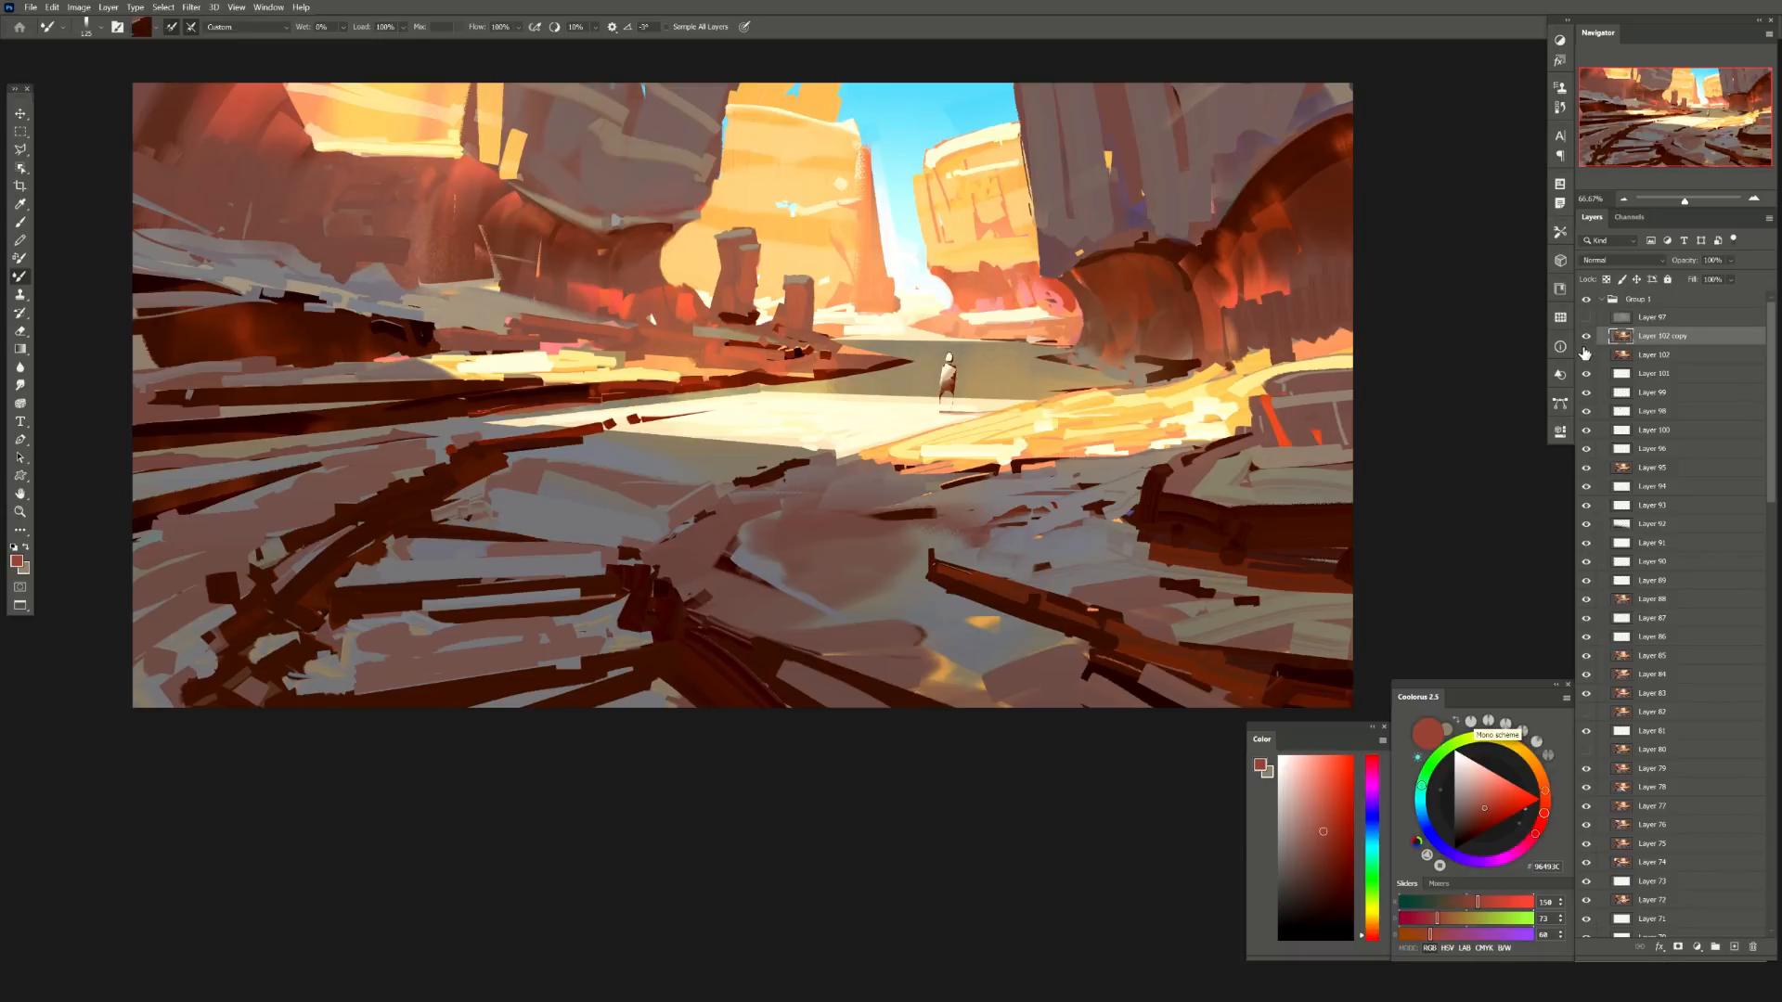
key("e")
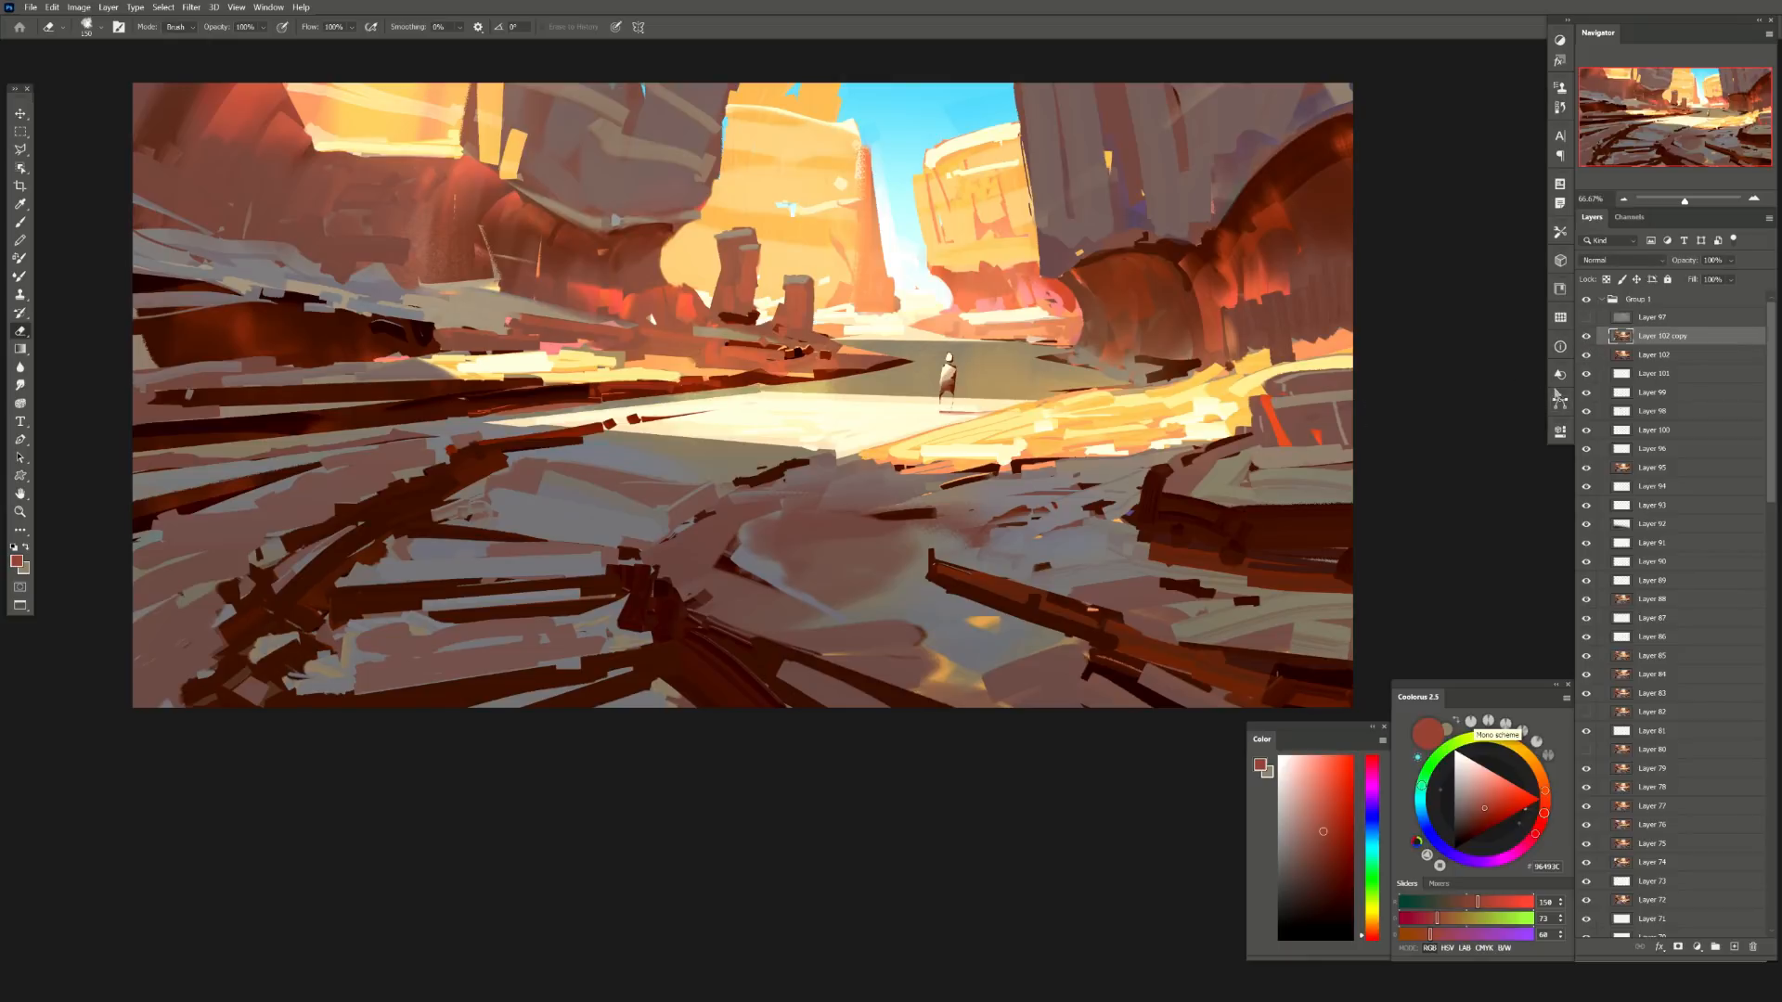
left_click(1585, 341)
left_click(1585, 341)
- Add a merged copy of the painting on a new layer and flip the canvas horizontally
left_click(1733, 948)
key("Return")
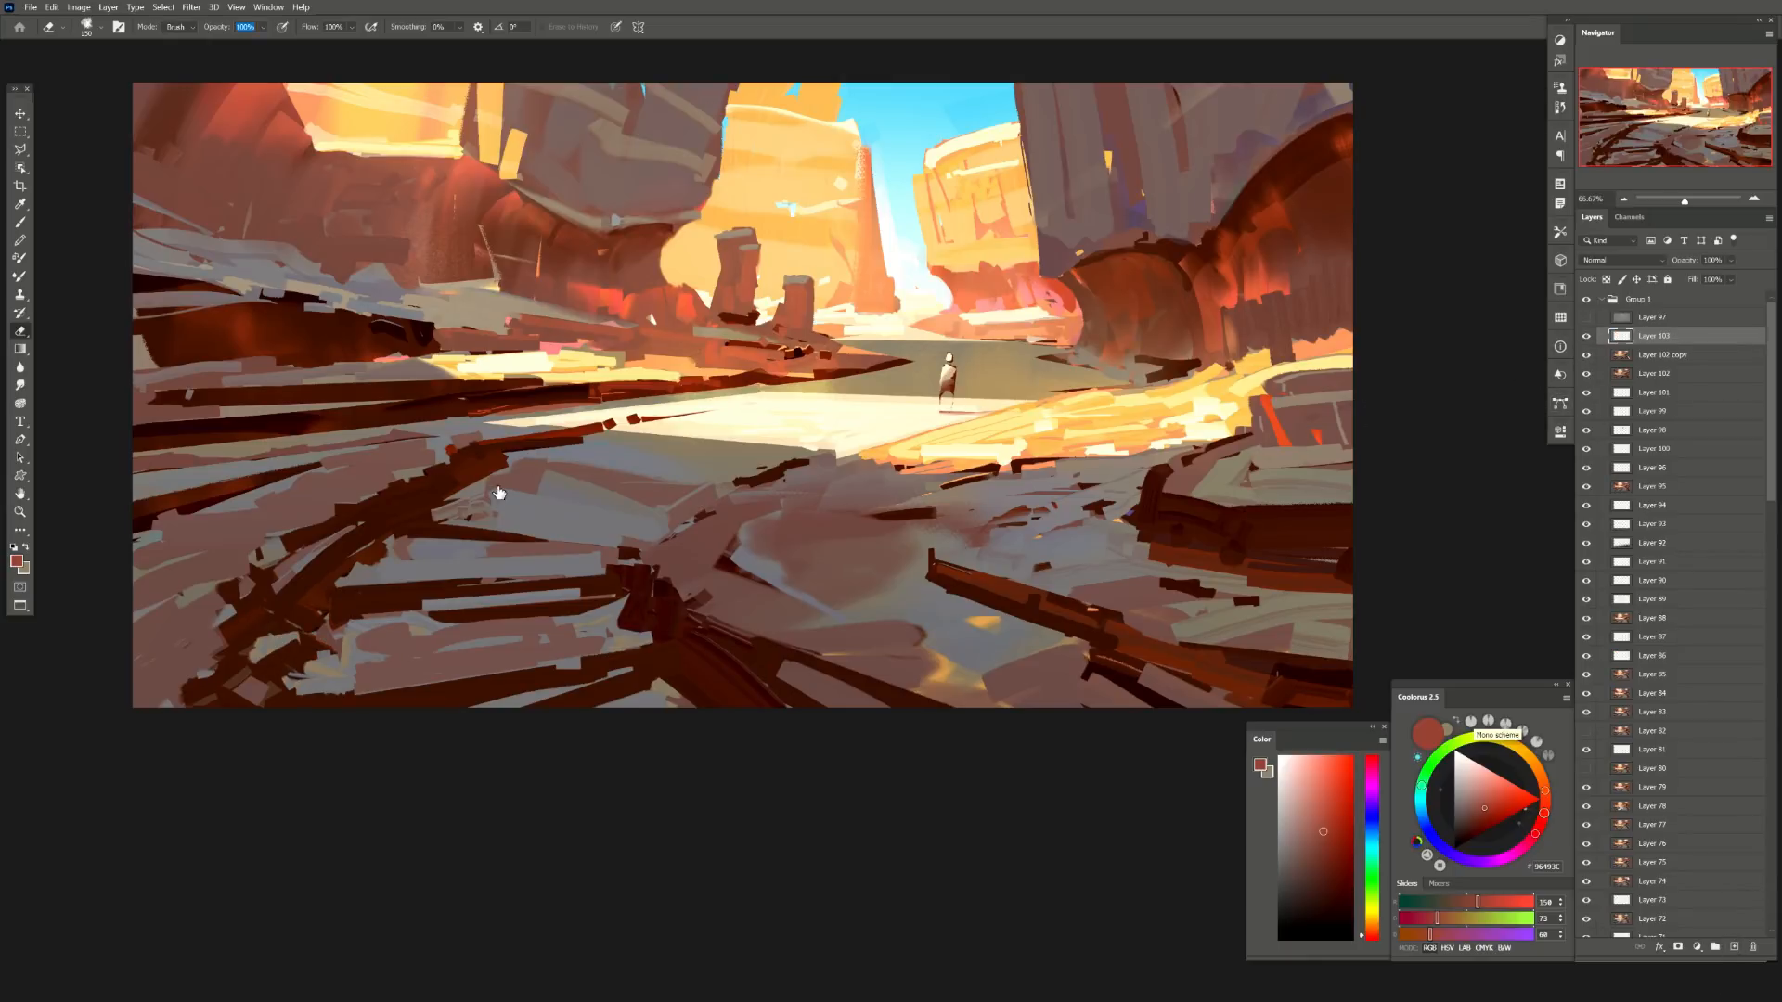
key("F2")
left_click_drag(1025, 420, 855, 409)
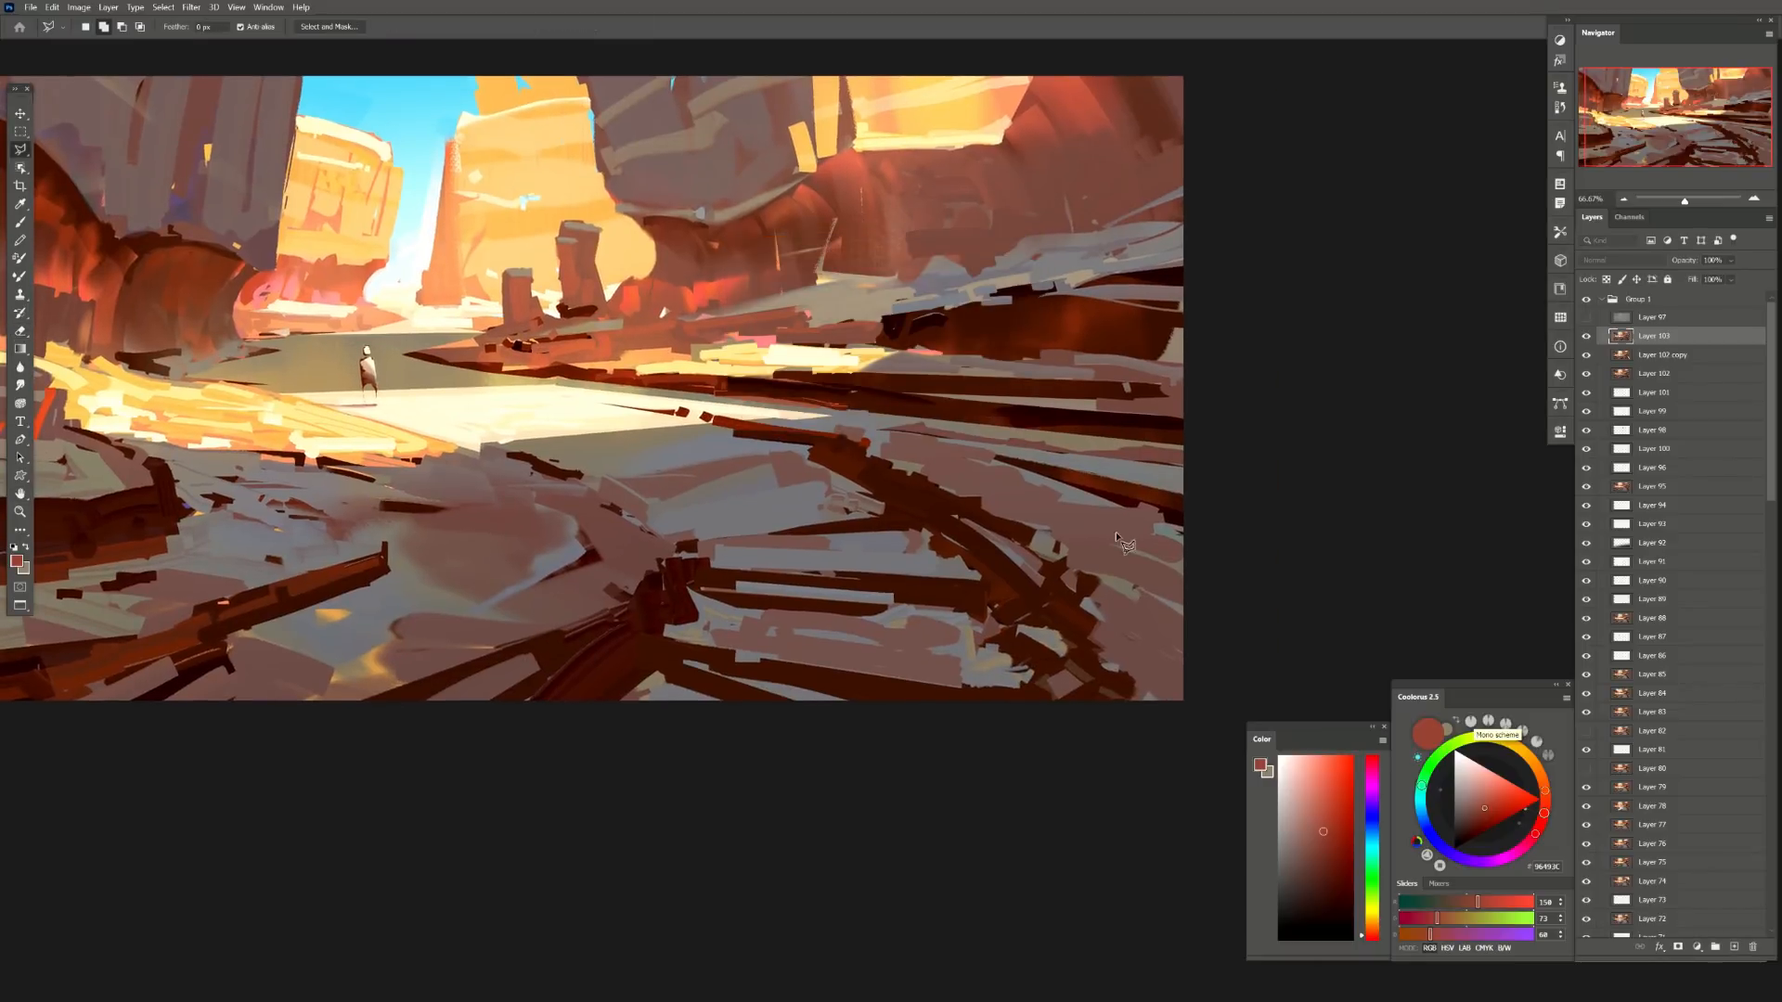
- Select the dark crack and surrounding slabs in the painting's lower-right corner with straight-edged outlines and copy the area to a new layer
left_click(1283, 574)
left_click(856, 429)
left_click(786, 456)
left_click(973, 760)
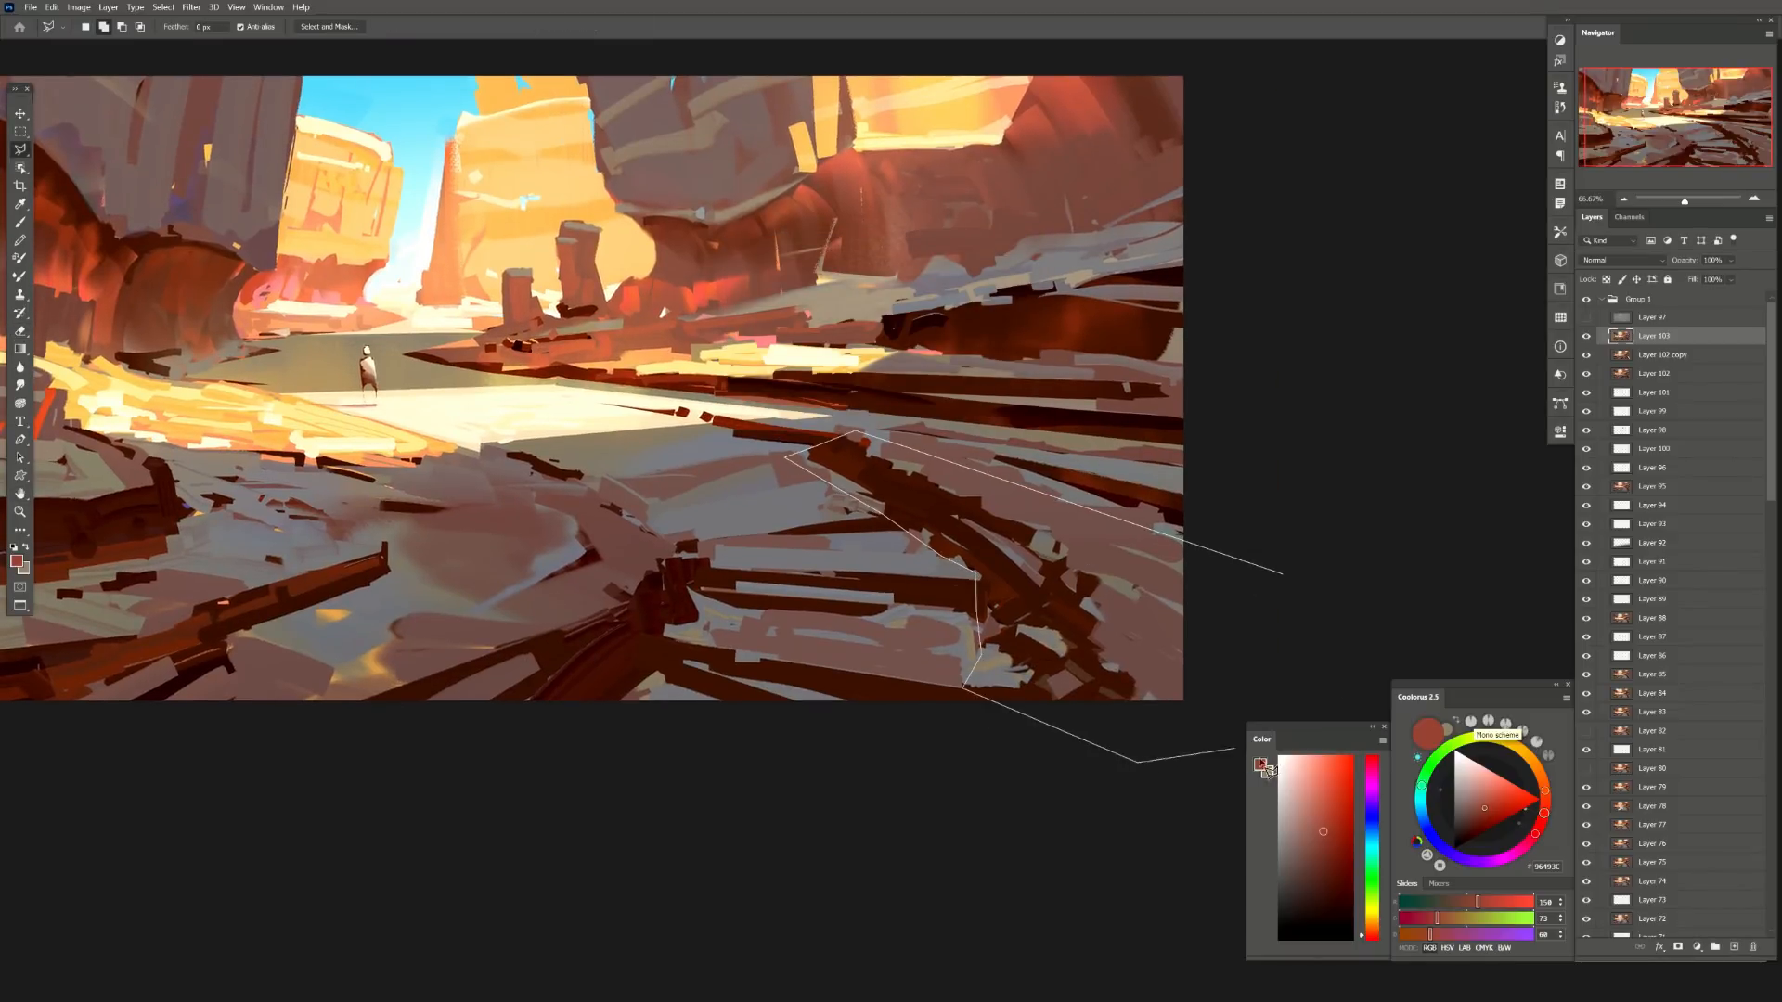
double_click(1237, 763)
key("ctrl+j")
key("v")
right_click(1184, 700)
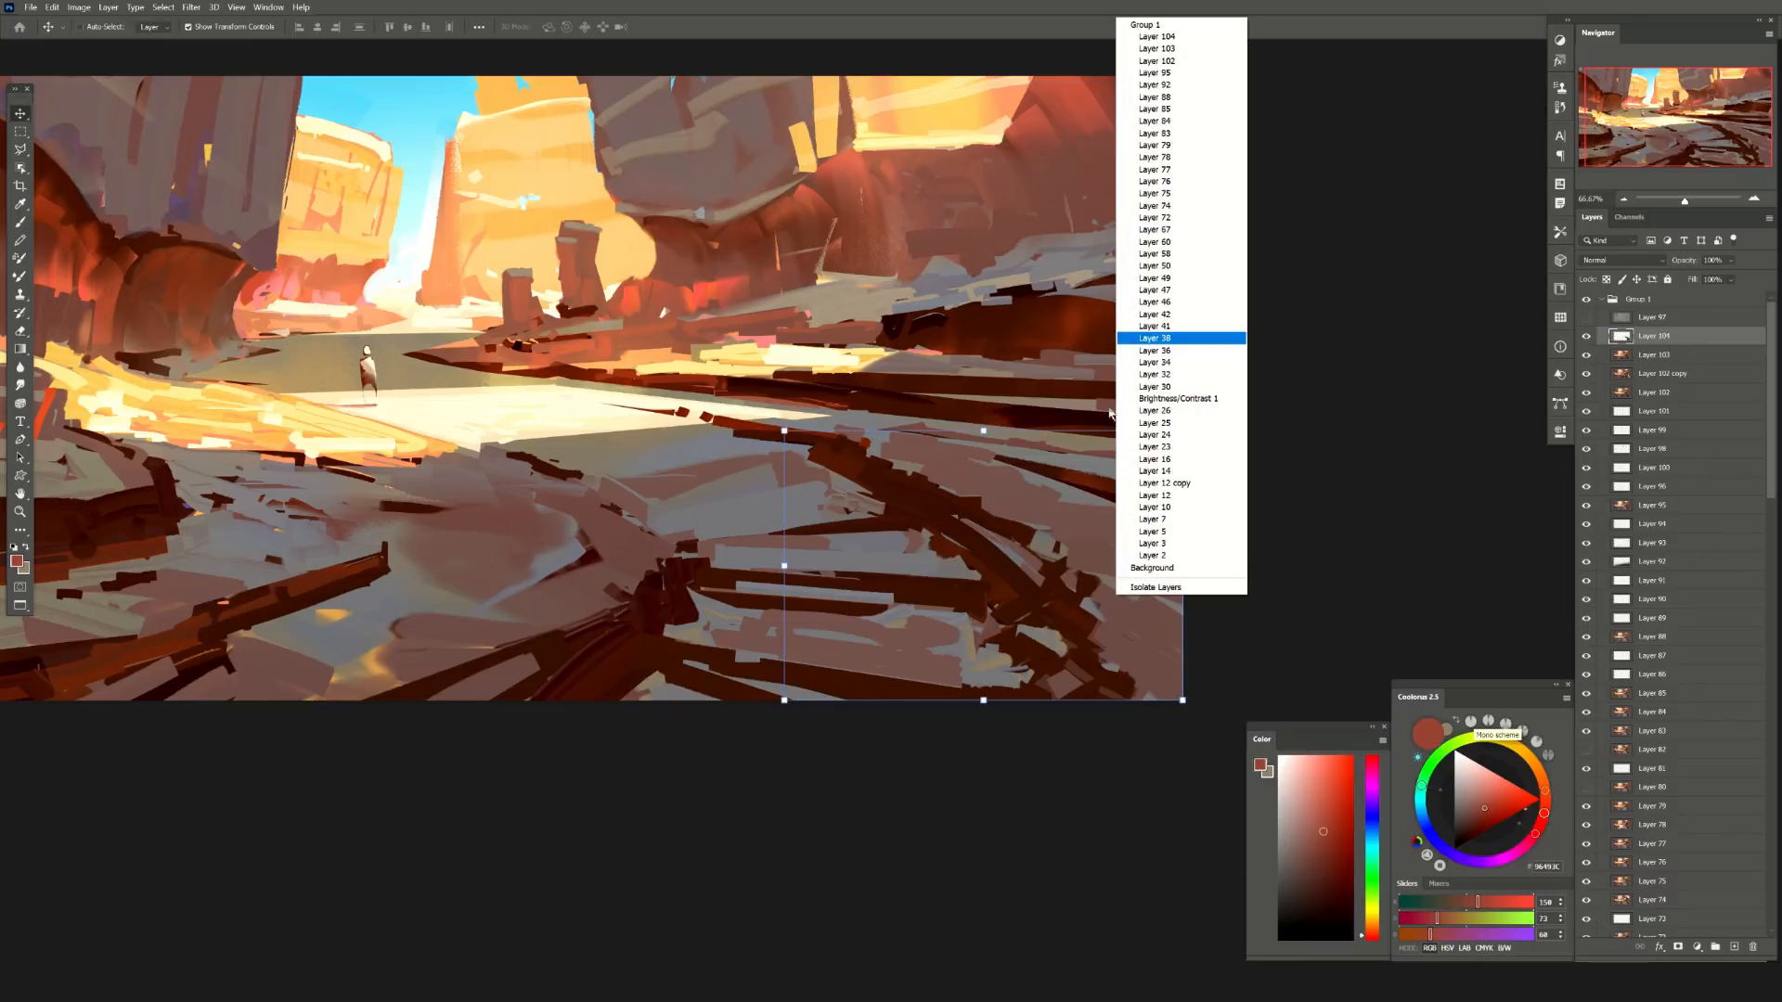
key("Escape")
left_click_drag(1185, 700, 1161, 666)
right_click(1096, 547)
left_click(1131, 597)
key("ctrl+z")
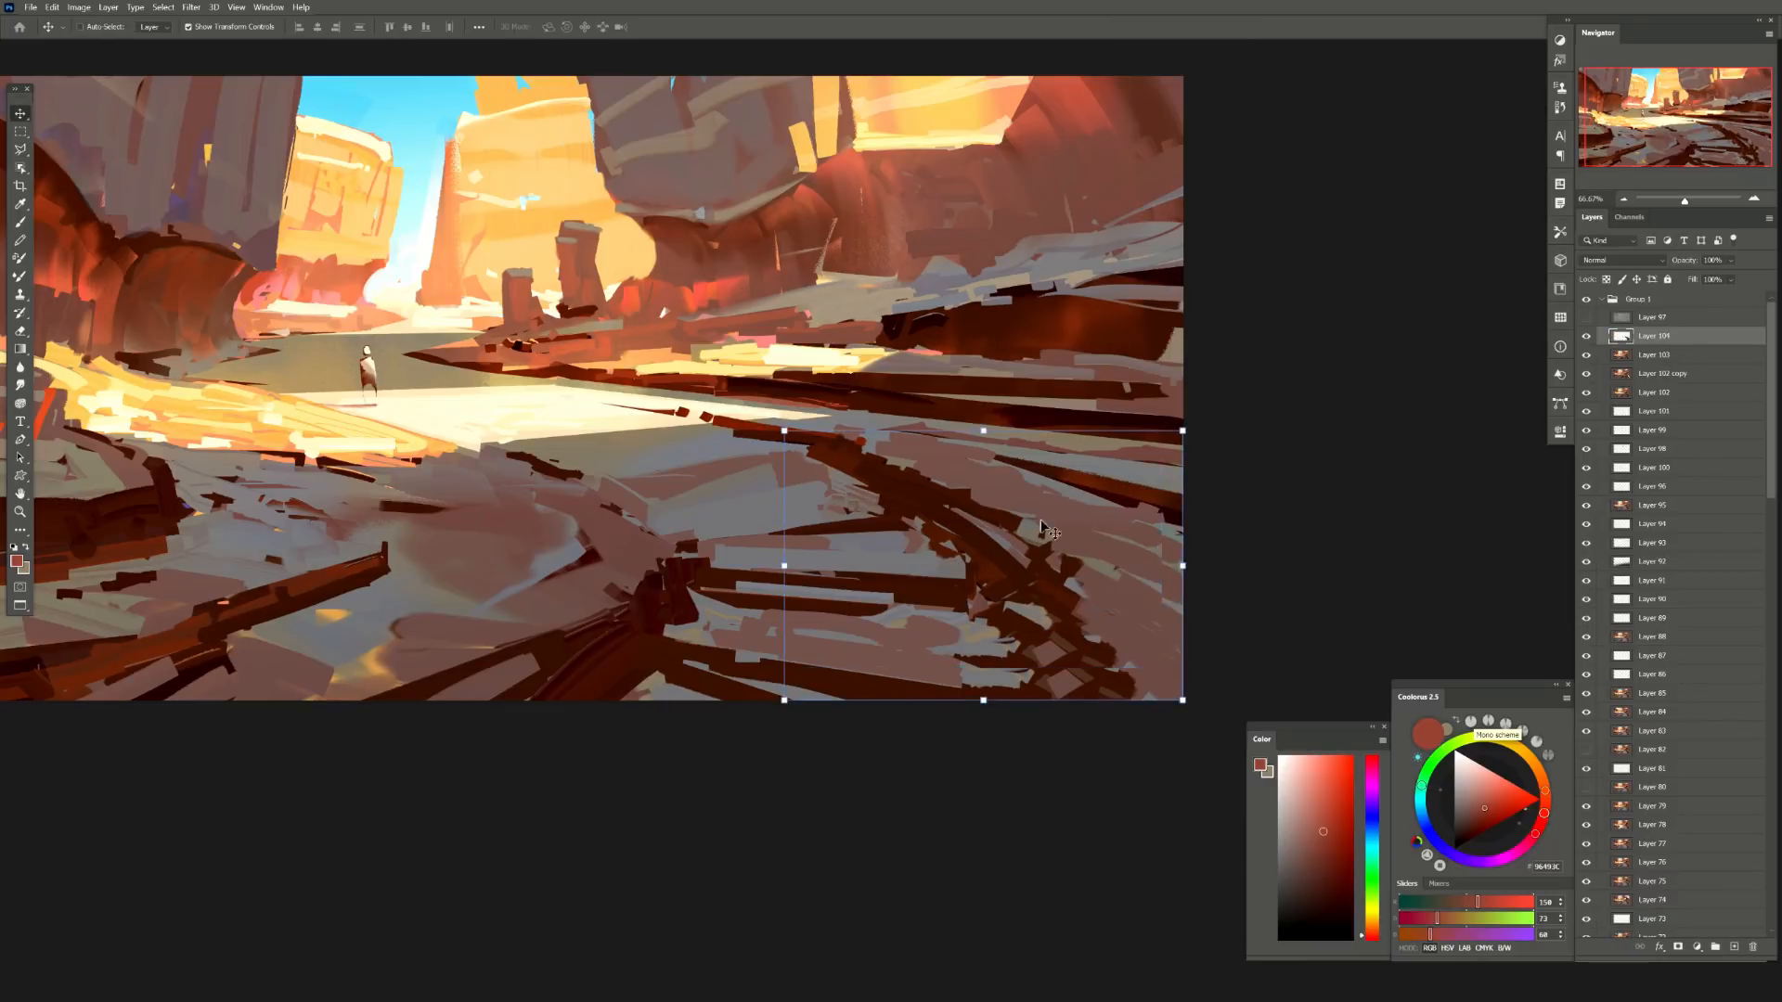
- Enlarge the copied crack area outward past the painting's lower-right corner with Free Transform
left_click_drag(1043, 522, 963, 464)
right_click(1086, 635)
left_click(1101, 698)
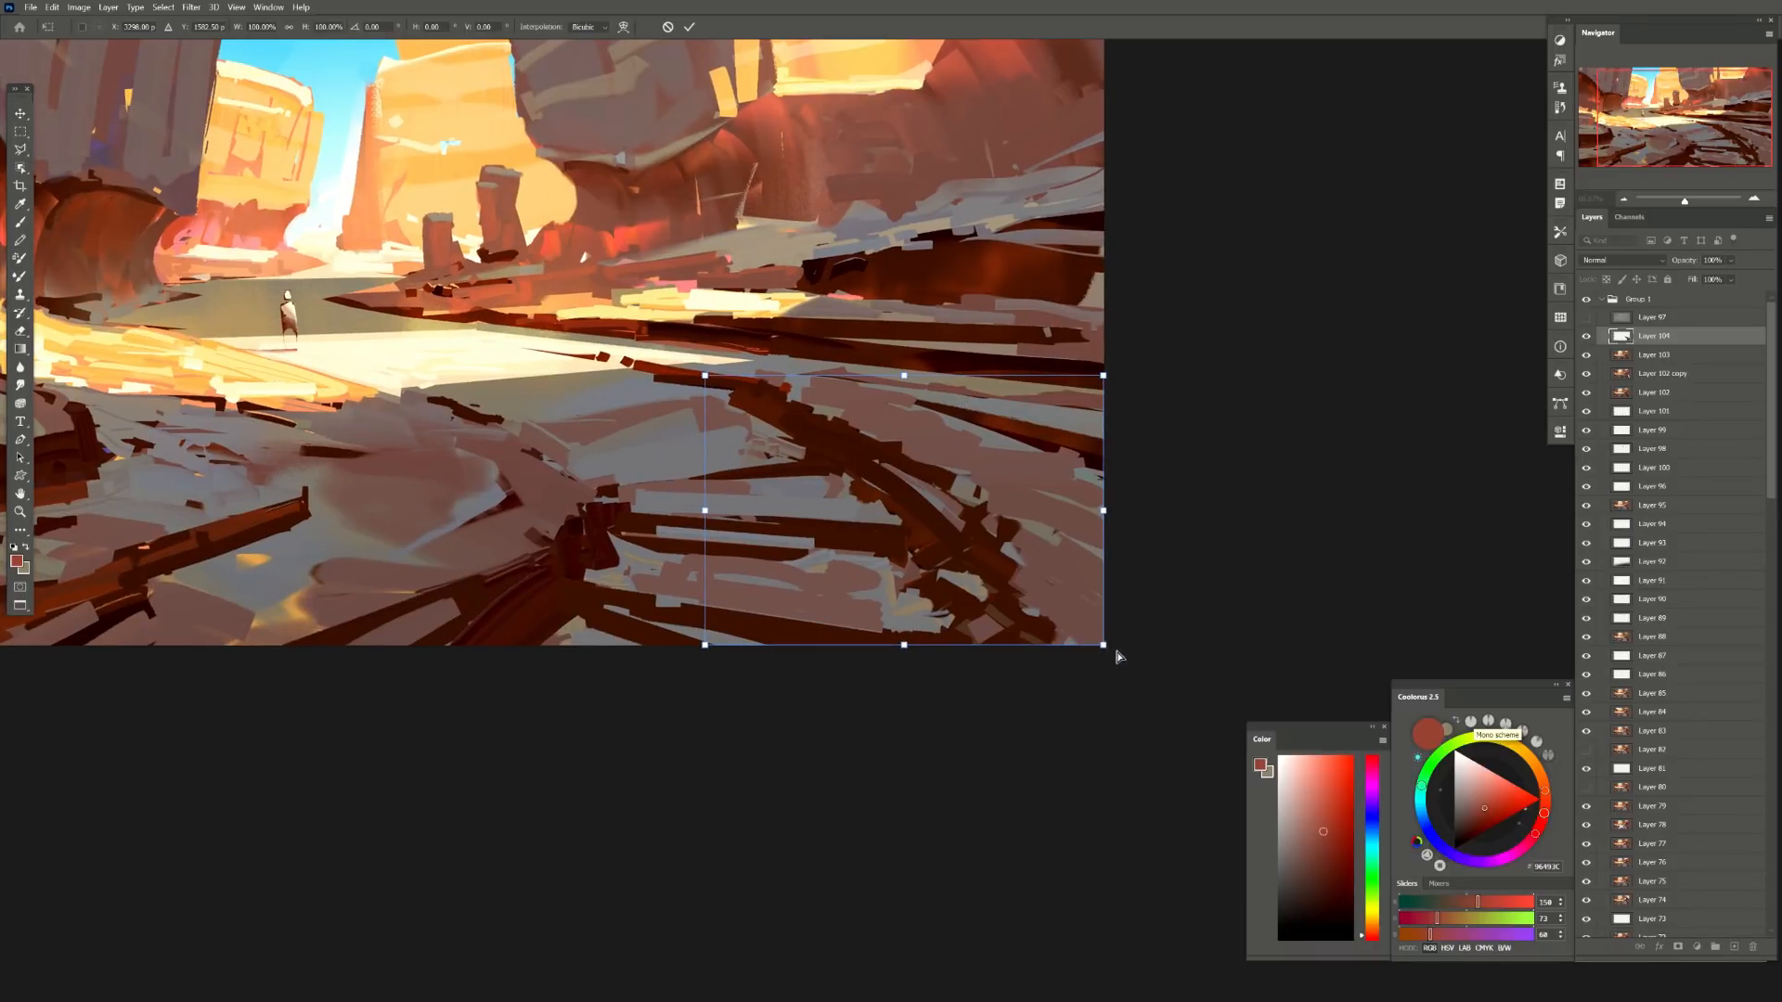
left_click_drag(1103, 644, 1278, 719)
key("Return")
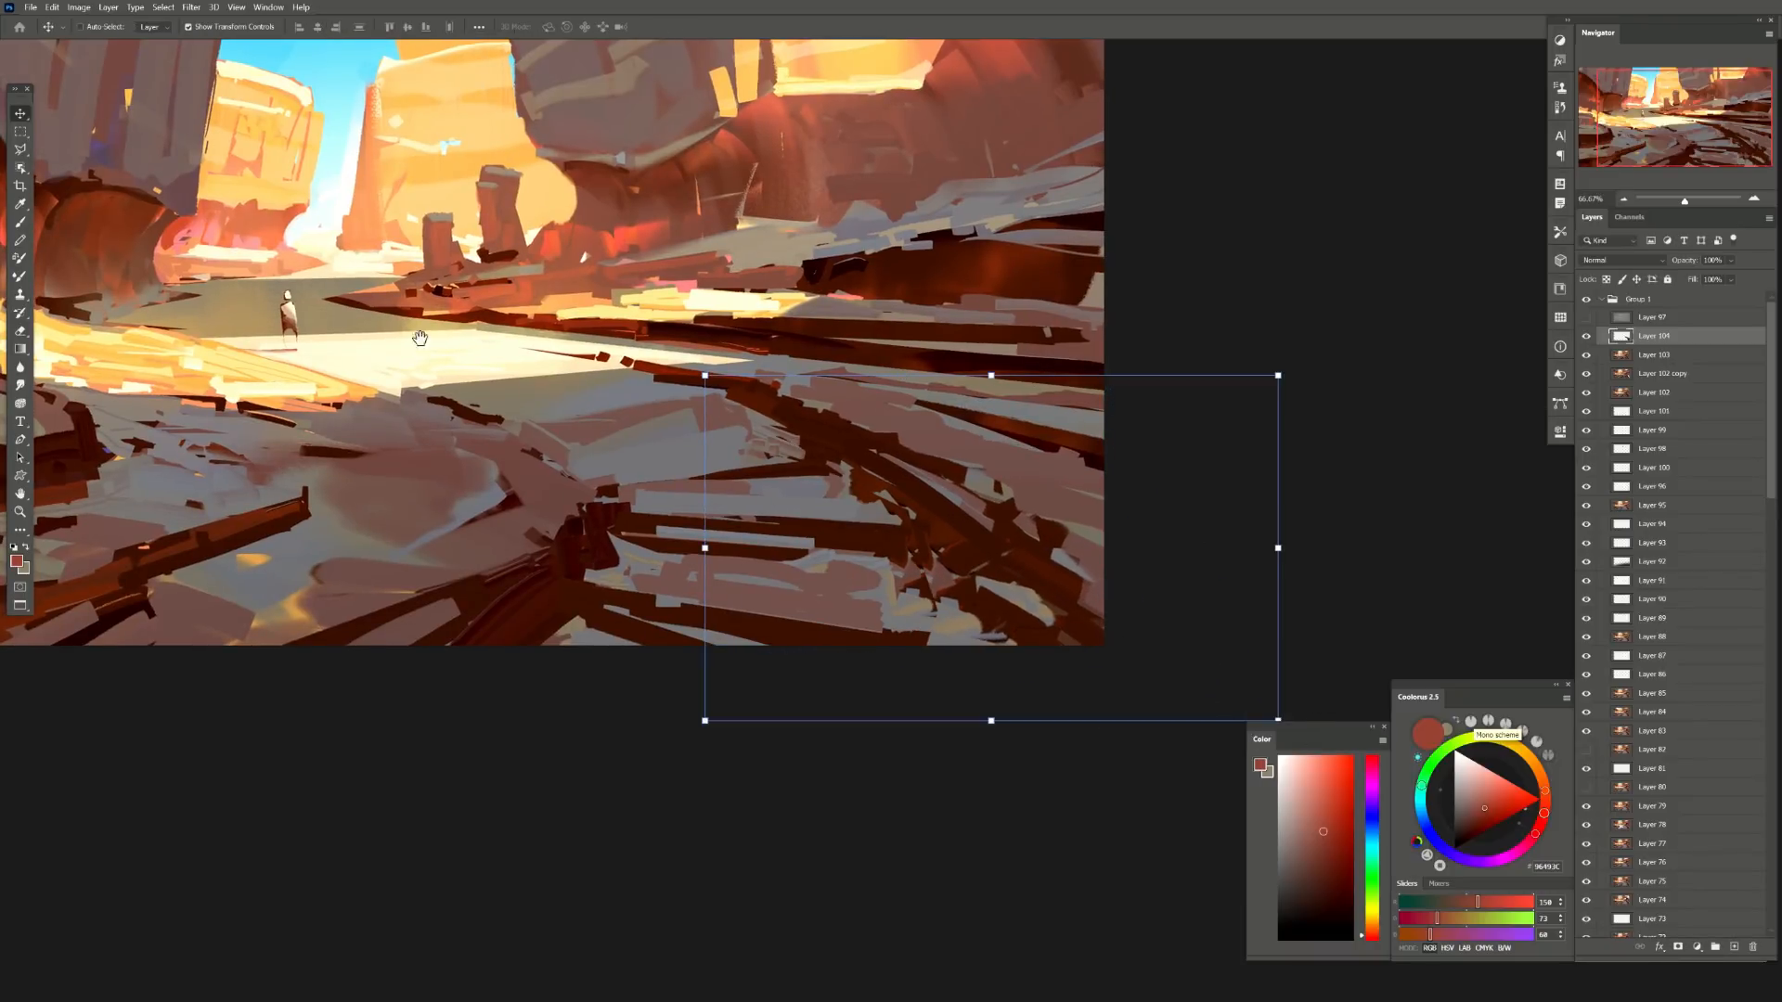
- Add a new layer, group it with the layers down to Layer 102 and compare the painting with and without the group
left_click_drag(336, 290, 496, 346)
left_click(1734, 947)
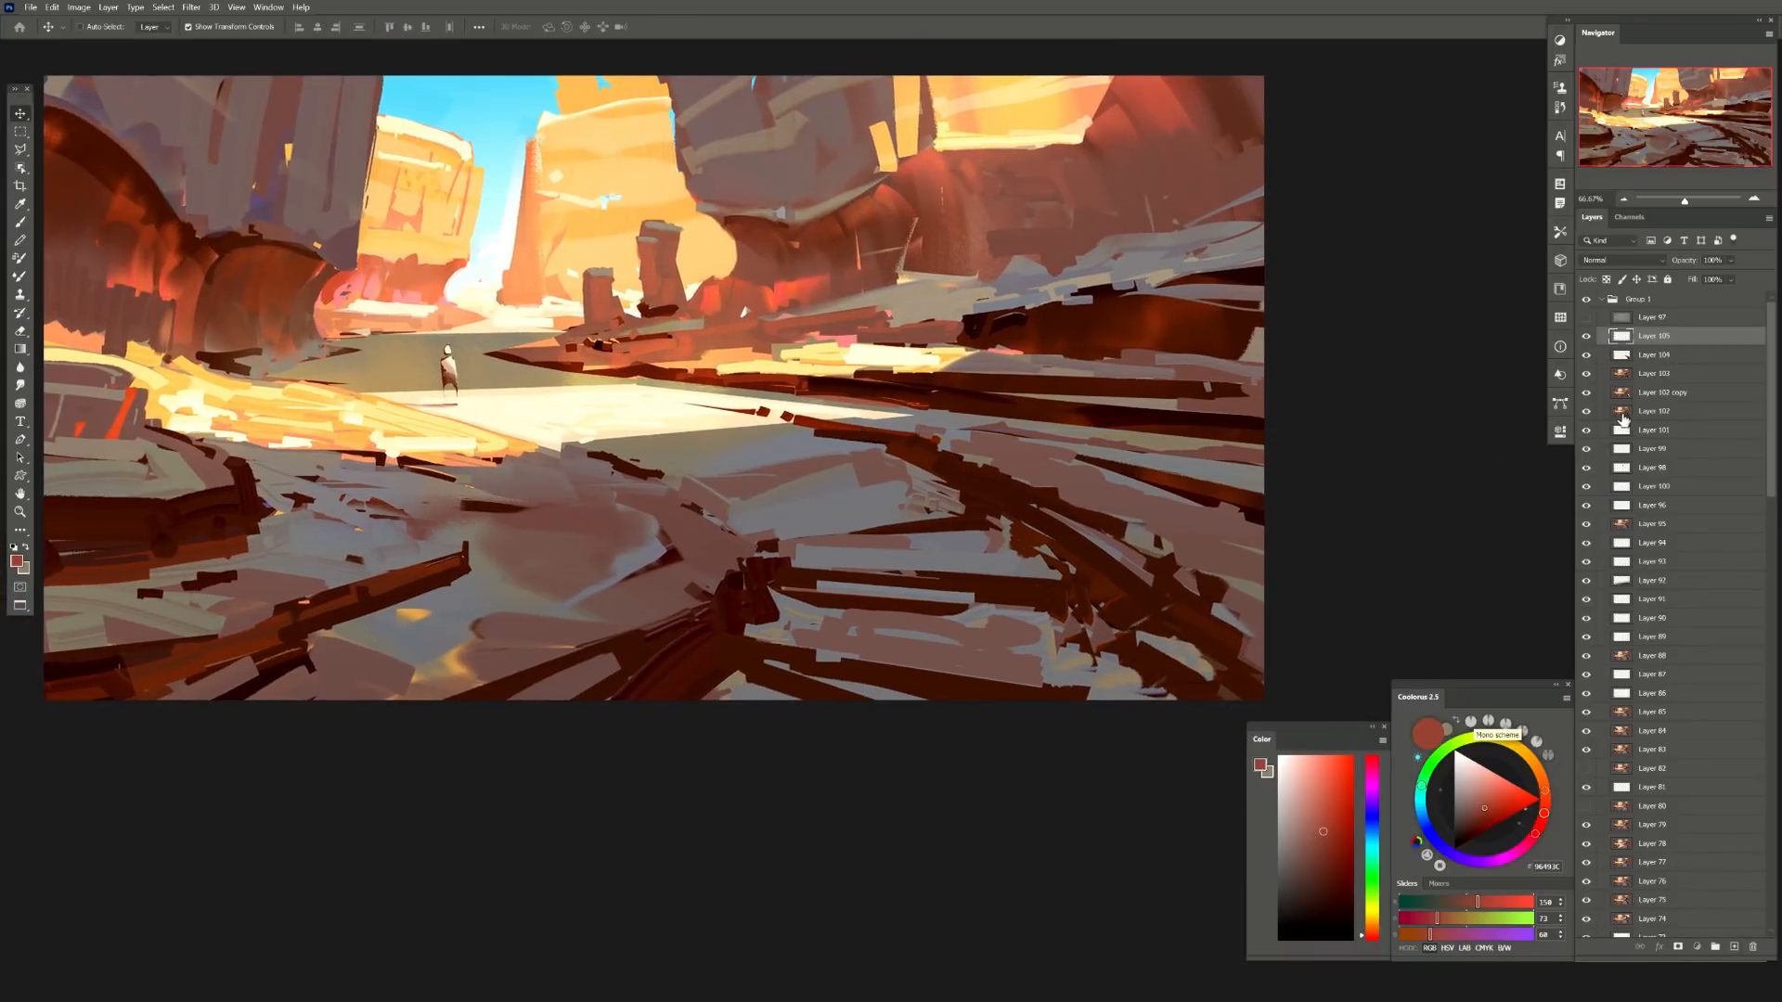
left_click(1622, 415, "shift")
left_click_drag(1622, 415, 1716, 947)
left_click(1585, 336)
left_click(1585, 336)
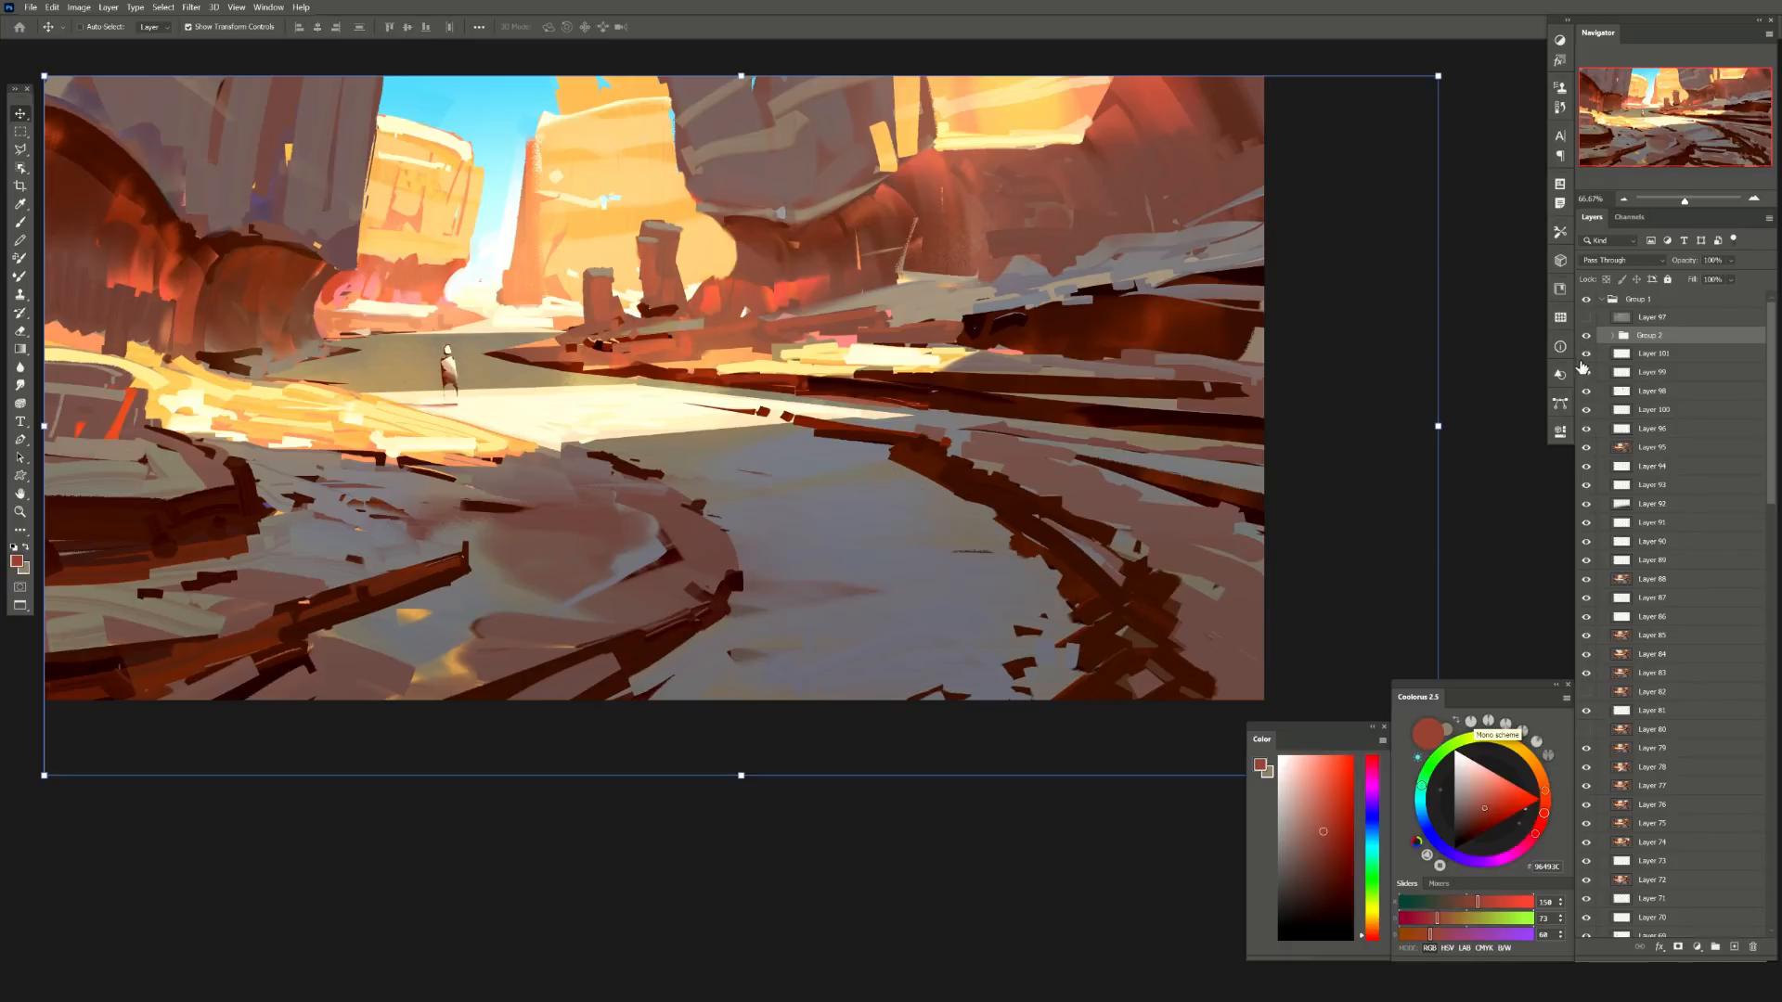
left_click(1585, 371)
- Add a new layer above Group 2 and select the dark brown crack tones with Color Range, sampling the lower-right crack
left_click(1730, 947)
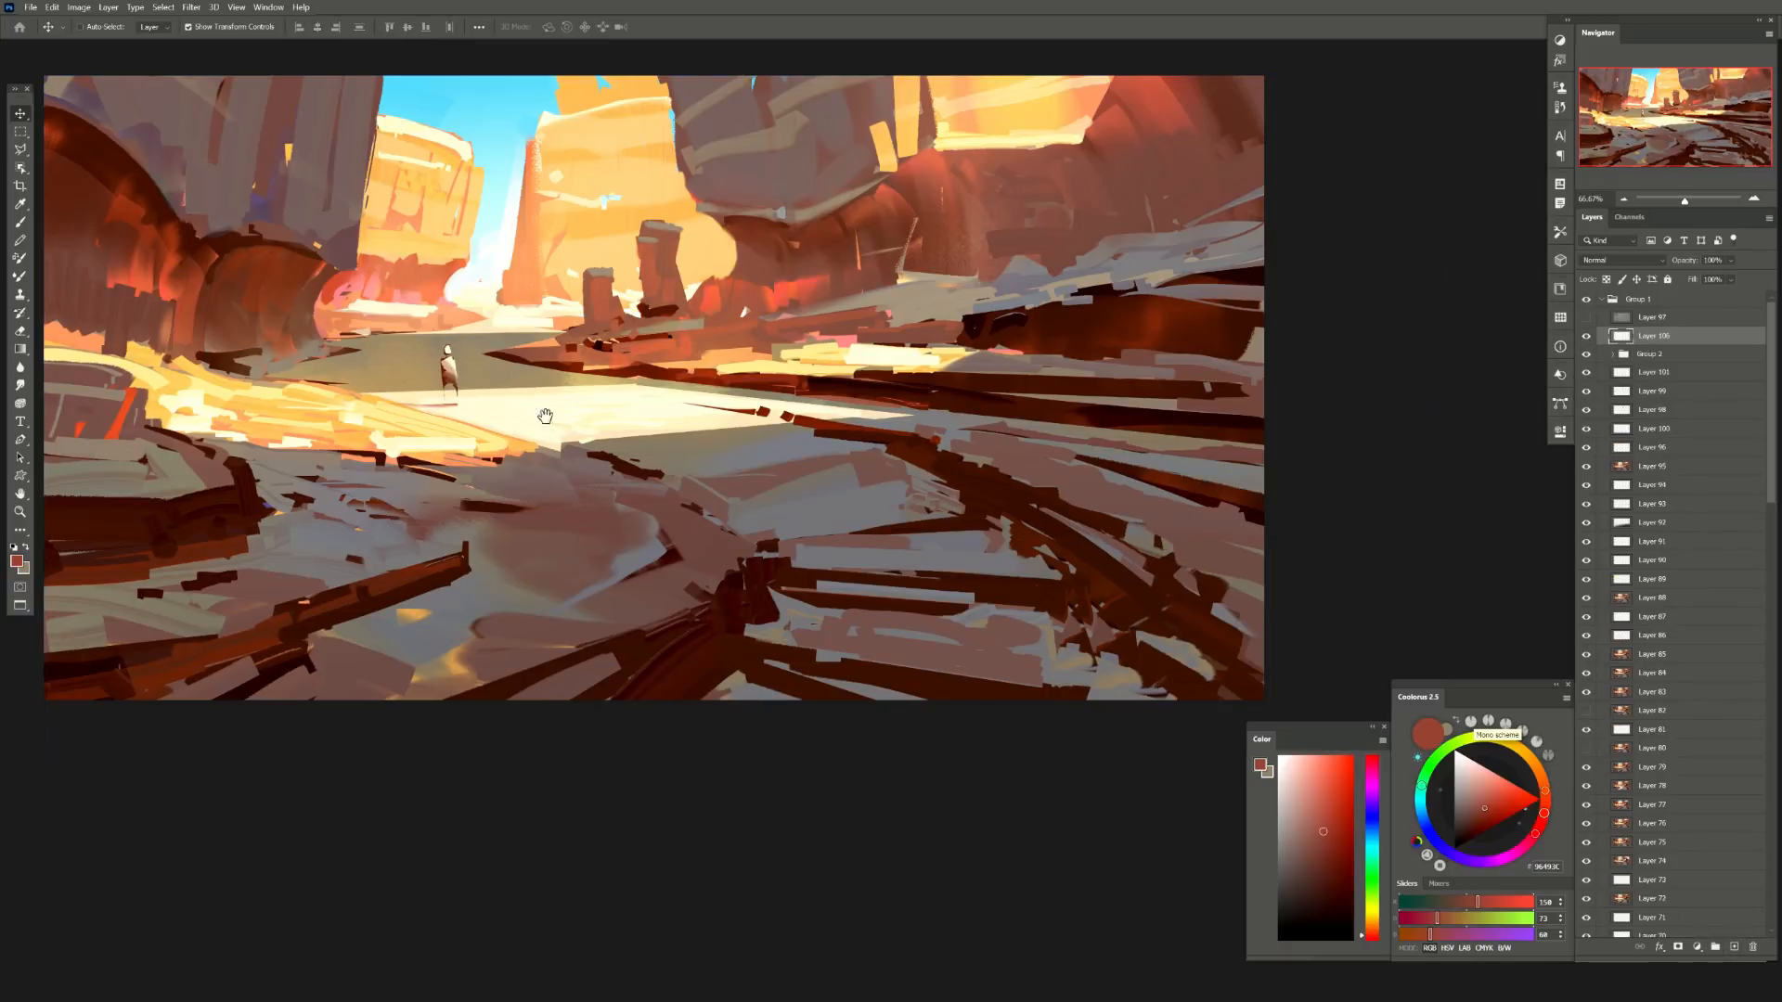
left_click_drag(545, 415, 587, 438)
left_click(164, 8)
left_click(183, 131)
left_click(1160, 678)
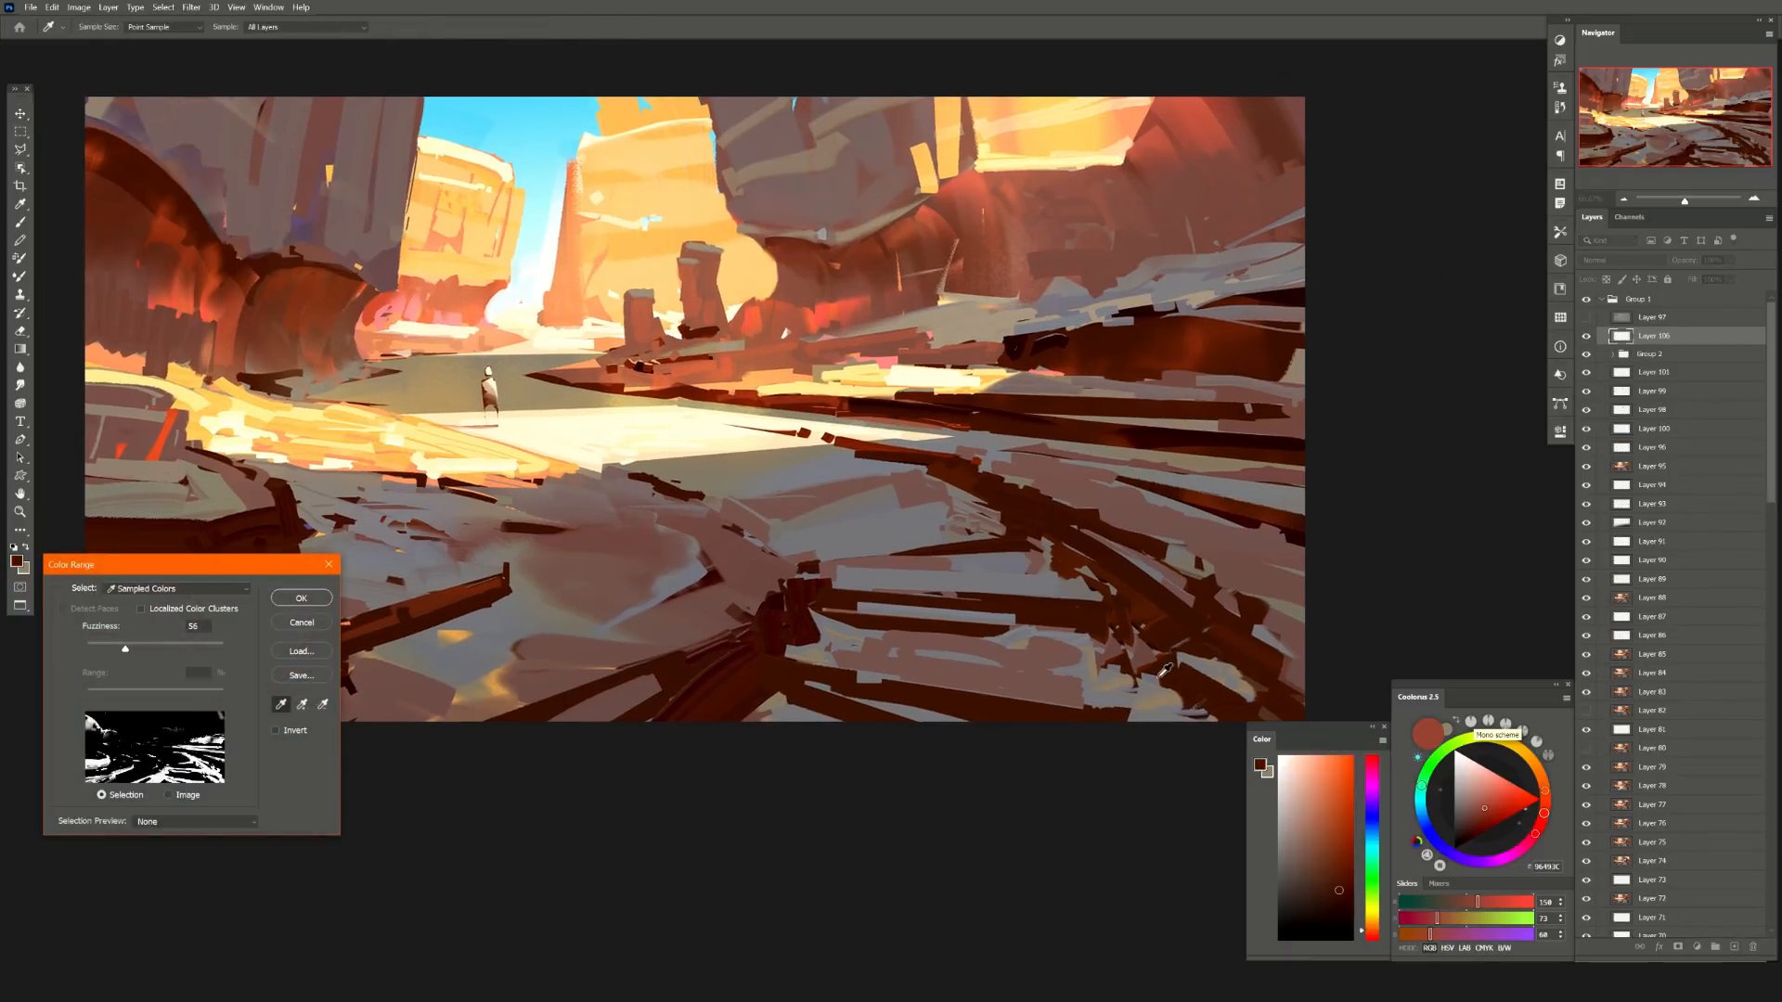
key("Return")
- Sample a very dark brown from the central crack and brush it over the selected foreground cracks
key("b")
key("b")
left_click(805, 605, "alt")
left_click_drag(1013, 530, 921, 425)
key("[")
mouse_move(1183, 594)
left_mouse_down()
mouse_move(1040, 534)
mouse_move(789, 525)
left_mouse_up()
left_click_drag(835, 604, 613, 637)
left_click_drag(649, 553, 566, 613)
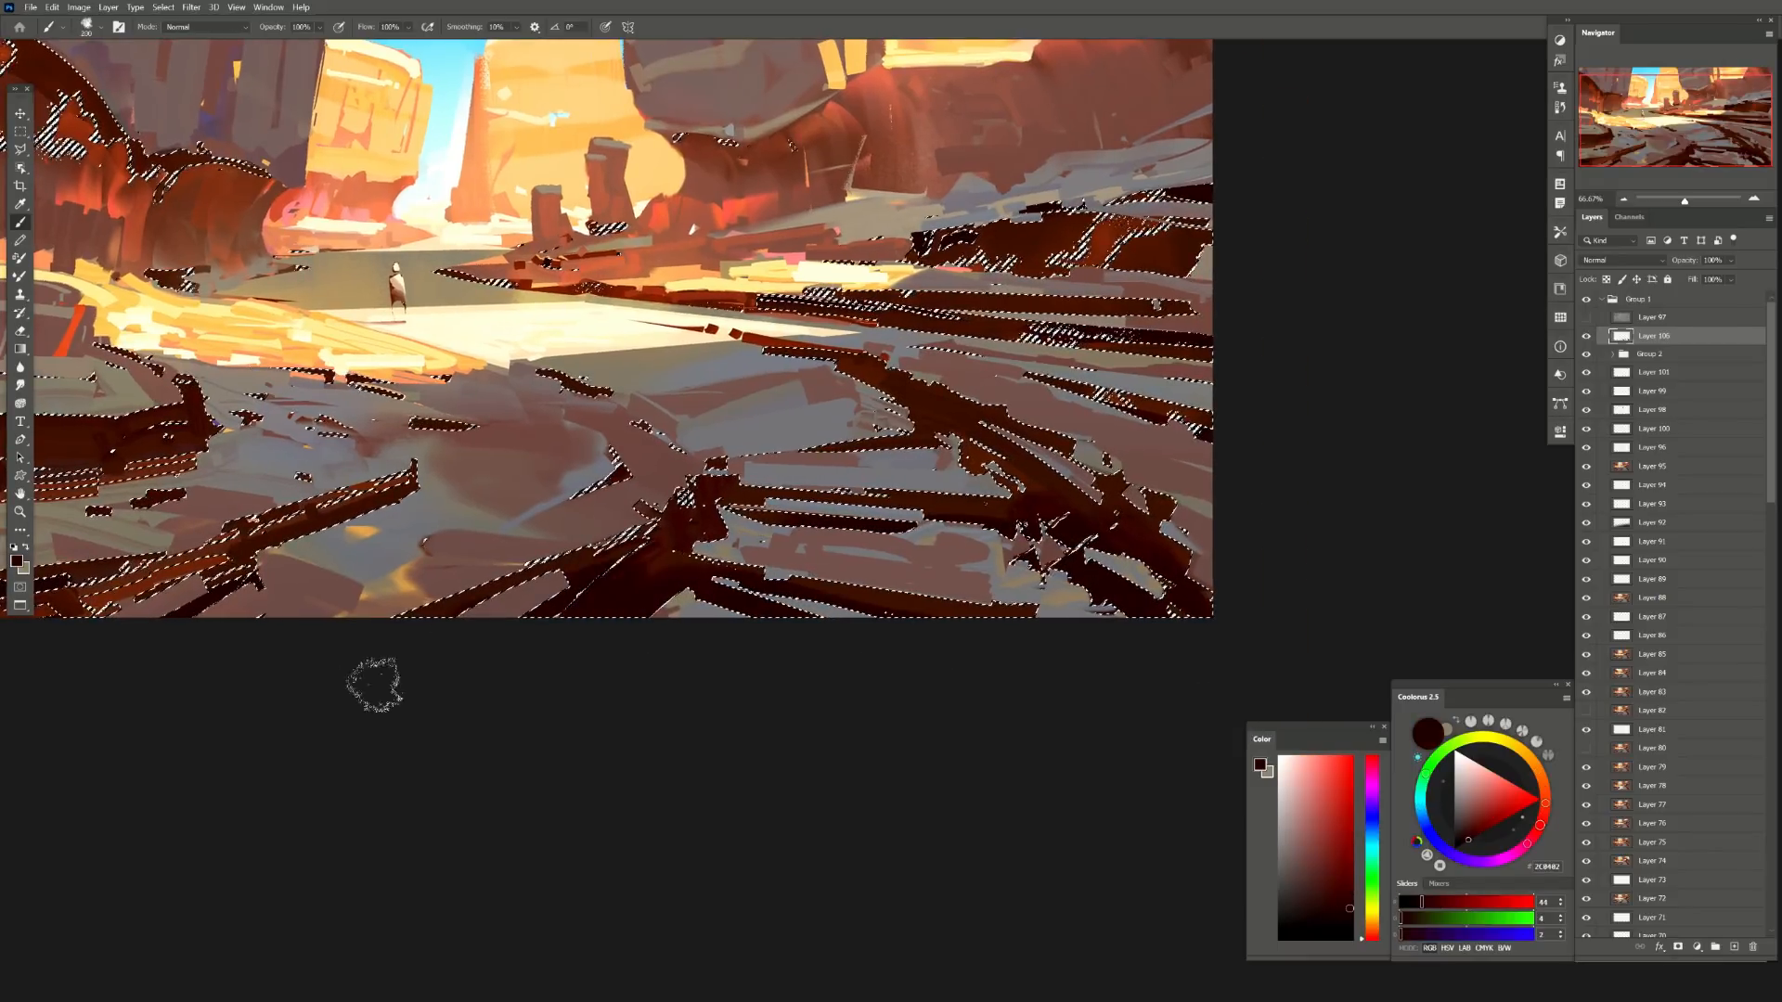
- Darken the selected shadows under the ledges at the painting's right edge with a smaller brush and deselect
key("bracketleft")
key("bracketleft")
key("bracketleft")
key("bracketleft")
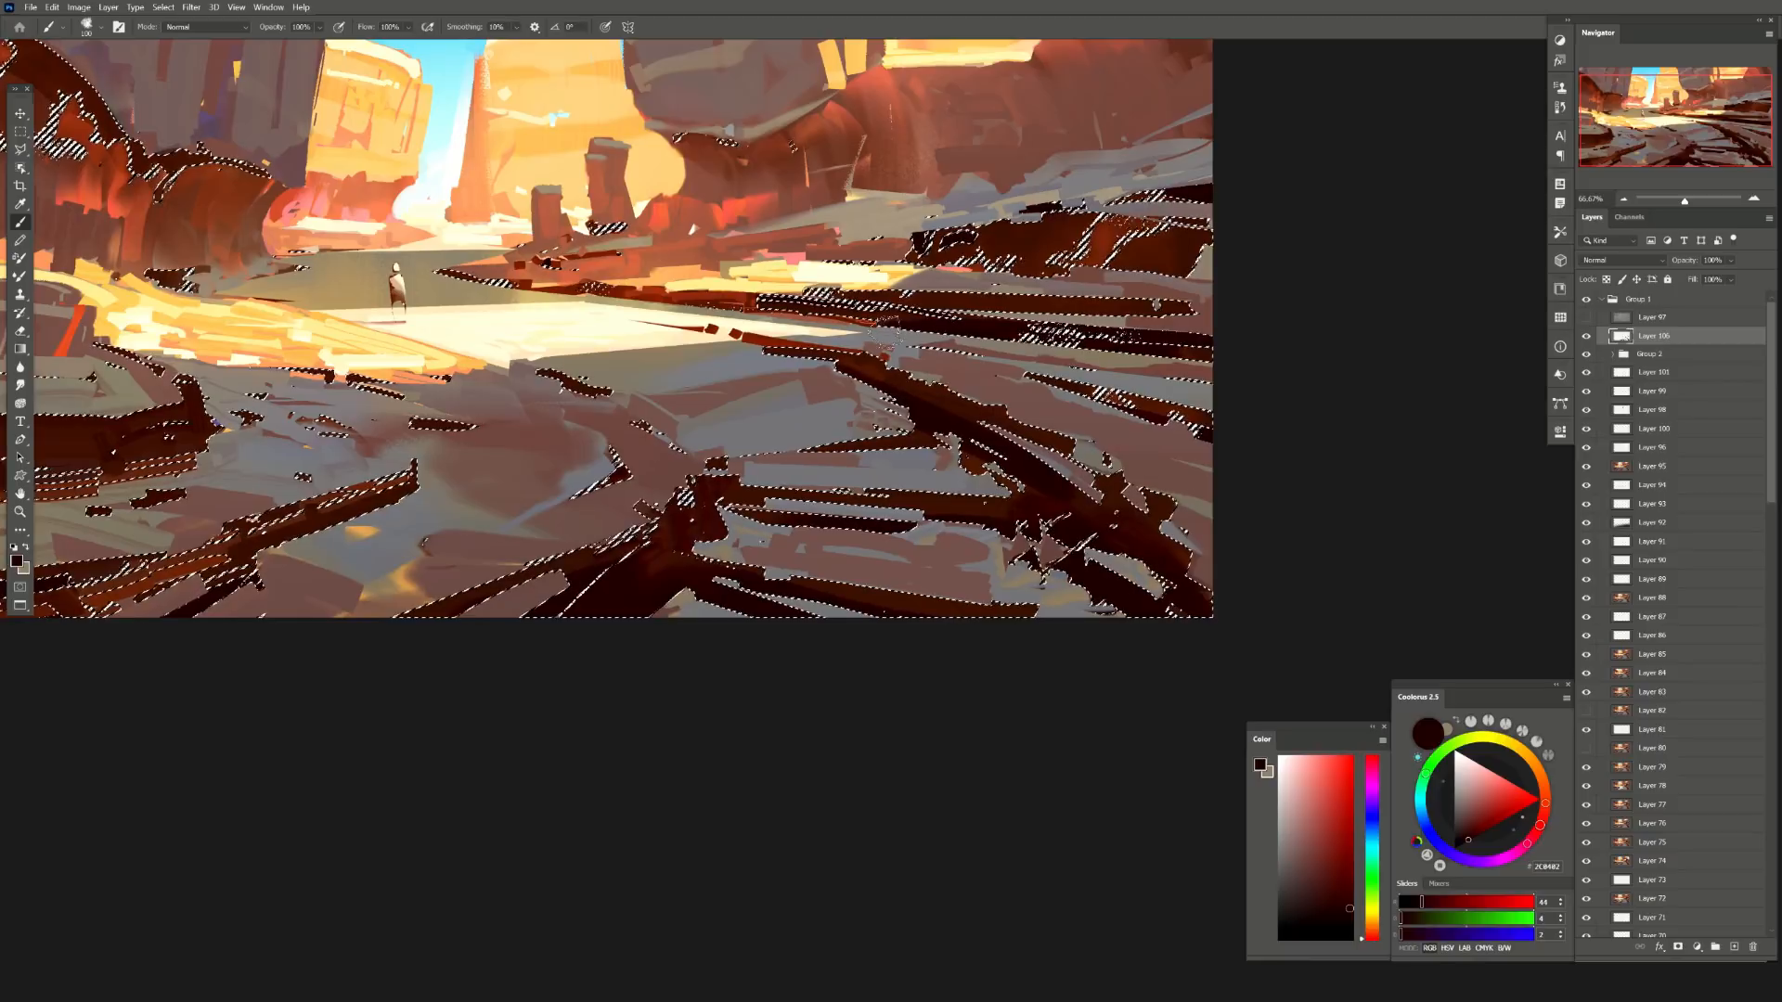
left_click_drag(1206, 223, 1035, 242)
left_click_drag(1142, 343, 757, 297)
key("ctrl+d")
key("bracketright")
key("bracketright")
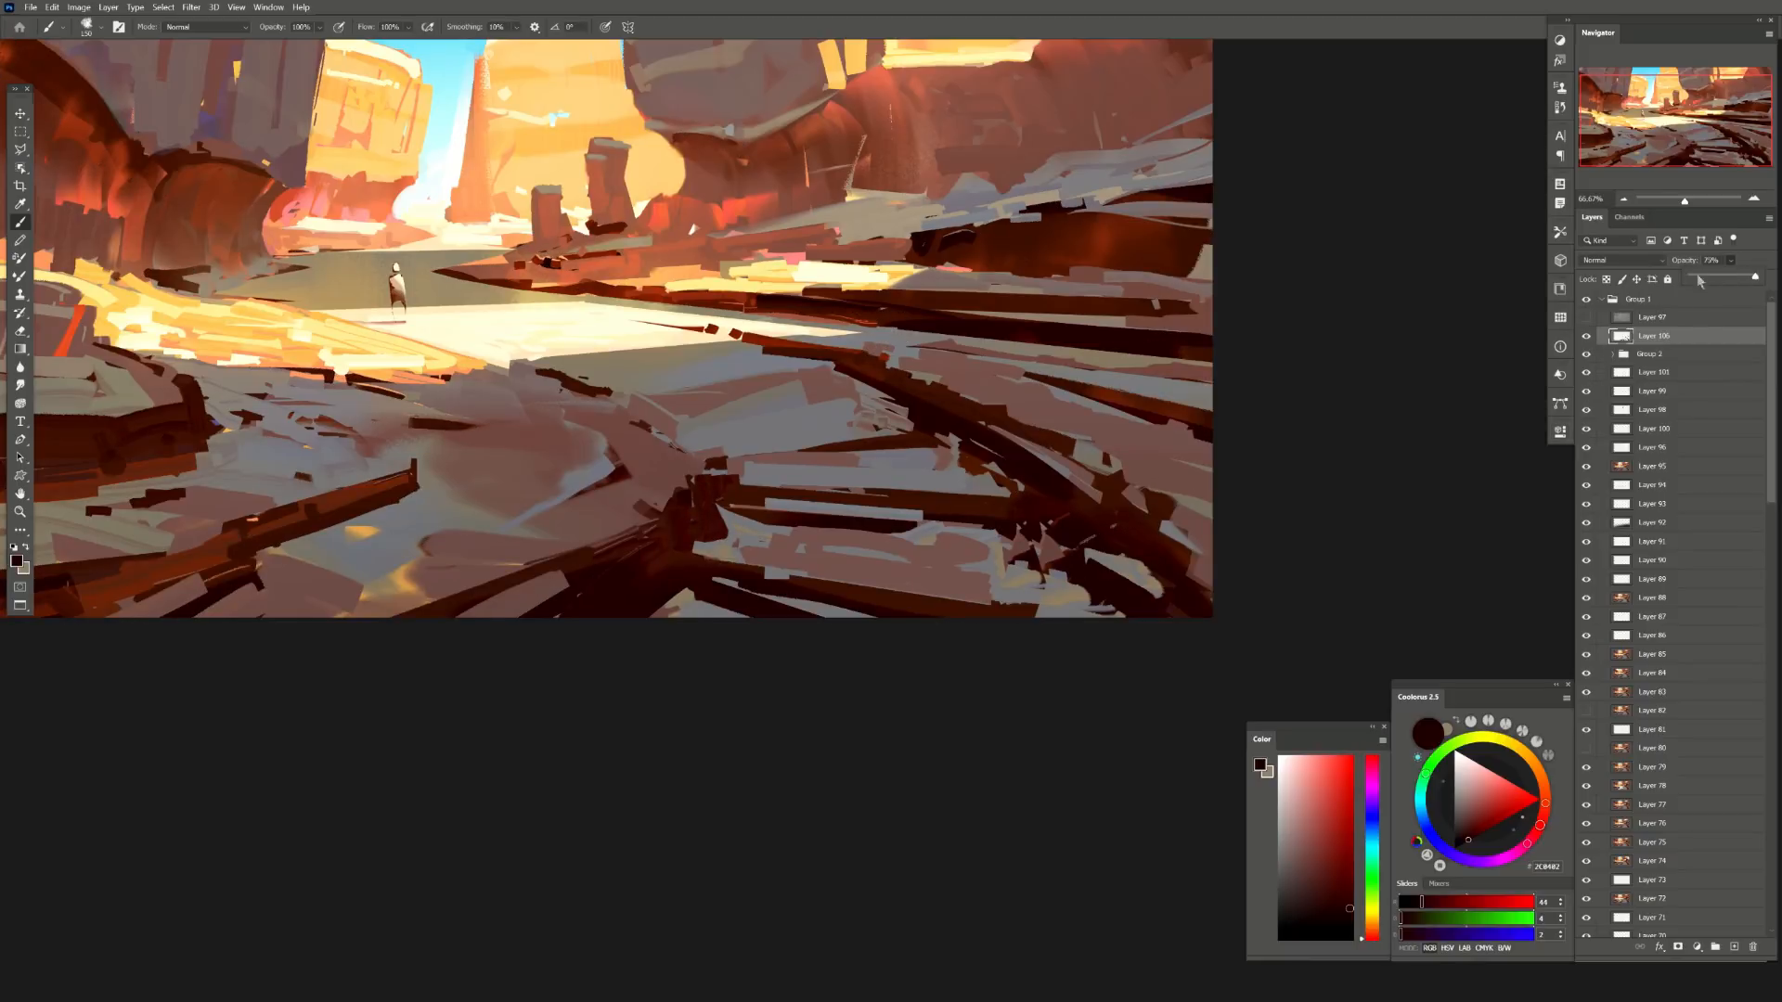
- On a new layer in Darken mode, brush sampled dark brown over the slabs and cracks in the painting's lower-right area
key("ctrl+shift+alt+n")
key("shift+alt+k")
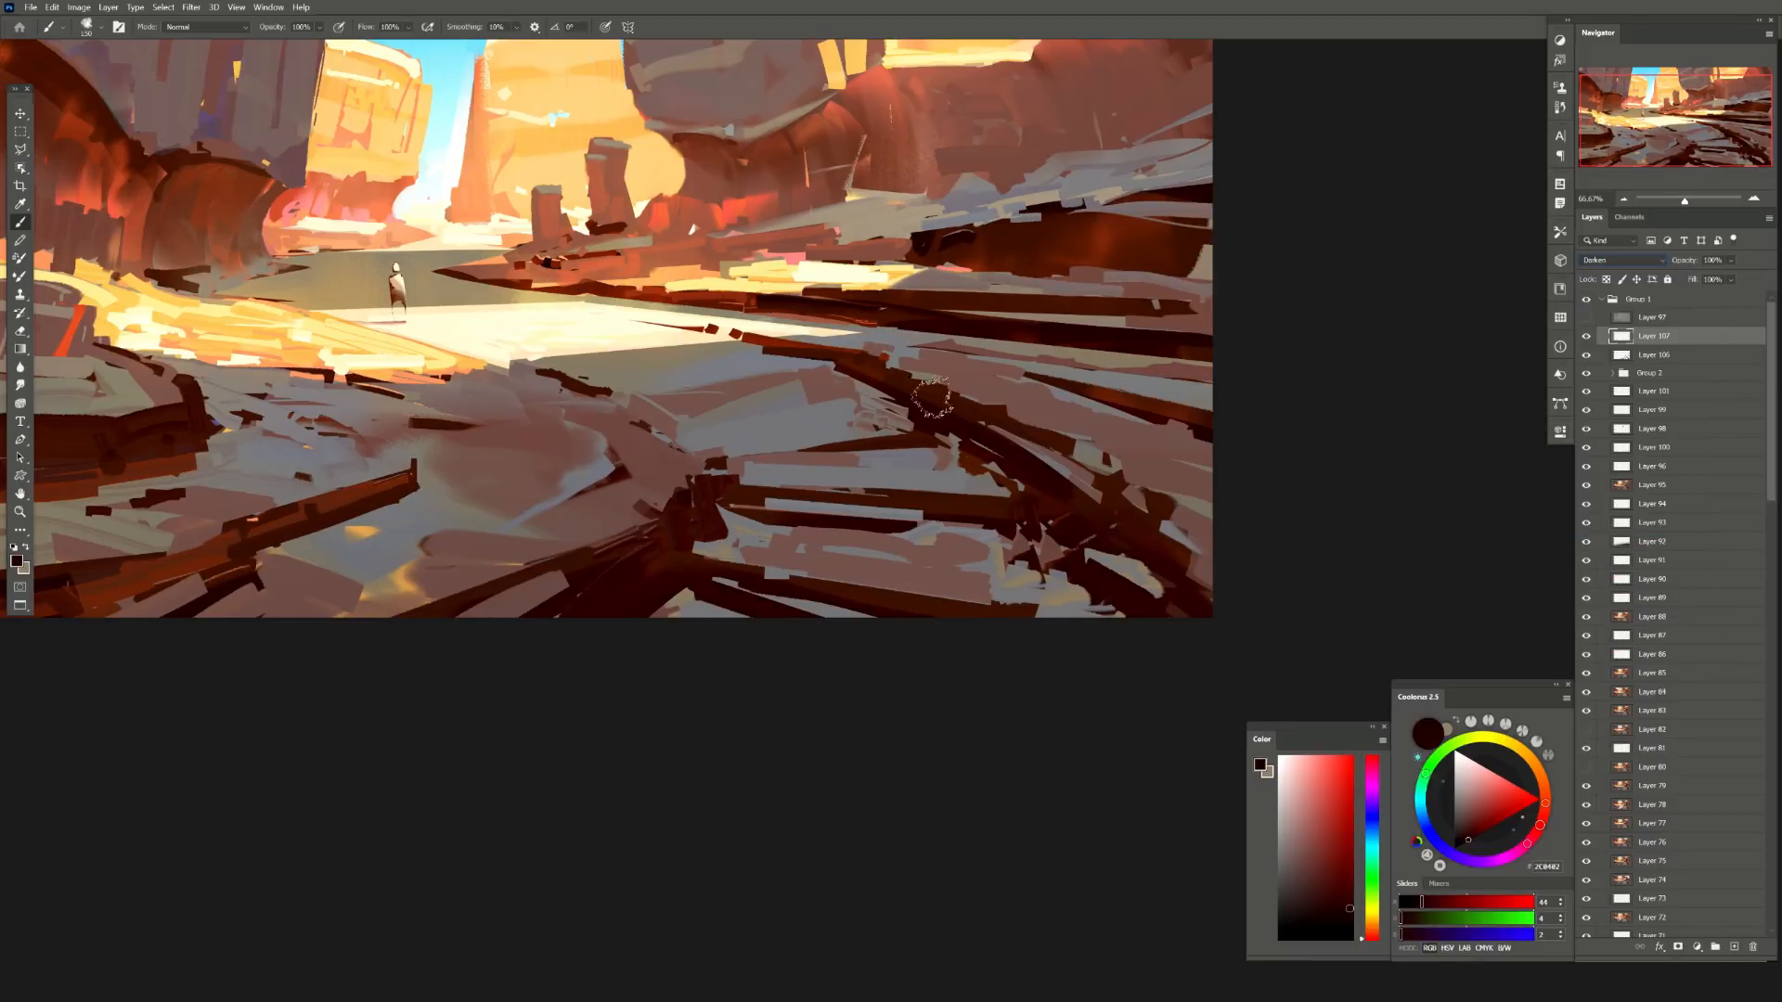
left_click_drag(933, 397, 967, 405)
left_click(1114, 568, "alt")
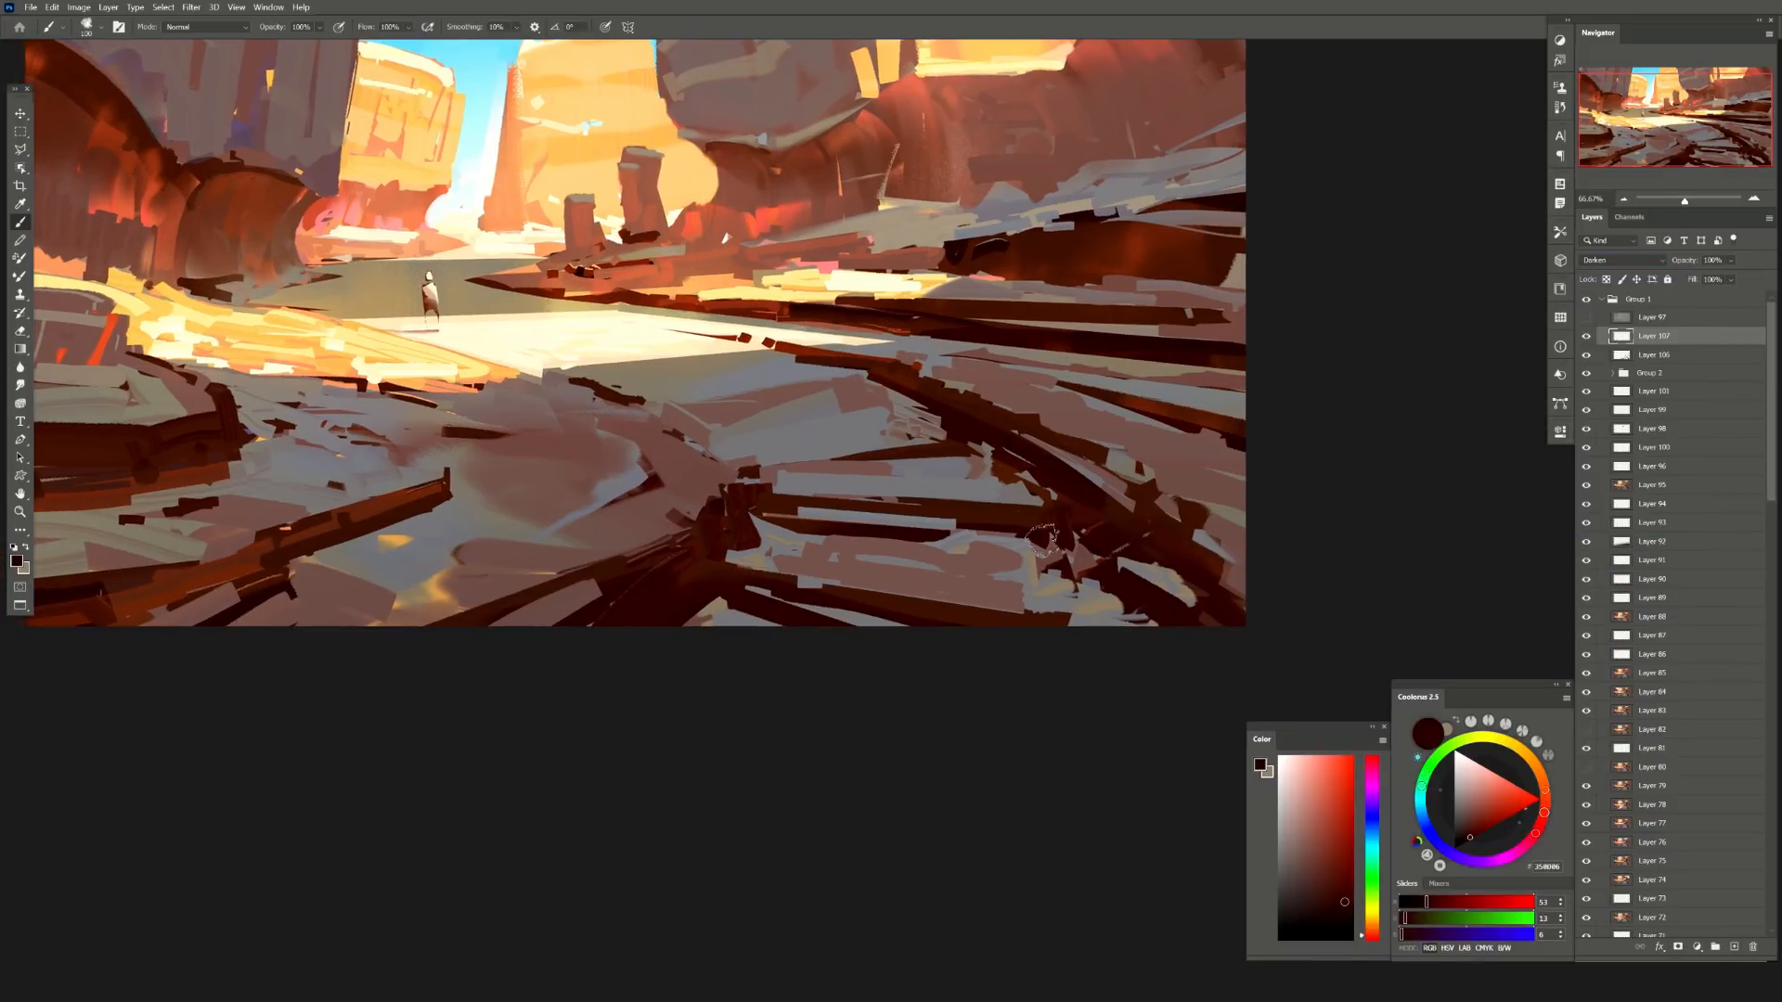
left_click_drag(1063, 540, 756, 533)
key("bracketright")
left_click_drag(724, 601, 769, 583)
mouse_move(1010, 455)
left_mouse_down()
mouse_move(899, 459)
mouse_move(798, 369)
left_mouse_up()
key("bracketright")
key("bracketright")
mouse_move(970, 466)
left_mouse_down()
mouse_move(1067, 525)
mouse_move(965, 504)
left_mouse_up()
left_click_drag(1031, 550, 1109, 639)
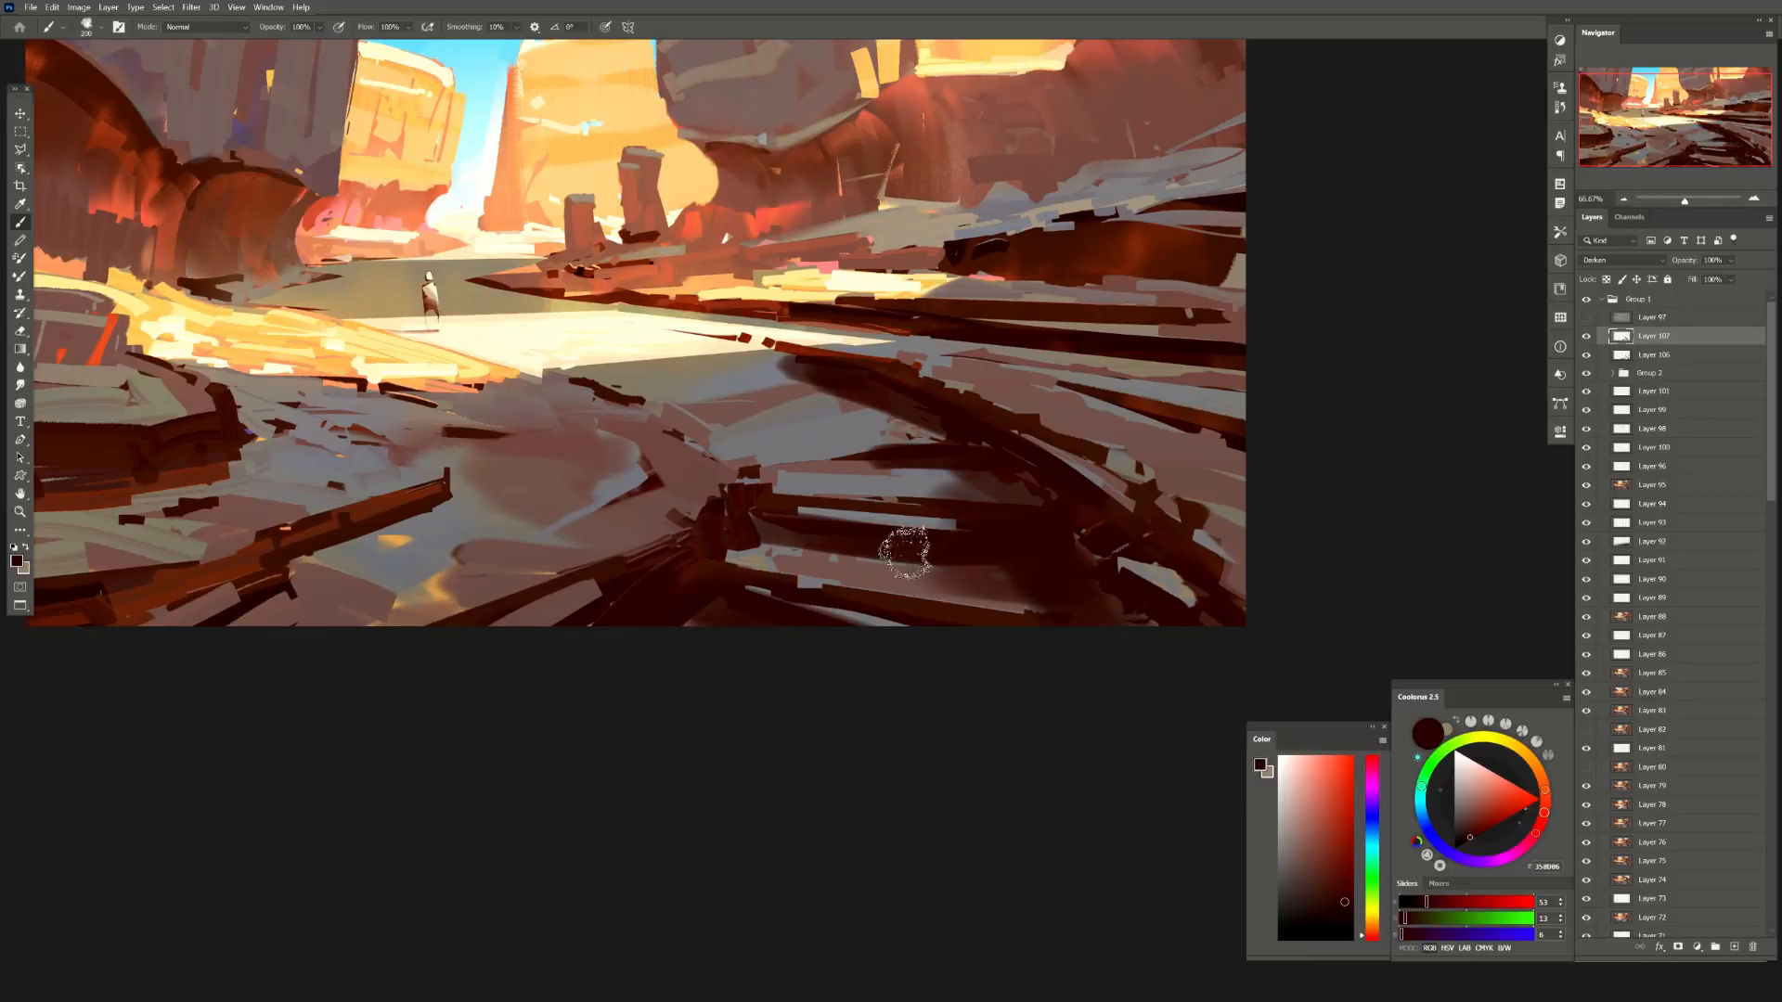
- Erase the excess dark shading from the slabs around the lower-right cracks with a large eraser
key("e")
left_click_drag(826, 379, 921, 425)
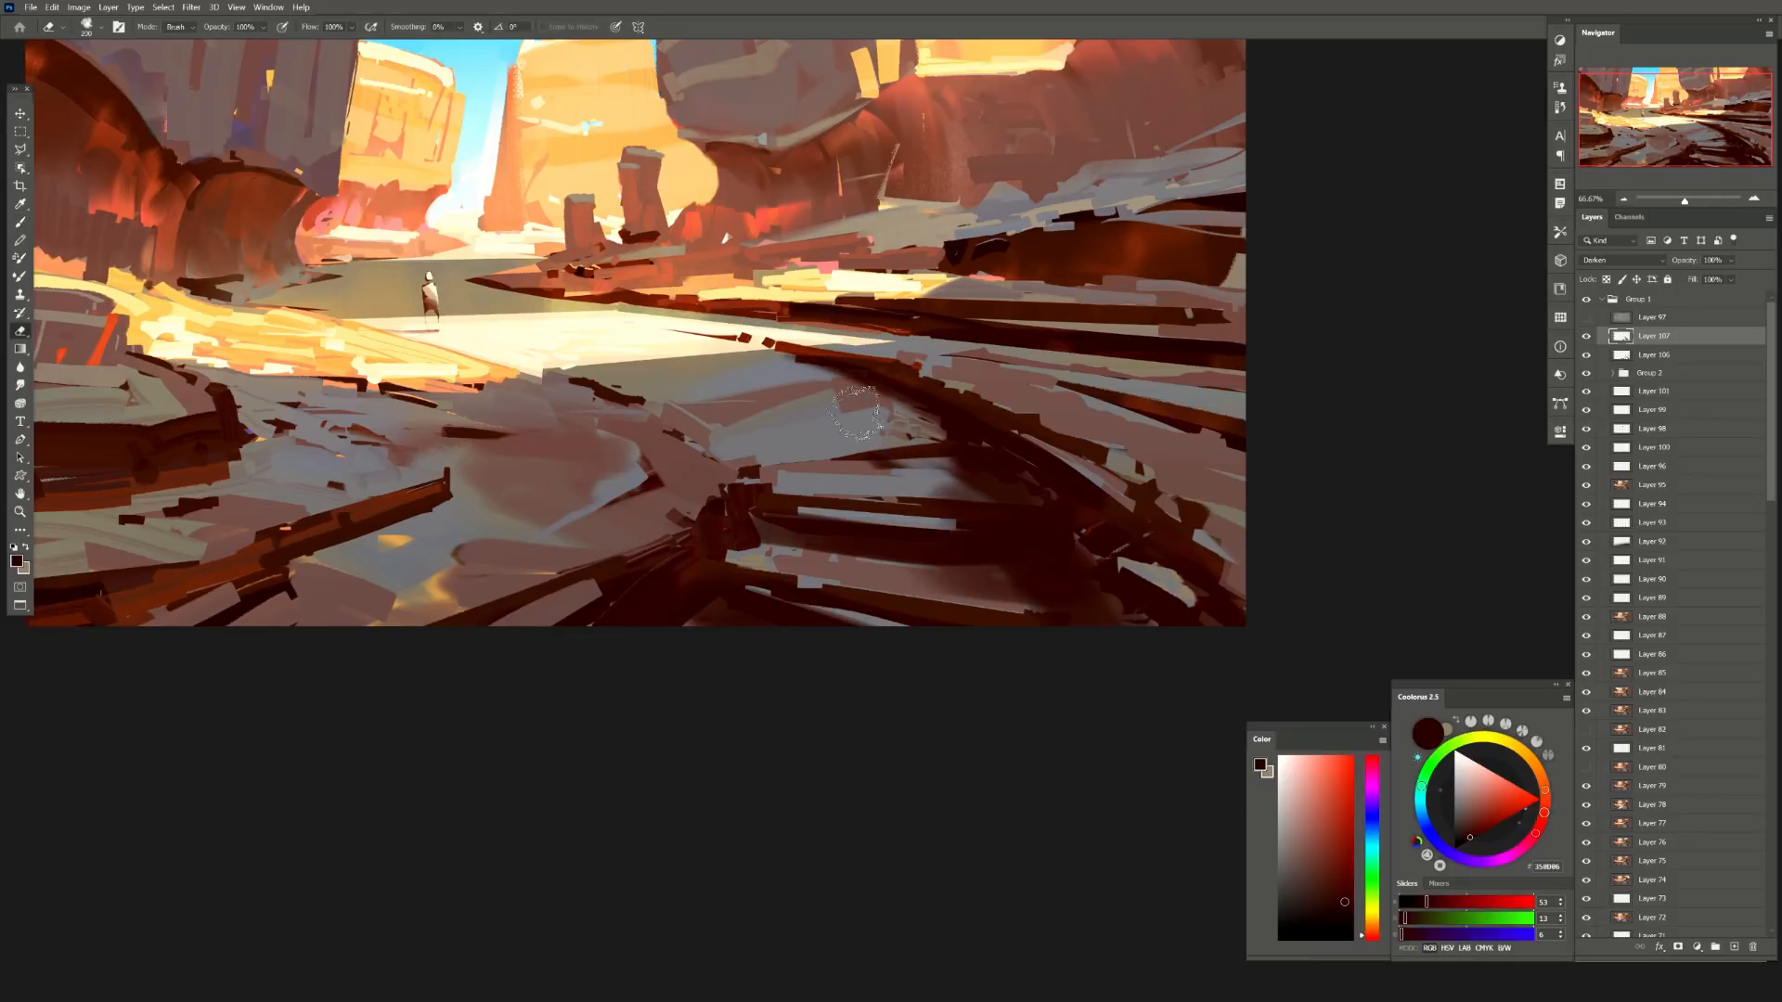
key("bracketright")
key("bracketright")
left_click_drag(998, 522, 942, 481)
left_click_drag(932, 562, 776, 571)
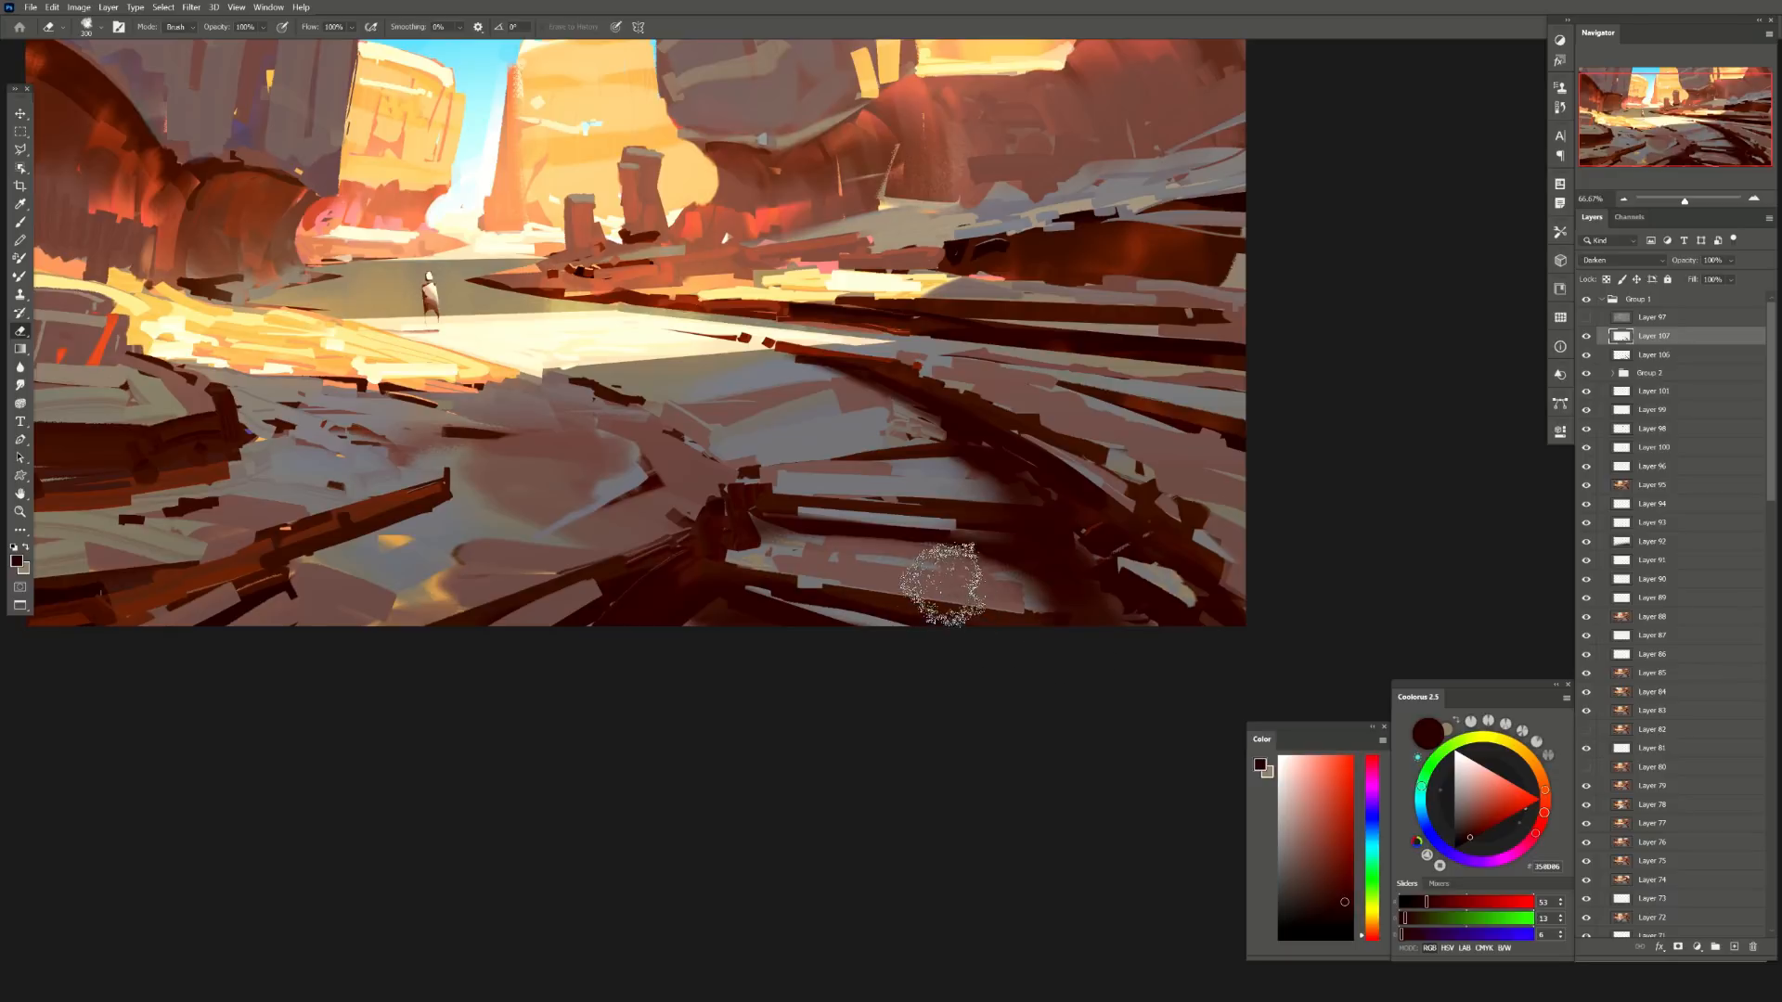
- Lower the opacity of the Darken shading layer and add a new layer above it
left_click_drag(1718, 286, 1735, 282)
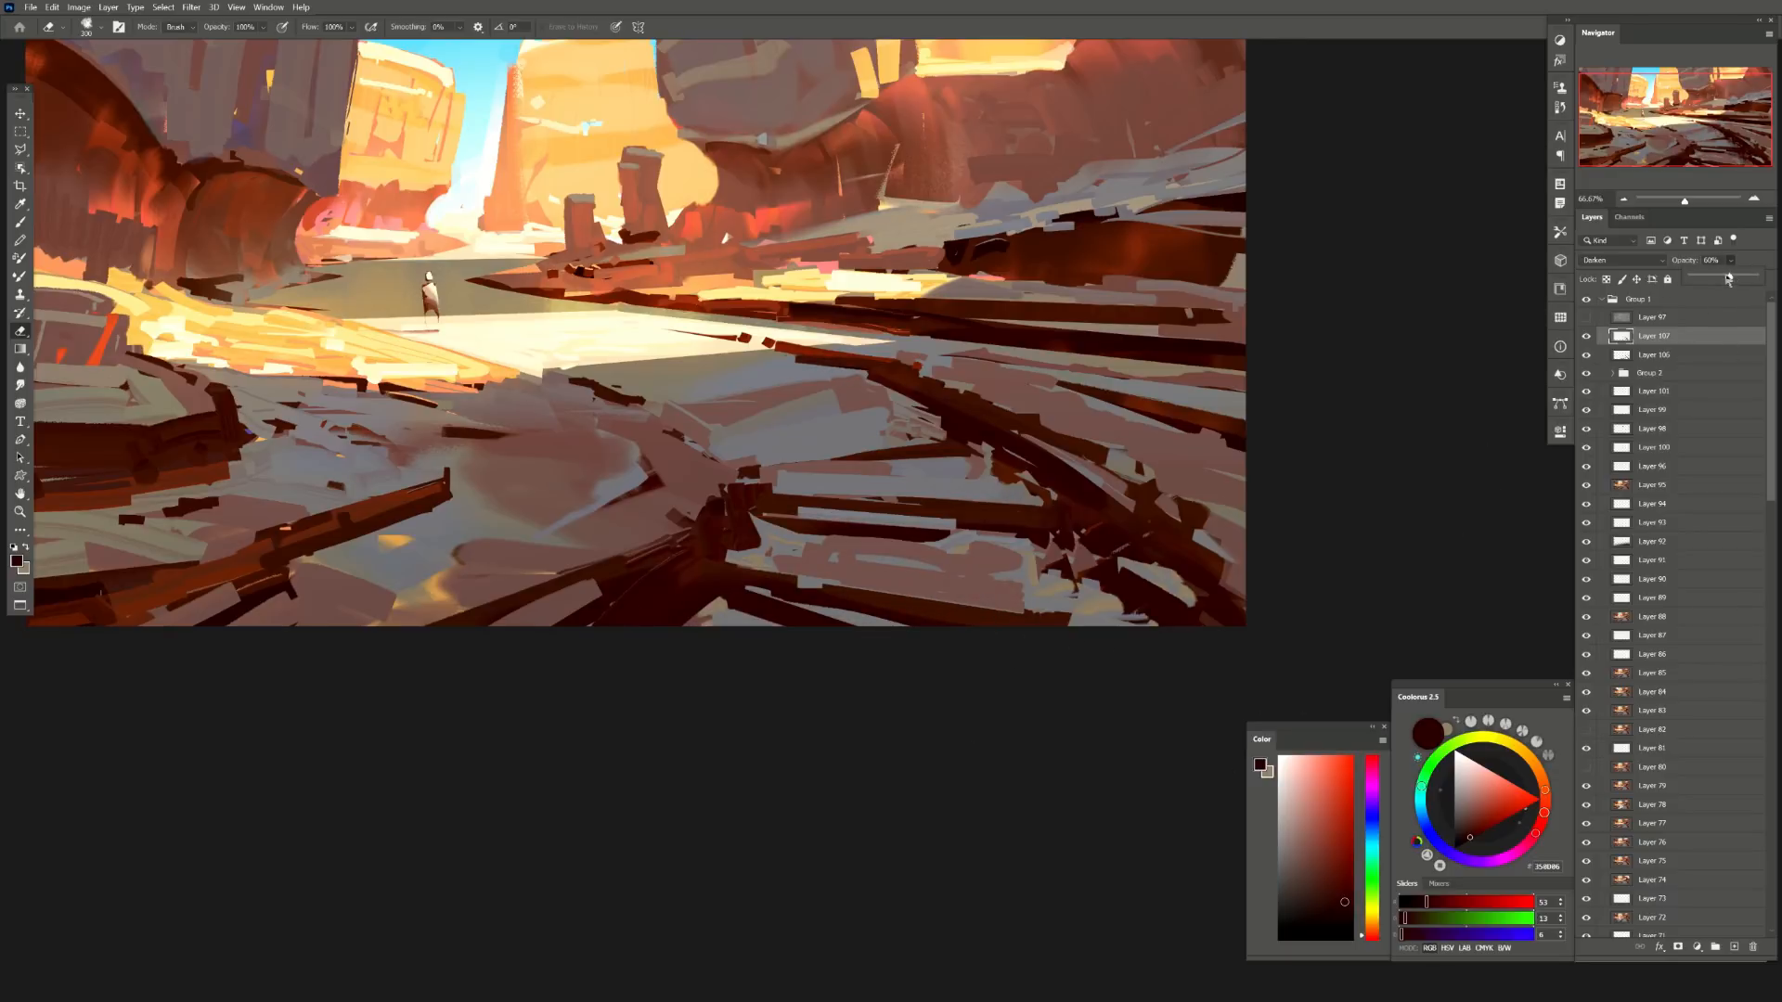
left_click_drag(409, 354, 553, 408)
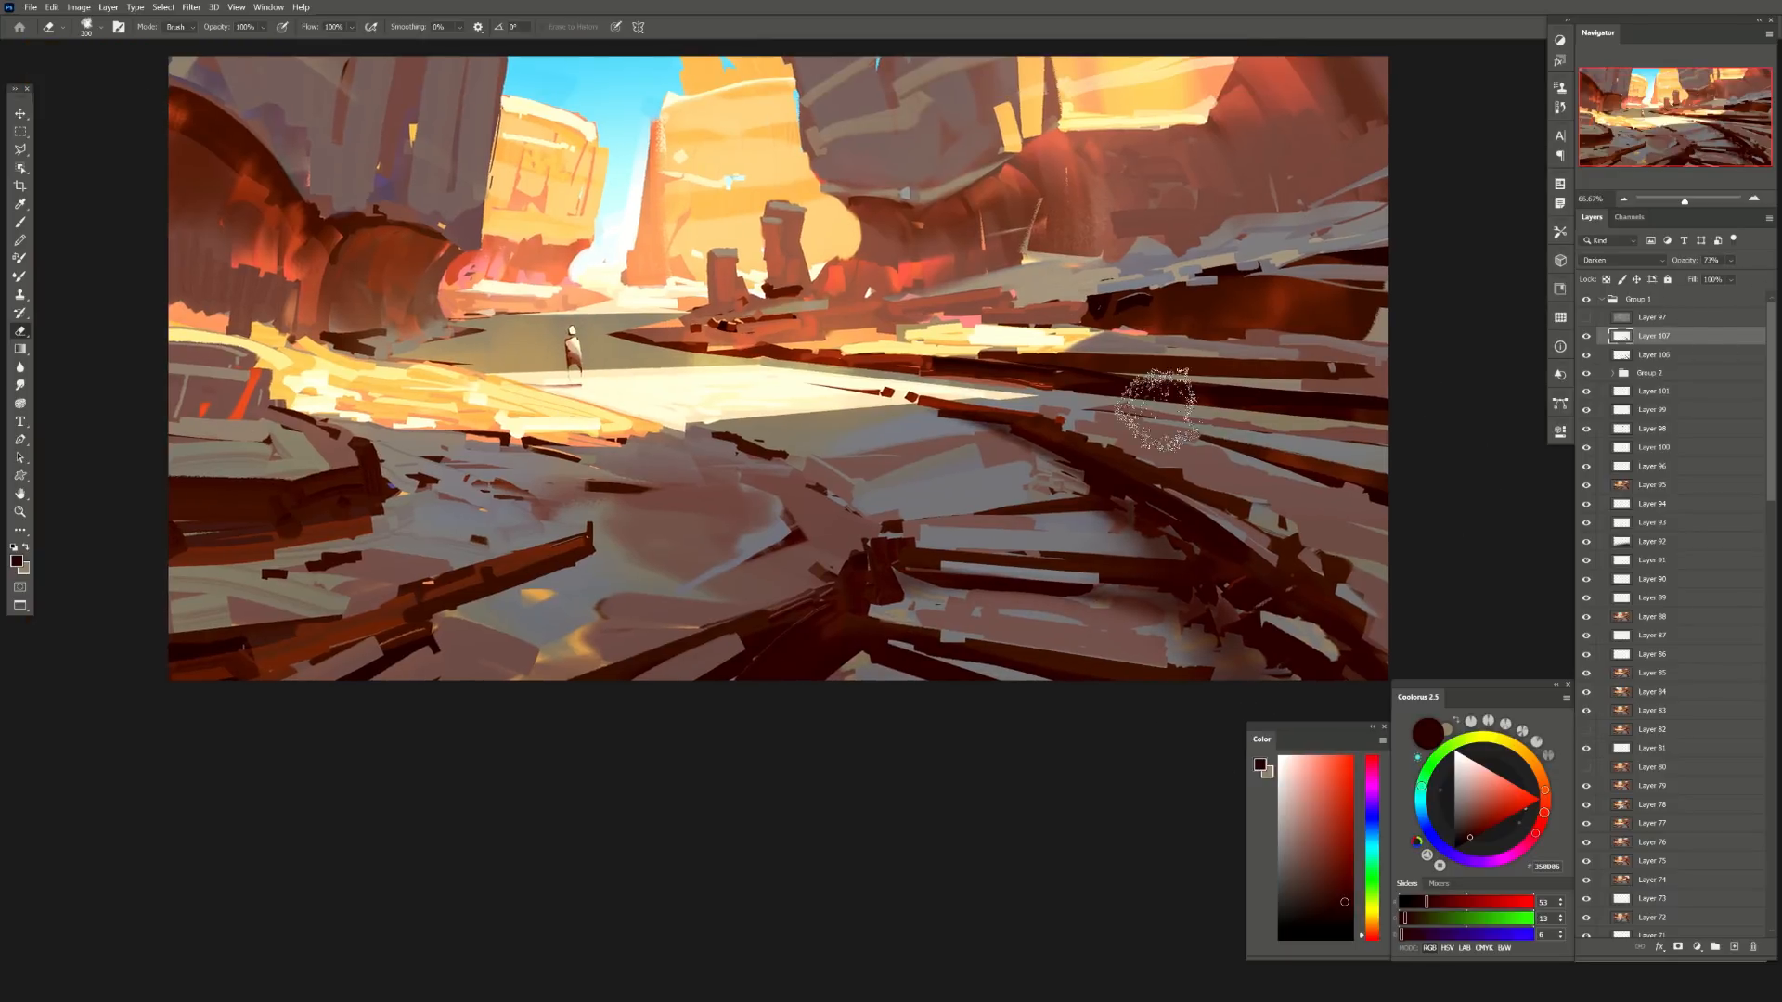
left_click_drag(1156, 404, 1065, 357)
left_click(1731, 261)
left_click_drag(1751, 278, 1732, 294)
left_click(1734, 947)
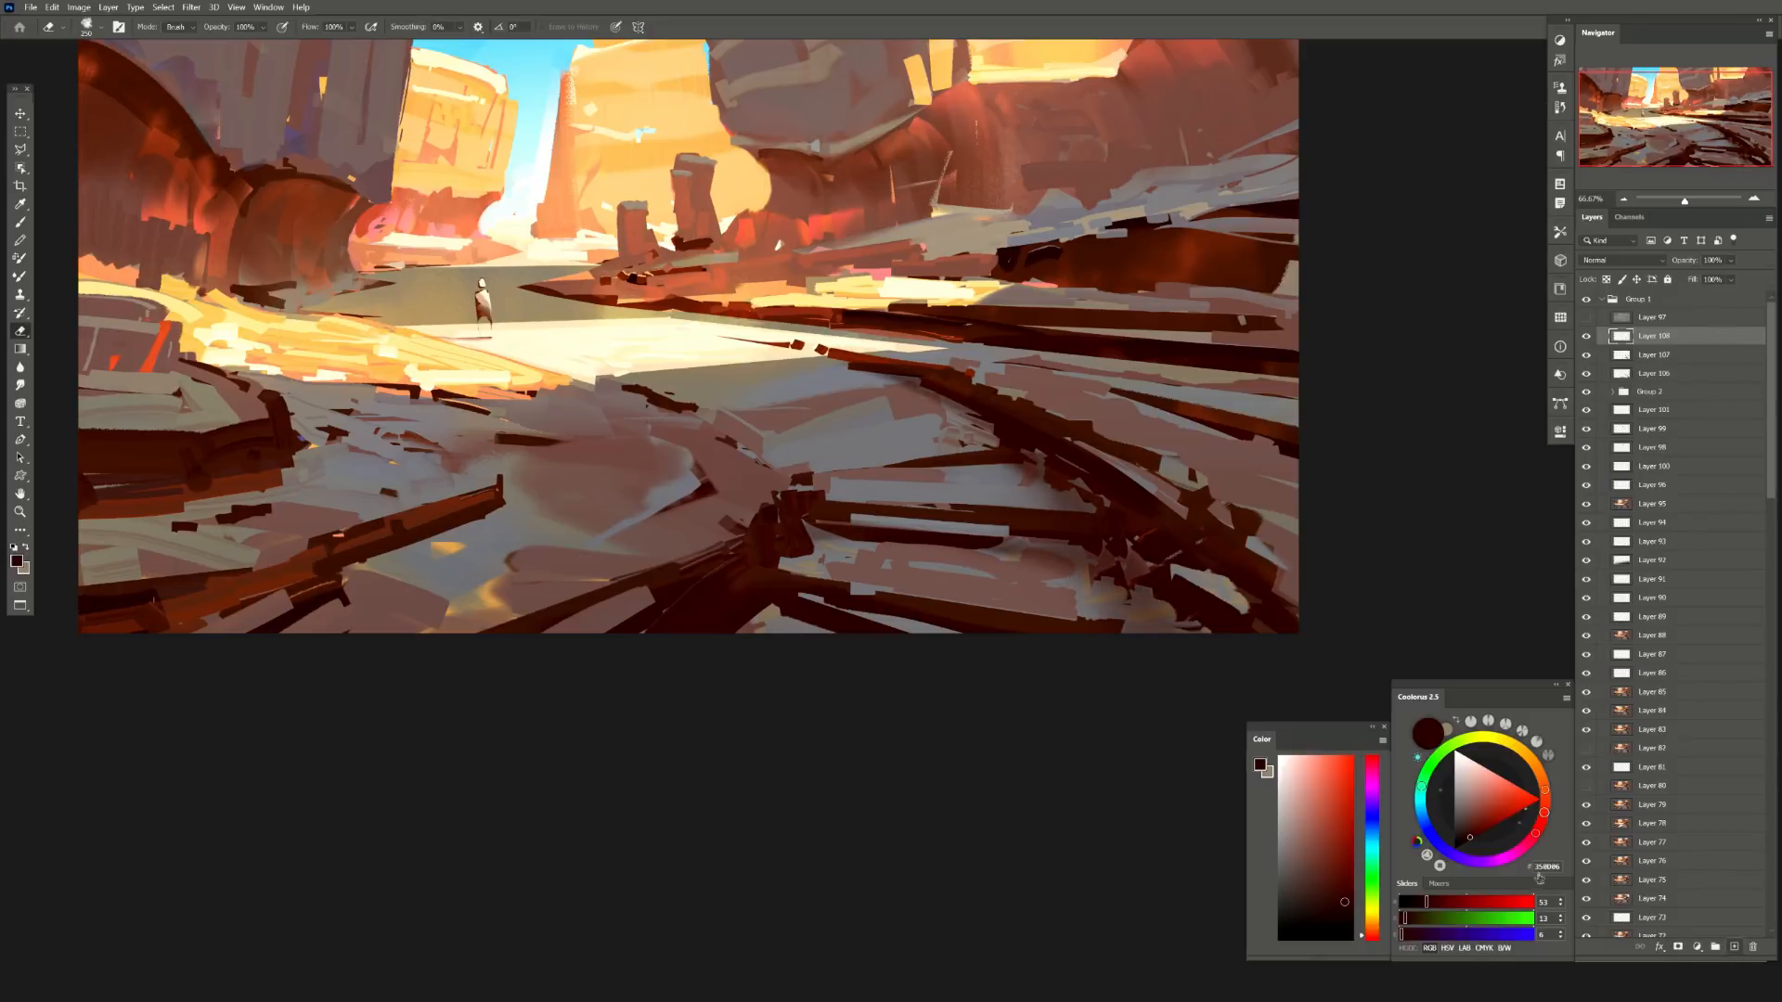
key("b")
left_click(162, 8)
left_click(186, 137)
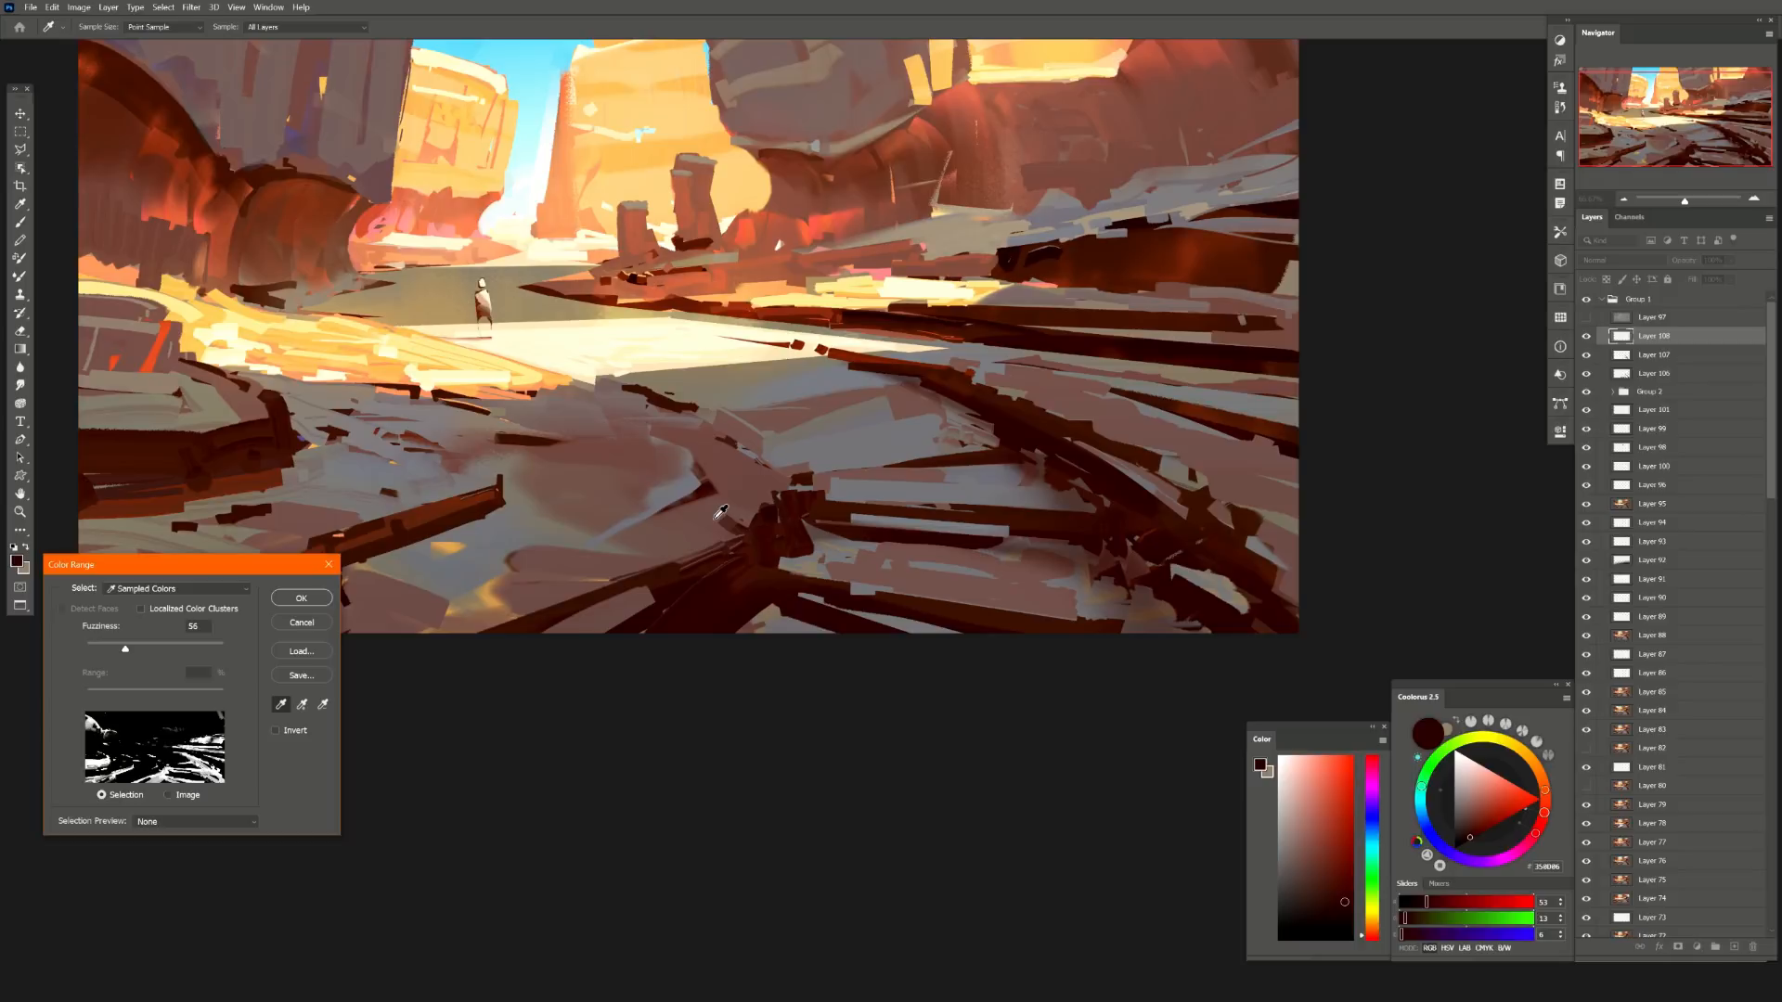
key("Return")
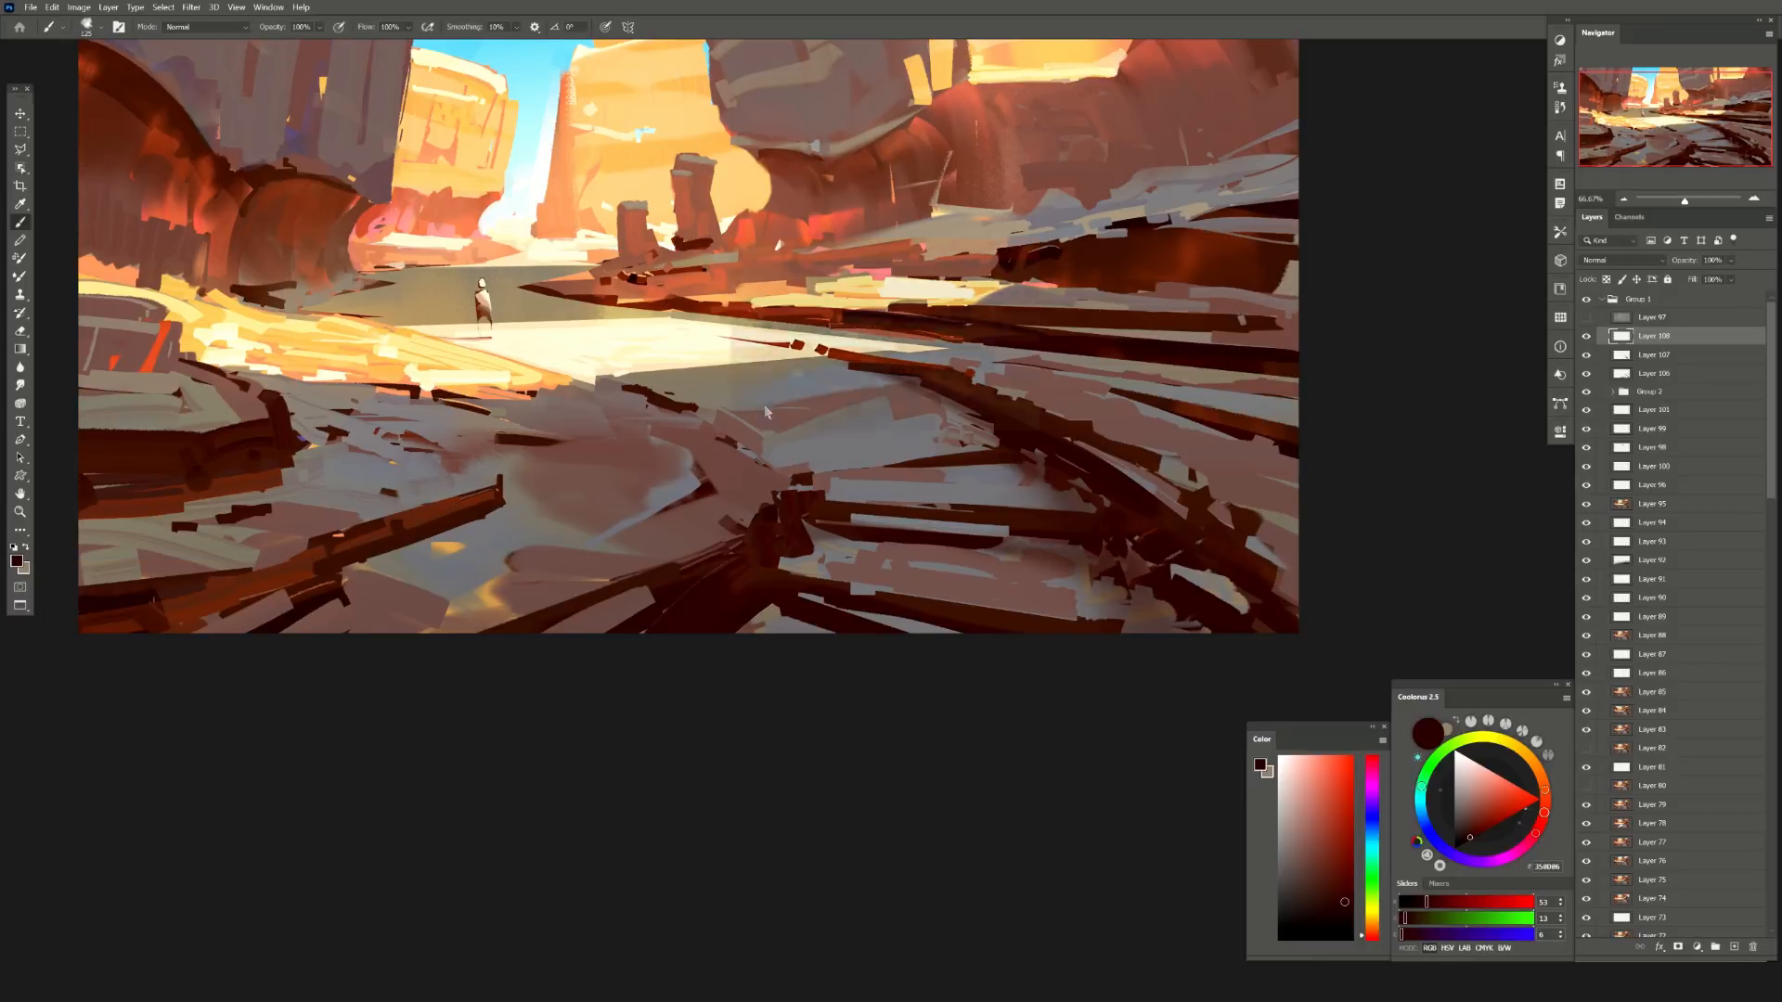
- Reshape the central slab's edge with the Mixer Brush, using mauve-grey and sampled dark brown strokes
left_click(21, 277)
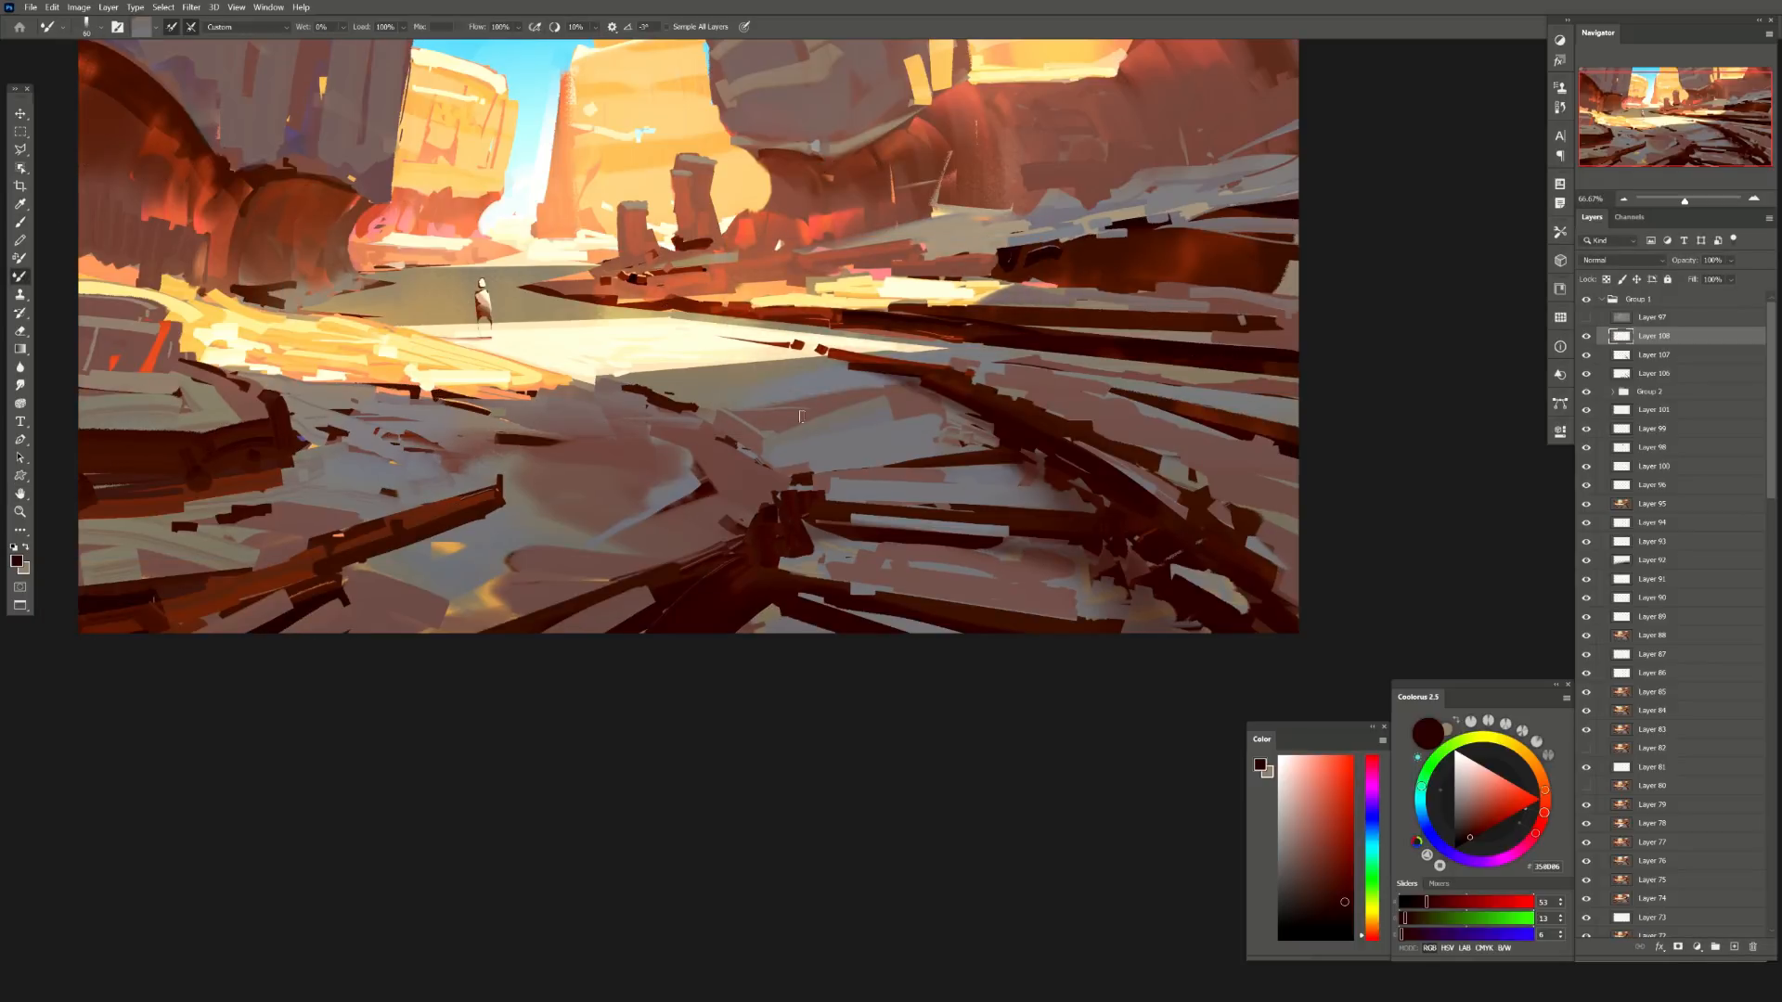
mouse_move(802, 417)
left_mouse_down()
mouse_move(764, 440)
mouse_move(780, 408)
left_mouse_up()
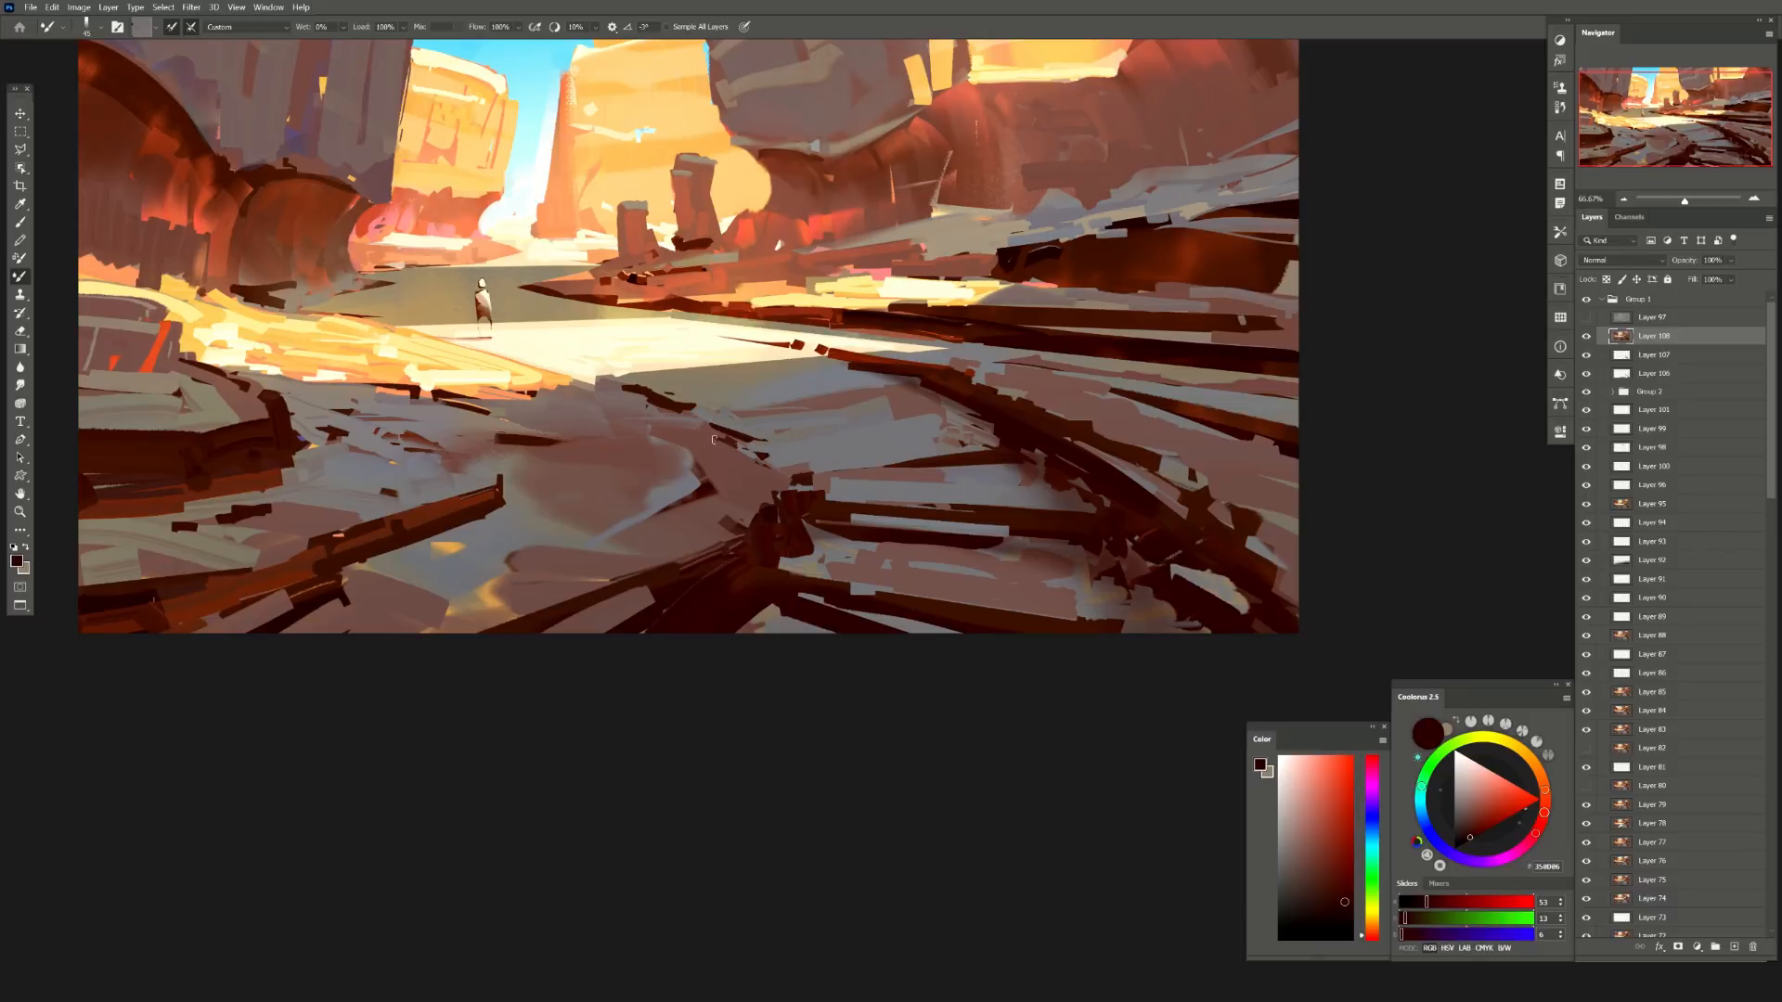
left_click(758, 476, "alt")
left_click_drag(760, 464, 662, 487)
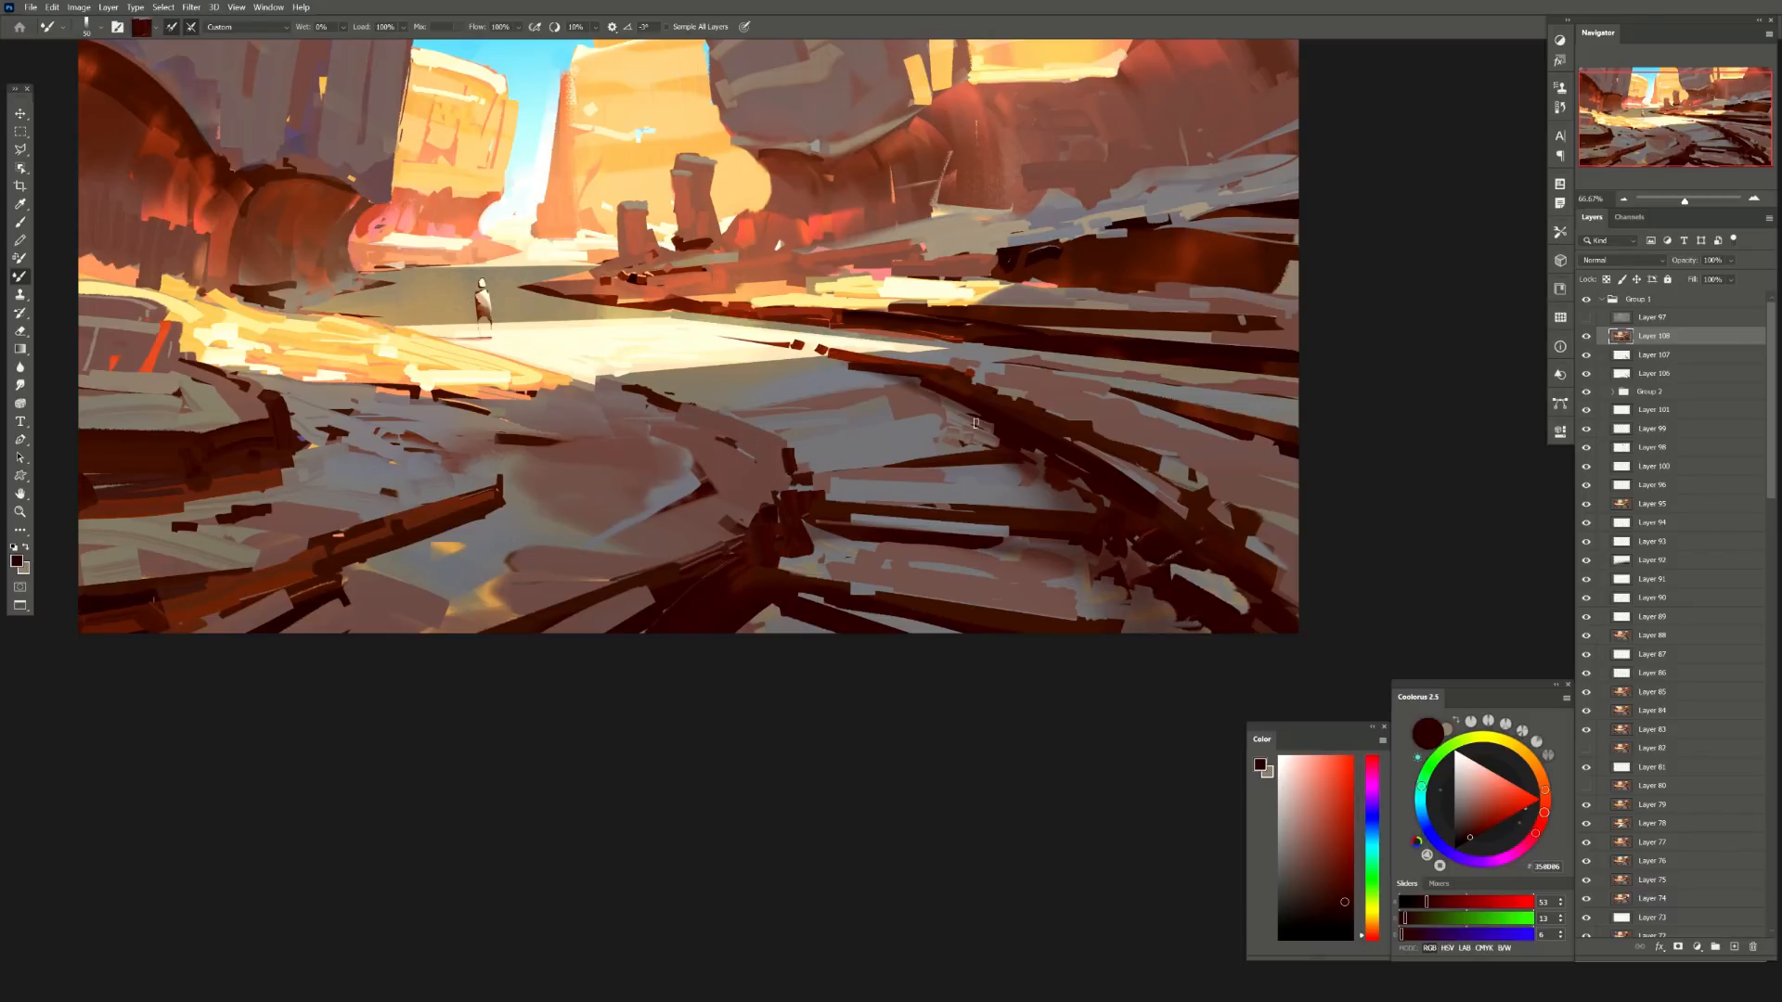
- Touch up the central slab's upper edge with small mauve strokes and compare the painting with and without Layer 108
key("[")
left_click(1583, 341)
left_click_drag(671, 368, 693, 430)
key("]")
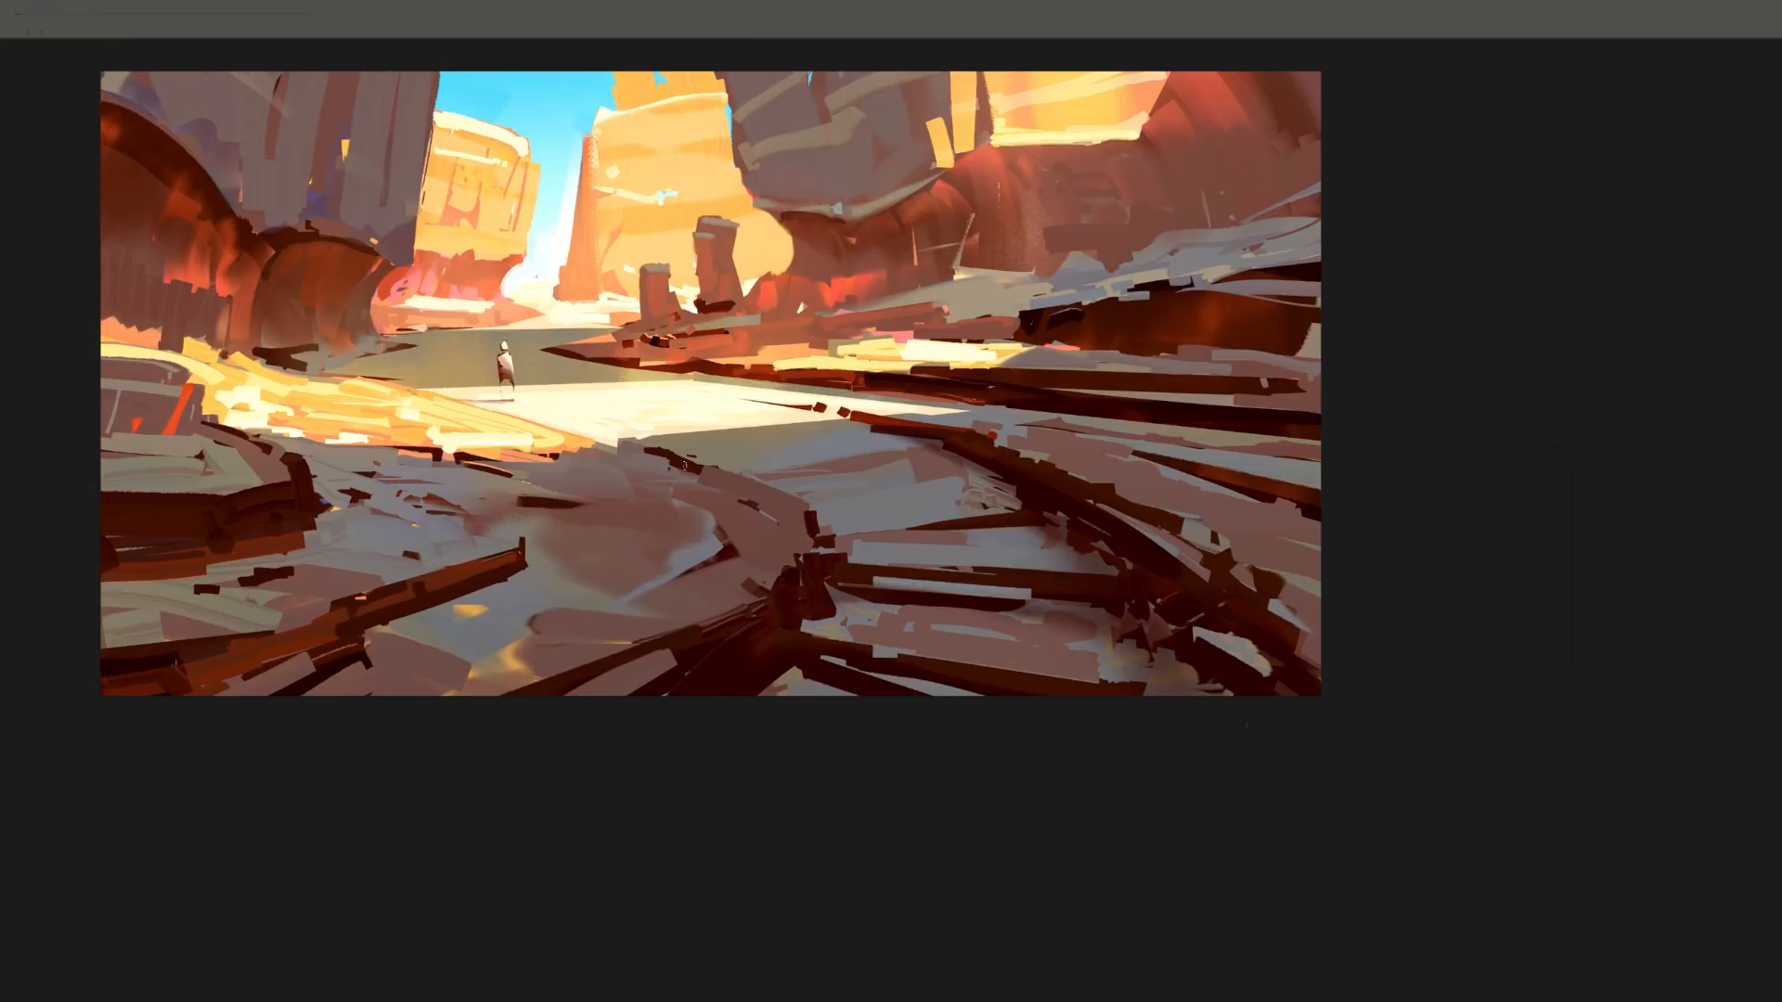
left_click_drag(654, 449, 688, 482)
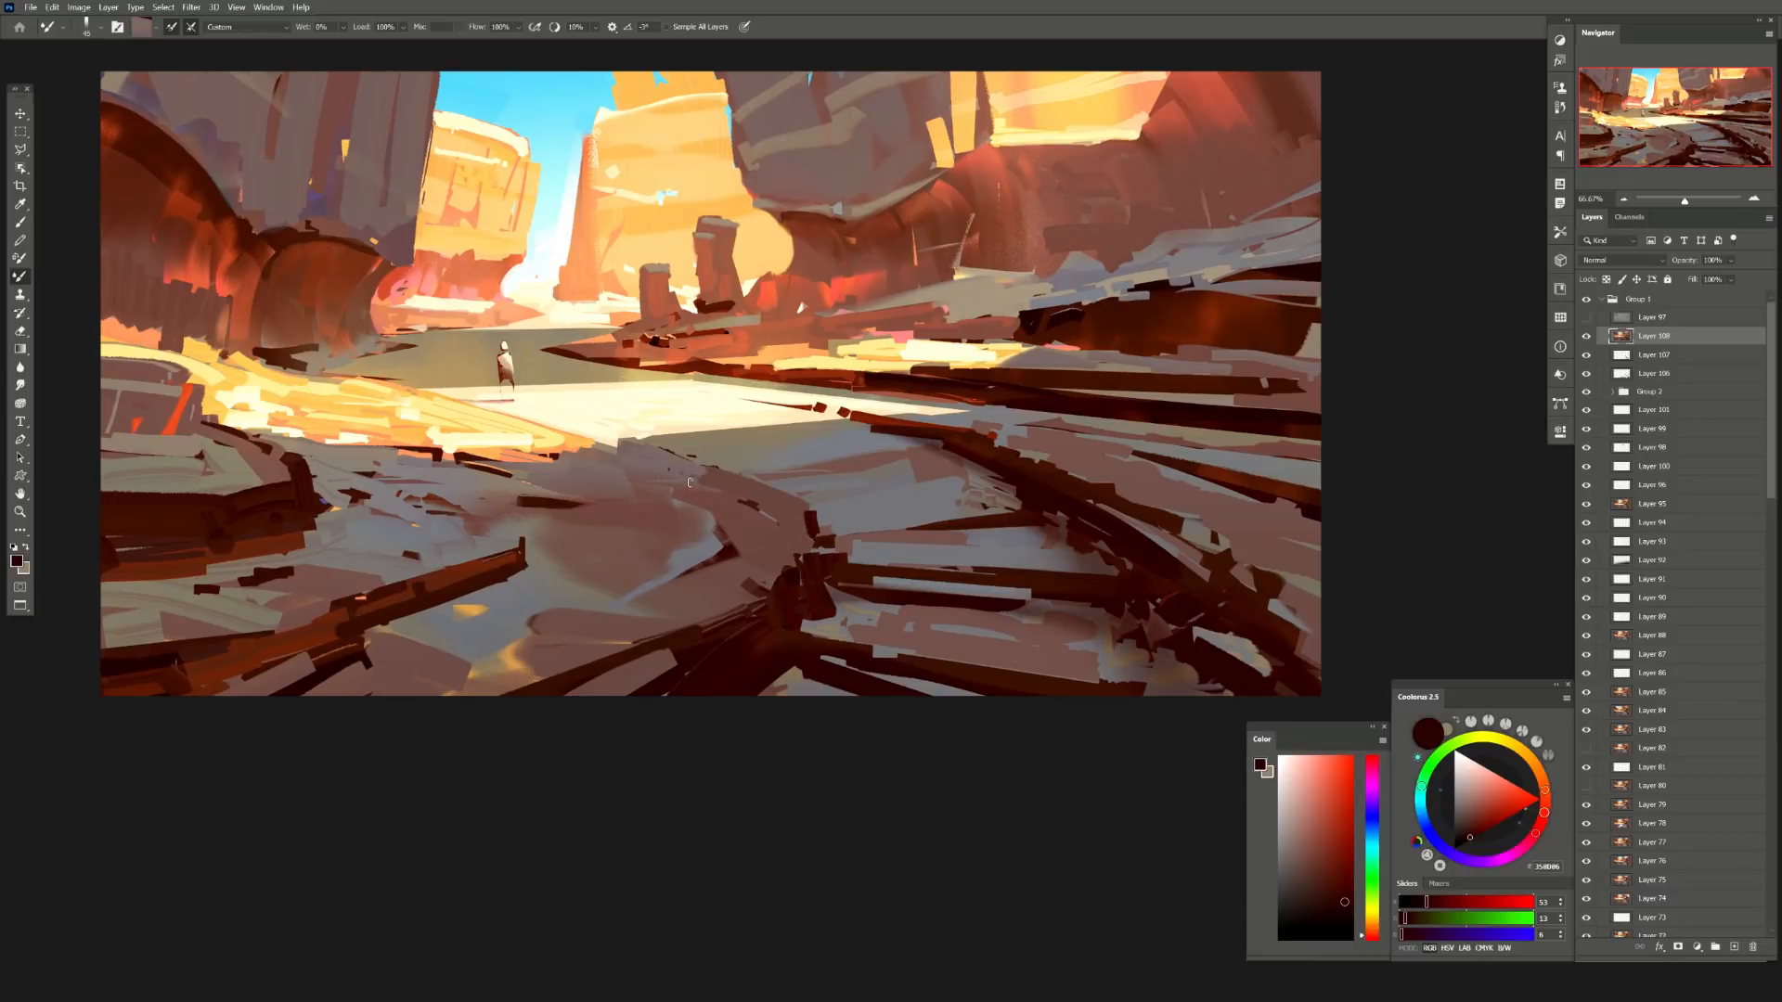
left_click(1582, 340)
left_click(1582, 341)
- Add a merged copy of the painting as a new layer above the central-slab layer and set its blend mode to Darken
left_click_drag(1057, 614, 1021, 514)
key("]")
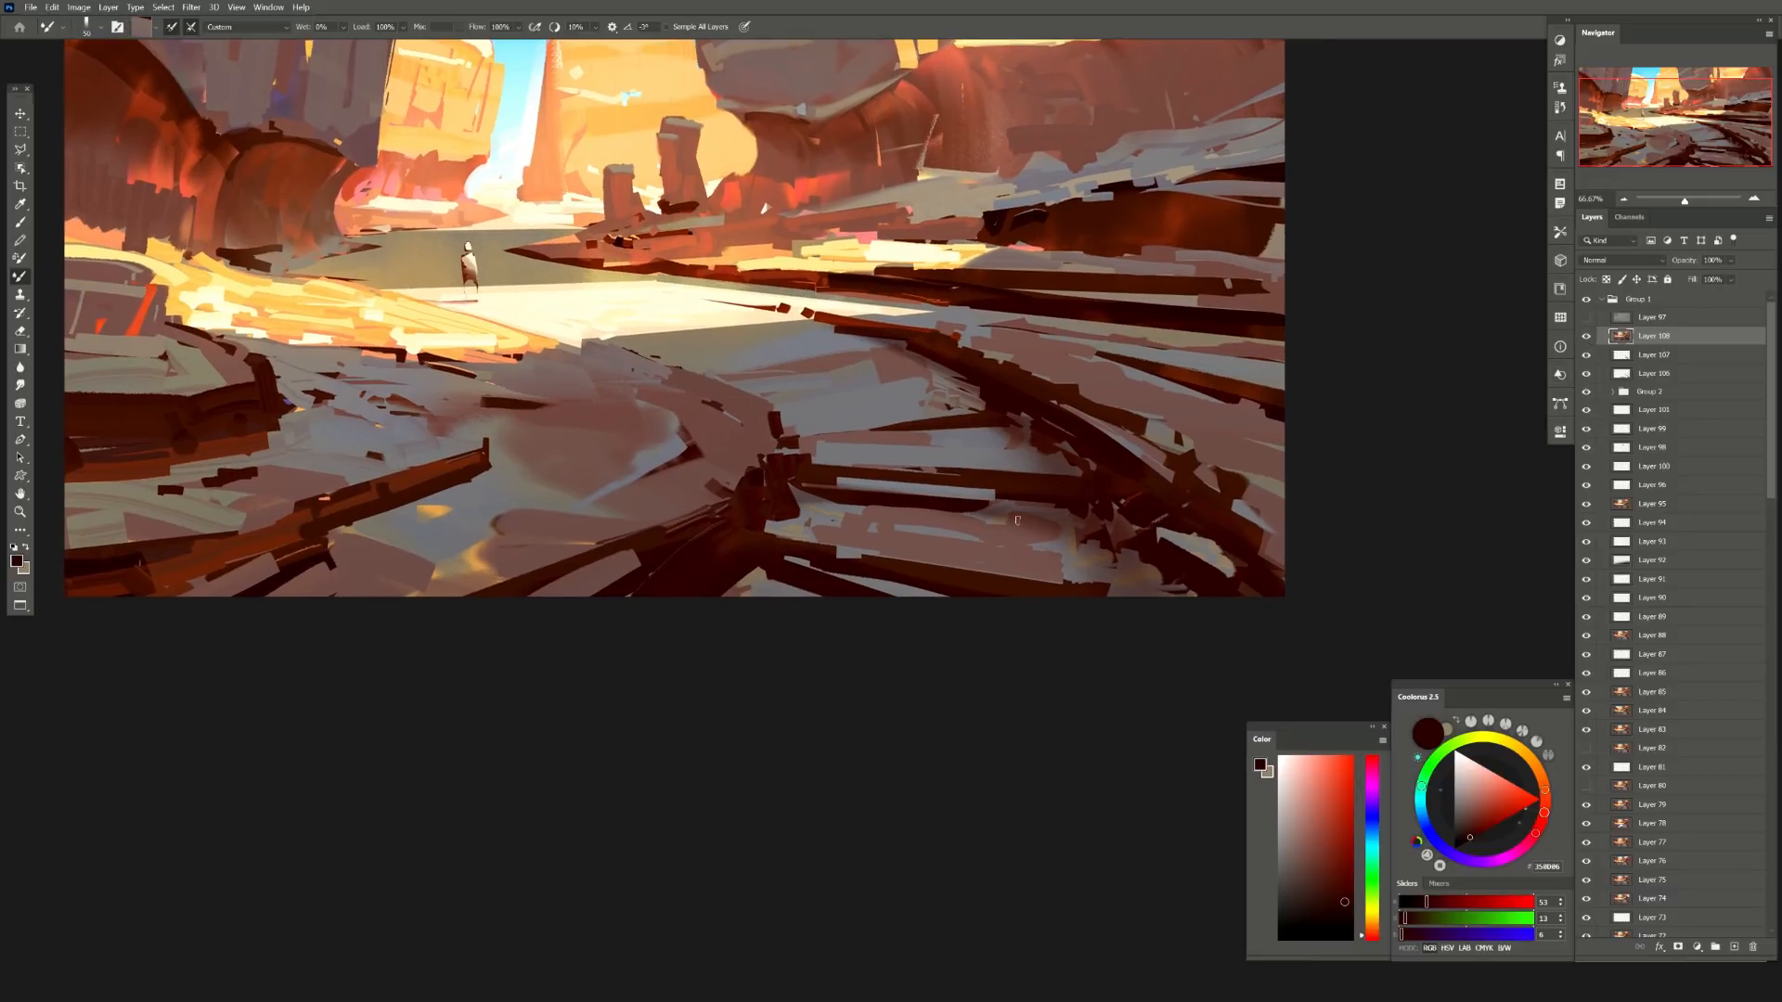
left_click(1733, 947, "alt")
key("Return")
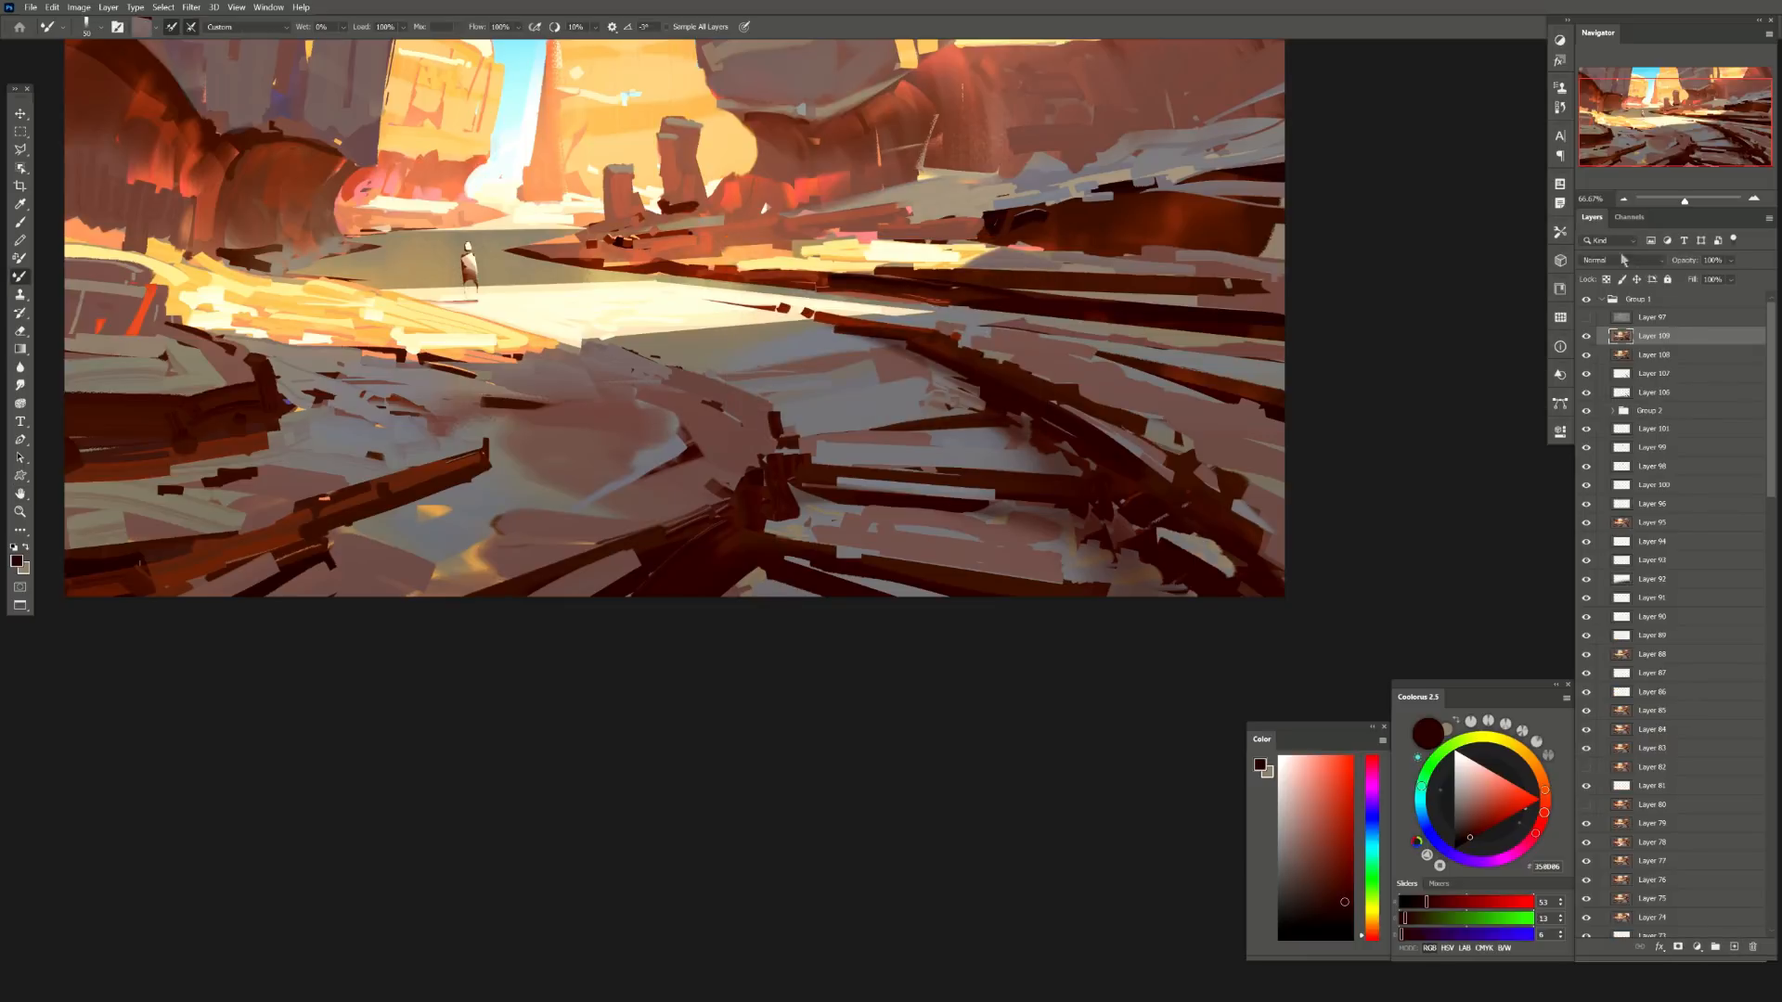
left_click_drag(877, 378, 885, 408)
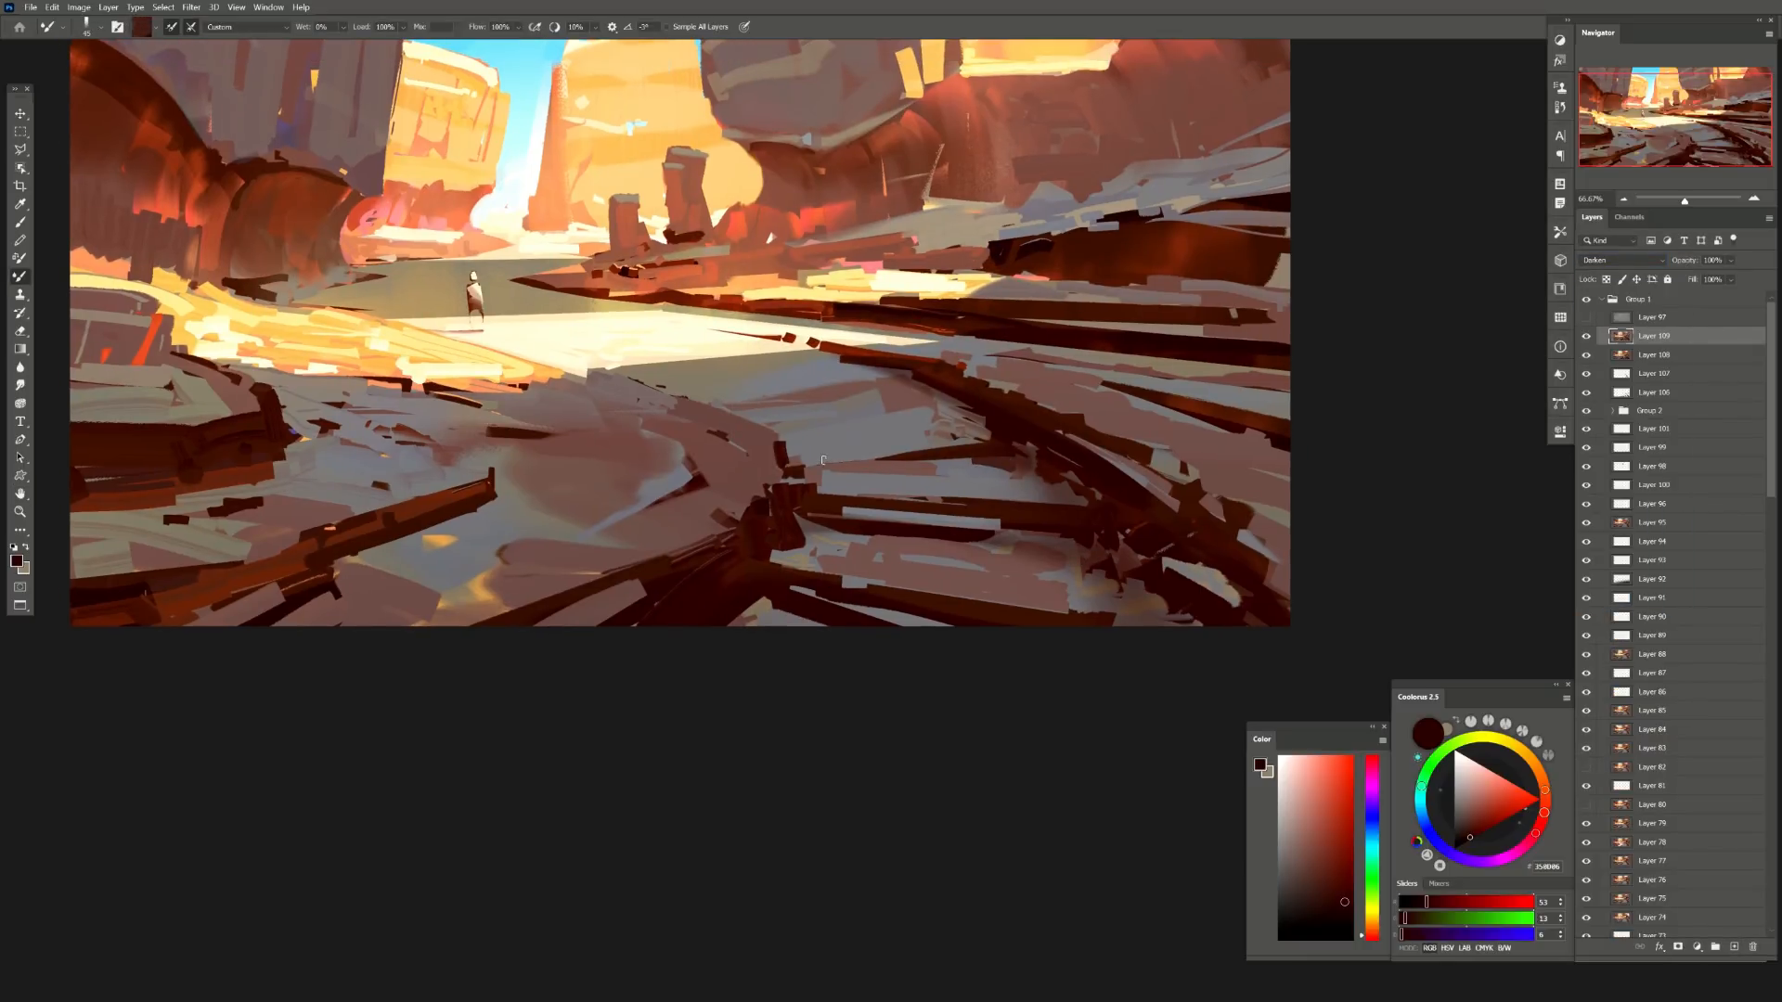
- Paint dark brown crack lines across the central slabs on the Darken layer with the Mixer Brush
key("e")
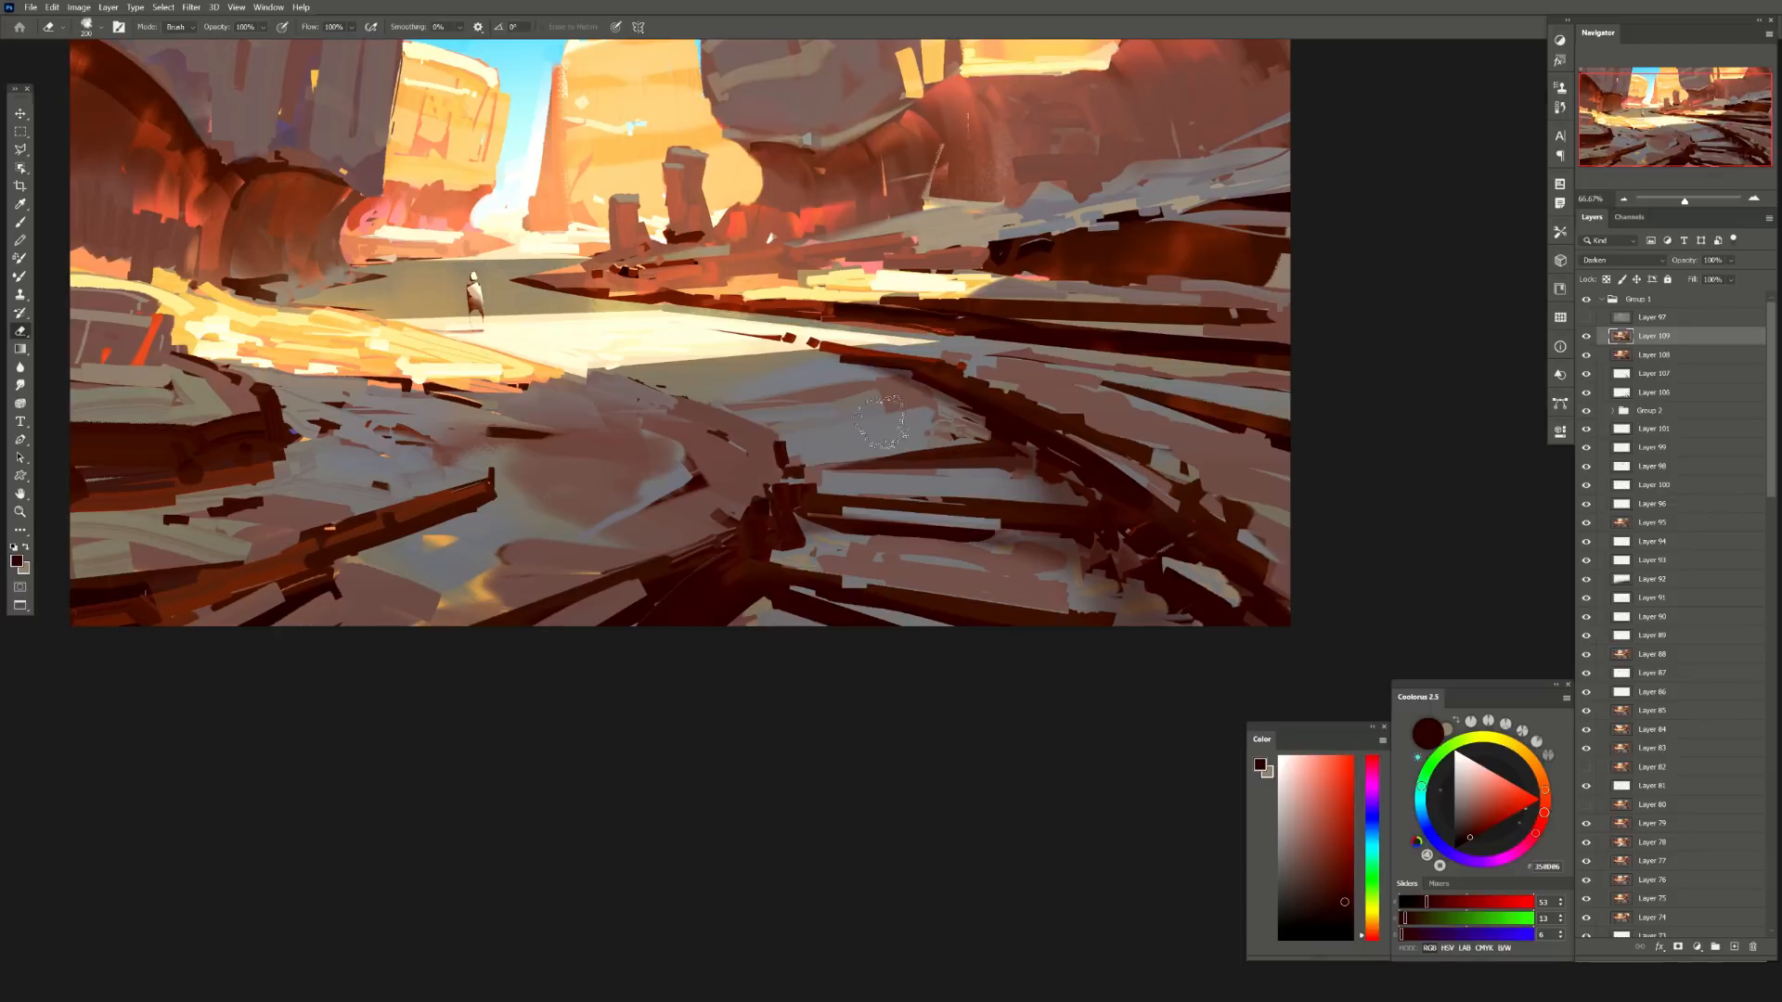
key("b")
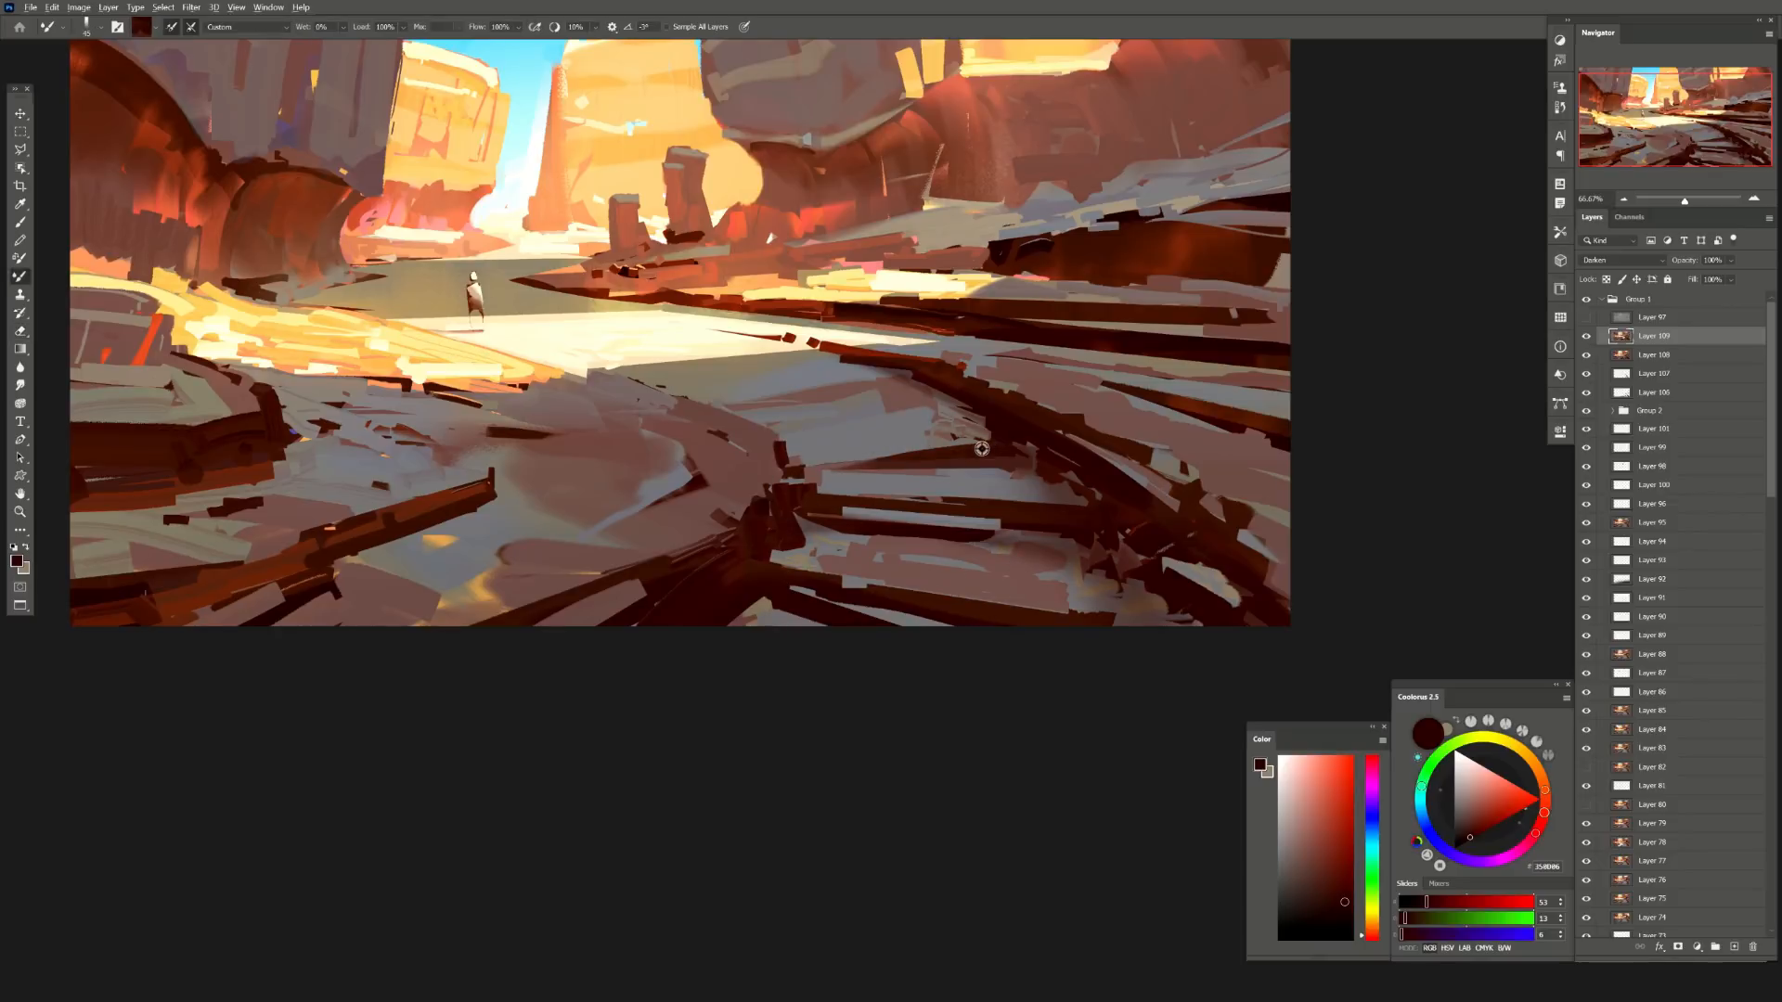
mouse_move(946, 455)
left_mouse_down()
mouse_move(794, 451)
mouse_move(784, 479)
mouse_move(990, 420)
mouse_move(778, 434)
mouse_move(965, 436)
left_mouse_up()
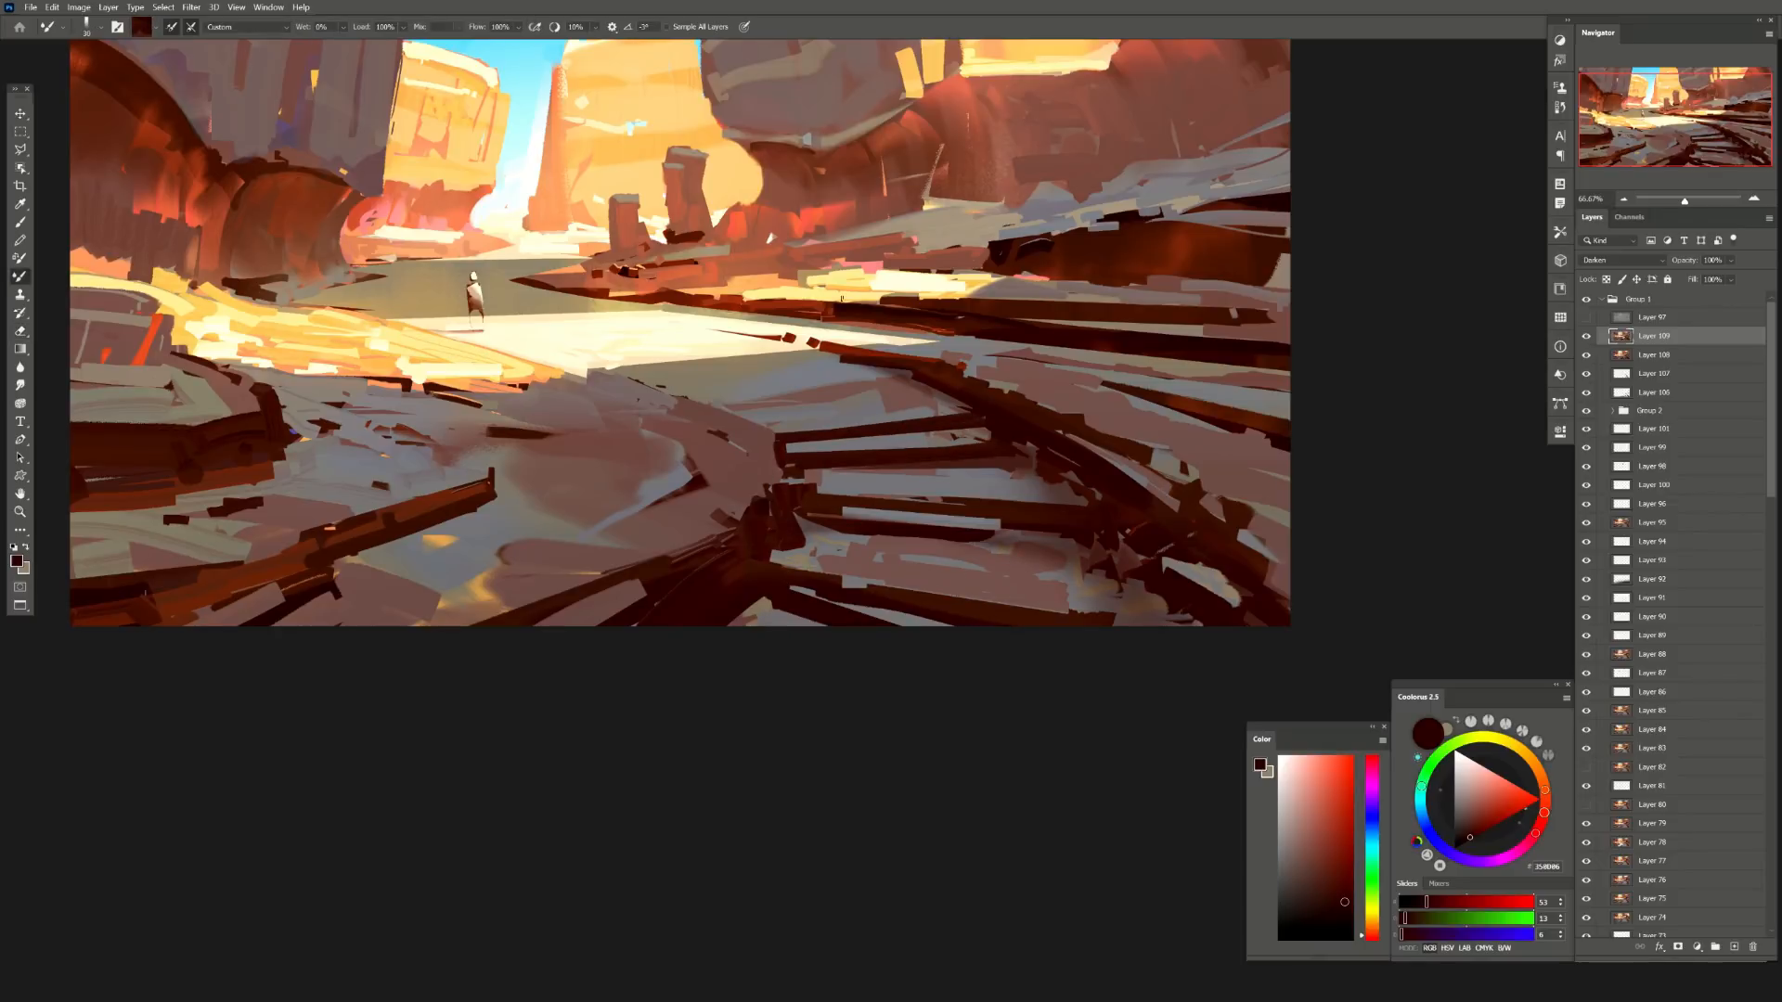
- Erase excess dark paint from the upper central slab and lower the Darken layer's opacity
key("e")
mouse_move(766, 421)
left_mouse_down()
mouse_move(972, 400)
mouse_move(910, 434)
left_mouse_up()
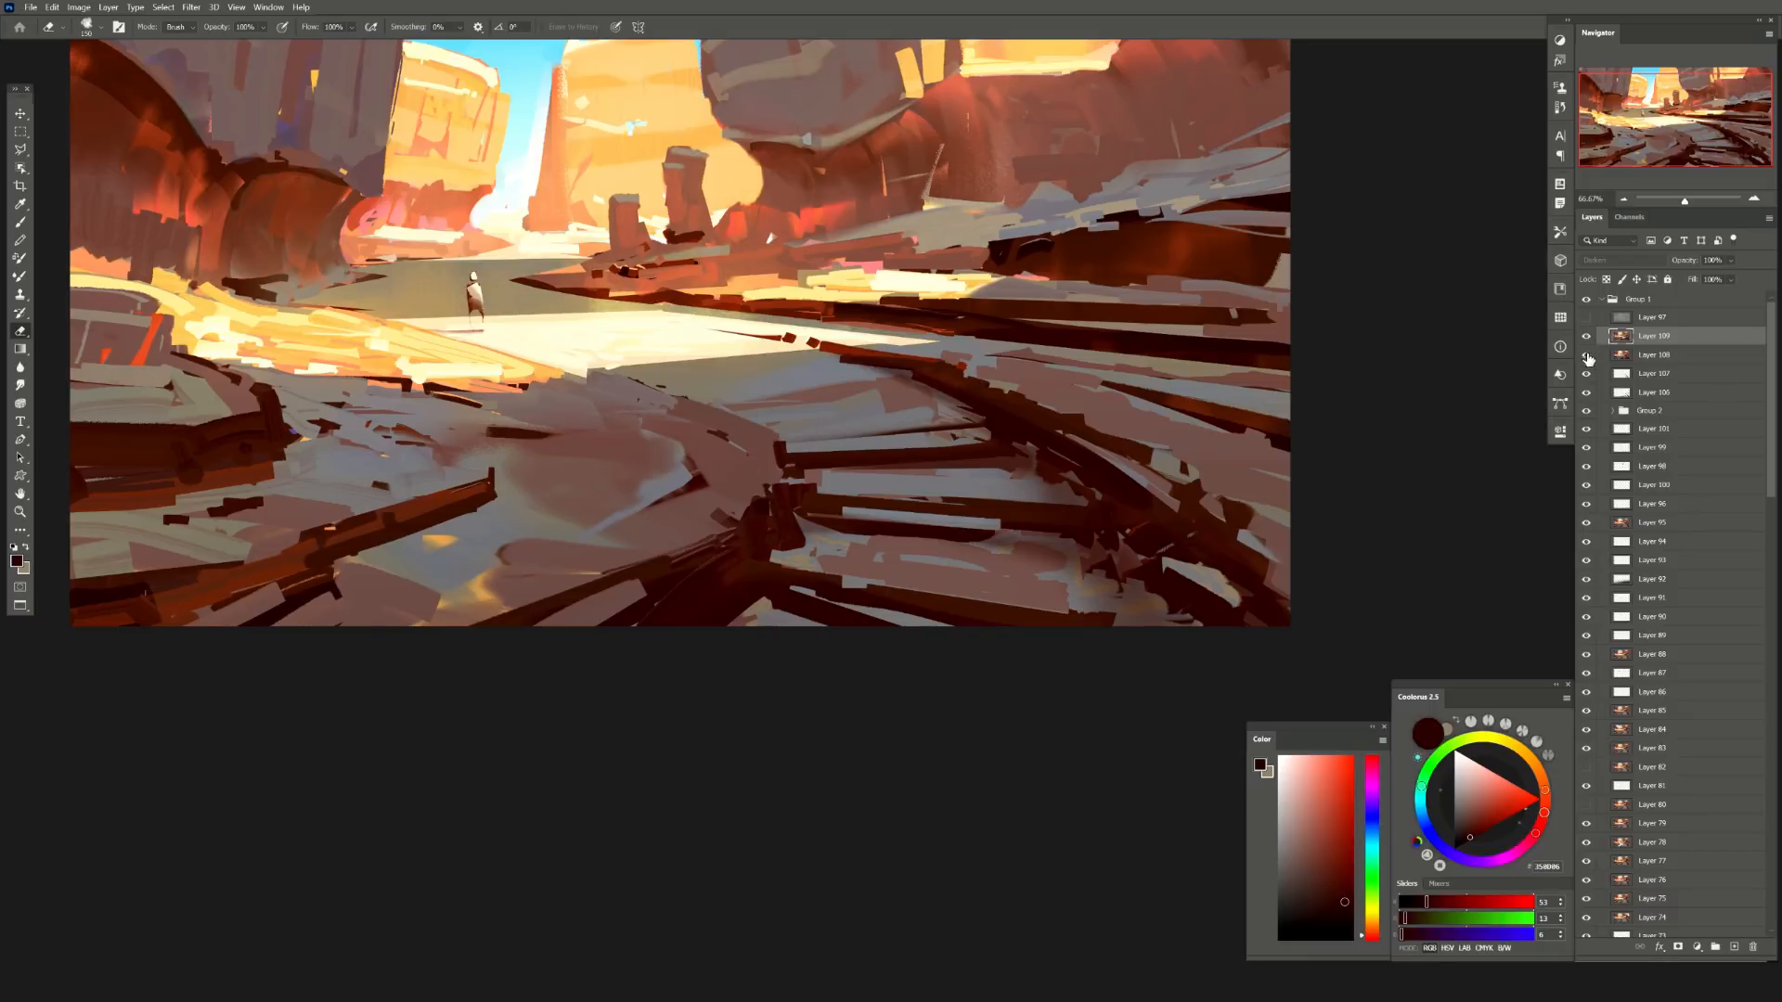
mouse_move(1731, 262)
left_mouse_down()
mouse_move(1735, 283)
mouse_move(1755, 272)
left_mouse_up()
left_click_drag(443, 337, 459, 421)
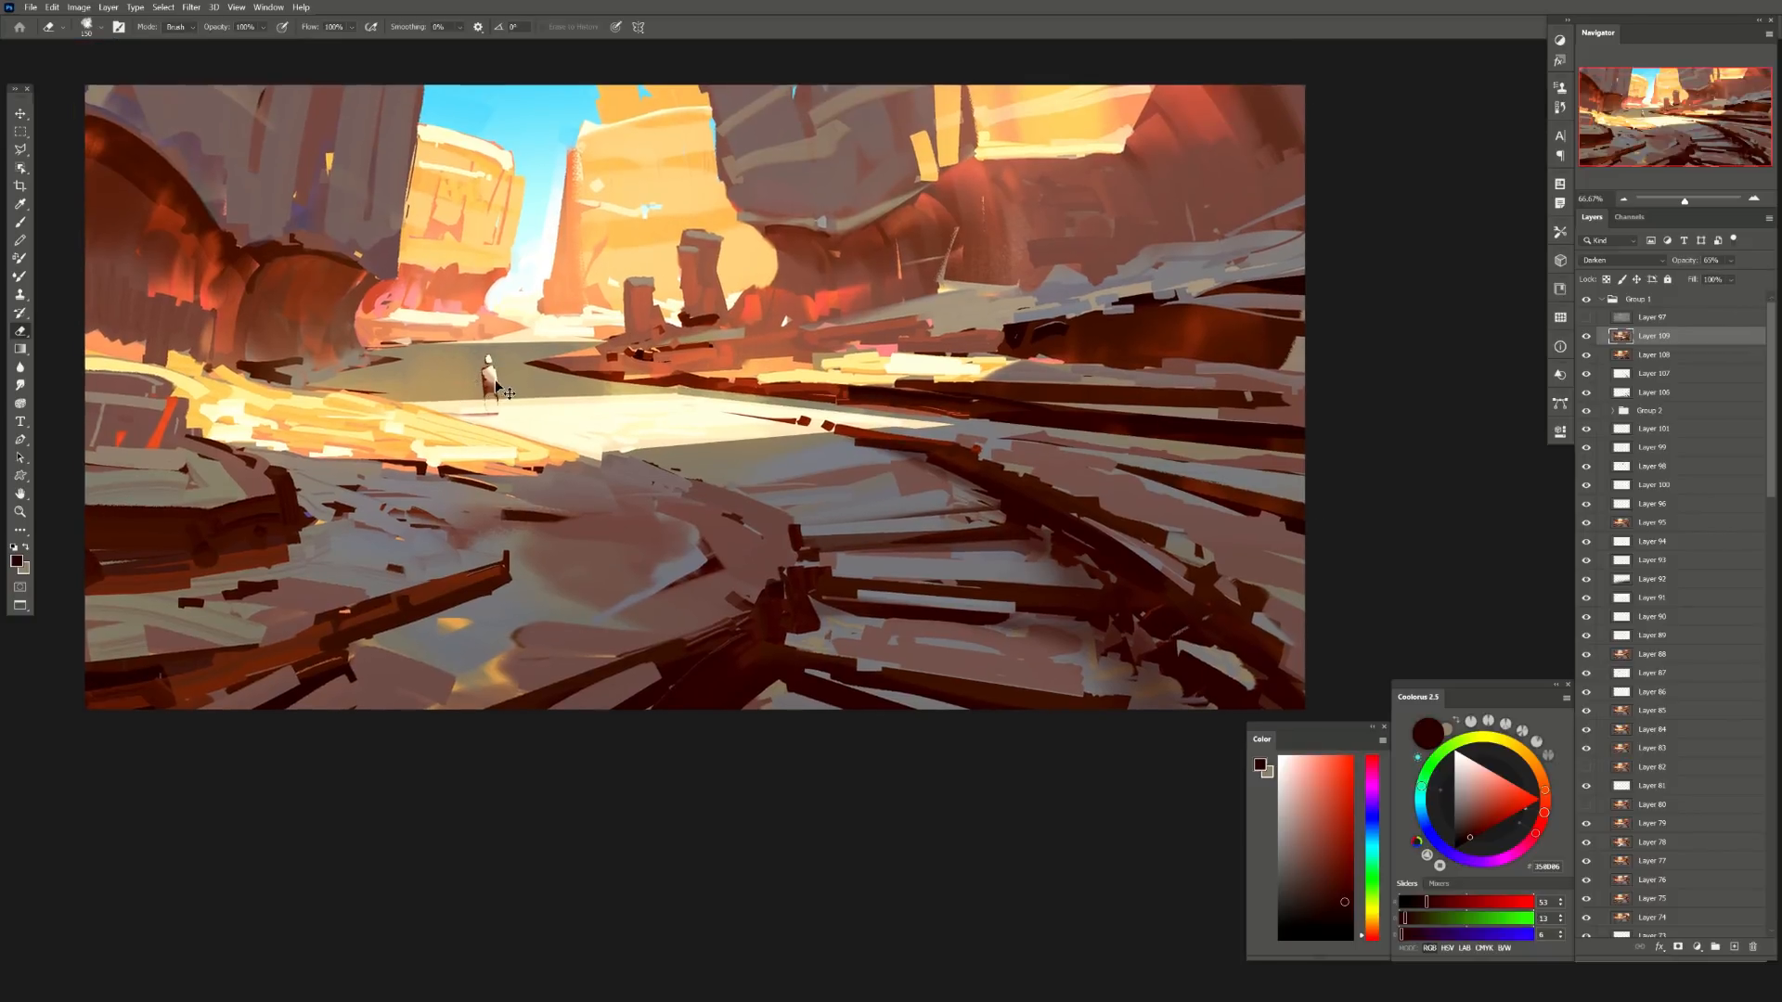
- Flip the canvas horizontally and move Layers 106 to 109 into Group 2
key("ctrl+shift+h")
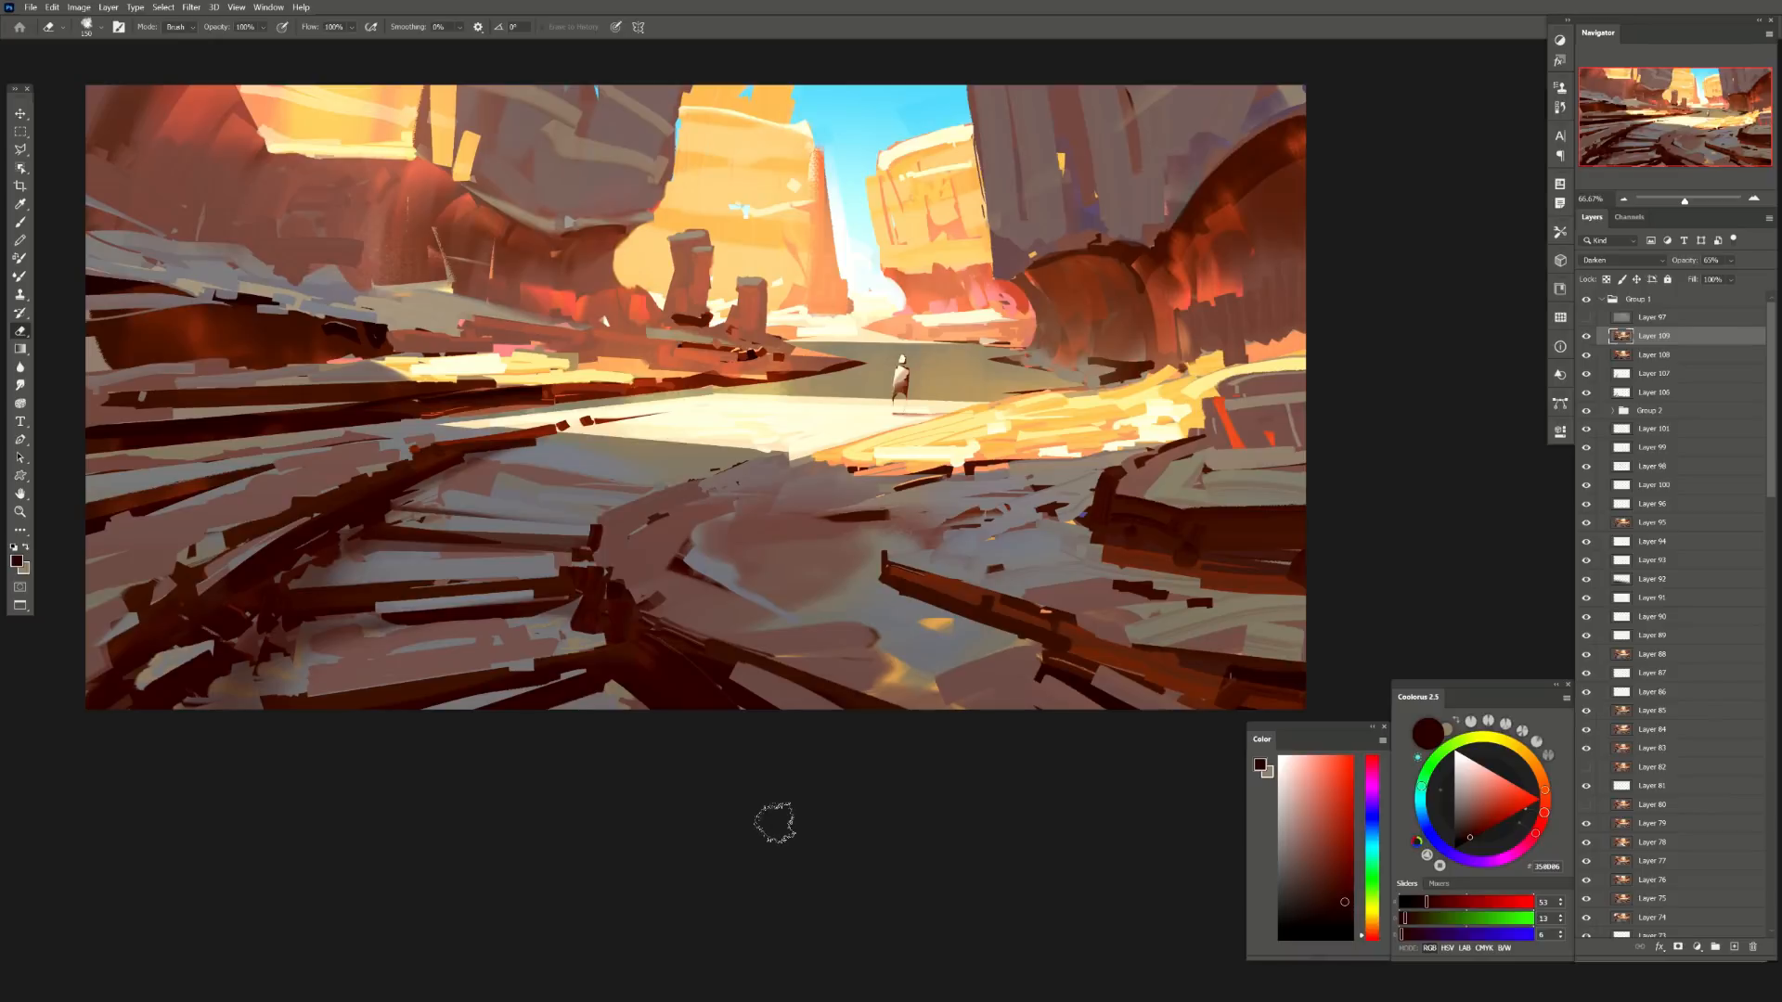
left_click(1614, 412)
left_click(1660, 396, "shift")
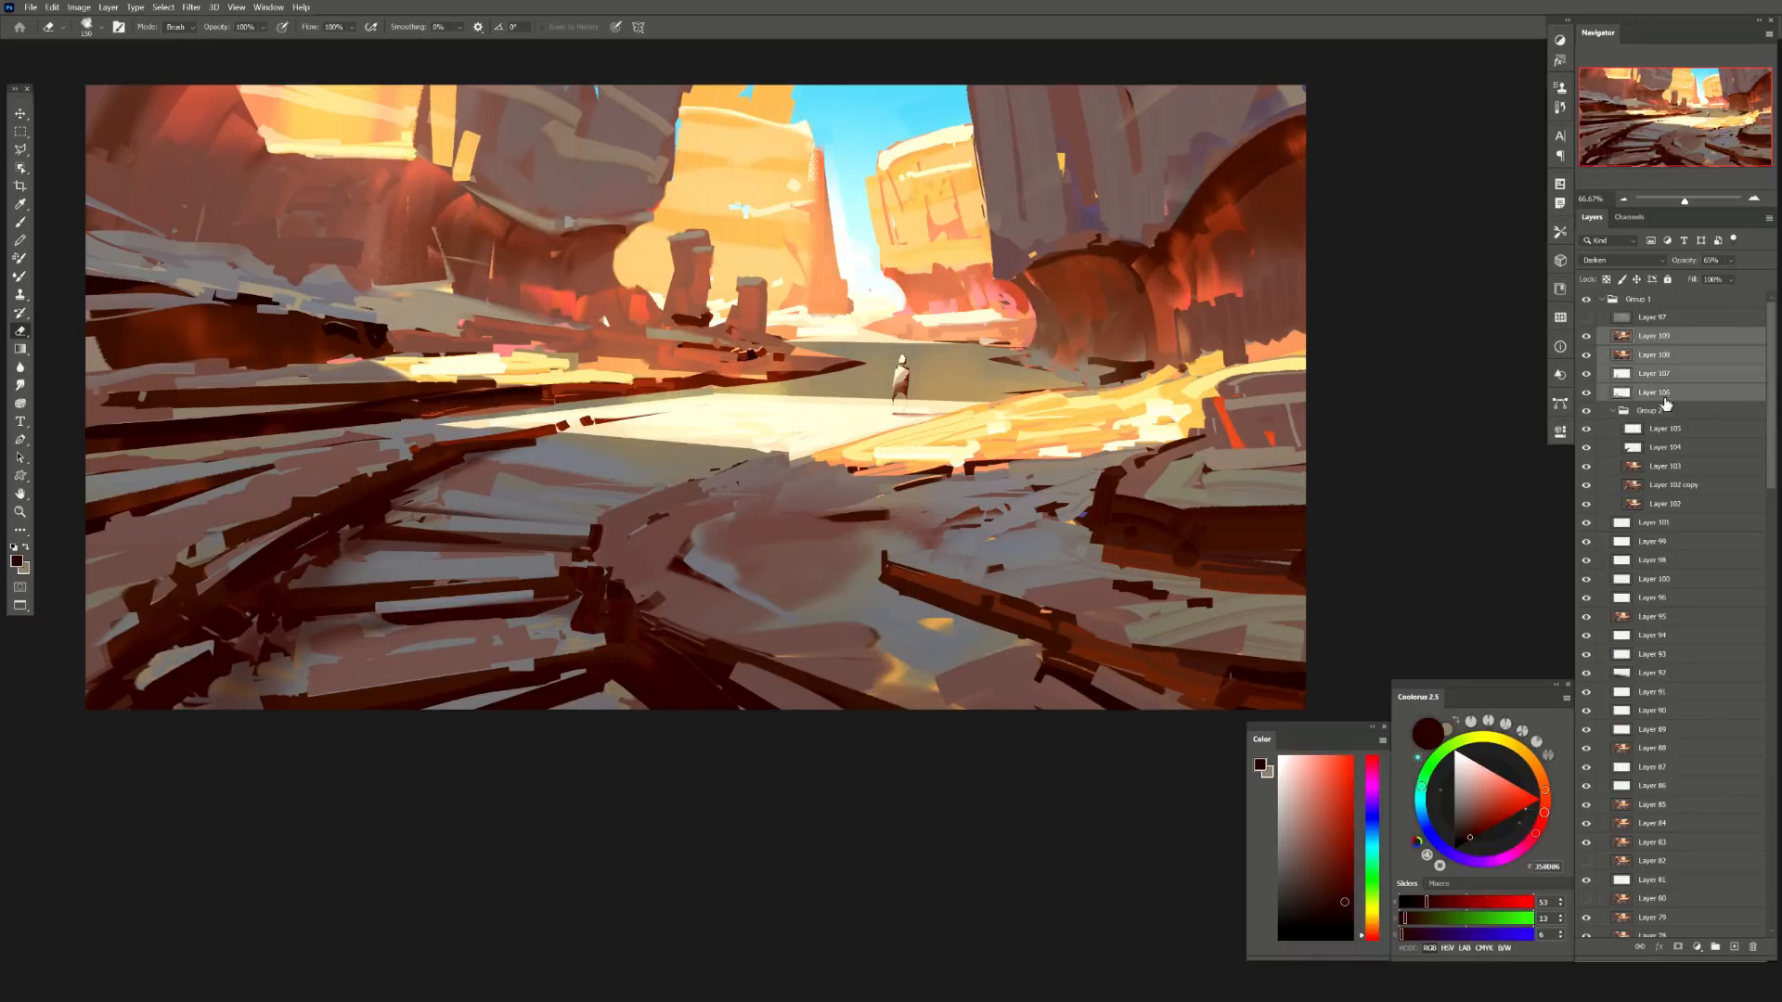
left_click_drag(1661, 397, 1650, 419)
left_click(1645, 336)
- Compare the painting with and without the layers in Group 2
left_click(1586, 338)
left_click(1585, 338)
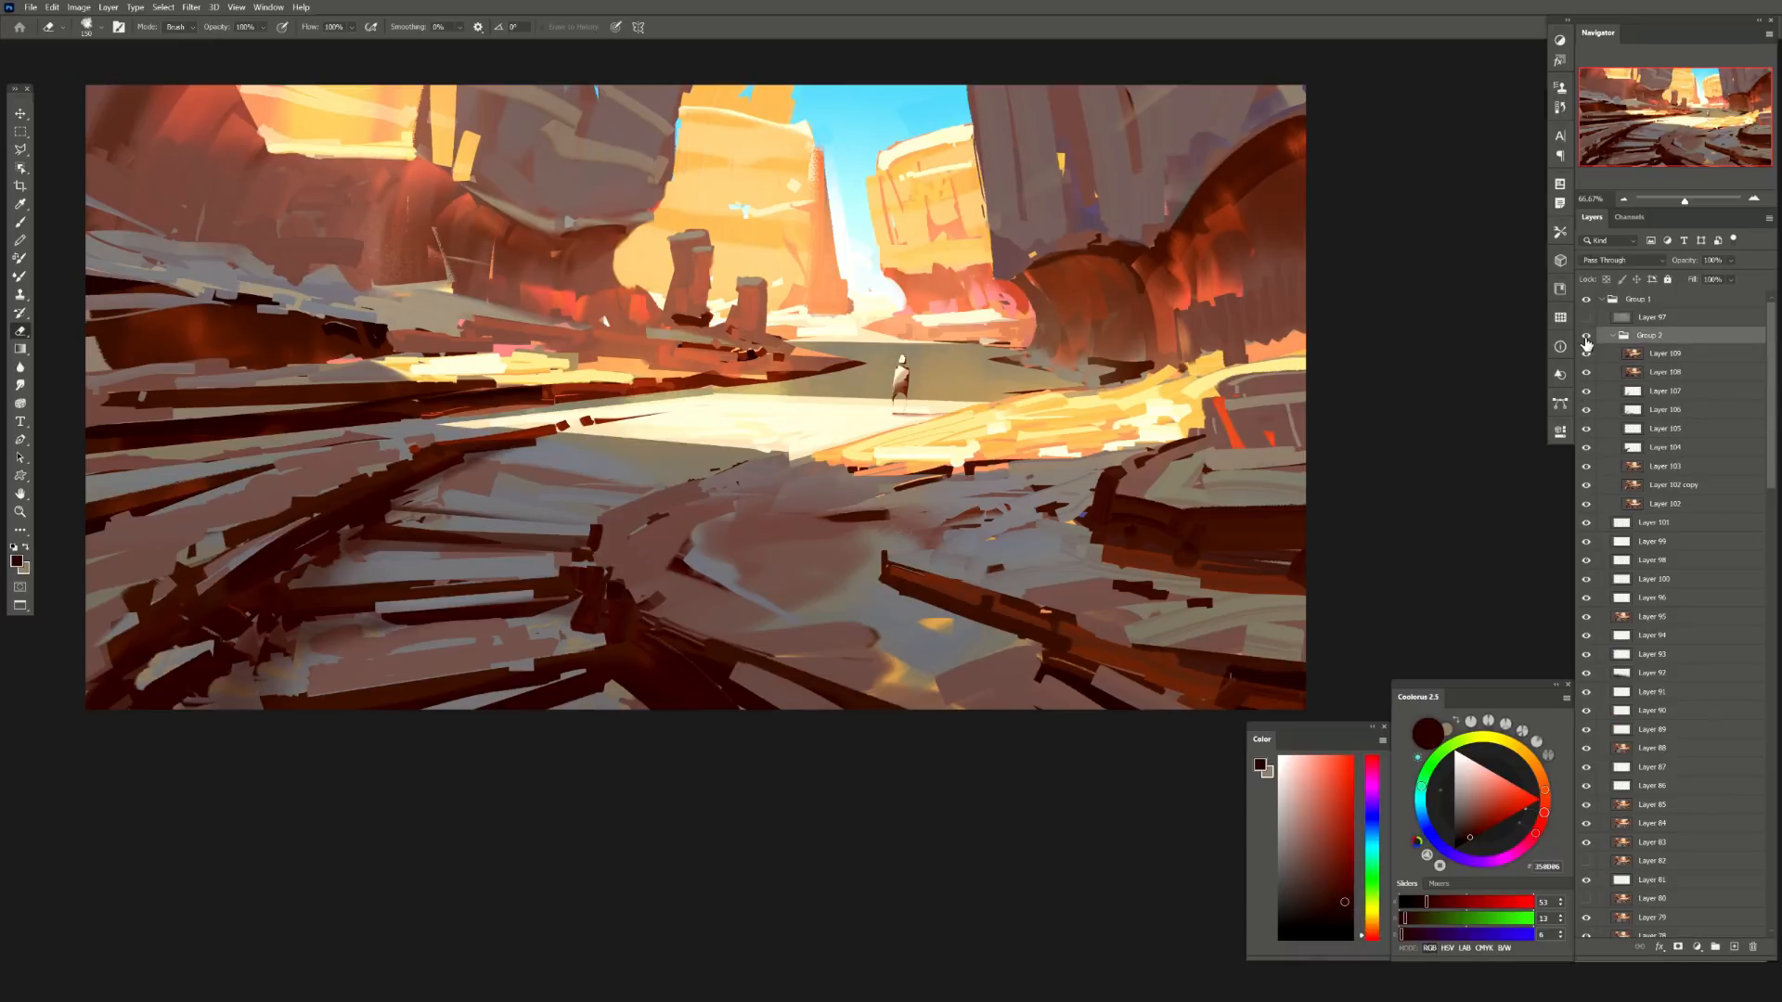
left_click(1587, 339)
- Add a new layer above Layer 109 and create a Color Range selection from the mauve-grey foreground slabs
left_click(1666, 354)
left_click(1734, 947)
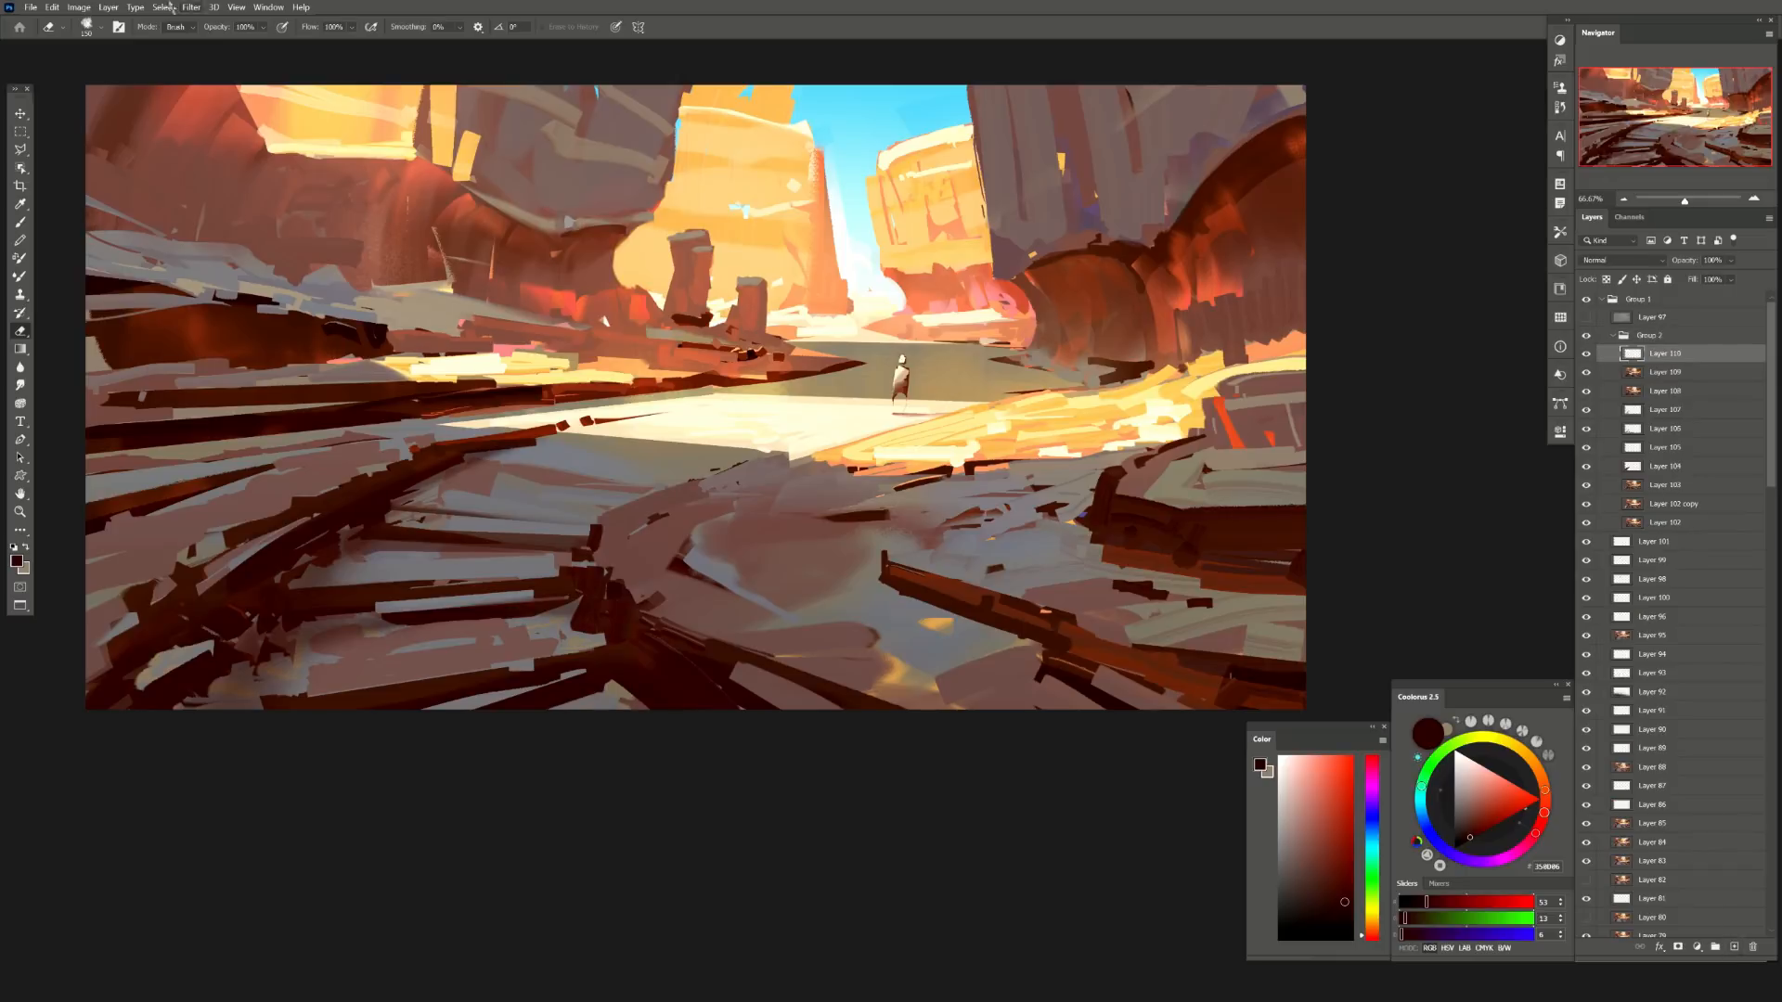
left_click(165, 7)
left_click(188, 135)
left_click(401, 665)
left_click(301, 597)
- Paint blue-grey reflected light over the selected left and central slabs with a large brush, then deselect
key("b")
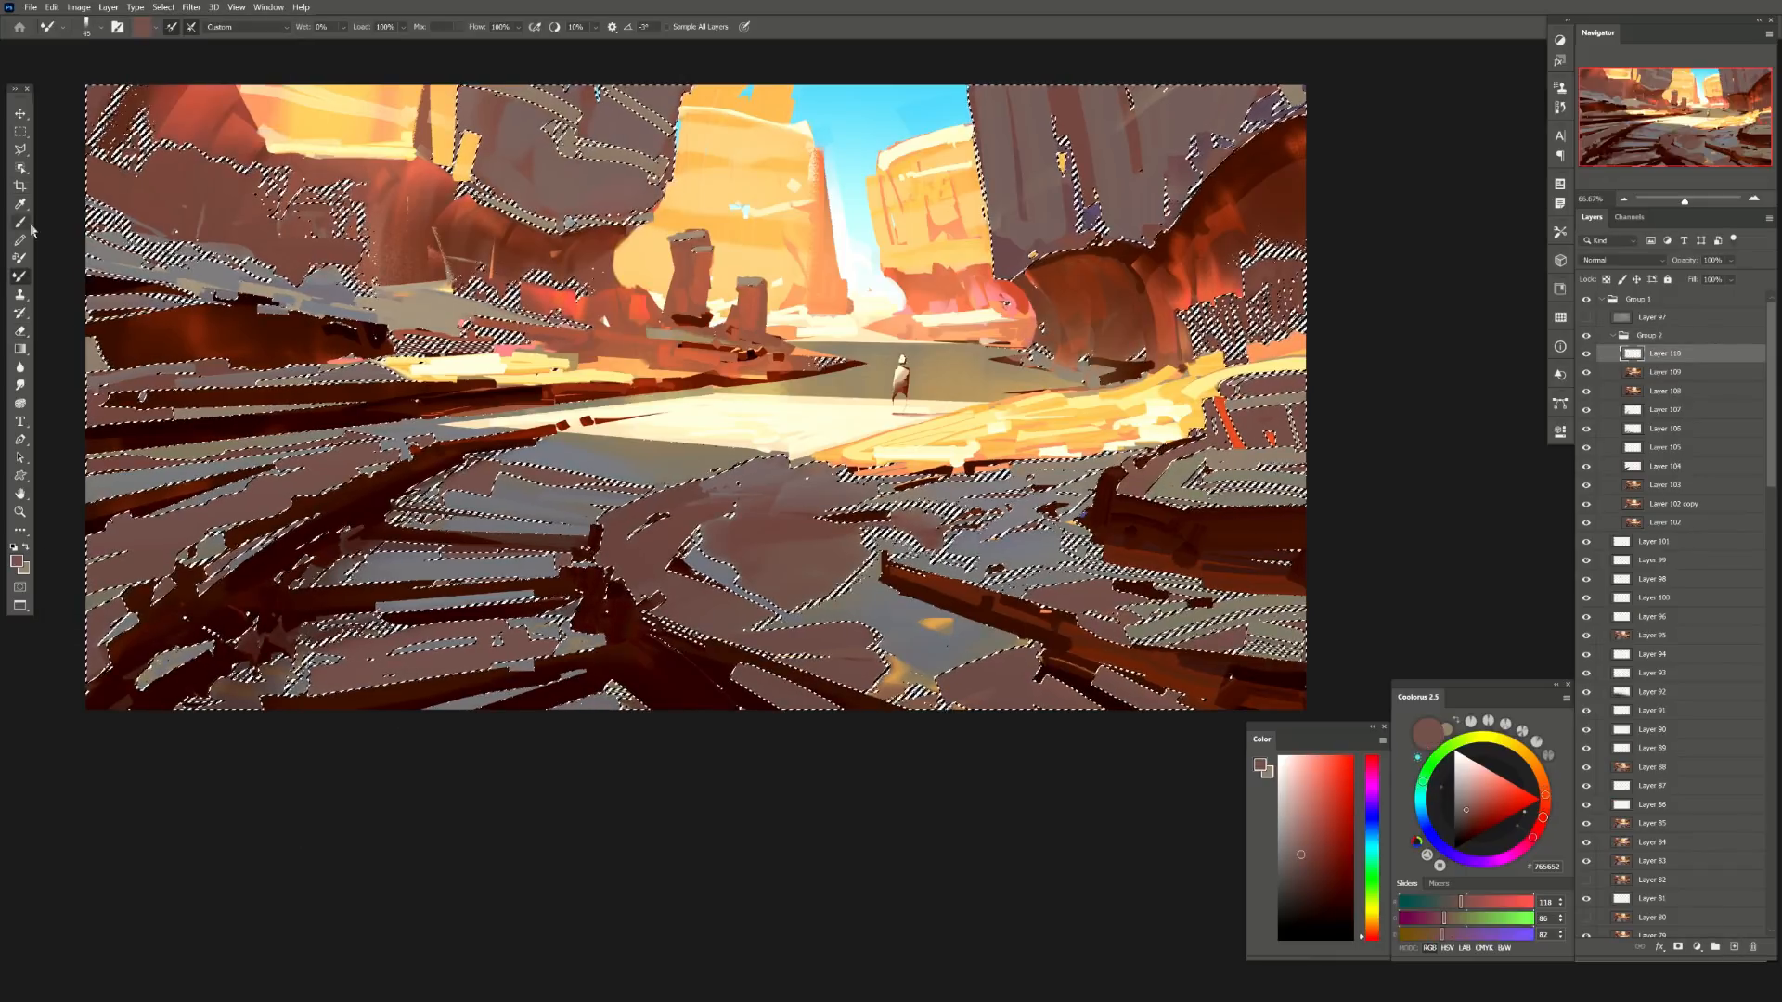
left_click(20, 223)
left_click(885, 594, "alt")
key("bracketright")
key("bracketright")
key("bracketright")
left_click(1460, 800)
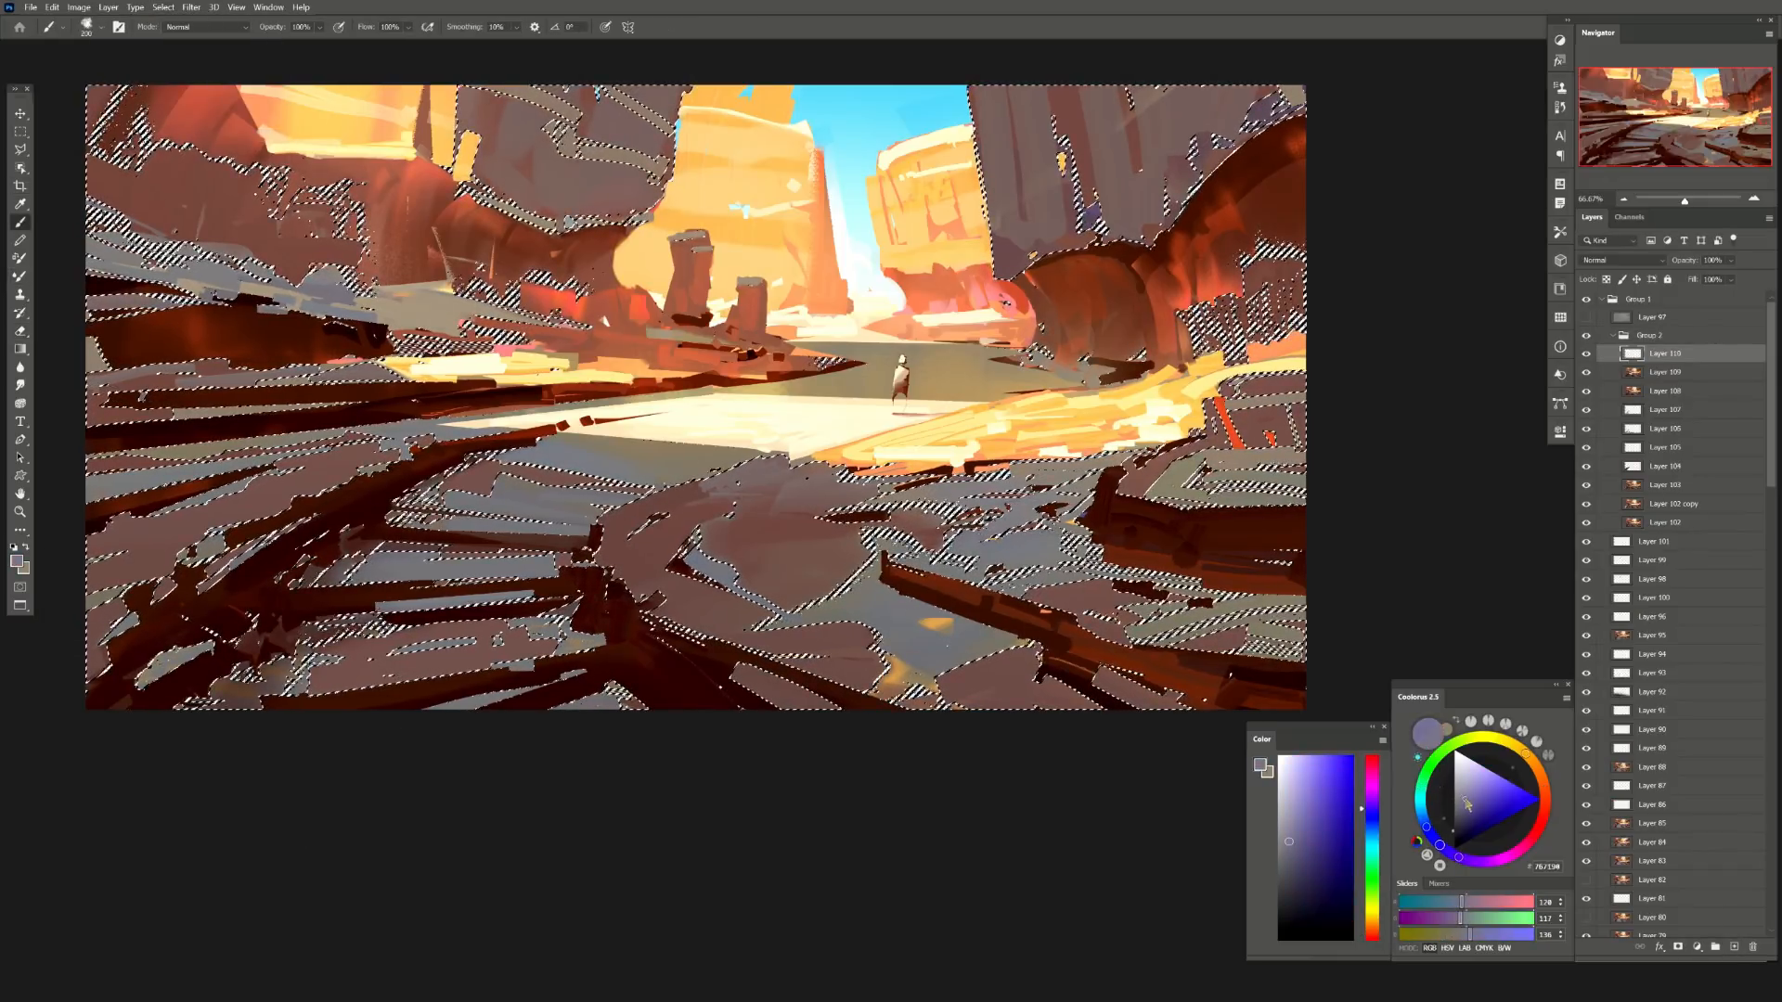
key("bracketleft")
left_click(425, 656, "alt")
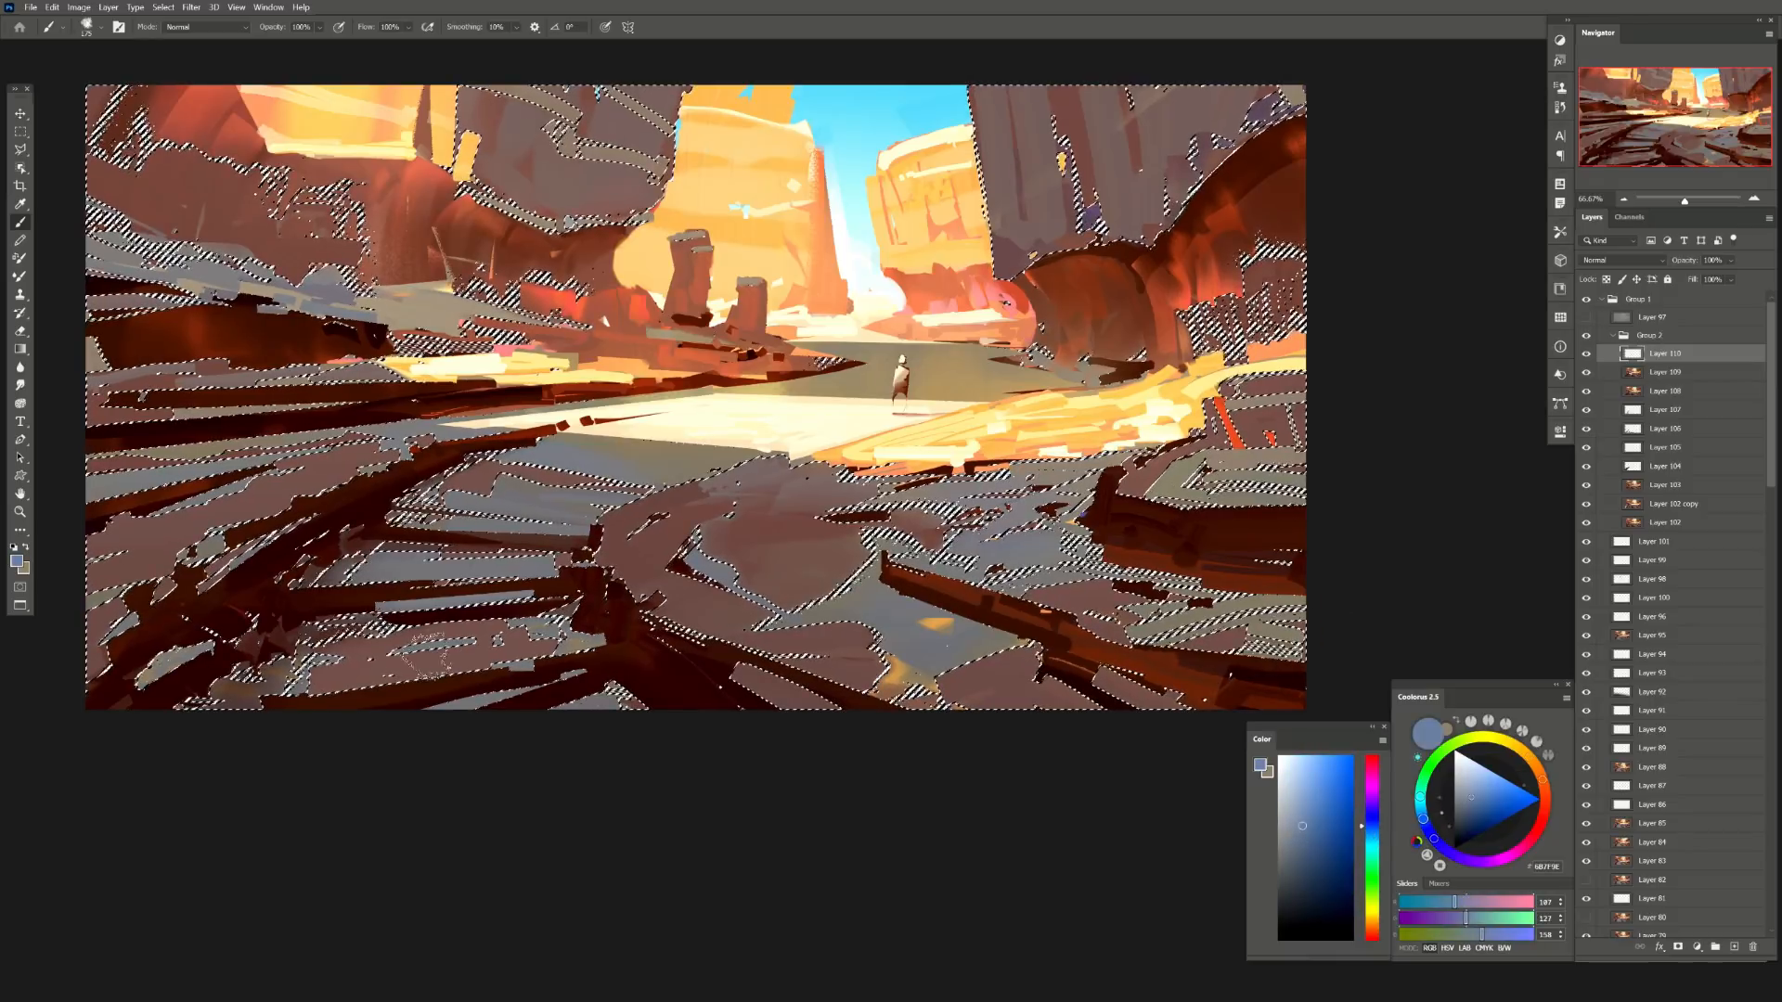
left_click_drag(427, 655, 539, 652)
left_click_drag(752, 520, 640, 553)
left_click_drag(372, 645, 251, 683)
left_click_drag(353, 464, 116, 557)
key("f")
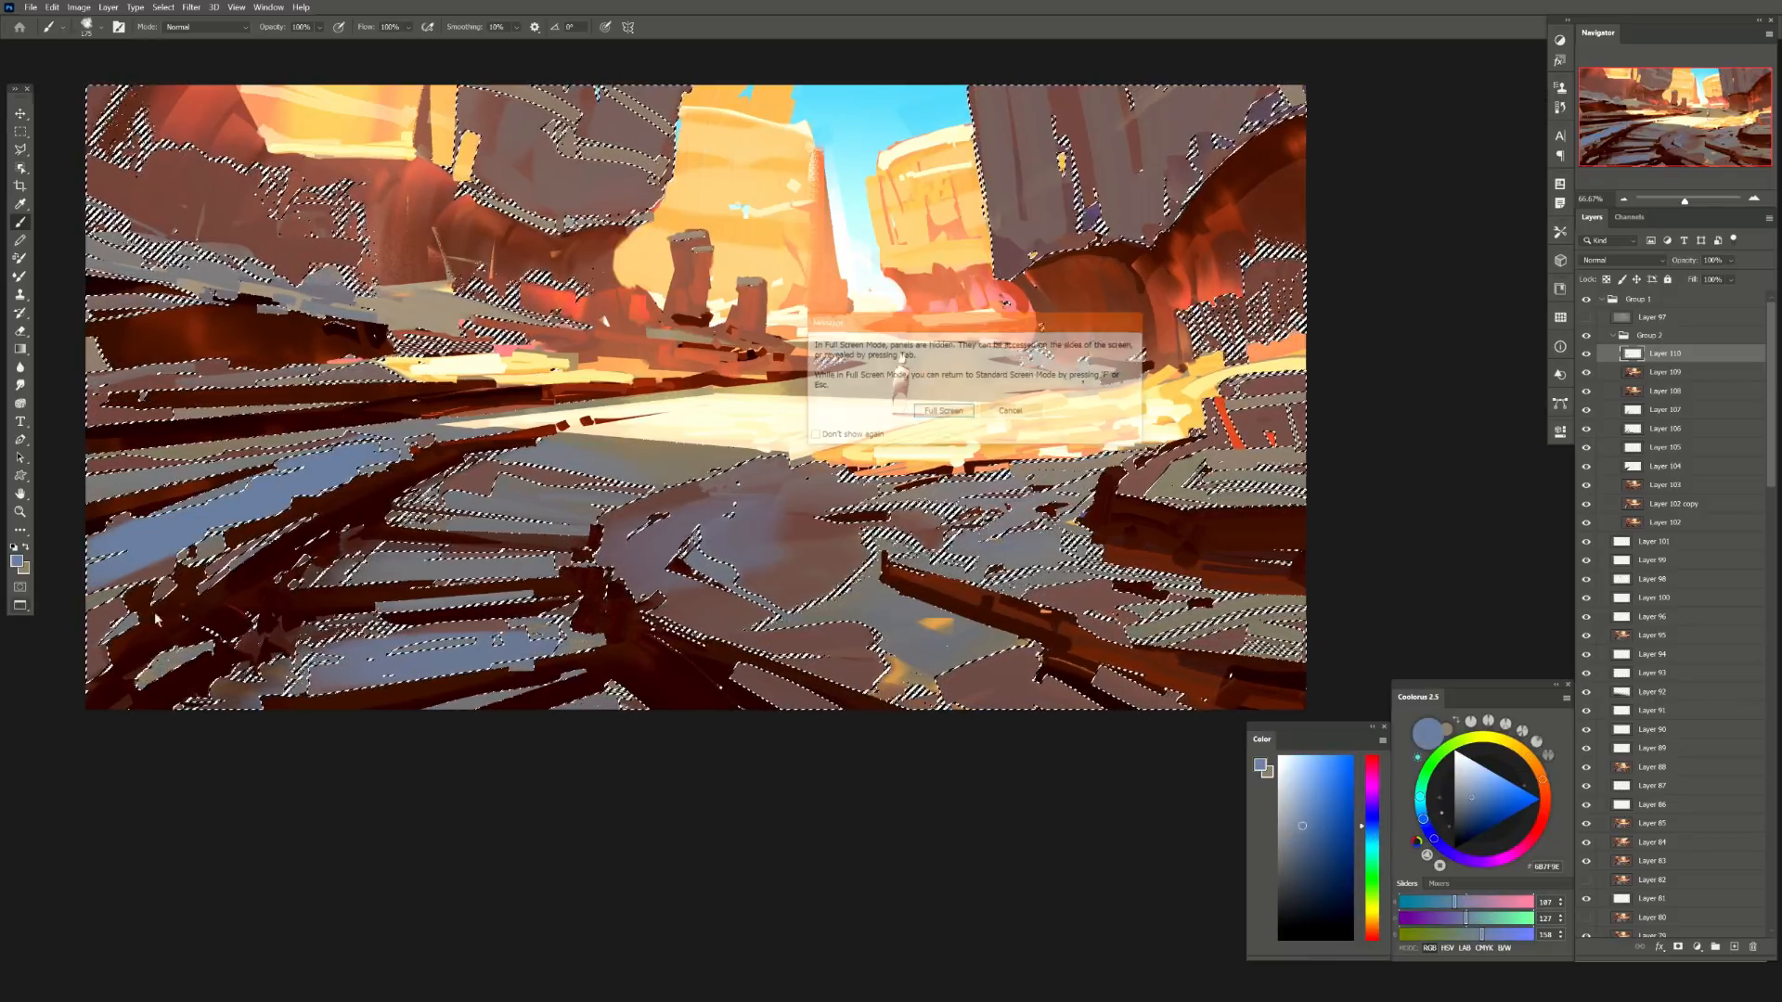
left_click(1012, 410)
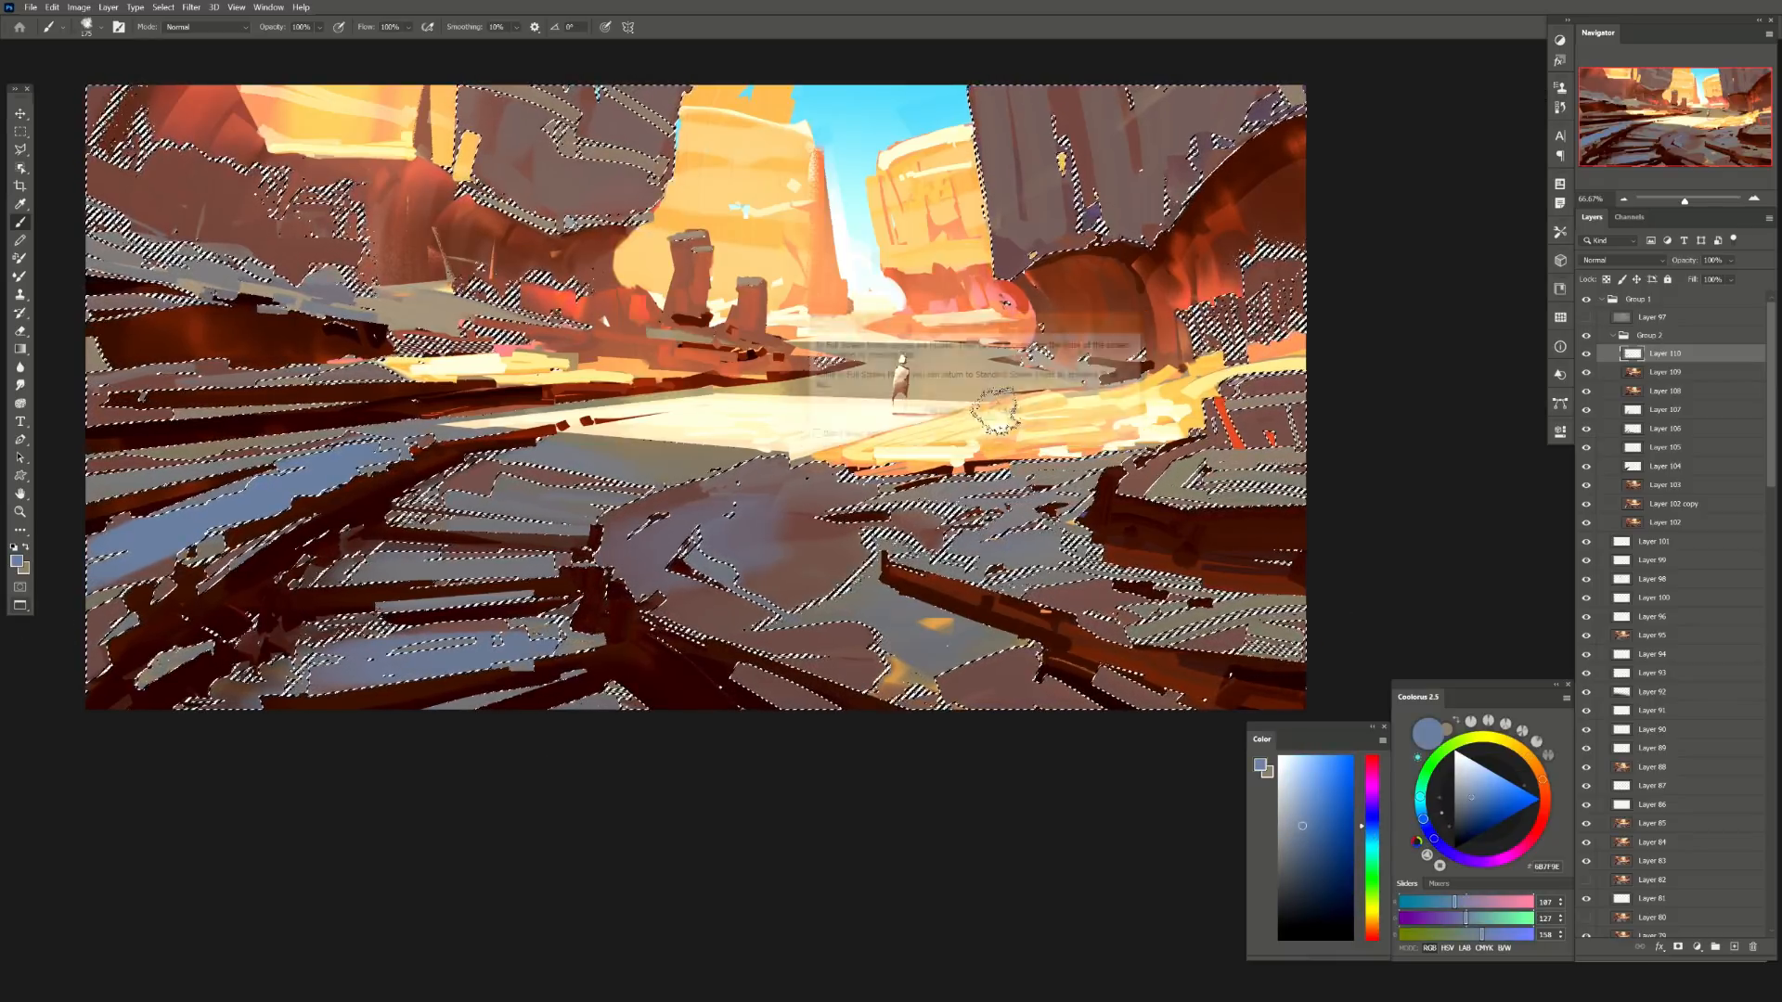
key("ctrl+d")
- Erase part of the blue tint along the left slabs with a larger eraser and lower that layer's opacity
key("e")
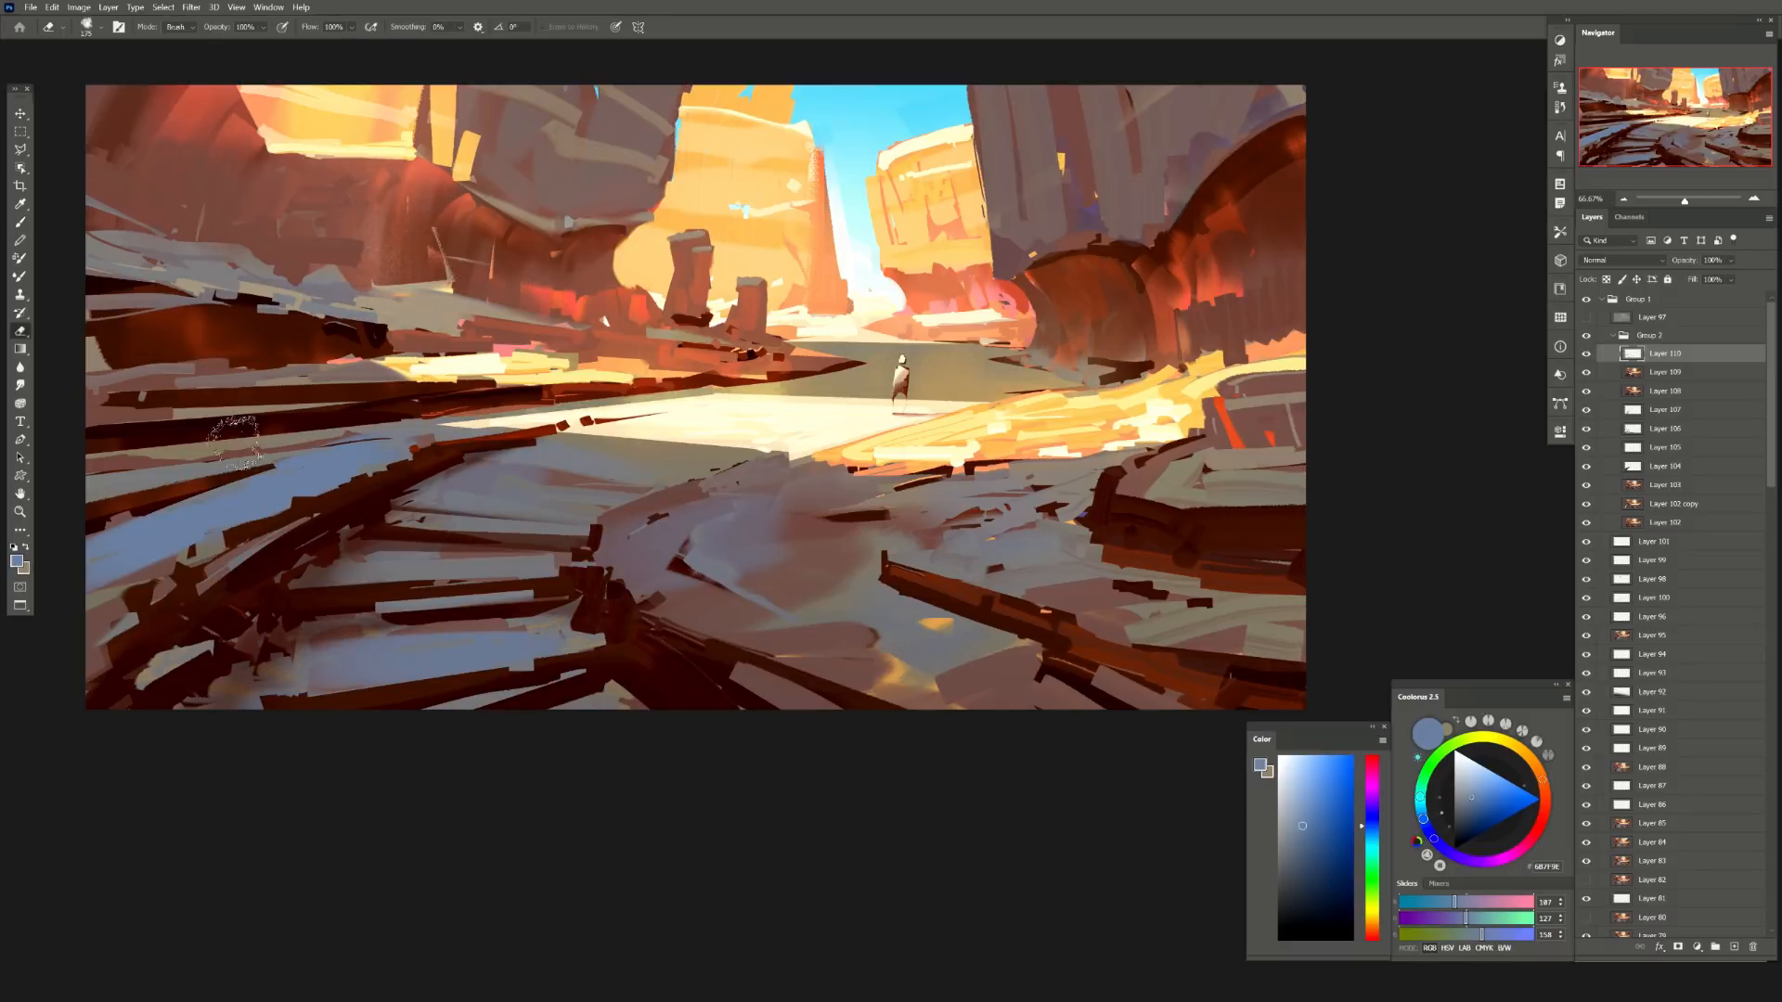
key("bracketright")
key("bracketright")
key("bracketright")
left_click_drag(413, 409, 119, 510)
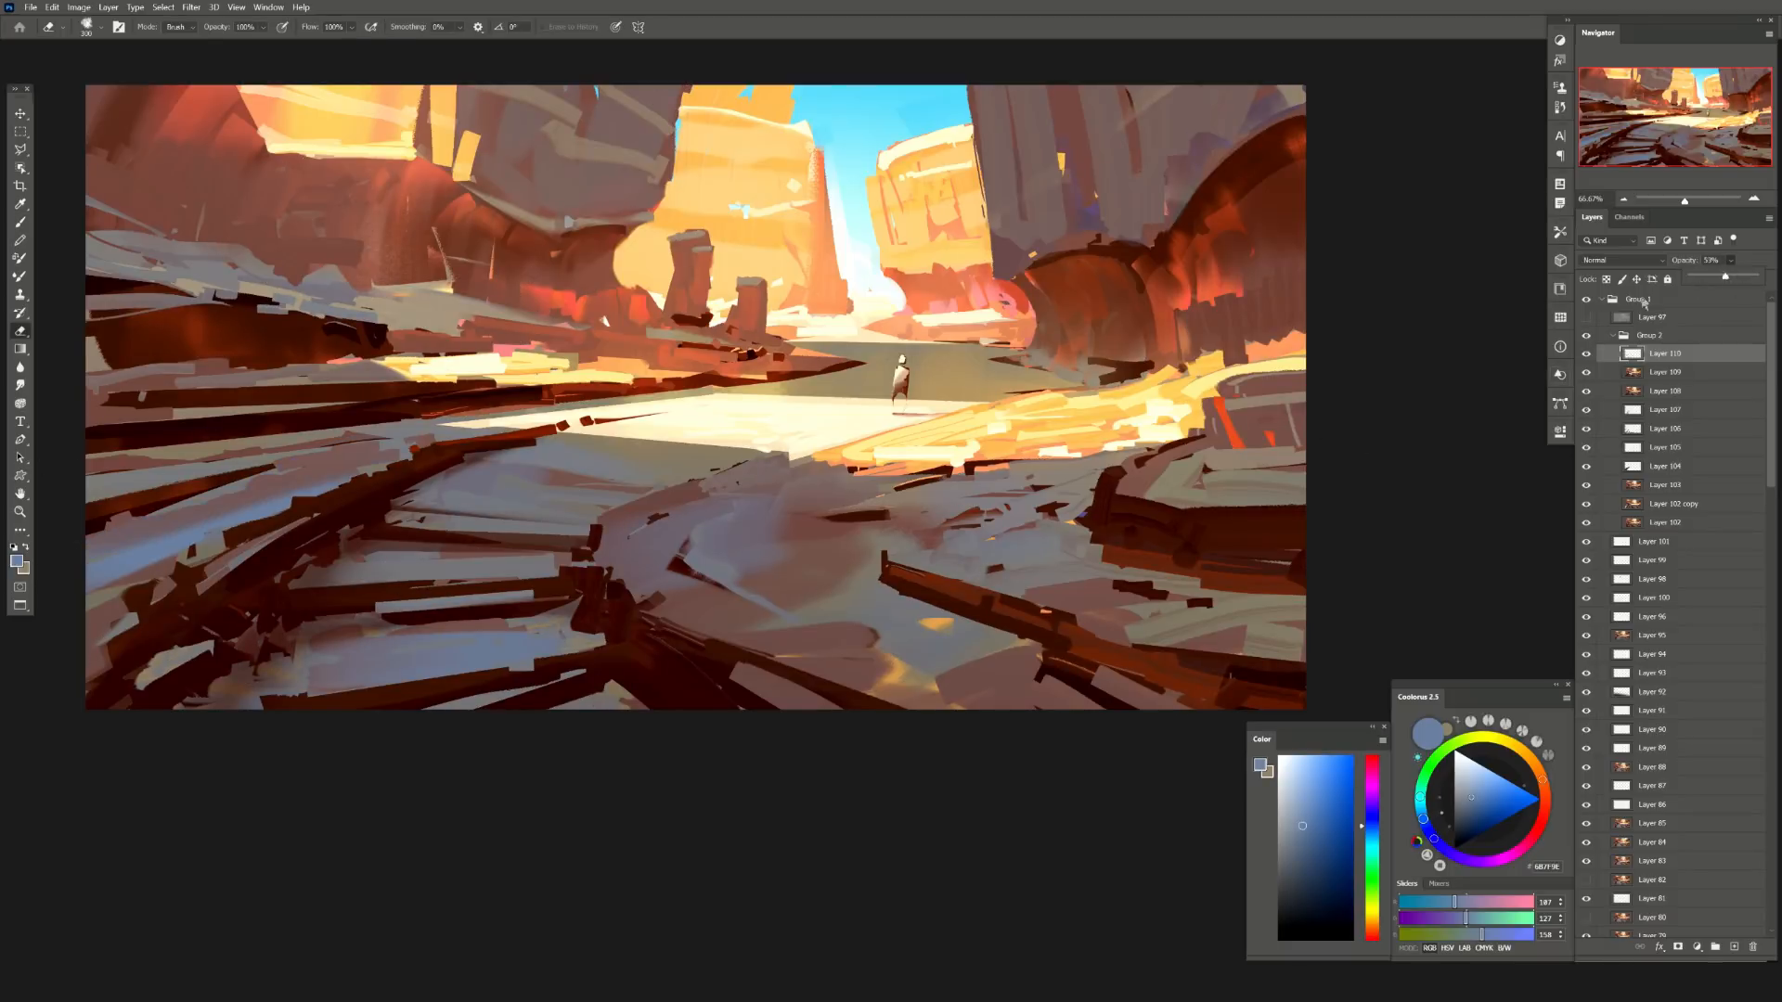
left_click_drag(1726, 276, 1721, 279)
- On a new layer, brush soft shadows in sampled dark brown over the lower-left slabs and cracks
left_click(1732, 947)
key("b")
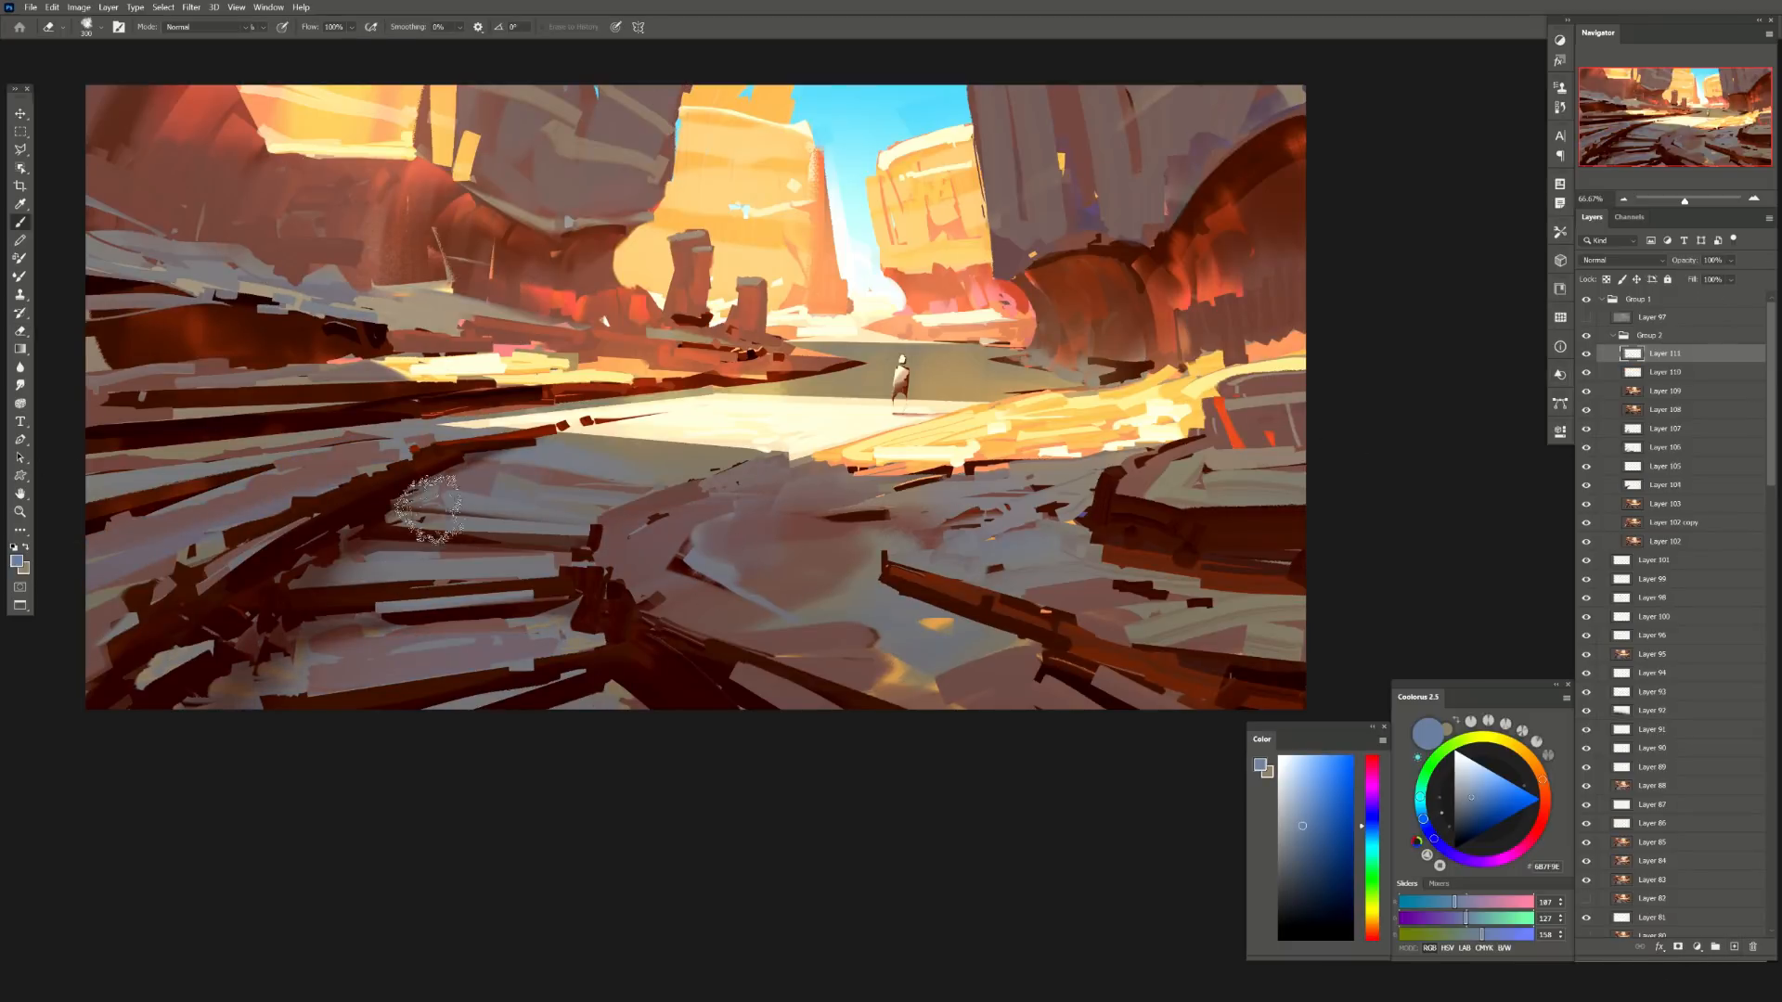
left_click(350, 517, "alt")
mouse_move(286, 566)
left_mouse_down()
mouse_move(306, 580)
mouse_move(238, 625)
mouse_move(278, 649)
mouse_move(548, 634)
left_mouse_up()
left_click_drag(326, 670, 244, 687)
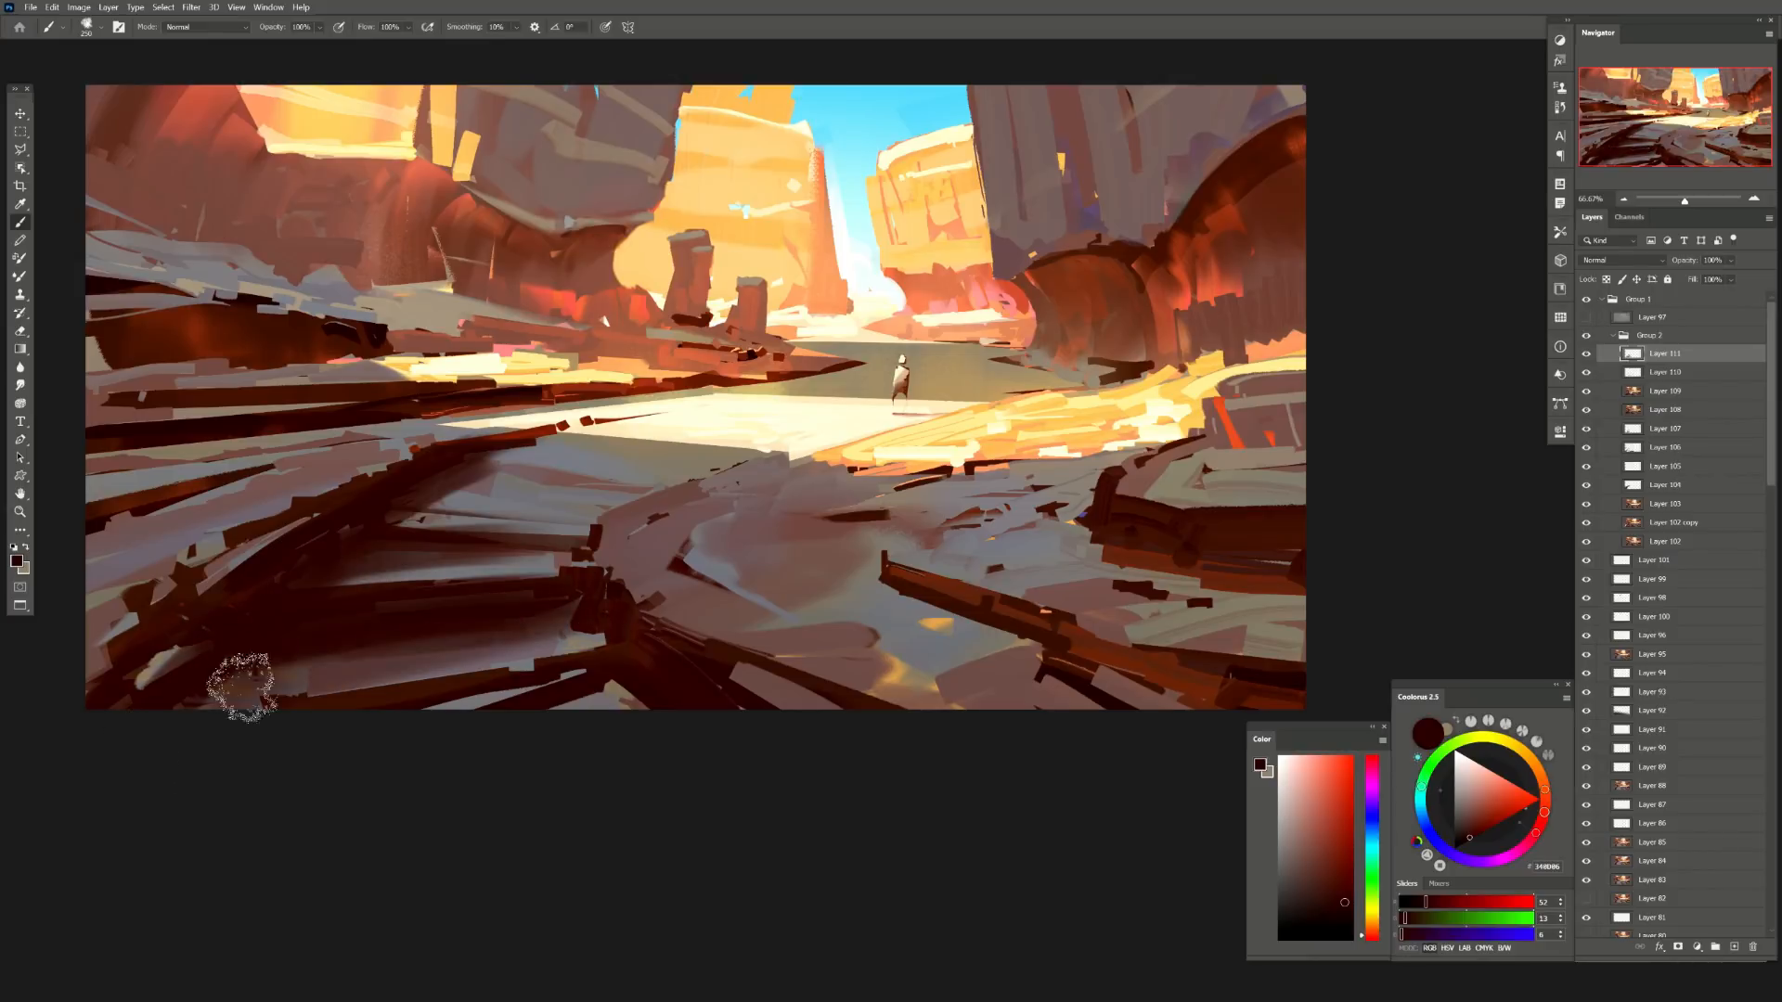
- Lower the shadow layer's opacity and compare the painting with and without it
left_click_drag(1738, 281, 1717, 283)
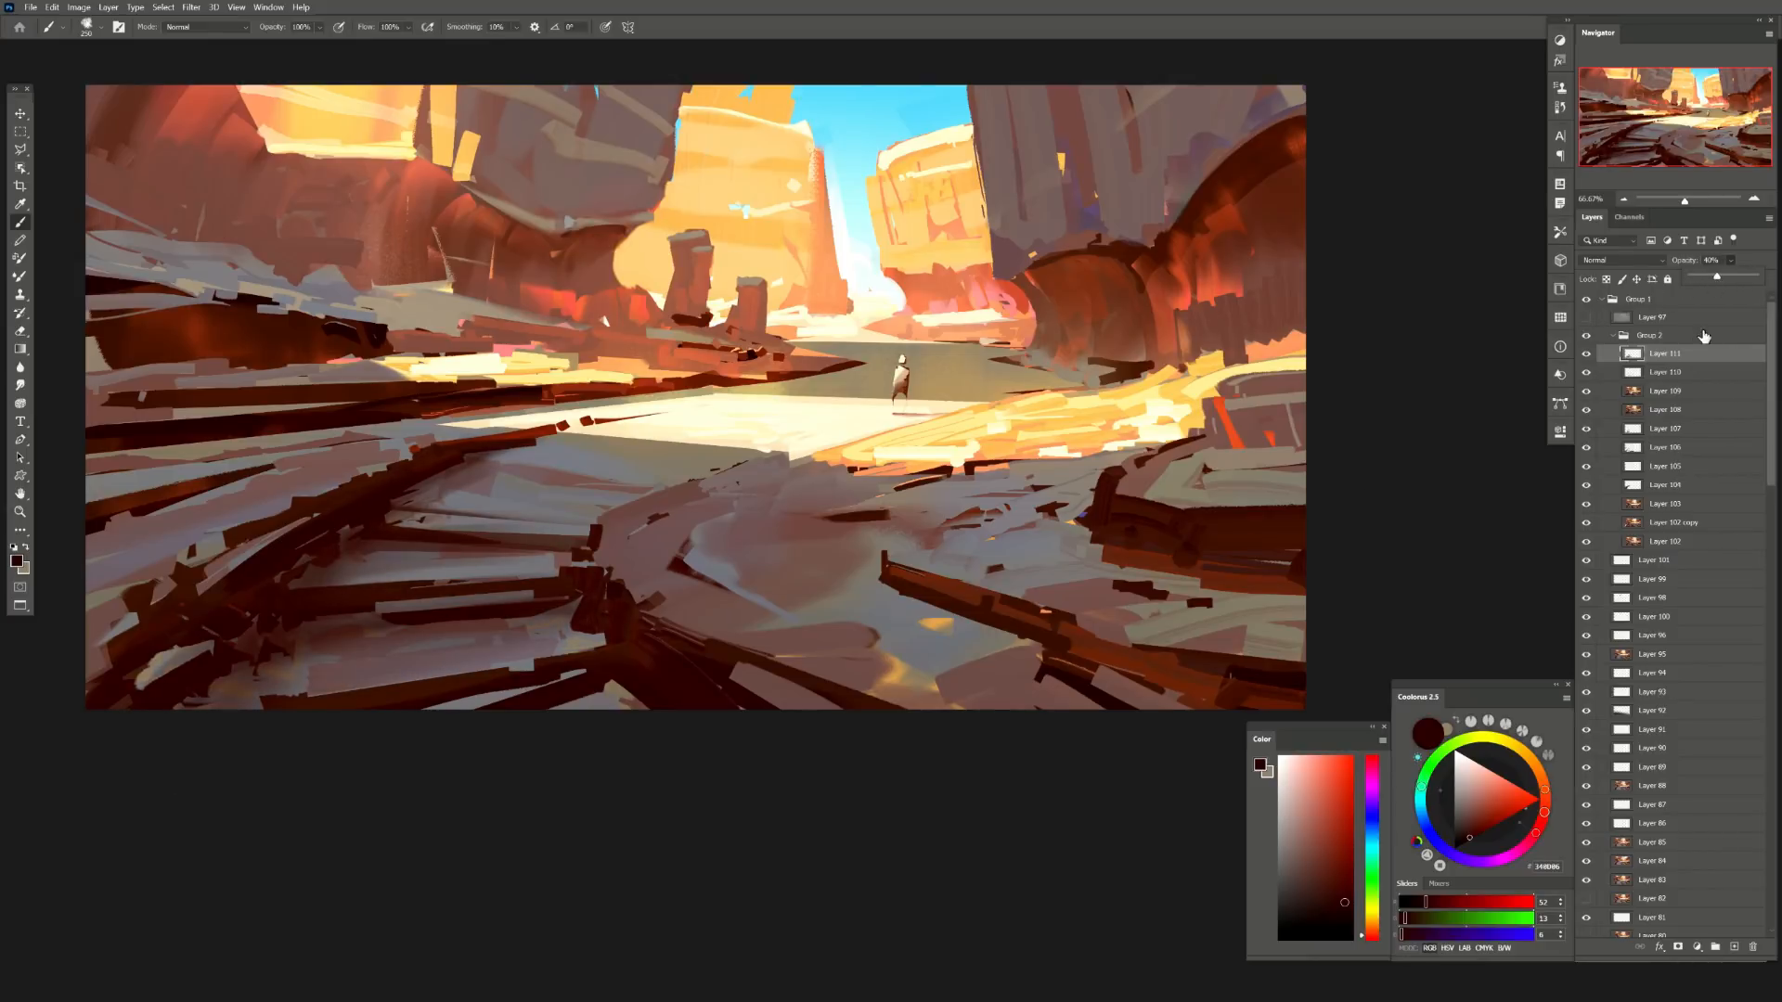
left_click(1586, 354)
left_click(1586, 354)
- Add a new layer and fill it with the merged painting using Apply Image
left_click(1734, 947)
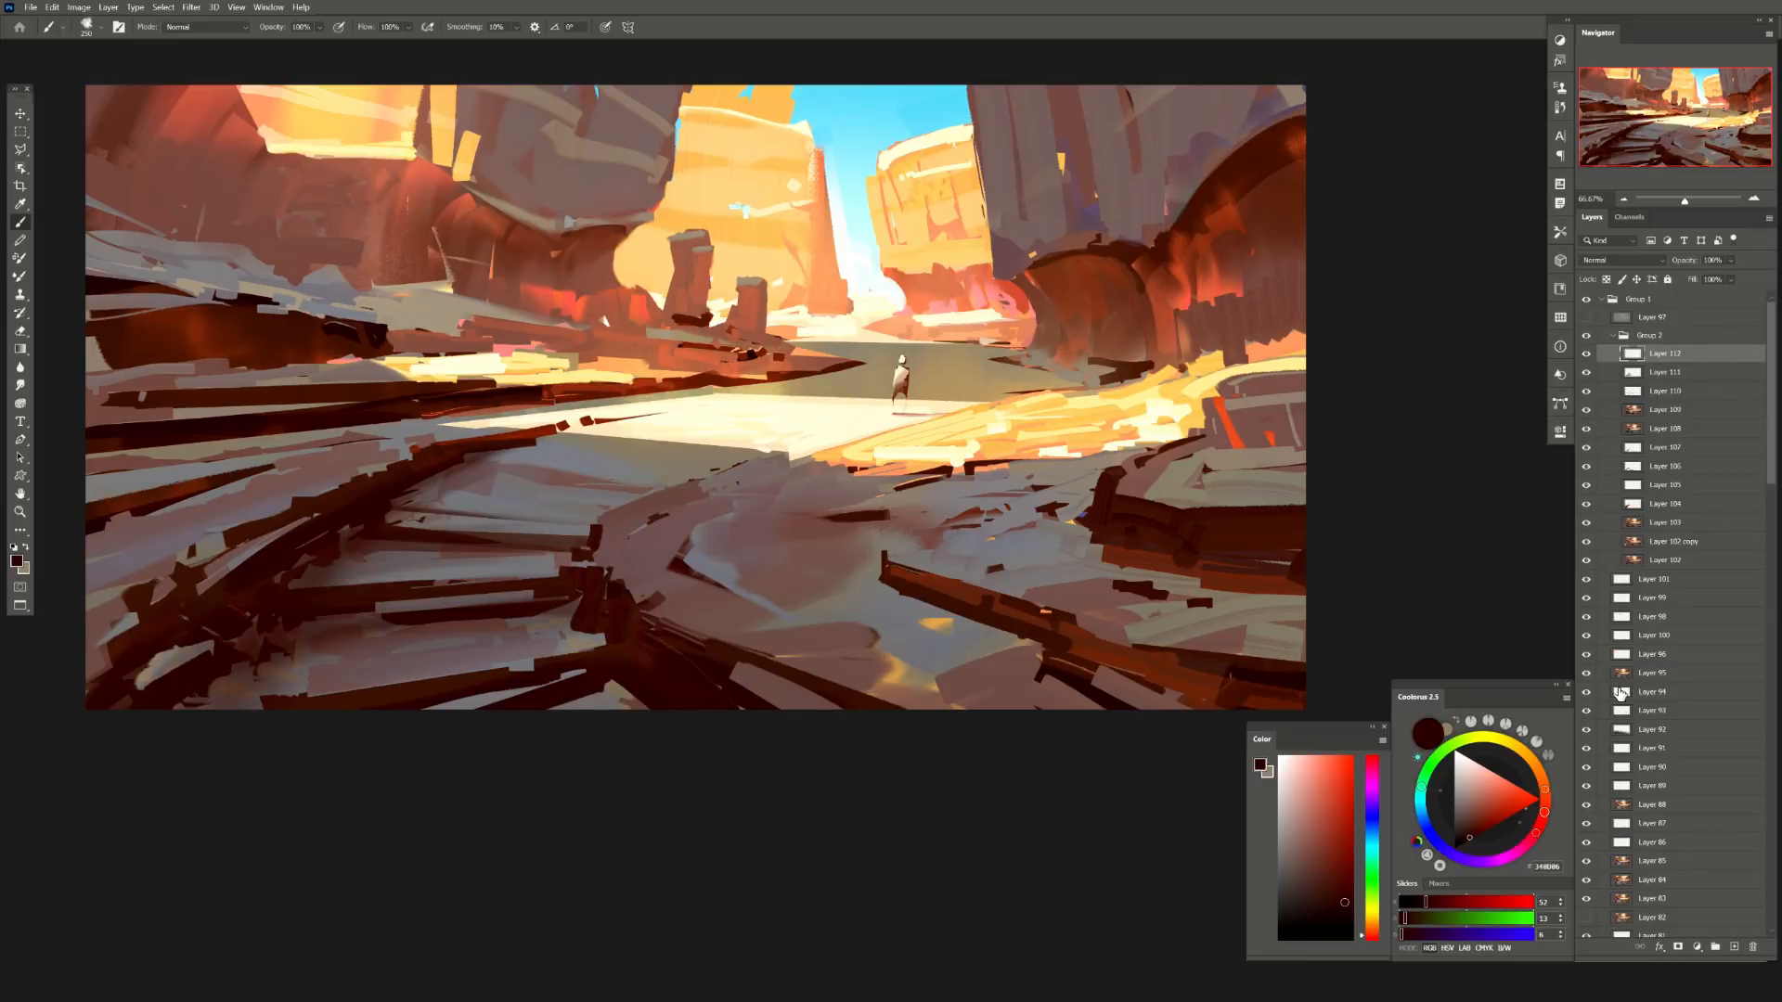
key("alt+i")
key("y")
key("Return")
- Rework the long curved crack on the left and its neighbouring slab edges with progressively larger Mixer Brush strokes
left_click(21, 276)
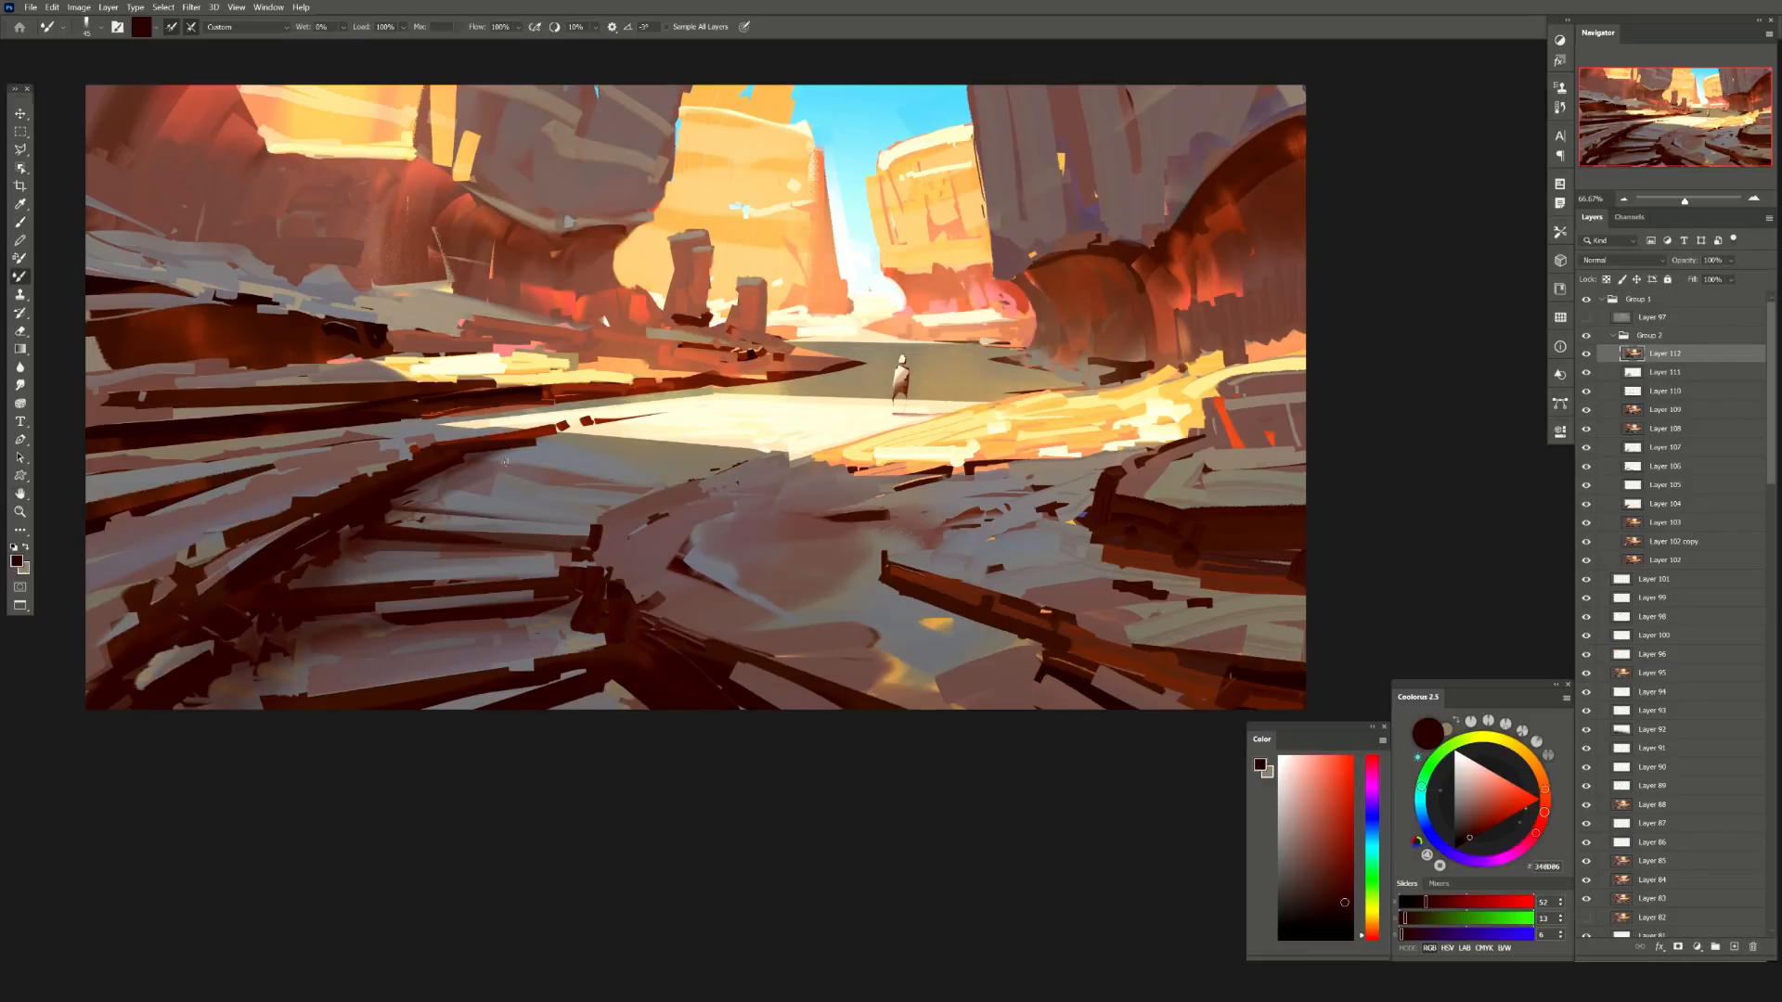
mouse_move(393, 479)
left_mouse_down()
mouse_move(512, 477)
mouse_move(403, 472)
left_mouse_up()
left_click_drag(462, 466, 279, 518)
key("bracketright")
key("bracketright")
key("bracketright")
key("bracketright")
key("bracketright")
left_click_drag(385, 498, 315, 519)
mouse_move(302, 516)
left_mouse_down()
mouse_move(206, 546)
mouse_move(206, 569)
left_mouse_up()
left_click_drag(286, 549, 256, 565)
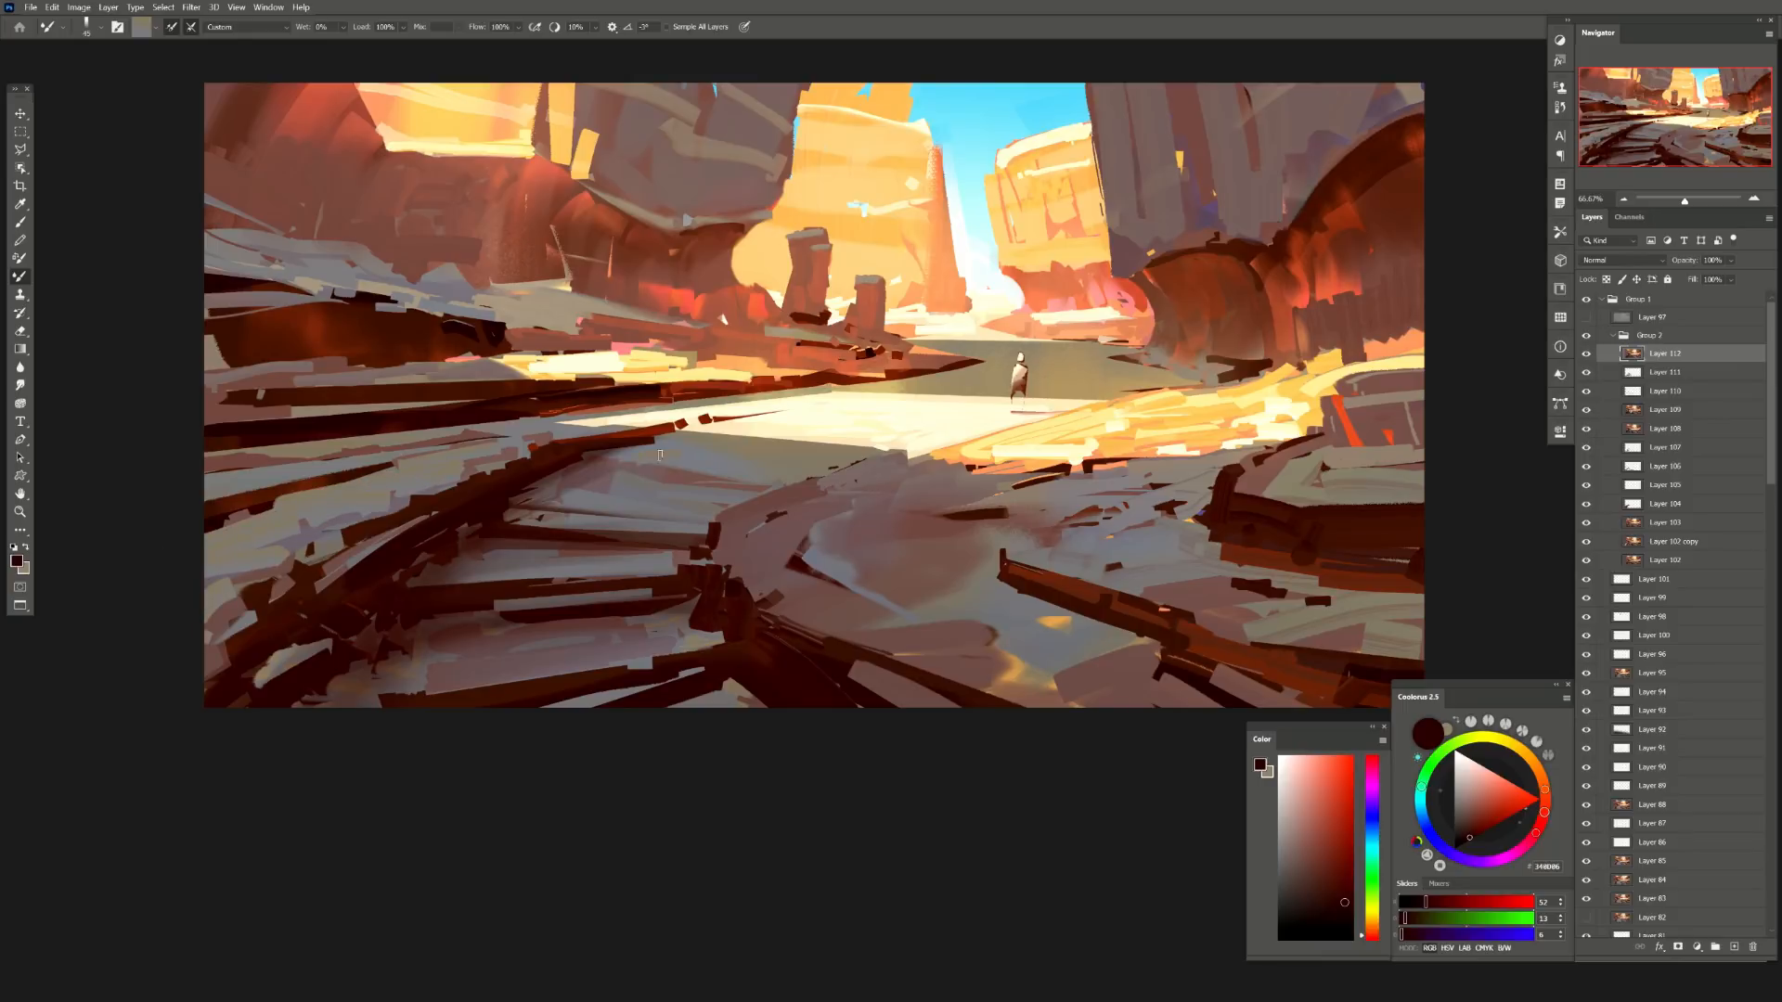
- Repaint the slab surfaces between the left cracks and along the lower-left edge with sampled grey Mixer Brush strokes
left_click(562, 481, "alt")
left_click_drag(564, 483, 641, 499)
key("Tab")
key("Tab")
left_click_drag(675, 640, 602, 650)
key("bracketright")
mouse_move(375, 692)
left_mouse_down()
mouse_move(631, 655)
mouse_move(381, 678)
left_mouse_up()
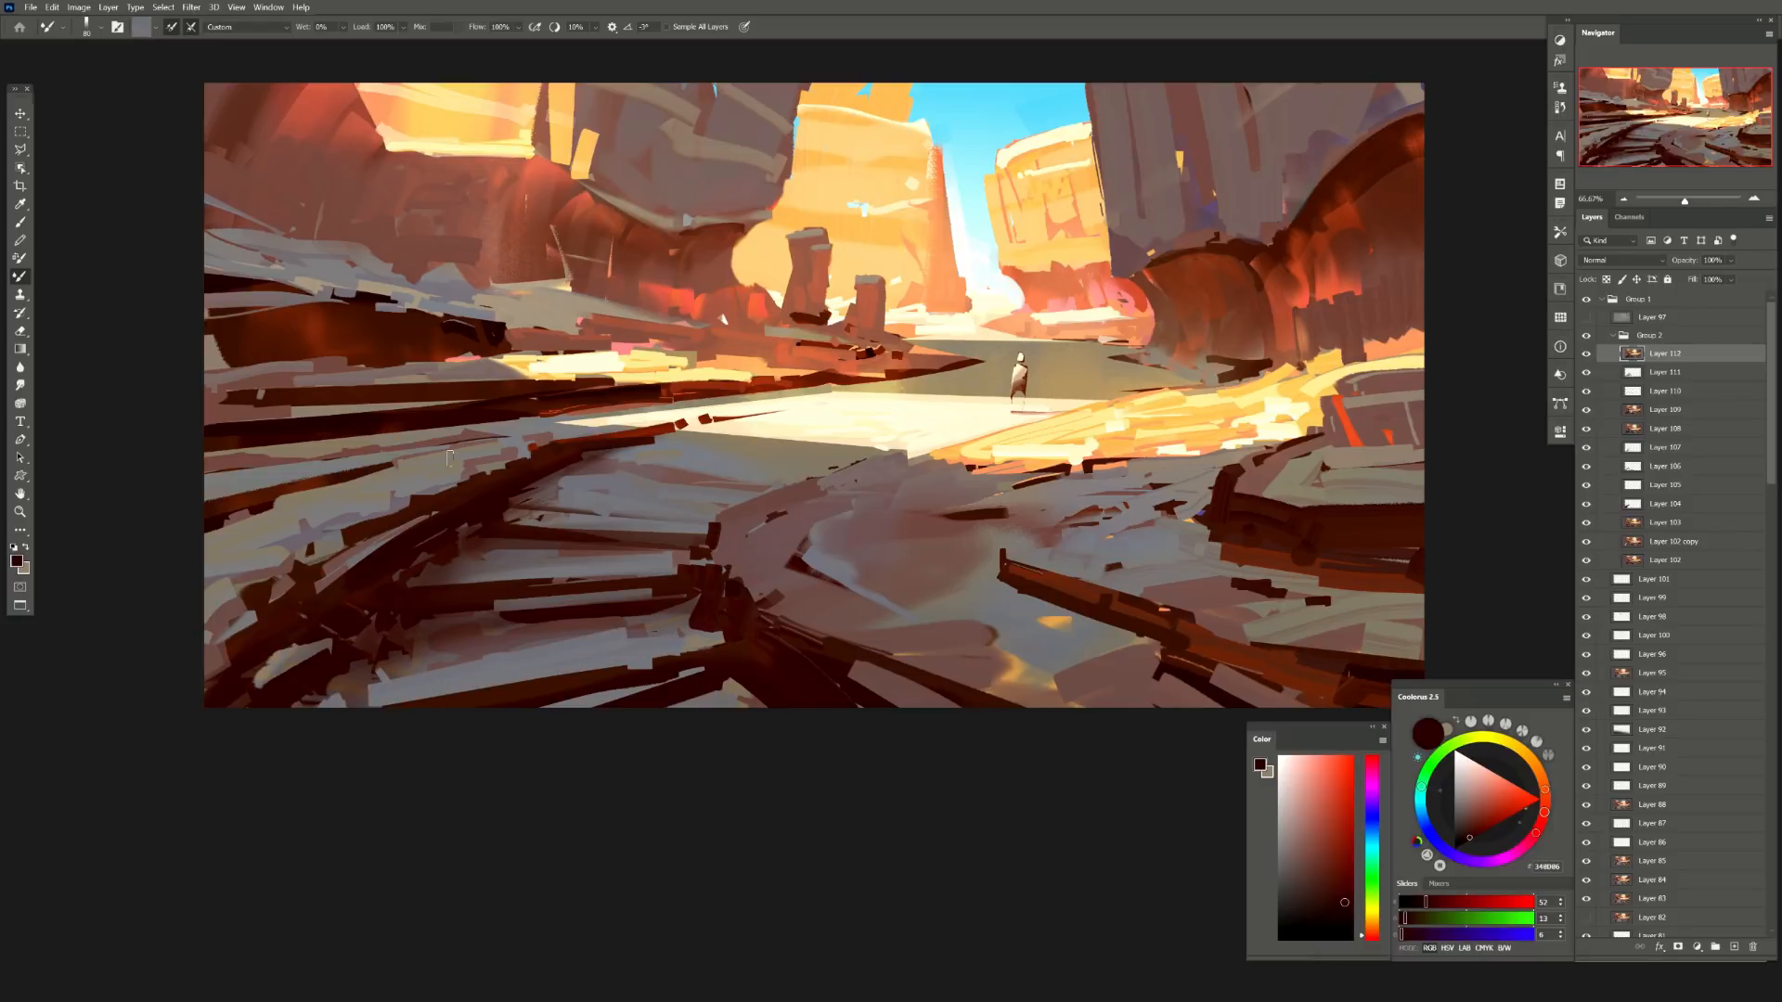
- Compare the painting with and without Layer 112 and enlarge the eraser
key("e")
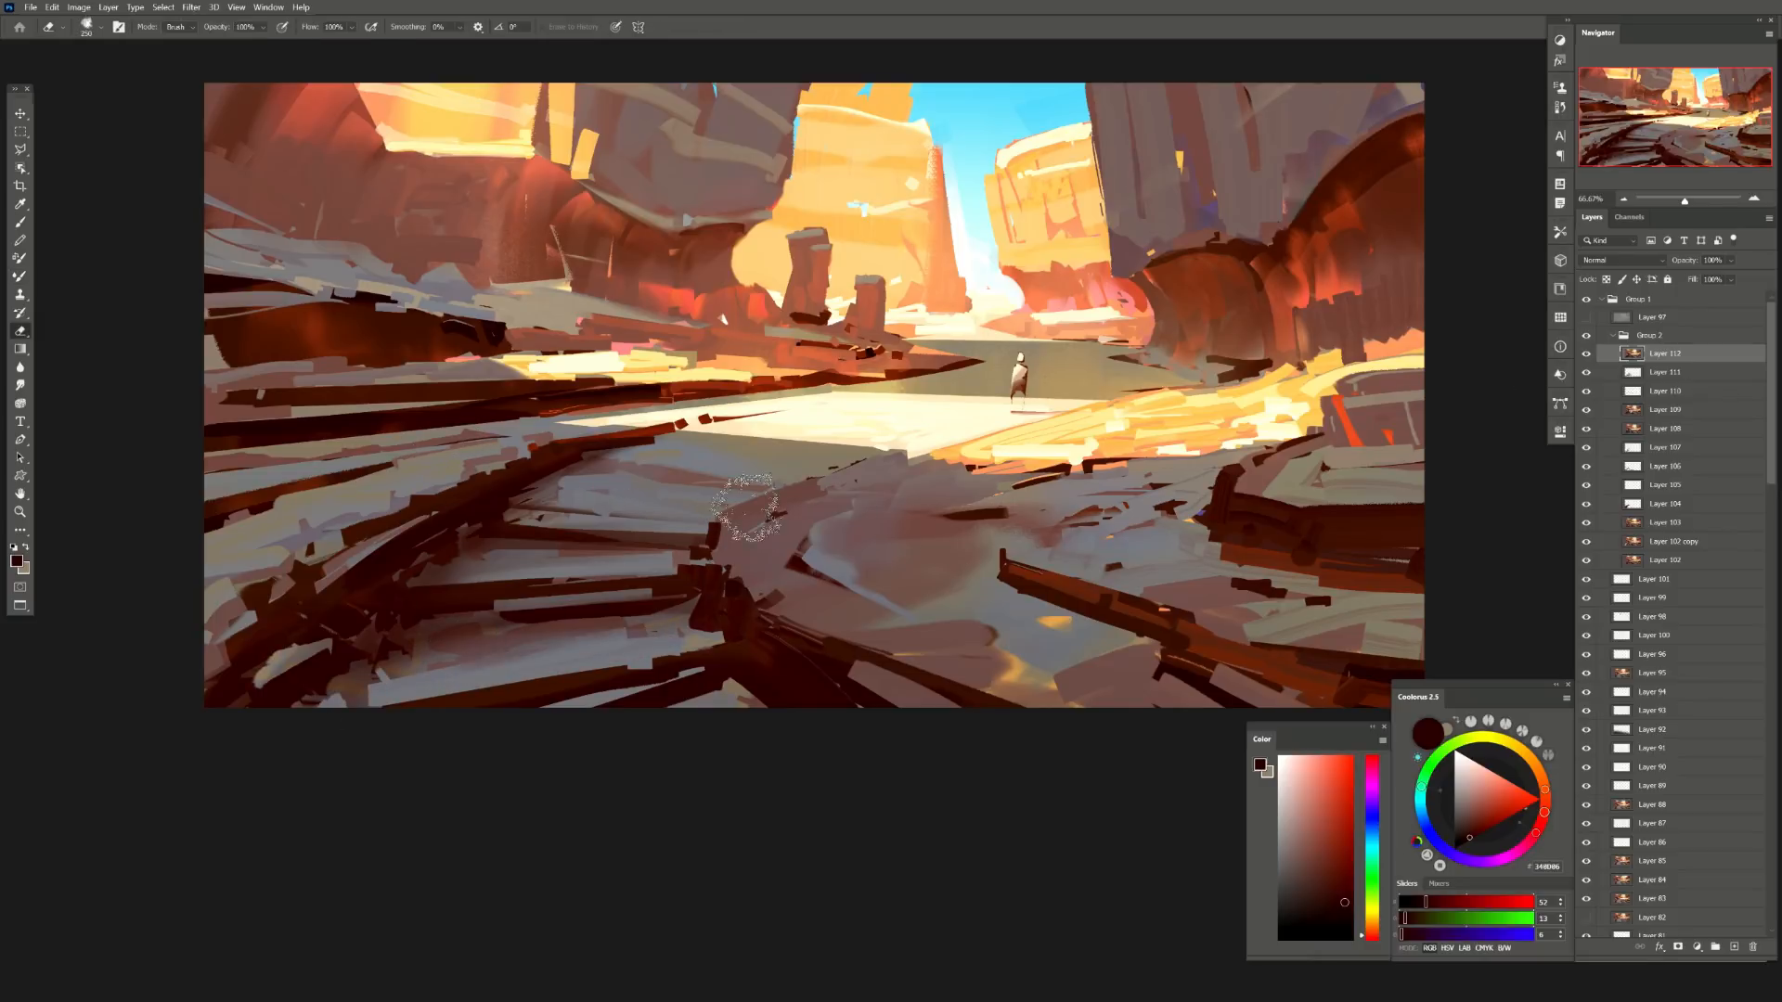
left_click(1586, 355)
left_click(1586, 355)
key("bracketright")
key("bracketright")
key("bracketright")
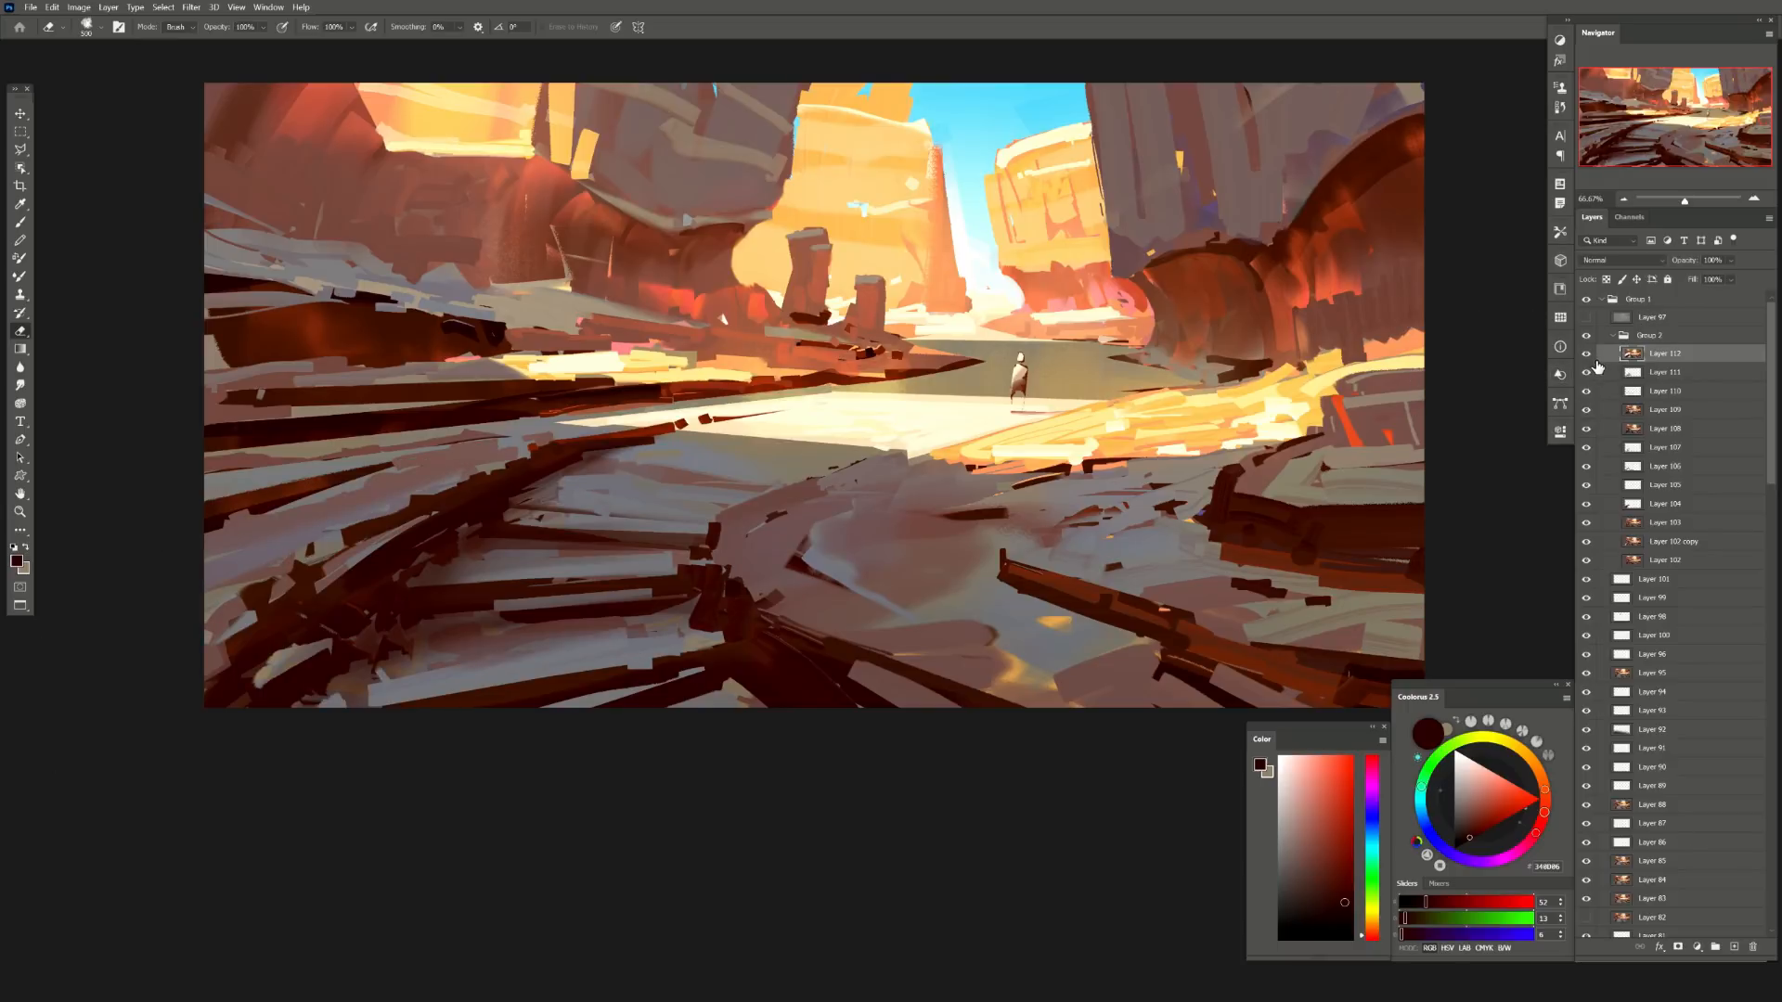
- On a new layer holding the merged painting, deepen the crack at the bottom centre with dark brown Mixer Brush strokes
left_click(1734, 947)
key("b")
scroll(778, 602, "down", 2)
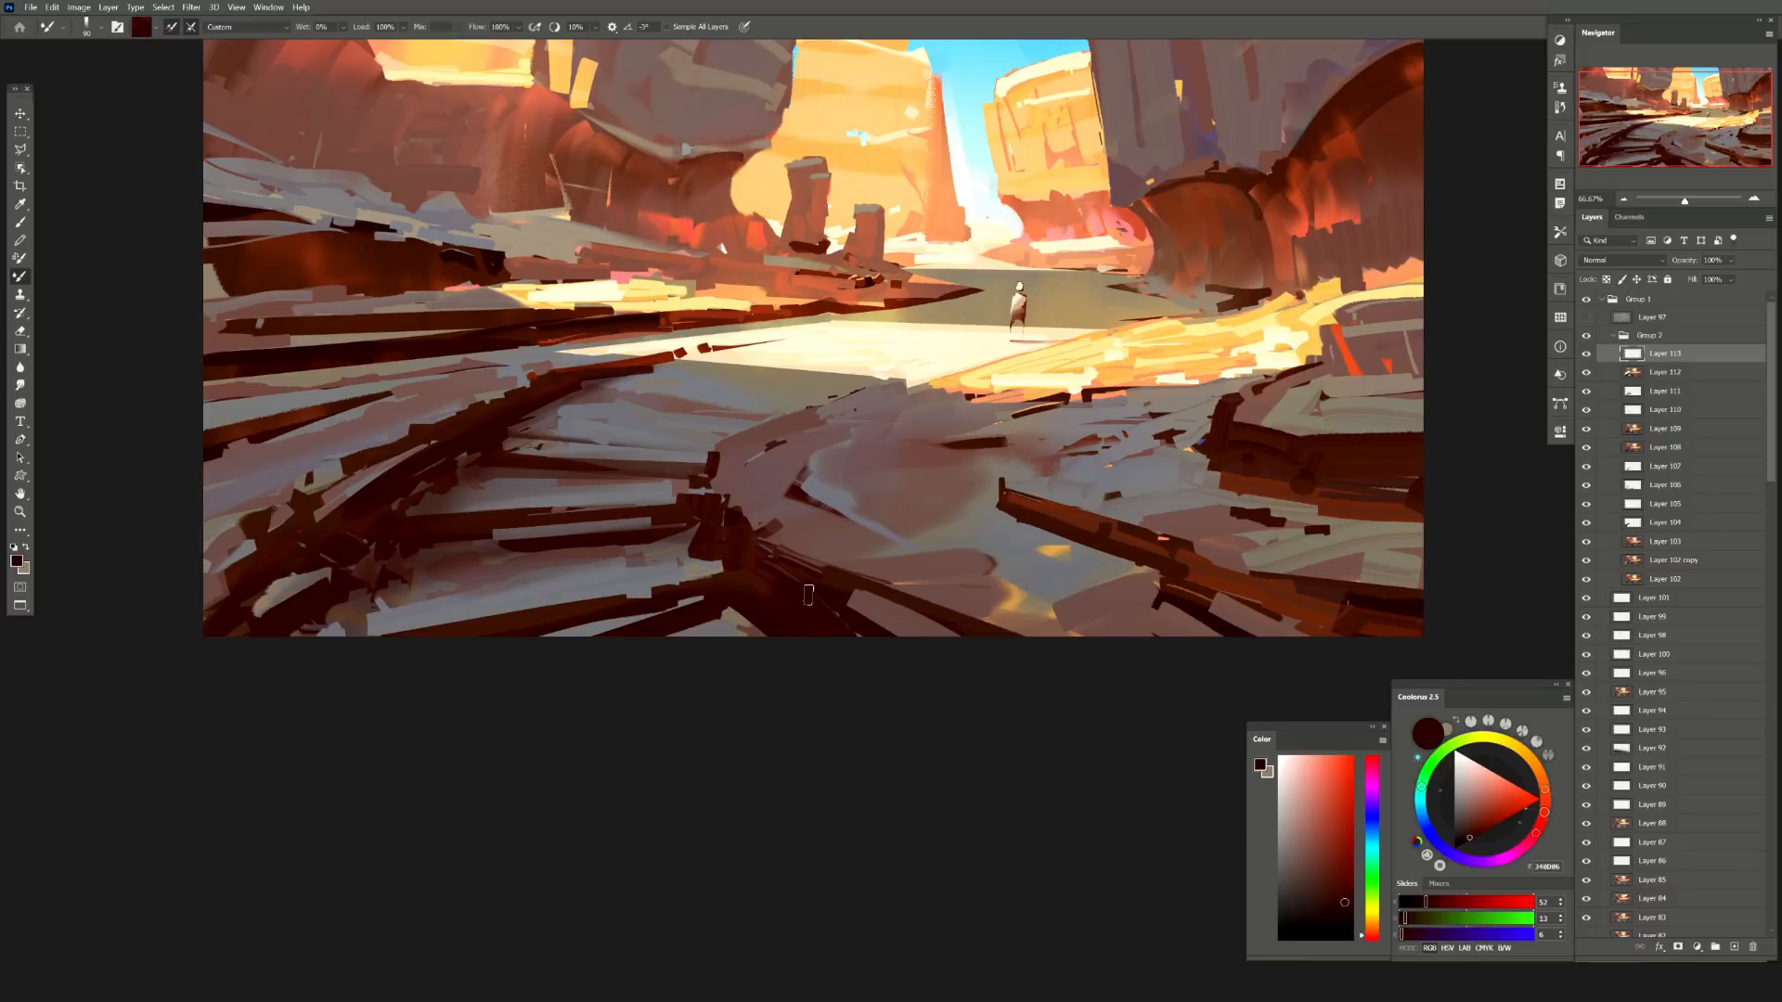
left_click_drag(757, 605, 786, 665)
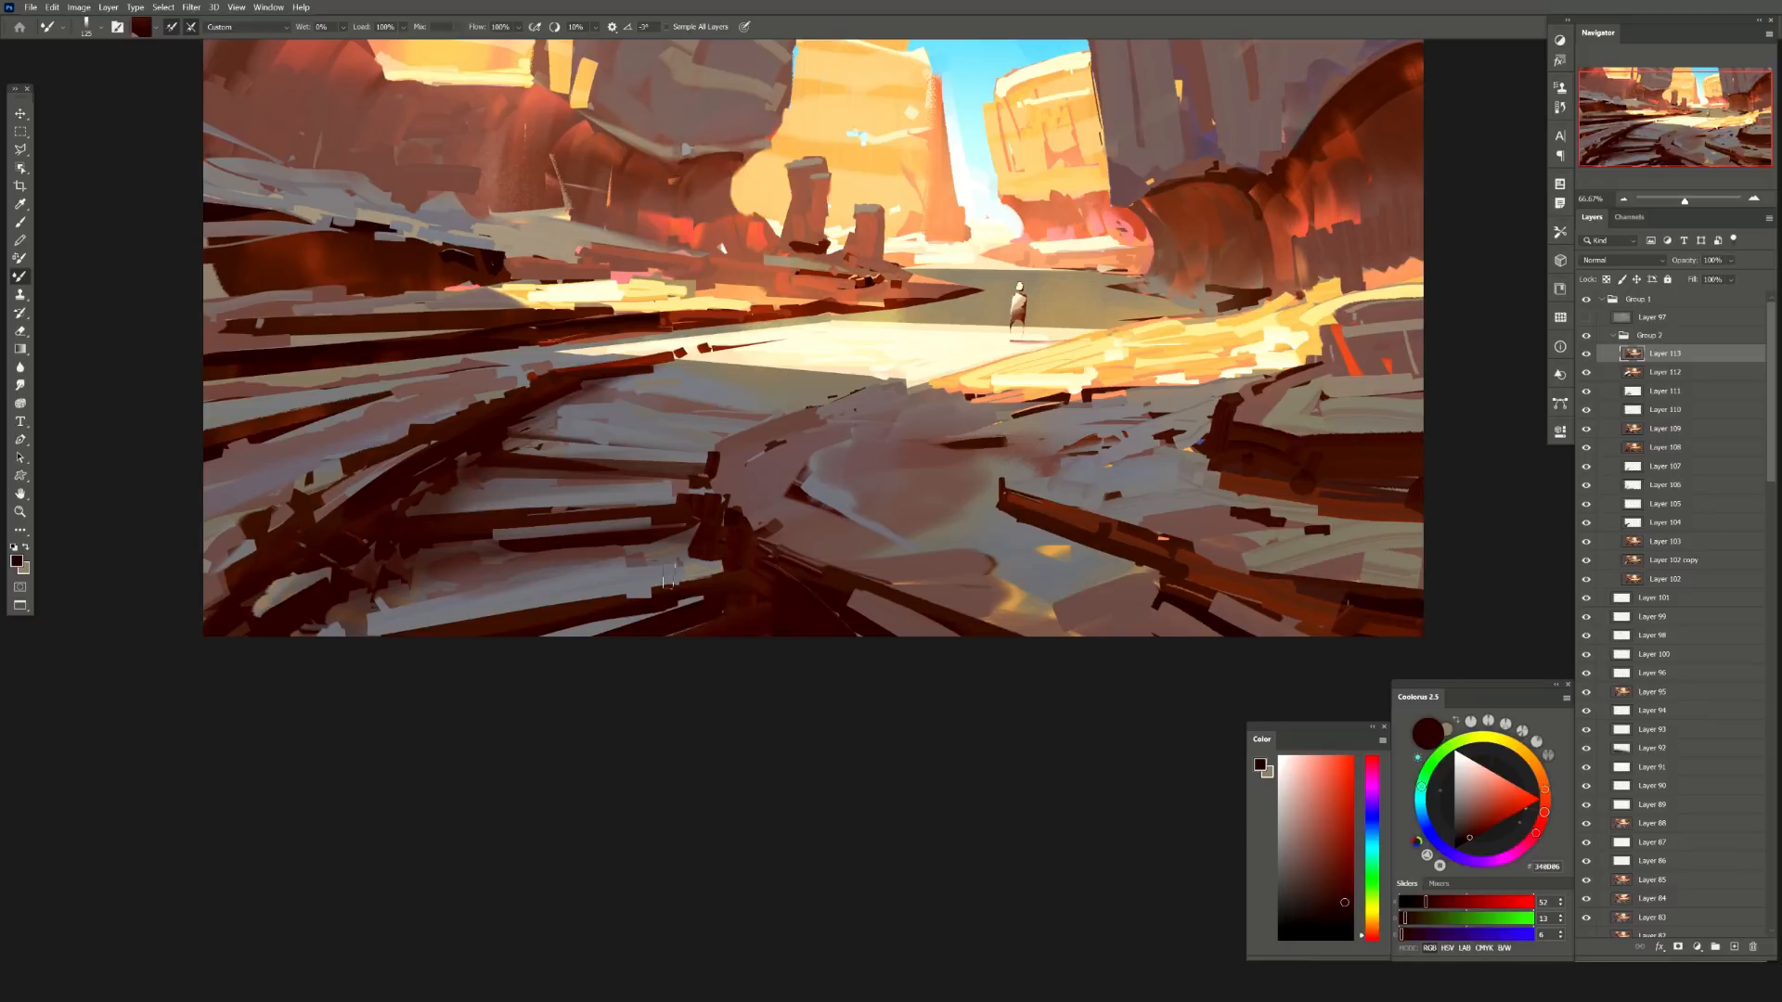
- Refine the lower-left crack edges with smaller Mixer Brush strokes and compare the painting without the newest layers
key("bracketleft")
key("bracketleft")
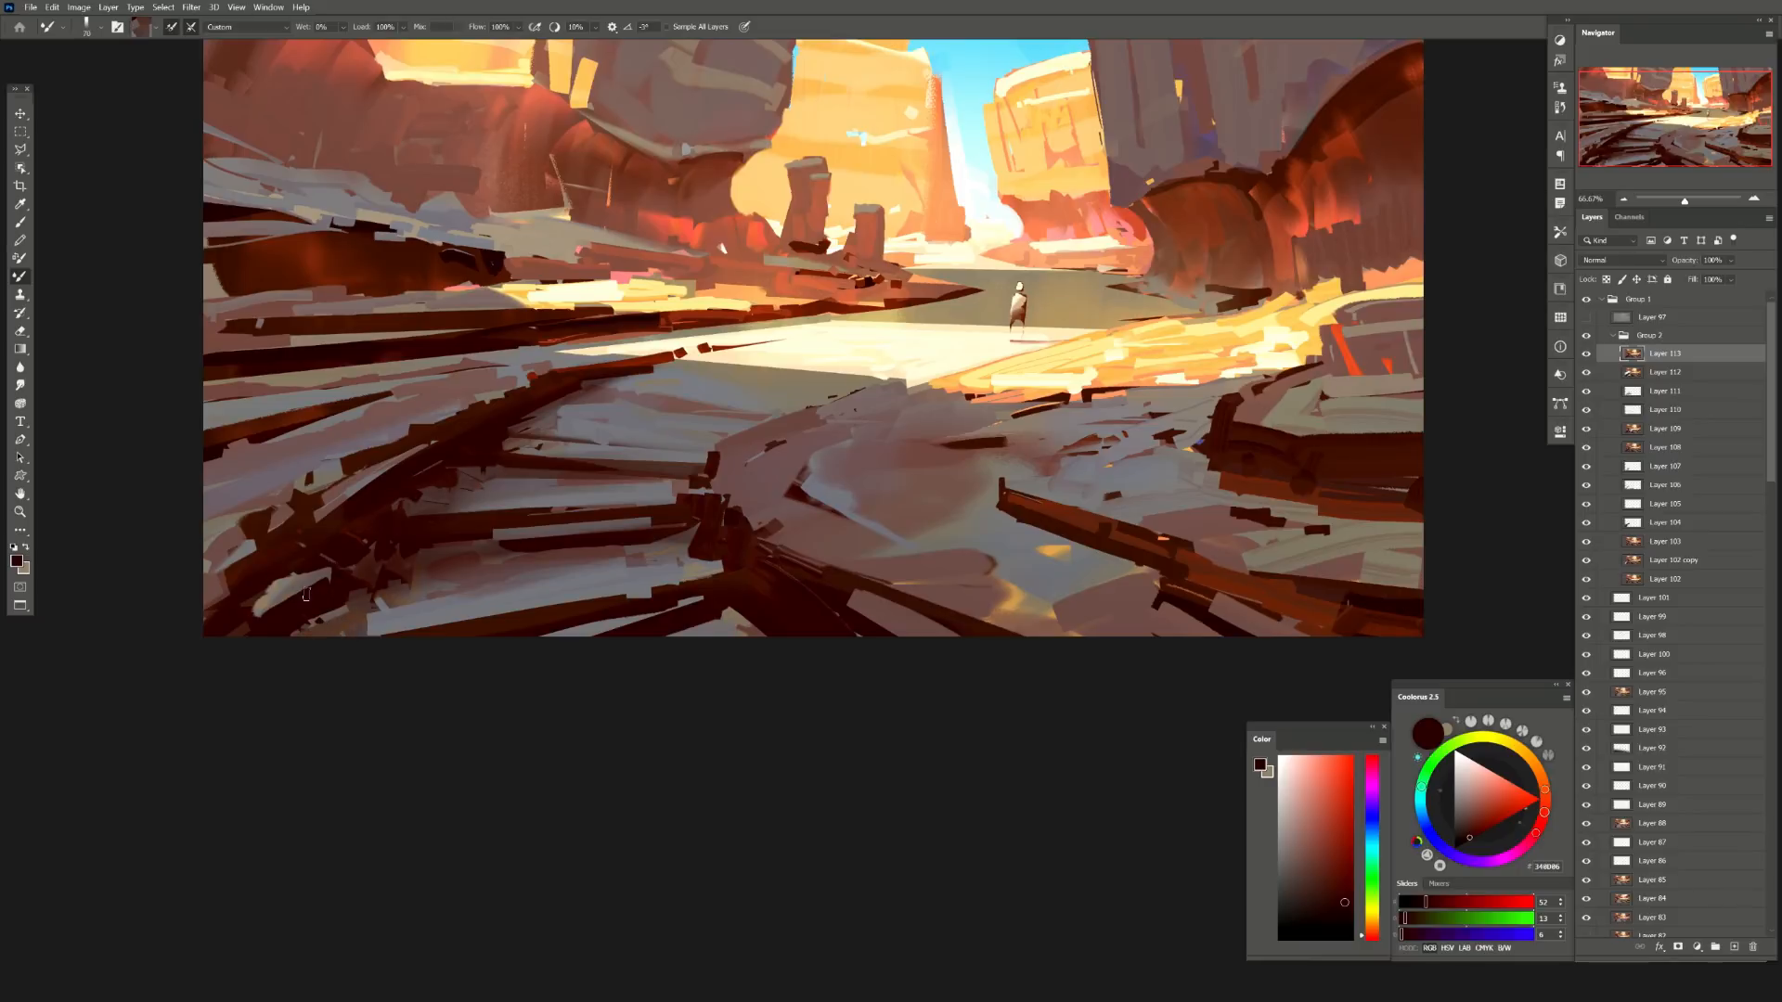
mouse_move(389, 544)
left_mouse_down()
mouse_move(357, 554)
mouse_move(367, 583)
left_mouse_up()
key("e")
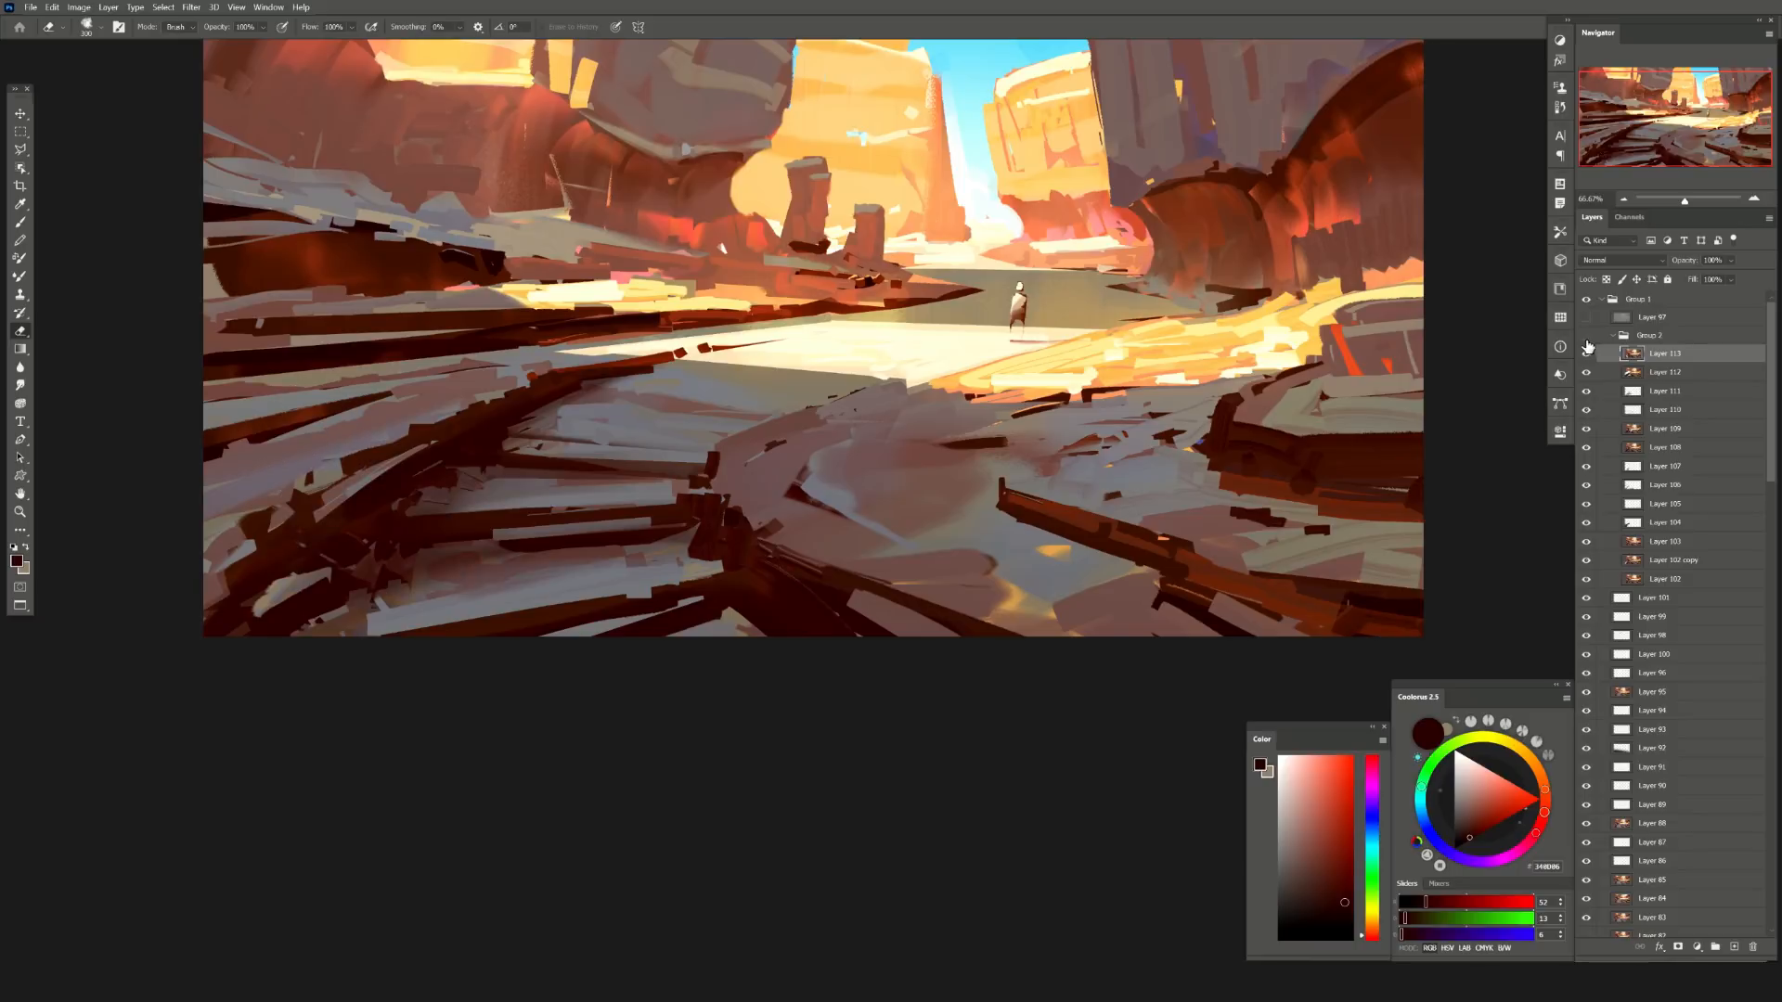
left_click_drag(1587, 353, 1586, 409)
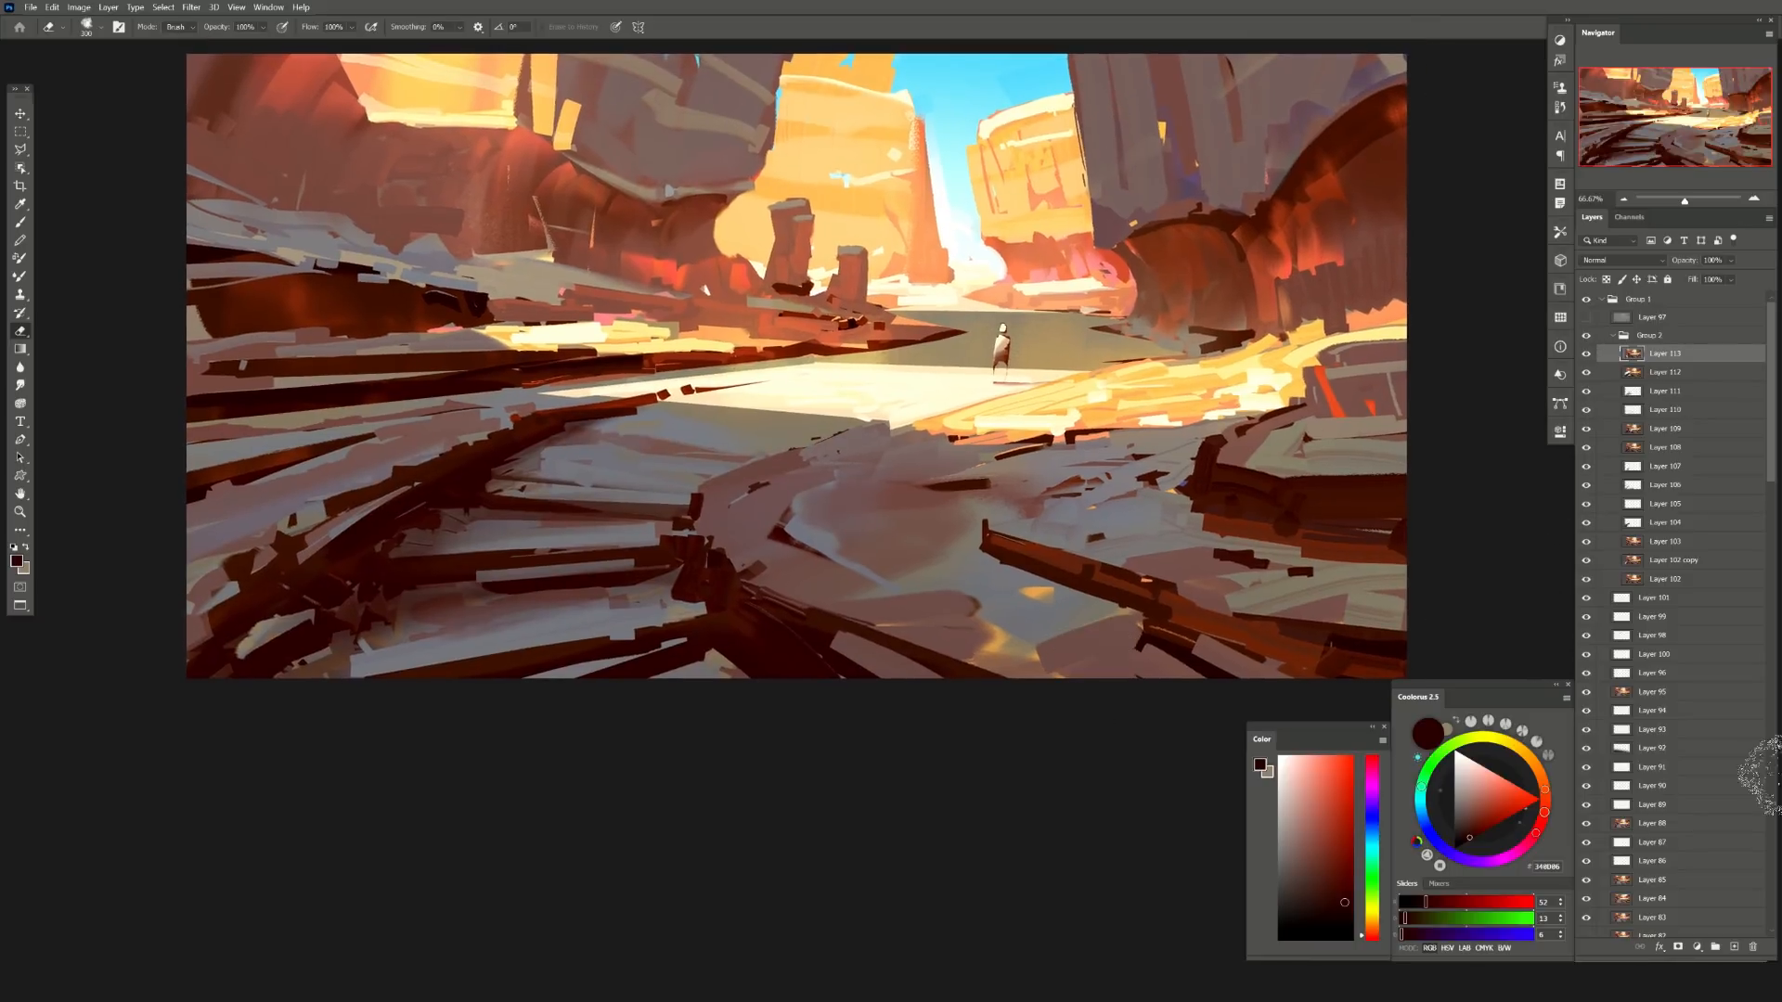
- On a new layer, brush sampled grey over the left slabs beside the long curved crack
key("b")
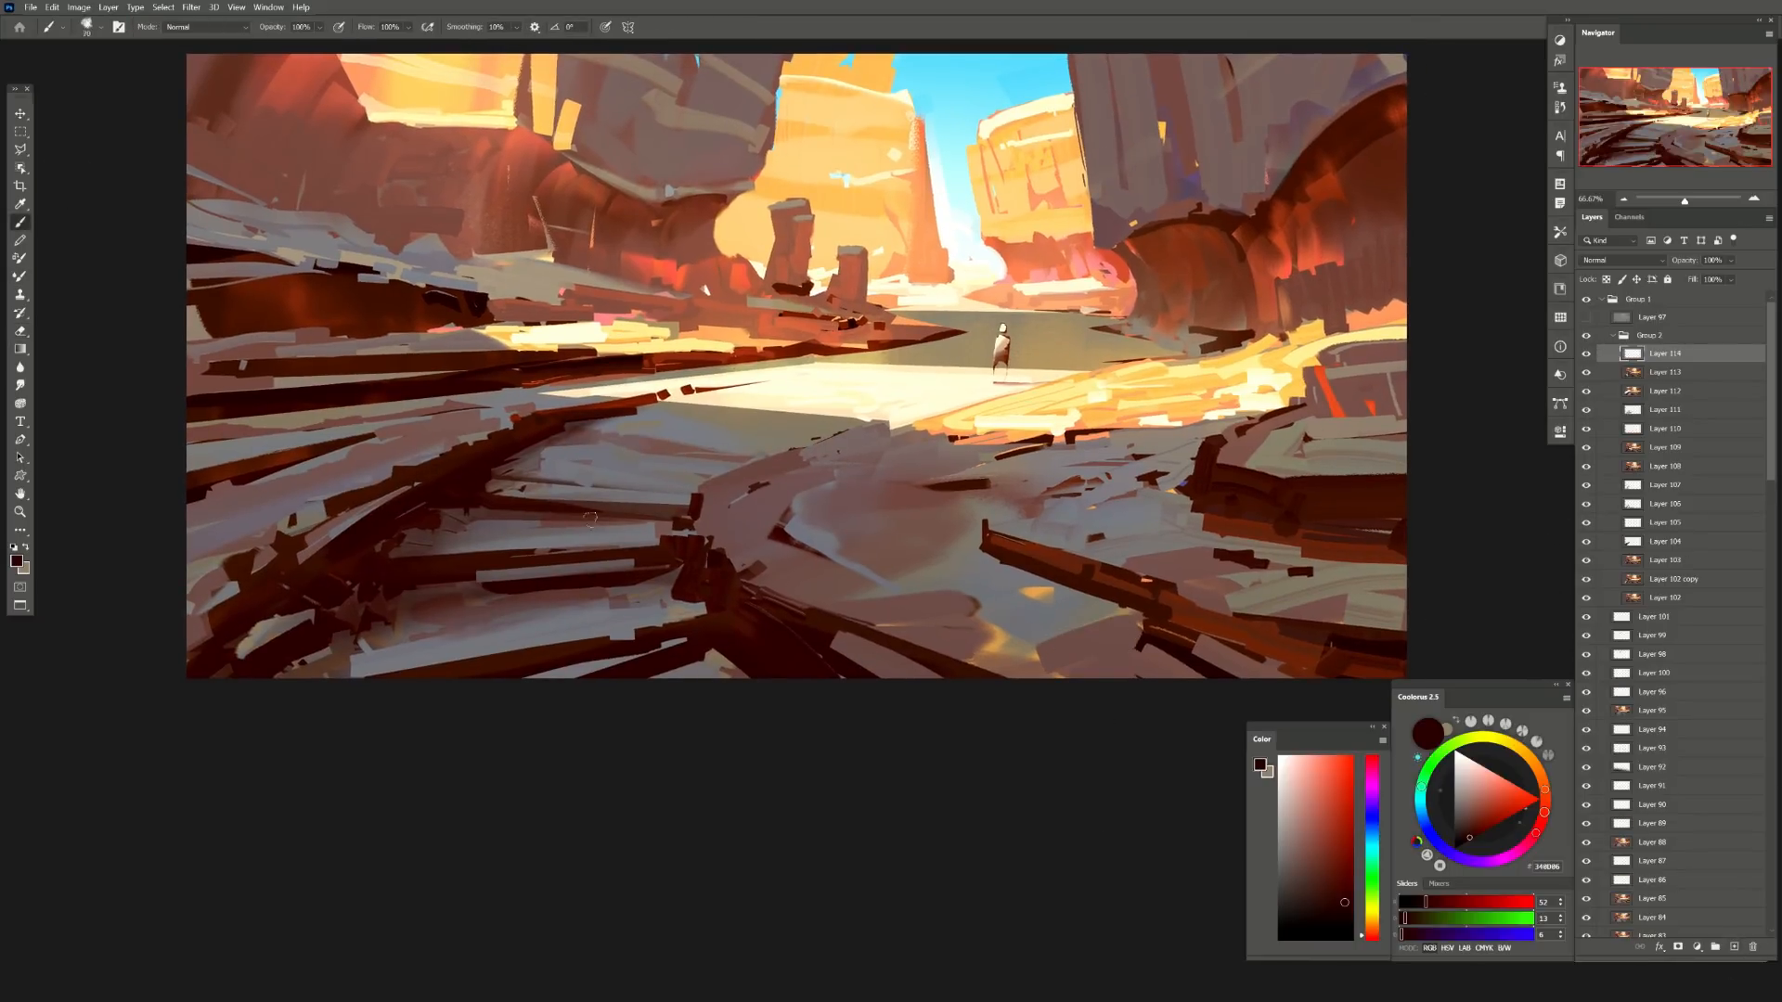
left_click(594, 492, "alt")
mouse_move(566, 474)
left_mouse_down()
mouse_move(663, 520)
mouse_move(487, 506)
mouse_move(447, 540)
left_mouse_up()
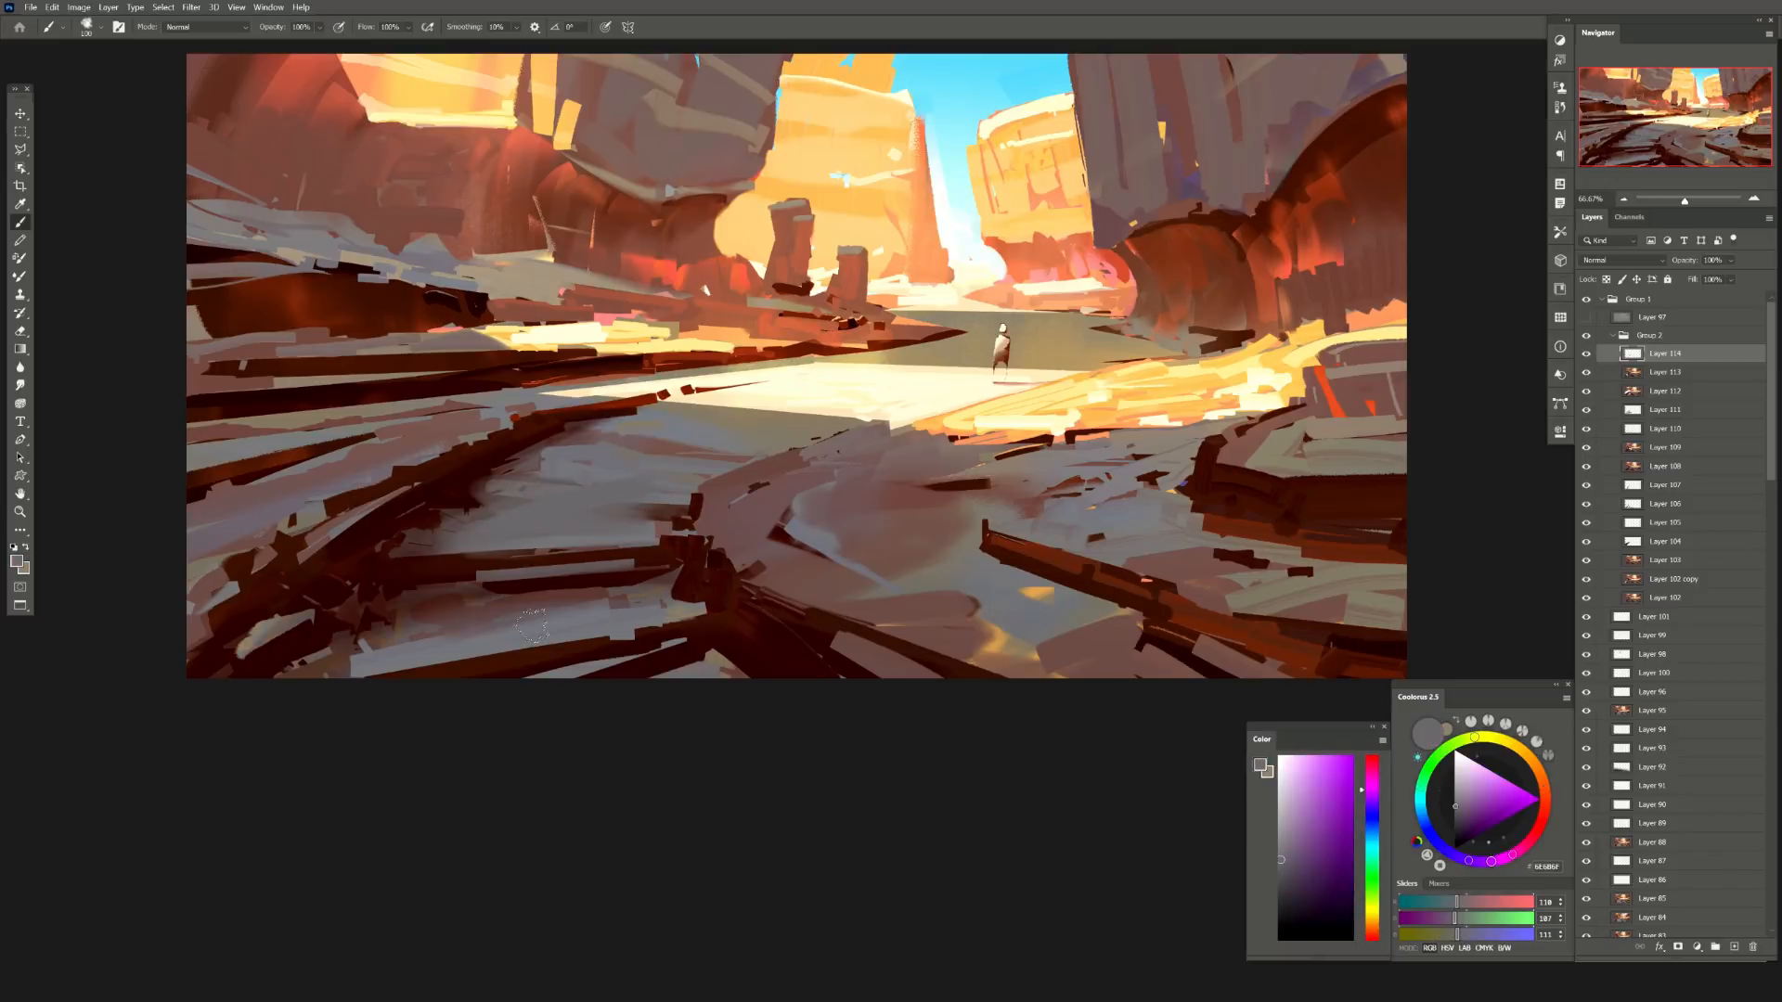
- Smooth the bottom edge of the lower-left slab with broader brush strokes of sampled grey and blue-grey
left_click(557, 640, "alt")
mouse_move(409, 673)
left_mouse_down()
mouse_move(641, 648)
mouse_move(539, 673)
left_mouse_up()
left_click(519, 654, "alt")
key("bracketright")
key("bracketright")
key("bracketright")
left_click_drag(371, 697, 687, 654)
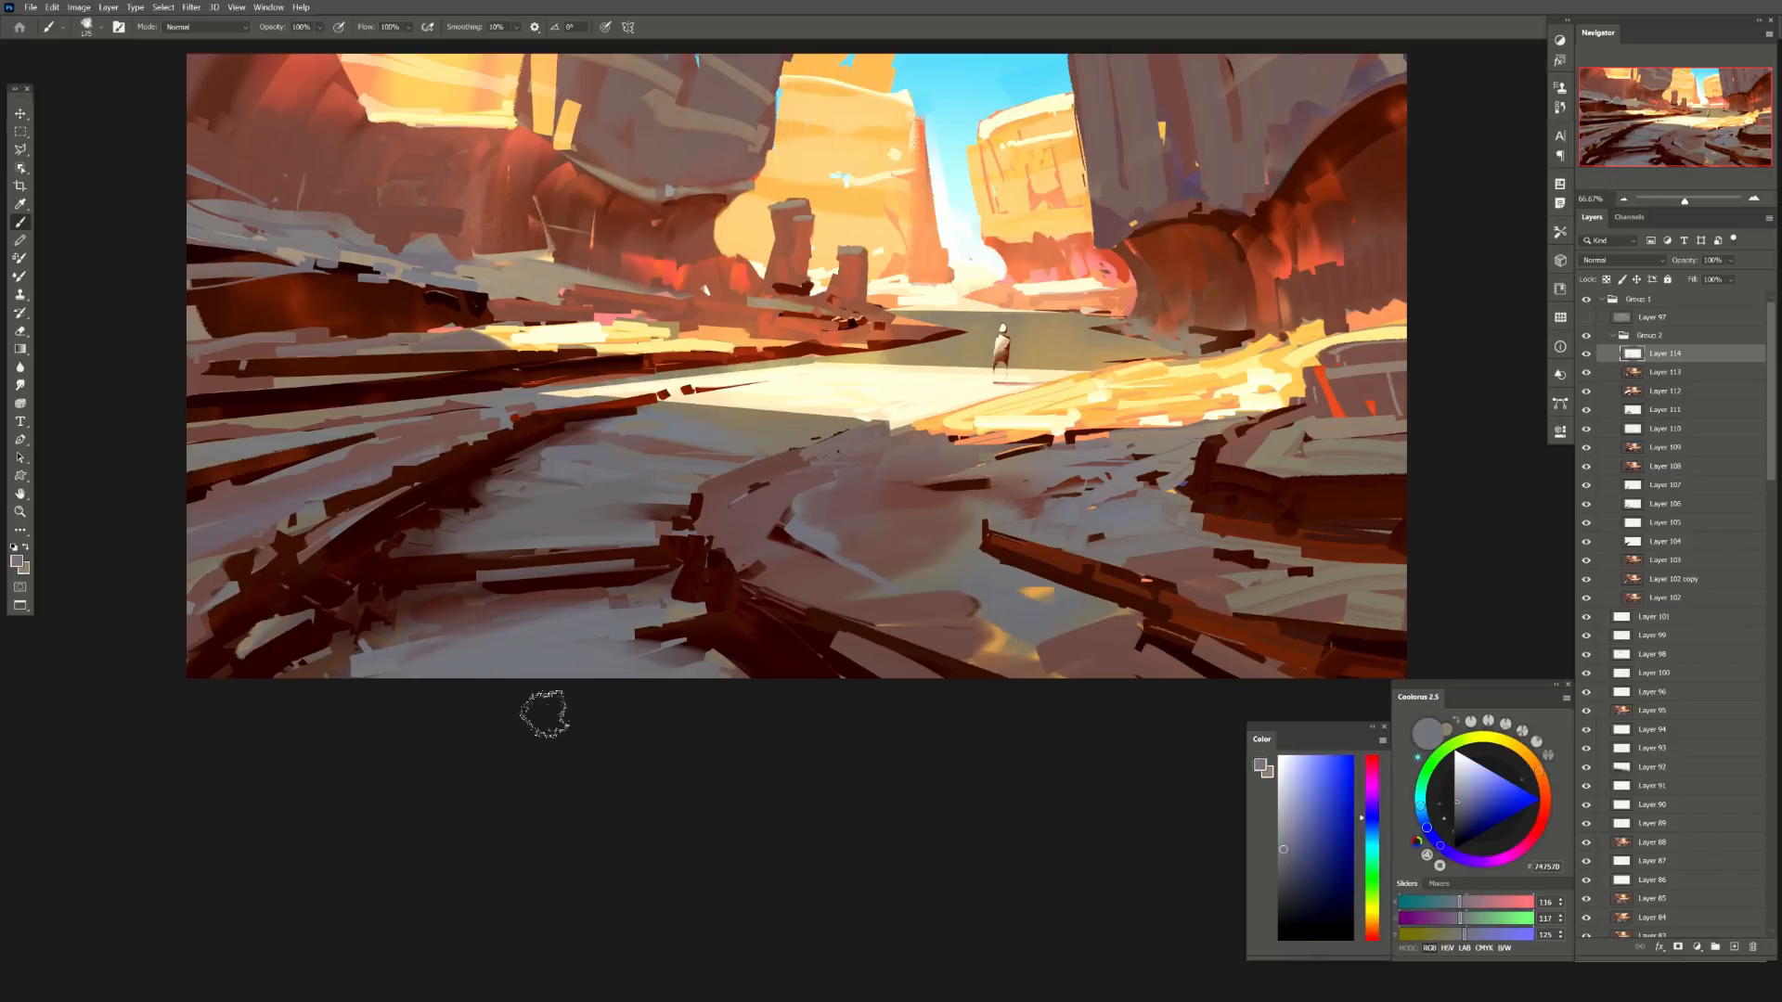
- Paint over the dark crack lines crossing the lower-left slab with large strokes of sampled grey and muted brown
left_click(571, 521, "alt")
left_click_drag(553, 524, 464, 608)
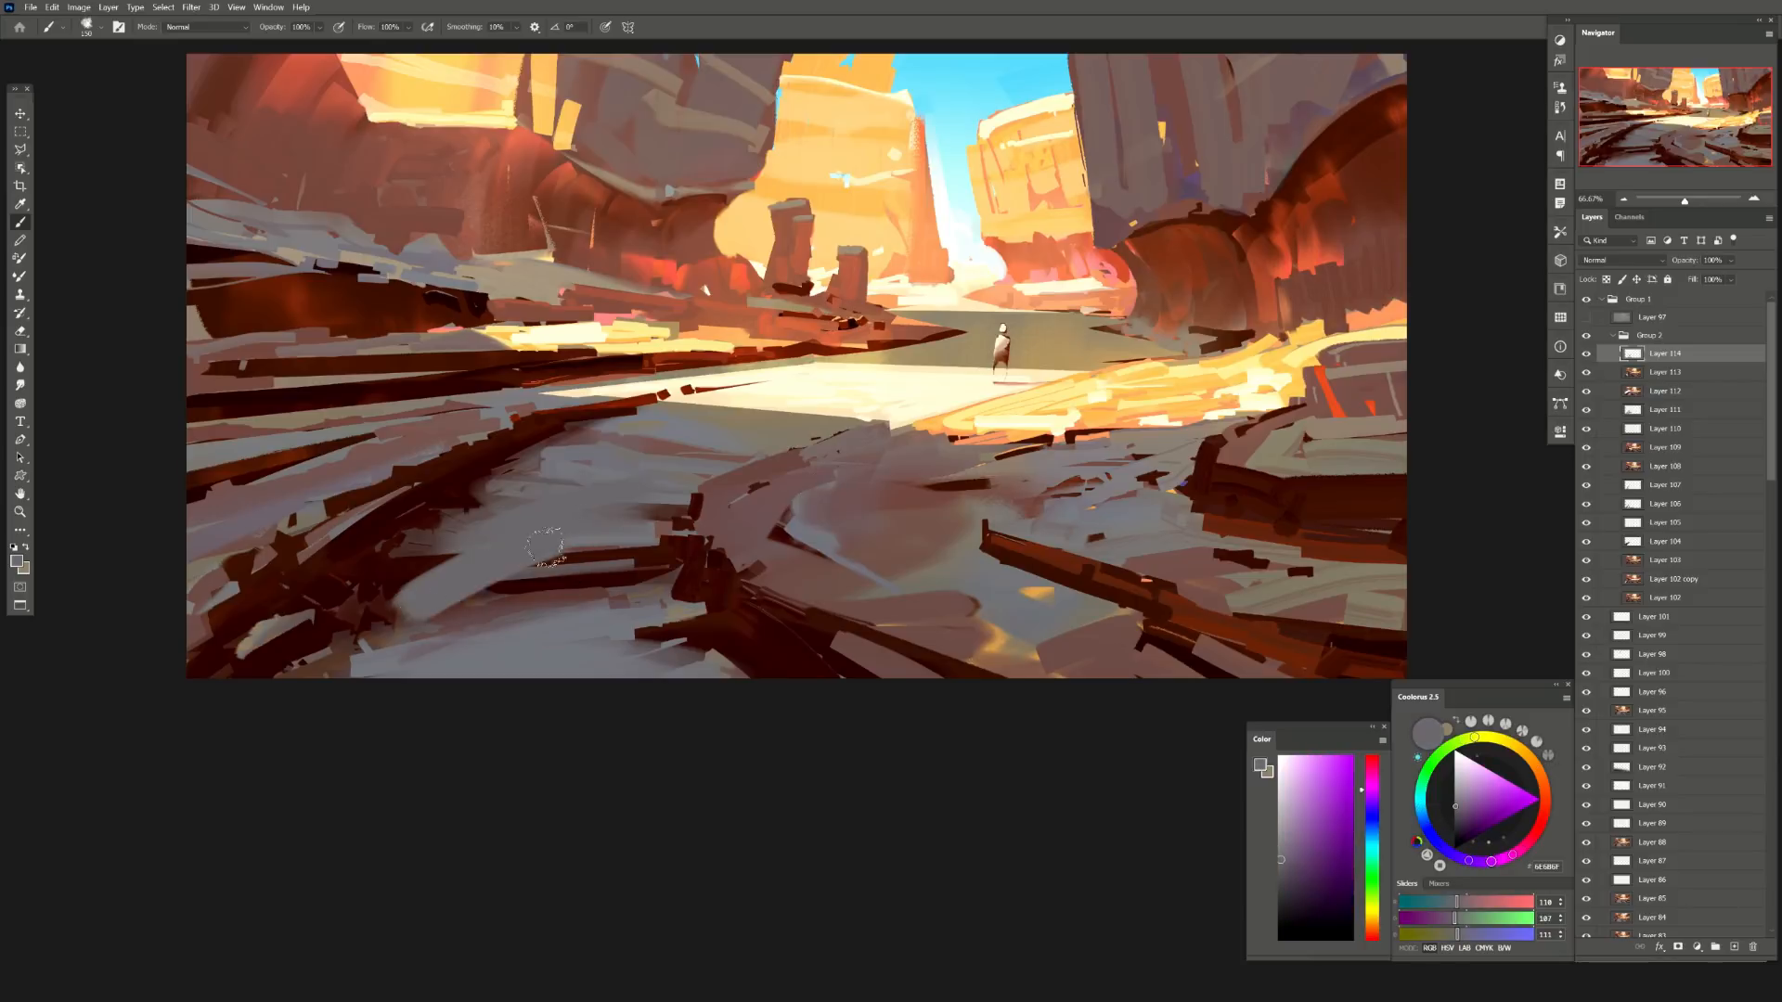
mouse_move(538, 557)
left_mouse_down()
mouse_move(427, 617)
mouse_move(525, 557)
mouse_move(624, 589)
left_mouse_up()
left_click(568, 614, "alt")
key("bracketleft")
left_click(505, 580, "alt")
mouse_move(478, 603)
left_mouse_down()
mouse_move(395, 629)
mouse_move(622, 670)
left_mouse_up()
left_click(522, 609, "alt")
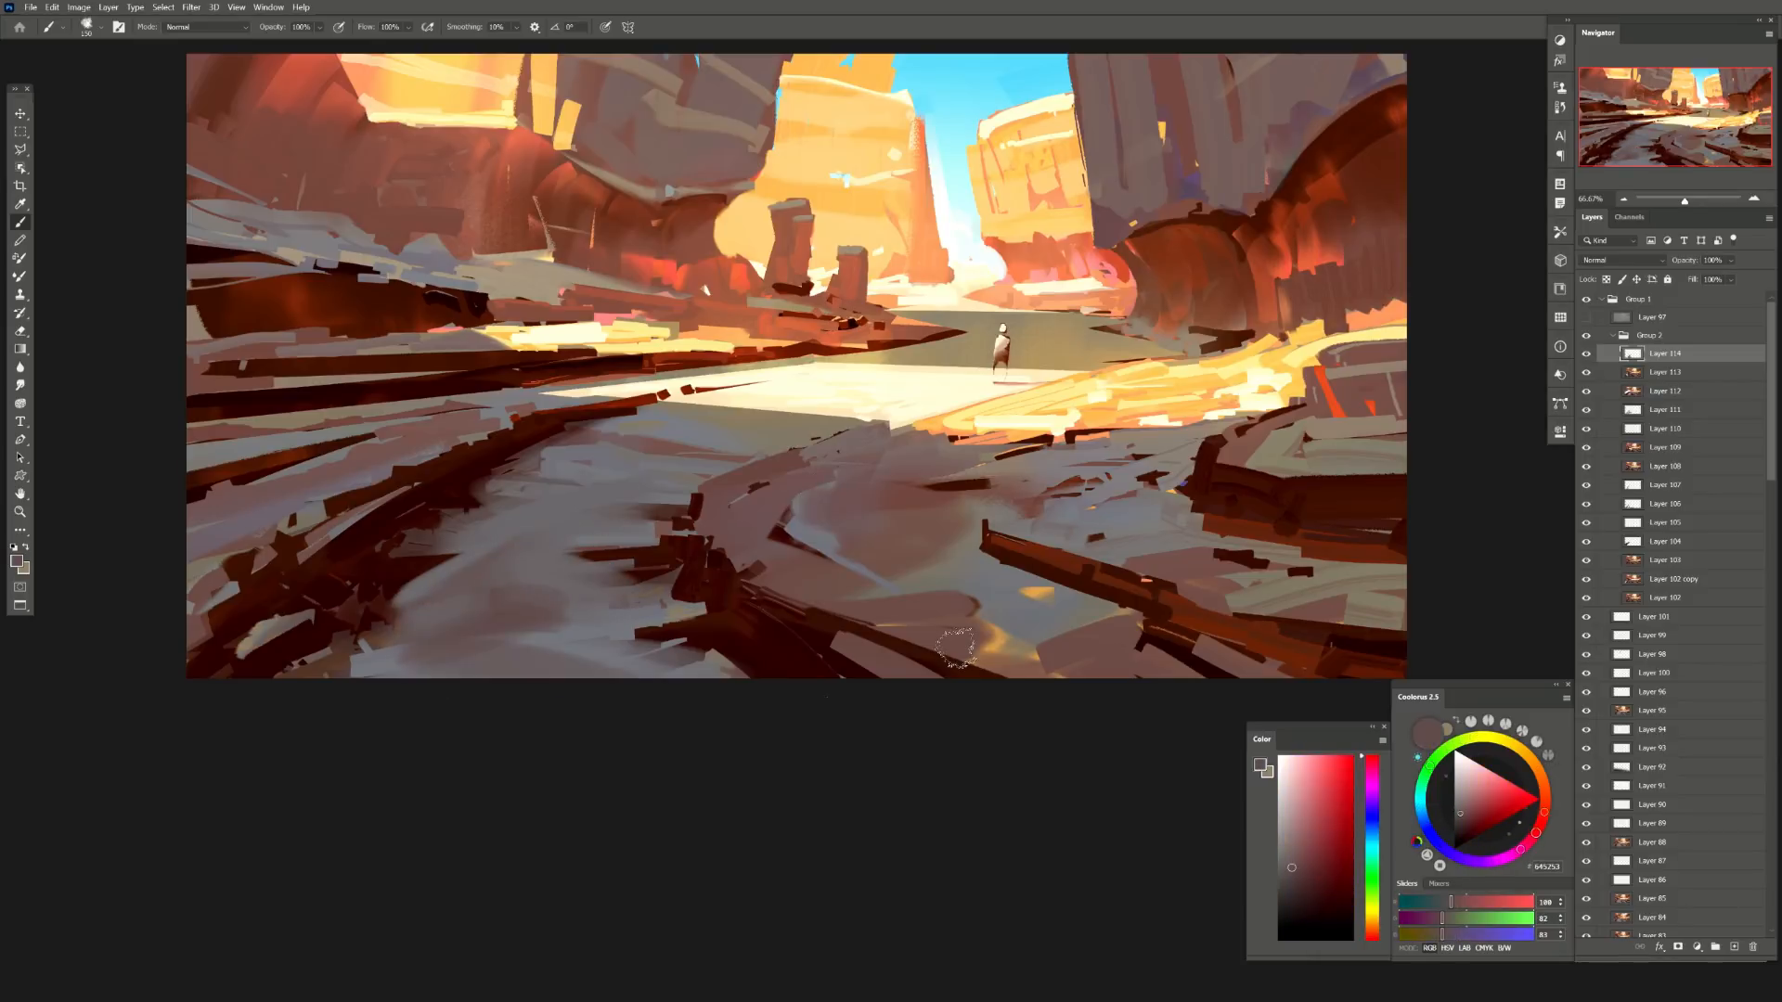
left_click(538, 559, "alt")
left_click_drag(546, 603, 450, 629)
key("bracketright")
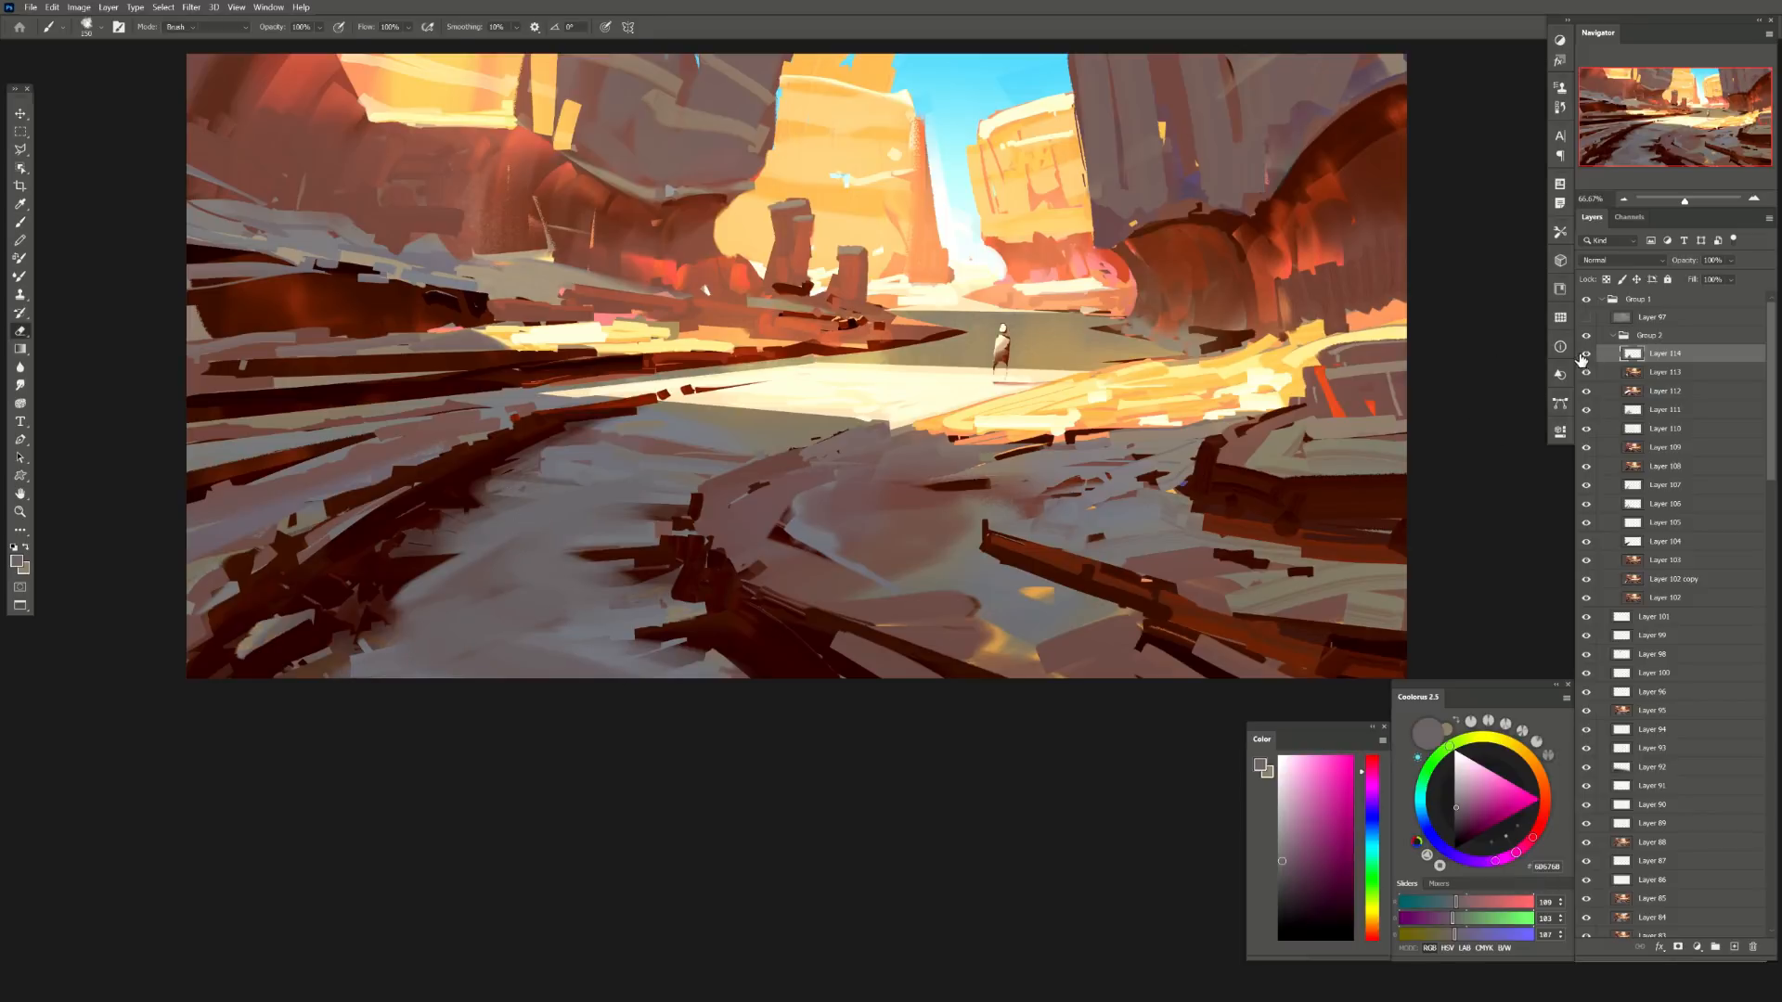
- Erase parts of the new grey paint around the lower-left slab's upper surface, middle crack and bottom edge
key("e")
left_click_drag(632, 508, 557, 516)
left_click_drag(590, 559, 520, 562)
key("bracketright")
key("bracketright")
left_click_drag(408, 640, 445, 657)
left_click_drag(608, 664, 450, 661)
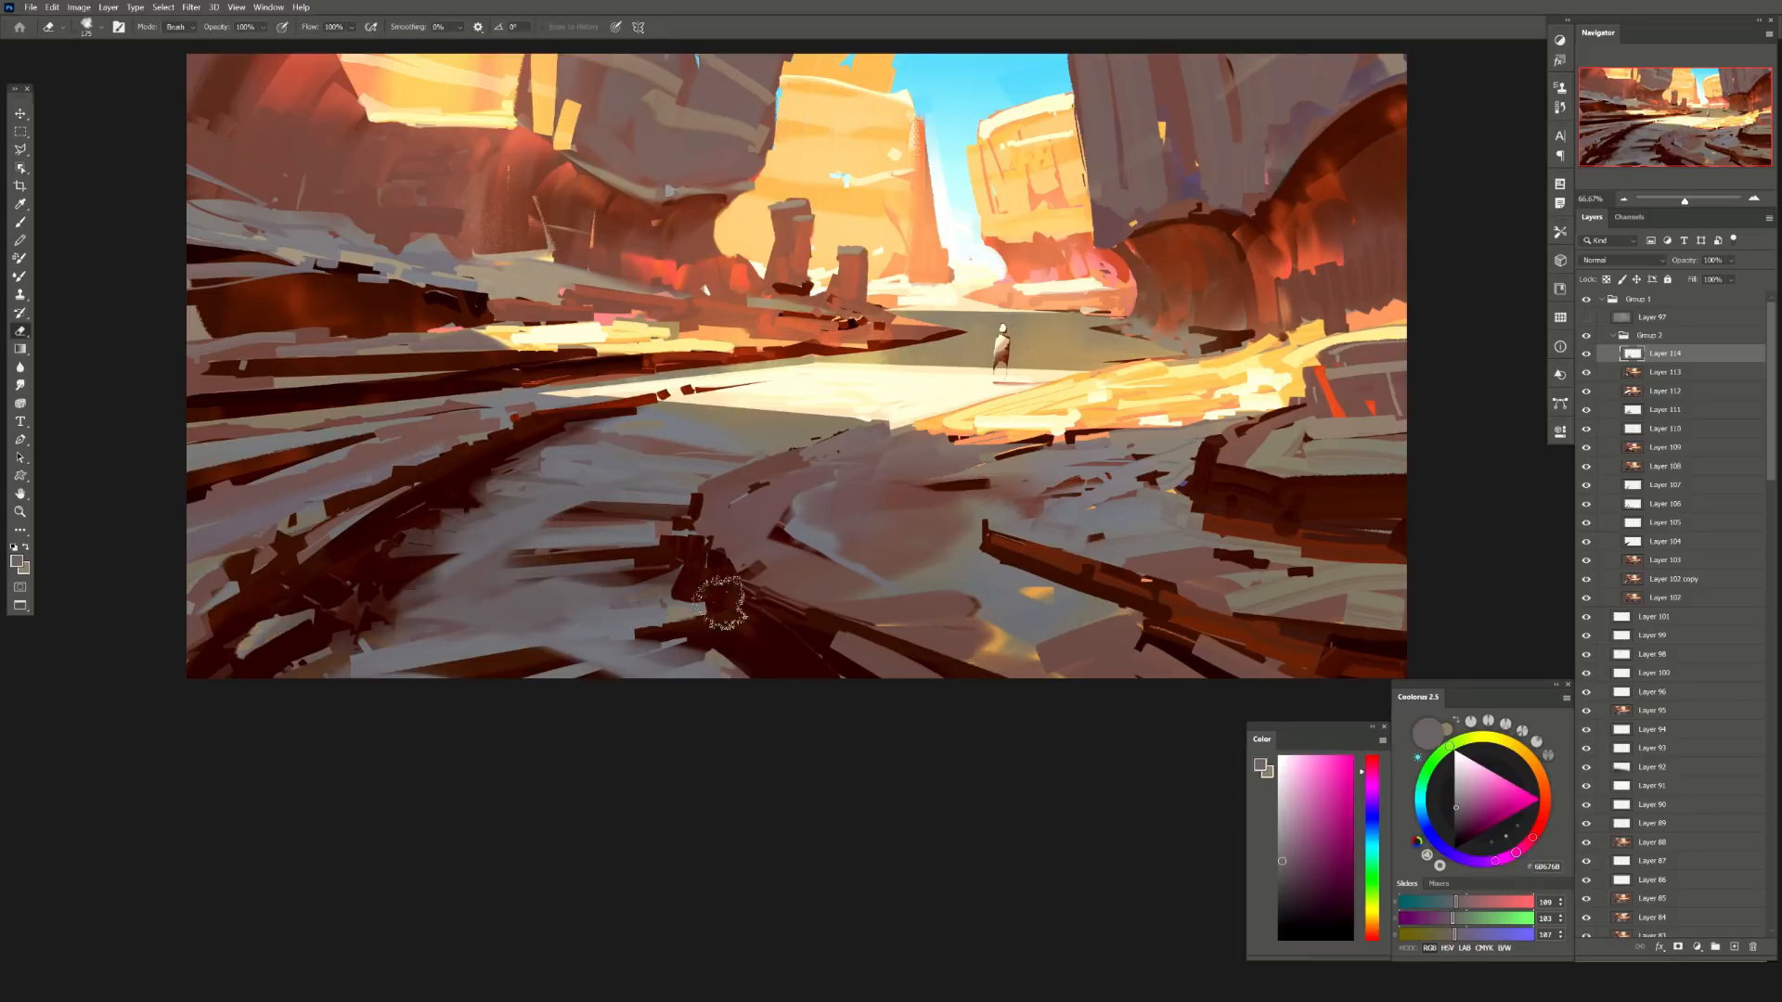
- Brush sampled grey along the underside of the lower-left slab's middle crack and pick up a neighbouring slab tone
key("b")
left_click(525, 517, "alt")
left_click_drag(595, 592, 522, 583)
left_click(516, 616, "alt")
key("bracketright")
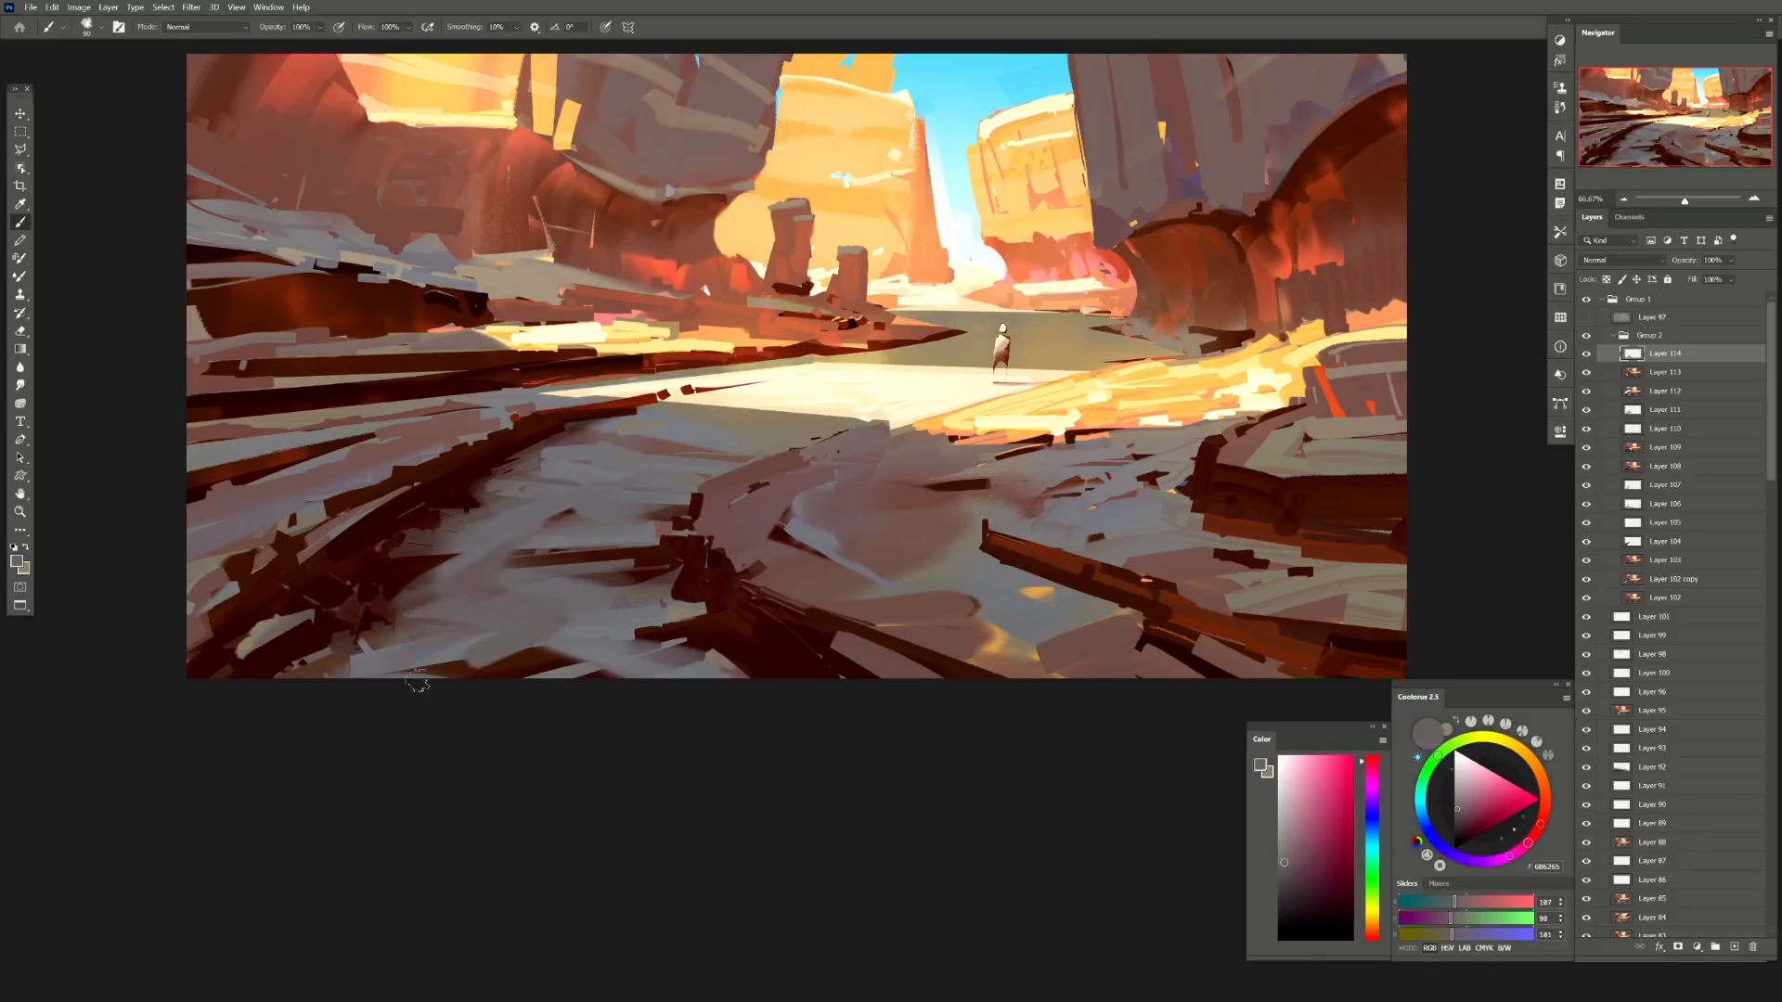